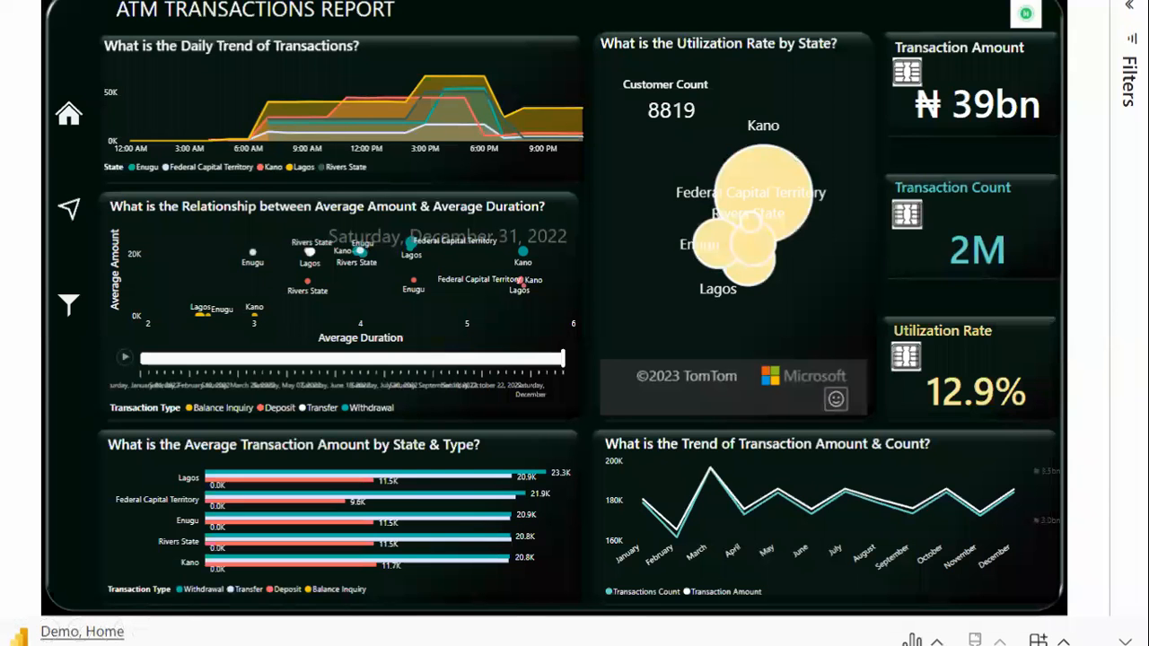
Step: Look at the Demographic Report page of the ATM transactions report, and return to the report's home page
click(74, 211)
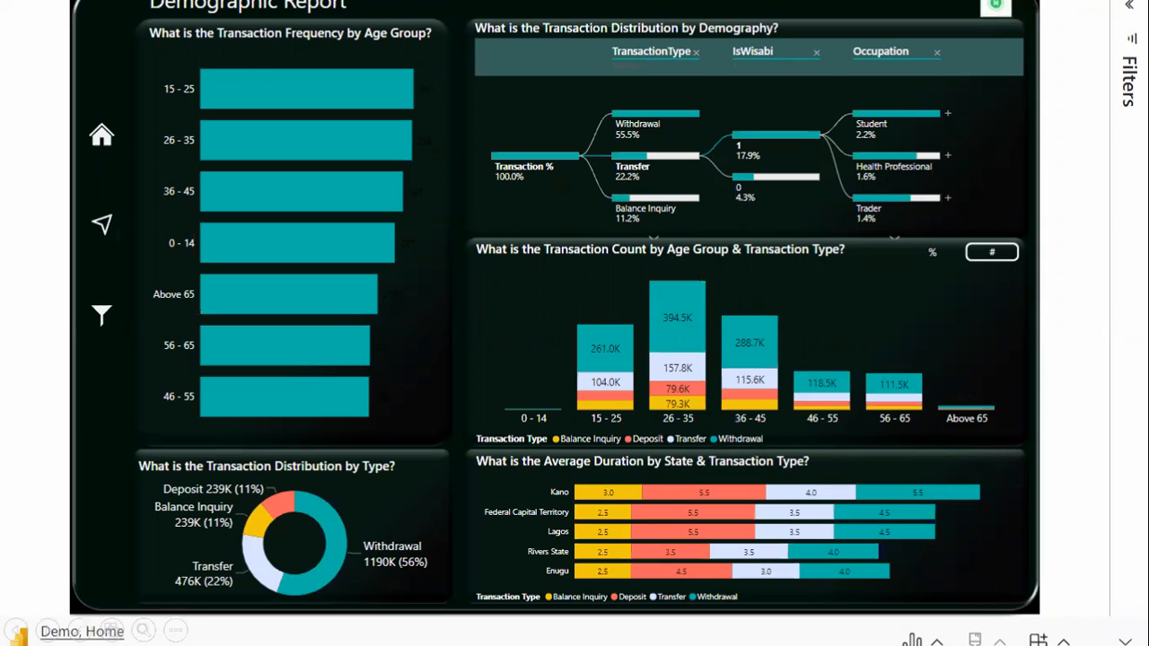
click(196, 426)
click(100, 138)
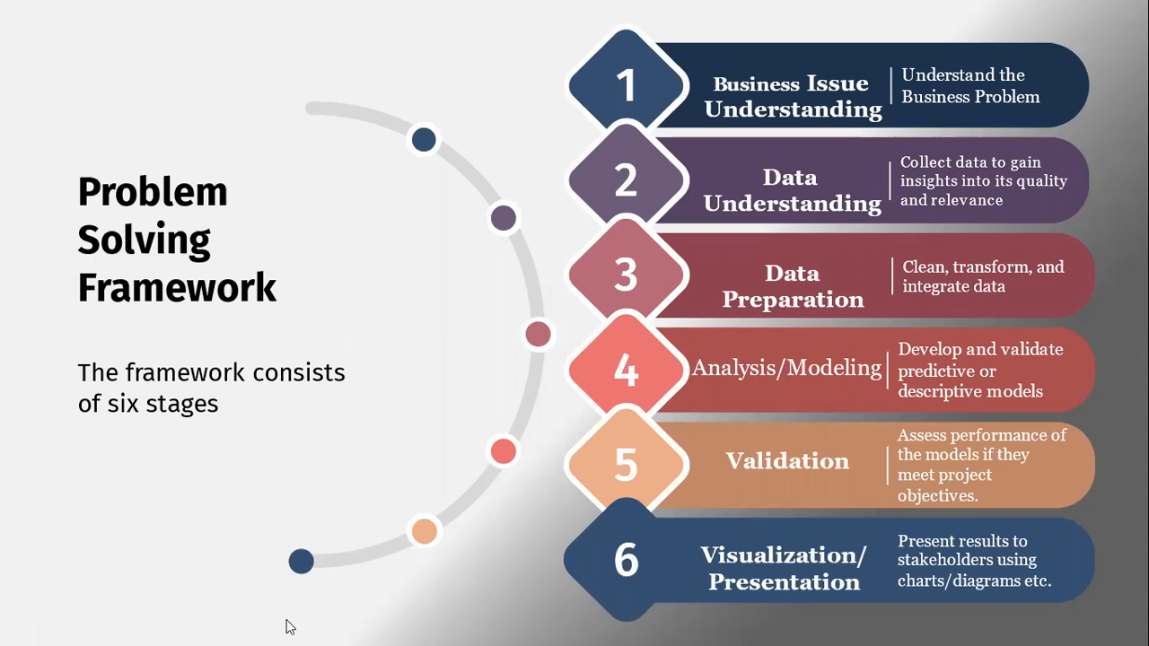
Step: Switch to File Explorer and open Project Brief.docx from the Documents folder of Wisabi Bank Dataset
key(super)
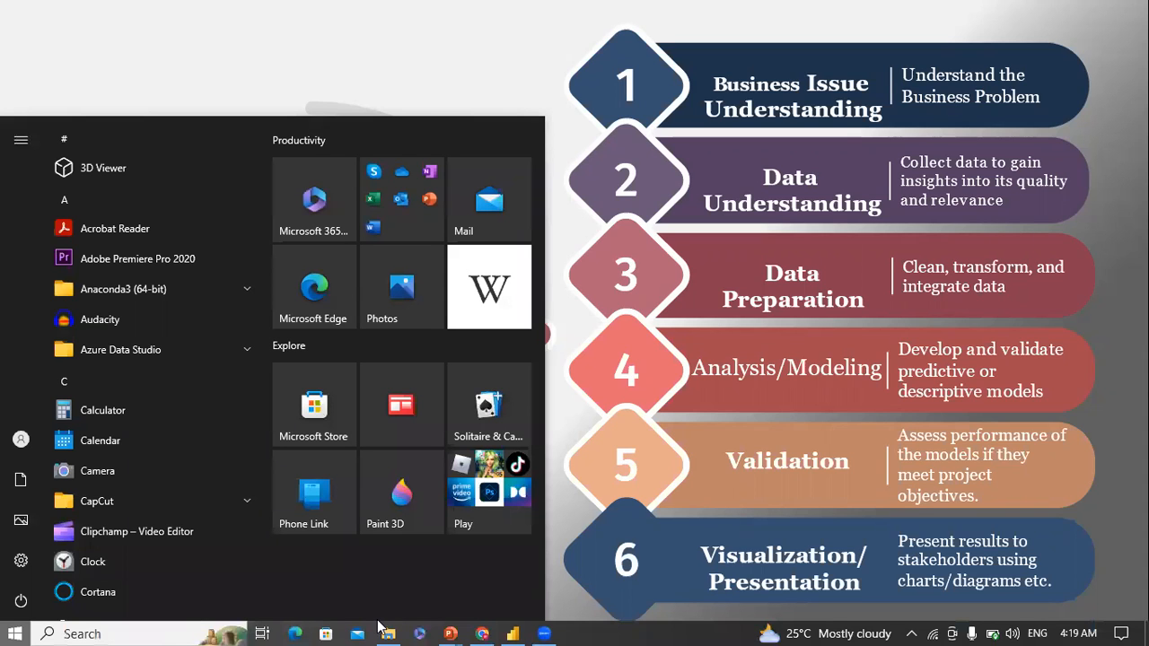
mouse_move(386, 627)
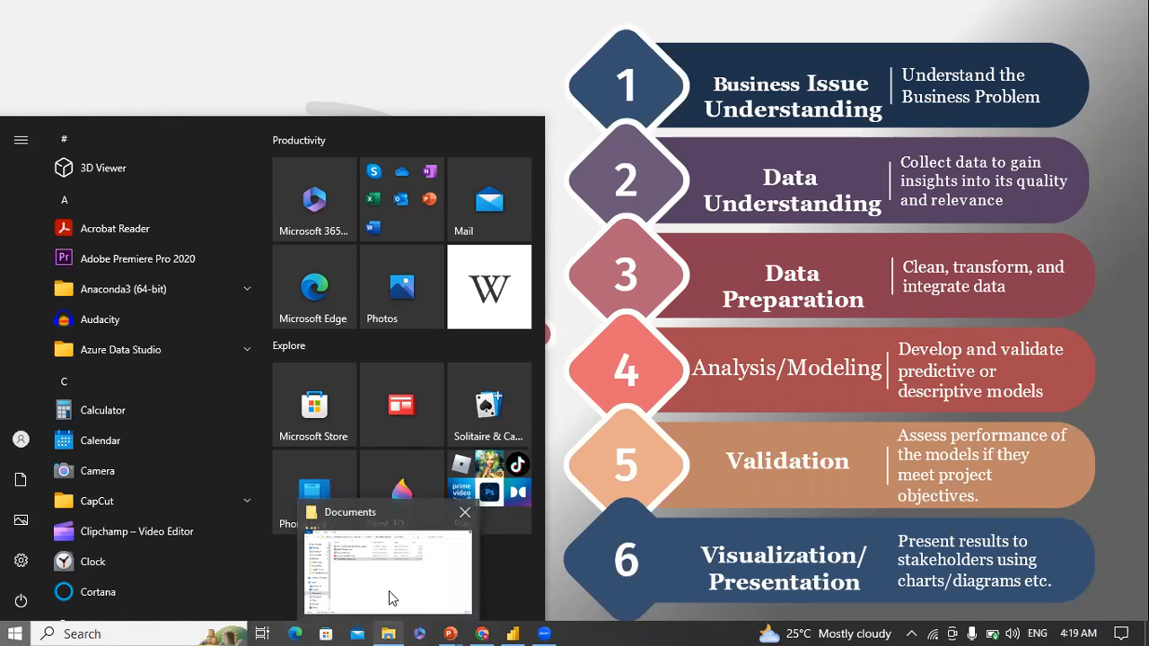
click(389, 590)
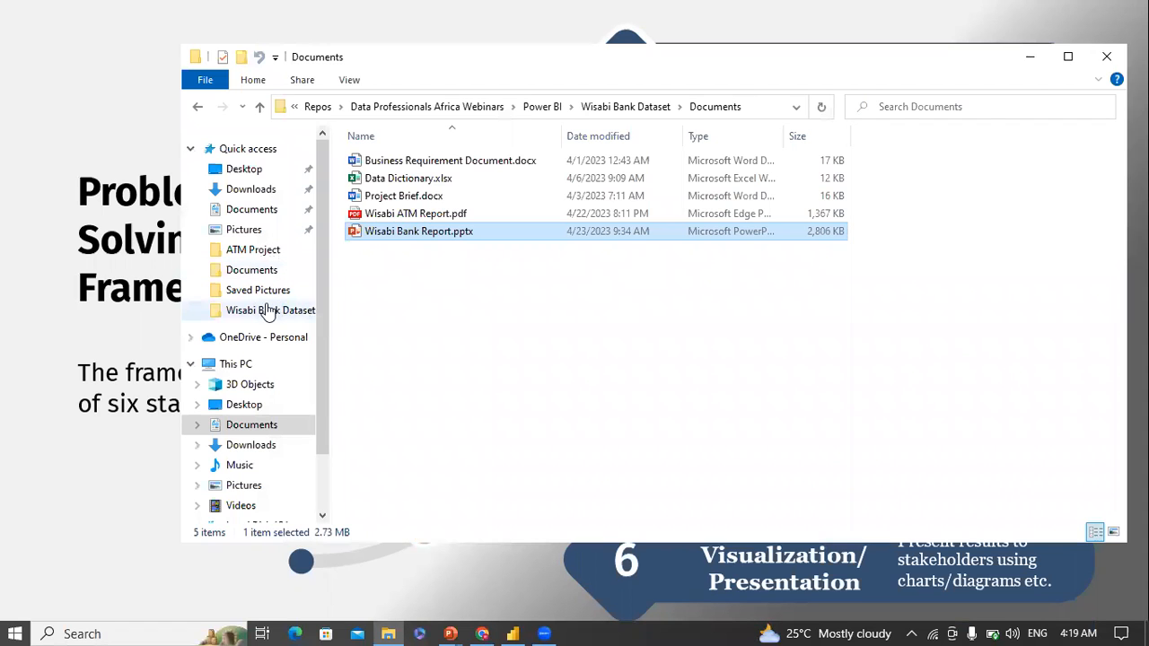
key(alt+Up)
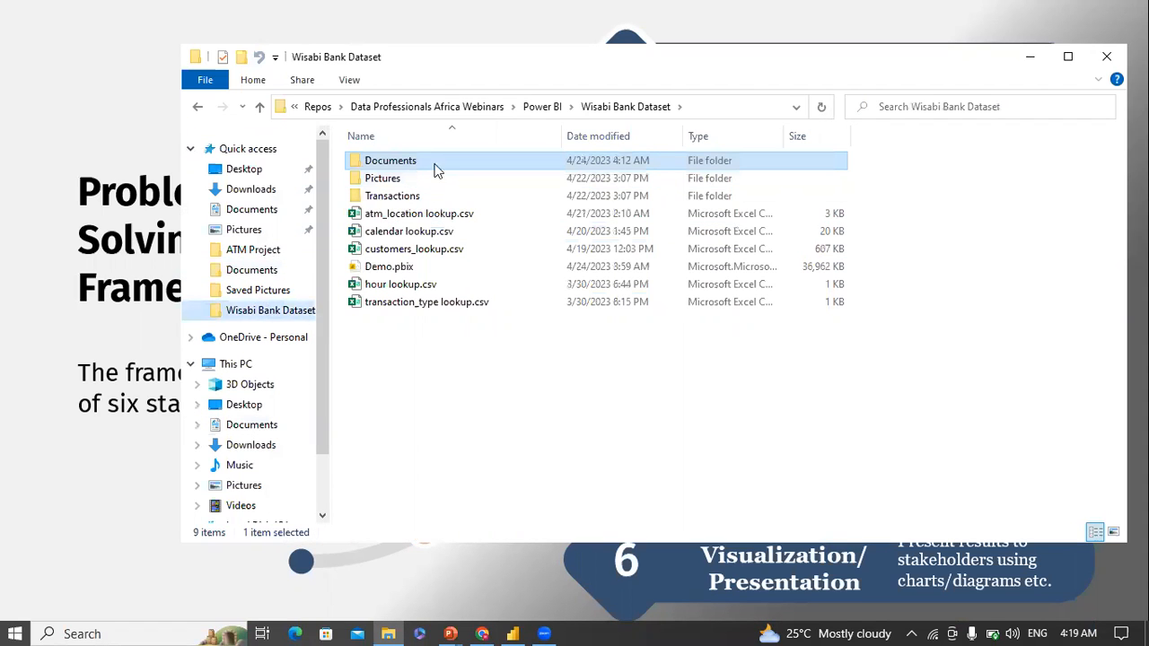
double_click(426, 165)
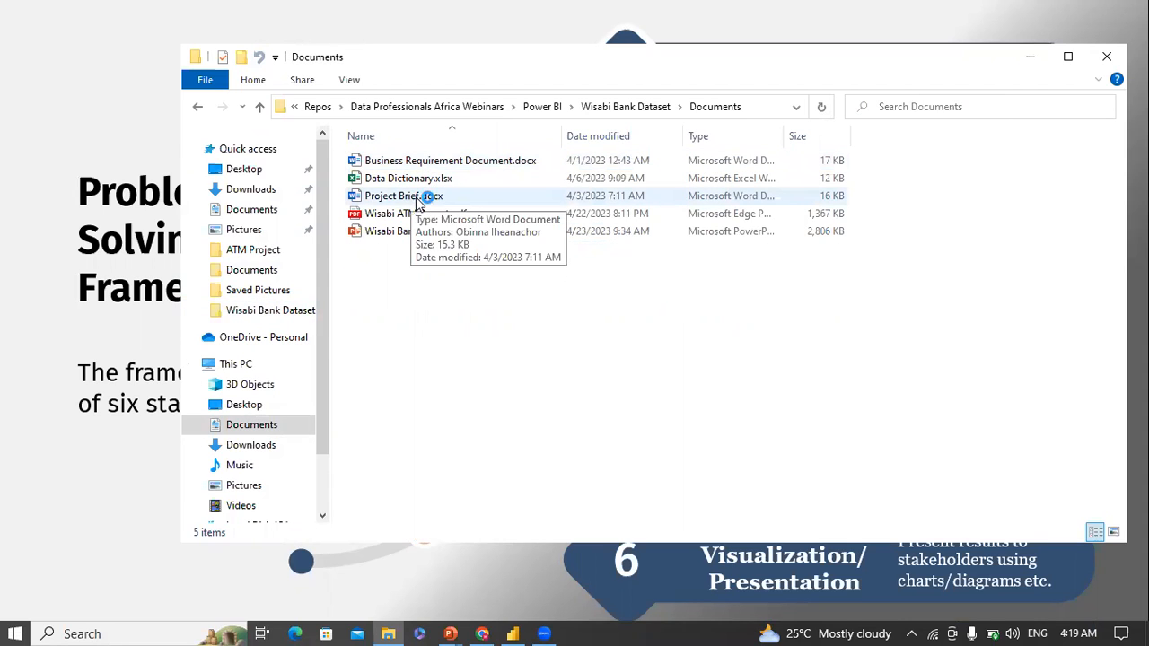
double_click(416, 199)
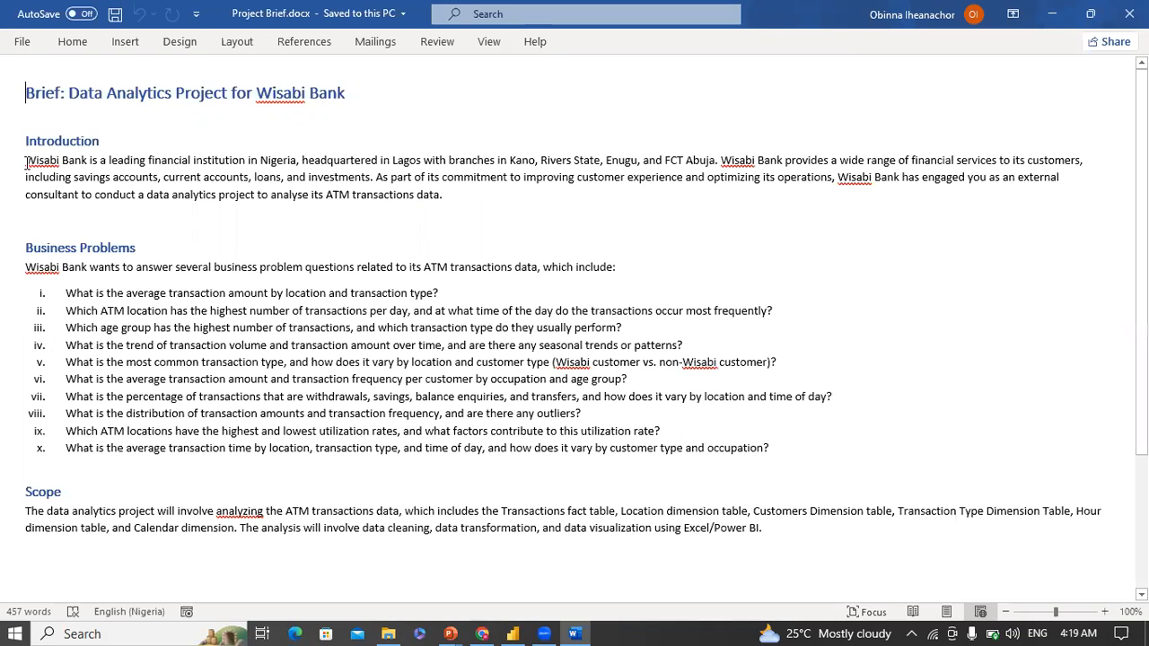
Step: Review the project brief's introduction, business problem questions, scope and expected deliverables, highlighting each passage while reading
triple_click(422, 187)
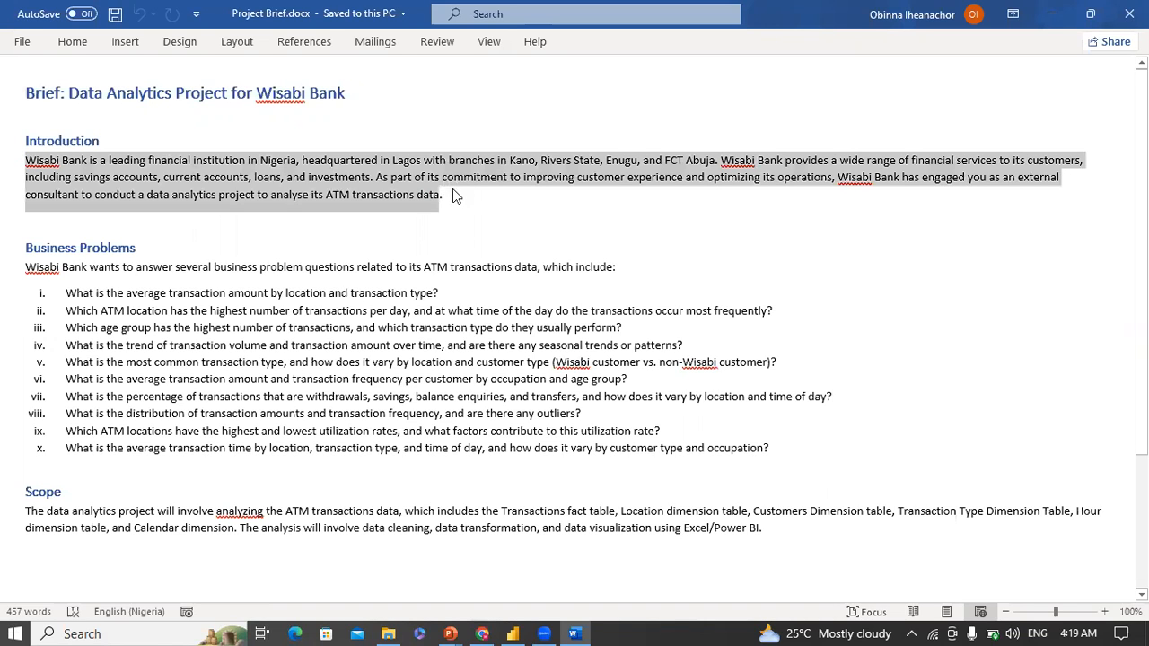
drag(66, 294, 772, 449)
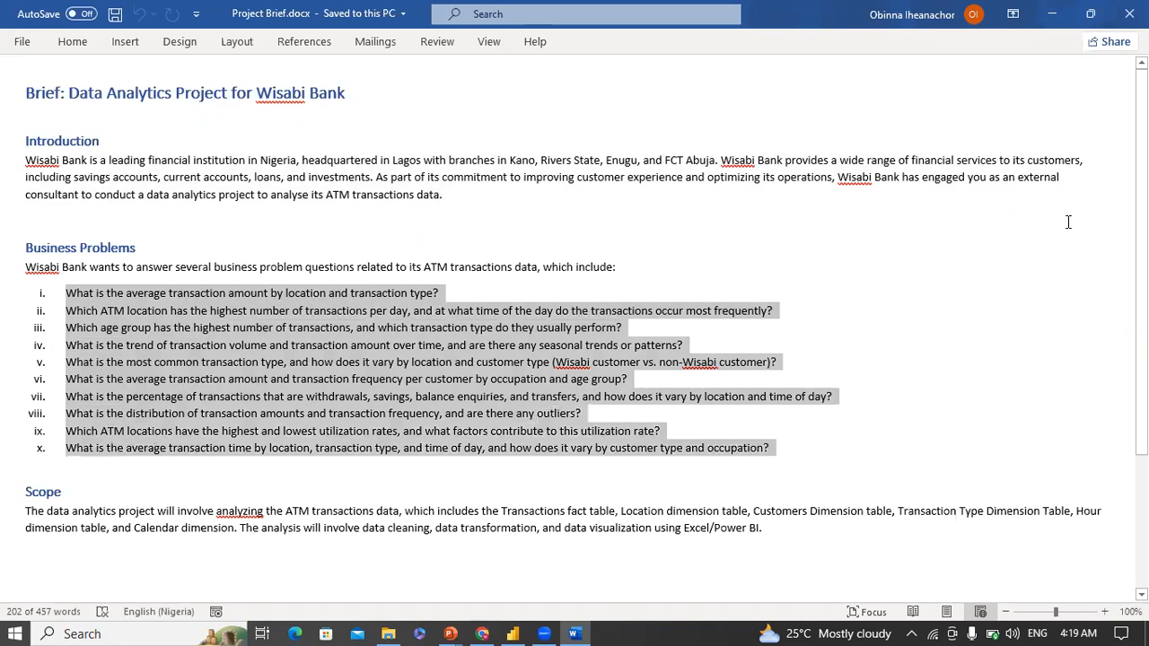
scroll(22, 399, down, 3)
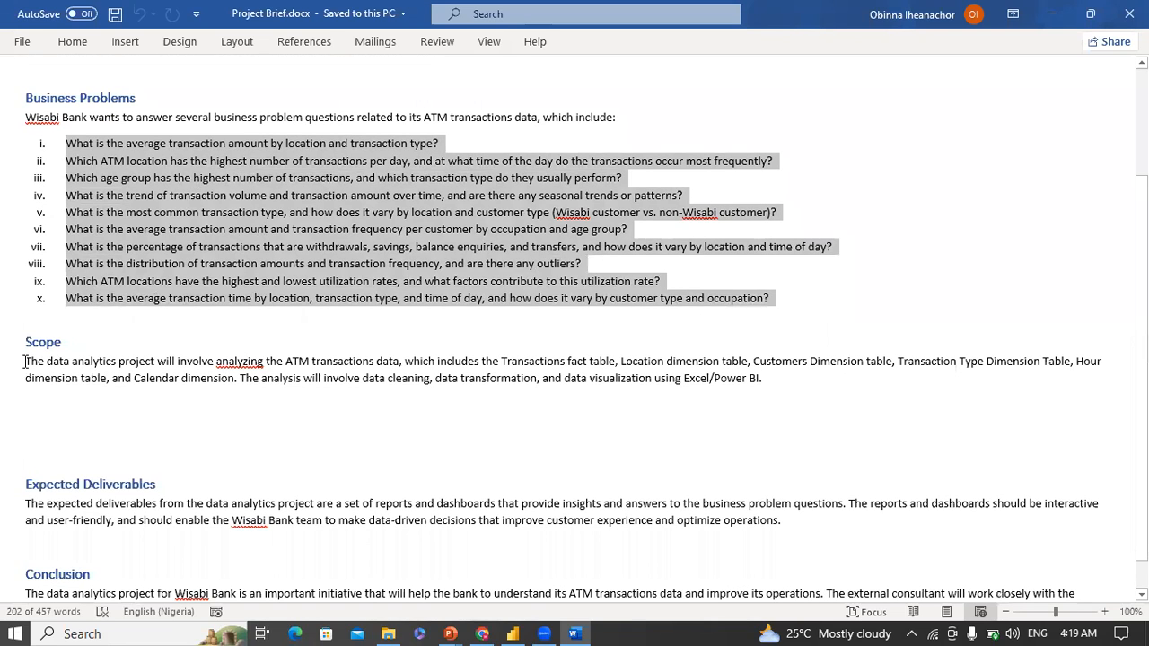
drag(26, 362, 772, 391)
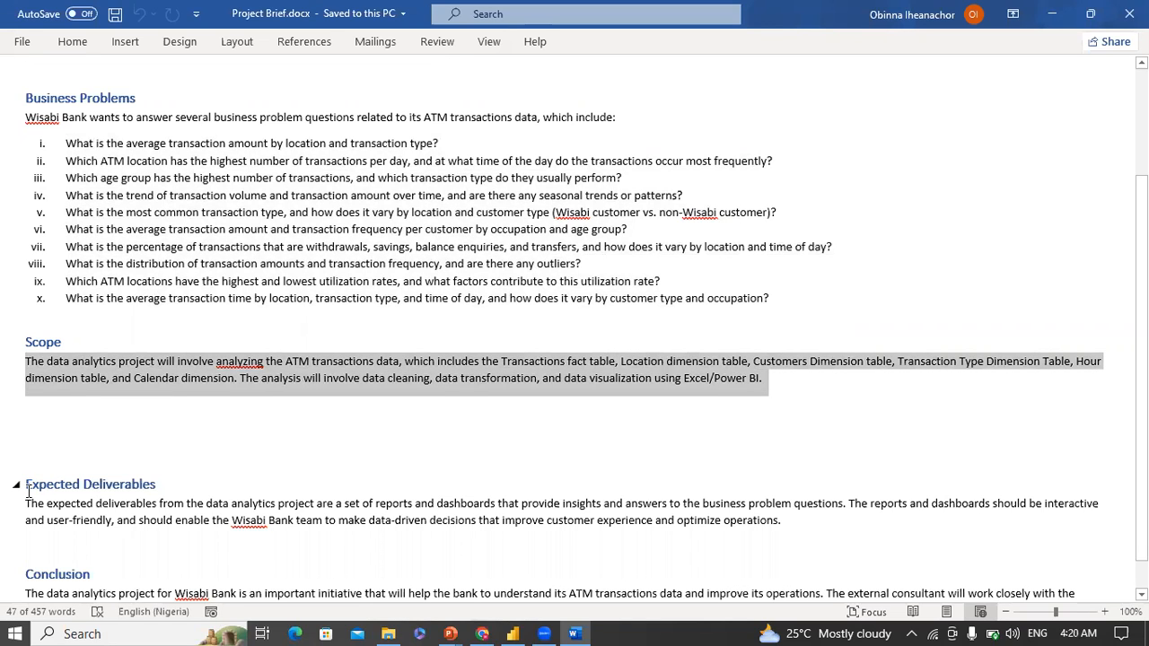
drag(25, 501, 804, 518)
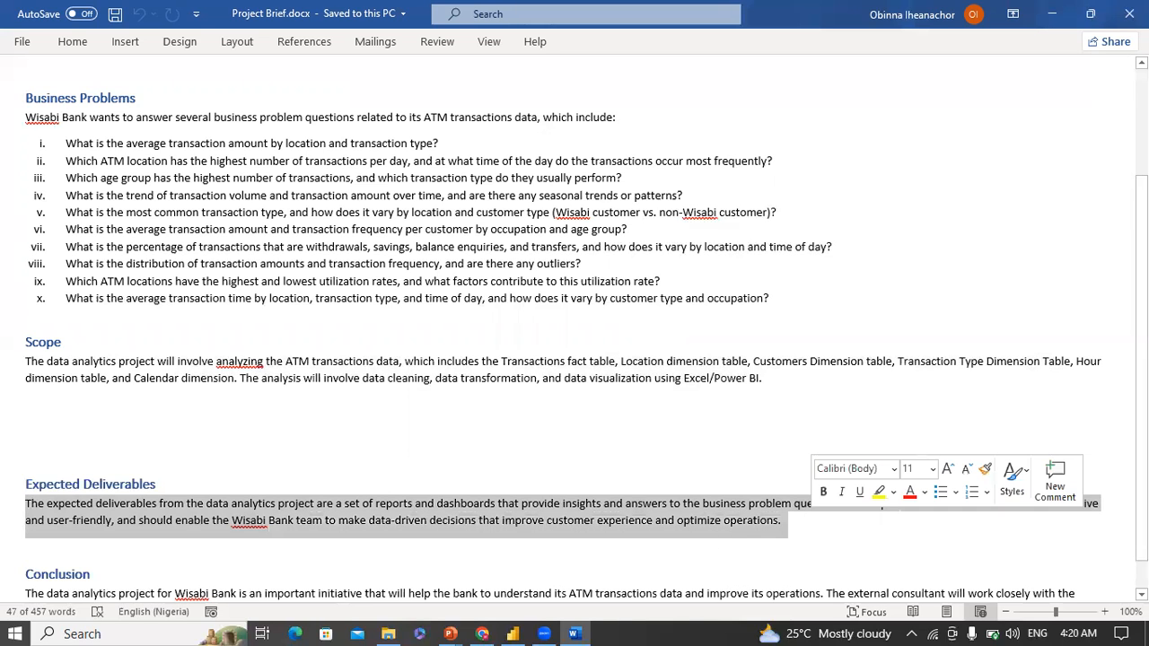
scroll(503, 475, down, 1)
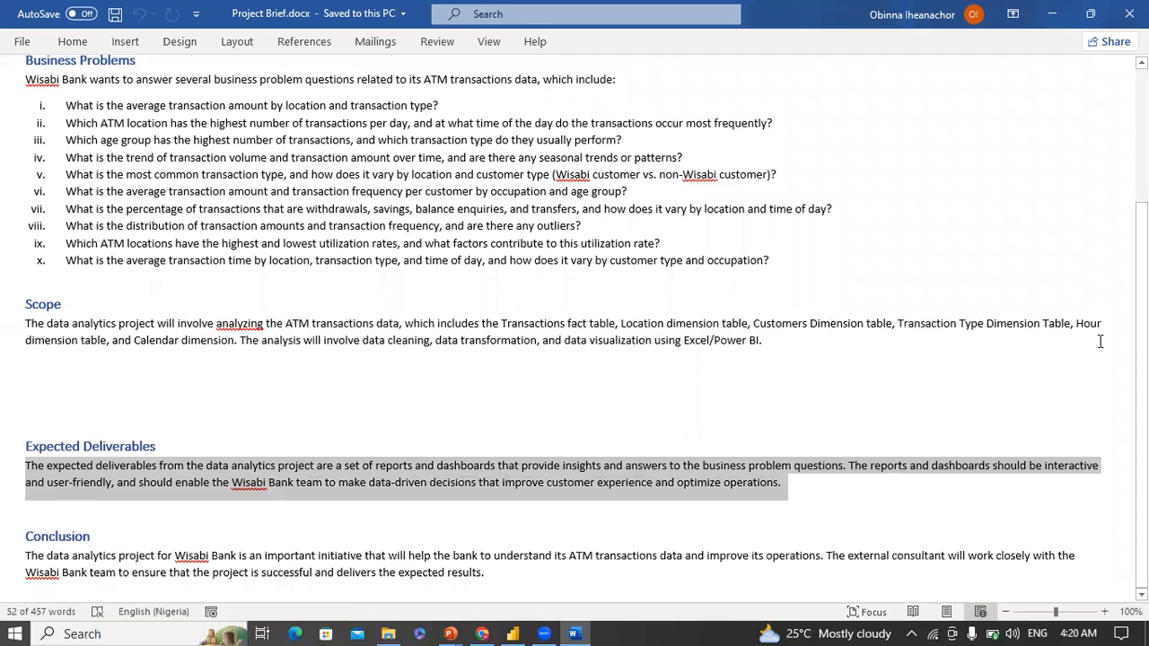
scroll(688, 285, up, 4)
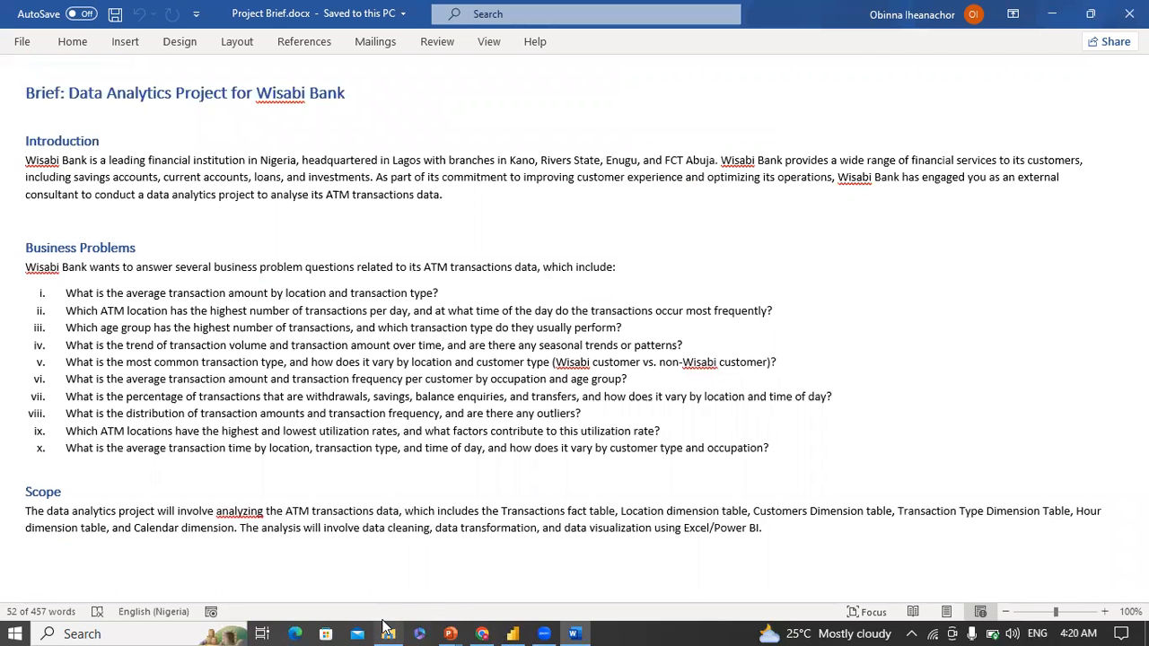
Step: Return to the Documents folder in File Explorer and open Business Requirement Document.docx
mouse_move(383, 626)
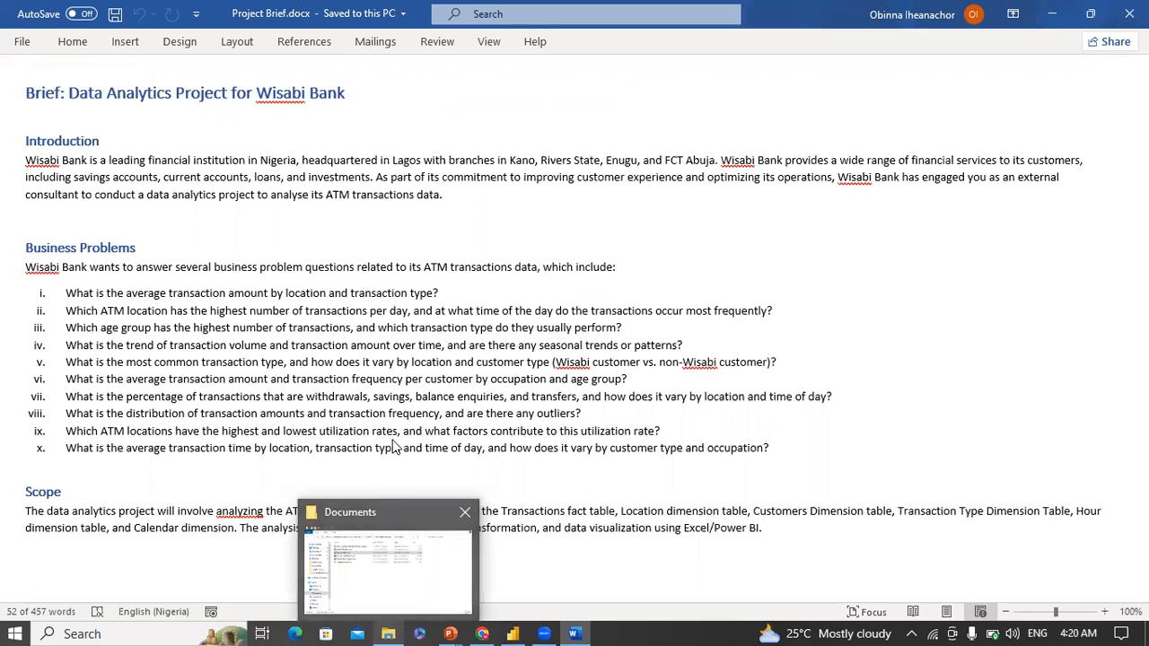
click(388, 565)
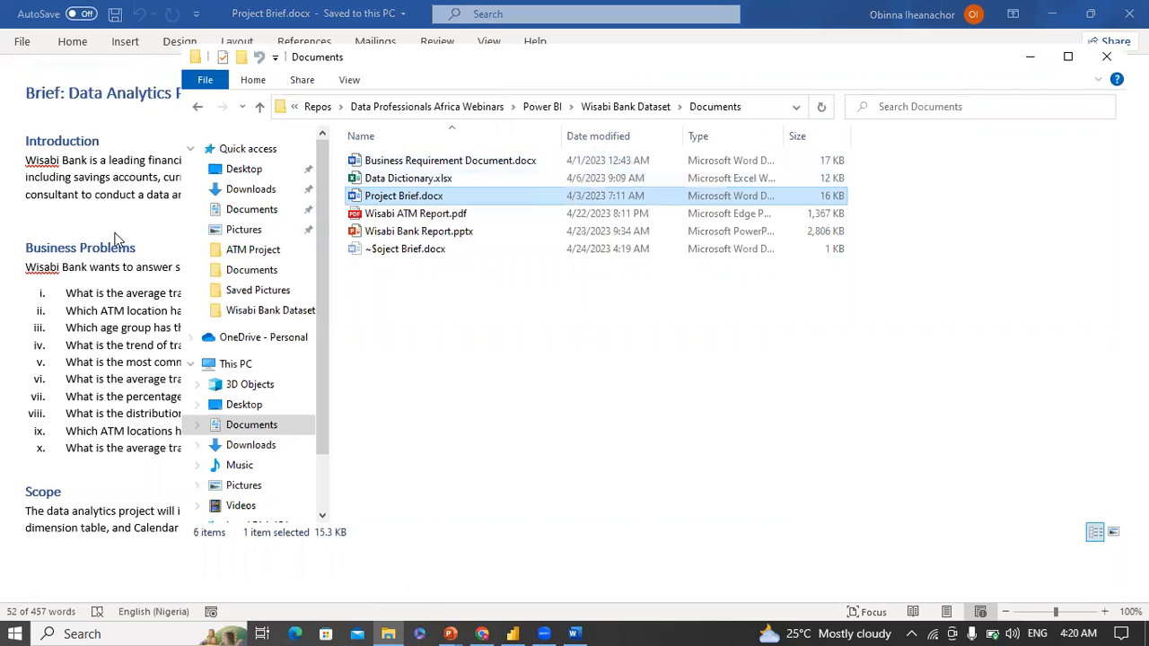
double_click(434, 166)
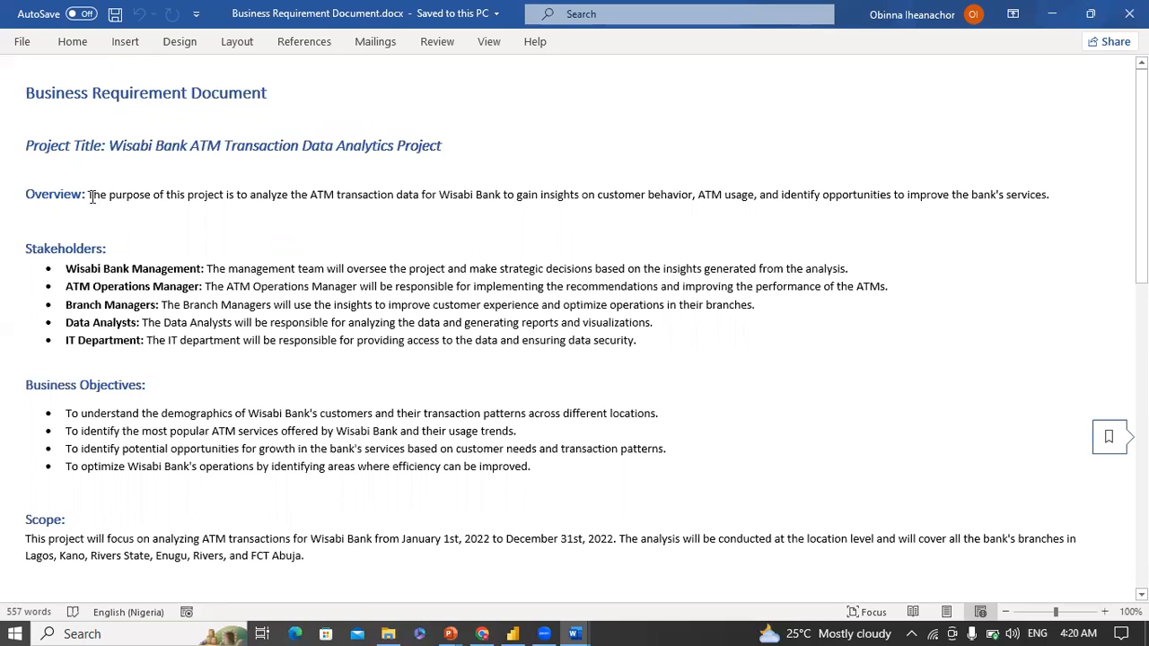
Step: Read the overview, stakeholders and business objectives in the business requirement document, highlighting the text along the way
drag(707, 175, 1058, 183)
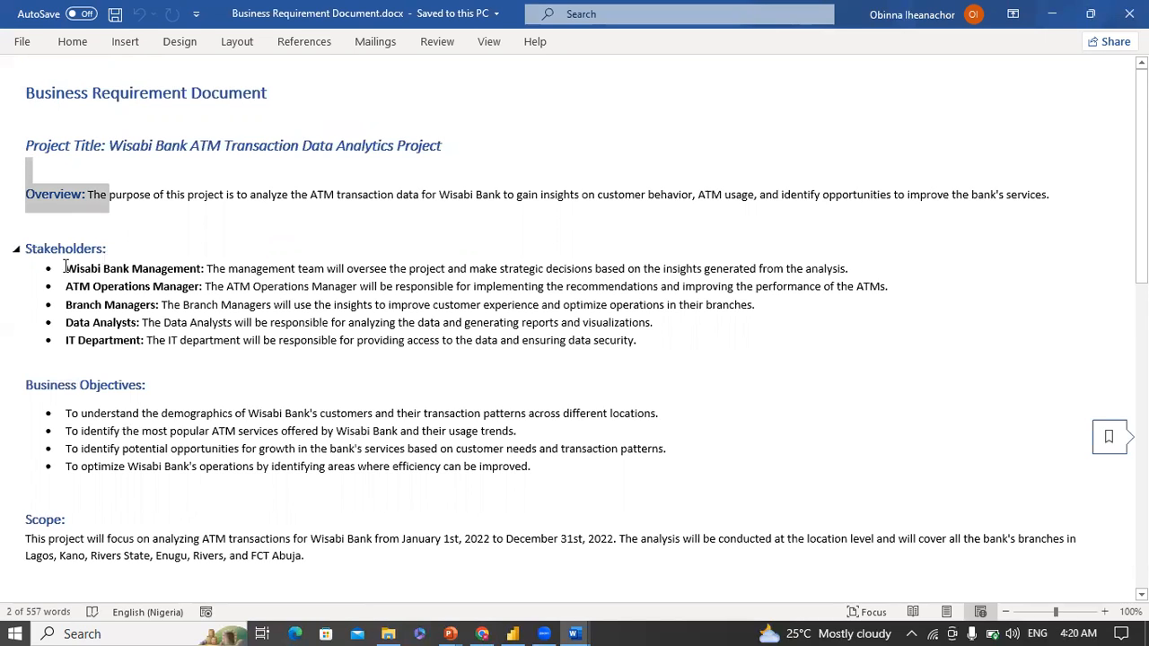
drag(66, 269, 166, 326)
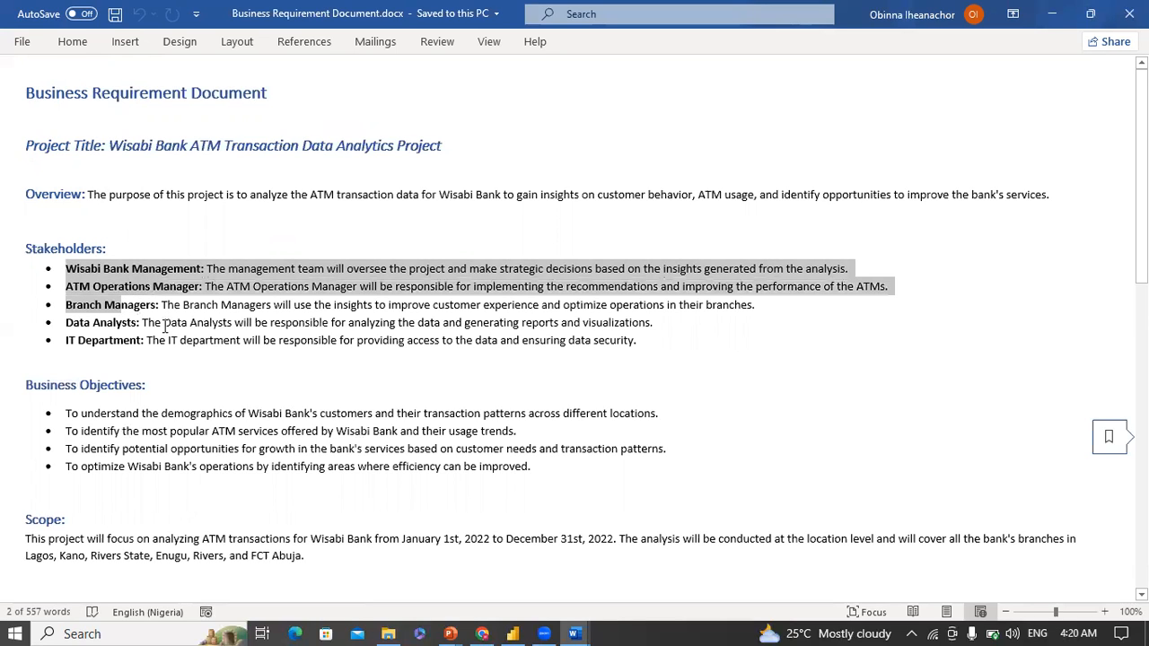
drag(72, 419, 320, 449)
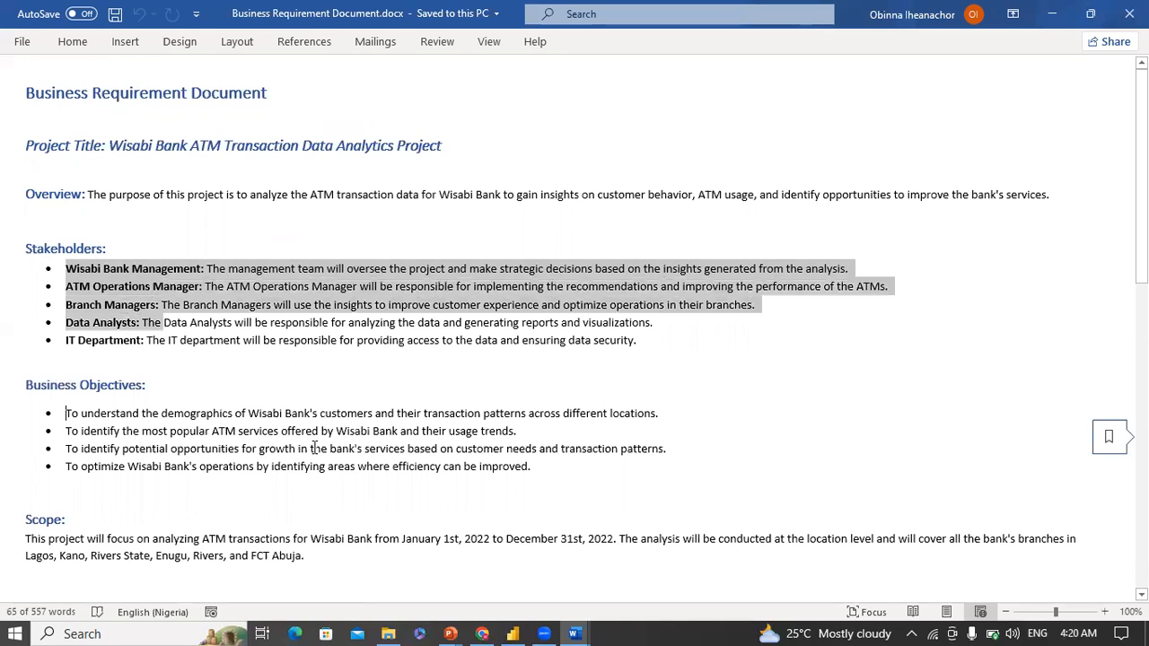
drag(555, 478, 558, 481)
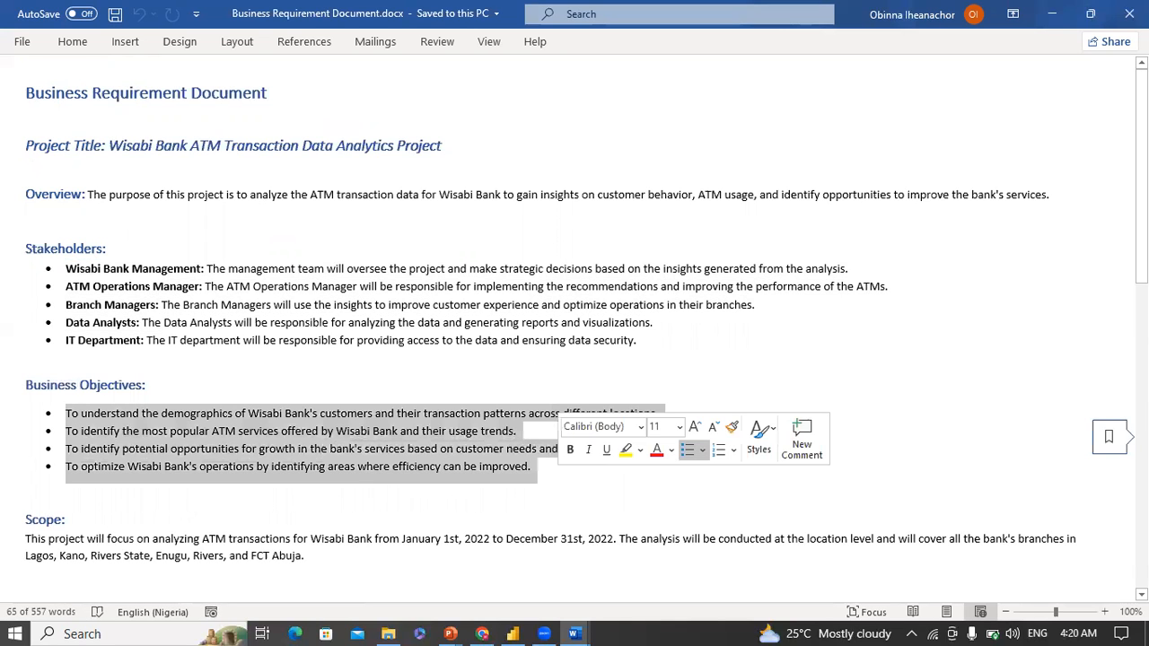
Step: Read through the remaining business requirement sections, highlight the four project timeline entries, and return to the document's start
scroll(874, 338, down, 5)
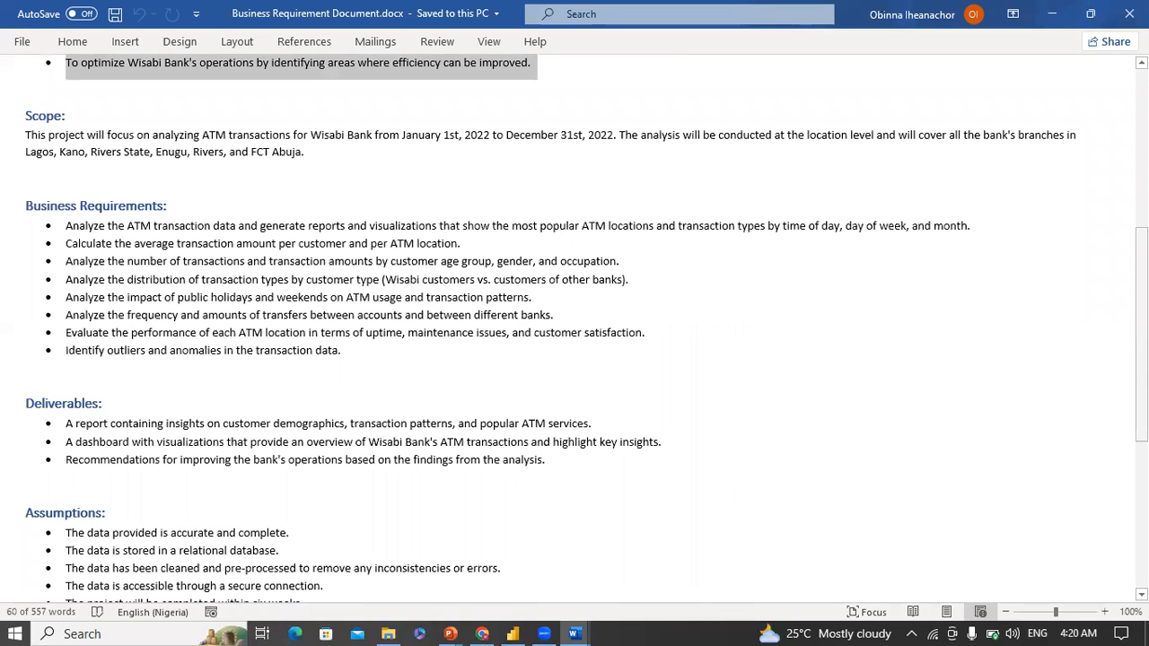
scroll(878, 422, down, 3)
scroll(747, 434, down, 1)
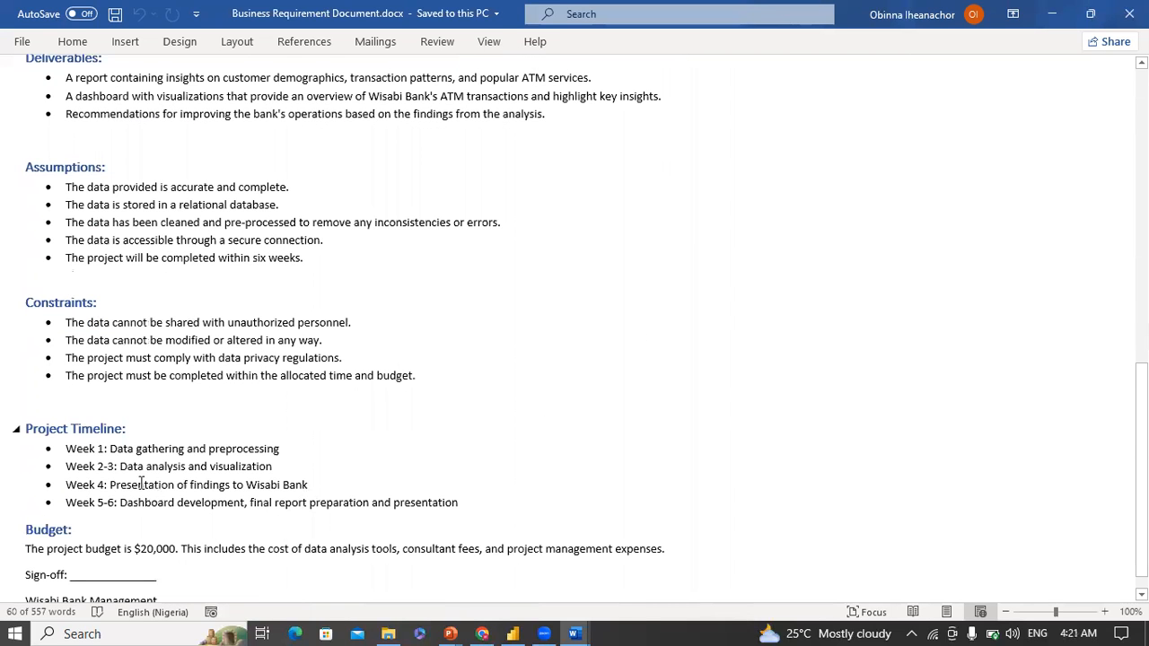
drag(66, 448, 242, 501)
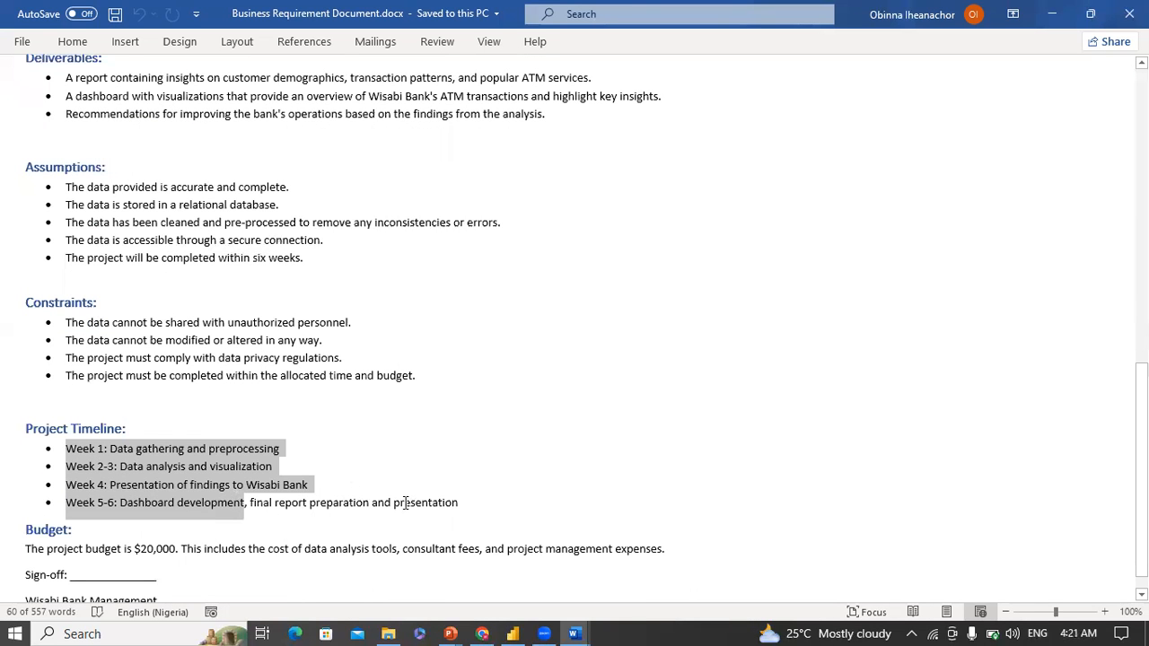
drag(406, 503, 462, 503)
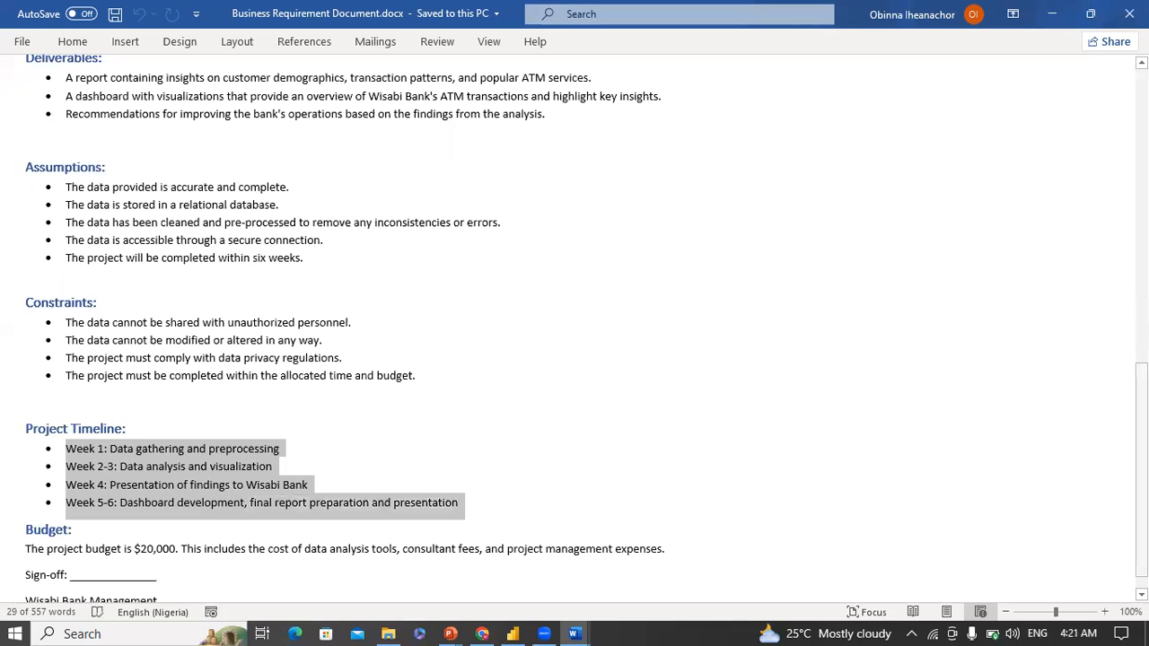
scroll(777, 204, up, 10)
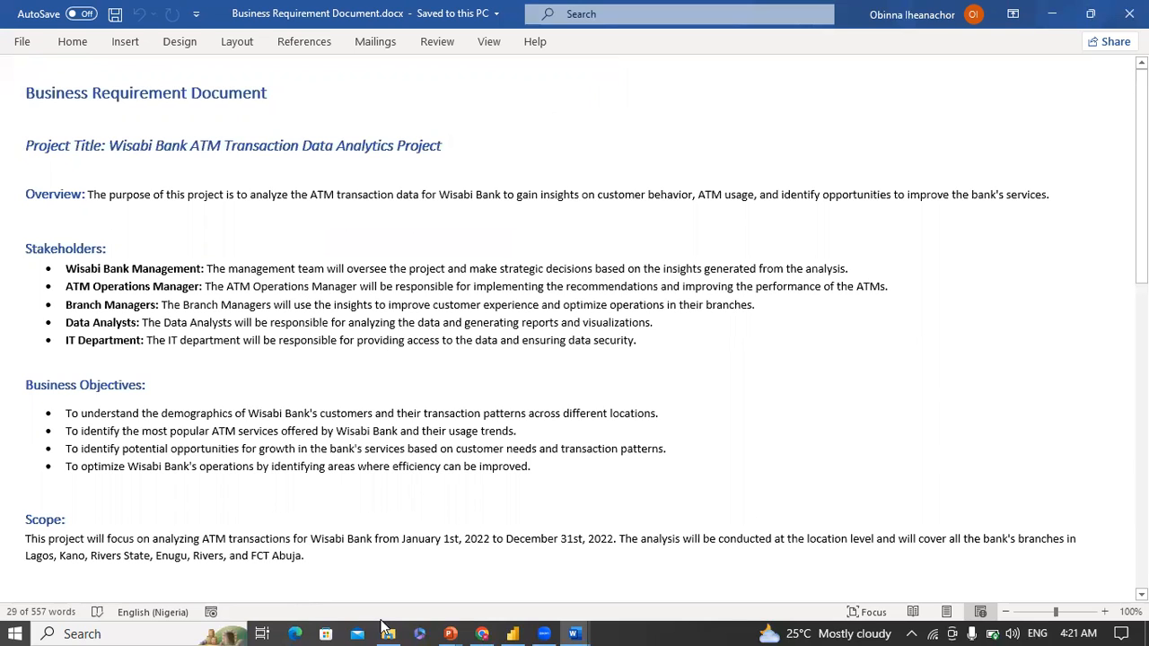
Step: Switch to the Documents folder in File Explorer and open the Data Dictionary.xlsx workbook
mouse_move(384, 626)
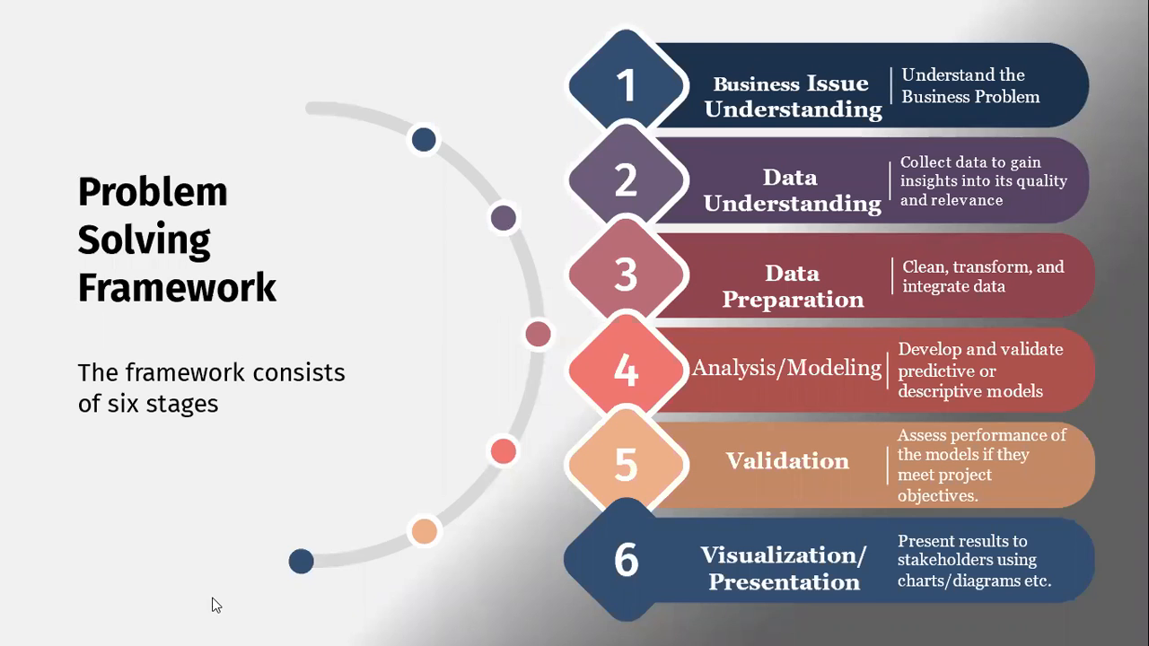
key(super)
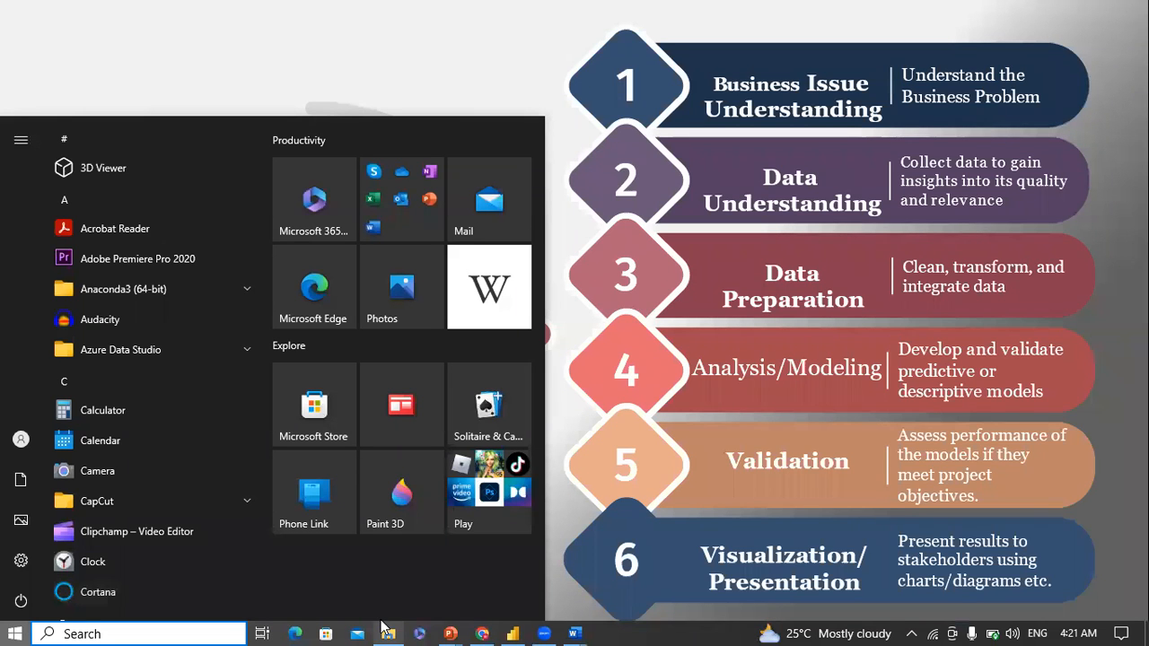
mouse_move(386, 629)
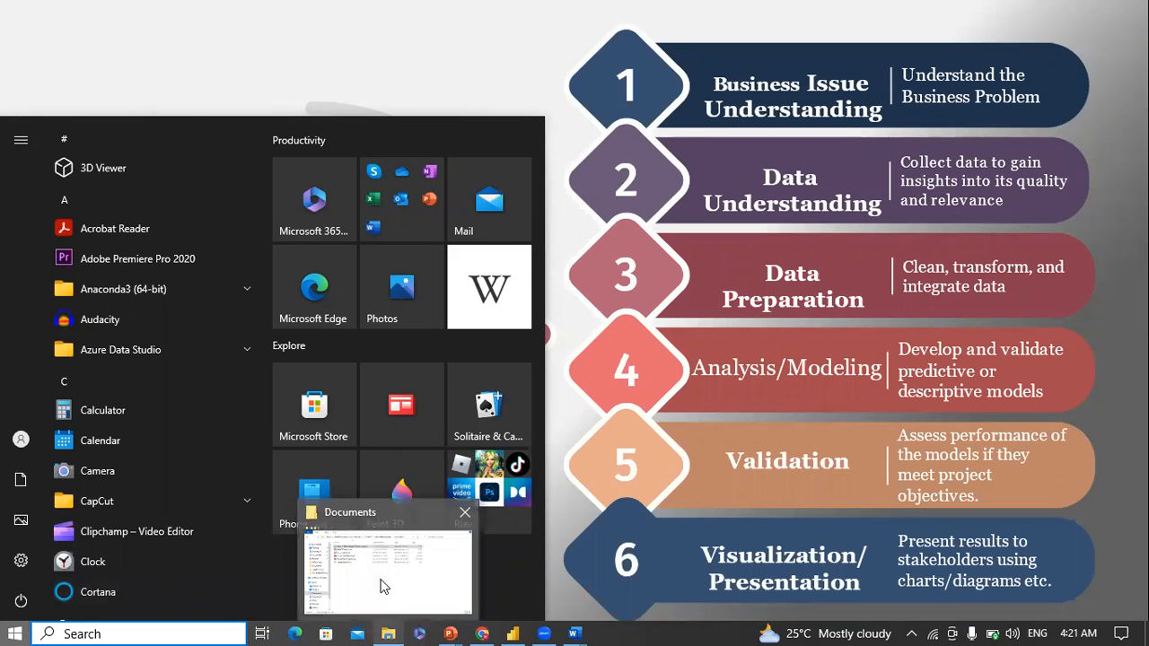
click(380, 586)
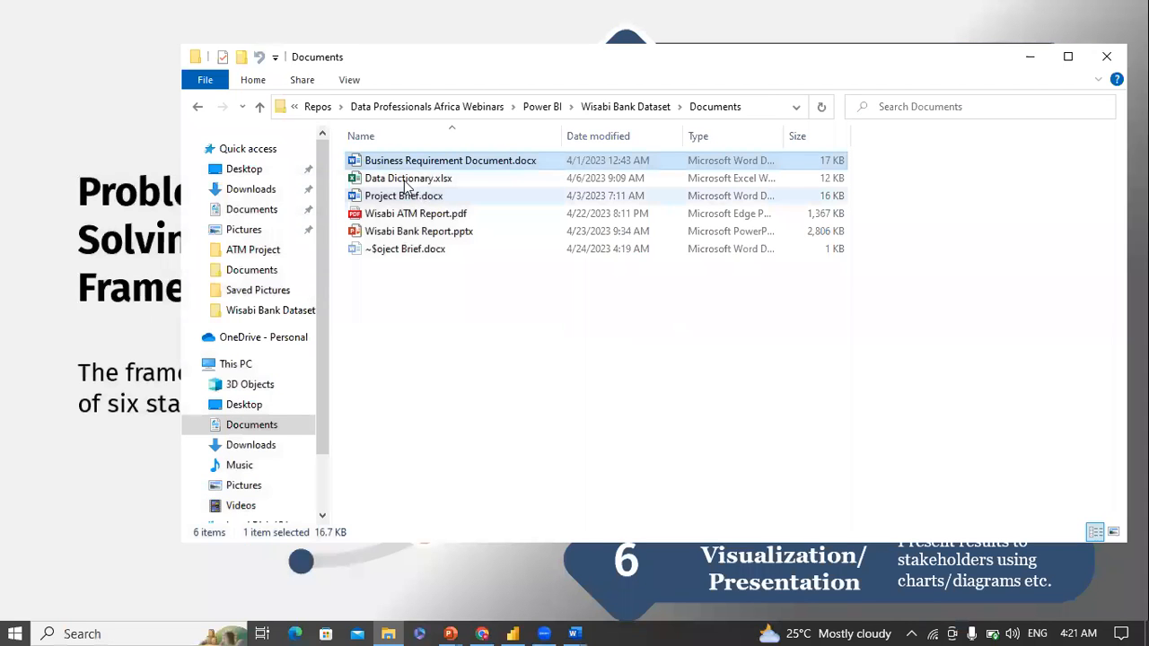
click(415, 184)
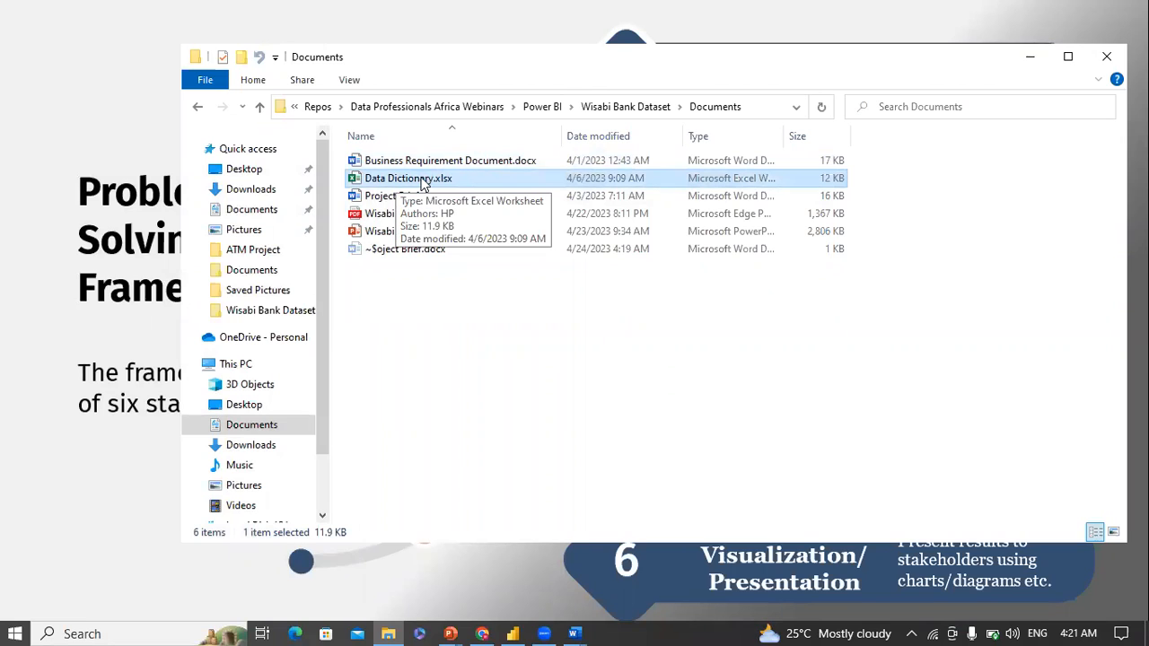
double_click(424, 179)
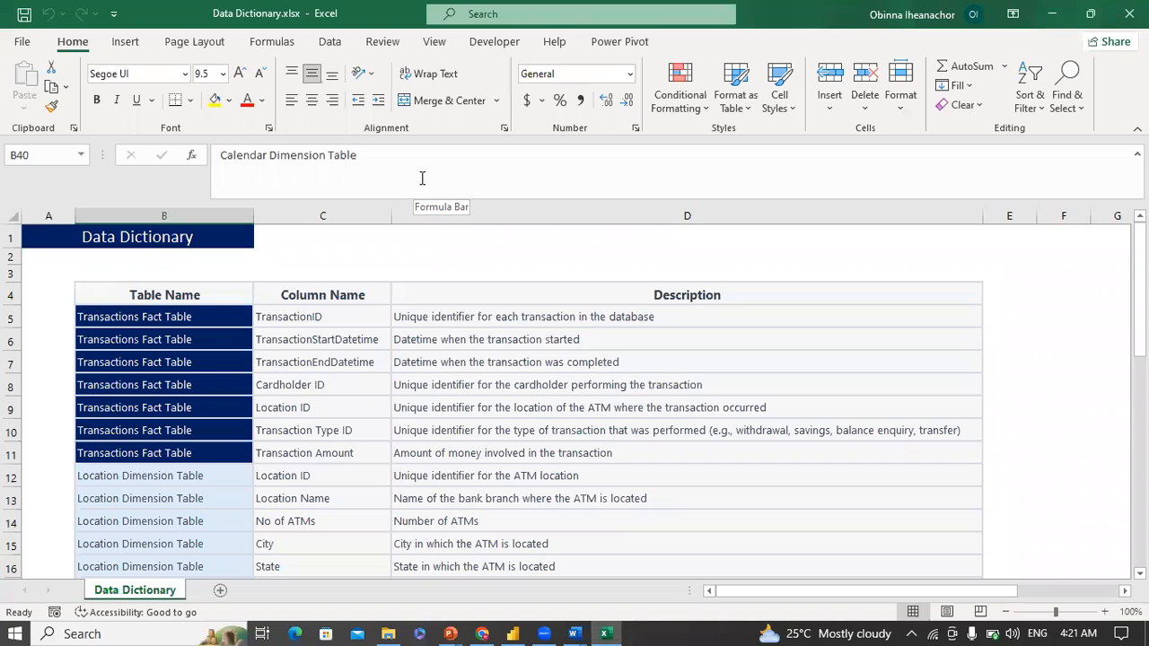
Step: Select the Transactions Fact Table entries in the Table Name column, cells B5 to B11
click(184, 319)
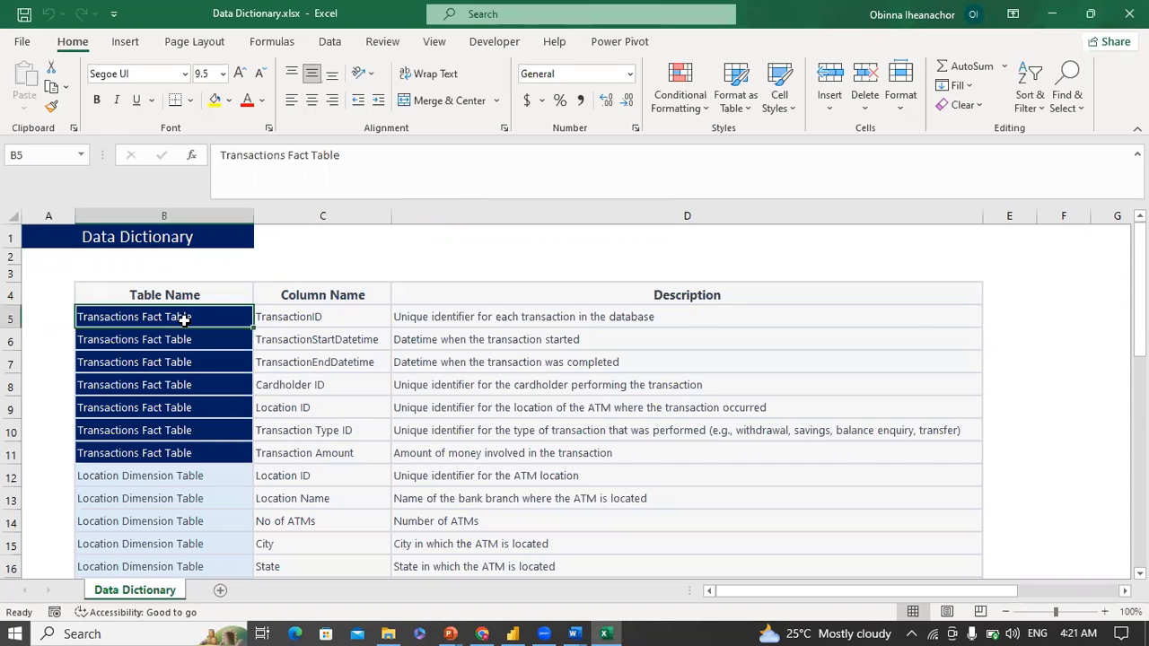
key(shift+Down)
key(shift+Down)
key(shift+Down)
key(shift+Down)
key(shift+Down)
key(shift+Down)
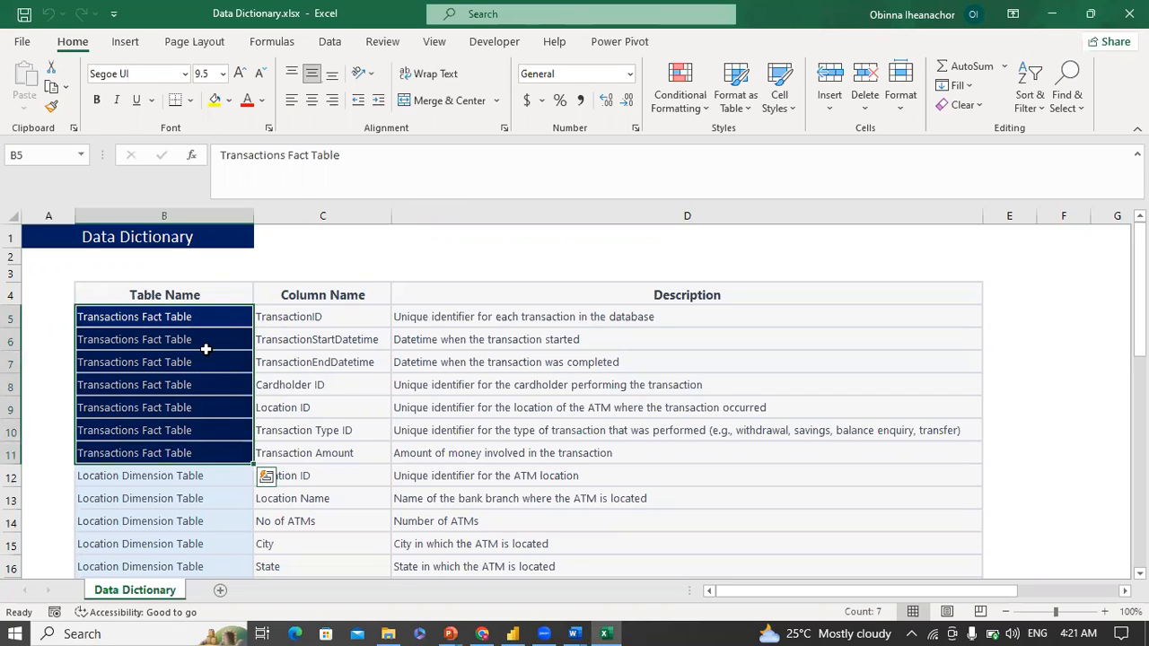
Step: Examine the first and last column names and descriptions of the Transactions Fact Table, from TransactionID to Transaction Amount
click(318, 319)
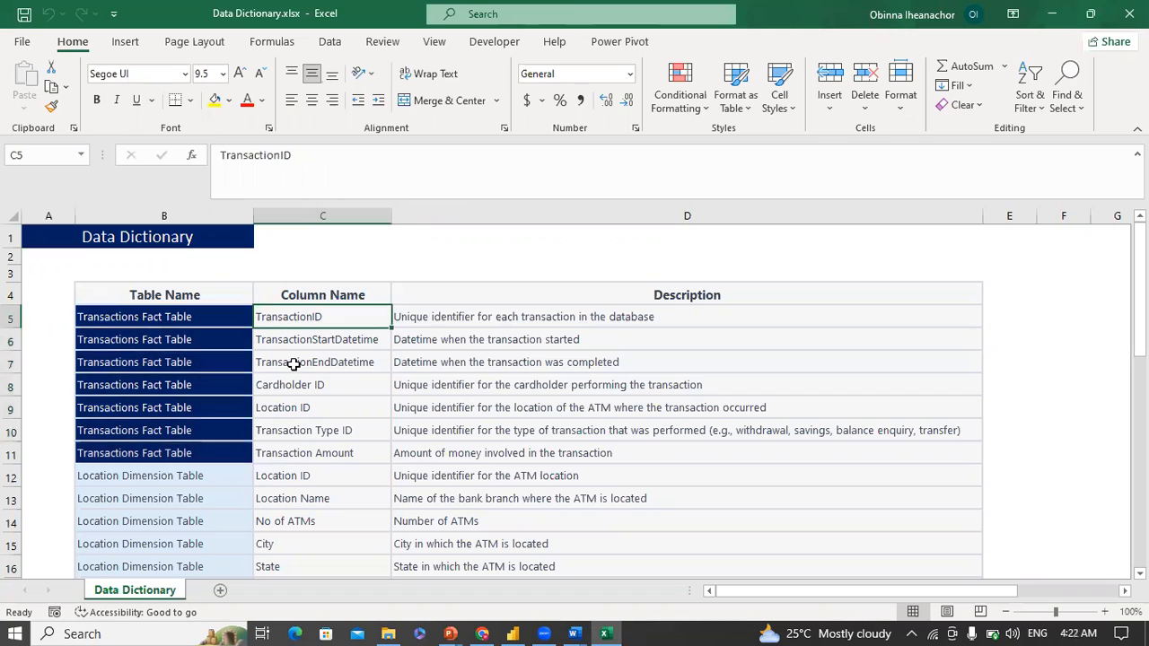
click(305, 452)
click(503, 320)
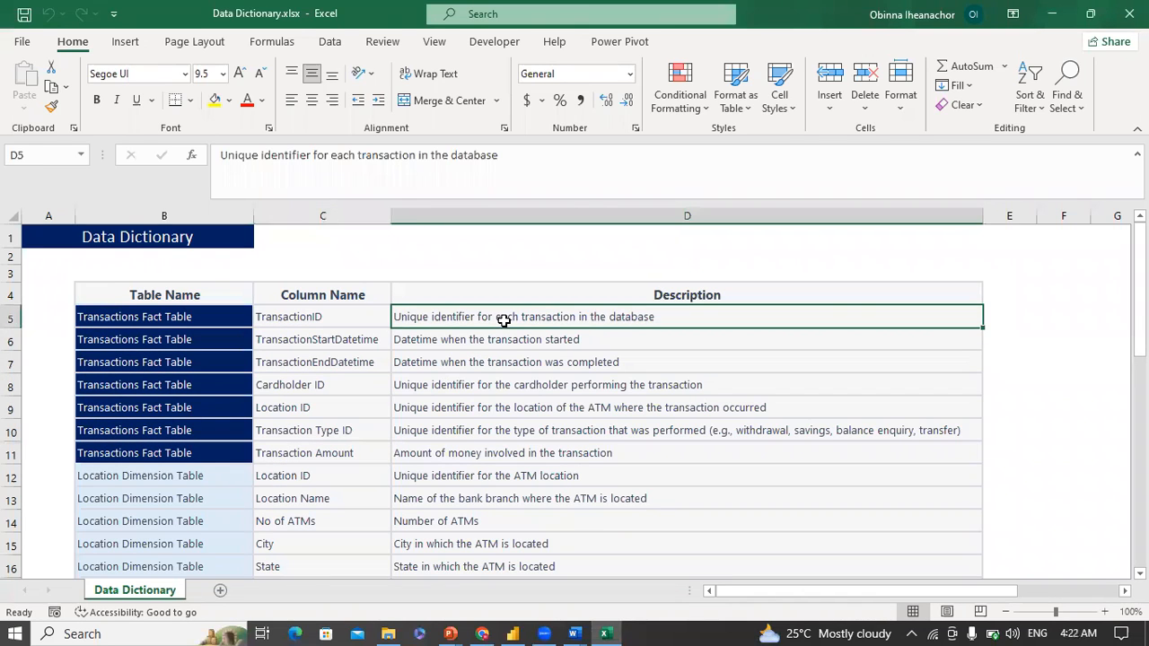
click(427, 450)
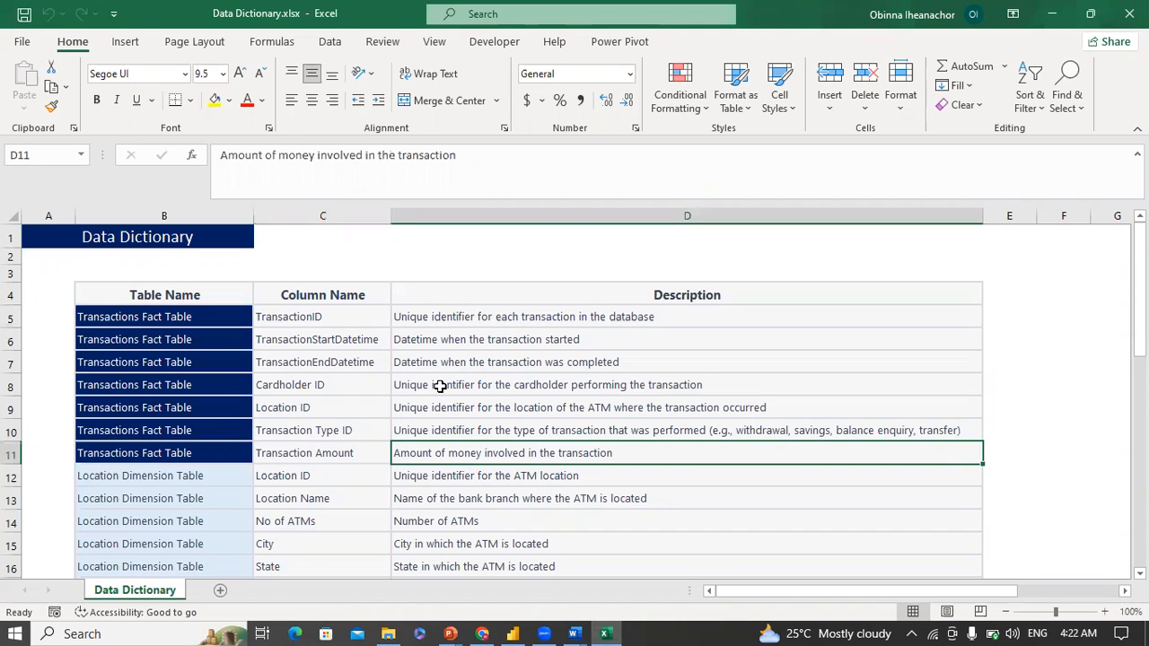
Step: Step through the Transactions Fact Table descriptions from TransactionID to Transaction Type ID, finishing on the Transaction Type ID name cell
click(440, 324)
key(Down)
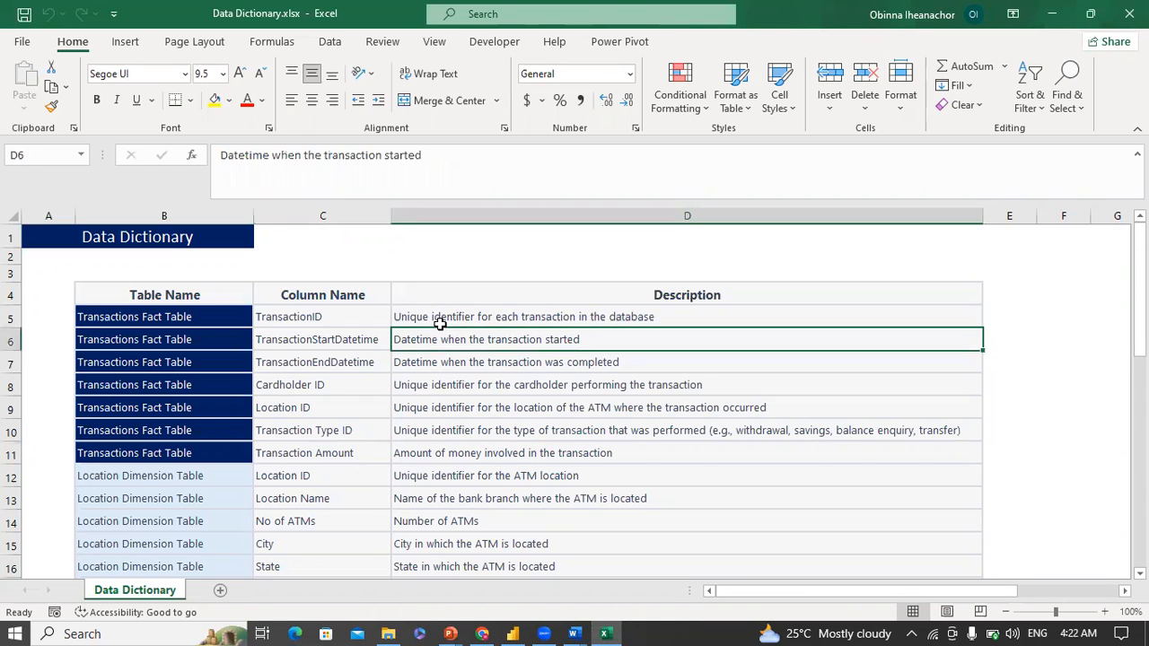
key(Down)
key(Down)
key(Down)
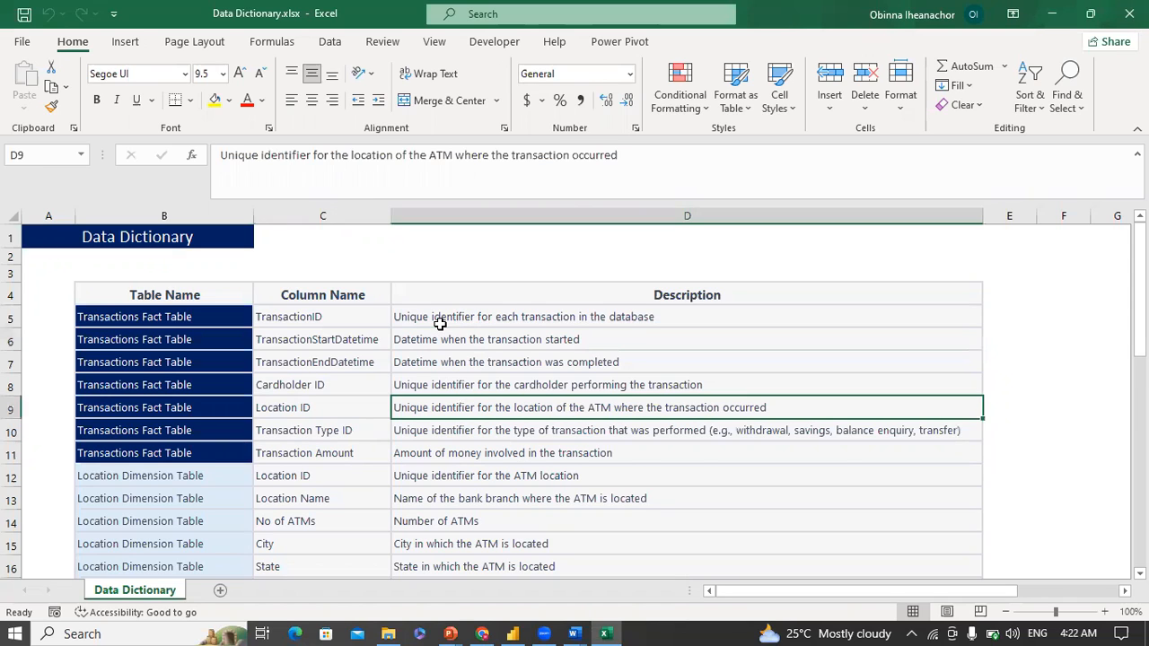
key(Up)
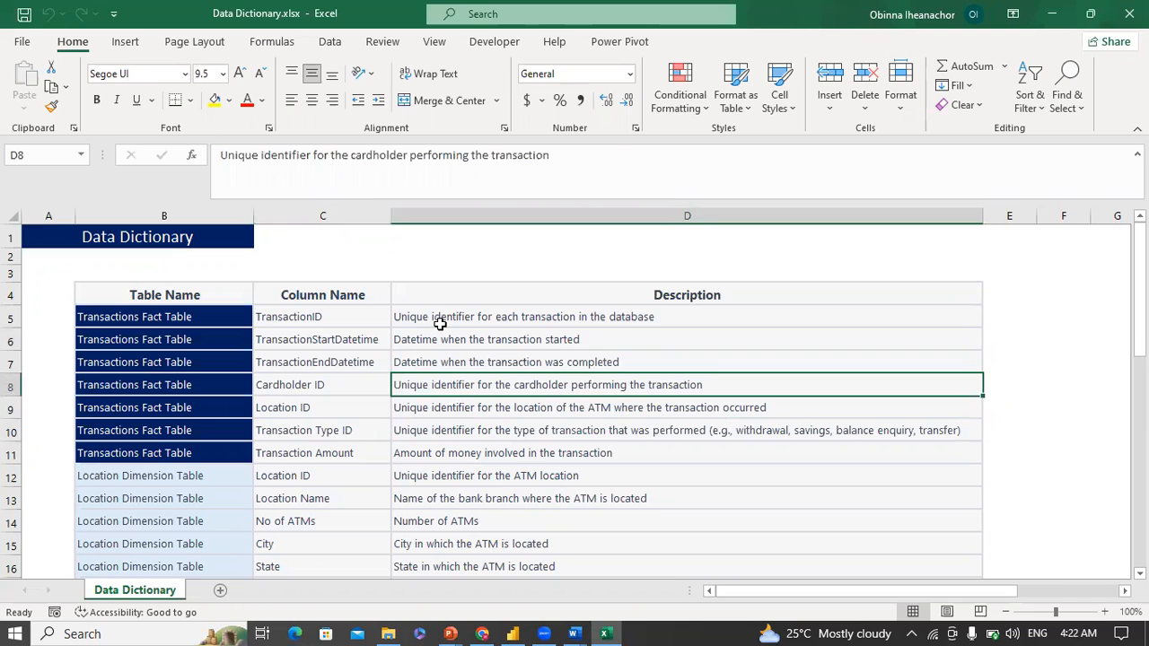
key(Down)
key(Down)
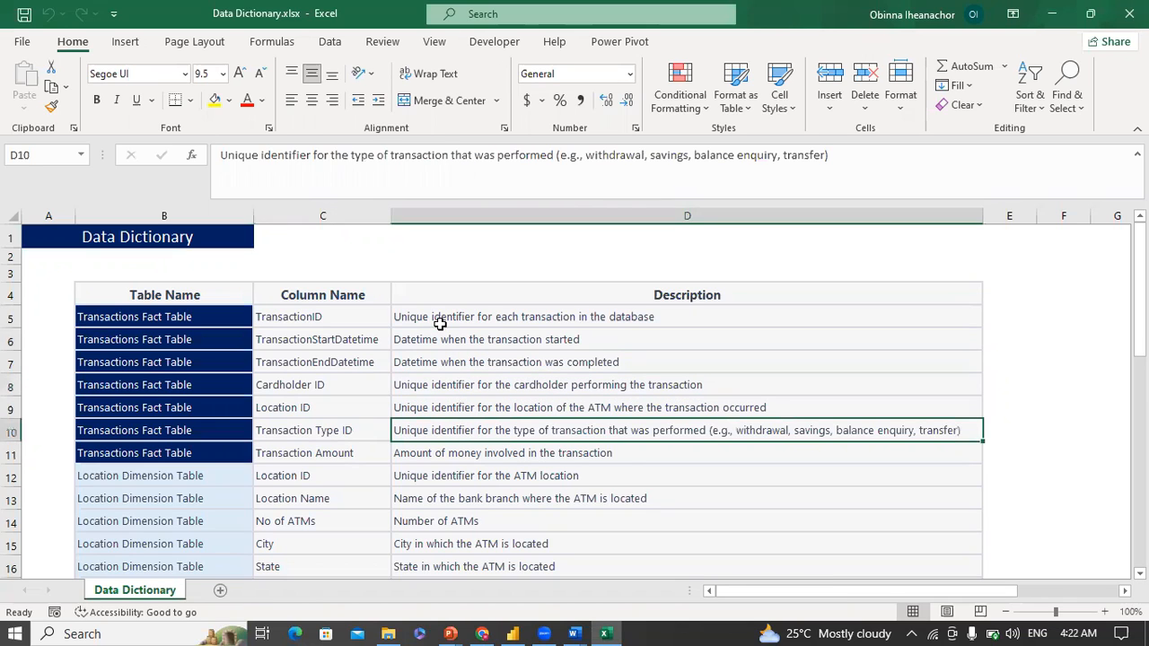
key(Left)
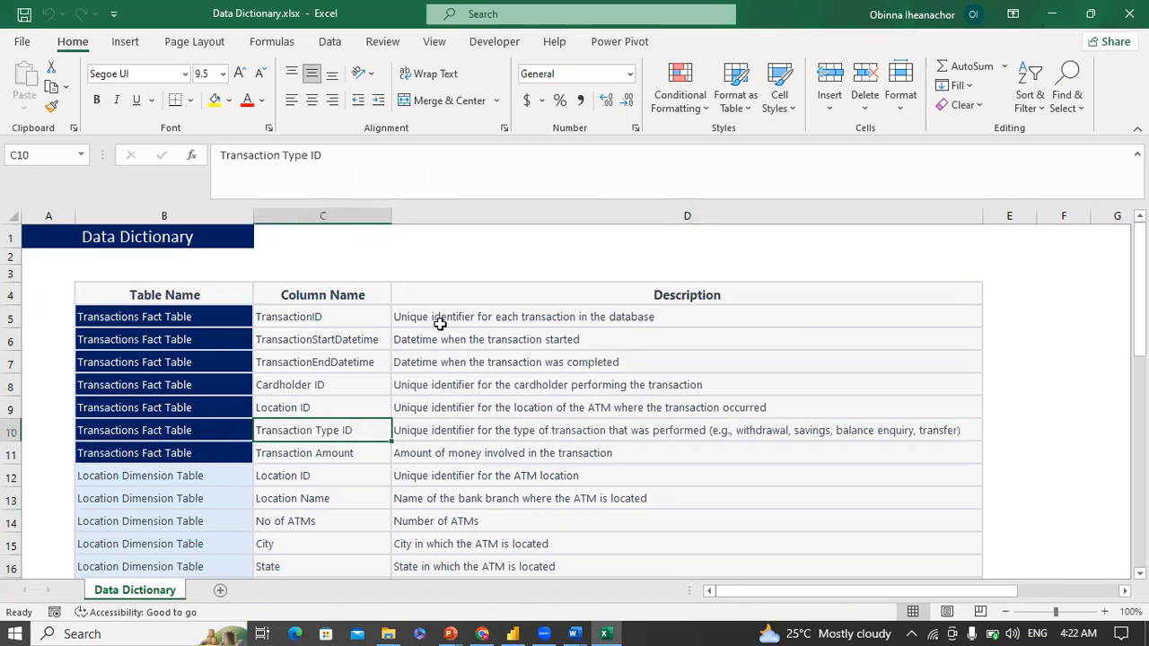
Step: Select the Location Dimension Table entries in the Table Name column, cells B12 to B17
key(Down)
key(Down)
key(Left)
key(Down)
key(Down)
key(Down)
key(Down)
key(Down)
key(Down)
key(Up)
key(shift+Up)
key(shift+Up)
key(shift+Up)
key(shift+Up)
key(shift+Up)
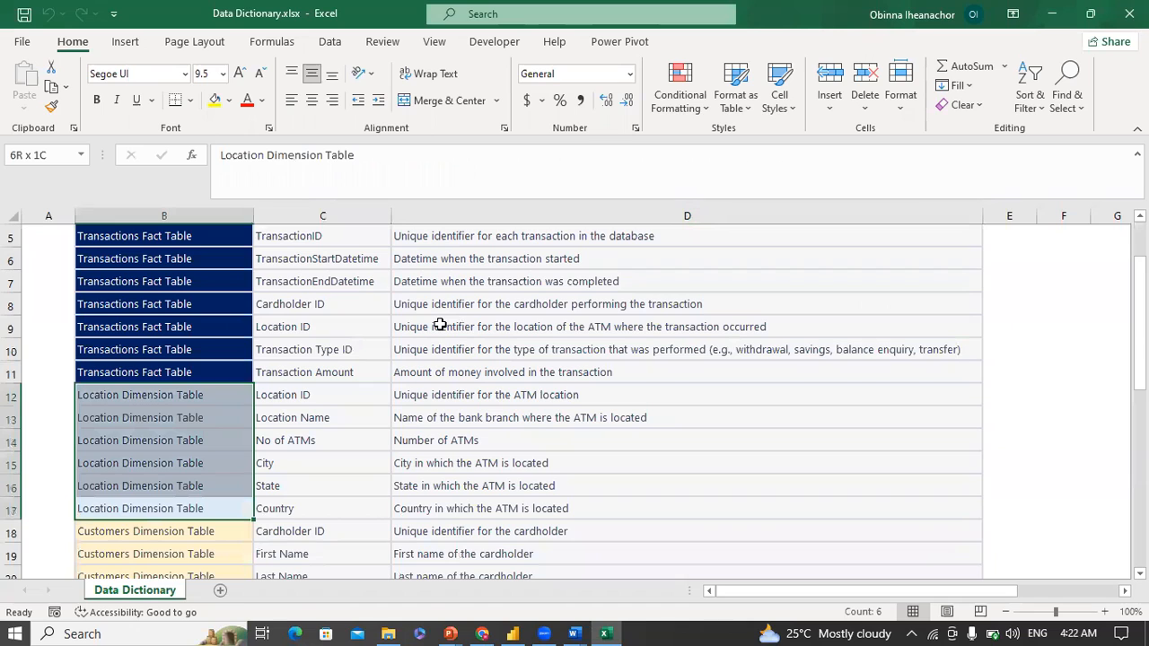
Step: Read through the Location Dimension Table descriptions one by one, from Location ID to Country
click(458, 401)
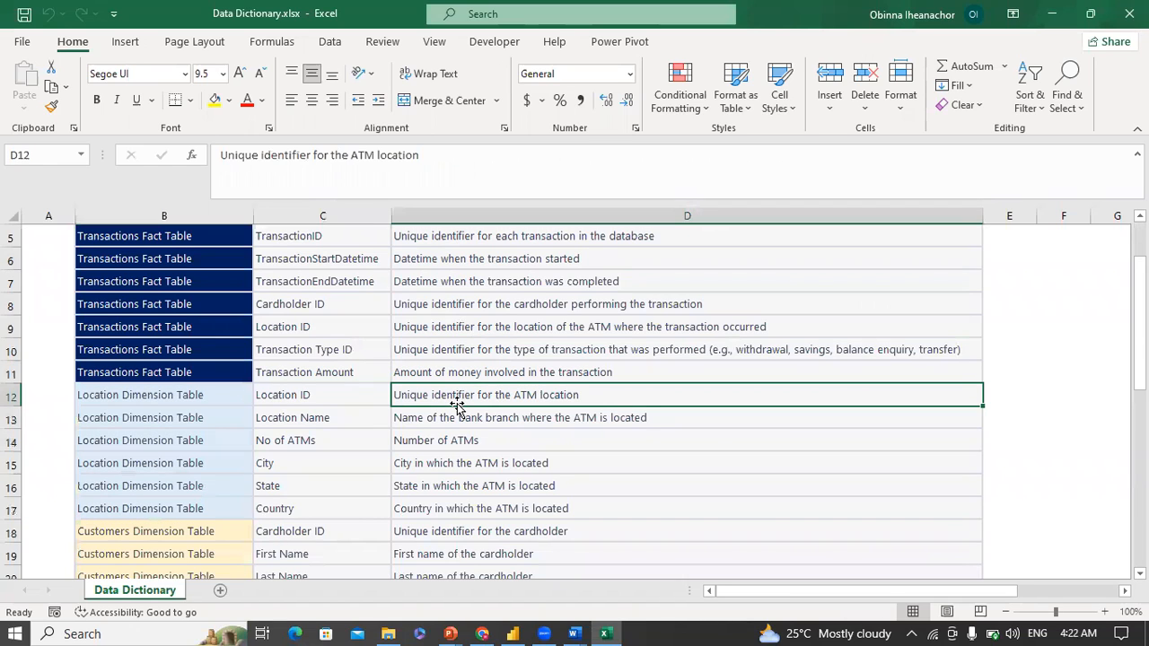
key(Down)
key(Down)
key(Down)
key(Down)
key(Down)
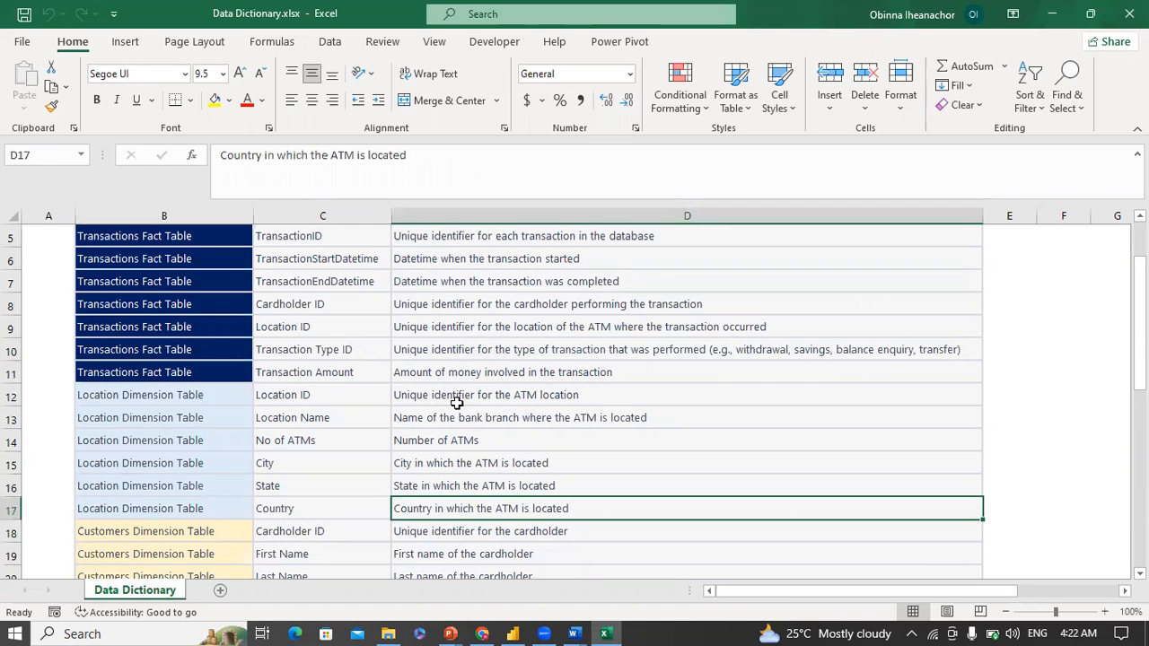
Step: Move down the Customers Dimension Table entries to the Occupation column name in cell C24
key(Left)
key(Down)
key(Down)
key(Left)
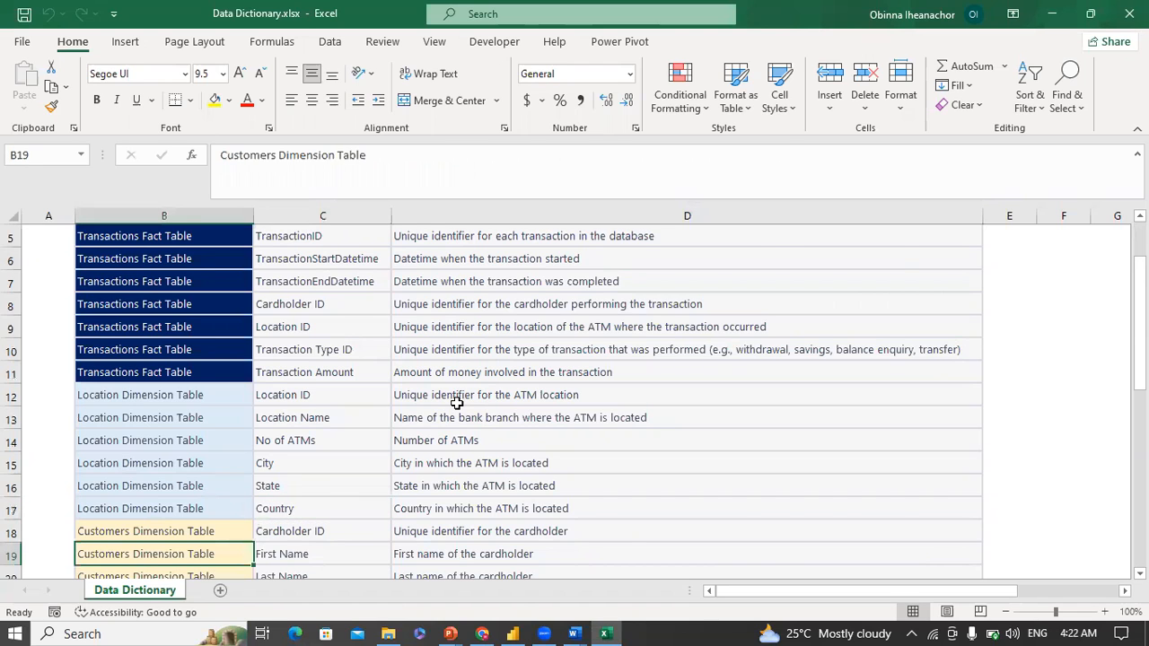
key(Down)
key(Down)
key(Down)
key(Down)
key(Down)
key(Right)
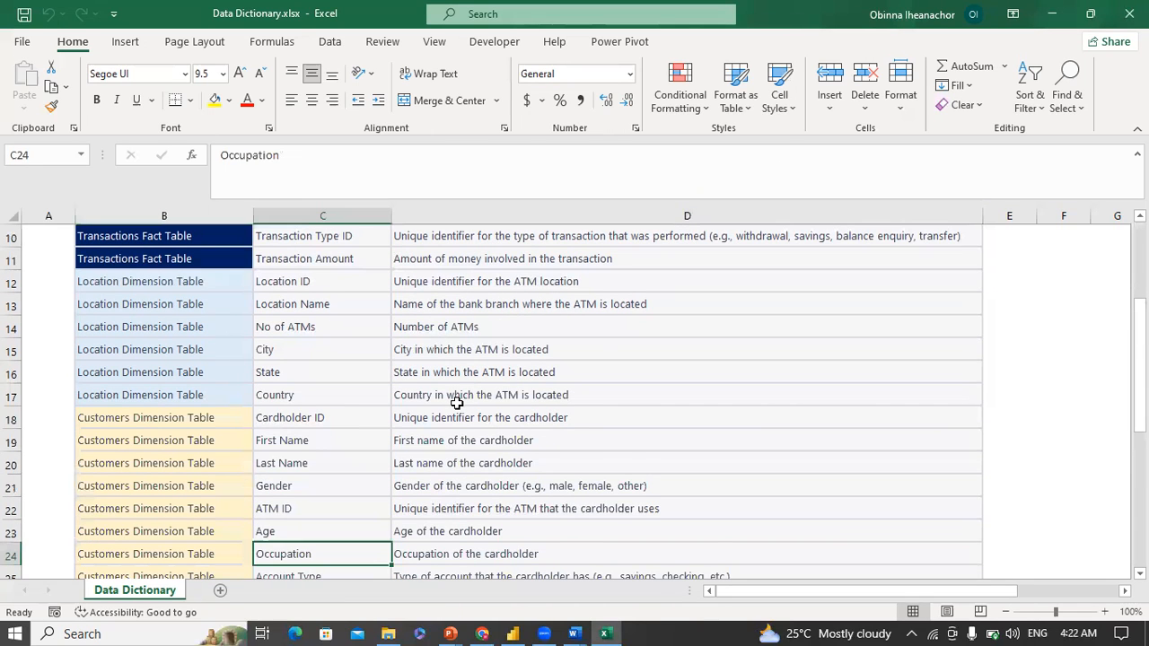
Step: Go back to Cardholder ID and review the Customers Dimension Table column names down to Is Wisabi
key(Up)
key(Up)
key(Up)
key(Up)
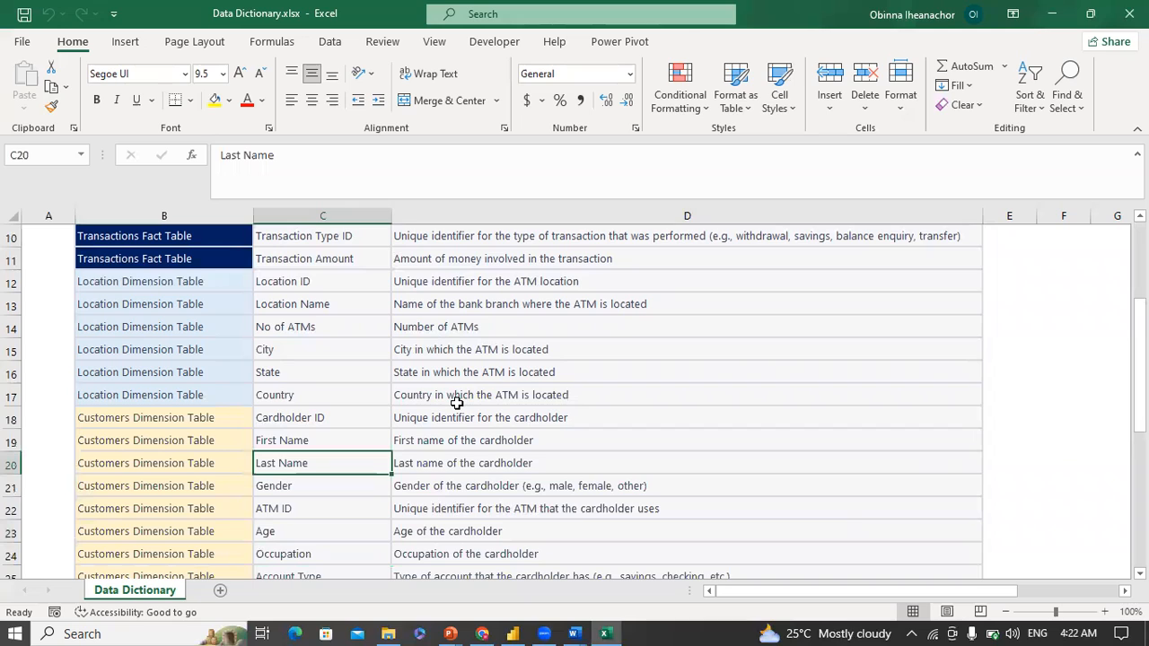
key(Up)
key(Up)
key(Down)
key(Down)
key(Down)
key(Down)
key(Down)
key(Down)
key(Down)
key(Down)
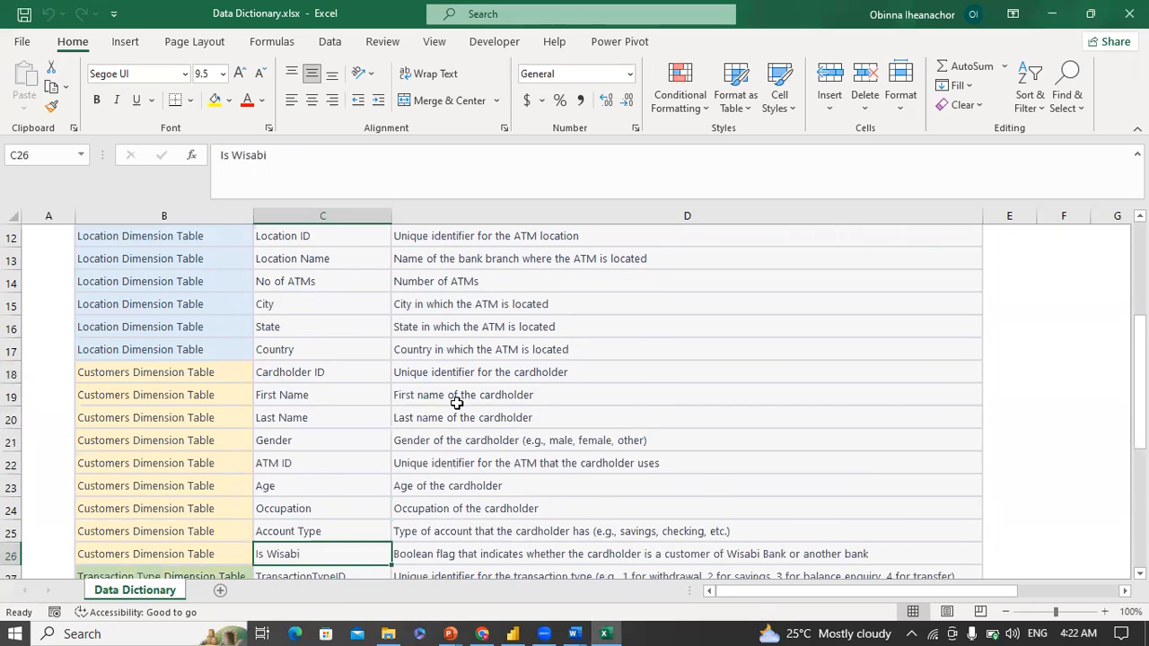
Step: Glance at the Transaction Type rows, return to Is Wisabi and examine its description in cell D26
key(Down)
key(Down)
key(Up)
key(Up)
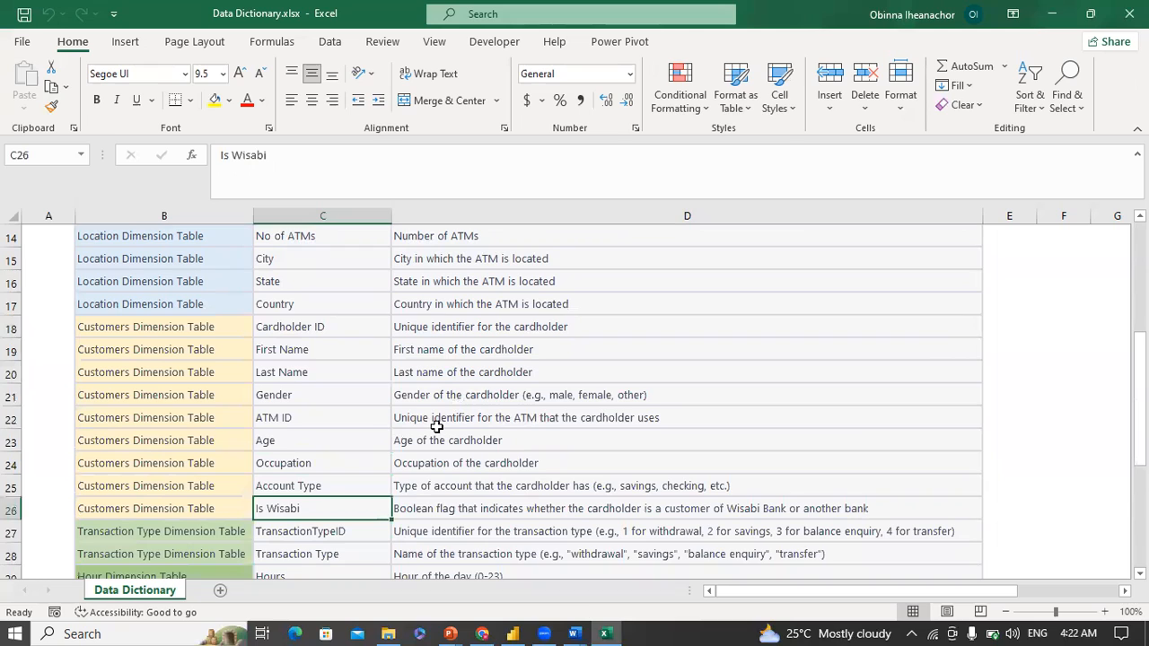
click(444, 506)
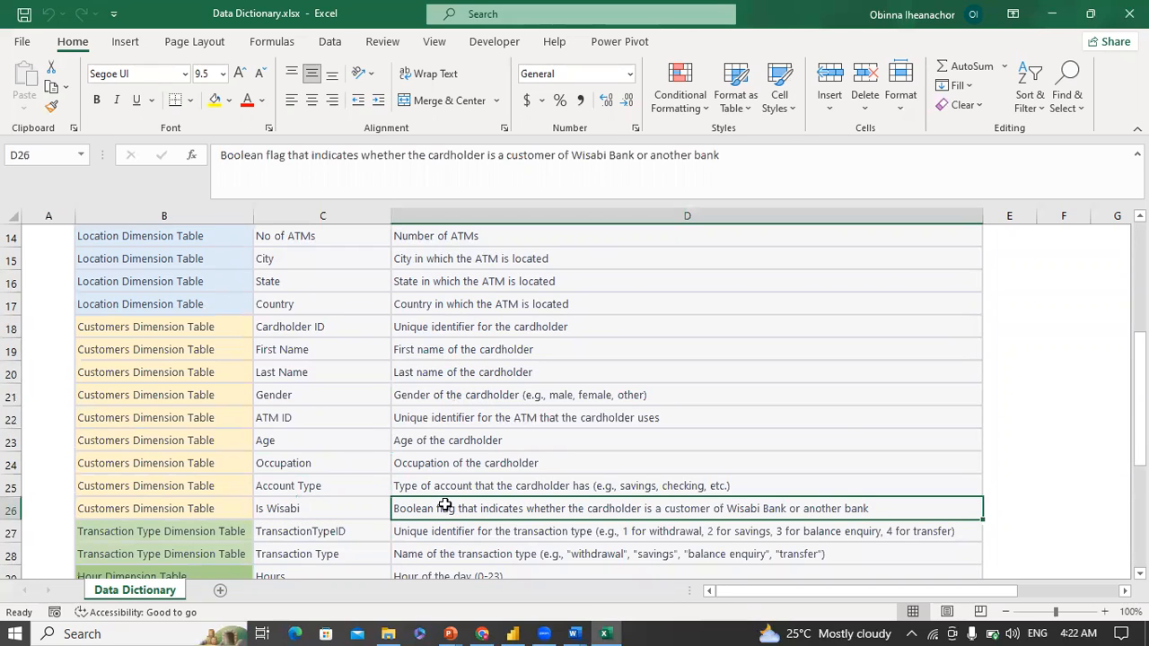
Step: Review the two Transaction Type Dimension Table rows and the description of the Transaction Type column
click(177, 545)
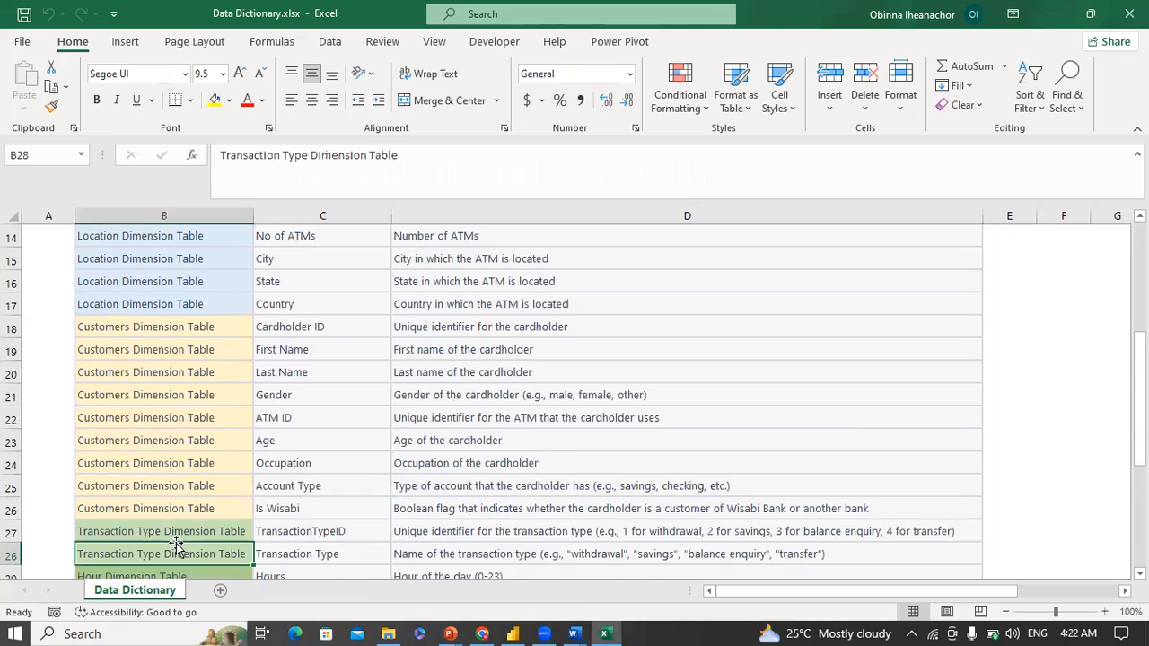
click(175, 542)
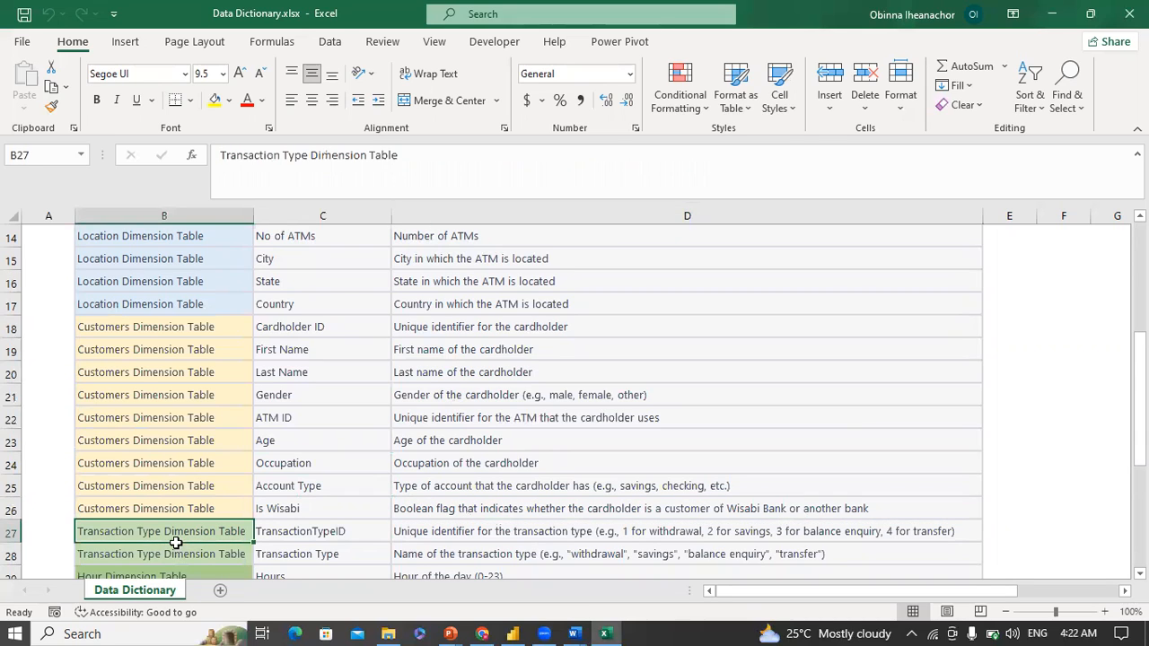
key(Down)
key(Right)
key(Right)
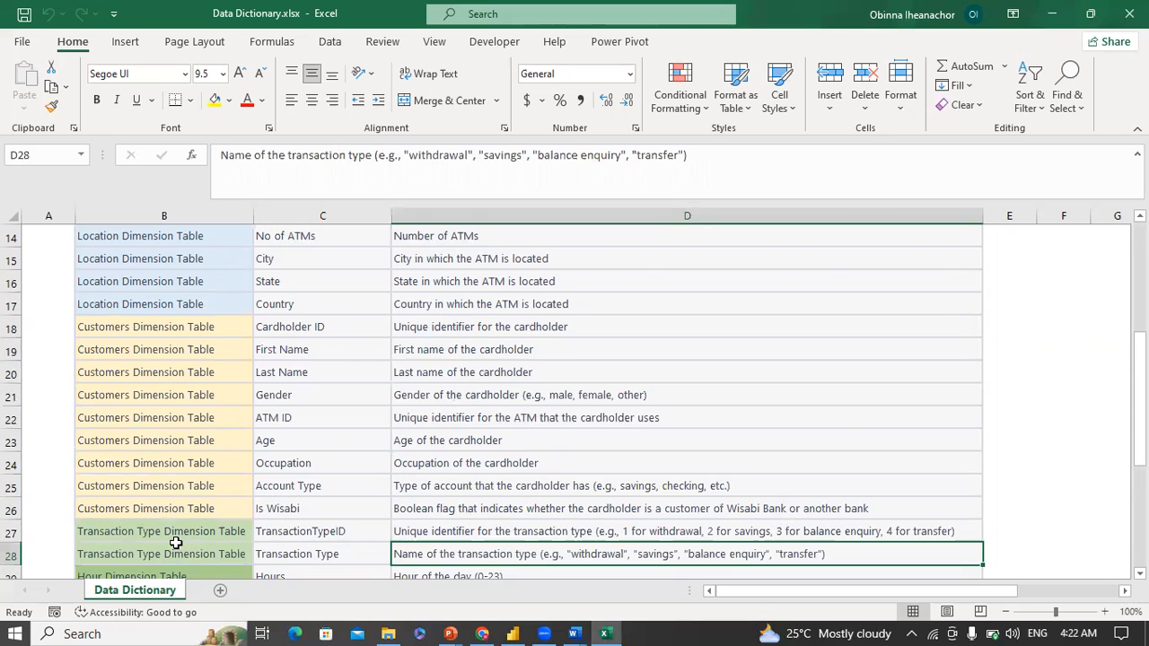
Step: Review the Hour Dimension Table rows and the descriptions of Hours, Hour Start Time and Hour End Time
key(Down)
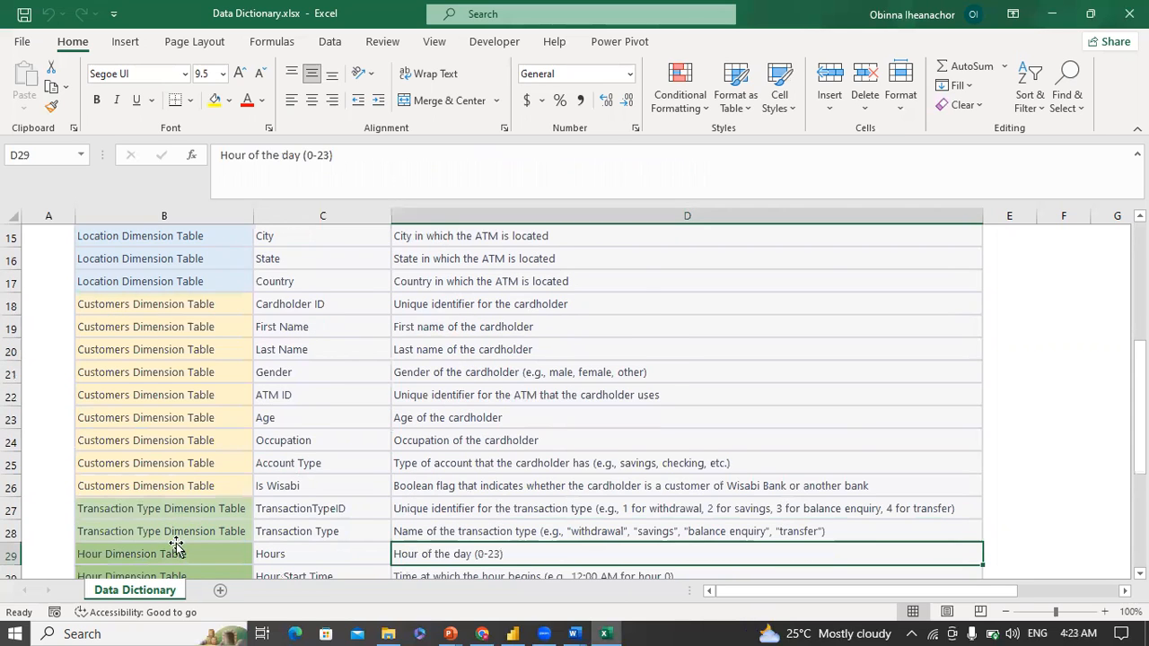
key(Left)
key(Left)
key(Down)
key(Down)
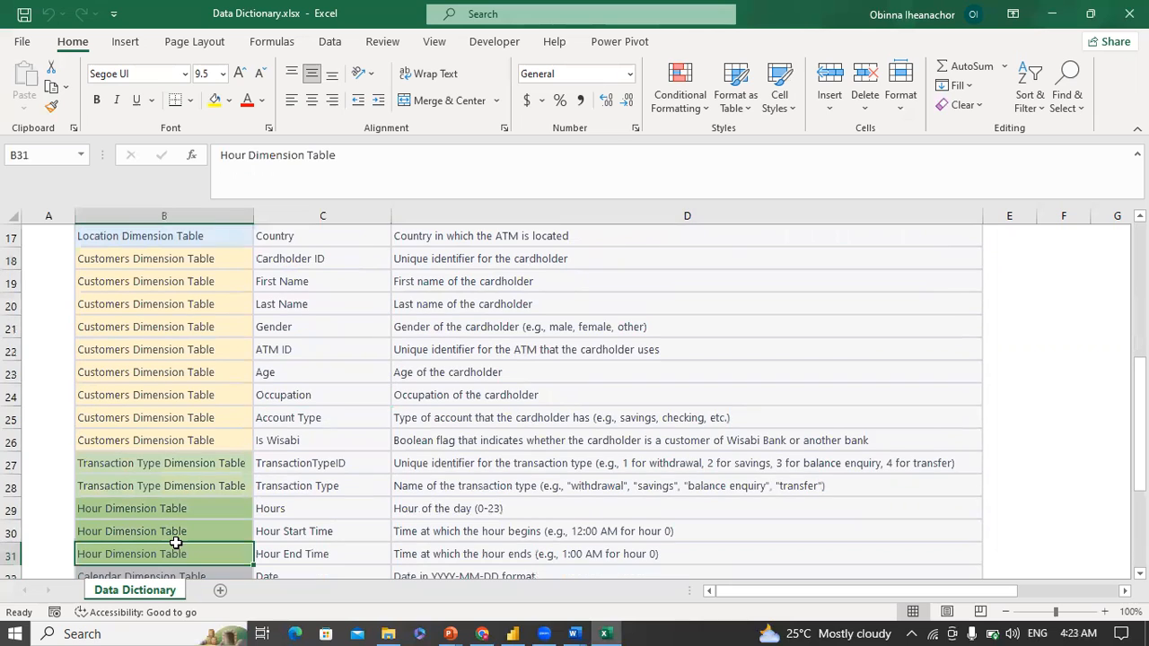
key(Right)
key(Right)
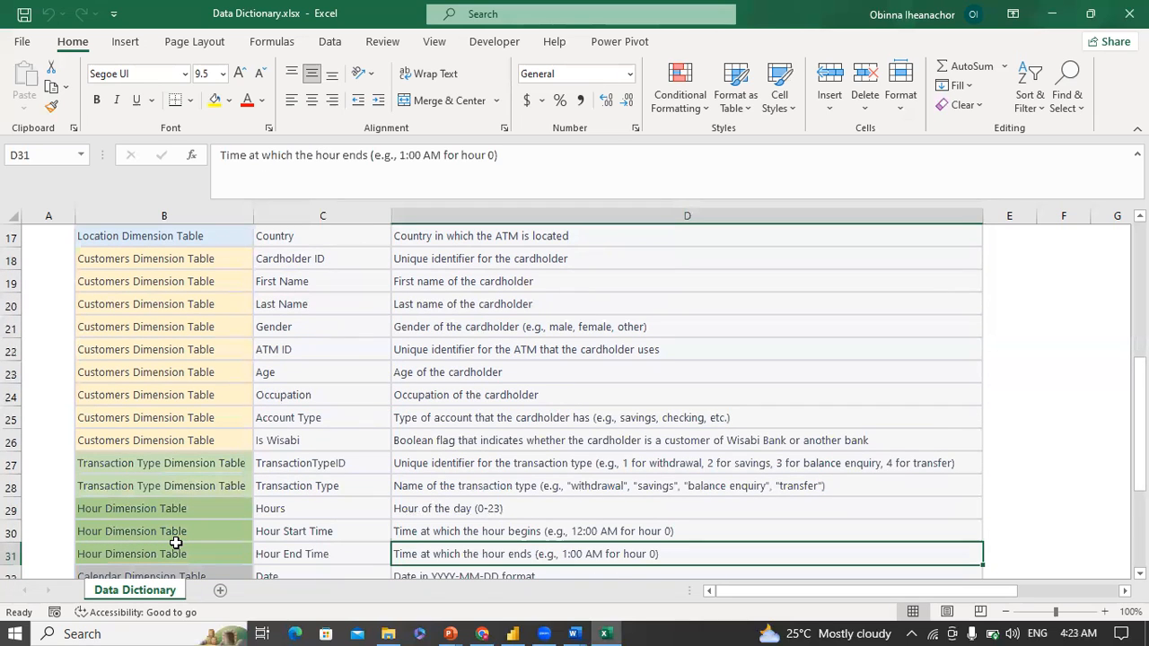
key(Up)
key(Up)
Step: Move from the Hour rows to the Calendar Dimension Table and examine the Date description in cell D32
click(176, 548)
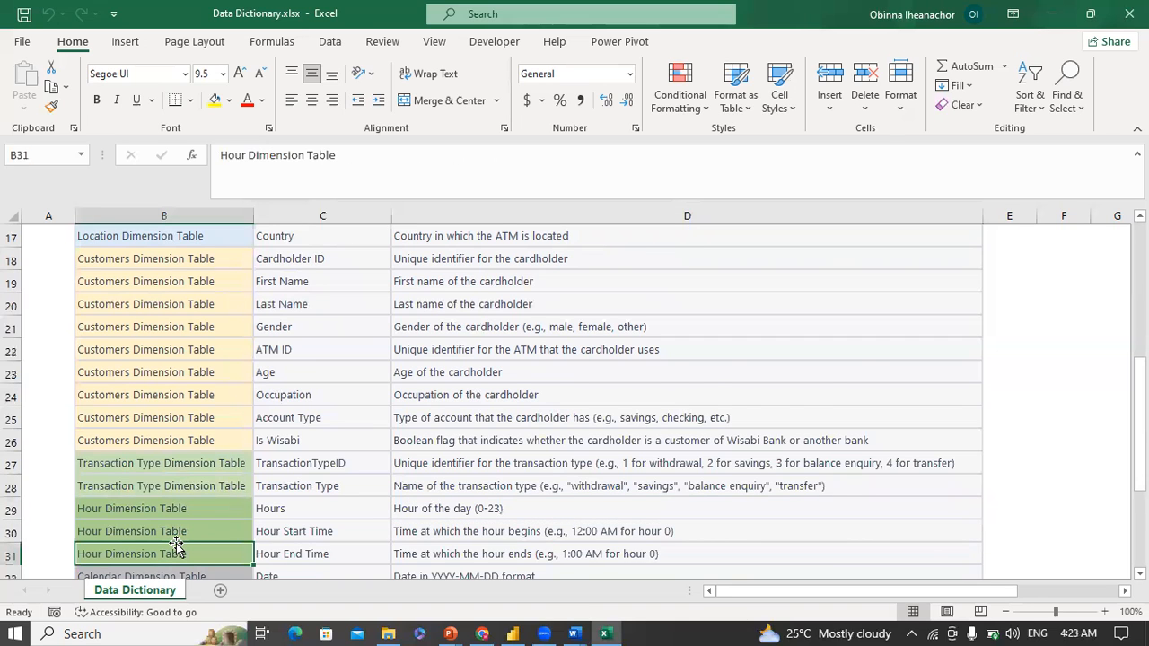
key(Down)
key(Down)
key(Down)
key(Up)
key(Up)
key(Right)
key(Right)
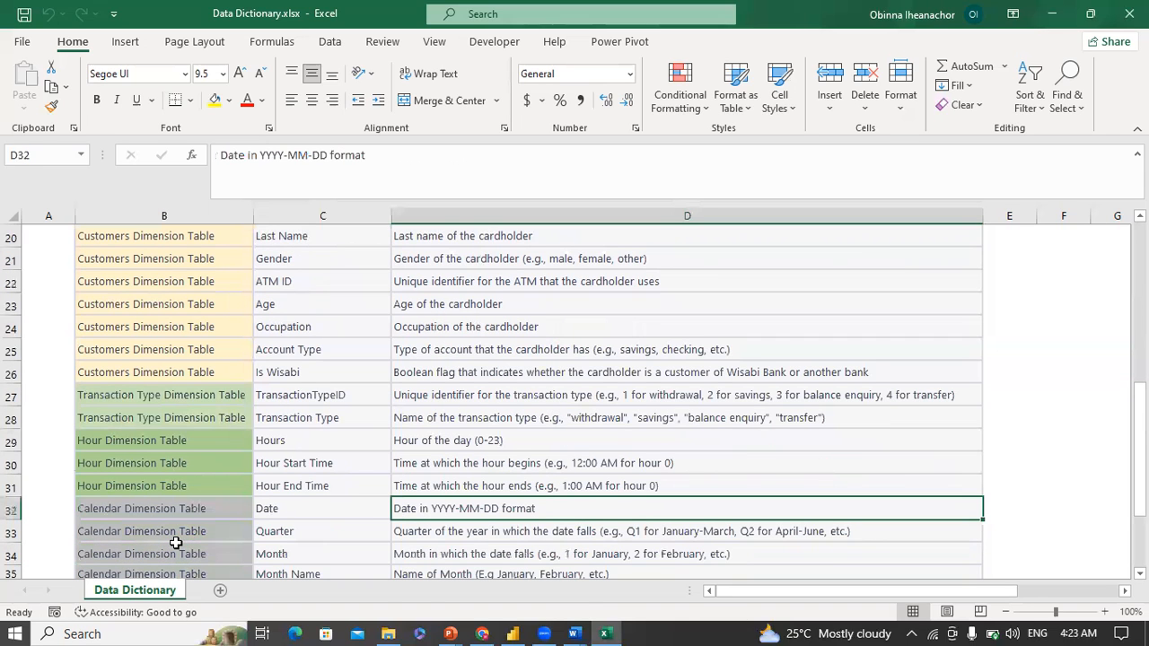
Step: Read the remaining Calendar Dimension Table descriptions from Quarter through Start of Month, down to the end of the dictionary
key(Down)
key(Down)
key(Down)
key(Down)
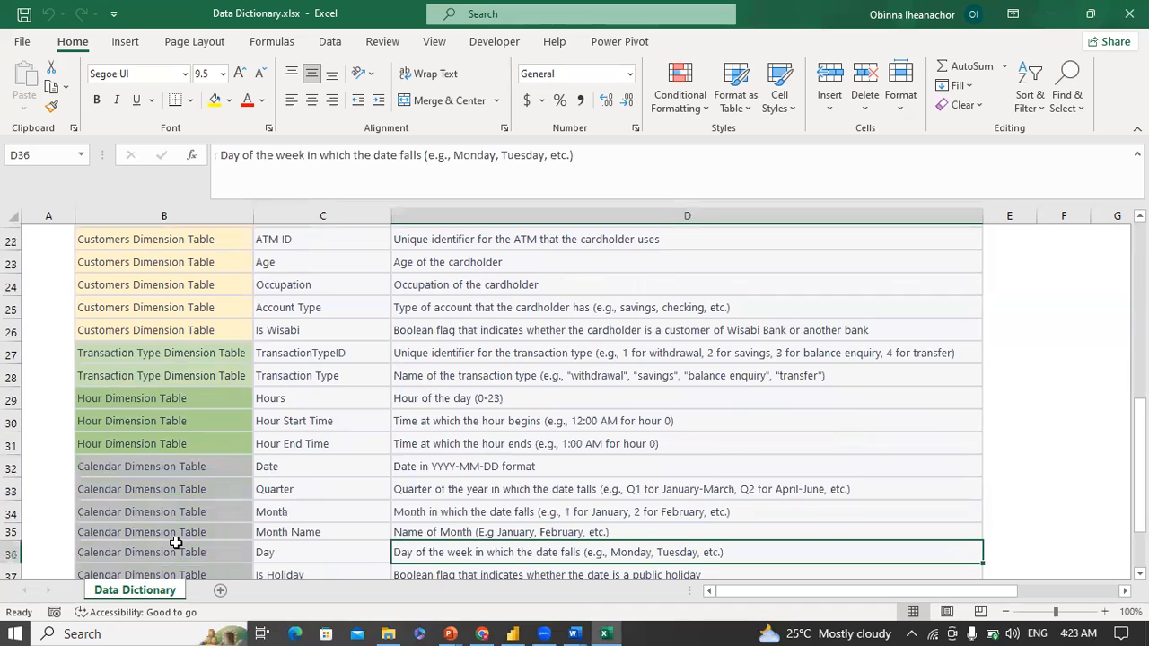
key(Down)
key(Down)
key(Down)
key(Down)
key(Down)
key(Down)
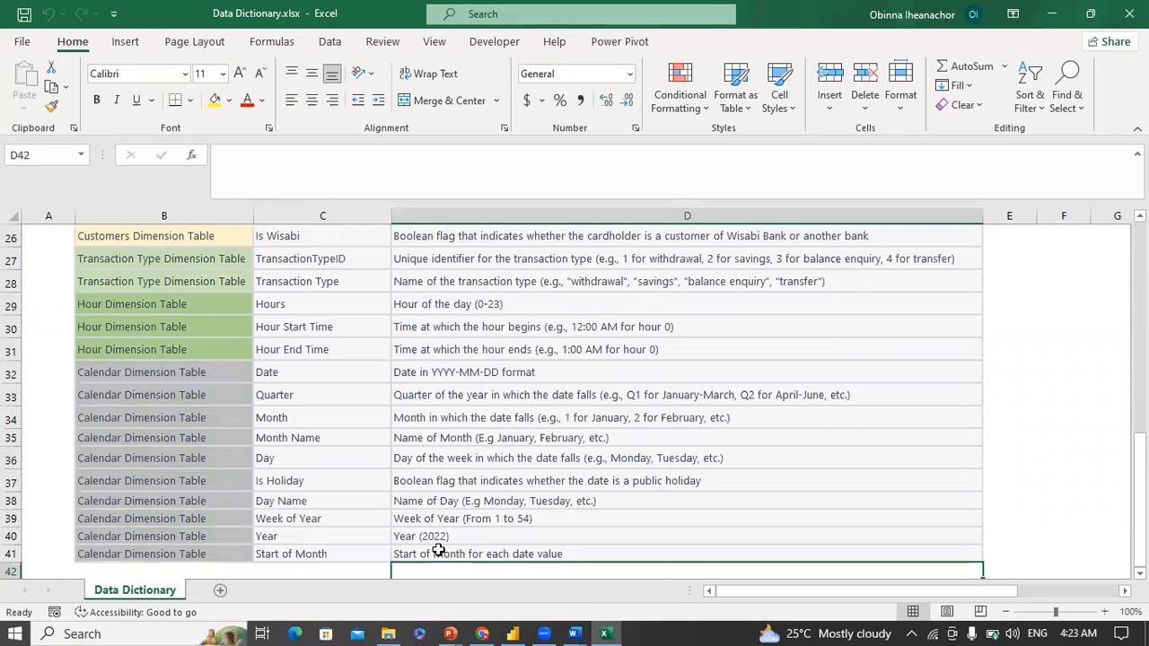
Step: Switch to File Explorer, go up to the Wisabi Bank Dataset folder and open its Transactions folder
mouse_move(386, 628)
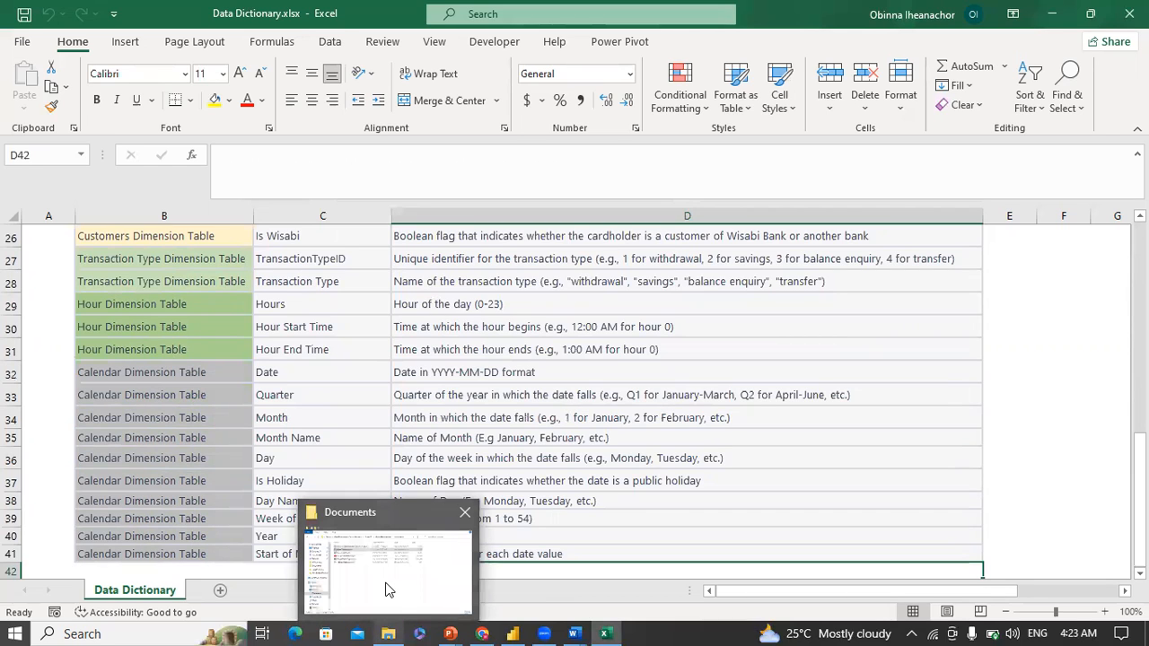
click(388, 590)
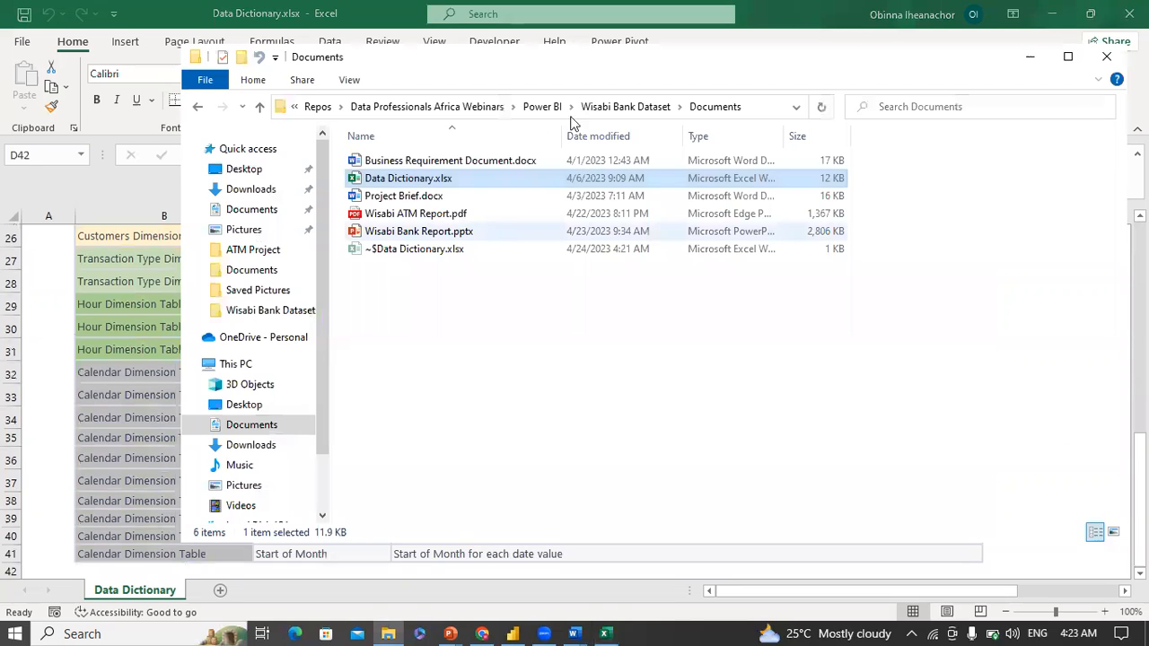
click(619, 108)
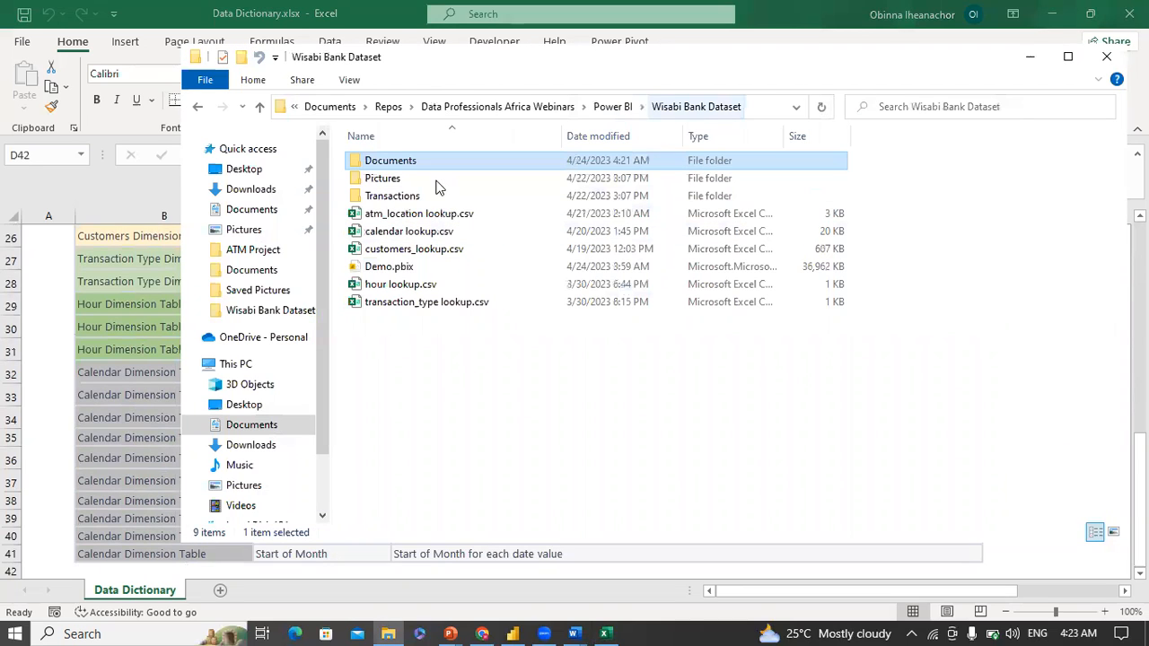
click(396, 198)
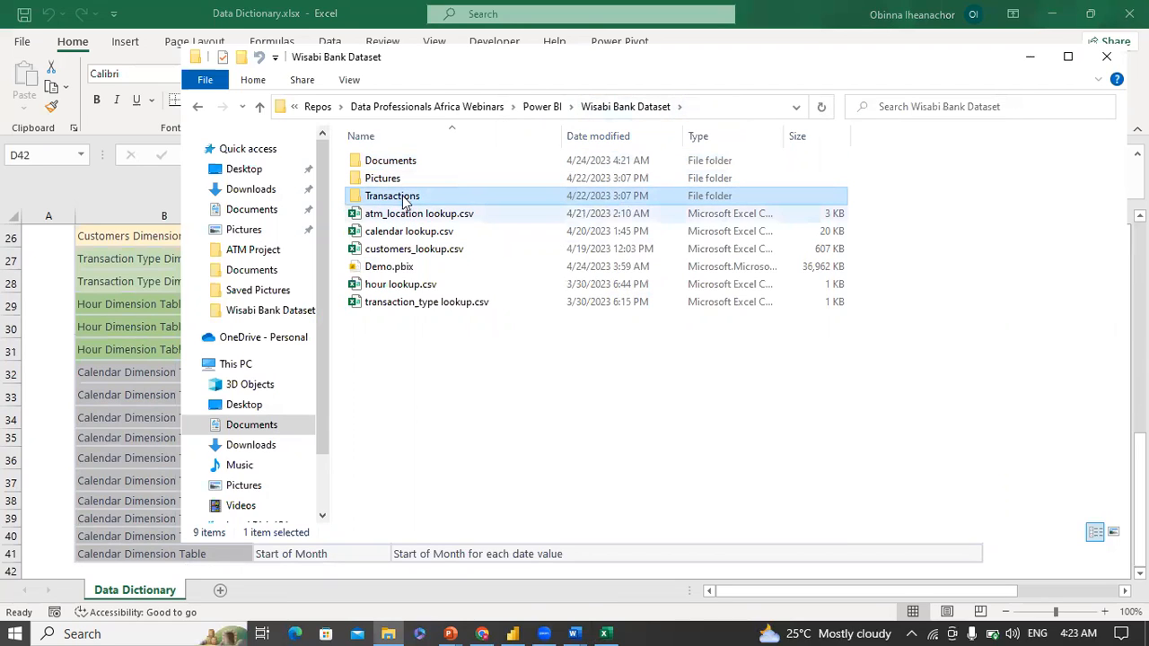
double_click(403, 203)
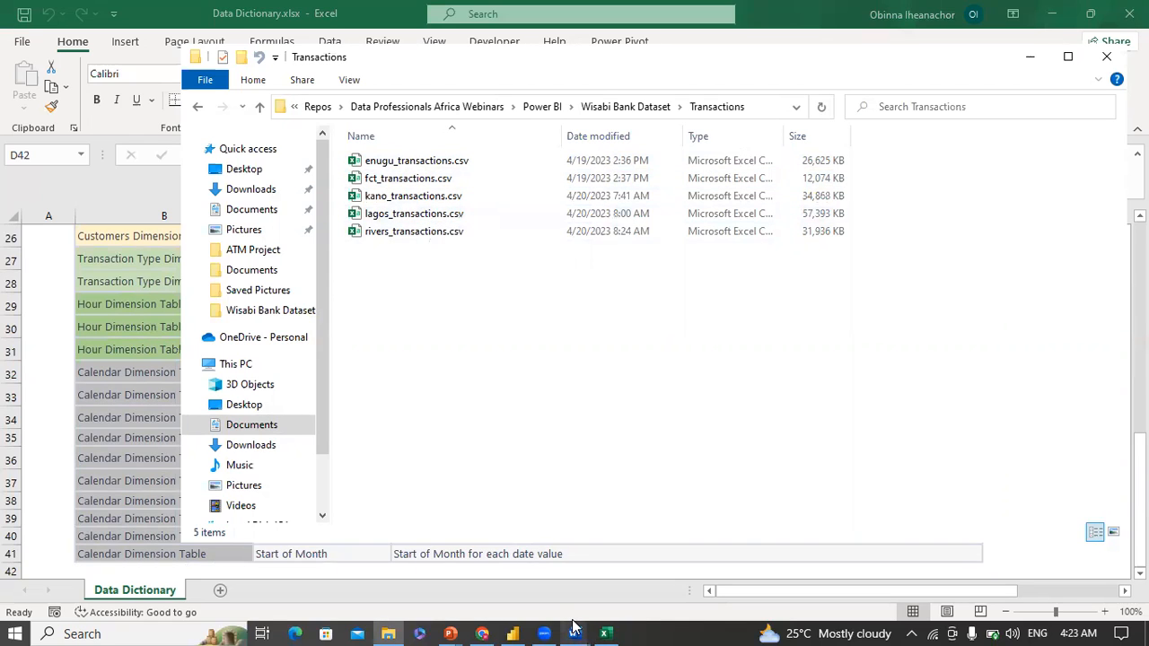
Step: Switch to Project Brief.docx in Word and highlight the Lagos headquarters and the list of branch locations in the Introduction
mouse_move(575, 628)
click(518, 585)
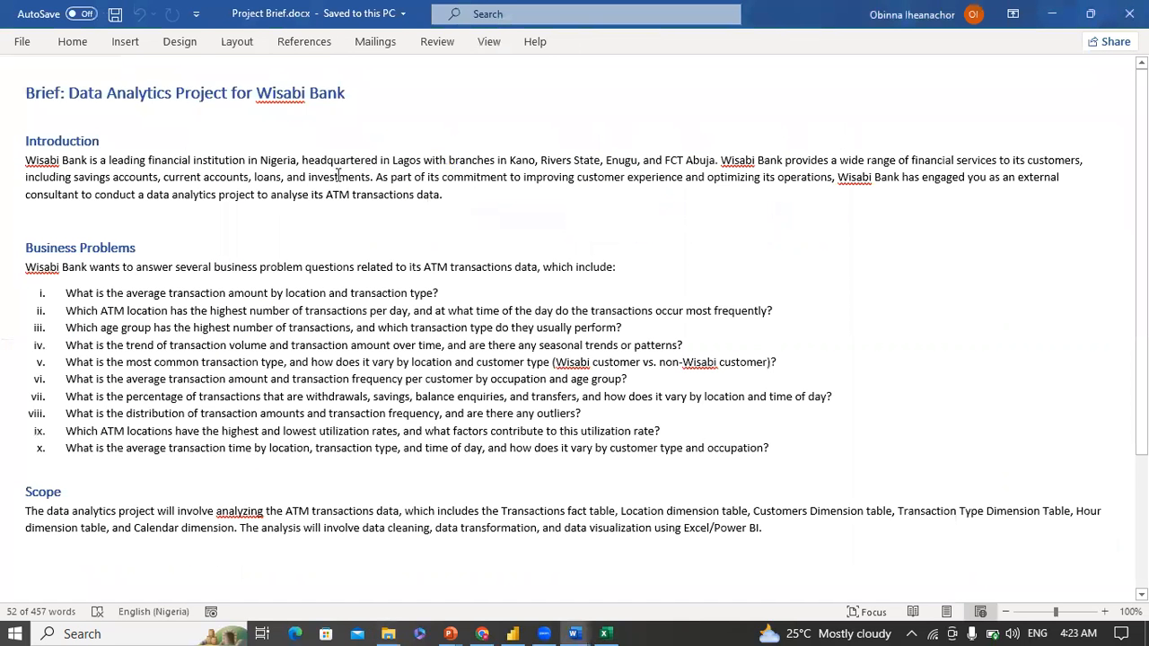
drag(300, 163, 420, 165)
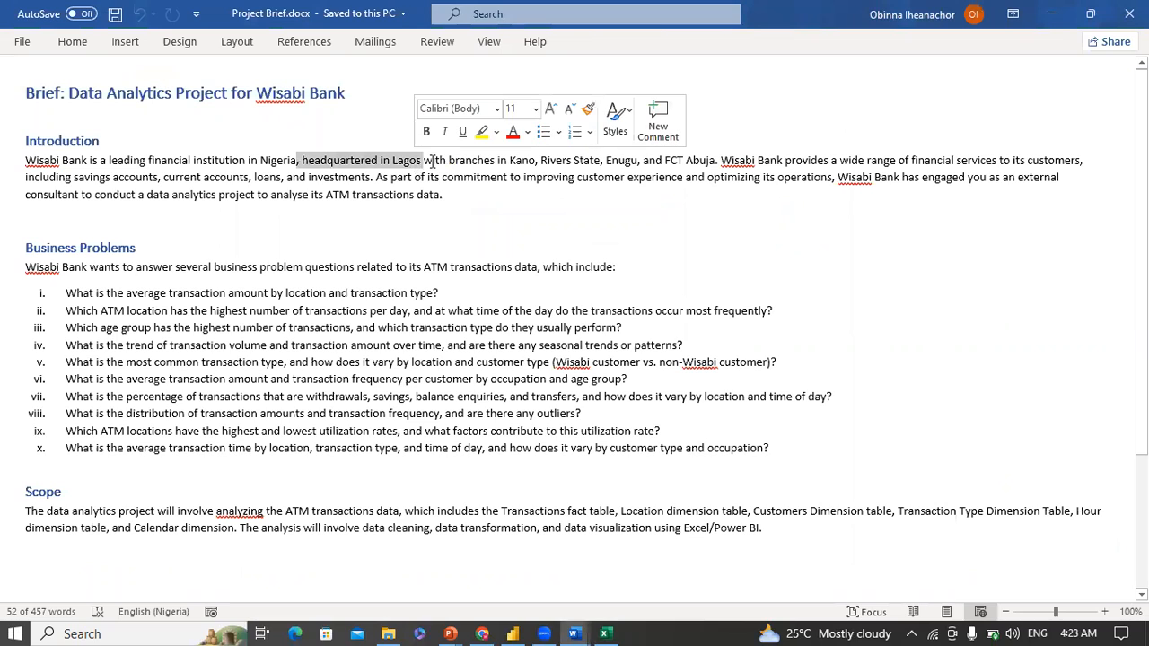
drag(510, 160, 711, 164)
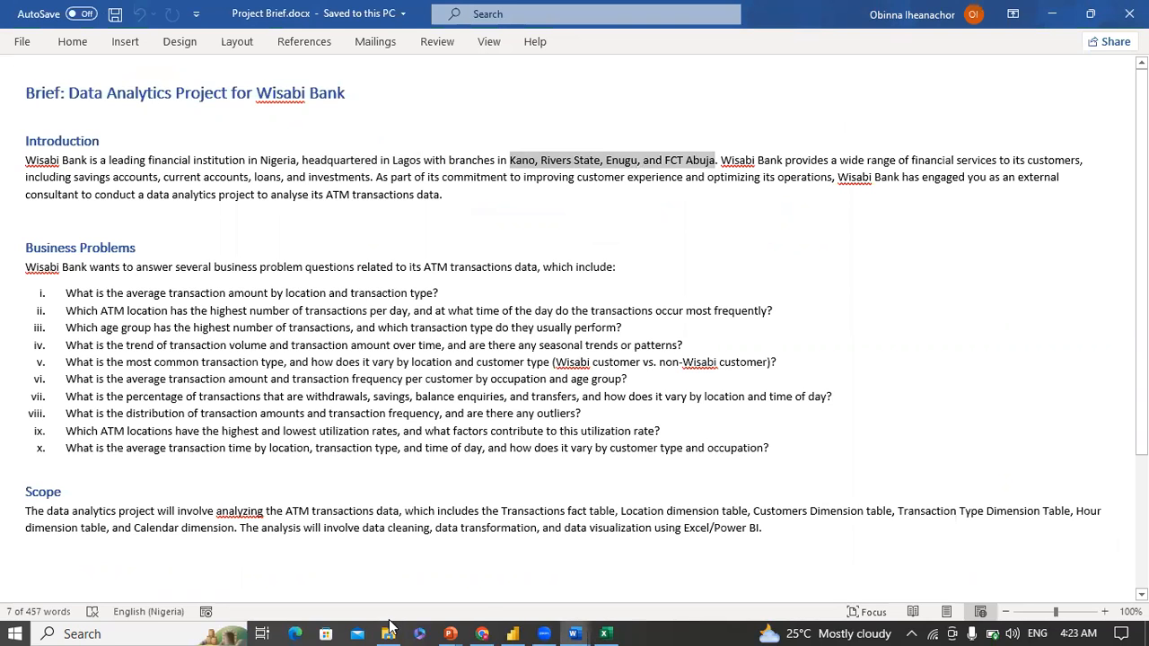
Step: Switch to the Transactions folder in File Explorer and point out the Kano, Lagos and Enugu transaction CSV files
mouse_move(391, 628)
click(384, 592)
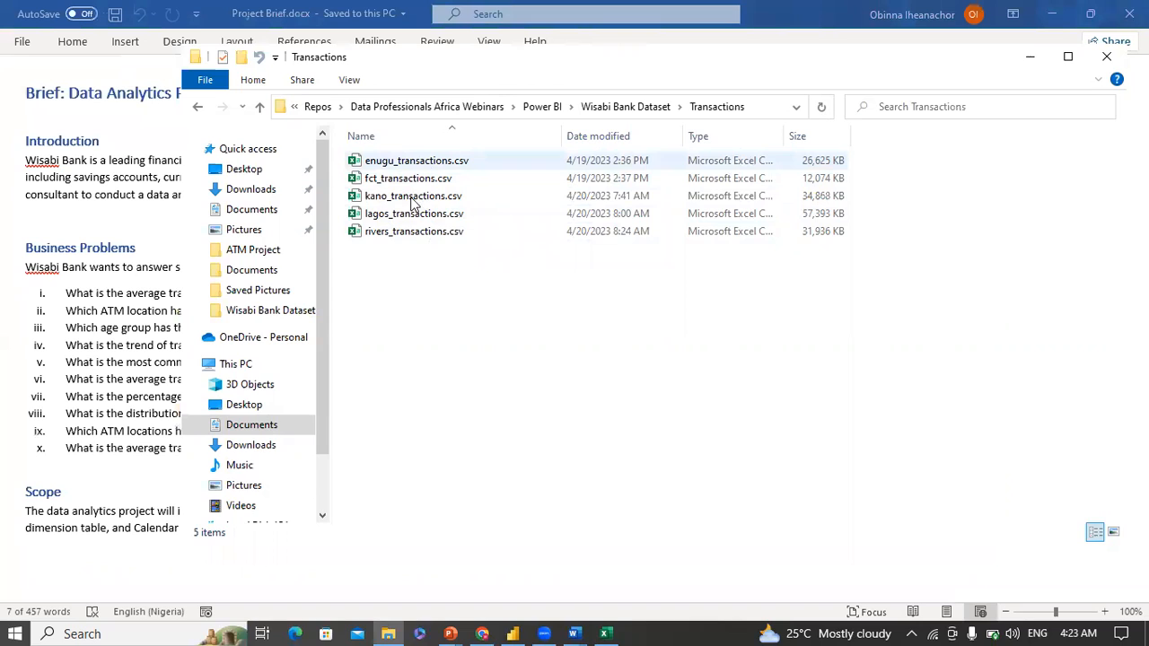
click(409, 198)
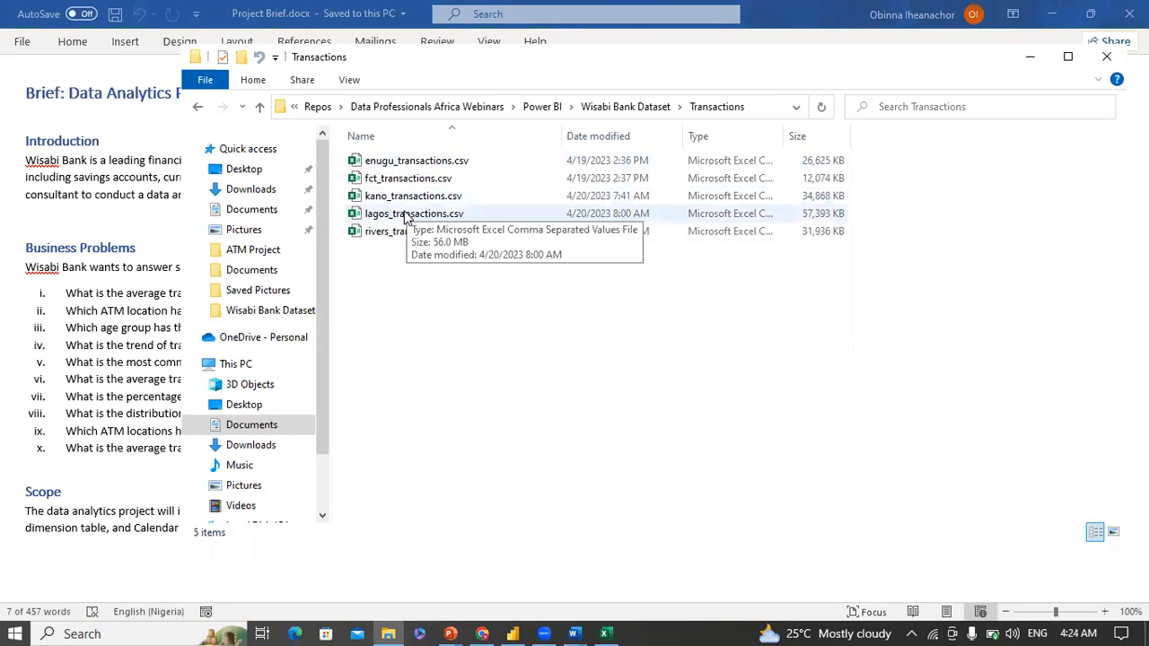
click(404, 215)
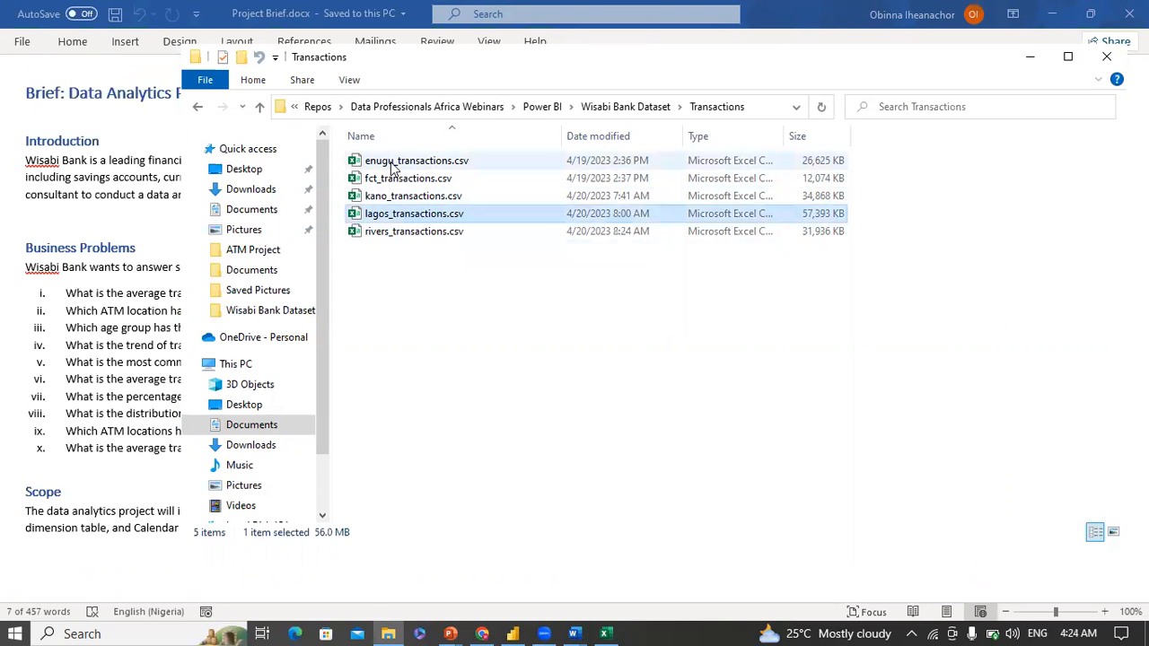
click(392, 166)
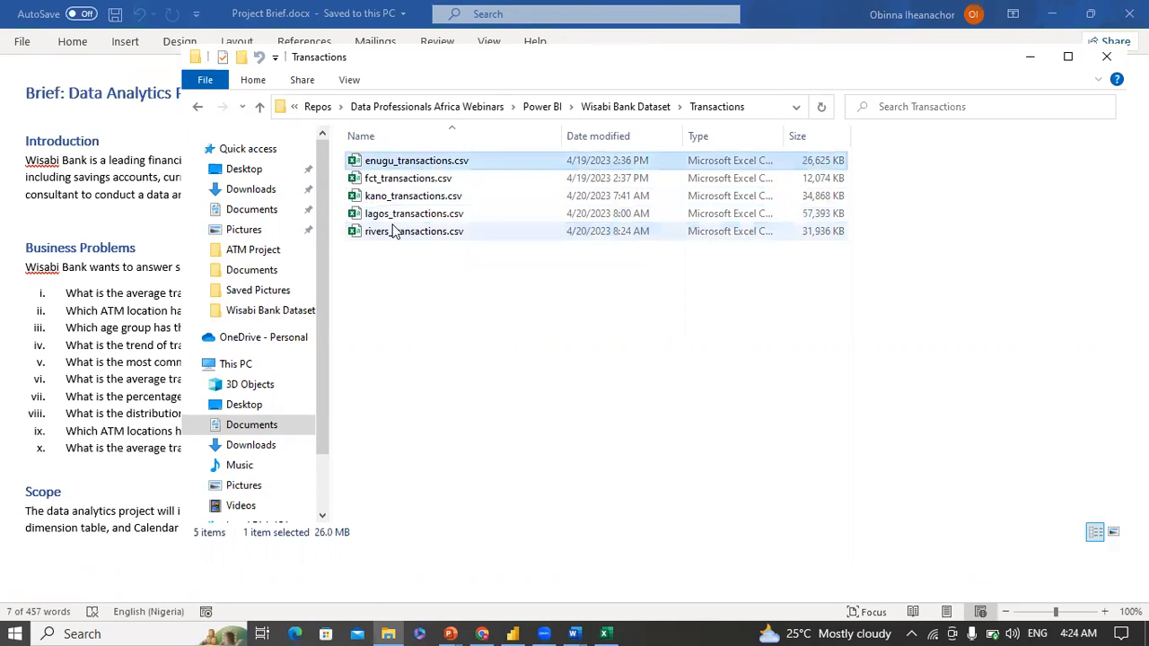
Step: Go up to the Wisabi Bank Dataset folder and go through the ATM location, calendar, customers, hour and transaction type lookup files
click(625, 108)
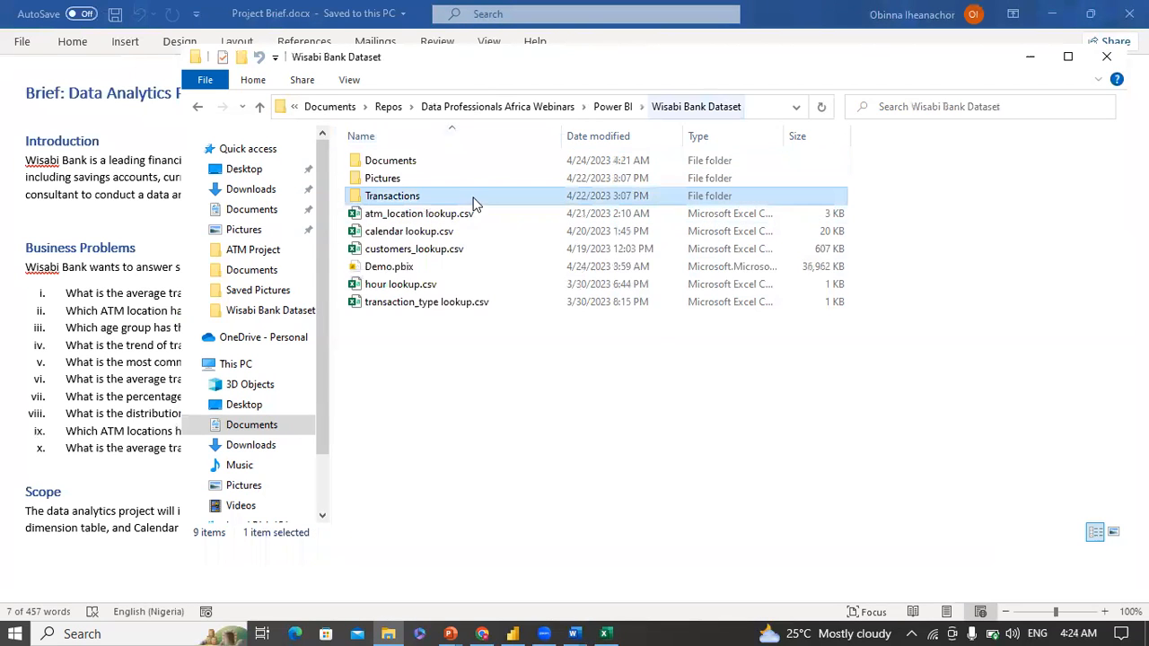
click(416, 216)
key(Down)
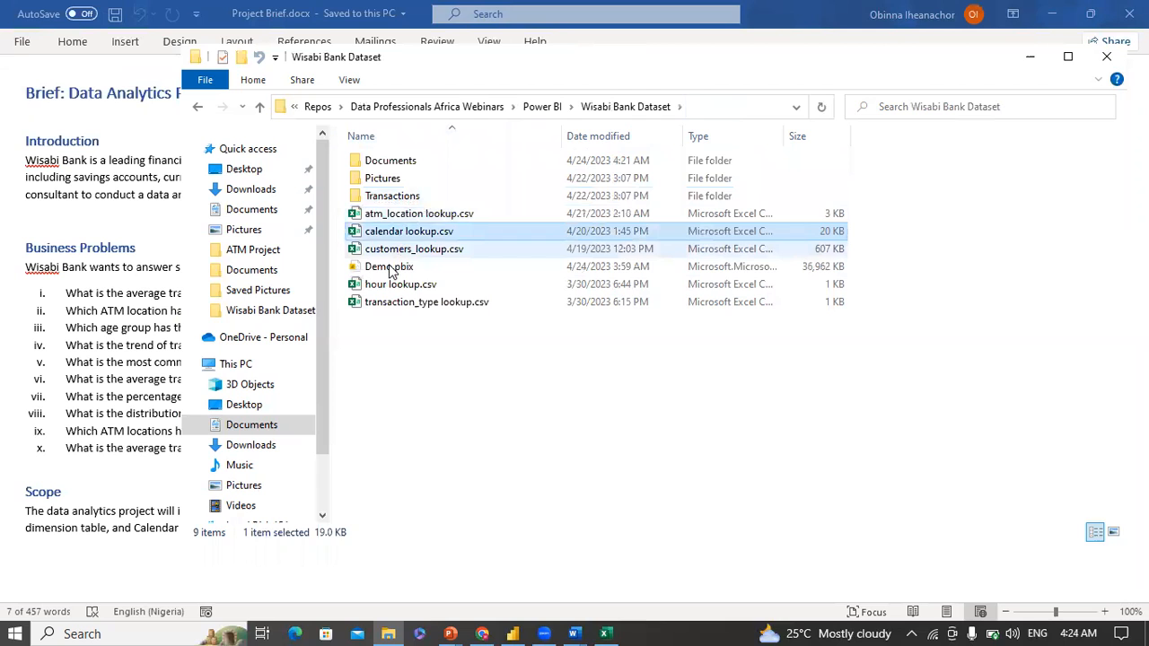
key(Down)
click(400, 285)
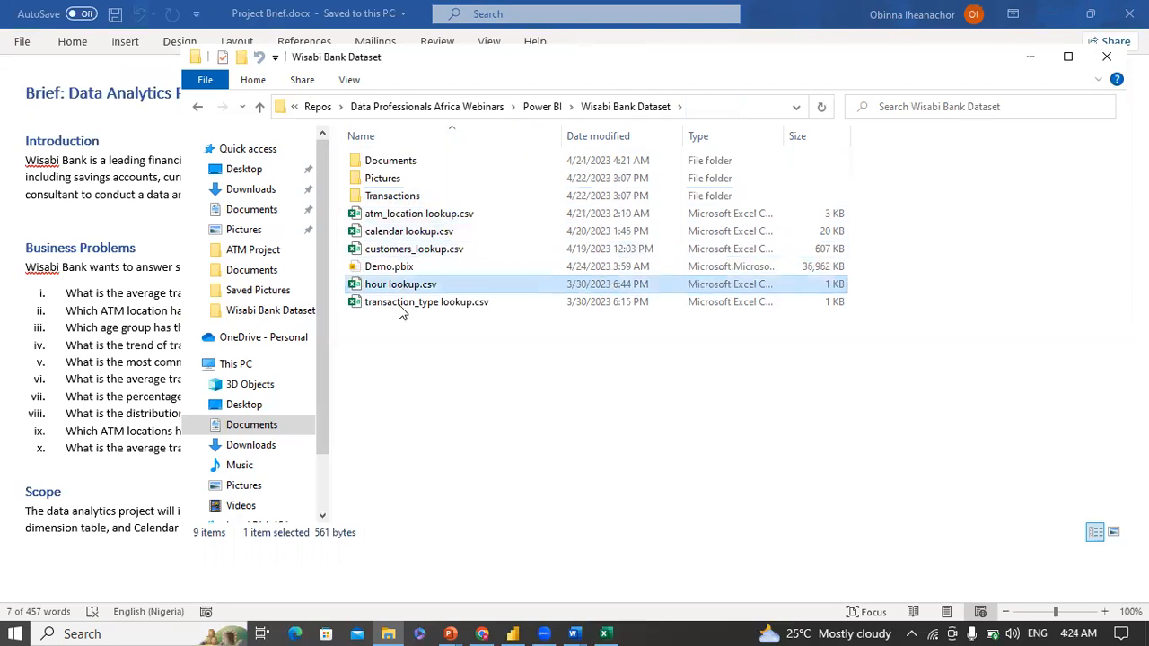
key(Down)
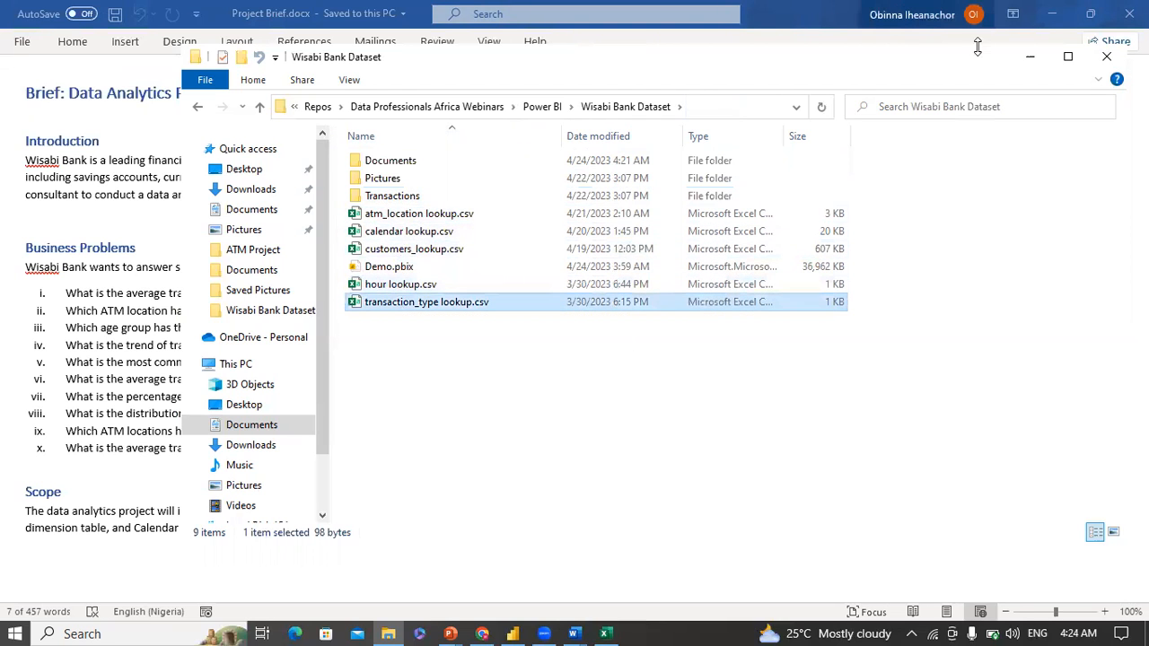
Step: Minimize File Explorer and switch to the PowerPoint slide show to check the Problem Solving Framework stages
click(1030, 57)
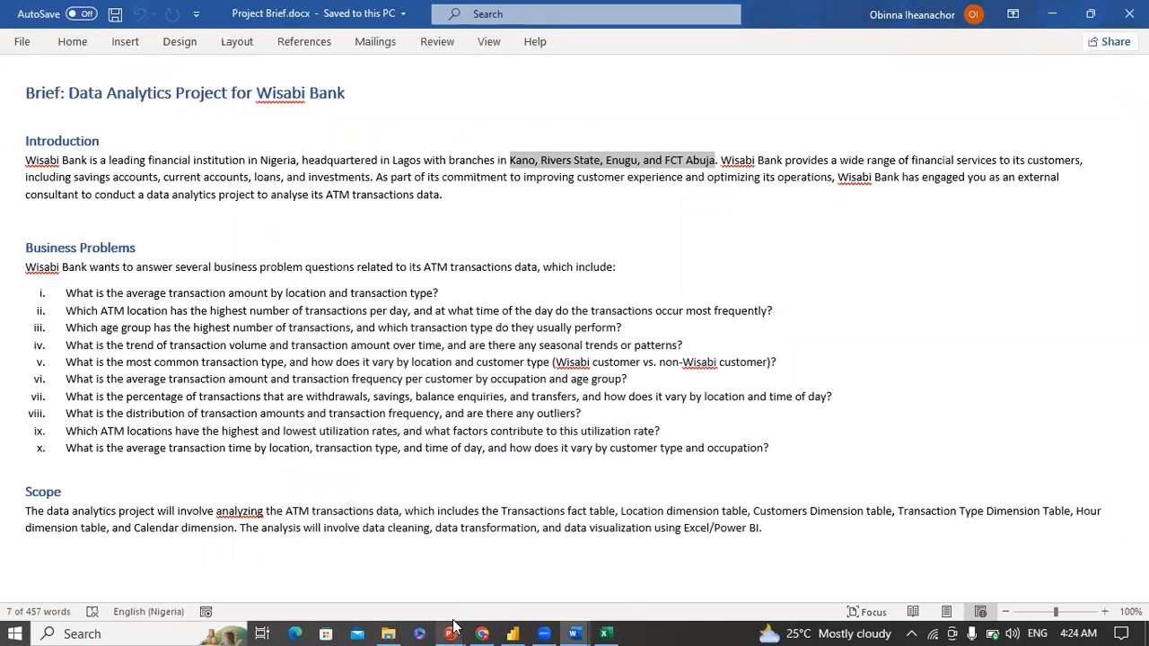
mouse_move(454, 627)
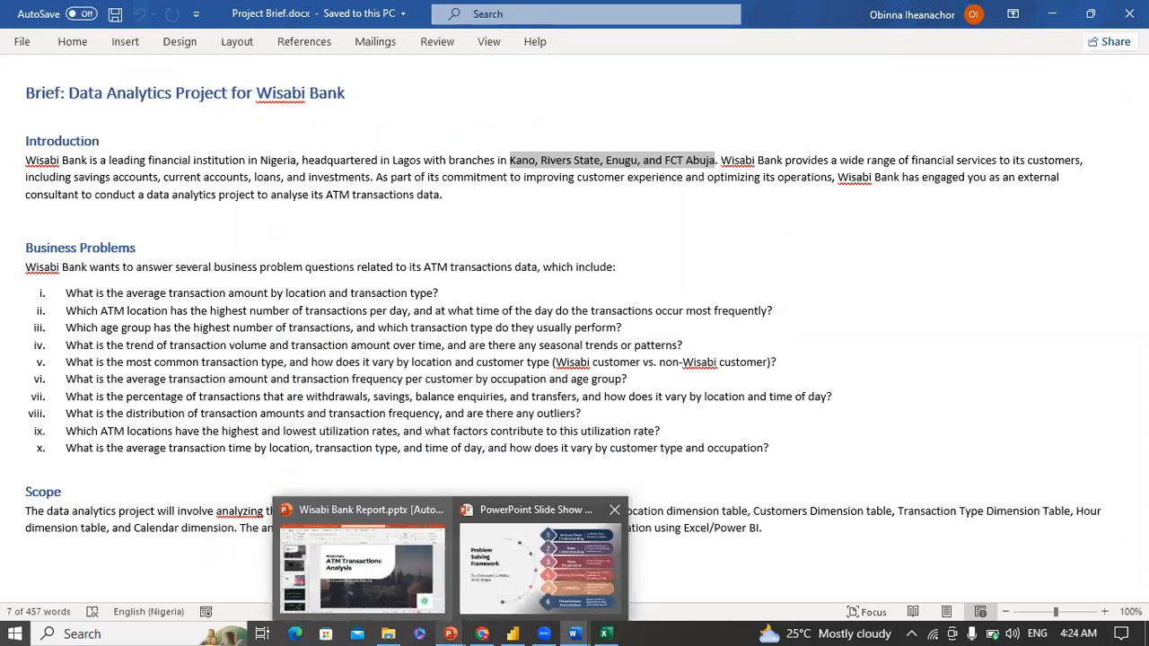
click(504, 579)
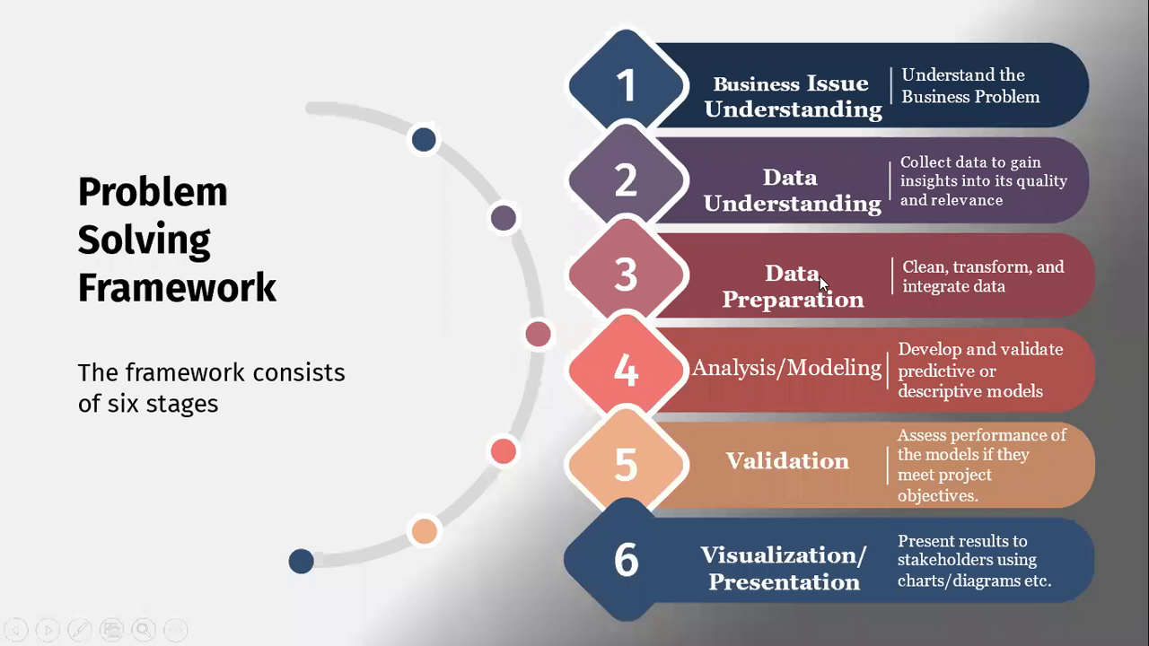
Step: Switch to the untitled Power BI Desktop report and start a new data connection with the Folder connector
key(super)
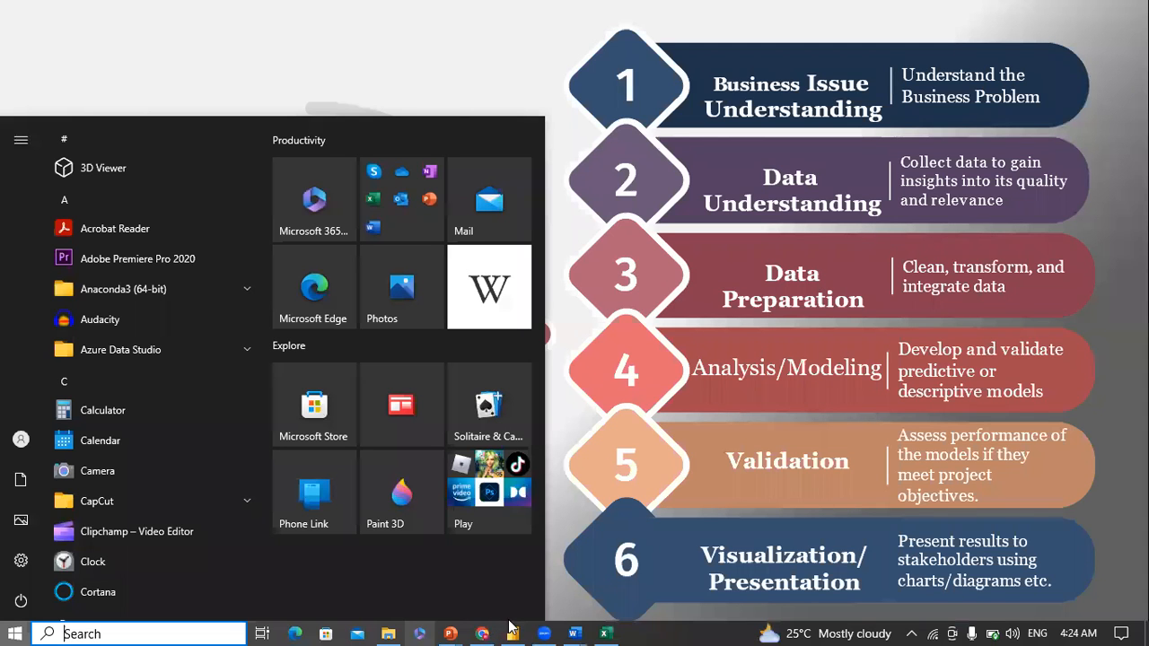
mouse_move(512, 628)
click(521, 565)
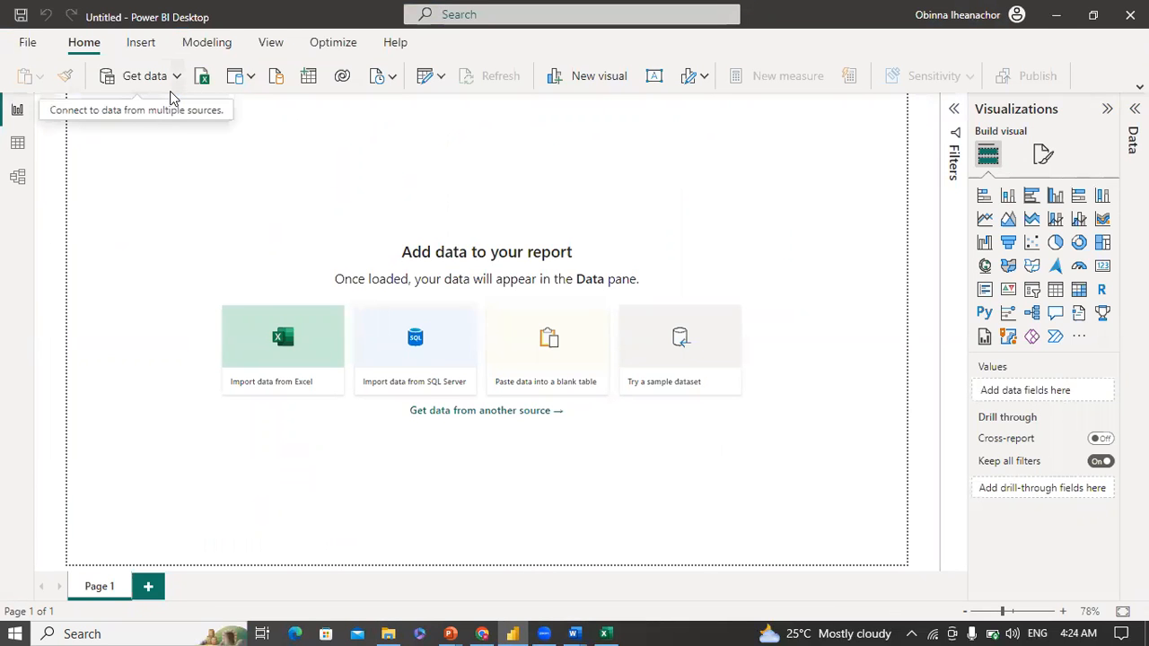
key(super+plus)
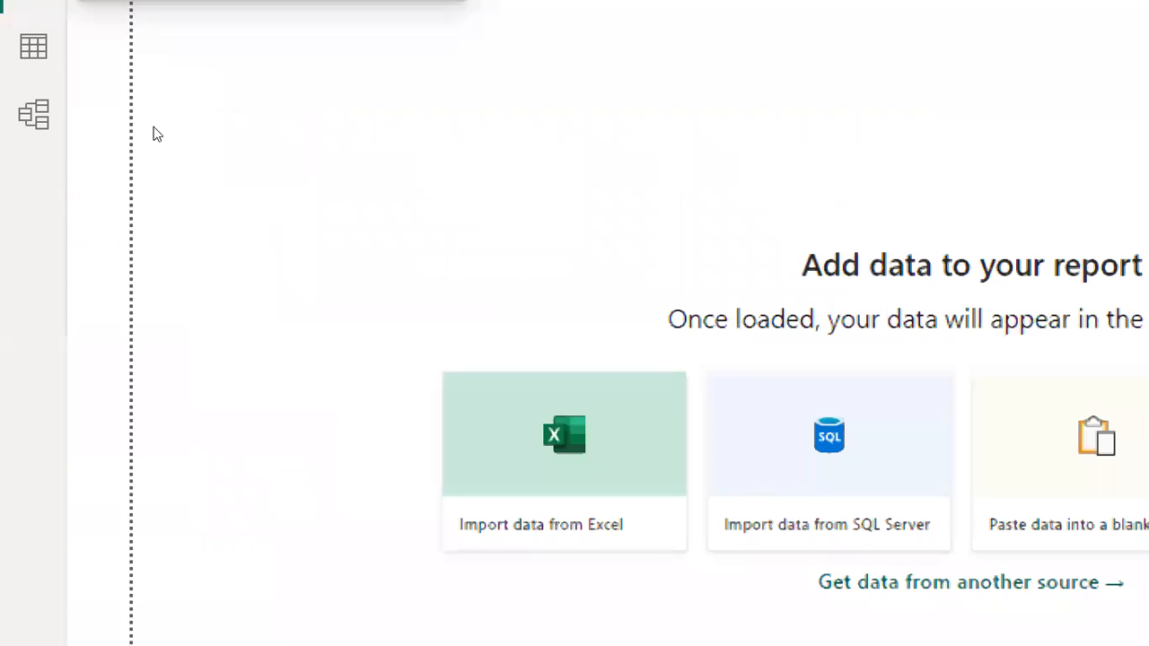
key(super+minus)
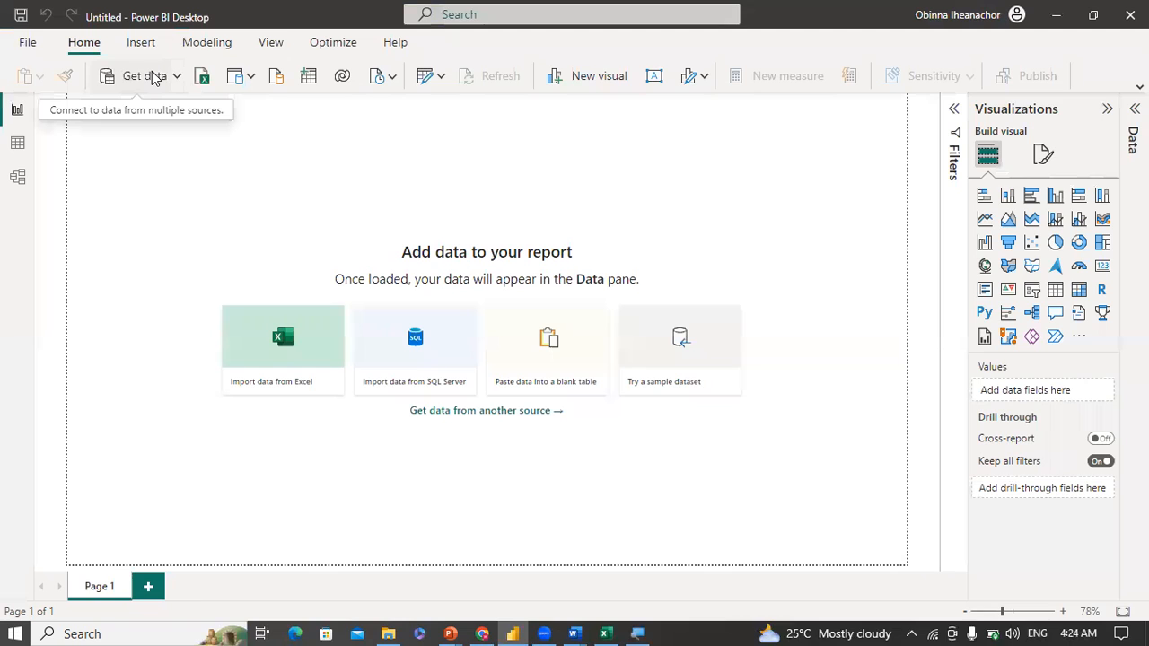
click(176, 79)
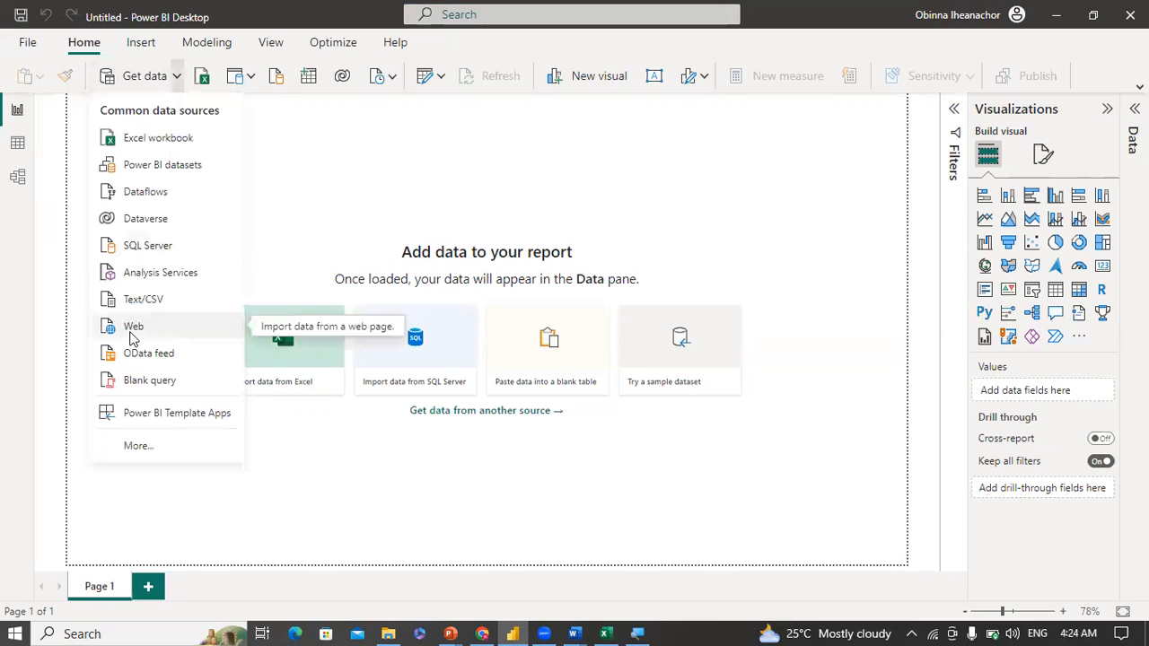
click(146, 452)
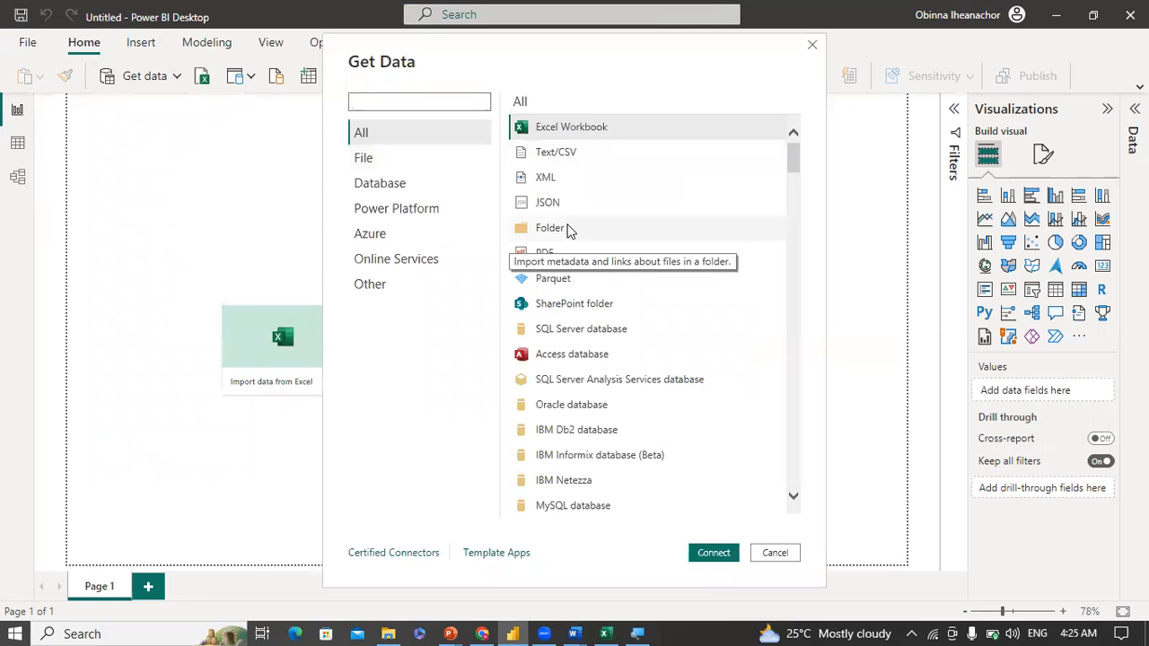
click(567, 231)
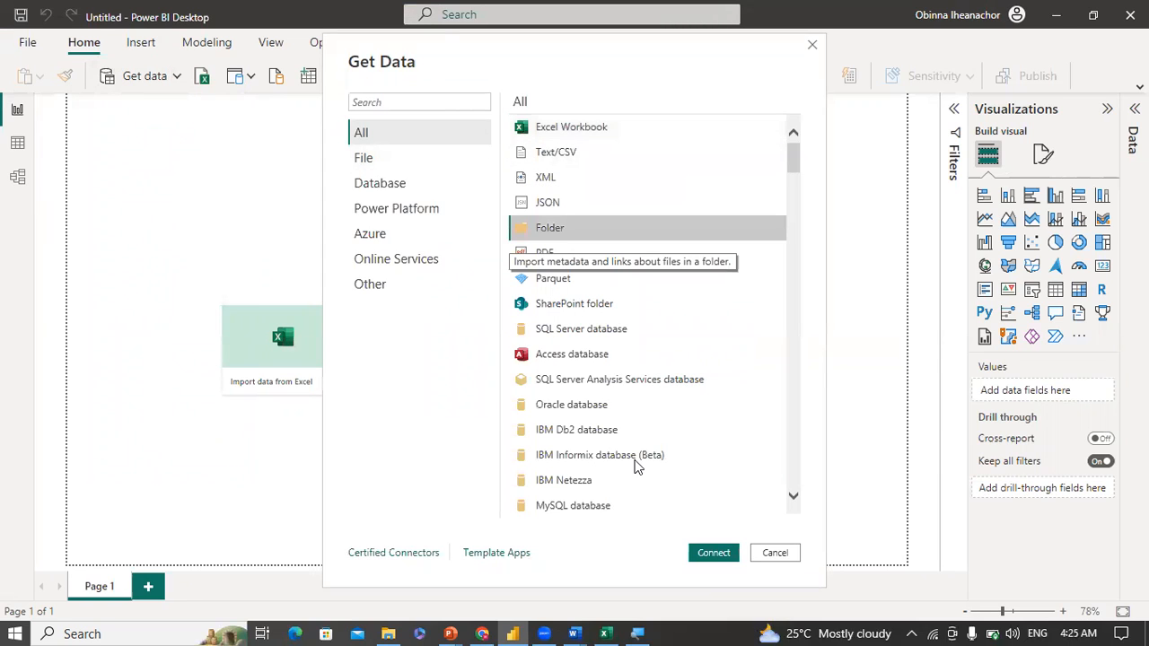
click(712, 553)
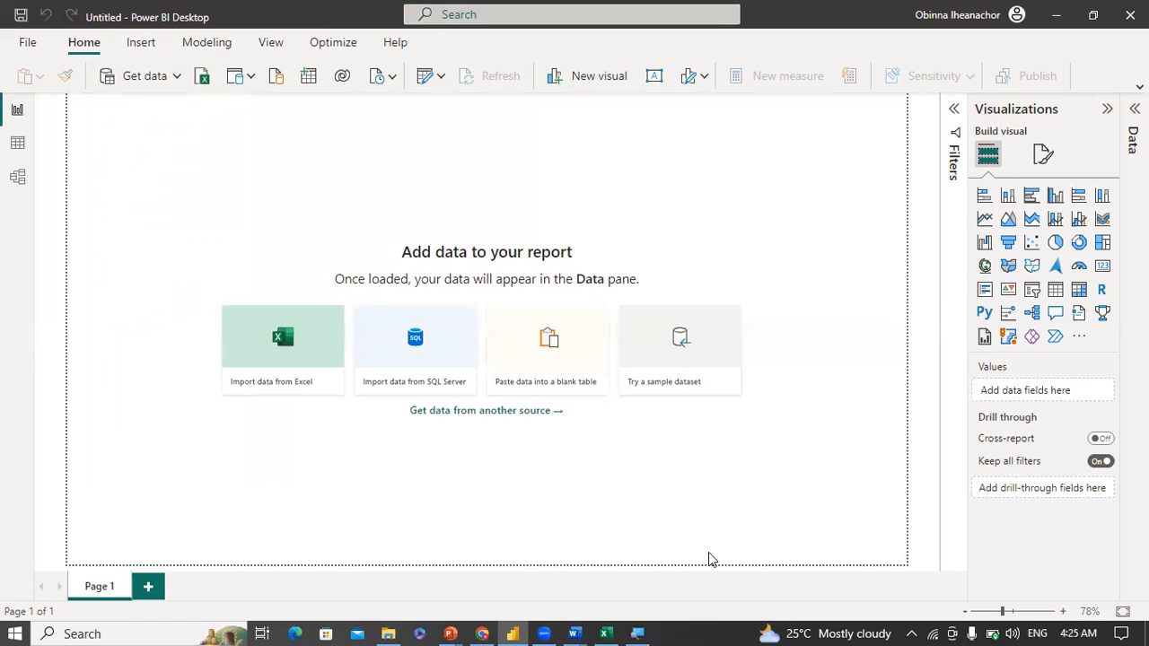
Step: Browse for the source folder through This PC, Documents, Repos, Data Professionals Africa Webinars and Power BI, and expand Wisabi Bank Dataset
click(709, 293)
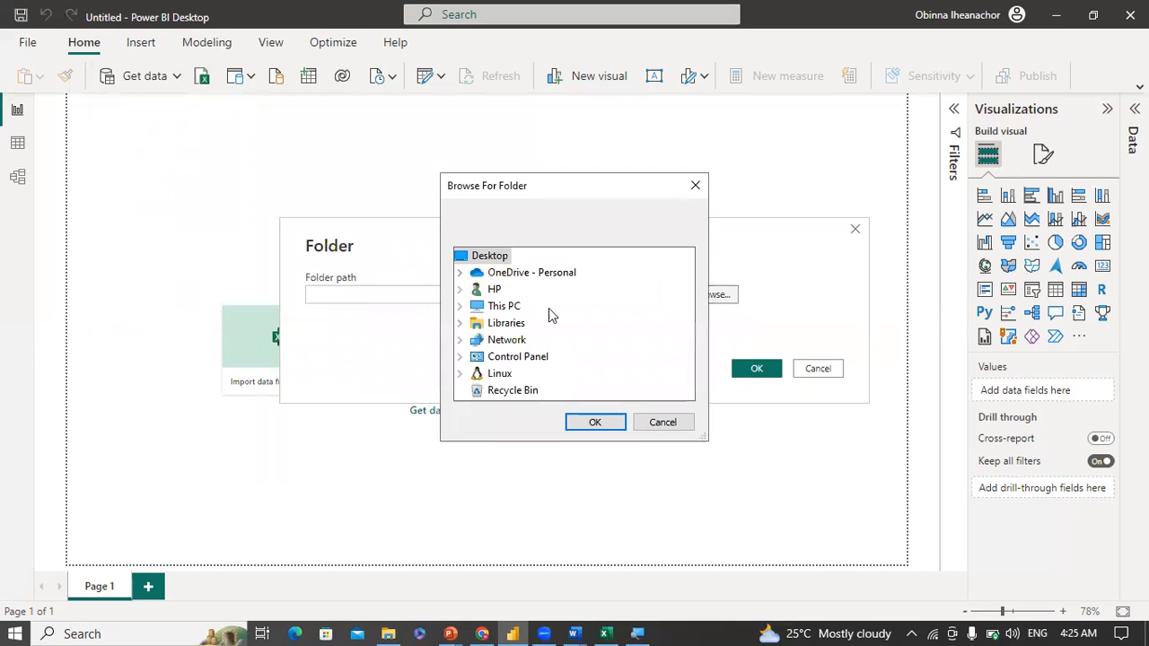
click(460, 307)
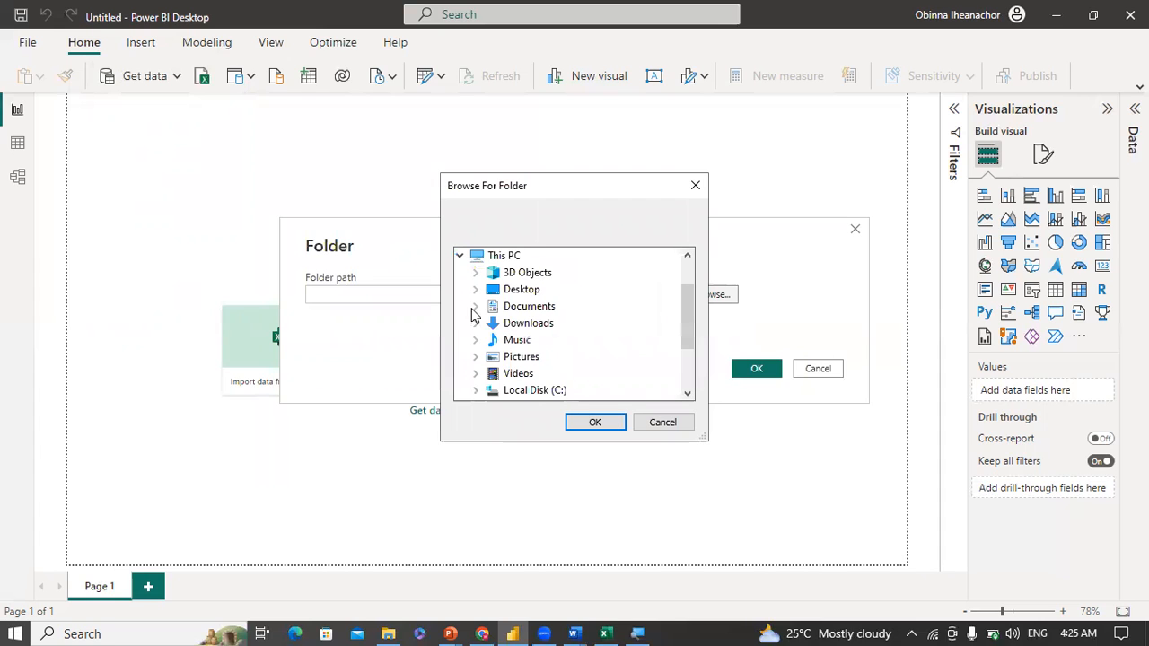
click(475, 306)
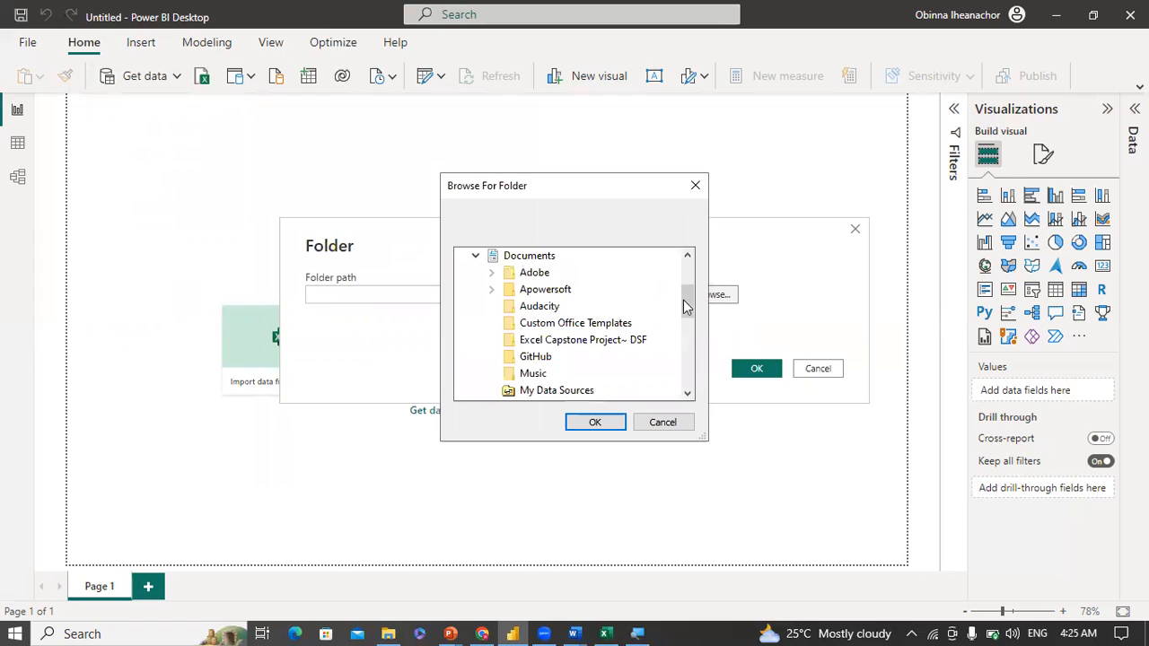
scroll(526, 347, down, 2)
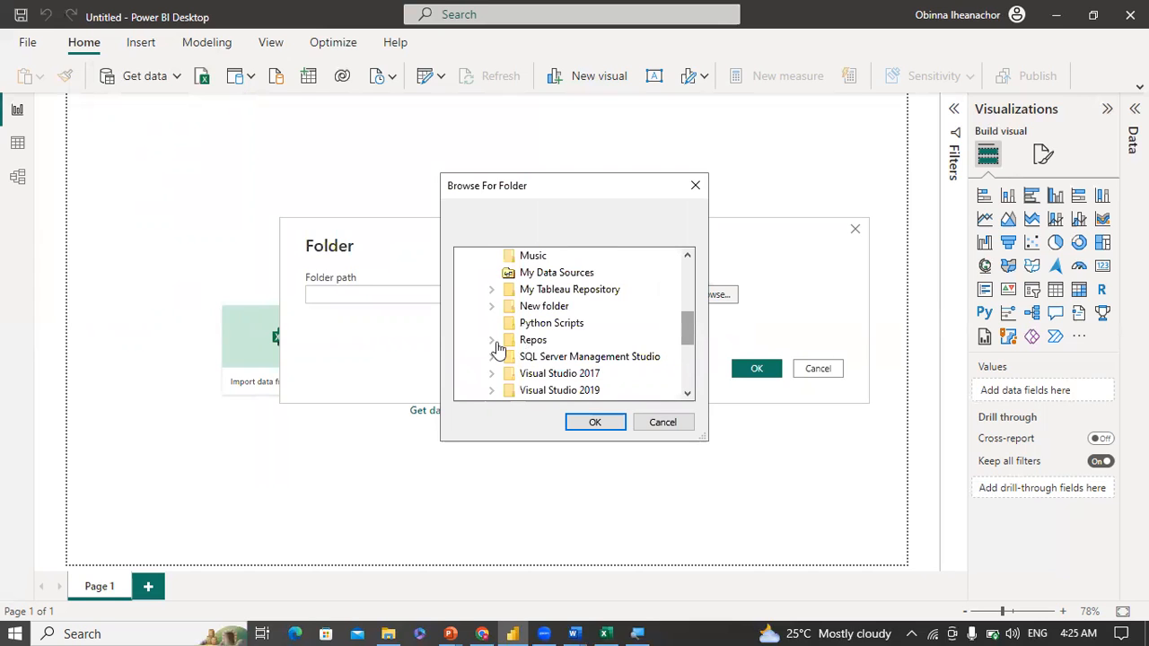
click(494, 344)
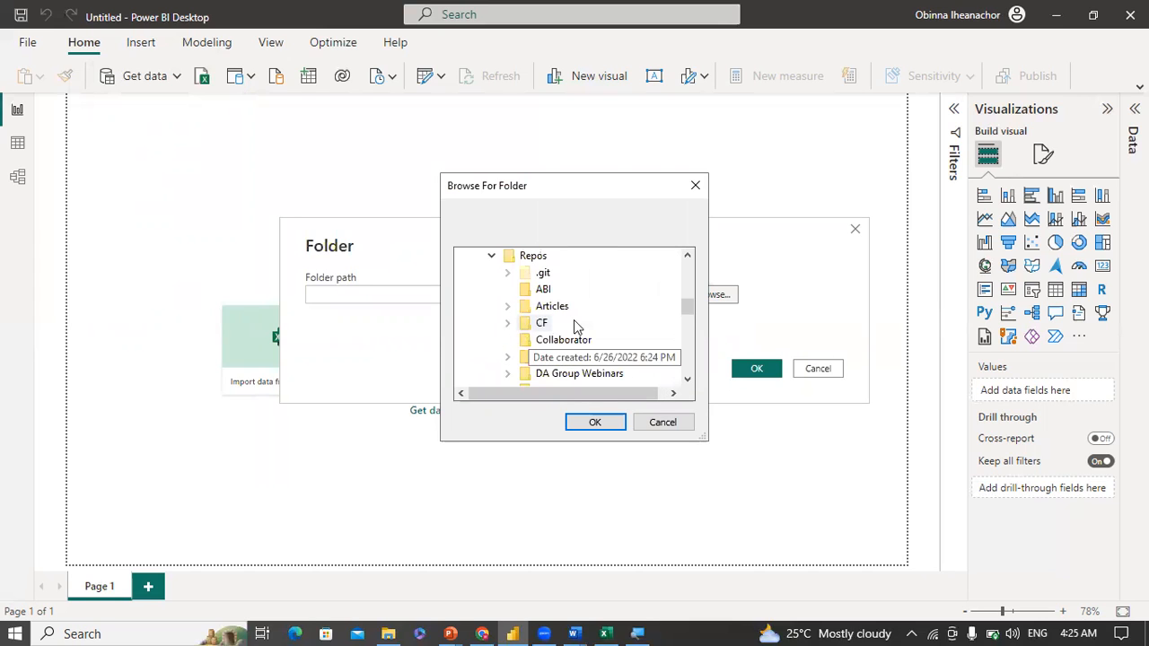
scroll(683, 308, down, 1)
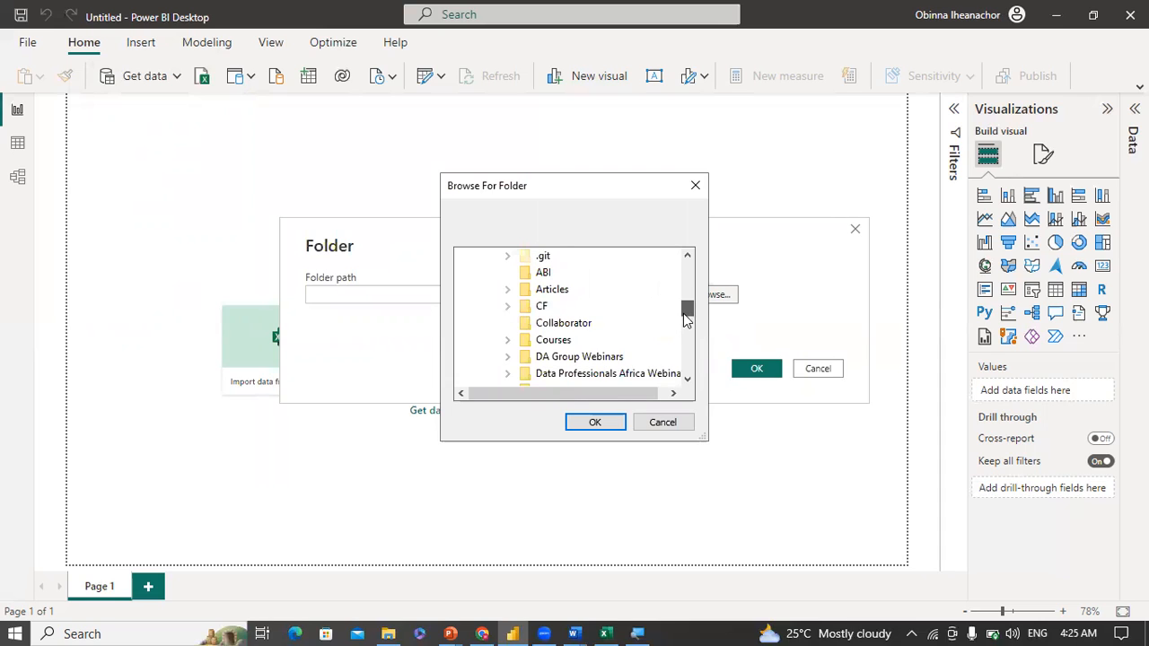
scroll(527, 346, down, 1)
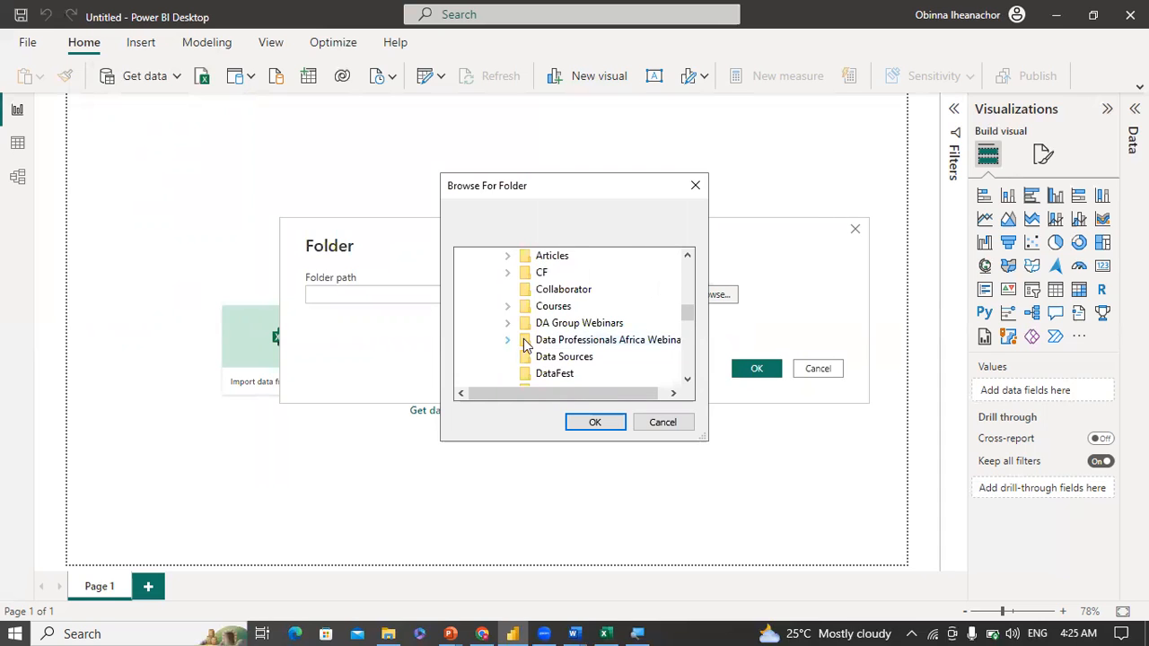
click(519, 341)
click(523, 324)
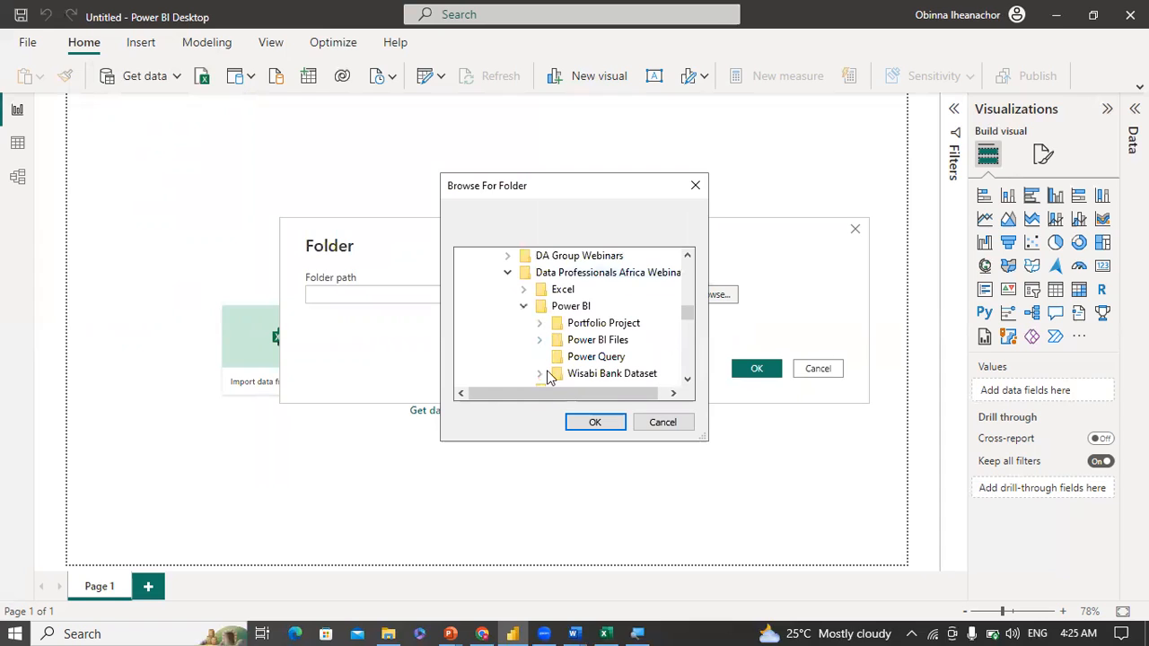
double_click(613, 371)
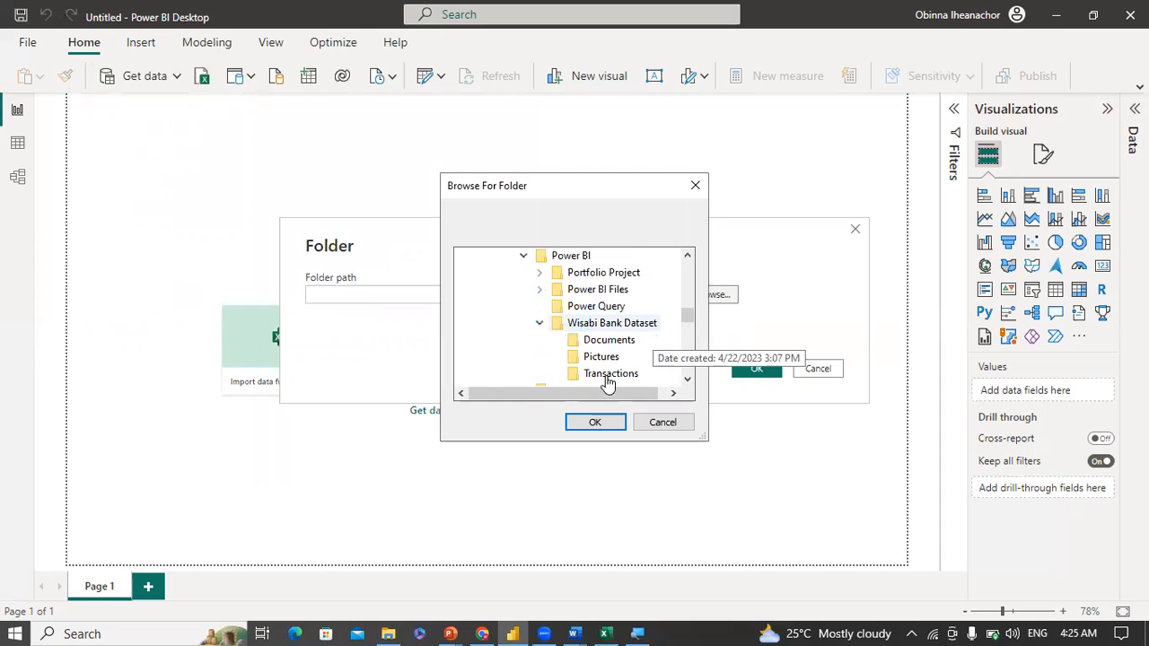
Step: Choose the Transactions subfolder of Wisabi Bank Dataset as the folder path
click(601, 375)
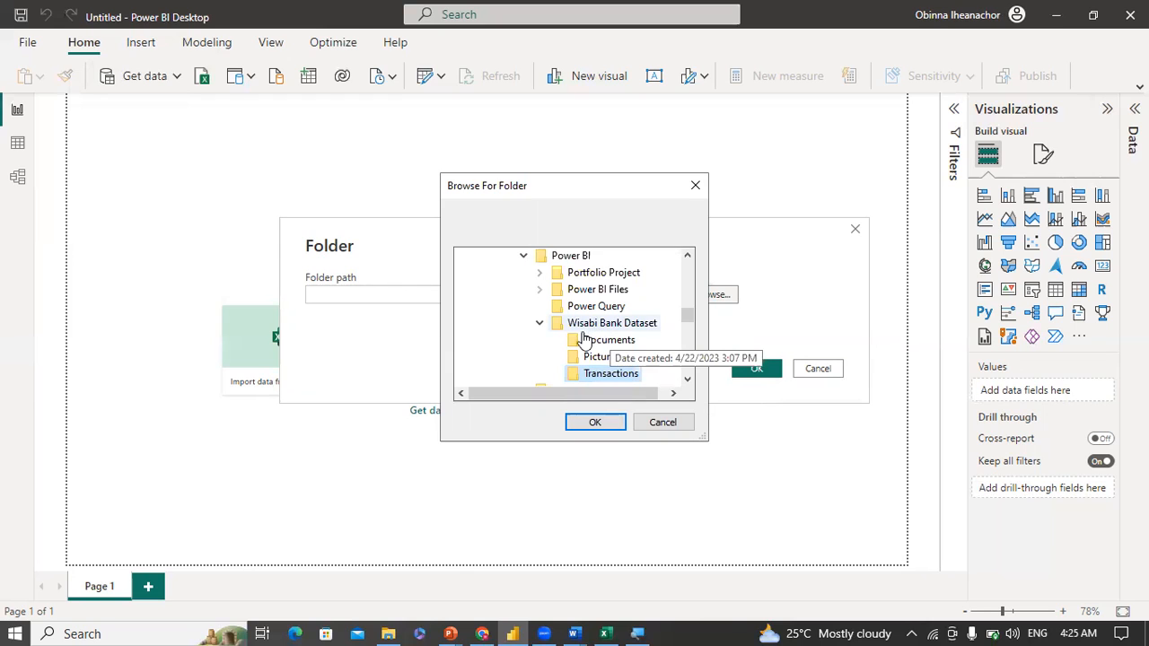
click(585, 330)
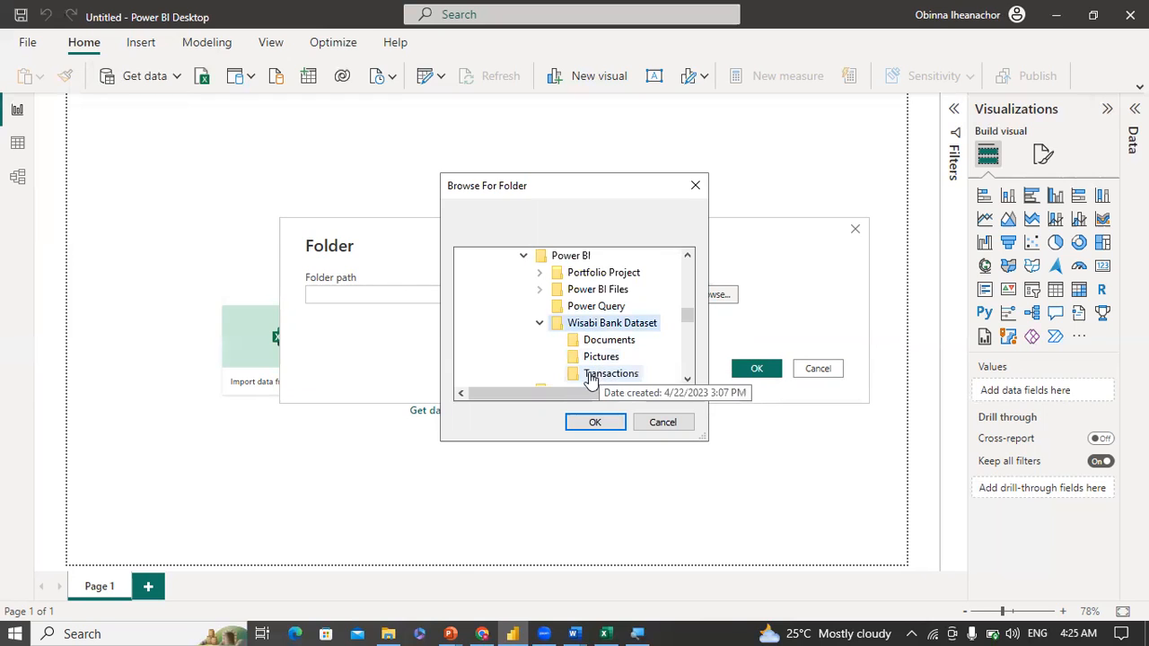
click(600, 377)
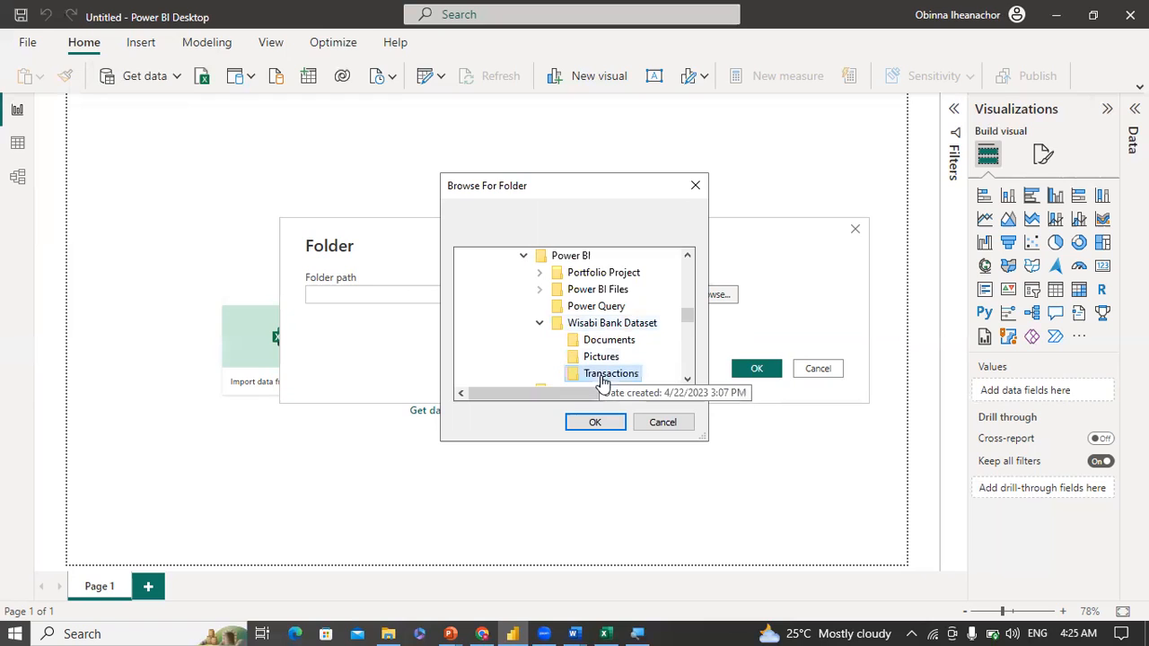
click(597, 422)
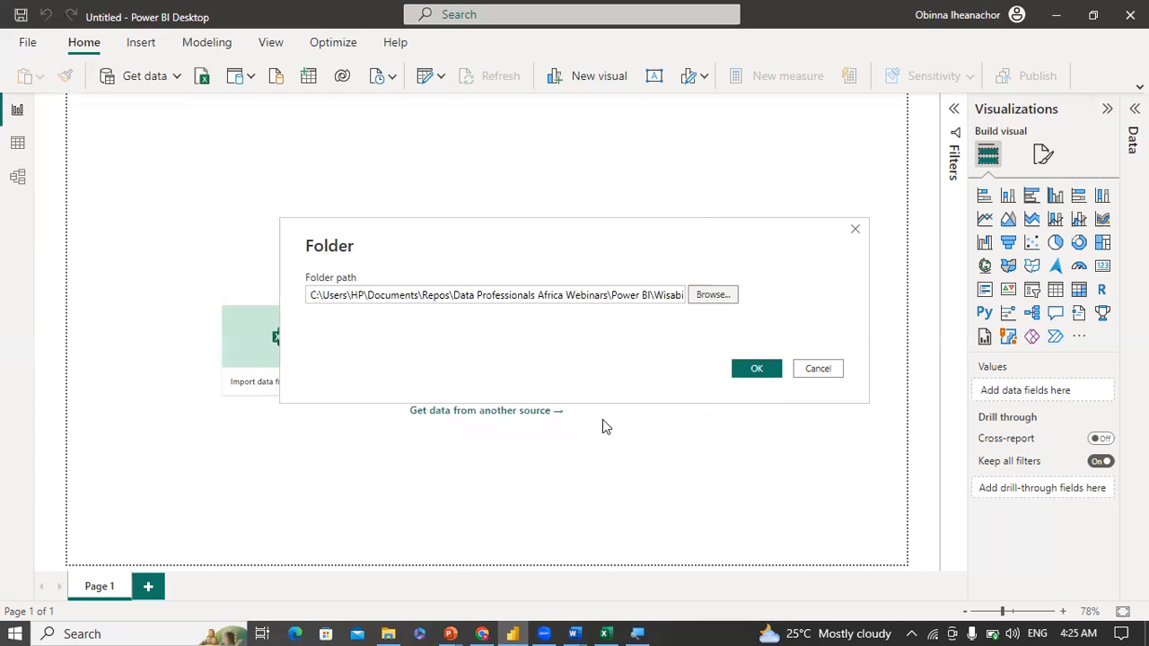
Step: Connect to the chosen folder and use Combine & Transform Data on its transaction CSV files
click(757, 365)
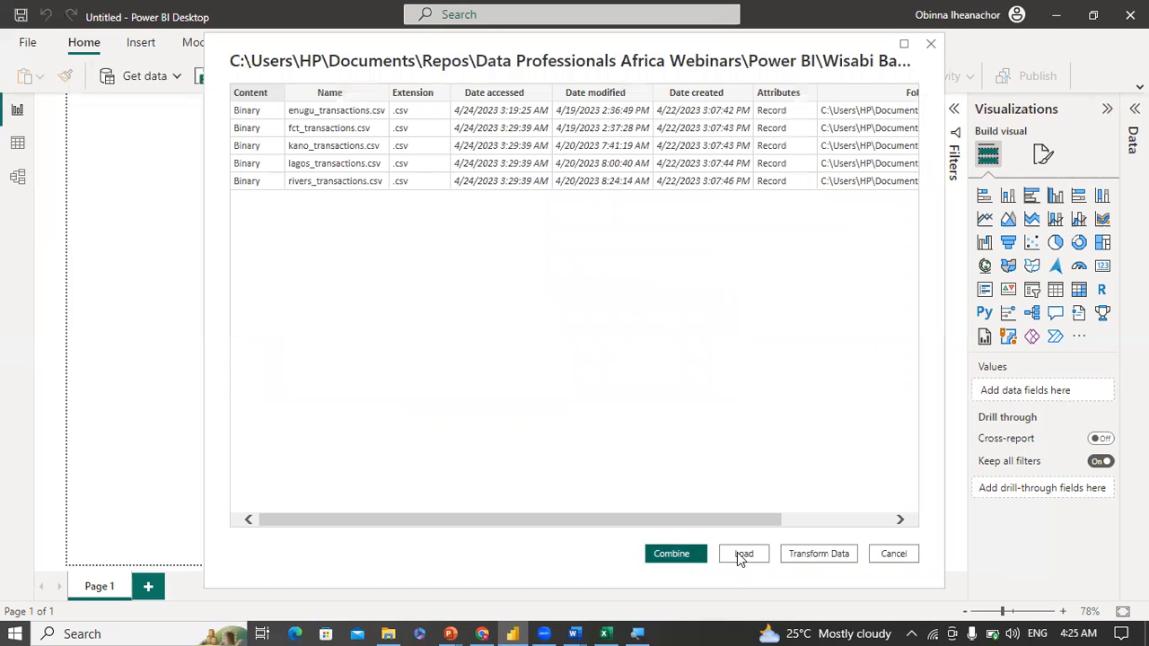
click(677, 561)
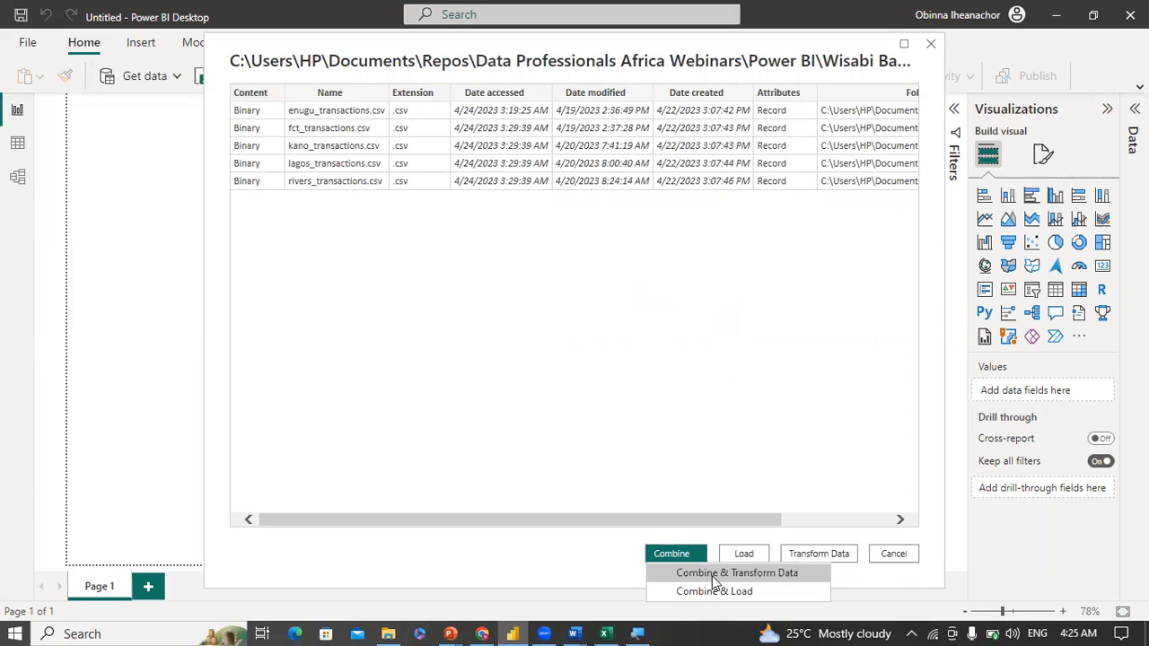
click(712, 576)
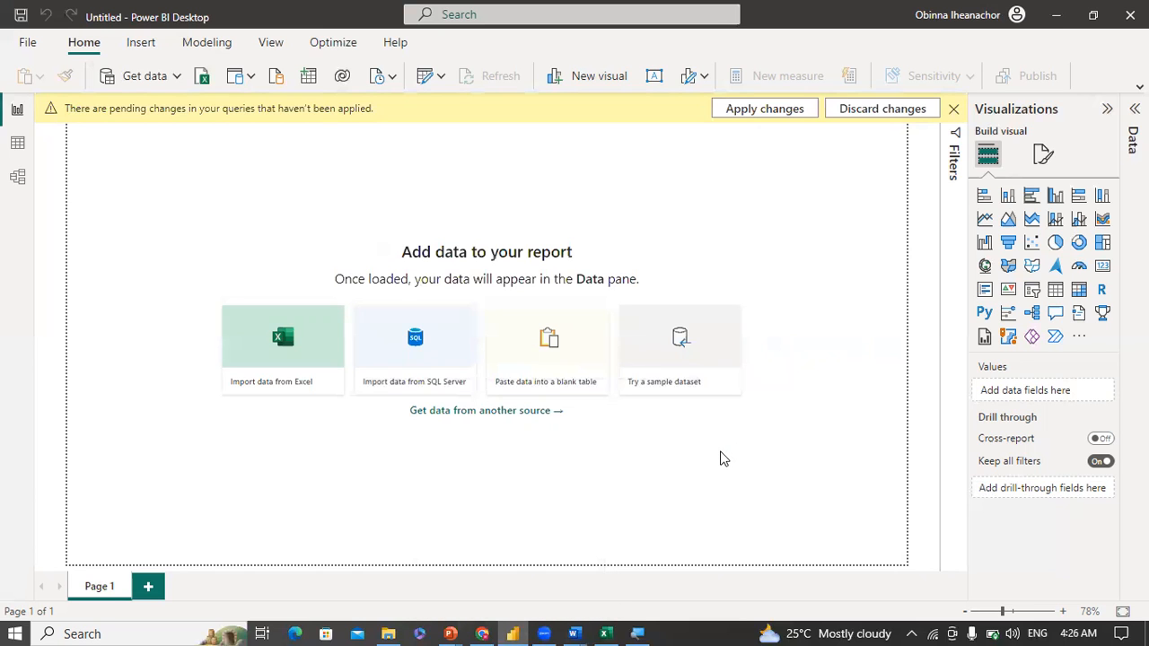
Step: Confirm combining the transaction files and switch to the Power Query Editor window of the untitled report
click(841, 554)
mouse_move(511, 628)
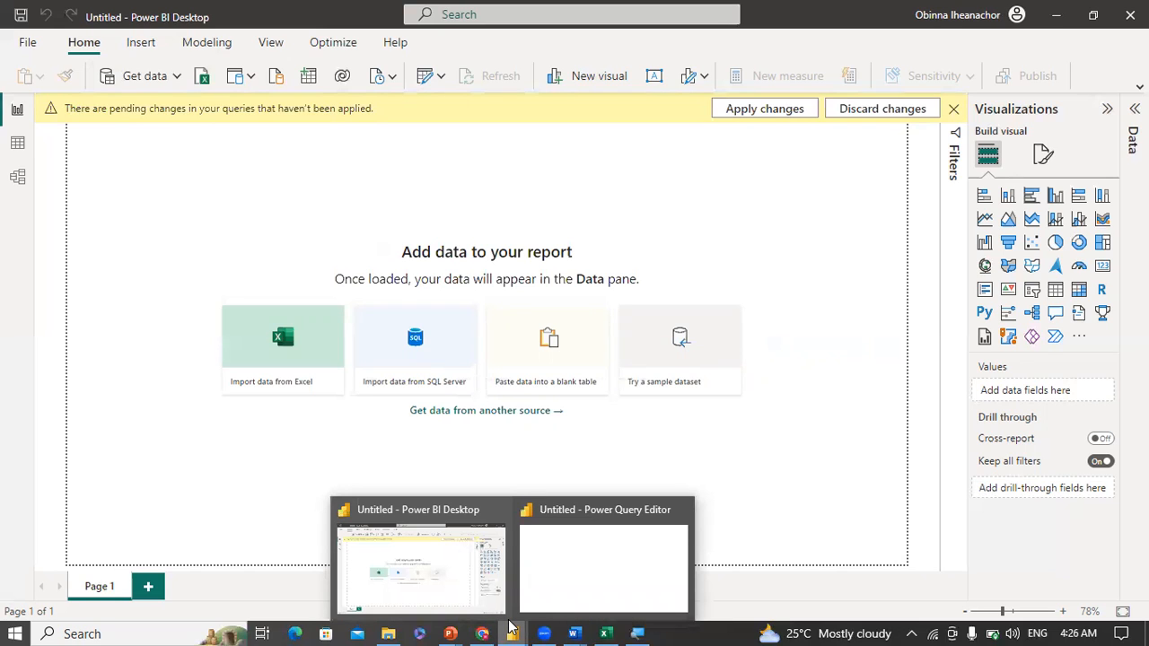
click(579, 572)
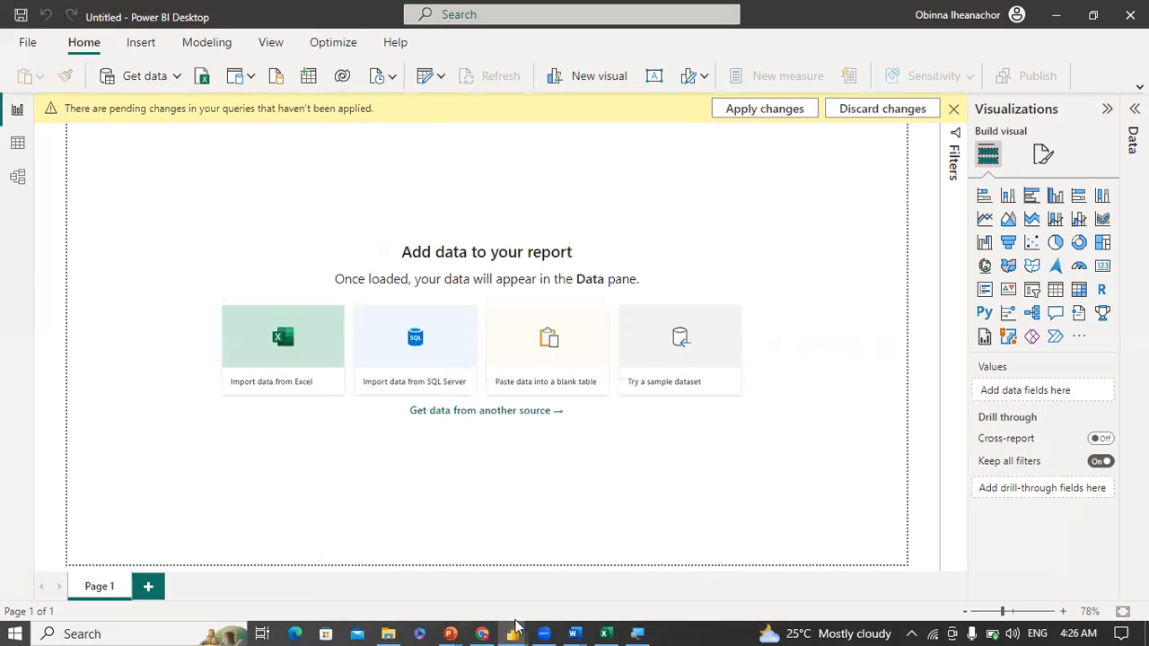
mouse_move(519, 628)
click(579, 584)
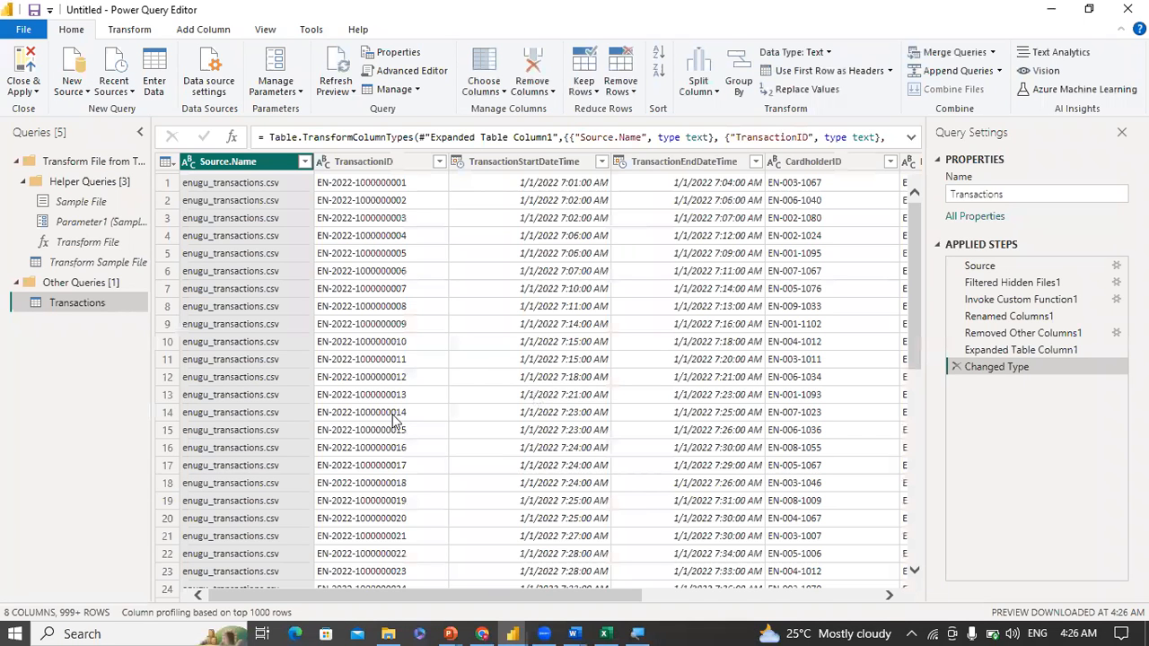
Step: Check which source files the Transactions query combines by loading the full value list of Source.Name, and look across its remaining columns
click(306, 163)
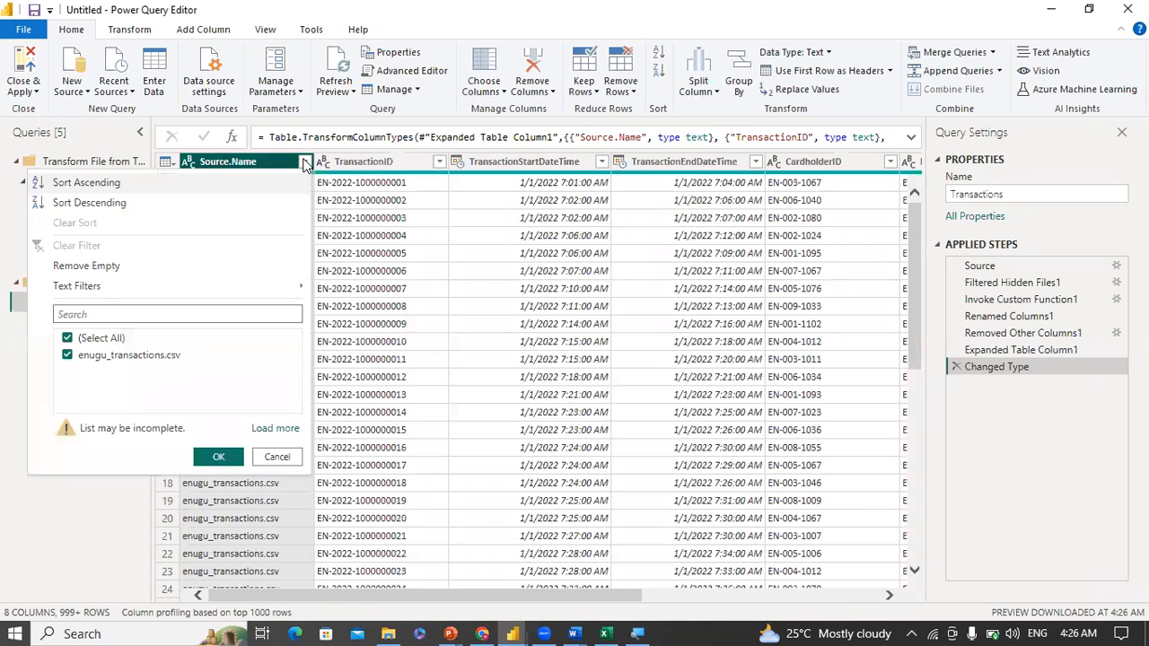
click(280, 429)
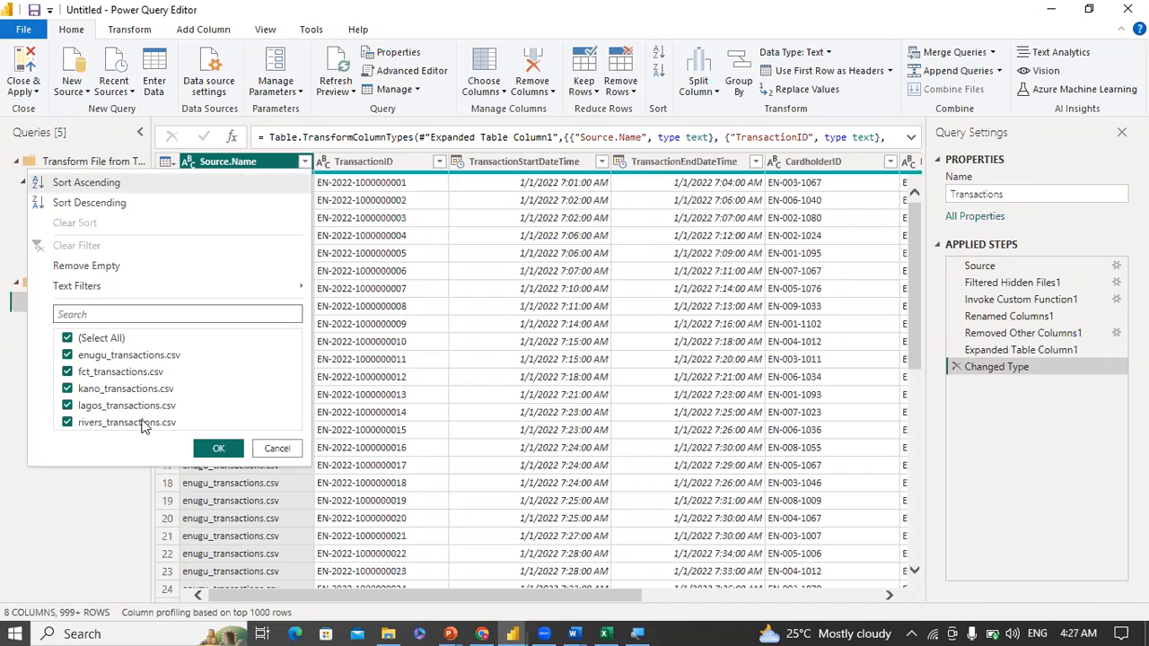
click(281, 448)
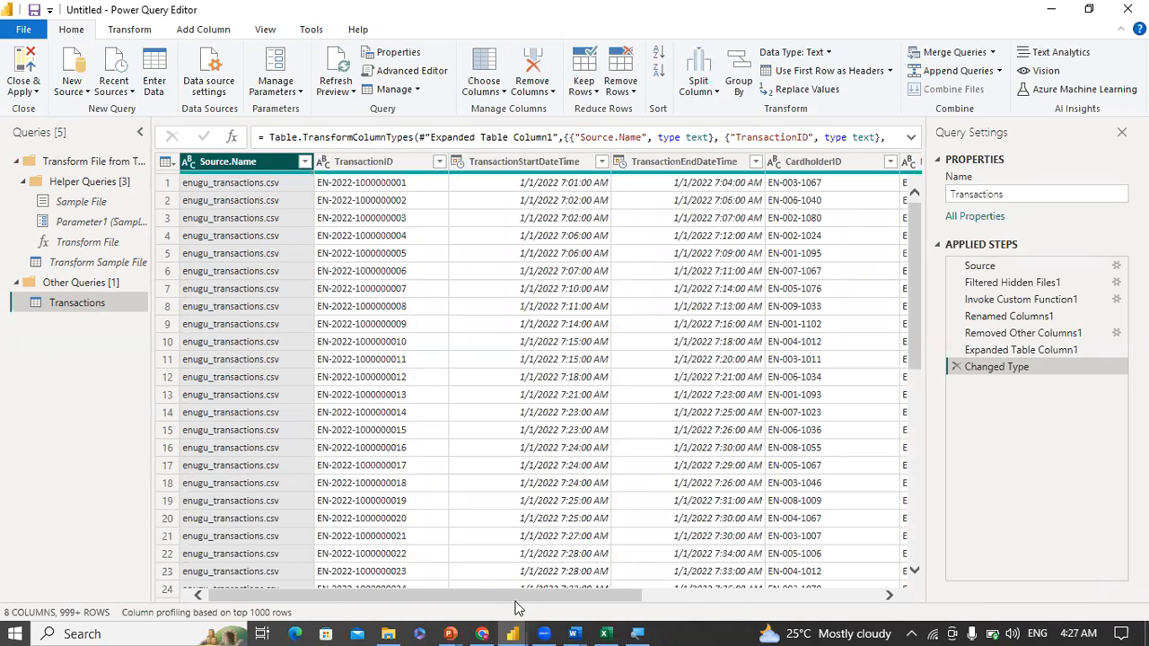
click(814, 595)
drag(376, 537, 205, 326)
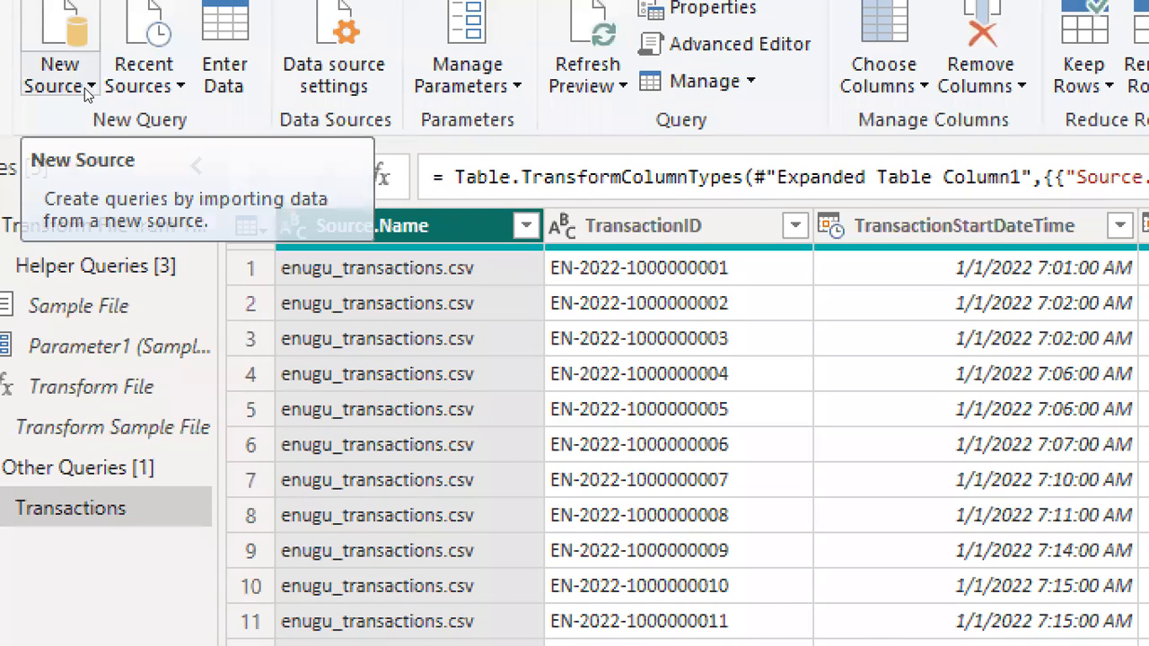
Step: Import atm_location lookup.csv from the ATM Project folder as a new Text/CSV source with the default settings
click(85, 88)
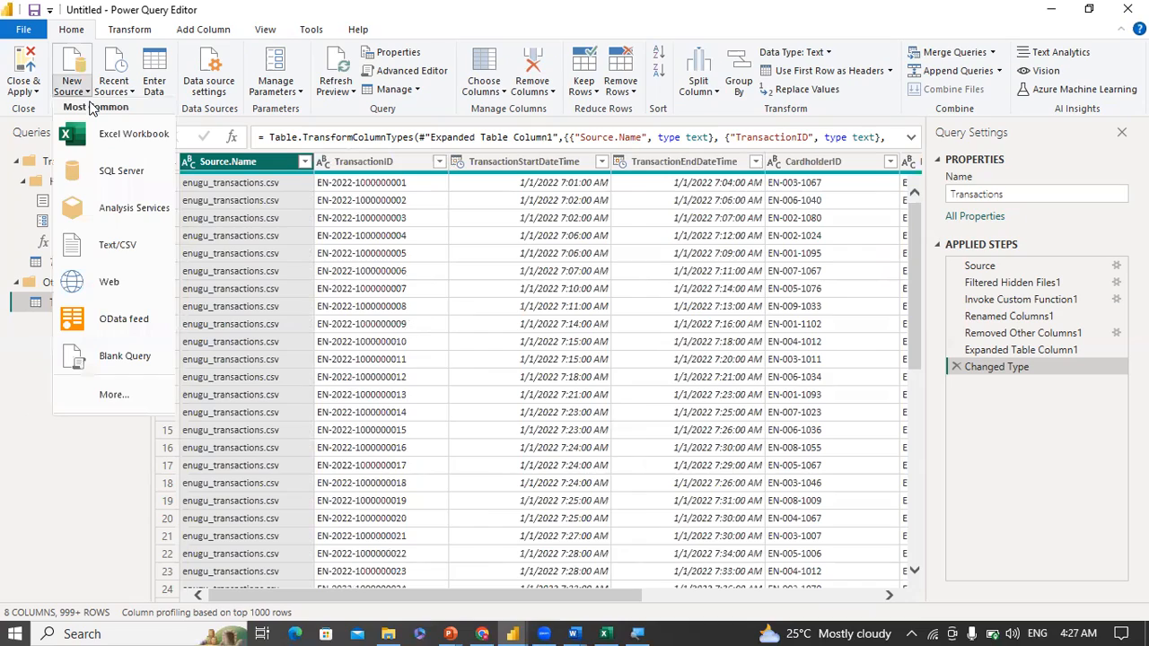
click(118, 248)
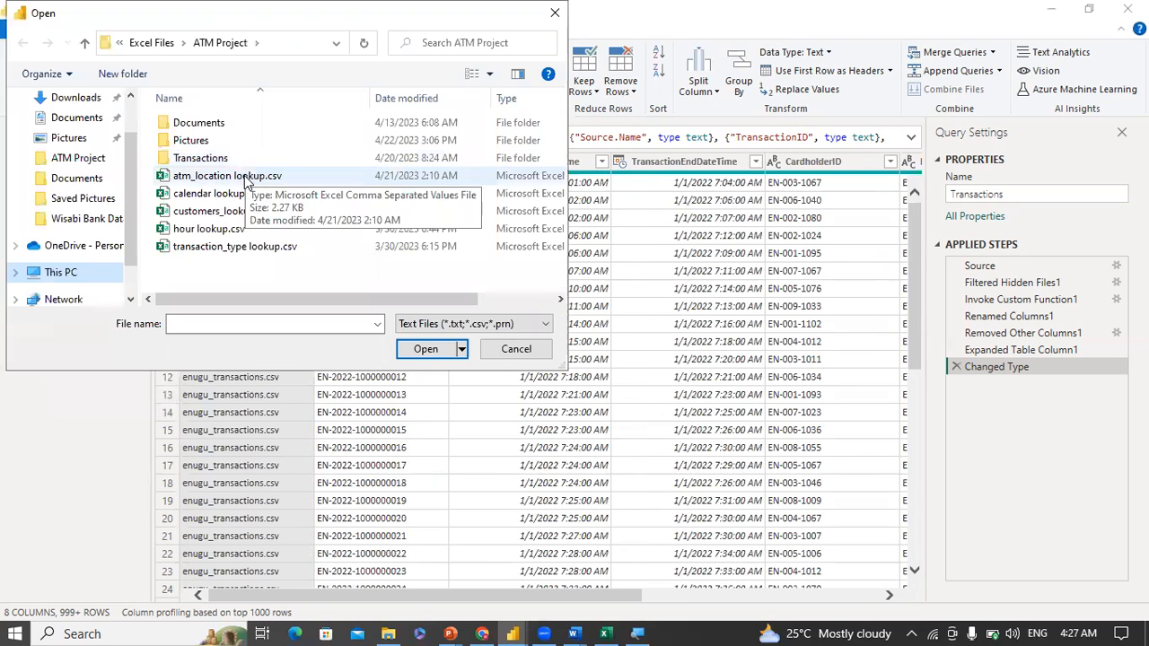
click(247, 178)
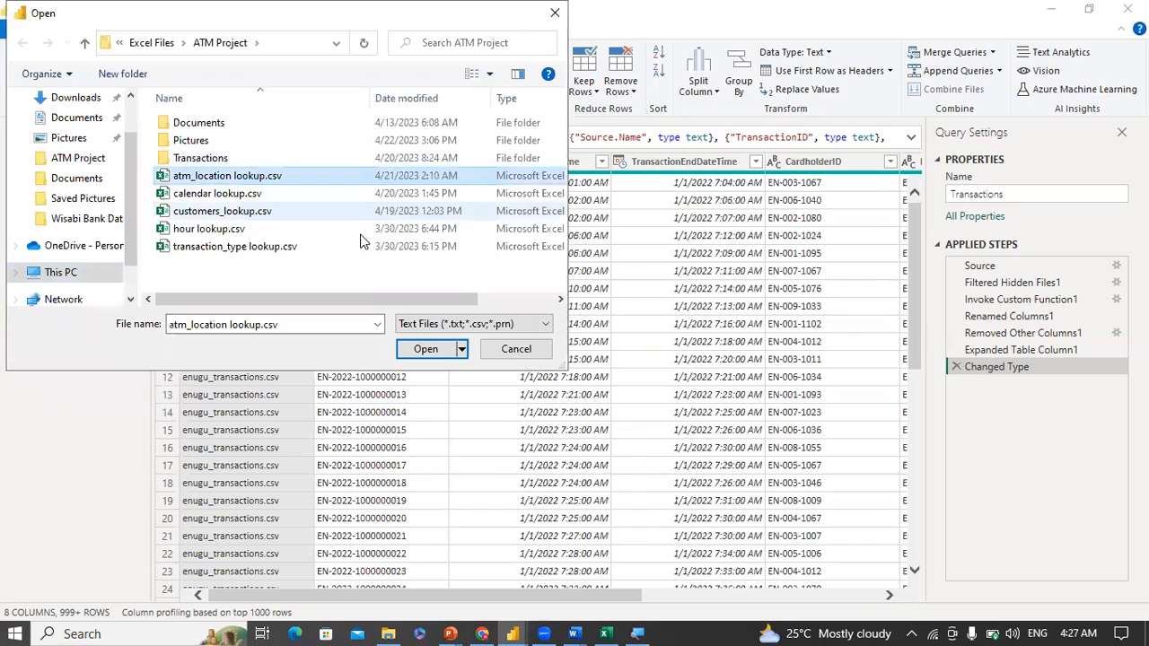
click(426, 349)
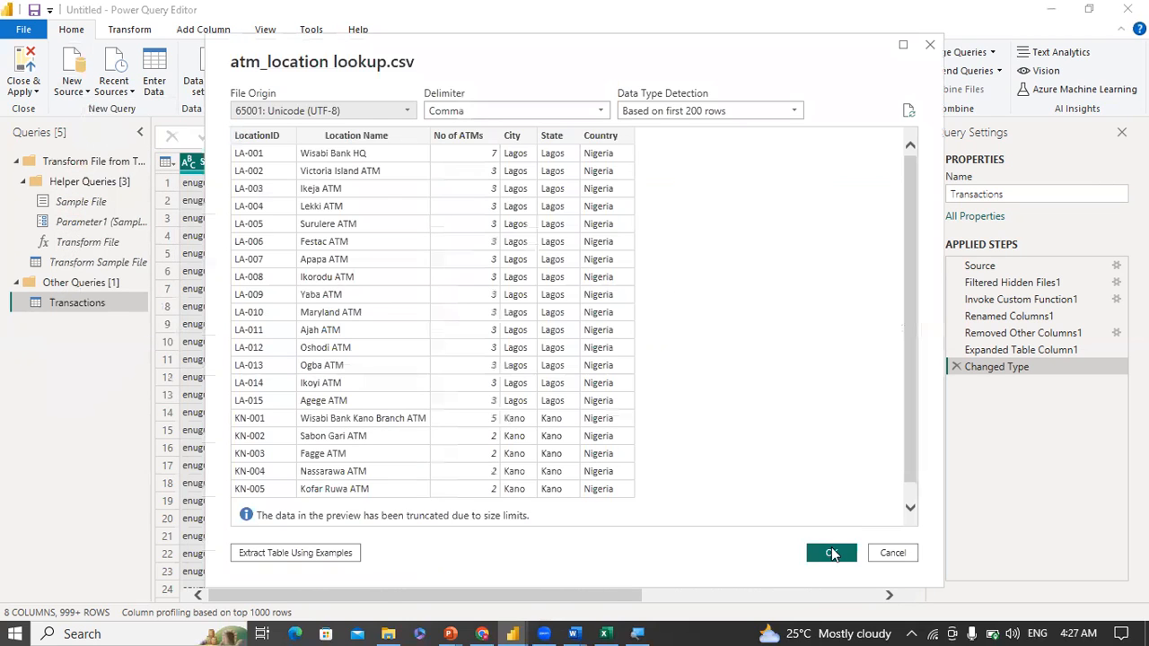
click(831, 546)
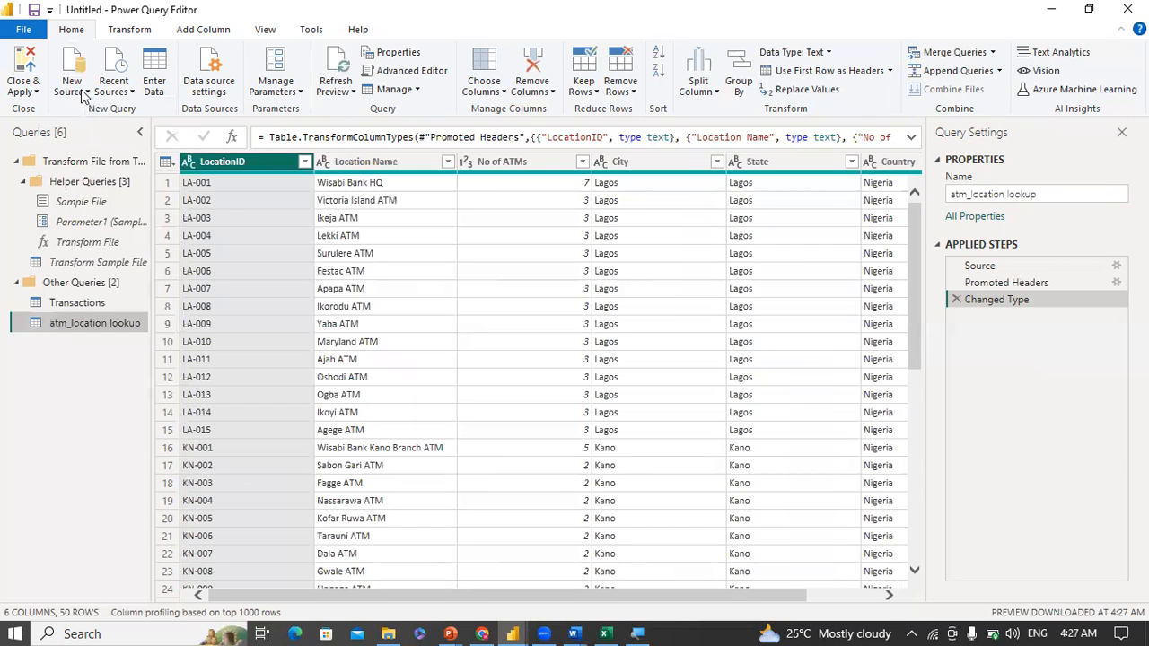
Step: Import calendar lookup.csv from the ATM Project folder as another Text/CSV source
click(83, 93)
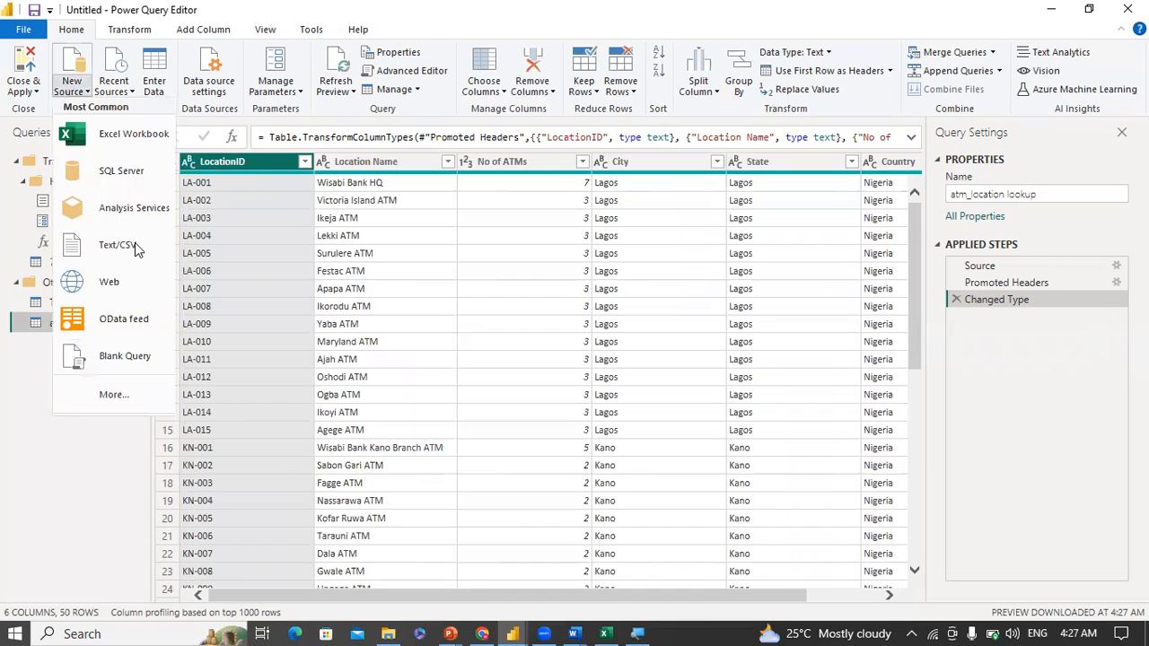
click(135, 249)
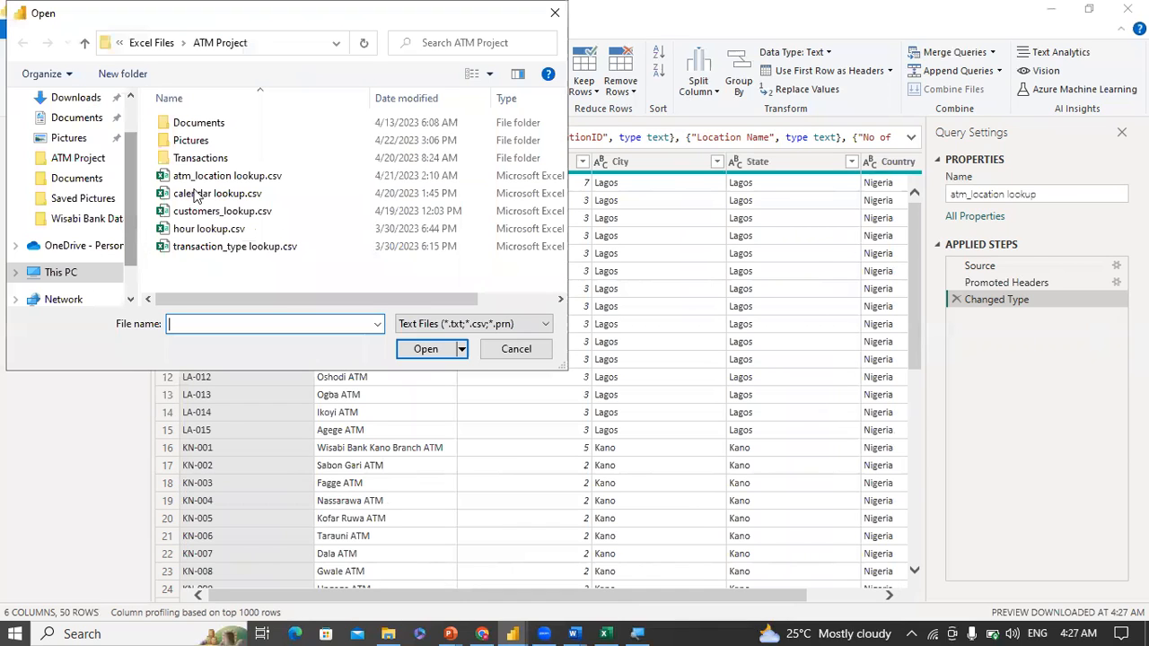
click(425, 350)
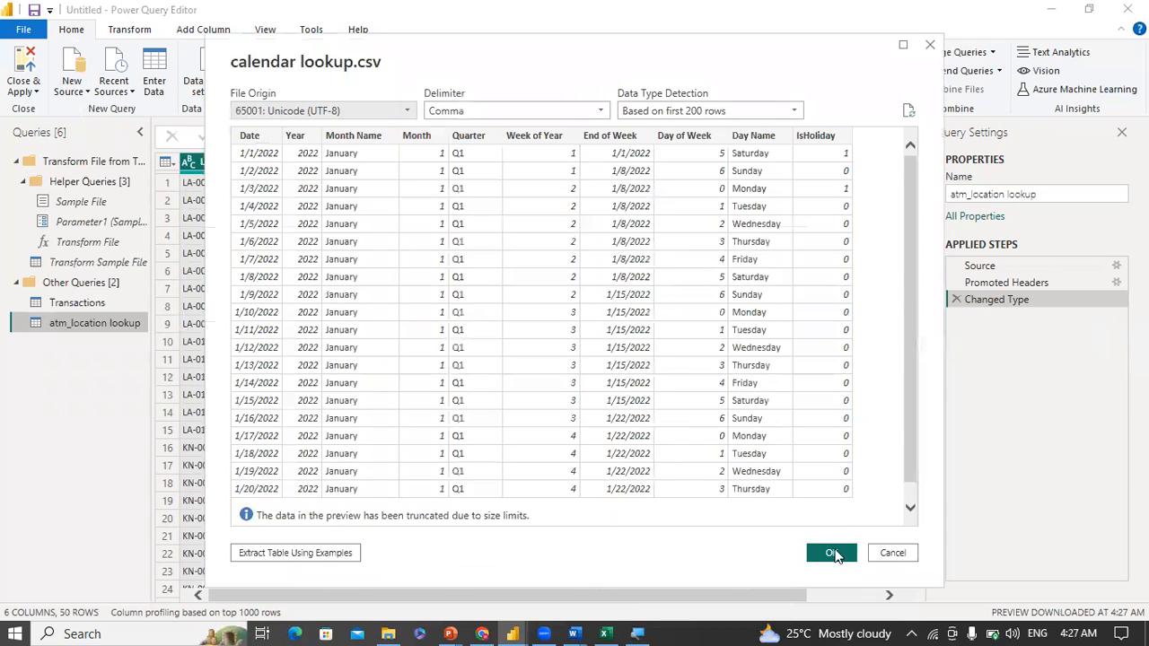
click(831, 551)
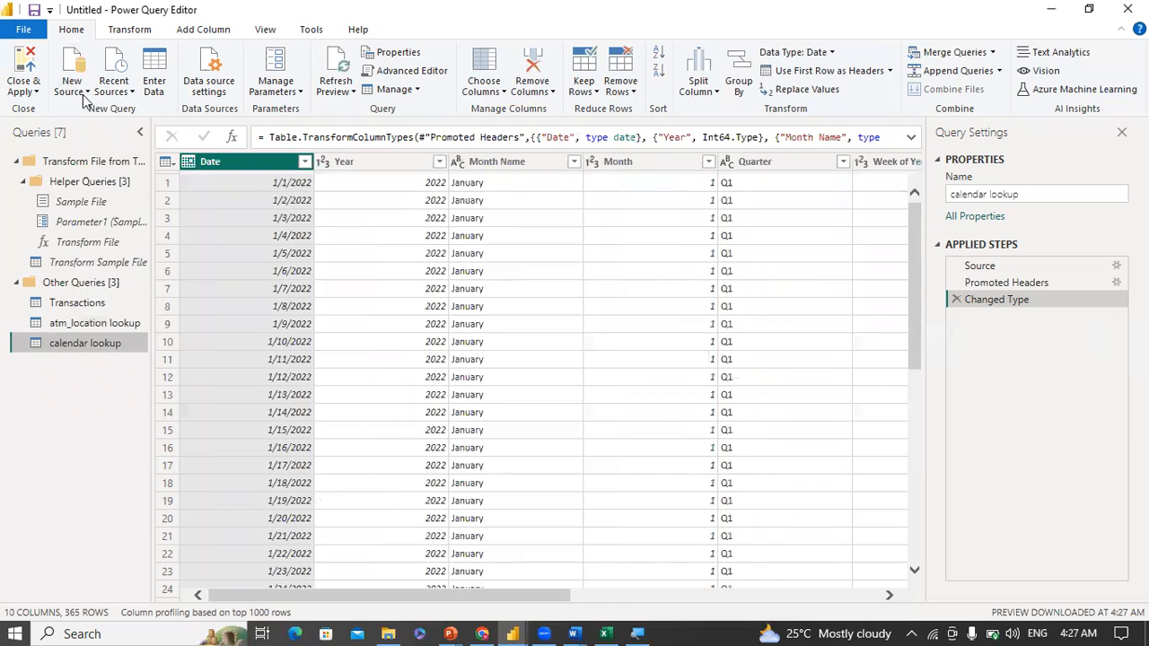
Step: Import customers_lookup.csv from the ATM Project folder as another Text/CSV source
click(72, 87)
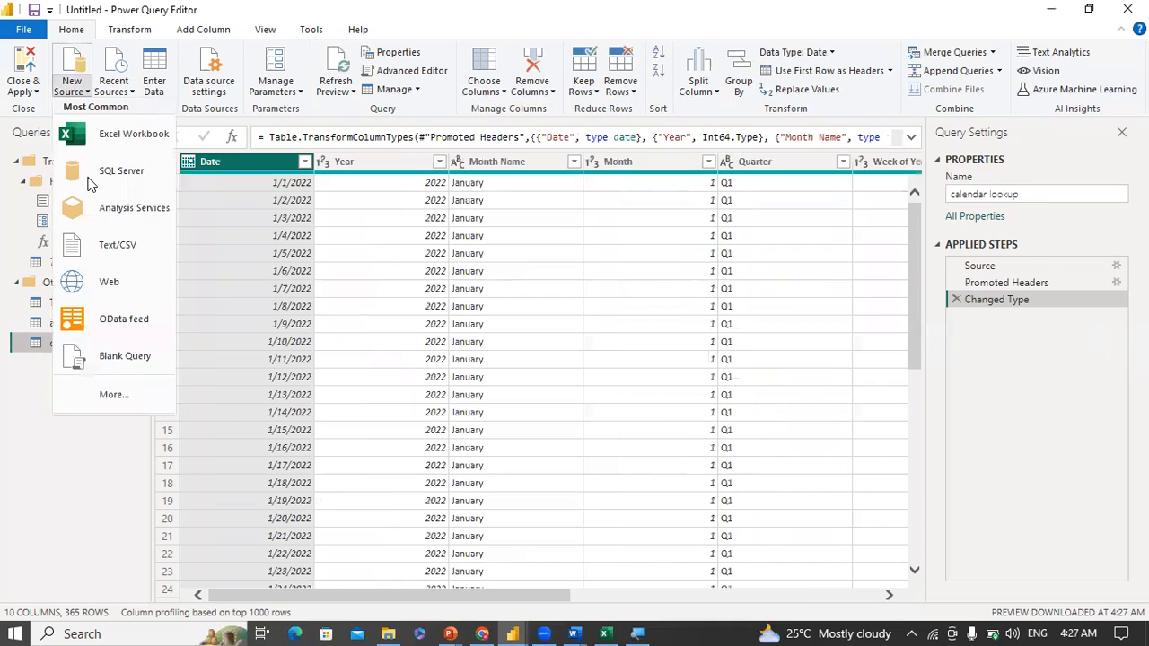
click(139, 257)
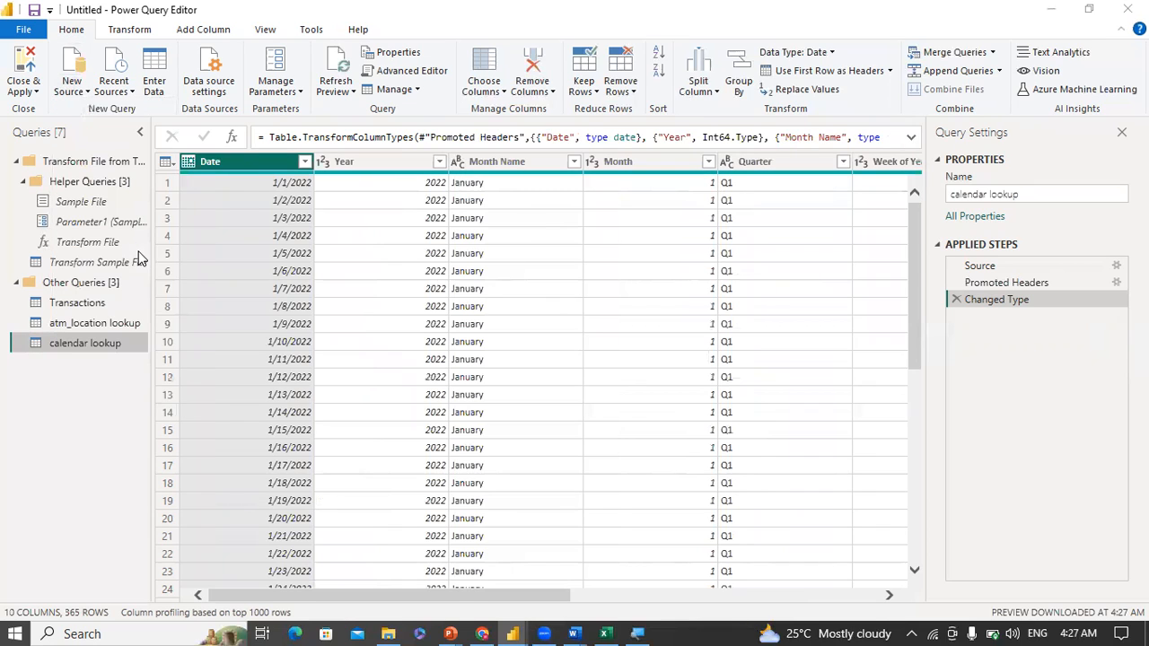
click(254, 214)
click(425, 350)
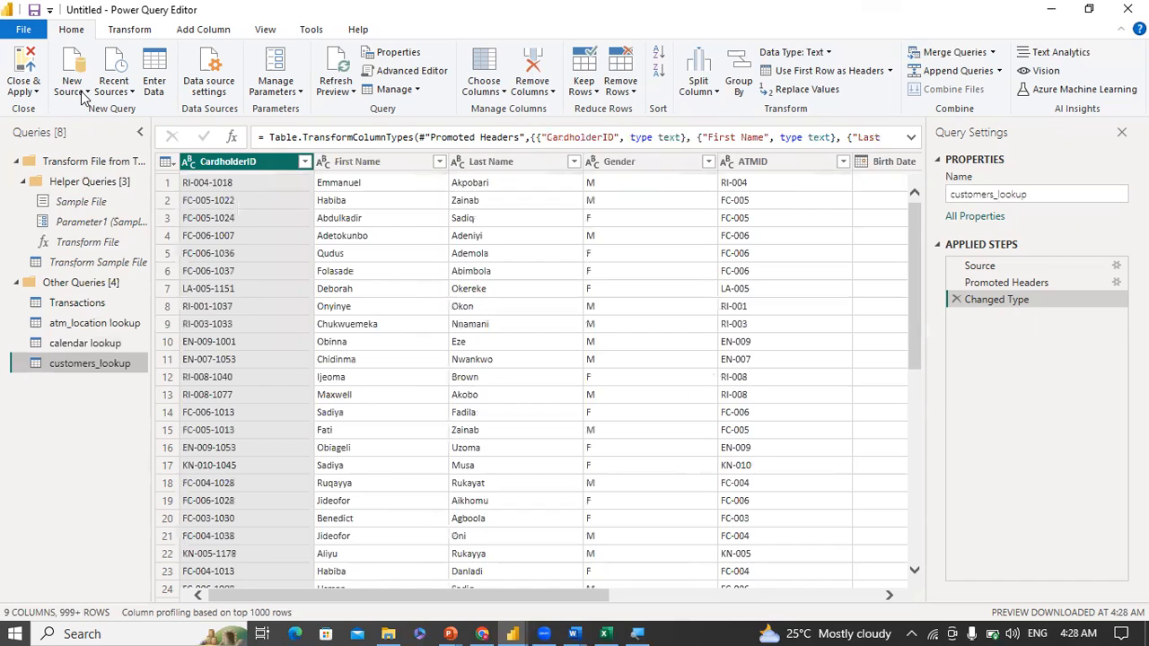
Step: Import hour lookup.csv from the ATM Project folder as another Text/CSV source
click(80, 94)
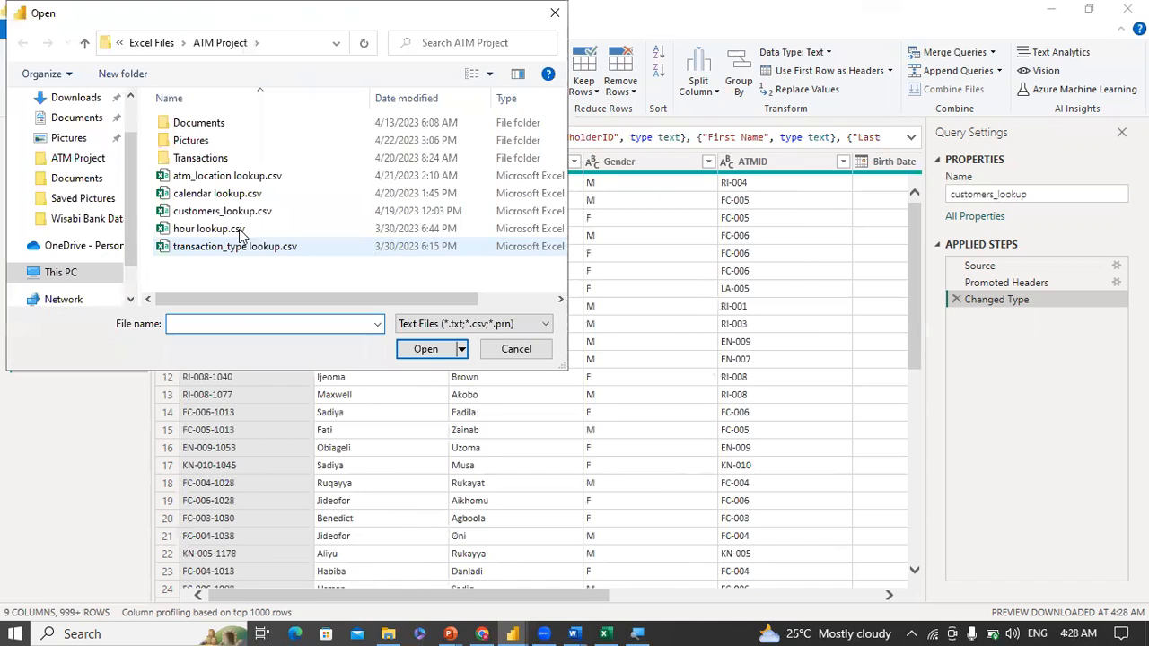
click(244, 229)
click(428, 350)
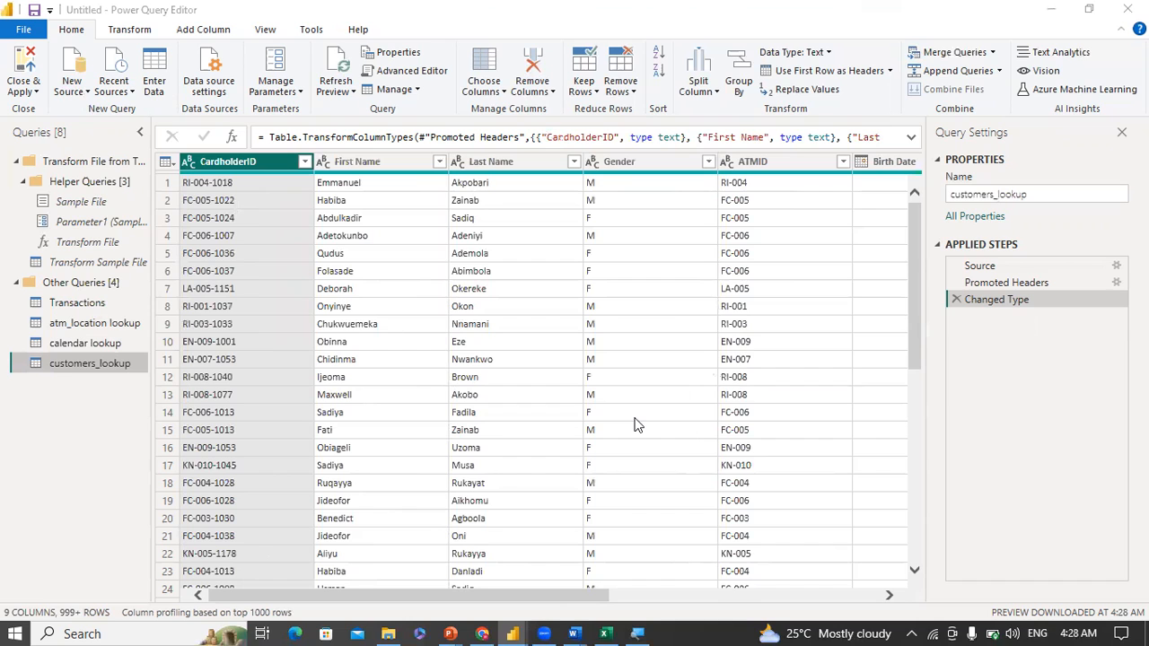
click(830, 553)
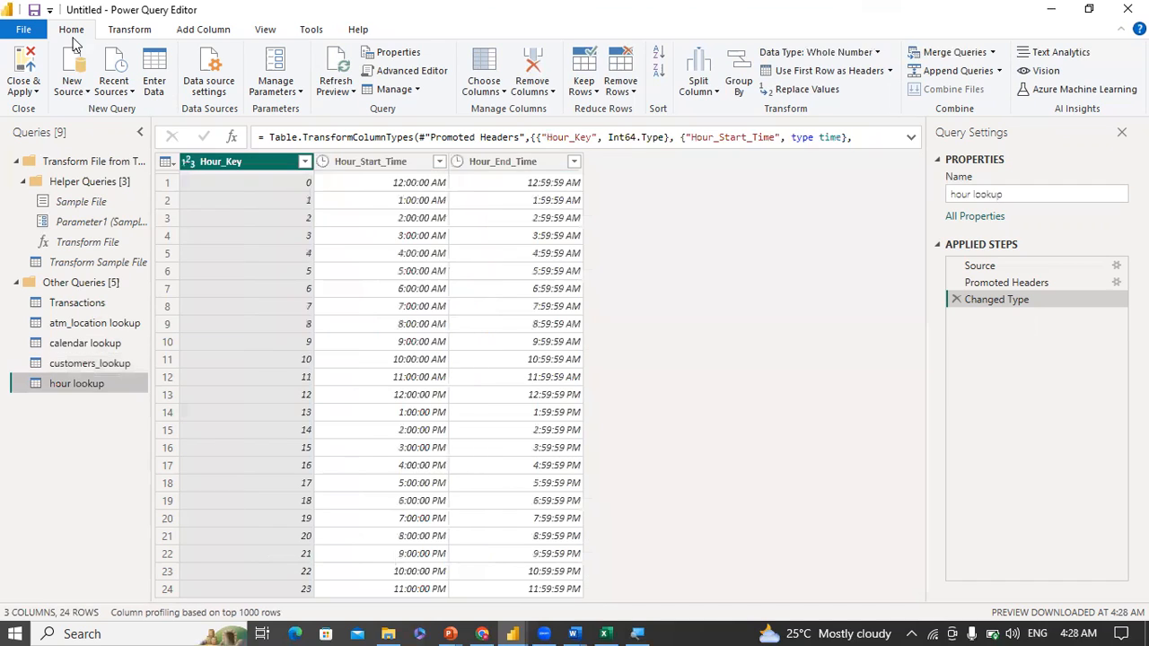
Step: Import transaction_type lookup.csv from the ATM Project folder as another Text/CSV source
click(86, 91)
click(131, 243)
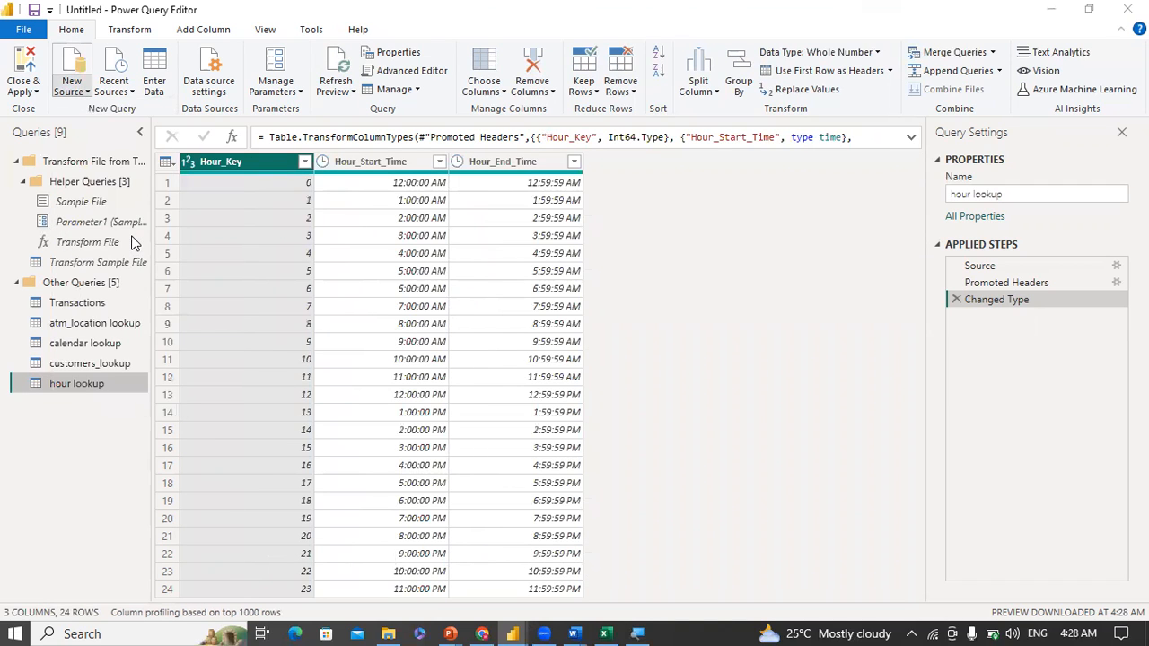
click(248, 247)
click(427, 356)
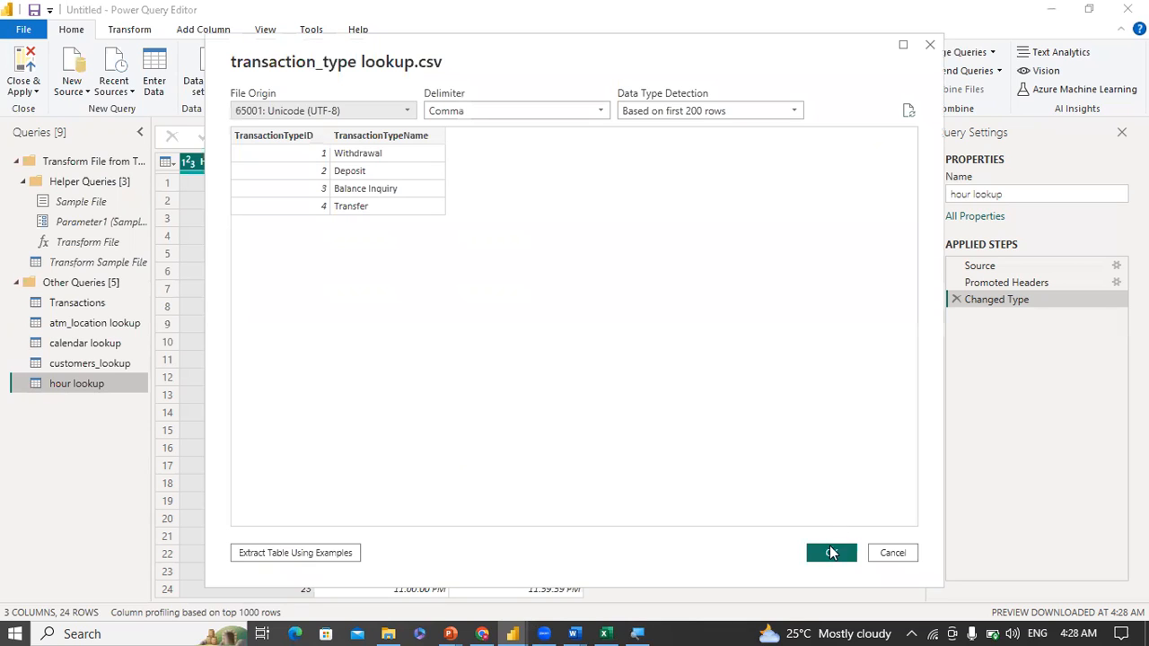
click(827, 554)
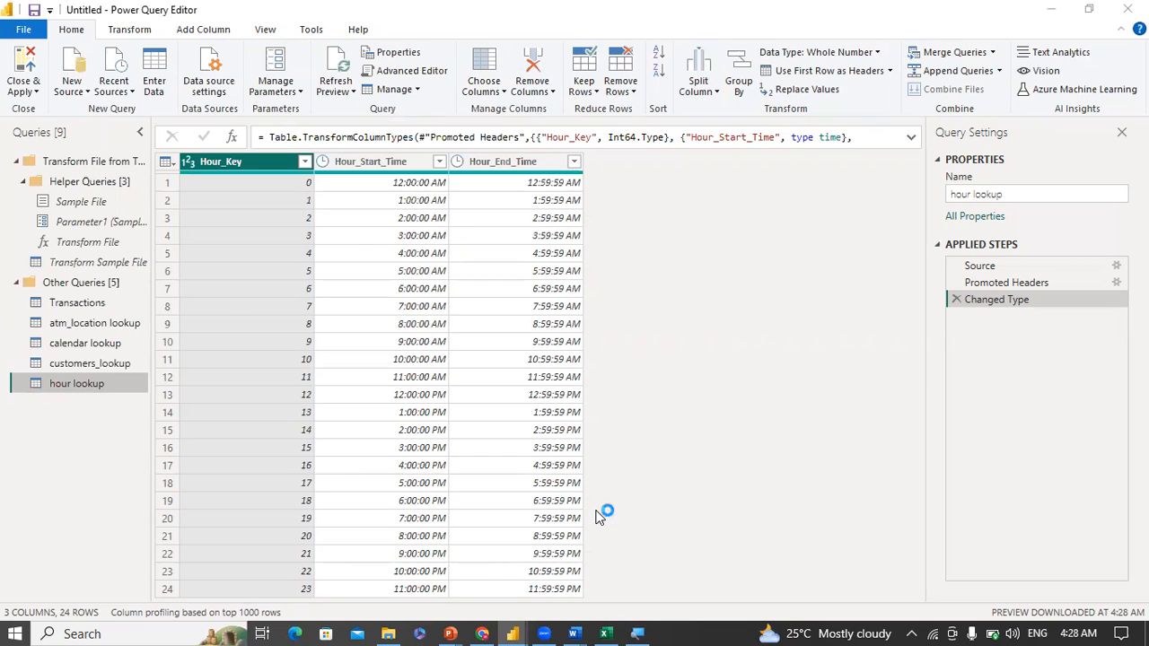
Step: Rename the atm_location lookup query to Location
click(75, 325)
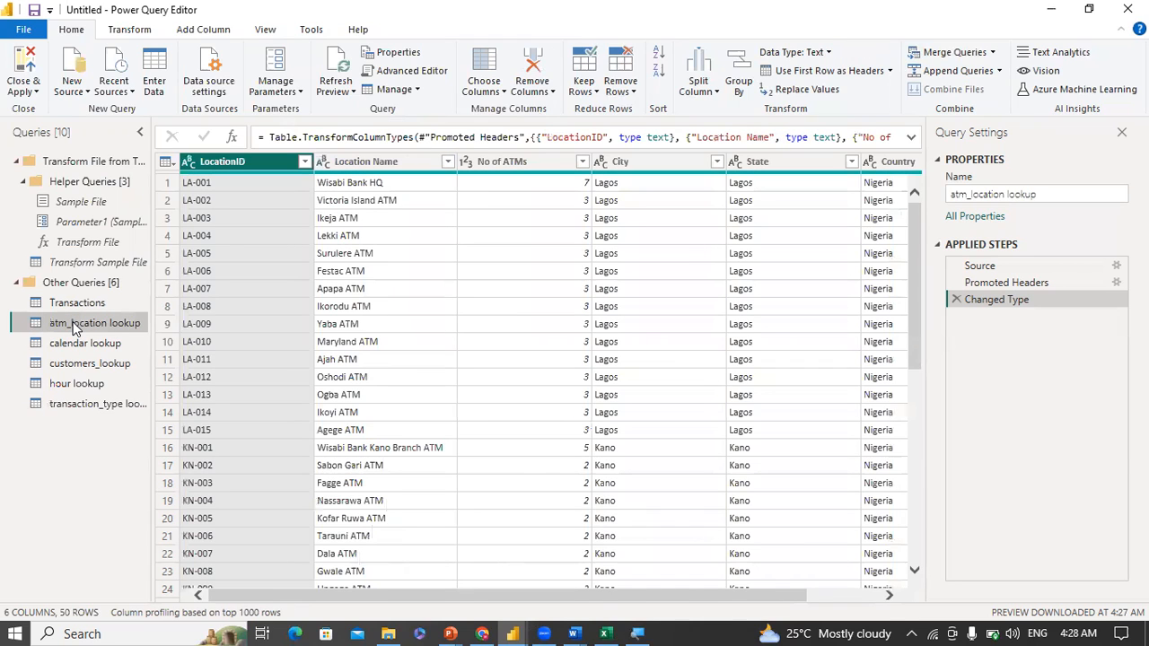
double_click(75, 325)
text(Location)
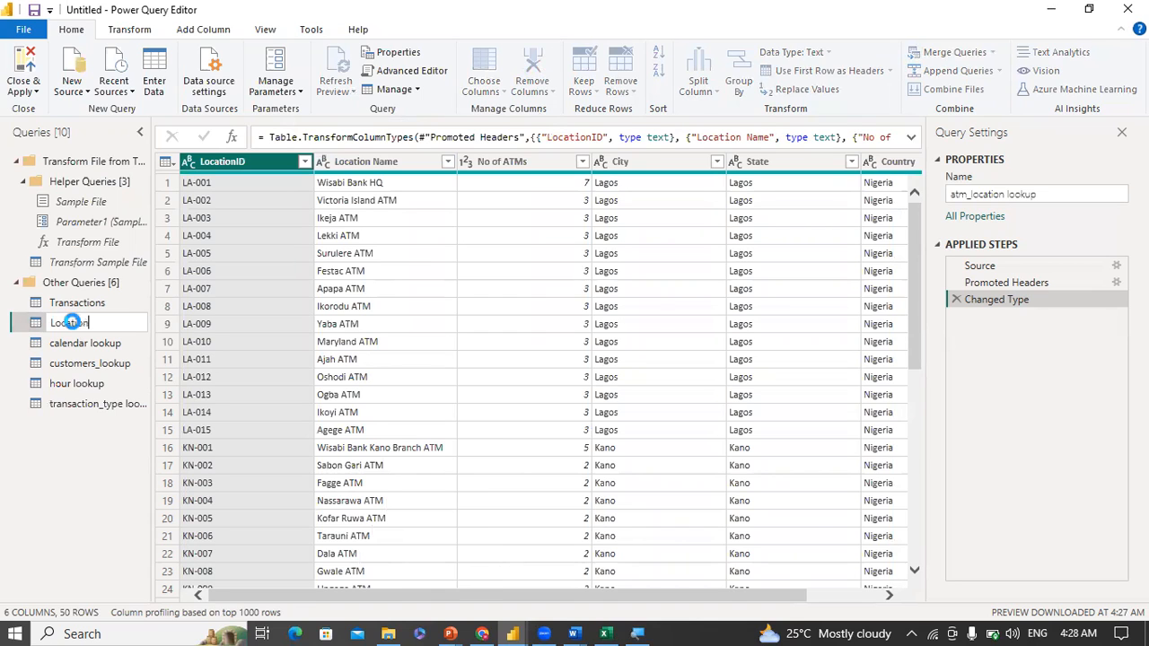
key(Return)
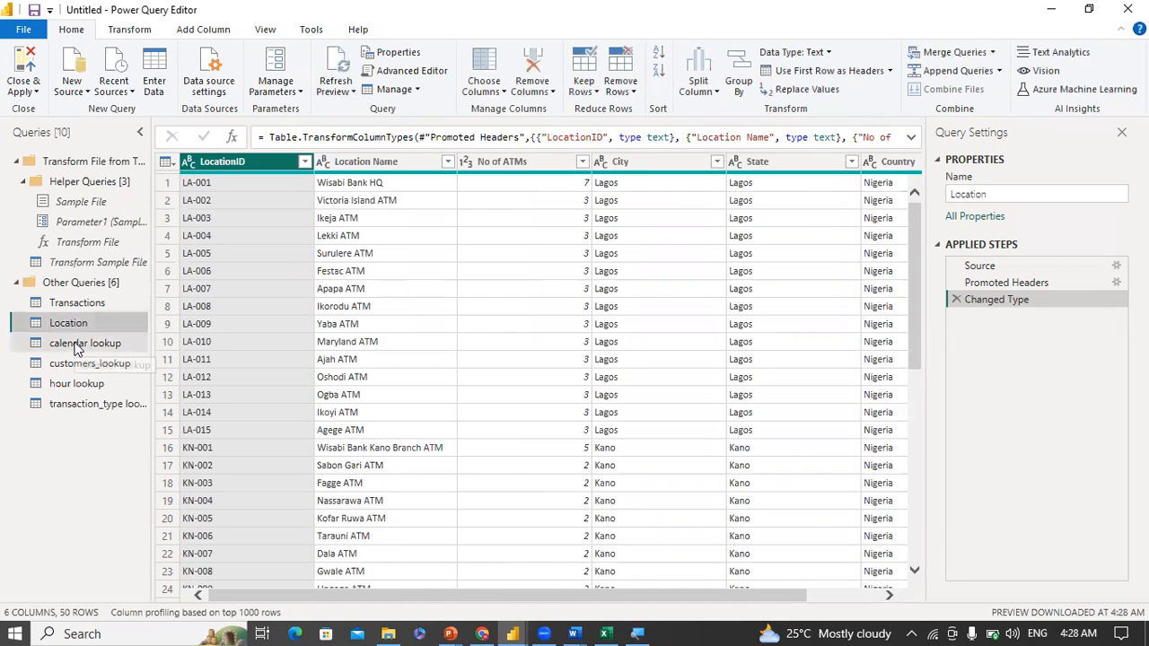
Step: Rename the calendar lookup query to Calendar
click(77, 350)
right_click(76, 345)
click(119, 378)
text(Calendar)
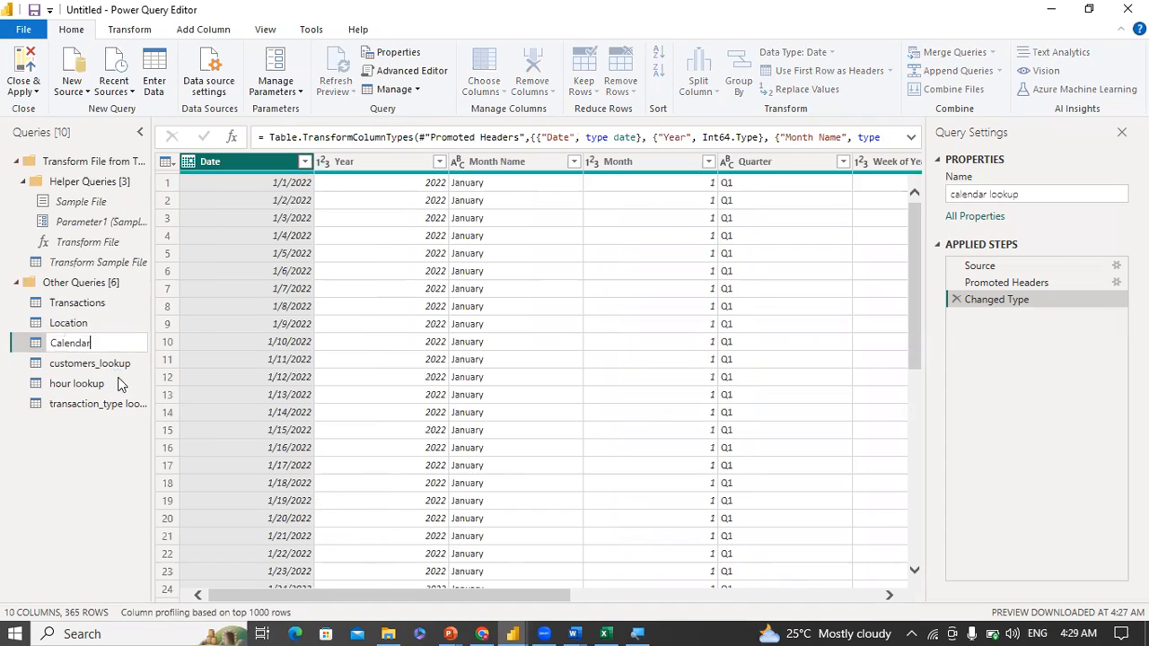
key(Return)
Step: Rename the customers_lookup query to Customers
click(90, 364)
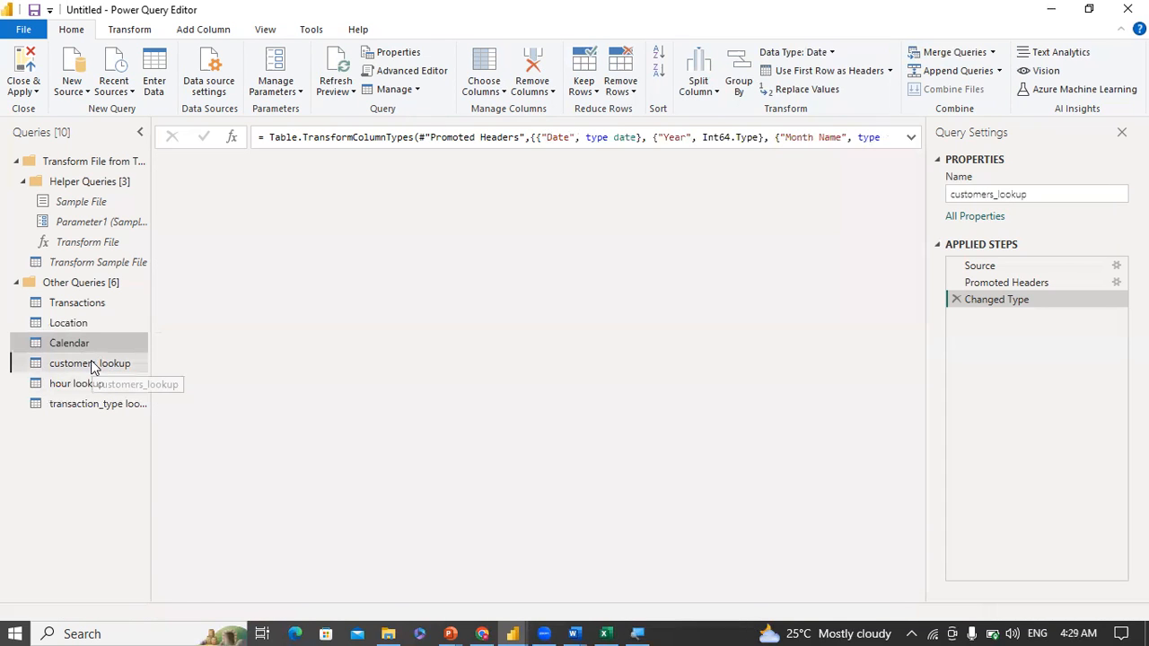
double_click(92, 363)
text(Customers)
key(Return)
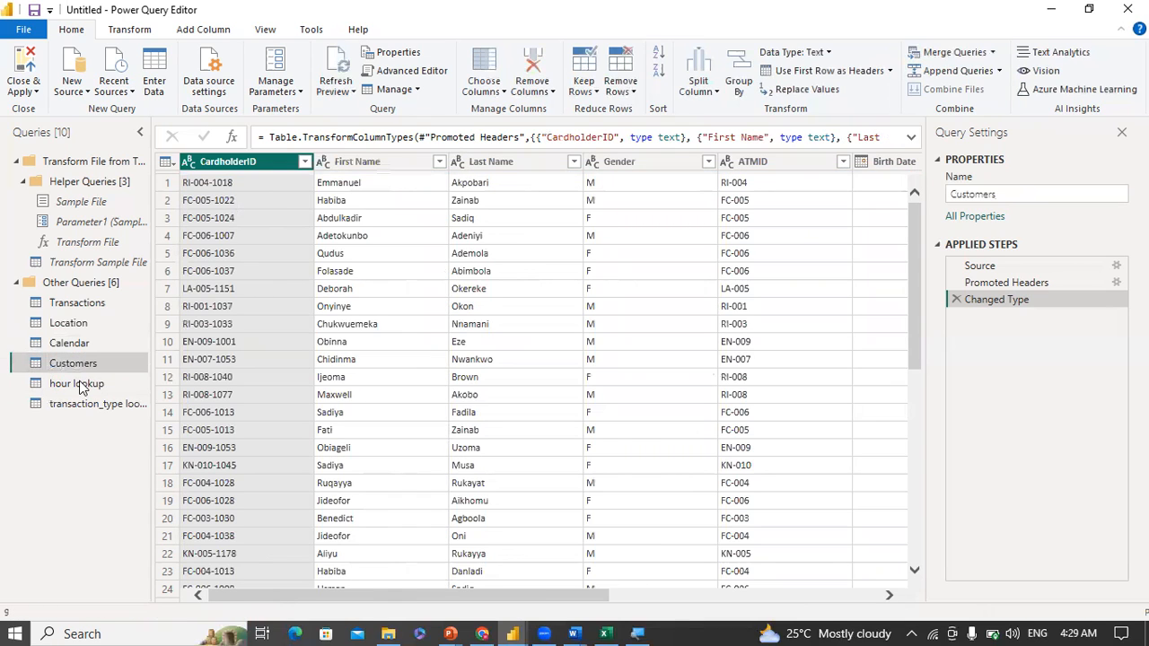
Step: Rename the hour lookup query to Hour
click(79, 386)
click(79, 382)
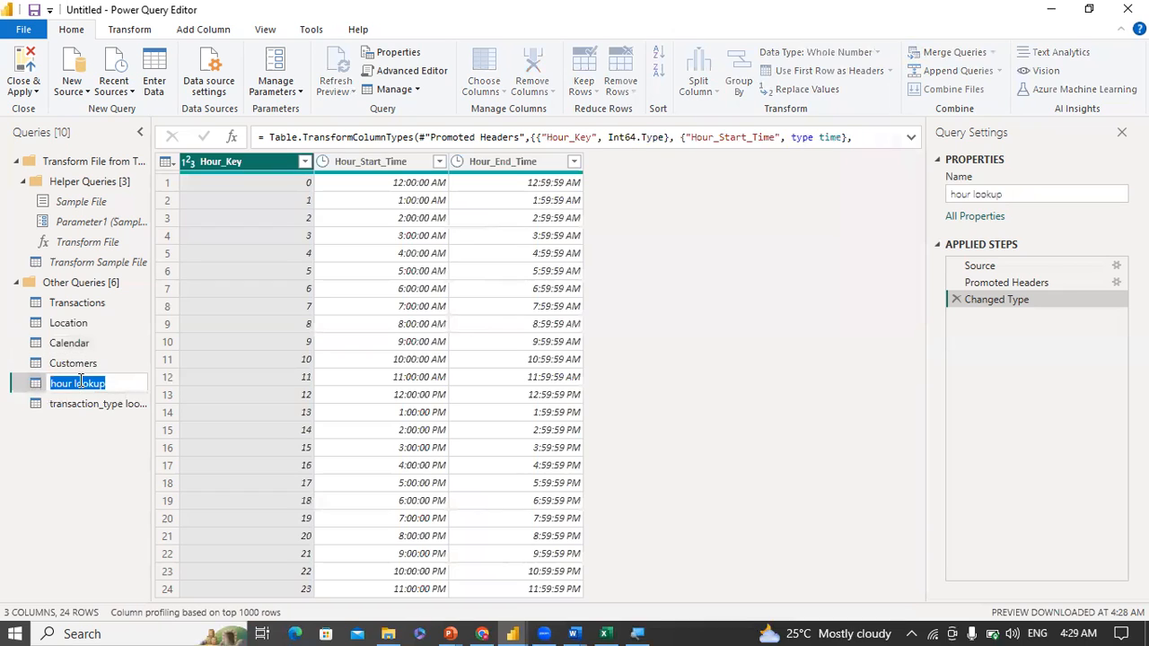
text(Hour)
key(Return)
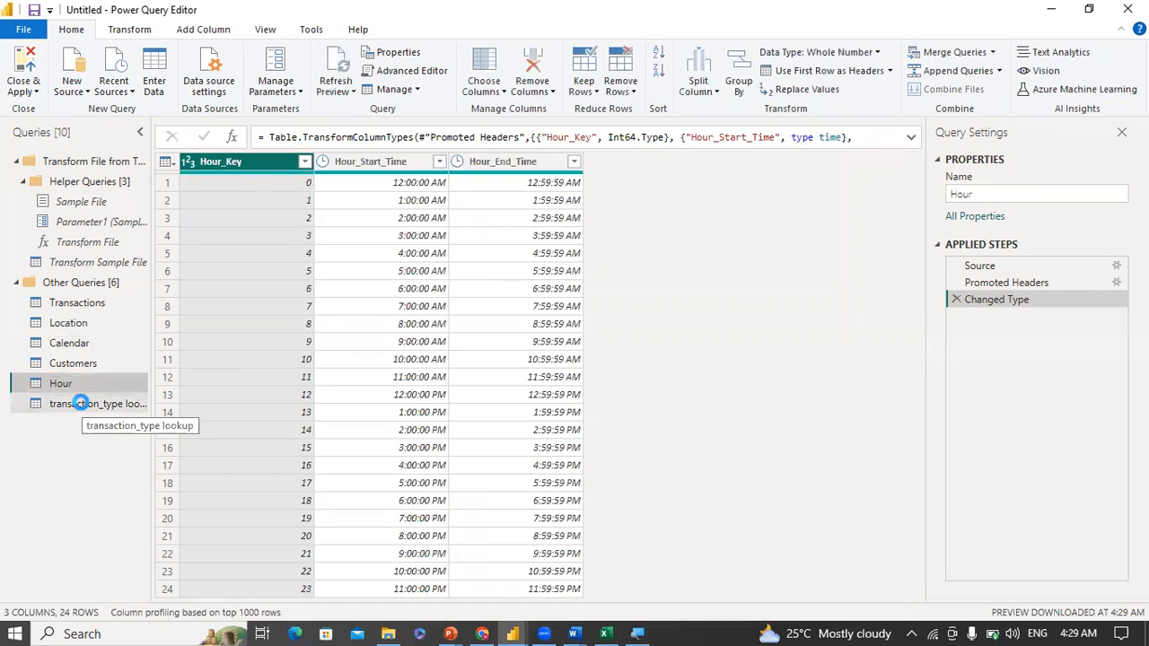
Step: Rename the transaction_type lookup query to Transaction Type and display the Transactions query
click(81, 402)
click(81, 402)
text(Transaction Type)
key(Return)
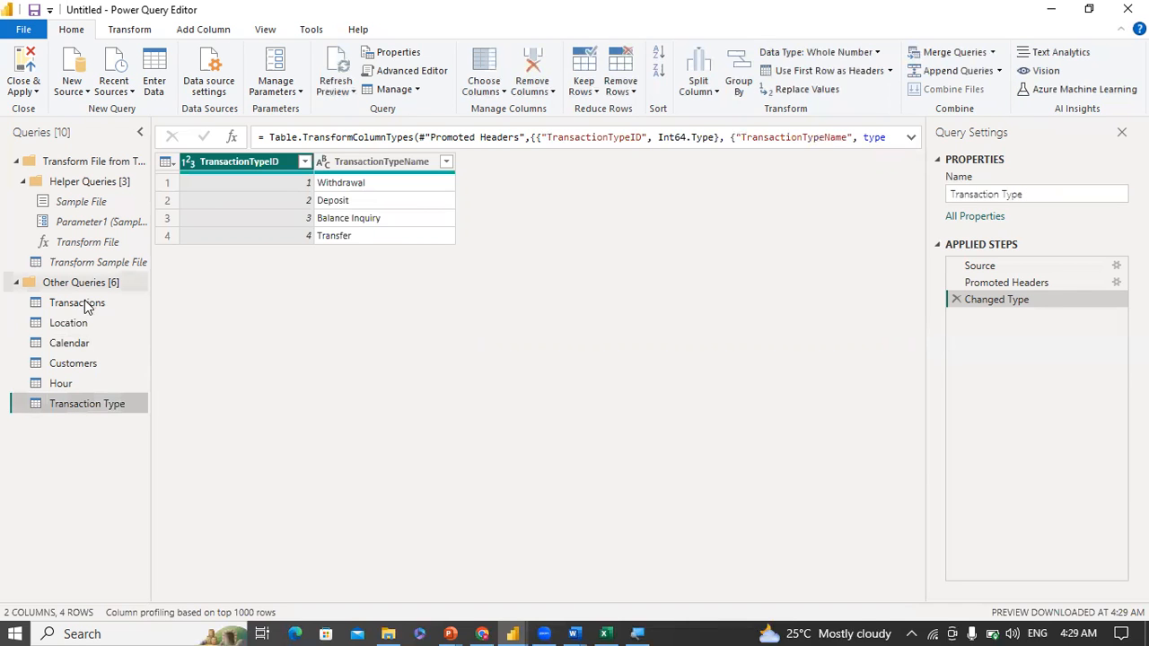
click(88, 307)
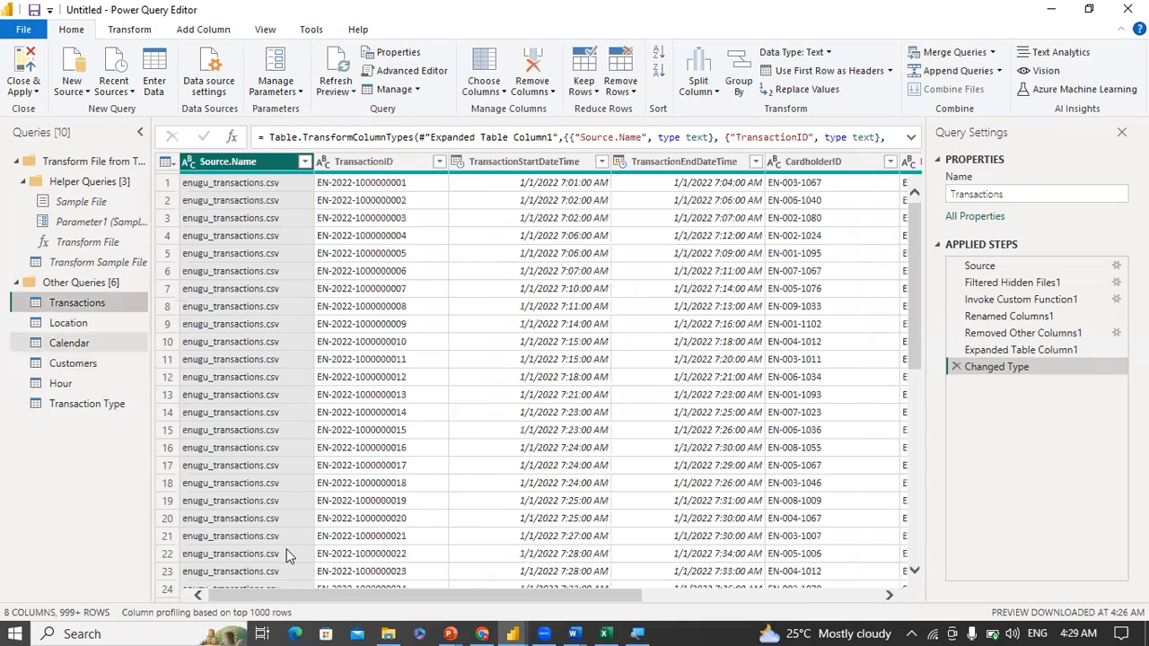
Step: Remove the Source.Name column from the Transactions query
drag(360, 592, 719, 616)
click(266, 597)
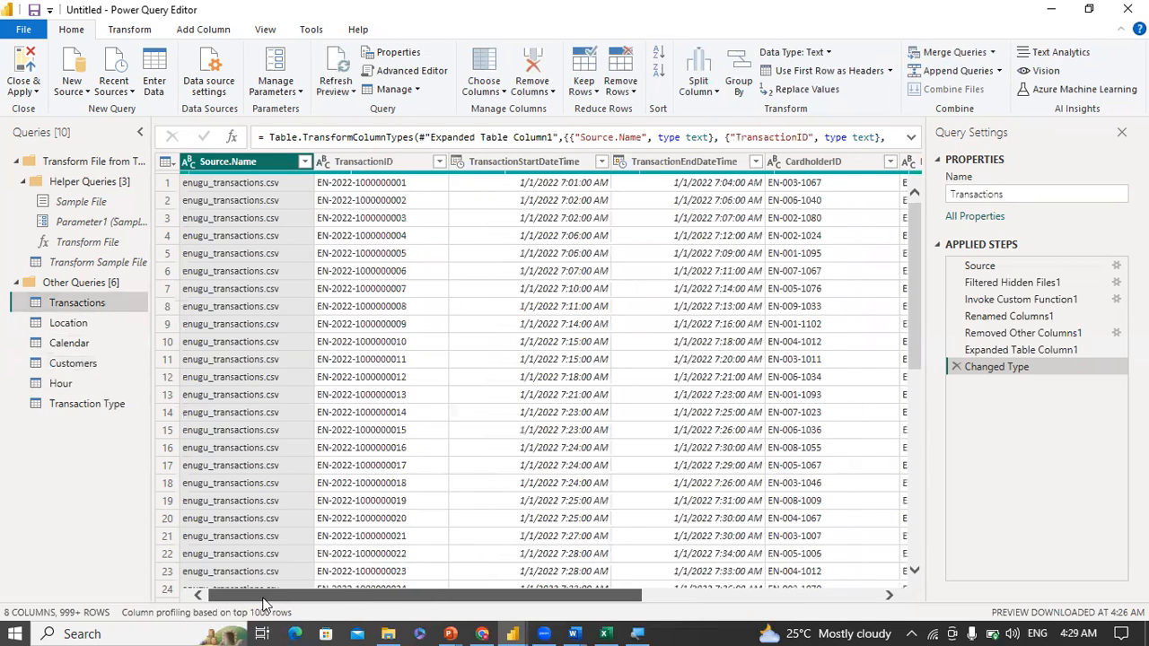
right_click(245, 171)
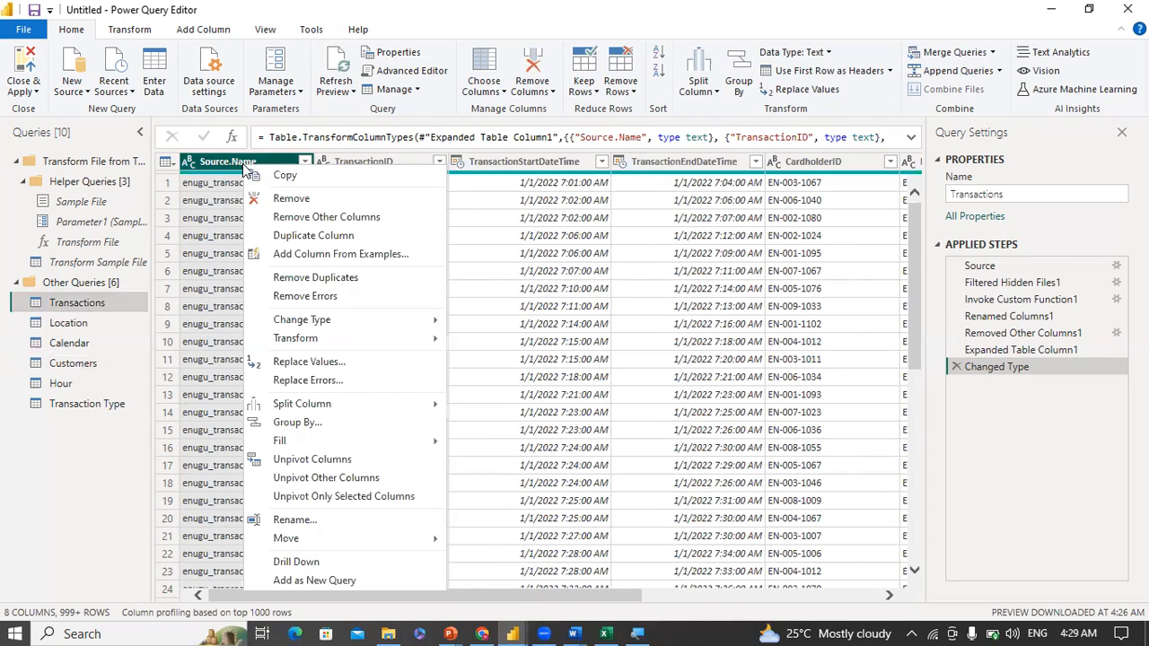
click(291, 199)
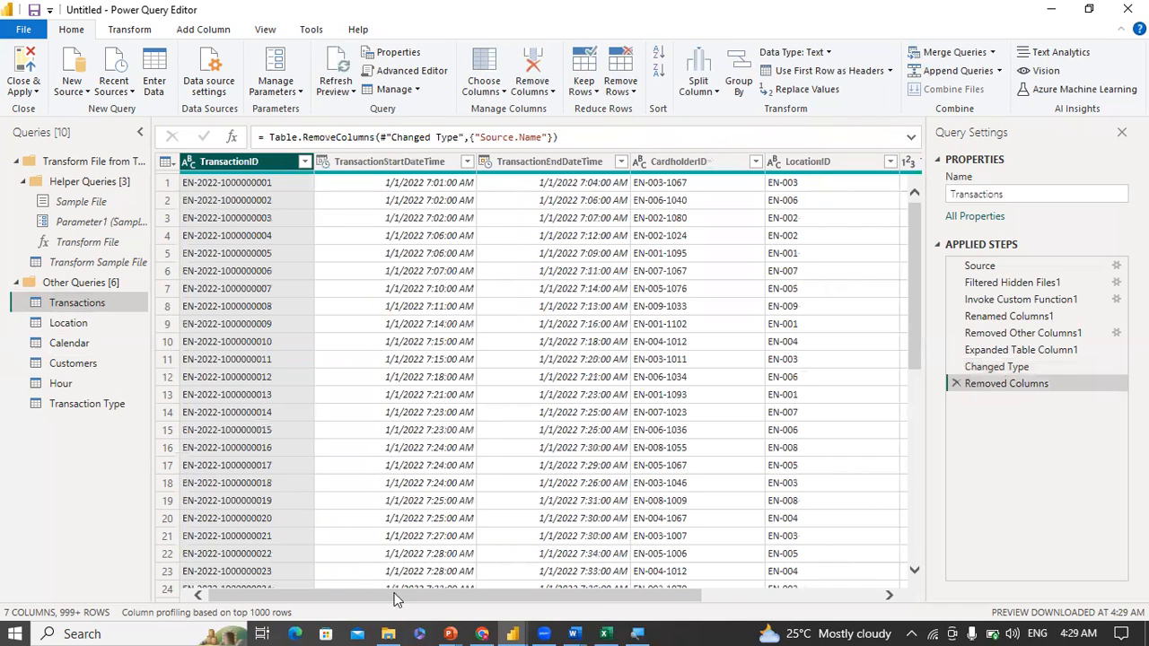
Step: Review the Transactions, Calendar and Hour queries, and compare the TransactionStartDateTime and TransactionEndDateTime values in Transactions
drag(481, 597, 244, 184)
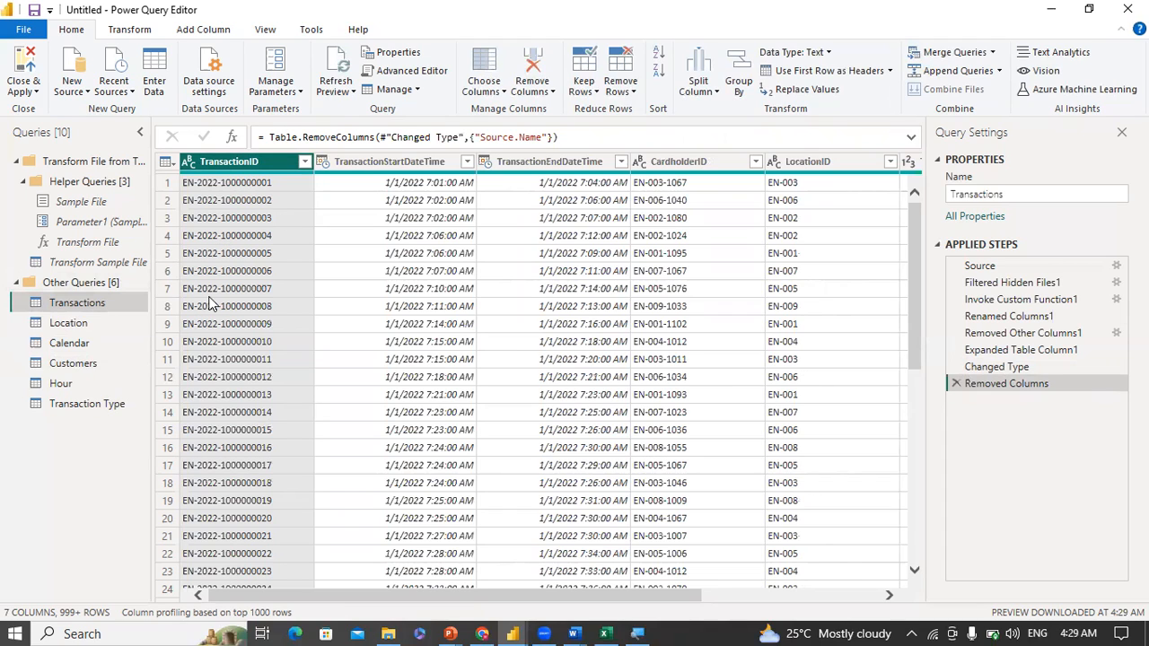
click(84, 345)
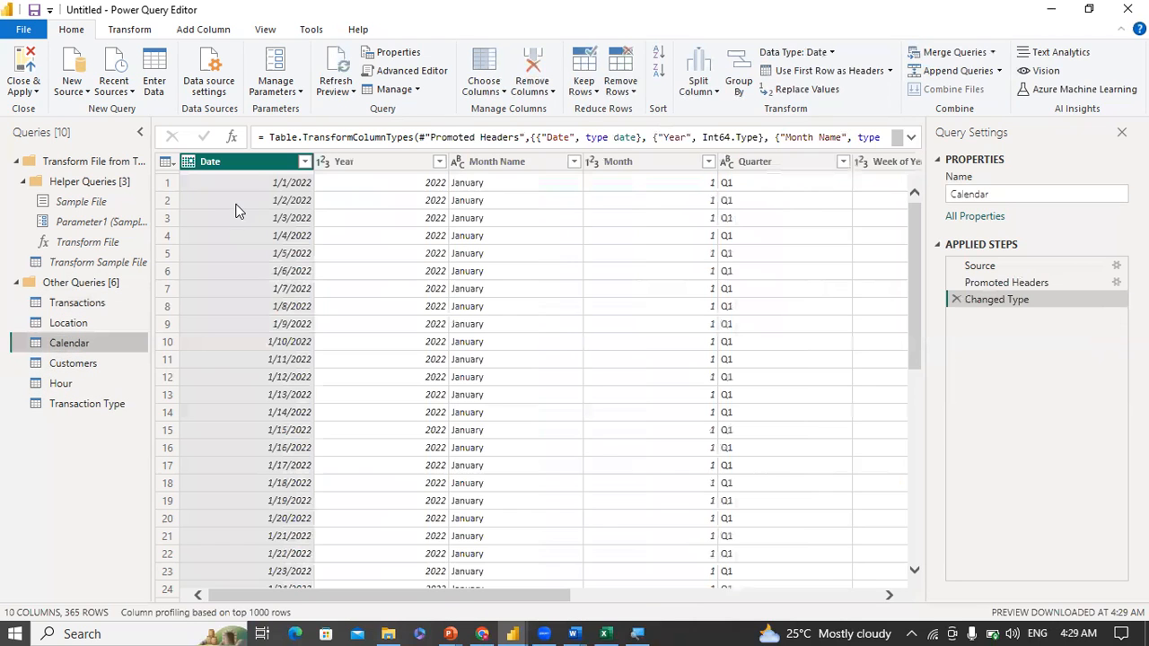
click(85, 302)
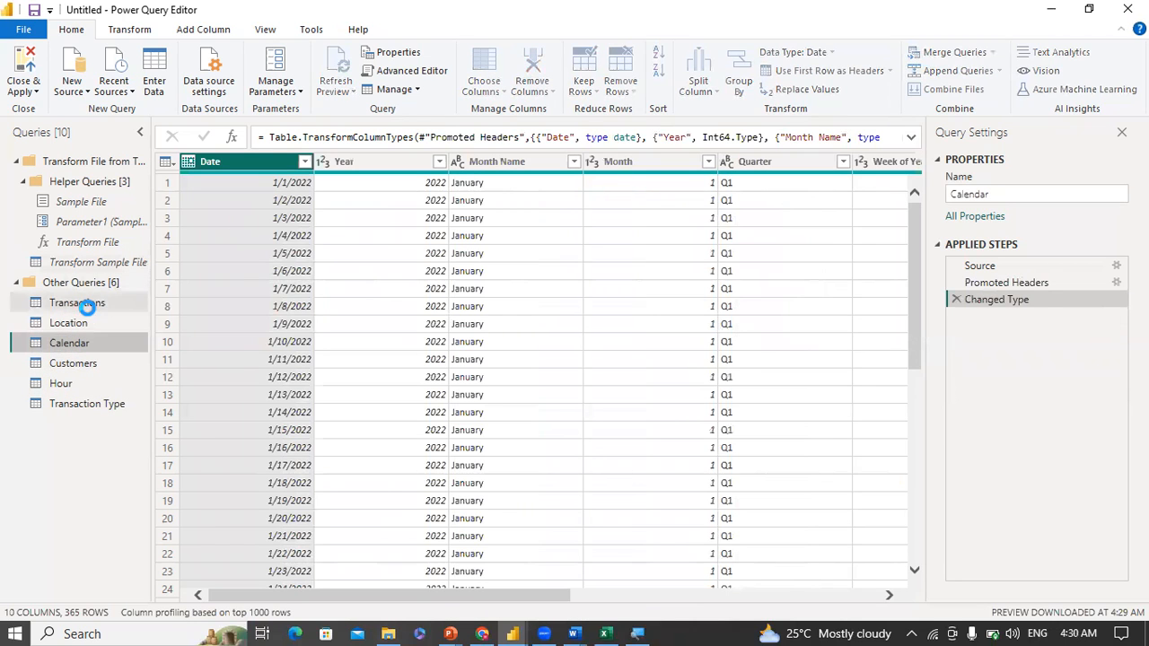
click(70, 385)
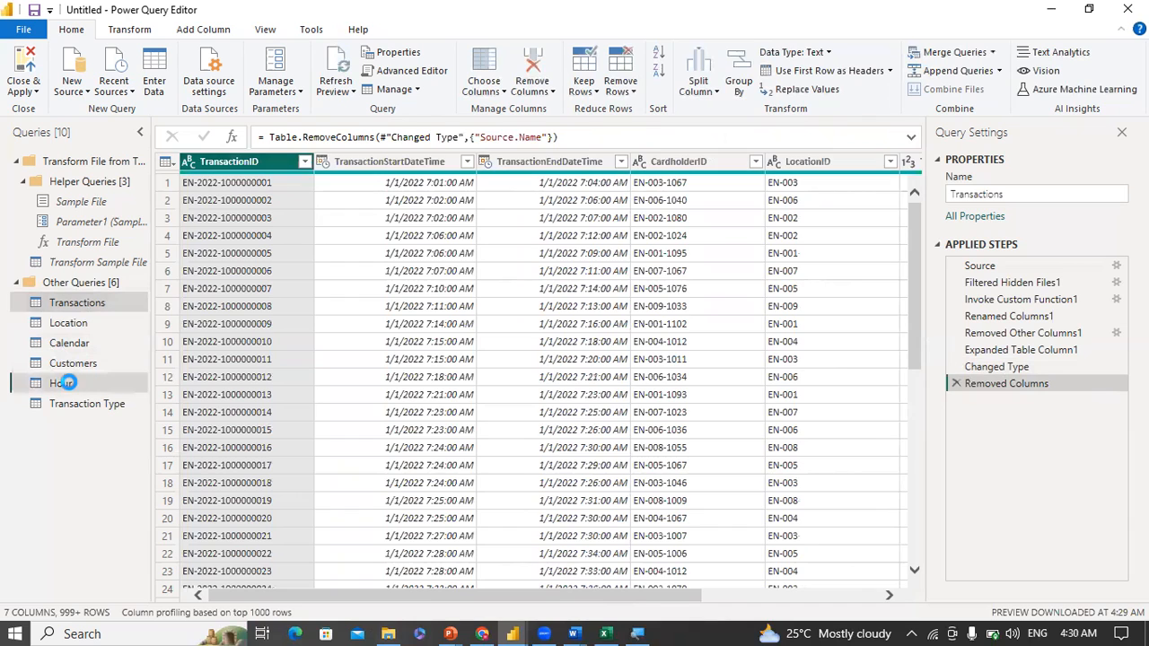
click(97, 307)
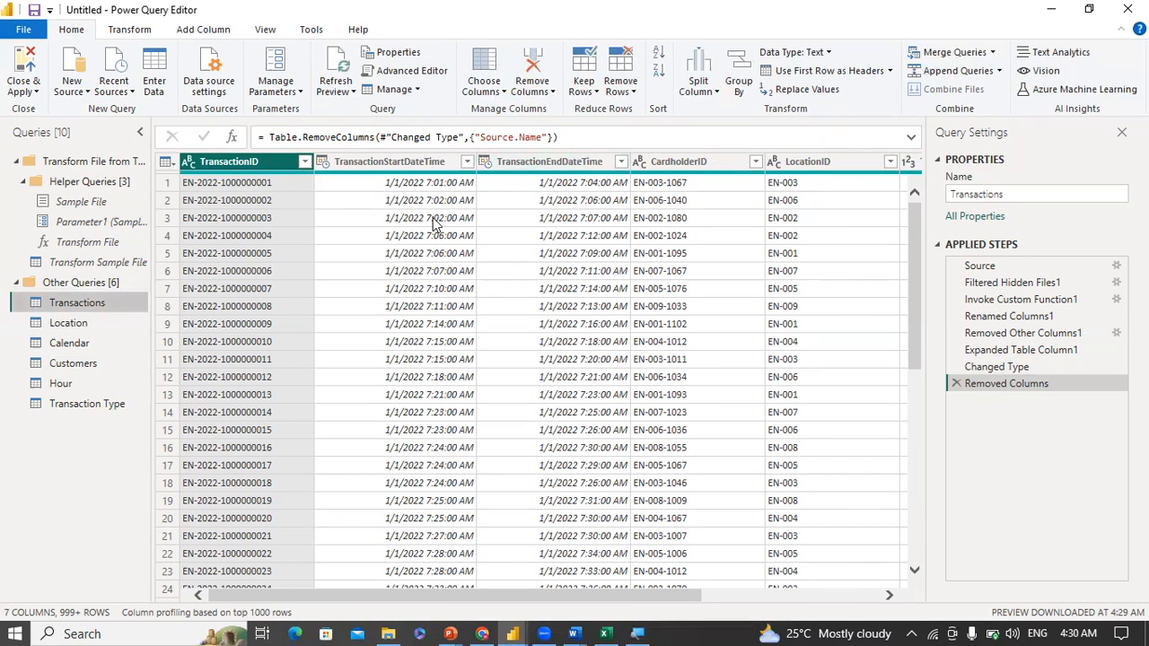
click(393, 167)
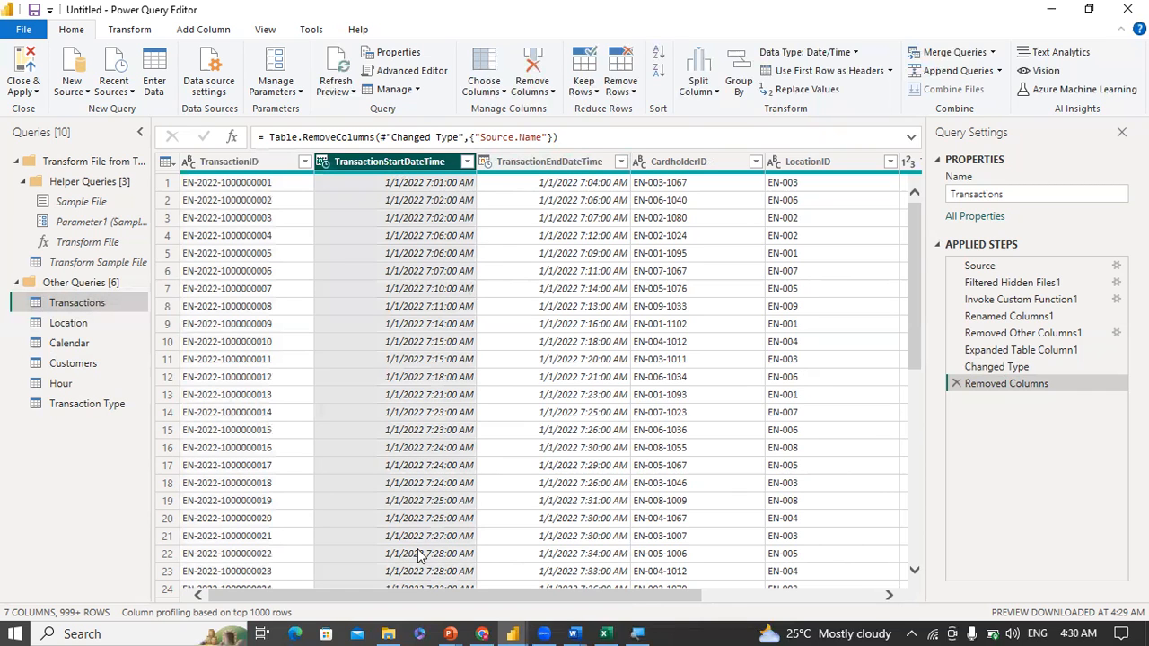
drag(451, 597, 762, 627)
drag(537, 598, 302, 604)
click(564, 164)
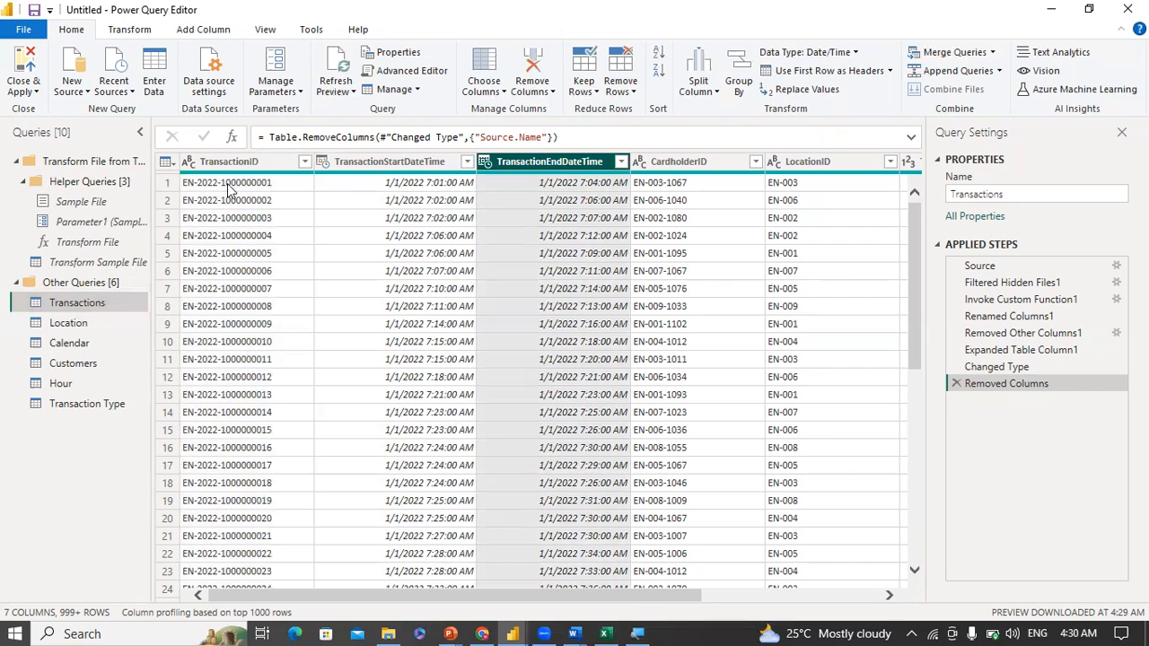
click(167, 183)
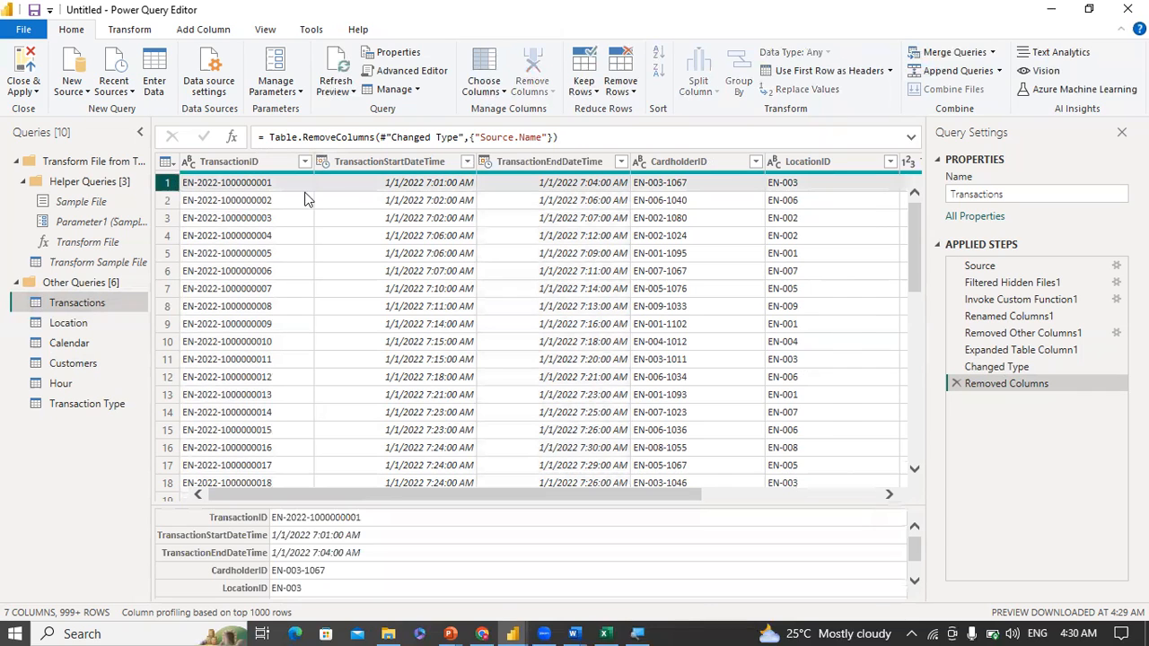
click(431, 187)
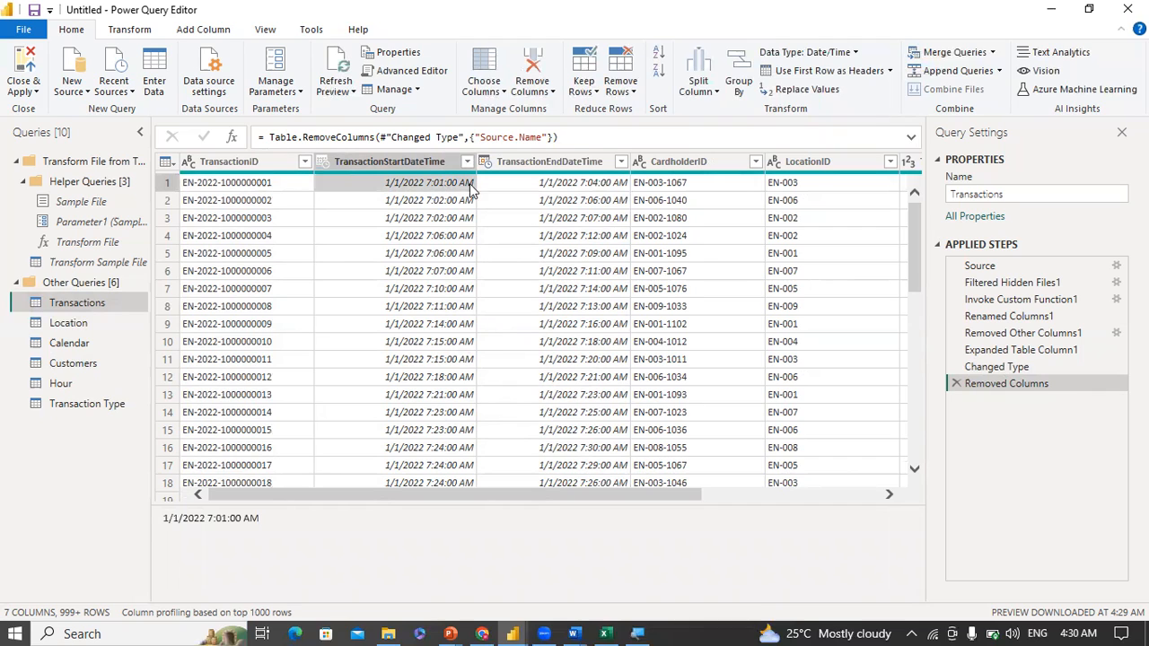
click(557, 186)
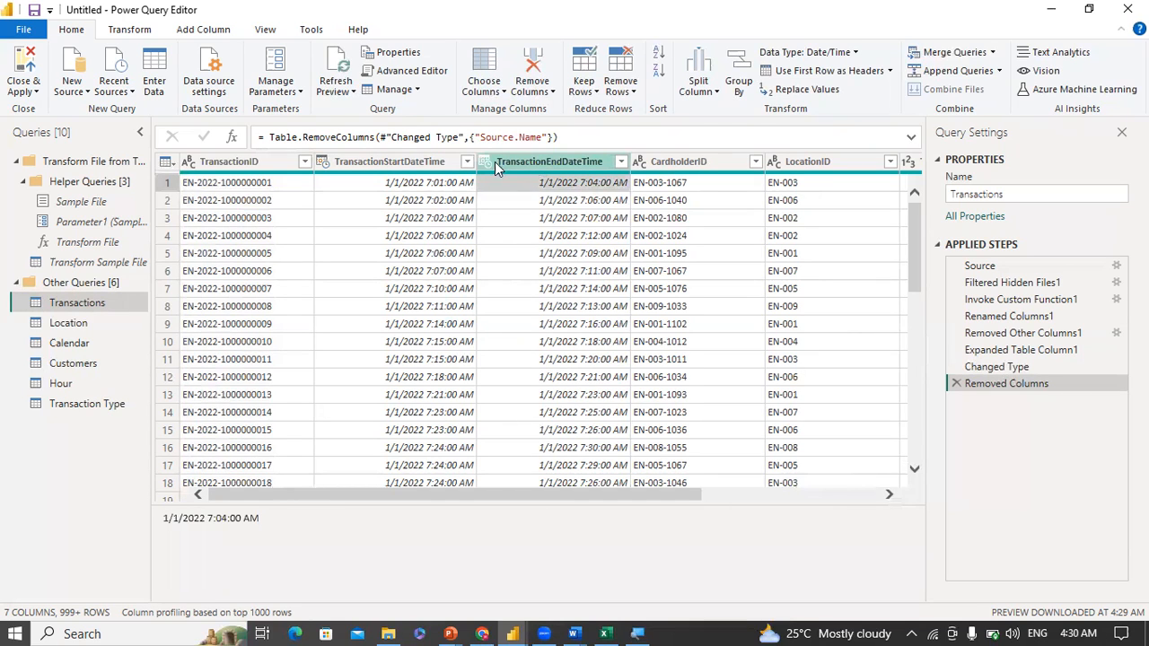
click(429, 164)
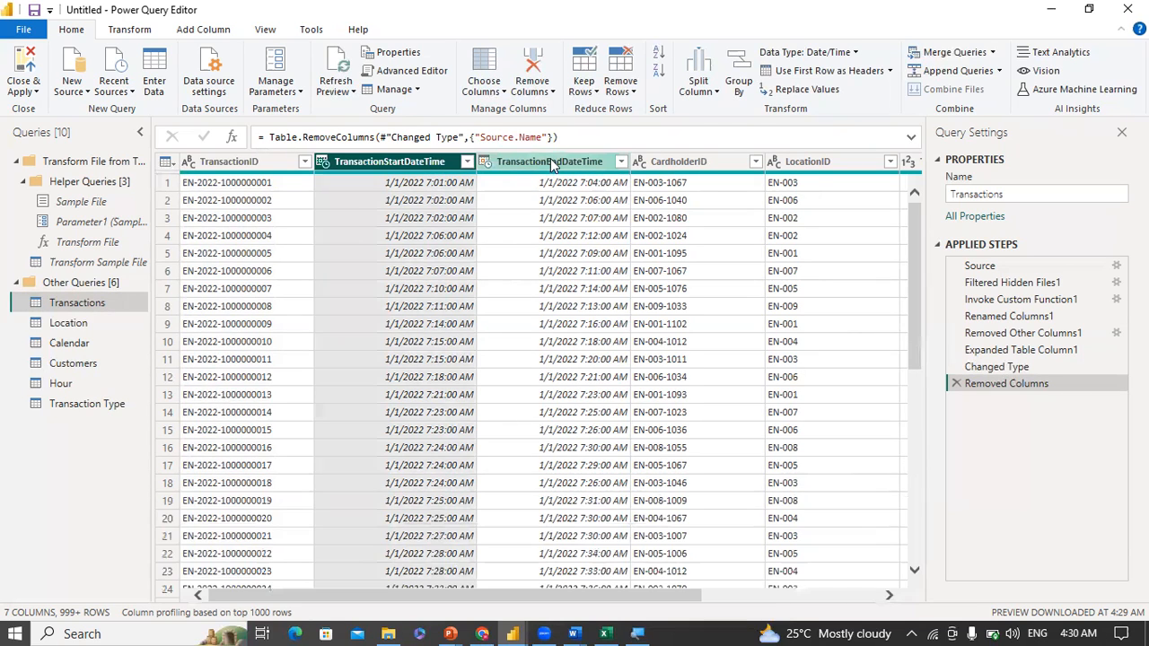
click(552, 164)
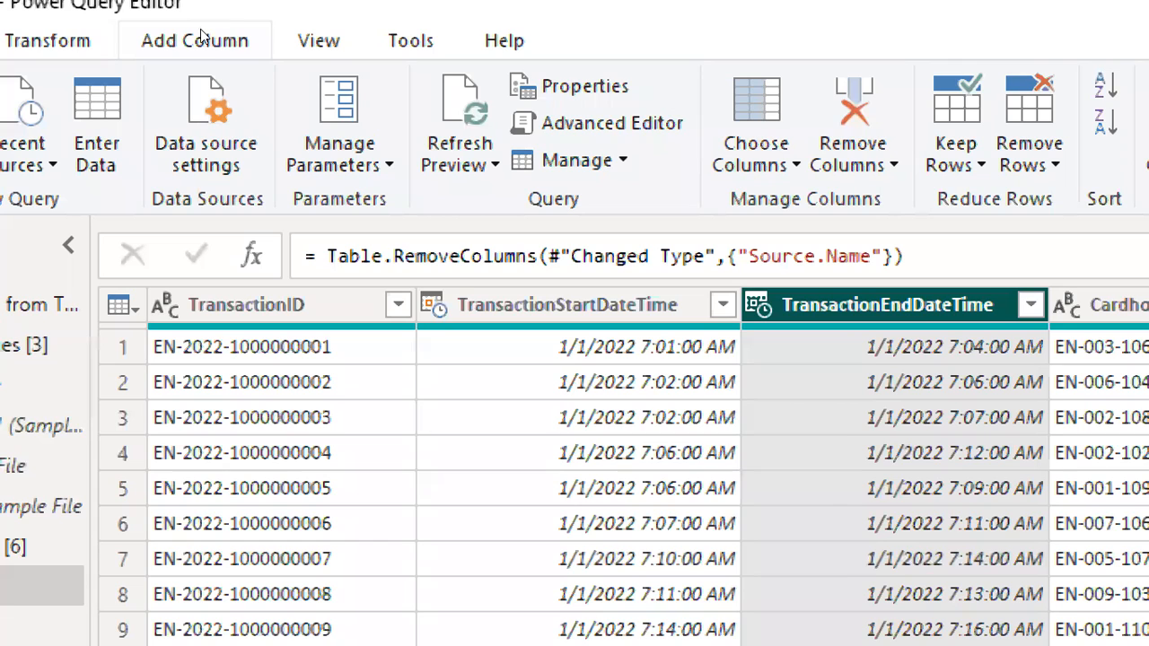
Step: Start a custom column in the Transactions query and name it Duration
click(202, 38)
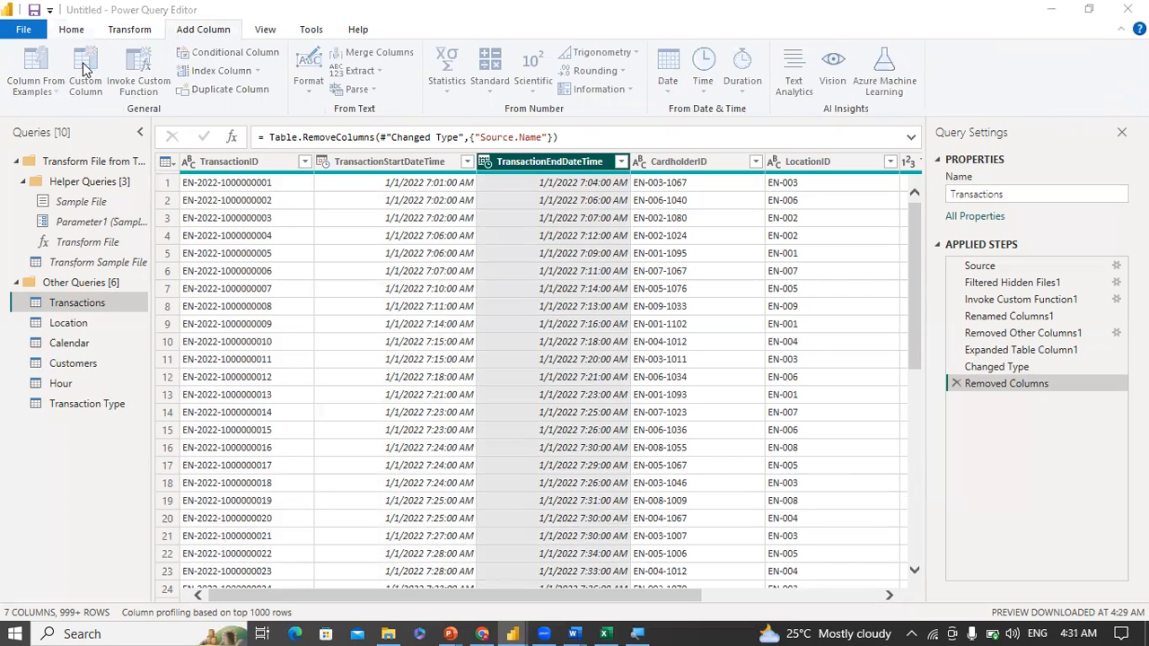
click(86, 67)
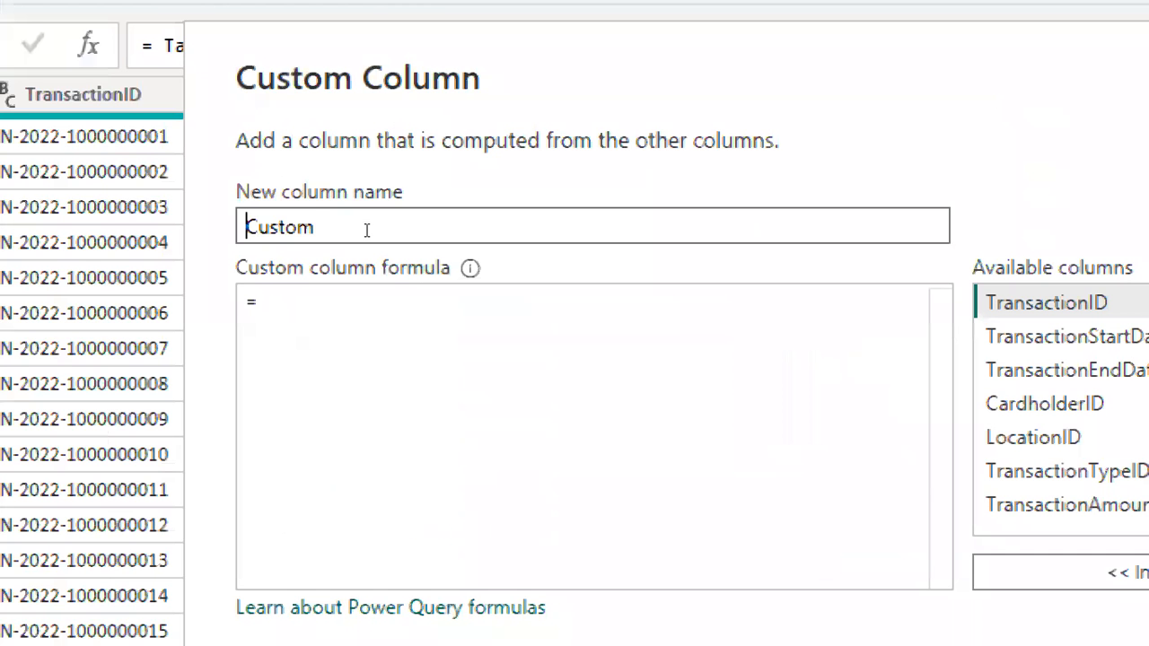
drag(370, 229, 335, 231)
double_click(299, 236)
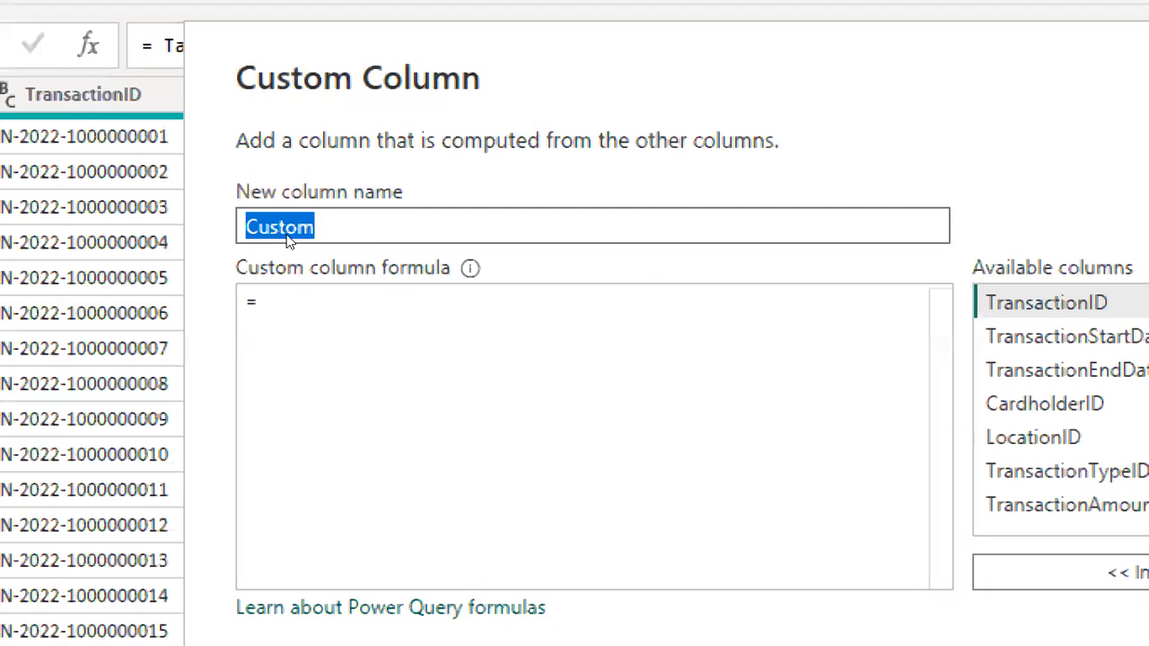
text(Dura)
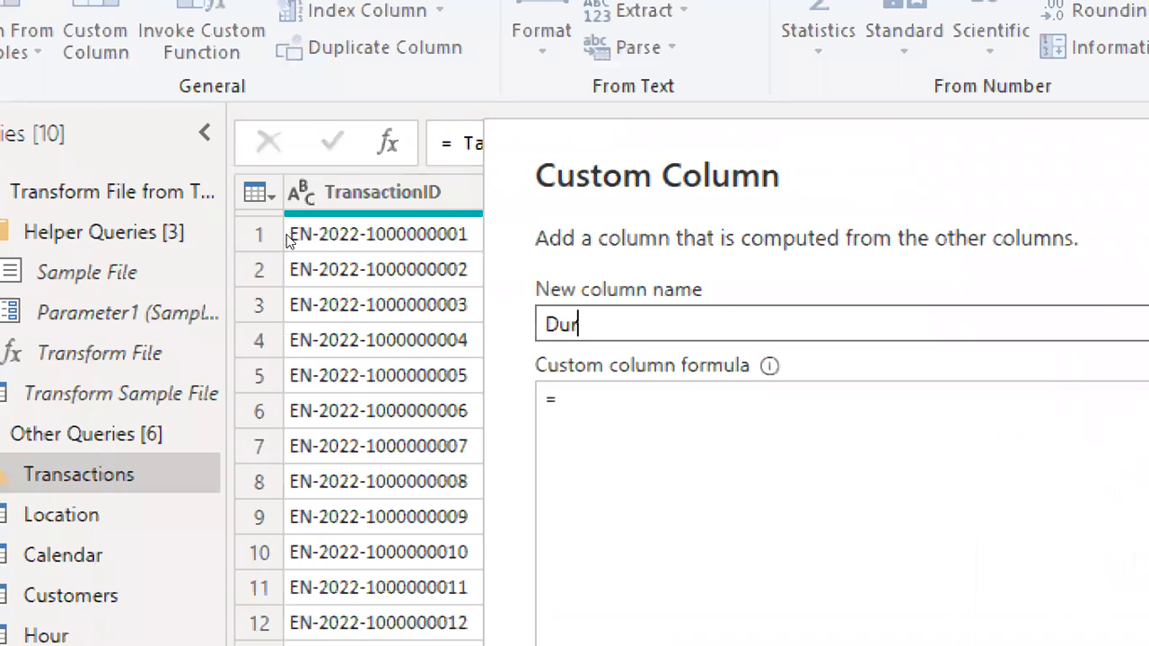
text(tion)
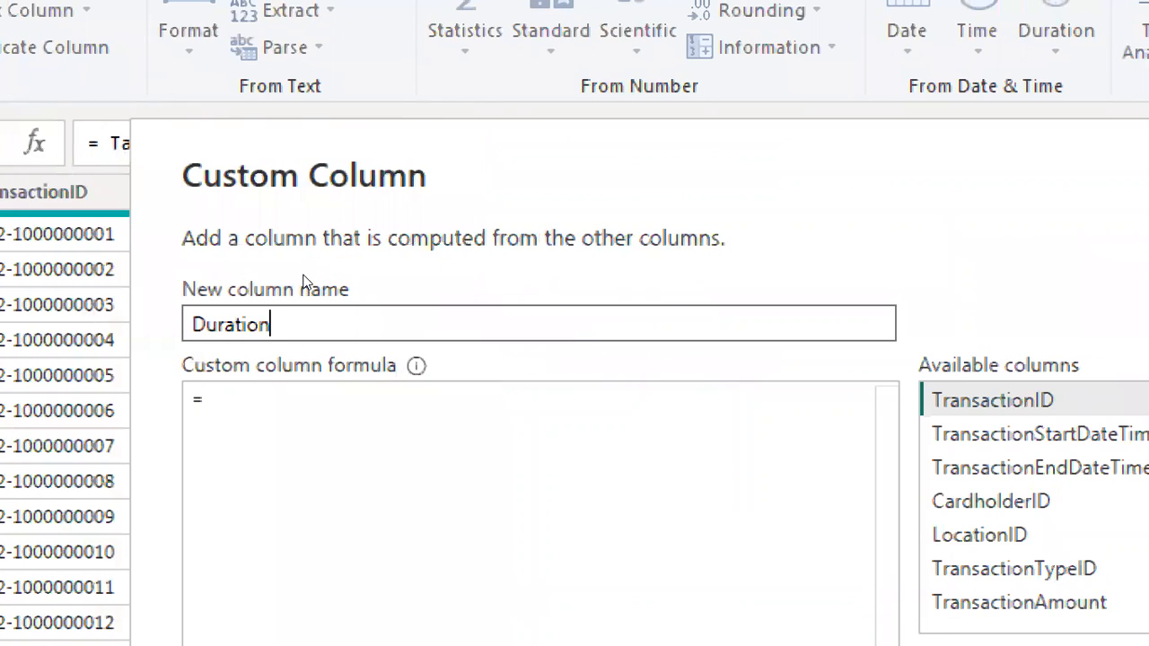
Step: Begin the Duration column's formula with the Duration.TotalMinutes function and an opening parenthesis
key(Tab)
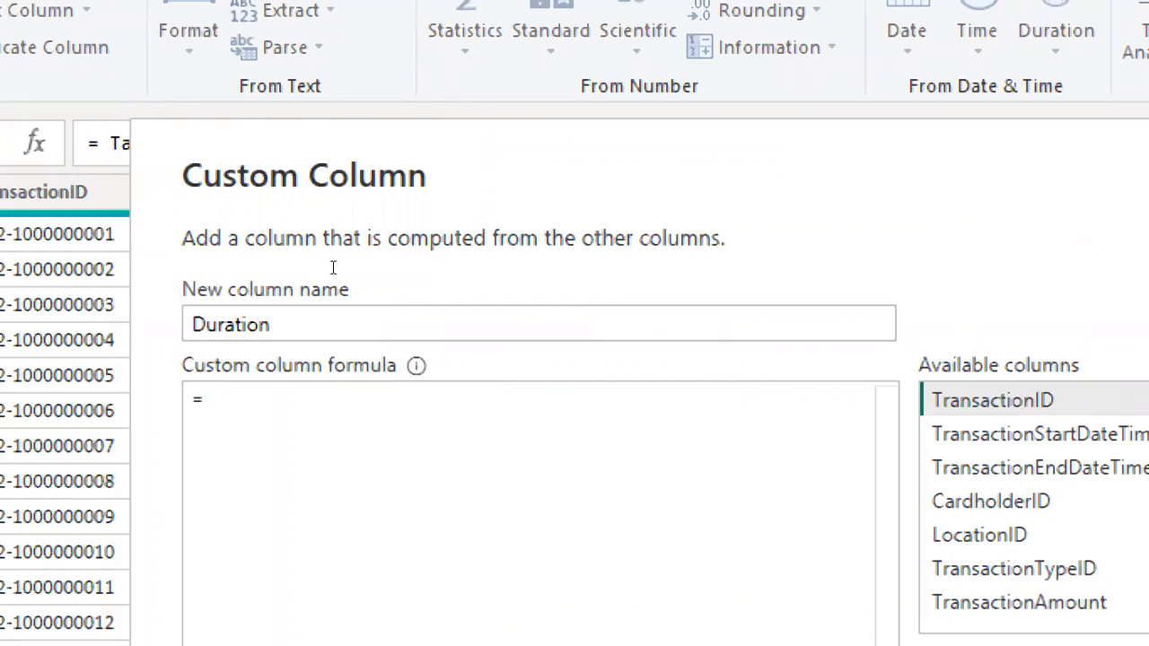
text(Durati)
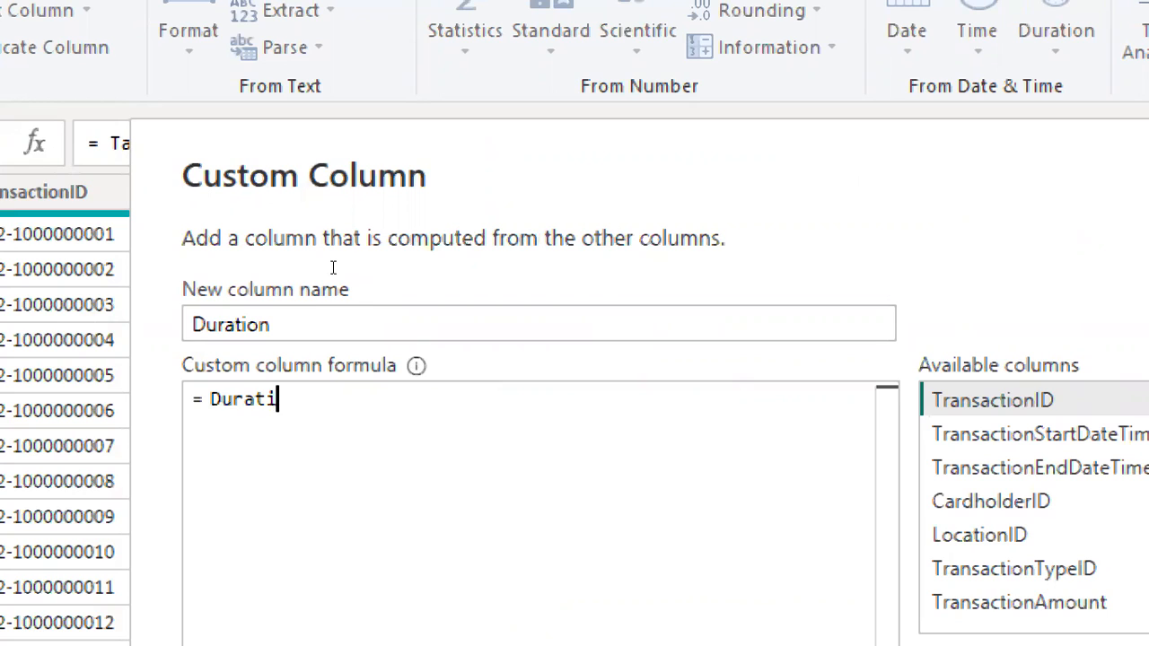
text(on.)
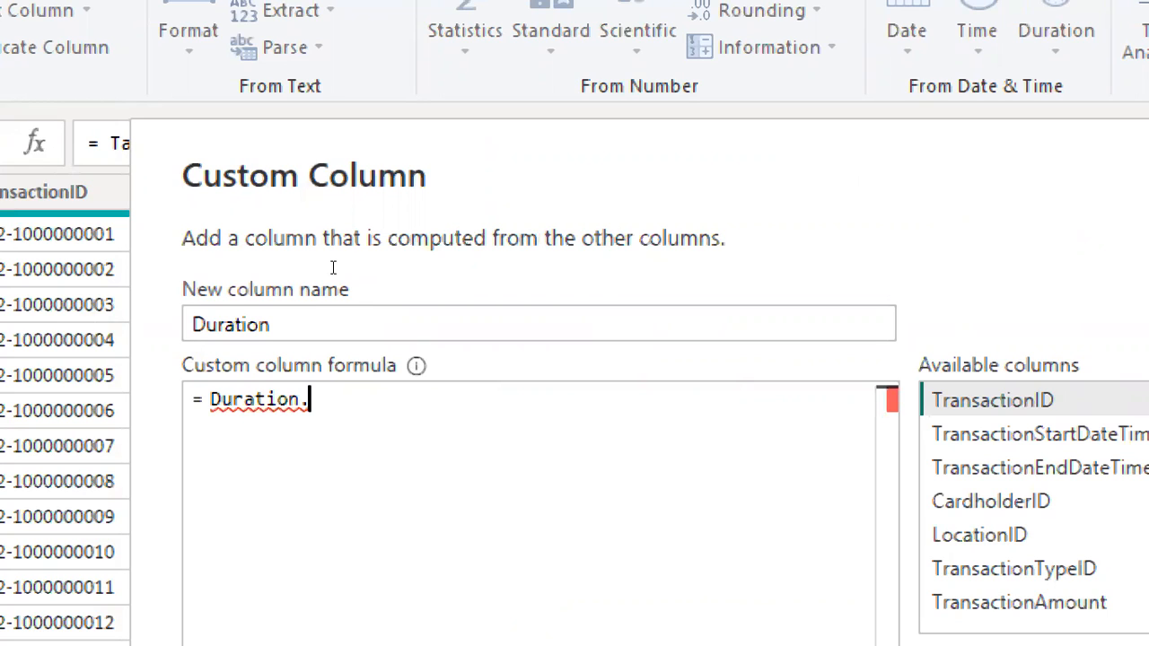
text(Tota)
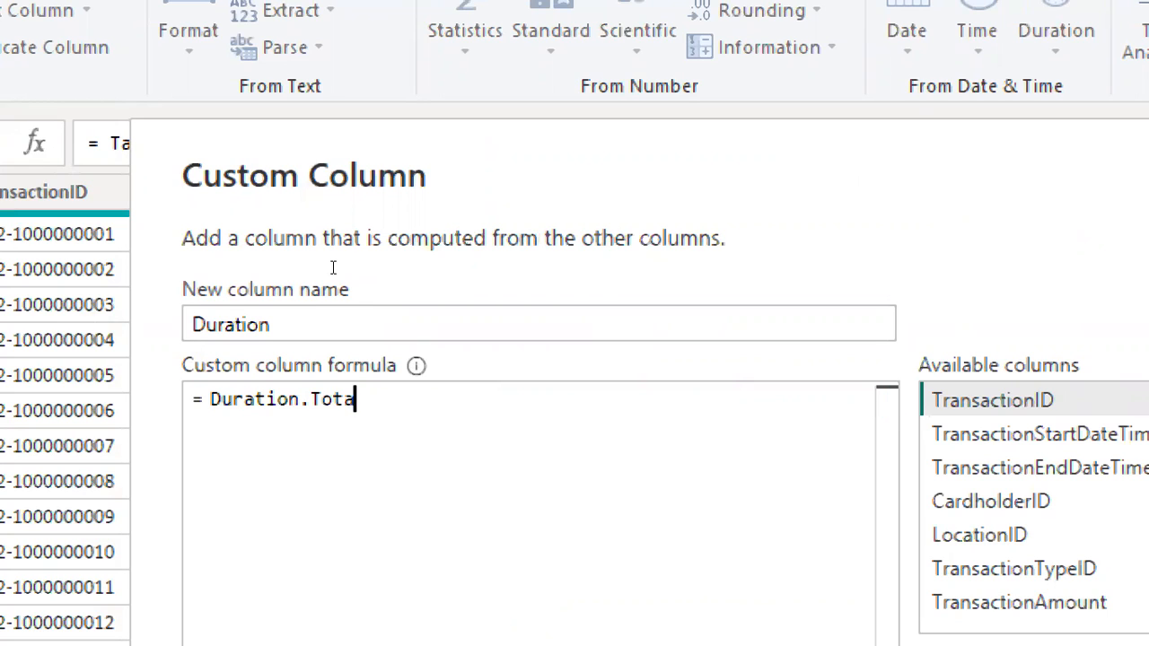
text(lMi)
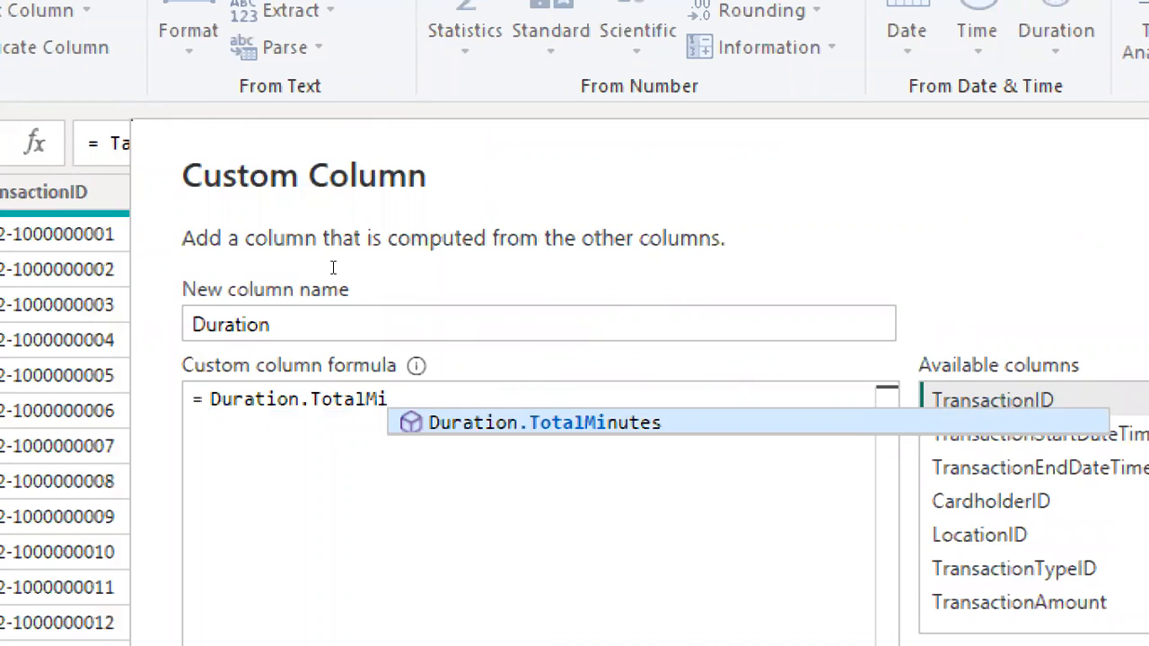
key(Tab)
click(299, 400)
key(BackSpace)
key(BackSpace)
key(BackSpace)
key(BackSpace)
key(BackSpace)
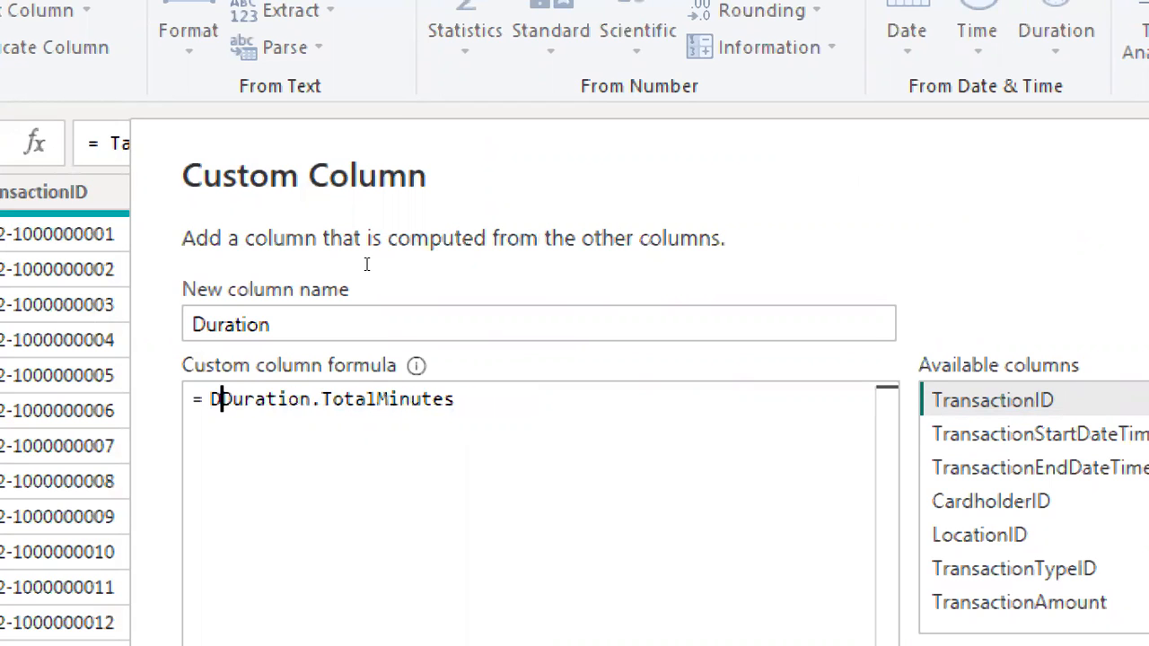
key(End)
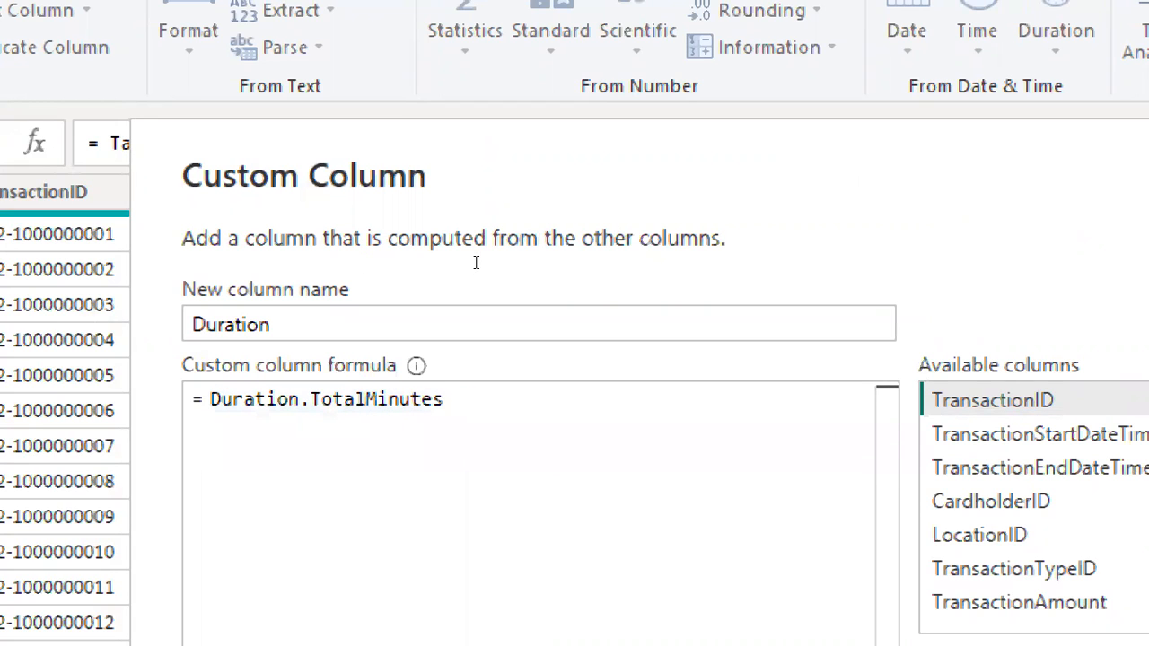
text(()
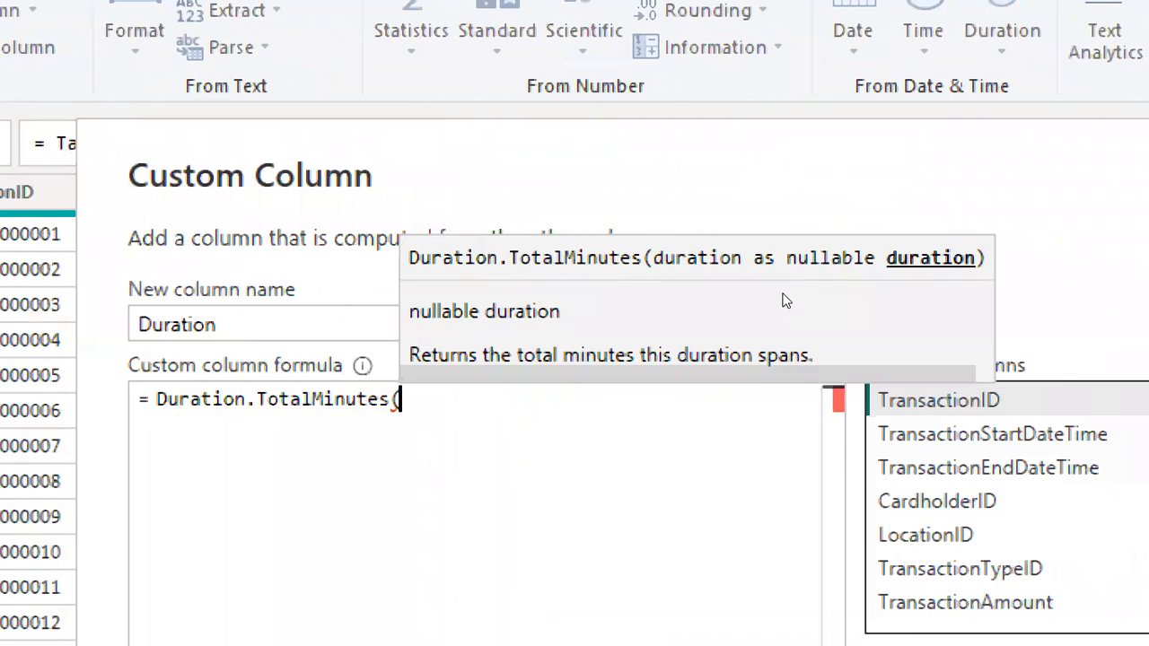
Step: Complete the formula's argument as [TransactionEndDateTime]-[TransactionStartDateTime], close the parenthesis and create the Duration column
double_click(982, 468)
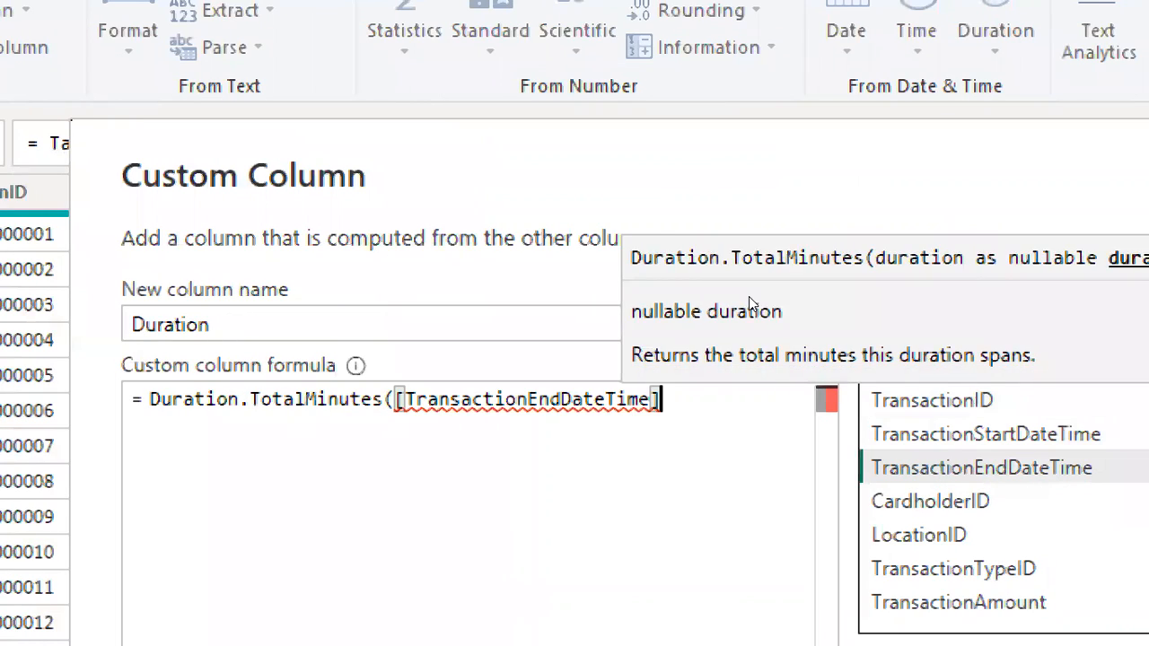
text())
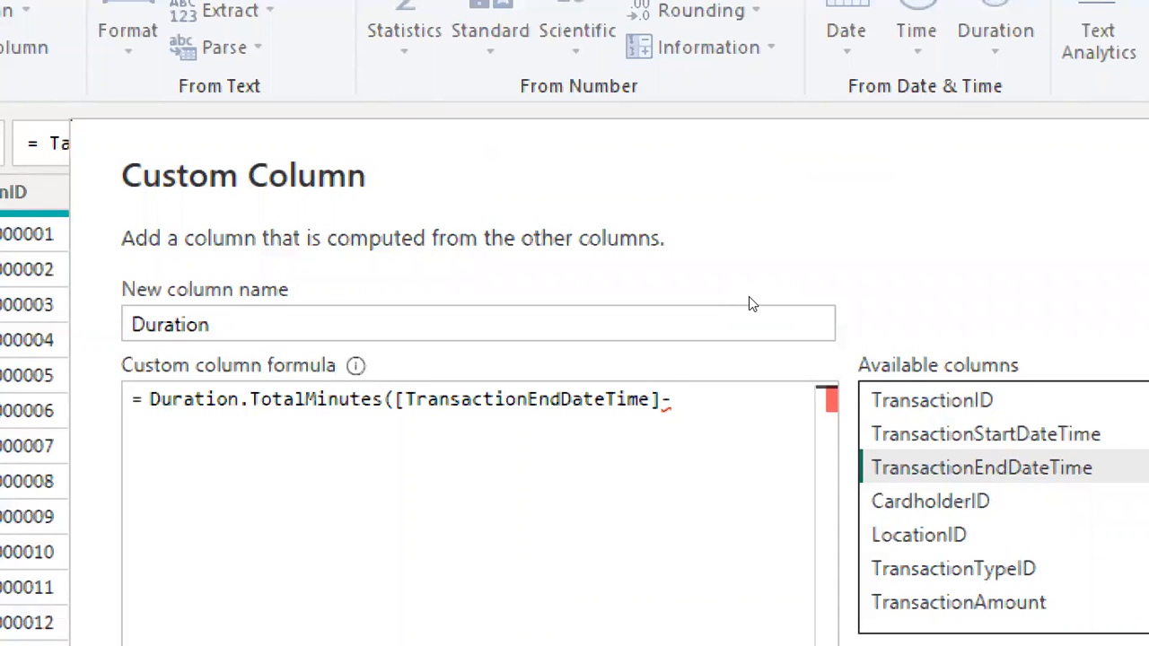
double_click(986, 433)
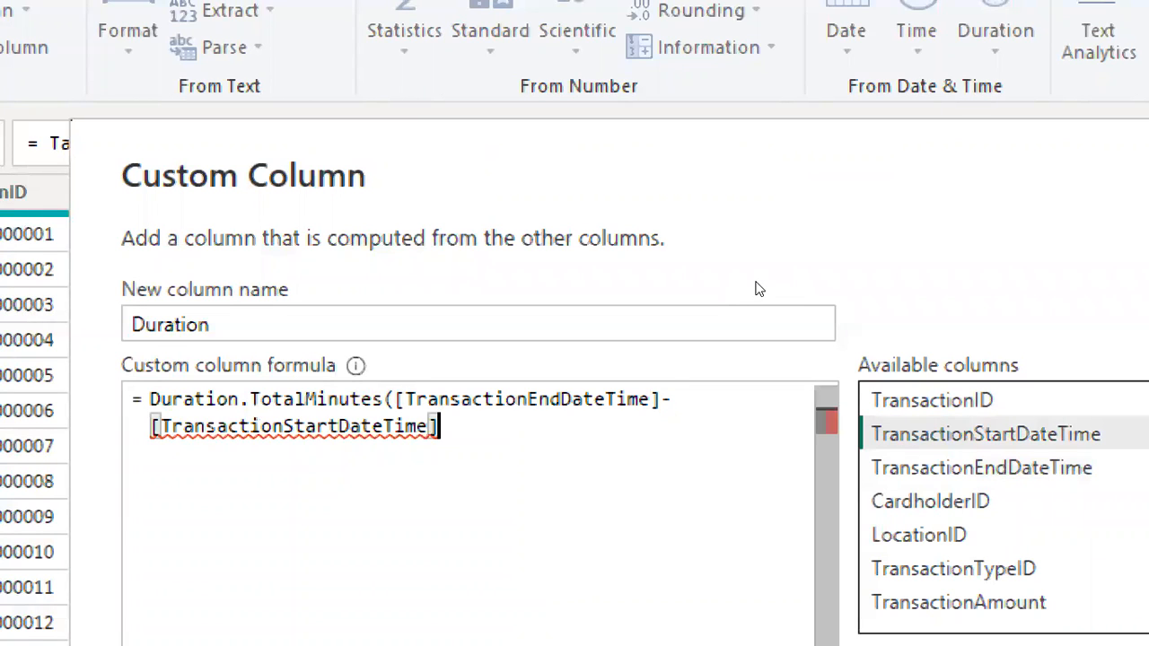
text())
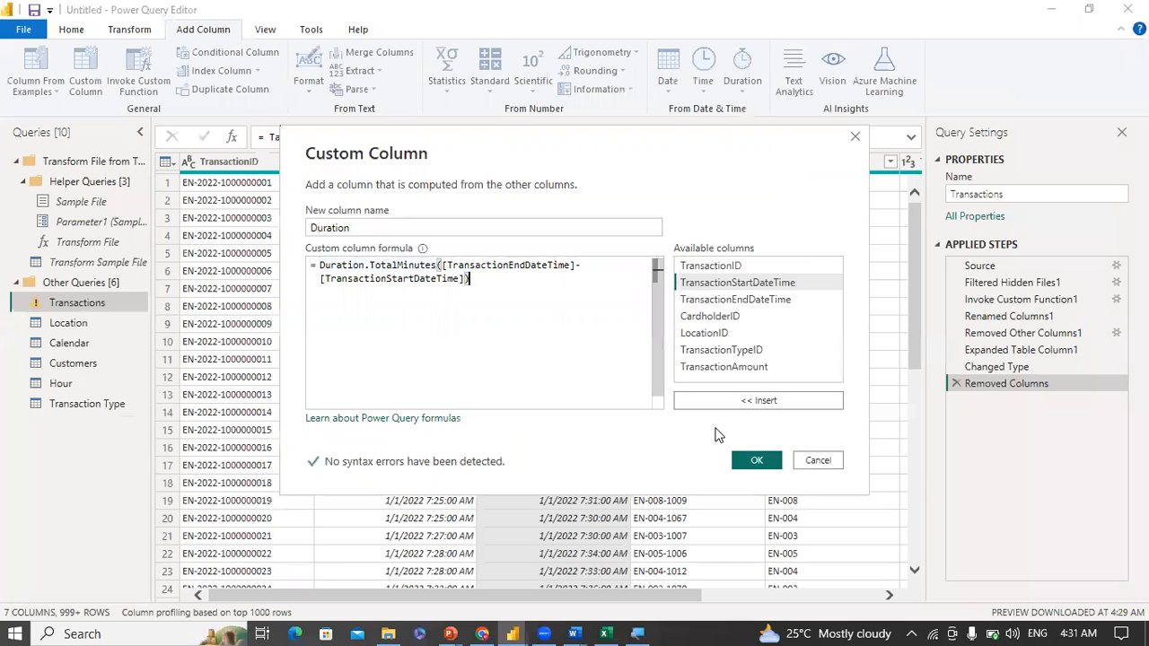
click(755, 460)
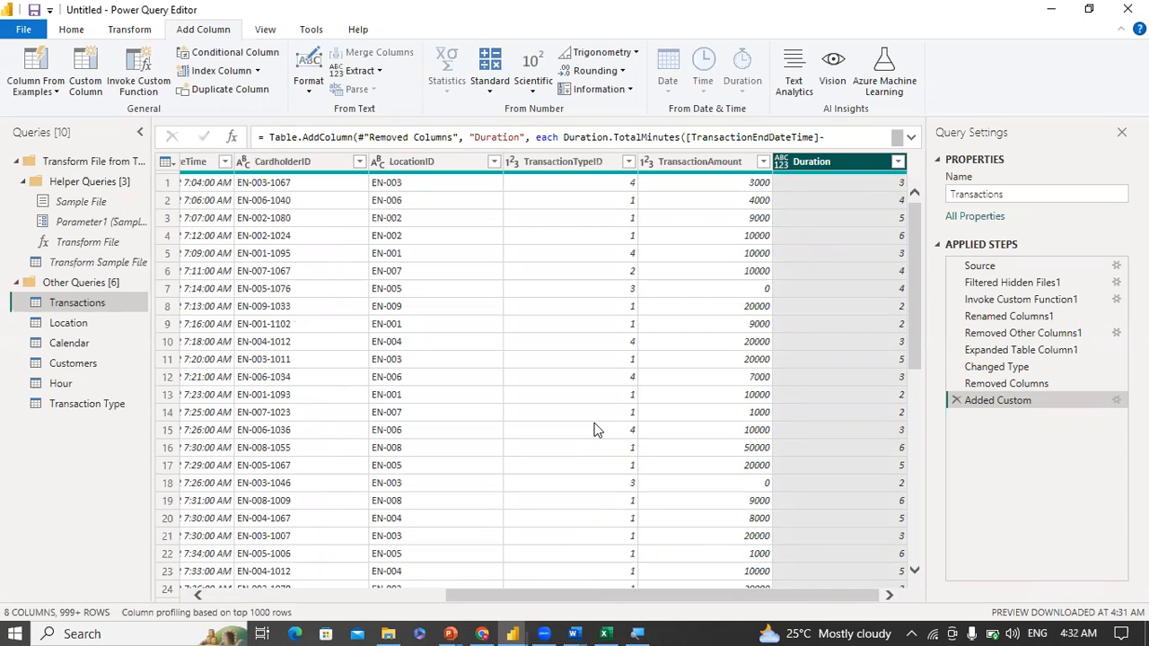
Step: Add an Hour column to the Transactions query by extracting the hour from TransactionStartDateTime
drag(511, 592, 277, 592)
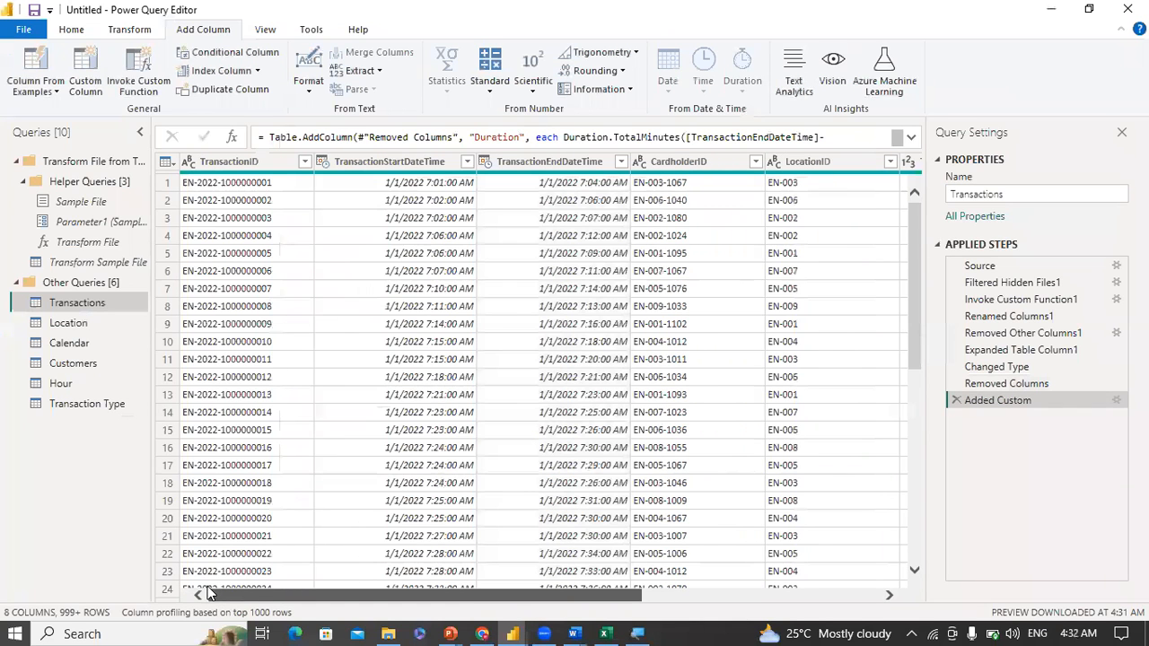
click(409, 162)
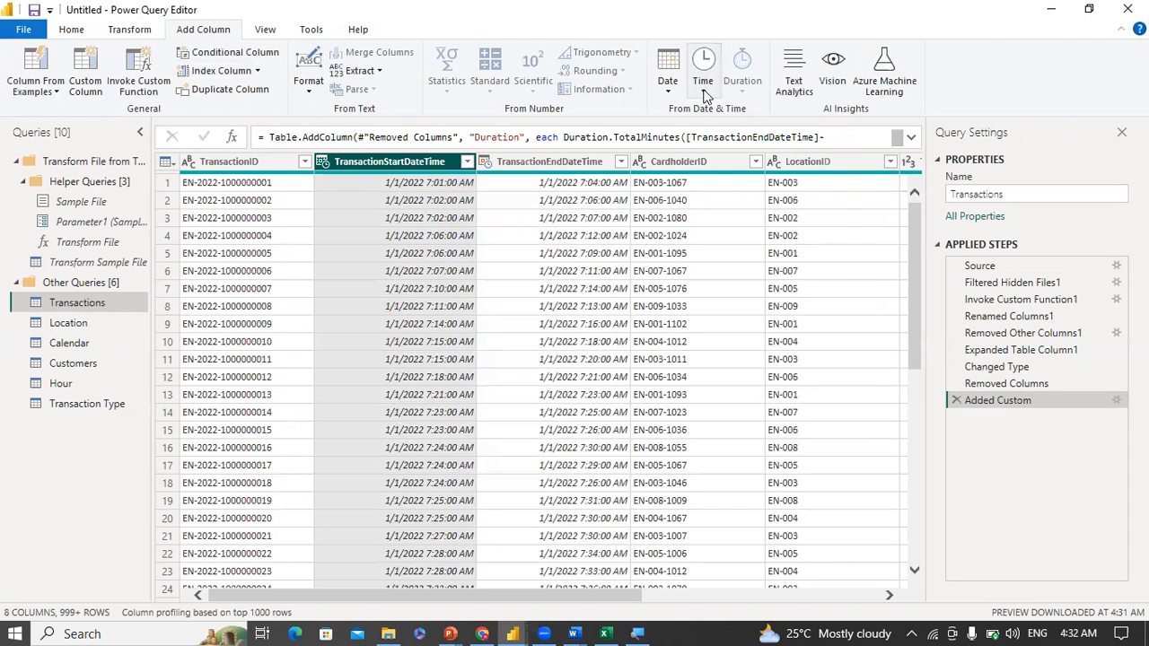
click(704, 85)
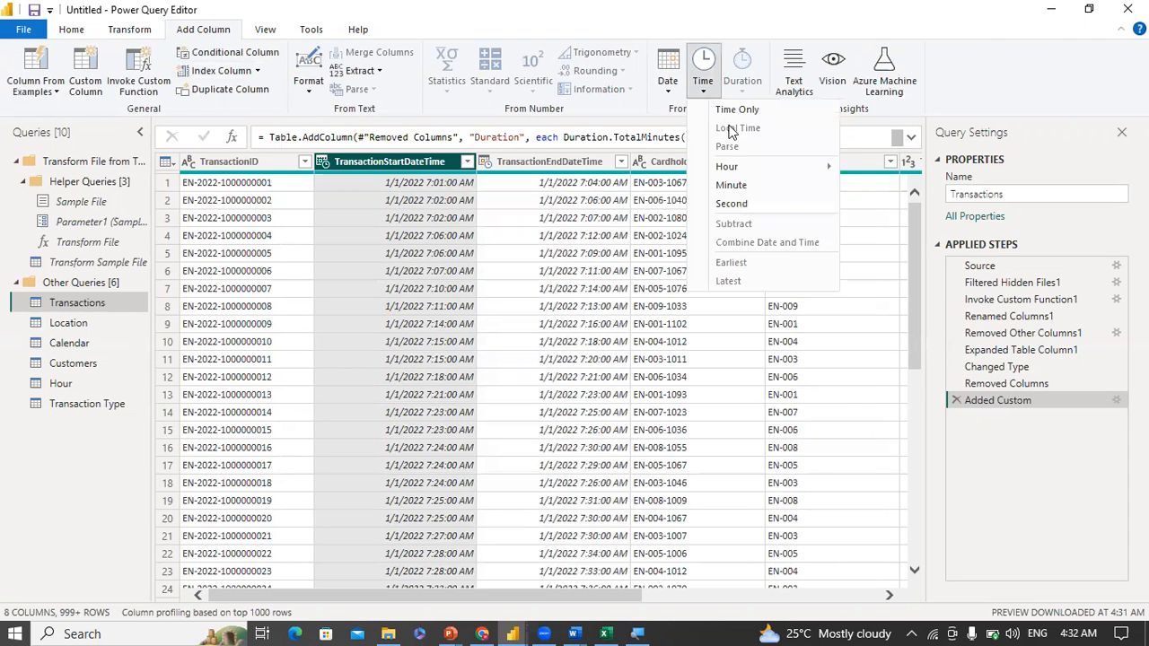
mouse_move(790, 169)
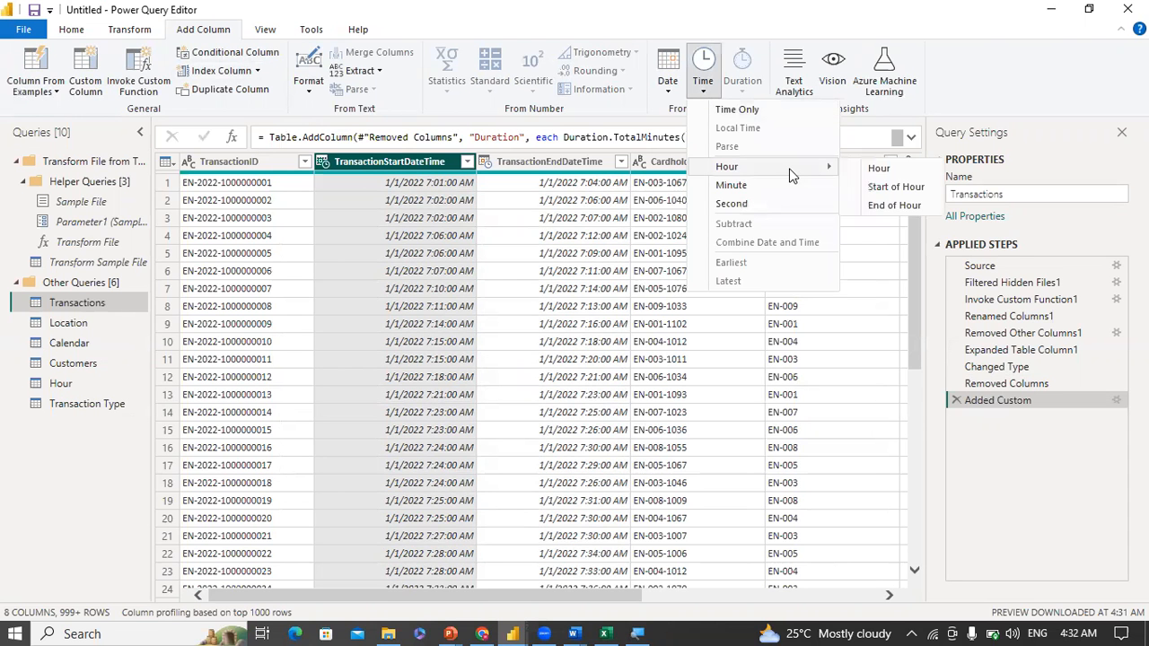
click(878, 170)
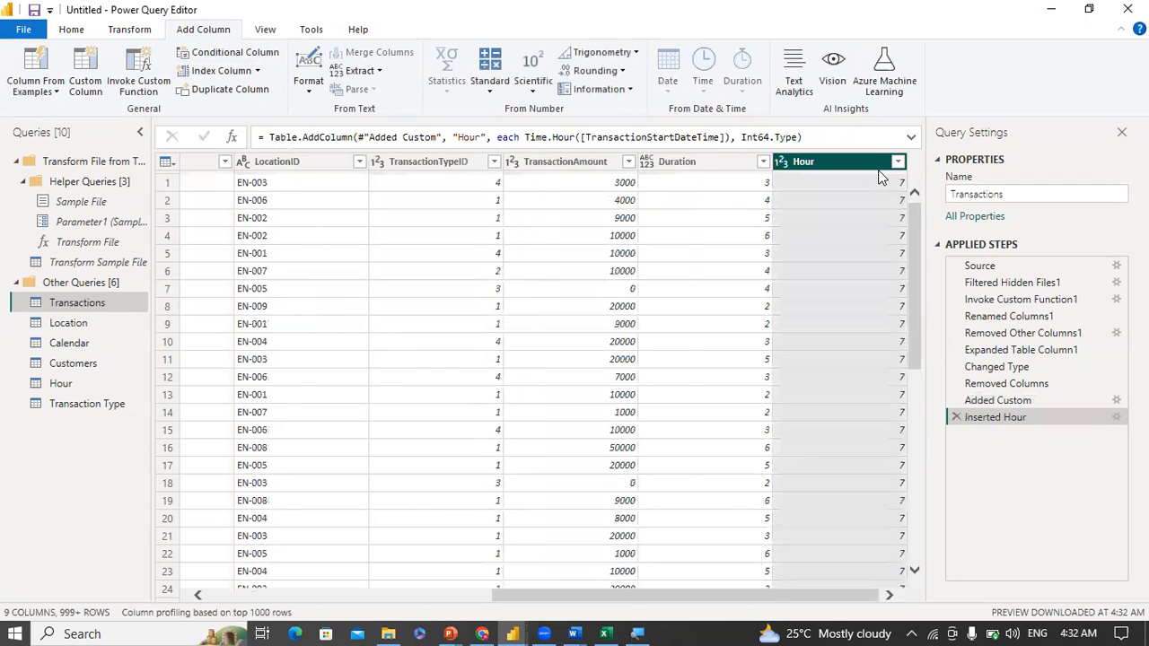
Step: Change the data type of the TransactionStartDateTime column to Date
drag(624, 600, 212, 579)
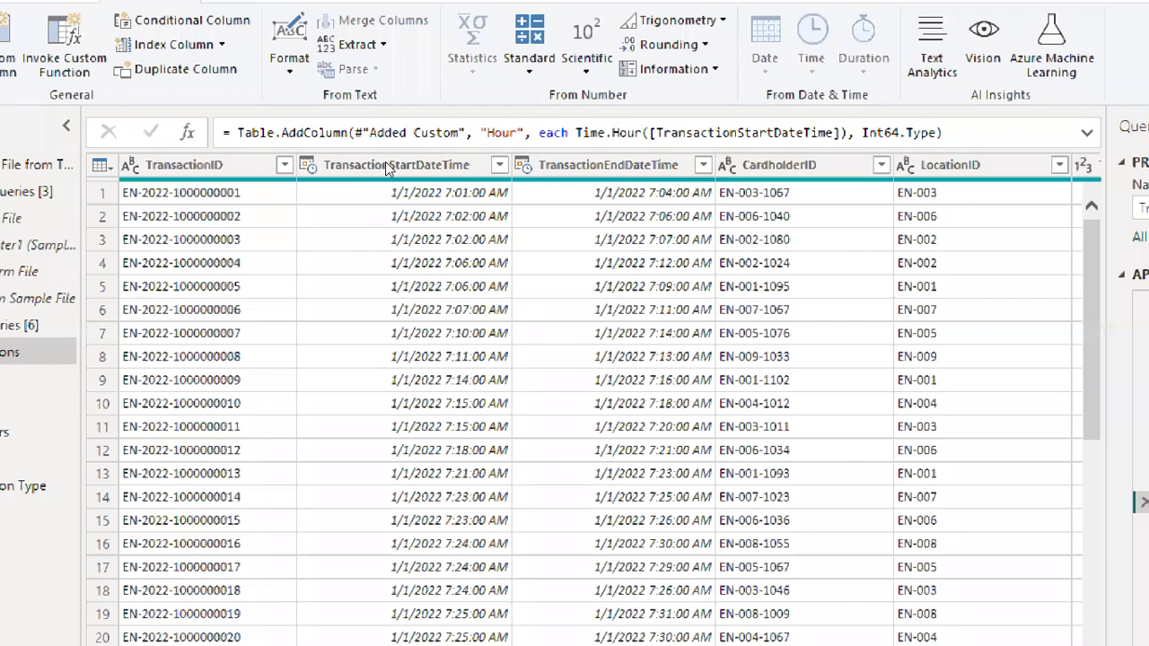
click(385, 164)
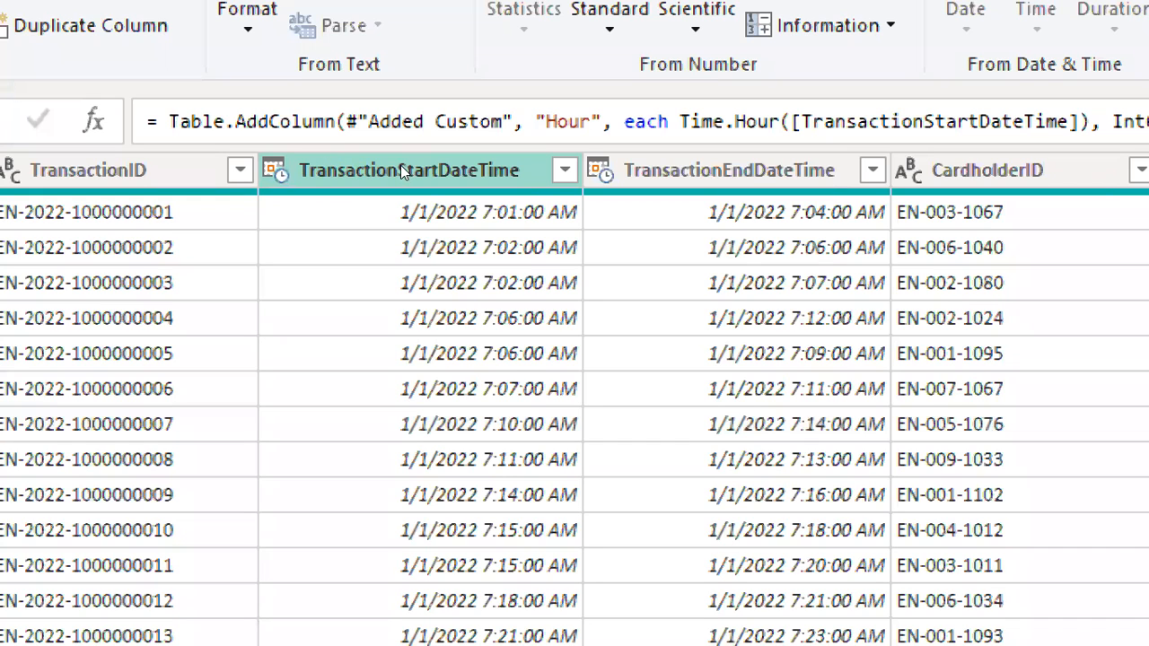
click(277, 169)
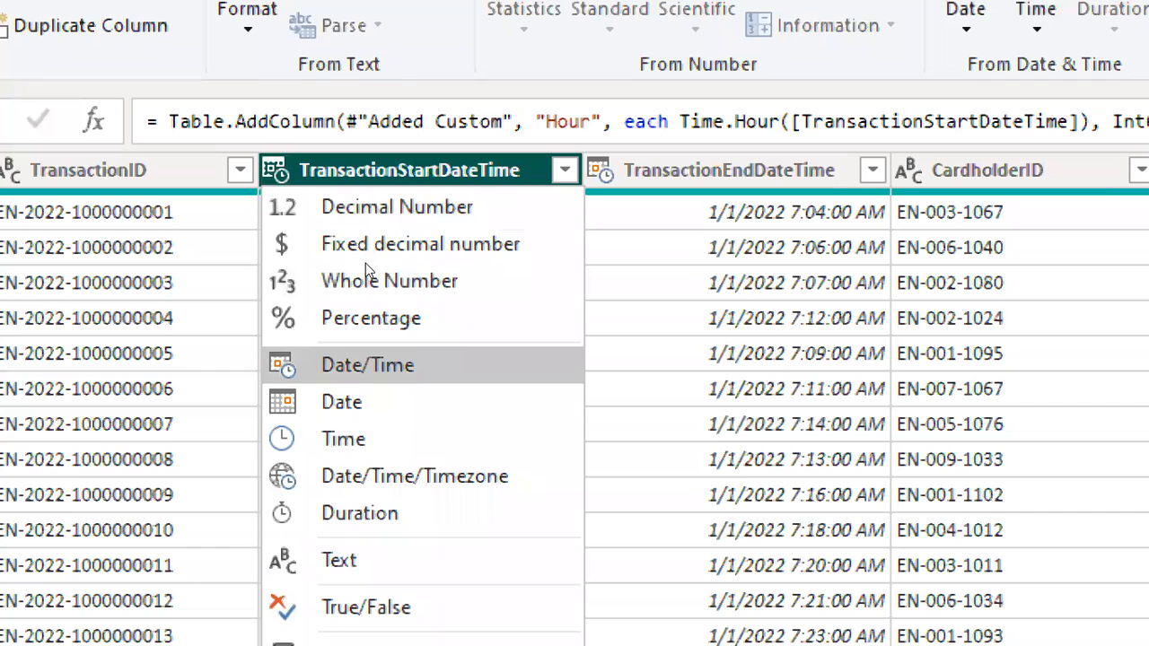
key(Down)
key(Return)
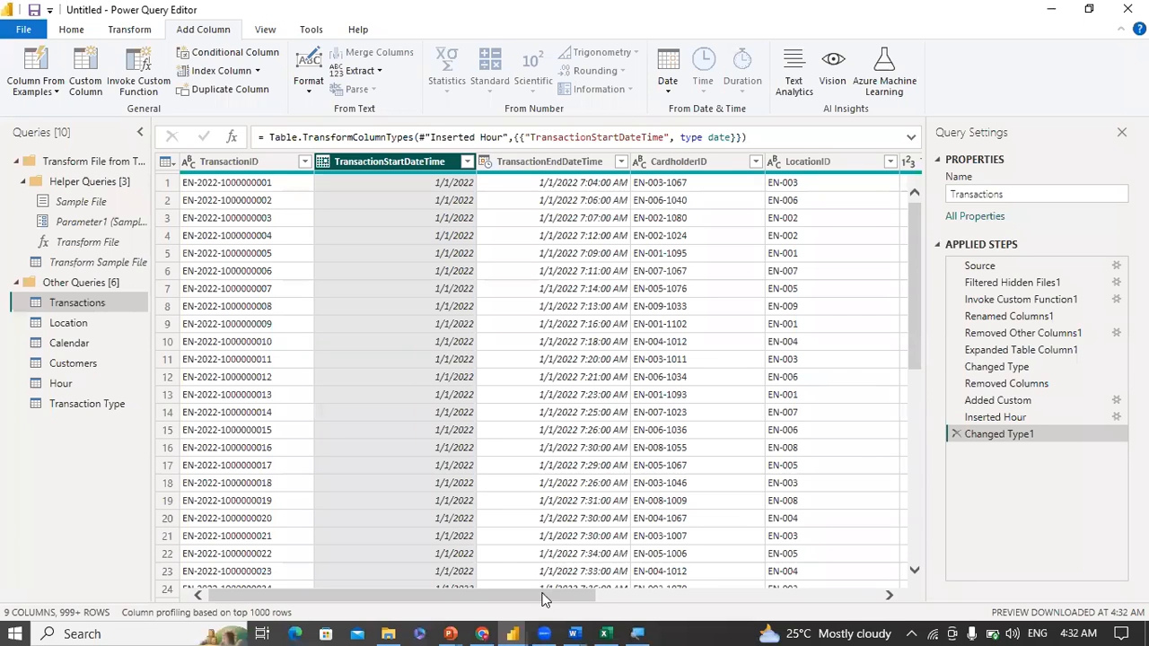
Step: Set the Duration column's data type to Whole Number
click(852, 593)
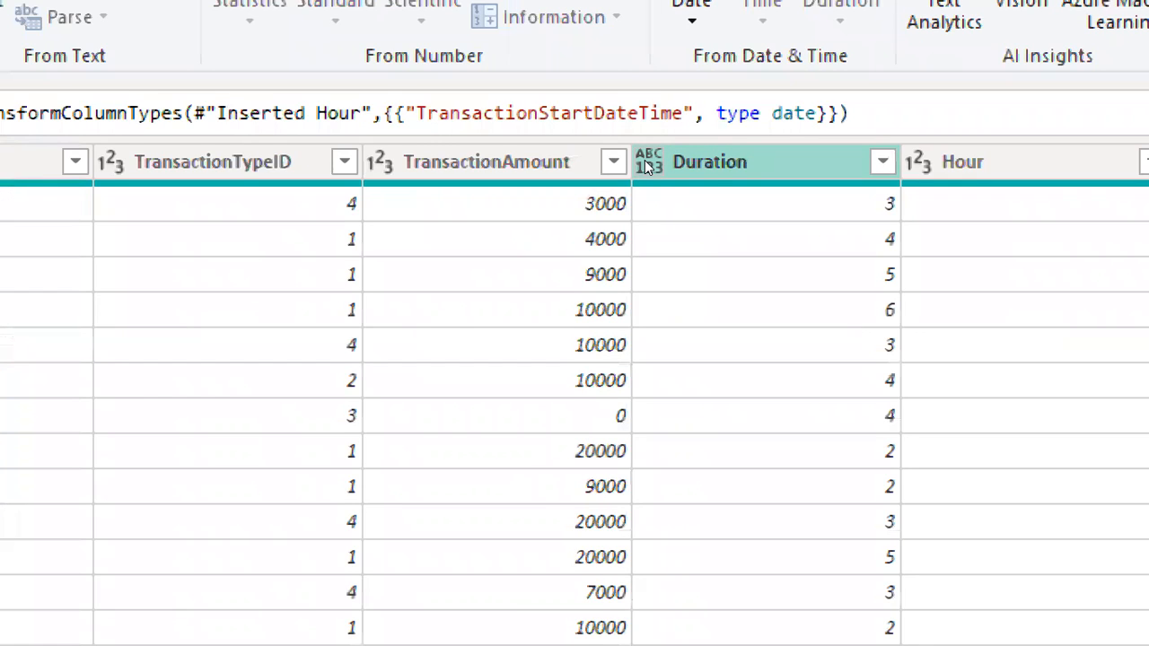
click(644, 160)
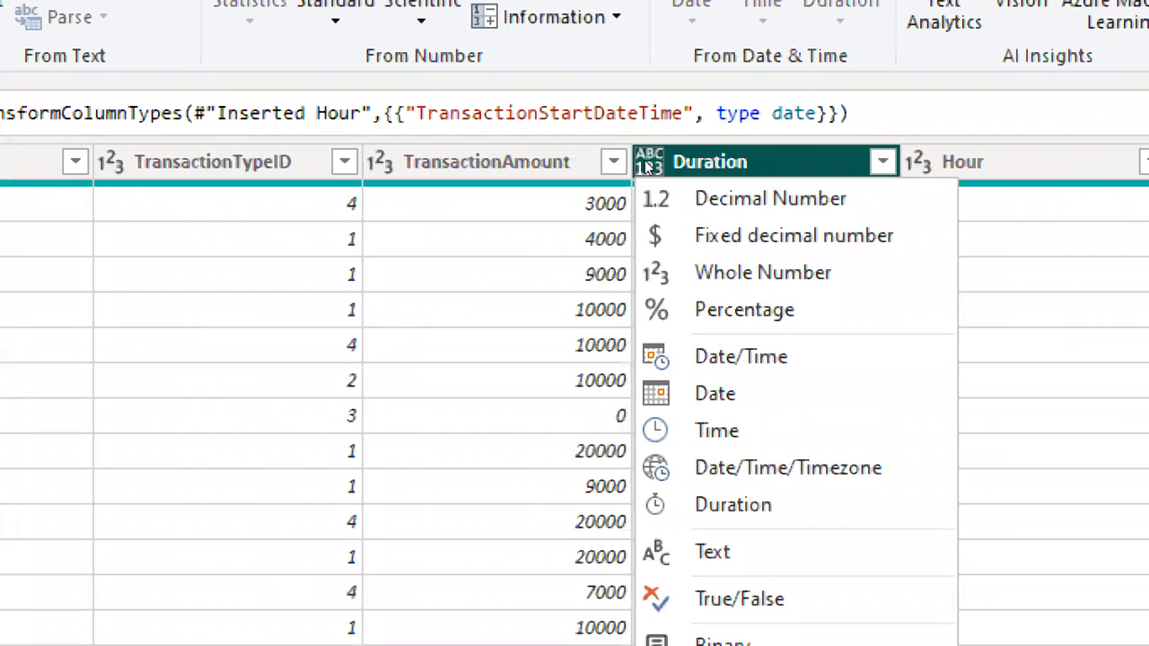
click(685, 224)
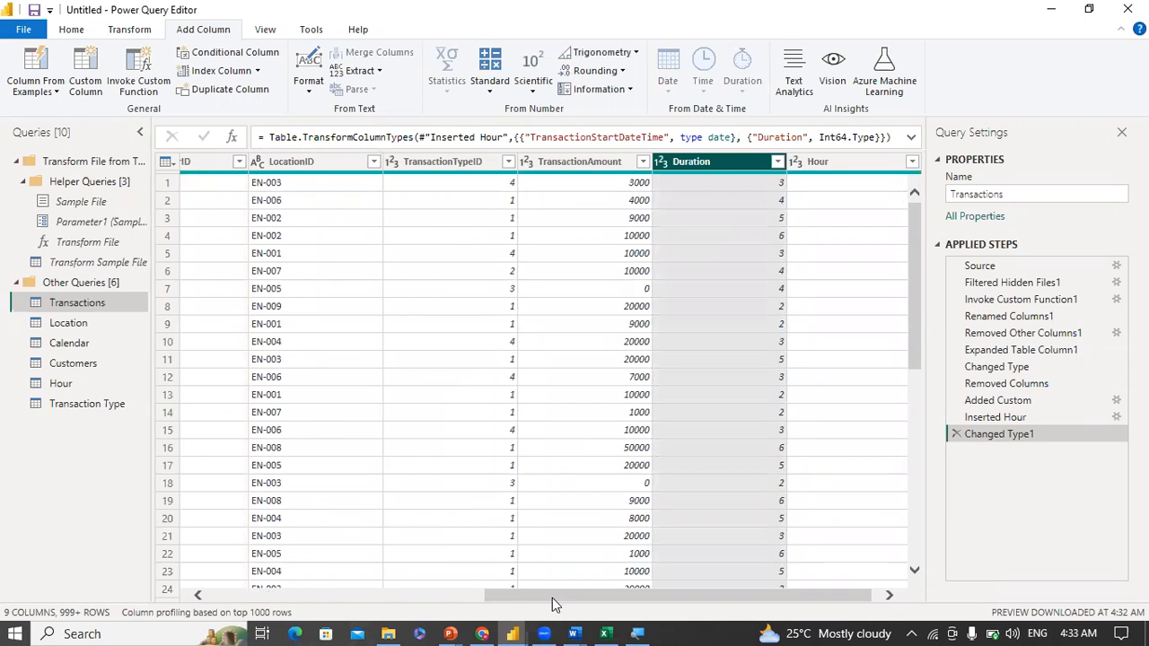
Step: Remove the TransactionEndDateTime column from the Transactions query
drag(555, 599, 463, 600)
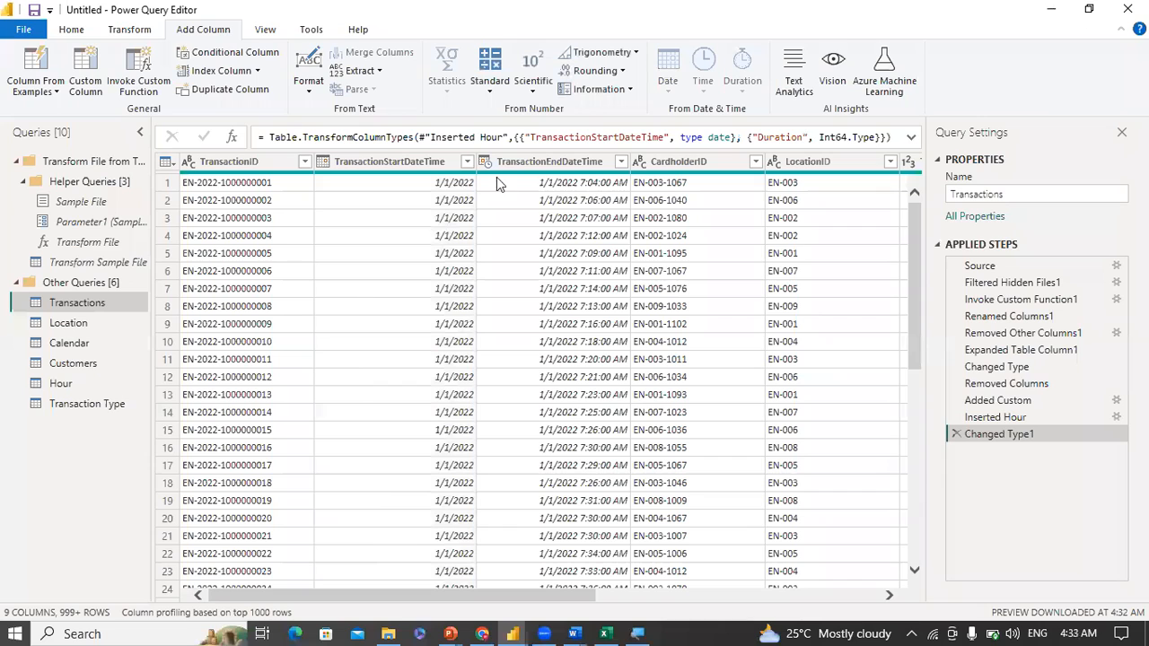
click(539, 162)
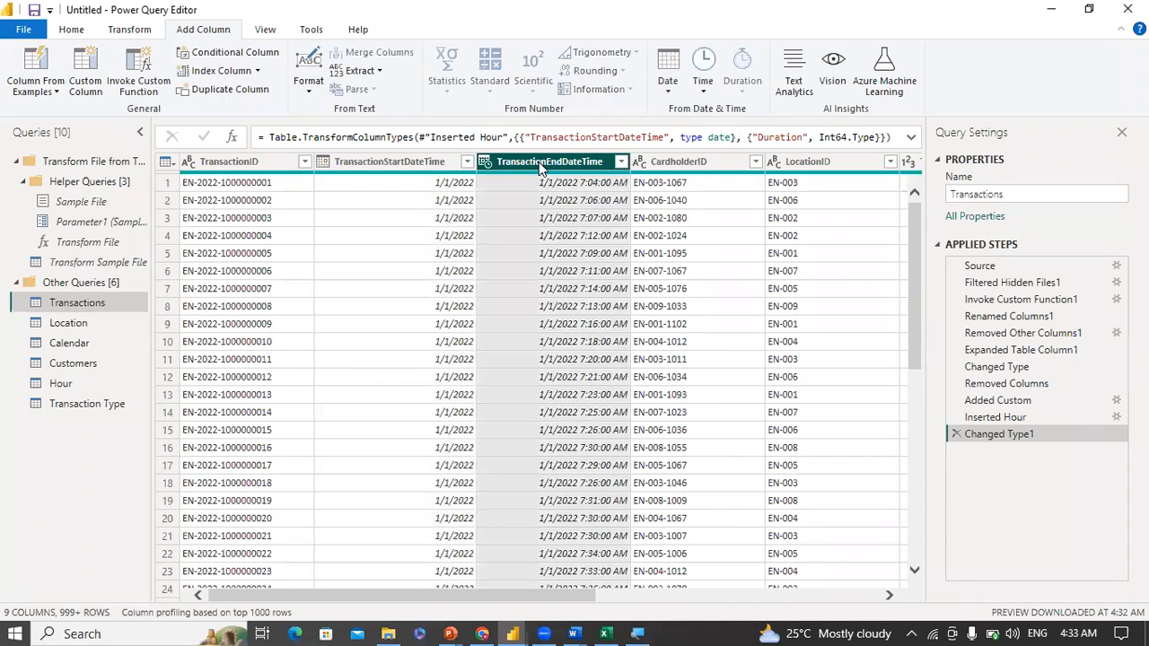
right_click(539, 162)
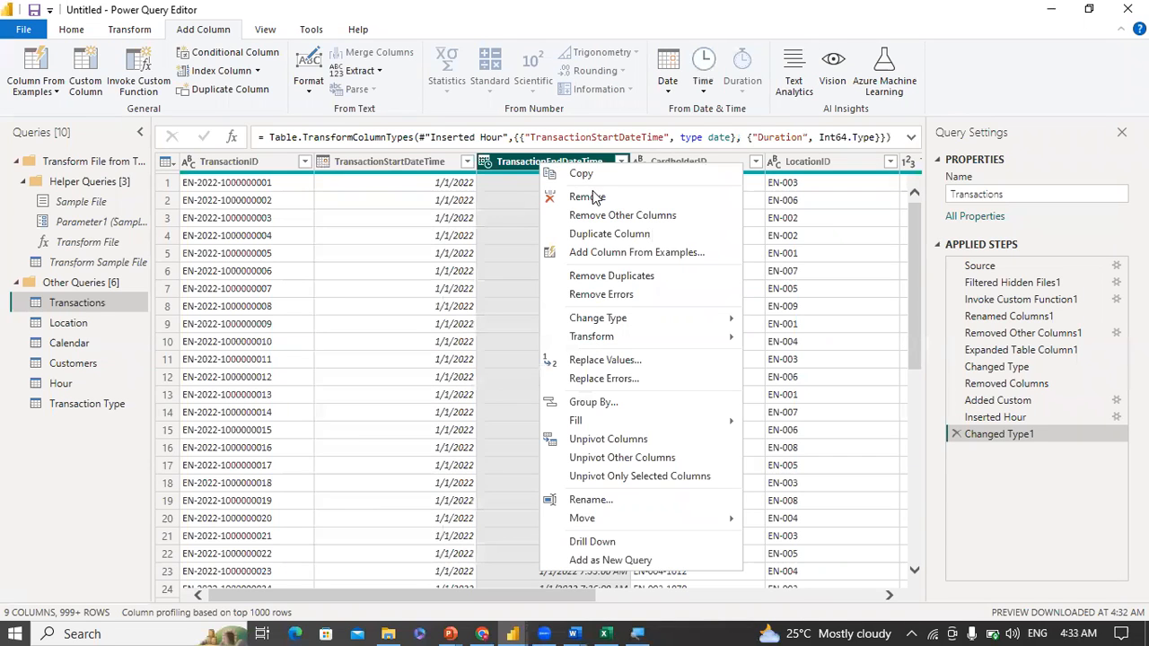
key(Escape)
key(Delete)
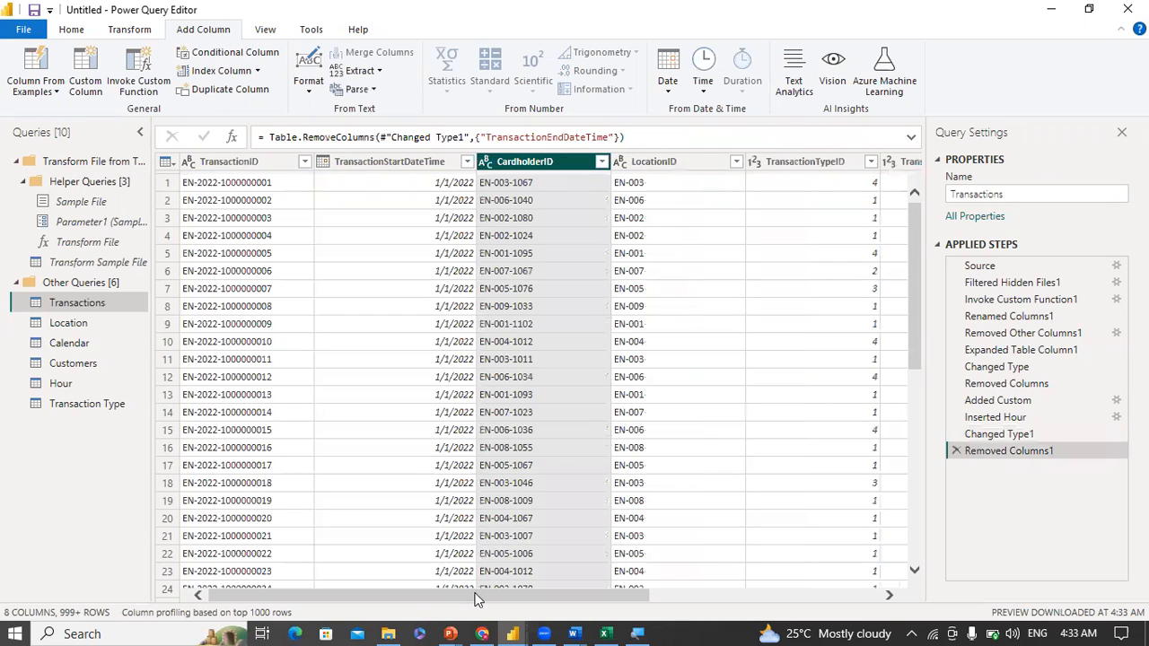
Step: Move the Duration and Hour columns together so they directly follow TransactionStartDateTime
click(799, 595)
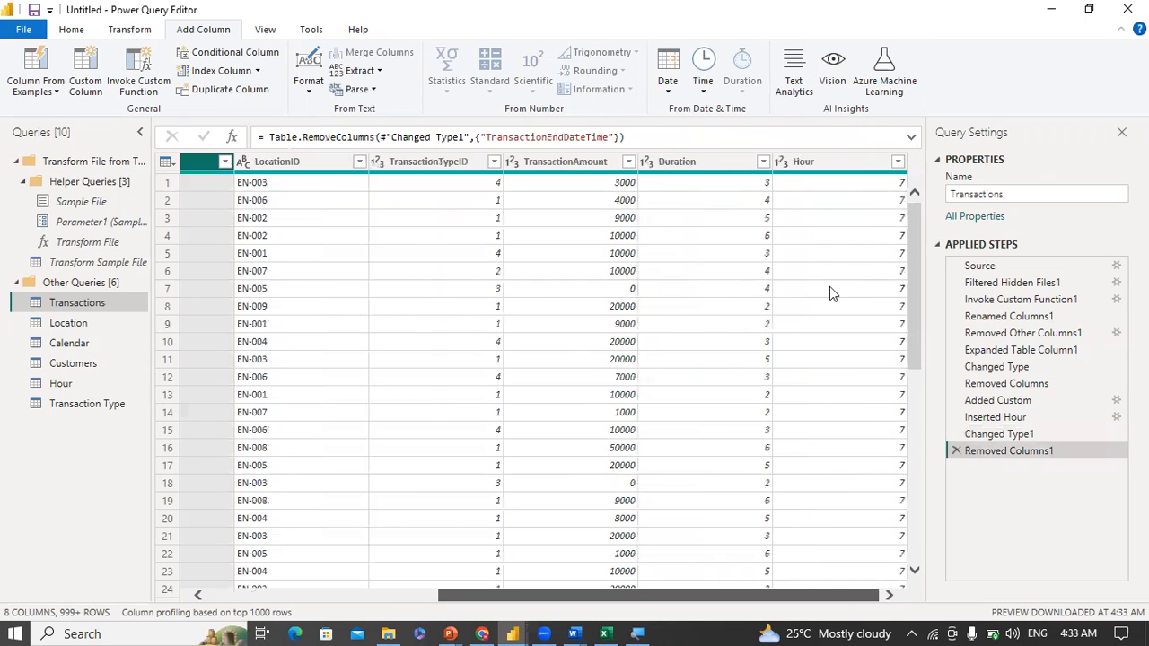
click(711, 162)
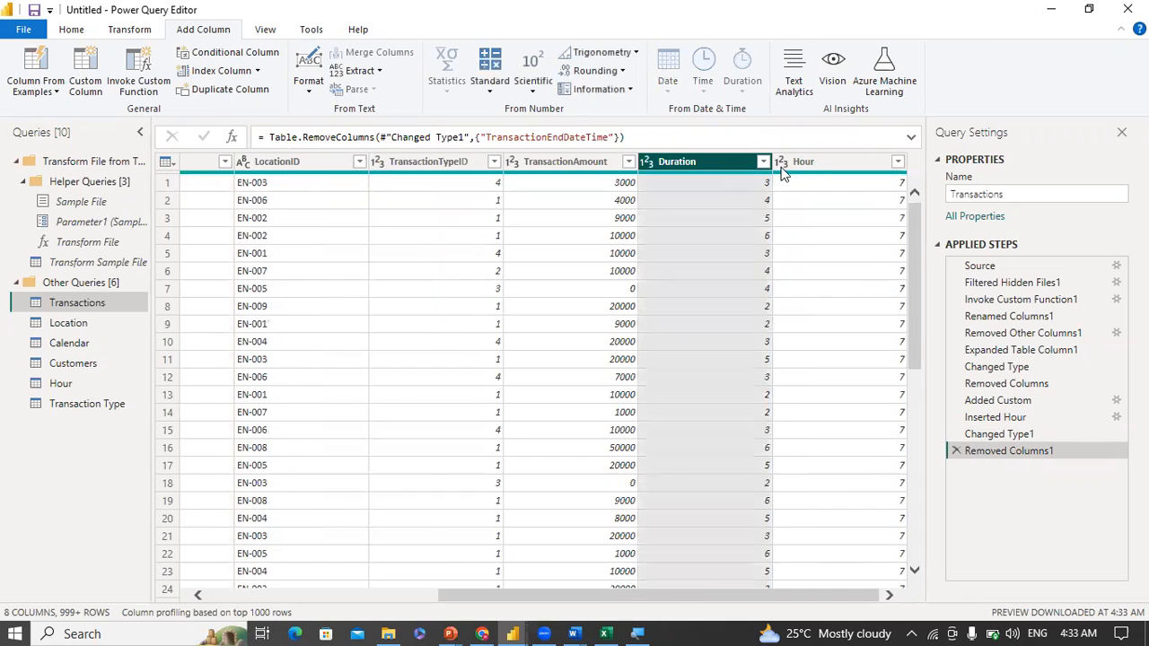
ctrl+click(814, 164)
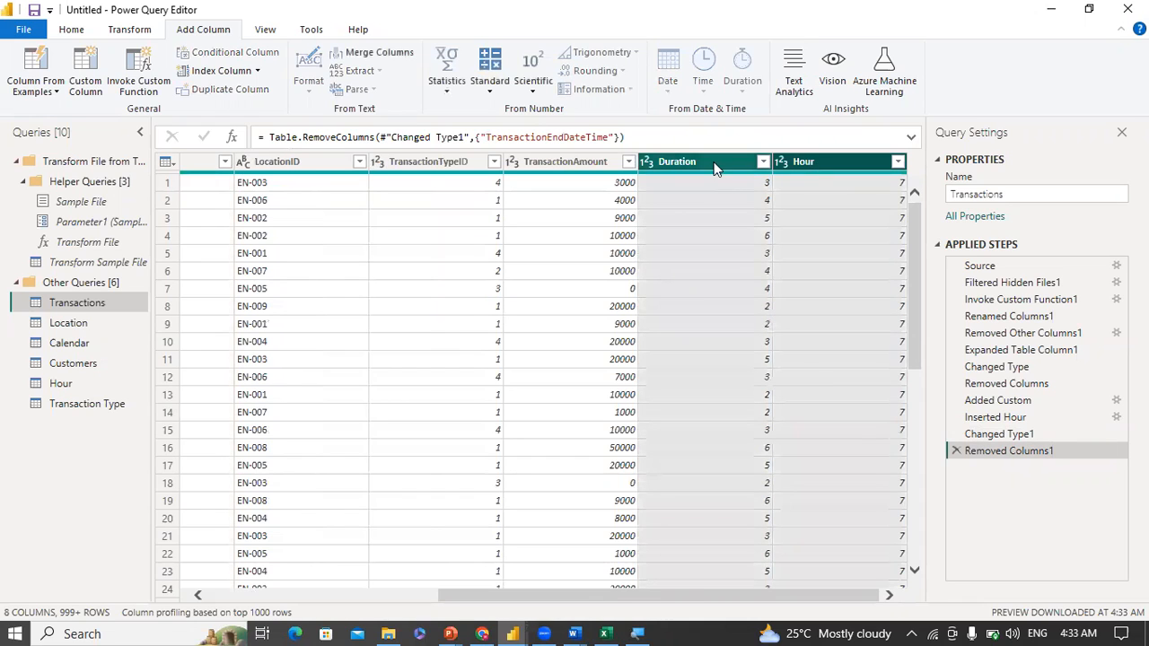
drag(724, 161, 425, 170)
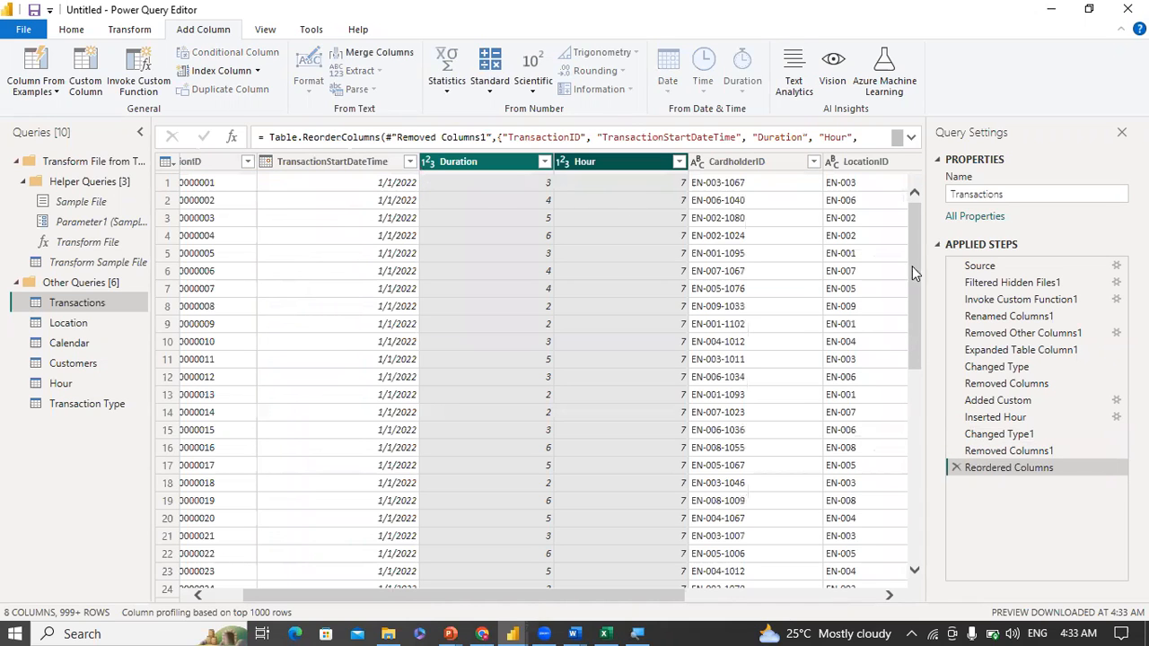
Step: Rename the TransactionStartDateTime column to Date
drag(660, 593, 941, 593)
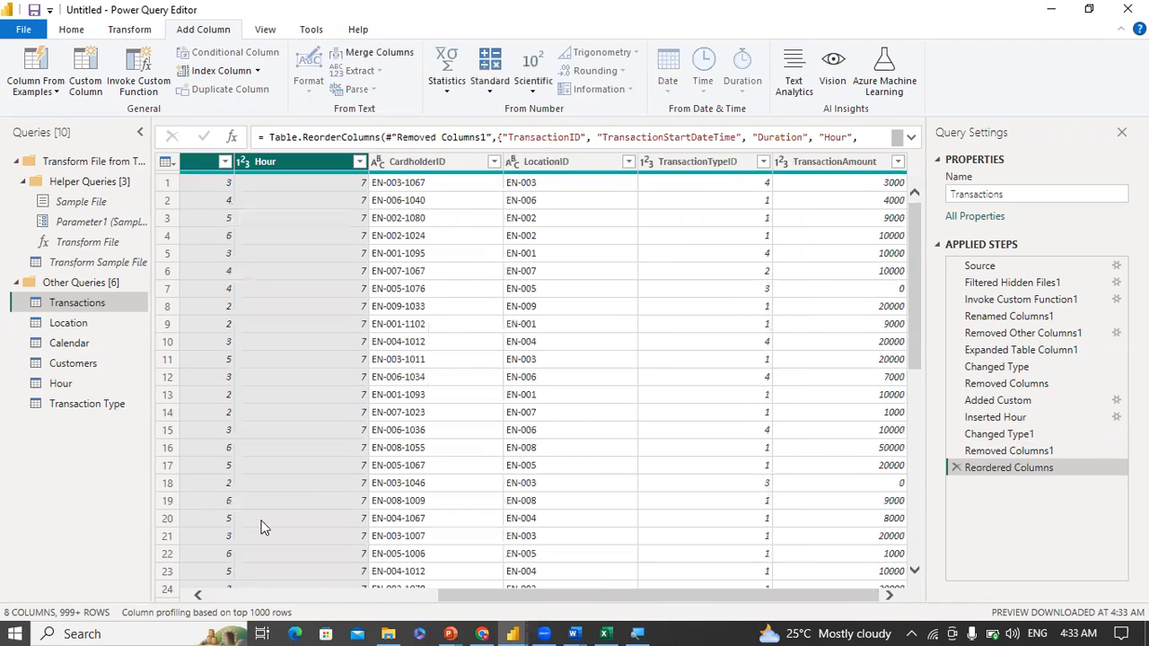
drag(493, 594, 365, 584)
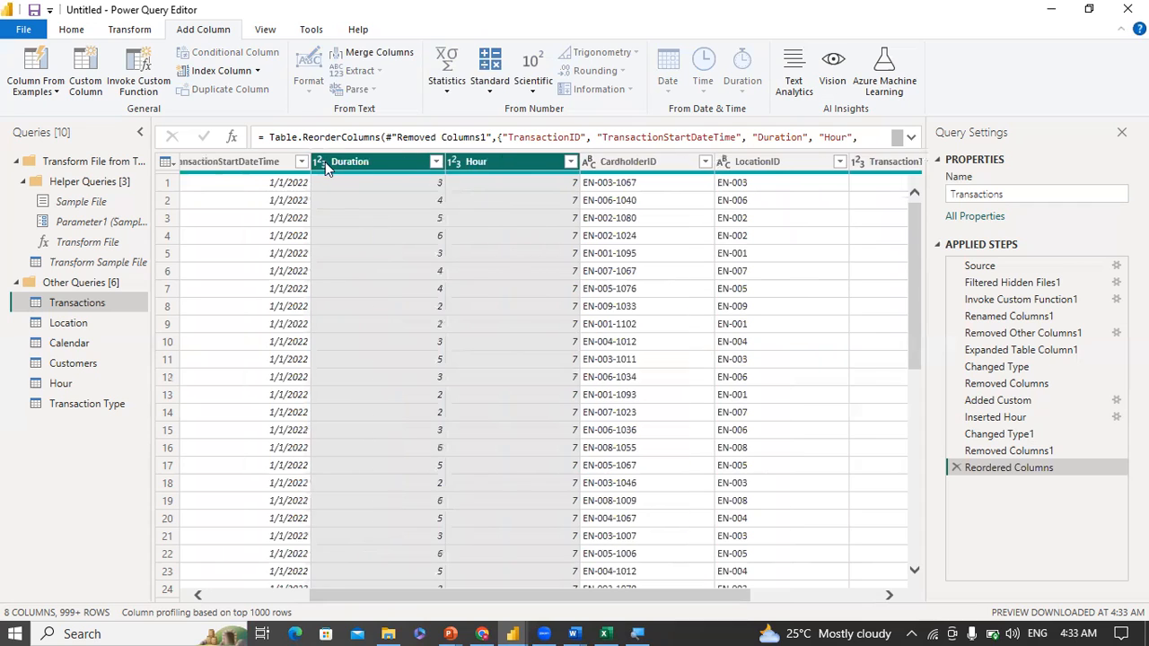
click(252, 167)
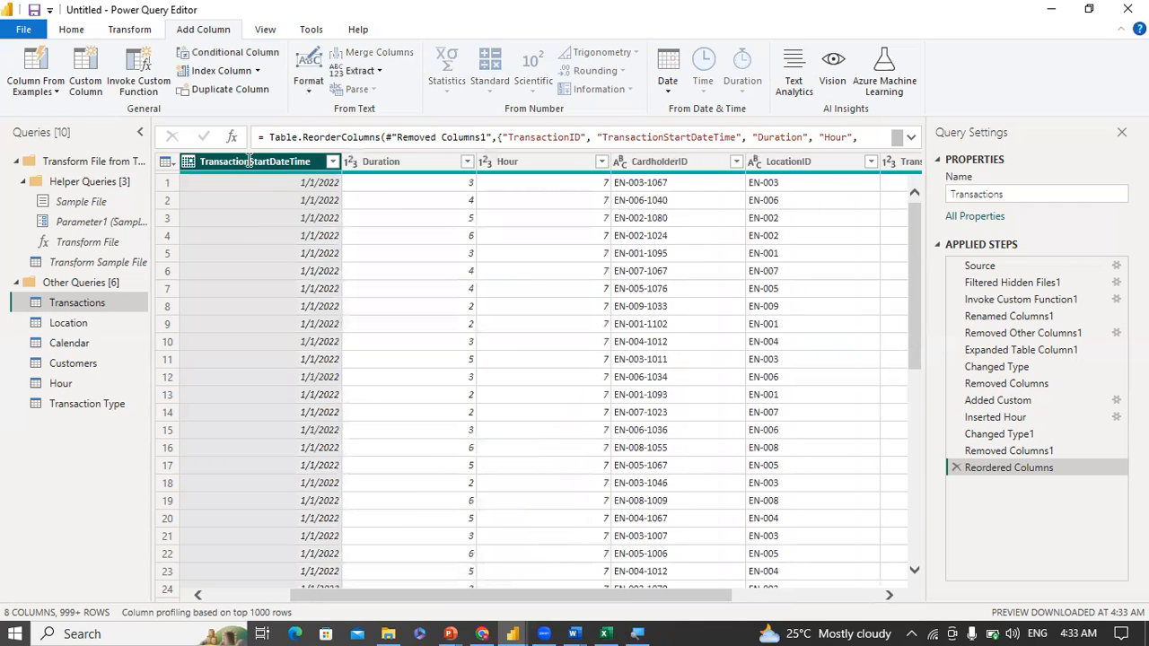
double_click(249, 161)
text(Date)
key(Return)
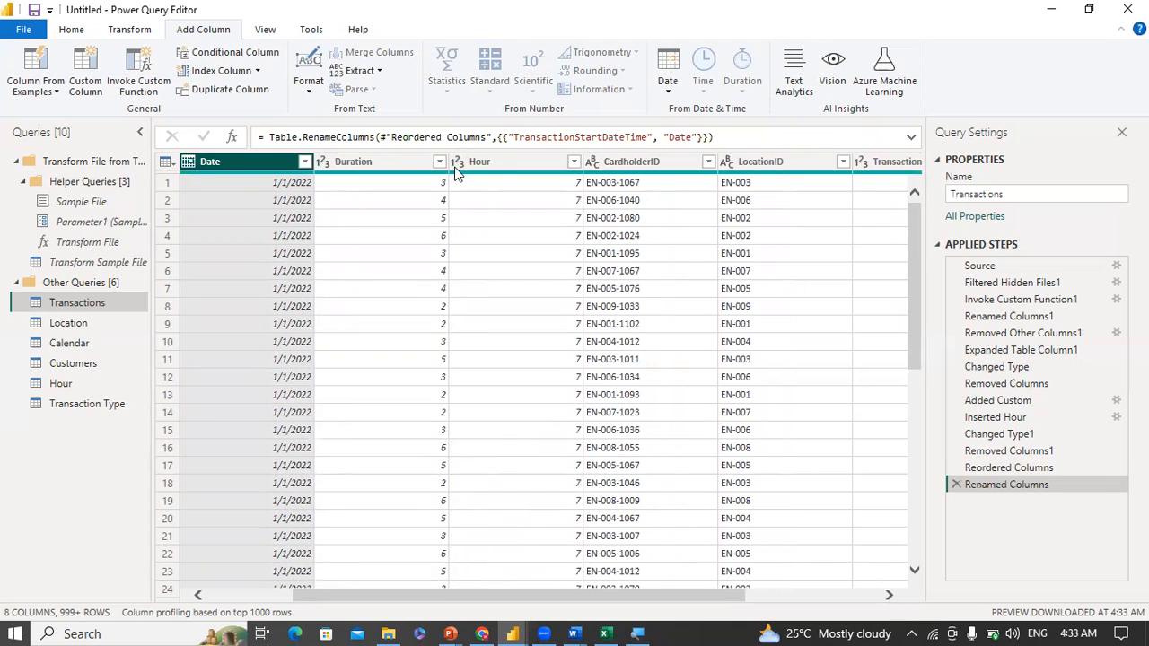
Step: Review the Hour column in Transactions, the Location query, and the Calendar query's columns through IsHoliday
click(501, 167)
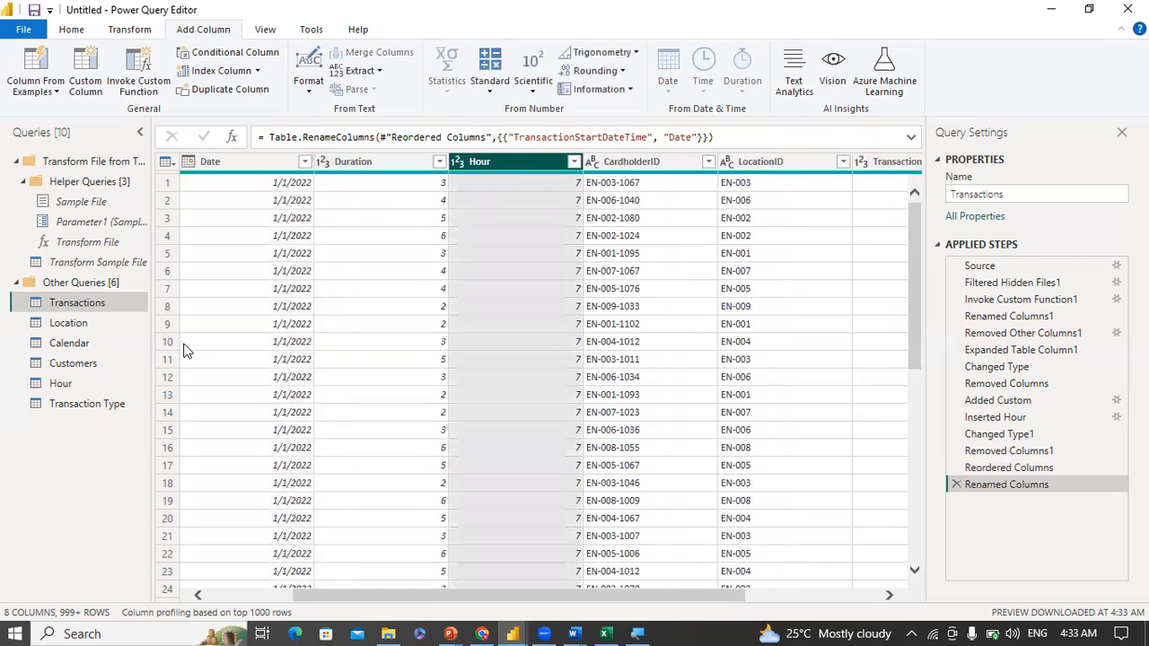
click(95, 382)
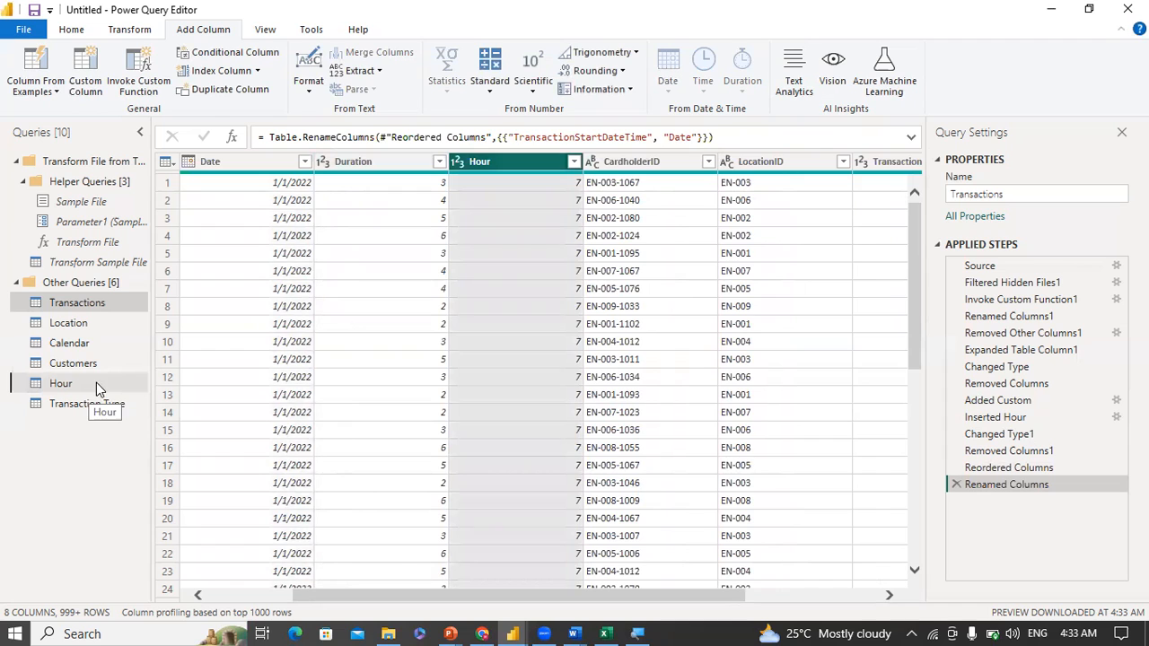
click(86, 322)
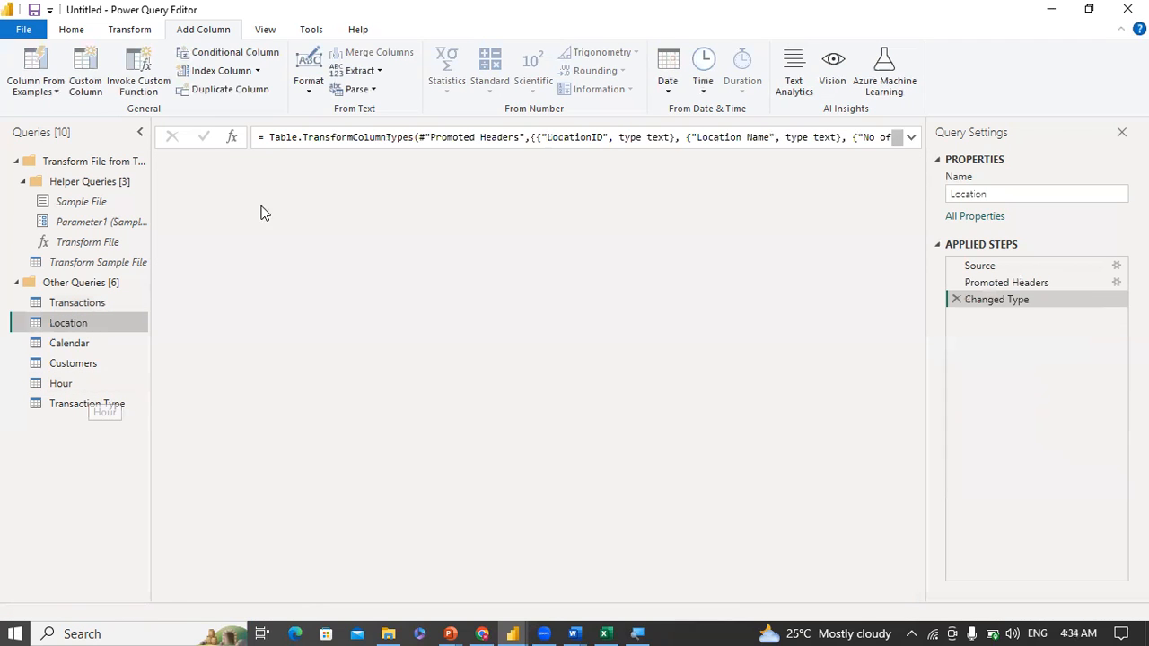
drag(561, 602, 492, 591)
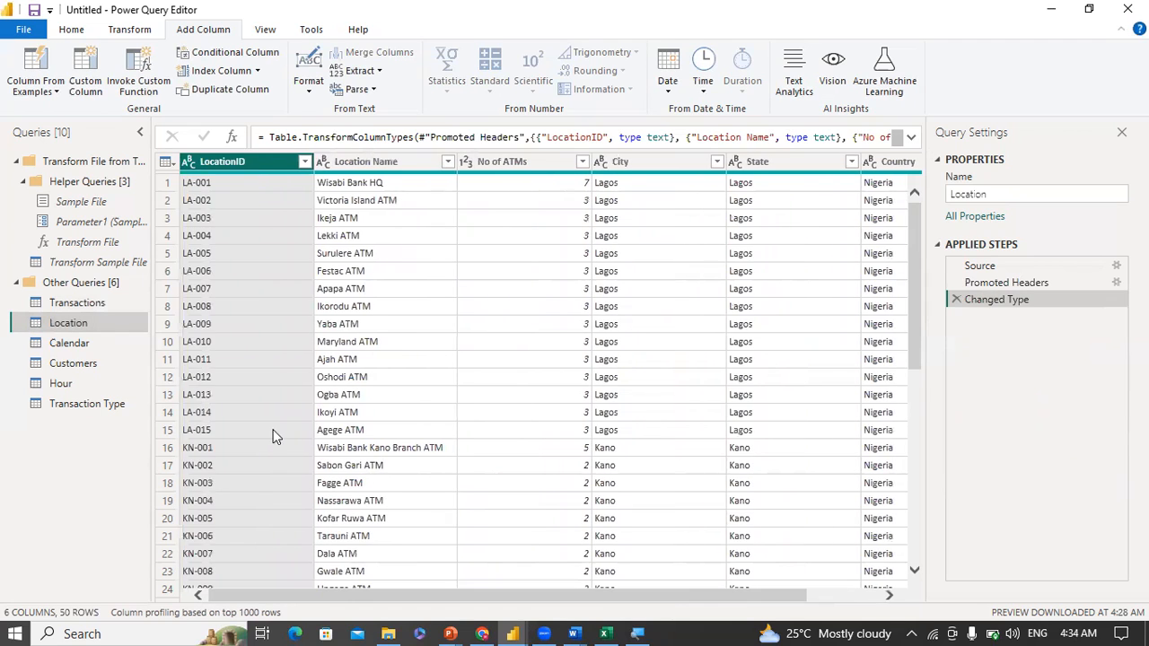
click(79, 344)
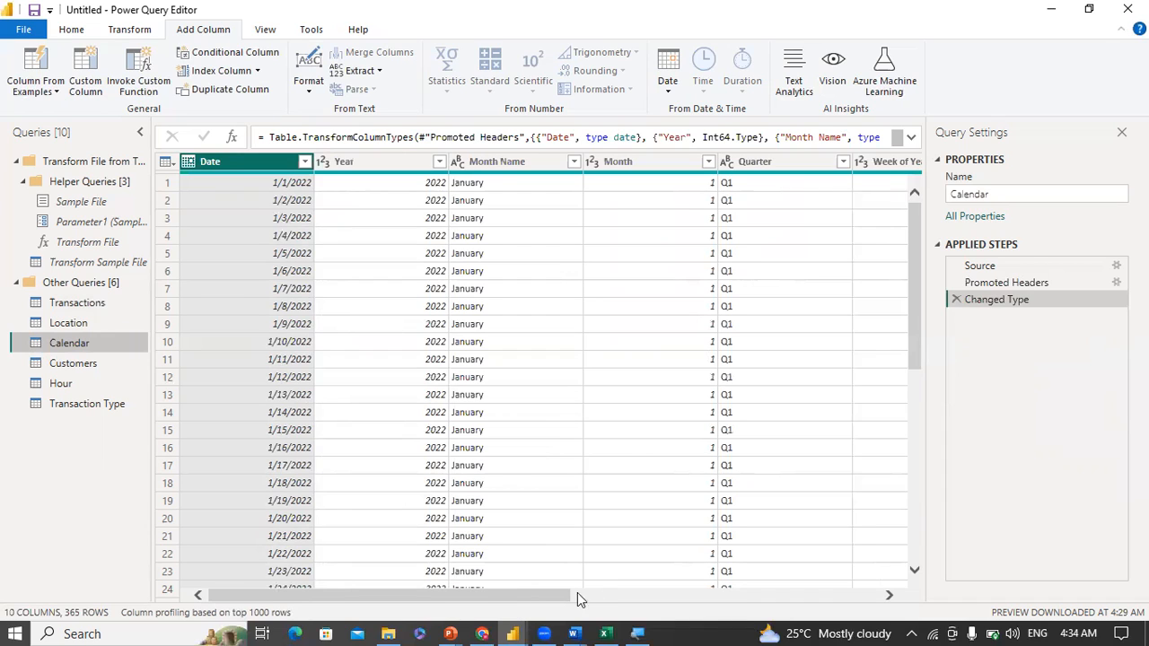
click(885, 592)
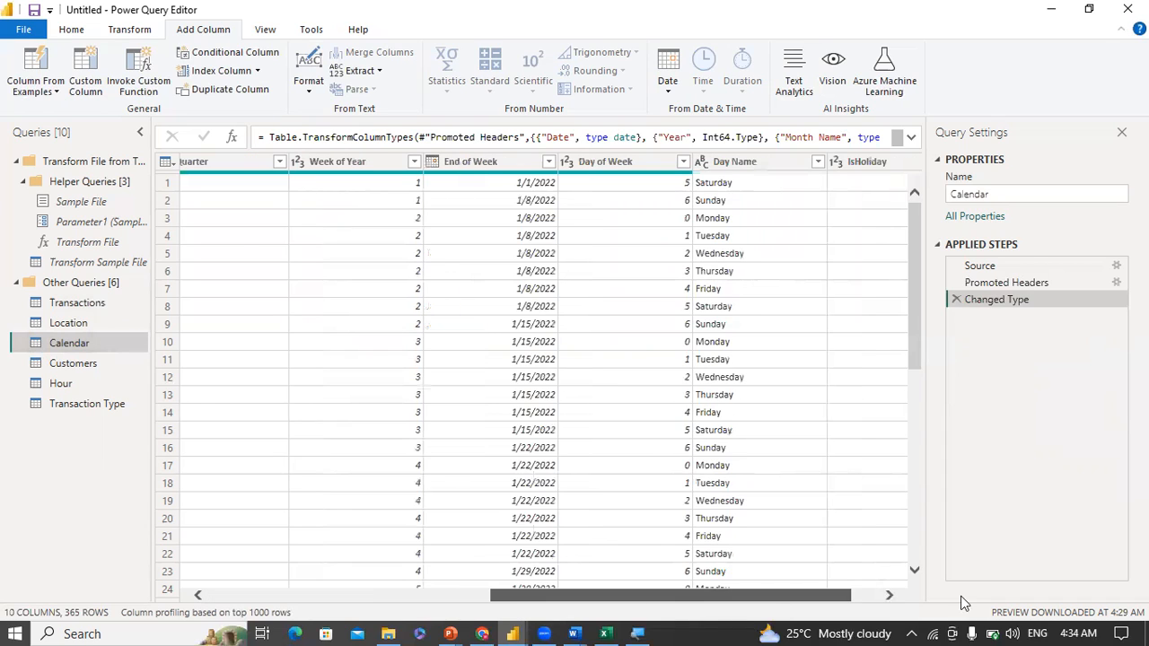
drag(962, 597, 970, 597)
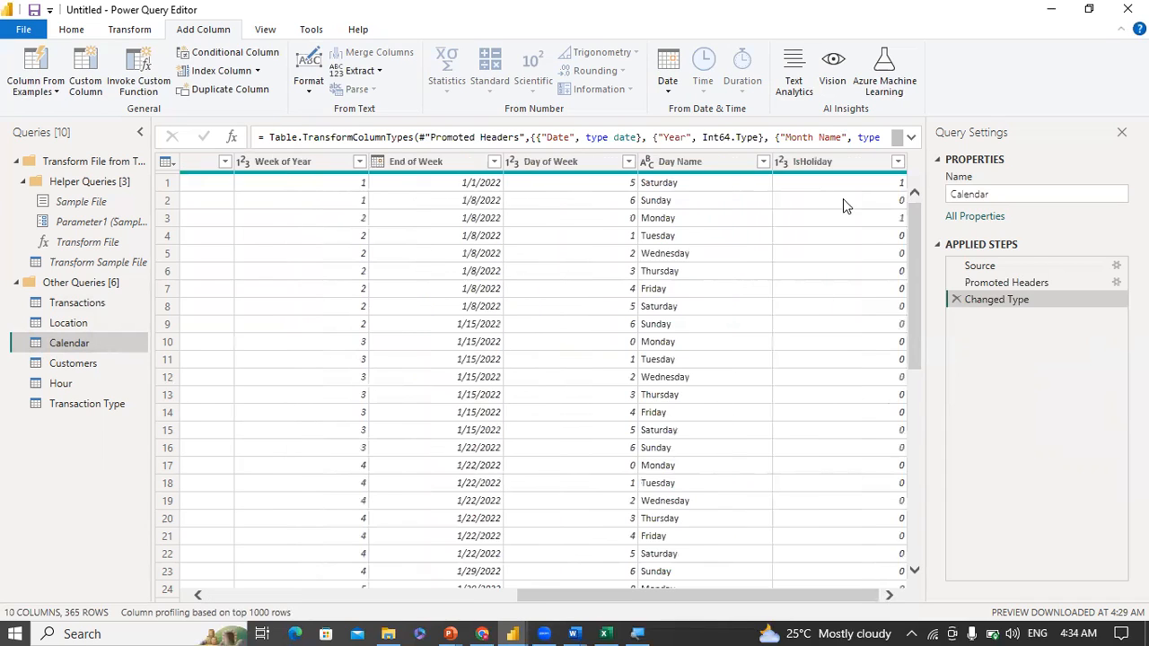
click(792, 167)
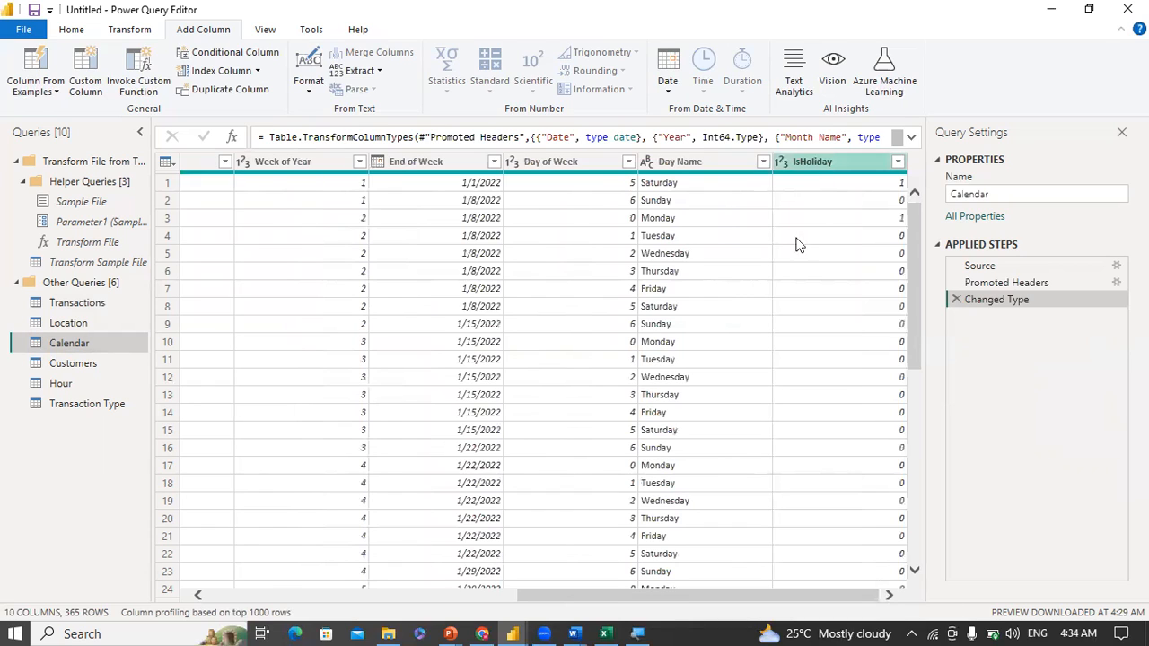
click(641, 162)
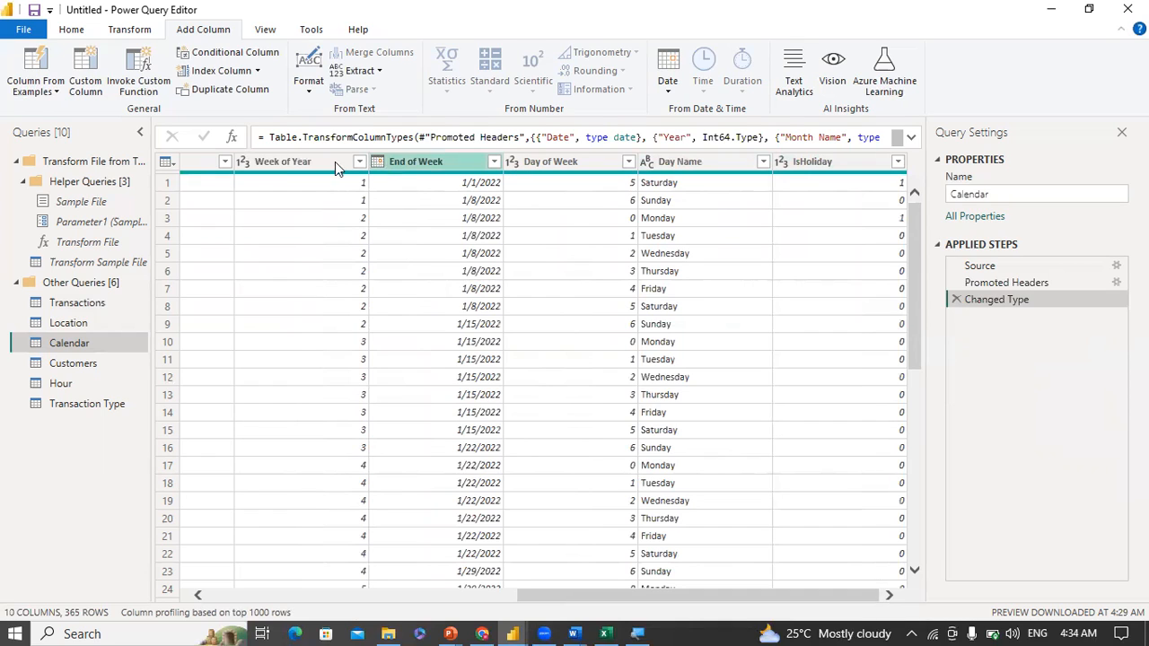
Step: Examine the Customers query's columns, including Birth Date, Occupation, AccountType and IsWisabi
click(76, 371)
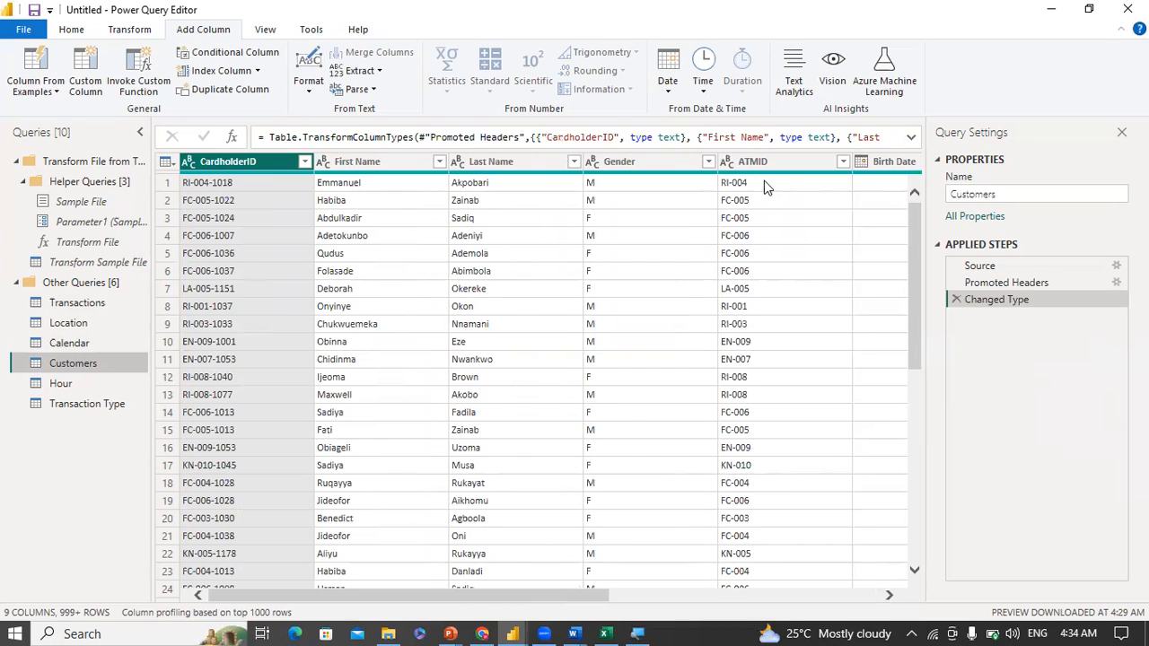
click(876, 167)
drag(600, 590, 818, 542)
drag(630, 488, 970, 501)
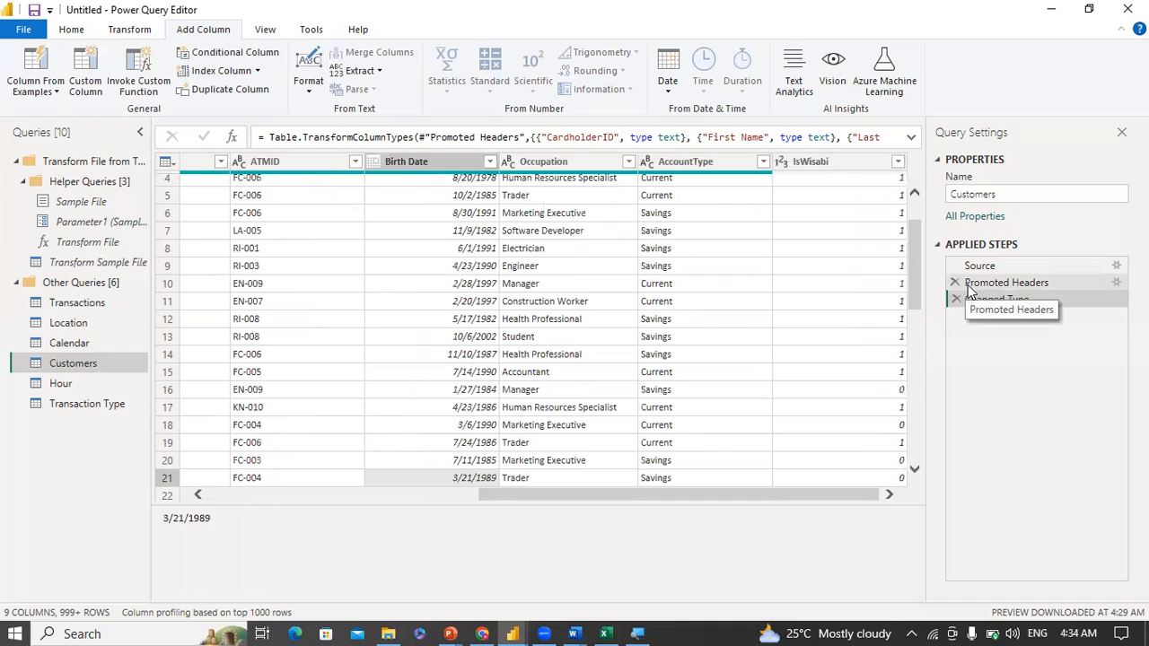
Step: Start a custom column named Age in the Customers query
drag(908, 233, 909, 207)
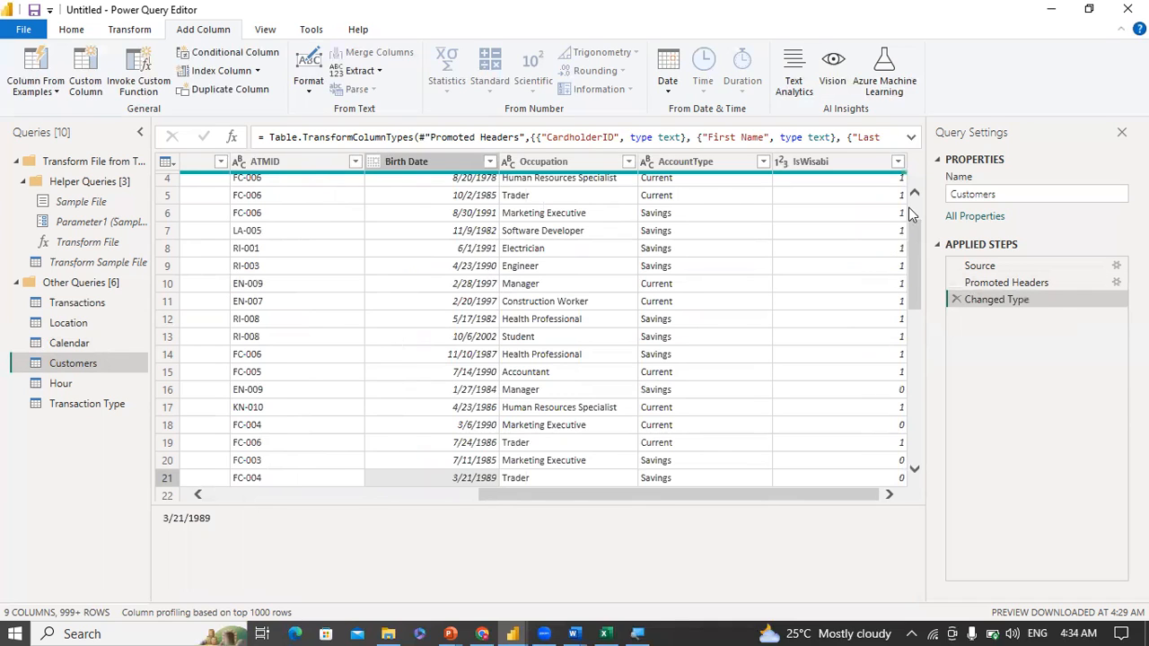
click(437, 161)
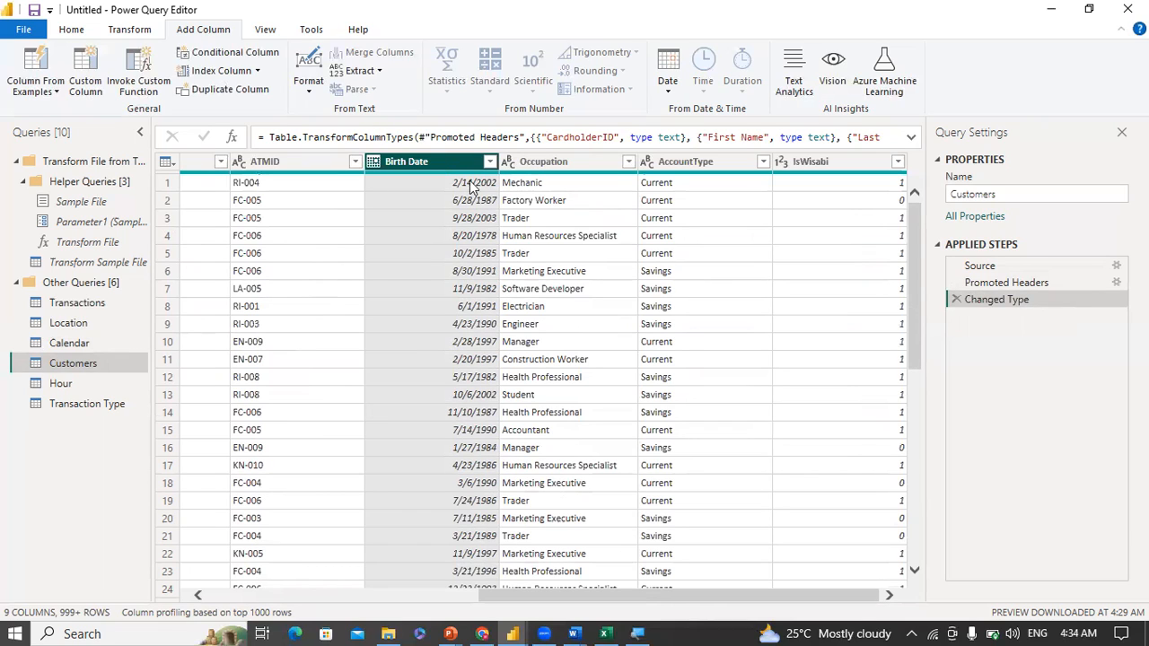
click(86, 71)
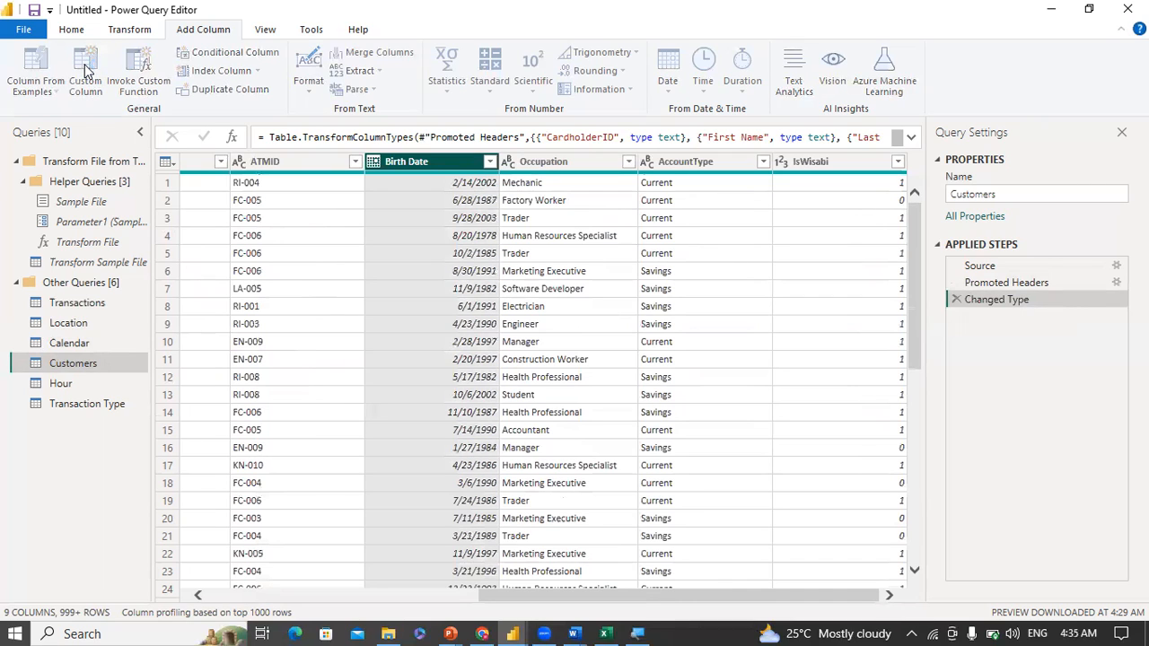
drag(350, 228, 288, 235)
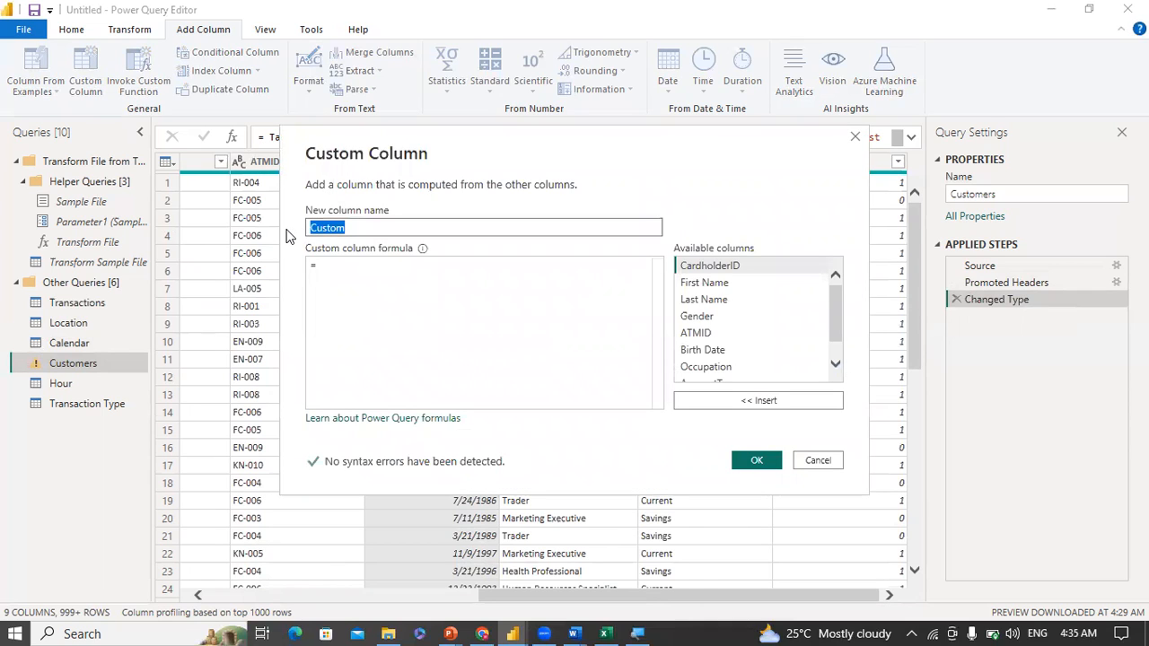
text(Age)
Step: Begin the Age column formula with the Duration.TotalDays function
click(338, 261)
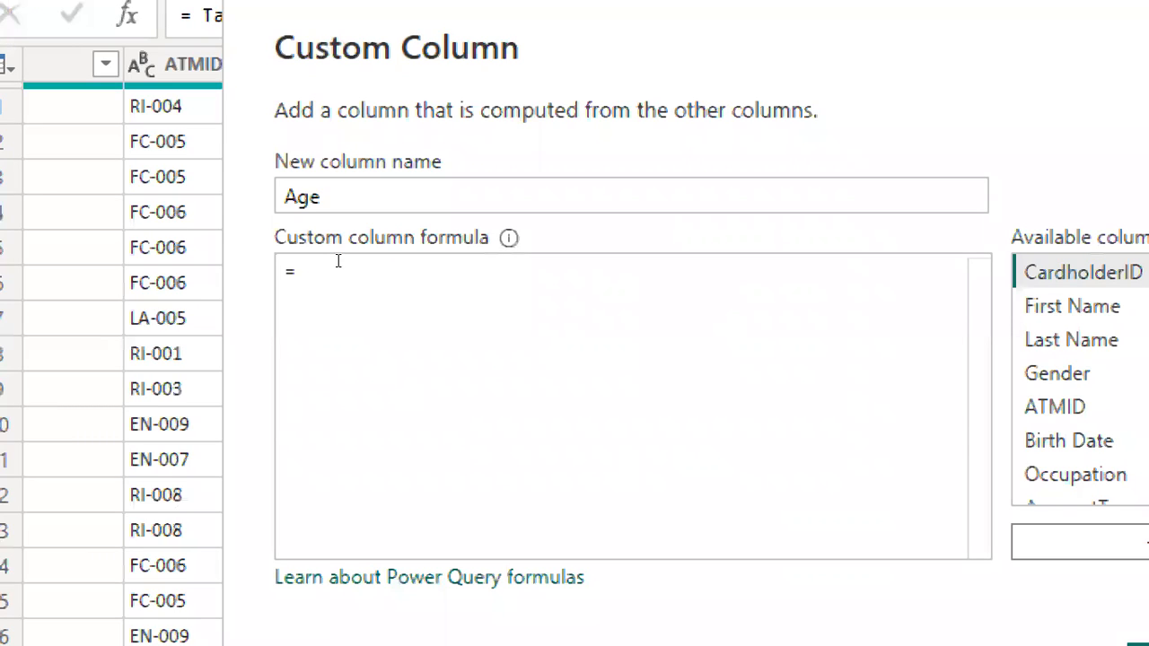
text(Durati)
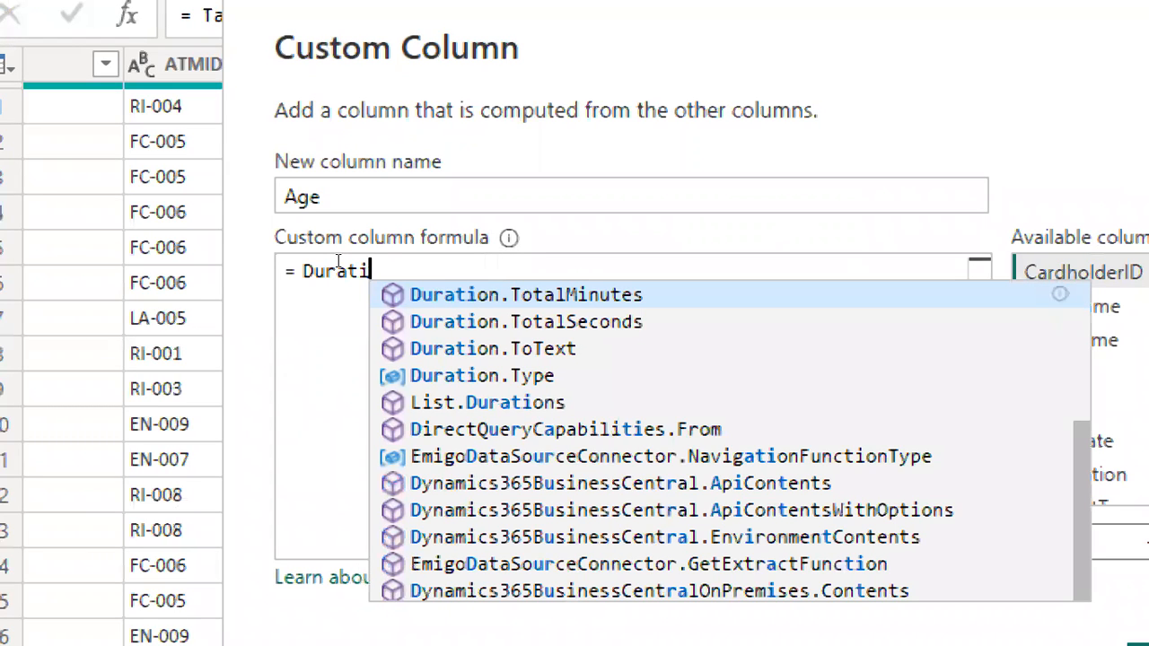
text(n.)
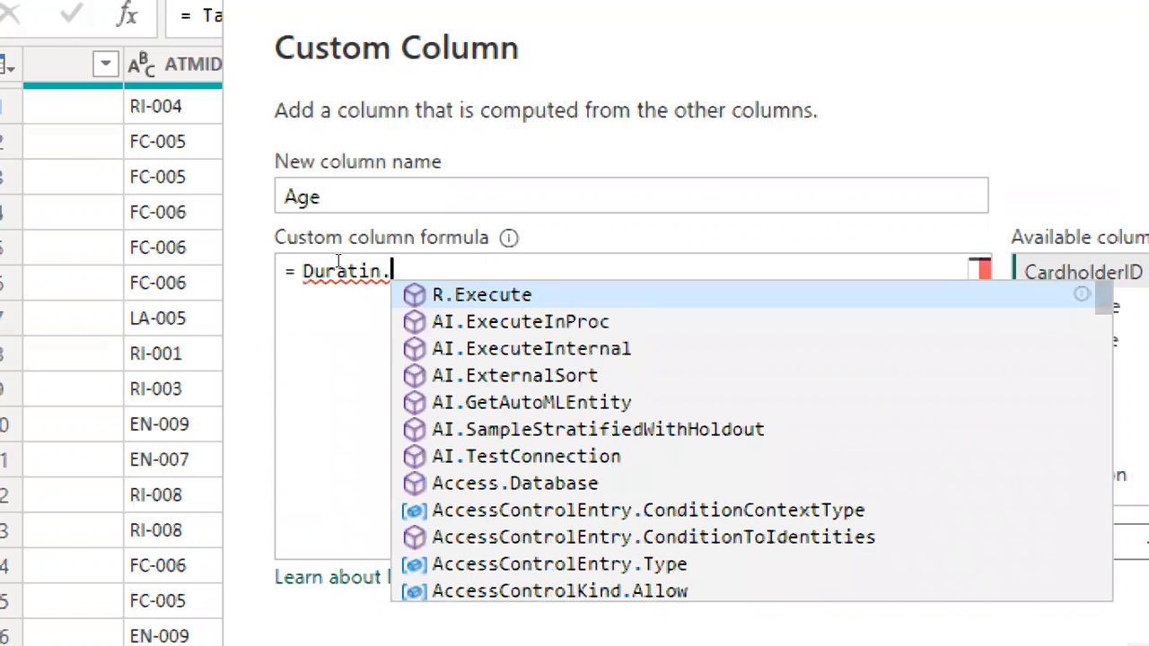
key(BackSpace)
key(BackSpace)
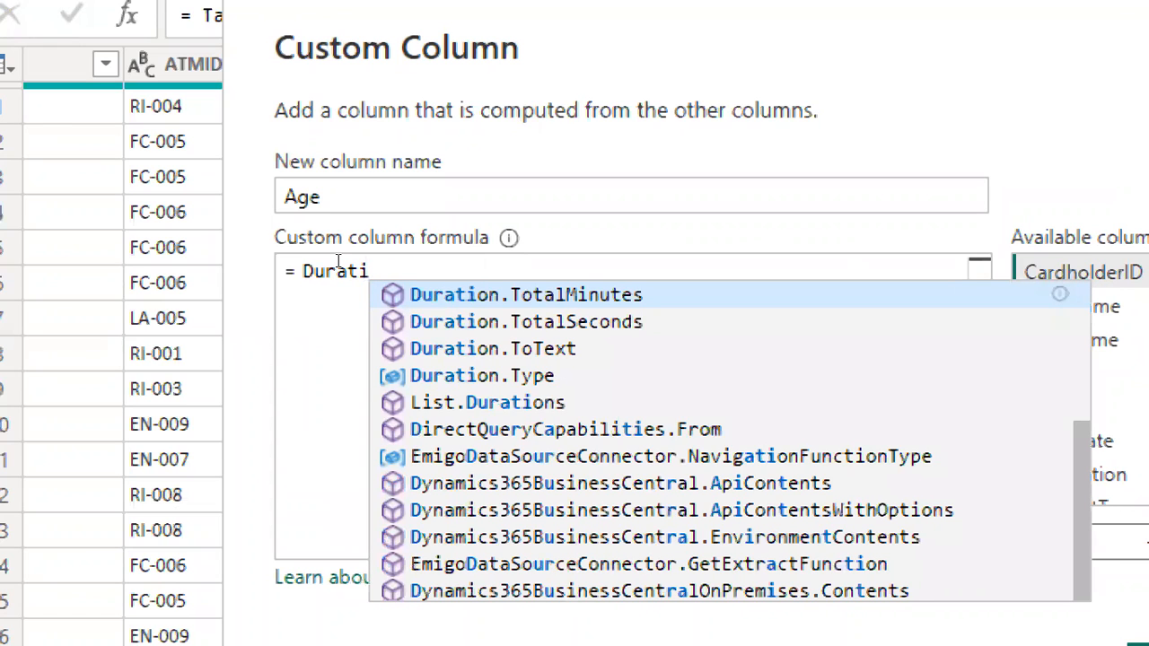
text(on)
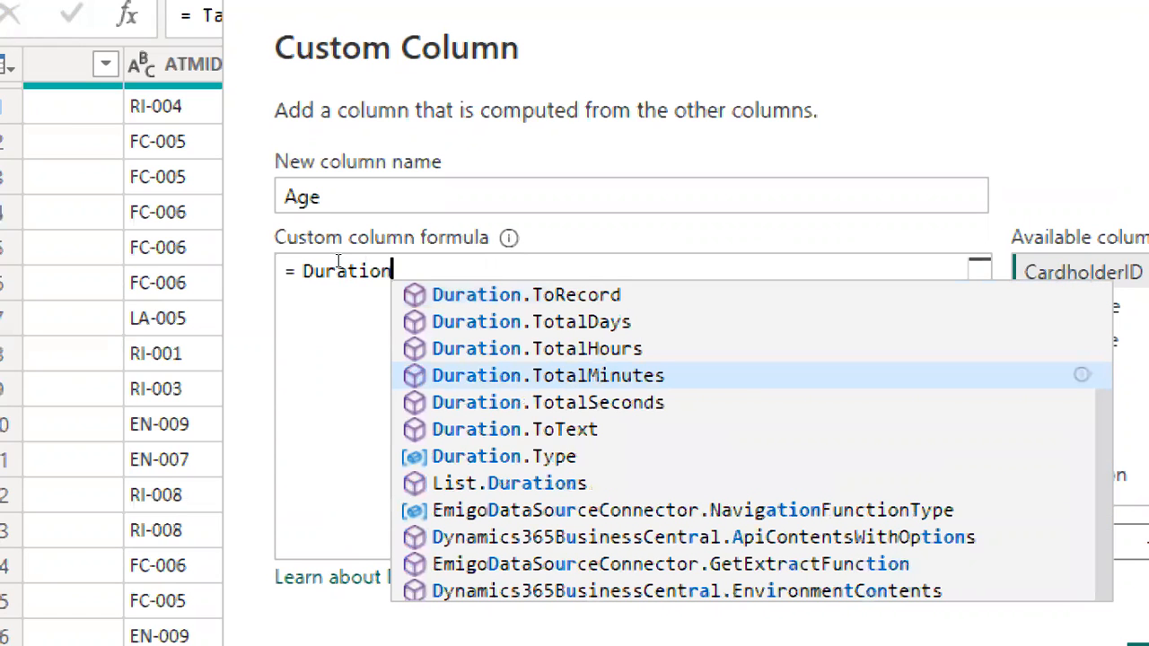
text(.total)
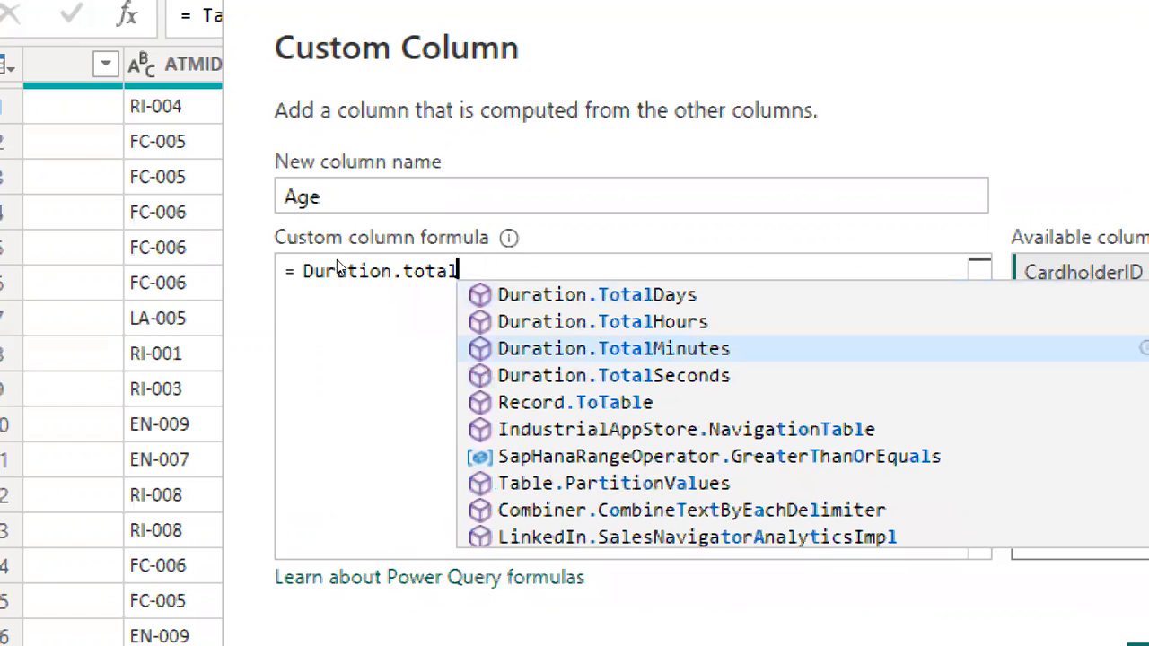
key(Up)
key(Up)
key(Tab)
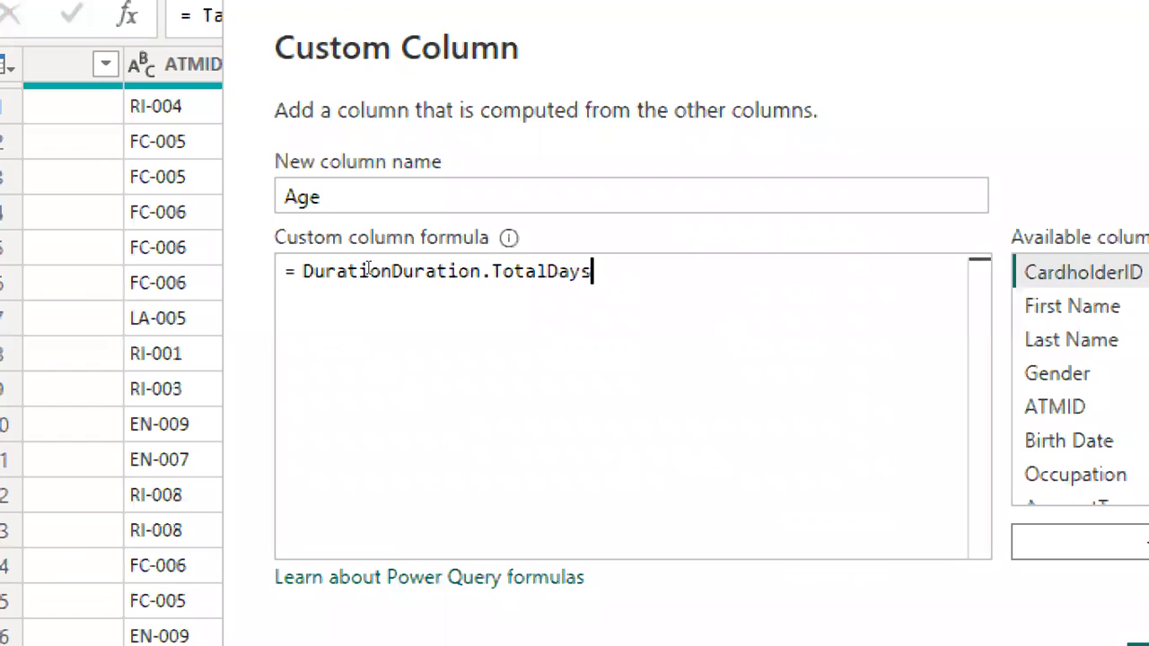
click(362, 271)
key(Delete)
key(Delete)
key(Delete)
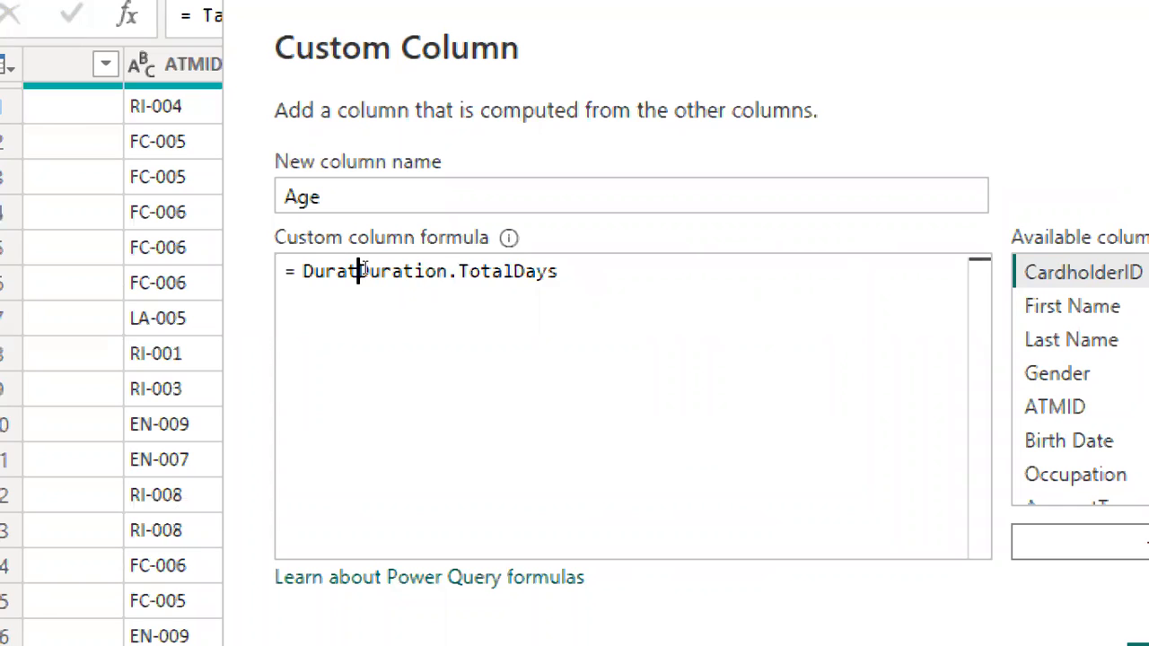
key(BackSpace)
key(BackSpace)
key(BackSpace)
key(BackSpace)
key(BackSpace)
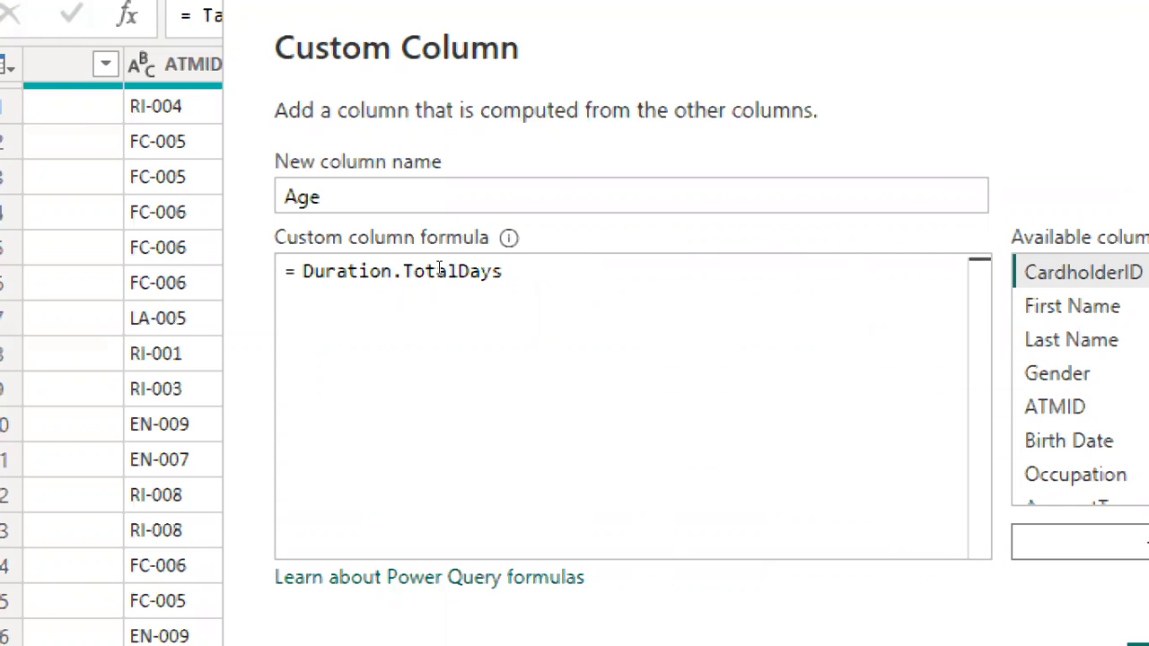
Step: Give Duration.TotalDays the argument #date(2023,1,1) - [Birth Date] and close its parenthesis
text(()
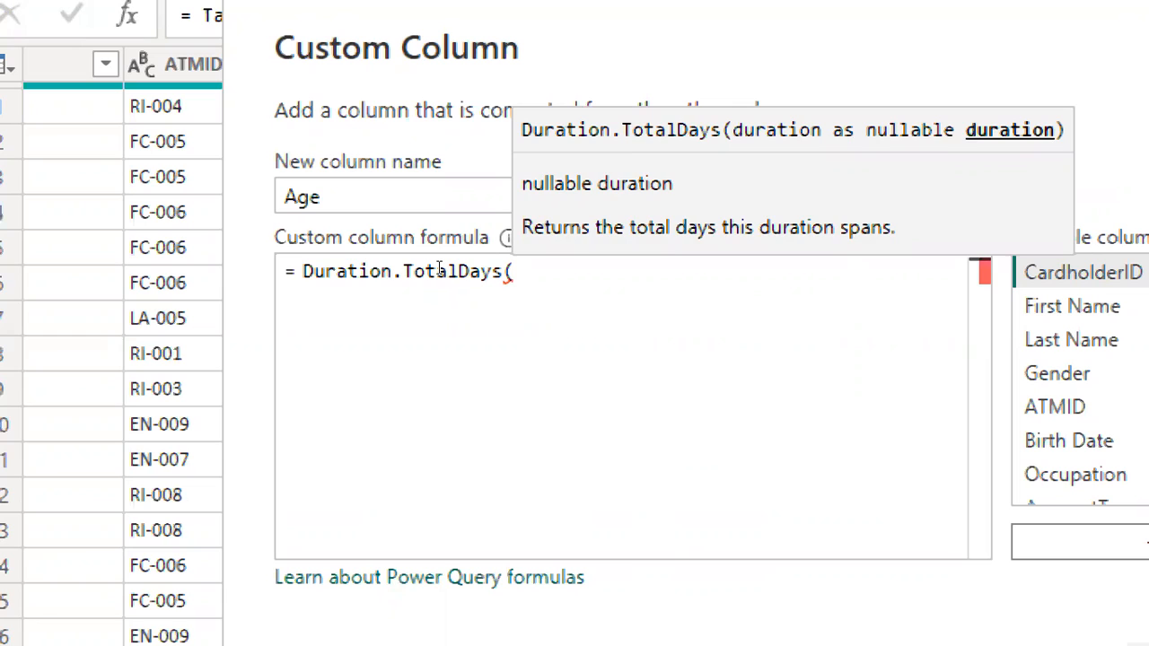
text(#da)
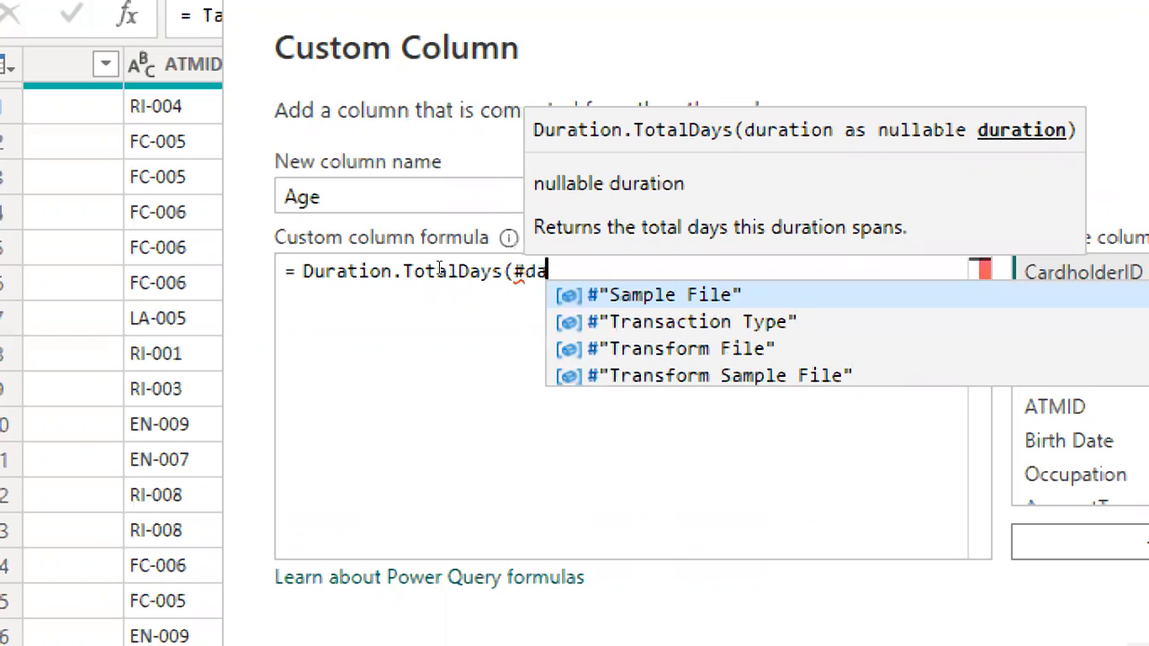
text(te)
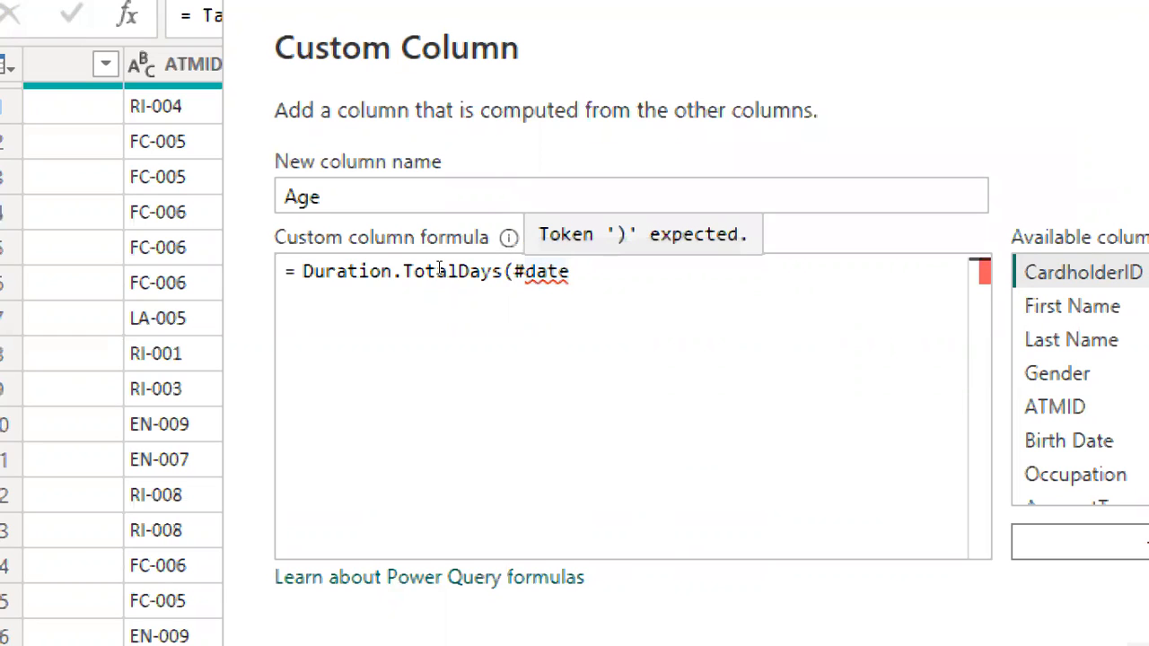
text(()
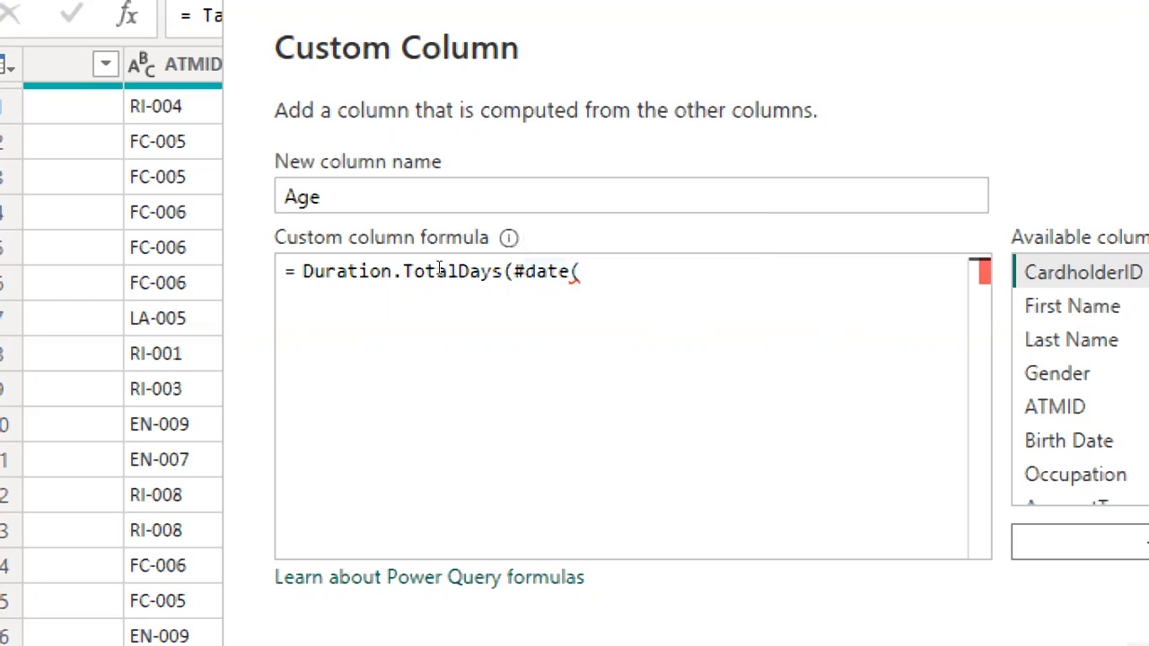
text(29)
text(2)
text(3)
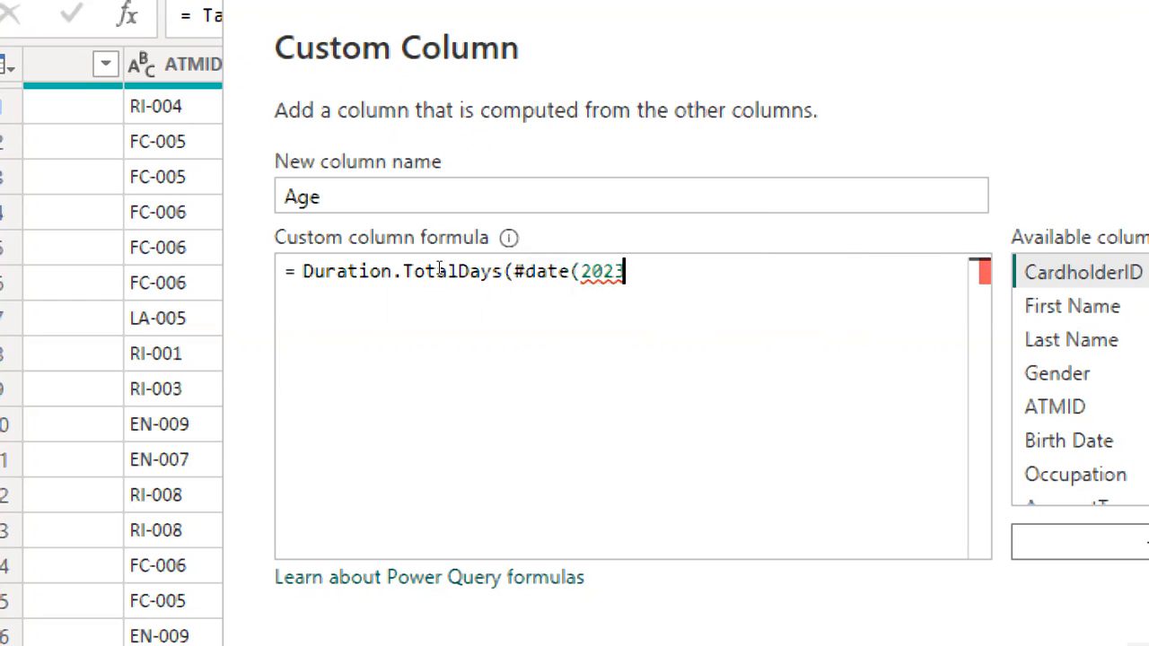
text(,1,1))
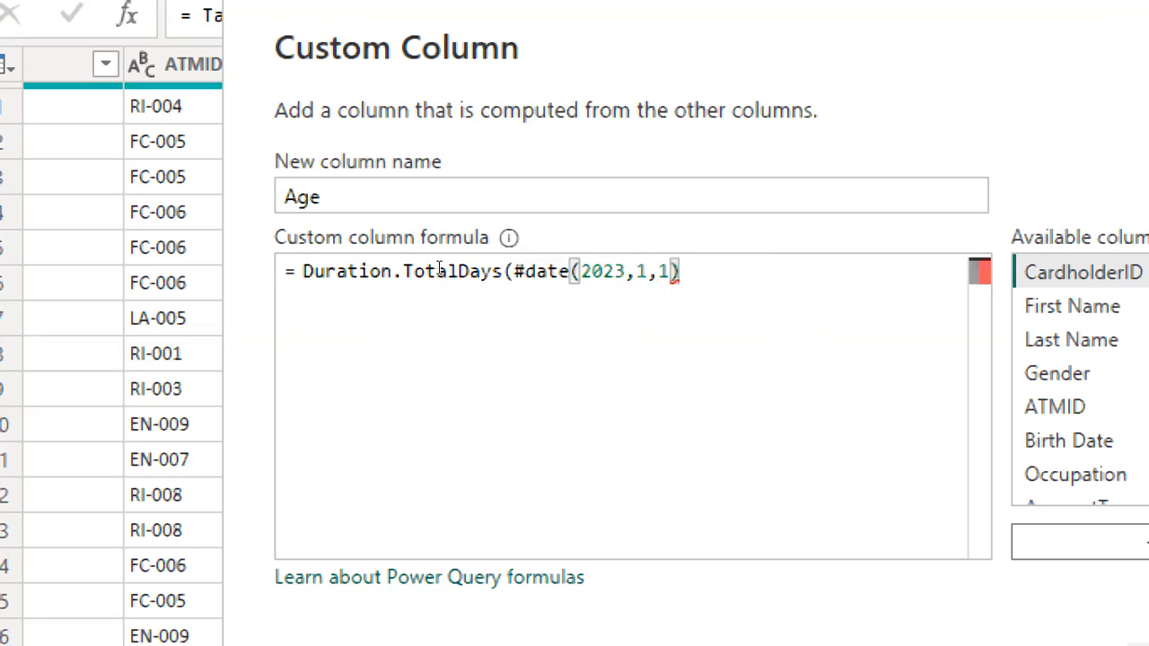
text( -)
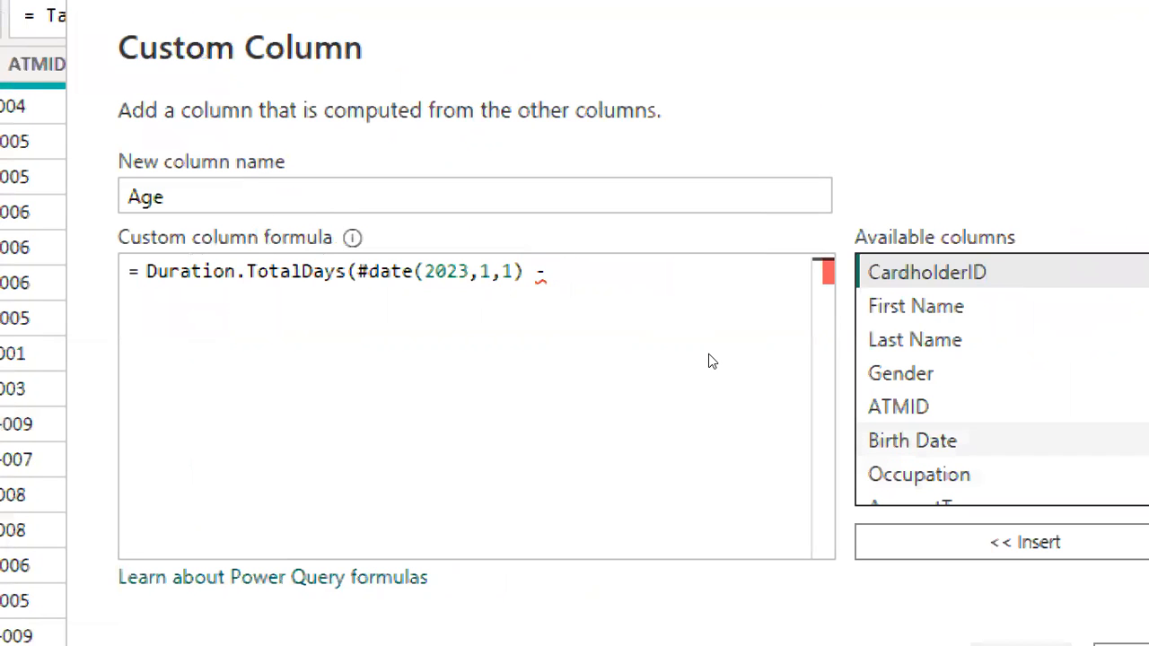
double_click(913, 441)
text())
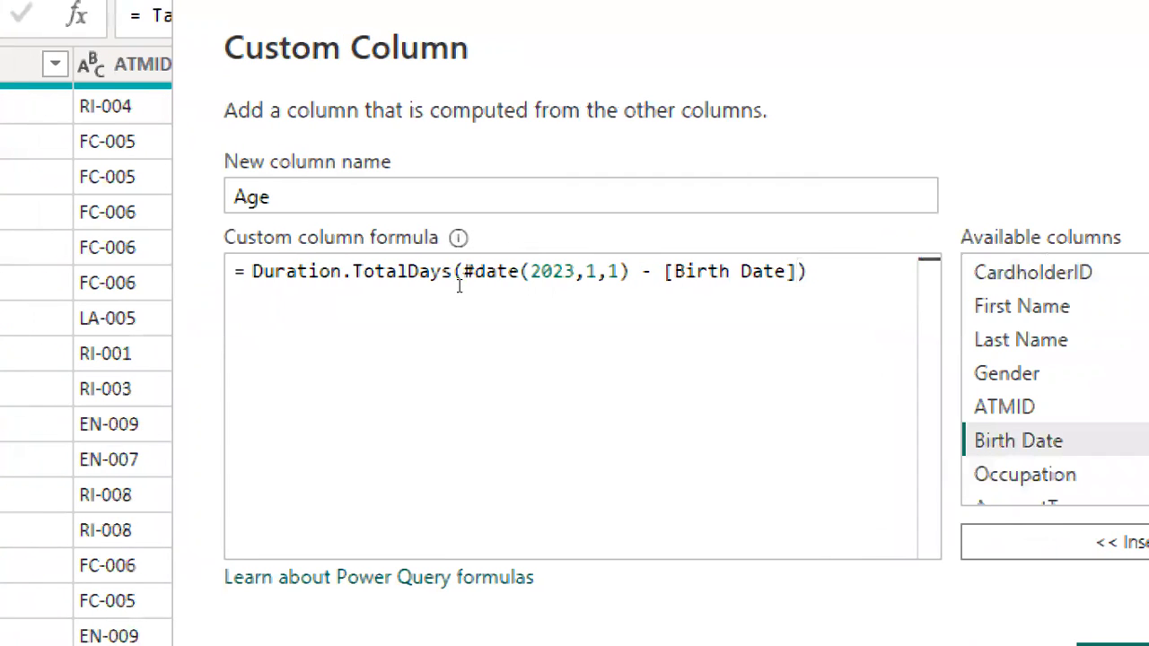
Step: Divide the formula's day count by 365.25 and create the Age column
text(/)
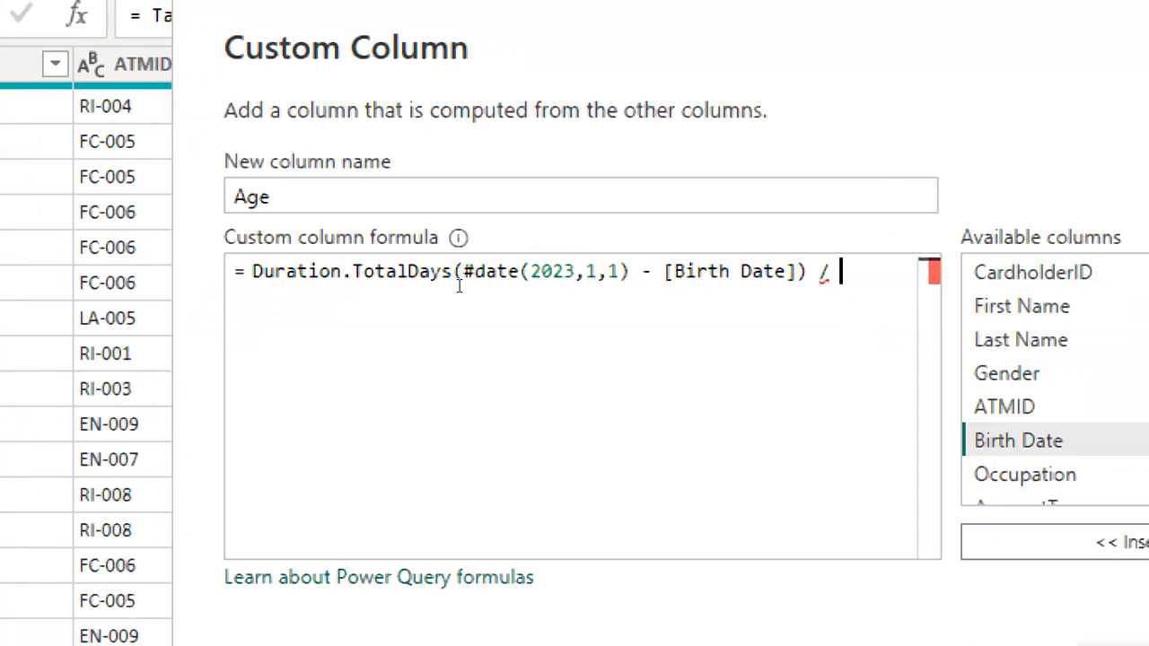
text( 365)
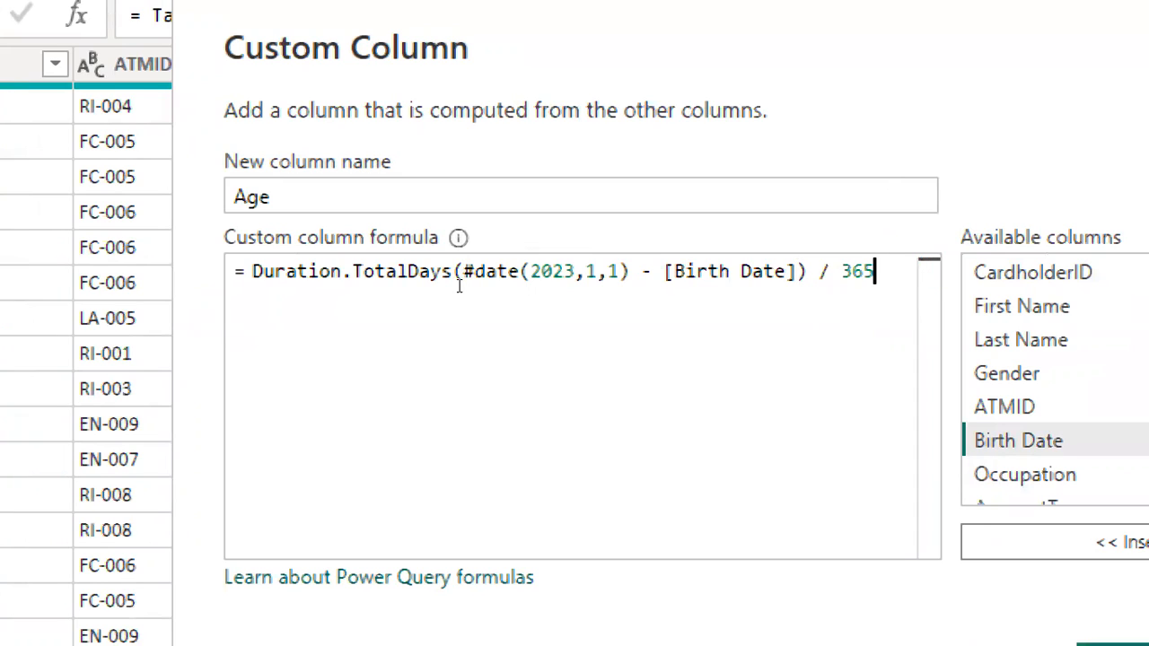
text(.25)
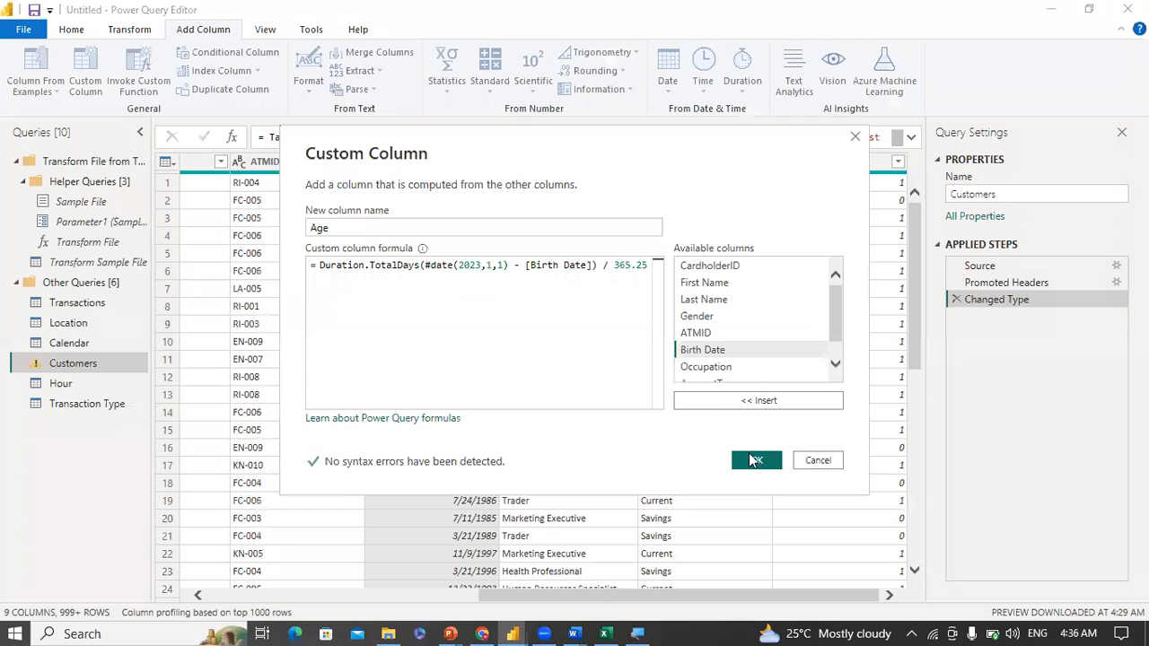
click(754, 459)
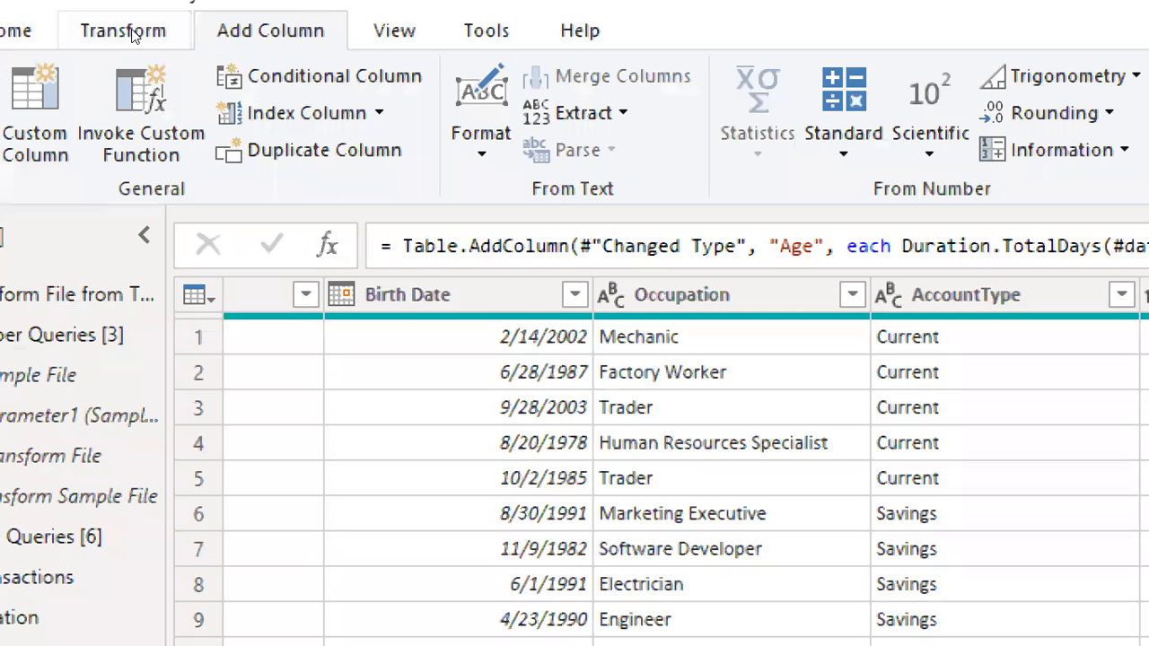
Step: Round up the Age column's values to whole numbers
click(137, 36)
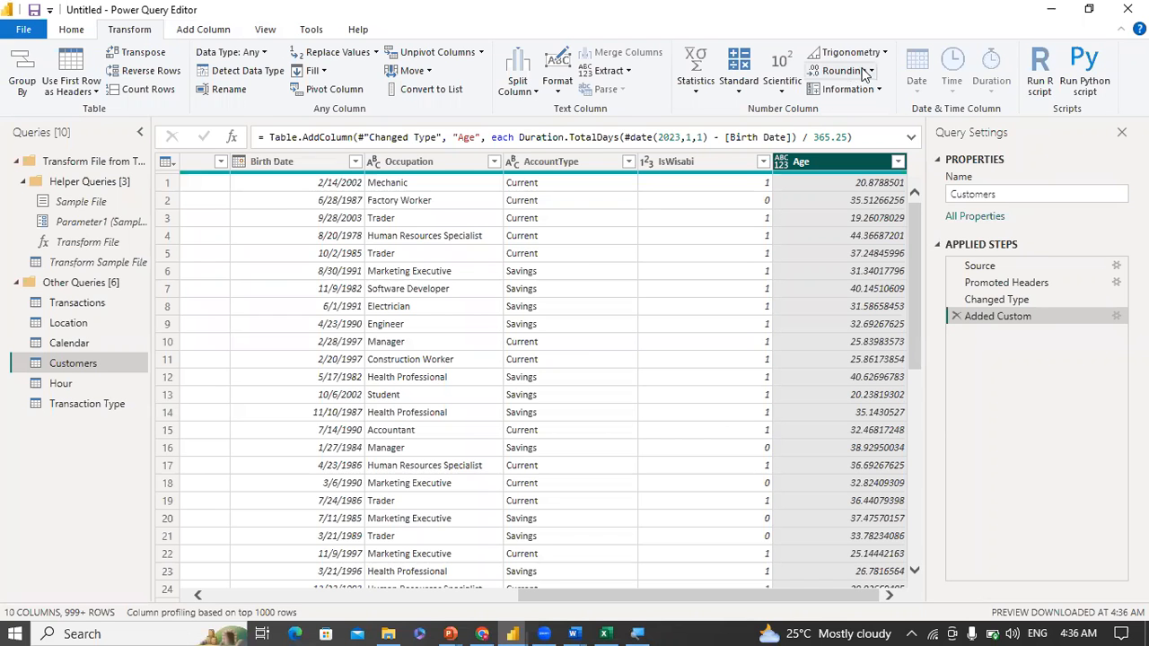
click(869, 75)
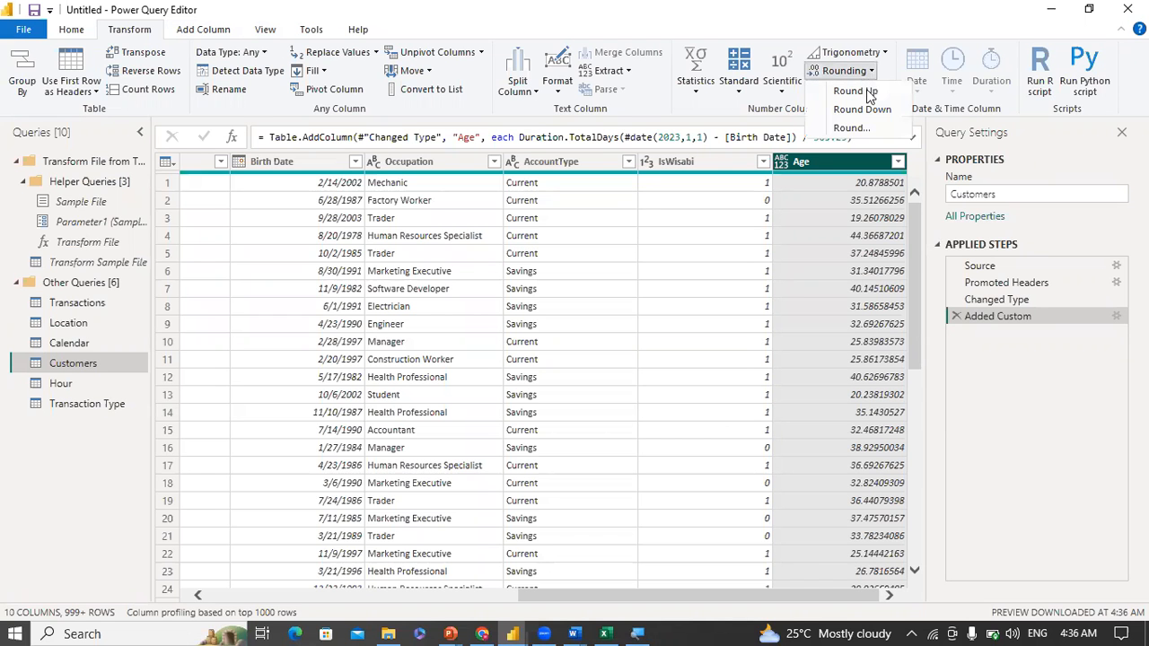
click(861, 187)
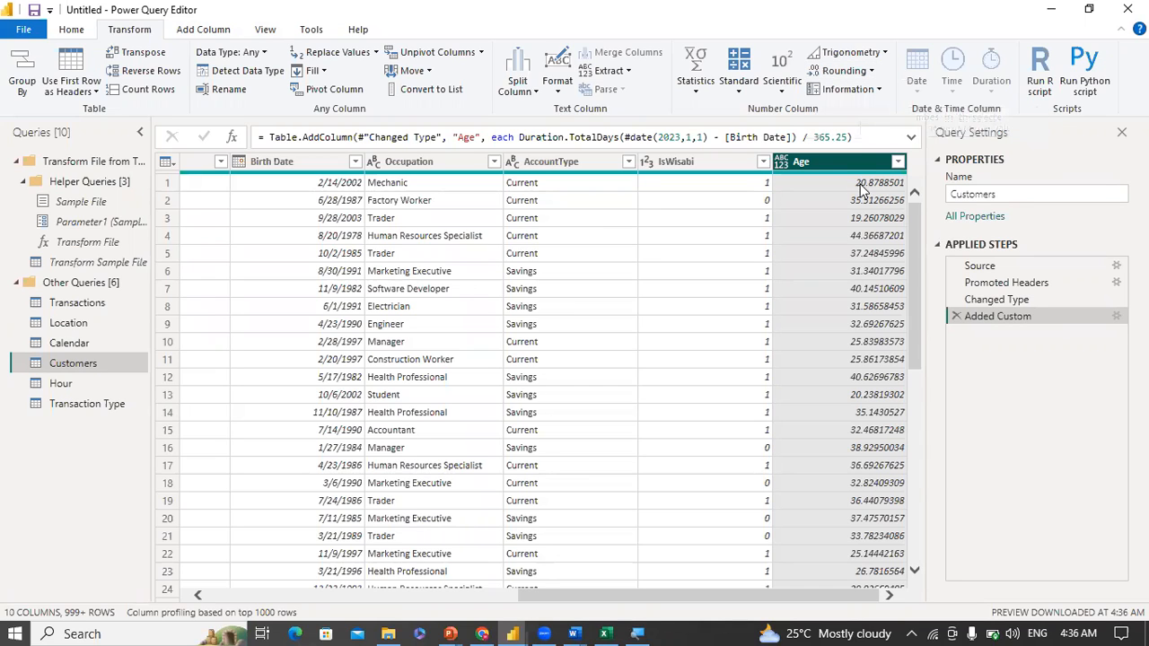
click(861, 187)
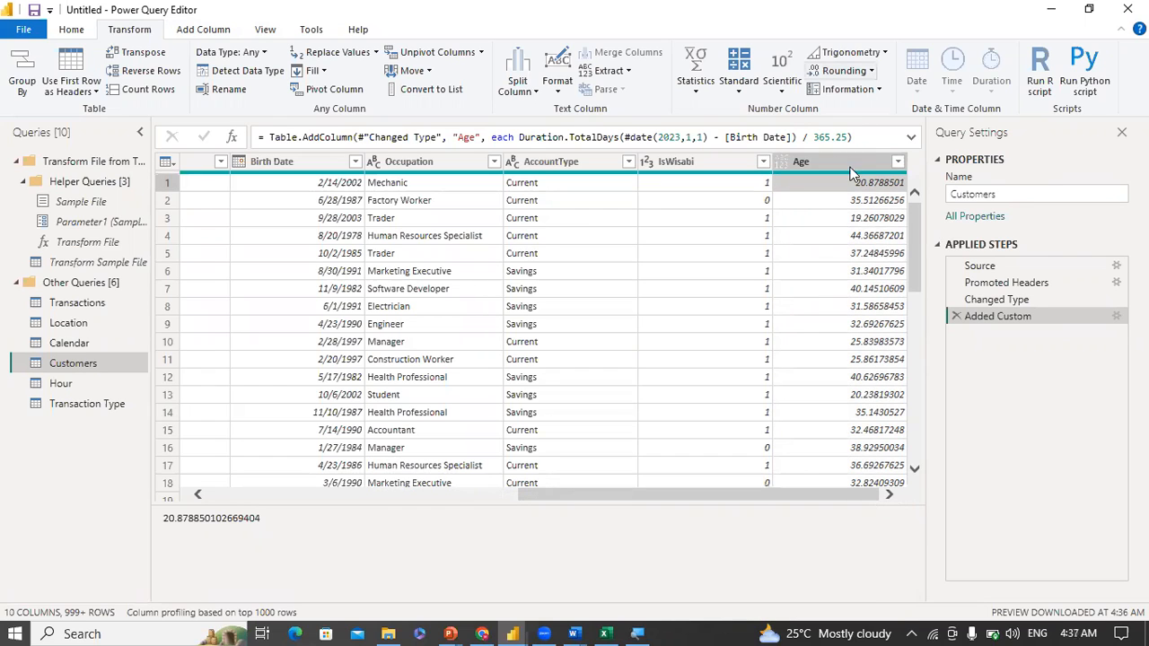
click(852, 173)
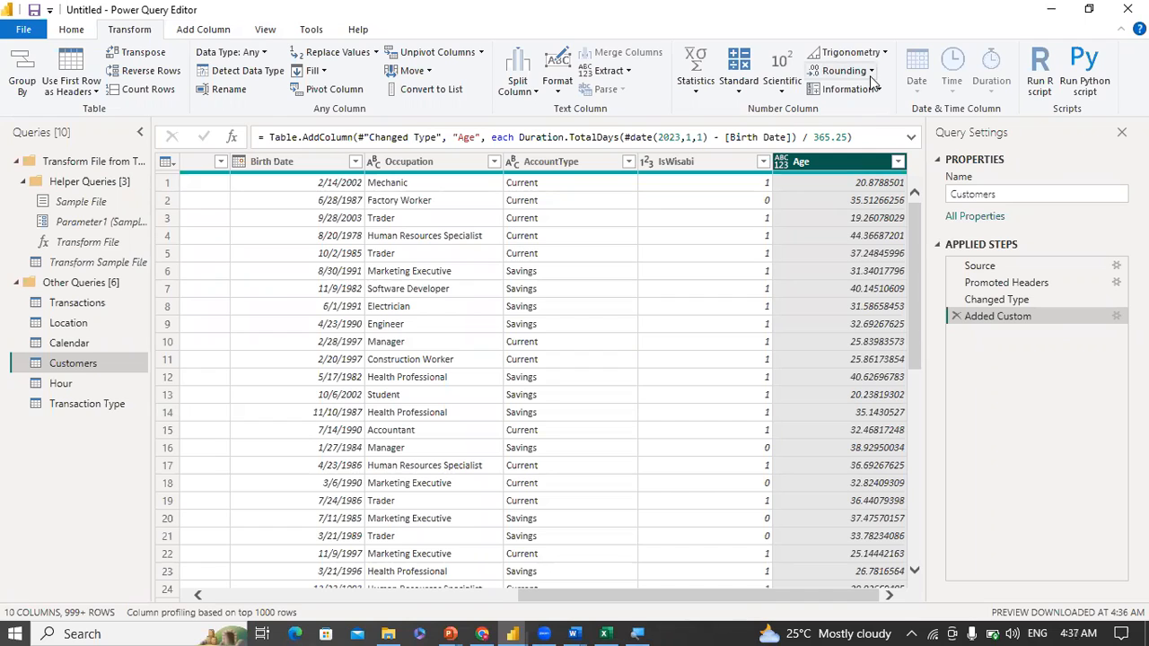
click(870, 72)
click(857, 92)
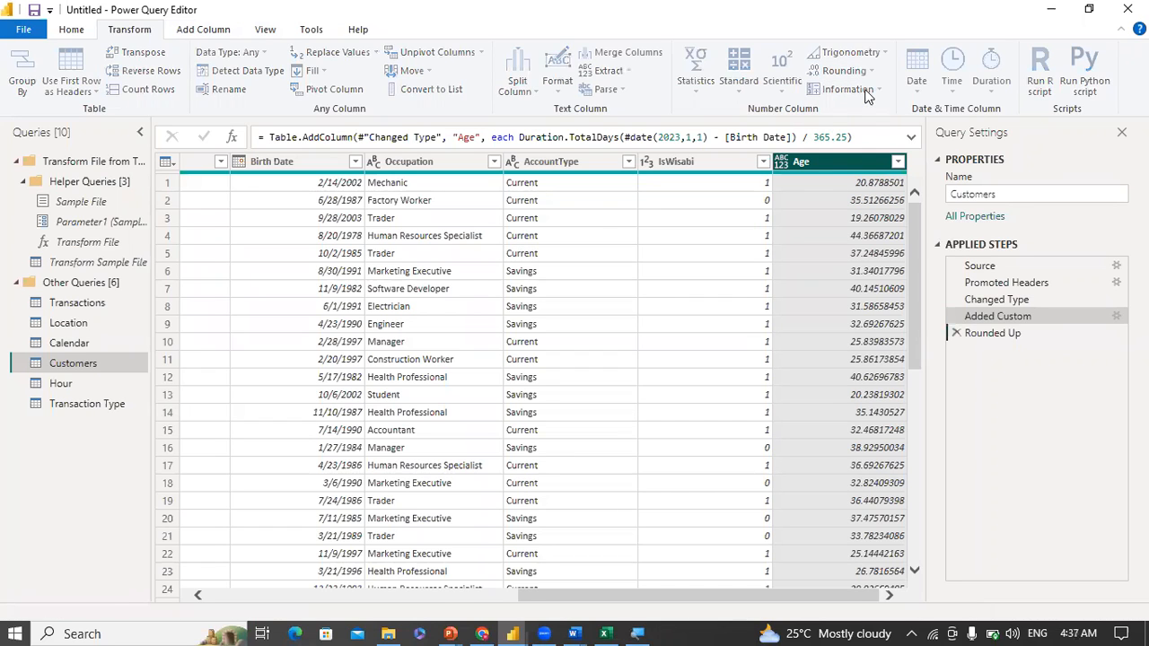
click(872, 180)
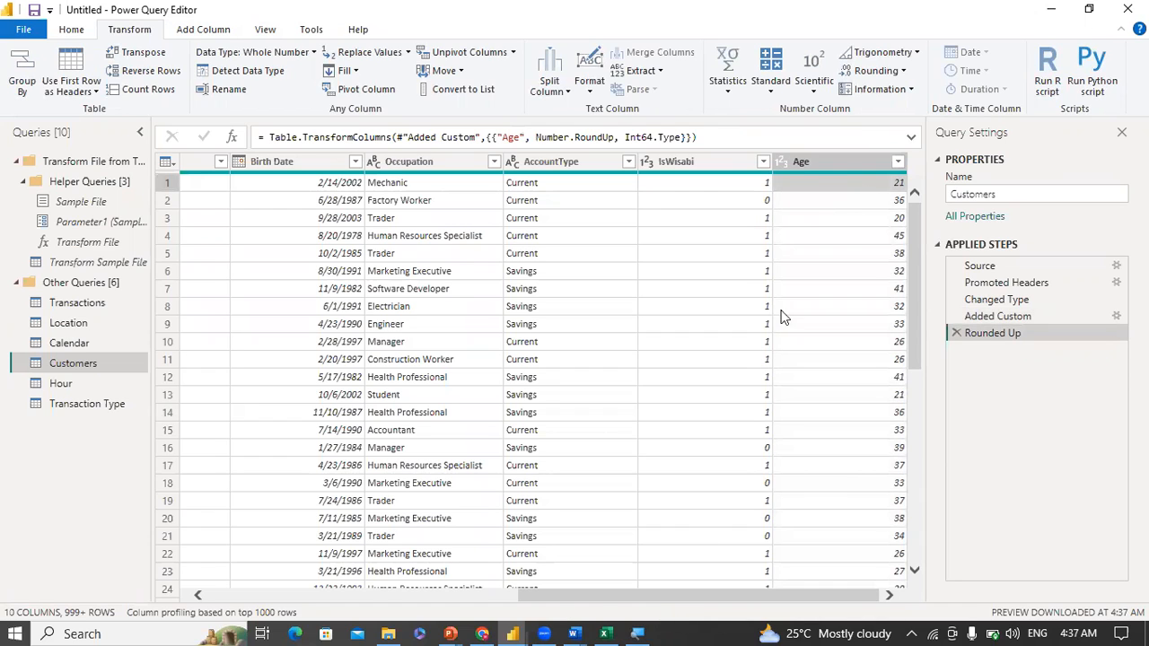
Step: Start a conditional column in the Customers query and name it Age Group
click(841, 162)
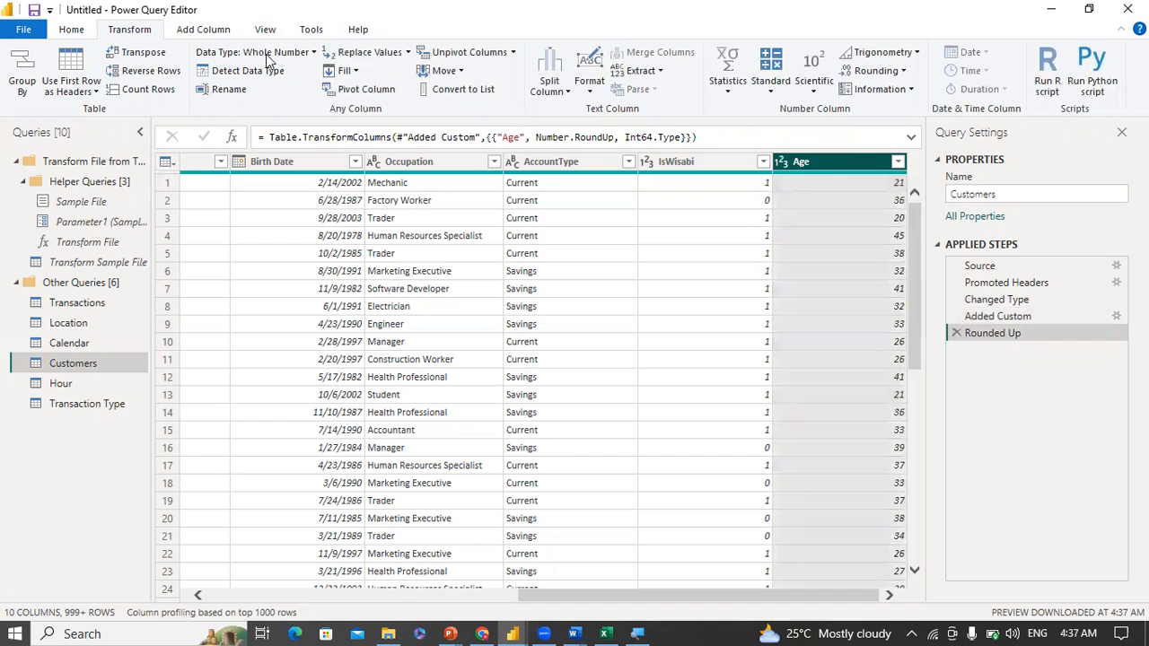
click(209, 32)
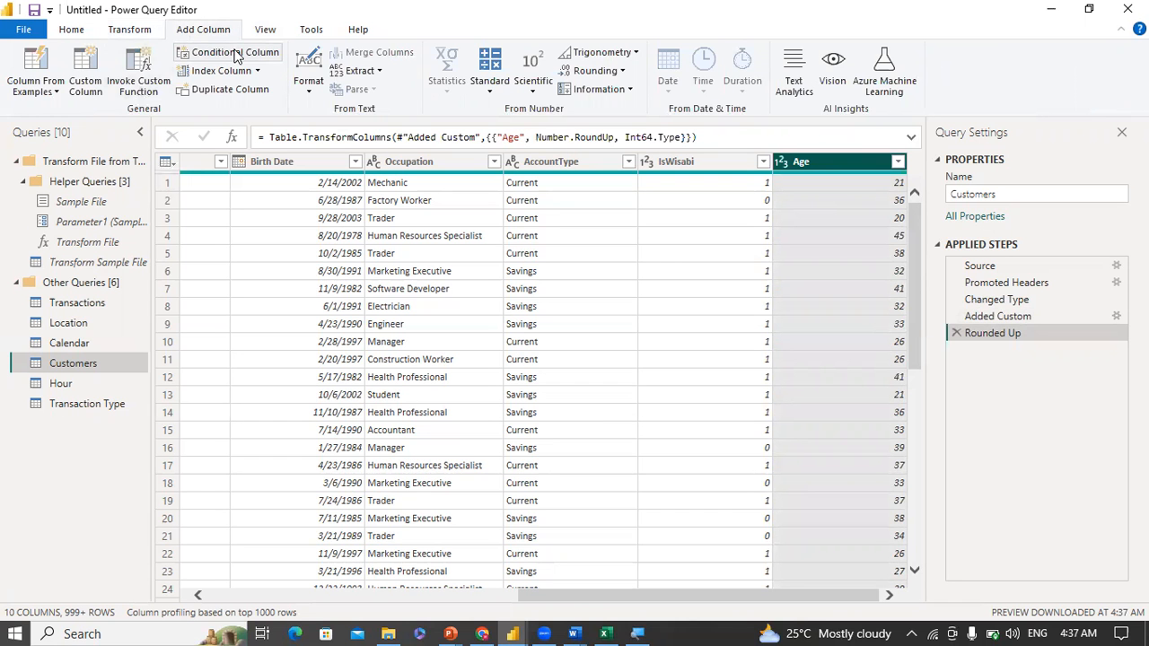
click(236, 55)
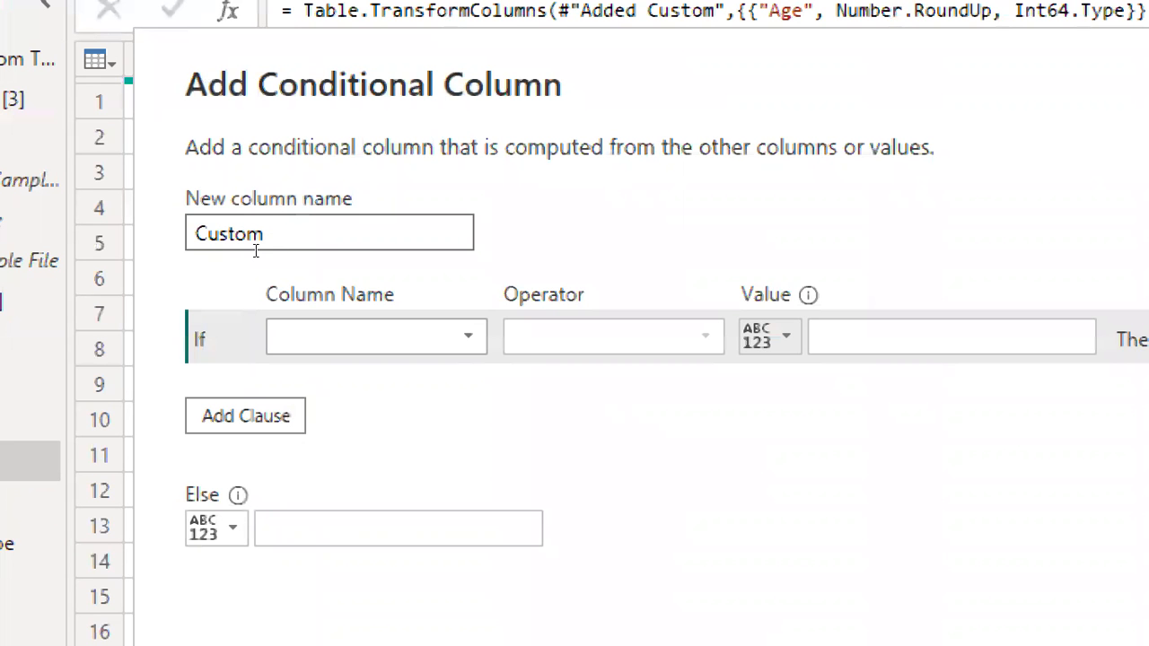
drag(256, 252, 190, 251)
text(Age G)
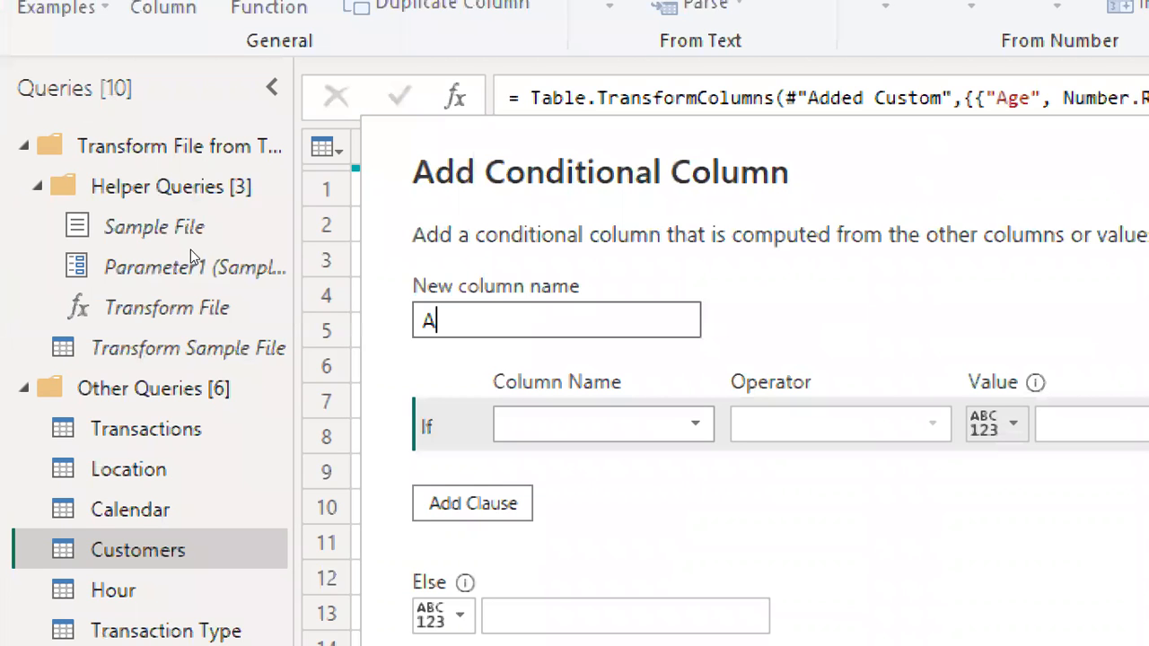
text(roup)
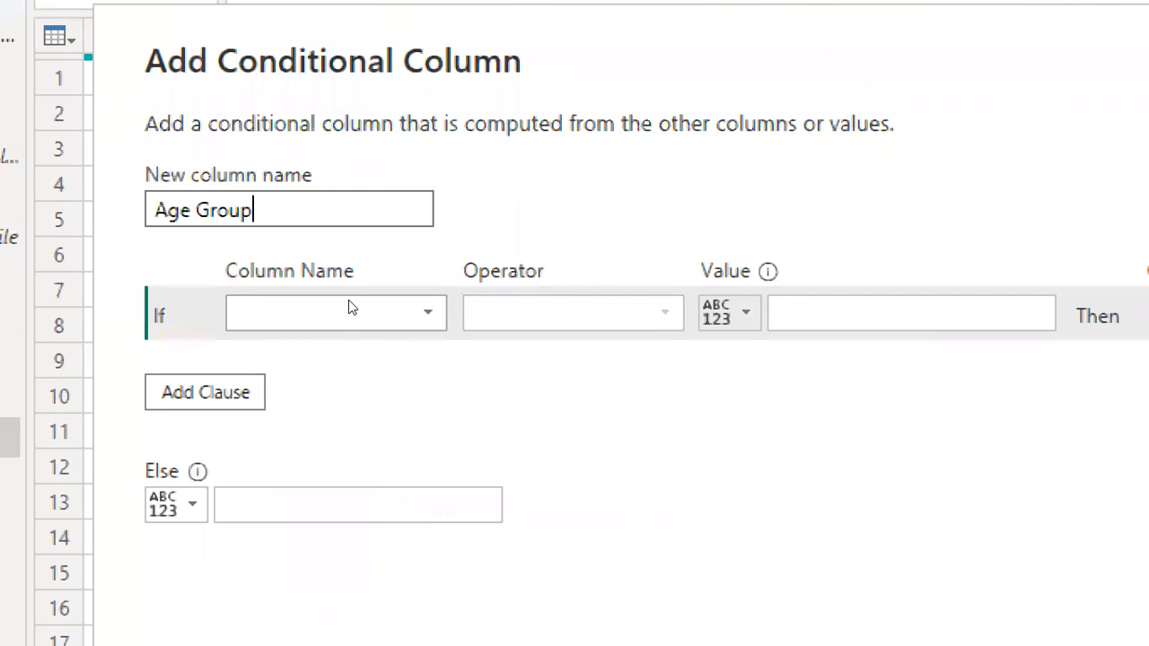
Step: Set the first Age Group condition so that Age is less than or equal to 15 outputs 0 - 15
click(333, 304)
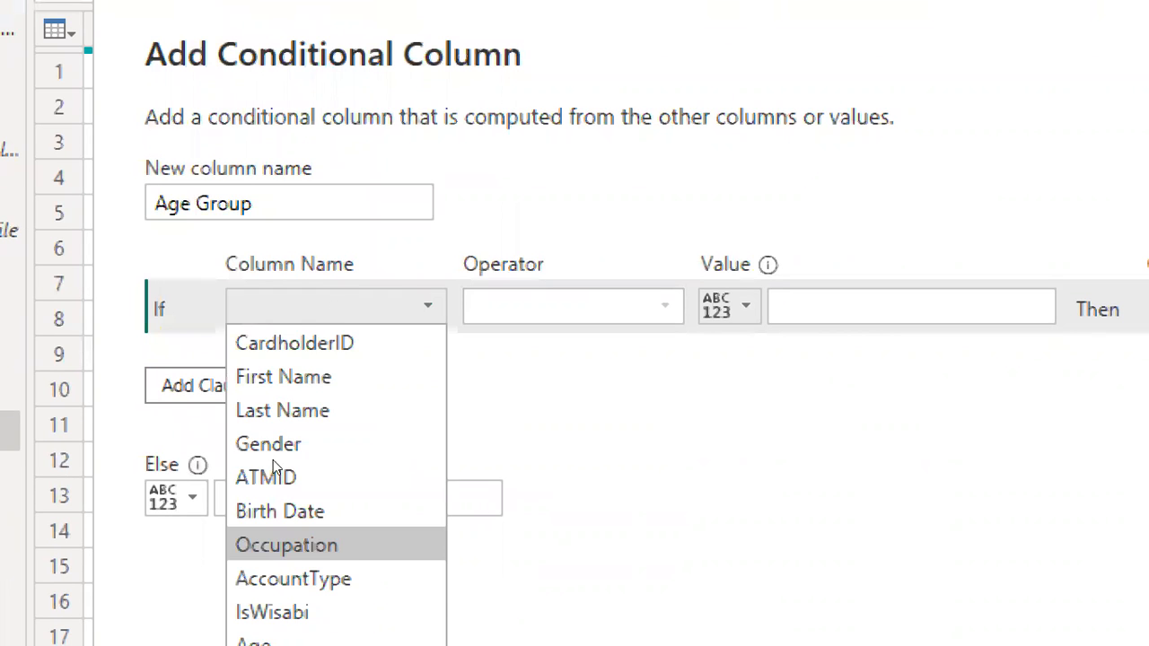
click(266, 594)
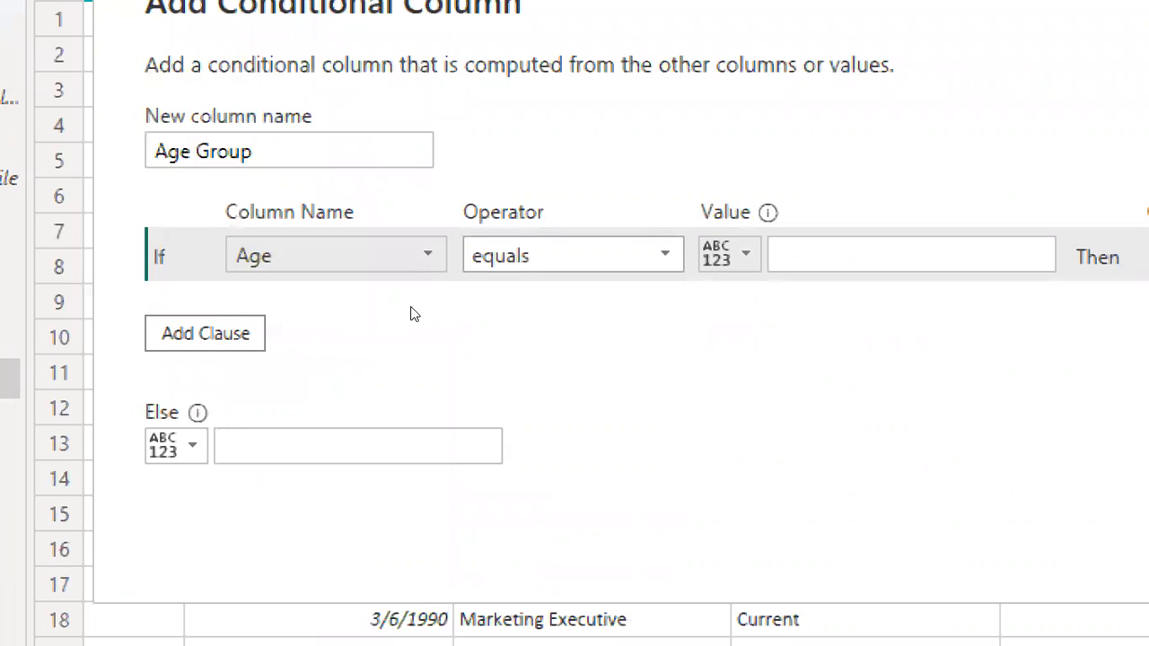
click(573, 255)
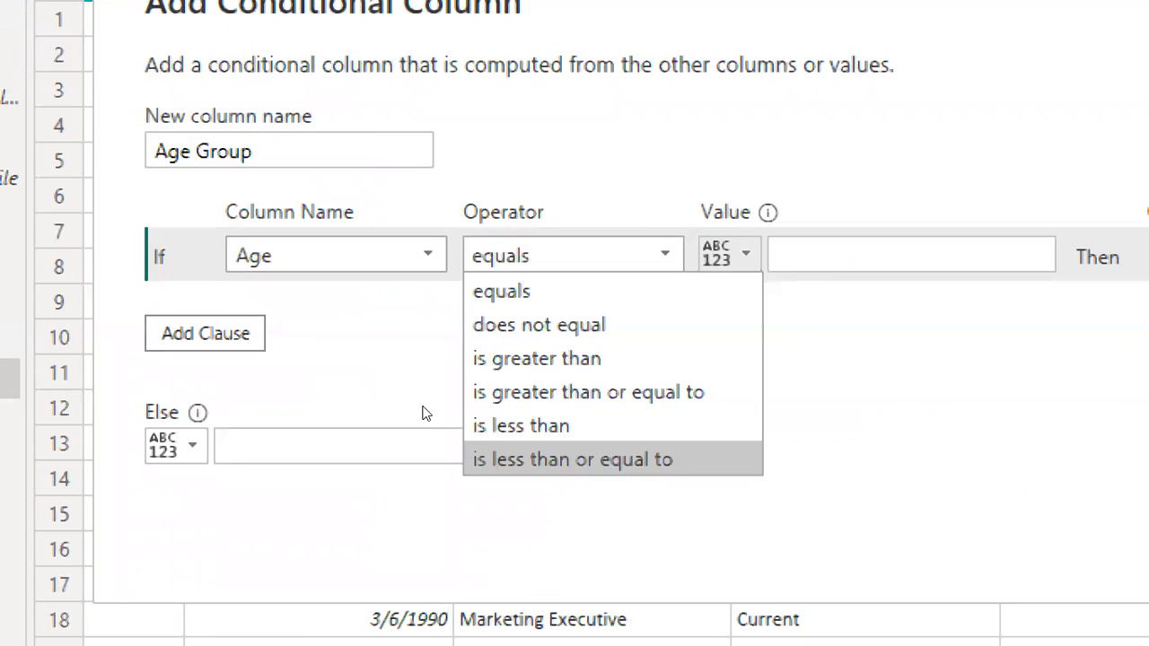
click(573, 458)
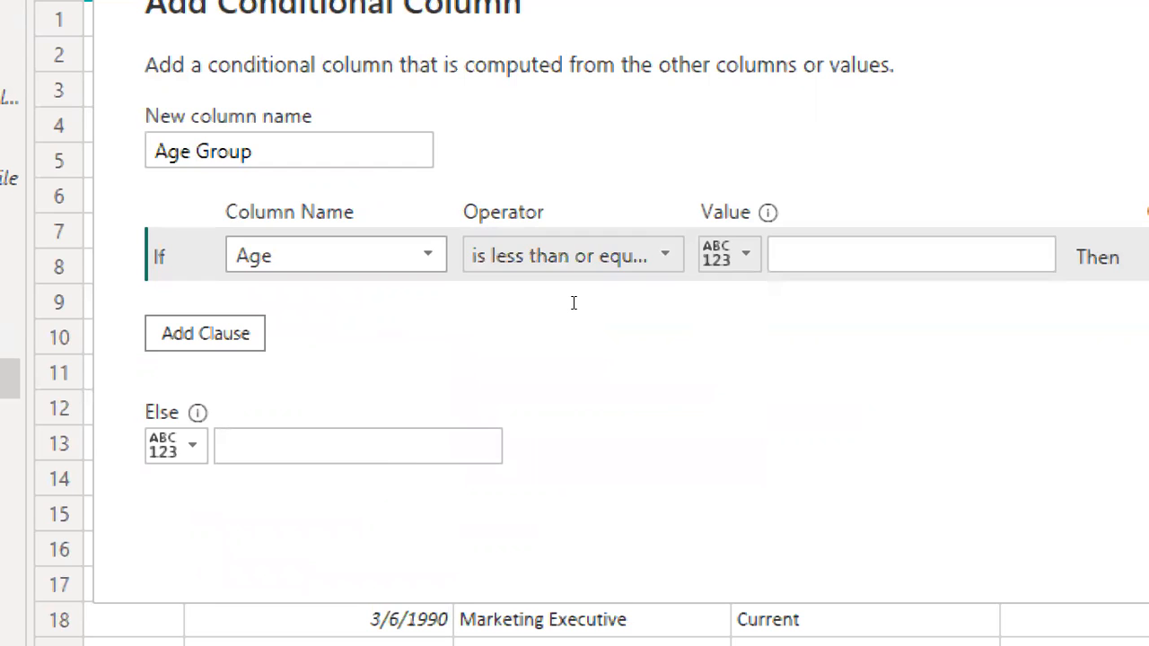
key(Tab)
text(15)
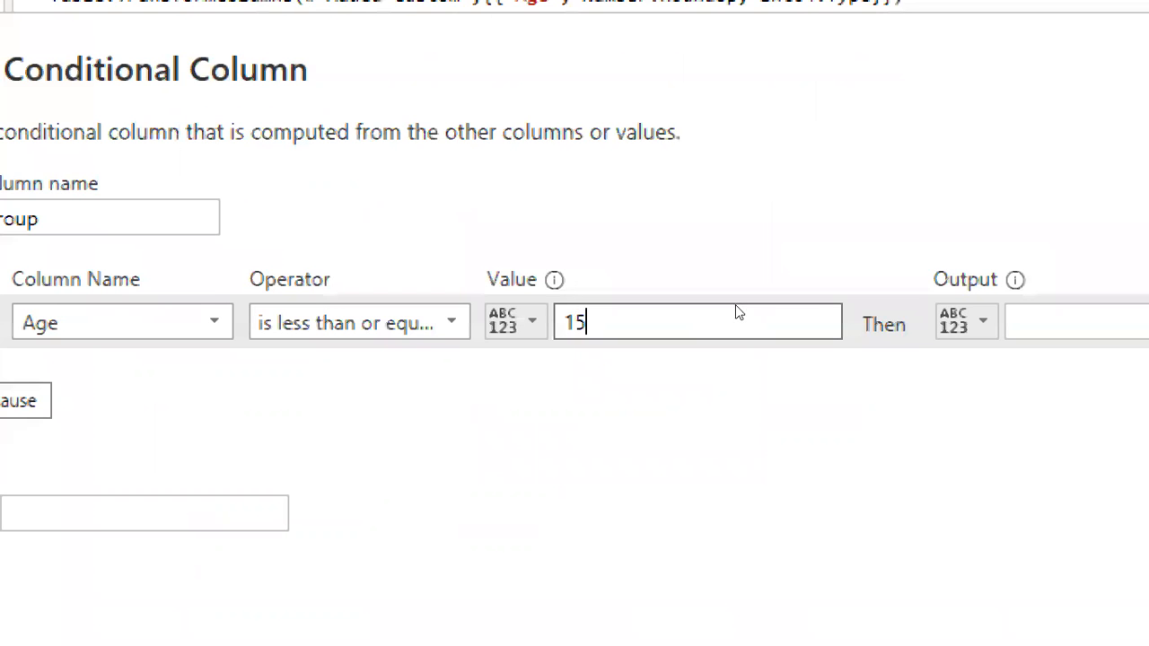
key(Tab)
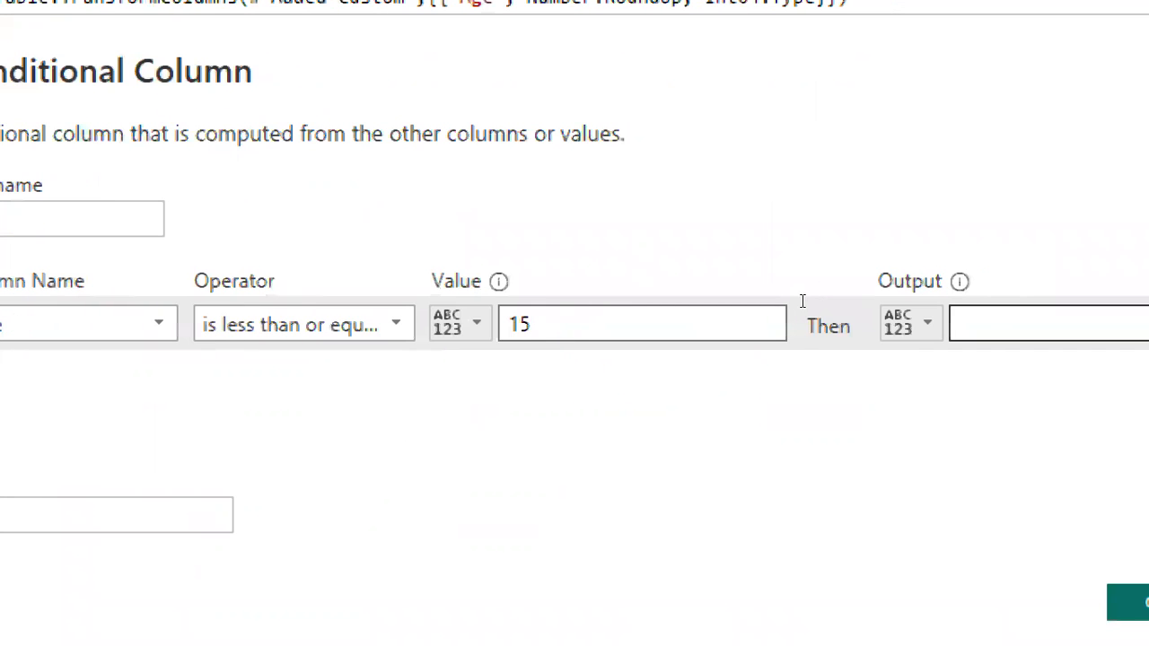
text(0 )
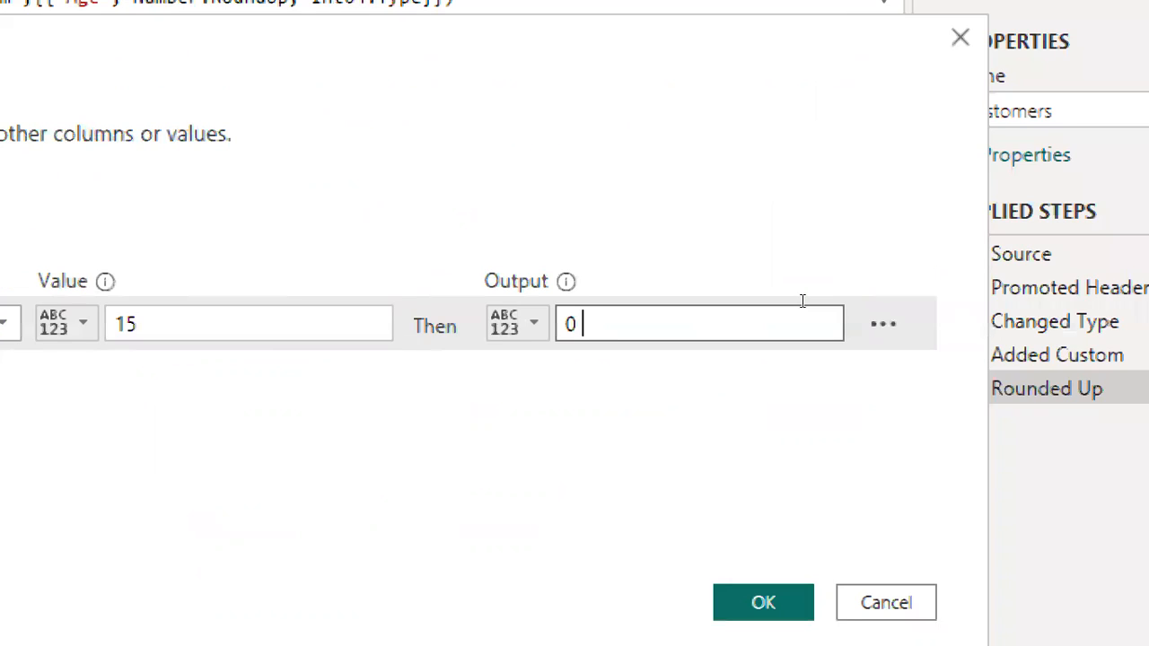
text(- 15)
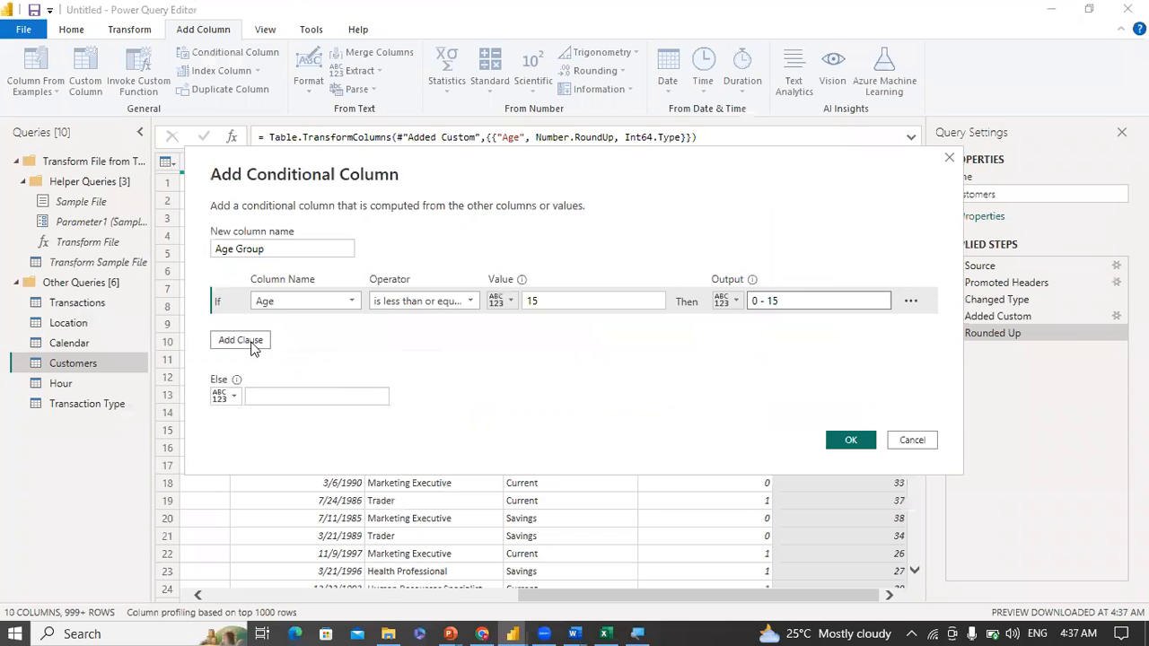
Step: Add an Else If clause so that Age is less than or equal to 25 outputs 16 - 25
click(243, 340)
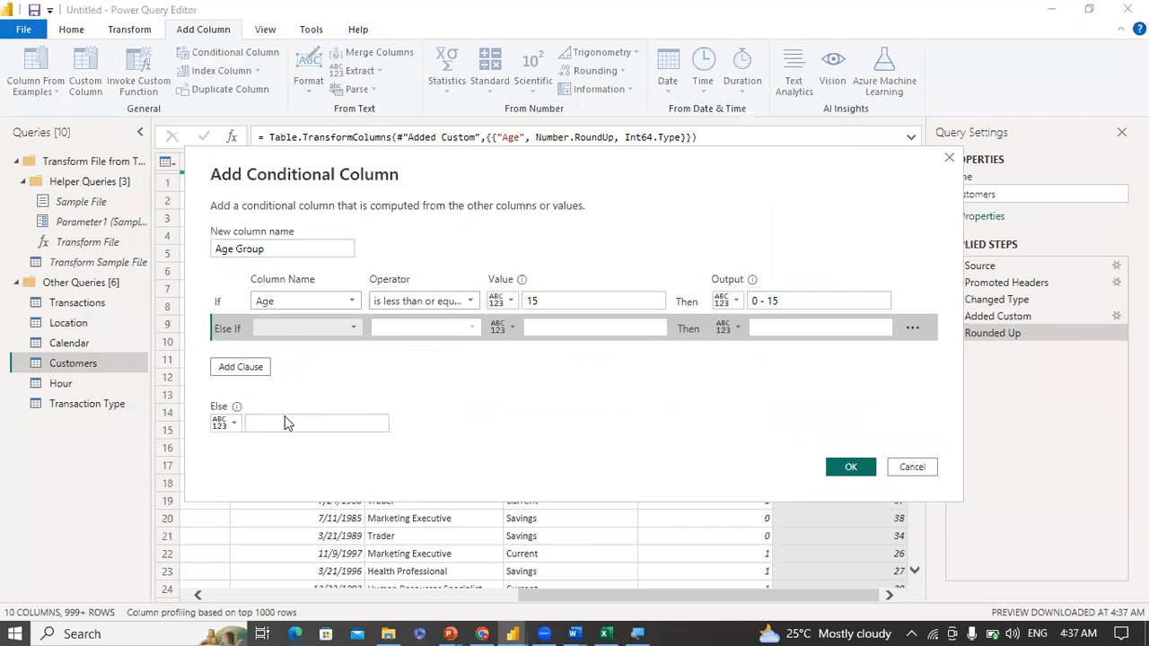
click(306, 327)
click(266, 497)
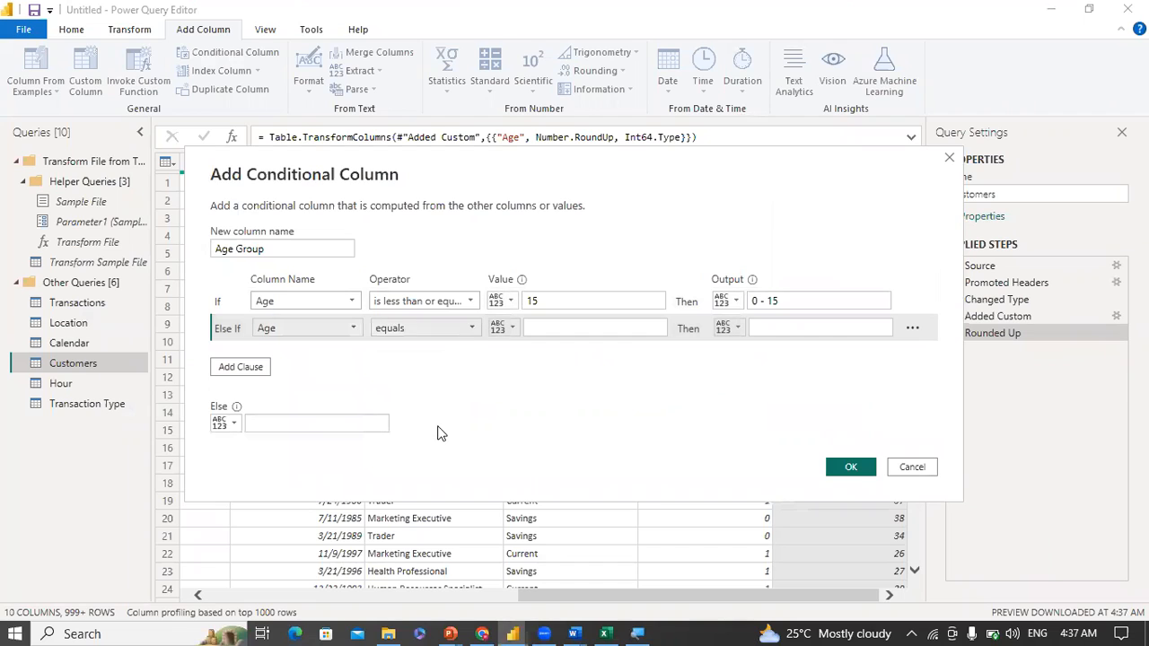
click(467, 329)
click(551, 327)
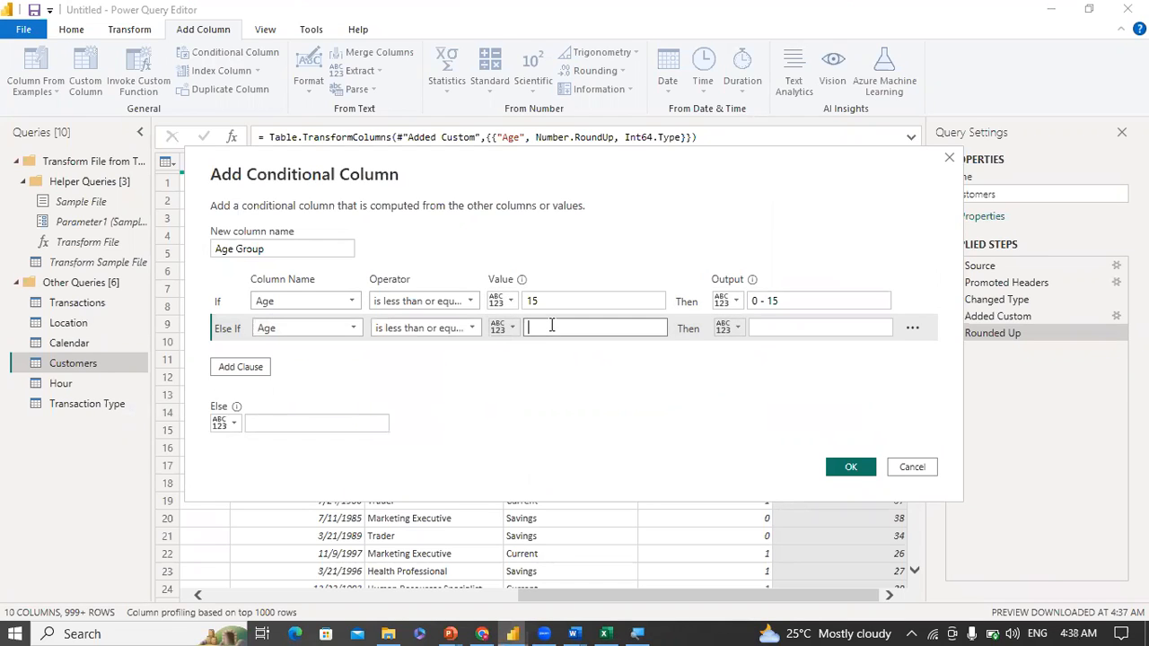
text(25)
click(769, 320)
text(16 - 25)
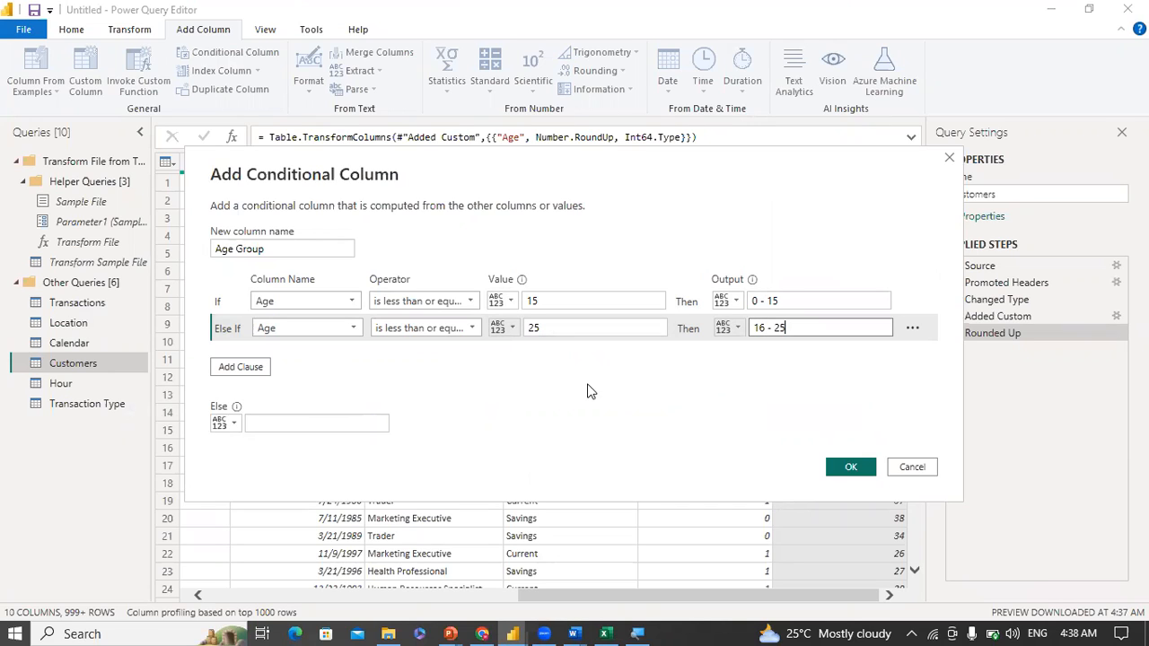
Step: Add an Else If clause so that Age is less than or equal to 35 outputs 26 - 35
click(240, 369)
click(344, 354)
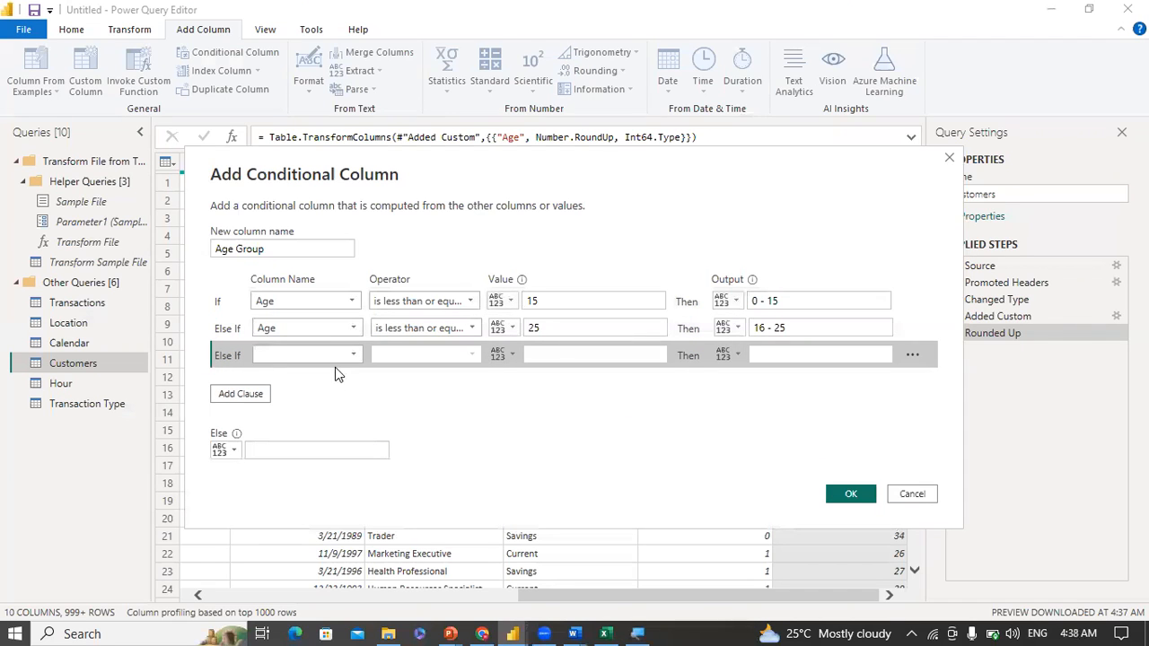
click(300, 524)
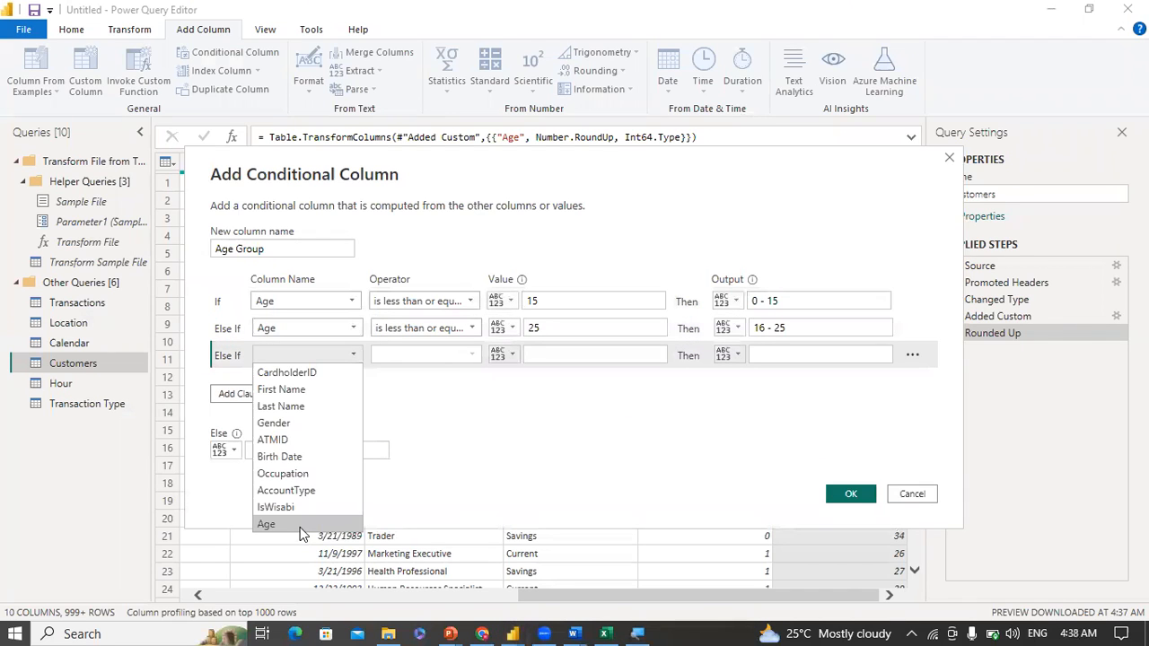
click(451, 357)
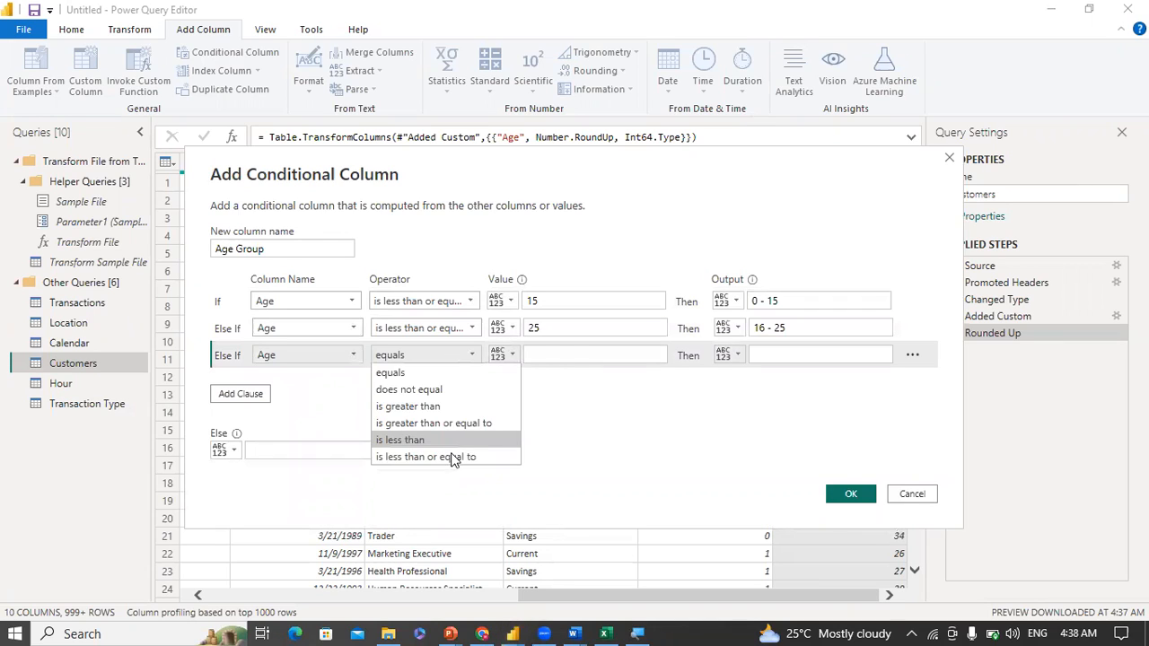
click(451, 455)
click(574, 354)
text(35)
click(770, 354)
text(2)
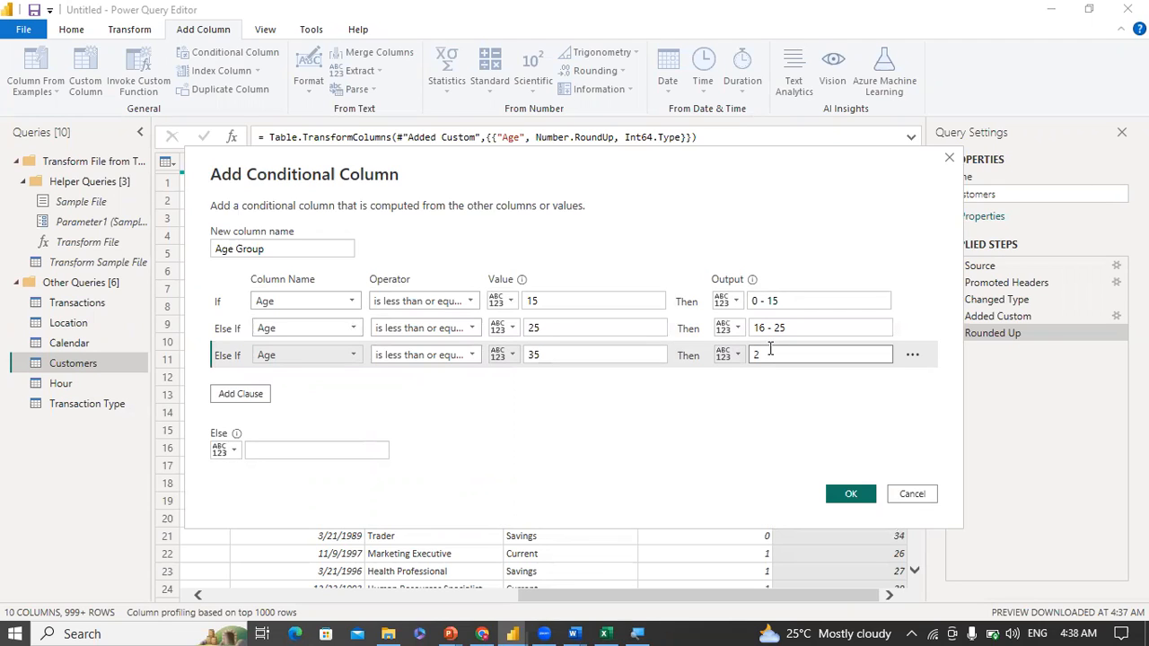
text(6 - 35)
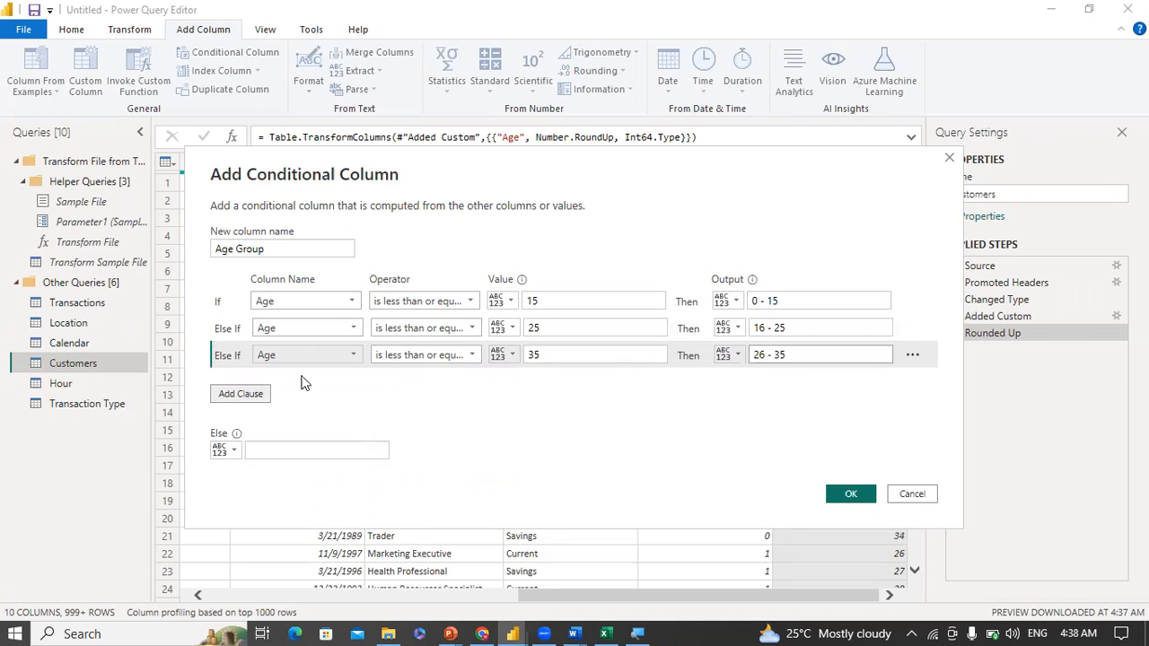
Step: Add an Else If clause so that Age is less than or equal to 45 outputs 36 - 45
click(335, 388)
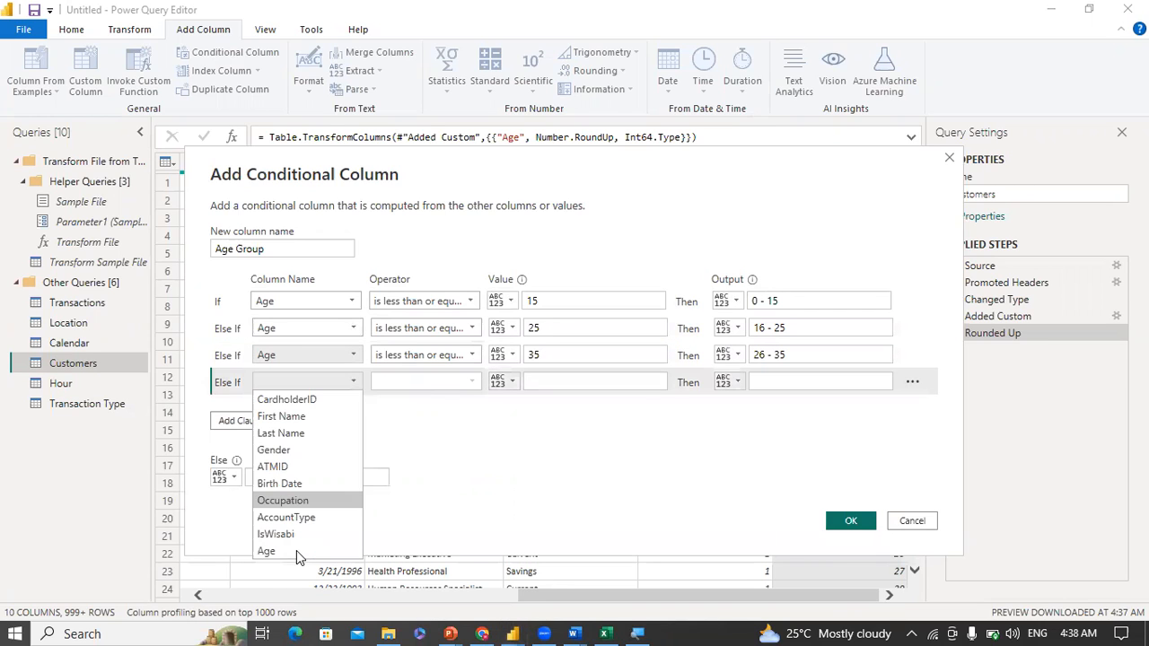
click(297, 550)
click(445, 377)
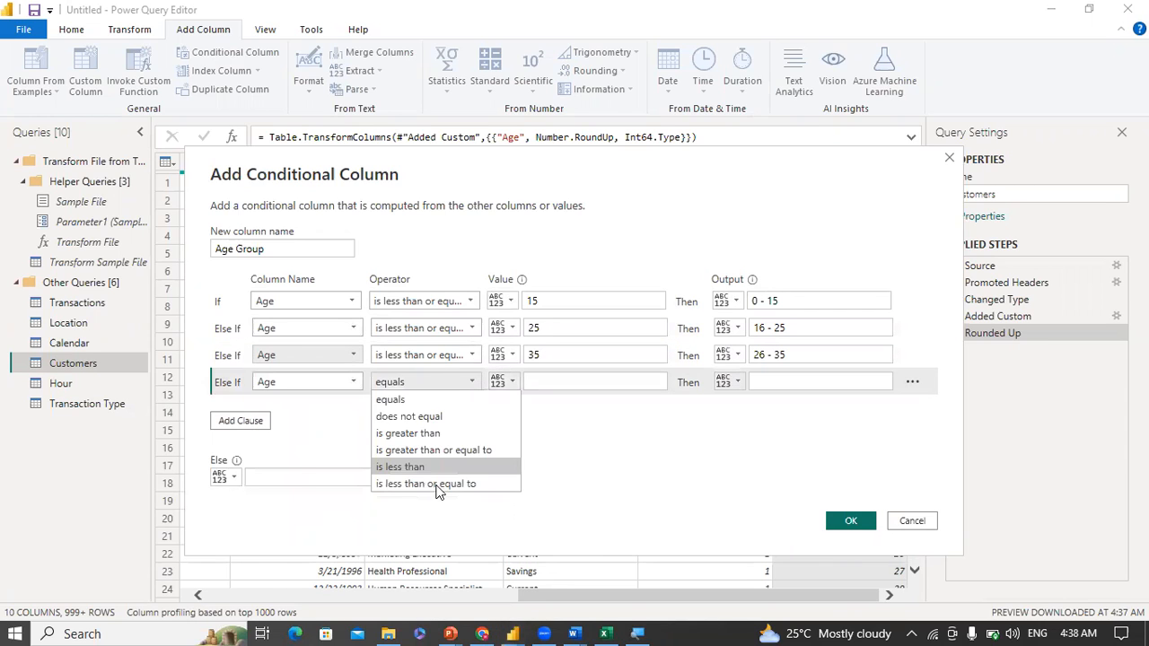
click(567, 382)
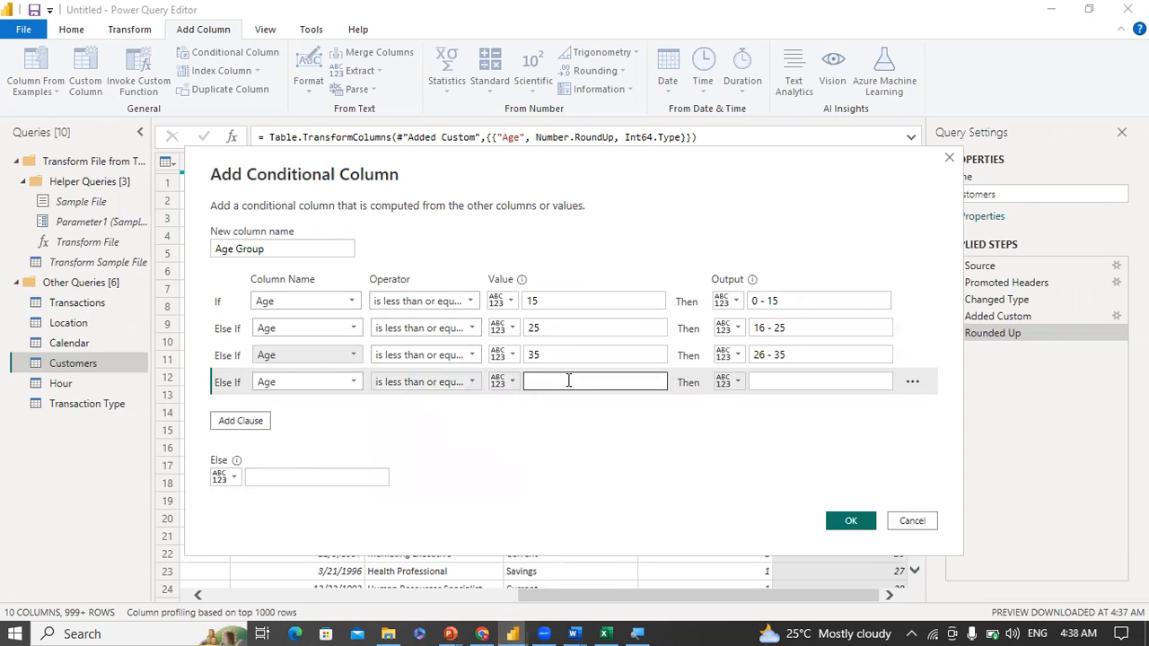
text(45)
click(782, 381)
text(36 - 45)
Step: Add an Else If clause so that Age is less than or equal to 55 outputs 46 - 55
click(271, 408)
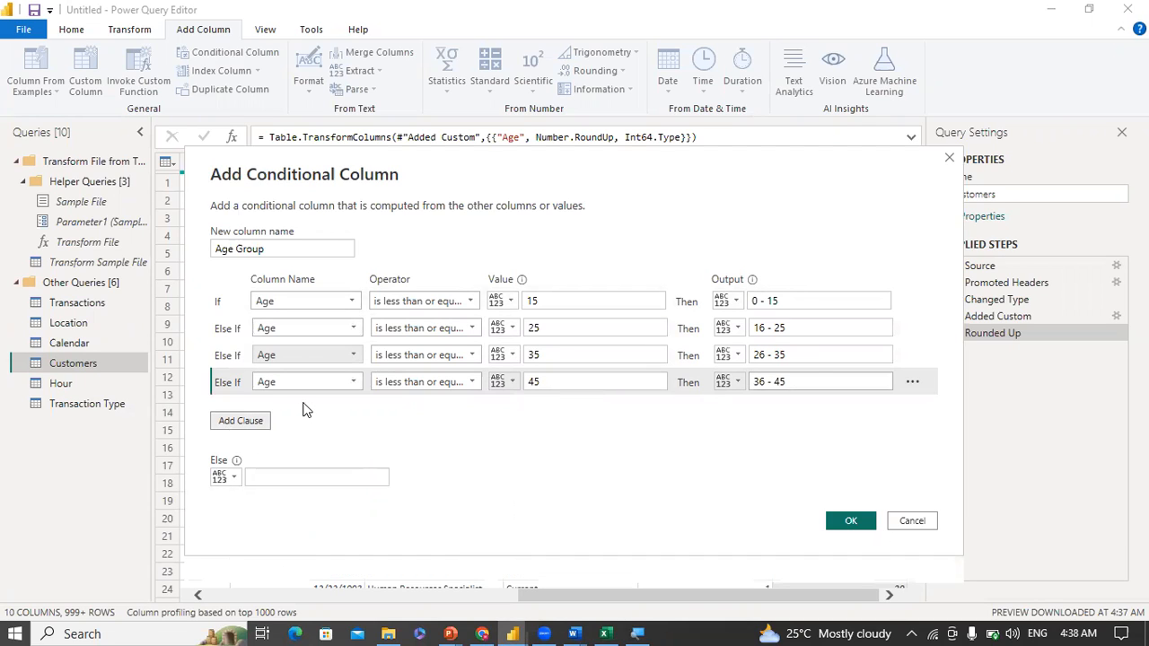
click(302, 409)
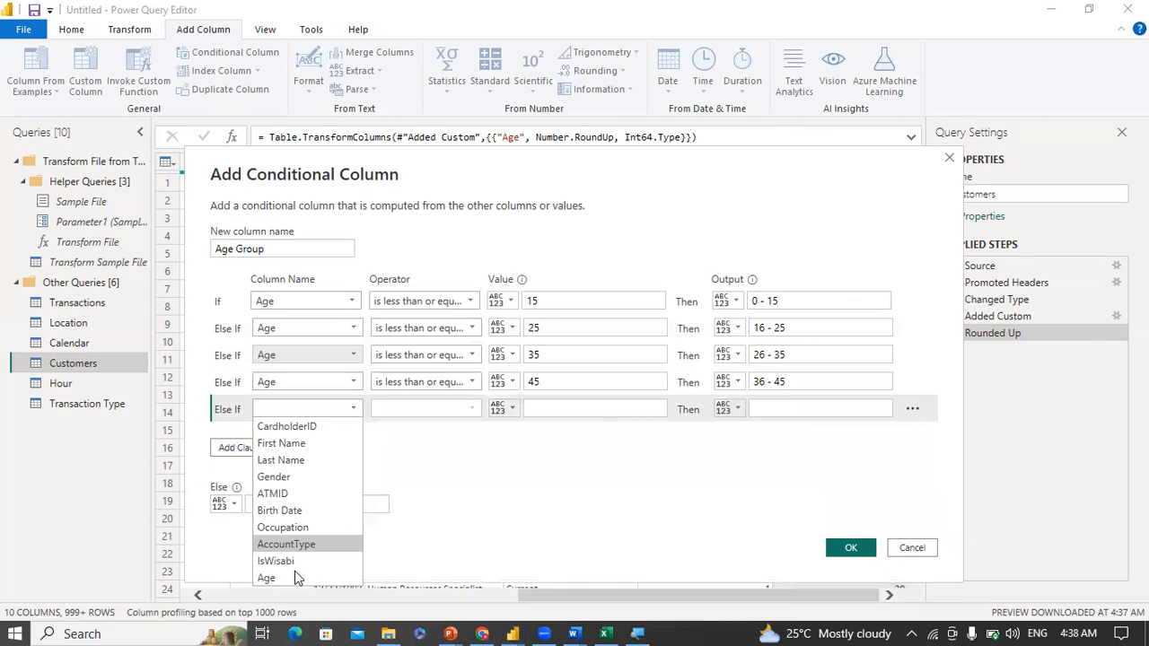
click(400, 448)
click(449, 413)
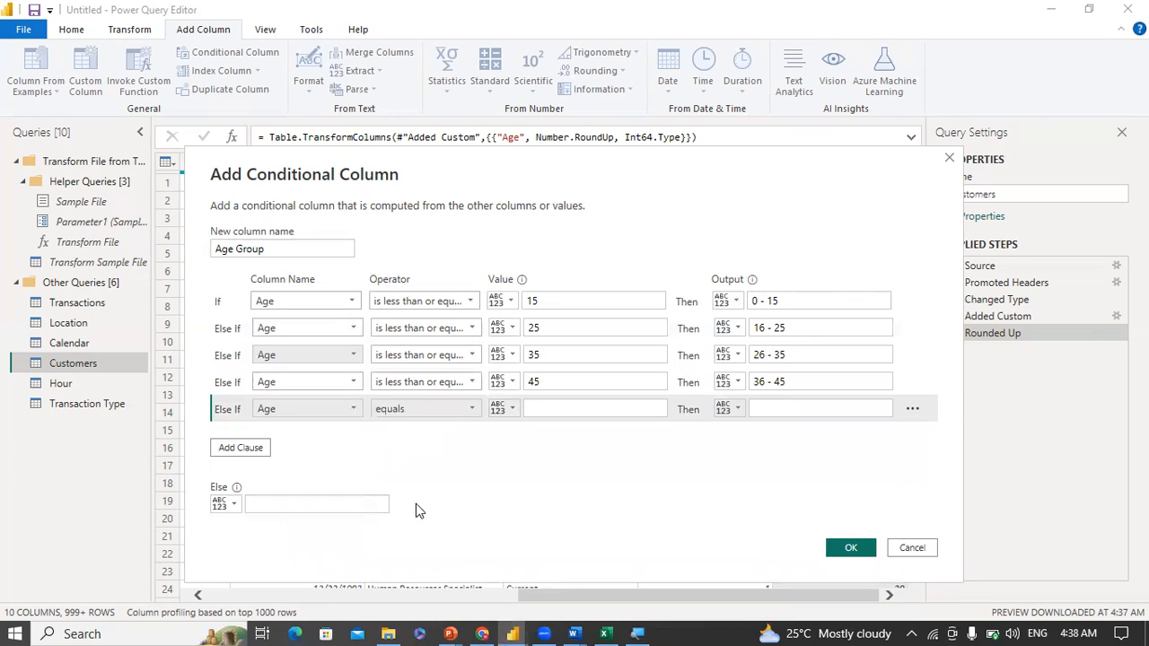
click(564, 406)
text(55)
click(774, 403)
text(46 - 55)
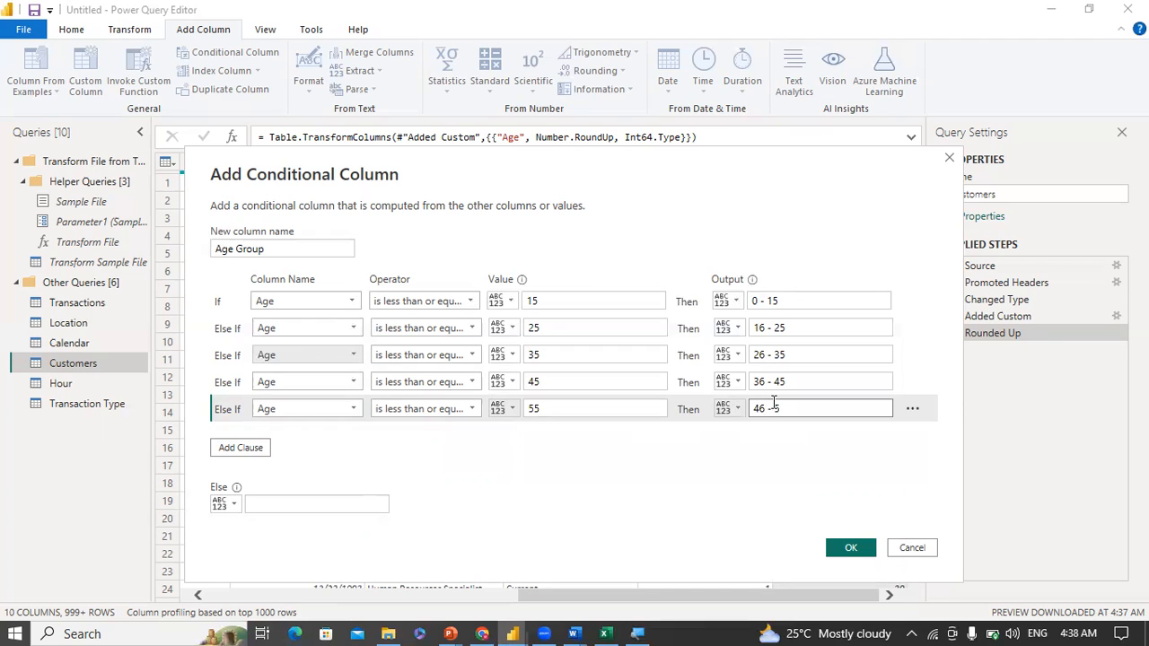
Step: Add an Else If clause so that Age is less than or equal to 65 outputs 56 - 65
click(267, 448)
click(305, 436)
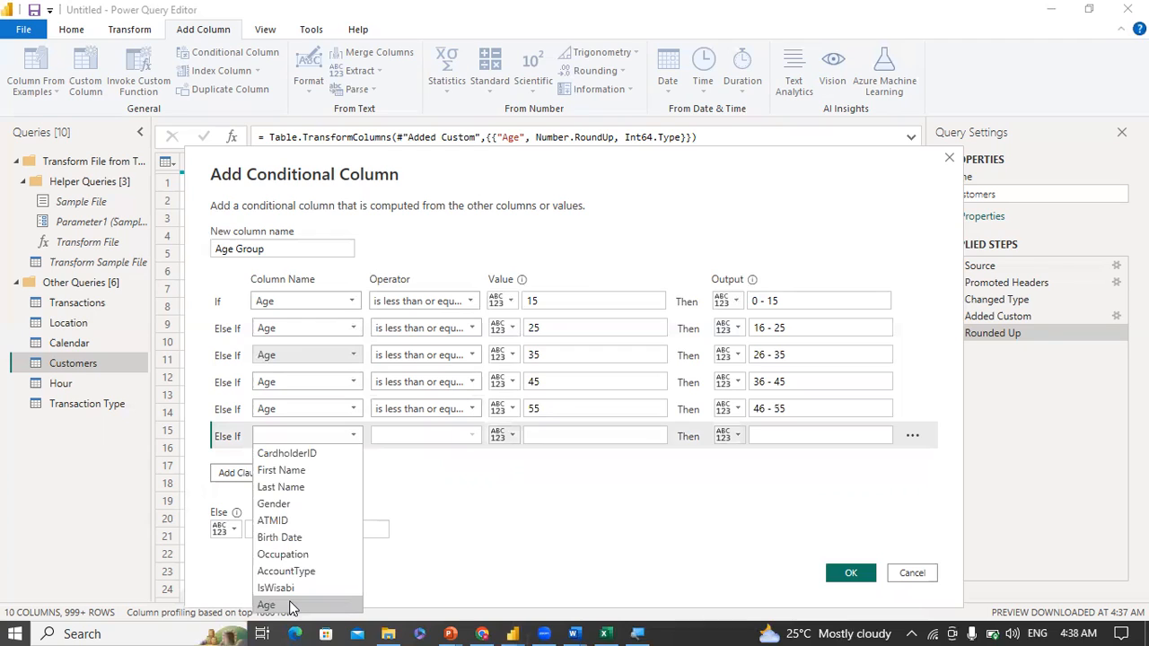
click(270, 605)
click(423, 443)
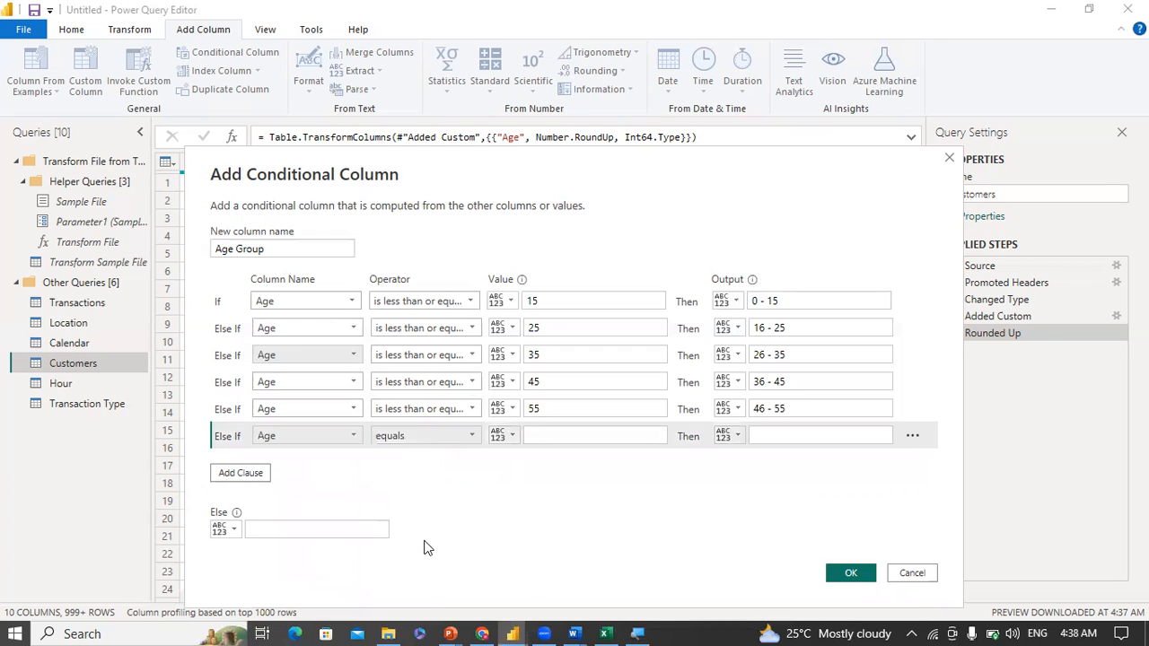
click(546, 434)
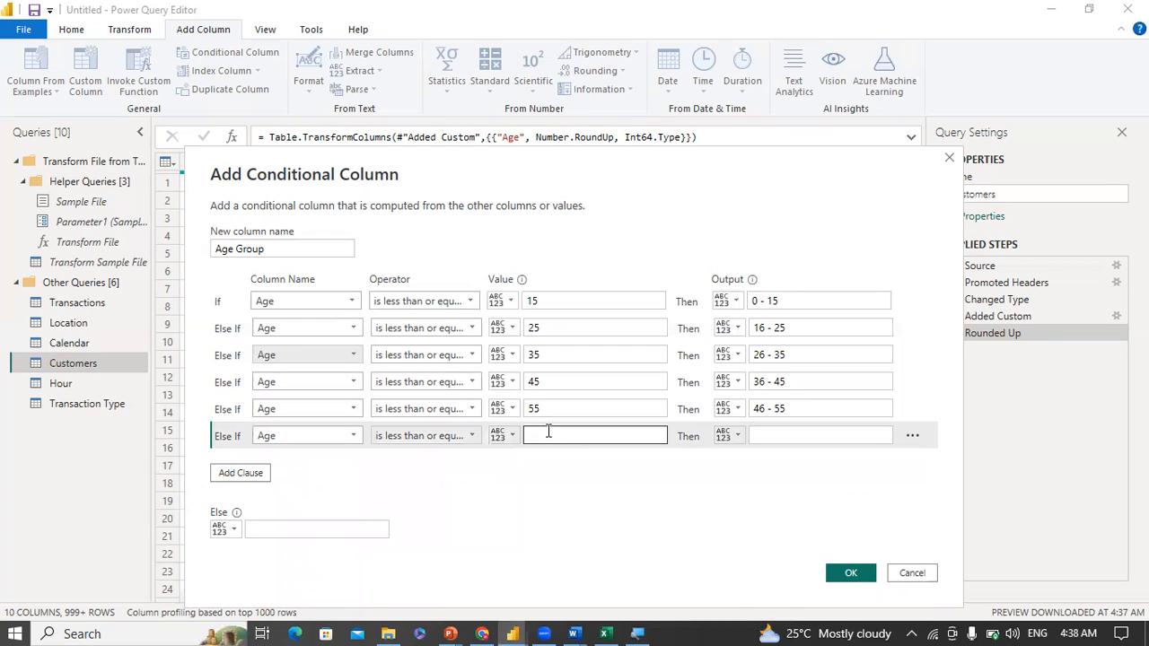
text(65)
click(774, 434)
text(56 - 65)
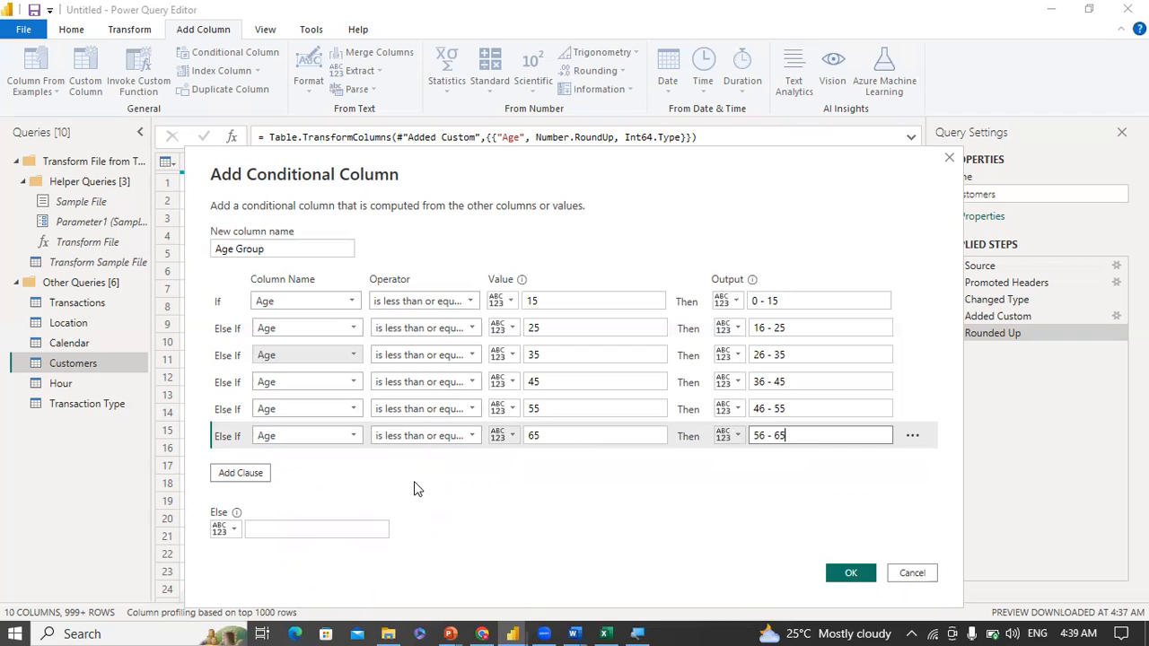
Step: Add an Else If clause so that Age is greater than 65 outputs More than 65
click(250, 477)
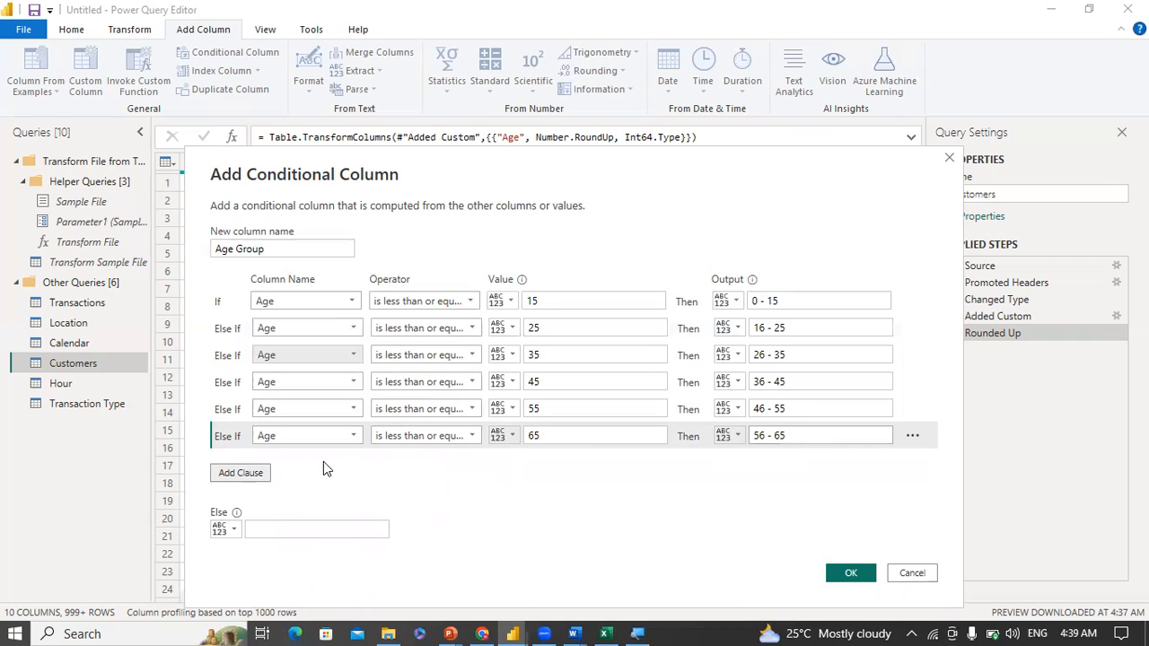
click(306, 446)
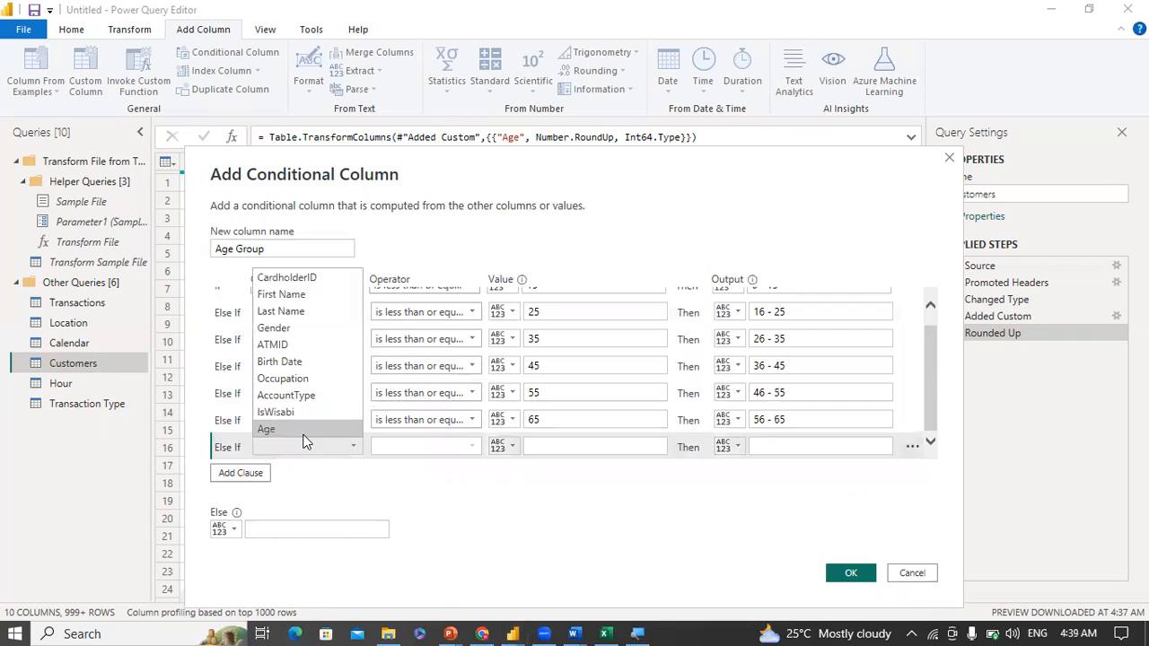
click(266, 429)
click(417, 446)
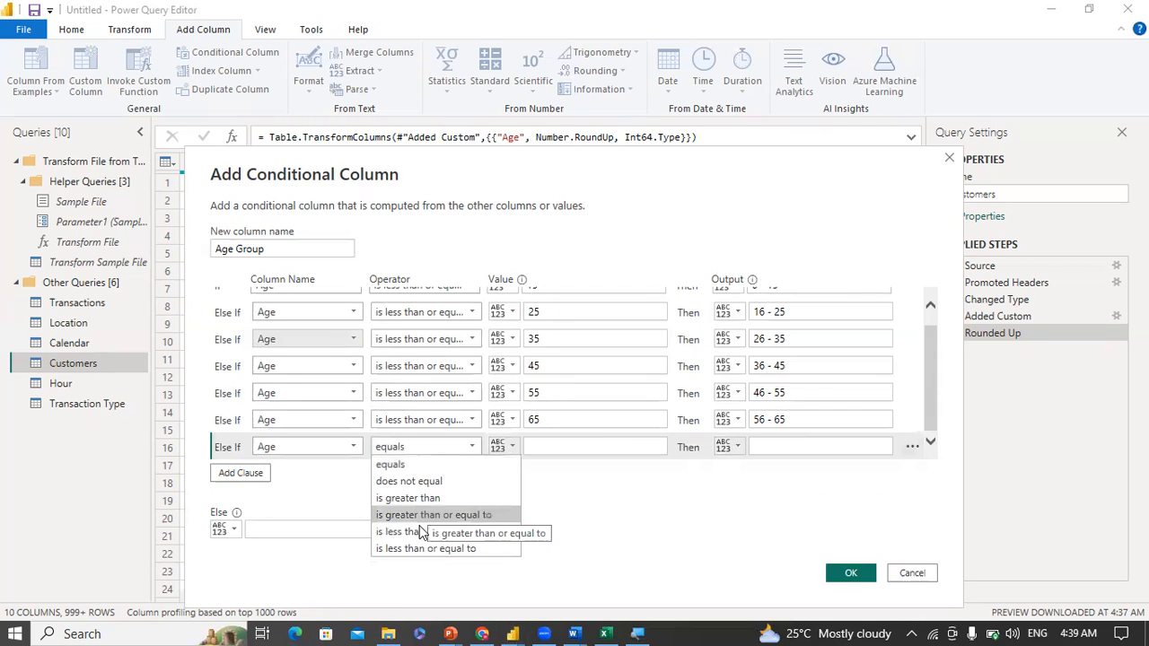
click(434, 501)
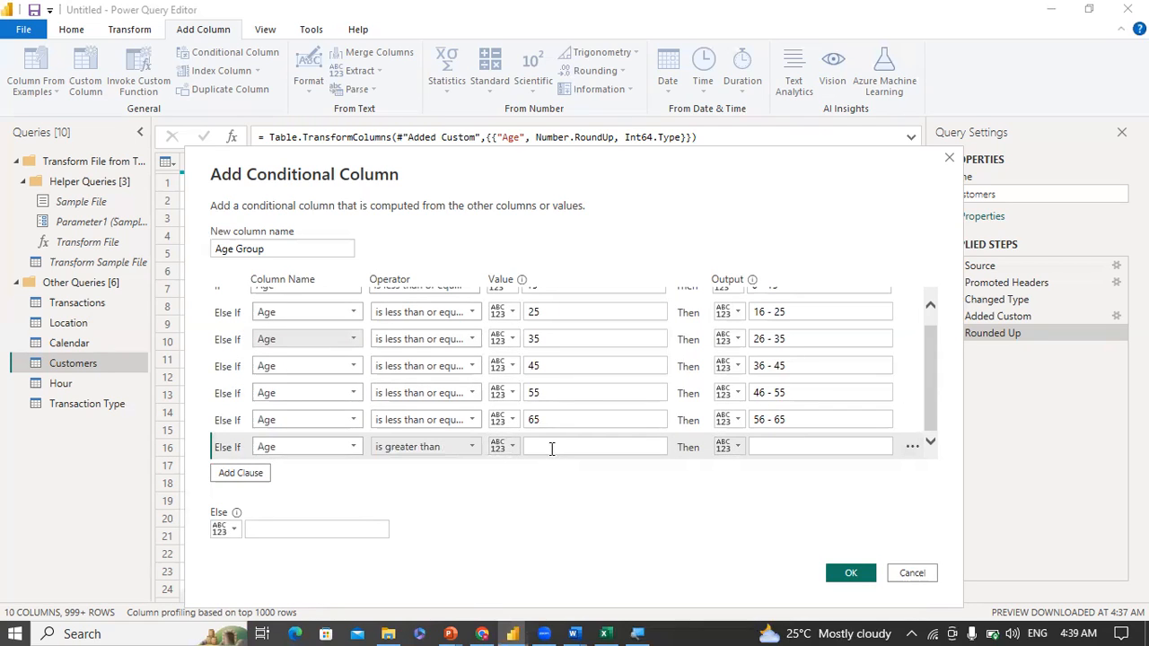
click(551, 447)
text(65)
key(BackSpace)
key(BackSpace)
text(65)
click(795, 448)
text(m)
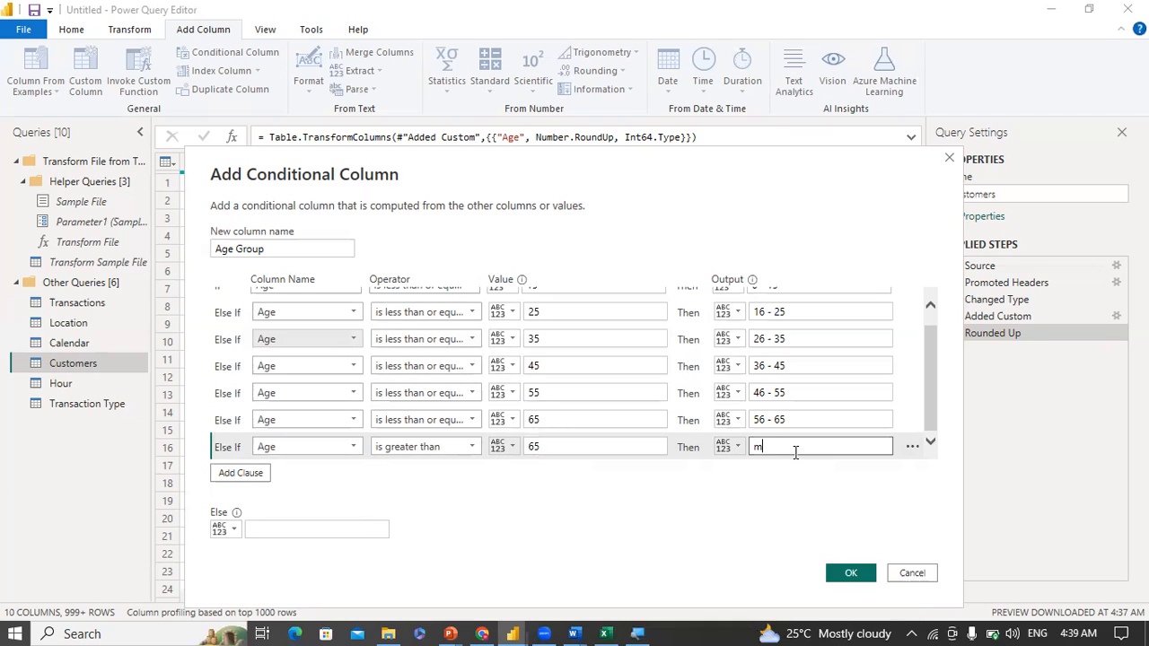
text(]Mo)
text(re tha)
text(n )
text(65)
key(BackSpace)
key(BackSpace)
click(770, 472)
Step: Set the Else output to Other and create the Age Group conditional column
click(268, 531)
text(Other)
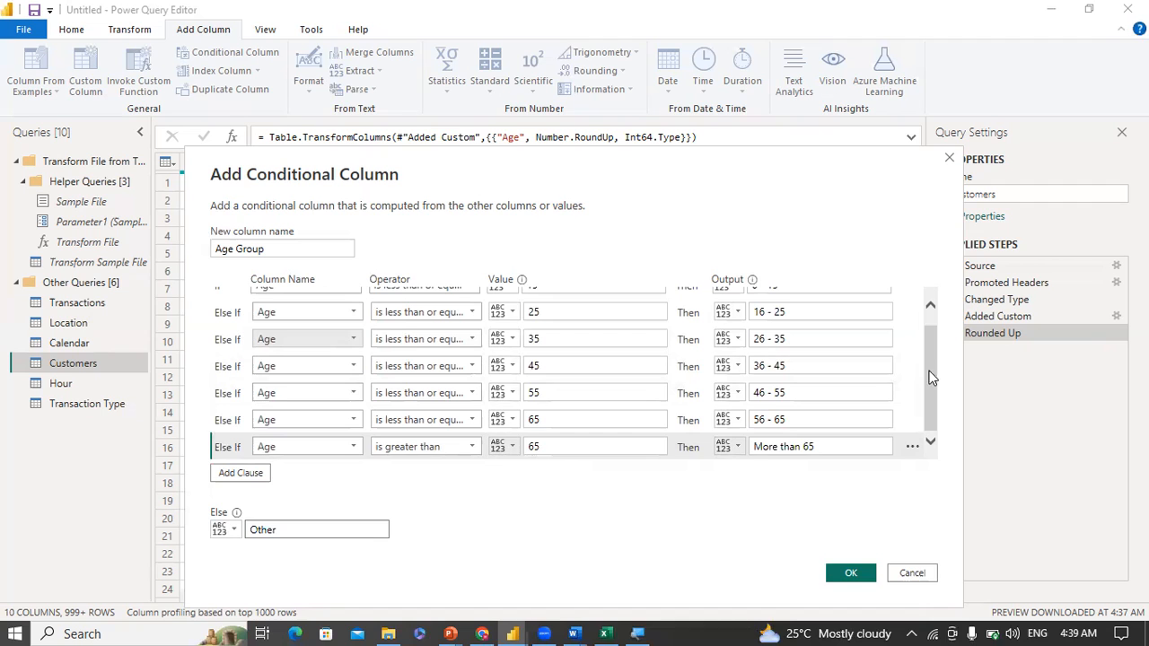
drag(930, 373, 928, 337)
scroll(790, 390, down, 1)
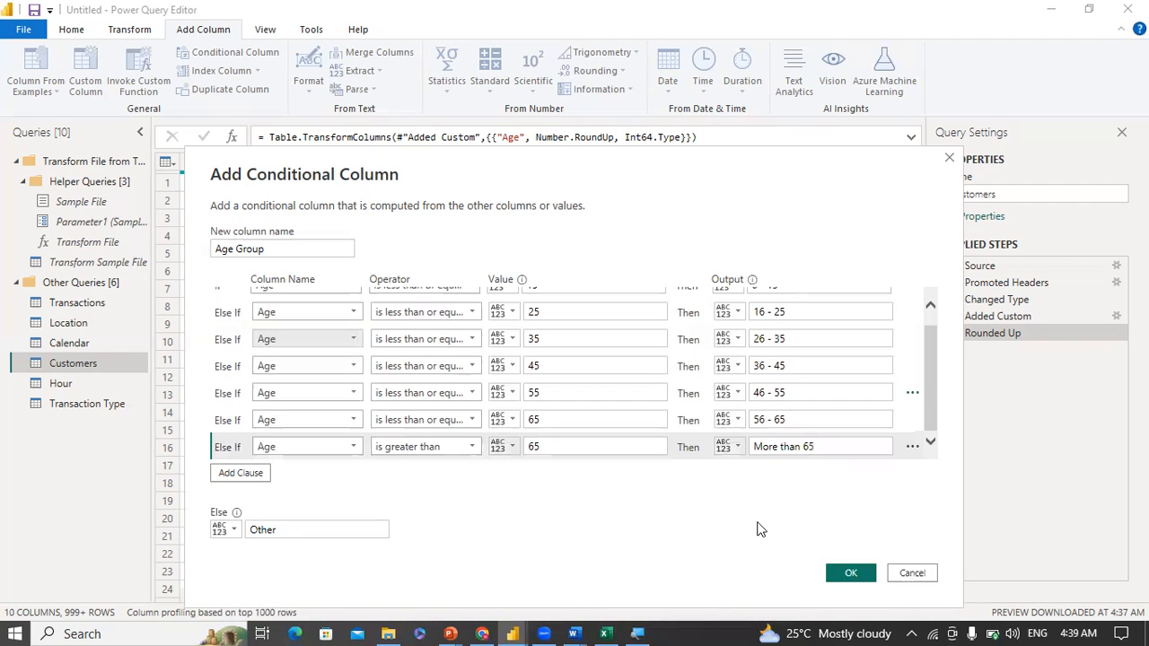
click(851, 576)
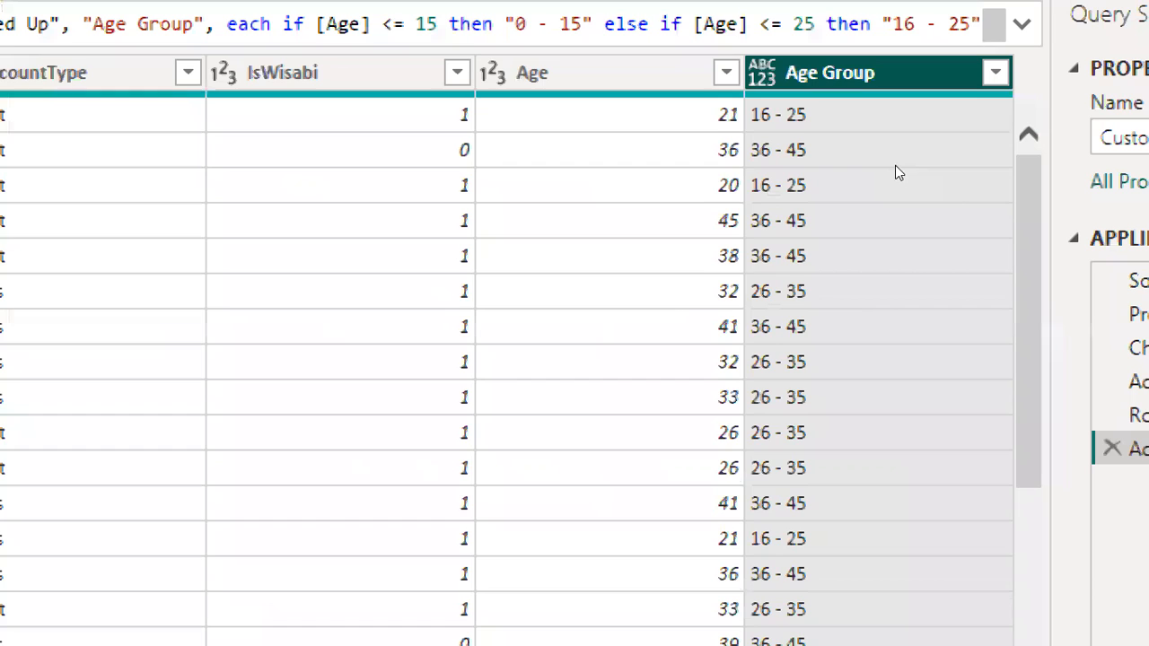
Step: Examine the distinct values in the Age Group column's filter list
click(996, 72)
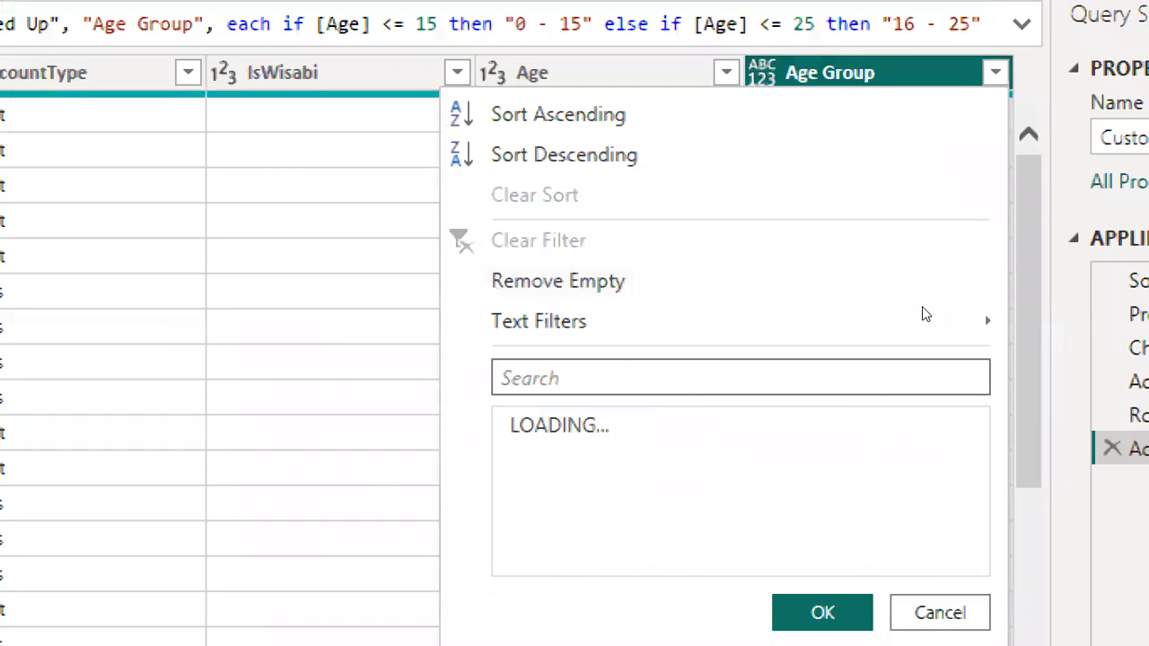
scroll(916, 317, down, 1)
scroll(912, 115, up, 1)
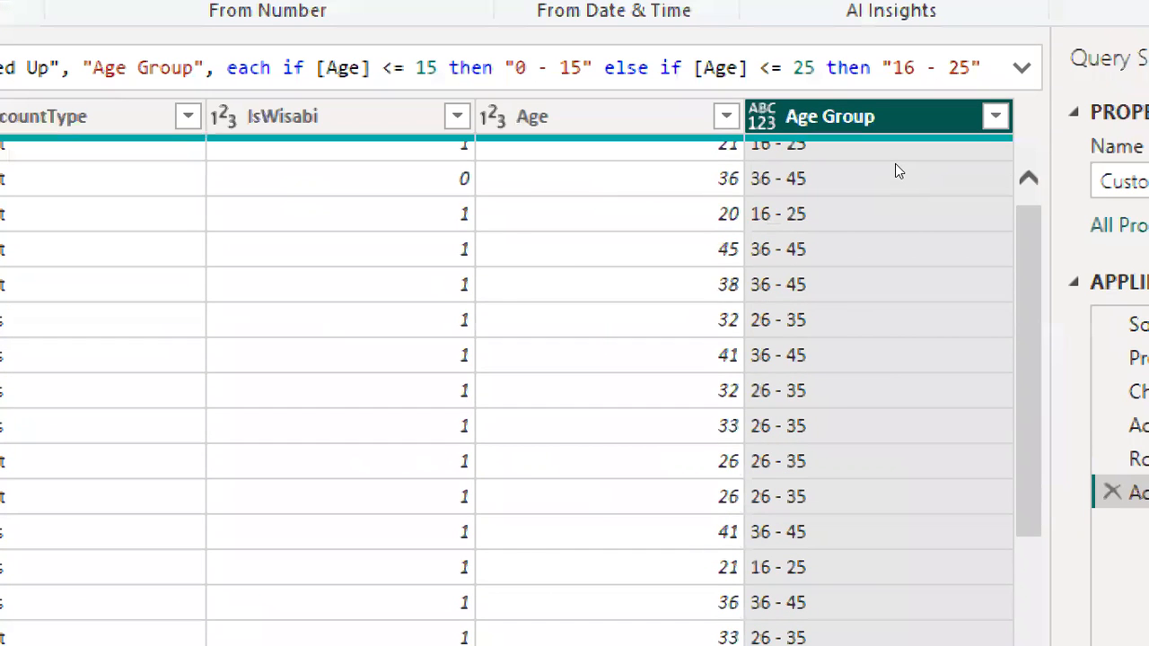
click(996, 116)
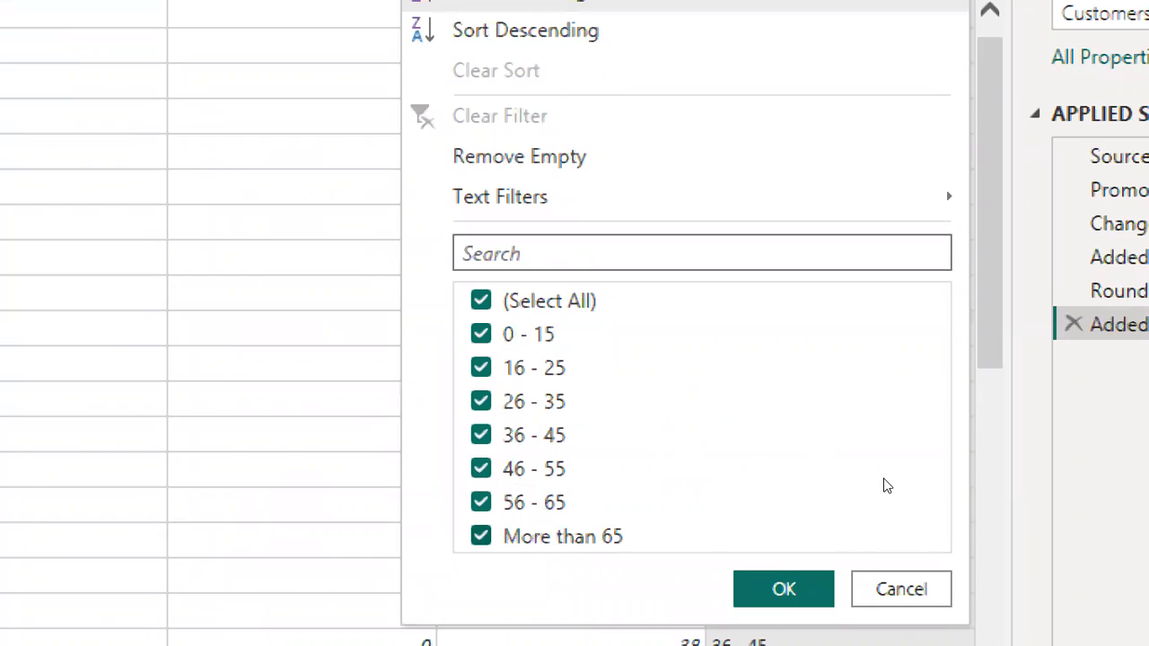
key(Escape)
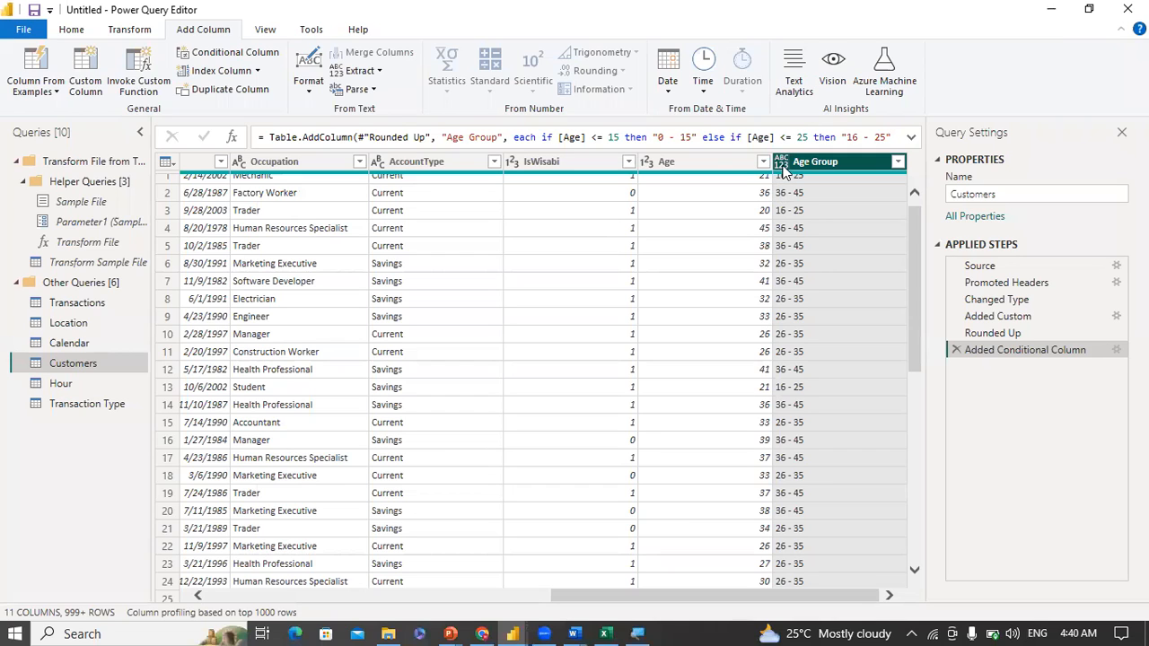
Step: Check the Hour and Transaction Type queries, and close the query editor with all pending changes applied
drag(654, 595, 334, 594)
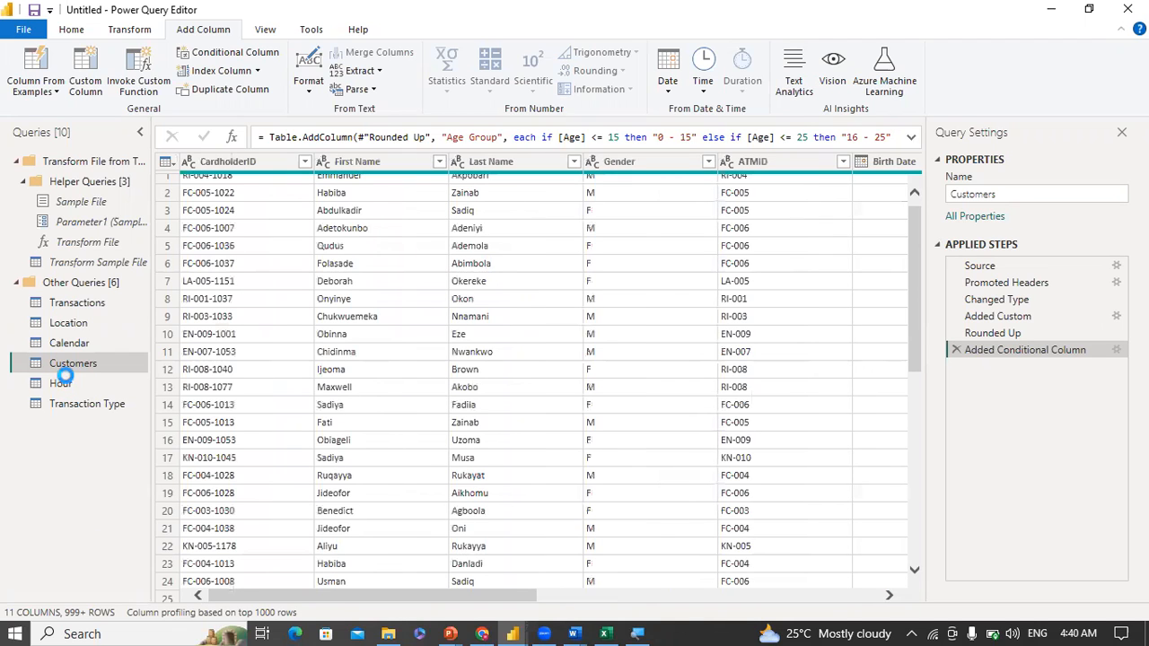
click(61, 383)
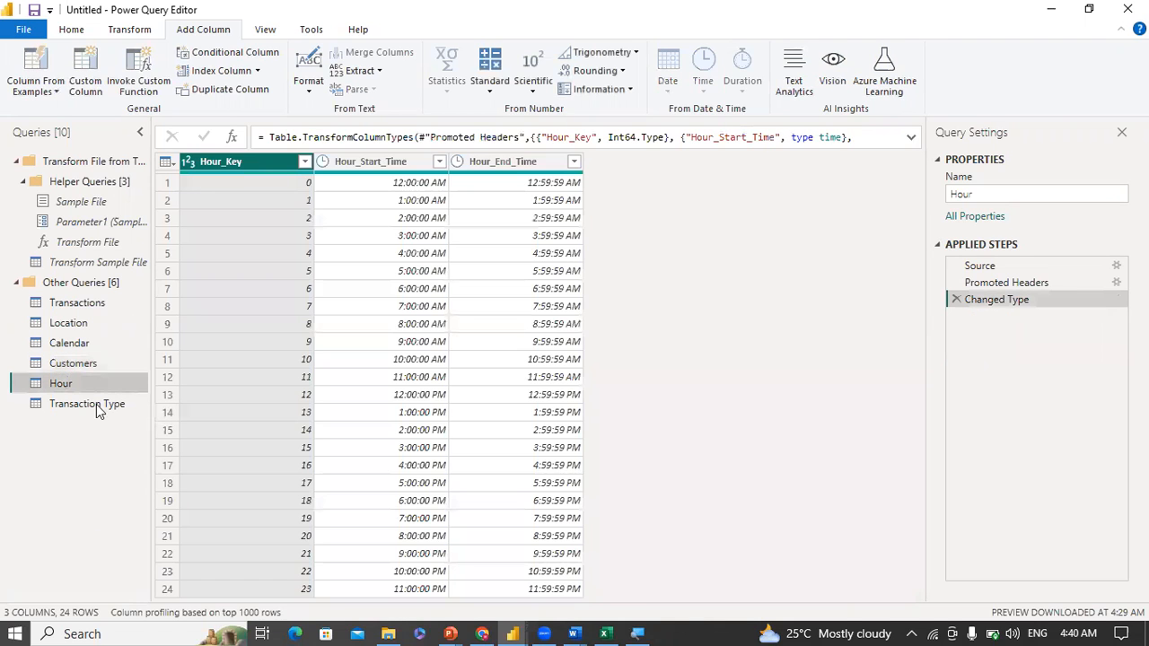
click(88, 405)
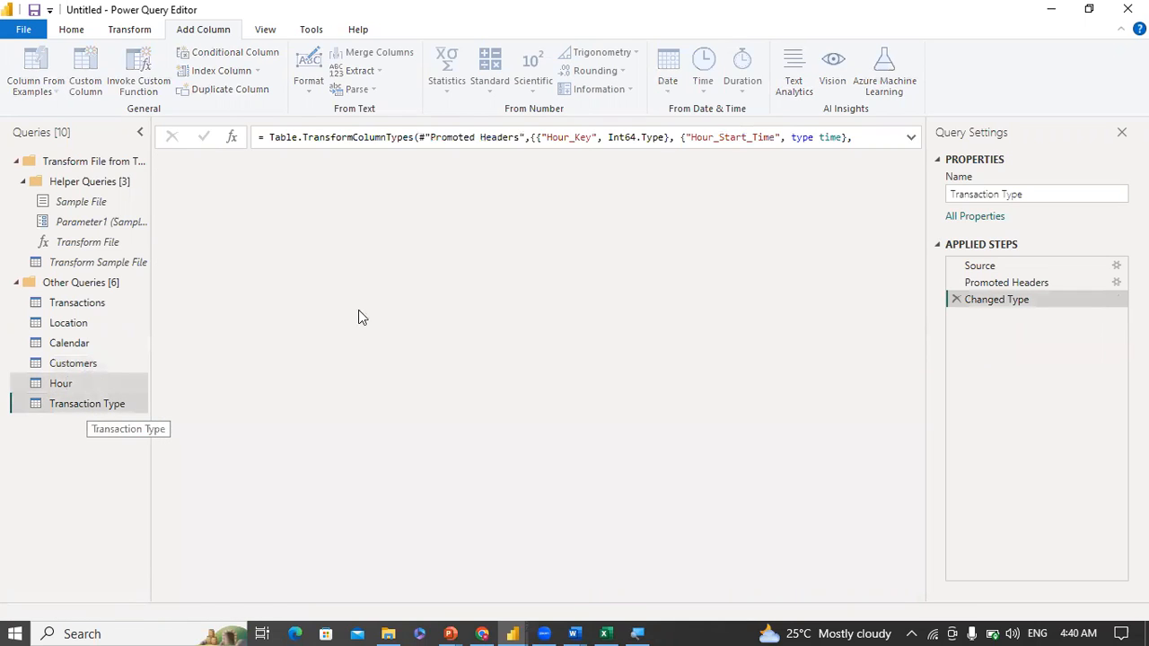
click(72, 30)
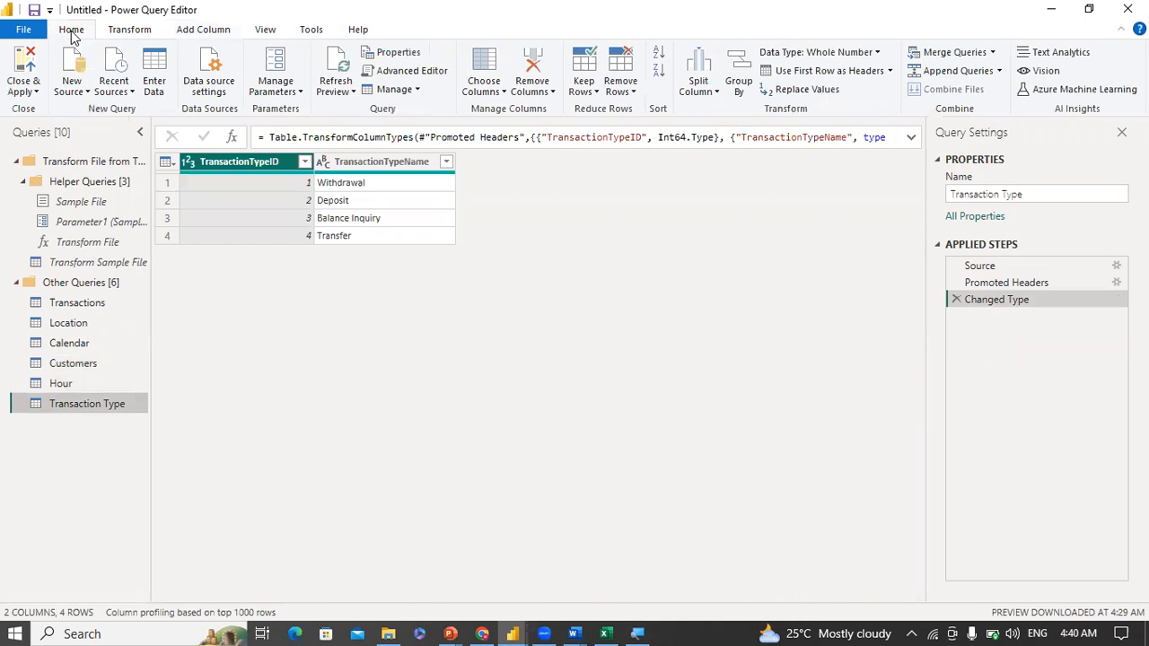
click(23, 61)
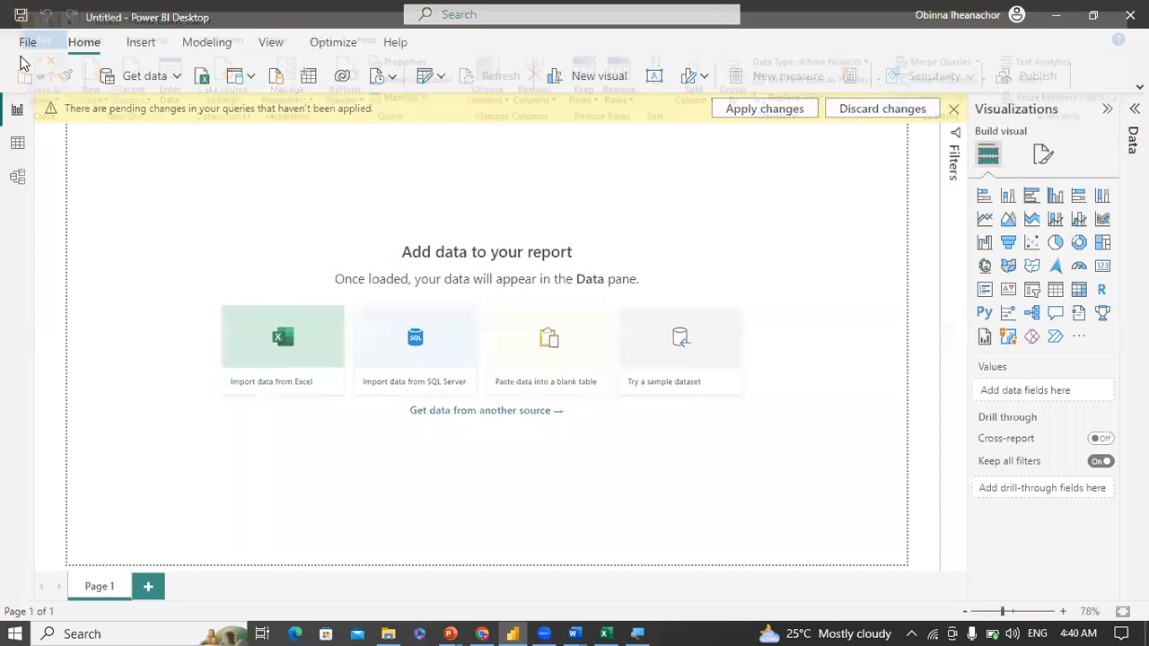
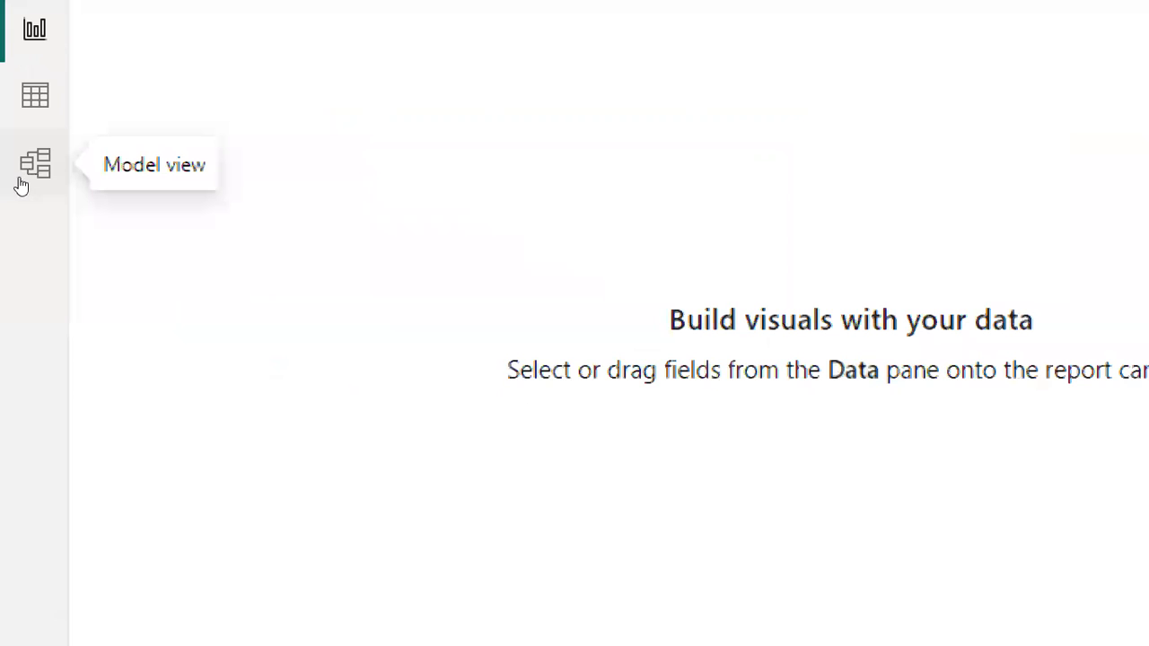
Step: Show the entire data model diagram in Model view with the Properties and Data panes collapsed
click(22, 184)
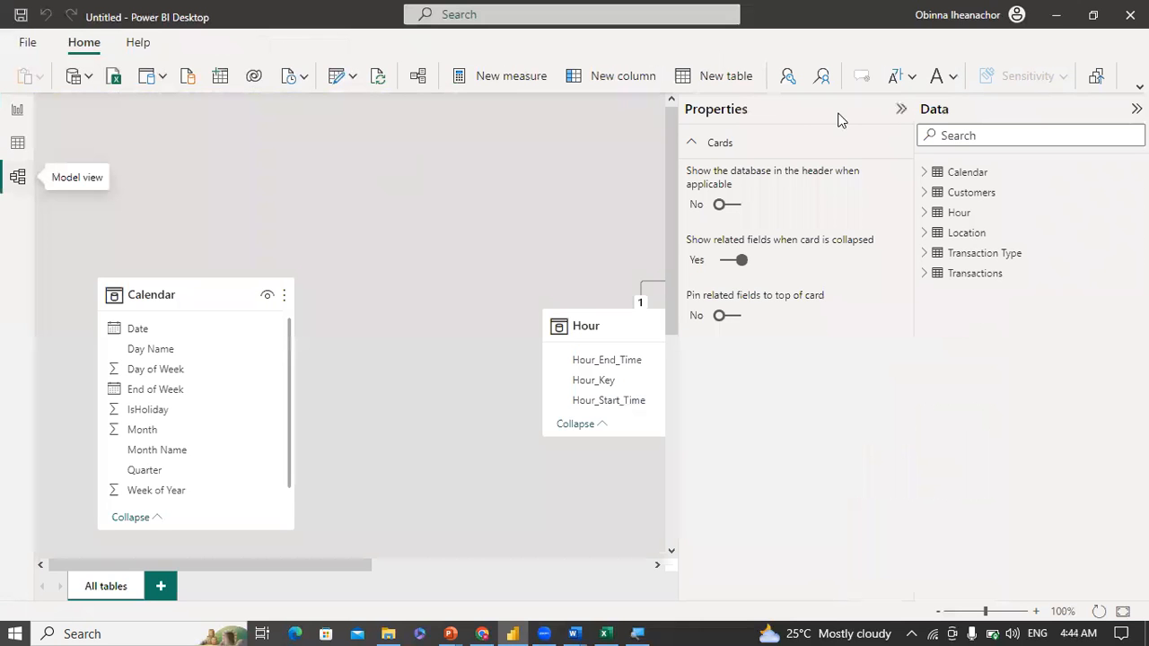
click(901, 111)
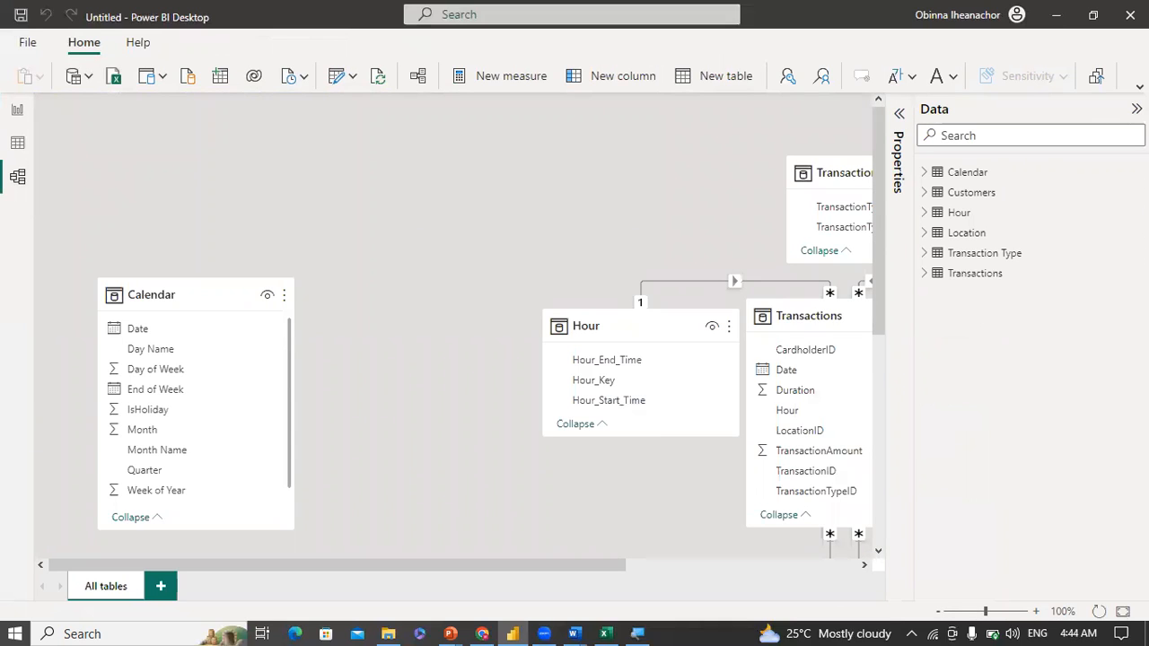
click(1137, 109)
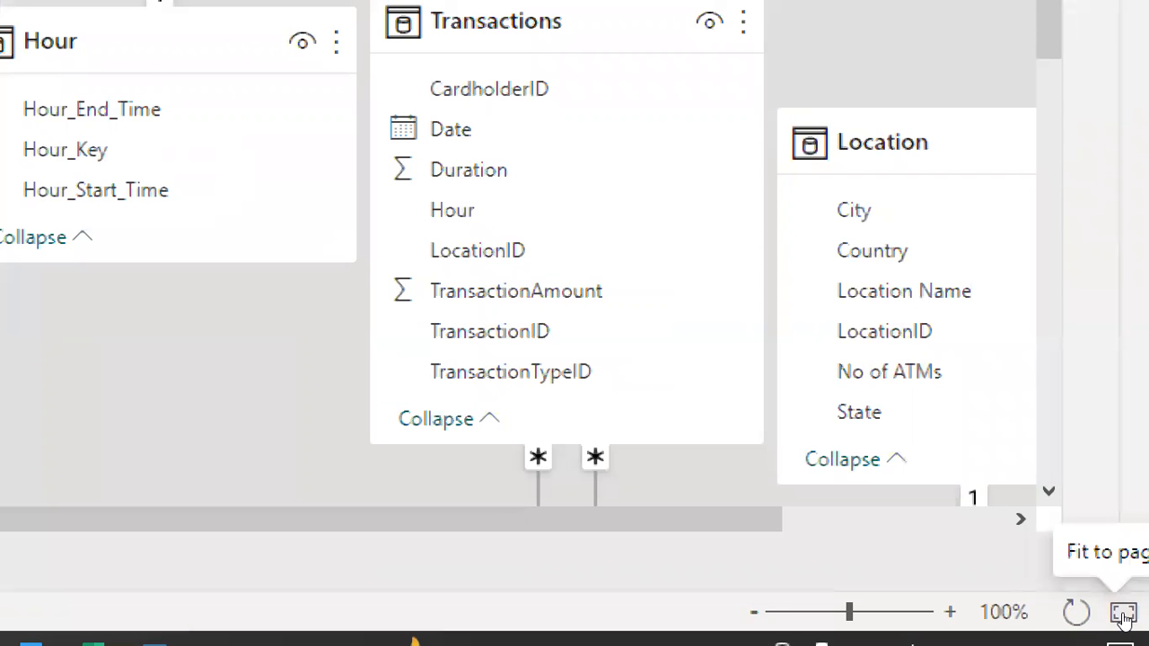
click(1123, 614)
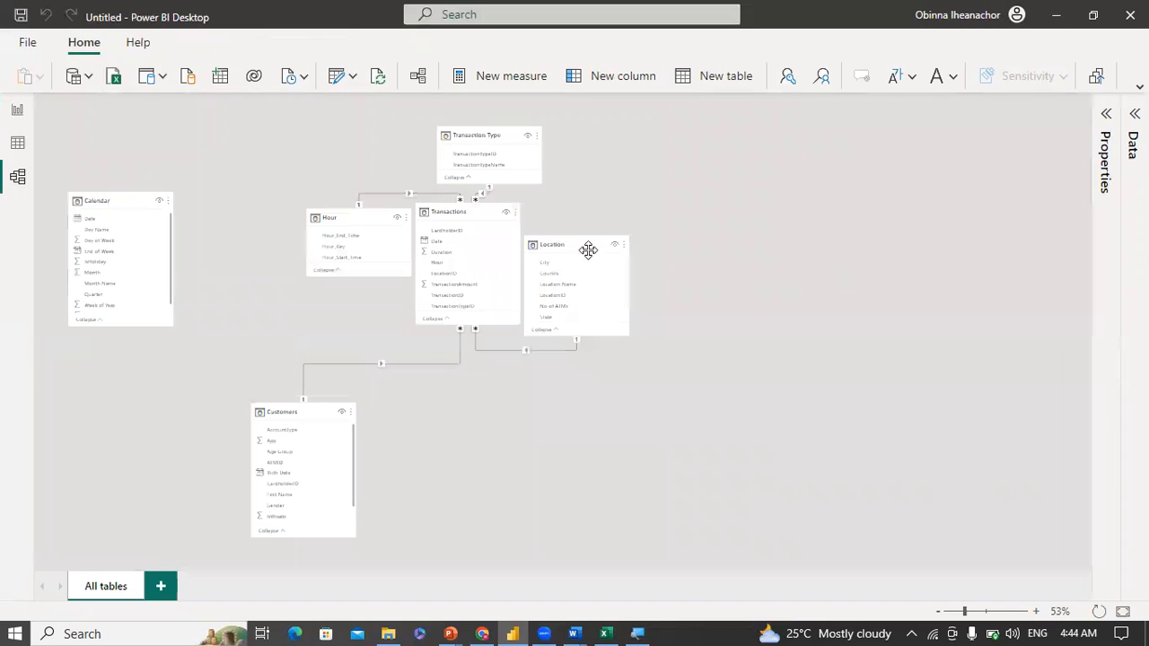
Step: Arrange the model around Transactions, with Transaction Type at its upper right, Location at its lower right and Calendar below it
drag(588, 249, 691, 250)
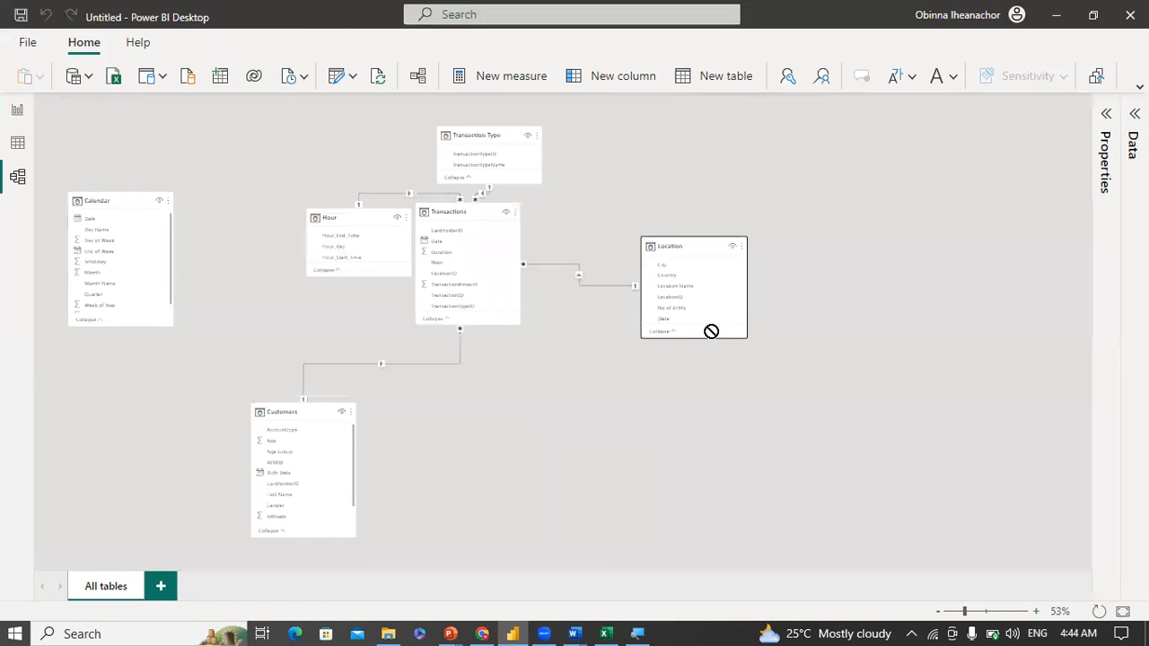
drag(711, 331, 728, 351)
drag(467, 211, 535, 236)
drag(491, 132, 708, 162)
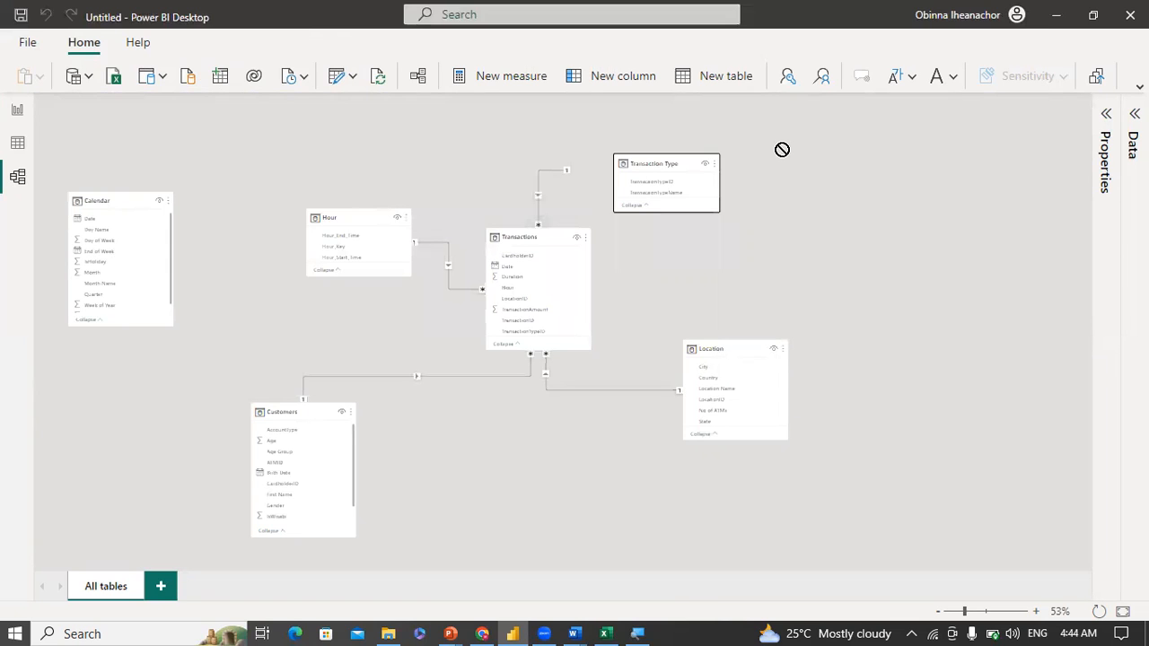
drag(782, 150, 782, 149)
drag(120, 199, 541, 440)
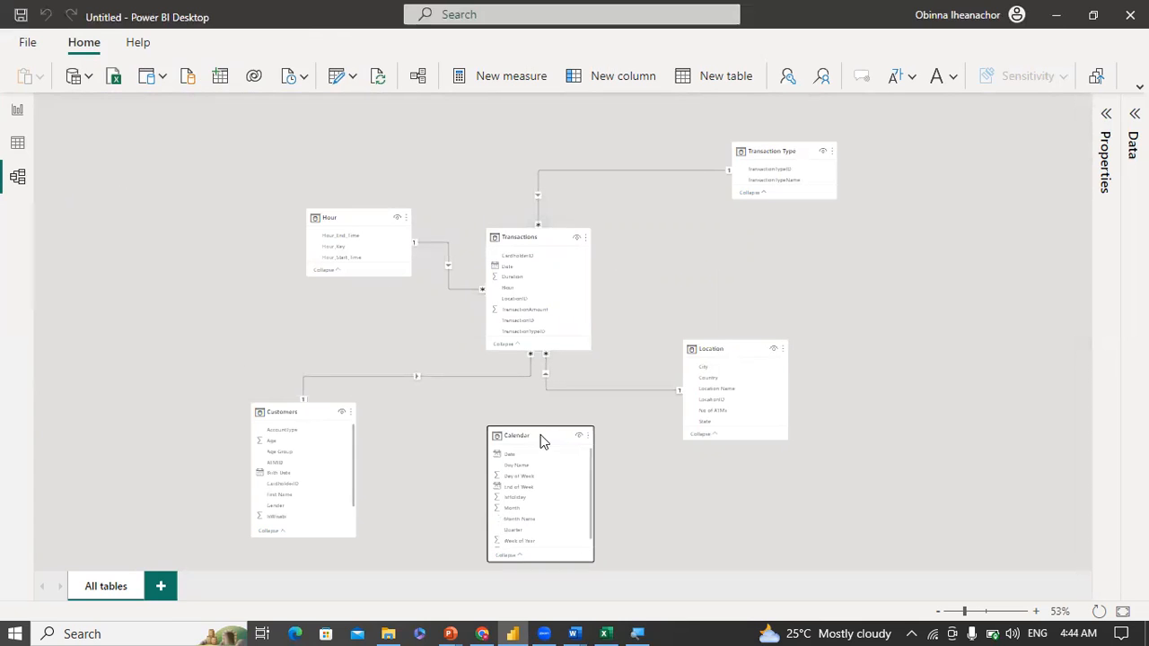
Step: Delete all the automatically detected table relationships from the model
click(420, 81)
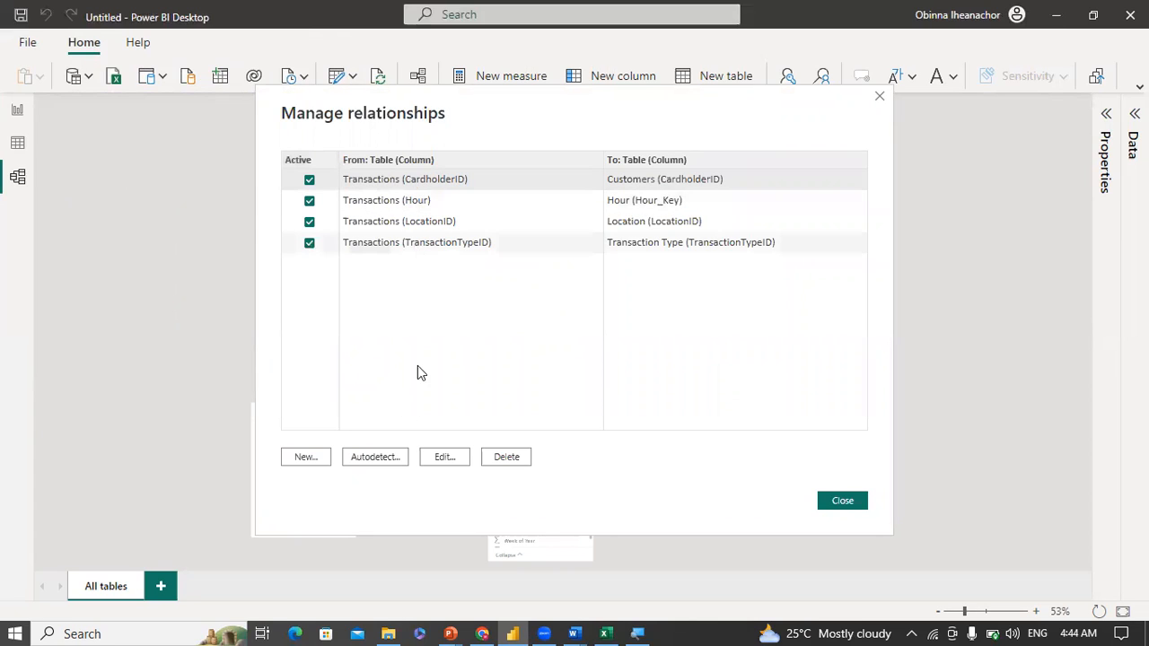
key(ctrl+a)
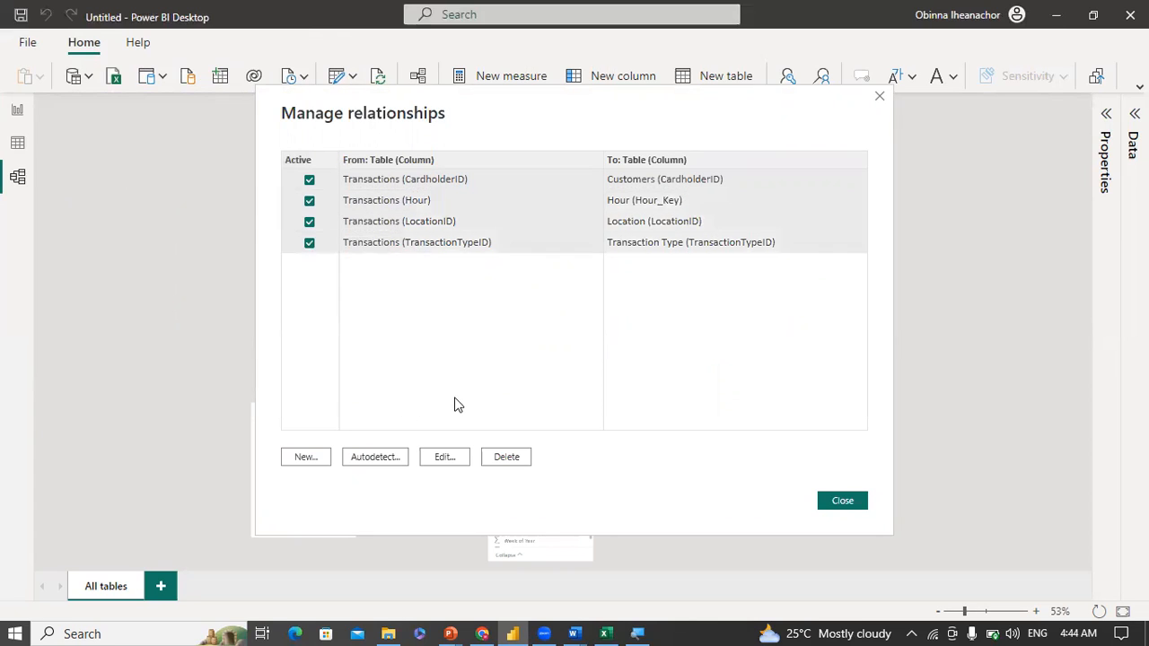
click(505, 458)
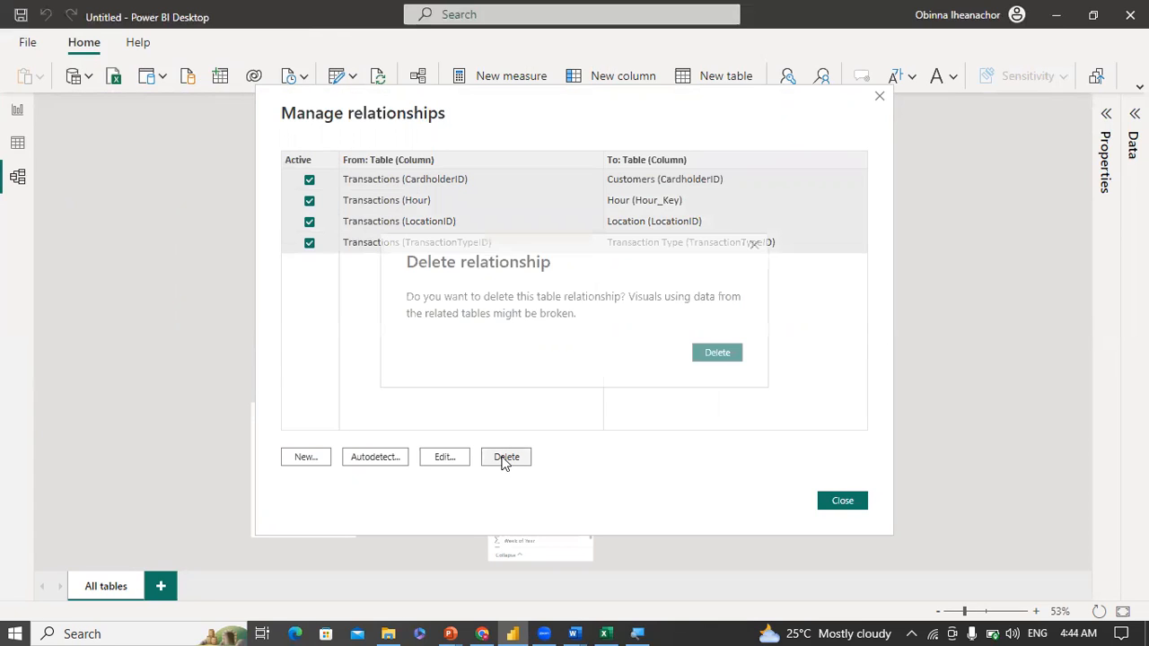
click(718, 353)
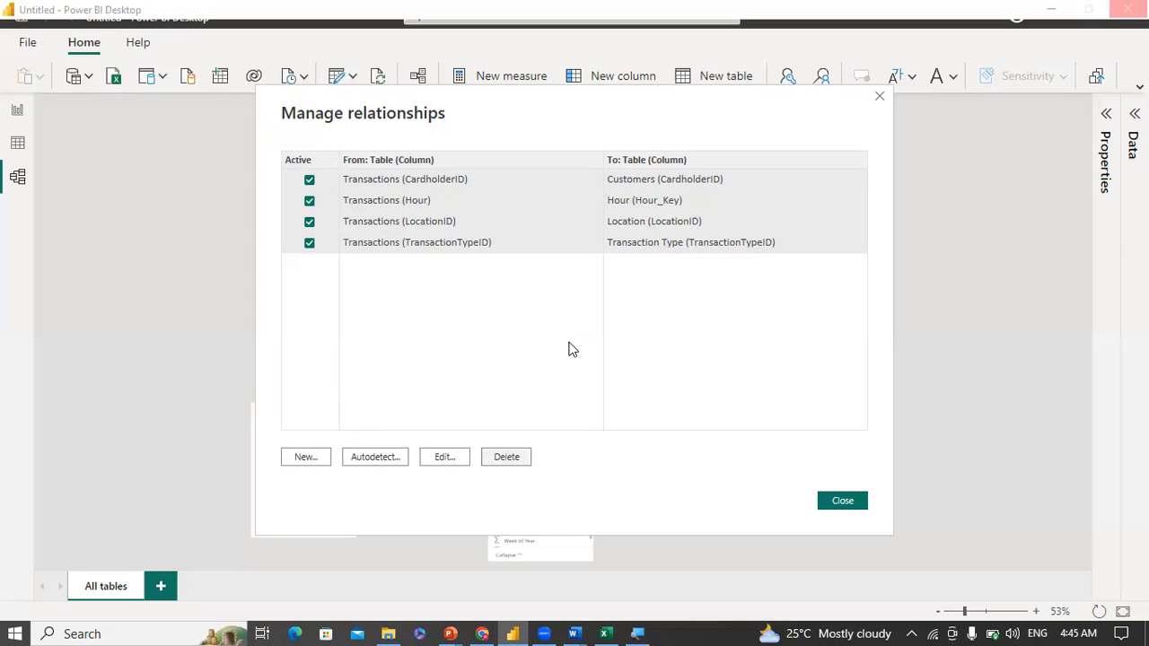
Step: Create an active many-to-one relationship with single cross-filtering from the Date column of Transactions to the Date column of Calendar
click(305, 461)
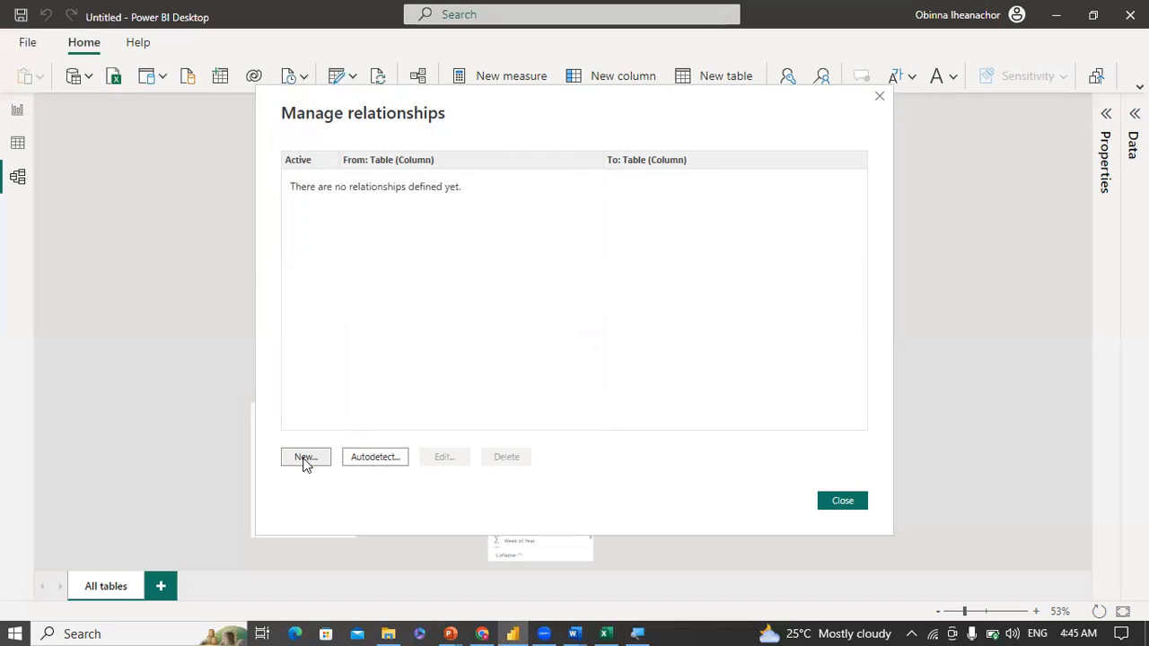
click(560, 163)
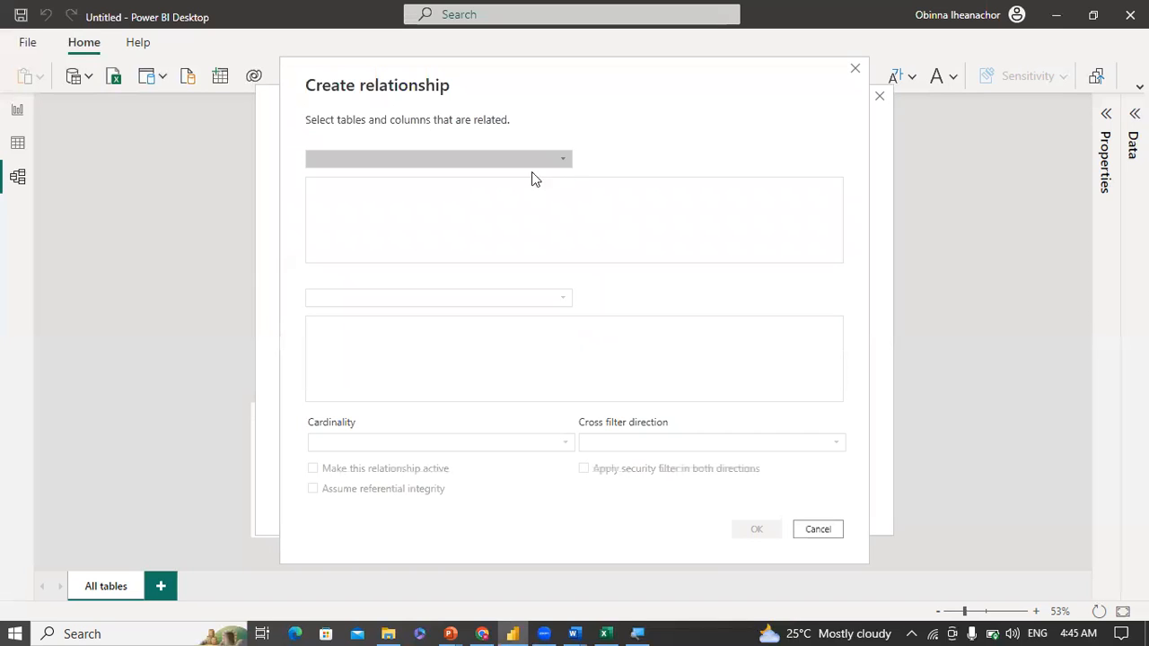
click(429, 261)
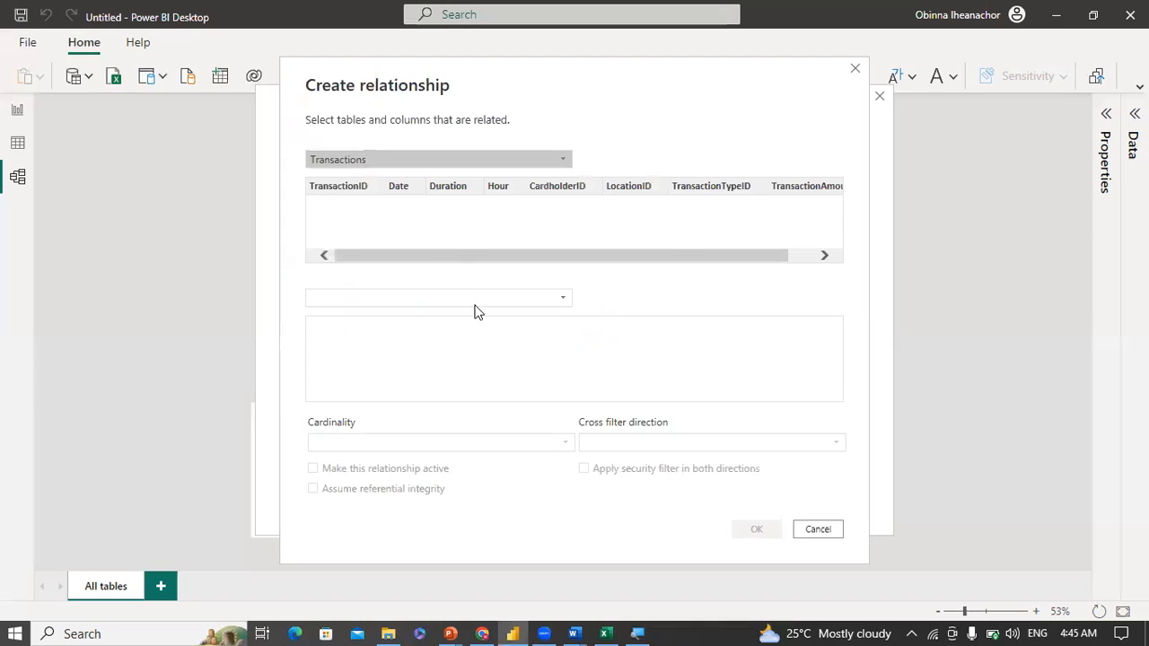
click(404, 302)
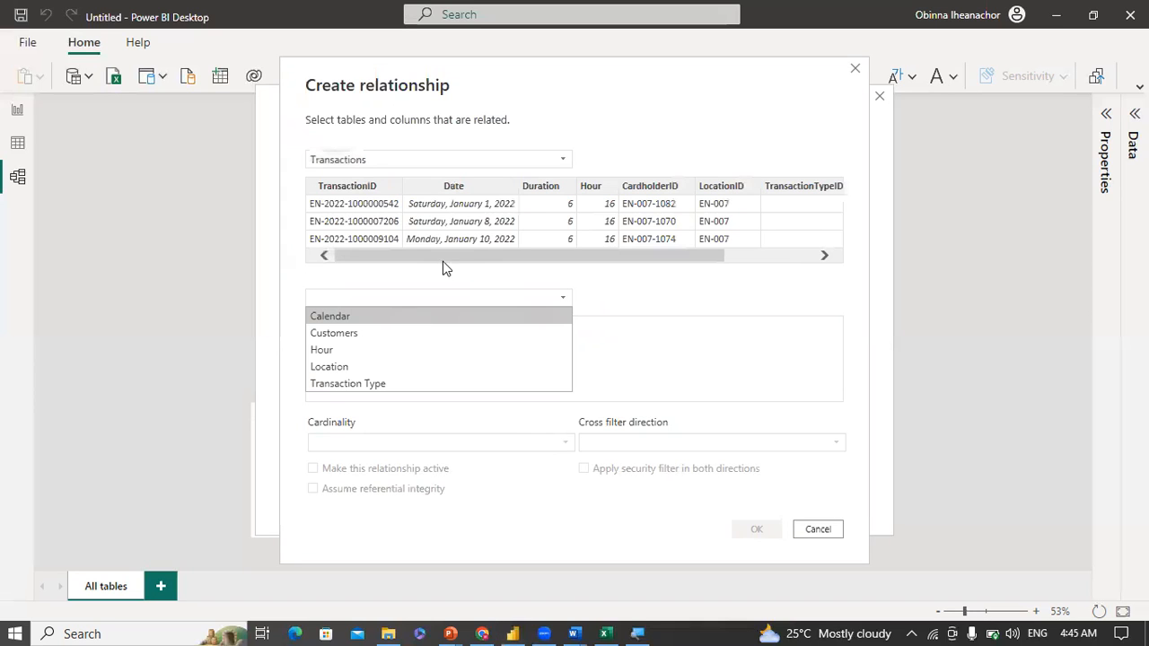
click(400, 318)
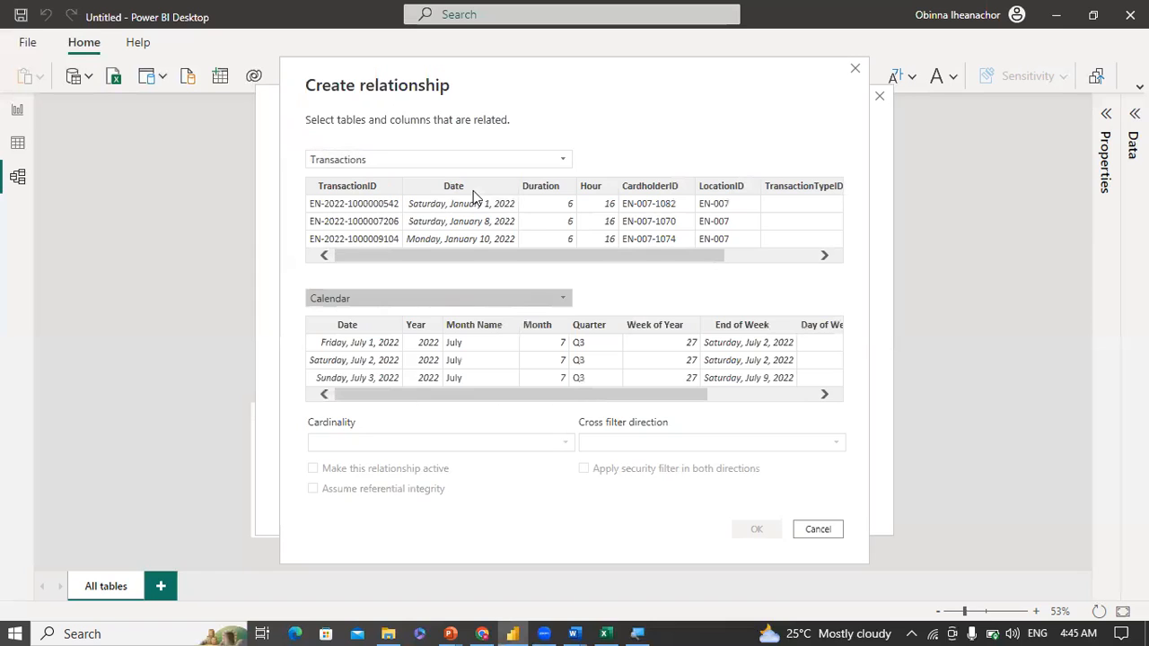
click(471, 191)
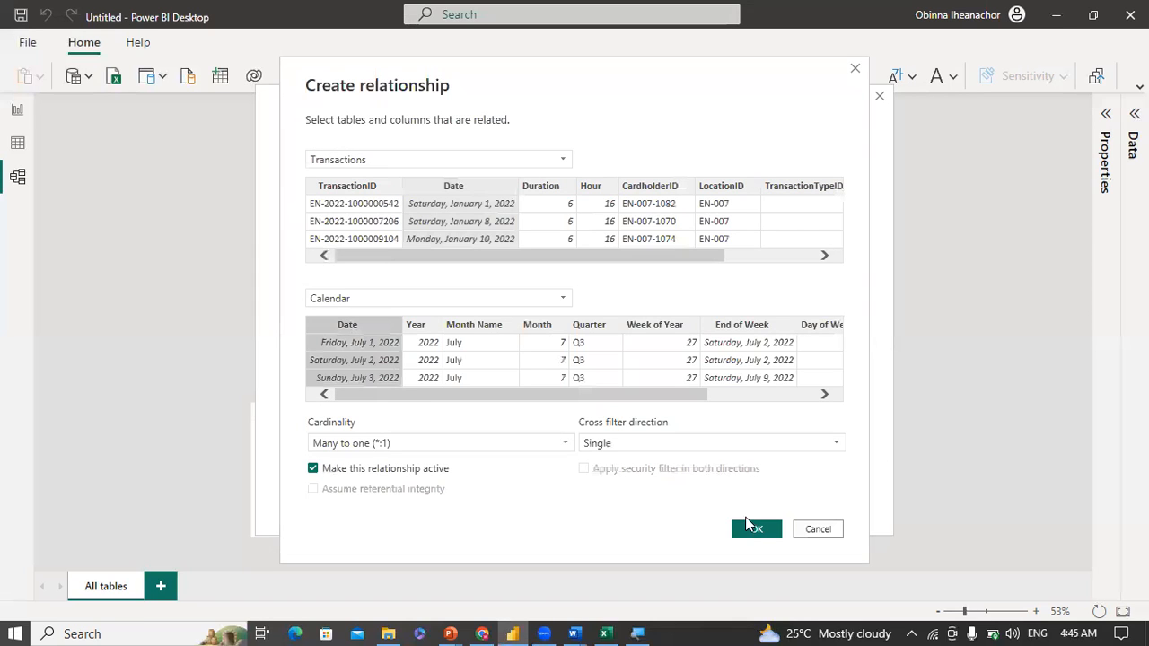
click(754, 531)
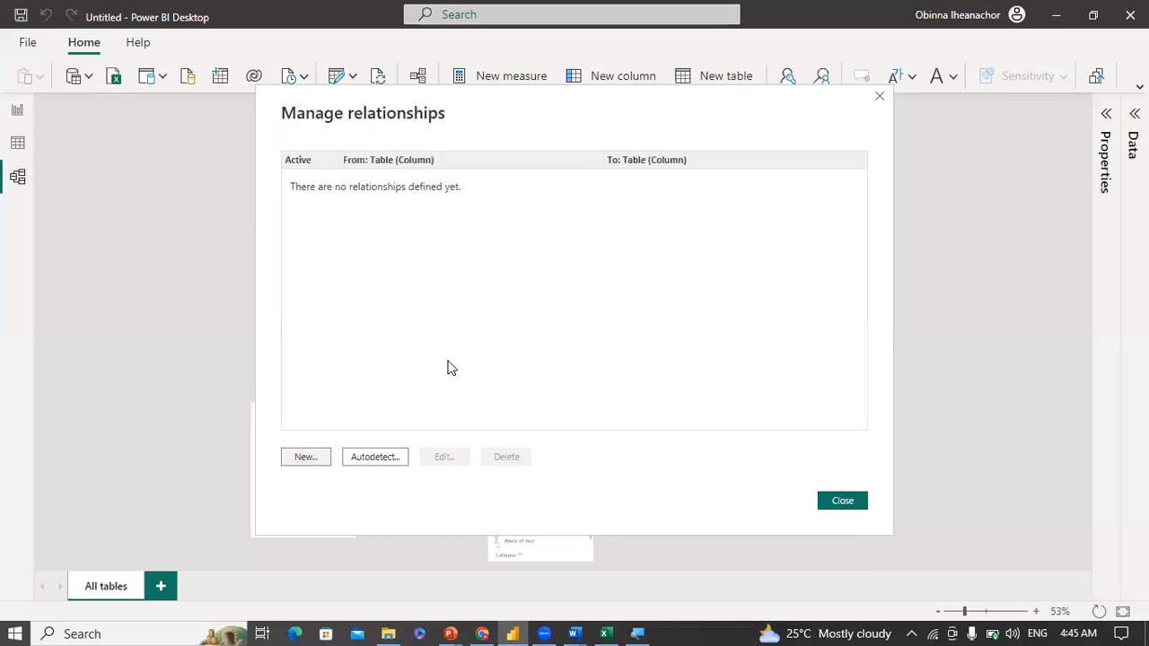
Step: Create an active many-to-one relationship between Transactions and Customers on CardholderID, with single cross-filter direction
click(305, 456)
click(562, 158)
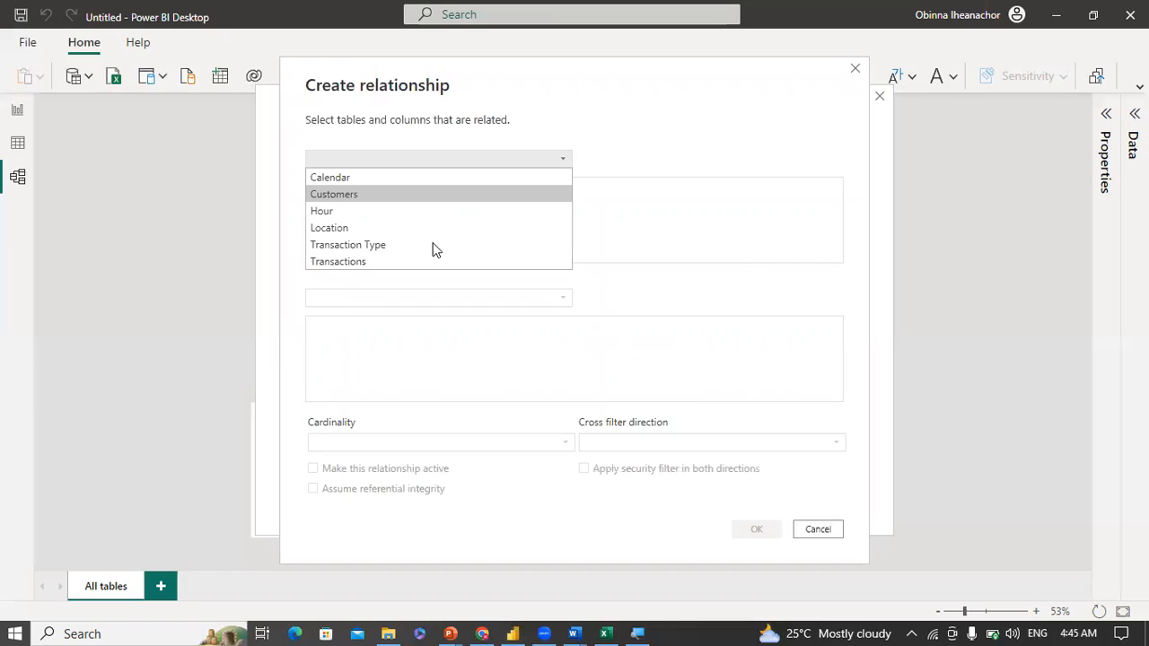
click(417, 268)
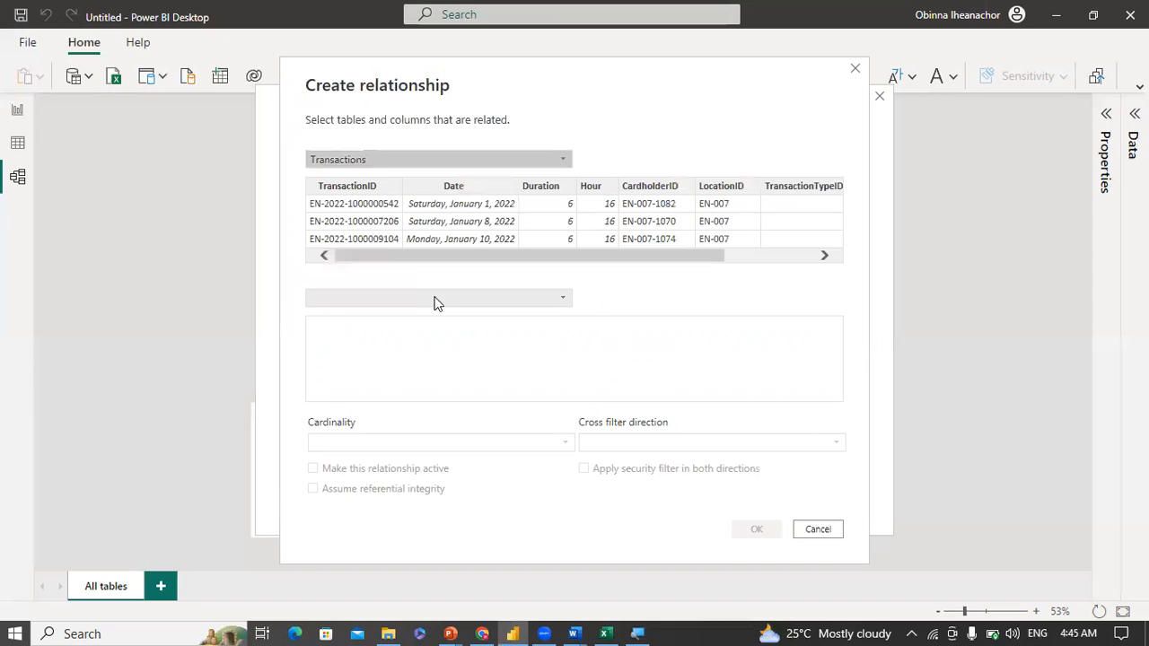
click(431, 299)
click(383, 335)
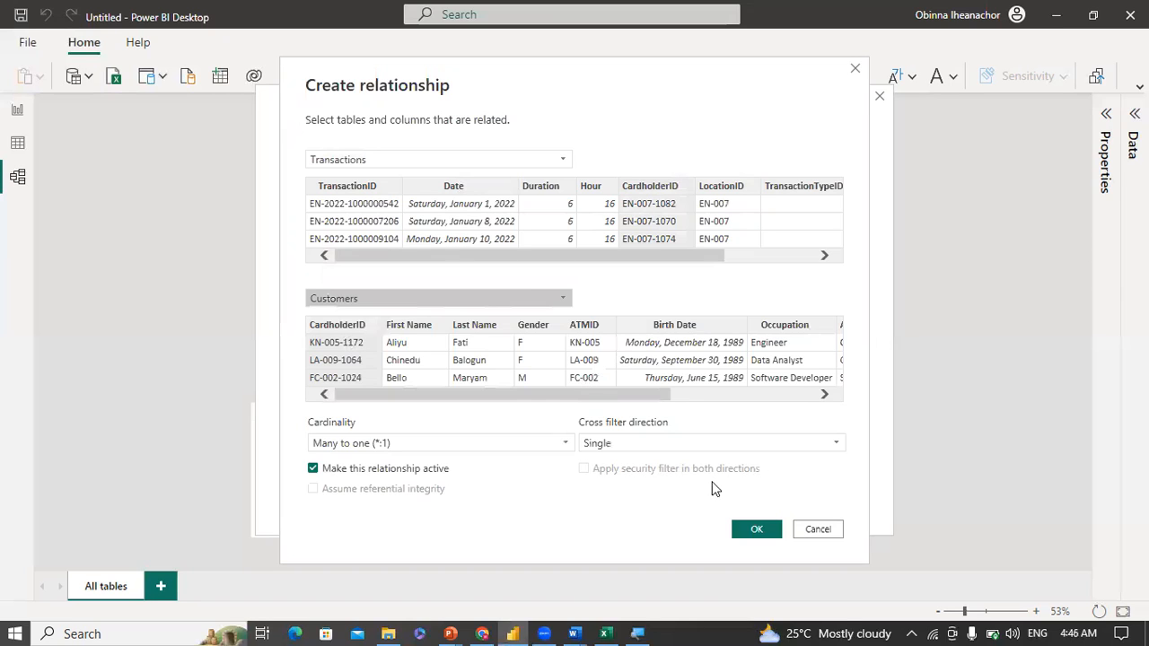
click(754, 530)
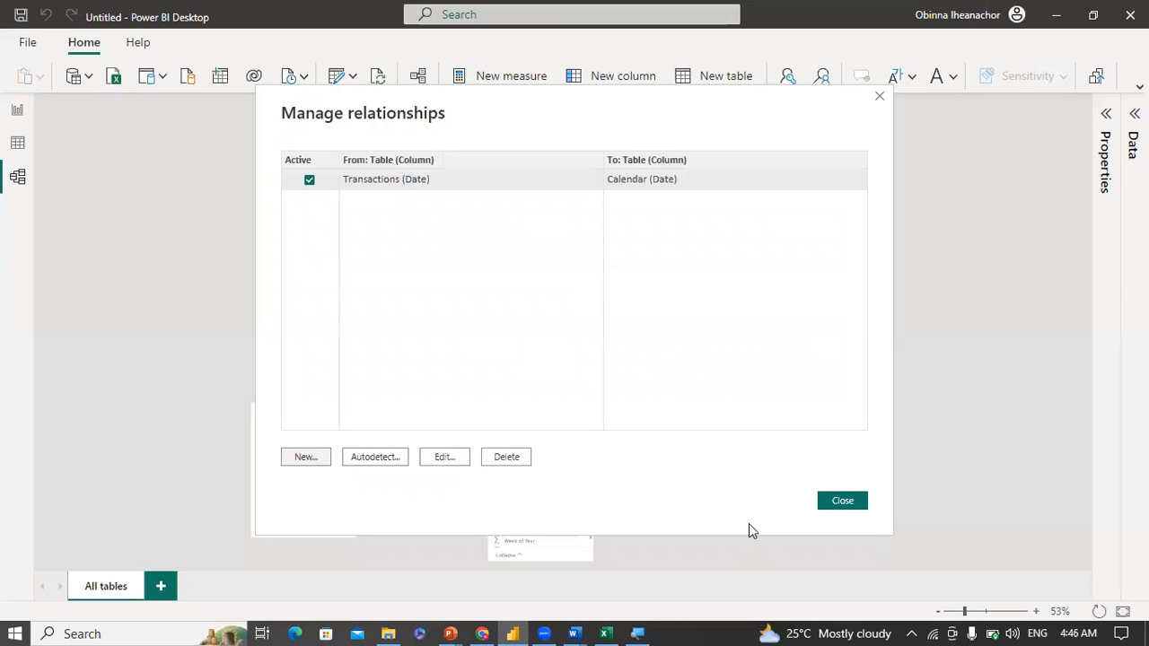
Step: Relate the Hour column of Transactions to Hour_Key in the Hour table as an active many-to-one relationship with single cross-filtering
click(306, 458)
click(560, 159)
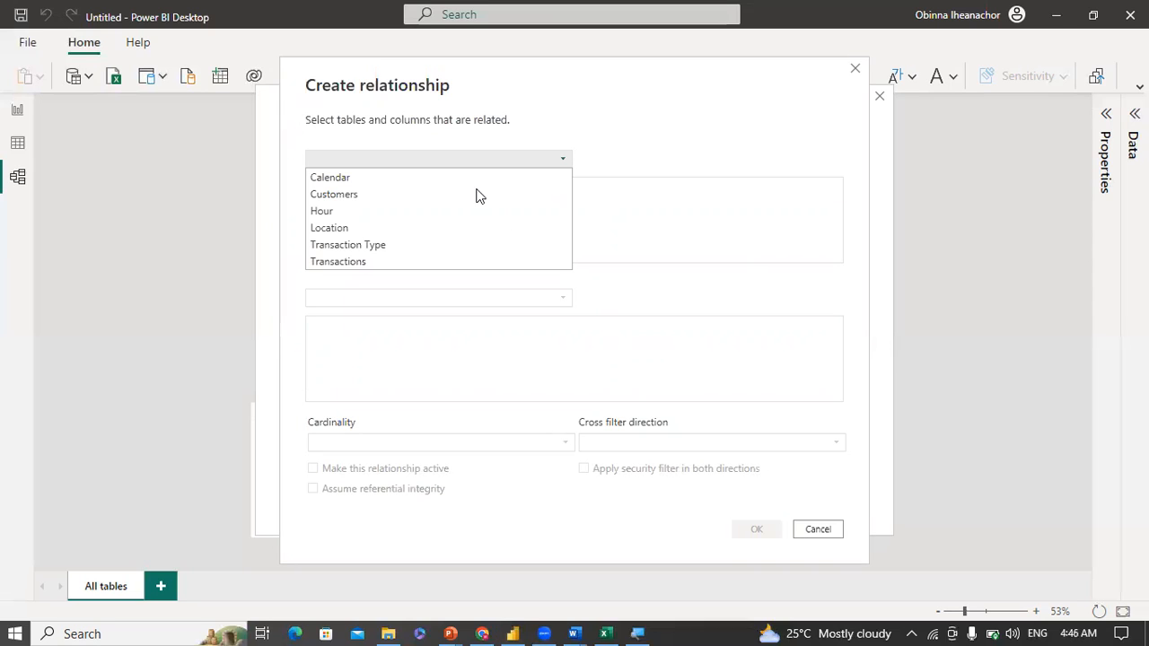
click(426, 260)
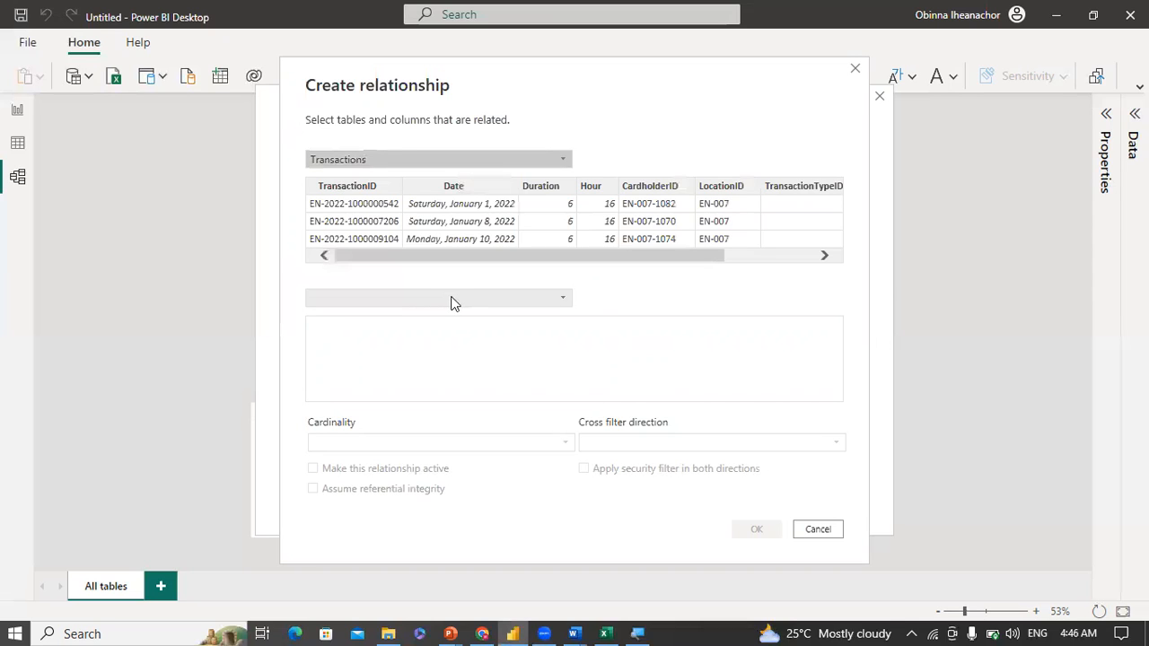
click(453, 304)
click(362, 348)
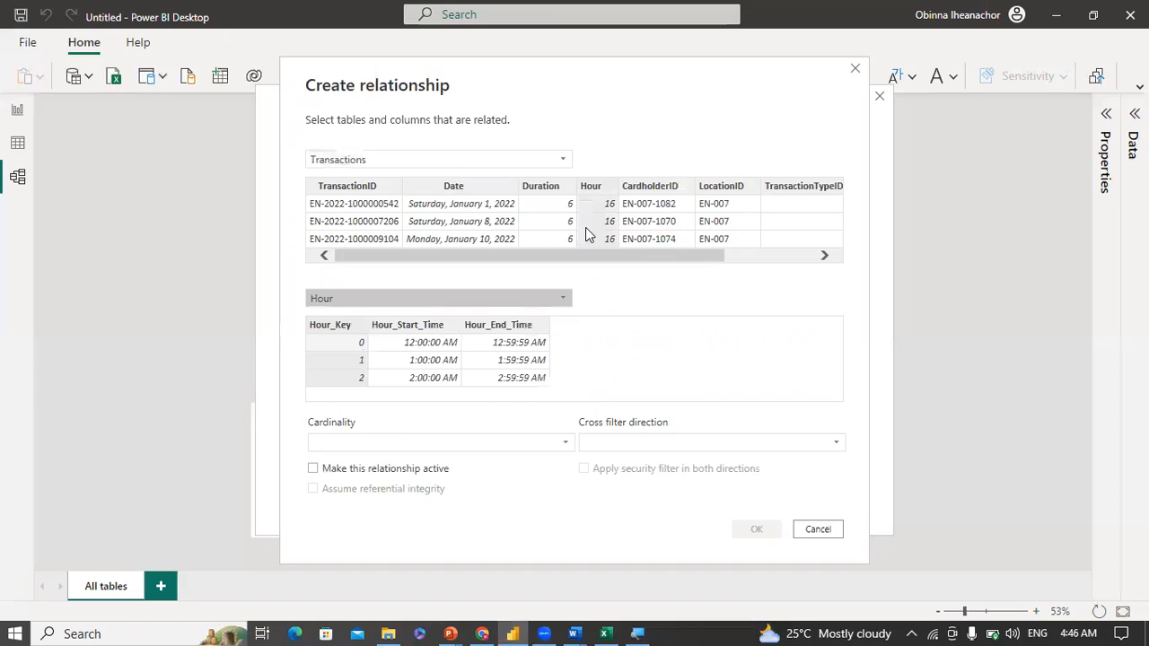
click(591, 189)
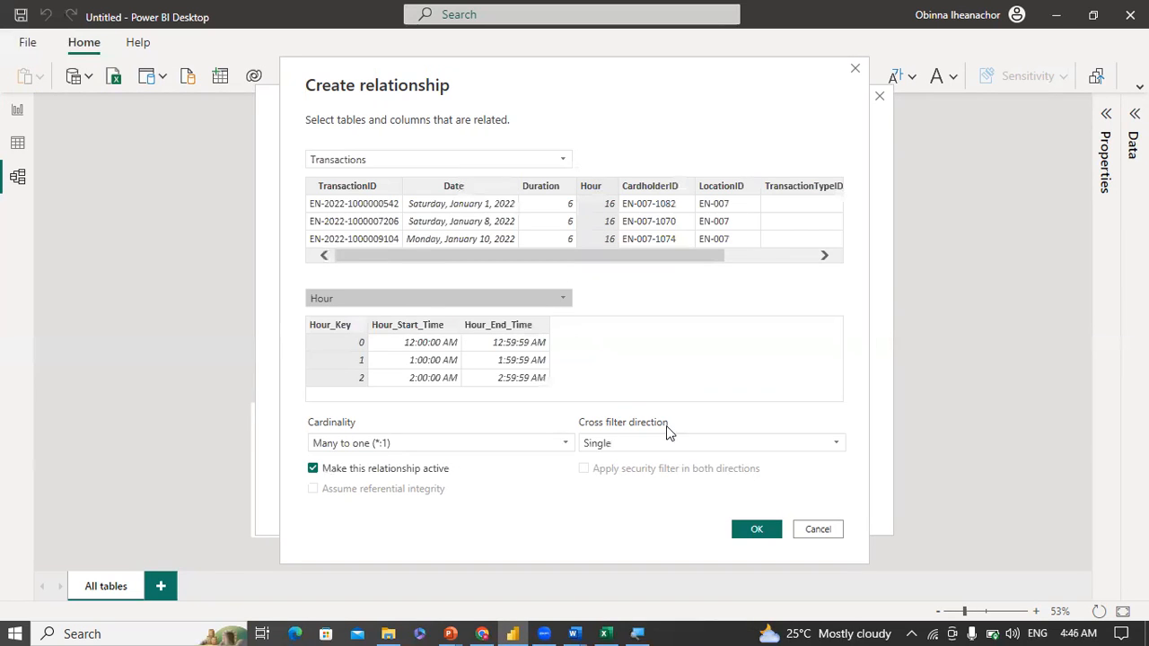
click(761, 531)
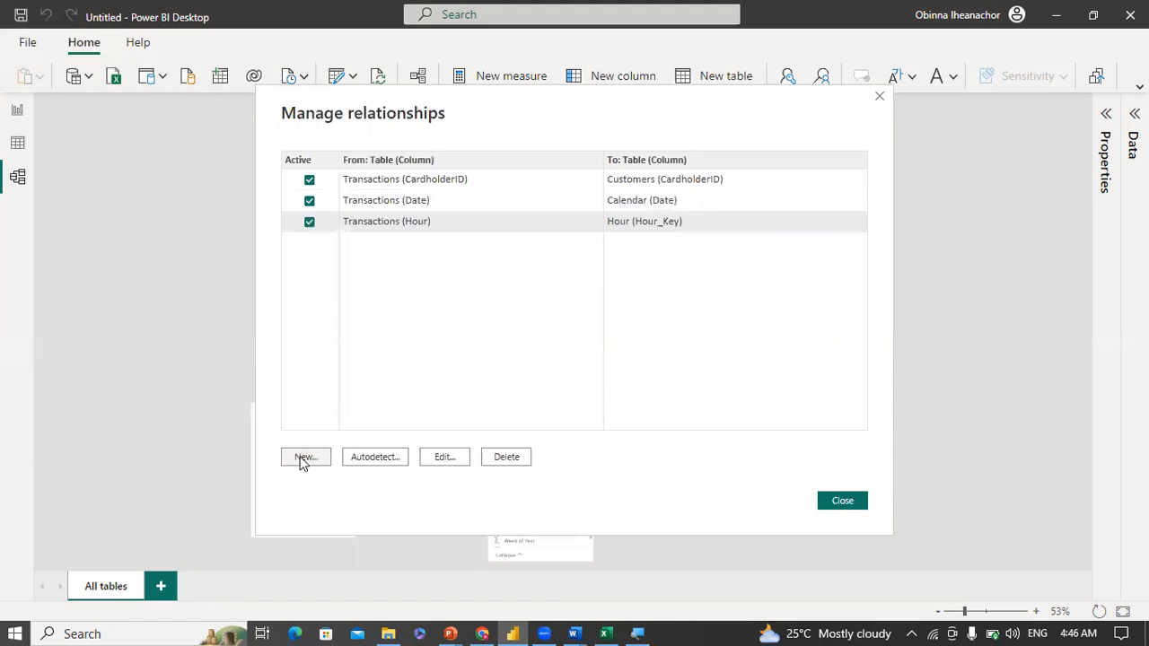
Step: Add an active many-to-one relationship between Transactions and Location on LocationID, with single cross-filter direction
click(304, 458)
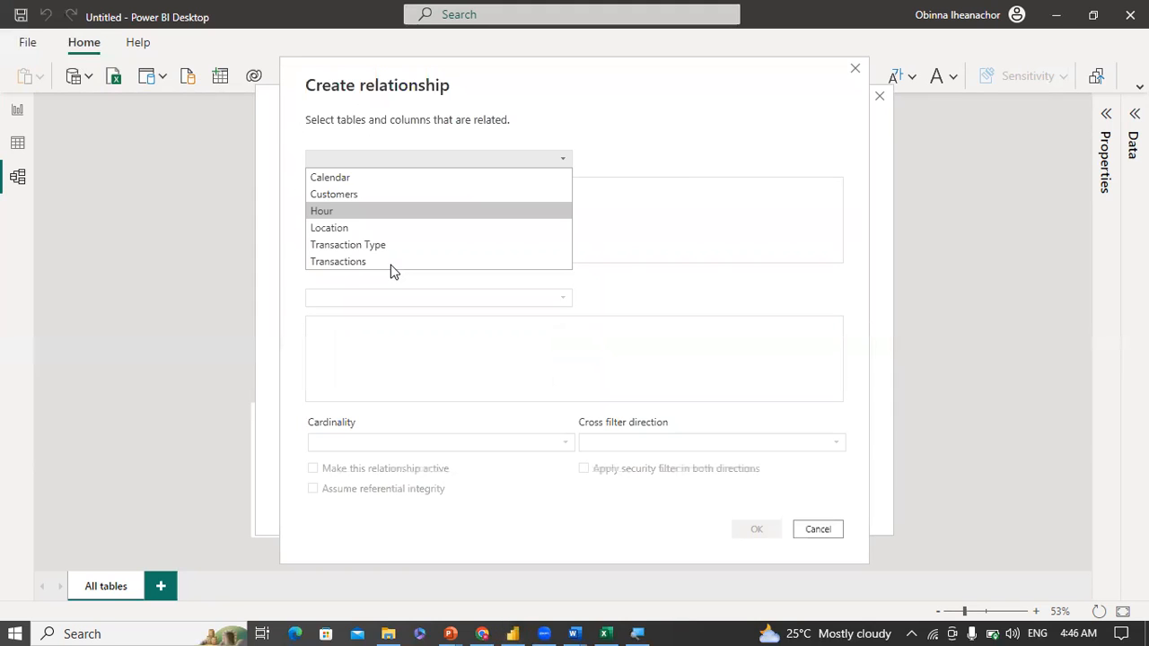
click(382, 262)
click(421, 299)
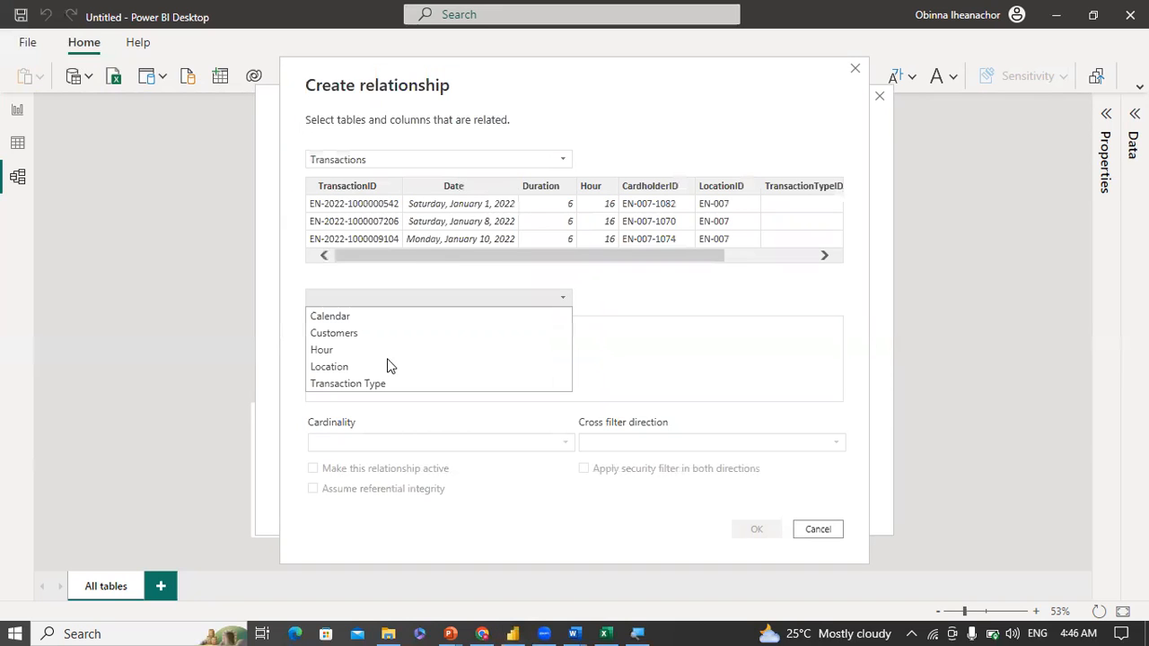
click(389, 366)
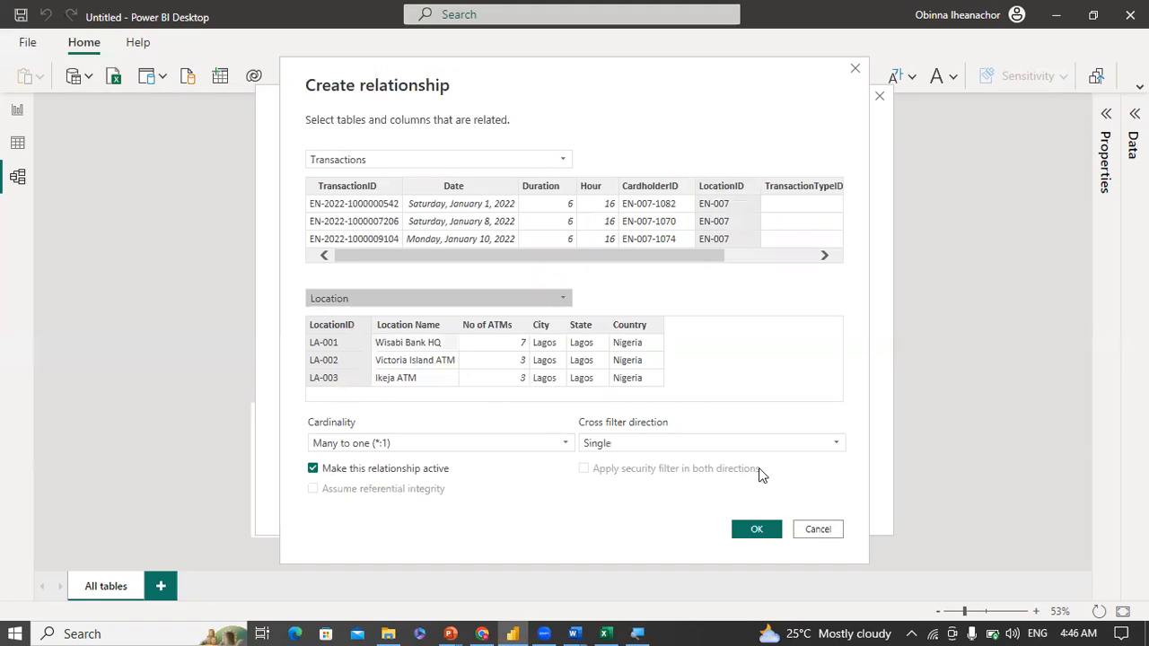
click(757, 530)
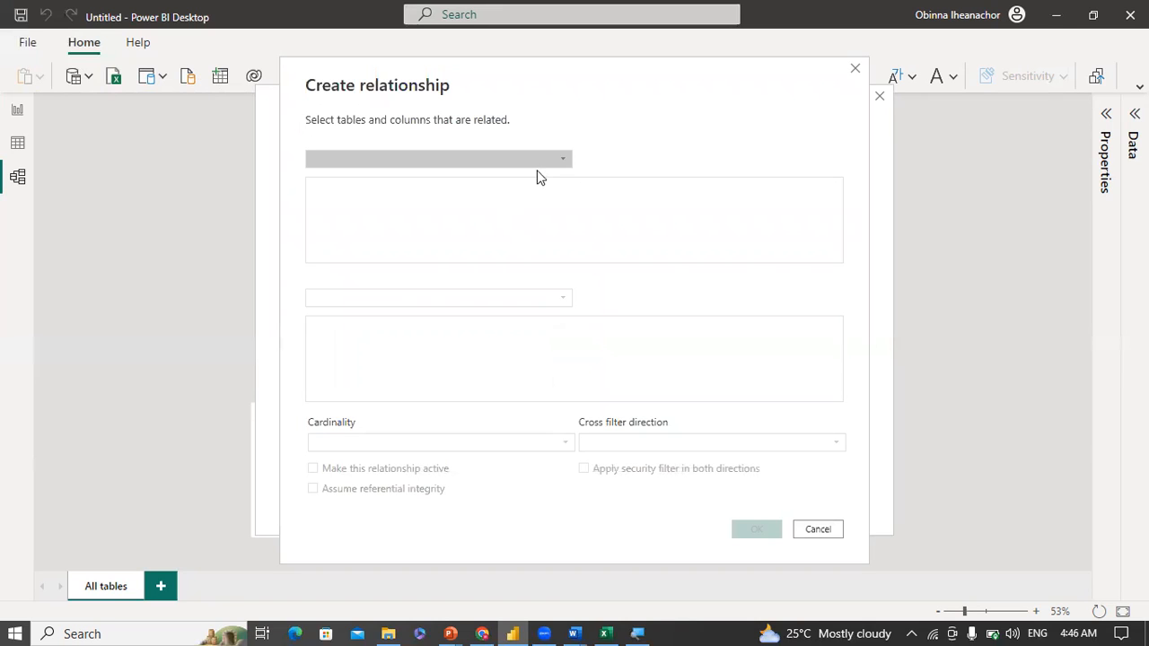
Step: Relate Transactions to Transaction Type on TransactionTypeID, many to one with single cross-filtering, and close the relationship manager
click(560, 162)
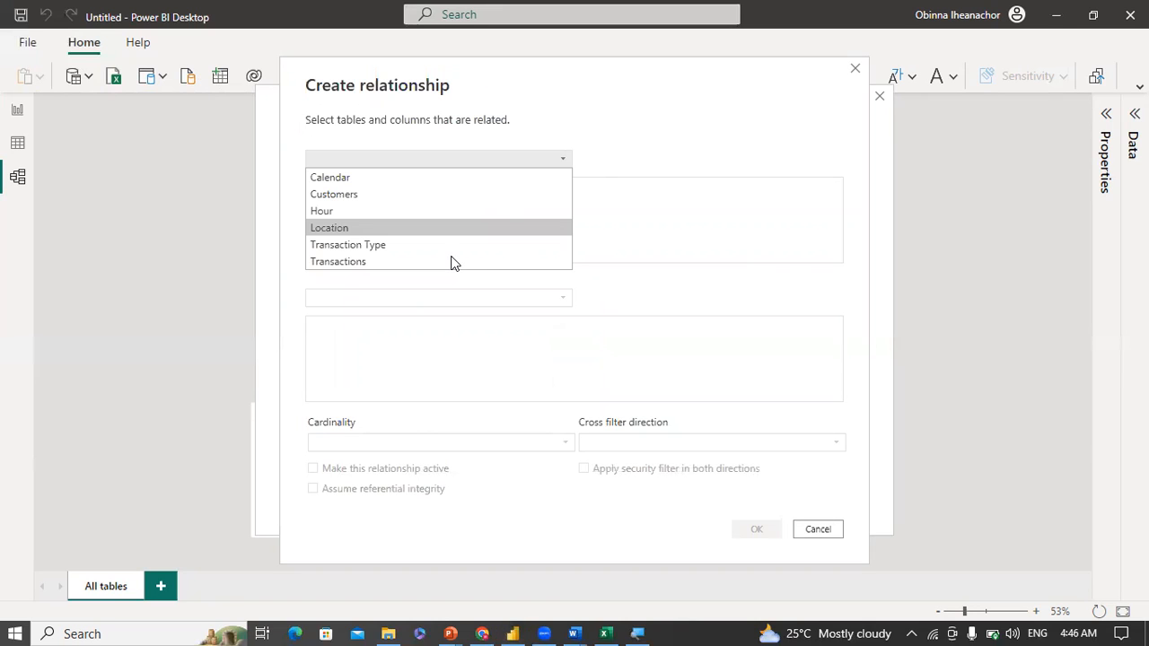
click(449, 261)
click(429, 298)
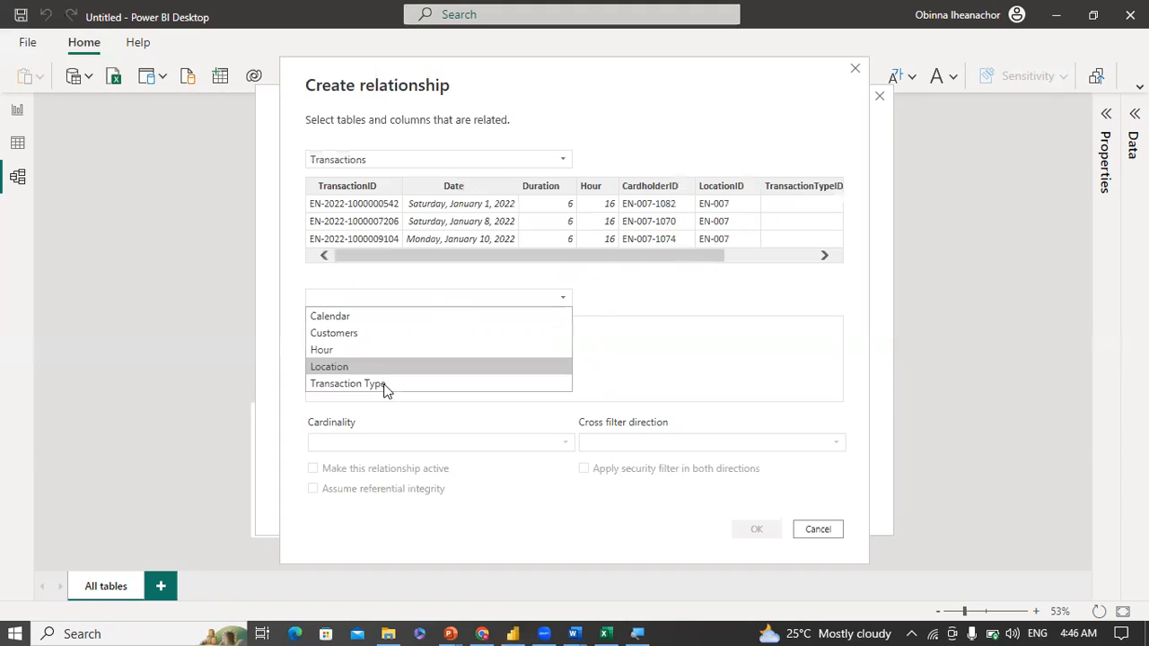
click(395, 384)
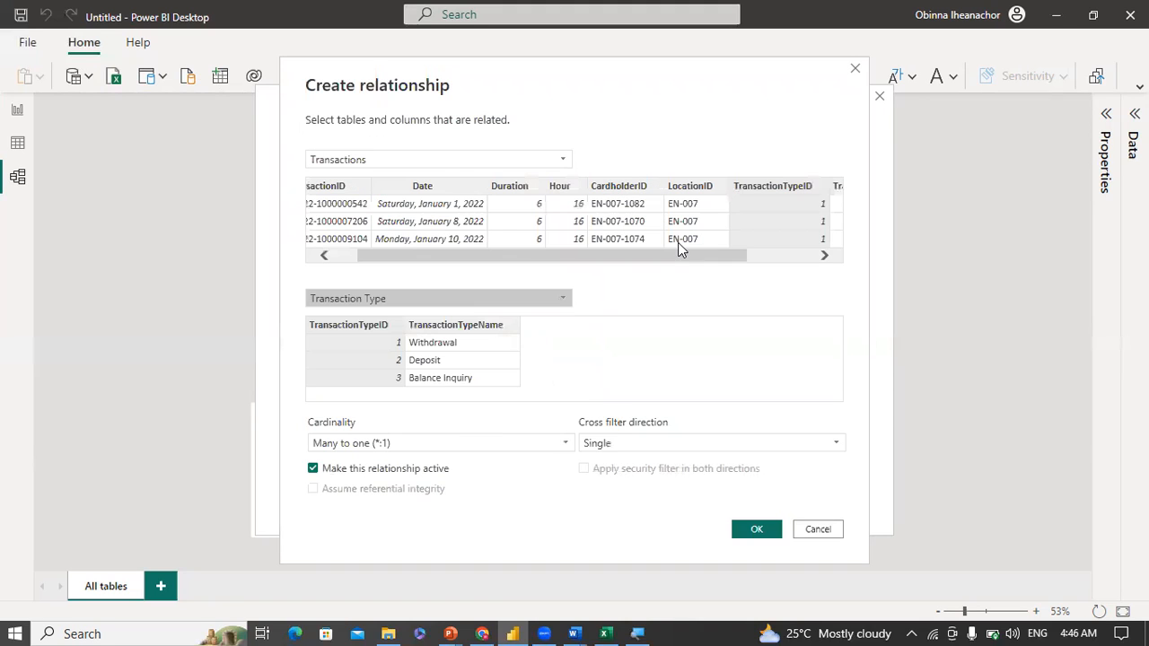
click(759, 530)
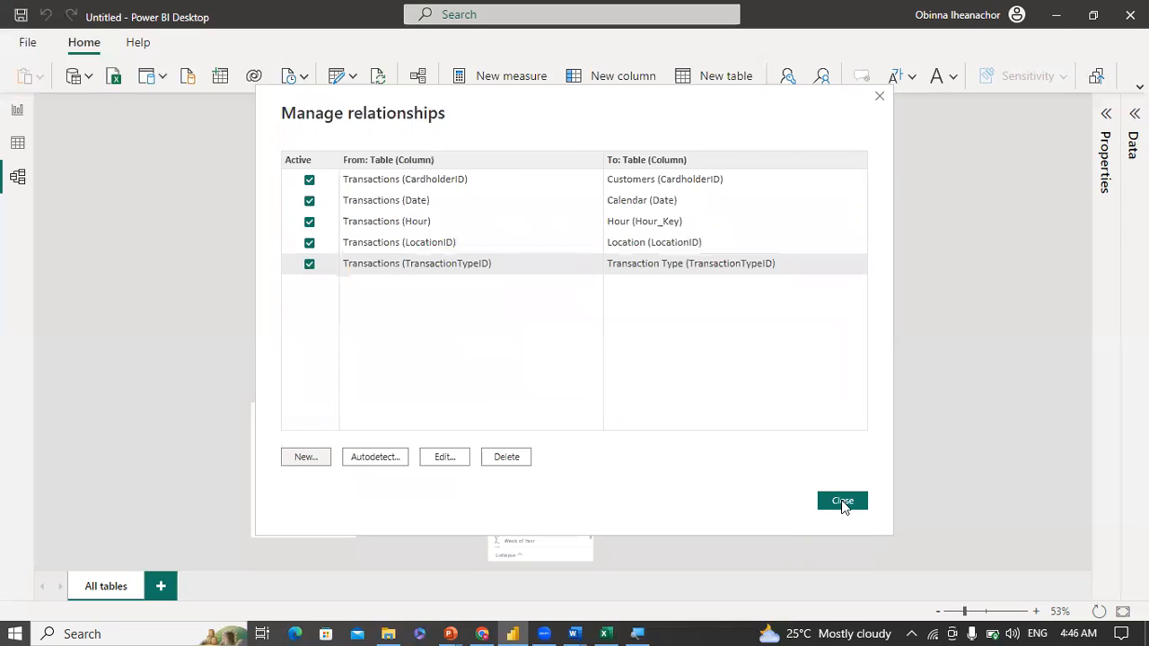
click(843, 502)
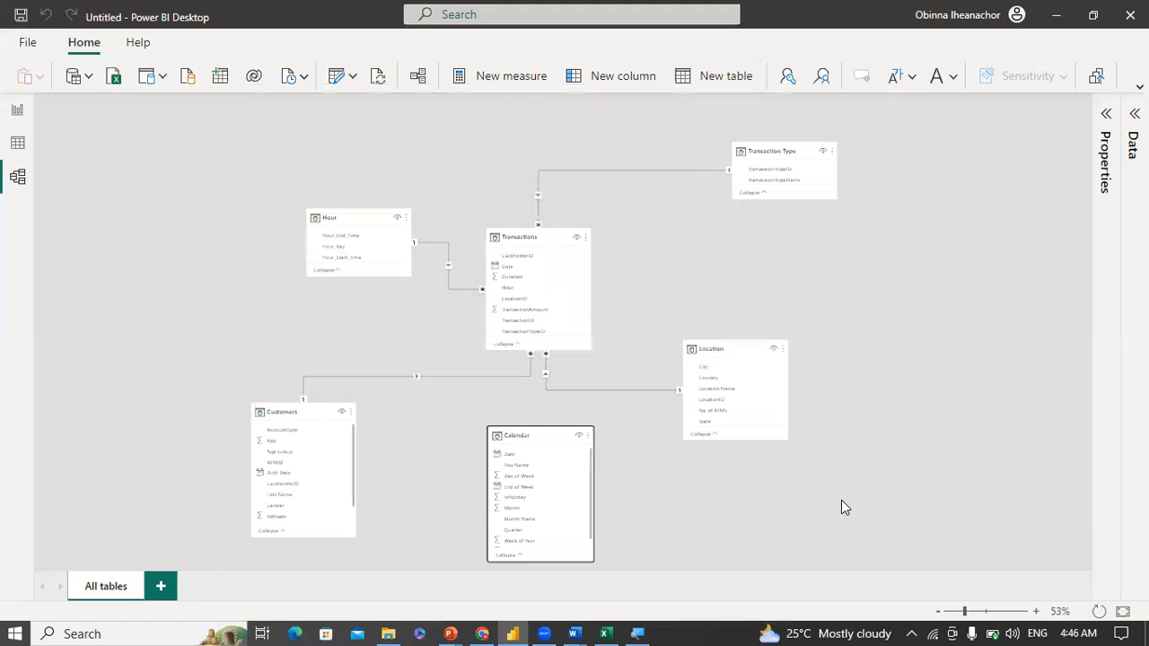
Step: Hide the CardholderID field of the Transactions table from the report, using the table's expanded field list in the model
click(535, 436)
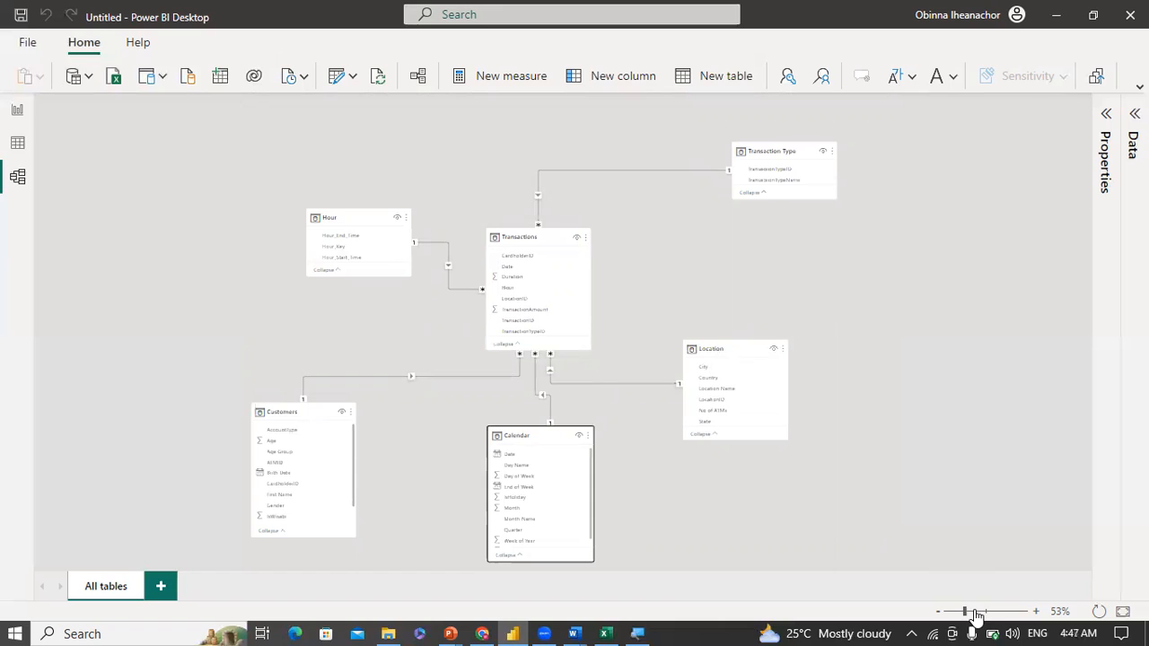
click(976, 612)
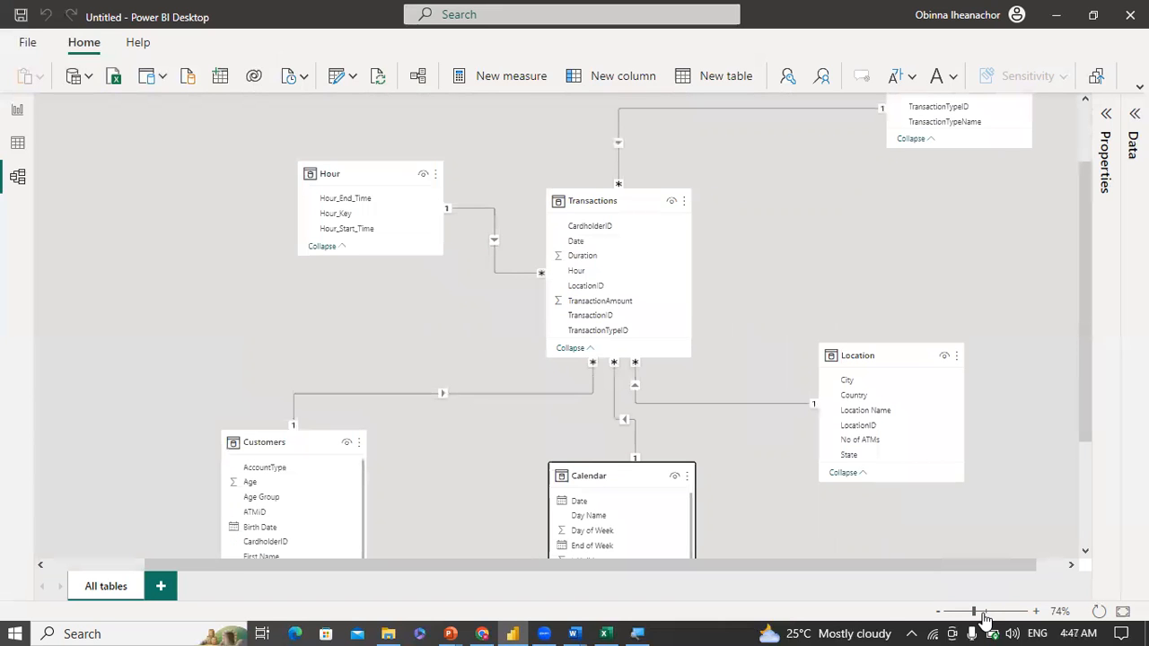
click(983, 612)
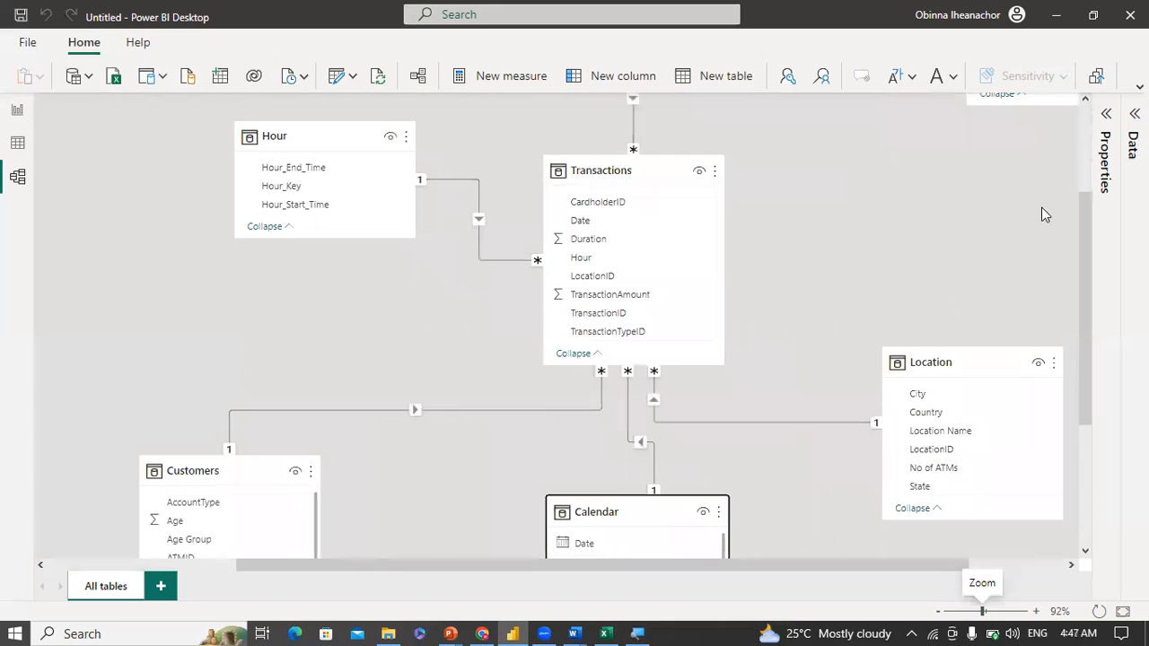
click(1108, 117)
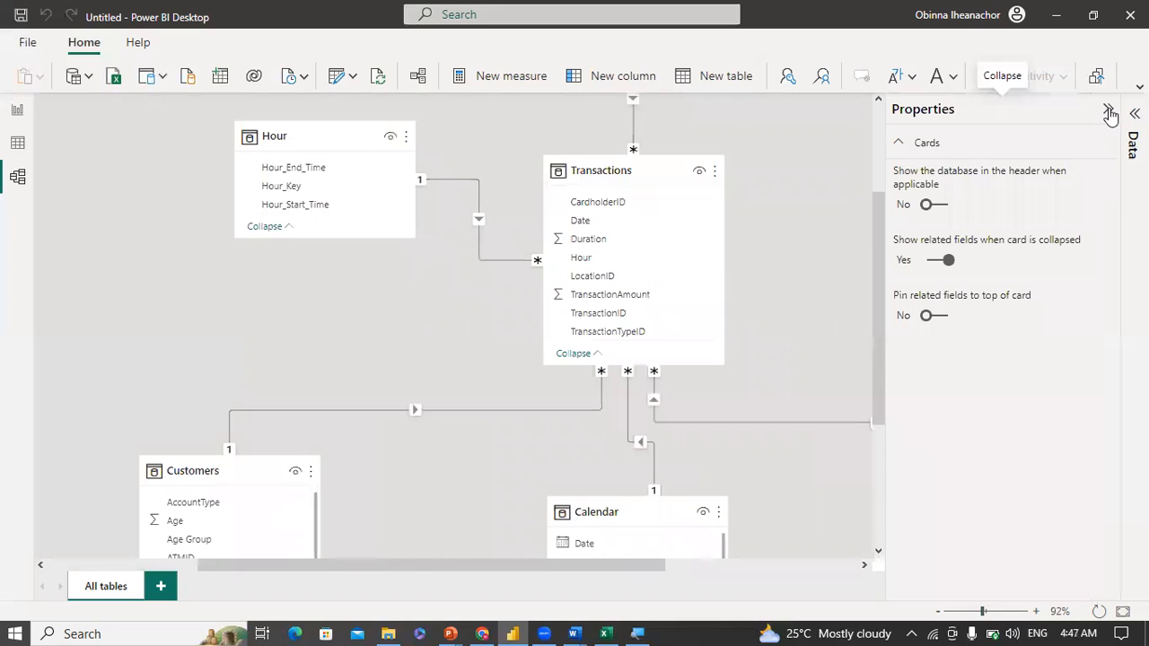
click(1107, 109)
click(1135, 114)
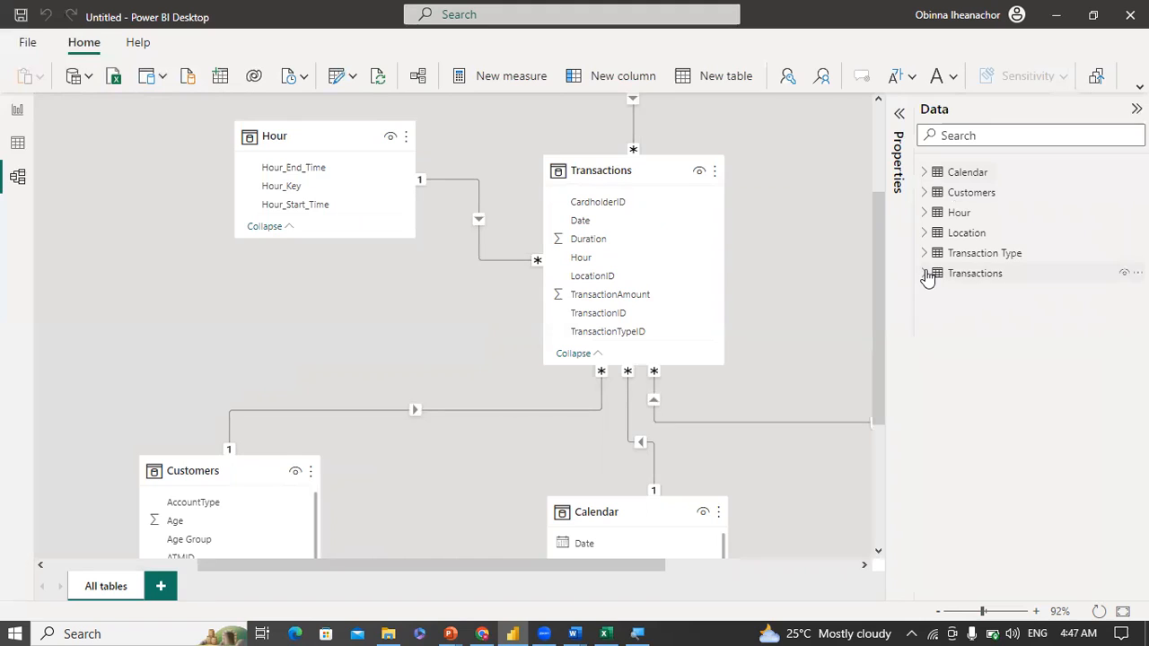
click(925, 273)
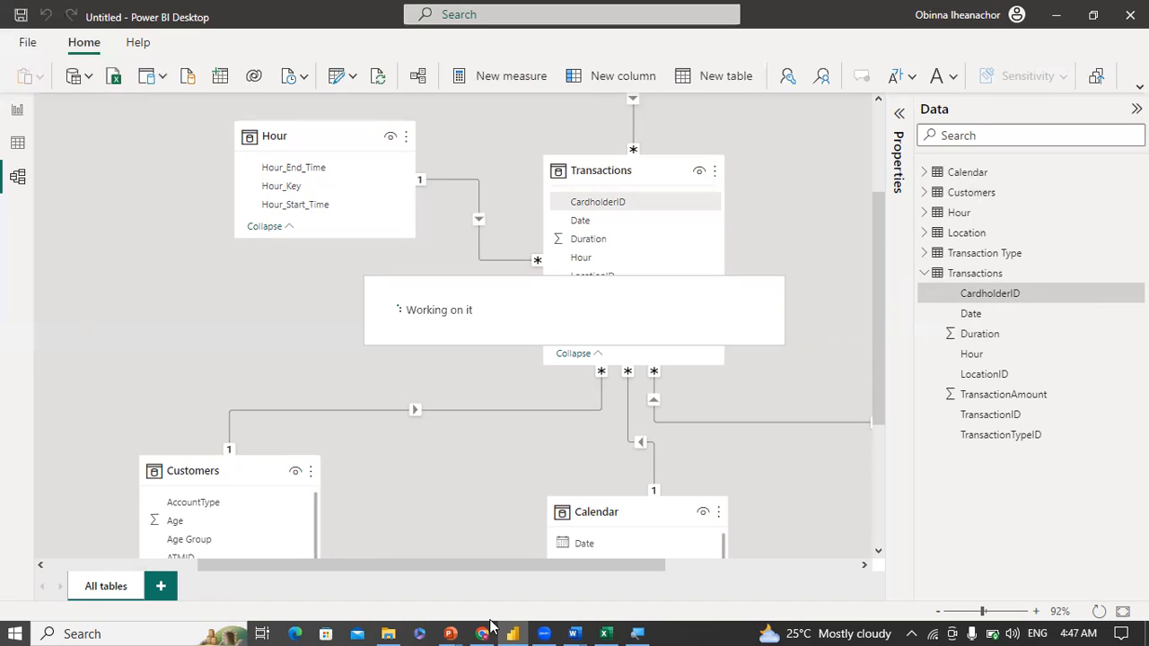
mouse_move(513, 627)
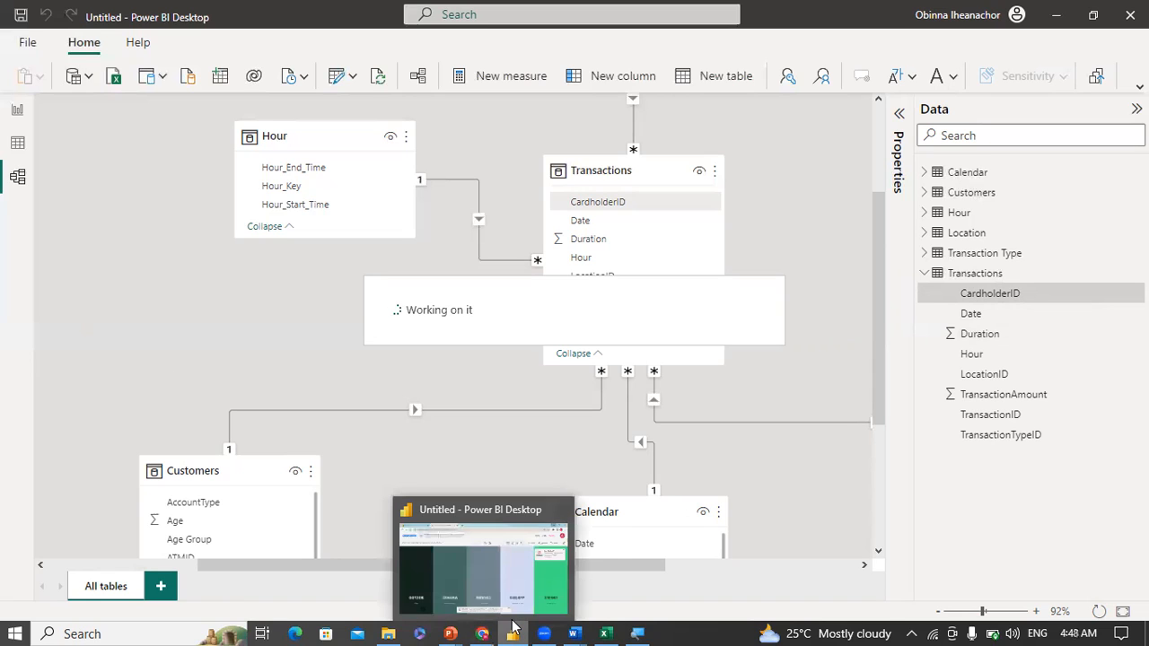
mouse_move(585, 627)
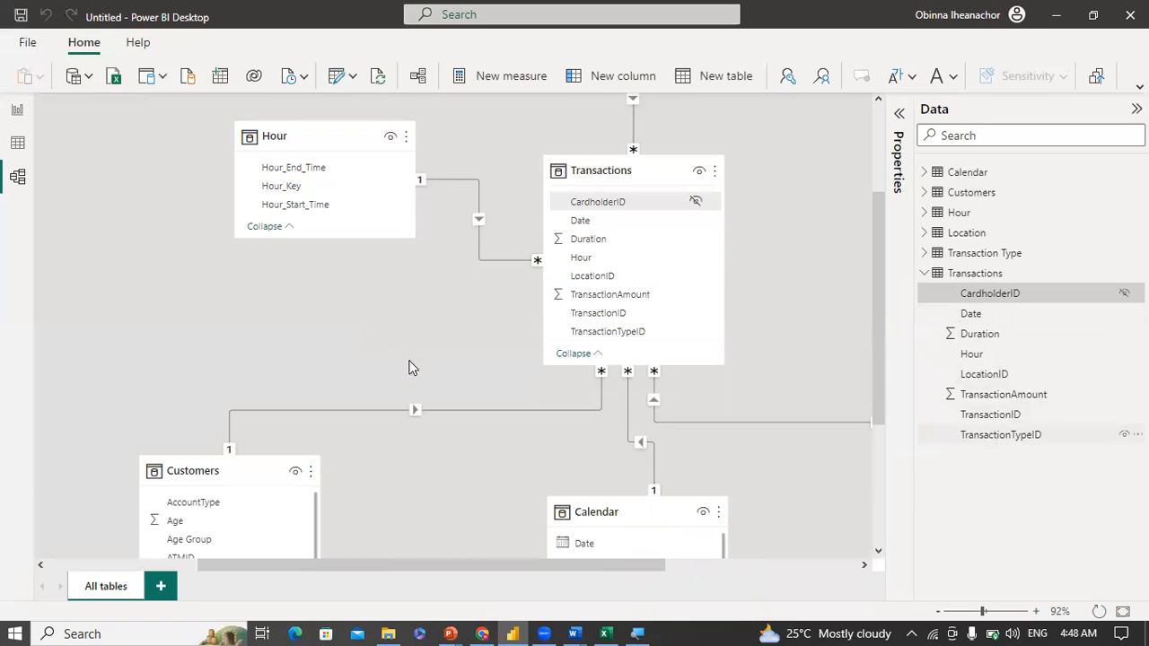
Step: Switch to the report view, highlight the first business question in Project Brief.docx in Word, and return to Power BI
click(18, 116)
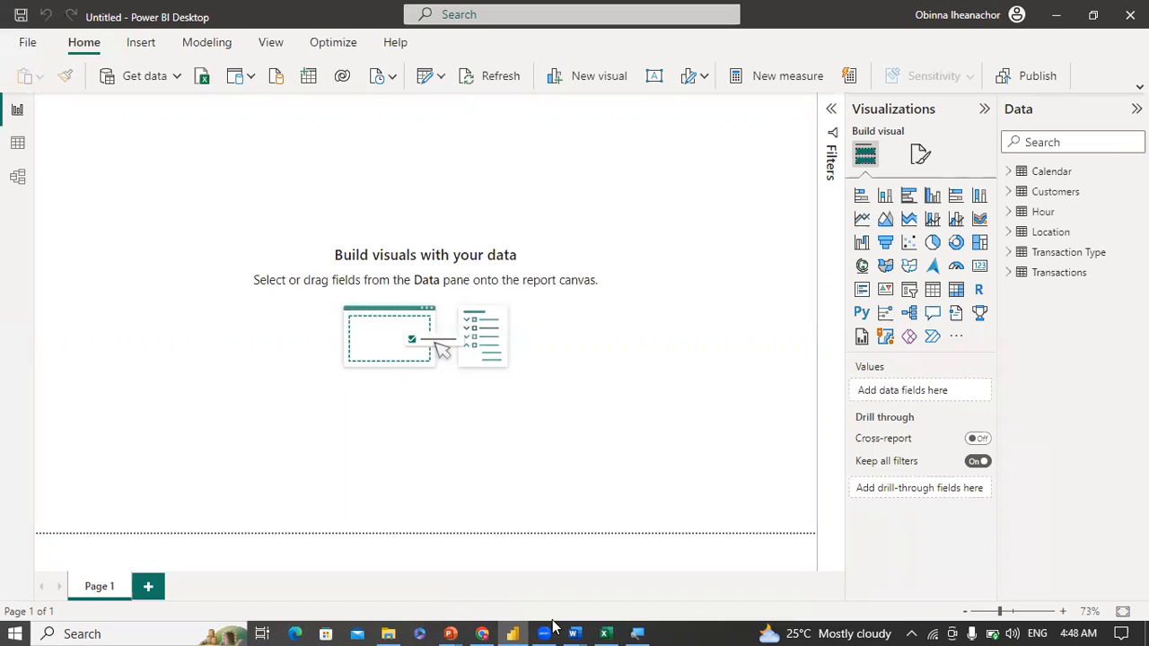
mouse_move(573, 629)
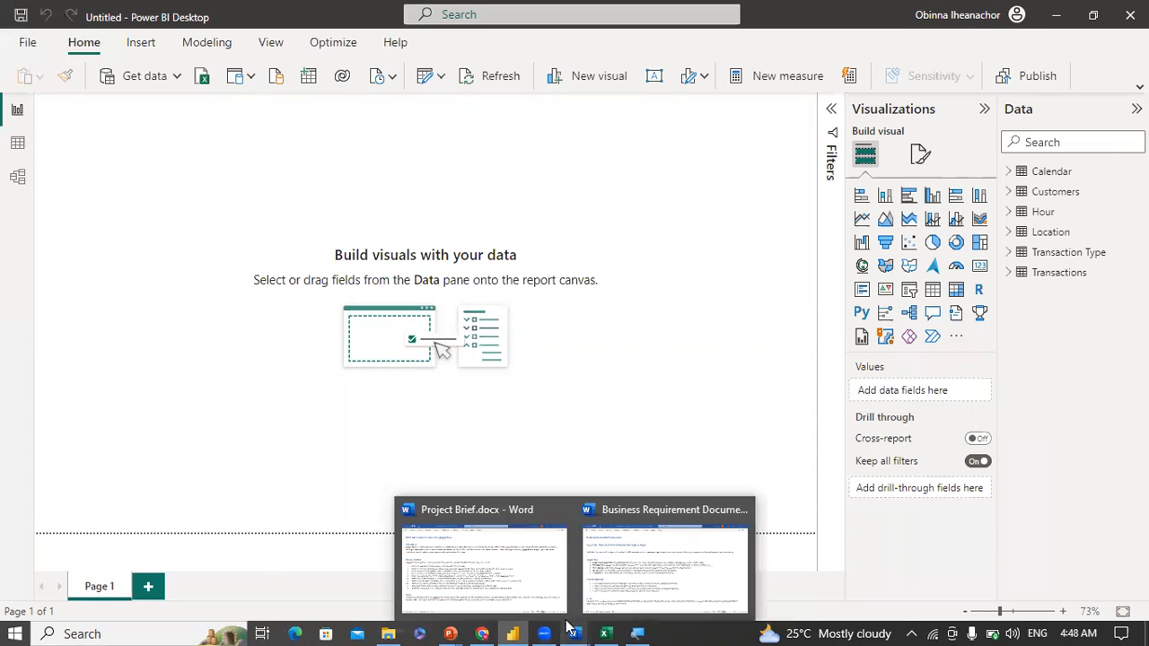
click(506, 595)
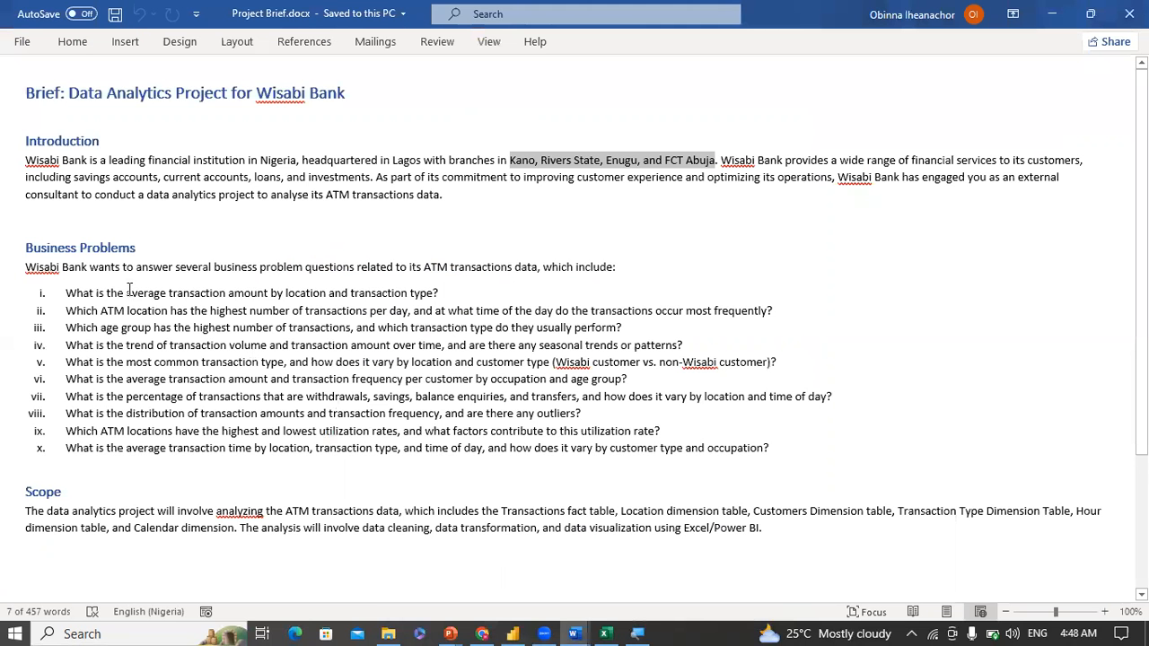
drag(67, 293, 449, 296)
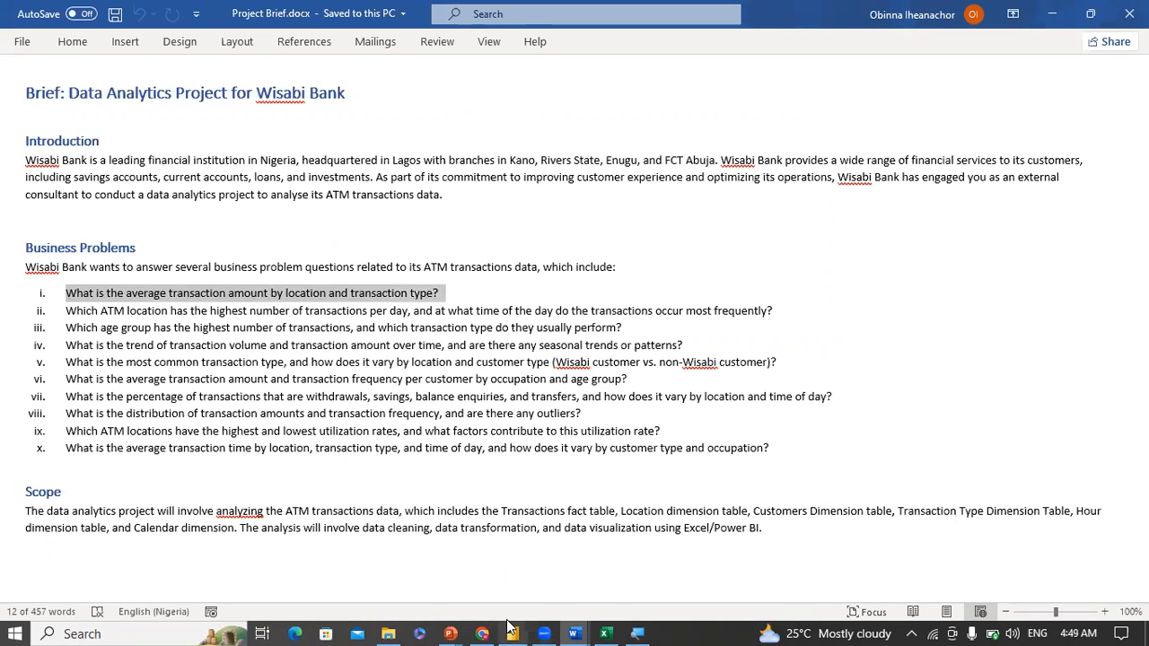
mouse_move(510, 629)
click(516, 577)
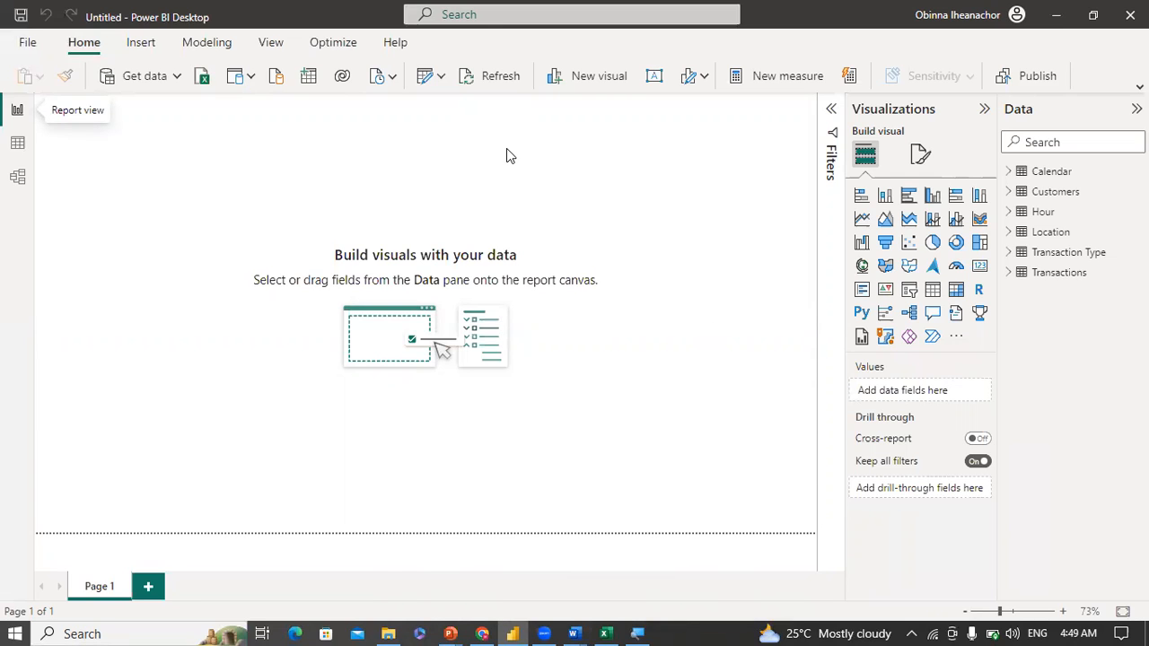
Step: Create a calculated table with the formula Measures Table = {Blank()} to hold the report's measures
click(207, 44)
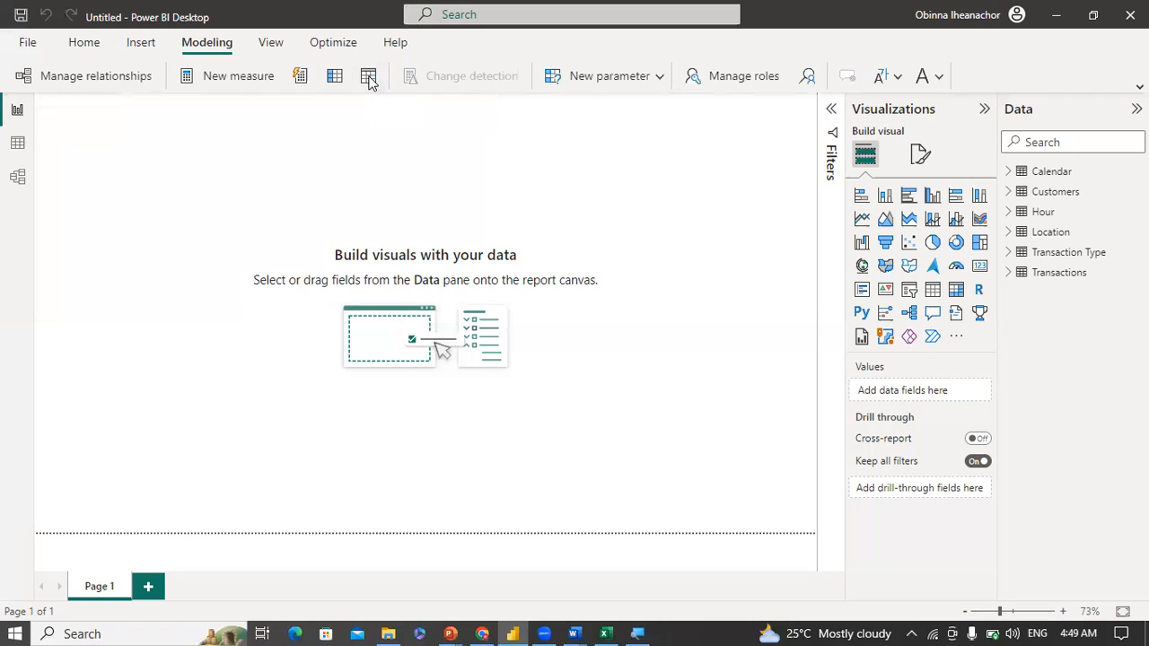
click(368, 78)
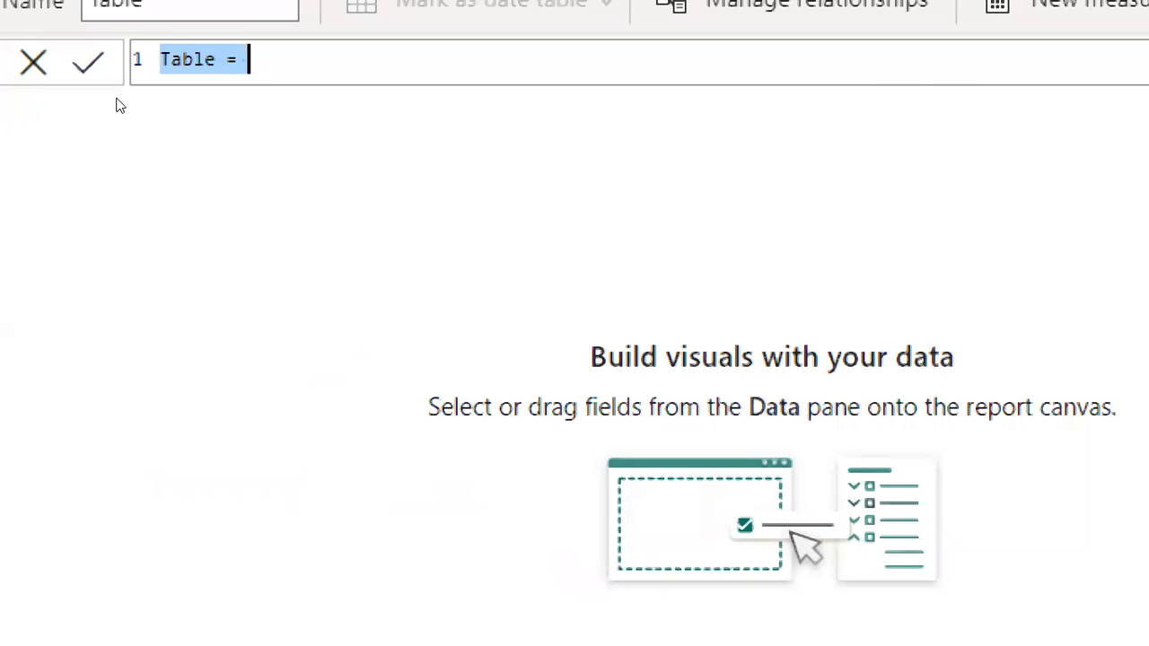
text(M)
text(easures Tab)
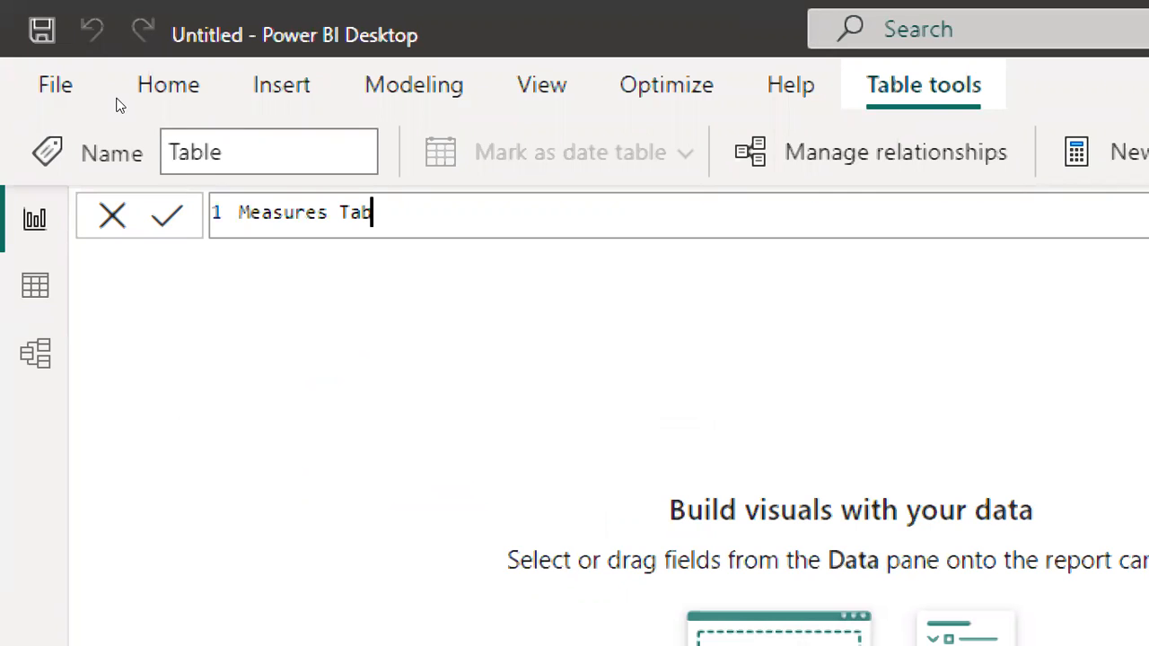
text(le =)
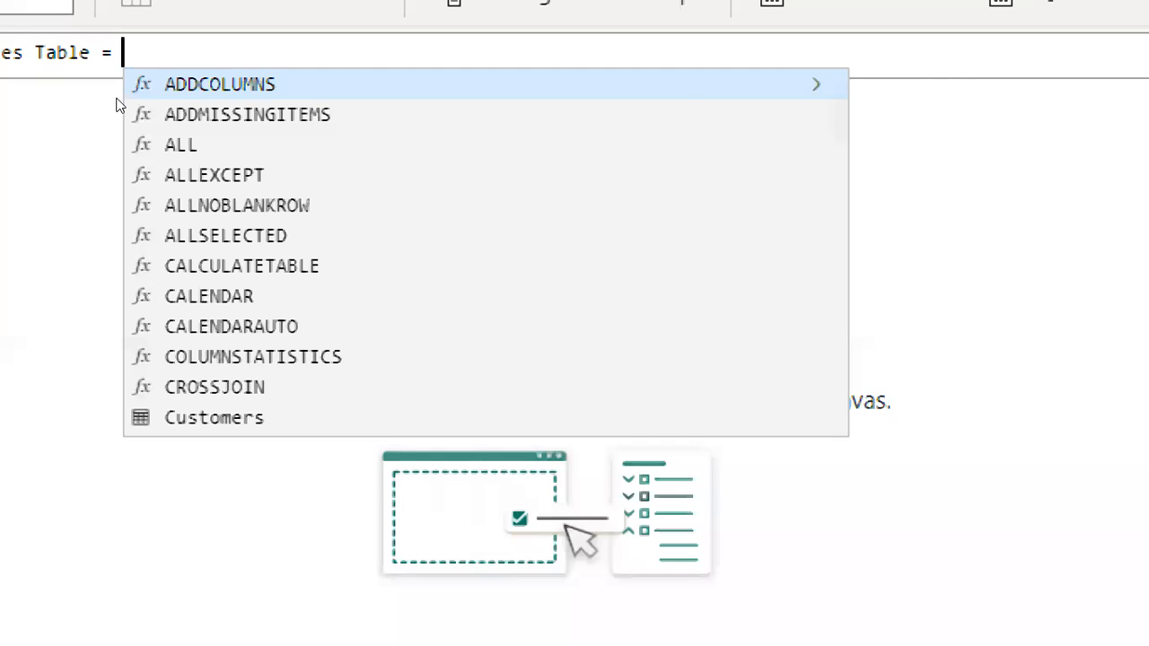
text( {)
text(})
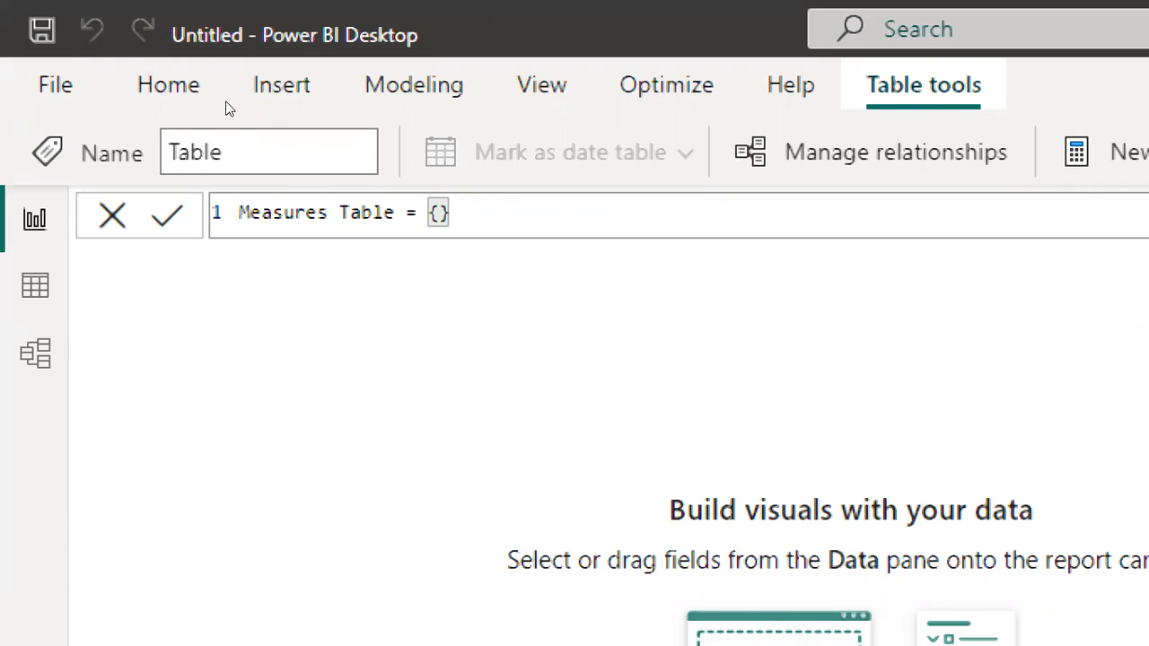
text(Blank)
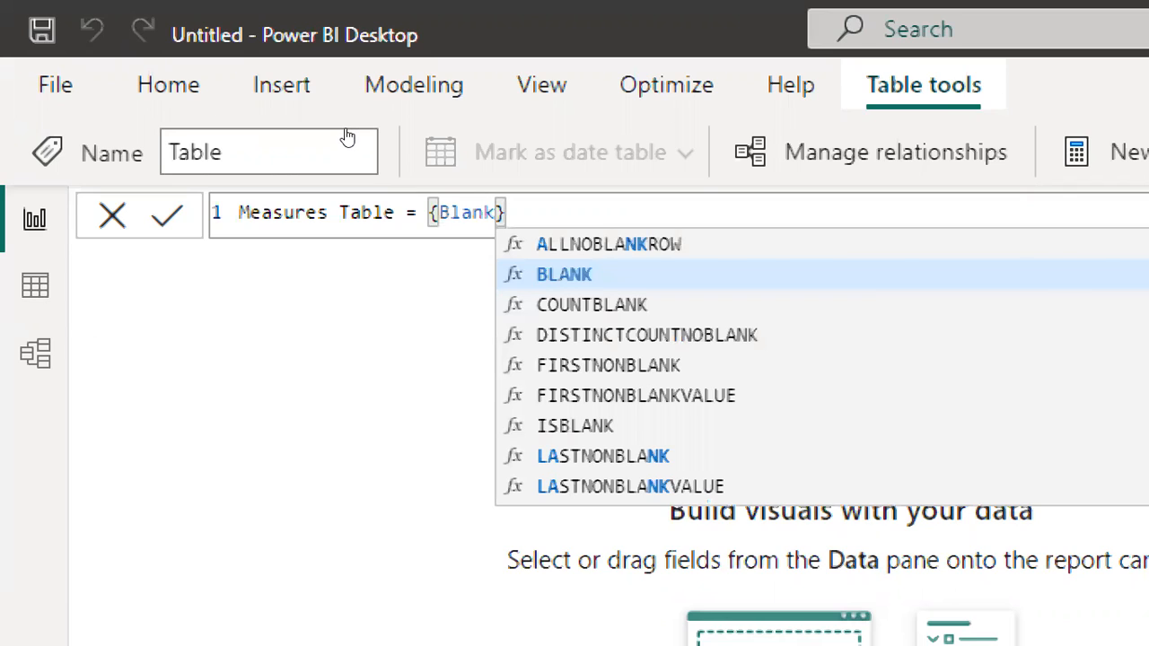
text(())
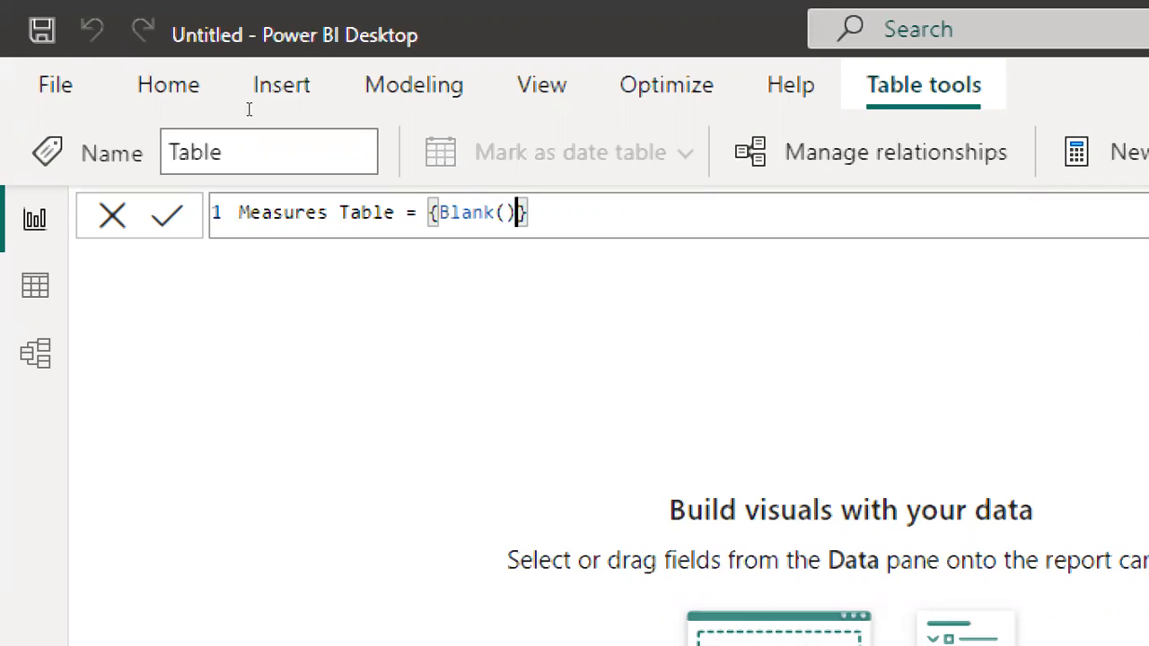
text(})
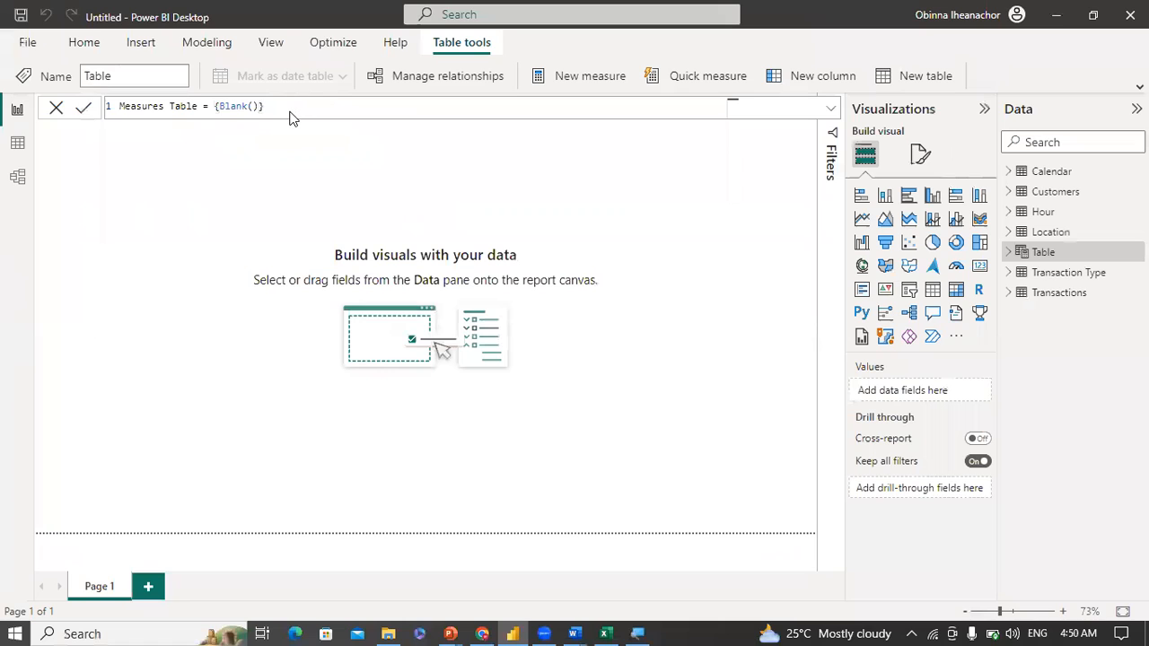
key(Return)
Step: Rename the measures table in its formula by adding a leading space inside square brackets: [ Measures Table] = {Blank()}
click(121, 107)
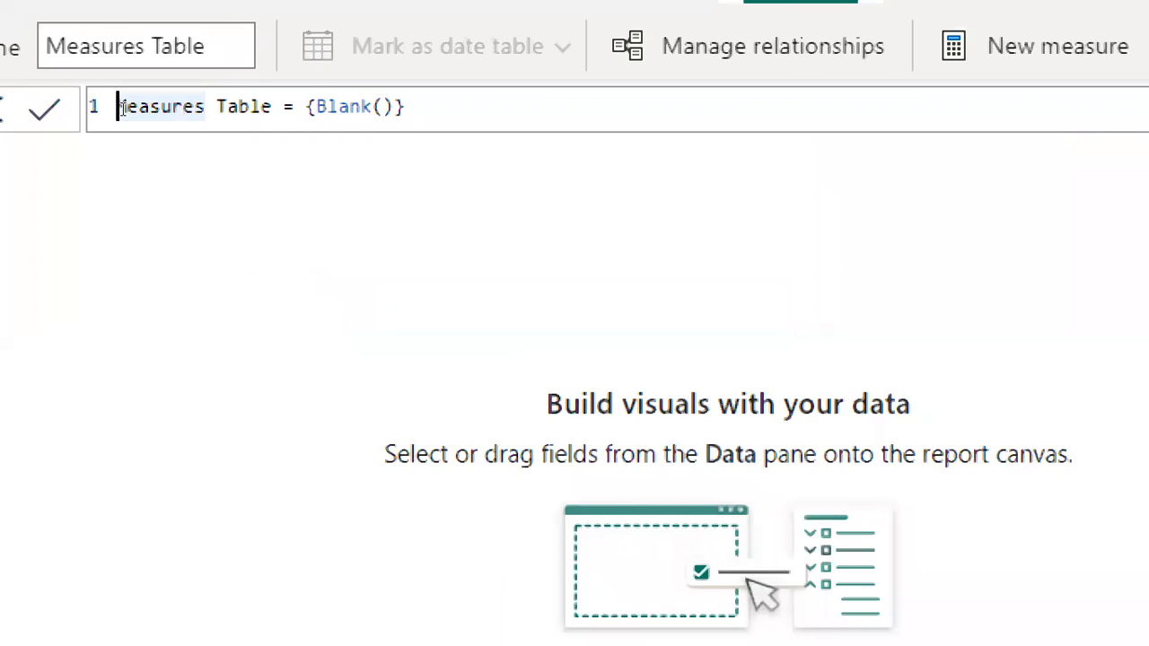
text([)
click(416, 219)
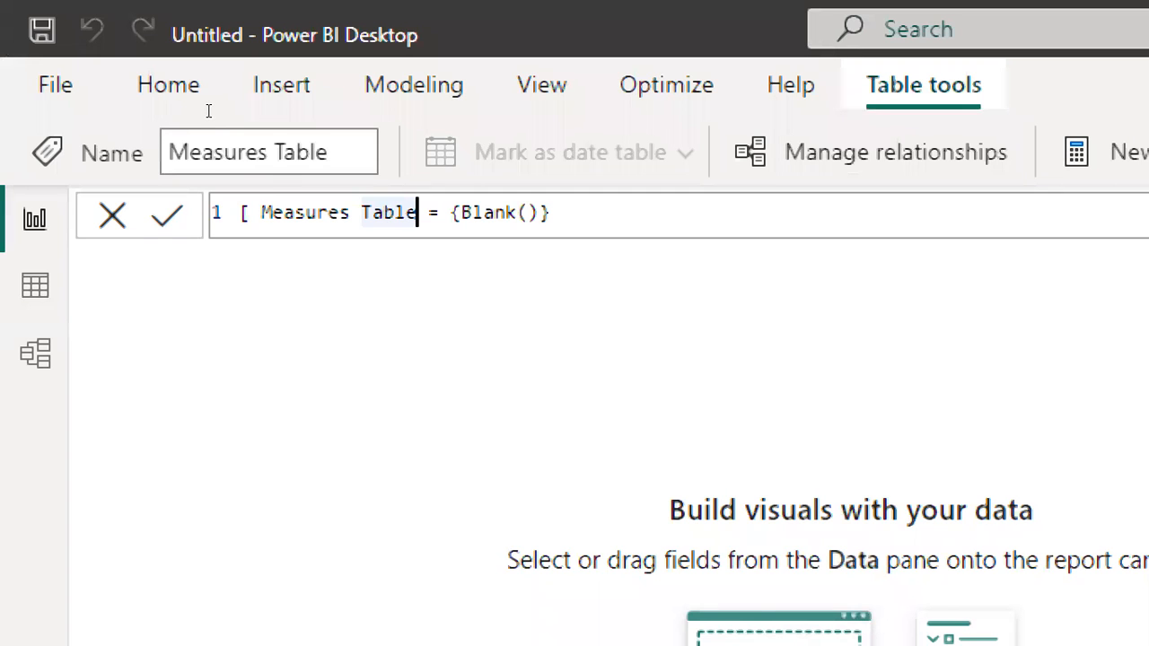
text(])
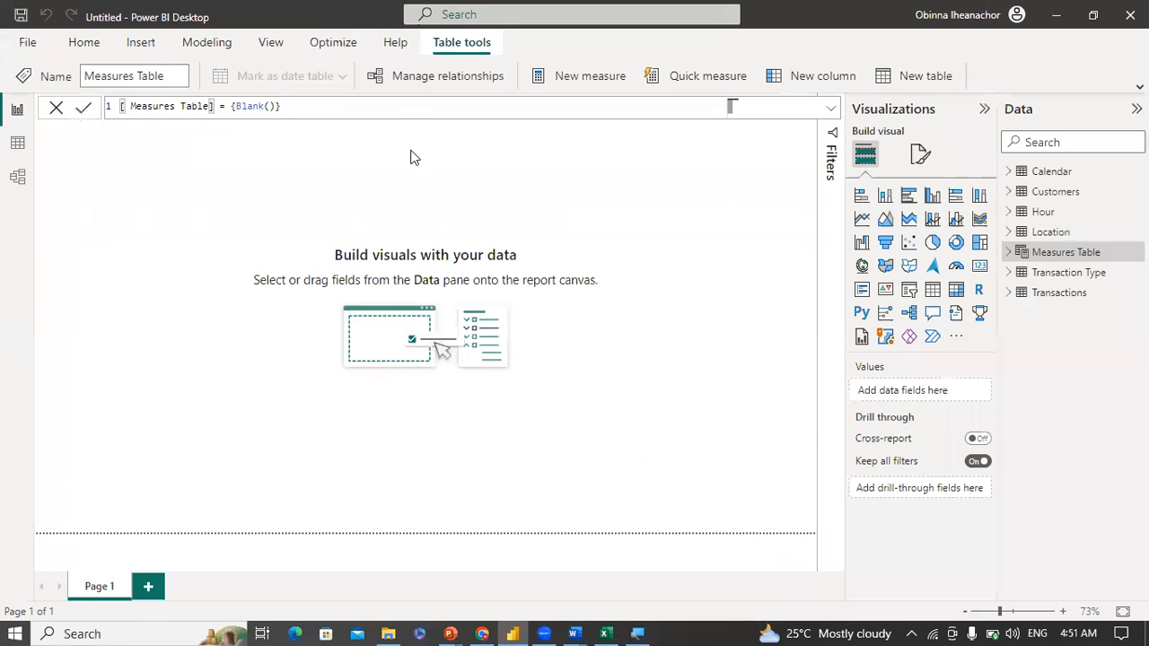
Step: Add a new measure to Measures Table and check the first business question in the Word project brief before returning to Power BI
click(1048, 258)
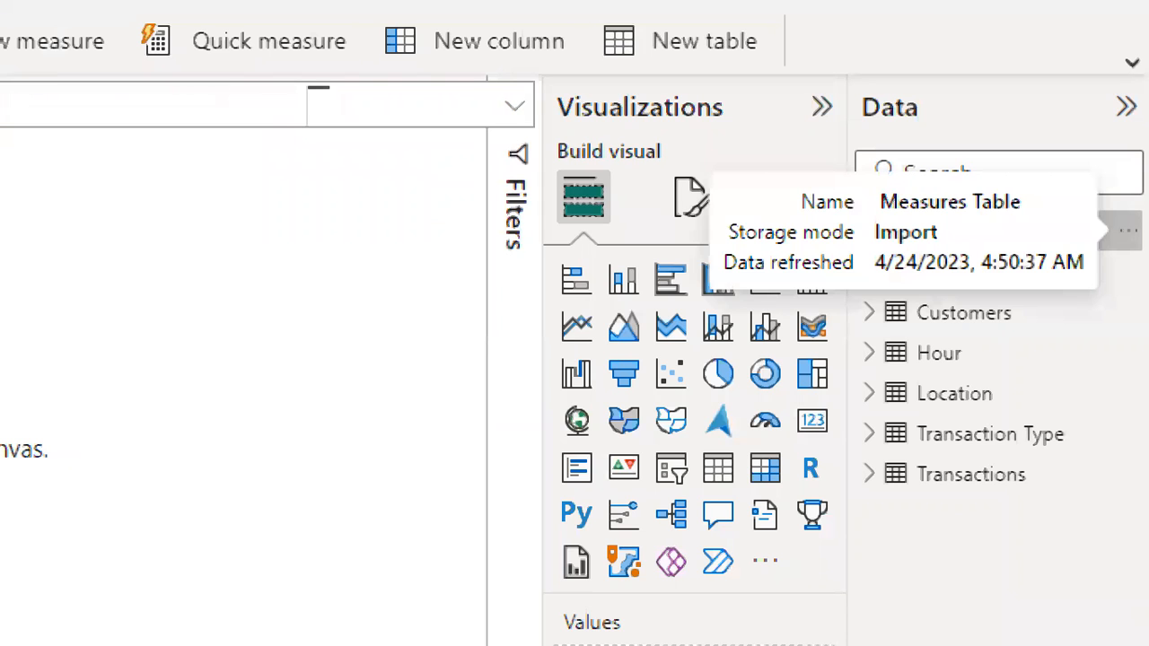
right_click(1015, 193)
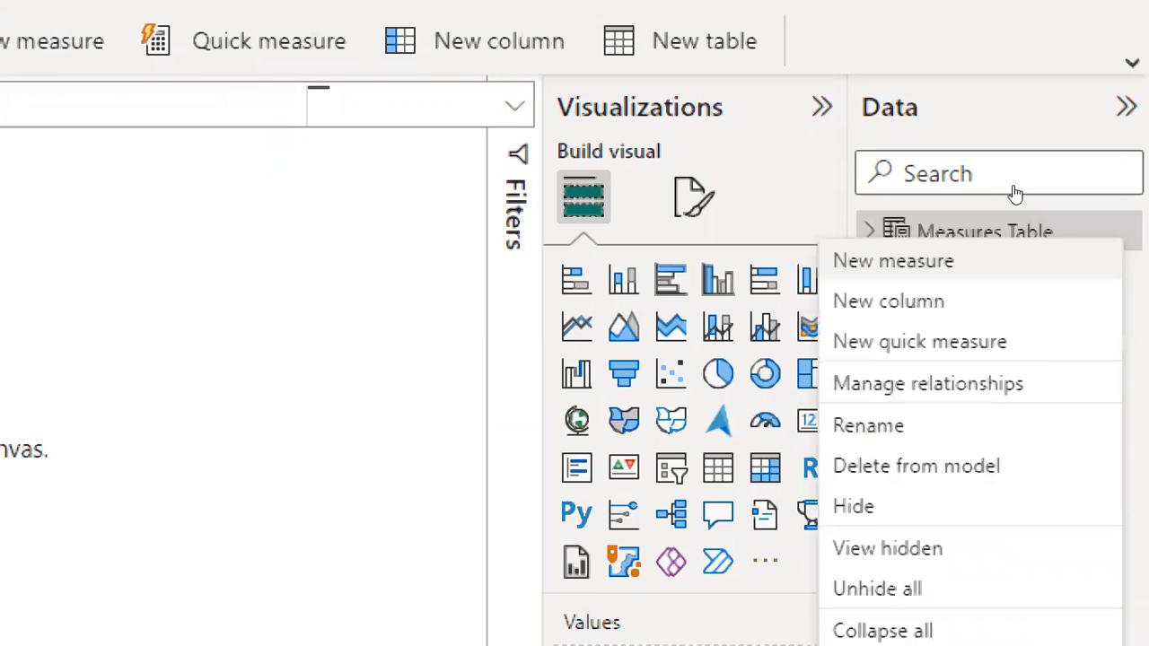
key(Escape)
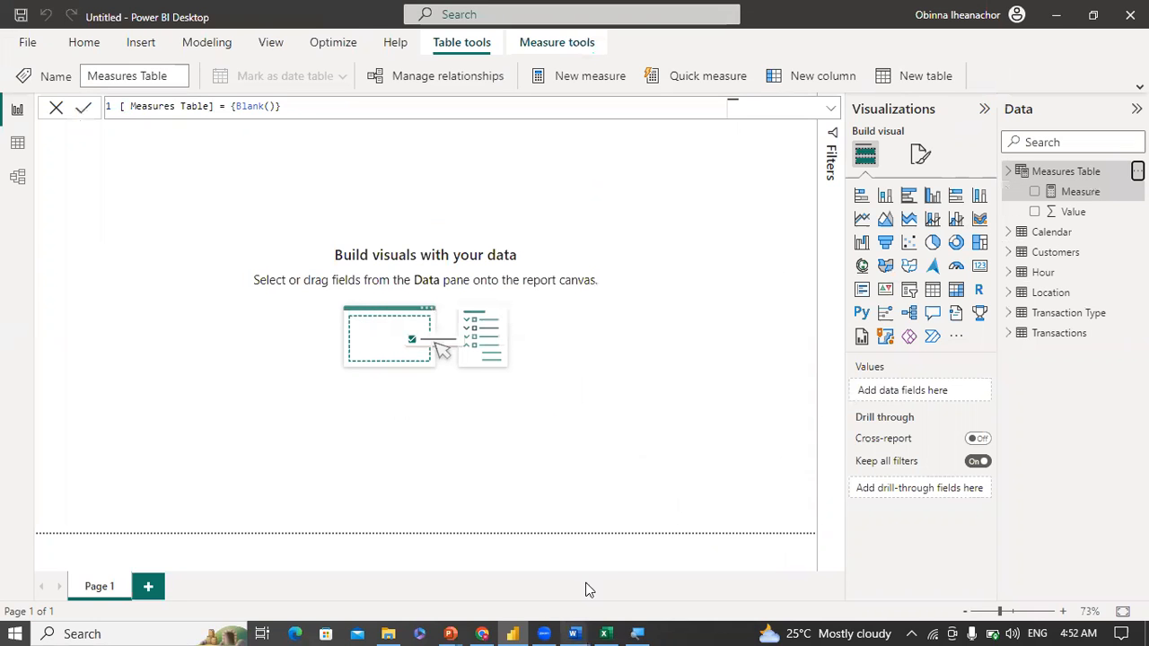
mouse_move(575, 634)
click(518, 572)
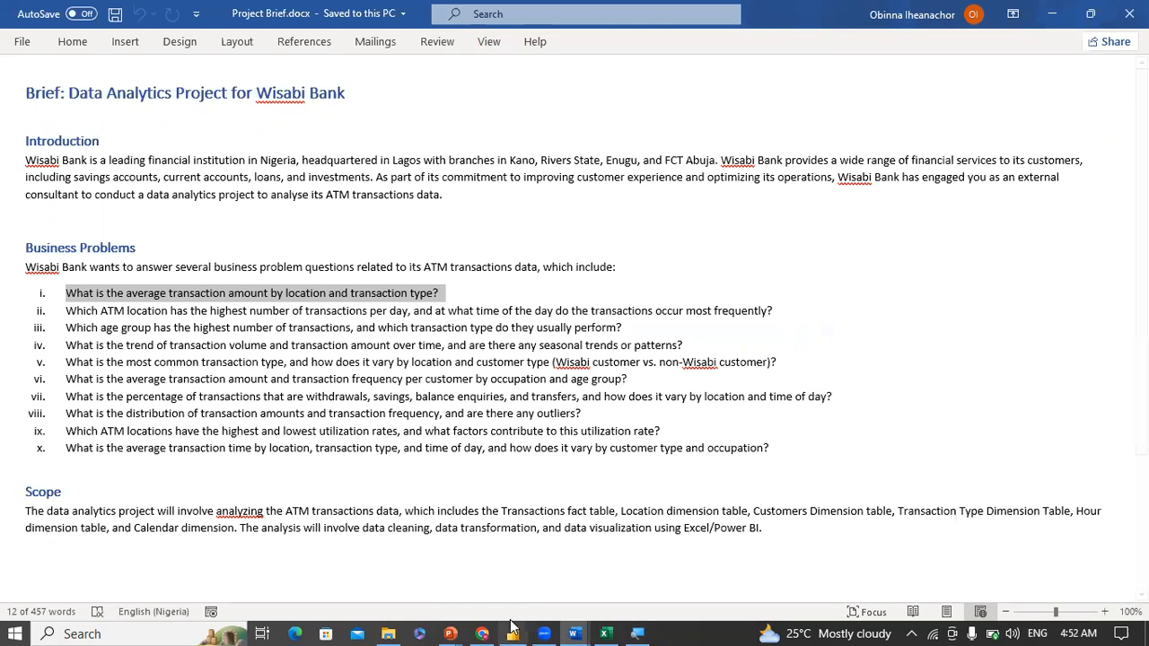
mouse_move(514, 606)
click(508, 583)
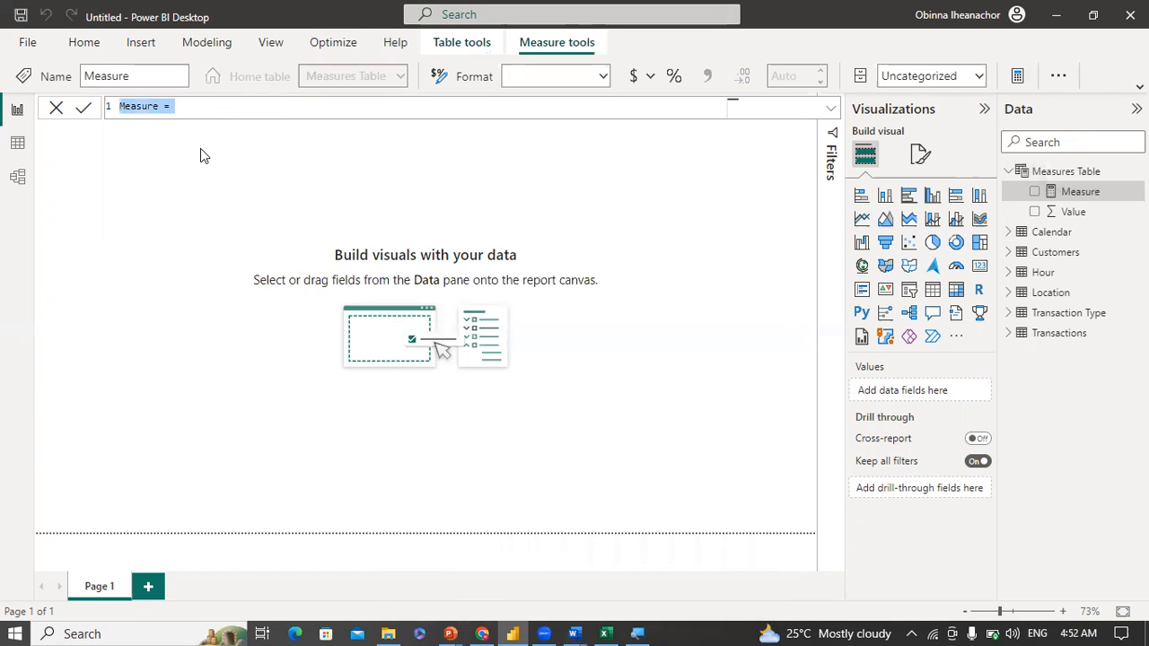
Step: Define the new measure as average_amount = AVERAGE(Transactions[TransactionAmount]) and commit the formula
text(average)
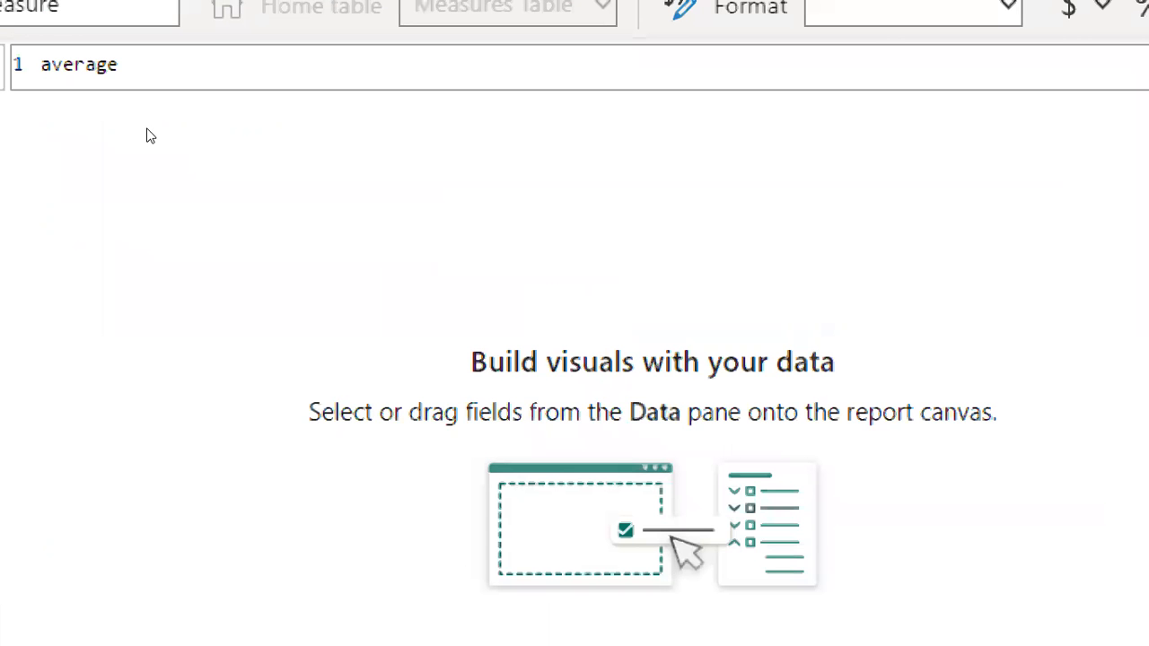
text(_)
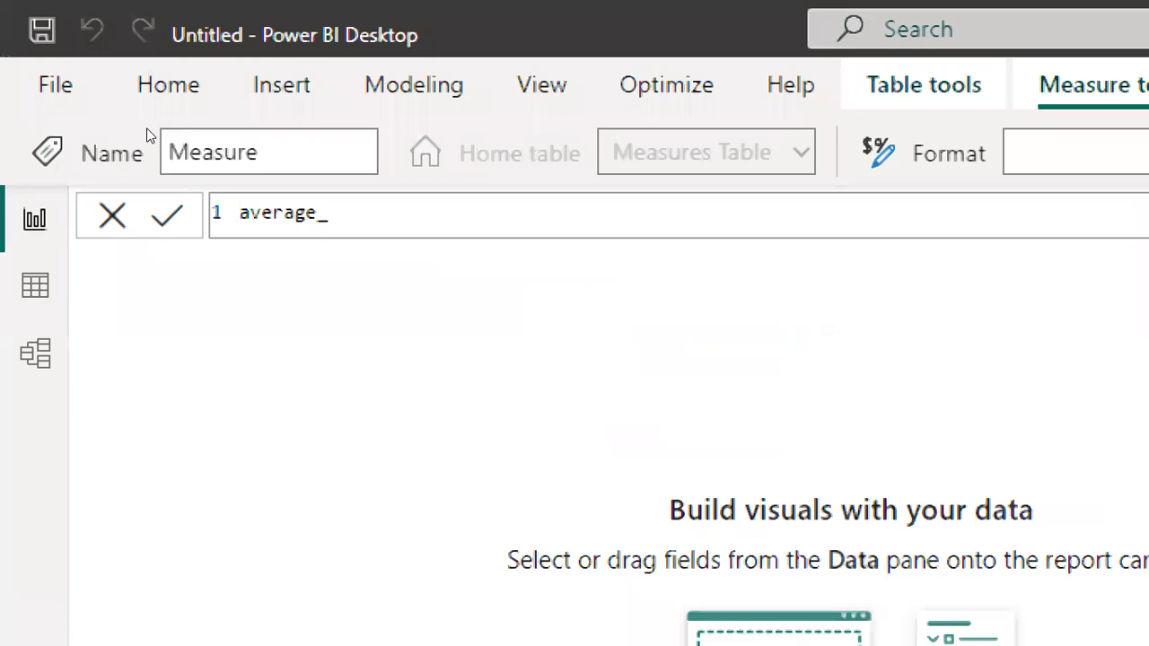
text(amount =)
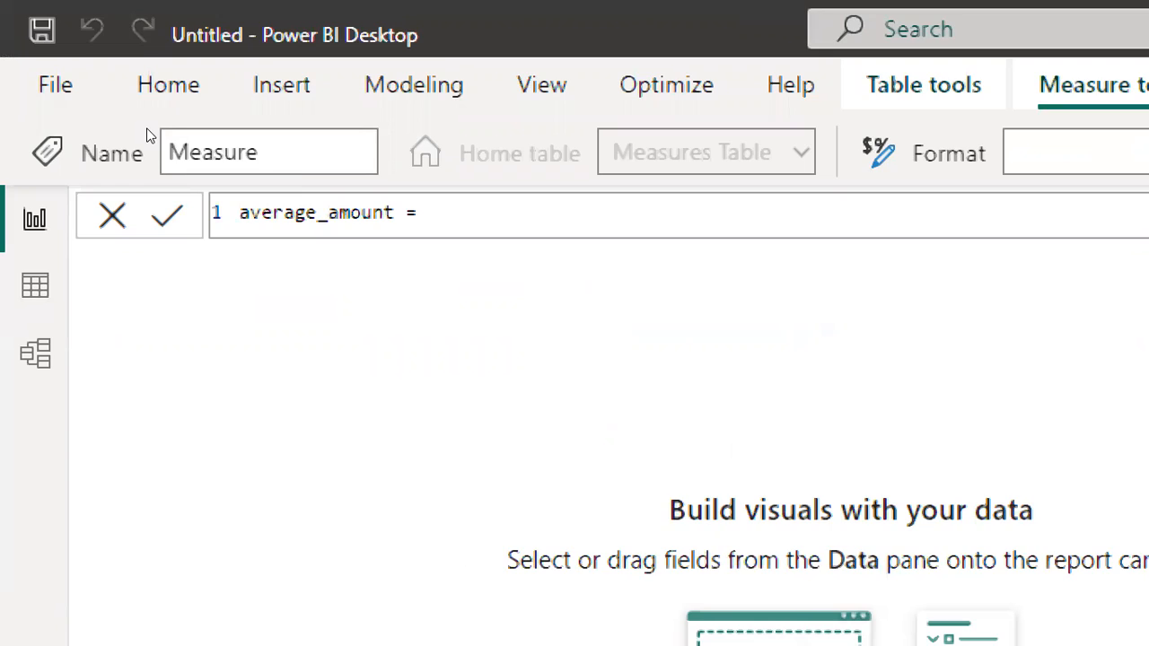
text( AVER)
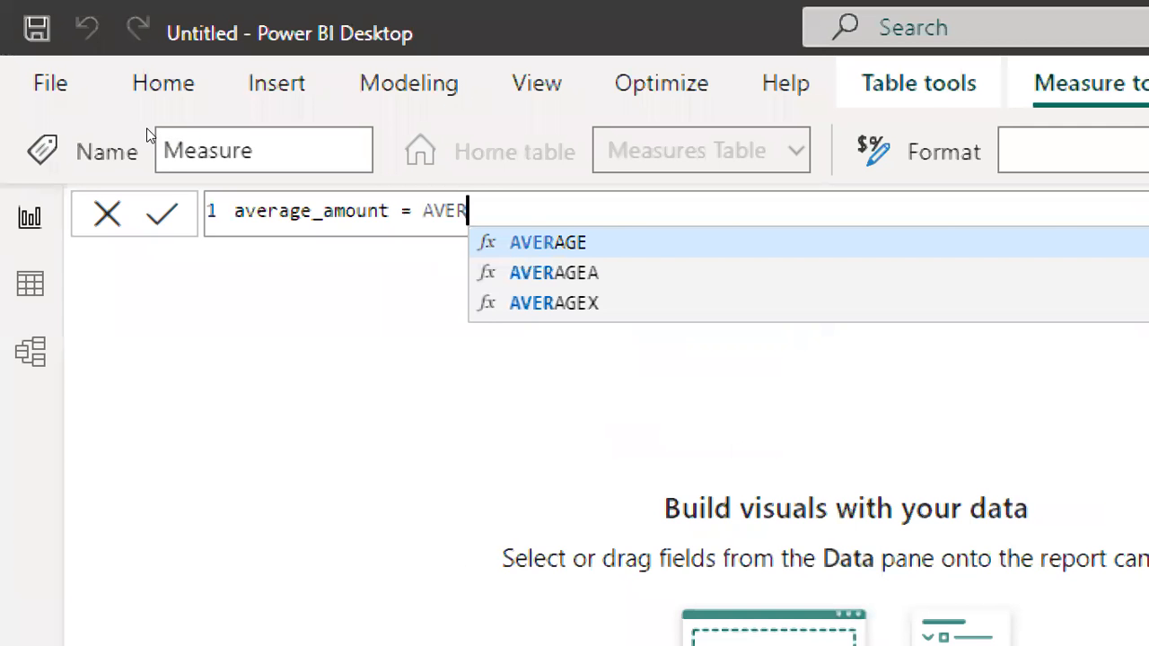
key(Tab)
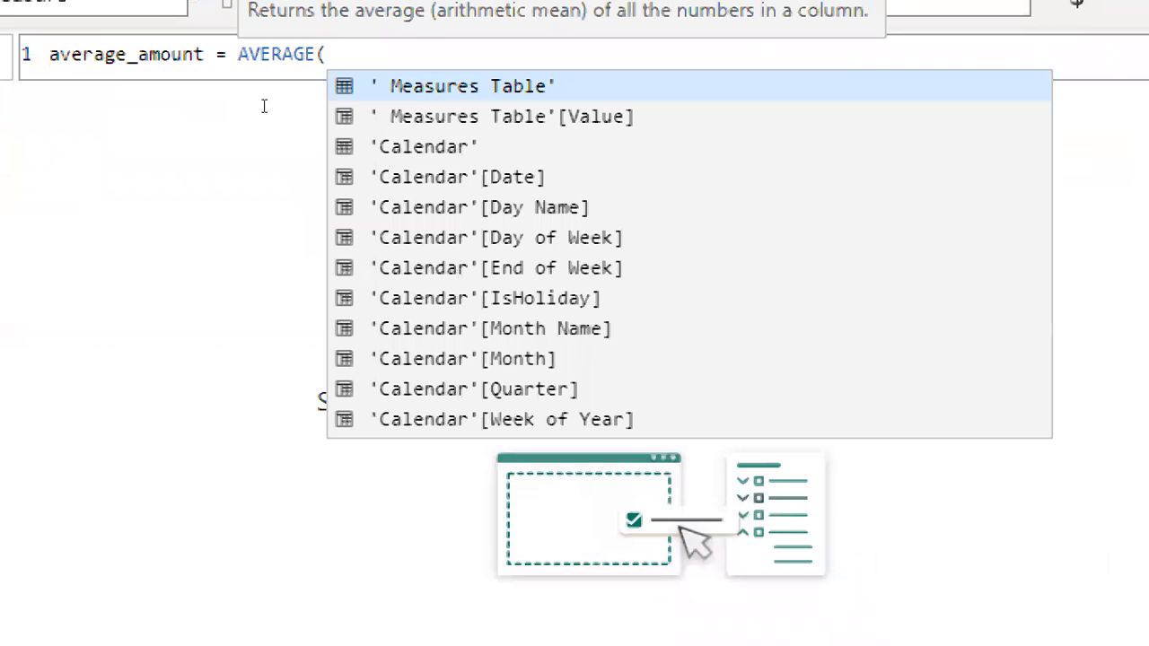
text(amou)
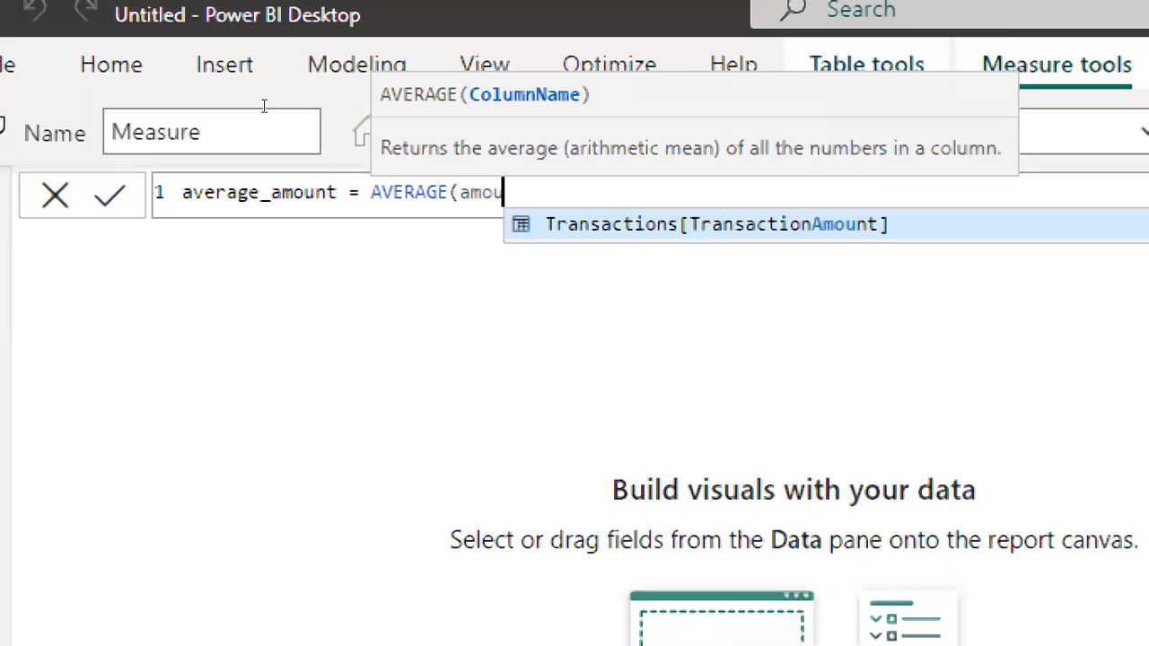
text(nt)
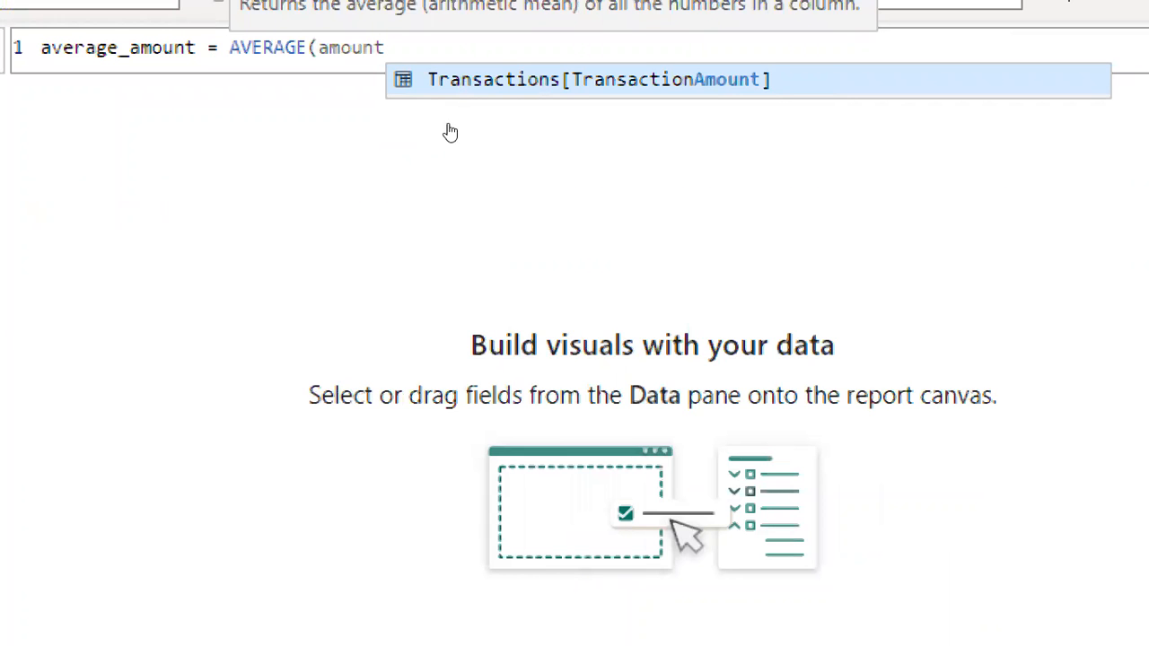
key(Tab)
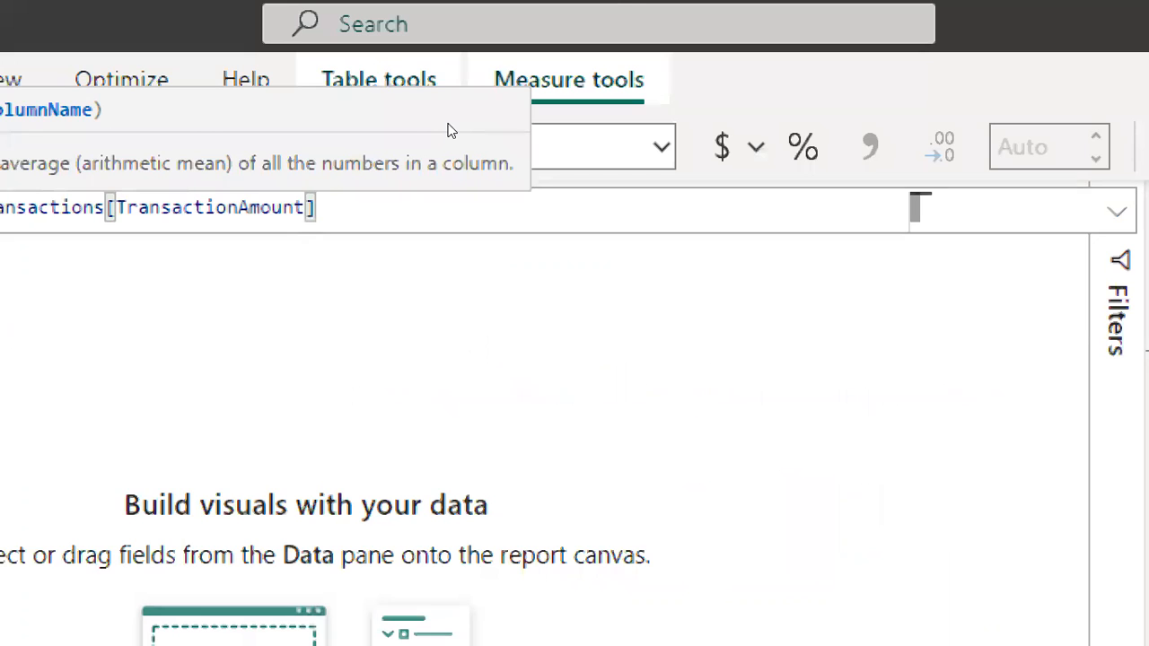
text())
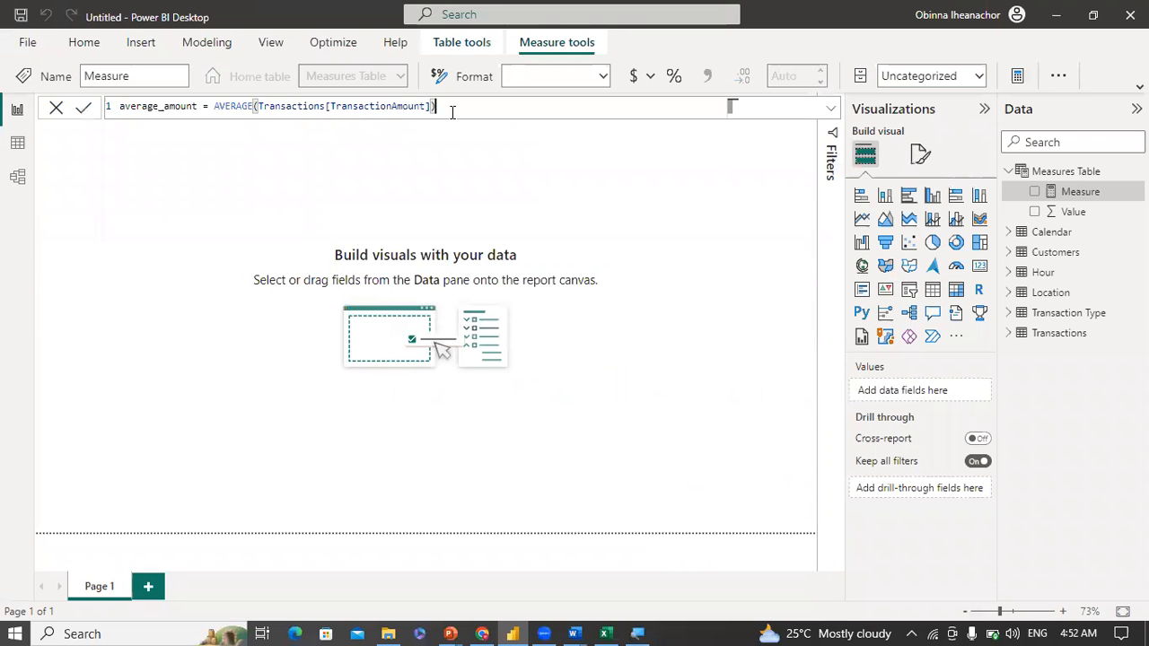
key(Return)
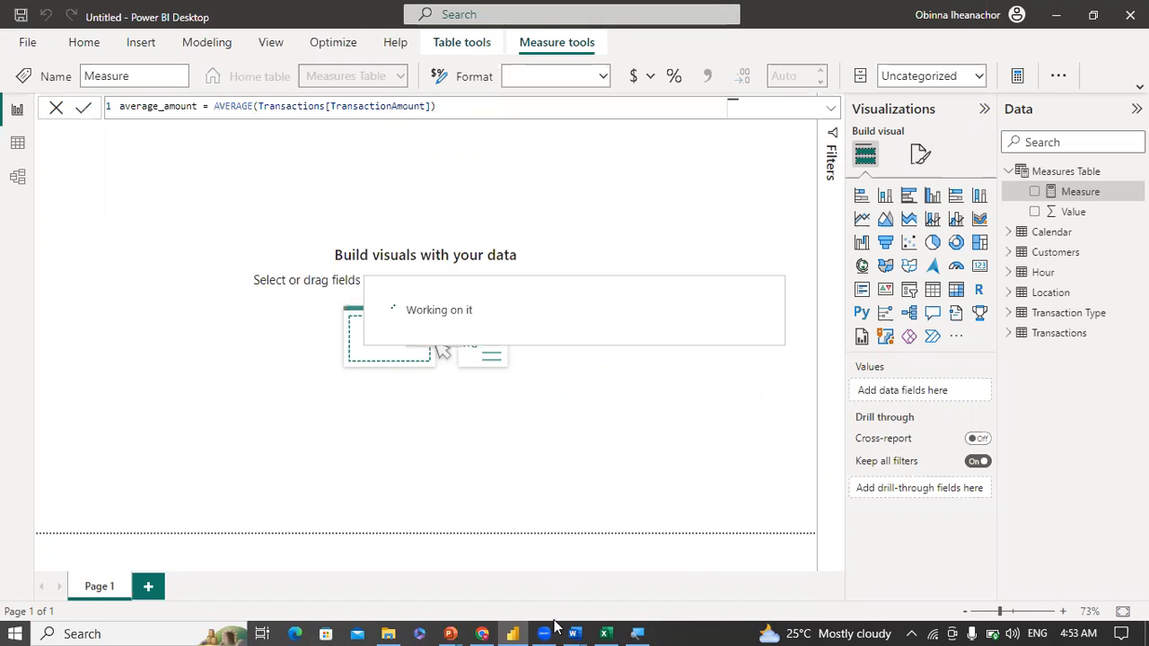
Step: Reread the business question on average transaction amount by location and transaction type in the Word project brief, and return to Power BI
mouse_move(579, 628)
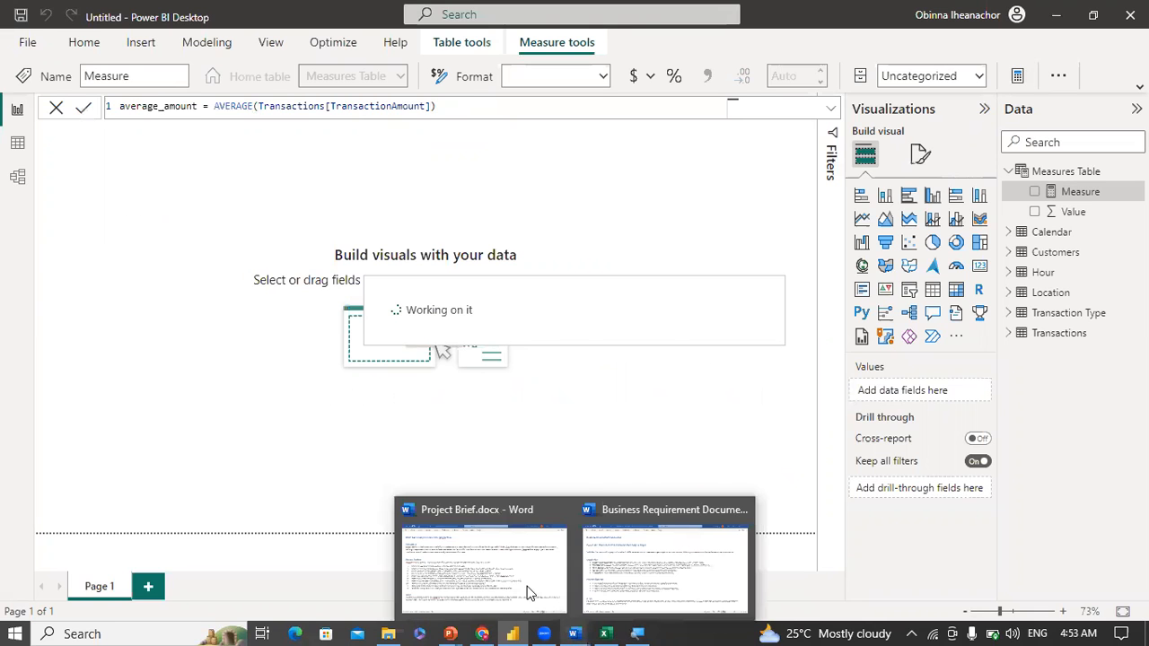
click(526, 590)
triple_click(325, 296)
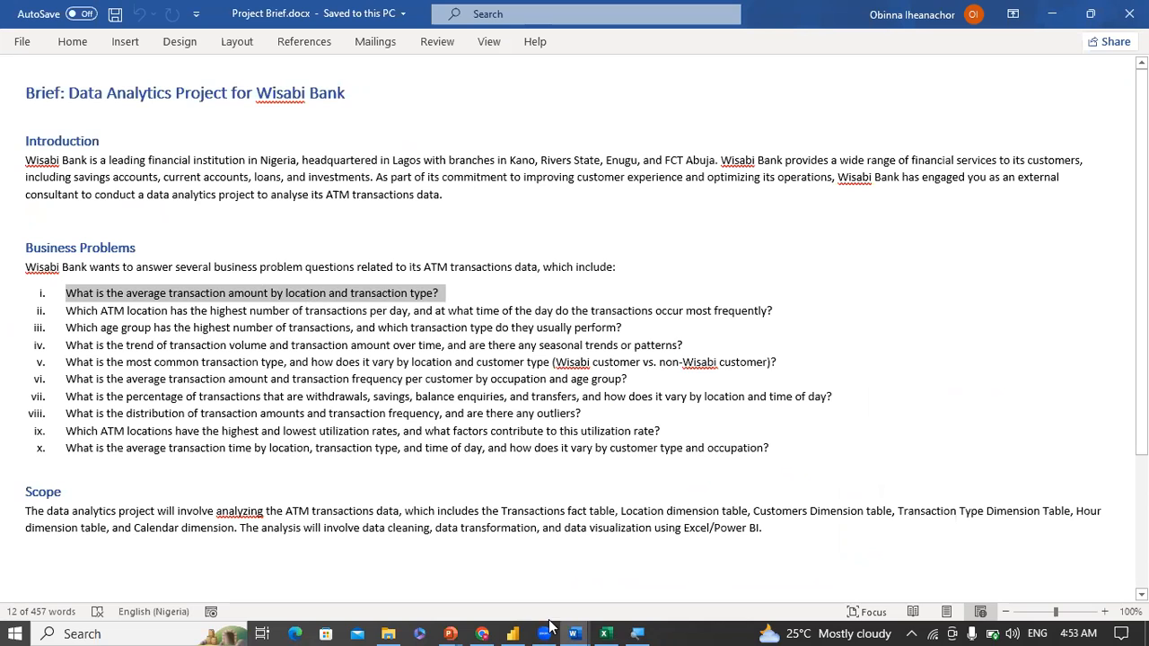
click(514, 632)
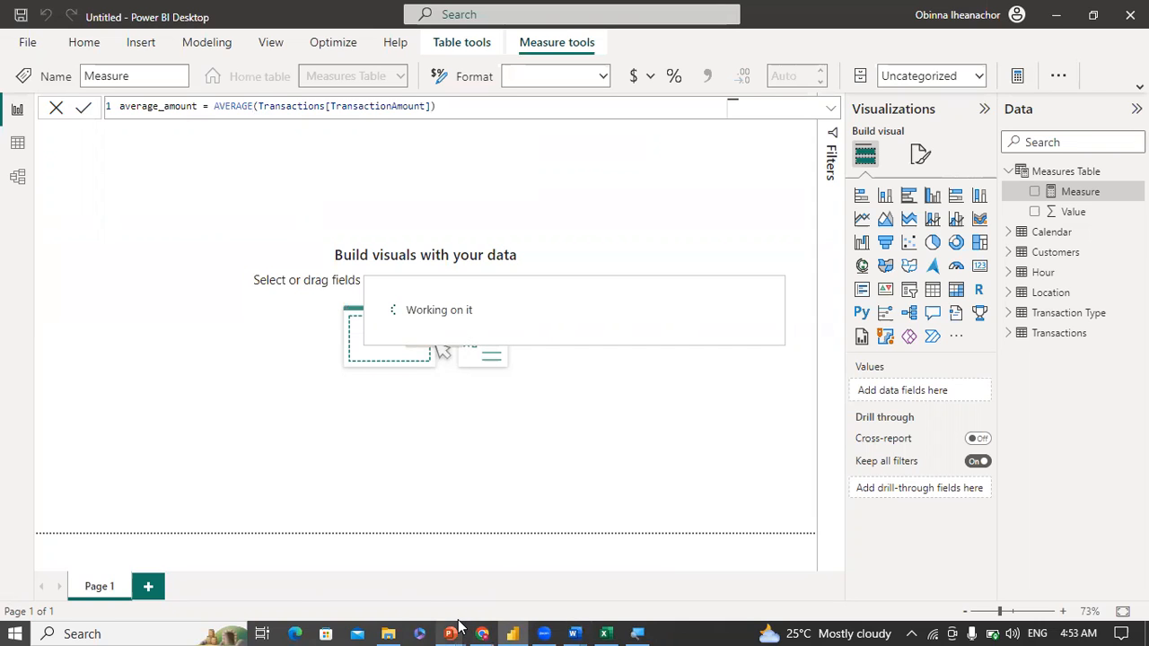
mouse_move(449, 624)
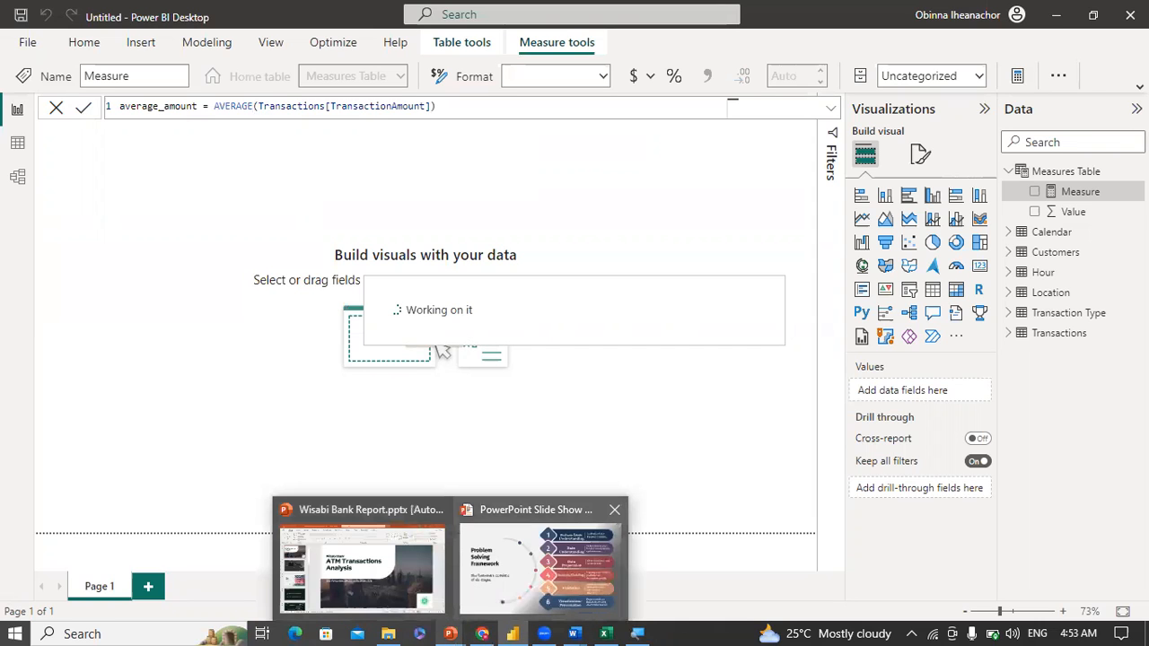
Step: Switch to the PowerPoint slide show and view the Overview page of the sample ATM transactions report
click(538, 565)
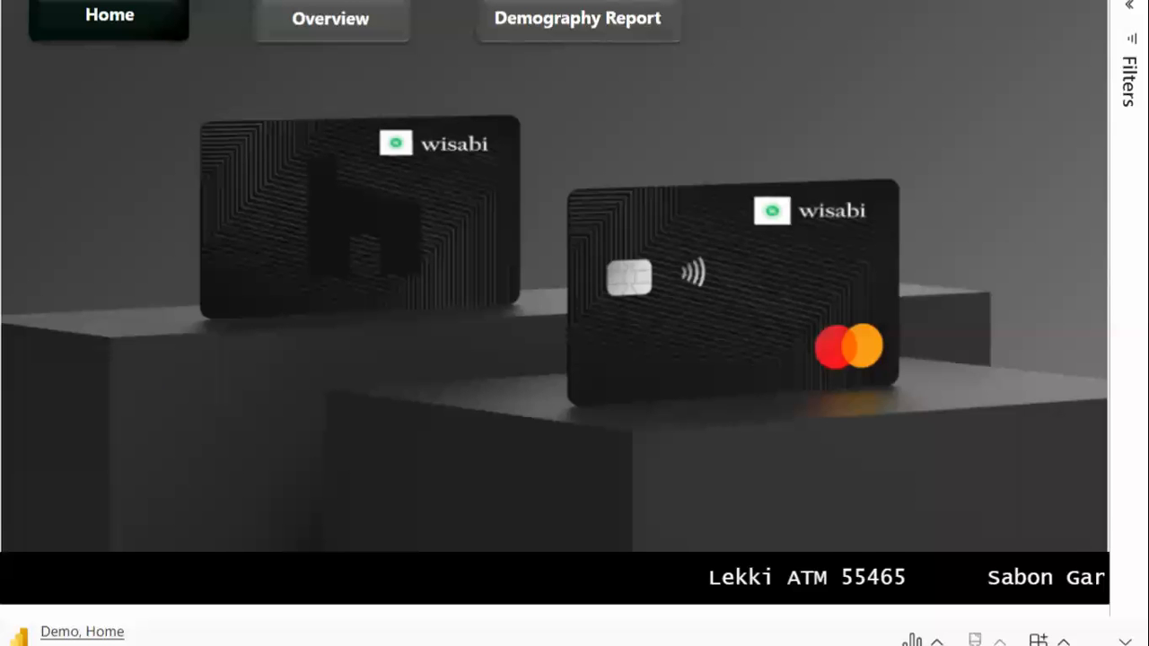
click(341, 18)
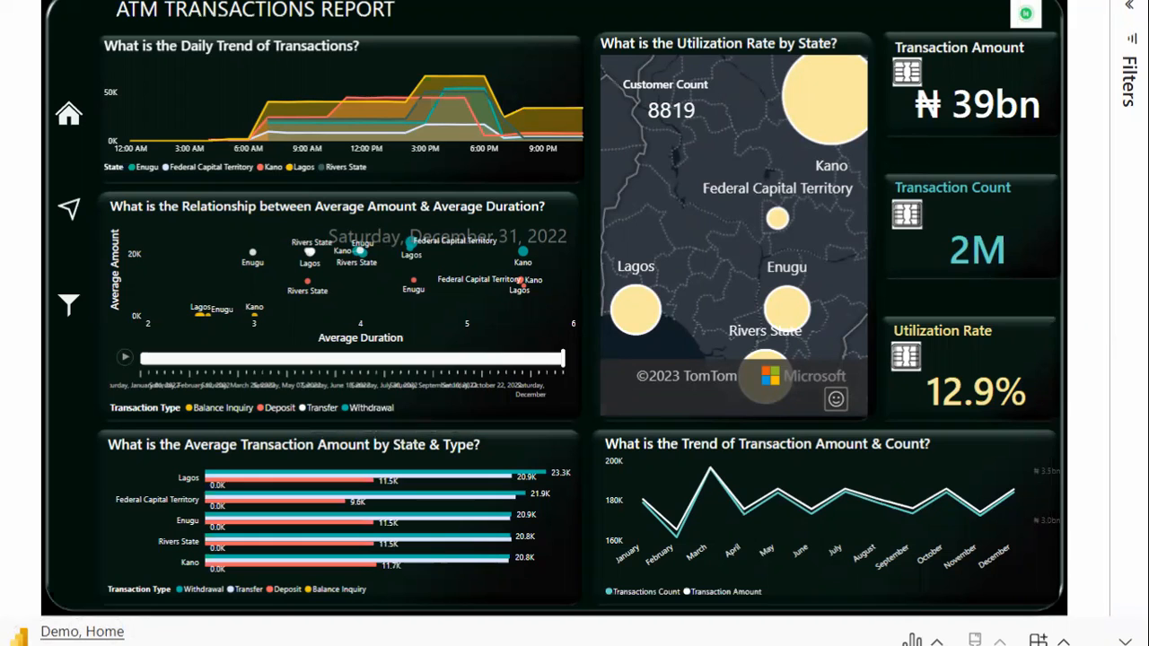
key(super)
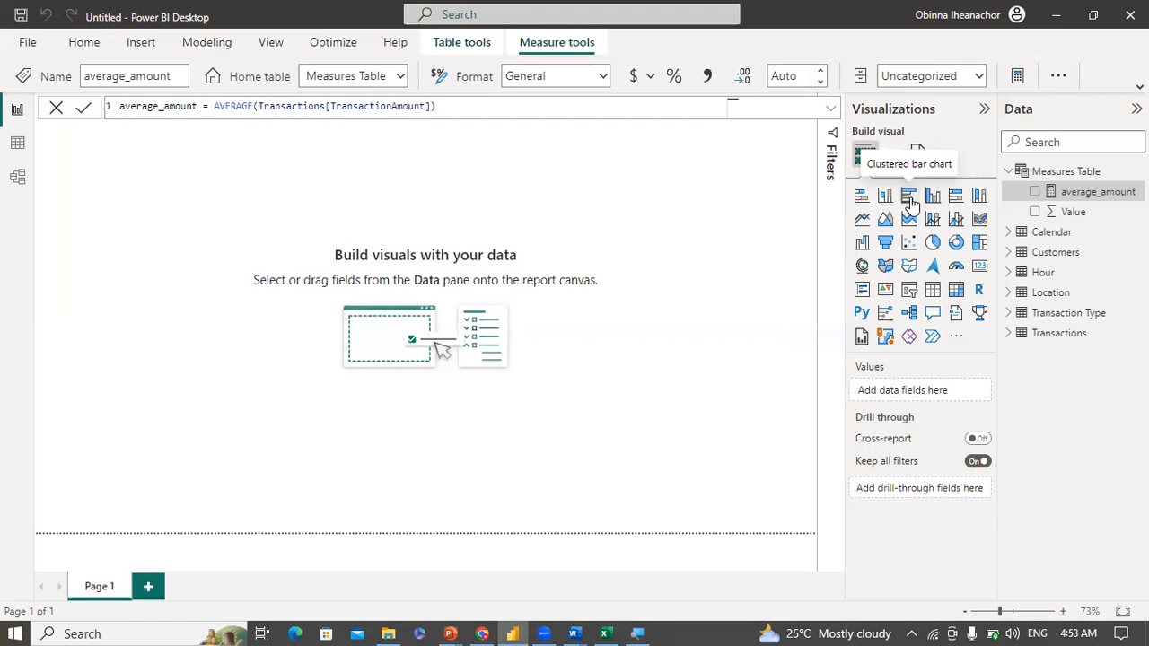
Step: Add a clustered bar chart to the Power BI report page with average_amount on its X-axis
click(909, 198)
drag(170, 252, 270, 362)
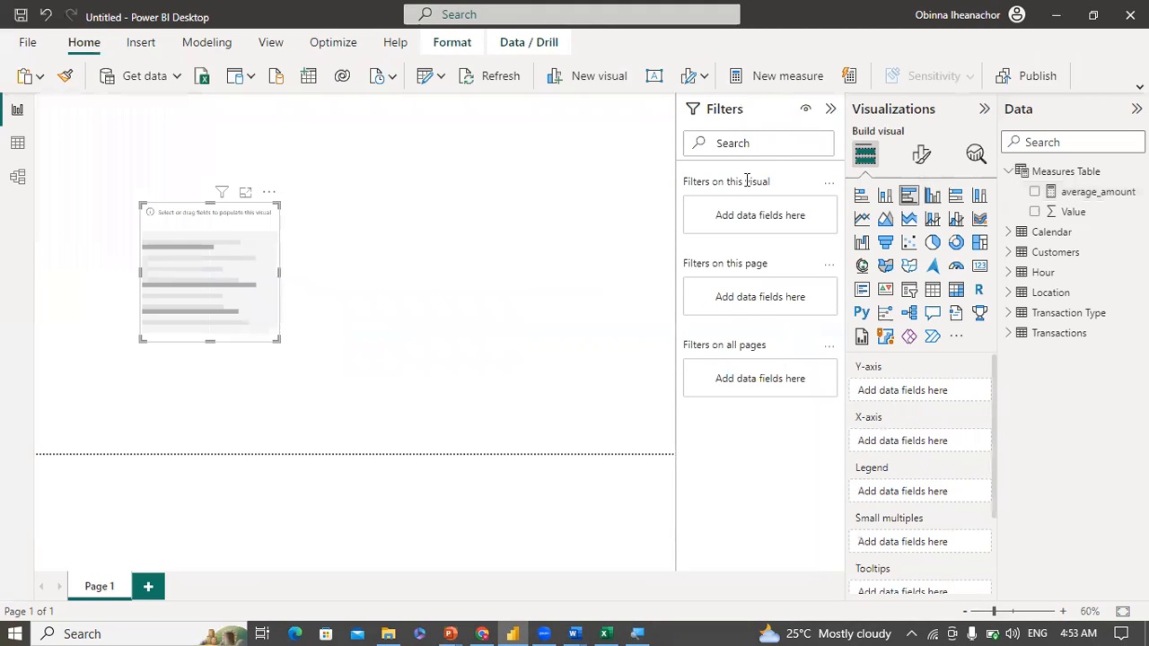
click(831, 109)
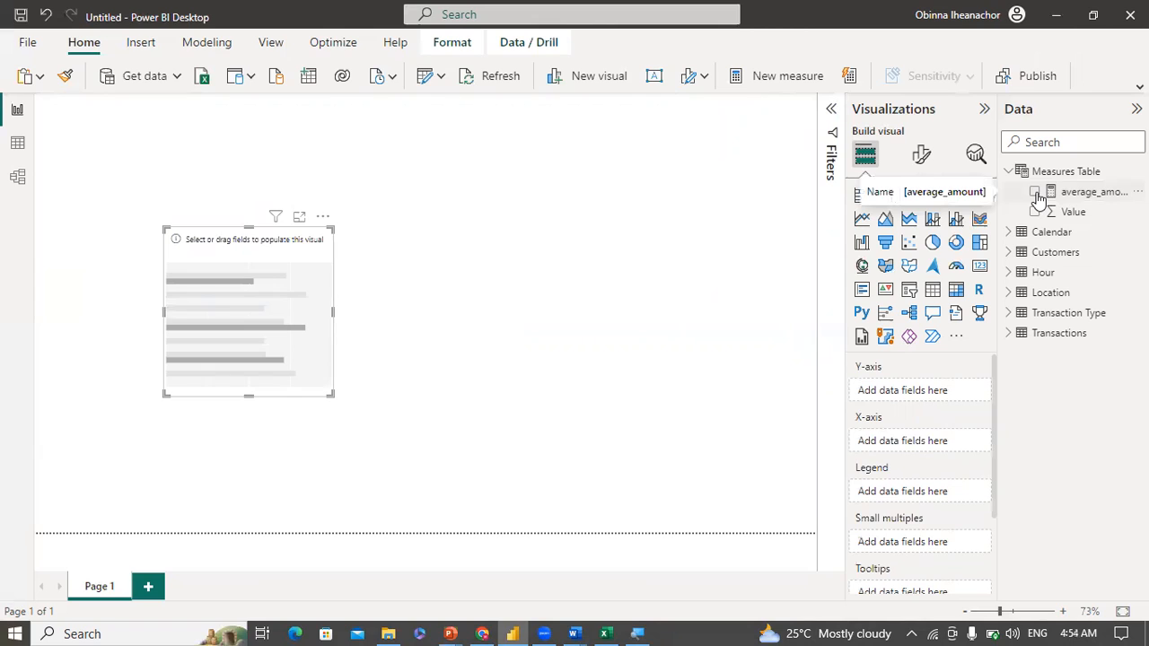
click(1036, 193)
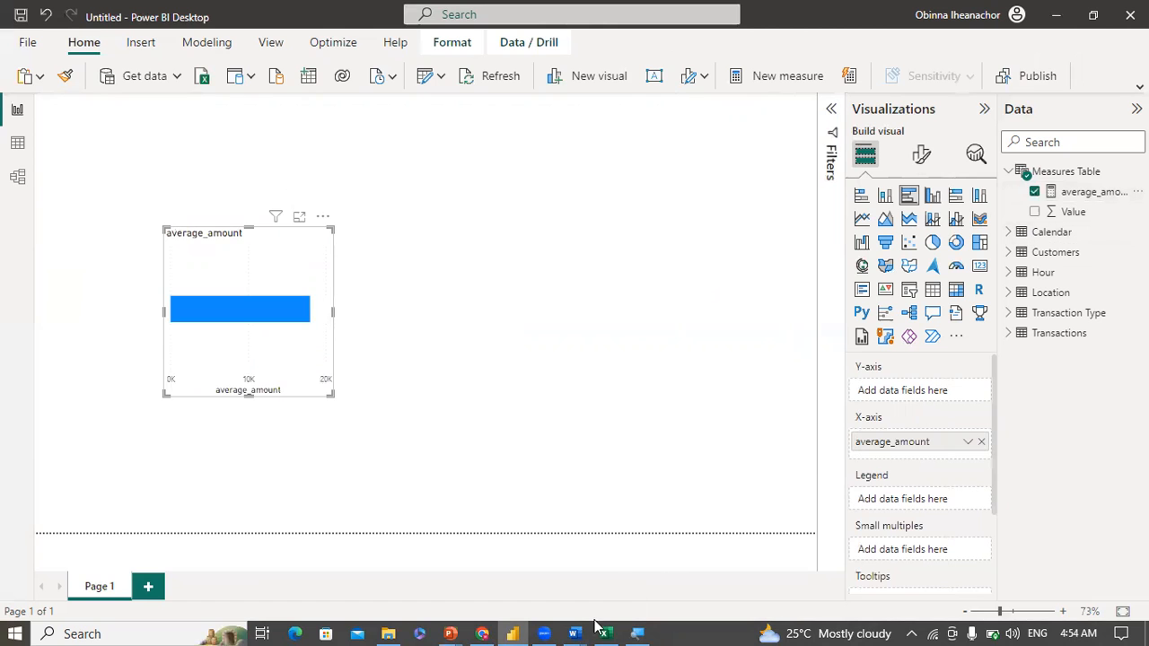
Step: Check the business questions in the Word project brief and return to Power BI
mouse_move(574, 632)
click(501, 585)
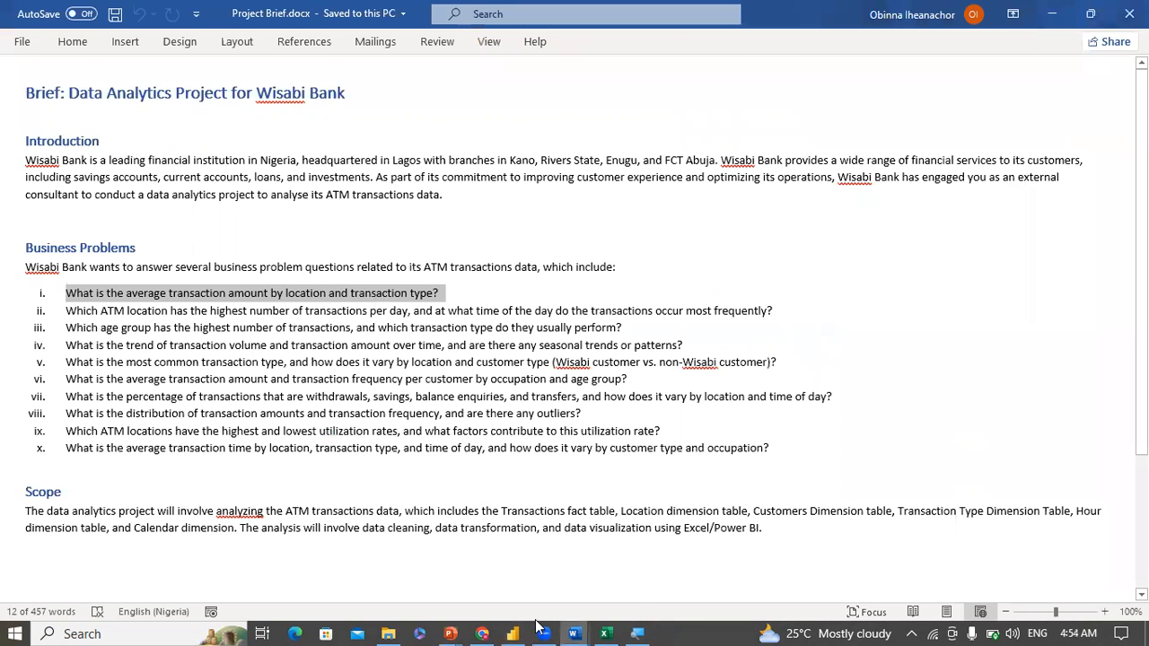
mouse_move(499, 627)
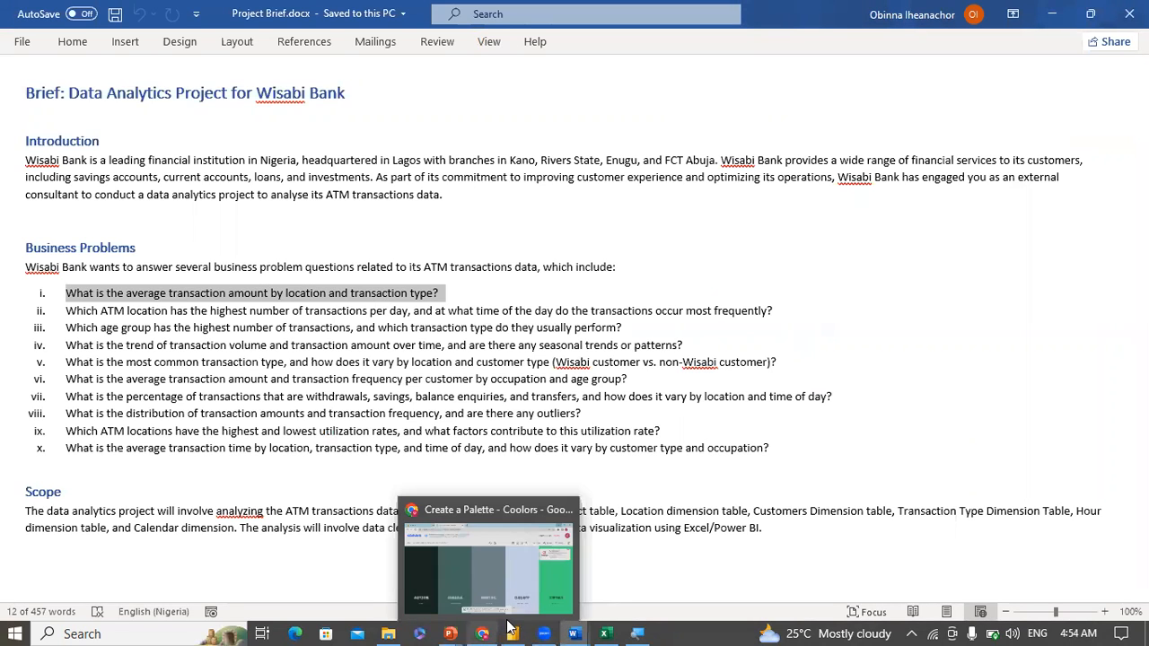
click(511, 594)
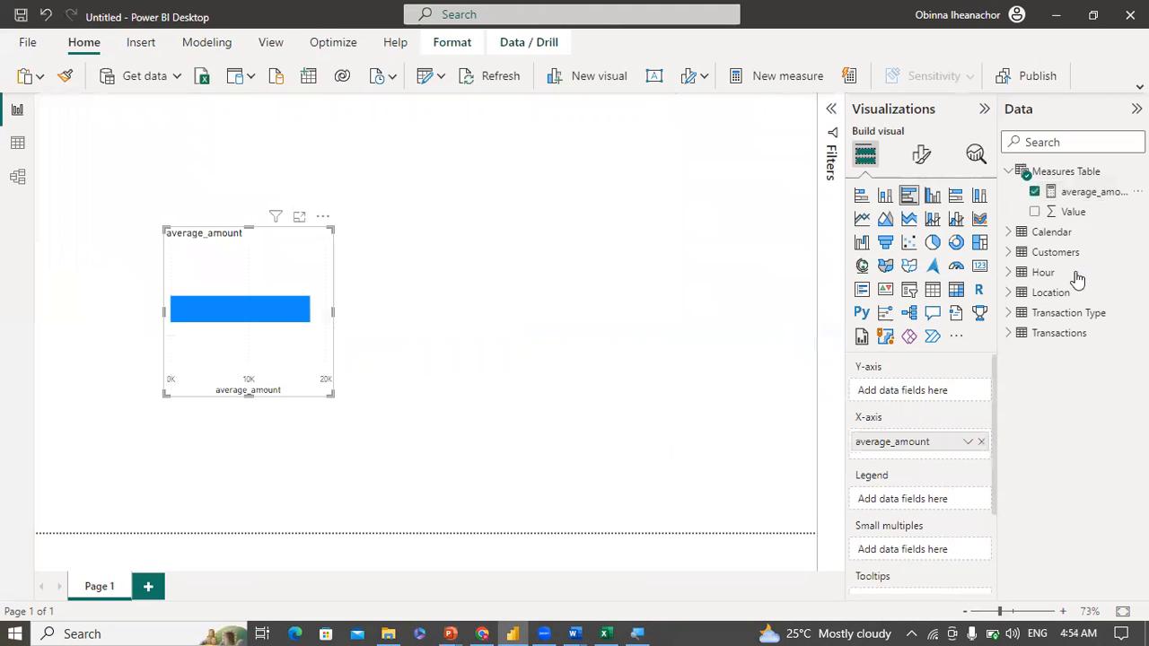
Step: Put State from the Location table on the bar chart's Y-axis and widen the chart
click(1010, 293)
drag(1074, 410, 931, 397)
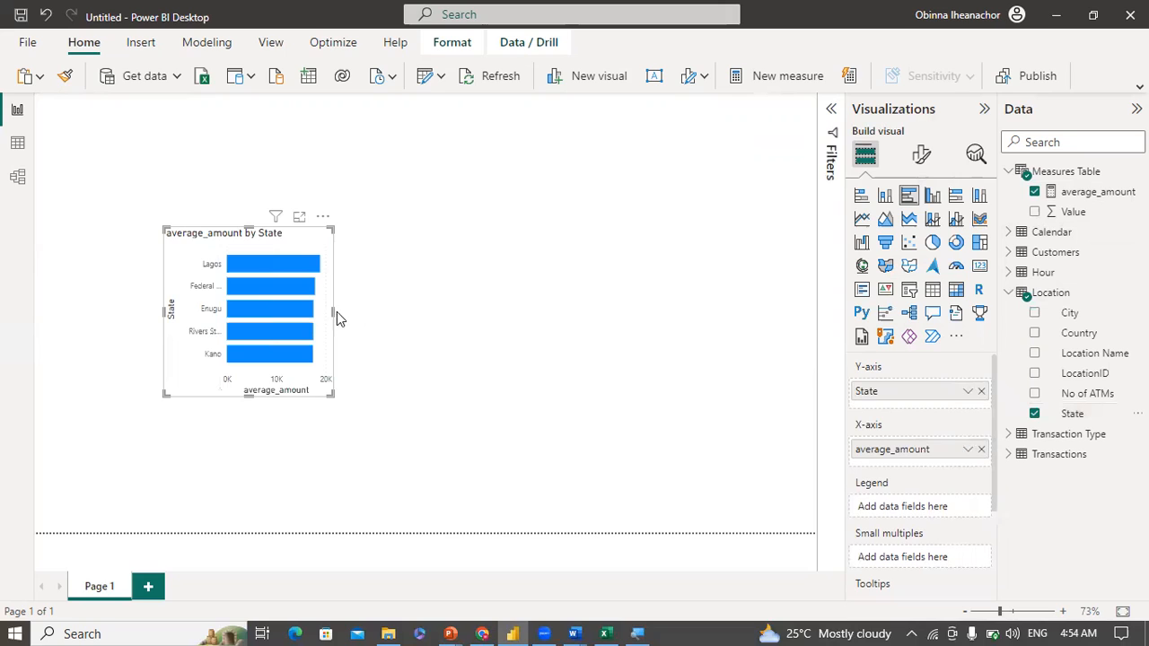
drag(338, 318, 384, 318)
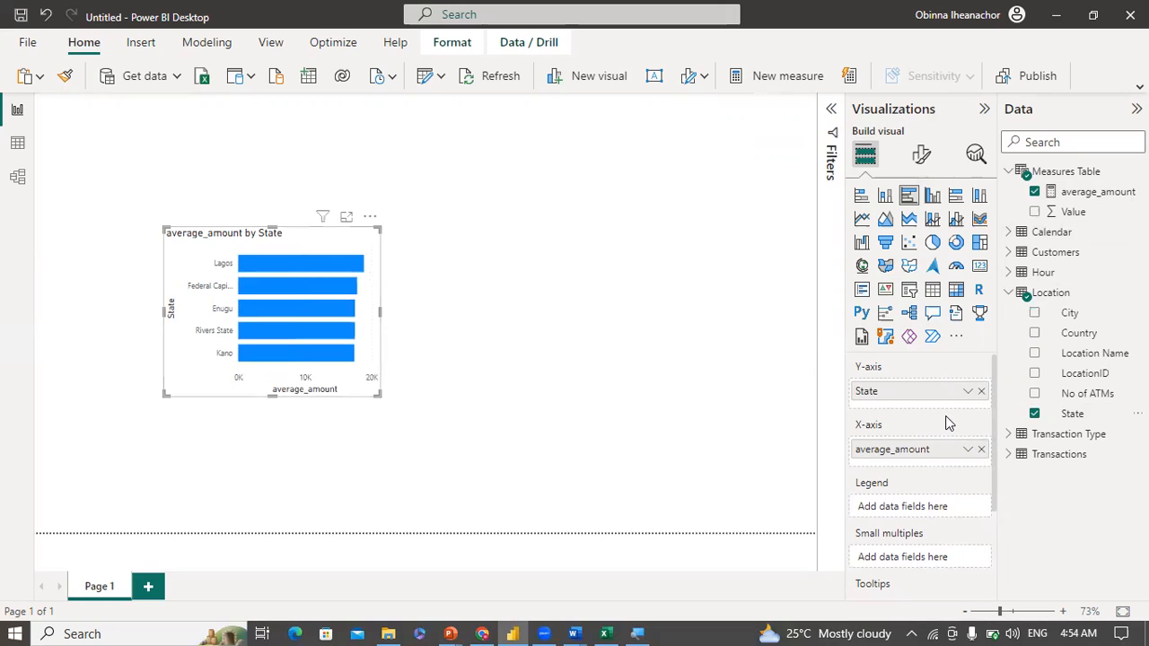
Step: Use TransactionTypeName from the Transaction Type table as the bar chart's legend
click(1009, 295)
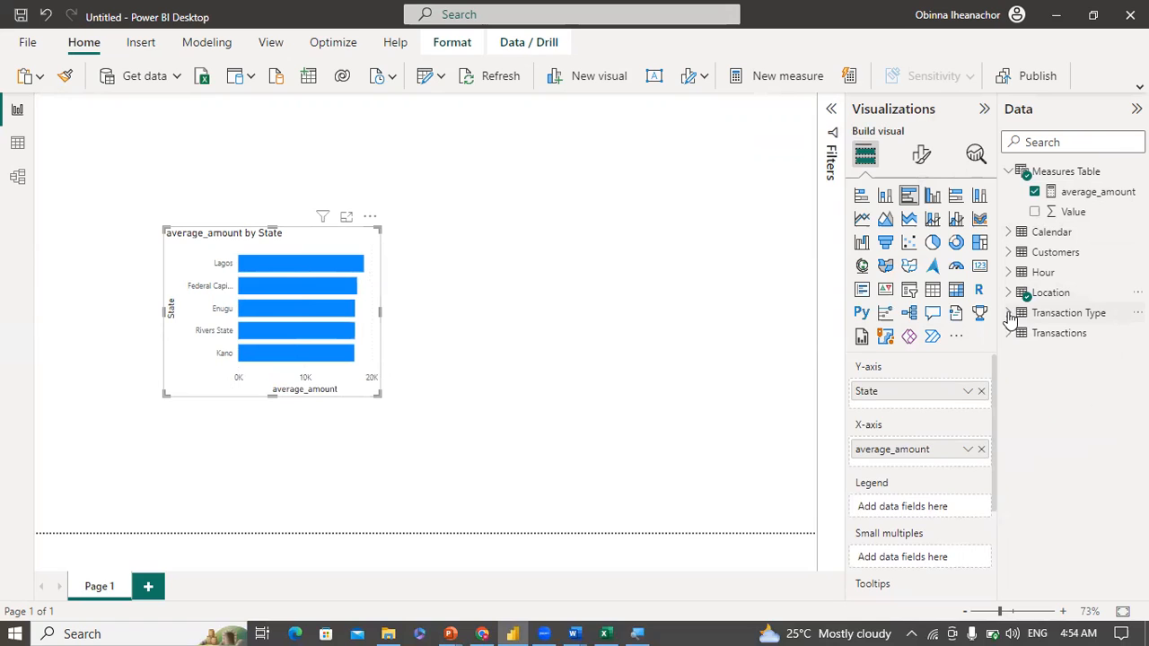
click(1009, 313)
drag(1057, 357, 931, 516)
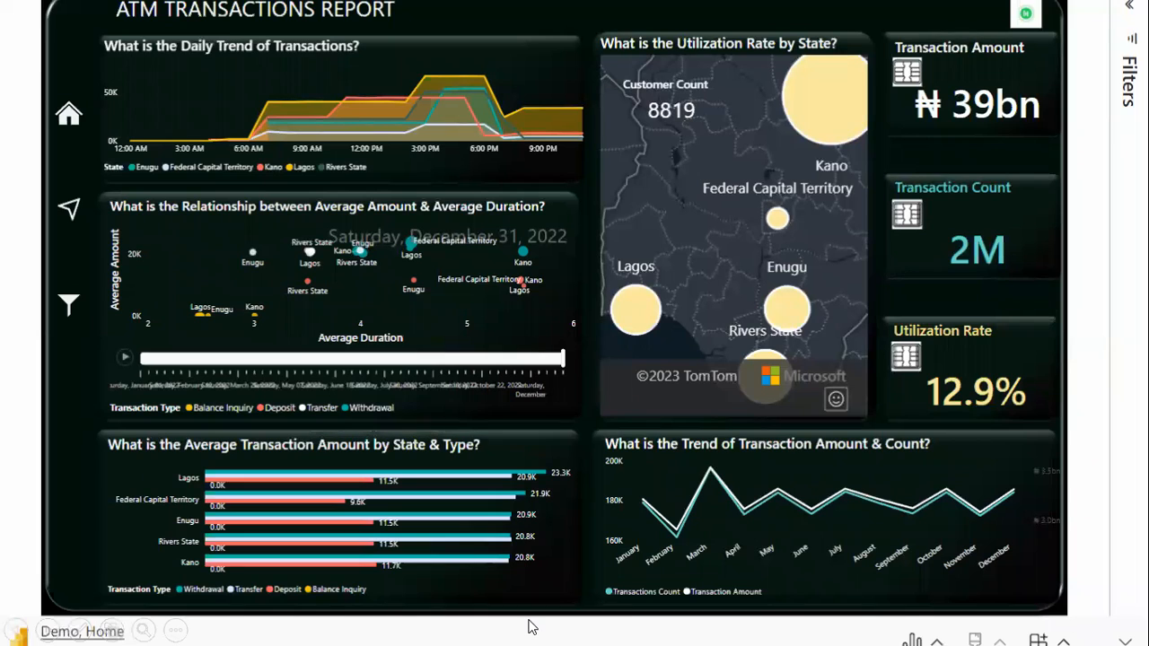
Step: Return from the sample report slide to Power BI and sort the bar chart's legend in descending order
key(super)
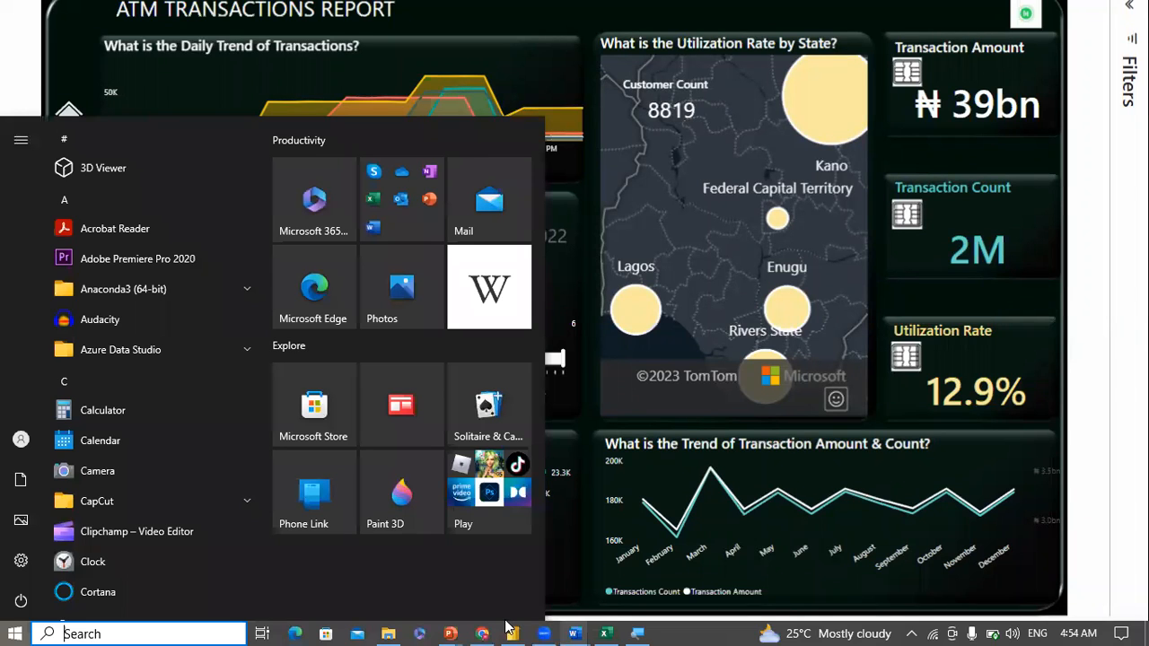
click(510, 630)
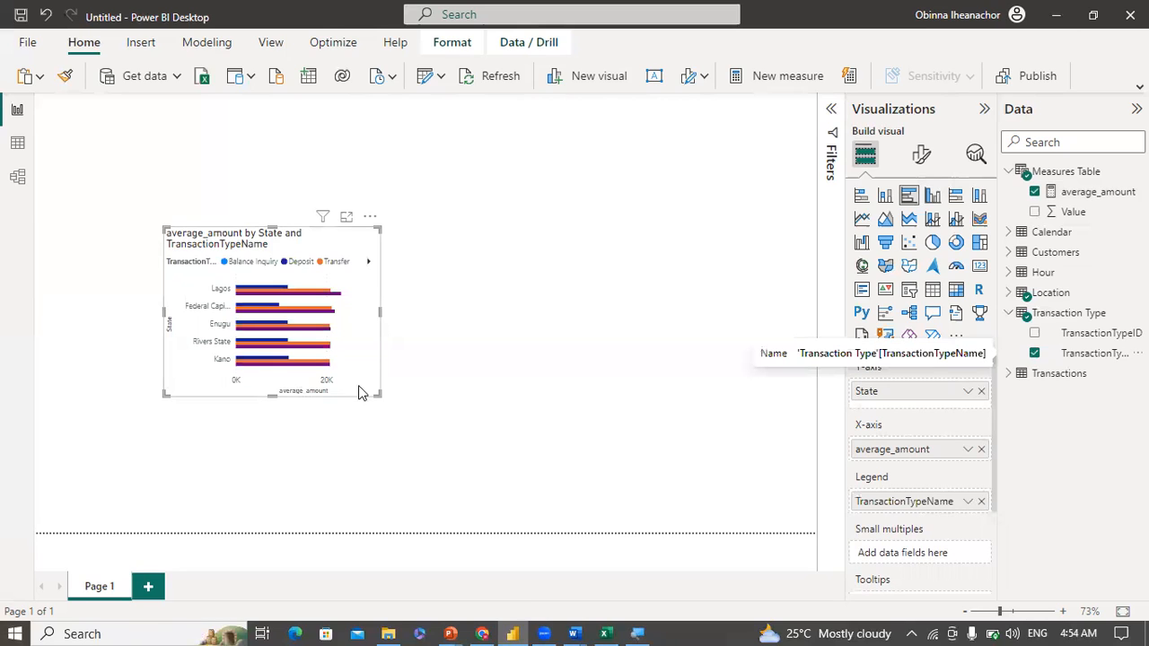
click(370, 216)
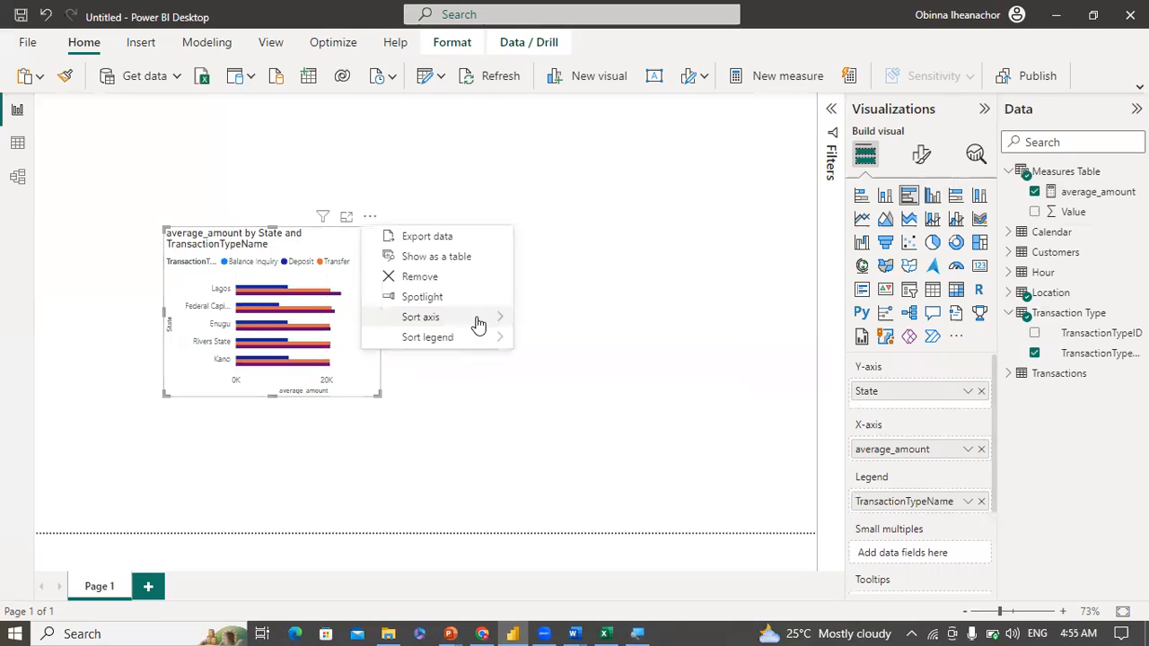
mouse_move(503, 341)
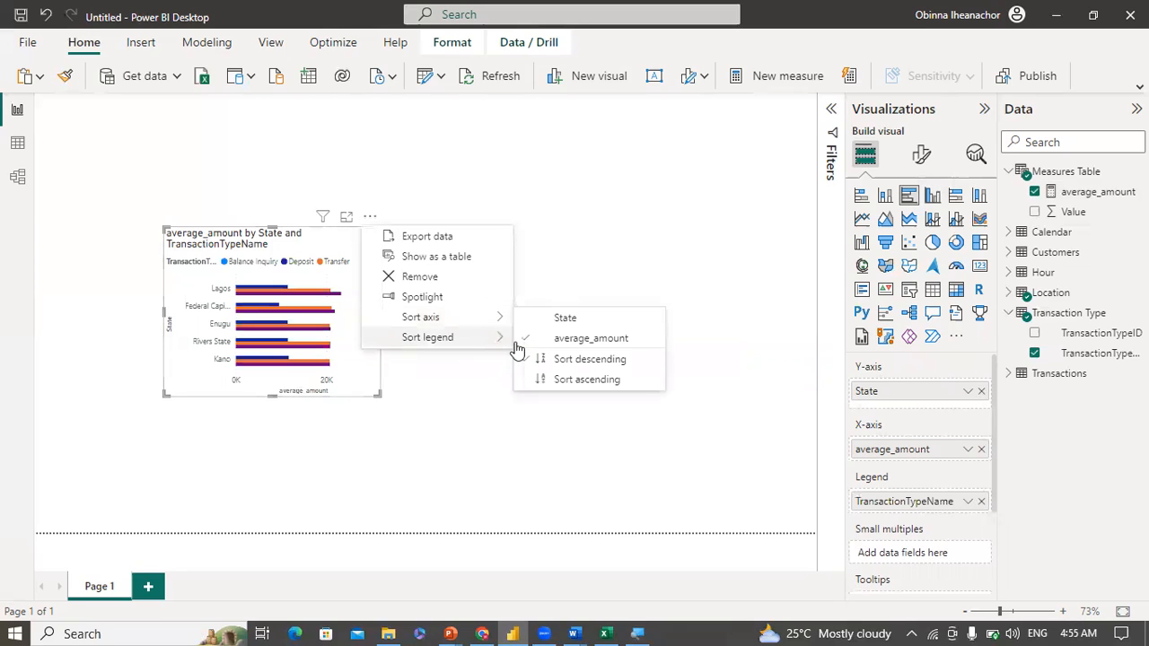
click(589, 360)
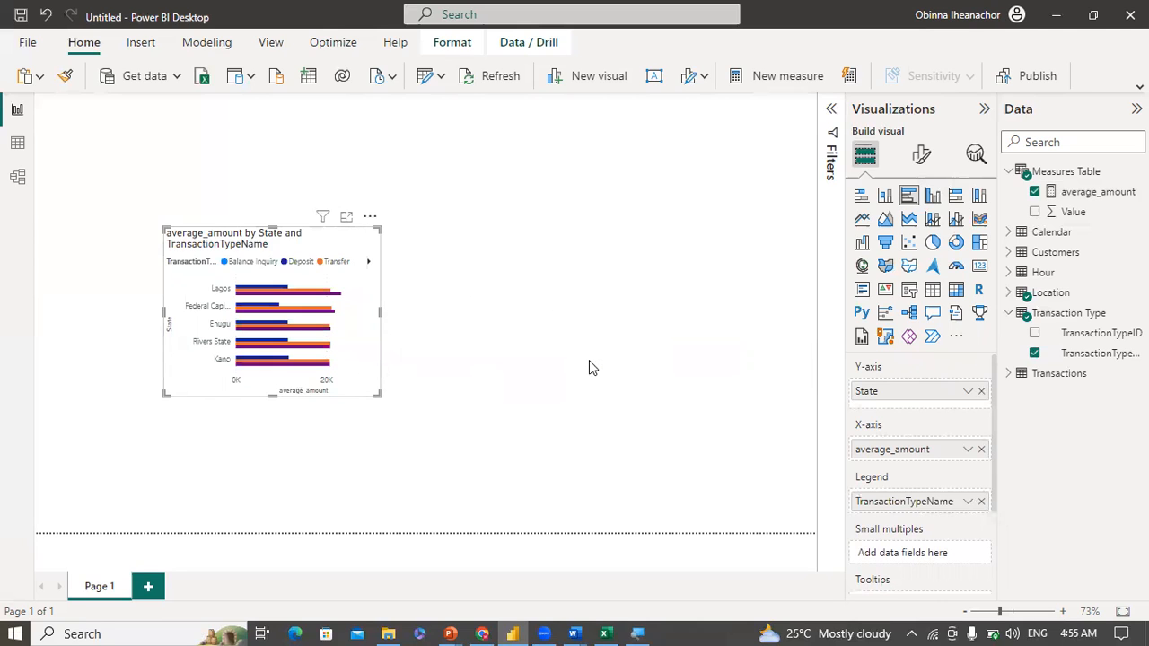
Step: Move the bar chart to the lower-left corner of the report page and shrink it
drag(371, 220, 292, 327)
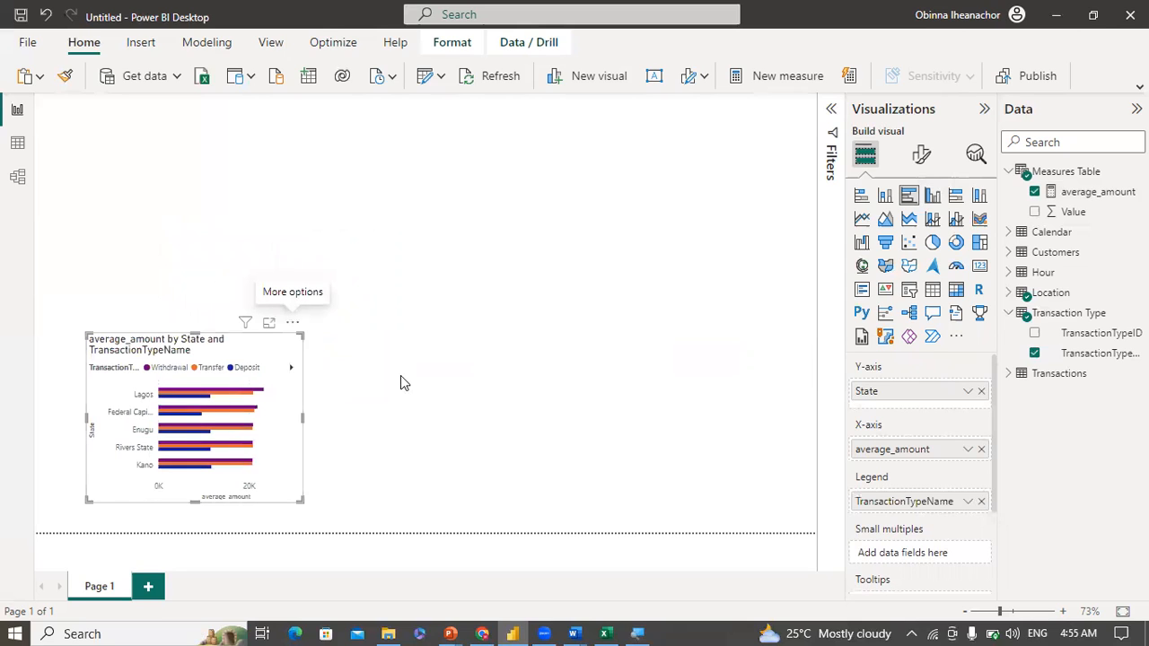
drag(269, 355, 207, 390)
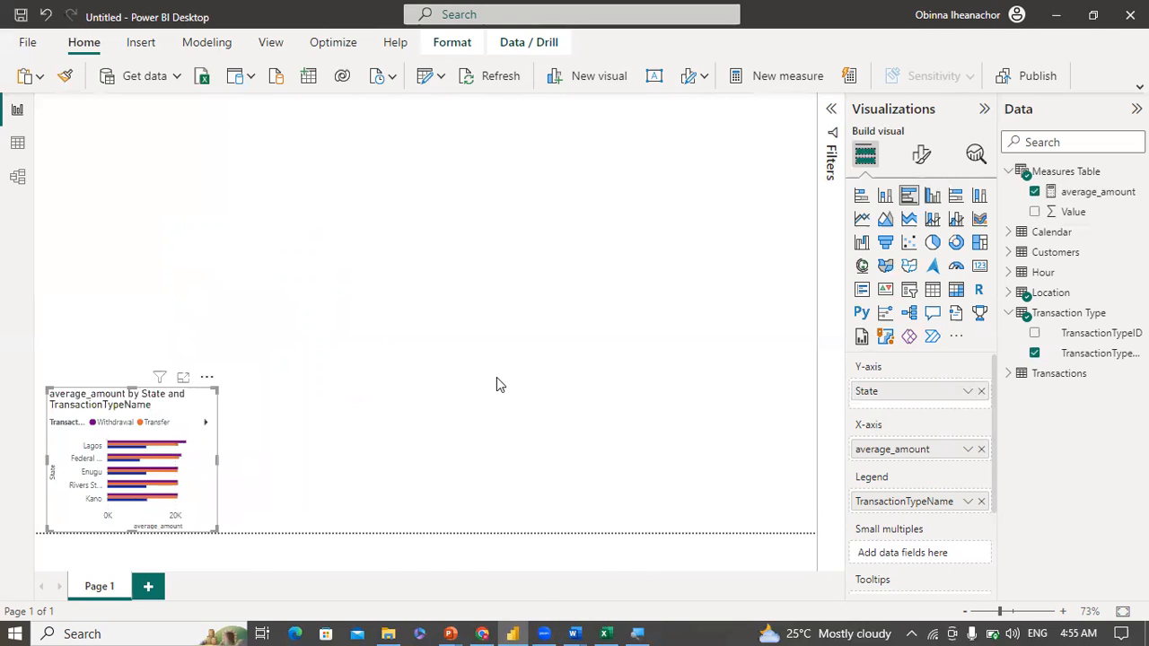
click(497, 378)
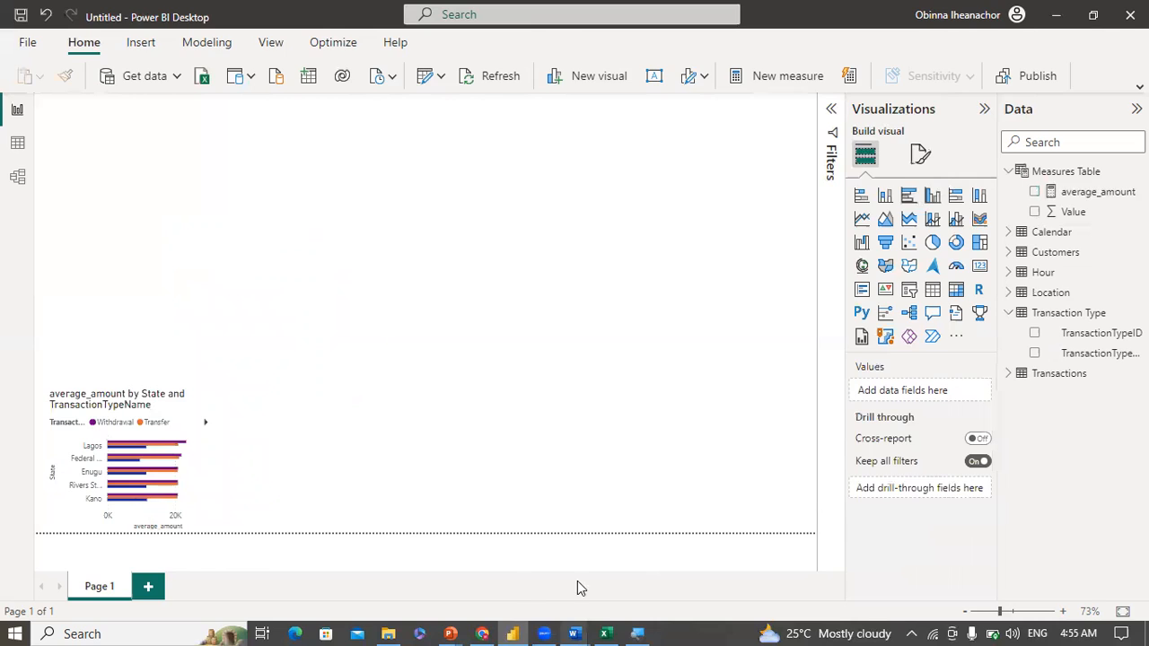
Step: Review the second business question in the Word brief, marking "highest number of transactions per day", and return to Power BI
click(575, 634)
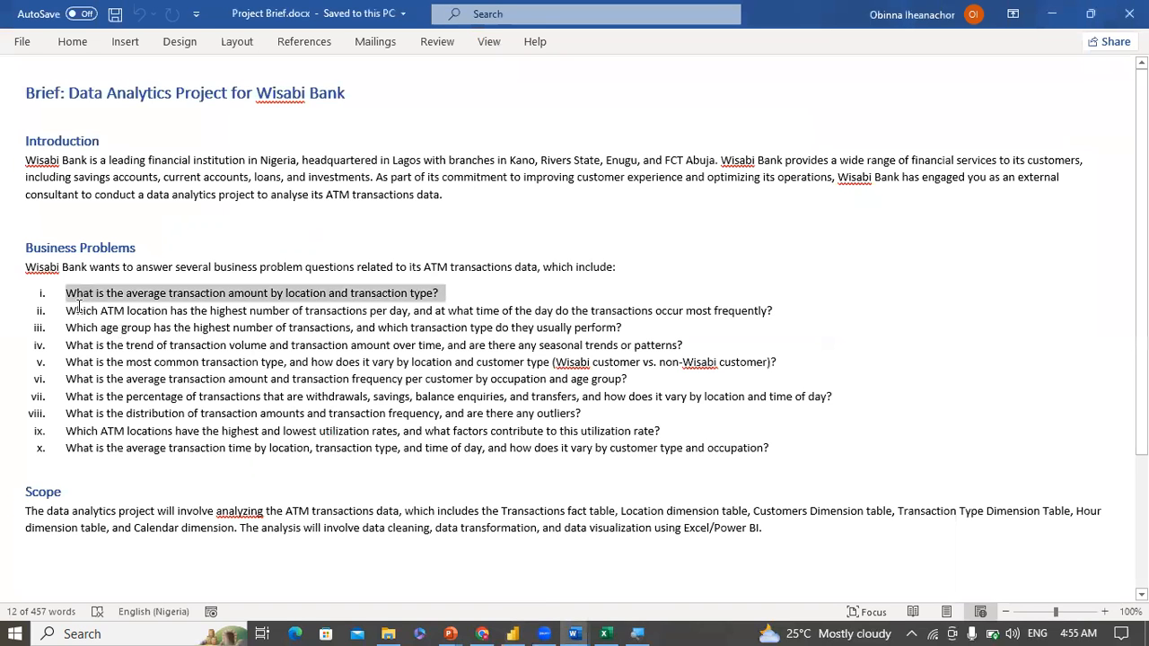
drag(70, 311, 203, 316)
drag(272, 327, 780, 310)
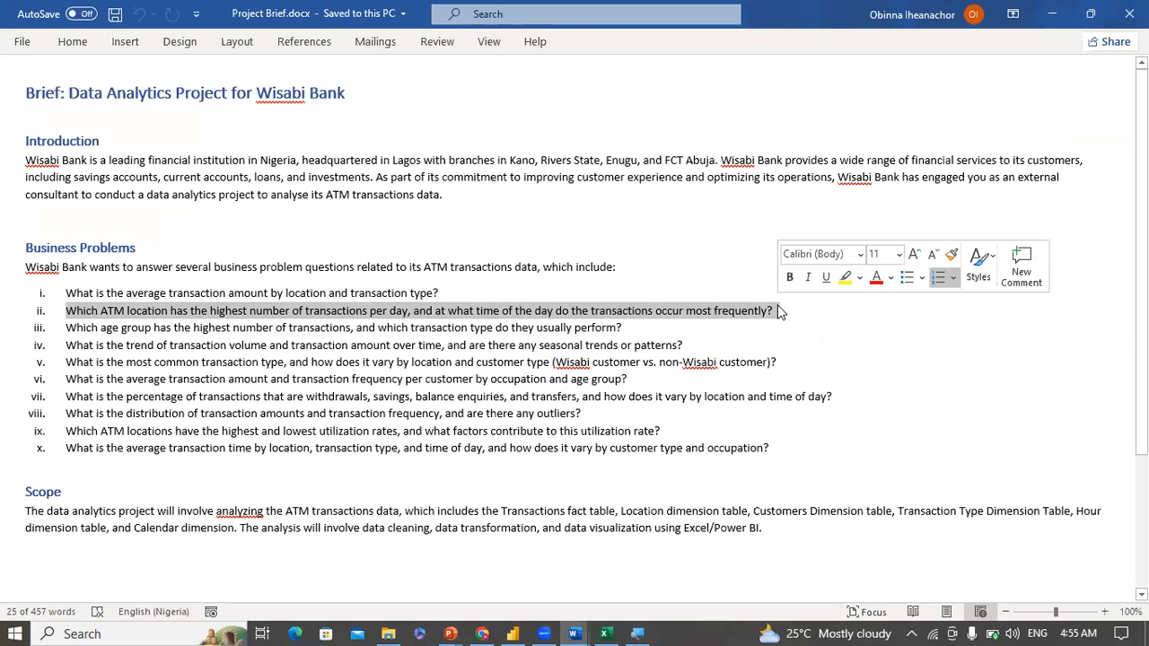
double_click(235, 313)
drag(382, 316, 396, 313)
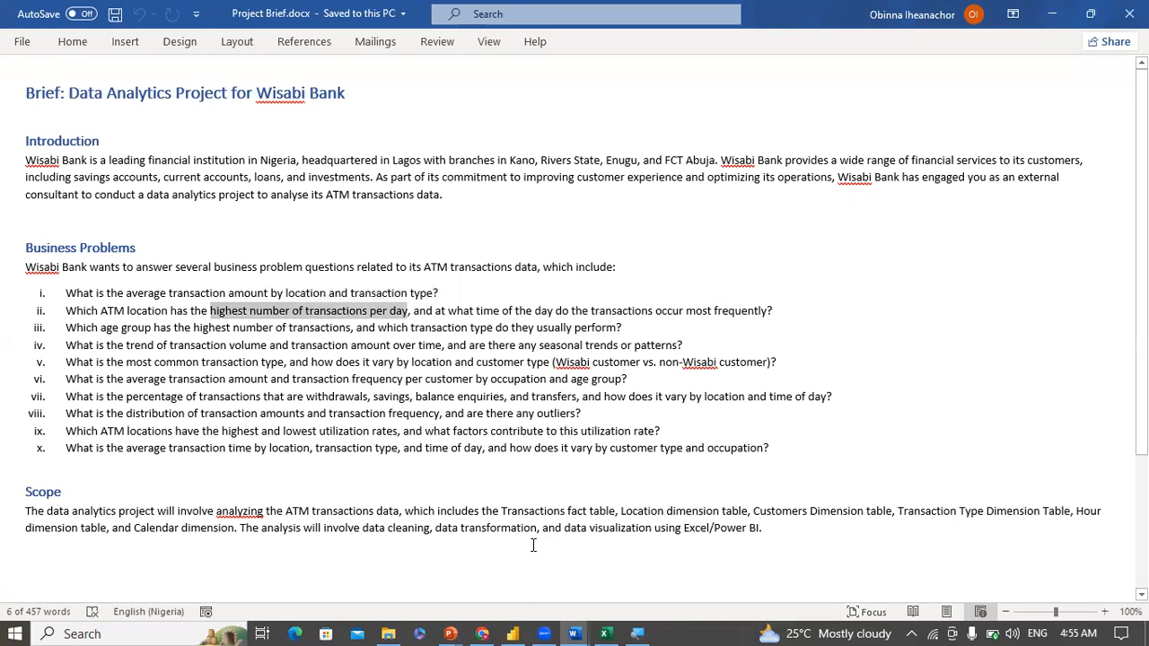
mouse_move(512, 634)
click(503, 583)
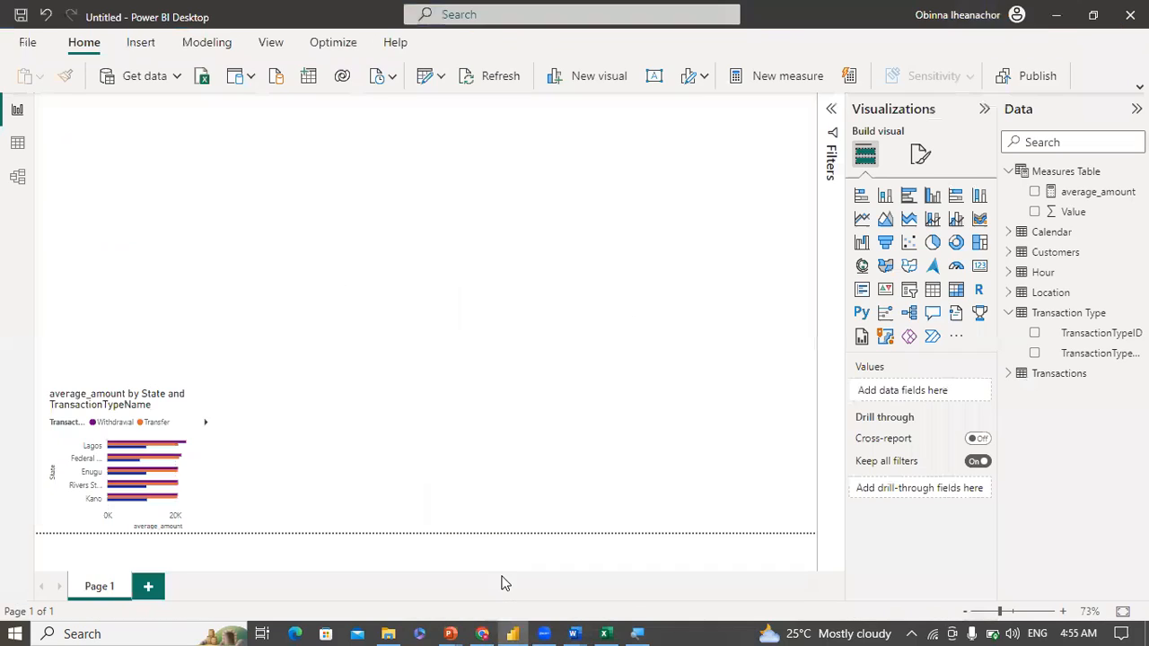
Step: Create a measure in the Measures Table defined as transaction_count = COUNTROWS(Transactions)
click(1008, 312)
click(1044, 336)
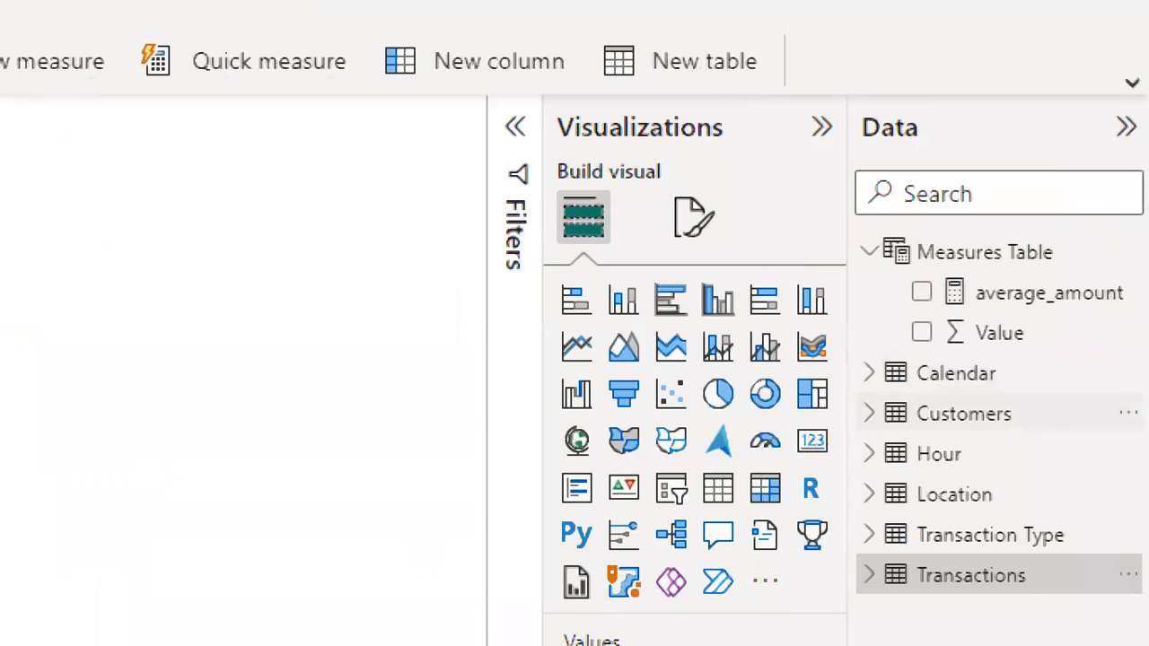
click(1129, 251)
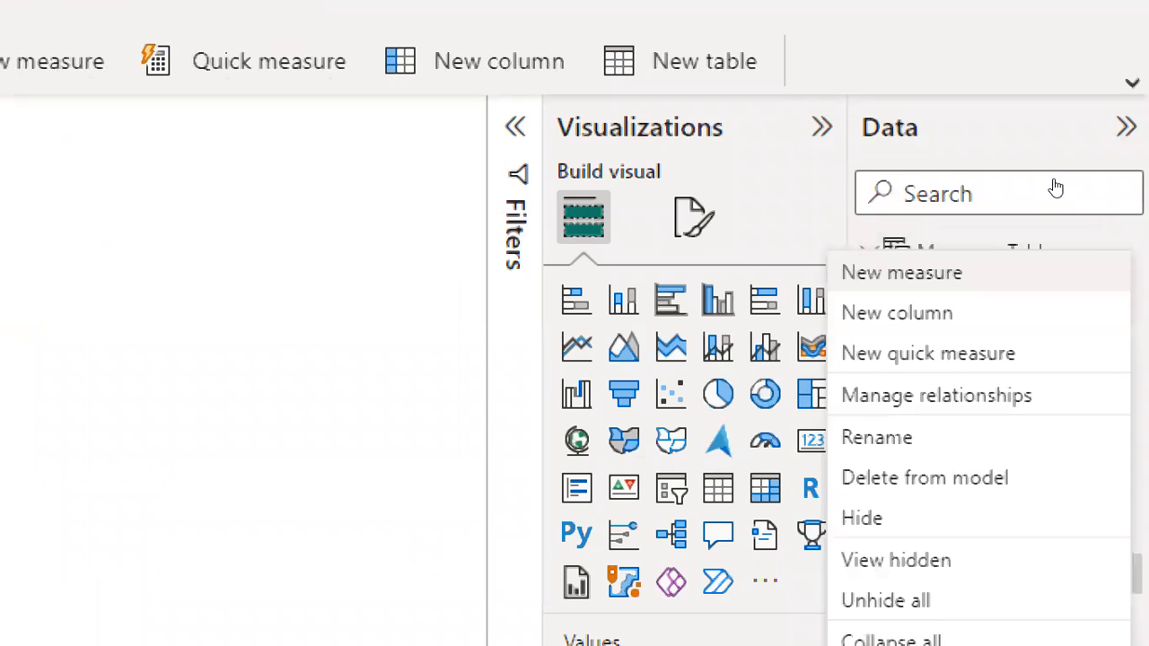
click(902, 274)
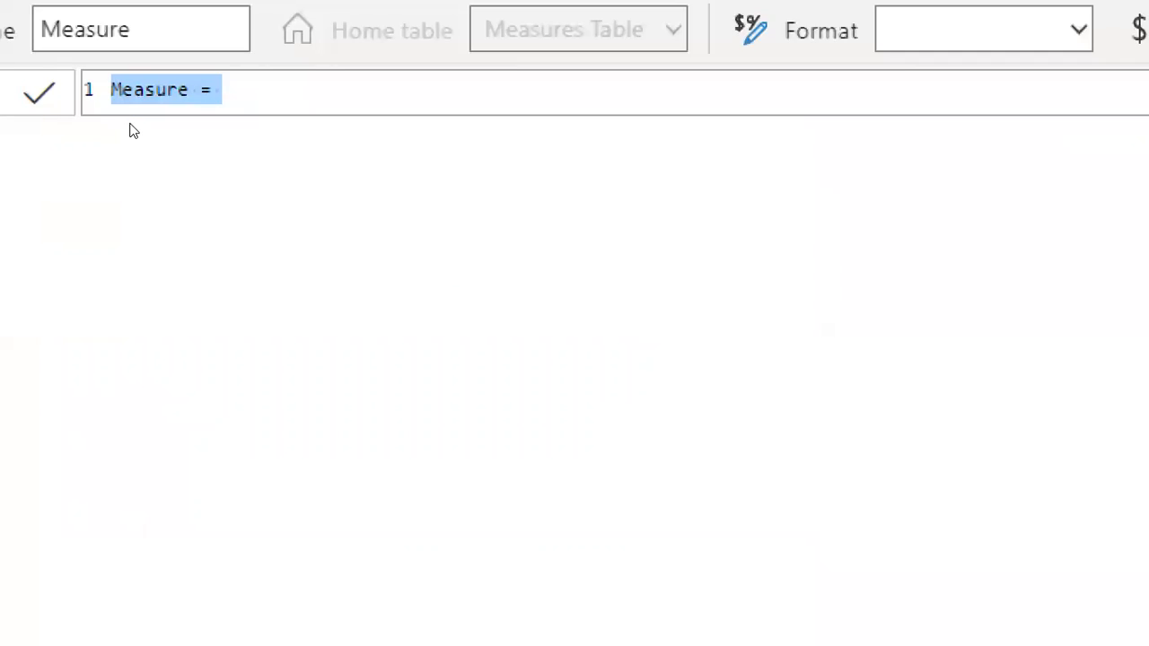
text(tr)
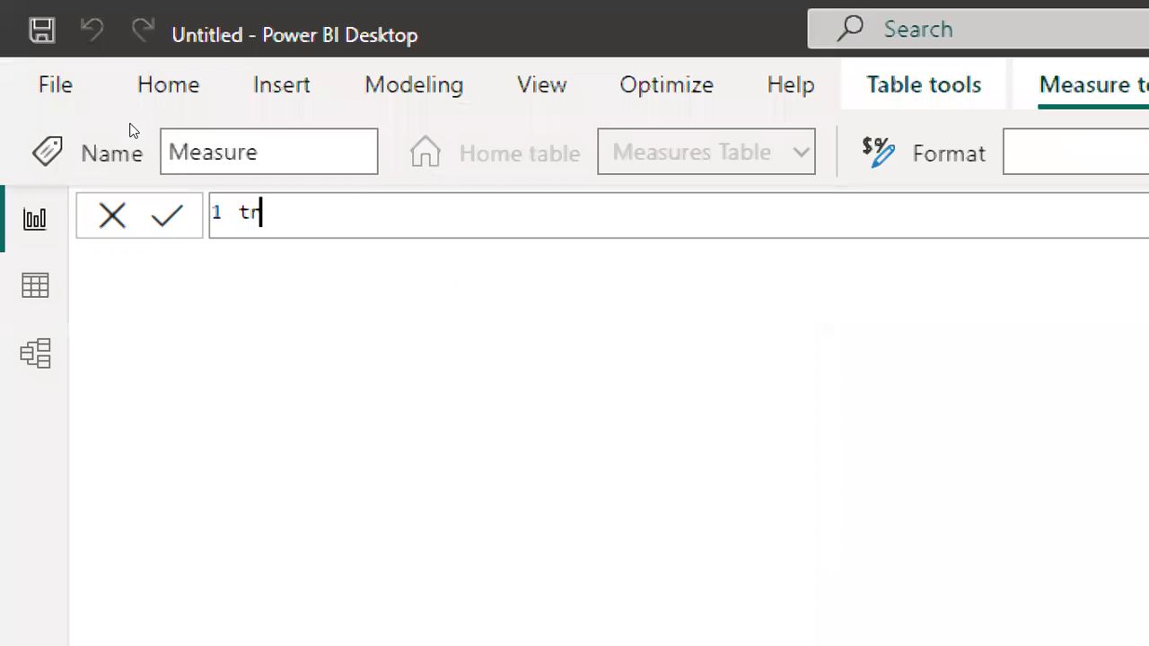
text(ansacti)
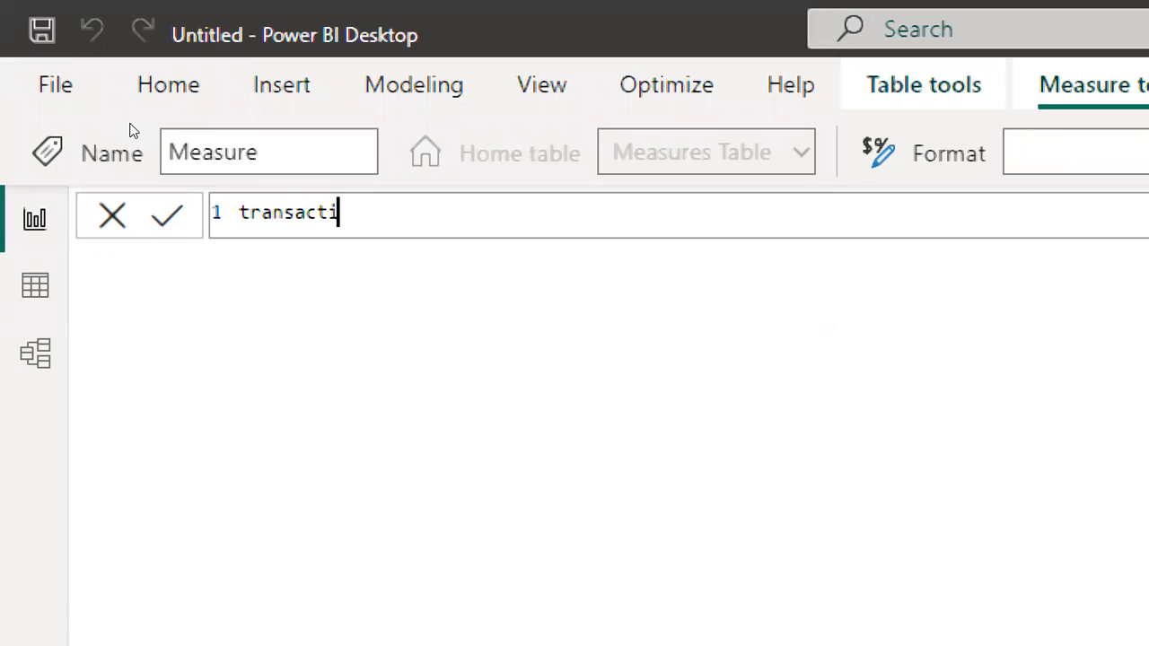
text(on_cou)
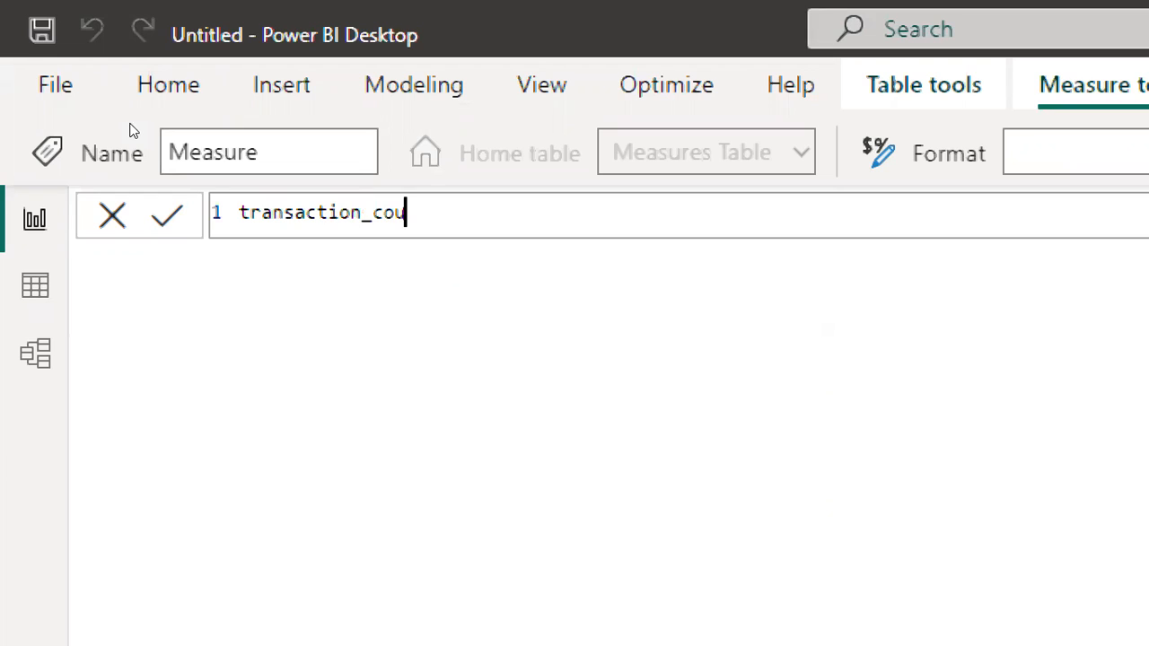
text(nt = COUNT)
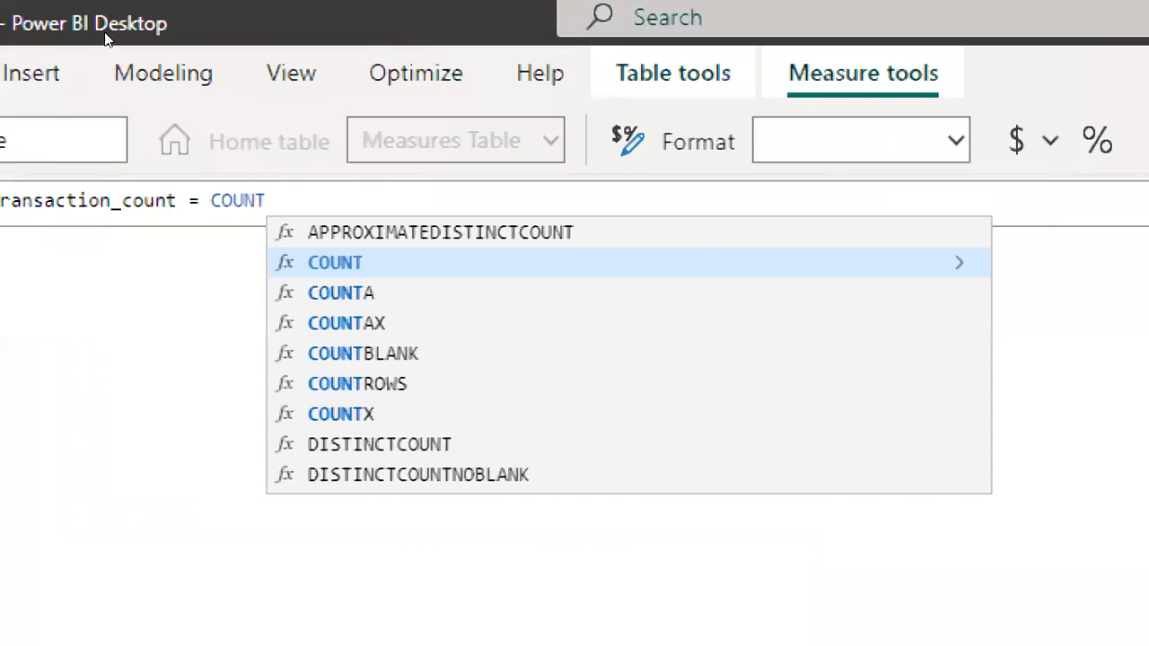
text(RO)
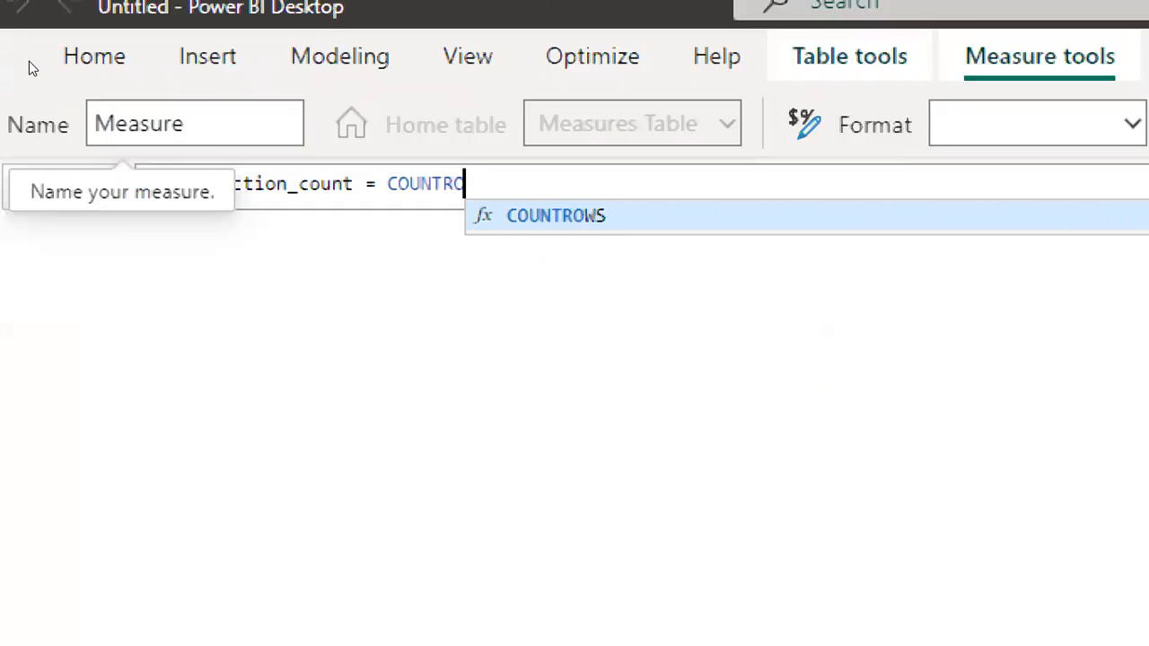
key(Tab)
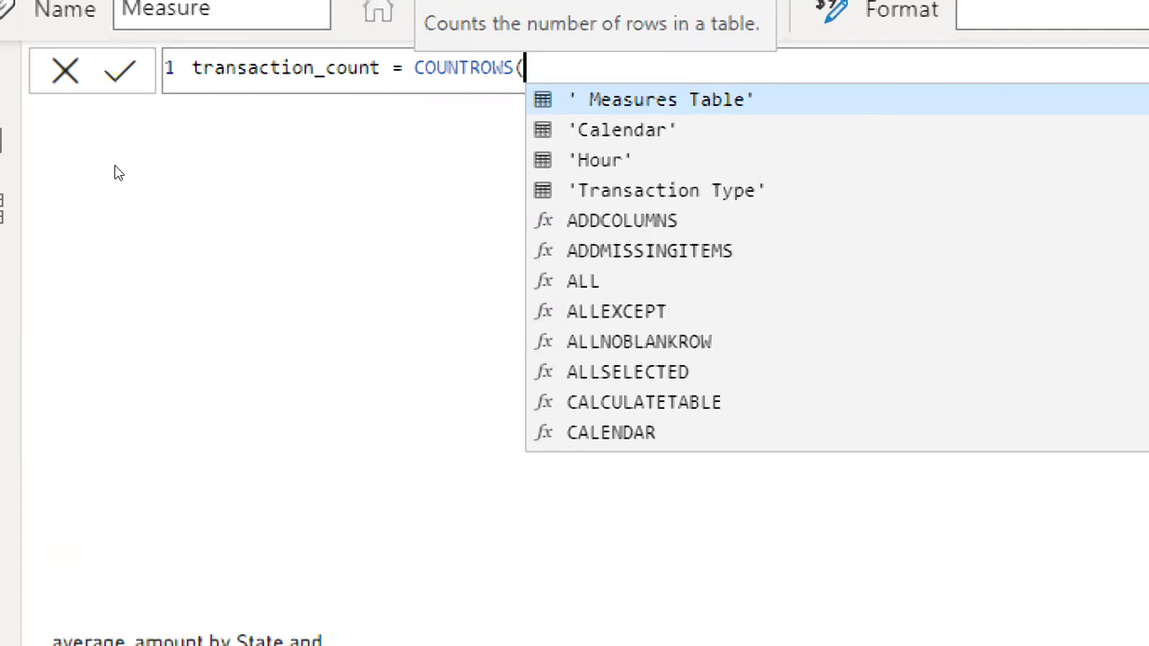
text(TROWS(TR)
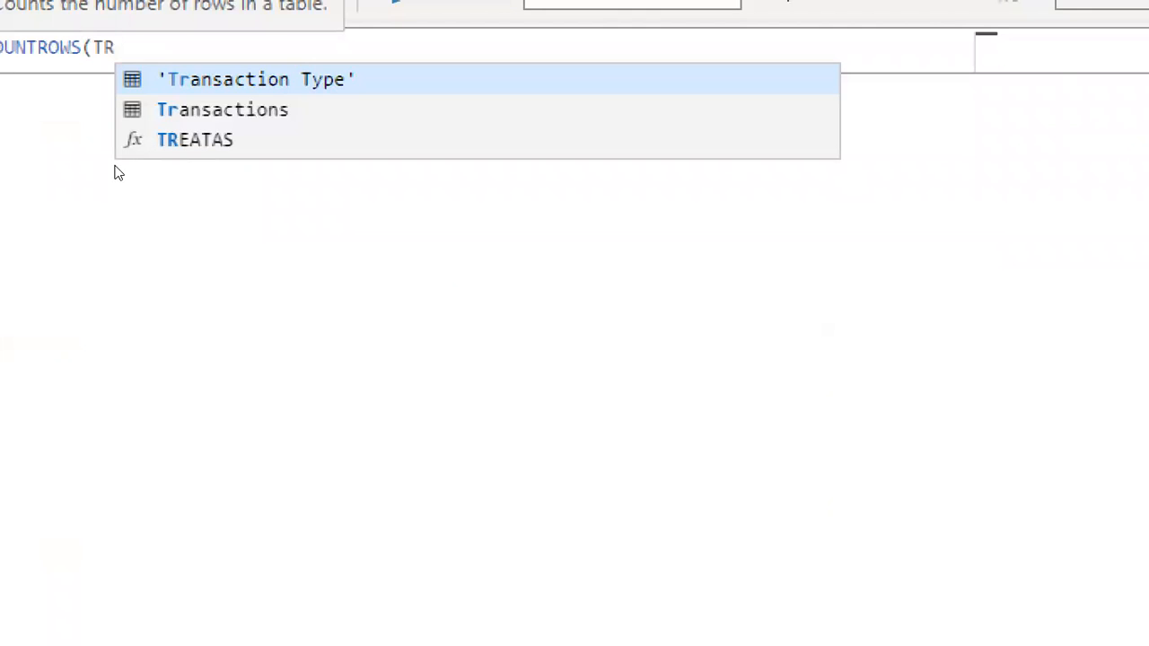
key(Down)
key(Tab)
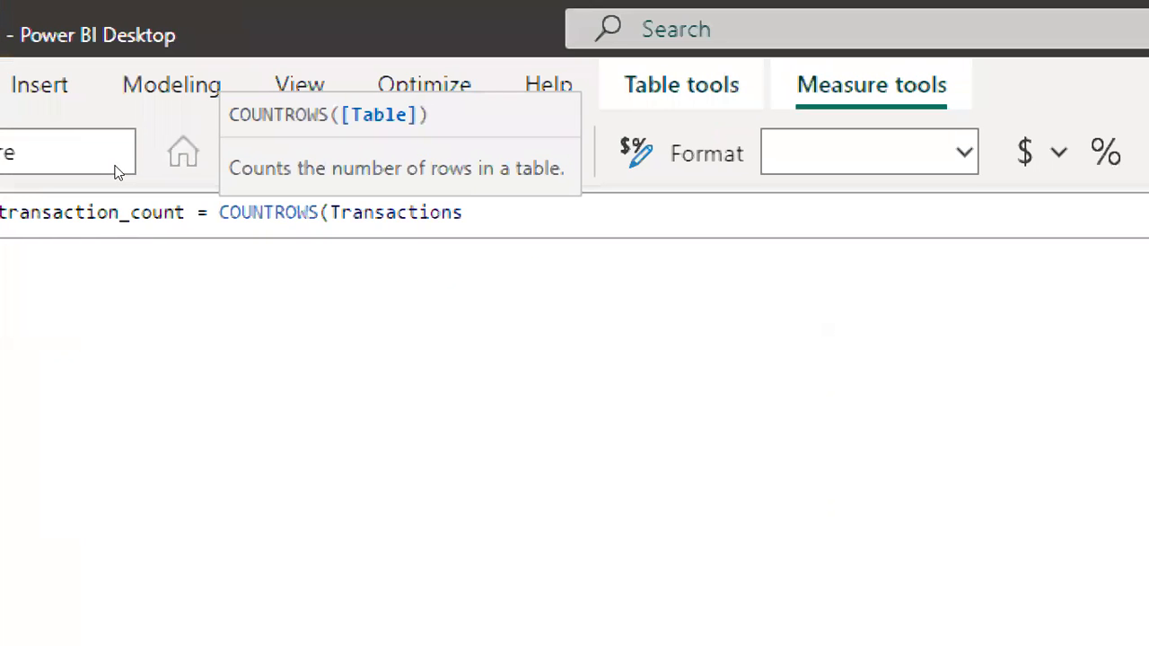
text())
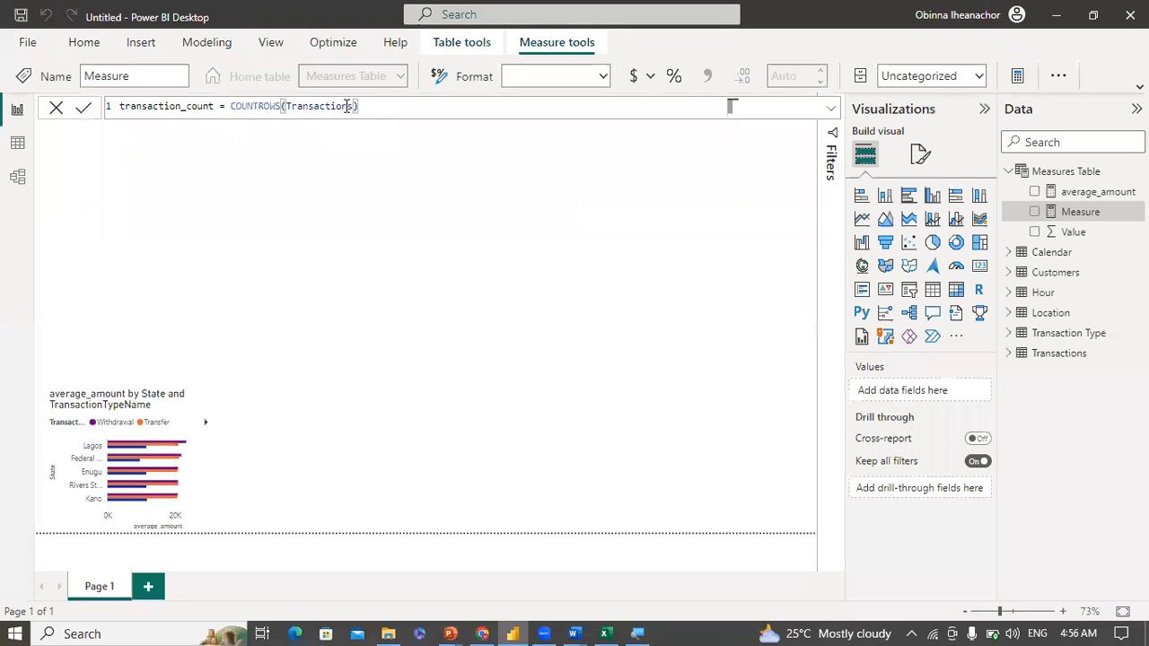
key(Return)
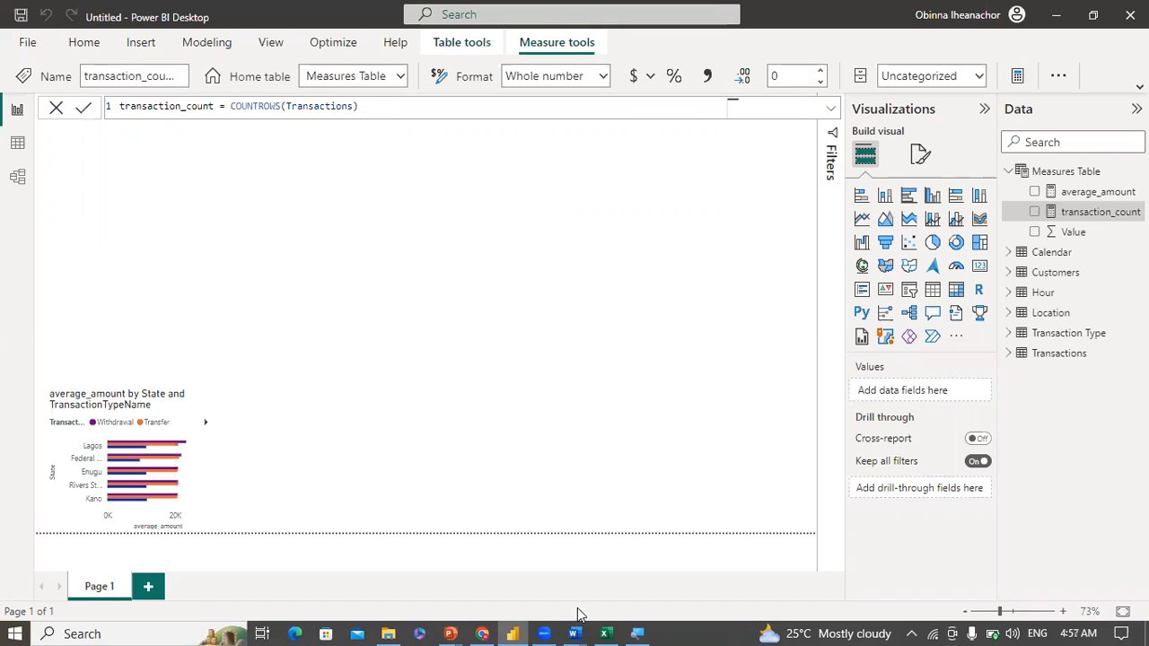
Step: Check the sample ATM Transactions Report in the PowerPoint slide show for its daily trend chart and return to Power BI
mouse_move(454, 631)
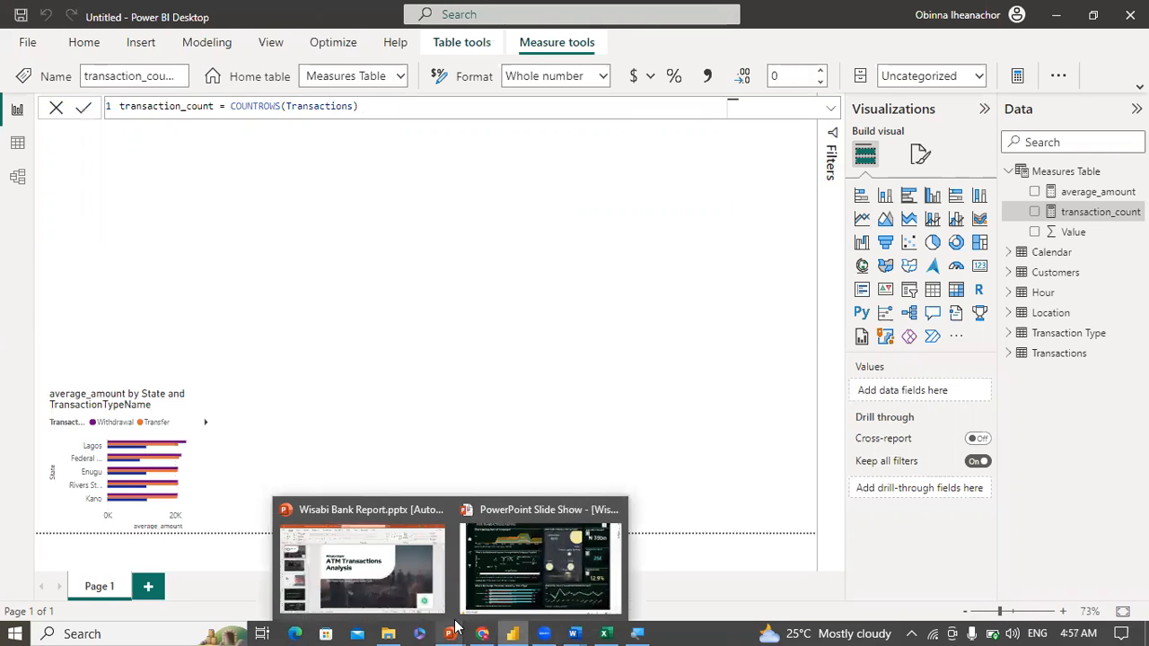
click(510, 571)
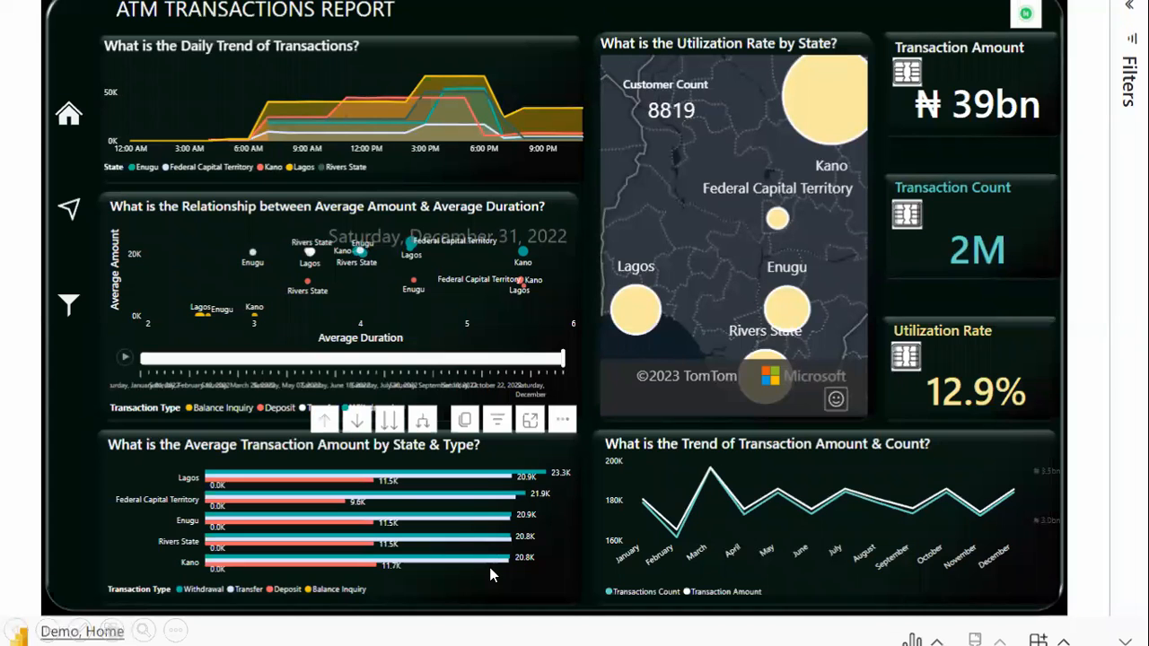
key(super)
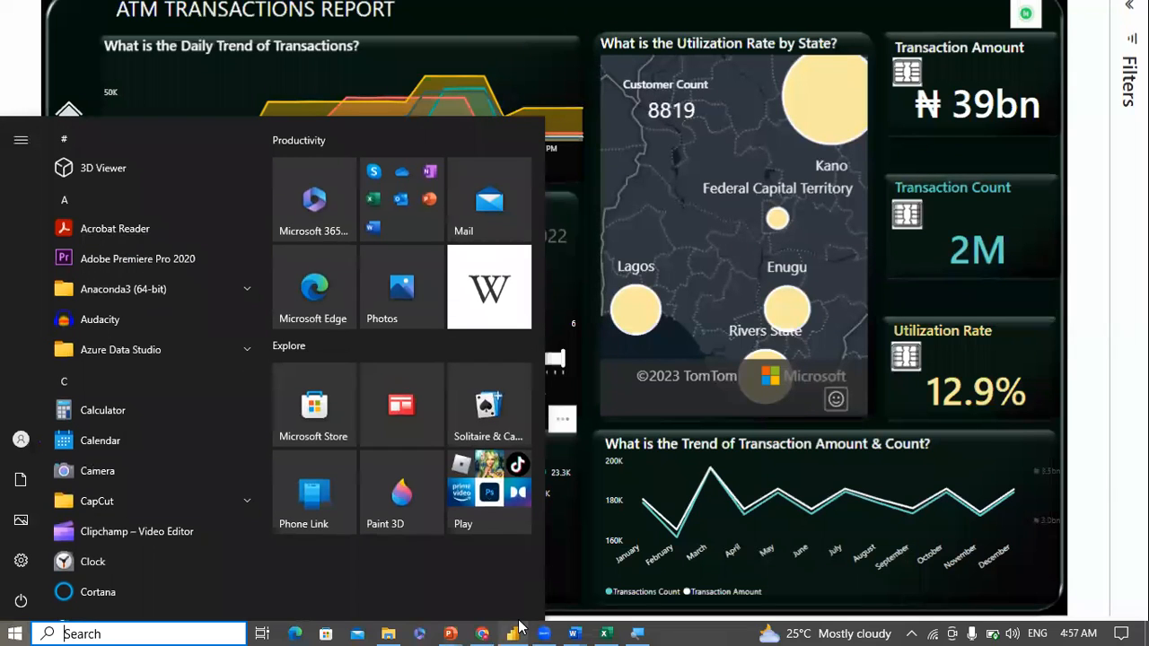
click(546, 596)
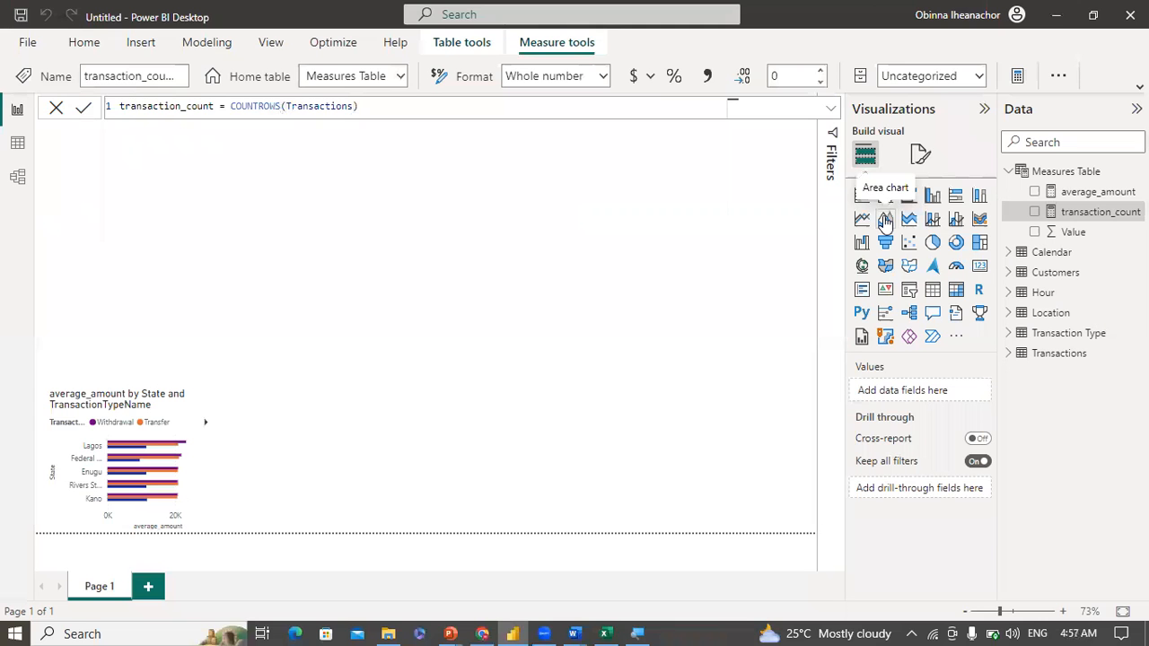
Step: Add an area chart to the report page with transaction_count on its y-axis
click(881, 215)
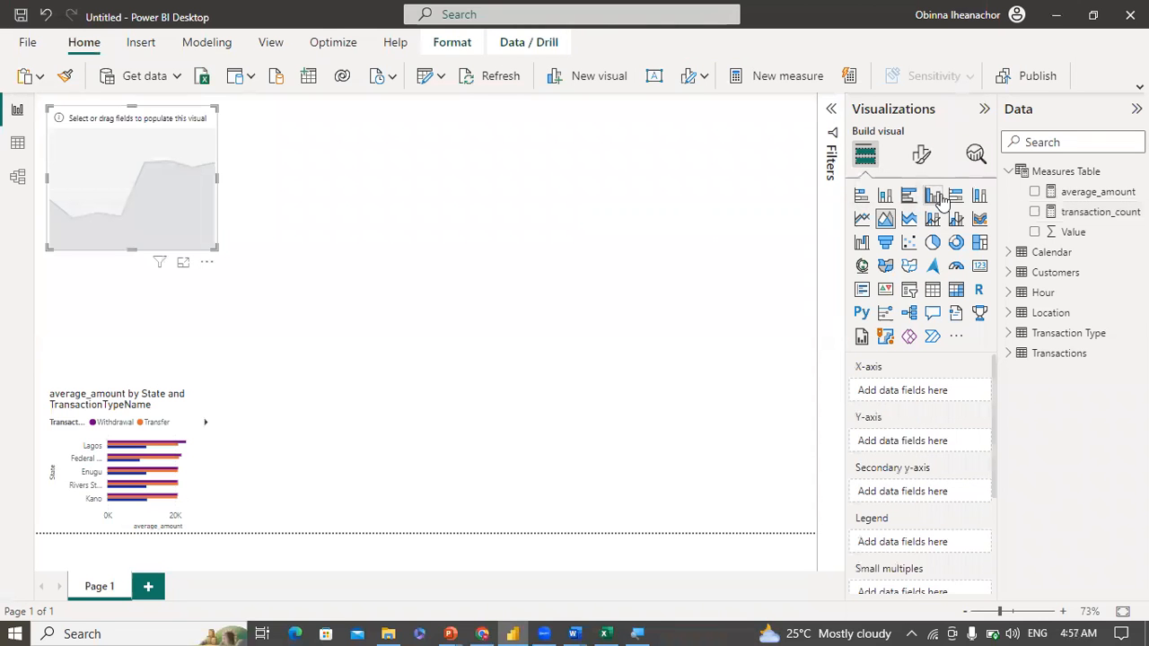
click(1036, 213)
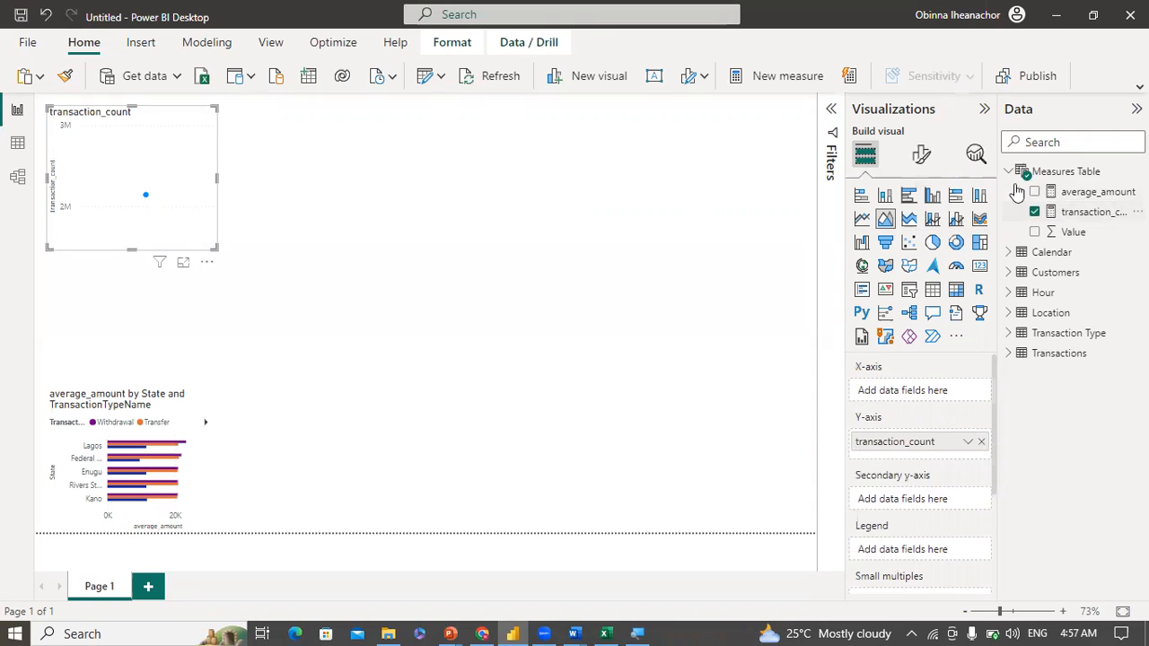
click(1008, 171)
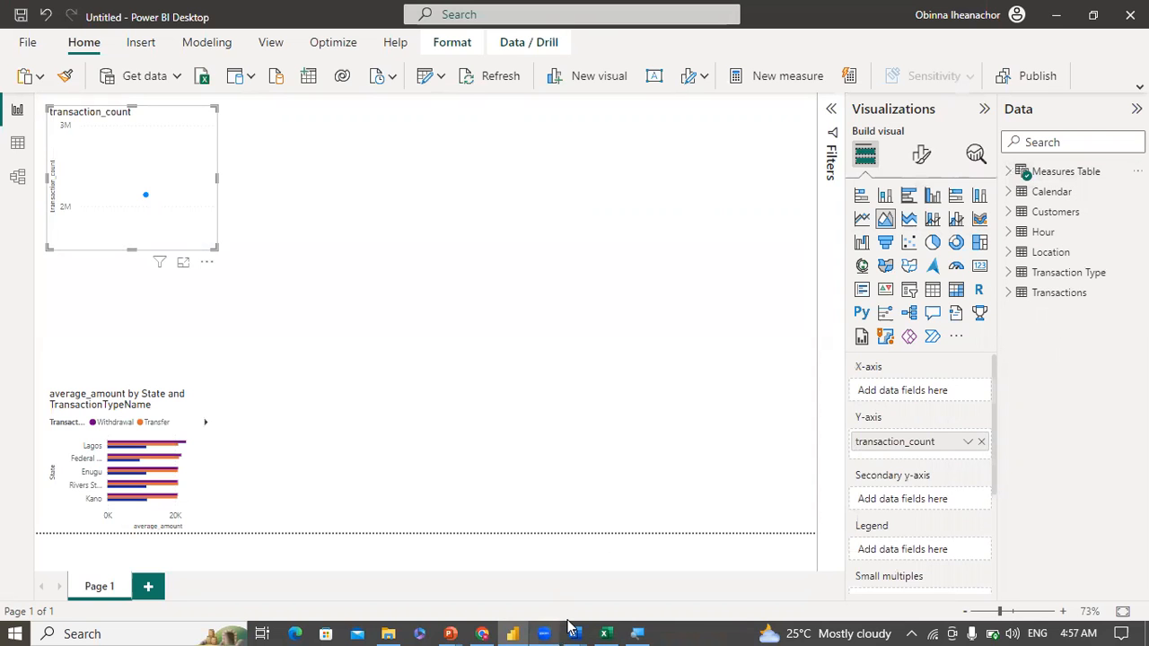
Step: Reread the second business question in the Project Brief in Word, selecting its whole line, and return to Power BI
mouse_move(573, 630)
click(510, 580)
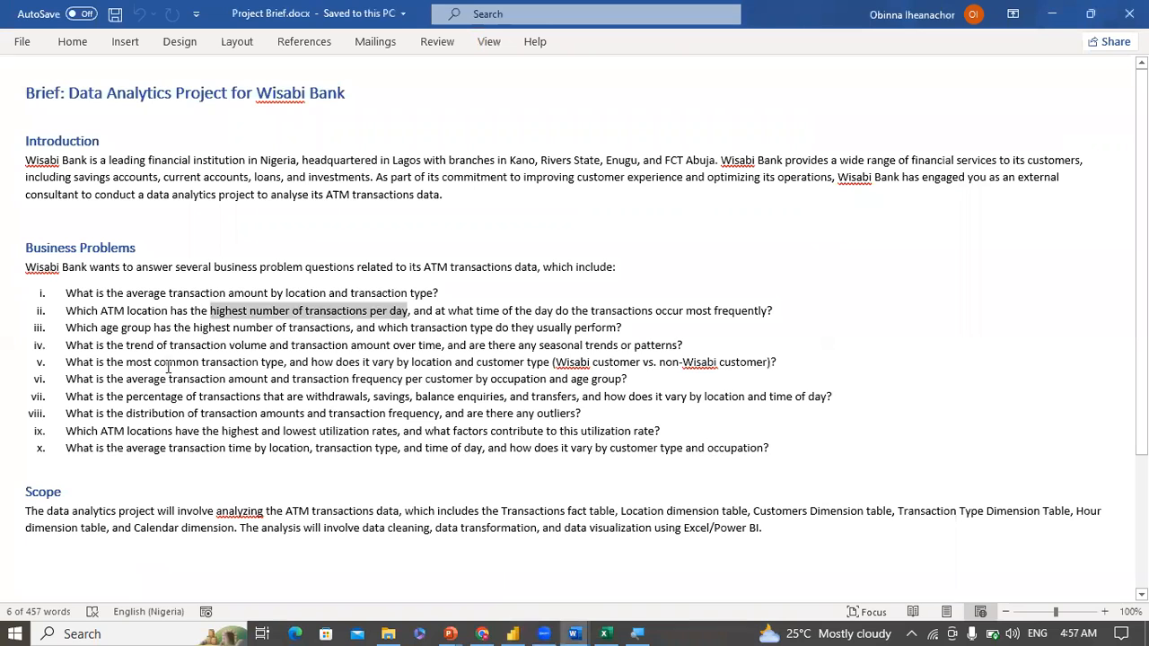
drag(66, 311, 779, 315)
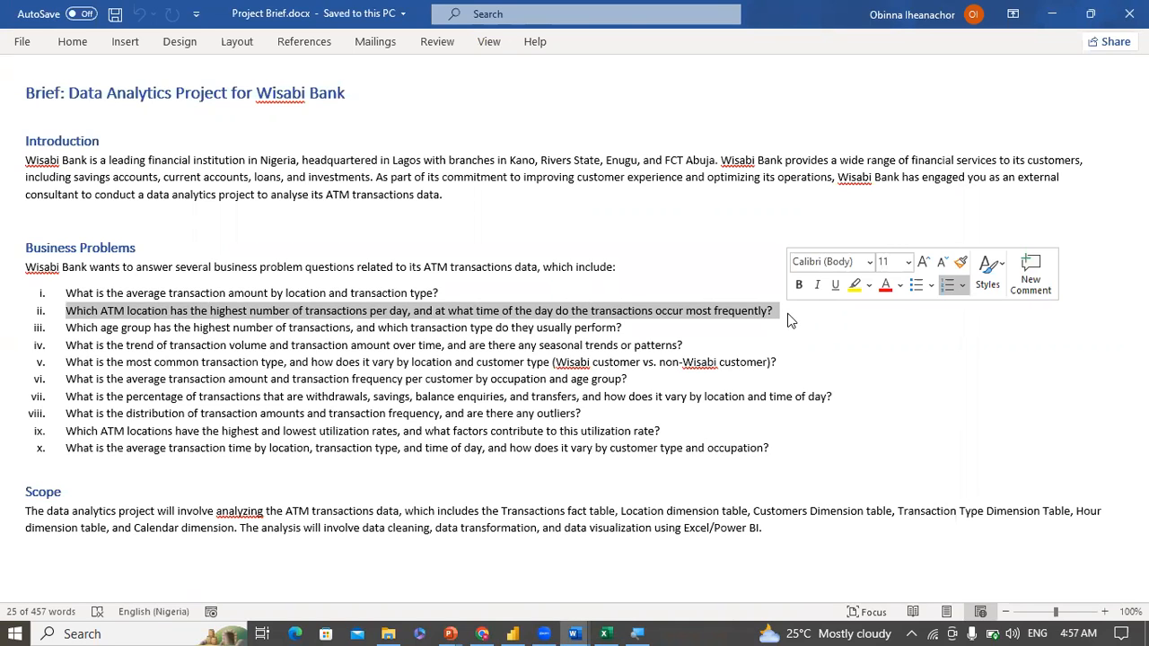
mouse_move(513, 628)
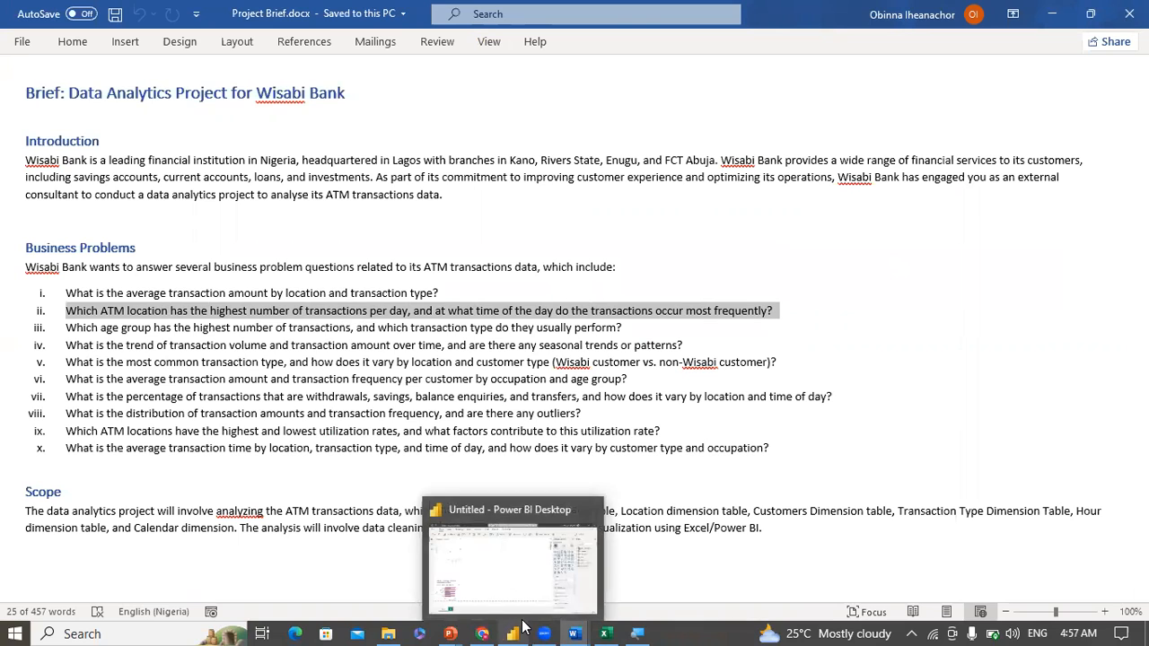
click(521, 579)
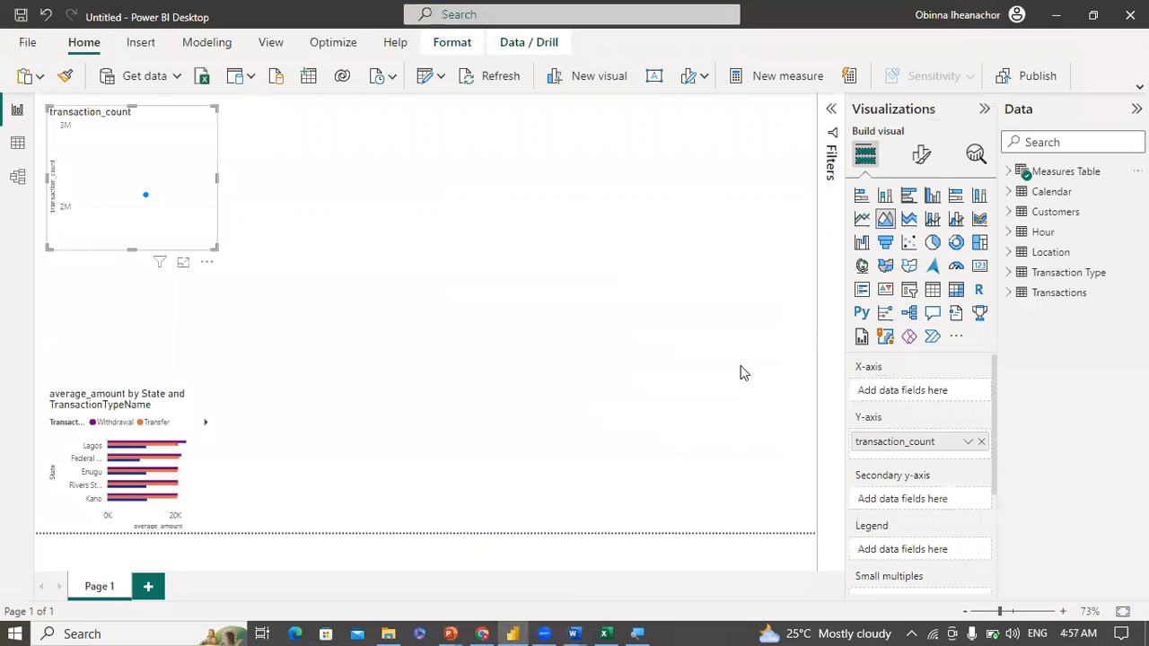
Step: Put Hour_Key from the Hour table on the area chart's x-axis, then place the chart beside the bar chart and widen it slightly
click(1013, 233)
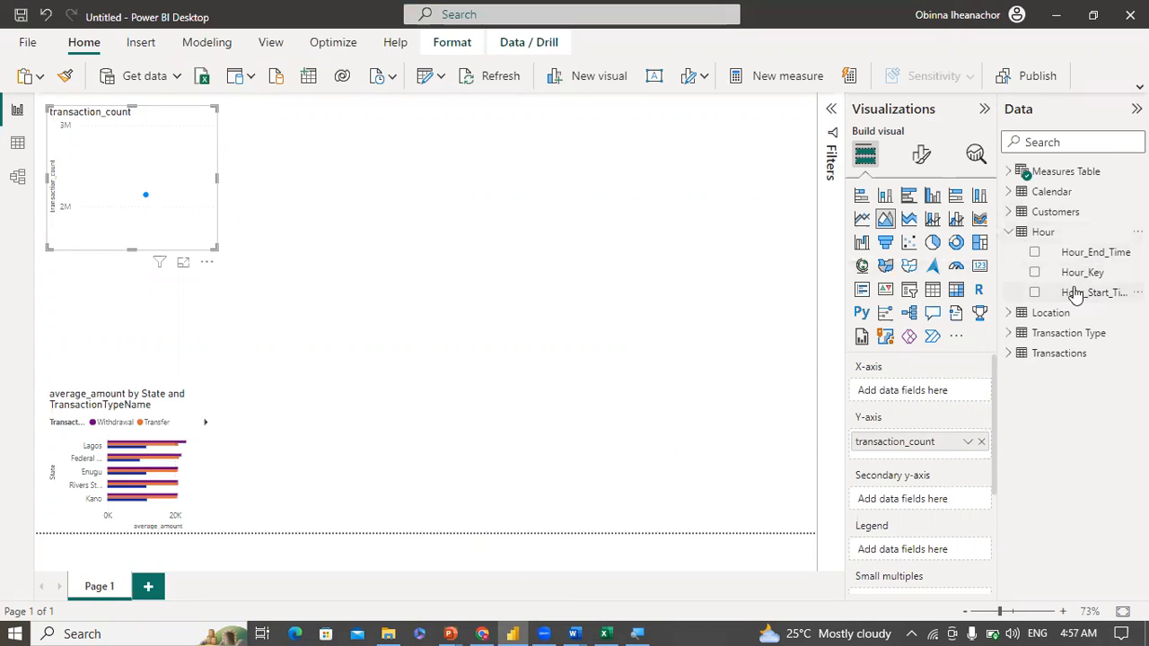
drag(1077, 281, 940, 395)
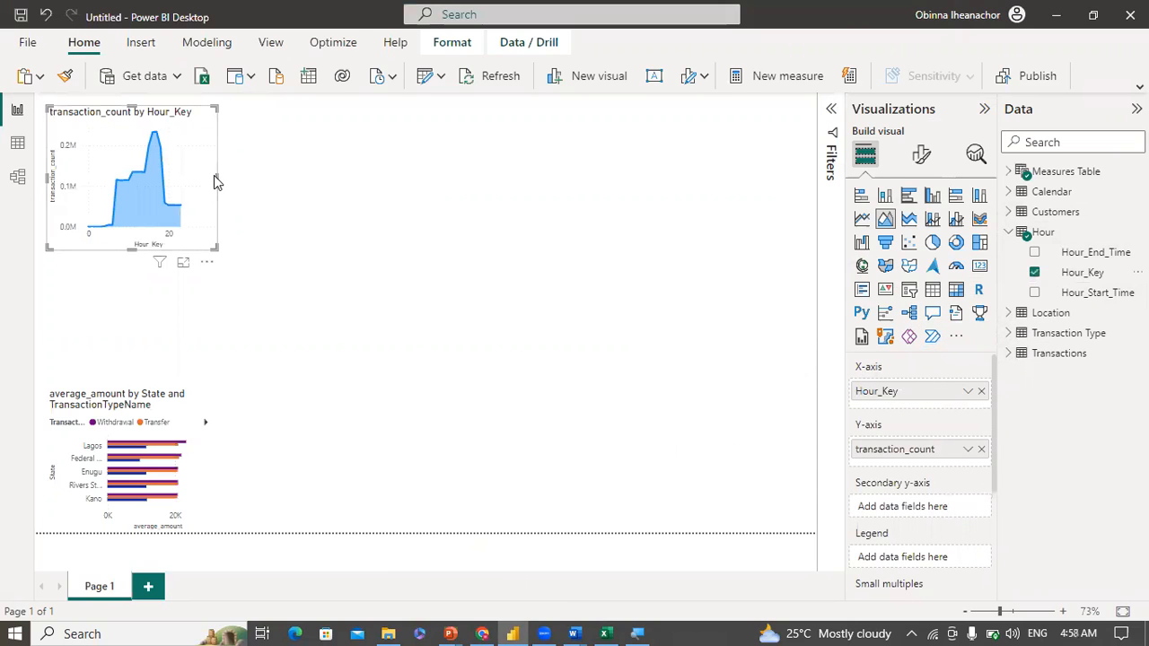
drag(191, 139, 407, 404)
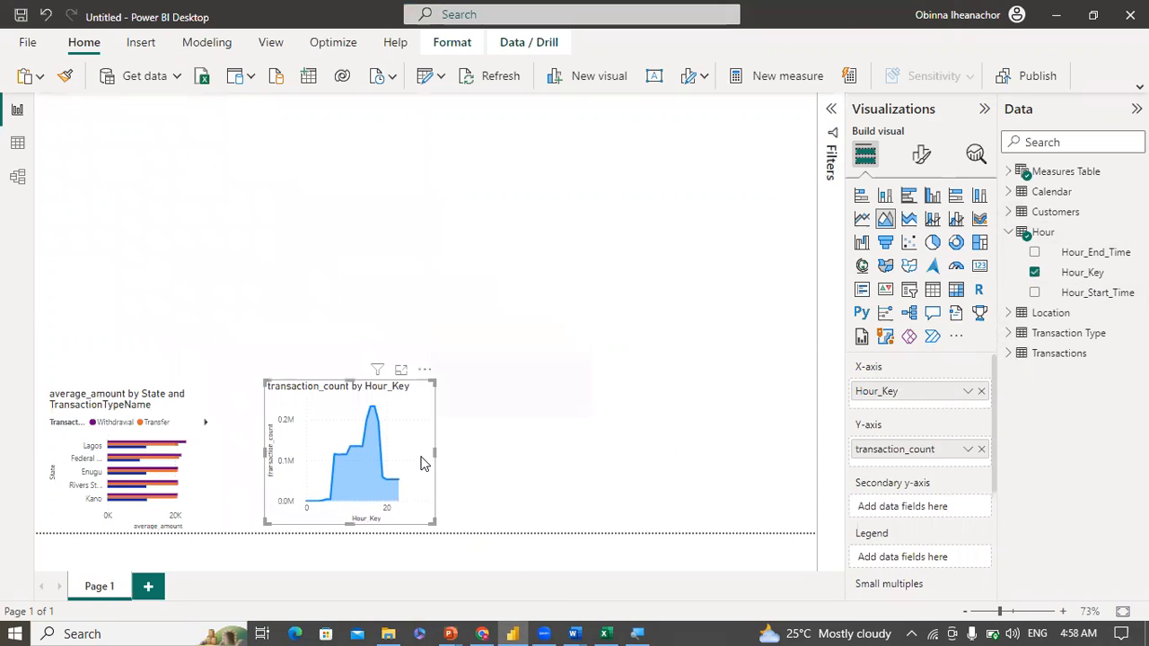
drag(434, 456, 484, 457)
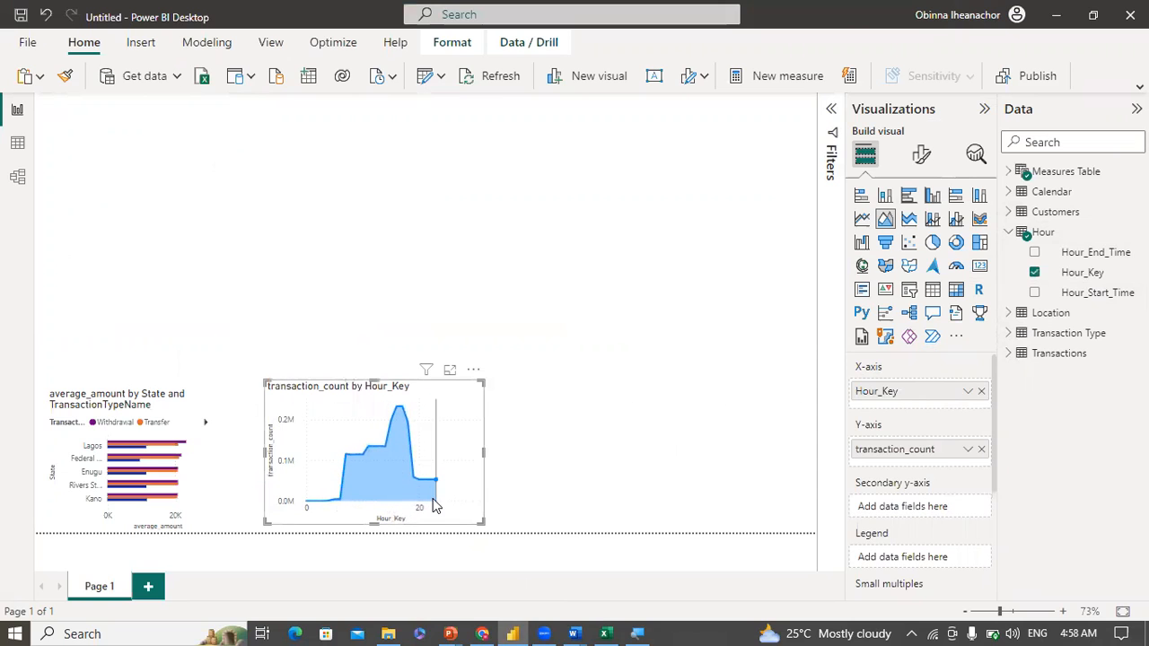
Step: Replace Hour_Key with Hour_Start_Time on the area chart's x-axis and widen the chart to spread out the hours
click(1035, 273)
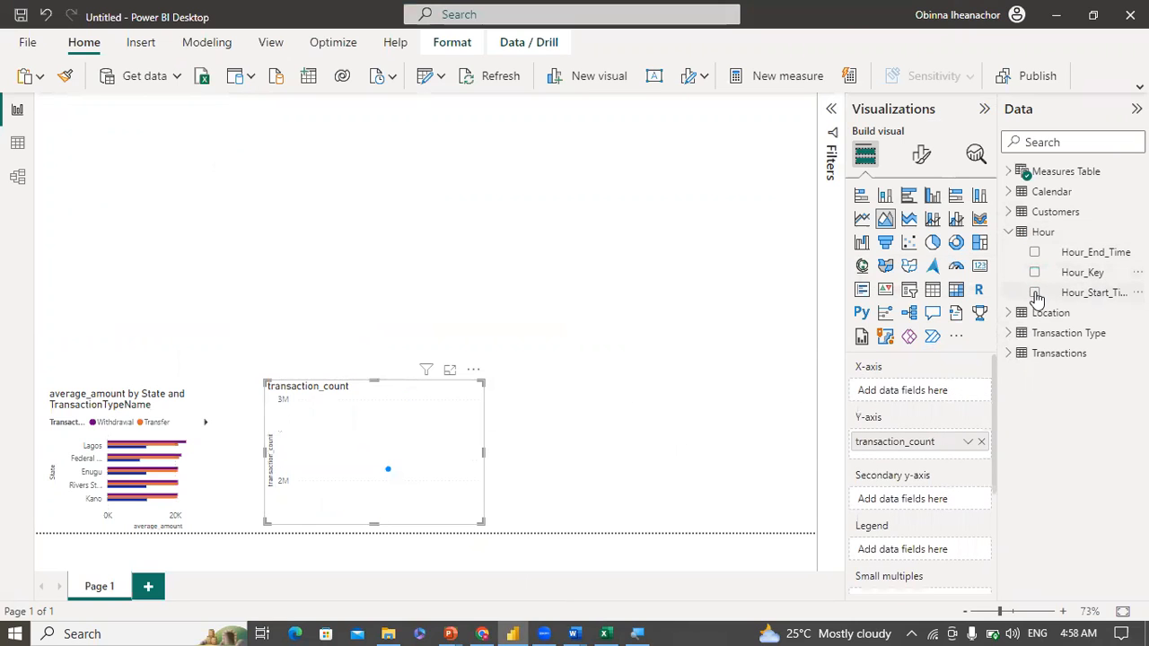
click(1035, 293)
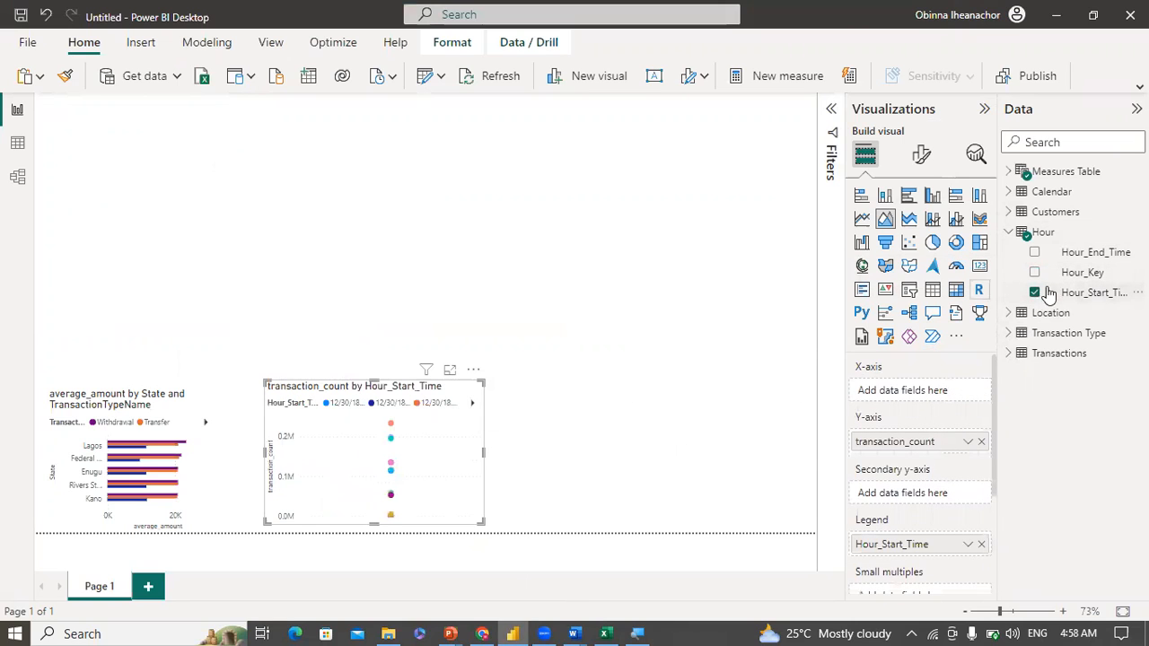
click(1034, 293)
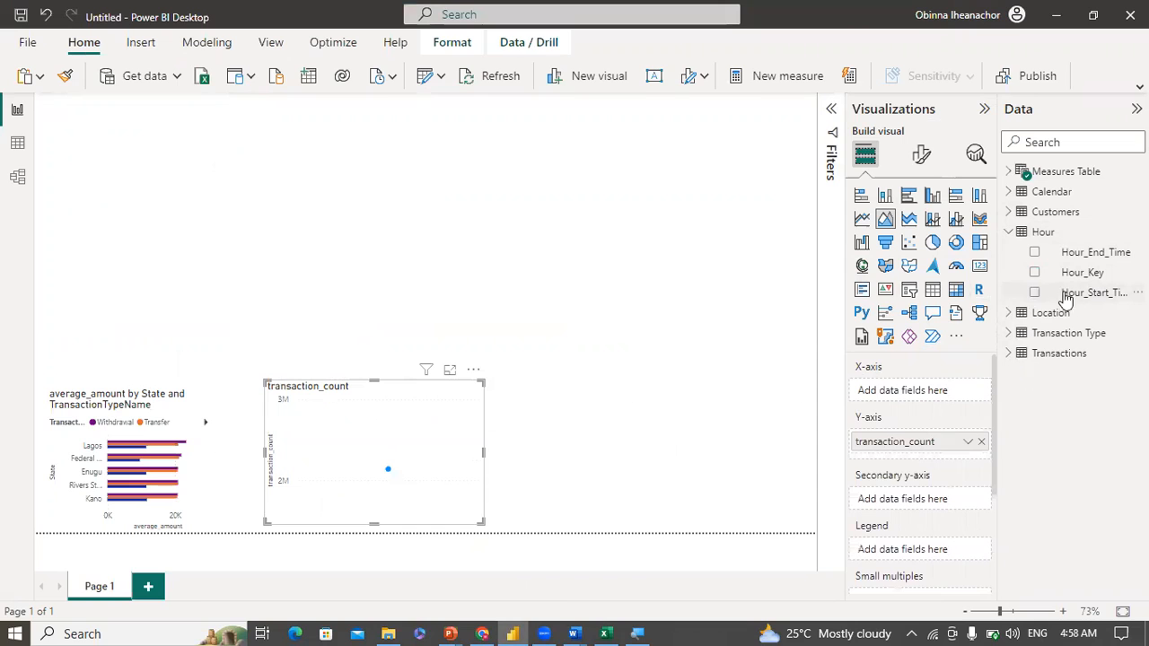
drag(1087, 296, 939, 398)
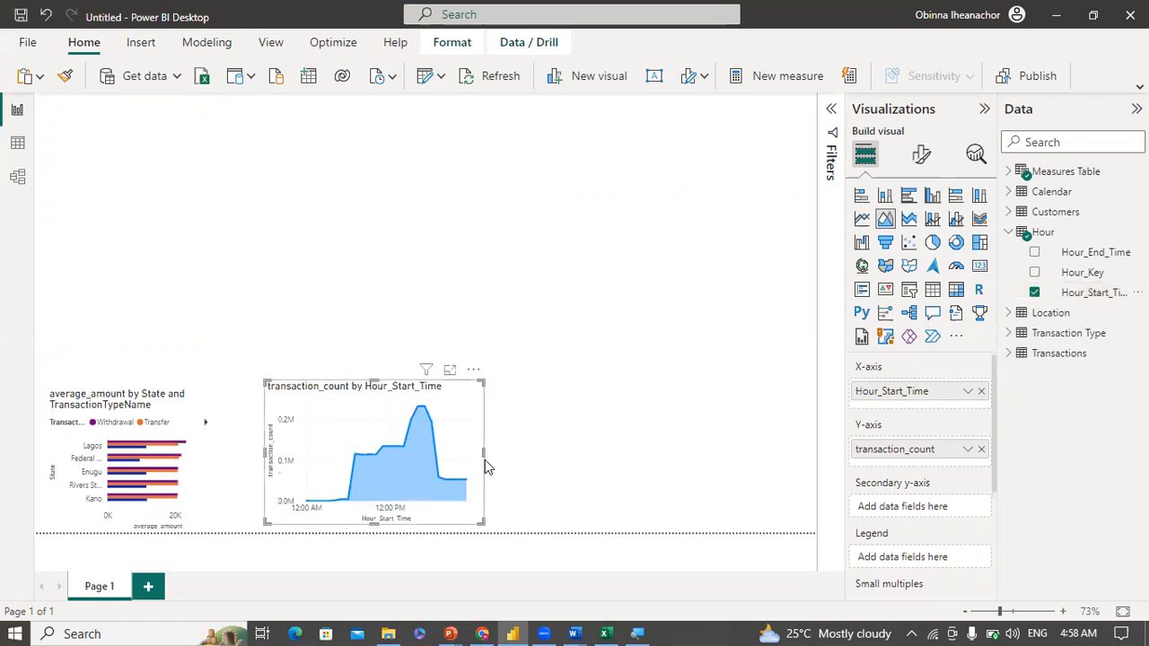
drag(485, 460, 627, 446)
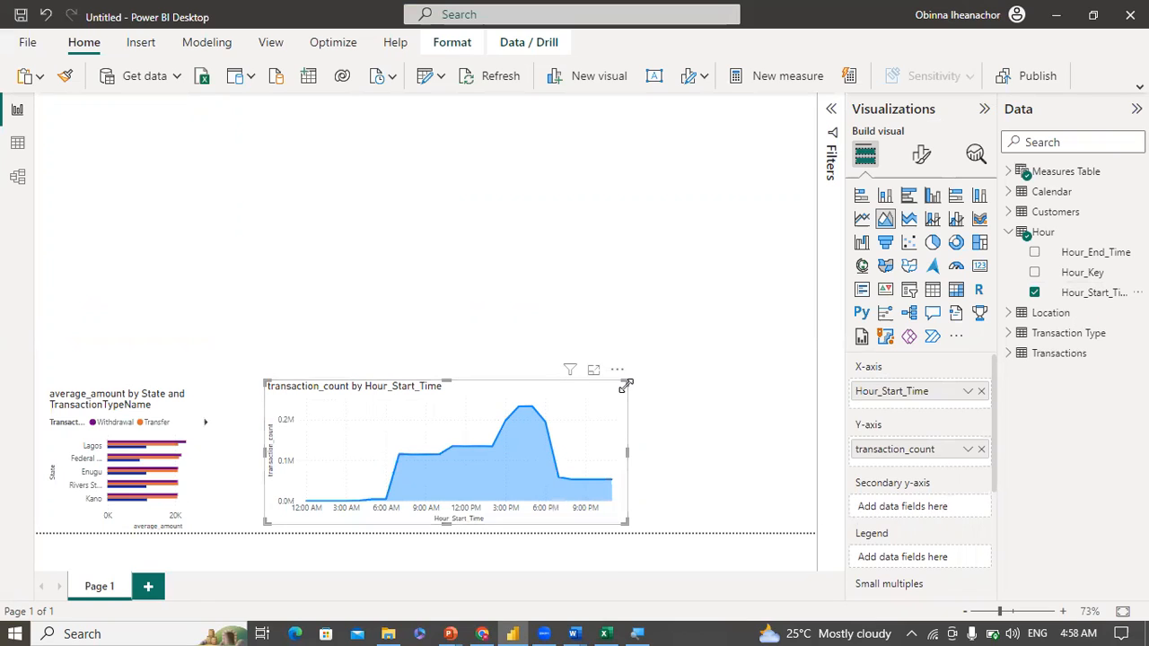
Step: Check the second business question in the Project Brief in Word again and return to the Power BI report
mouse_move(574, 634)
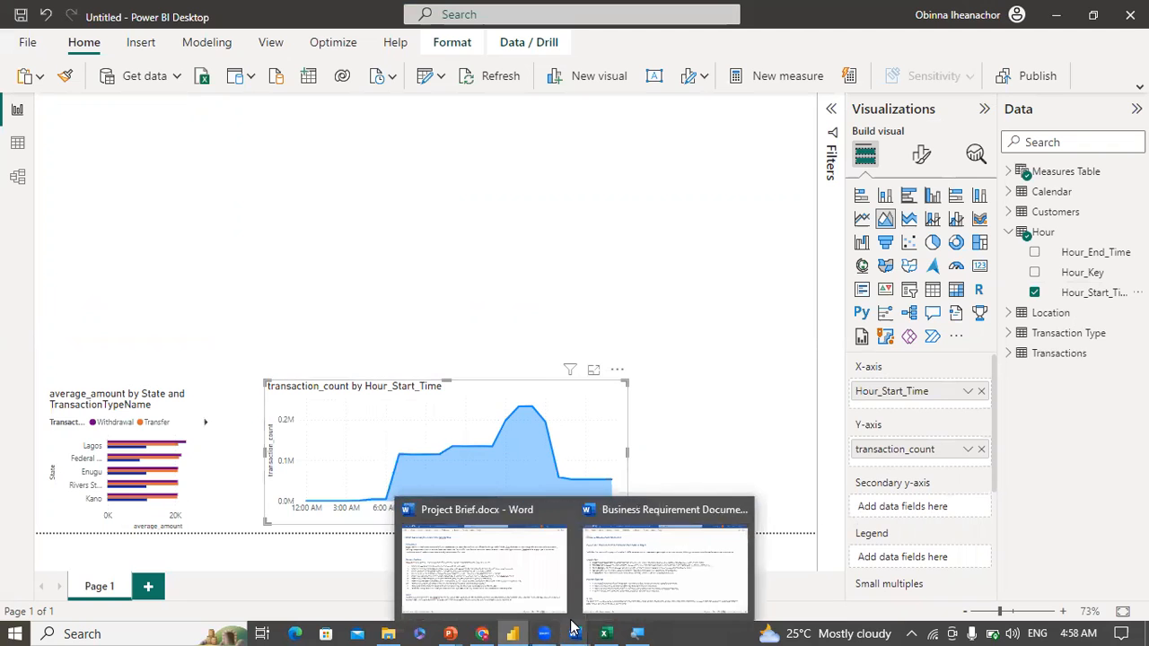
click(508, 605)
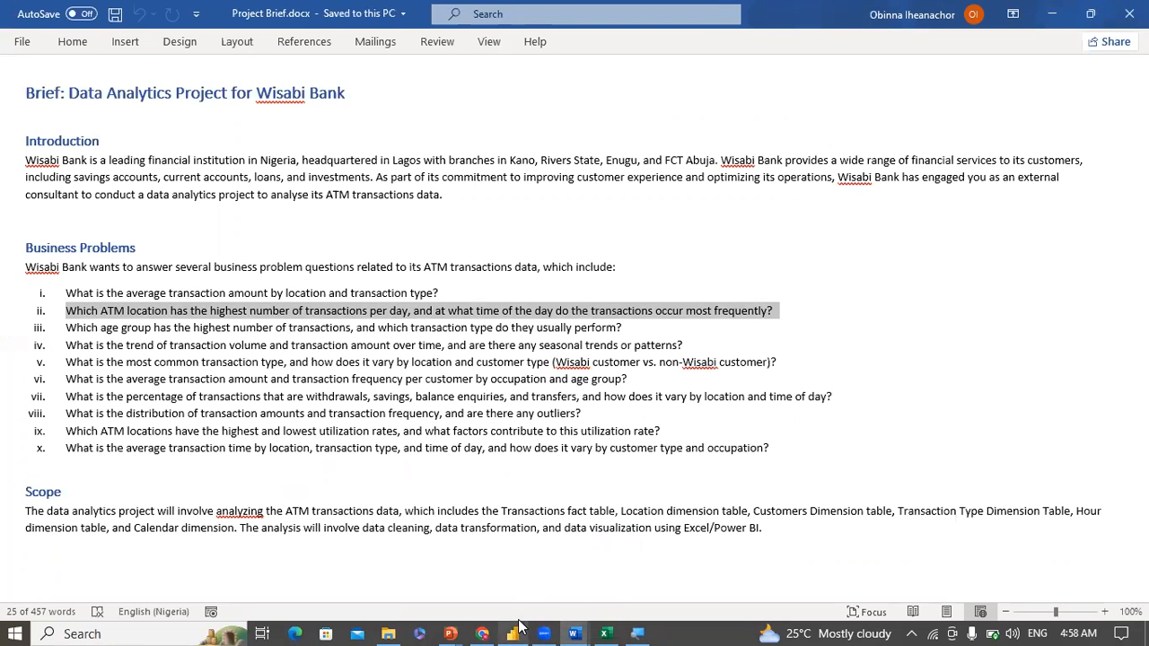
mouse_move(513, 634)
click(516, 585)
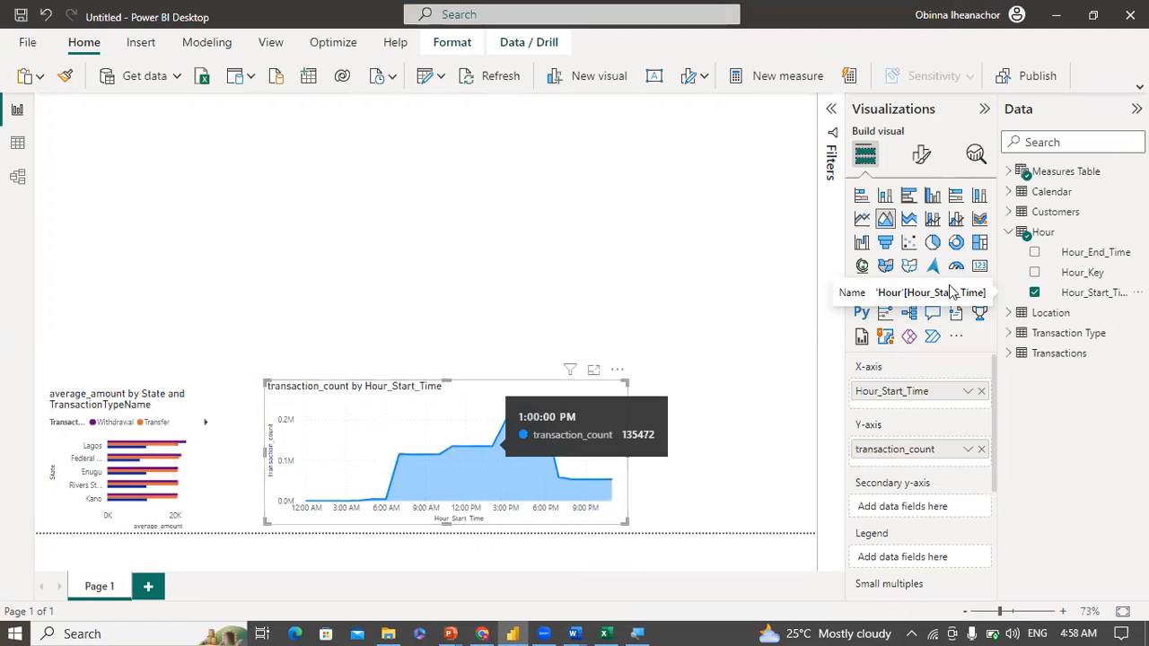
Step: Split the area chart by State from the Location table as its legend, and inspect the hourly values per state
click(1009, 233)
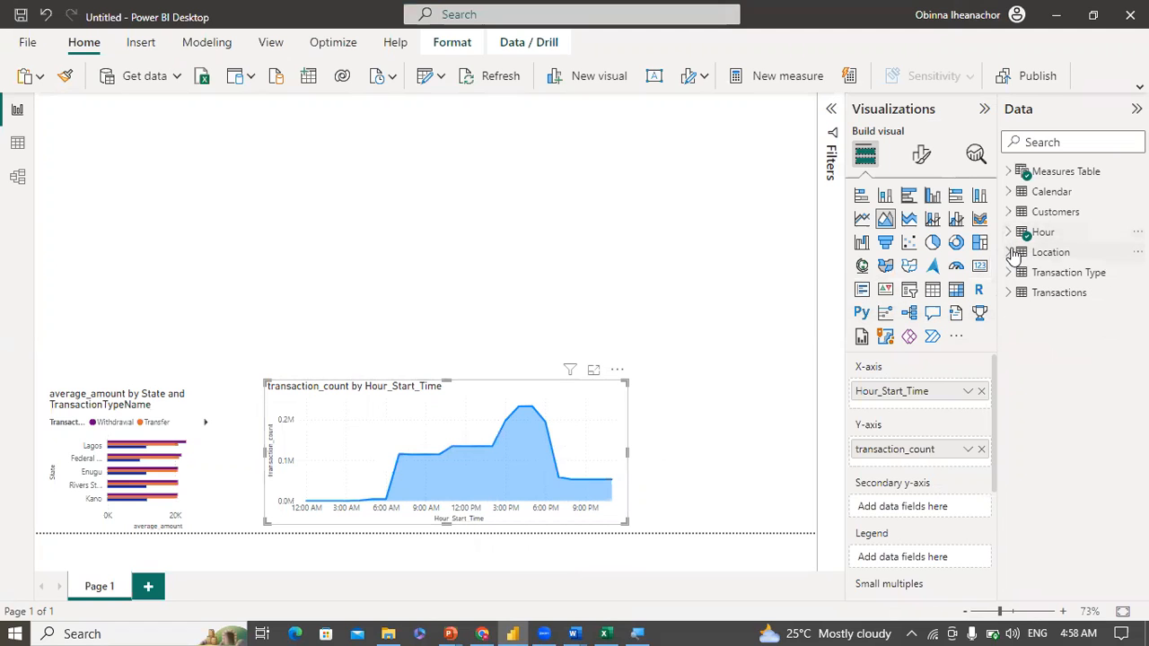
click(1009, 252)
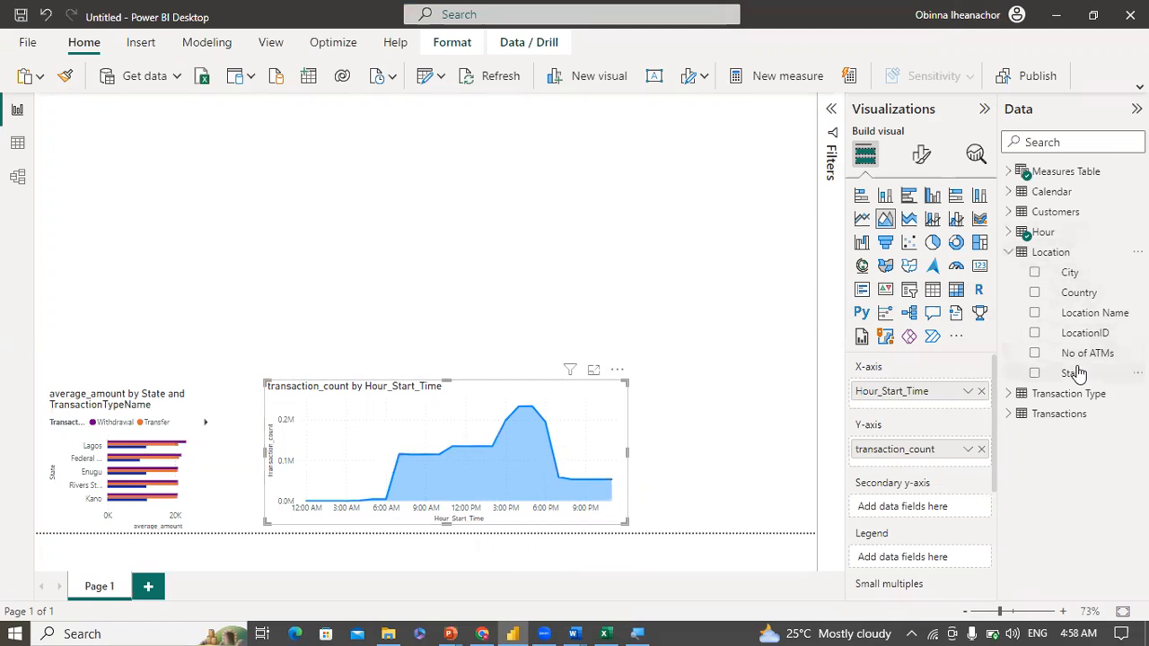
drag(1078, 370, 916, 554)
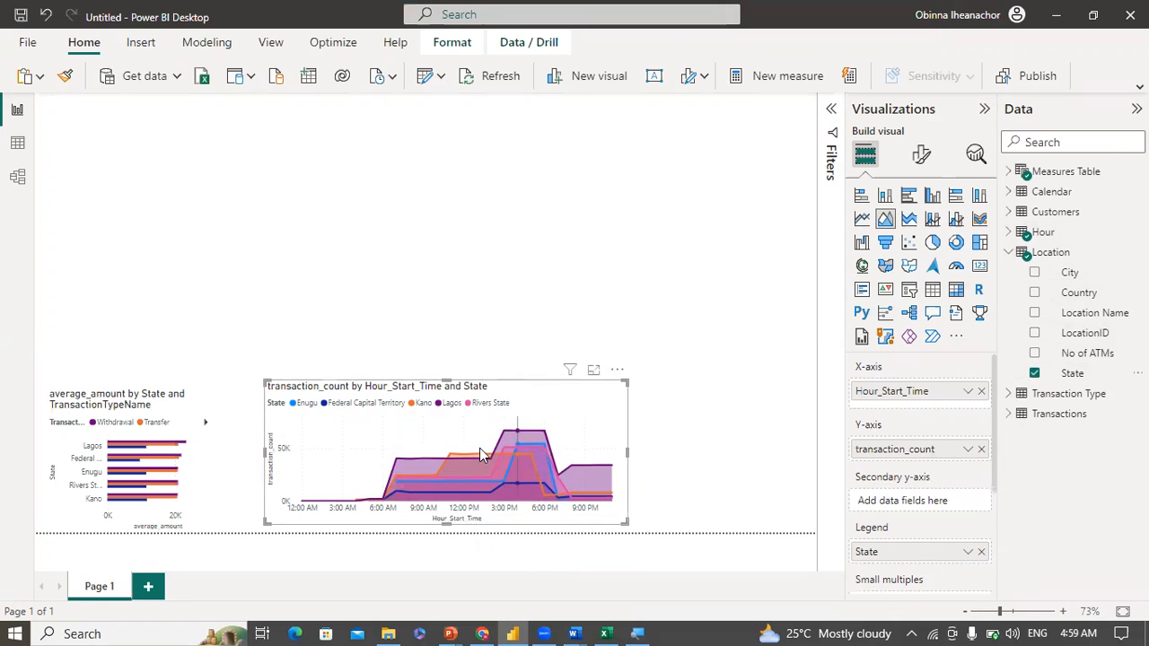
mouse_move(503, 437)
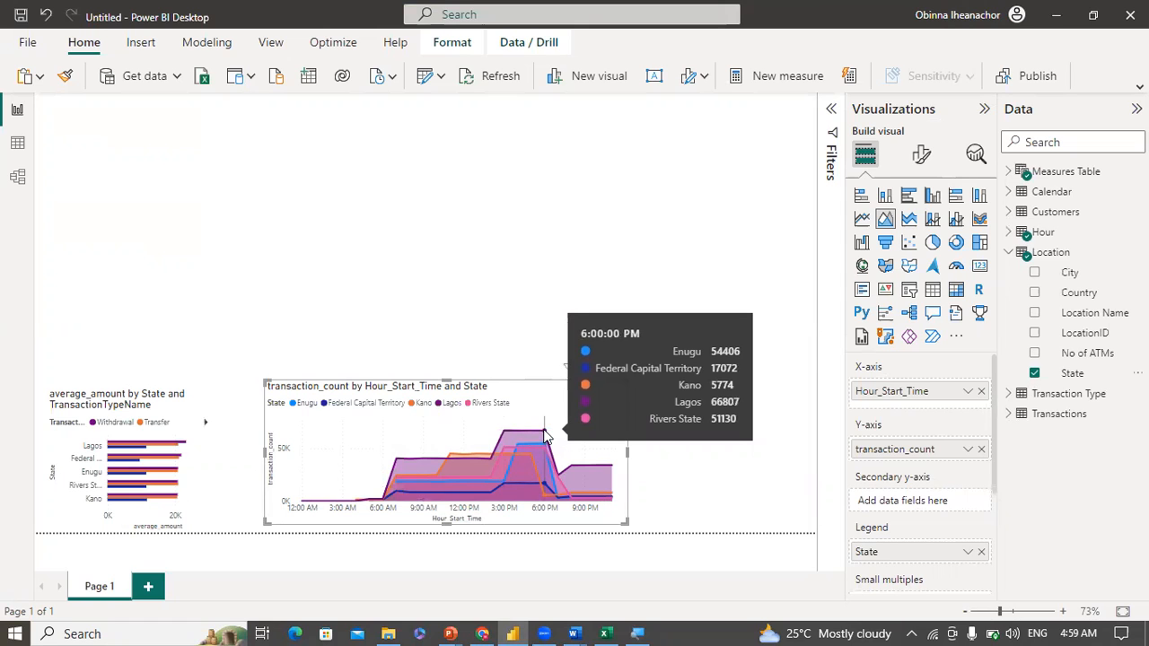
Step: Shrink the area chart to a small visual and place it directly beside the bar chart along the page's lower edge
click(575, 368)
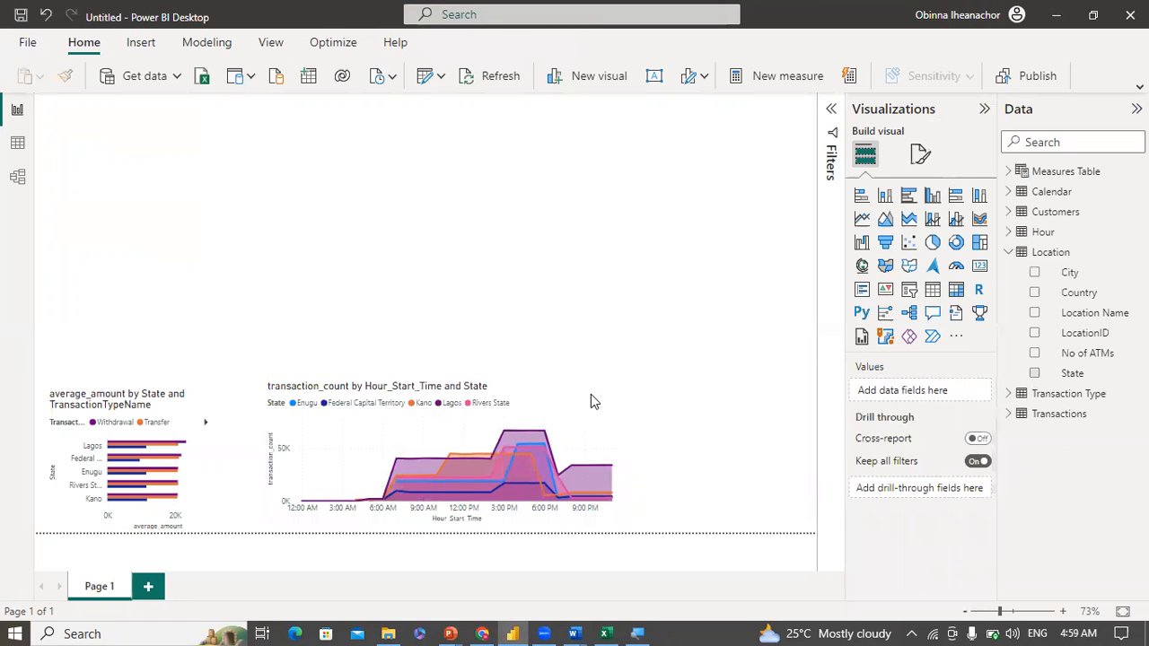
click(590, 395)
drag(626, 383, 371, 436)
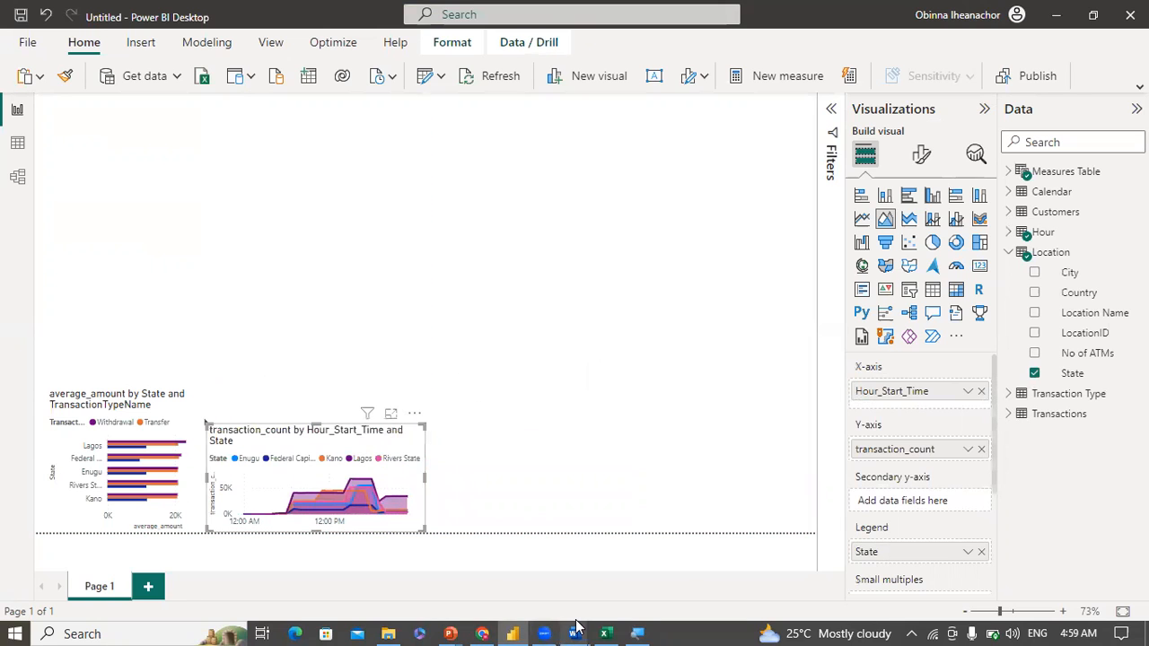
Step: Read the third business question in the Project Brief in Word, selecting its whole line, and return to Power BI
mouse_move(577, 628)
click(533, 596)
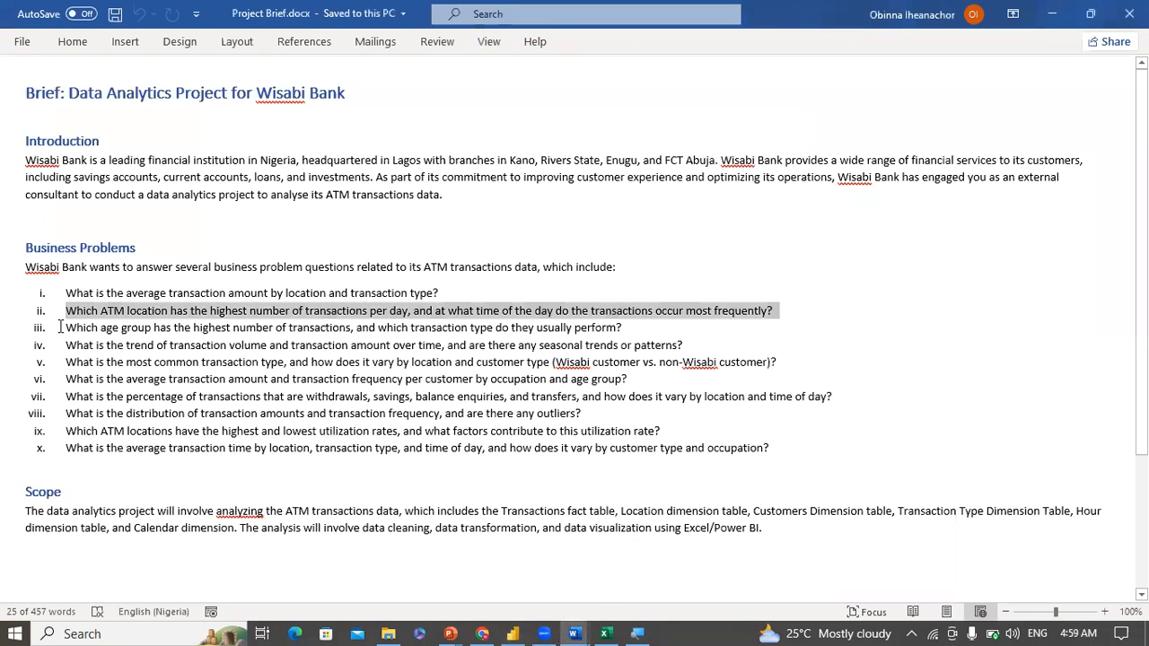
drag(63, 328, 634, 323)
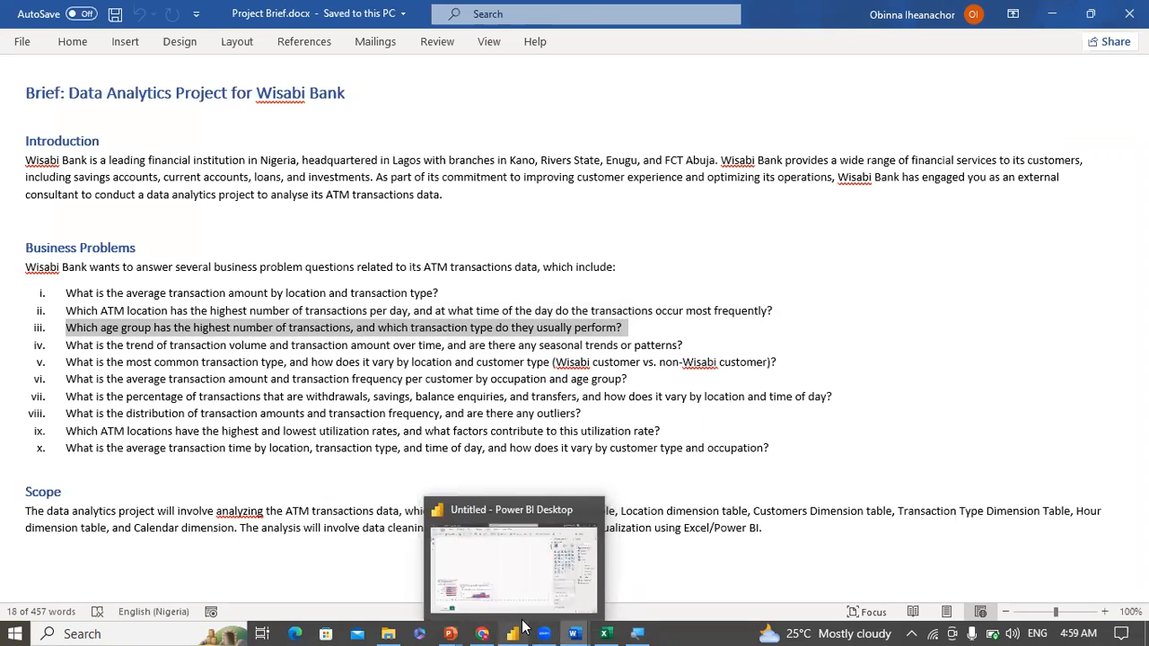
click(510, 589)
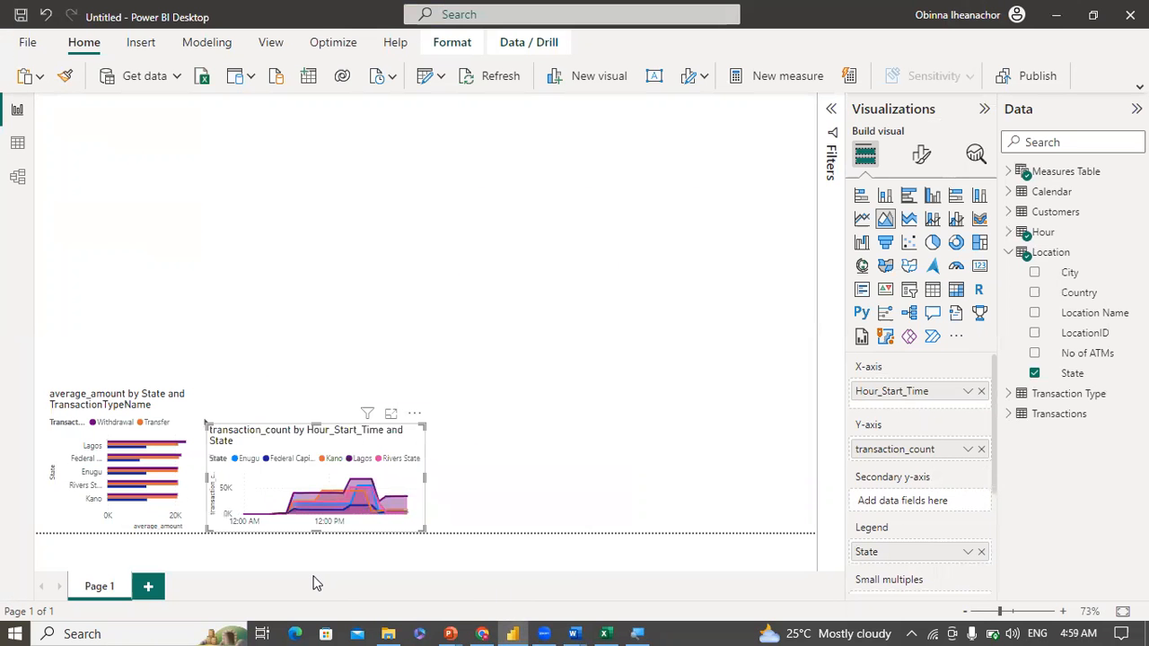
Step: Rename the report page Page 1 as Overview
double_click(87, 595)
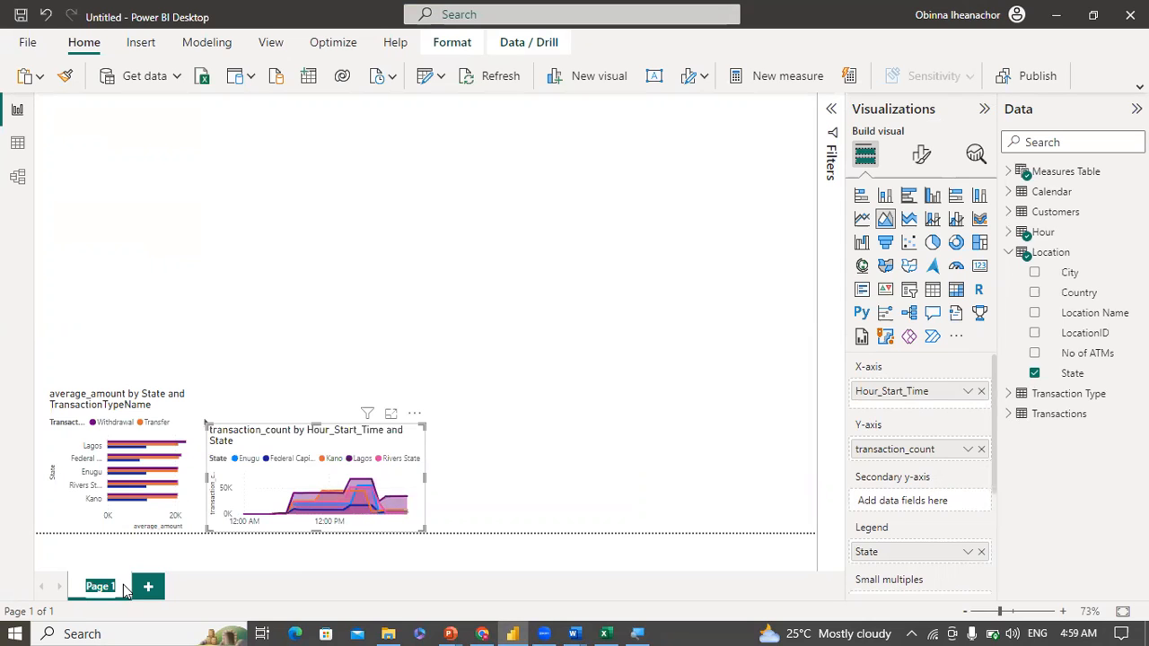
text(Overview Pag)
key(BackSpace)
key(BackSpace)
key(BackSpace)
key(BackSpace)
key(Return)
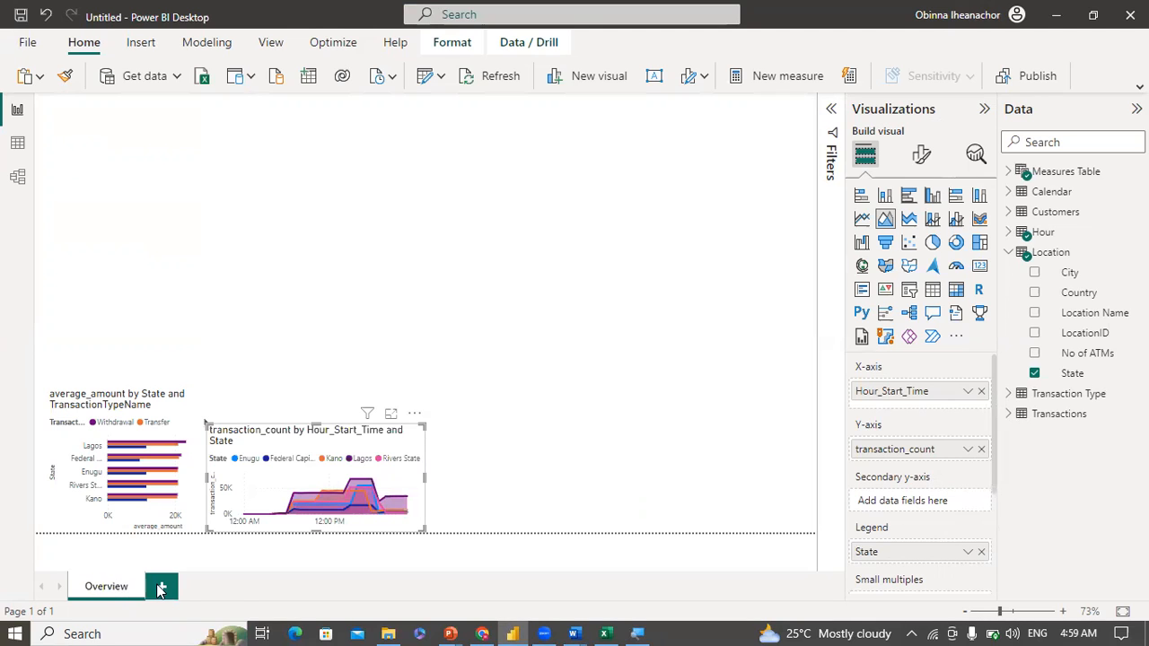
Step: Add a second report page named Demography, and return to the Overview page
click(162, 587)
double_click(163, 585)
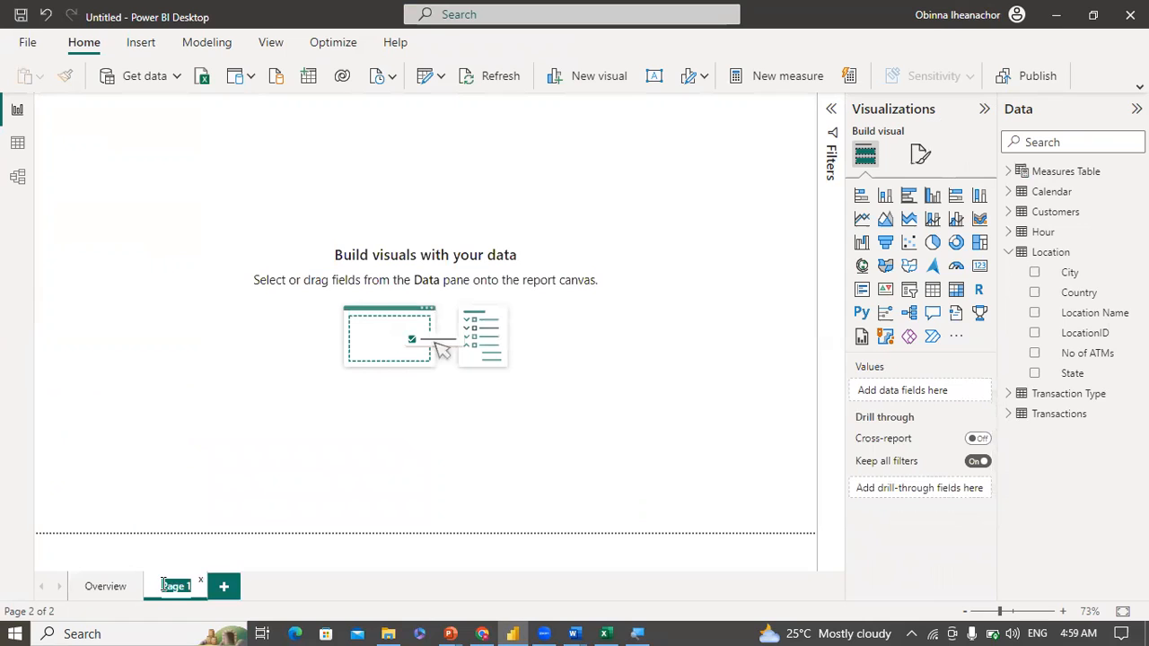
text(Demograph)
key(Return)
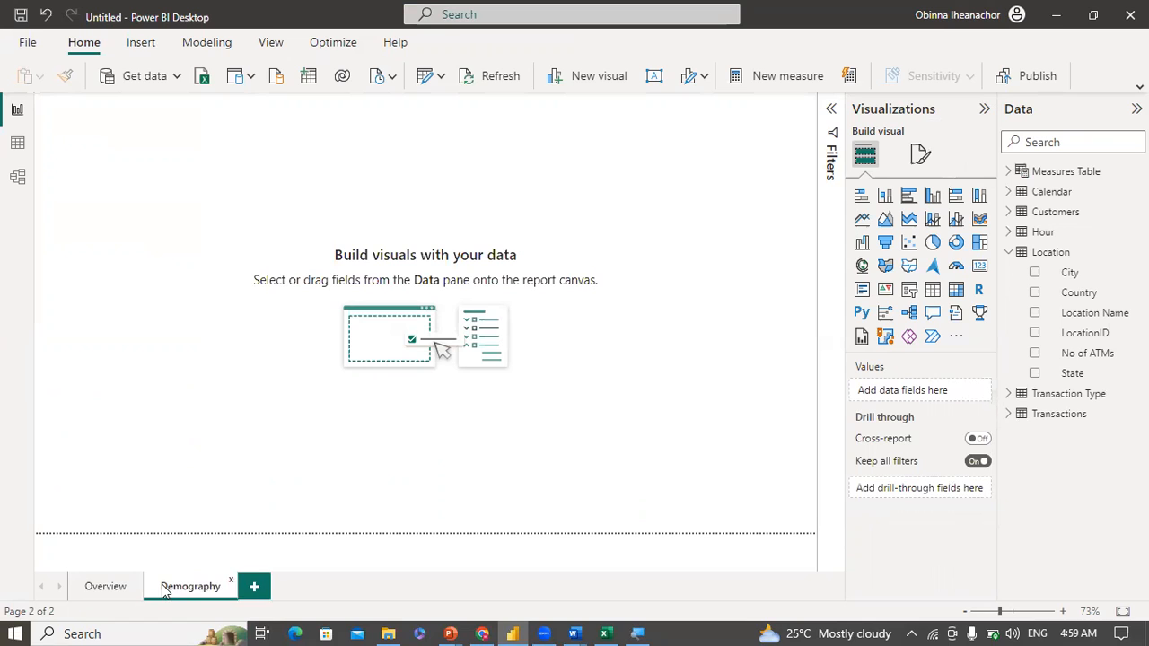
click(106, 588)
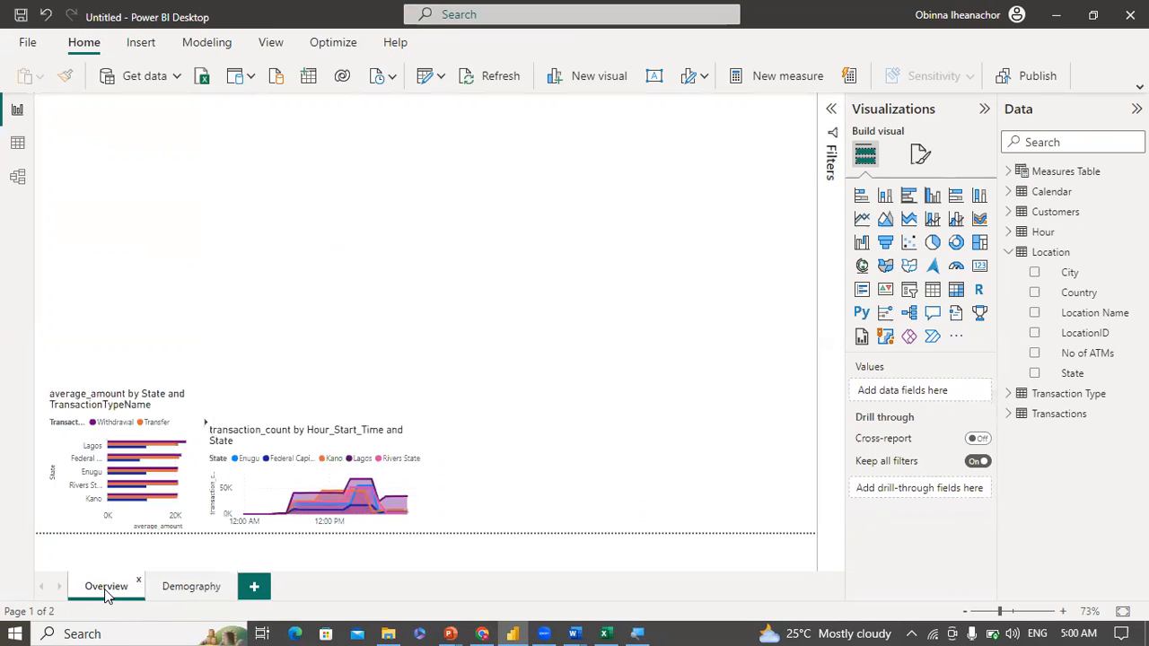
Step: Examine the third business question in the Word Project Brief for its measure, age group and transaction type parts, then return to Power BI
mouse_move(573, 629)
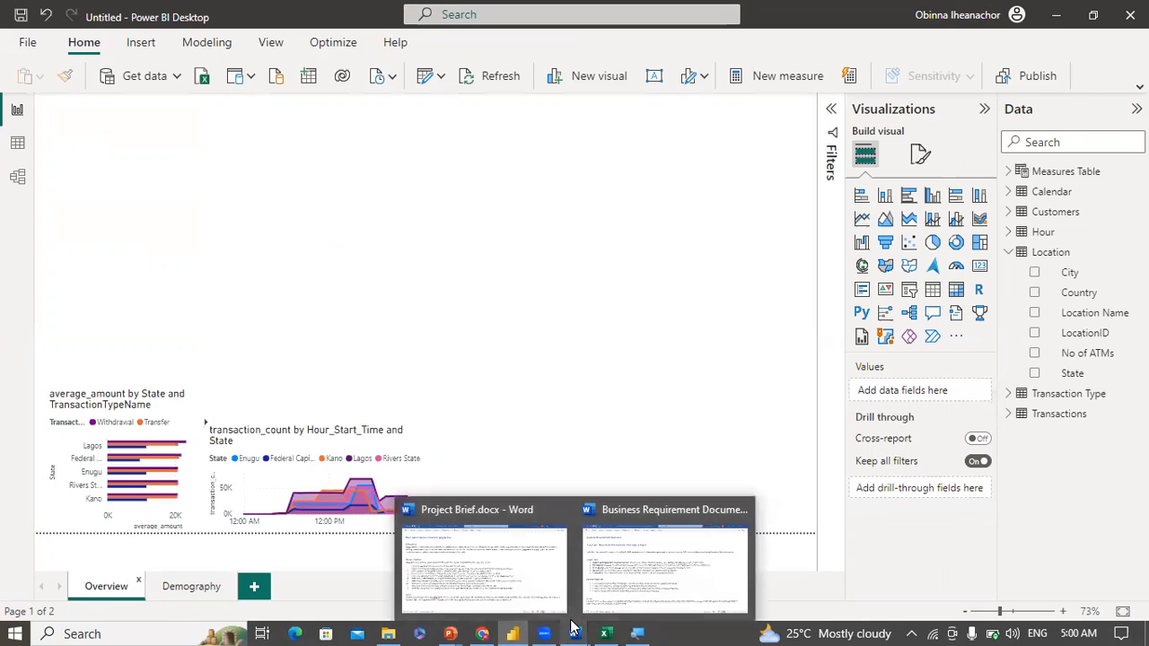
click(508, 579)
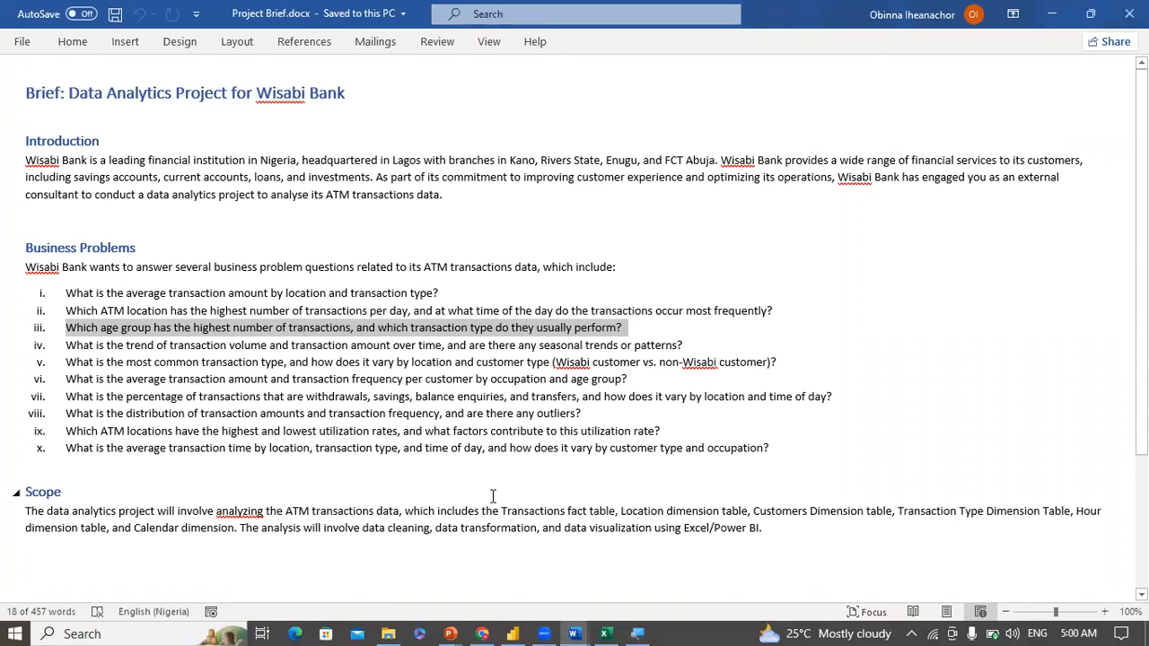
mouse_move(514, 626)
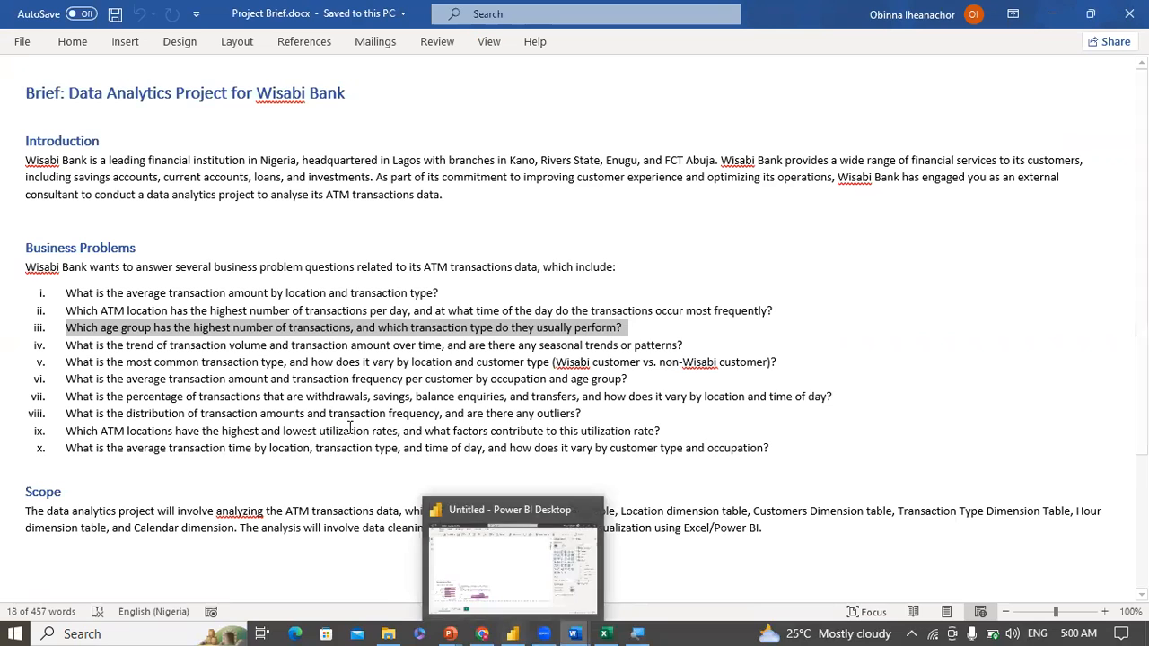
click(190, 347)
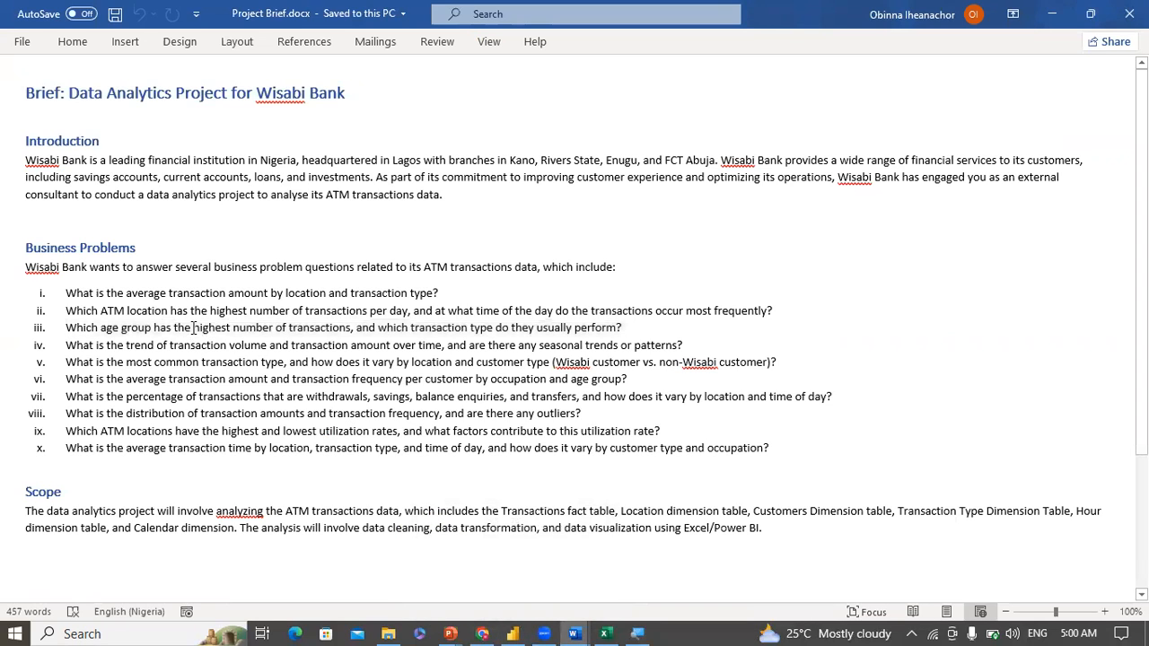
drag(192, 328, 349, 334)
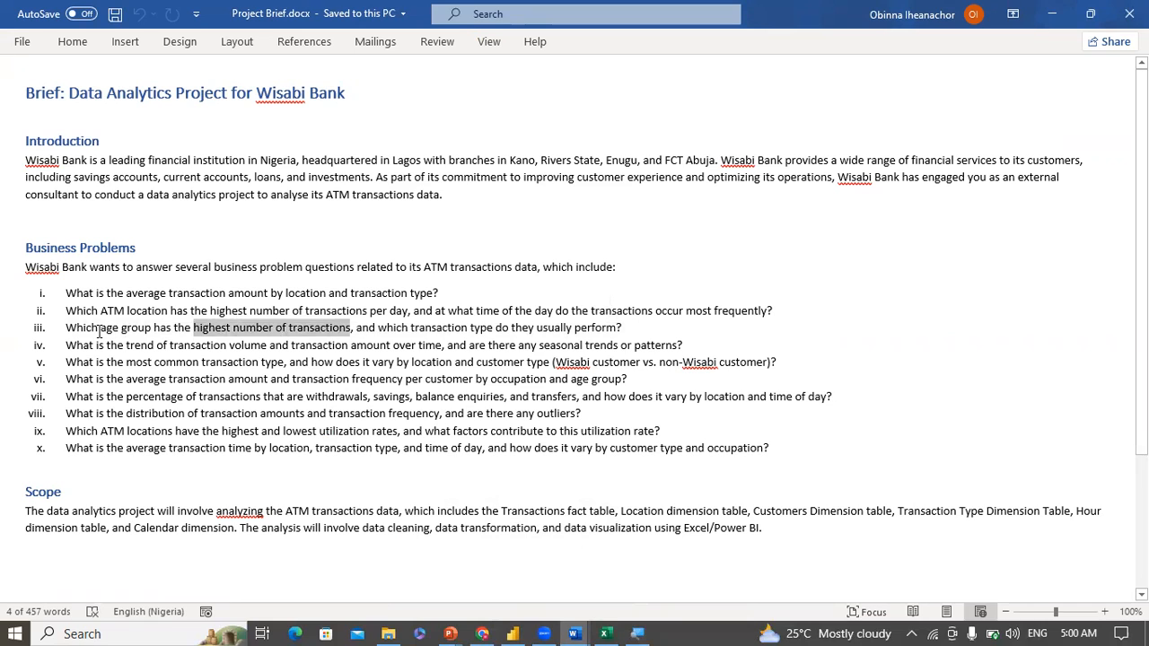
drag(68, 329, 151, 330)
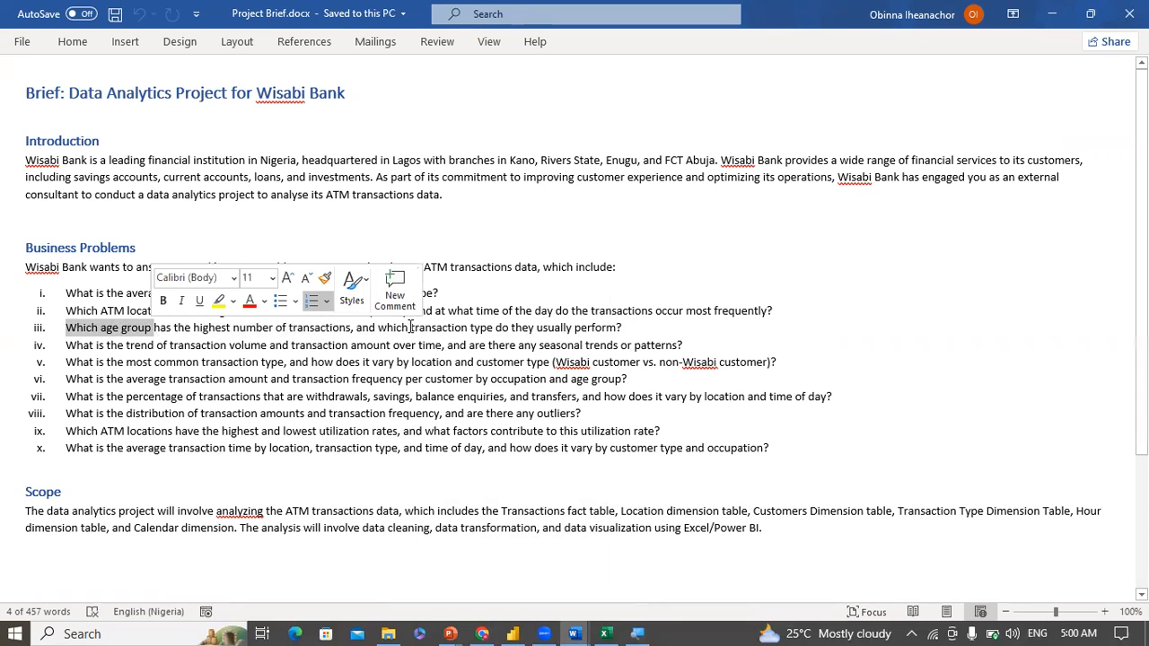
drag(378, 329, 492, 330)
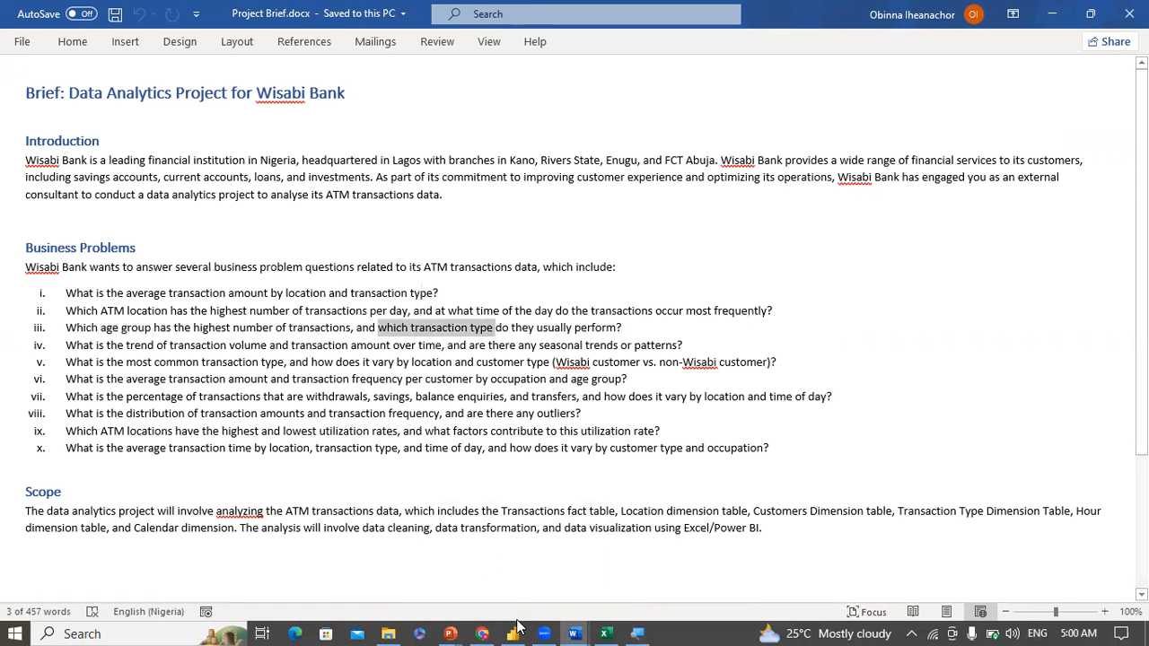
click(508, 566)
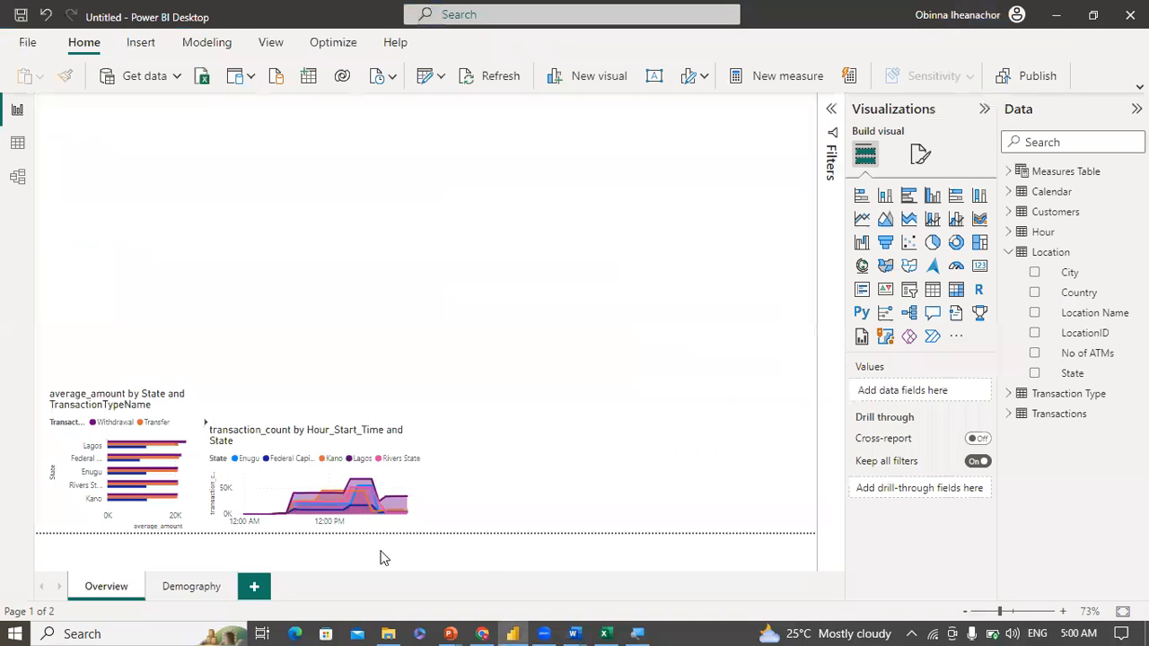
Step: Add a stacked column chart to the Demography page, moved away from the page corner, with transaction_count on its y-axis
click(191, 589)
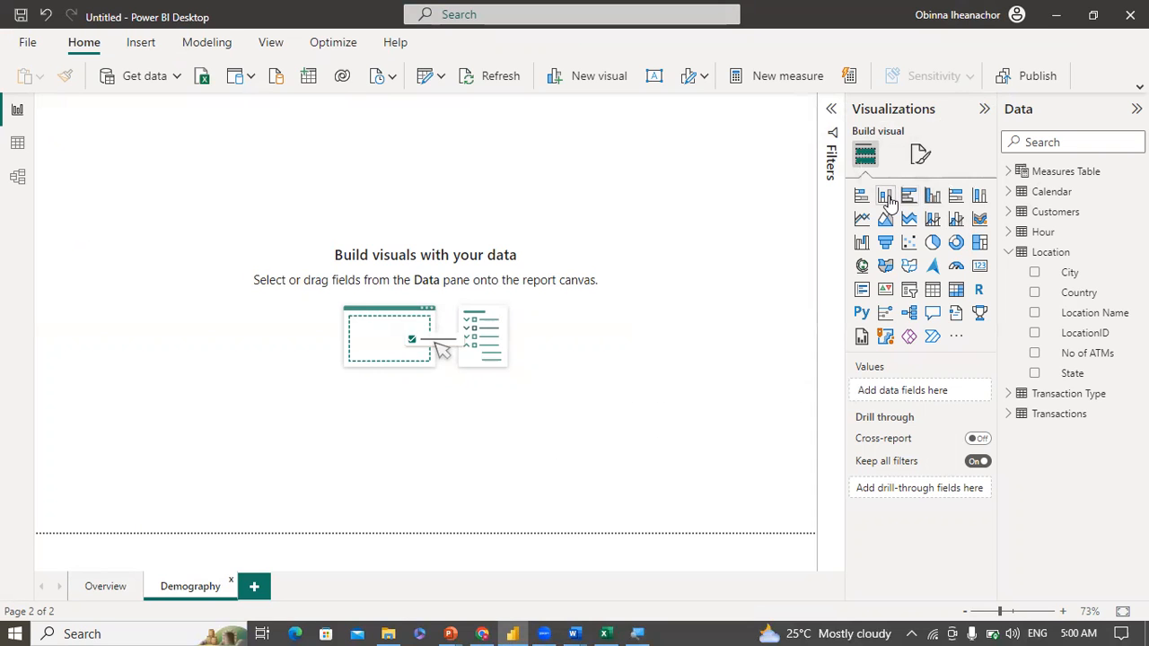
click(887, 202)
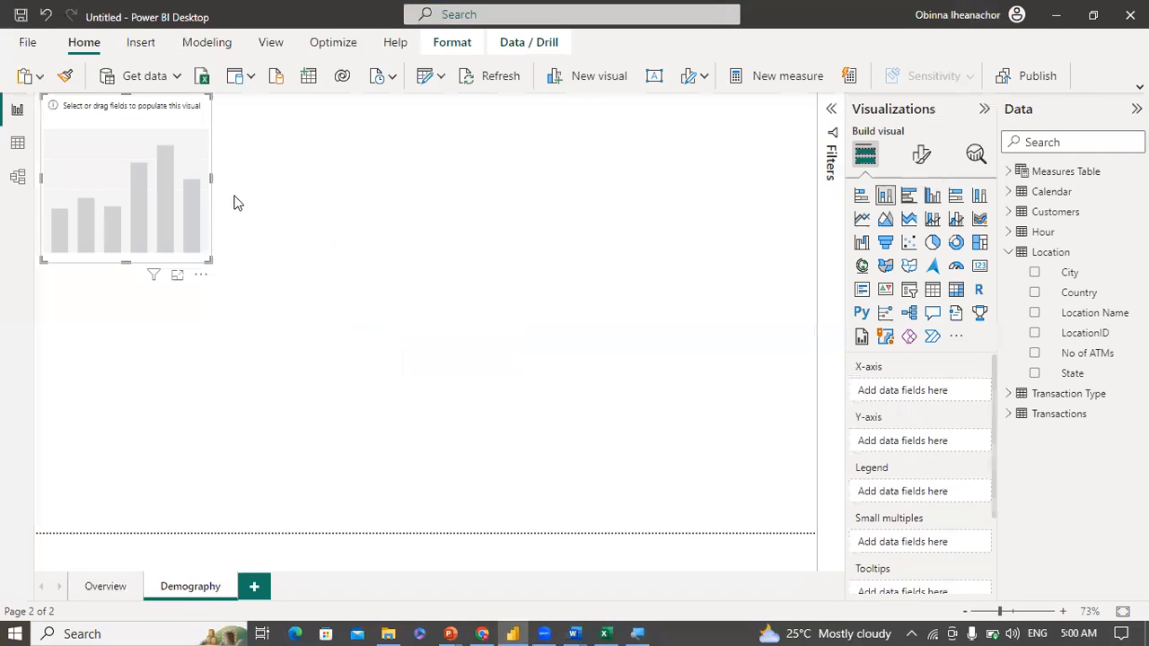
drag(198, 283, 321, 381)
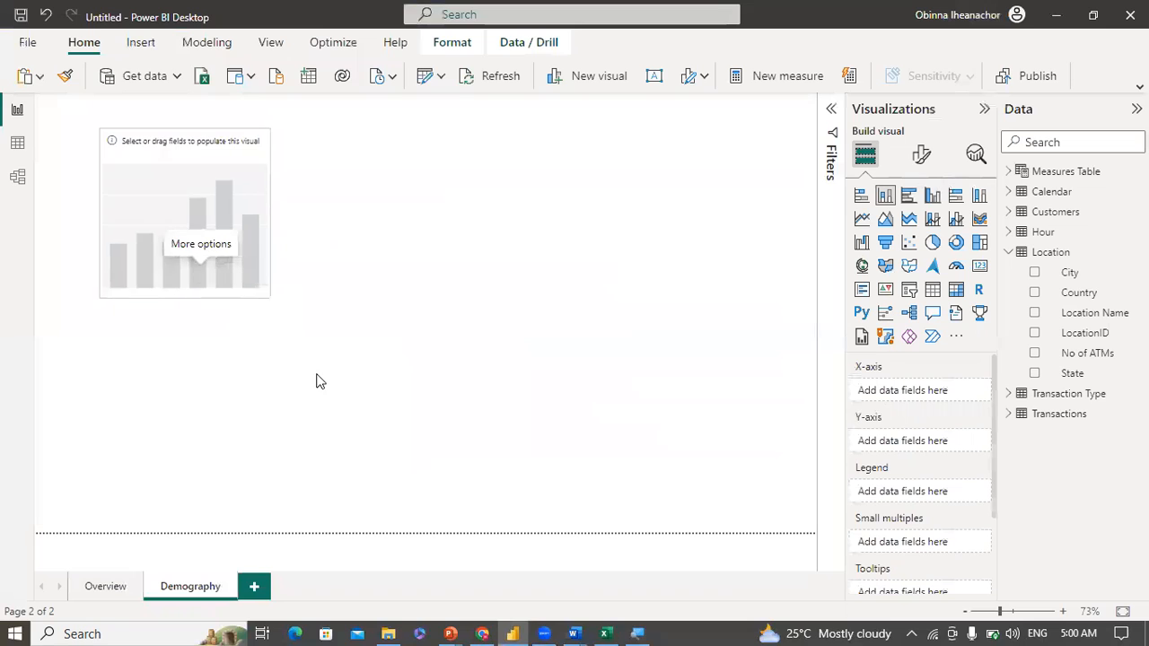
click(1019, 171)
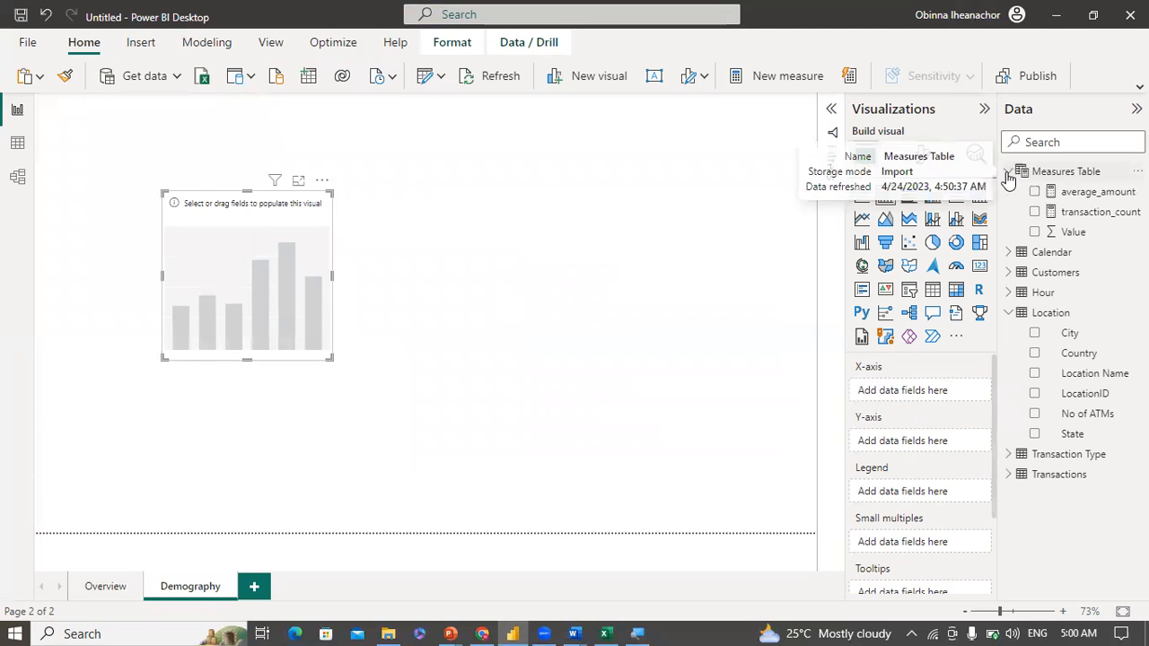
click(1036, 214)
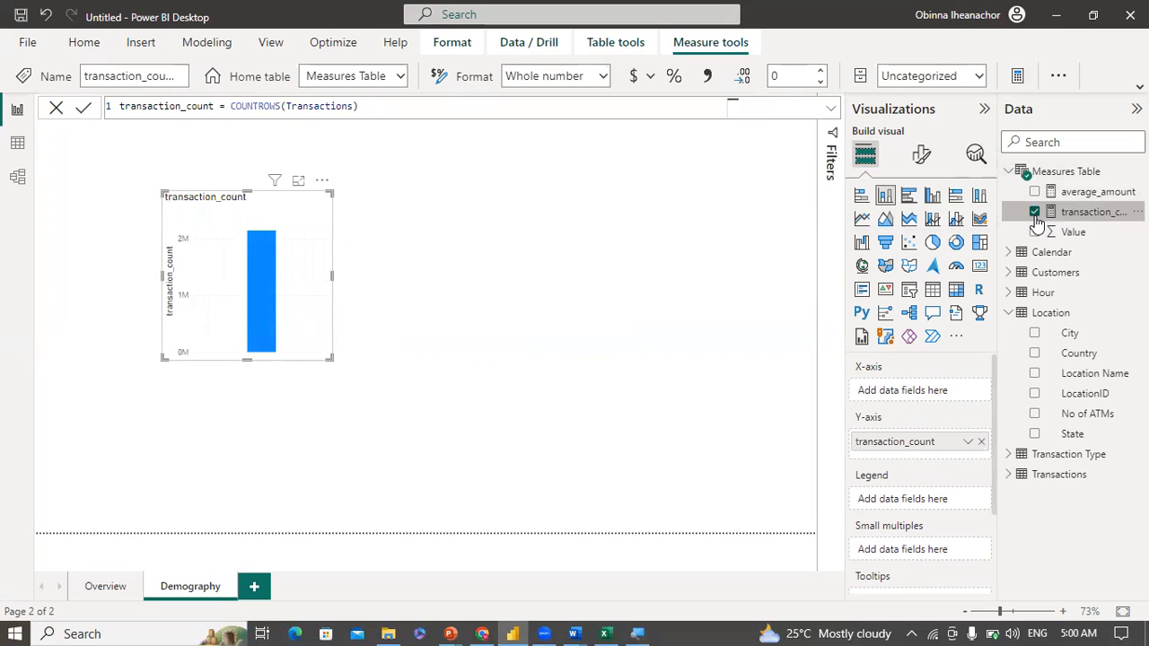
Step: Put Age Group from the Customers table on the column chart's x-axis and widen the chart to about twice its width
click(1010, 172)
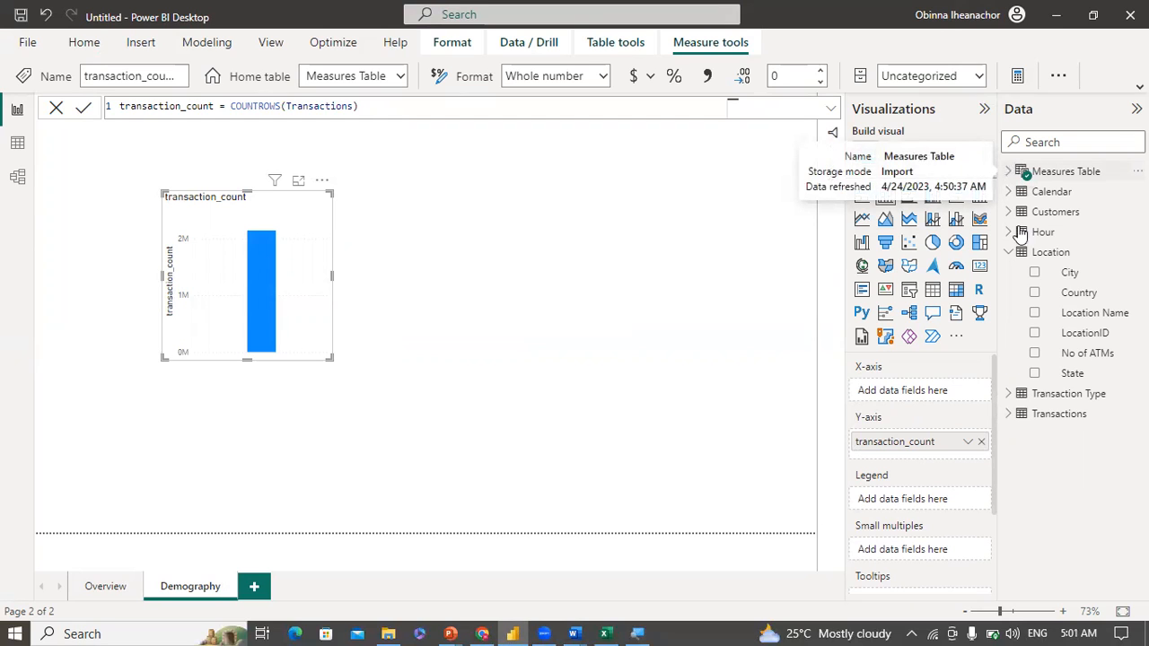
click(1008, 252)
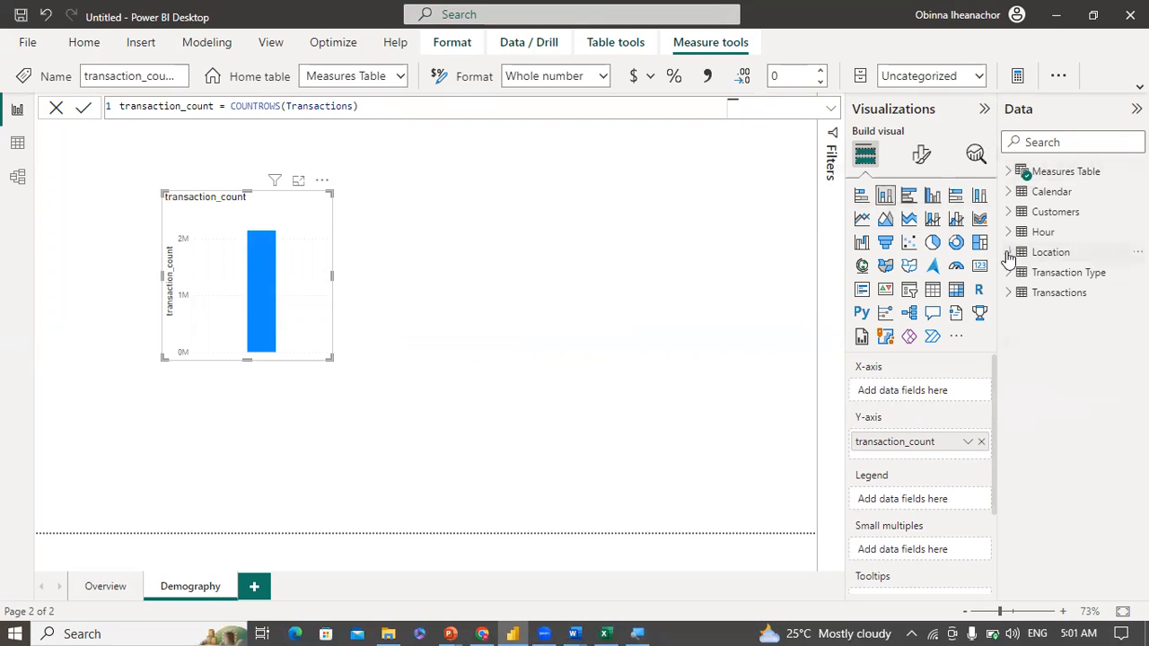
click(1009, 212)
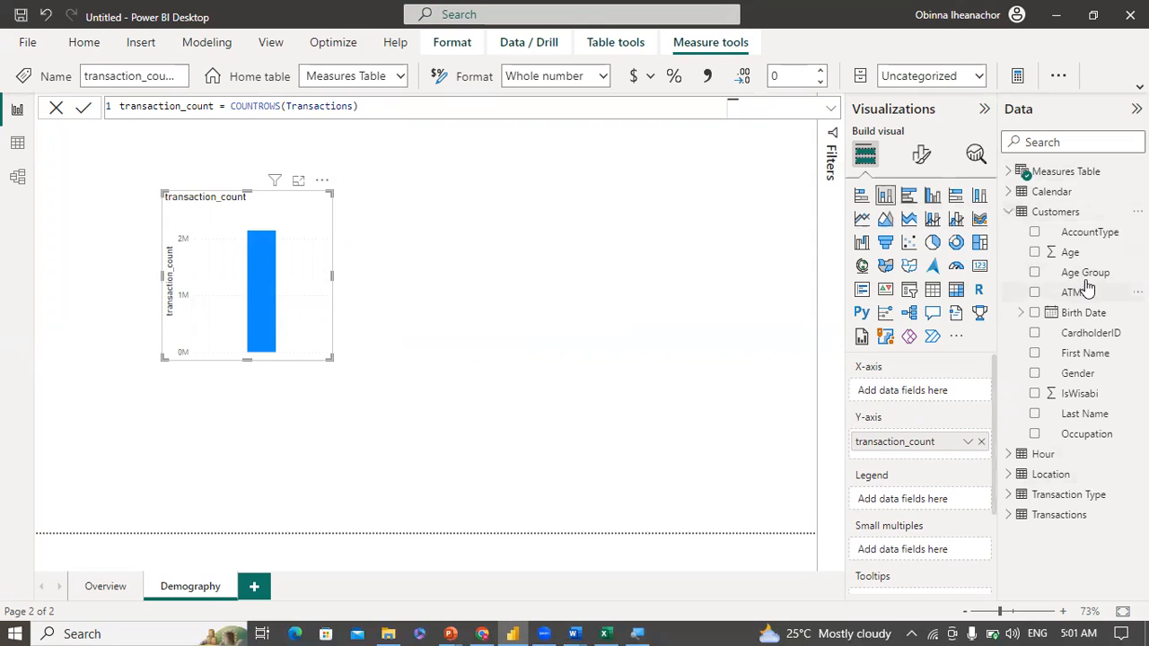
drag(1088, 274, 939, 395)
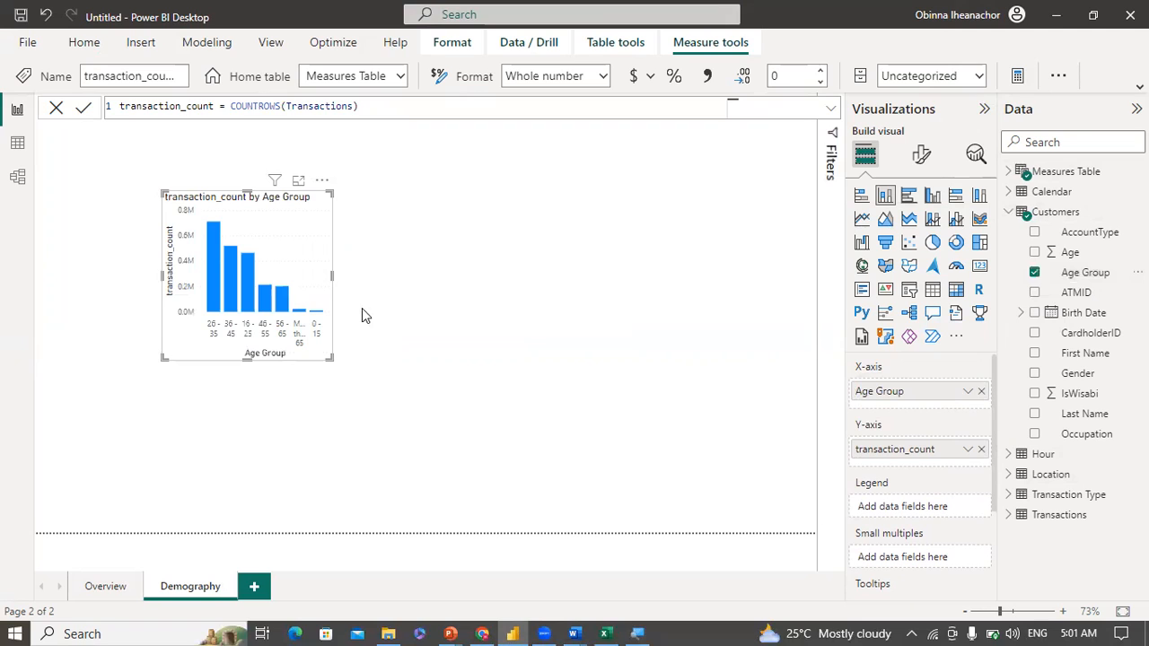
drag(332, 274, 490, 280)
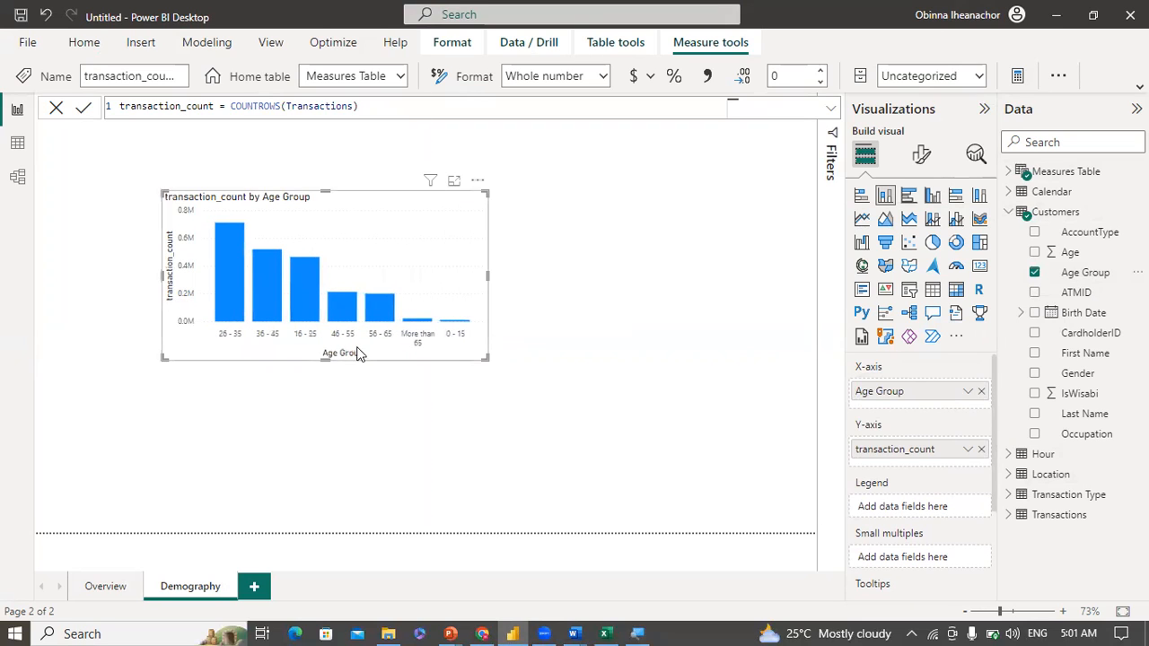
Step: Make the age group column chart slightly taller and set TransactionTypeName from the Transaction Type table as its legend
drag(324, 361, 324, 379)
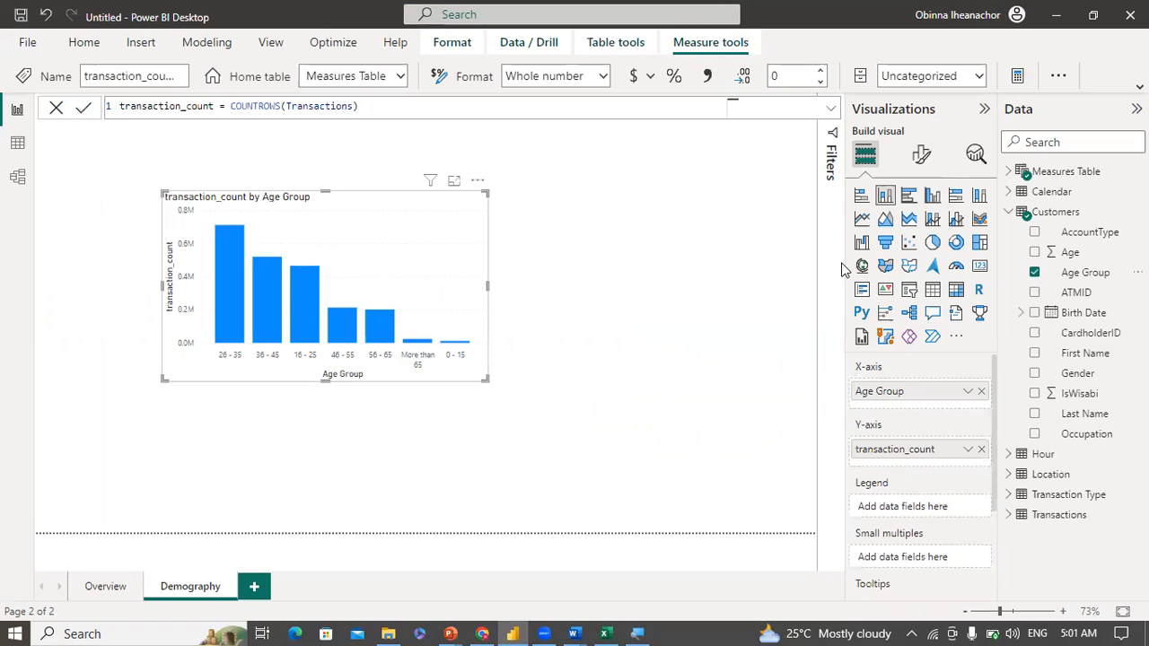
click(1014, 214)
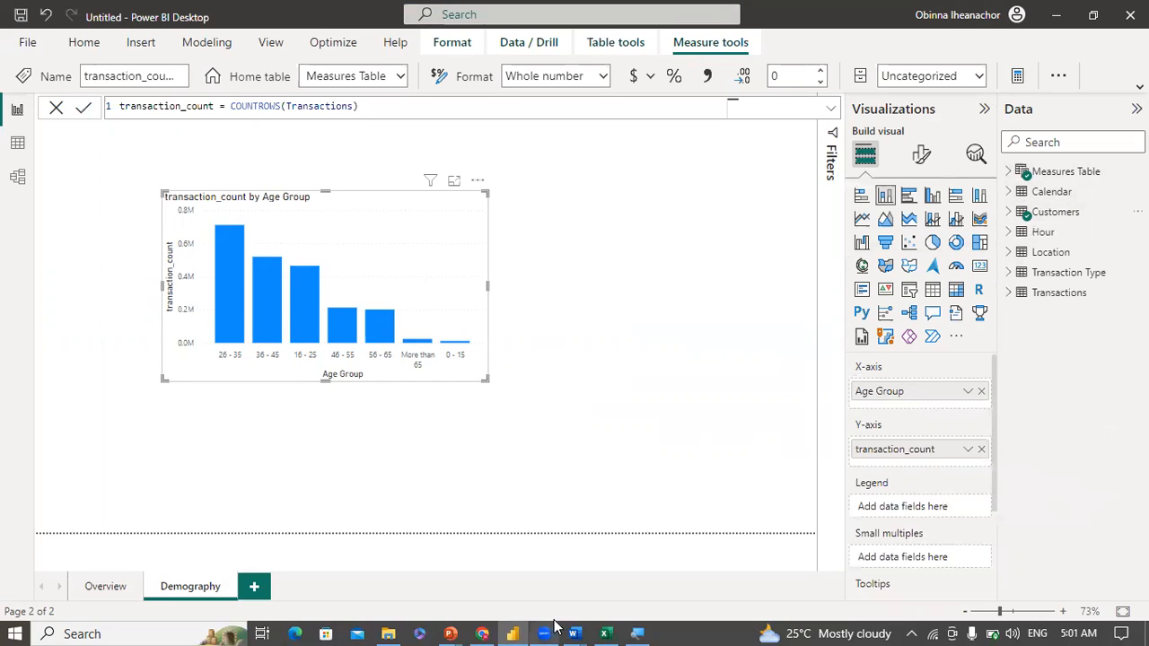
mouse_move(574, 634)
click(509, 562)
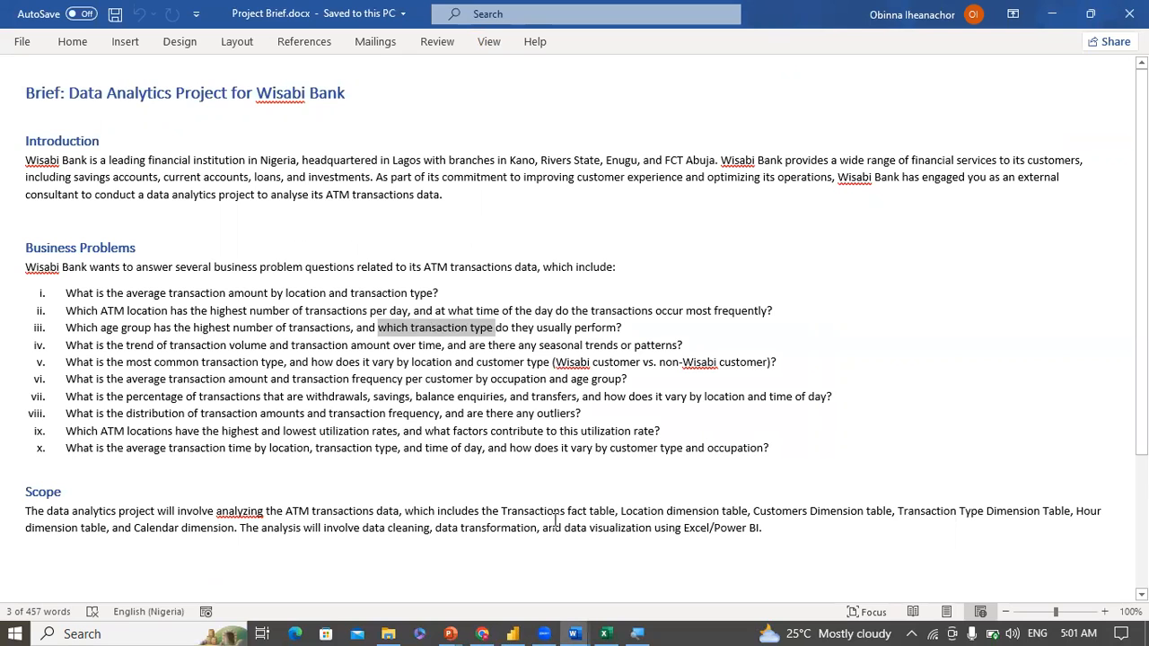
mouse_move(507, 626)
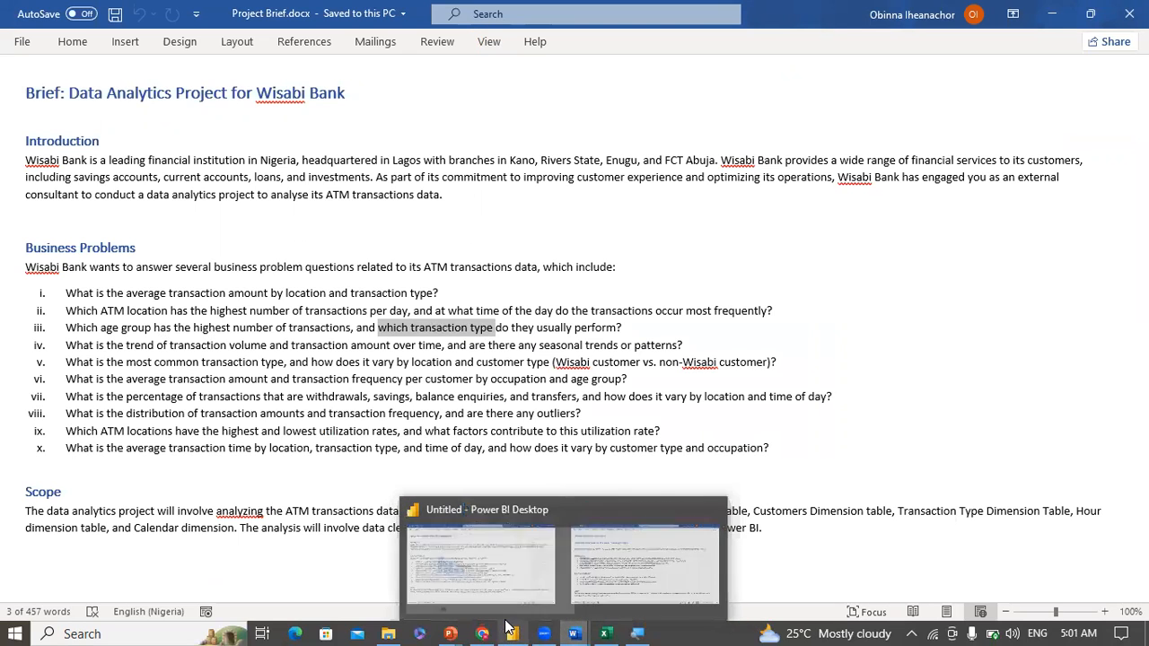
click(510, 590)
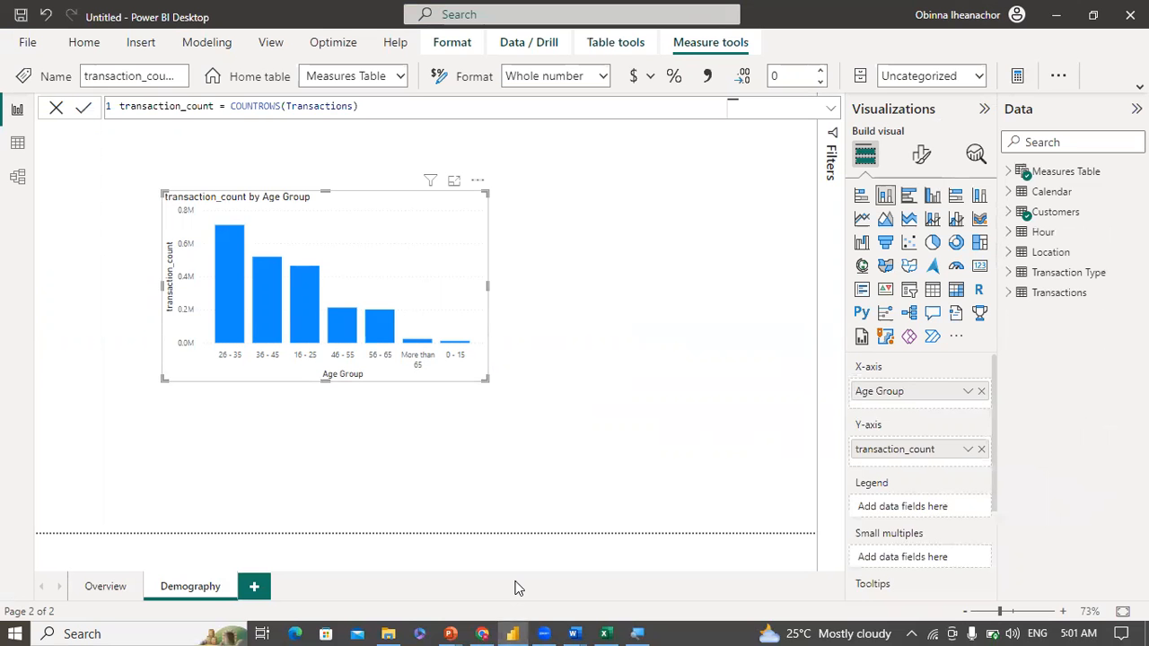
click(1009, 272)
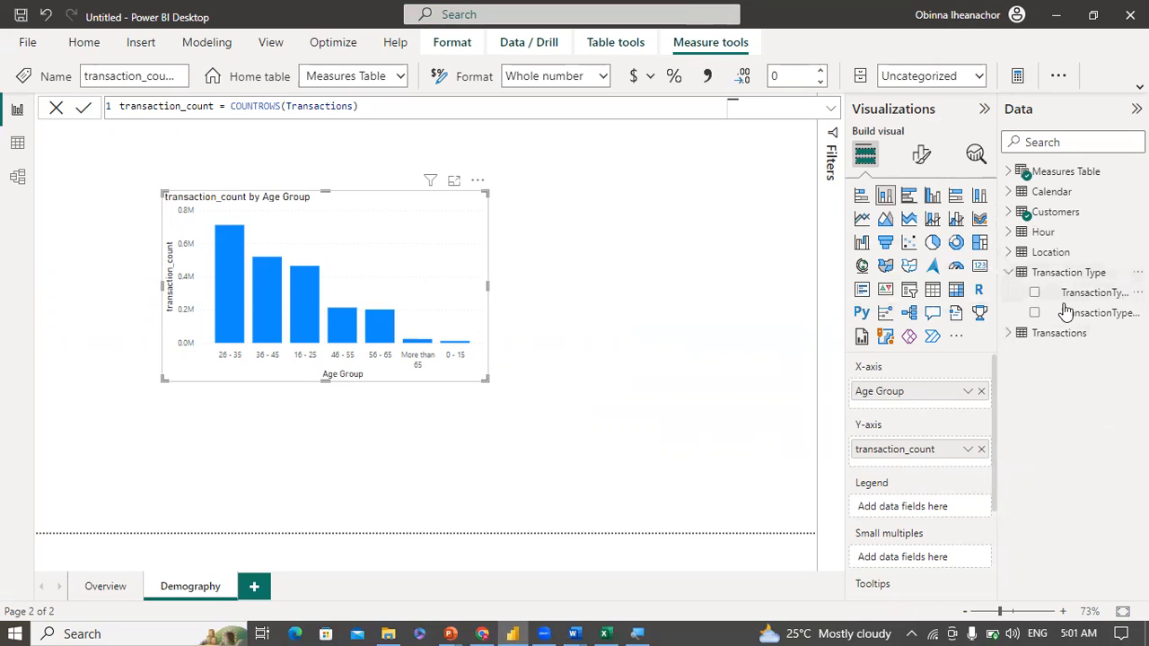
drag(1073, 312, 925, 503)
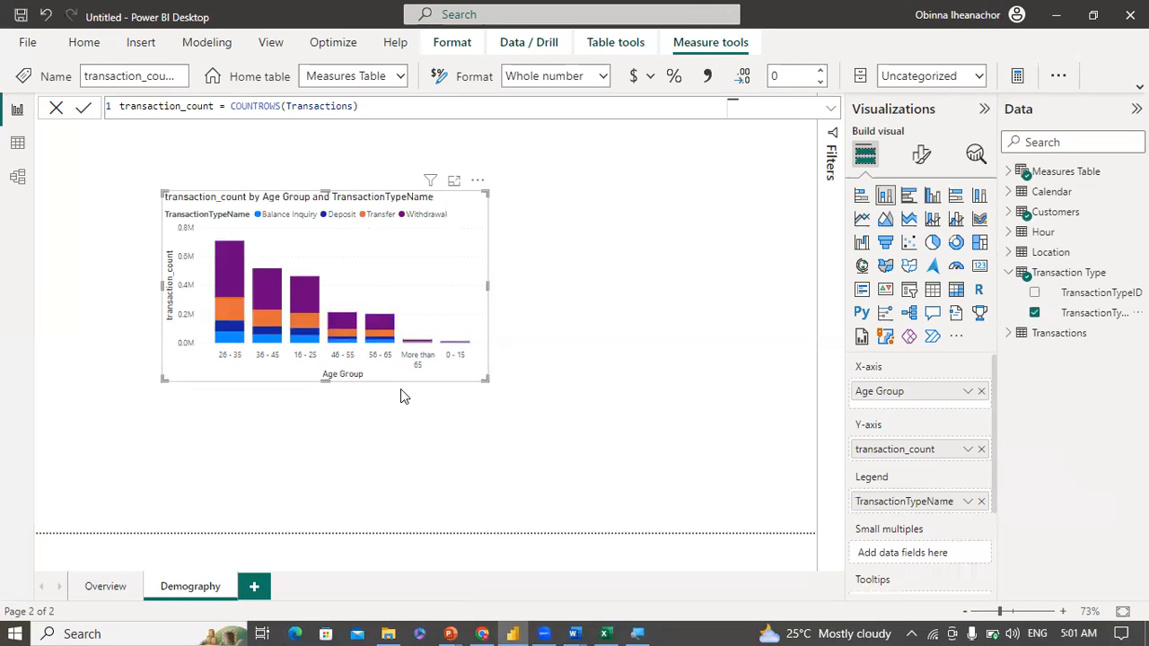
Step: Sort the column chart's axis by Age Group in ascending order
click(478, 182)
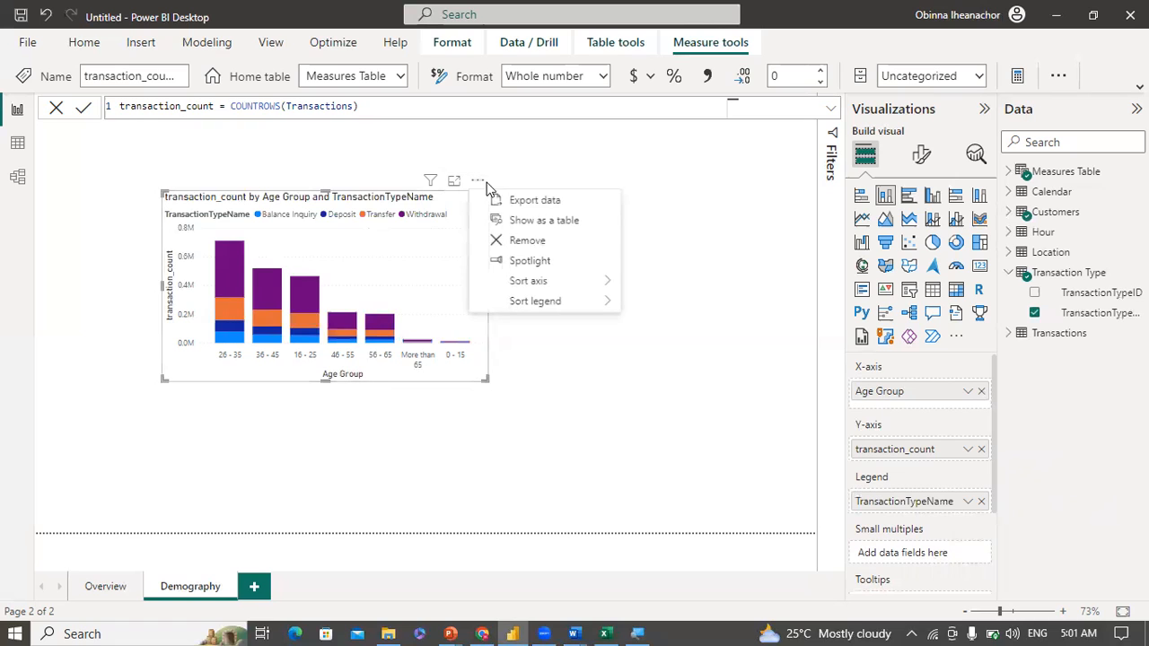
mouse_move(552, 281)
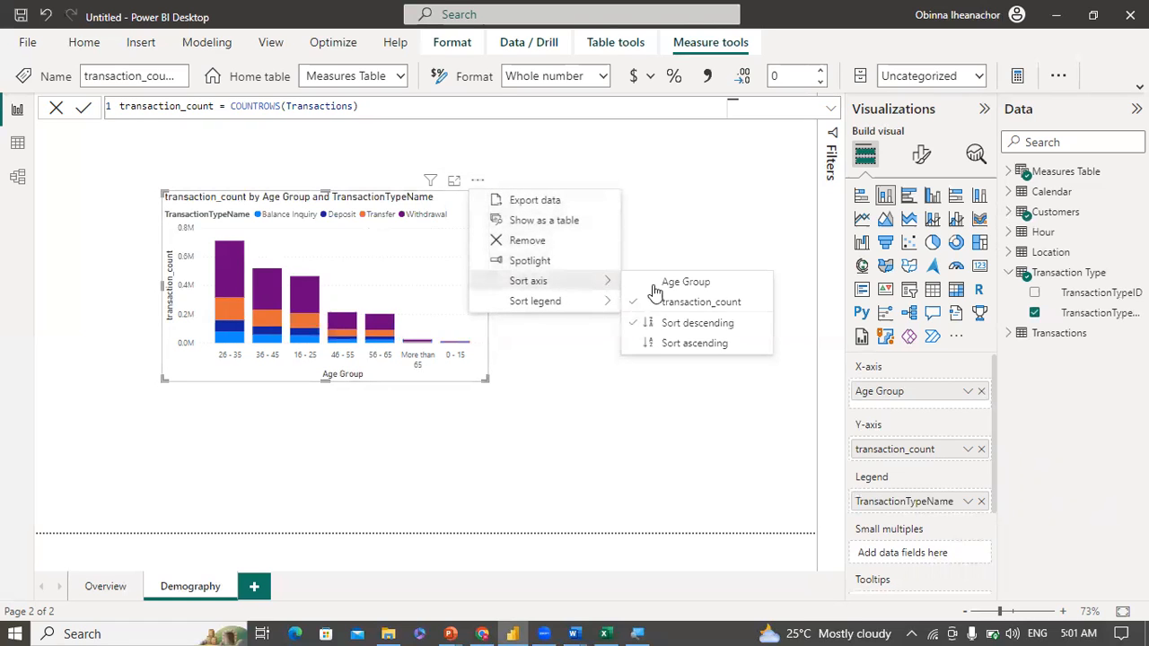
click(685, 284)
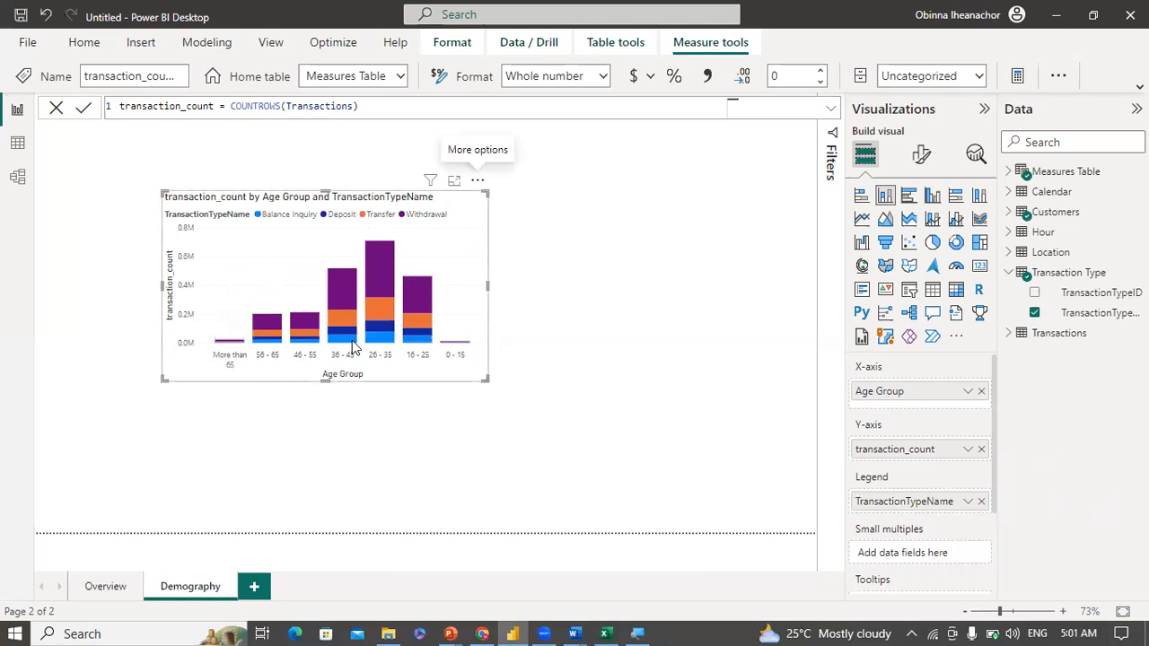
mouse_move(353, 342)
click(478, 180)
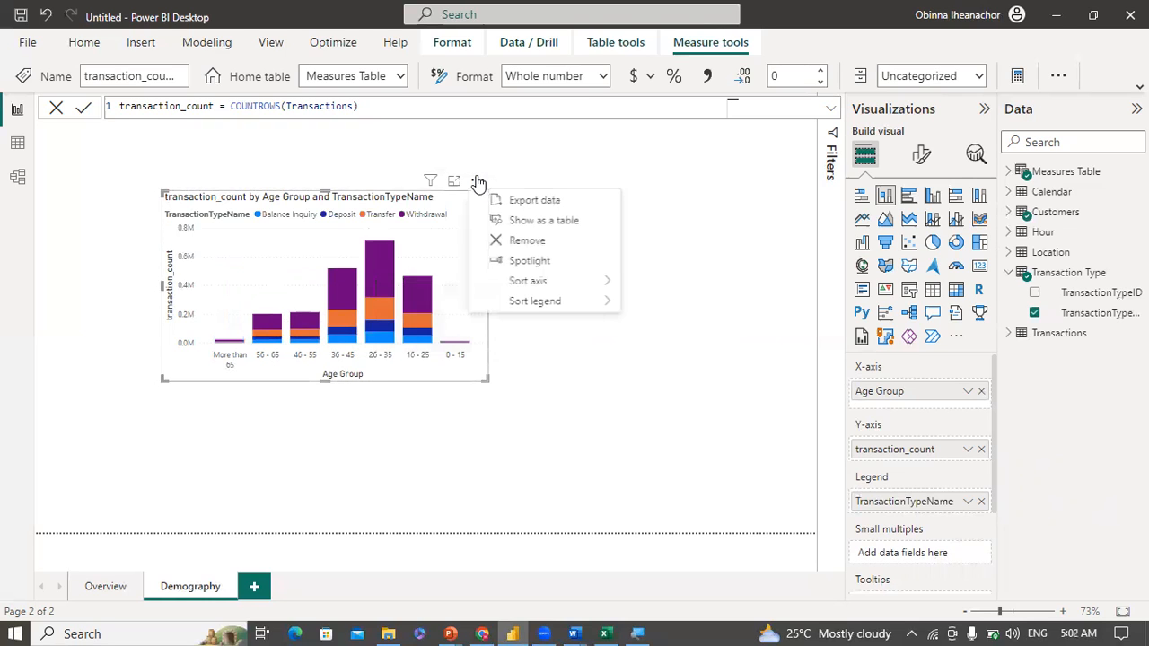
mouse_move(597, 286)
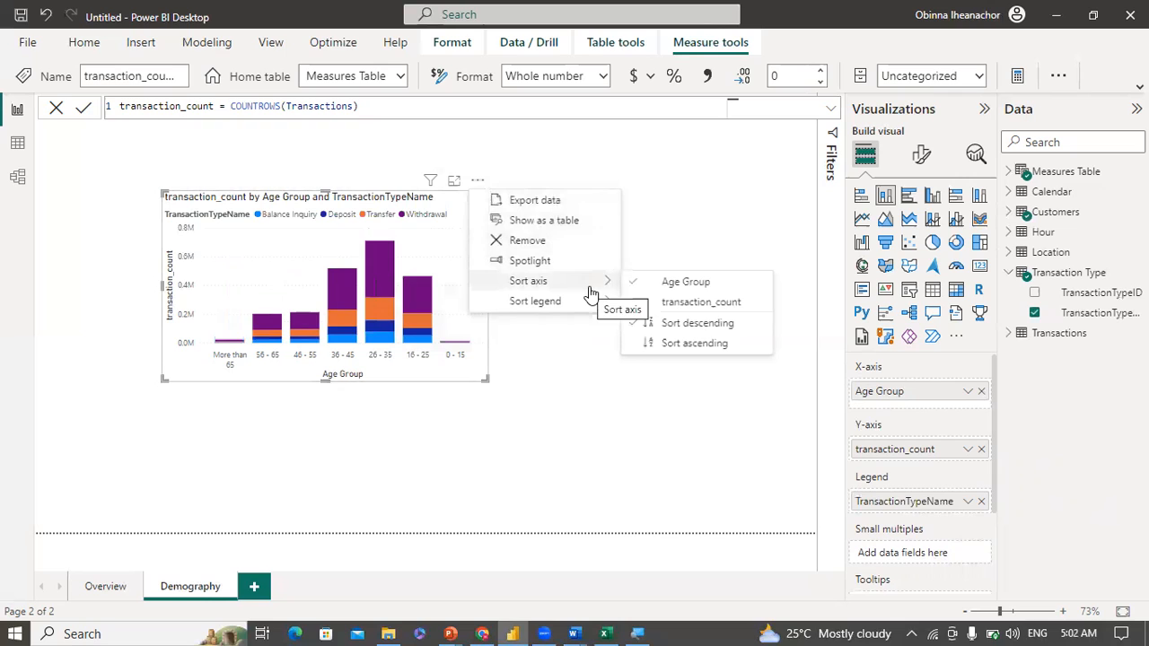
click(680, 347)
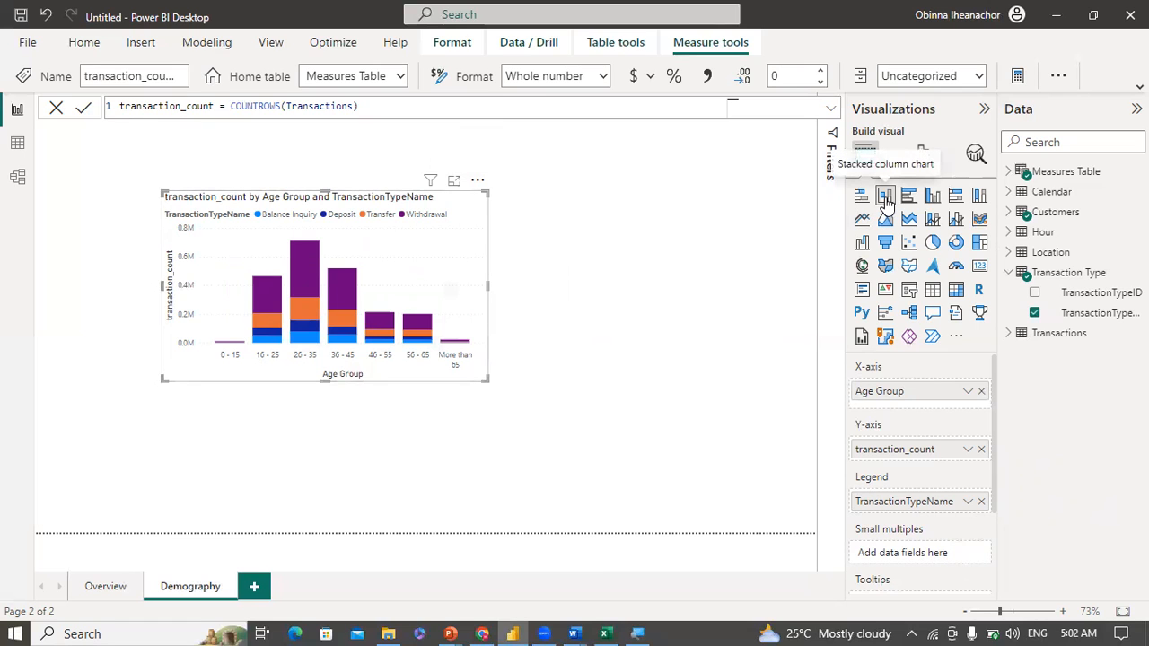
Step: Preview the chart as a 100% stacked column chart, restore the stacked column type, and shrink it into the page's lower-left corner
click(979, 197)
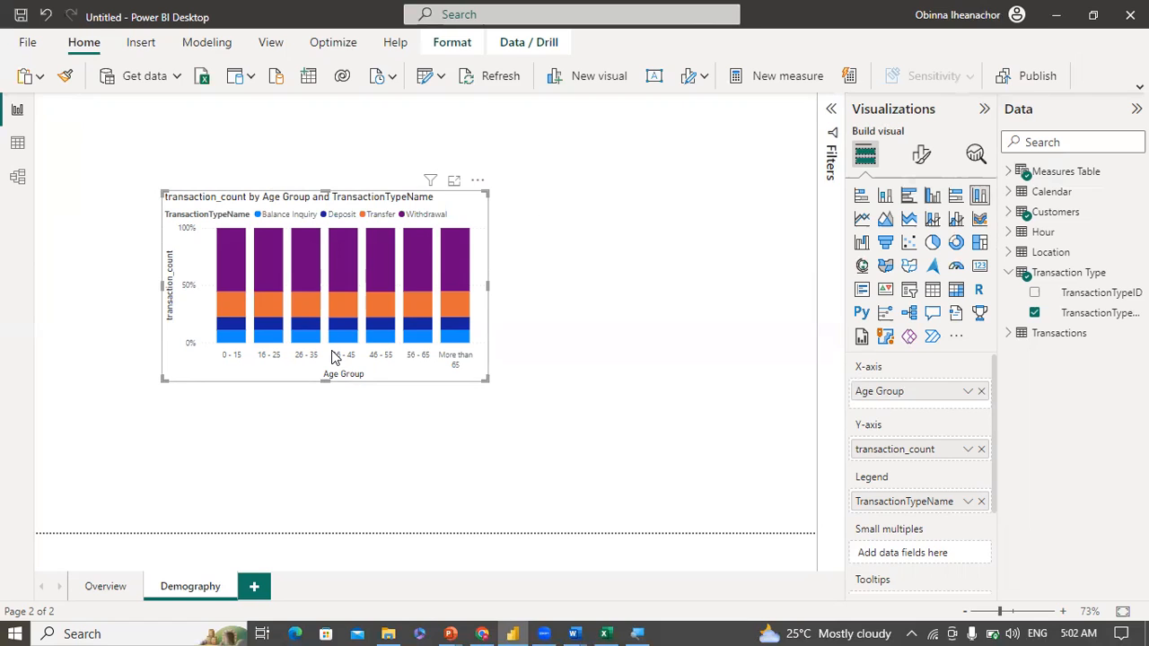
click(885, 197)
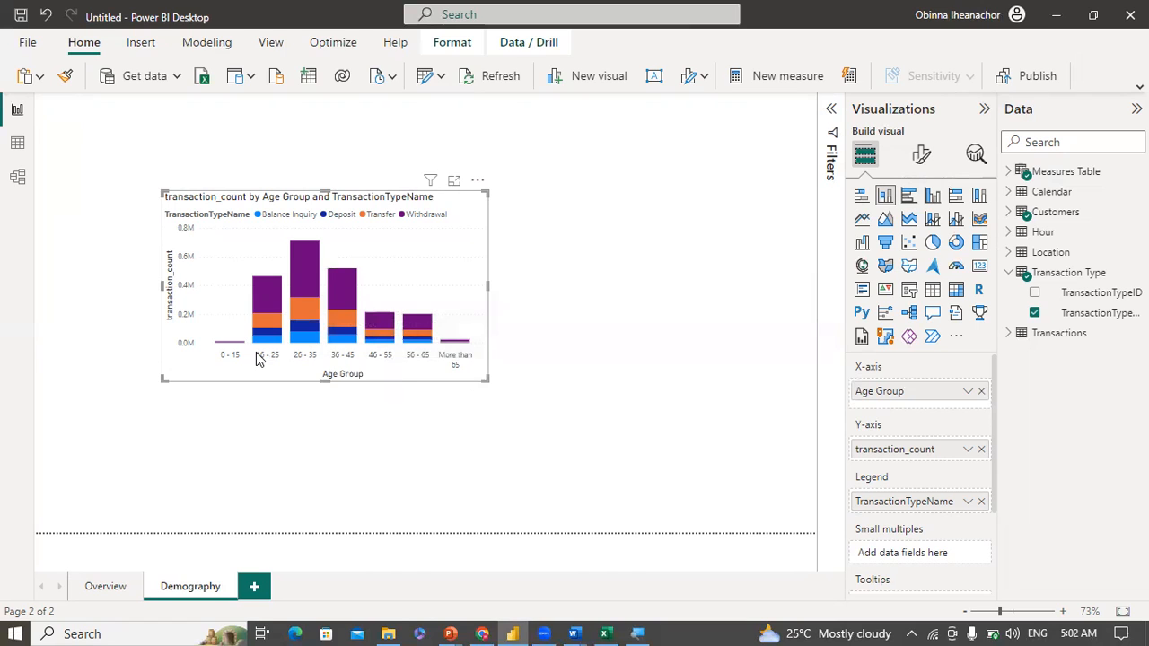
drag(487, 194, 225, 422)
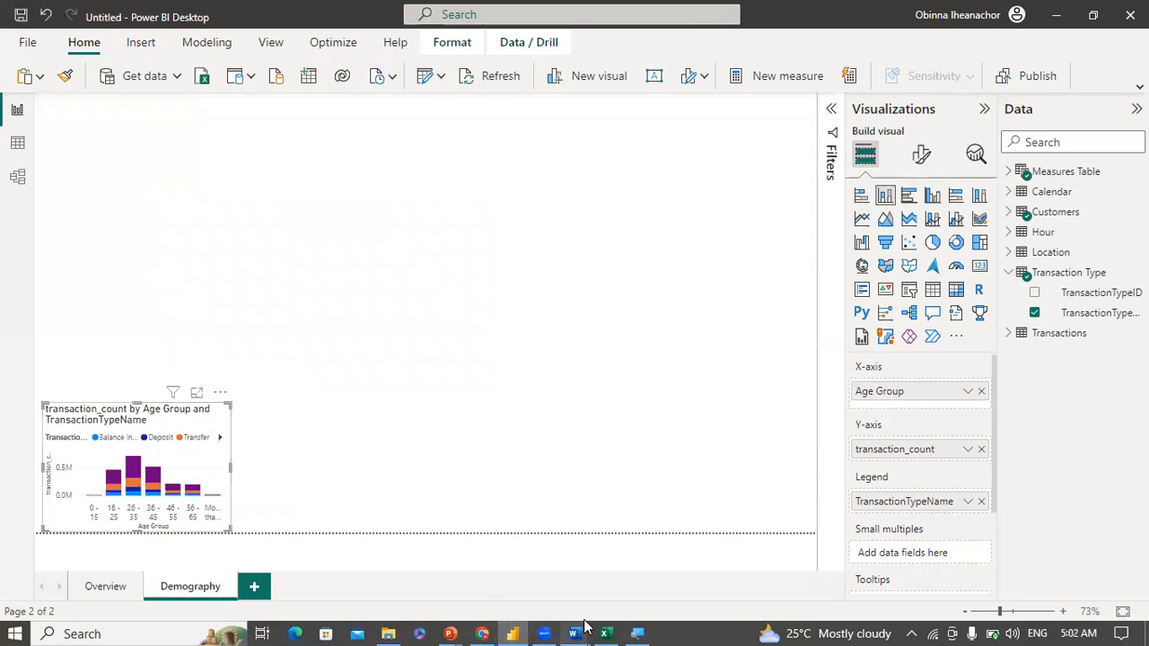
Step: Examine the fourth business question in the Word Project Brief on transaction volume and amount trends, then return to Power BI
mouse_move(579, 631)
click(506, 582)
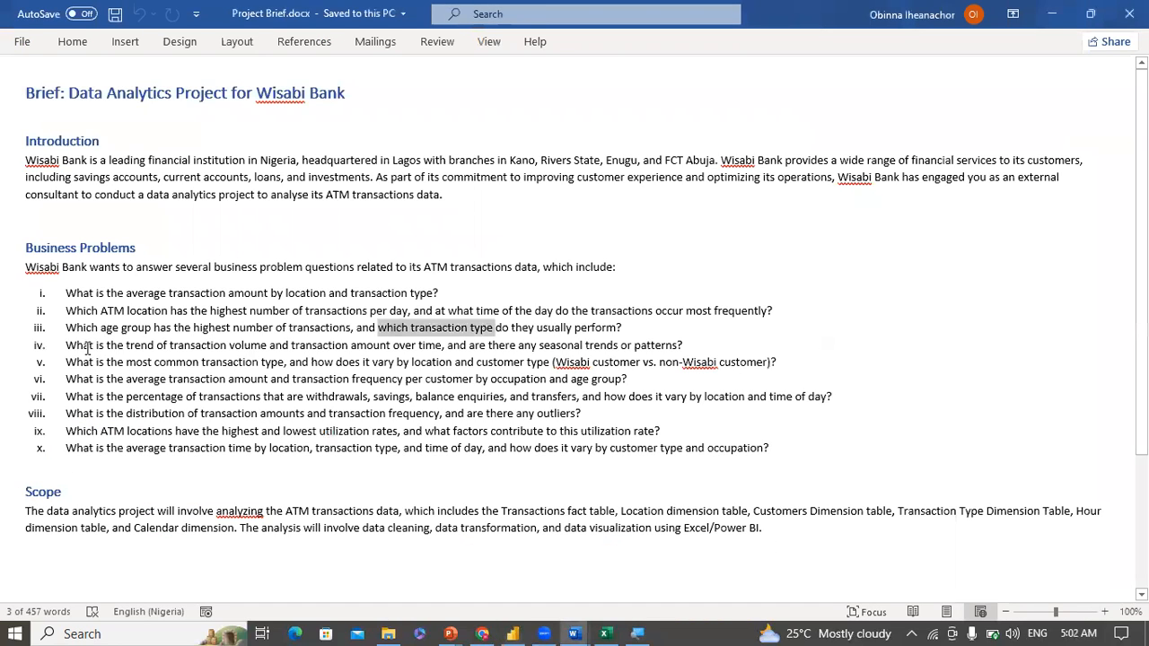
drag(67, 347, 682, 348)
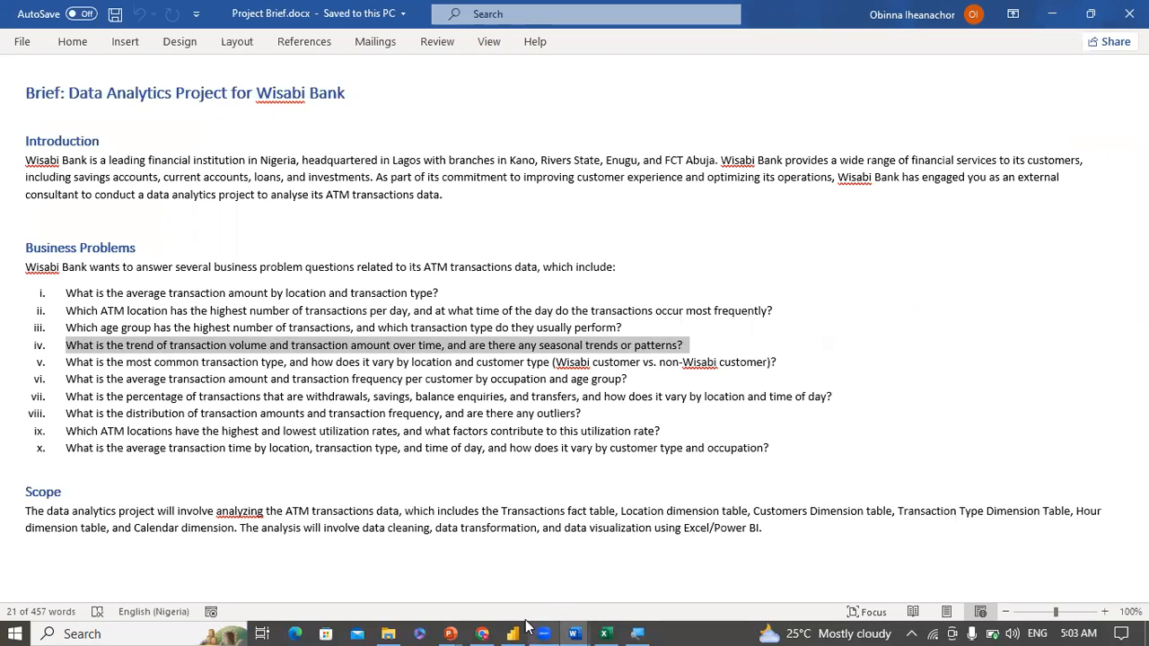
click(204, 364)
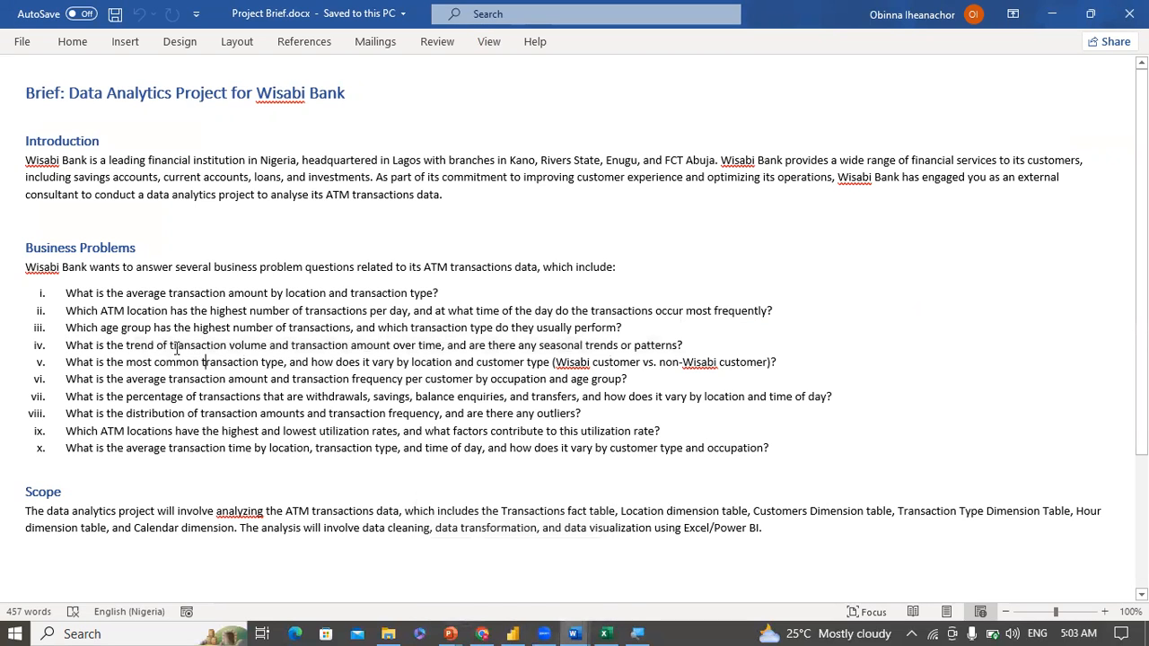
drag(170, 345, 388, 350)
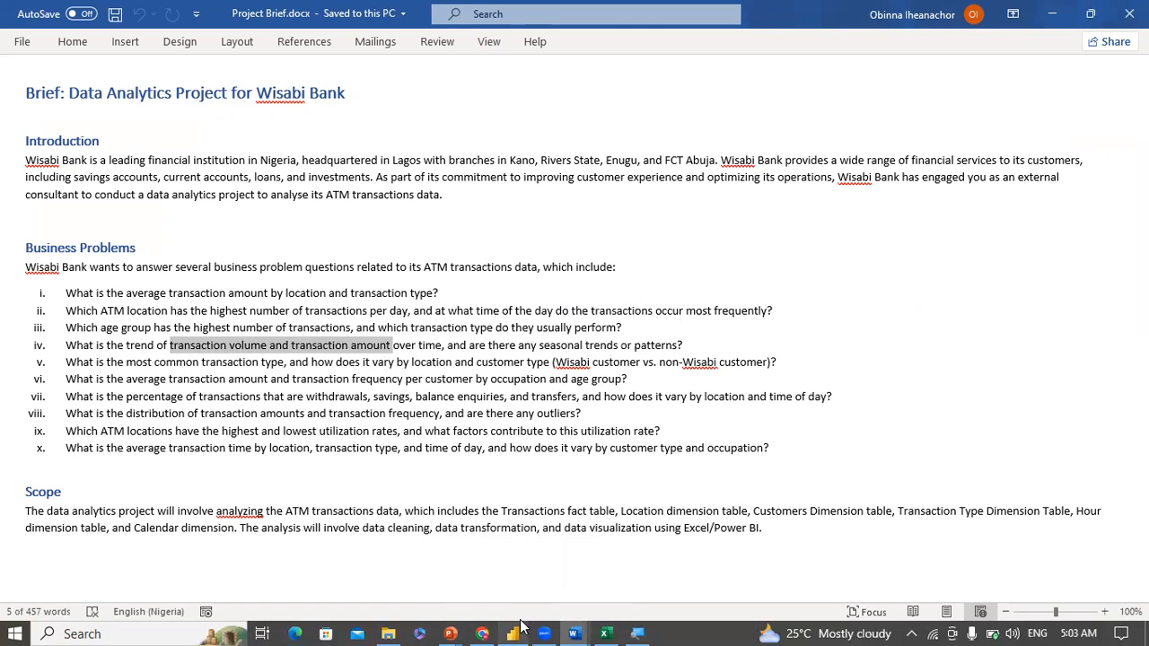
mouse_move(512, 633)
click(505, 586)
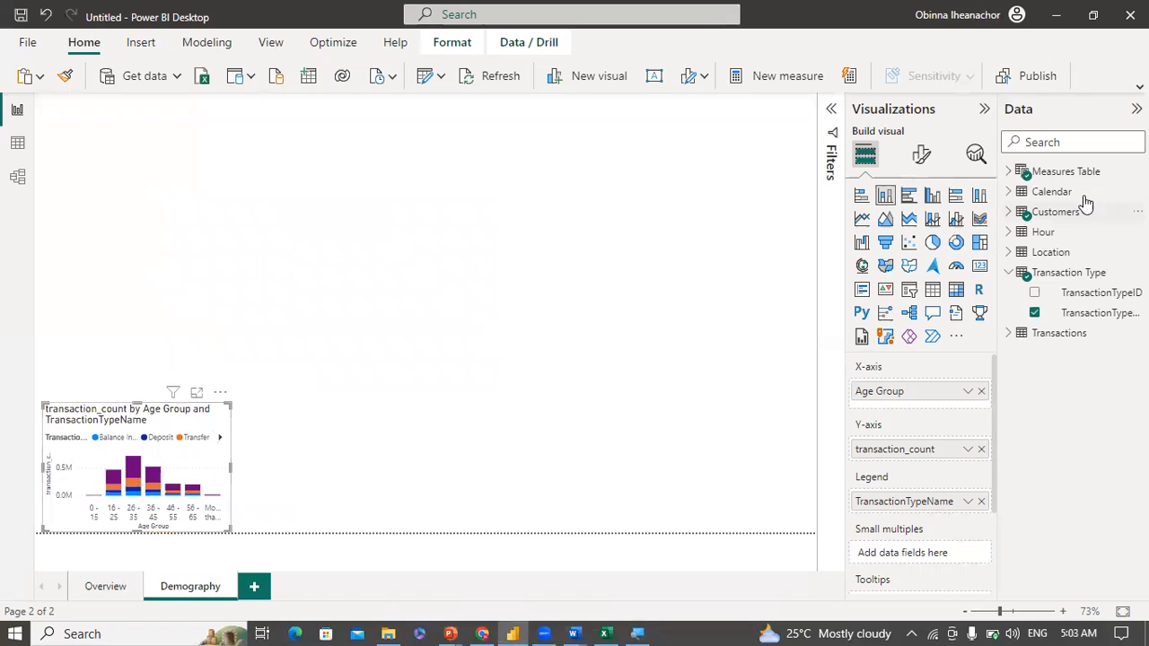
Step: Create a measure in the Measures Table: transaction_amount = SUM(Transactions[TransactionAmount])
click(1138, 171)
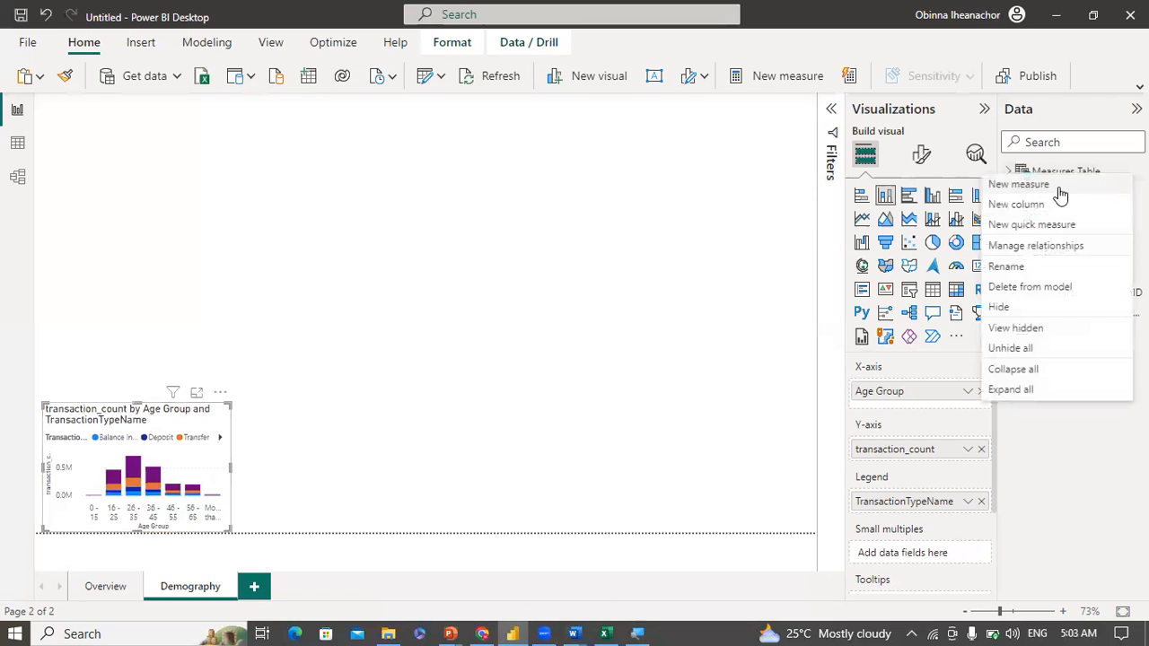
key(Escape)
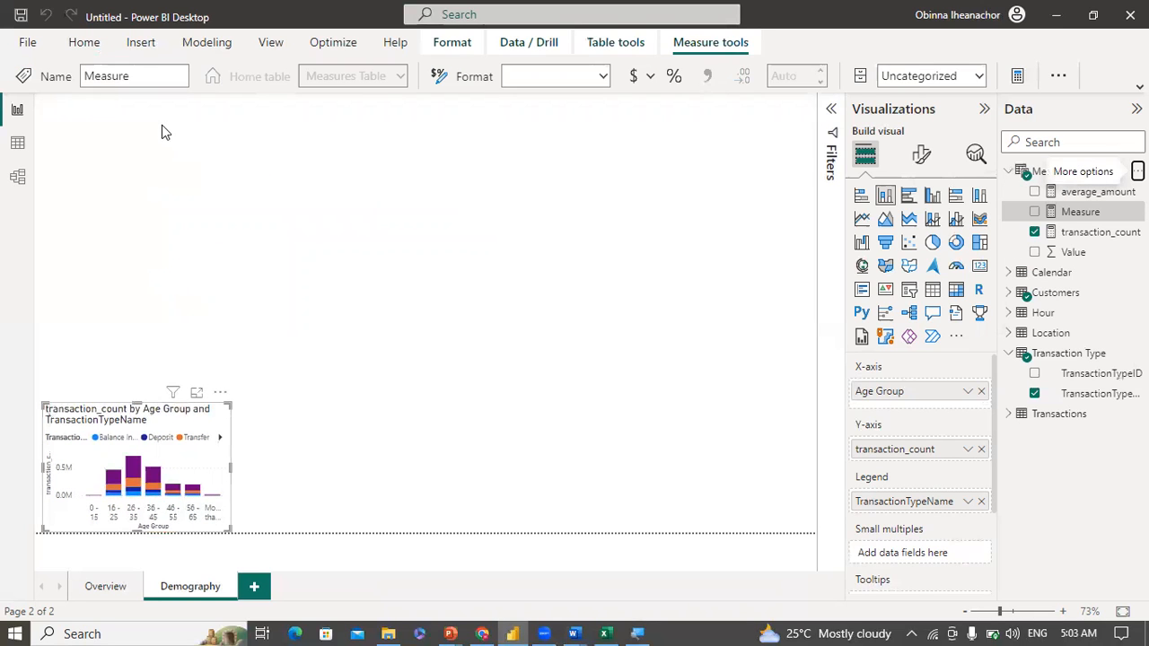
text(transaction_amount)
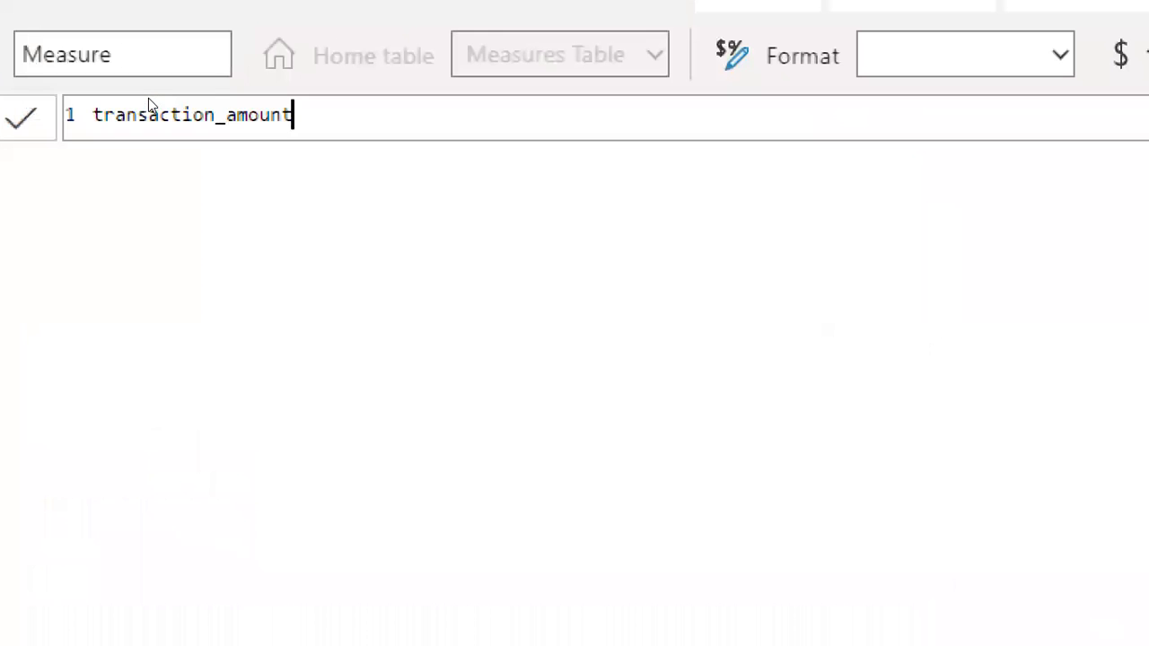
text(= )
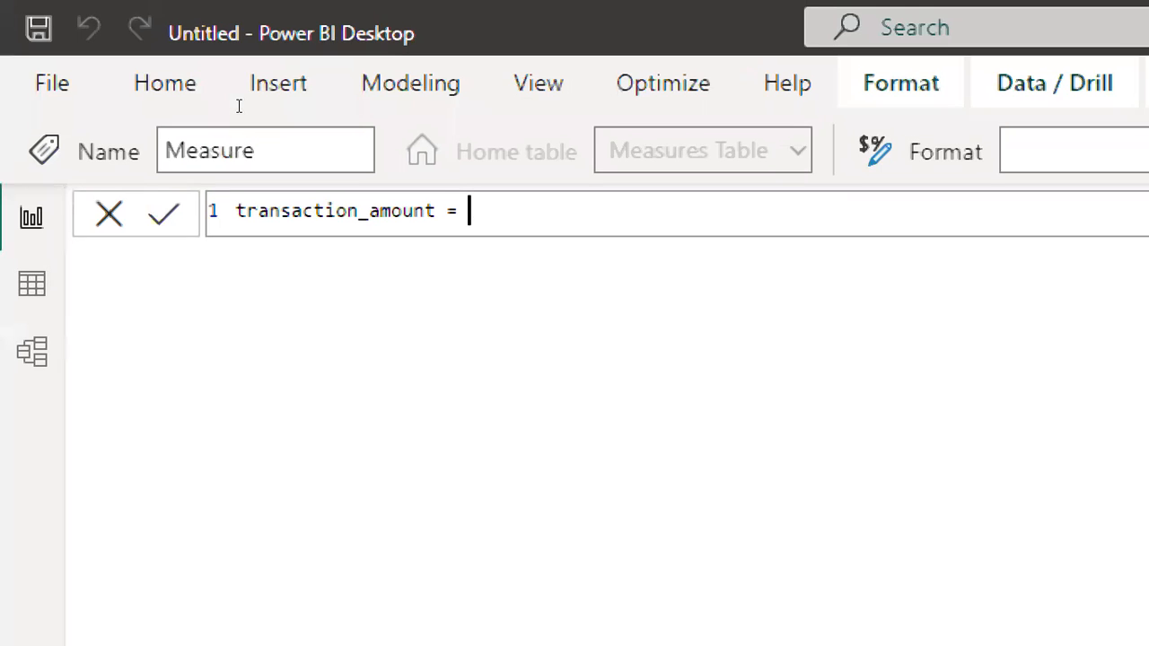
text(SUM()
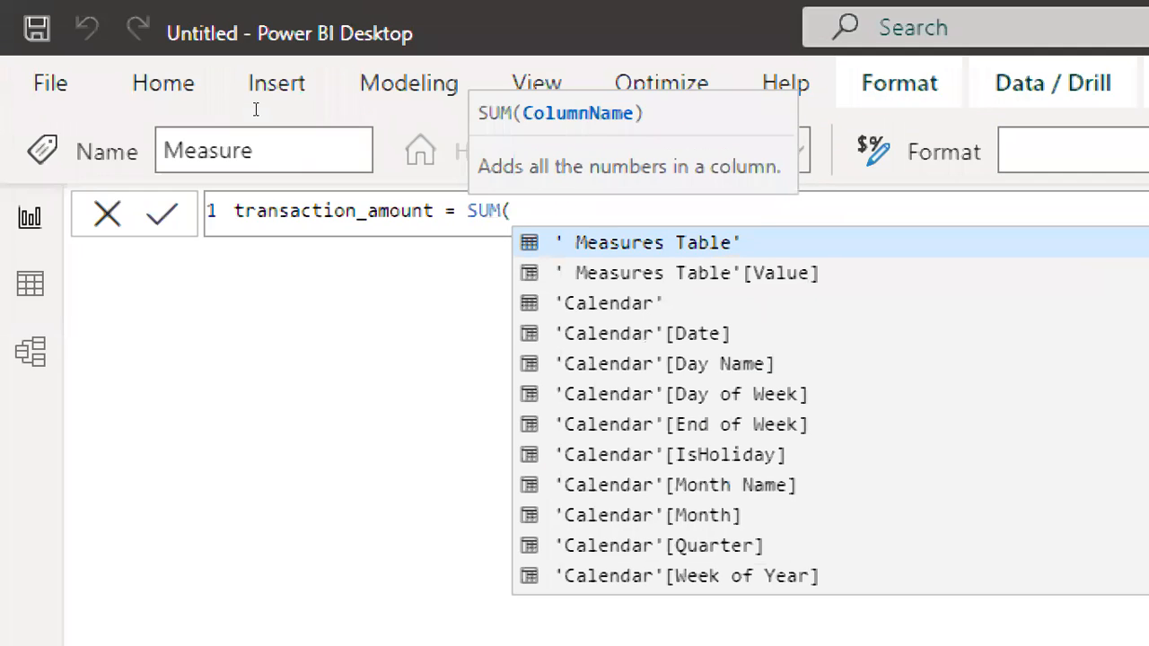
text(amou)
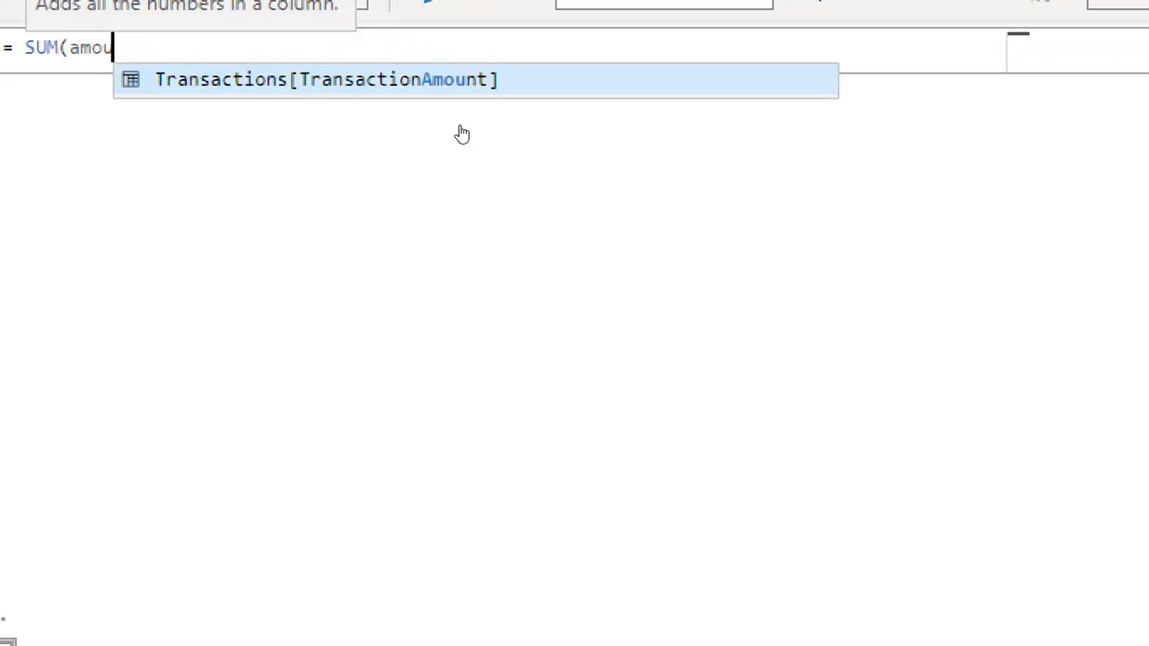
key(Tab)
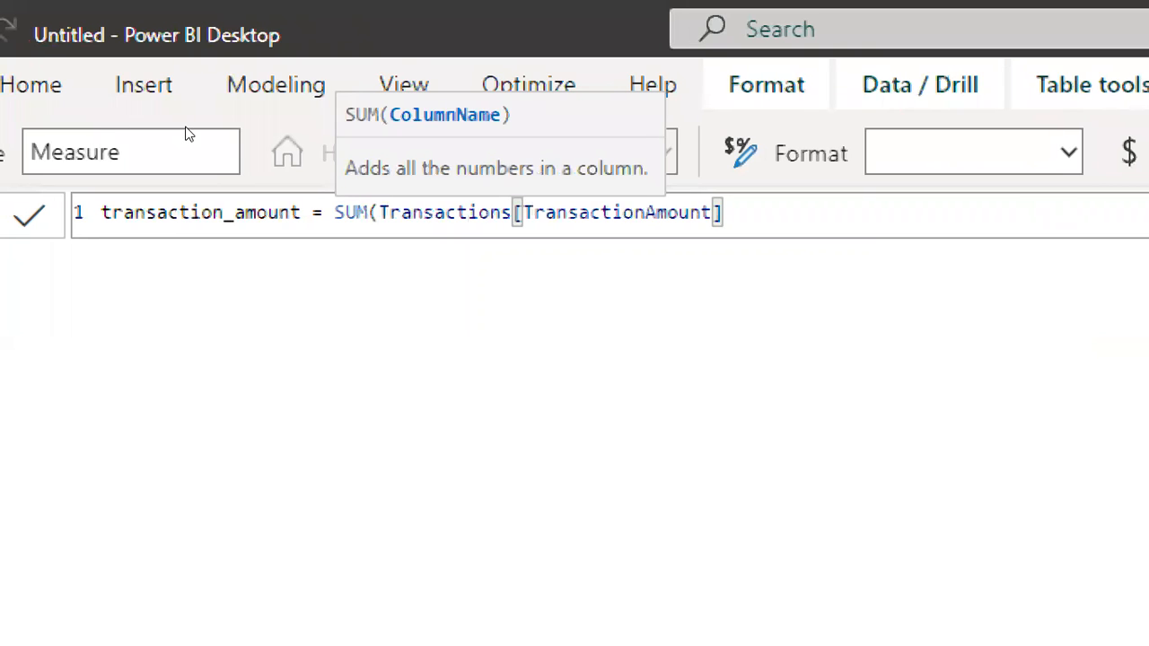
text())
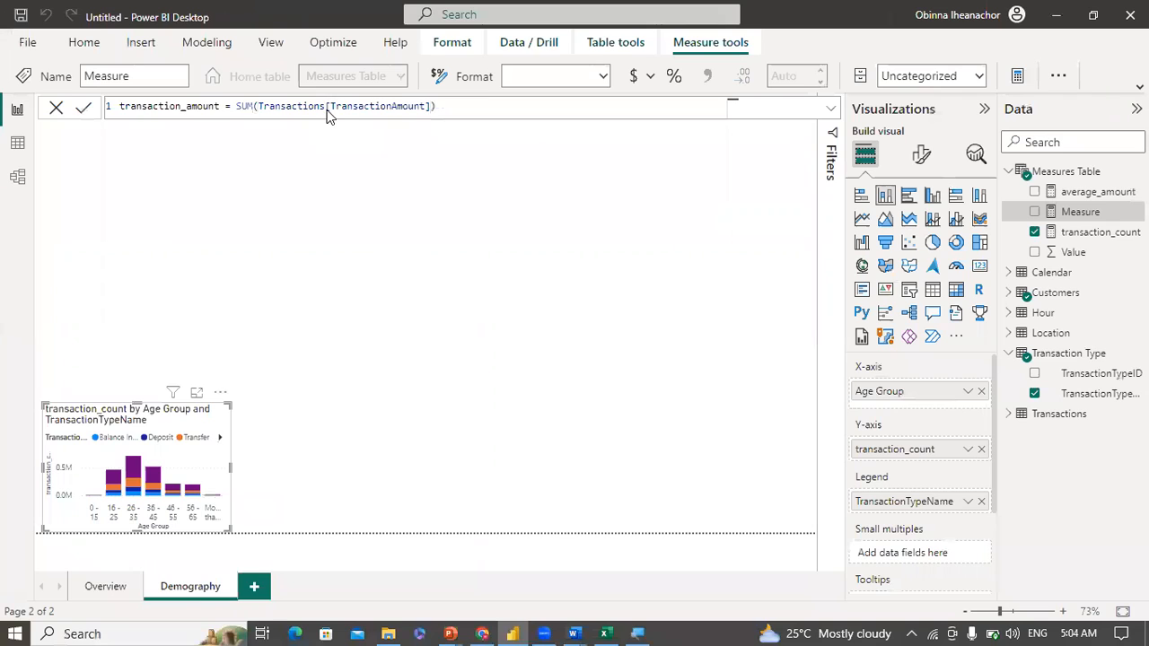
key(Return)
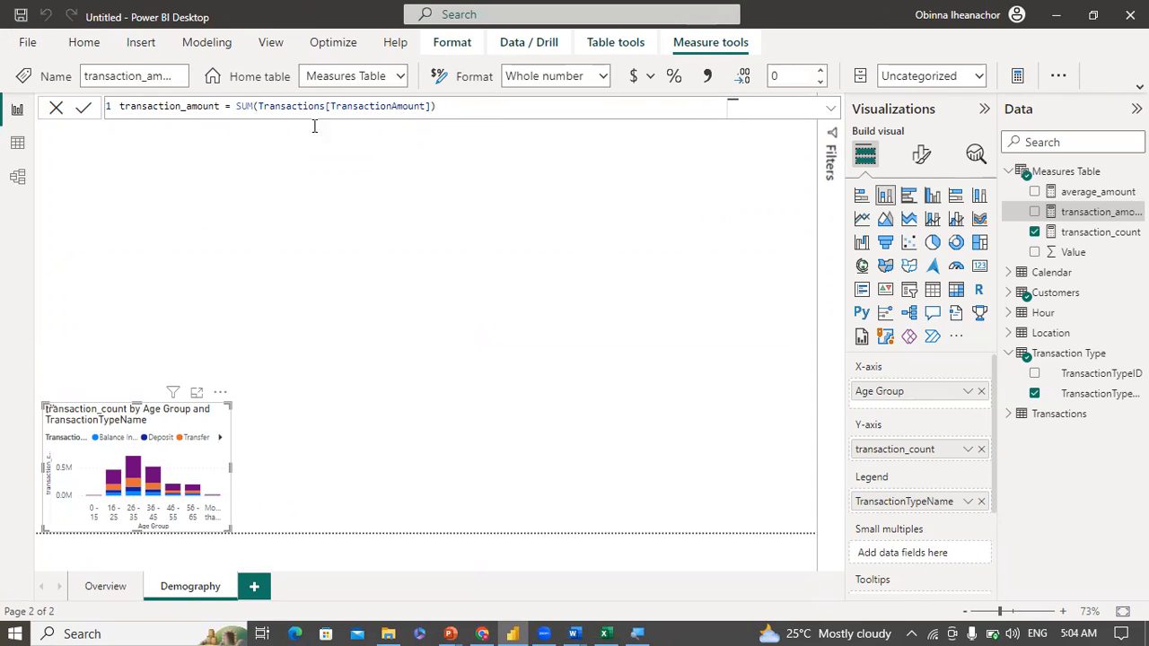
Step: Add an empty line chart to the Overview page and expand the Calendar table's fields
click(106, 586)
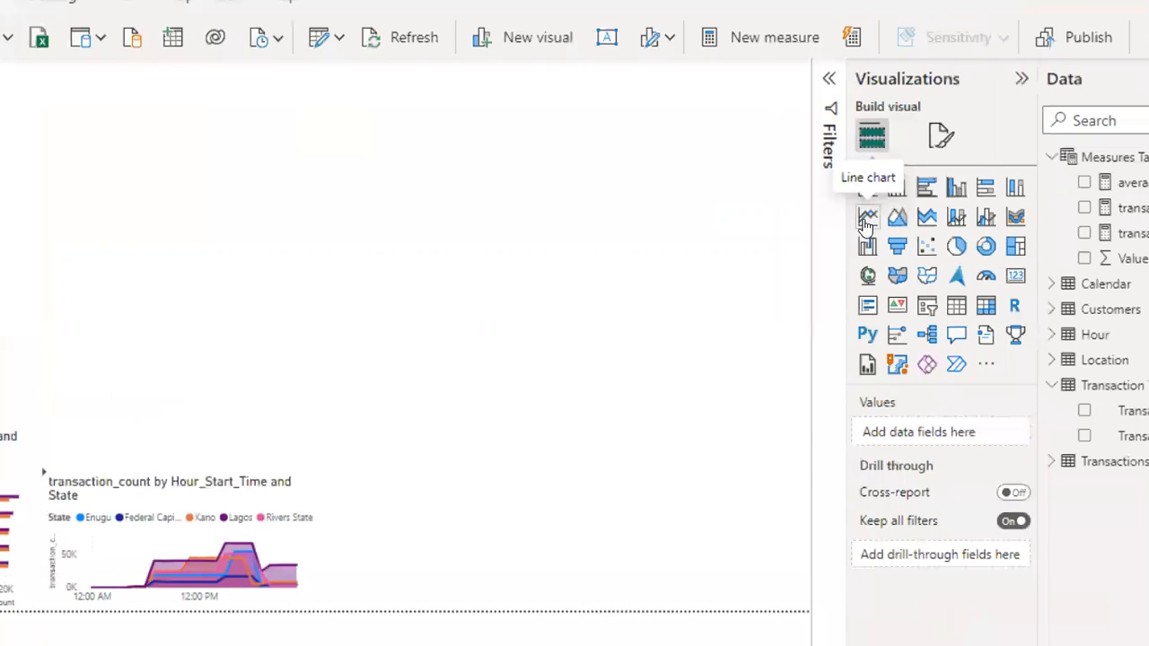
click(866, 219)
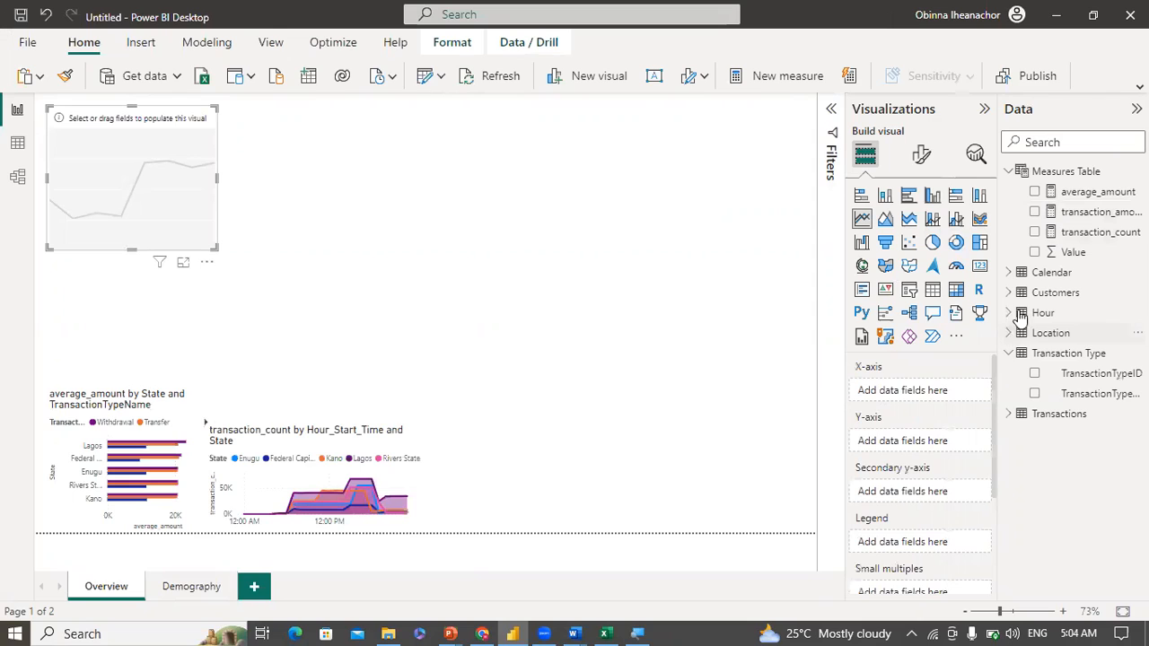
click(1008, 354)
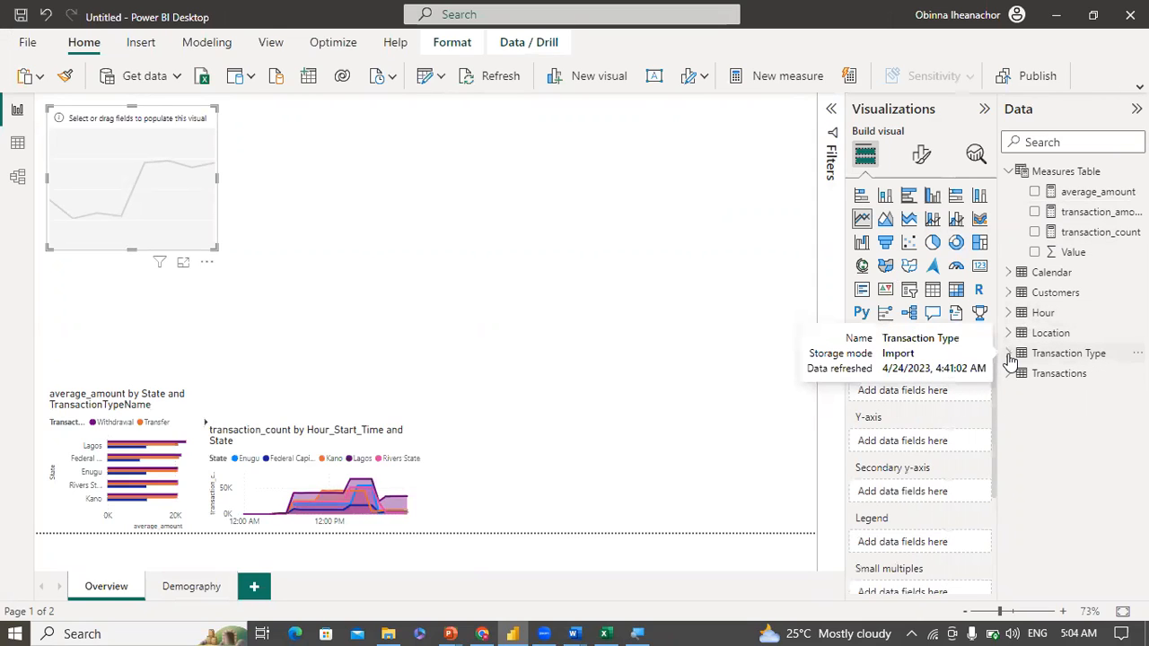
click(1009, 273)
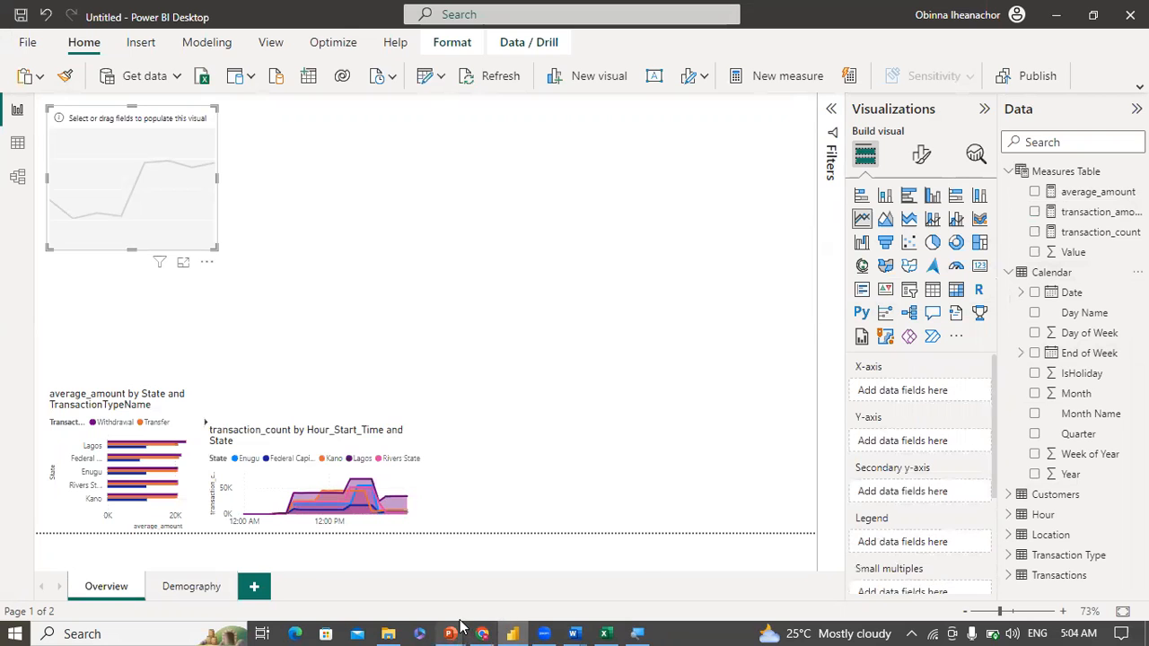
Step: Check the trend chart in the finished report in the PowerPoint slide show, then return to Power BI
mouse_move(453, 628)
click(531, 578)
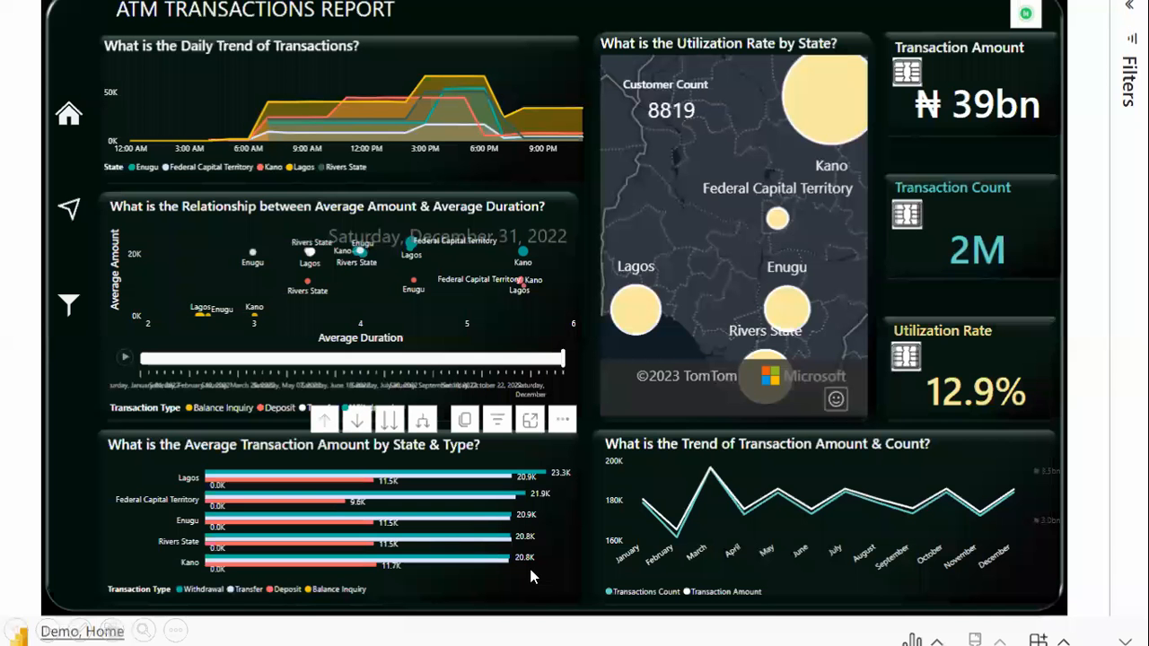
key(super)
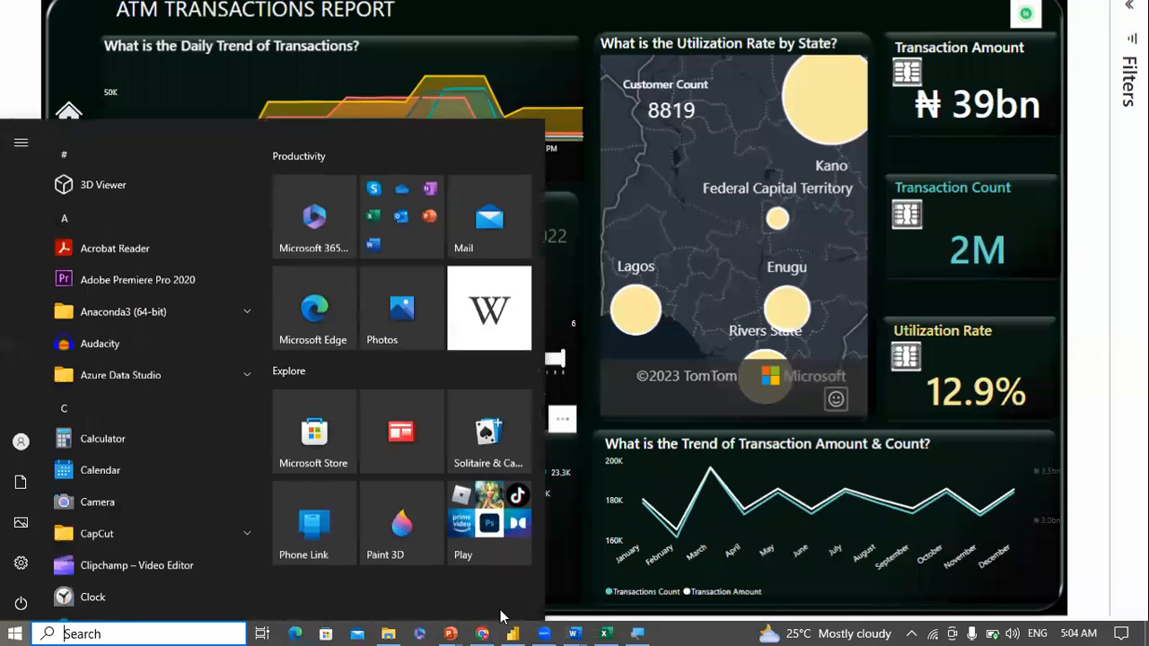
mouse_move(511, 634)
click(482, 600)
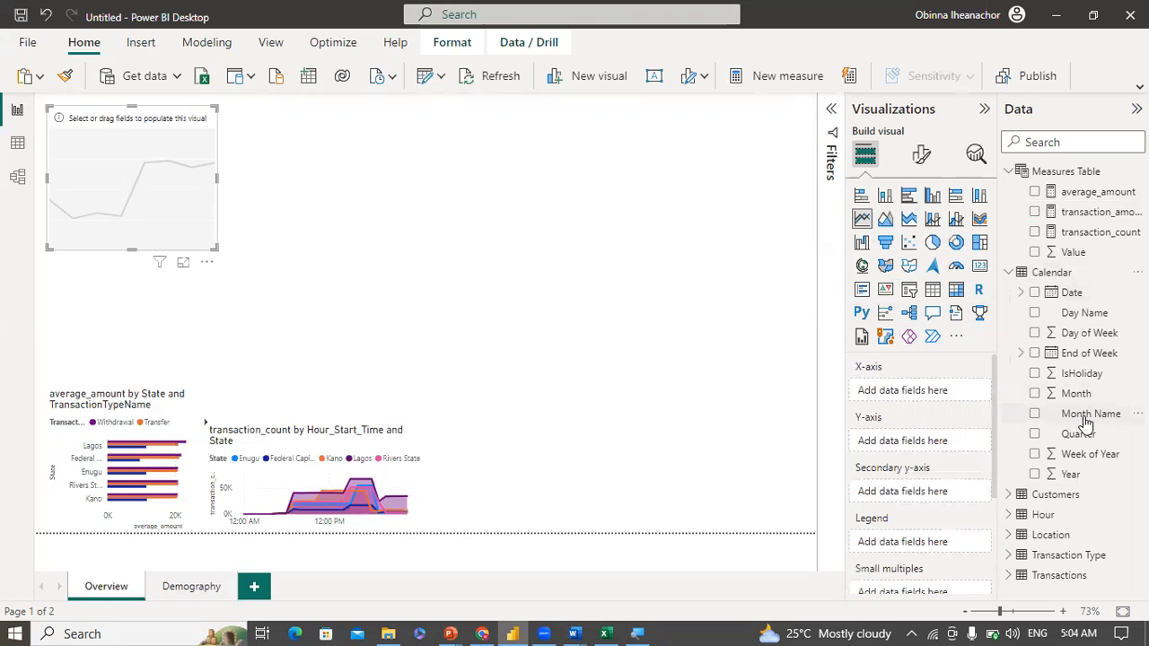
Step: Plot transaction_amount on the line chart's Y-axis and transaction_count on its secondary Y-axis by Month Name, and widen and reposition the chart
drag(1083, 419, 932, 399)
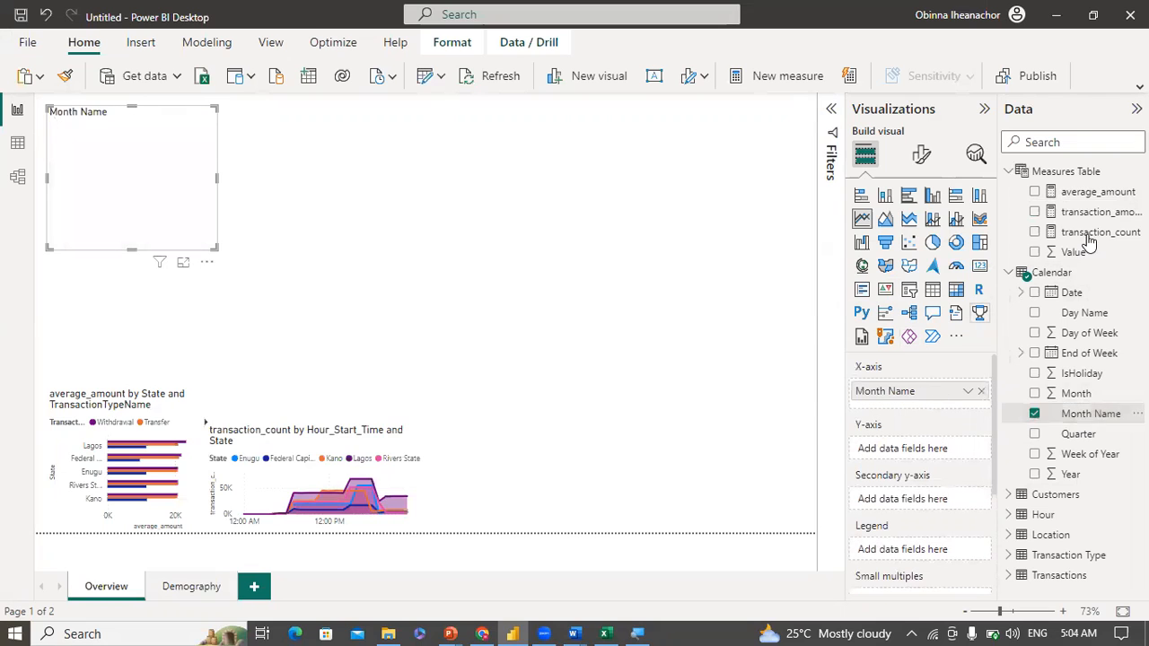
mouse_move(1100, 217)
mouse_down()
mouse_move(1015, 300)
mouse_move(960, 429)
mouse_move(934, 452)
mouse_up()
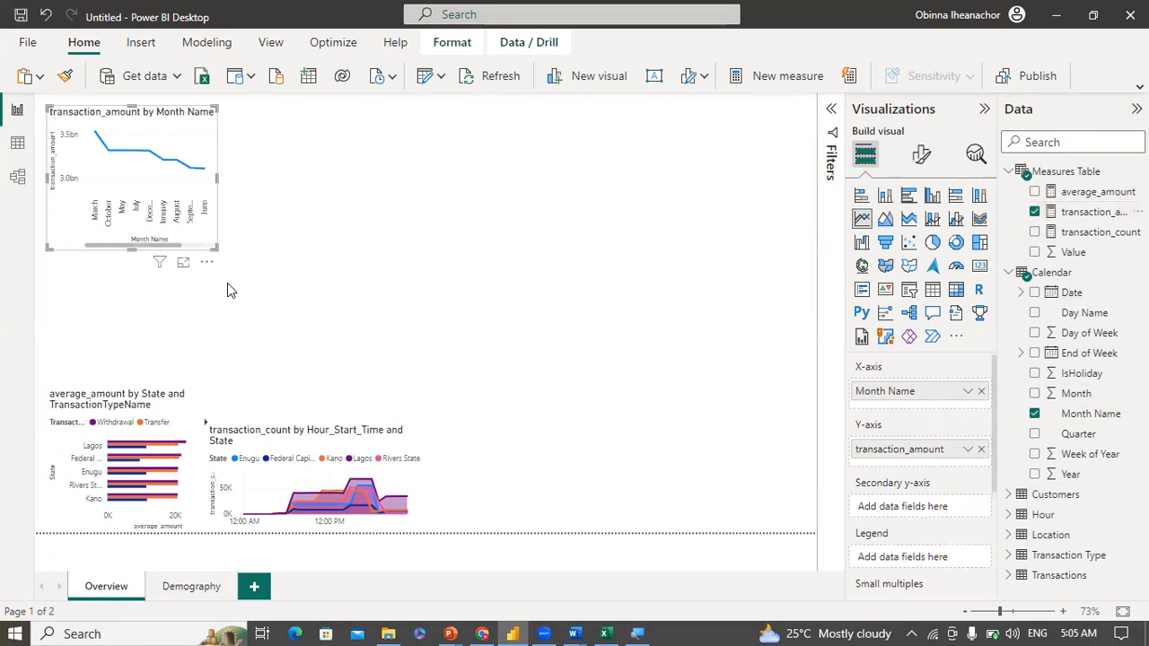
drag(252, 181, 388, 189)
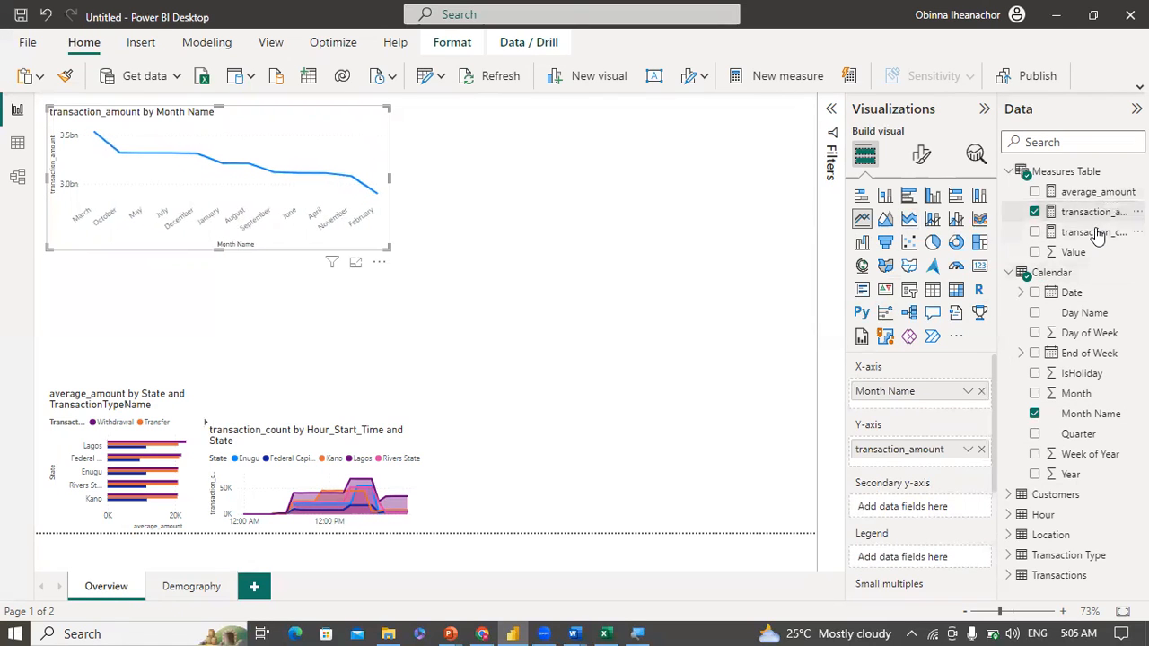
drag(1095, 234, 931, 509)
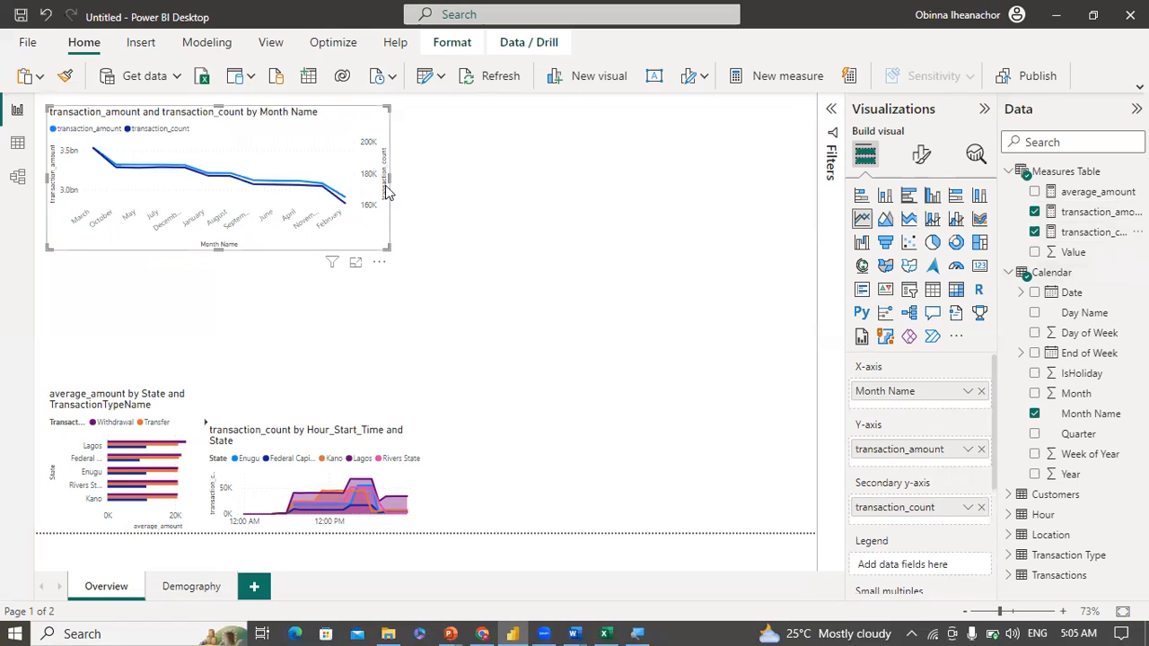
drag(391, 176, 664, 231)
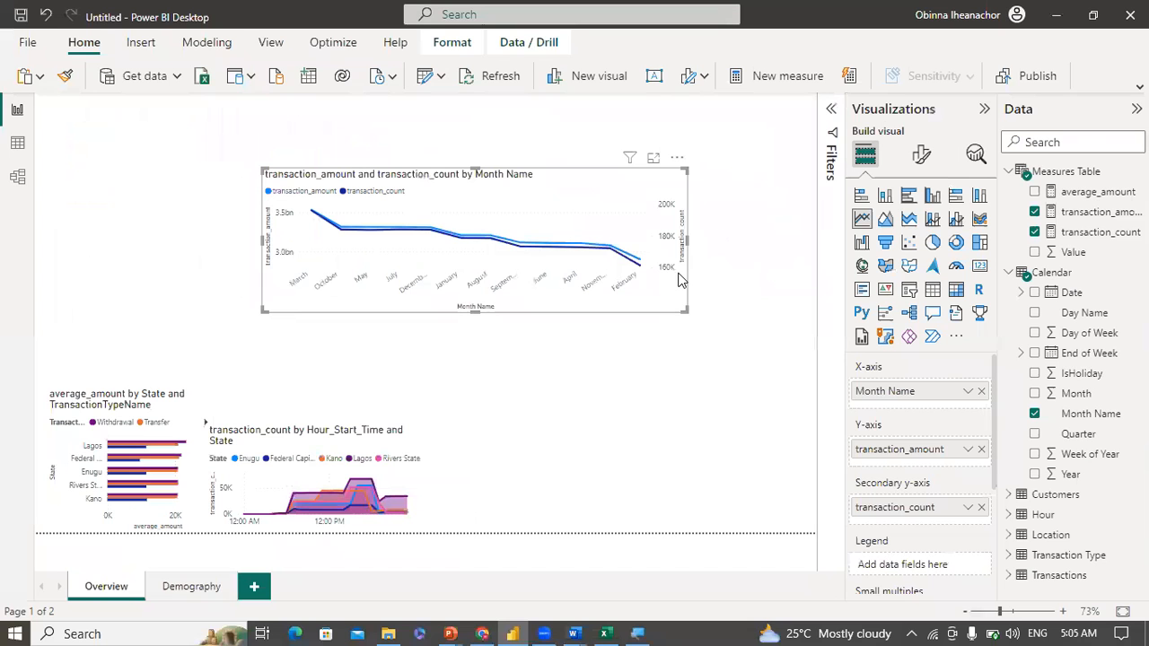
Step: Sort the Calendar table's Month Name column by the Month column
click(744, 309)
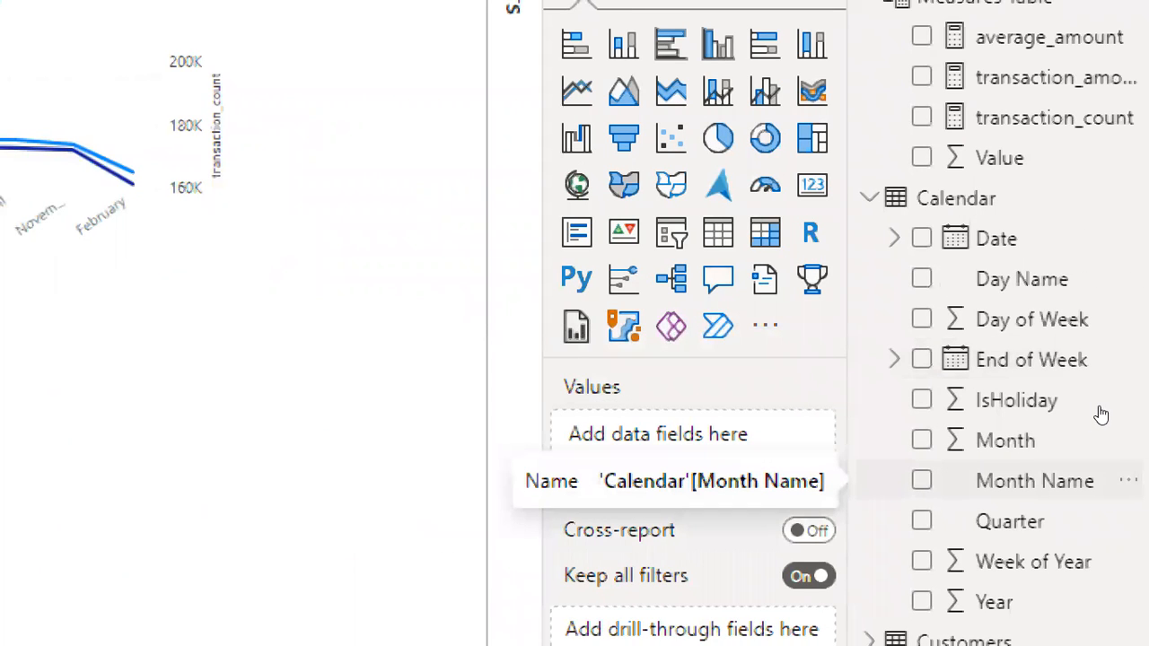
click(1082, 481)
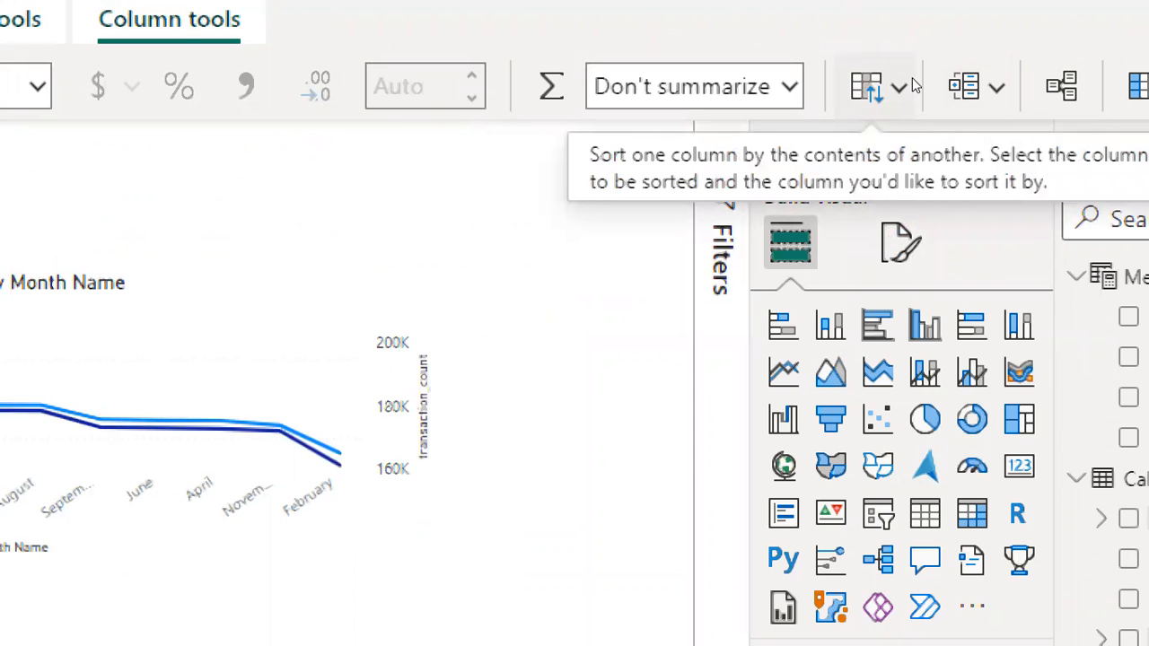
click(914, 85)
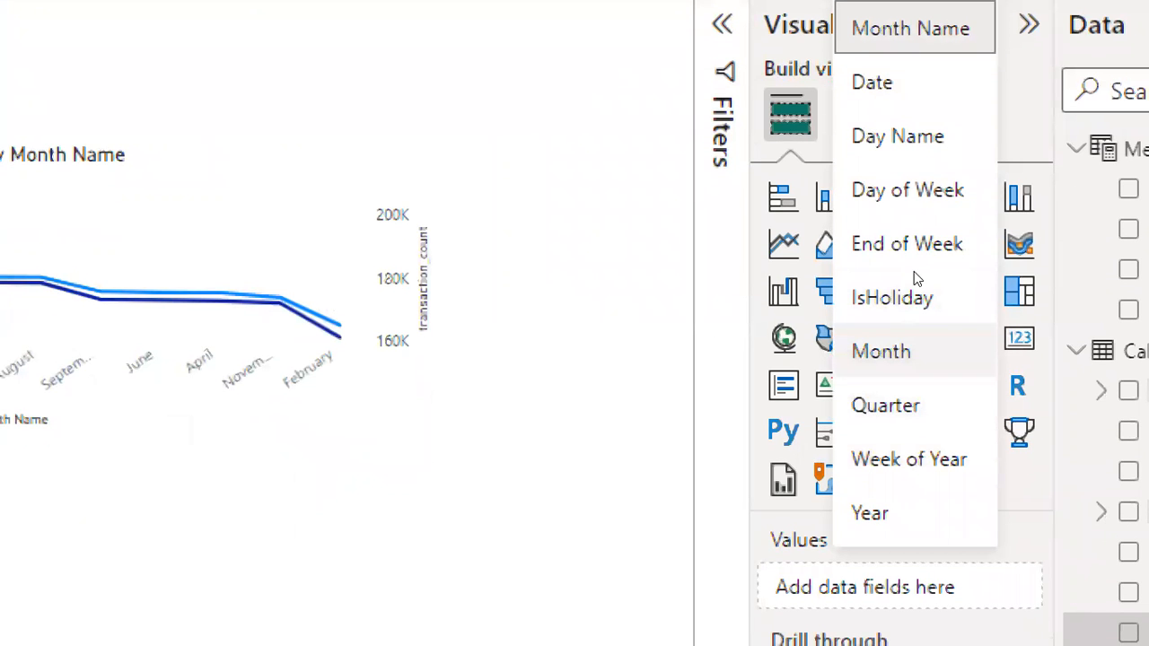
click(912, 351)
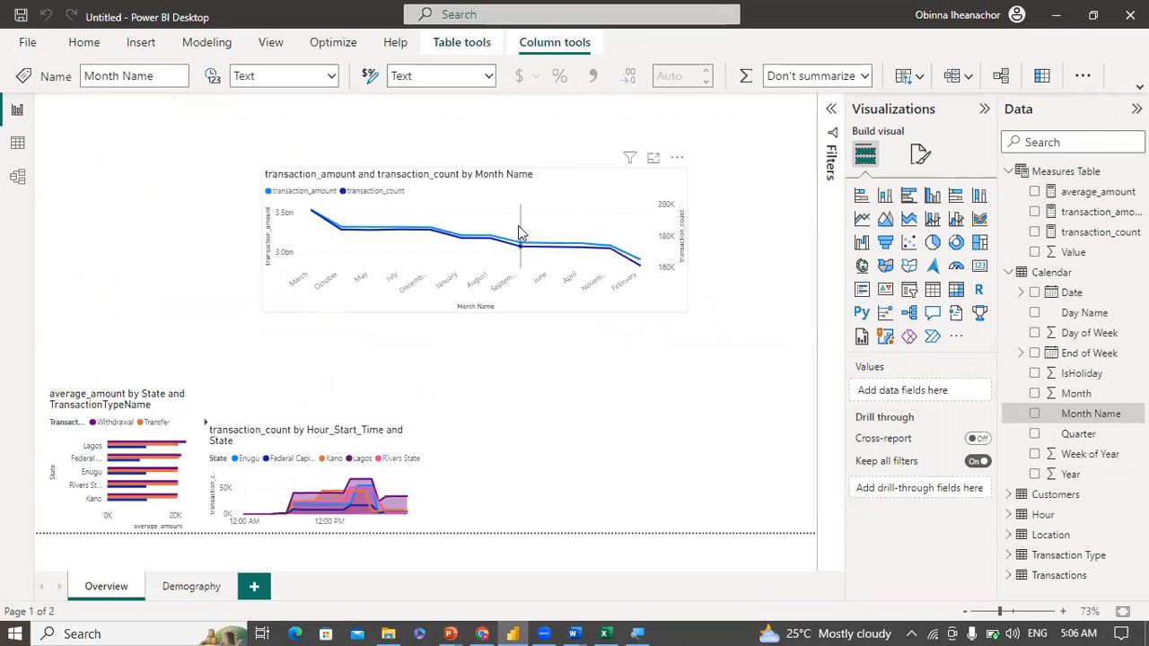
Step: Remove and re-add Month Name on the line chart's X-axis, then narrow the chart and move it to the page's lower-right corner
click(574, 195)
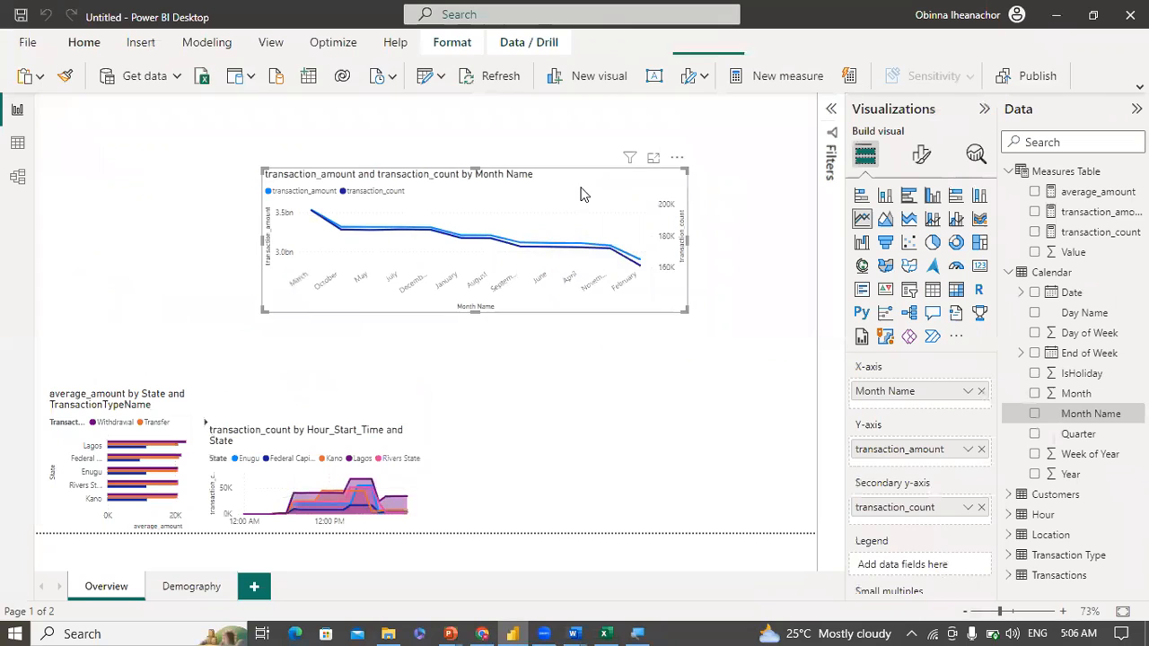
click(982, 392)
drag(1076, 420, 931, 402)
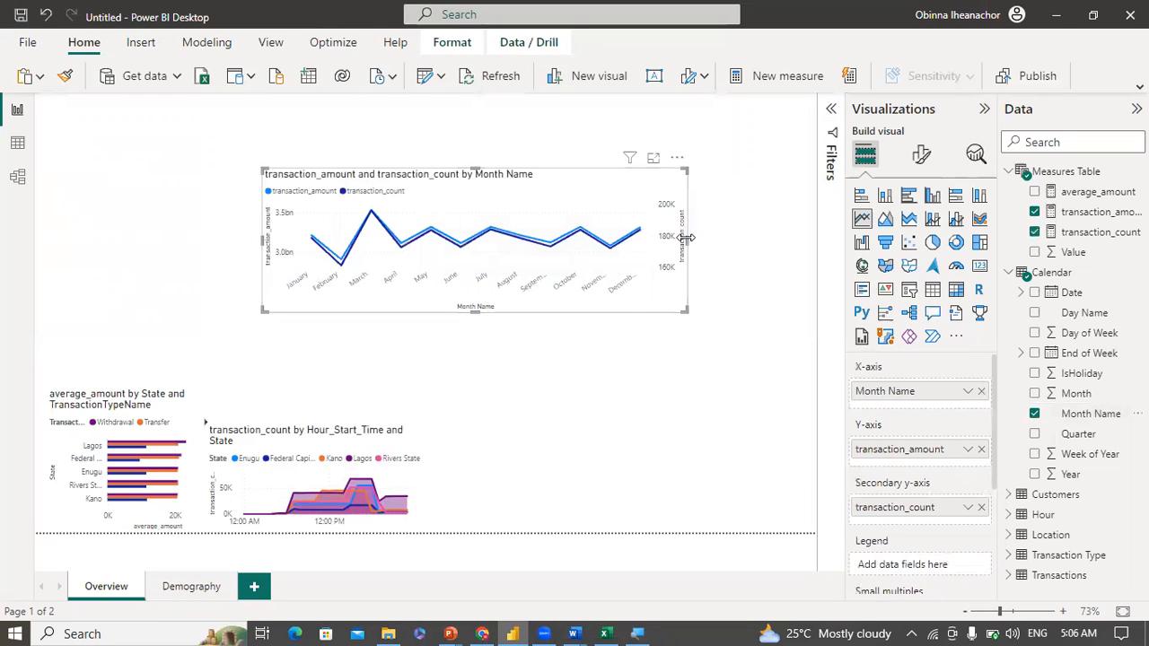
drag(688, 241, 579, 242)
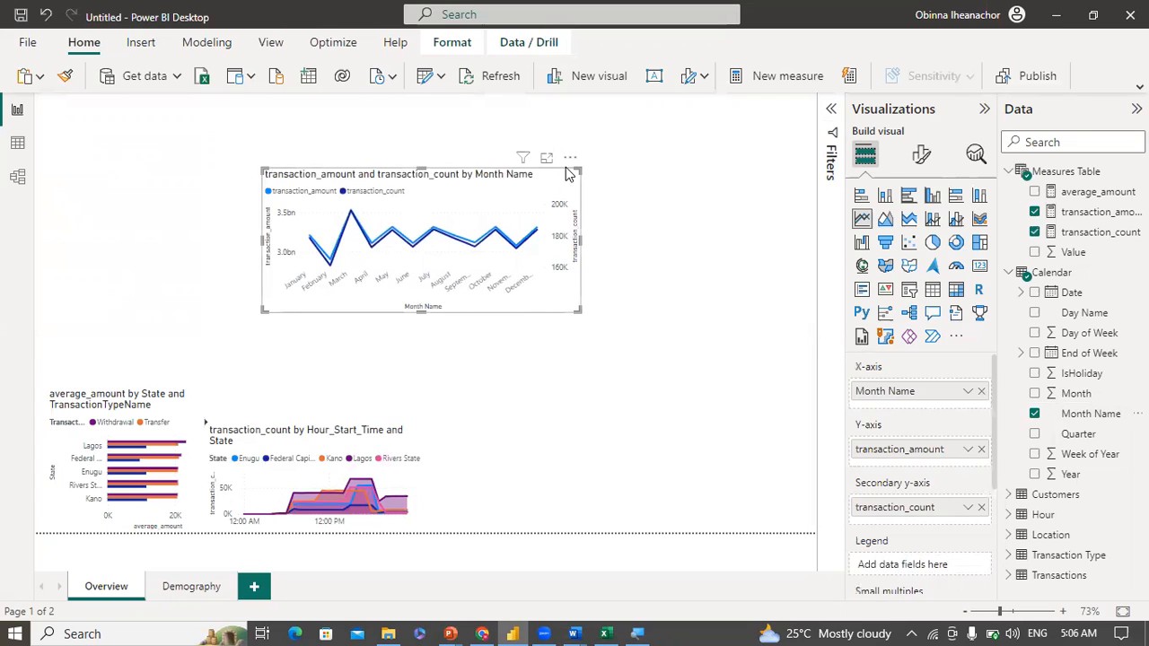
drag(570, 159, 771, 404)
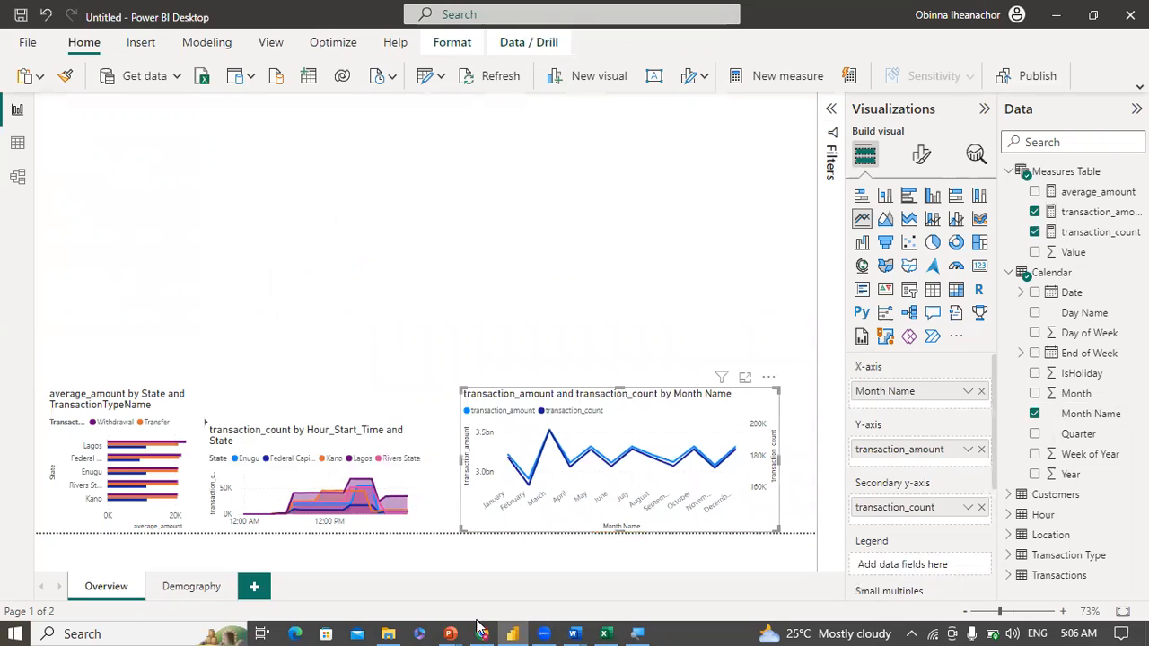
Step: Compare the line chart with the finished report in the PowerPoint slide show, then switch to the Word Project Brief
click(452, 632)
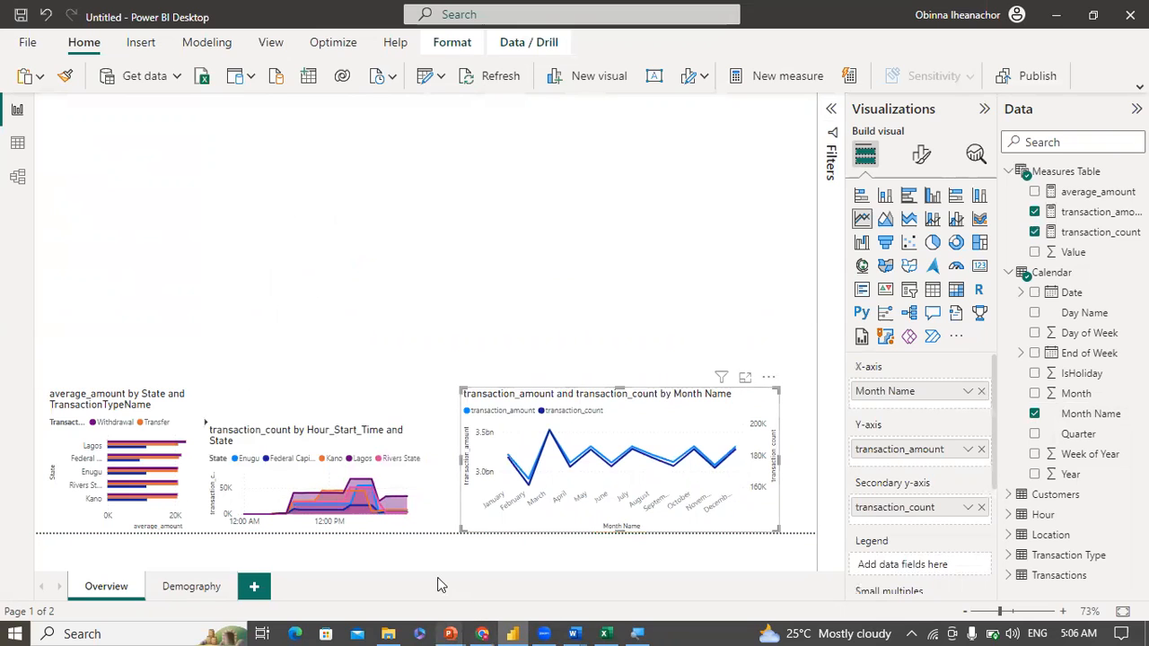
click(508, 569)
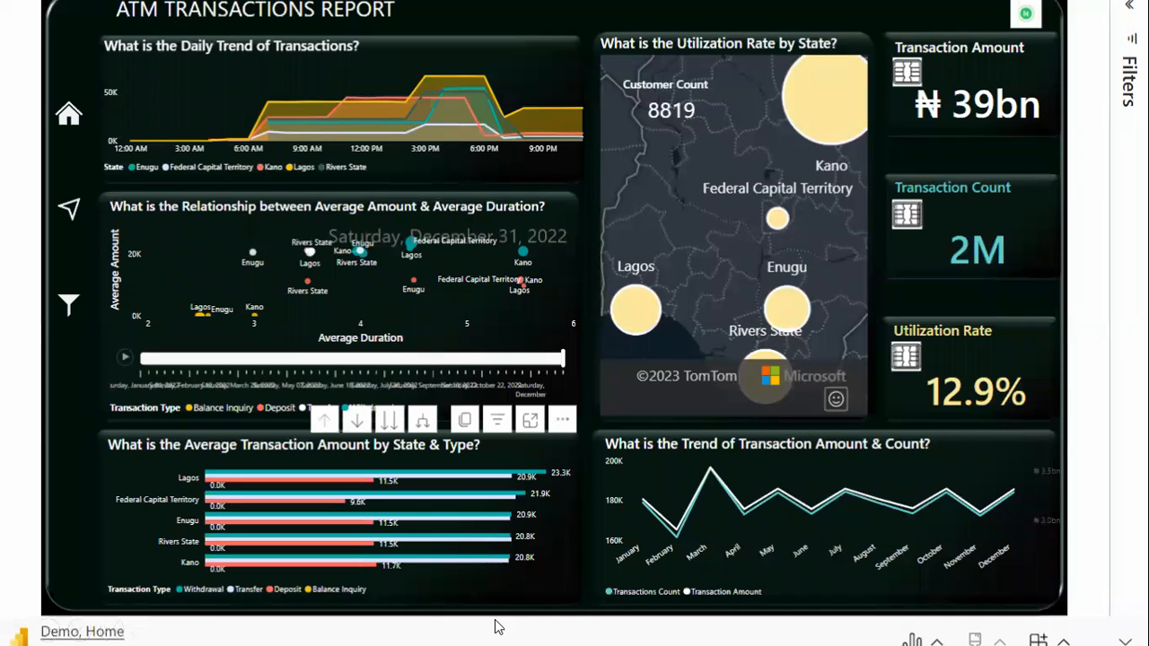
key(super)
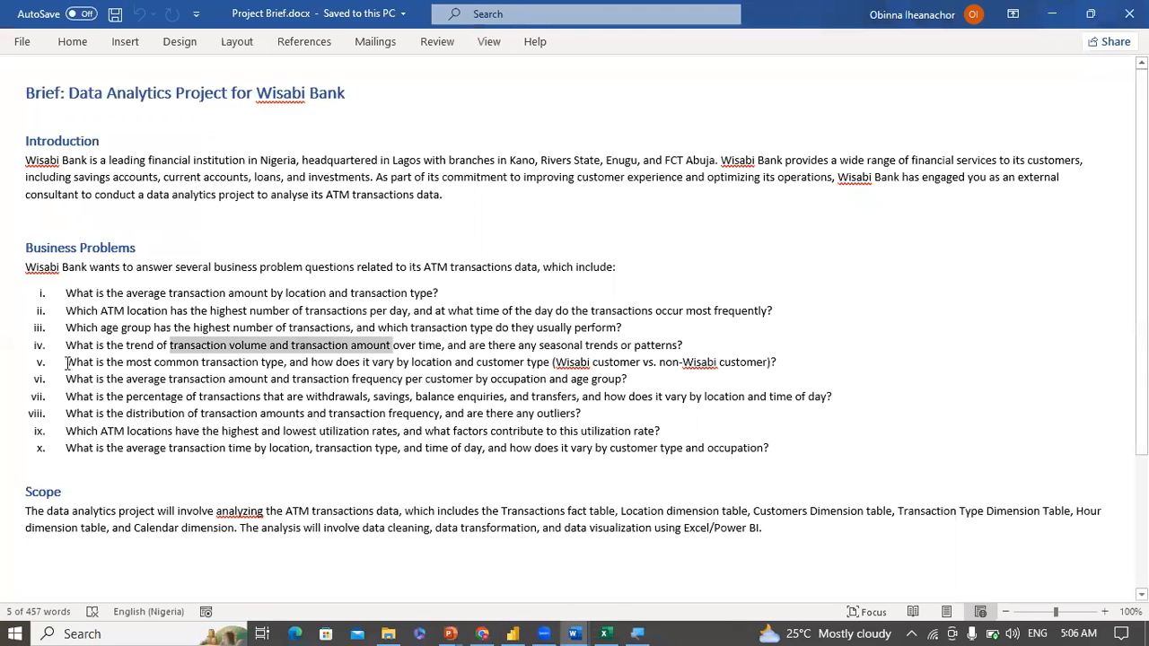
Step: Examine the brief's fifth business question on the most common transaction type by location and customer type, then return to Power BI
drag(67, 363, 482, 361)
drag(588, 359, 786, 366)
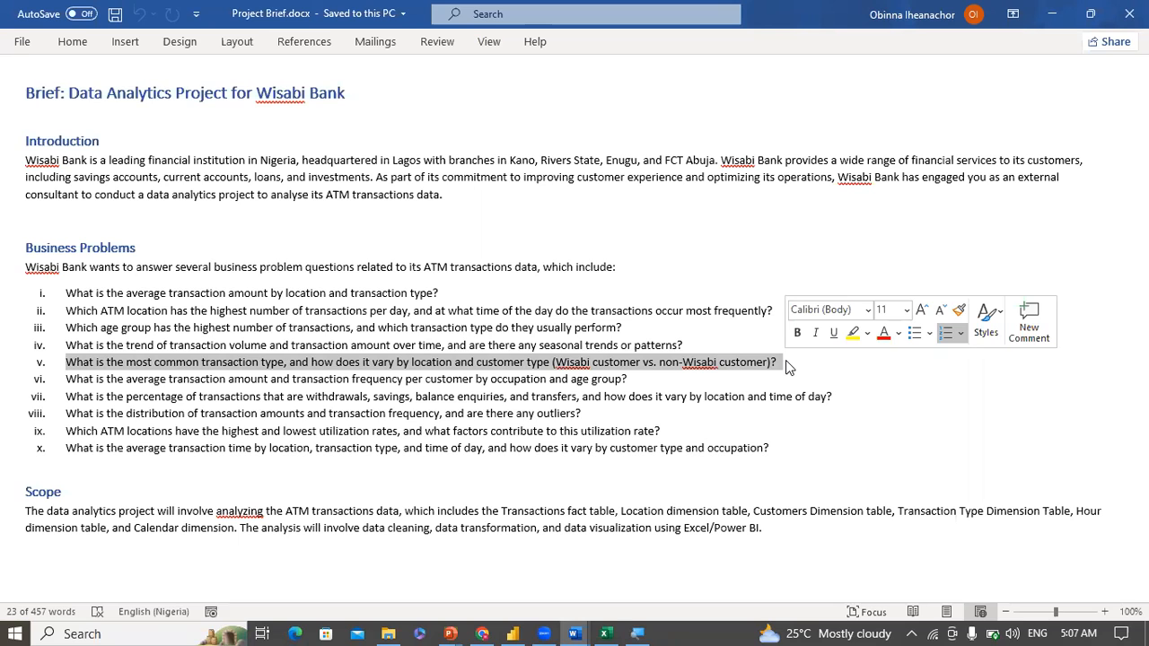
mouse_move(507, 628)
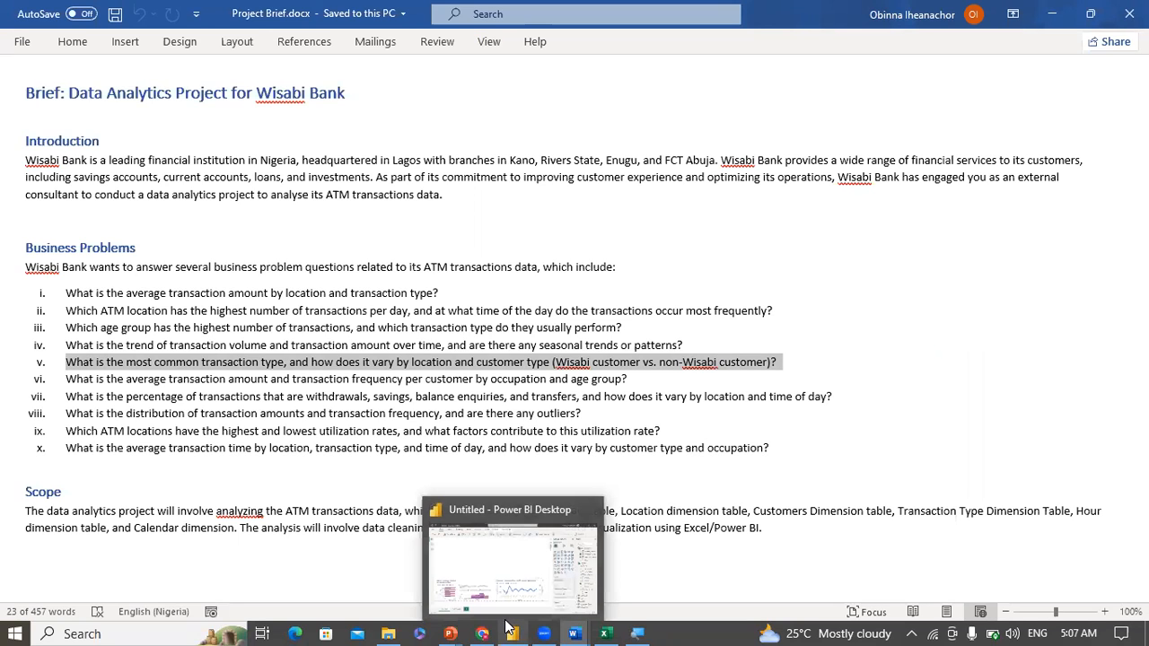
click(530, 566)
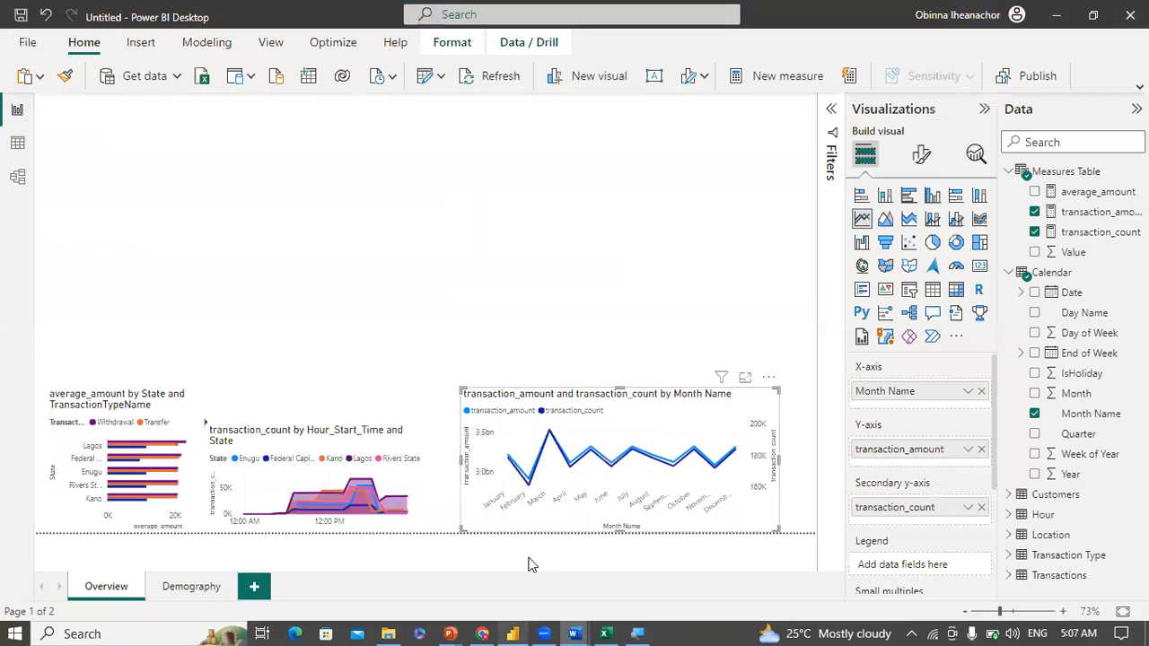
Step: Add an empty donut chart to the Demography page and place it in the lower middle, beside the age group chart
click(184, 588)
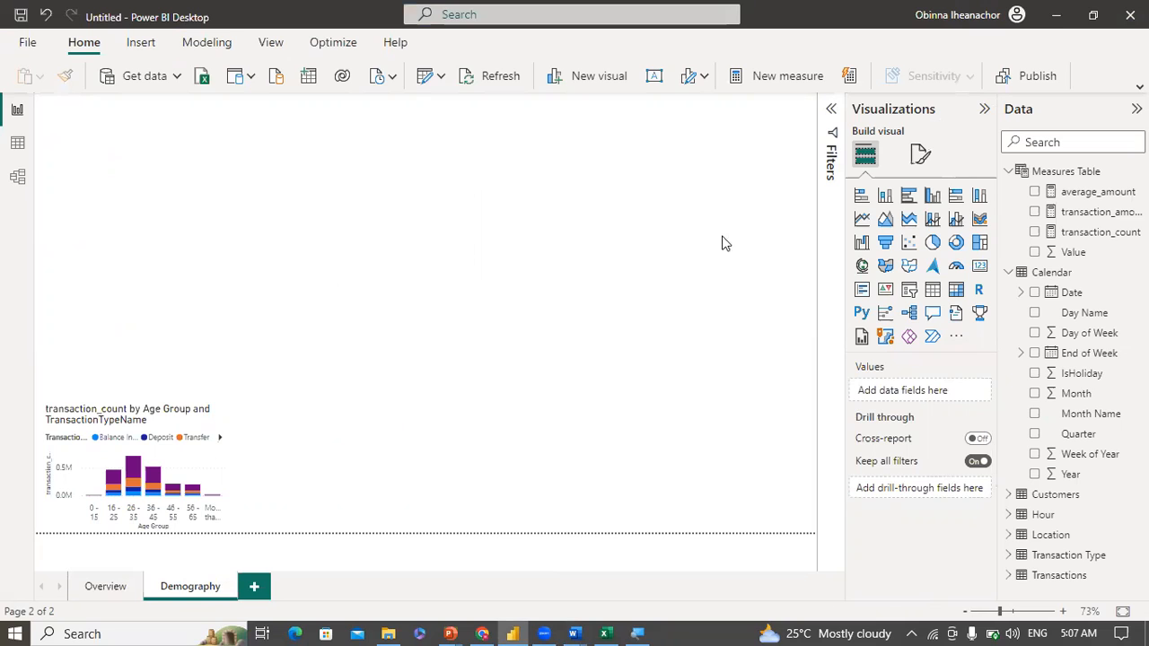
click(957, 245)
drag(222, 109, 496, 377)
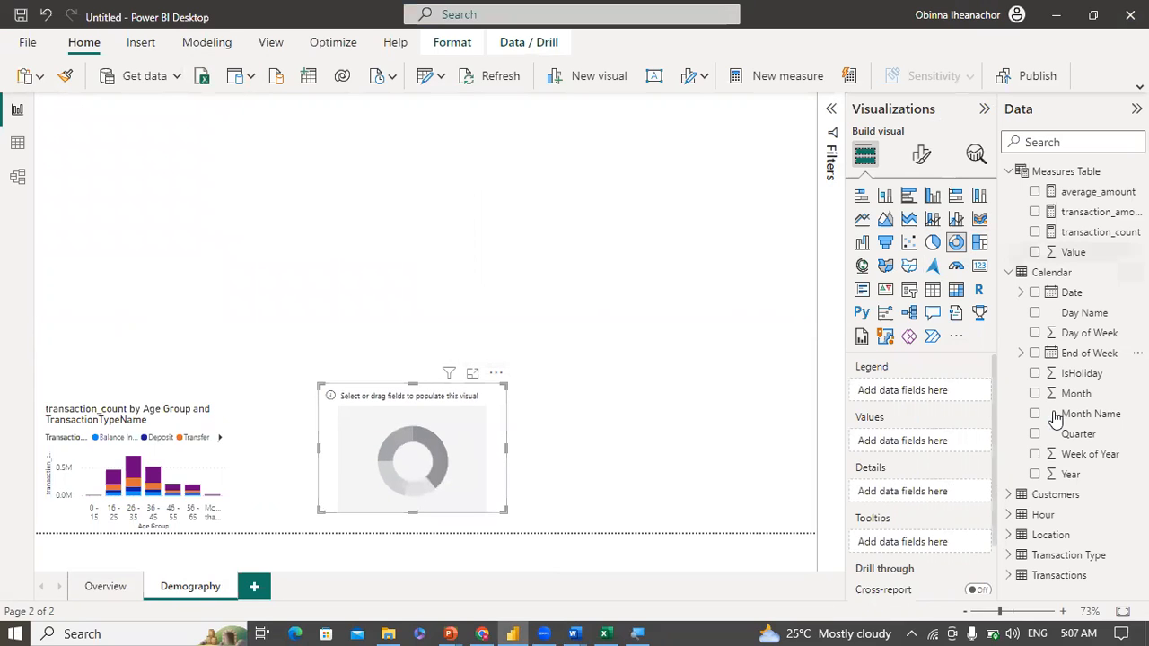
Step: Set the donut chart's legend to TransactionTypeName from the Transaction Type table and its values to transaction_count
click(1009, 556)
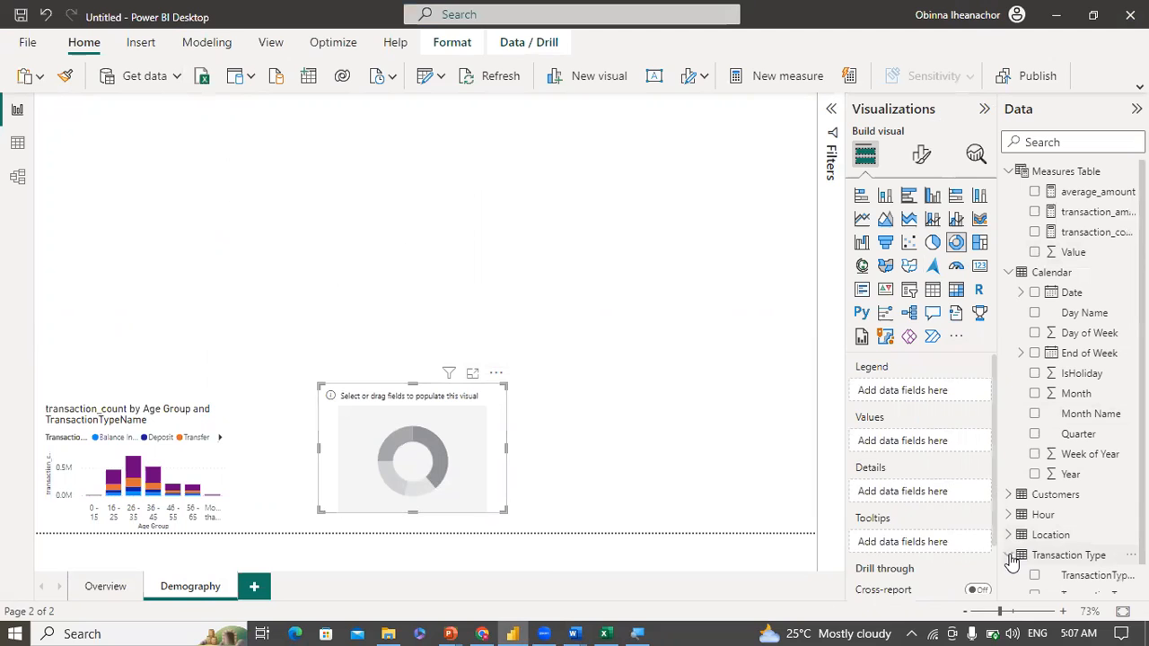
scroll(1014, 559, down, 1)
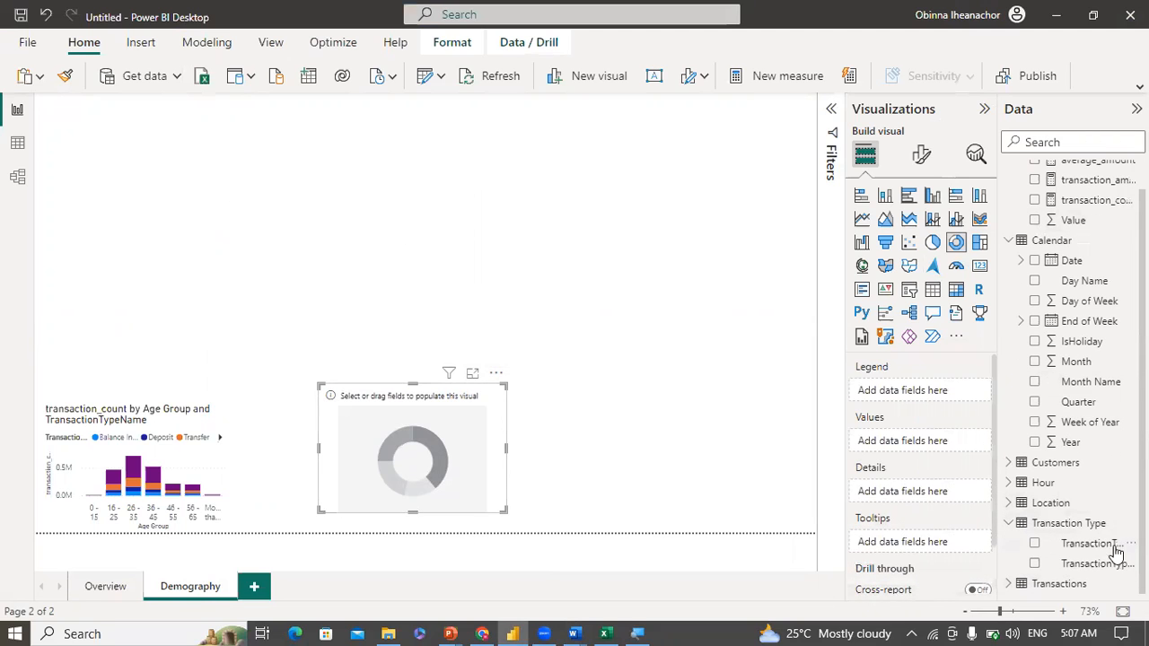
drag(1088, 568, 935, 397)
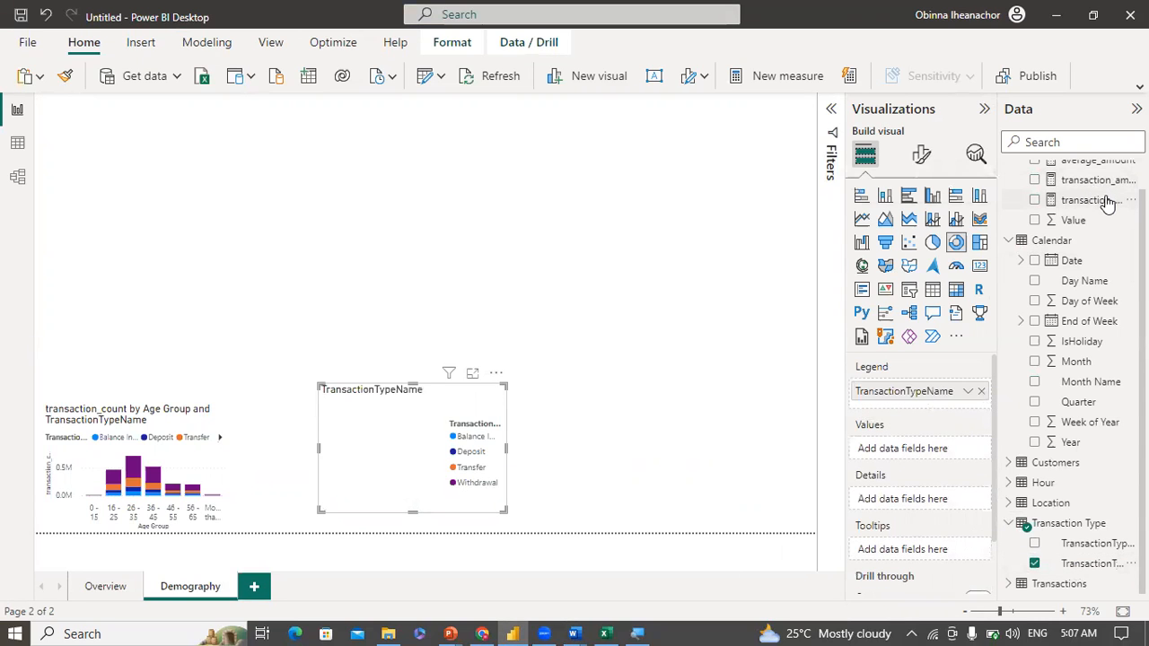
drag(1088, 200, 933, 456)
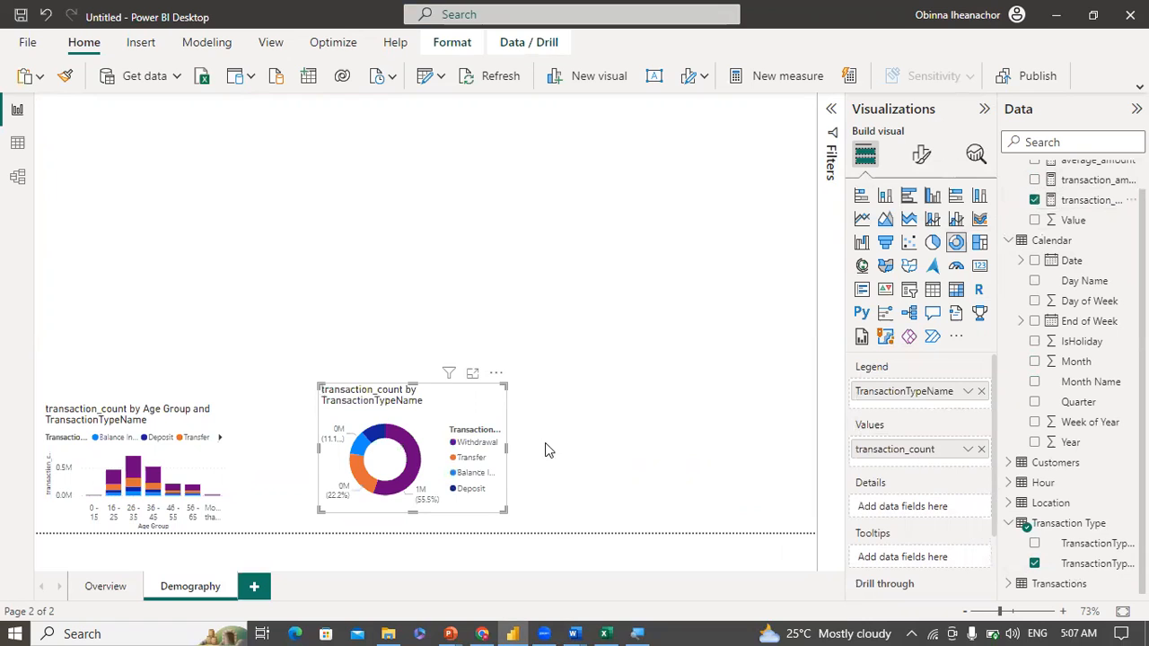
Step: Widen the donut chart and increase its height so its title and labels have more room
mouse_move(505, 447)
mouse_down()
mouse_move(550, 455)
mouse_move(517, 455)
mouse_up()
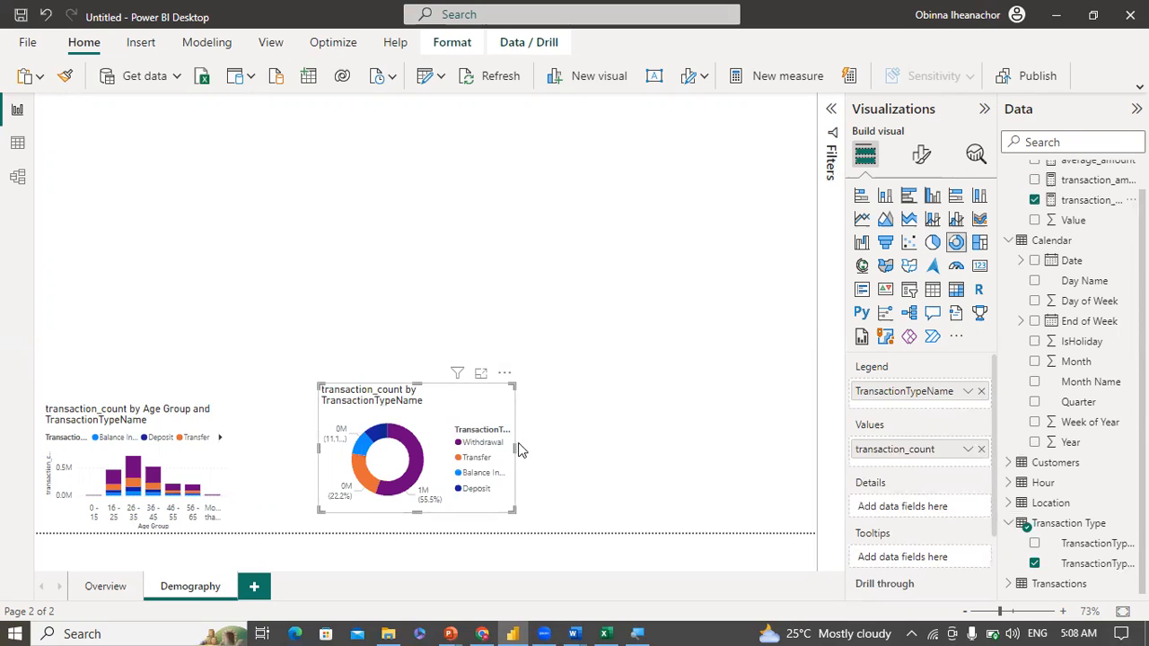
drag(516, 446, 575, 442)
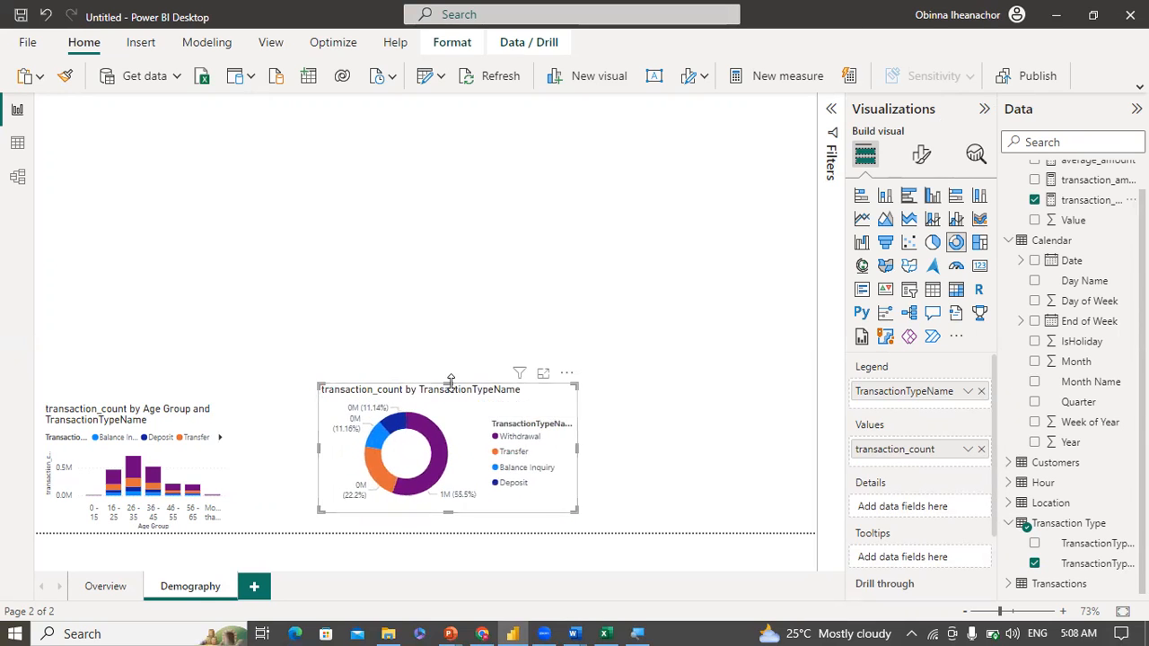
drag(449, 378, 444, 355)
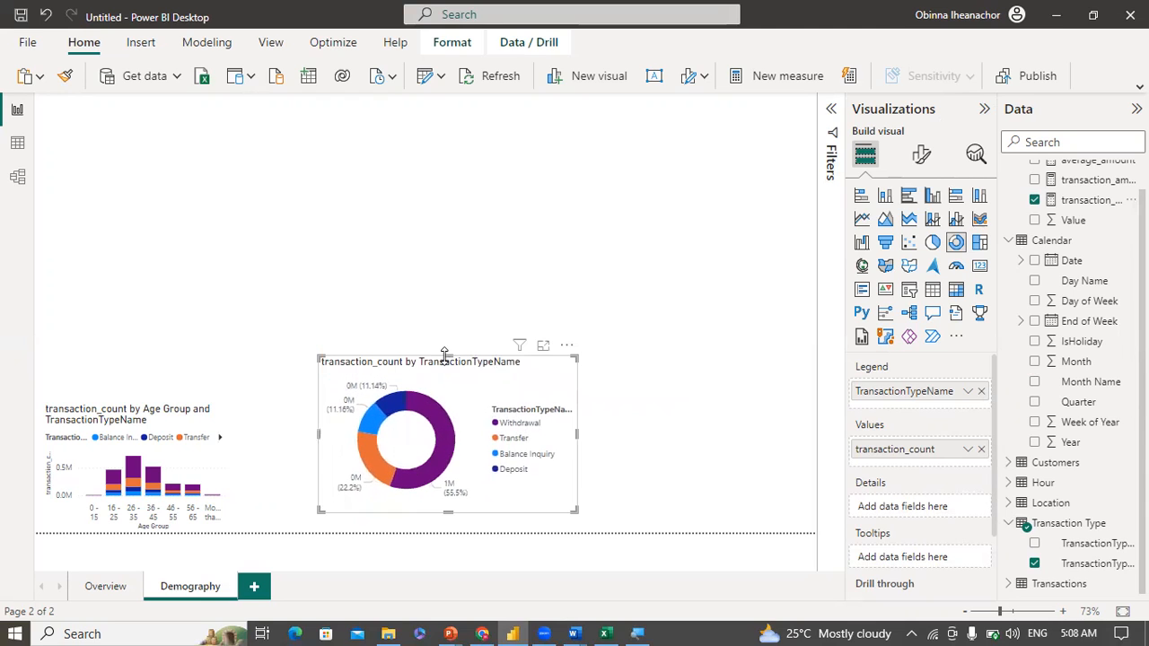
mouse_move(451, 458)
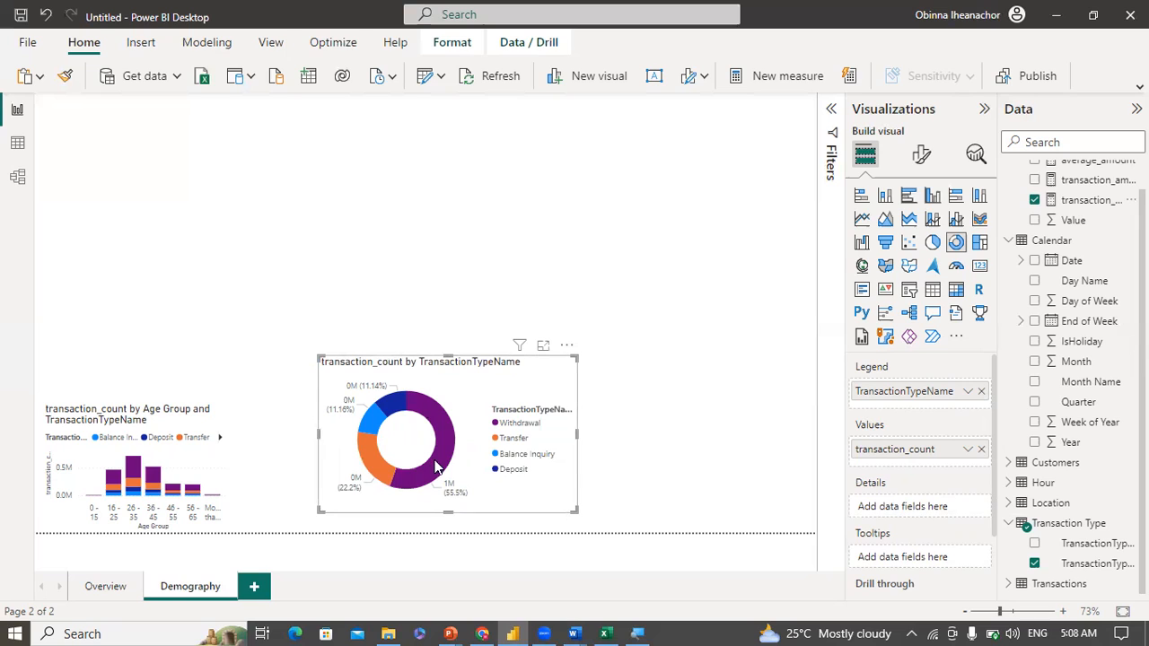
Step: Switch to the Word Project Brief to consult the business questions again
mouse_move(514, 626)
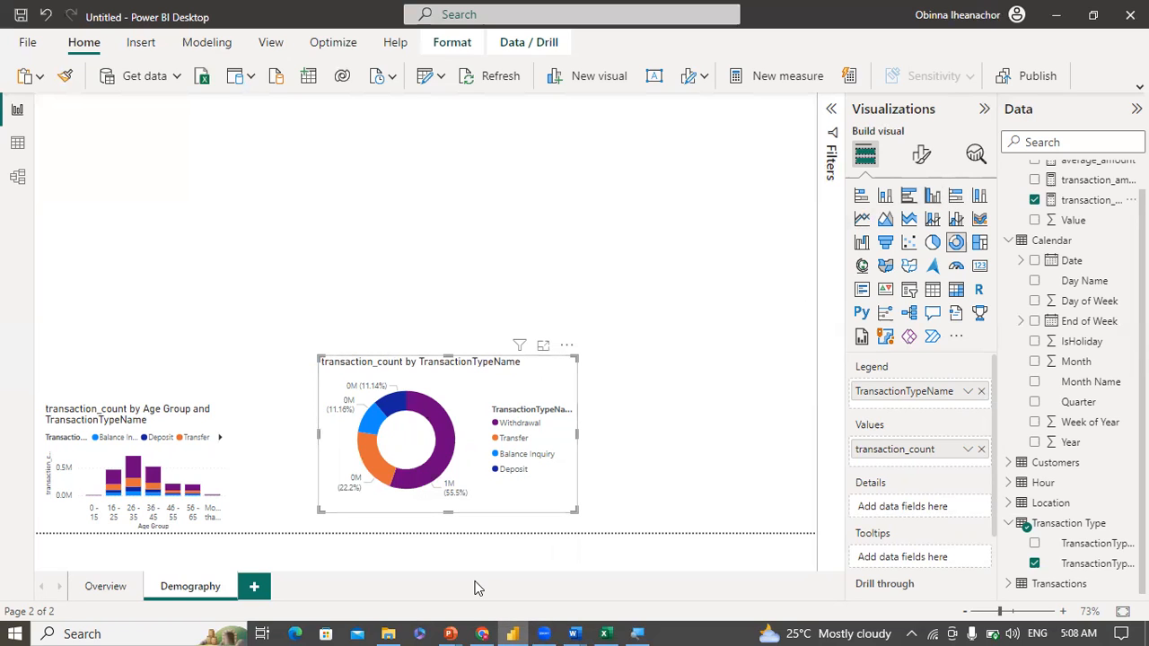
mouse_move(453, 628)
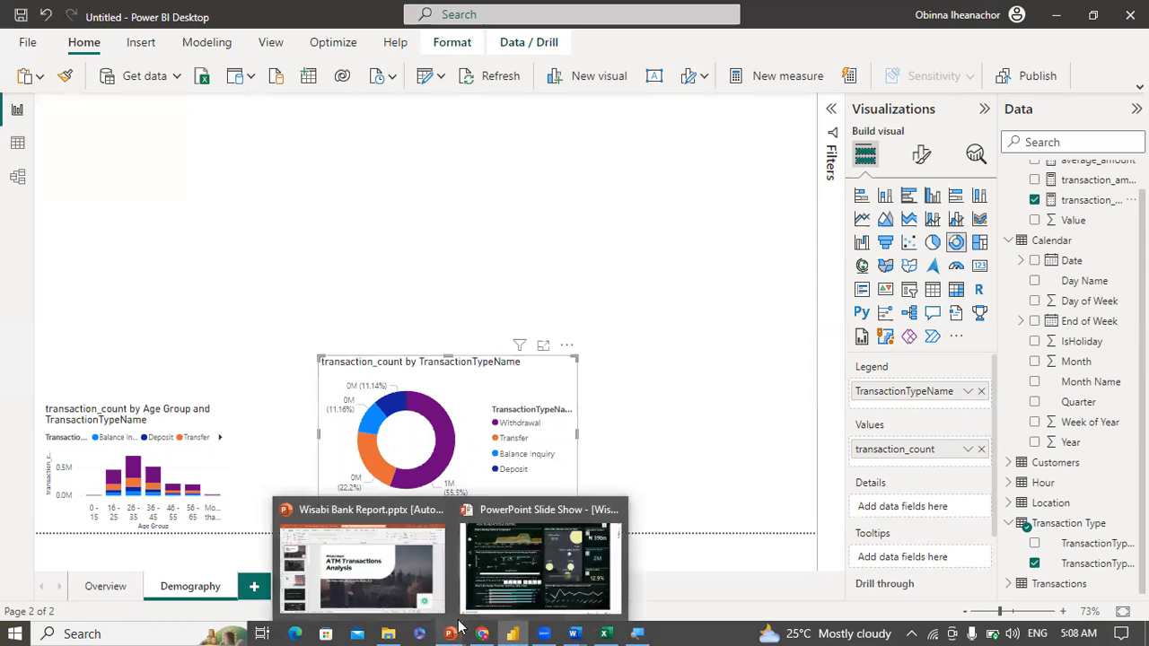
mouse_move(575, 633)
click(516, 600)
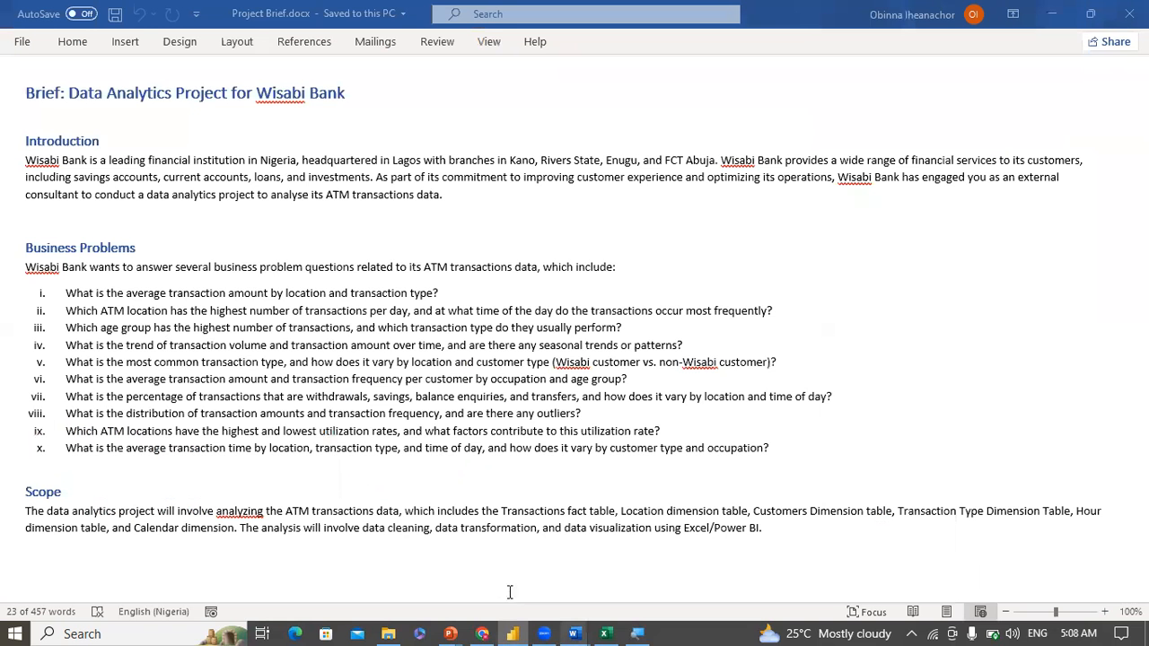
Step: Highlight business question vi in the project brief, and return to Power BI to review the Overview and Demography pages
drag(69, 379, 419, 374)
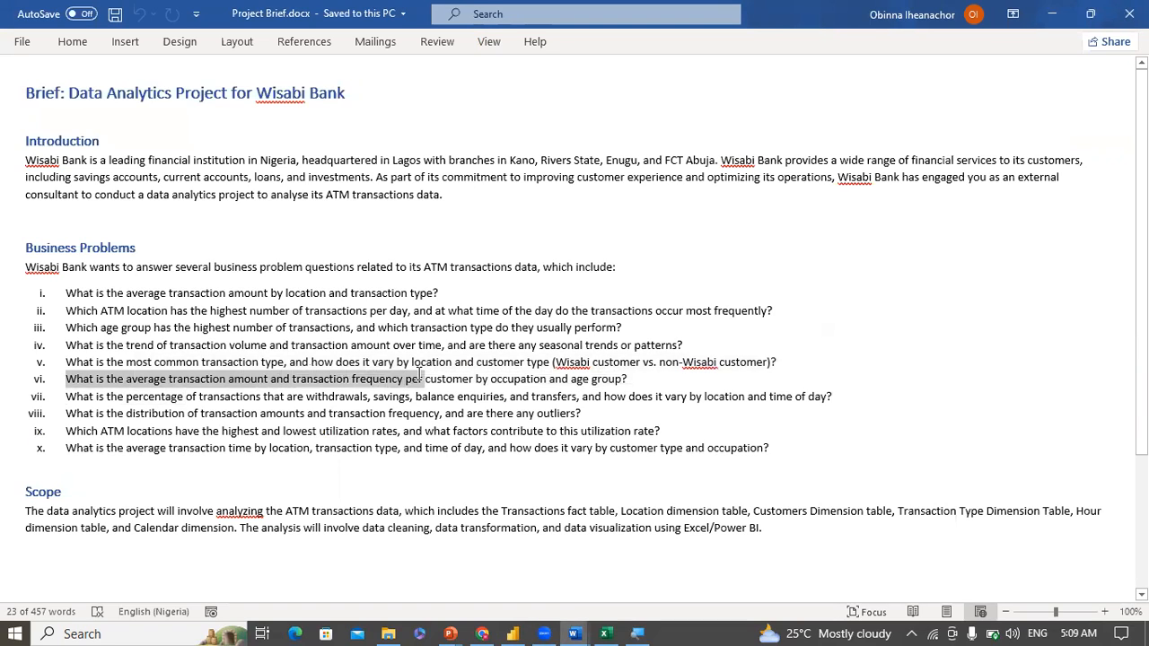
drag(419, 374, 633, 385)
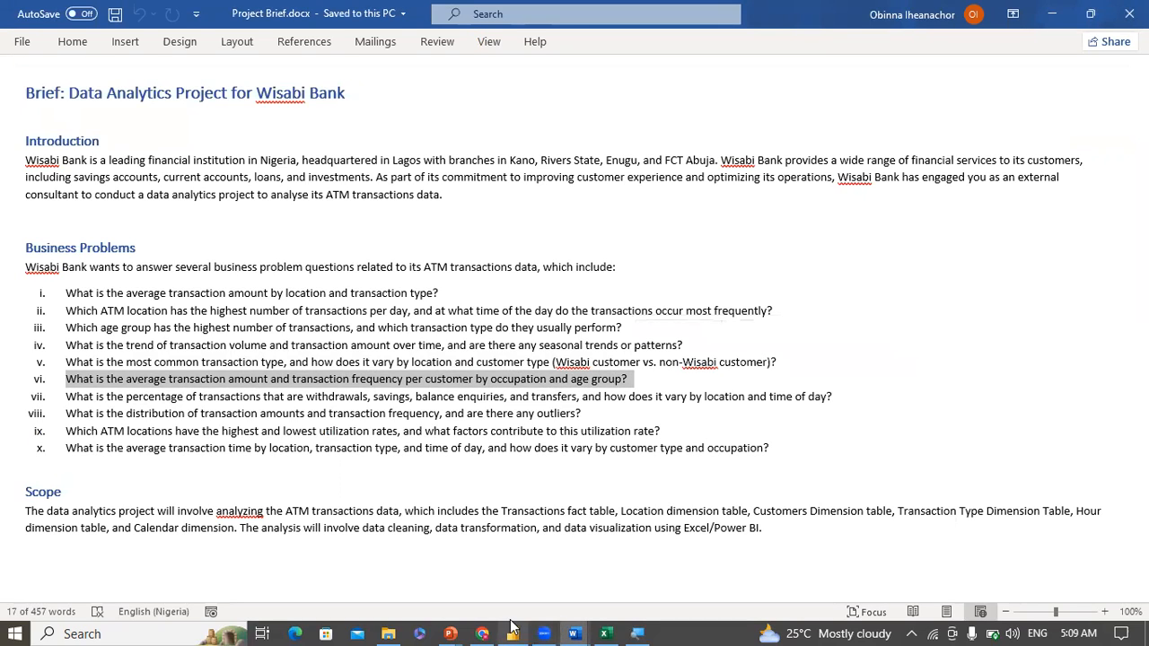
click(496, 573)
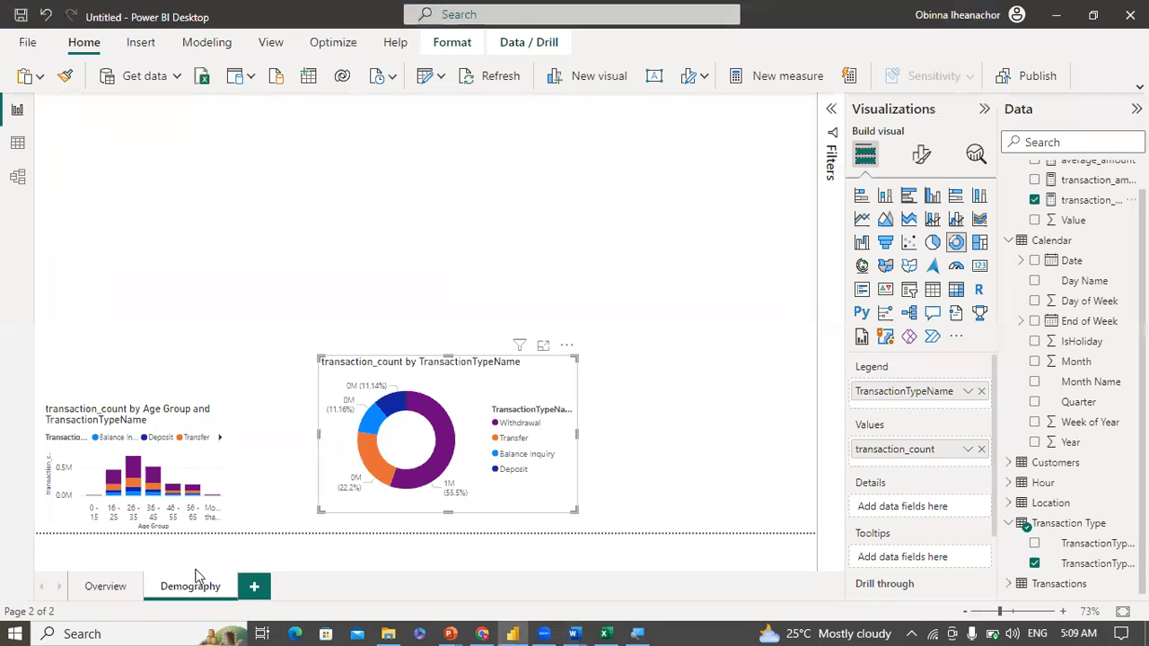
click(104, 593)
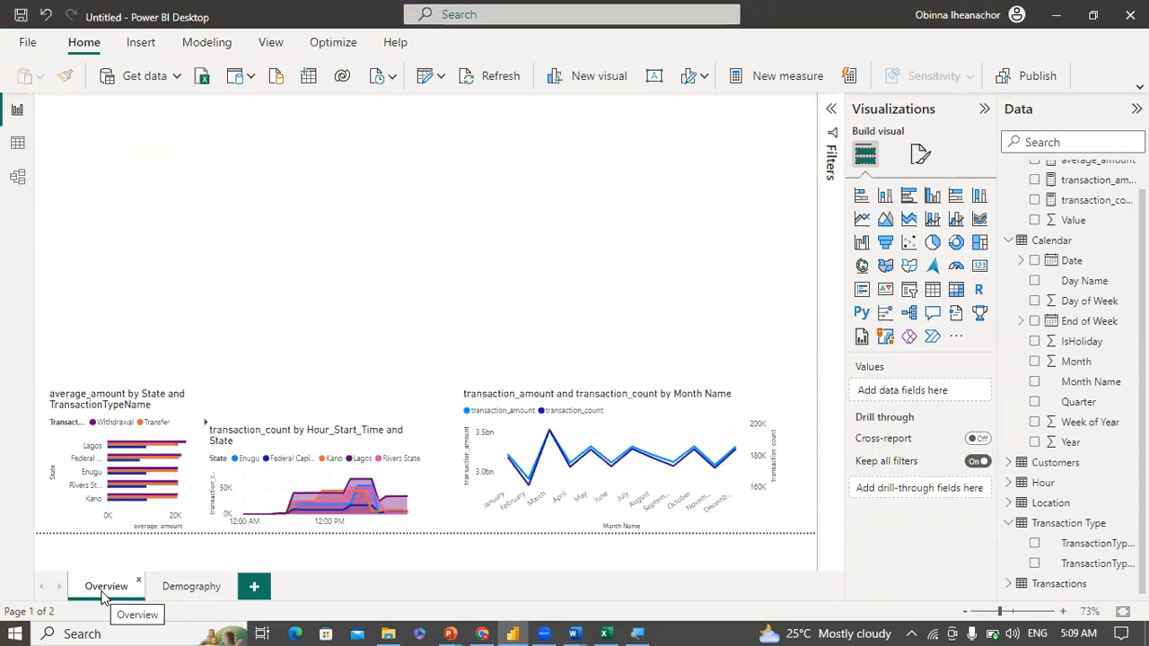
click(189, 589)
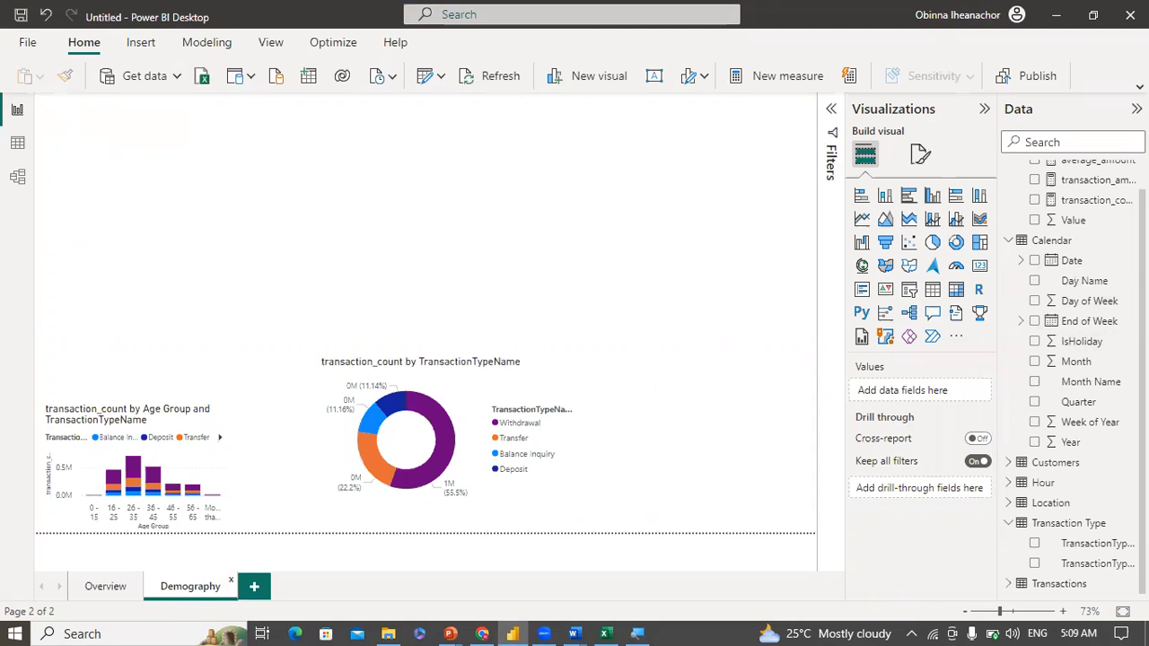
Step: Create a new measure in the Measures Table
scroll(1073, 377, up, 1)
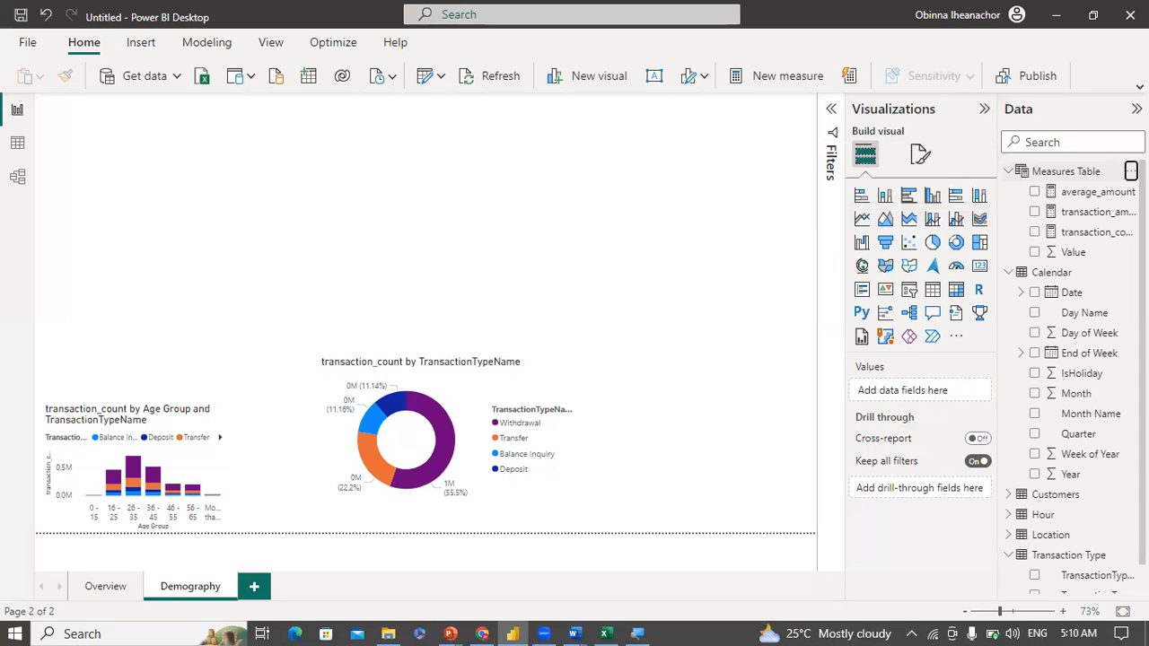
click(1132, 172)
click(1041, 182)
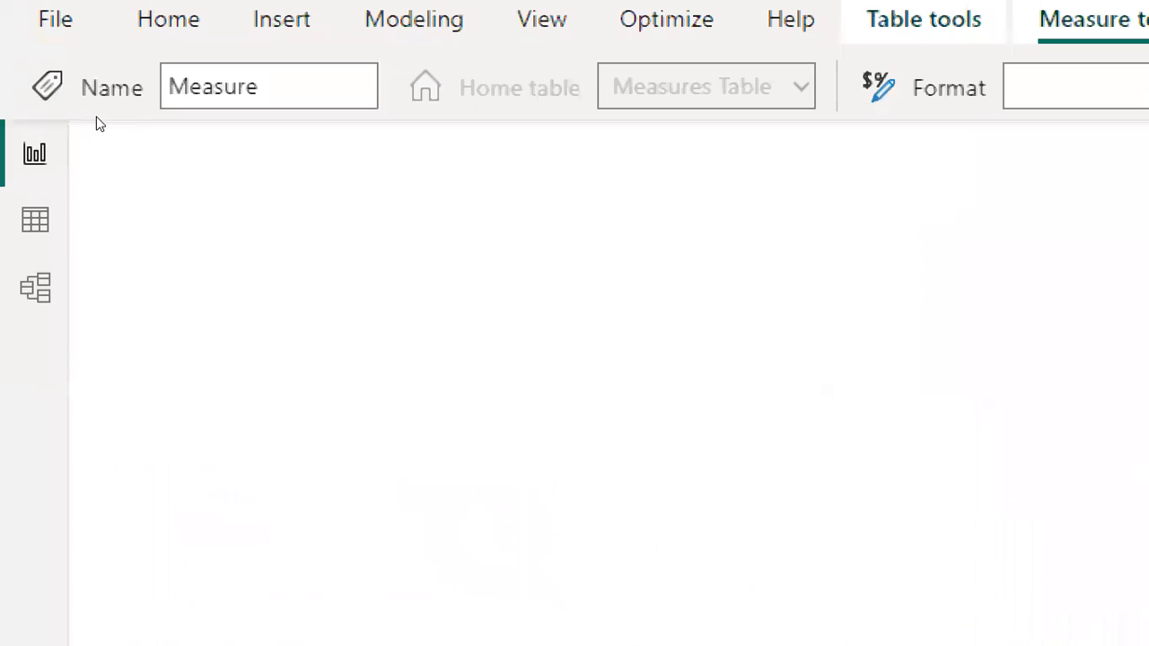
text(tran)
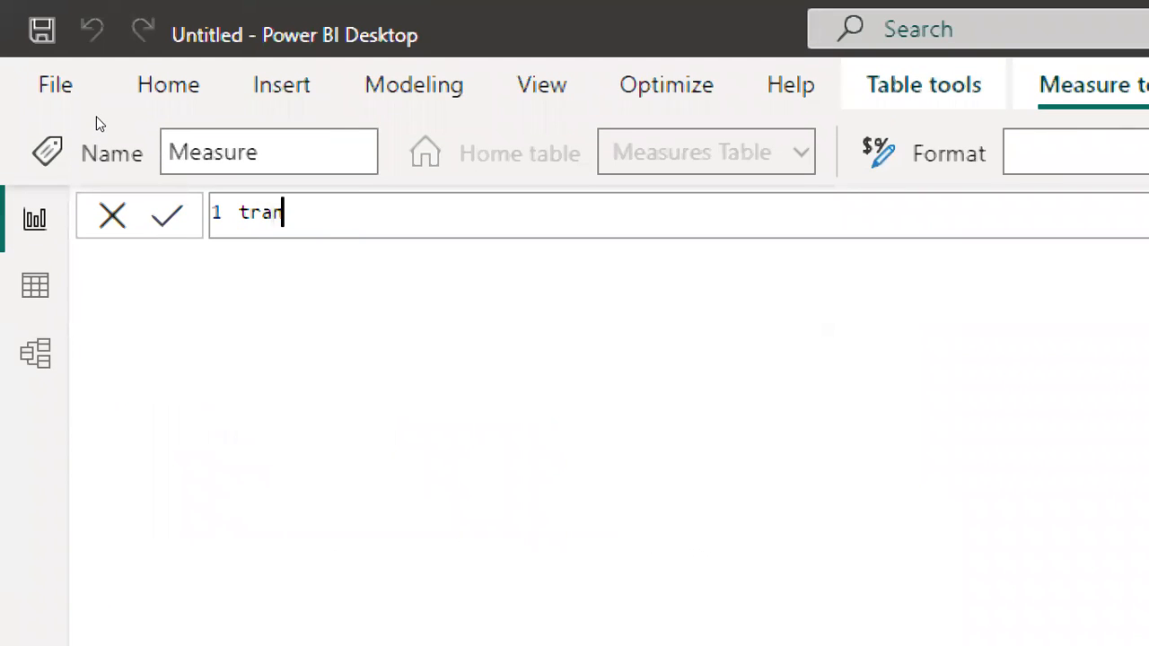
text(saction_)
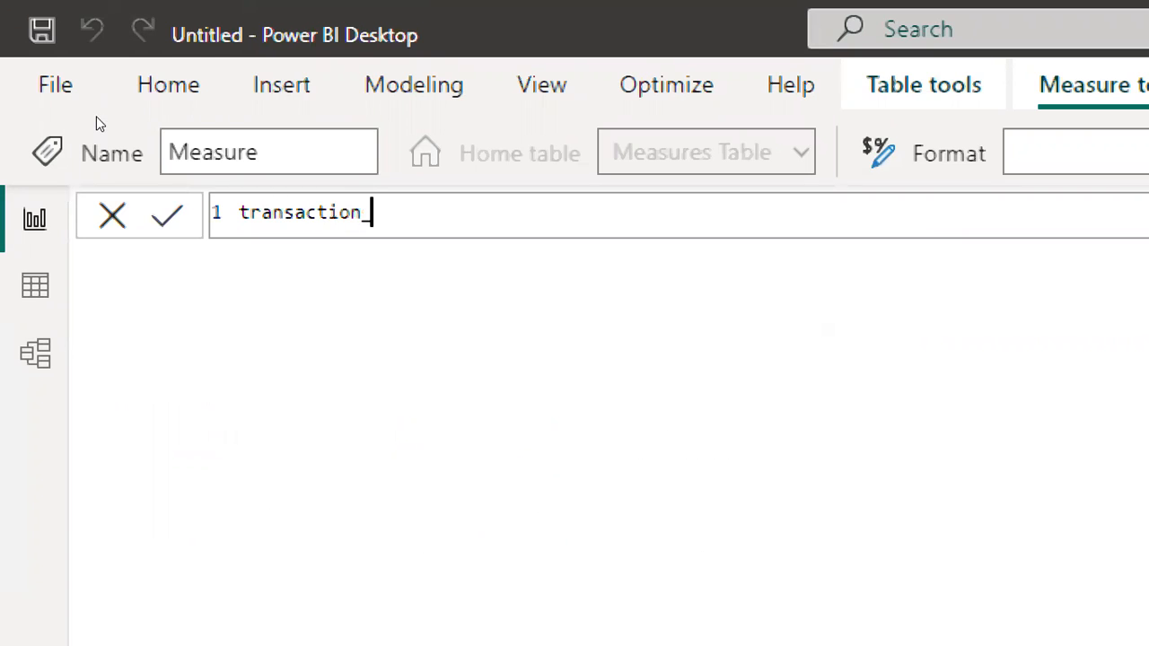
text(frequen)
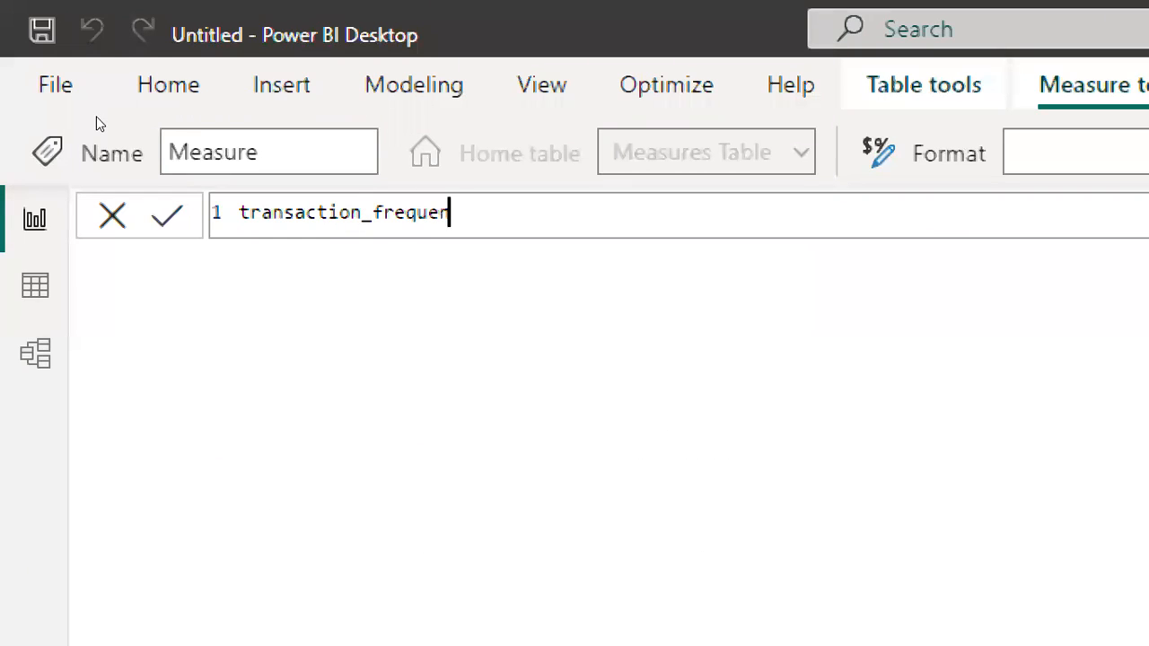
text(cy = )
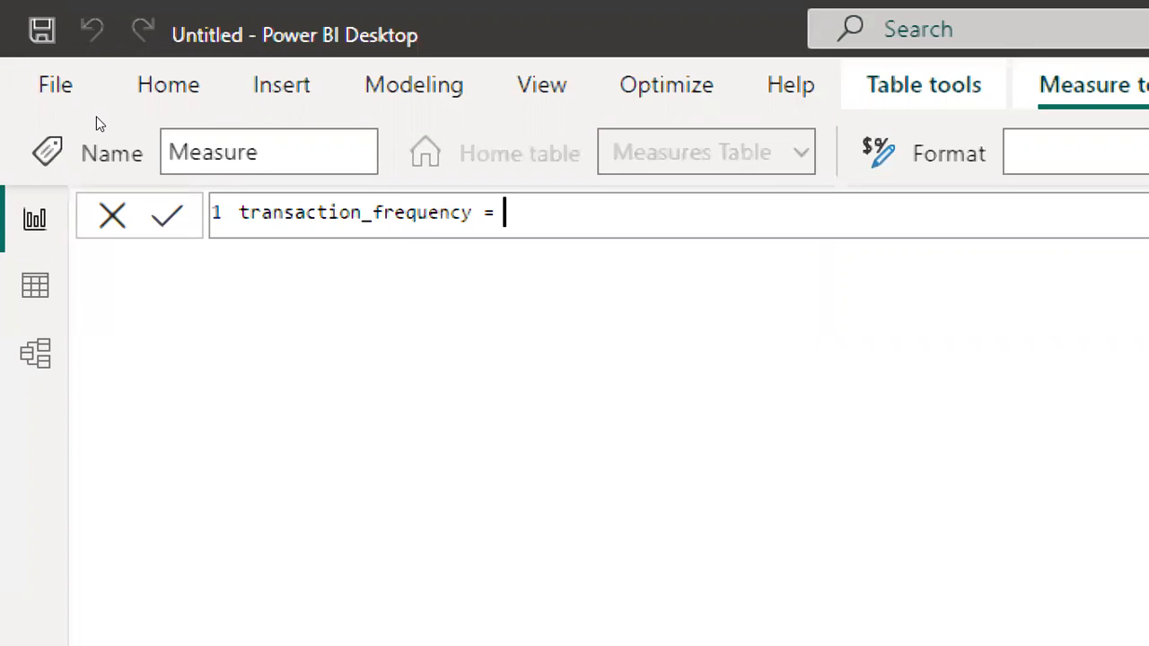
text(tra)
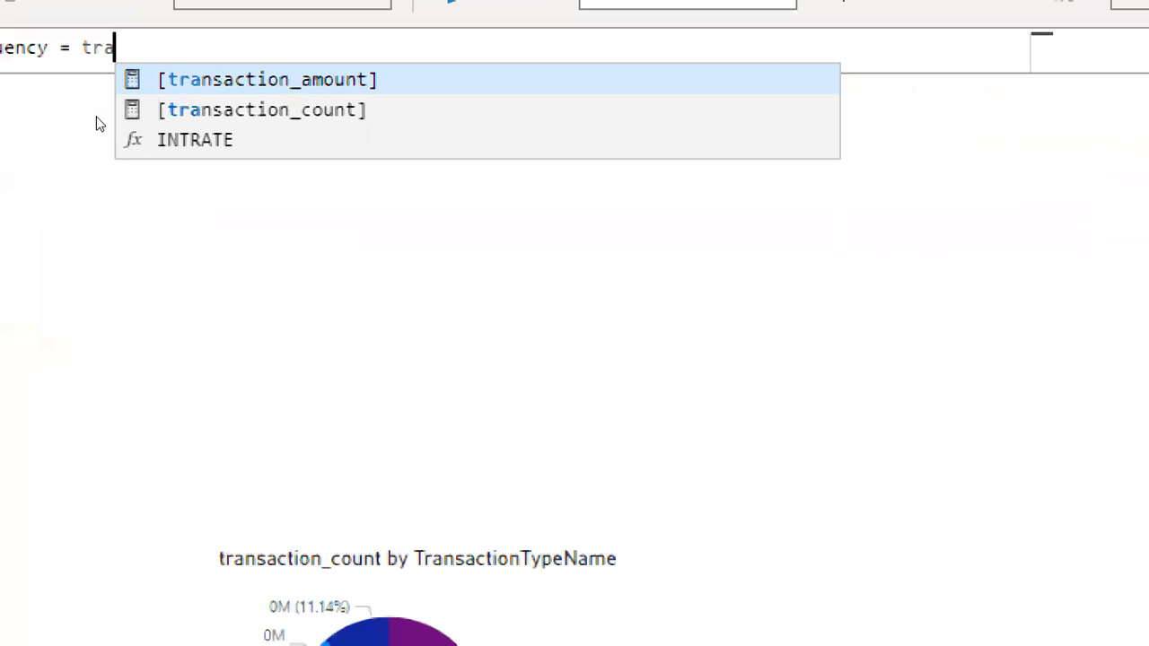
key(Down)
key(Tab)
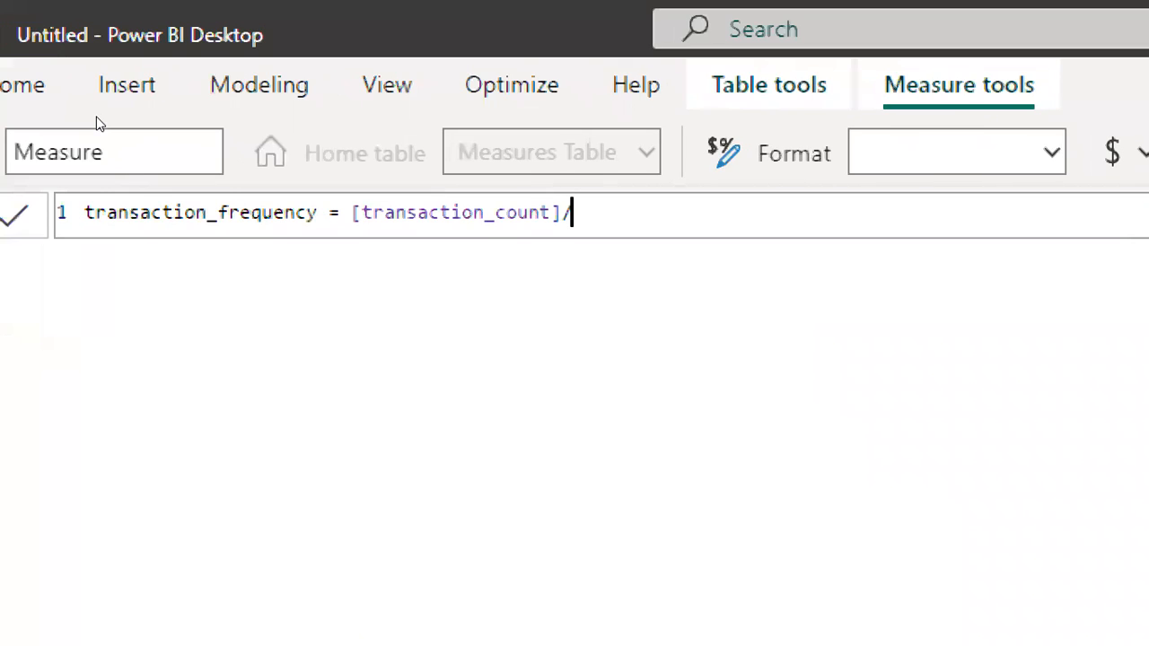
key(BackSpace)
key(BackSpace)
key(BackSpace)
key(BackSpace)
key(BackSpace)
key(BackSpace)
key(BackSpace)
key(BackSpace)
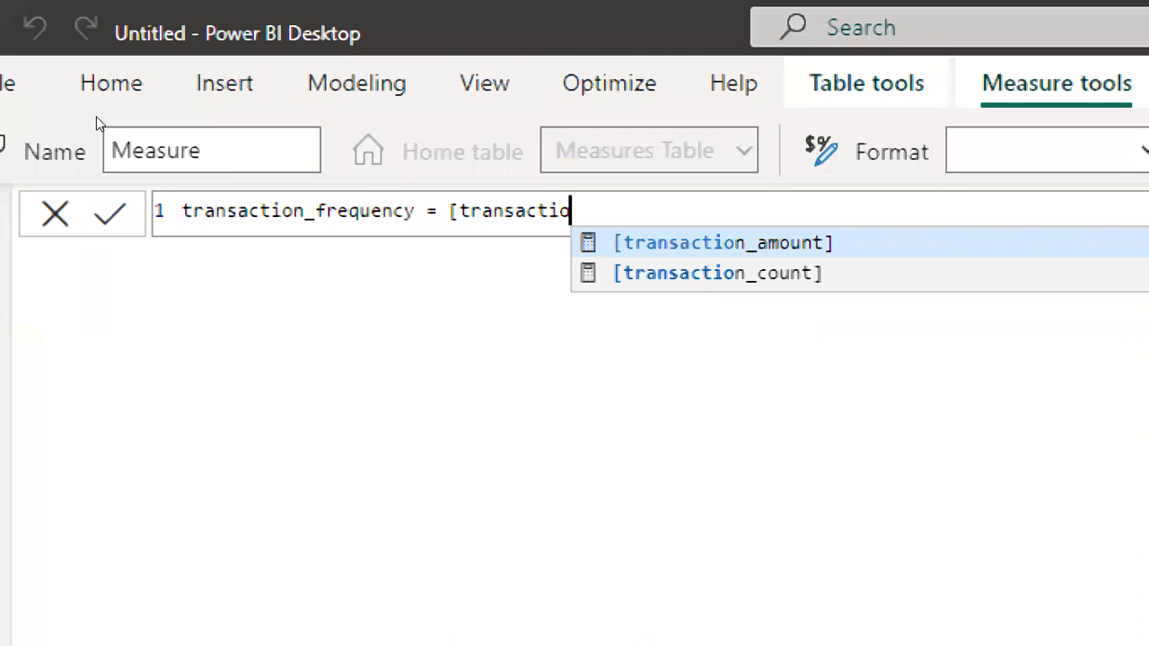
key(BackSpace)
key(BackSpace)
key(BackSpace)
key(BackSpace)
key(BackSpace)
key(BackSpace)
key(BackSpace)
key(BackSpace)
key(BackSpace)
key(BackSpace)
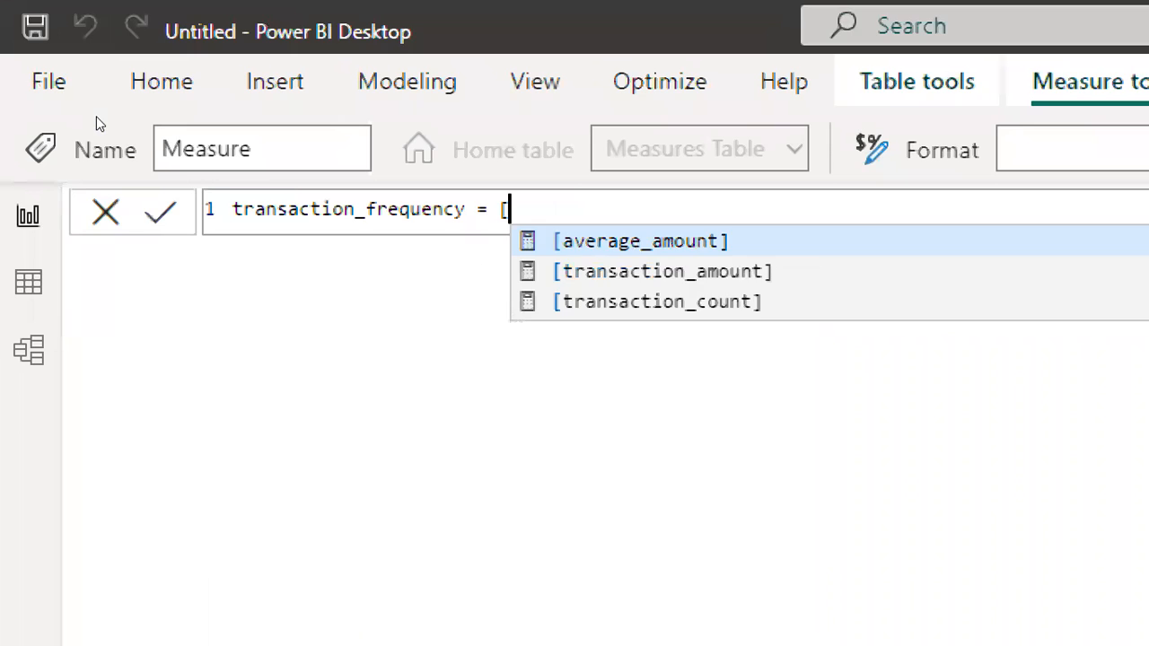
key(BackSpace)
key(Return)
key(Return)
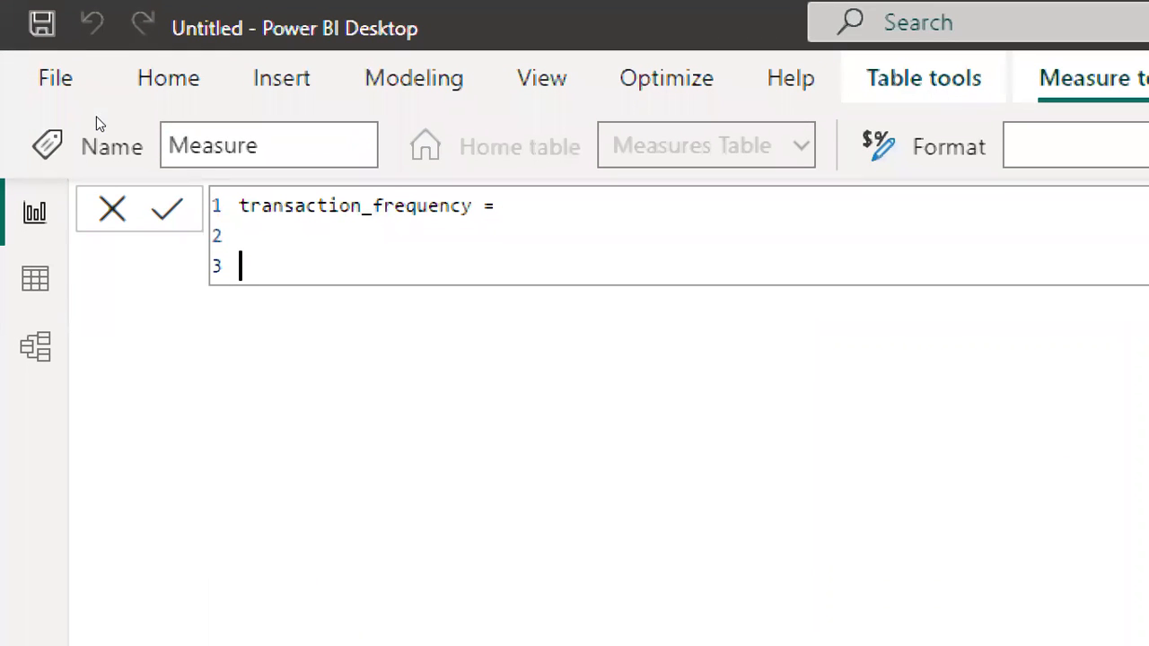
text(v)
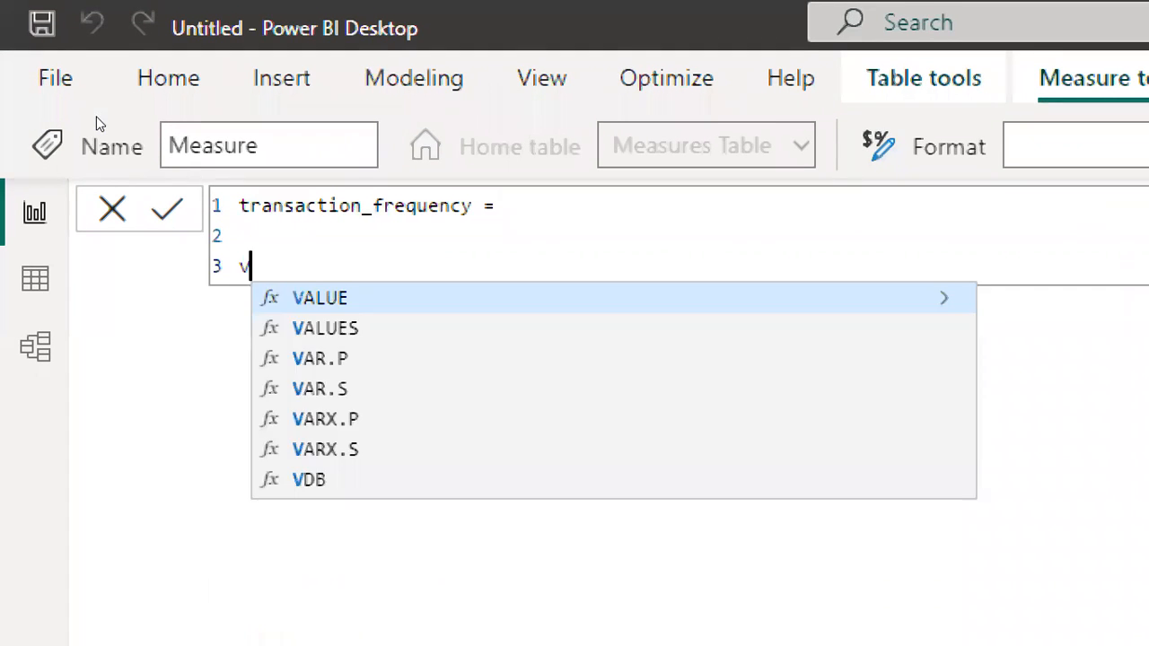
text(ar)
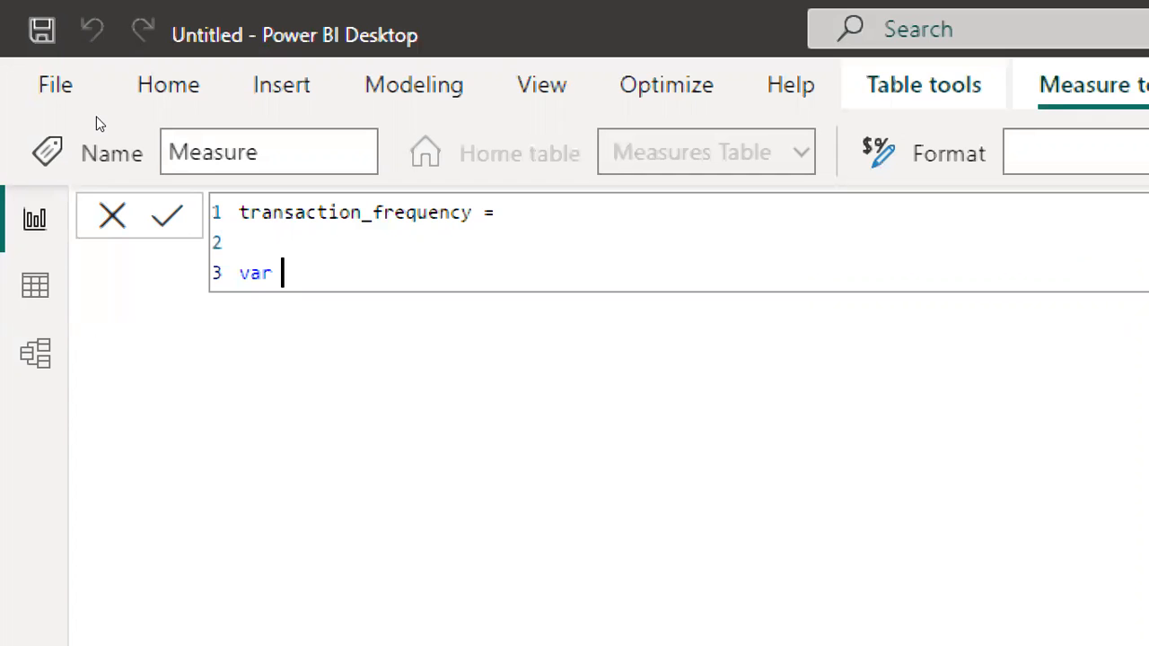
key(BackSpace)
key(BackSpace)
key(BackSpace)
key(BackSpace)
key(BackSpace)
key(BackSpace)
key(BackSpace)
key(BackSpace)
key(BackSpace)
key(BackSpace)
key(BackSpace)
key(BackSpace)
key(BackSpace)
key(BackSpace)
key(BackSpace)
key(BackSpace)
key(BackSpace)
key(BackSpace)
key(BackSpace)
key(BackSpace)
key(BackSpace)
key(BackSpace)
key(BackSpace)
key(BackSpace)
key(BackSpace)
key(BackSpace)
key(BackSpace)
key(BackSpace)
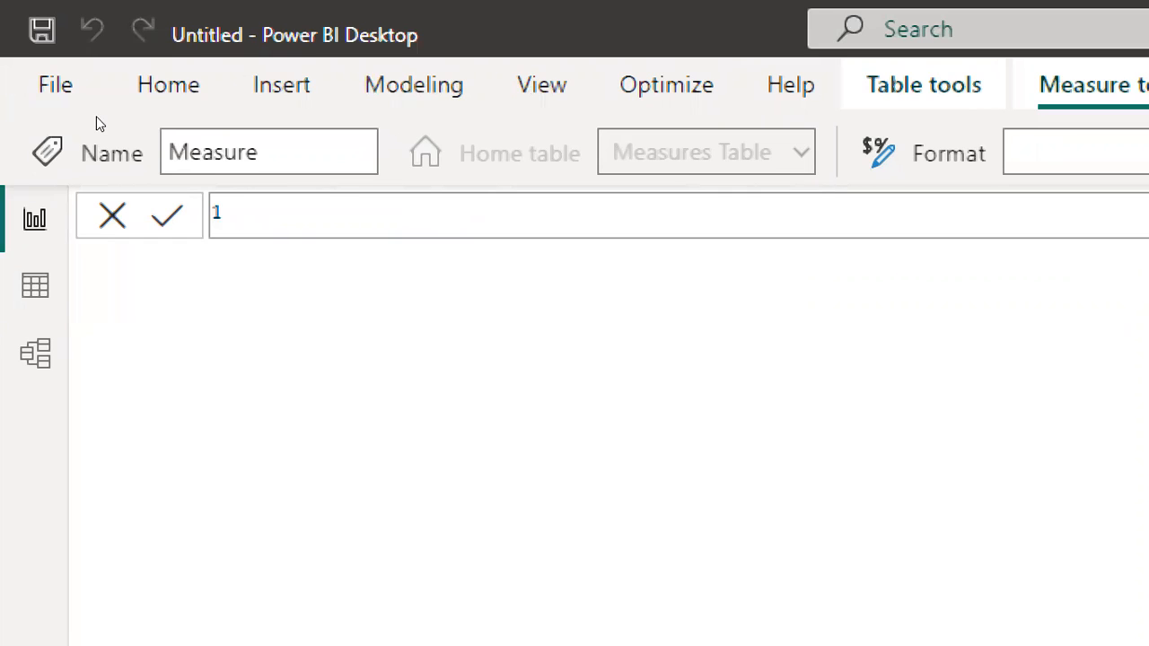
Step: Define the new measure as number_of_customers = DISTINCTCOUNT(Transactions[CardholderID]) and commit it
text(number)
text(_of_)
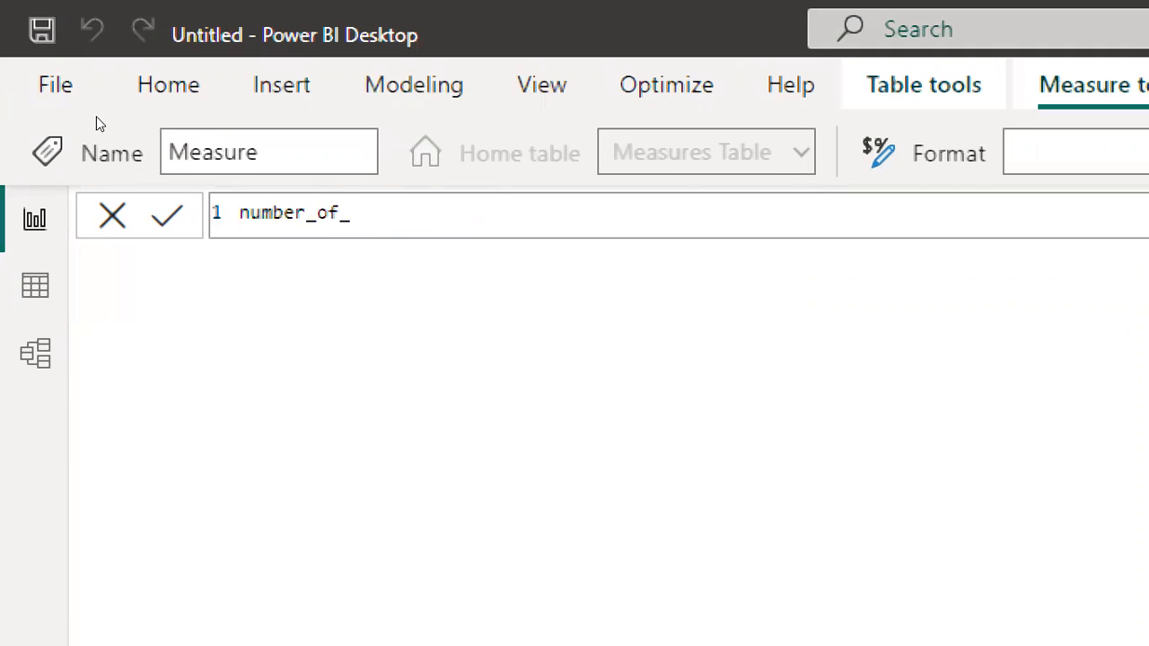
text(customers)
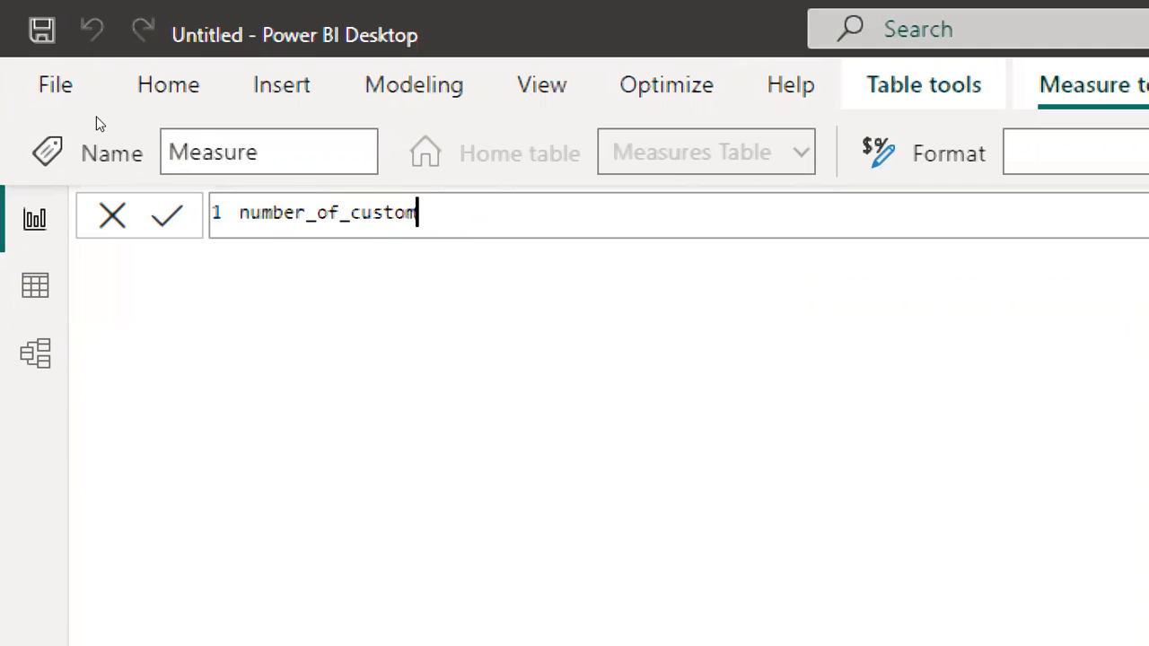
text( = DISTINC)
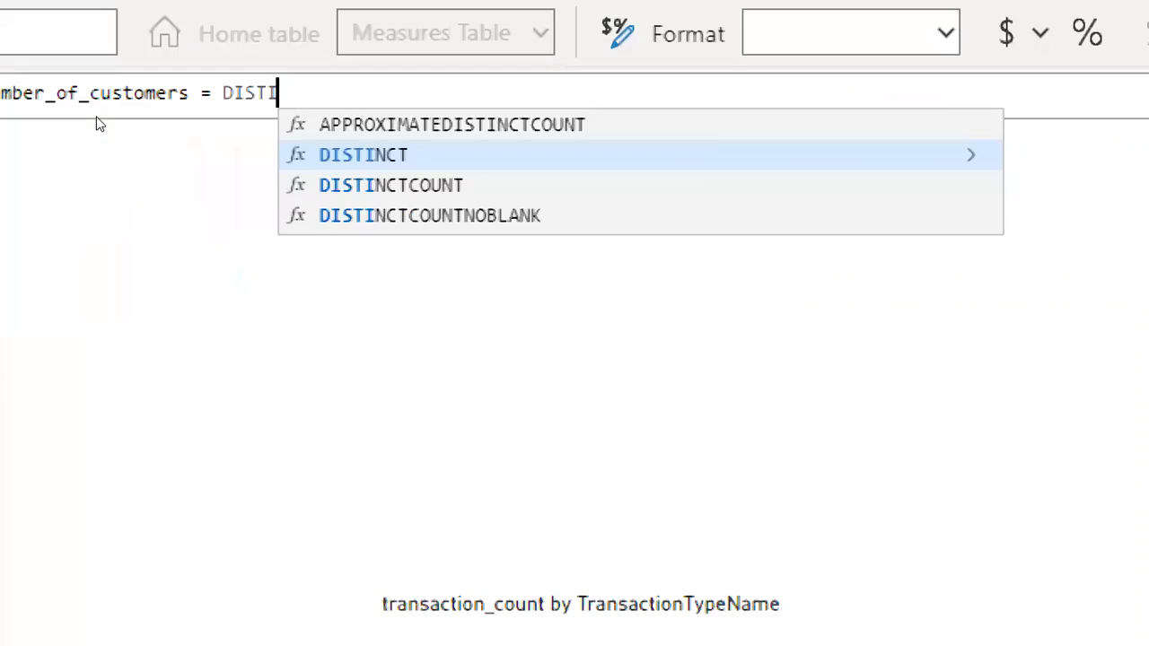
text(T)
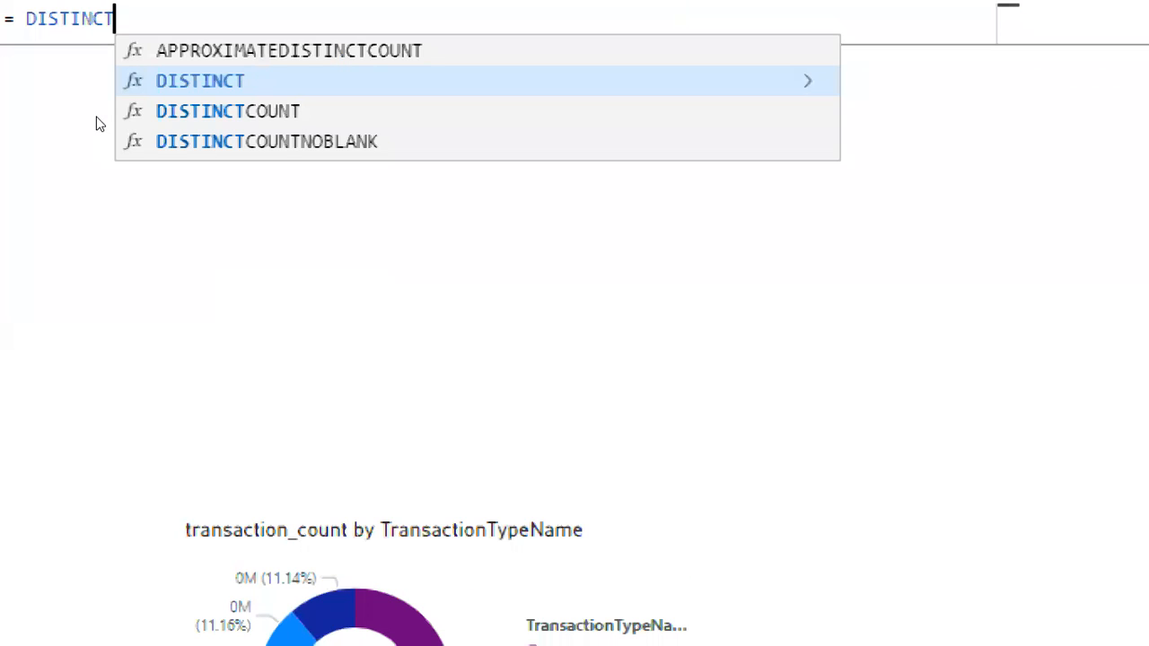
key(Down)
key(Tab)
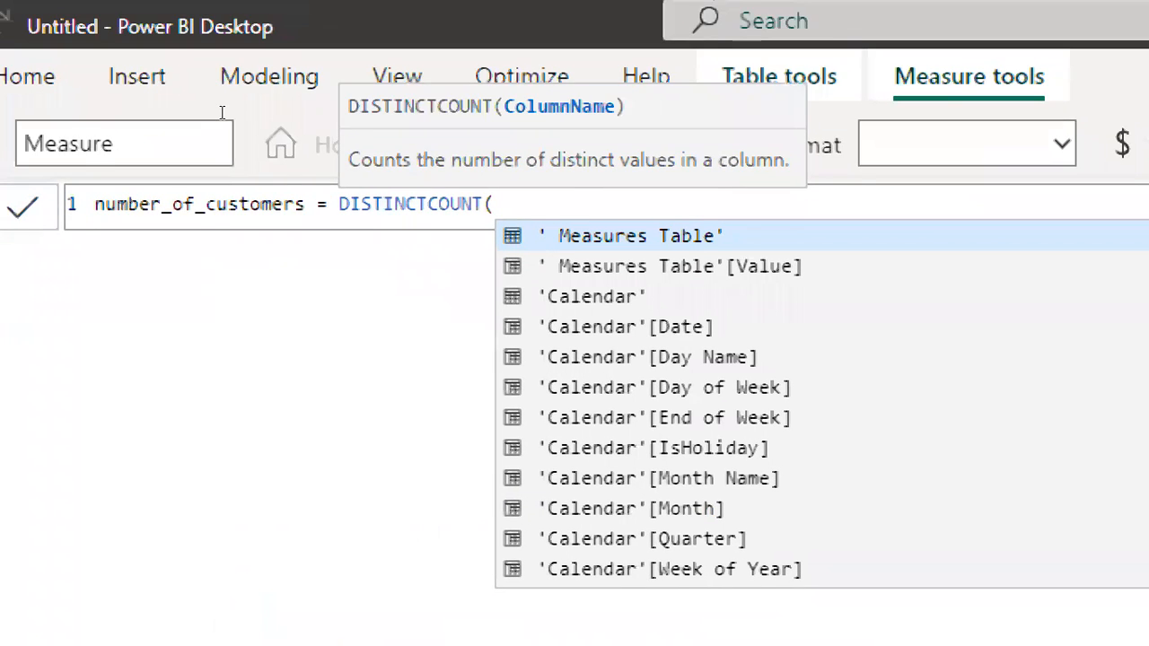
text(cardho)
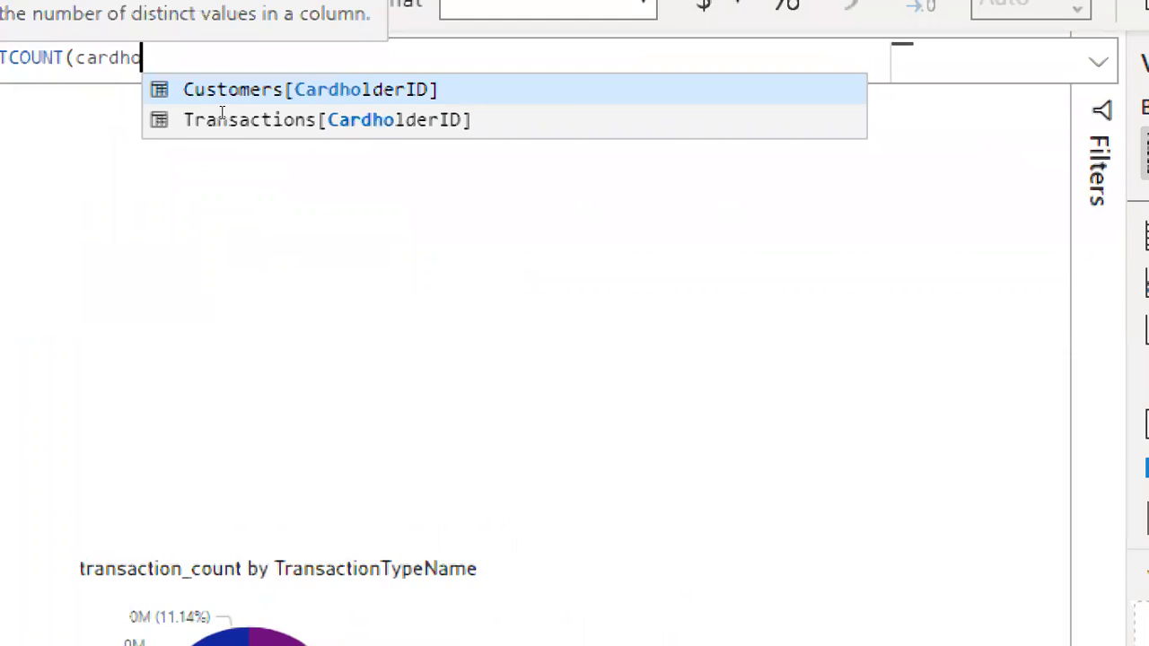
key(Down)
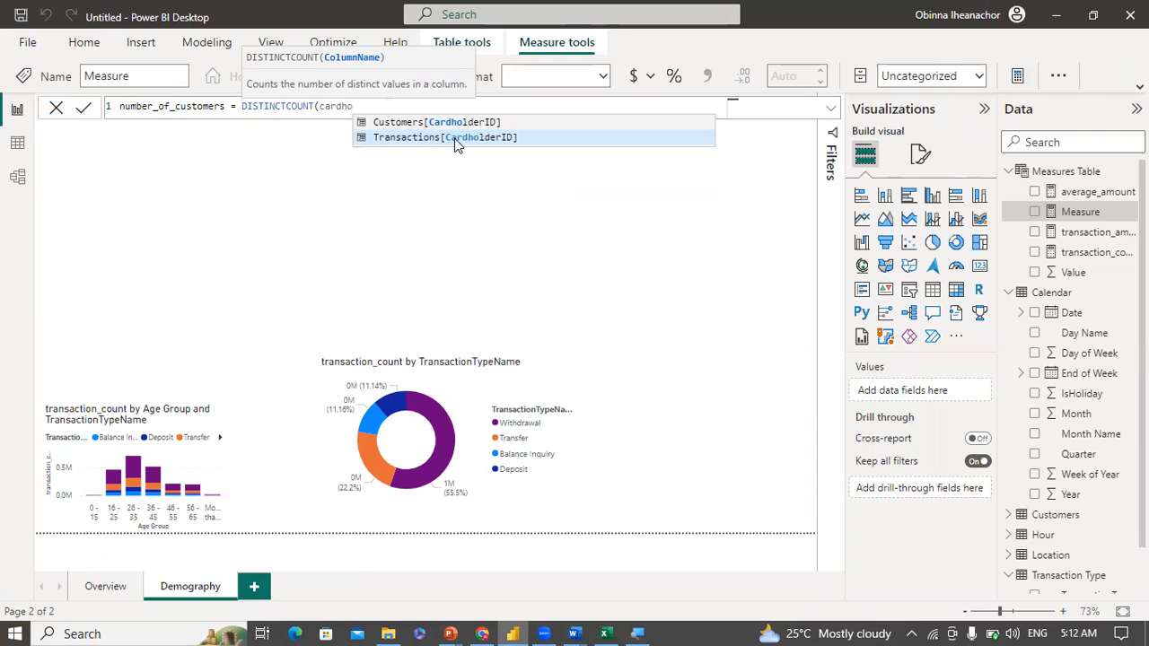
click(455, 140)
text())
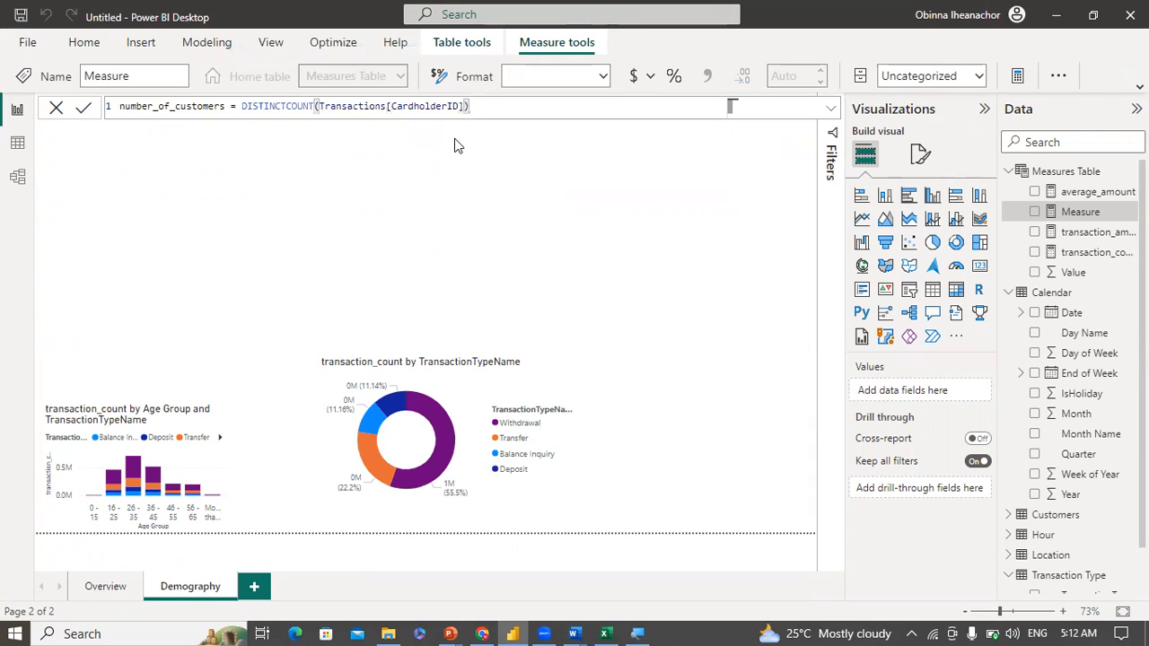
key(Return)
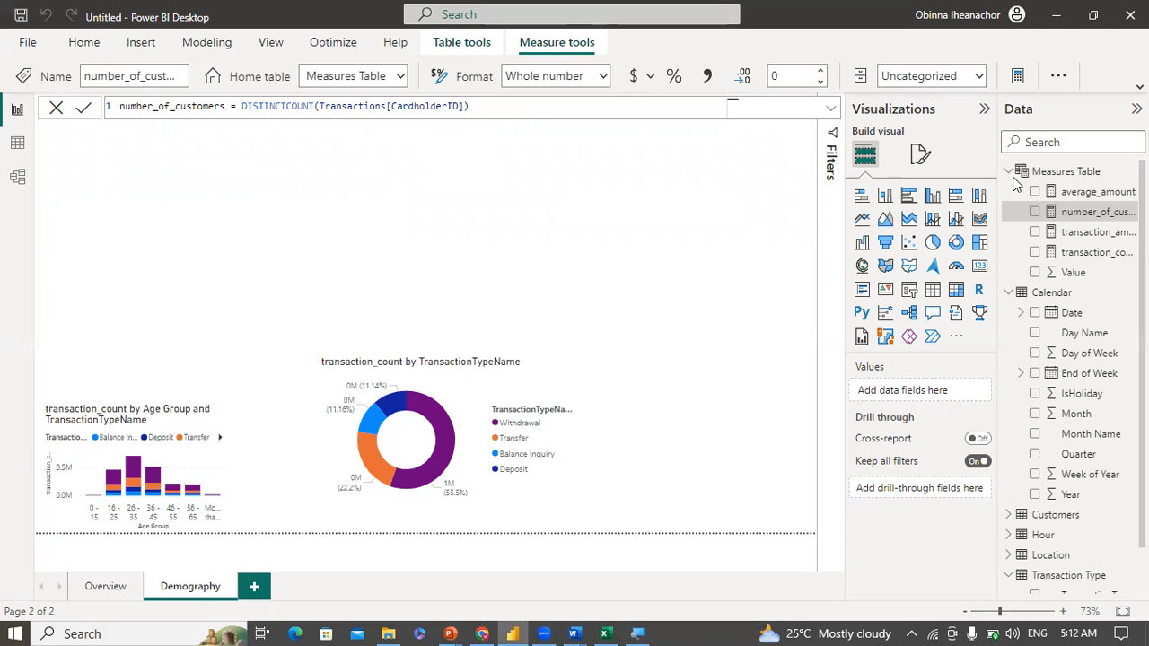
Step: Create a new measure in the Measures Table and name it transaction_frequency
click(1104, 254)
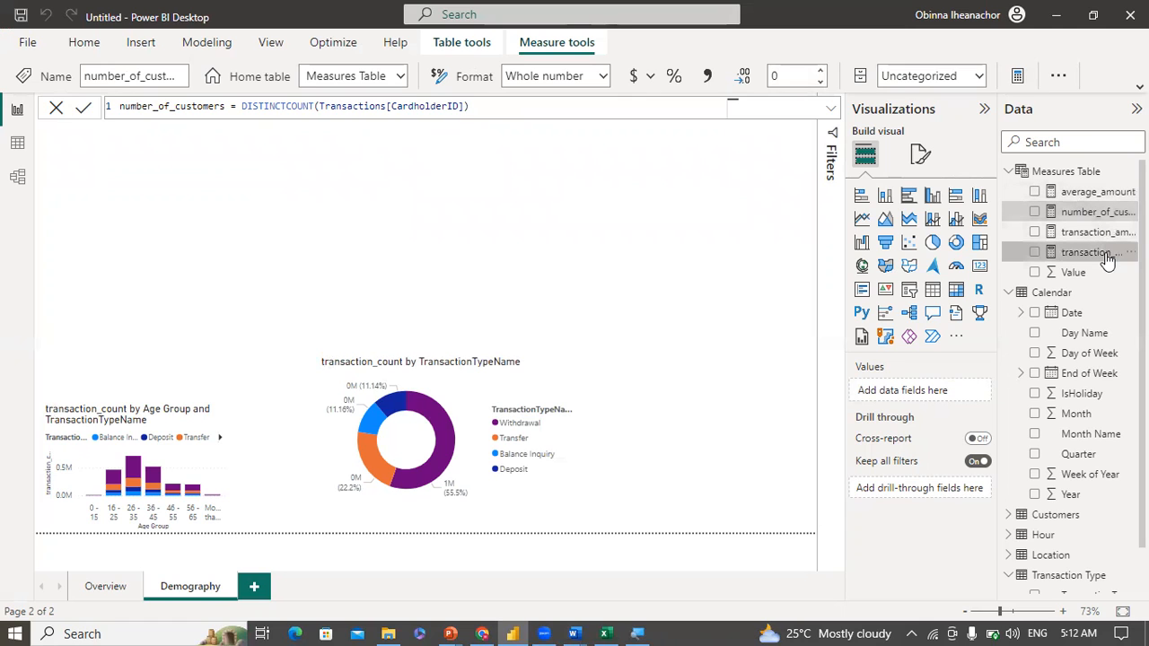
click(1099, 214)
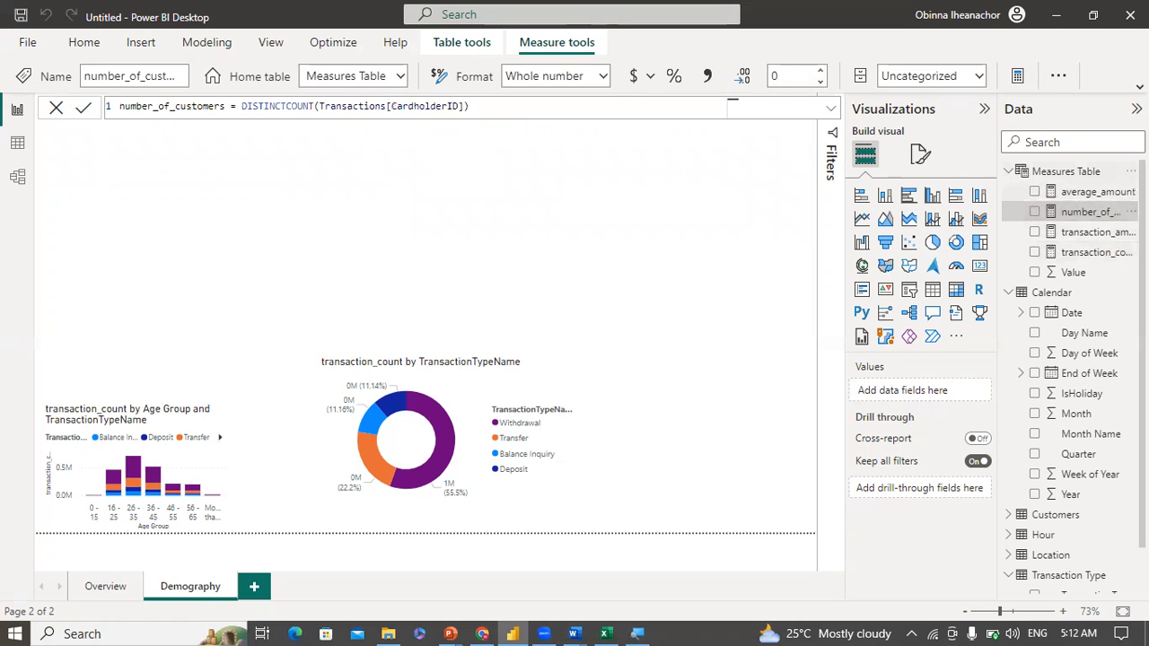
click(1130, 171)
click(1057, 183)
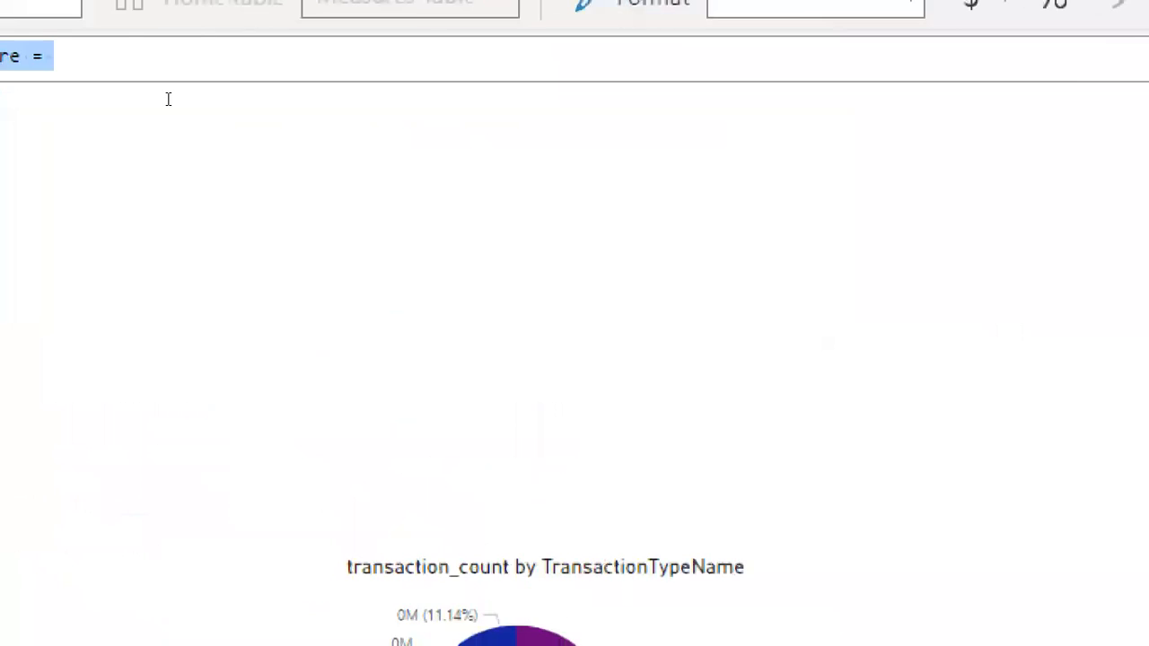
text(transaction_frequency = )
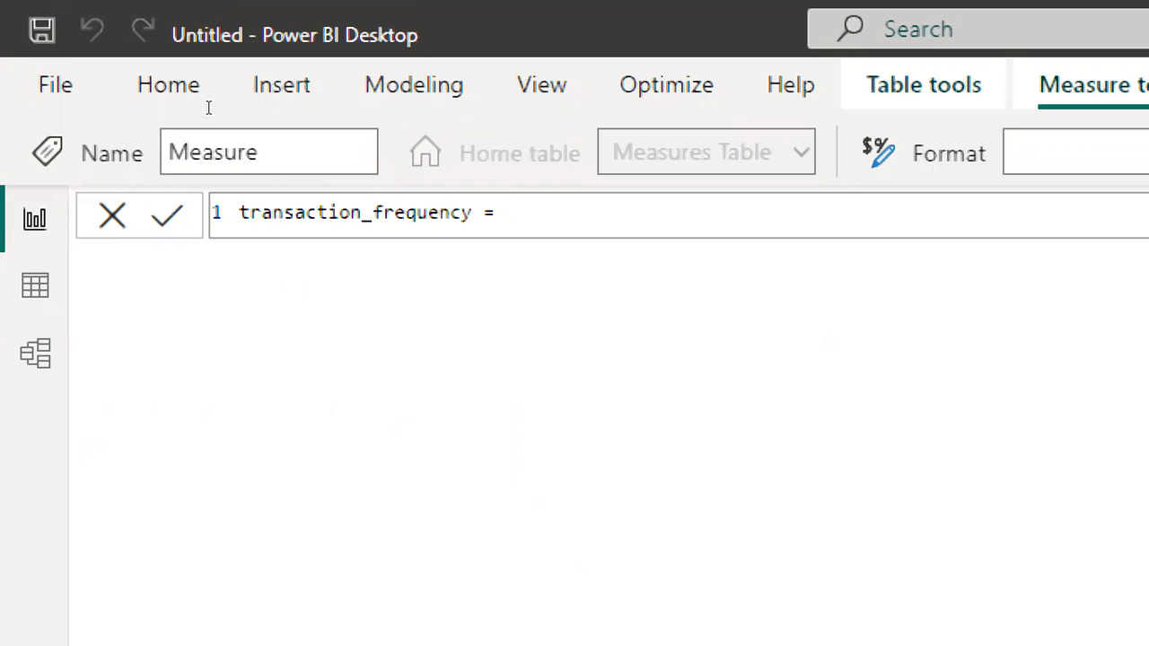
Step: Define transaction_frequency as DIVIDE([transaction_count], [number_of_customers]) and commit the formula
text(DIVIDE)
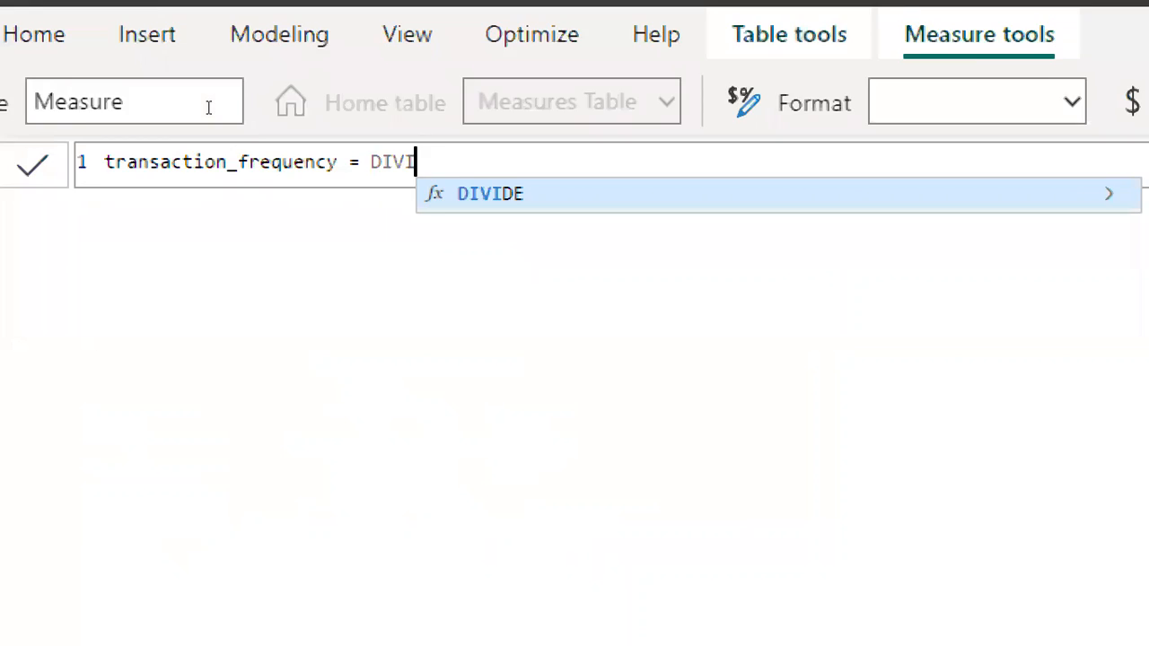
text(()
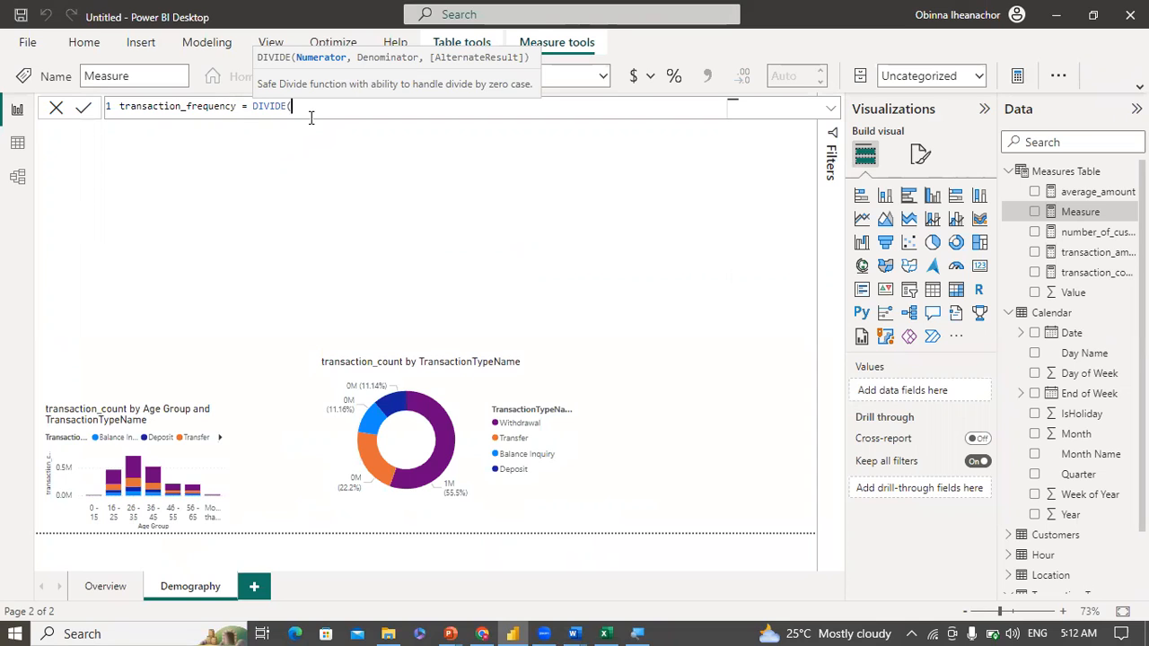
text(transa)
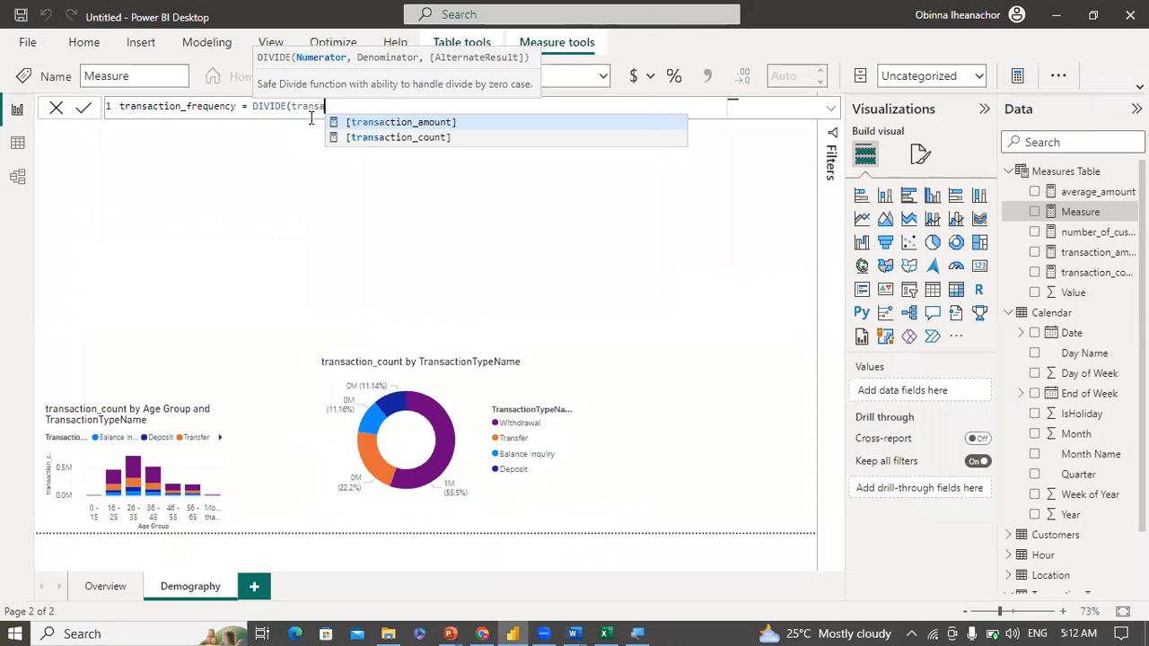
key(Down)
key(Tab)
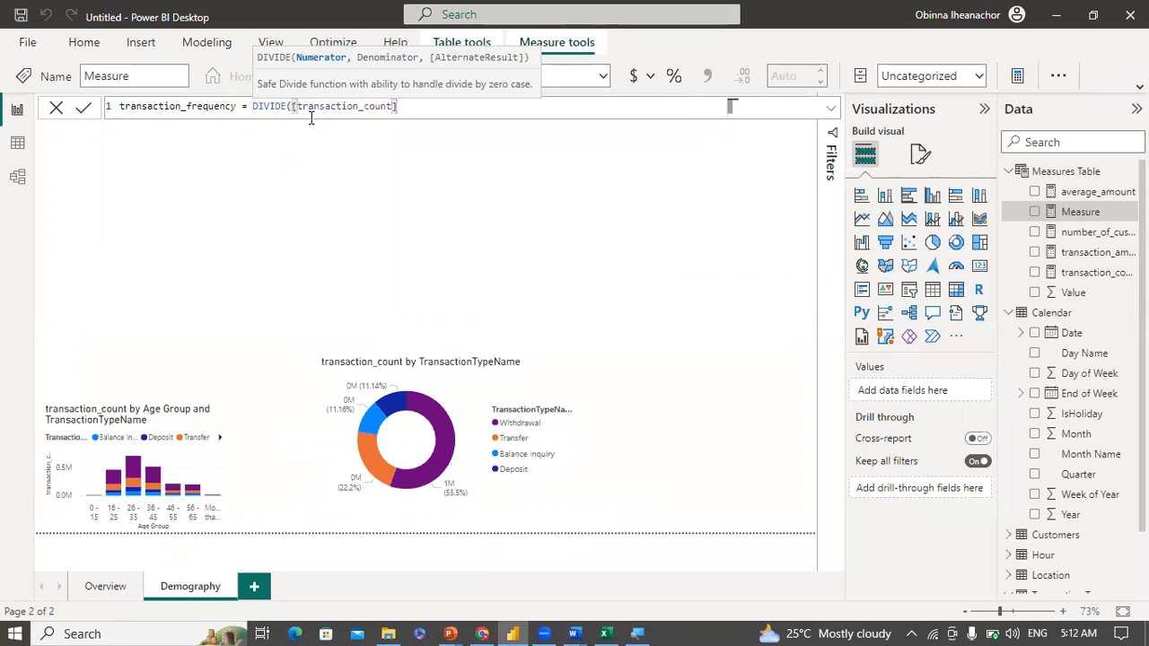
text(,)
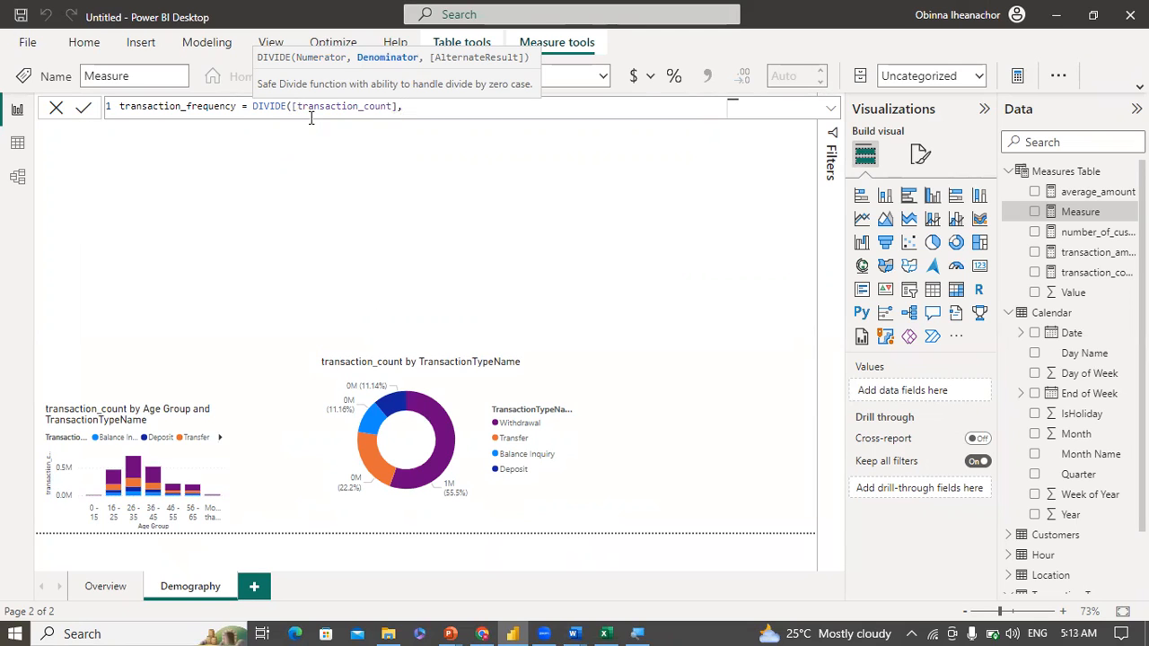
text( [number)
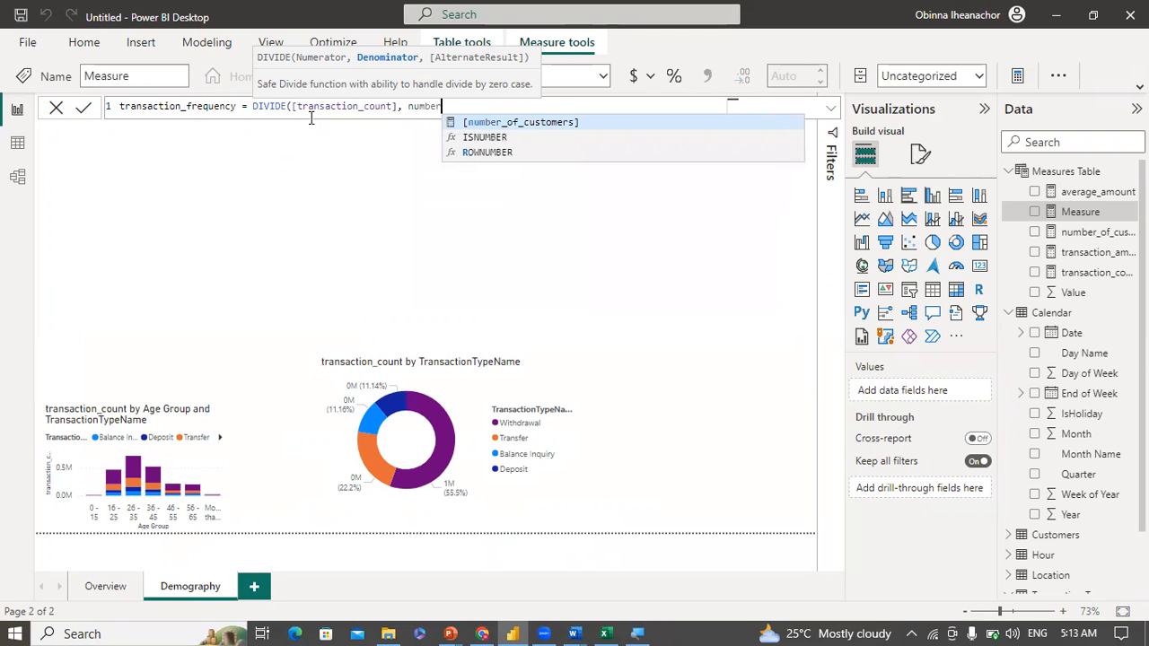
key(Tab)
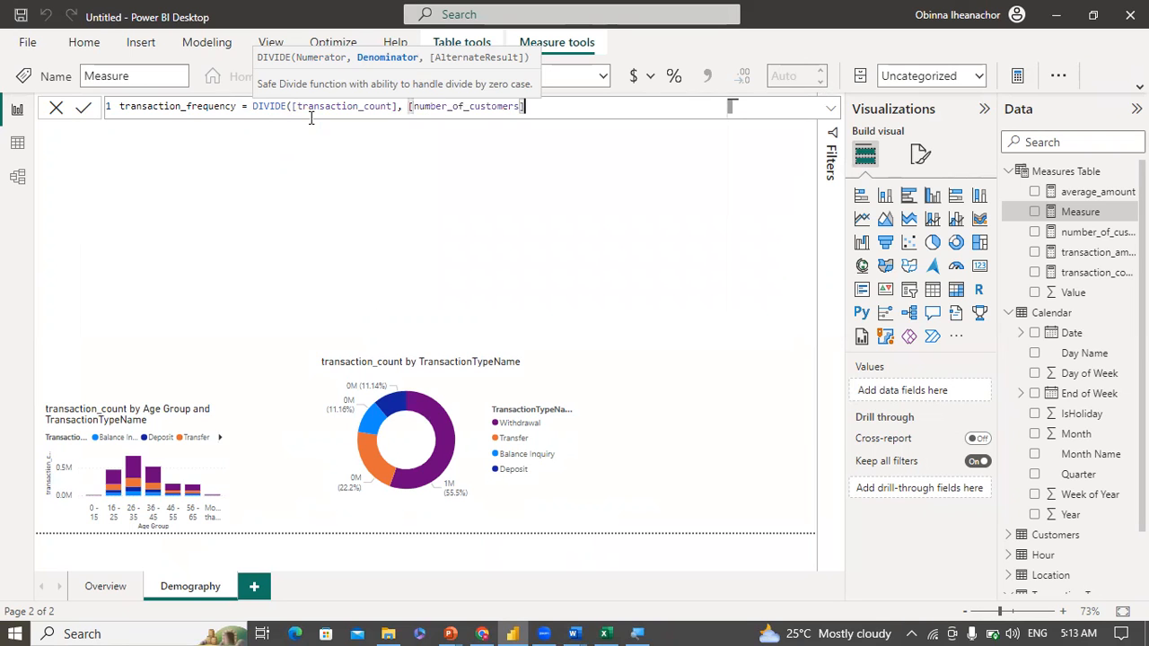
text())
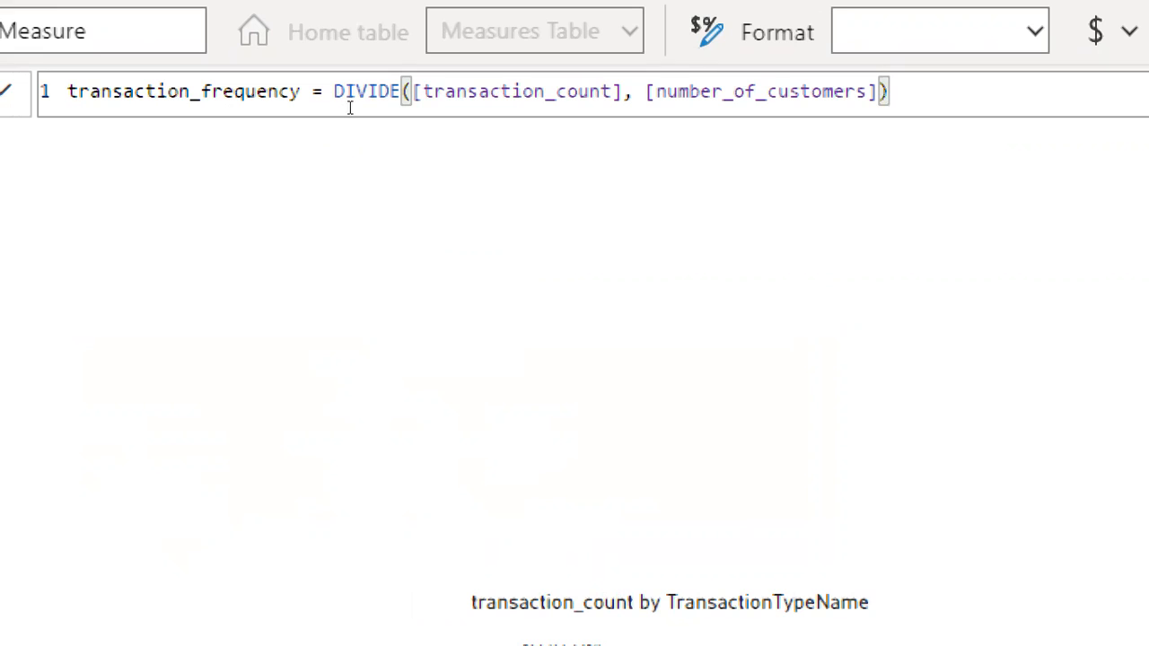
drag(645, 92, 877, 92)
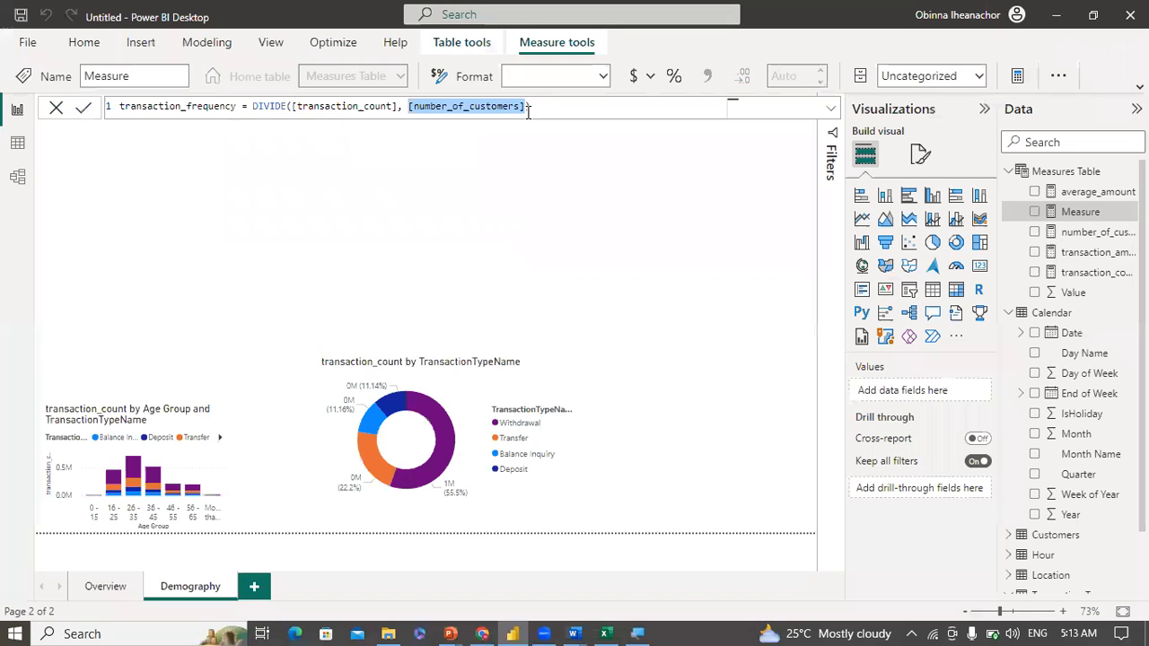
click(529, 112)
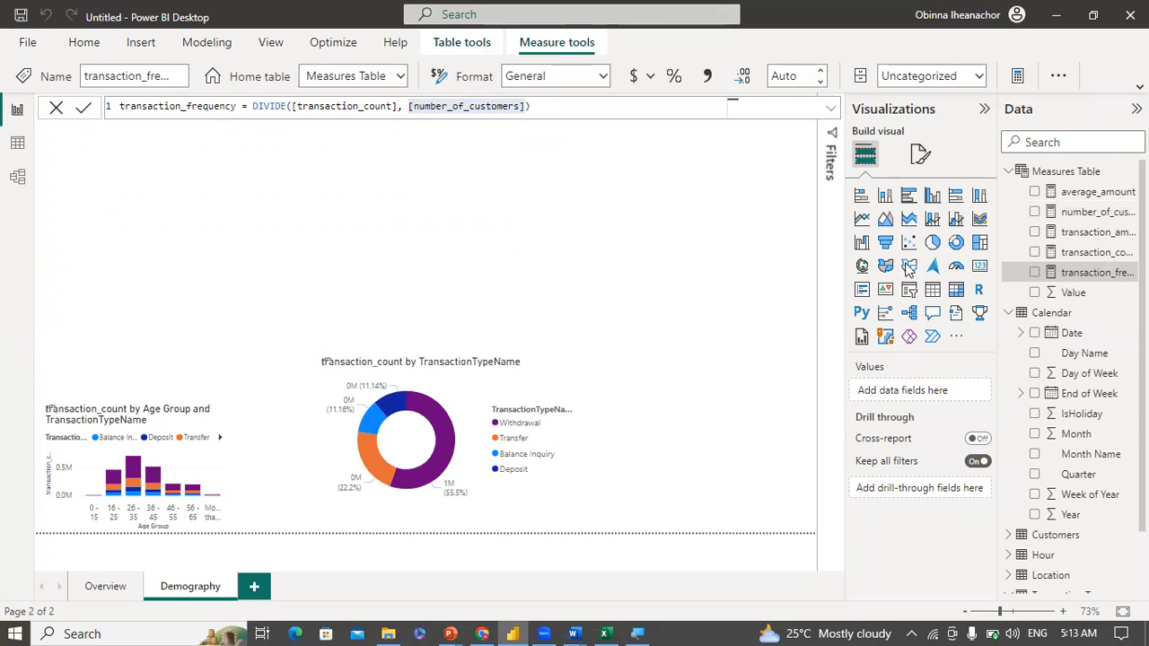
Step: Add a card visual showing transaction_frequency to the Demography page
click(979, 267)
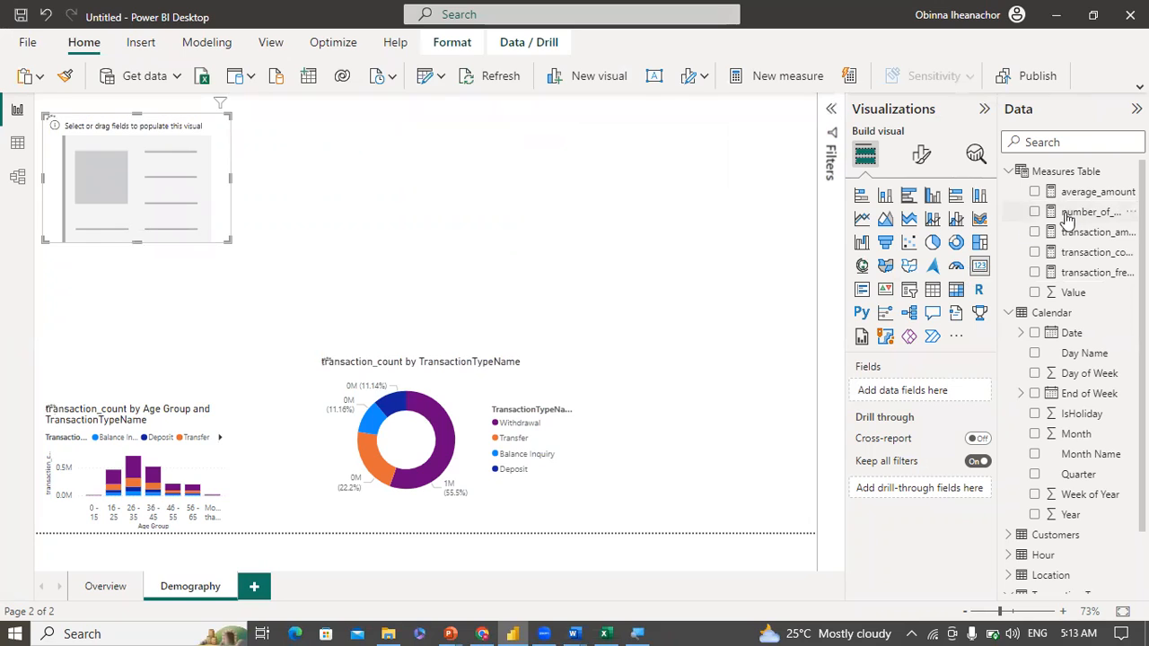
click(1036, 272)
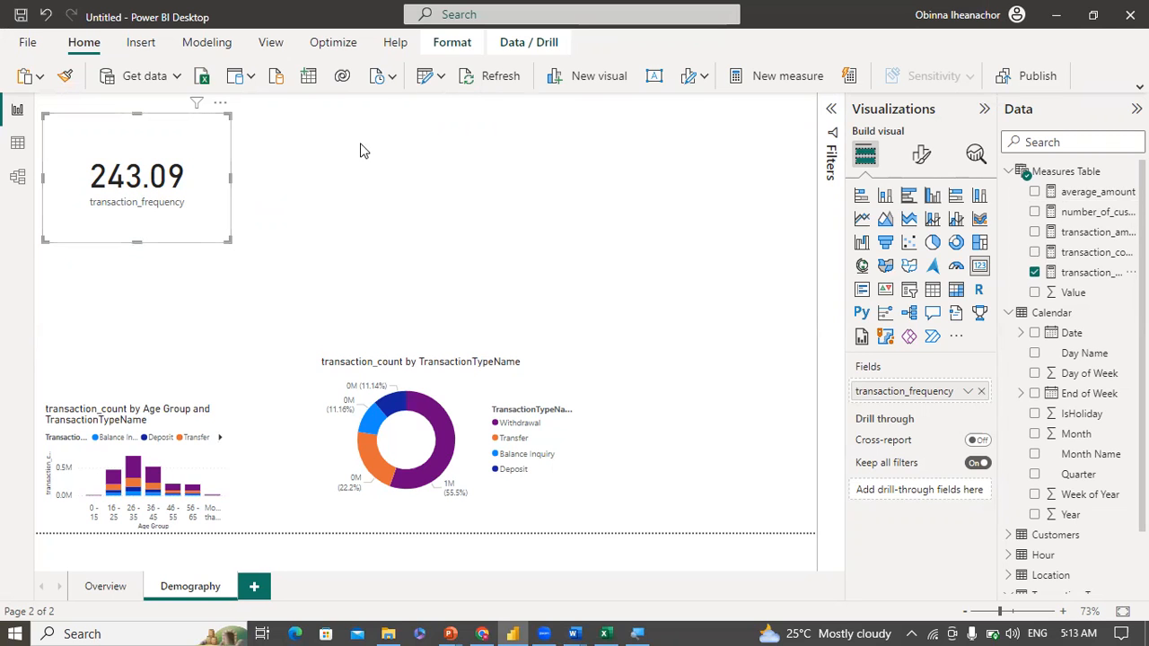
Step: Format the transaction_frequency measure as Whole number and delete its card from the Demography page
click(1095, 274)
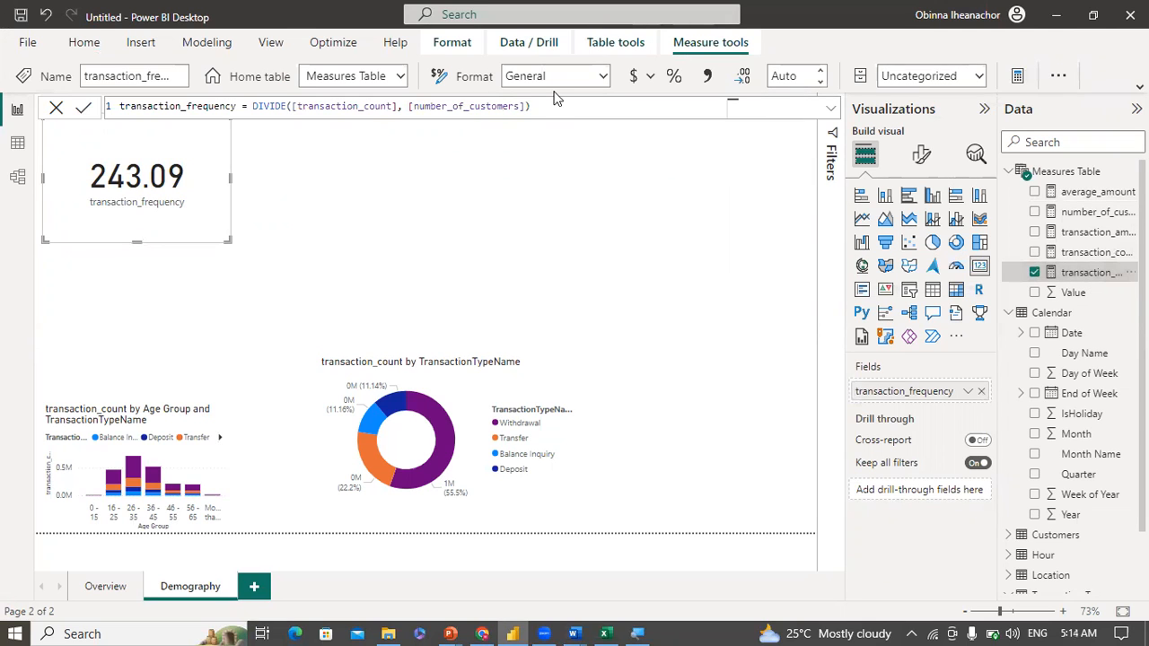
click(603, 79)
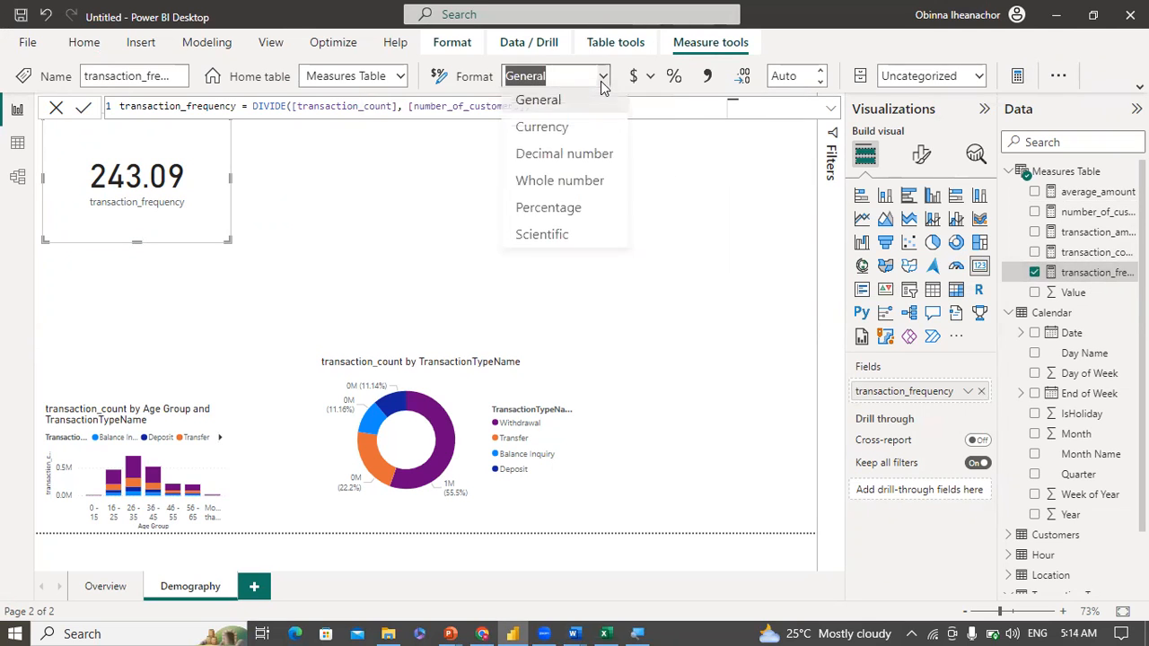
click(557, 182)
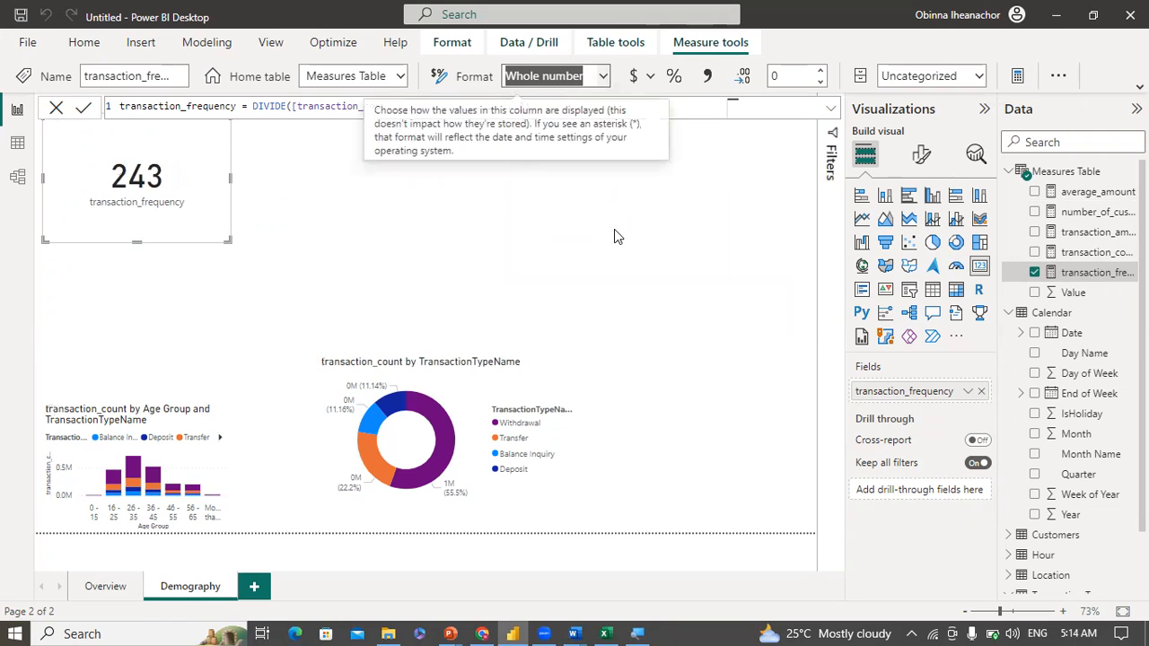
click(614, 236)
click(202, 222)
key(Delete)
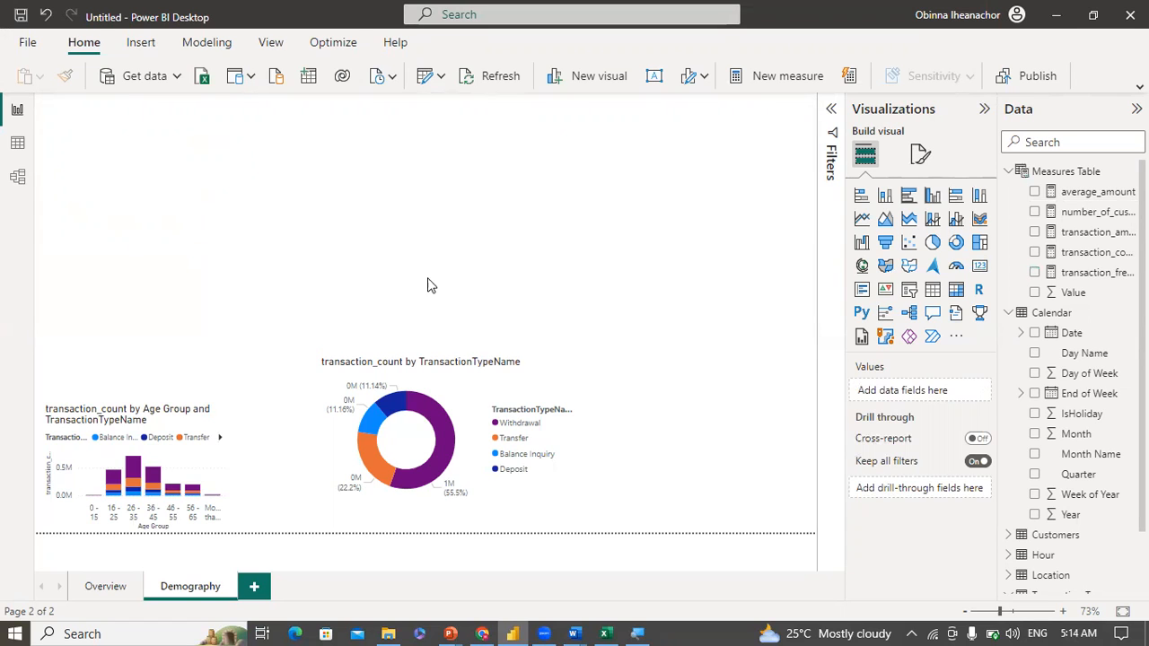
Step: Switch to the Word Project Brief to reread business question vi, and return to Power BI
mouse_move(574, 629)
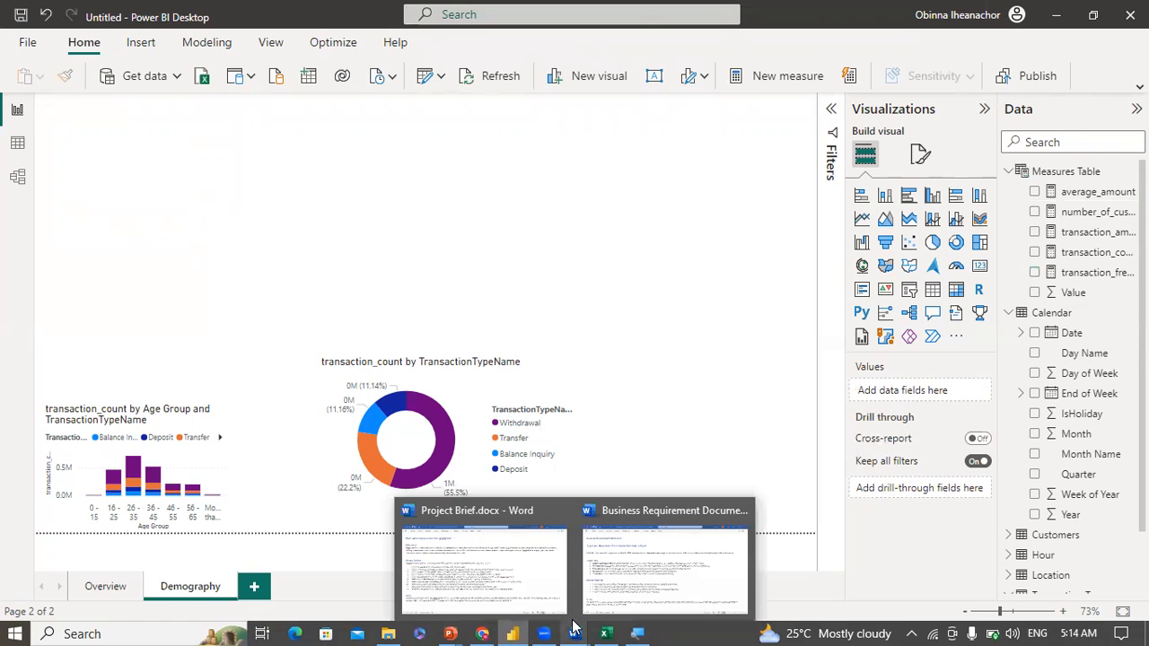
click(496, 553)
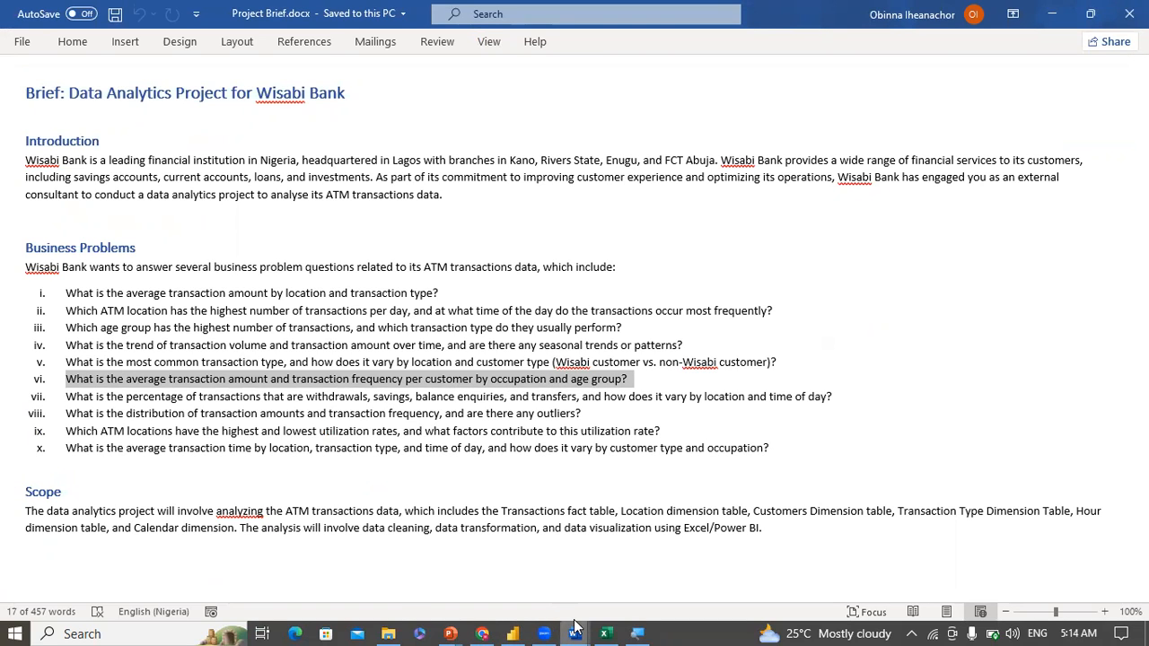
mouse_move(575, 626)
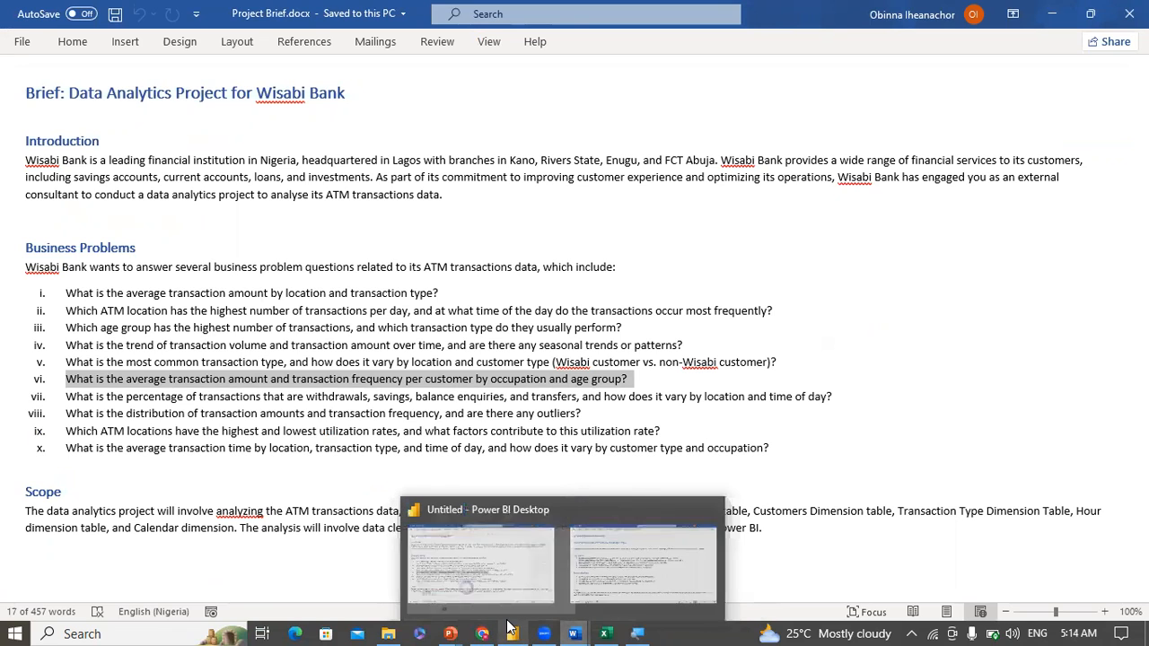
click(509, 595)
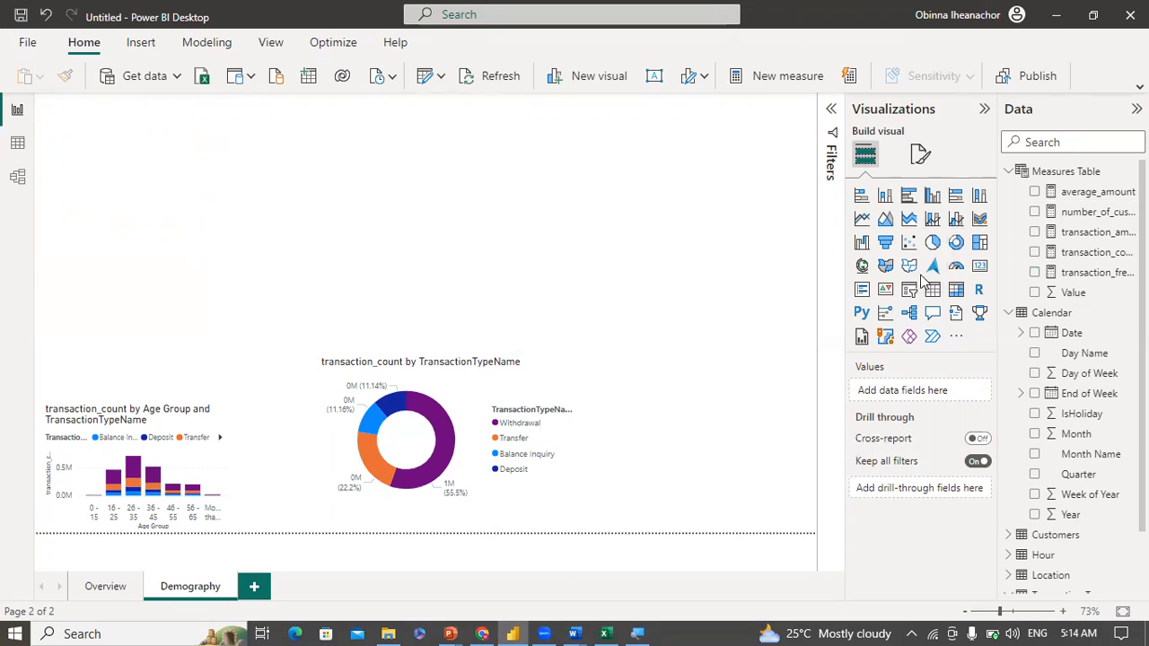
Step: Insert a stacked bar chart on the Demography page, make it taller and move it into the empty area above the existing charts
click(862, 197)
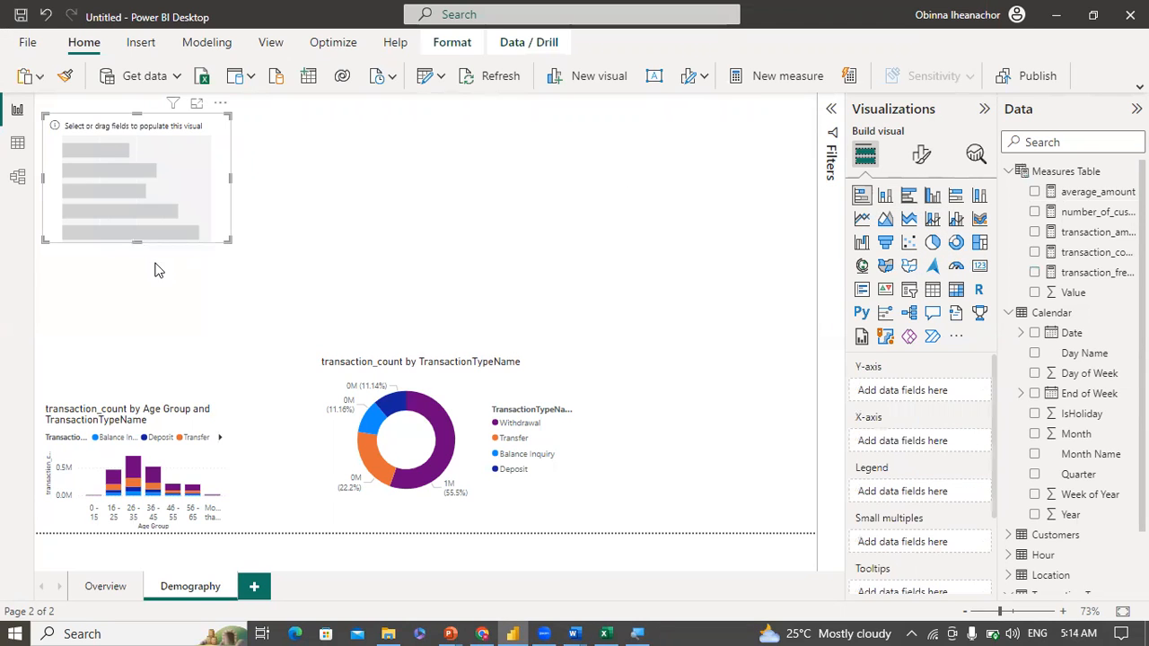
drag(137, 243, 153, 347)
drag(186, 177, 252, 188)
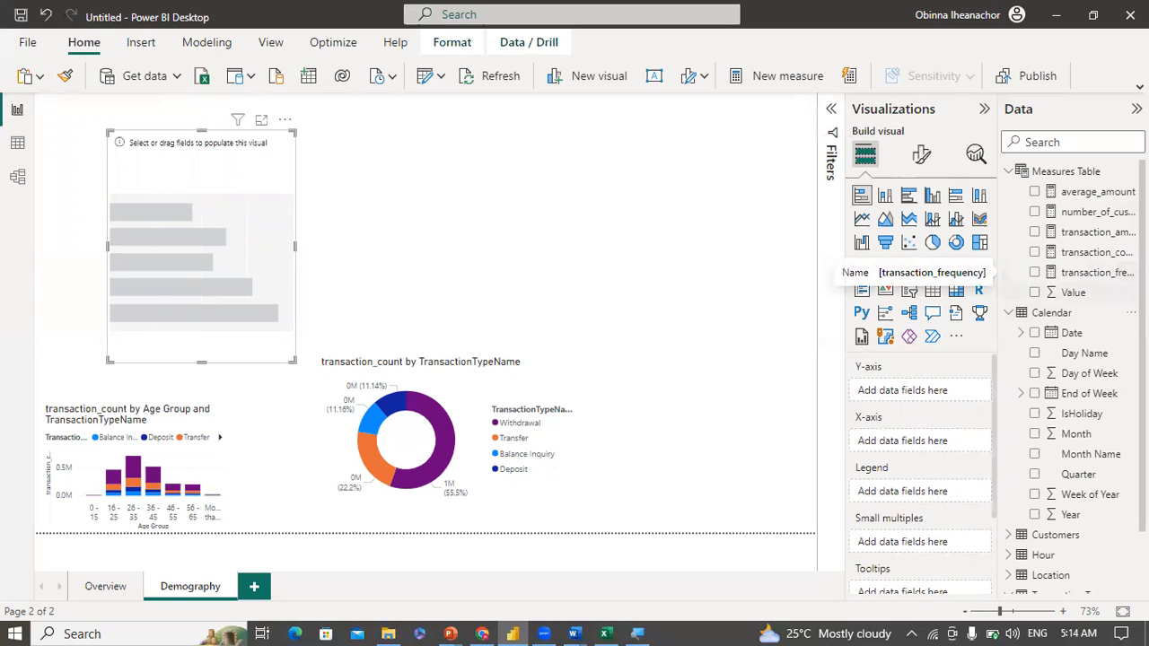
Step: Plot transaction_frequency on the new bar chart's X-axis and Occupation from the Customers table on its Y-axis
drag(1115, 283, 946, 416)
drag(941, 411, 941, 401)
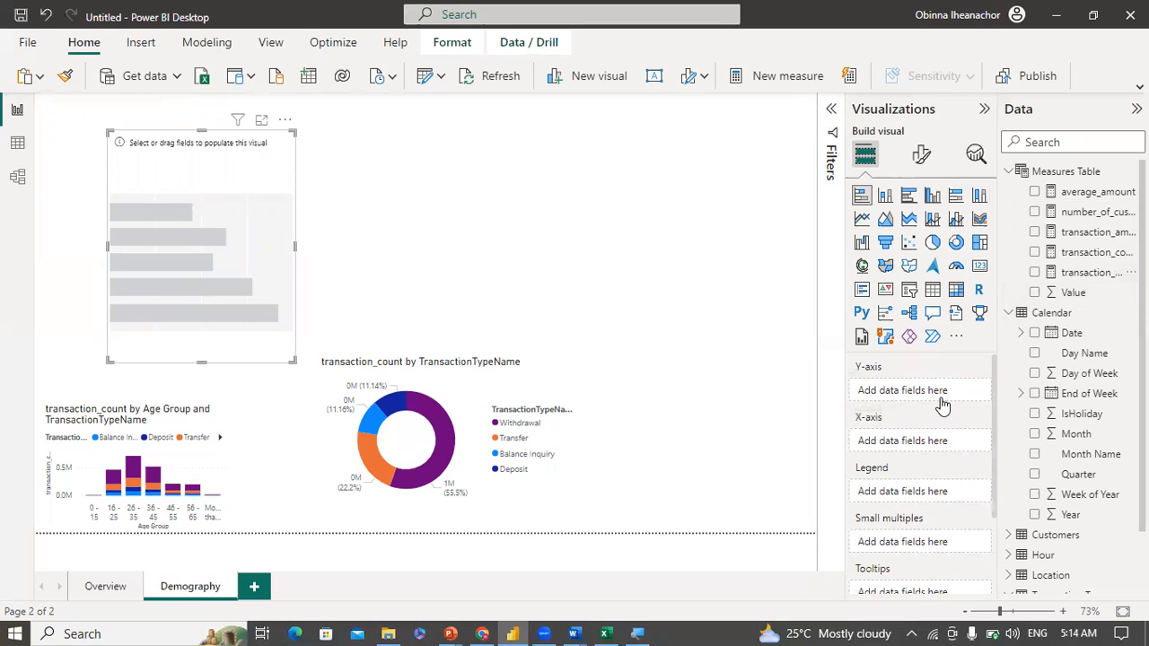
drag(1095, 278, 944, 442)
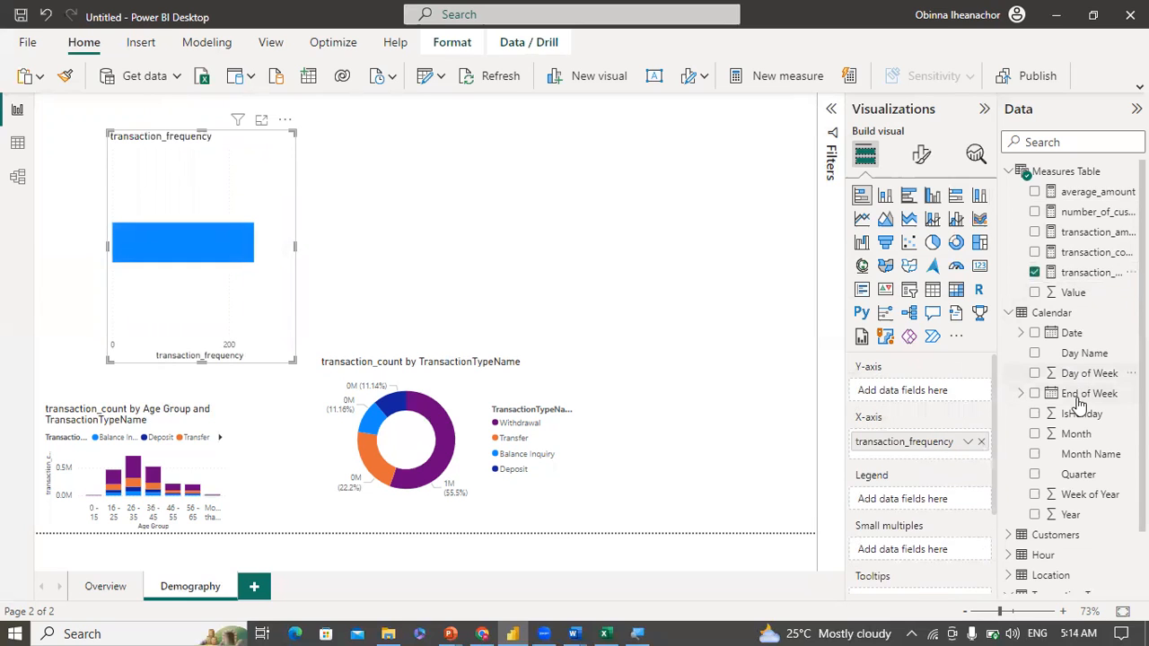
click(1010, 313)
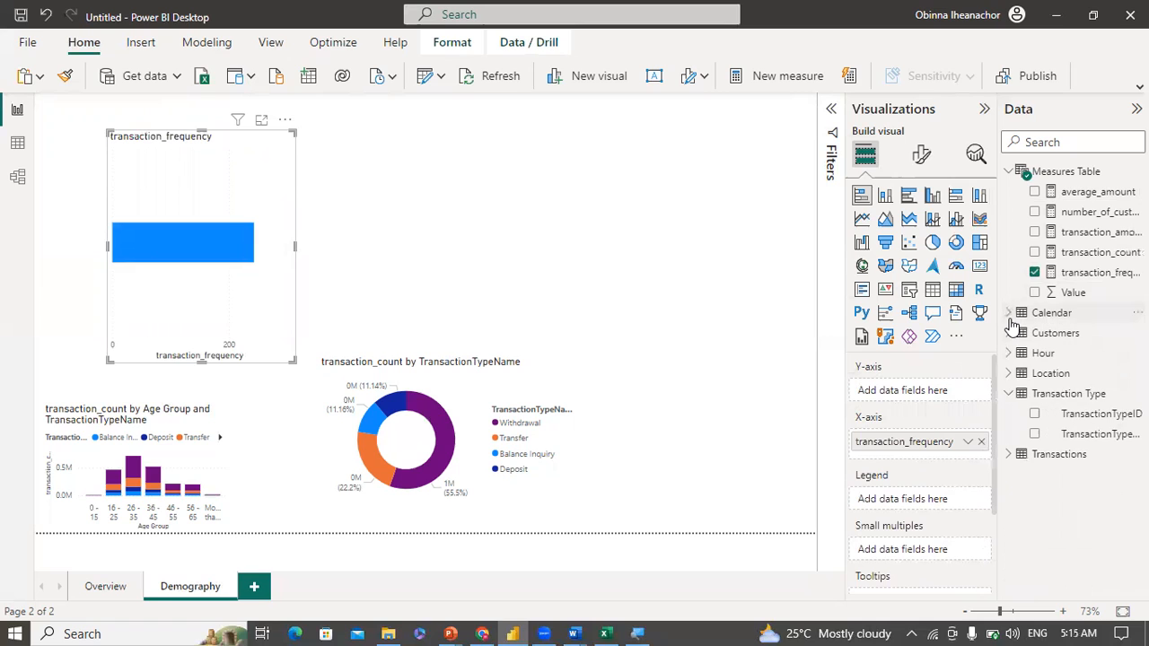
click(1010, 394)
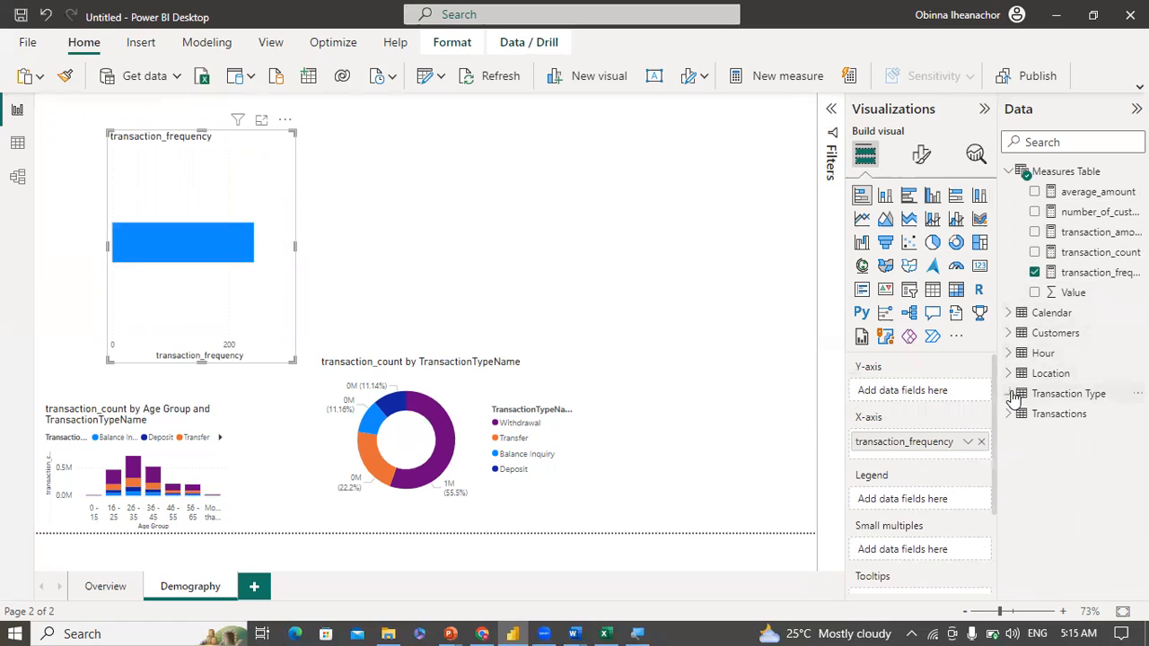
click(1010, 334)
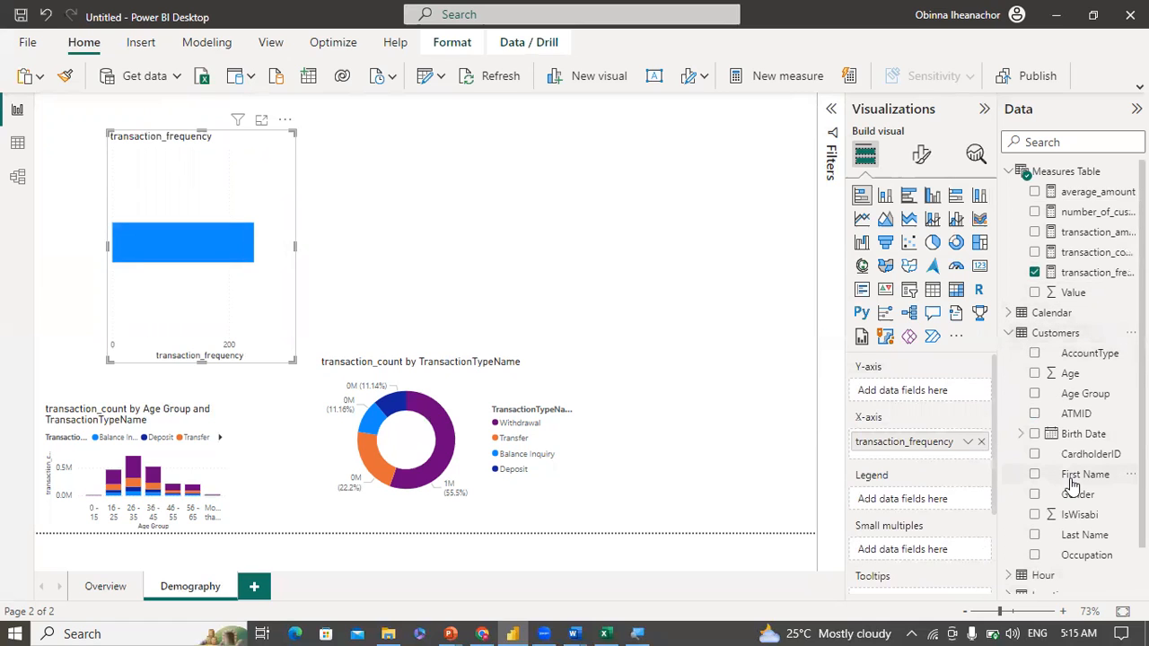
drag(1082, 554, 934, 398)
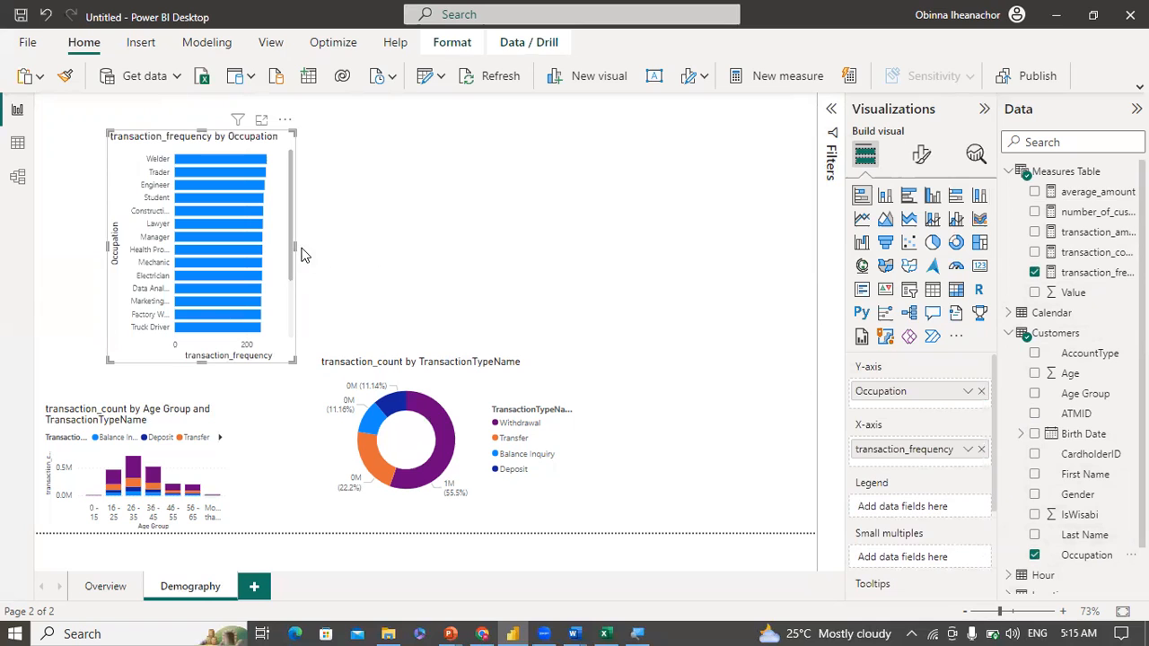
Step: Widen and heighten the transaction frequency by occupation chart to fit every occupation, and open its visual formatting options
drag(296, 244, 378, 244)
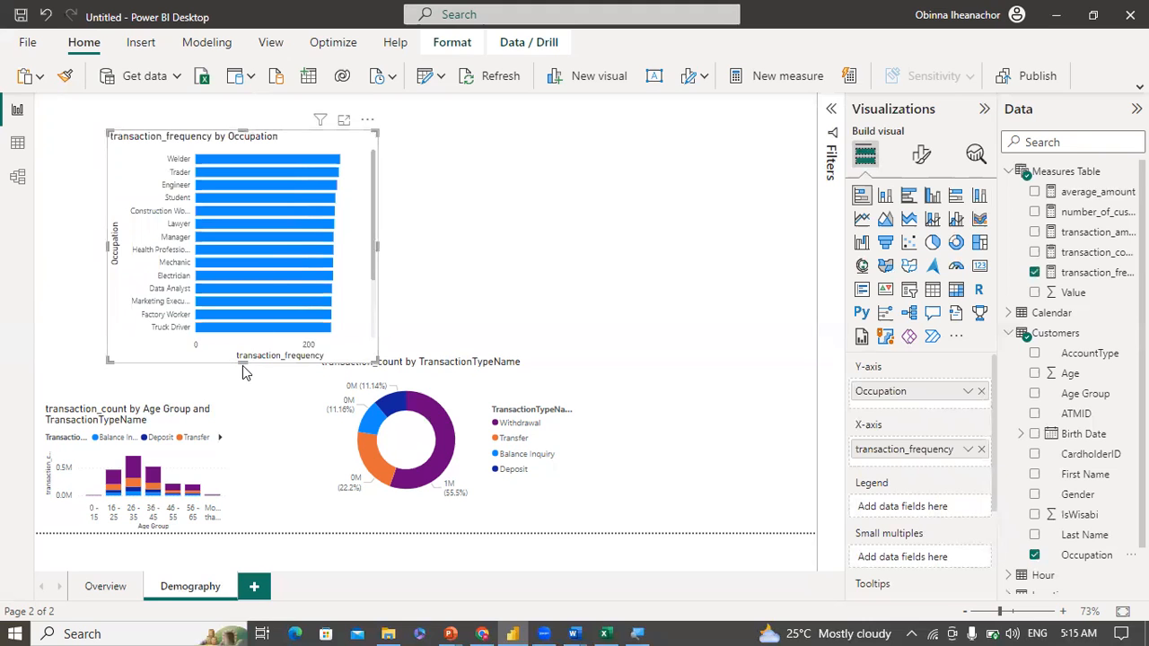
drag(242, 362, 239, 443)
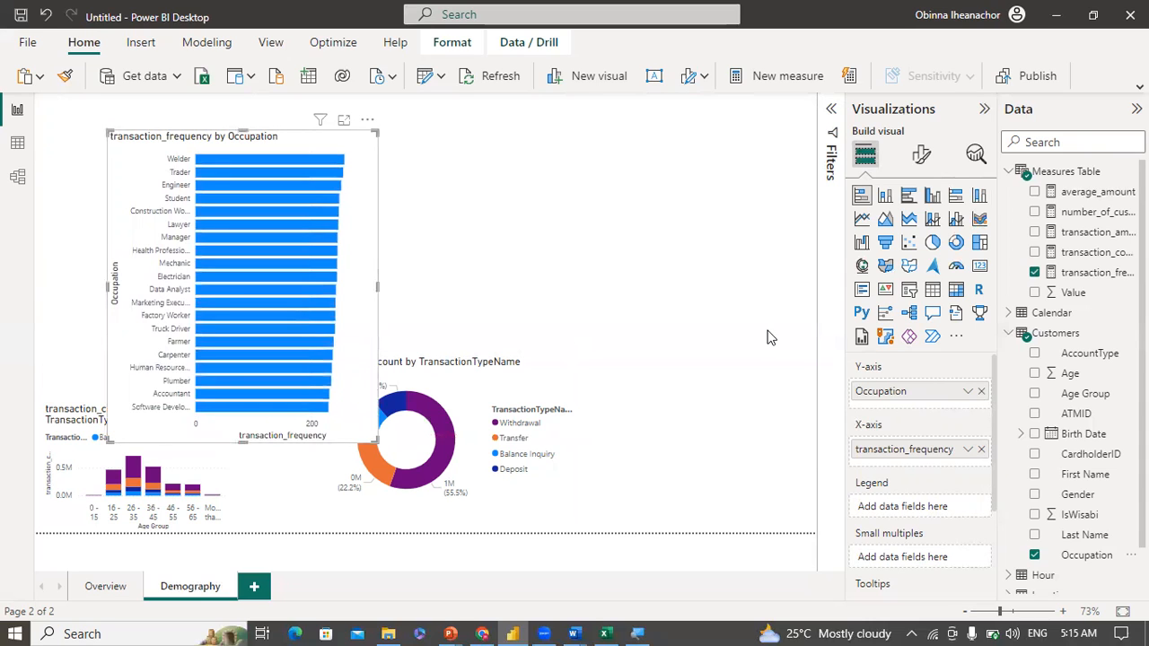
click(921, 155)
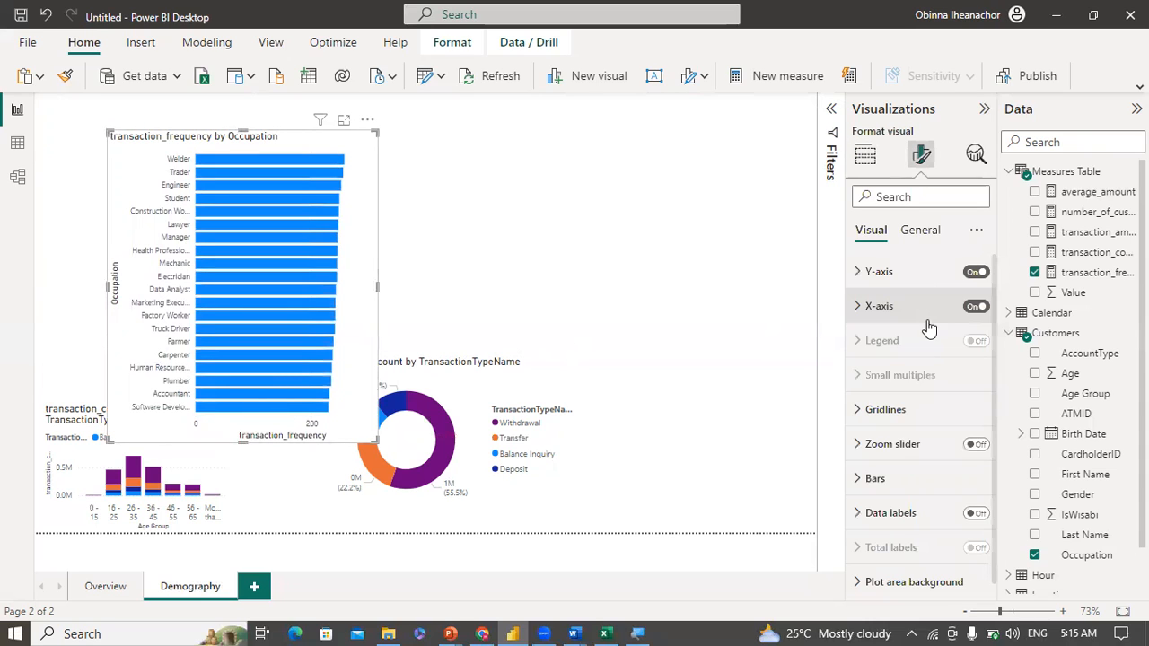
Step: Turn on data labels for the transaction frequency by occupation chart, and place a duplicate of it beside the original
click(975, 515)
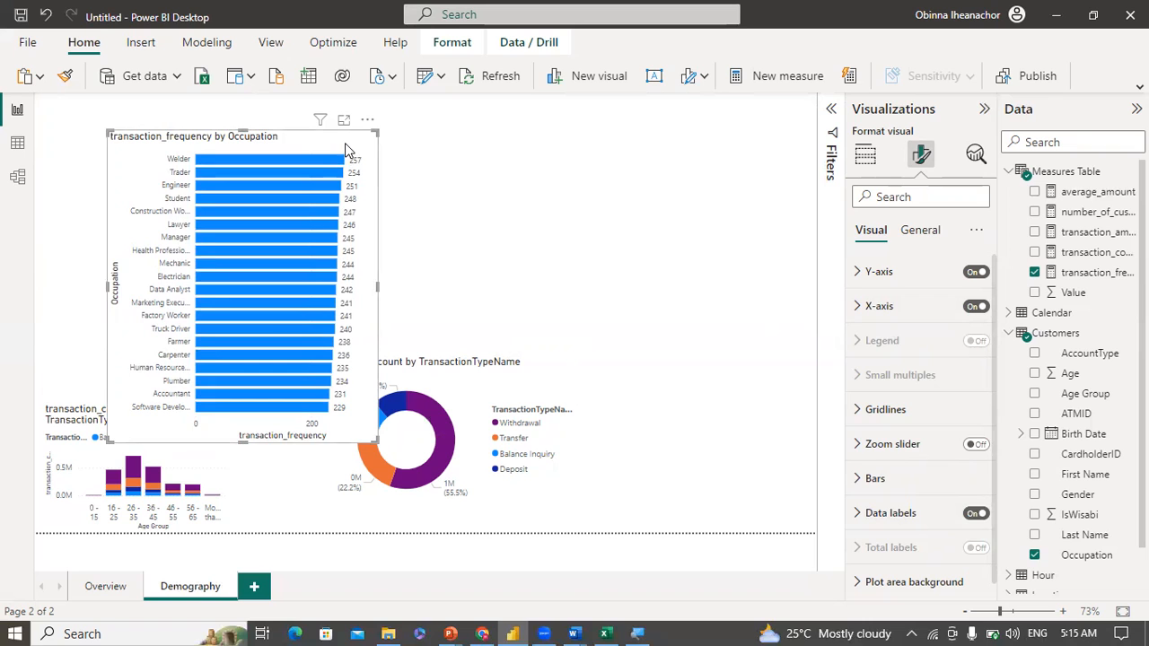
key(ctrl+c)
key(ctrl+v)
drag(345, 143, 628, 119)
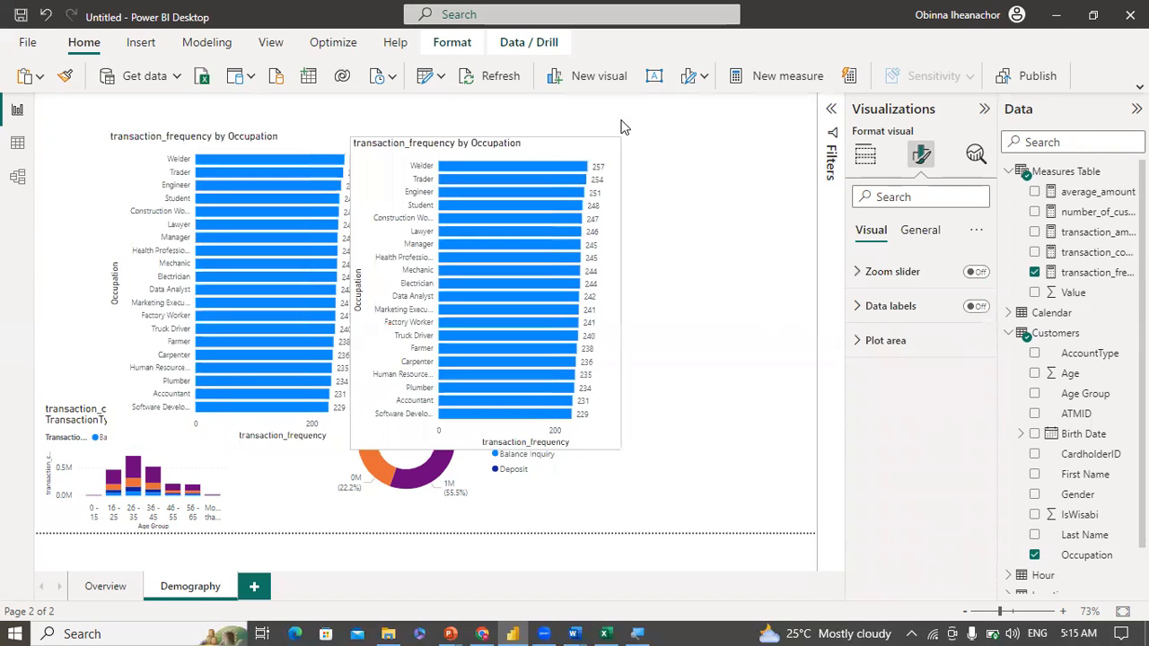
Step: Replace Occupation with Age Group from the Customers table on the duplicated chart's Y-axis and review the bars
click(864, 155)
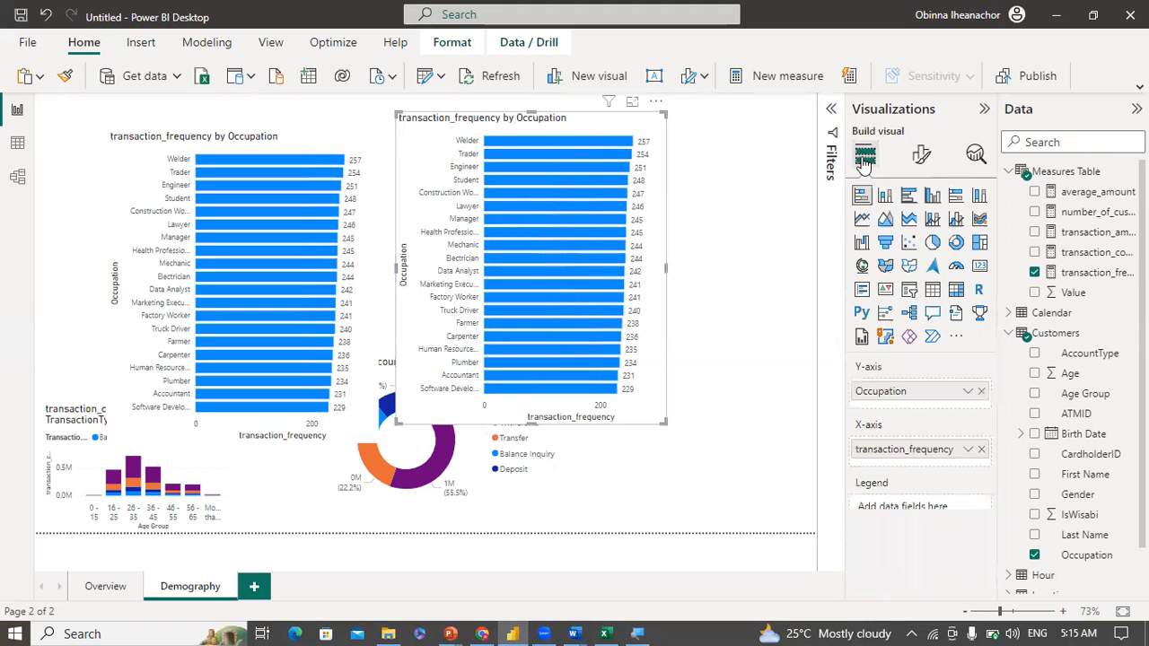
click(981, 391)
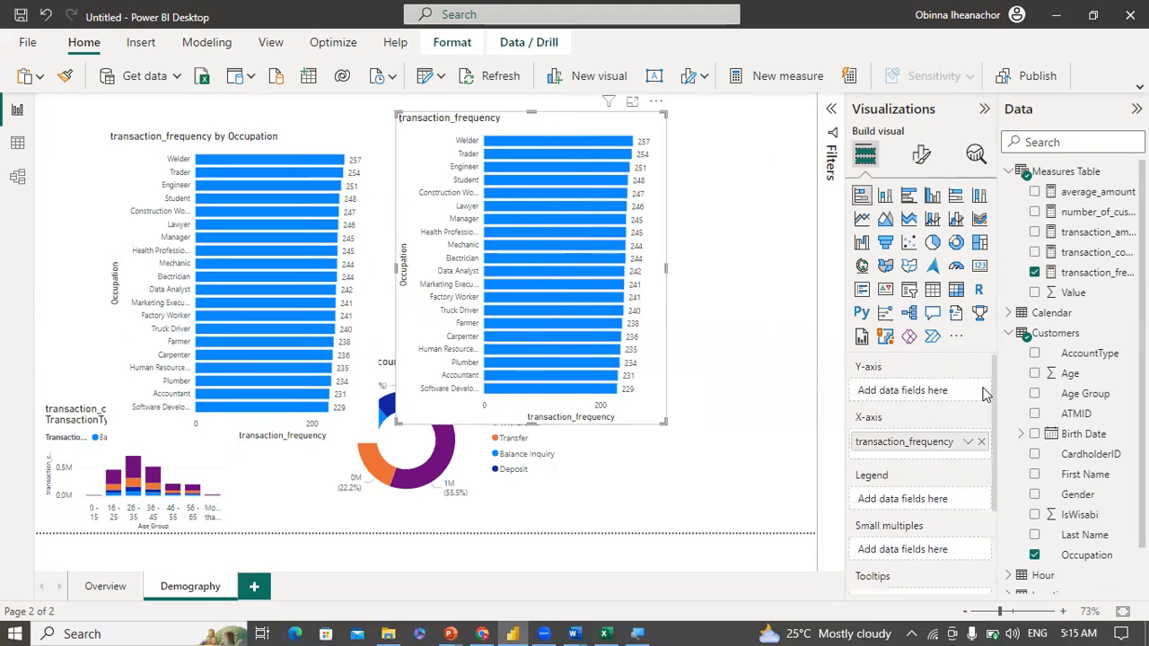
click(1017, 334)
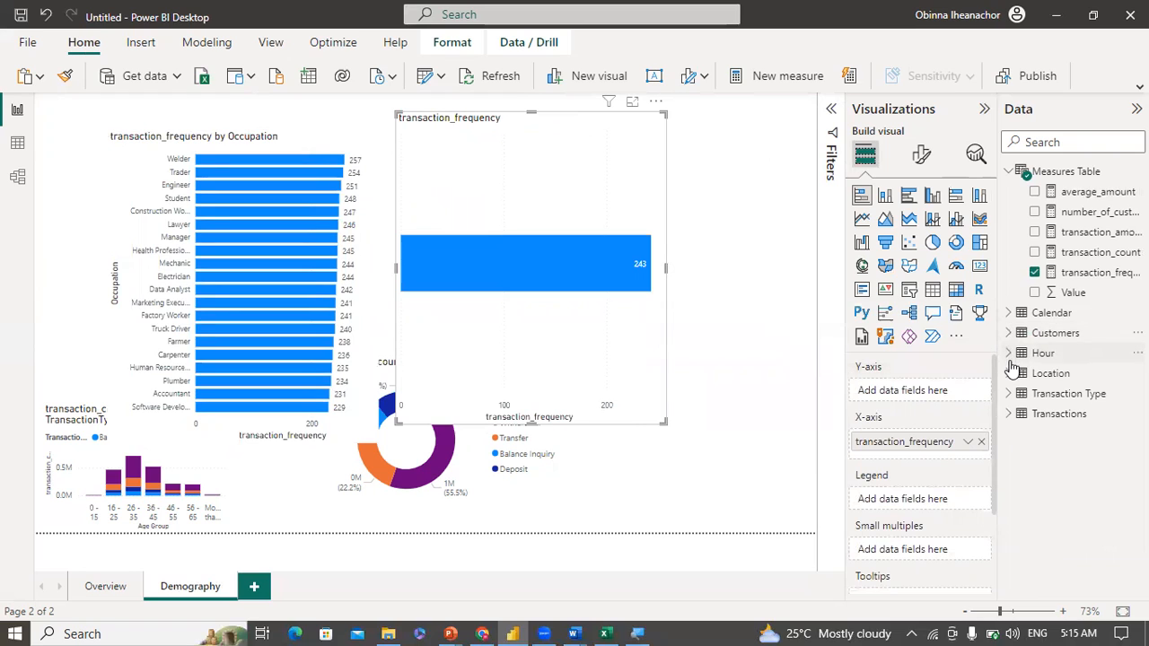
click(1009, 333)
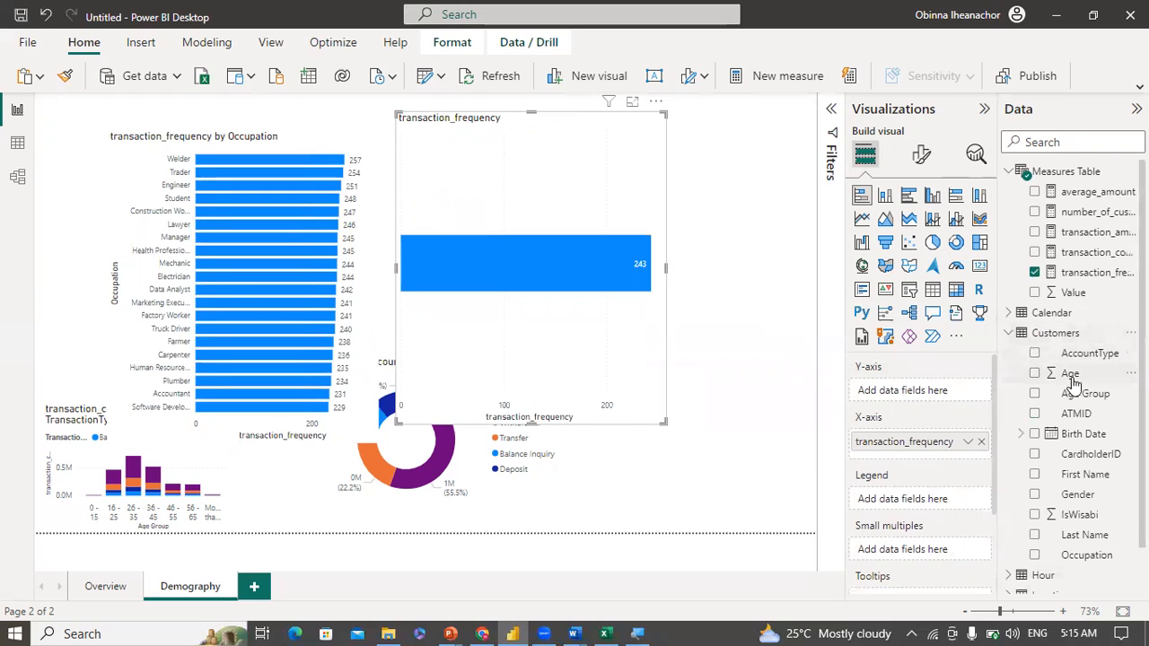
click(1035, 395)
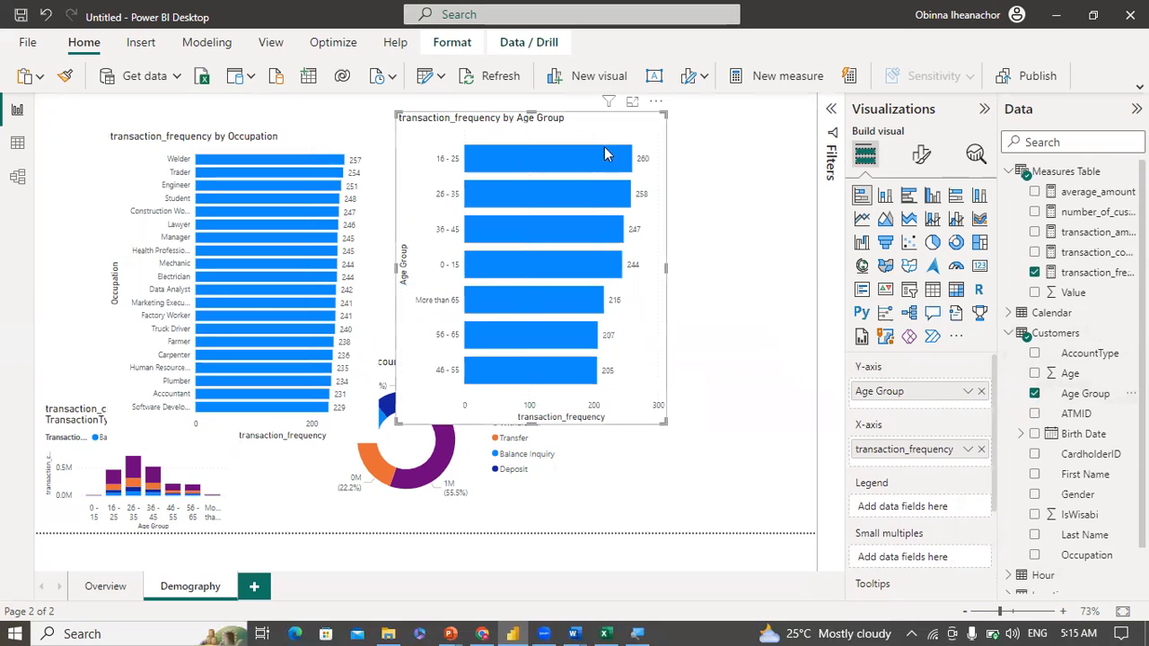
mouse_move(588, 369)
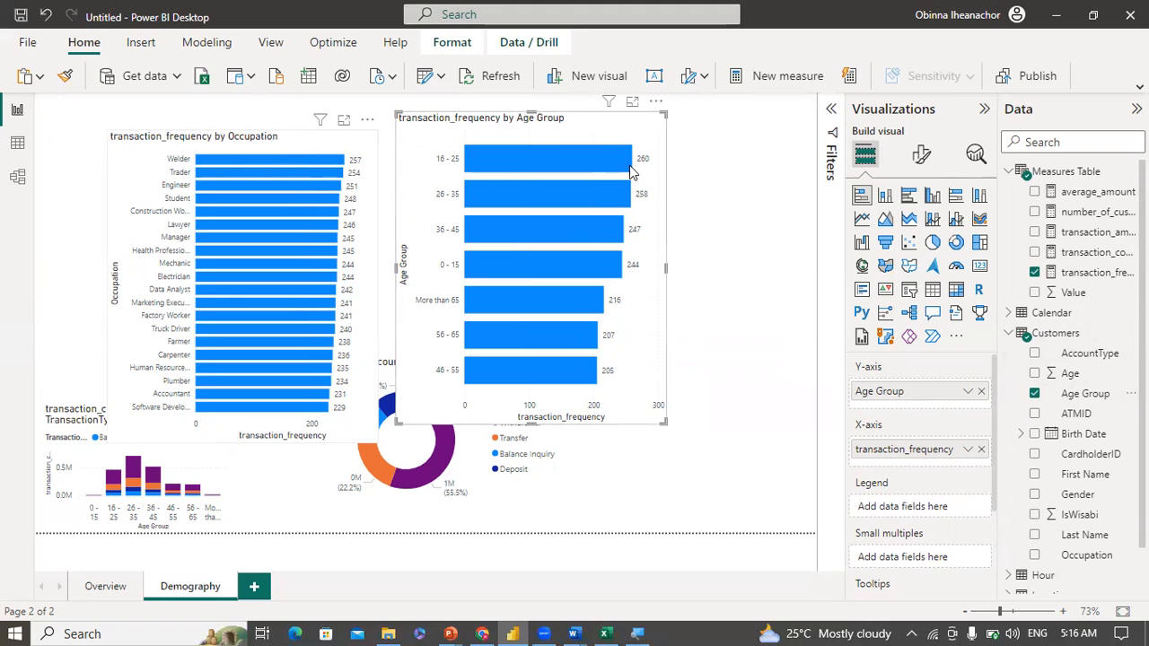
mouse_move(629, 170)
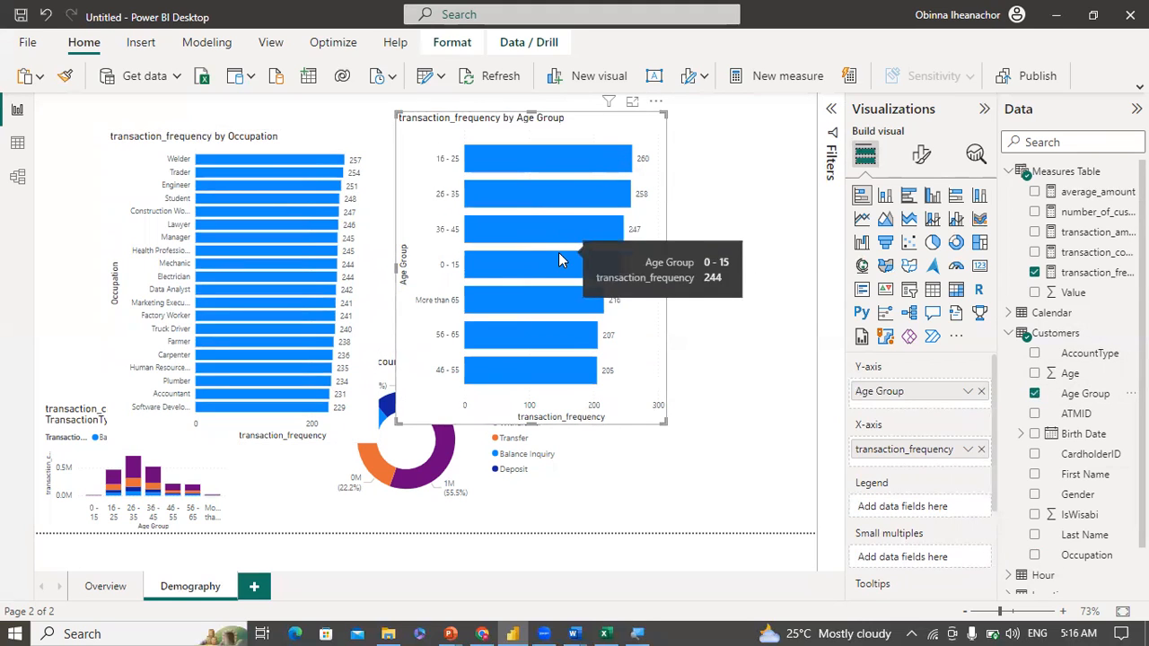
mouse_move(519, 302)
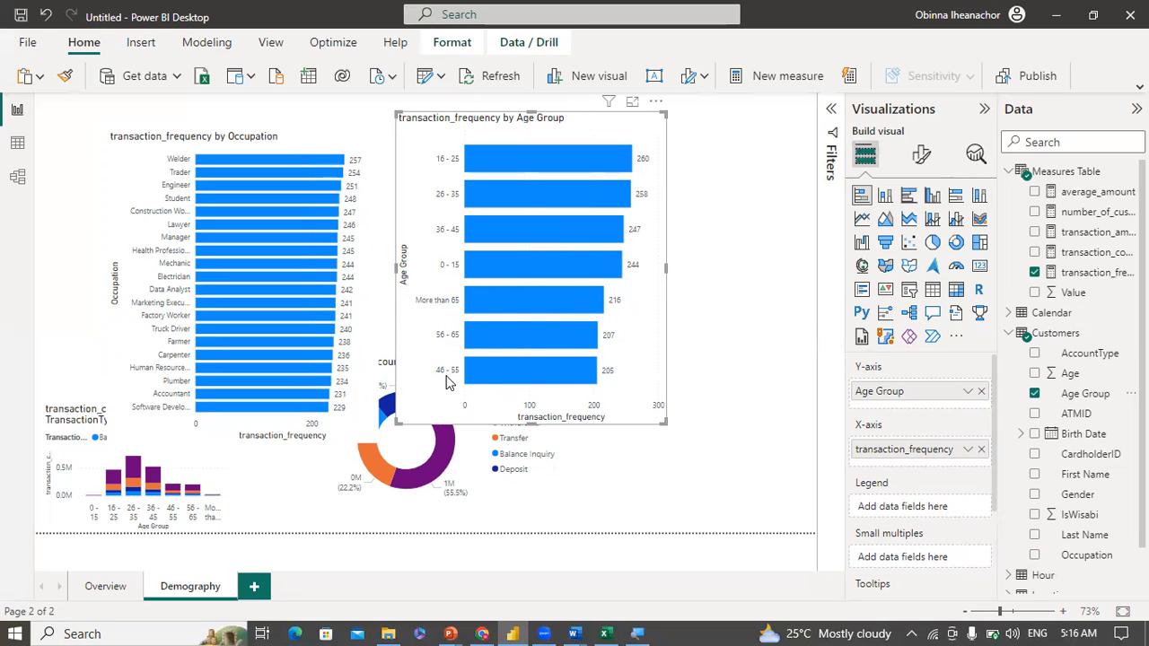
Step: Delete the transaction frequency by occupation chart and fit the age group chart, reduced in size, into the page's lower-right corner
click(302, 138)
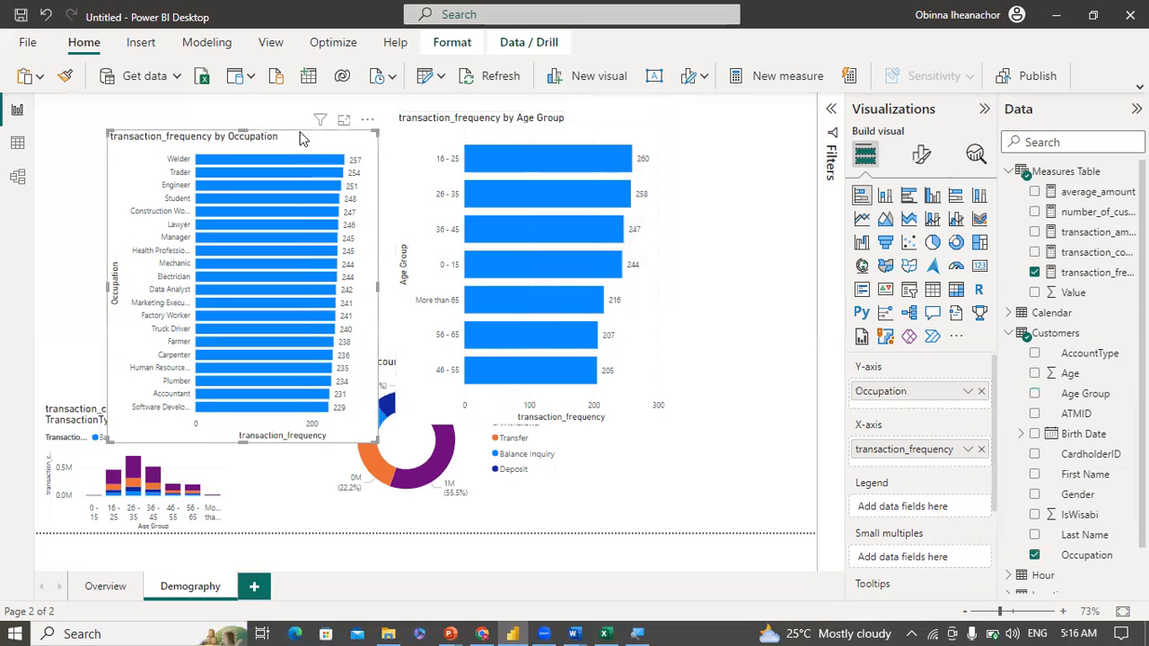
key(Delete)
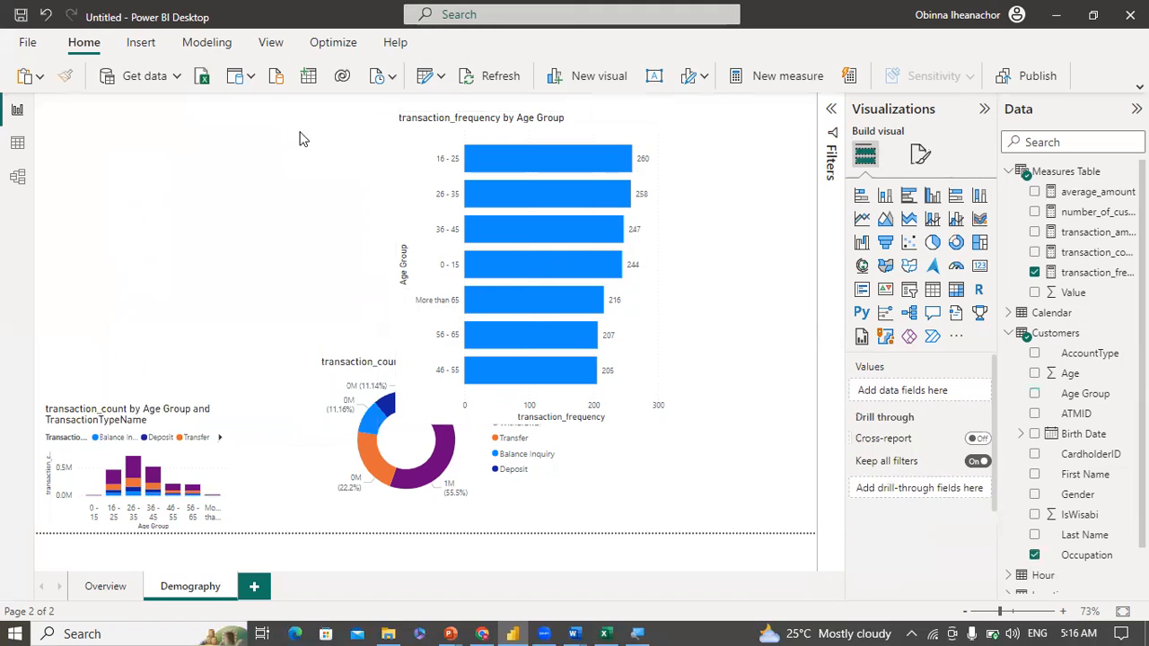
click(427, 134)
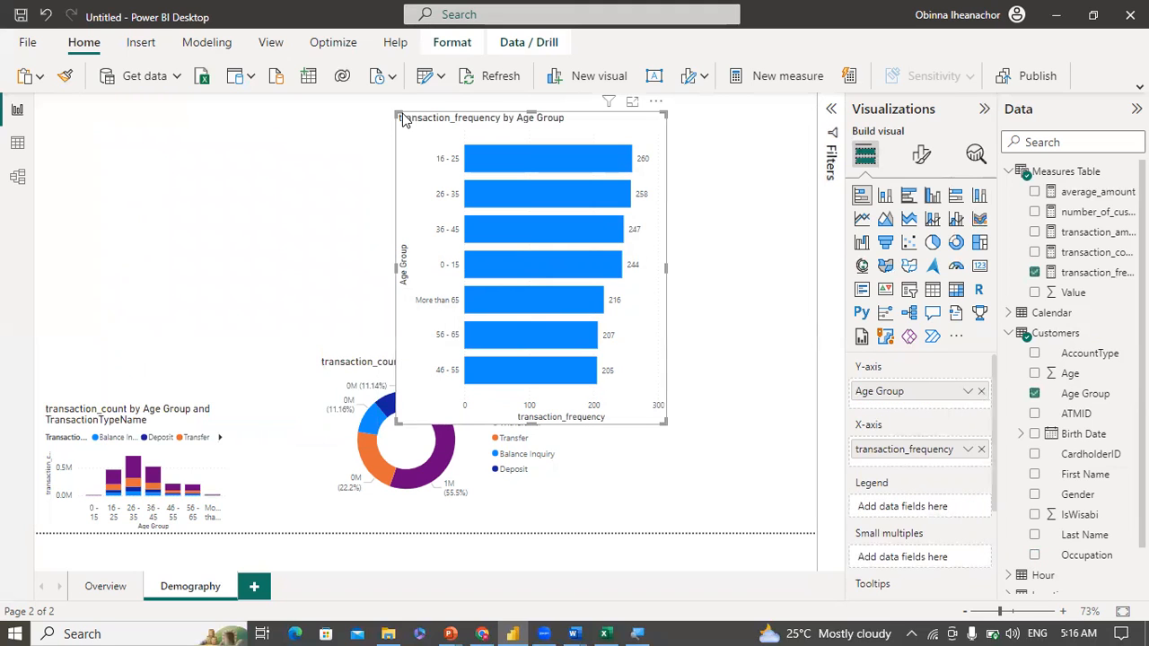
drag(396, 112, 490, 183)
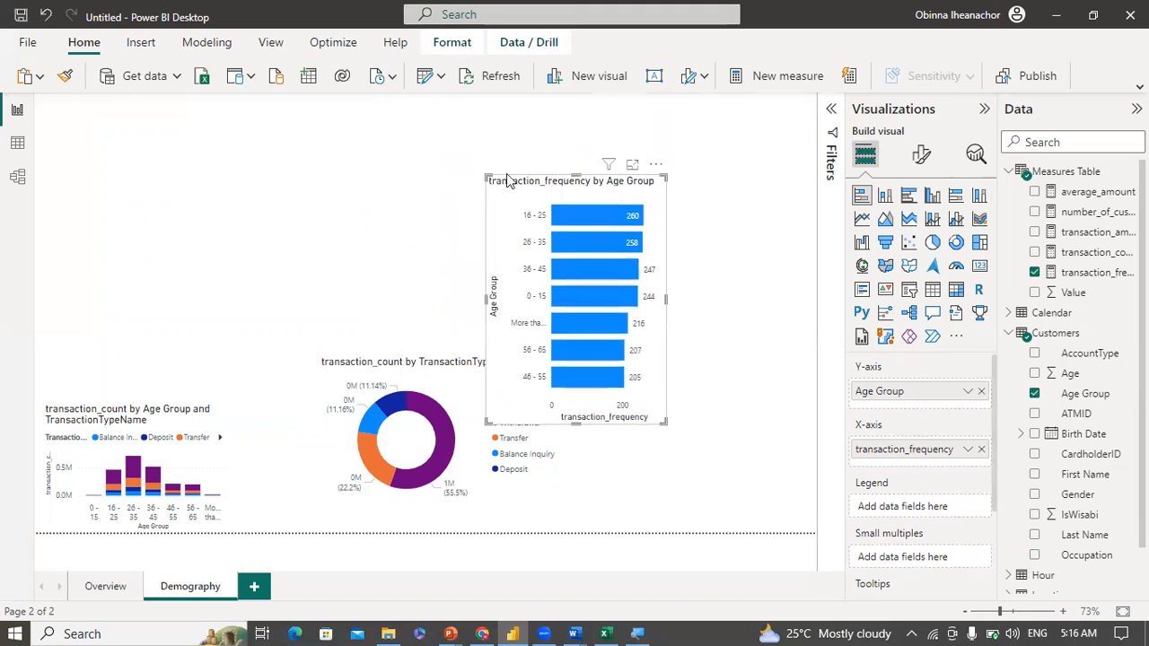
drag(740, 228, 787, 321)
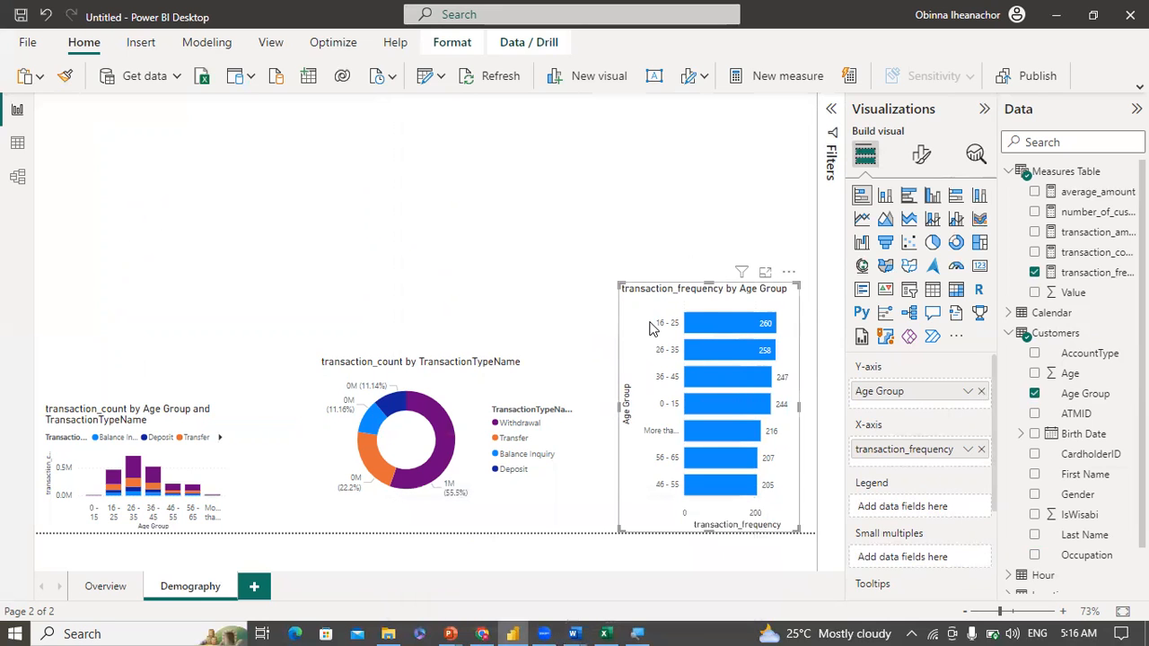
Step: Switch to the Word Project Brief and highlight business question vii on transaction type percentages by location and time of day
mouse_move(572, 631)
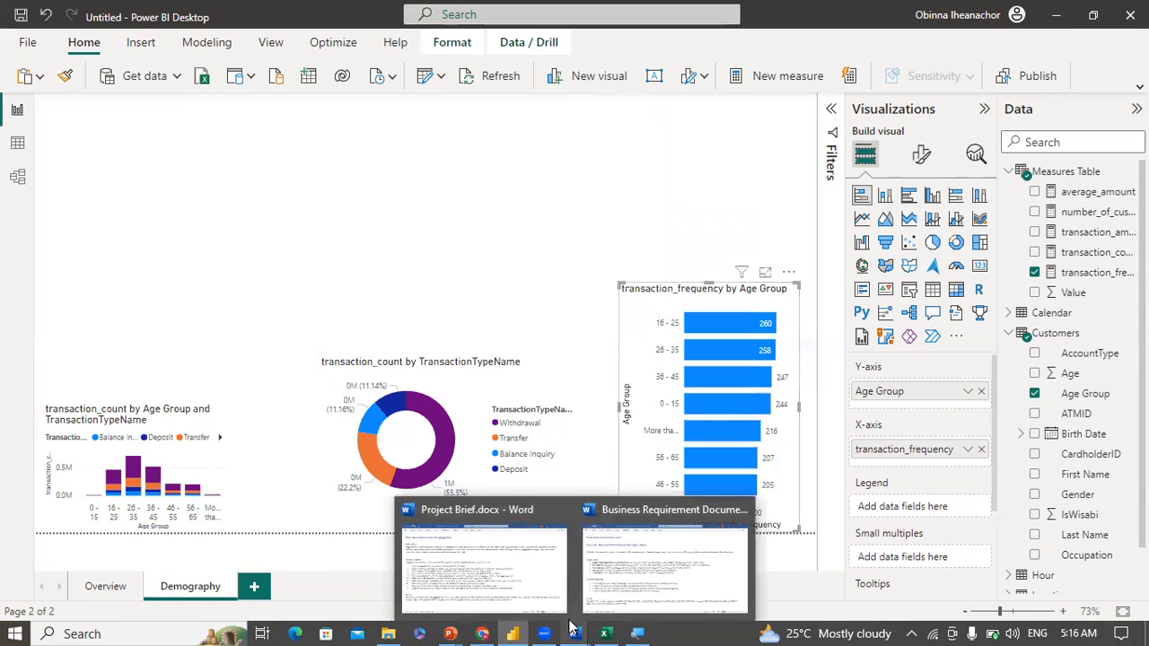
click(492, 575)
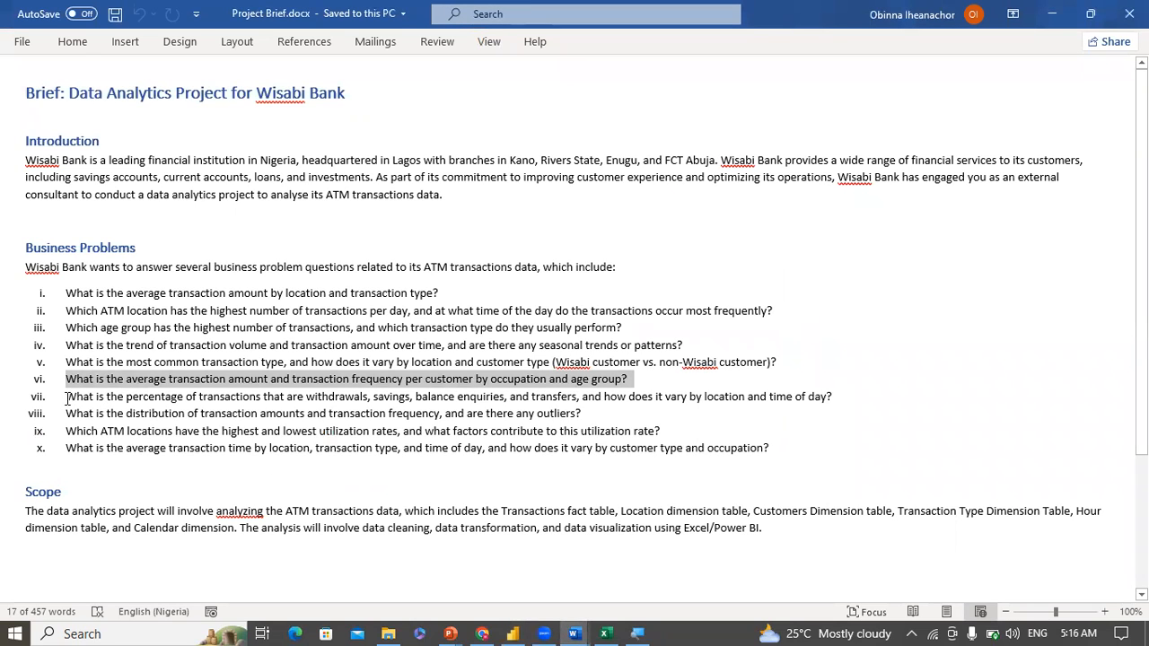
drag(67, 398, 869, 405)
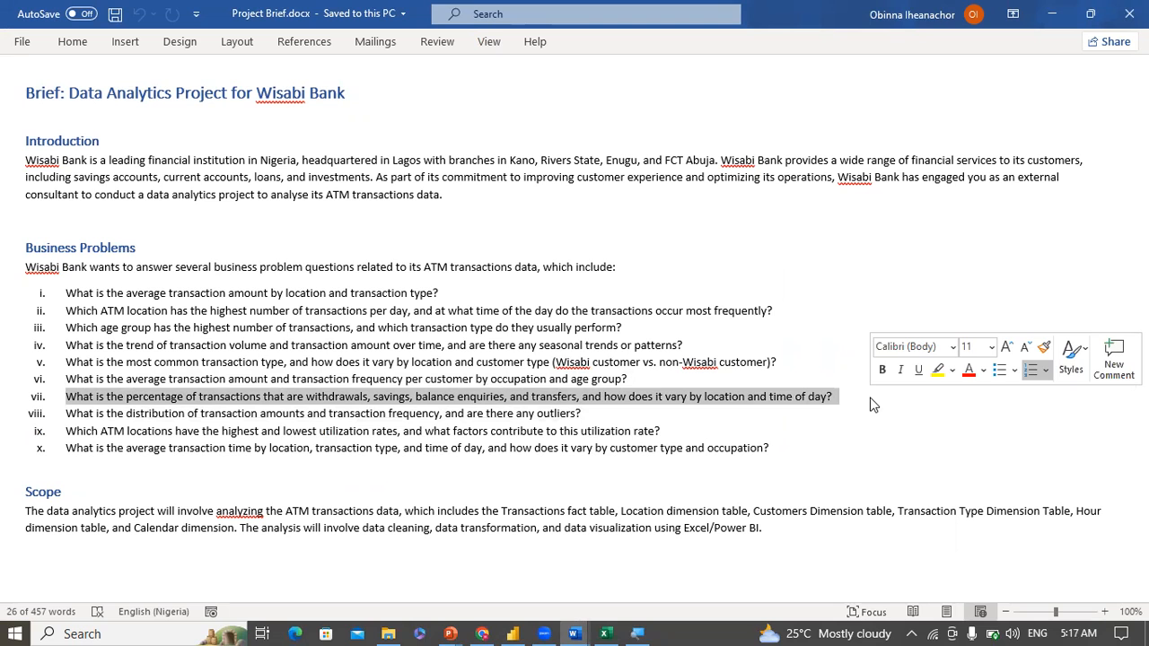
Step: Switch to the PowerPoint slide show, examine the sample report's Demographic Report page, and return to Power BI
mouse_move(456, 626)
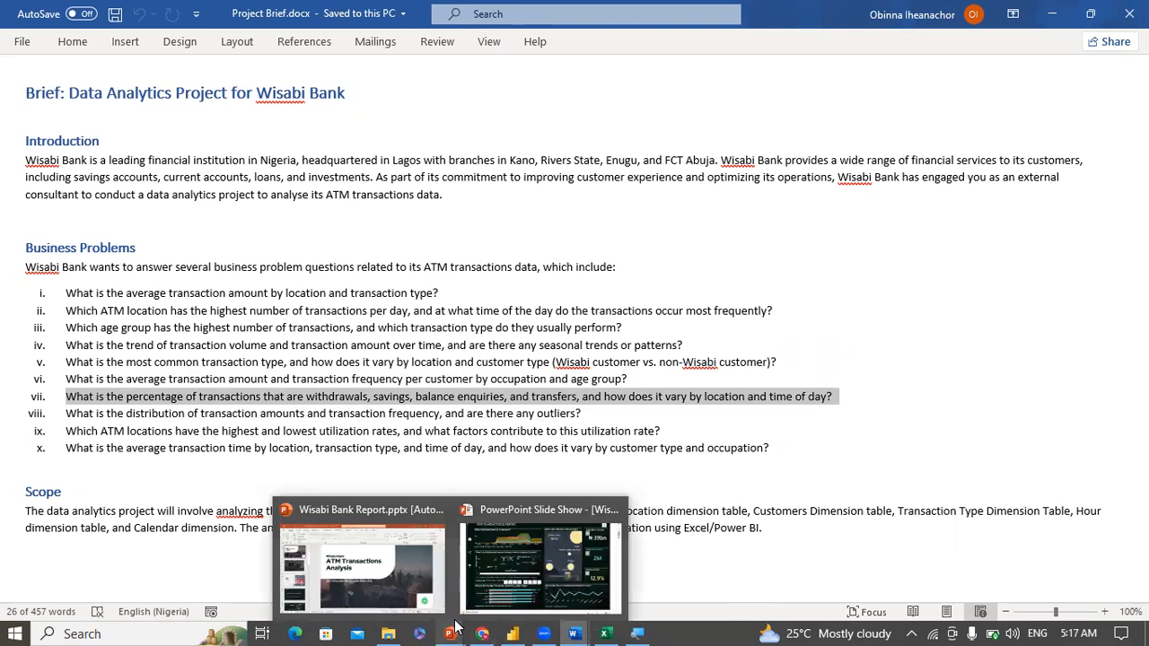
click(508, 557)
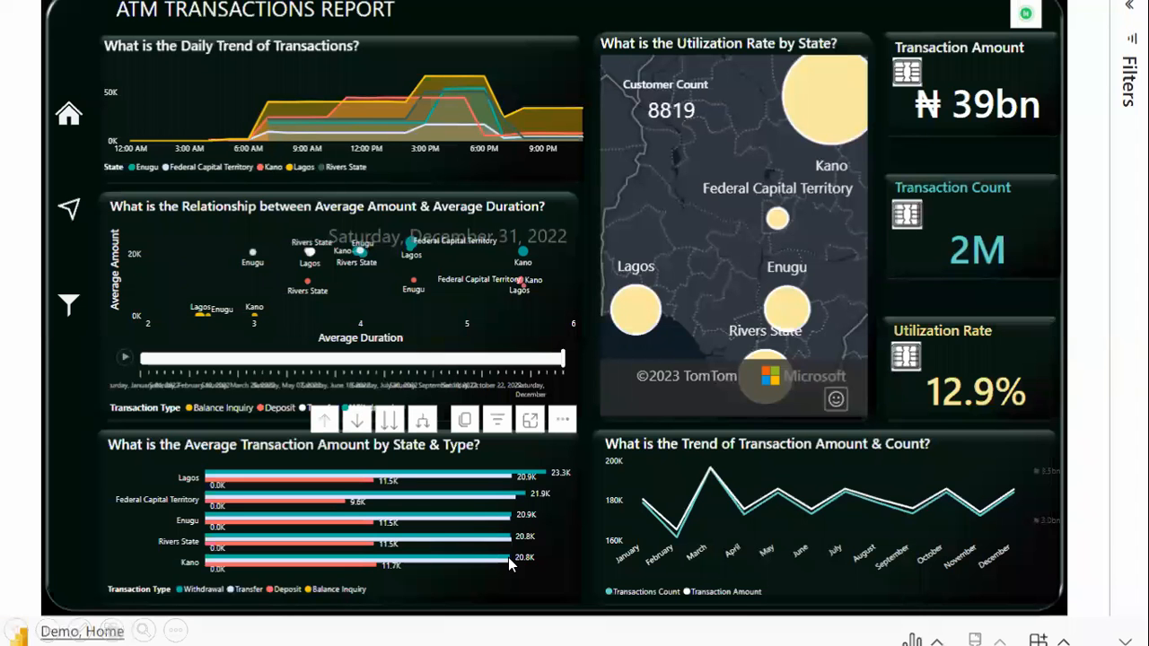
mouse_move(508, 558)
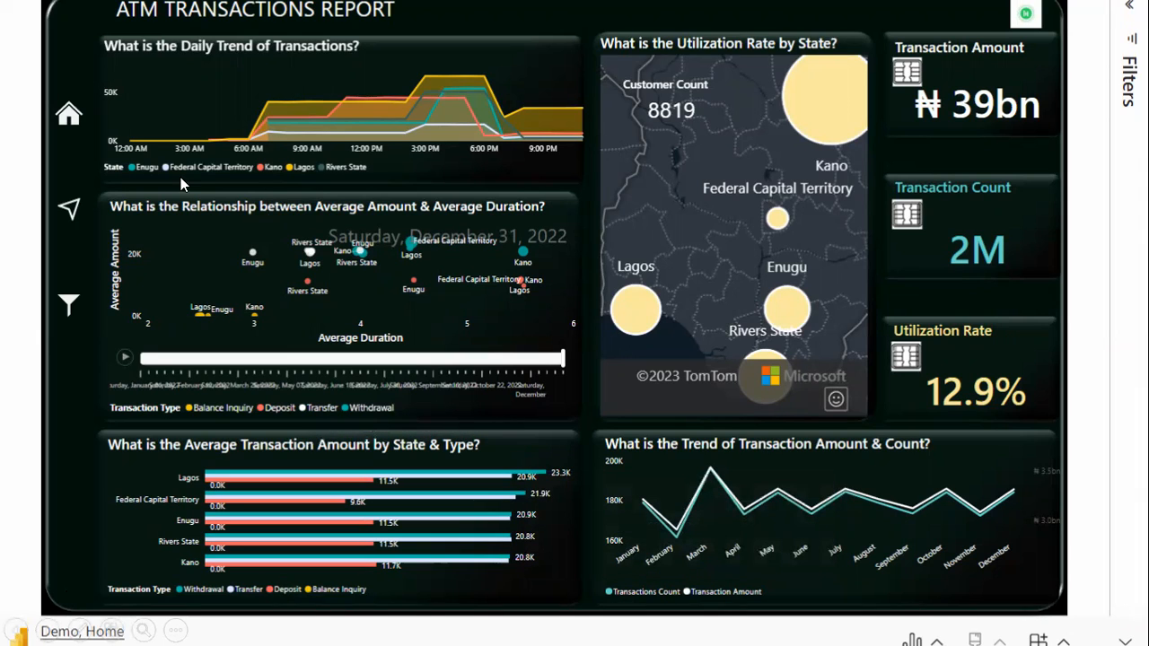
click(66, 210)
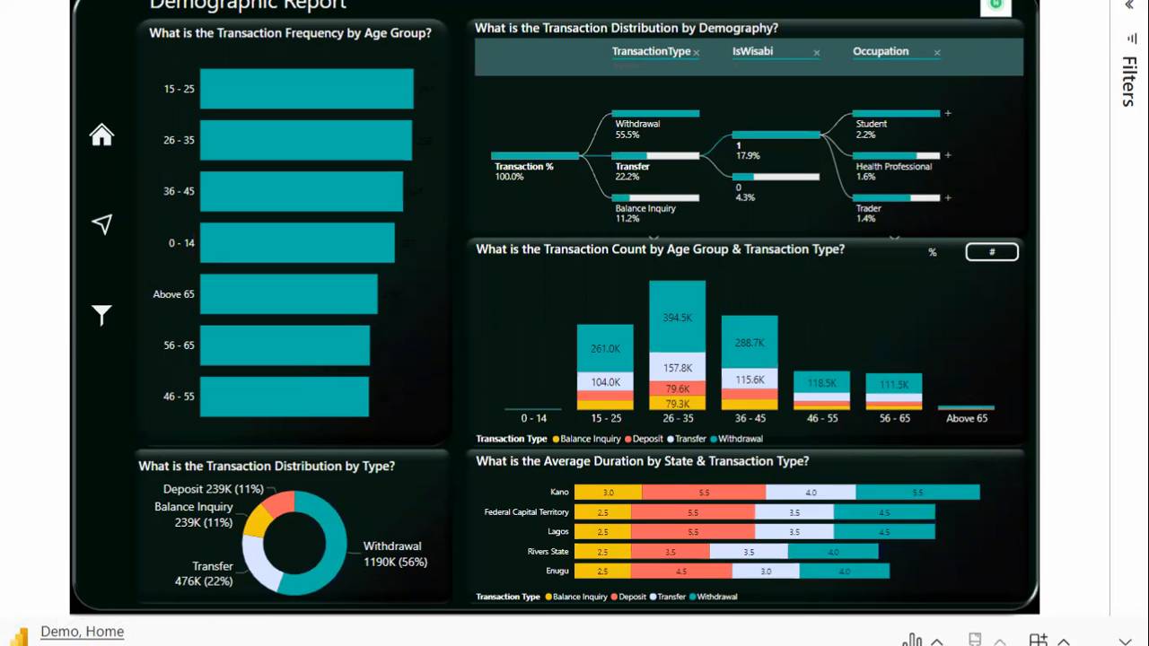
key(super)
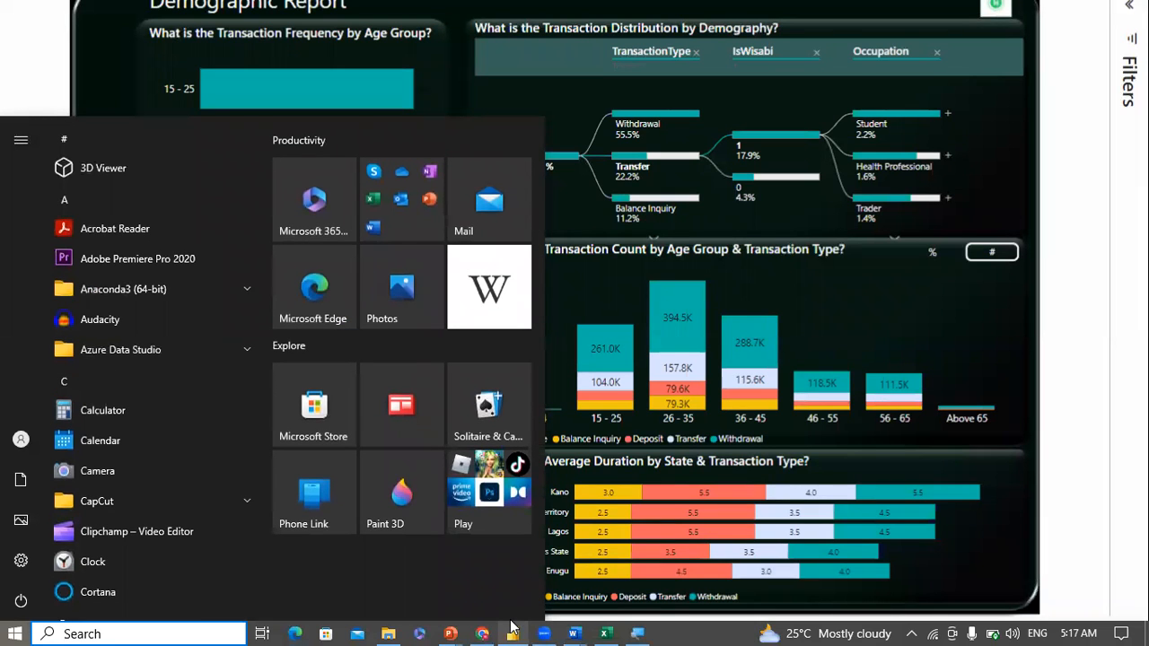
mouse_move(513, 625)
click(494, 564)
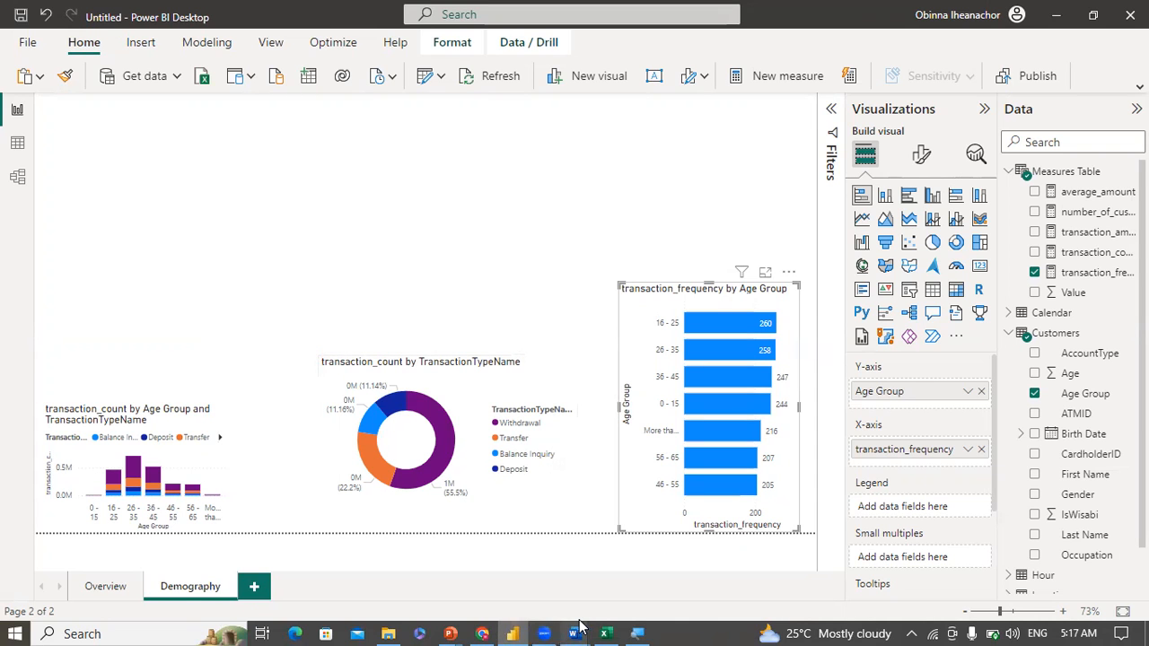
Step: Switch to the Word Project Brief, reread question vii and highlight question viii on the distribution of transaction amounts and frequency
mouse_move(574, 633)
click(537, 571)
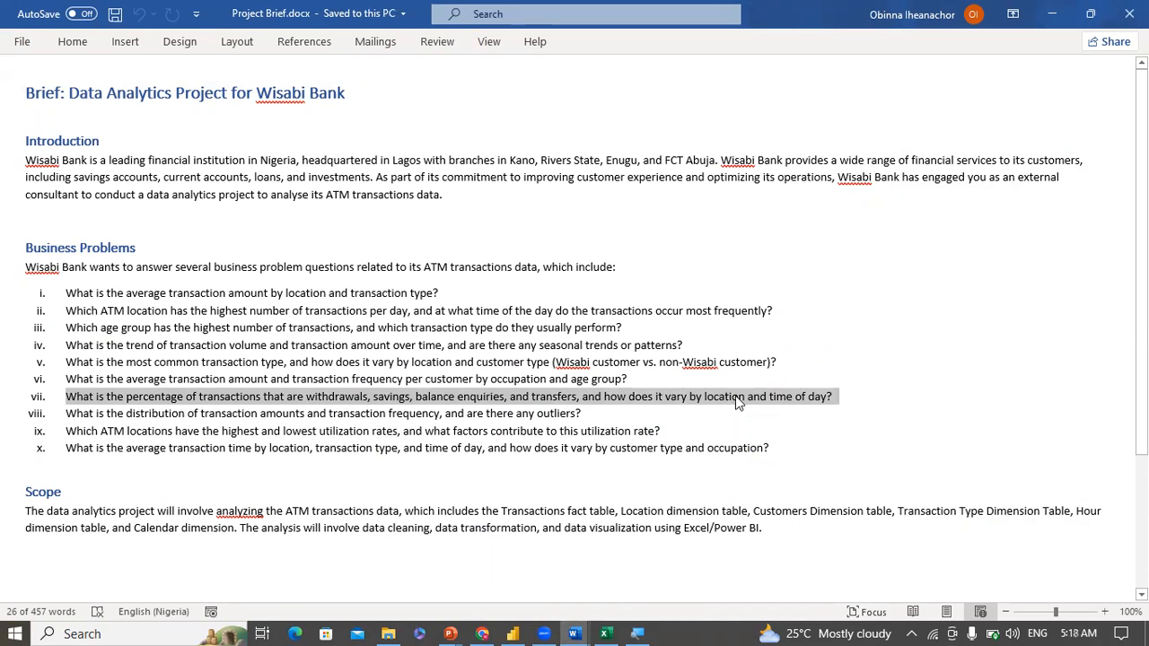
click(586, 414)
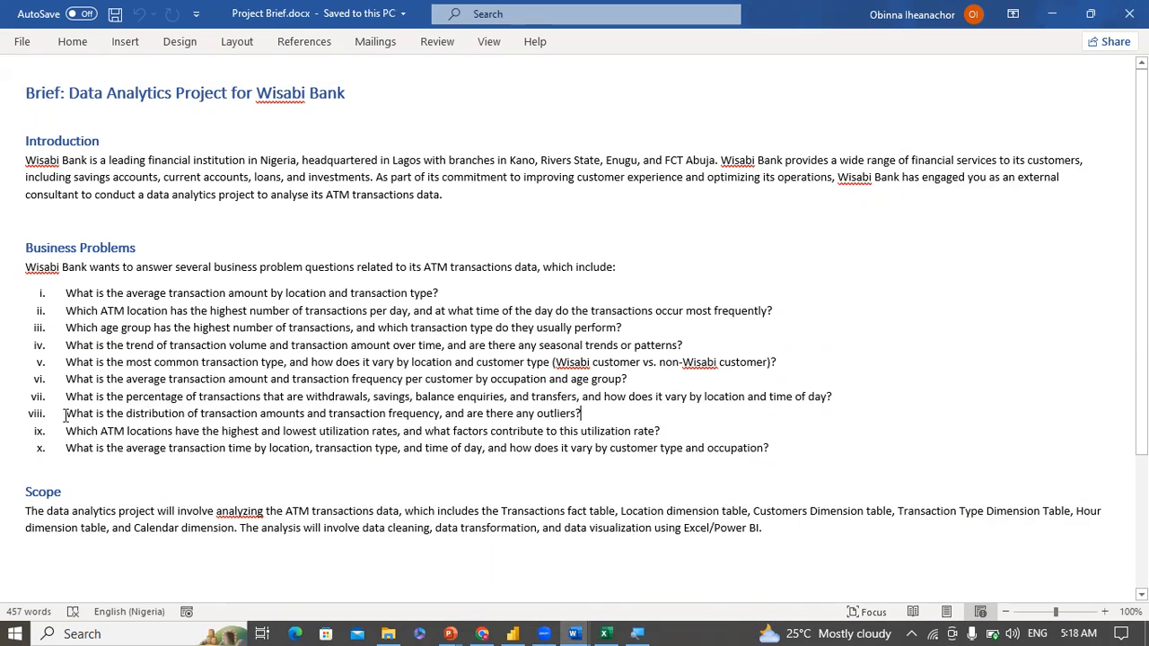
drag(65, 415, 240, 418)
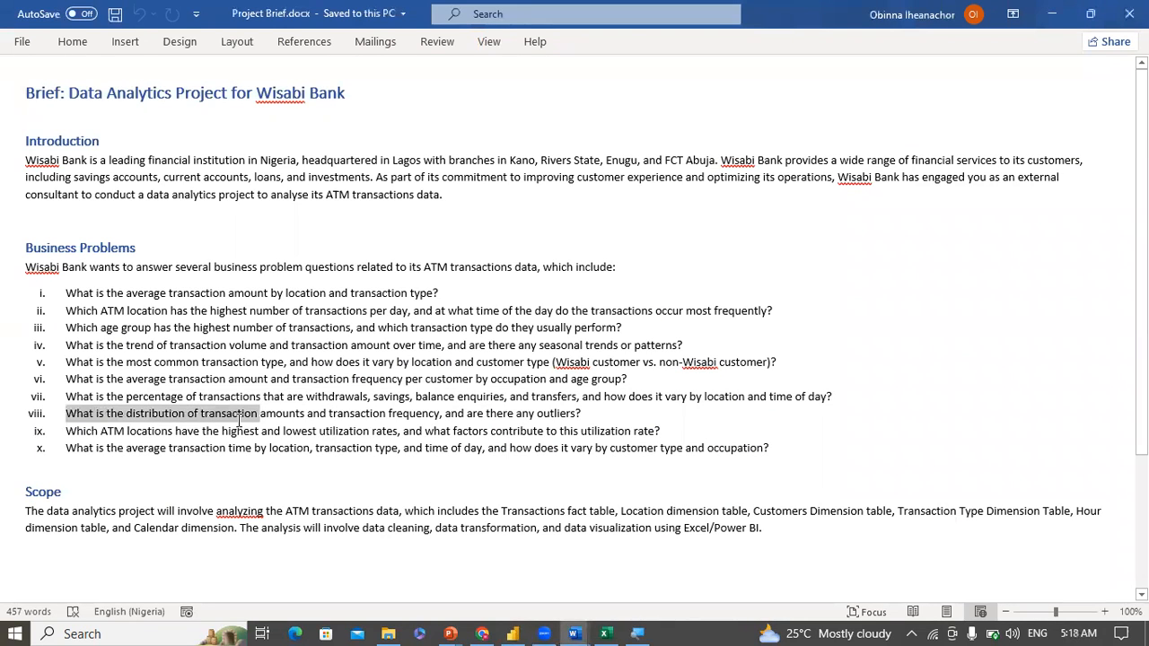
drag(240, 418, 398, 411)
drag(470, 411, 591, 415)
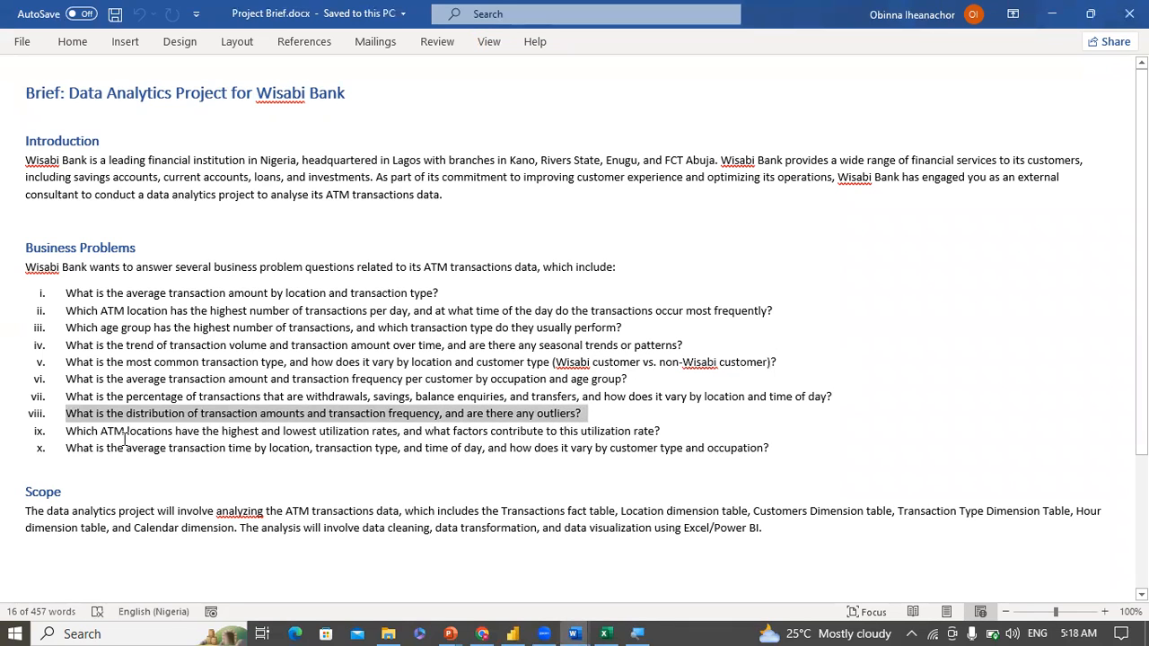
Step: Highlight question ix on ATM utilization rates to read it, and go back to question viii on distribution and outliers
drag(67, 432, 673, 431)
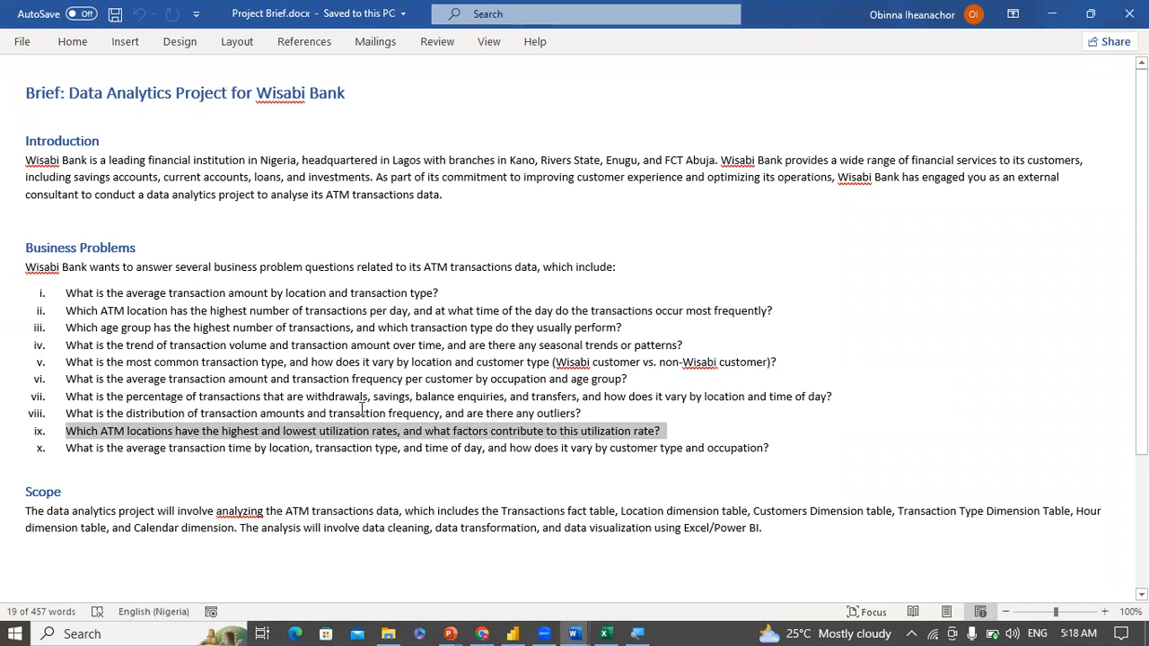
click(75, 411)
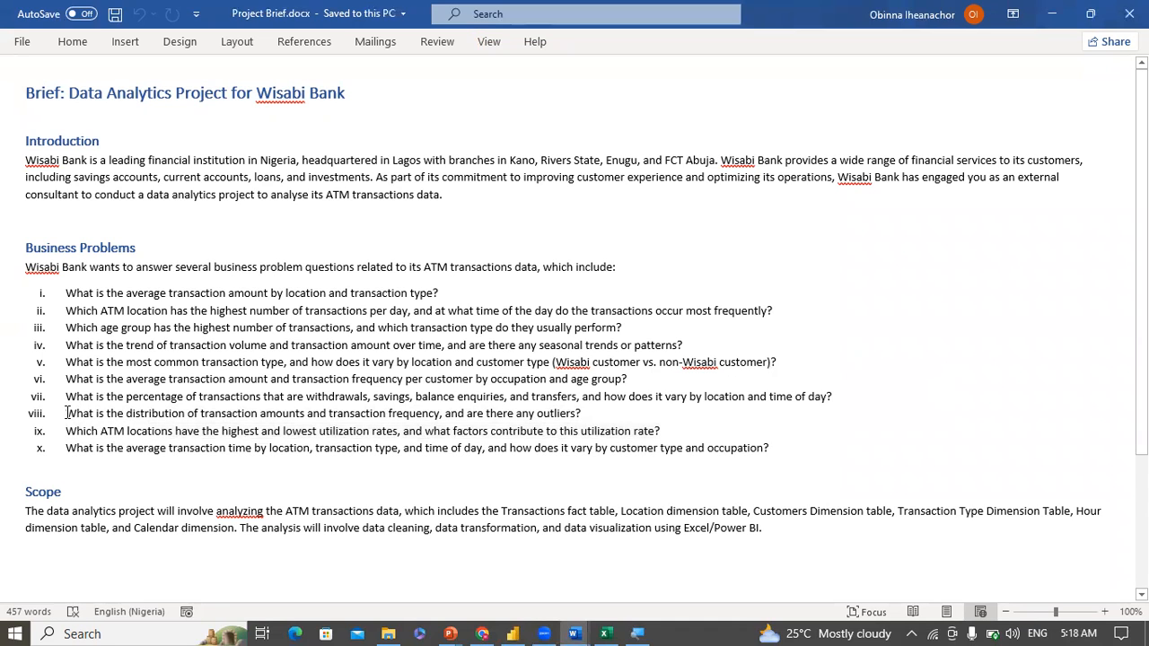
drag(67, 413, 127, 409)
drag(199, 396, 492, 420)
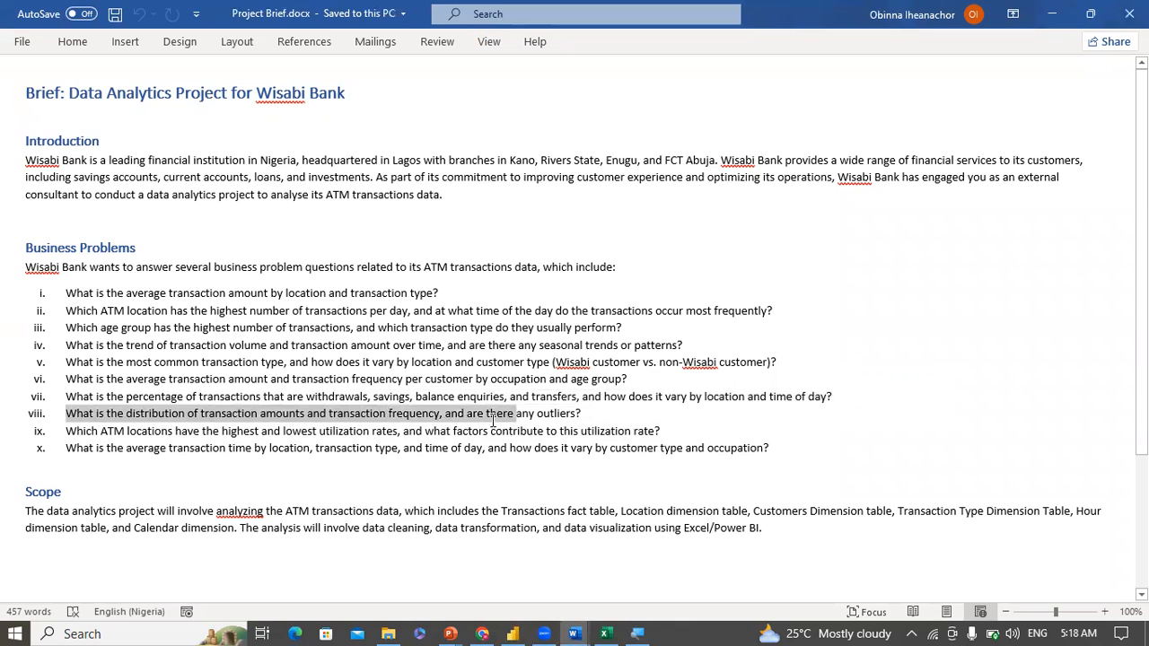
drag(492, 421, 569, 419)
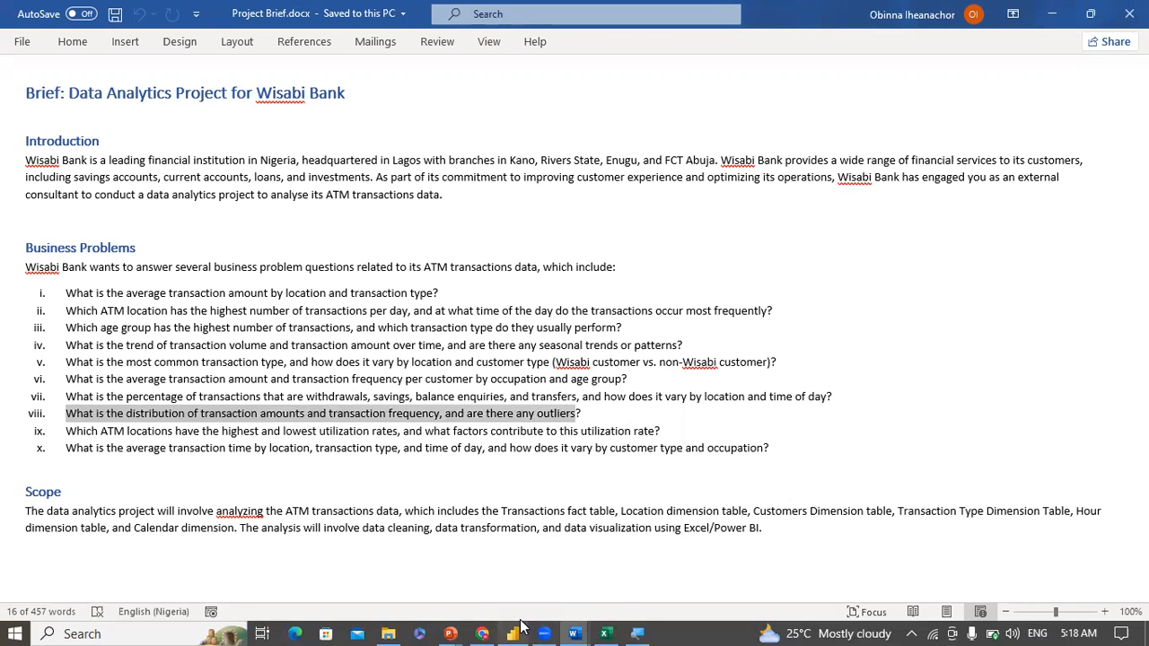
Step: Return to Power BI and insert an empty stacked column chart on the Demography page
mouse_move(517, 626)
click(529, 579)
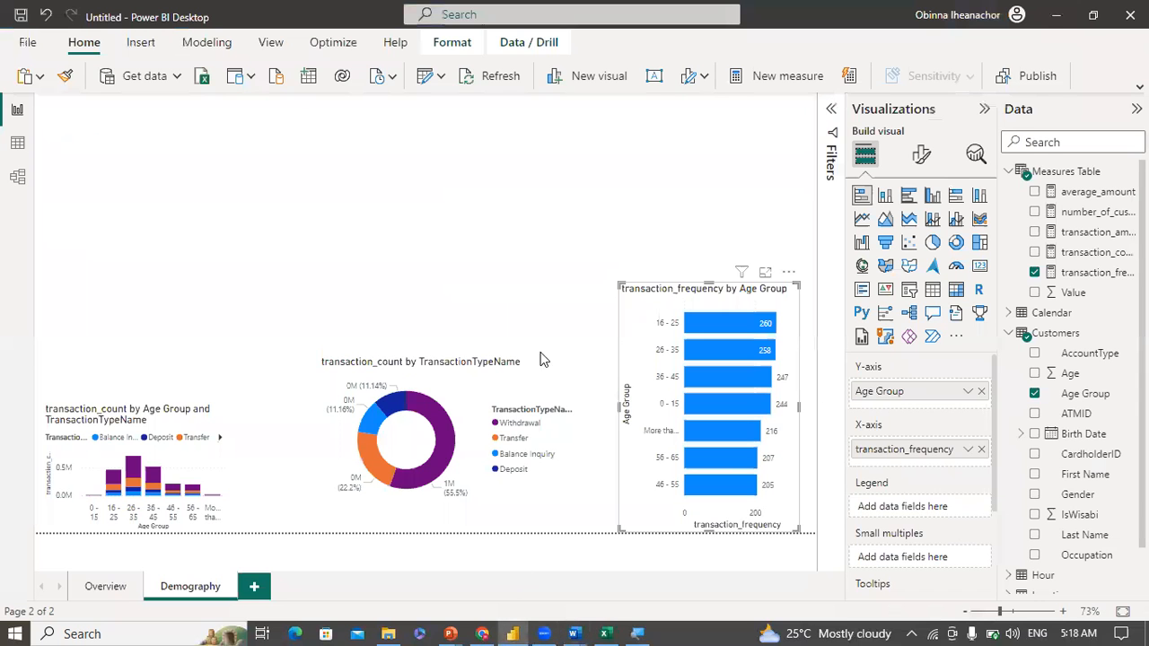
click(525, 286)
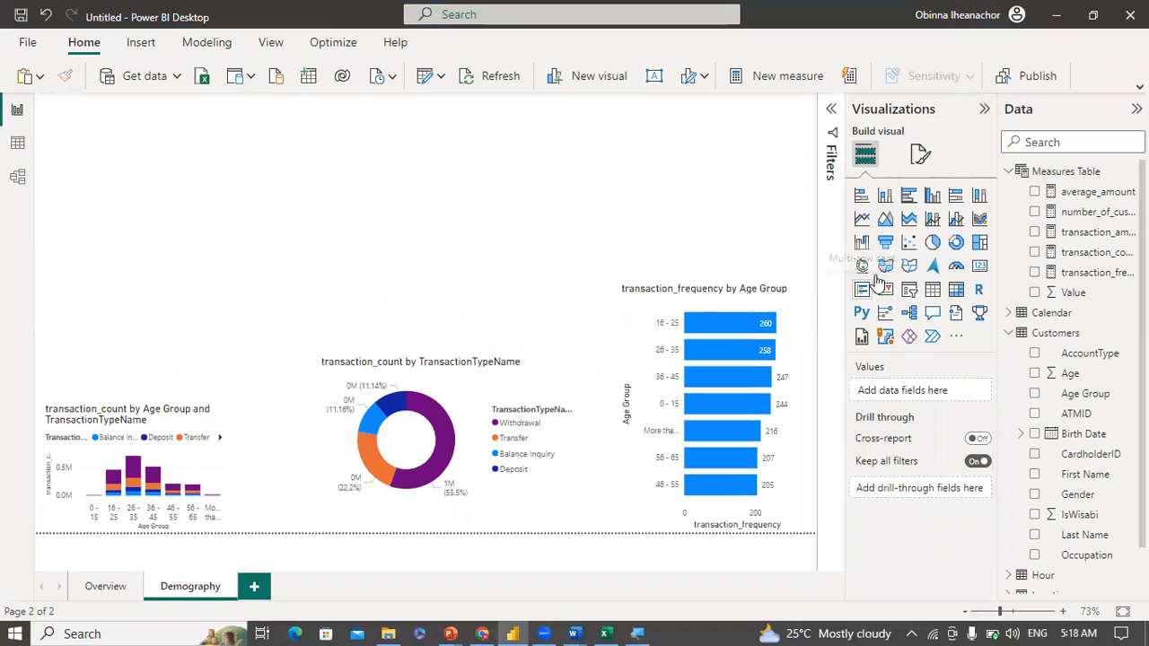
click(885, 196)
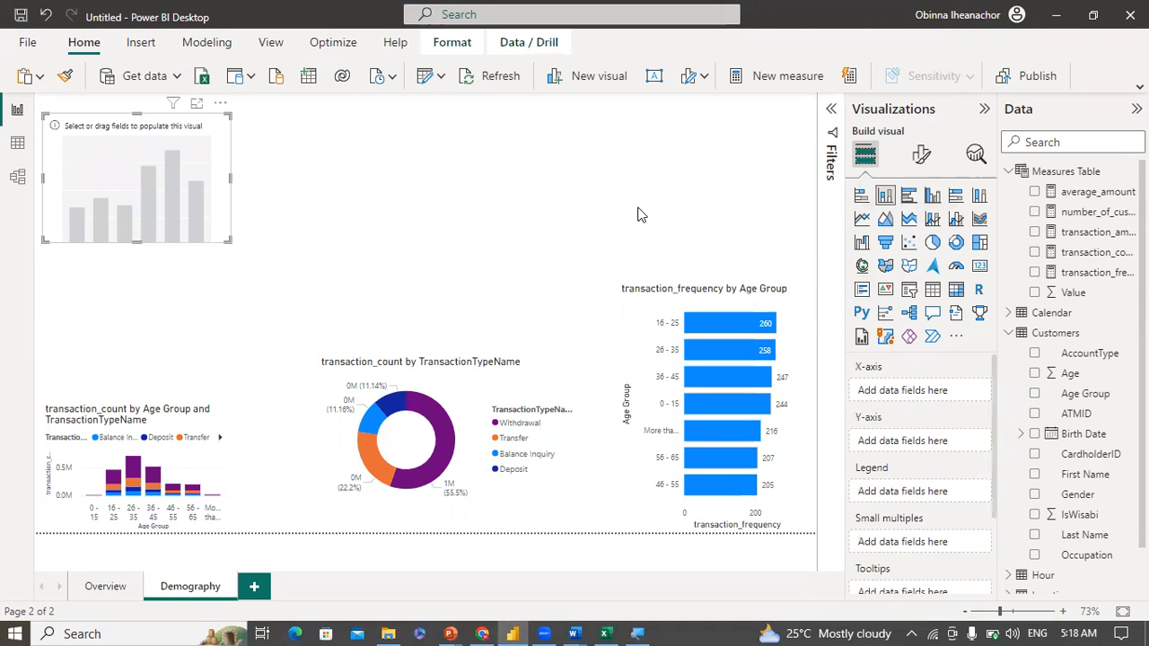
Step: Move the empty column chart toward the page's middle, try transaction_frequency on its X-axis and Y-axis, and clear the field
drag(206, 194, 372, 233)
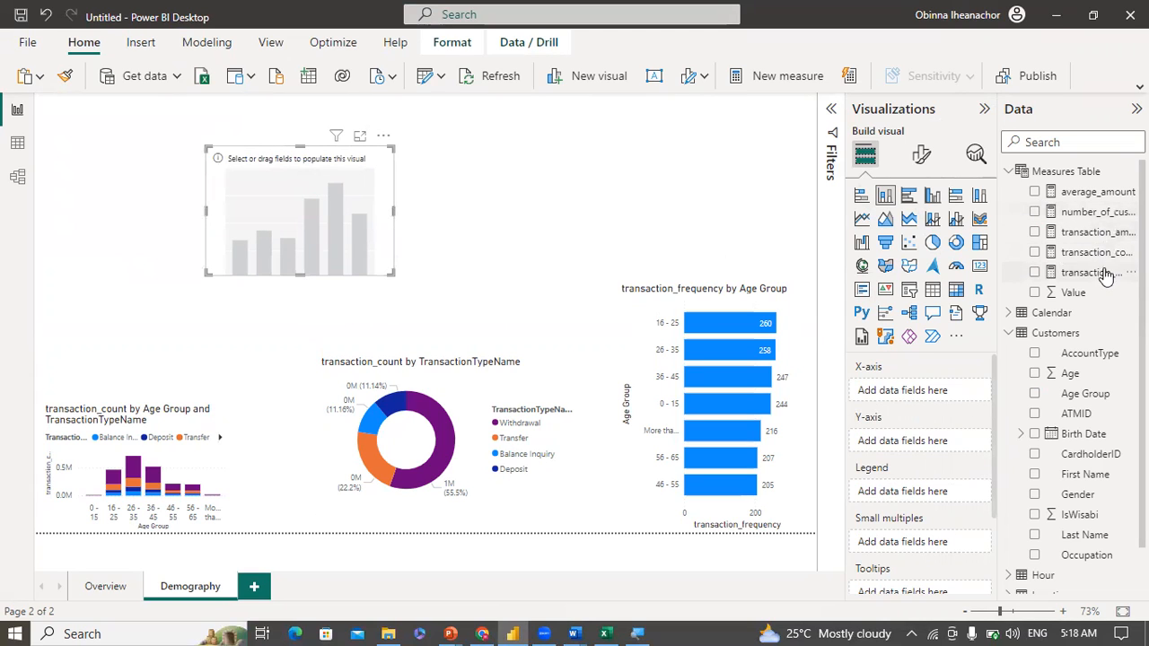
drag(1097, 274, 931, 393)
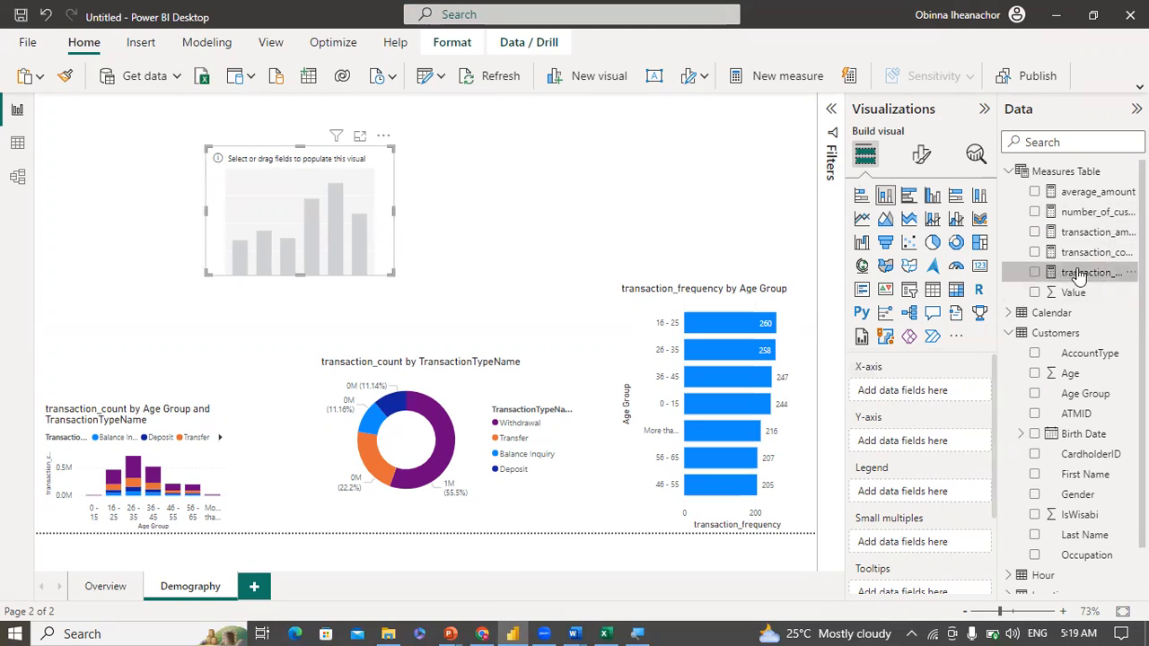
drag(1088, 274, 920, 446)
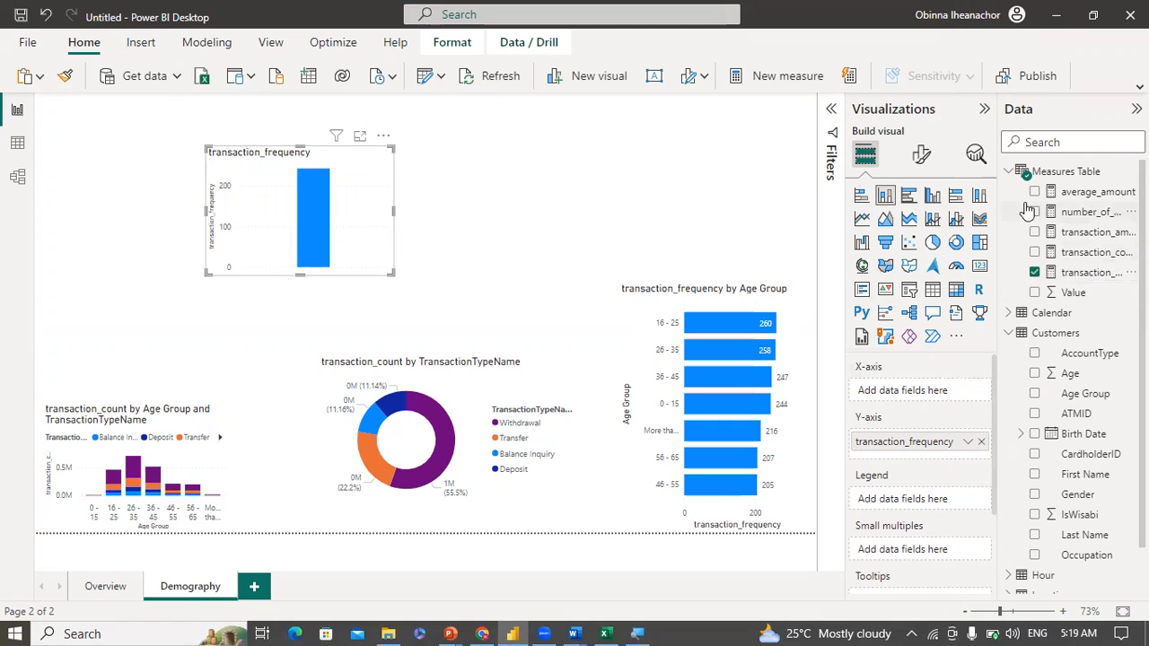
click(1010, 173)
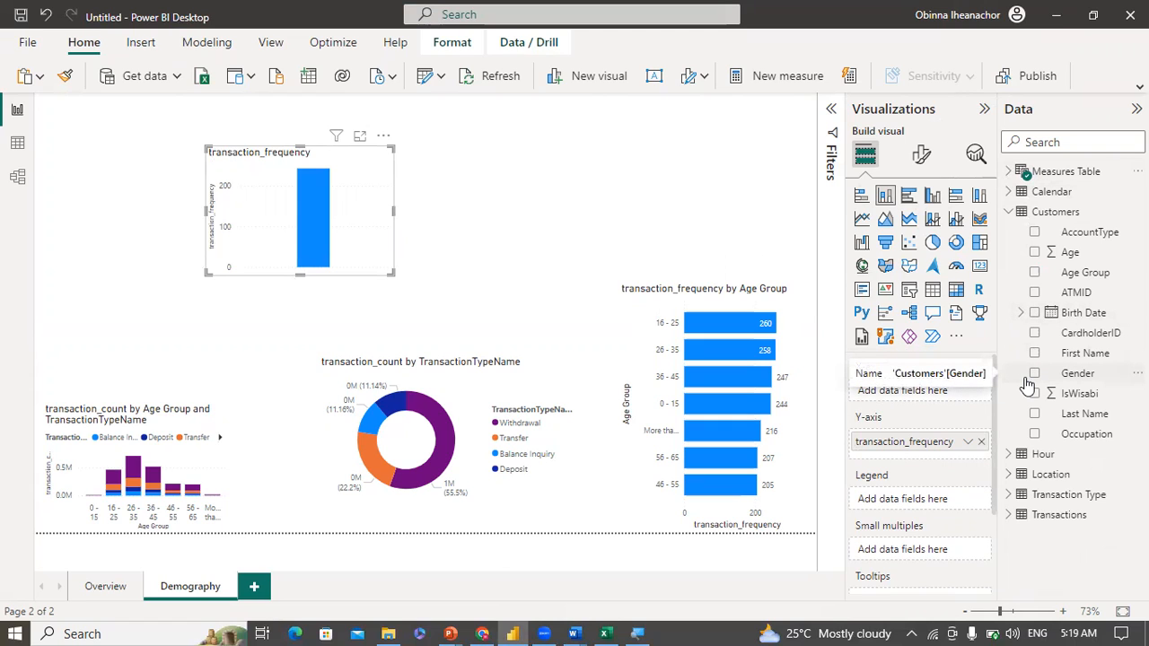
click(982, 442)
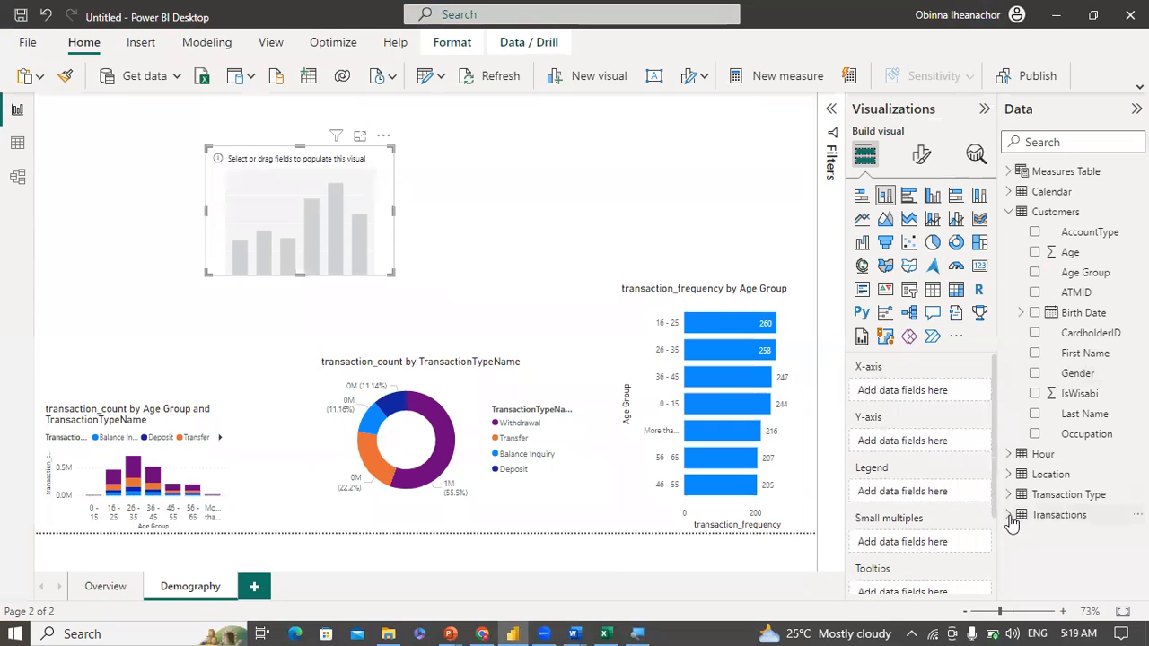
Step: Try TransactionID from the Transactions table and the transaction_frequency measure as the column chart's axis fields, and empty the chart again
click(1008, 516)
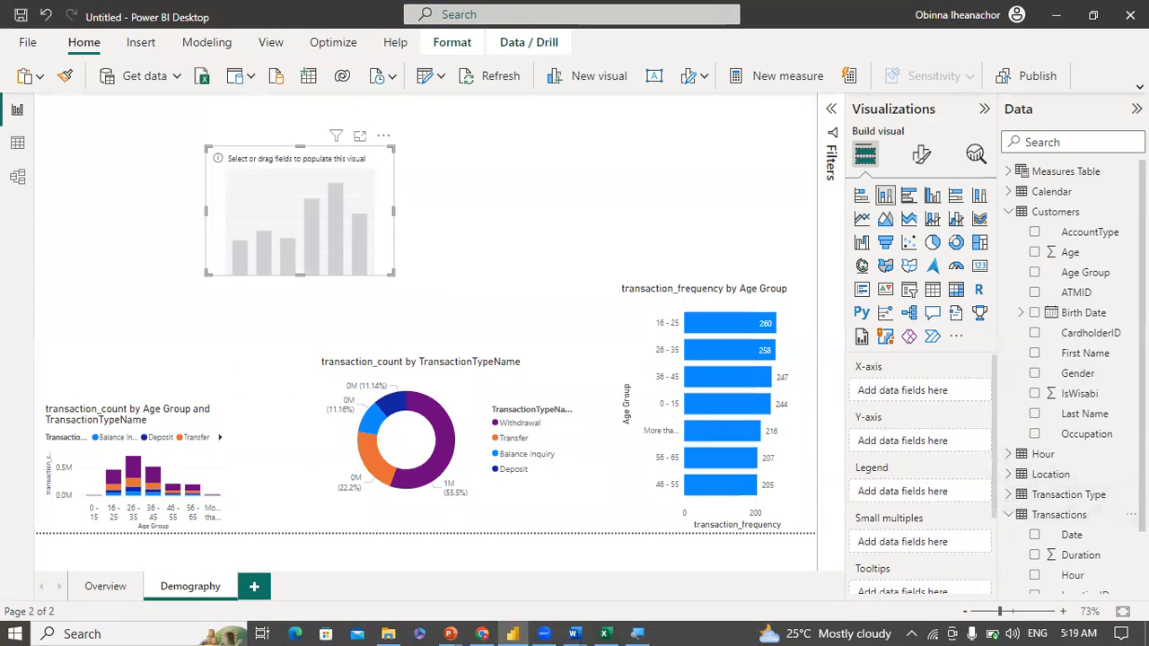
scroll(1074, 377, down, 3)
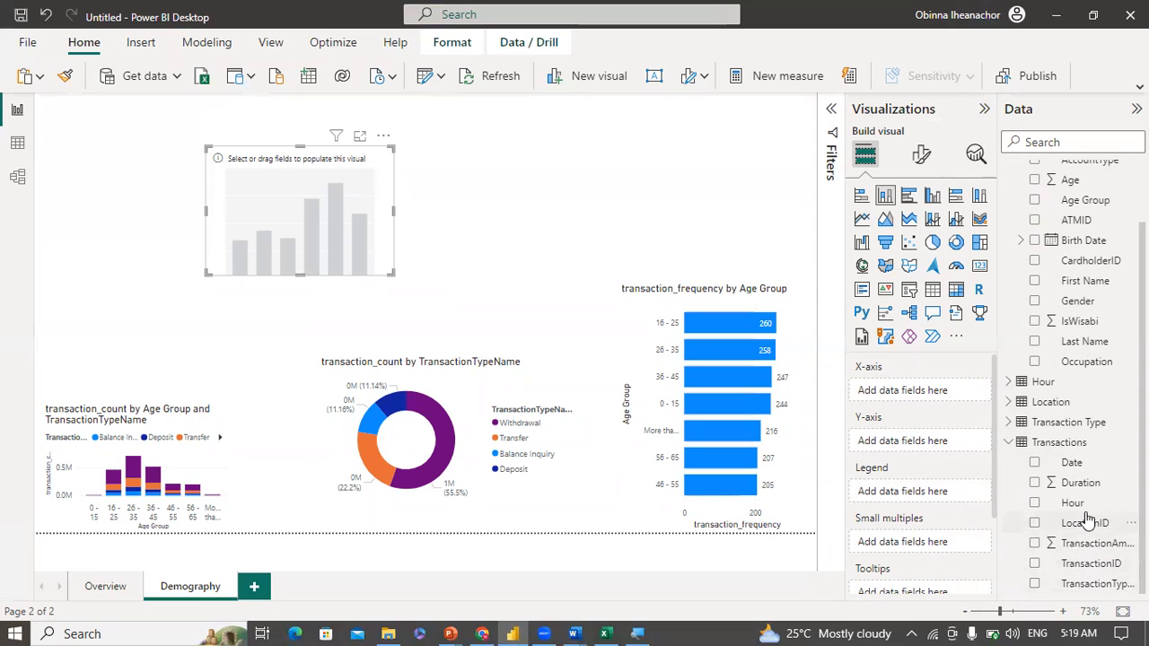
drag(1091, 564, 913, 395)
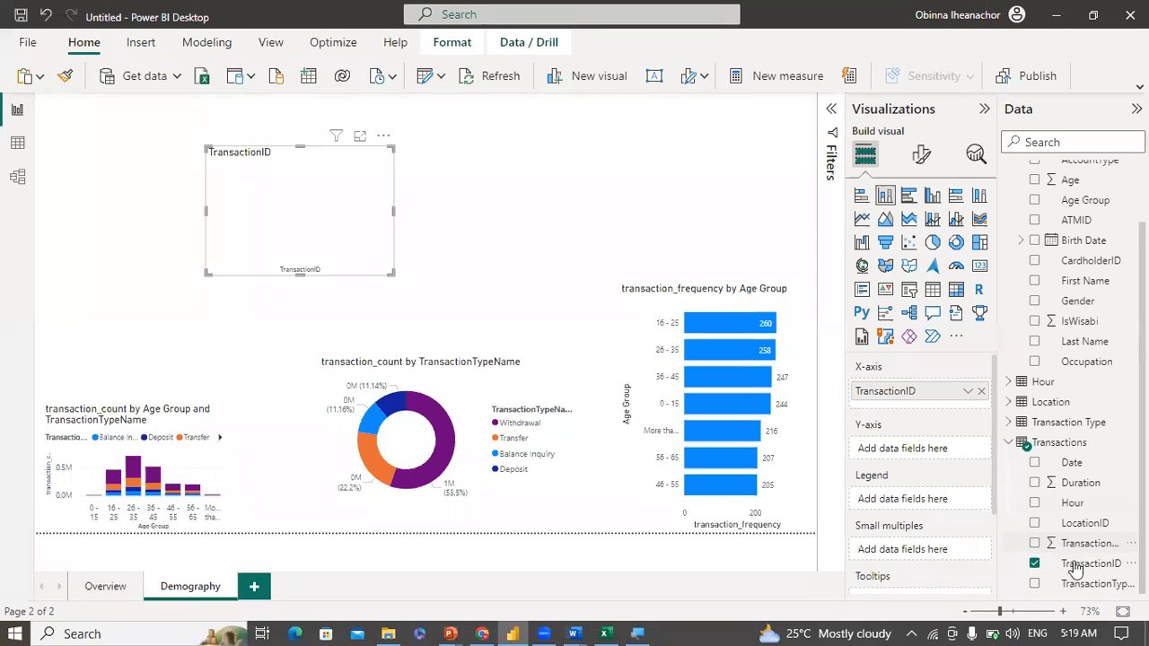
drag(1080, 572, 911, 454)
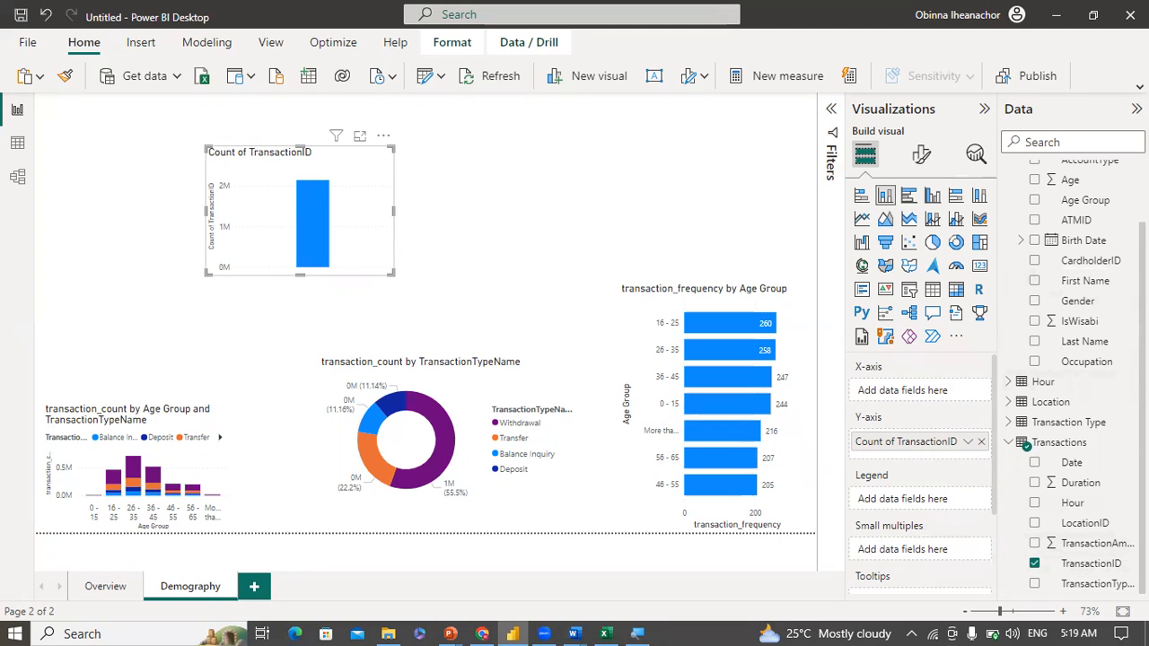
scroll(1077, 281, up, 3)
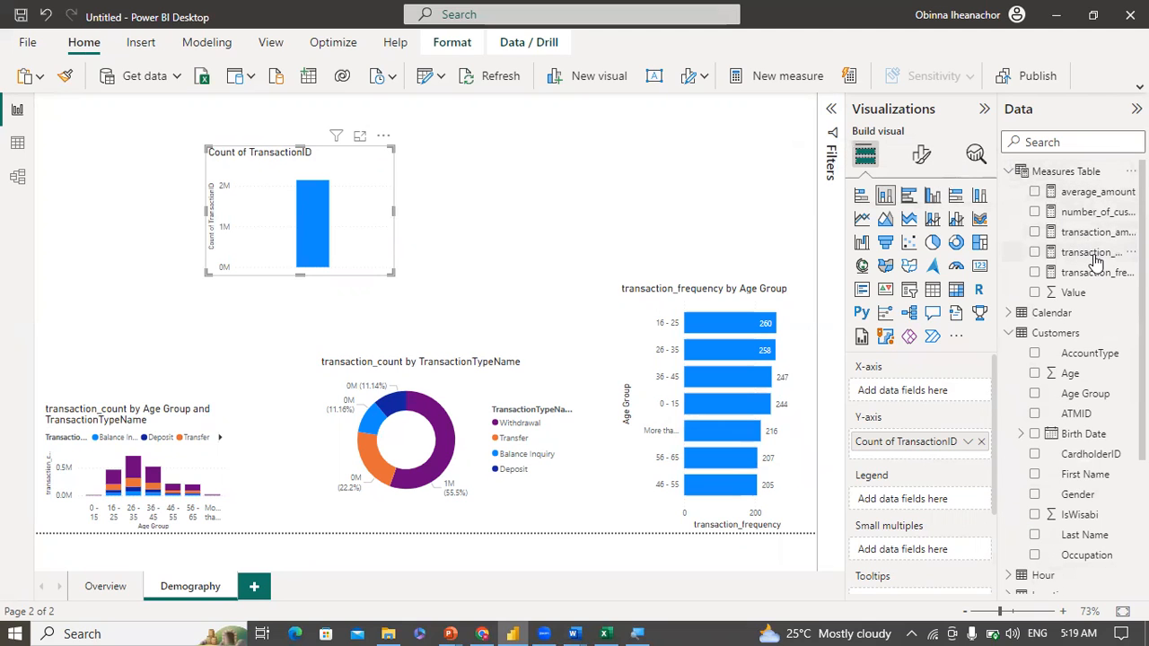
drag(1099, 272, 937, 390)
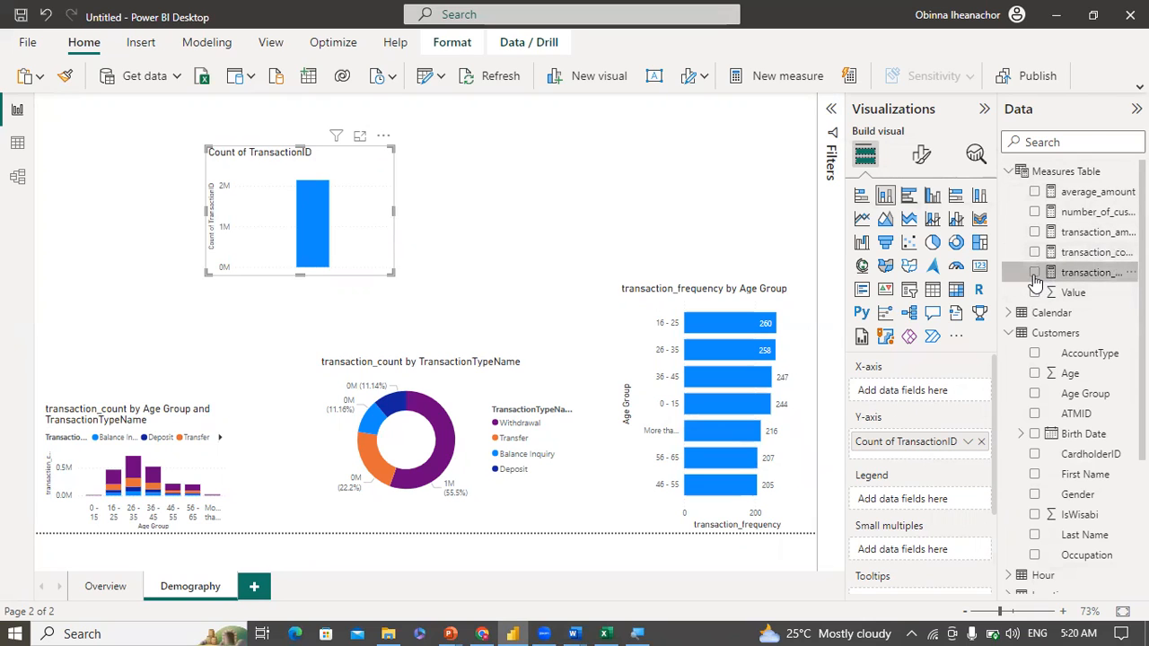
click(981, 441)
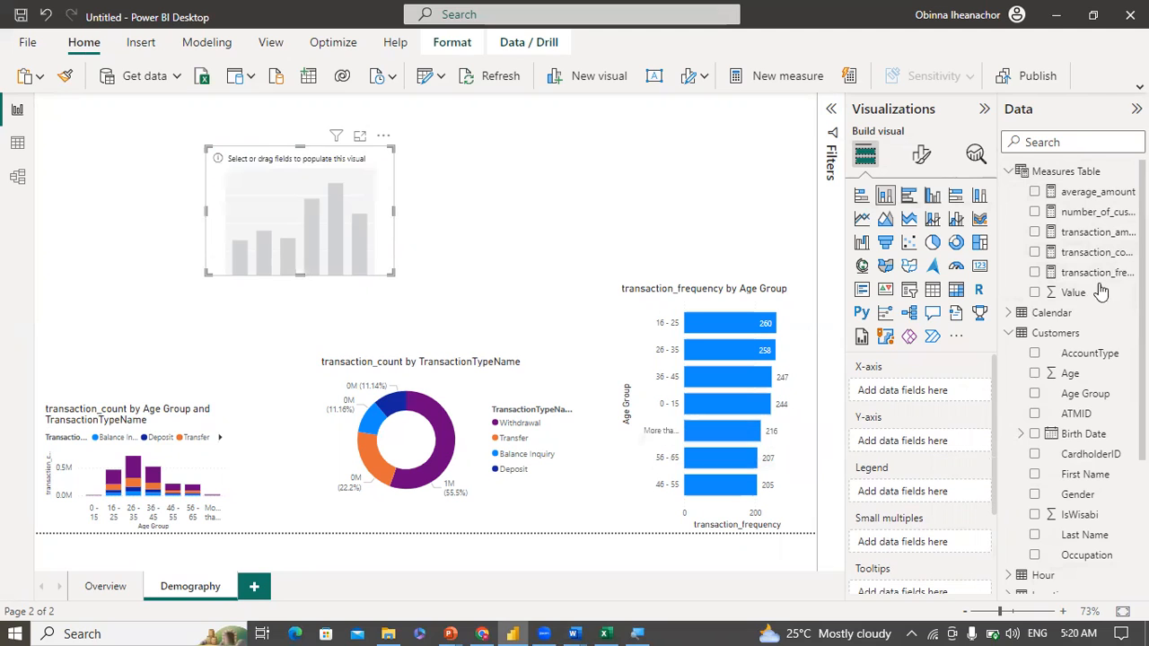
Step: Add transaction_frequency to the stacked column chart once more and remove the whole chart from the Demography page
click(1035, 272)
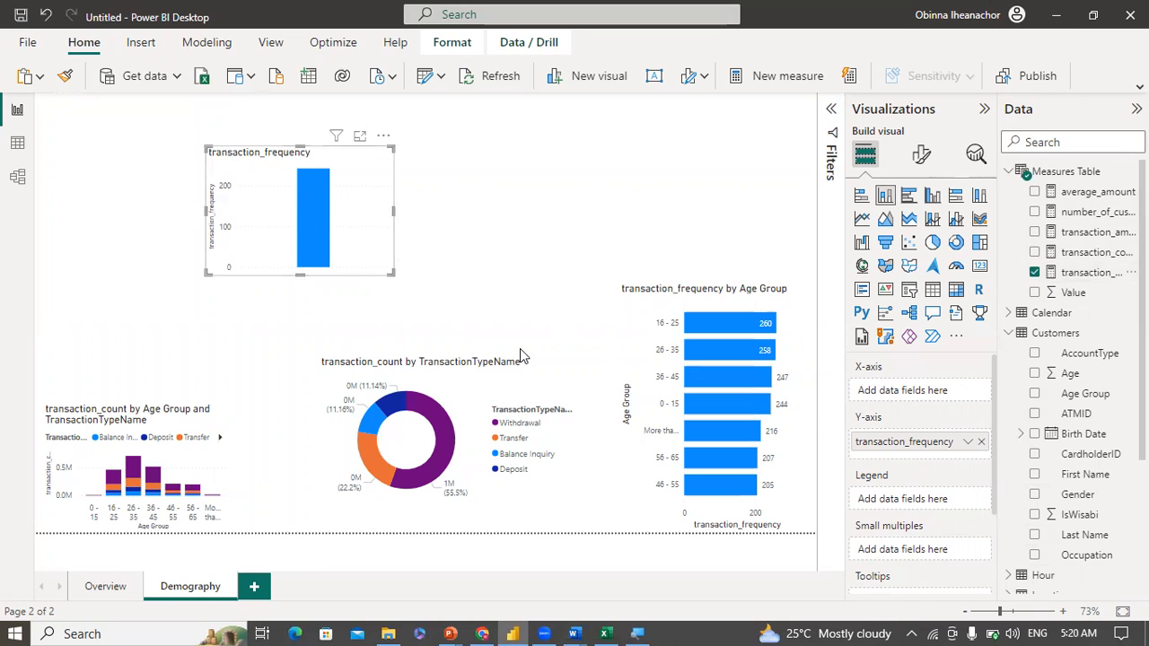
click(383, 136)
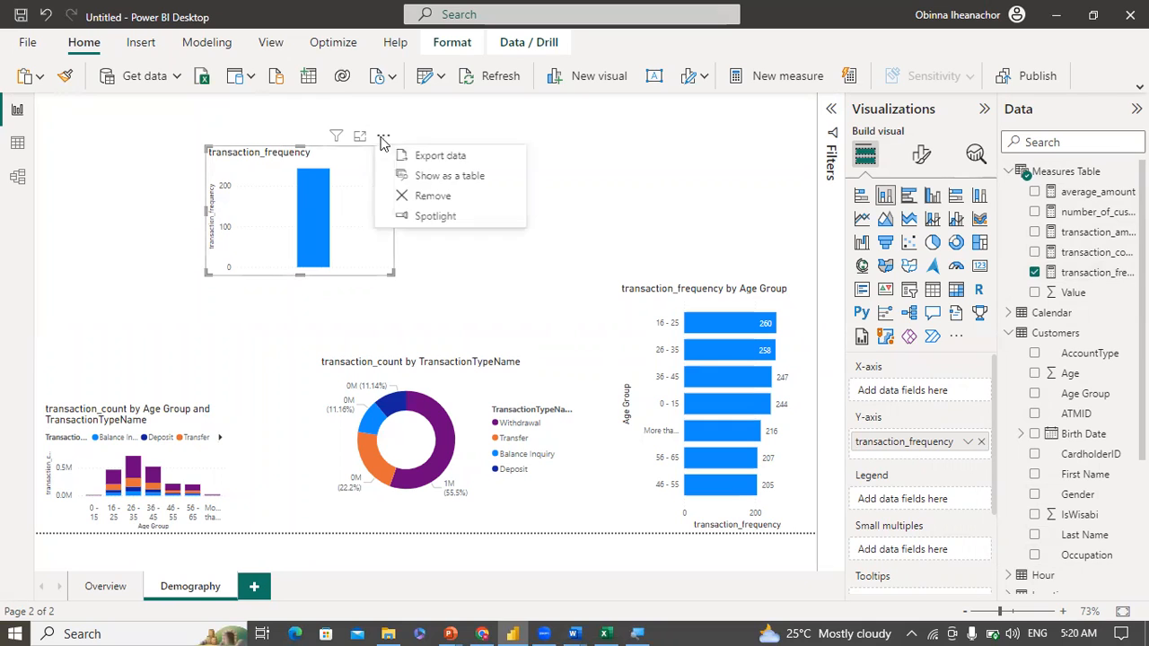
click(446, 196)
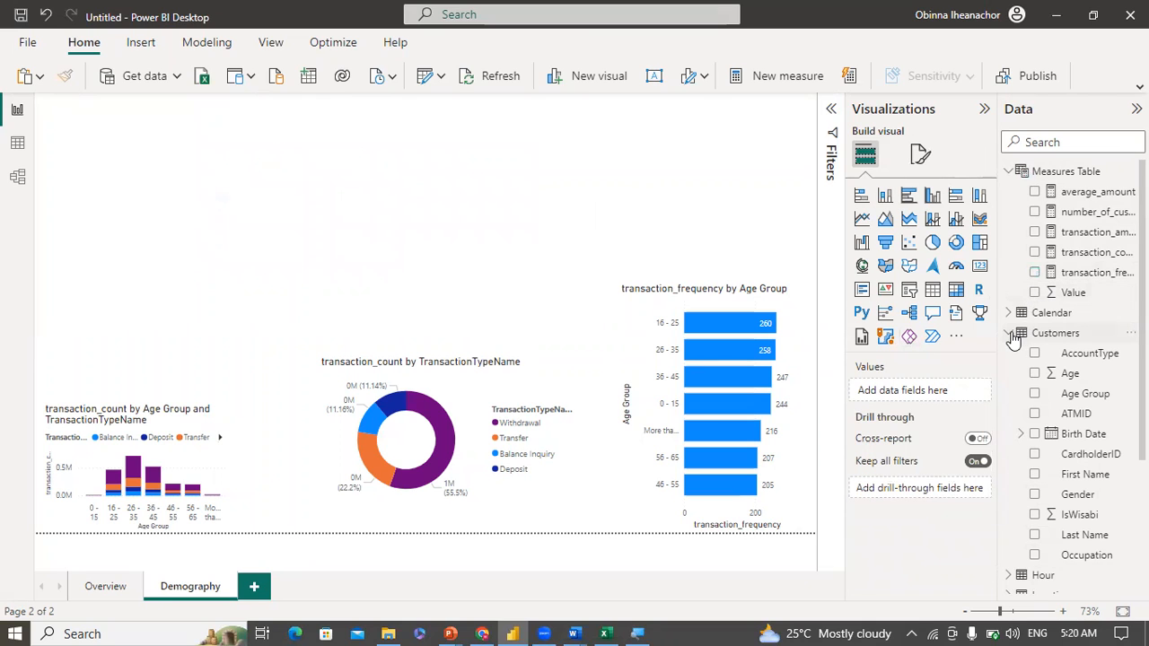
Step: Search the Power BI visuals store for Histogram and import Histogram with points by MAQ Software into the report
click(1010, 334)
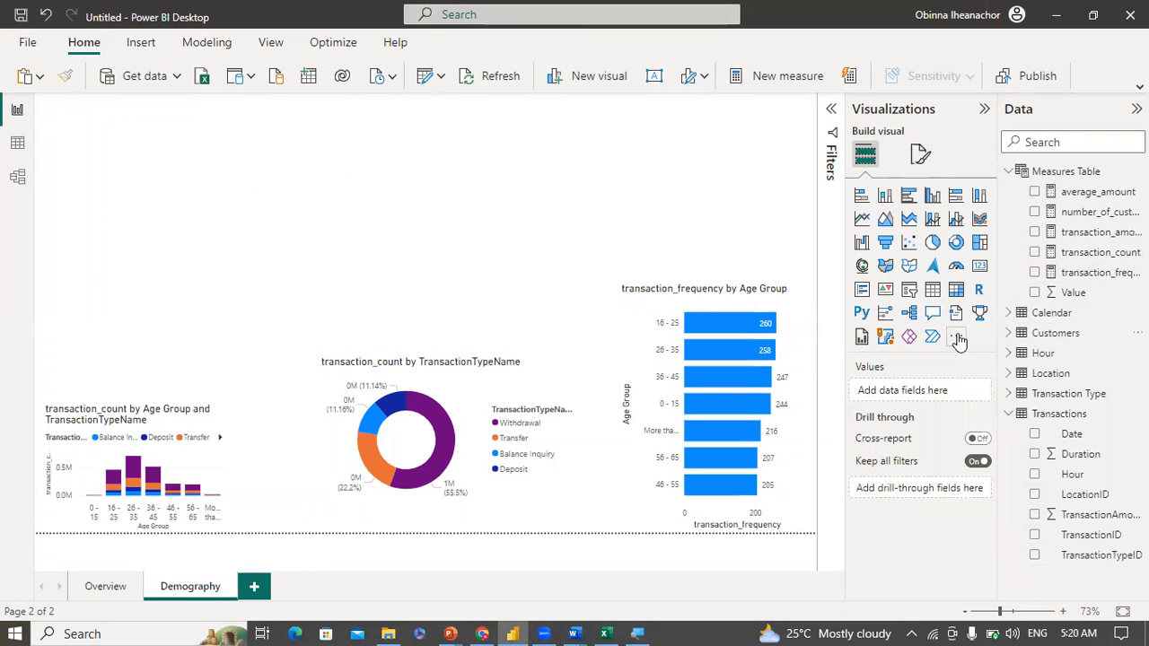
click(957, 339)
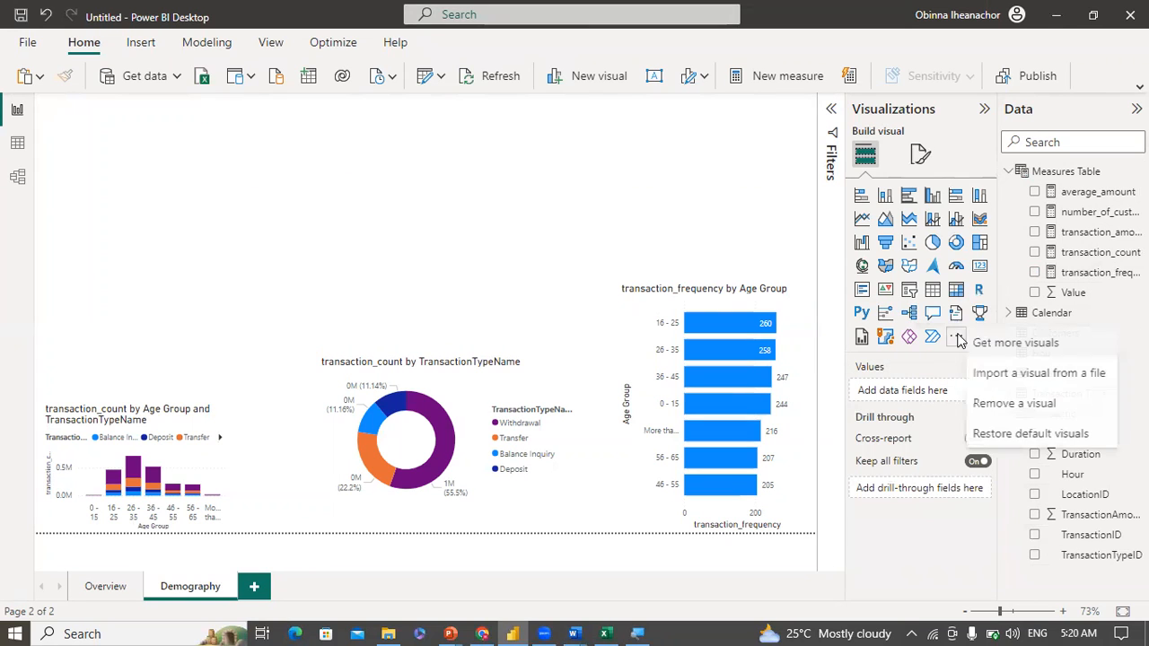
click(1016, 343)
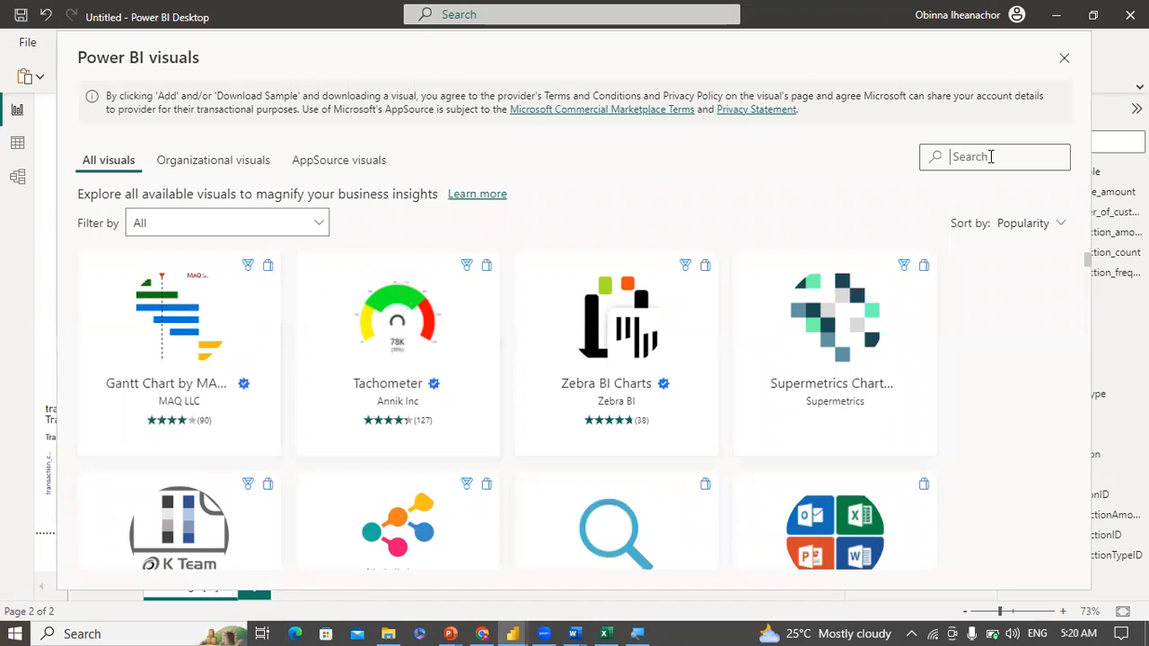
text(Histogram)
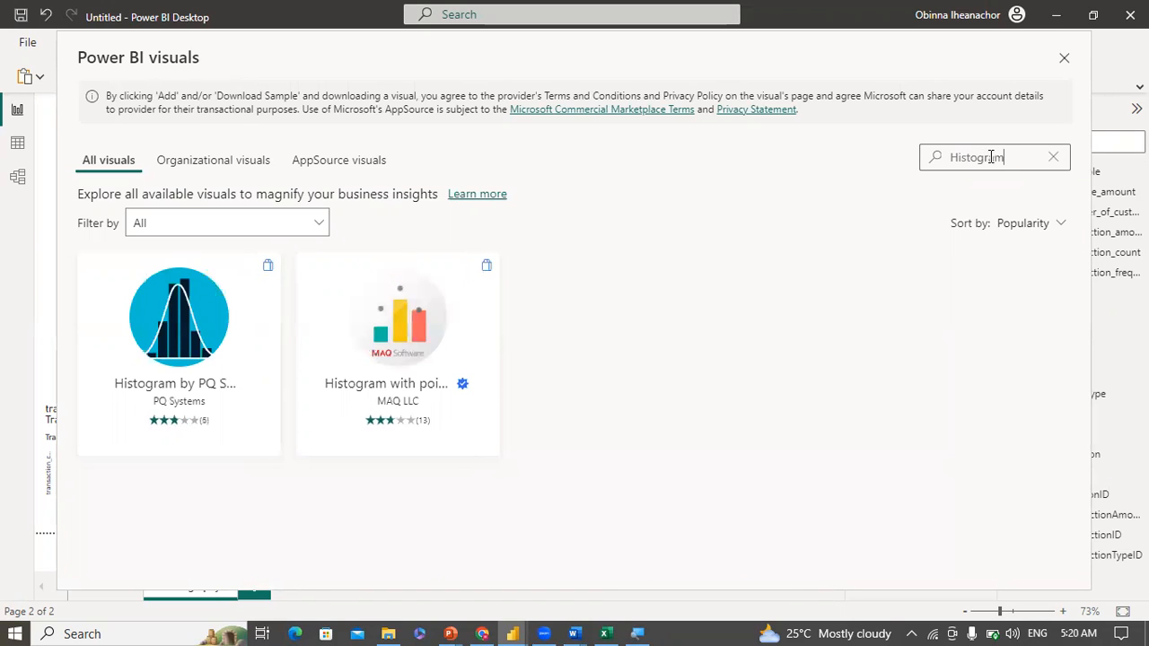
mouse_move(398, 349)
click(419, 329)
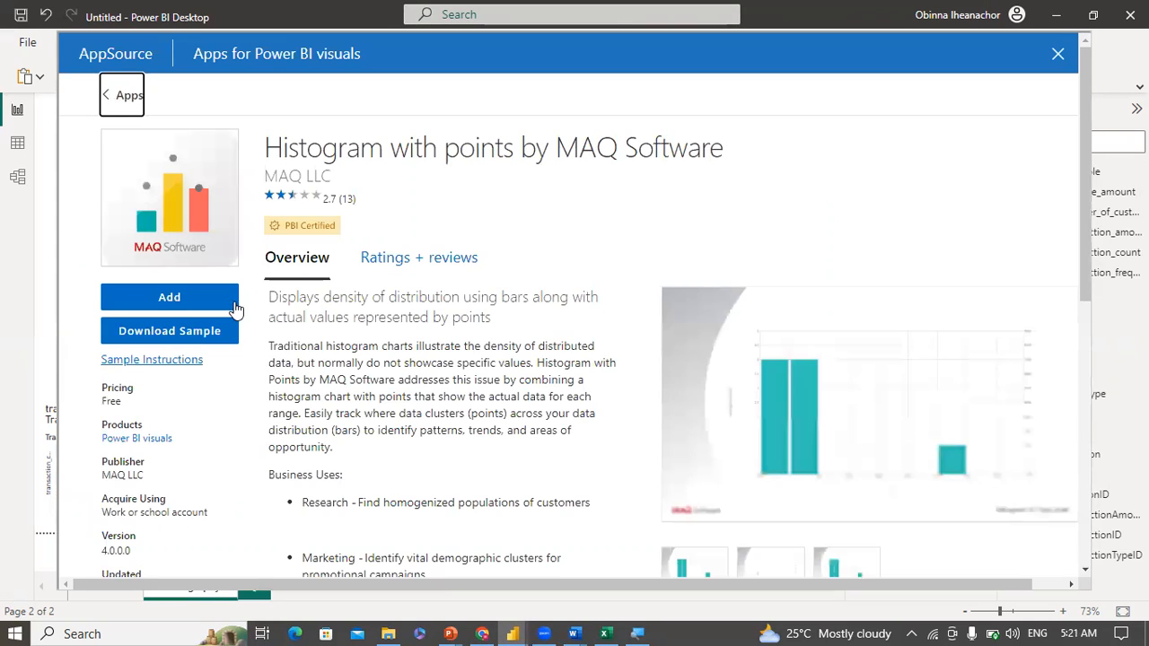
click(184, 306)
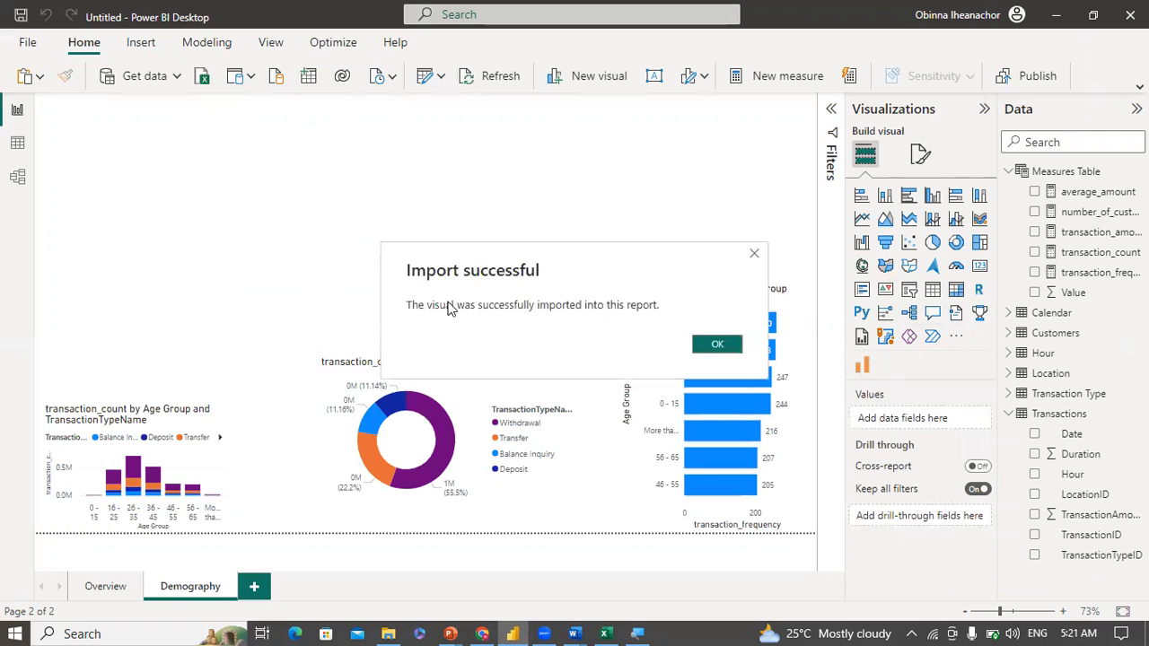
click(754, 253)
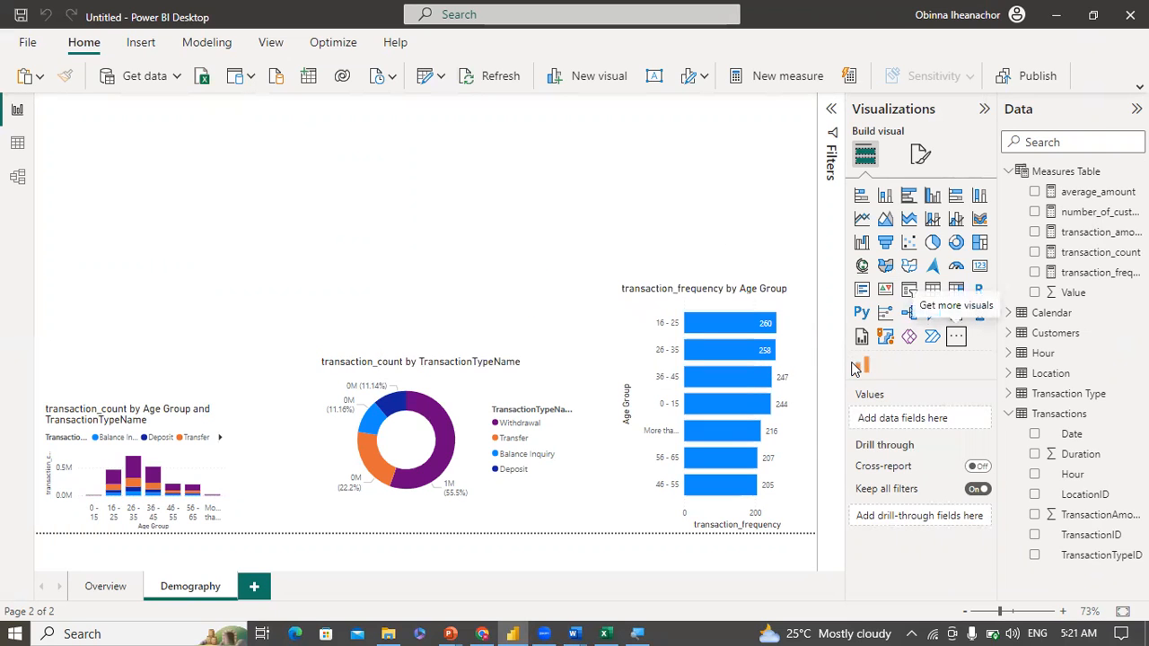
Step: Insert the imported histogram visual, place it above the donut chart, and try transaction_frequency as its X data
click(860, 368)
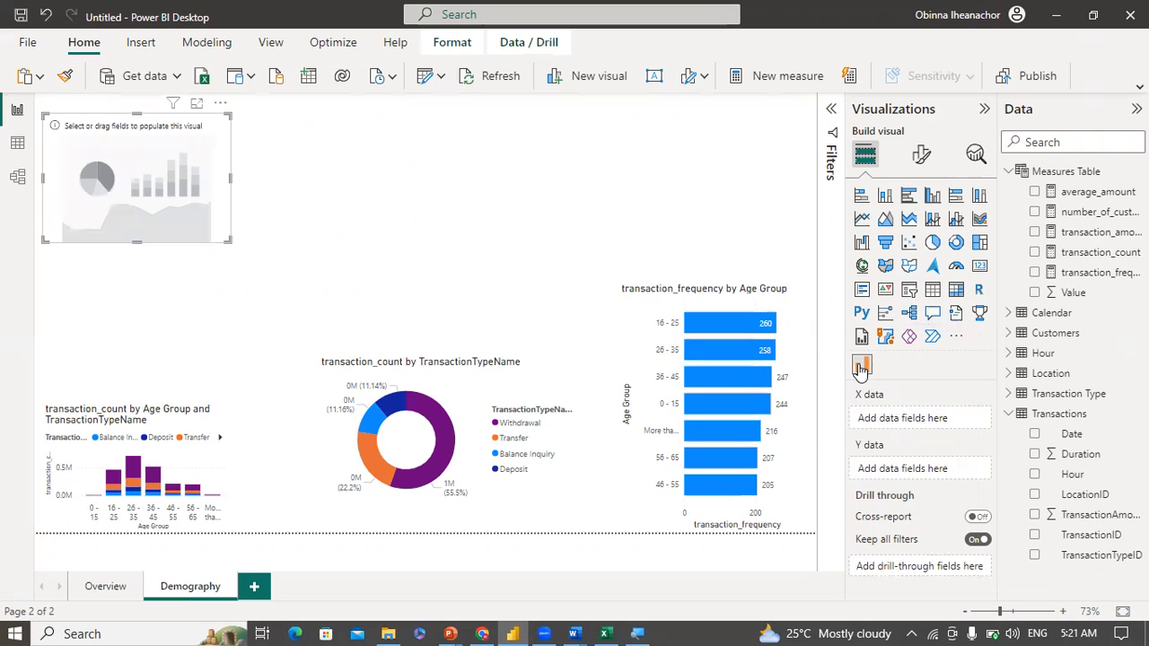
drag(166, 205, 322, 216)
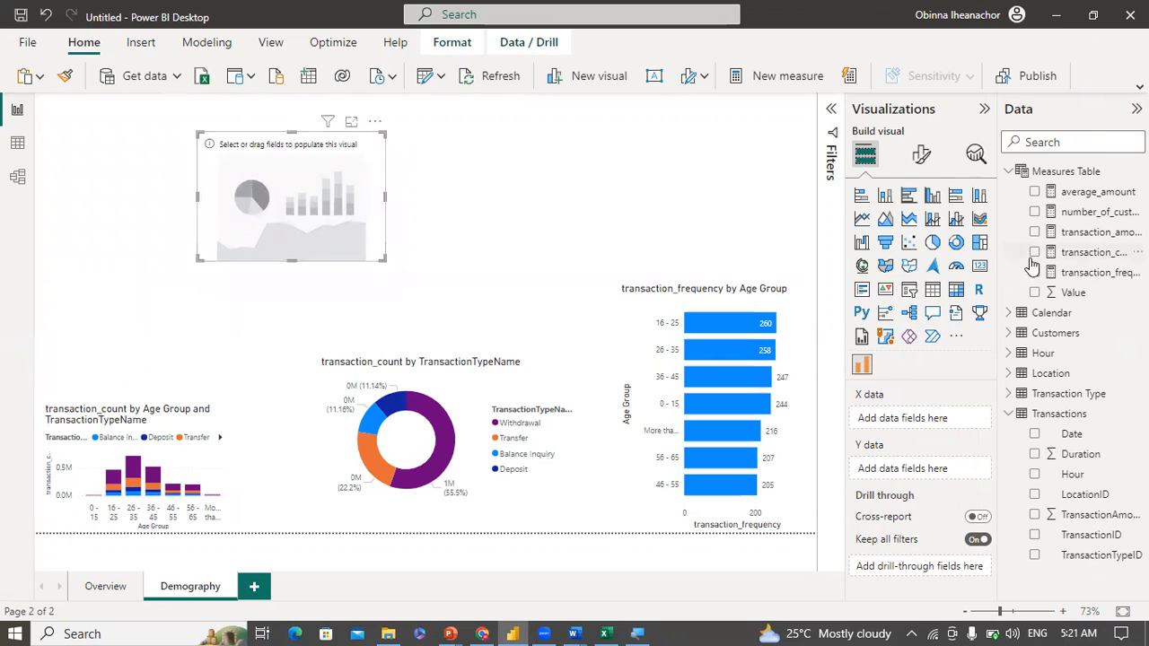
drag(1091, 272, 928, 422)
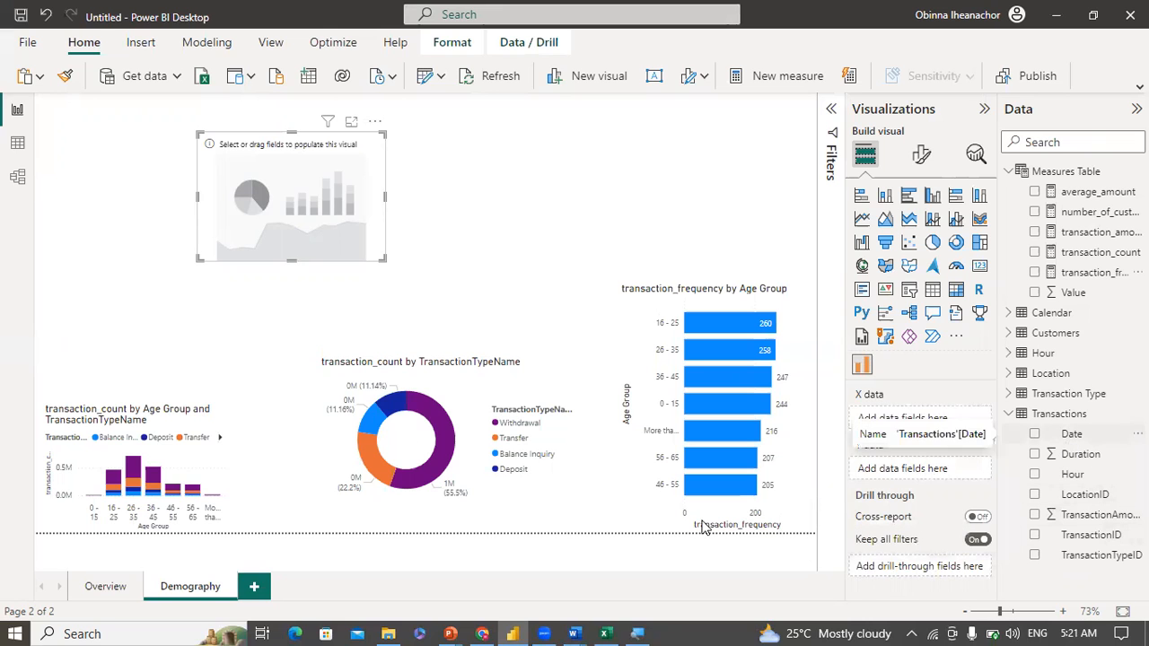
Step: Switch to the Word Project Brief to reread question viii on transaction amounts and frequency, and return to Power BI
mouse_move(576, 629)
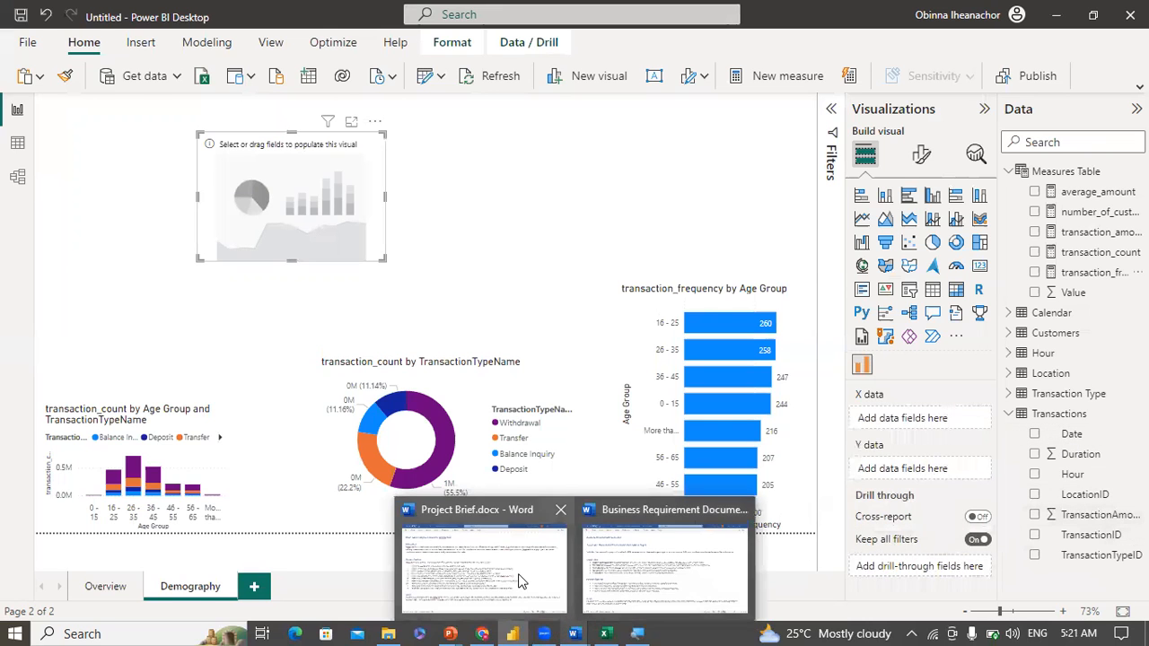
click(485, 561)
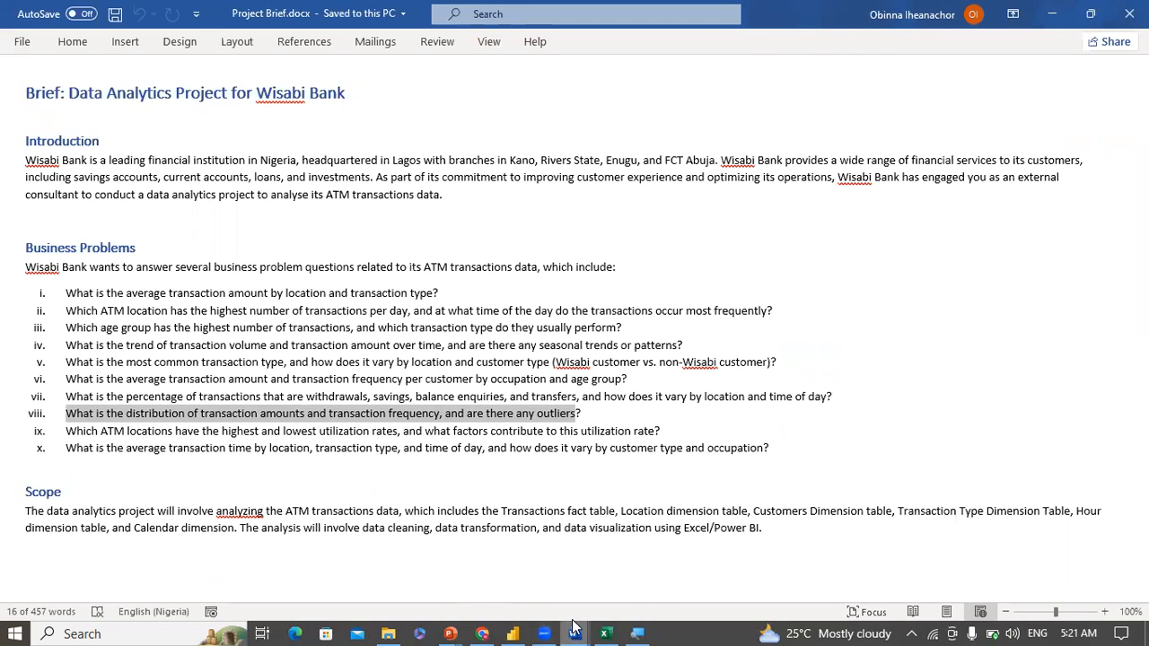
mouse_move(514, 628)
click(522, 576)
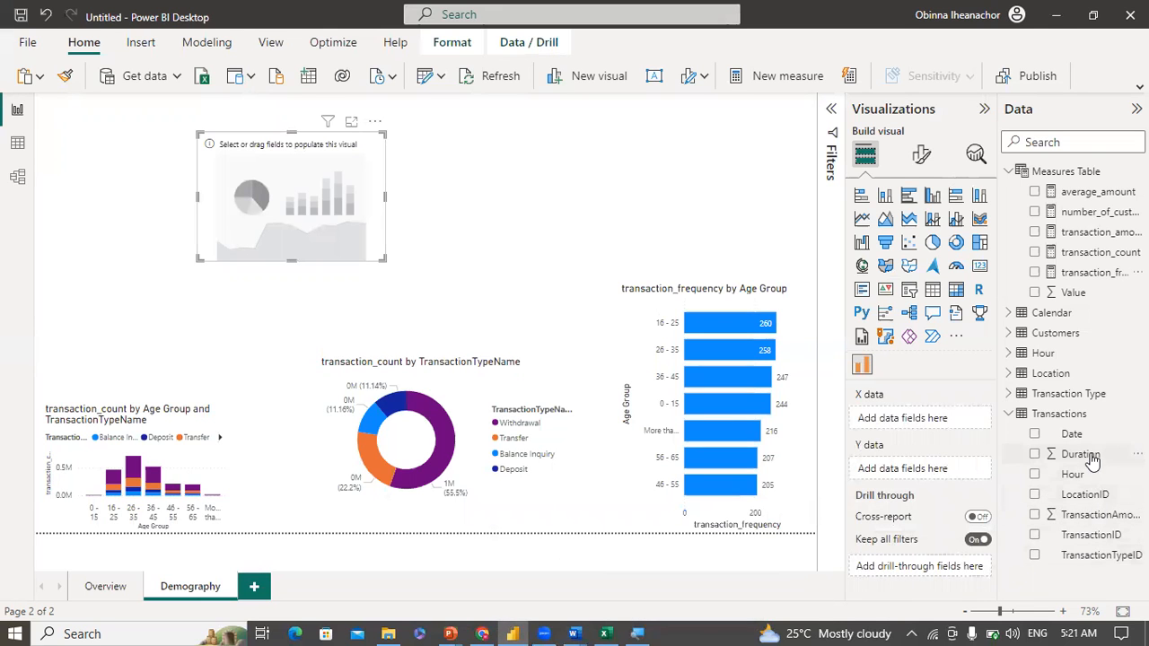
Step: Assign TransactionAmount to both the X data and Y data of the histogram, and enlarge the visual in width and height
drag(1091, 523, 927, 429)
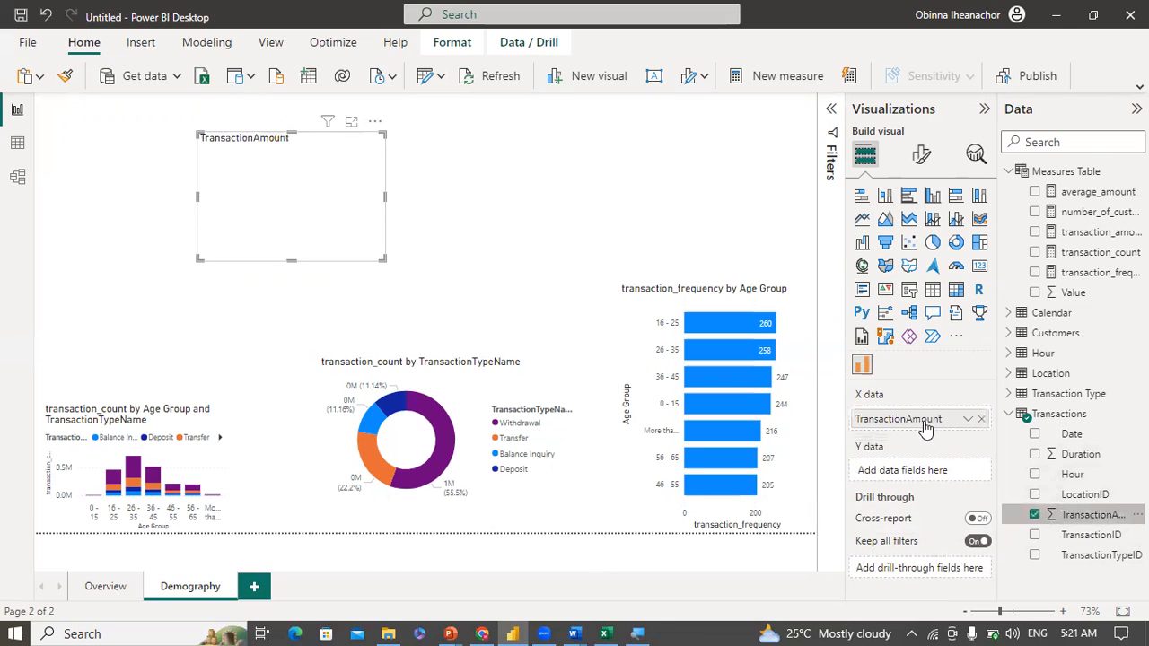
drag(1077, 526, 933, 475)
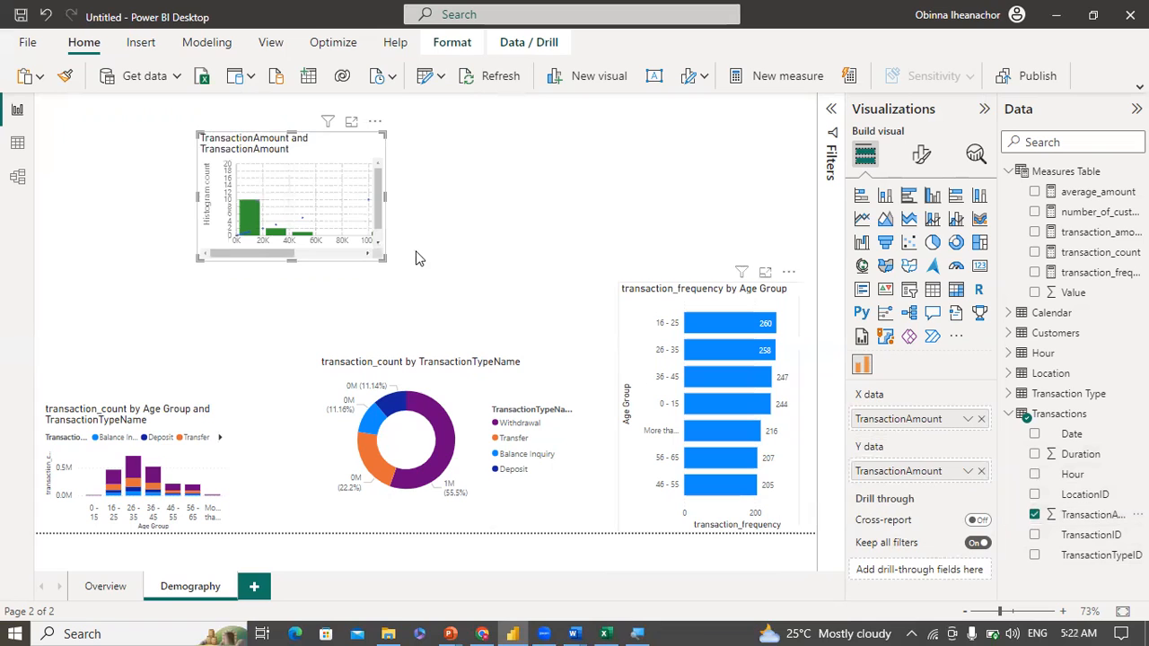
drag(384, 198, 478, 216)
drag(339, 258, 341, 334)
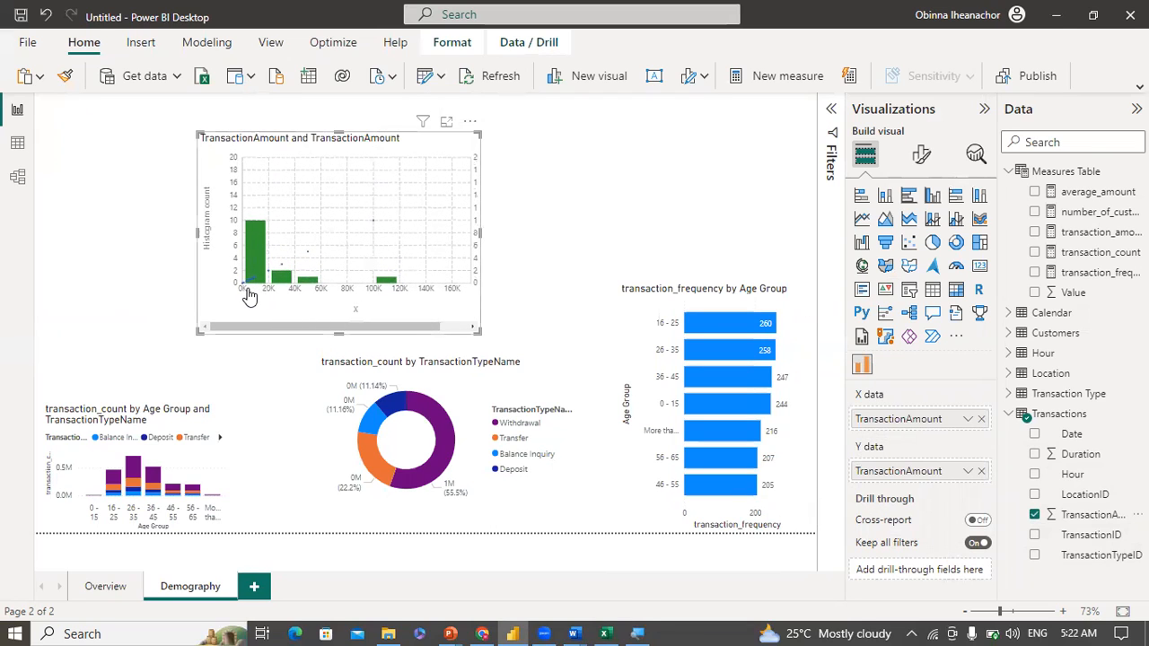
Step: Examine the histogram's bars and amount ranges to judge the distribution of transaction amounts and possible outliers
click(388, 393)
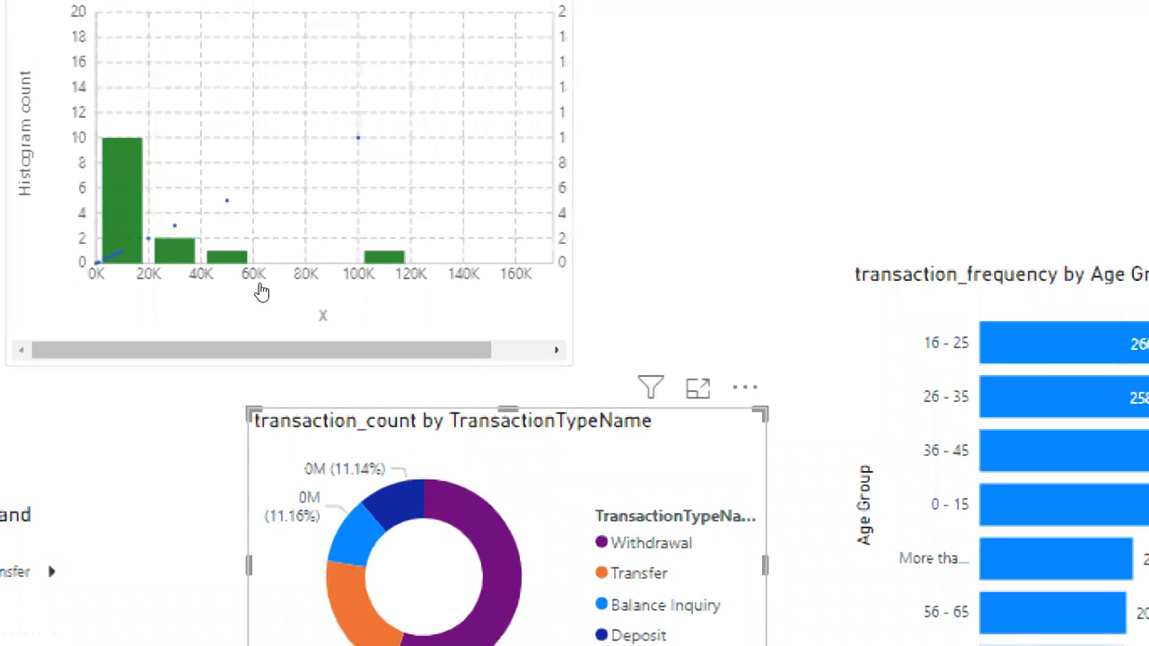
mouse_move(257, 257)
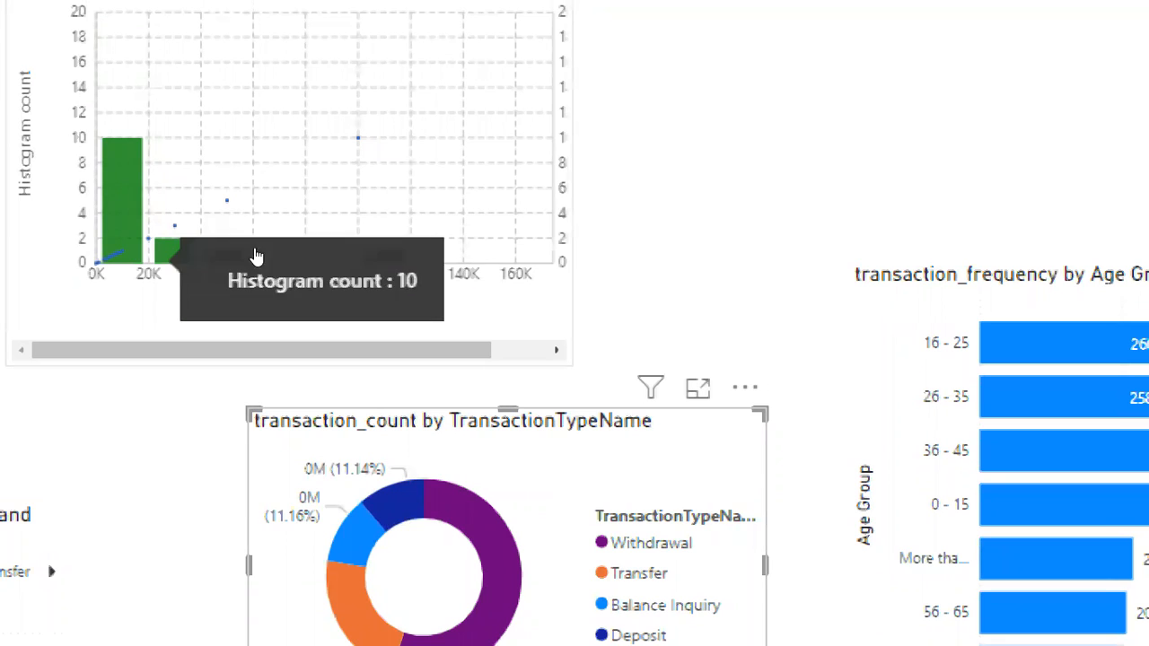
mouse_move(285, 288)
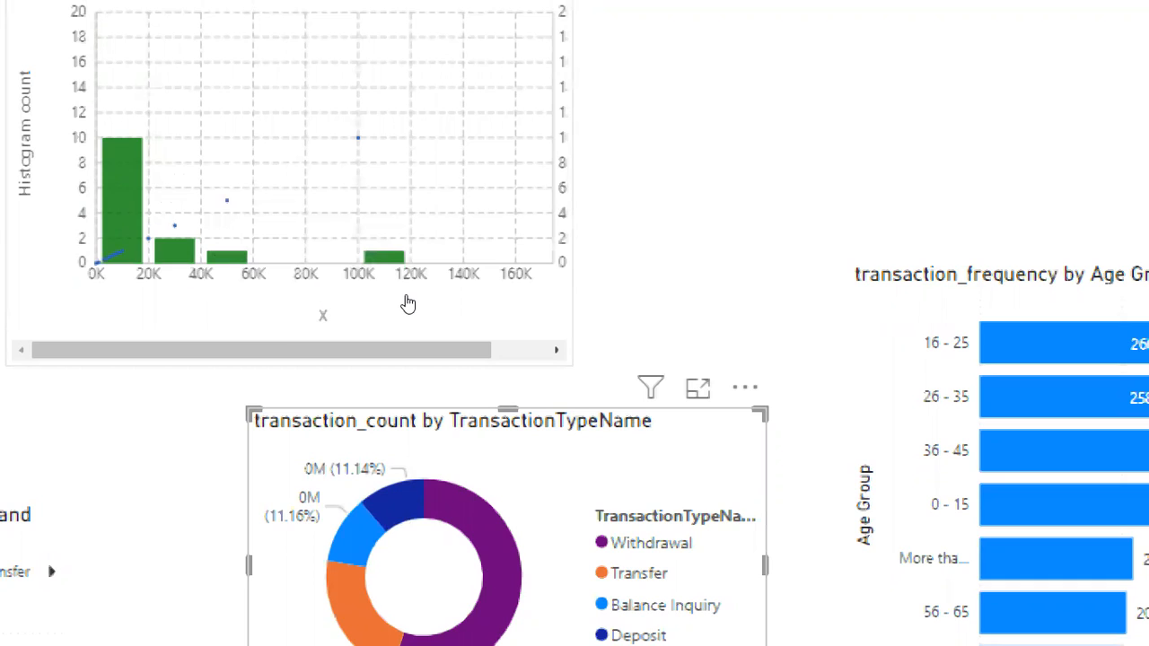
mouse_move(392, 290)
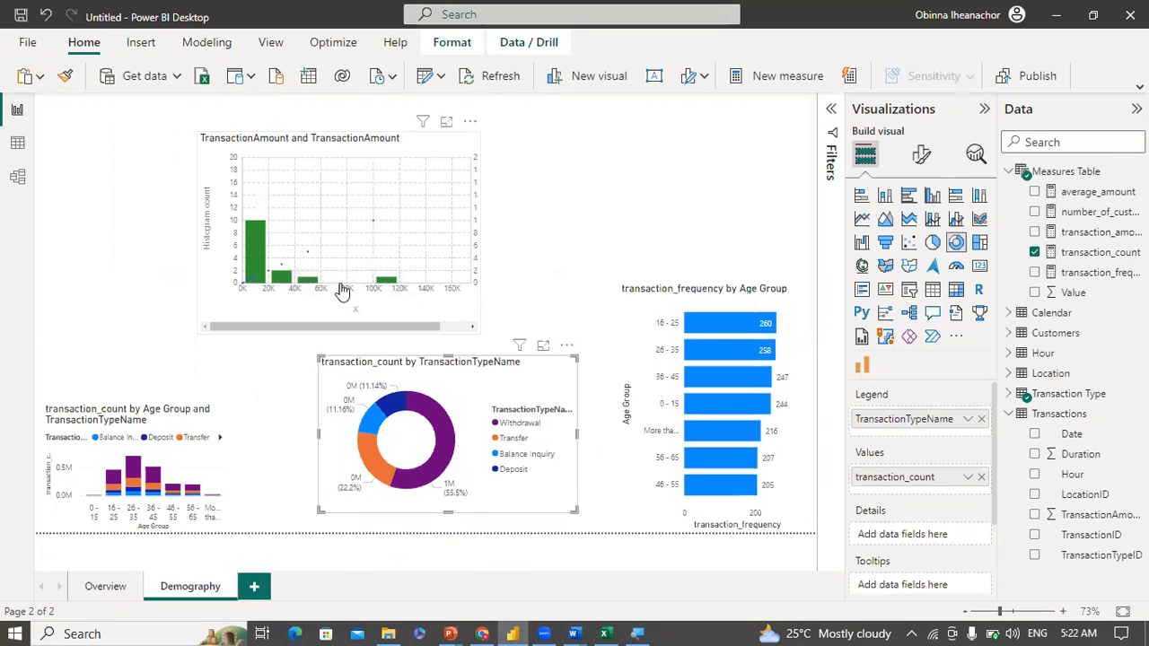
Step: Remove the TransactionAmount histogram from the Demography page
click(469, 121)
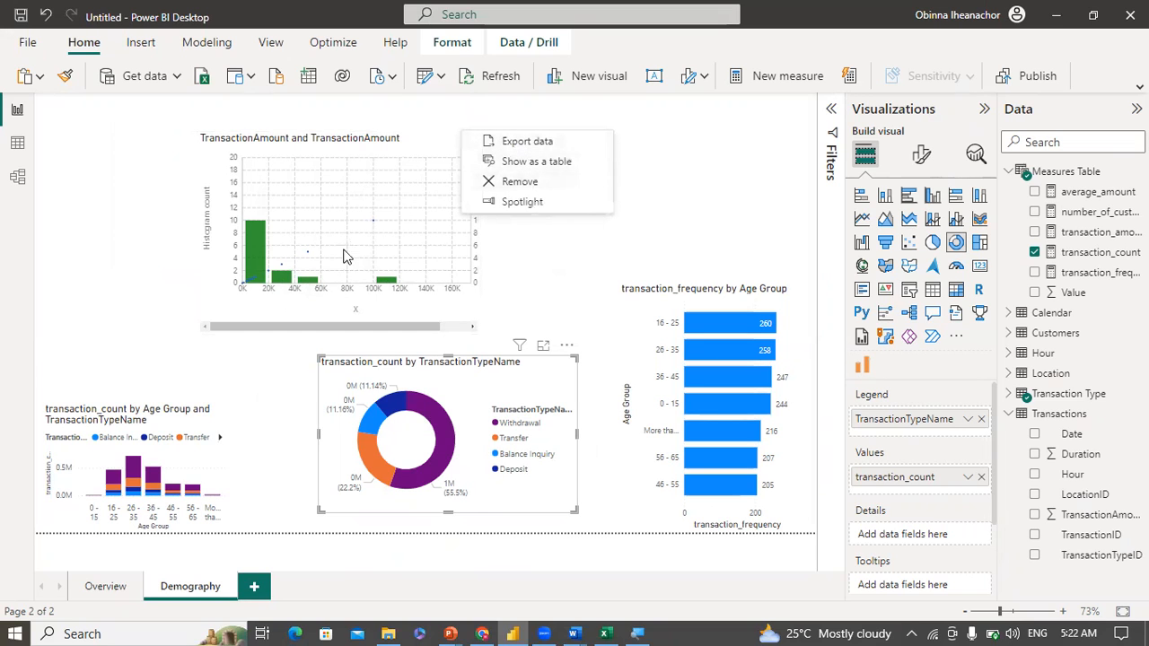
click(520, 183)
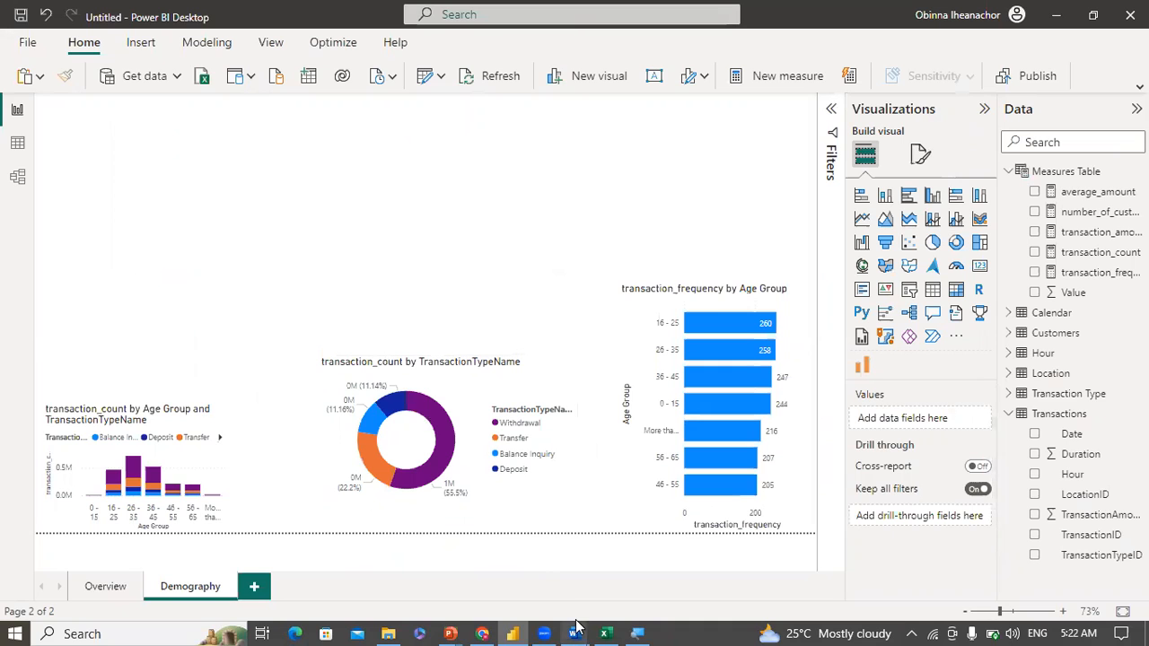
Step: Switch to the Word Project Brief and read question ix on the highest and lowest ATM utilization rates and their factors
mouse_move(576, 628)
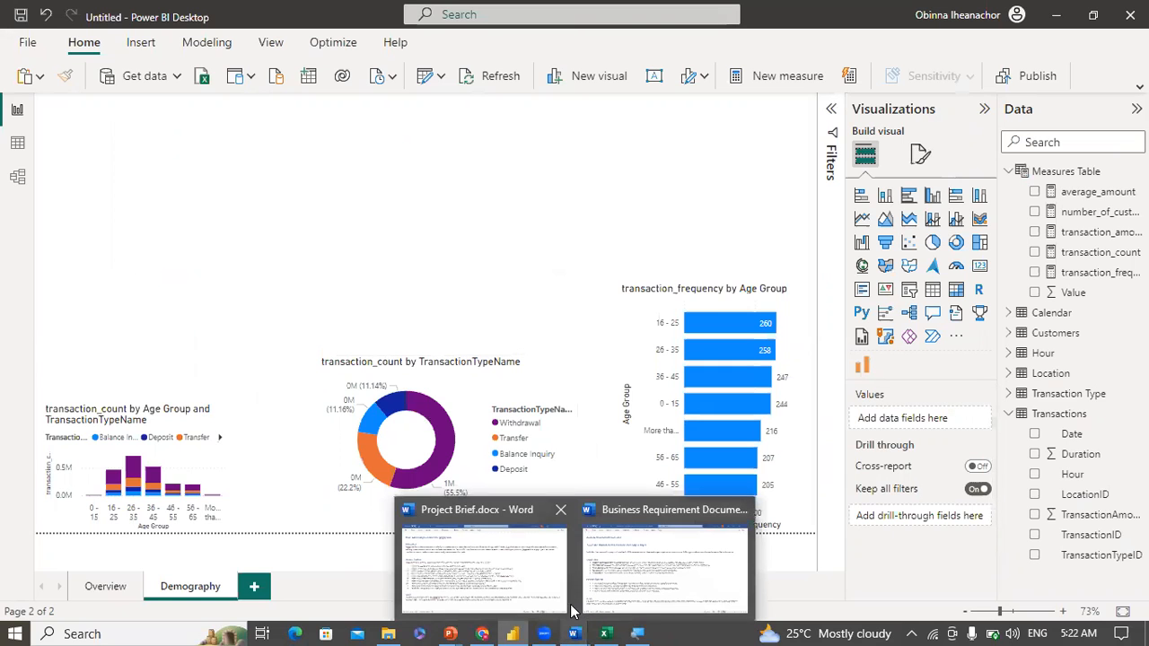
click(530, 564)
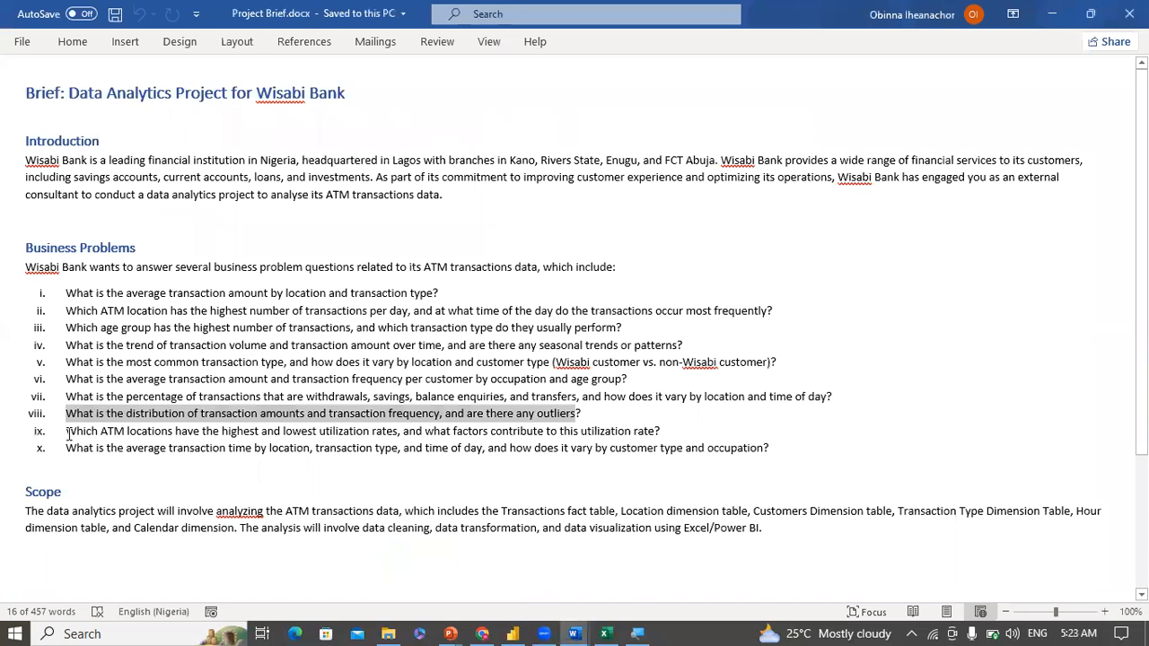
drag(67, 434, 461, 431)
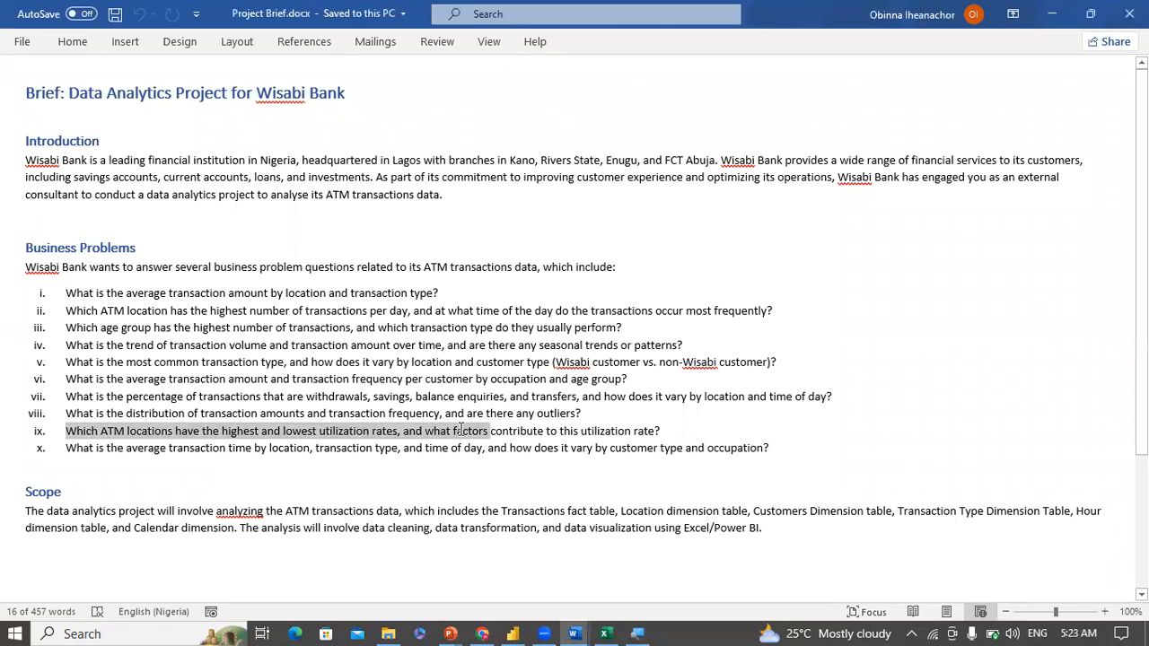
drag(507, 435, 539, 435)
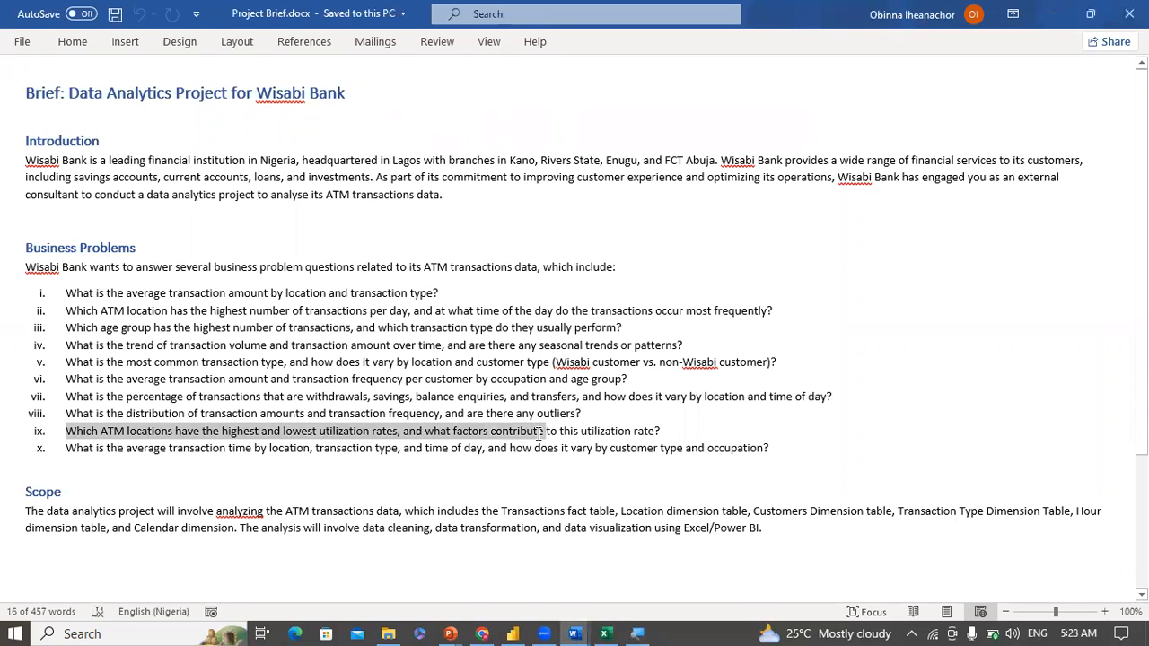
drag(595, 432, 666, 433)
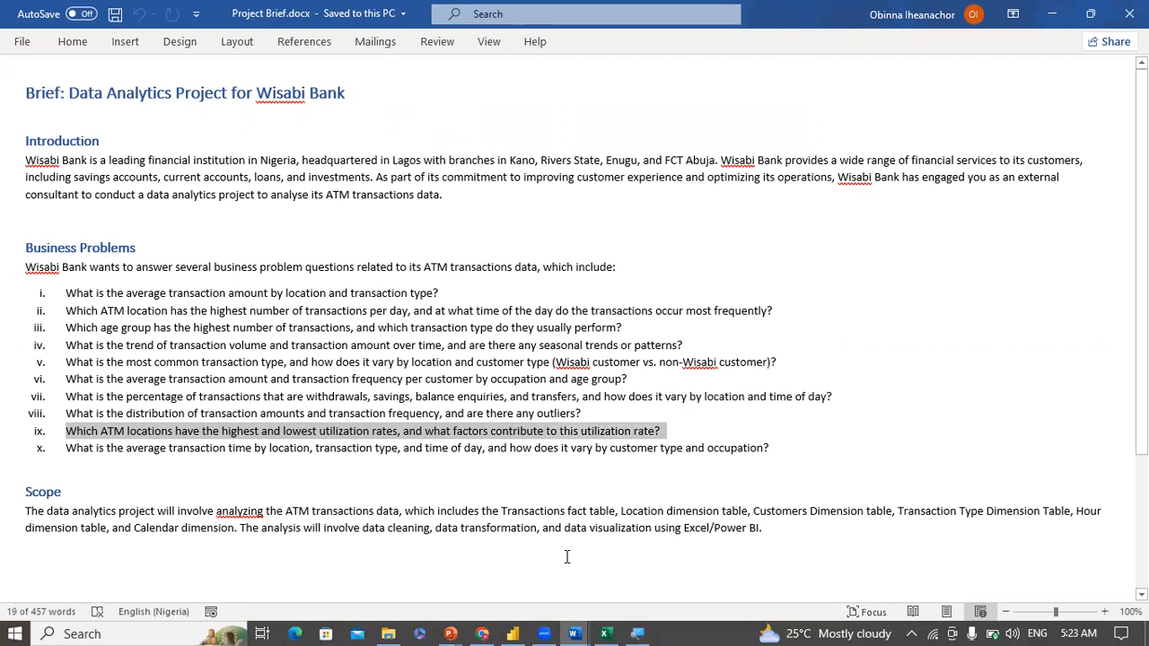
Step: Switch to the PowerPoint slide show of the Wisabi Bank report and go from the Demographic Report to its Home page
mouse_move(452, 631)
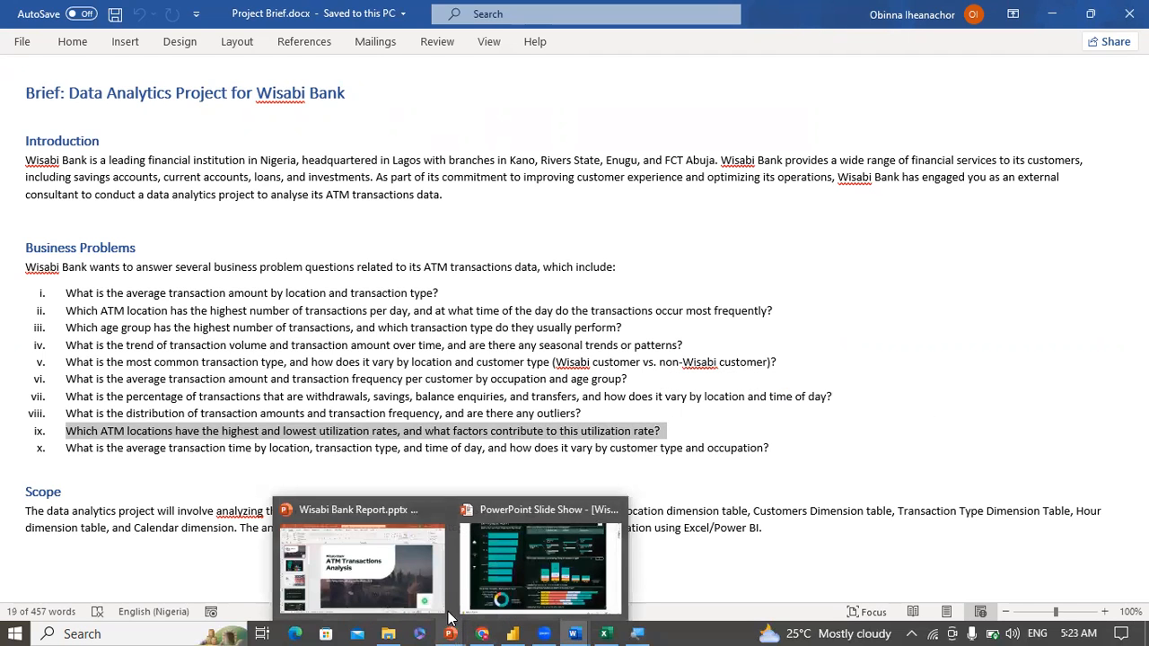
click(483, 581)
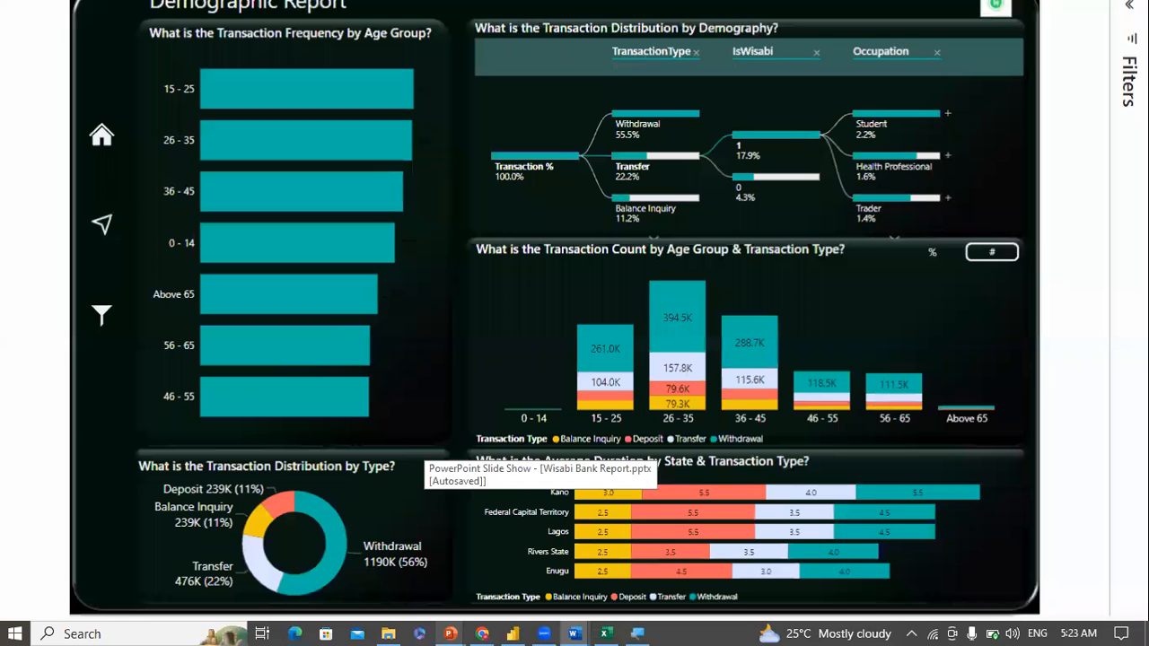
click(103, 154)
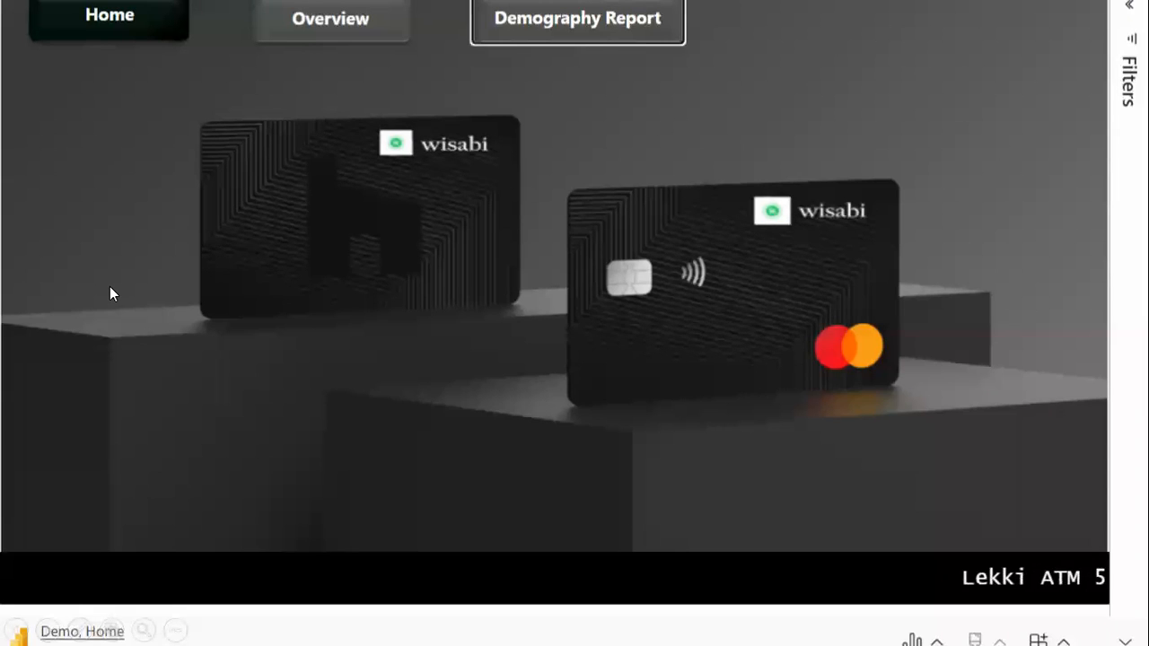
key(shift+Tab)
key(shift+Tab)
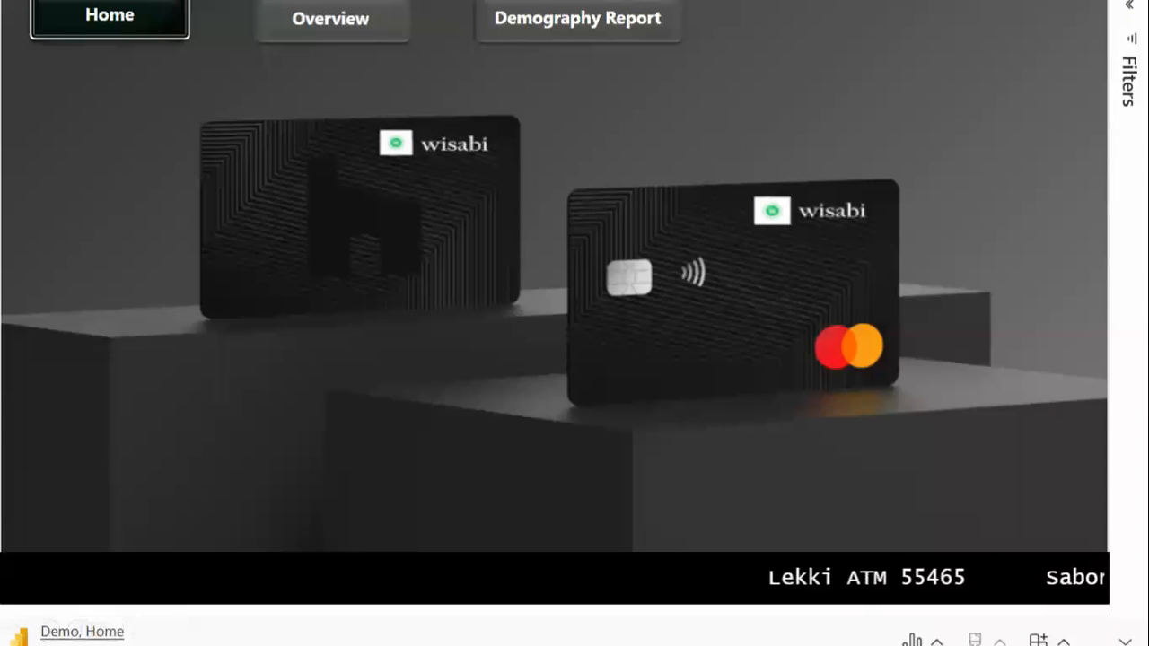
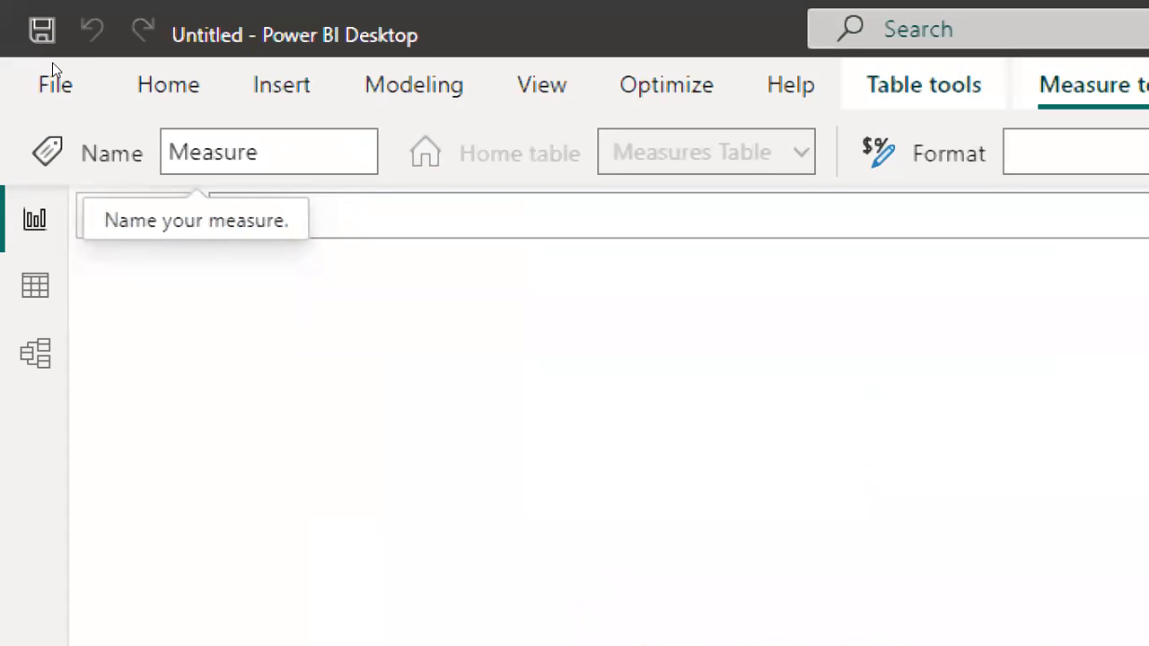
Step: In Power BI, name the new measure Utilization Rate and define its variable transaction_time as SUM(Transactions[Duration])
text(tion Rate =)
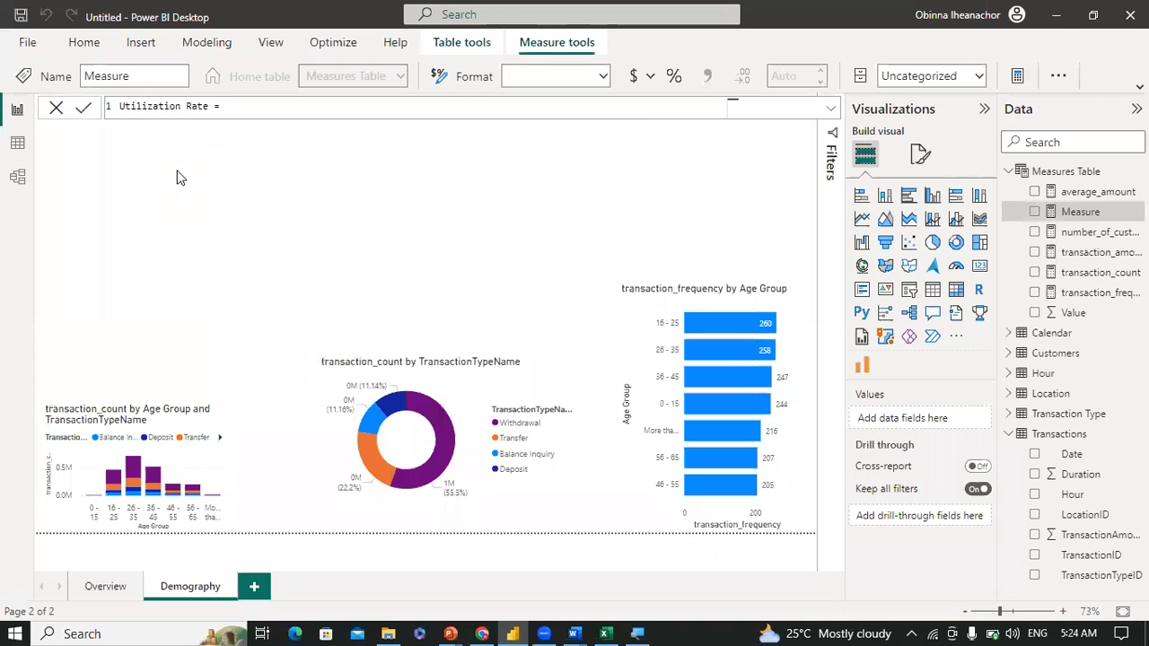
key(shift+Return)
key(shift+Return)
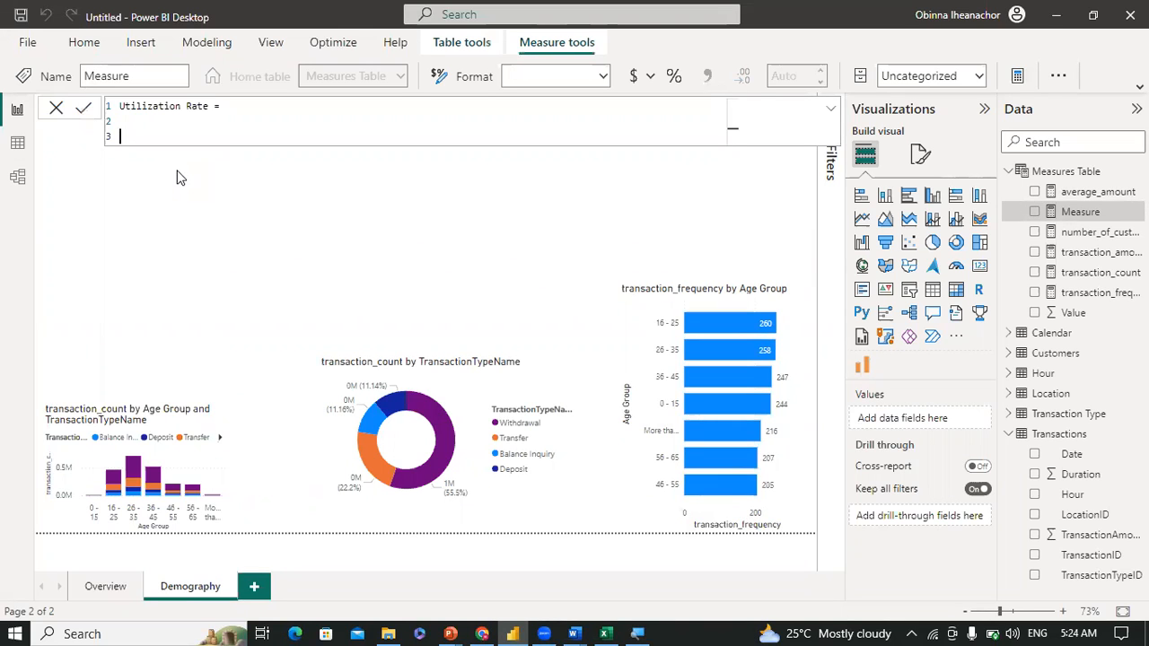
text(var)
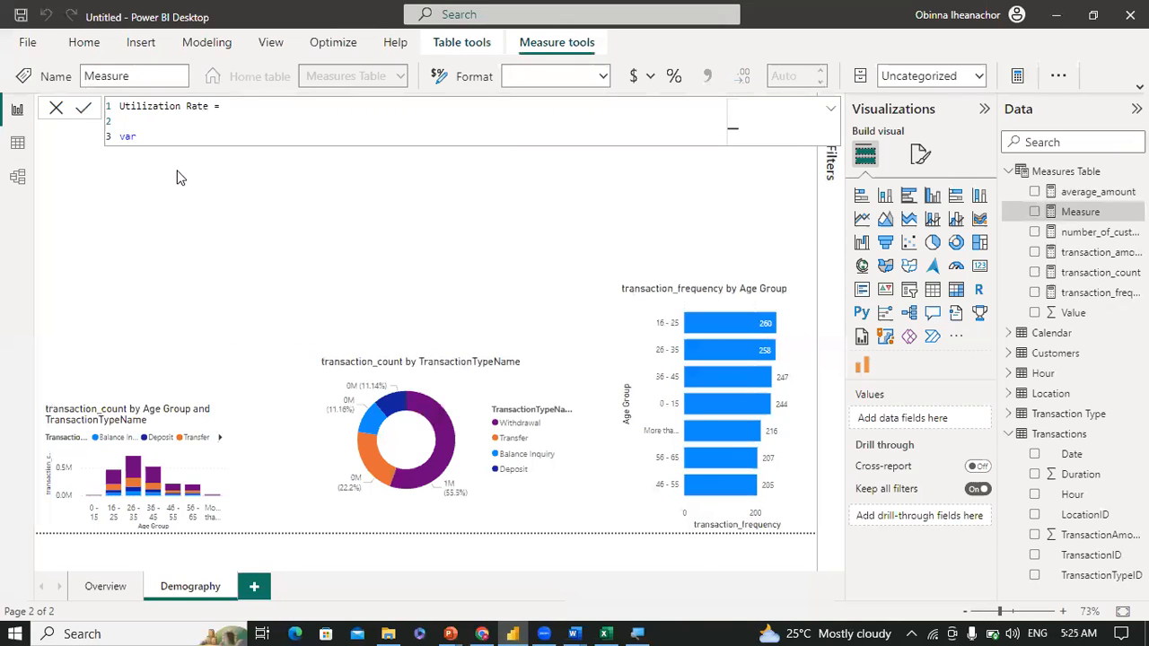
text(transaction_ti)
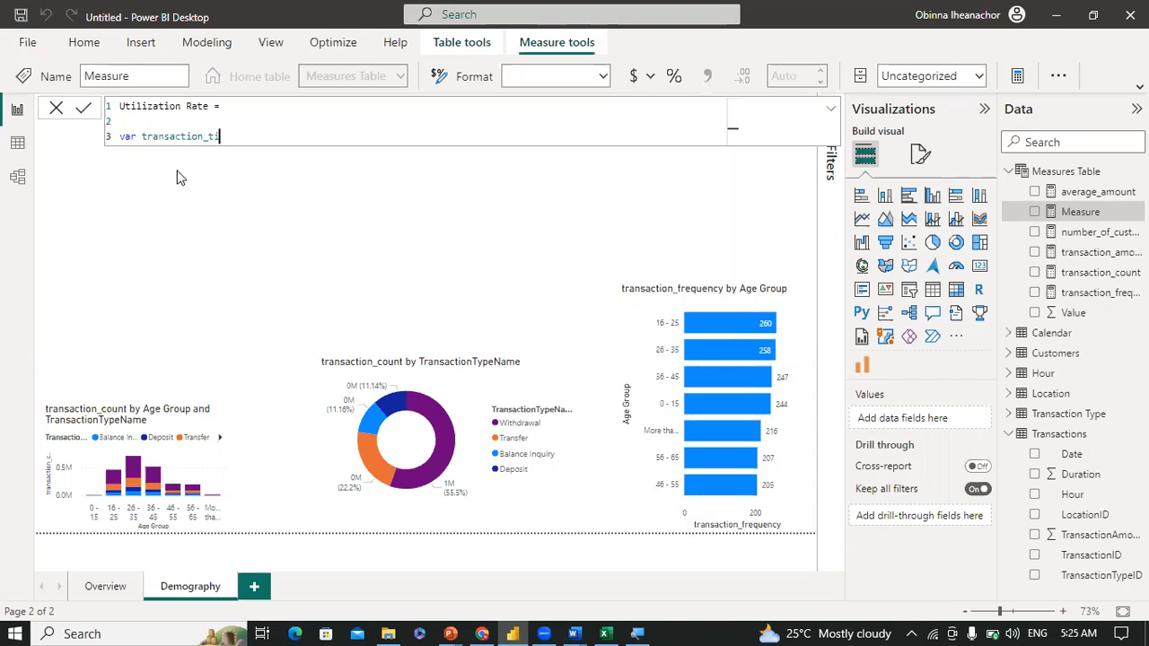
text(me = SUM)
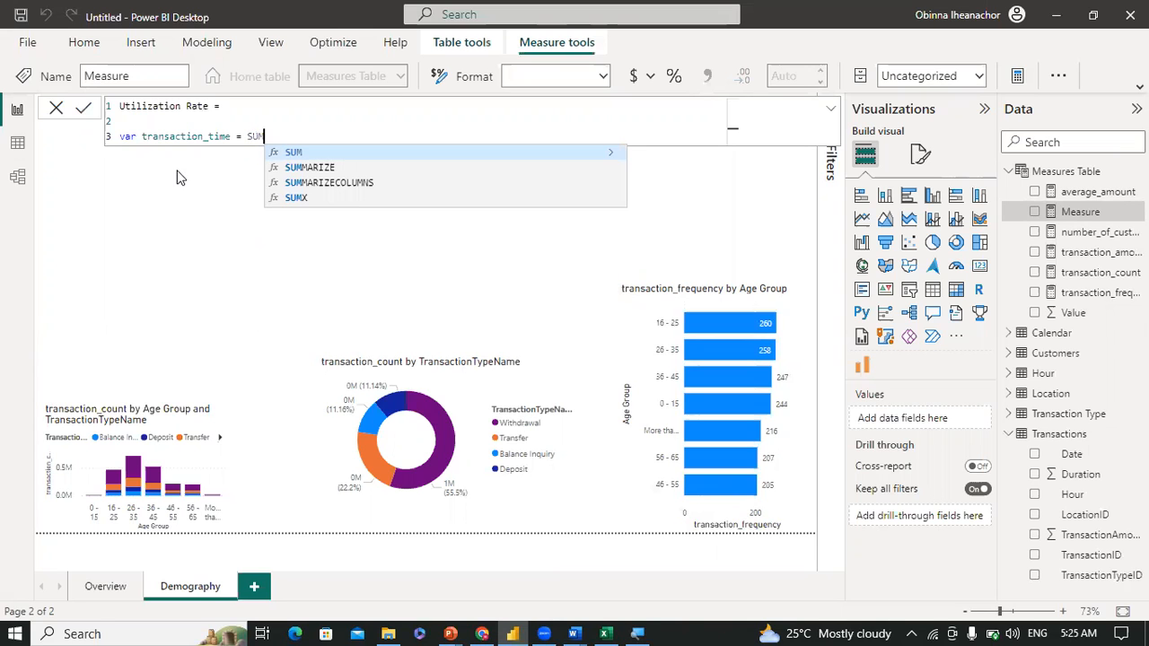
text((dura)
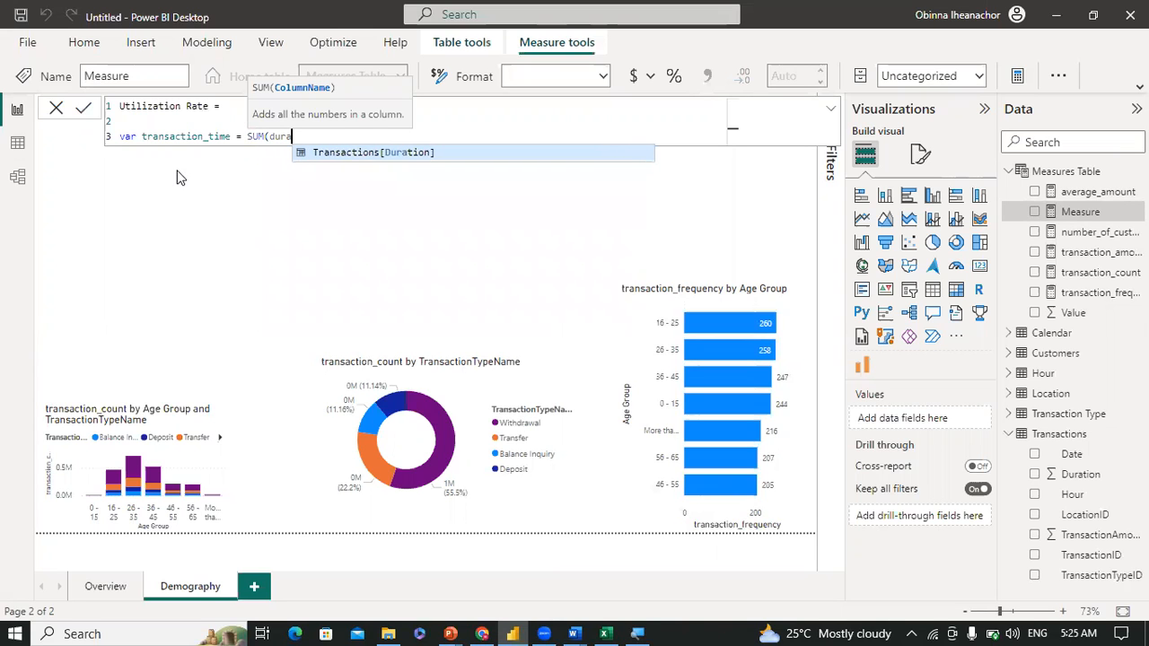
key(Tab)
text())
key(shift+Return)
Step: Declare a second variable named available_time in the Utilization Rate measure
text(var )
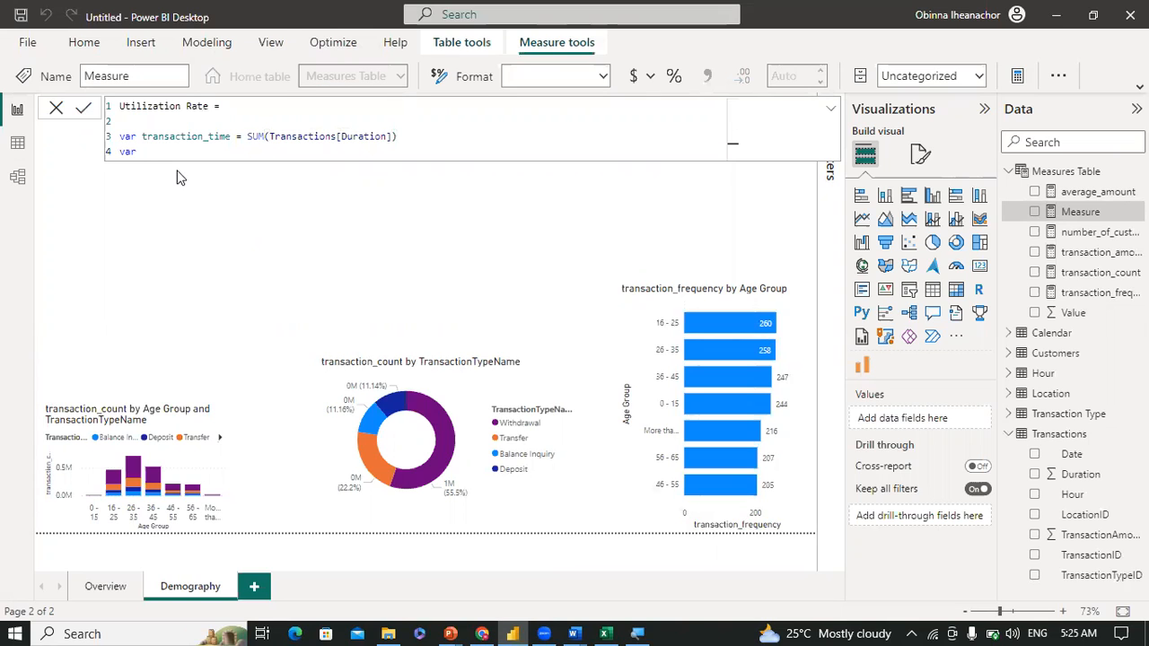
text(available_time)
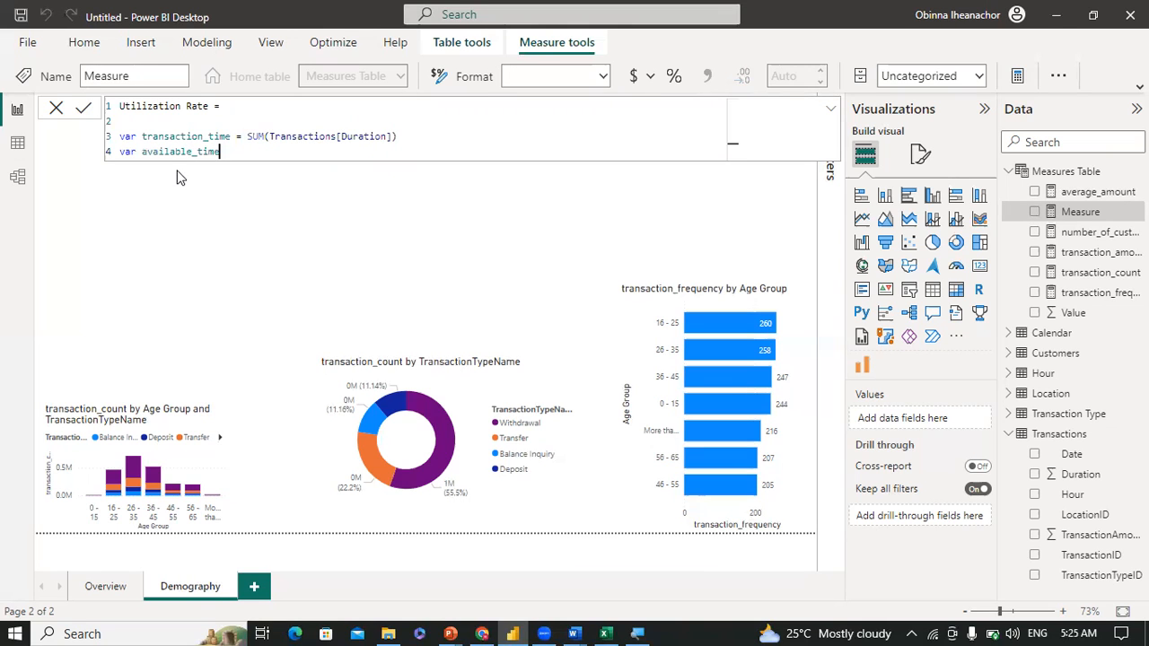
text(= )
text(24)
text( * )
text(265)
key(BackSpace)
key(BackSpace)
key(BackSpace)
key(BackSpace)
key(BackSpace)
key(BackSpace)
key(BackSpace)
key(BackSpace)
Step: Enter 24 * 365 * 60 as the first factors of available_time, followed by a multiplication sign for one more factor
text(2)
text(4)
text( *)
text( 30)
text(5)
text(*)
text(6)
text(0)
text(* )
text(no)
key(BackSpace)
key(BackSpace)
key(BackSpace)
text(atm)
key(BackSpace)
key(BackSpace)
key(BackSpace)
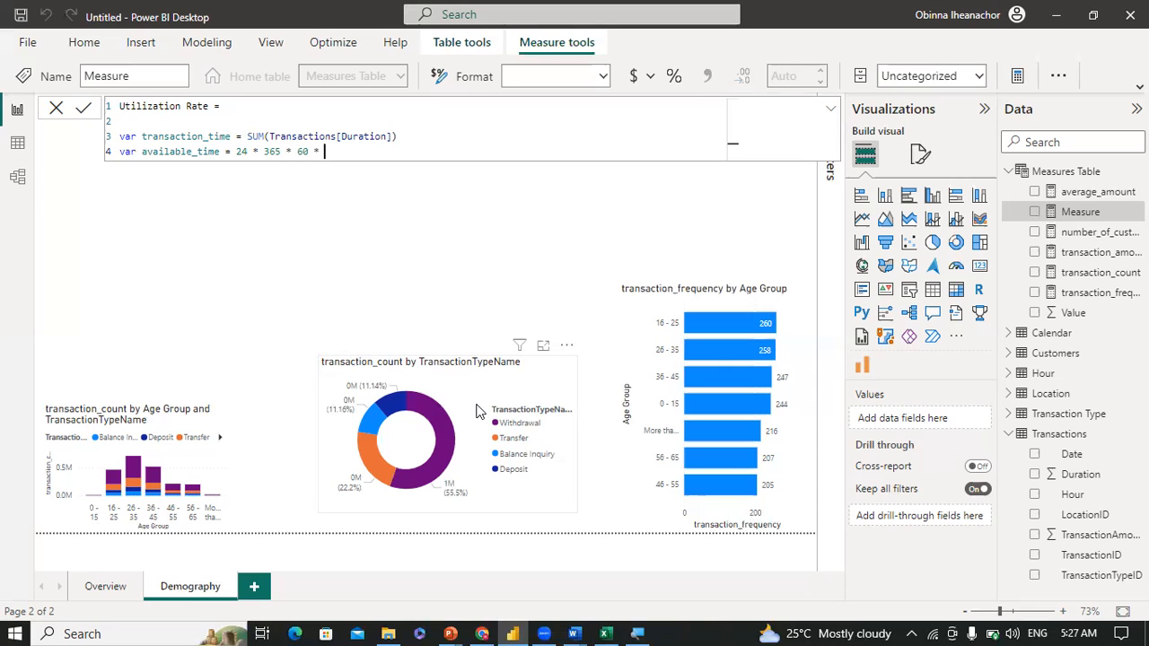
text(lo)
key(Escape)
key(BackSpace)
key(BackSpace)
Step: Complete available_time by multiplying by SUM(Location[No of ATMs])
text(sum)
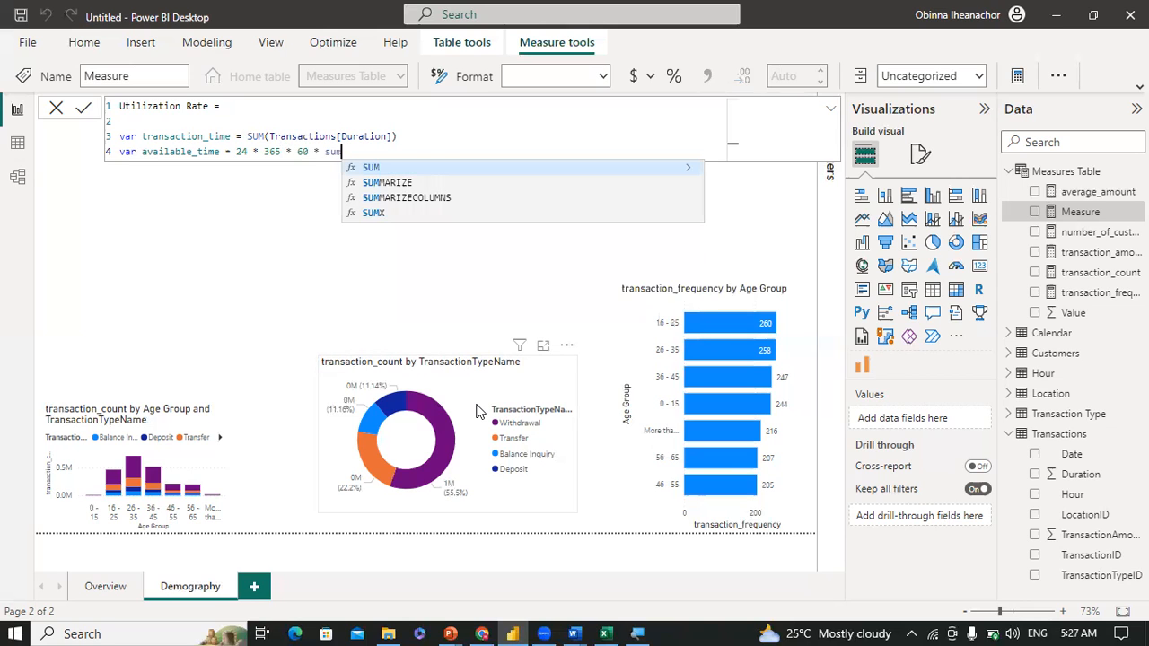
key(Tab)
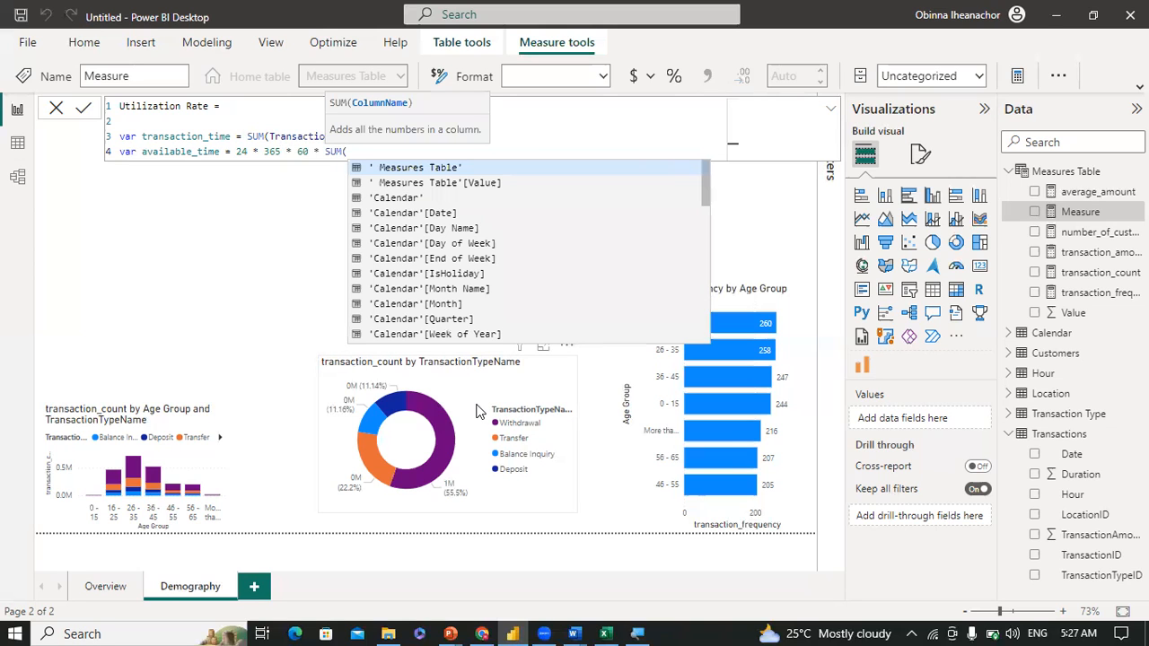
text(a)
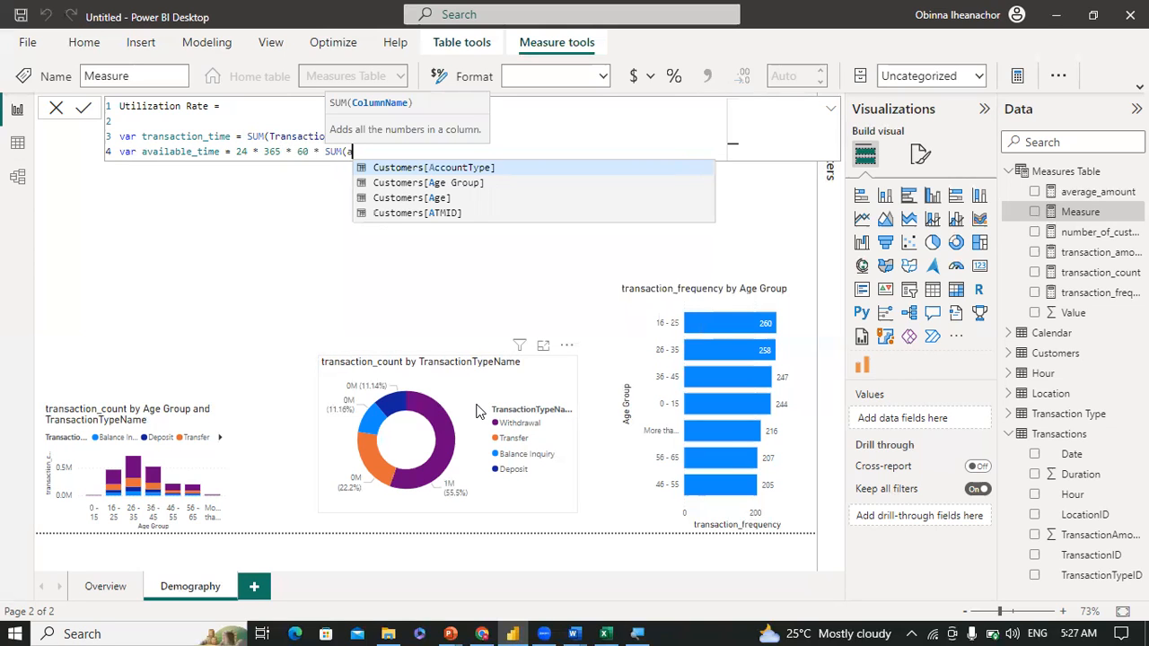
text(tm)
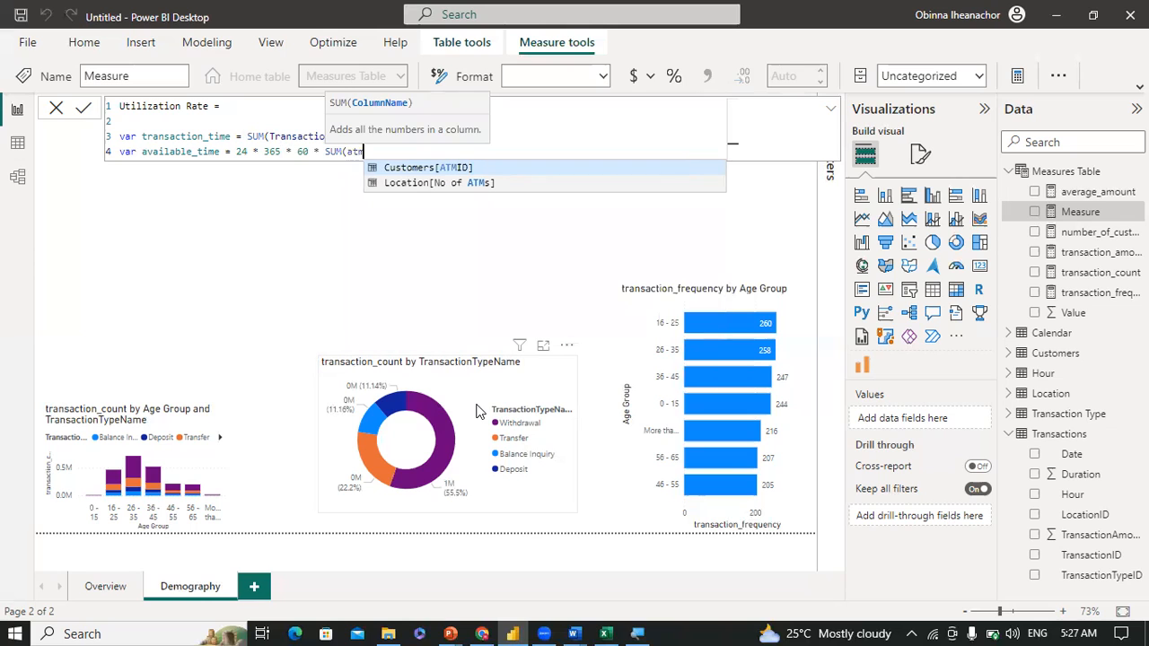
key(Down)
key(Tab)
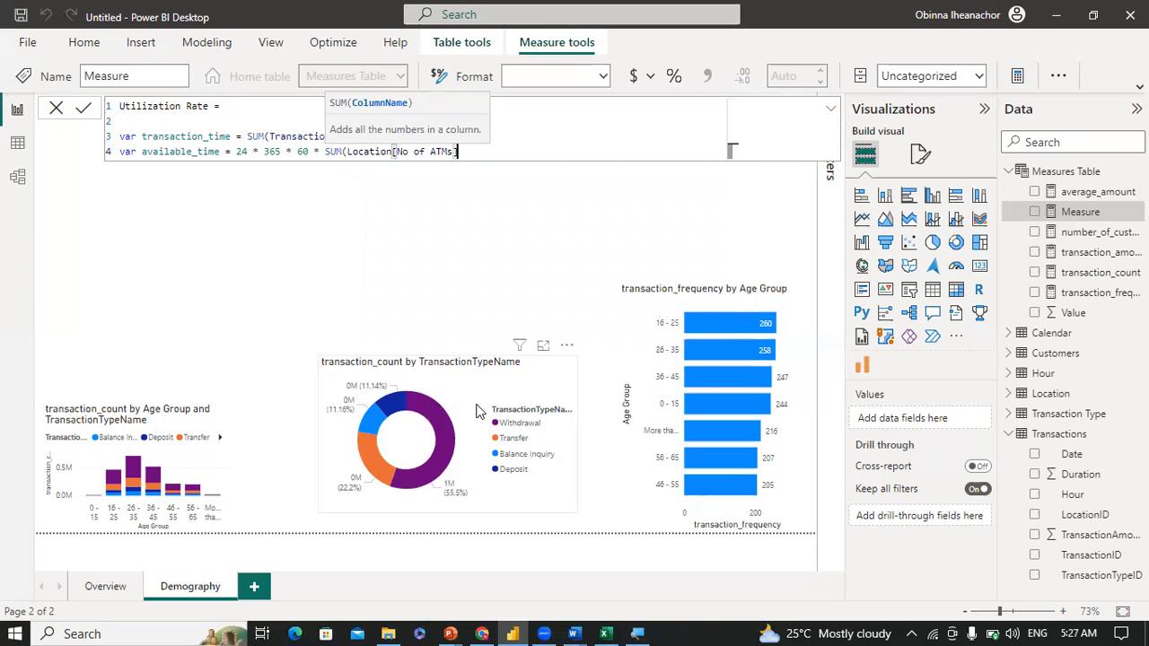
text())
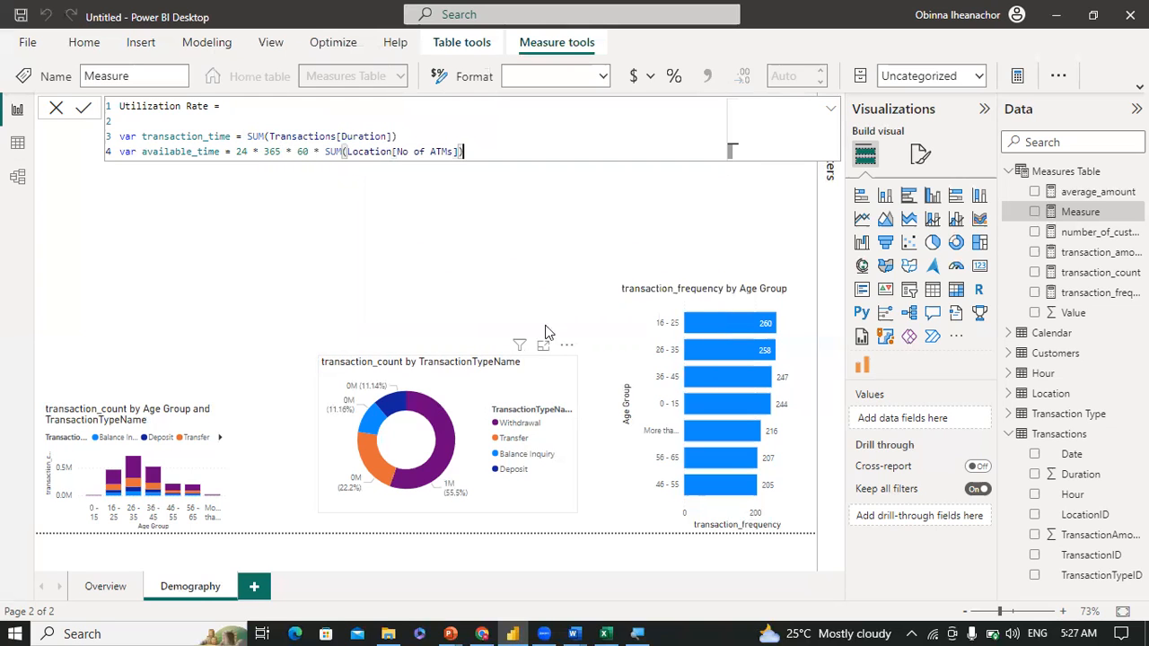
drag(466, 152, 325, 151)
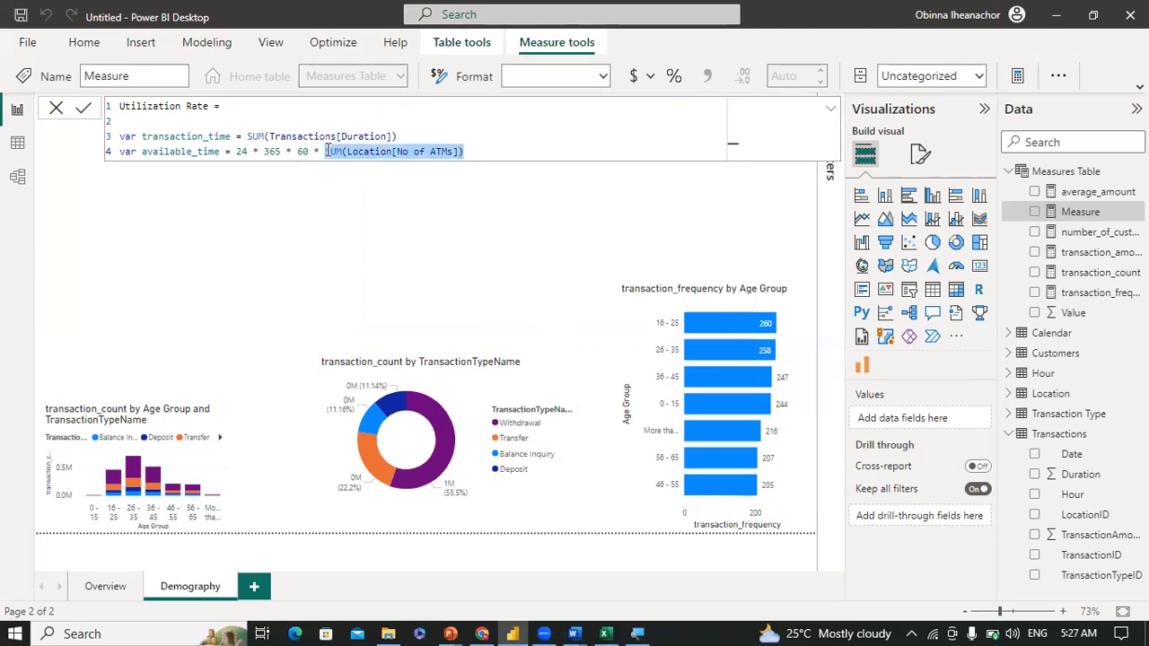
click(303, 152)
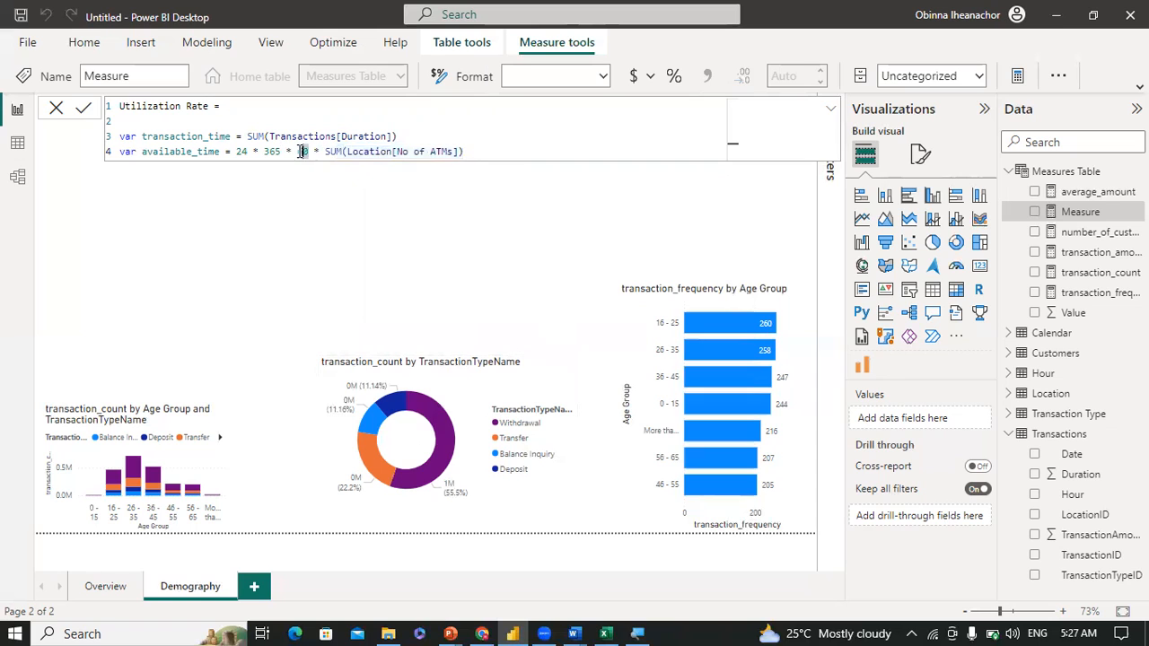
drag(249, 152, 282, 152)
Step: Add a new line to the measure formula directly below the available_time variable
click(476, 153)
key(shift+Return)
key(shift+Return)
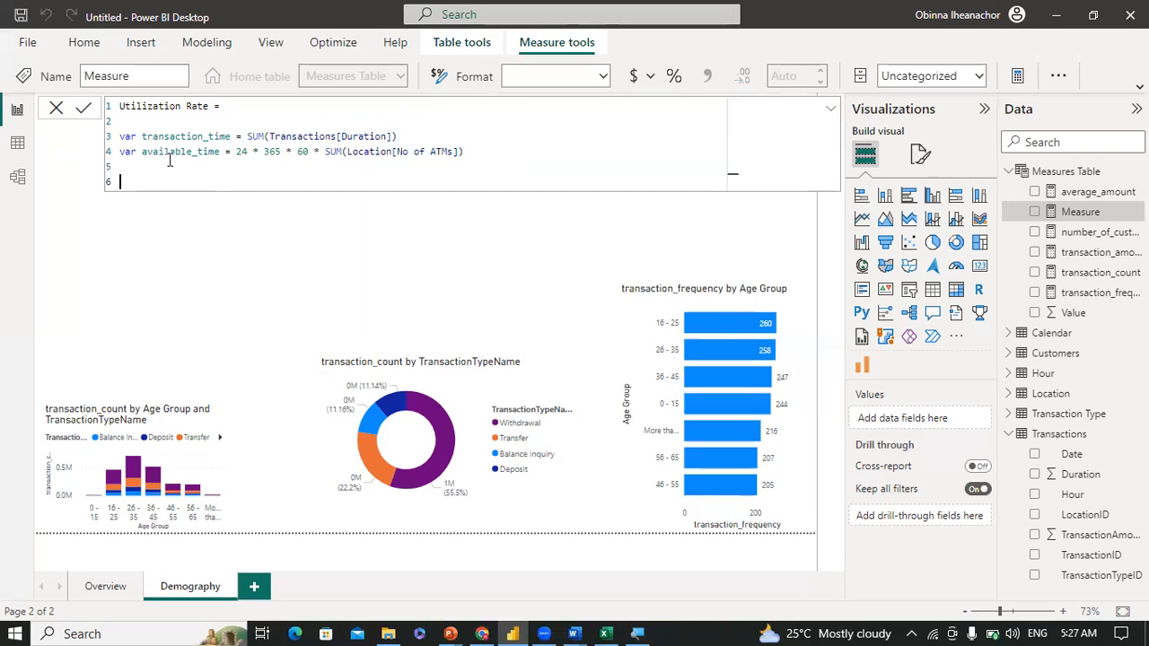
key(BackSpace)
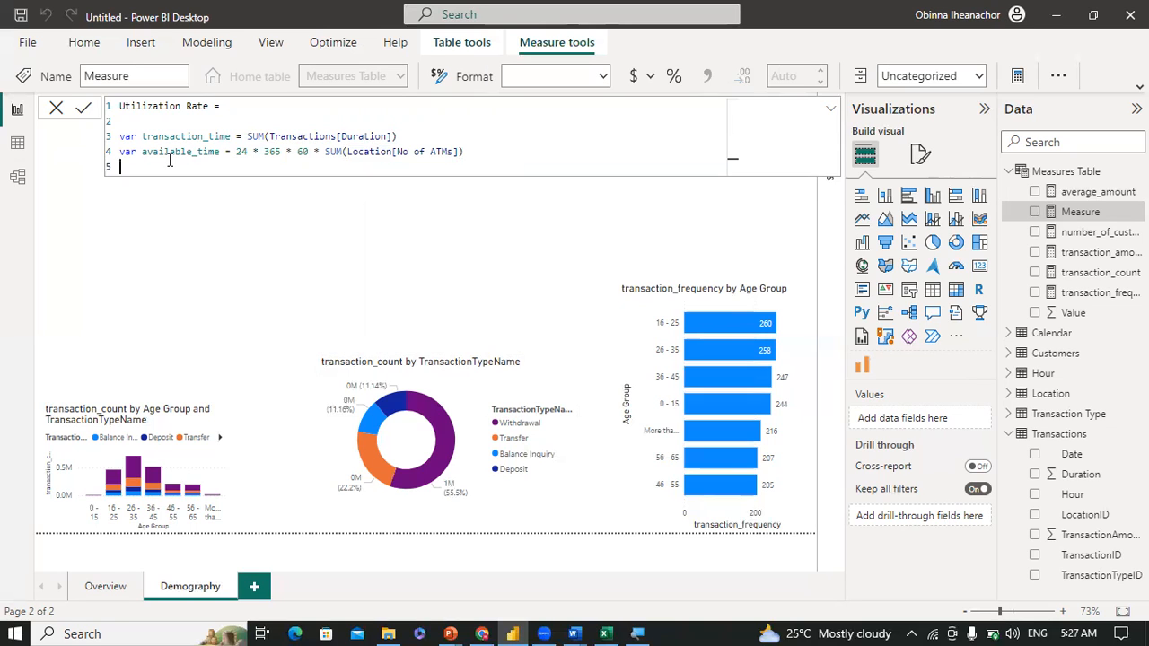
text(utilize)
key(BackSpace)
key(BackSpace)
key(BackSpace)
key(BackSpace)
key(BackSpace)
key(BackSpace)
key(BackSpace)
Step: Declare a third variable named utilization_rate in the measure as DIVIDE(transaction_time, available_time)
text(var)
text(utilization_rate)
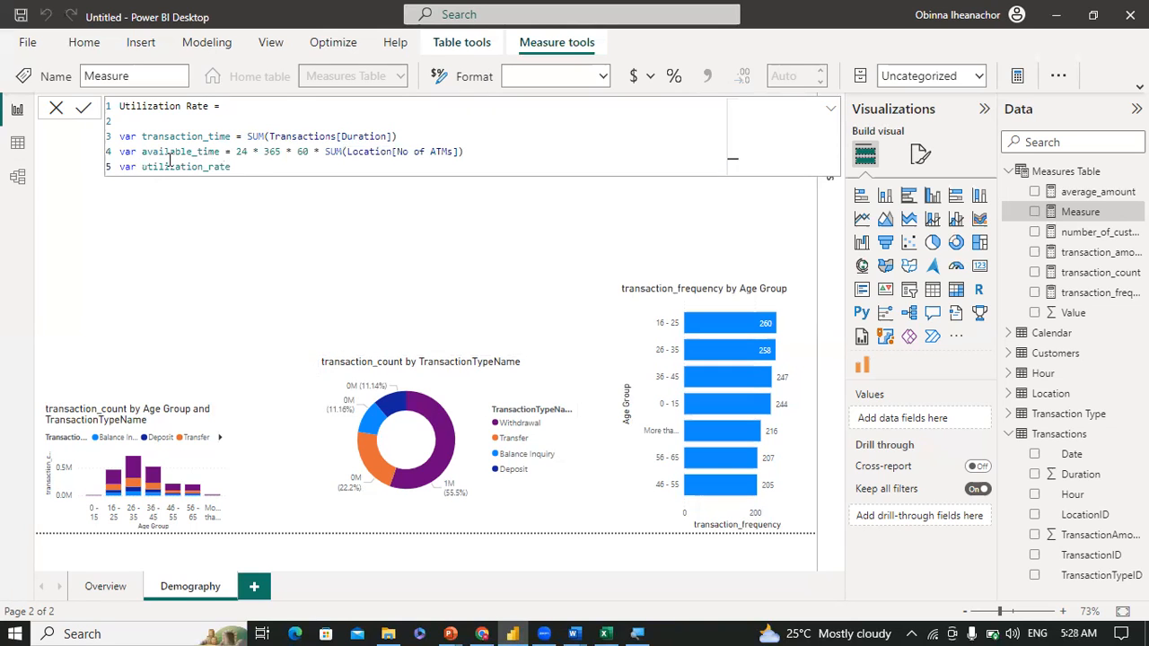
text( = DIVIDE)
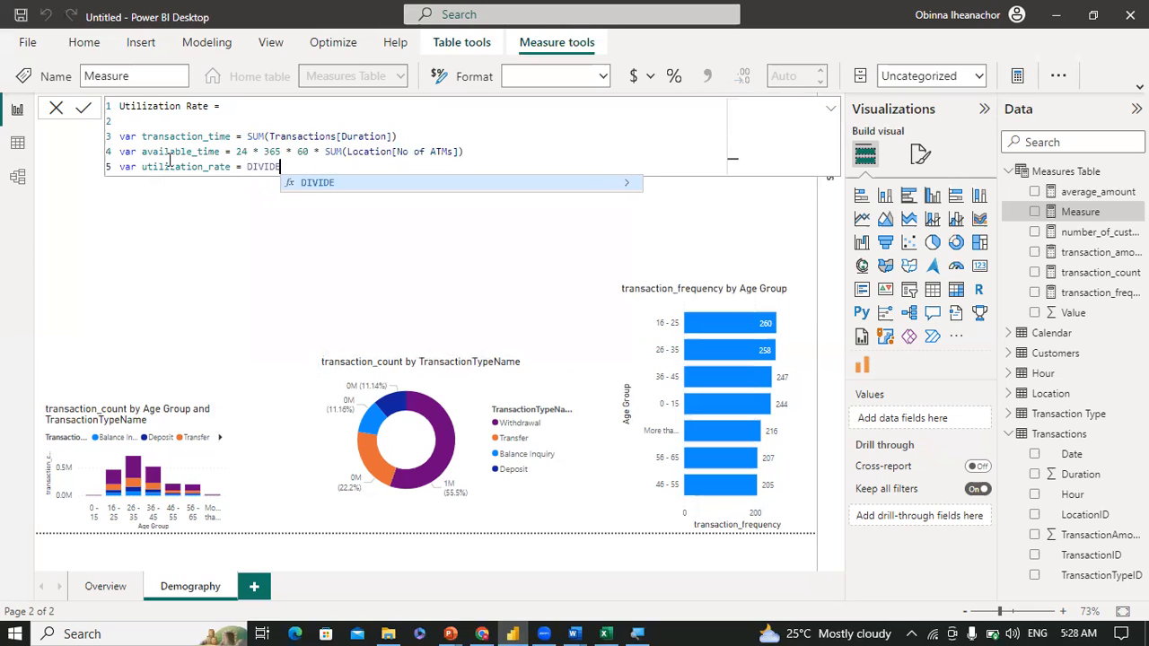
text(()
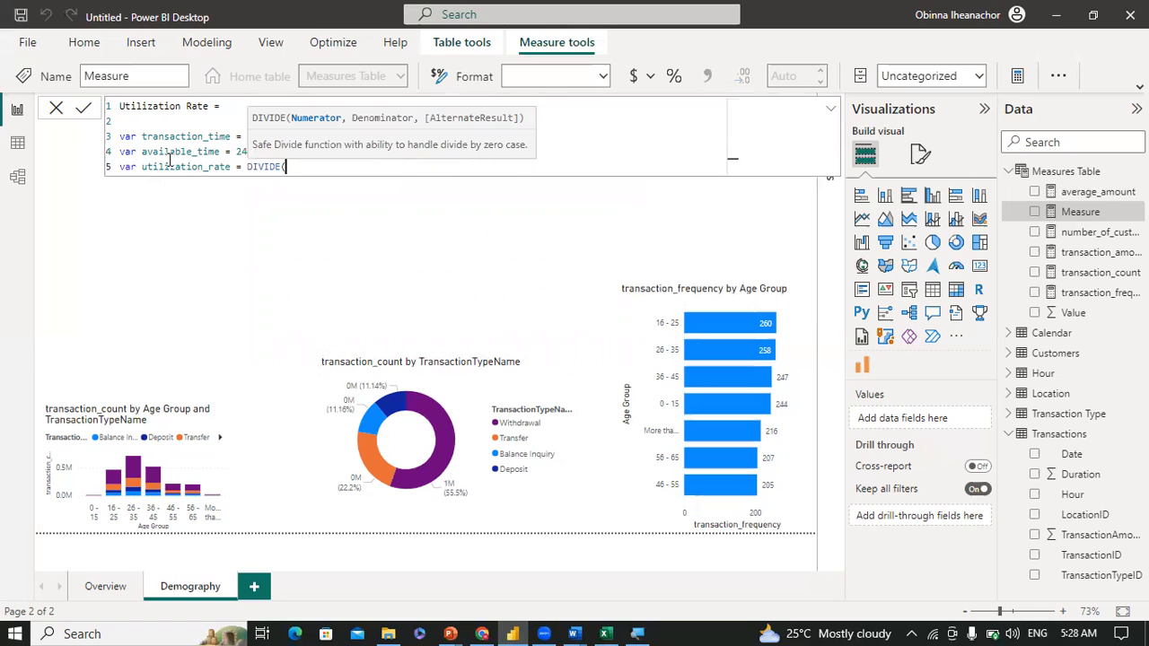
text(tra)
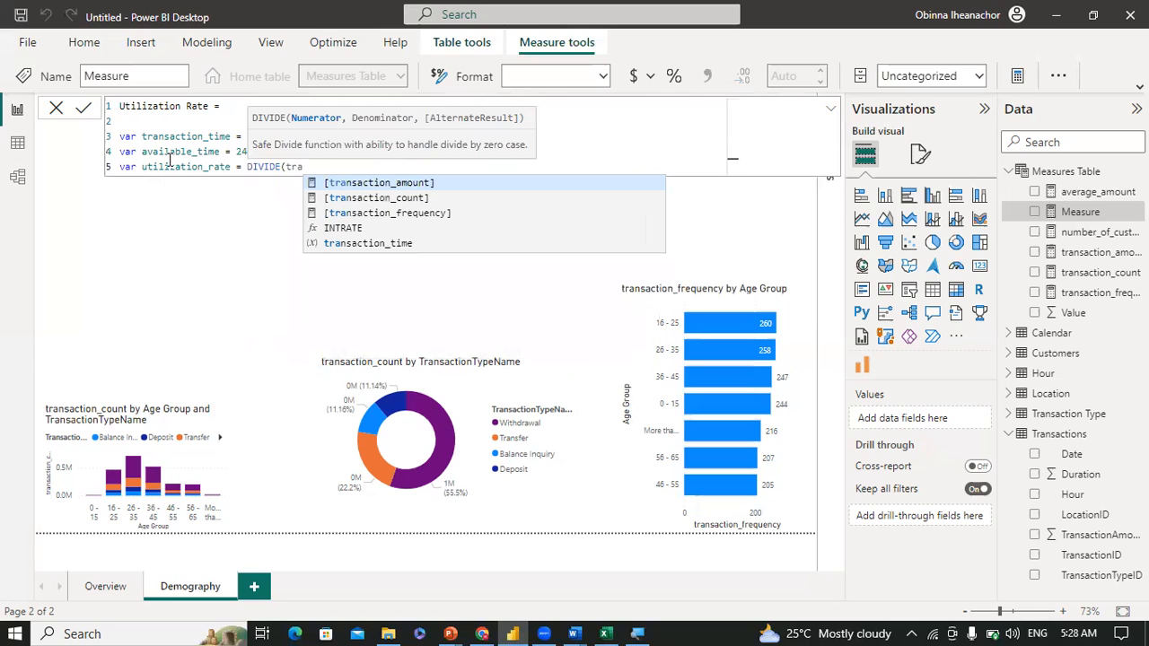
key(Down)
key(Down)
key(Down)
key(Down)
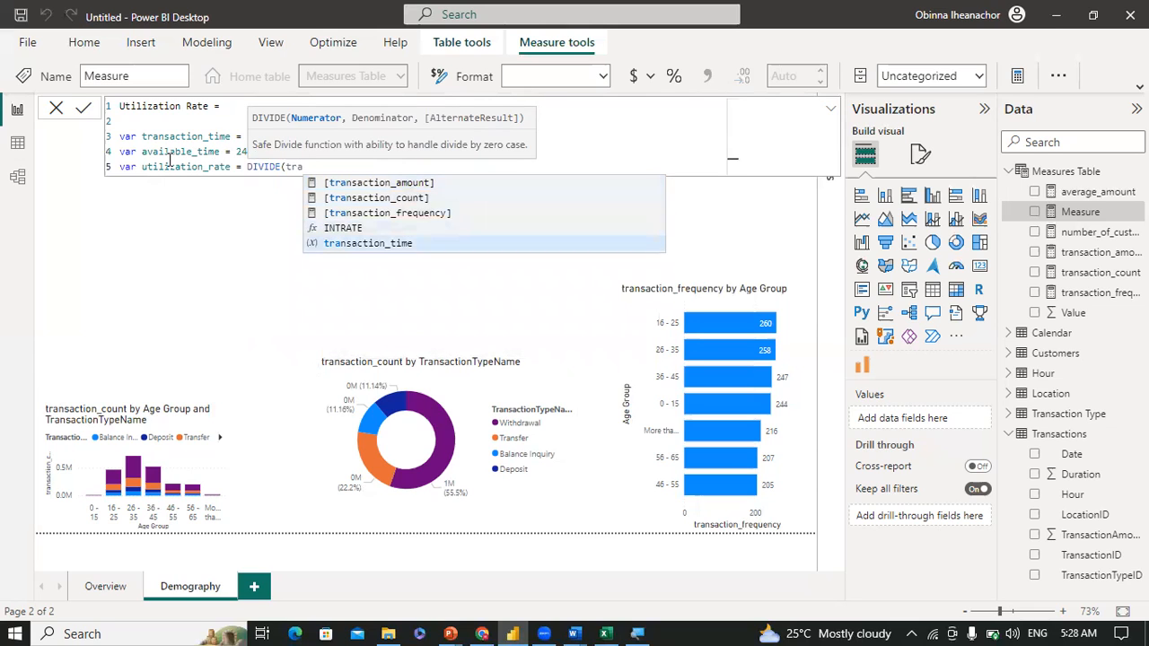
key(Tab)
text(, av)
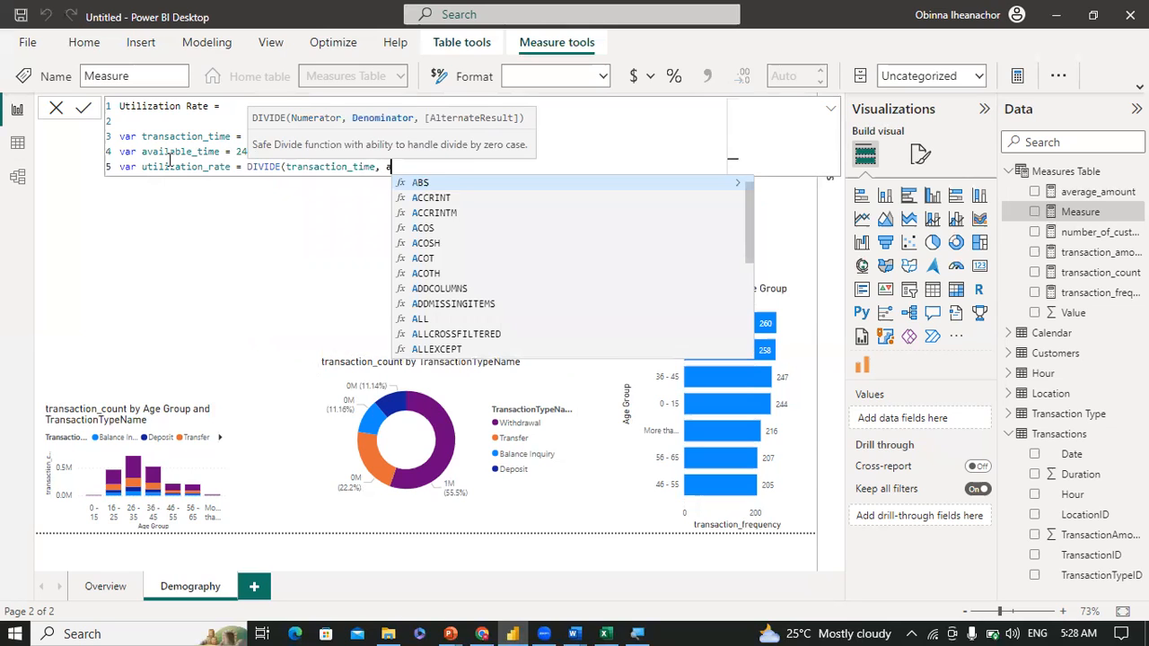
key(Tab)
text())
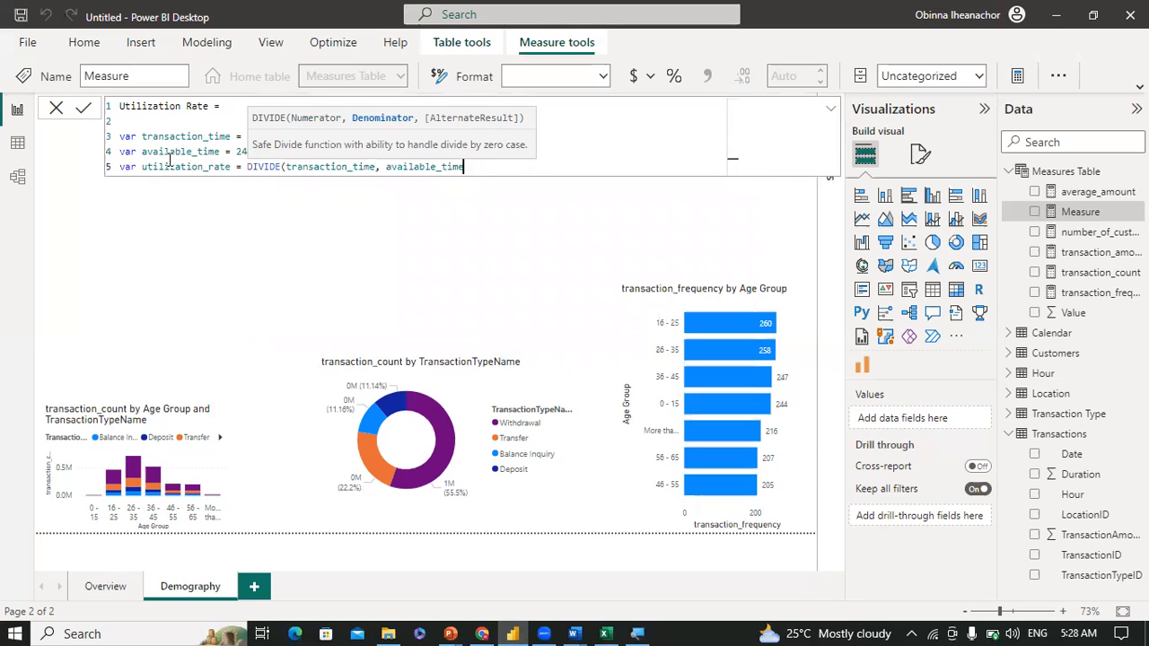
Step: Finish the measure with a return of utilization_rate, commit it and leave the formula editor
key(shift+Return)
key(shift+Return)
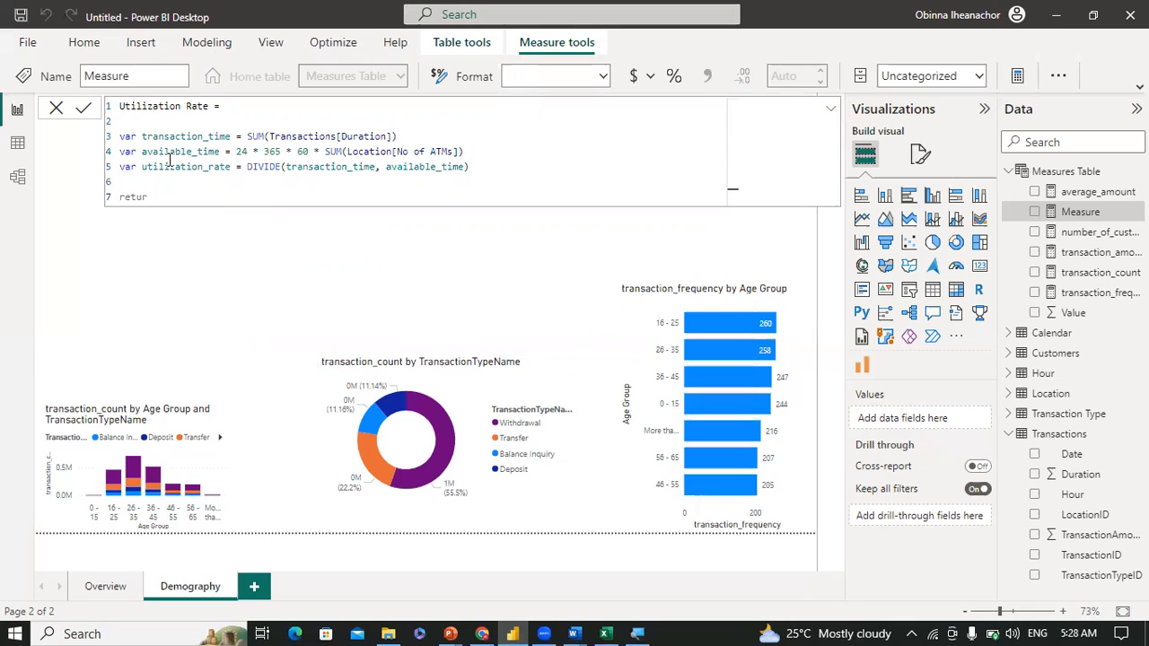
text(return)
key(shift+Return)
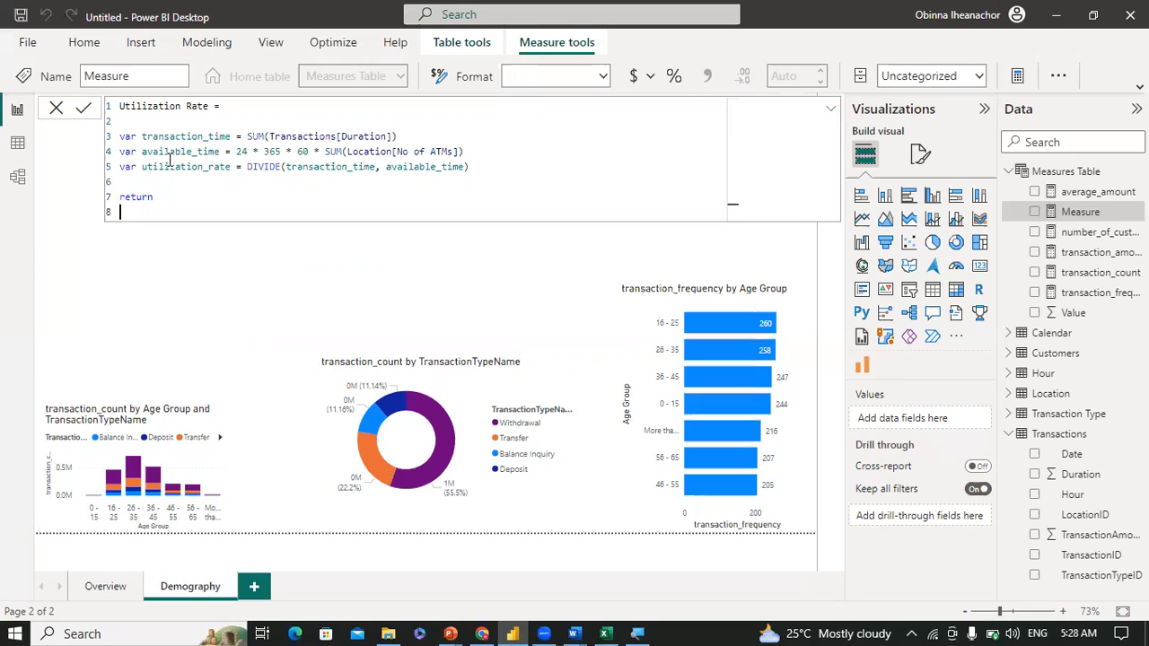
text(utilization_rate)
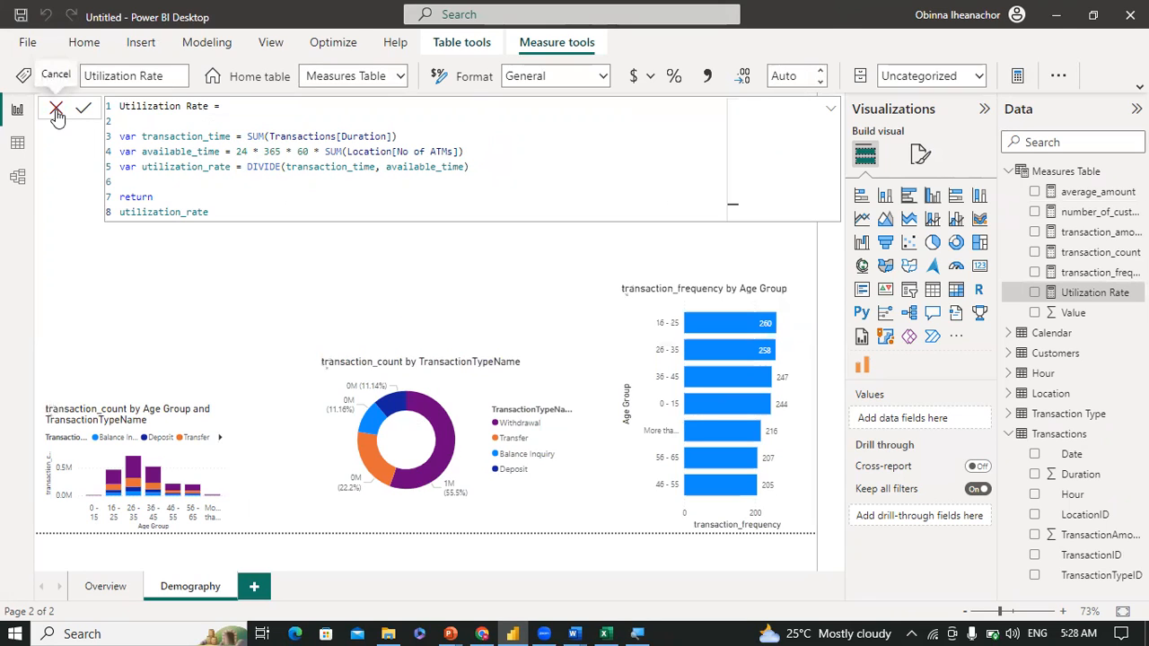
click(90, 225)
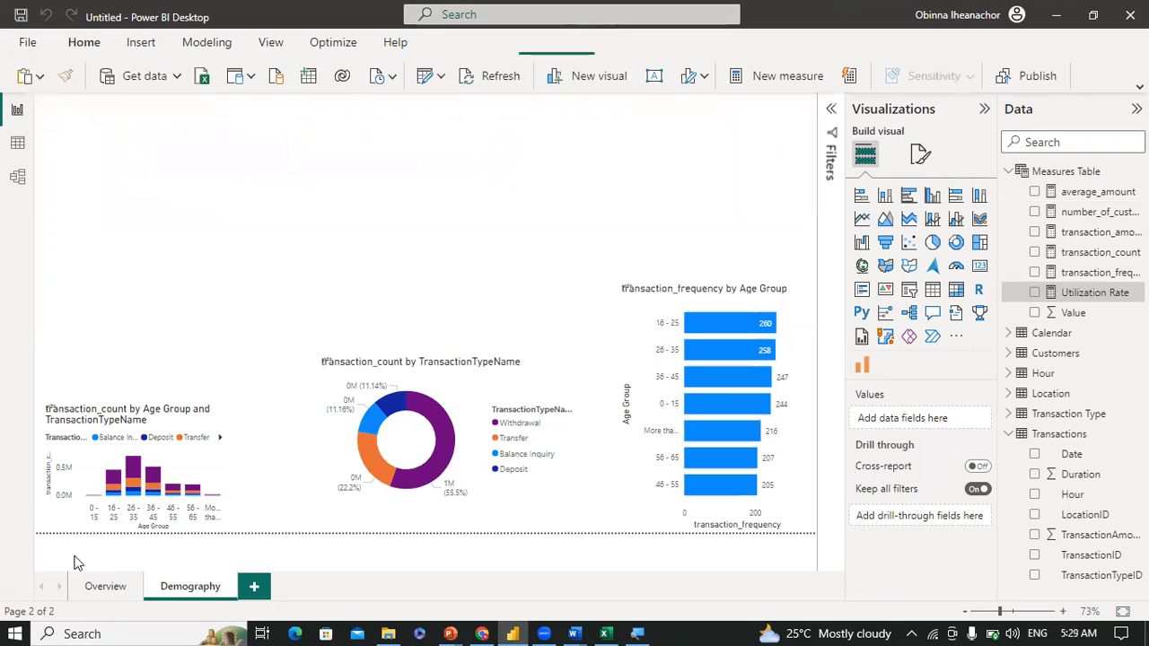
Step: Remove the empty Q&A visual from the Overview page
click(106, 588)
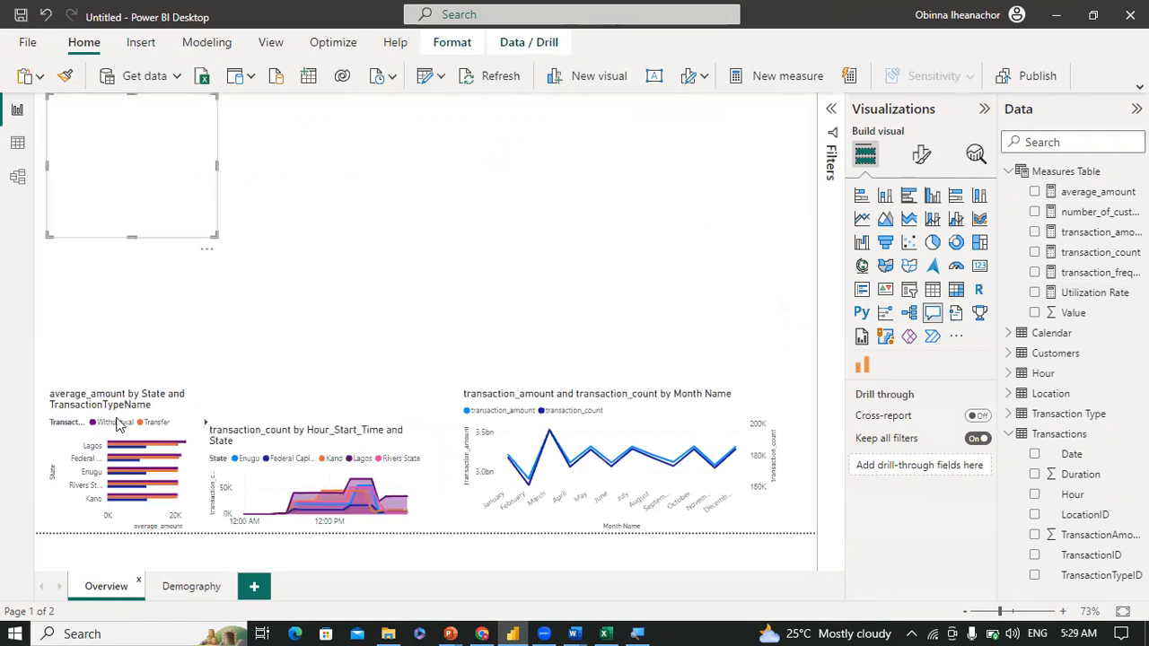
click(207, 250)
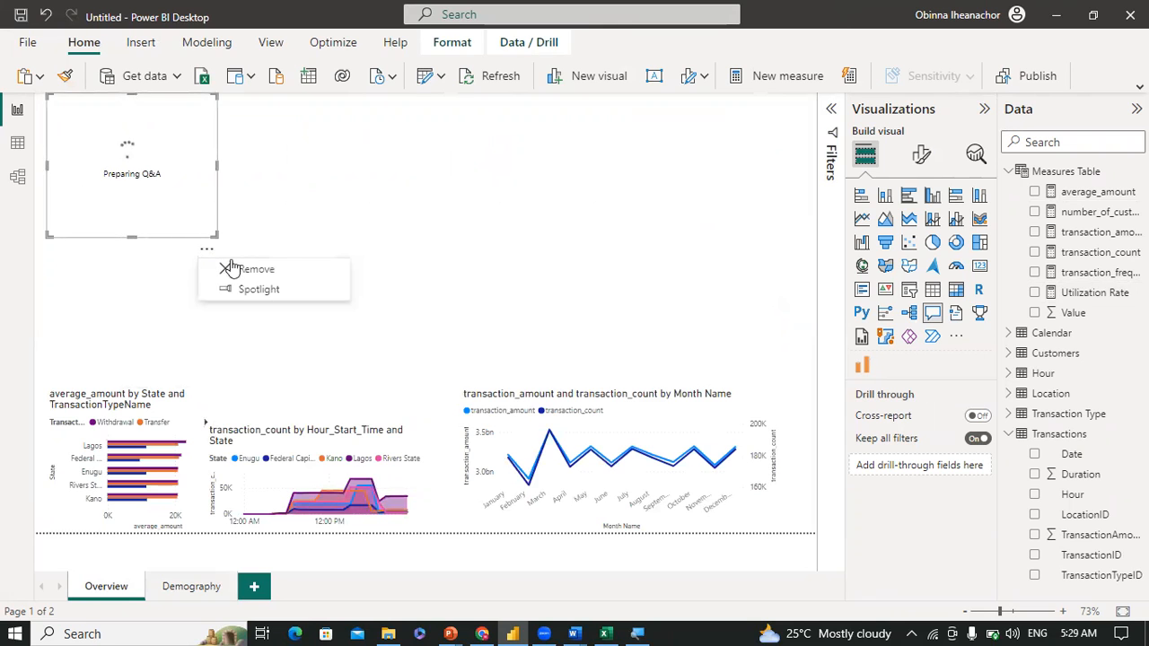
click(253, 270)
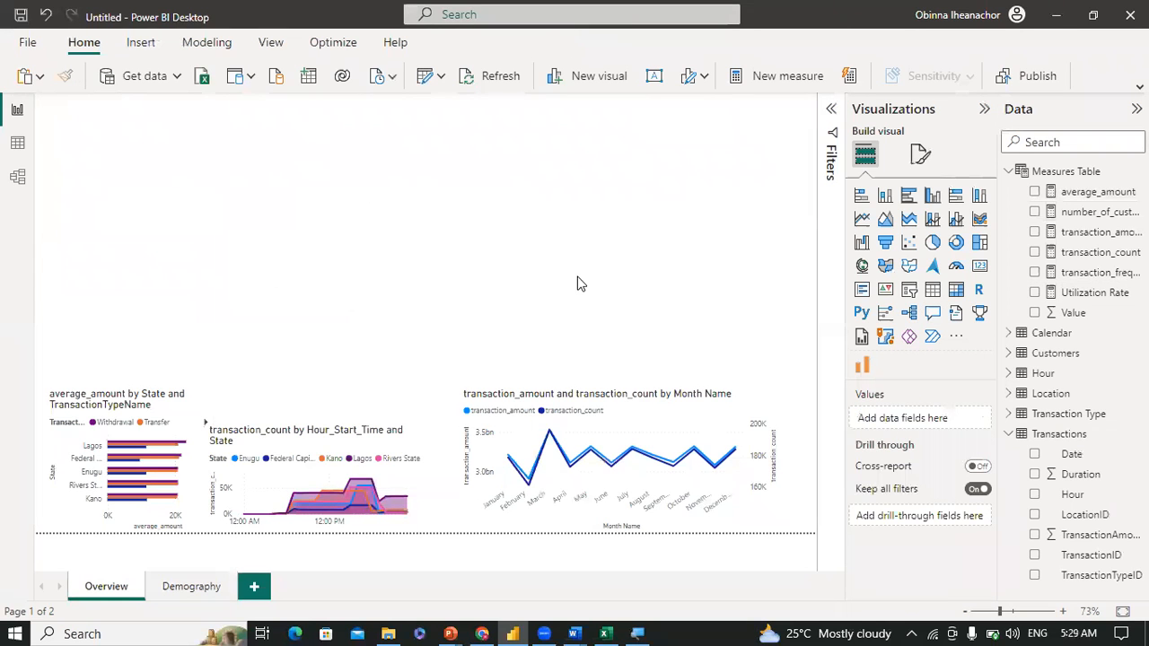
Step: Place a card visual in the empty area above the charts on the Overview page and show Utilization Rate in it
click(979, 267)
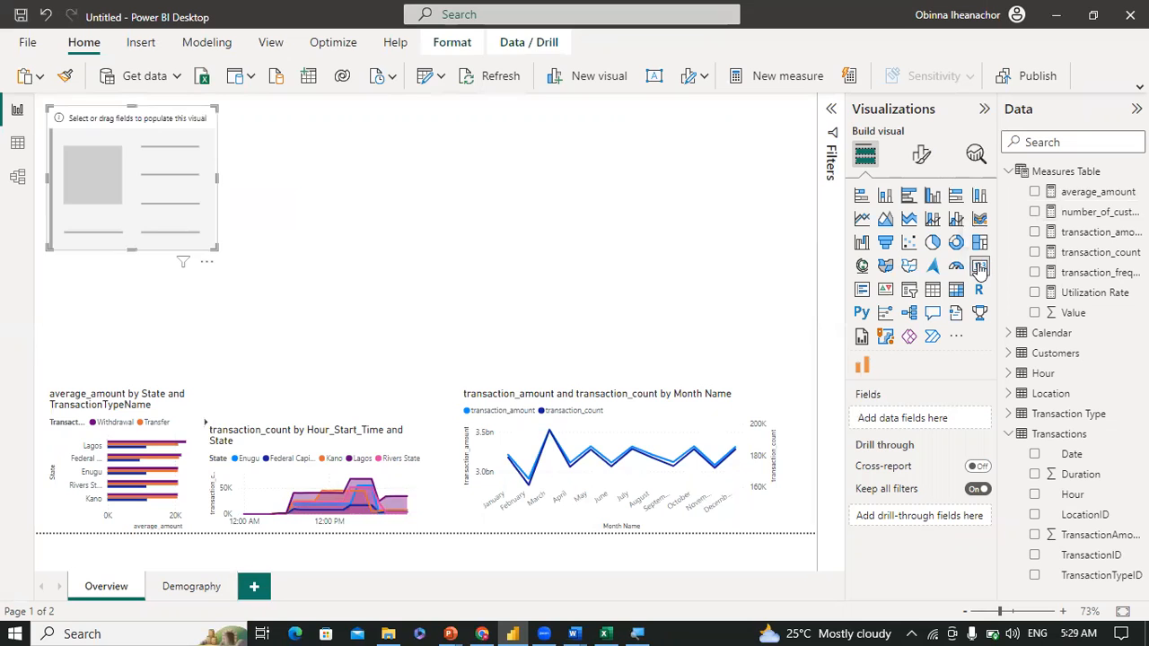
drag(209, 270, 436, 308)
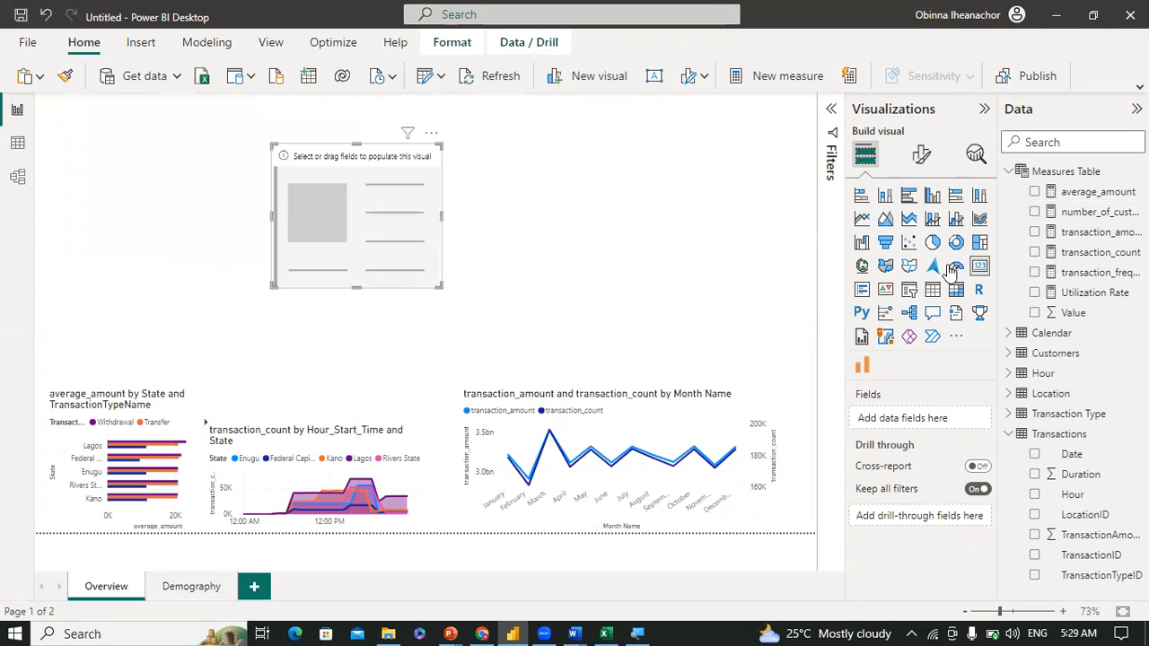
click(1035, 292)
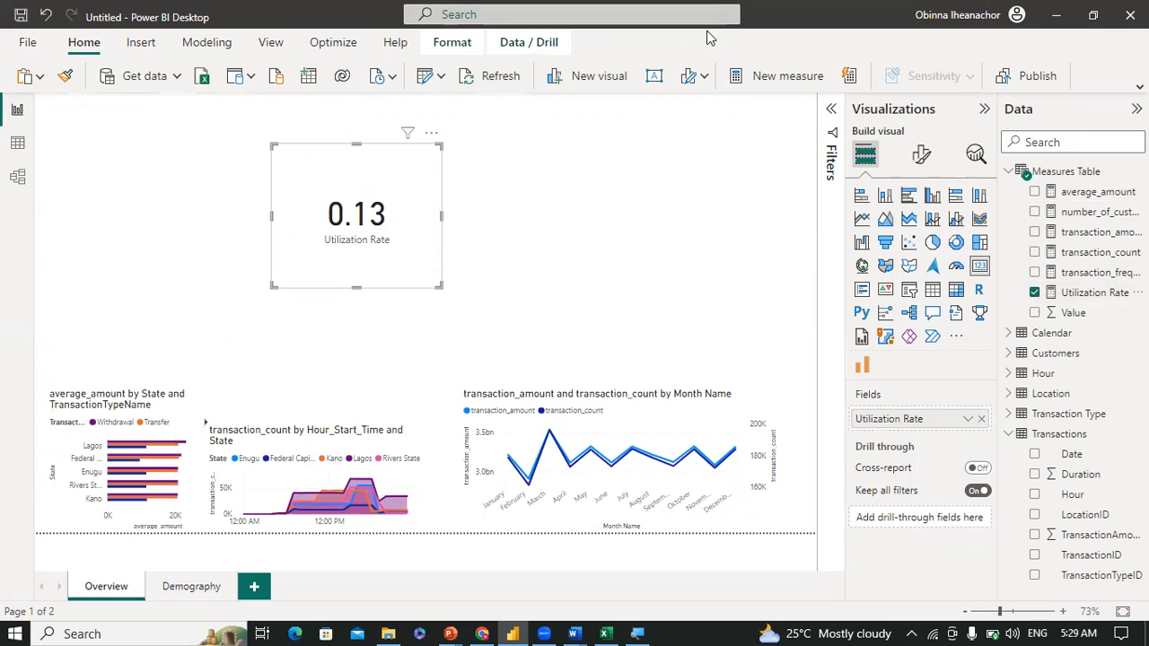
Step: Format the Utilization Rate measure as a percentage with 1 decimal place and close its formula editor
click(1093, 299)
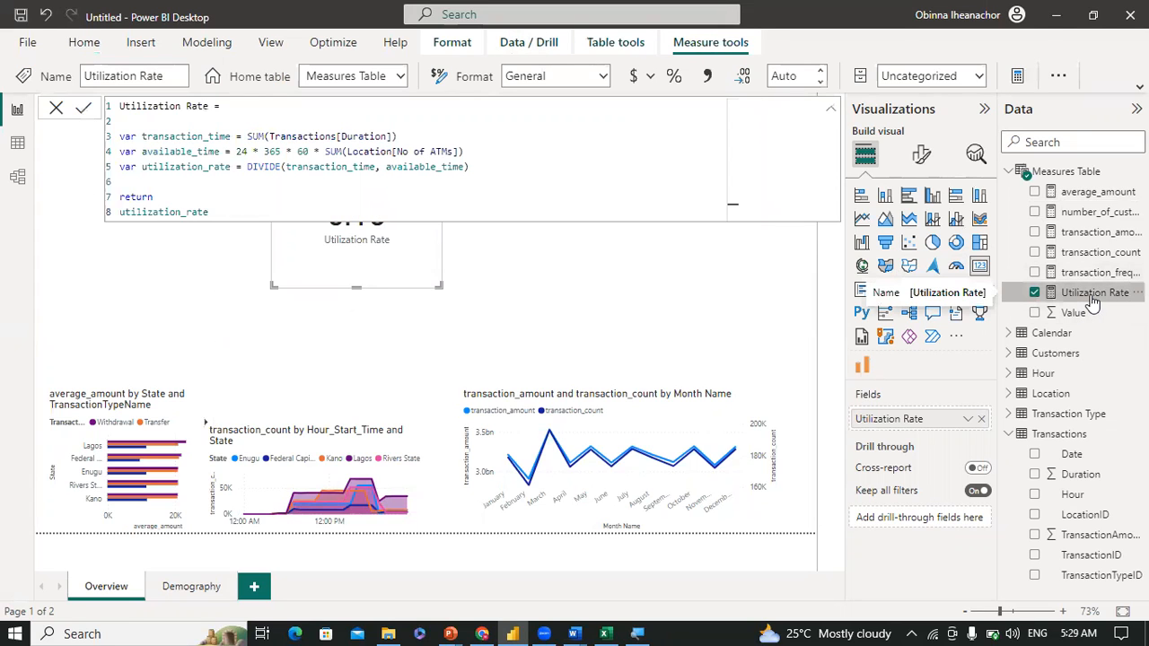
click(675, 79)
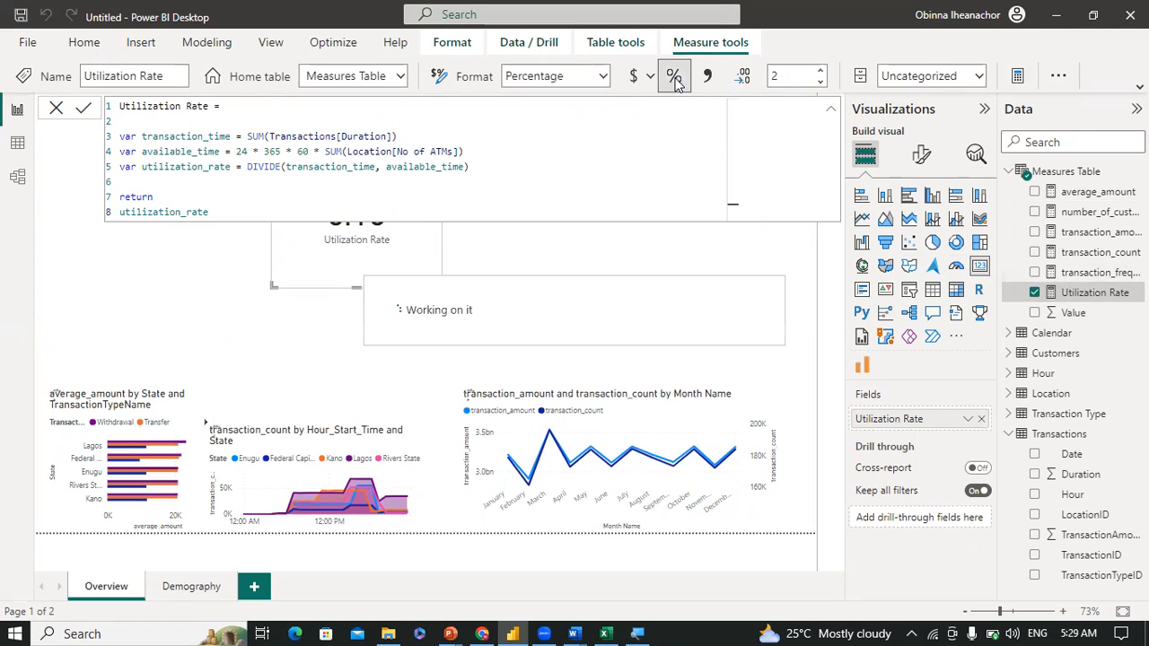
click(56, 109)
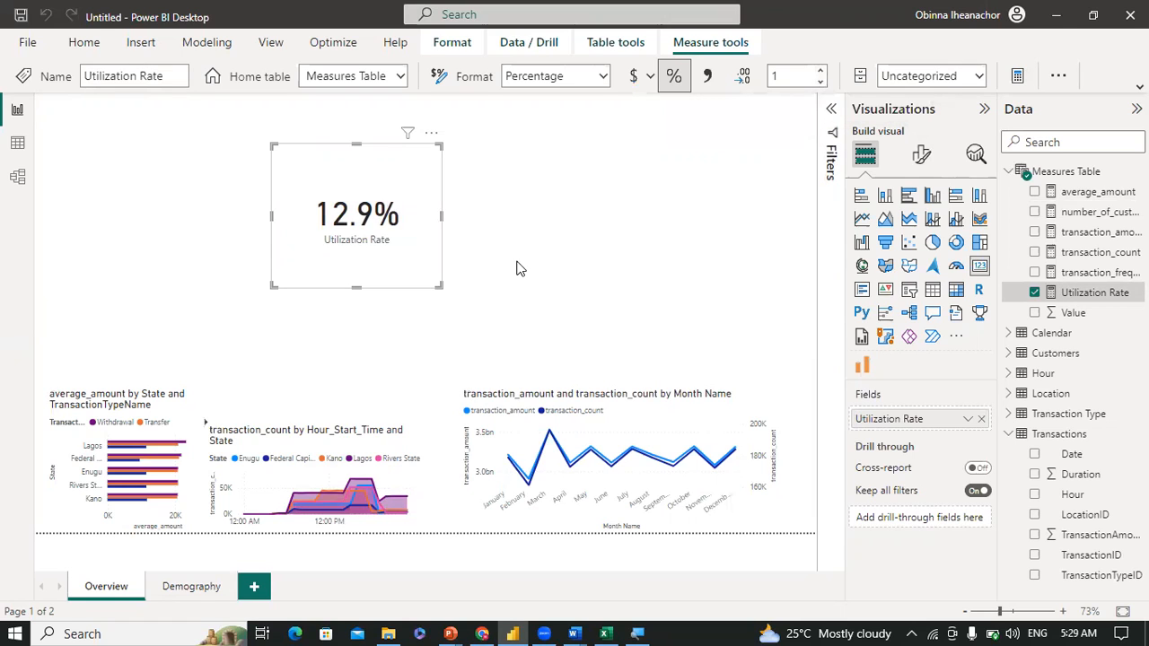
Step: Remove the Utilization Rate card from the Overview page
drag(440, 287, 413, 248)
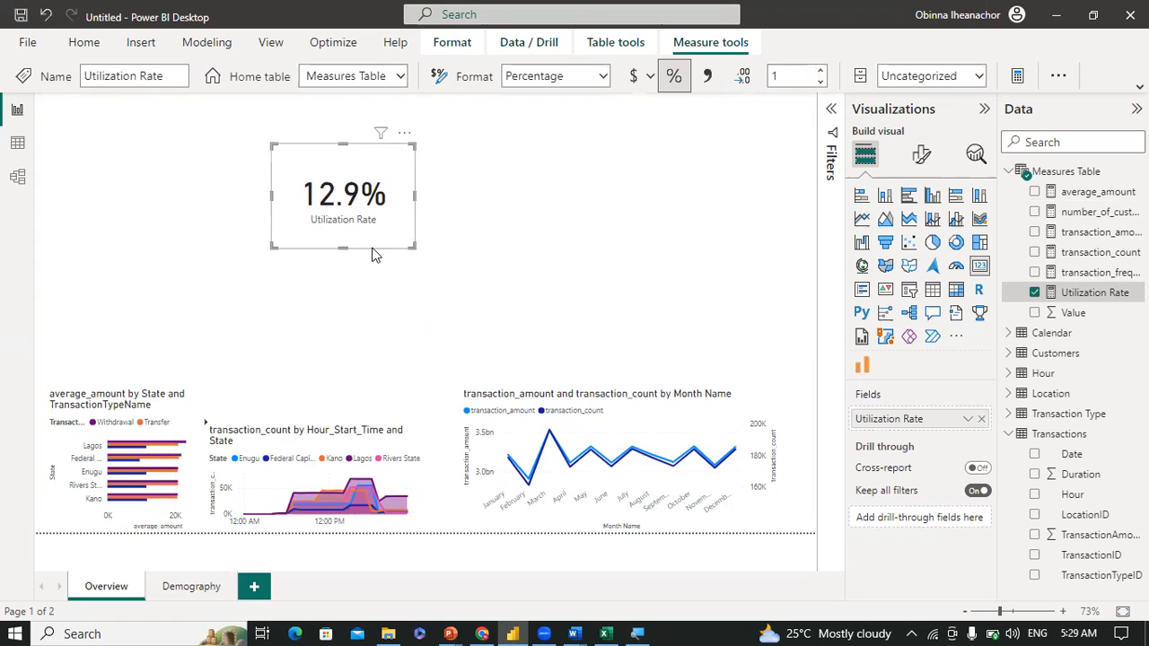
click(405, 135)
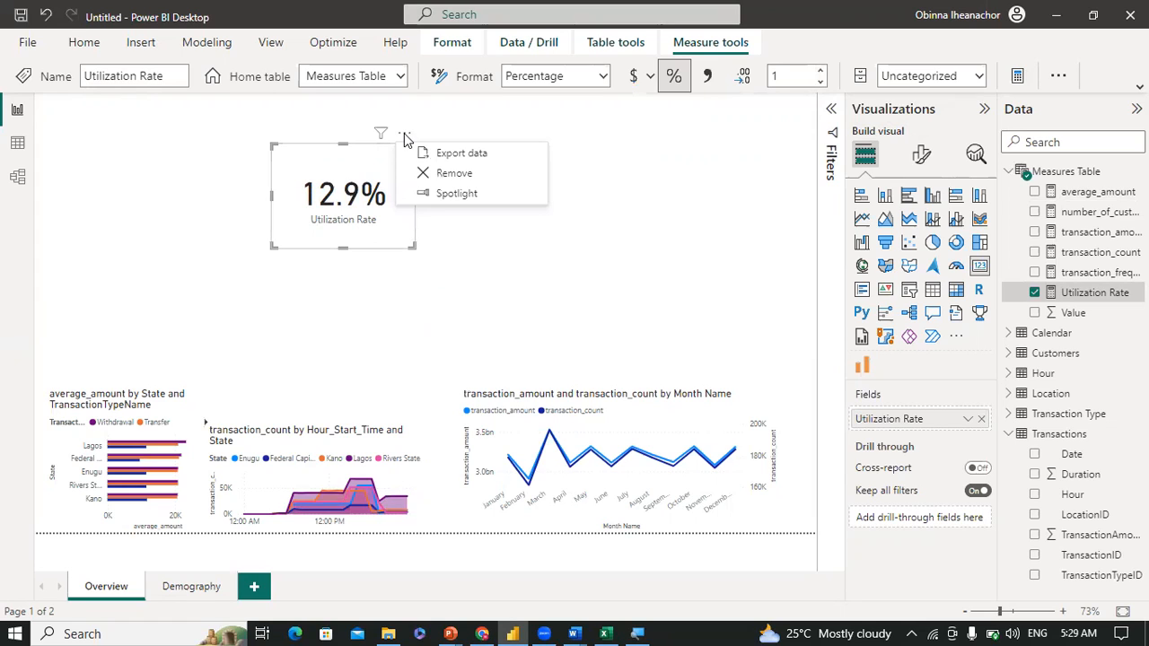
click(467, 153)
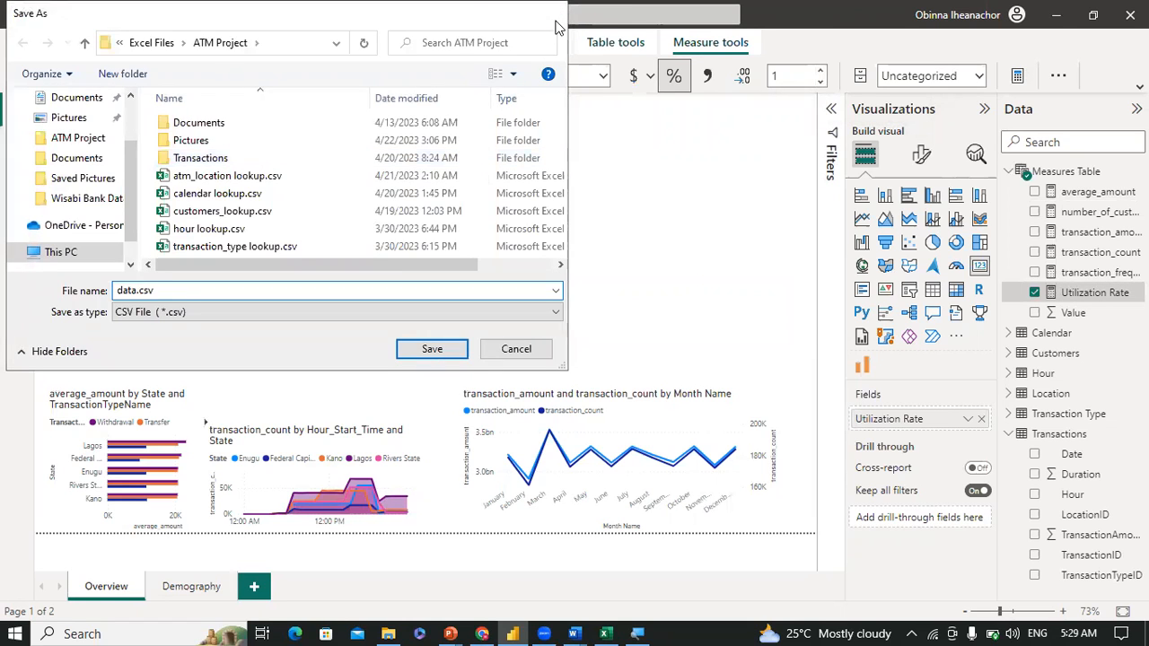
click(556, 23)
click(404, 133)
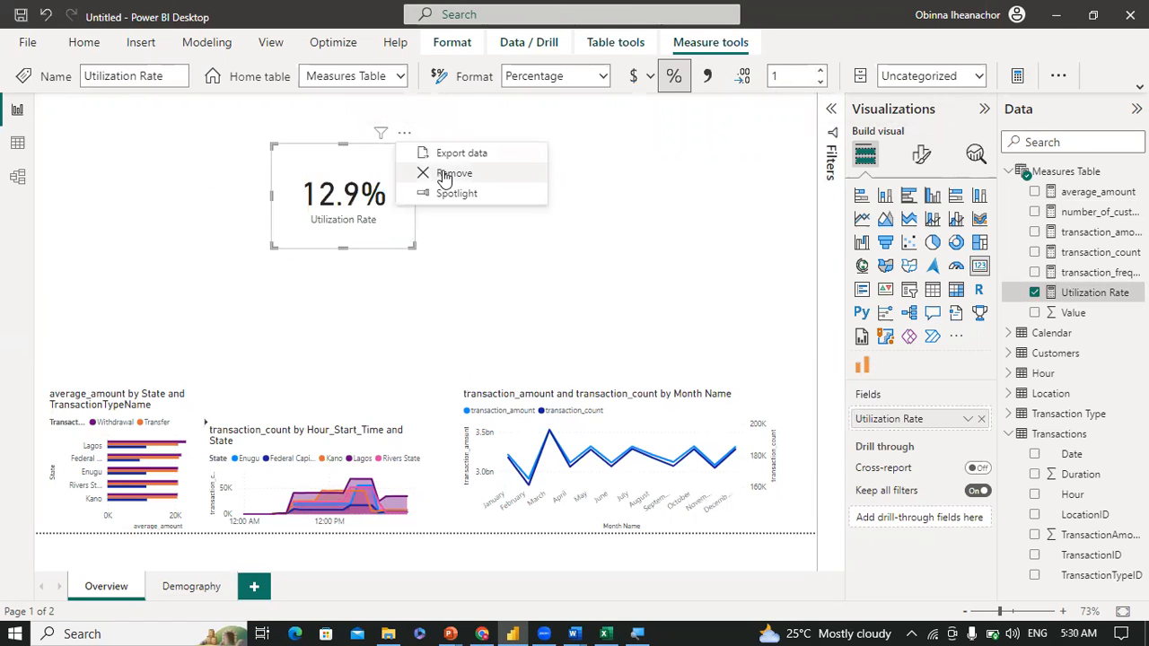
click(446, 174)
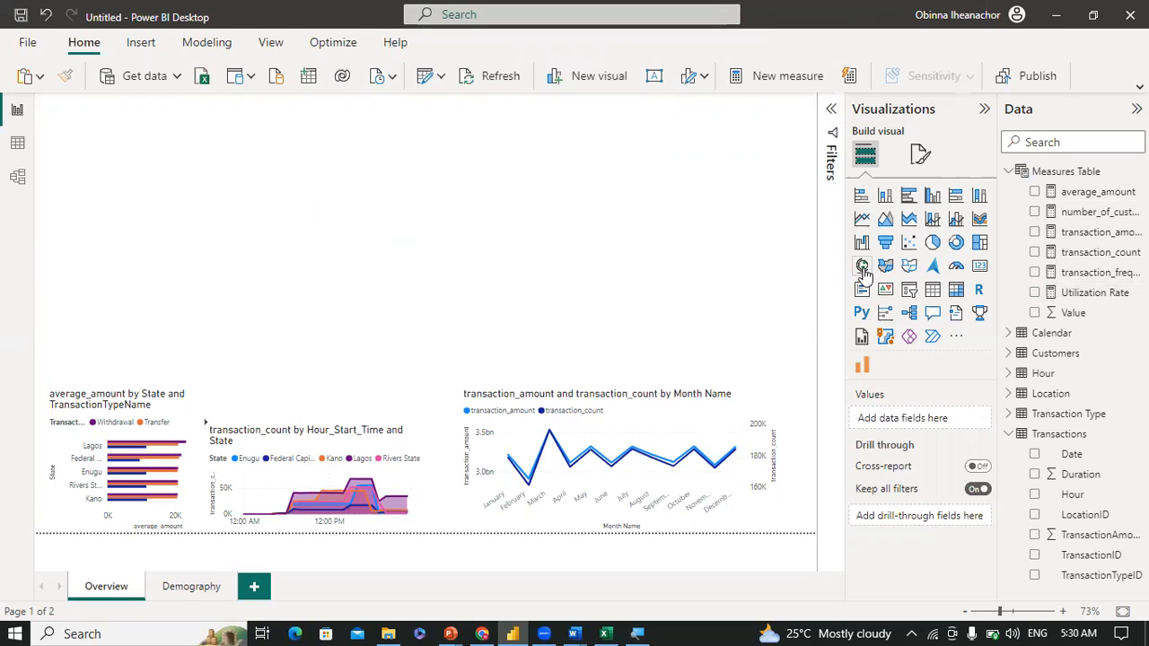
Step: Add an Azure map visual to the Overview page, position it above the bar and area charts and enlarge it
click(934, 267)
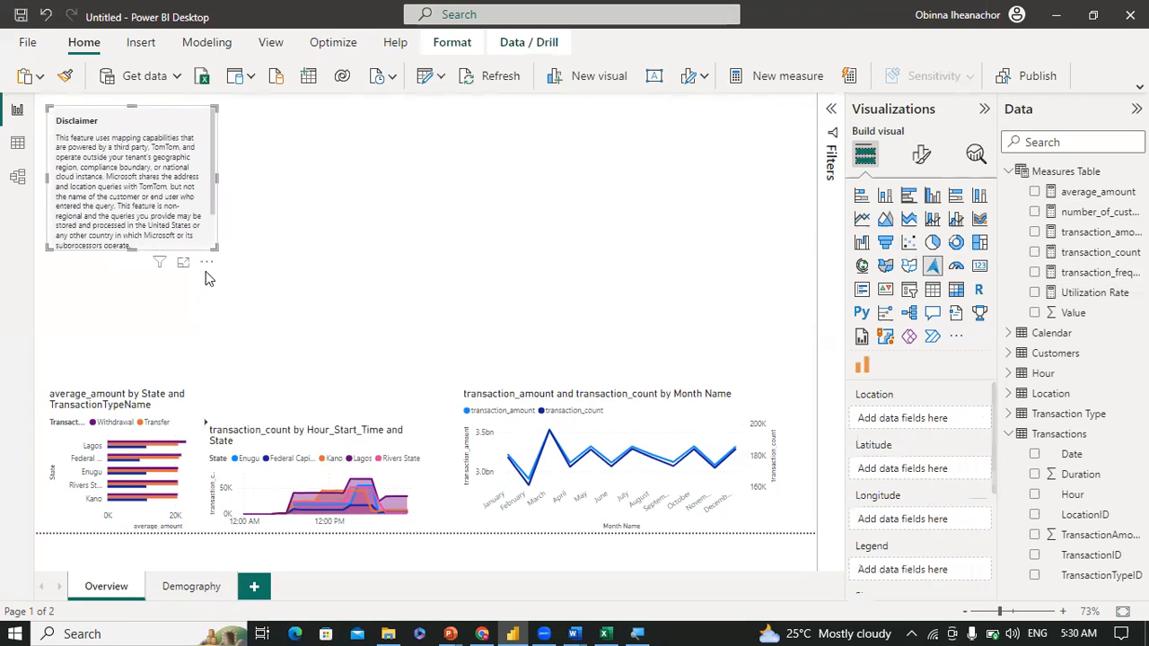
drag(205, 264, 281, 318)
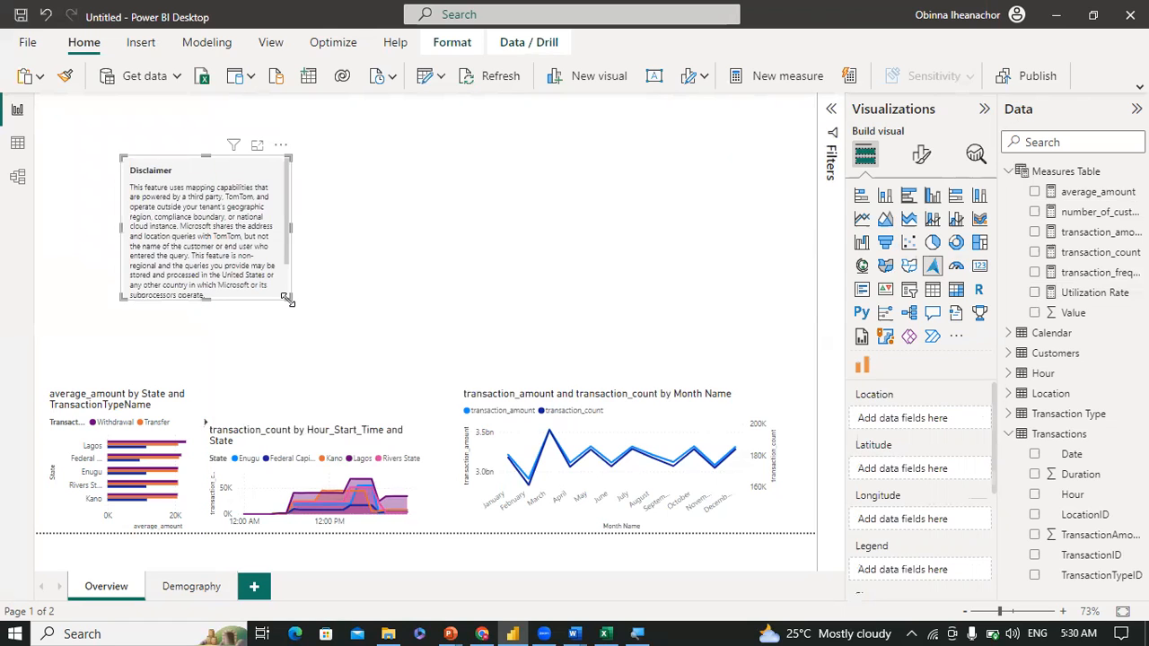
drag(287, 298, 376, 346)
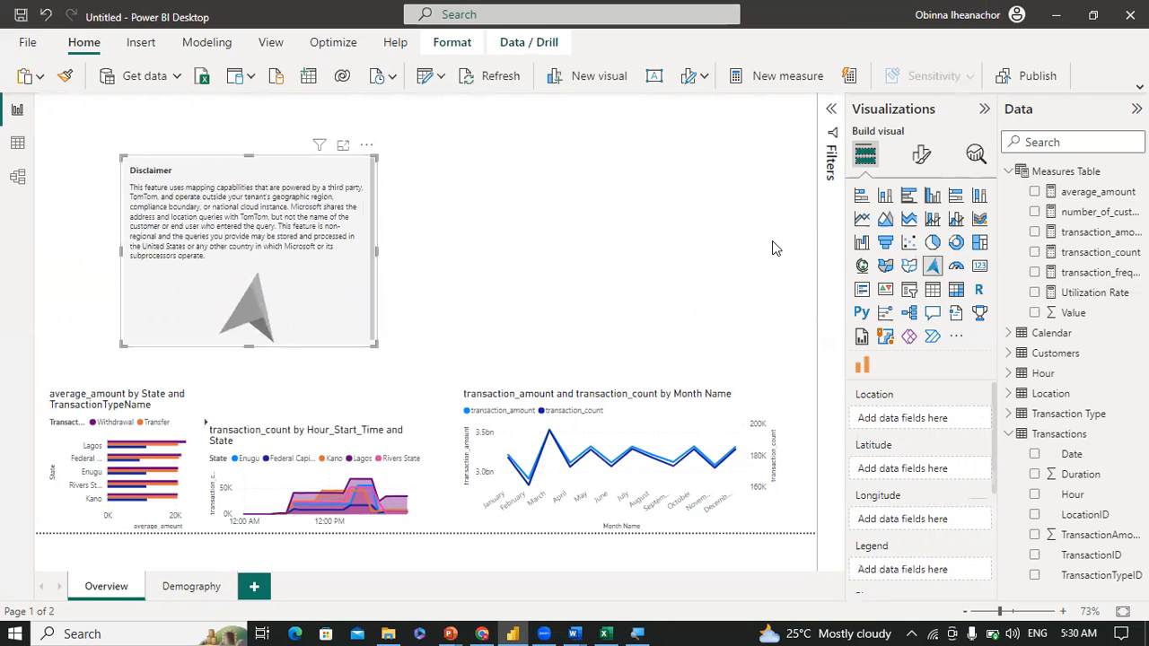
Step: Assign State from the Location table as the map's location field
click(1009, 174)
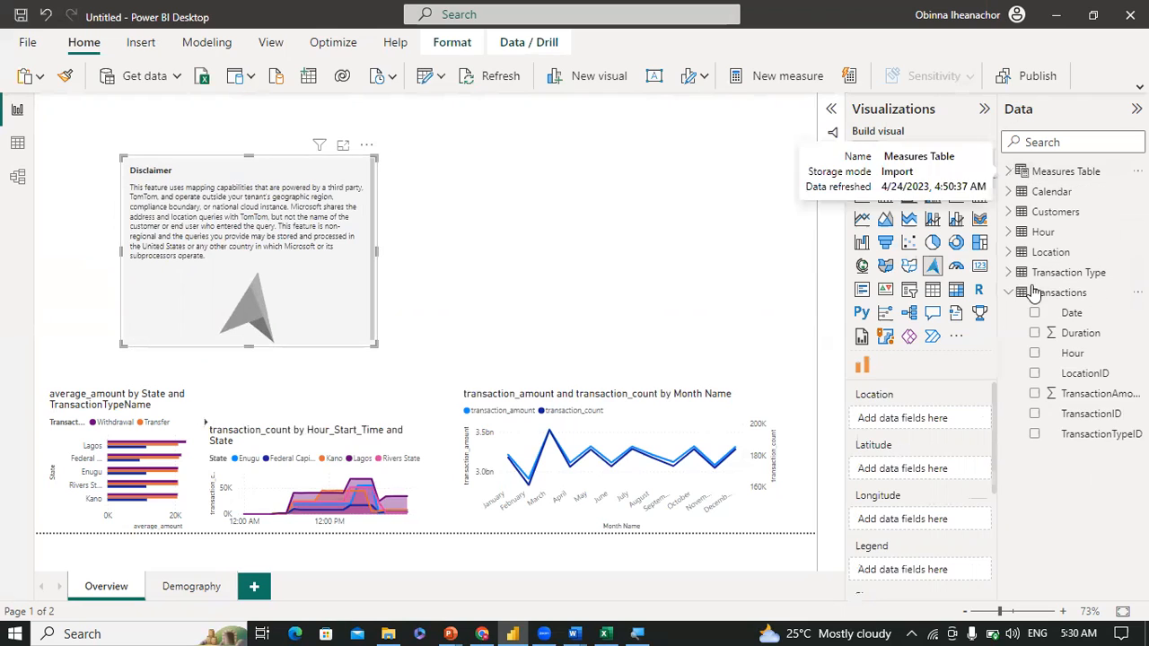
click(1009, 252)
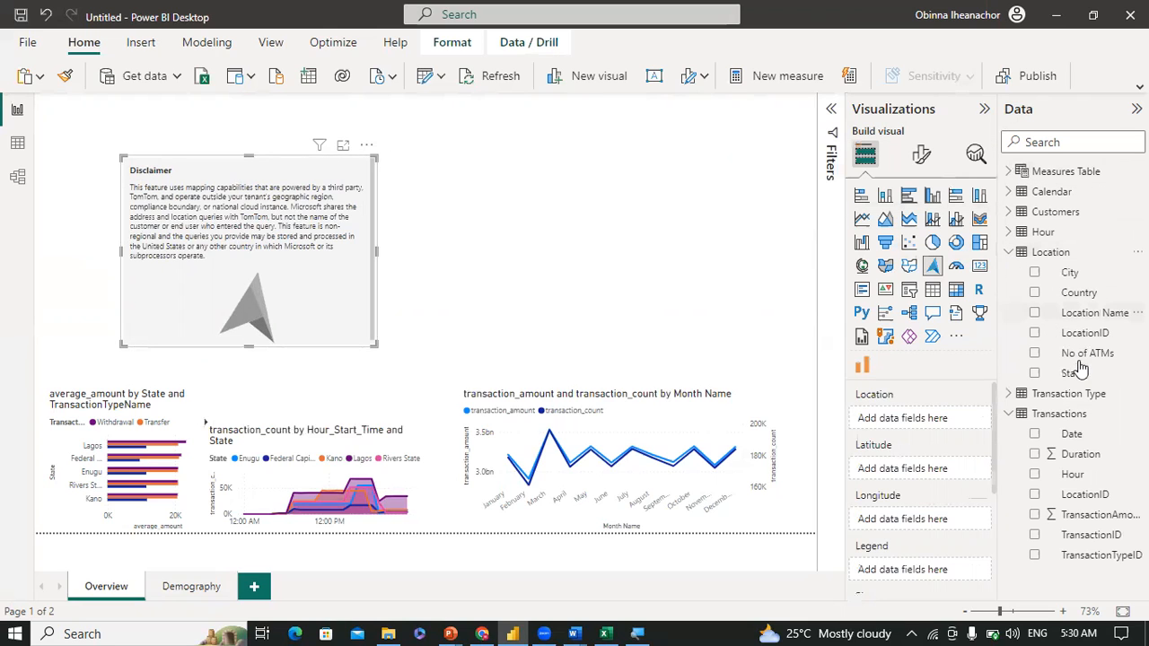
drag(963, 407, 925, 423)
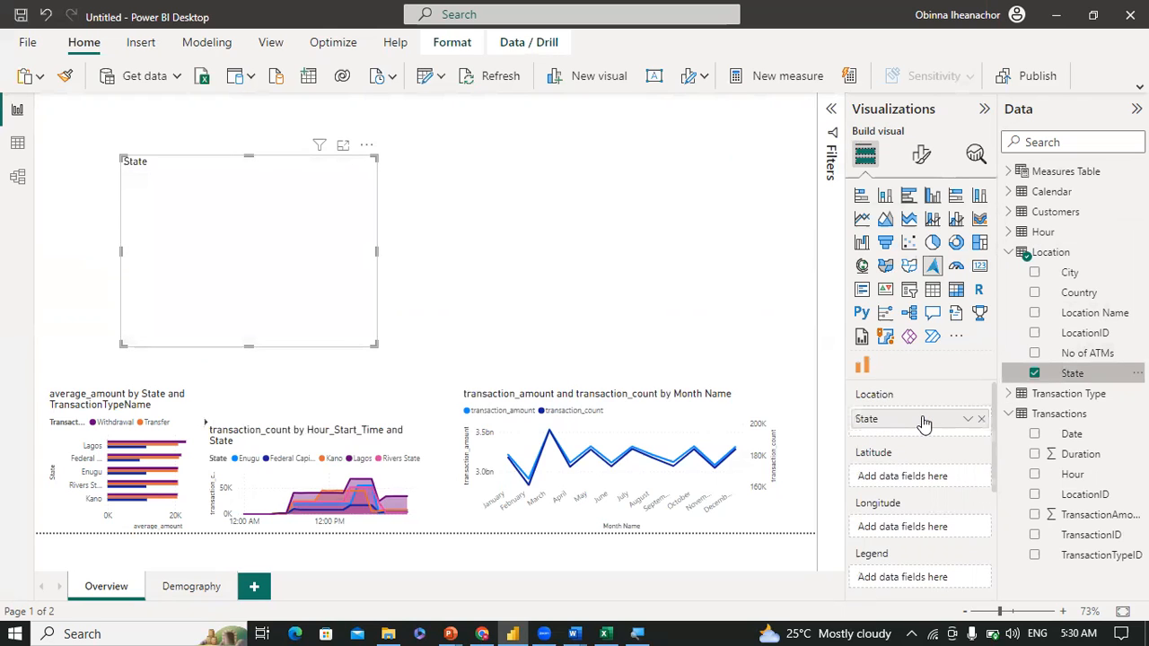
click(1009, 252)
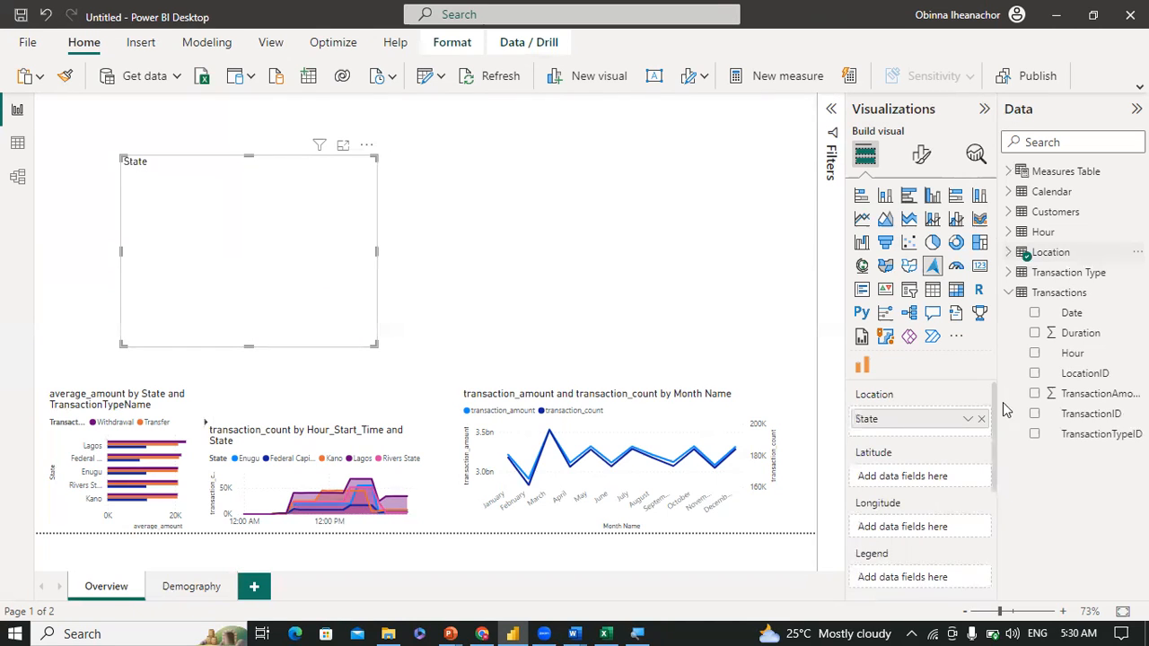
Step: Size the map's bubbles by the Utilization Rate measure
drag(993, 400, 991, 461)
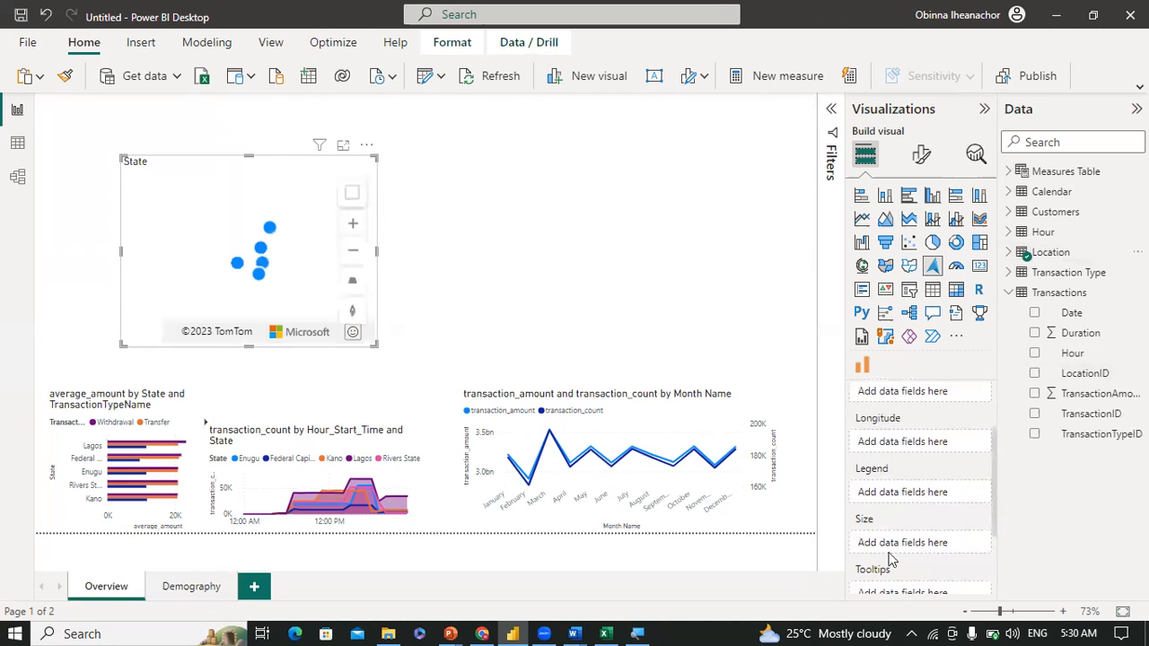
click(1010, 171)
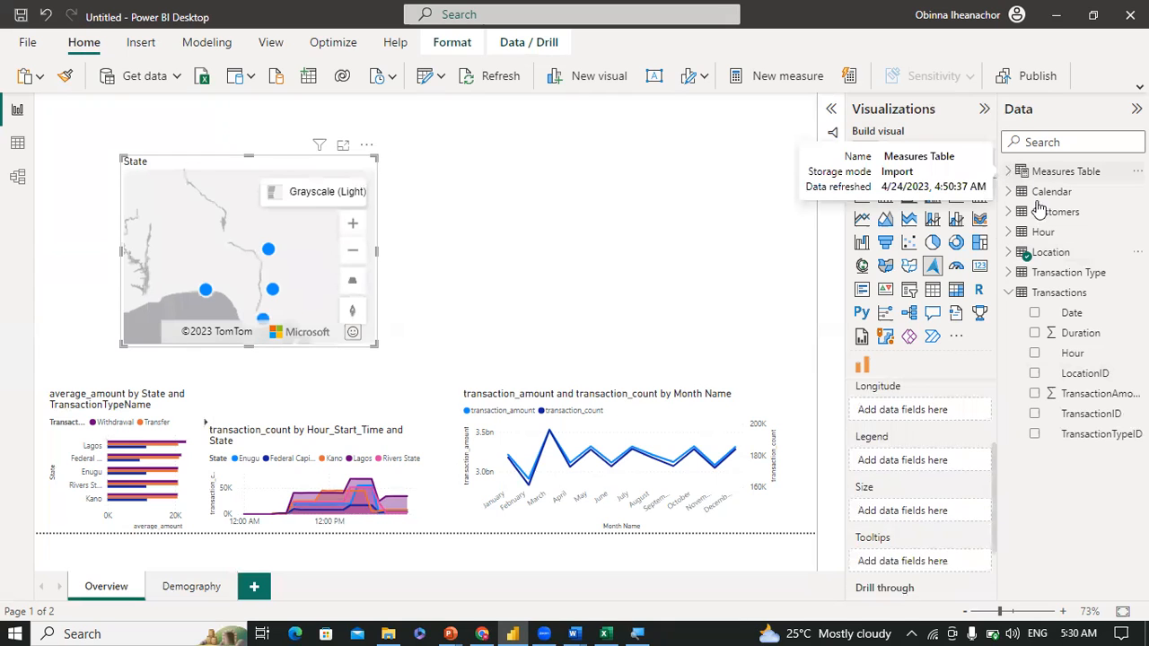
drag(1075, 292, 921, 512)
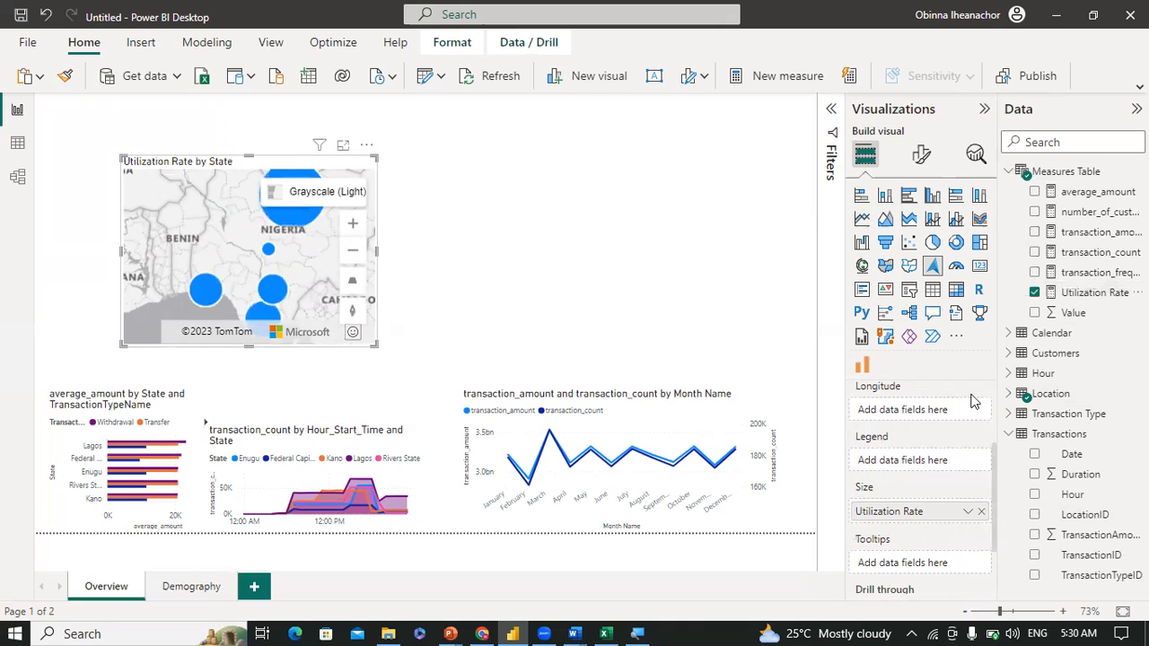
Step: Set the Utilization Rate map's style to Grayscale (Dark) in its map settings
scroll(976, 402, up, 3)
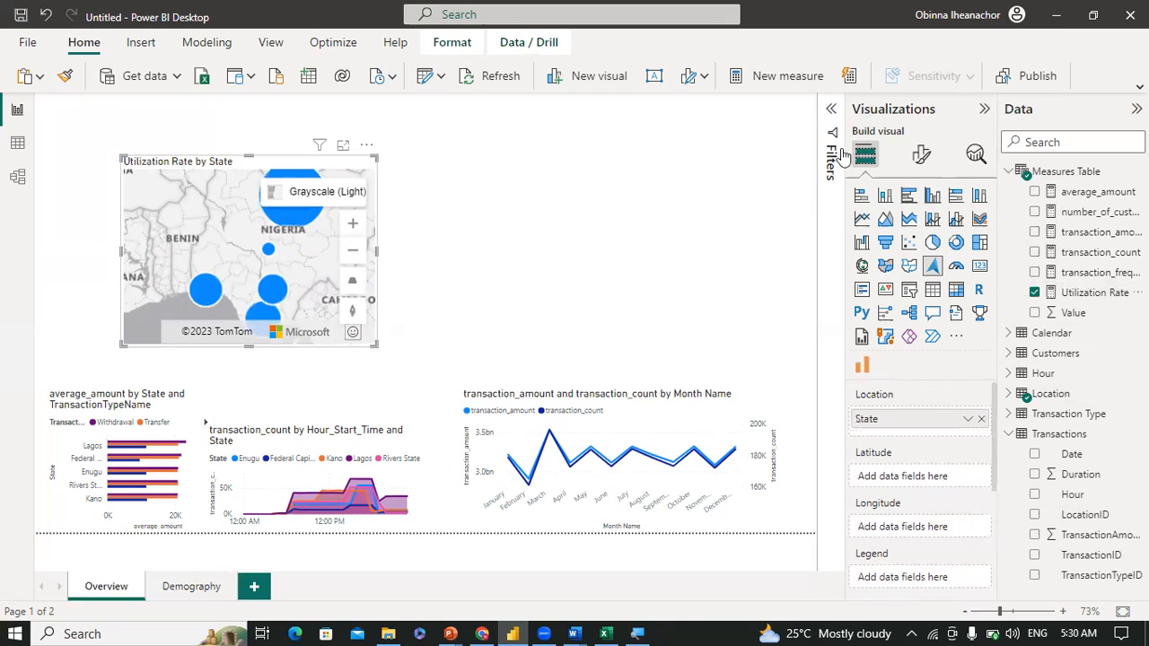
click(921, 154)
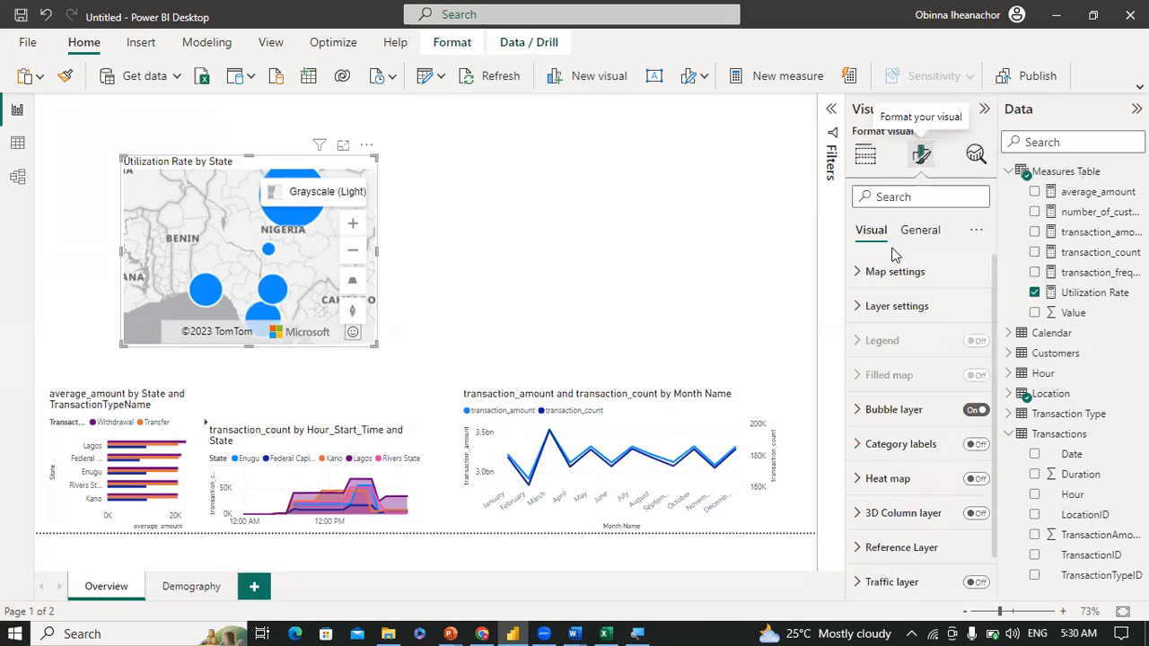
click(860, 273)
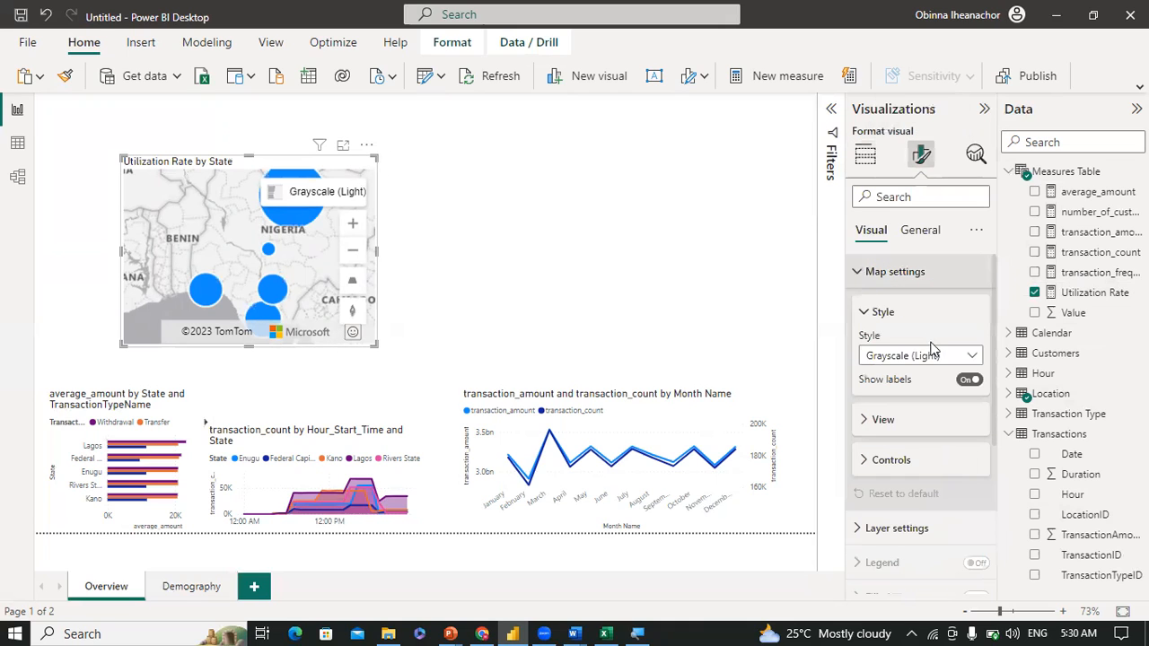
click(958, 358)
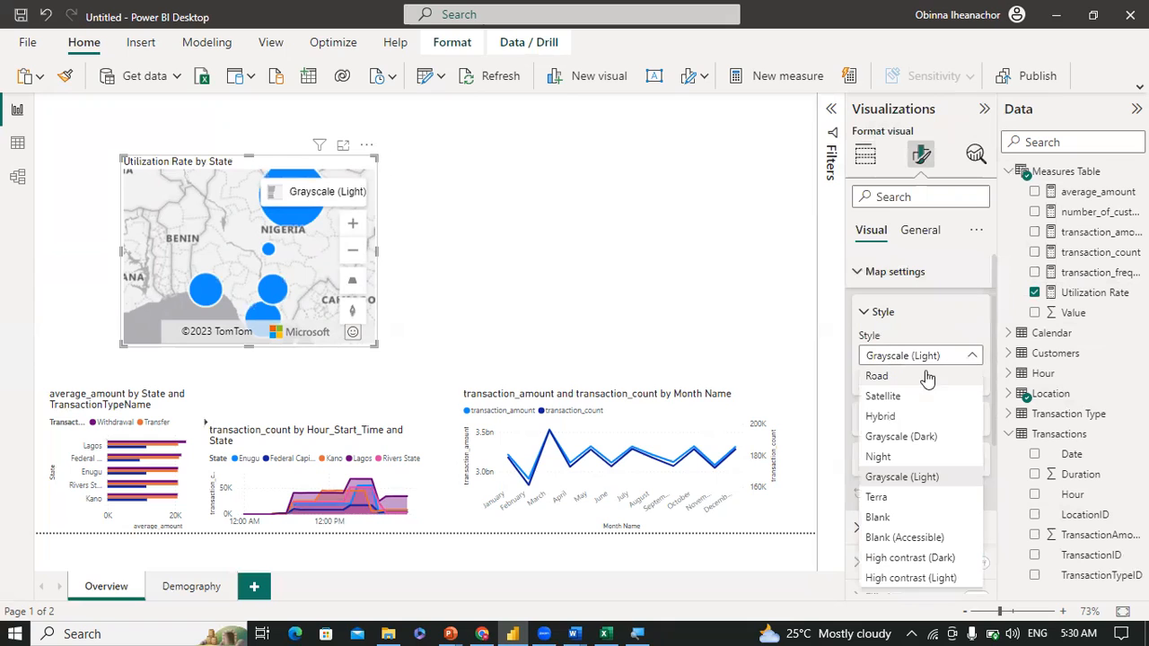
click(921, 442)
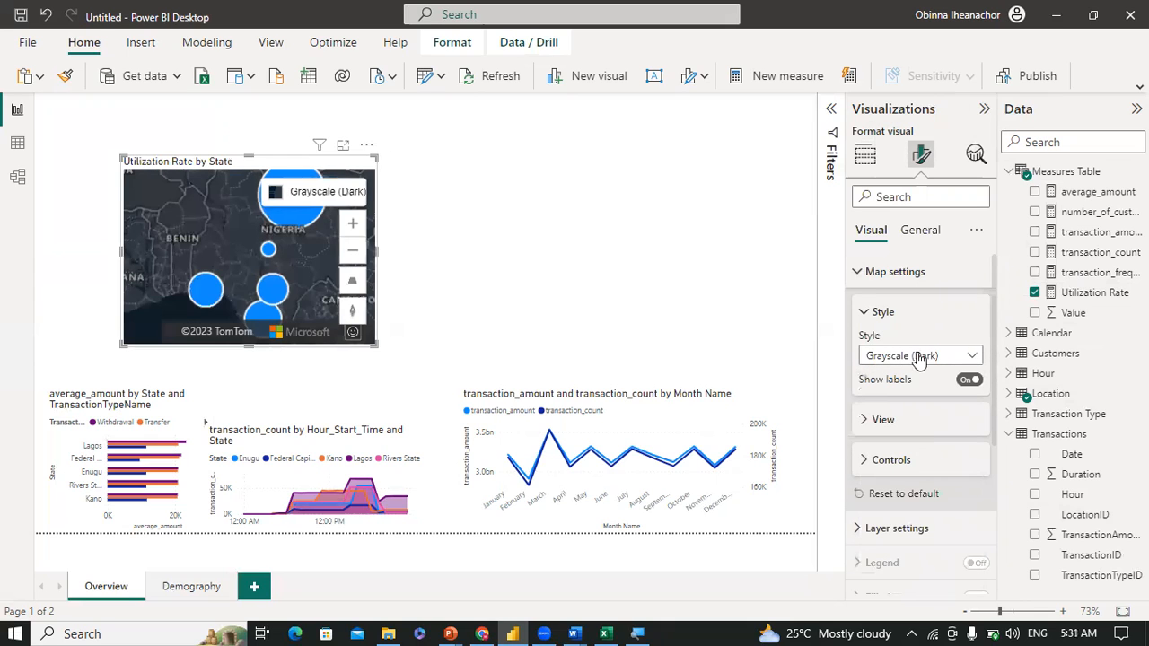
click(858, 273)
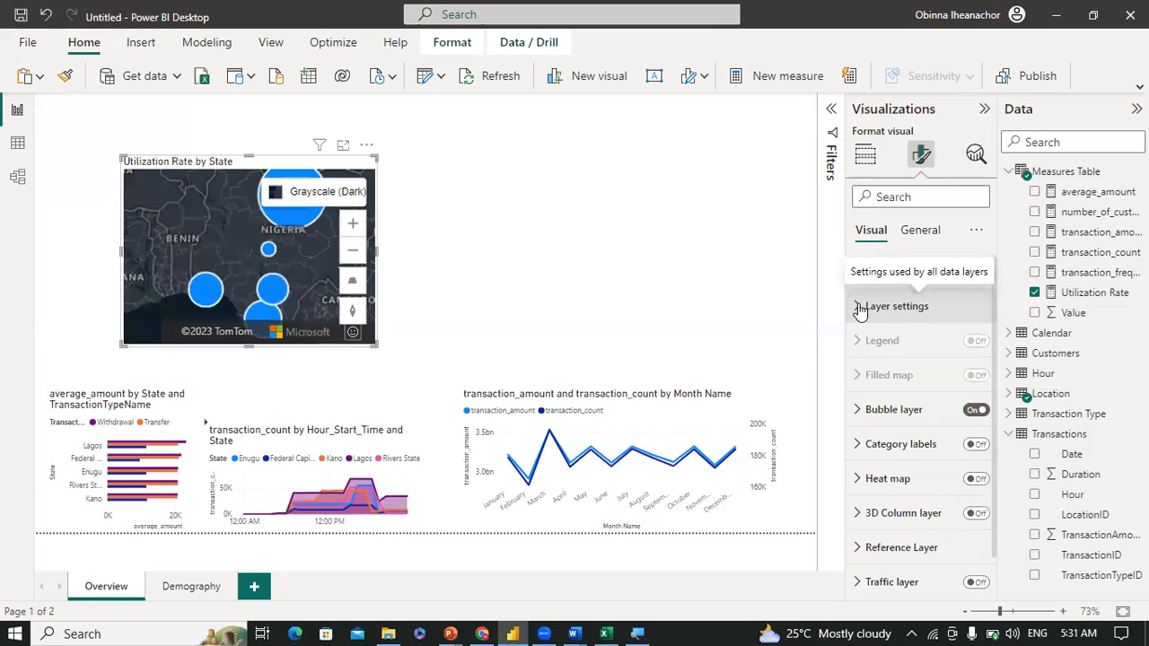
Step: Open the bubble layer formatting options of the Utilization Rate map
click(860, 308)
click(859, 308)
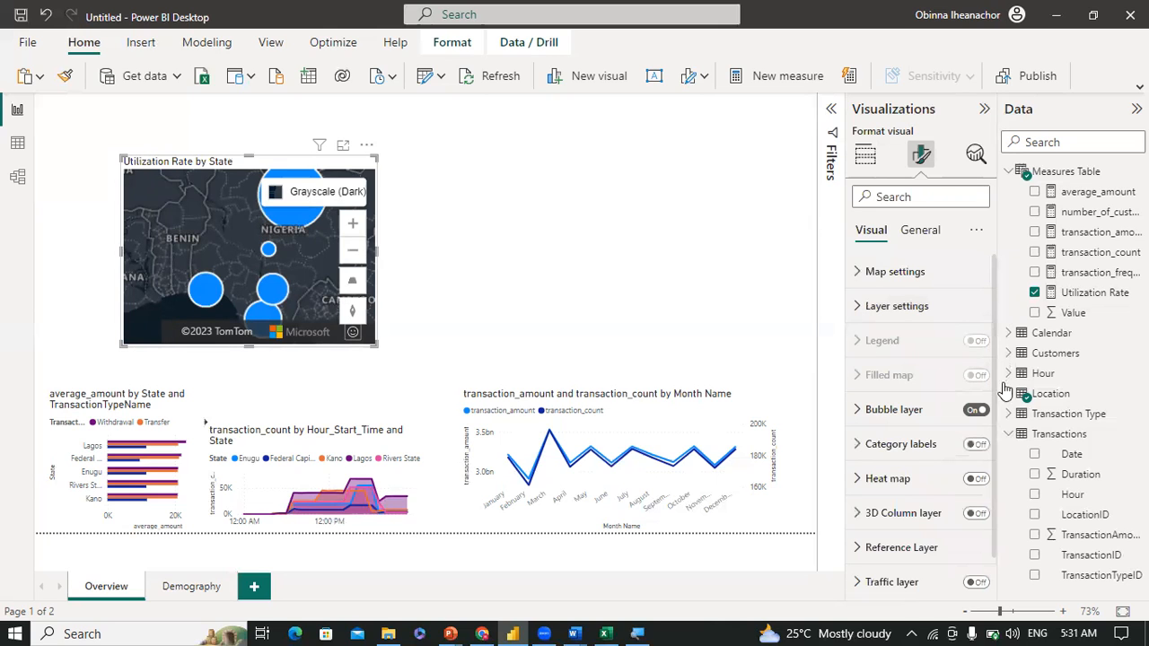
scroll(1005, 395, down, 1)
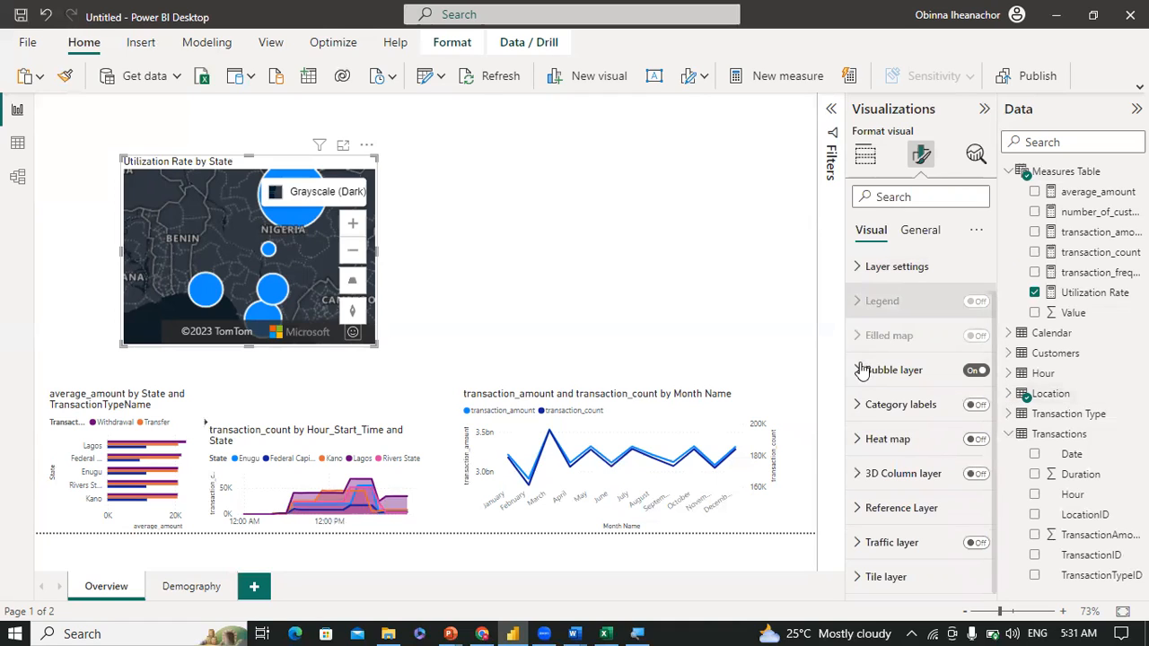
click(907, 372)
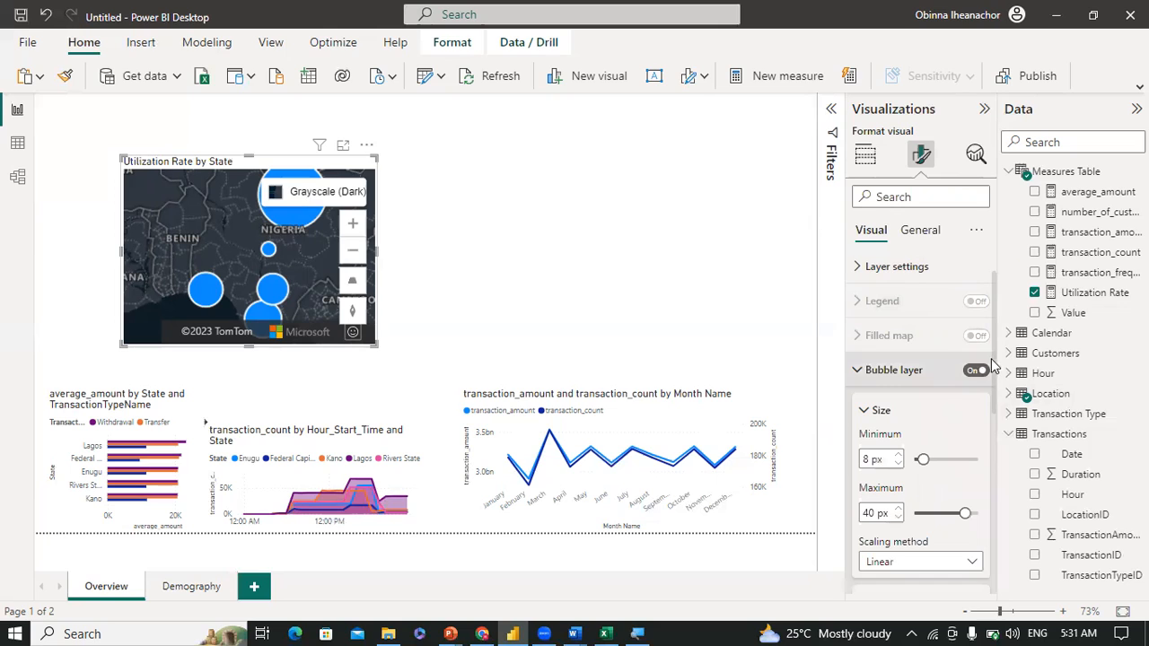
Step: Turn on category labels for the Utilization Rate by State map
scroll(997, 431, down, 3)
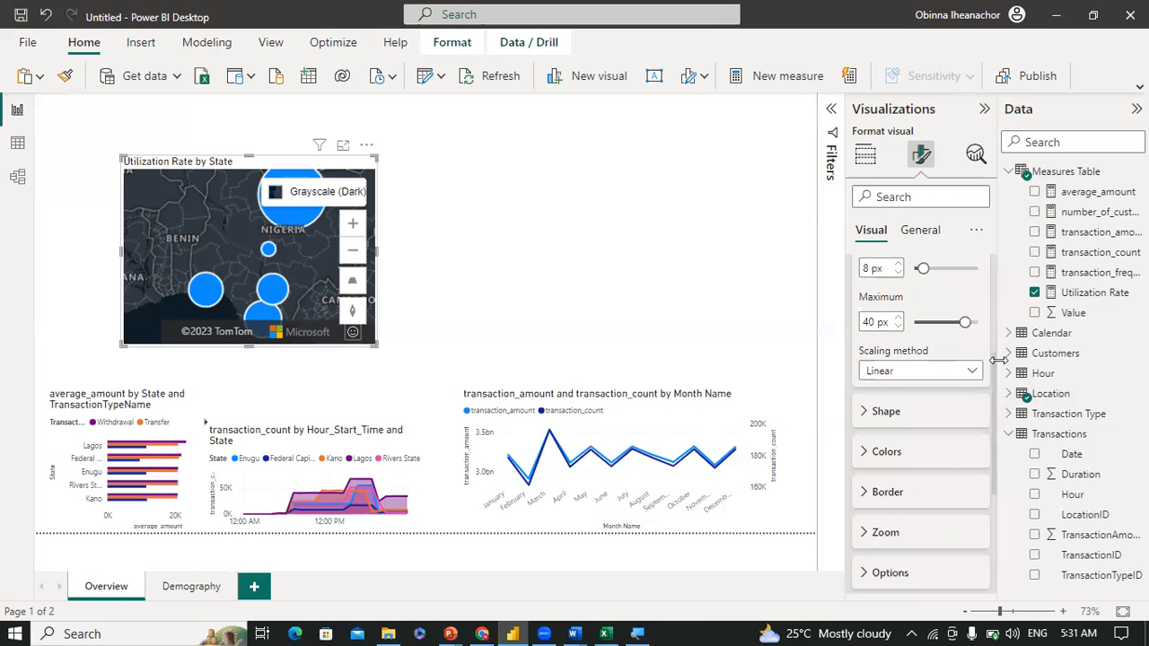
scroll(855, 366, up, 3)
click(858, 370)
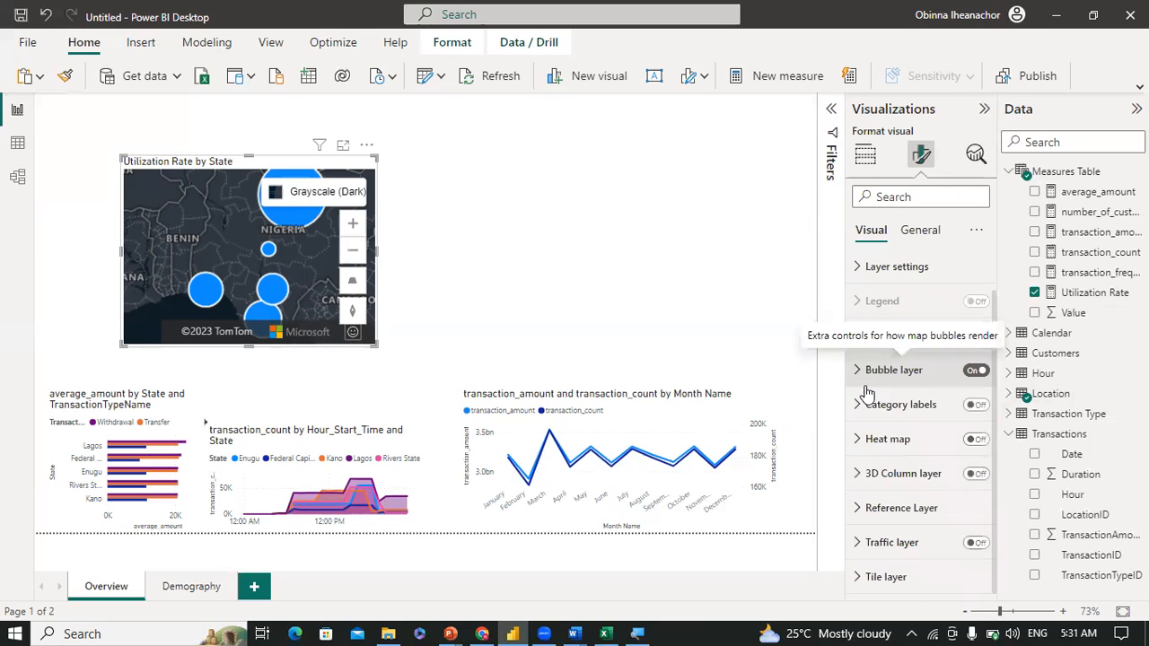
click(972, 411)
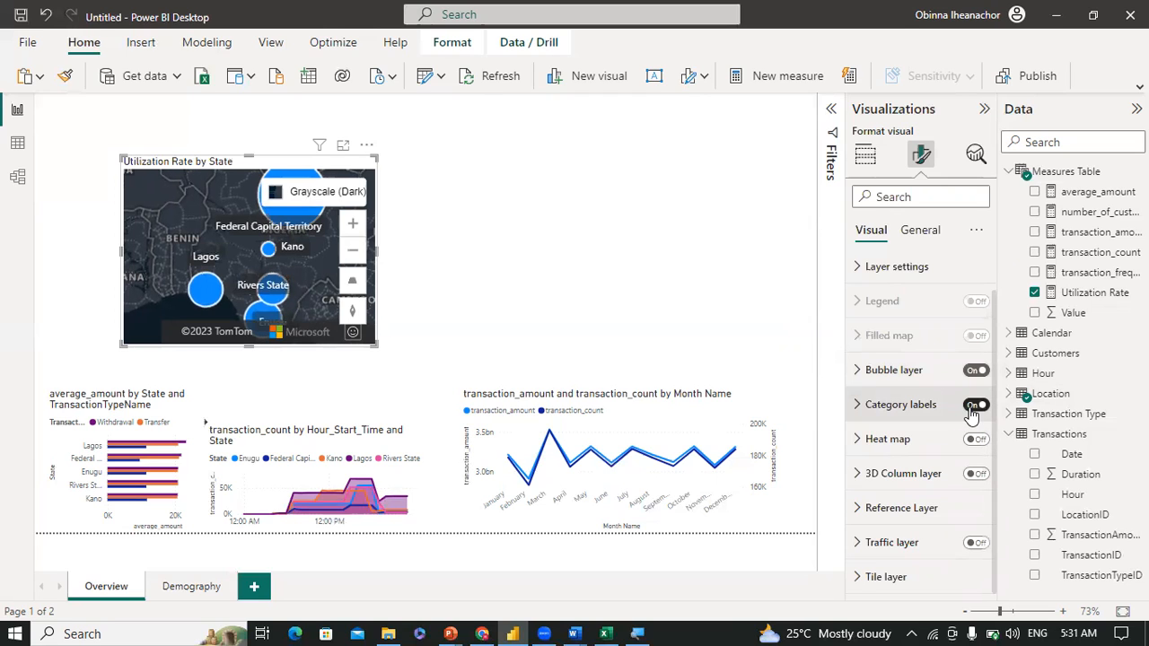
click(866, 407)
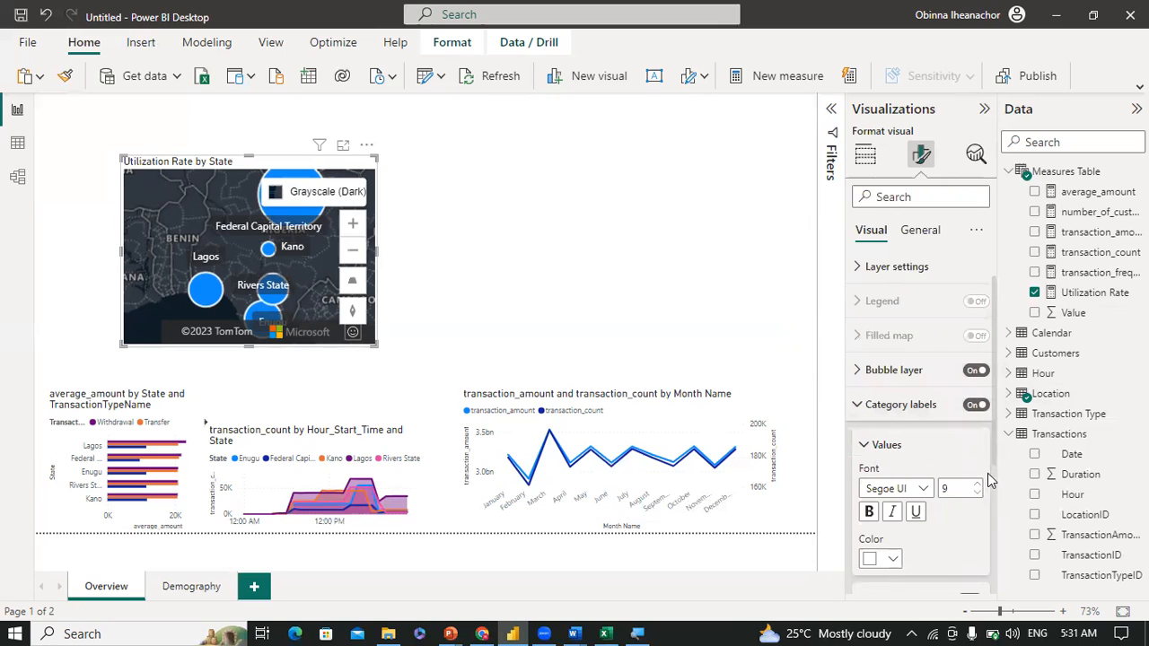
scroll(988, 481, down, 2)
scroll(893, 384, up, 1)
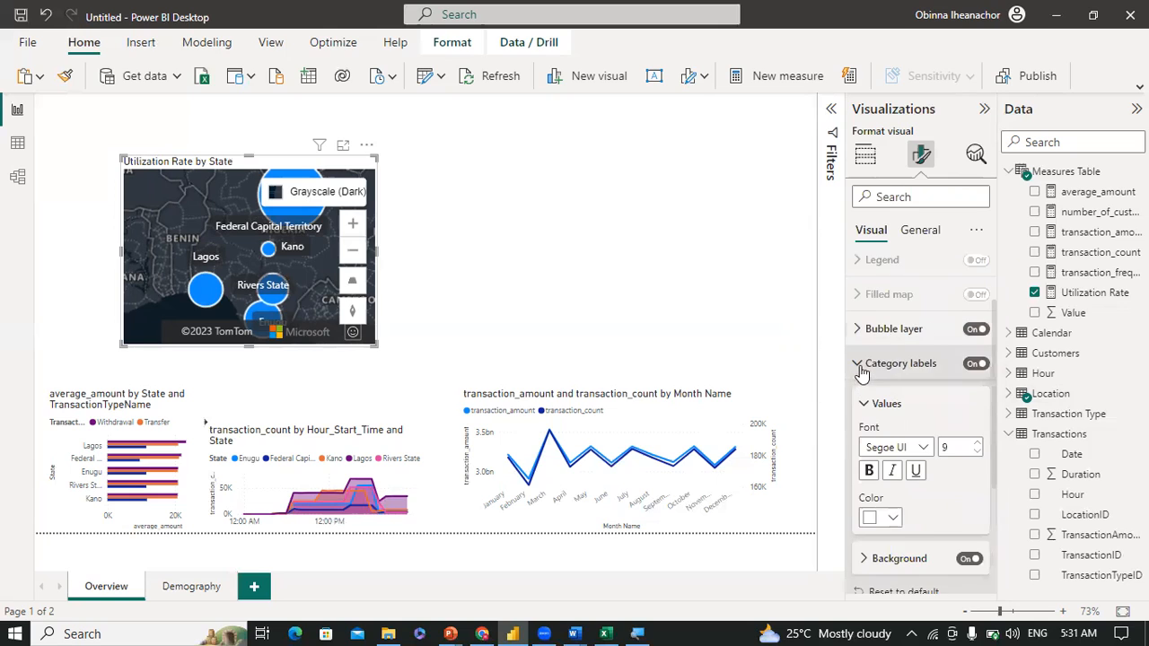
click(866, 361)
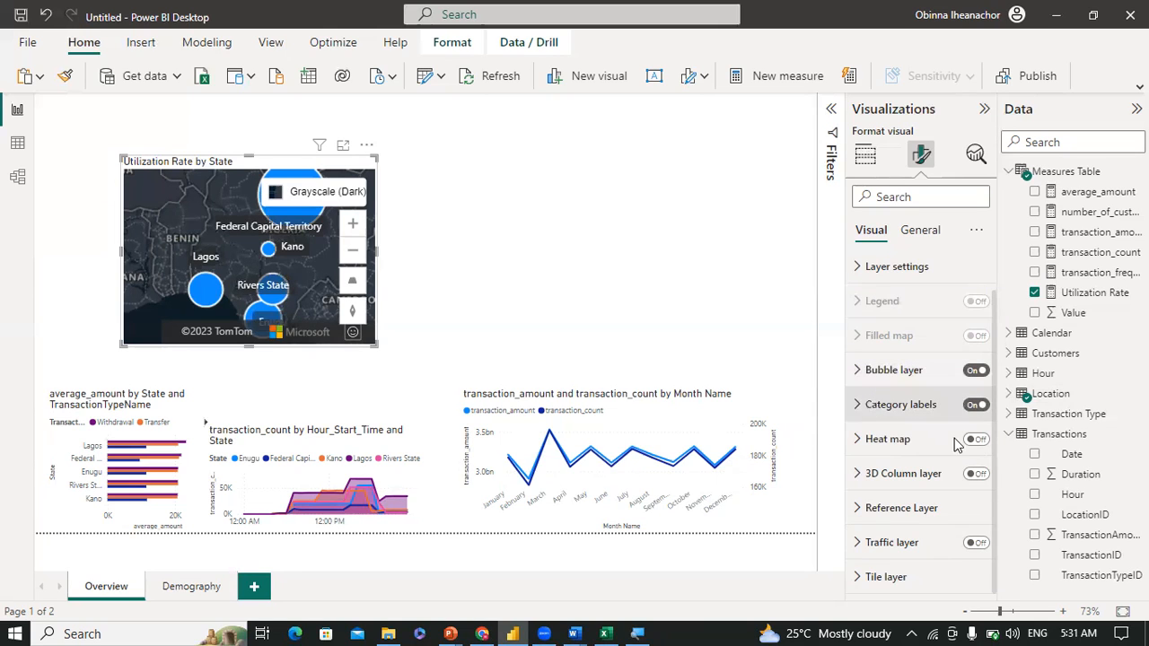
Step: Turn off the background behind the category labels on the Utilization Rate by State map
click(993, 403)
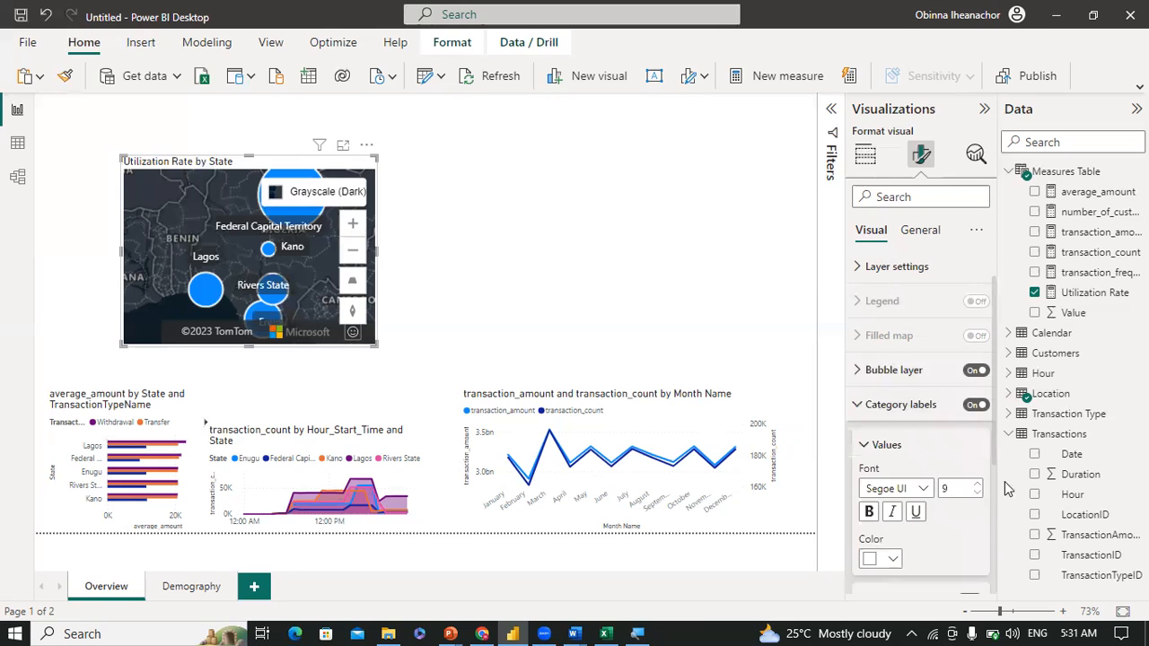
scroll(991, 467, down, 3)
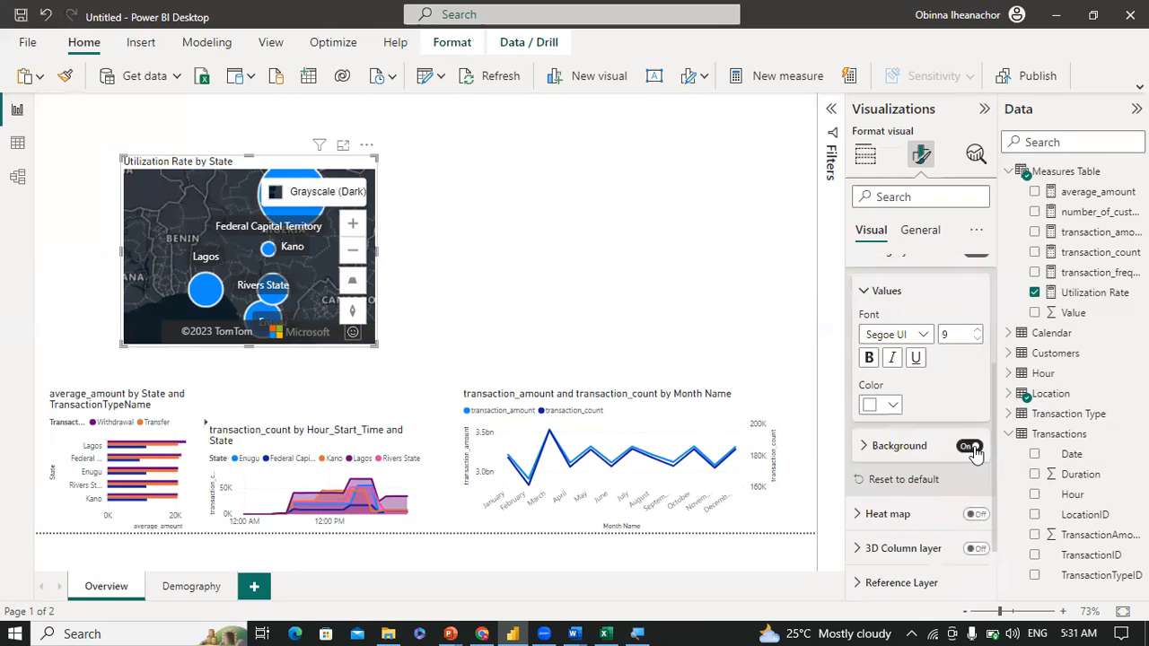
click(972, 447)
click(970, 449)
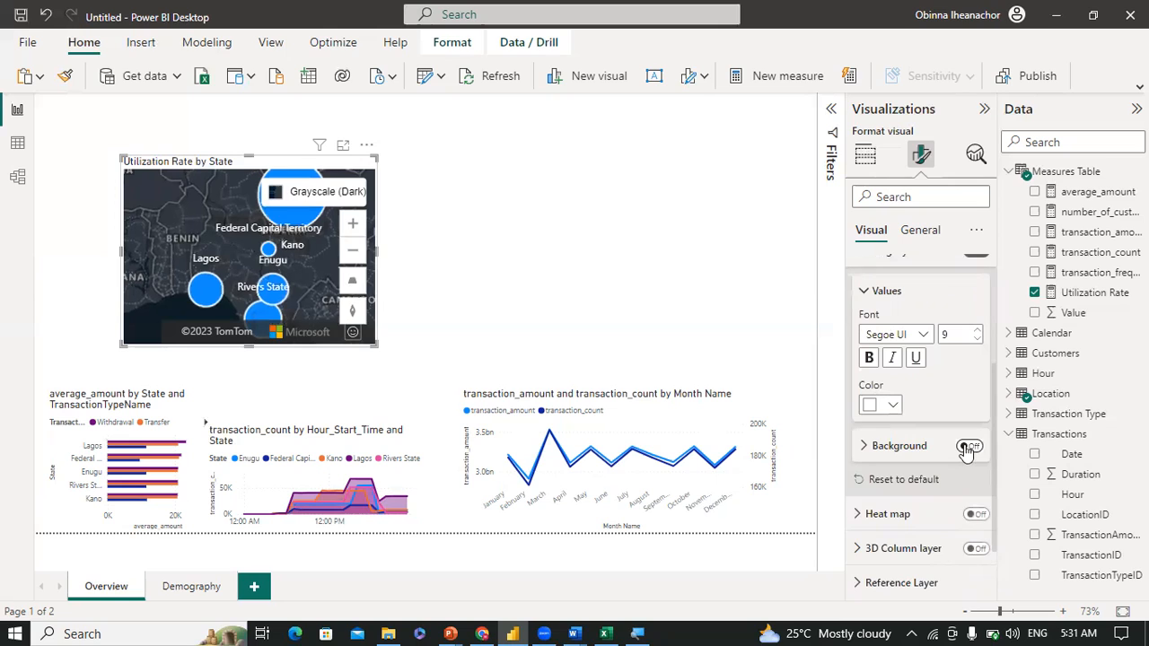
click(968, 448)
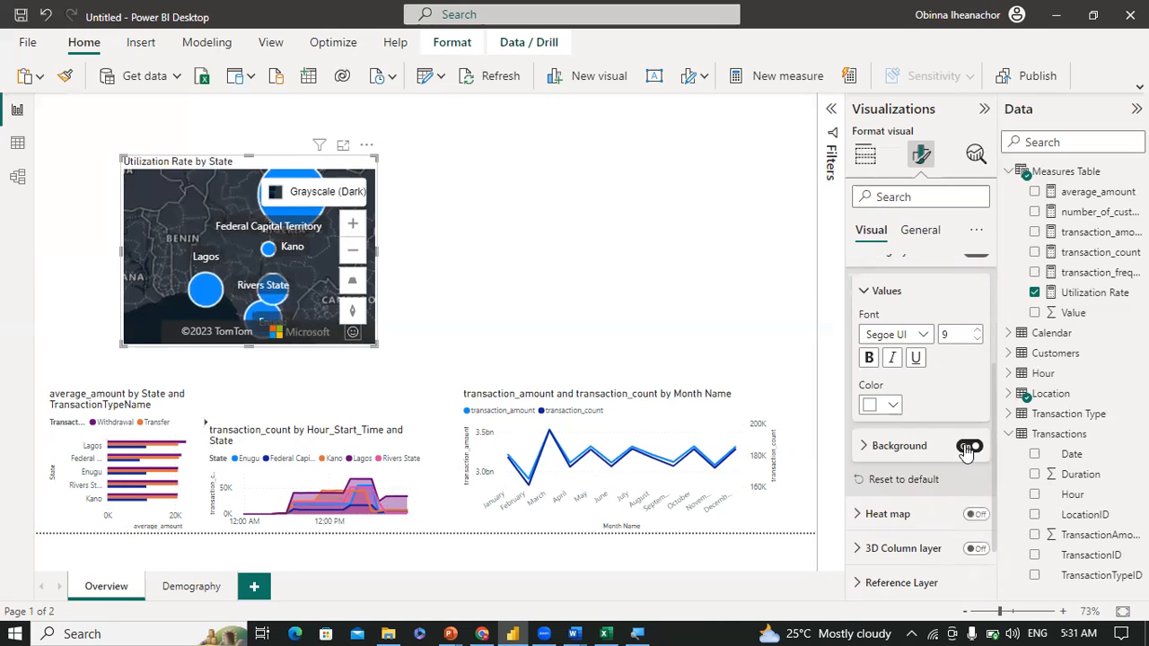
click(968, 448)
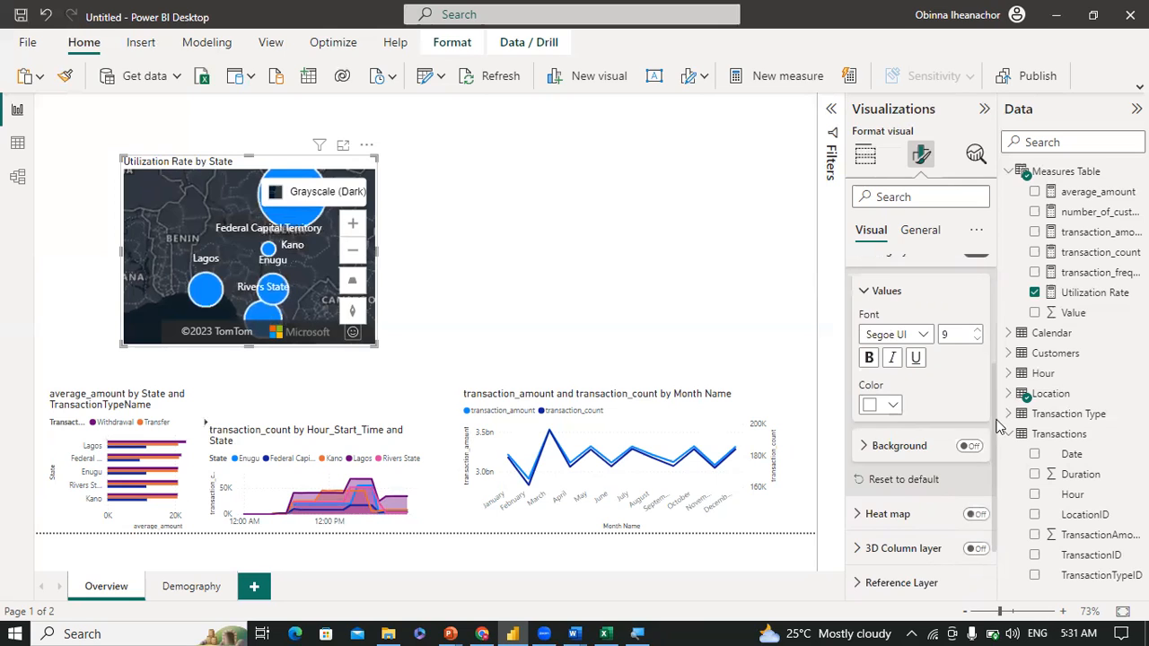
scroll(991, 386, up, 2)
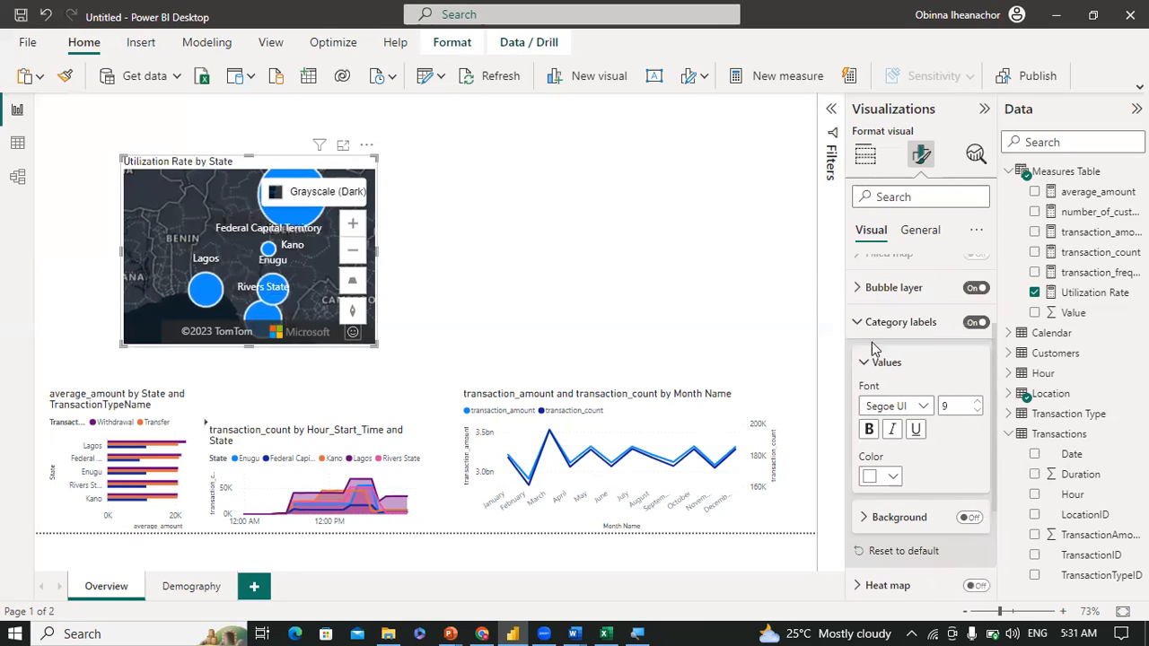
scroll(875, 348, up, 1)
click(874, 347)
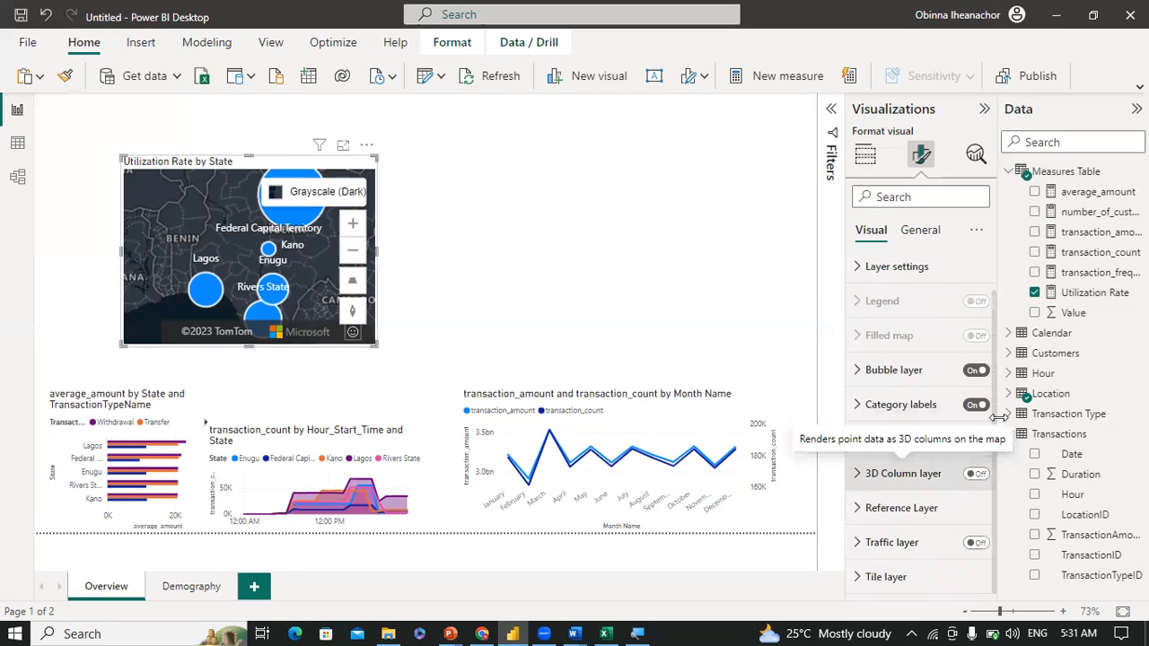
Step: Try the 3D column layer on the map, turn it off again, and check the reference layer options
click(973, 475)
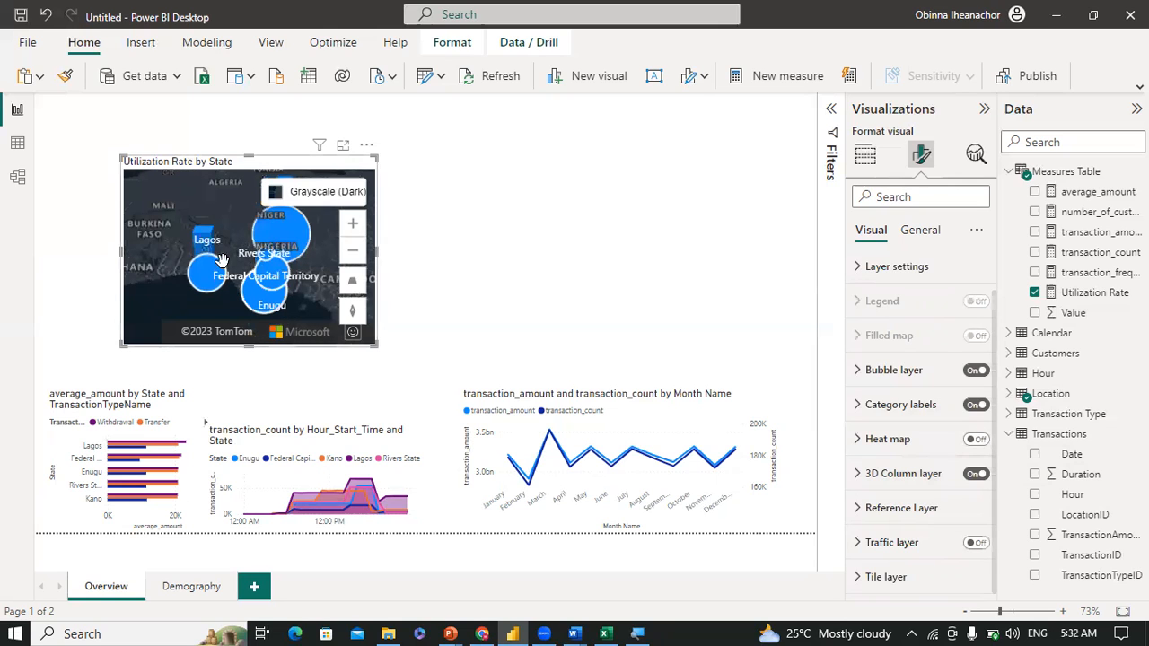
click(977, 476)
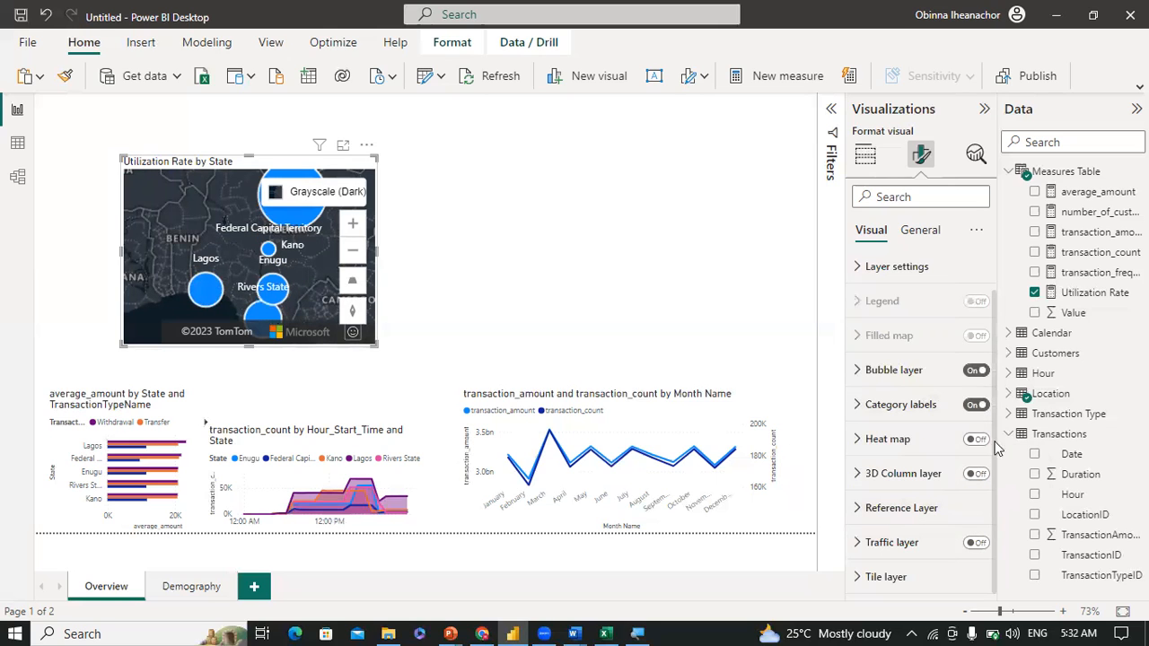
click(866, 510)
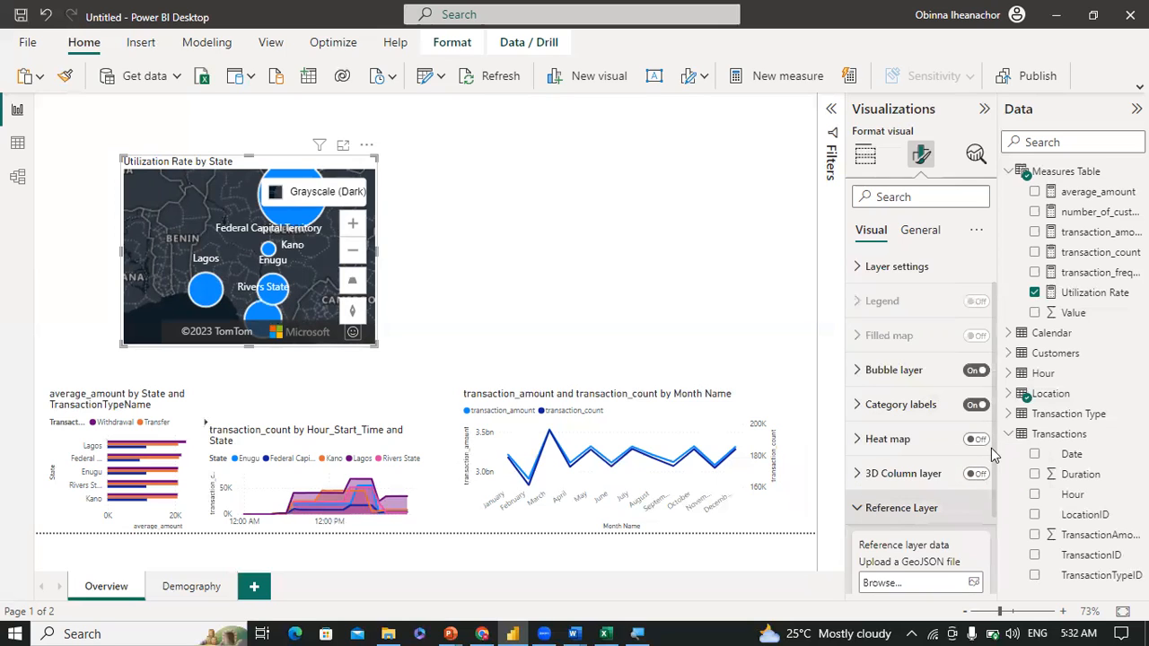
scroll(997, 429, down, 3)
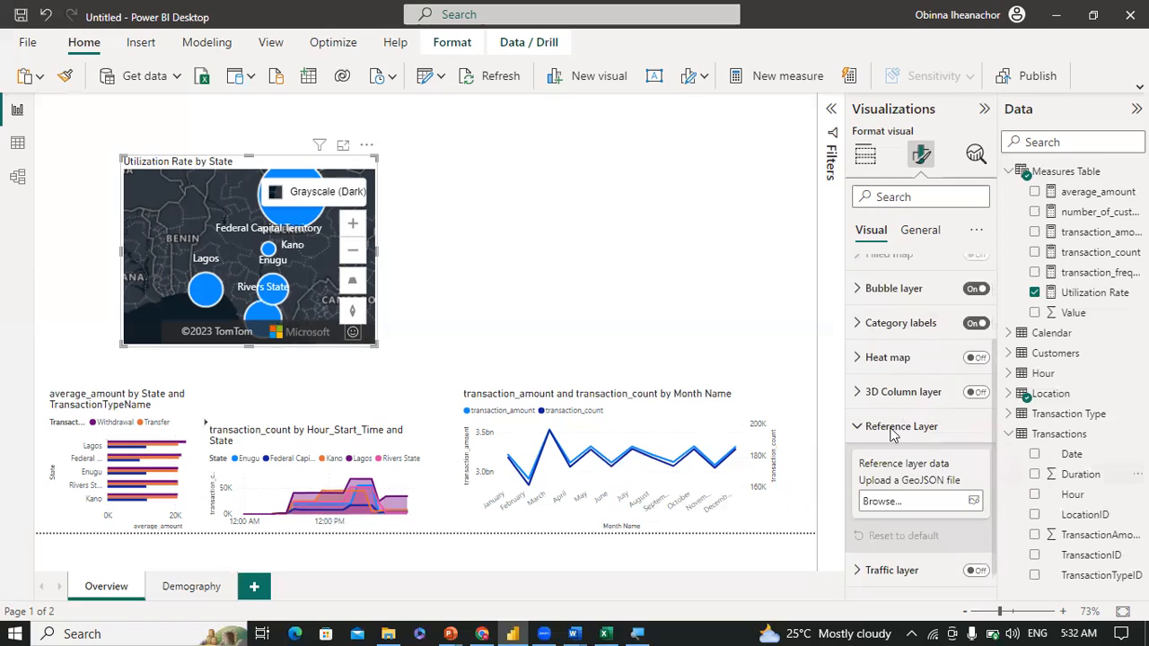
click(867, 401)
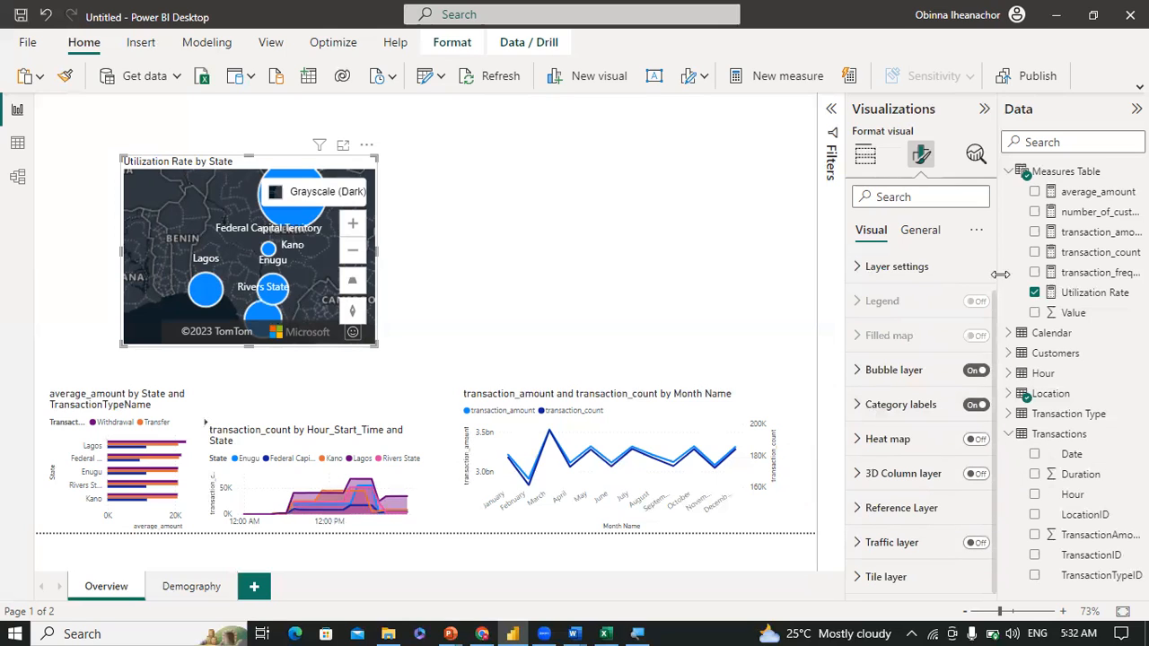
Step: Examine the map settings' View options, including auto zoom, center coordinates, heading and pitch
scroll(988, 256, up, 1)
click(864, 272)
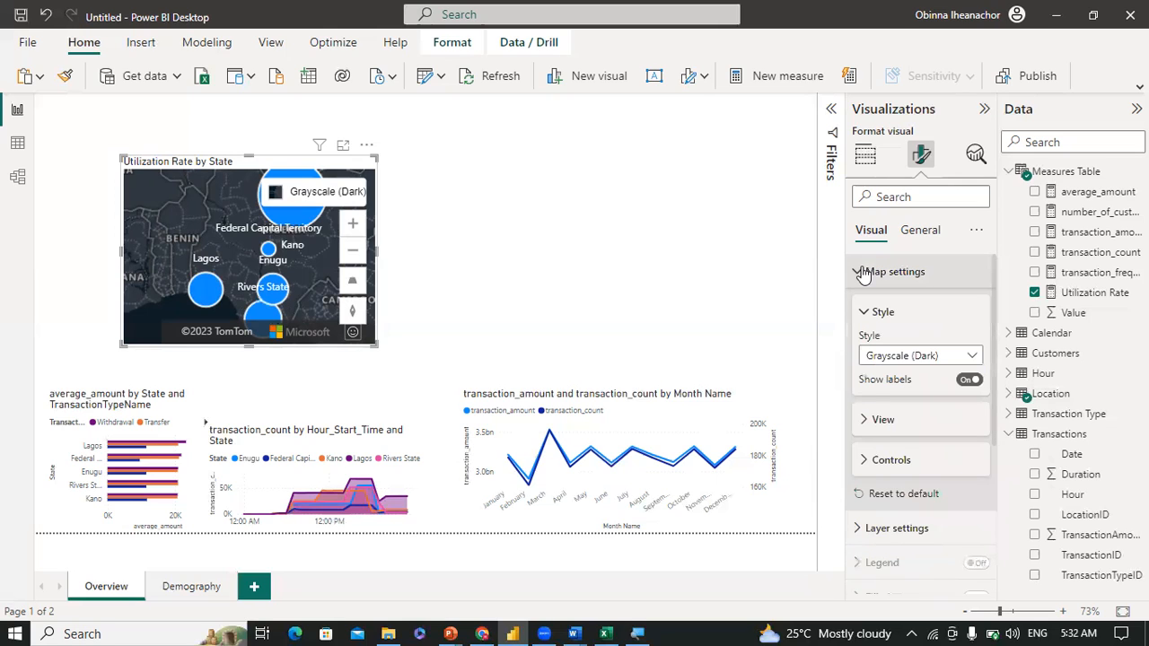
click(968, 419)
drag(994, 384, 996, 442)
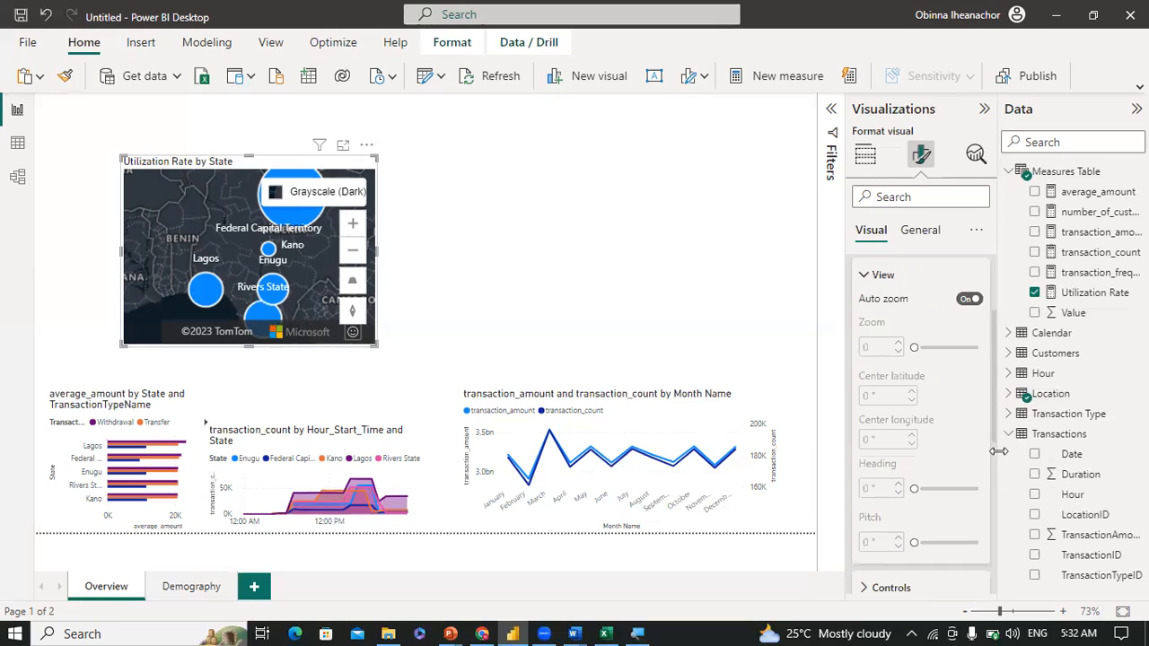
scroll(999, 481, up, 2)
scroll(887, 395, up, 1)
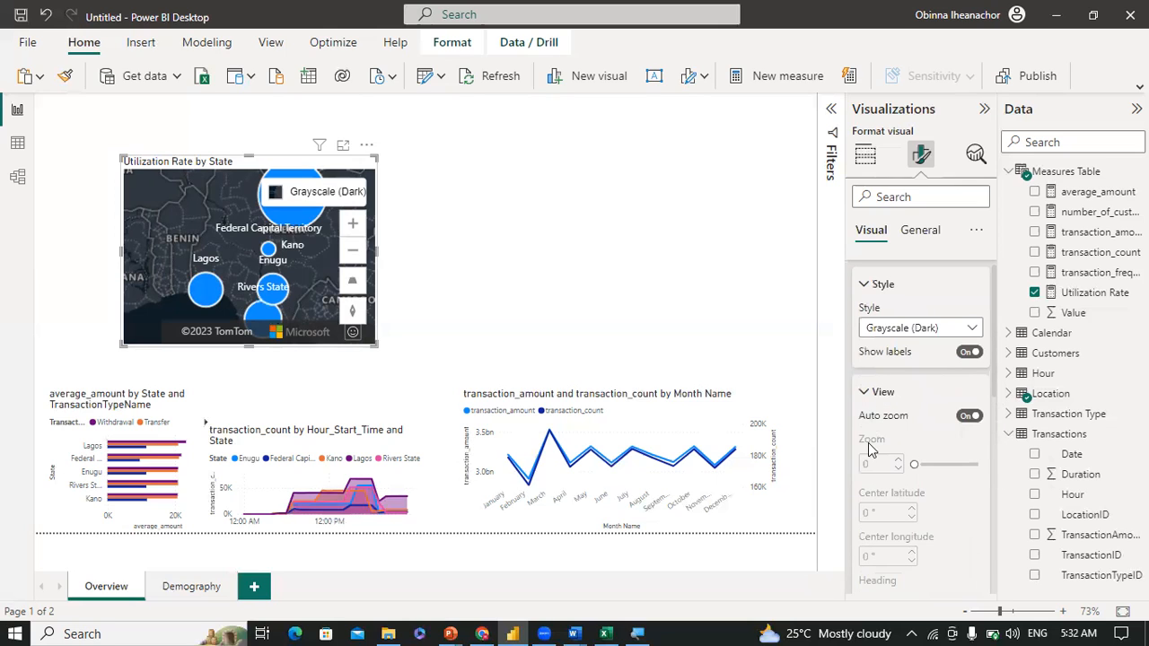
click(874, 393)
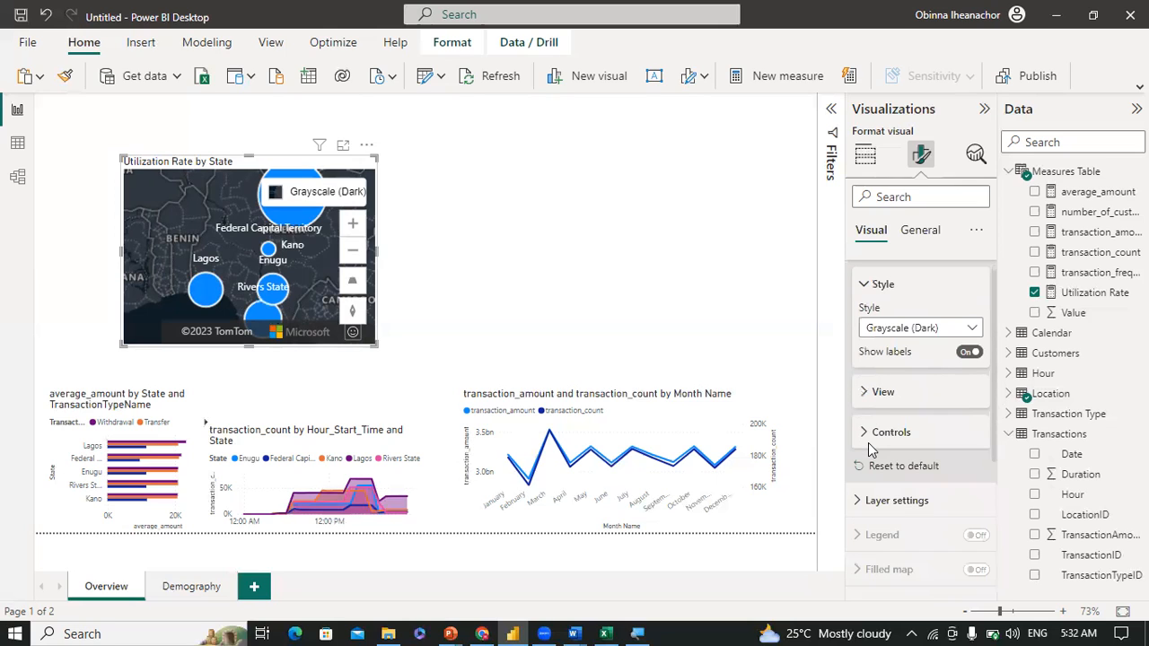
Step: Turn off the navigation and style picker controls on the map, leaving world wrap on
click(953, 438)
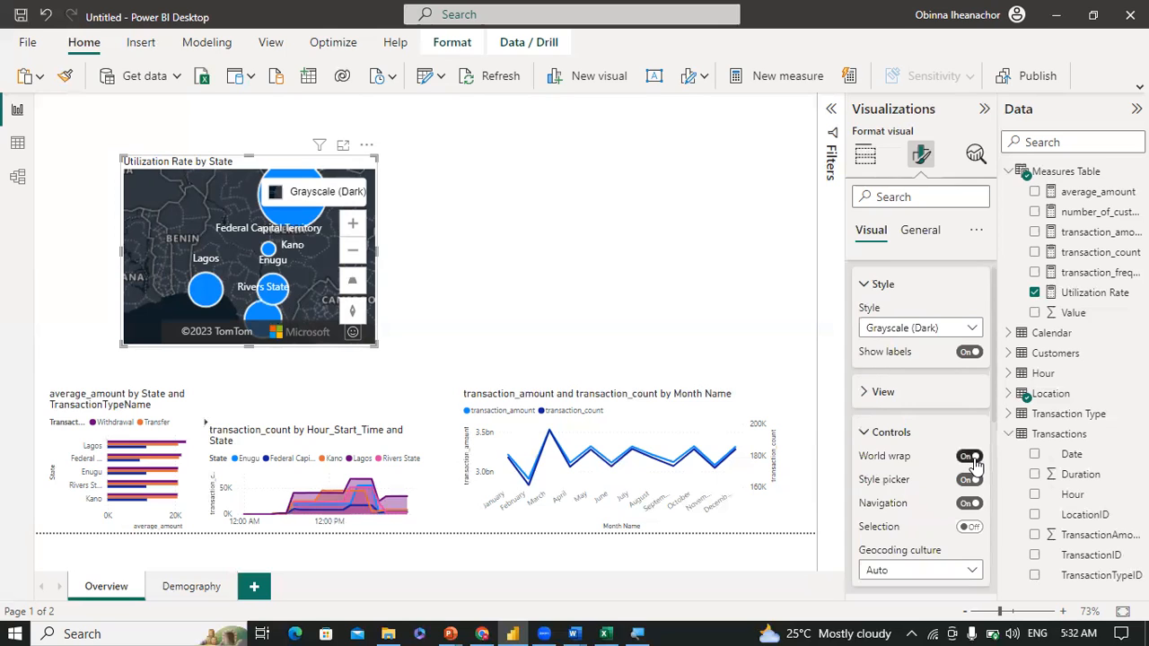
click(971, 457)
click(969, 457)
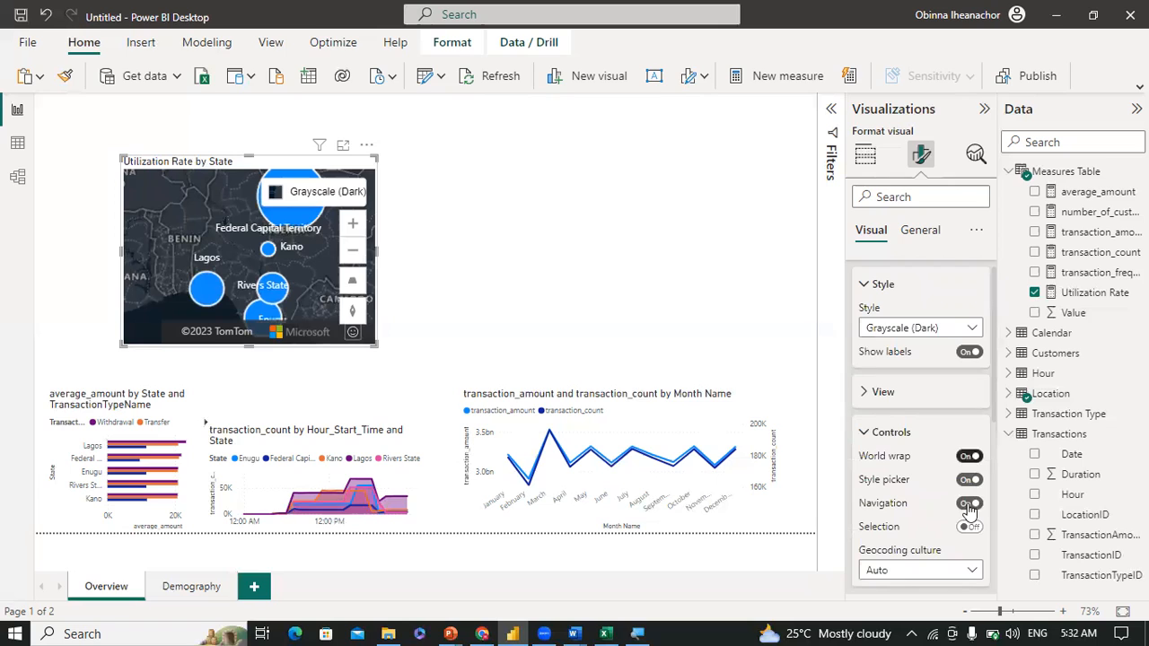
click(970, 504)
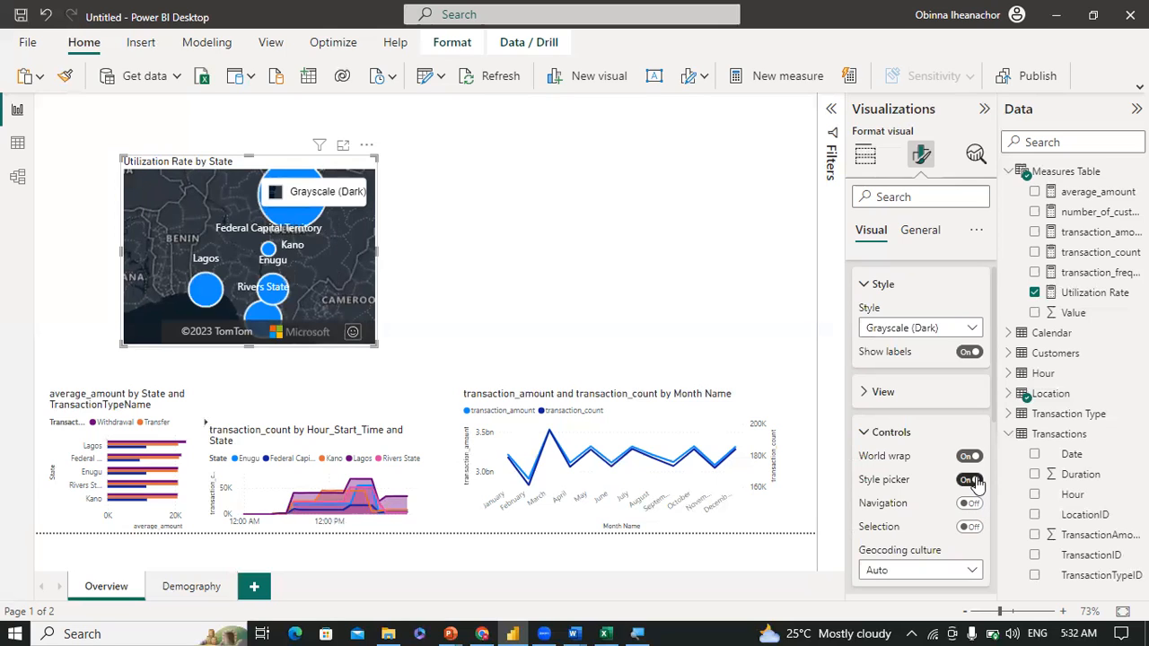
click(975, 482)
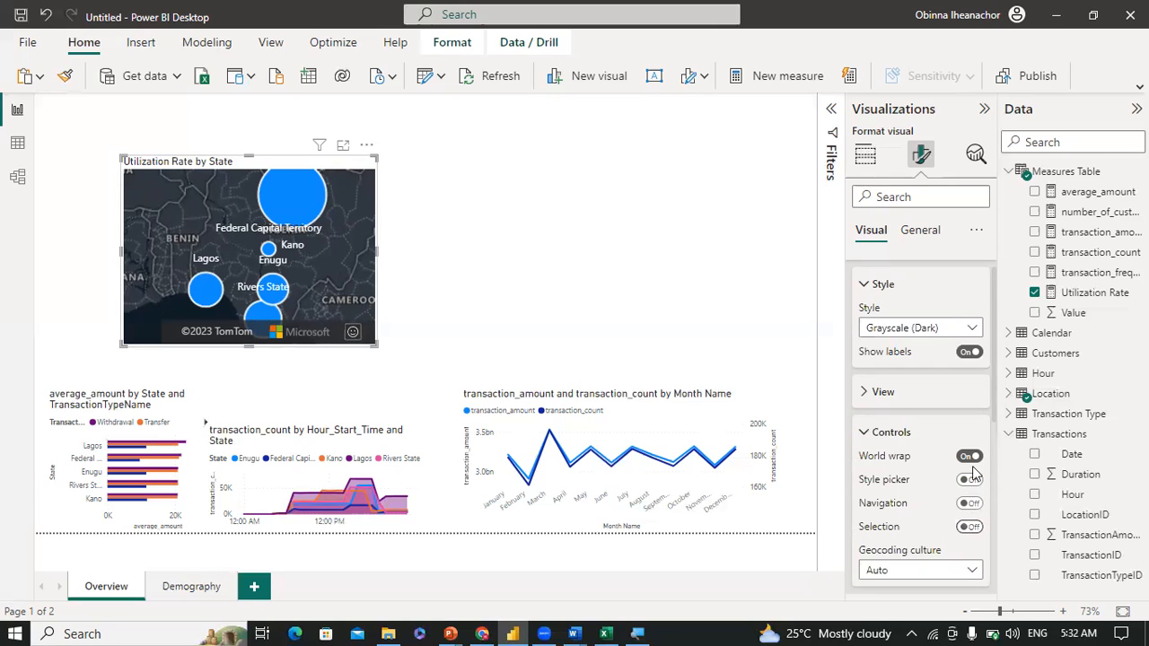
click(970, 456)
click(968, 458)
Step: Resize the Utilization Rate by State map to a larger, nearly square frame directly above the average amount and hourly transaction charts
scroll(995, 459, down, 3)
scroll(995, 413, up, 2)
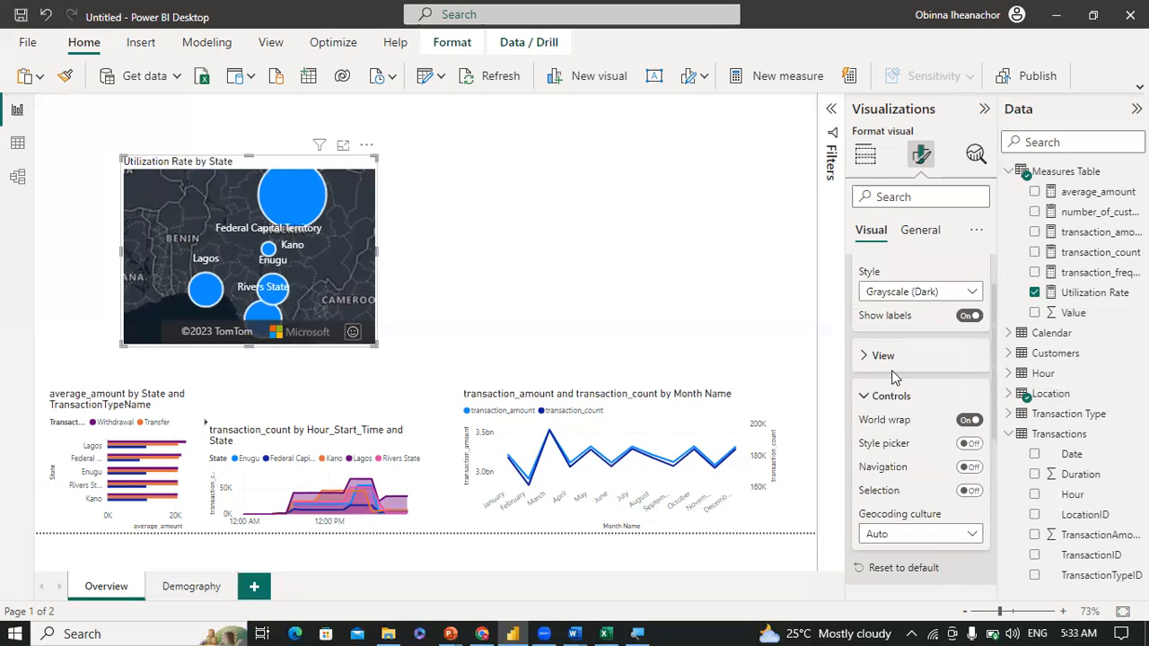
click(875, 356)
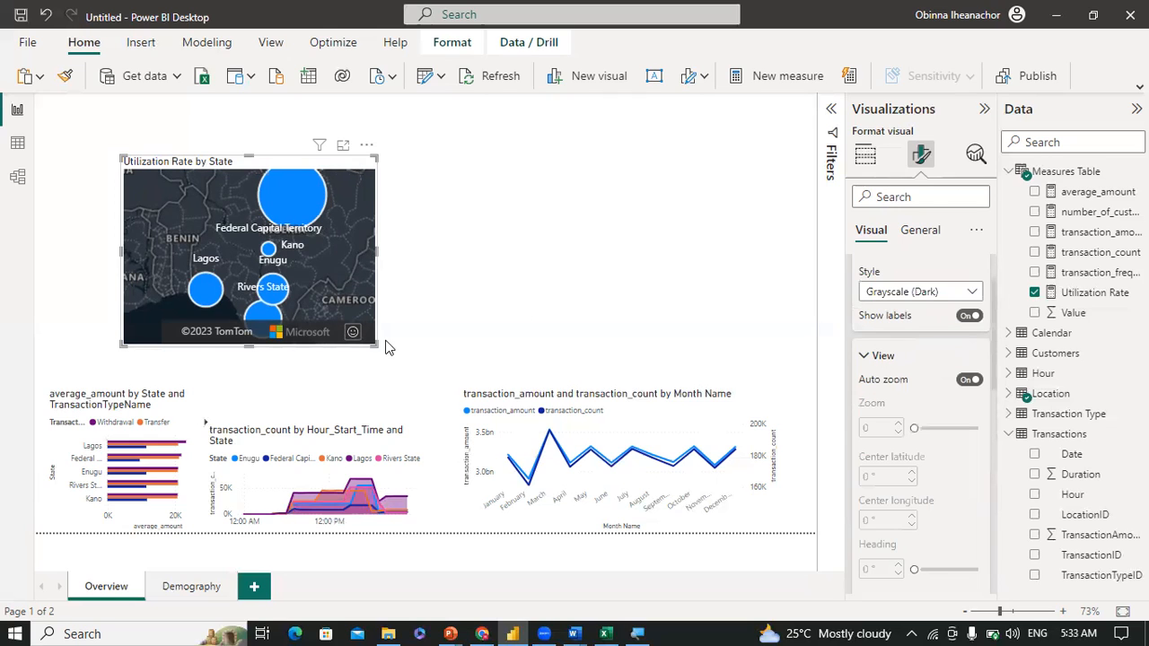
drag(378, 345, 433, 382)
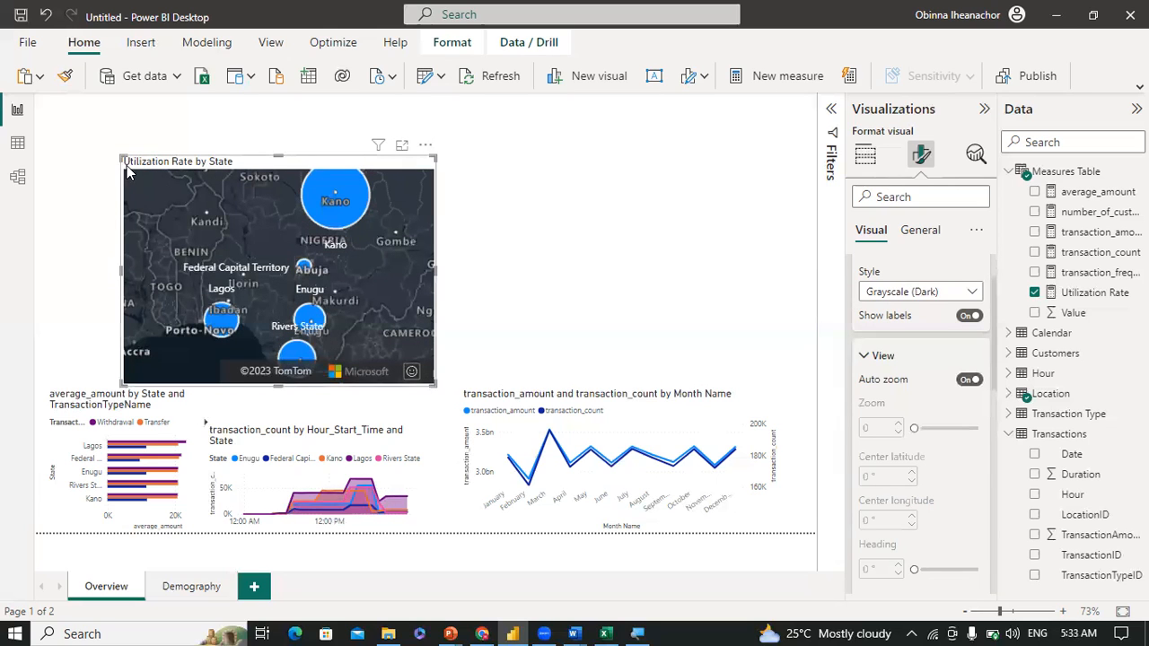
drag(121, 158, 107, 109)
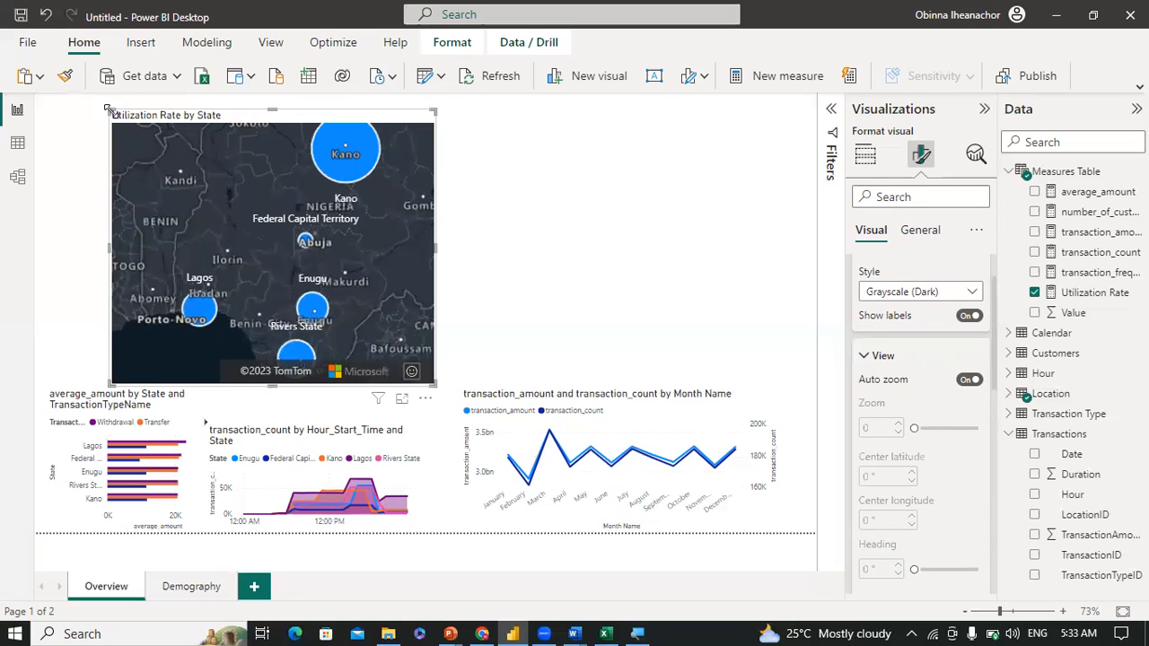
drag(106, 112, 172, 138)
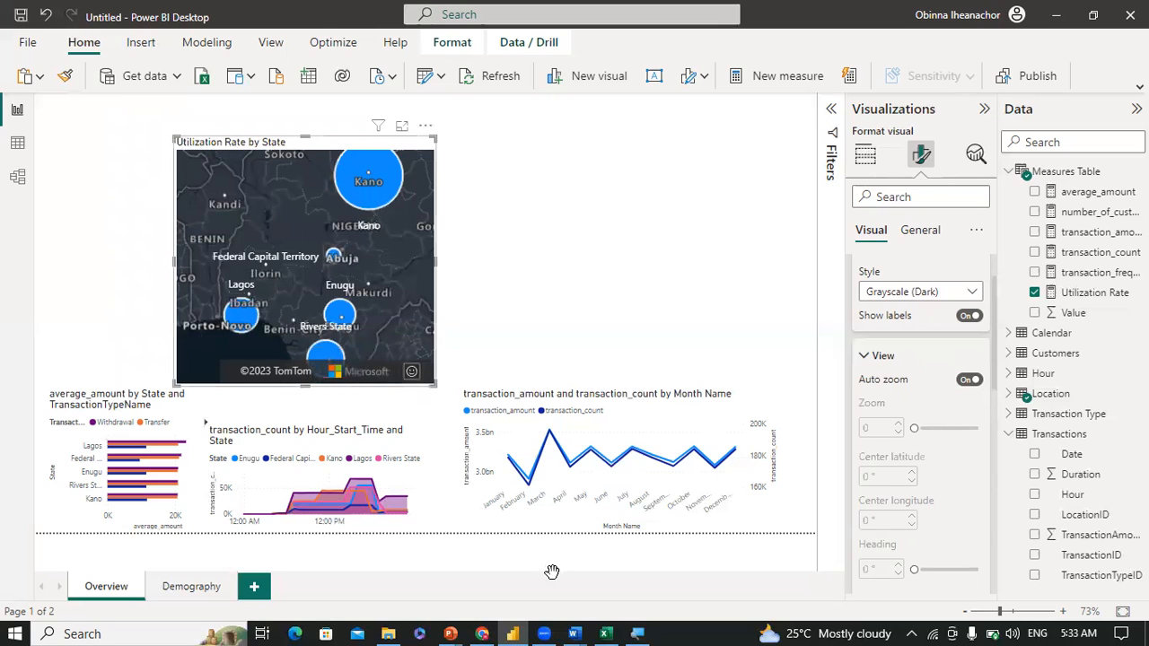
Step: Switch to the PowerPoint slideshow, check the utilization rate map in the ATM Transactions Report, and return to Power BI Desktop
mouse_move(450, 634)
click(493, 574)
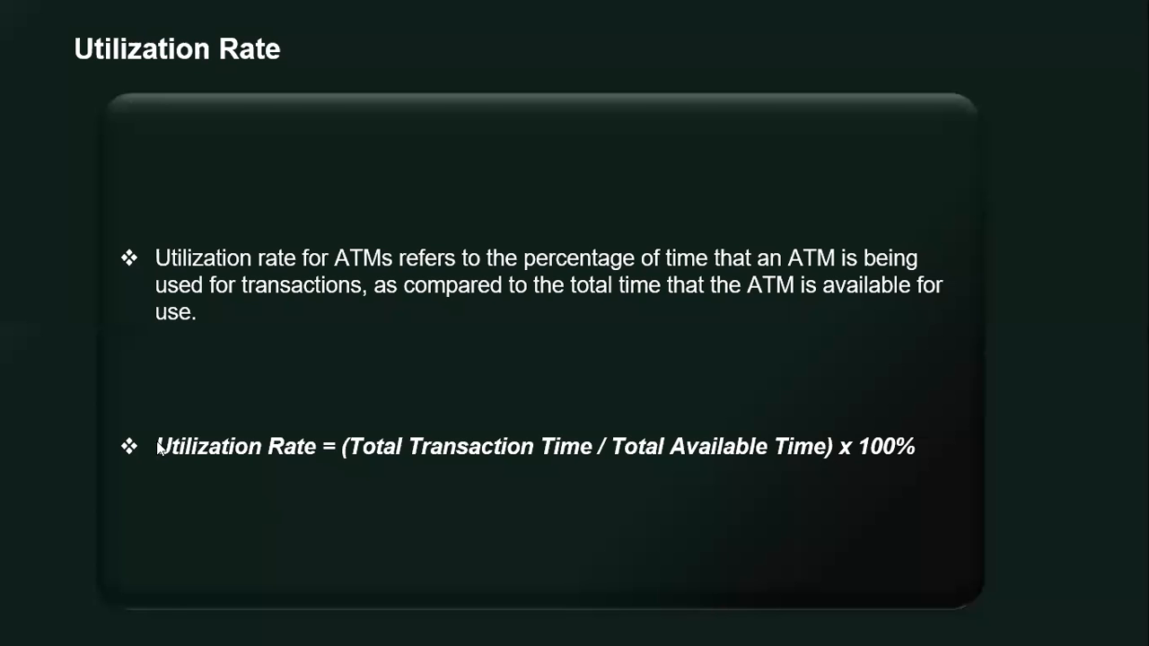
click(69, 416)
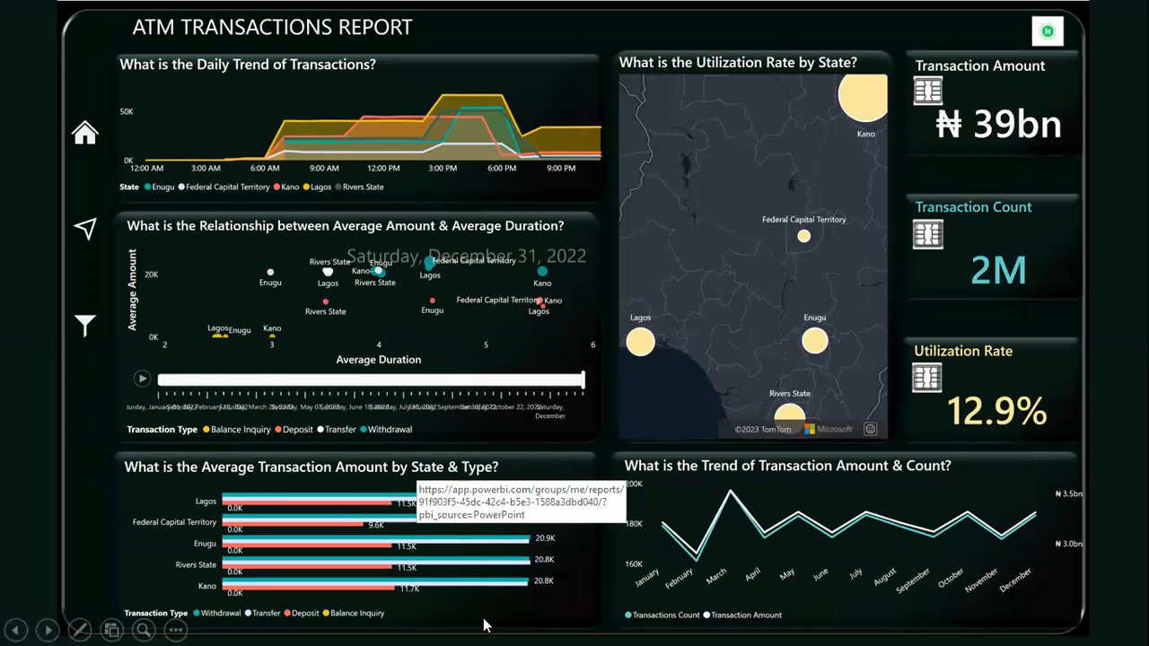
key(super)
mouse_move(511, 629)
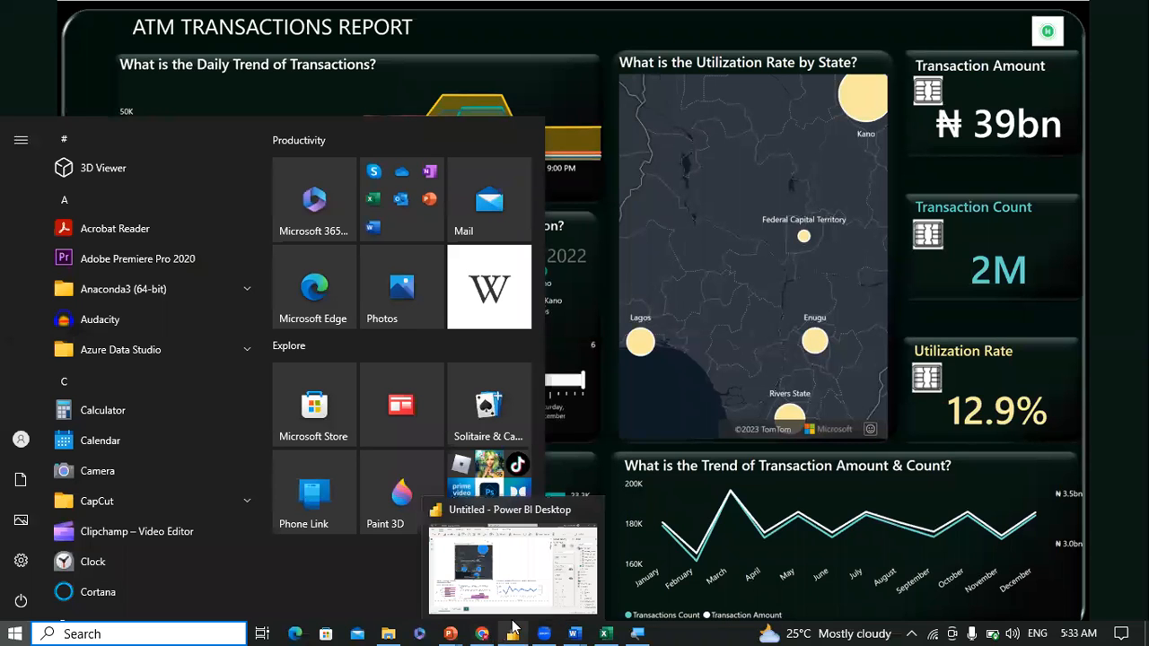
click(529, 572)
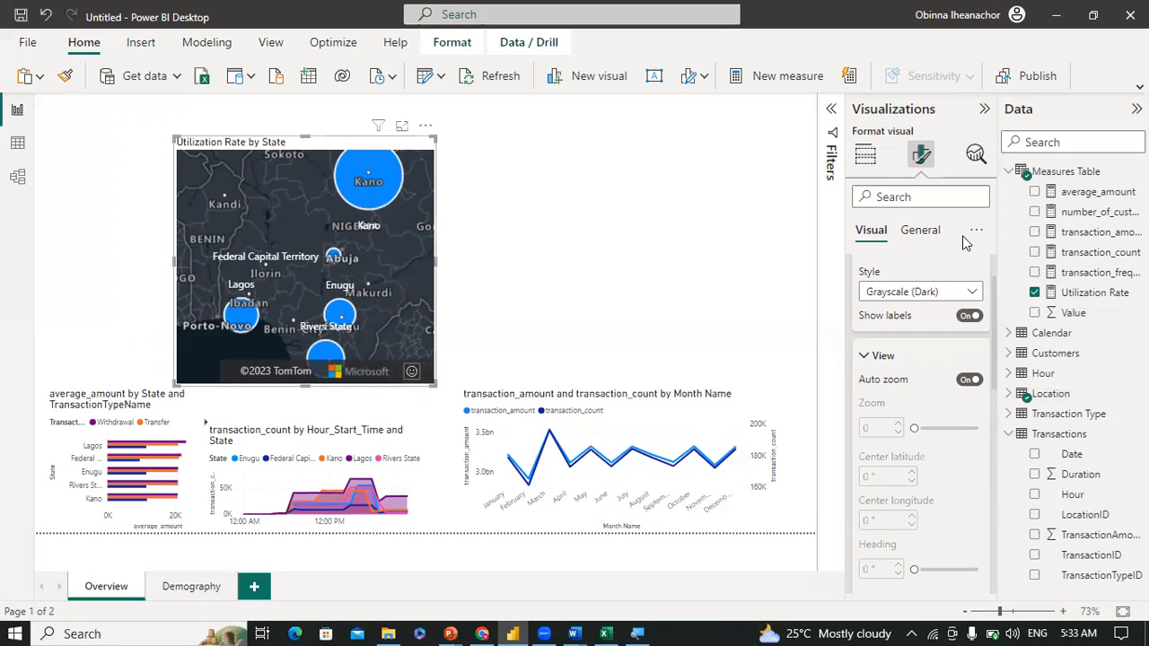
Step: Turn off the place labels in the Utilization Rate by State map's style settings, keeping the Grayscale (Dark) style
click(921, 233)
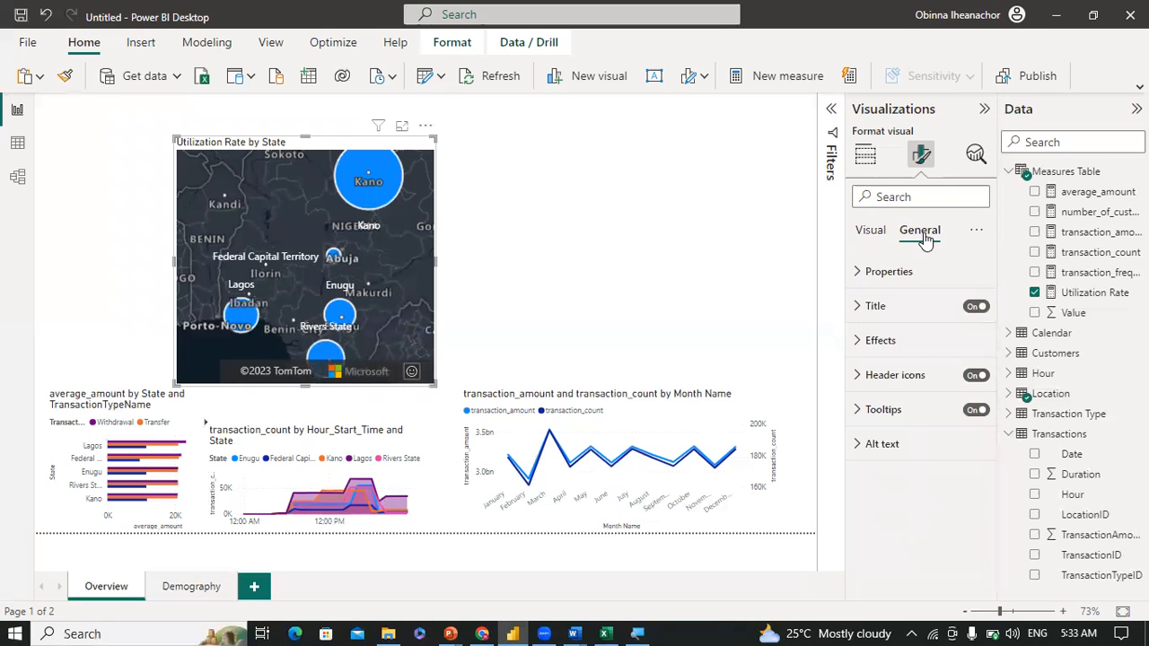
click(873, 238)
click(869, 305)
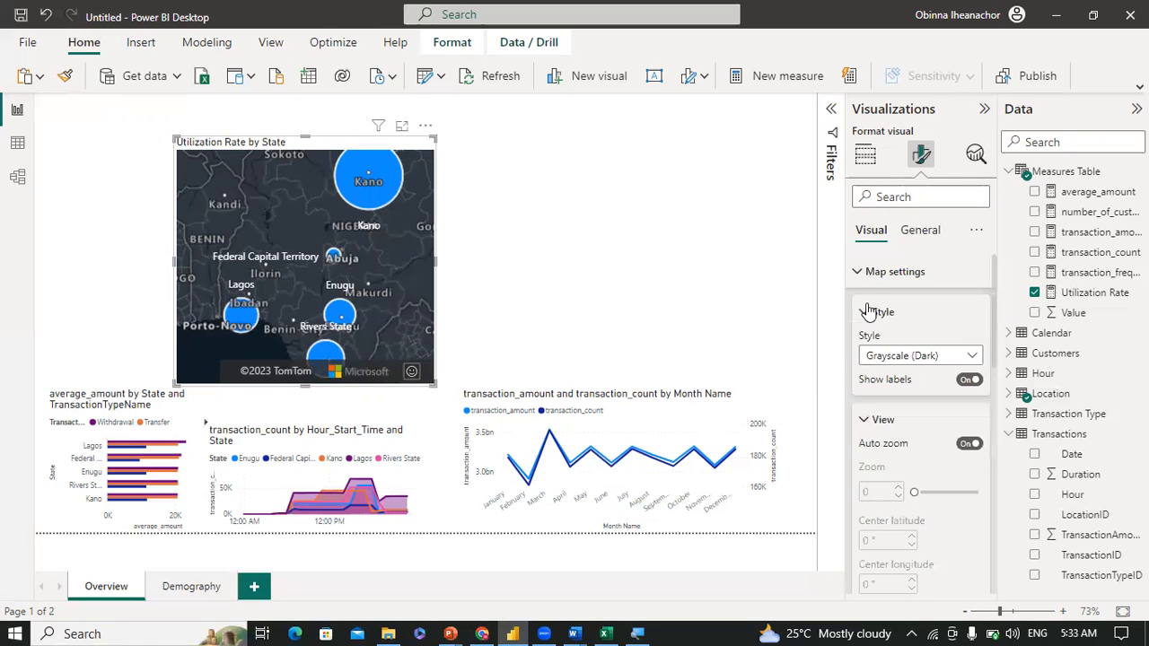
click(861, 275)
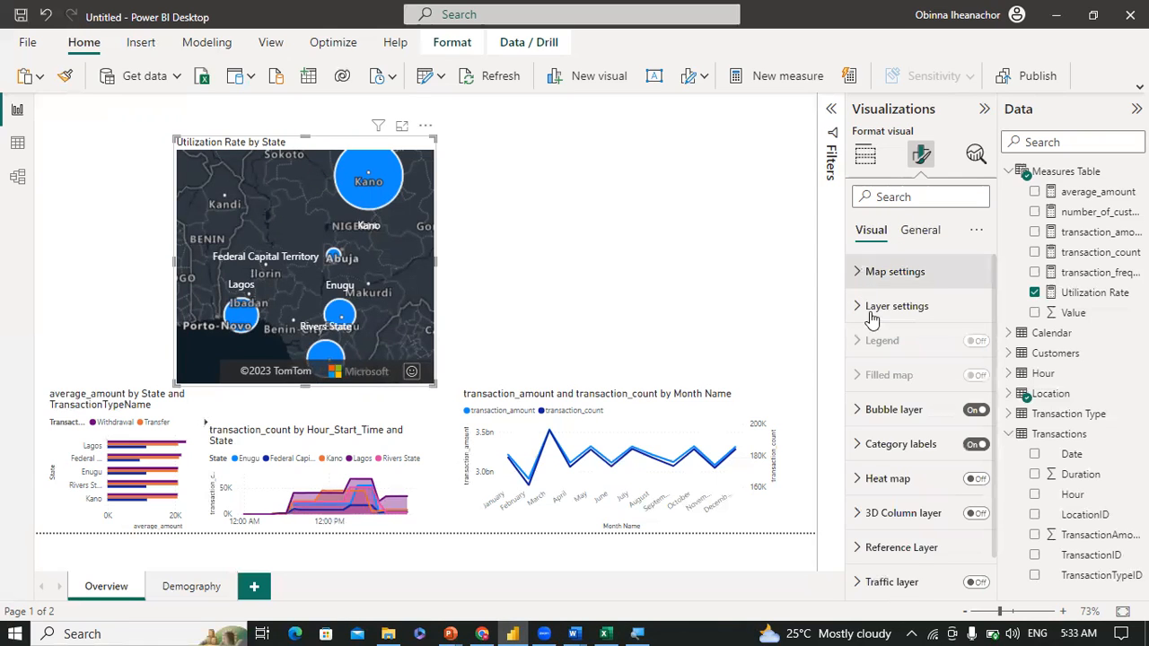
click(871, 313)
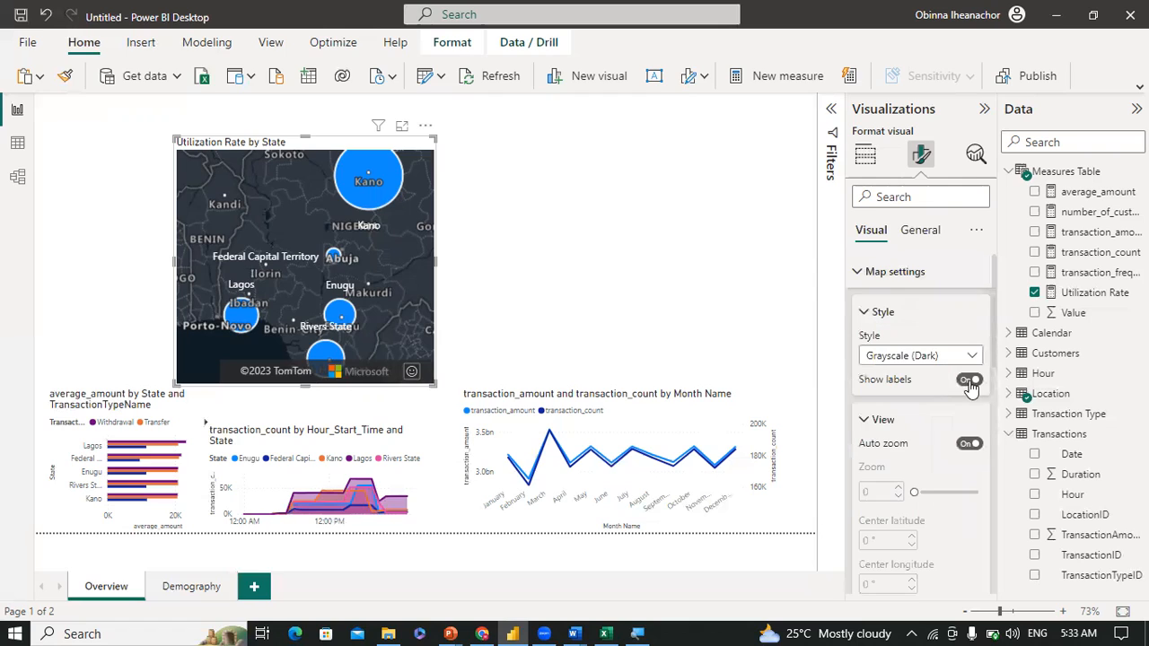
click(972, 380)
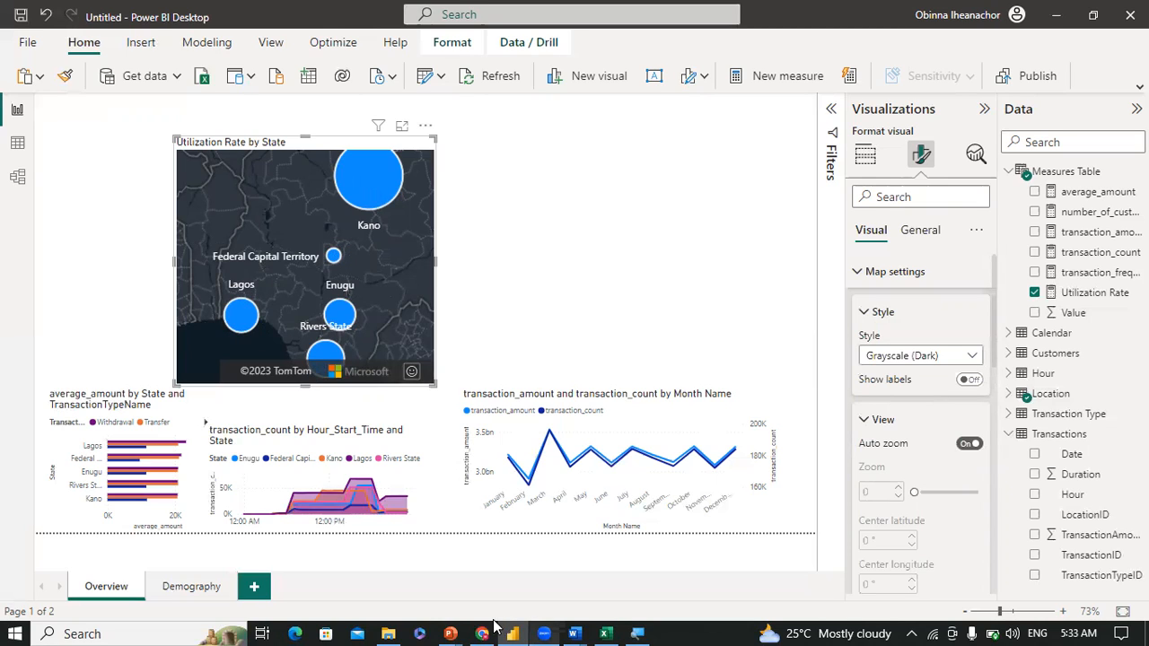
Step: Switch to the Project Brief in Word, highlight business question x on average transaction time, and return to Power BI Desktop
mouse_move(571, 629)
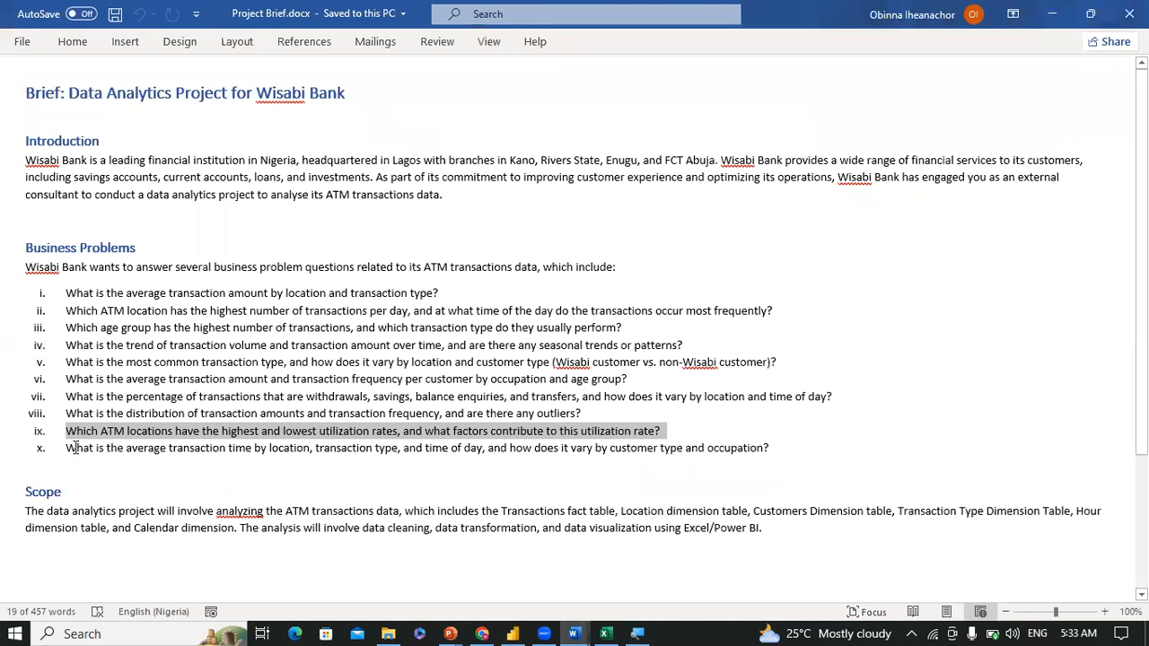
drag(69, 448, 782, 459)
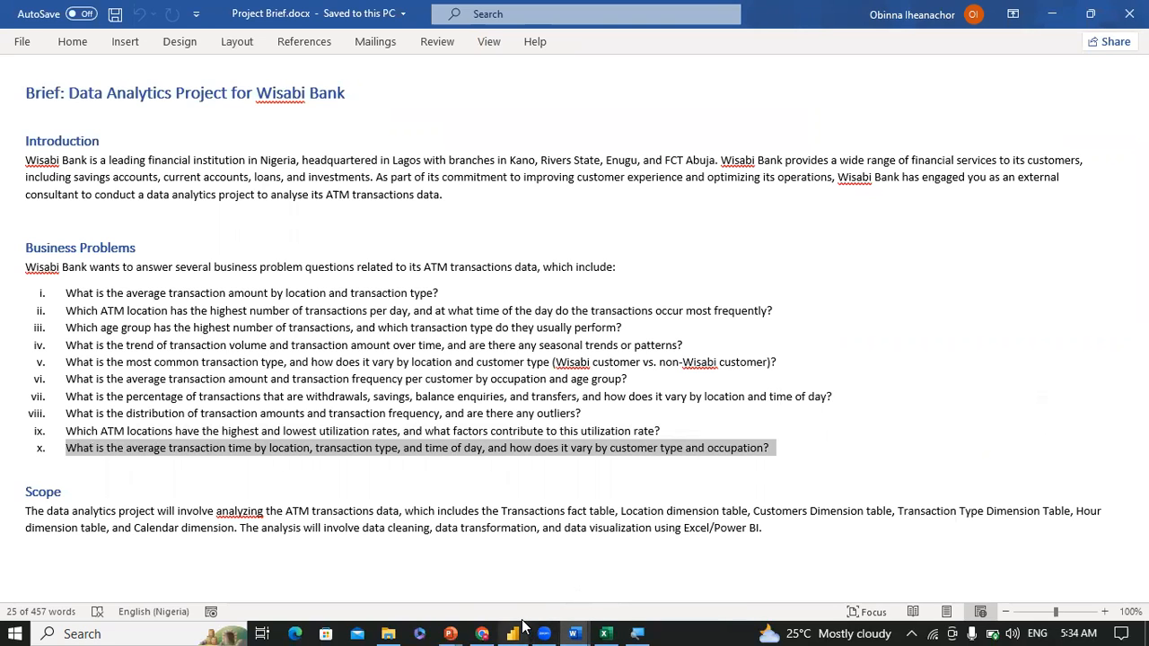
mouse_move(512, 634)
click(513, 569)
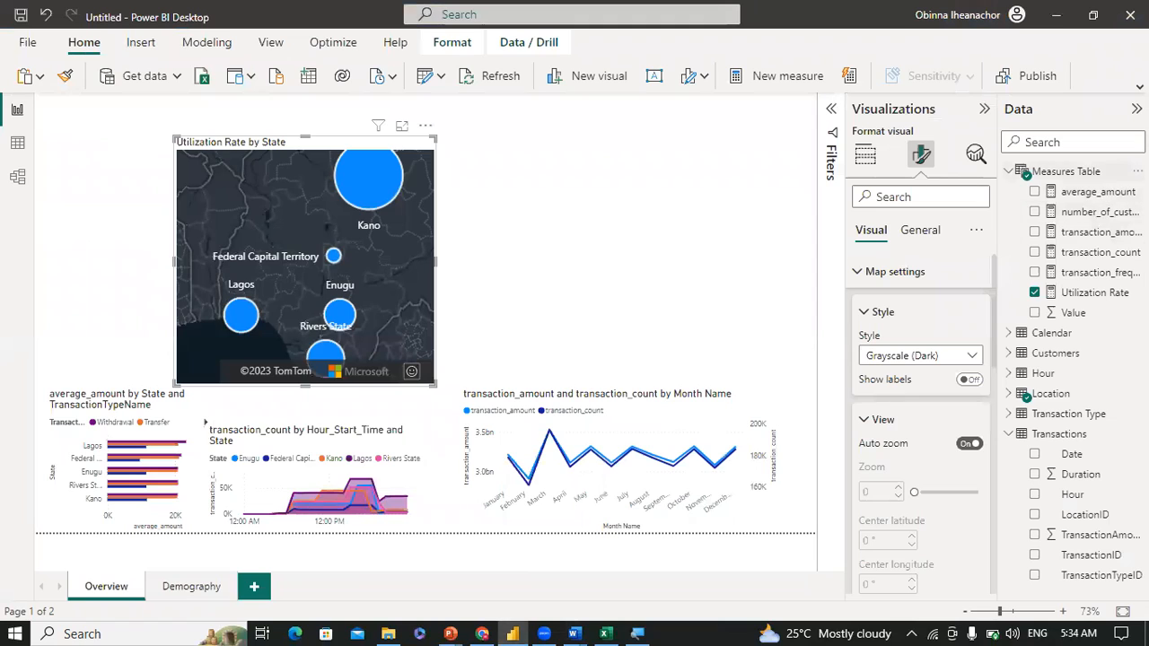
Step: Create a measure in the Measures Table defined as average_duration = AVERAGE(Transactions[Duration])
right_click(1046, 176)
key(Escape)
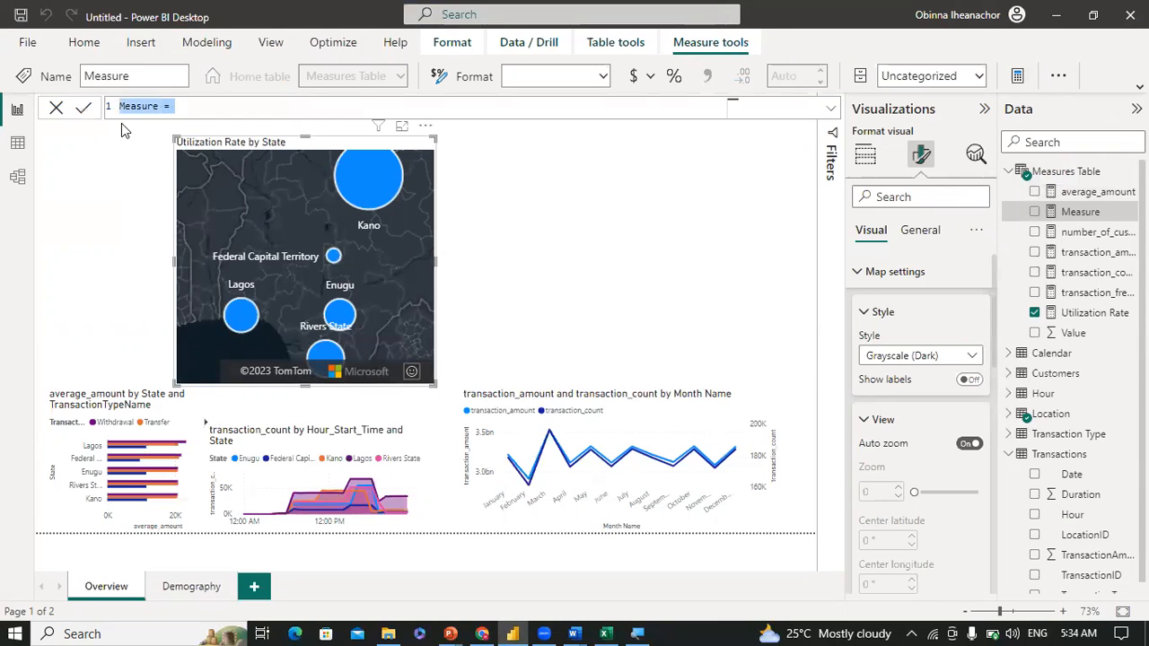
text(average_)
text(duration = AVERA)
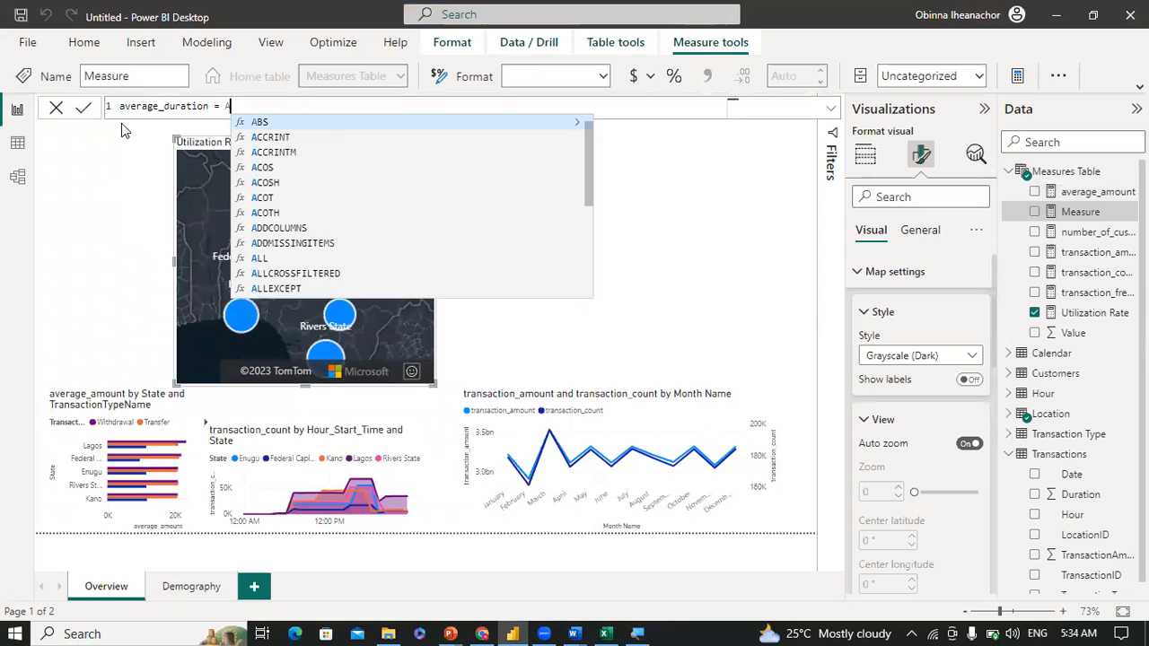
key(Tab)
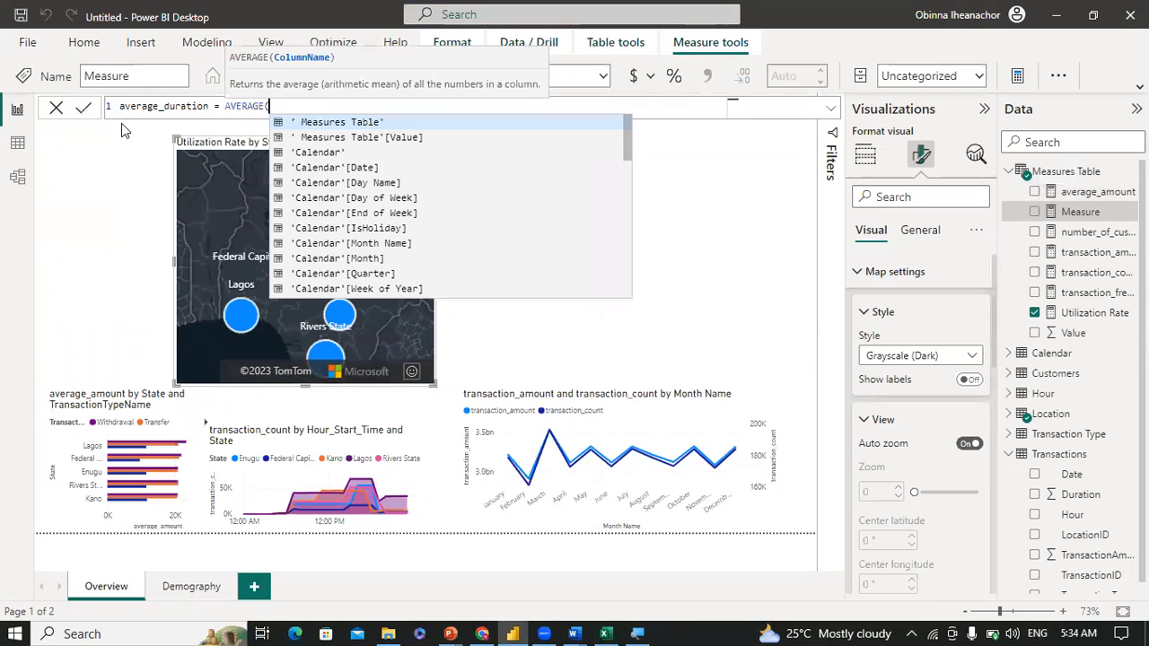
text(dura)
key(Tab)
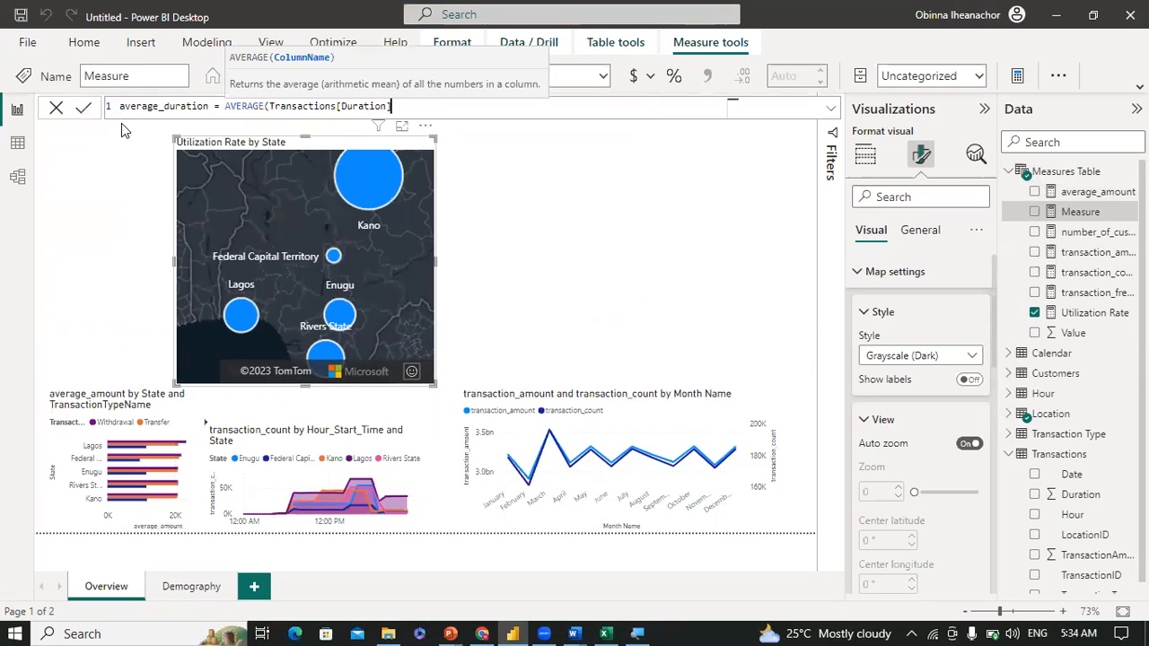
text())
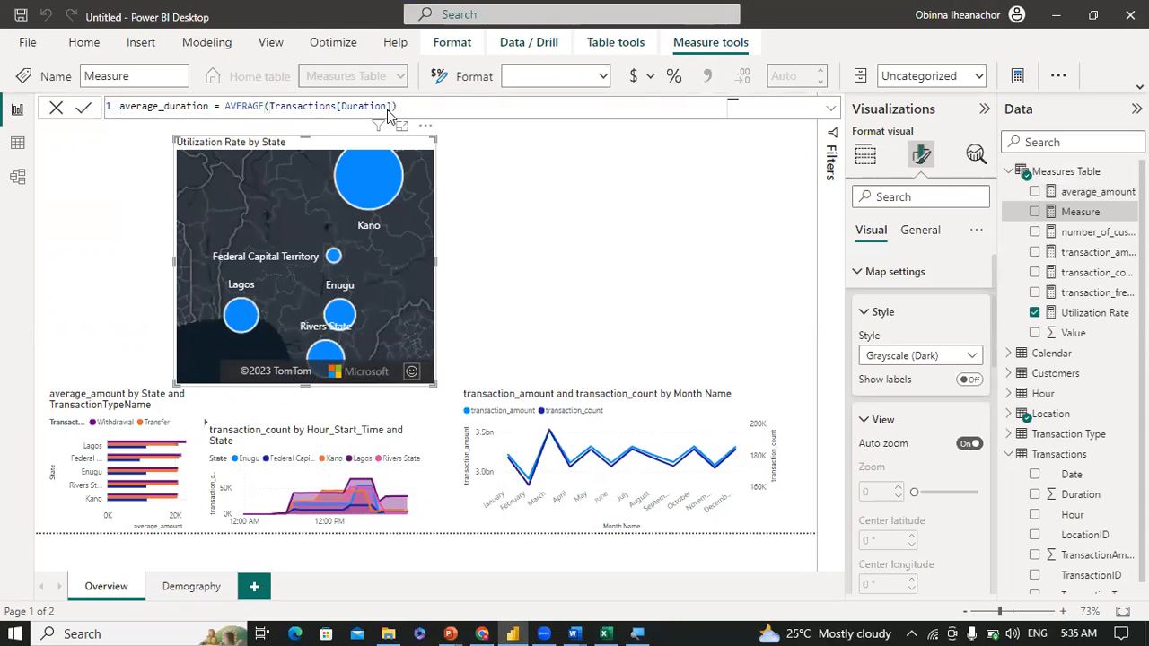
key(Return)
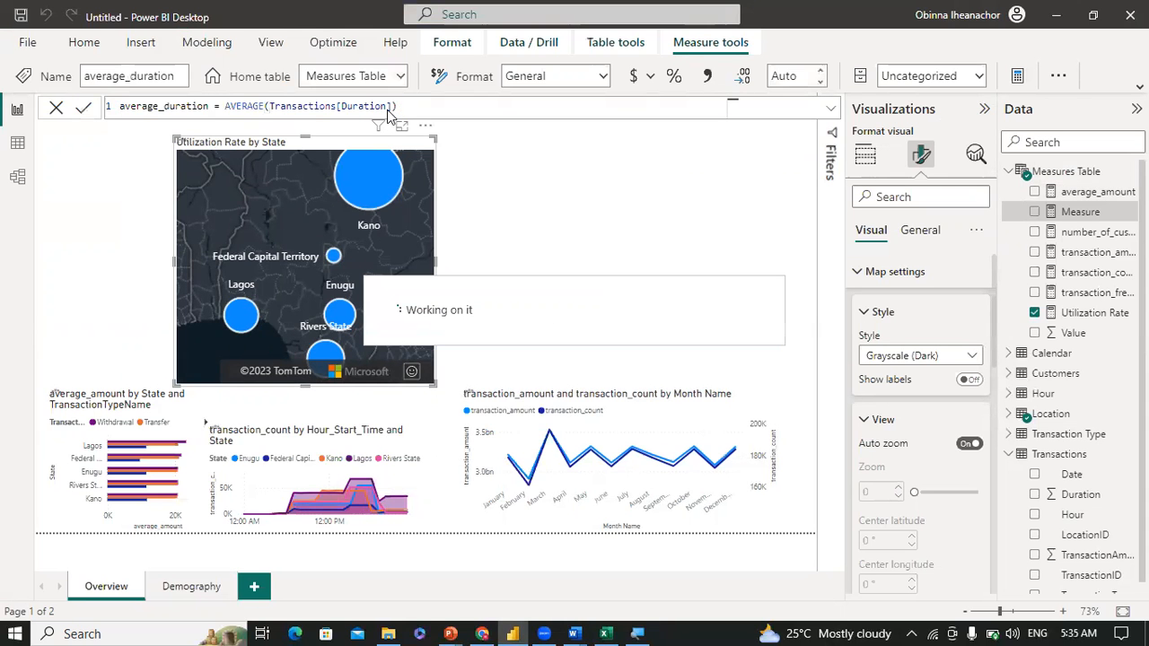
click(564, 177)
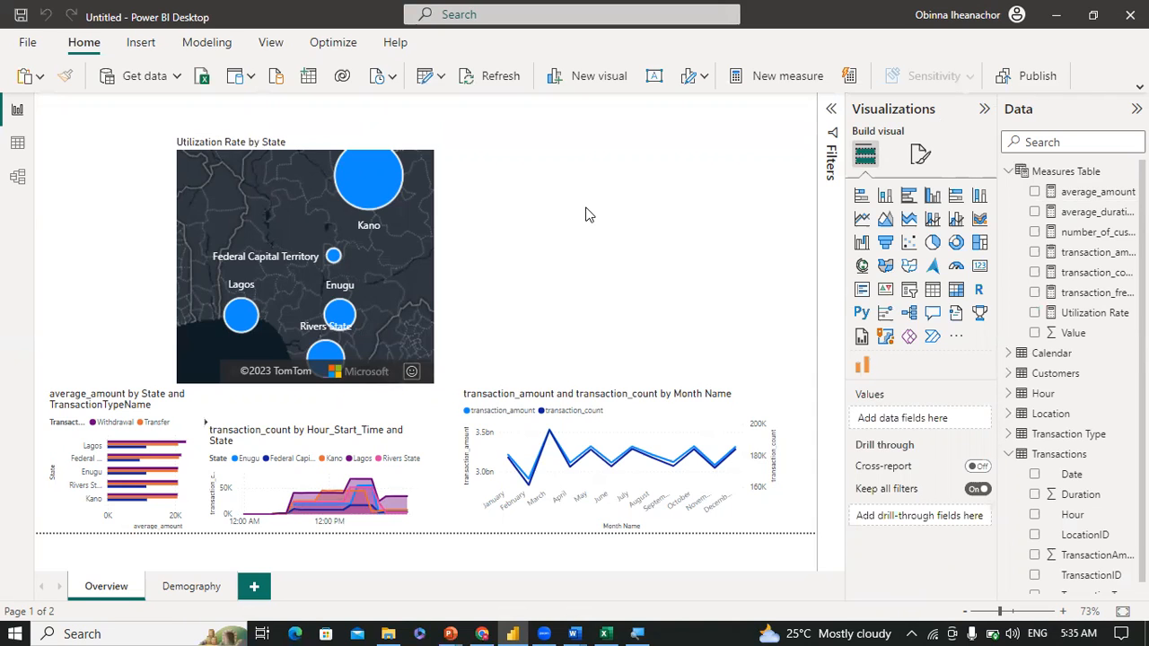
Step: Open the Demography page, switch to the PowerPoint slideshow, and try the navigation icons on the ATM Transactions Report slide
click(191, 586)
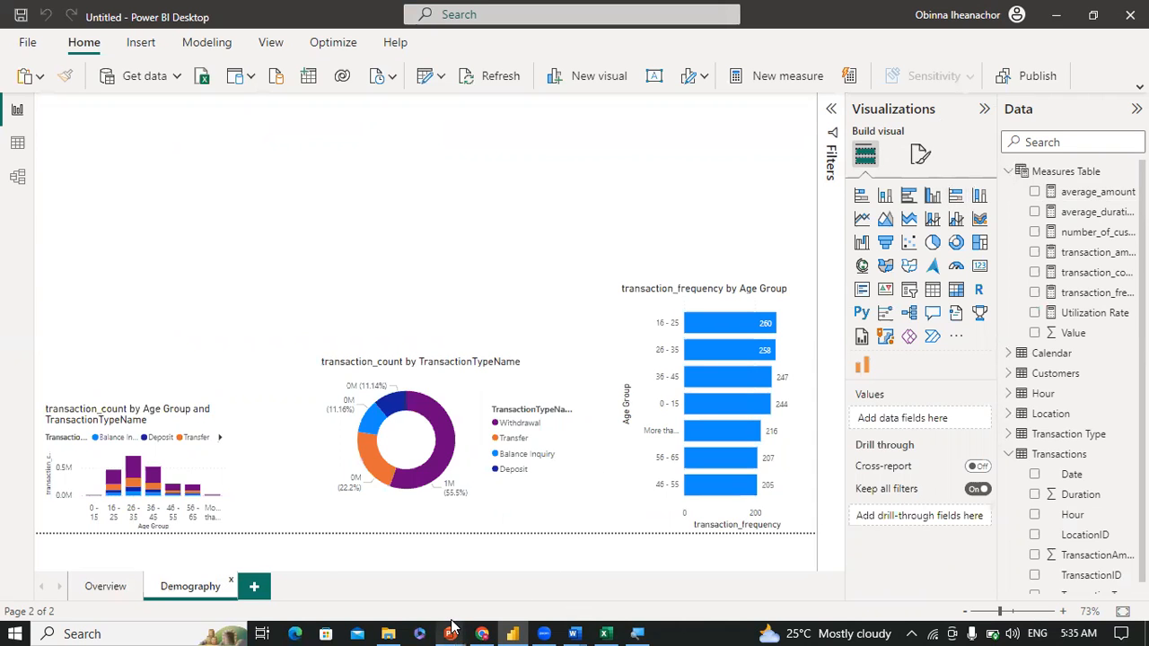
mouse_move(452, 632)
click(501, 575)
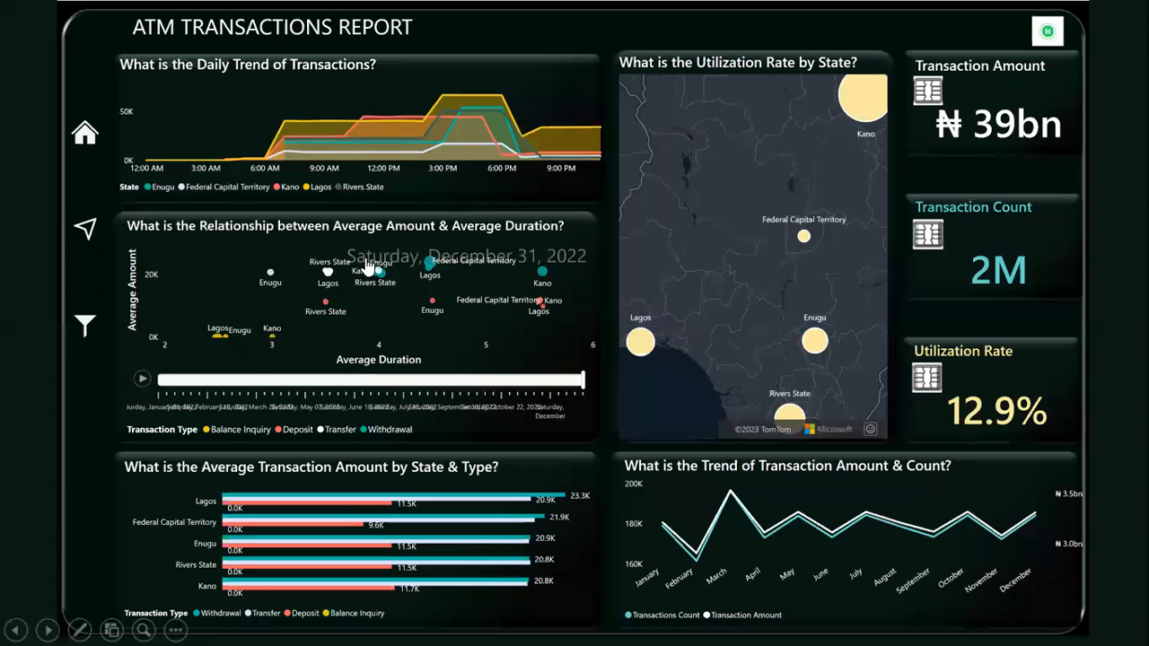
click(86, 231)
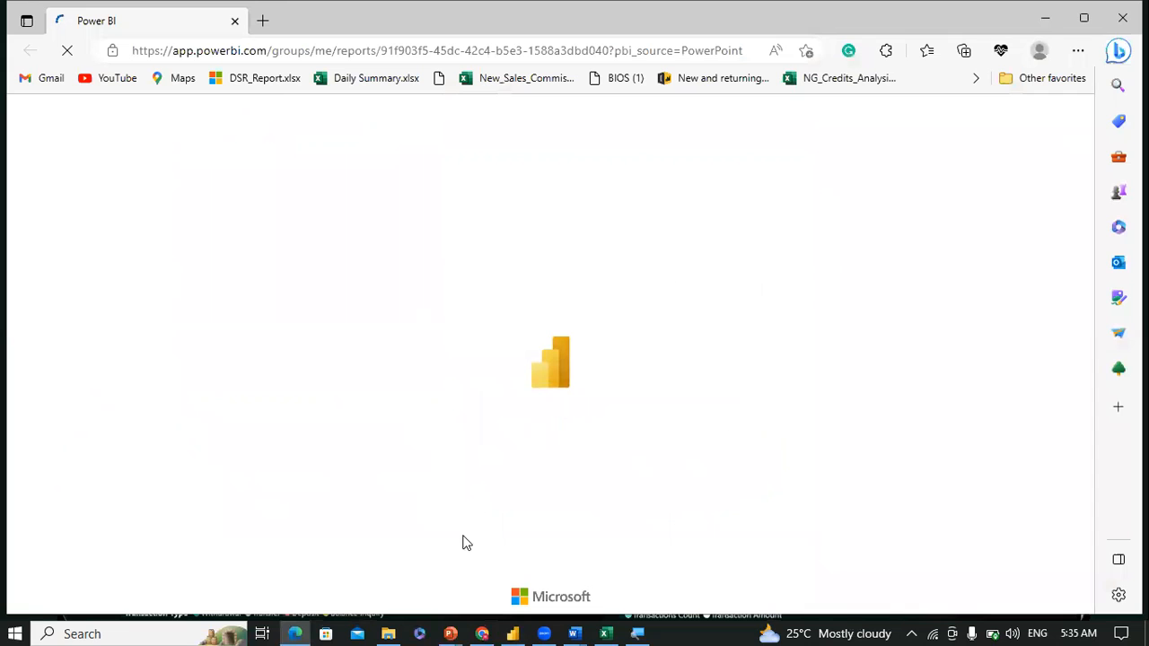
mouse_move(462, 626)
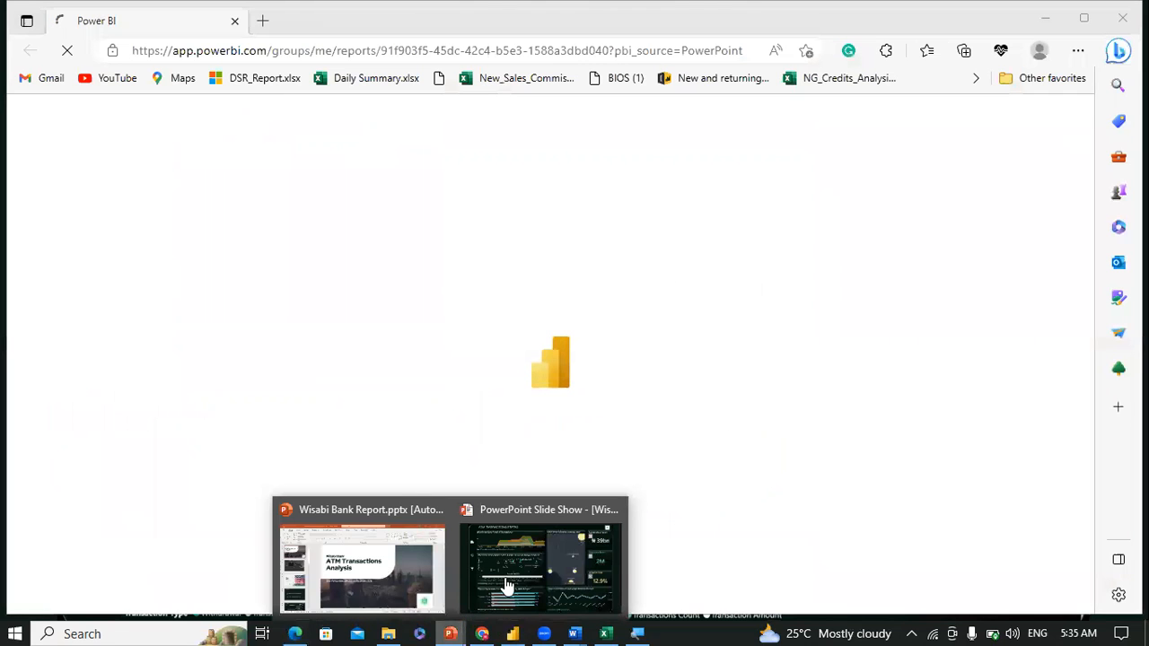
click(505, 582)
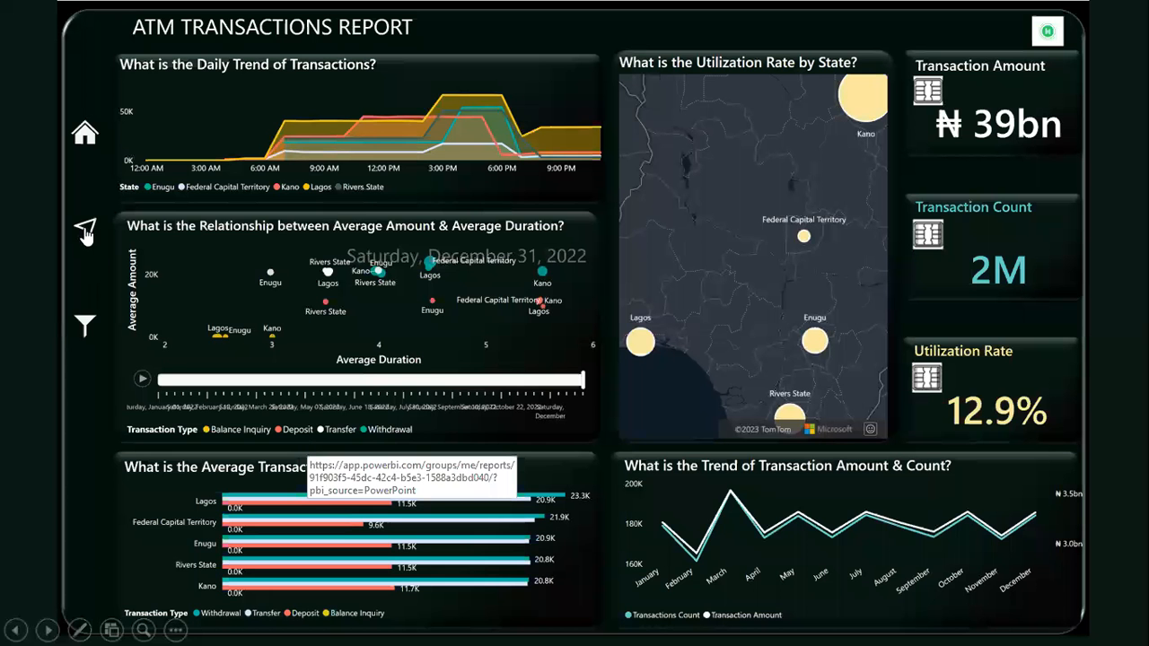
click(86, 132)
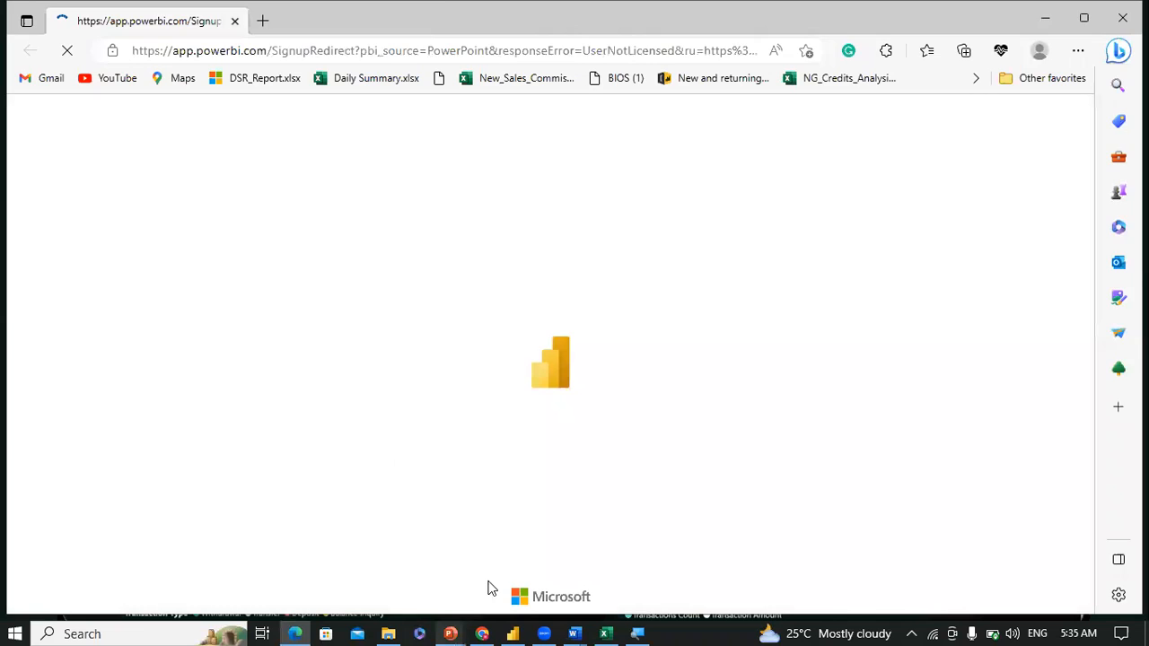
click(491, 588)
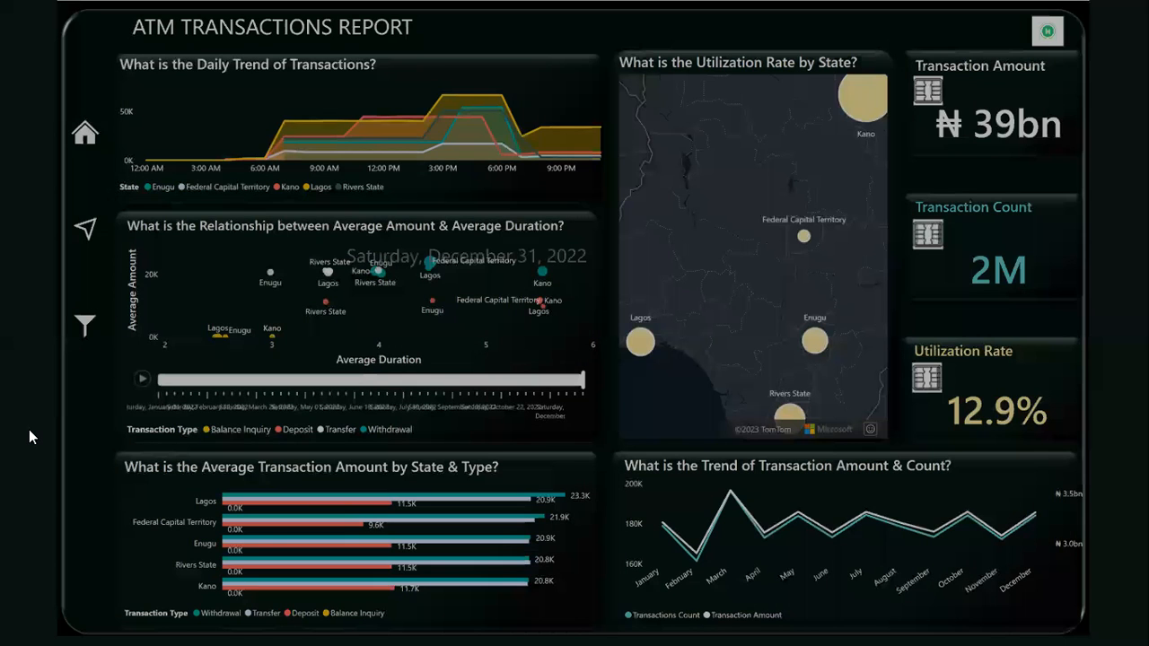
Step: Advance the slideshow past the Demographic Report and the key figures to the embedded interactive report's home page
click(29, 429)
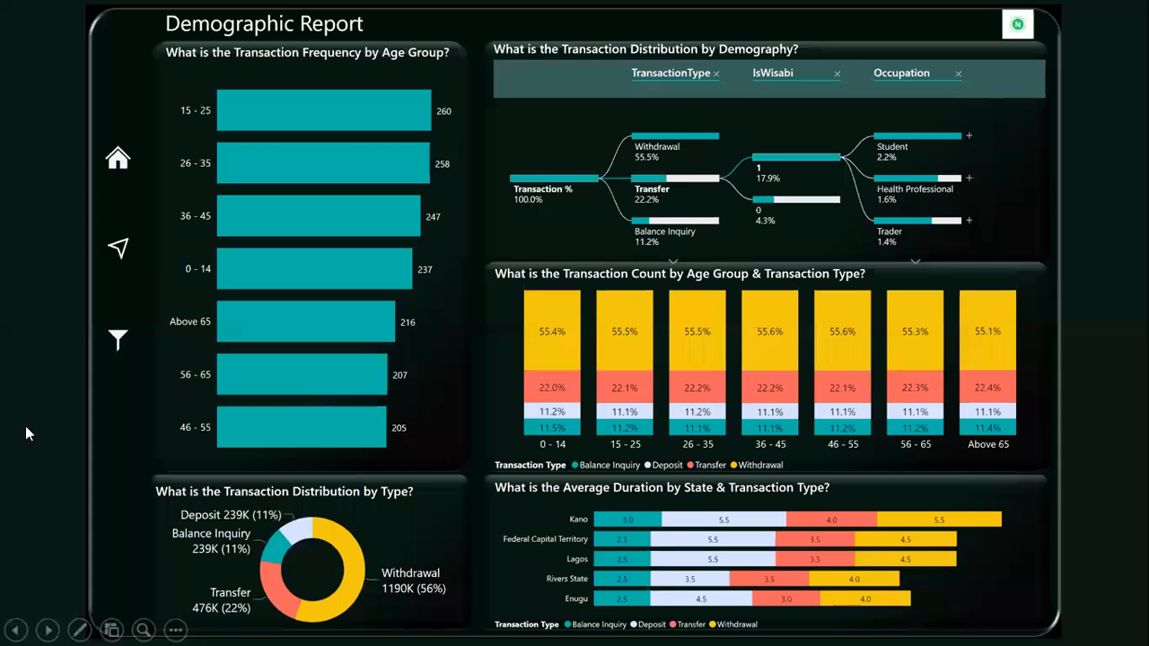
click(118, 162)
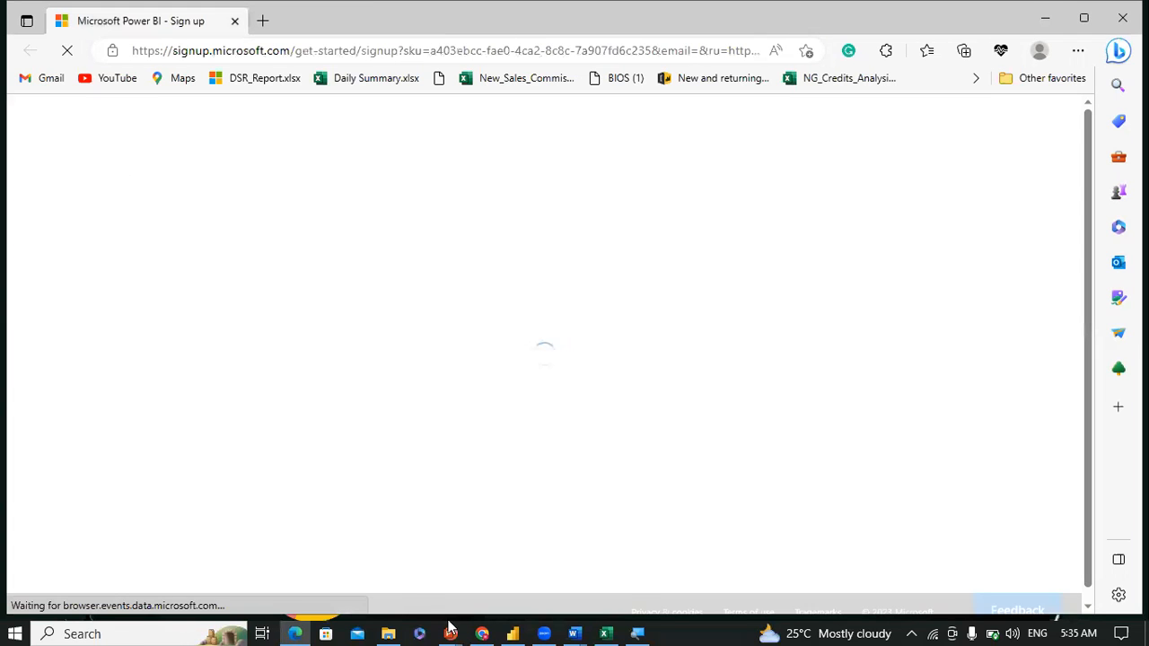
mouse_move(451, 634)
click(484, 575)
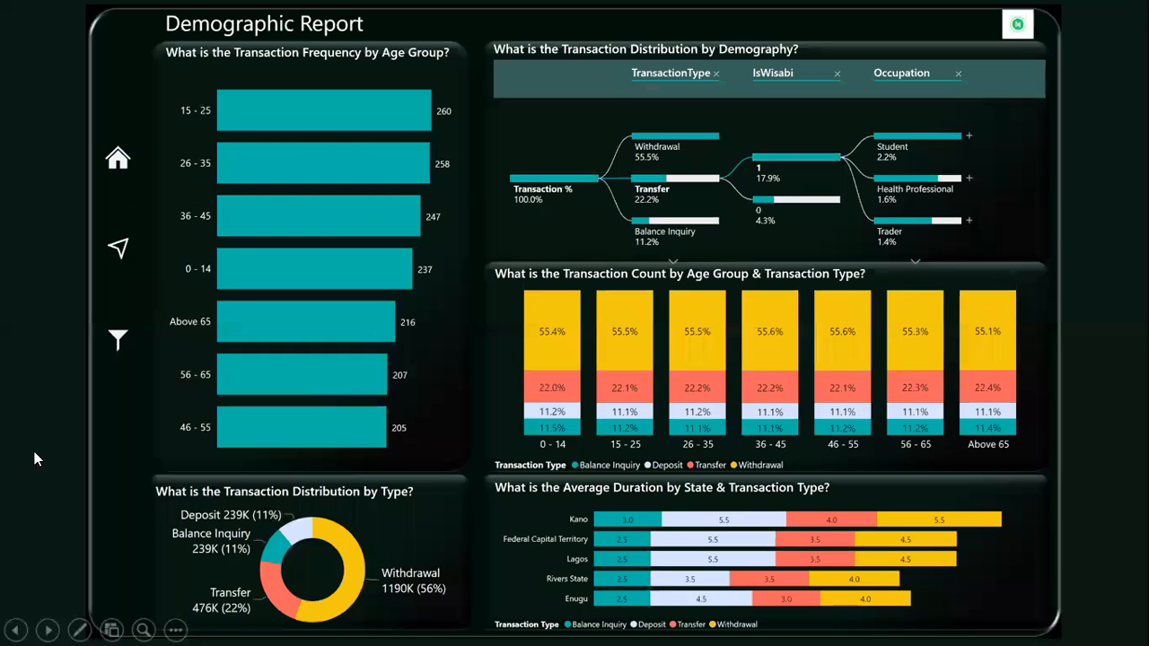
click(11, 529)
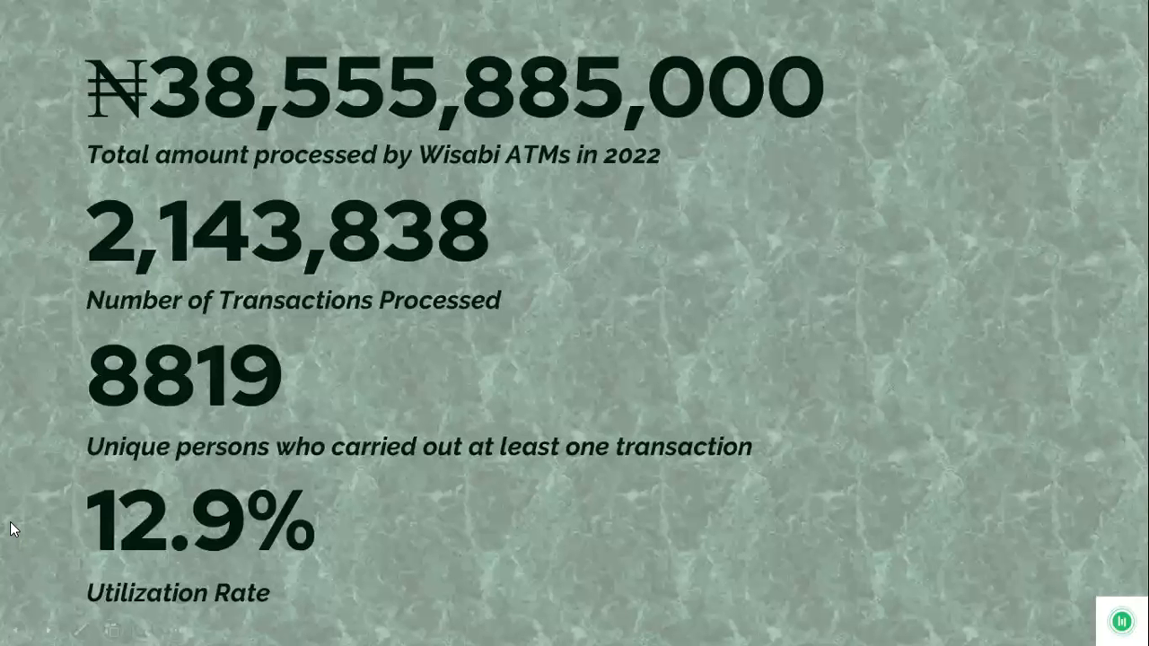
click(10, 530)
click(11, 529)
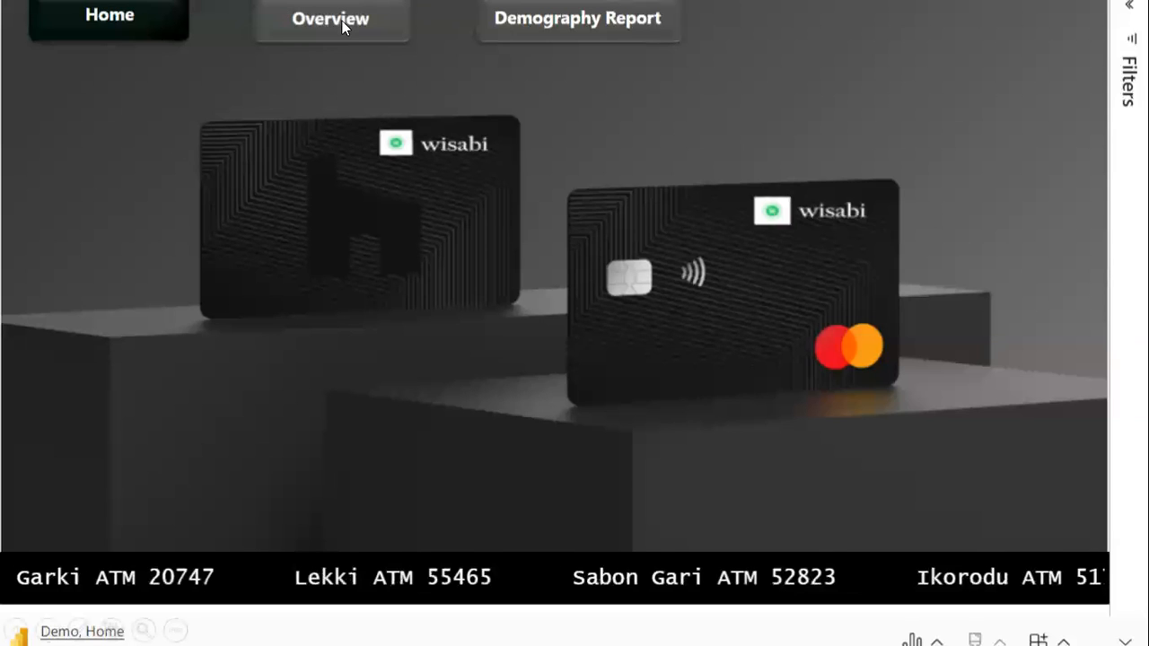
Step: Navigate the embedded report through Overview to the Demographic Report, dismiss the sign-in window, and examine the average duration by state chart
click(341, 19)
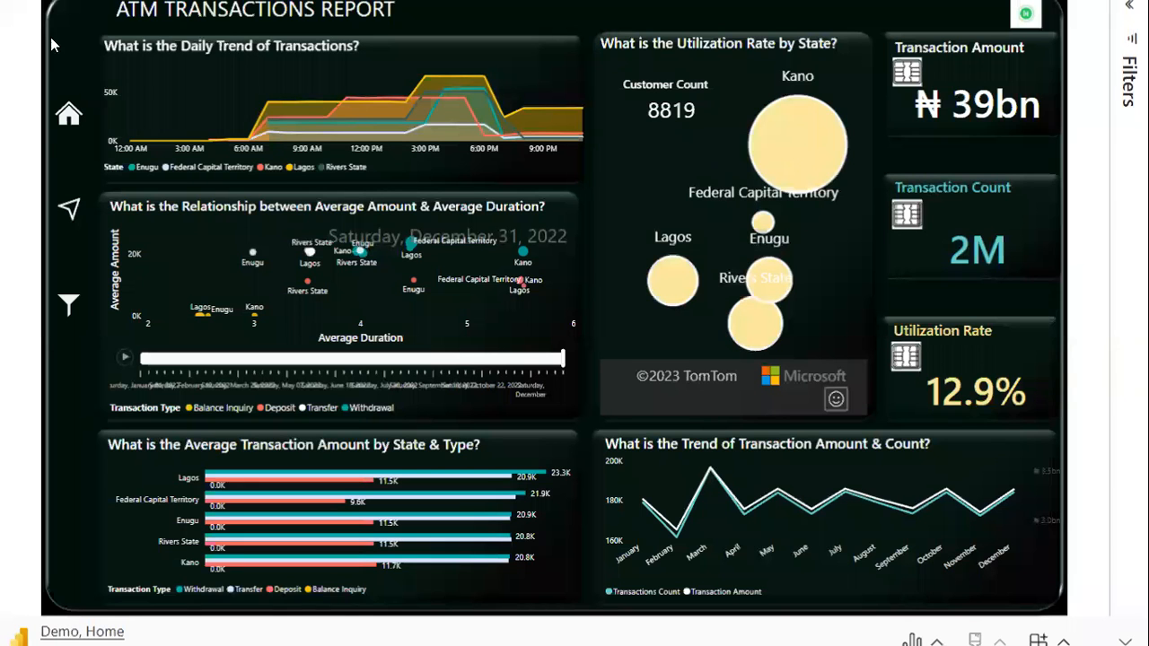
click(72, 211)
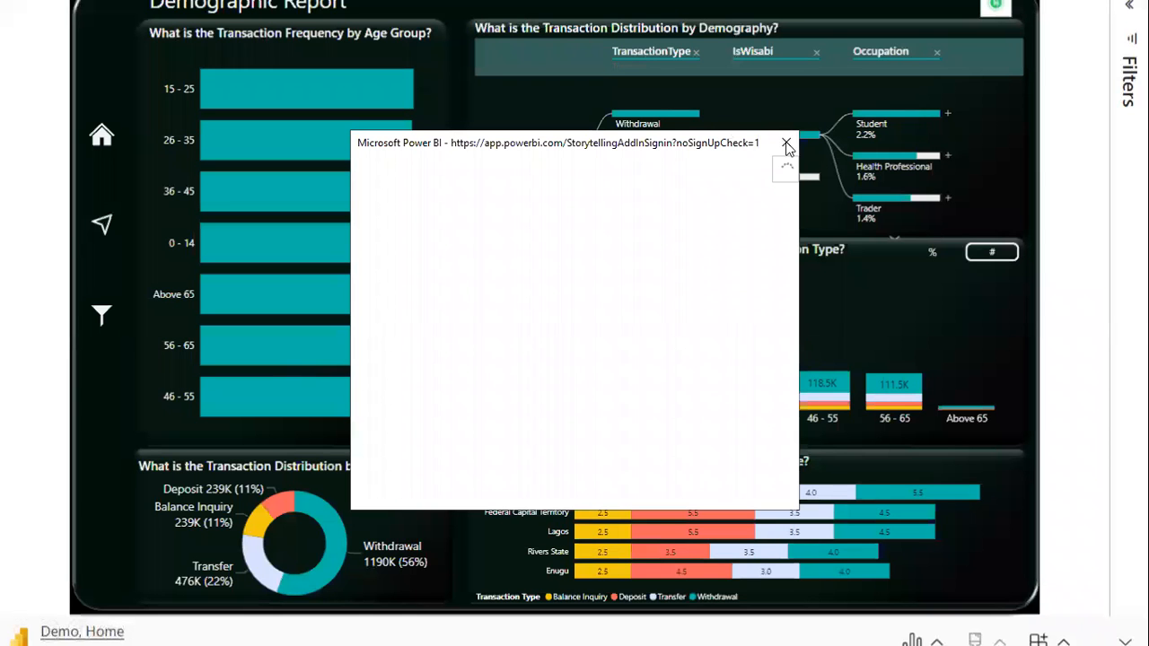
click(786, 143)
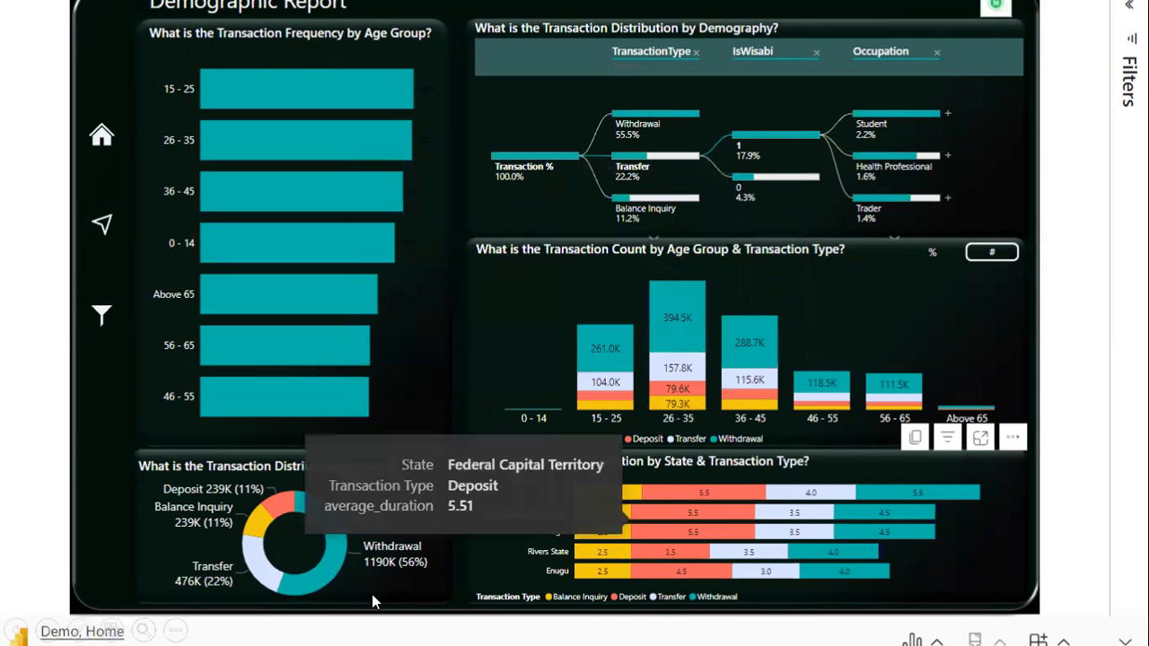
Step: Switch to Power BI Desktop and add a stacked bar chart of average_duration above the donut chart on the Demography page
key(super)
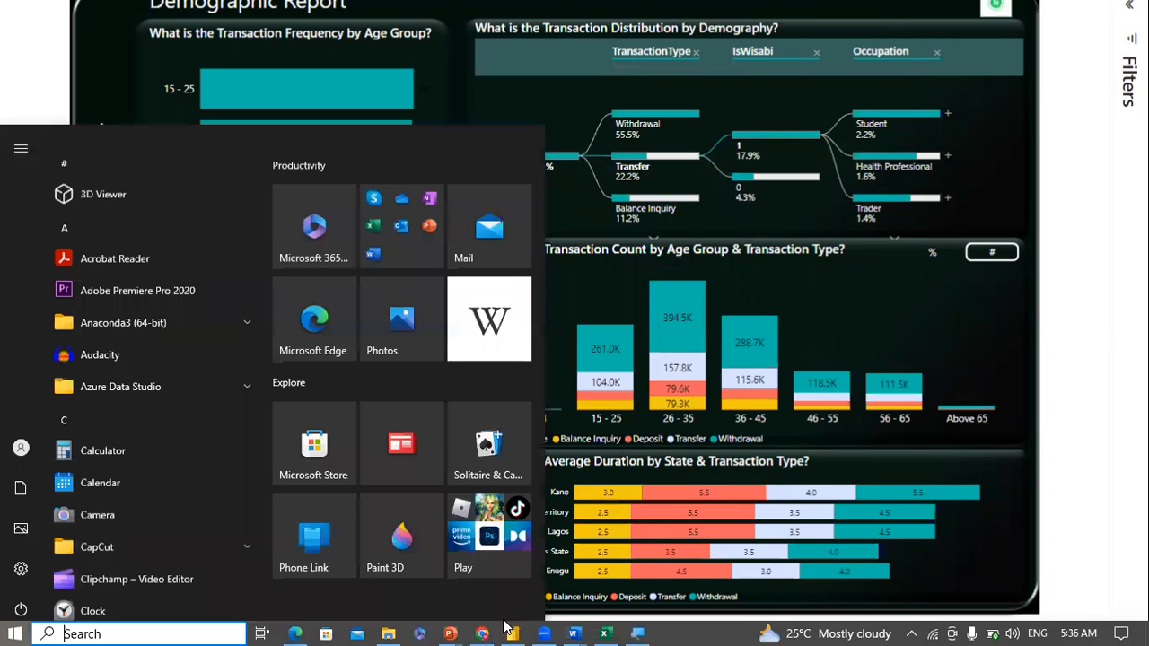
click(507, 627)
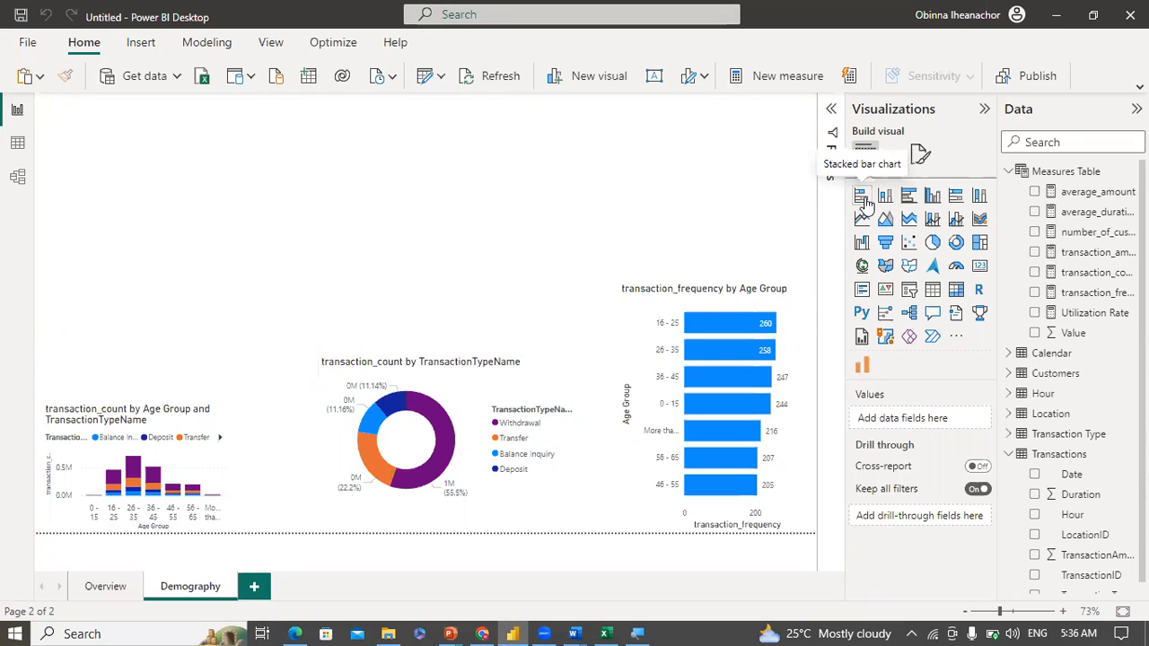
click(862, 197)
drag(220, 115, 336, 149)
drag(422, 184, 425, 186)
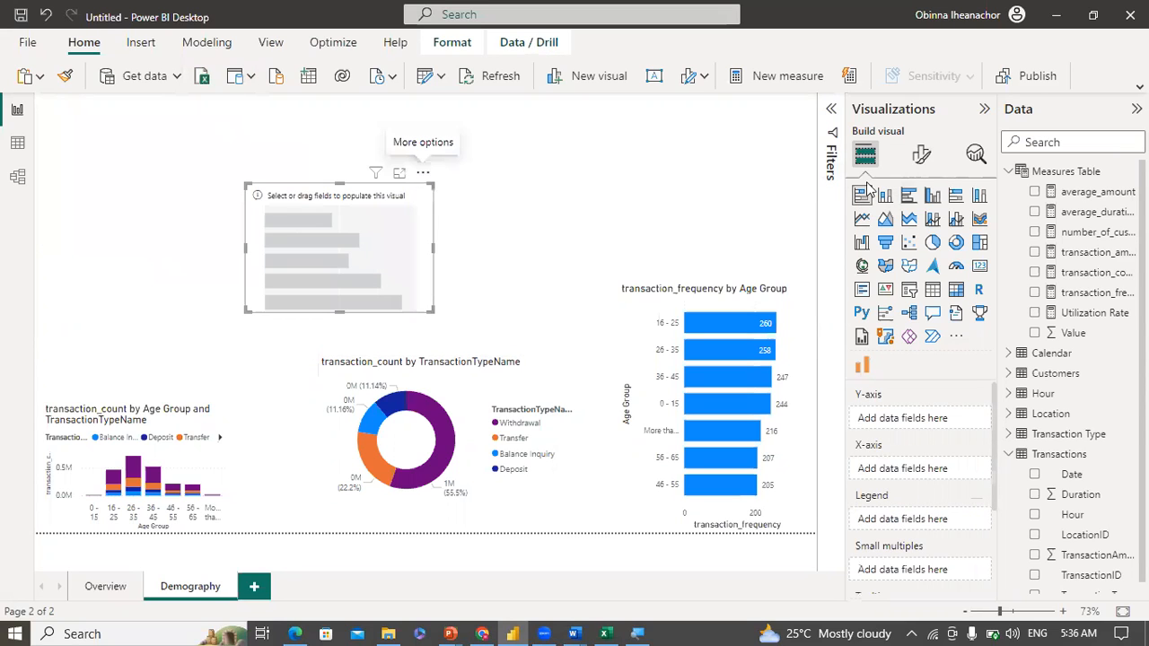
click(1034, 212)
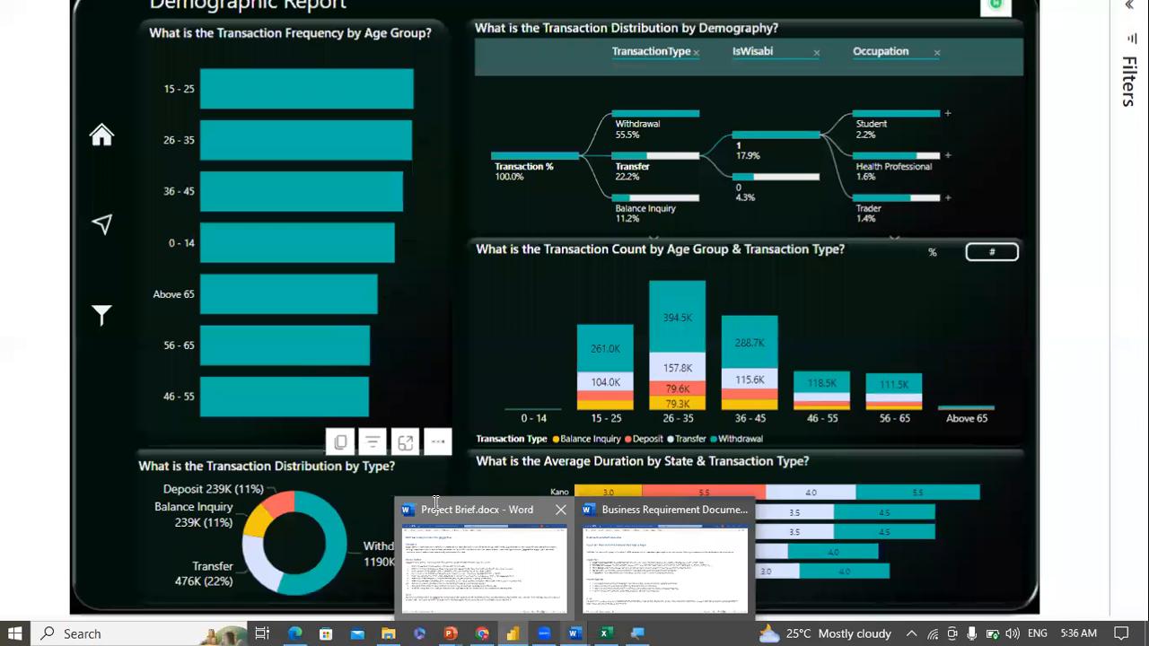
Step: Check the Project Brief in Word, return to Power BI Desktop, and add State to the average_duration bar chart's Y-axis
click(435, 504)
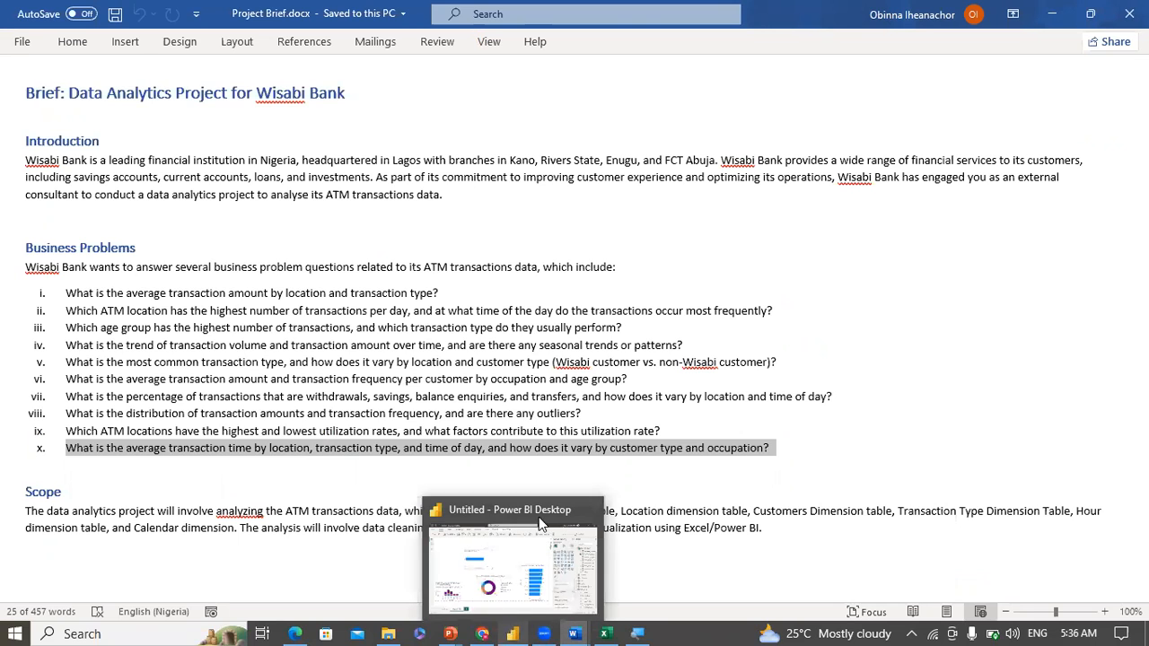
click(544, 524)
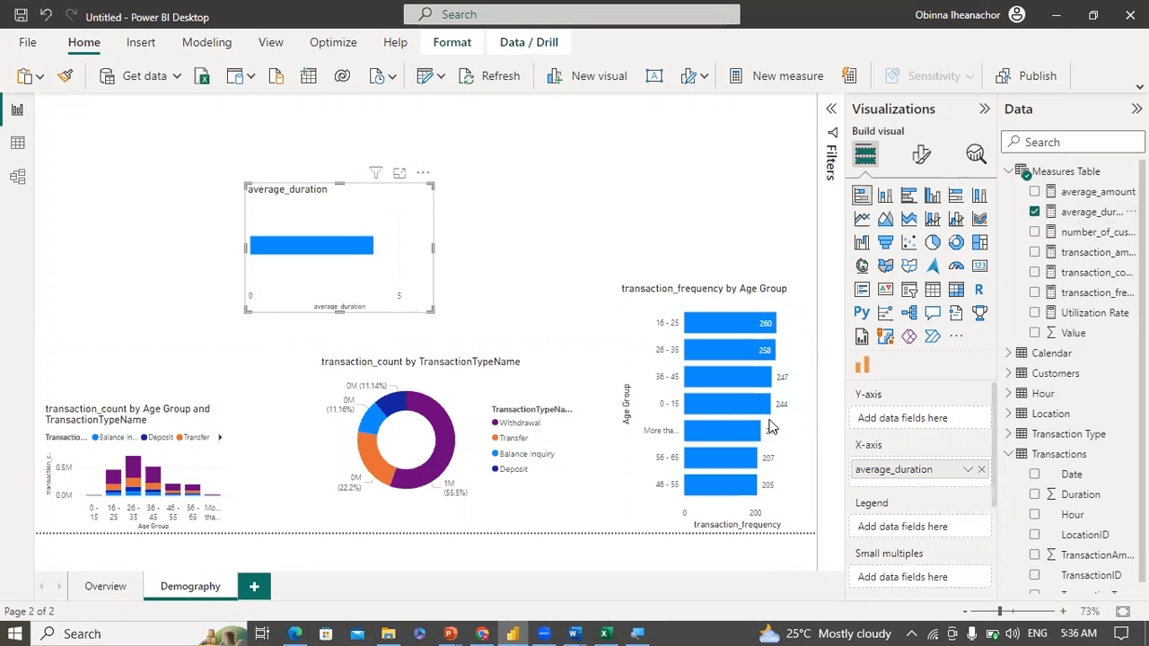
click(1007, 457)
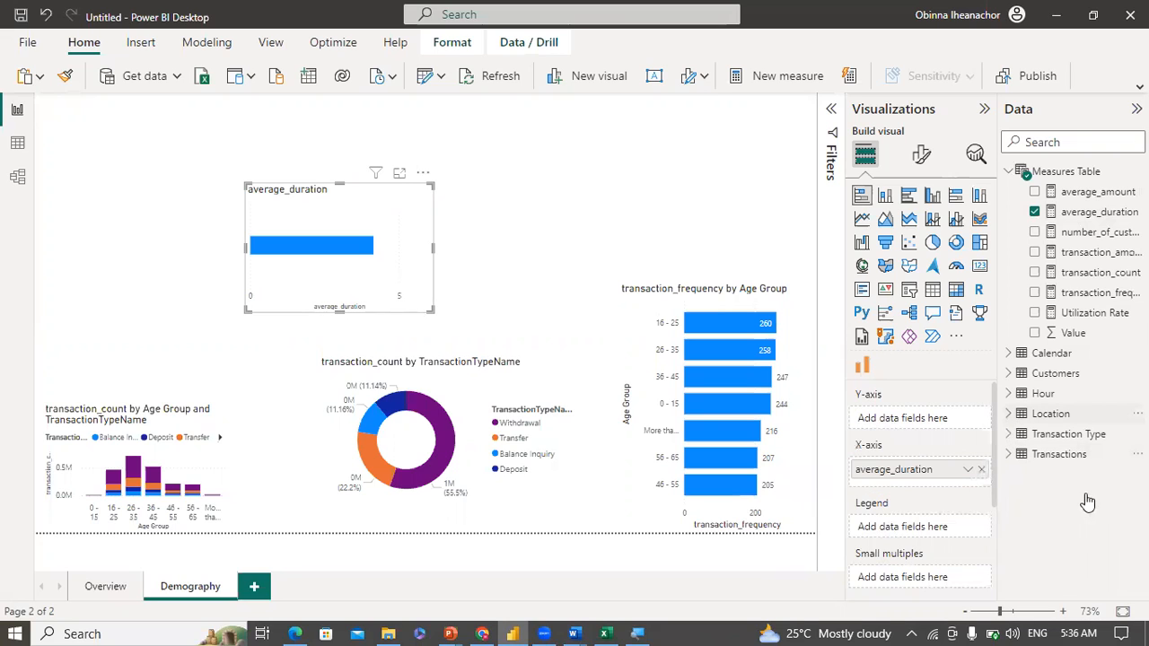
drag(1077, 534, 919, 425)
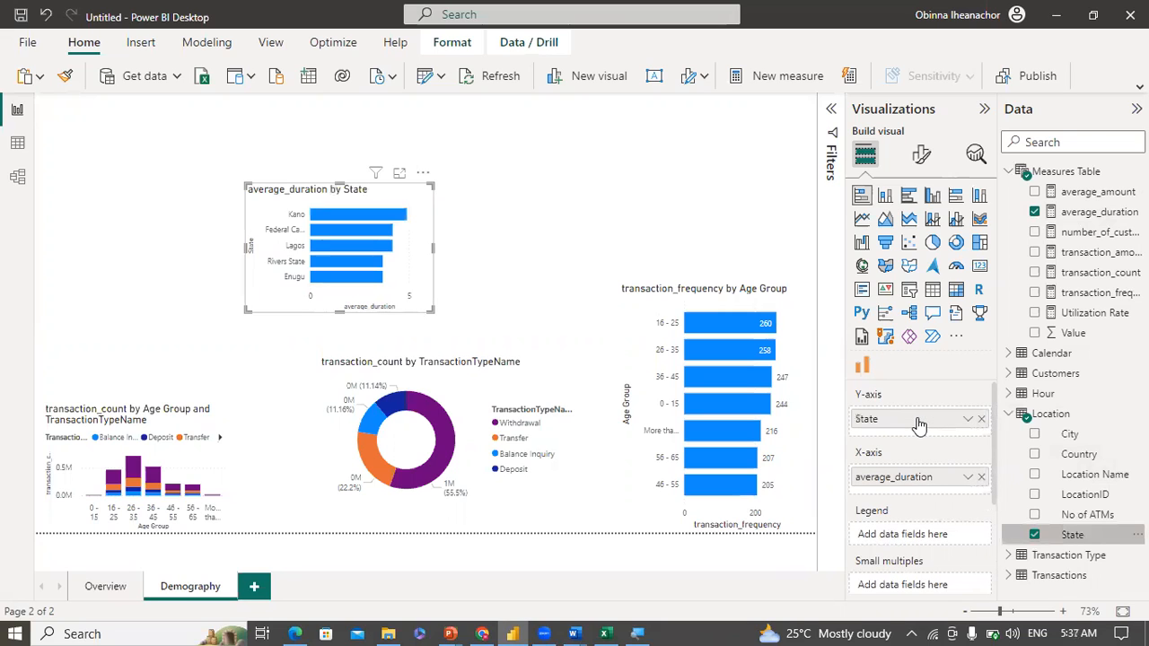
Step: Split the average_duration by State bars by transaction type, using TransactionTypeName from the Transaction Type table as the legend
click(1020, 413)
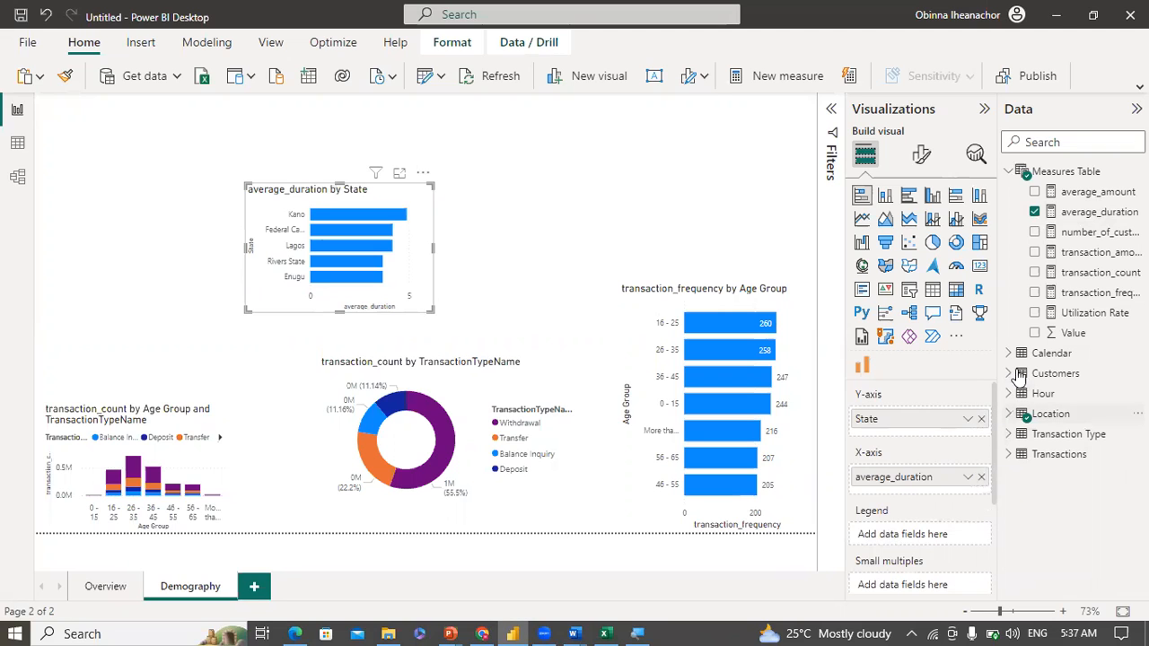
click(1010, 434)
drag(1046, 477, 919, 543)
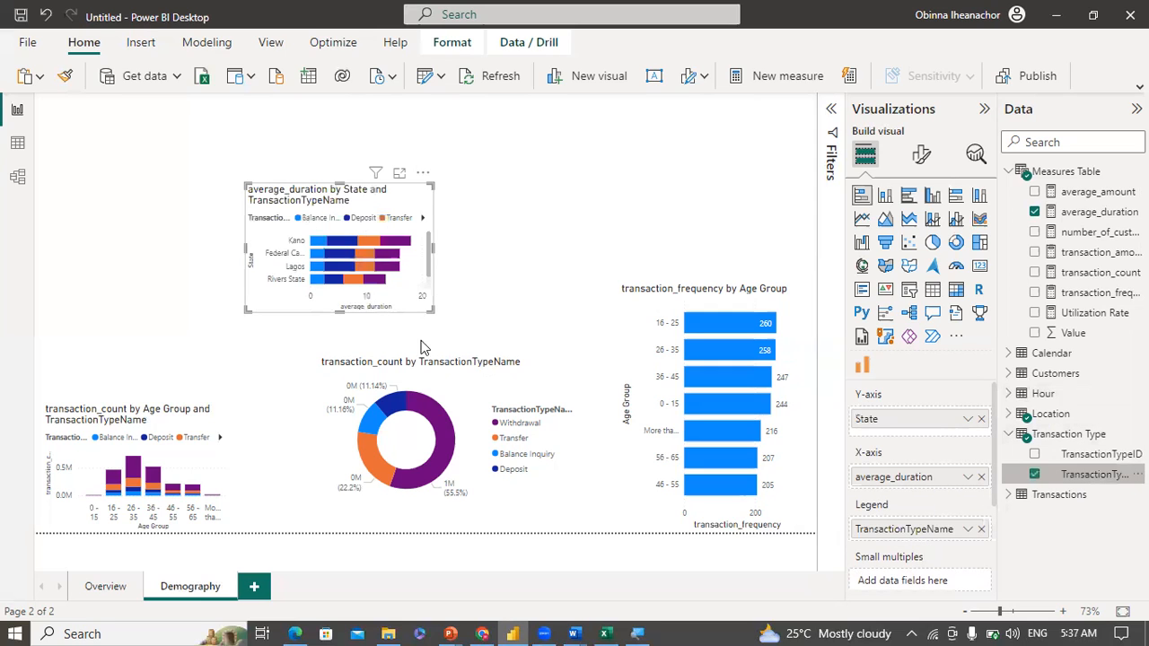
Step: Enlarge the average duration chart downward and to the right until all five states and the full legend fit
drag(339, 312, 342, 346)
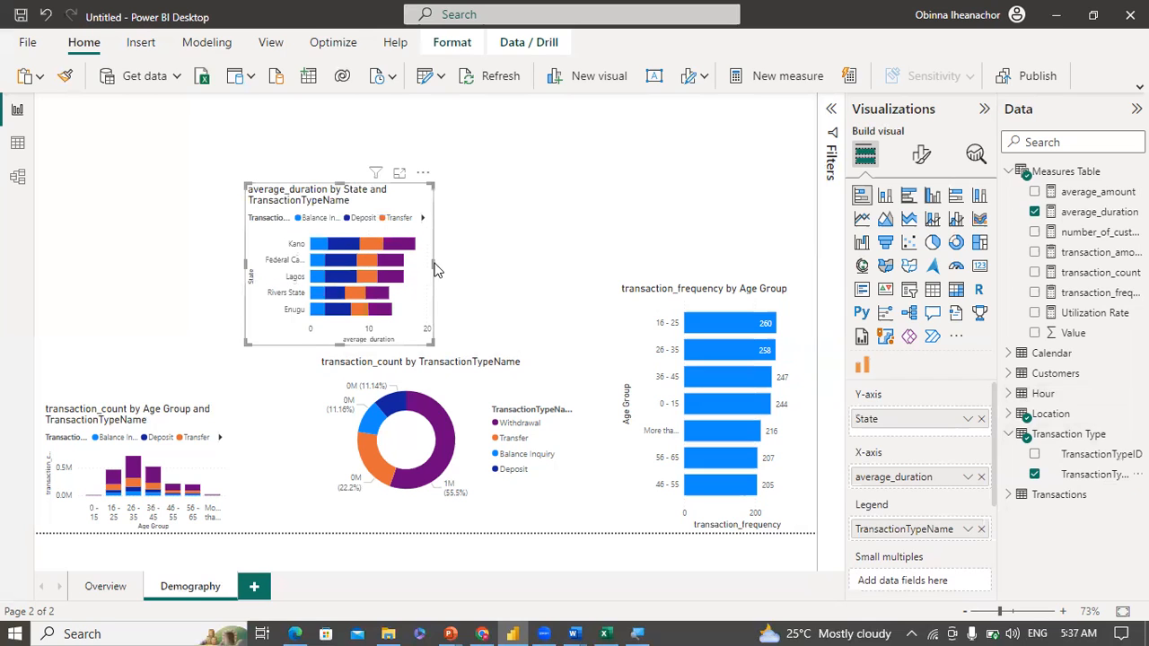
click(447, 264)
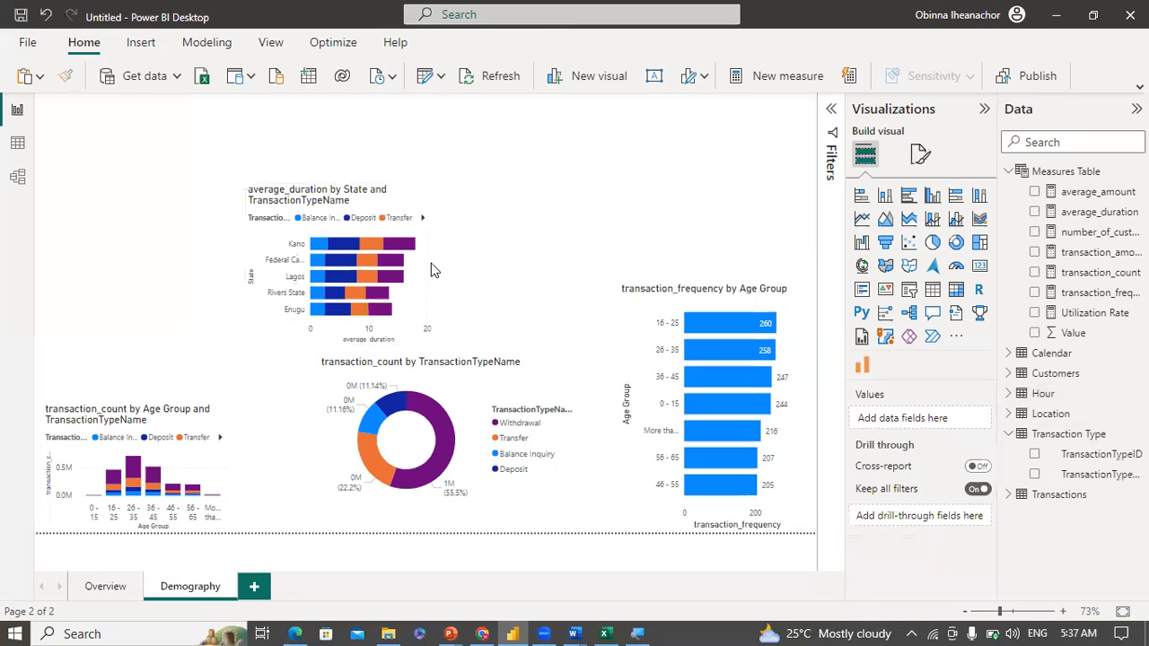
drag(432, 262, 472, 258)
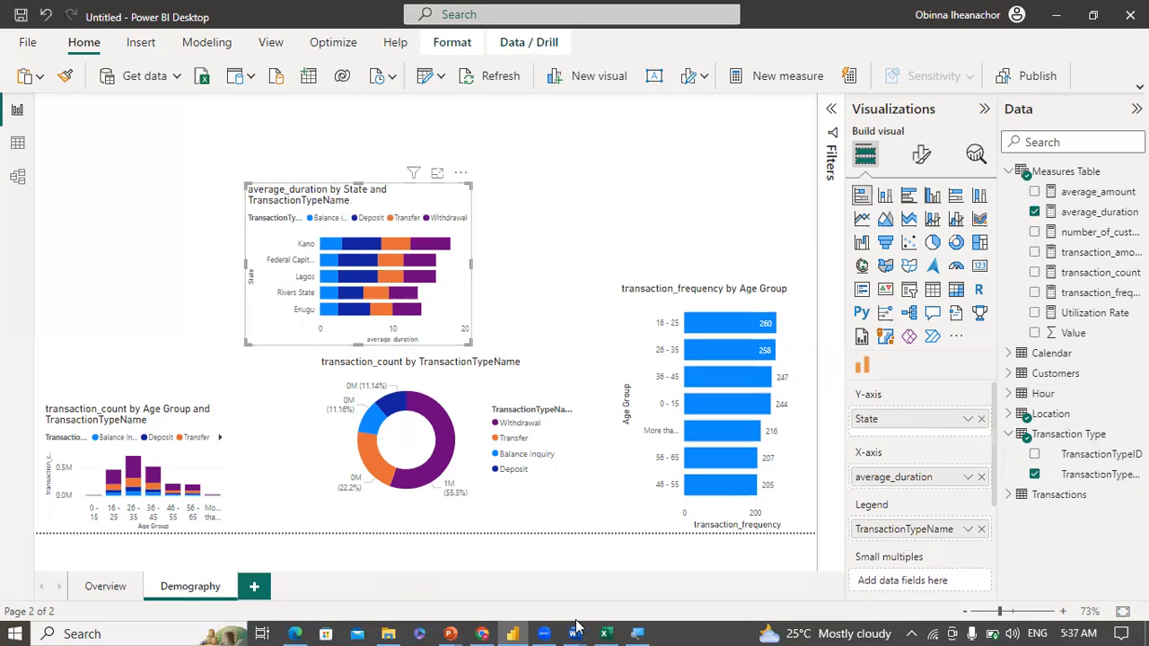
Step: Switch to the Project Brief in Word to review the average transaction time question, and return to Power BI Desktop
mouse_move(578, 628)
click(503, 568)
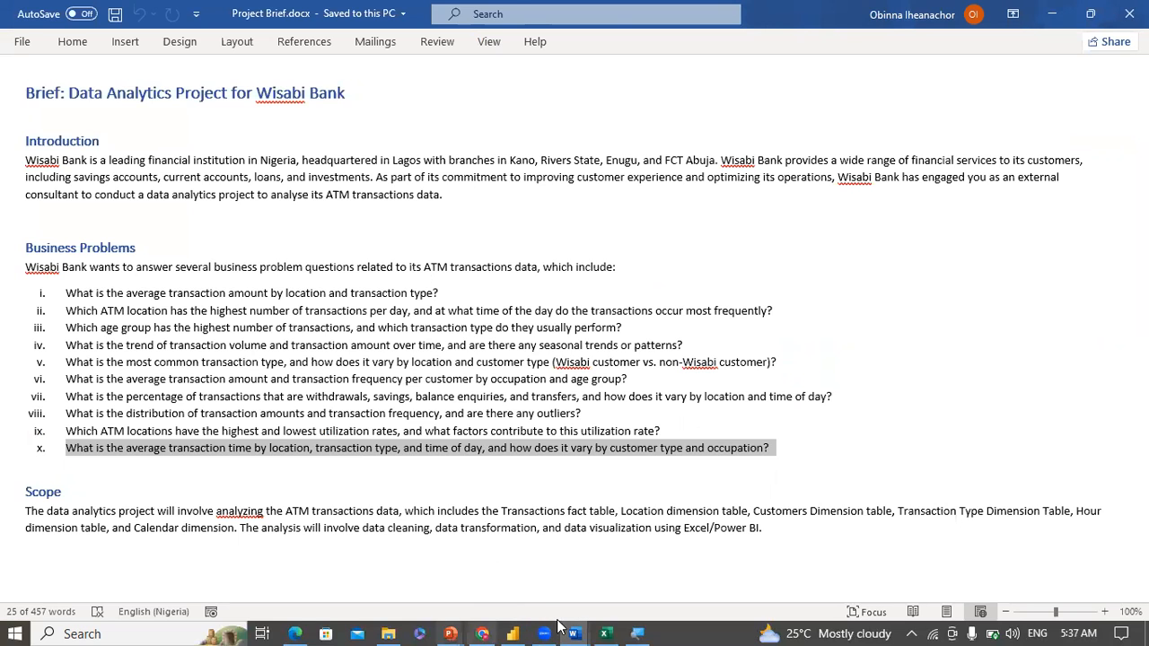
key(super)
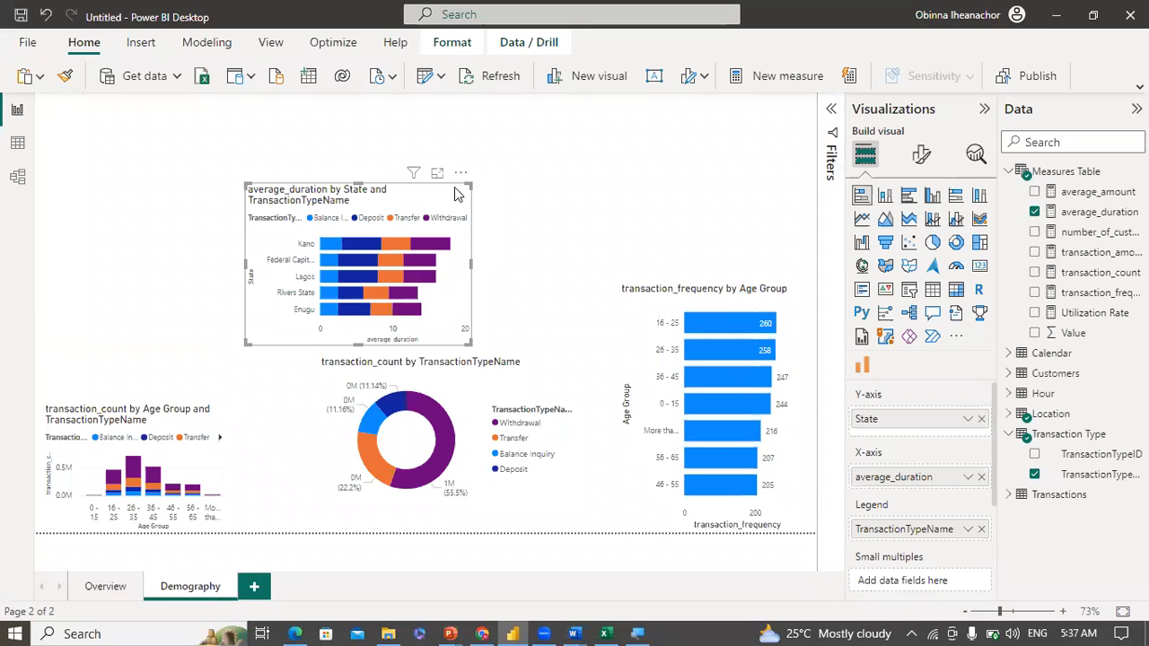
drag(543, 167, 664, 141)
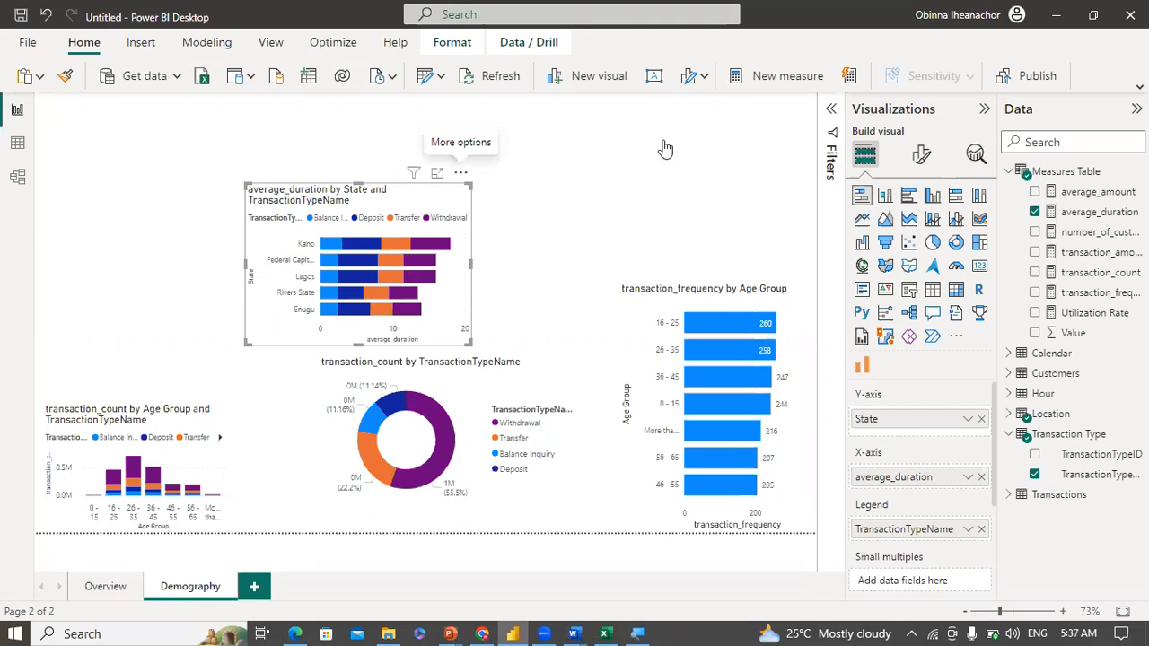
Step: On the Overview page, move the empty decomposition tree to the right of the map, widen it and lower its upper edge
click(105, 586)
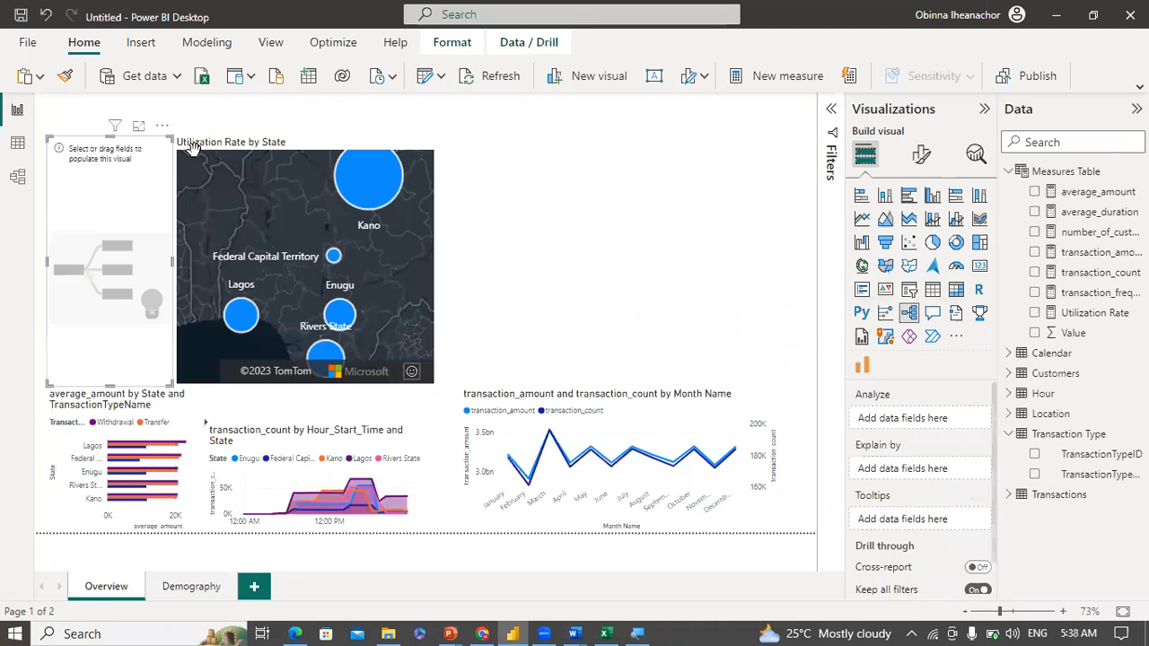
drag(161, 136, 658, 123)
drag(667, 246, 779, 245)
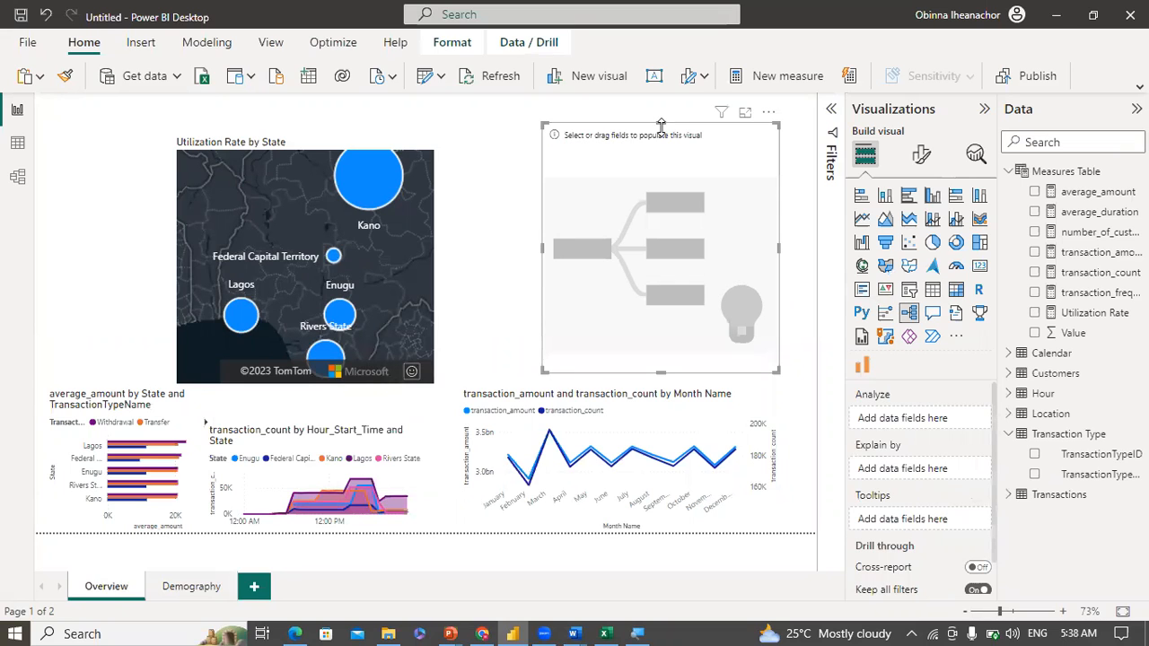
drag(660, 123, 662, 154)
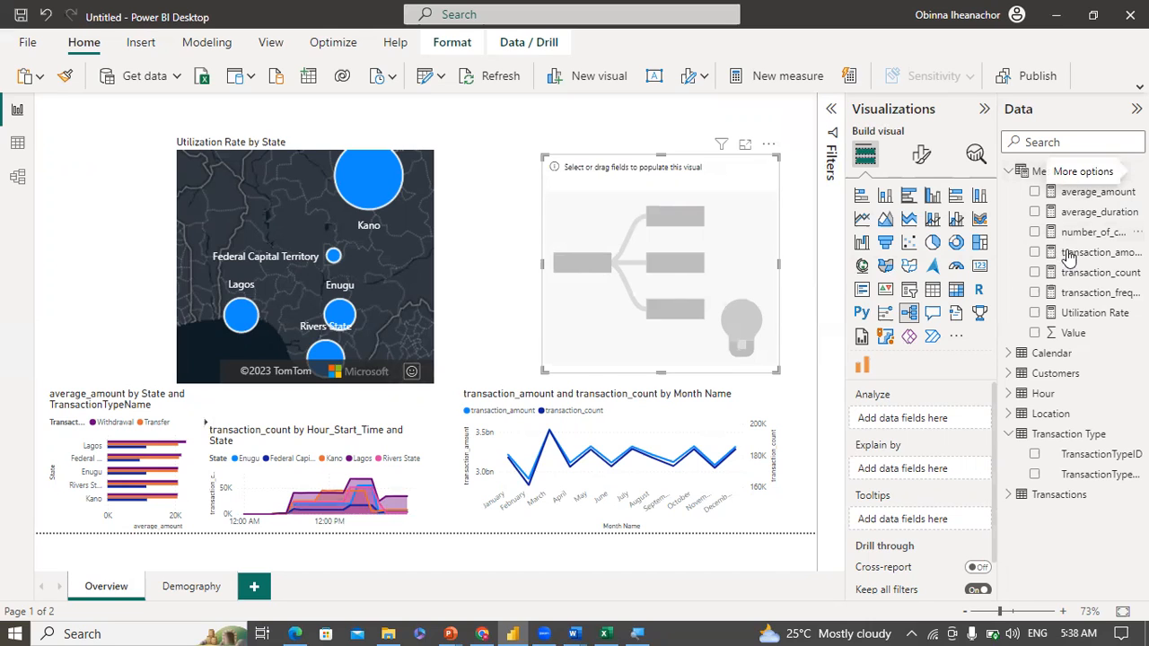
Step: Analyze transaction_count in the decomposition tree, rename the field for this visual as Transactions Count, and extend the visual toward the map
drag(971, 362, 925, 420)
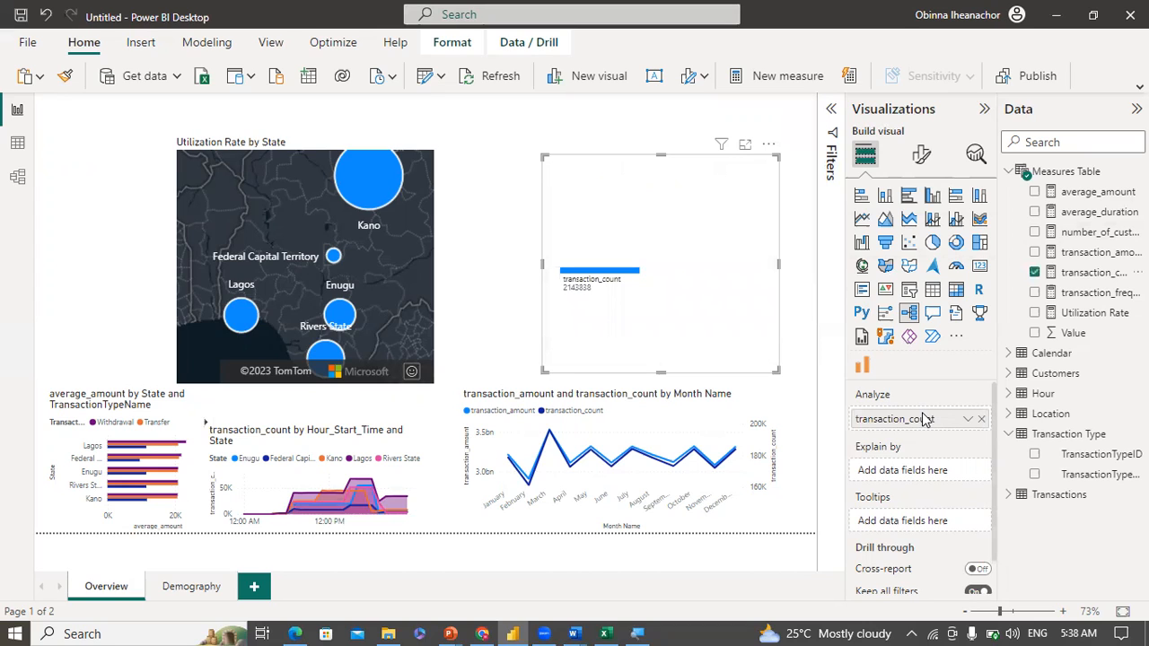
double_click(900, 419)
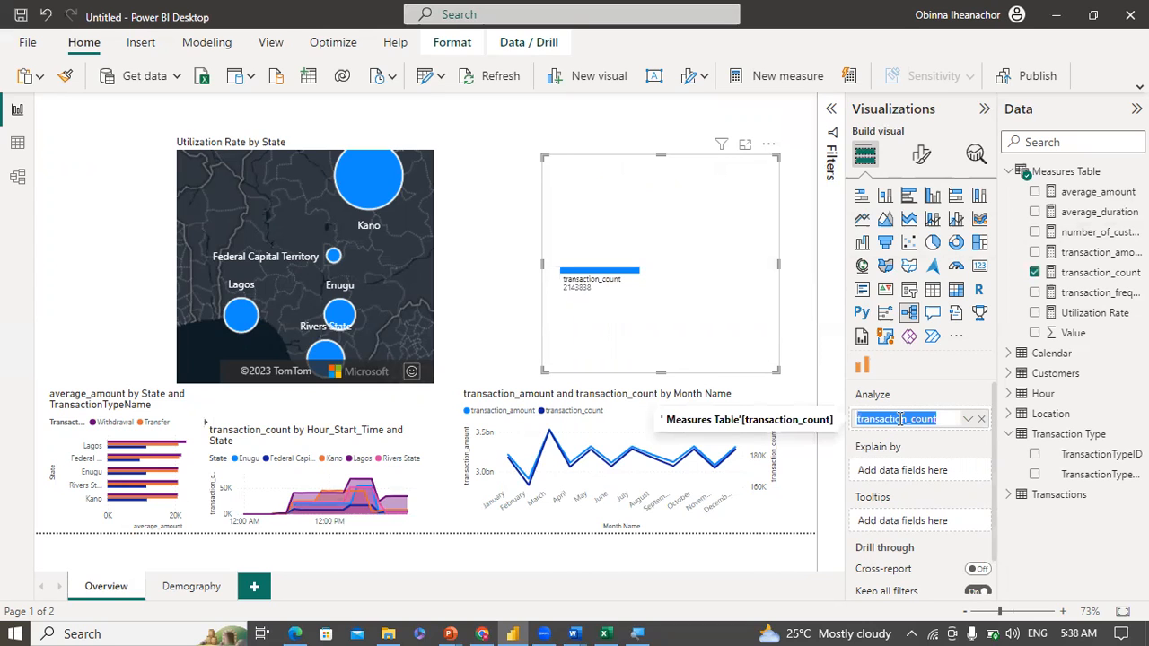
text(Tra)
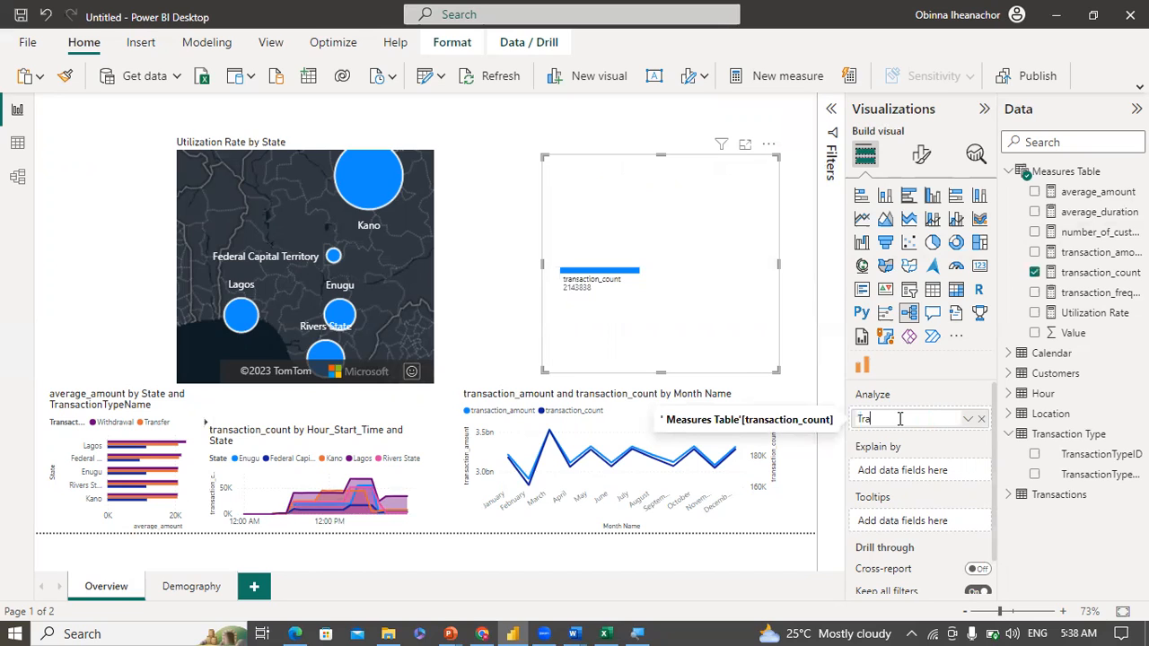
text(nsactions Count)
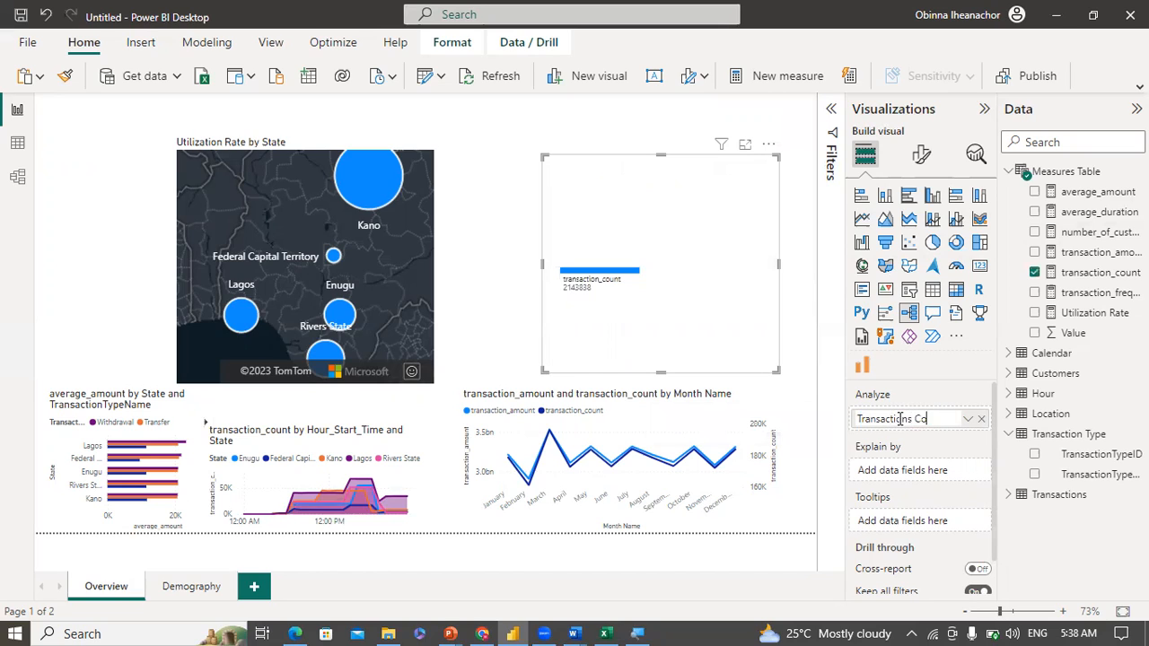
key(Return)
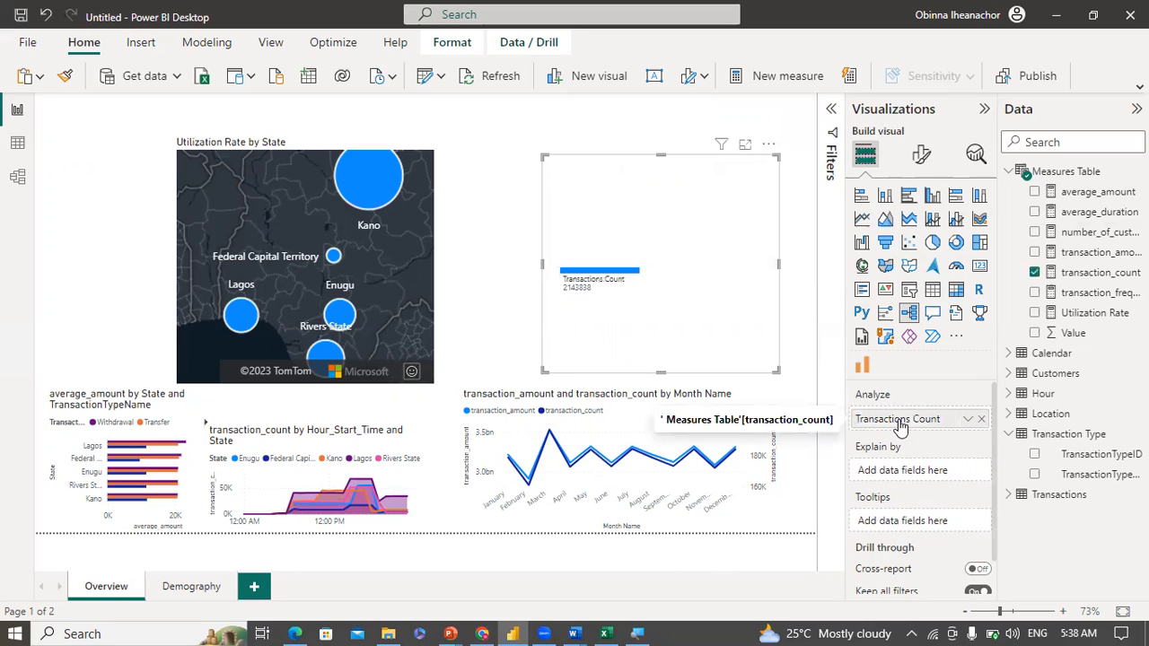
drag(542, 264, 466, 255)
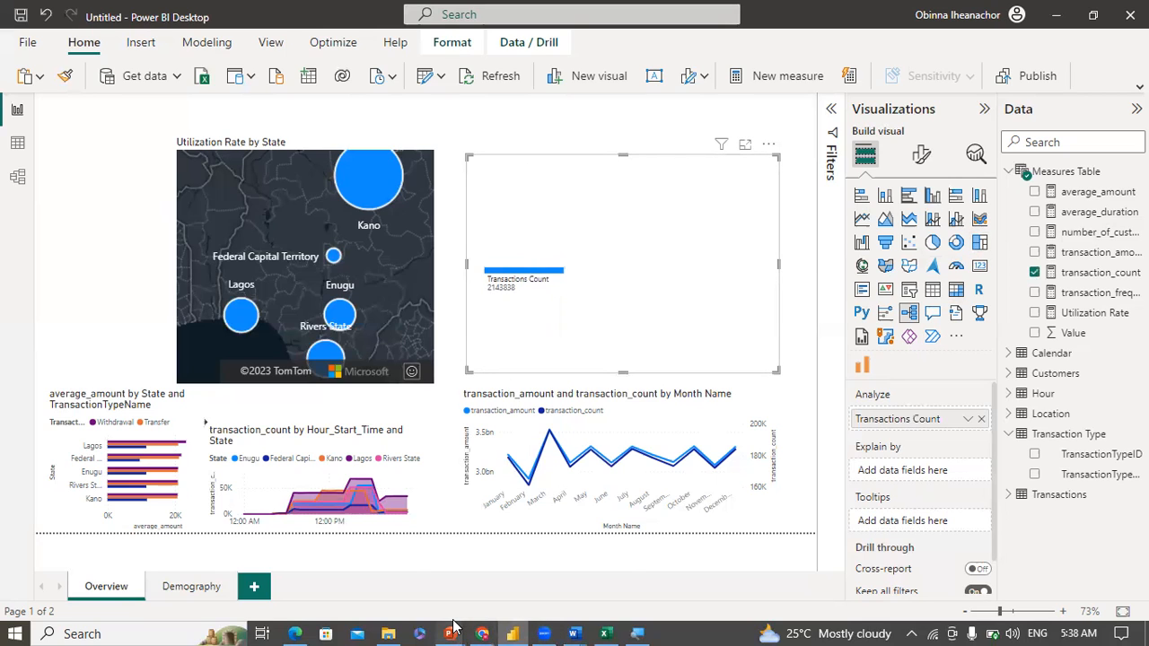
Step: Switch to the PowerPoint slideshow, dismiss the sign-in window, and examine the Transaction Distribution by Demography tree
mouse_move(451, 628)
click(492, 599)
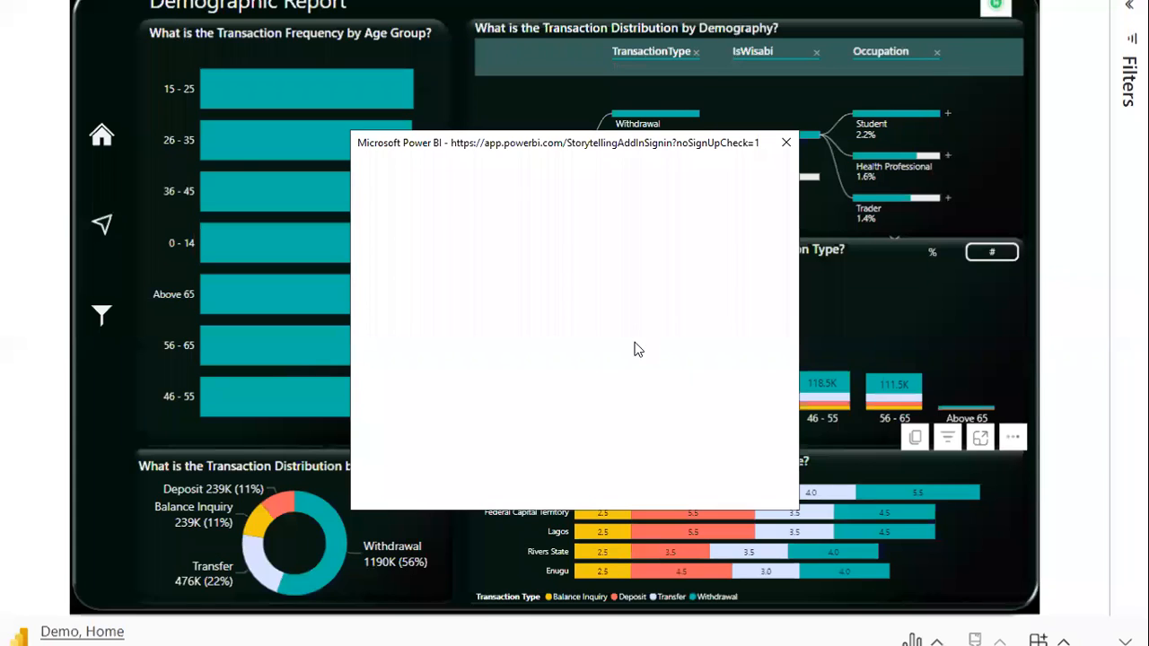
click(784, 142)
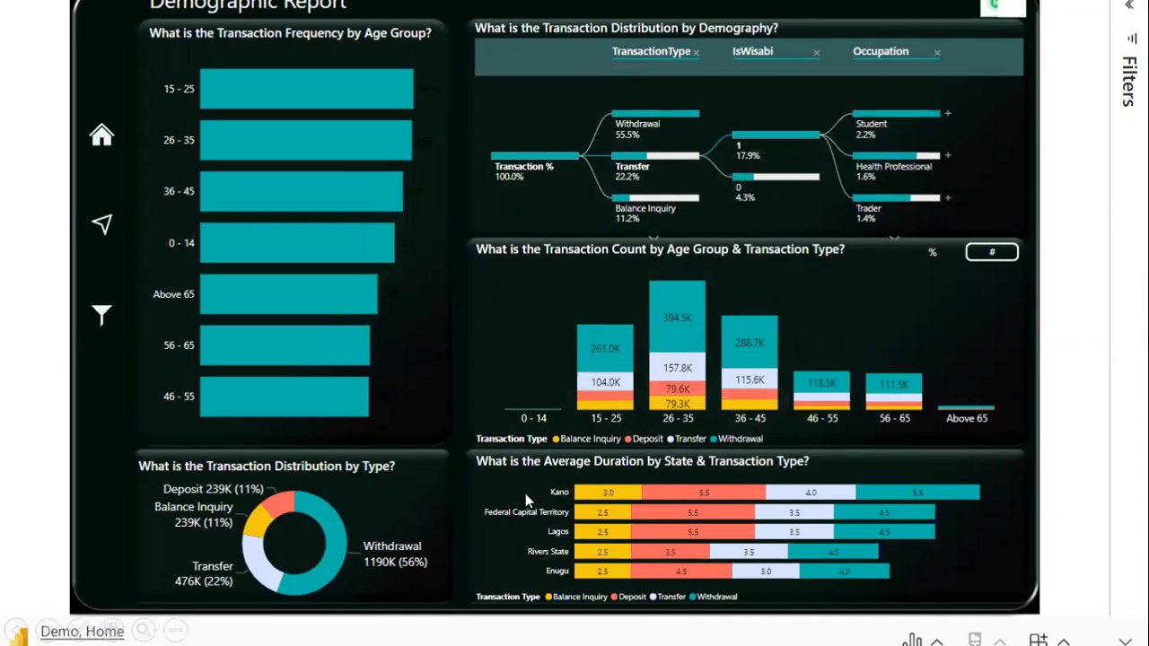
Step: Switch to the Project Brief in Word and highlight question vii about the percentage of transactions by type
key(super)
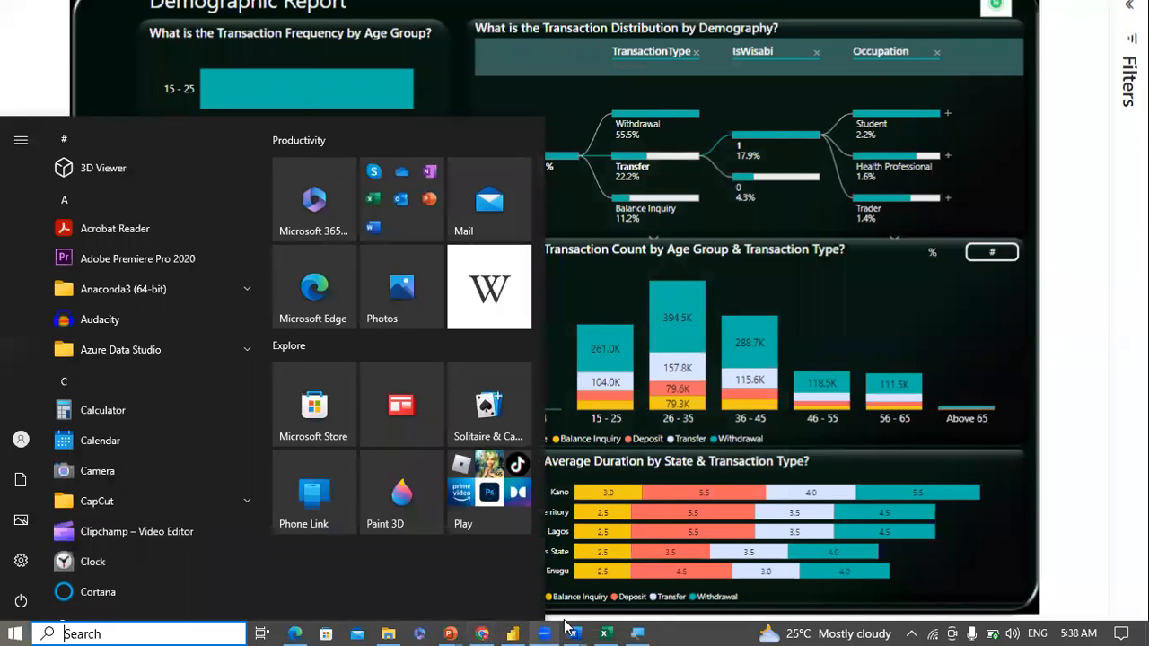
mouse_move(573, 631)
click(515, 582)
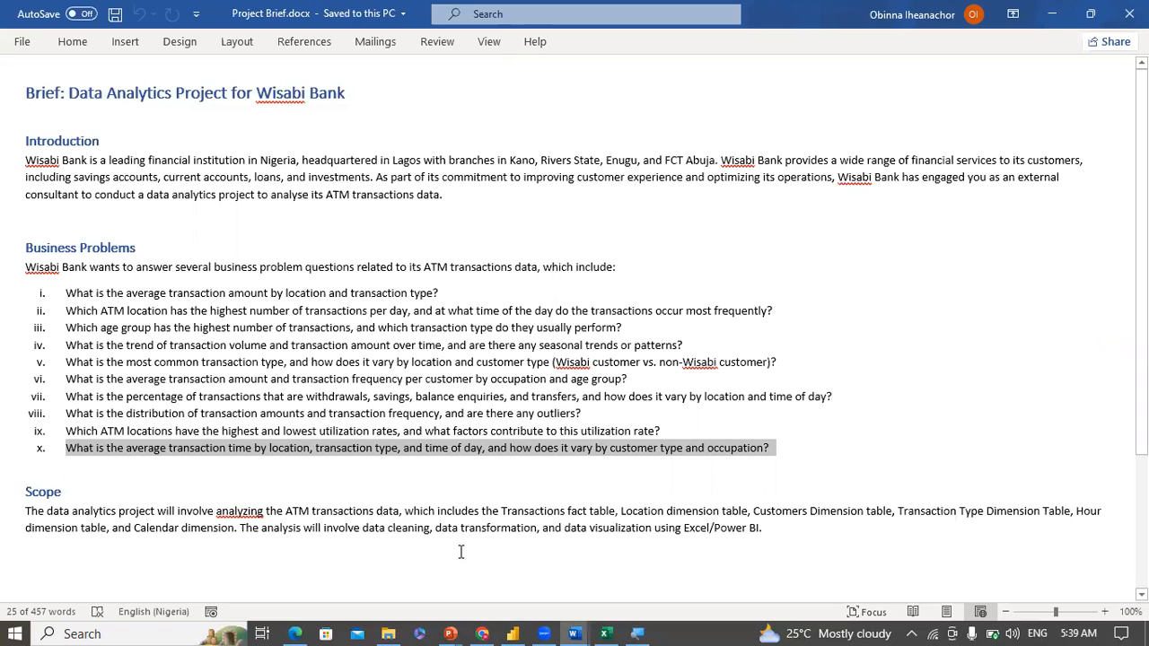
drag(66, 396, 849, 396)
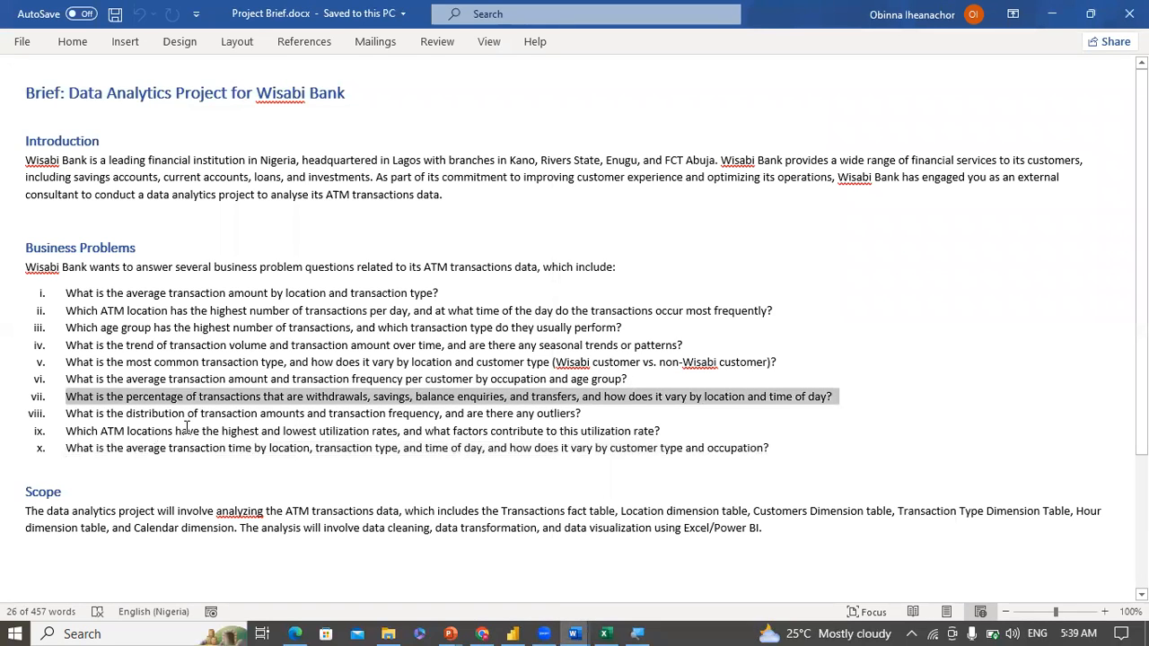
Step: Switch to Power BI Desktop, create a new measure in the Measures Table, and name it % Transactions in the formula
click(512, 629)
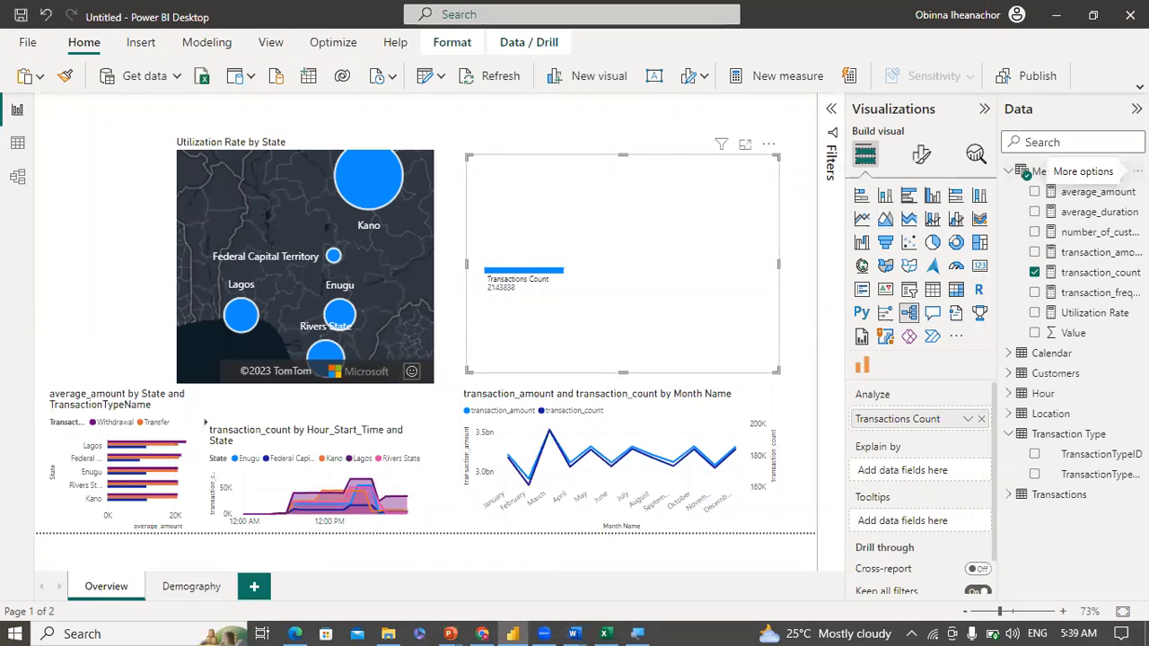
click(1034, 172)
click(1030, 184)
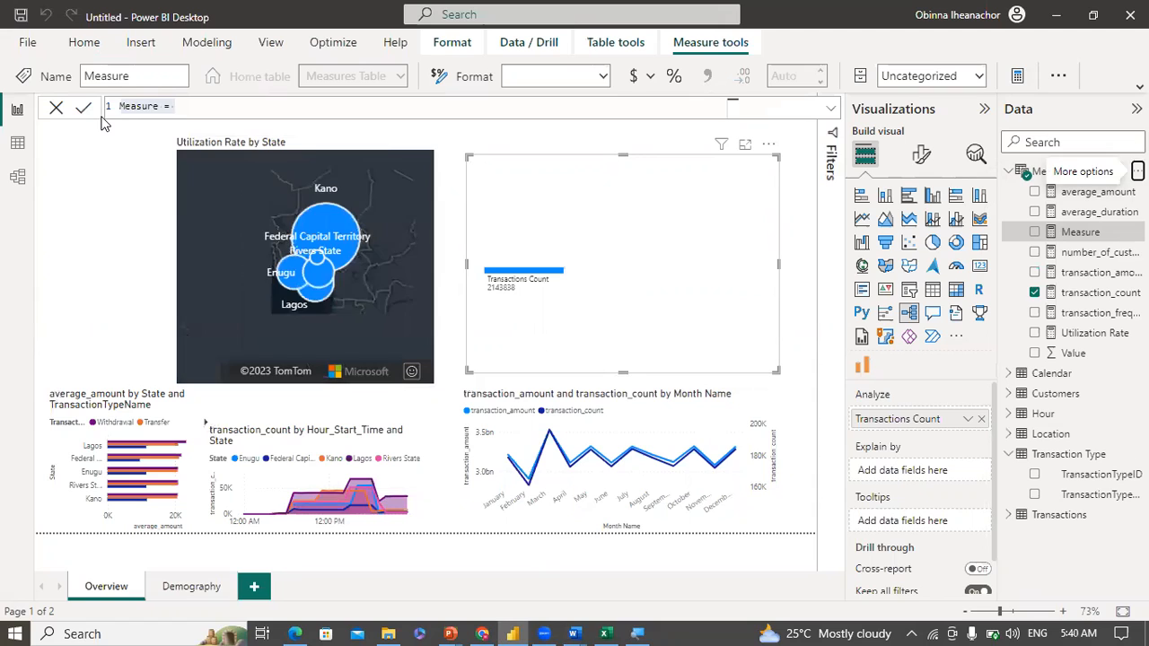
text(S)
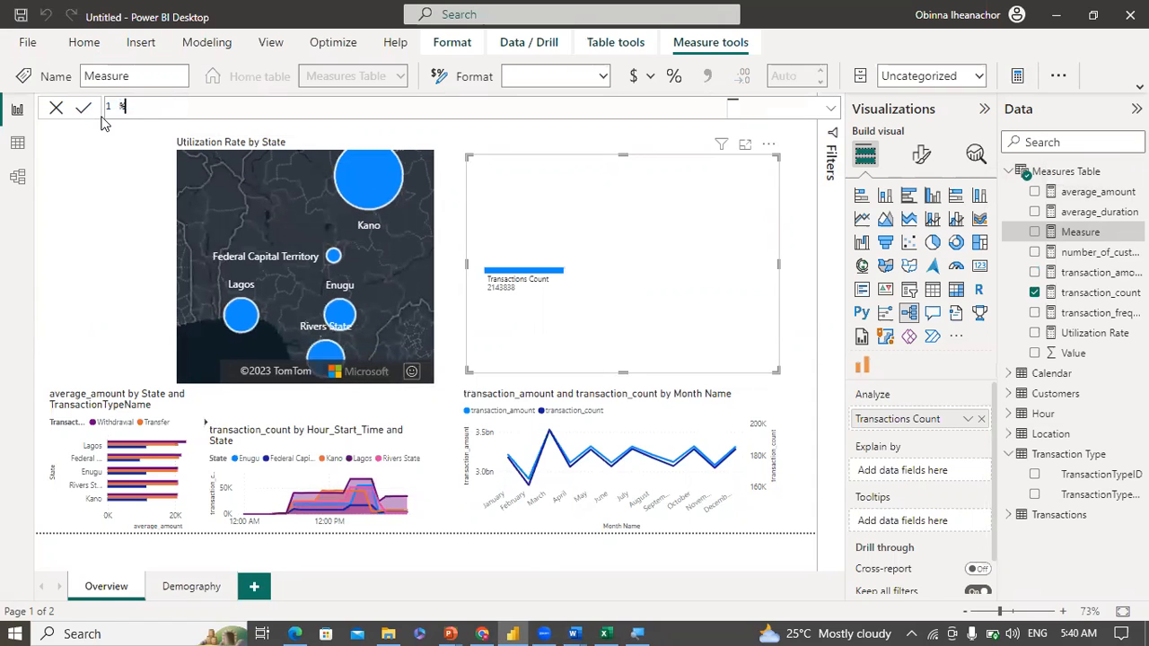
text( Transactions =)
key(shift+Return)
key(shift+Return)
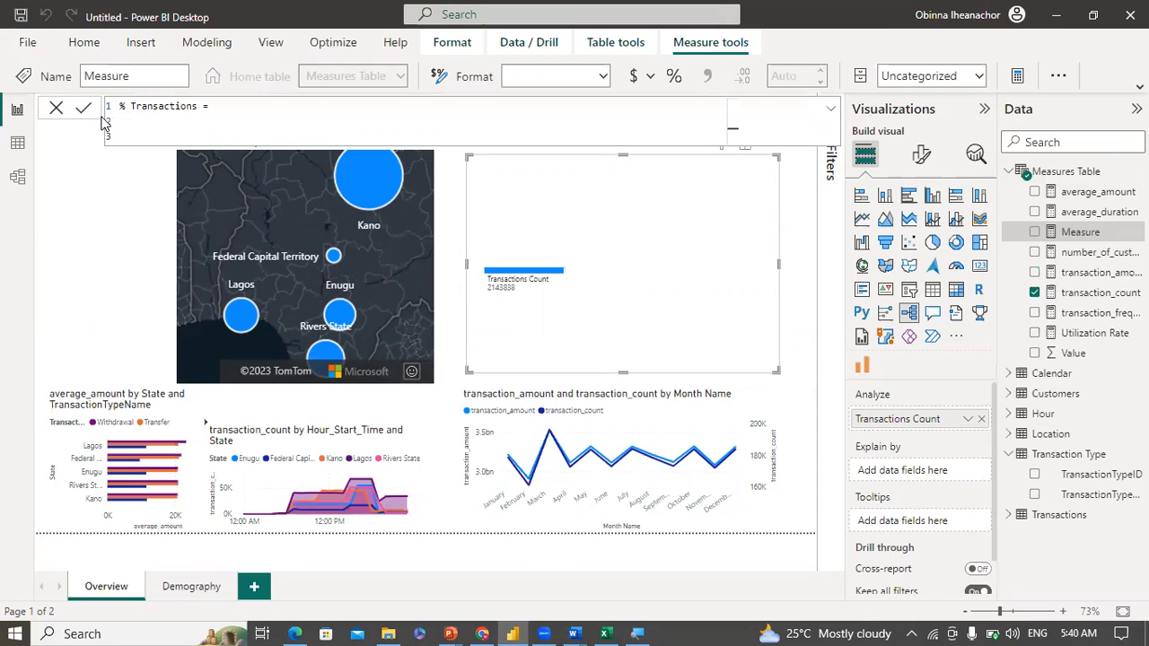
key(Tab)
key(BackSpace)
key(BackSpace)
key(BackSpace)
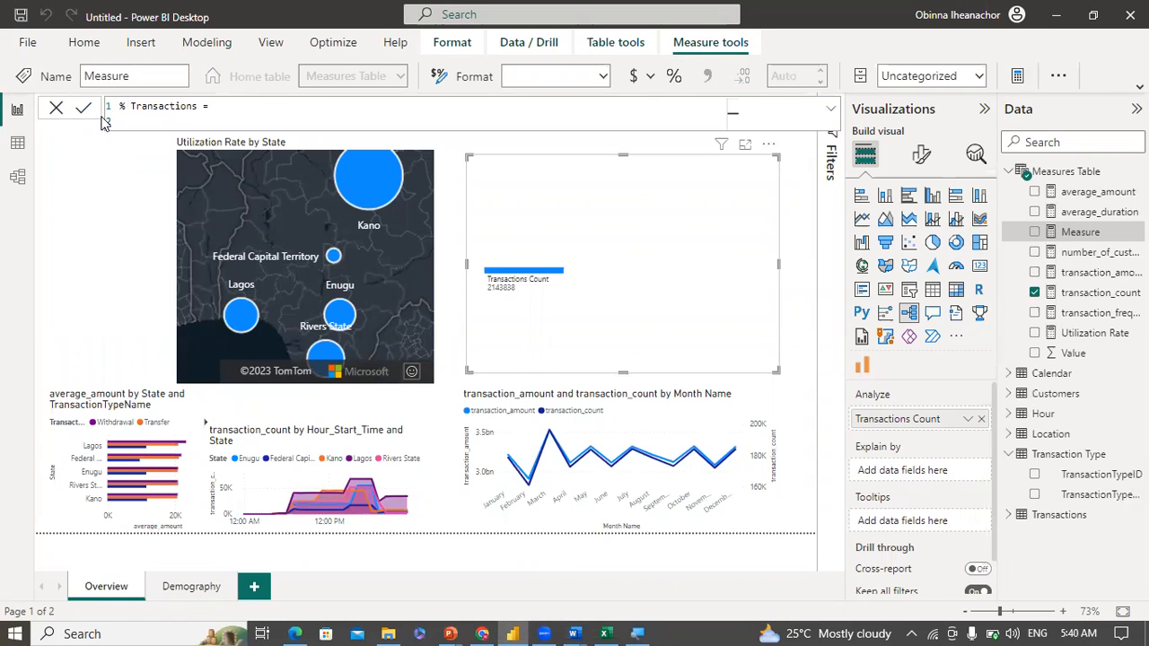
Step: Begin the % Transactions formula on an indented second line with DIVIDE, using [transaction_count] as the numerator
key(shift+Return)
key(Tab)
text(DI)
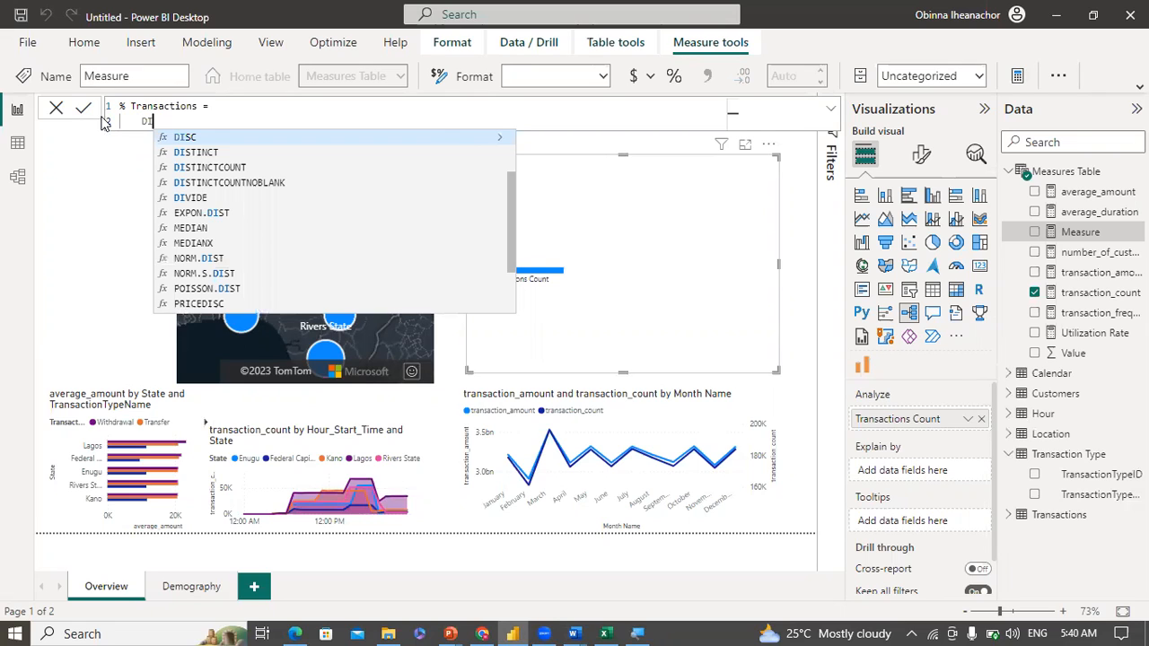
text(VIDE)
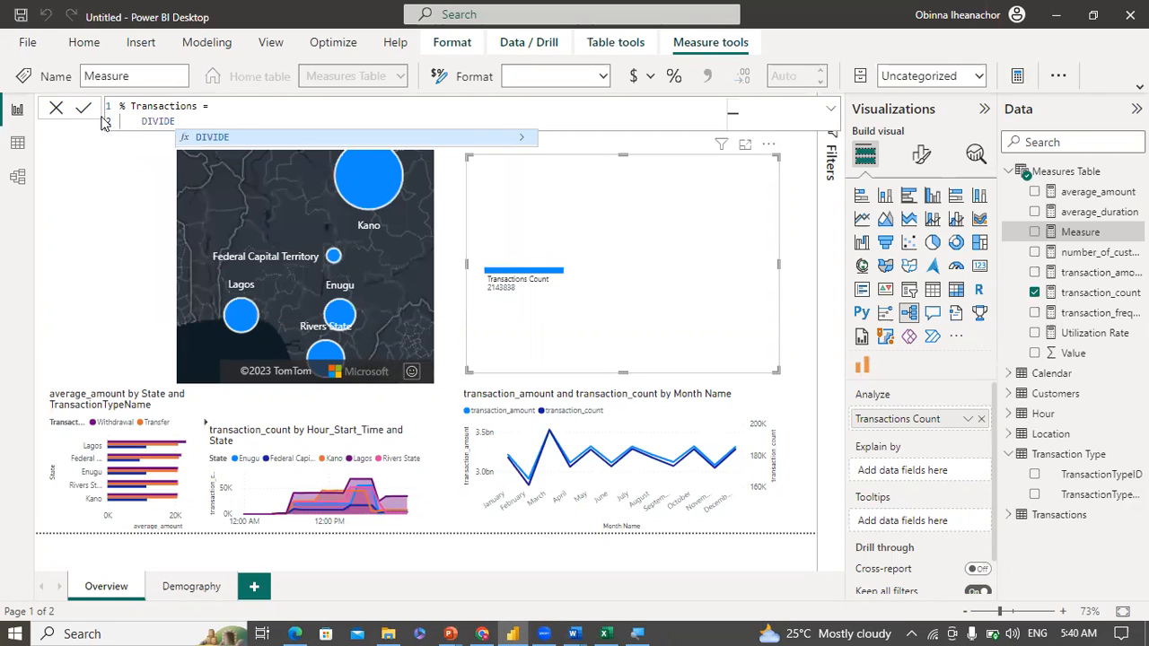
text(()
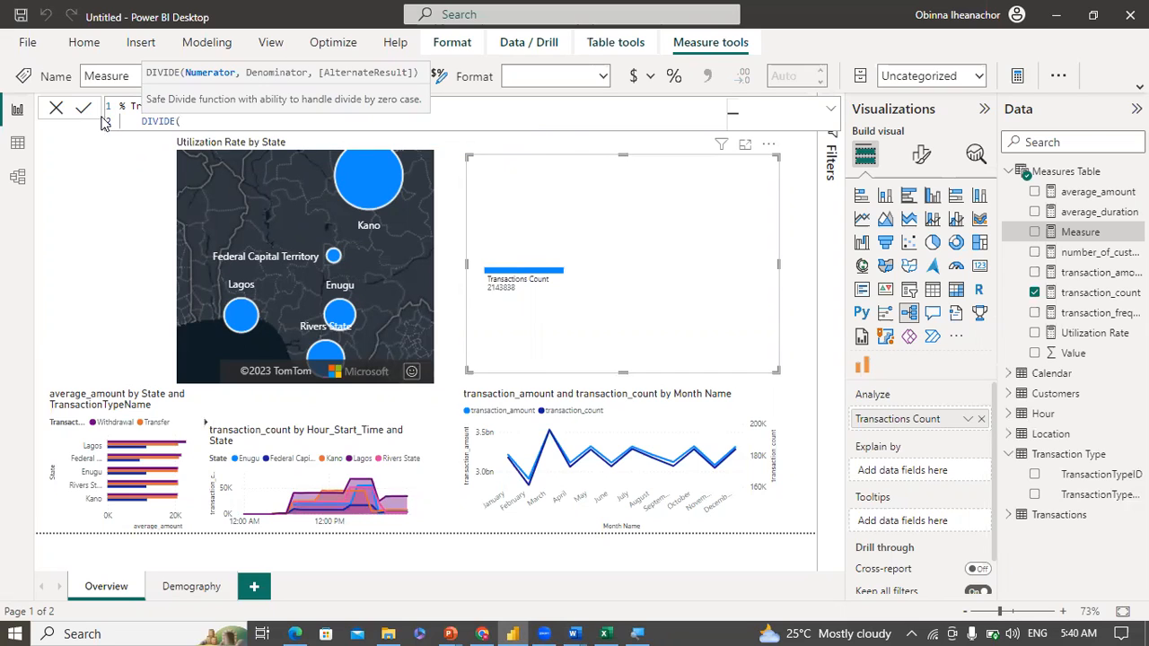
text(trans)
key(Down)
key(Tab)
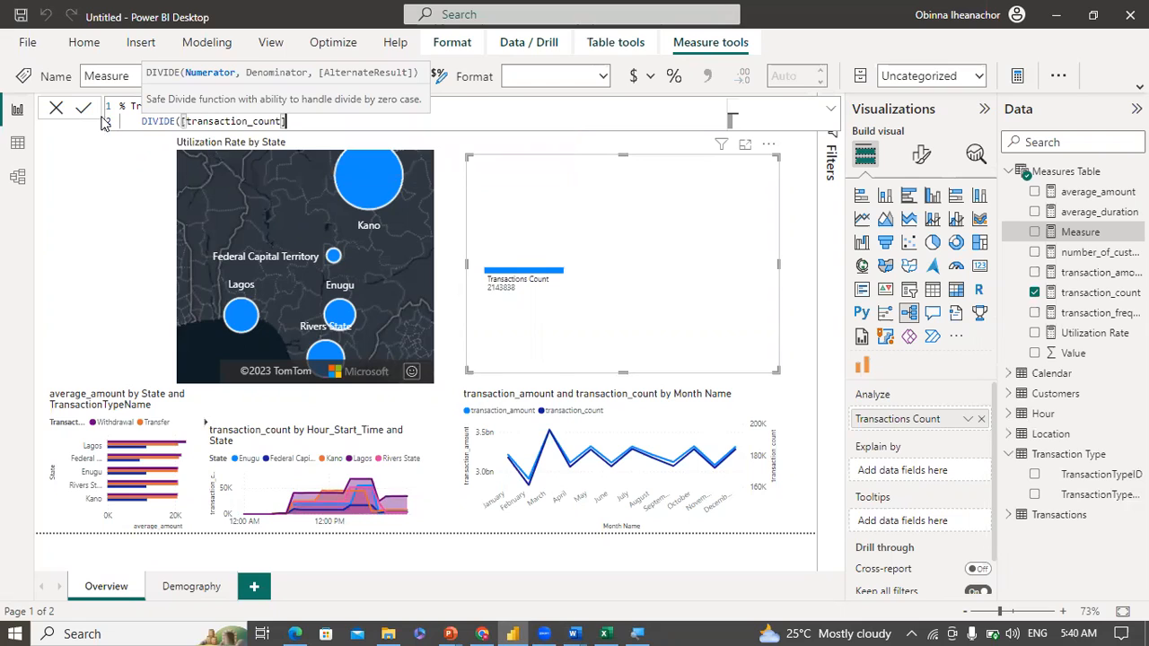
text(,)
key(shift+Return)
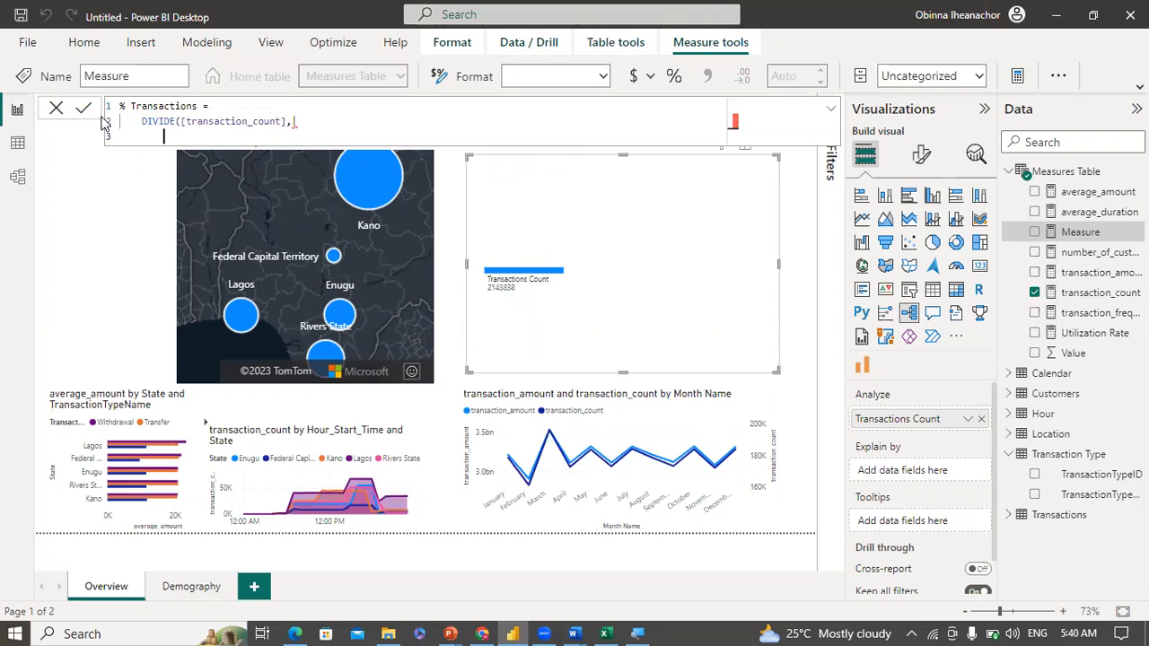
Step: Start the denominator as CALCULATE of [transaction_count] with an ALLSELECTED filter
text(CALCU)
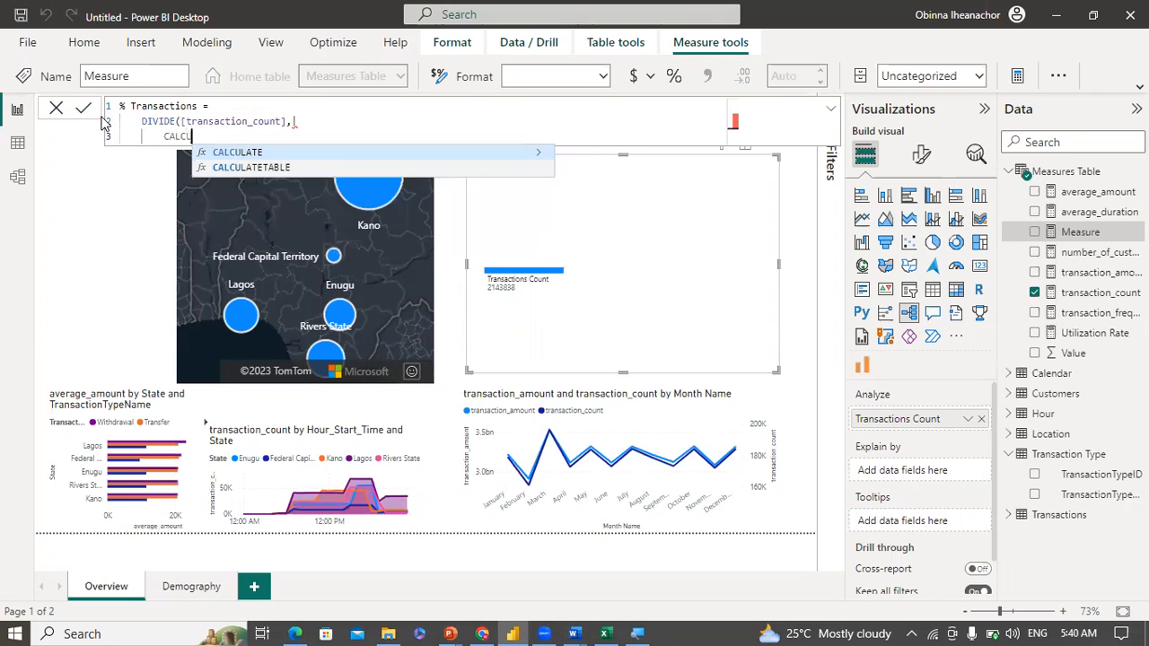
key(Tab)
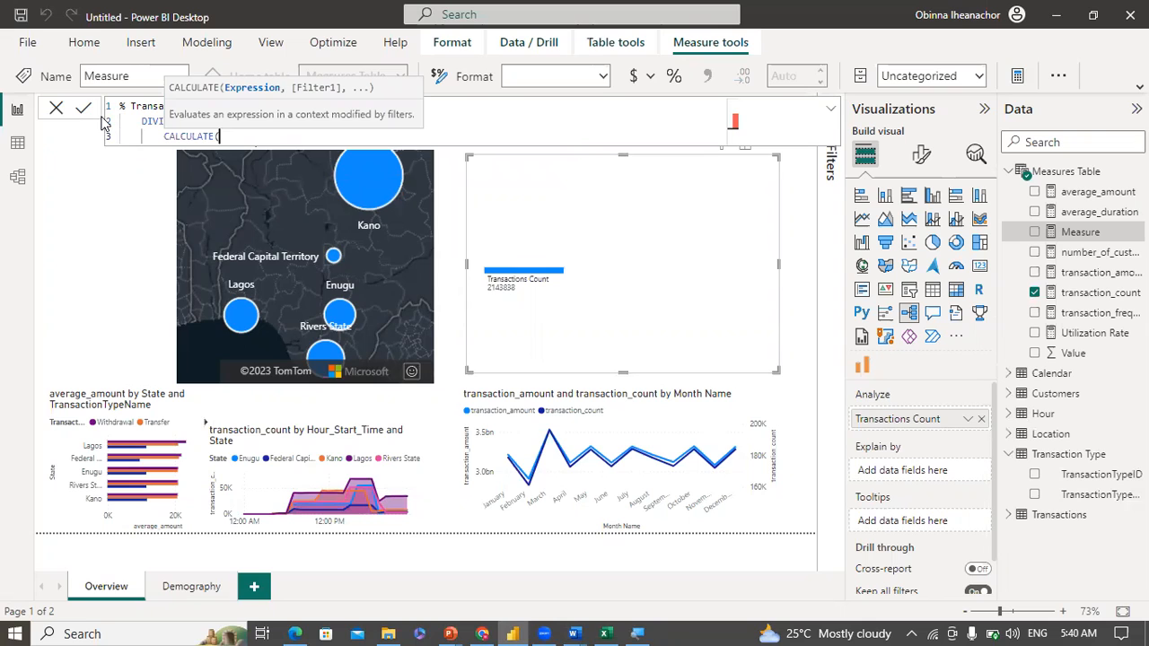
text(tra)
key(Down)
key(Tab)
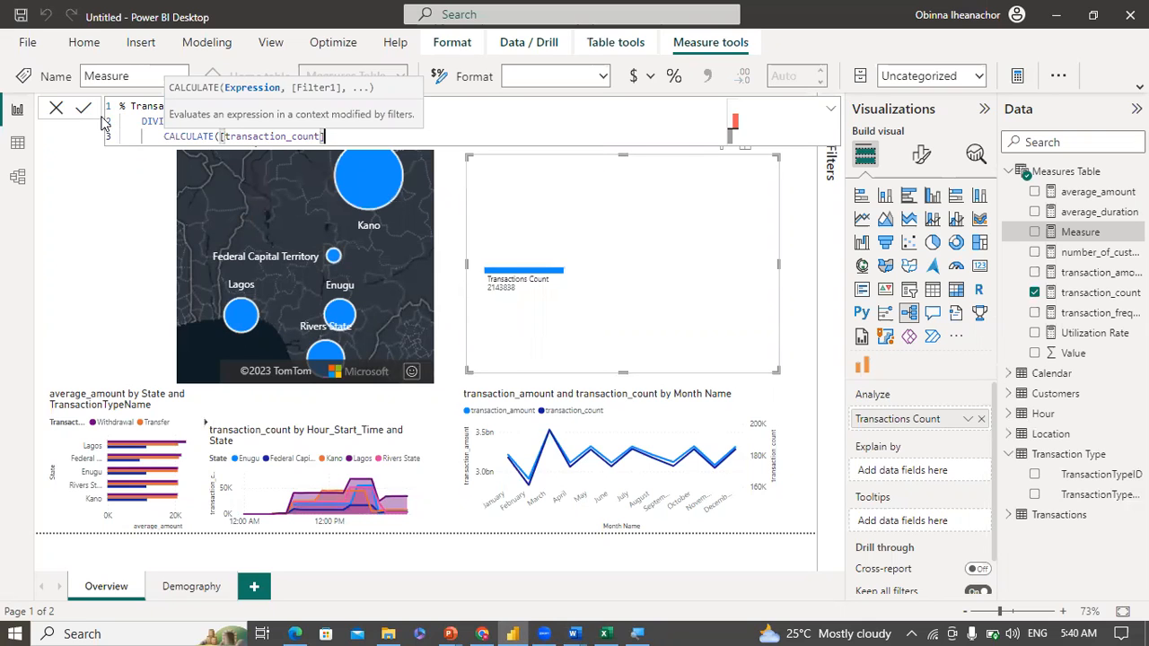
text(, allse)
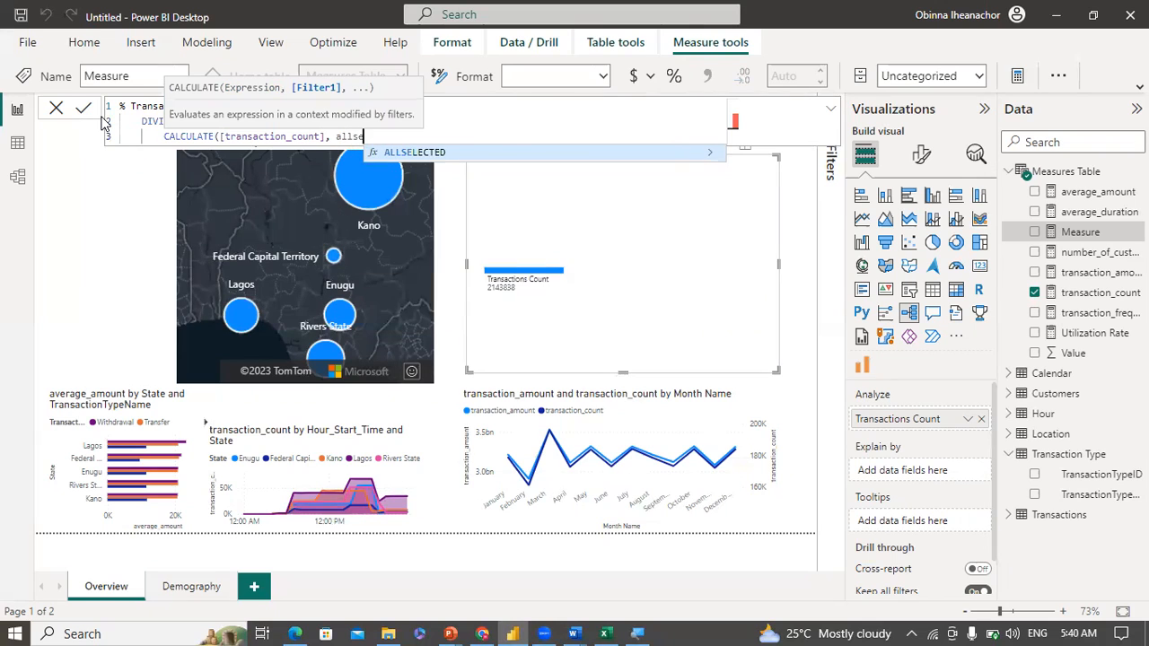
key(Tab)
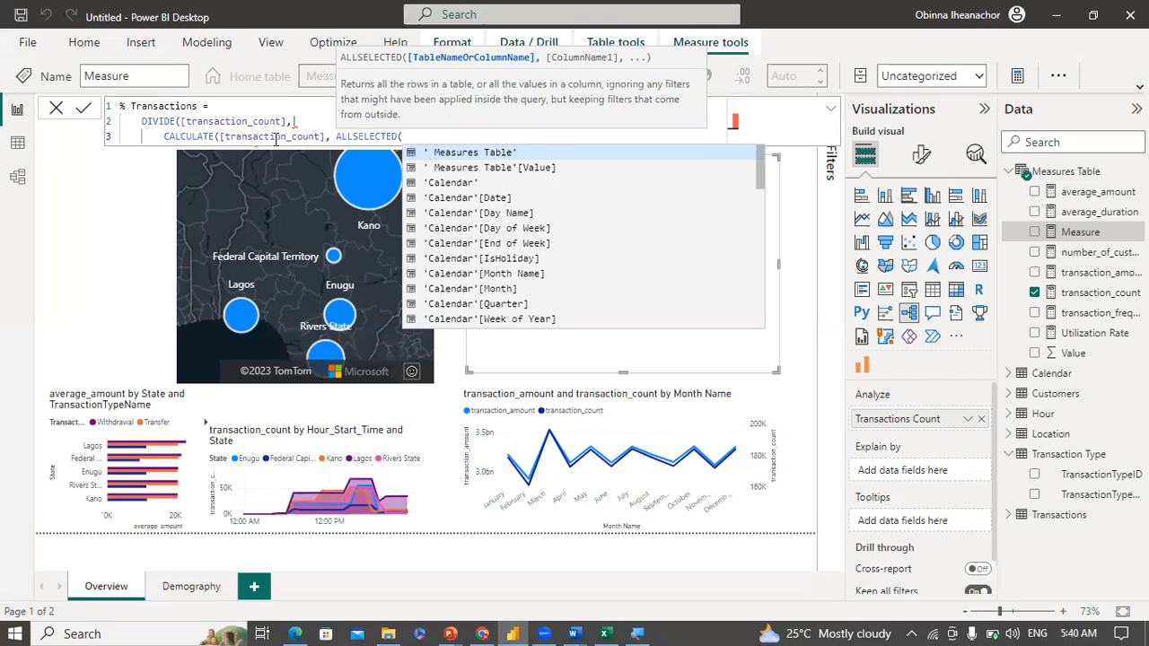
Step: Complete the ALLSELECTED filter with the Transactions table as its argument
click(297, 121)
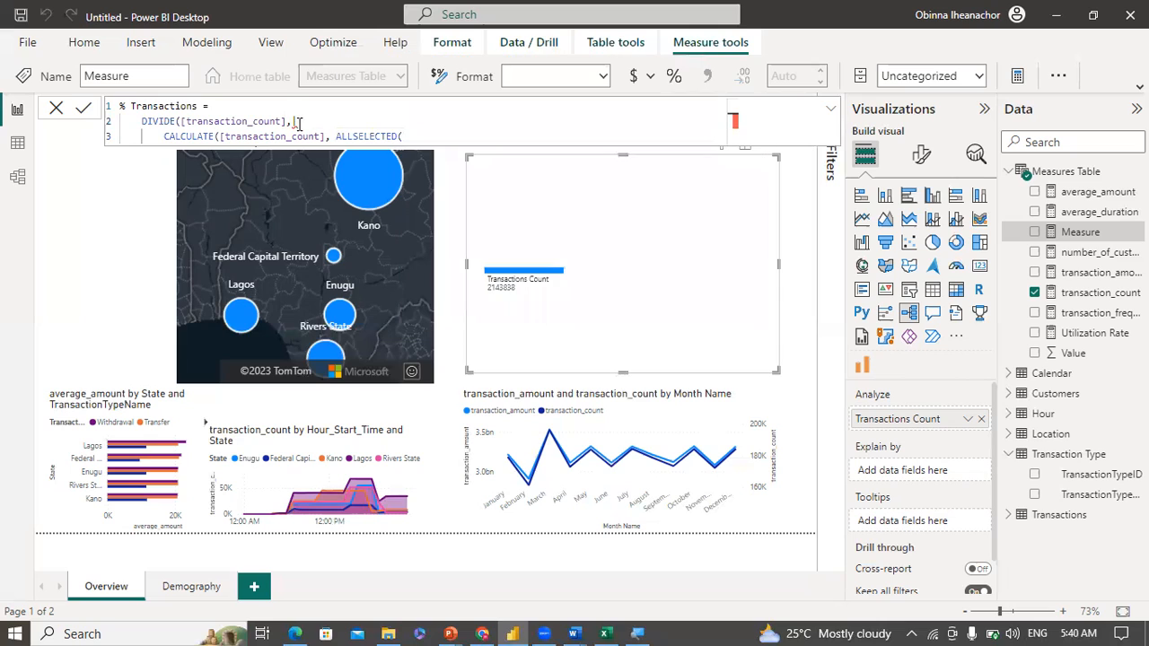
click(414, 138)
text(tr)
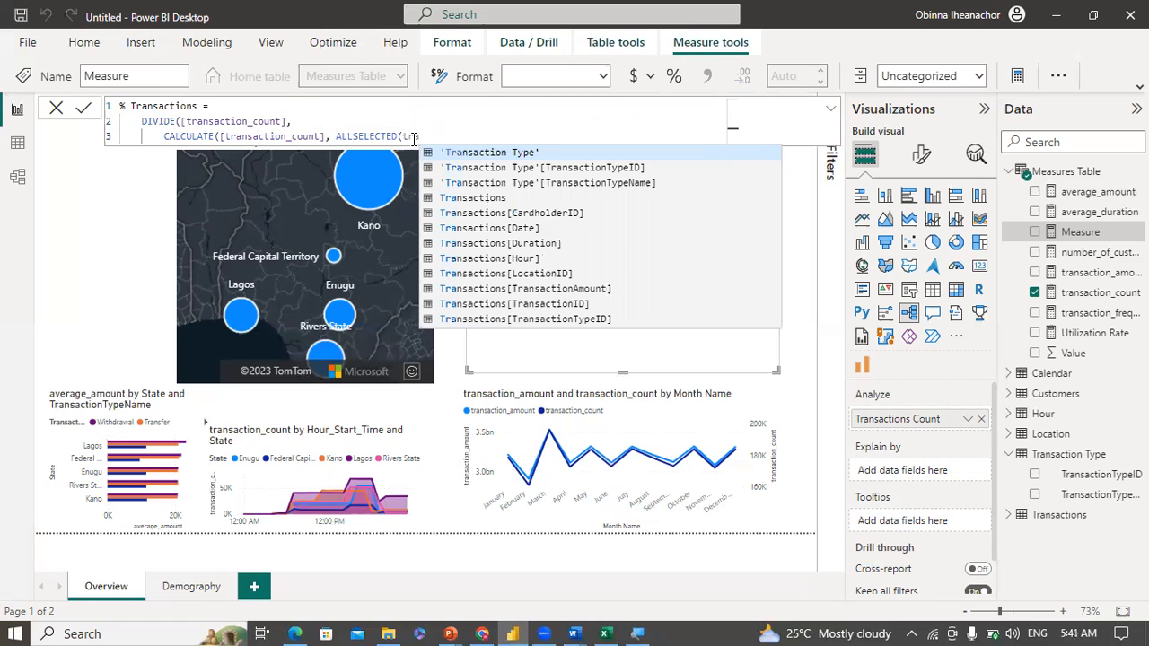
text(ansac)
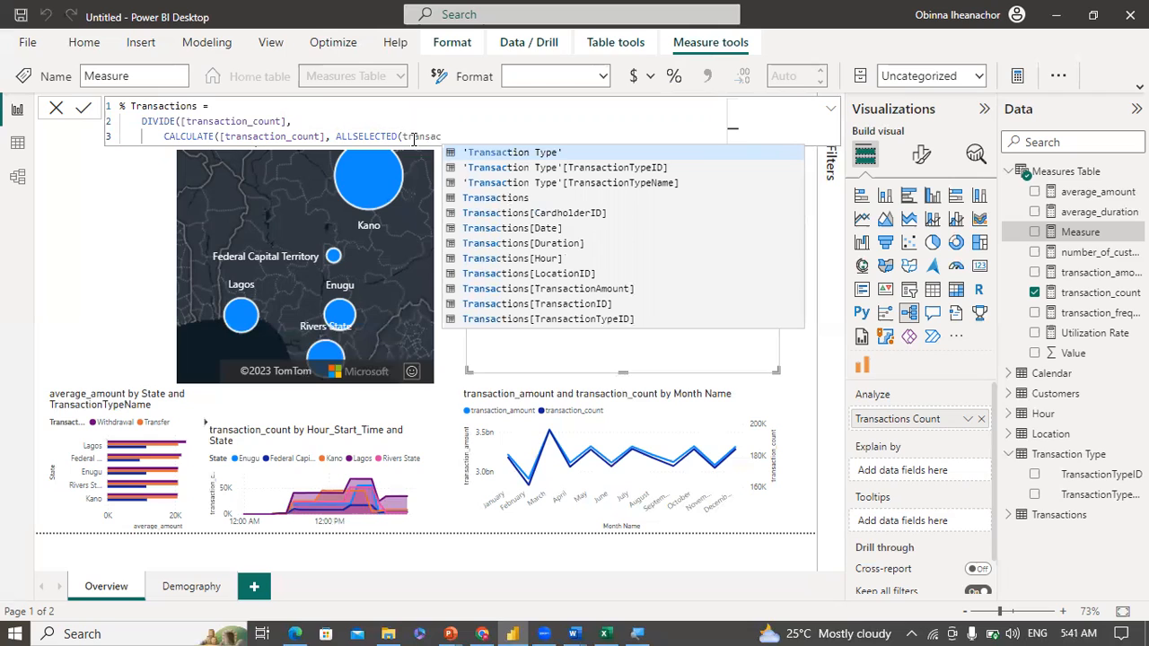
key(Down)
key(Up)
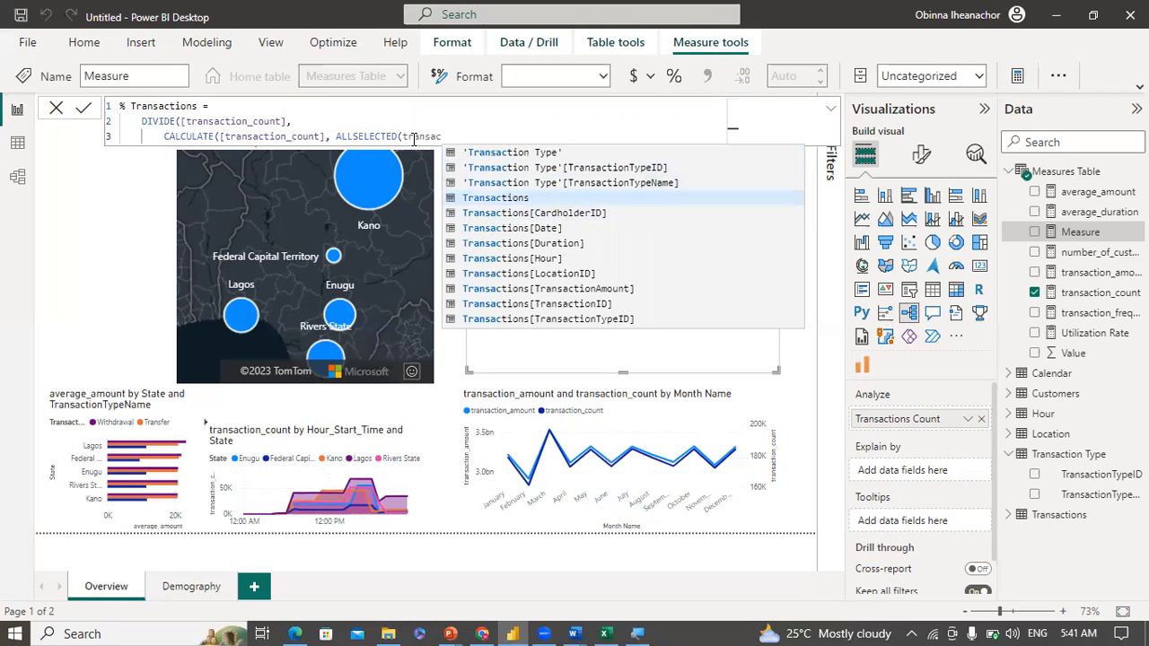
key(Tab)
text())
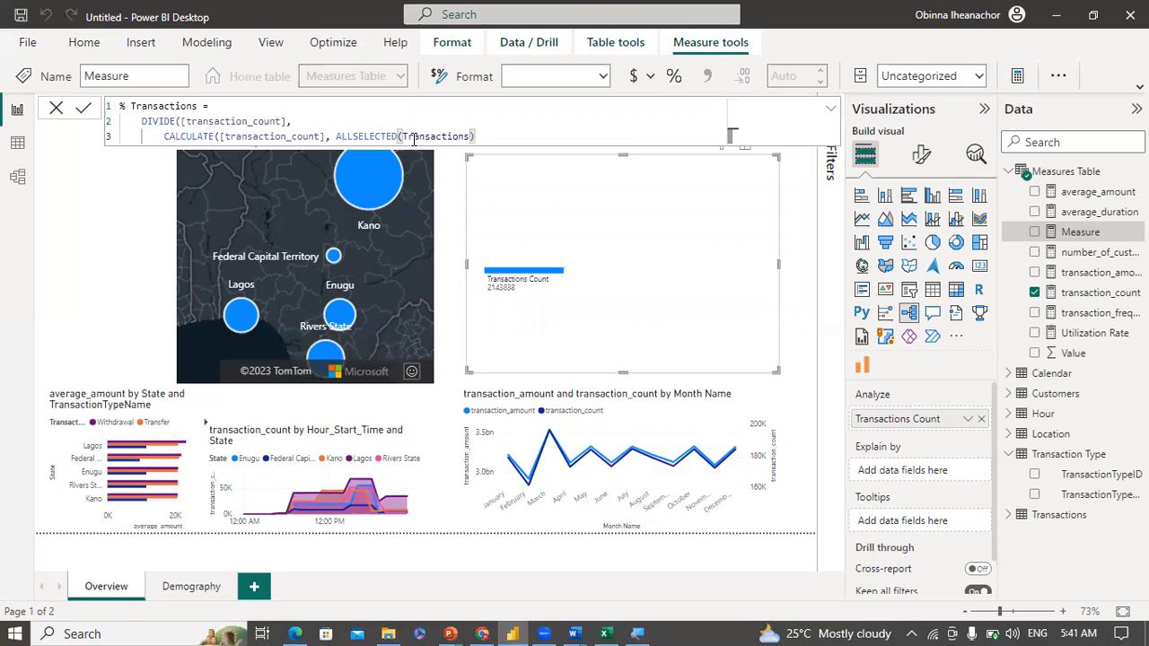
Step: Close the CALCULATE and DIVIDE functions on separate lines, commit the % Transactions measure, and collapse and close the formula editor
key(shift+Return)
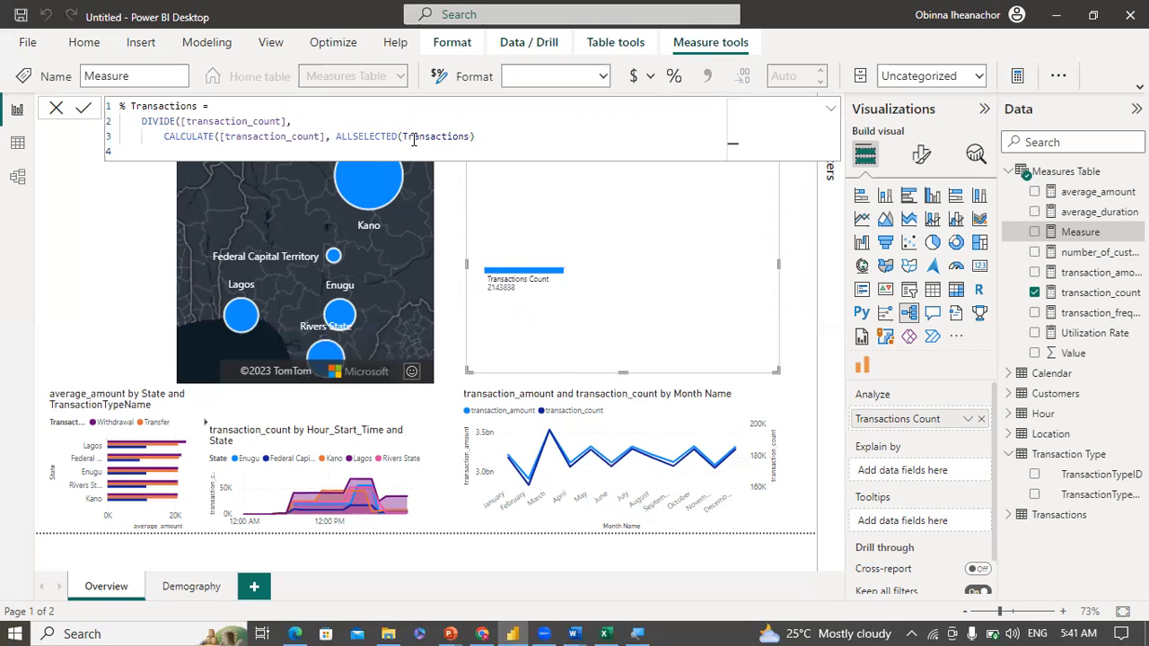
text())
key(BackSpace)
key(Tab)
text())
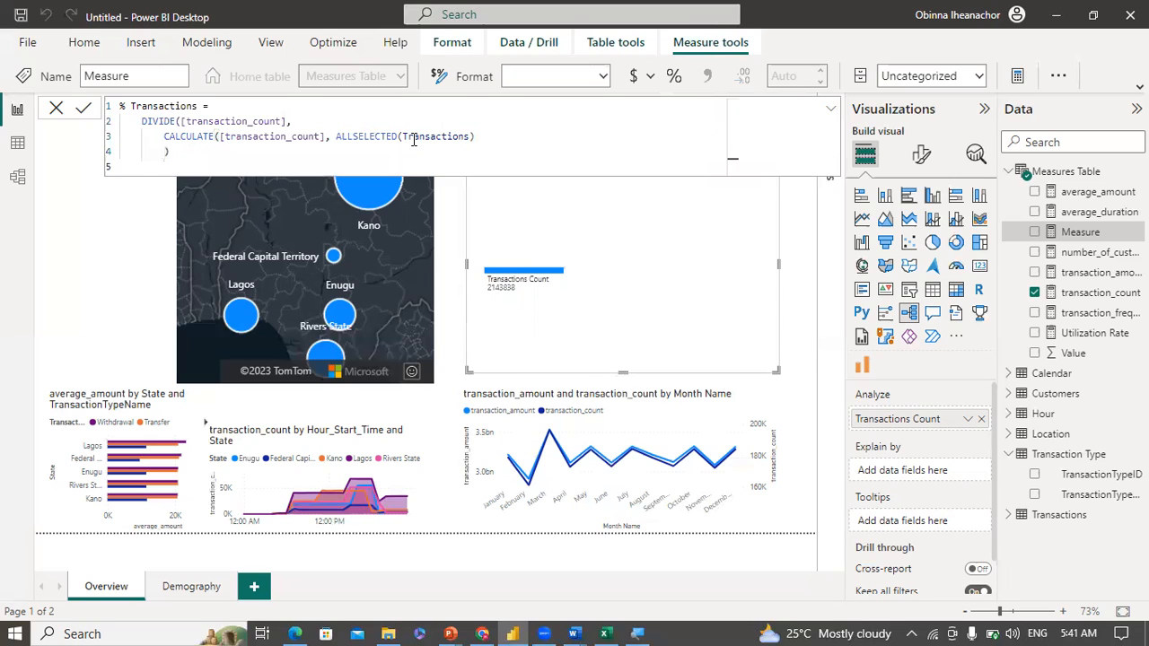
text())
key(Return)
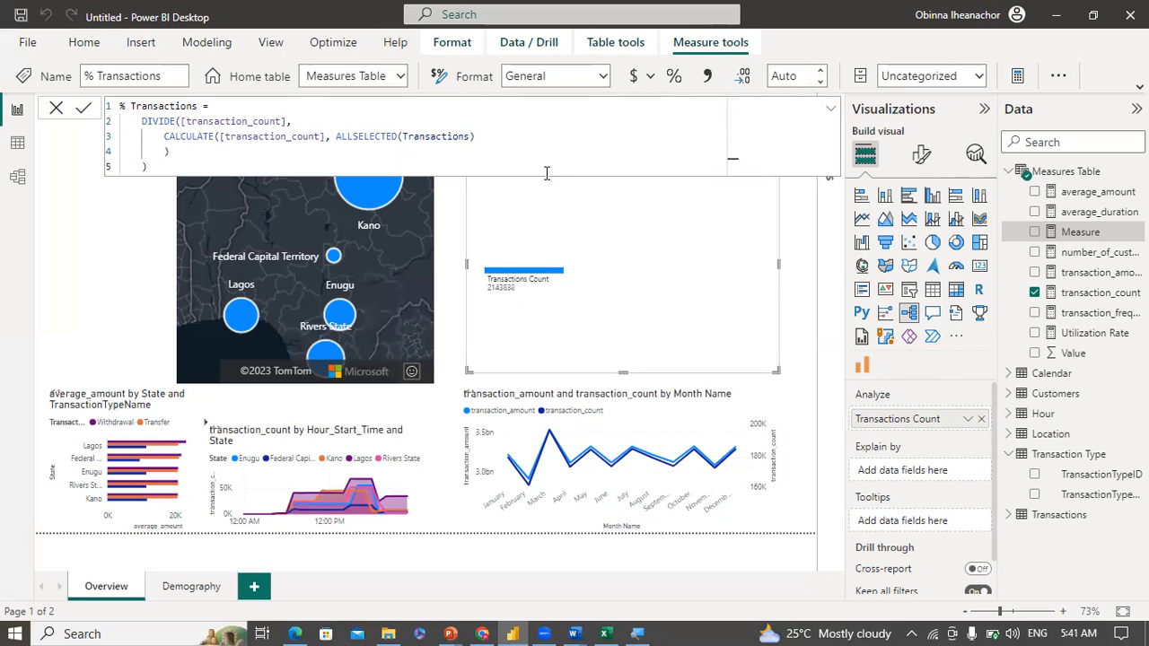
click(831, 113)
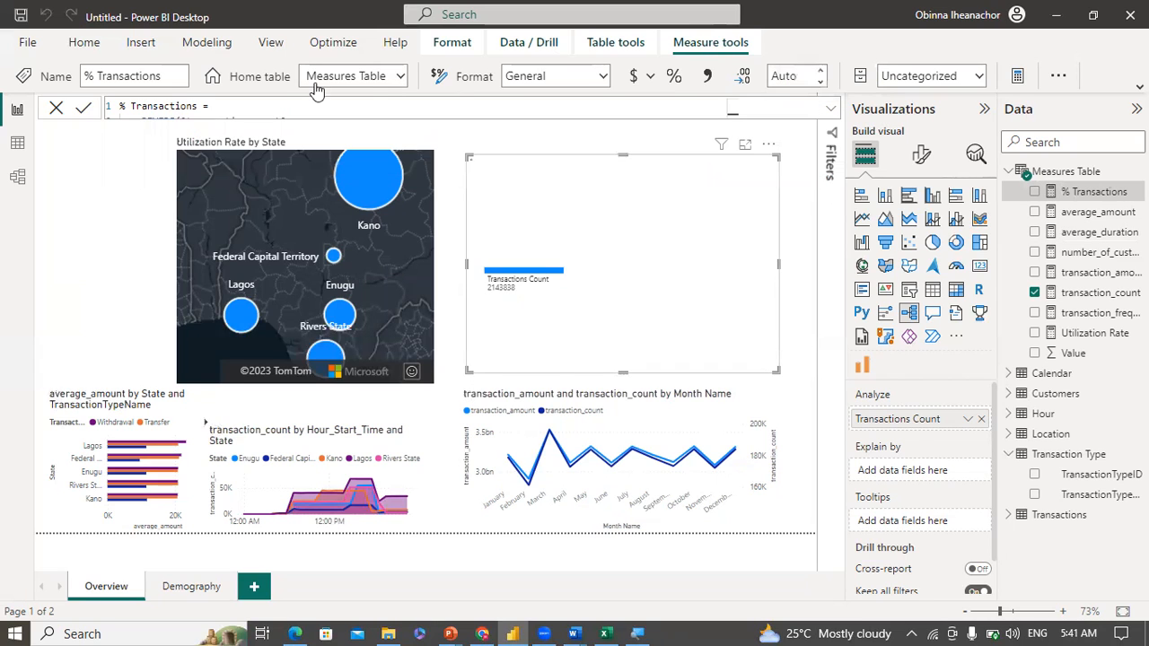
click(55, 110)
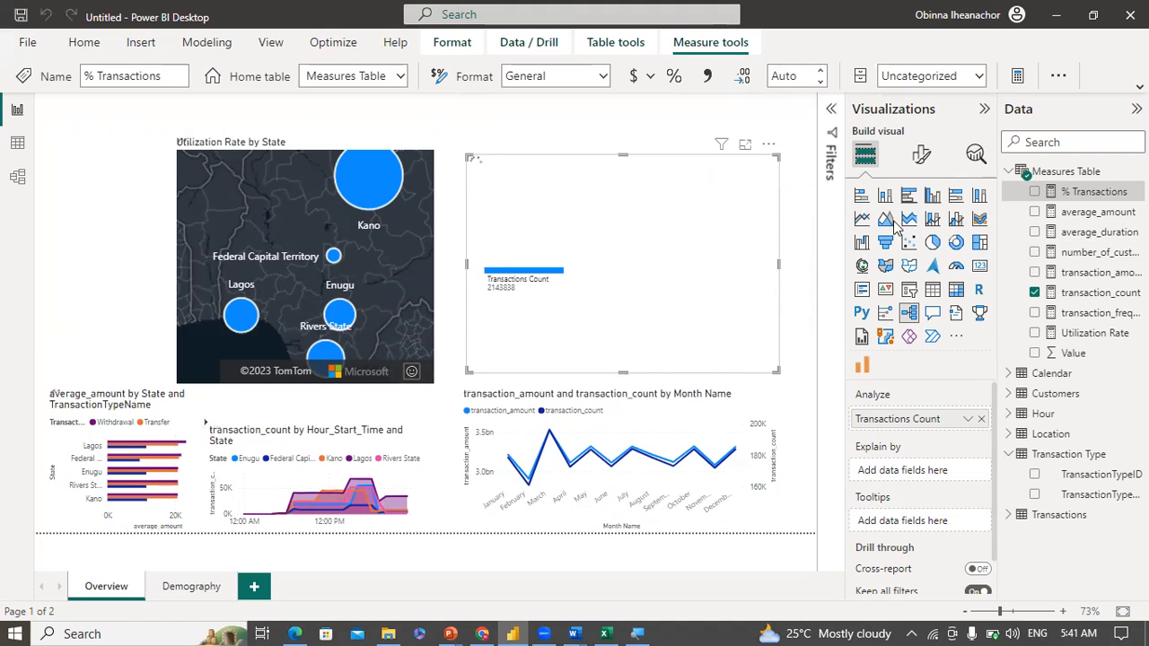
click(979, 270)
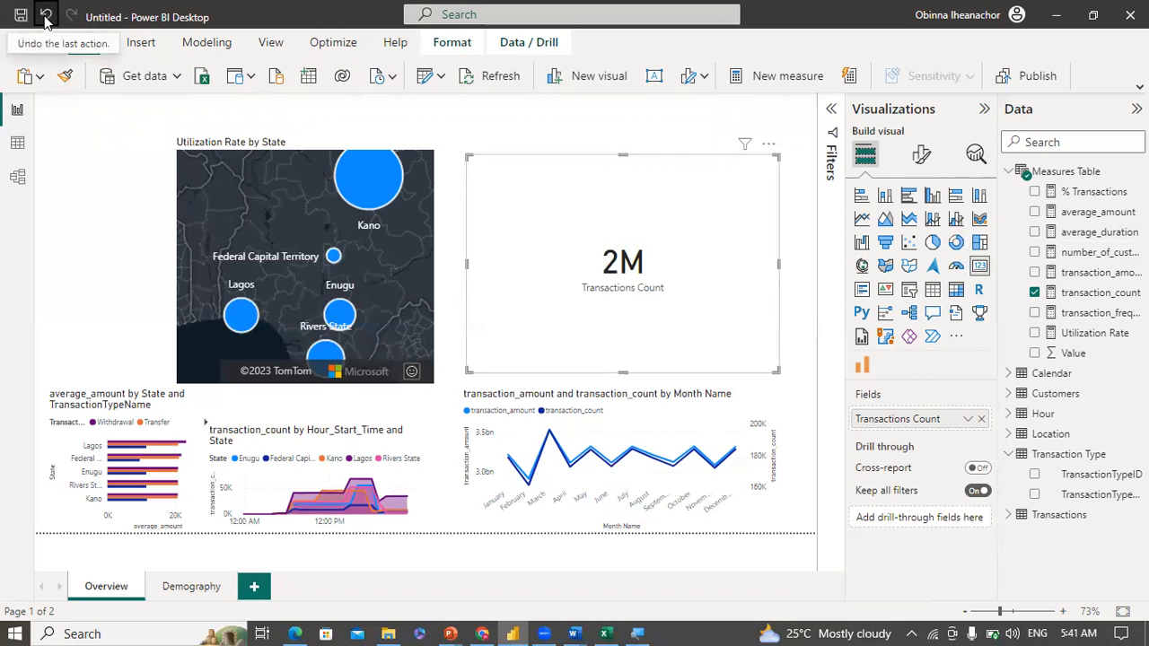
click(47, 16)
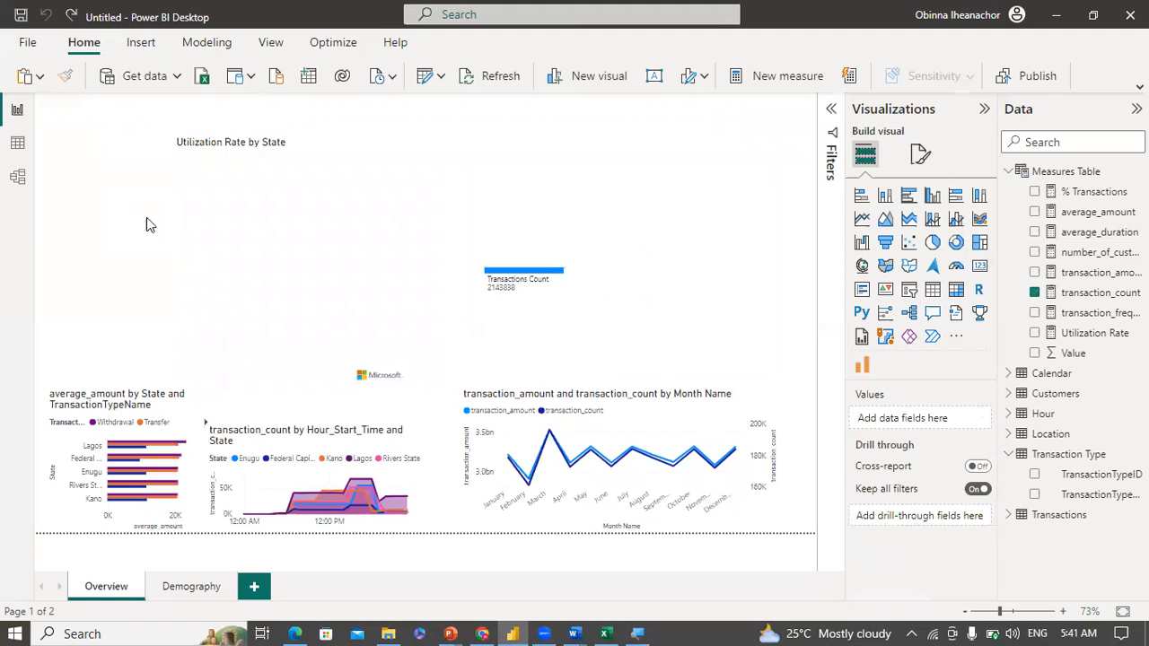
click(614, 254)
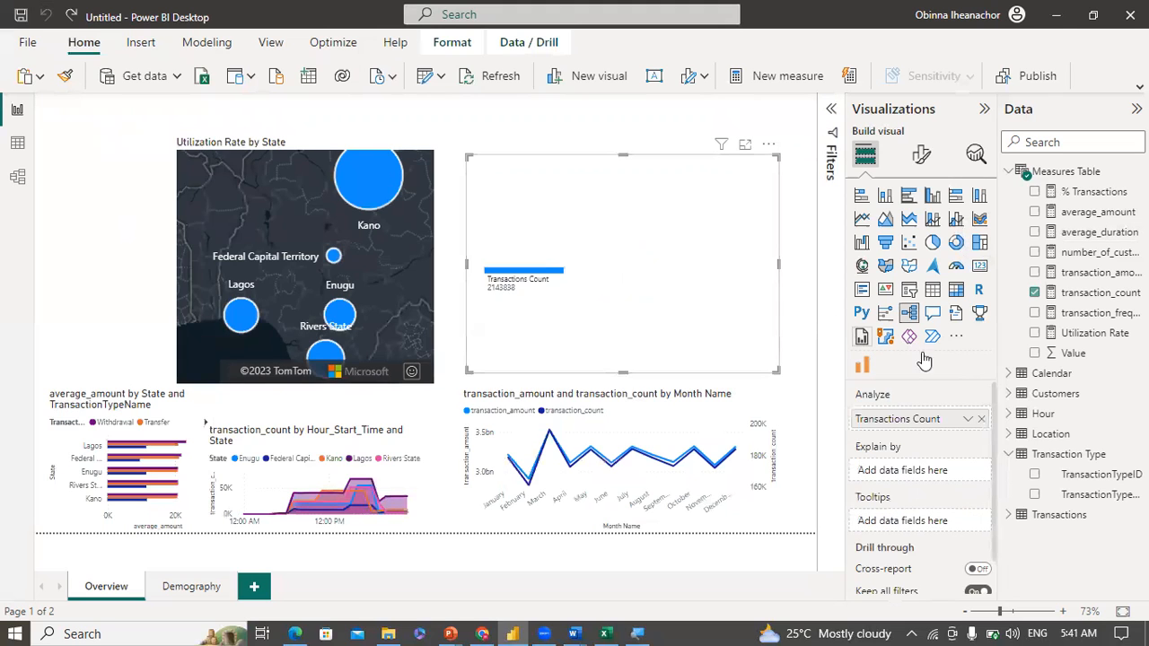
Step: Replace Transactions Count with % Transactions as the decomposition tree's analyzed value, and format the measure as a percentage with 1 decimal place
click(981, 418)
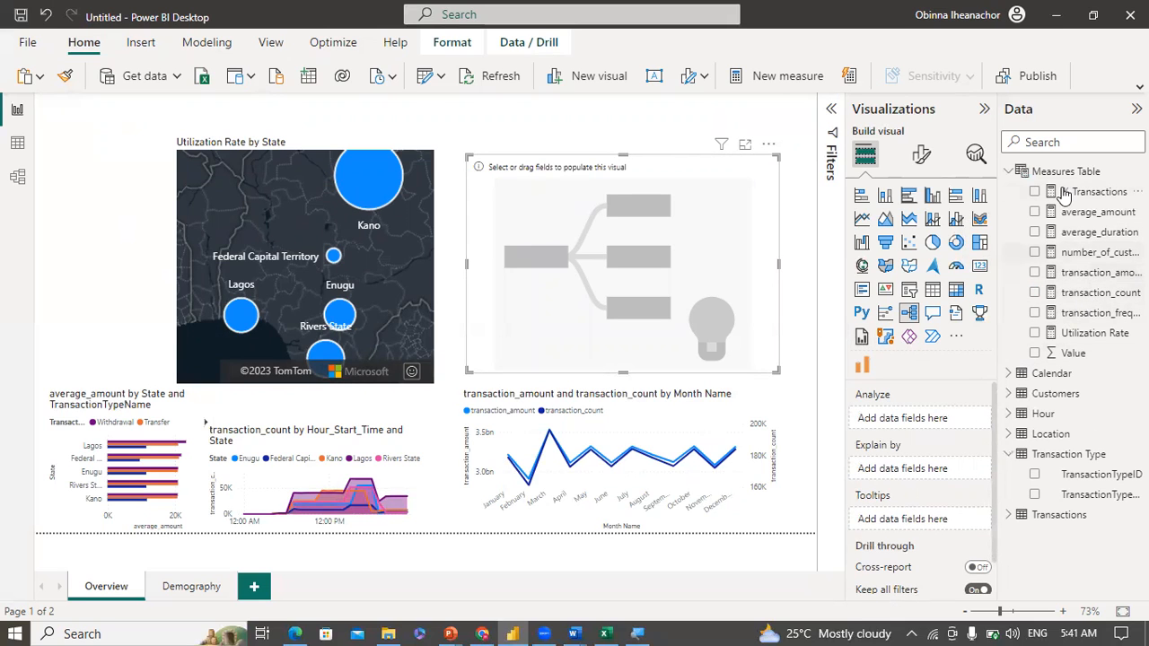
click(1035, 192)
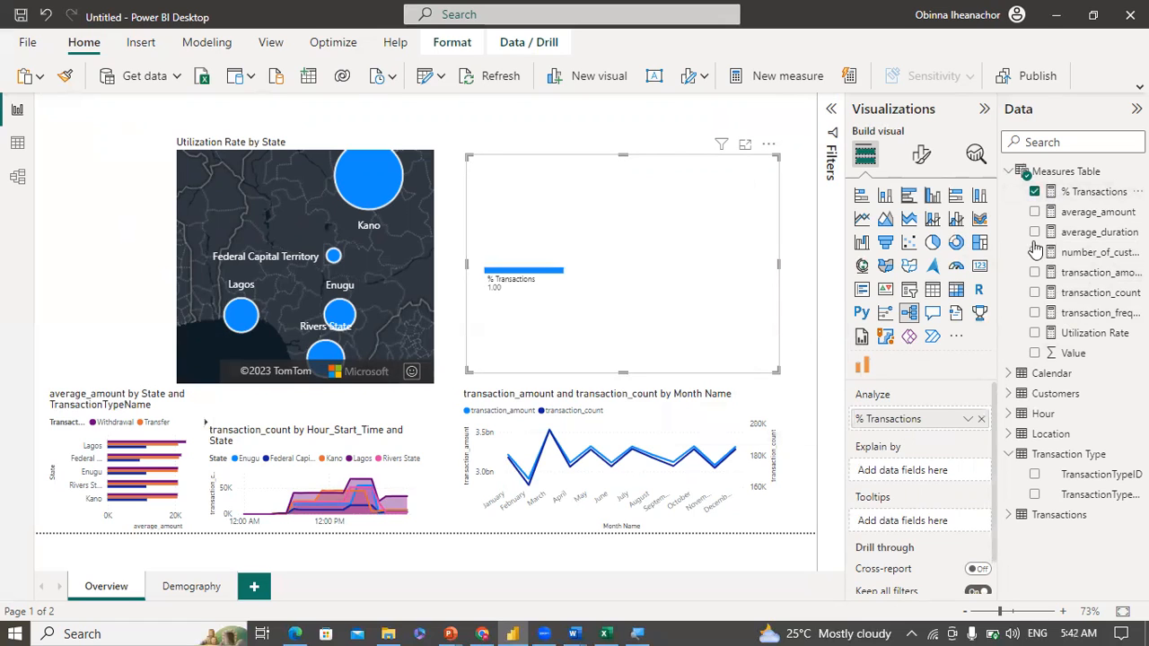
click(1066, 196)
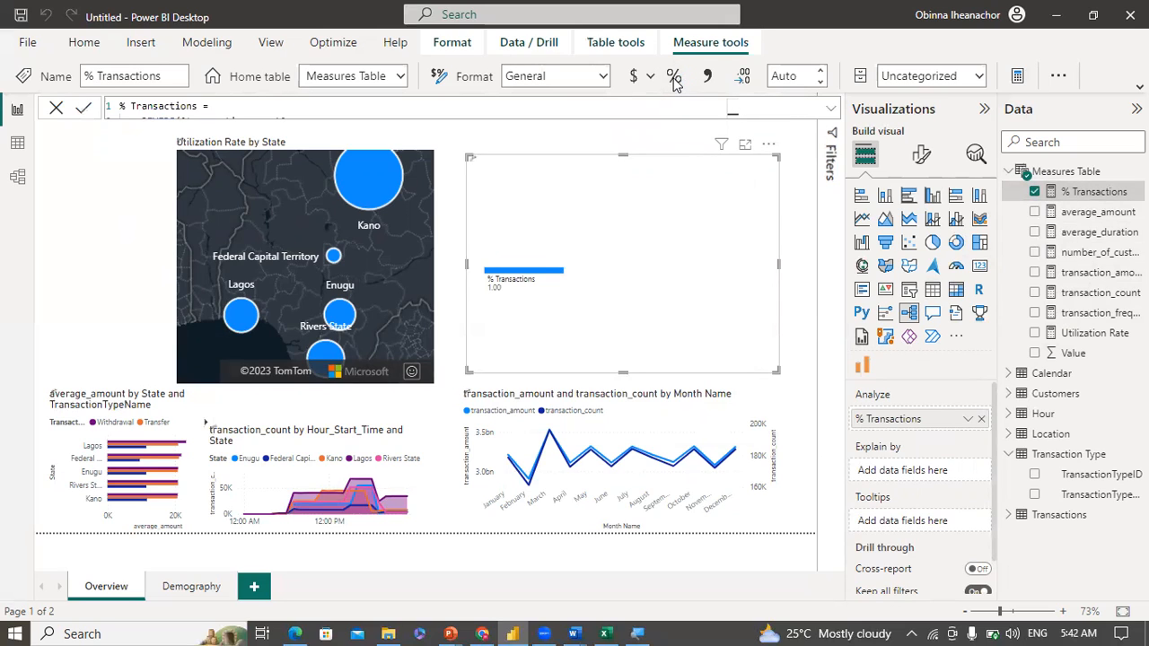
click(674, 79)
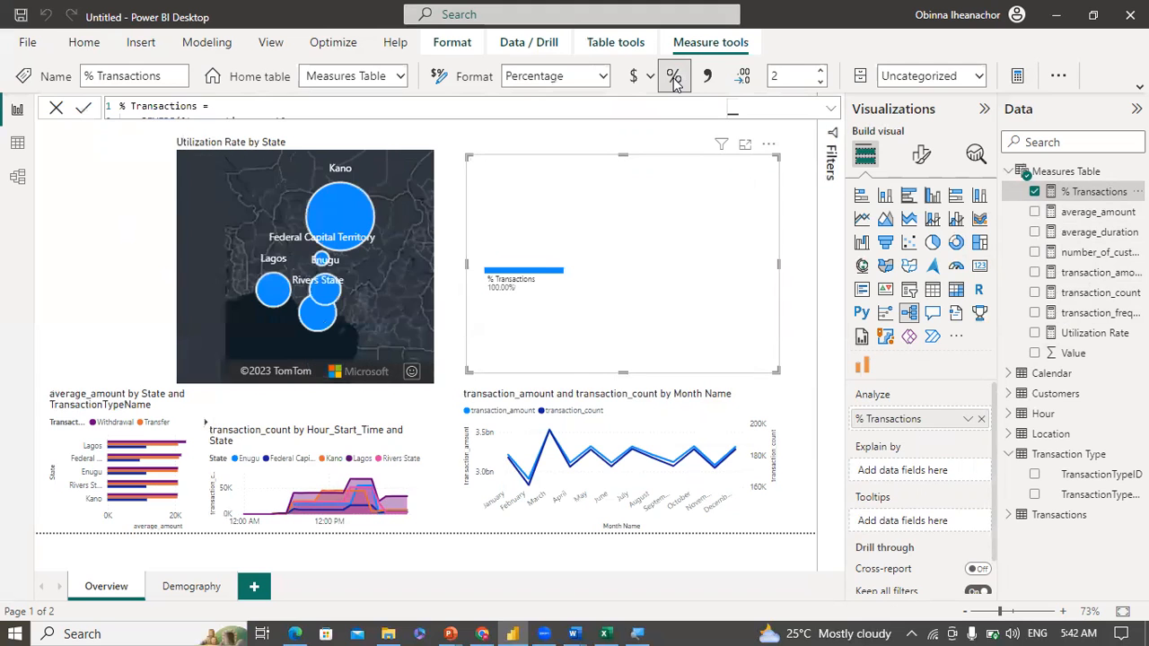
click(818, 82)
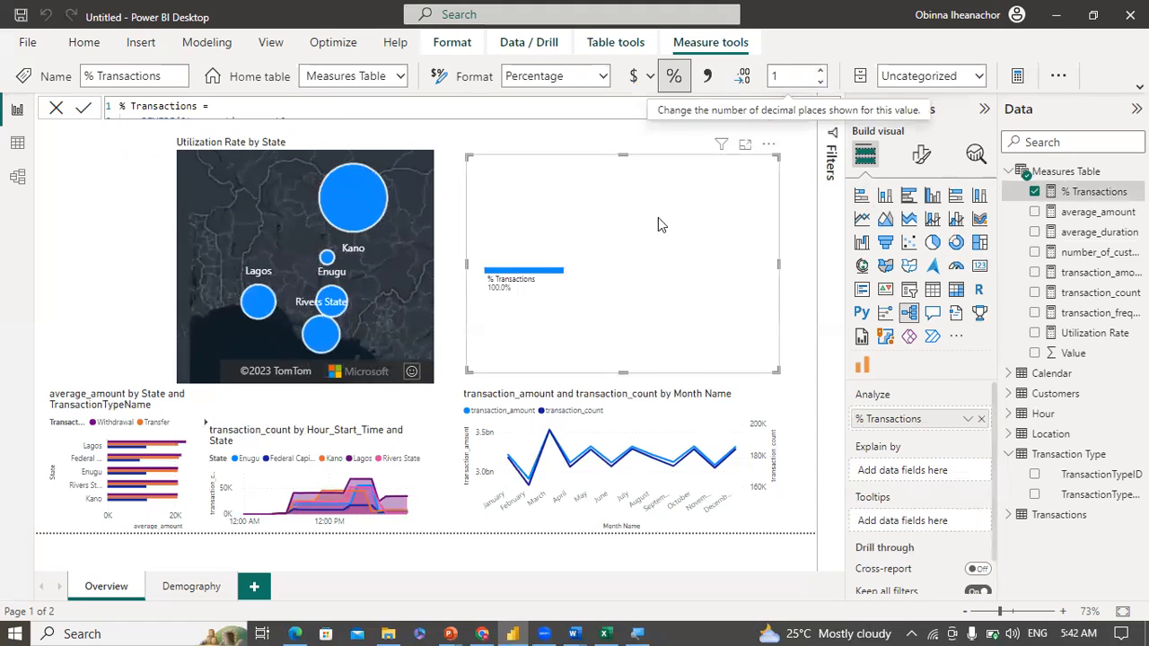
Step: Explain the decomposition tree by TransactionTypeName from the Transaction Type table and split % Transactions by it
click(1010, 171)
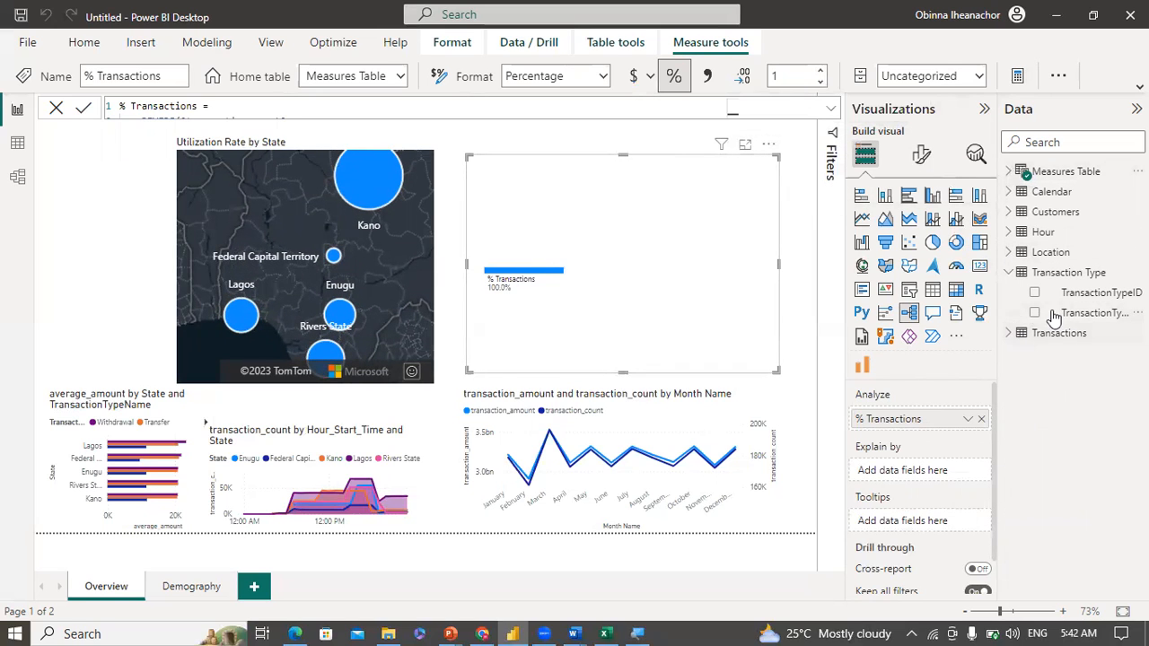
drag(1097, 316, 949, 473)
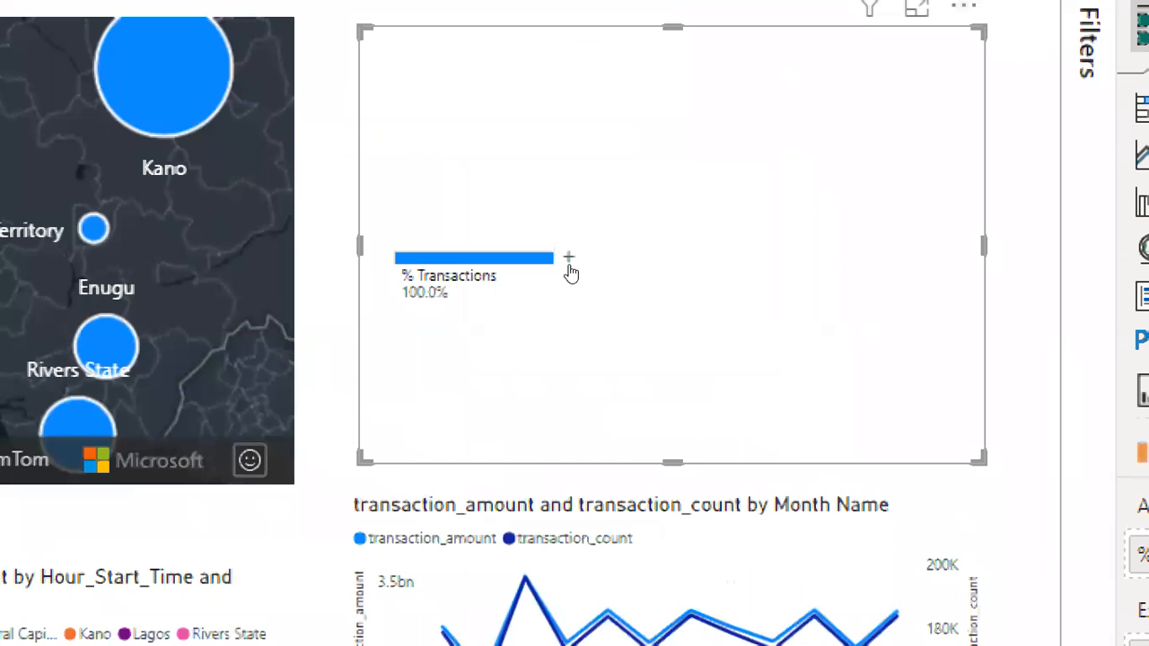
click(569, 268)
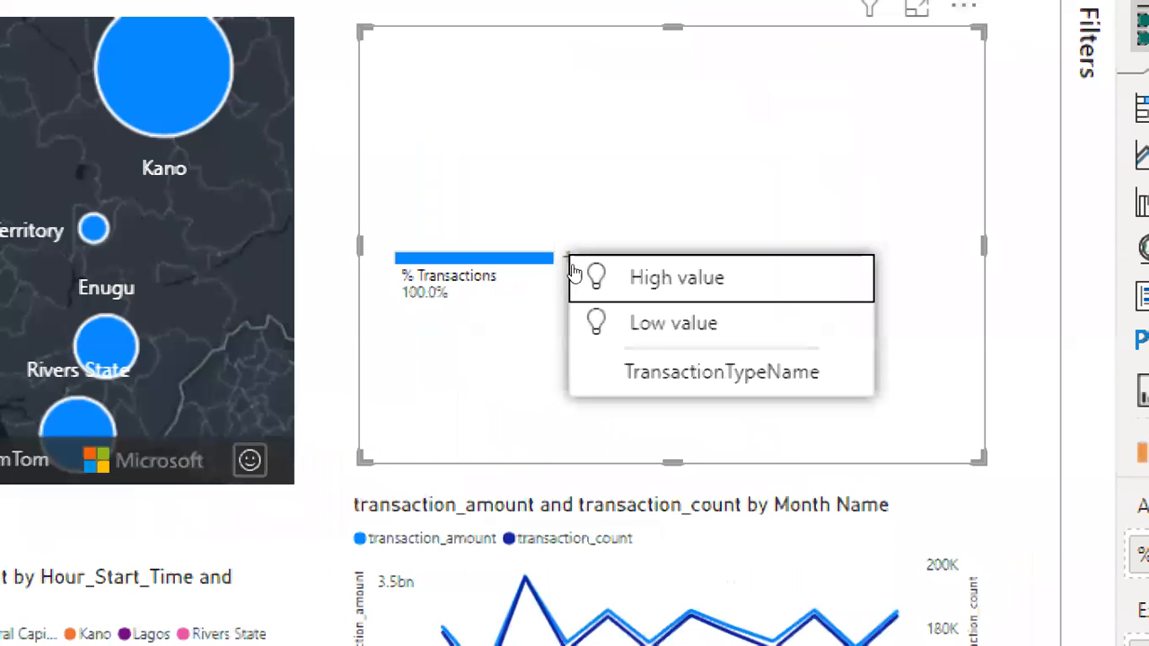
click(616, 327)
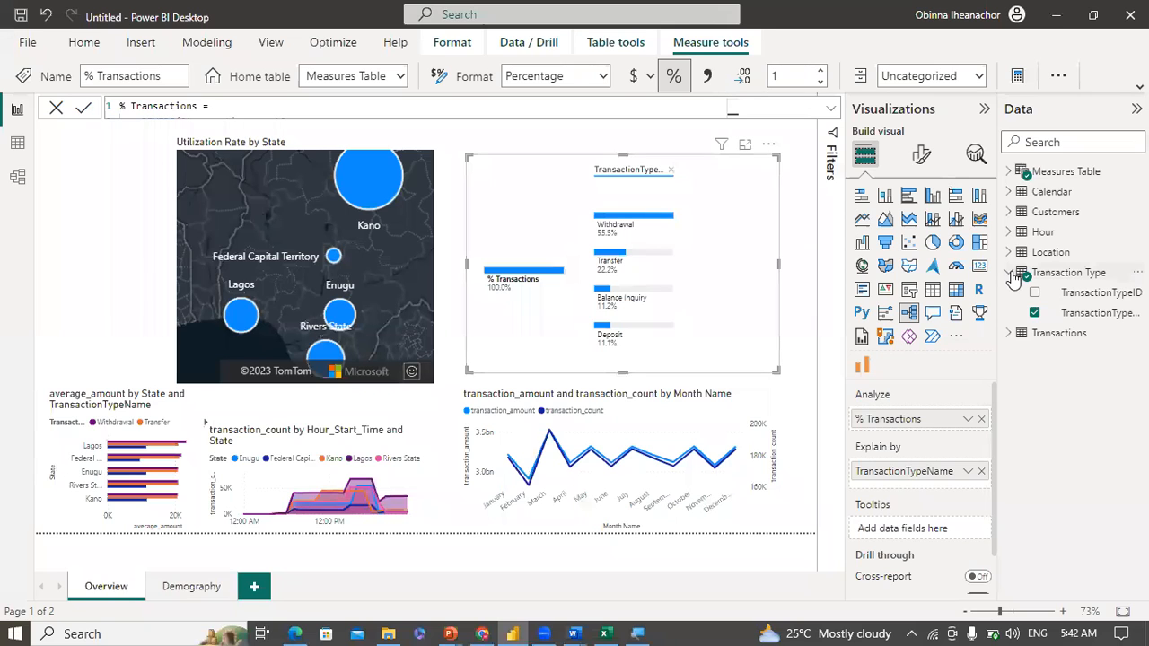
Step: Add IsWisabi from the Customers table as a second explaining field of the decomposition tree
click(1010, 274)
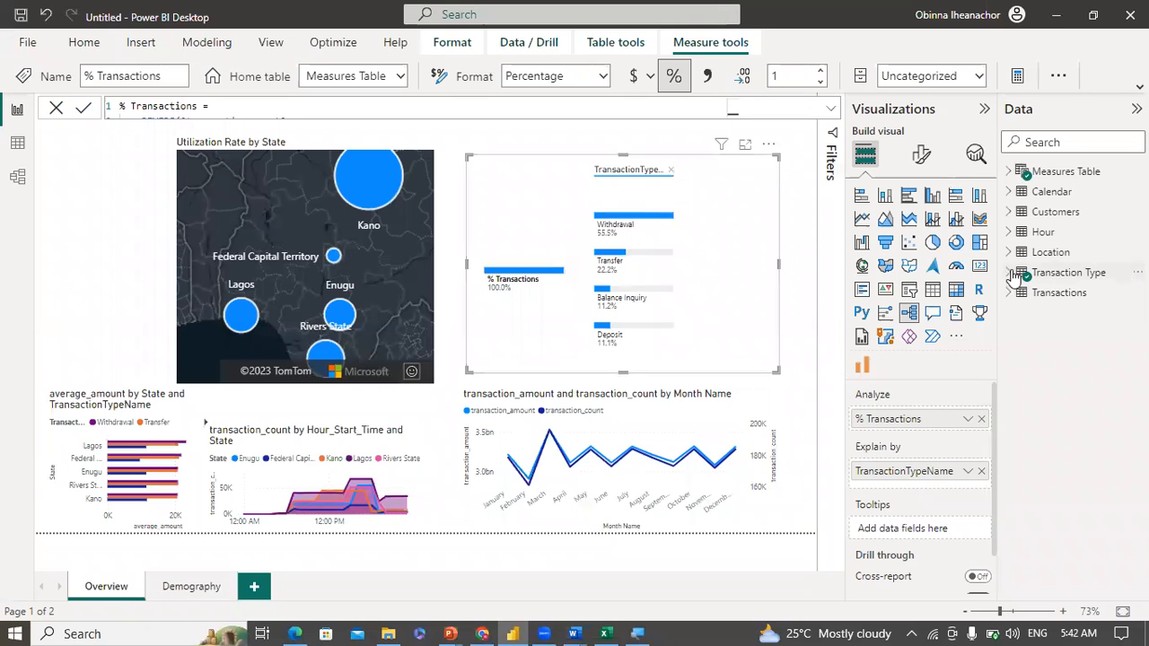
click(1009, 212)
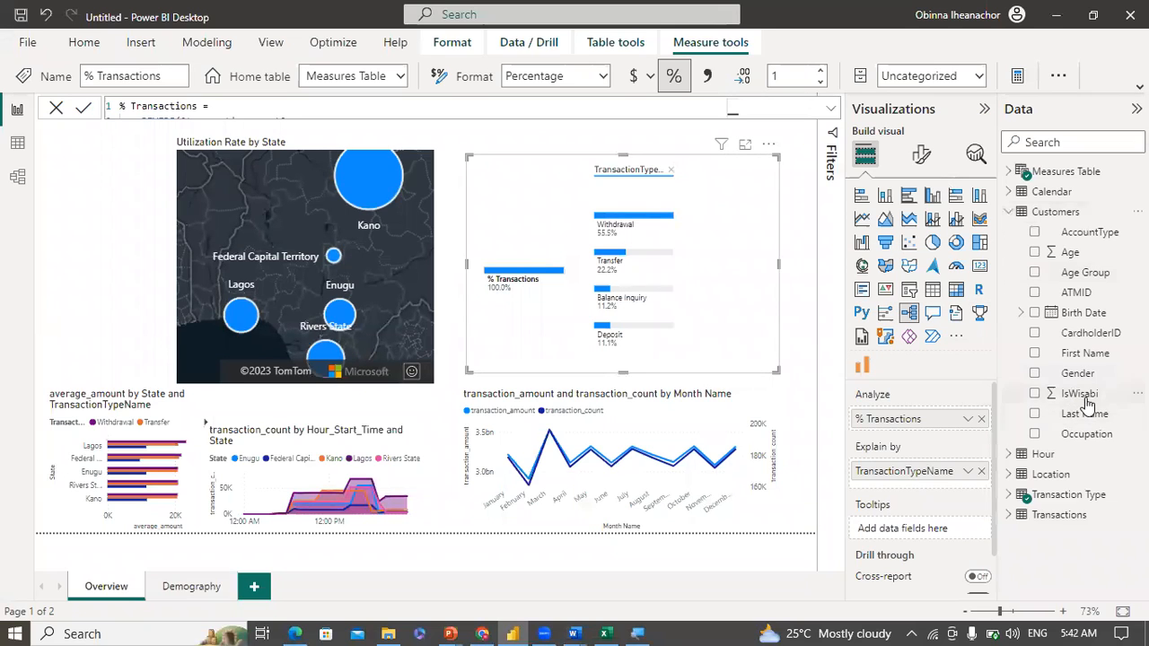
drag(1086, 402, 946, 487)
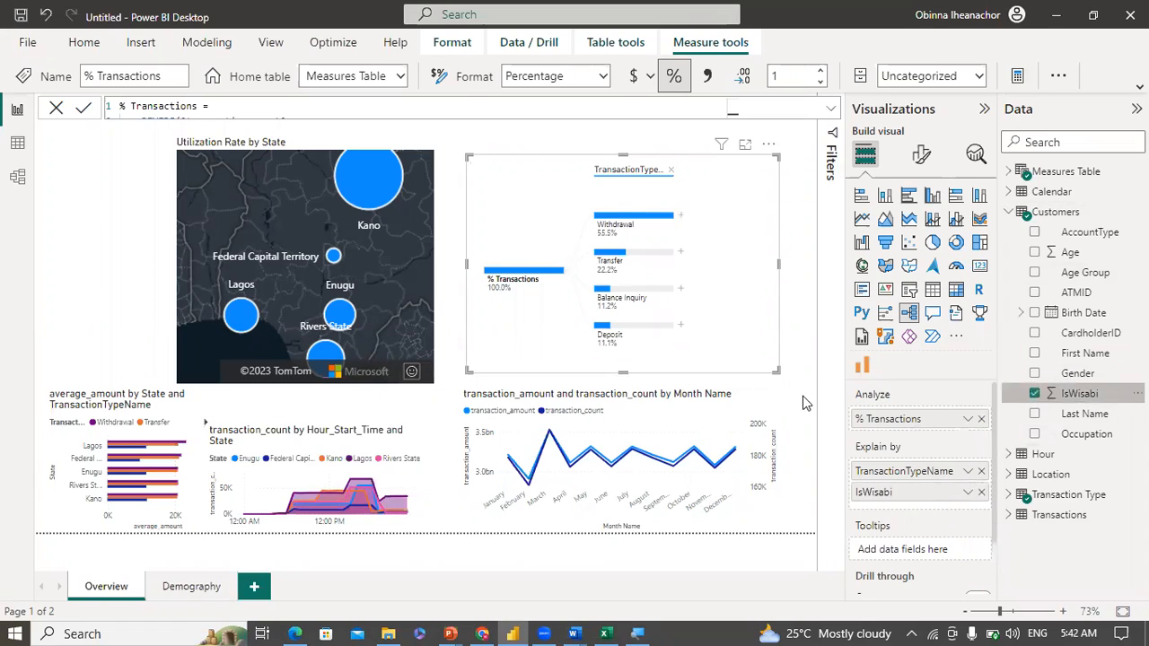
Step: Split the Withdrawal branch of the decomposition tree by IsWisabi and widen the visual to fit the new level
click(680, 218)
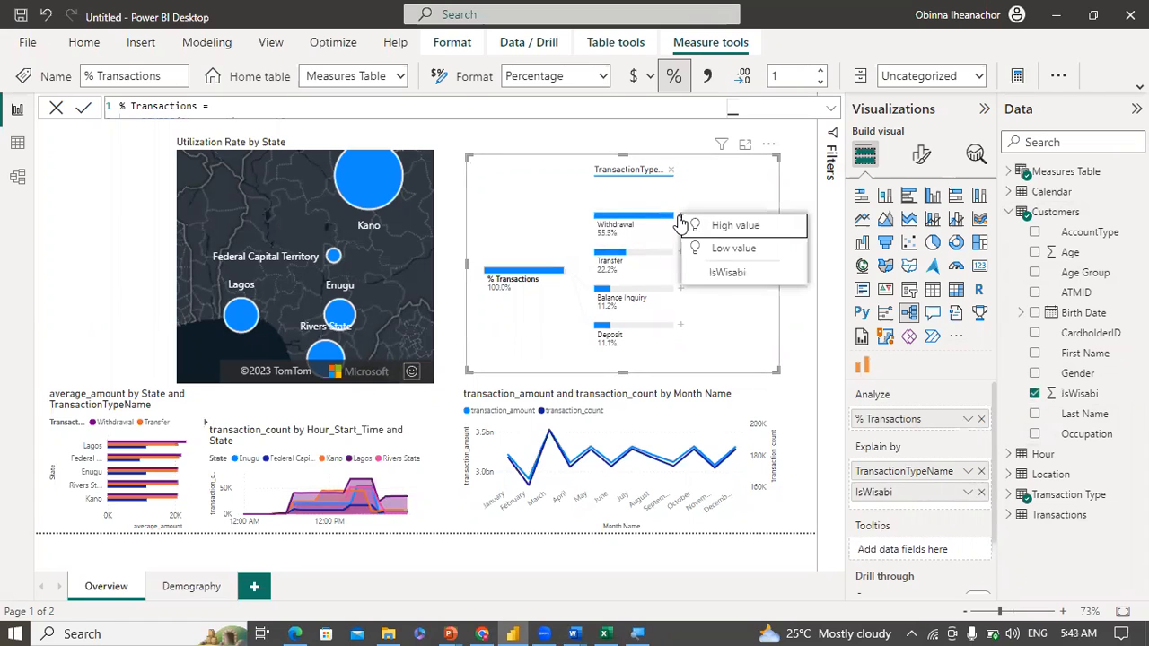
click(718, 273)
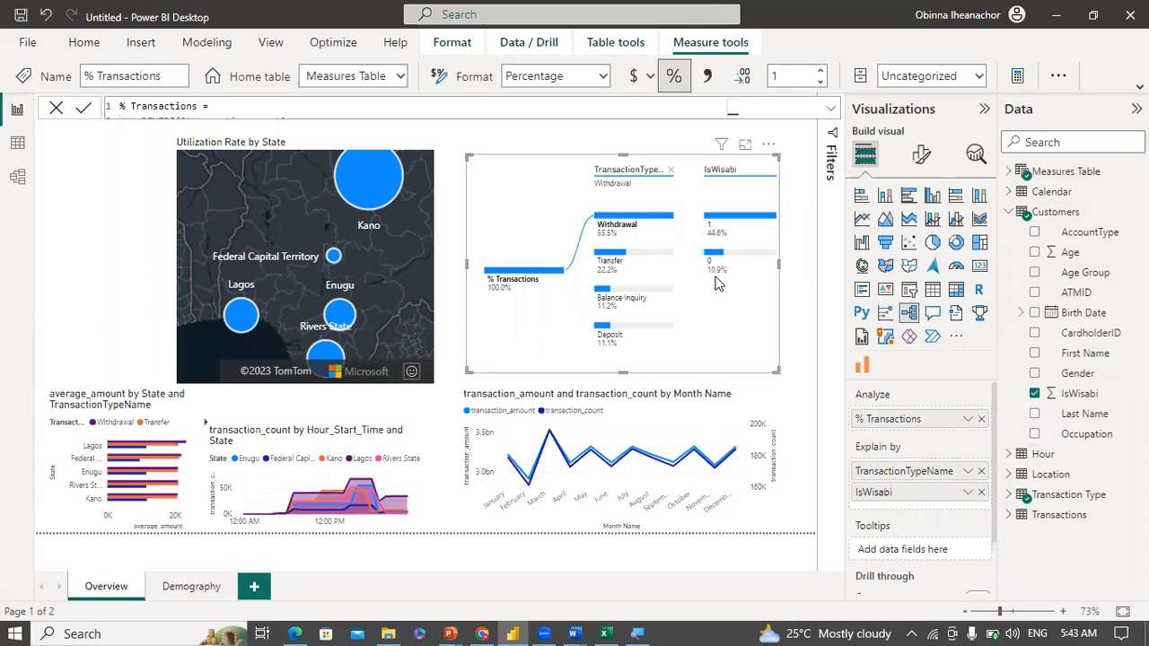
drag(779, 263, 805, 264)
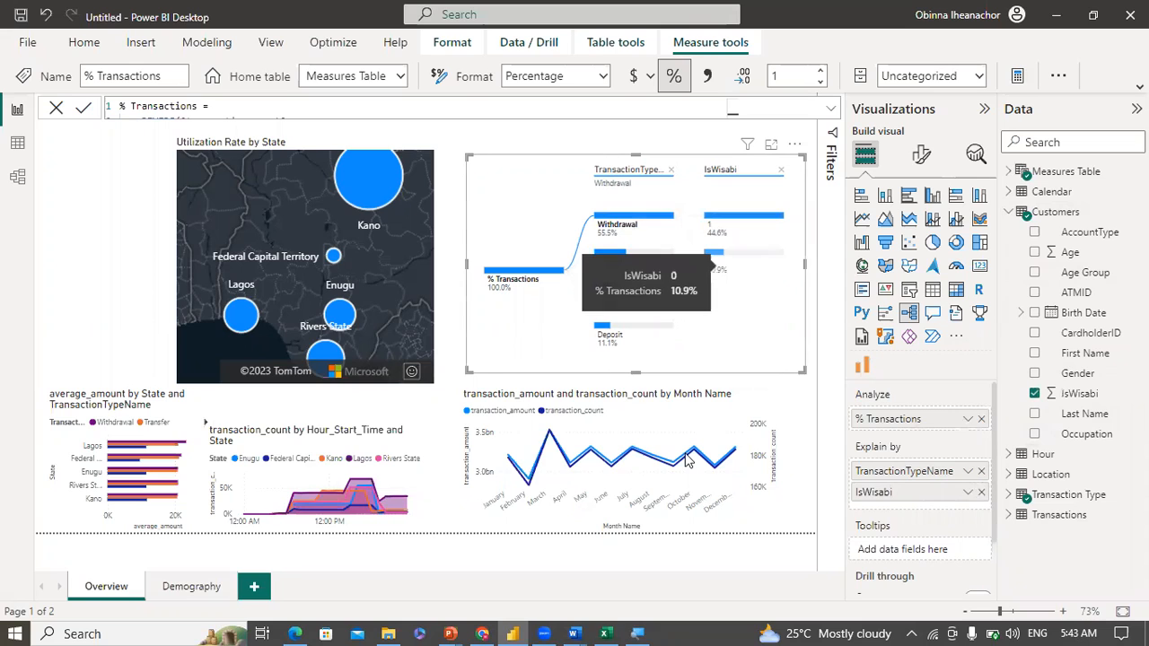
mouse_move(469, 625)
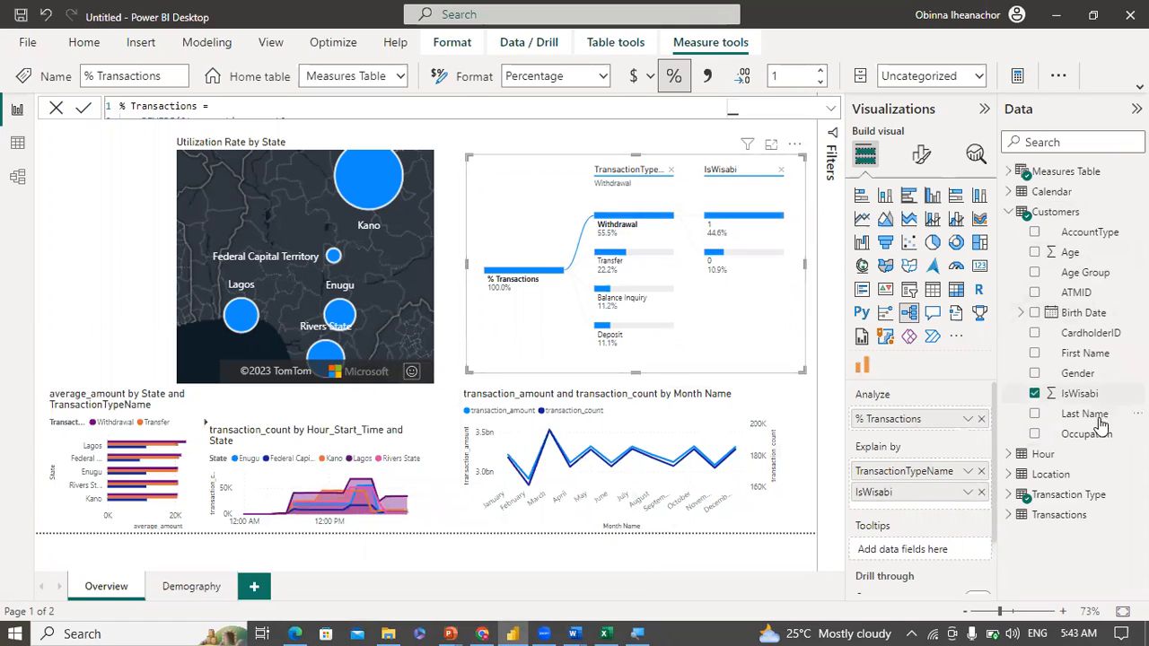
Step: Add Occupation as a third explaining field, widen the decomposition tree over the map, and split the IsWisabi 1 branch by Occupation
drag(1088, 434, 940, 508)
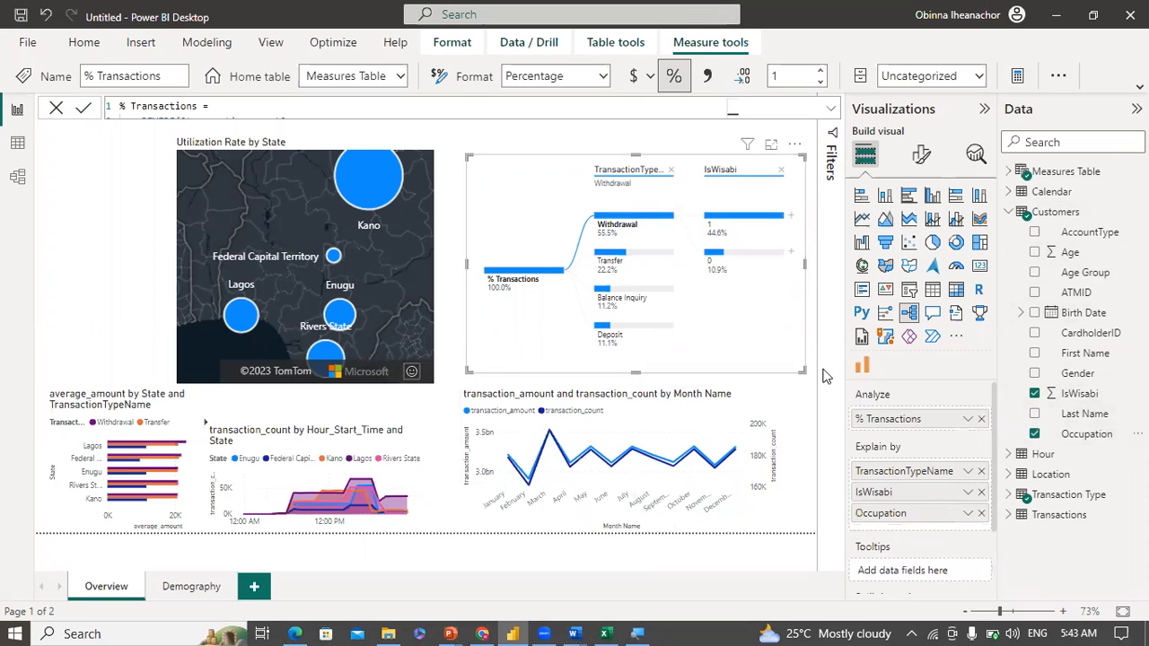
drag(474, 260, 395, 261)
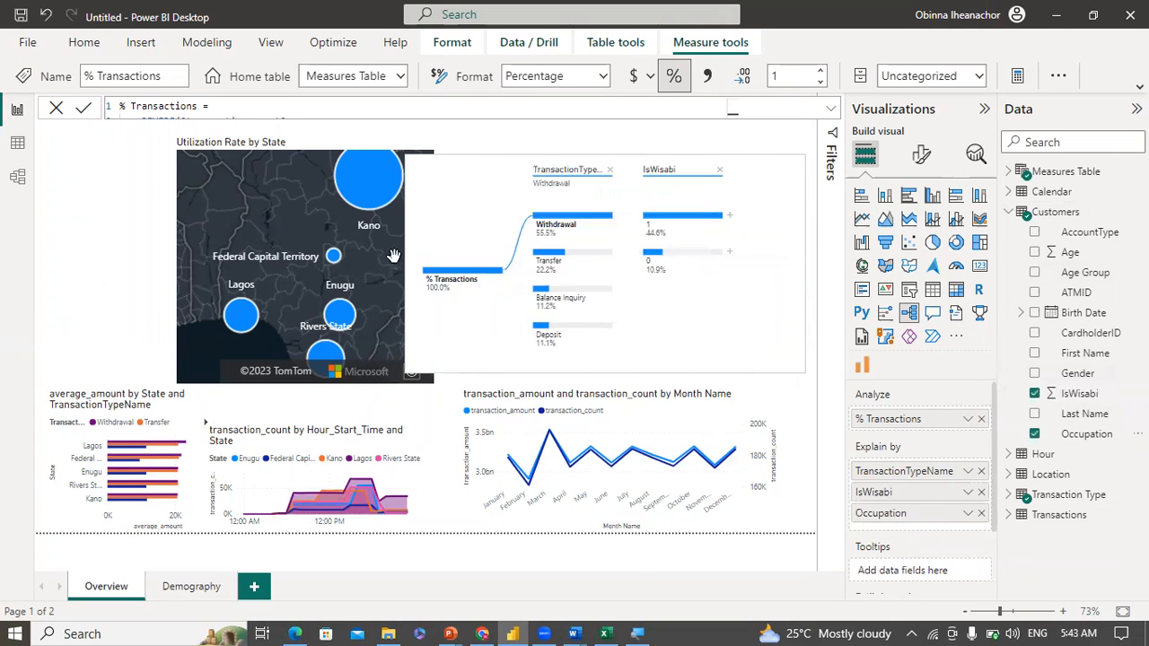
click(718, 217)
click(776, 273)
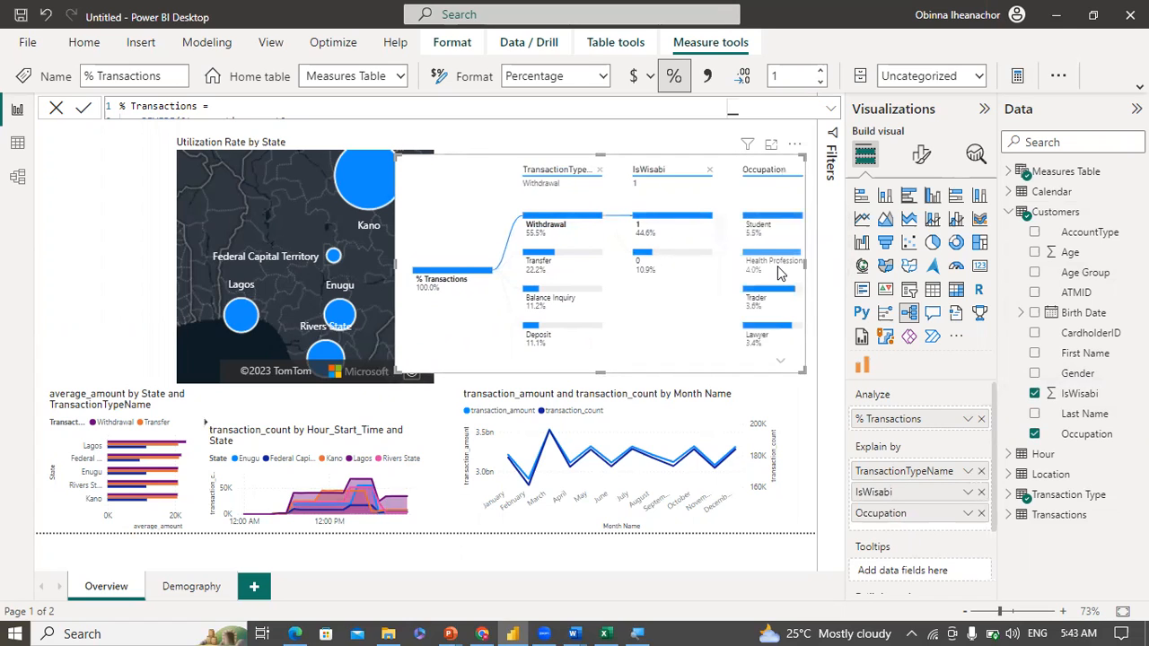
Step: Browse the Occupation level of the decomposition tree down to its last entries and return to its first ones
click(780, 364)
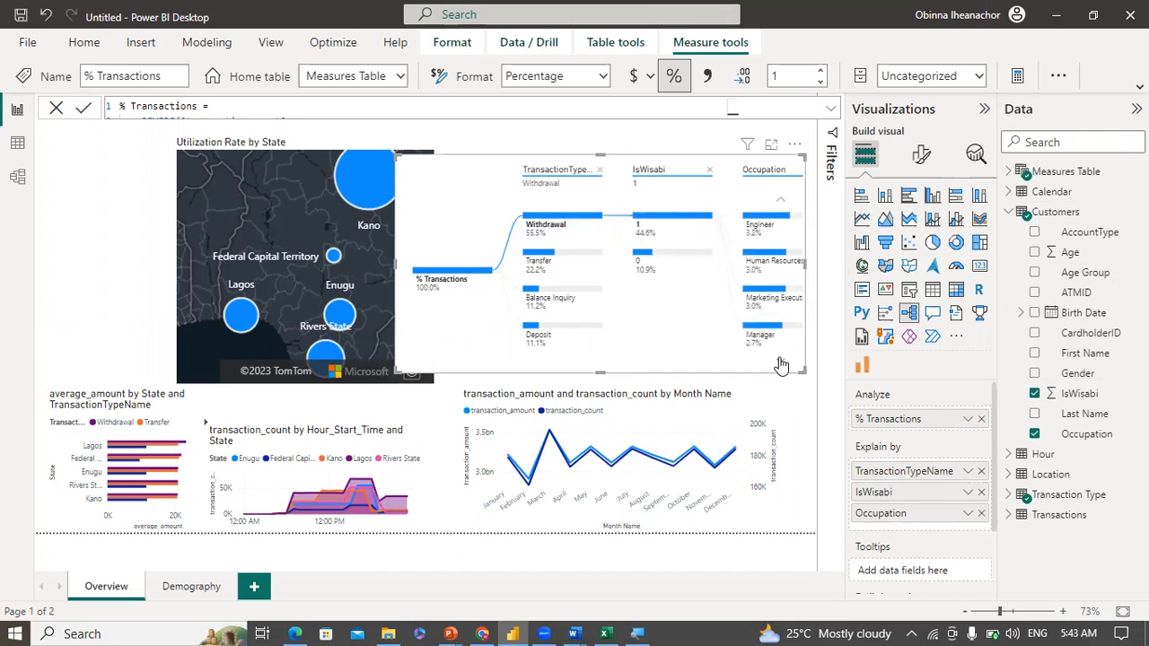
click(780, 365)
click(780, 367)
click(780, 366)
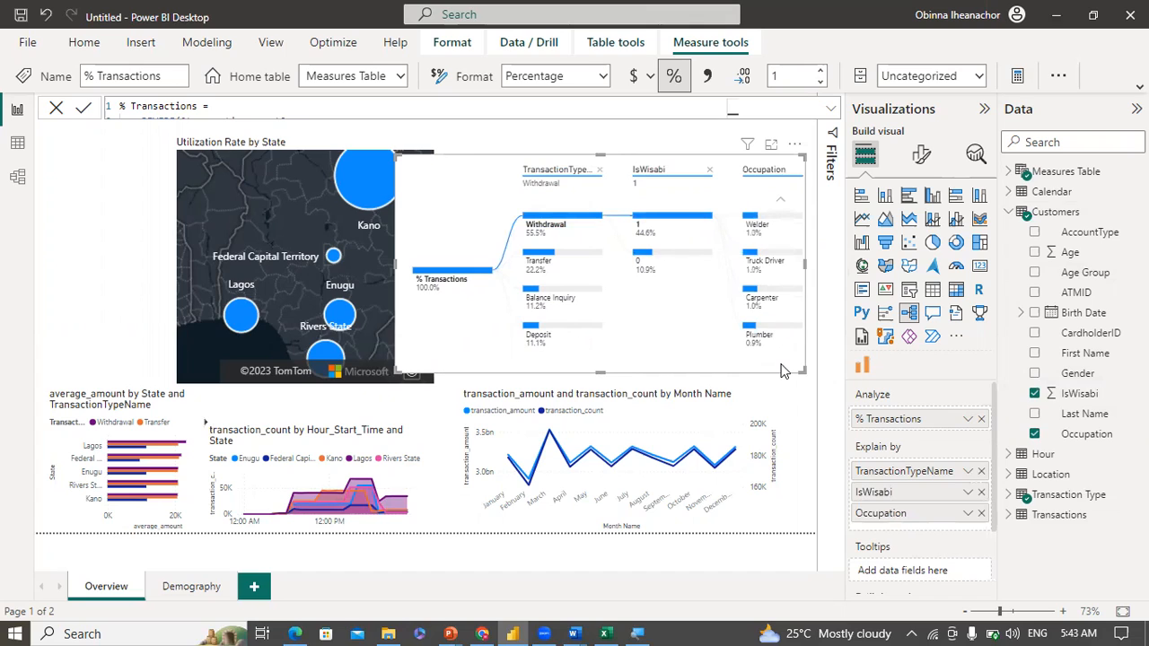
click(780, 199)
click(781, 201)
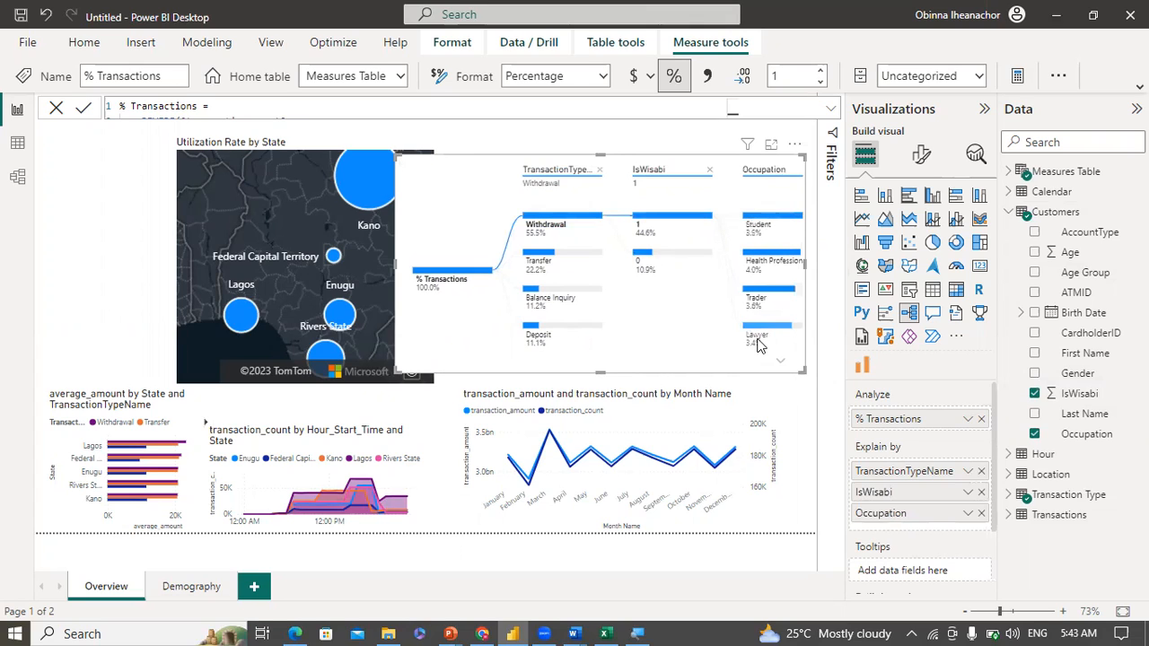
Step: Compare the decomposition tree with the reference Demographic Report in the PowerPoint slide show, and return to Power BI Desktop
mouse_move(448, 628)
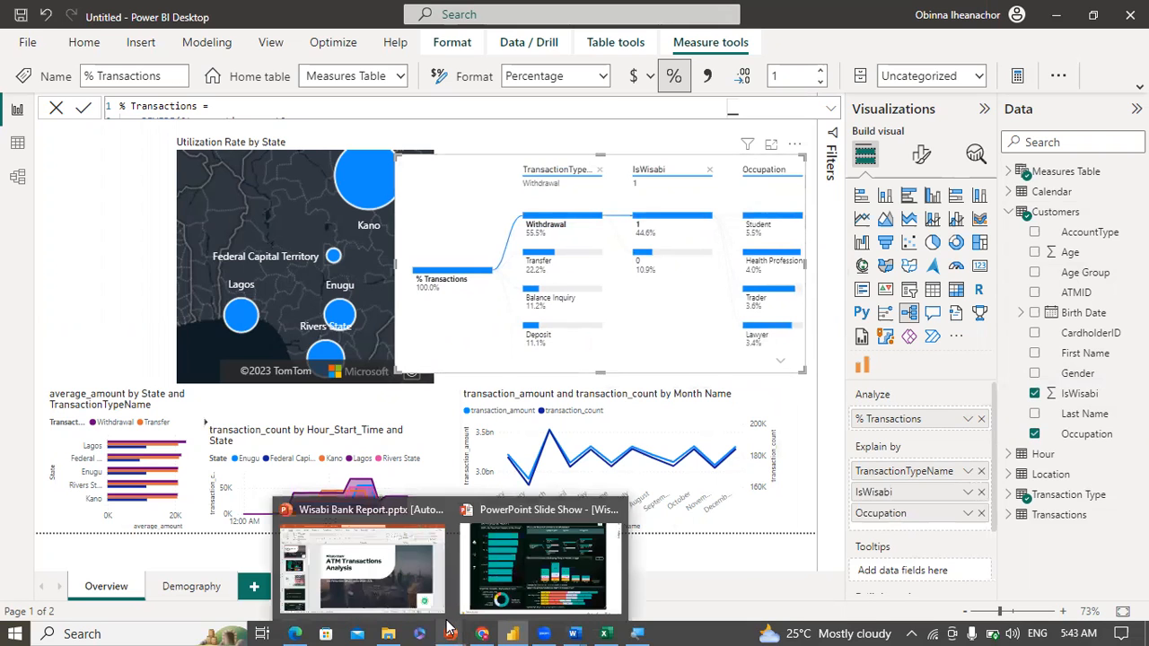
click(501, 569)
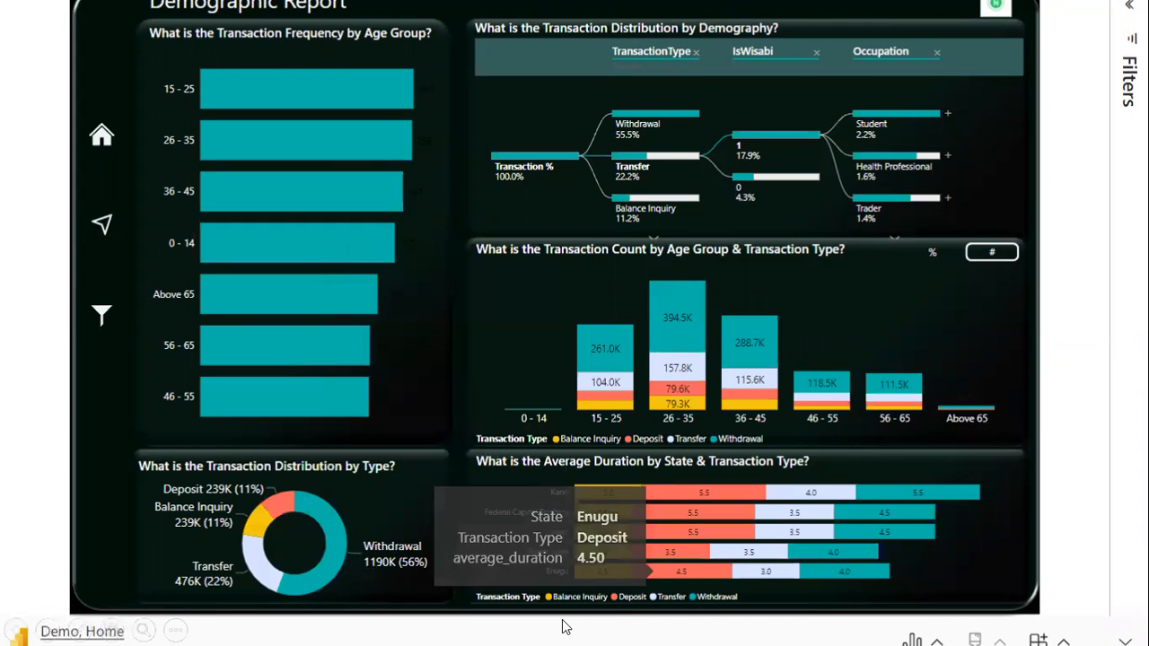
key(super)
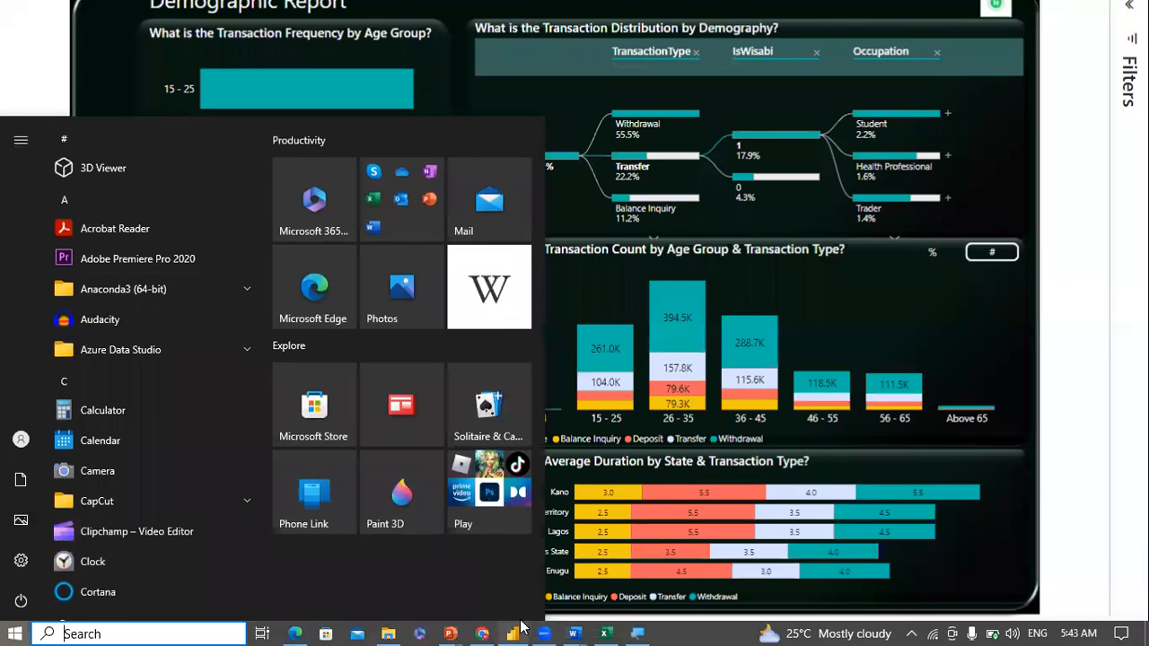
mouse_move(520, 627)
click(528, 583)
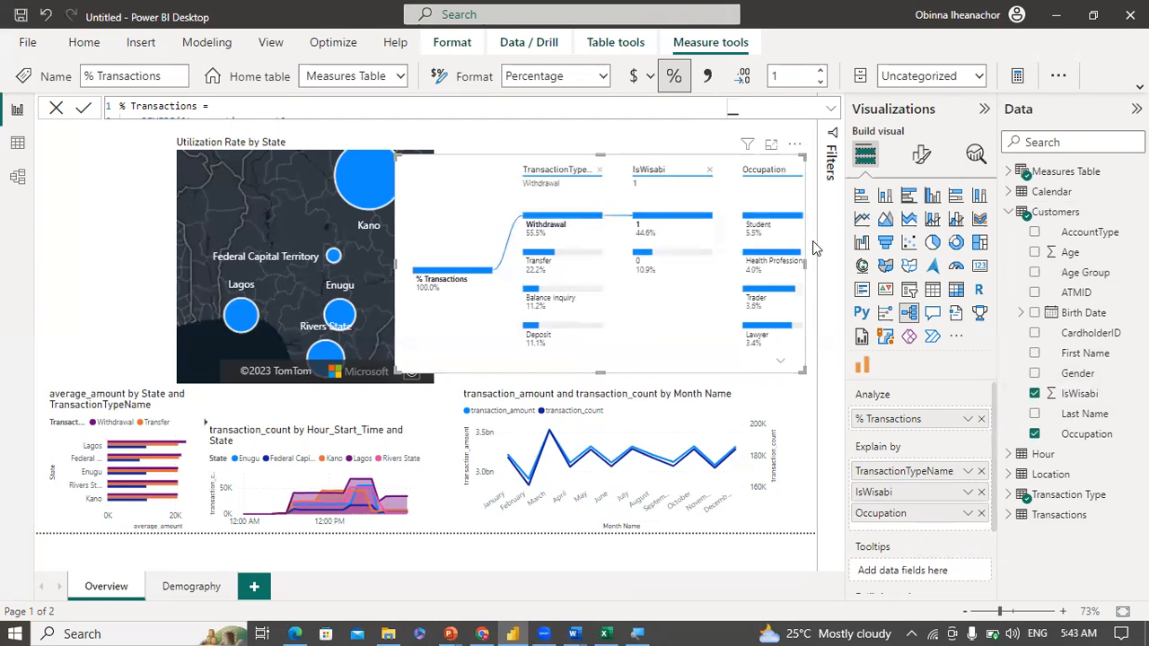
Step: Collapse the Customers table, narrow the decomposition tree so it clears the map, and deselect it
click(1013, 213)
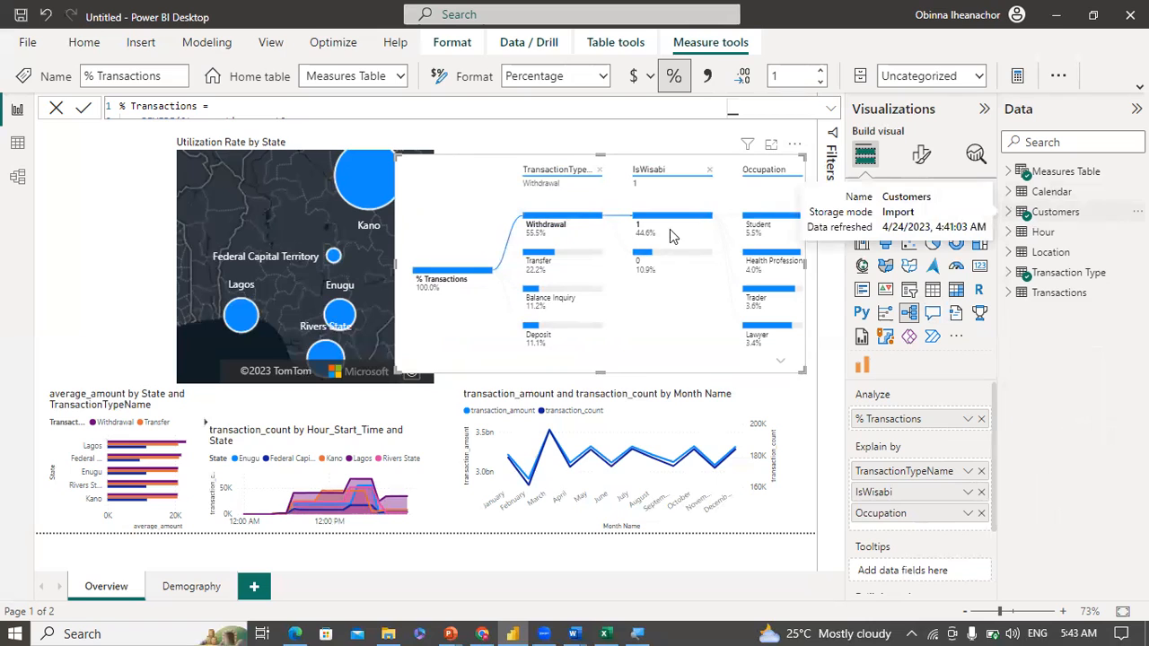
drag(392, 264, 441, 246)
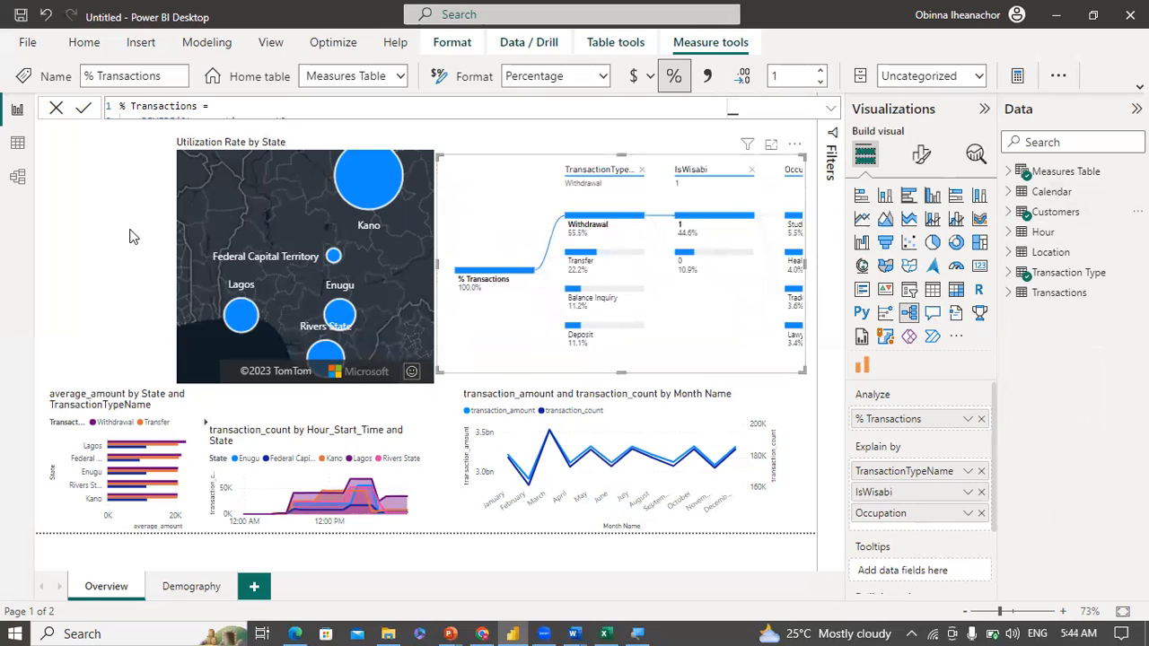
click(130, 236)
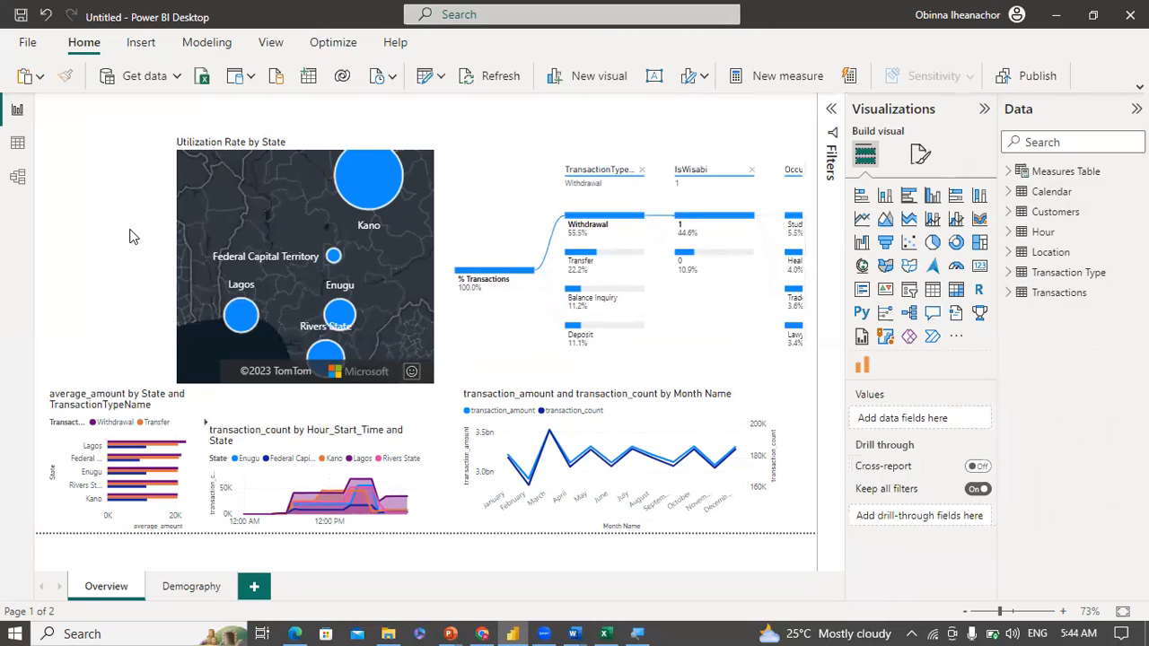
Step: Open the Demography page, examine the Overview page of the reference report in the PowerPoint slide show, and return to Power BI Desktop
click(182, 592)
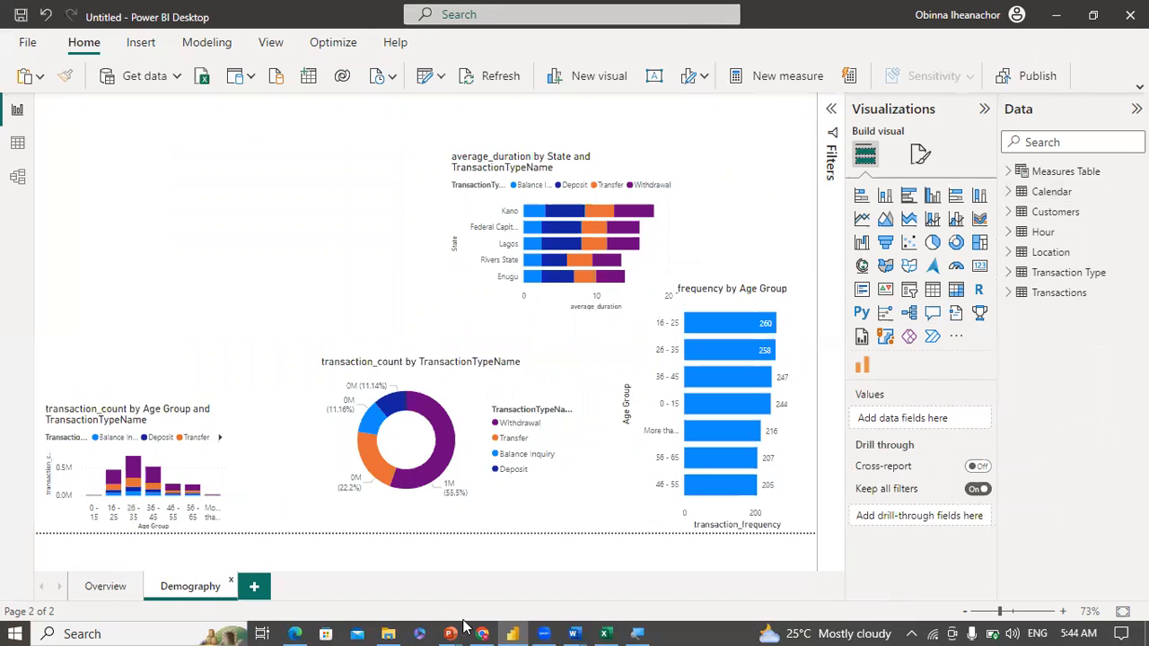
mouse_move(454, 629)
click(509, 588)
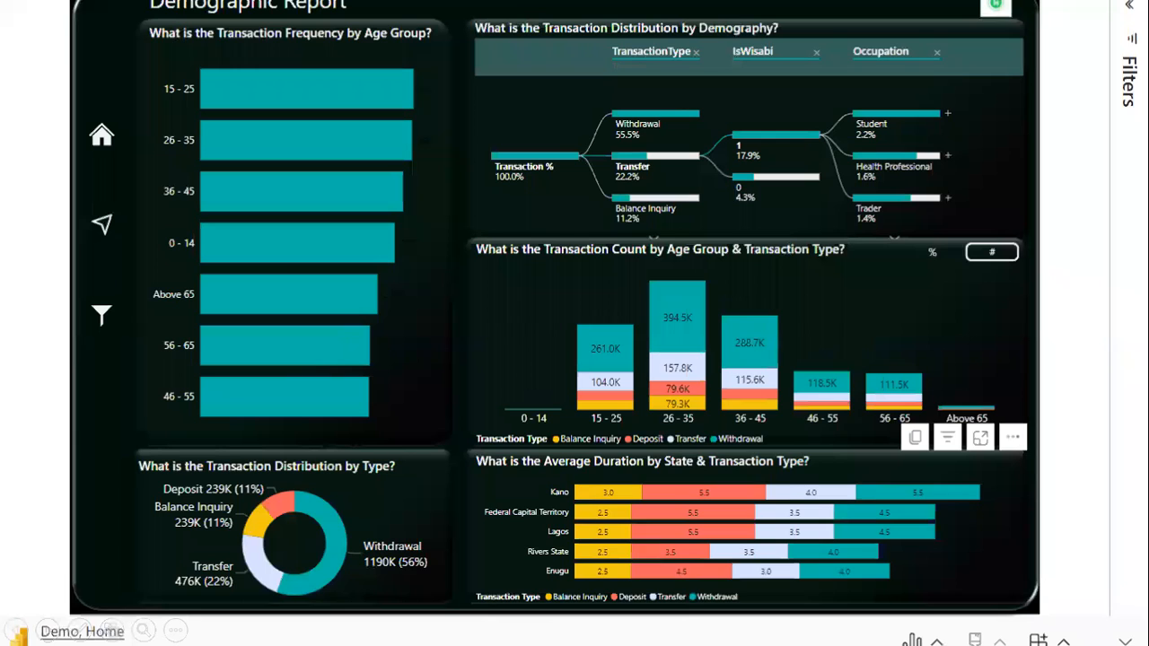
click(101, 142)
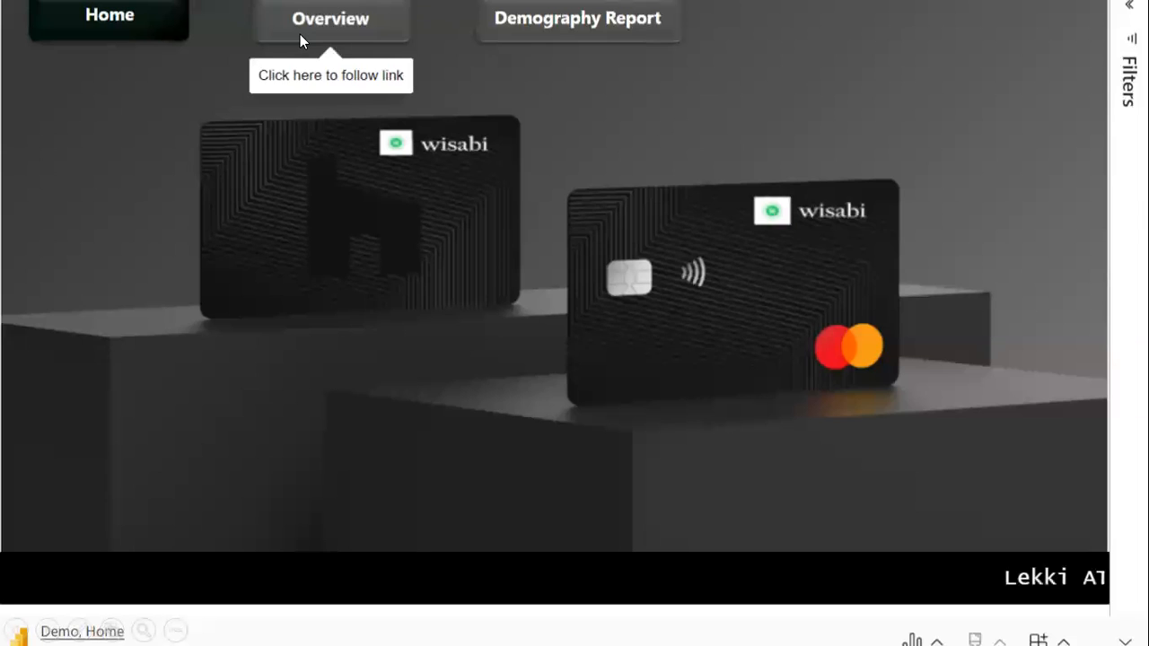
click(301, 40)
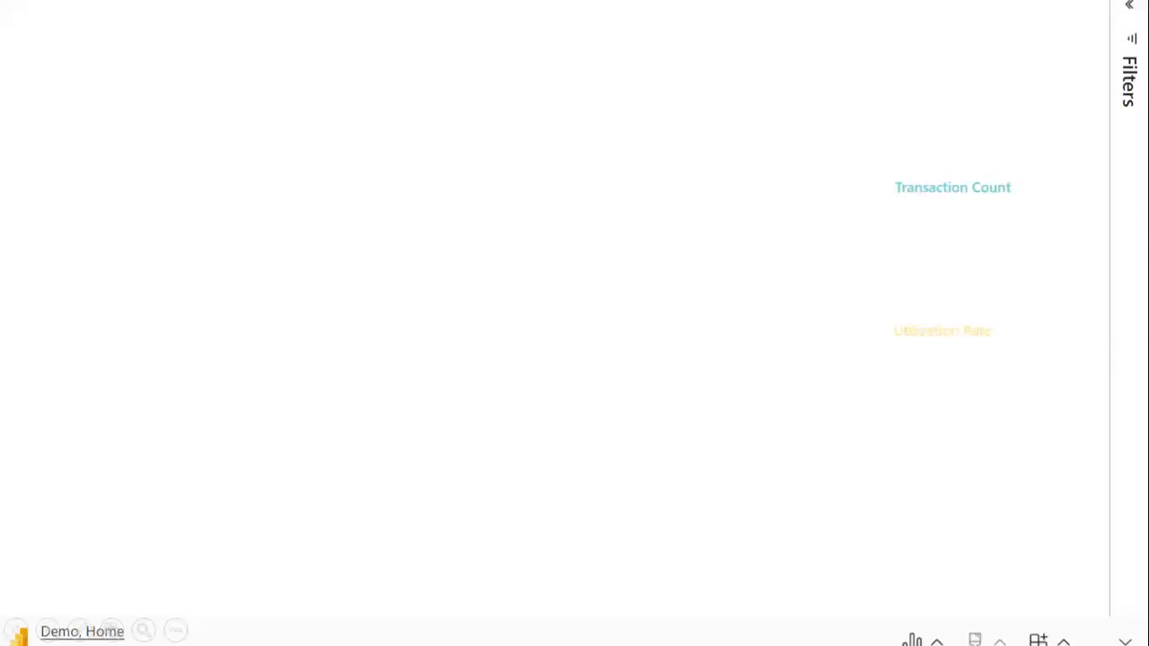
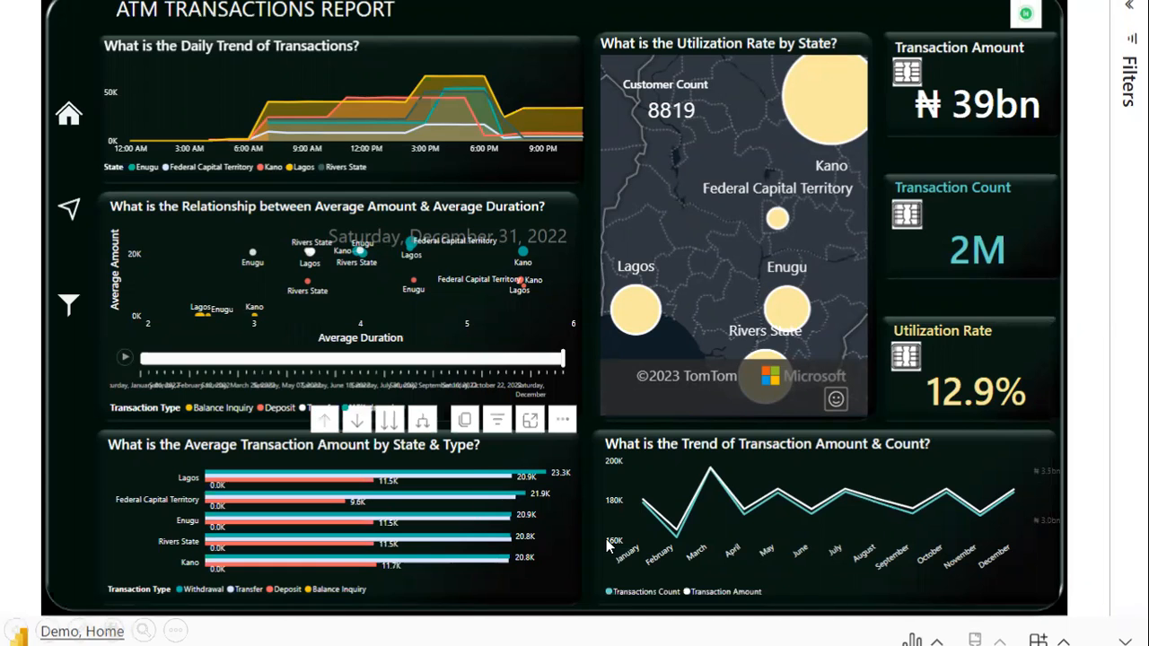
key(super)
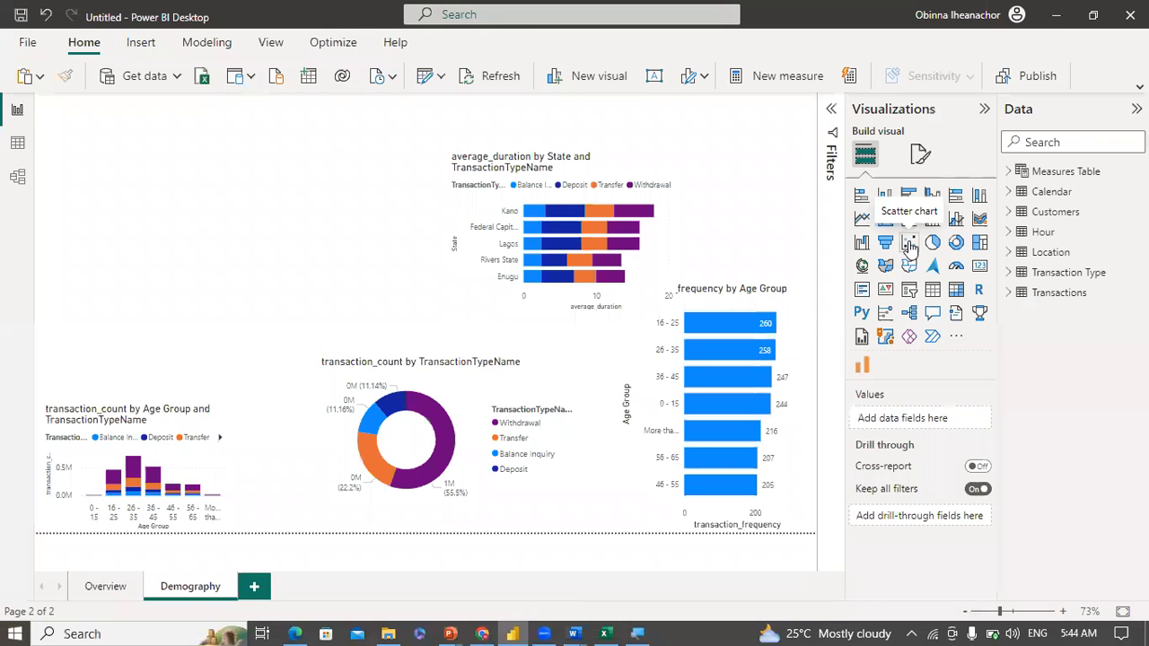
Step: Add a scatter chart to the Demography page and enlarge it in width and height
click(909, 244)
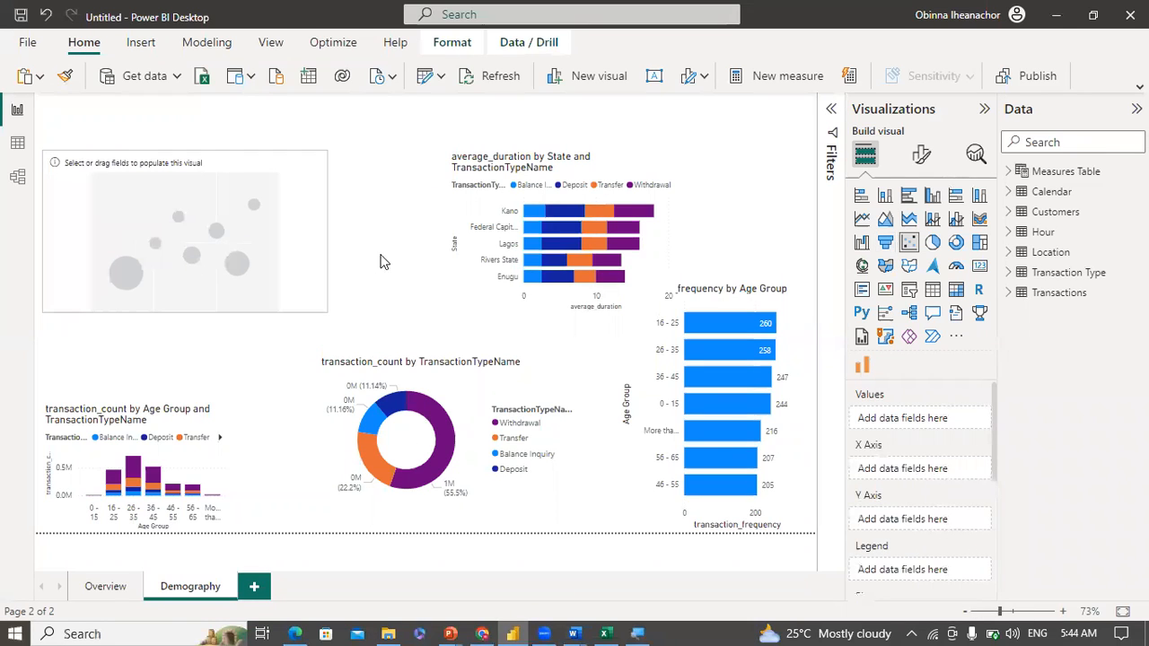
click(216, 312)
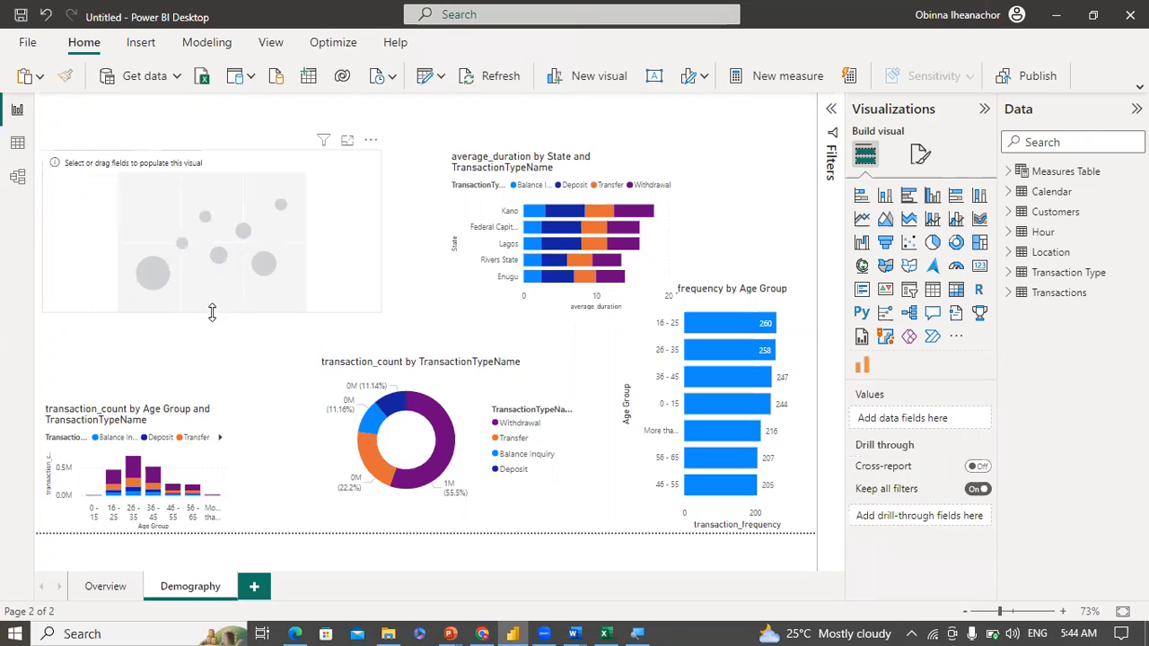
drag(215, 312, 221, 341)
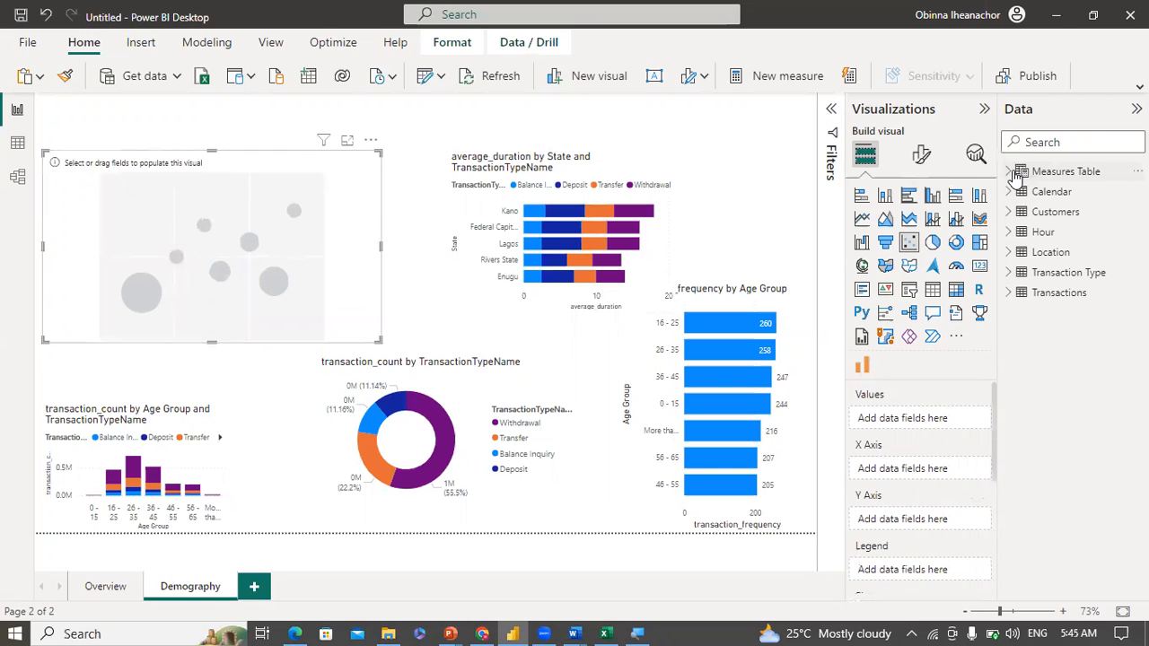
Step: Plot average_duration on the scatter chart's X axis and average_amount on its Y axis, and widen the chart slightly
click(1065, 171)
drag(1106, 233, 939, 479)
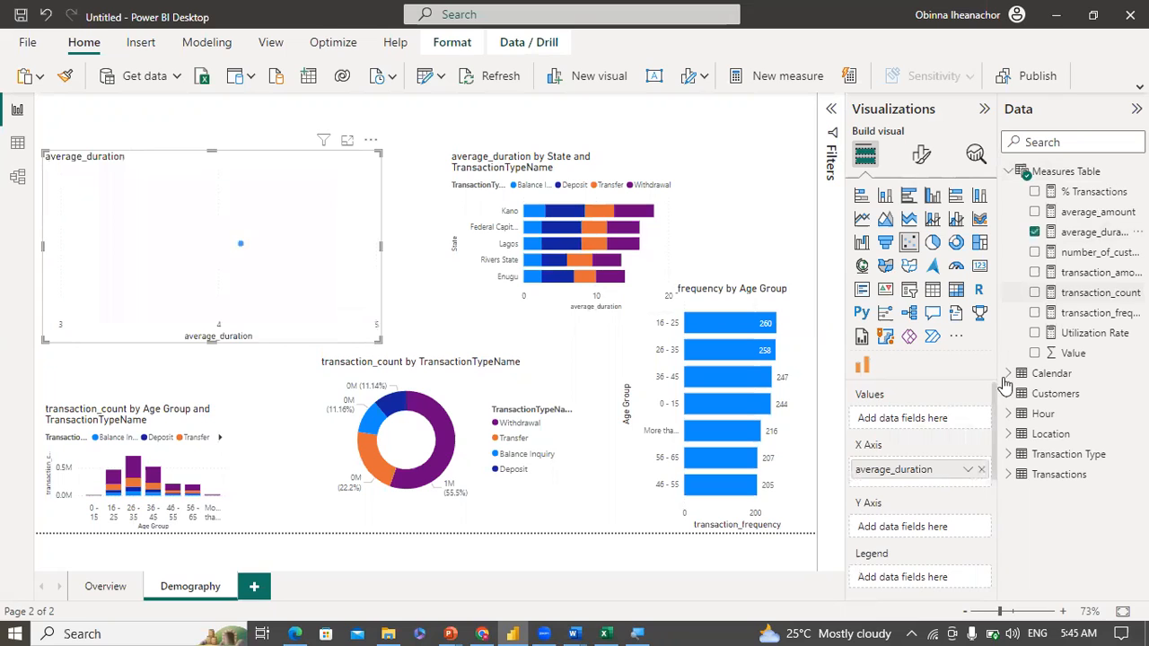
drag(1097, 215, 924, 534)
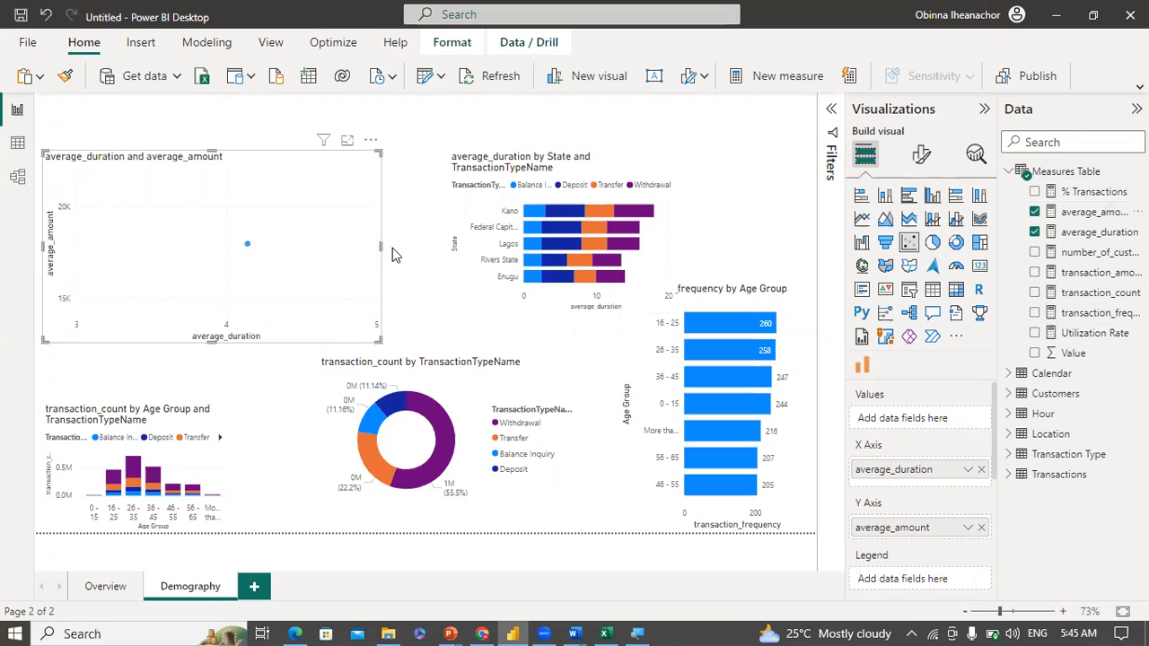
drag(382, 247, 397, 250)
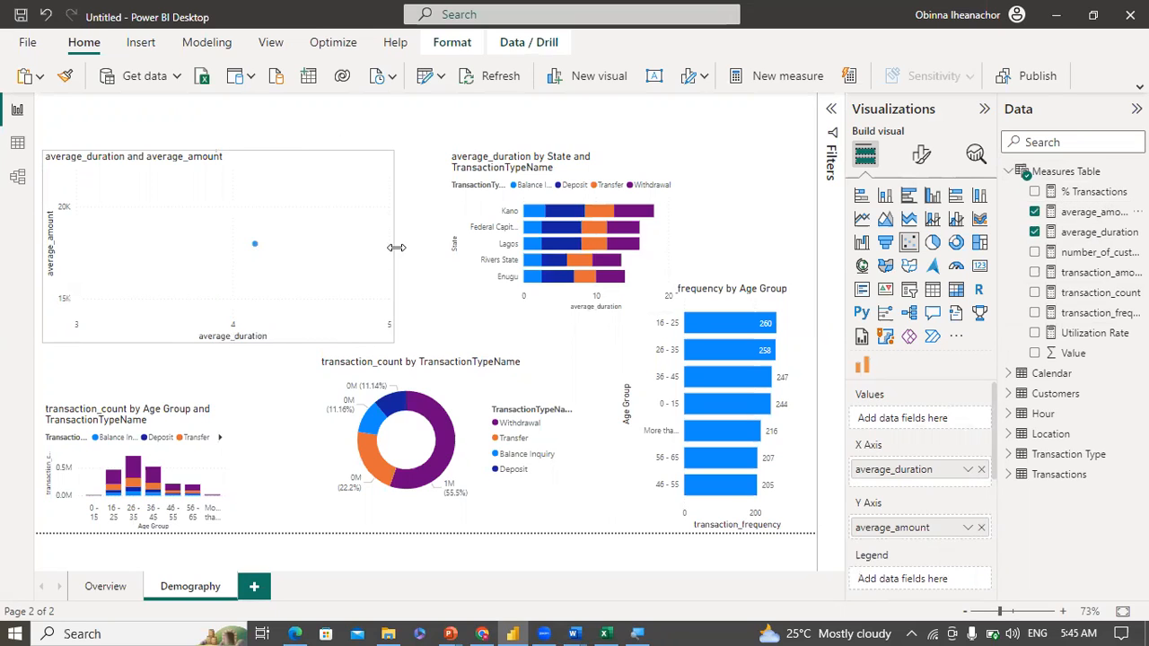
Step: Add State from the Location table as the scatter chart's Values field and widen the chart further
click(1008, 172)
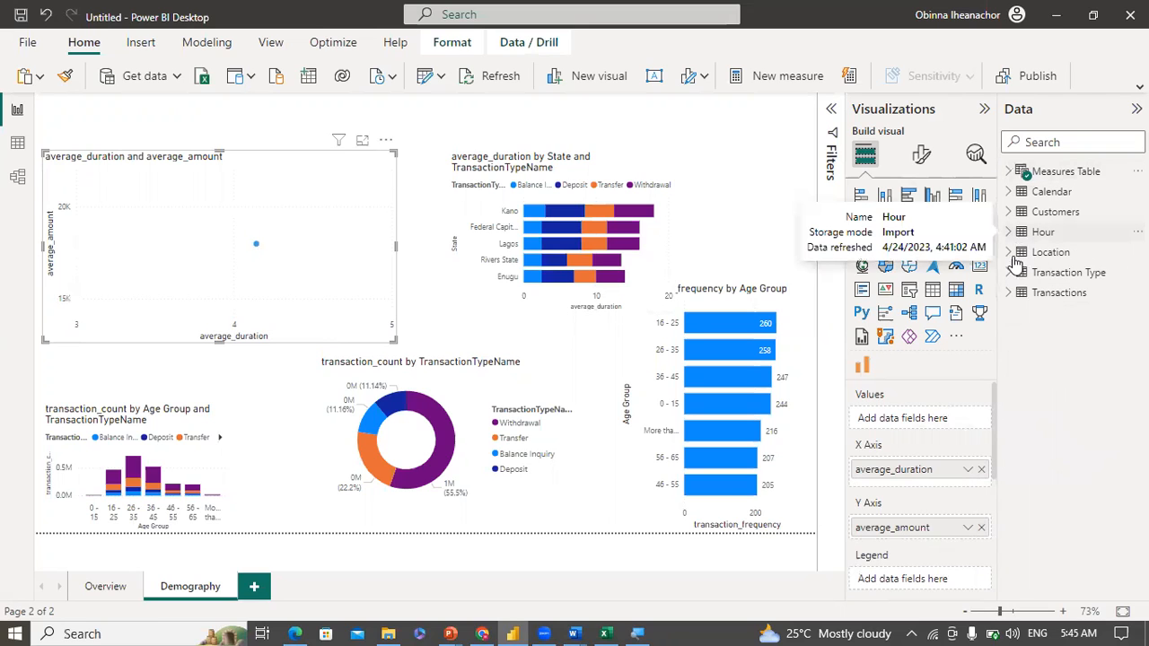
click(1008, 254)
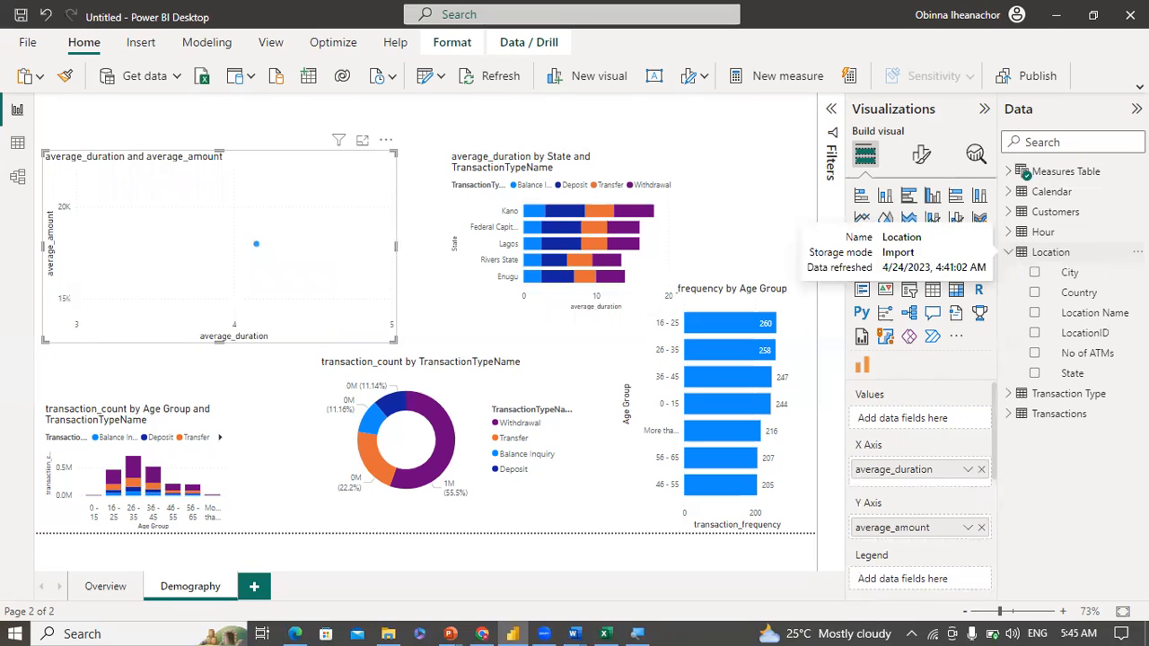
drag(1081, 377, 925, 424)
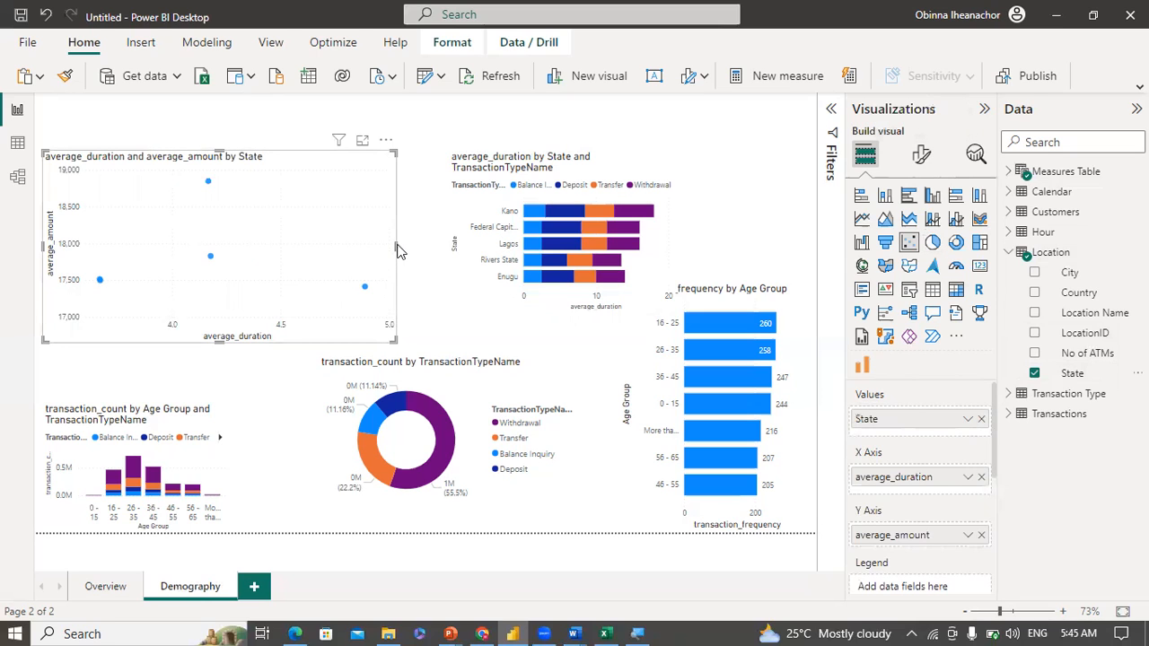
mouse_move(395, 247)
mouse_down()
mouse_move(572, 251)
mouse_move(415, 241)
mouse_up()
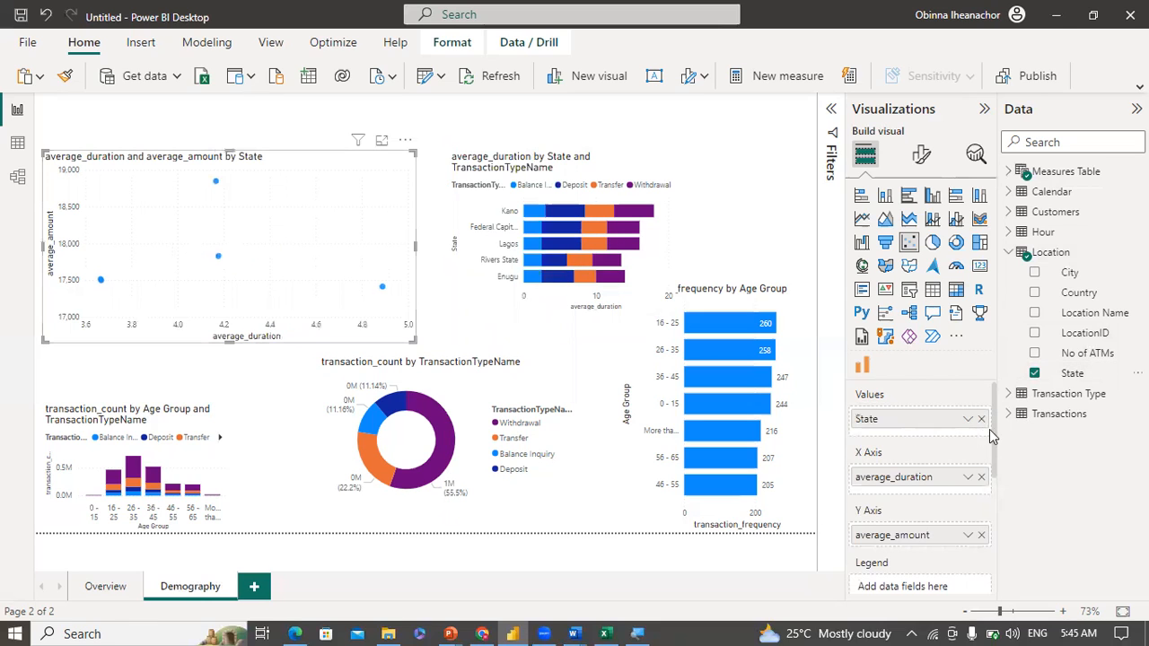
Step: Check the reference report in the PowerPoint slide show, return to Power BI Desktop, and add TransactionTypeName from Transaction Type as the scatter chart's Legend
scroll(1001, 469, down, 2)
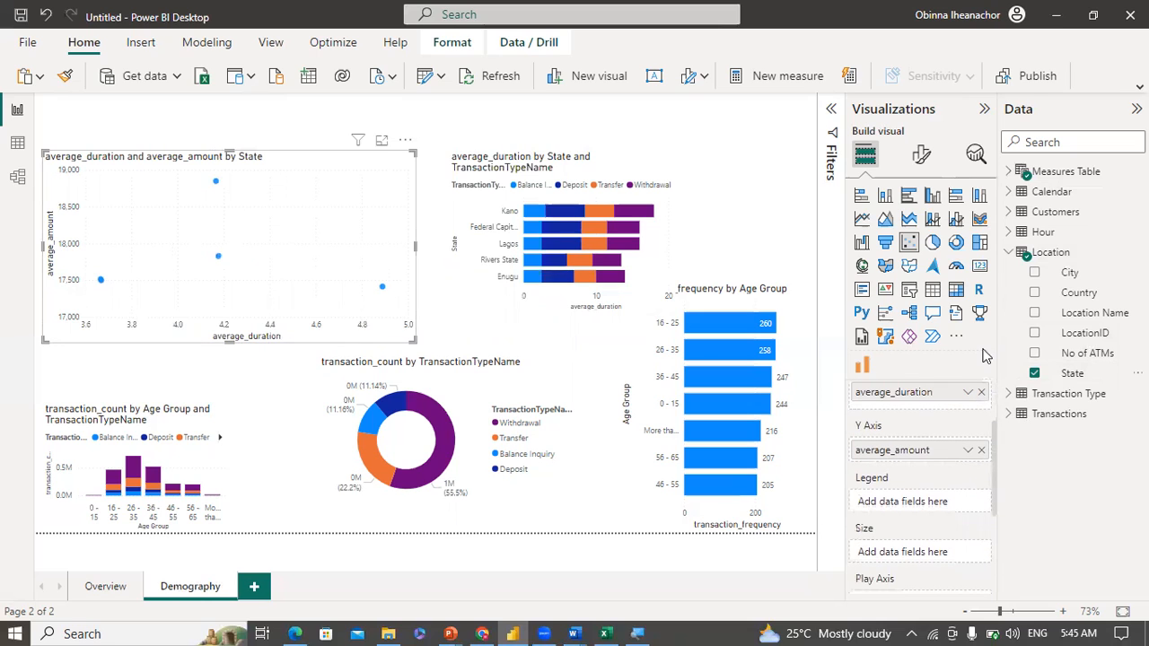
click(1009, 253)
click(1009, 273)
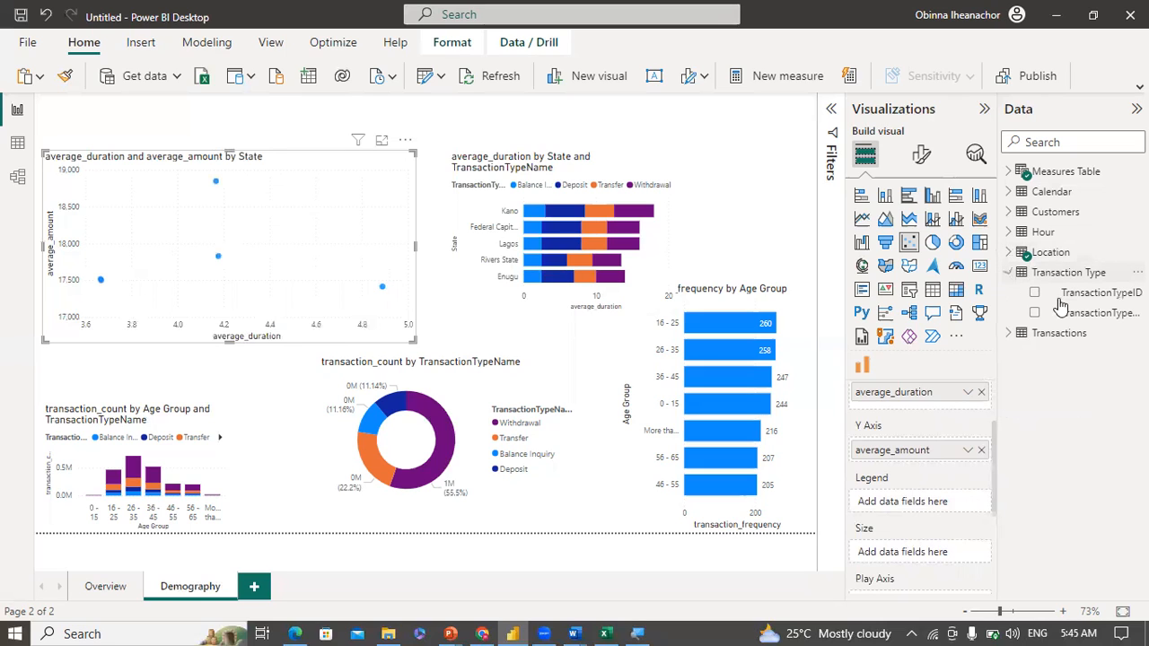
click(1010, 274)
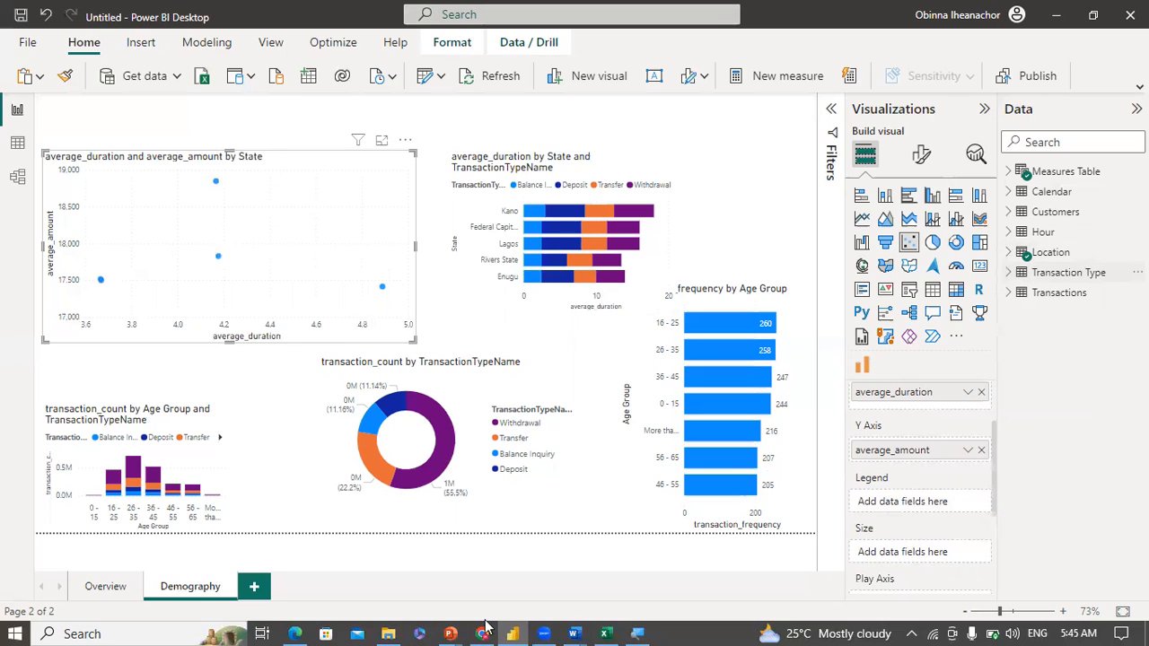
mouse_move(450, 633)
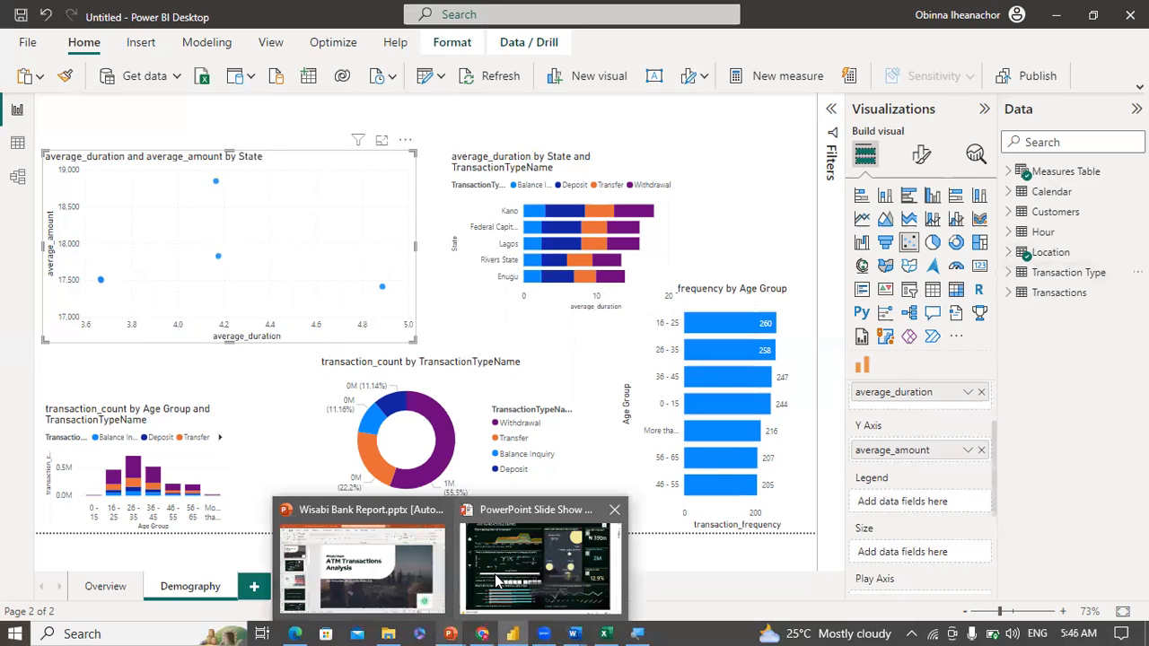
click(414, 498)
mouse_move(413, 498)
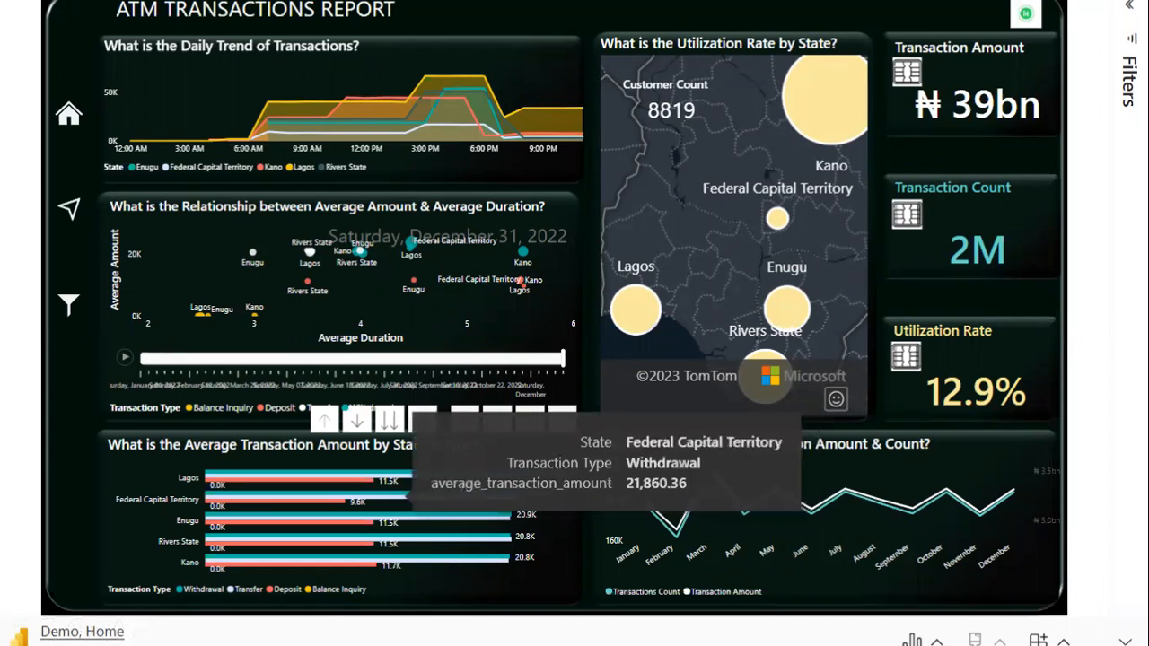
key(super)
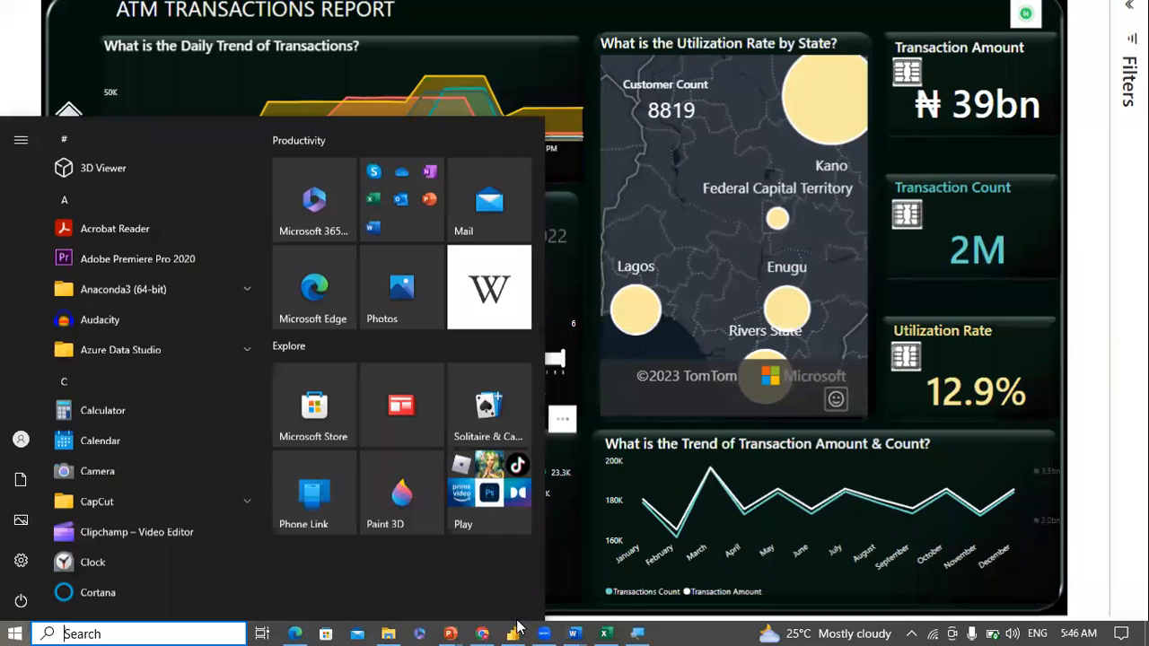
click(513, 634)
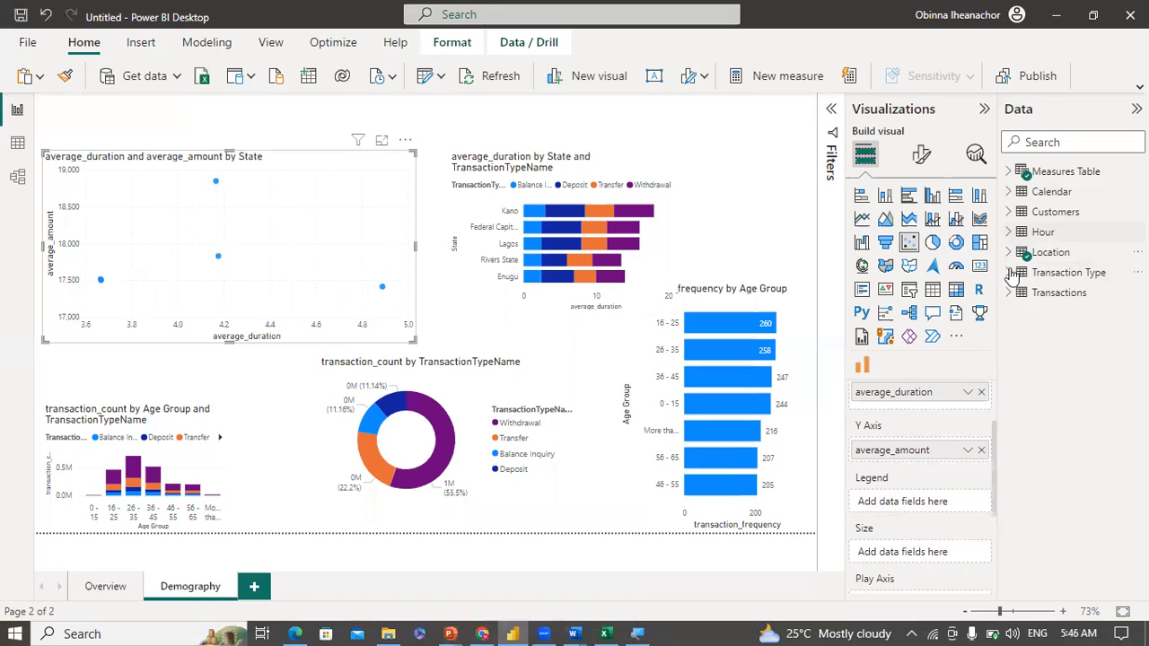
click(1012, 274)
drag(1102, 314, 940, 507)
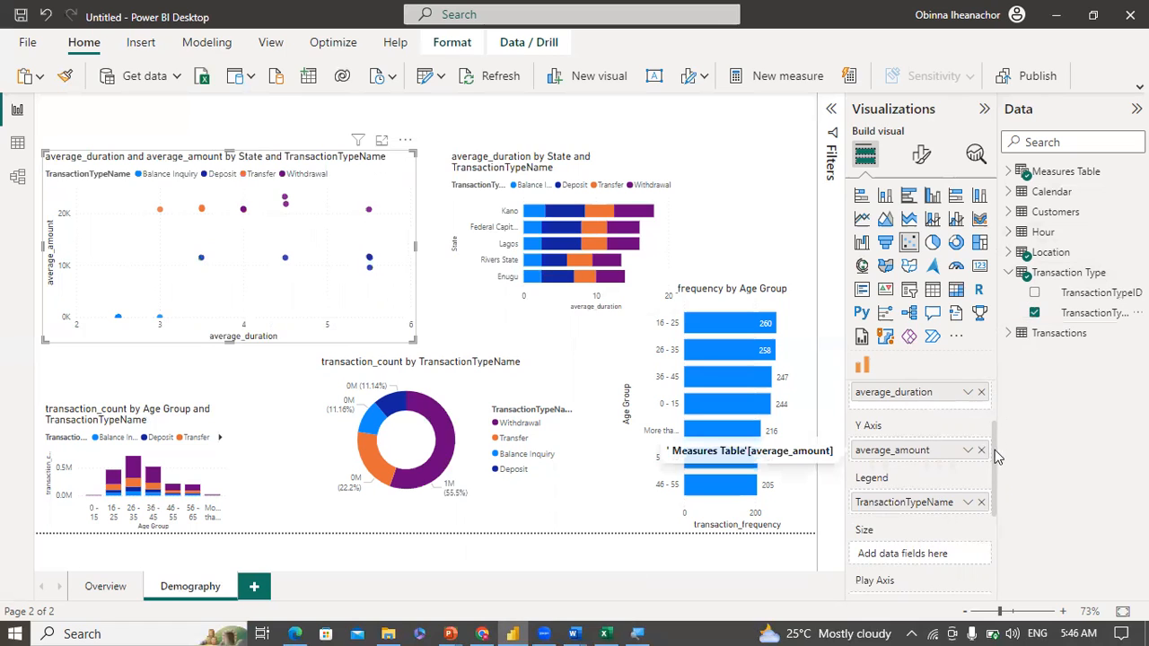
Step: Compare the scatter chart's remaining field options with the reference chart in the PowerPoint slide show, and return to Power BI Desktop
scroll(996, 516, down, 3)
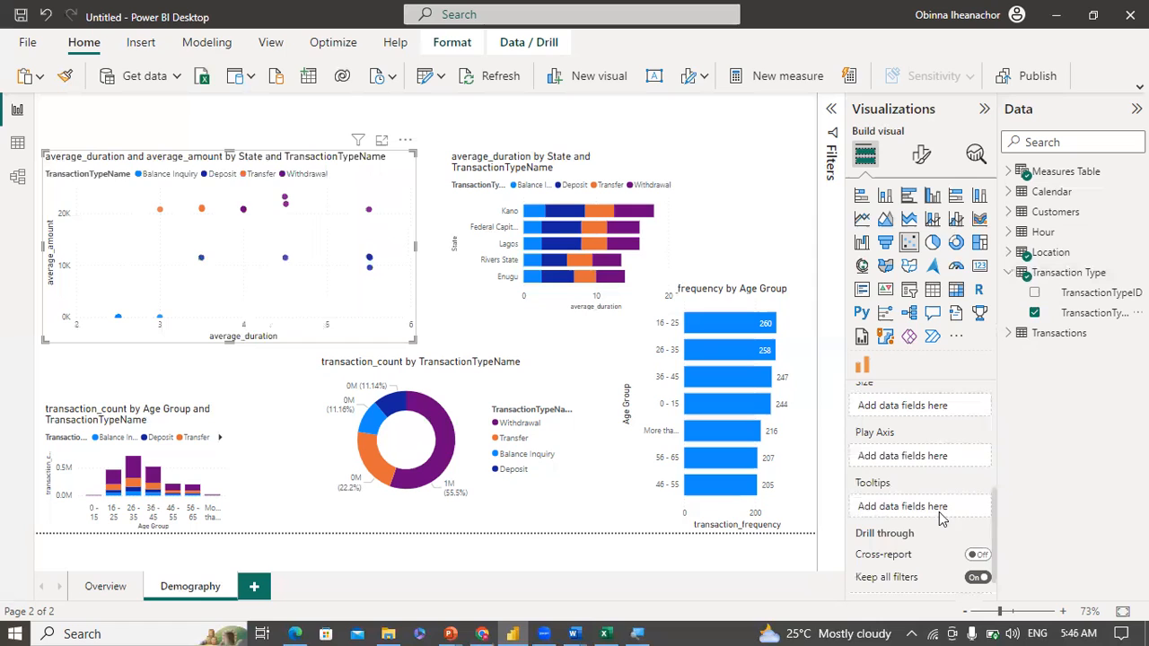
scroll(995, 503, up, 1)
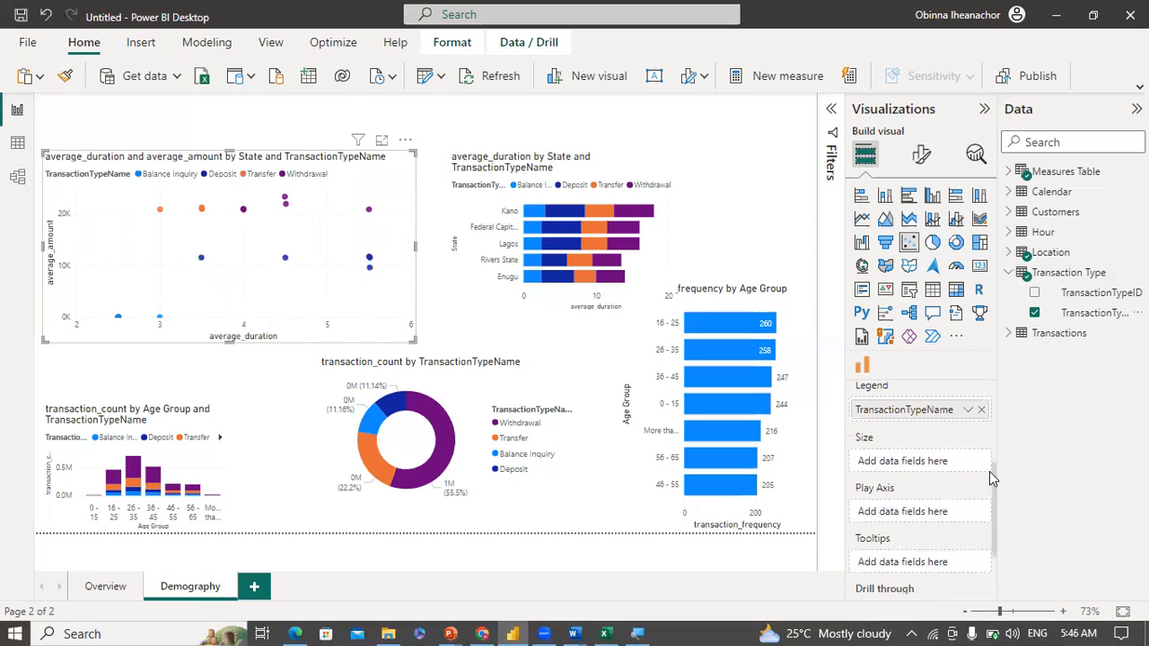
scroll(915, 510, up, 1)
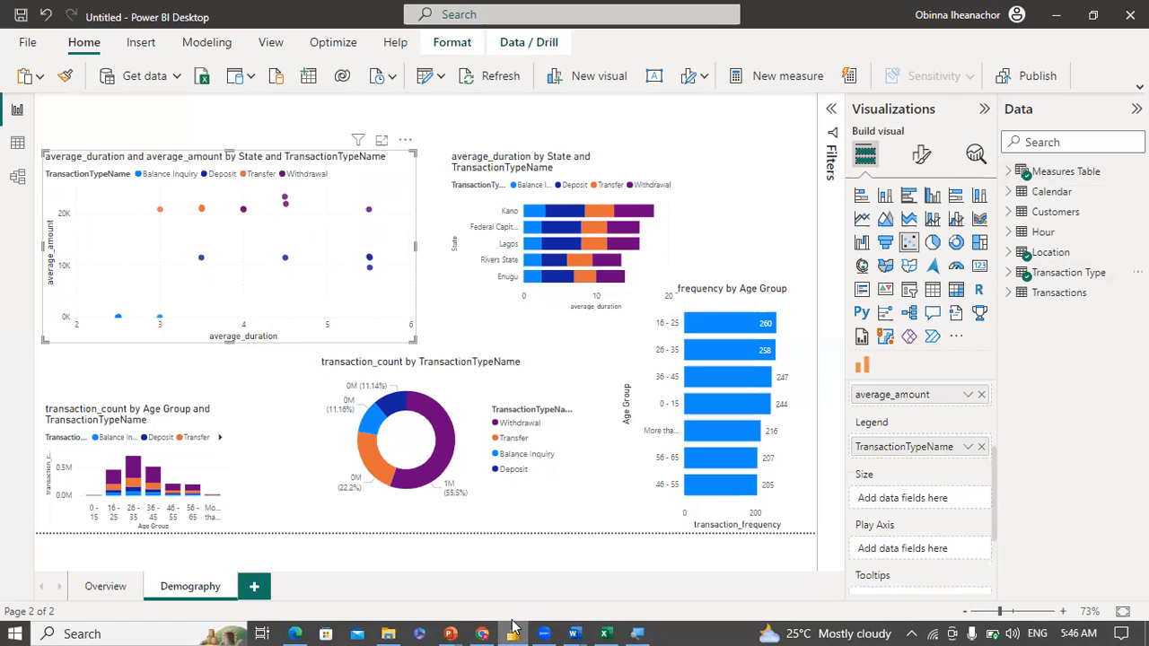
mouse_move(514, 628)
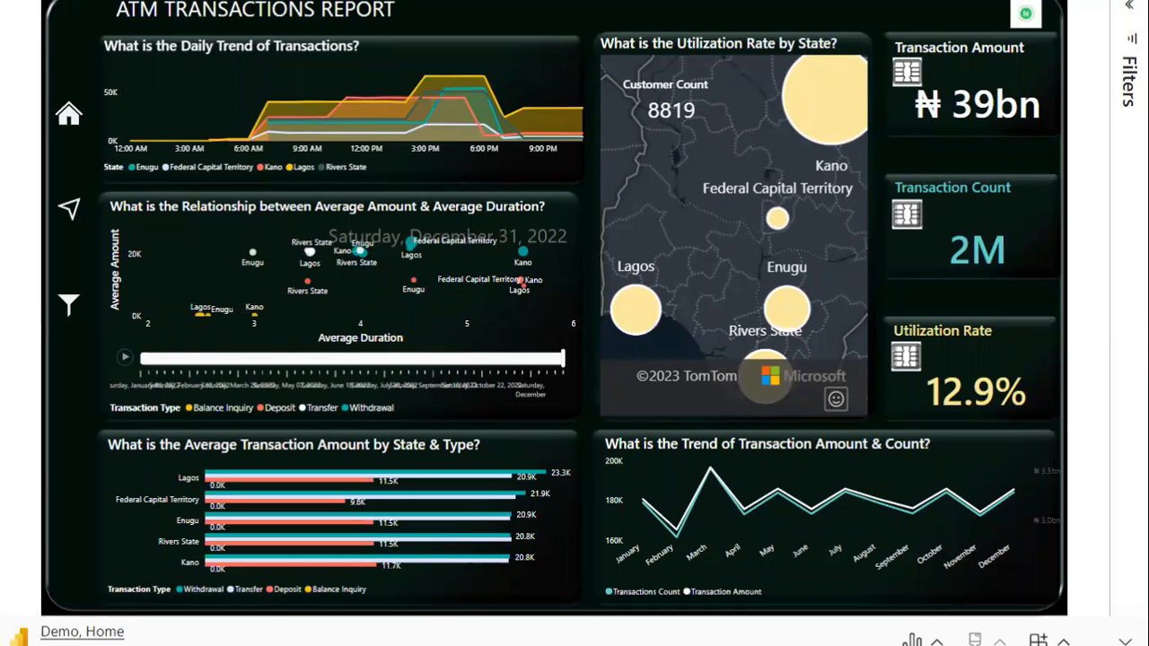
key(super)
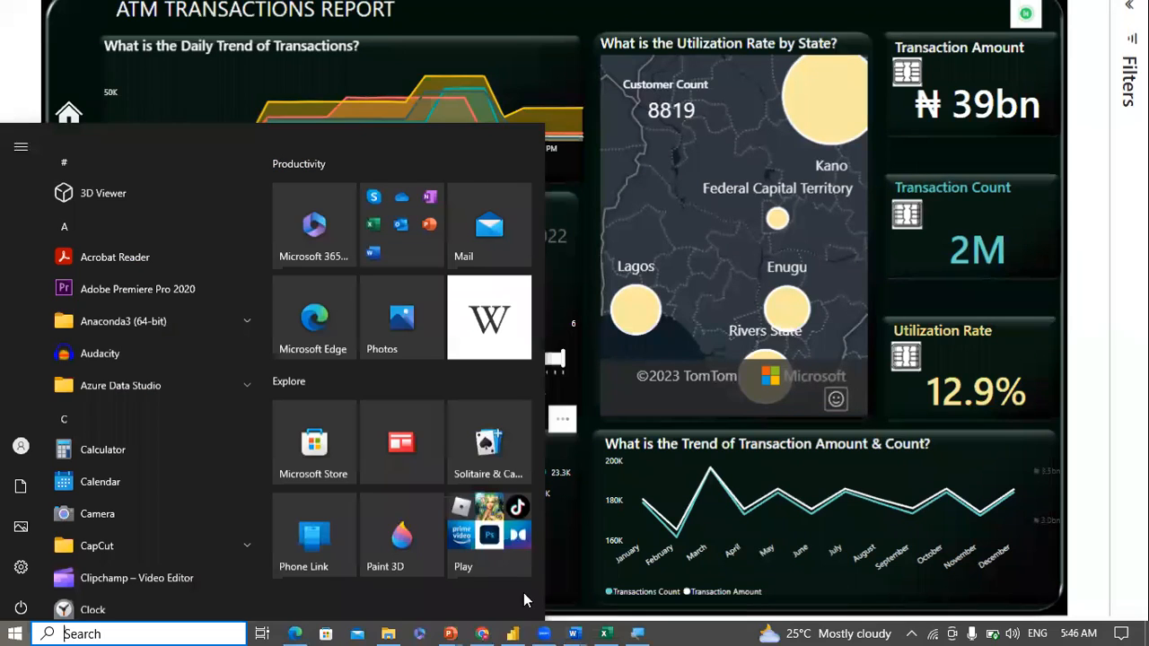
mouse_move(510, 628)
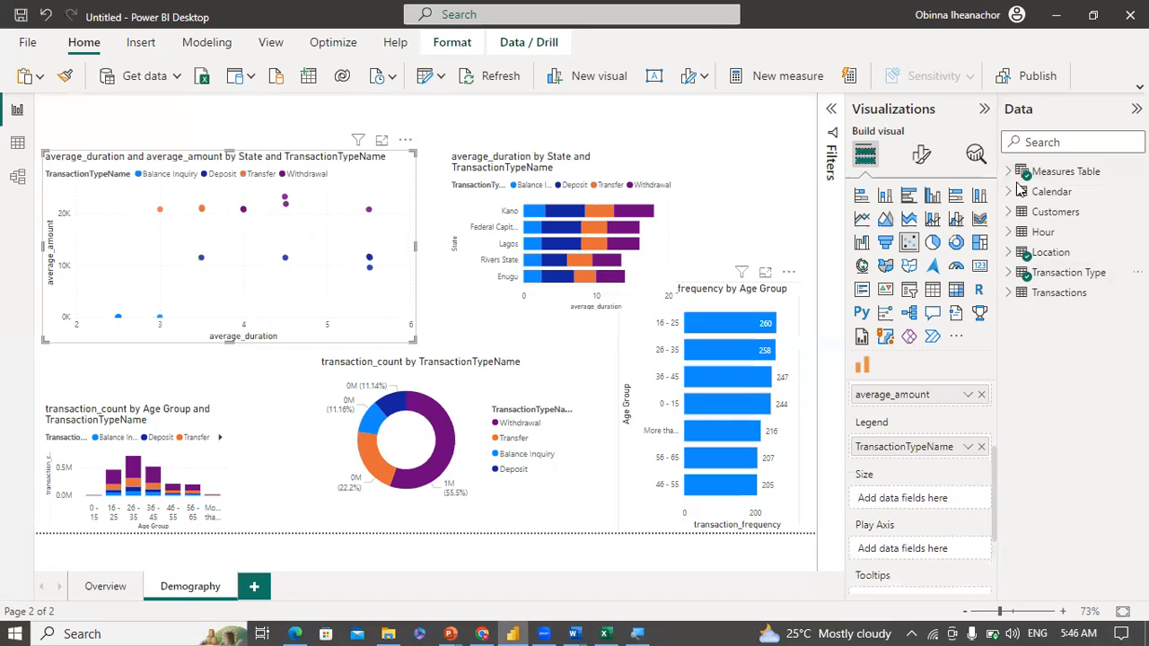
Step: Try transaction_frequency and transaction_count from Measures Table as the scatter chart's Size field, enlarging the chart to compare, and remove each measure again
click(1010, 171)
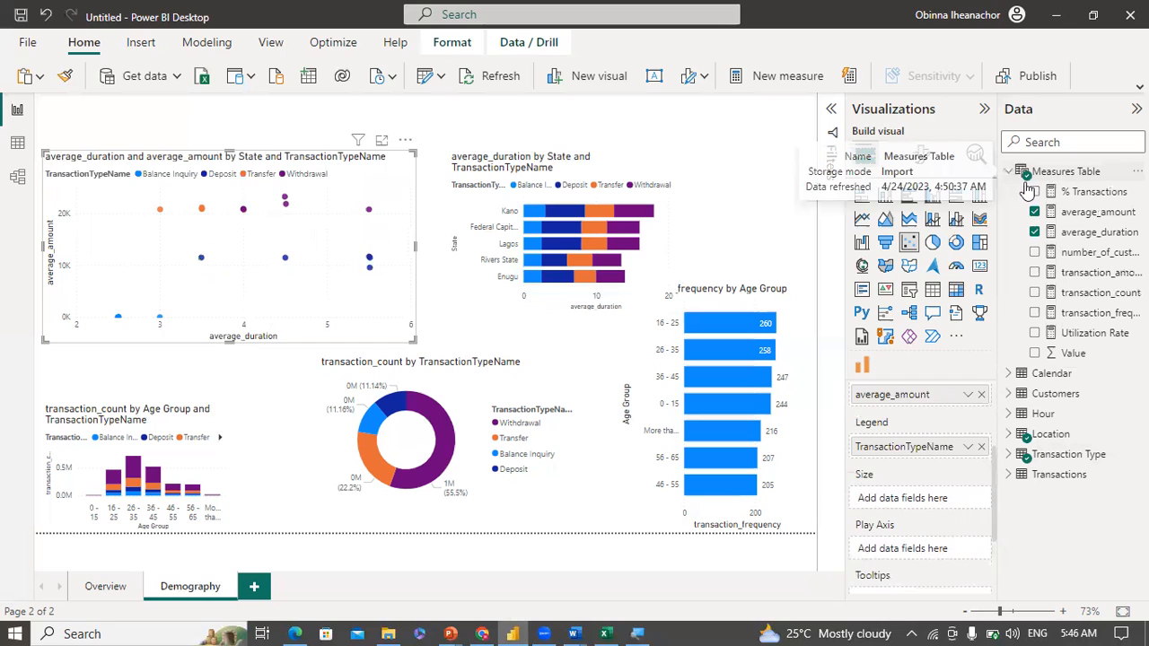
drag(1094, 319, 914, 502)
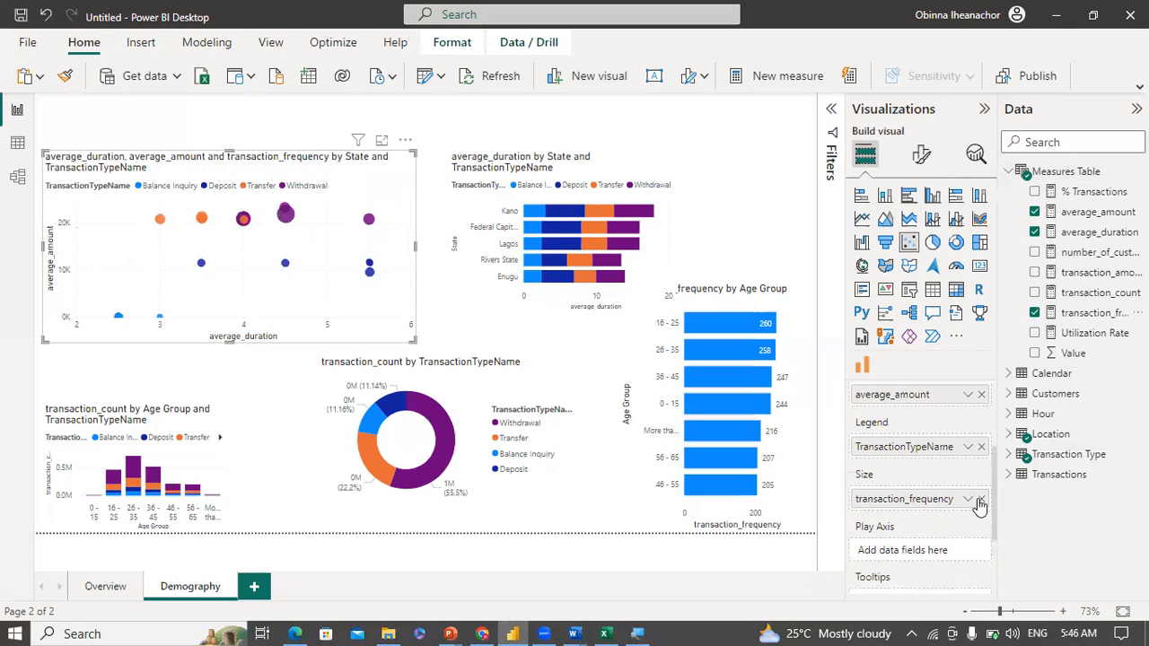
click(981, 500)
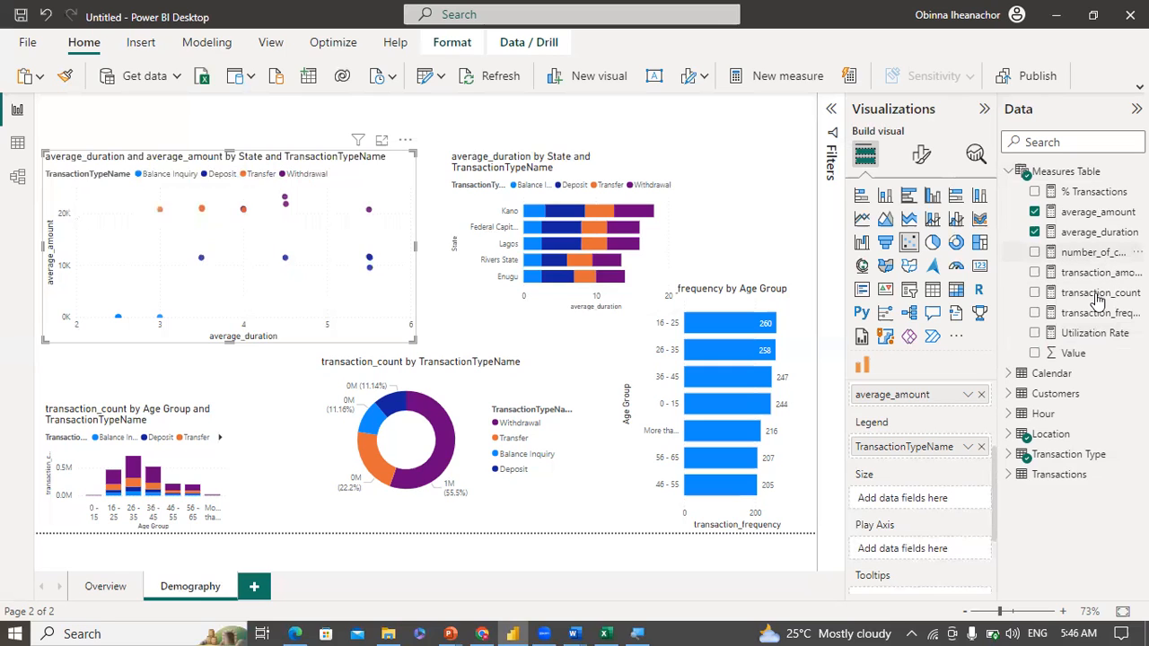
drag(1097, 299, 925, 507)
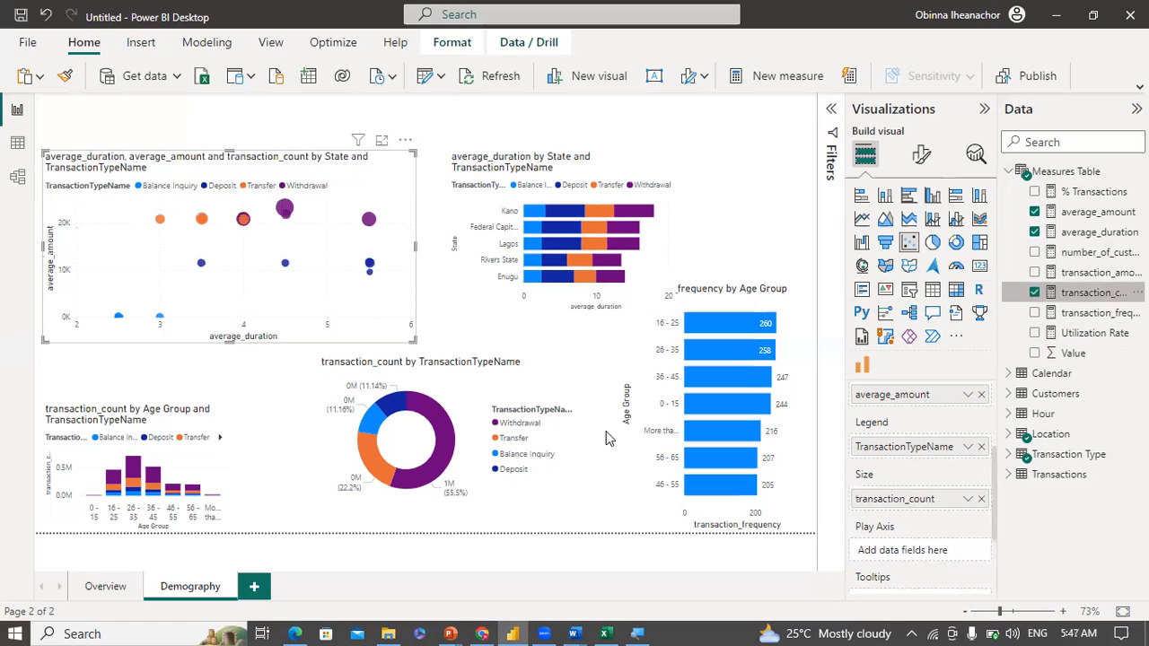
drag(411, 337, 531, 374)
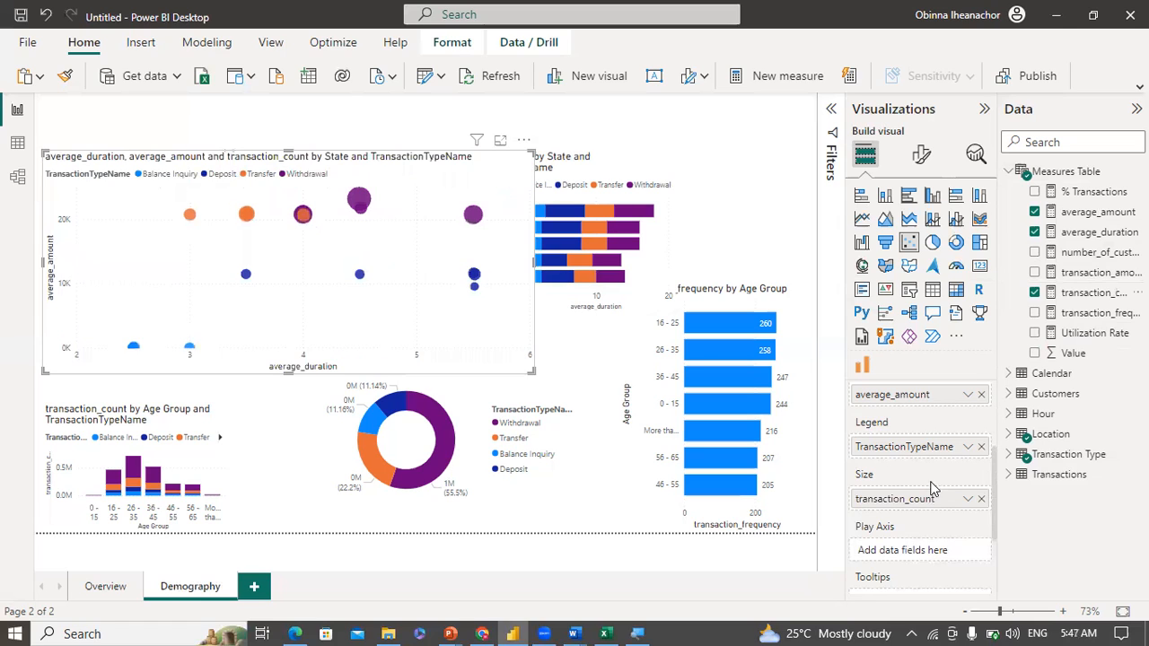
click(982, 500)
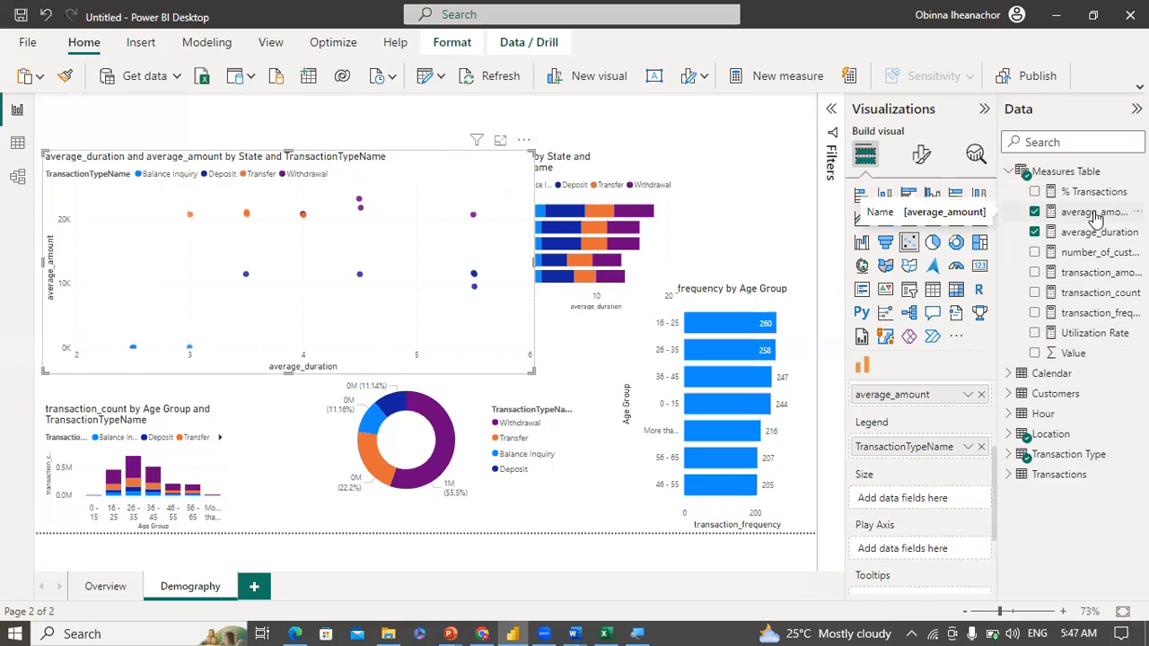
Step: Try number_of_customers and % Transactions in turn as the scatter chart's Size field, removing each one again
drag(1090, 254, 922, 503)
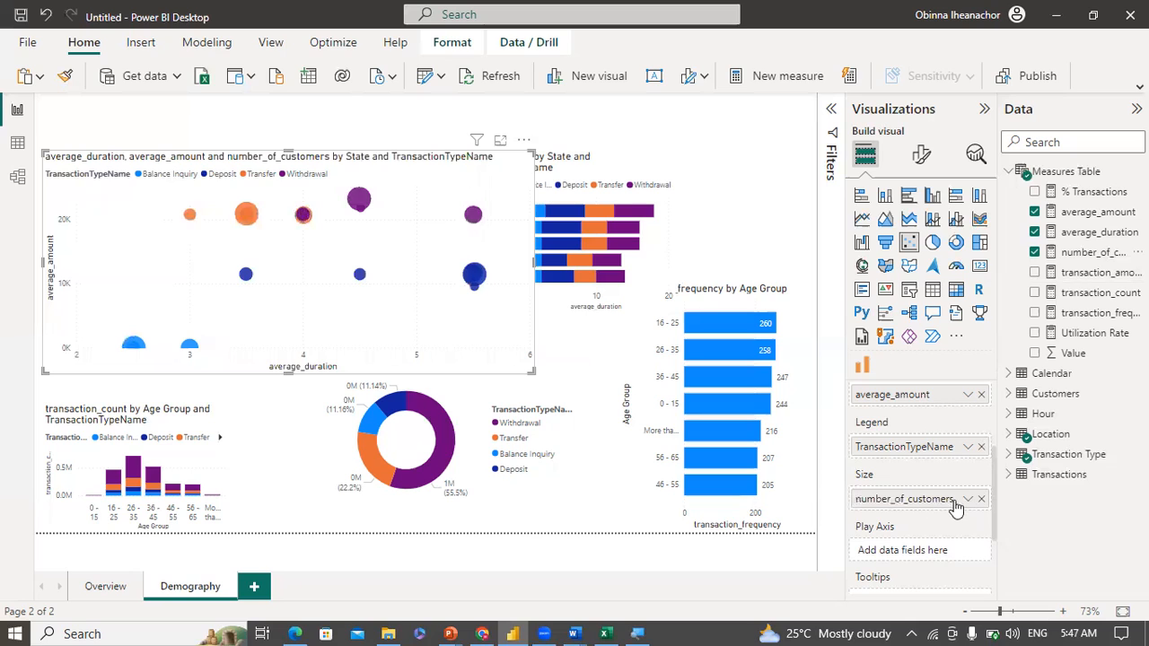
click(1034, 252)
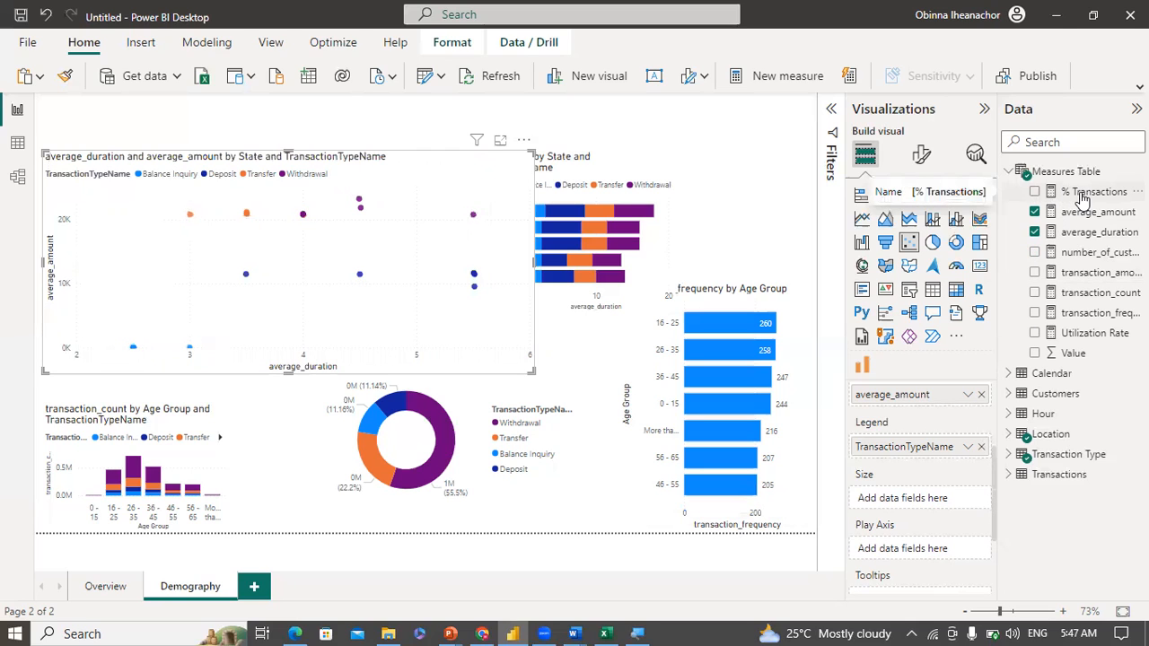
drag(1075, 199, 914, 503)
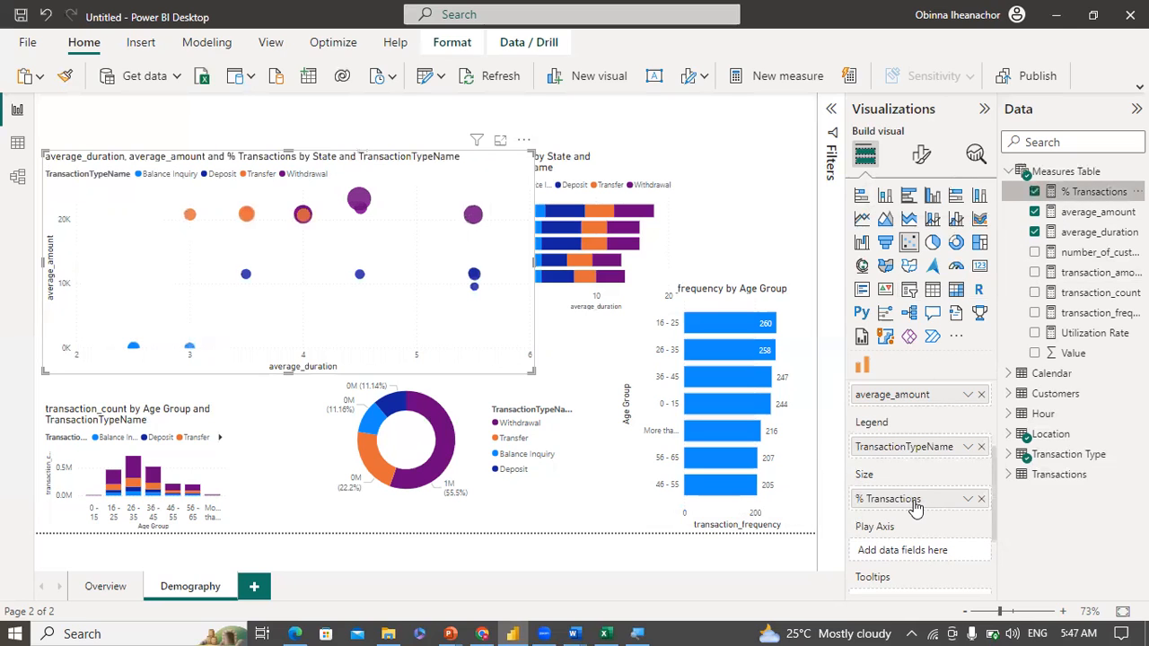
click(1034, 193)
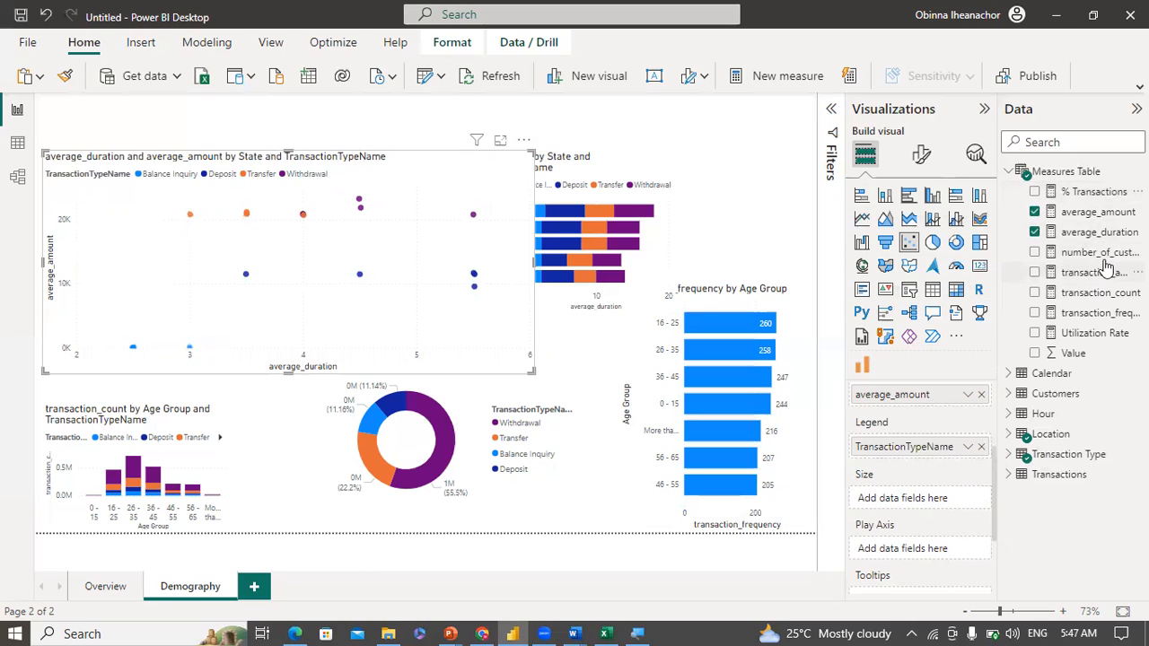
Step: Use number_of_customers as the scatter chart's Size field and shrink the chart slightly in width and height
drag(1108, 257, 941, 508)
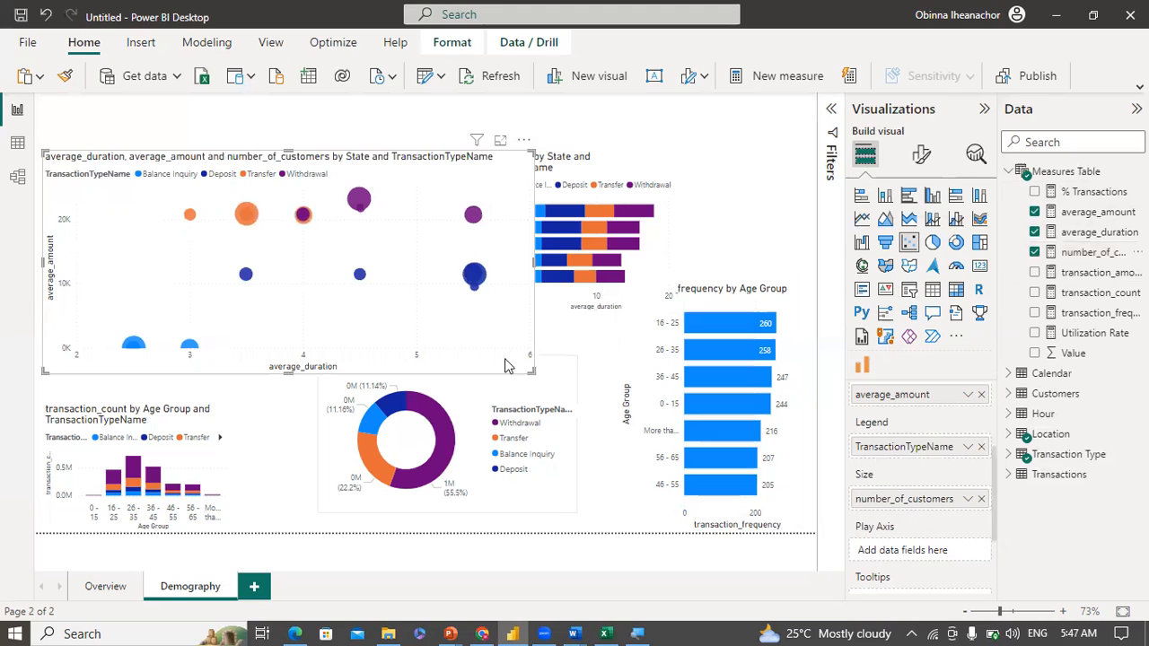
drag(530, 369, 508, 326)
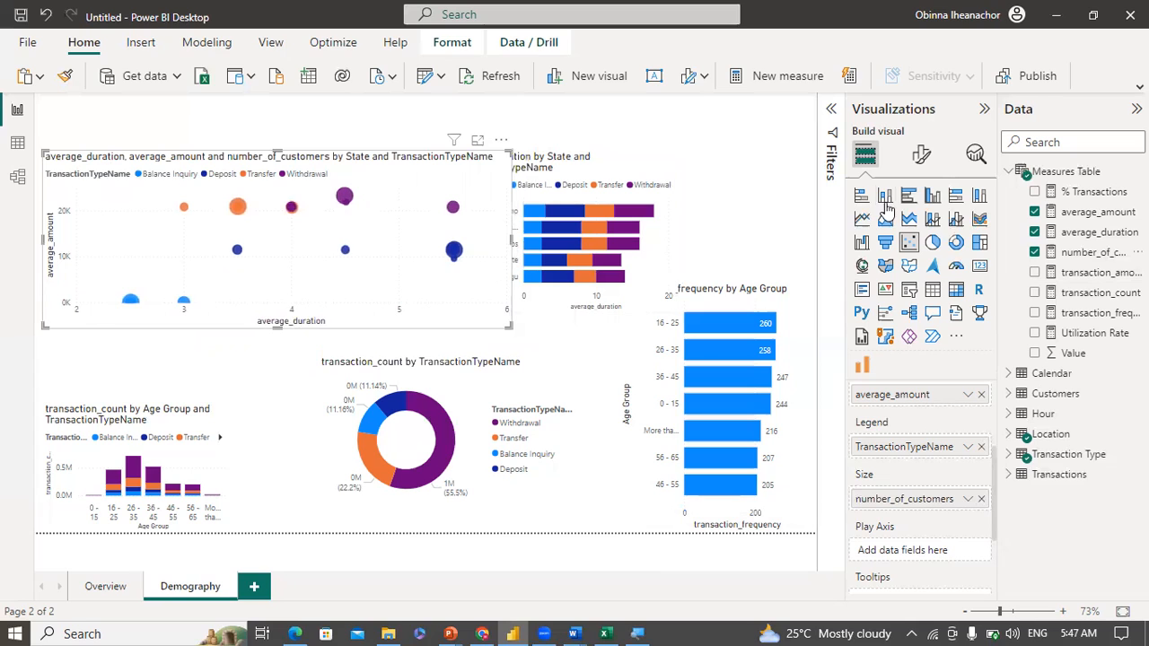
click(1010, 174)
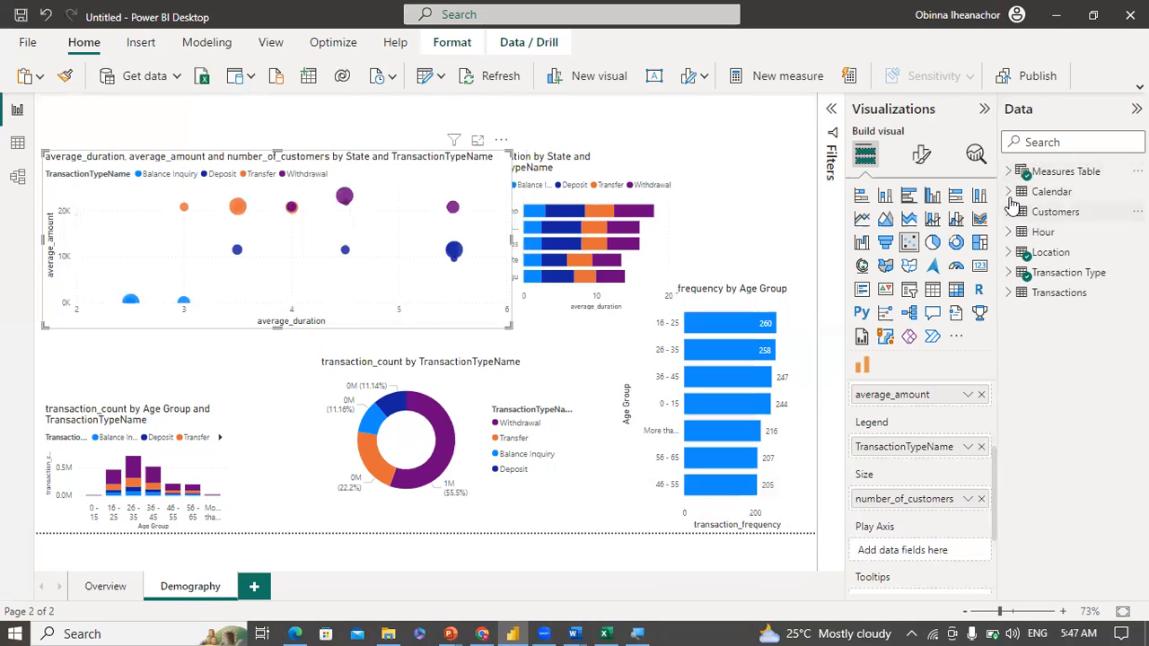
Step: Add End of Week from the Calendar table as the scatter chart's Play Axis
click(1009, 192)
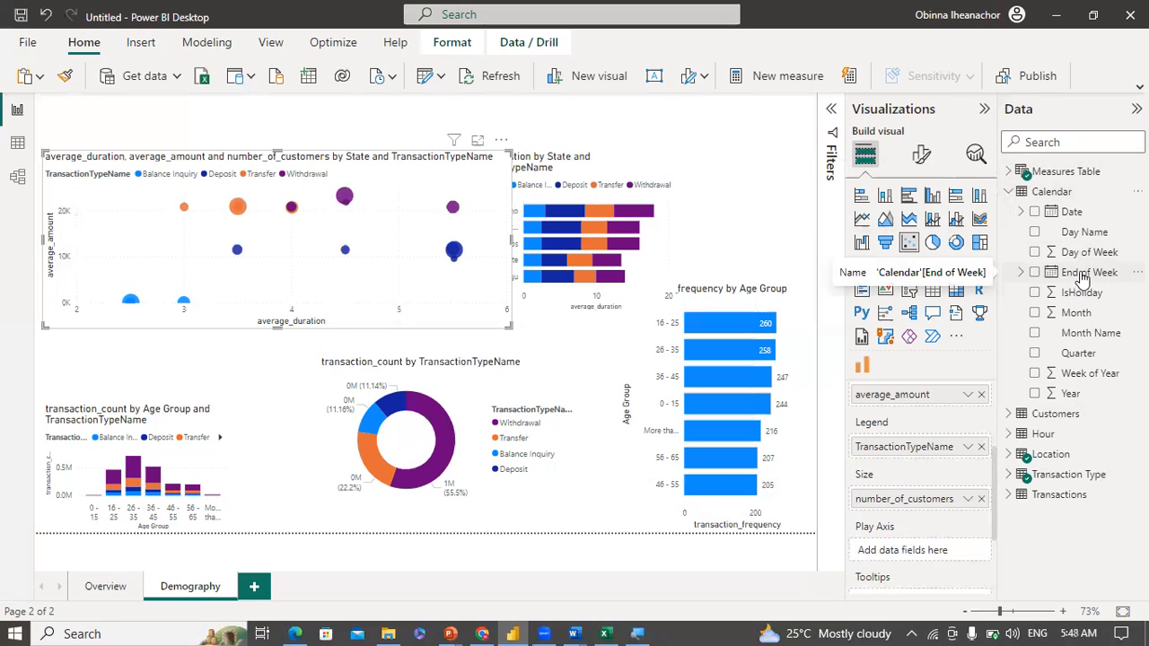
drag(1084, 280, 920, 557)
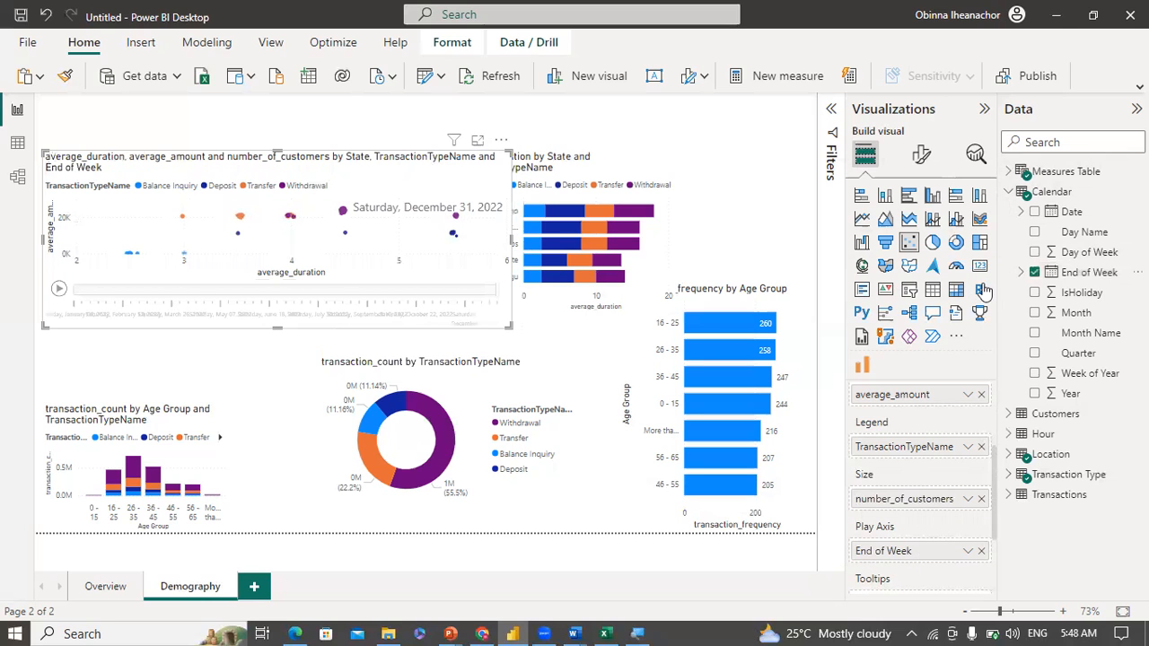
click(1008, 192)
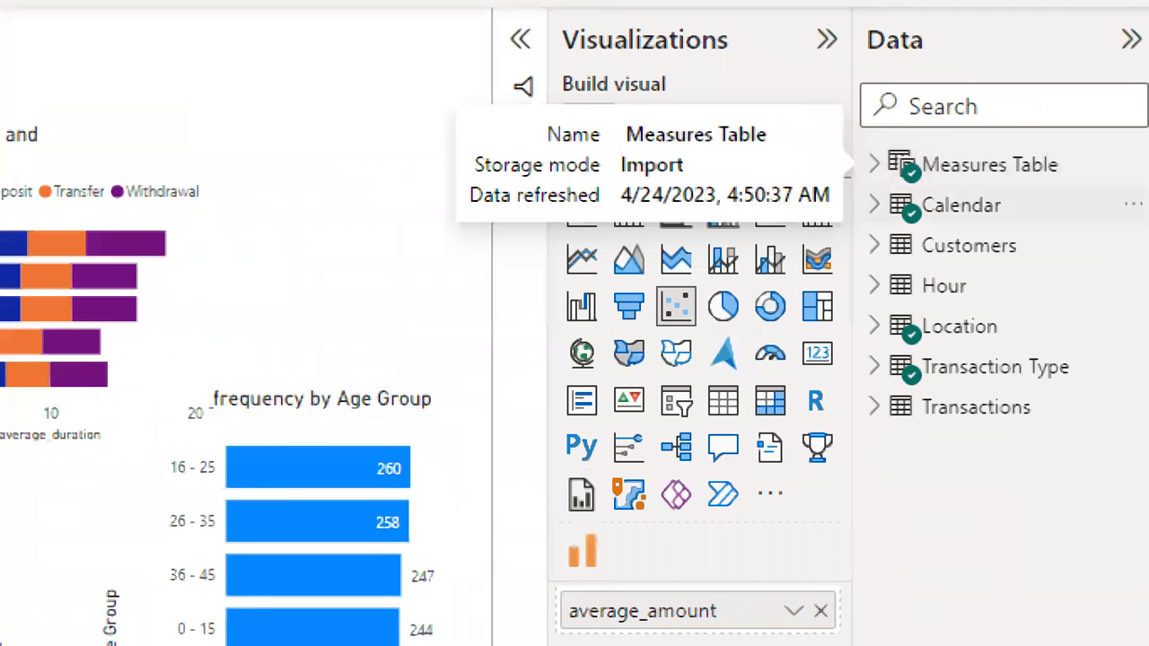
Step: Mark the Calendar table as a date table, using Date as its date column
click(1129, 205)
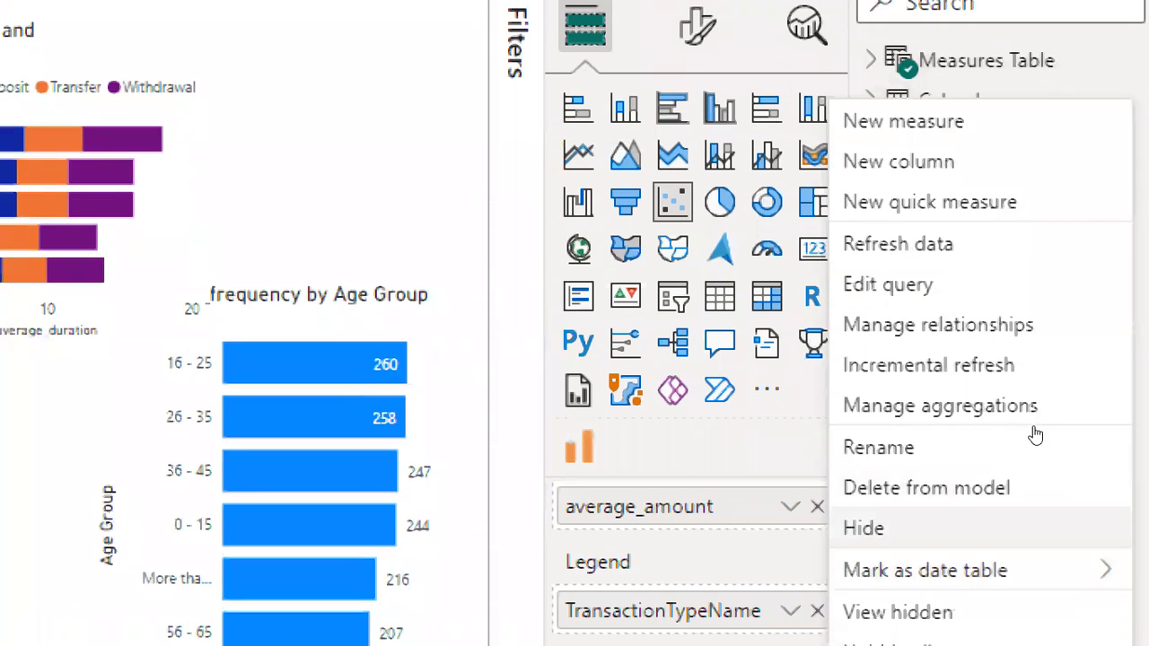
mouse_move(1014, 570)
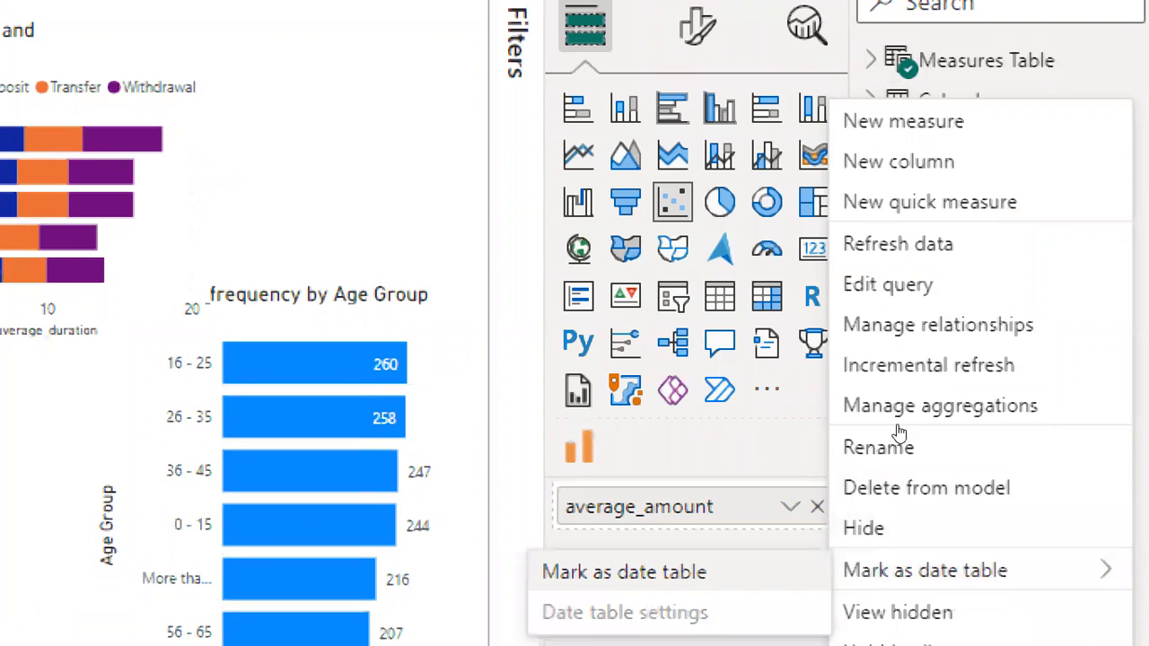
click(642, 571)
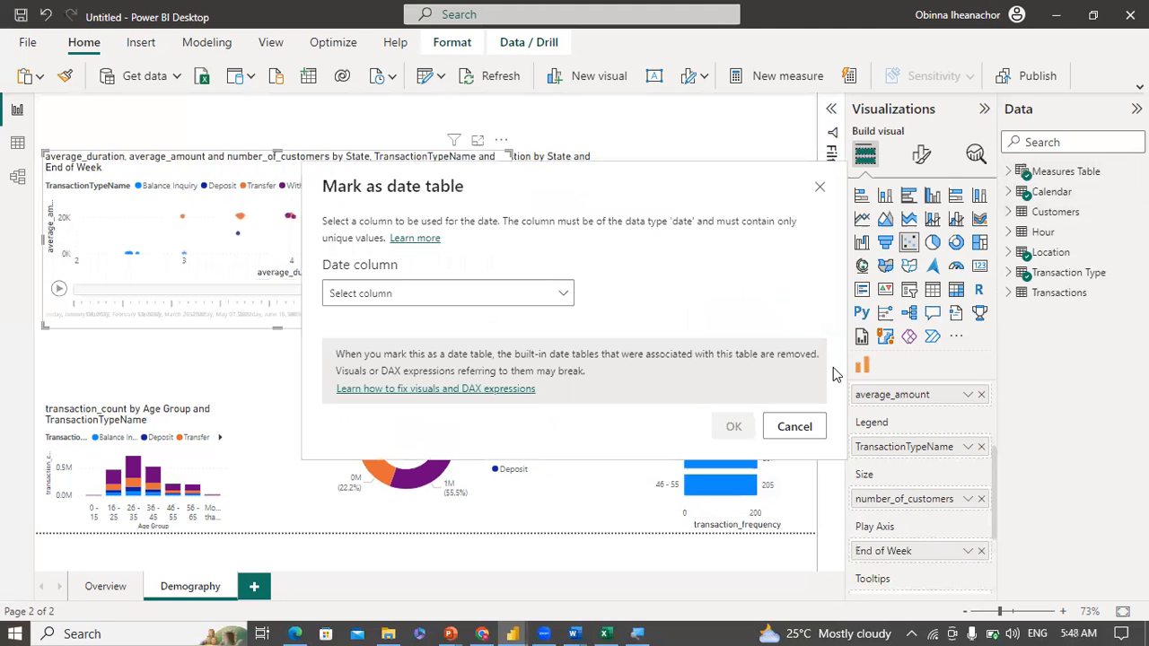
click(561, 295)
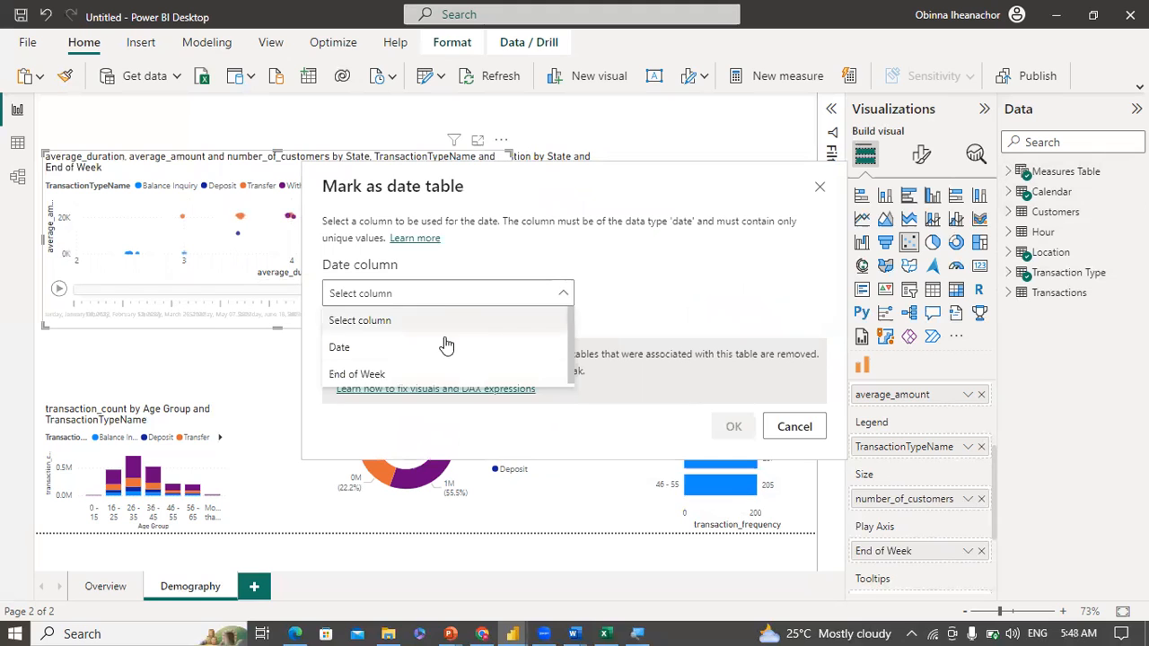
click(440, 347)
click(731, 425)
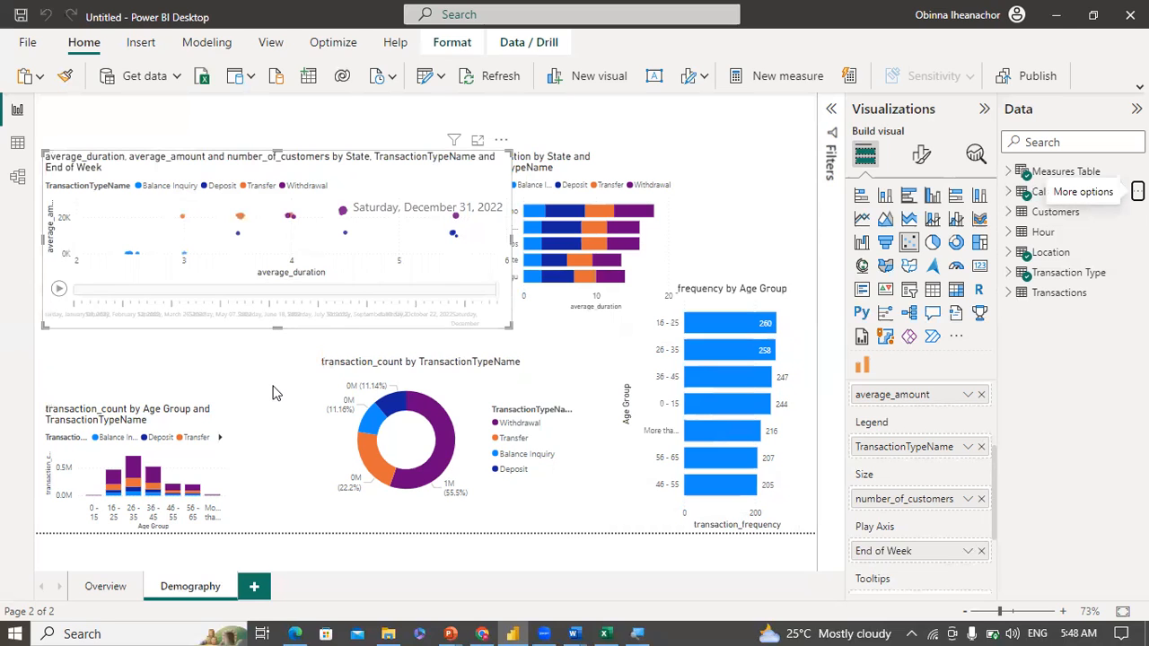
Step: Make the scatter chart taller, then play its End of Week animation and pause it partway
drag(277, 328, 274, 390)
click(59, 350)
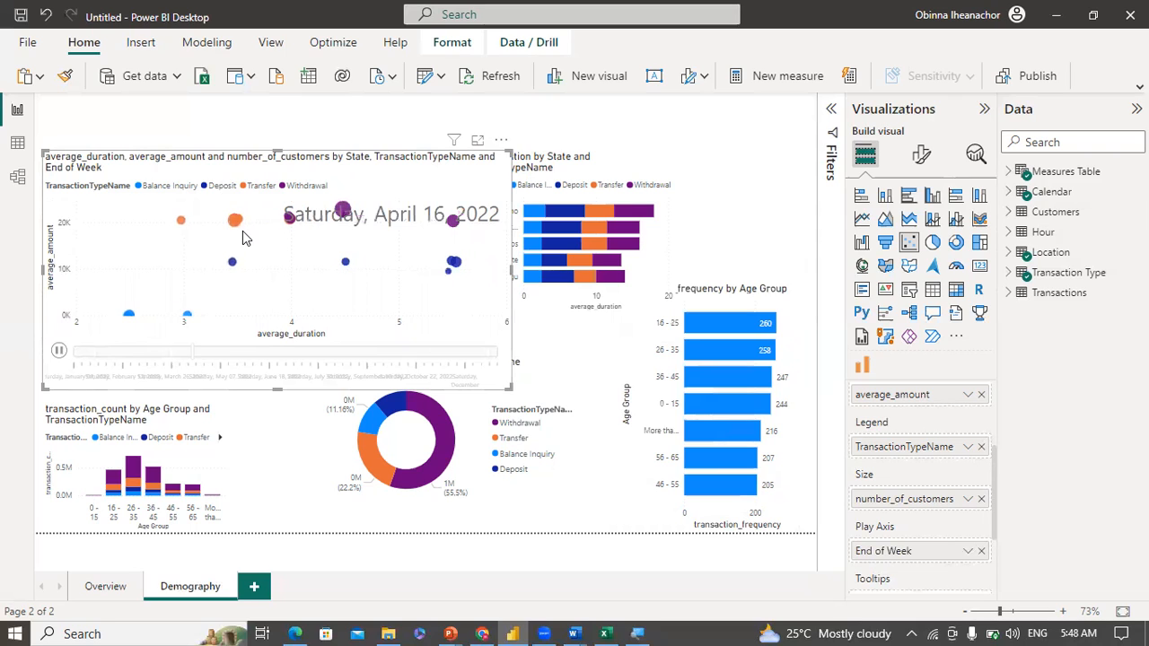
click(59, 353)
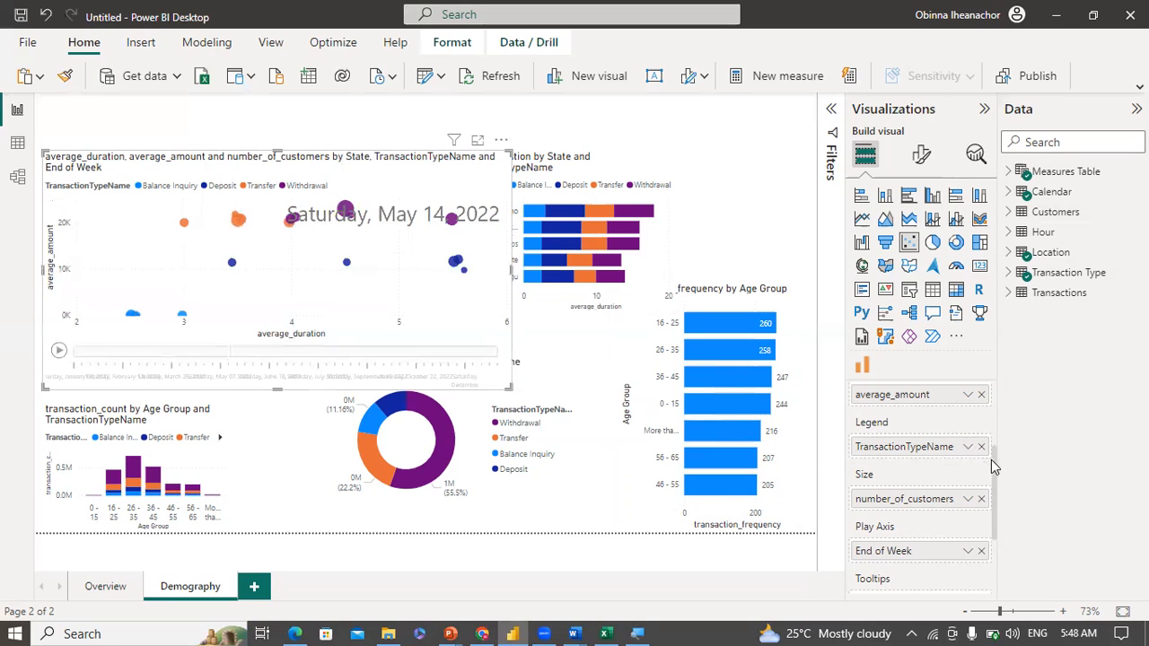
Step: Remove TransactionTypeName from the scatter chart's Legend and State from its Values
scroll(987, 427, up, 2)
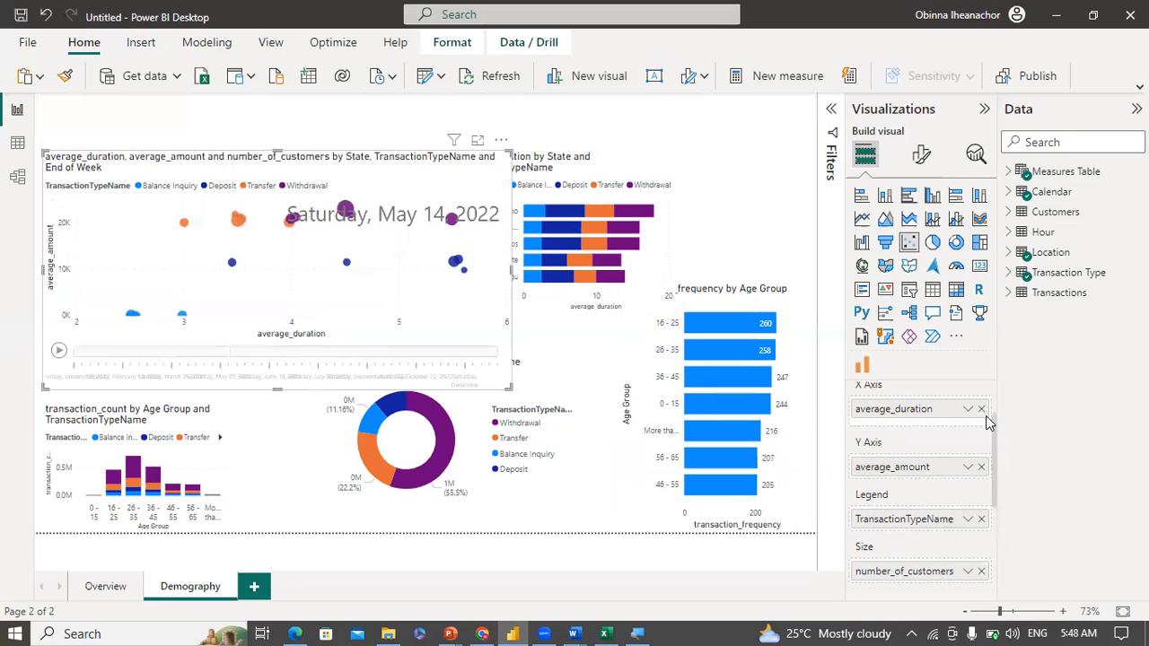
scroll(988, 426, up, 1)
scroll(987, 476, down, 2)
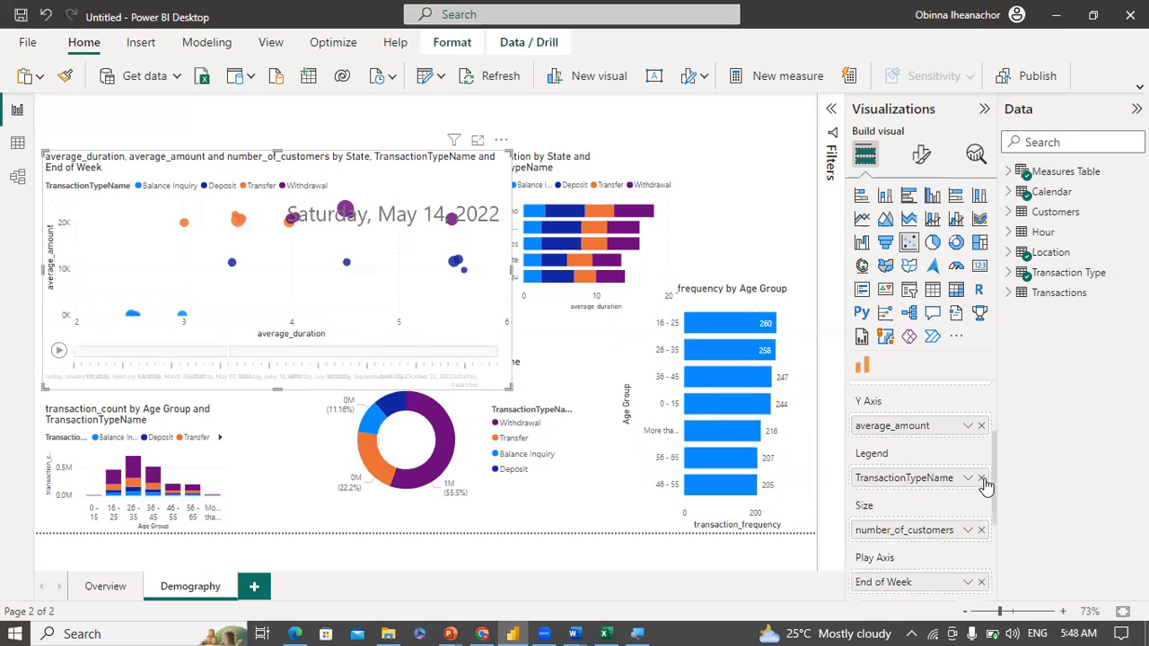
click(982, 478)
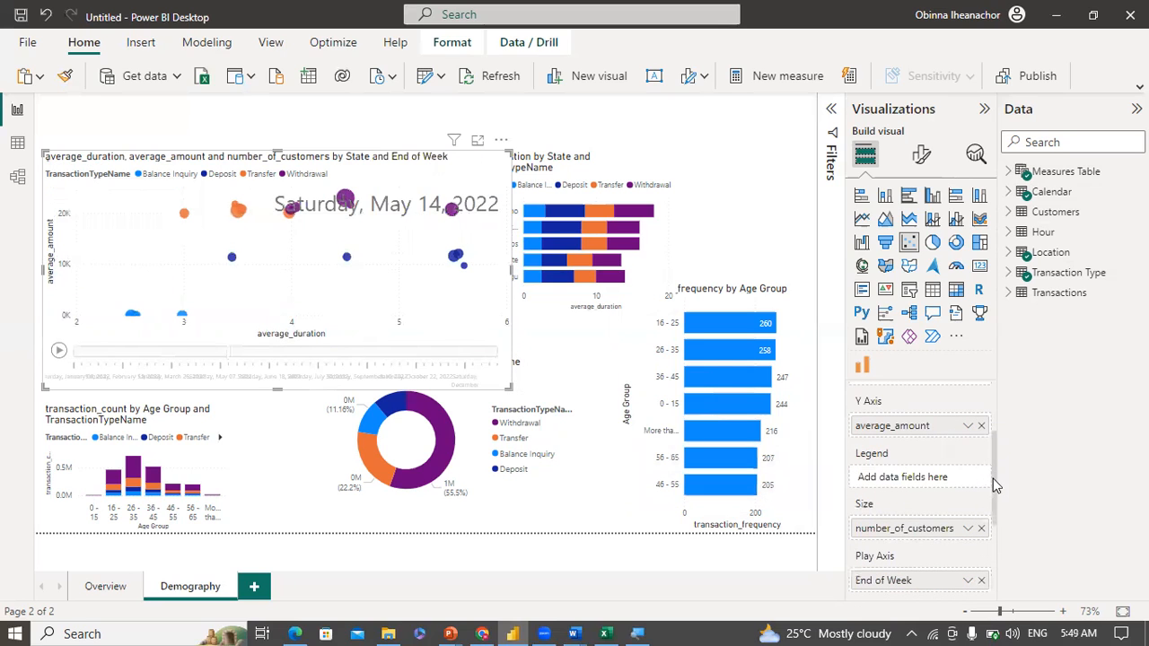
scroll(982, 429, up, 2)
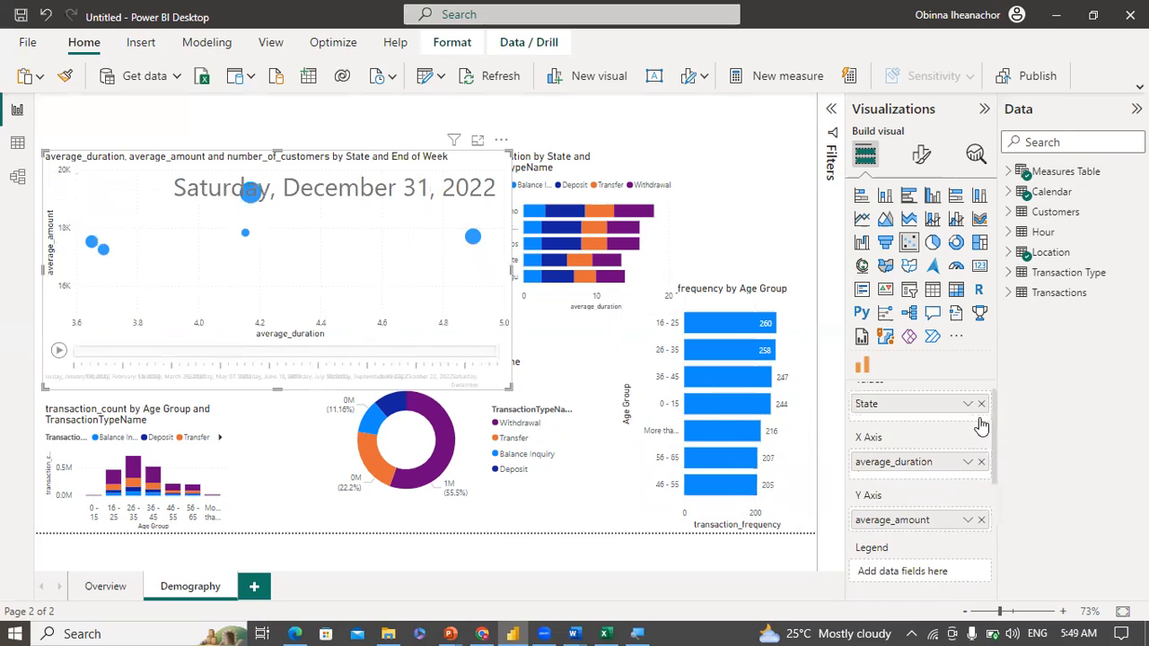
click(982, 420)
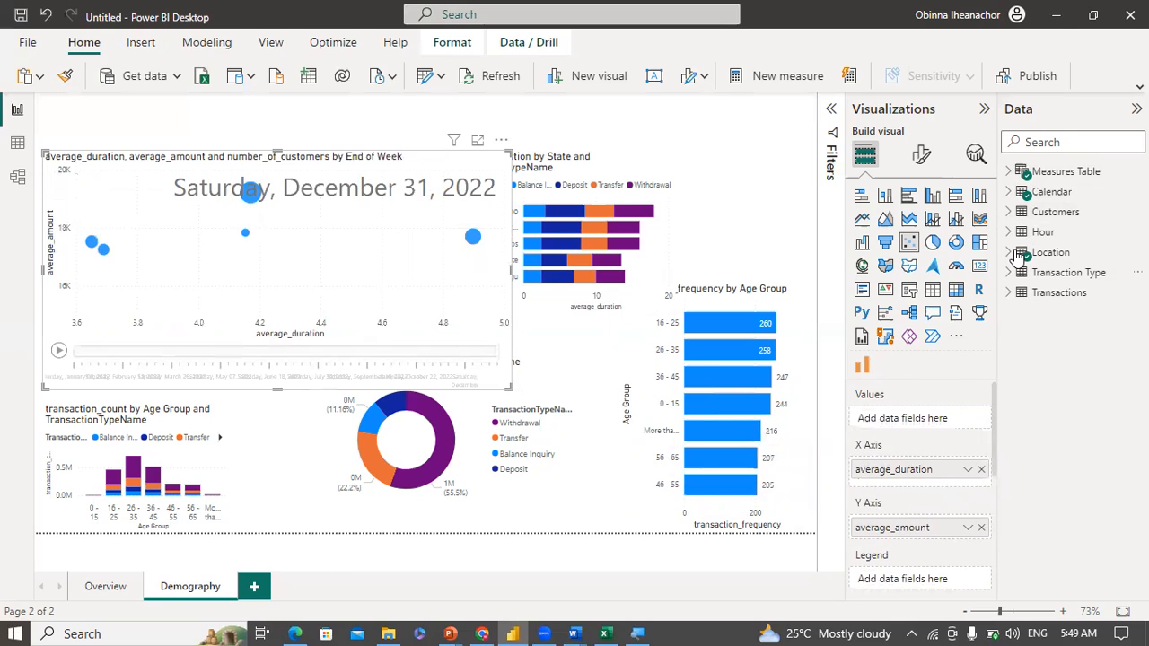
Step: Try State from the Location table as the scatter chart's Legend, with TransactionTypeName from Transaction Type as its Values
click(1015, 254)
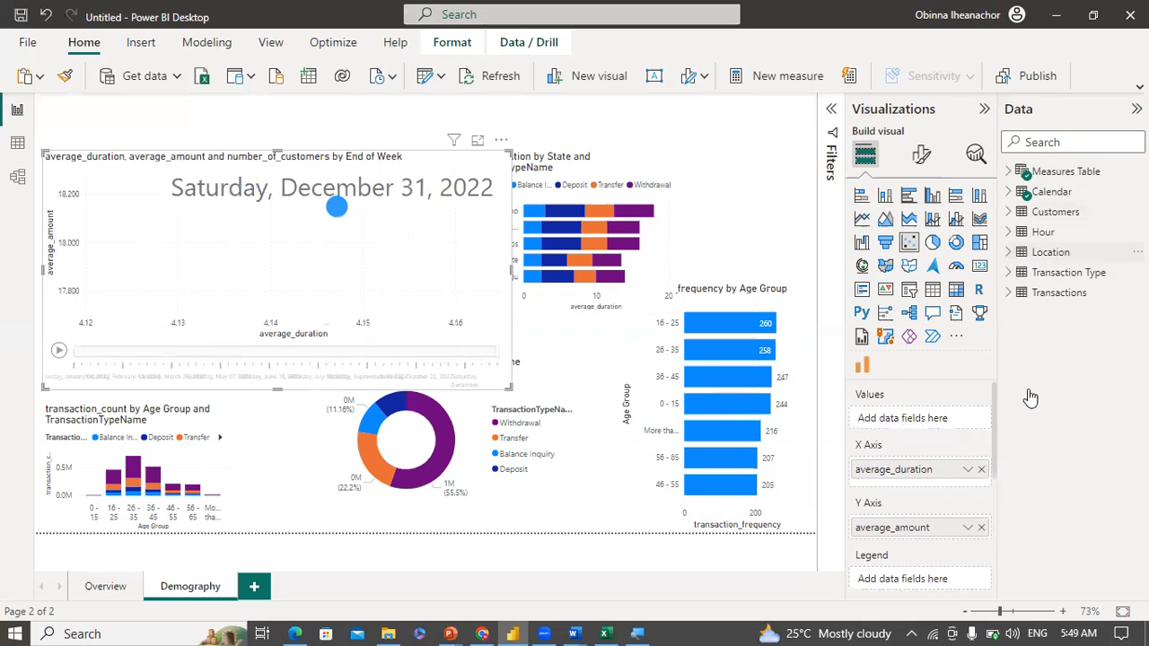
drag(1073, 372, 930, 580)
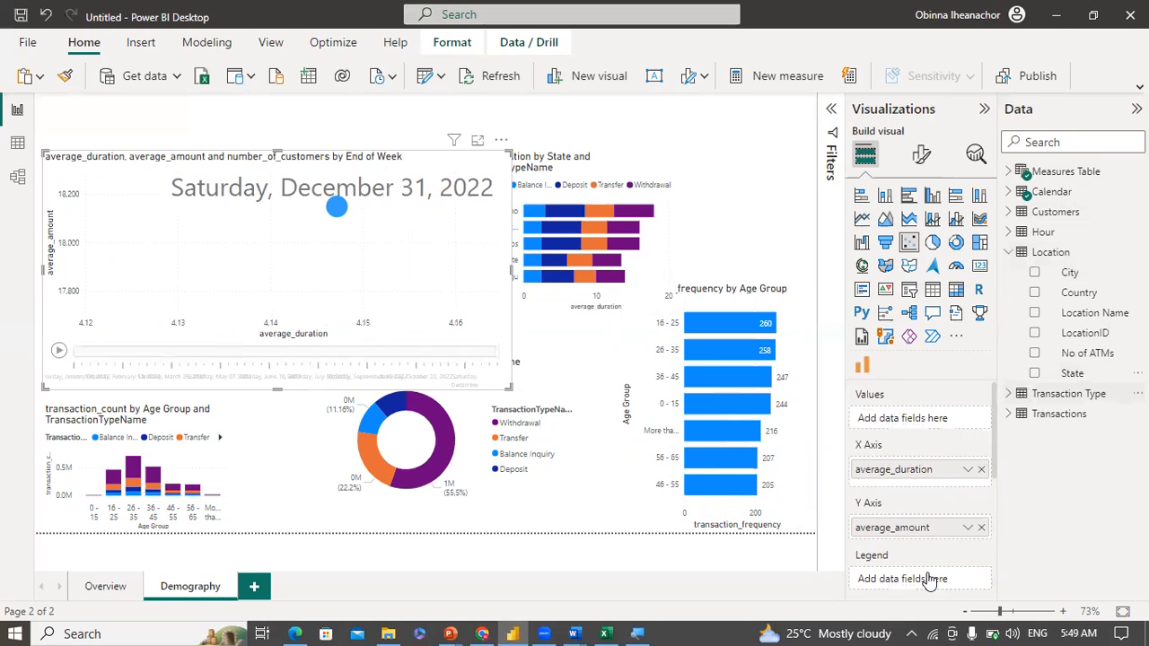
click(1010, 253)
click(1010, 272)
drag(1081, 312, 932, 423)
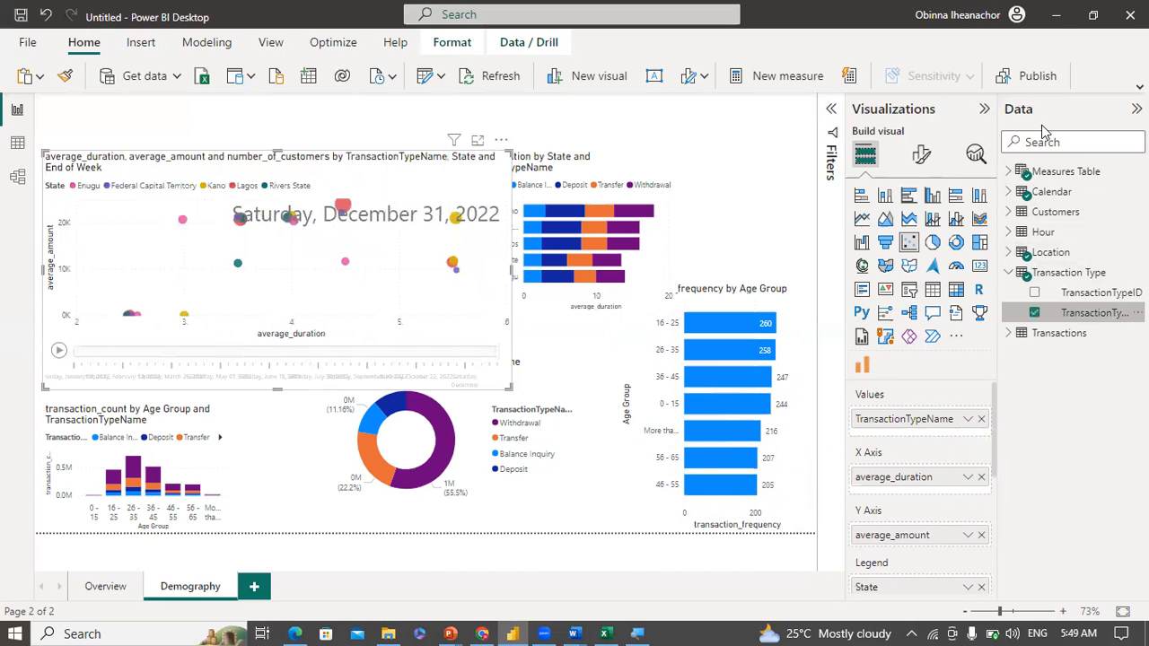
click(1009, 272)
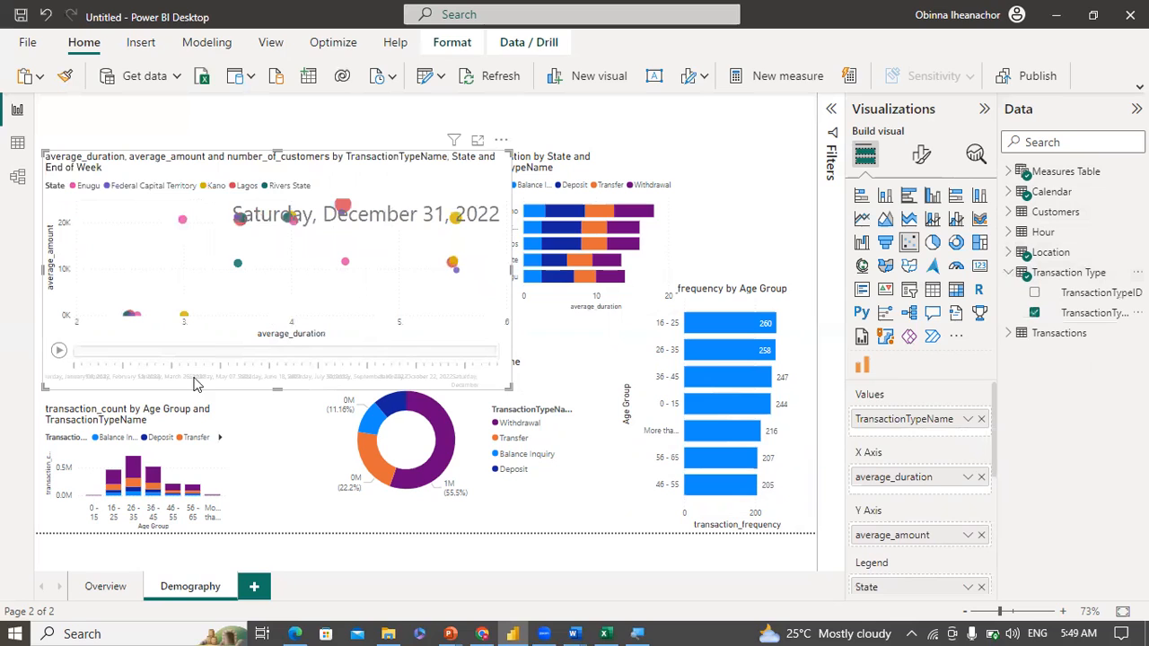
Step: Play the scatter chart's animation, pause it at May 28, 2022, and examine the Kano and Lagos bubbles
click(59, 351)
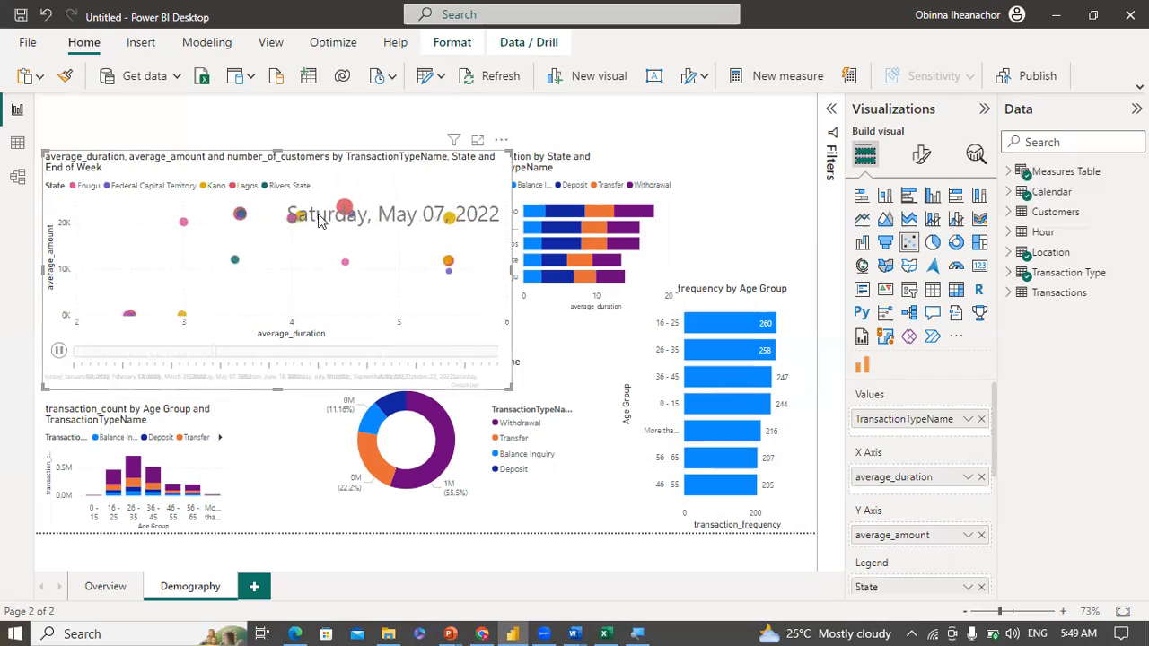
click(59, 351)
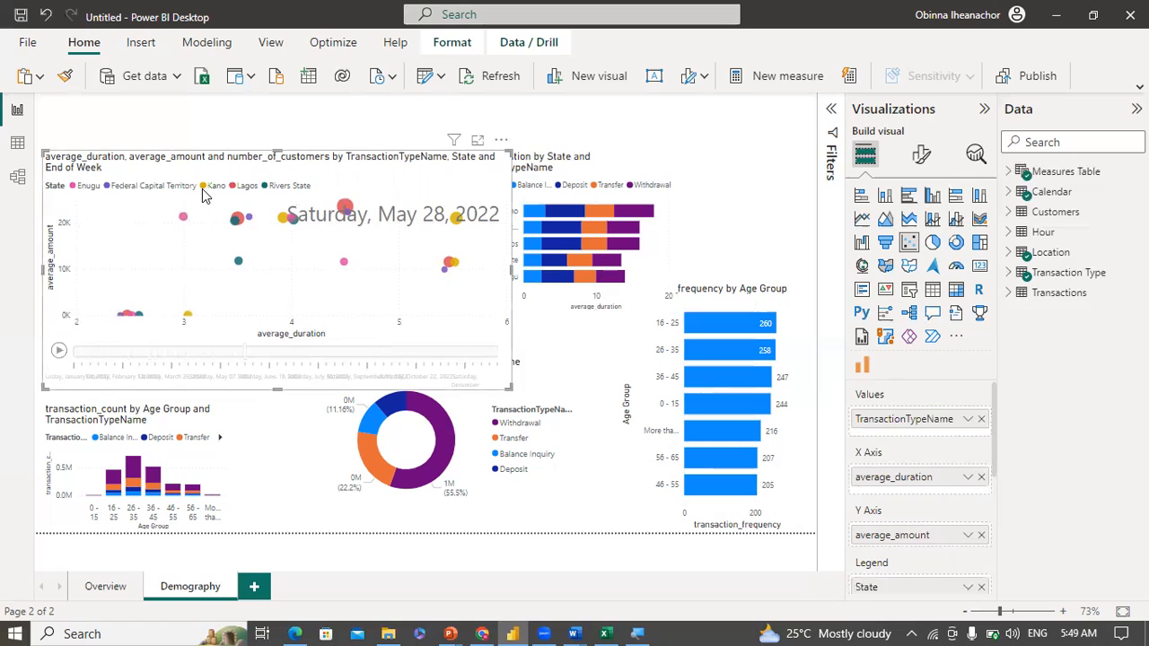
click(456, 225)
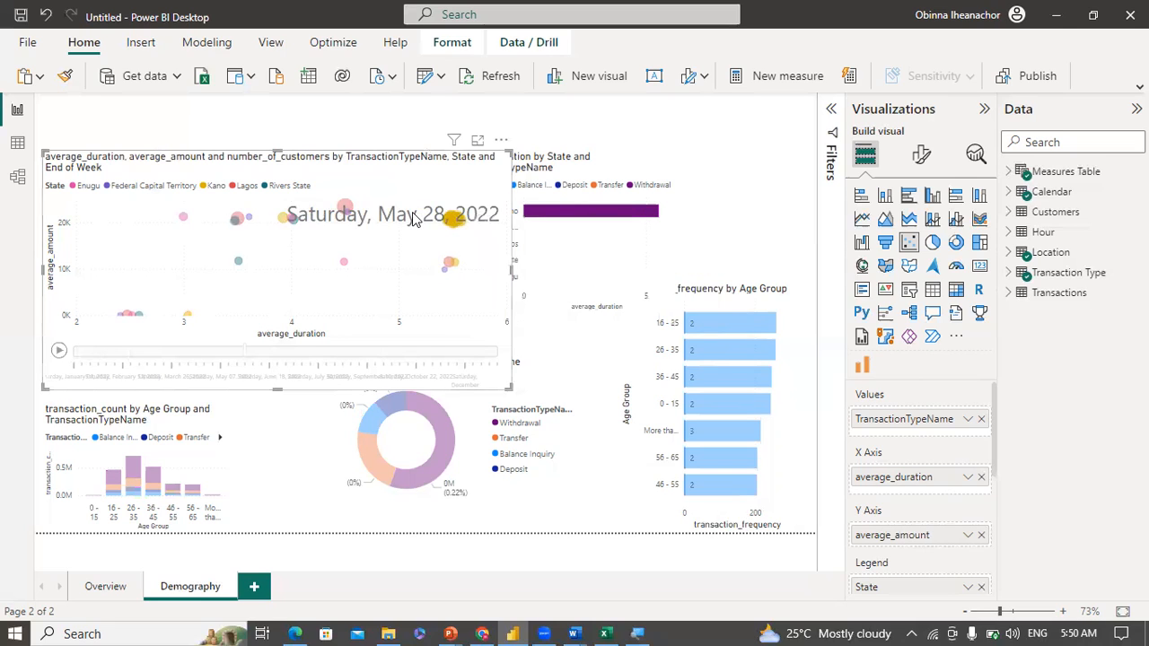
click(459, 226)
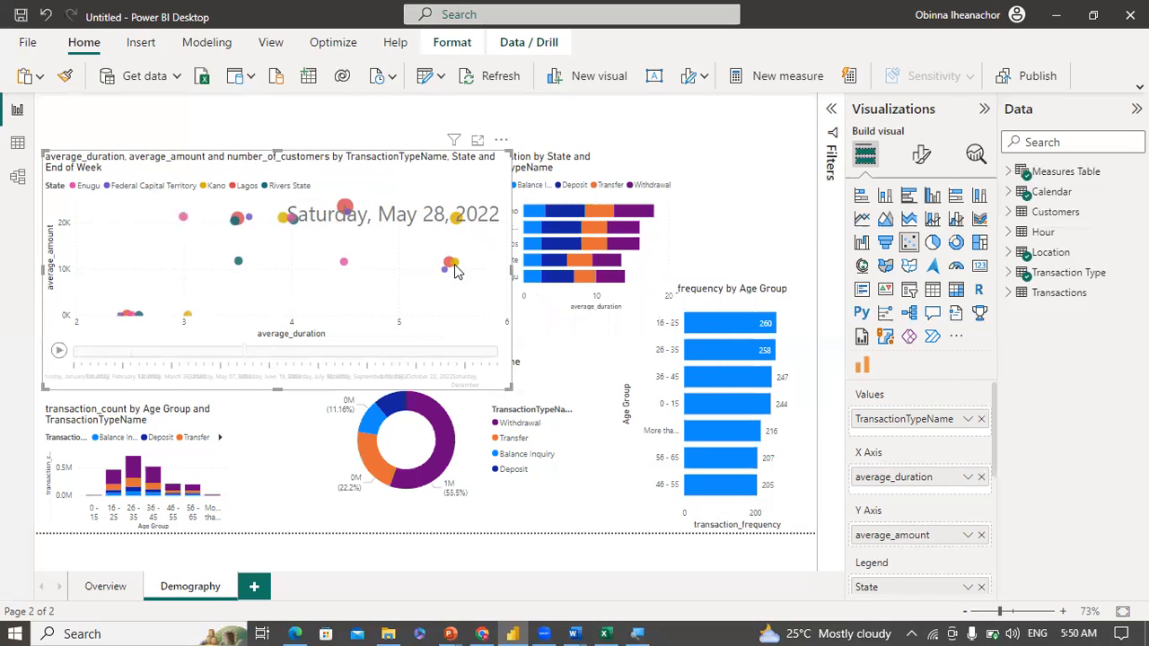
mouse_move(455, 271)
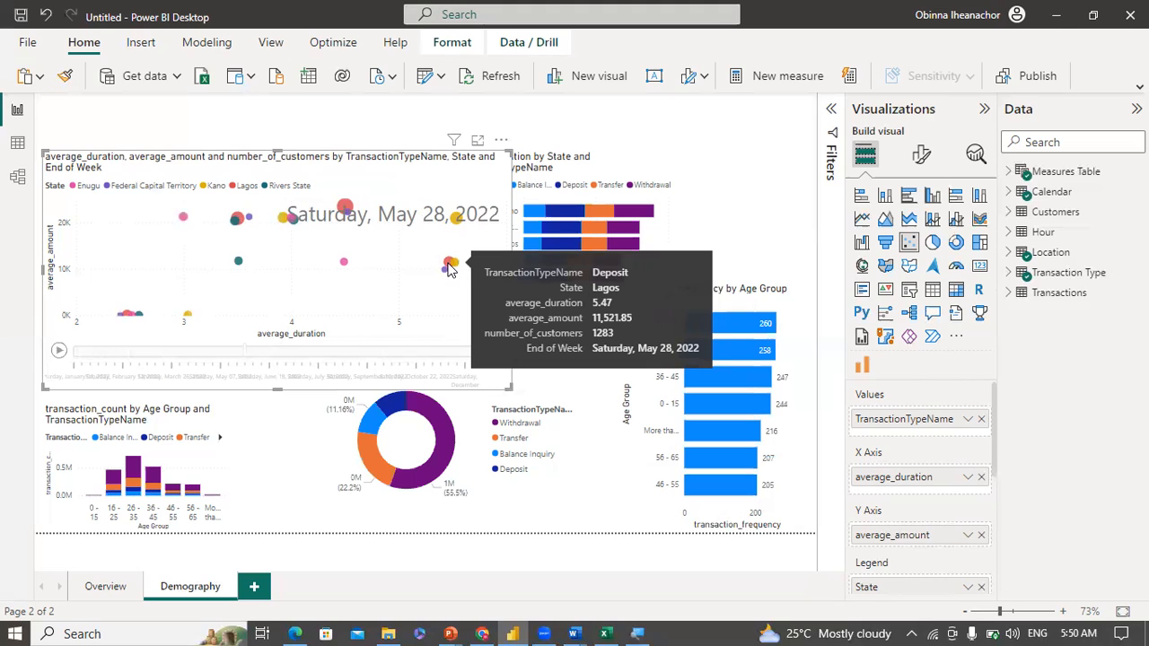
drag(450, 271, 446, 278)
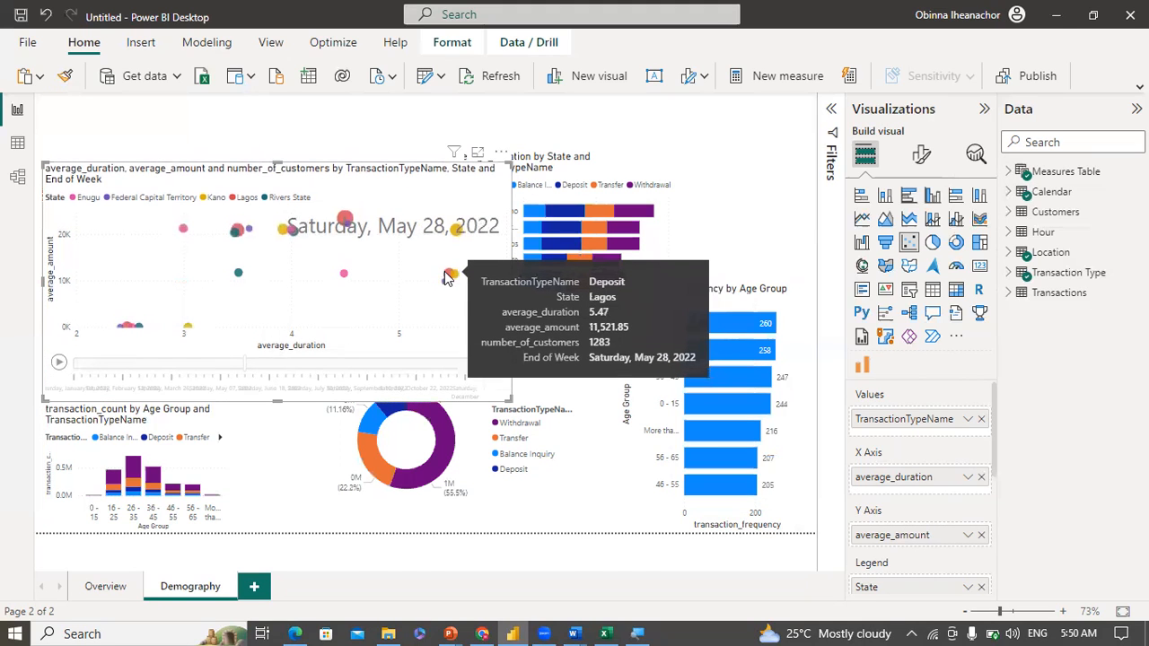
mouse_move(446, 285)
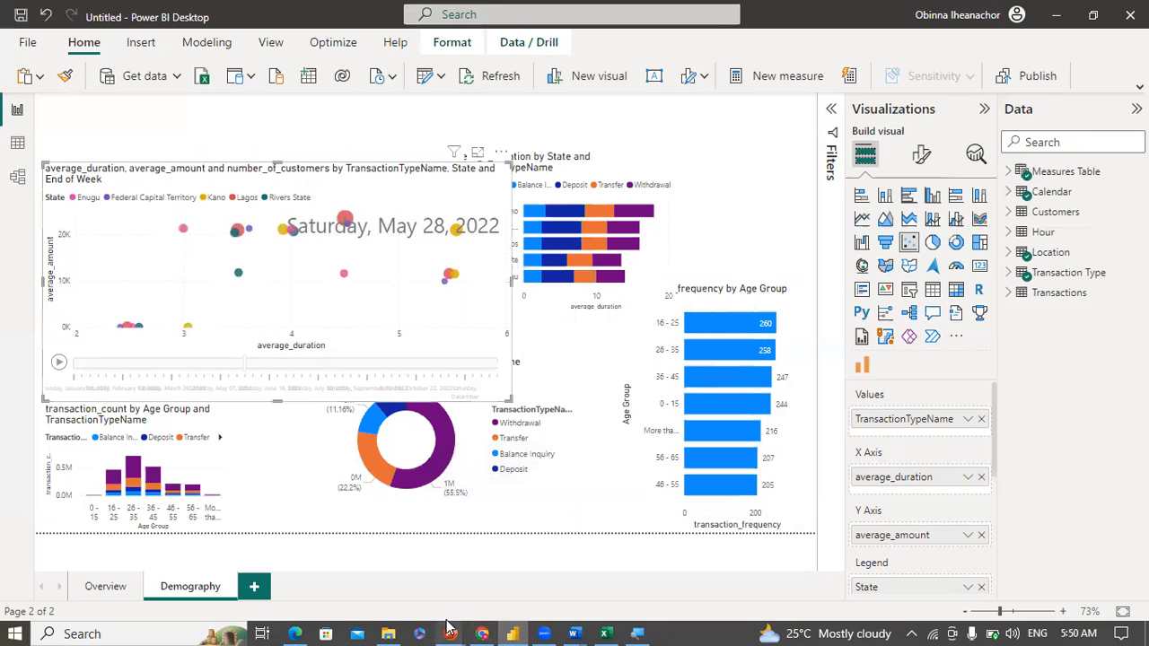
Step: Switch to the finished ATM Transactions Report slide to check its scatter chart, and return to Power BI Desktop
mouse_move(451, 632)
click(485, 565)
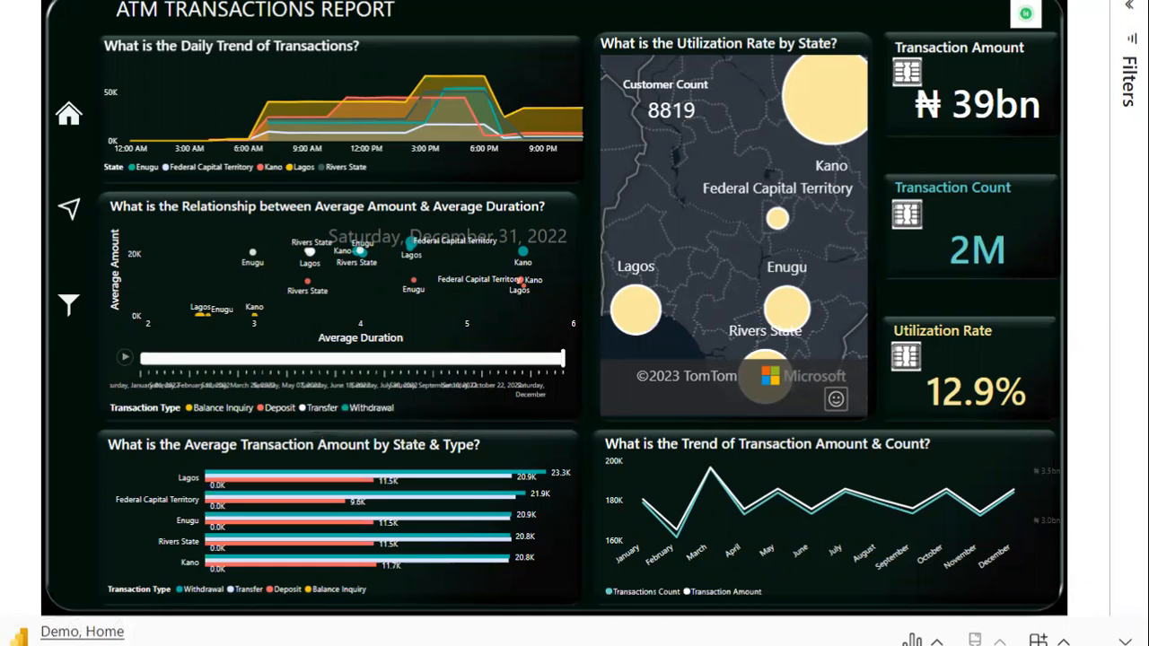
key(super)
mouse_move(519, 628)
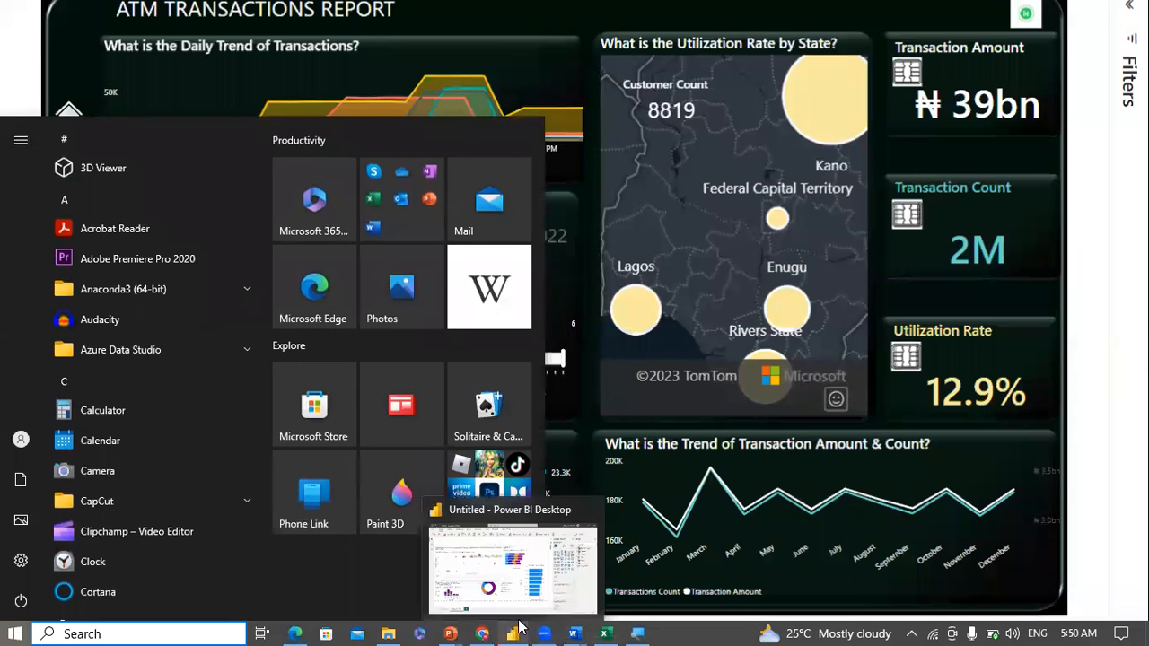
click(520, 575)
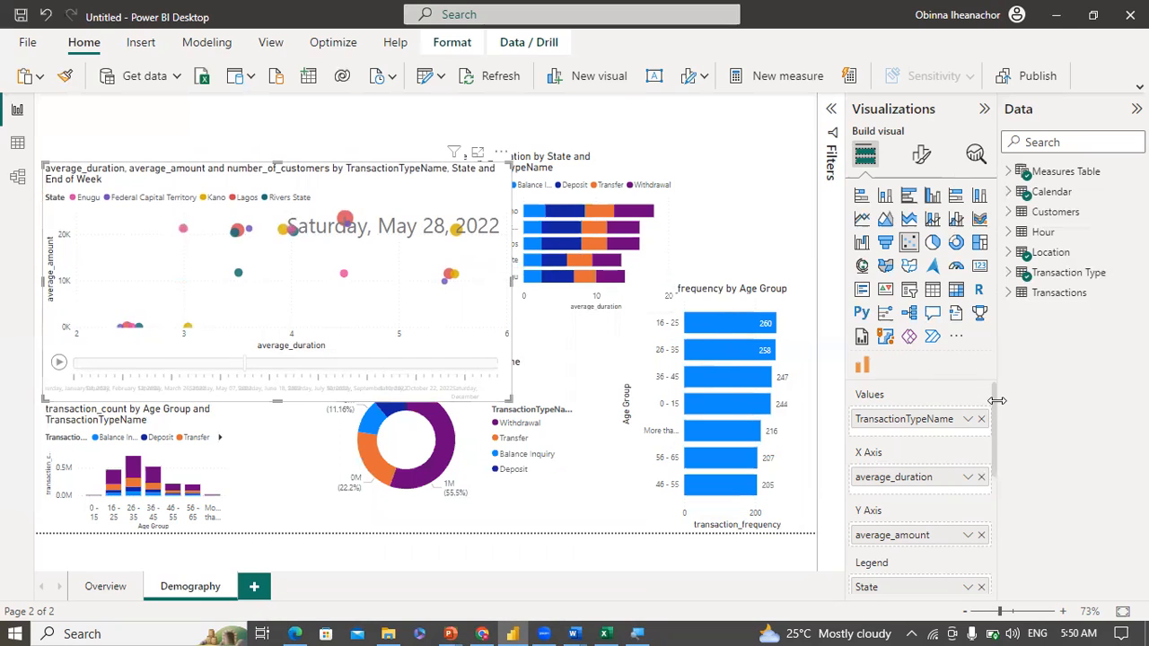
Step: Replace TransactionTypeName with State from the Location table in the scatter chart's Values
scroll(996, 413, down, 1)
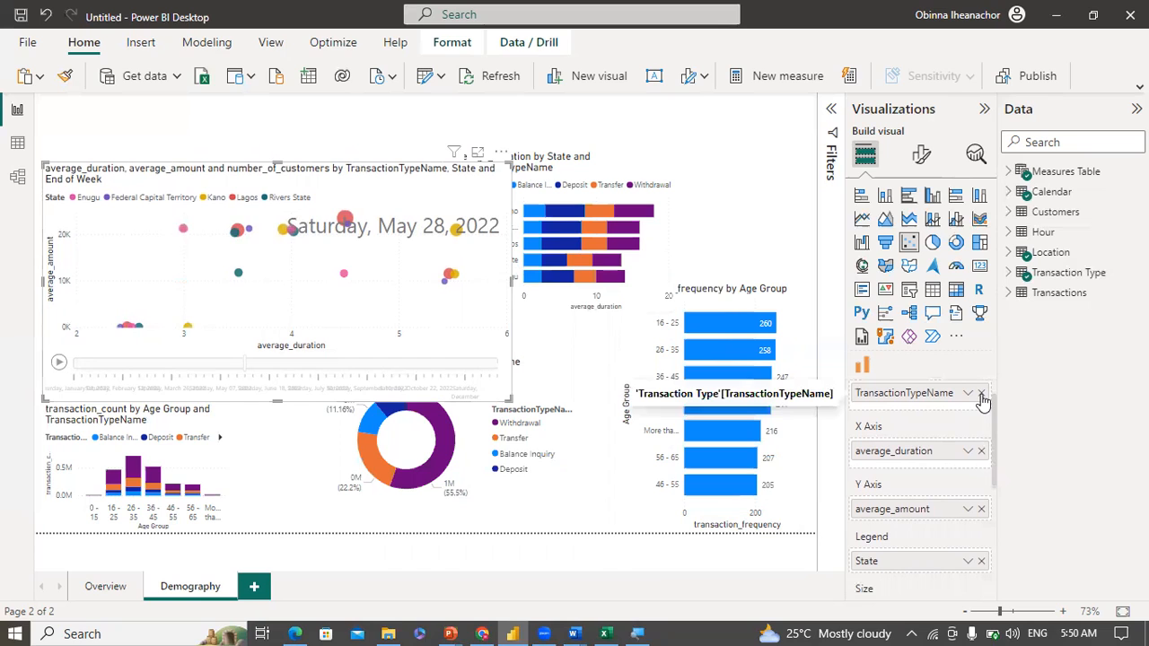
click(981, 394)
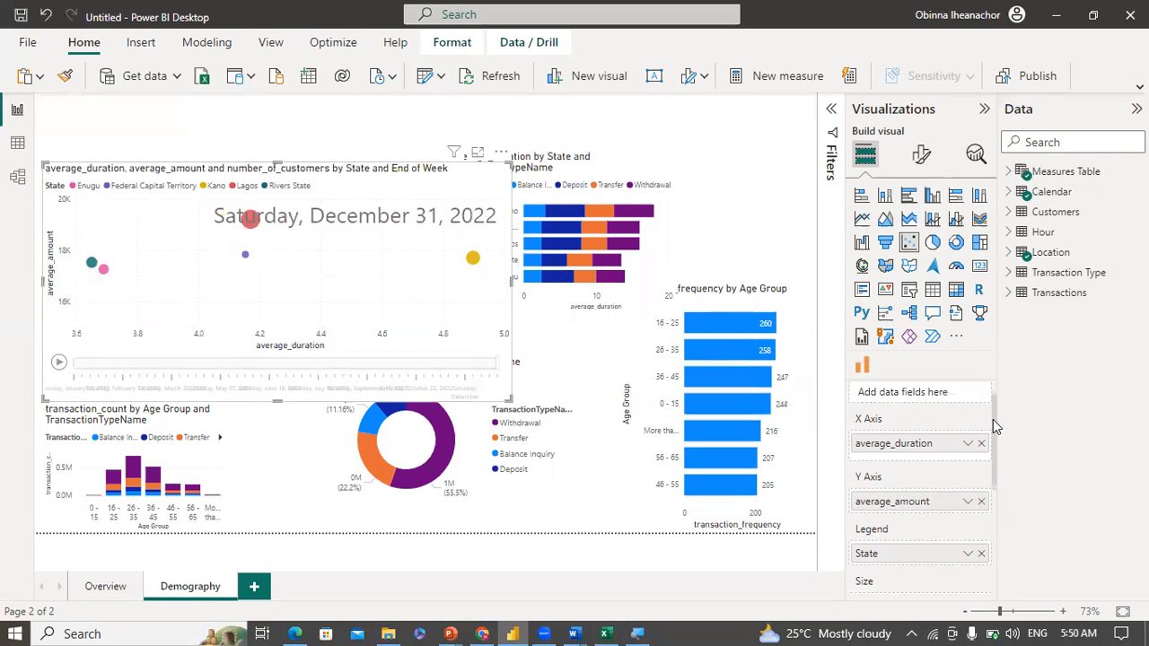
scroll(993, 419, up, 1)
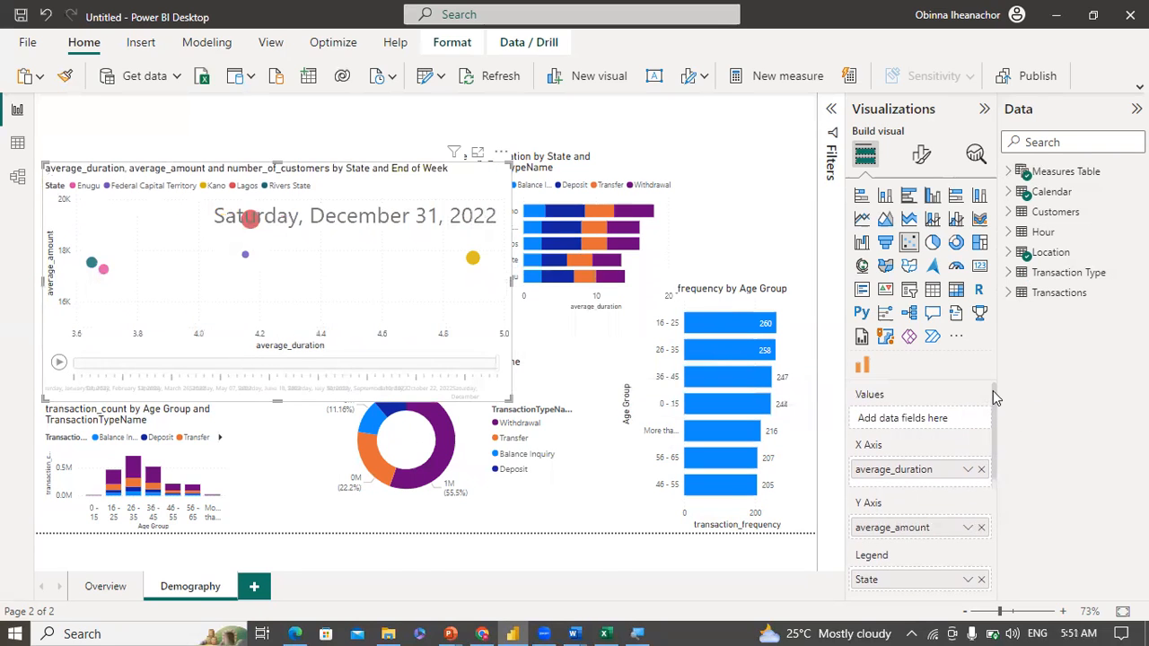
click(1006, 254)
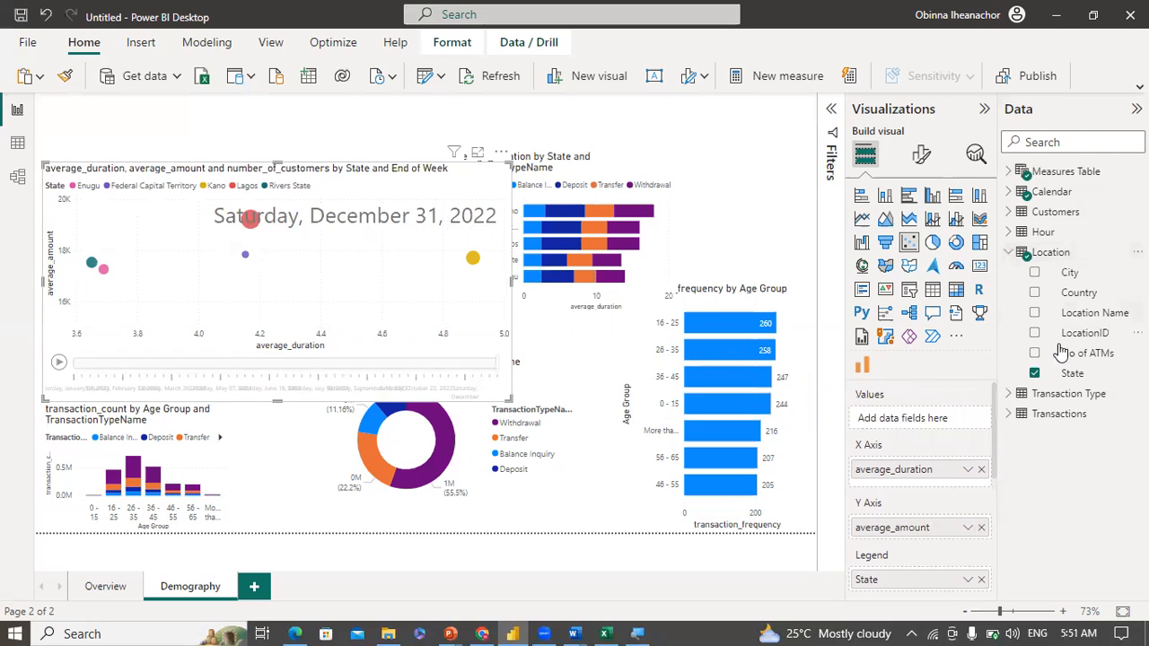
drag(1070, 375, 933, 422)
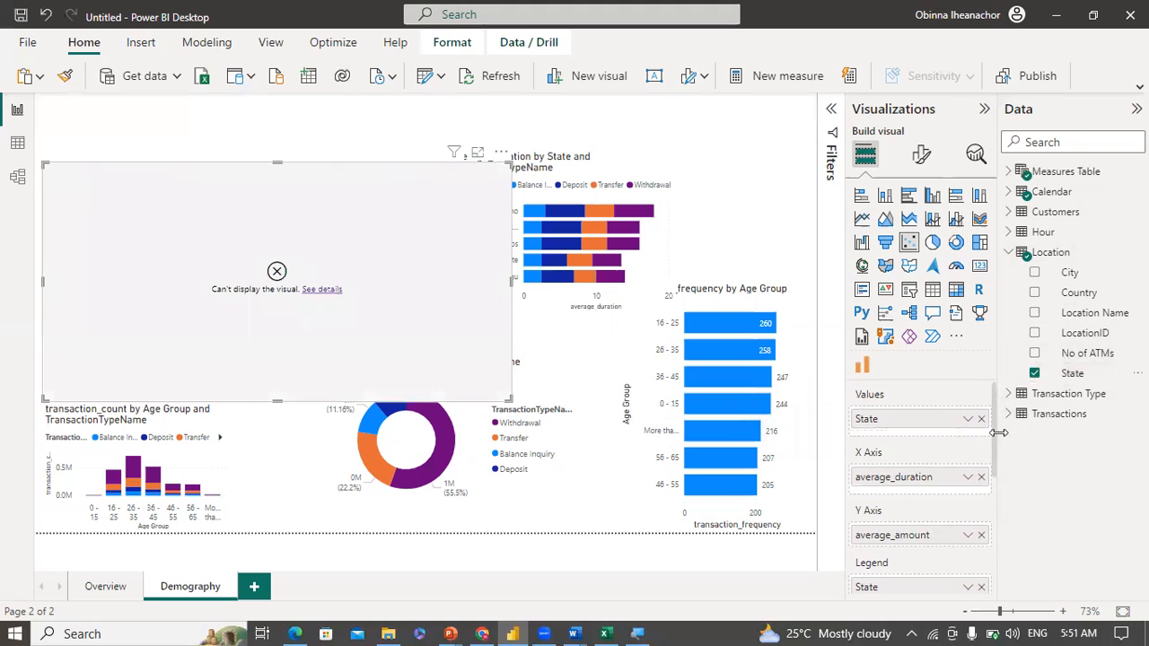
Step: Replace State with TransactionTypeName from the Transaction Type table in the scatter chart's Legend
scroll(994, 440, down, 3)
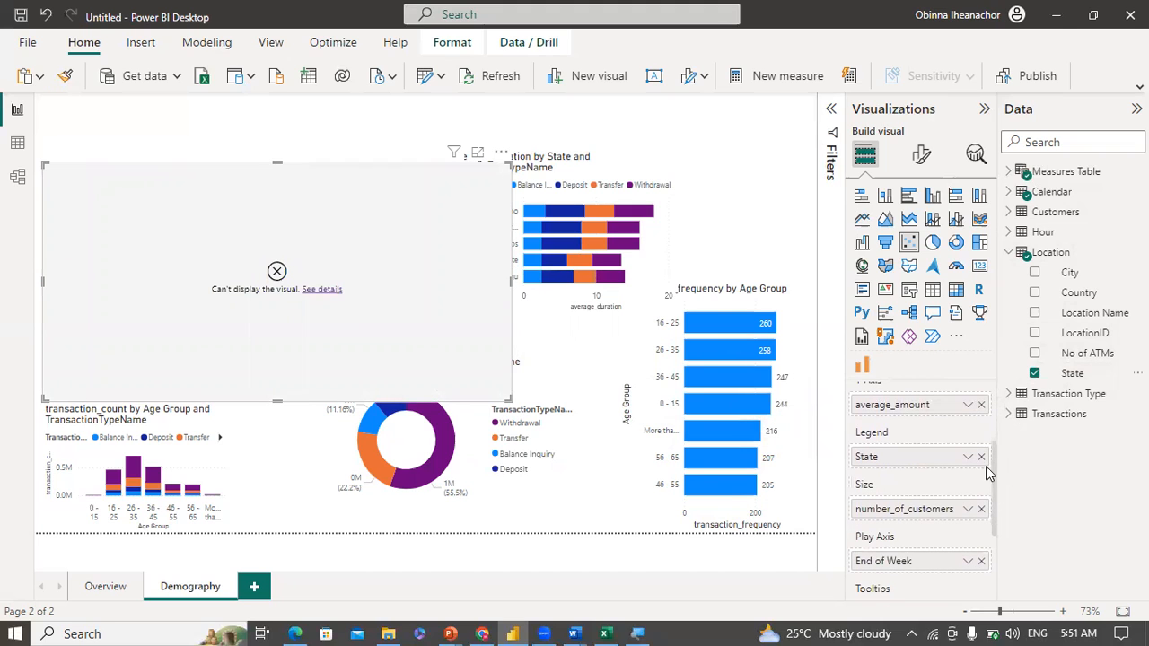
click(982, 459)
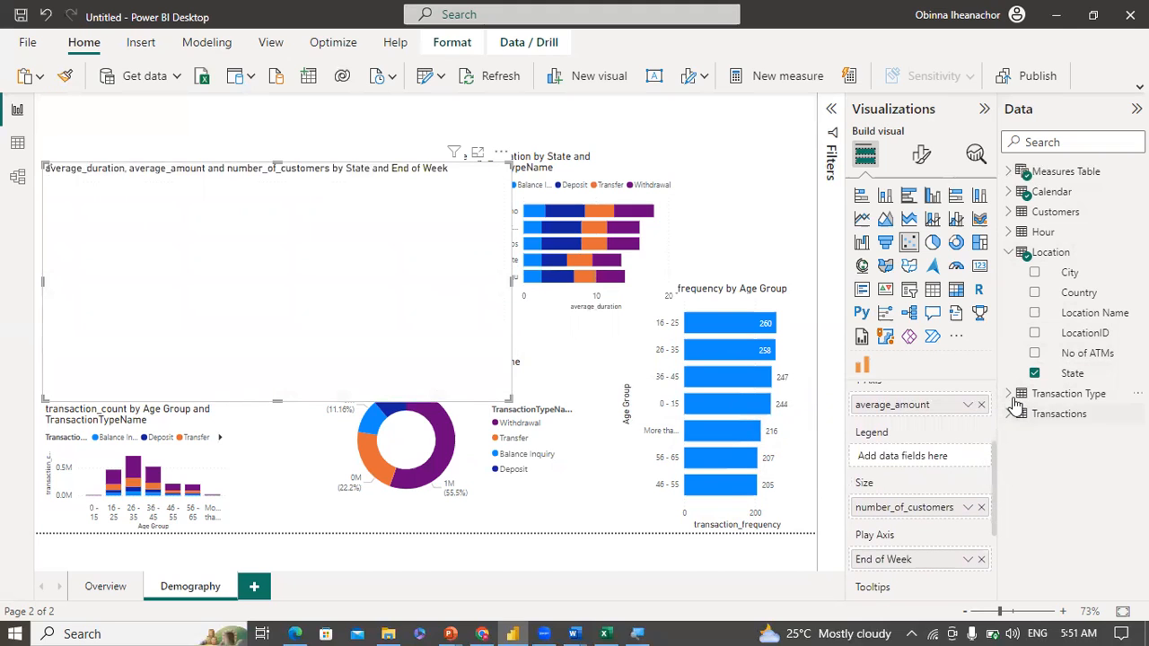
click(1014, 400)
drag(1077, 441, 928, 460)
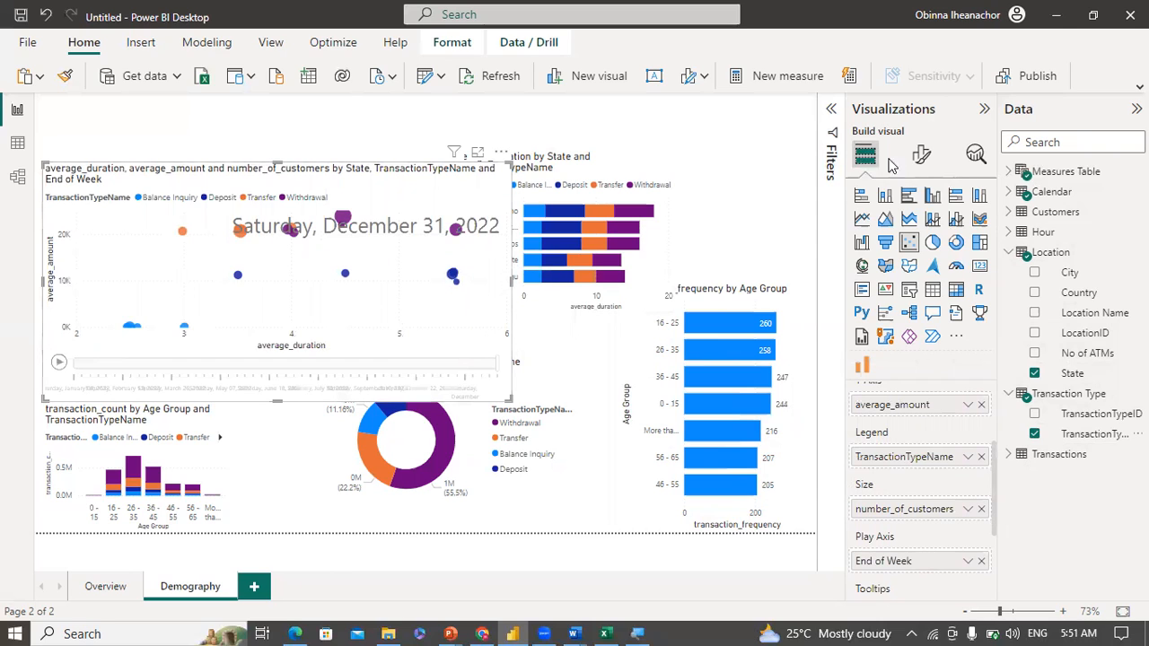
Step: Turn on category labels for the scatter chart and collapse the visual formatting options
click(920, 158)
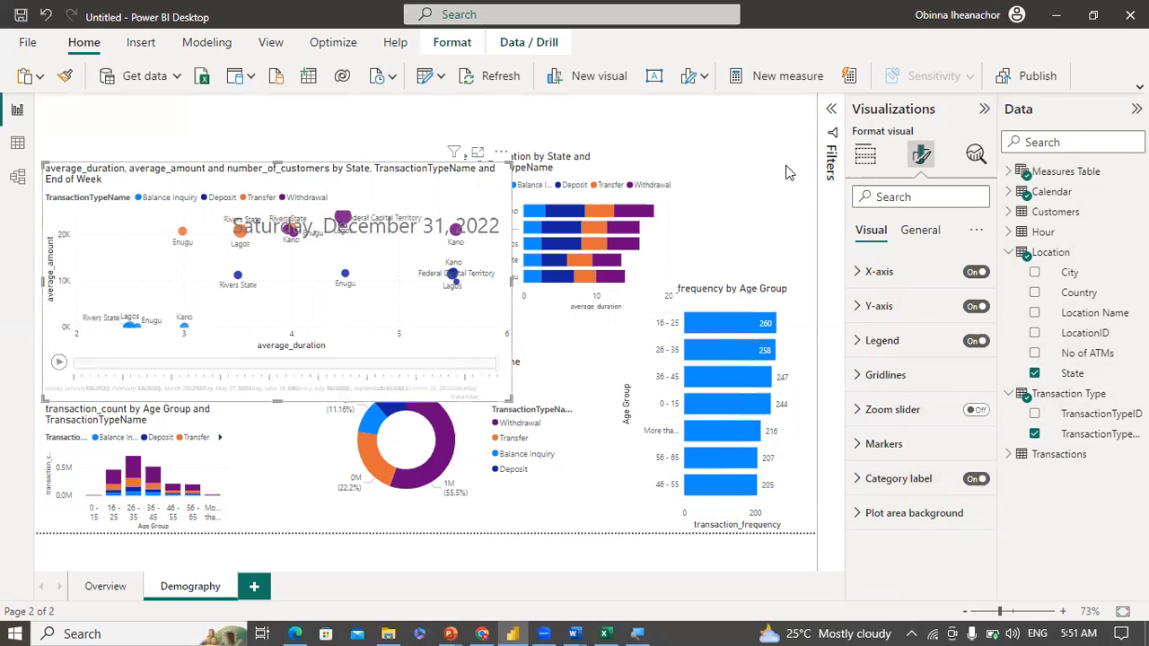
click(983, 110)
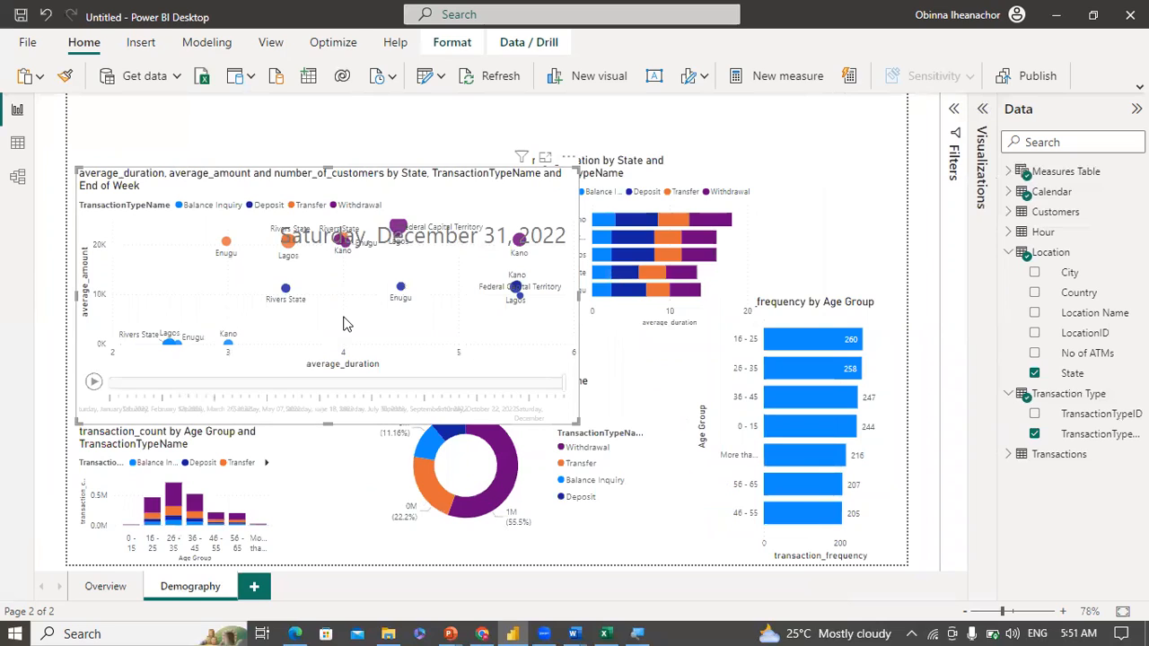
Step: Examine the labelled state bubbles for each transaction type and briefly play the scatter chart's weekly animation
mouse_move(519, 247)
mouse_move(517, 296)
mouse_move(397, 232)
mouse_move(342, 245)
mouse_move(169, 348)
mouse_move(230, 348)
click(93, 384)
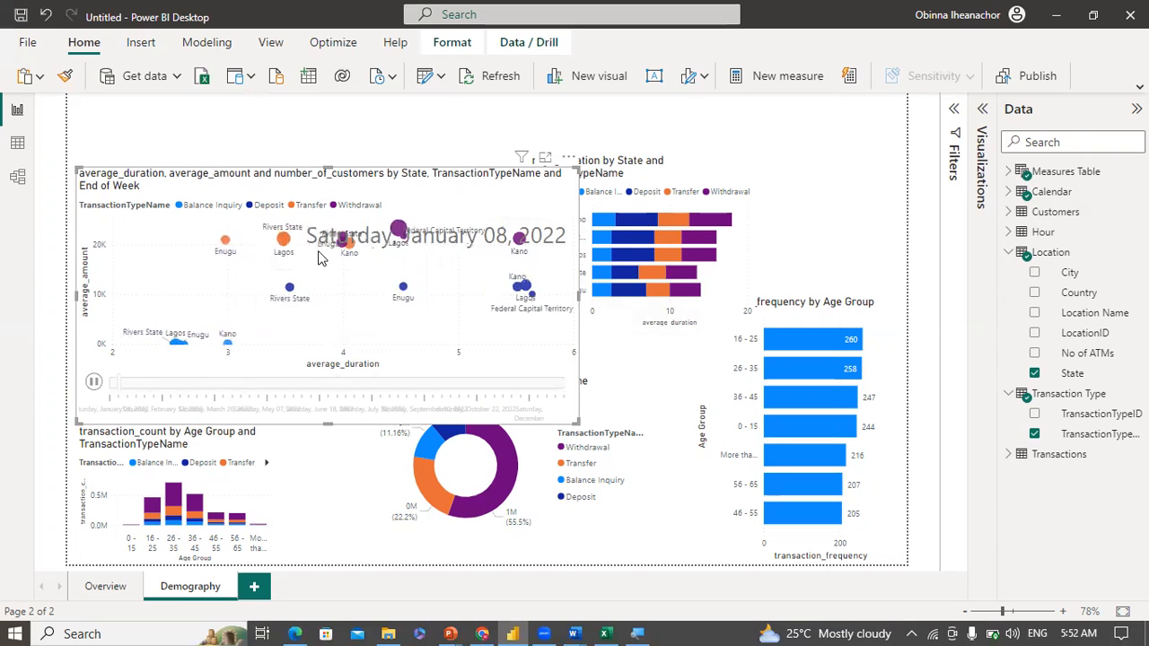
click(93, 384)
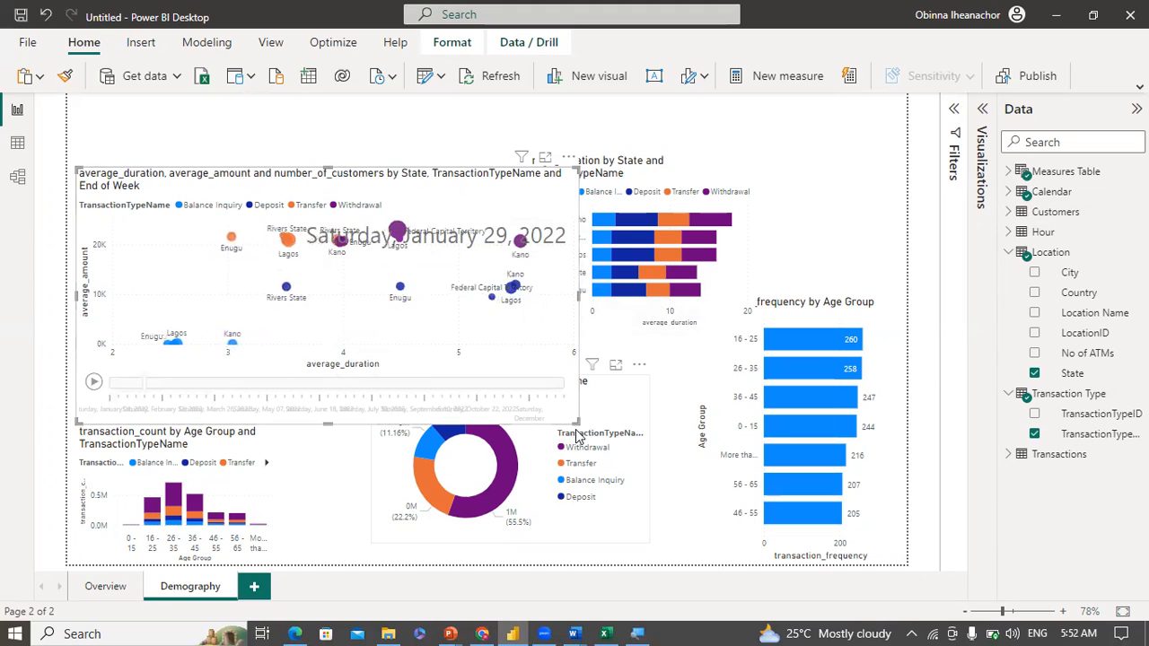
Step: Shrink the scatter chart in width and height so it clears the neighbouring bar and donut charts, and deselect it
drag(576, 420, 377, 359)
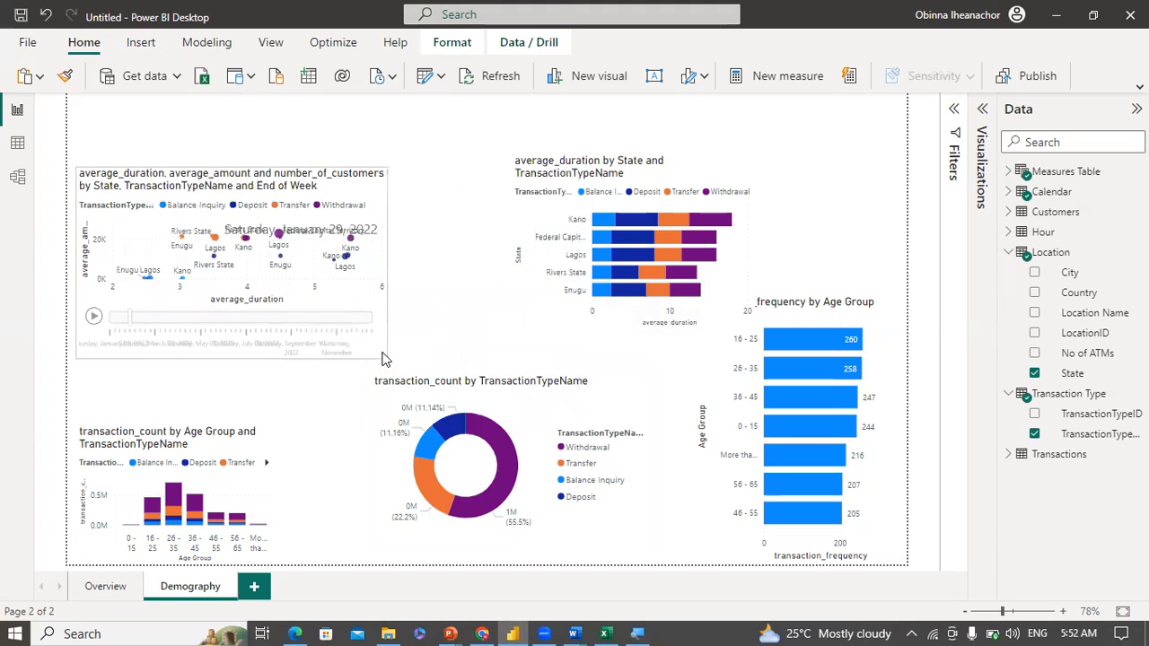
click(450, 318)
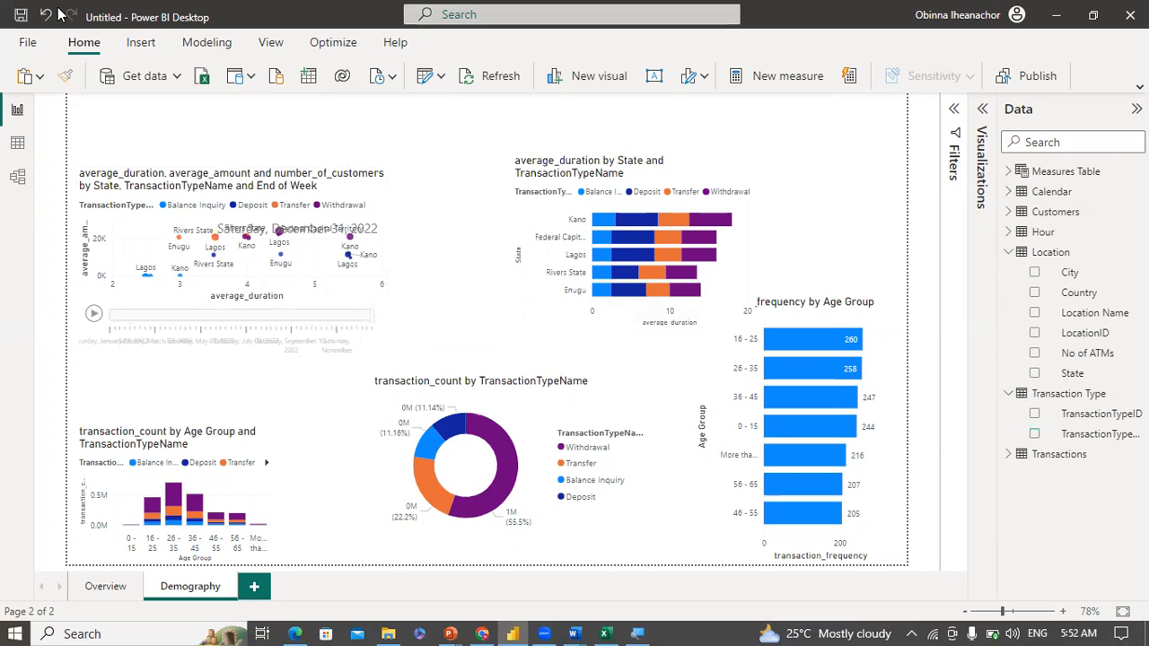
Step: Review the visuals on the Overview page and return to the Demography page
click(728, 167)
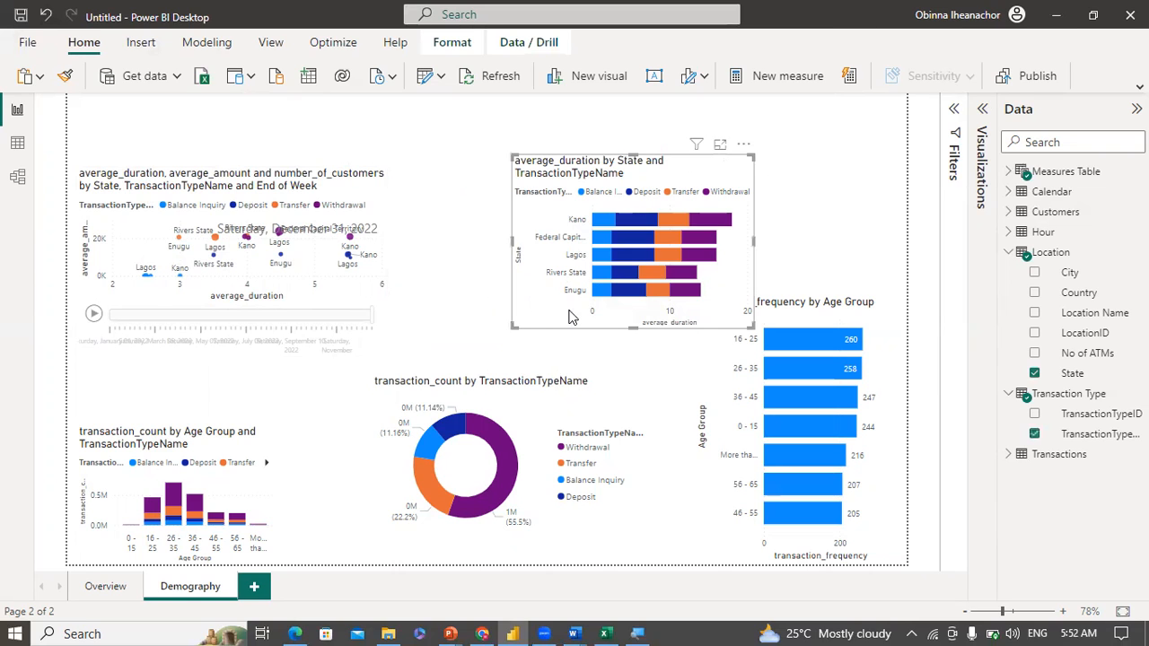
click(107, 587)
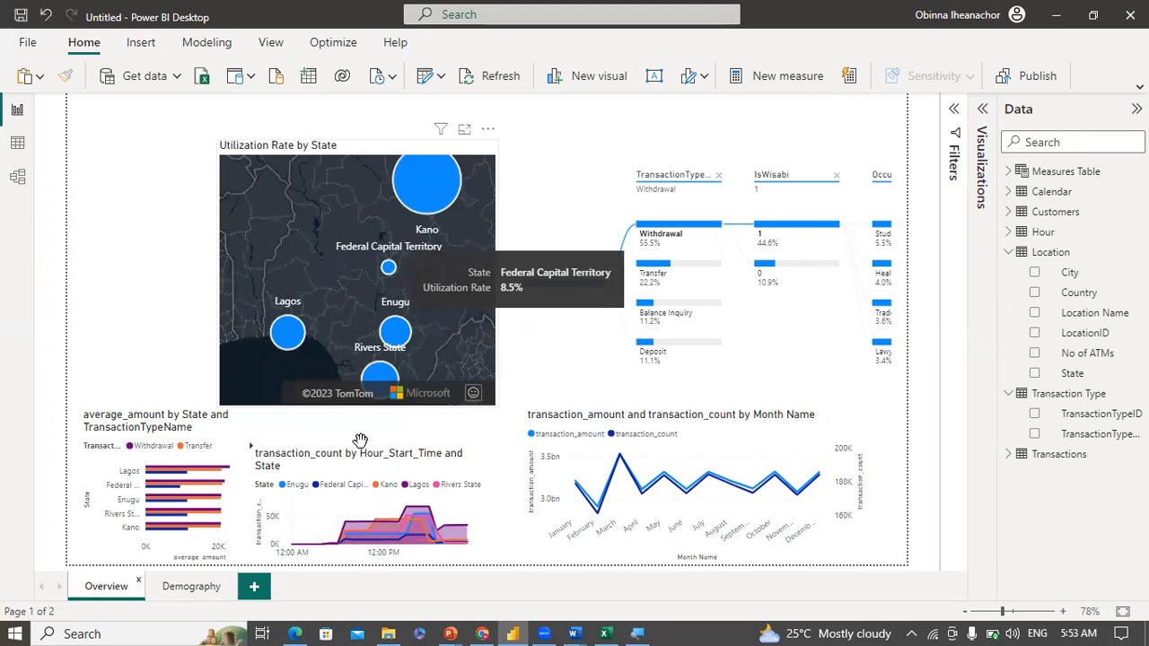
click(202, 585)
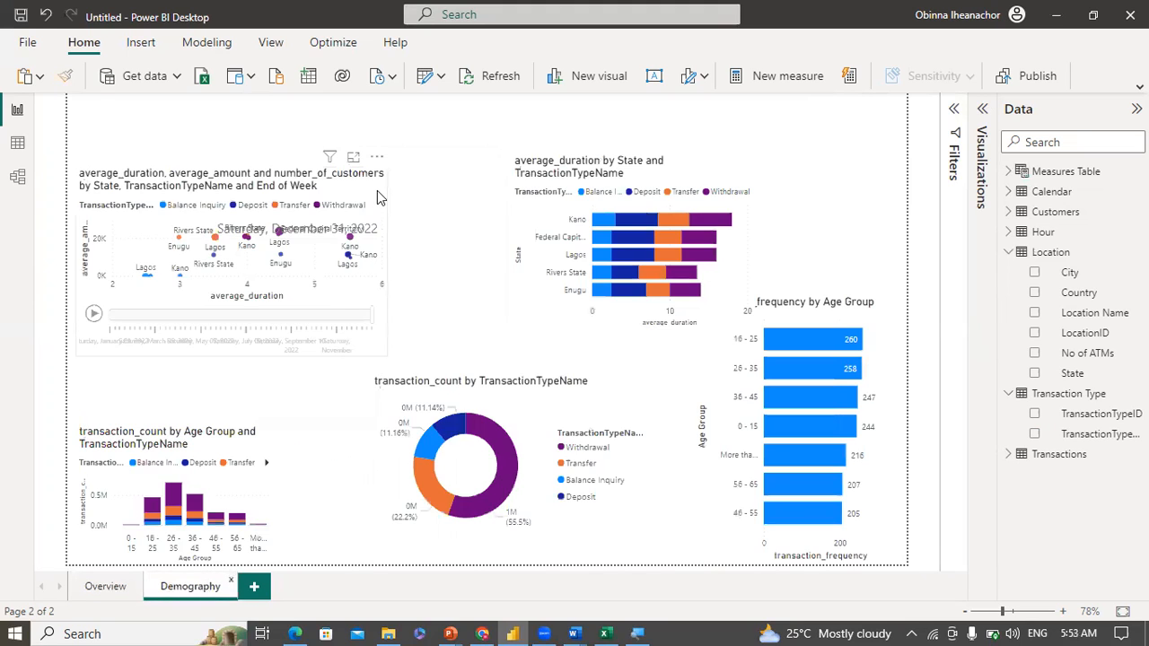
Step: Copy the animated scatter chart from the Demography page and paste it onto the Overview page
click(376, 194)
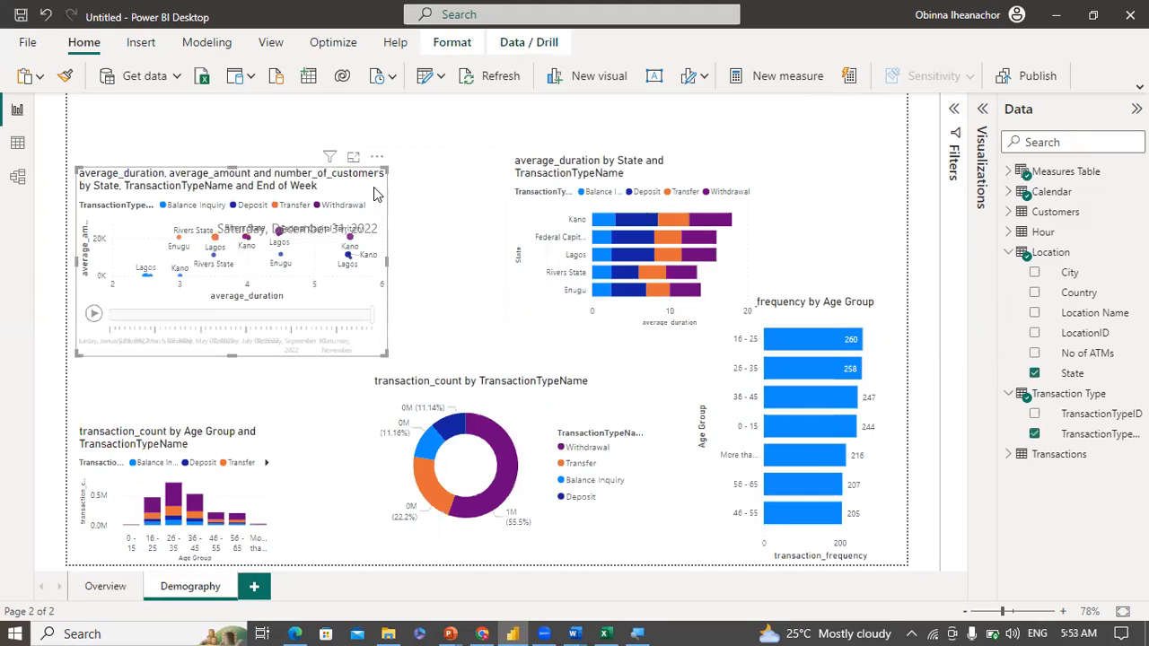
click(106, 587)
double_click(108, 587)
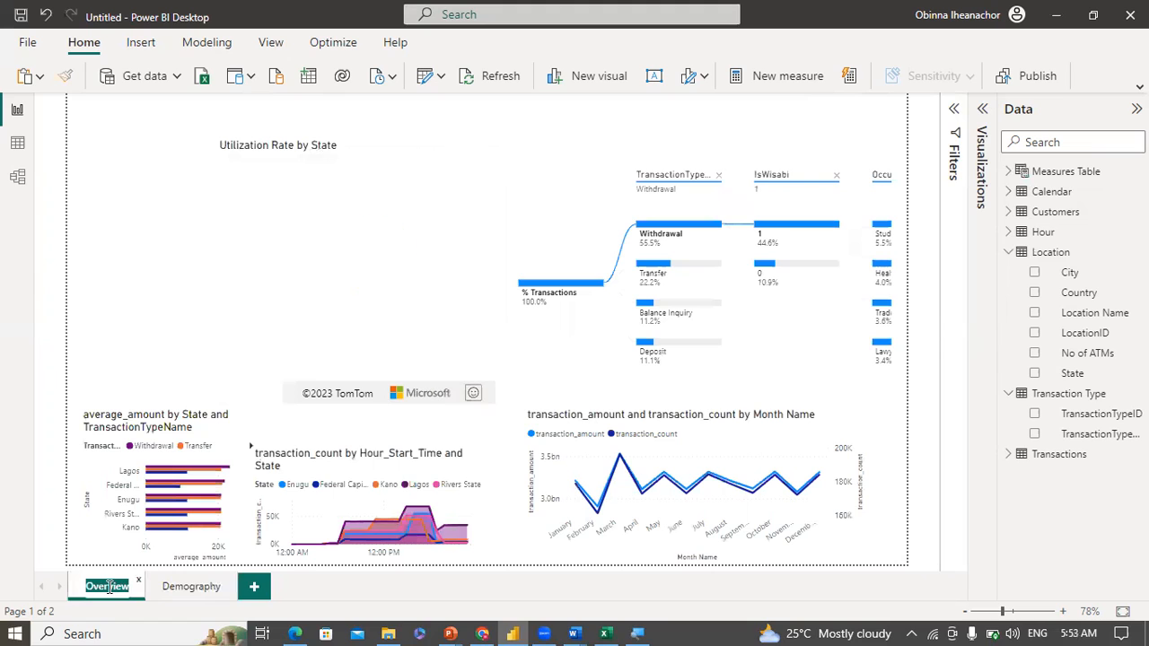
key(BackSpace)
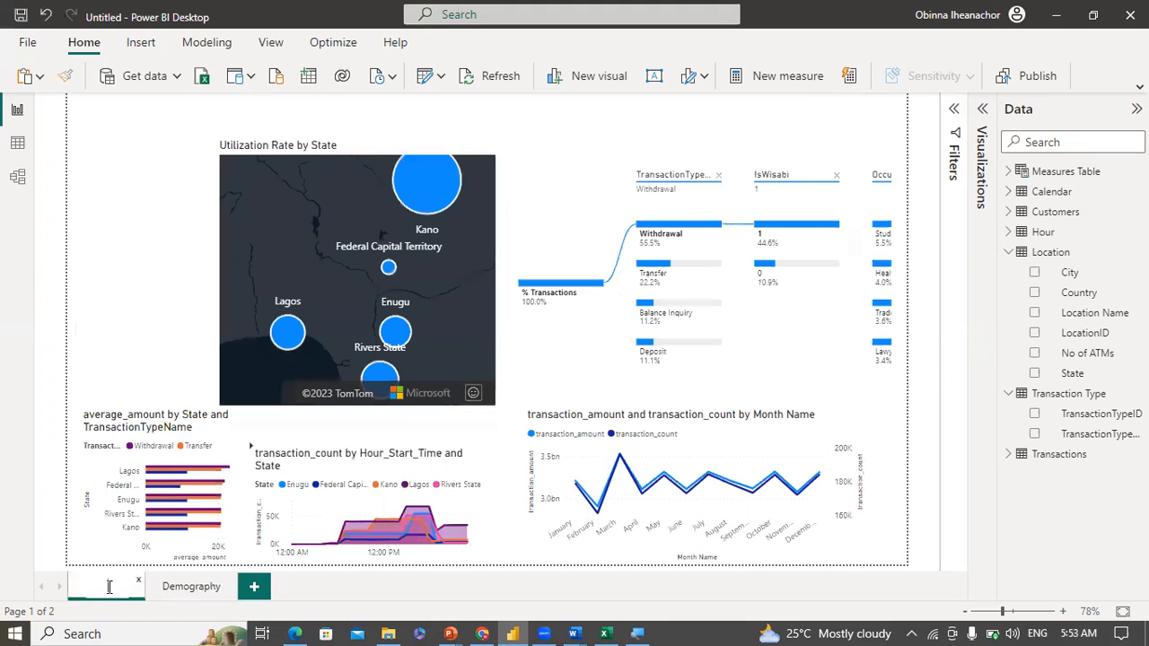
click(132, 340)
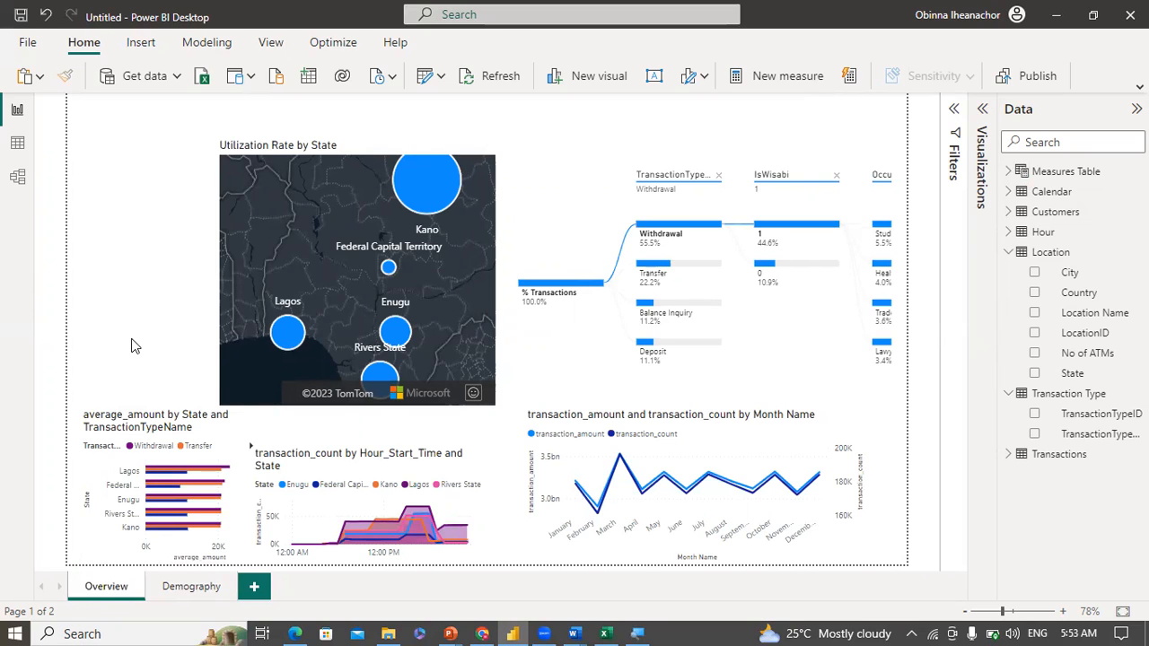
key(ctrl+v)
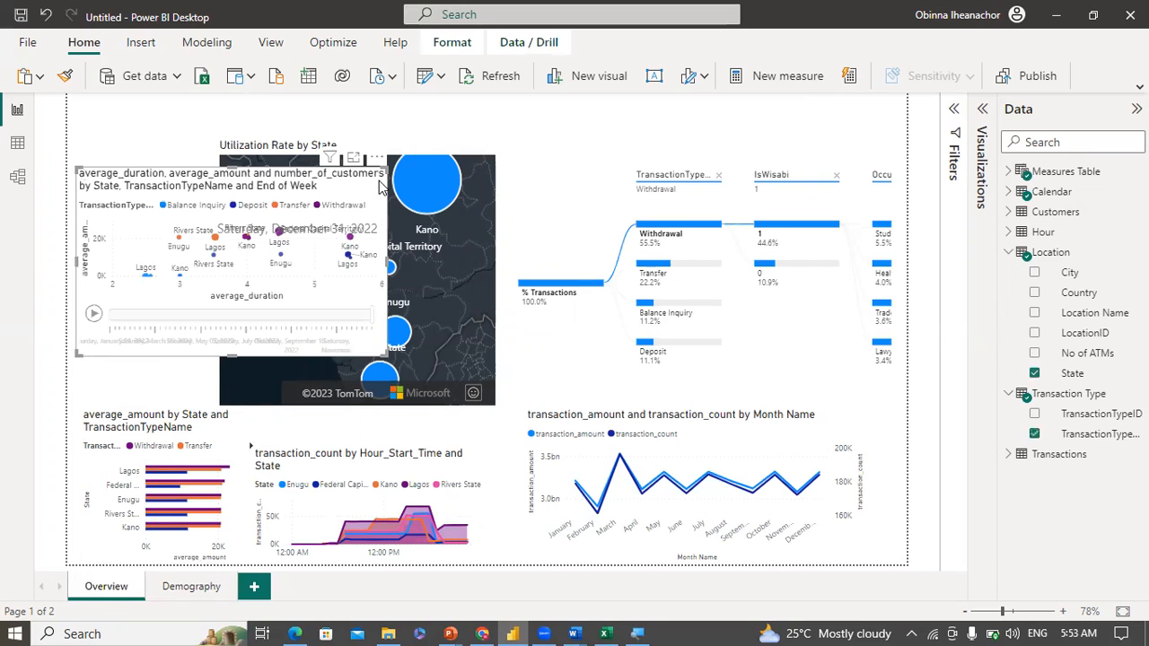
Step: Shrink the pasted scatter chart into the space beside the Utilization Rate map and narrow the decomposition tree
drag(384, 169, 223, 207)
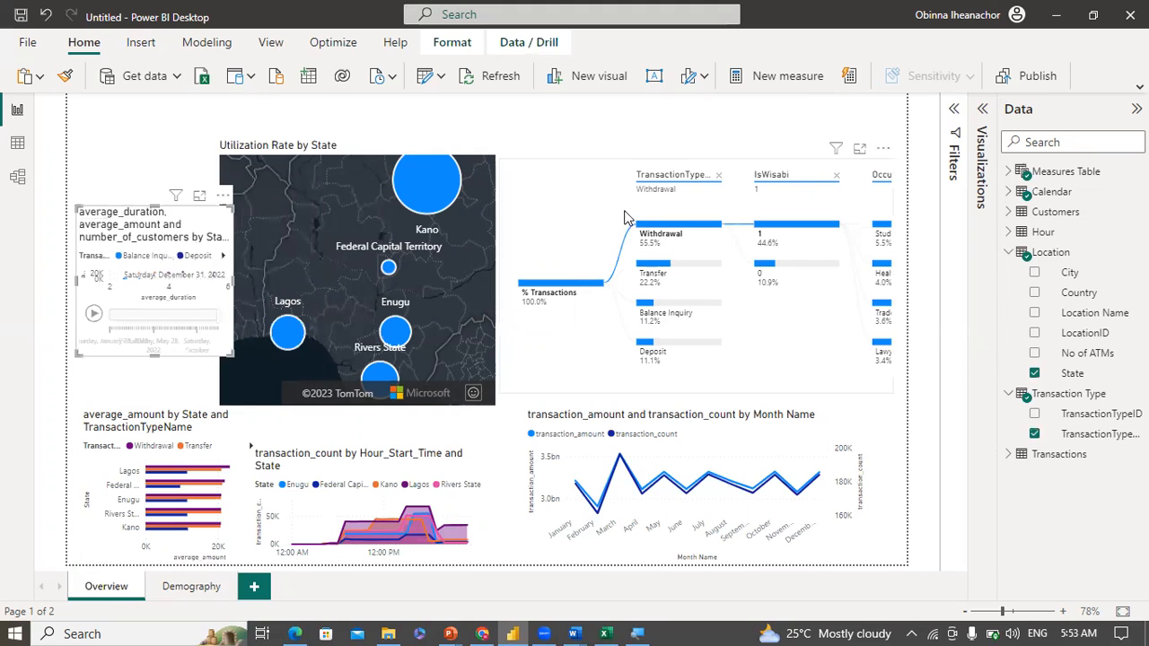
click(869, 229)
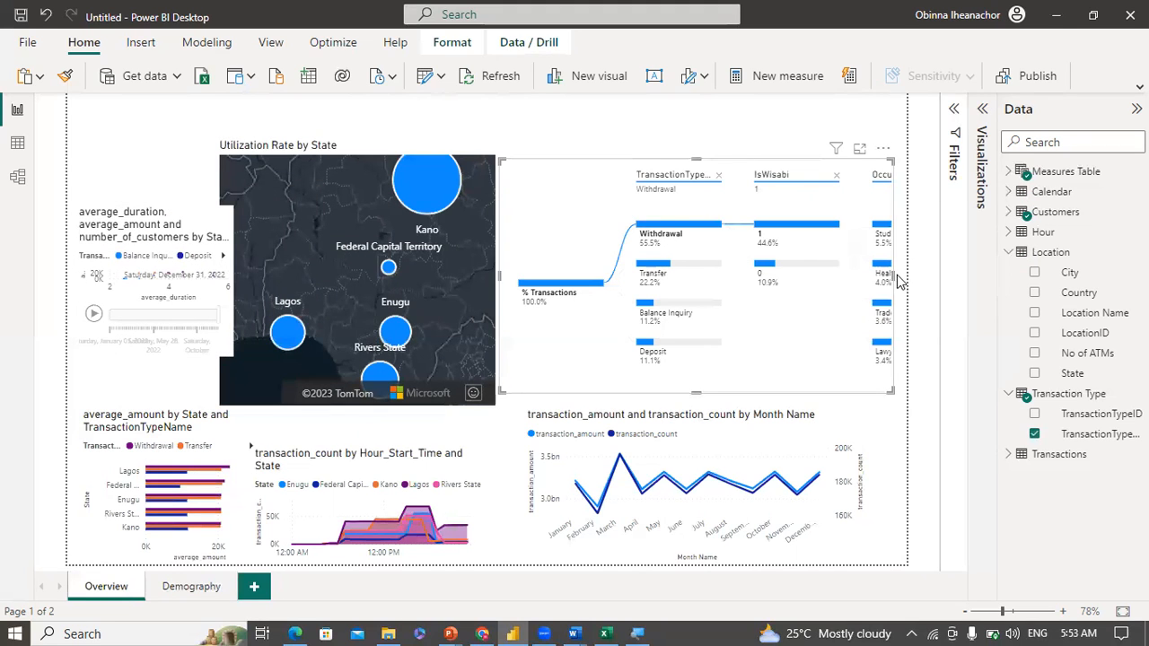
drag(894, 274, 794, 288)
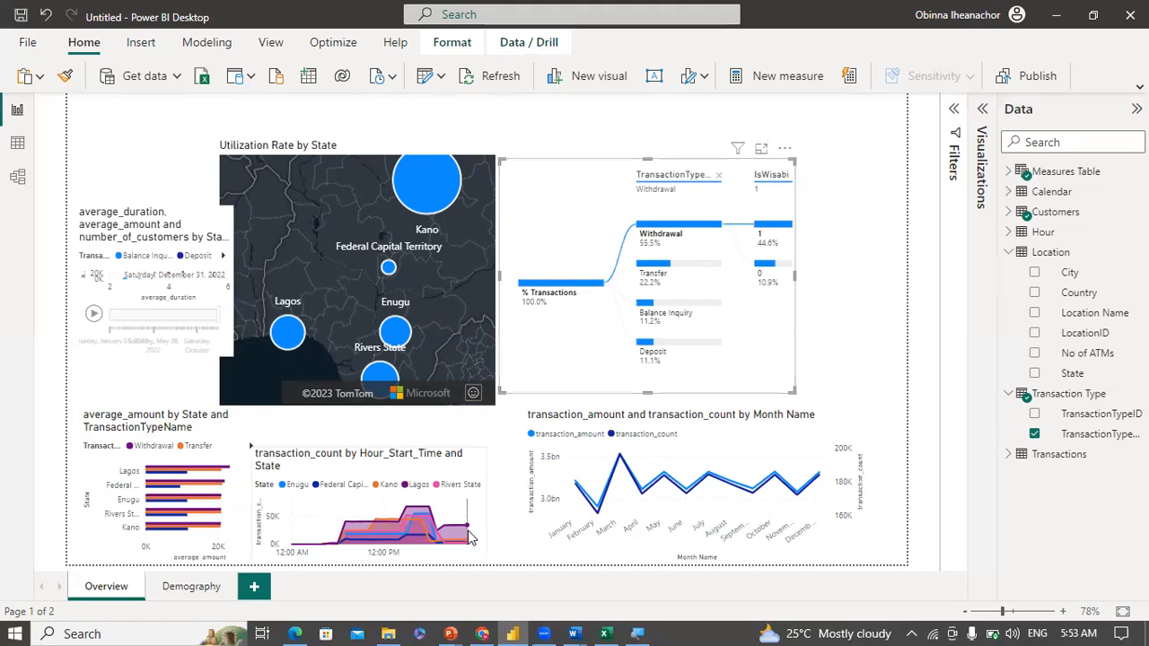
Step: Open Demo.pbix from the Wisabi Bank Dataset folder, return to the untitled report and deselect the decomposition tree
mouse_move(388, 628)
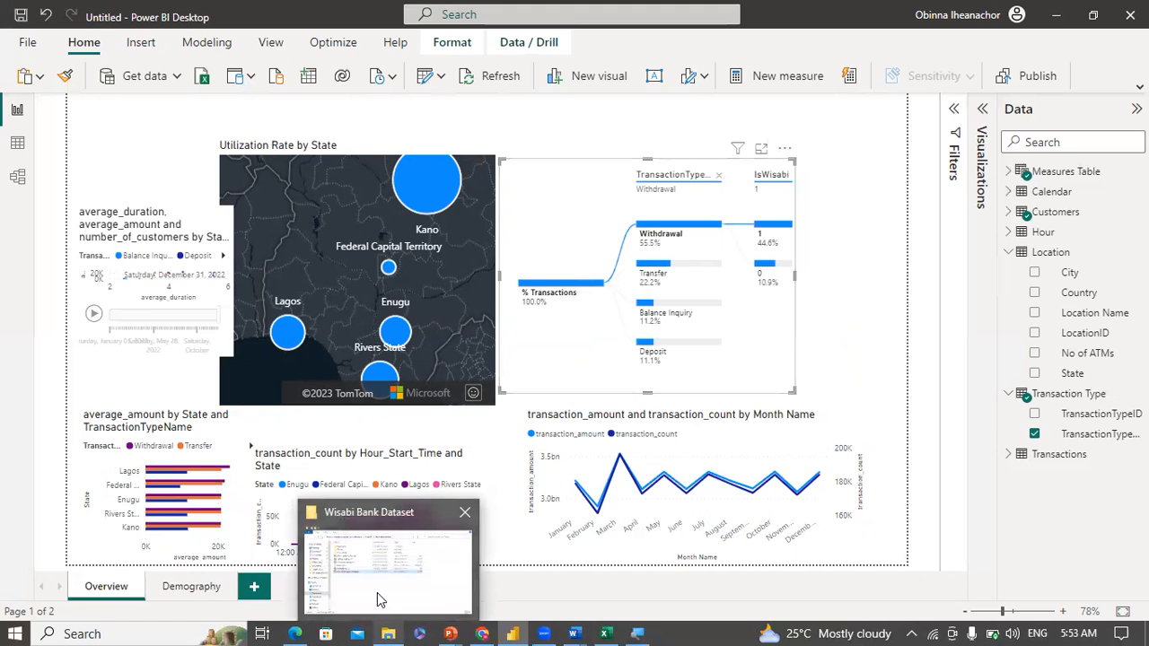
click(377, 592)
double_click(404, 269)
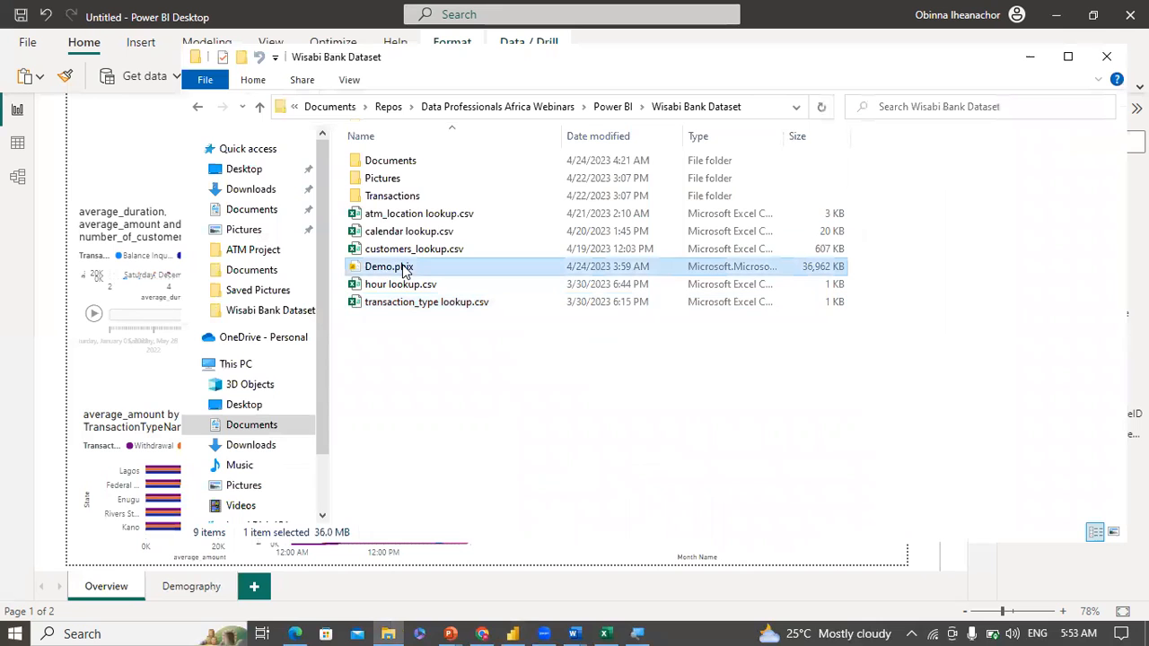
click(1033, 57)
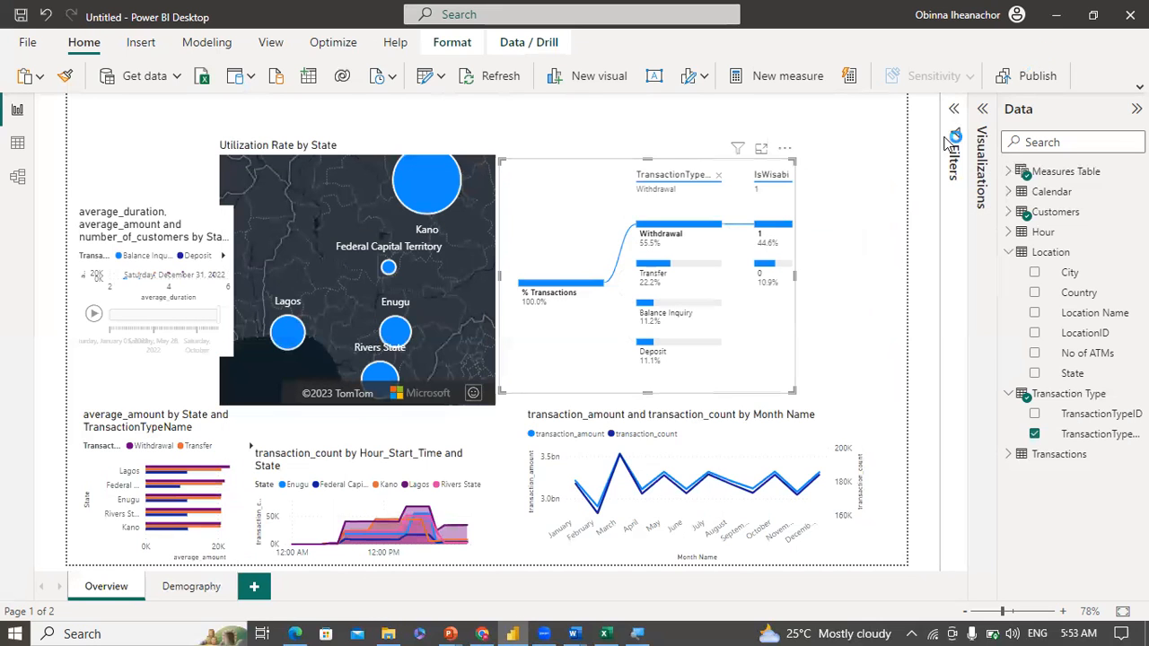
click(864, 255)
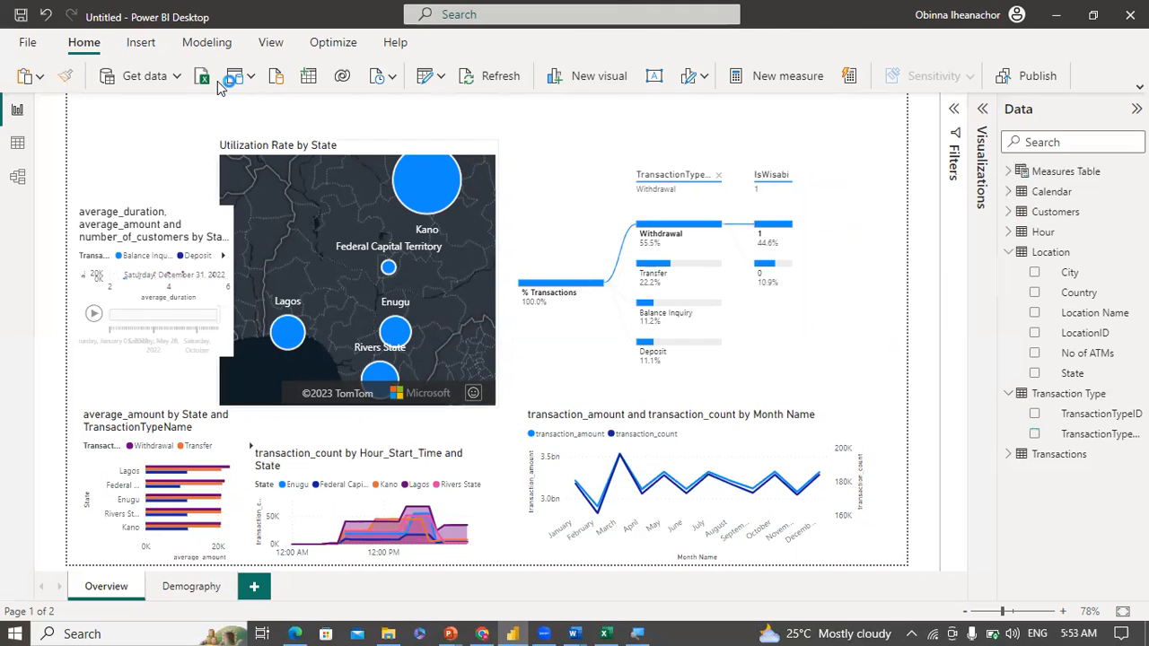
Step: Add a card visual to the Overview page and move it to the far side of the decomposition tree
click(984, 112)
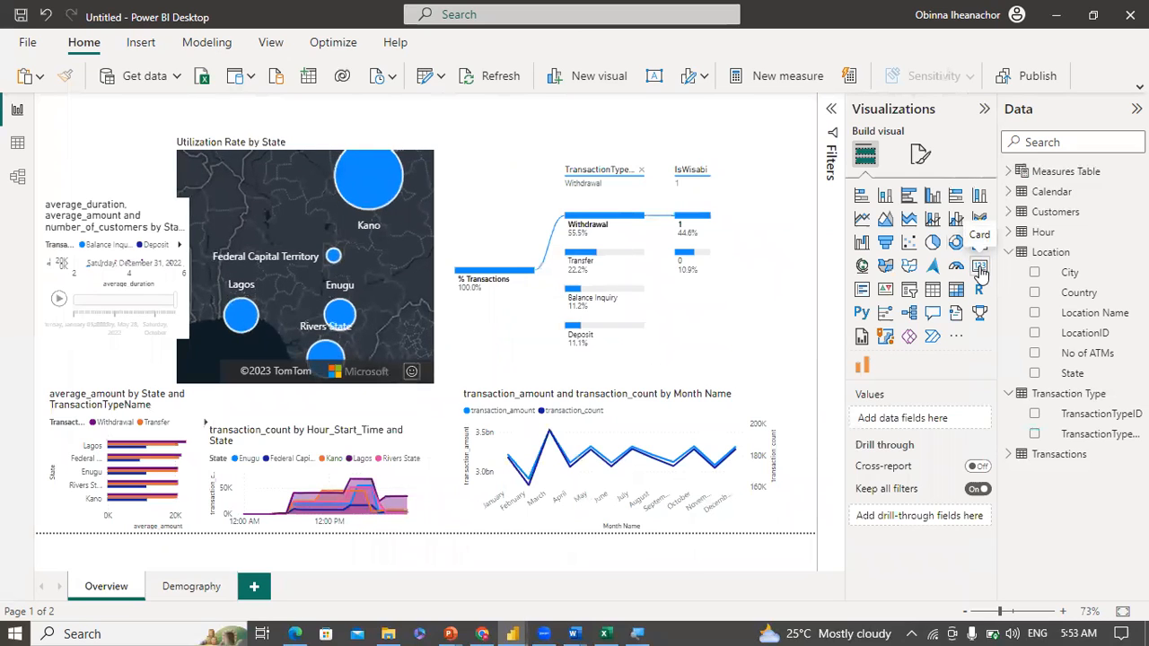
click(981, 269)
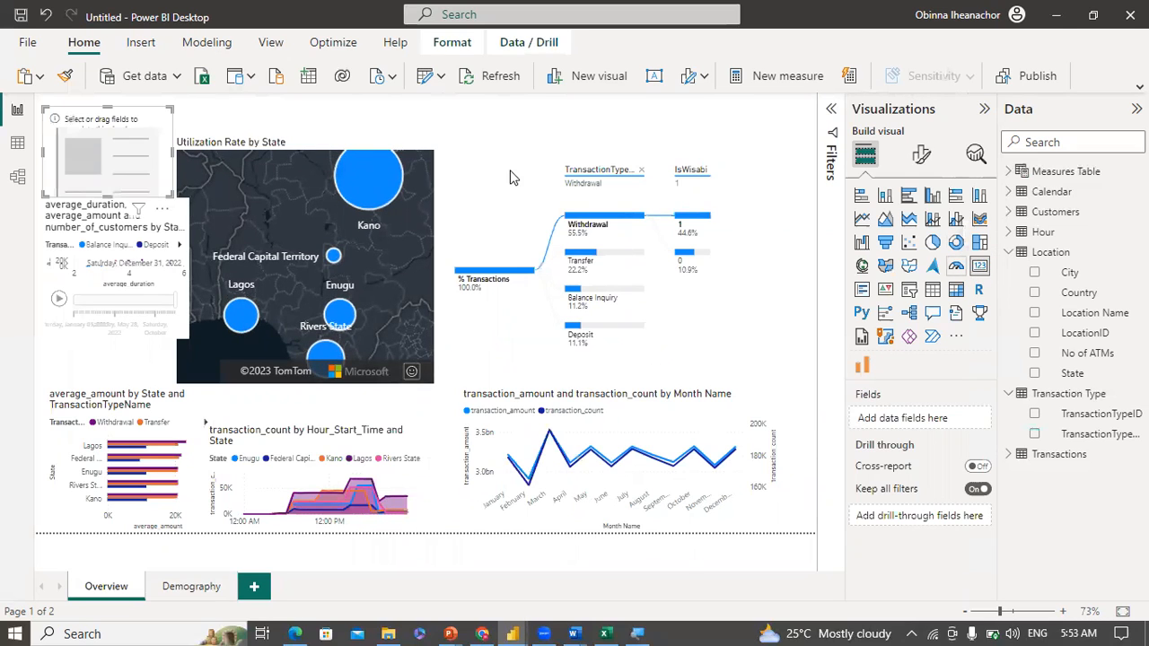
drag(162, 172, 799, 242)
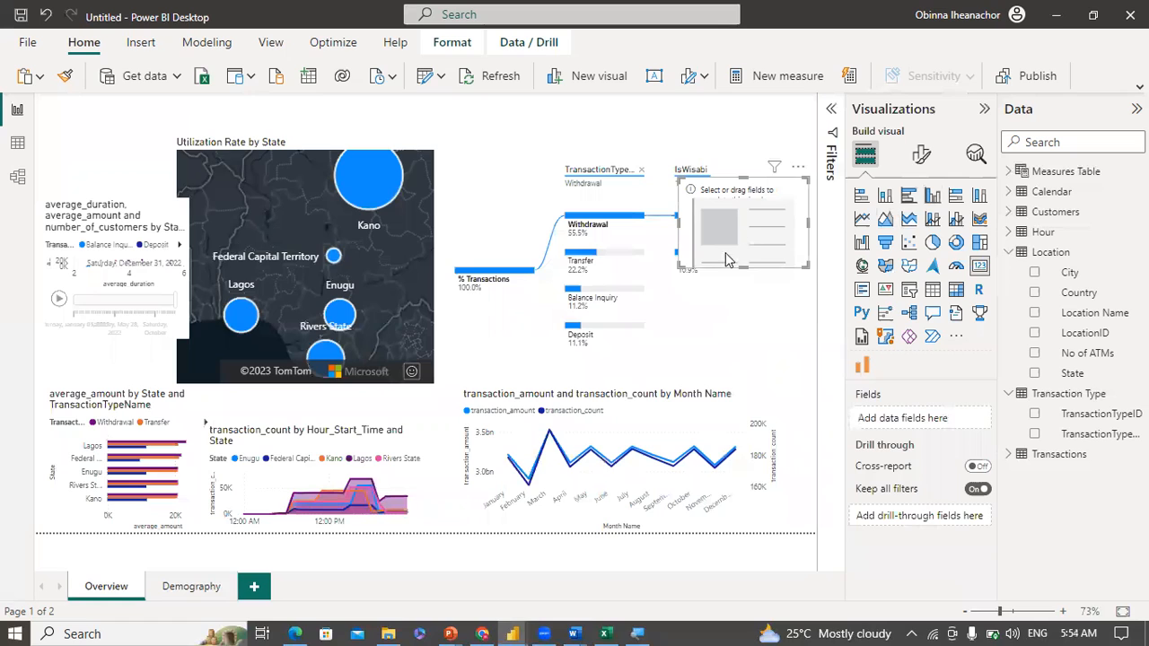
drag(738, 238, 763, 332)
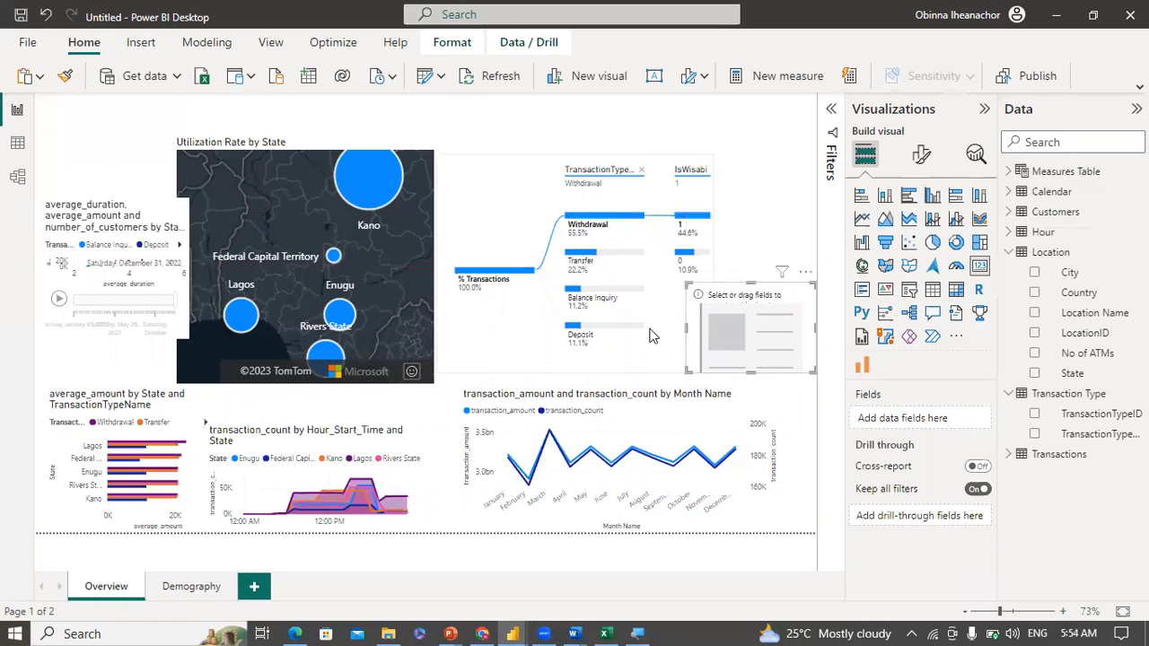
Step: Shrink the decomposition tree in width and height, then move the empty card beside it and reduce the card's height
click(521, 336)
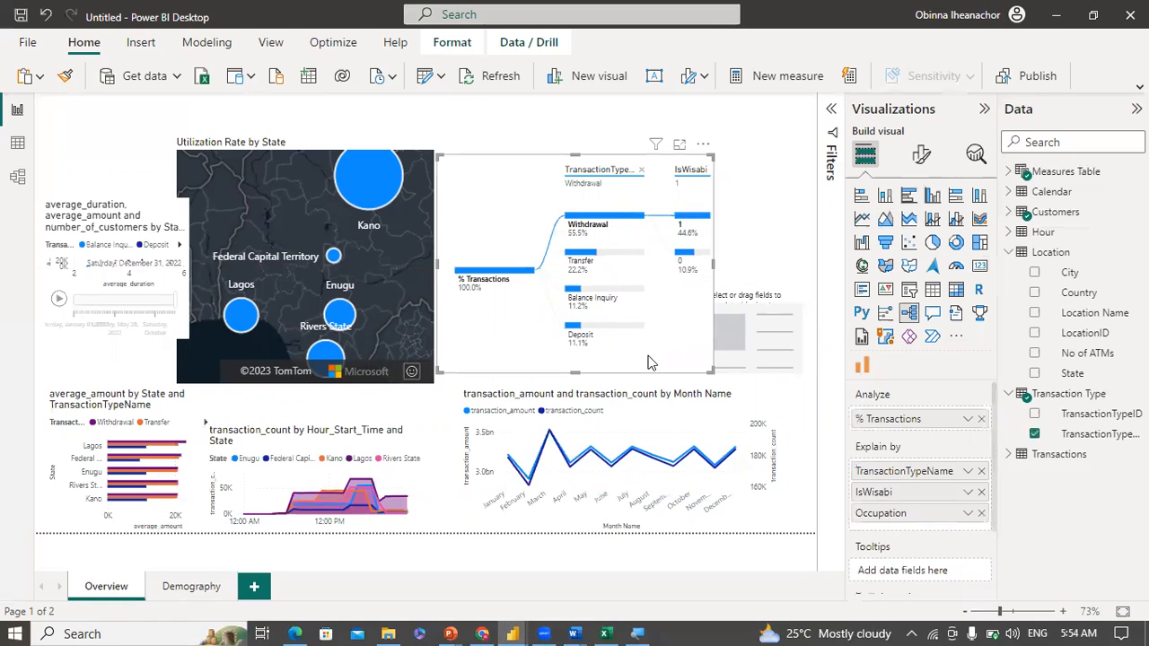
drag(712, 371, 594, 326)
drag(727, 329, 706, 204)
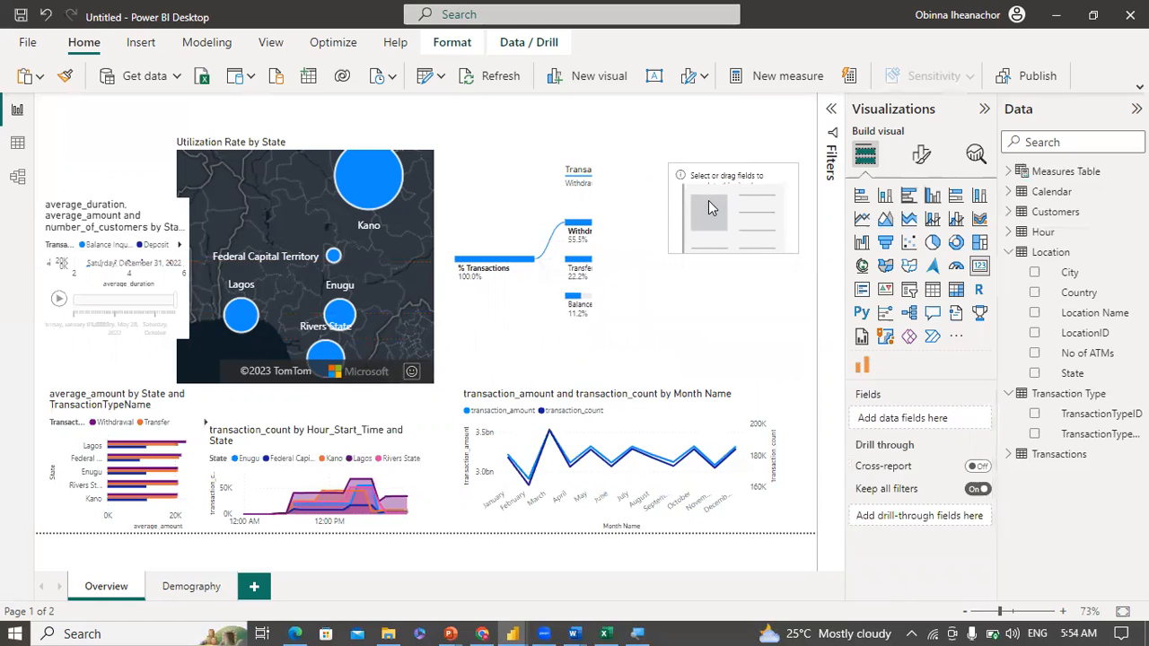
drag(732, 251, 735, 227)
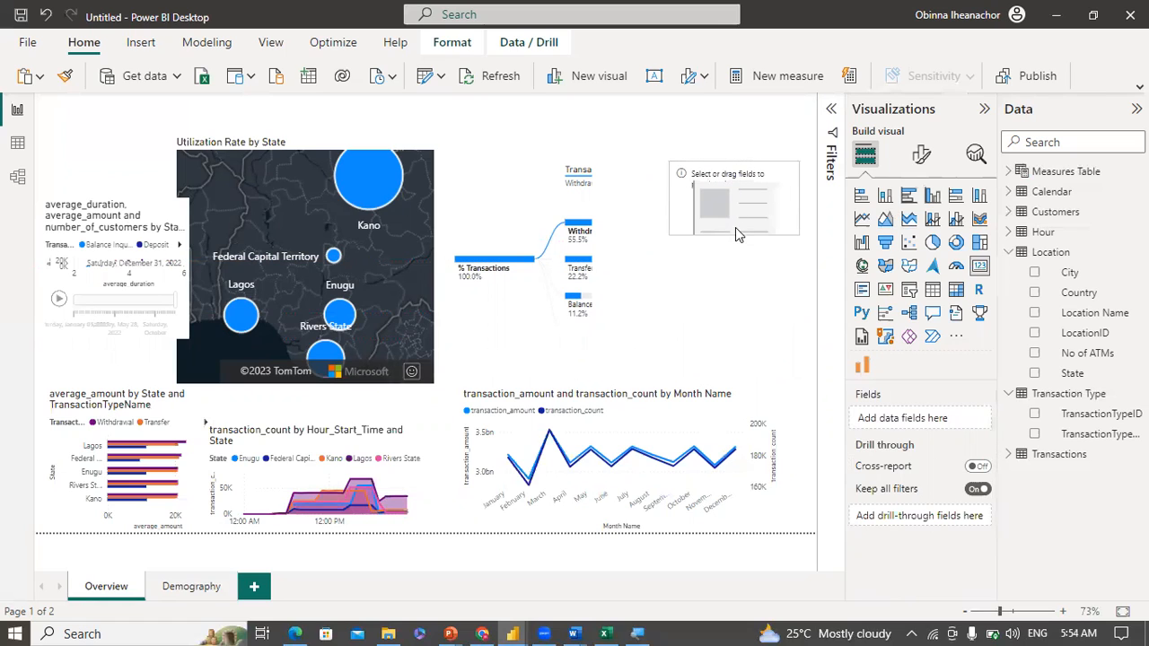
Step: Show the transaction_amount measure from the Measures Table in the card
click(1009, 253)
click(1011, 171)
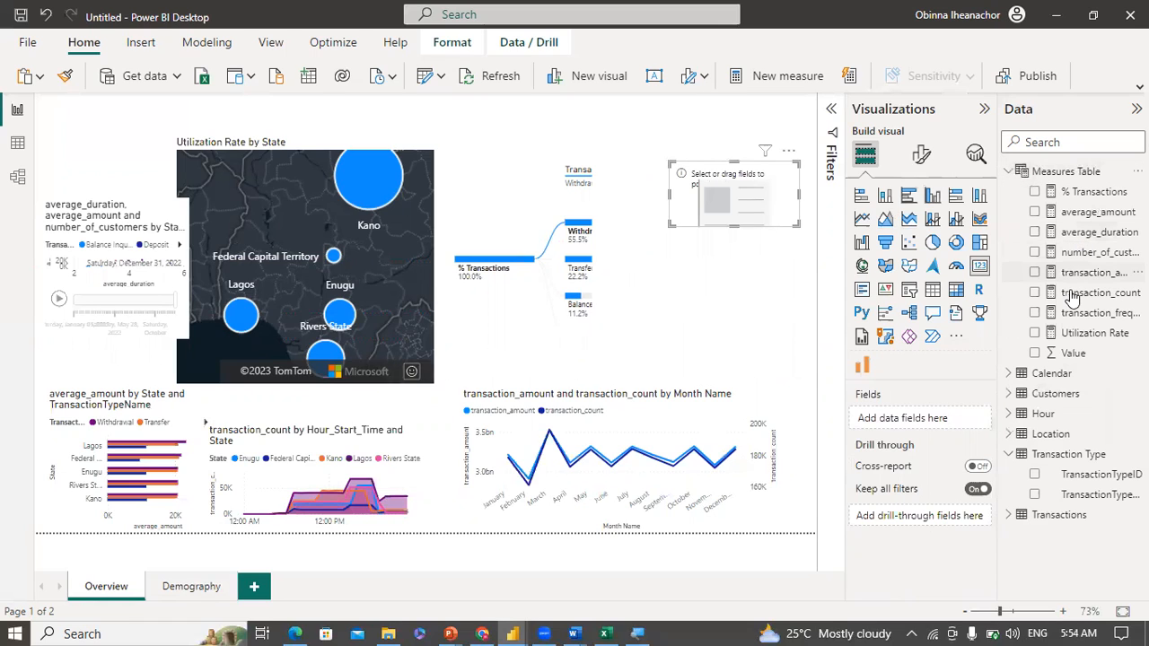
click(1038, 277)
click(1035, 273)
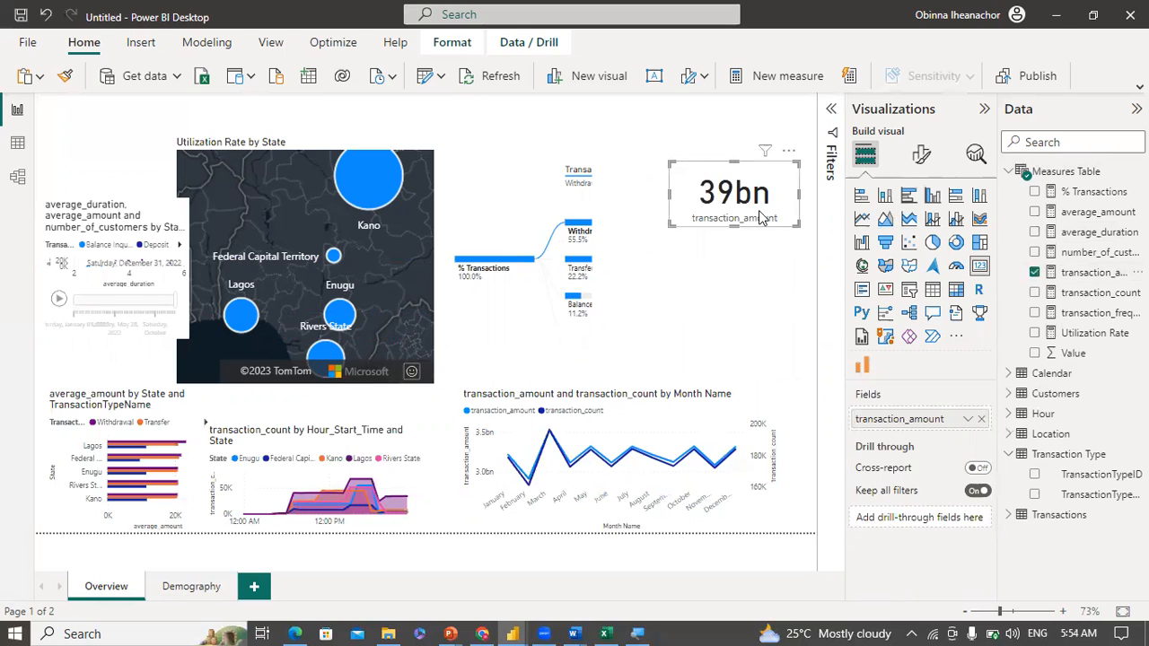
Step: Duplicate the transaction_amount card, place the copy below it and replace its field with transaction_count
drag(759, 213, 765, 219)
drag(753, 259, 766, 290)
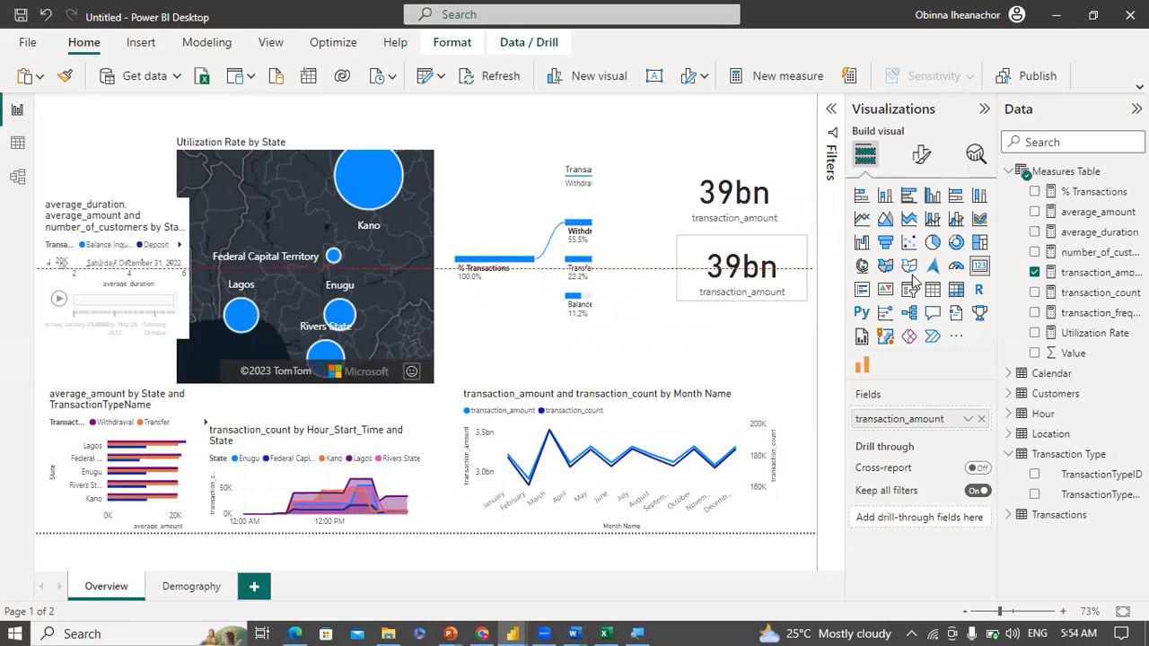
click(1035, 273)
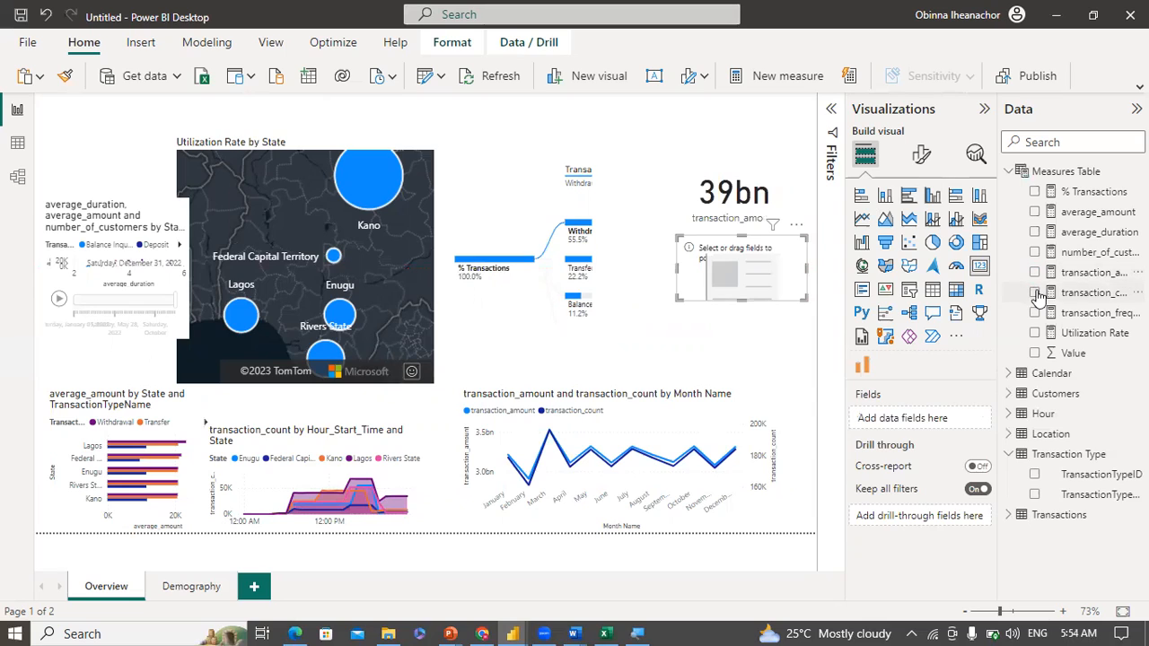
click(1035, 293)
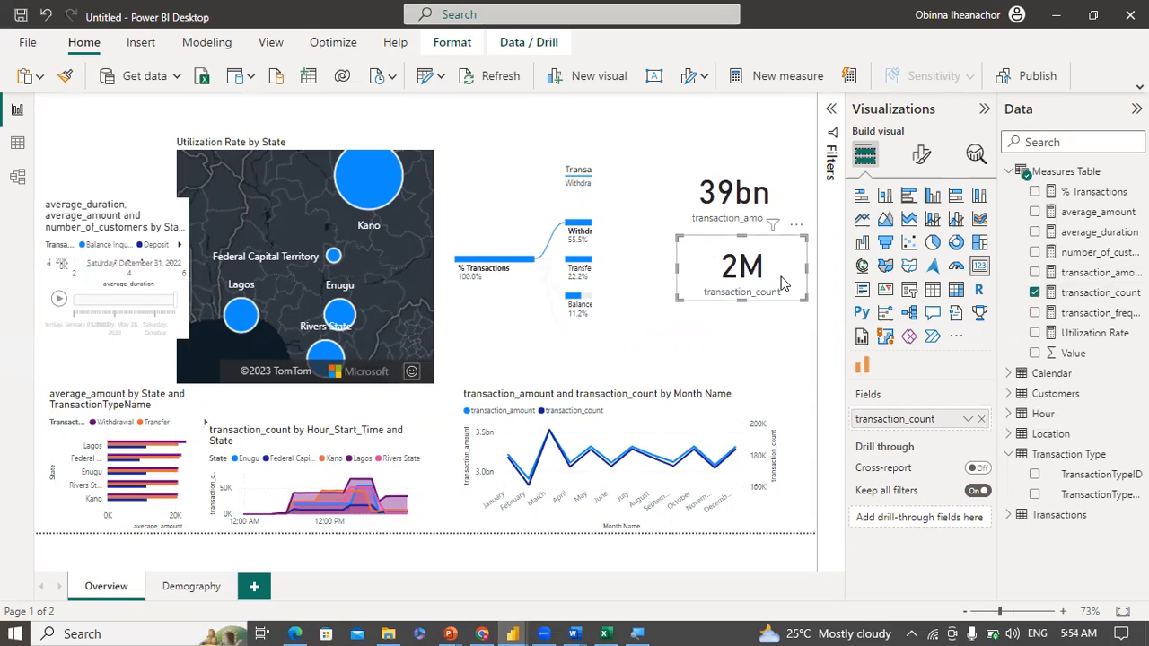
Step: Duplicate the transaction_count card, position the copy below it, replace its field with number_of_customers and deselect it
key(ctrl+v)
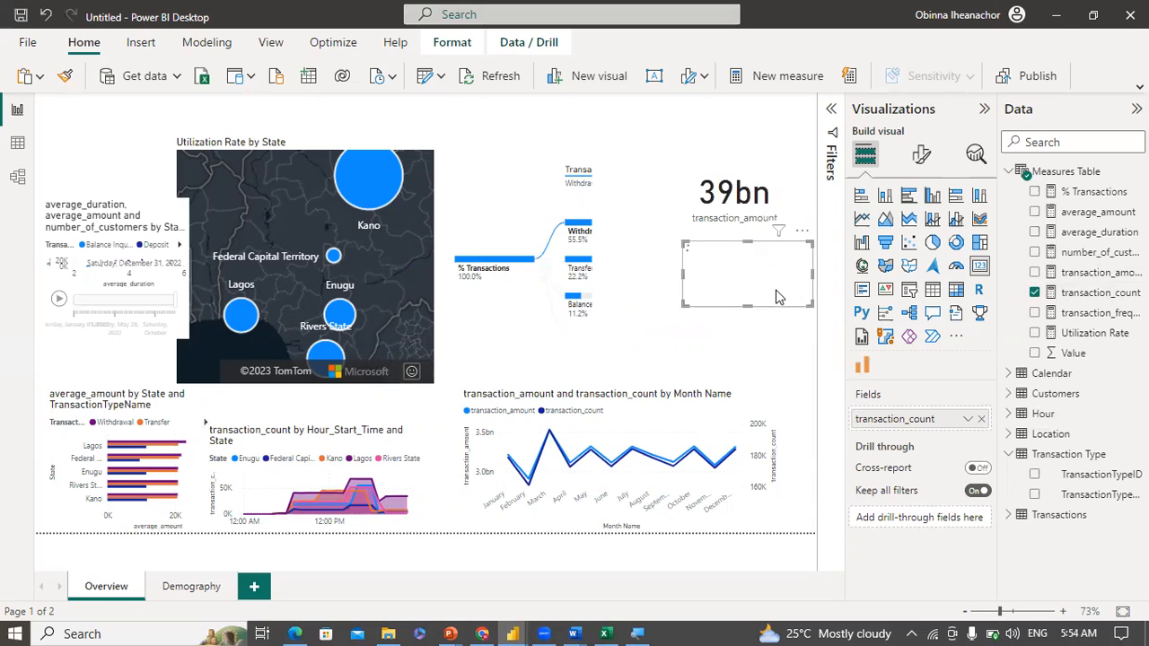
key(ctrl+v)
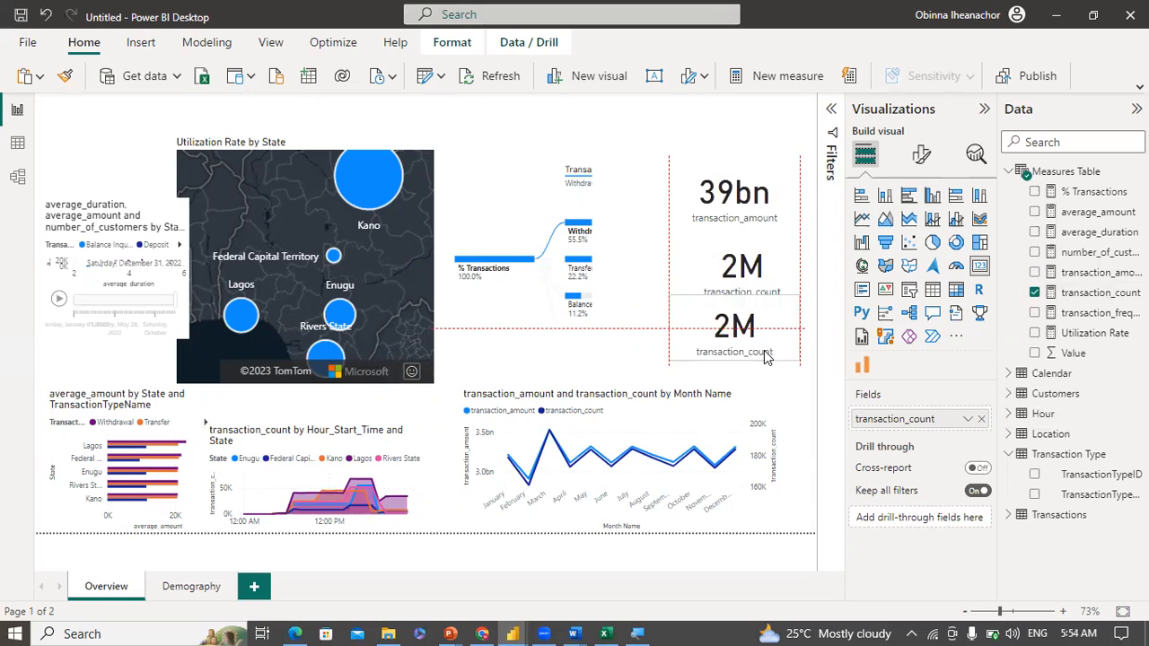
click(1034, 293)
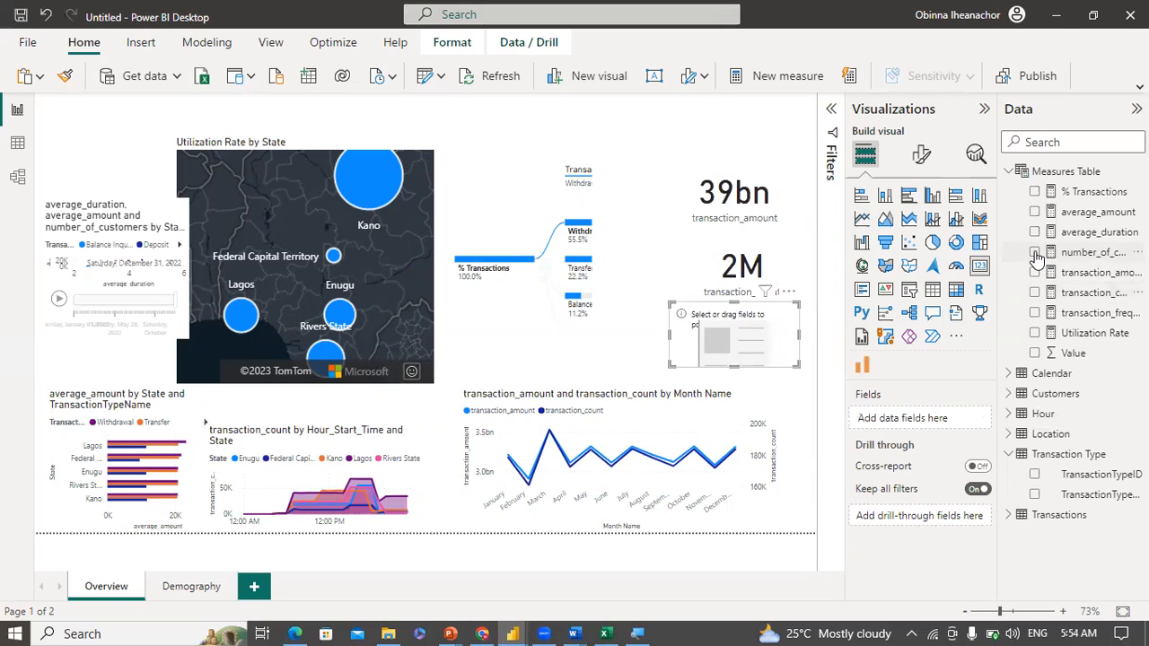
click(1035, 253)
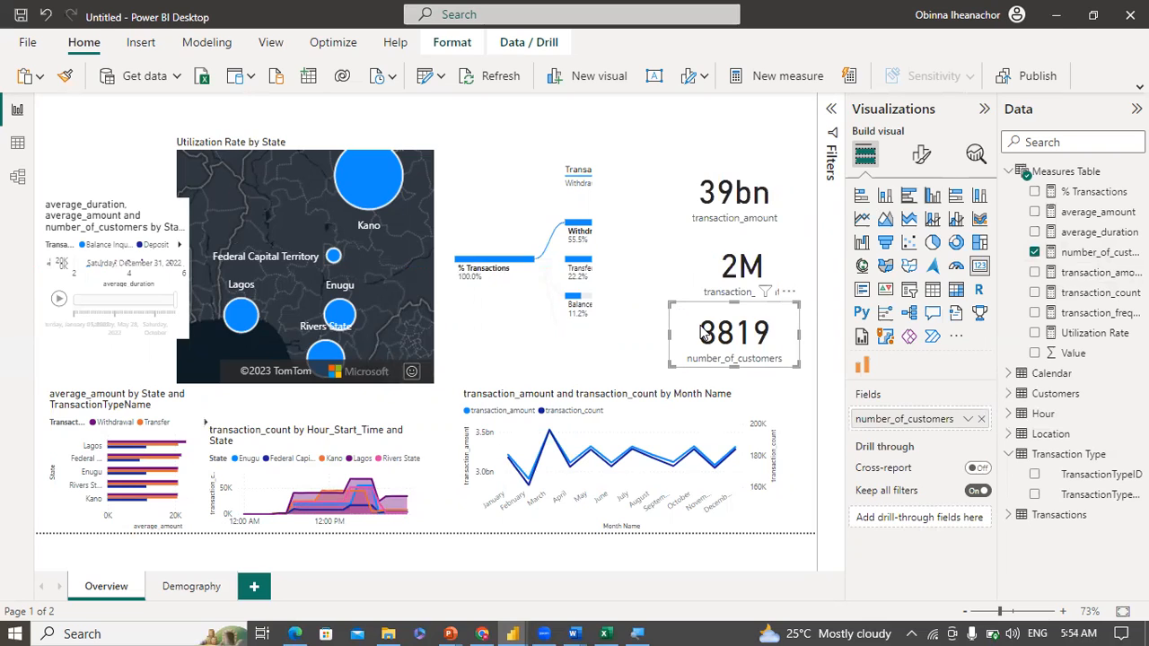
key(ctrl+n)
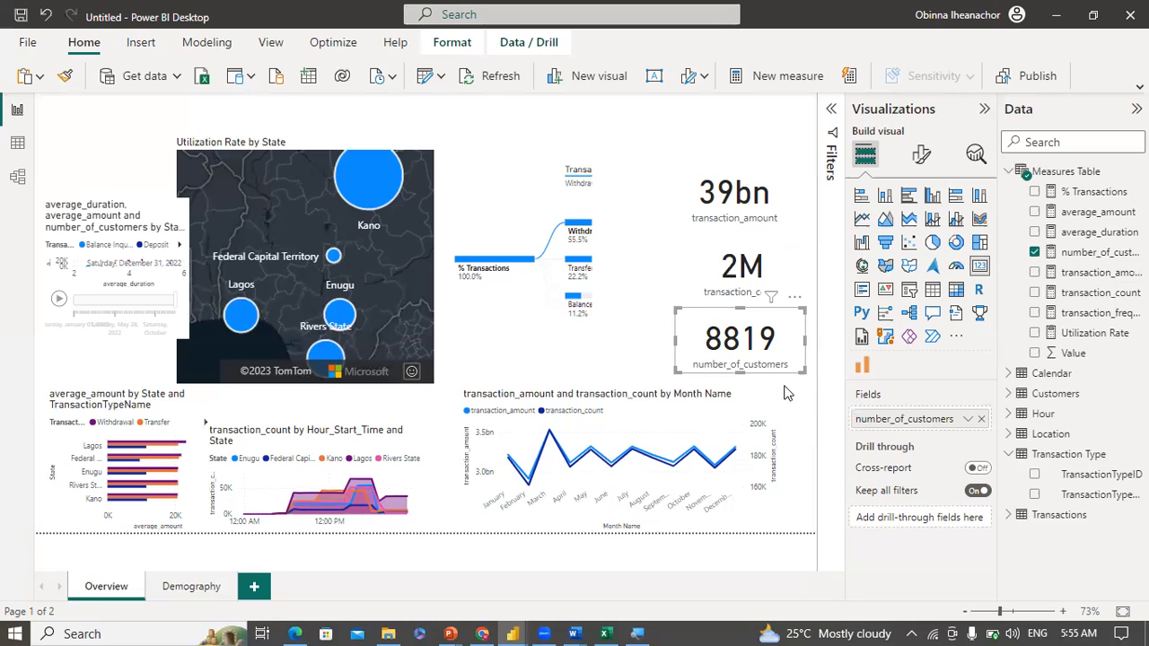
ctrl+click(754, 345)
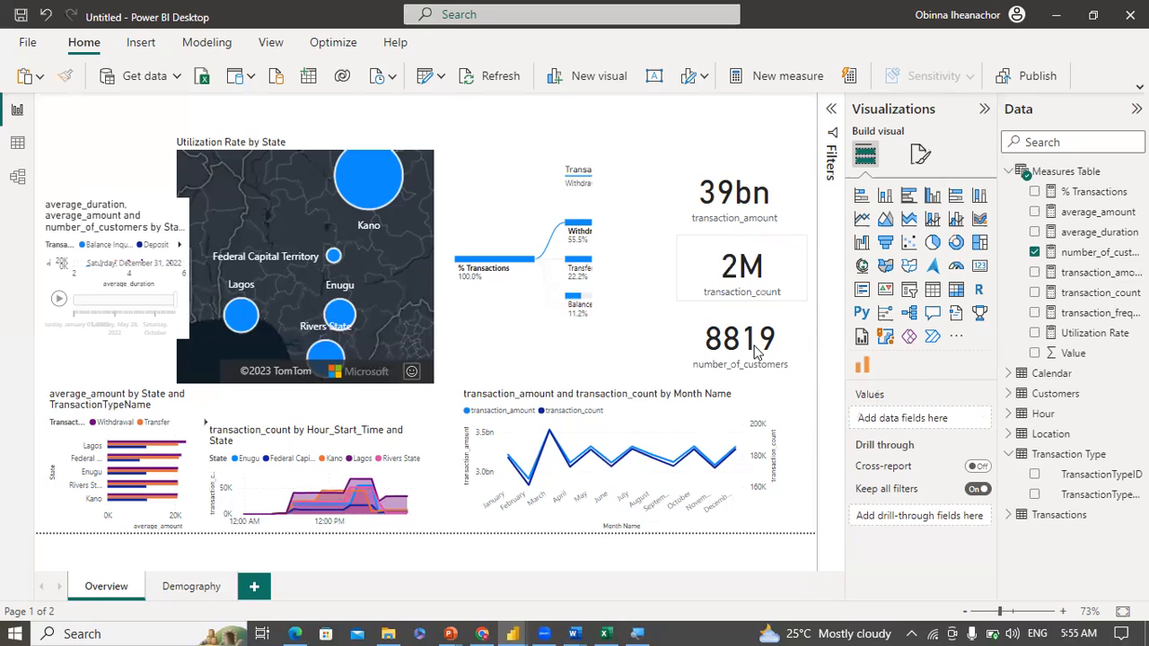
Step: Switch to the Demo report's Power BI Desktop window
mouse_move(519, 627)
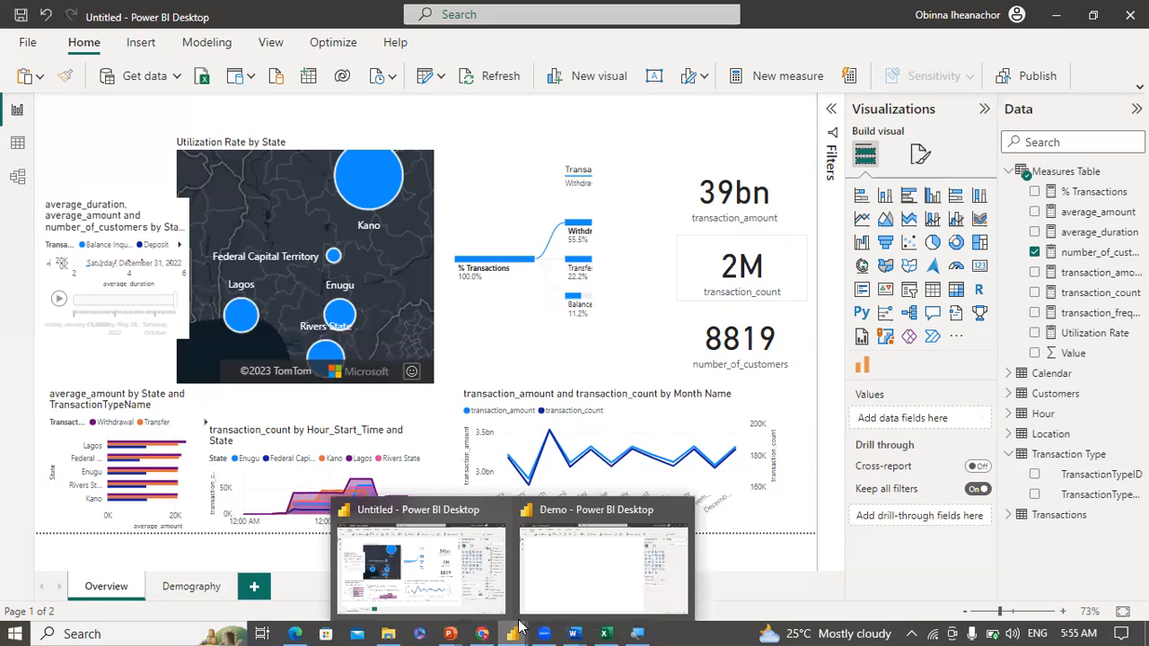
click(575, 570)
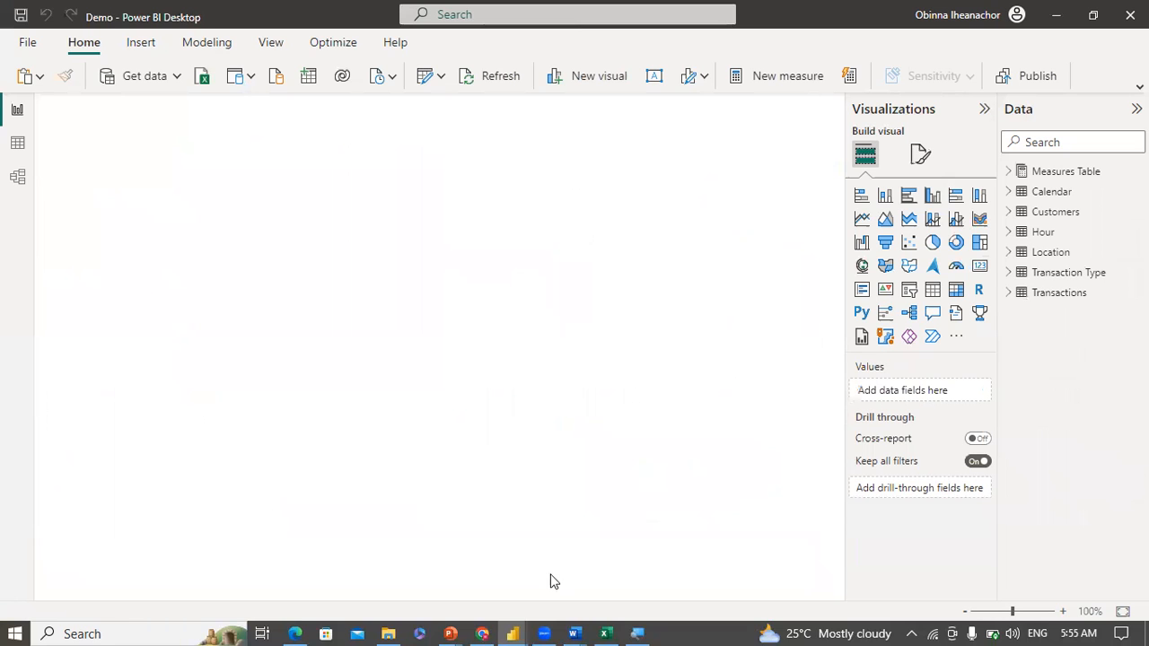
Step: View the Demo report's Overview page as a layout reference and return to the Untitled report window
mouse_move(516, 626)
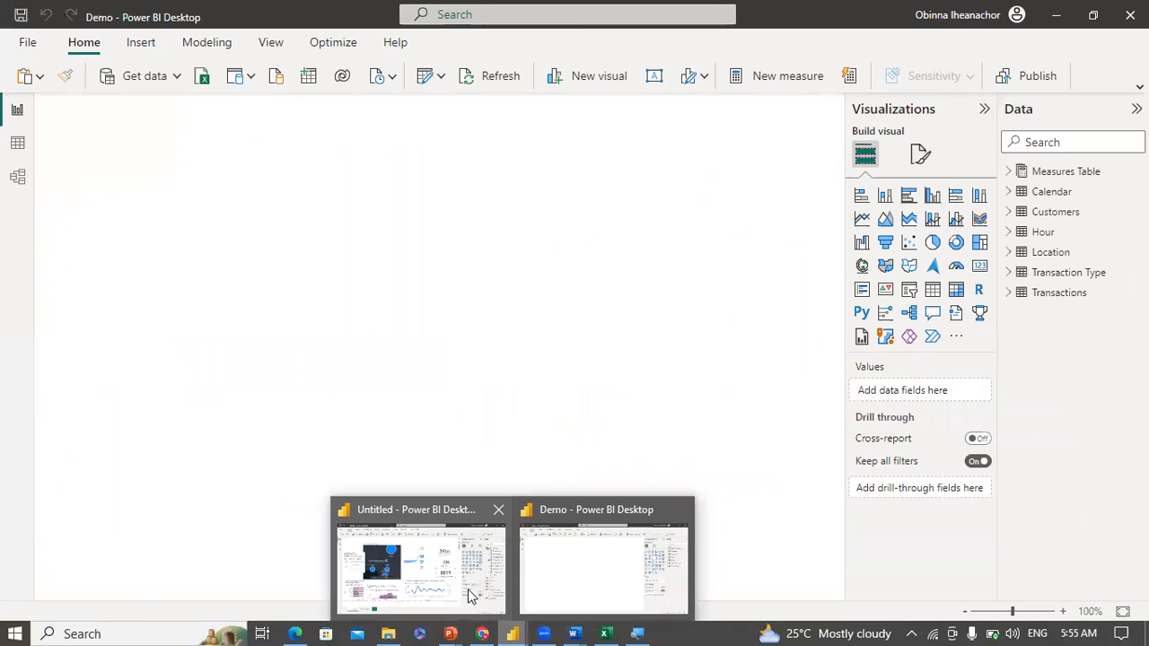
click(472, 596)
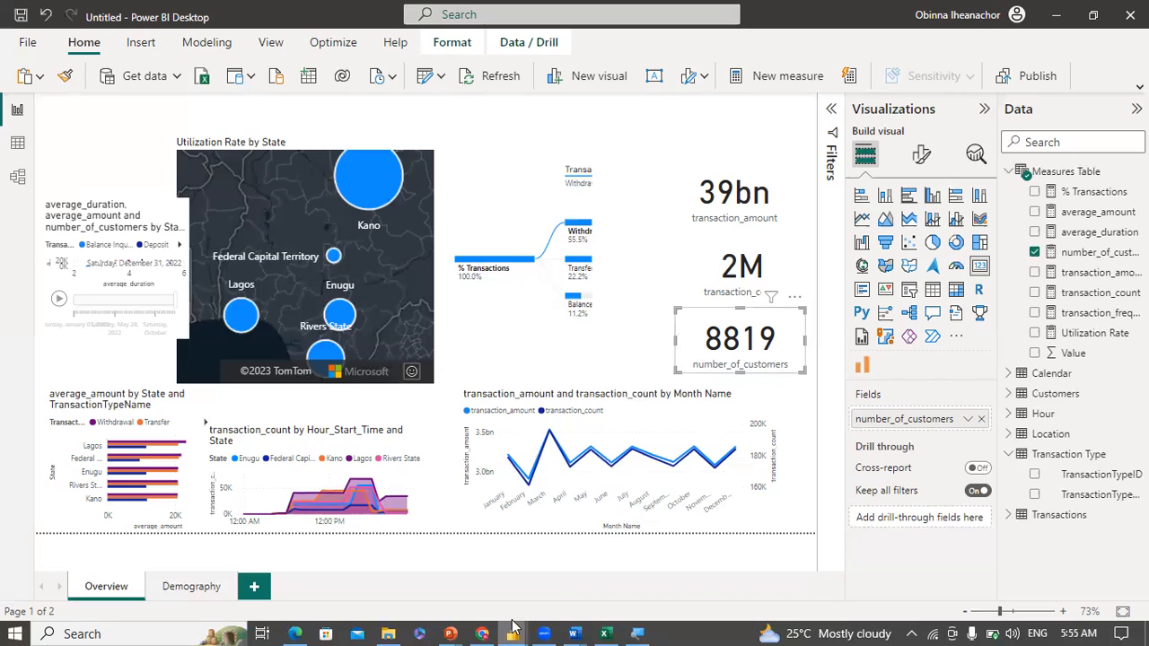
click(558, 590)
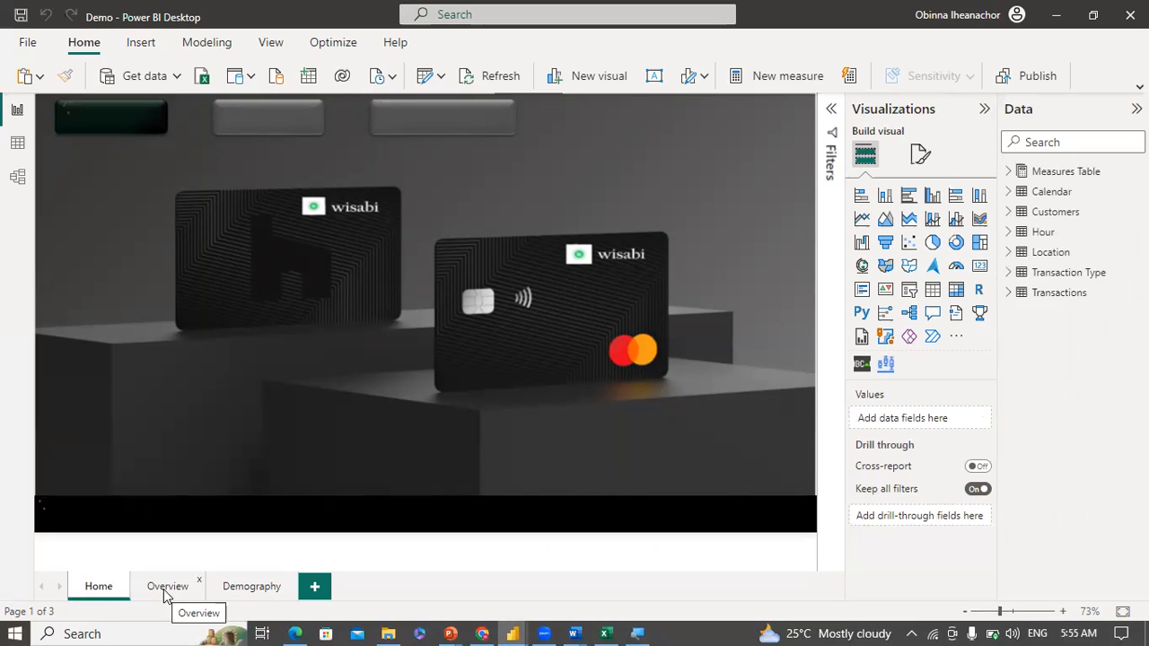
click(166, 589)
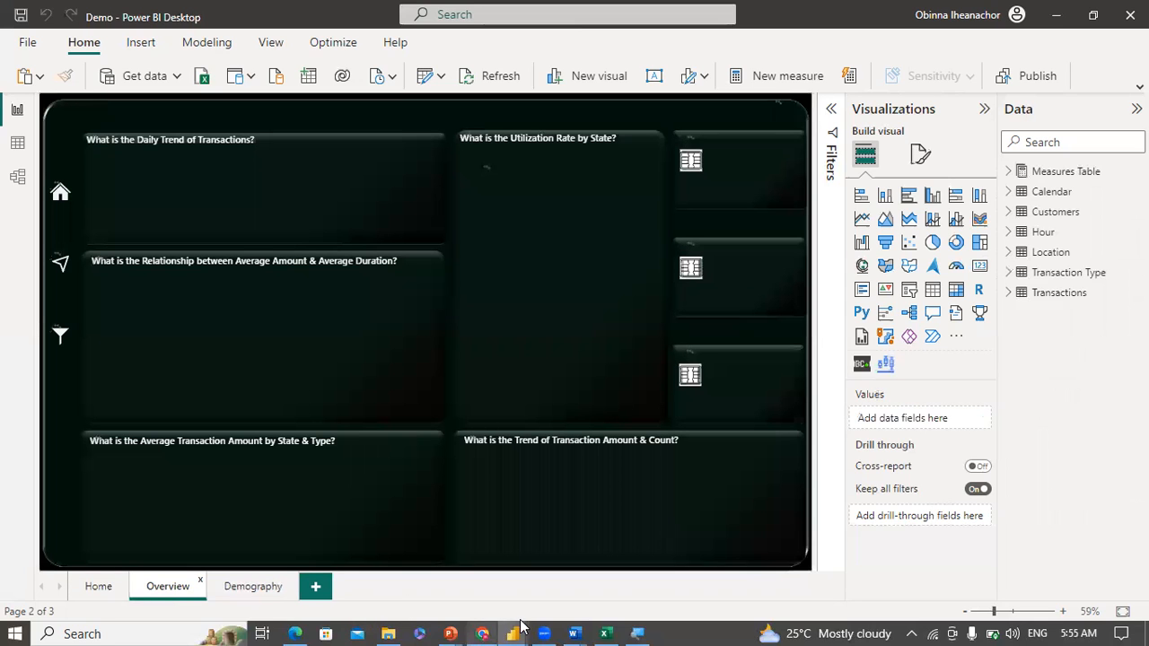
mouse_move(523, 626)
click(459, 586)
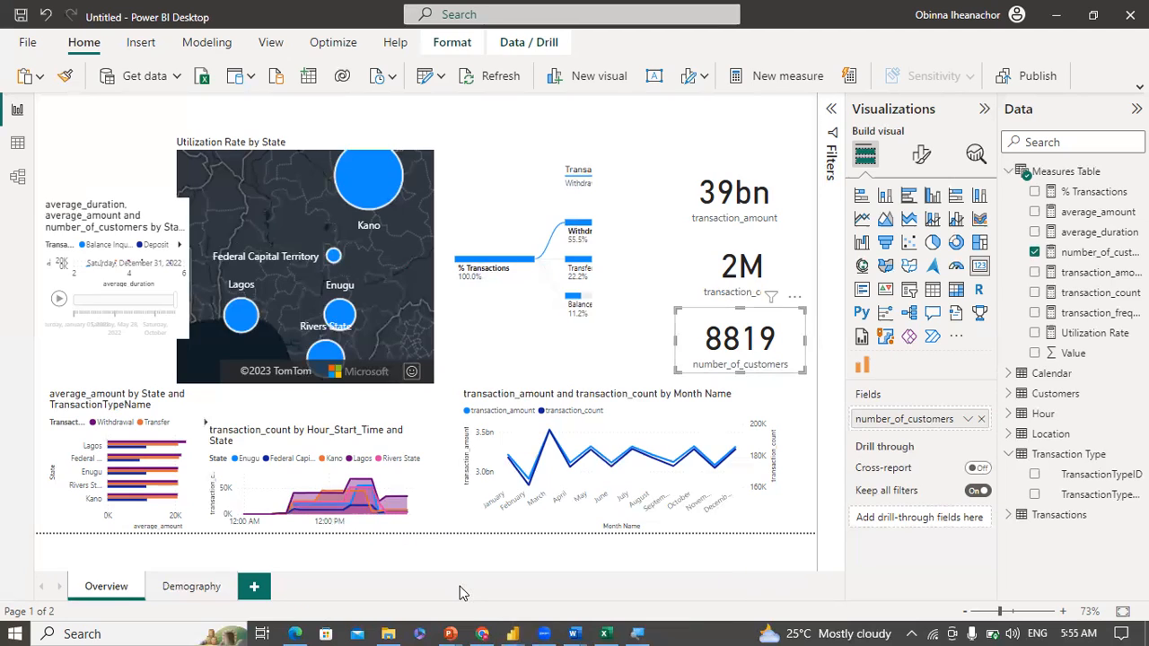
Step: Duplicate the number_of_customers card, place the copy beside the original just above the monthly trend chart, and deselect it
click(641, 349)
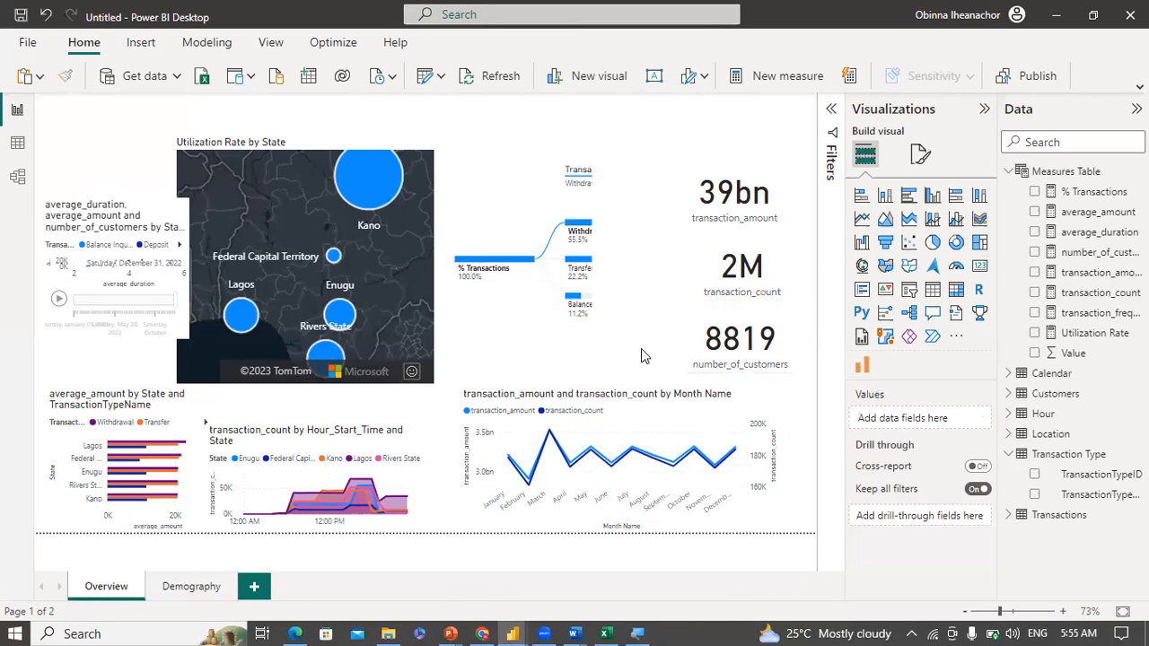
click(759, 354)
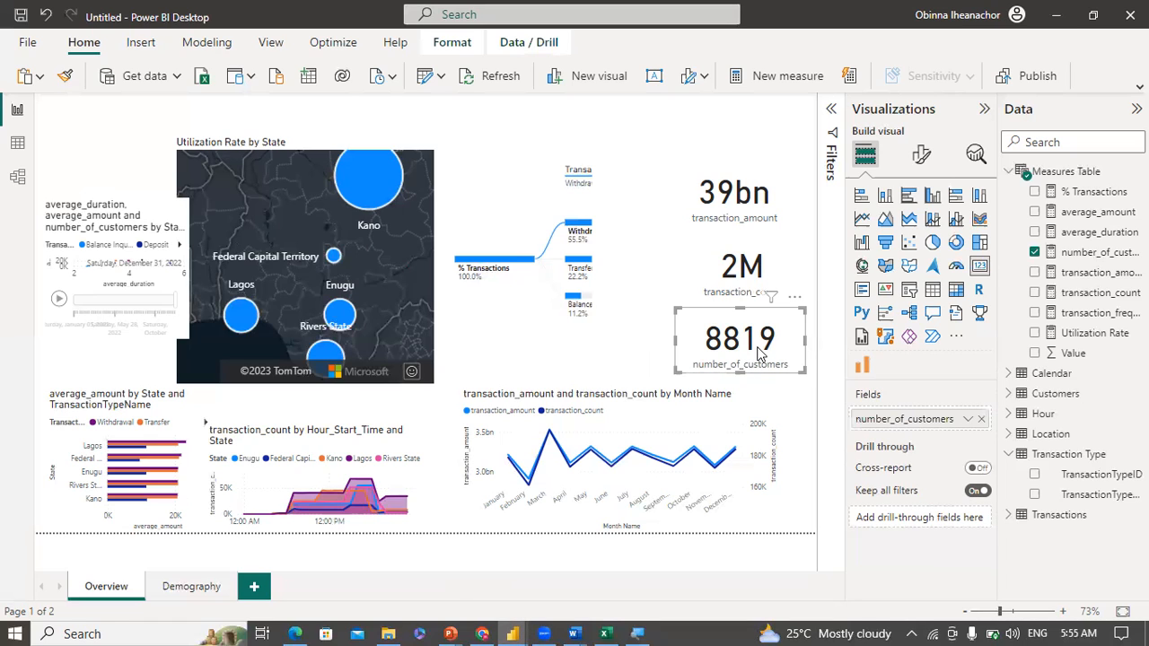
key(ctrl+v)
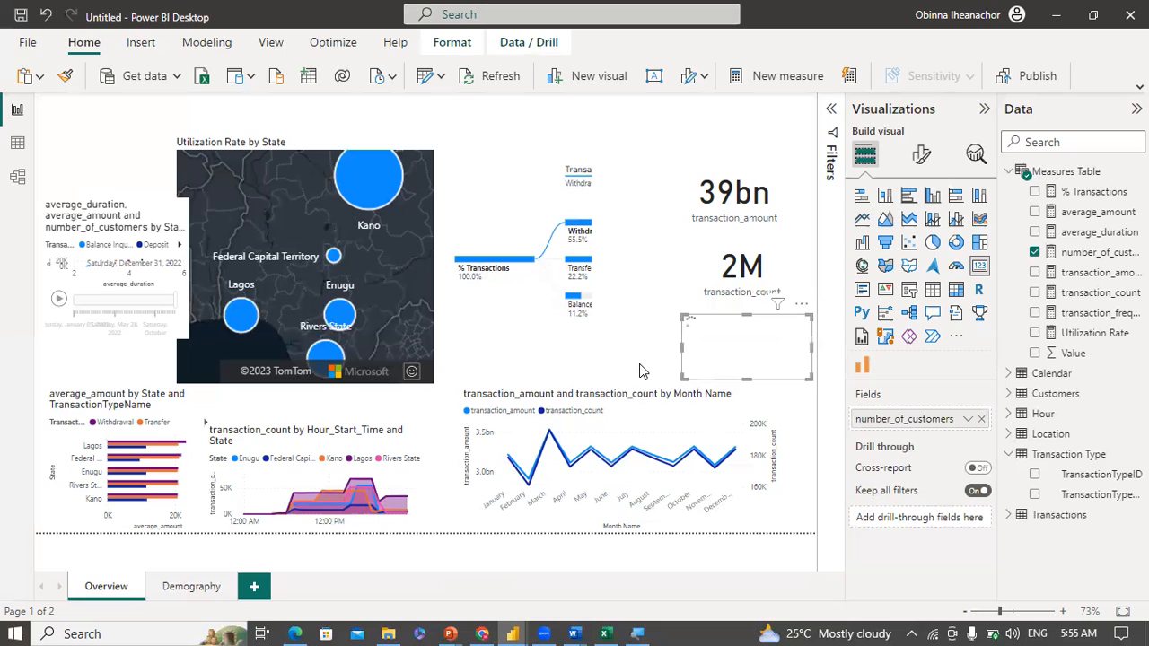
drag(760, 354, 643, 371)
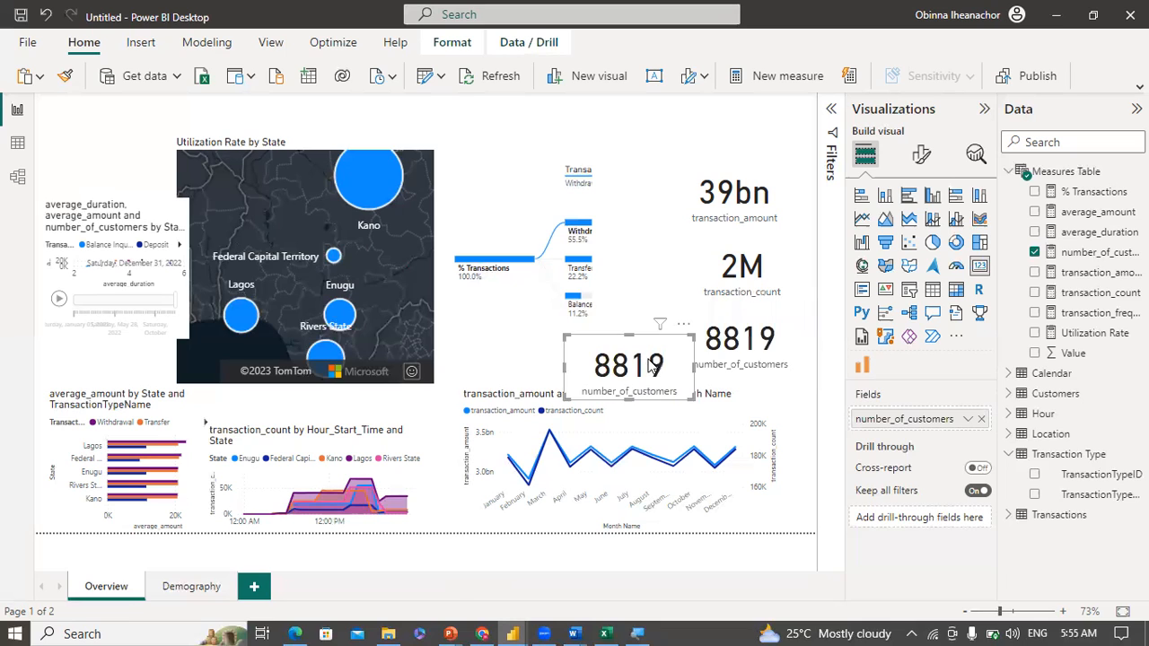
click(1058, 253)
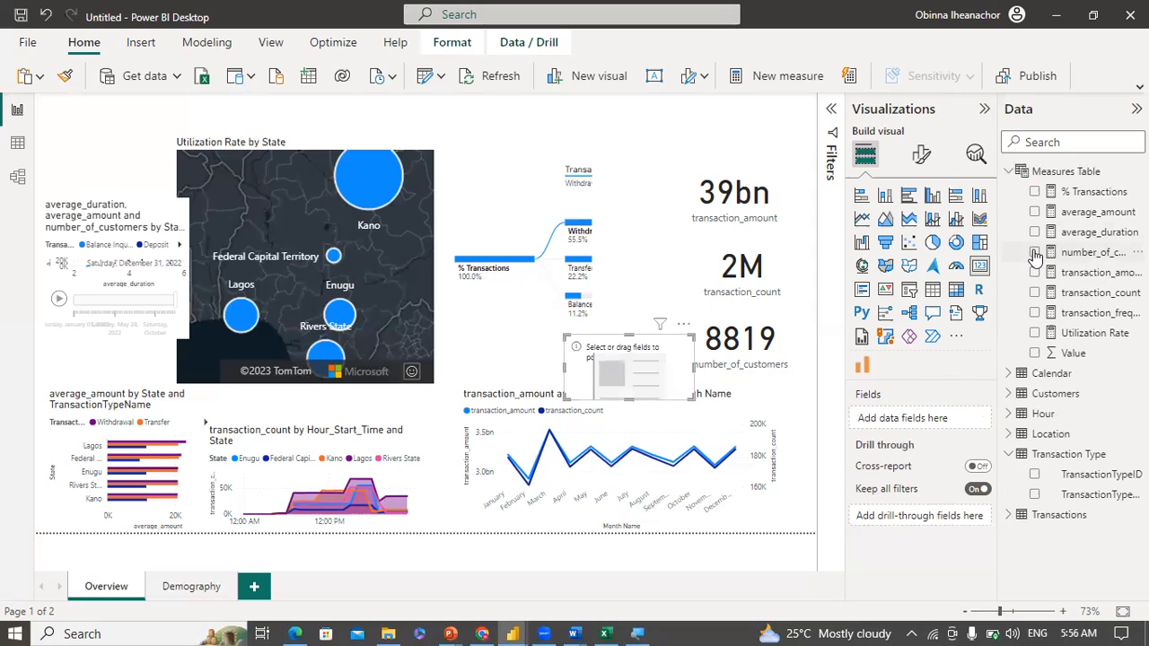
click(1035, 253)
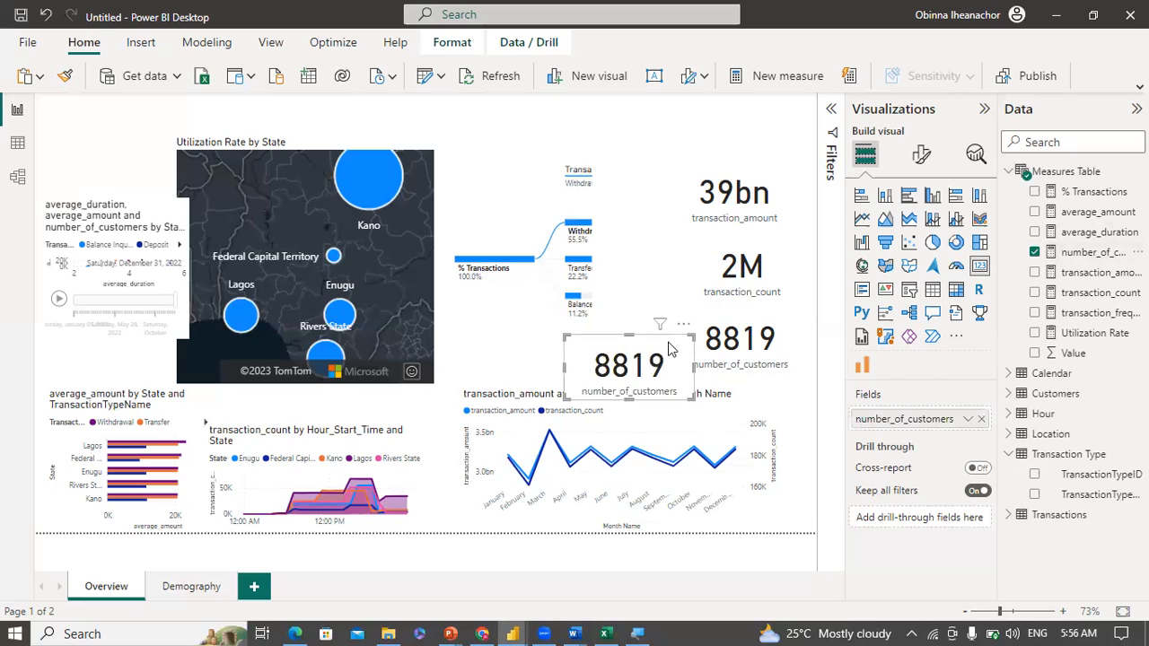
drag(683, 336, 674, 255)
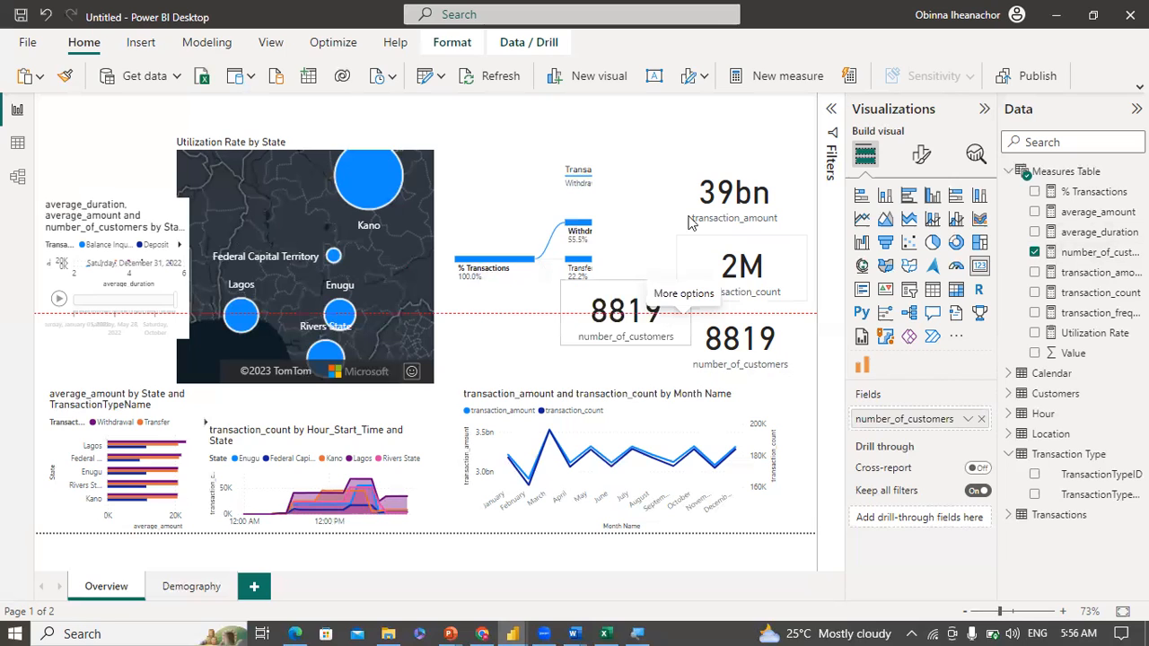
drag(691, 169, 656, 339)
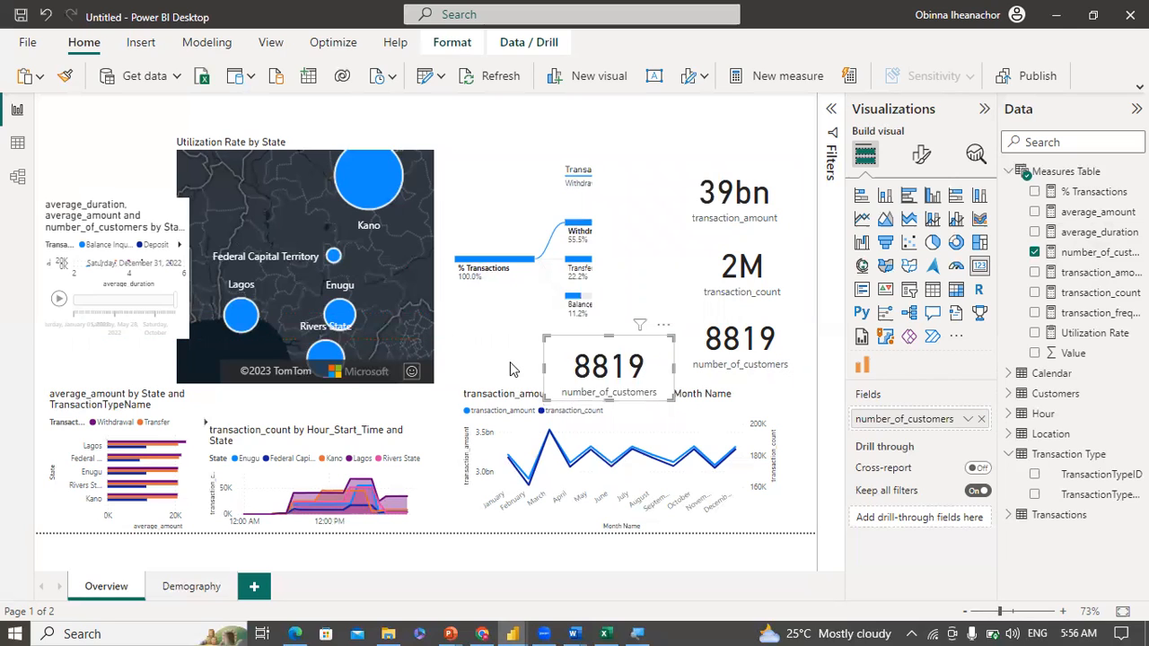
click(169, 356)
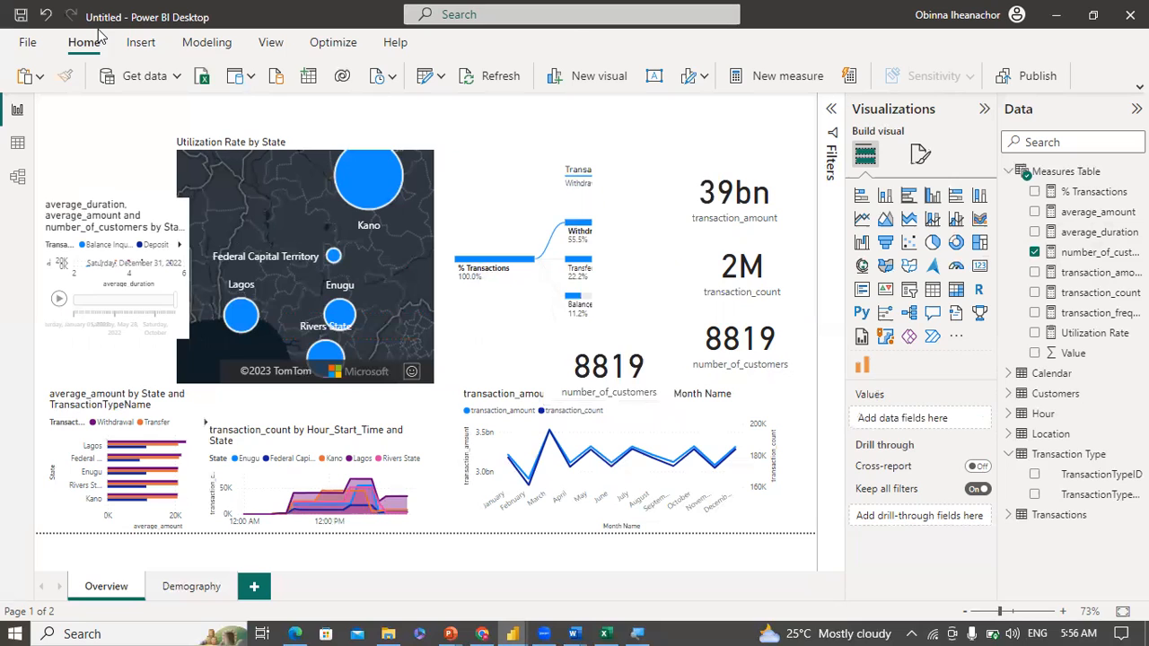
Step: Insert the Wisabi.JPG logo from the Pictures folder of Wisabi Bank Dataset onto the Overview page
click(131, 49)
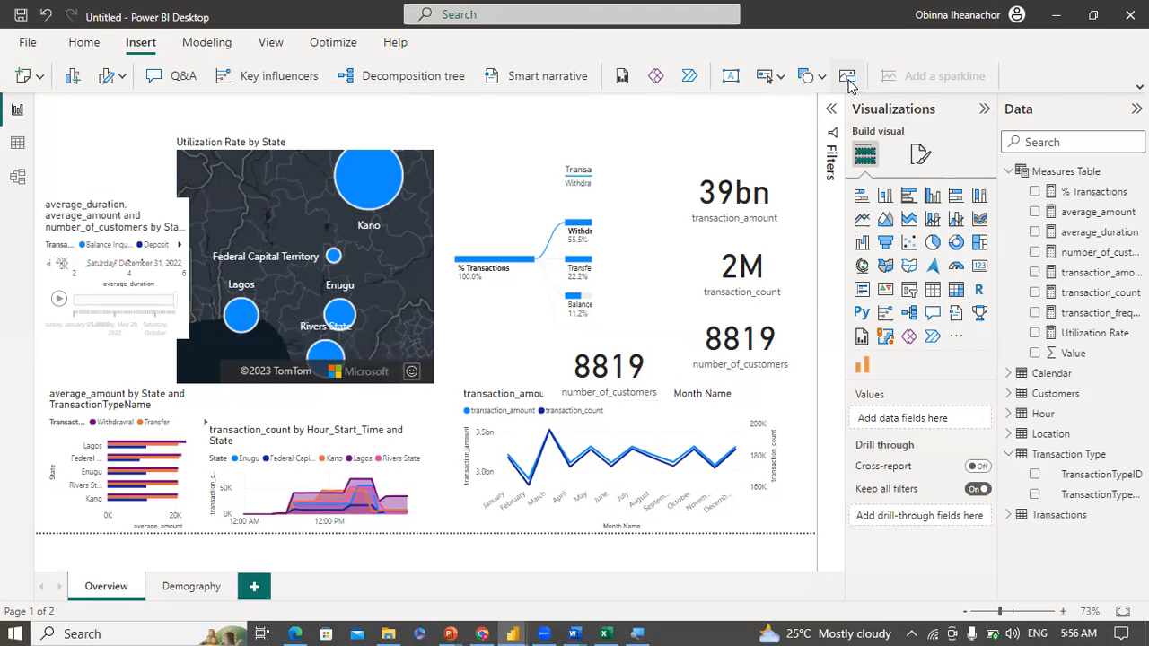
click(848, 77)
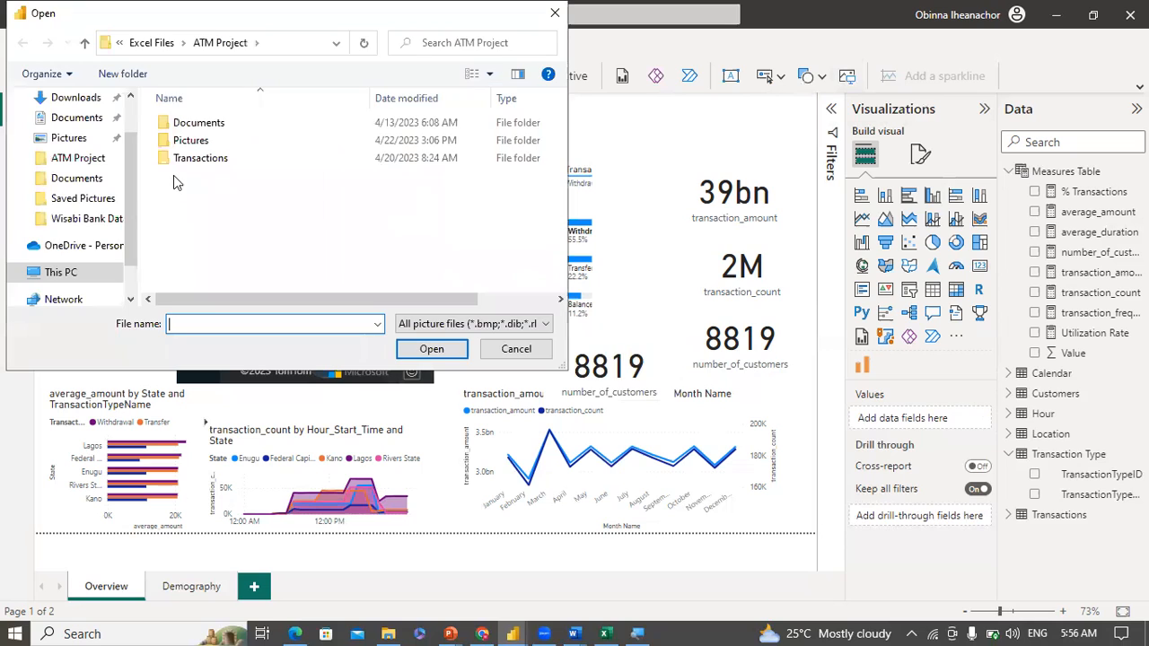
click(95, 220)
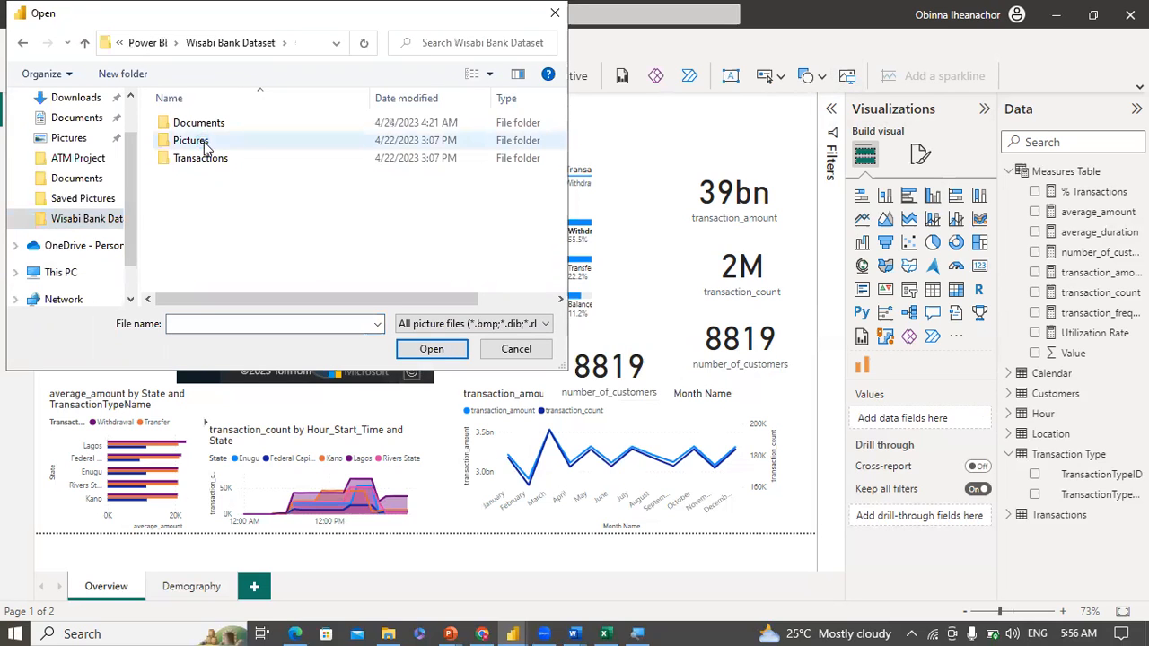
double_click(301, 146)
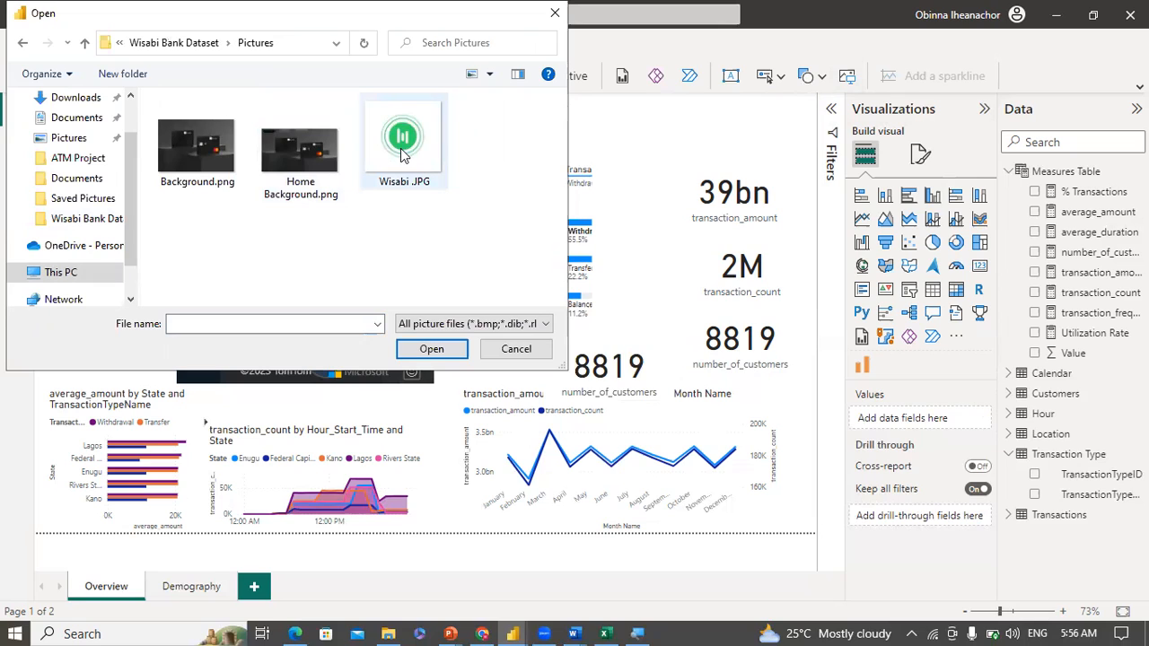
click(422, 353)
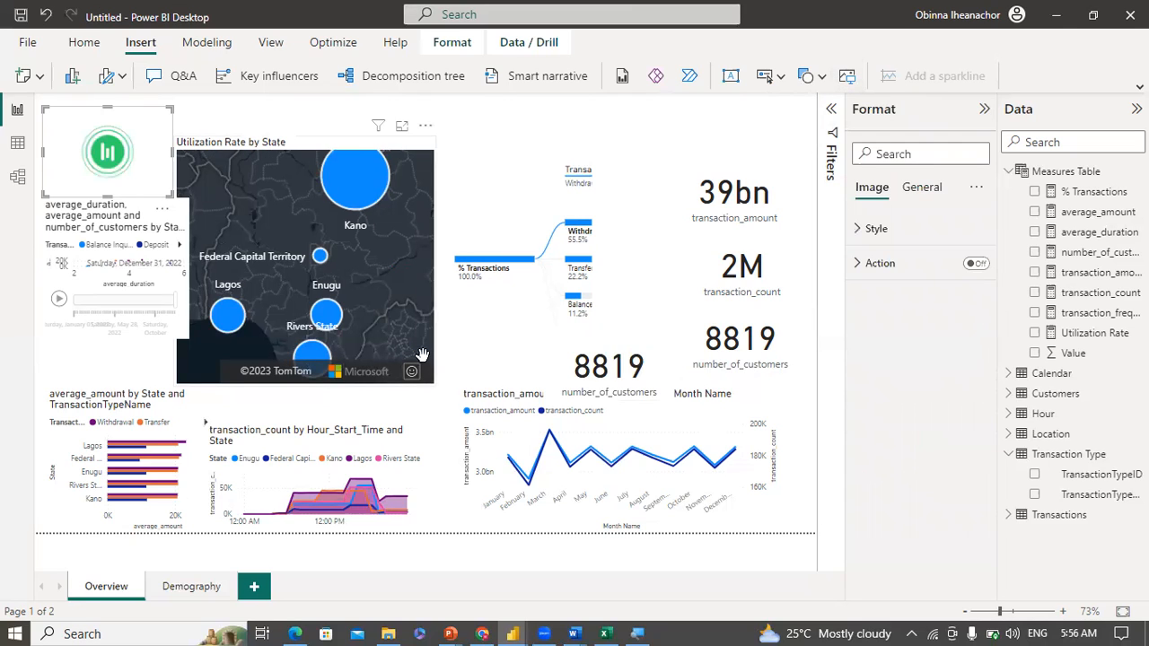
Step: Set the logo image's scaling to Fill and shrink it to a small icon in the report page's upper-left corner
click(865, 234)
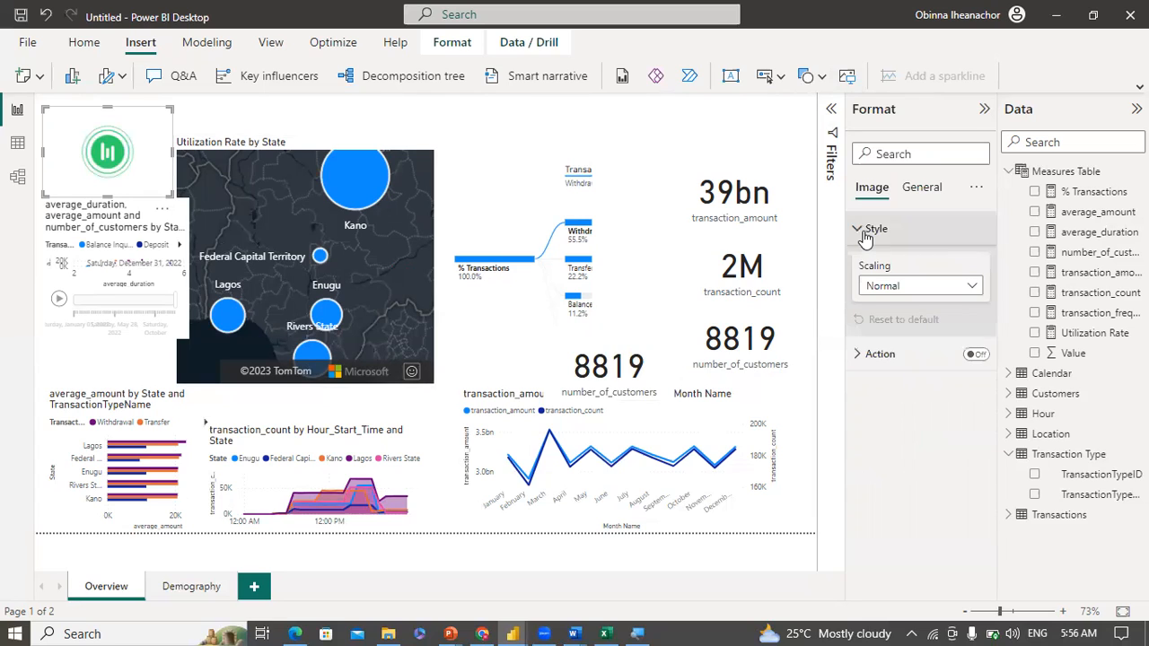
click(920, 285)
click(900, 323)
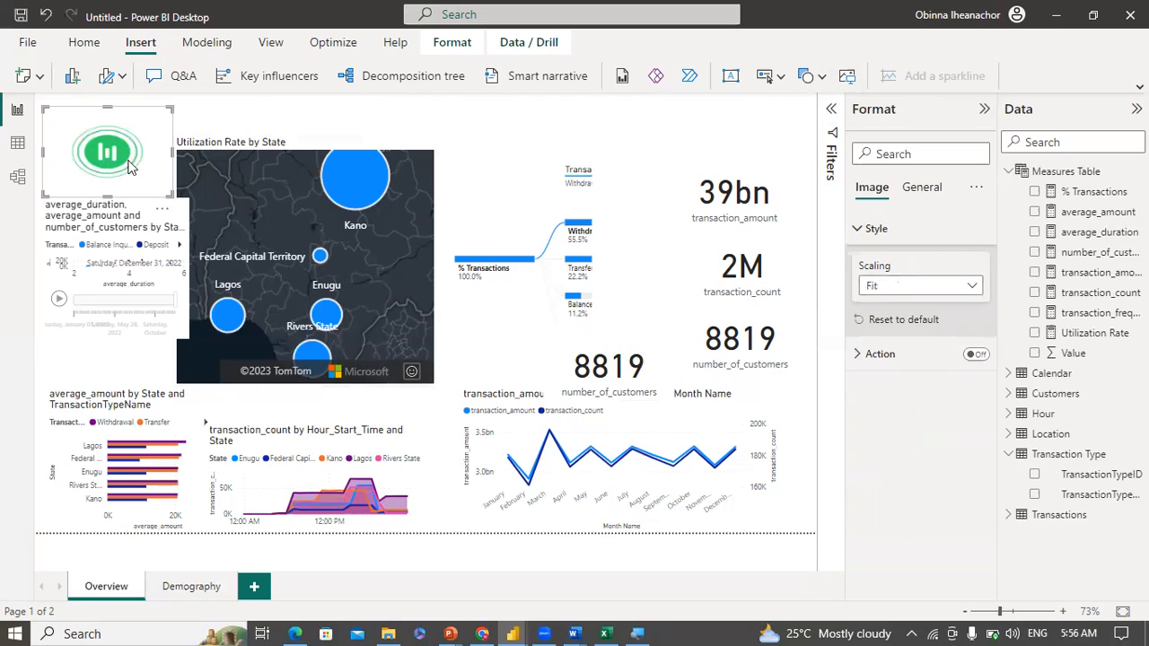
drag(172, 196, 92, 142)
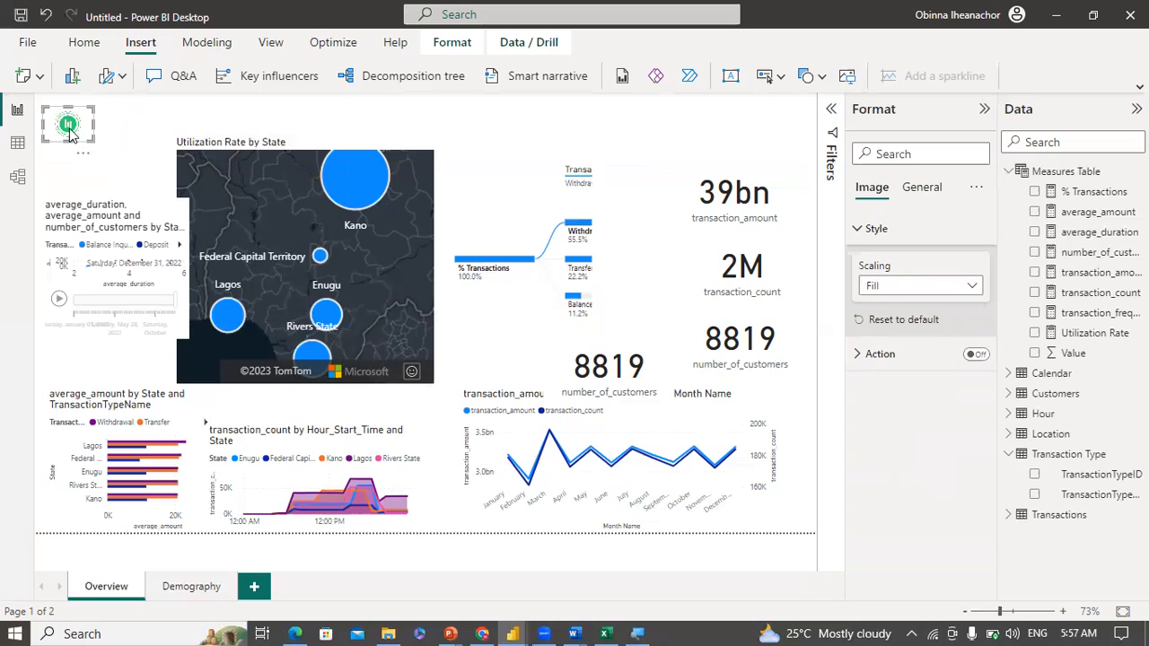
drag(93, 141, 70, 128)
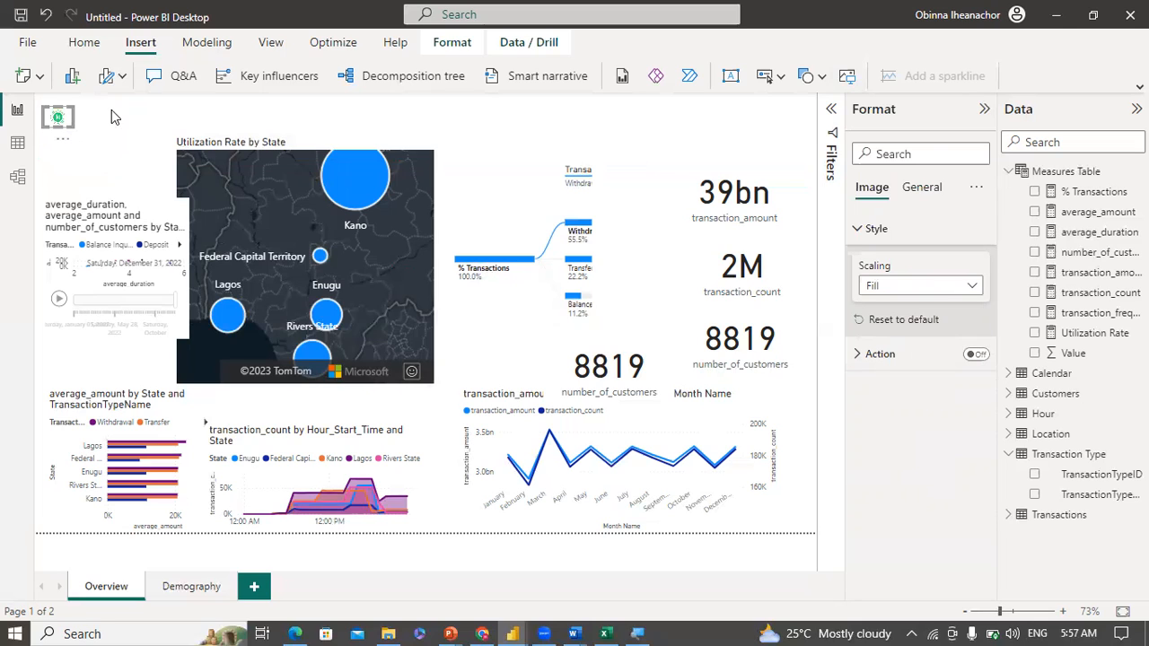
Step: Copy the logo from Overview to the same spot on the Demography page and return to Overview
click(59, 125)
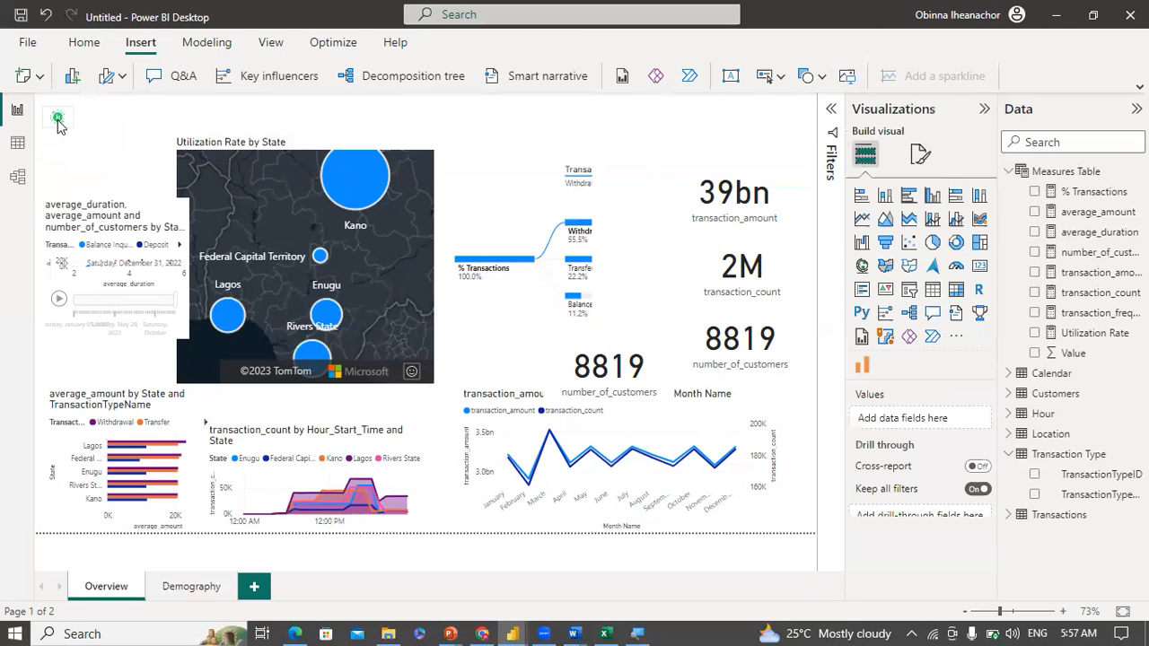
click(59, 124)
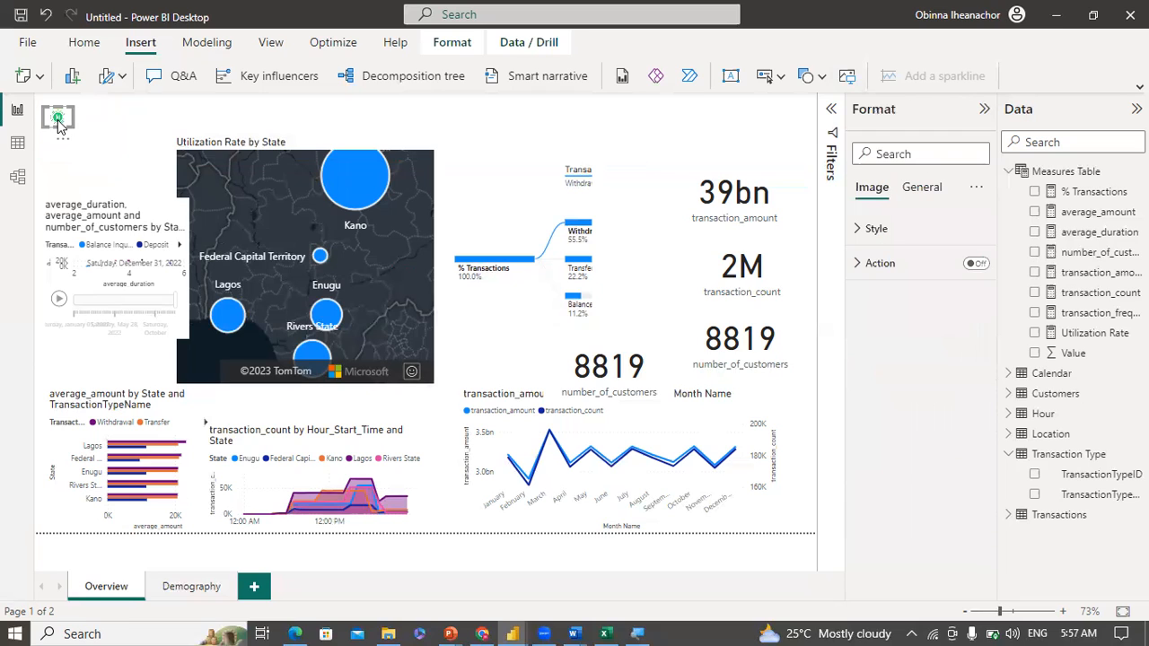
click(199, 589)
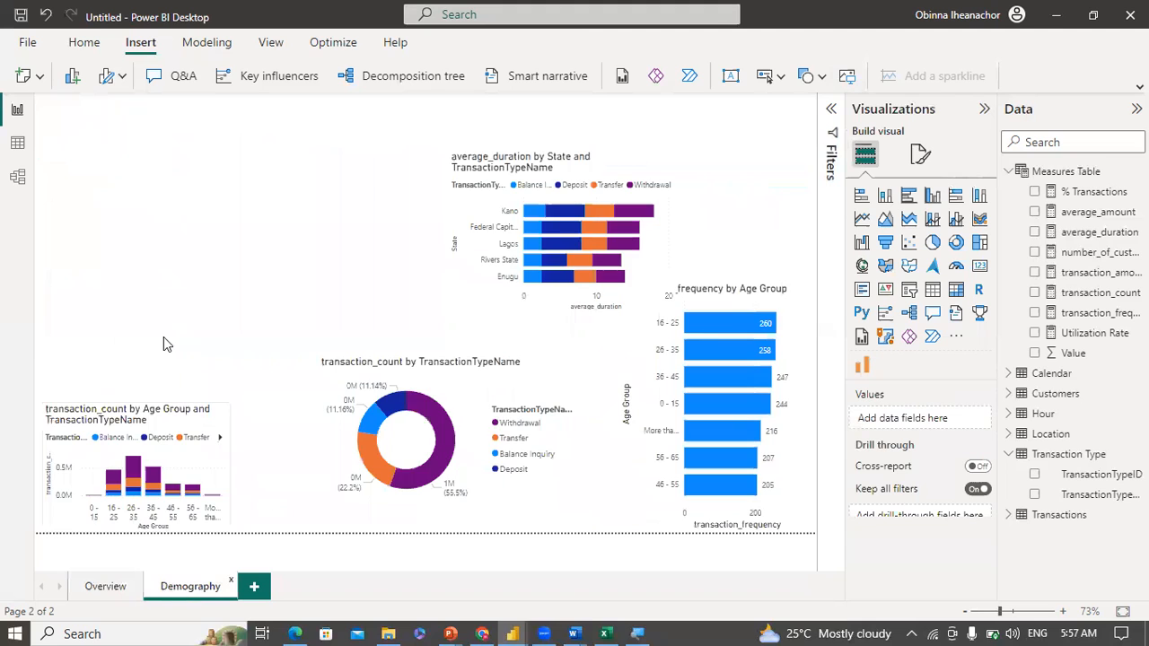
key(ctrl+v)
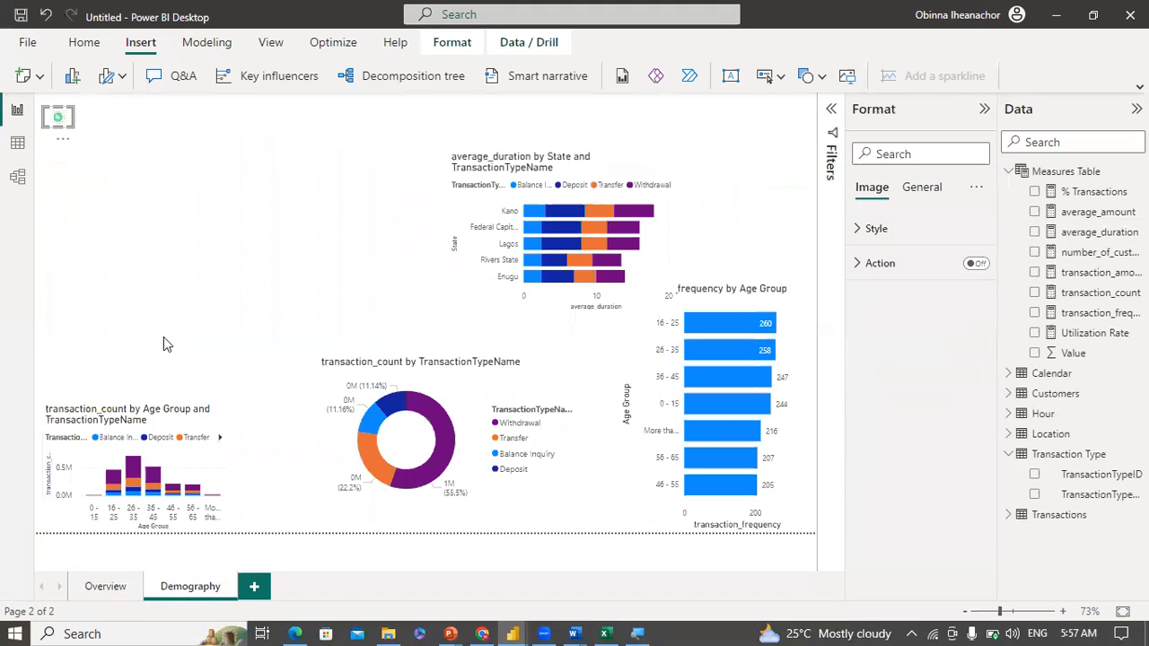
click(104, 587)
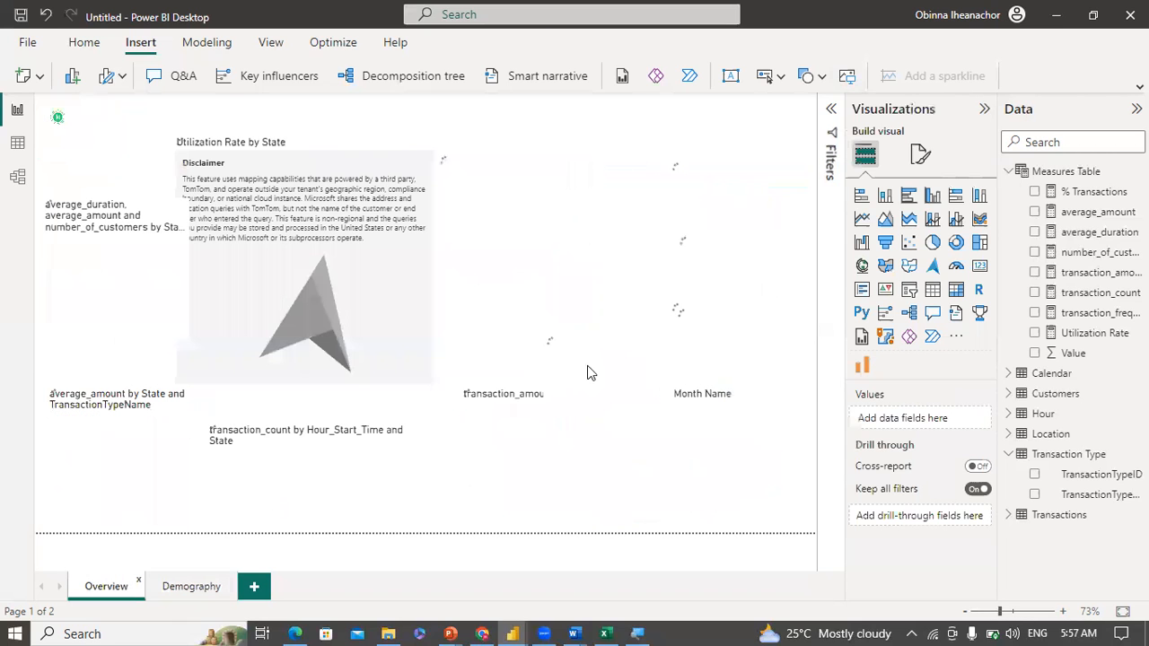
Step: Check the canvas settings of the Demo report's Overview page and return to the Untitled report's page formatting
click(920, 159)
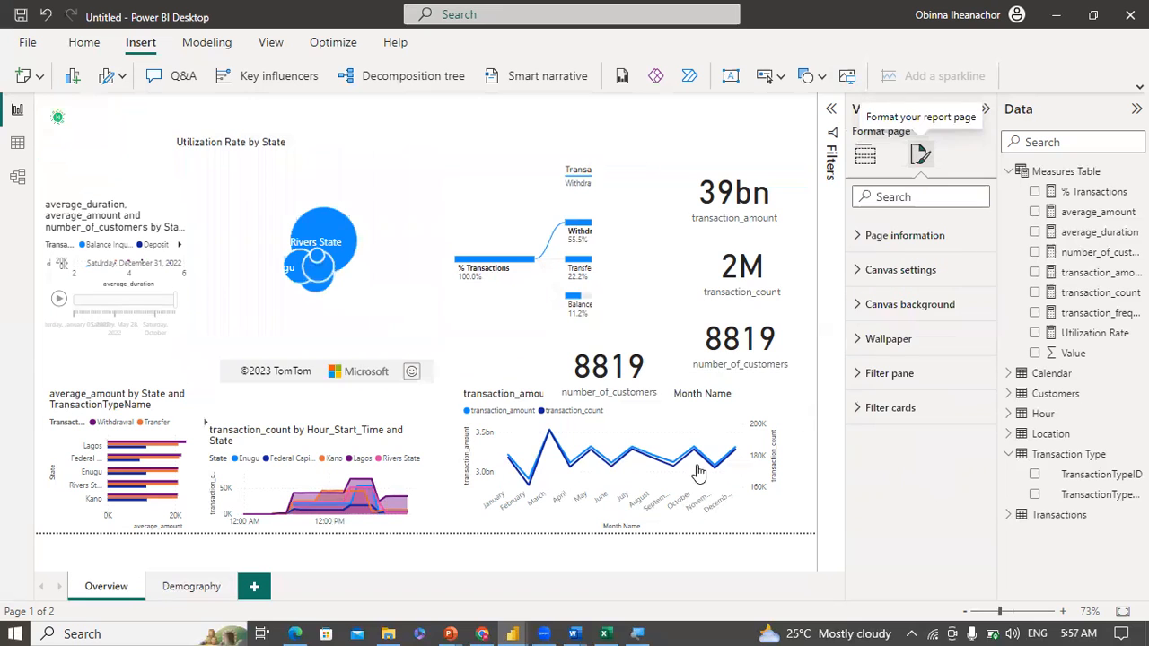
mouse_move(519, 628)
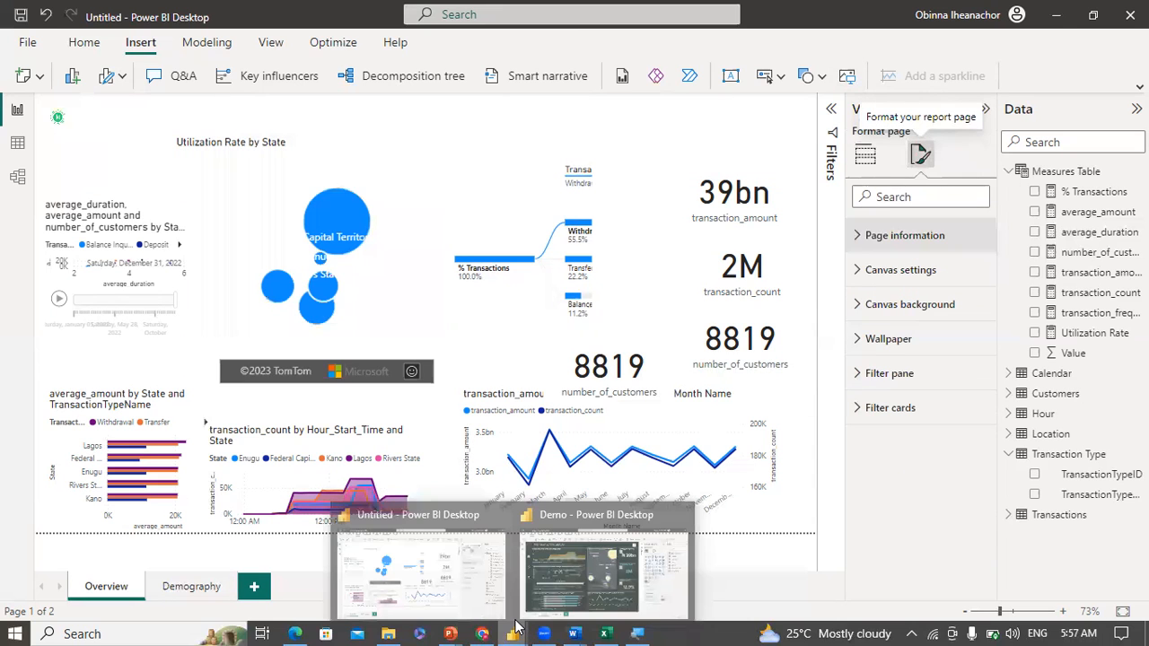
click(539, 609)
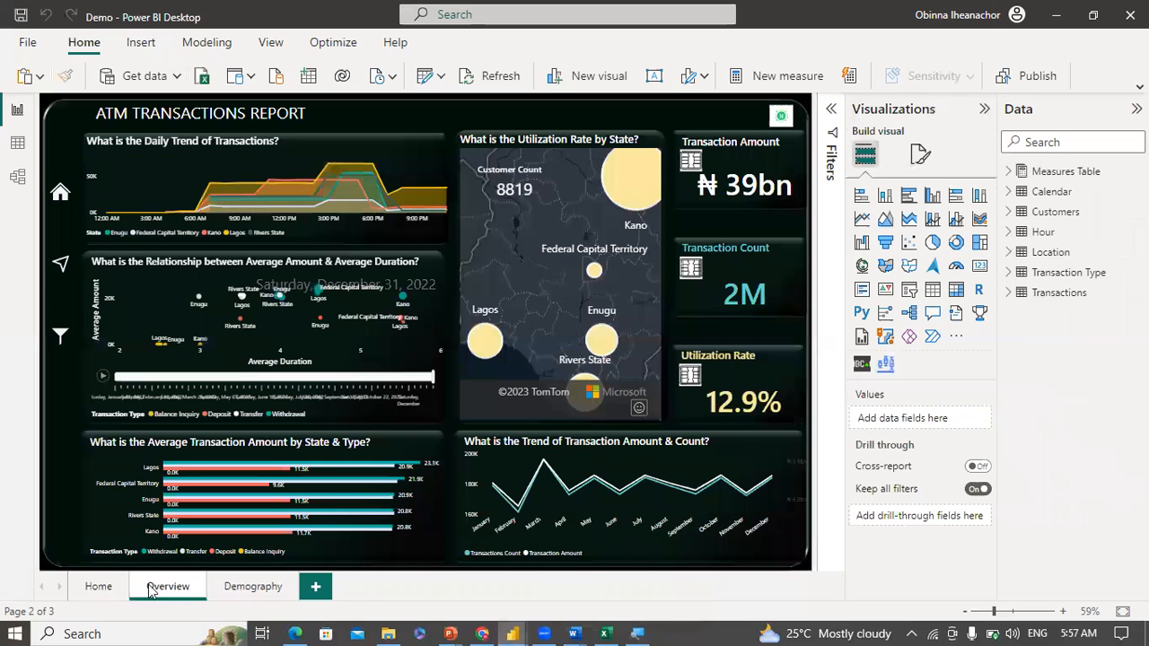
click(920, 159)
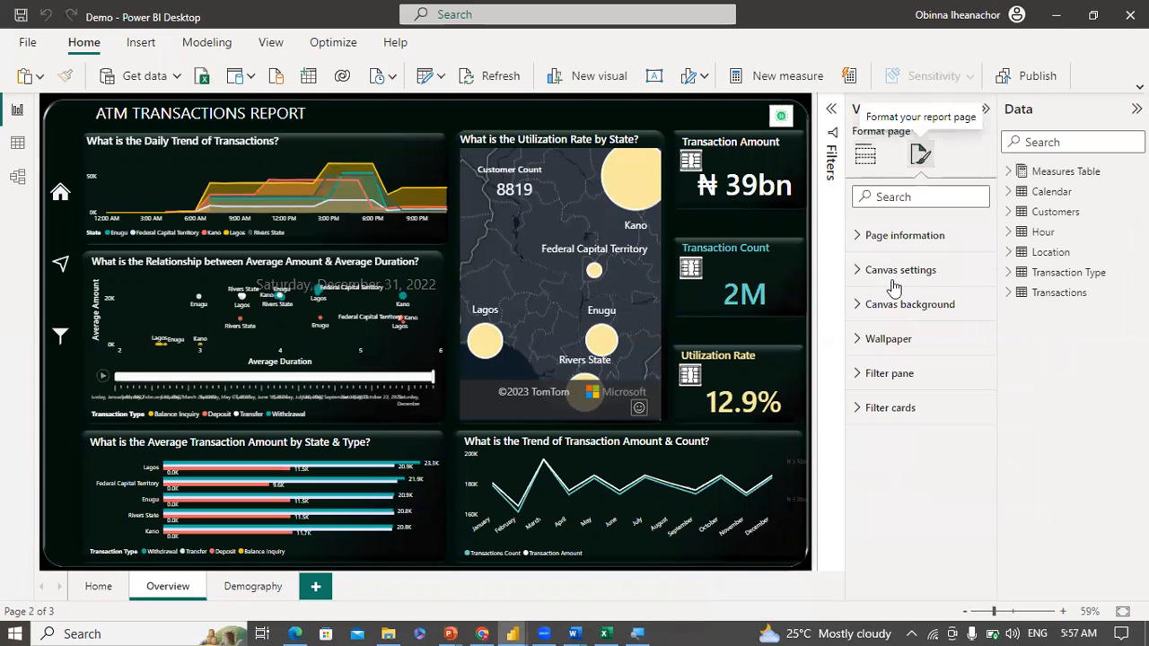
click(857, 271)
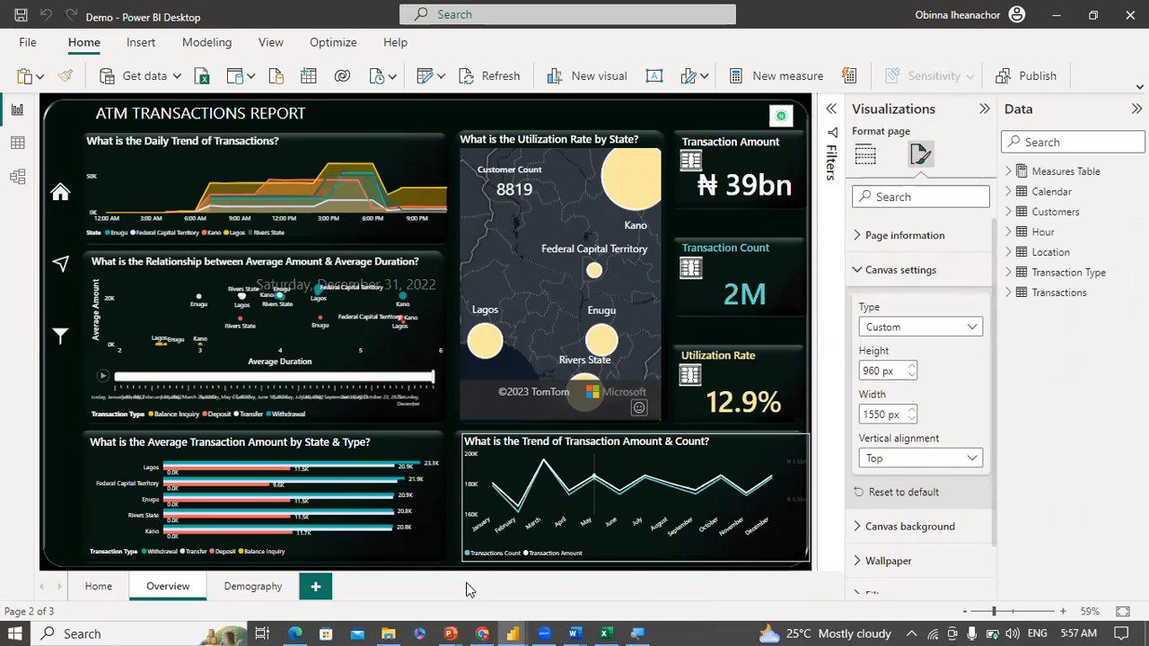
mouse_move(513, 634)
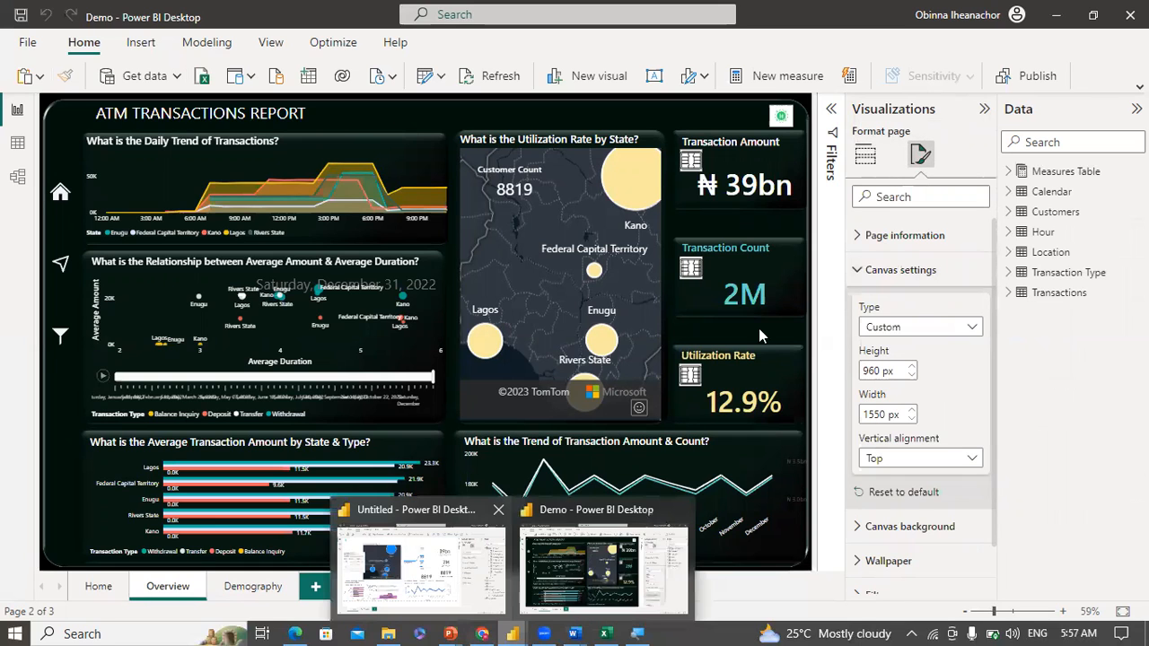
click(417, 565)
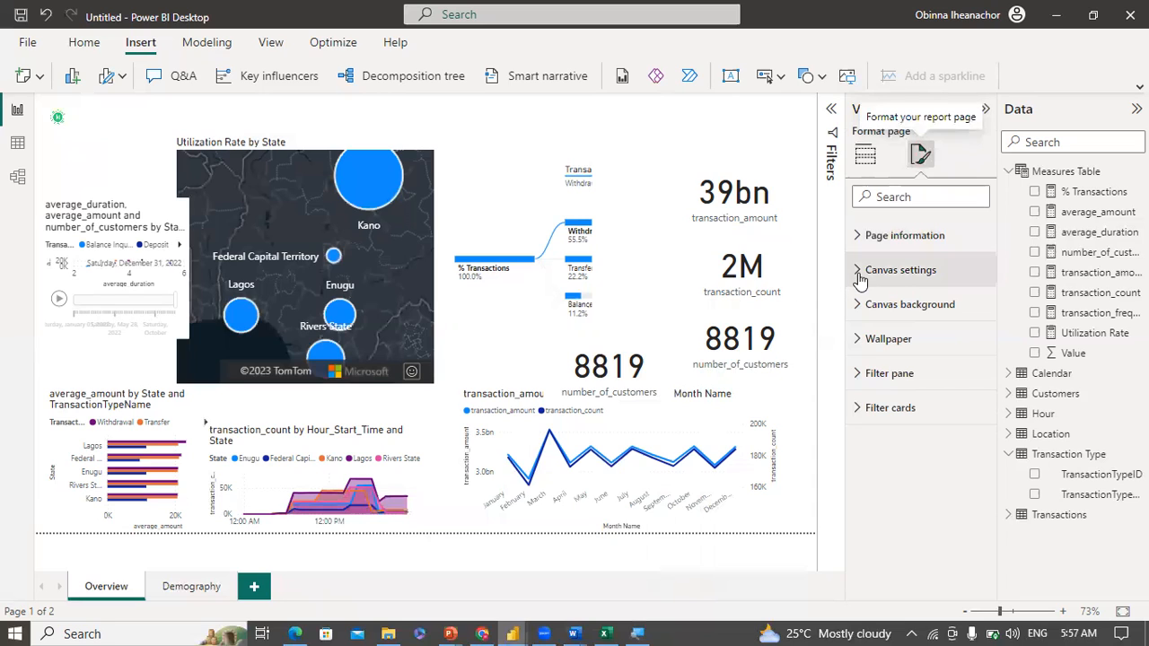
Step: Change the Overview page's canvas type to Custom and set its height to 950 px
click(860, 280)
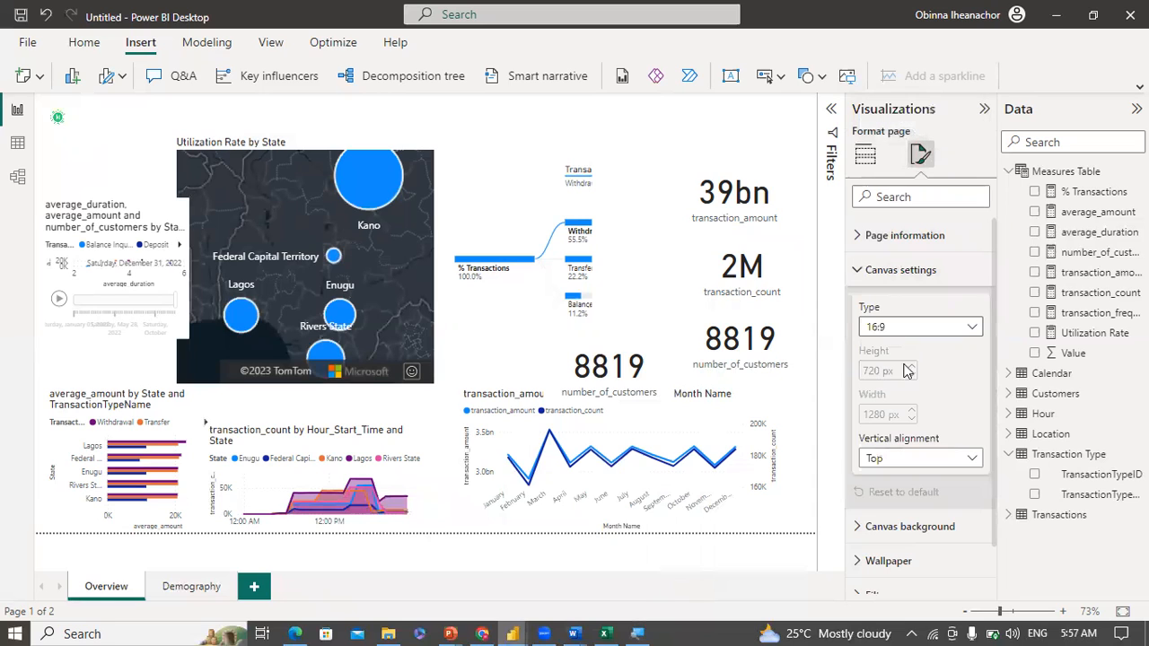
click(920, 334)
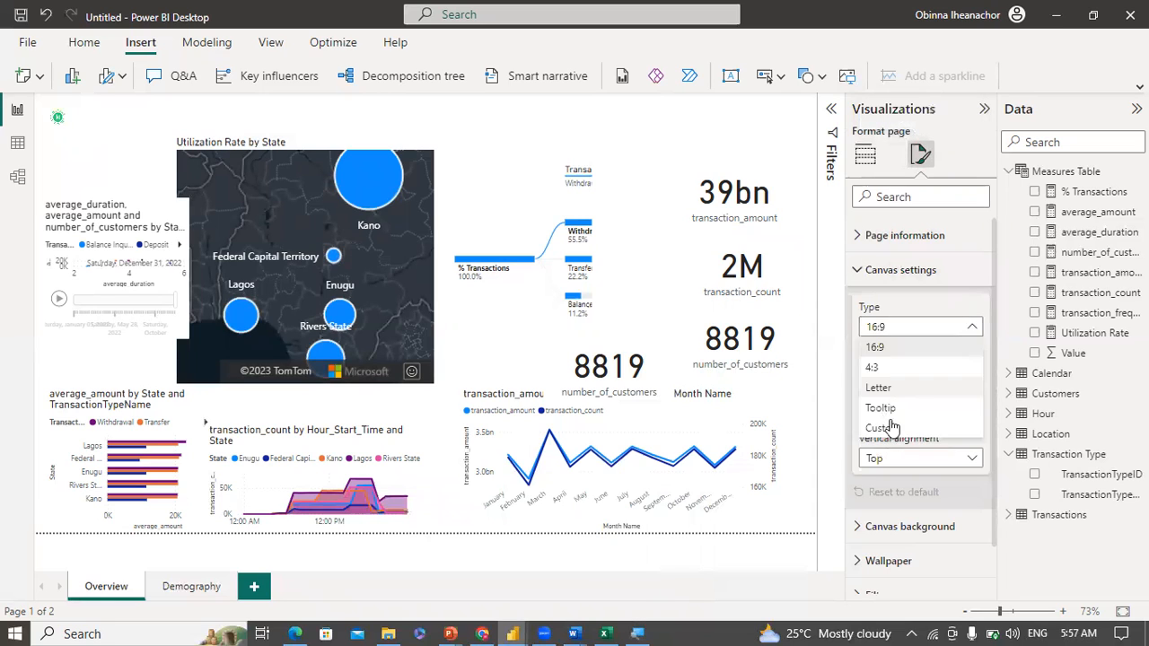
click(893, 428)
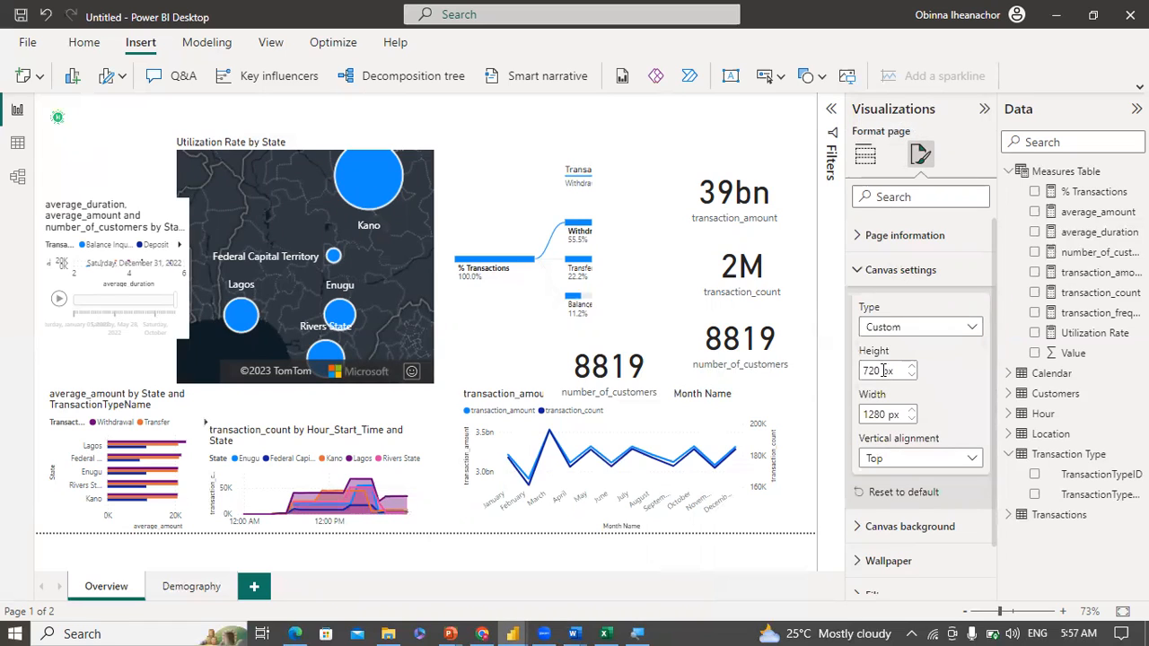
key(Tab)
text(950)
key(Return)
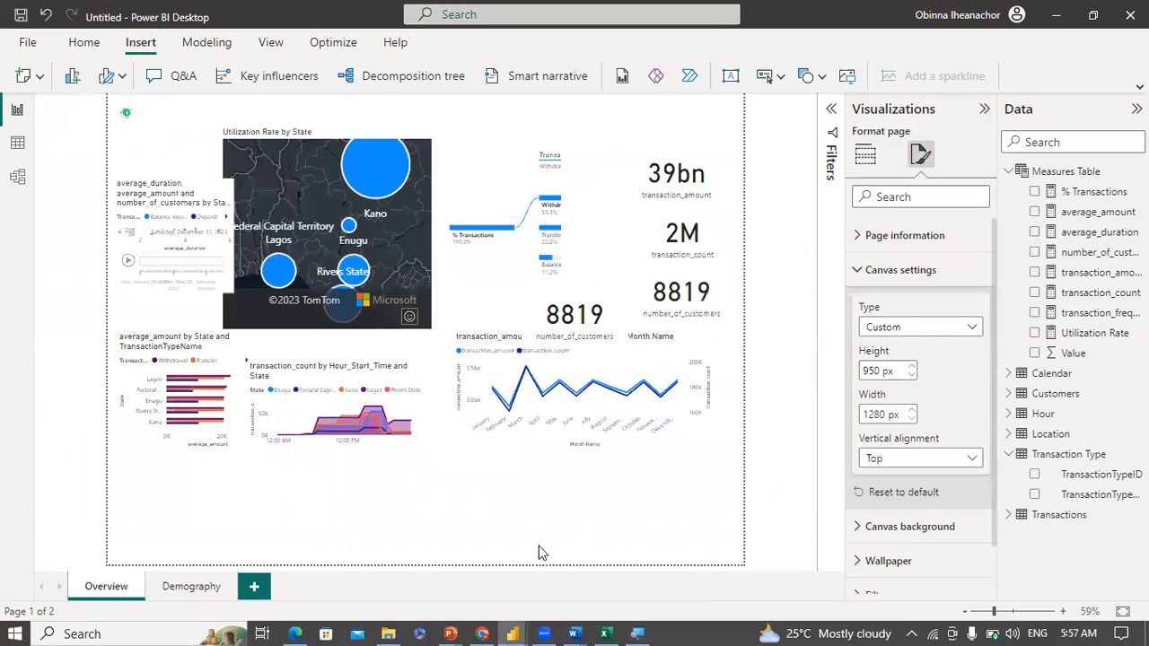
Step: Recheck the Demo report's canvas size, then set the Overview canvas to 960 px high and 1550 px wide
mouse_move(512, 633)
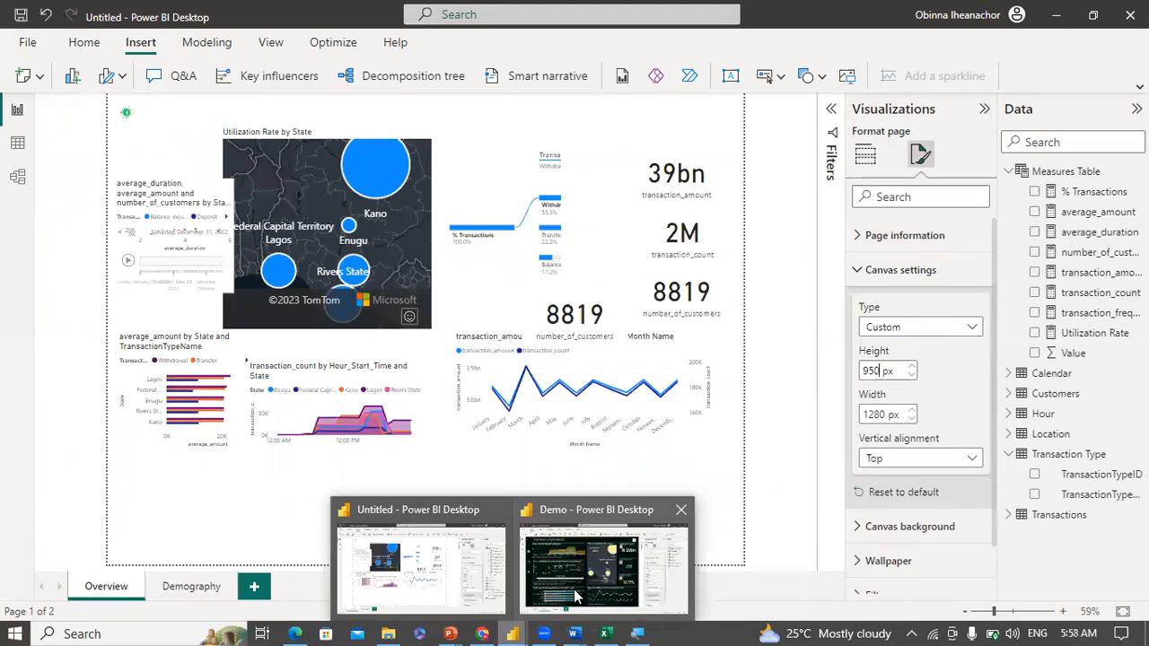
click(575, 597)
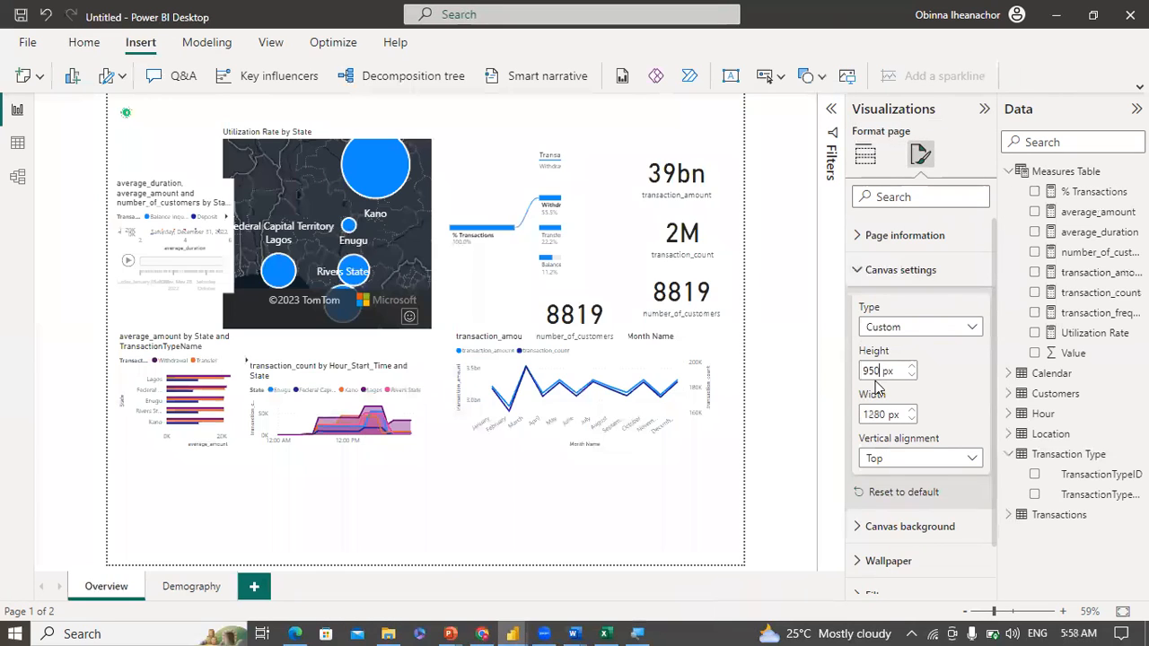
click(876, 371)
key(BackSpace)
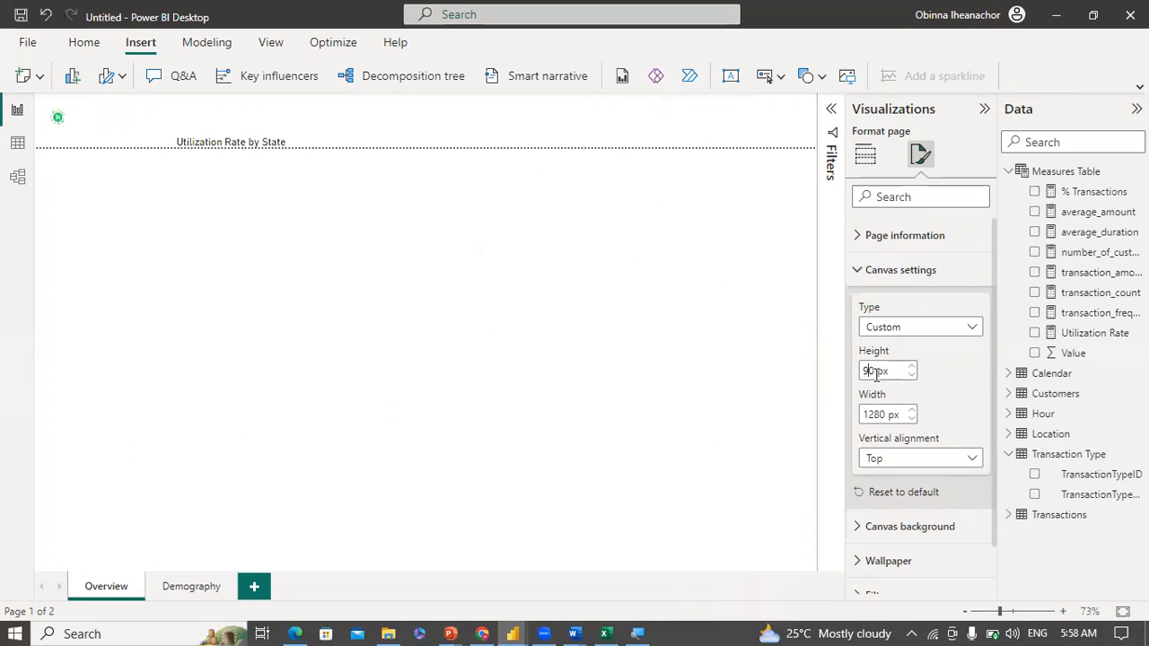
text(6)
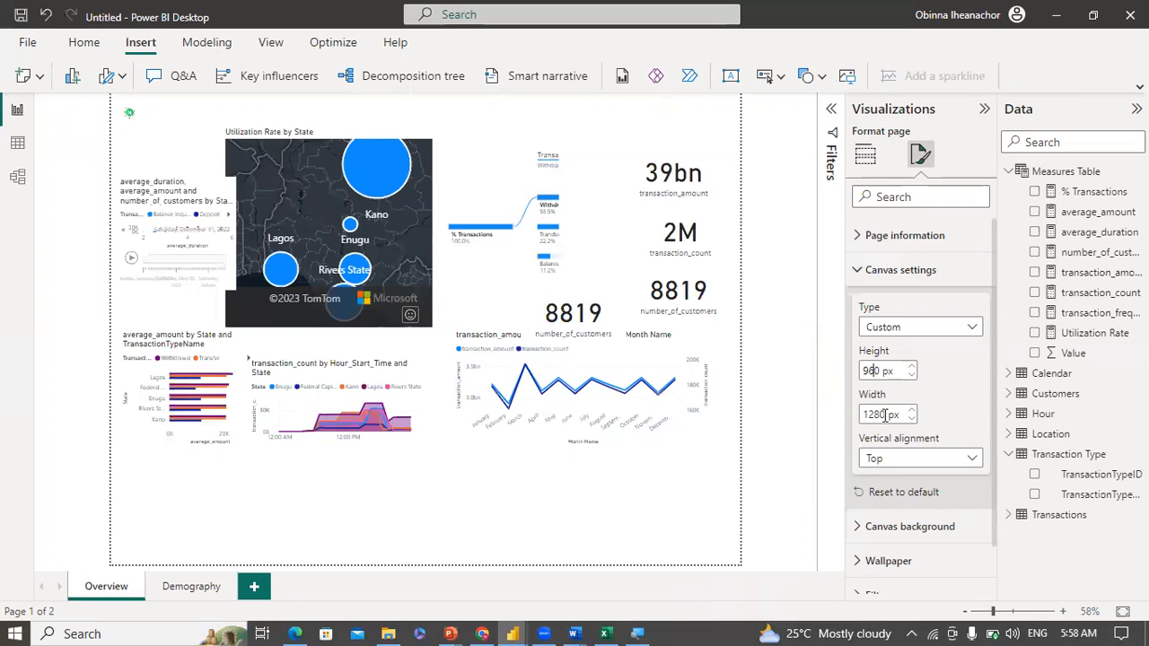
drag(885, 416, 853, 427)
text(1550)
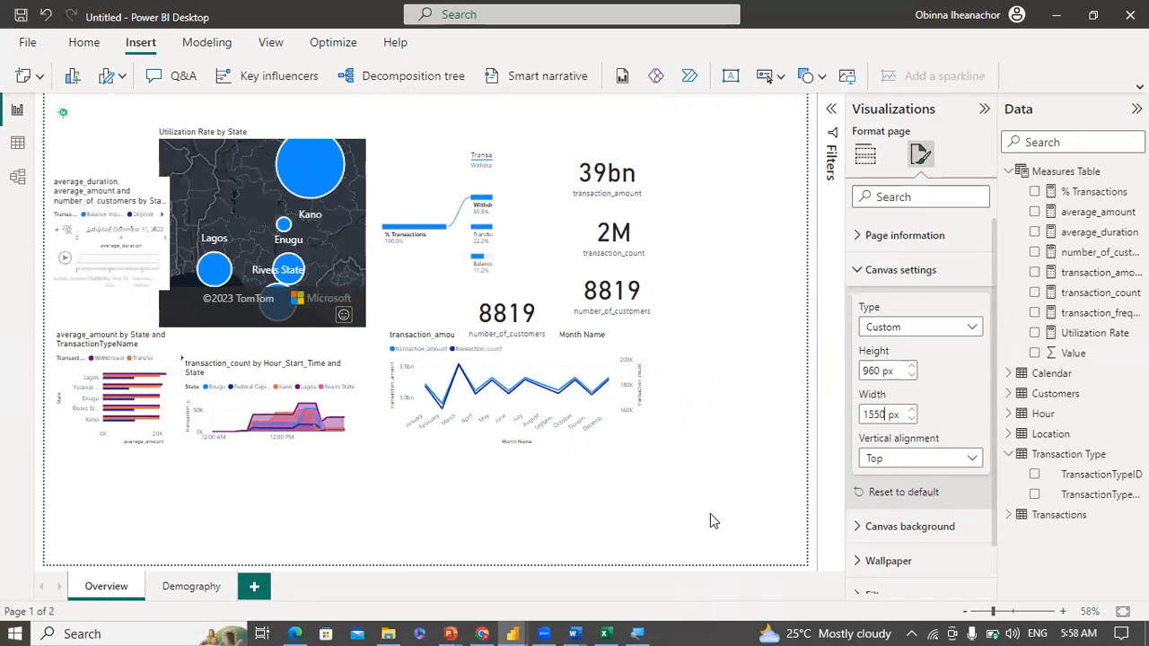
click(698, 545)
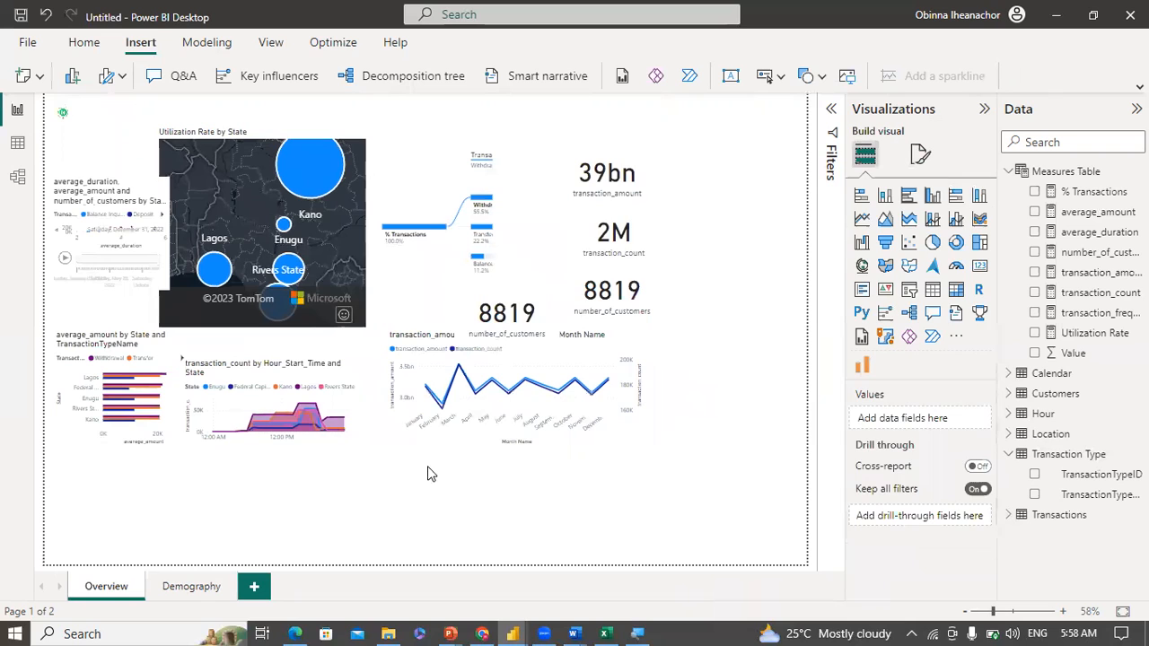
Step: Enlarge the Wisabi logo slightly on the Overview page
click(62, 115)
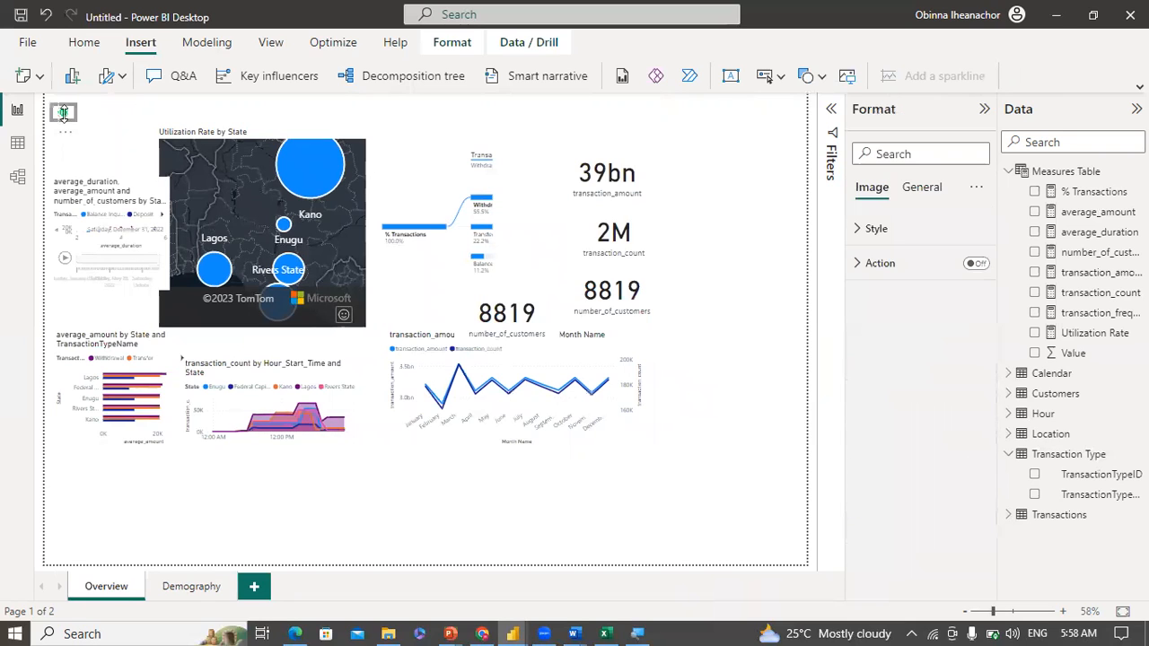
drag(76, 122, 78, 128)
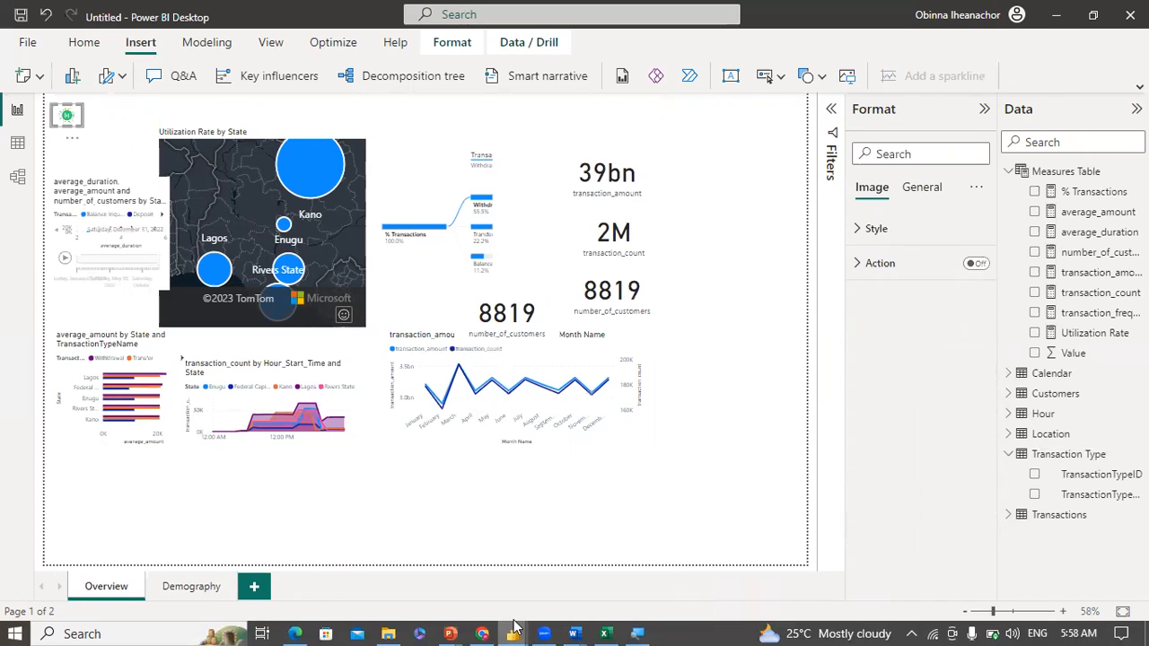
Step: Check the canvas settings of the Demo report's Demography page and return to the Untitled report
mouse_move(513, 633)
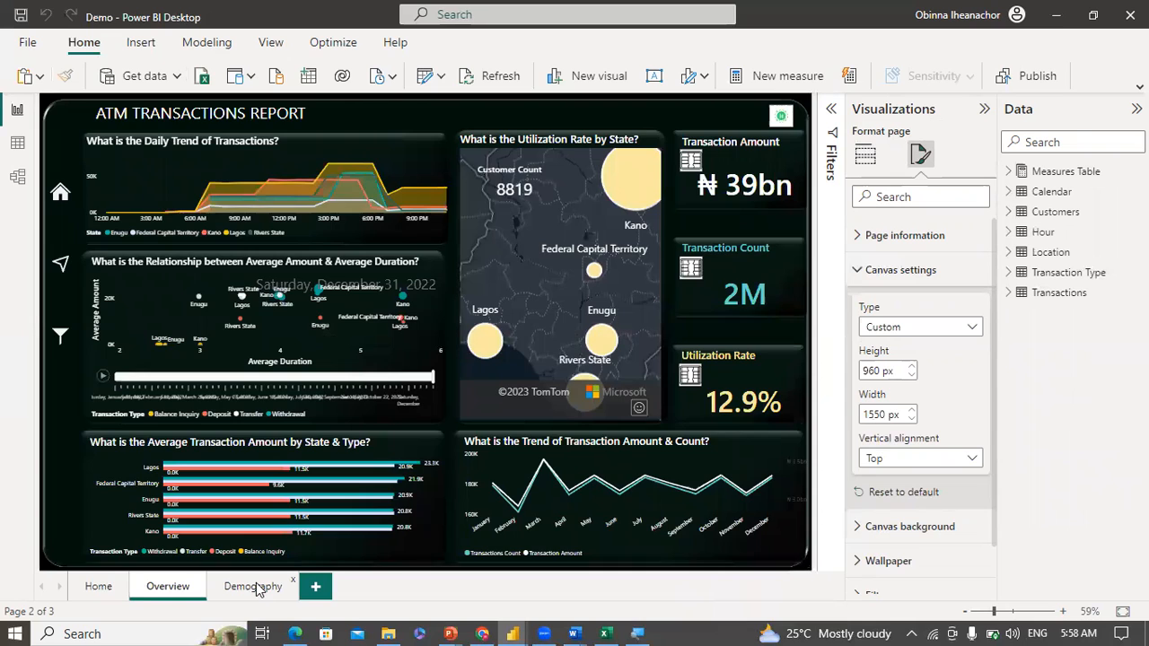
click(256, 585)
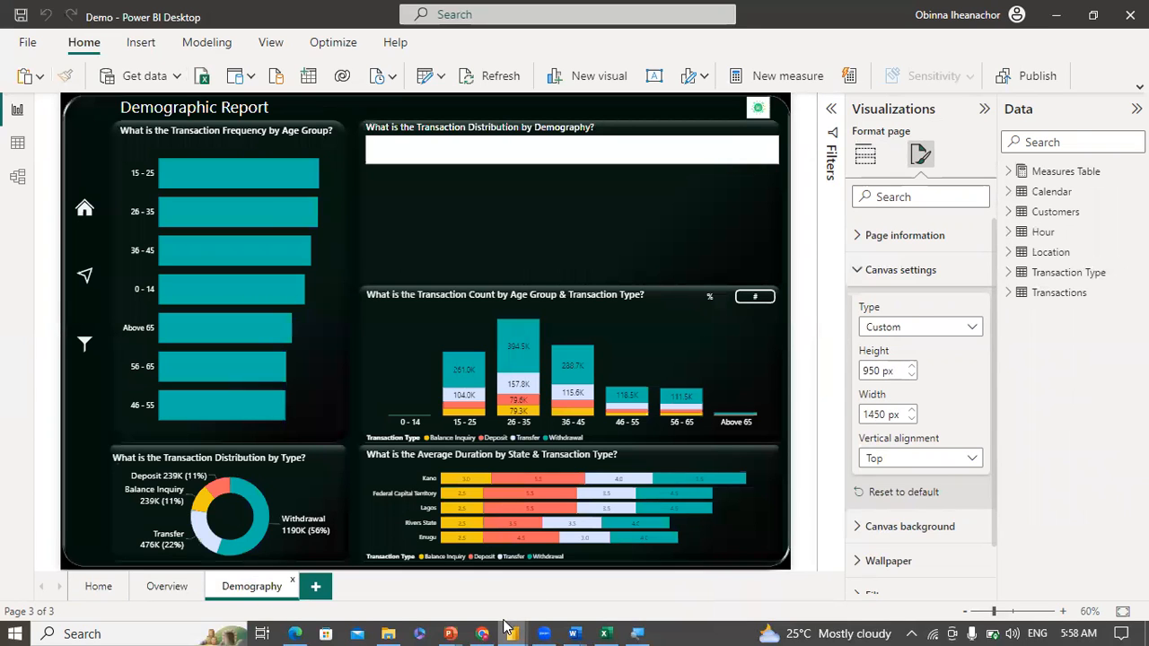
key(alt+Tab)
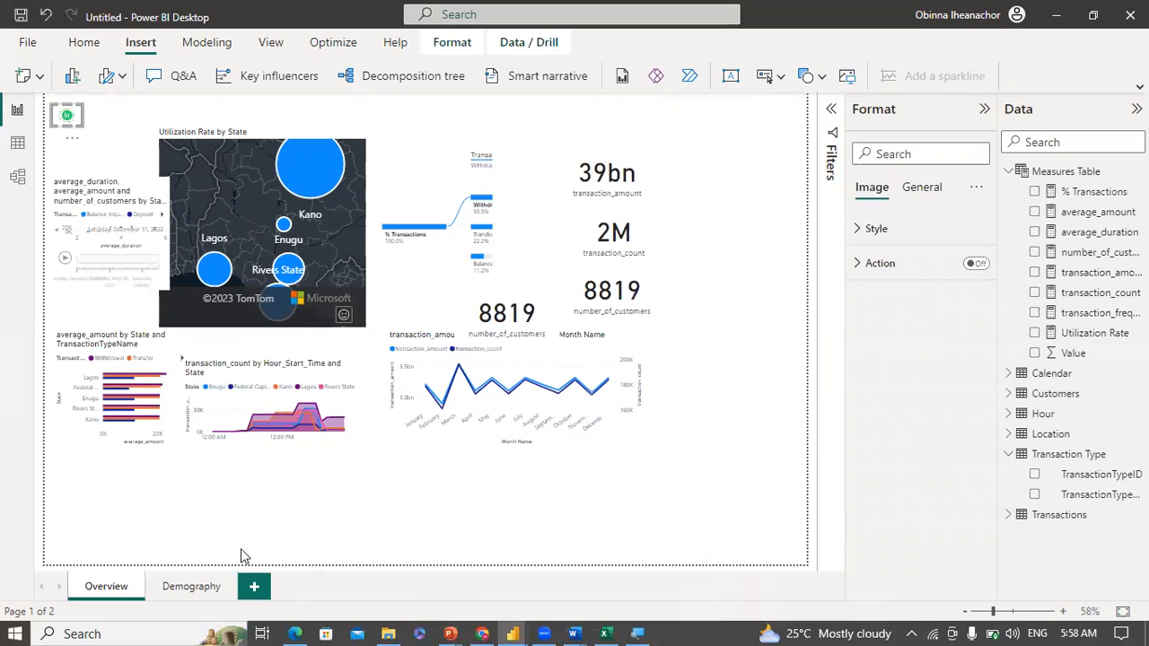
Step: Enlarge the Wisabi logo slightly on the Demography page of the Untitled report
click(193, 586)
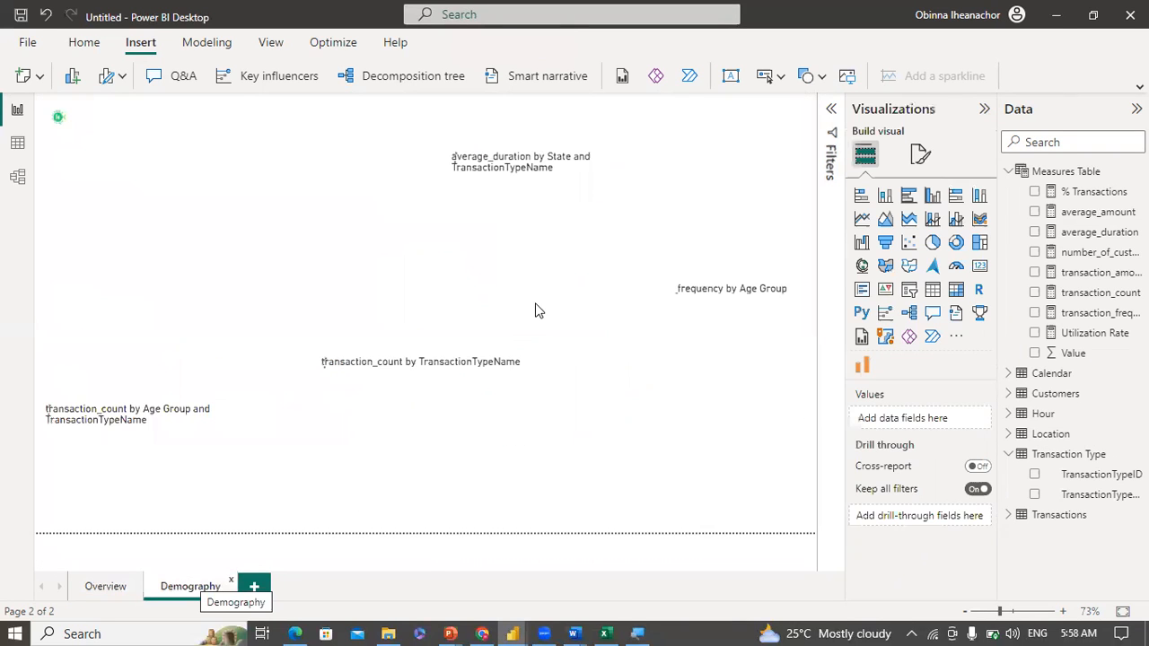
click(70, 132)
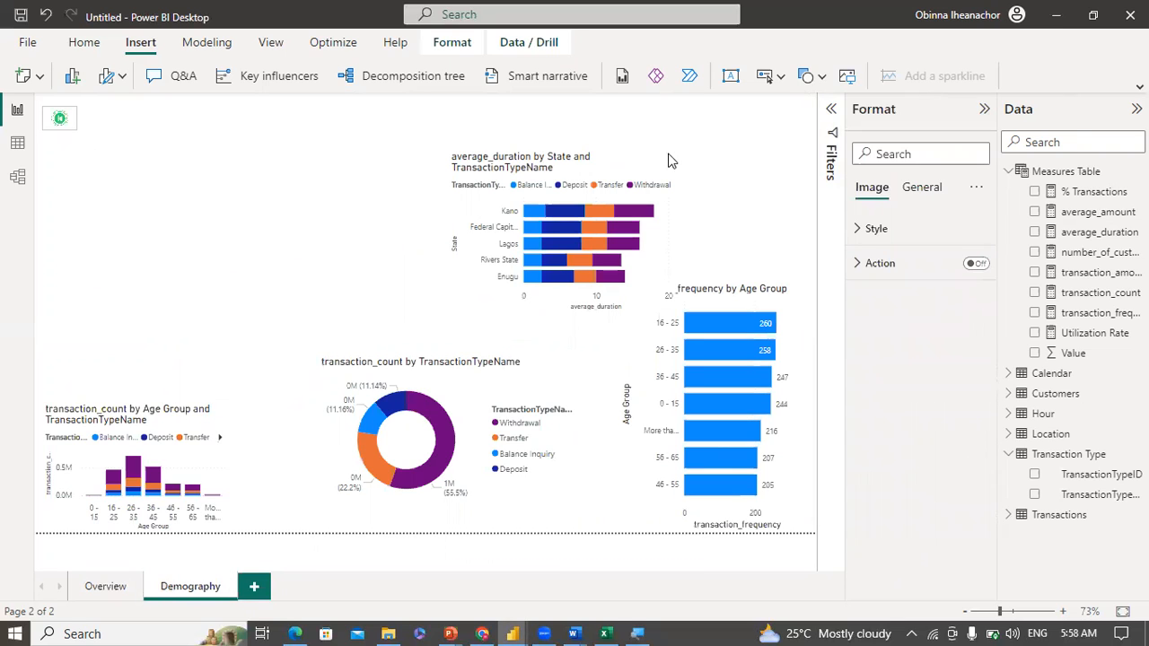
click(751, 152)
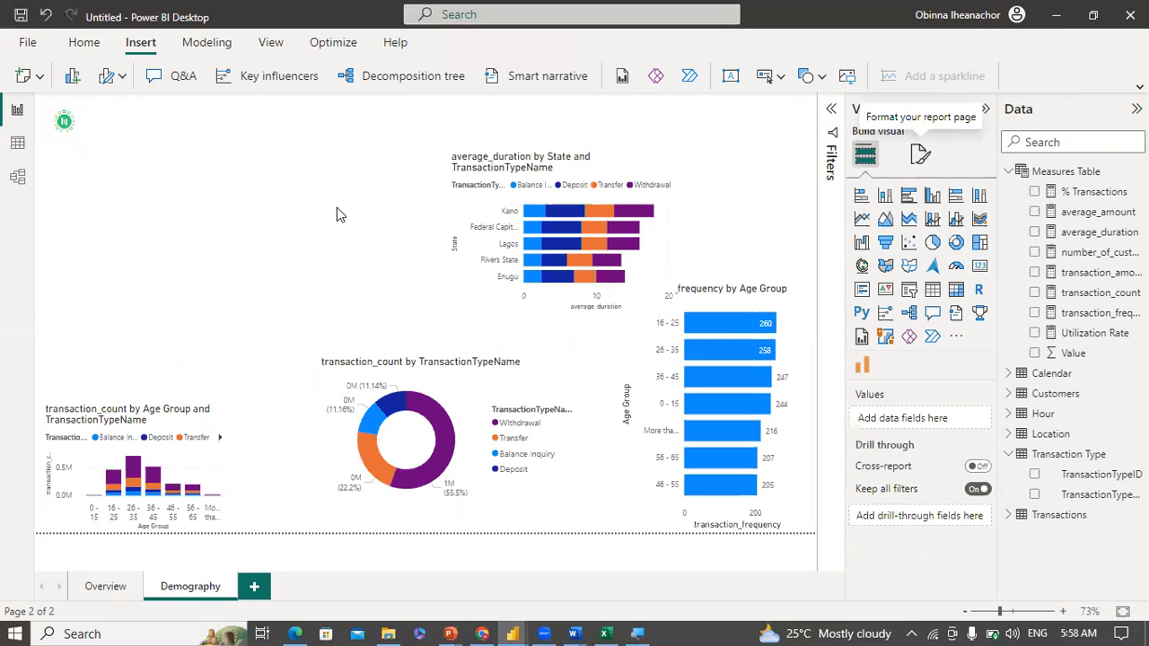
Step: Set the Demography page's canvas type to Custom with a height of 950 px and a width of 1450 px
click(922, 157)
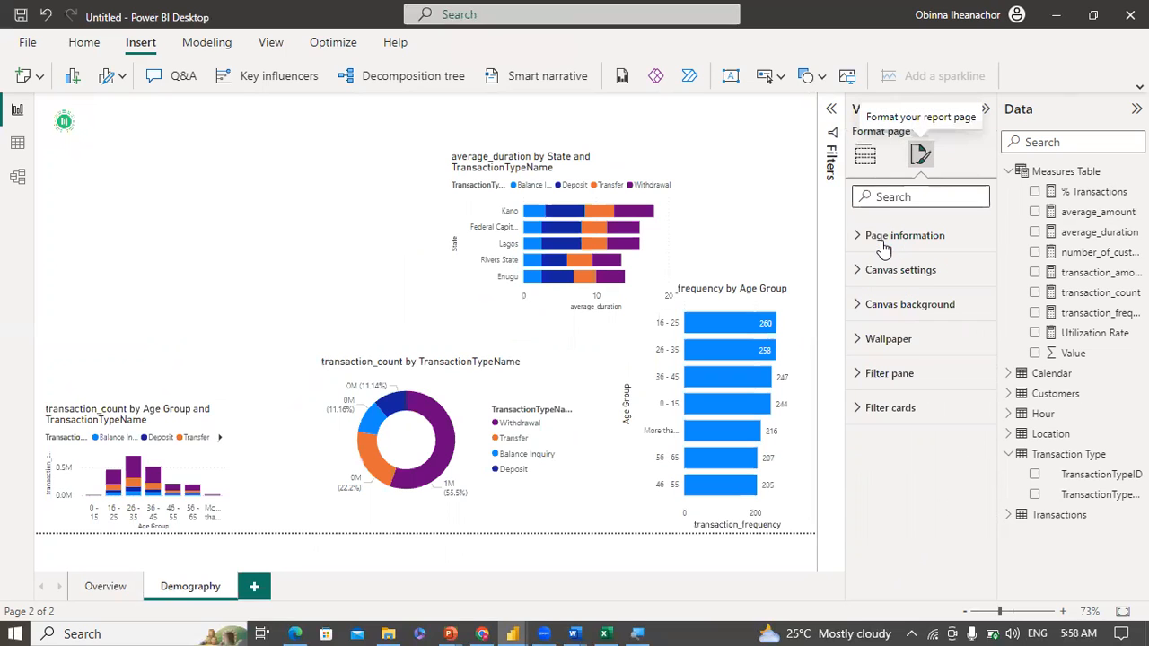
click(900, 270)
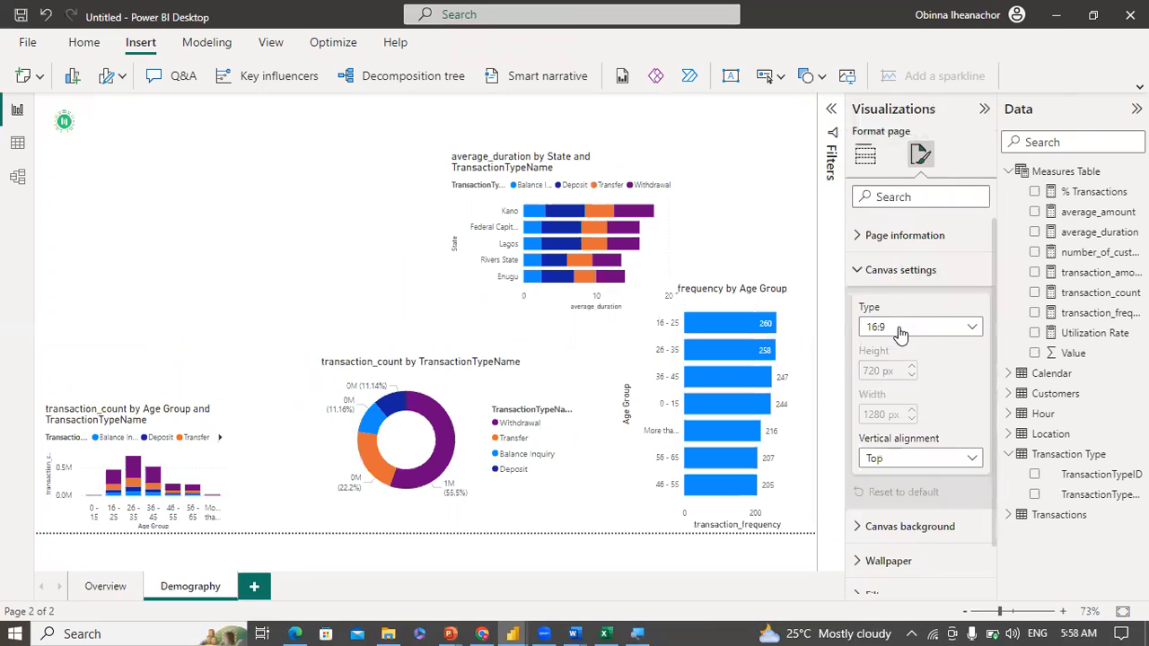
click(900, 329)
click(898, 428)
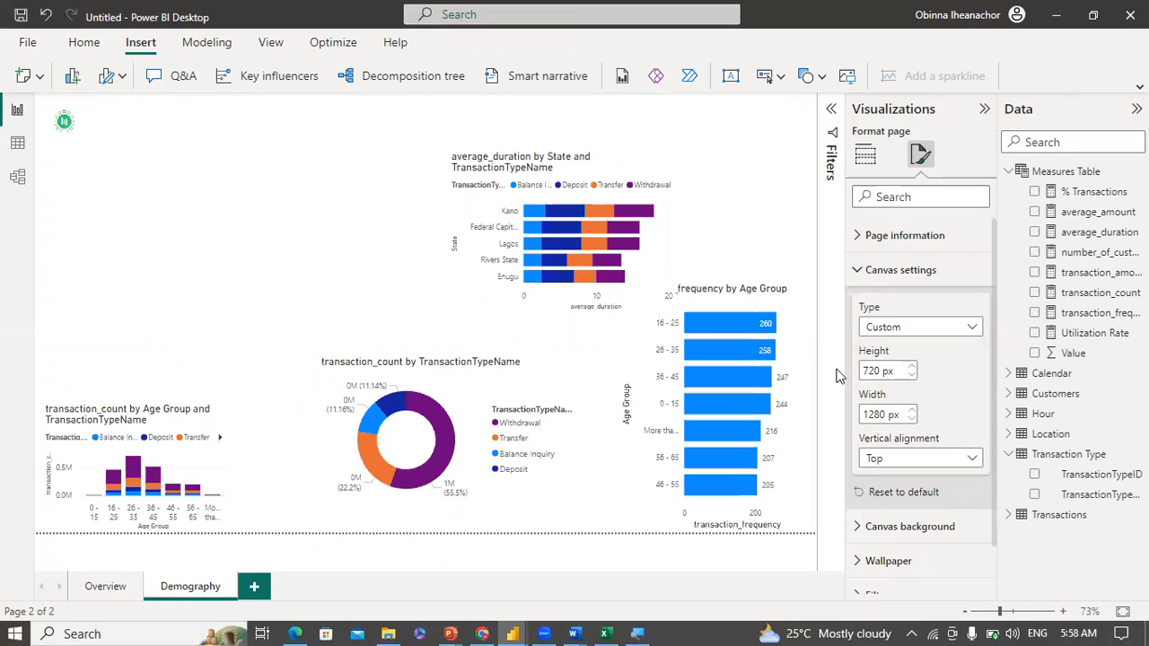
click(885, 370)
text(950)
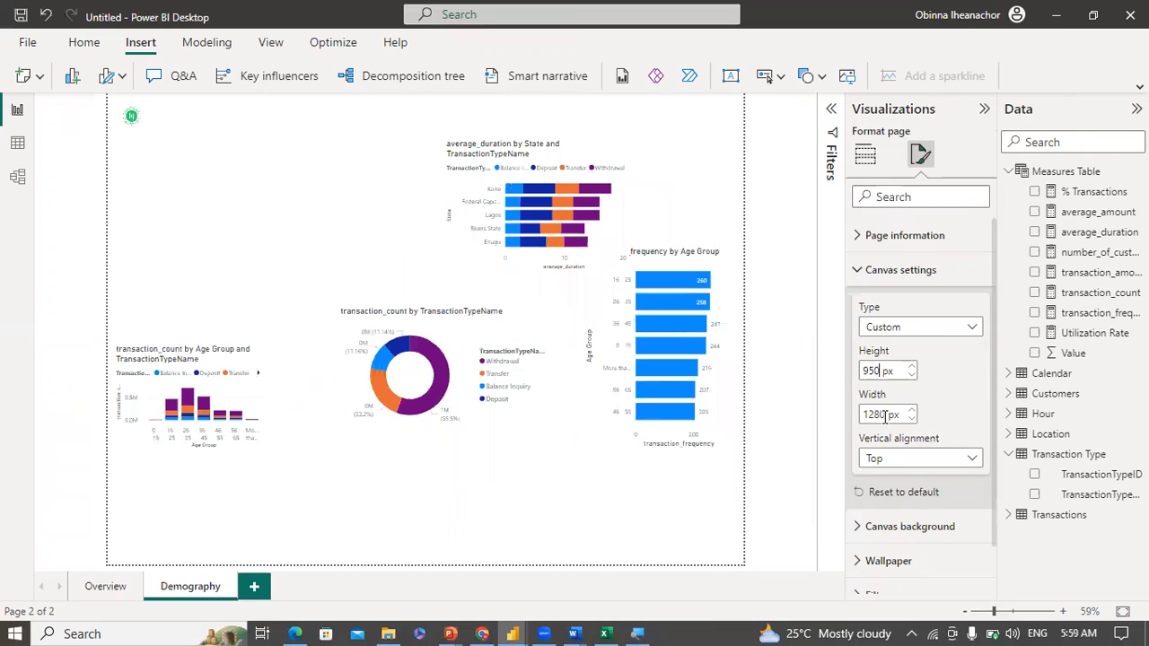
key(Tab)
text(1450)
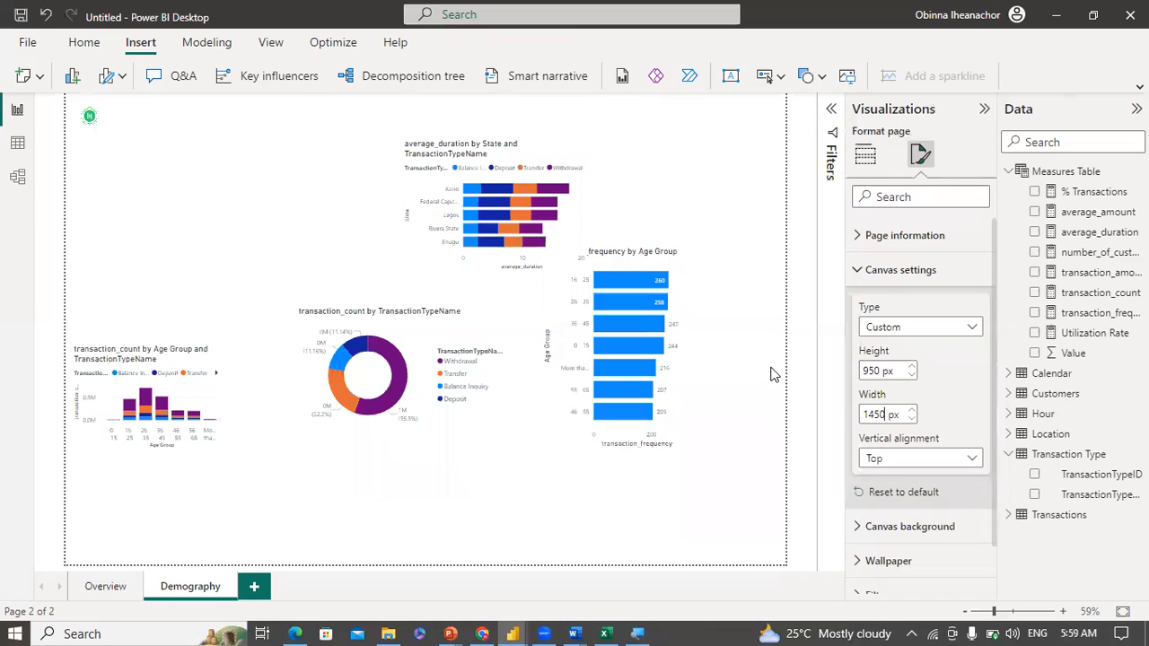
click(377, 516)
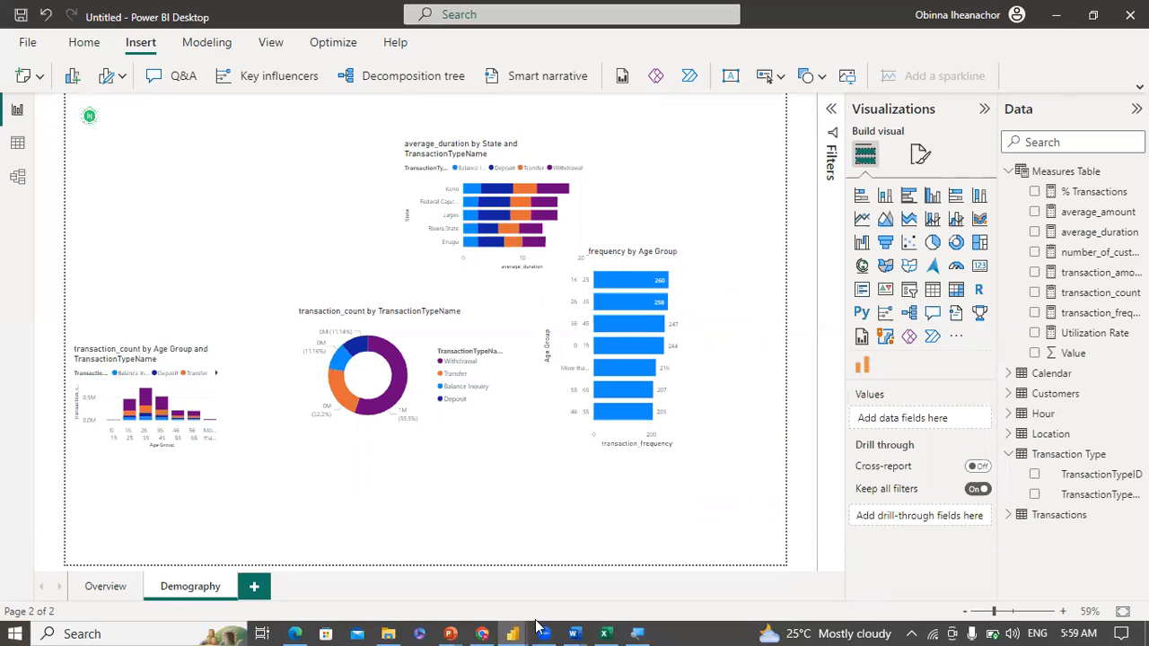
Step: Review the ATM Transactions and Demographic report pages in the PowerPoint slide show, then return to the Untitled report in Power BI Desktop
mouse_move(460, 627)
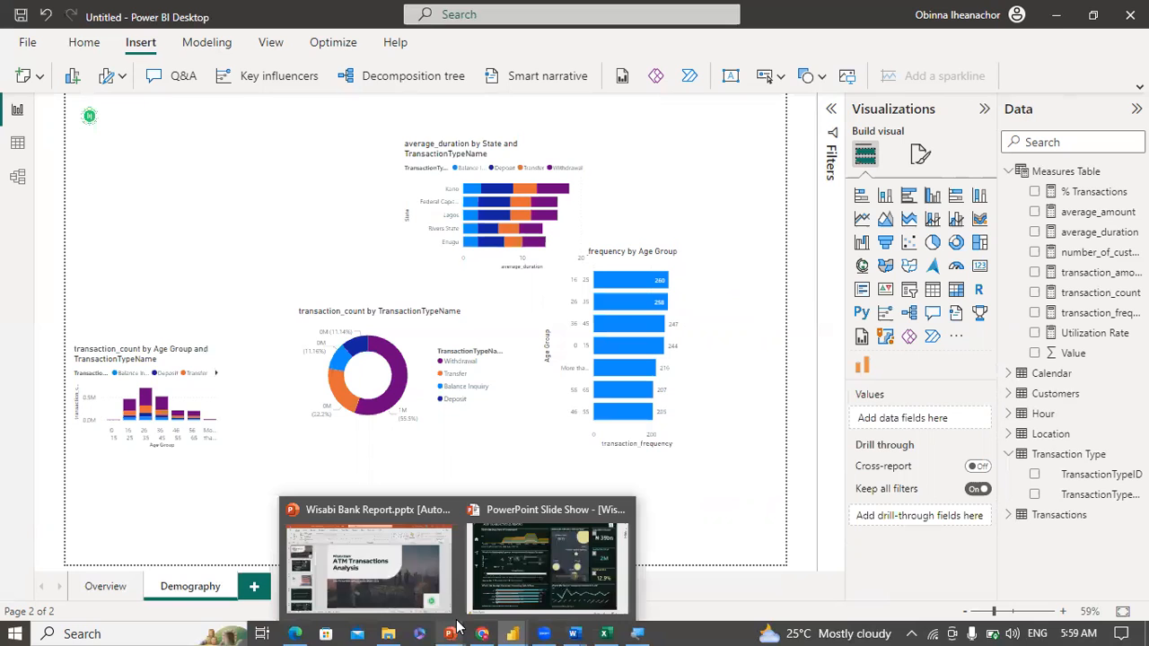
click(495, 586)
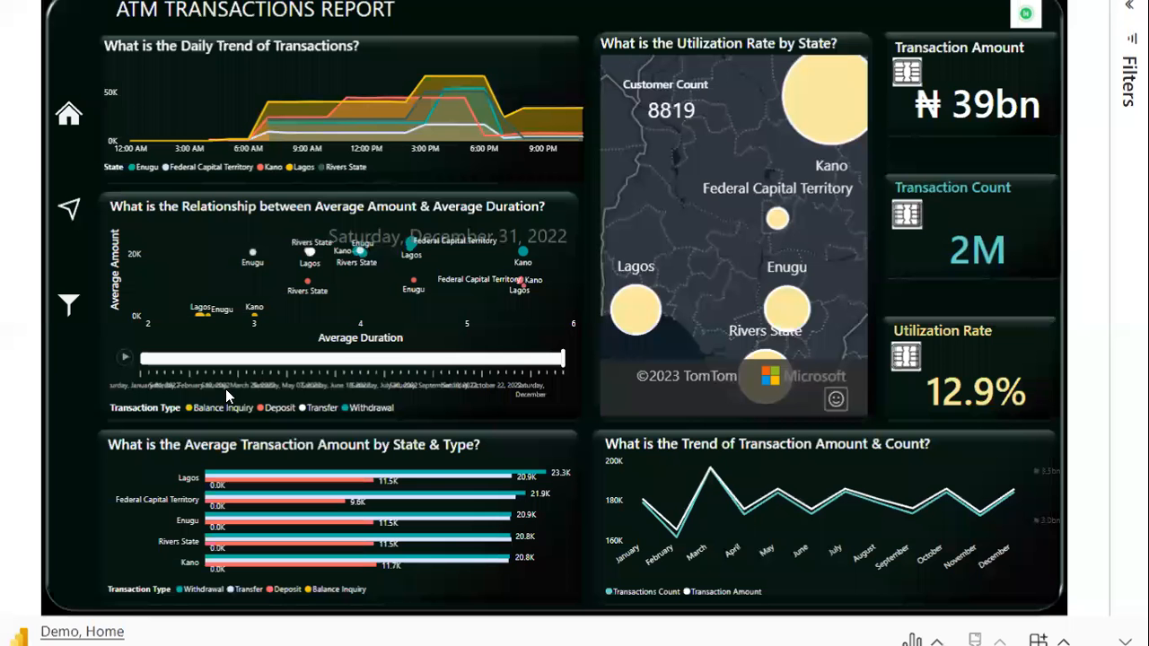
click(72, 209)
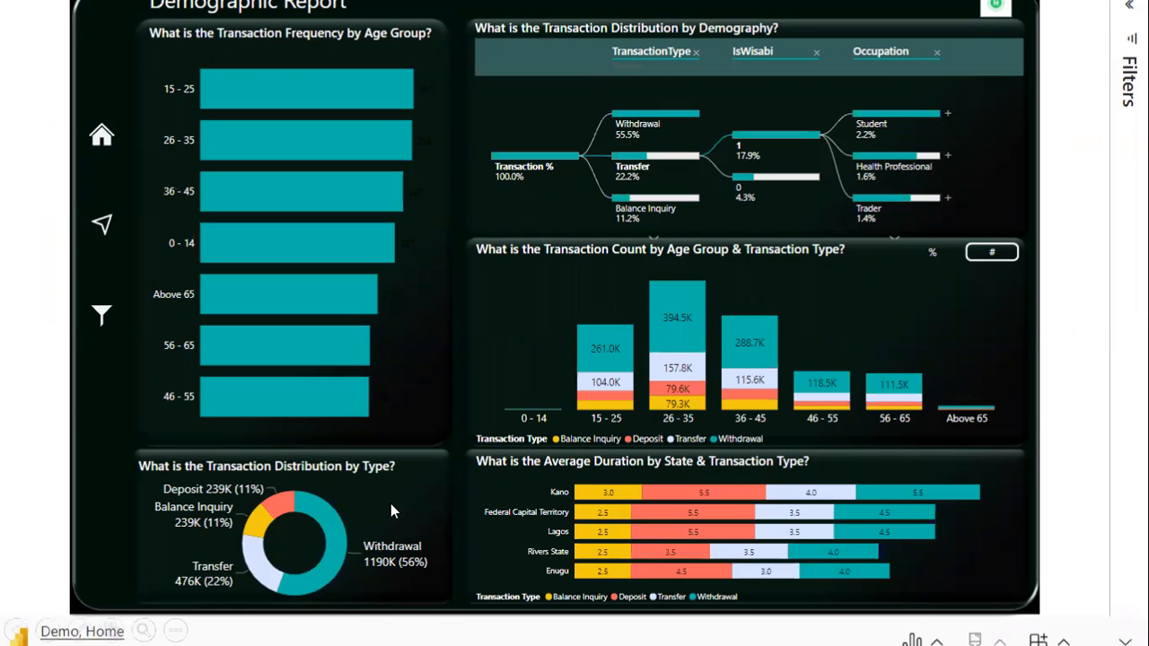
click(104, 226)
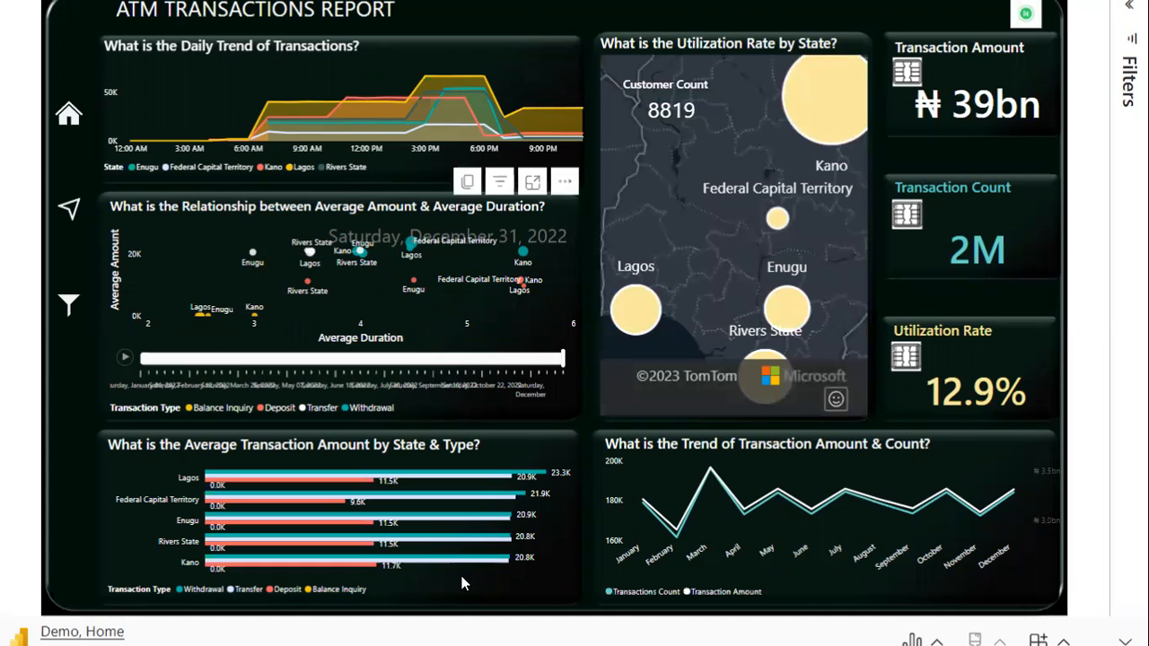
key(super)
mouse_move(513, 632)
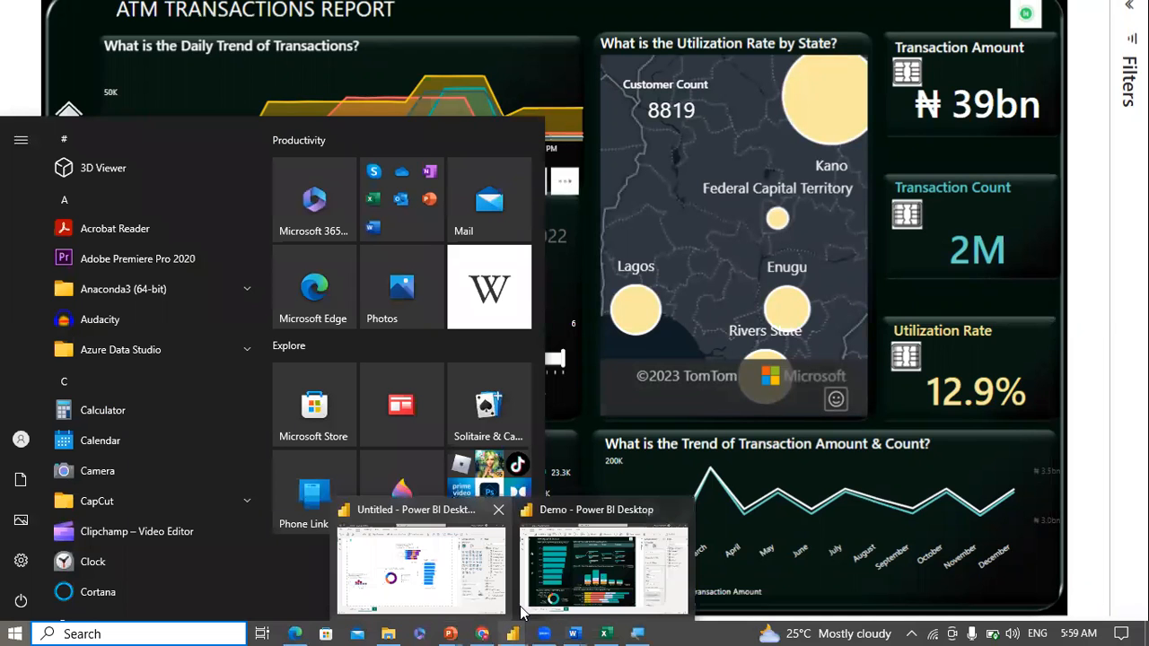
click(680, 511)
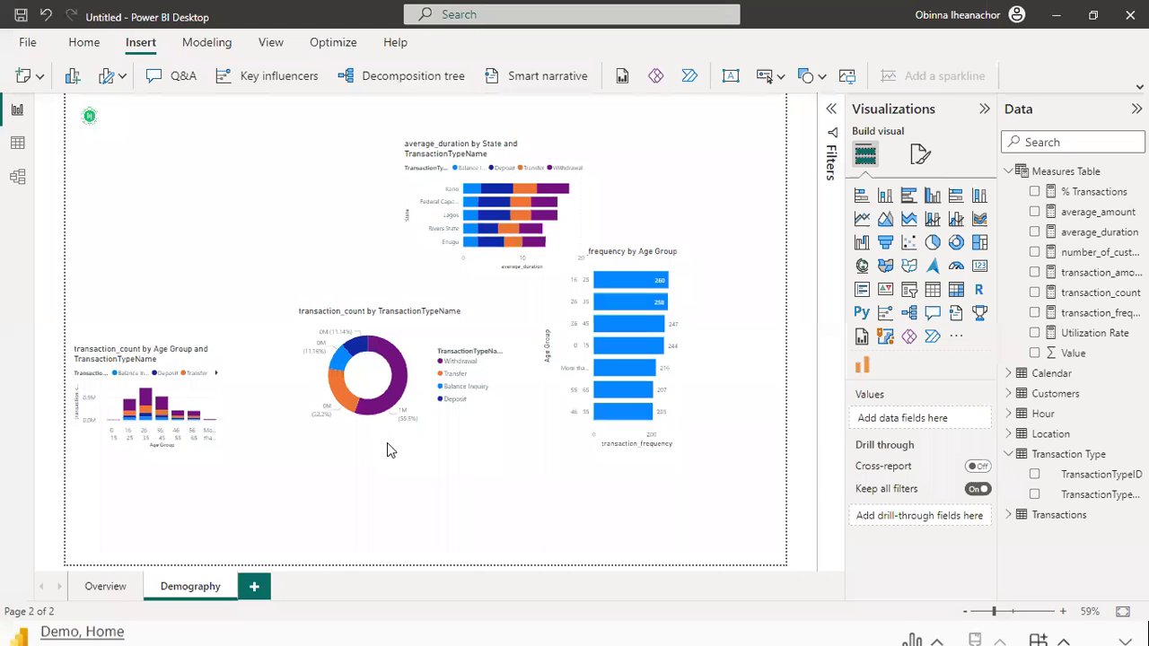
Step: Move the % Transactions decomposition tree from the Overview page to the Demography page by cutting and pasting it
click(105, 587)
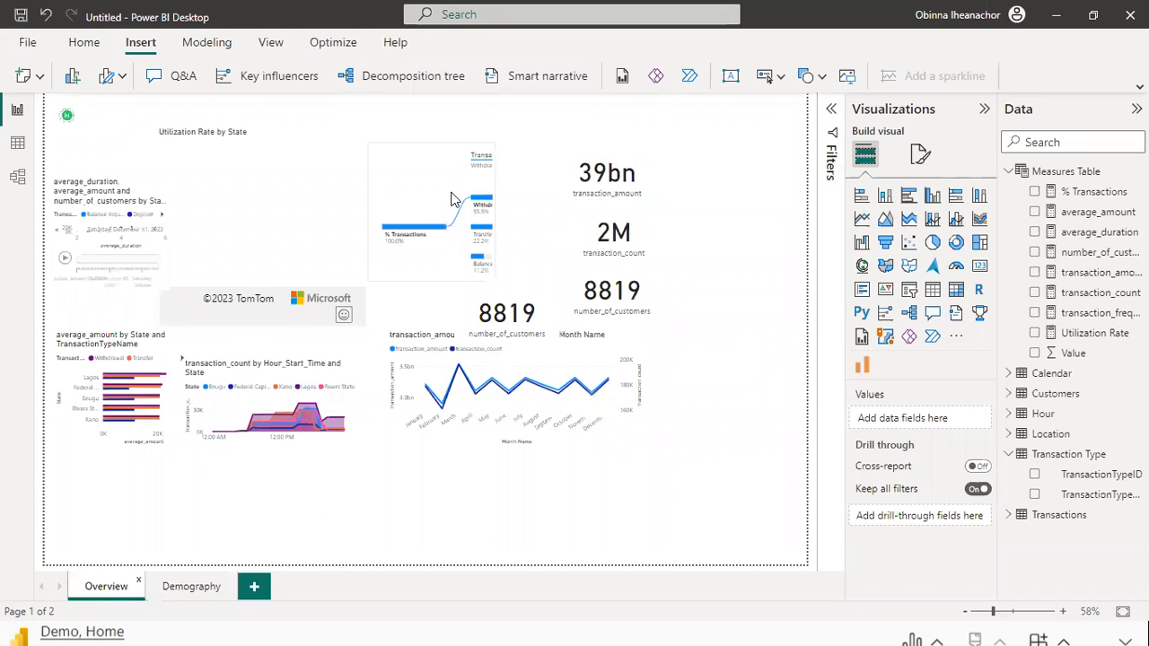
click(451, 193)
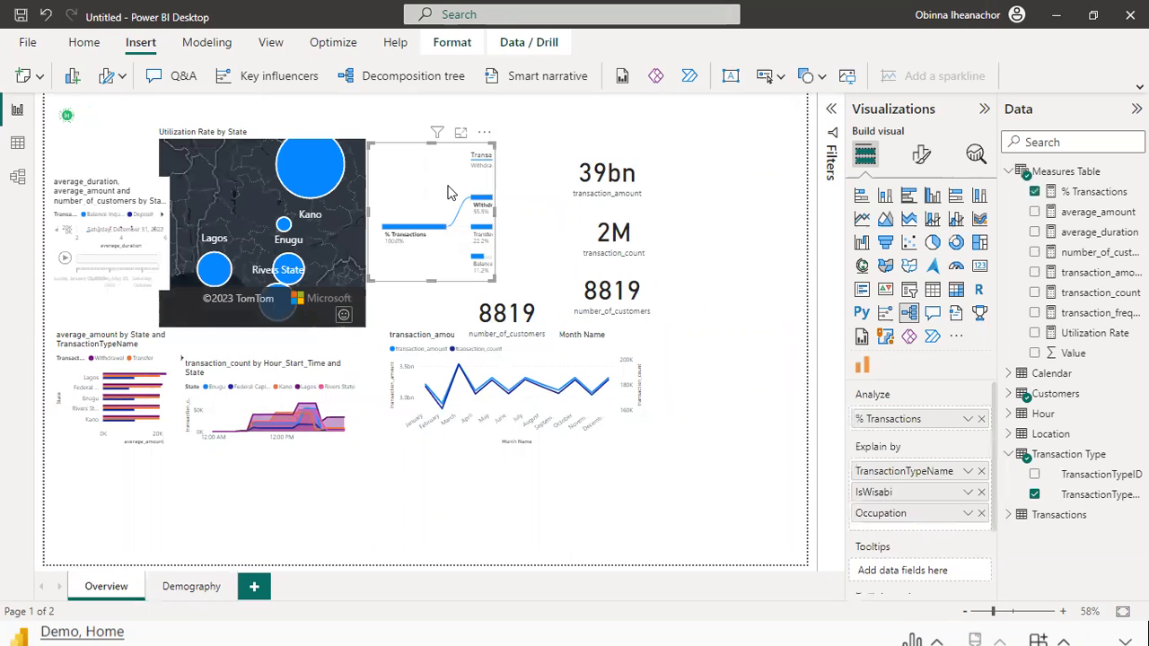
key(Delete)
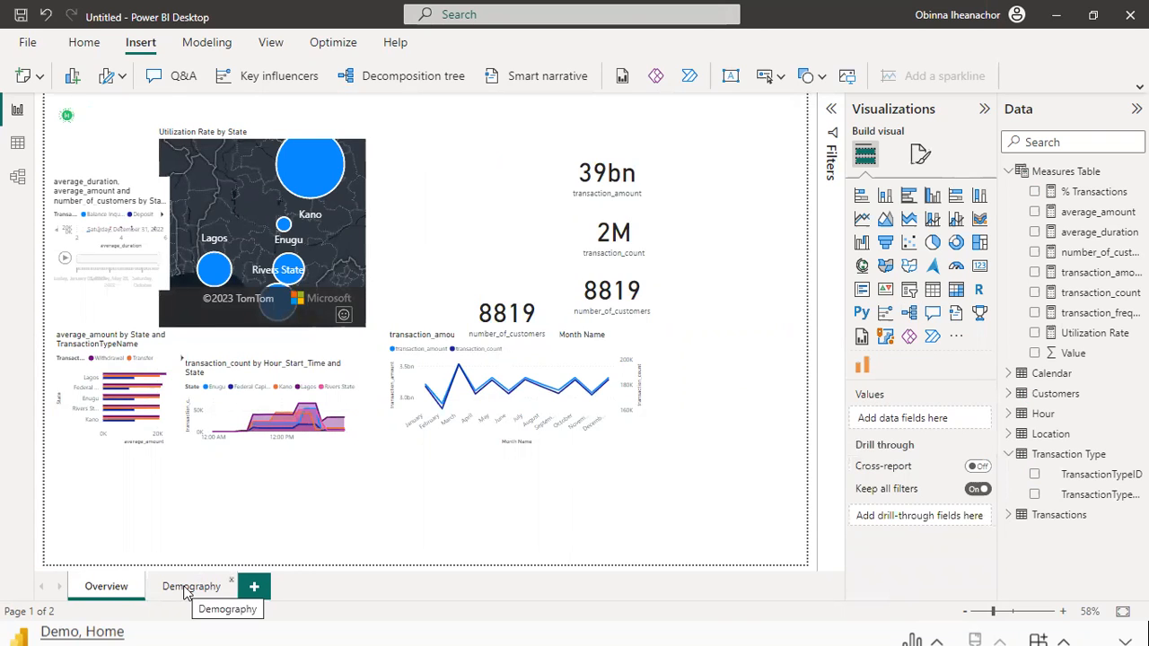
click(186, 589)
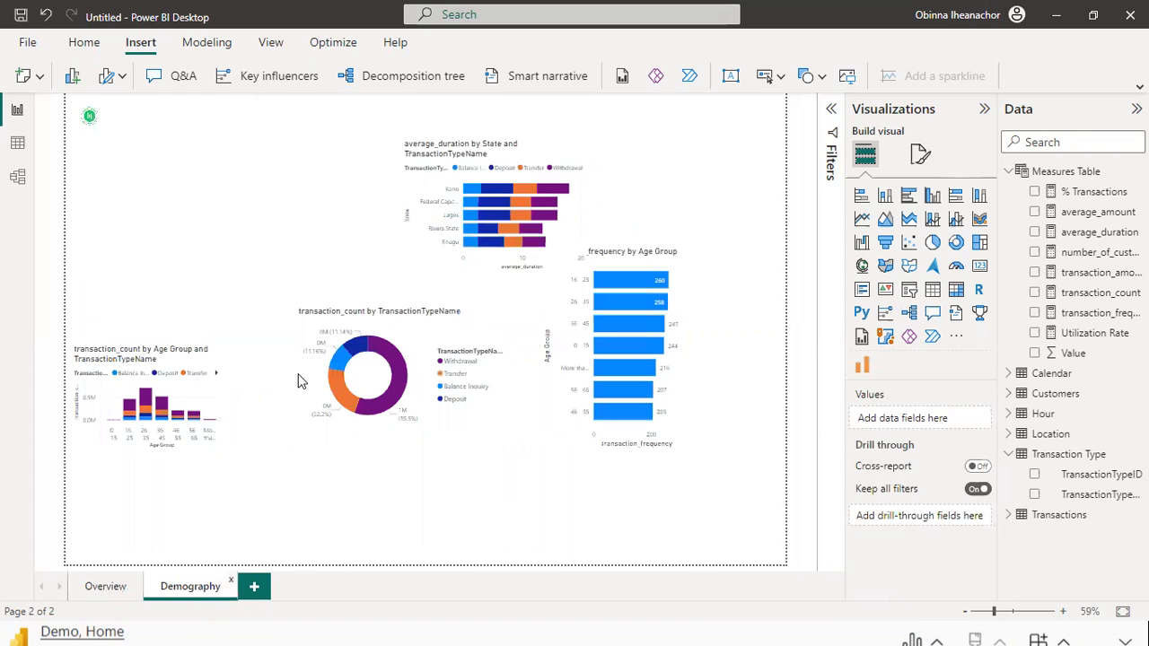
click(436, 185)
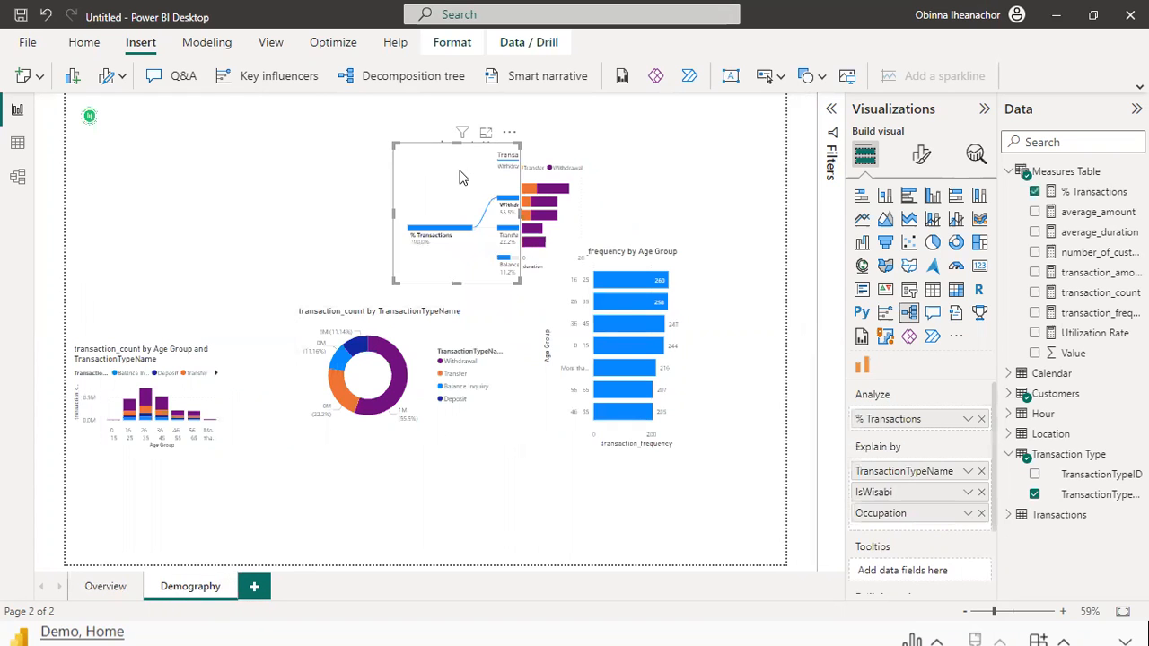
Step: Move the Utilization Rate by State map on the Overview page to the middle of the canvas, above the monthly line chart
click(105, 587)
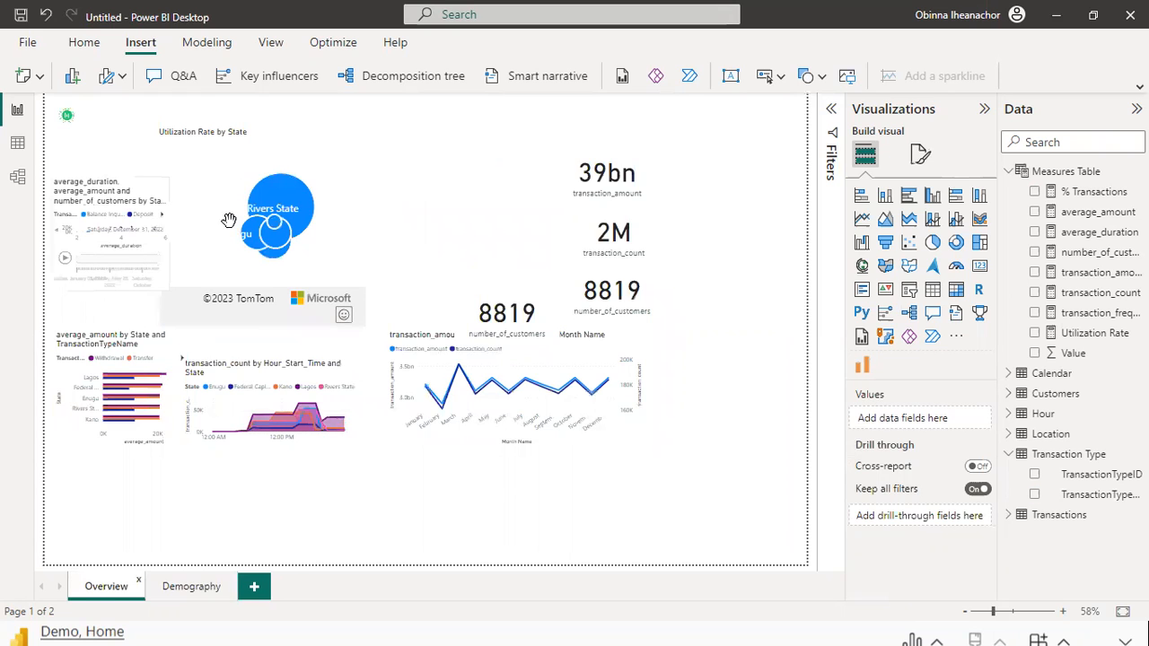
click(254, 185)
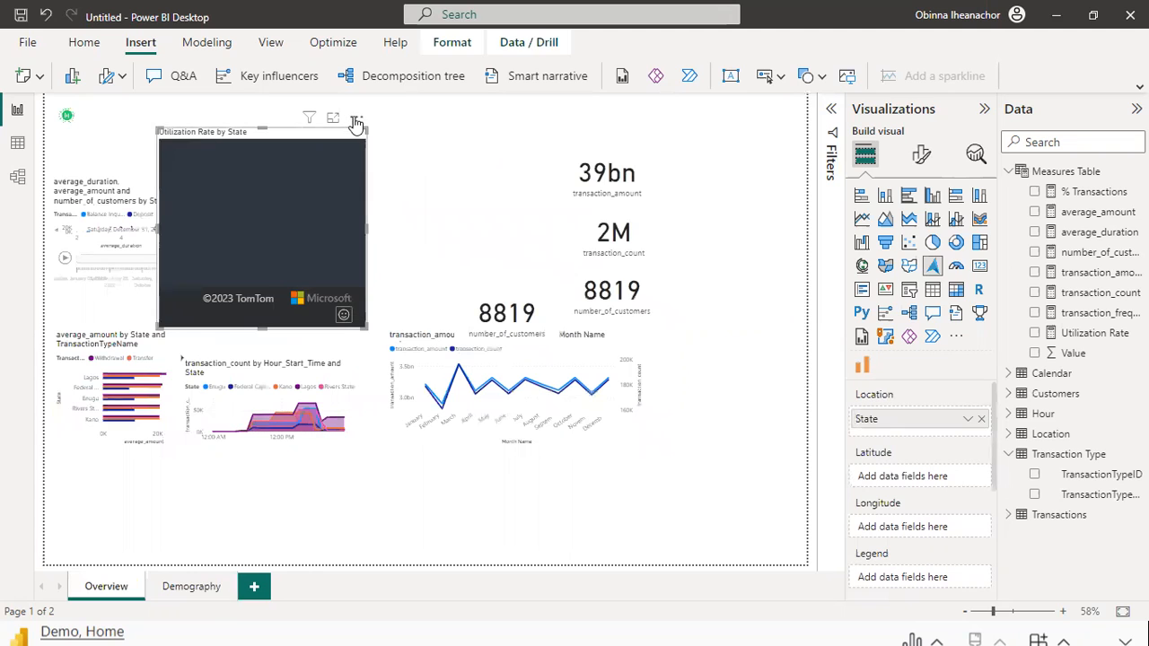
drag(357, 117, 585, 123)
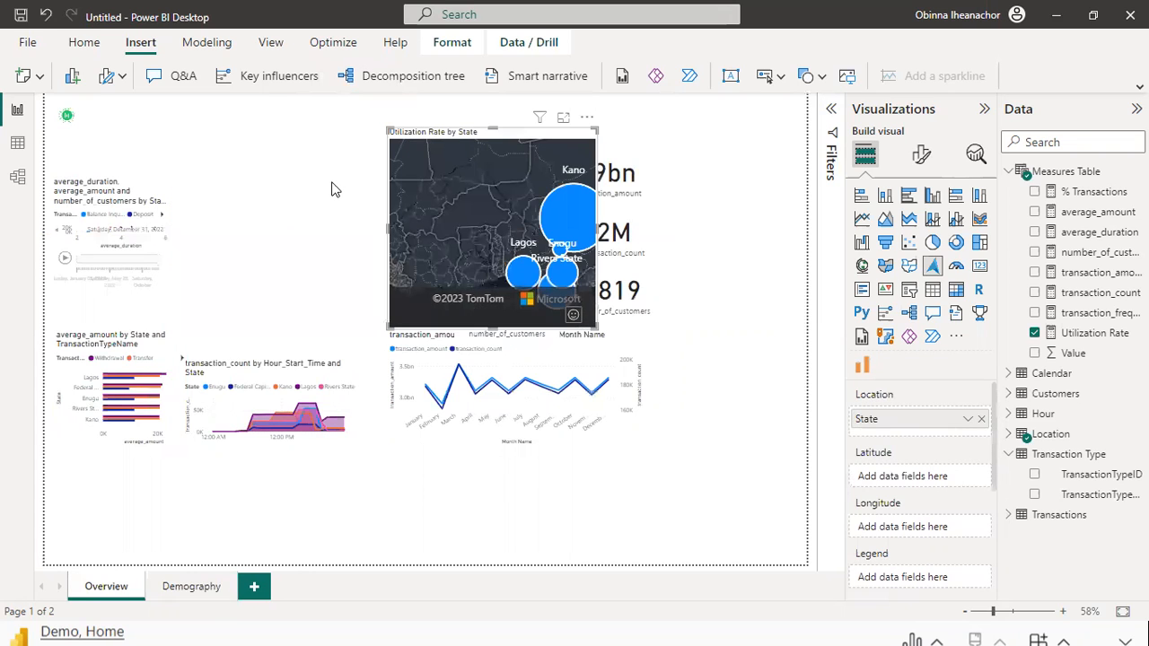
Step: Move the average_duration and average_amount scatter chart to the lower edge of the canvas, below the monthly line chart
click(171, 209)
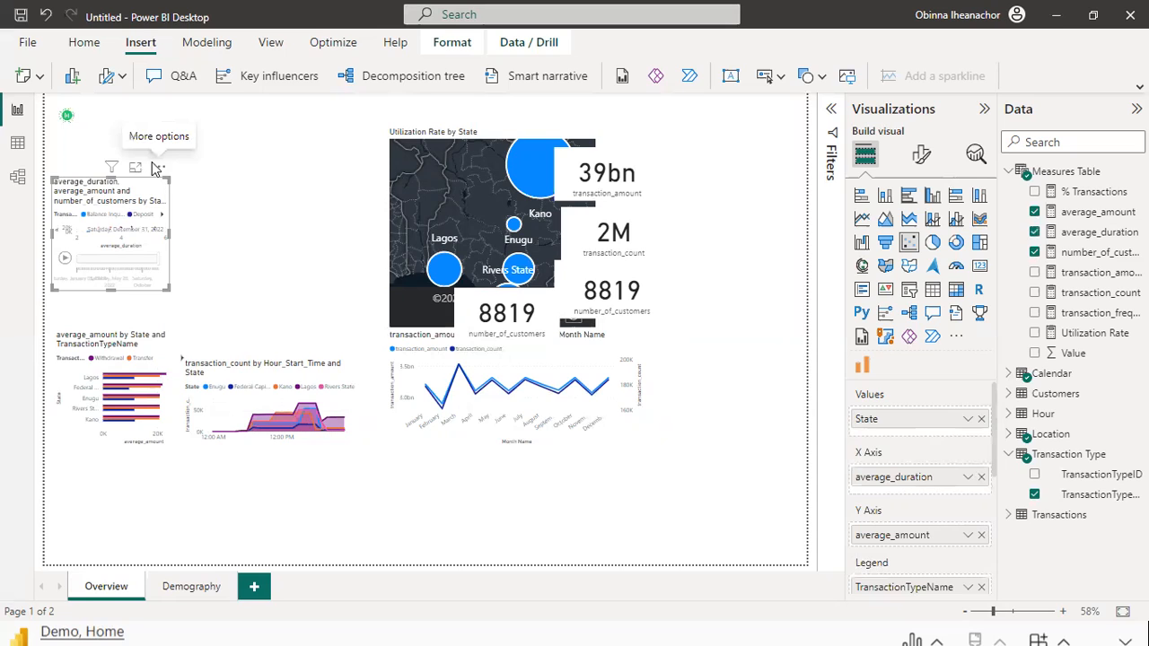
click(158, 169)
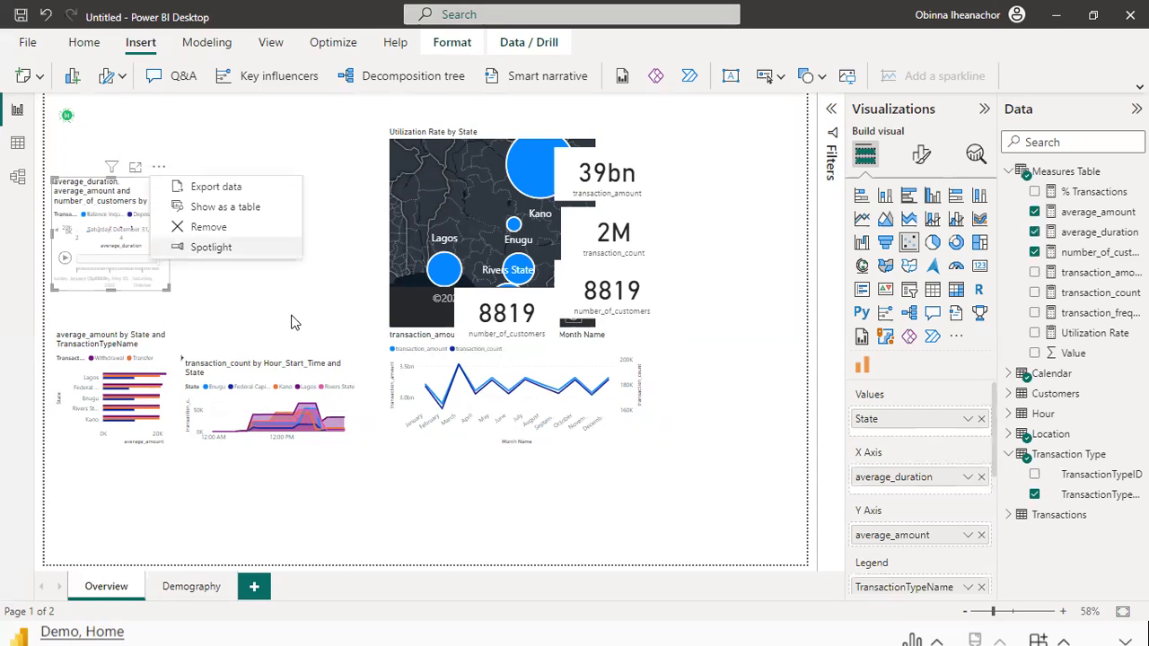
click(158, 169)
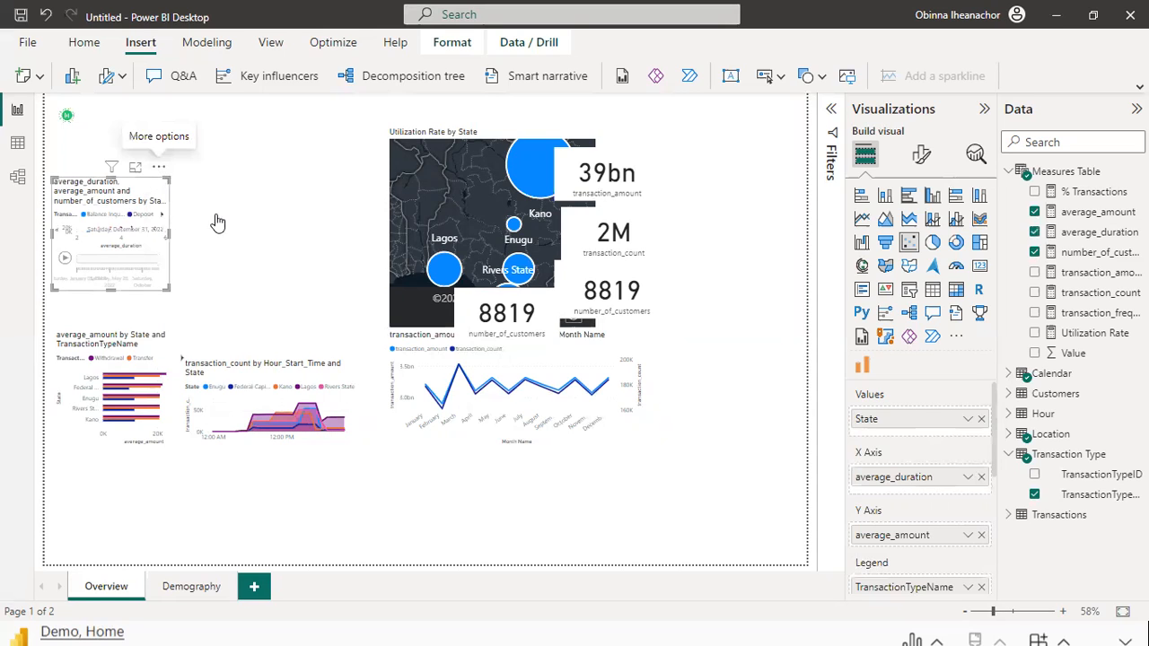
drag(325, 302, 592, 463)
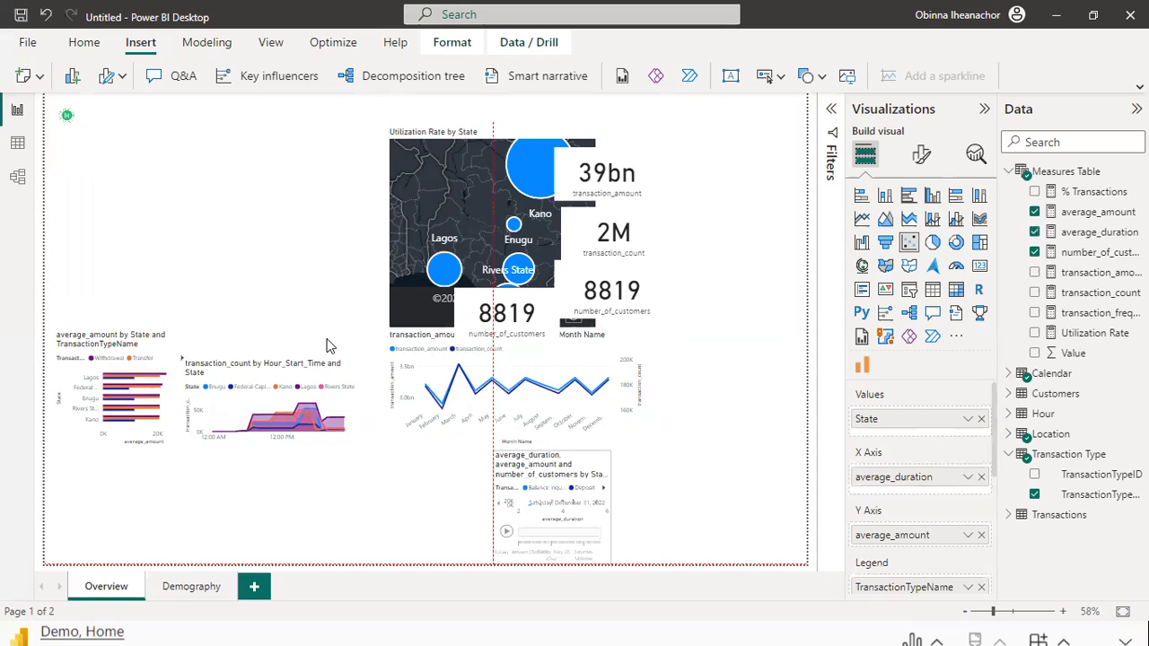
Step: Move the transaction_count by Hour_Start_Time and State area chart beneath the logo and enlarge it to fill the space beside the map
click(278, 370)
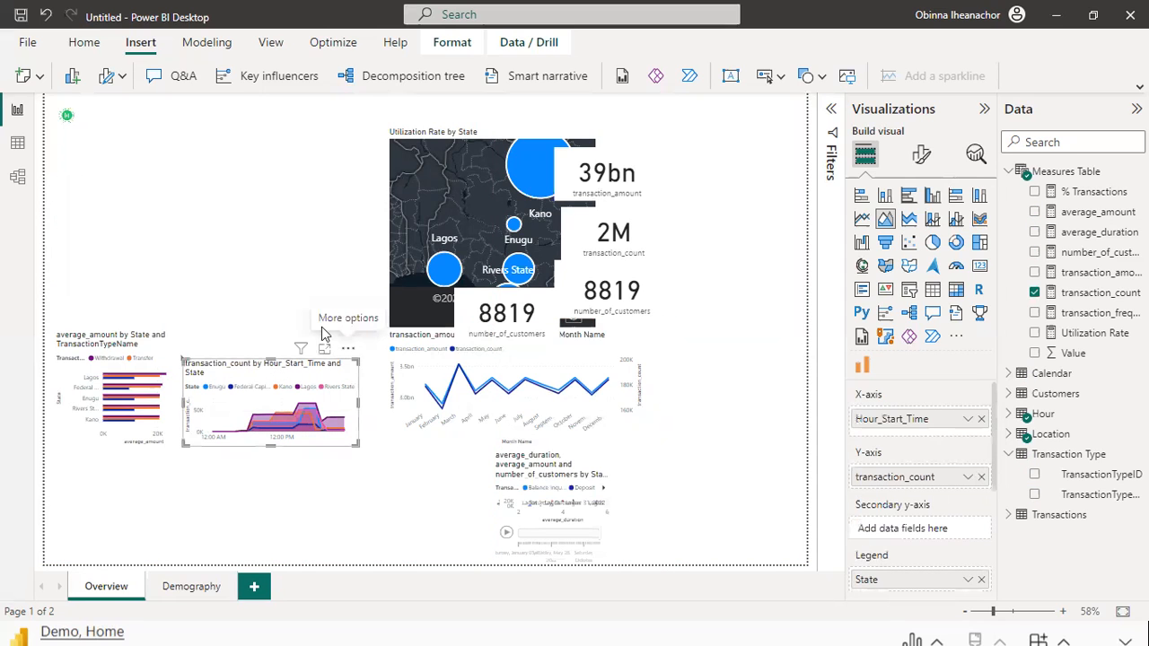
drag(284, 259, 230, 159)
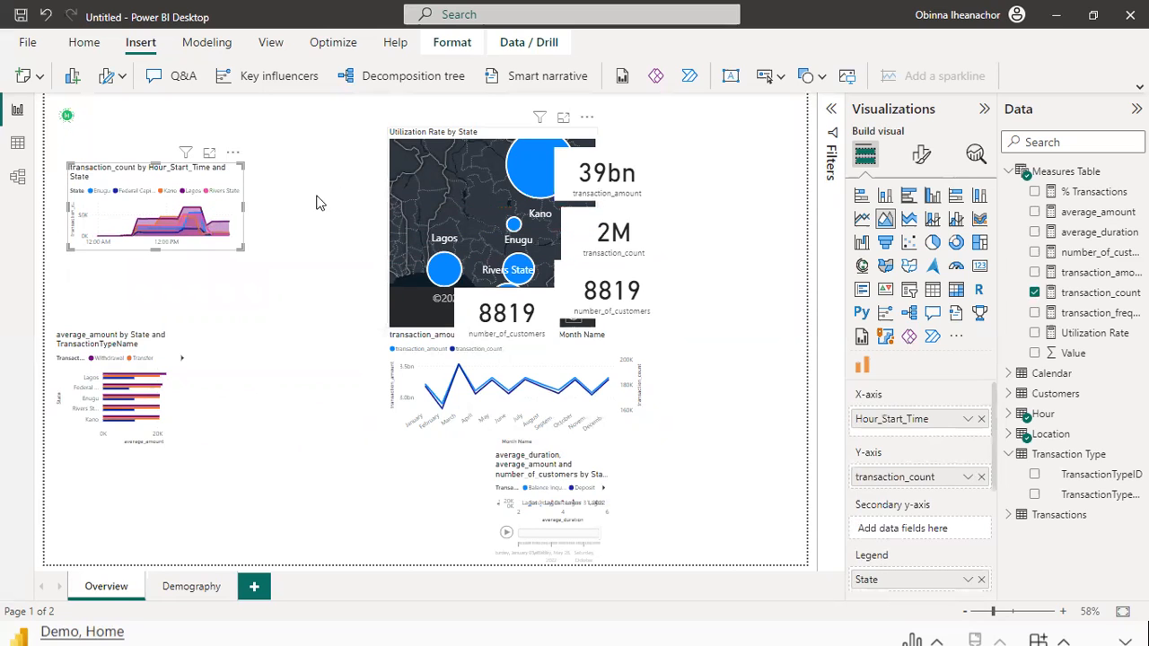
drag(241, 247, 325, 301)
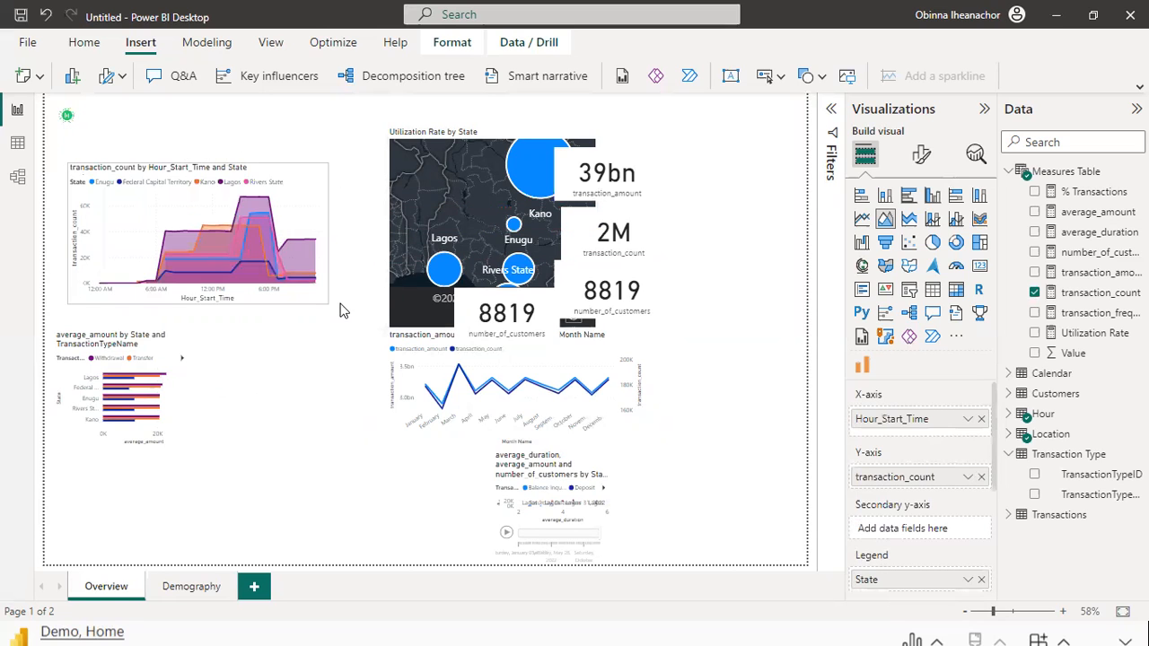
Step: Check the ATM Transactions Report layout in the PowerPoint slide show, then return to Power BI Desktop and make the hourly area chart shorter and wider
key(super)
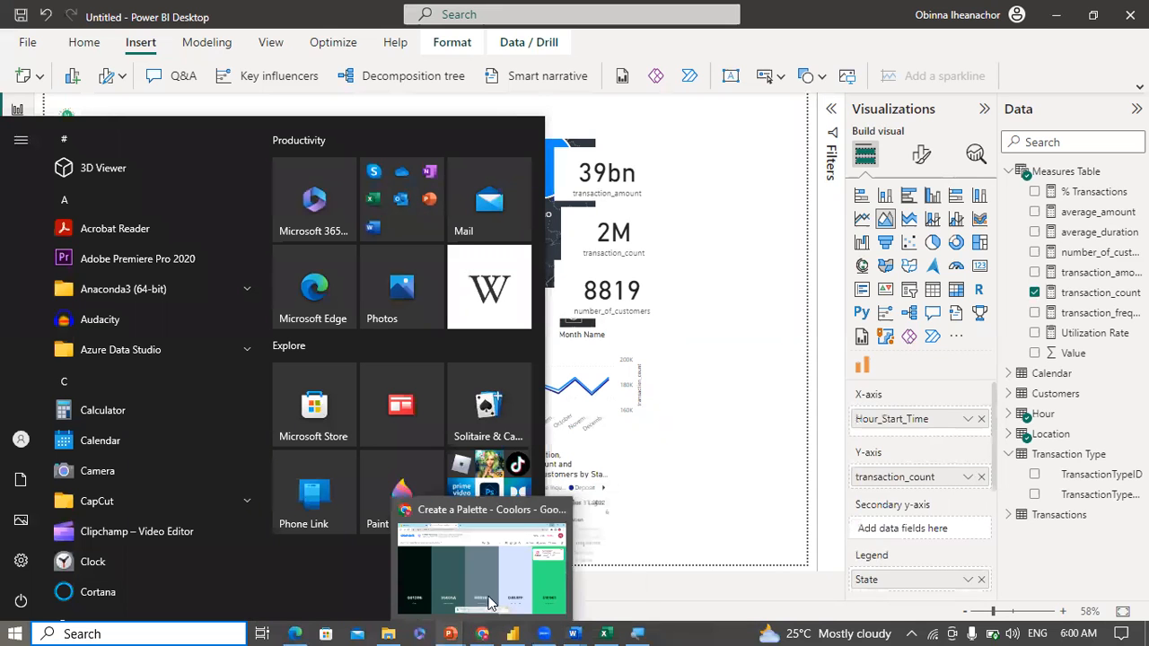
click(494, 597)
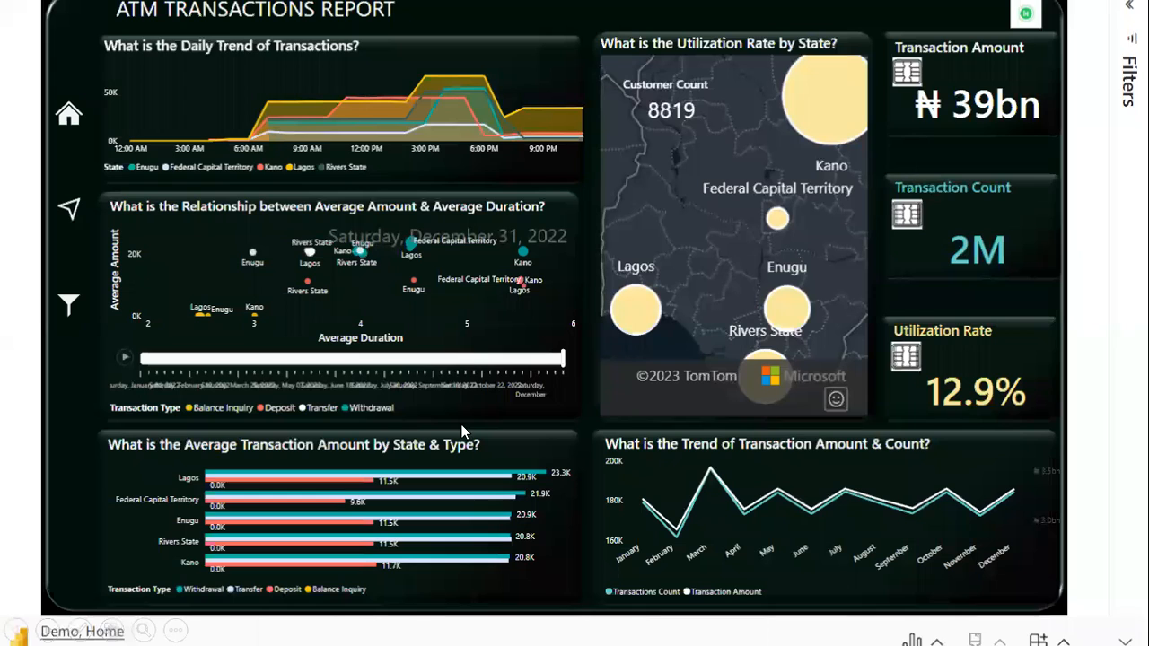
key(super)
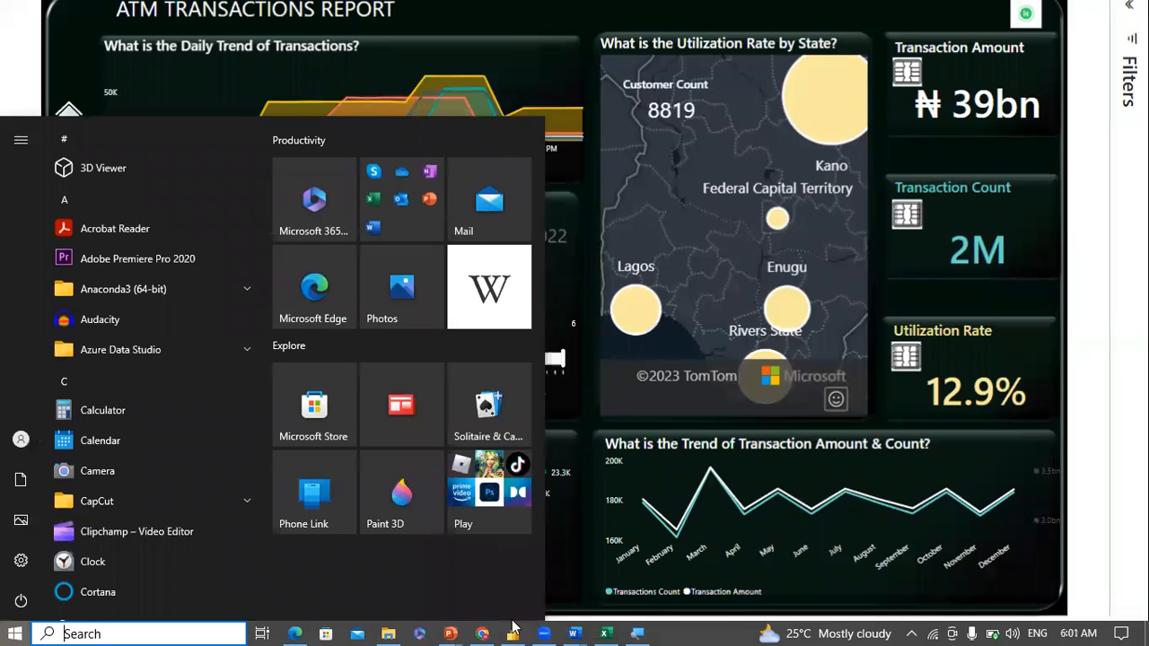
mouse_move(513, 629)
click(492, 590)
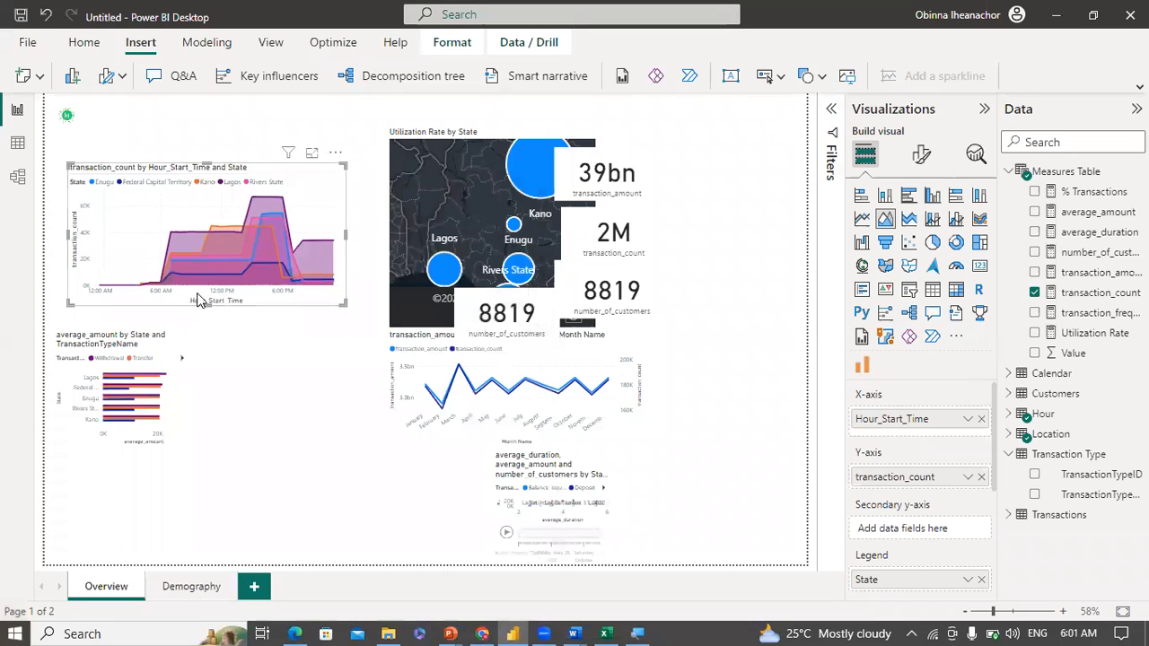
drag(205, 304, 198, 289)
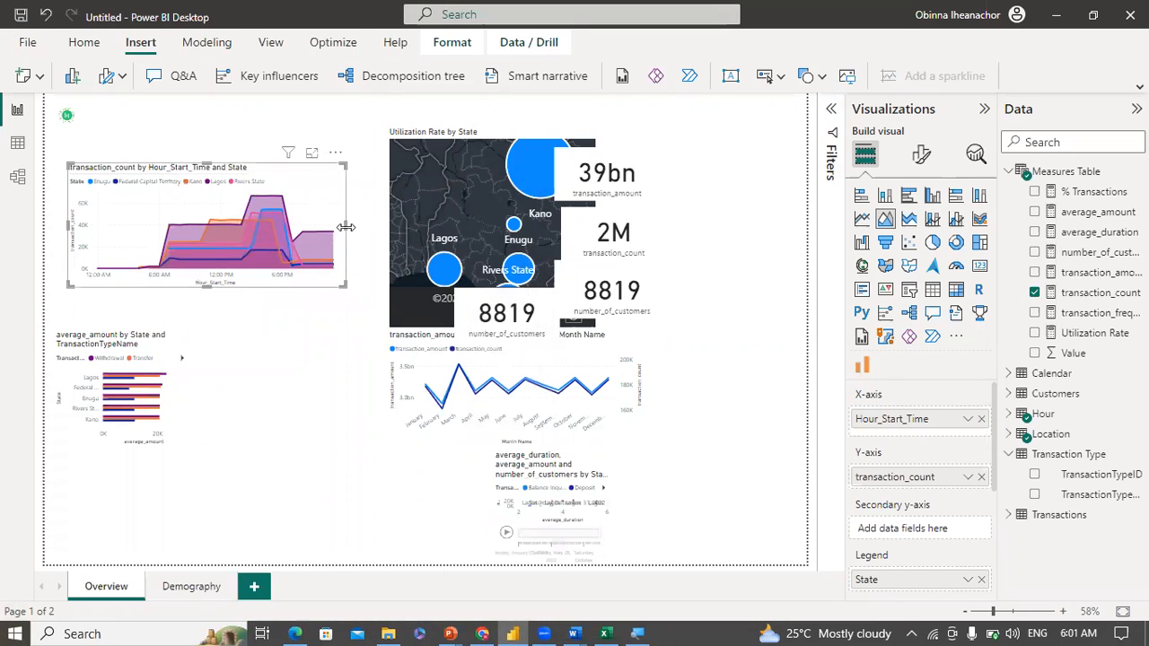
drag(347, 226, 372, 229)
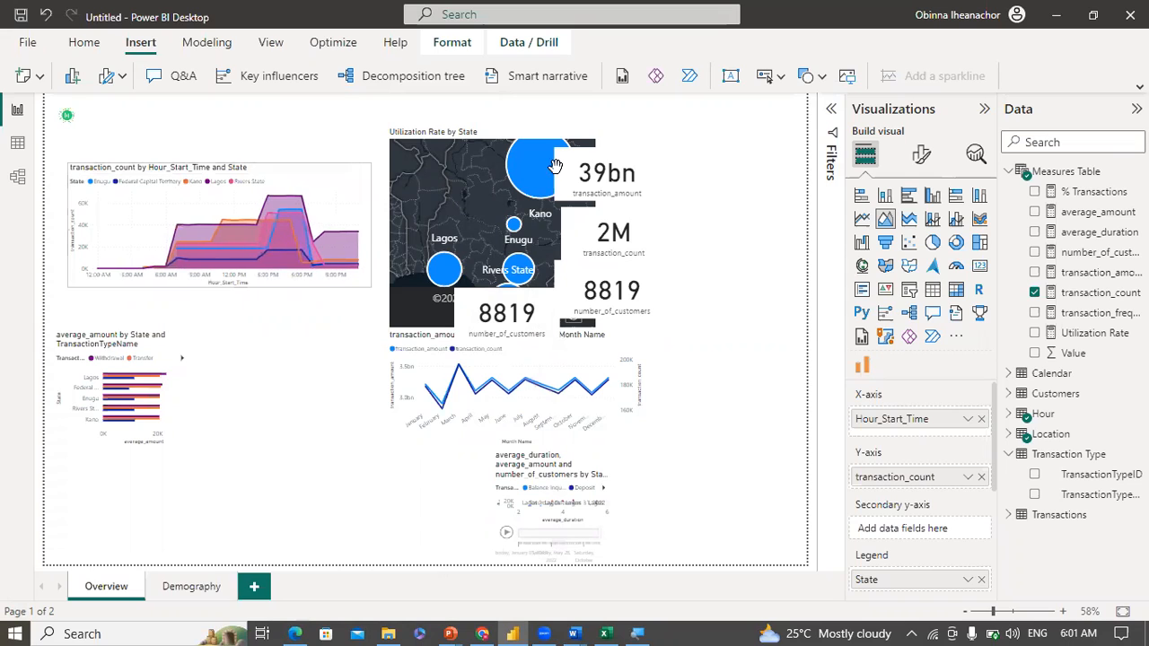
Step: Move the transaction_amount card off the map to the free area beside it and stack the transaction_count card beneath it
click(651, 152)
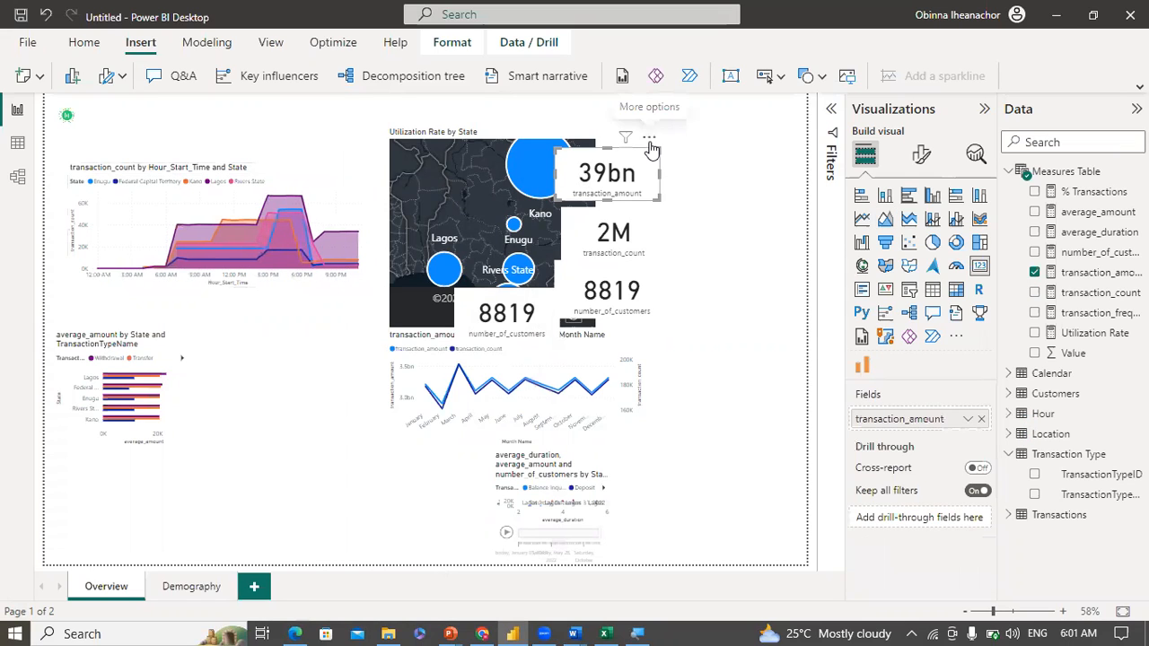
drag(678, 155, 778, 160)
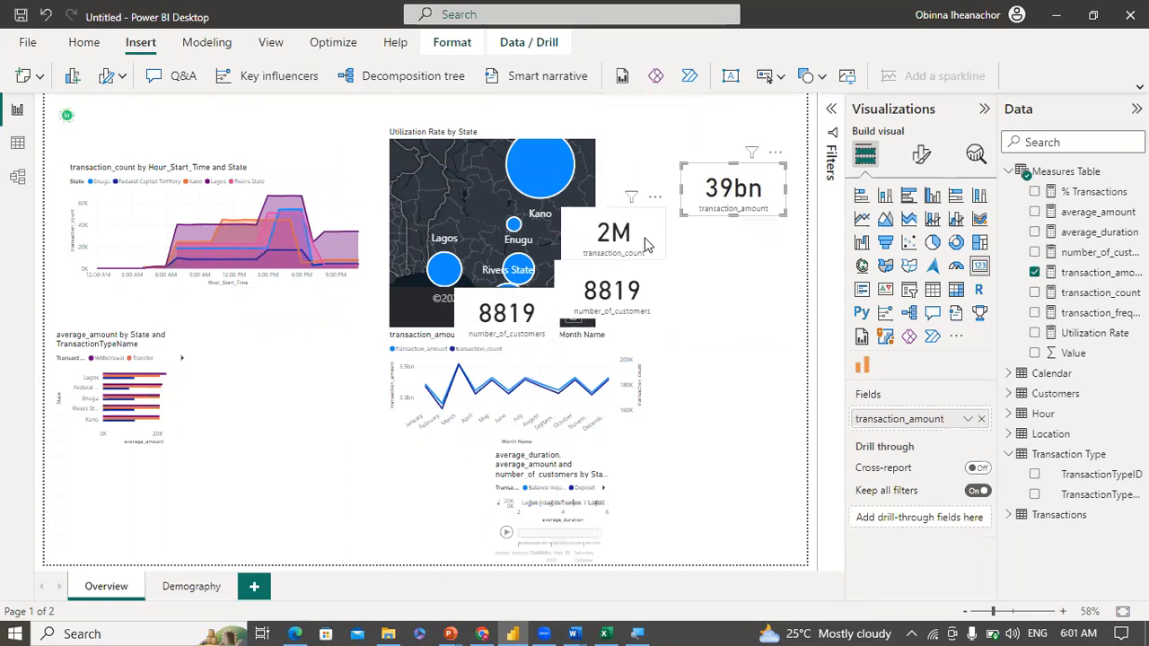
drag(654, 210, 772, 238)
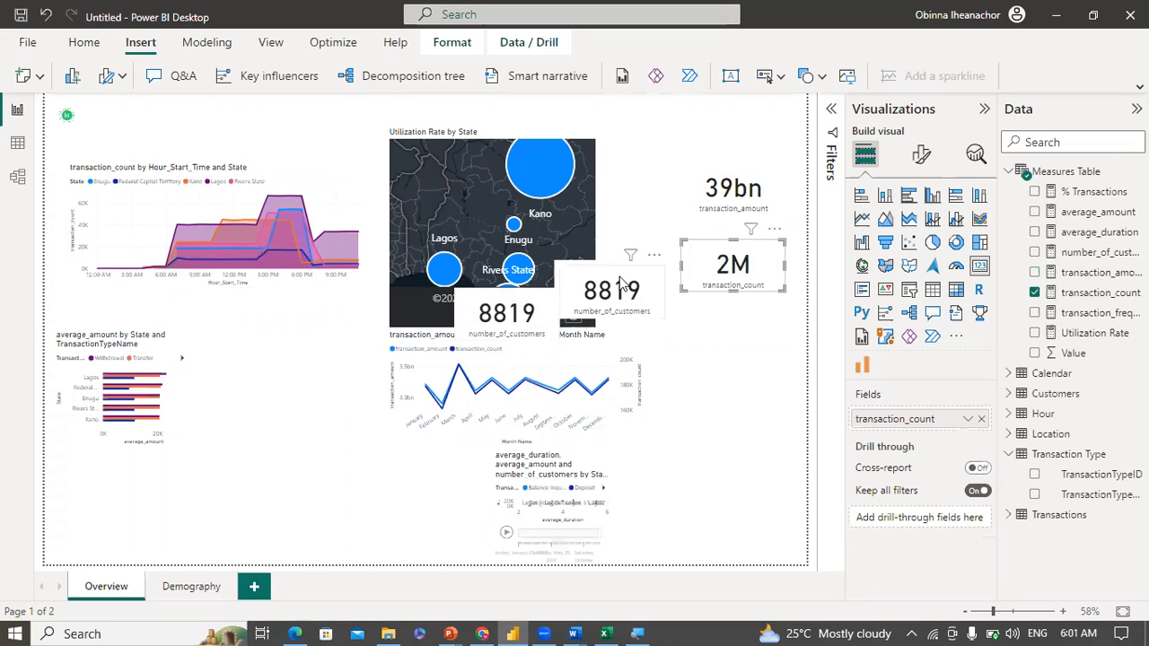
Step: Pull the duplicate number_of_customers card out from the overlapping cards and delete it
click(629, 279)
drag(652, 261, 748, 314)
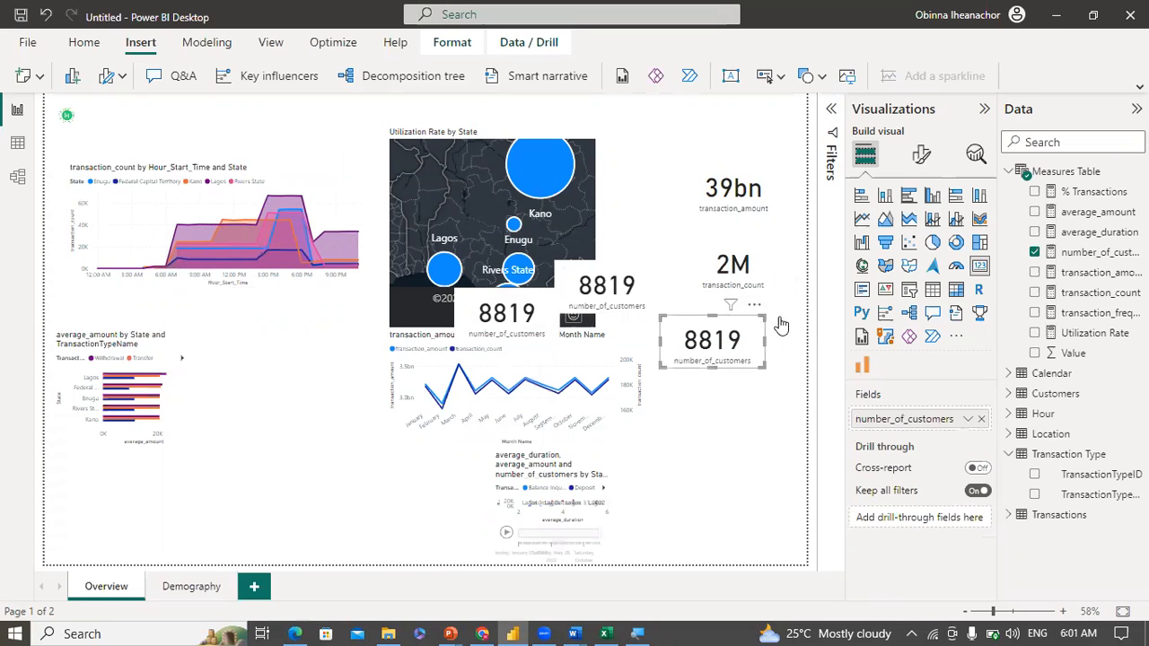
right_click(741, 314)
click(796, 348)
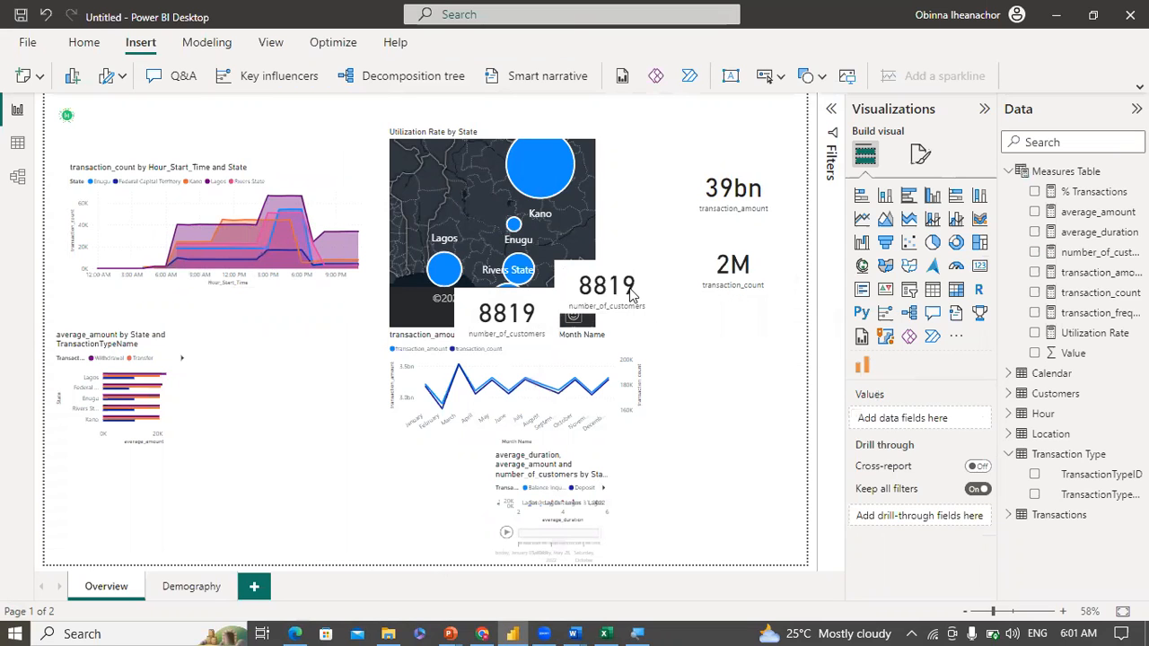
Step: Replace number_of_customers with Utilization Rate in the card overlapping the map, then stack it and the remaining number_of_customers card below the transaction_count card
click(1034, 252)
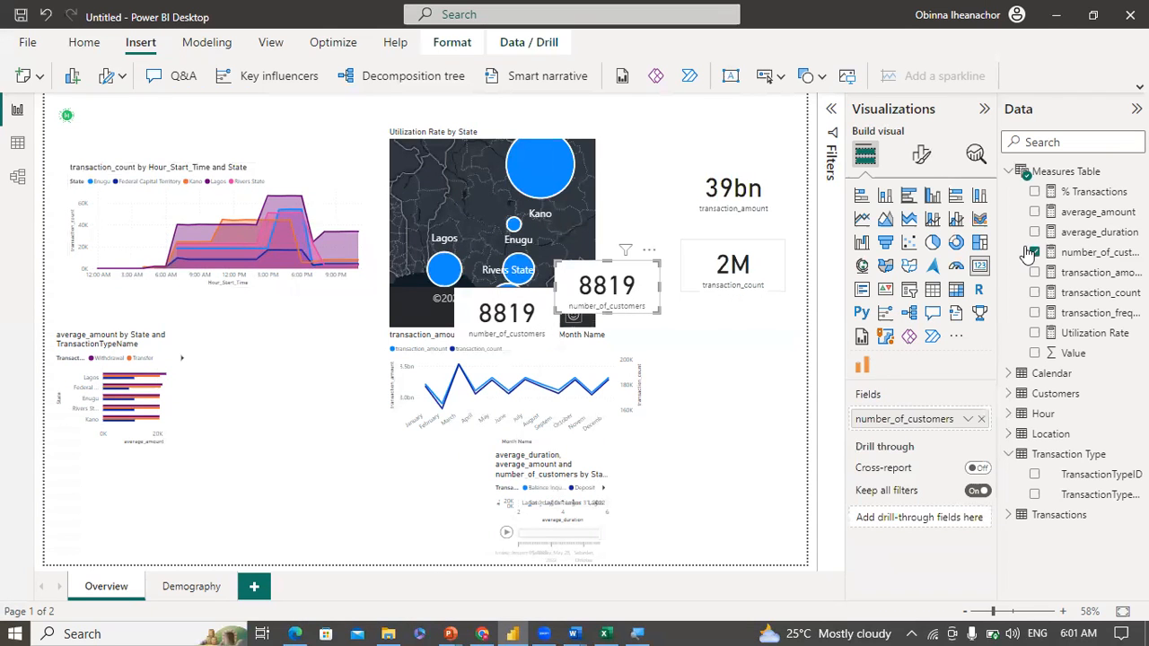
click(1034, 252)
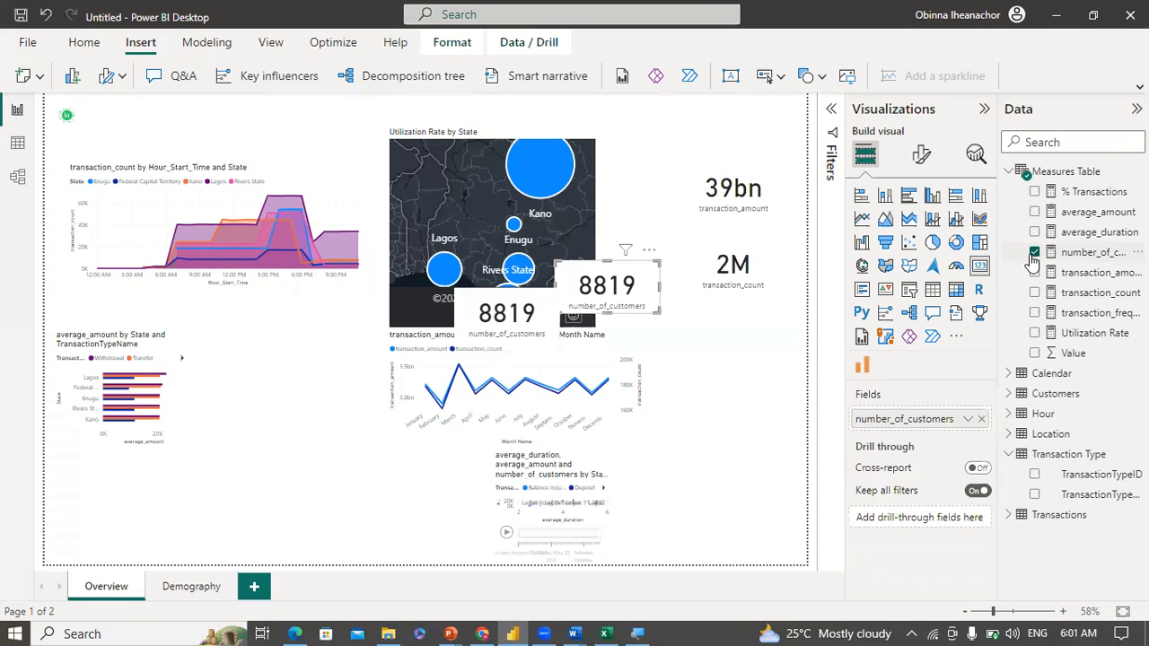
click(1035, 333)
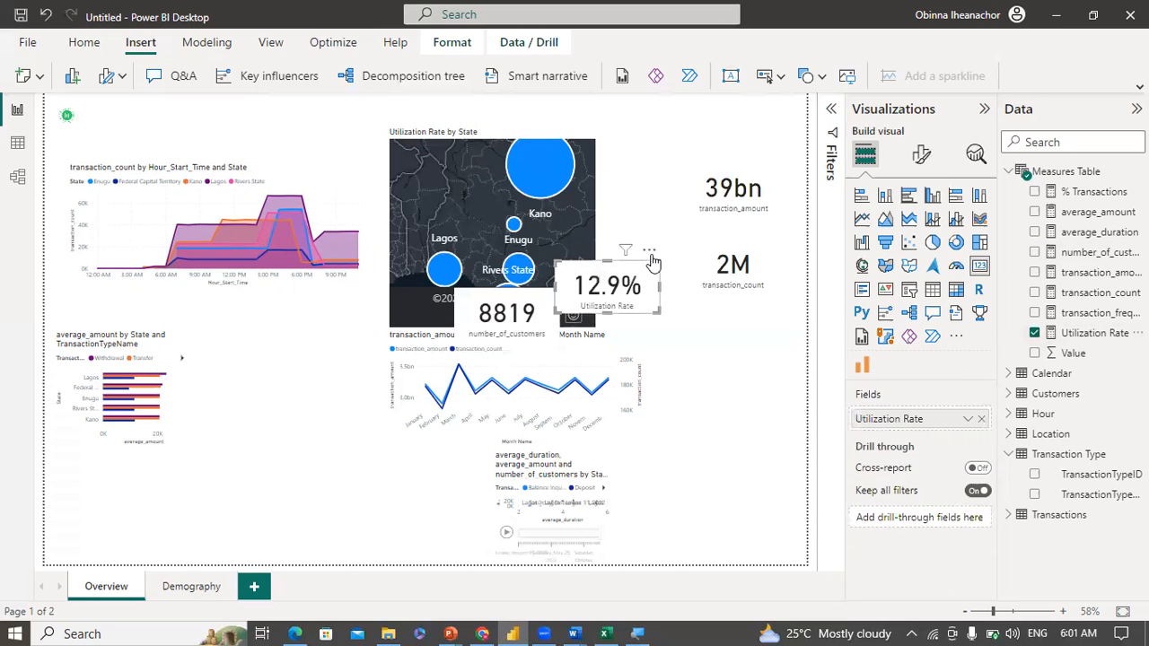
drag(659, 262, 778, 318)
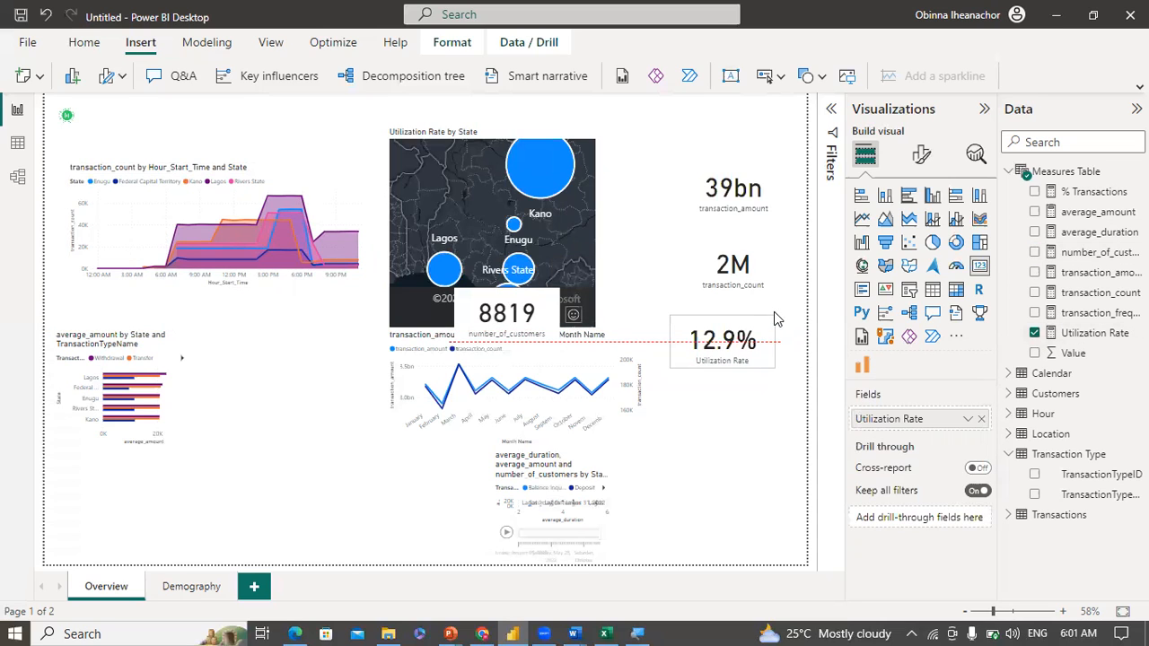
drag(546, 284, 732, 366)
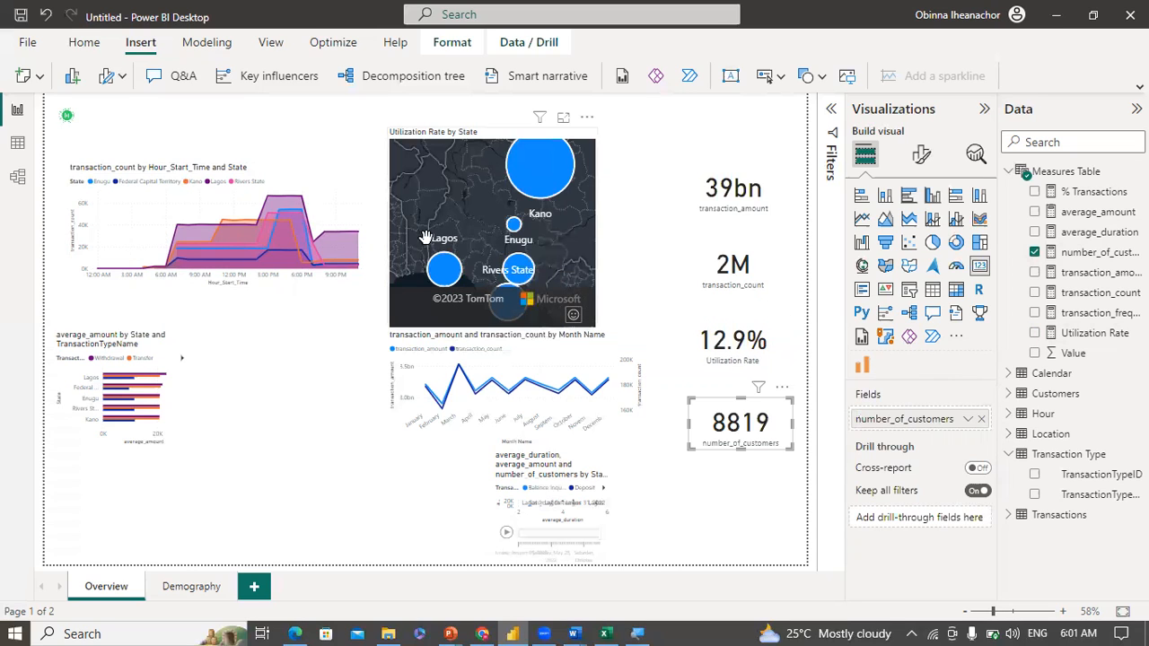
Step: Extend the upper edge of the transaction_count by Hour_Start_Time area chart to line up with the top of the map
click(211, 169)
drag(218, 159, 218, 147)
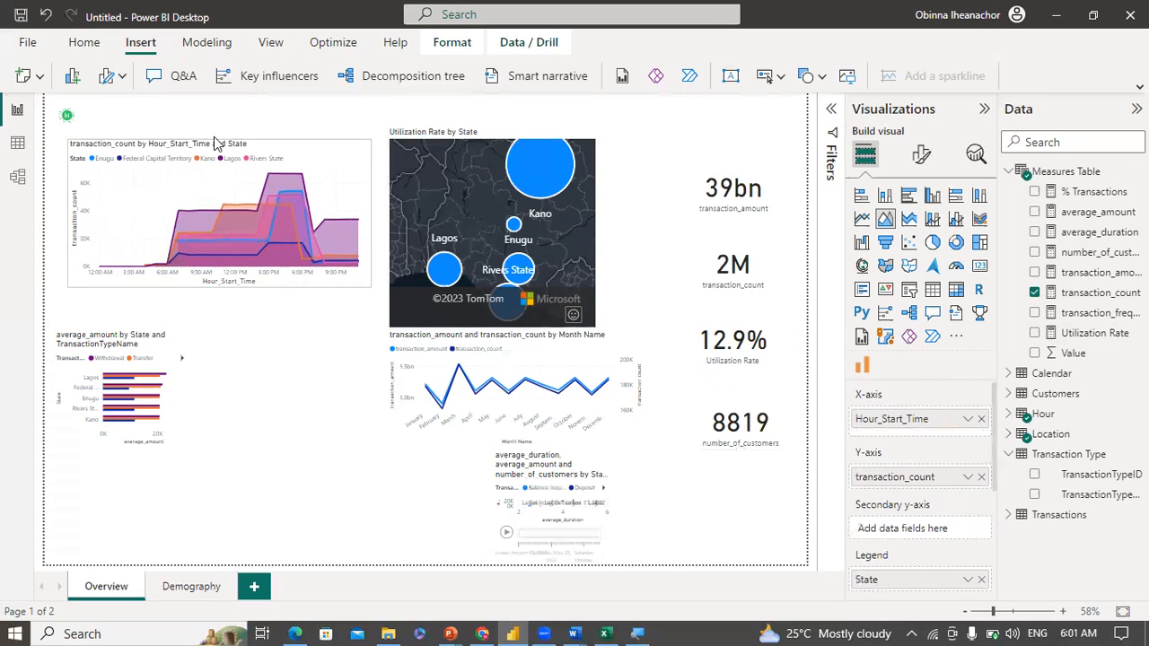
Step: Move the Utilization Rate map toward the page's right side and resize the transaction_count area chart to be wider and inset from the left margin
drag(67, 210, 106, 212)
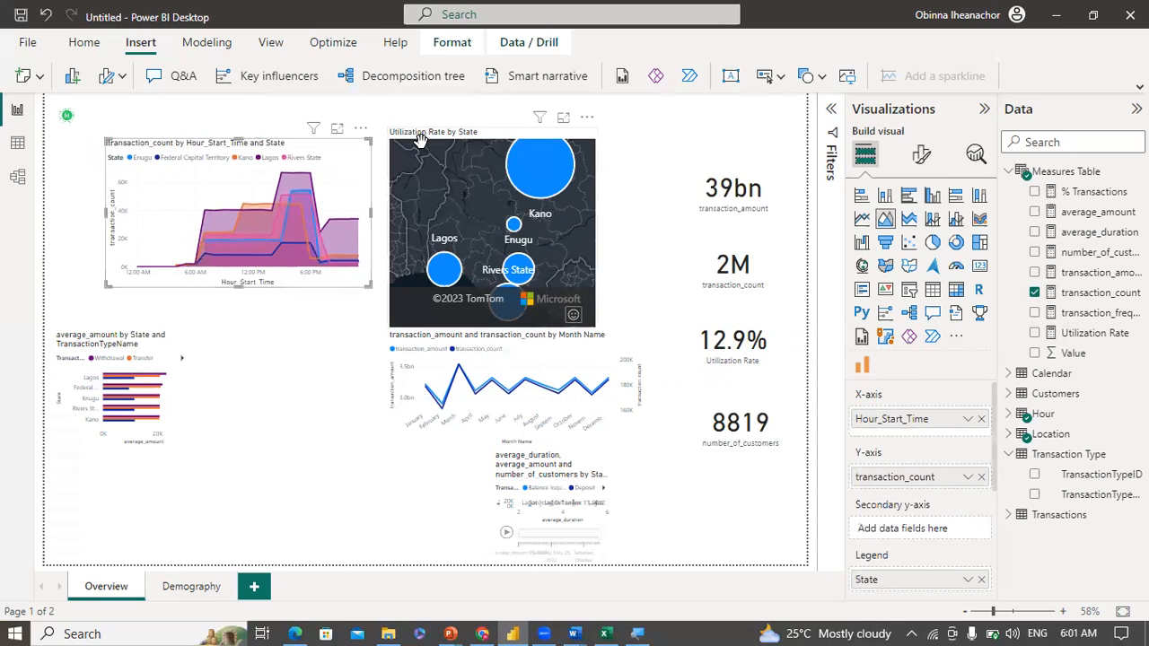
click(519, 137)
drag(589, 129, 731, 117)
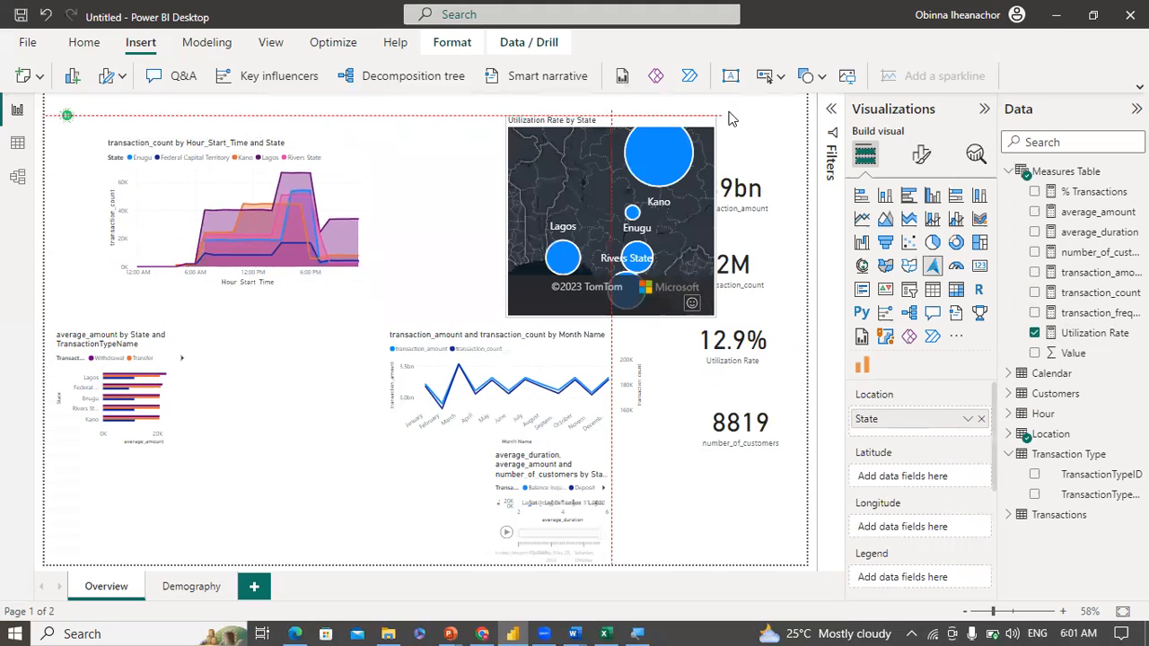
click(377, 205)
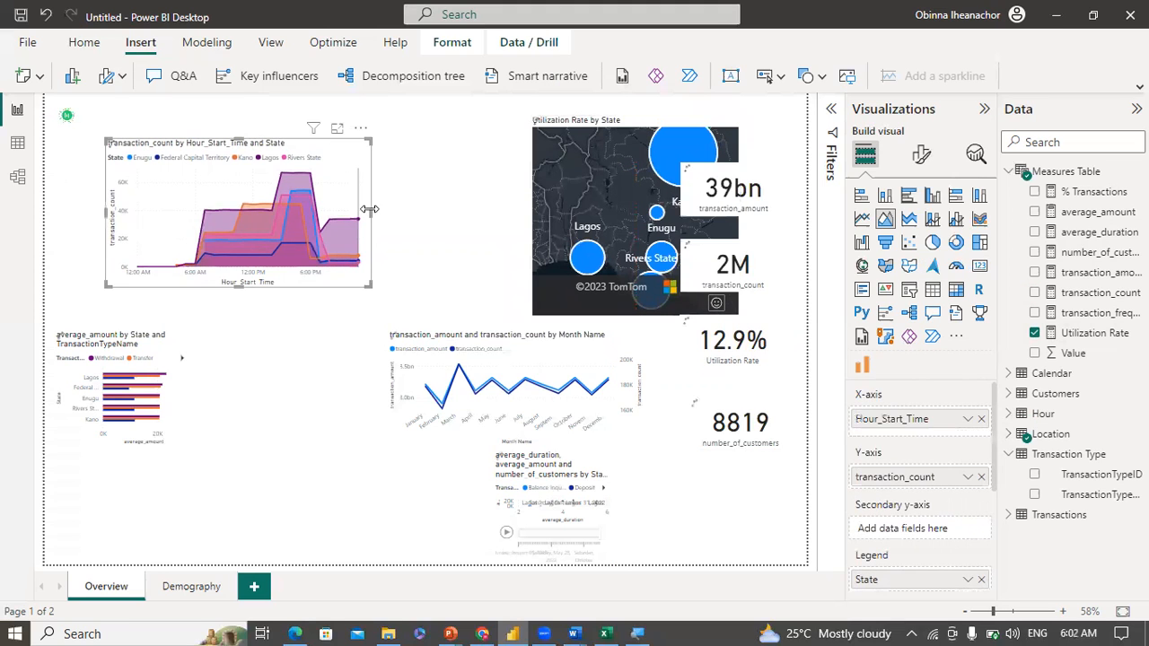
drag(475, 216, 479, 212)
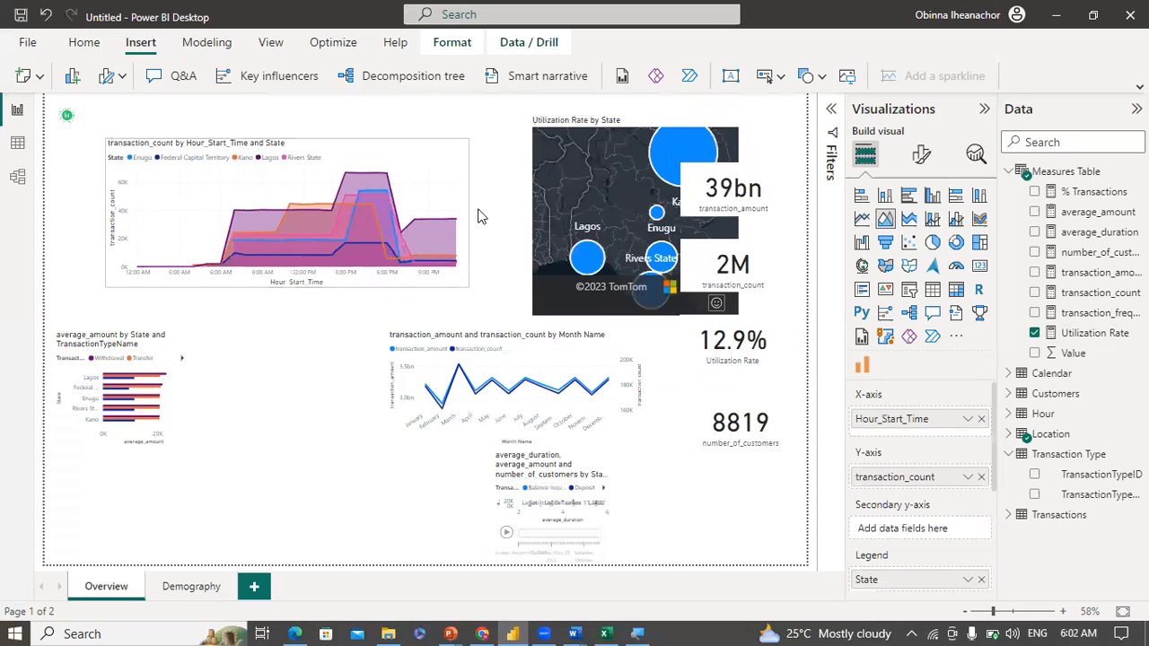
Step: Move the average_amount by State and TransactionTypeName bar chart down to the page's bottom-left corner
click(177, 352)
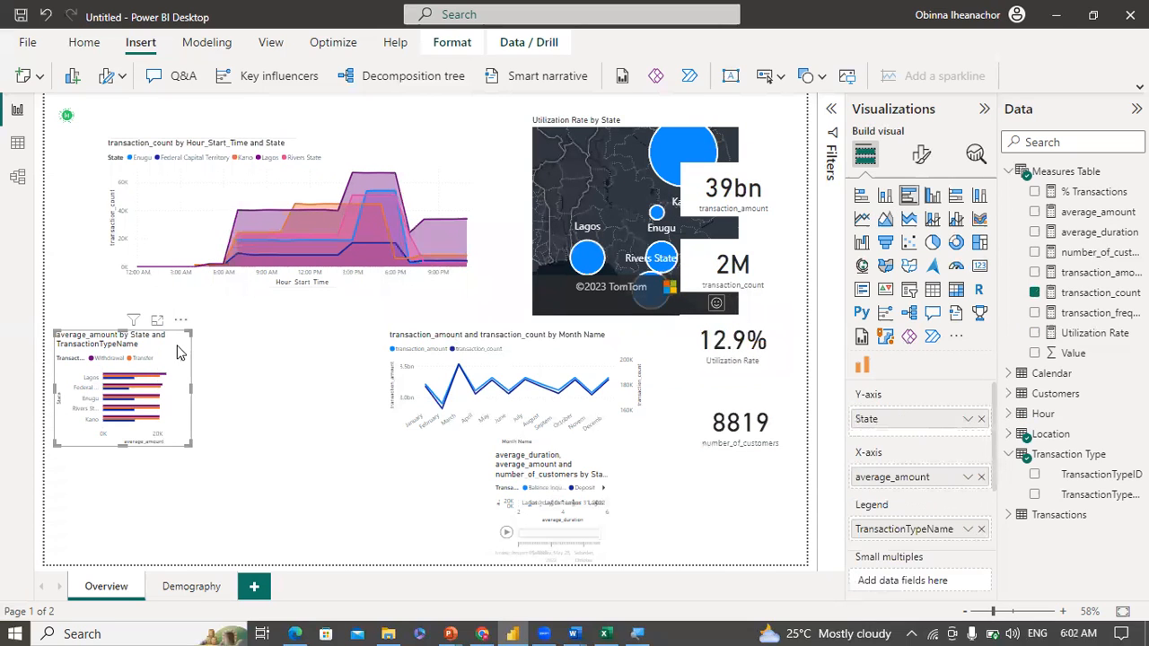
drag(182, 330, 195, 443)
drag(473, 444, 504, 474)
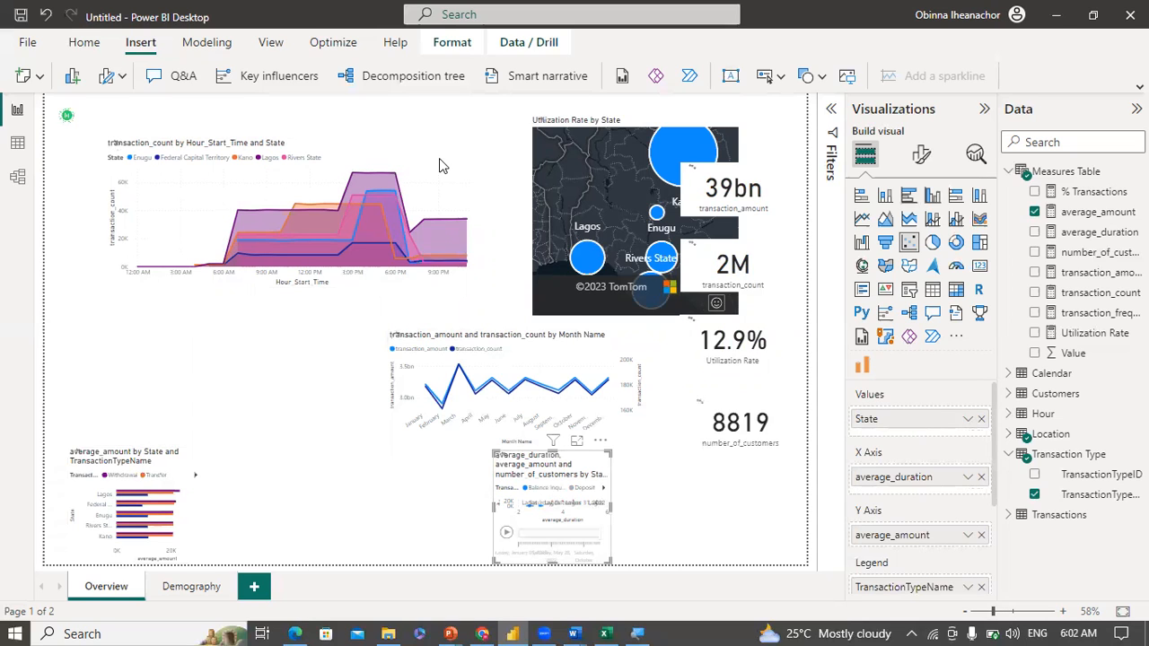
Step: Reduce the area chart's height and fit the average_duration scatter chart beneath it at the same width, enlarging it vertically
click(439, 201)
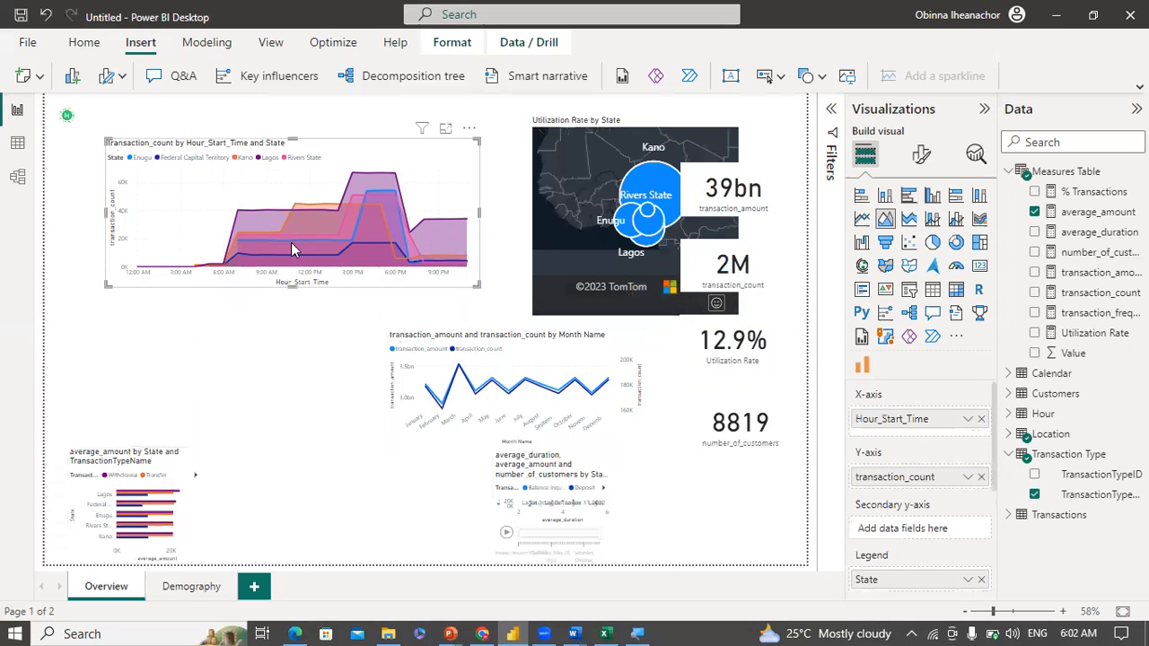
drag(292, 286, 291, 238)
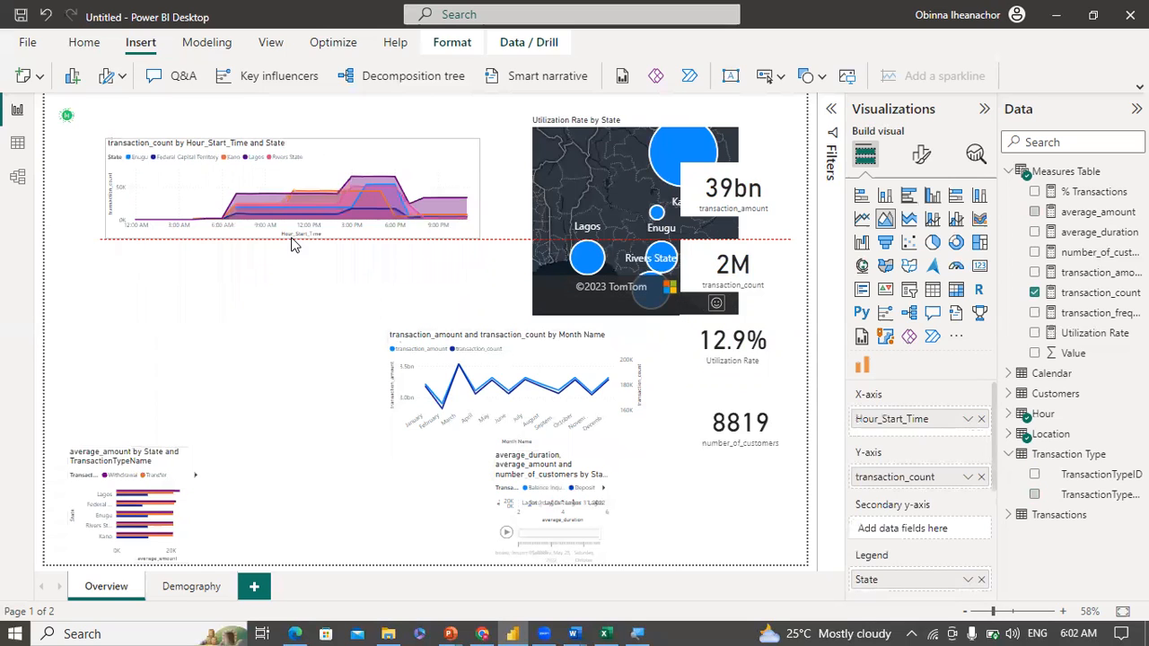
click(597, 473)
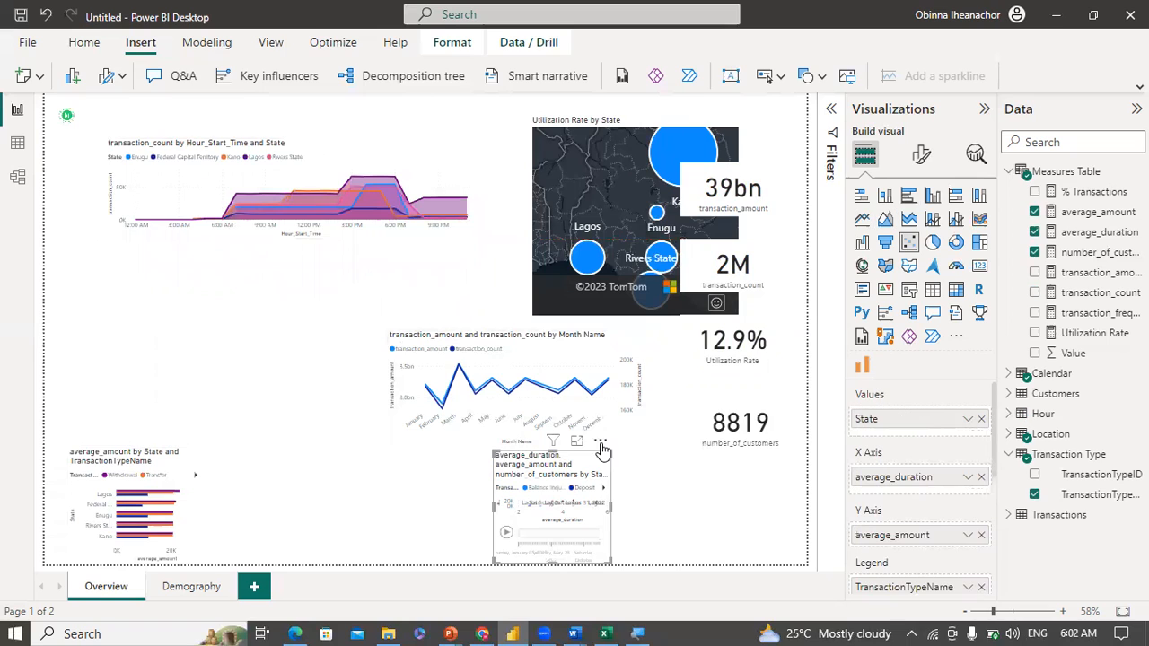
drag(296, 293, 213, 257)
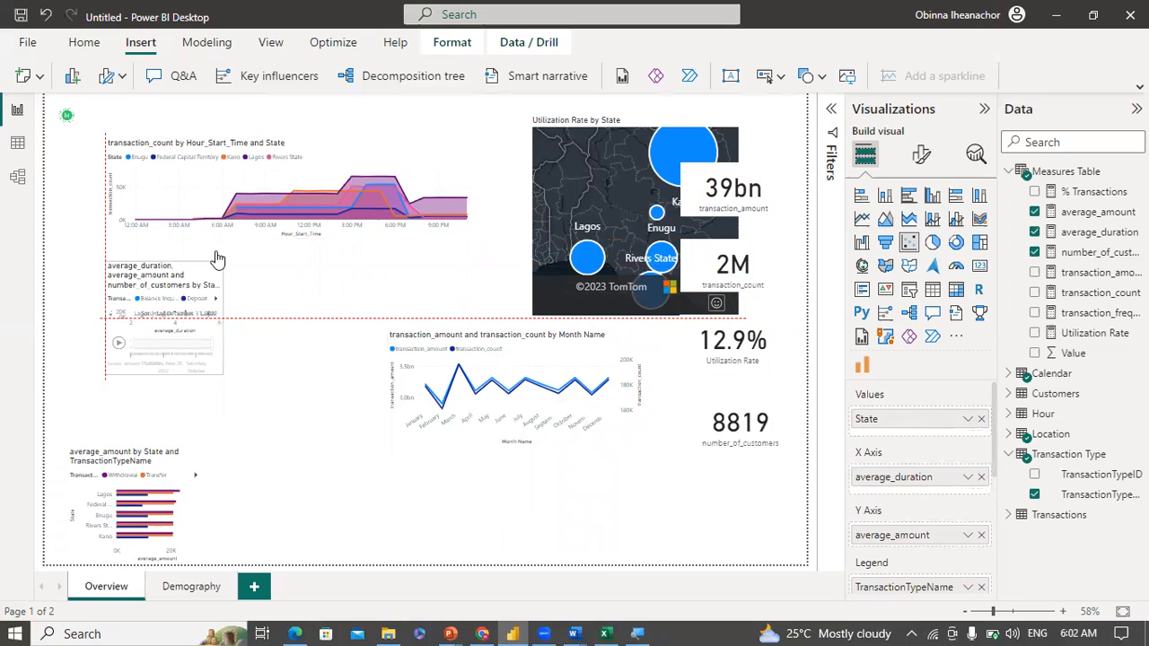
drag(224, 314, 481, 318)
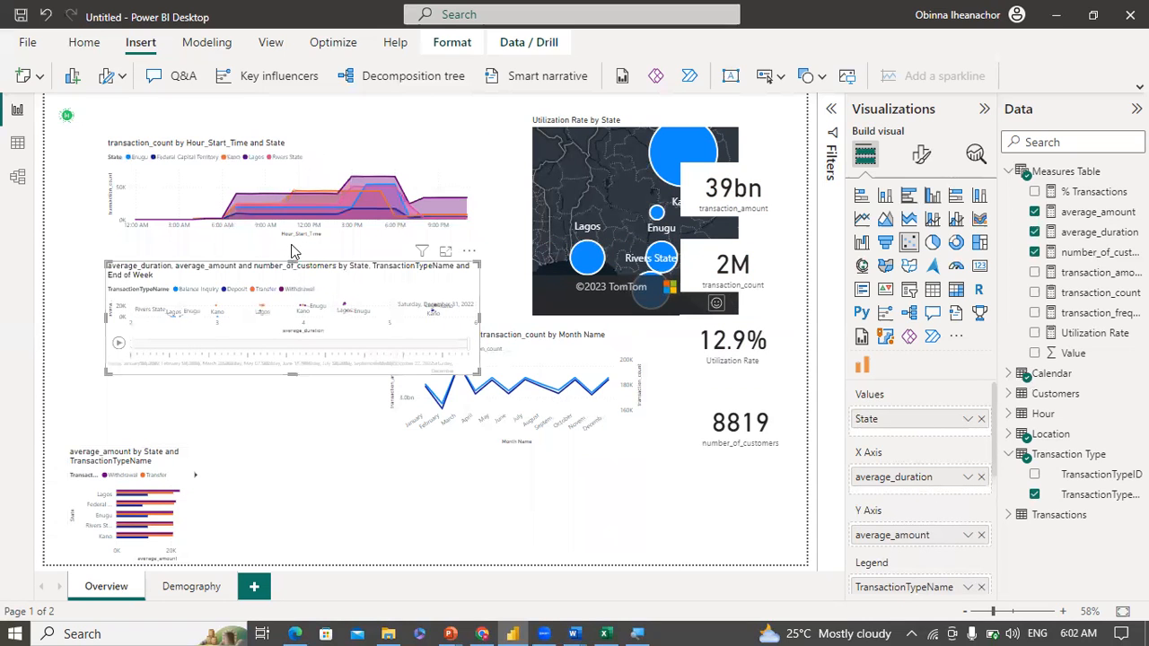
drag(293, 262, 291, 249)
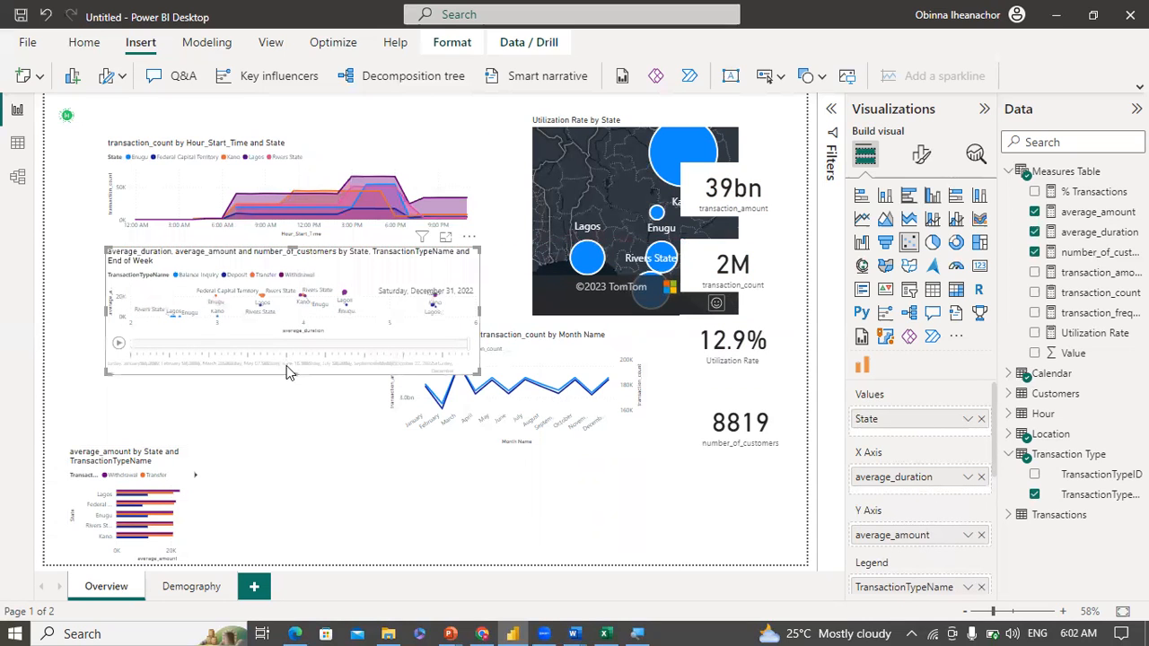
drag(289, 371, 289, 424)
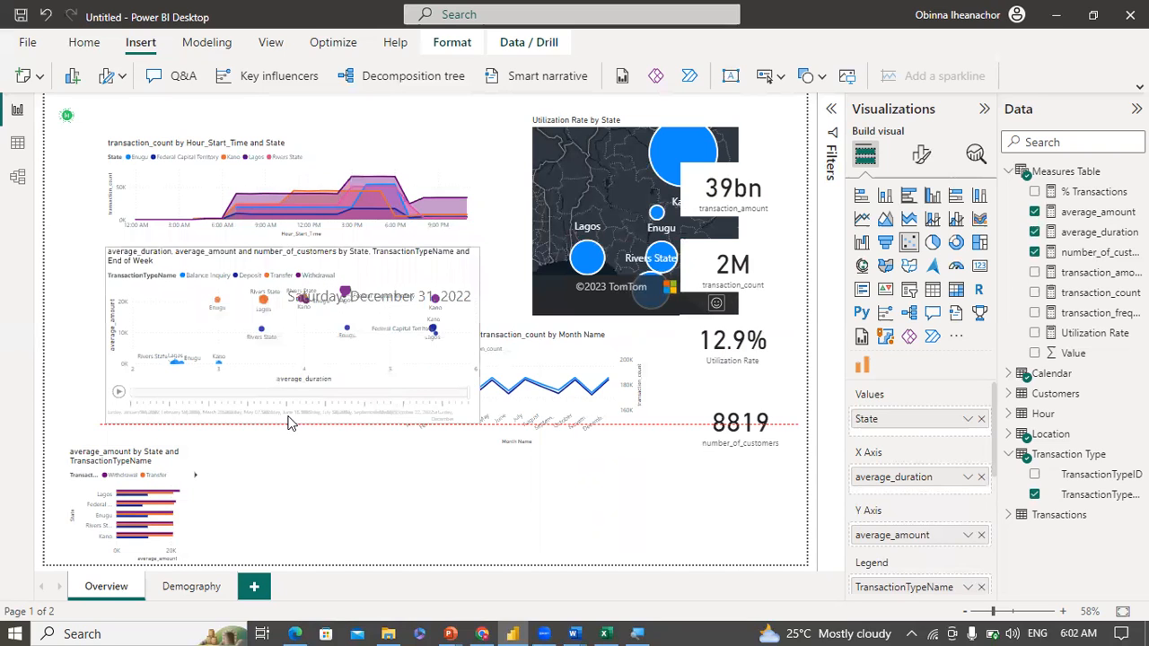
Step: Align the average_amount bar chart with the scatter chart's left edge, then make it slightly taller and much wider
click(190, 456)
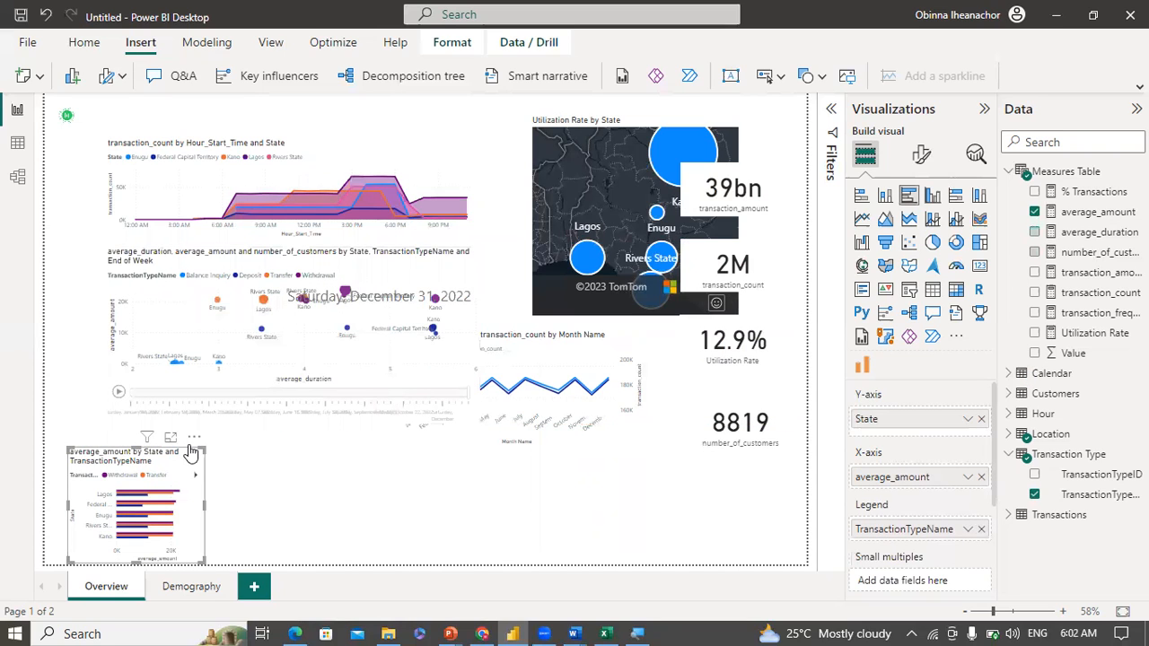
drag(220, 444, 234, 438)
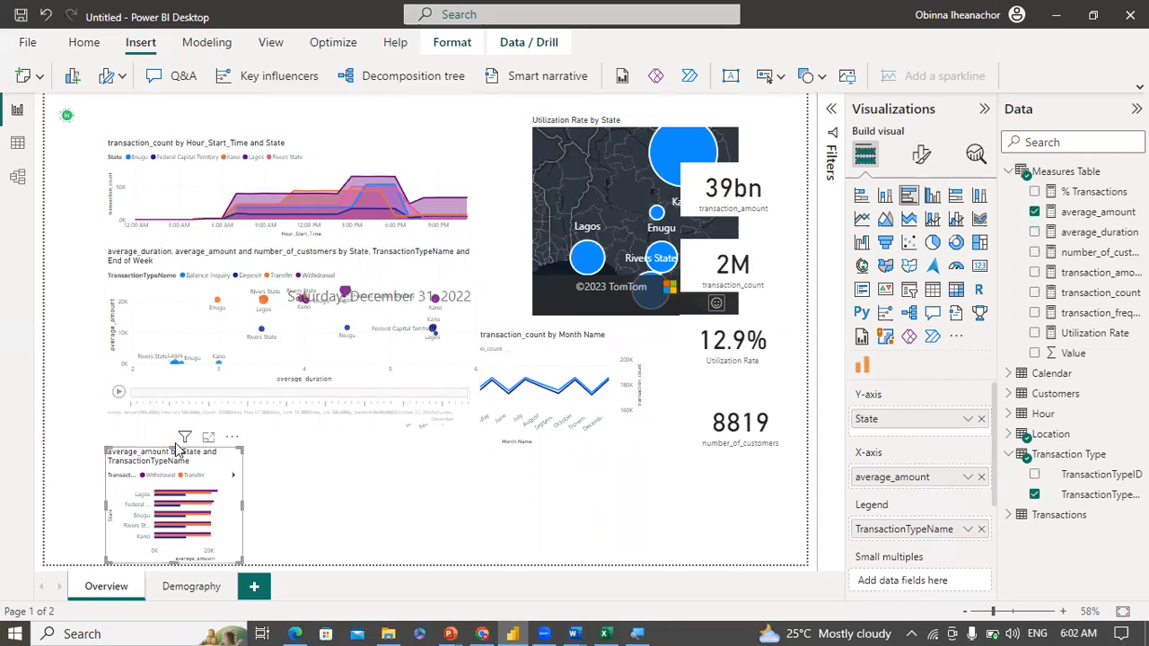
drag(174, 449, 174, 438)
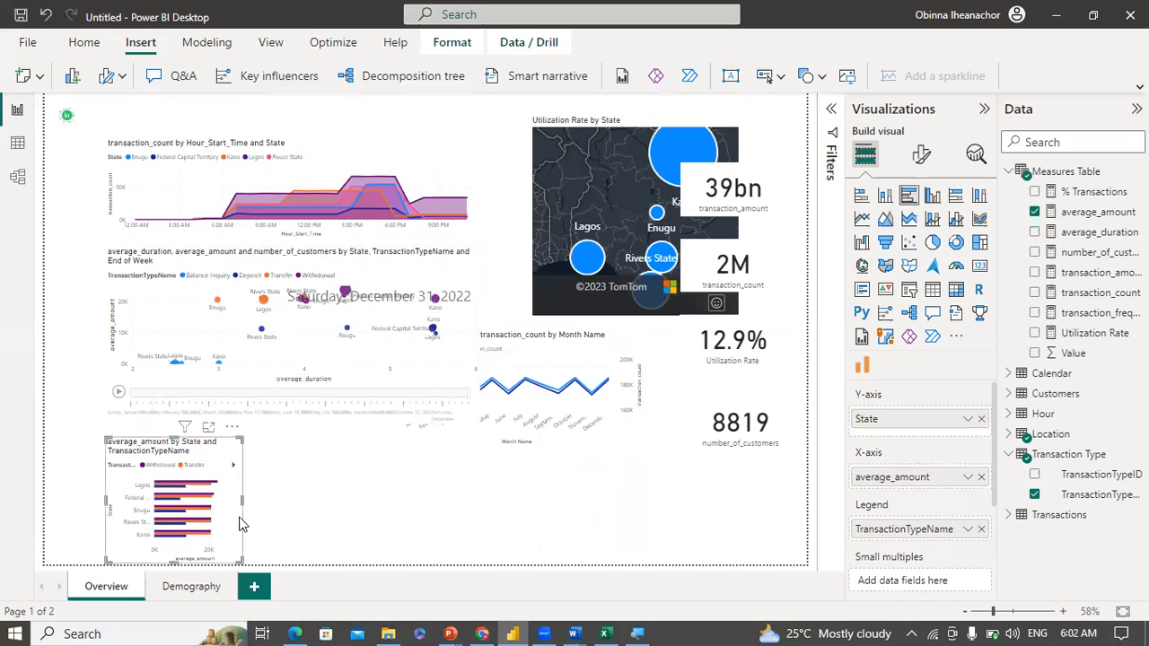
drag(242, 501, 429, 508)
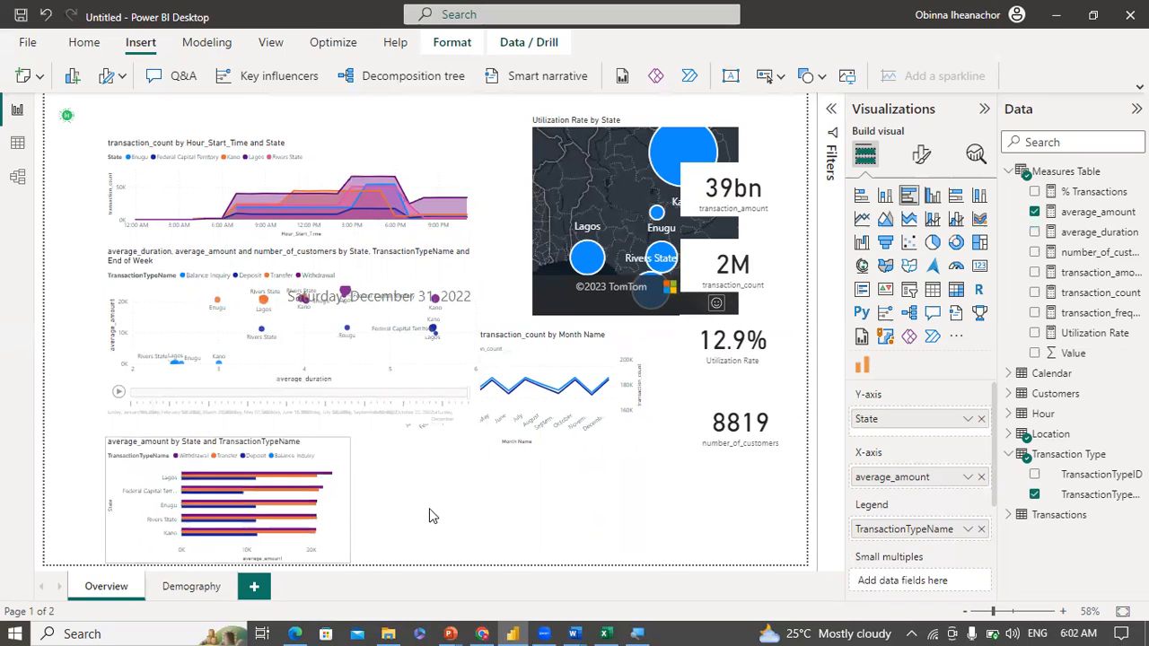
Step: Place the monthly transaction_amount and transaction_count line chart beside the bar chart and enlarge it to the bar chart's height and near the page's right margin
click(578, 359)
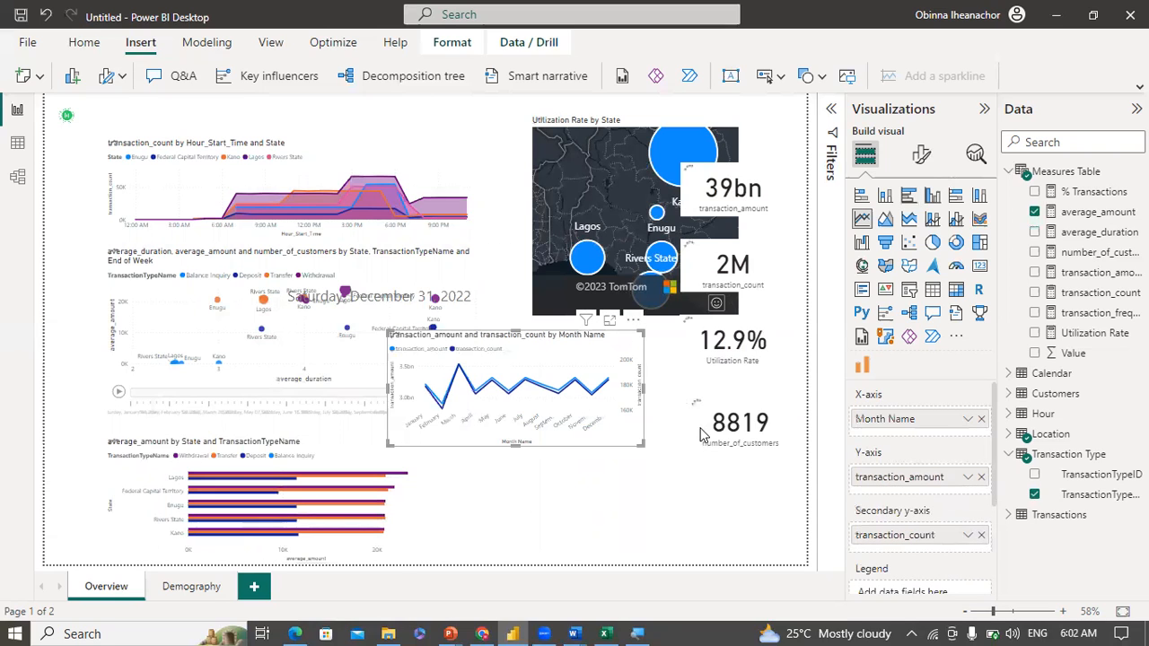
drag(631, 357, 668, 475)
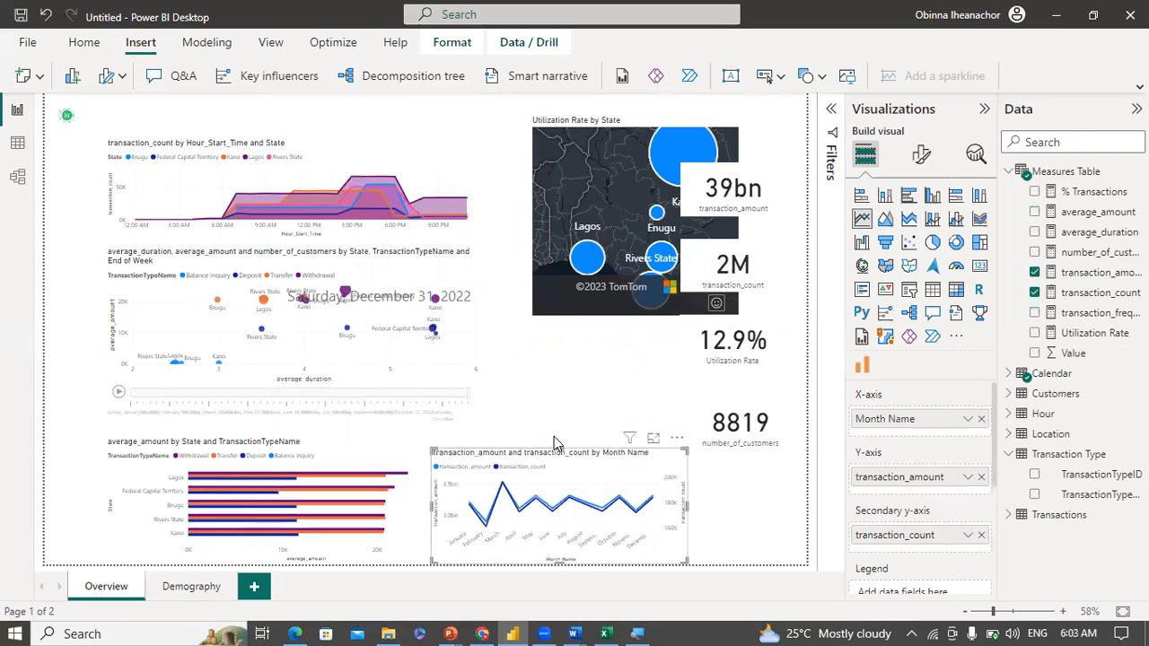
drag(554, 442, 796, 511)
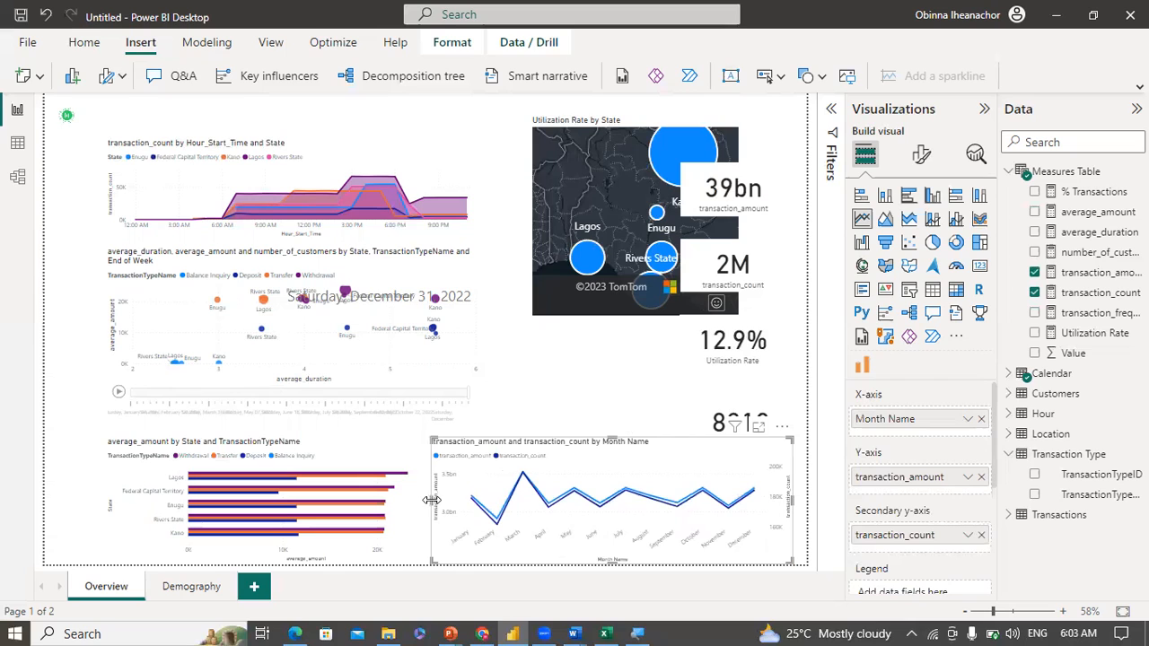
drag(432, 501, 440, 500)
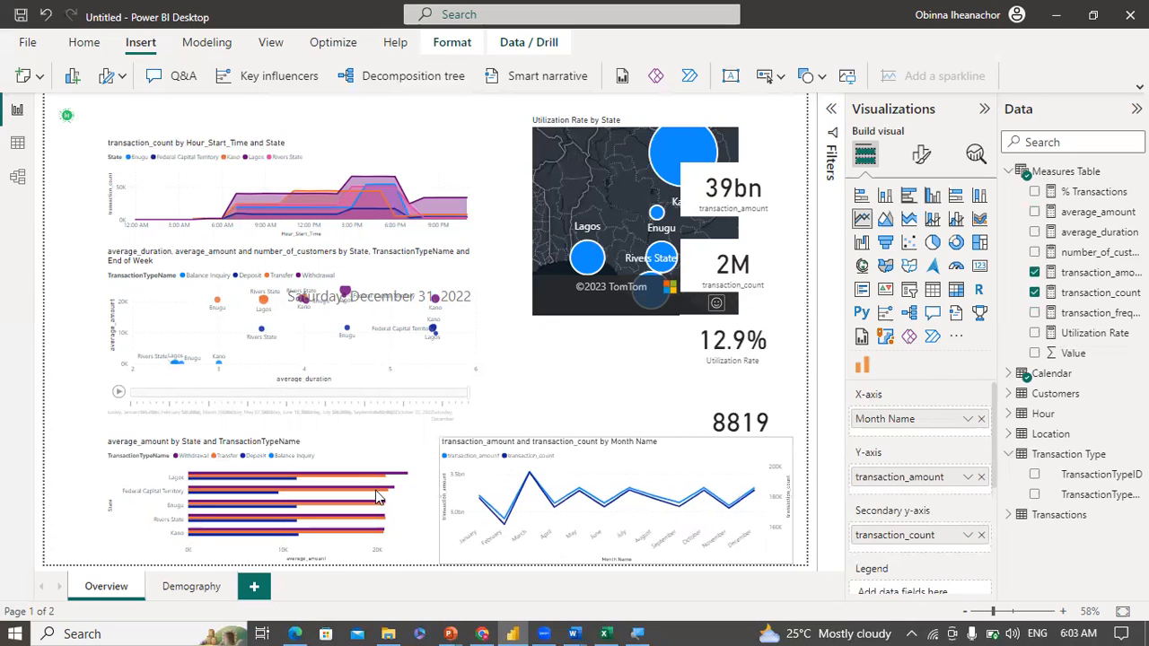
Step: Widen the average_amount bar chart slightly and pull in the line chart's left edge, leaving a small gap between them
click(422, 494)
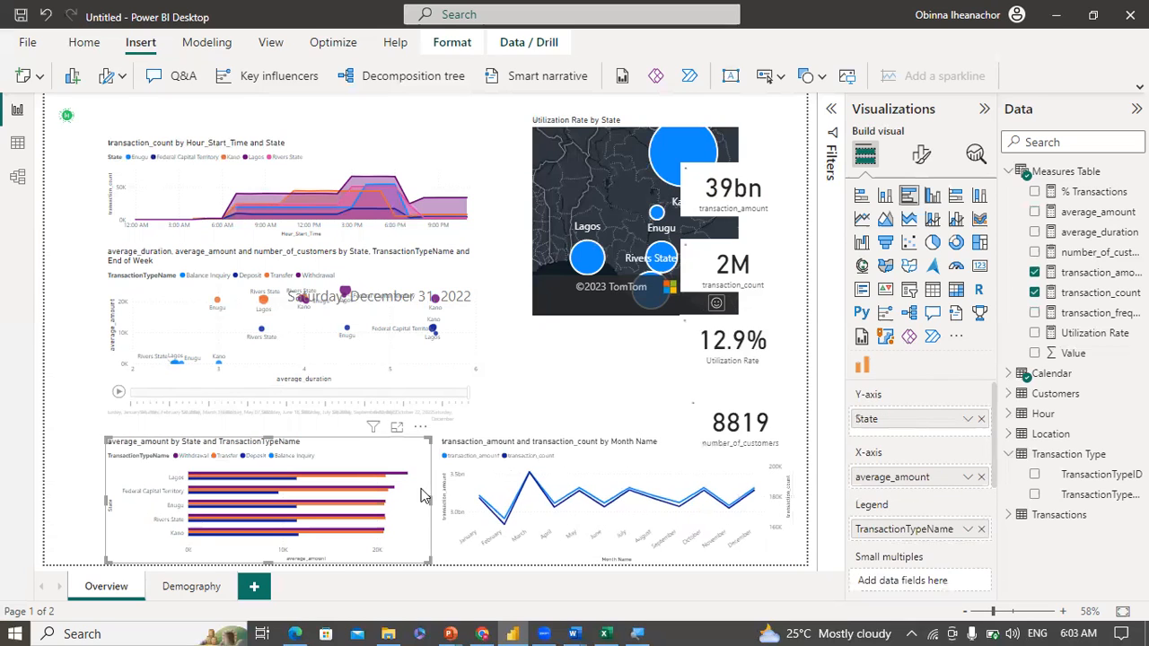
drag(432, 500, 439, 503)
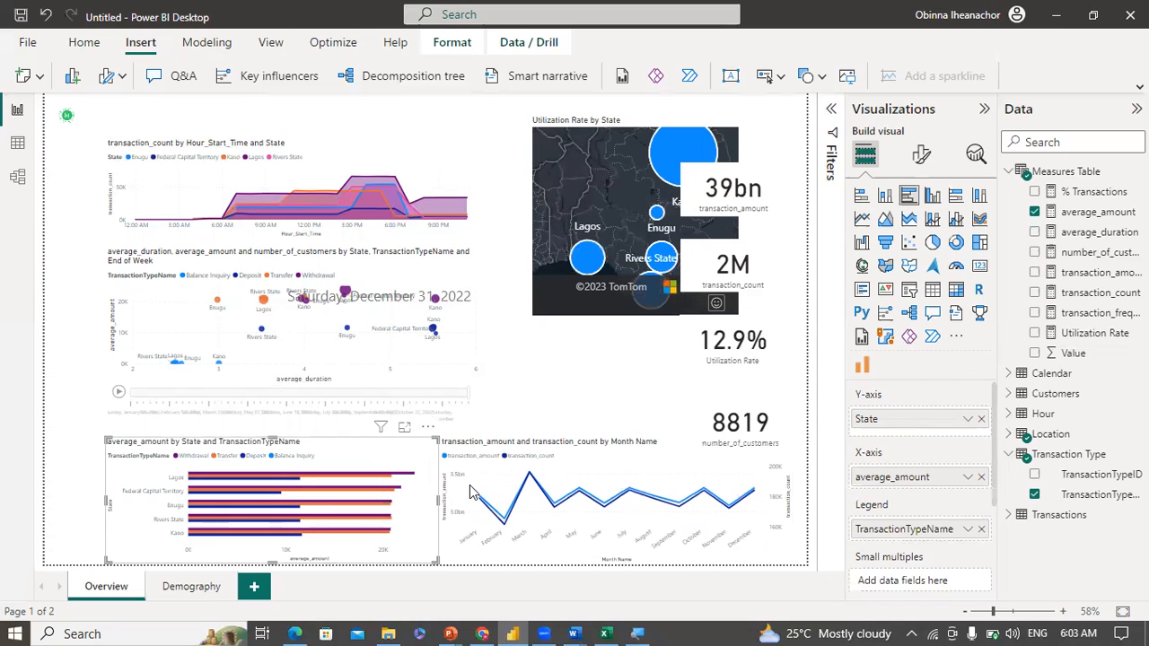
click(456, 501)
drag(440, 496, 462, 500)
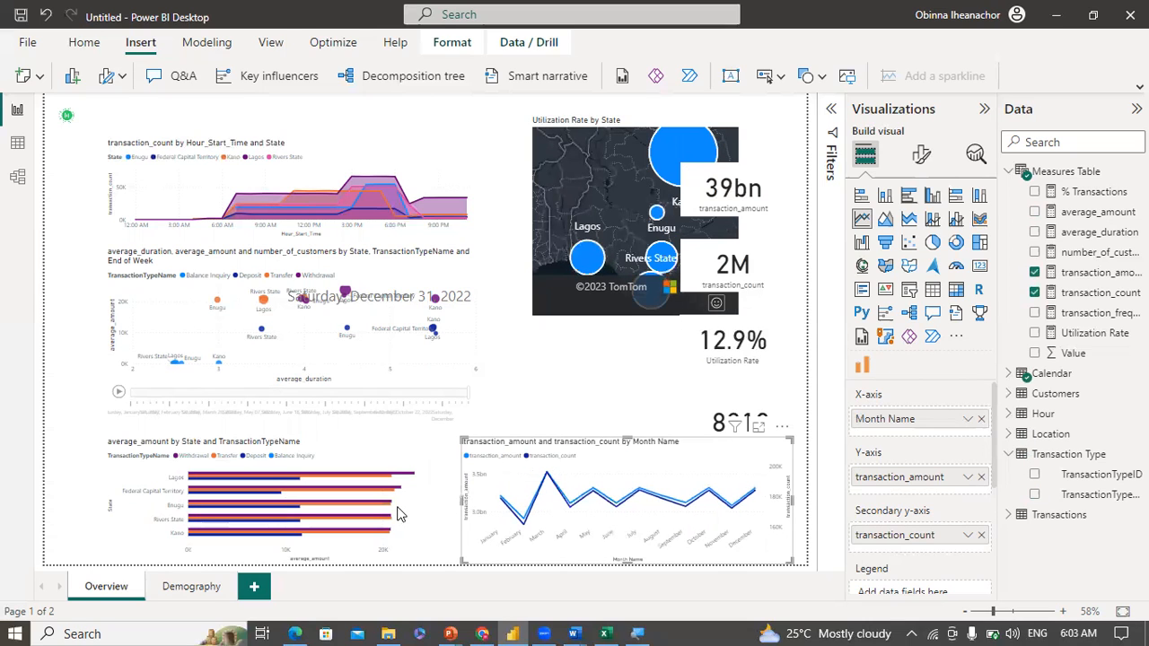
drag(439, 505, 449, 503)
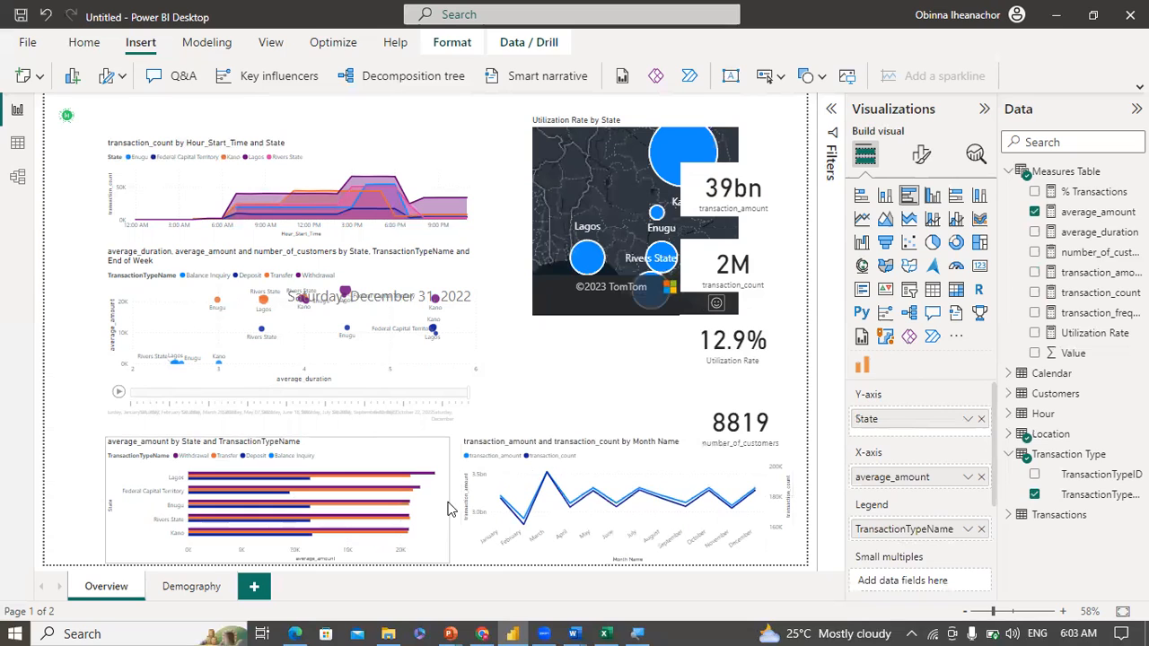
Step: Narrow the scatter chart to the bar chart's width and trim the area chart to the line chart's left edge
click(474, 348)
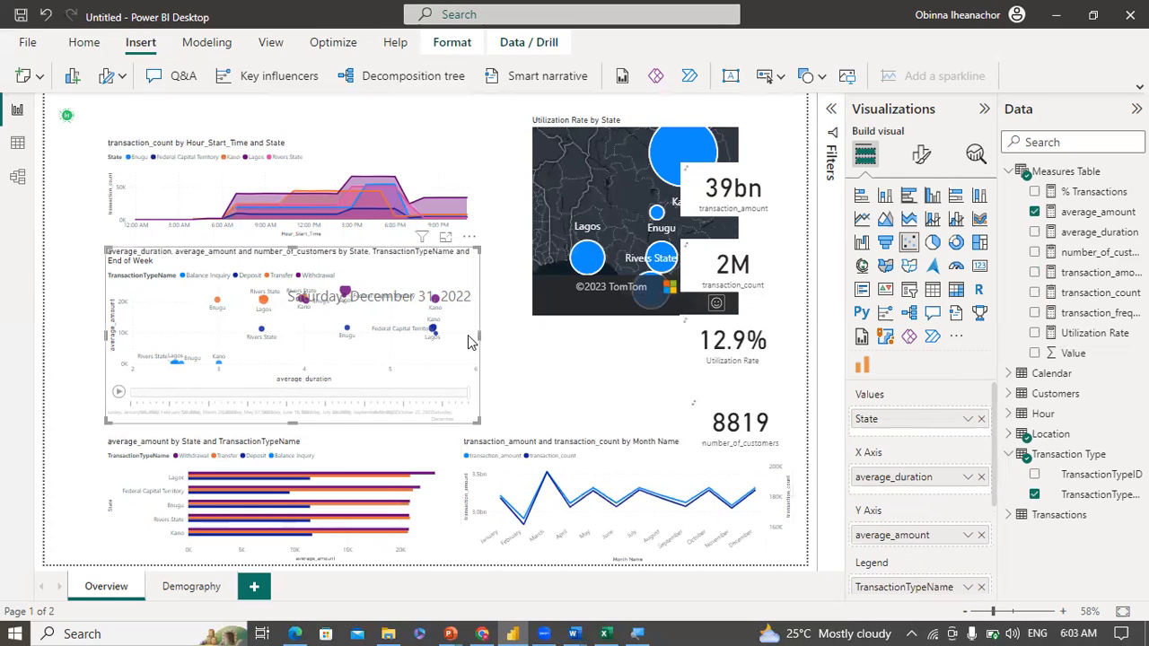
drag(455, 342, 442, 342)
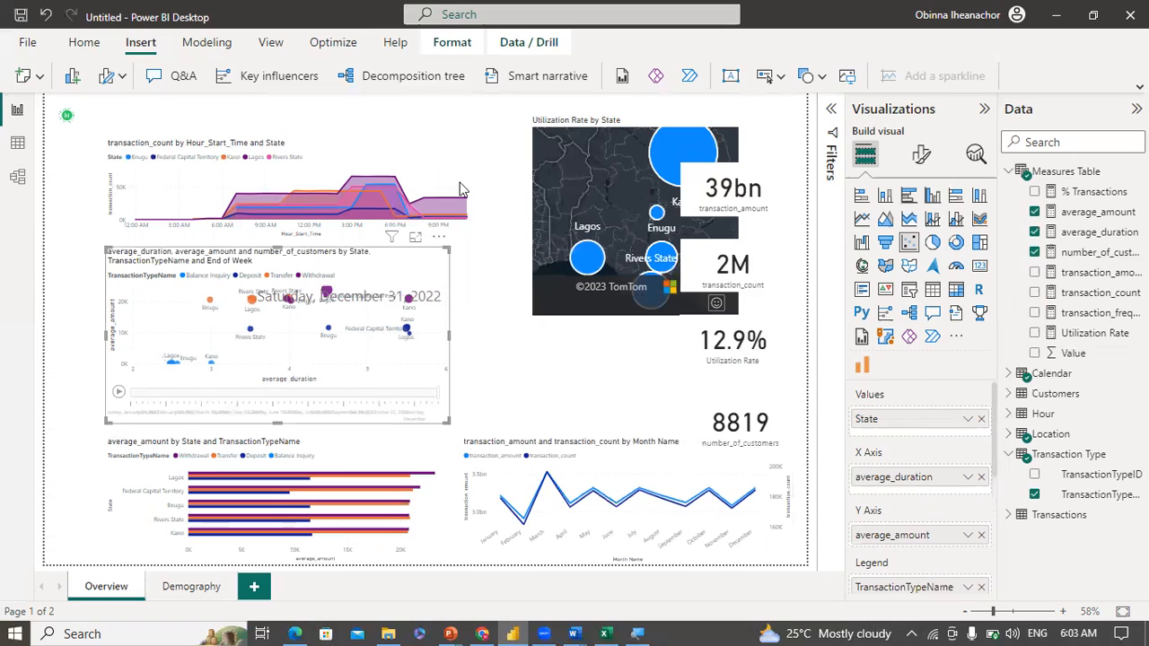
click(479, 197)
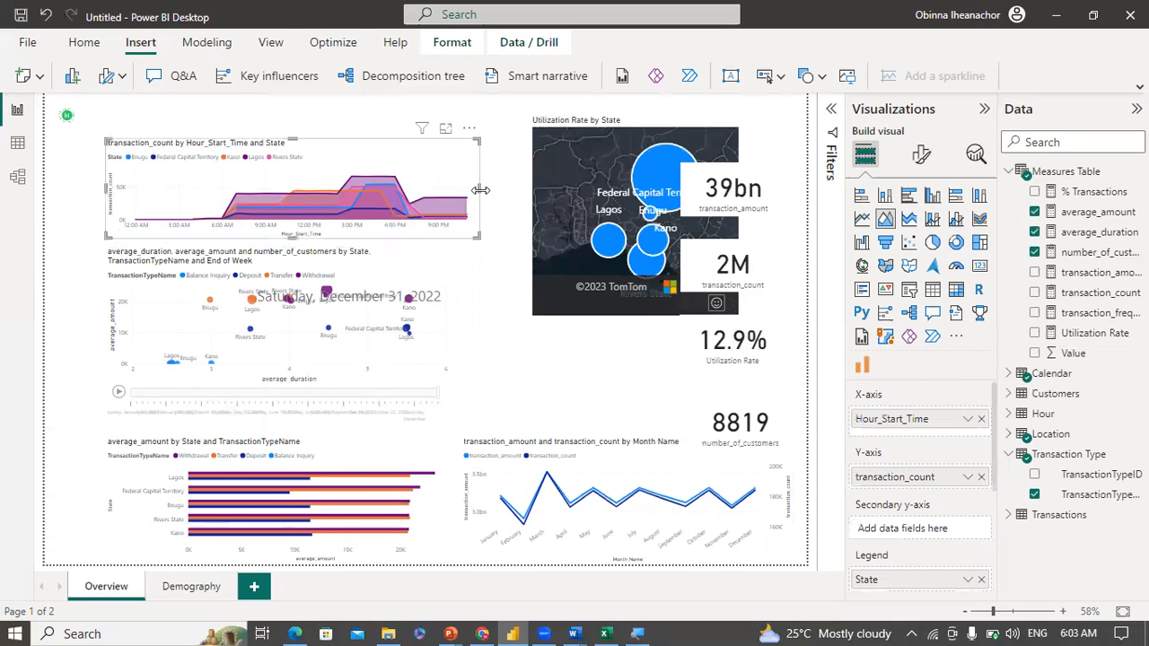
drag(478, 191, 455, 190)
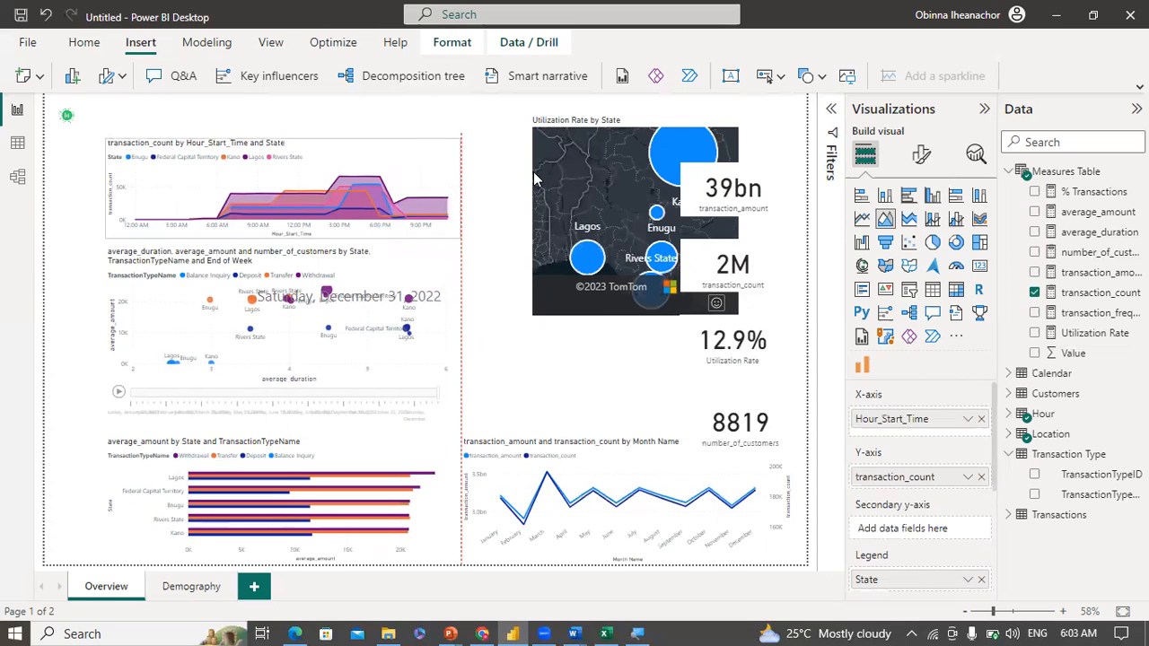
Step: Move the Utilization Rate map between the area chart and the KPI cards, clear of the cards
click(693, 119)
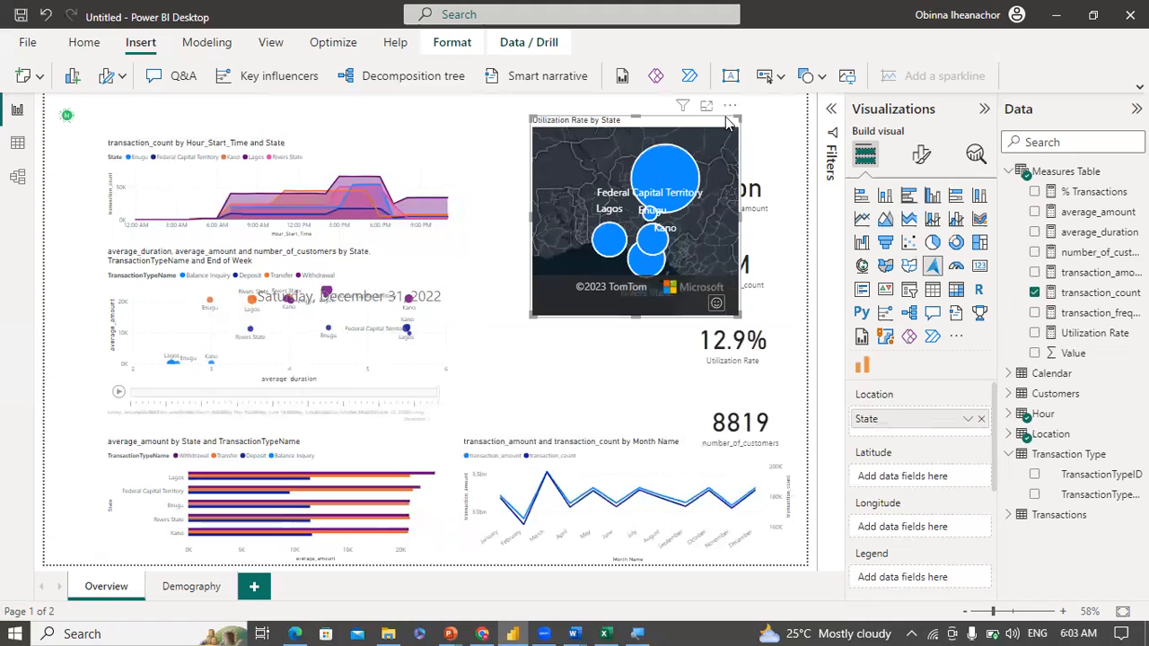
drag(685, 140, 679, 122)
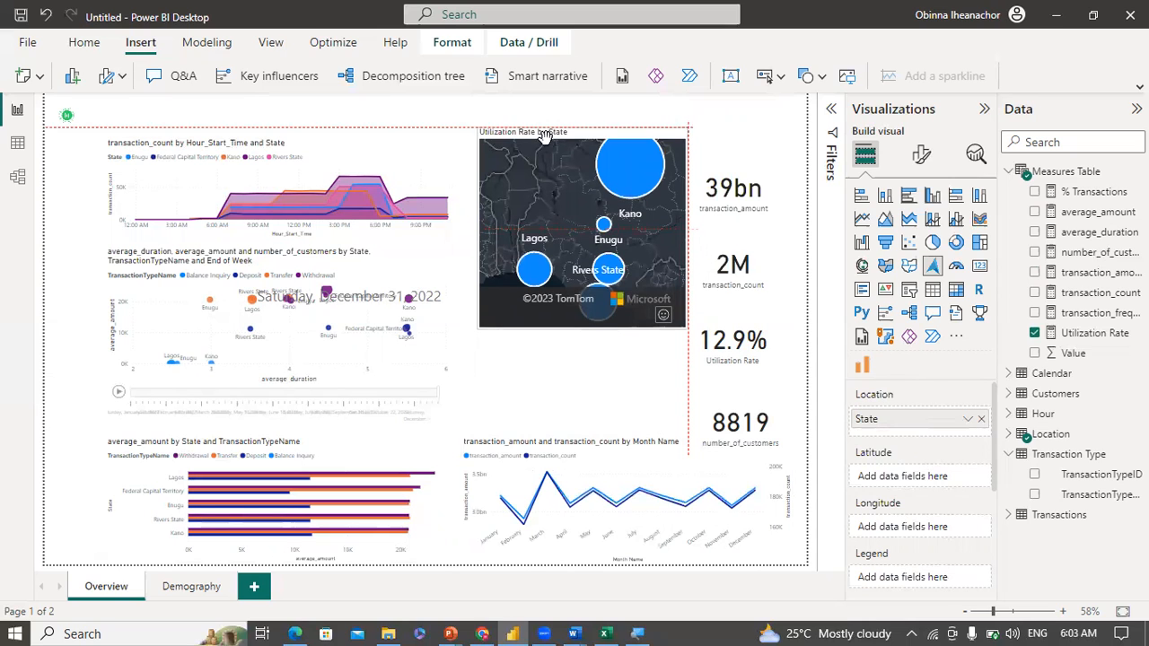
click(465, 164)
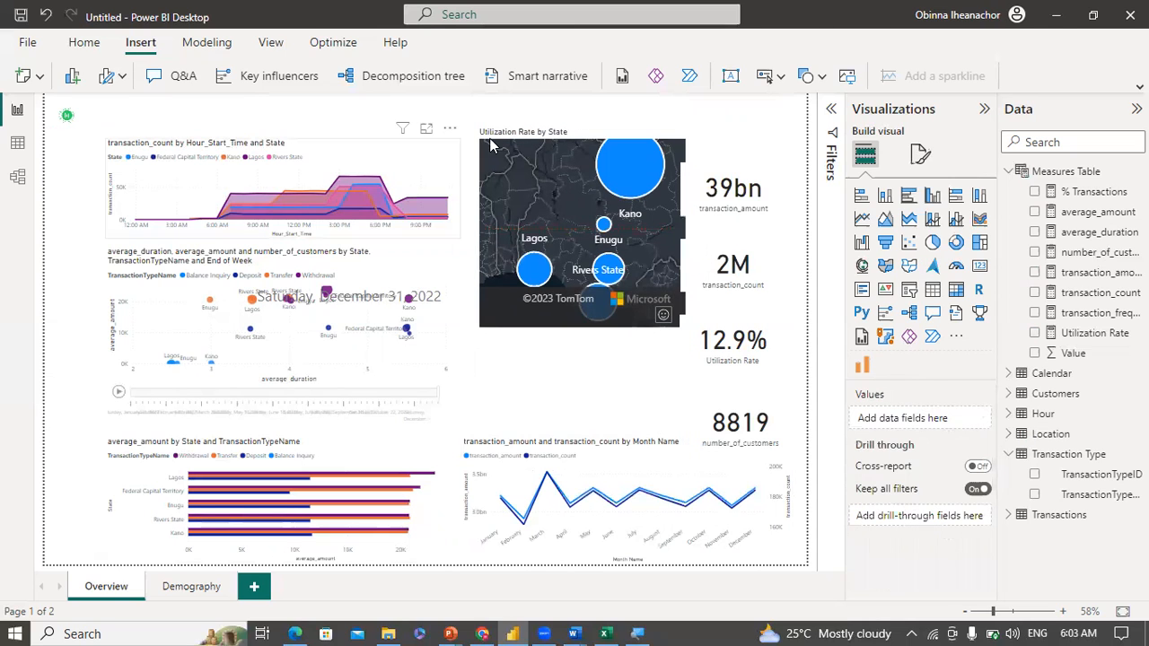
click(561, 133)
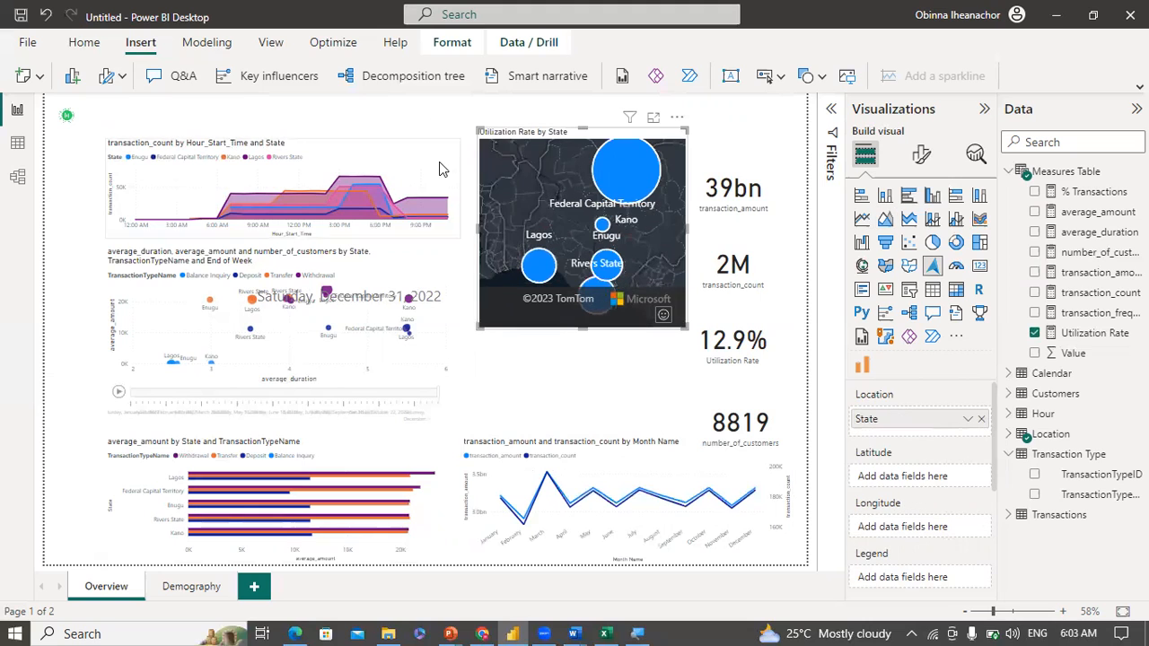
Step: Extend the transaction_count area chart upward until its top edge lines up with the Utilization Rate map
click(296, 146)
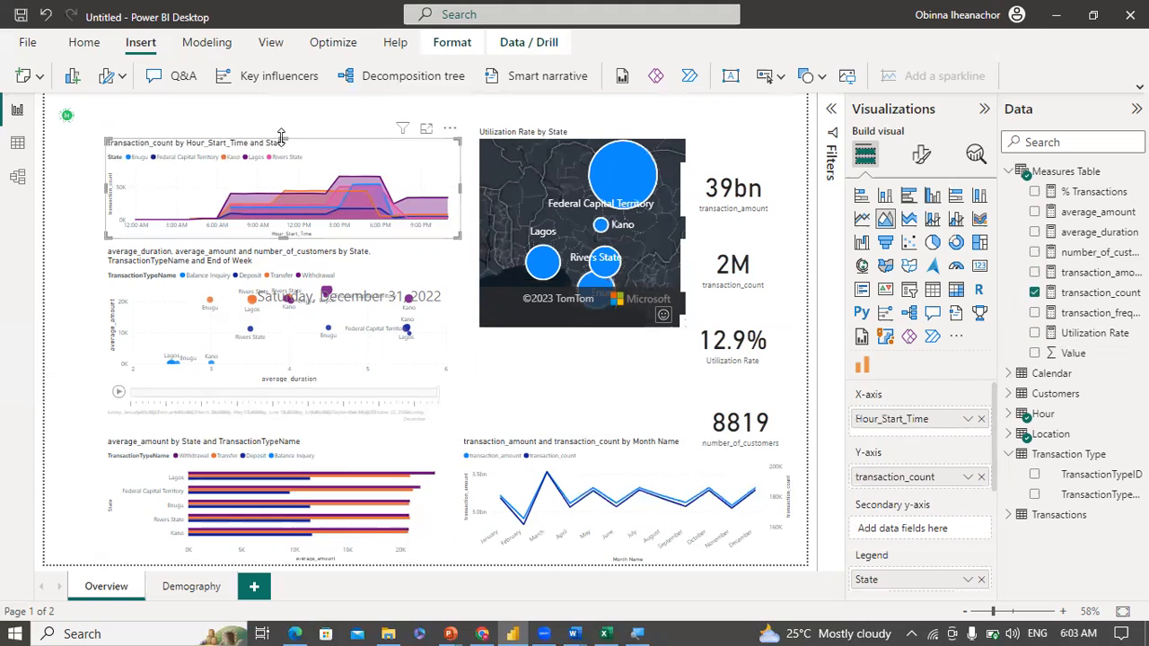
drag(279, 135, 279, 127)
click(529, 321)
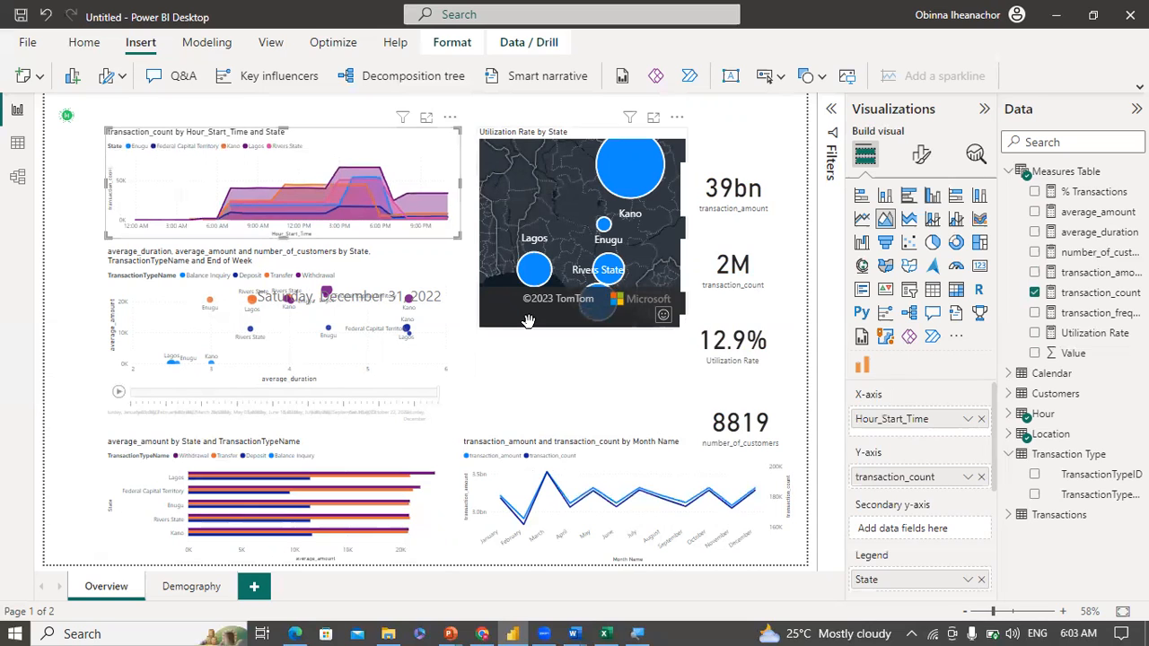
Step: Extend the Utilization Rate map down to just above the line chart and left to the line chart's left edge
drag(582, 328, 576, 417)
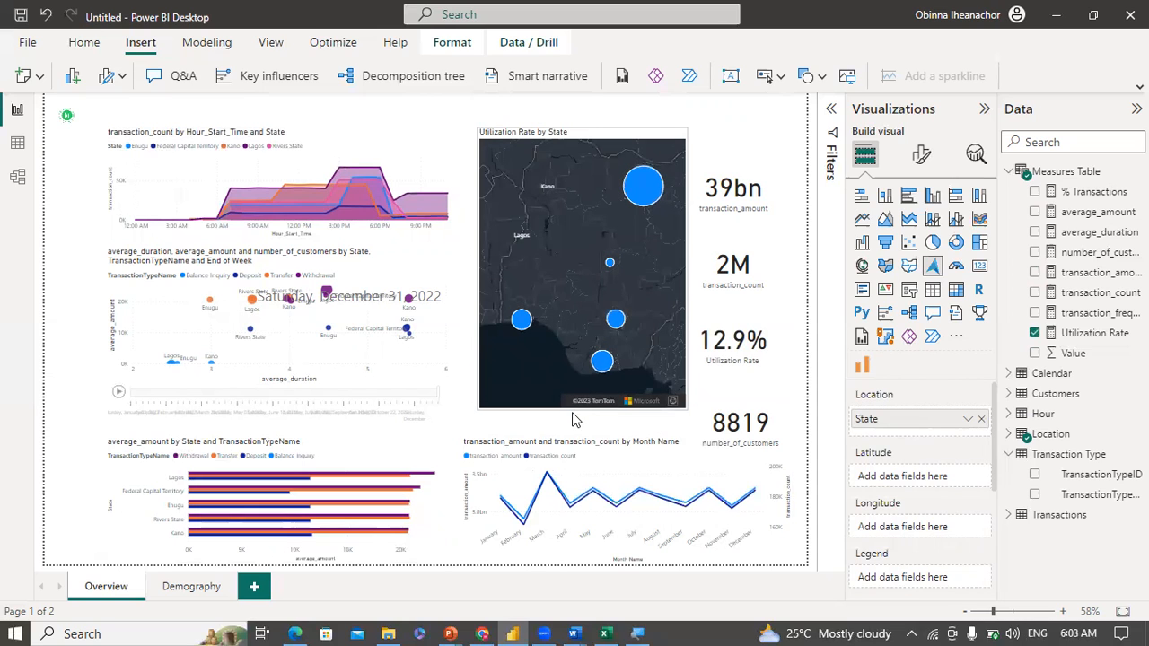
drag(572, 415, 573, 420)
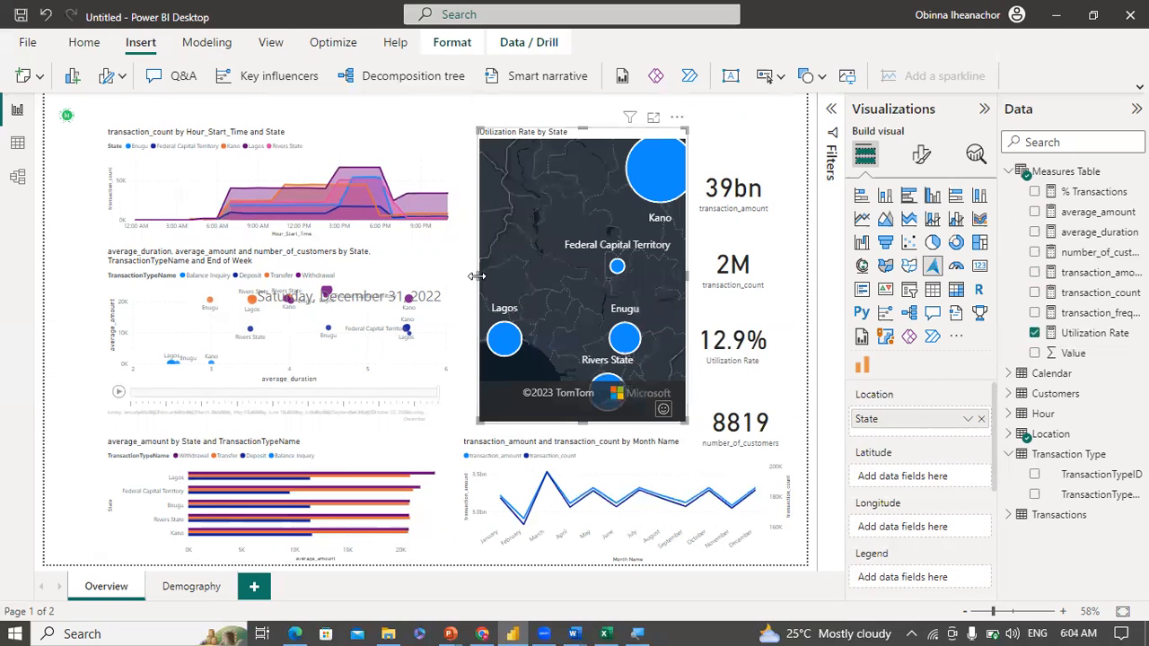
drag(465, 270, 461, 270)
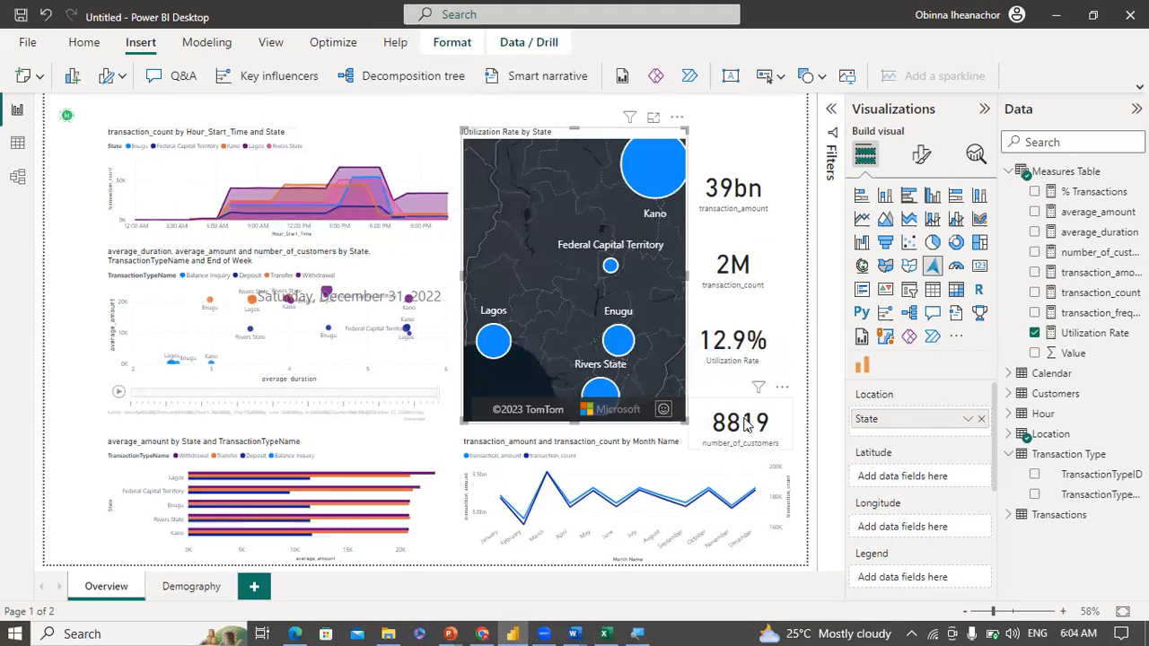
Step: Move the number_of_customers card onto the upper-left area of the map and narrow it to fit its label
click(779, 402)
drag(778, 387, 572, 151)
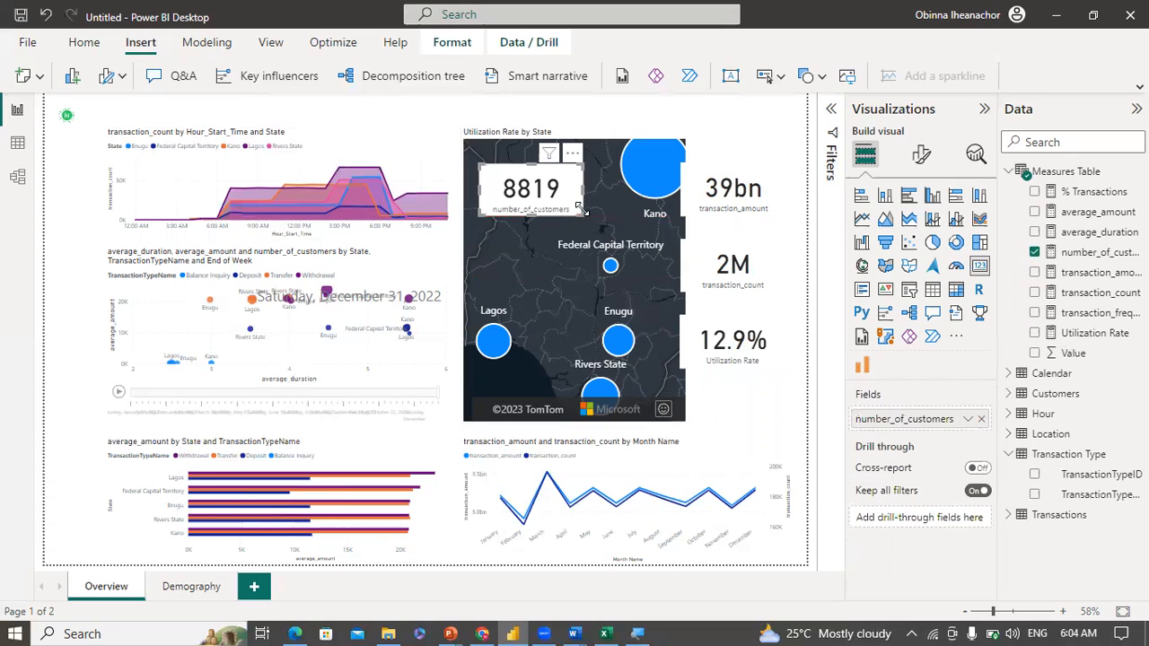
drag(560, 210, 559, 215)
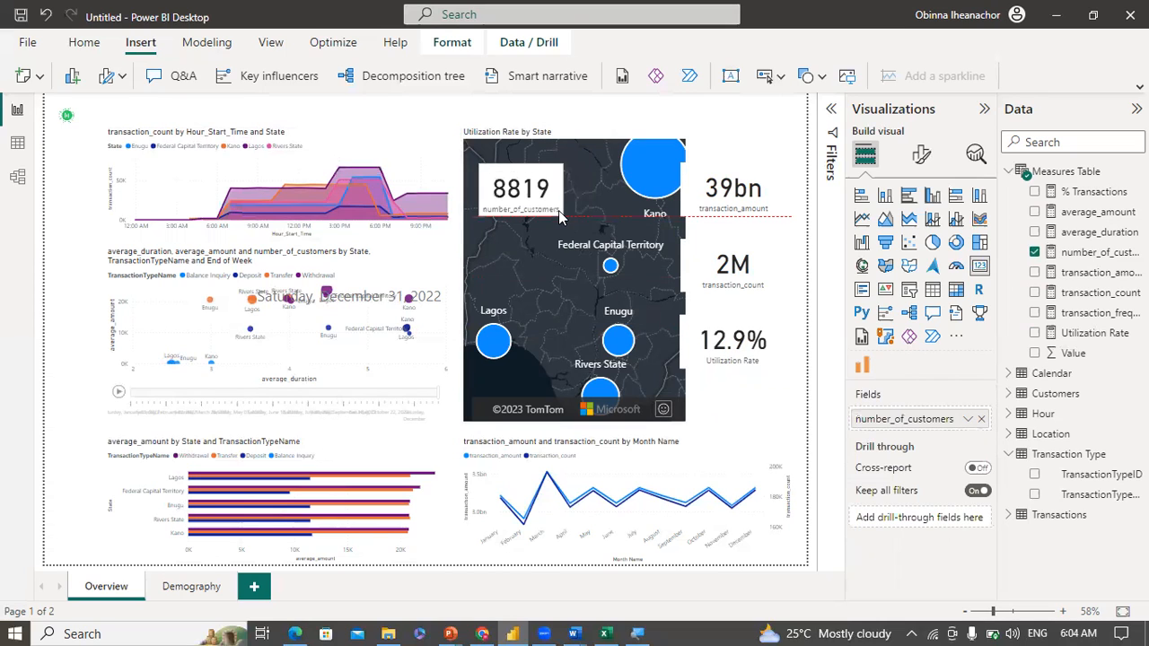
Step: Shift the three remaining KPI cards slightly right, clear of the map, and lower the Utilization Rate card to the map's bottom
click(780, 168)
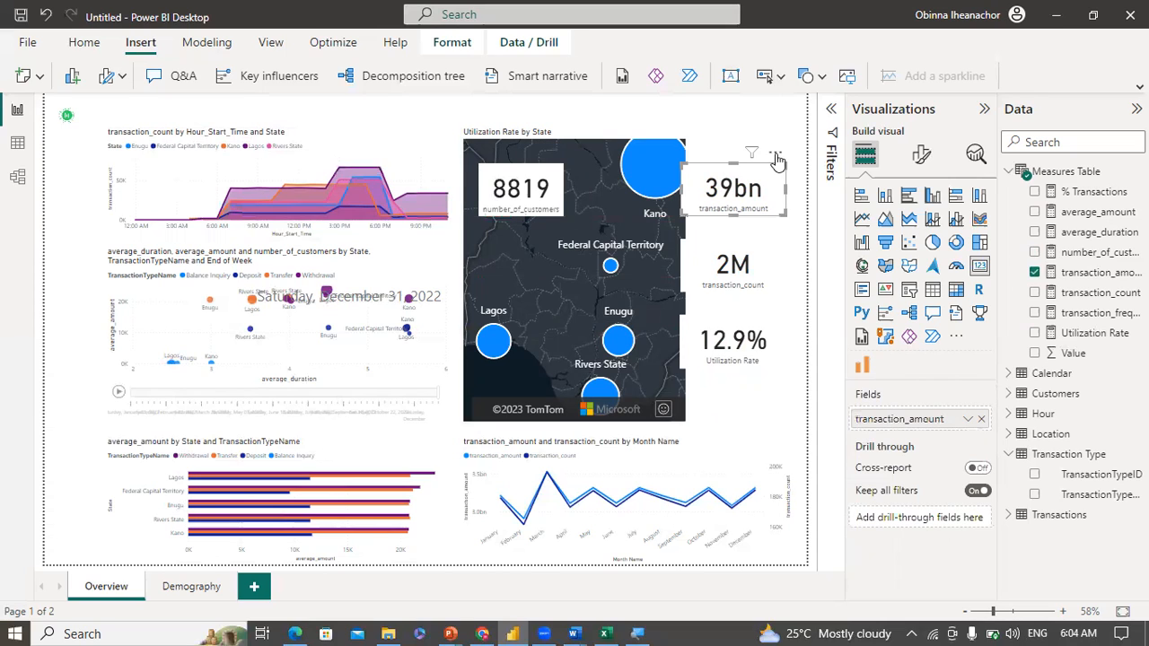
drag(783, 160, 794, 163)
click(742, 262)
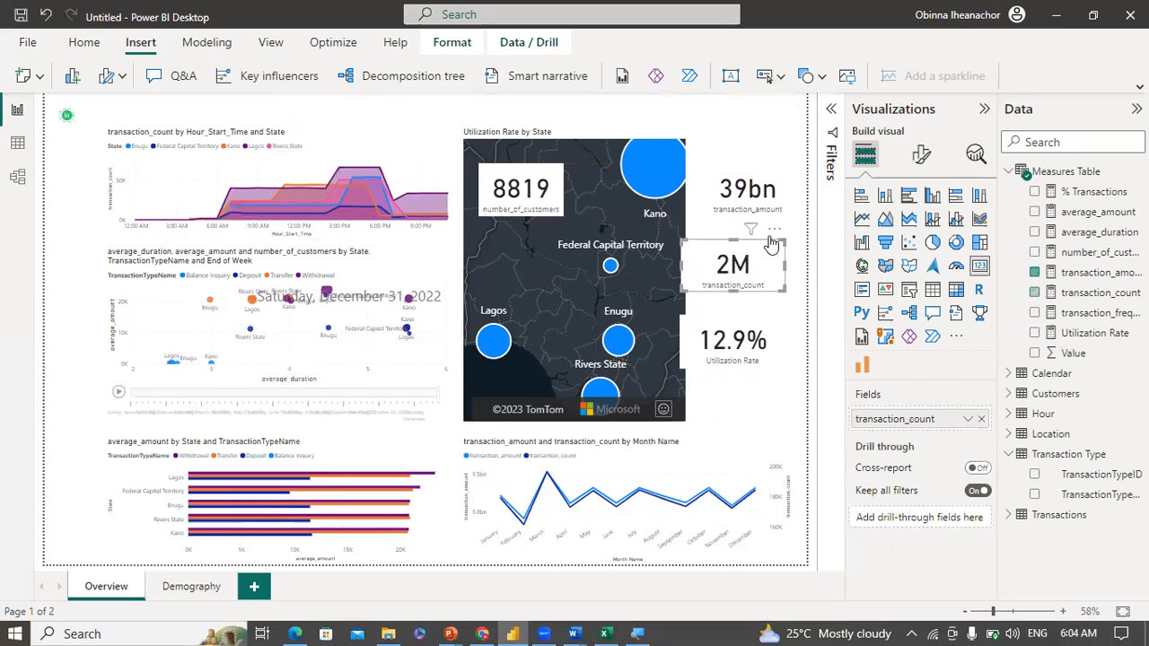
drag(770, 241, 787, 237)
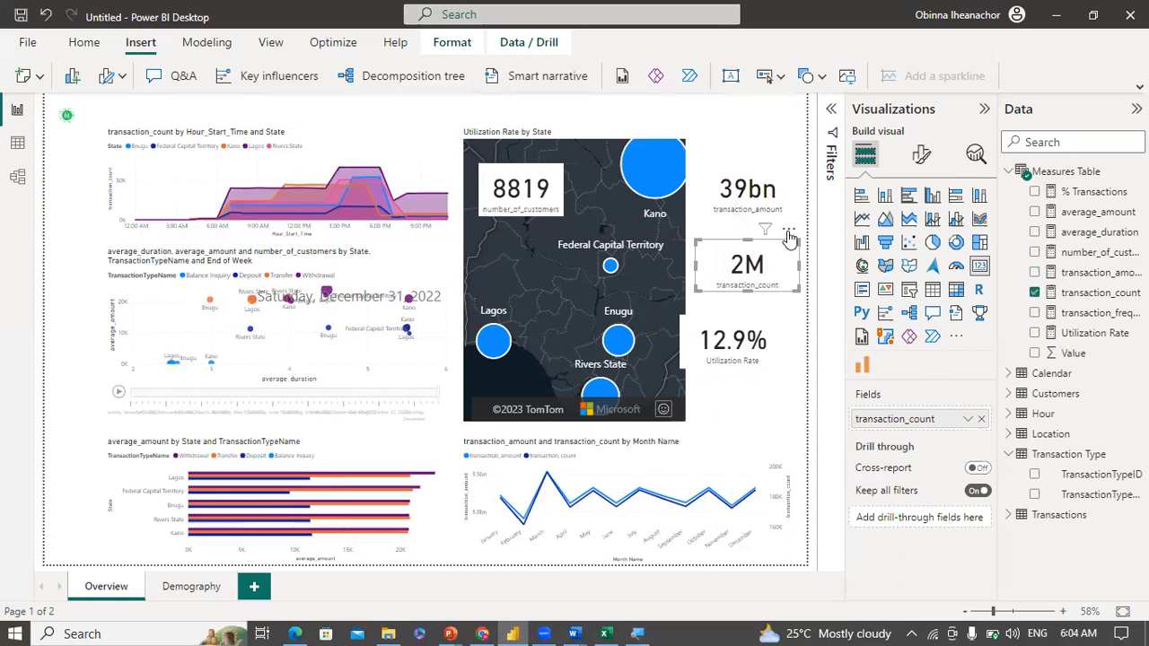
drag(770, 312, 784, 362)
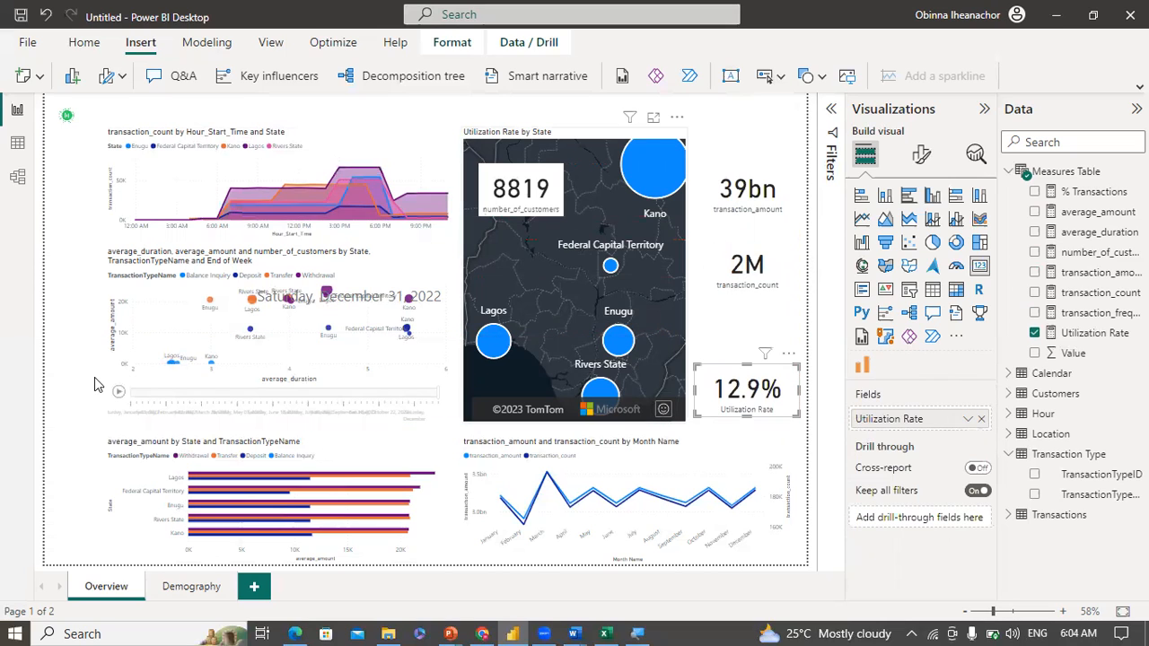
Step: On the Demography page, move the transaction_frequency bar chart to the upper-left corner beside the logo and extend its left edge slightly
click(190, 590)
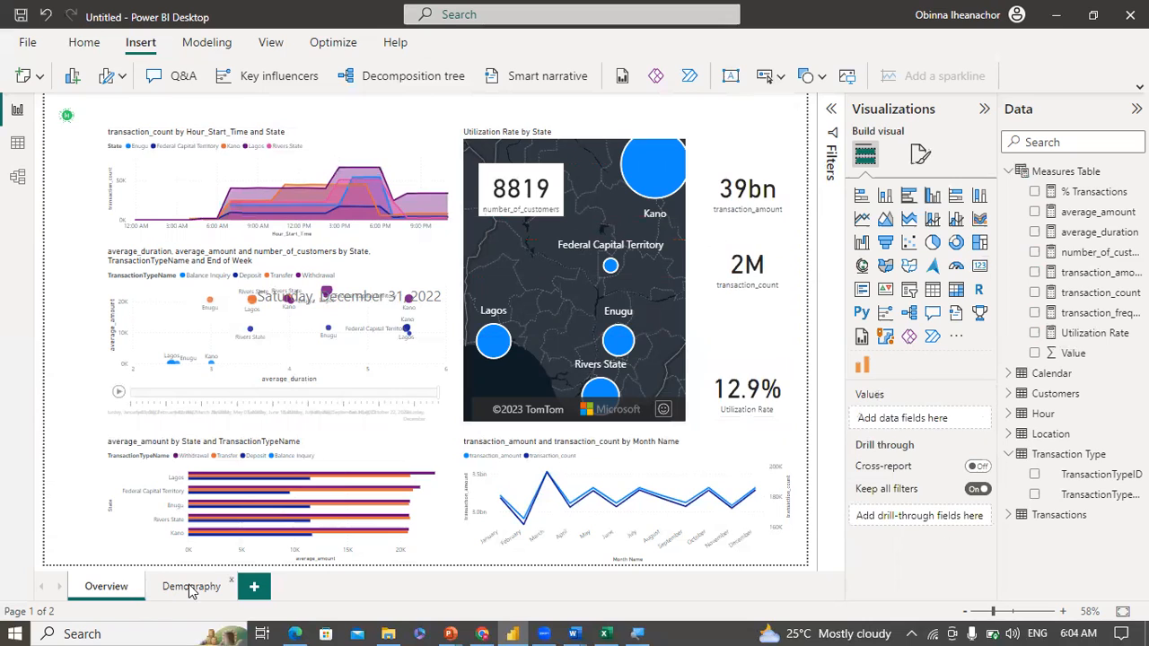
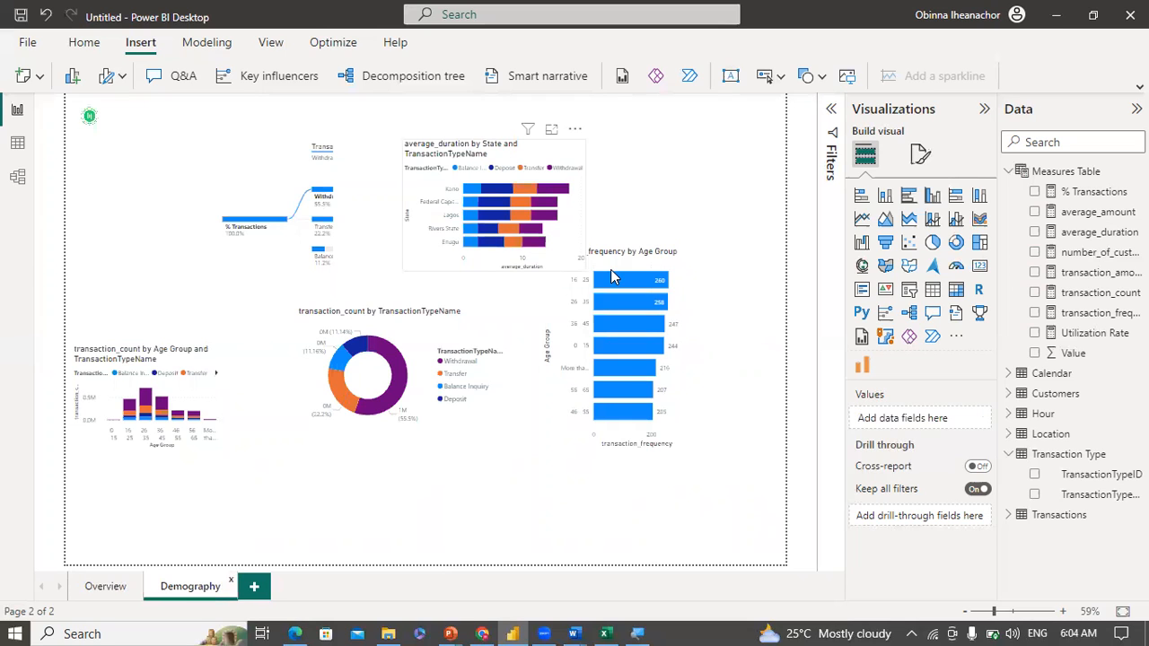
click(647, 258)
drag(648, 251, 272, 125)
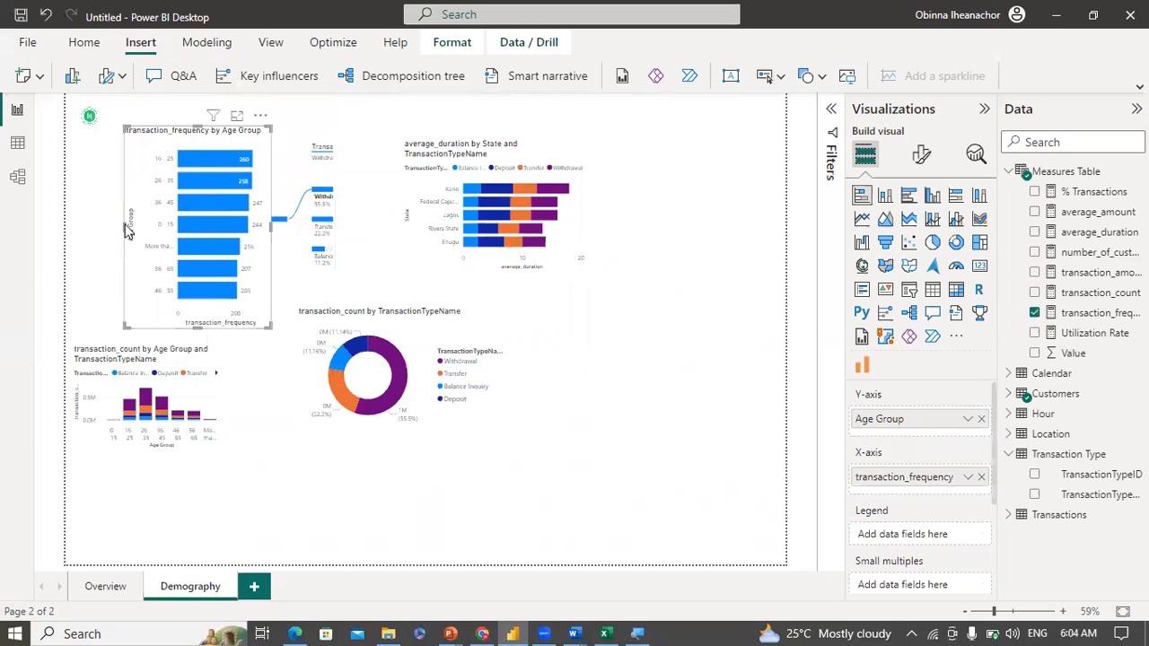
drag(122, 225, 104, 234)
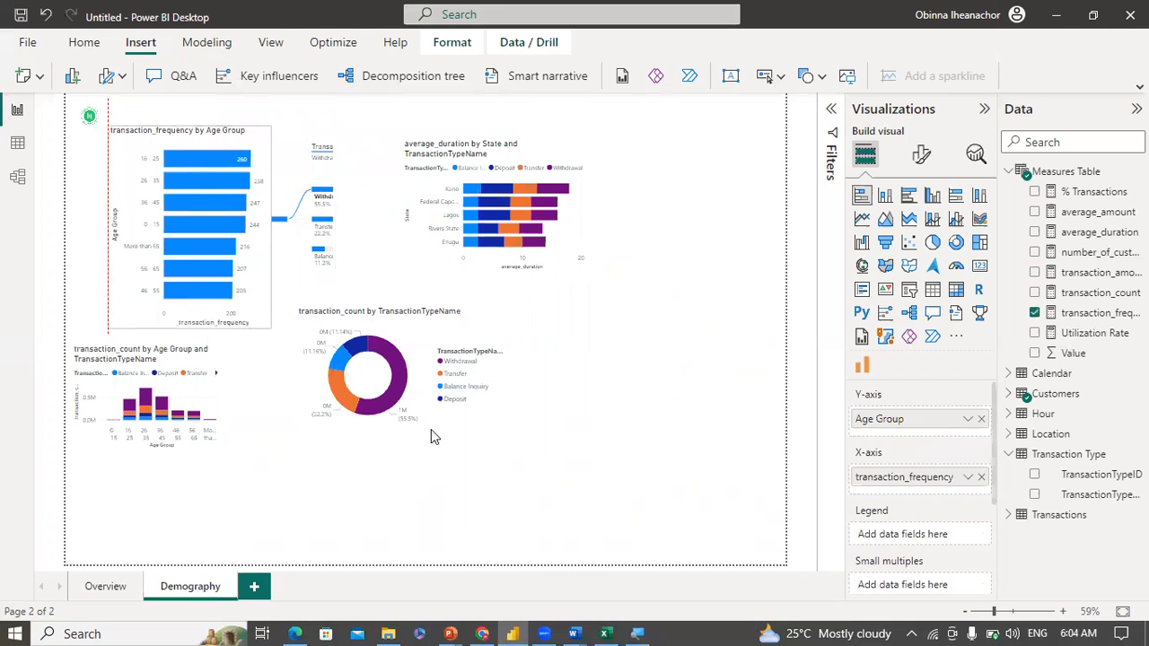
Step: Check the Demographic Report layout in the PowerPoint slide show for reference, and return to the Power BI report
mouse_move(450, 634)
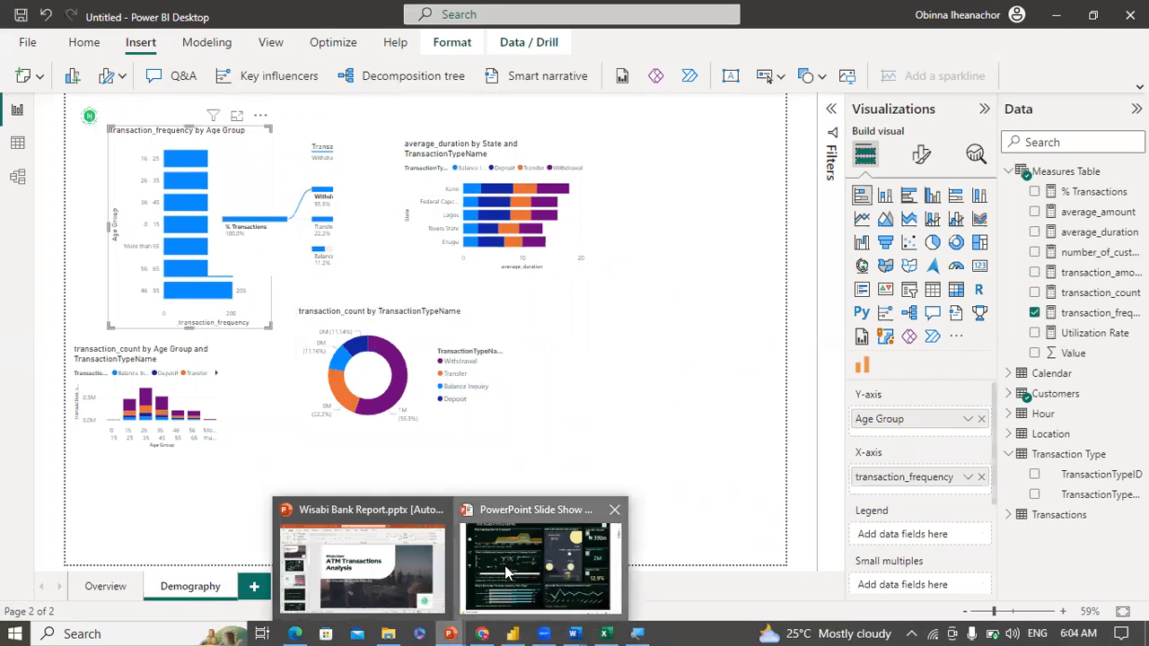
click(538, 565)
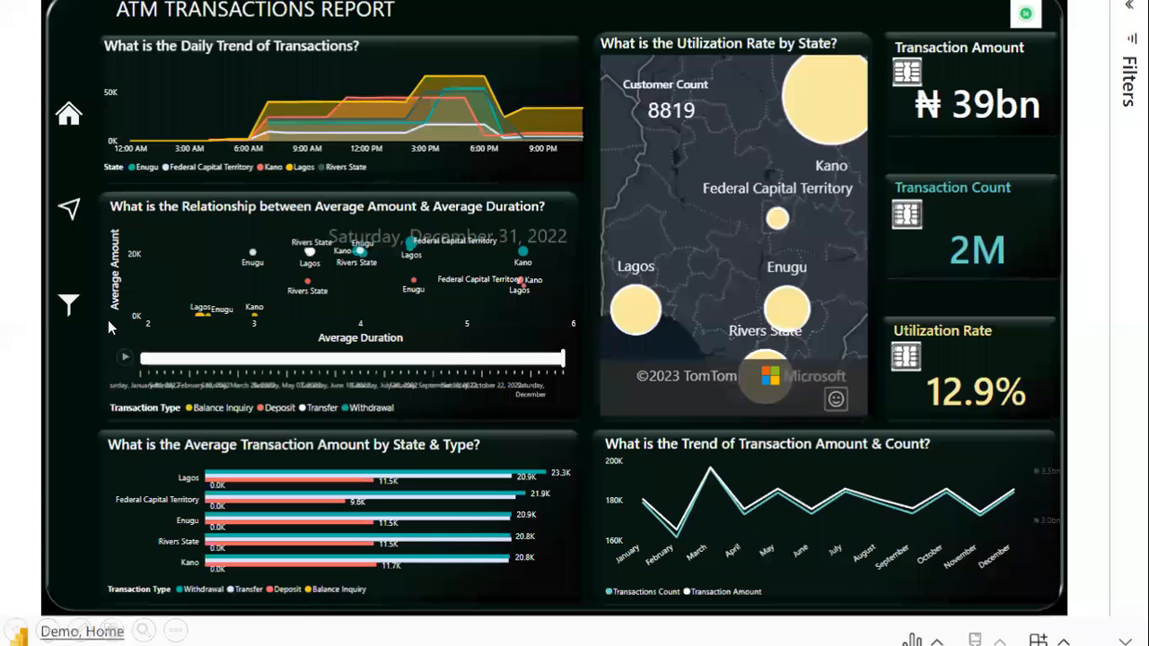
click(87, 219)
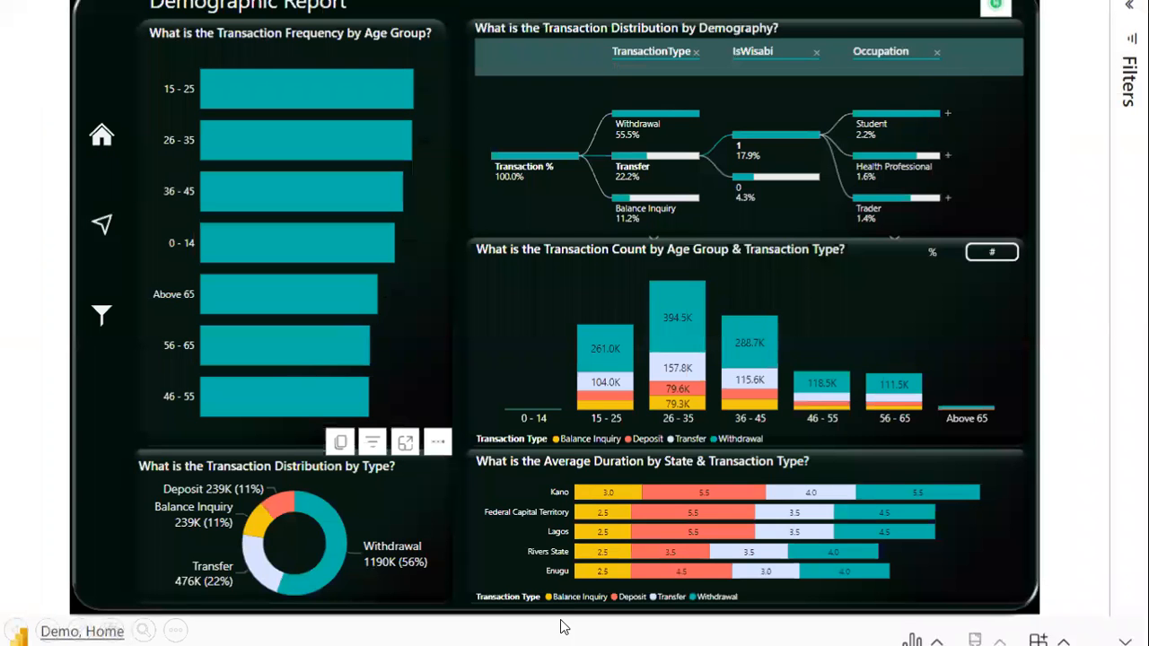
key(super)
mouse_move(513, 633)
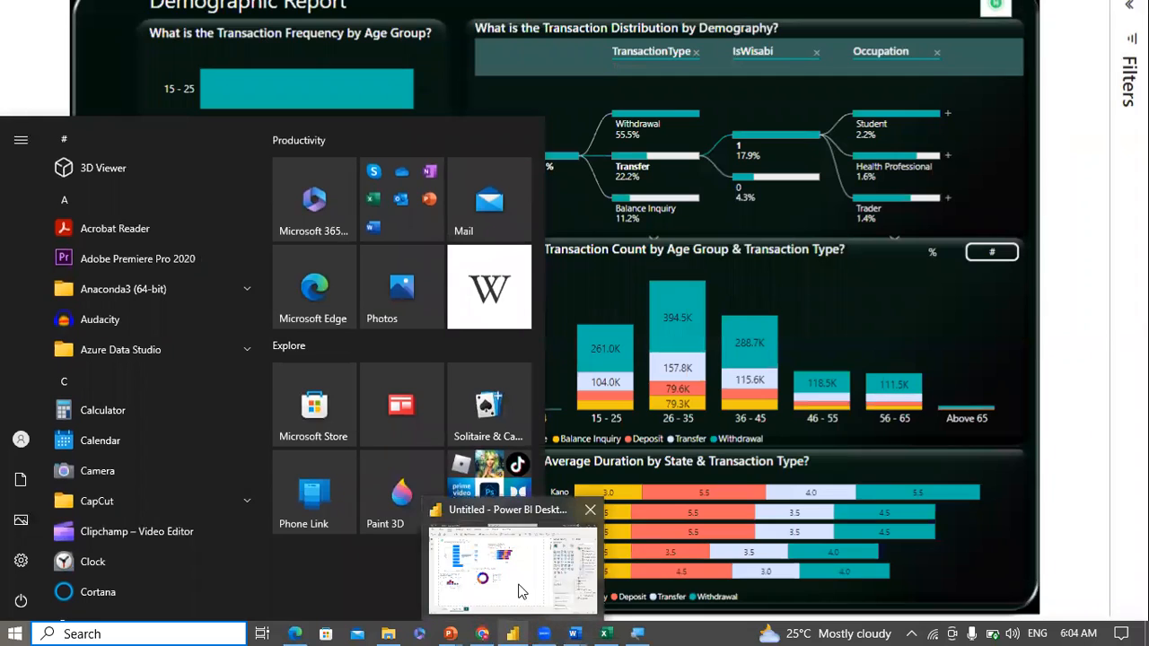
click(521, 592)
Step: Move the transaction_count by Age Group column chart to the page's lower right and the donut chart to its lower-left corner
click(215, 359)
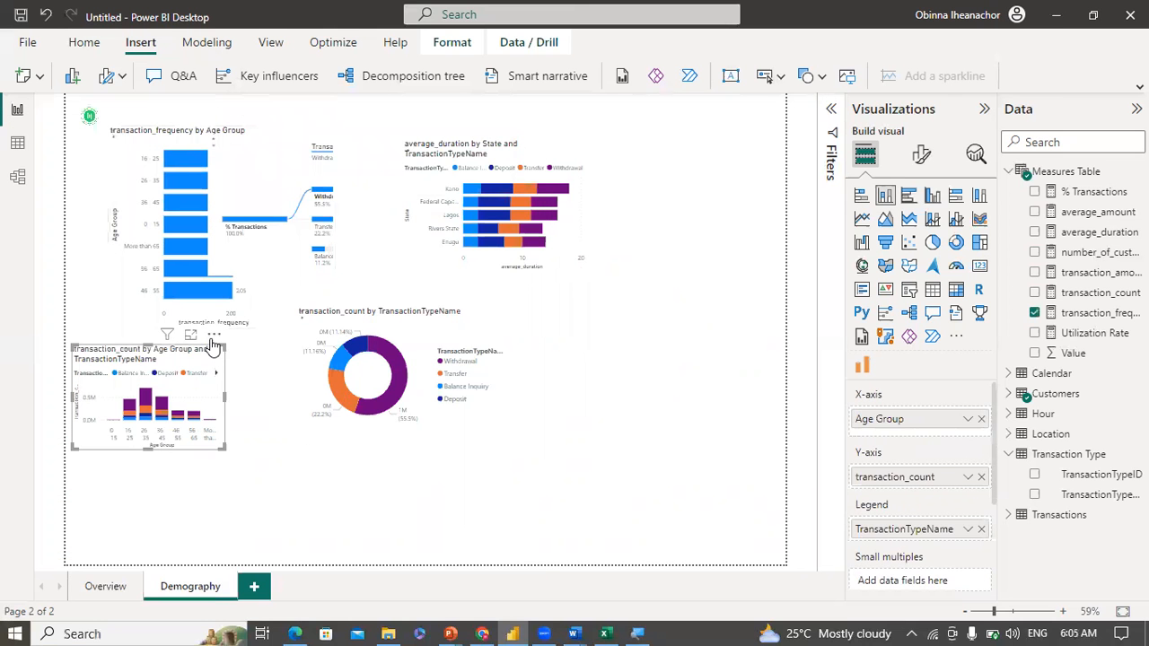
drag(215, 359, 647, 451)
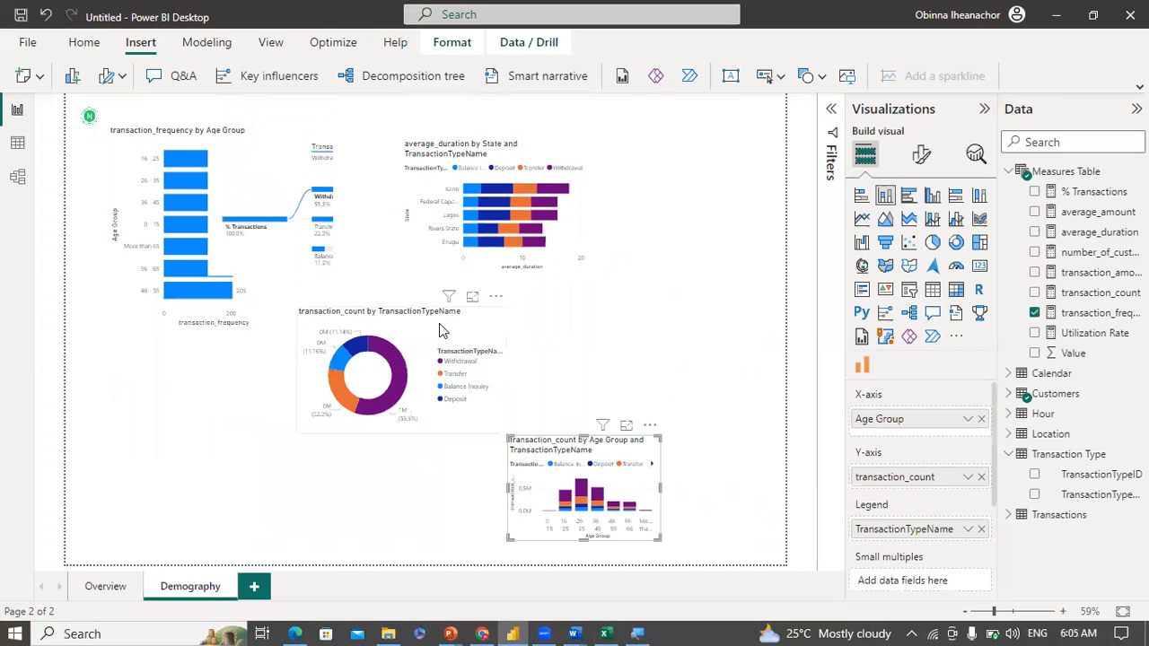
click(418, 365)
drag(417, 366, 311, 441)
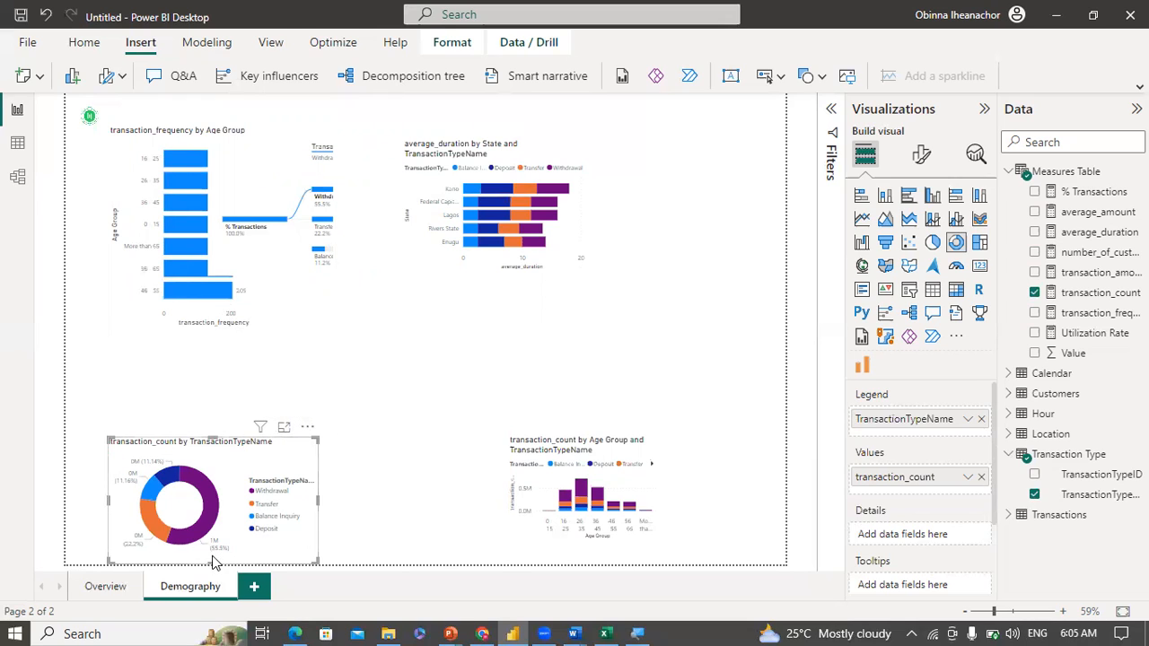
Step: Trim the donut chart's height and widen it slightly, and stretch the transaction_frequency bar chart down to the donut and further right
drag(213, 562, 213, 556)
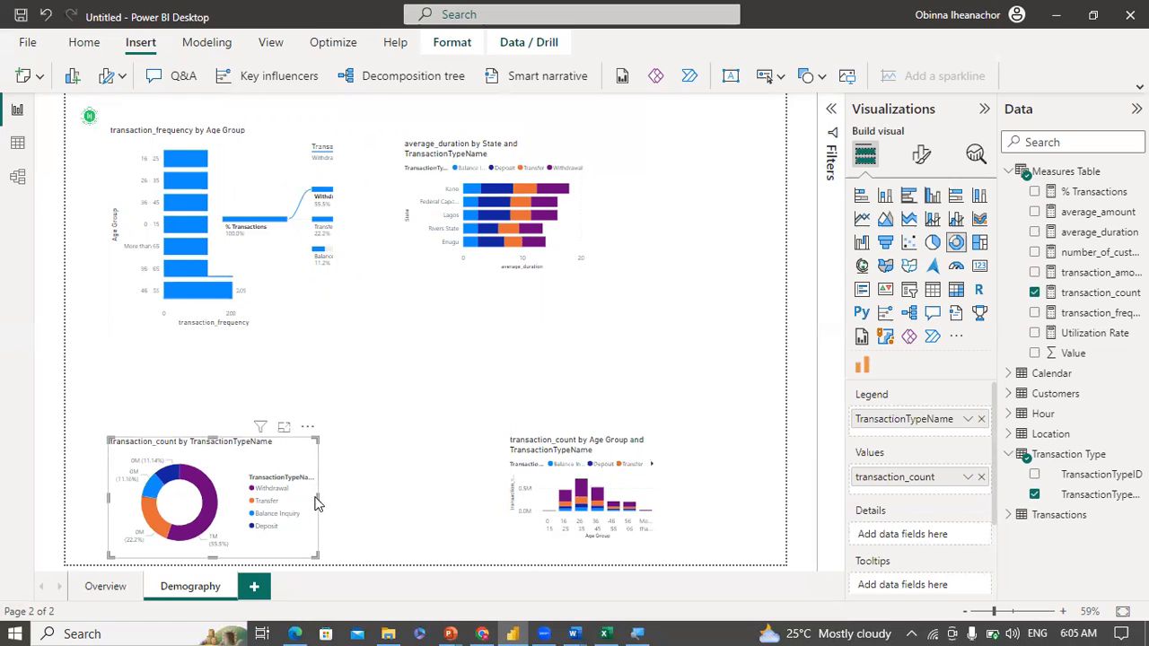
drag(318, 497, 333, 495)
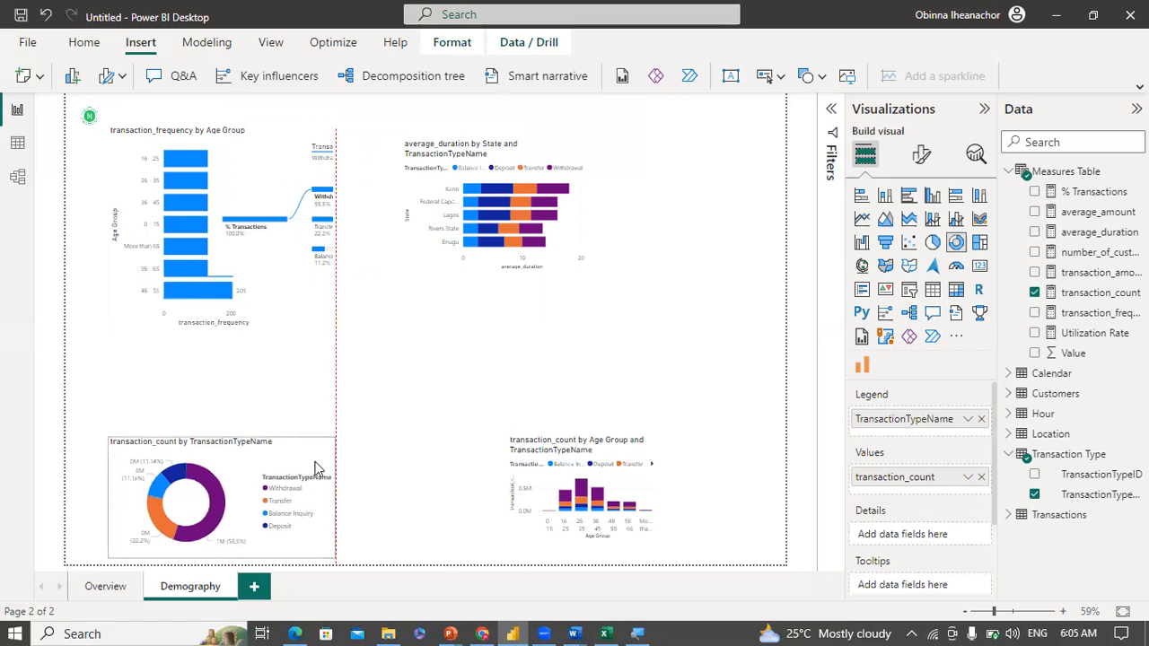
click(191, 320)
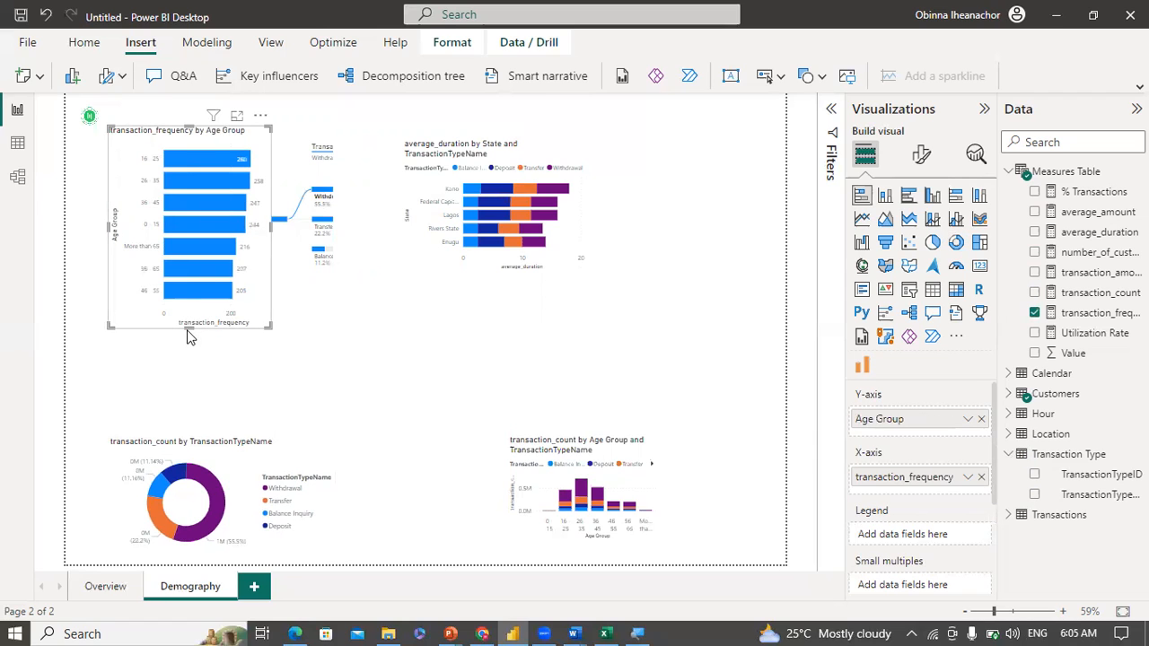
drag(181, 401, 181, 422)
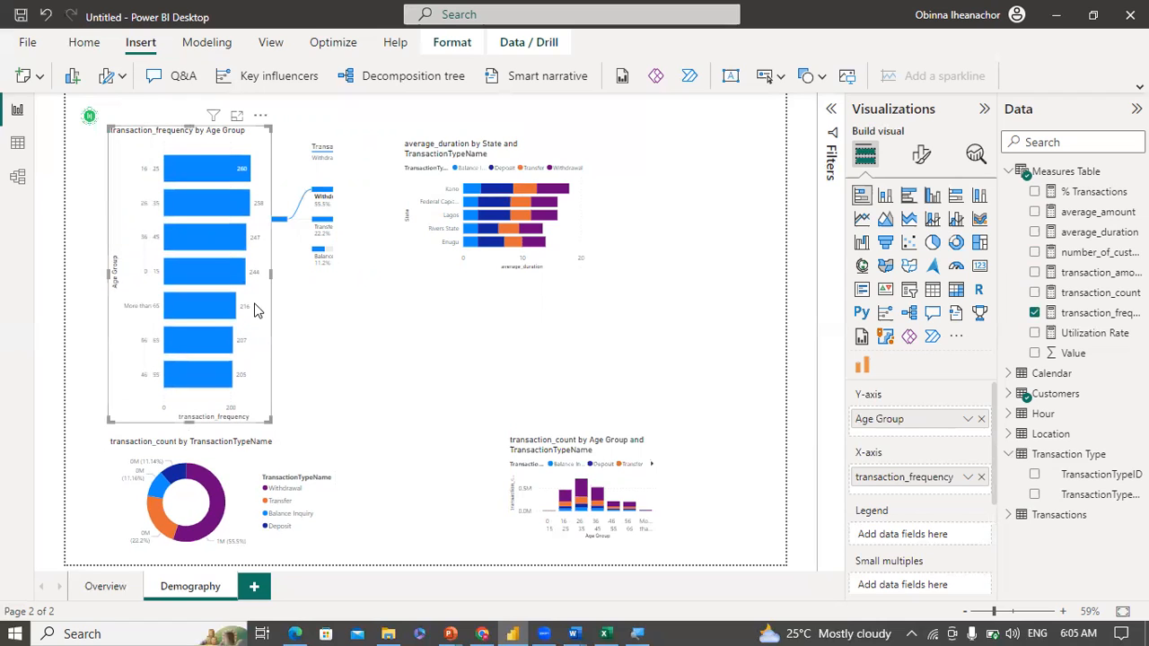
drag(290, 284, 326, 284)
Step: Move the decomposition tree beside the bar chart's upper part and the average_duration chart down to the page's right edge
click(333, 231)
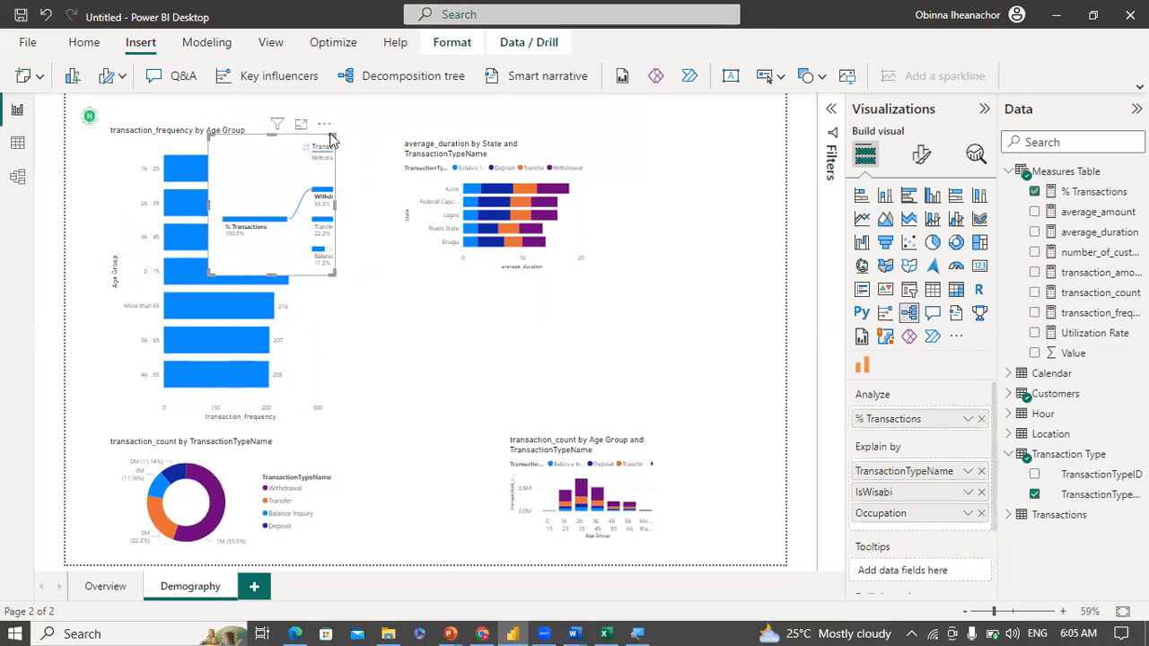
drag(328, 133, 445, 134)
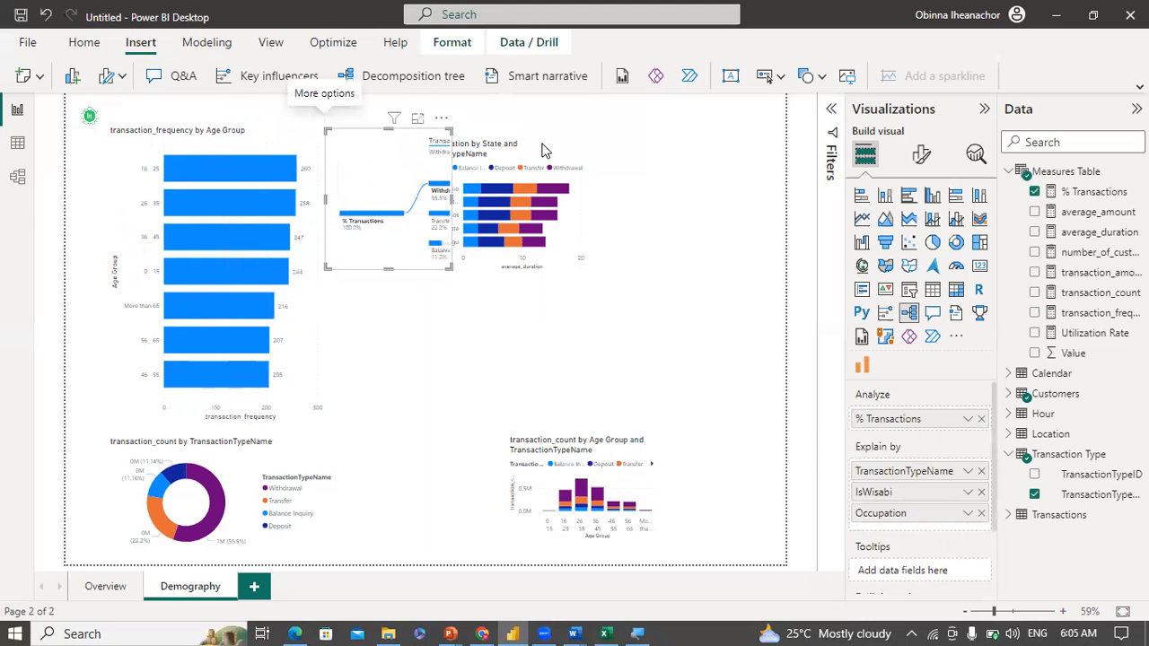
click(553, 148)
drag(577, 133, 716, 290)
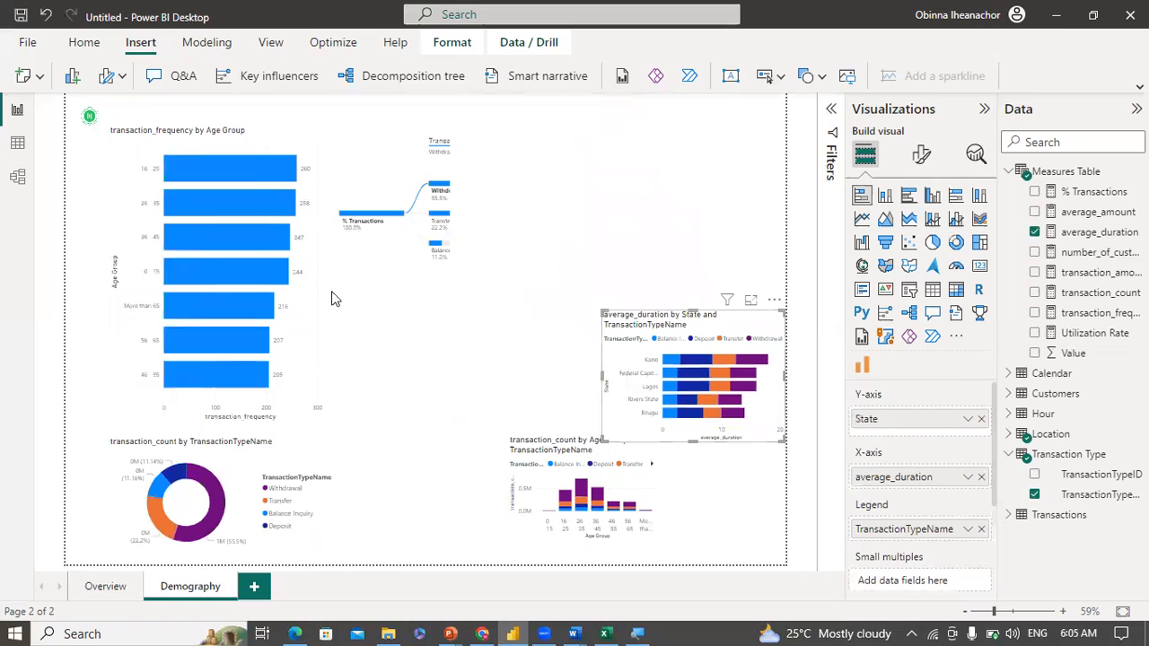
Step: Widen the transaction_frequency bar chart to the donut chart's right edge and shift the decomposition tree right, clear of it
click(289, 323)
mouse_move(325, 286)
mouse_down()
mouse_move(348, 286)
mouse_move(334, 286)
mouse_up()
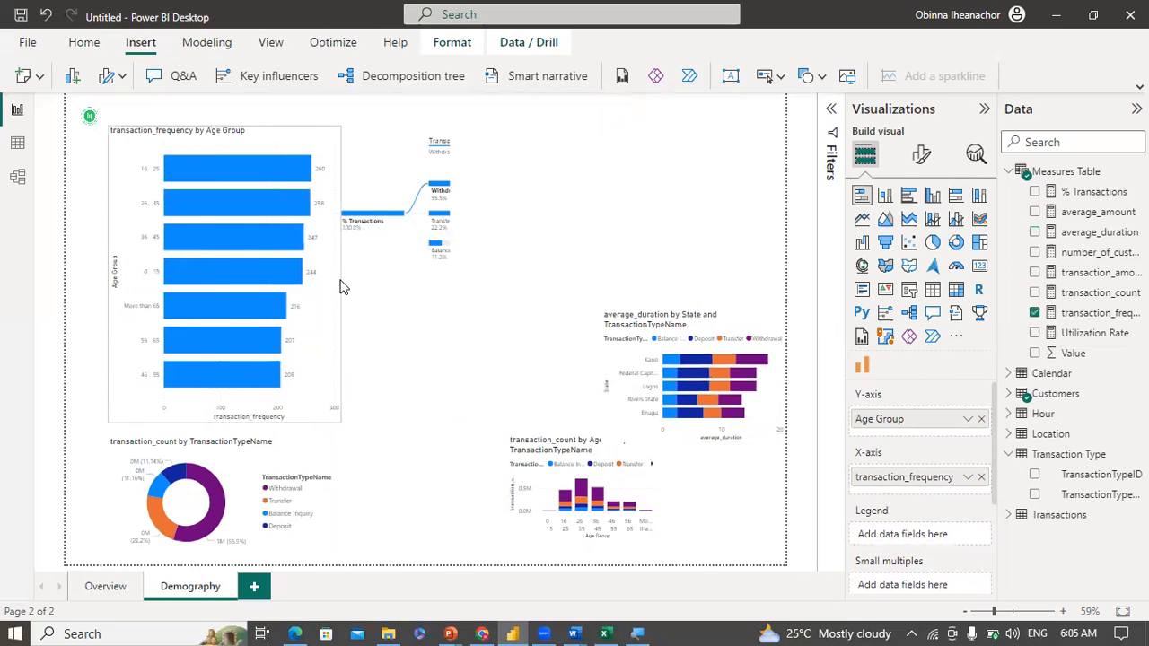
click(401, 172)
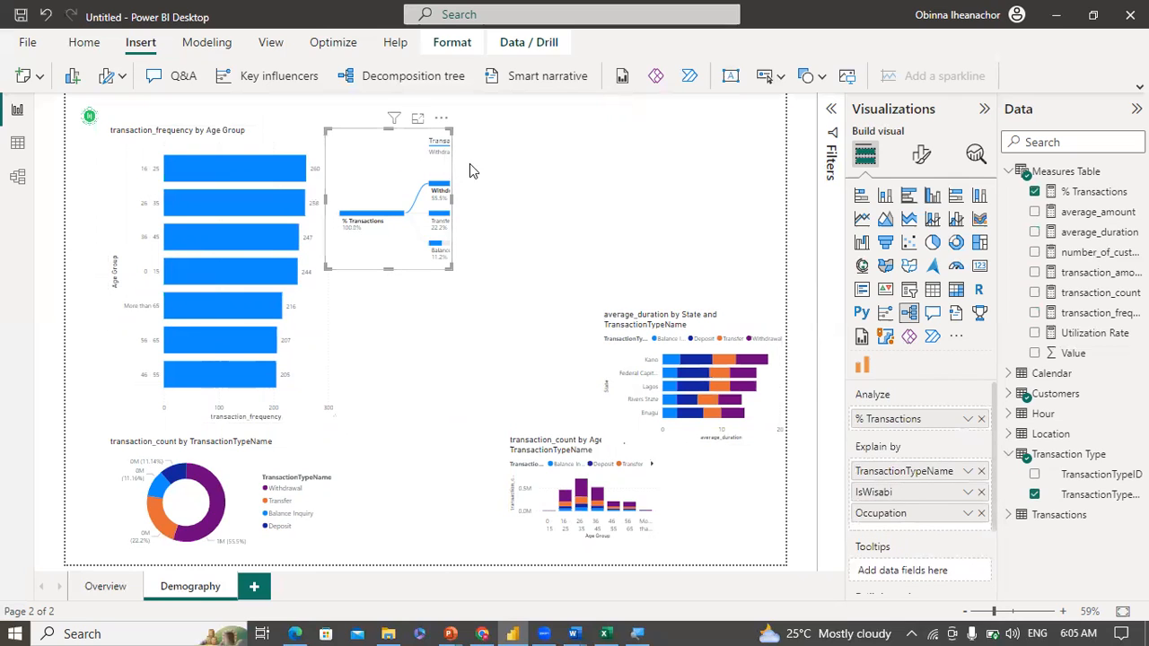
drag(454, 117, 491, 120)
Step: Widen the decomposition tree to span from just beside the bar chart to near the page's right edge, showing all three levels
click(278, 148)
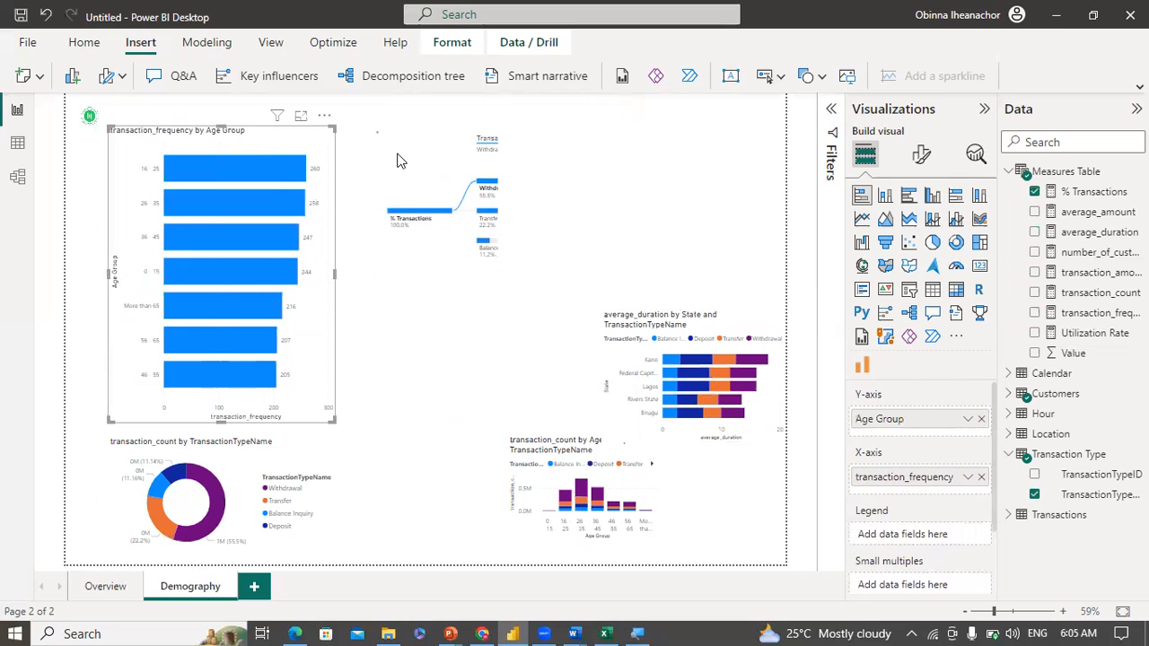
click(431, 153)
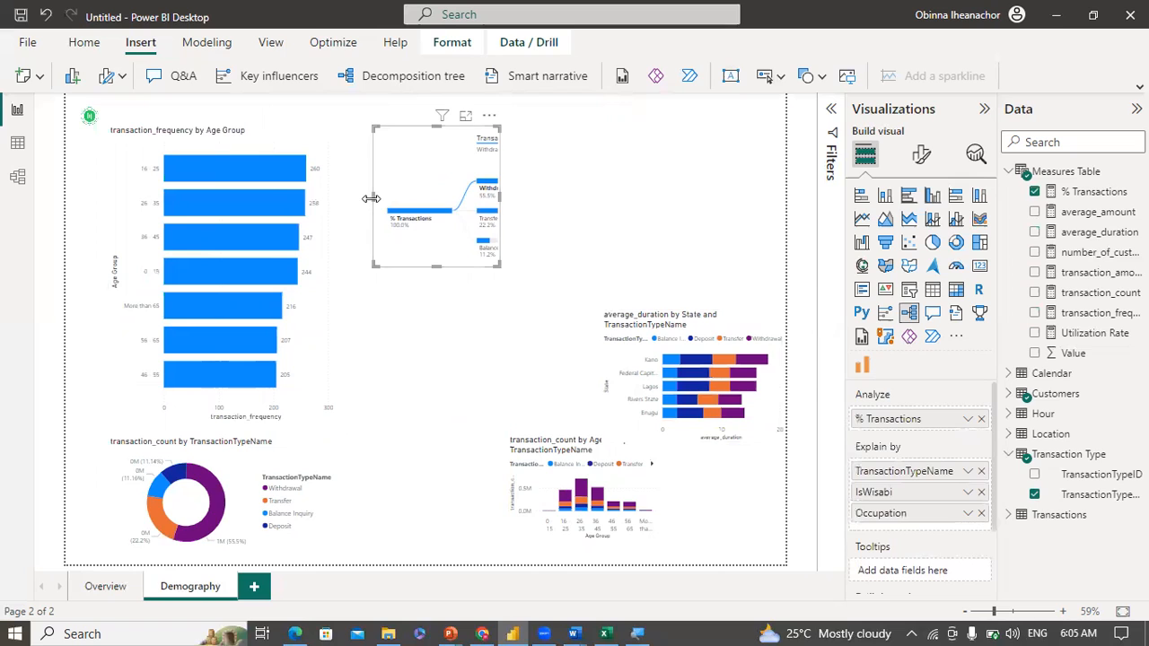
drag(361, 199, 351, 193)
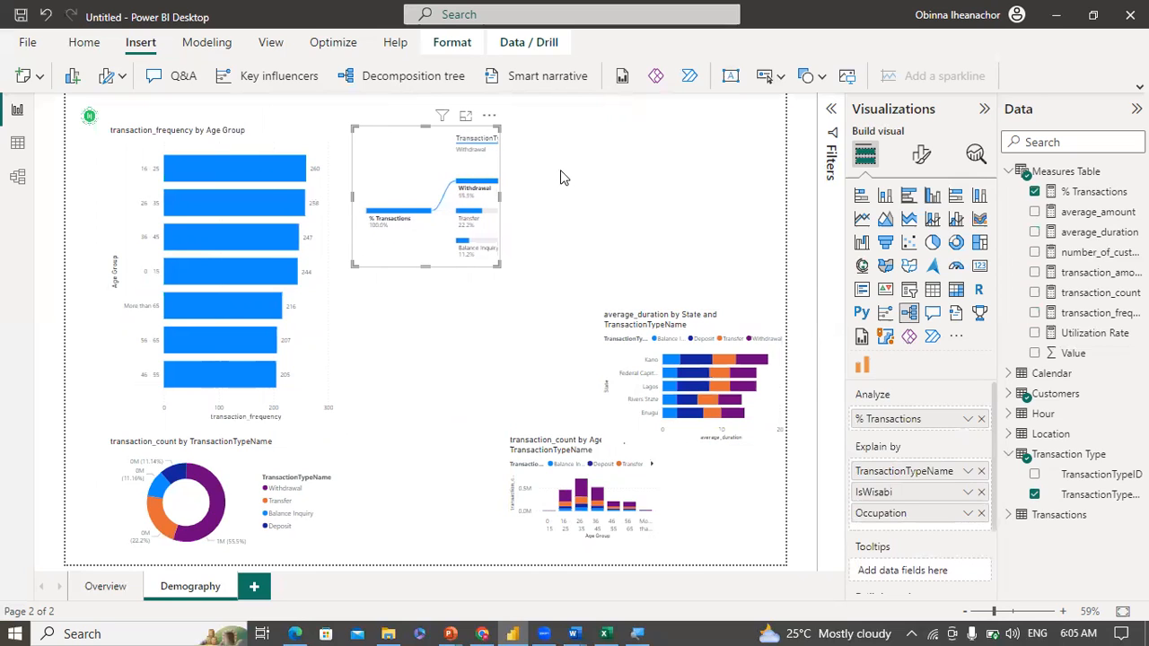
drag(727, 204, 768, 218)
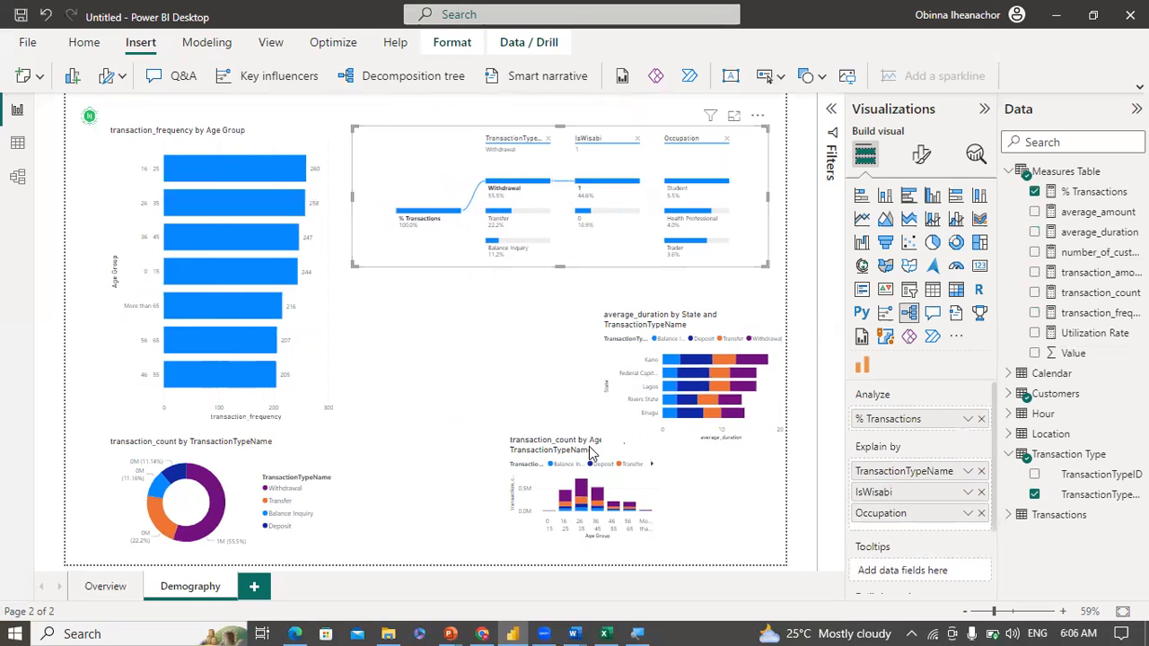
Step: Switch to the PowerPoint slide show and examine how the Demographic Report arranges its two lower-right charts
mouse_move(451, 631)
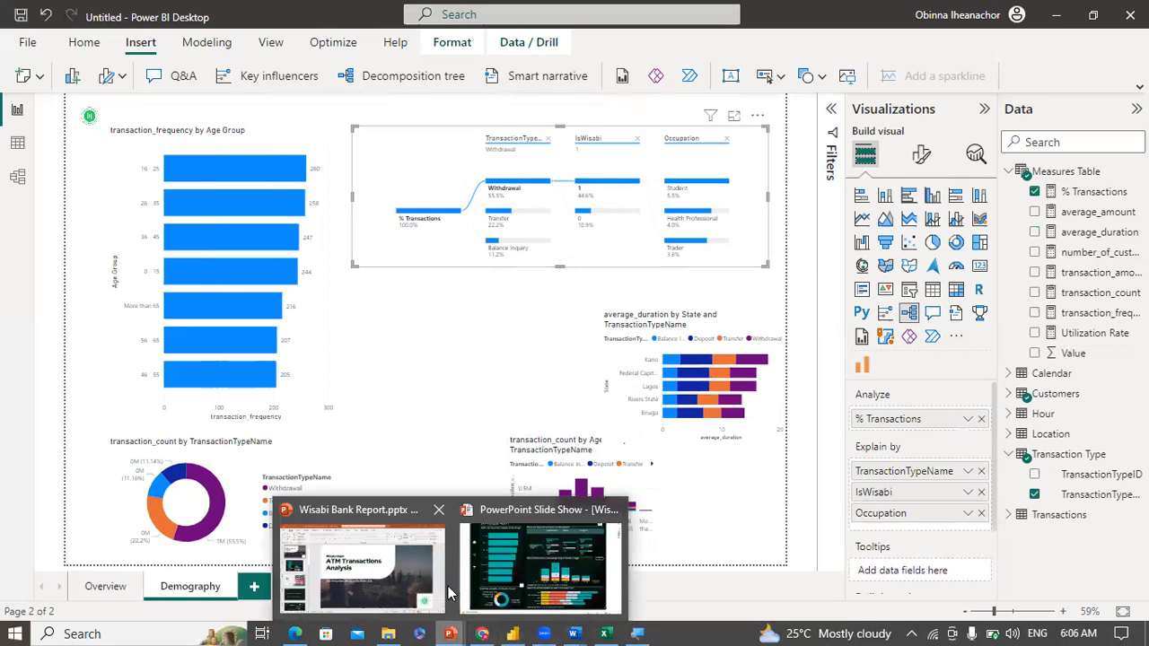
click(512, 559)
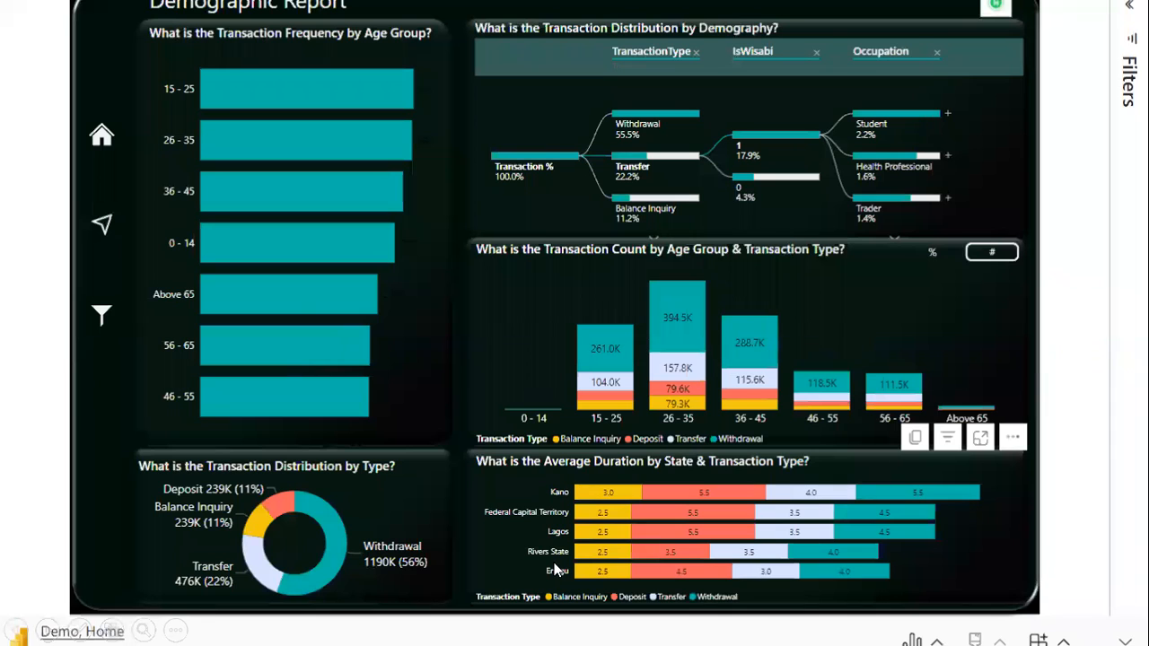
Step: Switch back to Power BI Desktop and move the average_duration chart down beside the donut chart, clearing space under the decomposition tree
key(super)
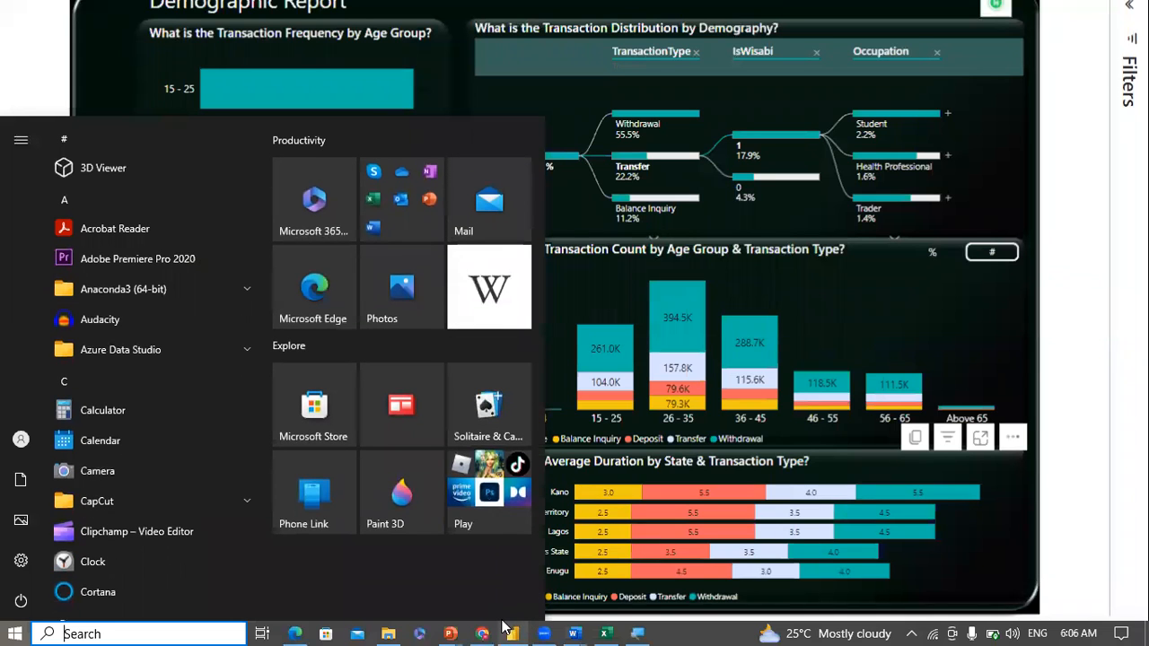
mouse_move(508, 629)
click(522, 519)
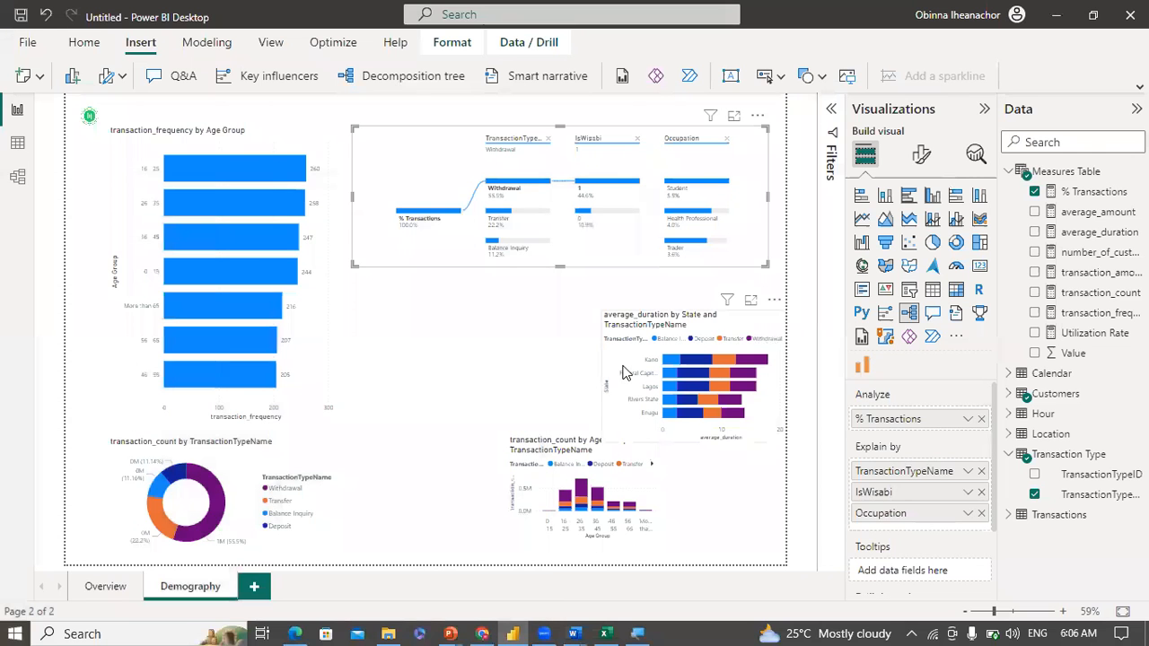
click(683, 322)
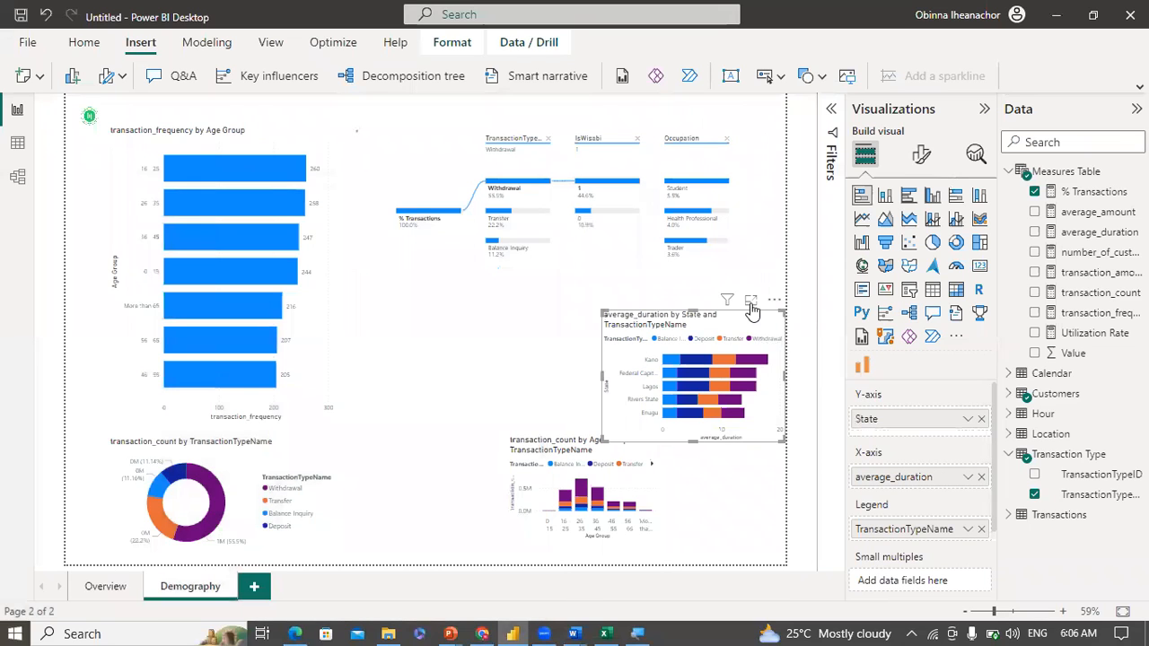
drag(618, 334, 259, 456)
Step: Move the transaction_count by Age Group column chart directly beneath the decomposition tree and widen it to near the page's right edge
click(626, 430)
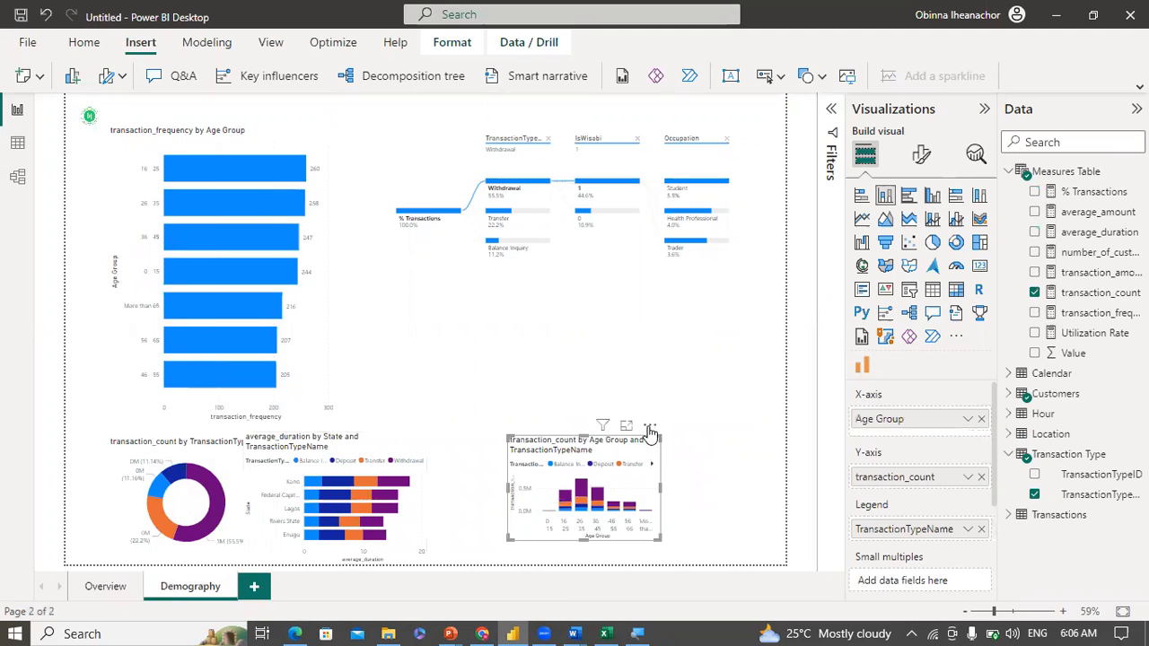
drag(646, 429, 498, 276)
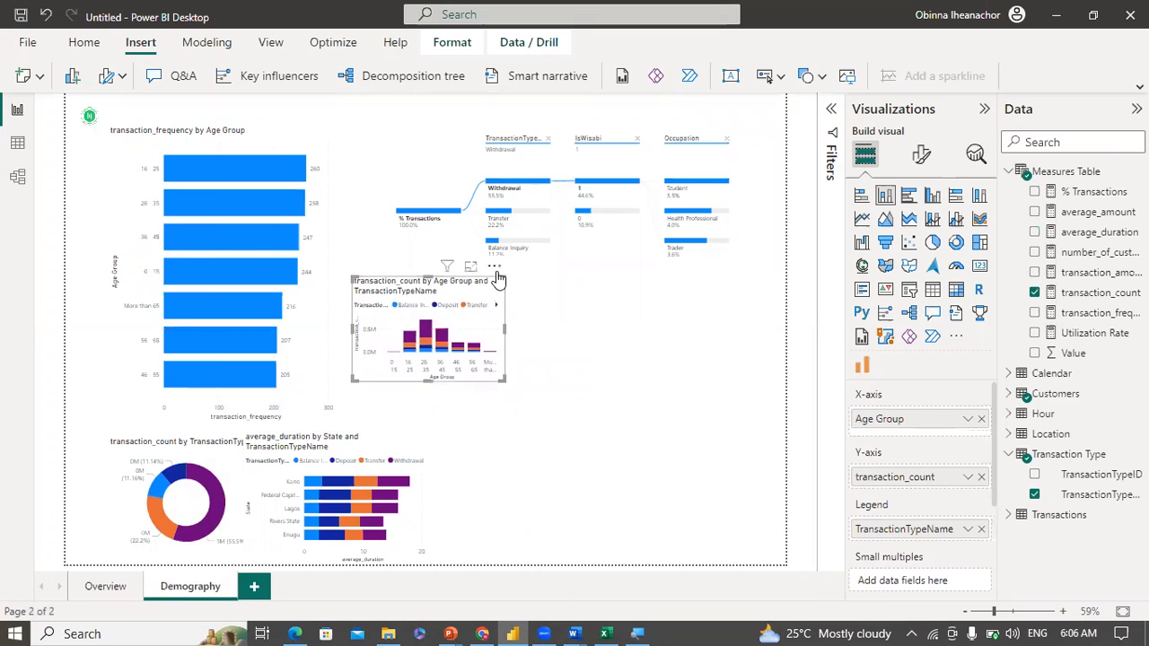
drag(502, 325, 774, 346)
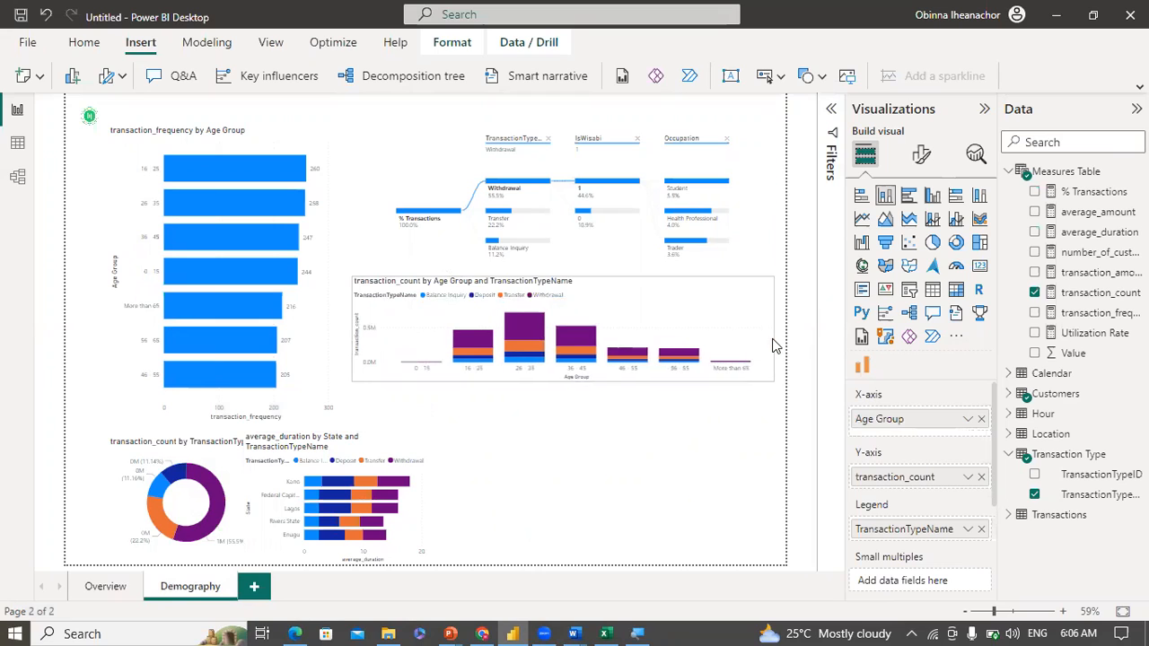
Step: Extend the decomposition tree to the column chart's right edge and heighten the column chart down to the bar chart's lower edge
click(754, 237)
drag(769, 198, 774, 199)
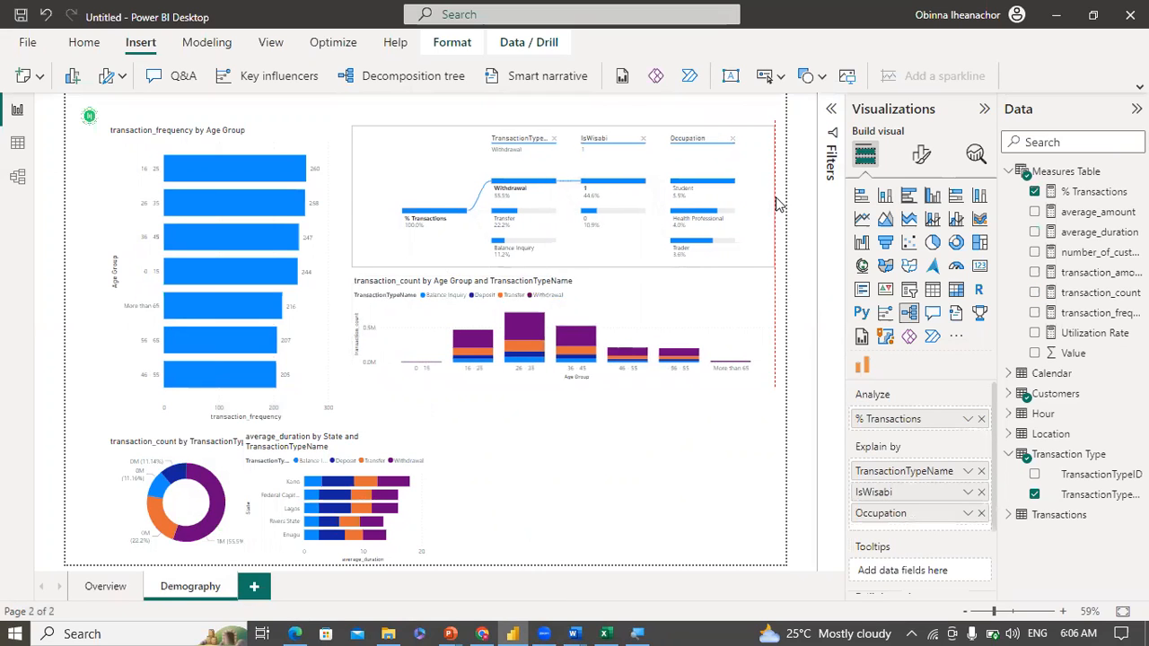
click(556, 356)
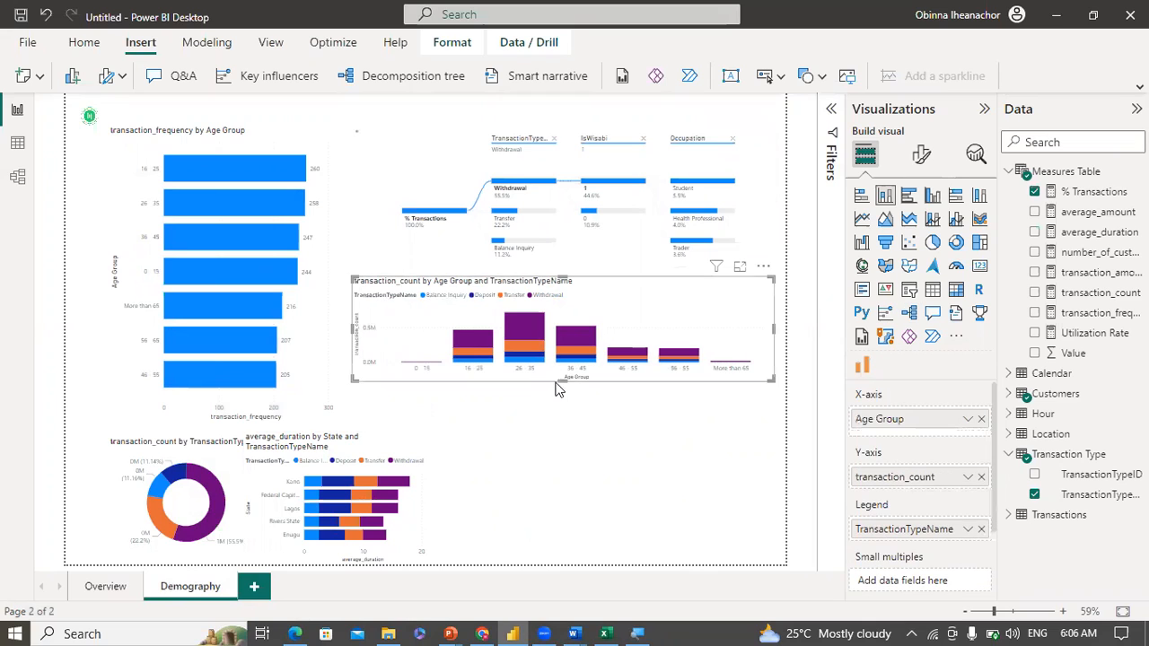
drag(562, 398, 559, 430)
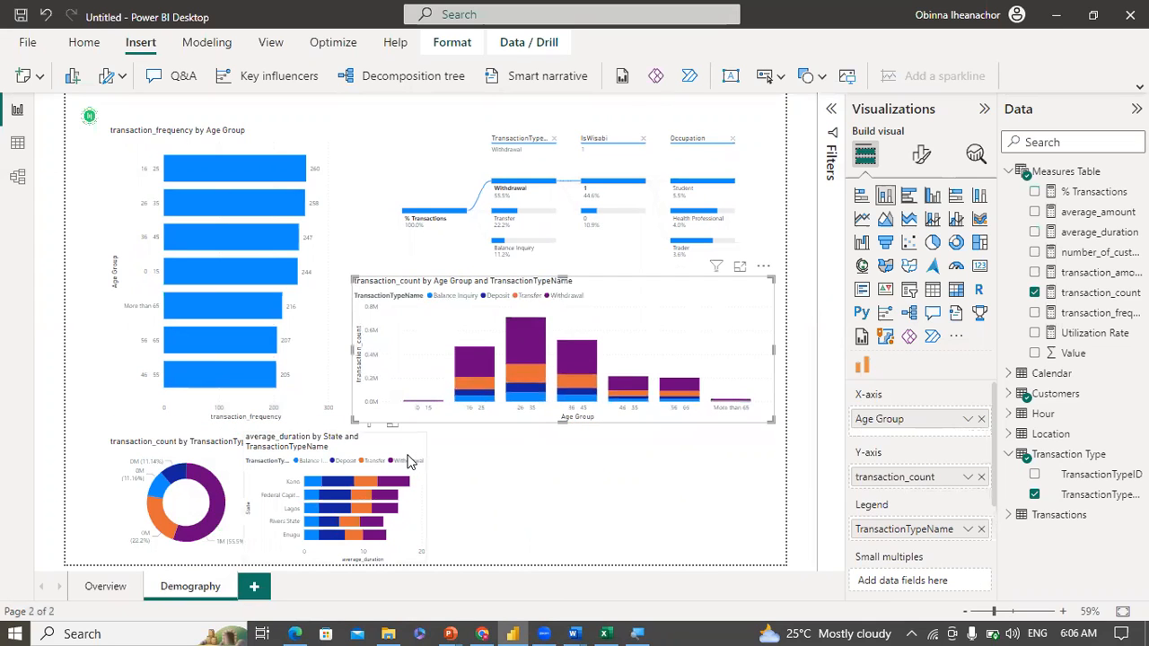
Step: Place the average_duration chart beneath the column chart, widen it to the same right edge, and clear the Withdrawal highlighting
click(414, 446)
drag(418, 430, 523, 429)
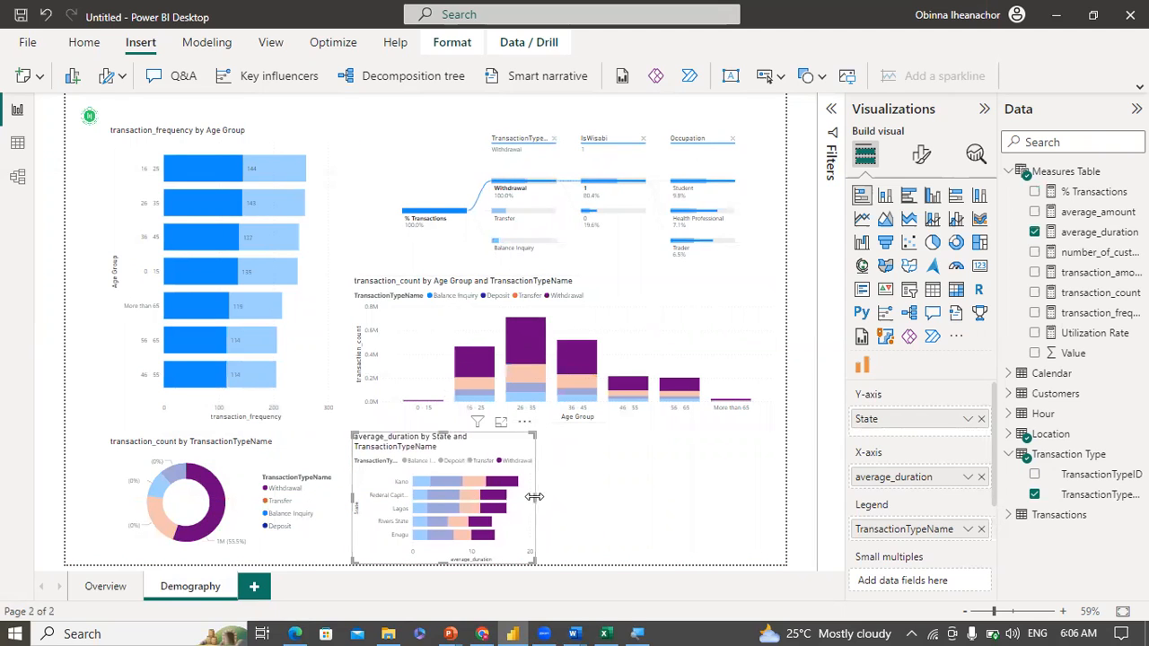
drag(615, 518, 776, 530)
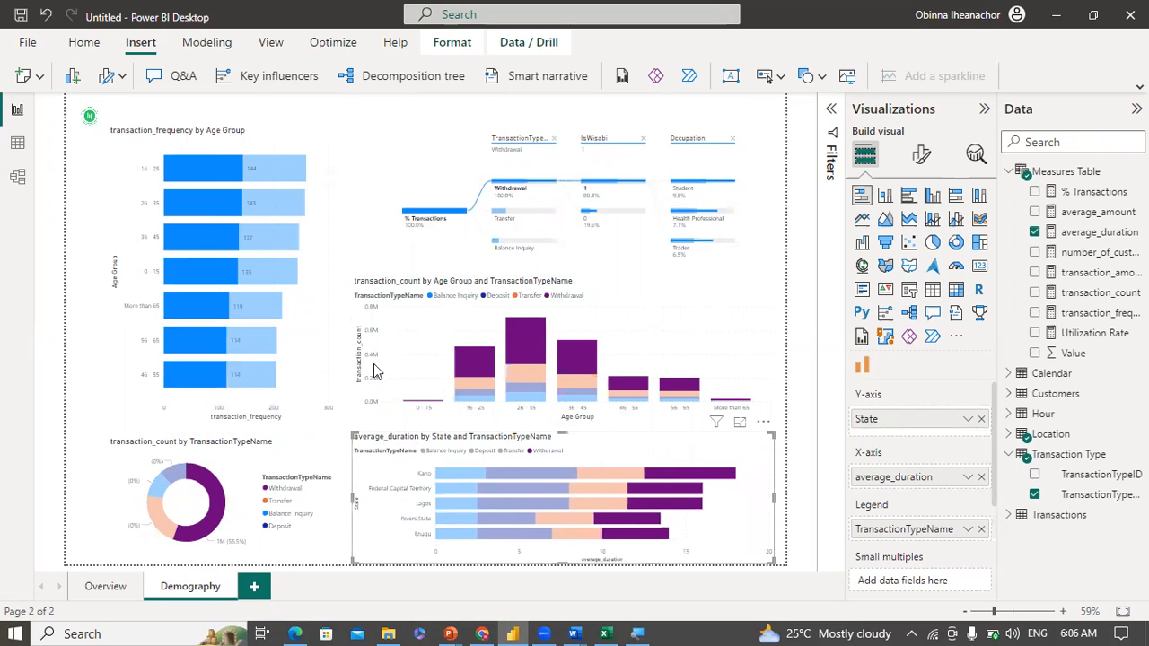
click(476, 469)
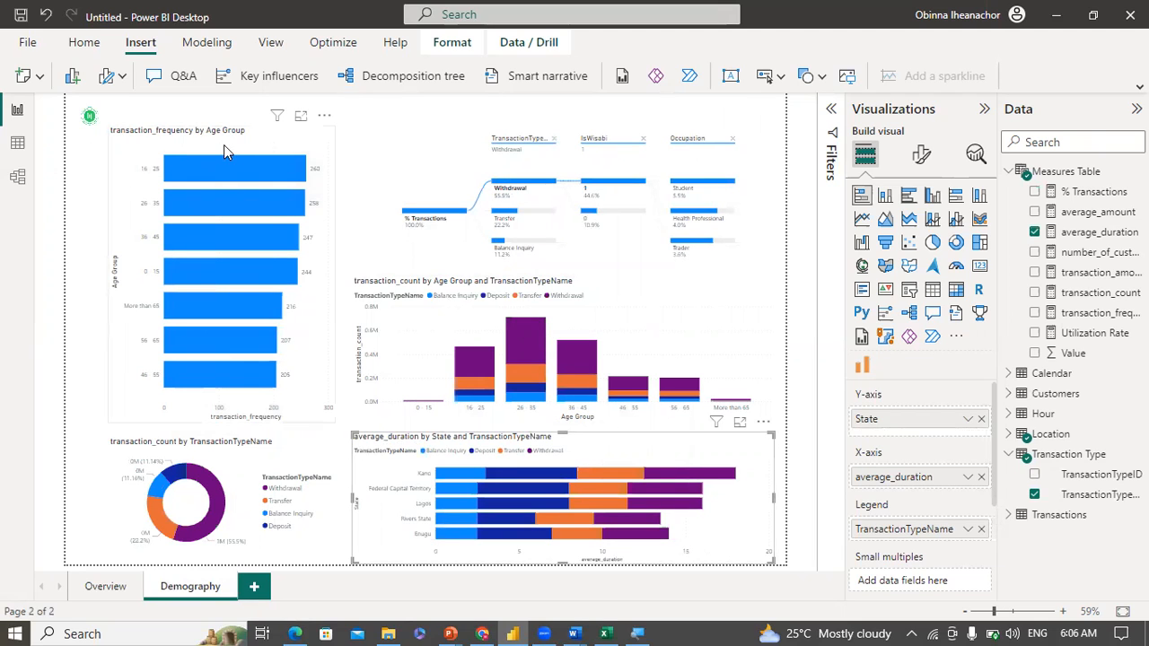
Step: Enable interaction editing and make the transaction_frequency bar chart and the donut chart filter the other Demography visuals instead of highlighting them
click(175, 148)
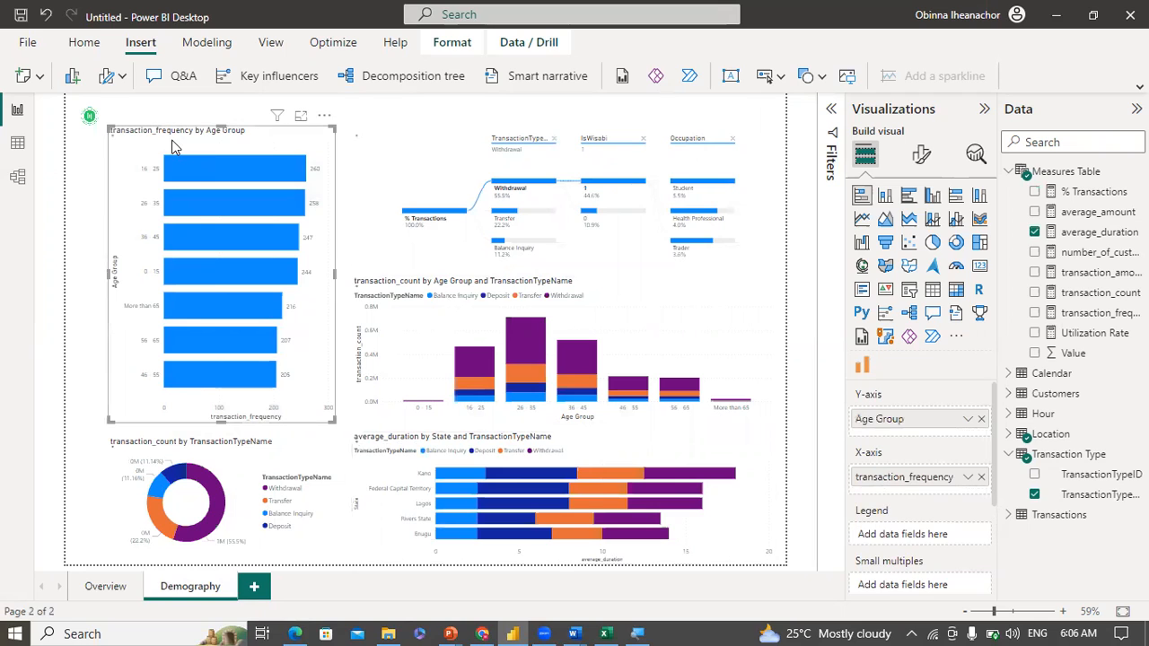
click(443, 45)
click(54, 76)
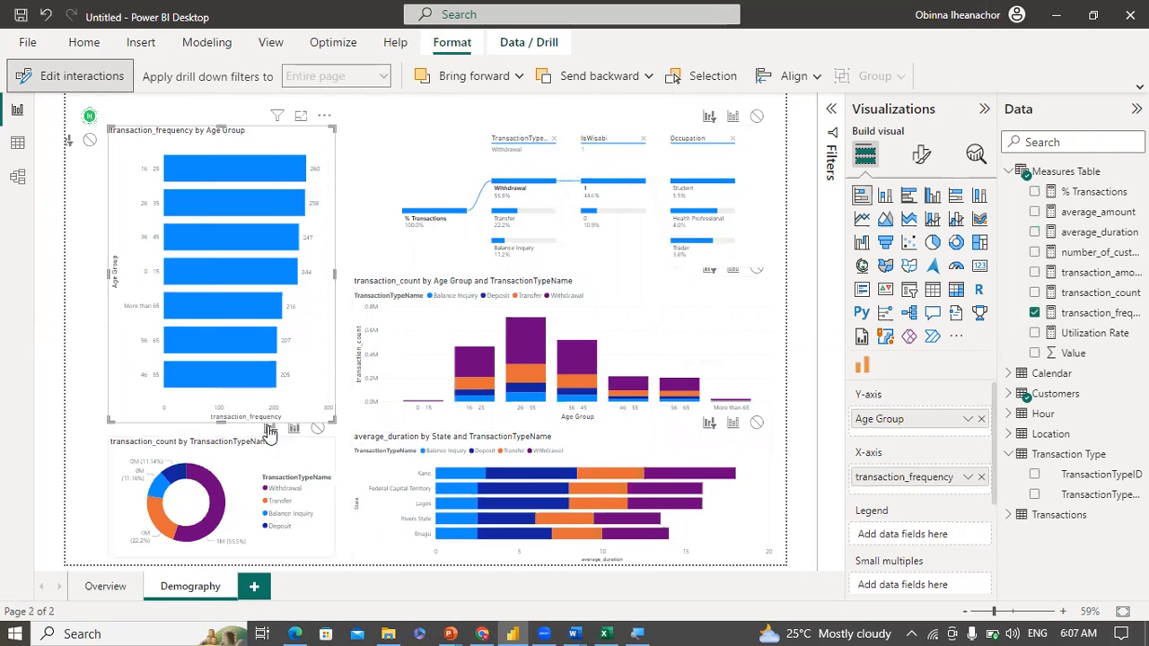
click(250, 465)
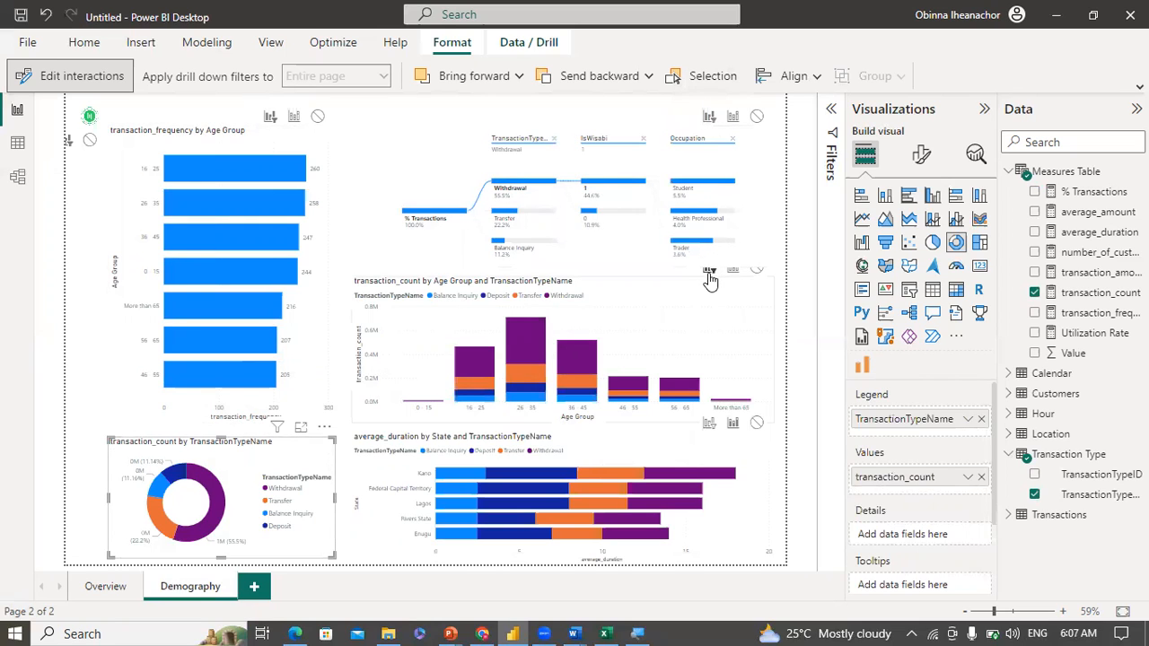
click(709, 422)
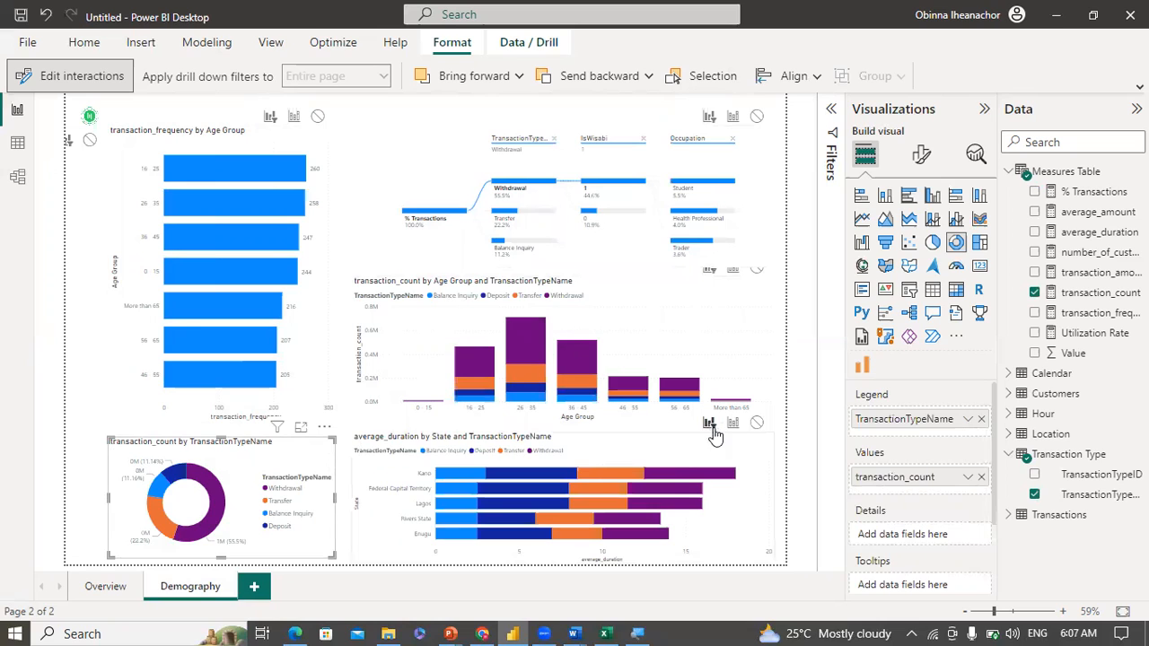
Step: Make the average_duration chart and the transaction_count column chart filter the other Demography visuals
click(753, 497)
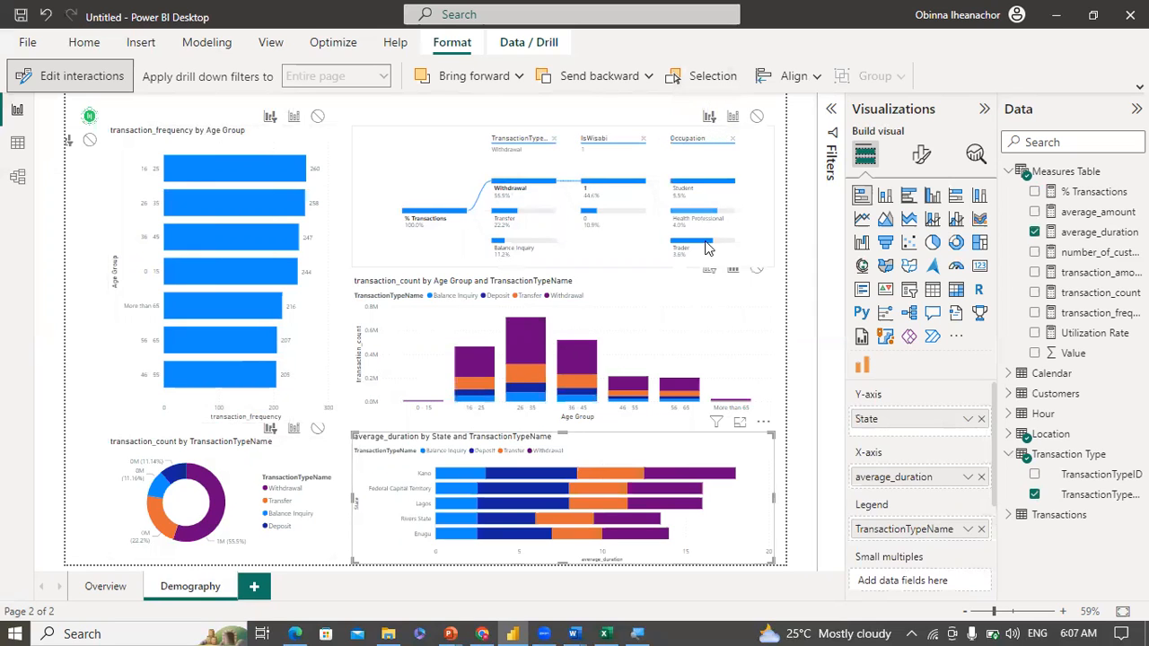
click(707, 321)
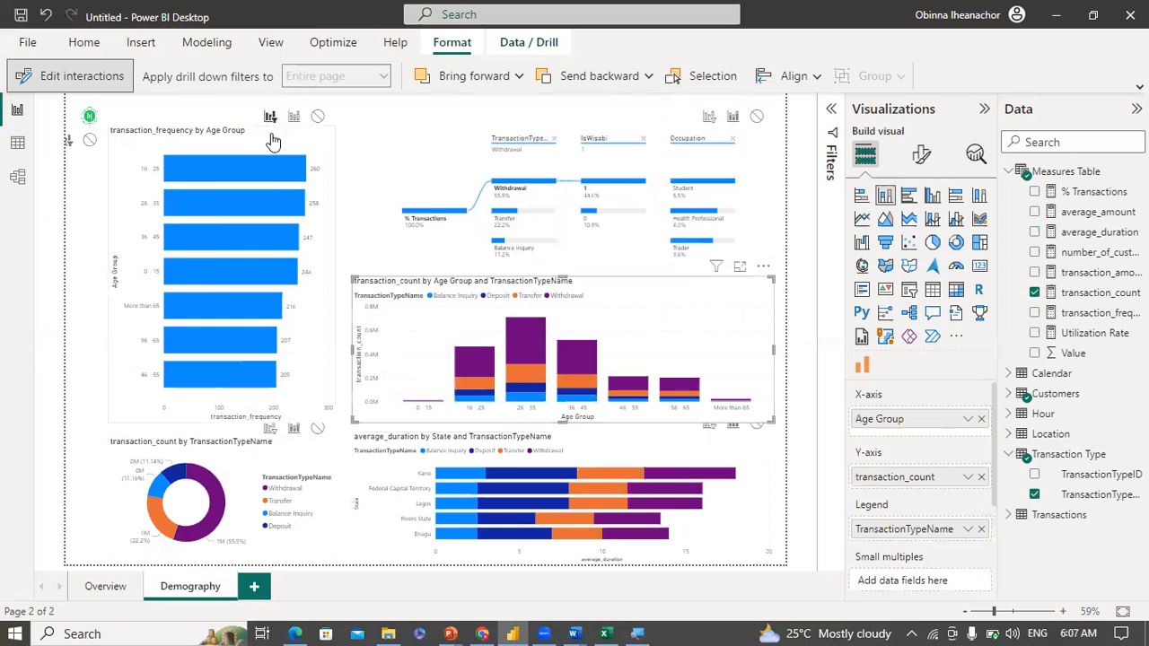
click(270, 430)
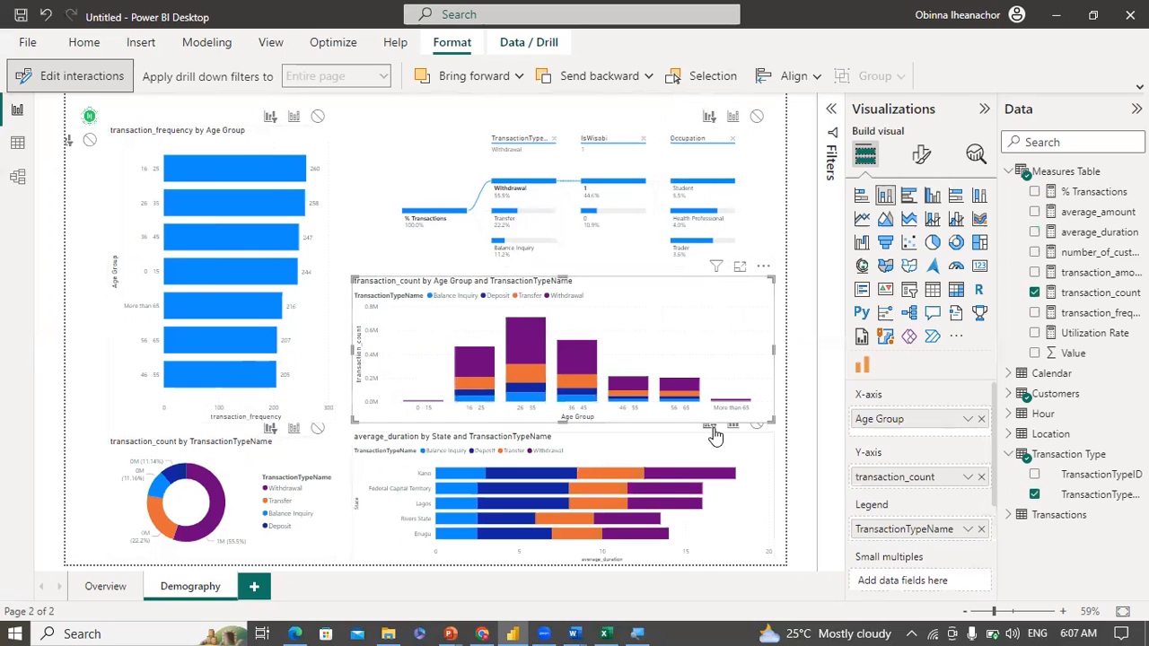
Step: Set the decomposition tree to filter the other Demography visuals, and deselect it
click(749, 182)
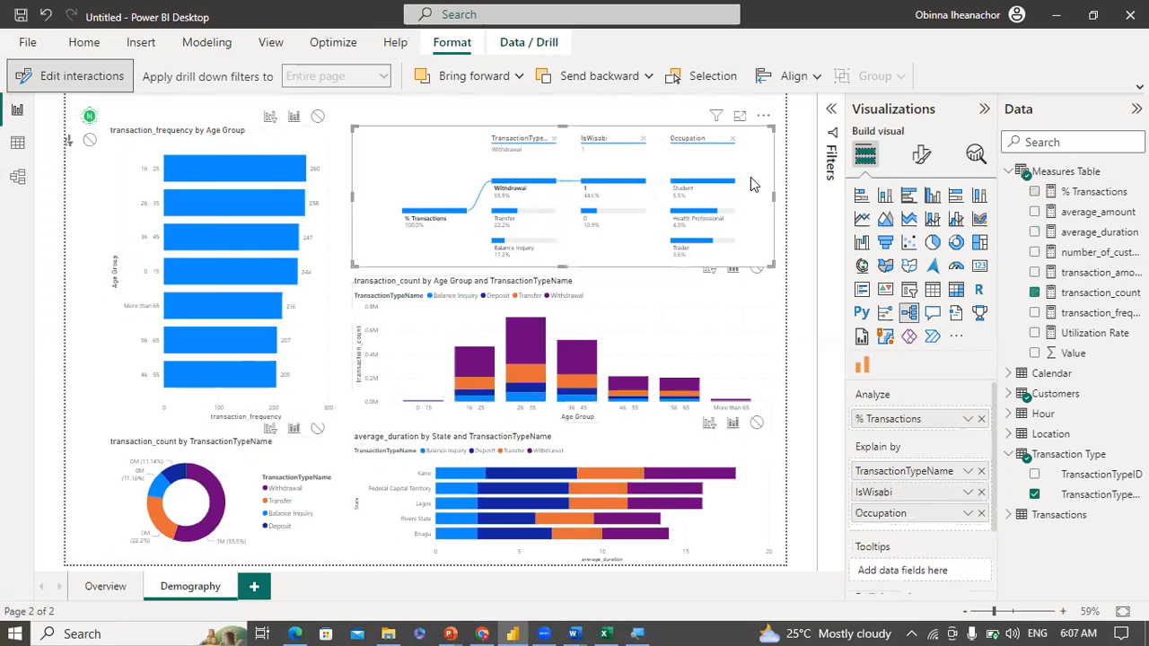
click(272, 116)
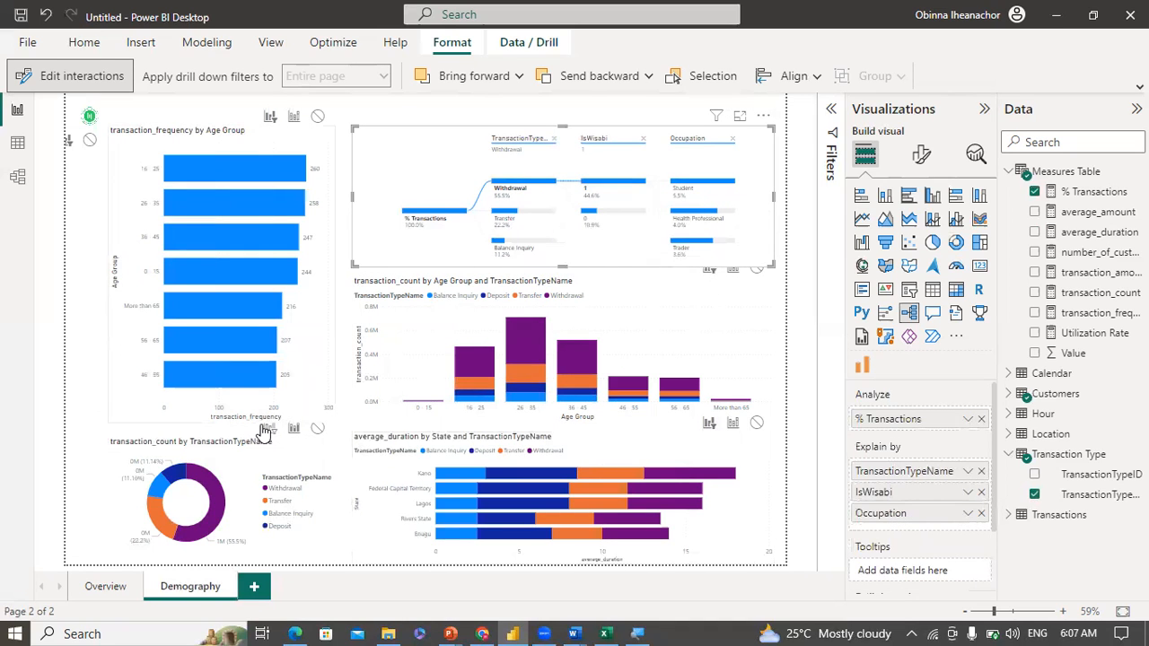
click(77, 359)
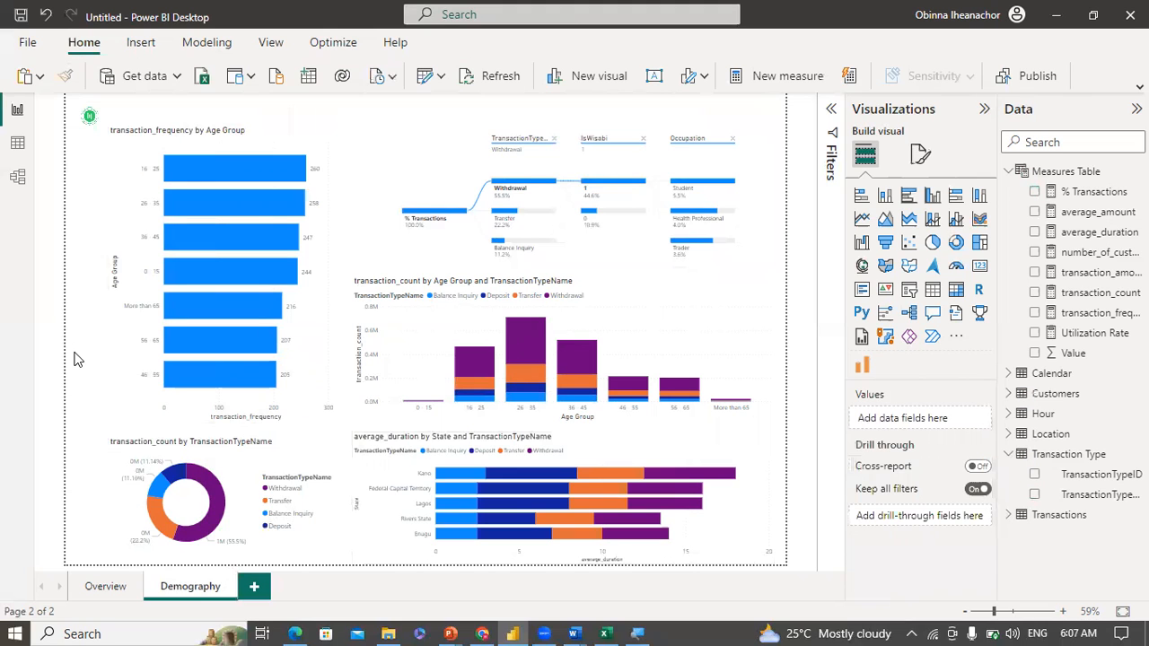
Step: On the Overview page, make the area, scatter, bar and line charts filter the other visuals instead of highlighting them
click(104, 587)
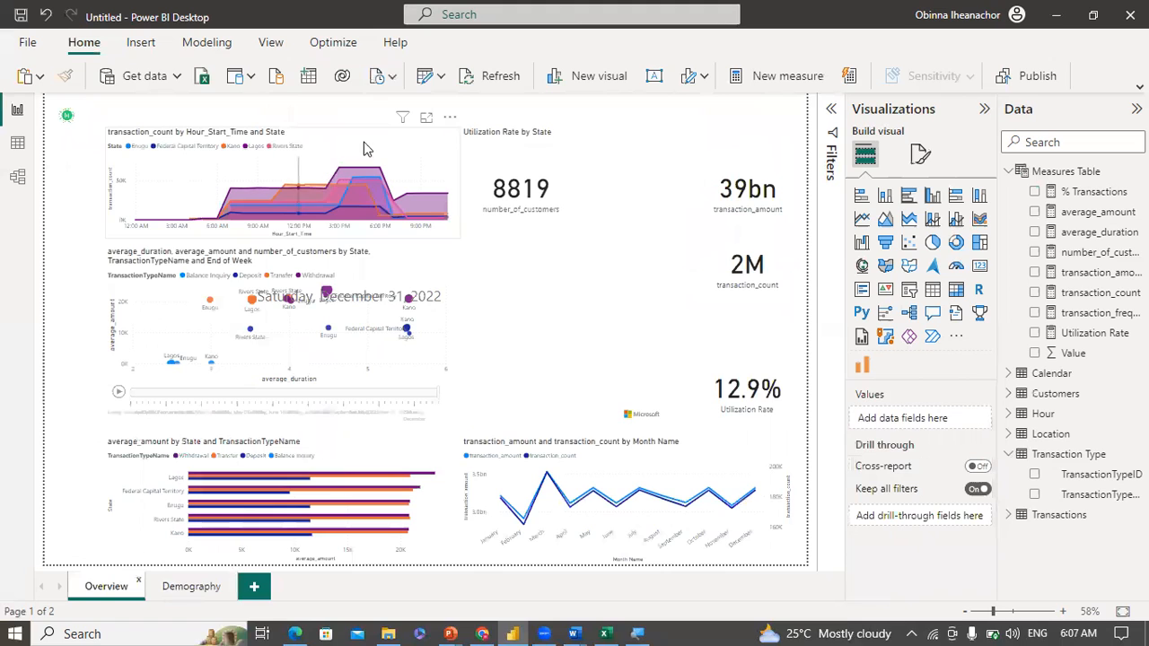
click(429, 148)
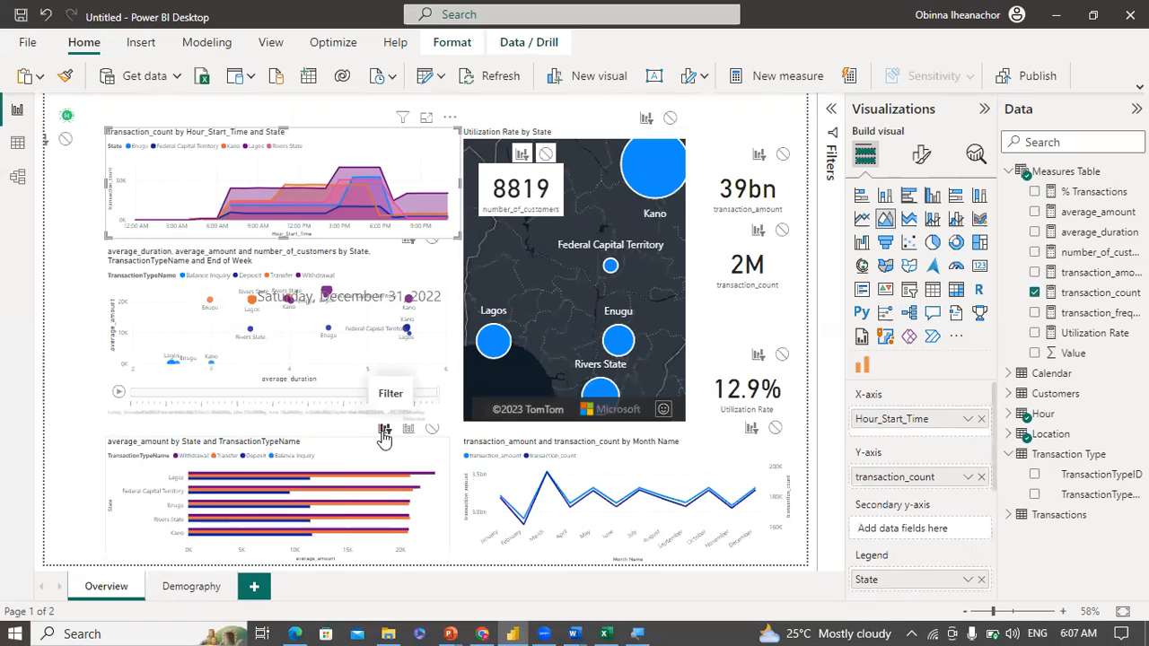
click(400, 267)
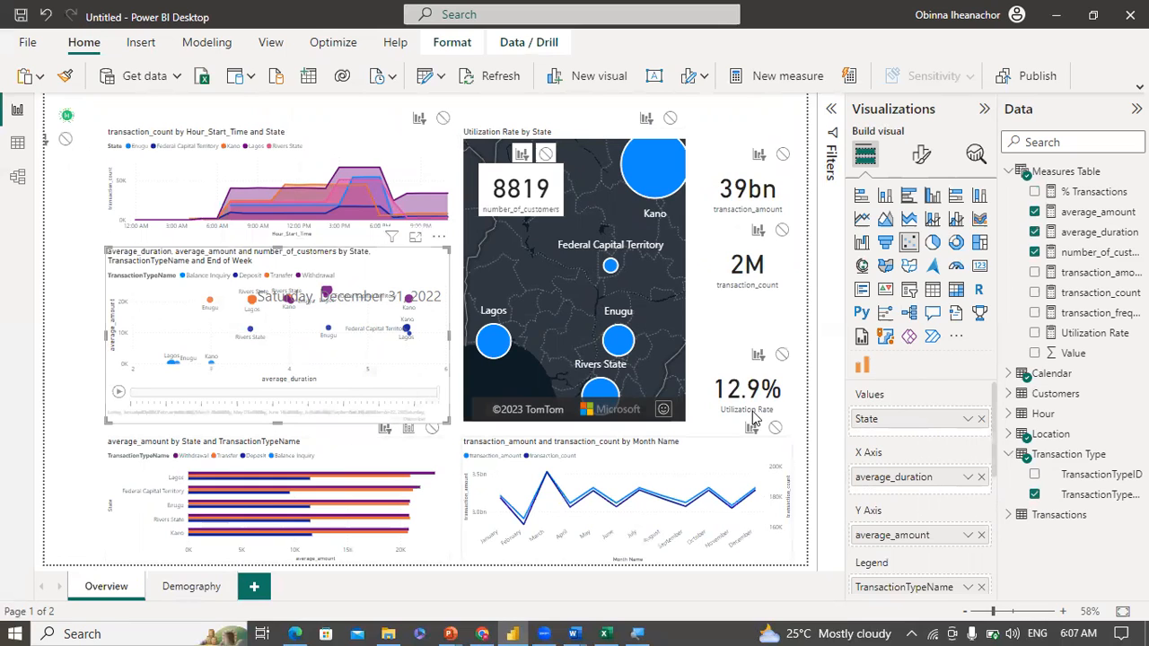
click(364, 450)
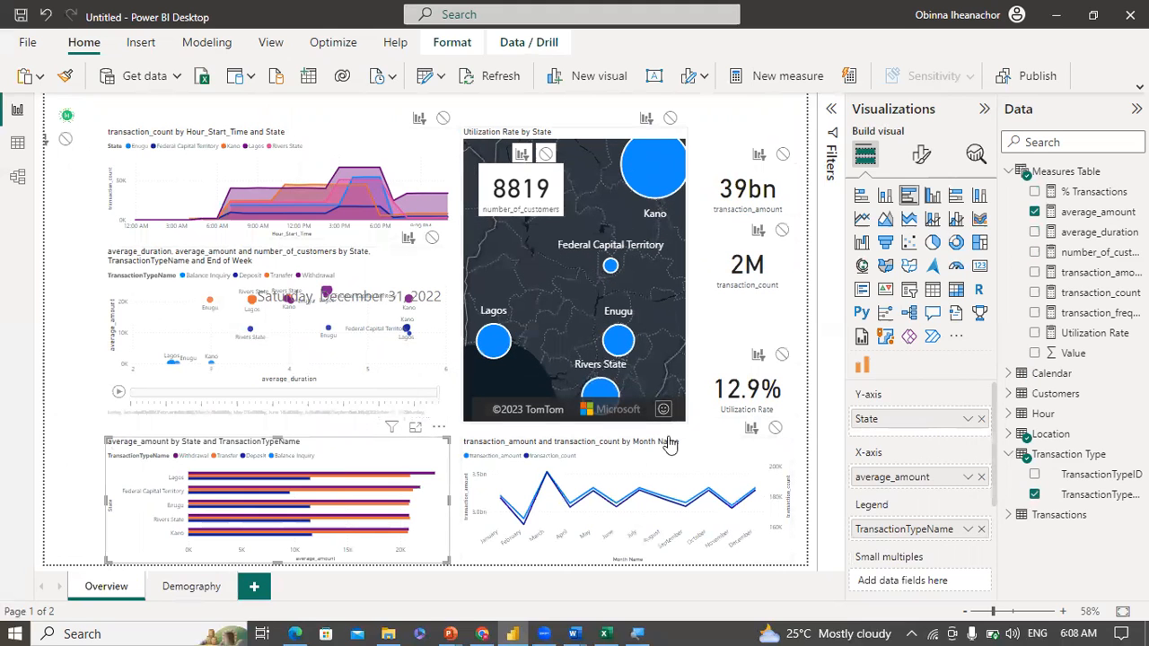
click(685, 473)
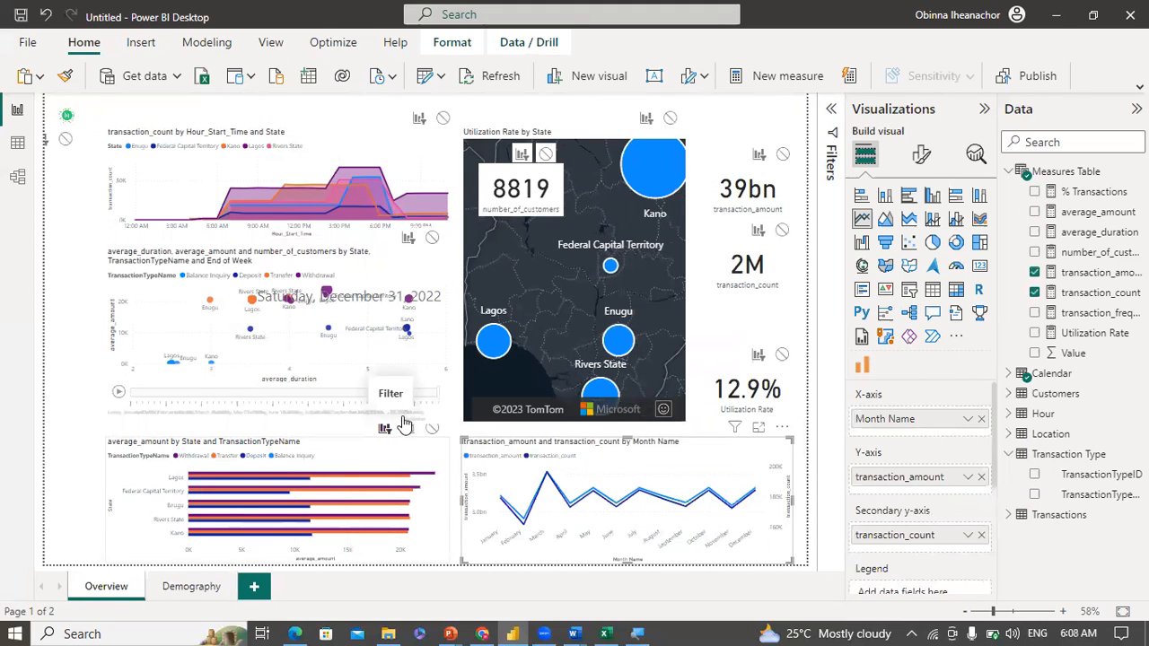
Step: Check the Utilization Rate map's interactions by selecting the Kano bubble, and clear the selection
click(660, 286)
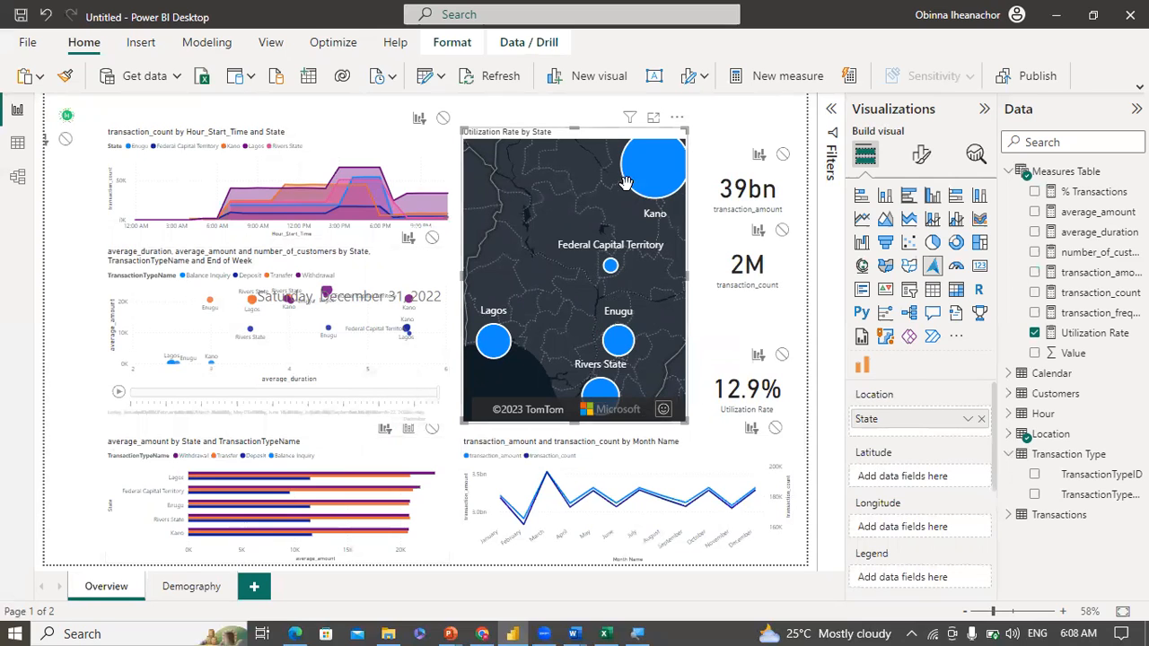
click(661, 193)
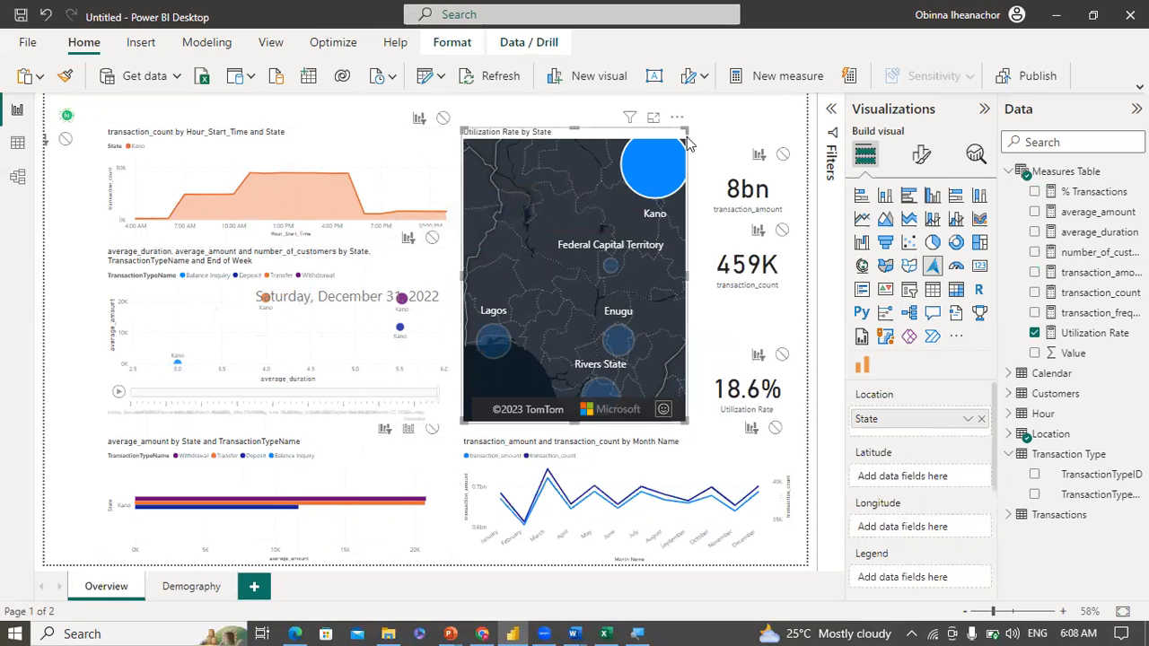
click(557, 223)
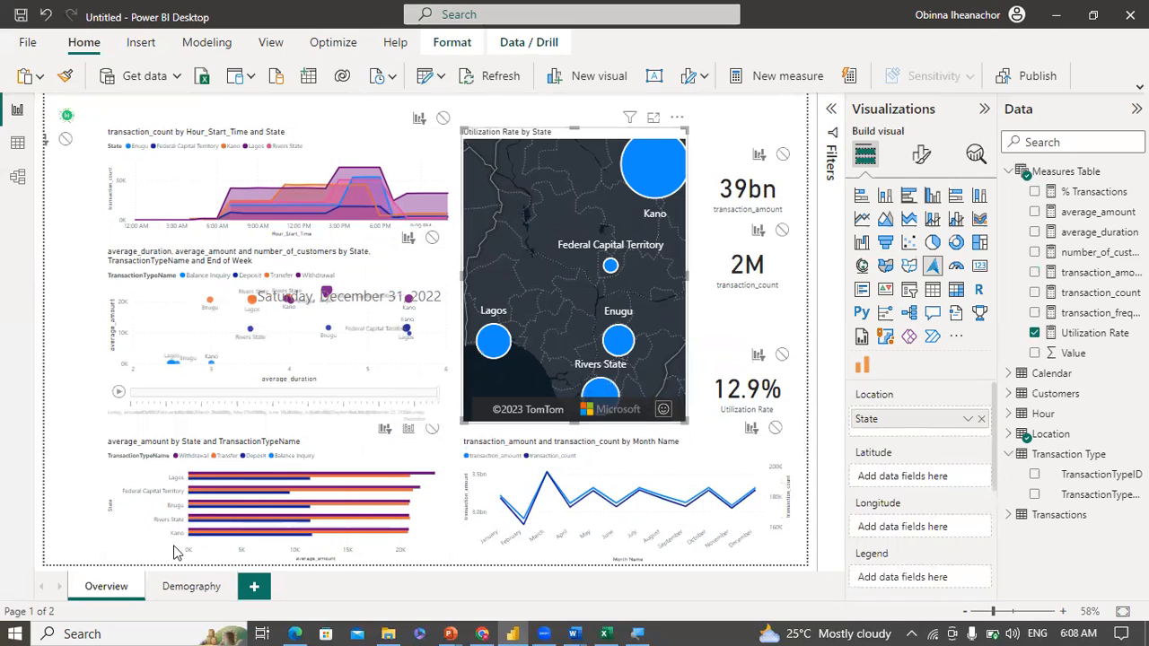
Step: Add a new report page, place it before Overview, and rename it Home
click(253, 588)
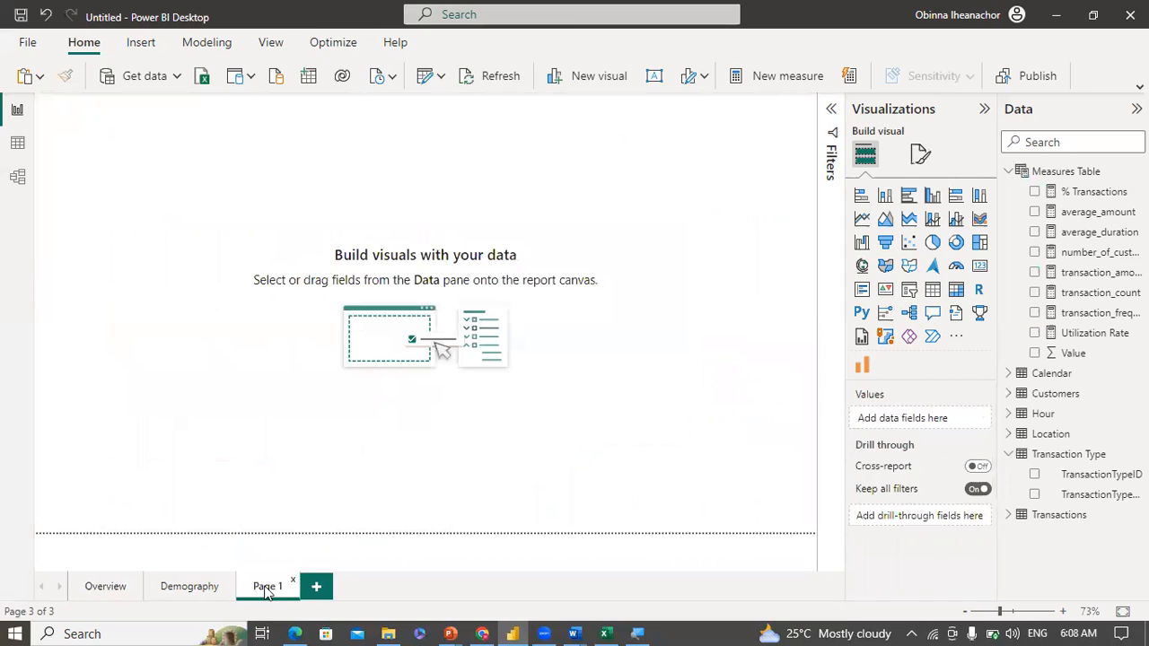
drag(201, 583, 95, 584)
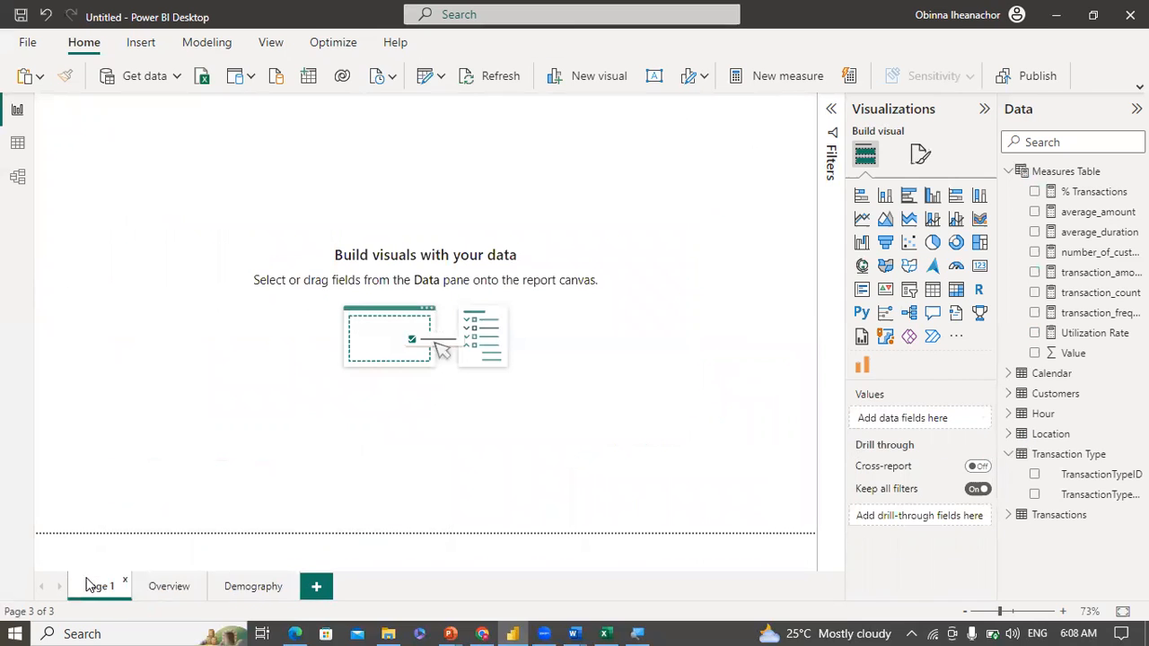
double_click(96, 585)
key(BackSpace)
text(Home)
key(Return)
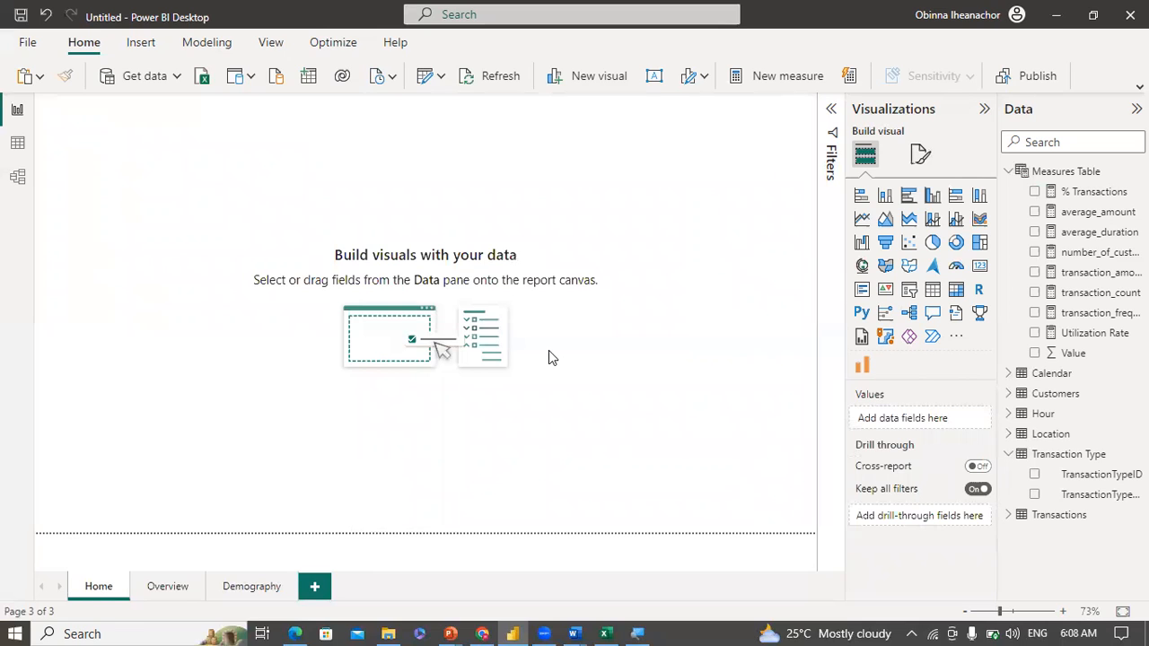
Step: Set the Home Background PNG from the Pictures folder as the Home page's canvas background image
click(919, 156)
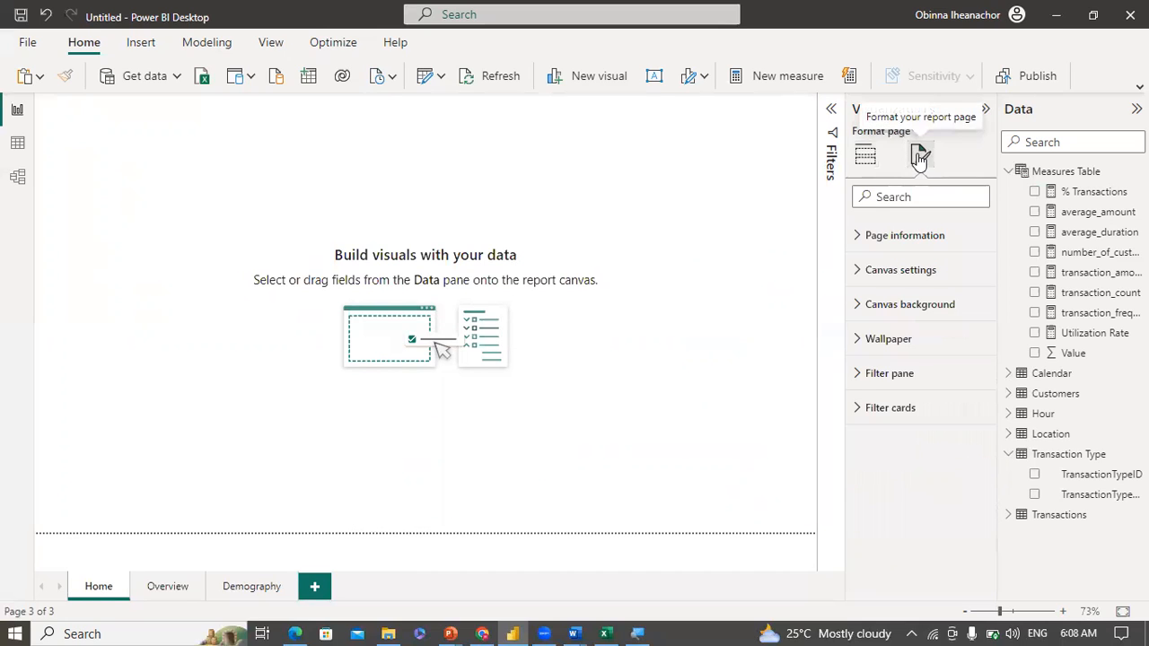
click(860, 308)
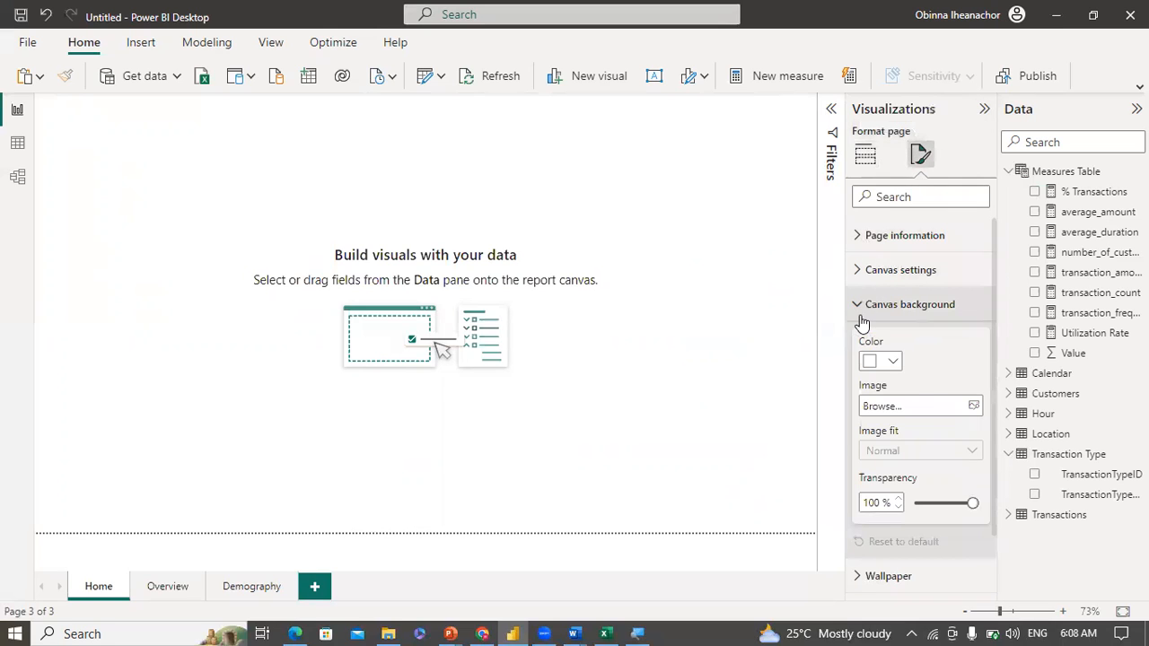
click(974, 406)
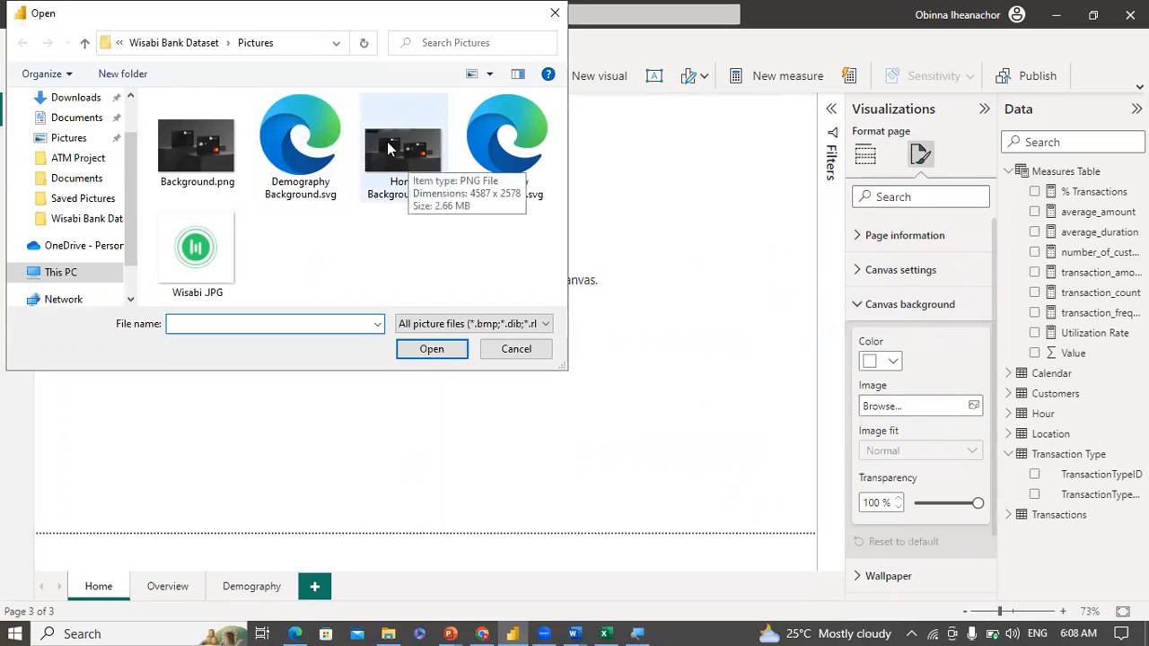
click(186, 41)
double_click(191, 141)
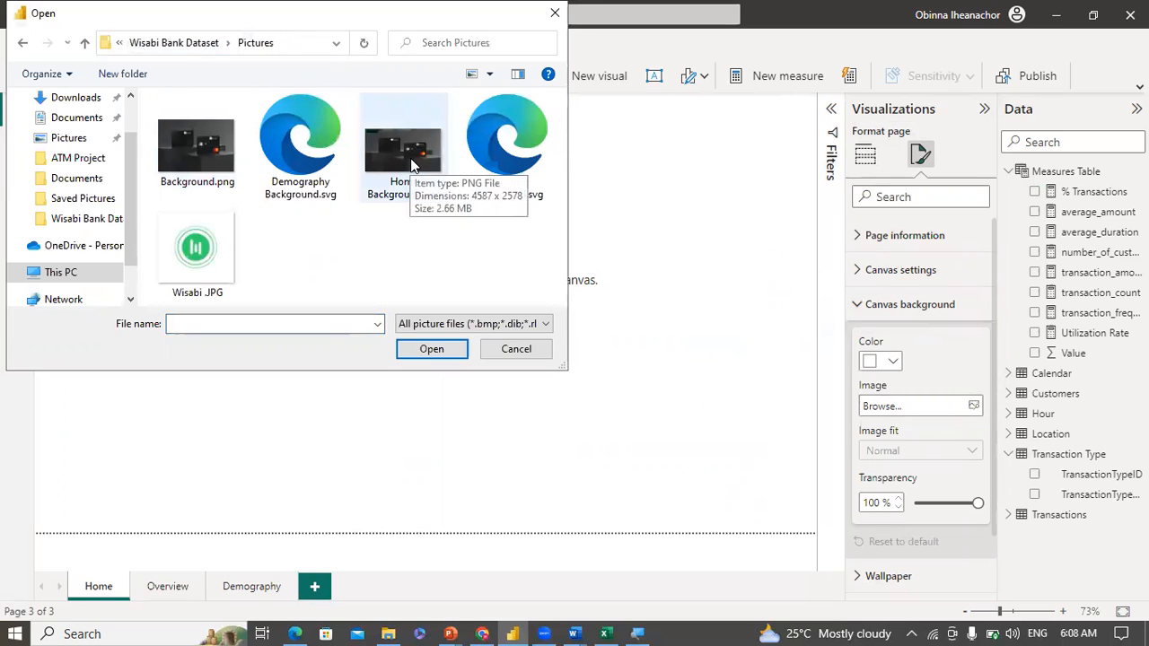
double_click(411, 166)
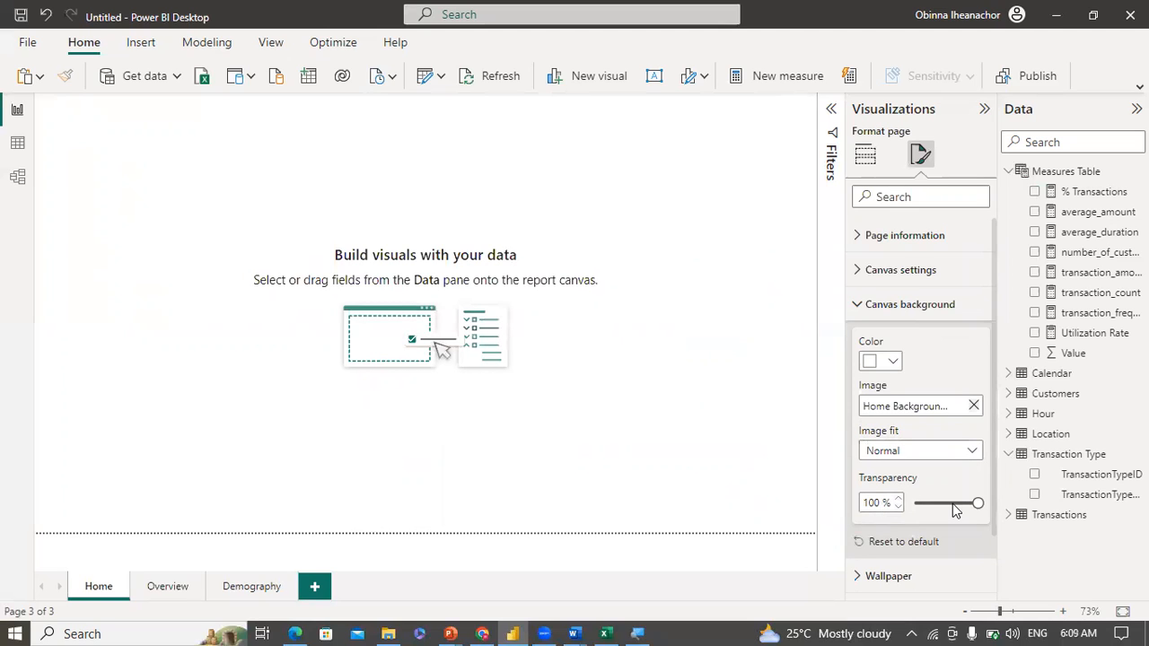
Step: Set the canvas background's transparency to 0% and its image fit to Fit
drag(977, 504, 908, 509)
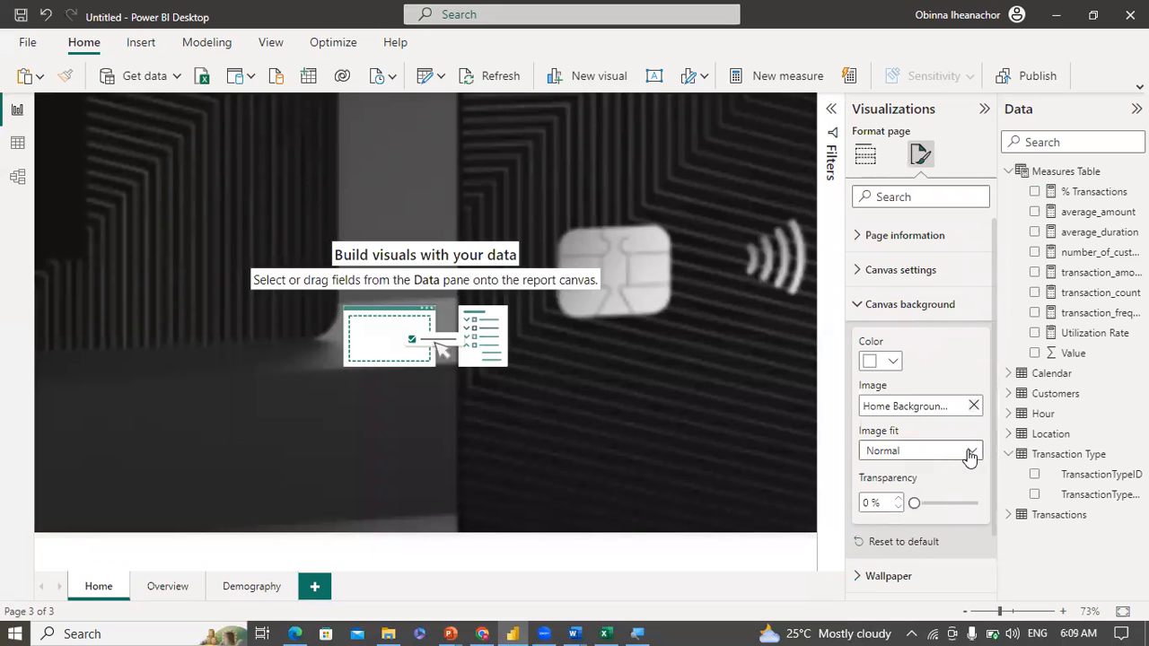
click(970, 454)
click(900, 495)
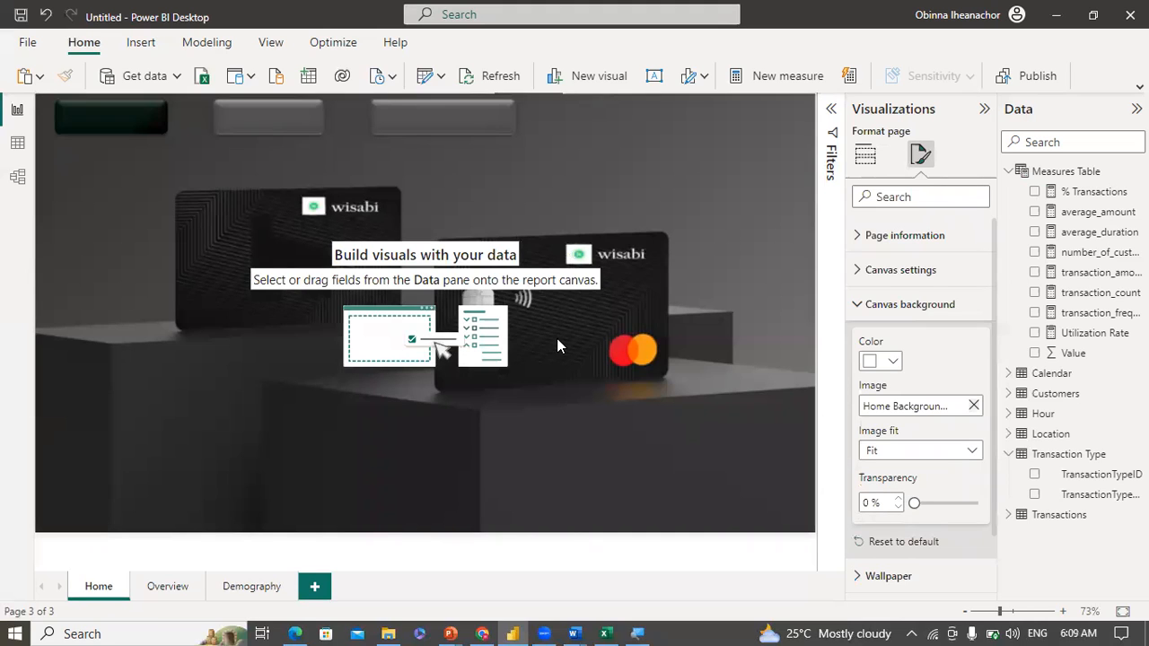
click(985, 109)
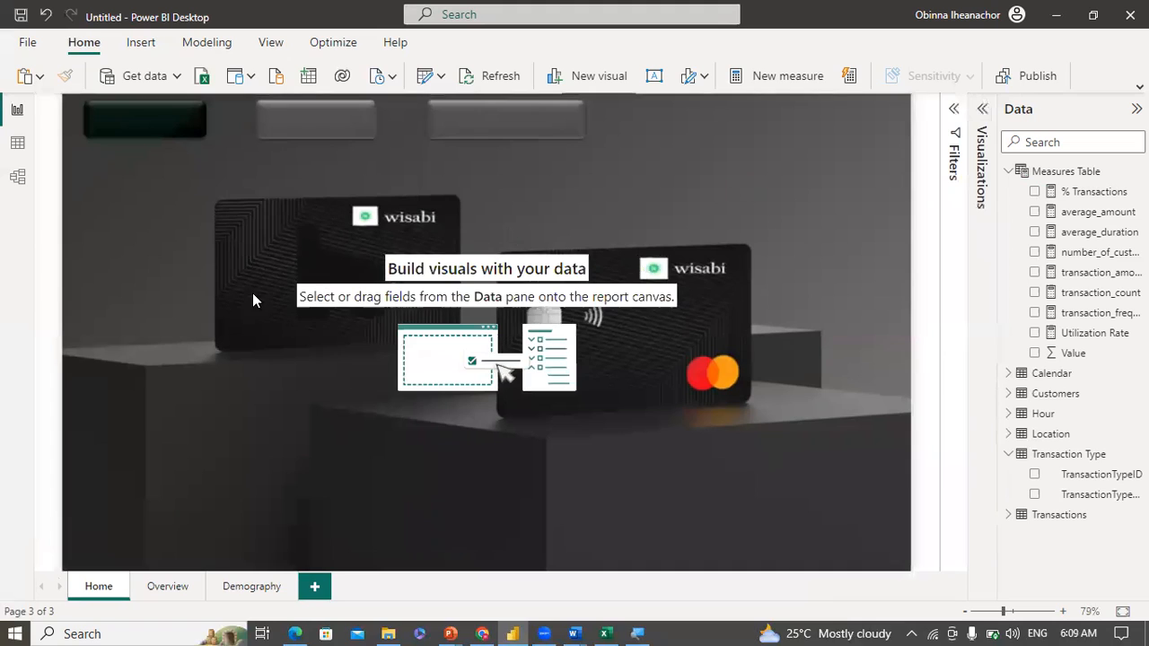
Step: Find the Scroller visual among the additional Power BI visuals and import it into the report
click(983, 109)
click(862, 160)
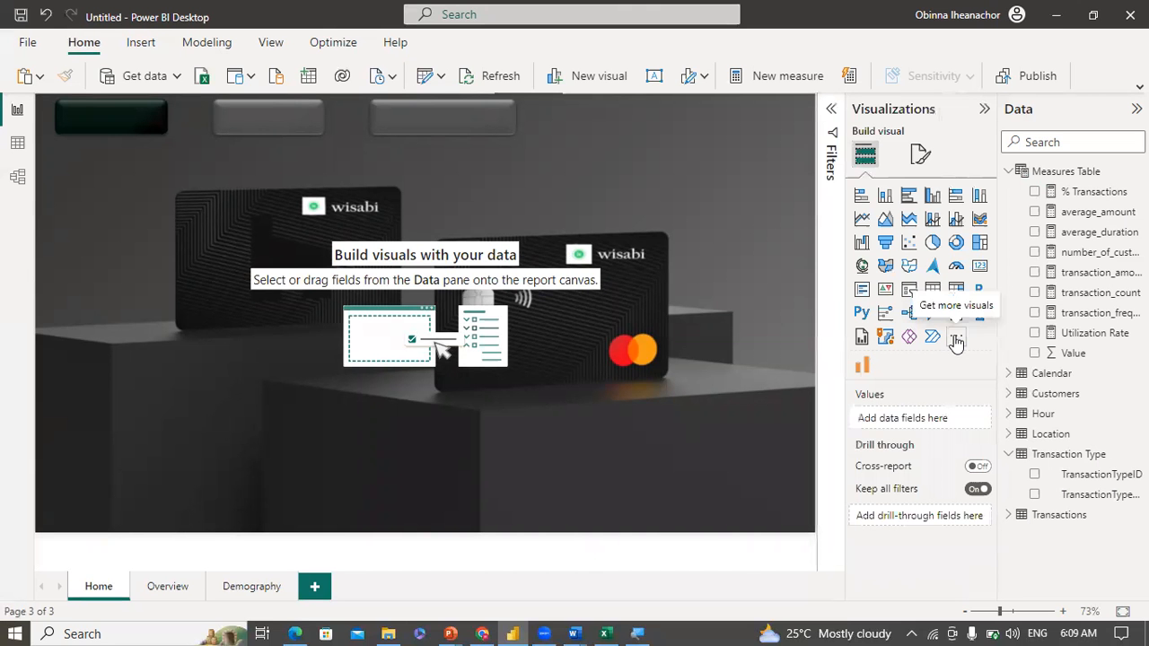
click(956, 341)
click(1003, 345)
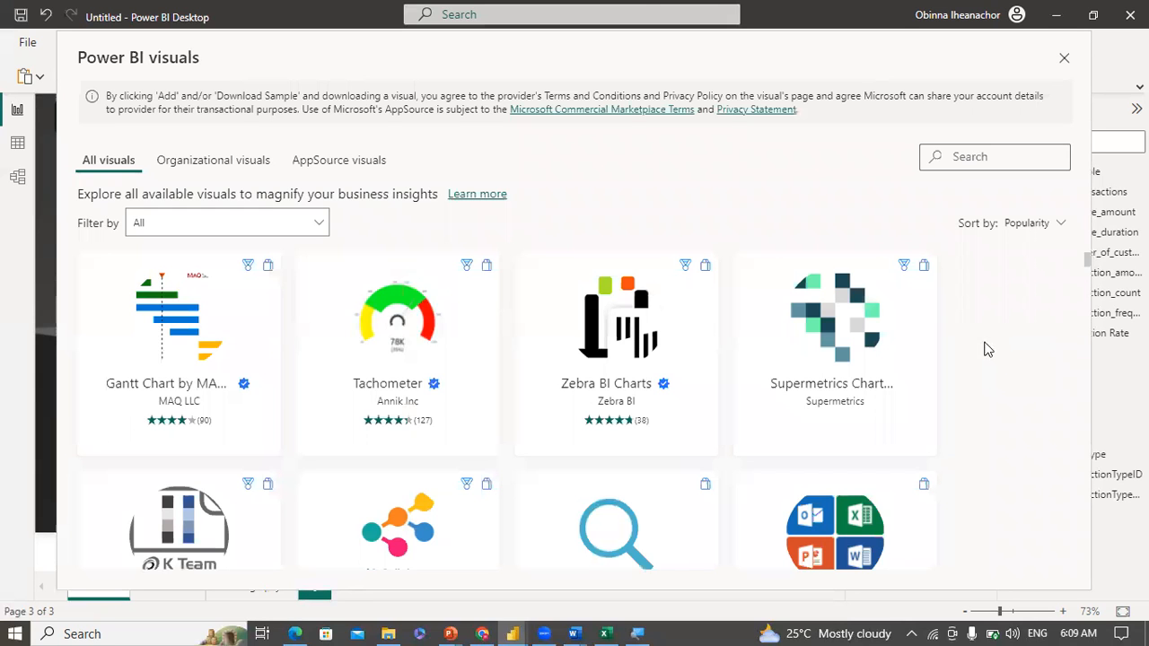
text(Scroller)
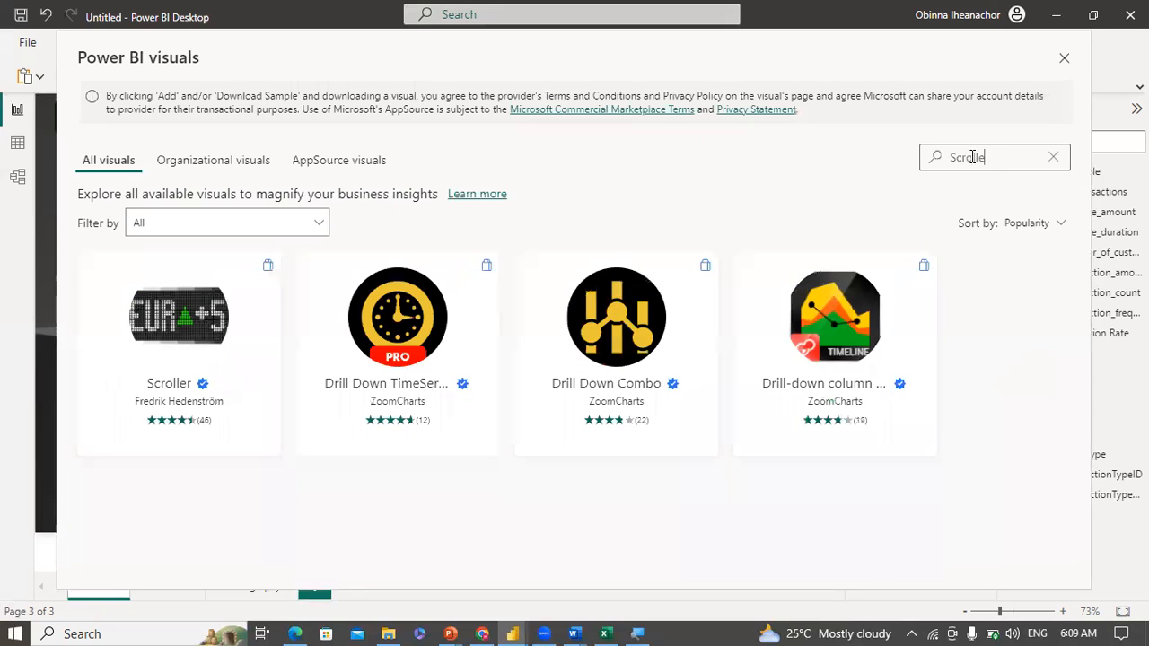
click(188, 321)
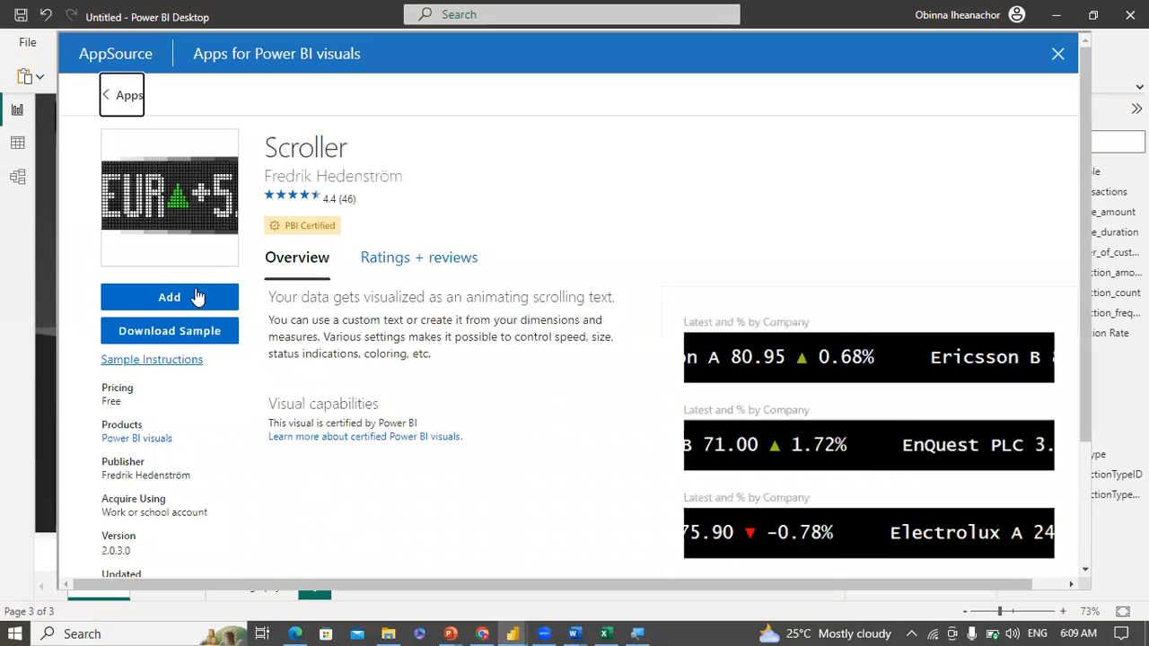
click(198, 298)
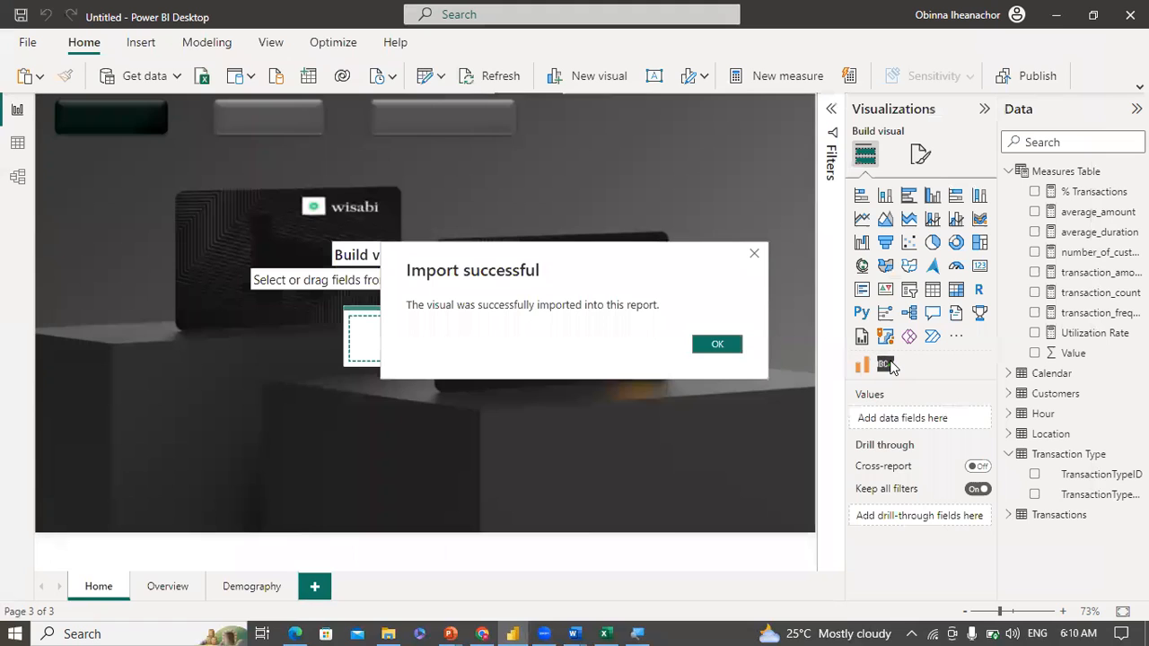
click(729, 345)
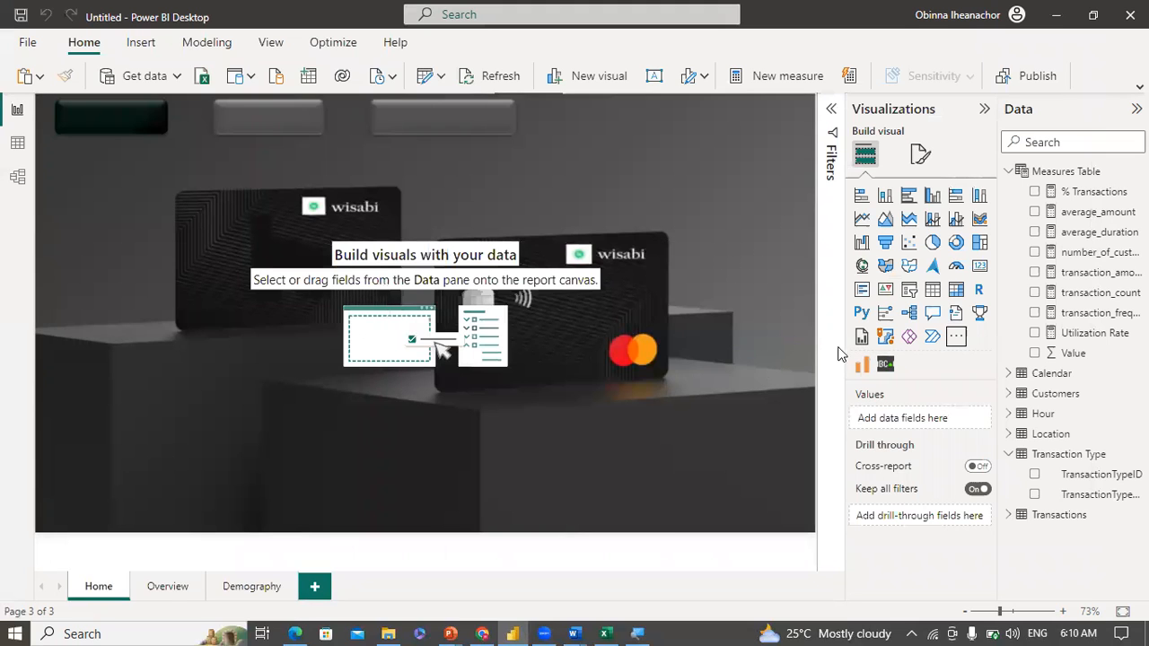
Step: Add a Scroller visual to the Home page and shape it into a thin full-width strip along the page's lower edge
click(885, 365)
drag(106, 206, 108, 476)
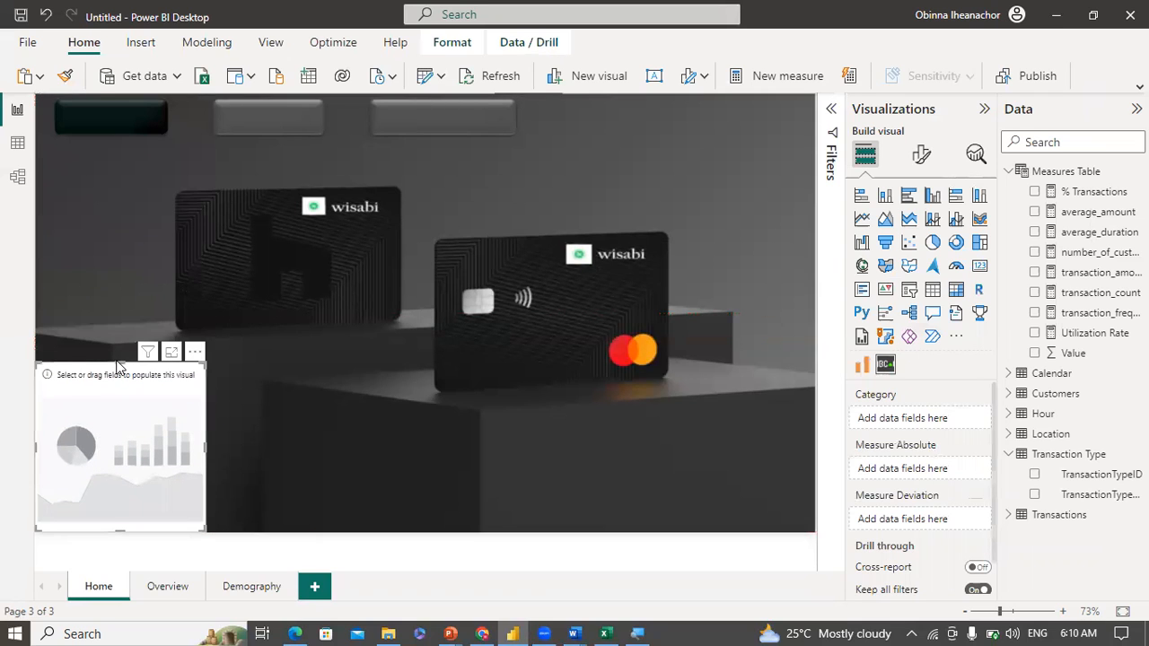
drag(114, 422, 112, 486)
drag(202, 509, 861, 503)
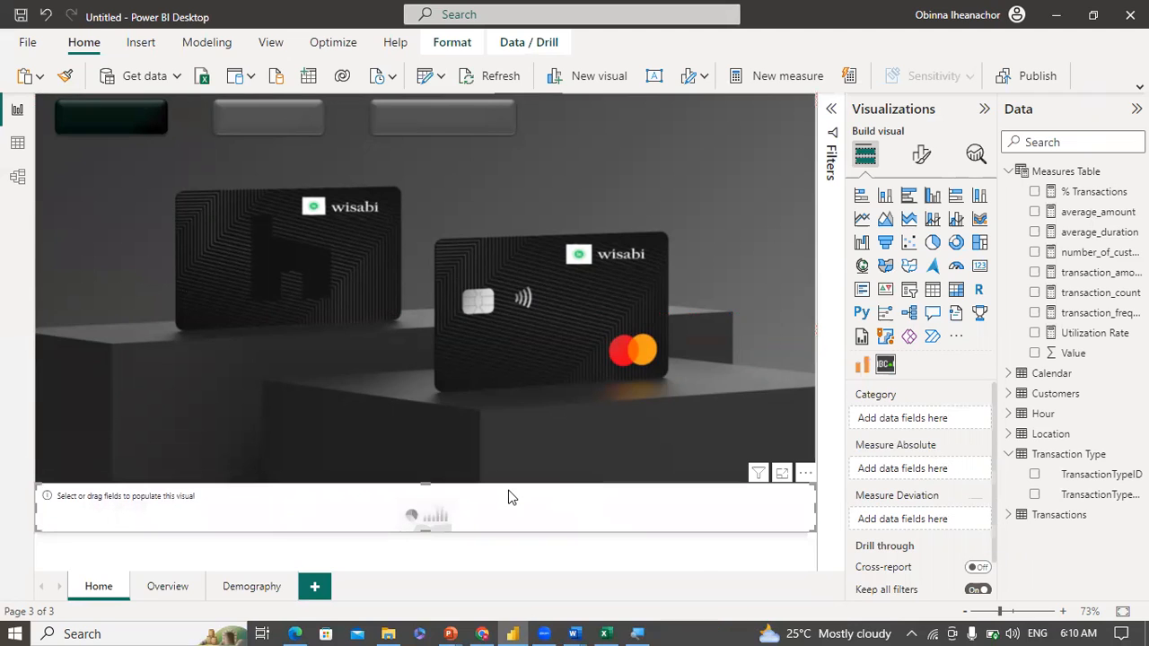
drag(428, 490, 427, 496)
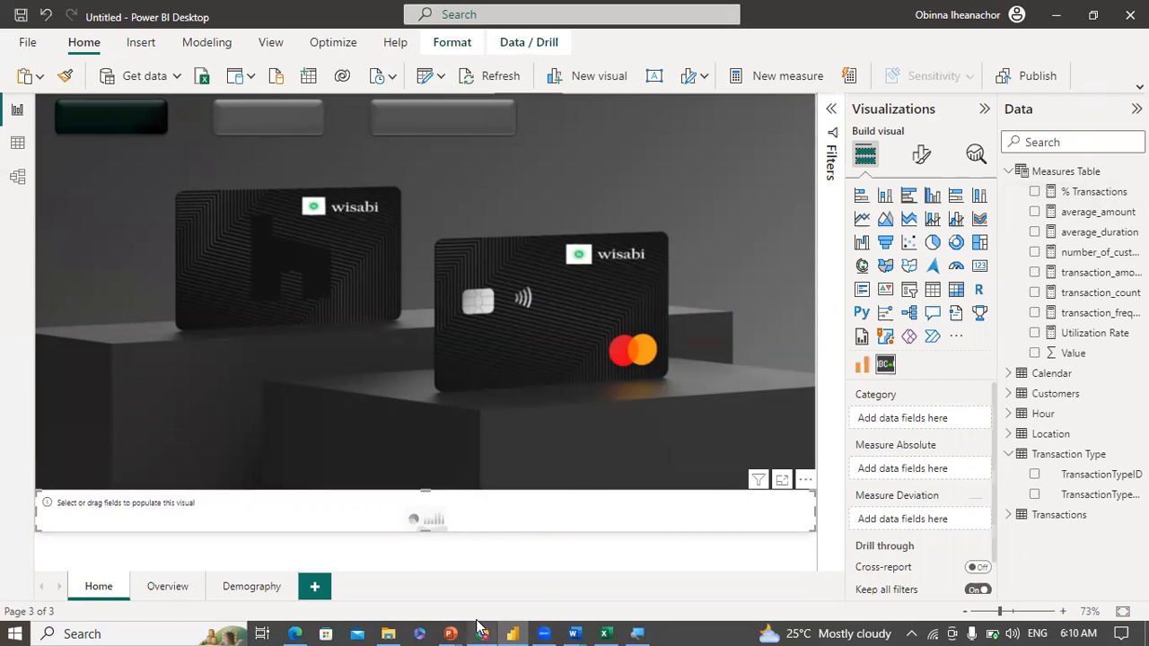
Step: Switch to the PowerPoint slide show, examine the scrolling ticker on the reference report's Home page, and return to Power BI Desktop
mouse_move(451, 629)
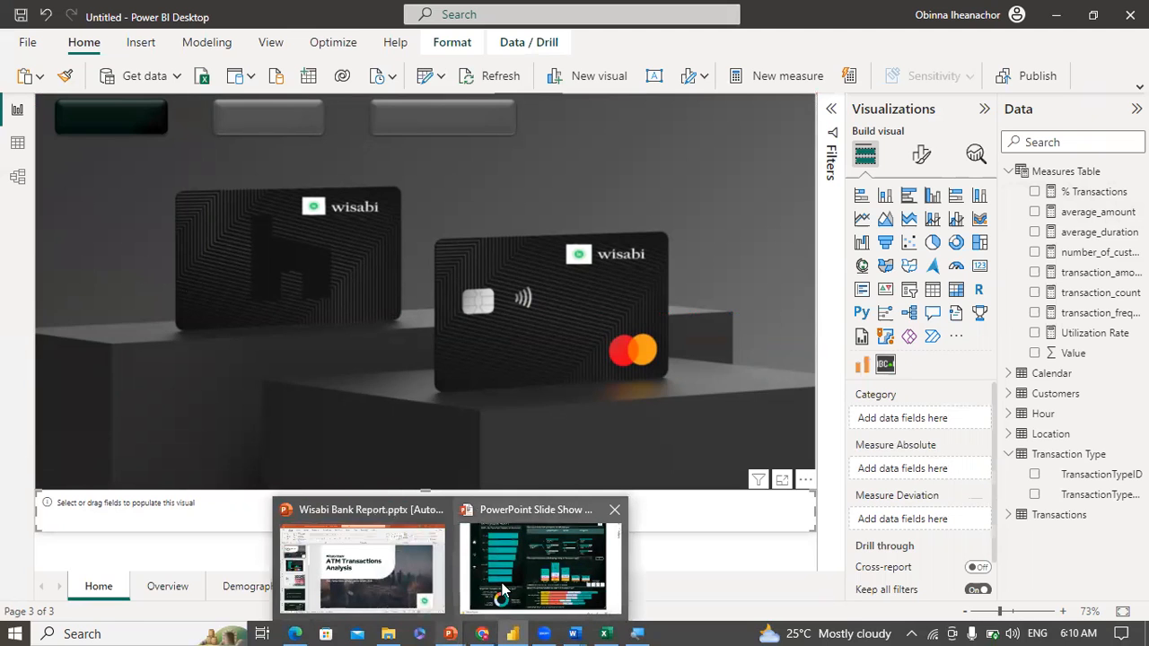
click(503, 590)
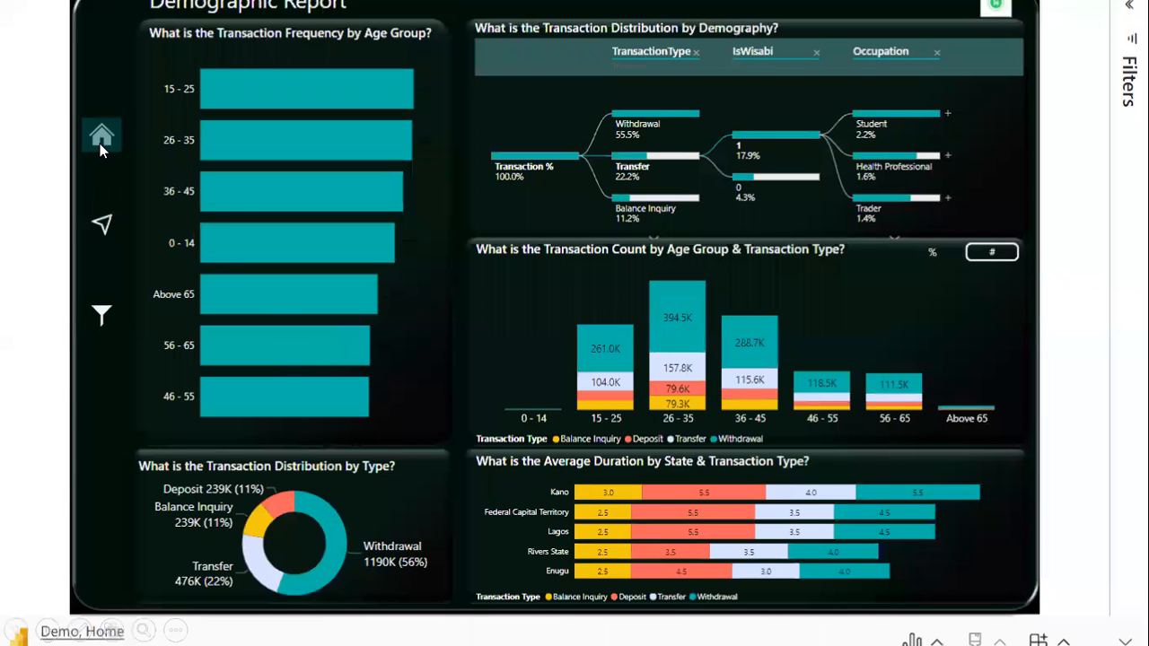
click(100, 144)
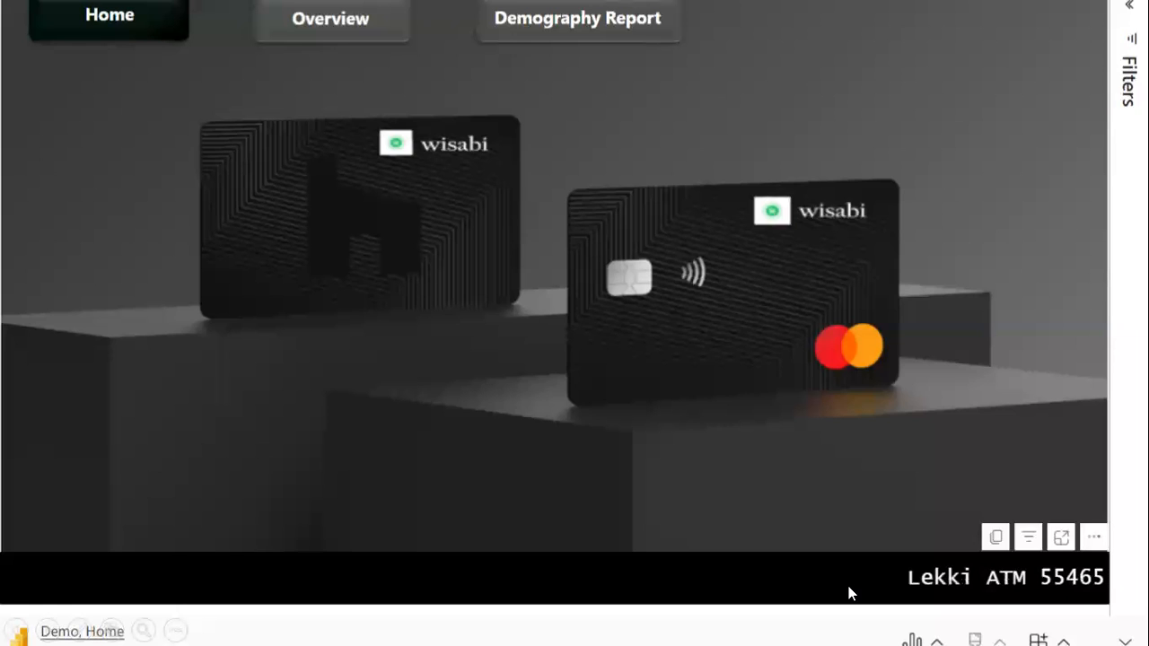
key(super)
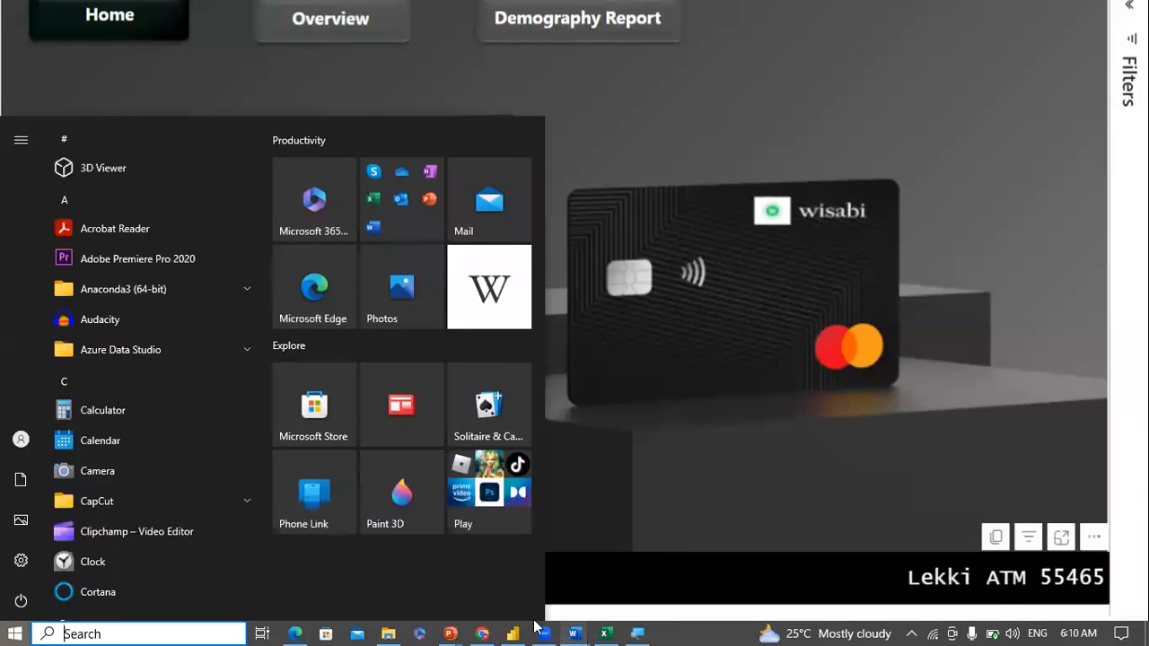
mouse_move(456, 626)
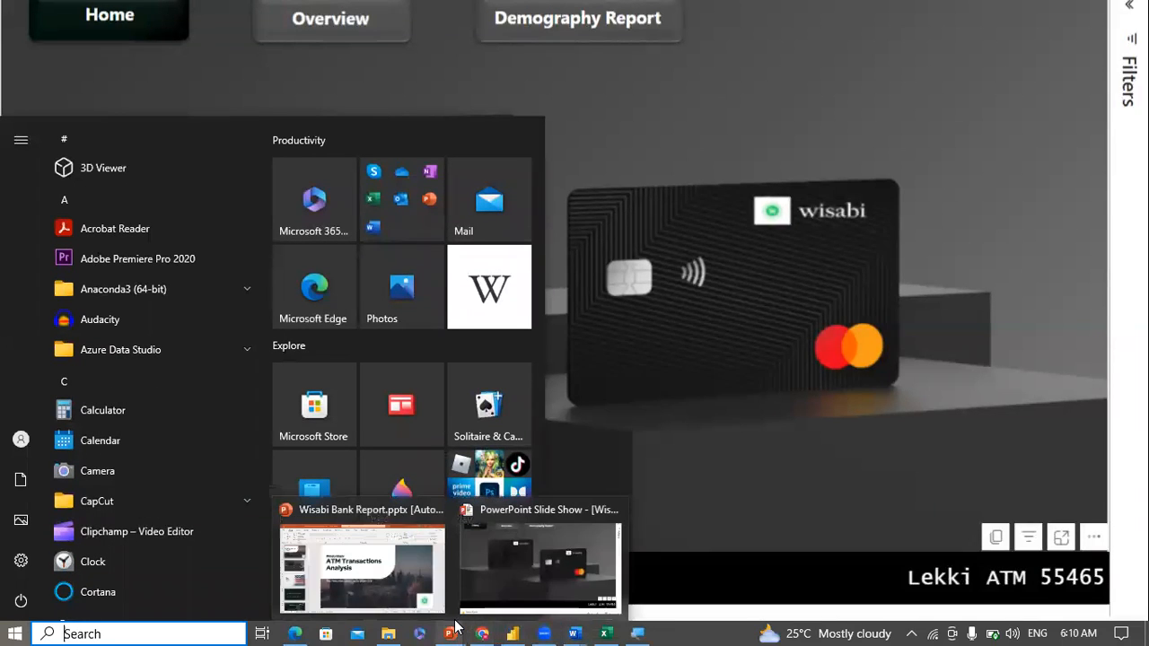
click(491, 570)
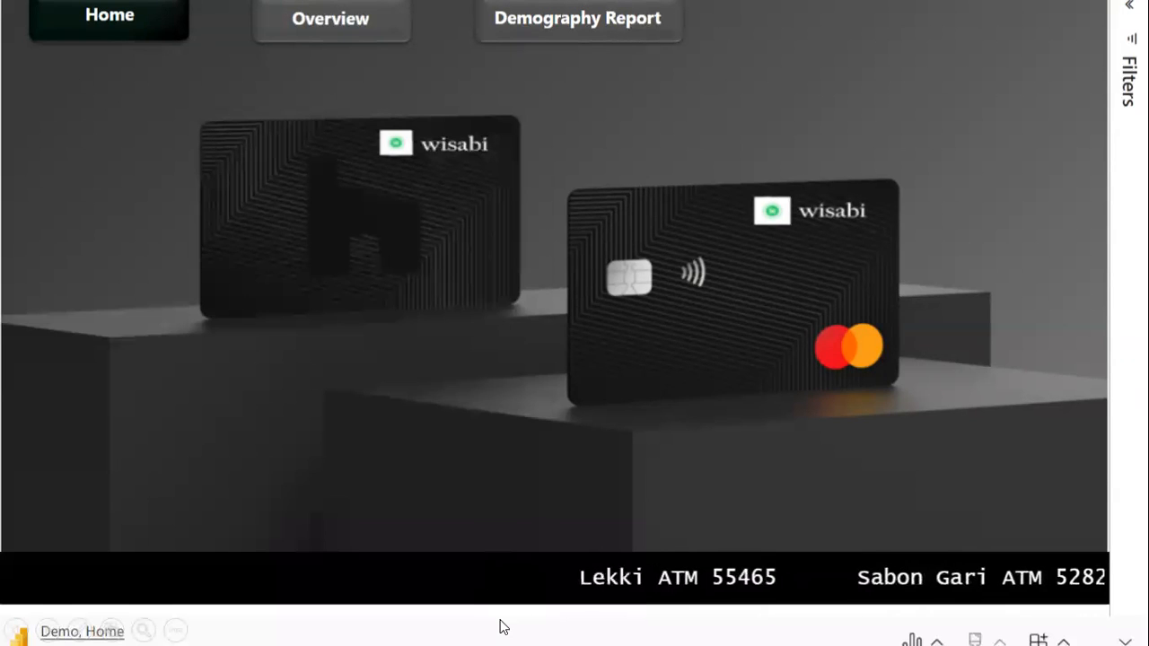
key(super)
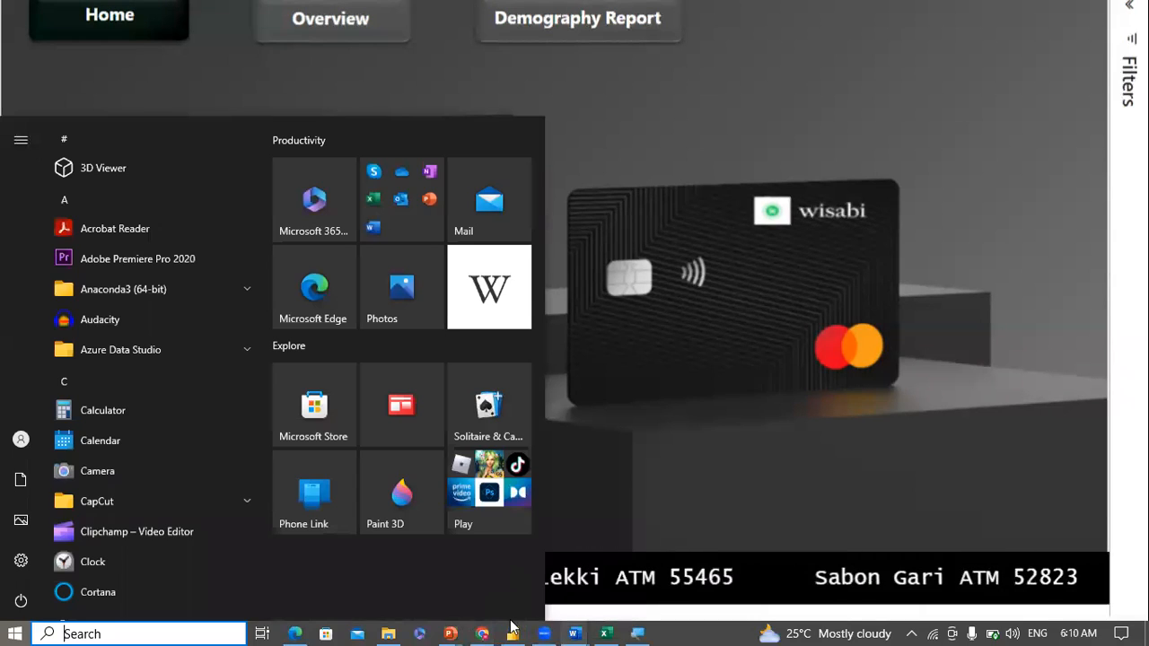
mouse_move(511, 634)
click(512, 577)
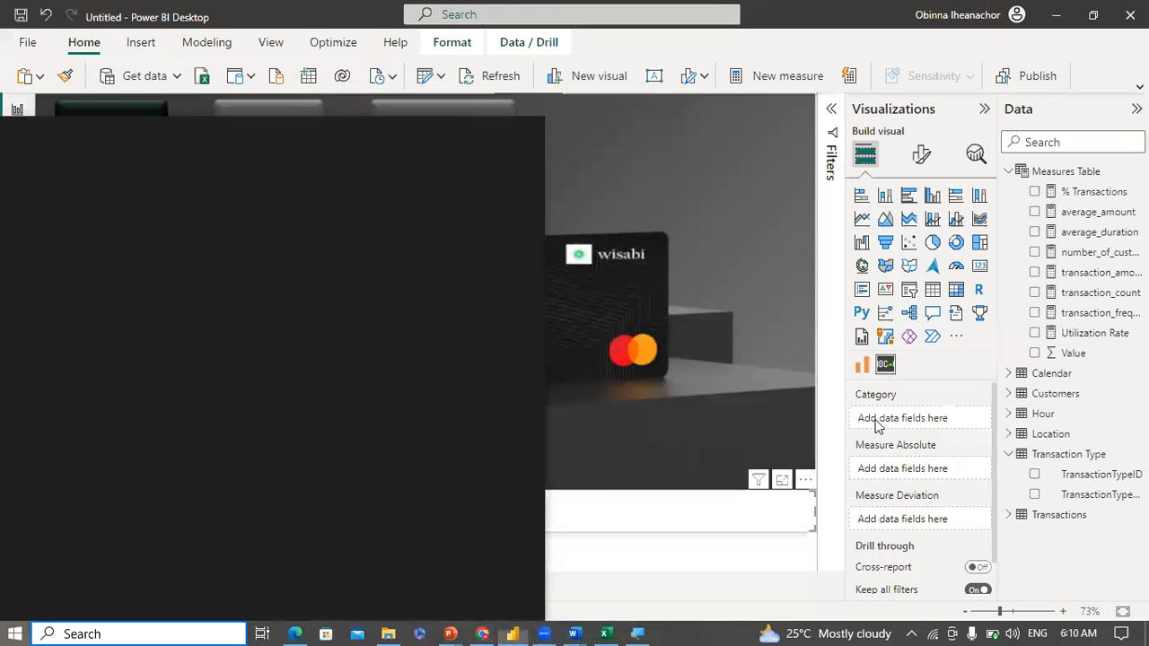
Step: Assign Location Name as the Scroller's category and Utilization Rate as its absolute measure
click(1010, 172)
click(1010, 252)
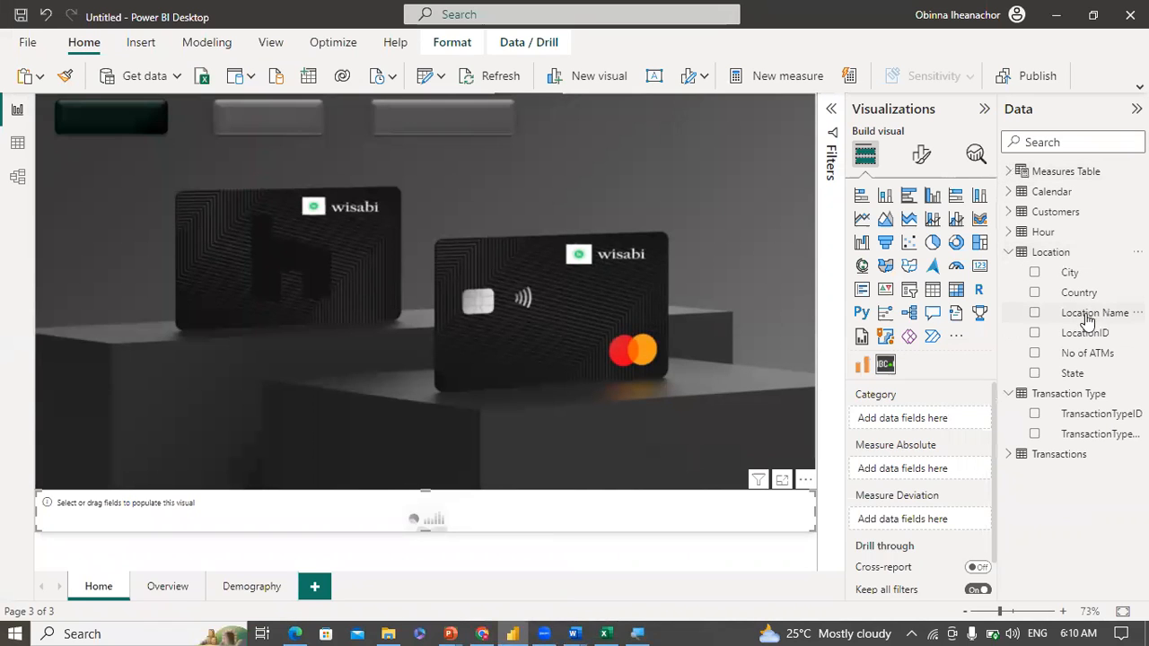
drag(1089, 321, 934, 422)
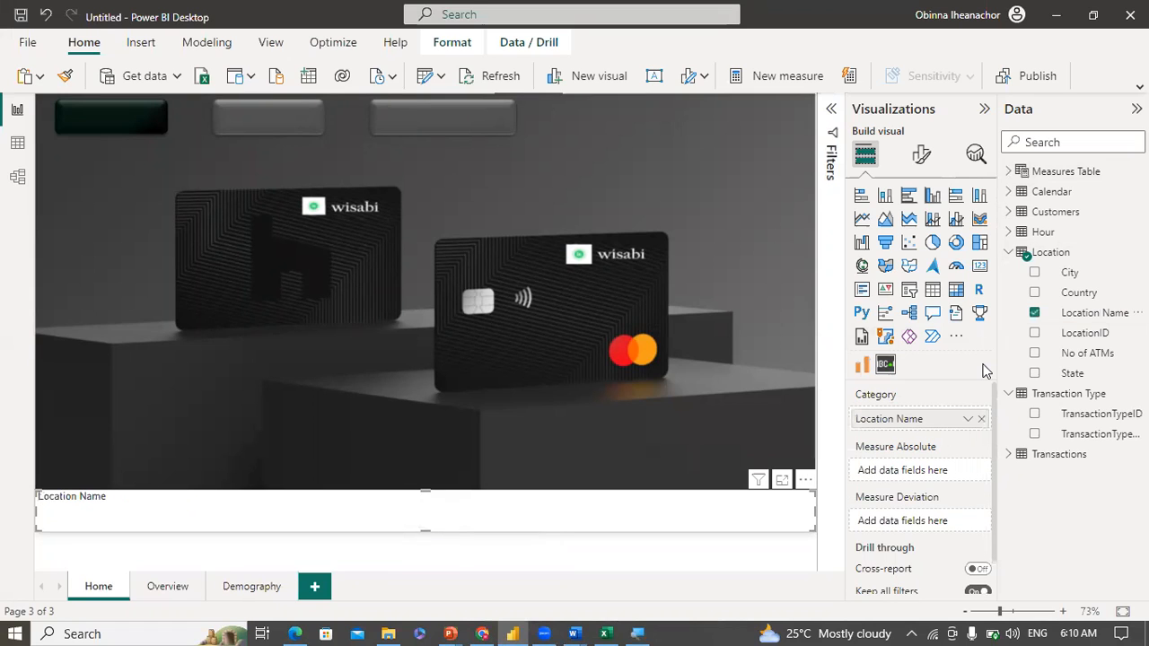
click(1010, 254)
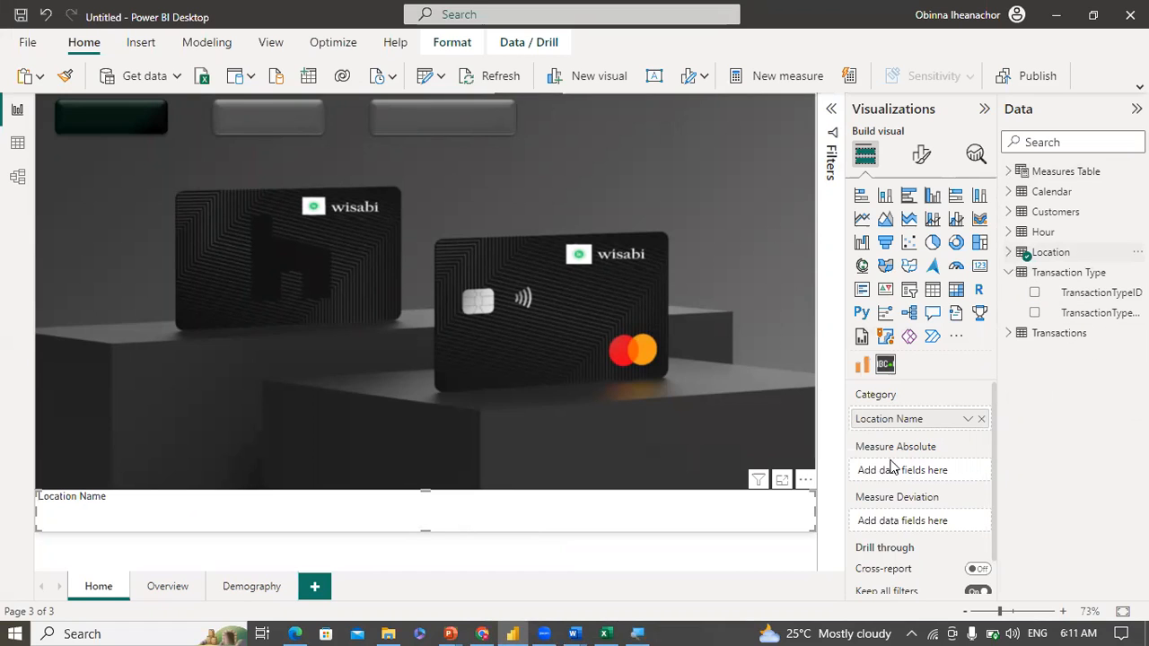
click(1013, 171)
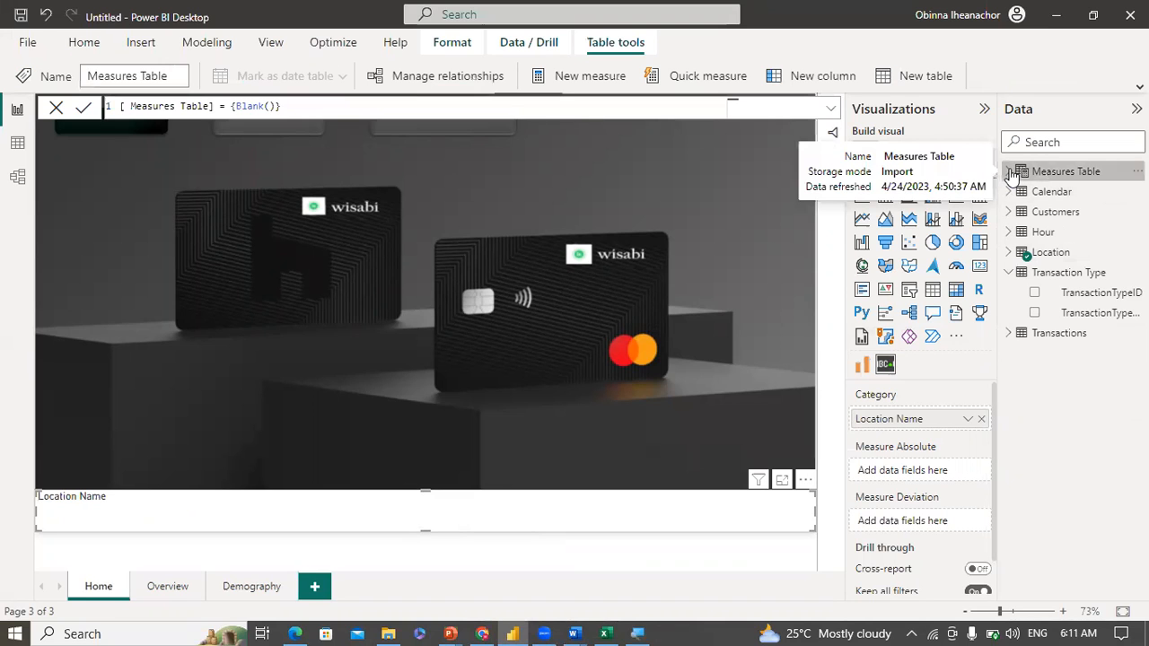
click(1010, 172)
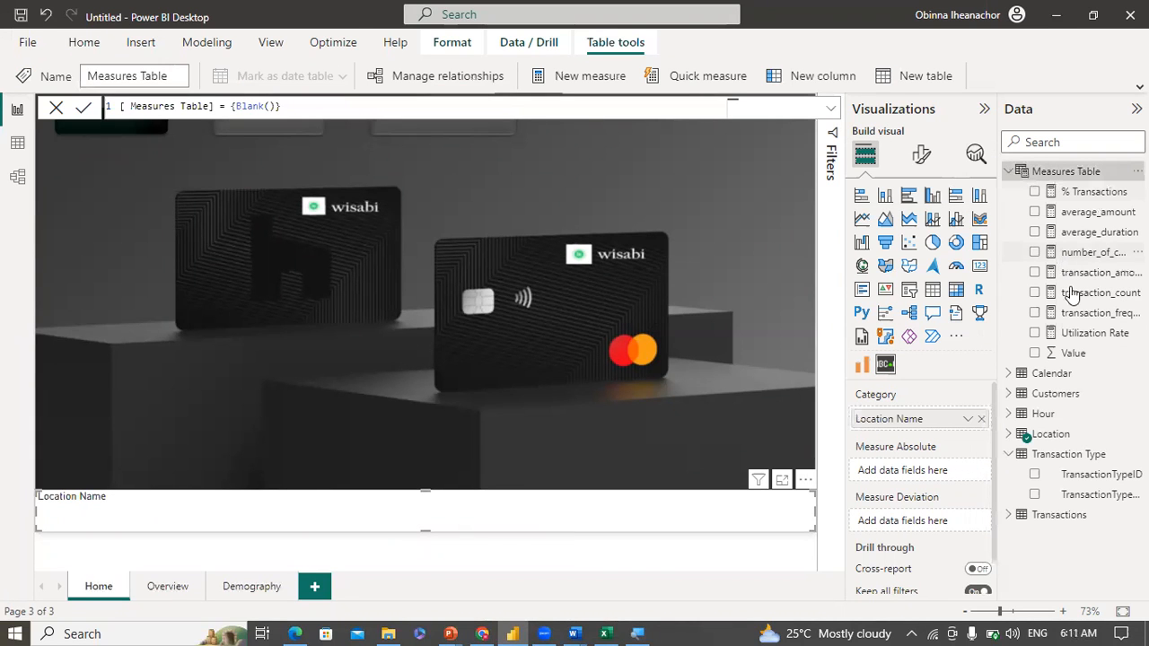
drag(1084, 336, 923, 478)
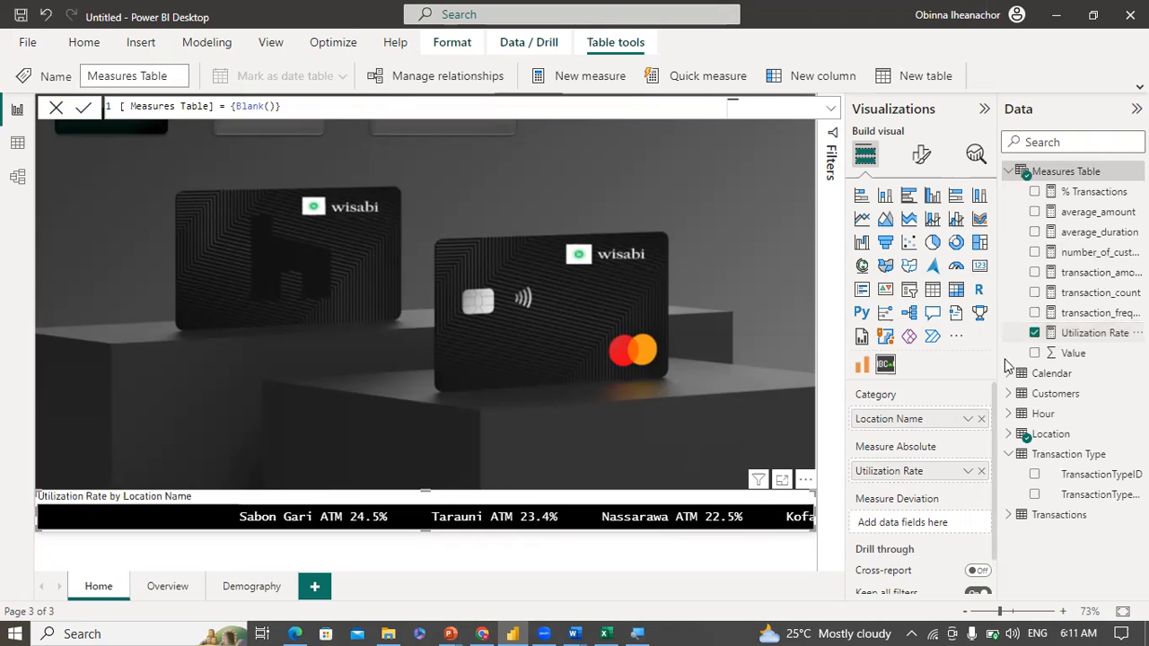
Step: Try transaction_frequency and transaction_count as the Scroller's absolute measure, and switch back to Utilization Rate
click(1034, 333)
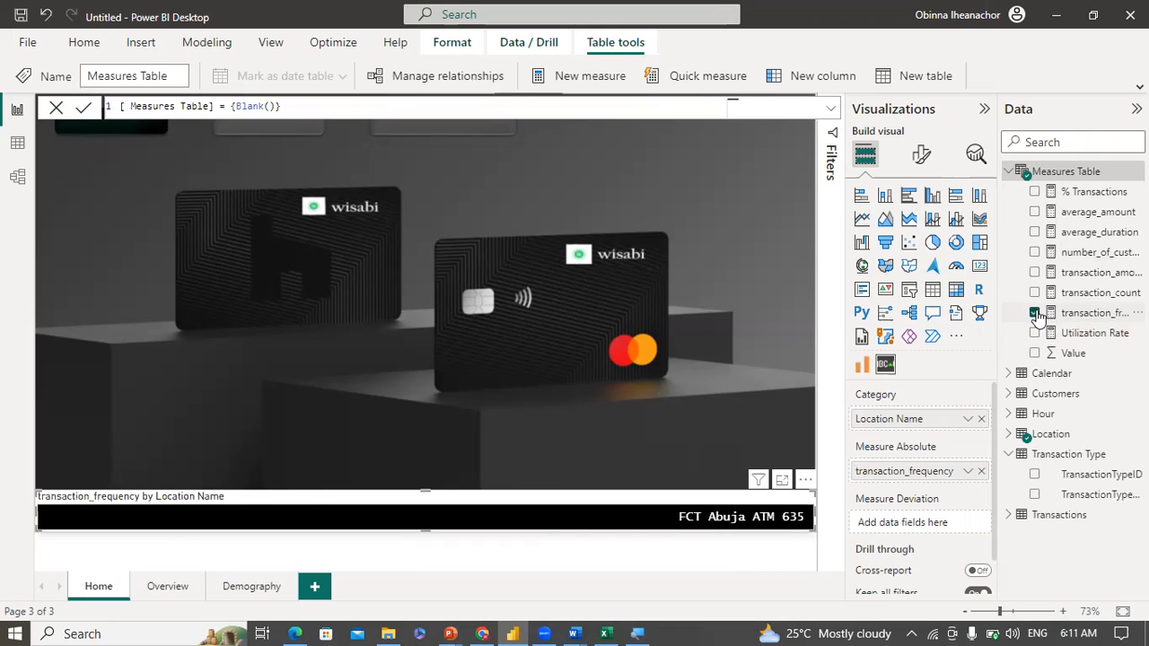
click(1036, 313)
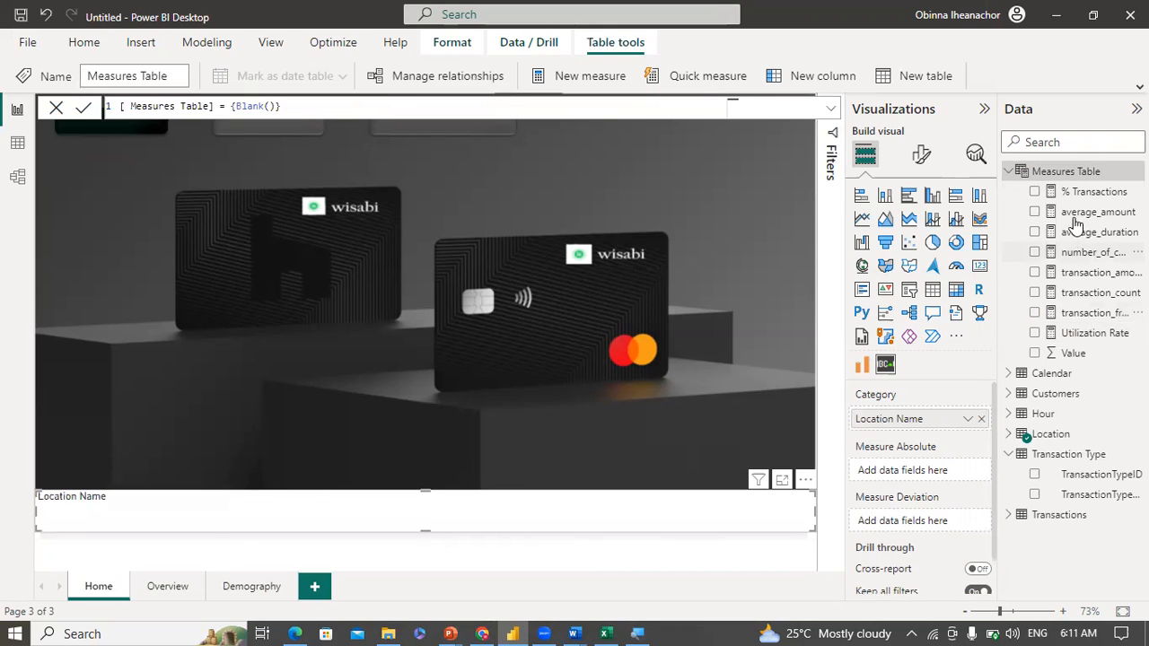
click(1036, 293)
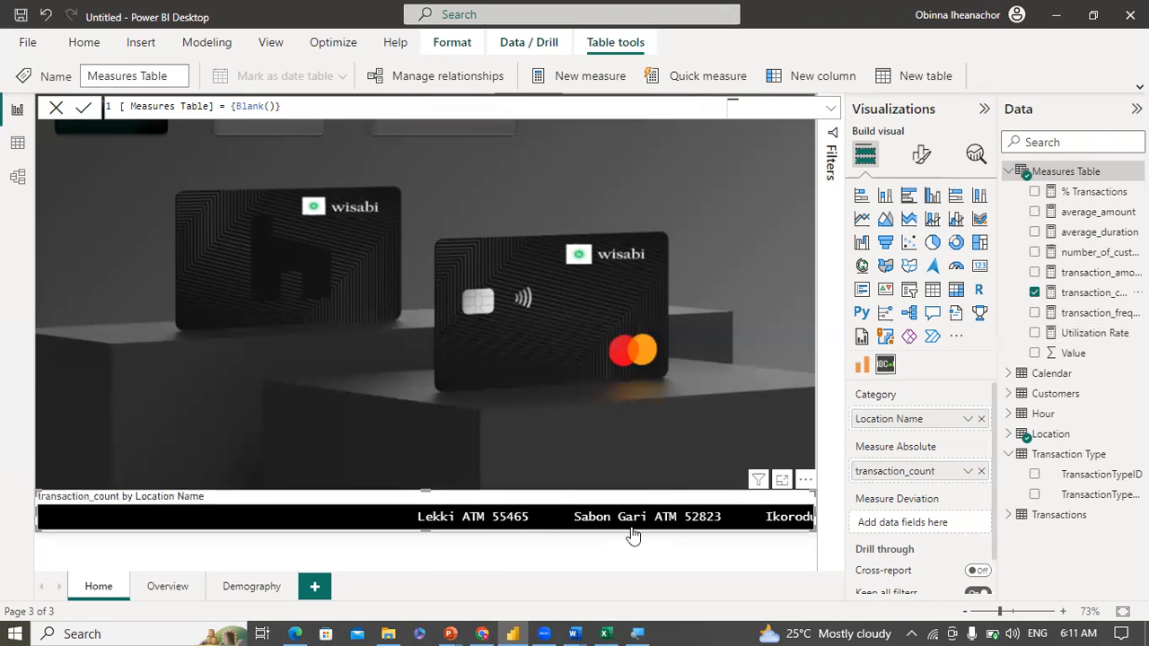
click(1036, 295)
click(1036, 333)
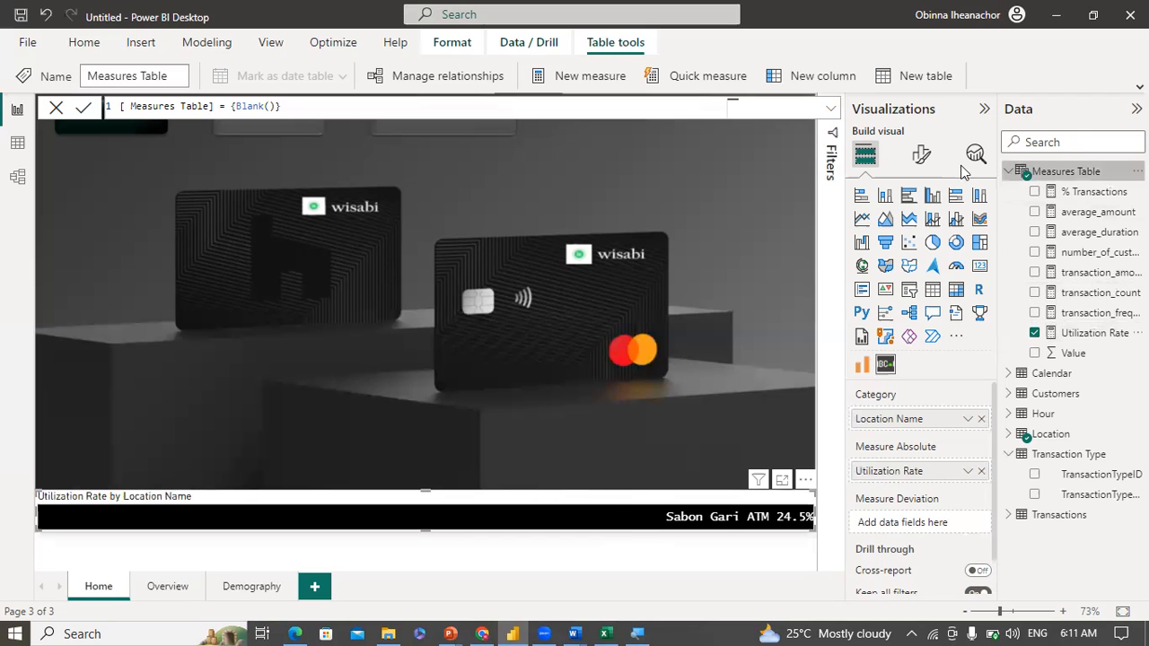
Step: Turn off the Scroller's title and set its background effect colour to black
click(922, 157)
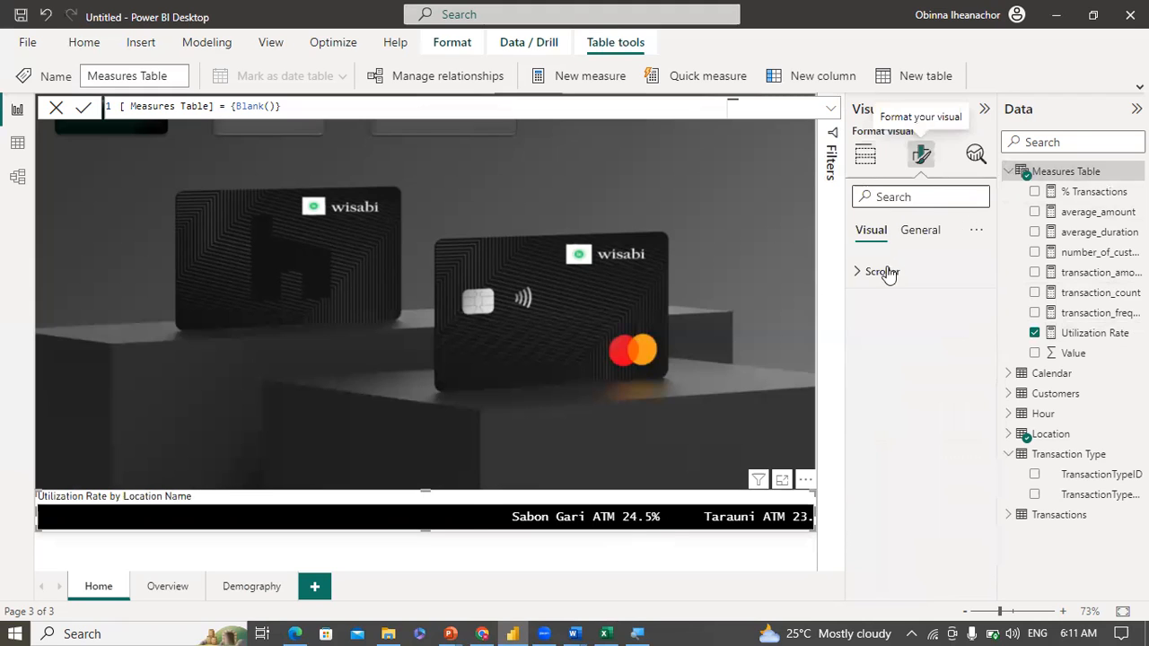
click(873, 273)
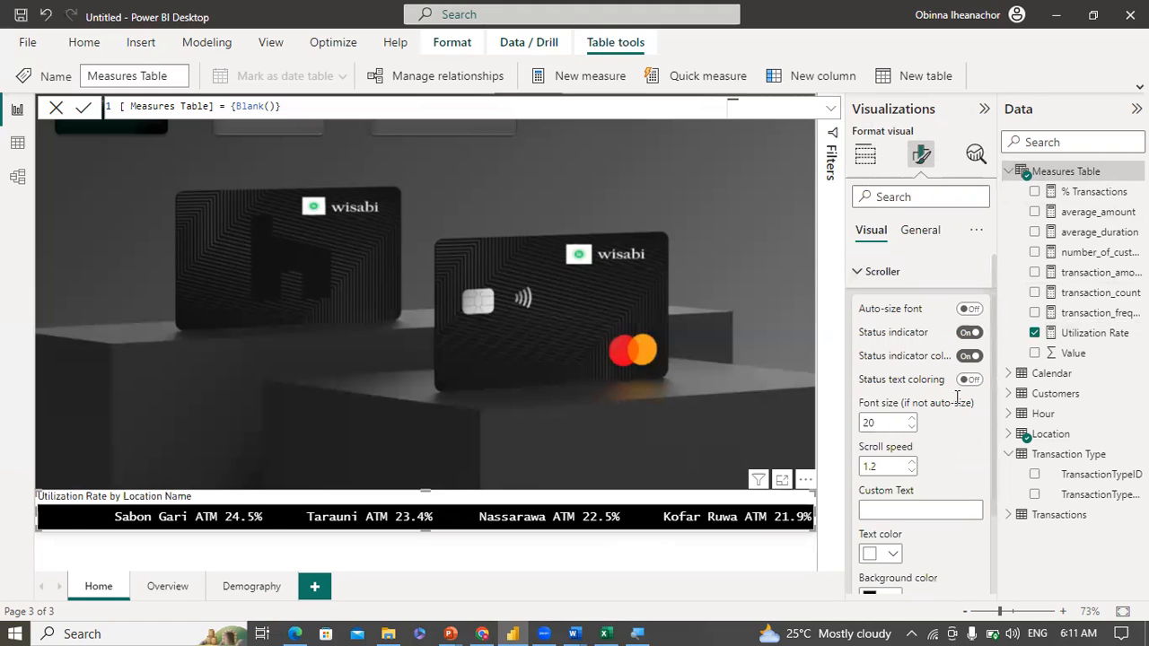
click(921, 231)
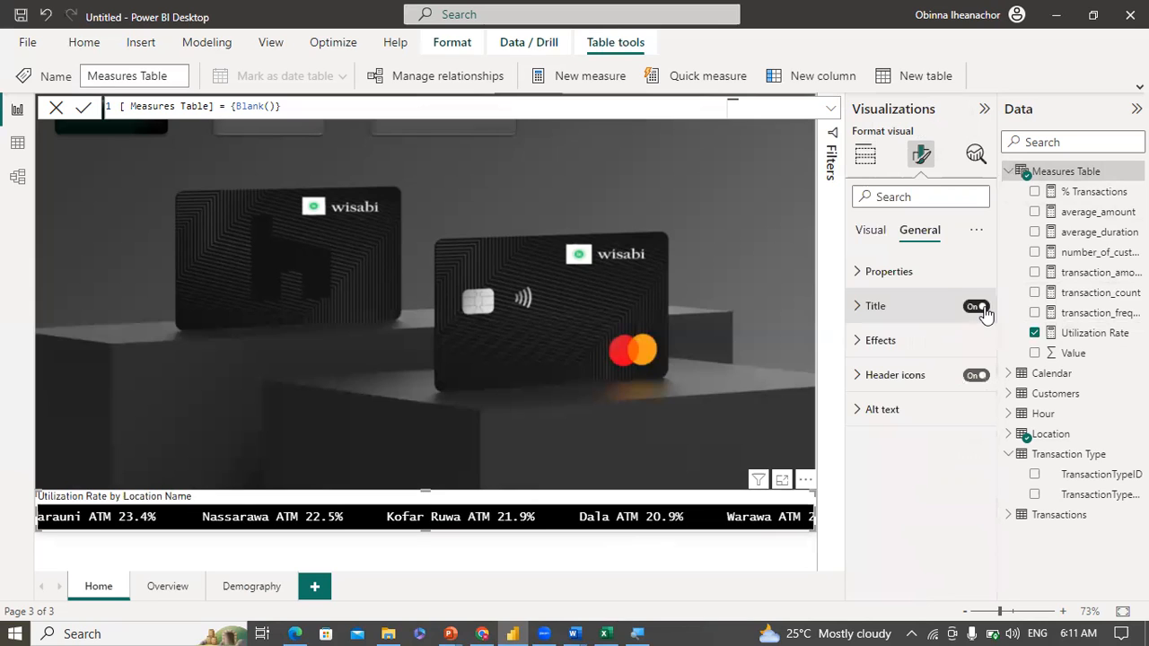
click(977, 306)
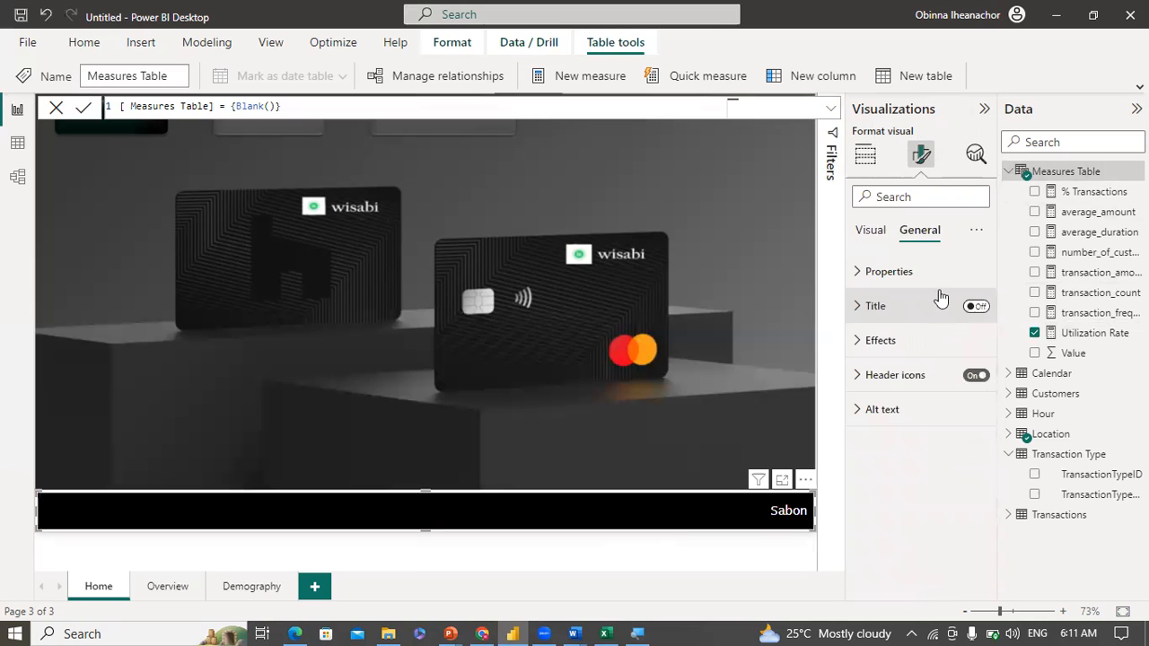
click(862, 342)
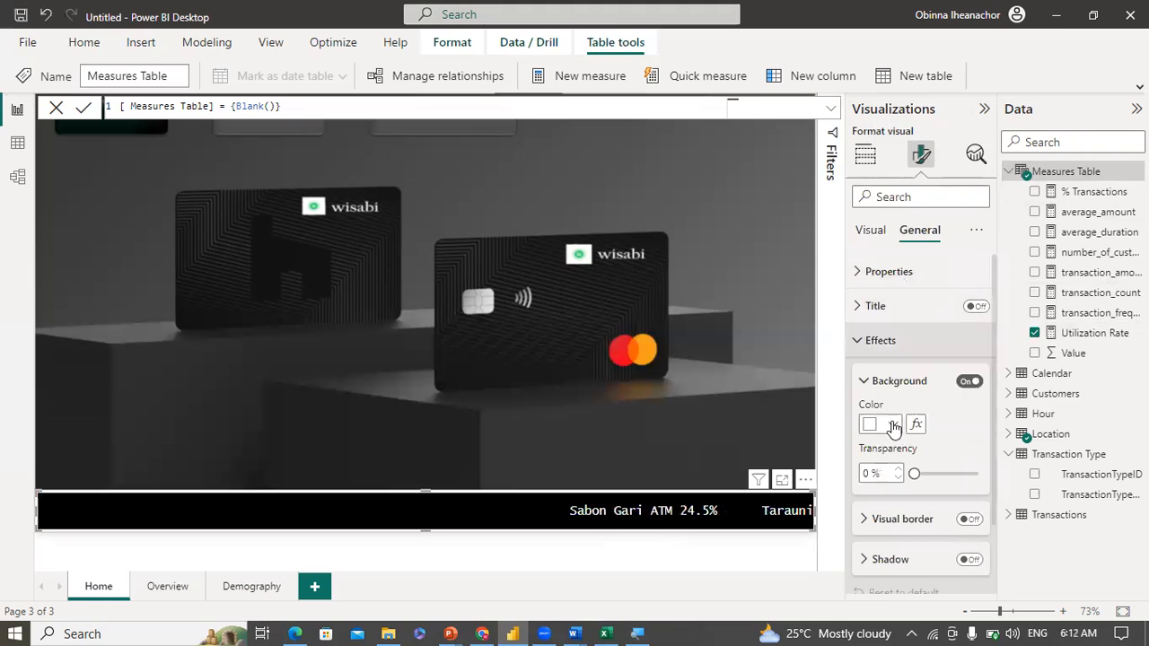
click(894, 424)
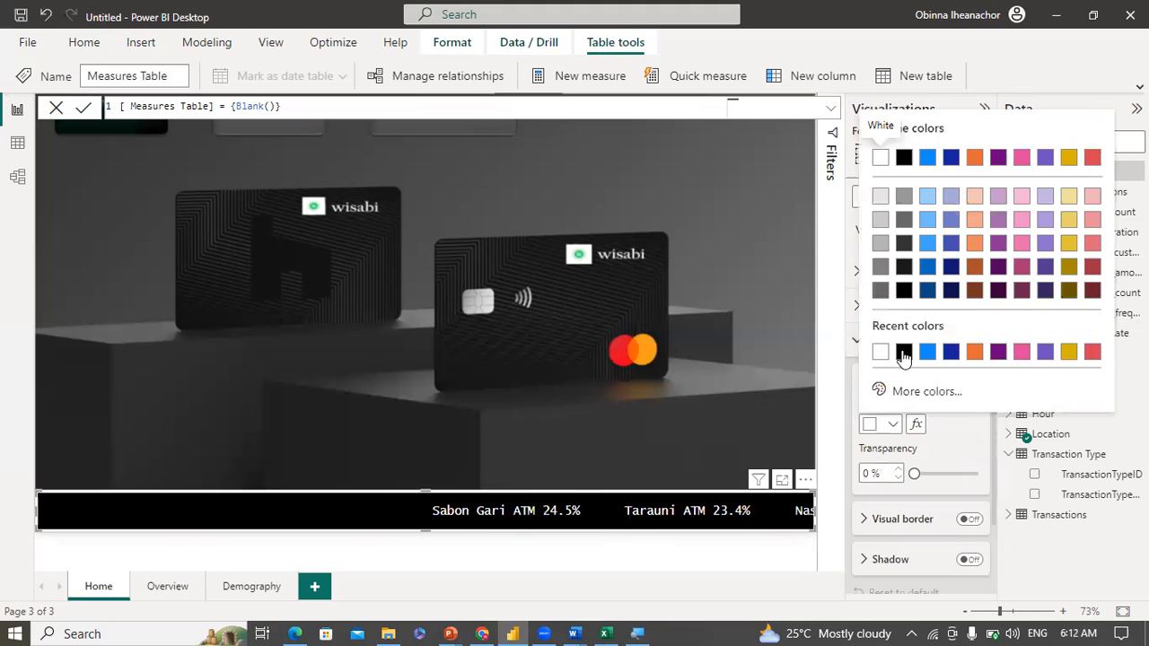
click(903, 352)
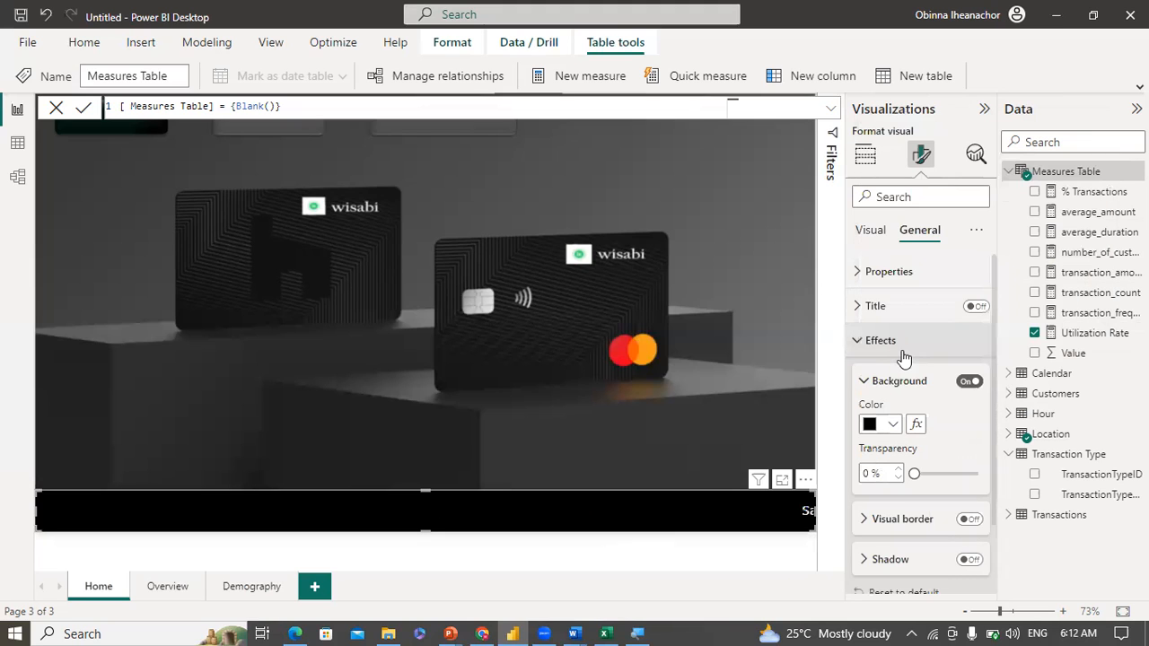
Step: Enable Auto-size font for the Scroller and deselect it
click(867, 237)
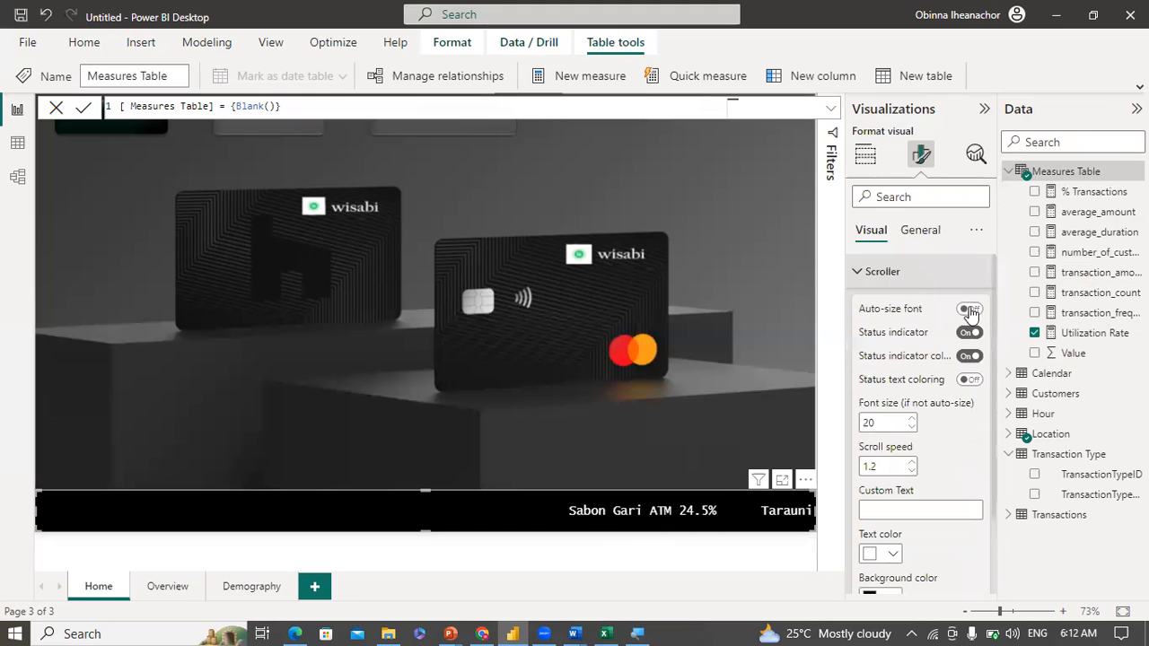
click(968, 309)
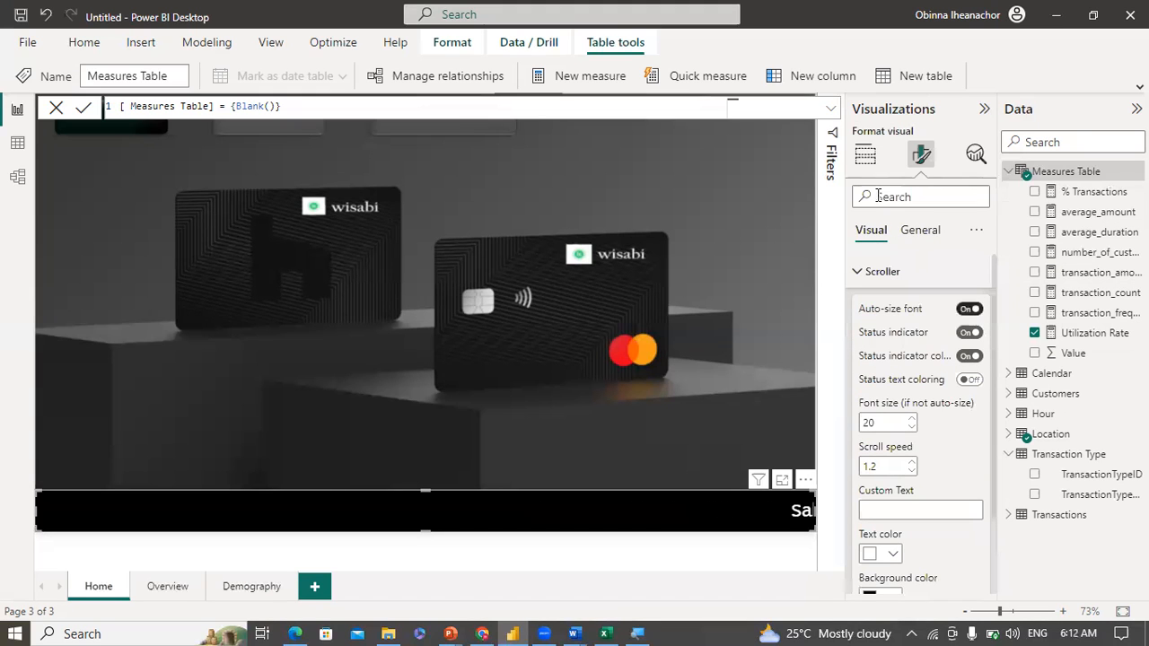
click(865, 158)
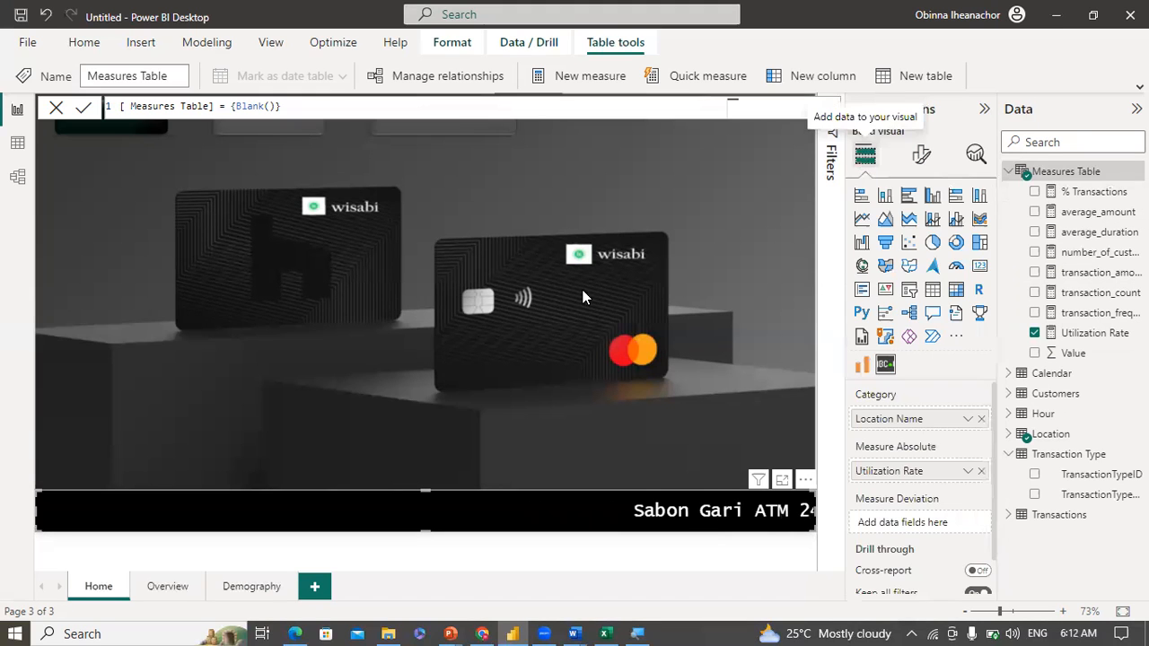
click(231, 353)
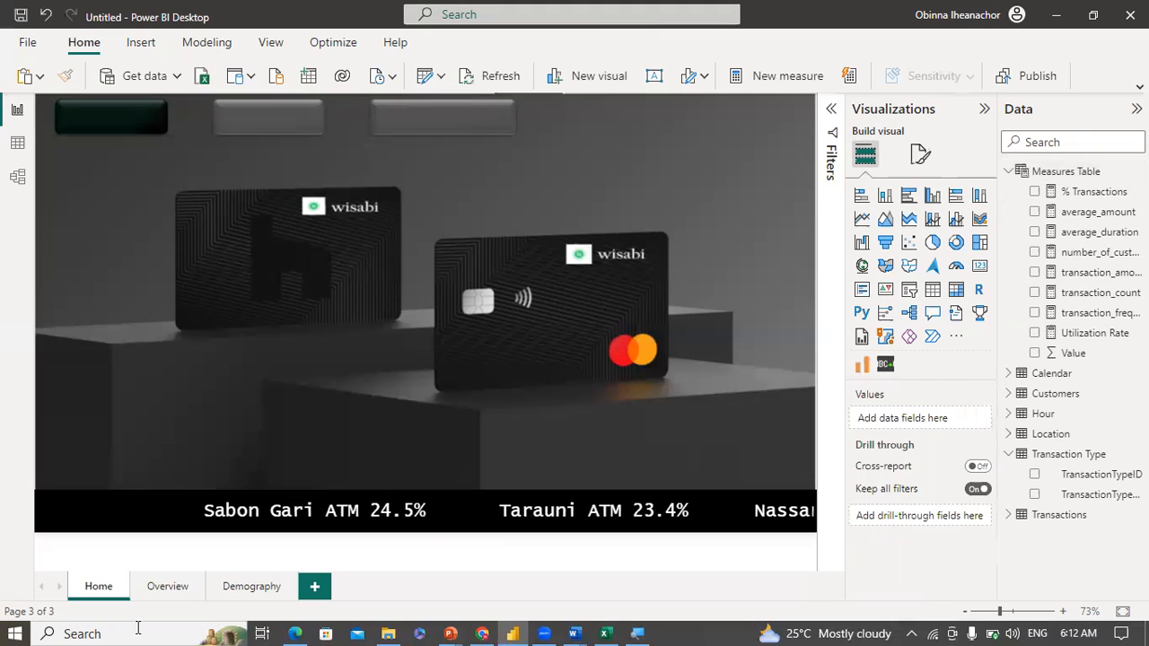
Step: Set Overview Background.svg as the Overview page's canvas background, with 0% transparency and image fit set to Fit
click(169, 588)
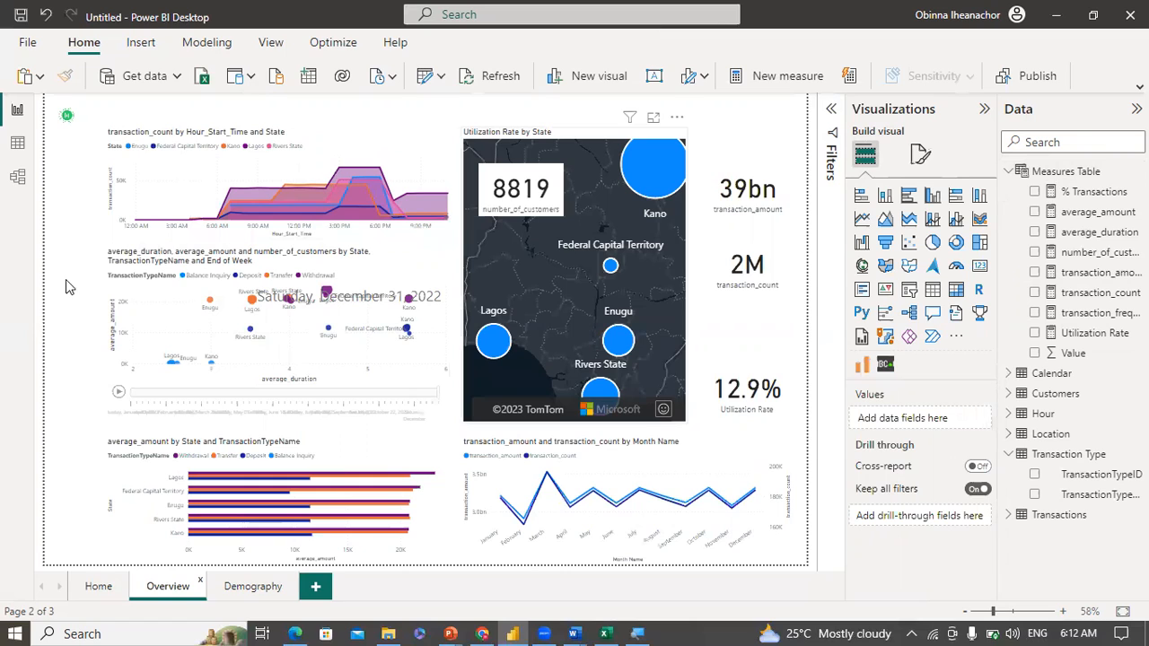
click(920, 154)
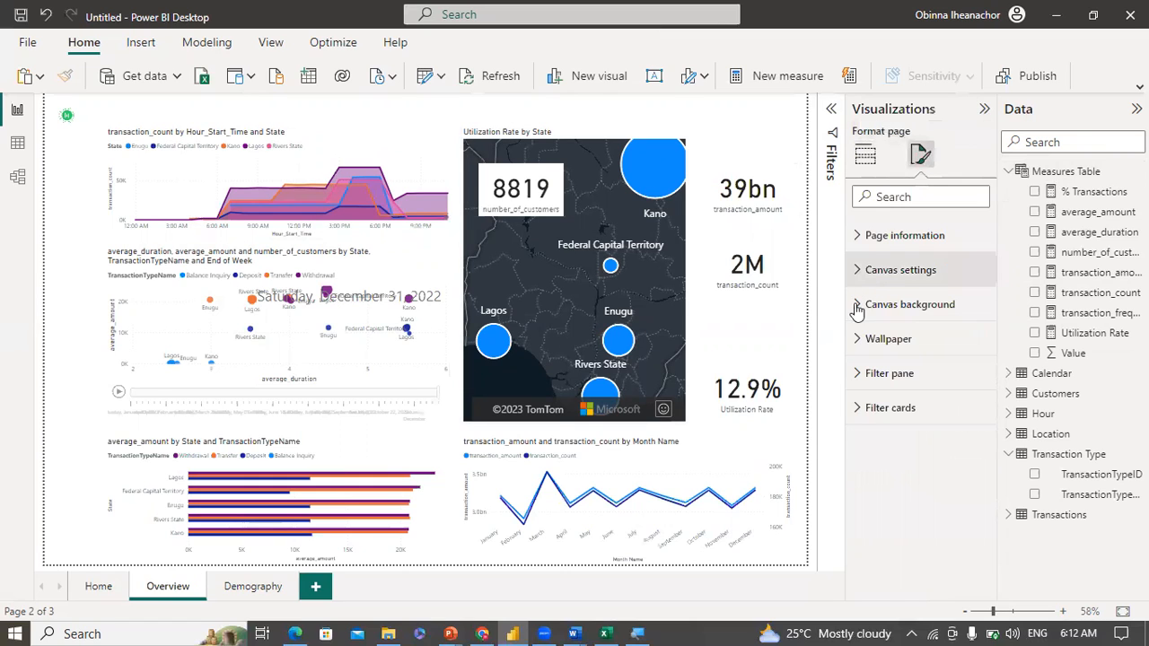
click(907, 304)
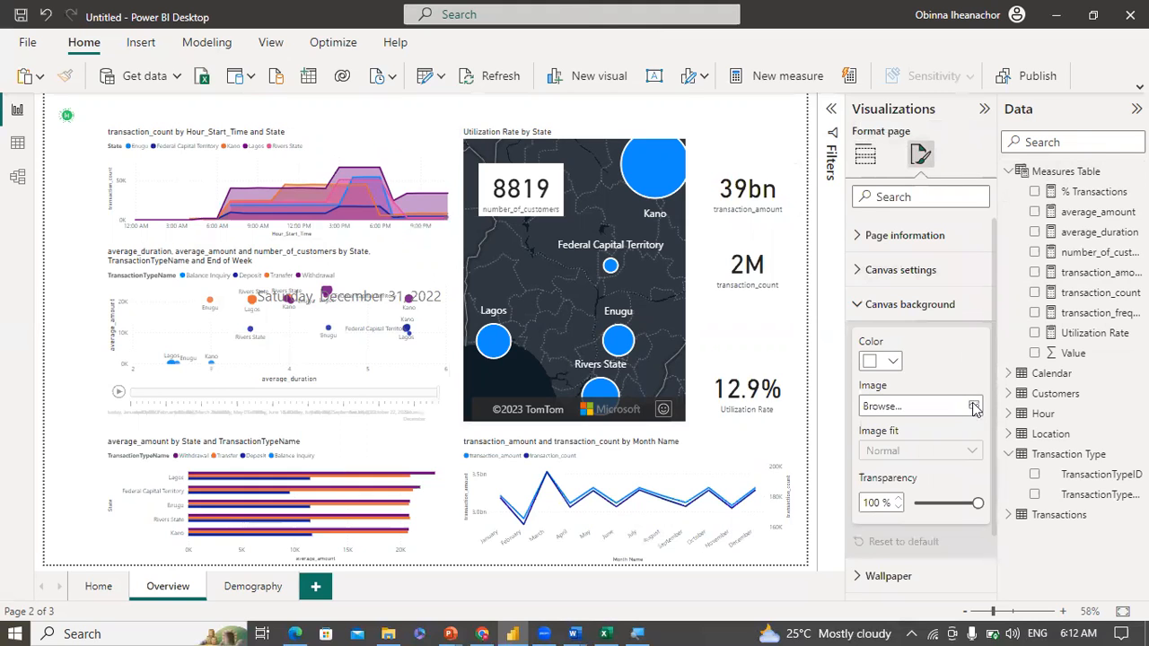
click(974, 407)
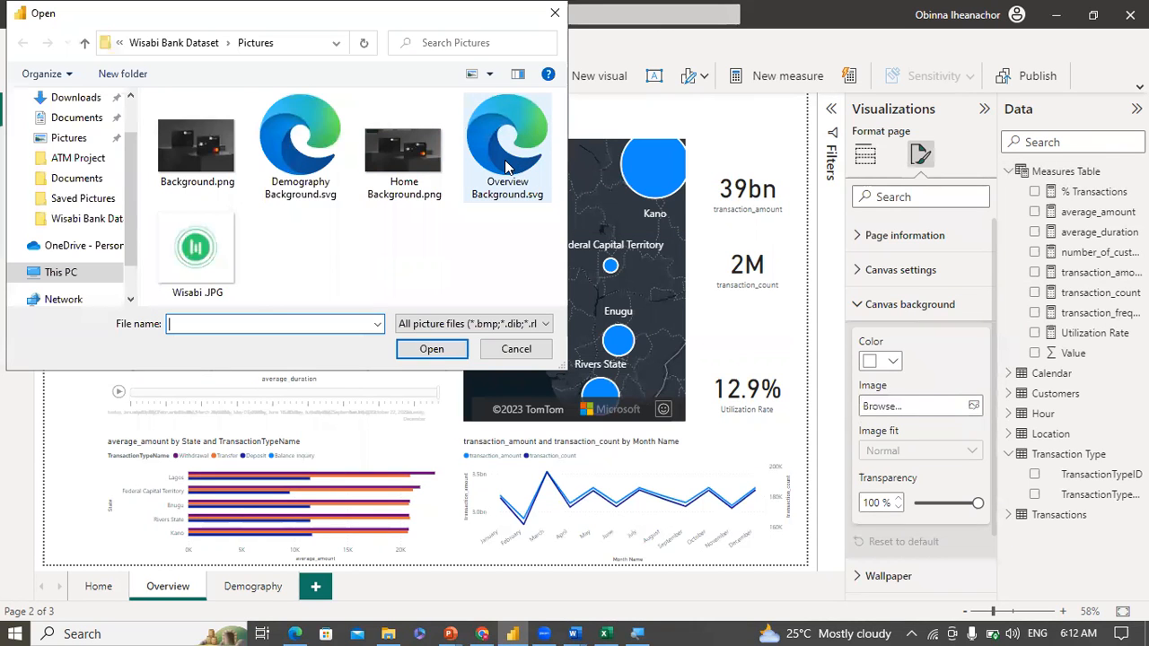
double_click(506, 166)
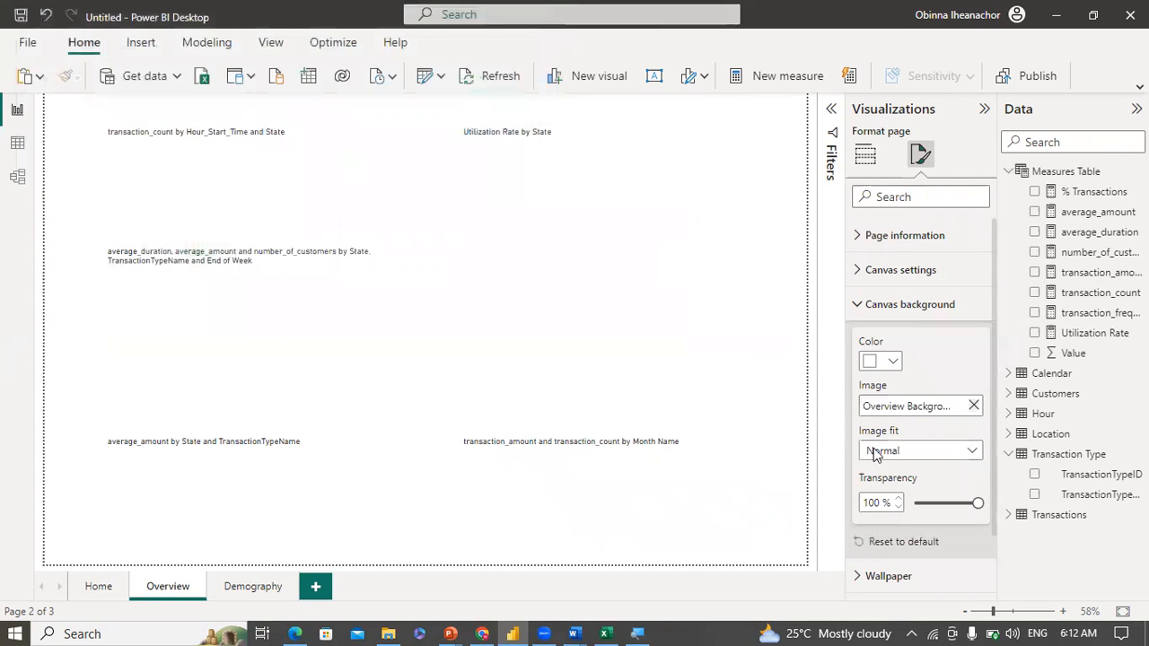
drag(950, 505, 915, 504)
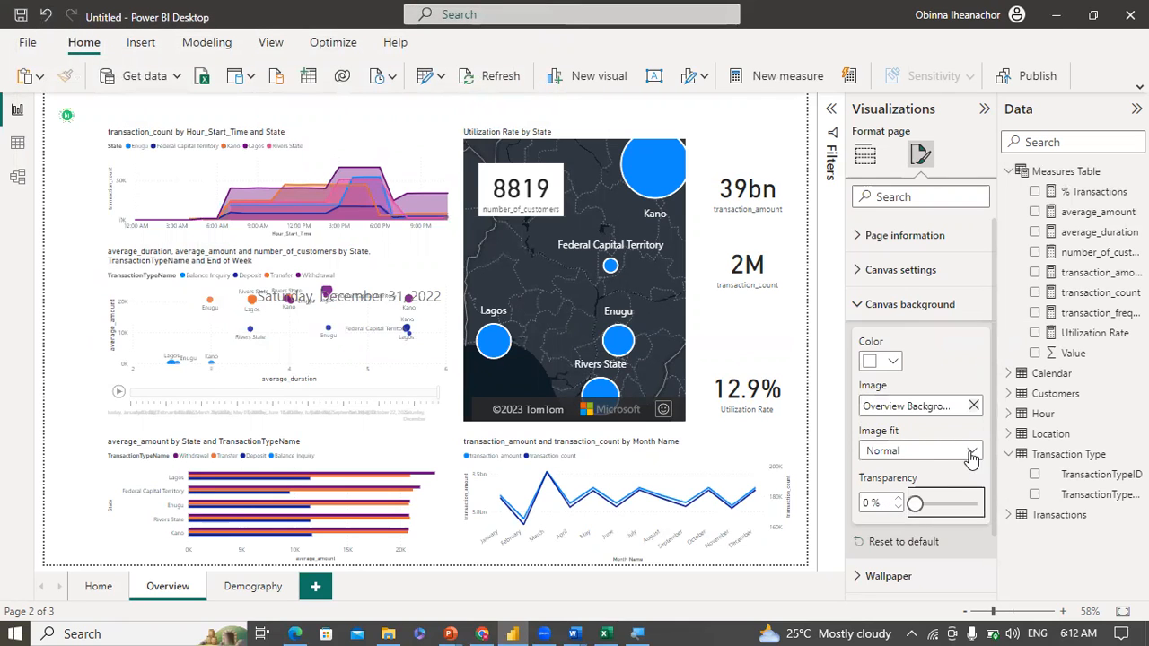
click(971, 453)
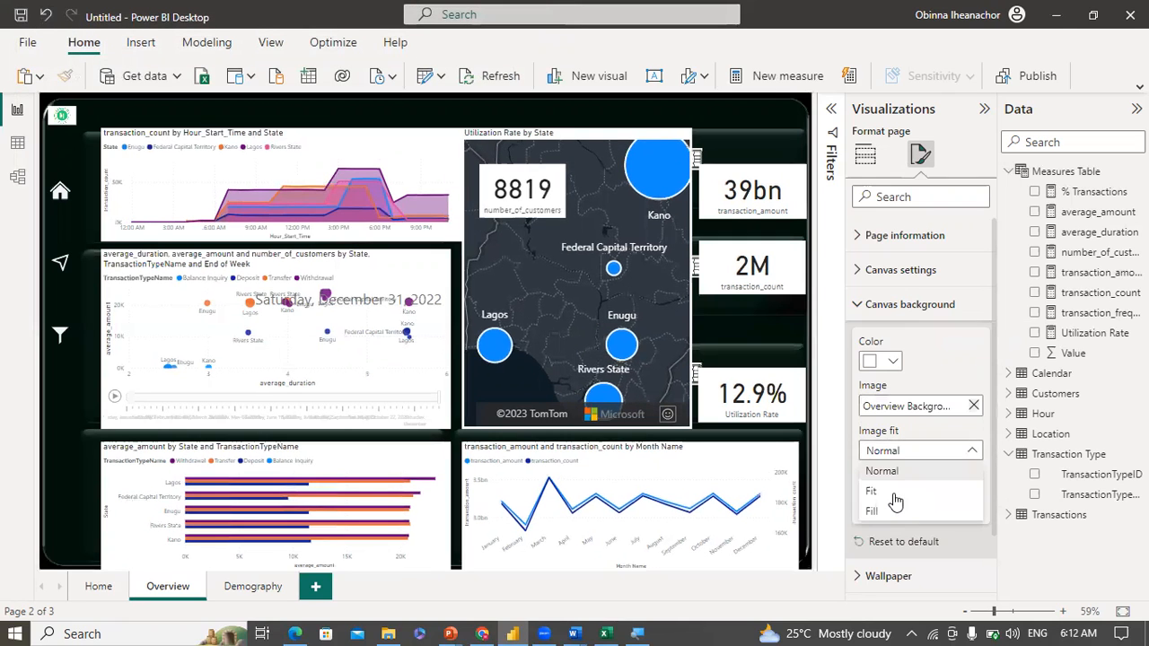
click(896, 496)
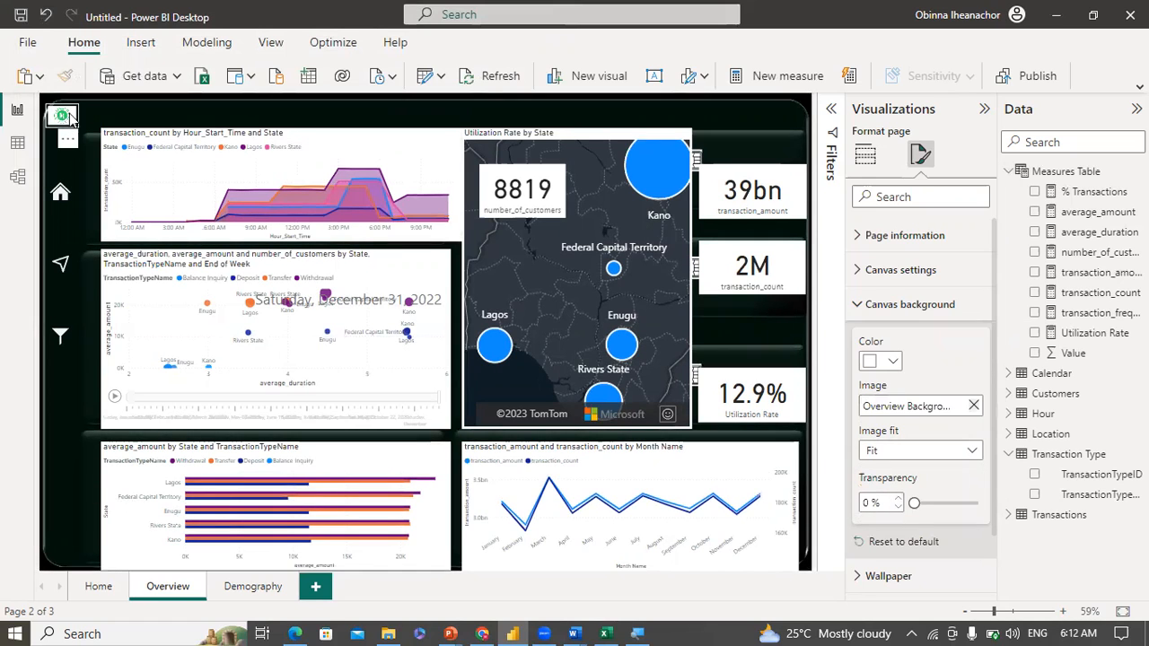
Step: Move the Wisabi logo from the Overview page's upper-left corner to its upper-right corner
click(79, 118)
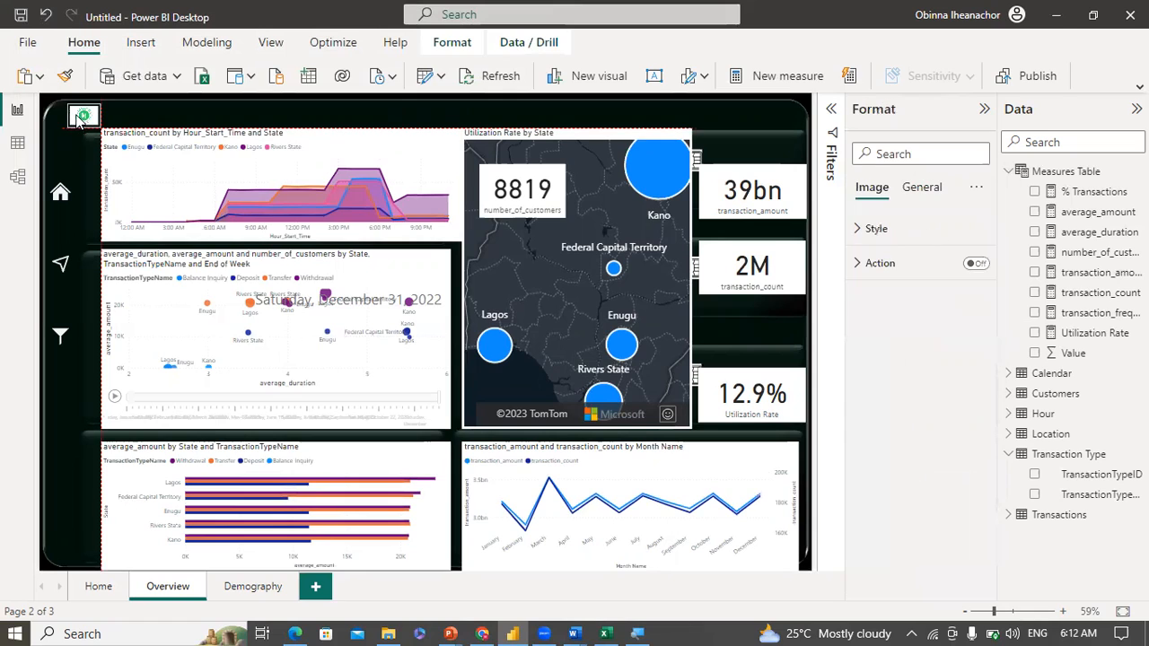
drag(79, 118, 438, 124)
drag(759, 118, 776, 117)
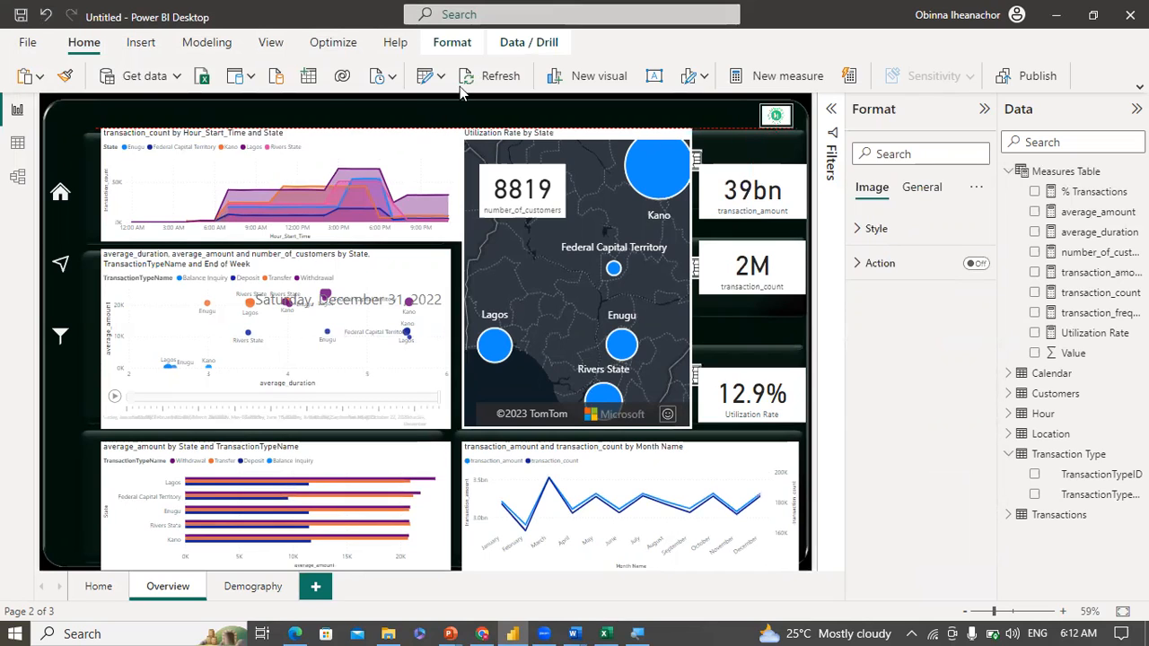
Step: Resize and reposition the transaction_count by Hour_Start_Time and State chart to sit inside the background's upper-left panel
click(205, 150)
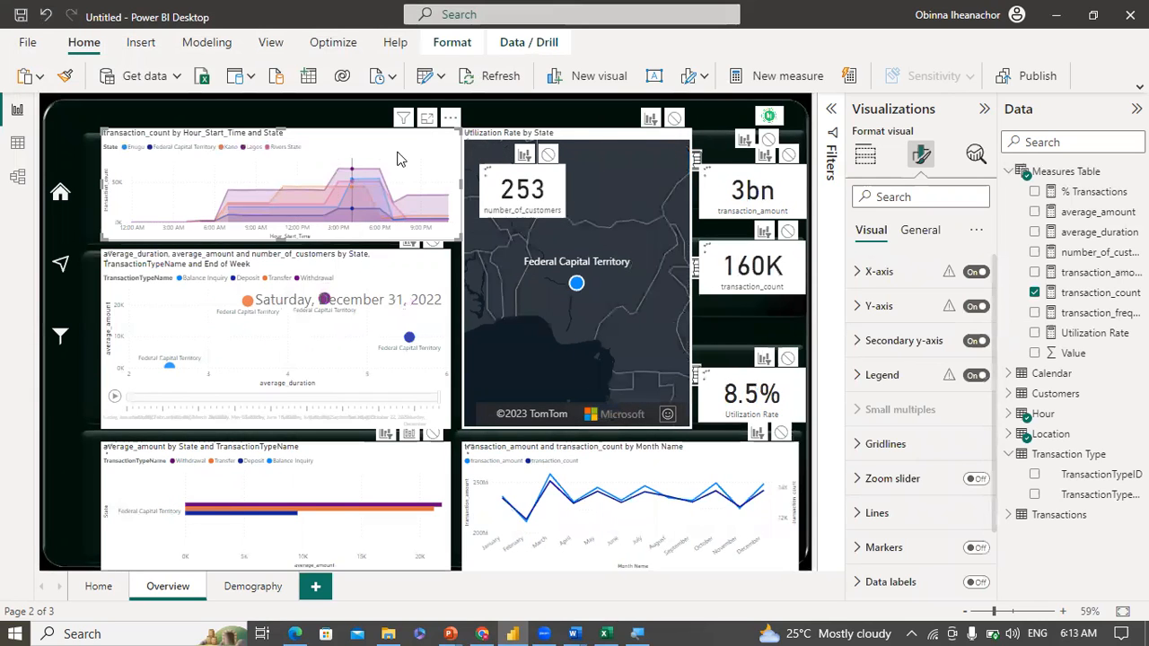
click(446, 142)
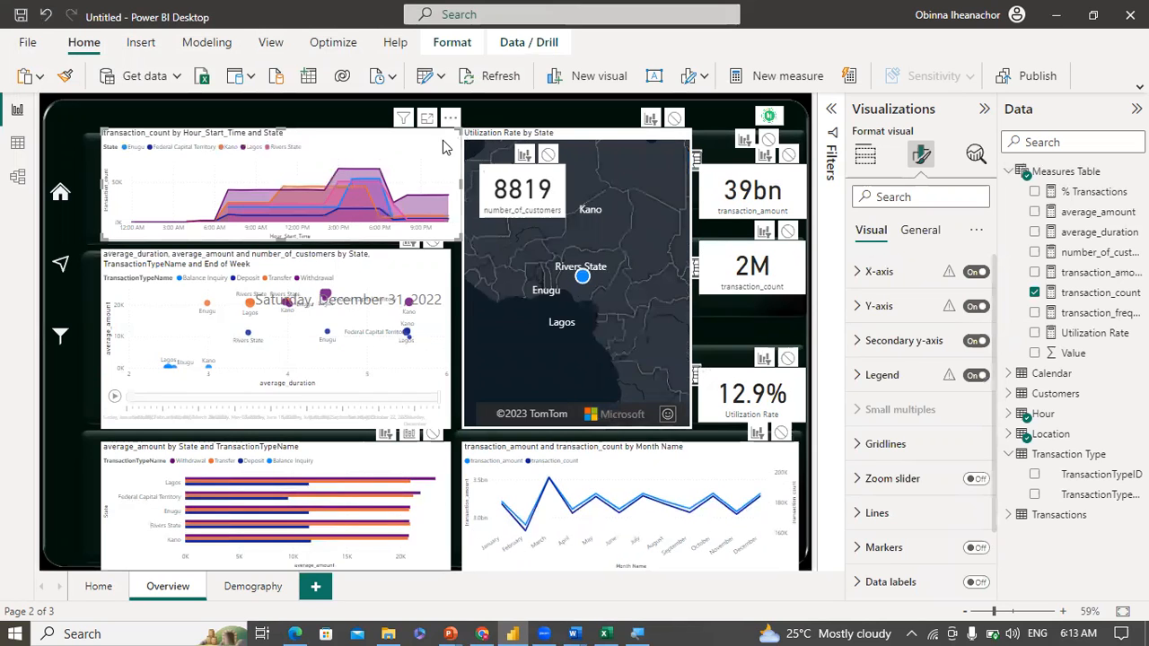
drag(433, 152, 433, 151)
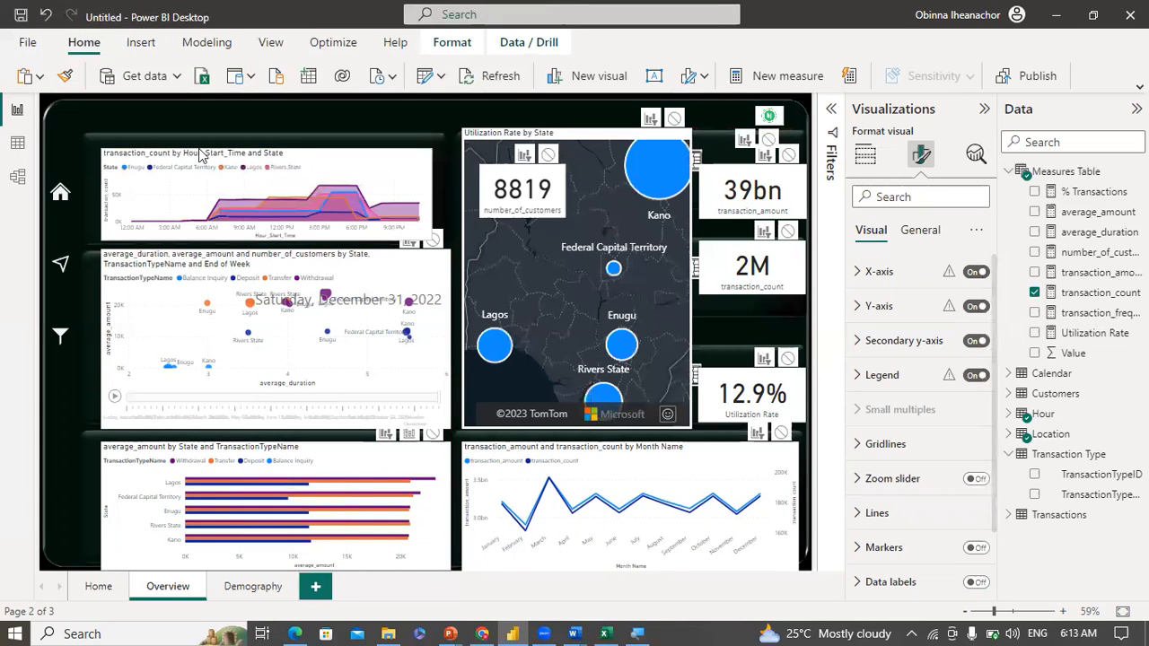
drag(104, 152, 92, 146)
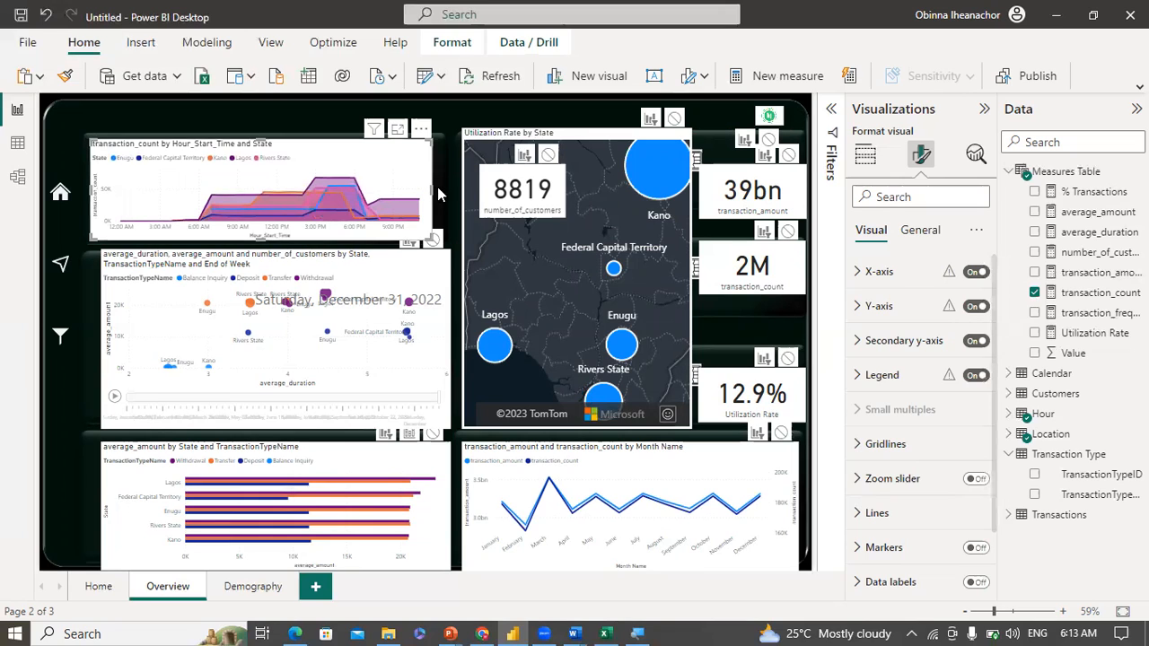
drag(439, 193, 448, 193)
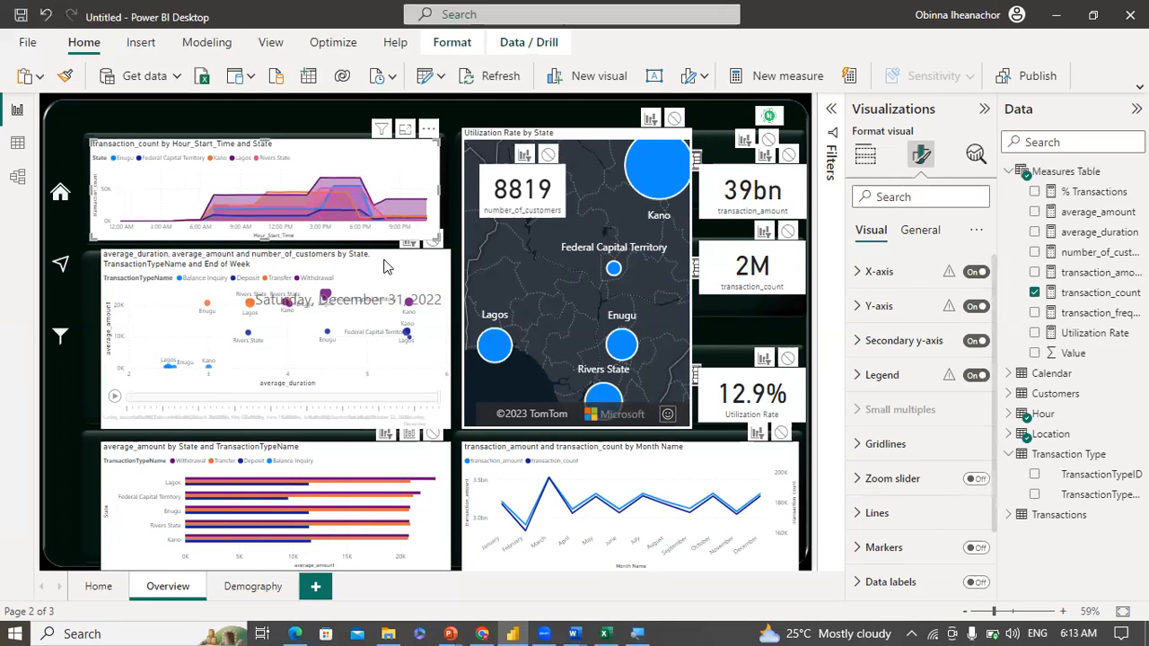
Step: Resize the average_duration and average_amount scatter chart to sit inside the background's middle-left panel
click(443, 254)
drag(443, 254, 415, 273)
drag(104, 341, 95, 348)
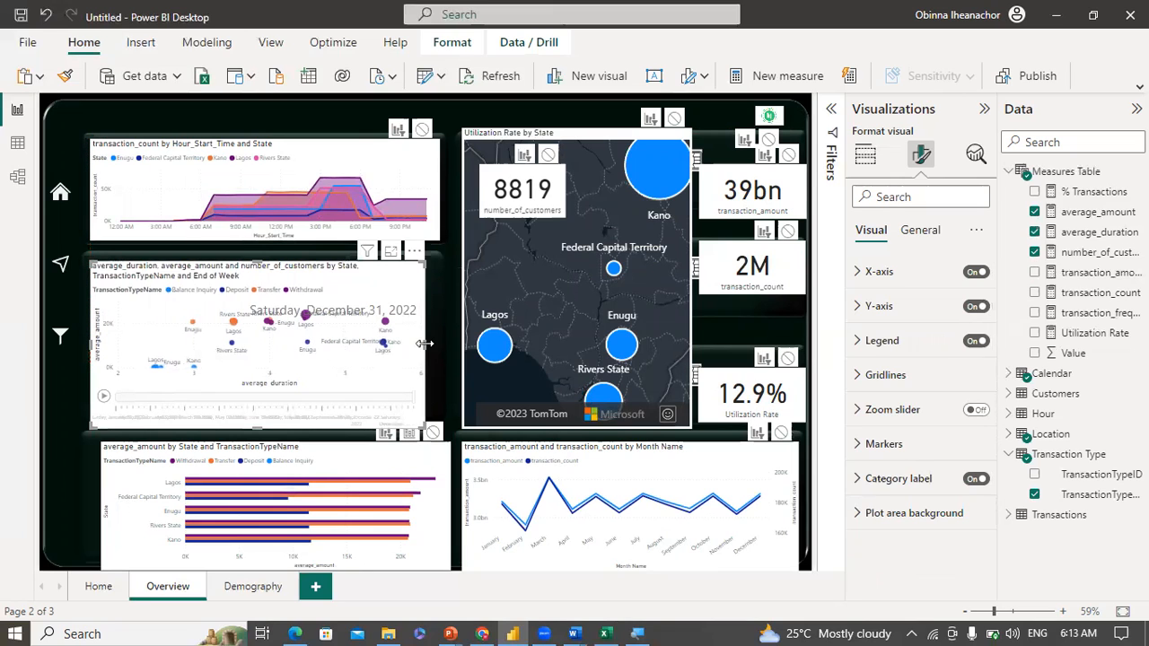
drag(433, 350, 433, 350)
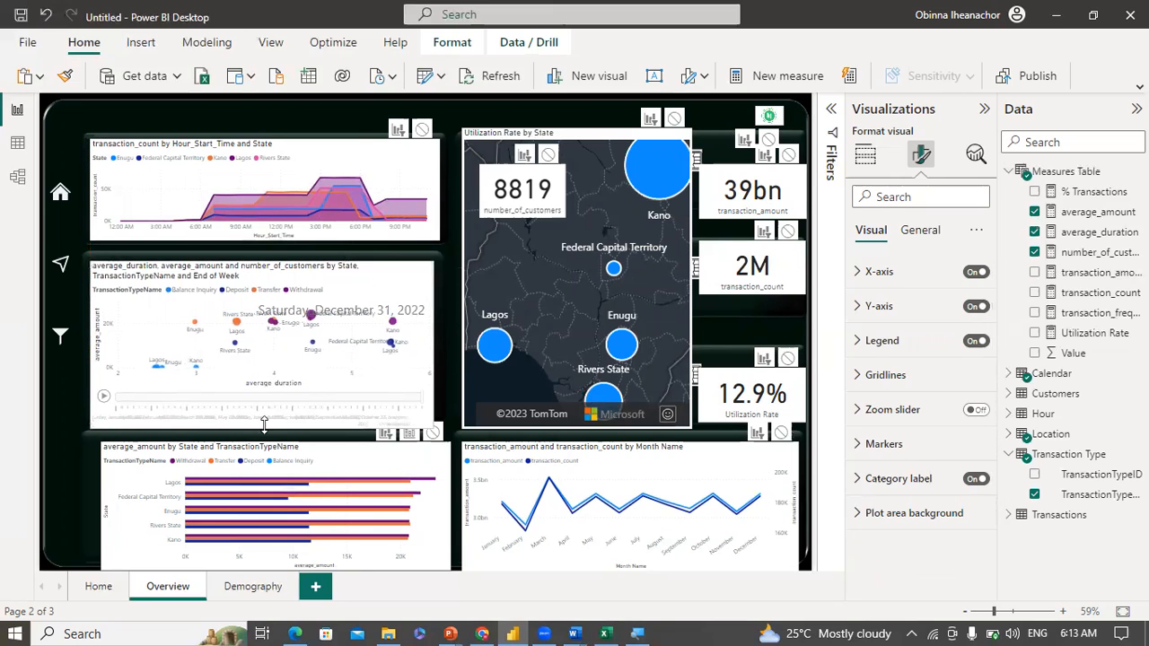
drag(263, 422, 263, 424)
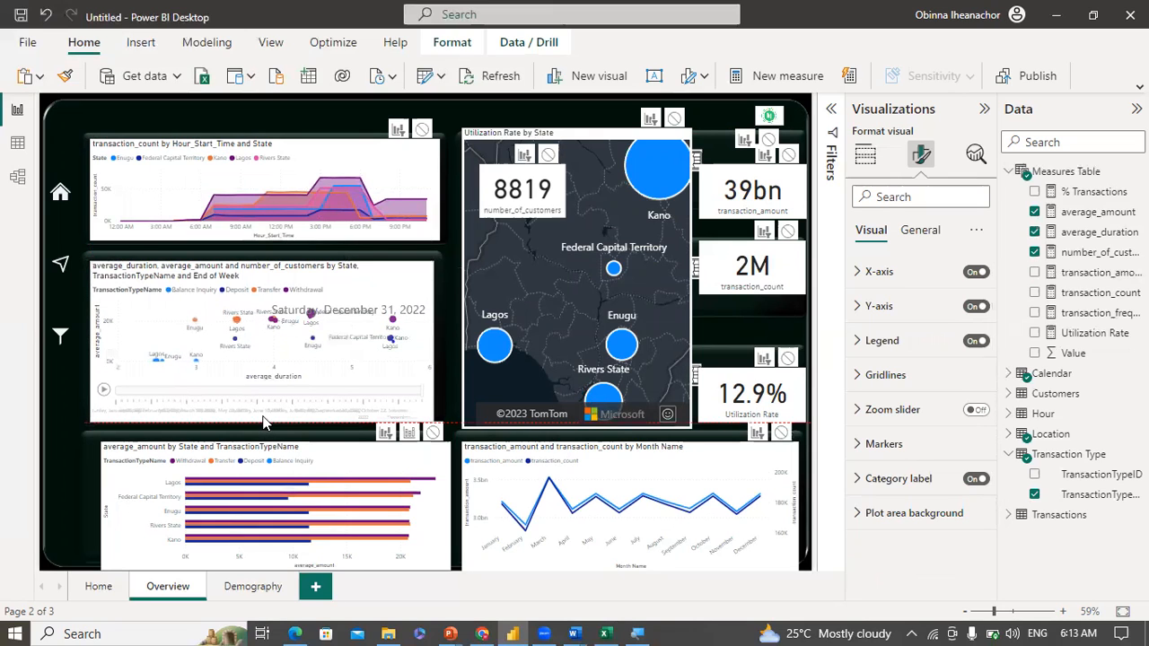
Step: Move and resize the average_amount by State and TransactionTypeName bar chart to sit inside the background's lower-left panel
click(233, 461)
drag(233, 460, 237, 444)
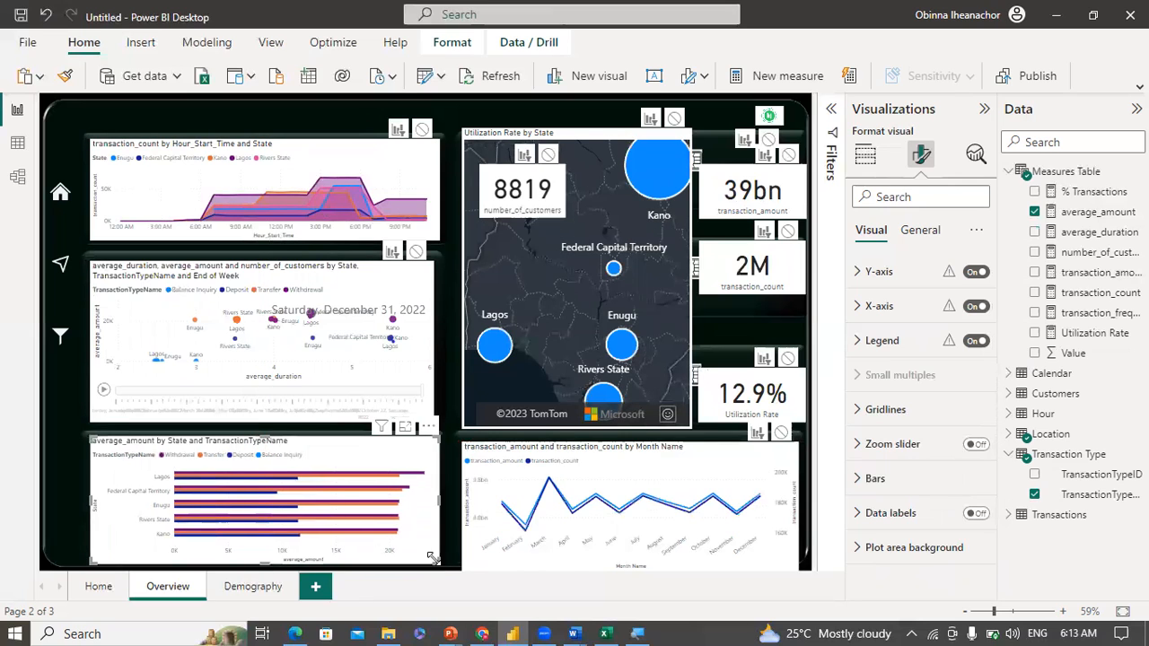
drag(424, 549, 426, 557)
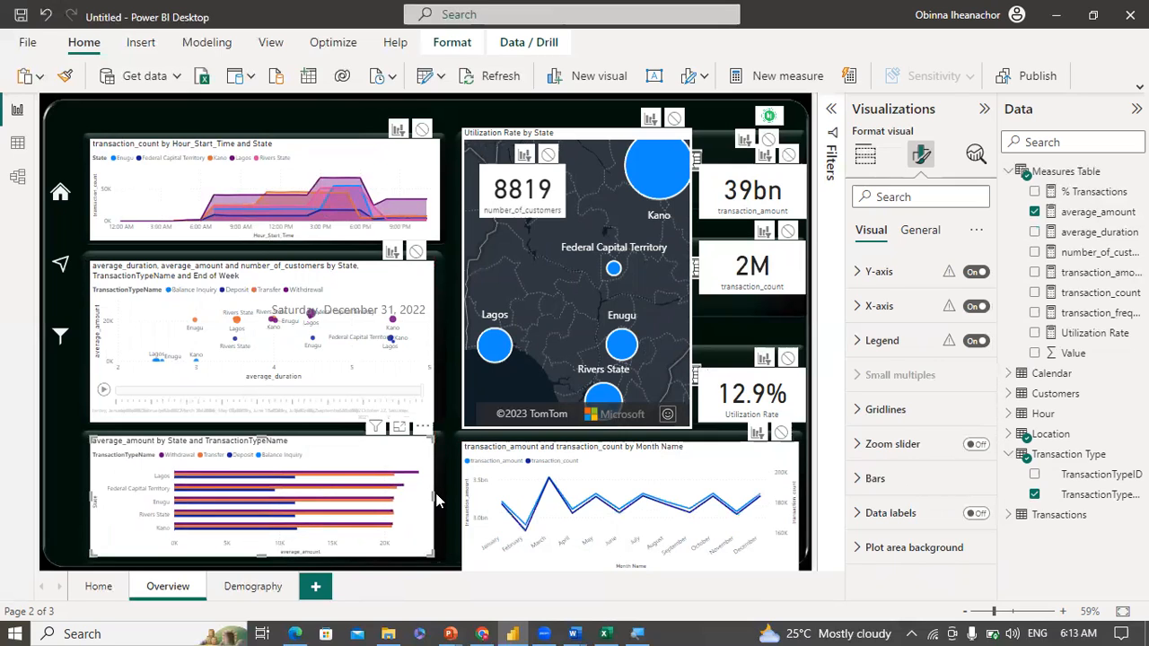
drag(433, 495, 438, 494)
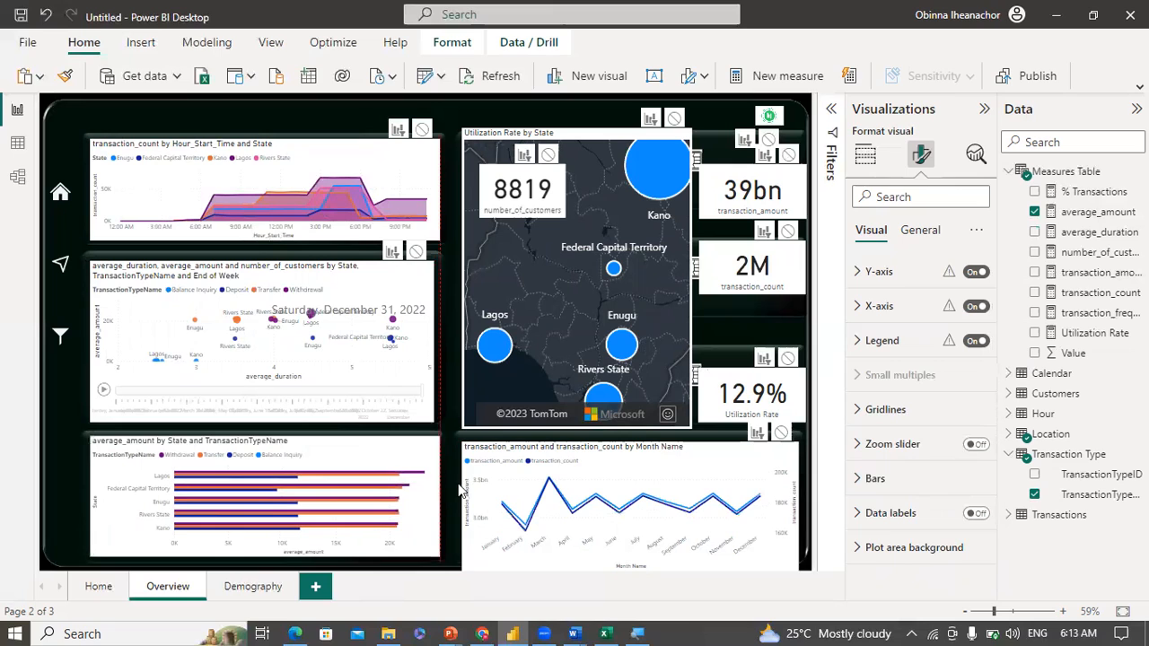
Step: Nudge the transaction_amount and transaction_count by Month Name line chart upward and shorten it to fit its background panel
click(691, 460)
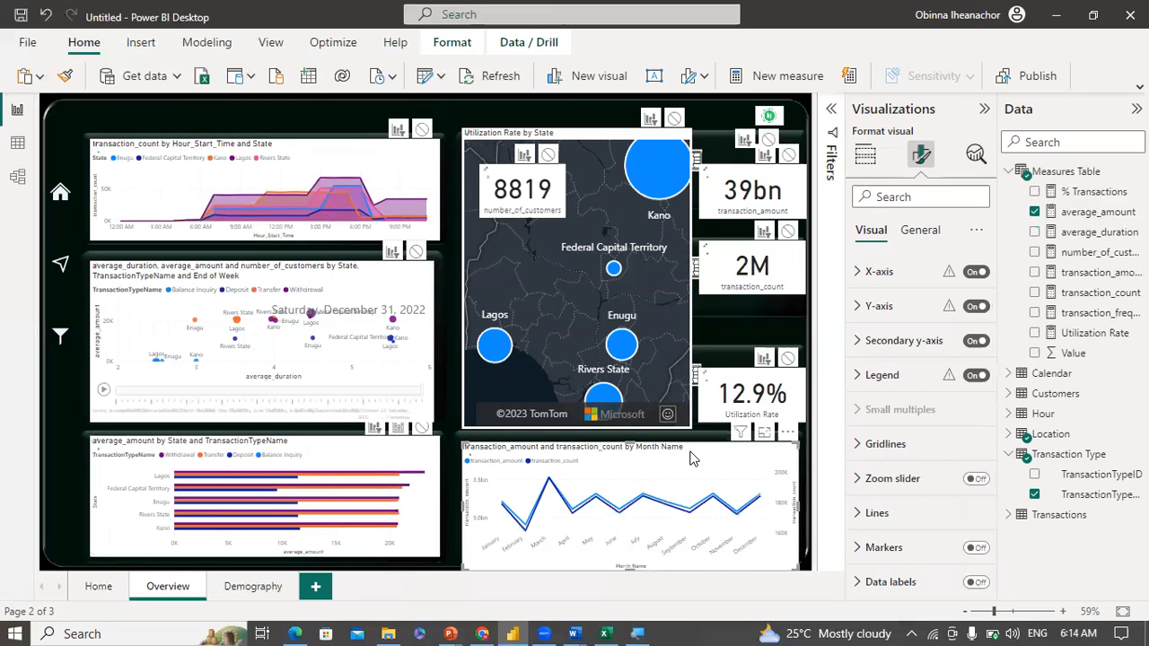
key(Up)
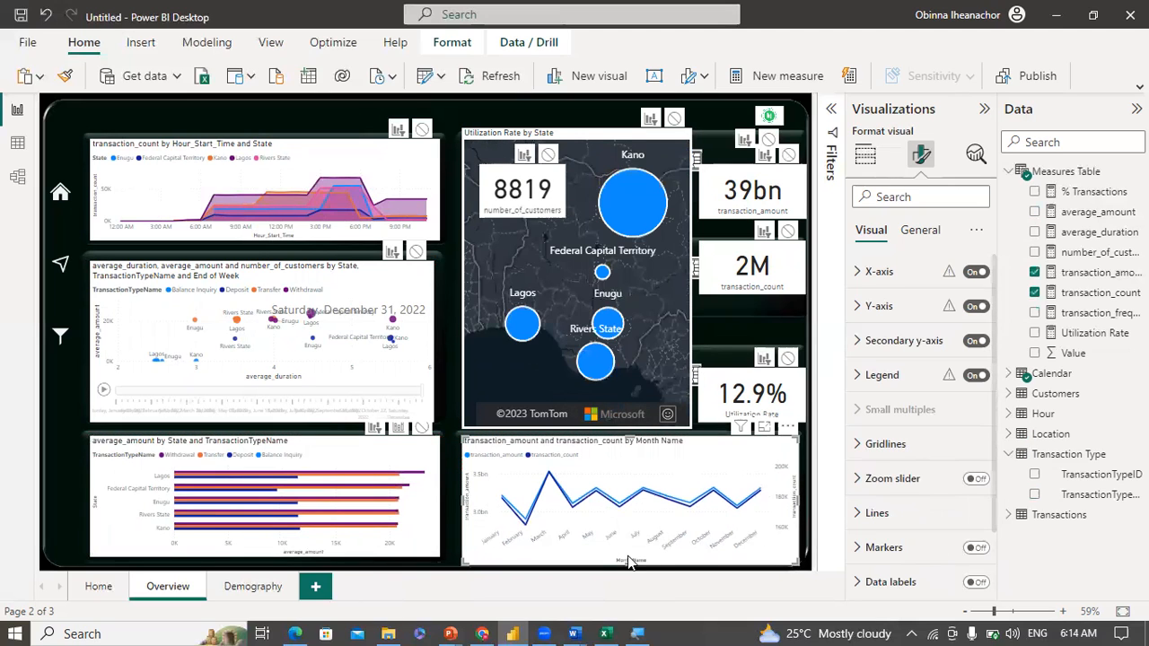
drag(630, 563, 629, 556)
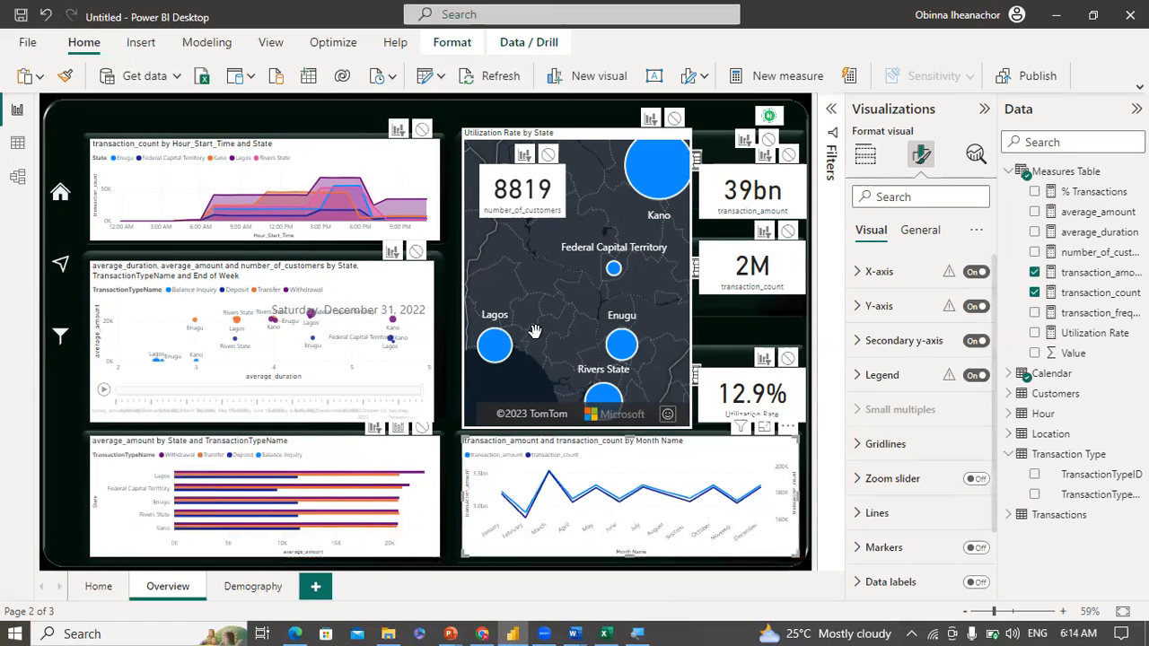
Step: Shrink the Utilization Rate by State map from its upper, outer and lower edges to fit the background's central panel
click(580, 135)
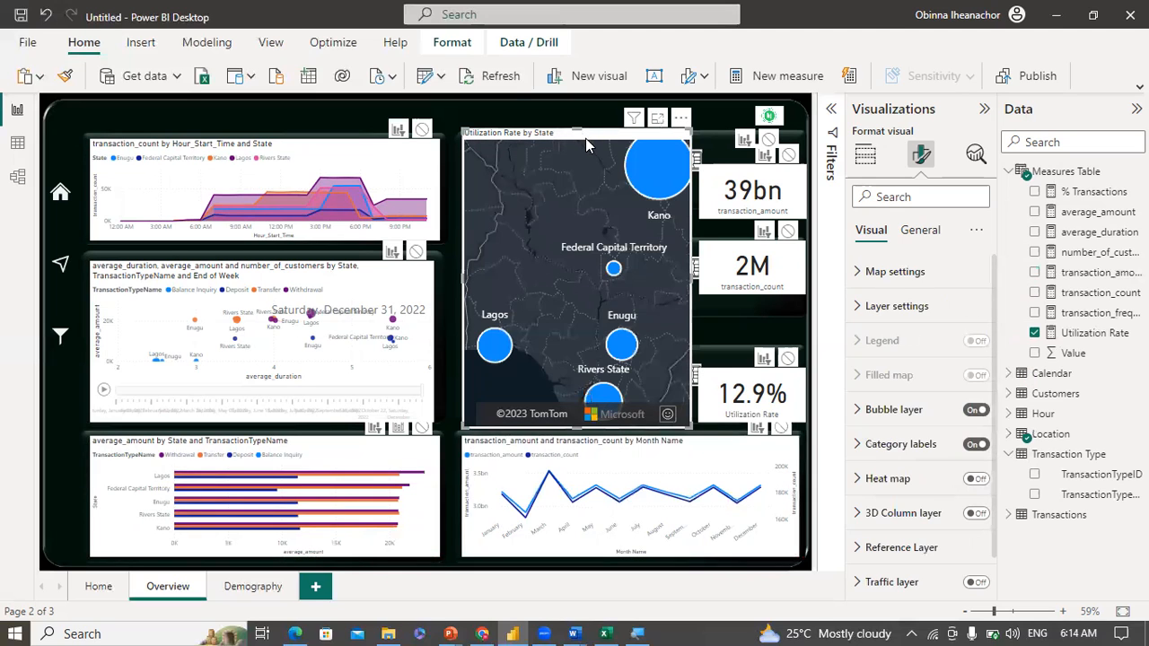
drag(583, 132, 585, 142)
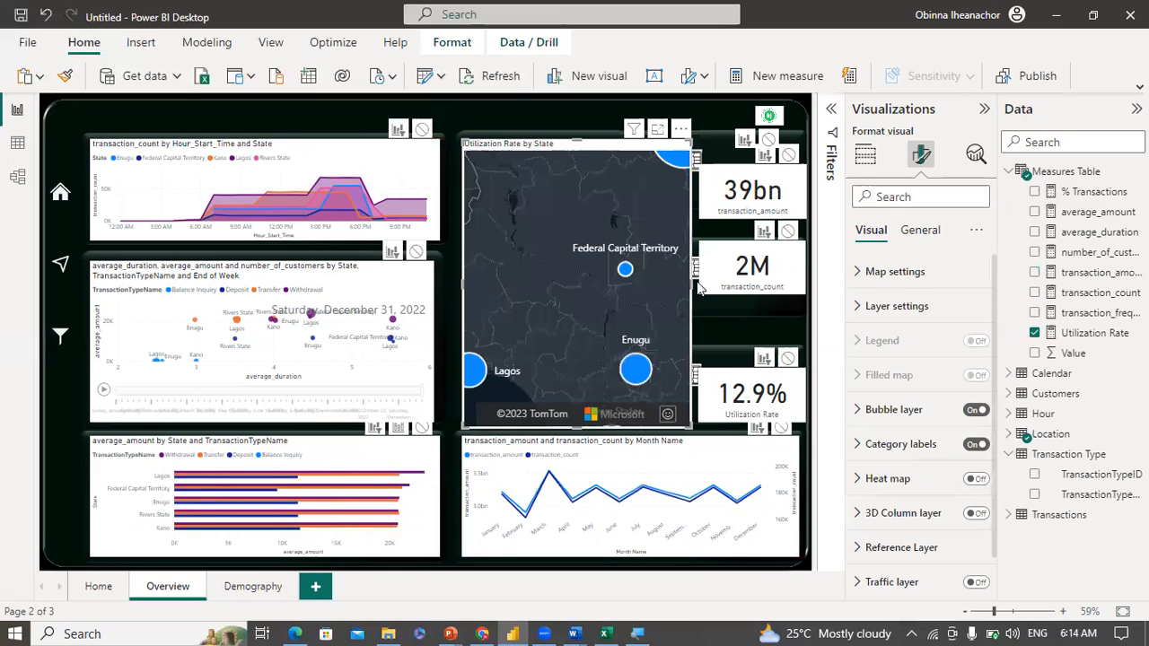
drag(691, 281, 658, 272)
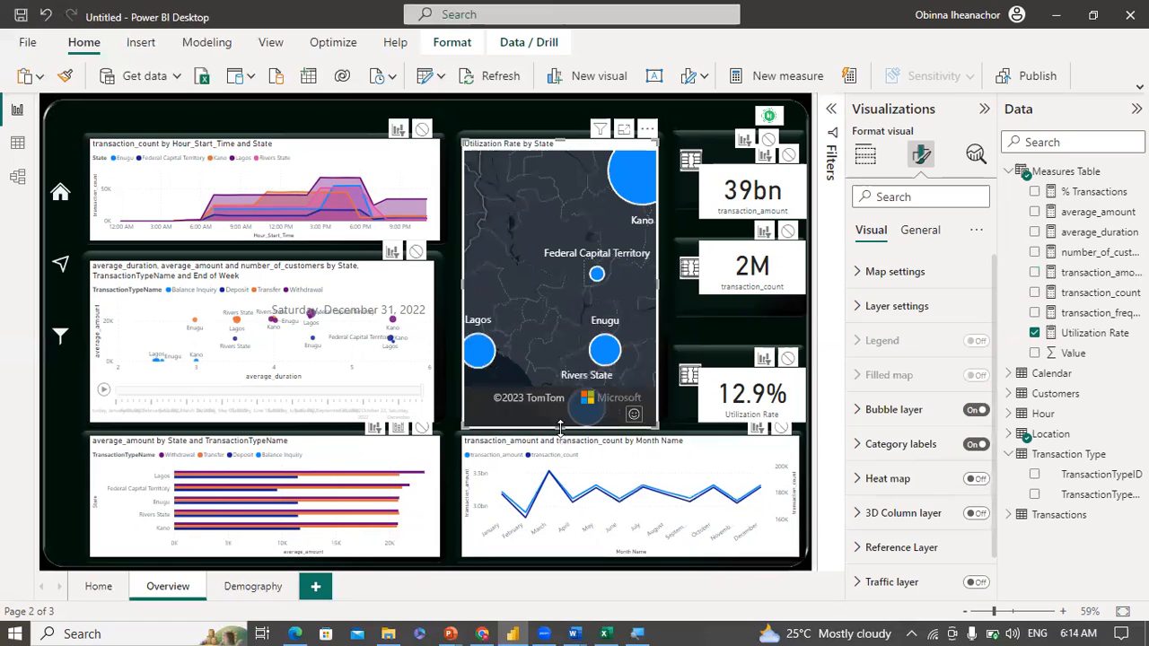
drag(564, 380, 554, 414)
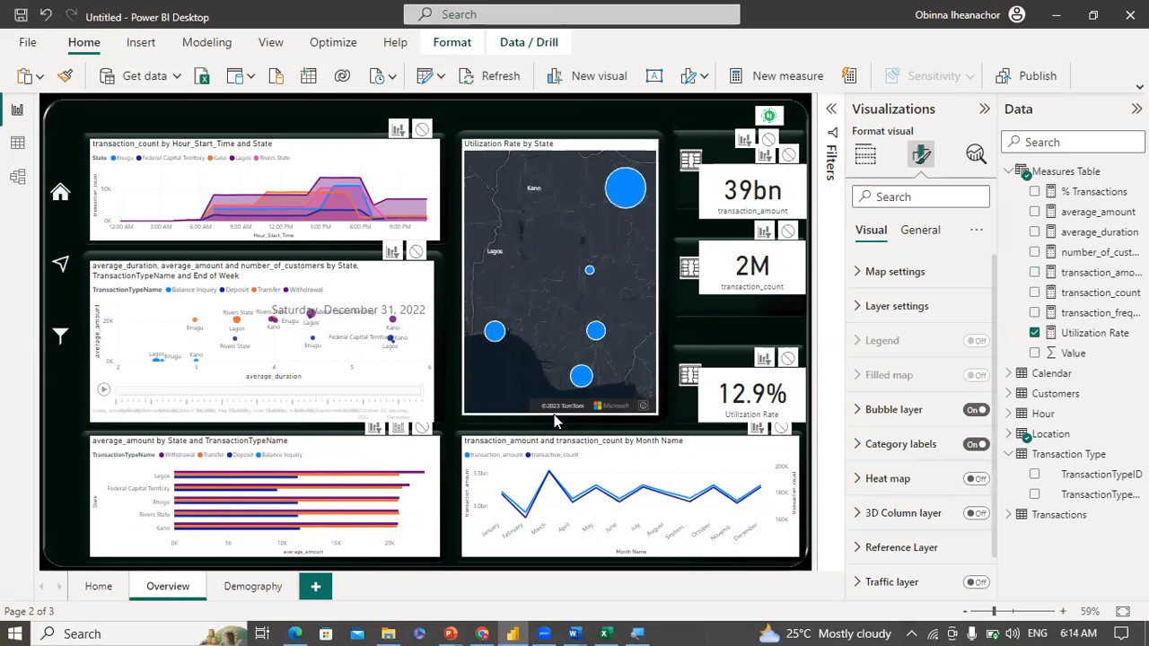
Step: Move the Utilization Rate card into the lowest KPI panel of the background and stretch it to fill that panel
click(716, 384)
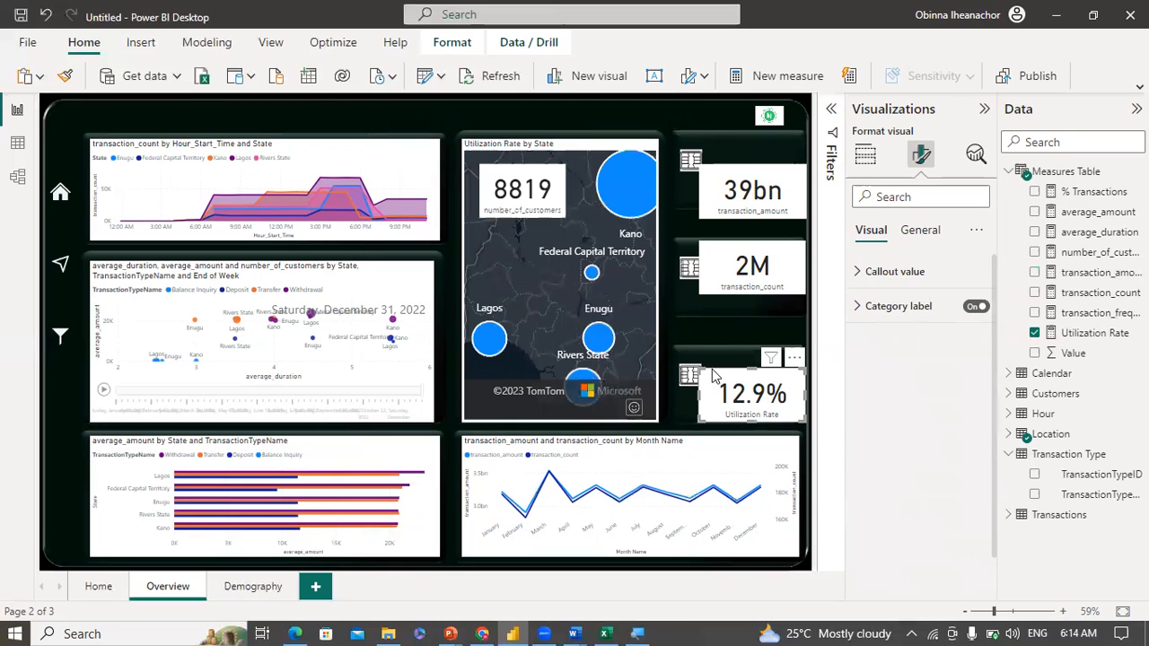
drag(722, 368, 703, 366)
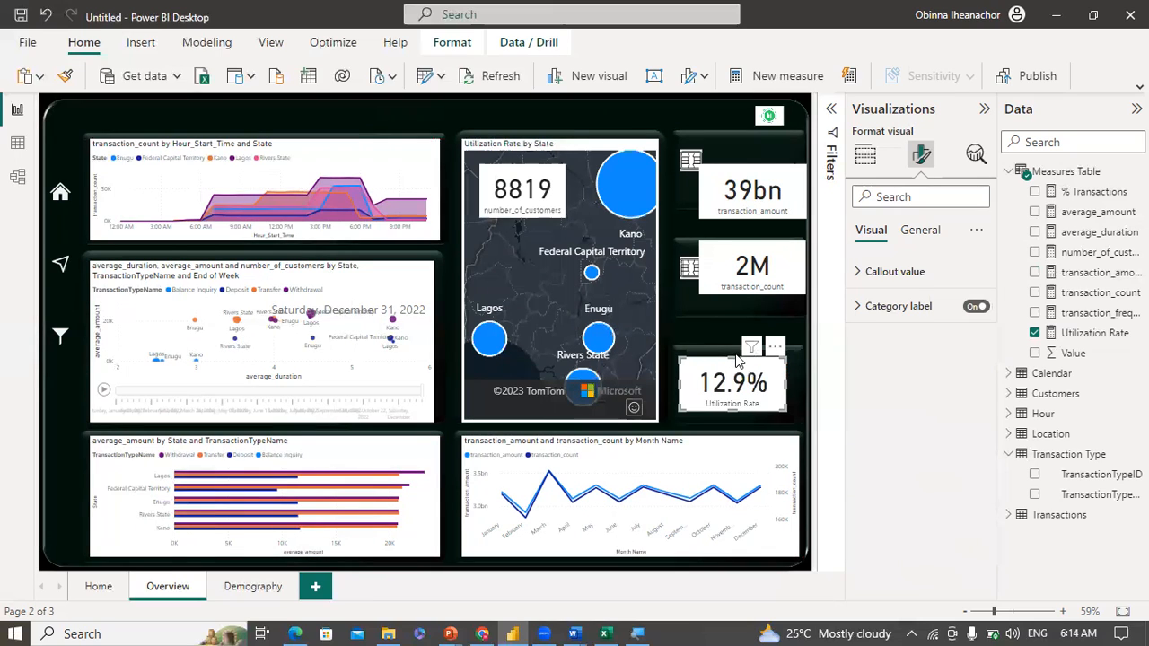
drag(734, 360, 736, 354)
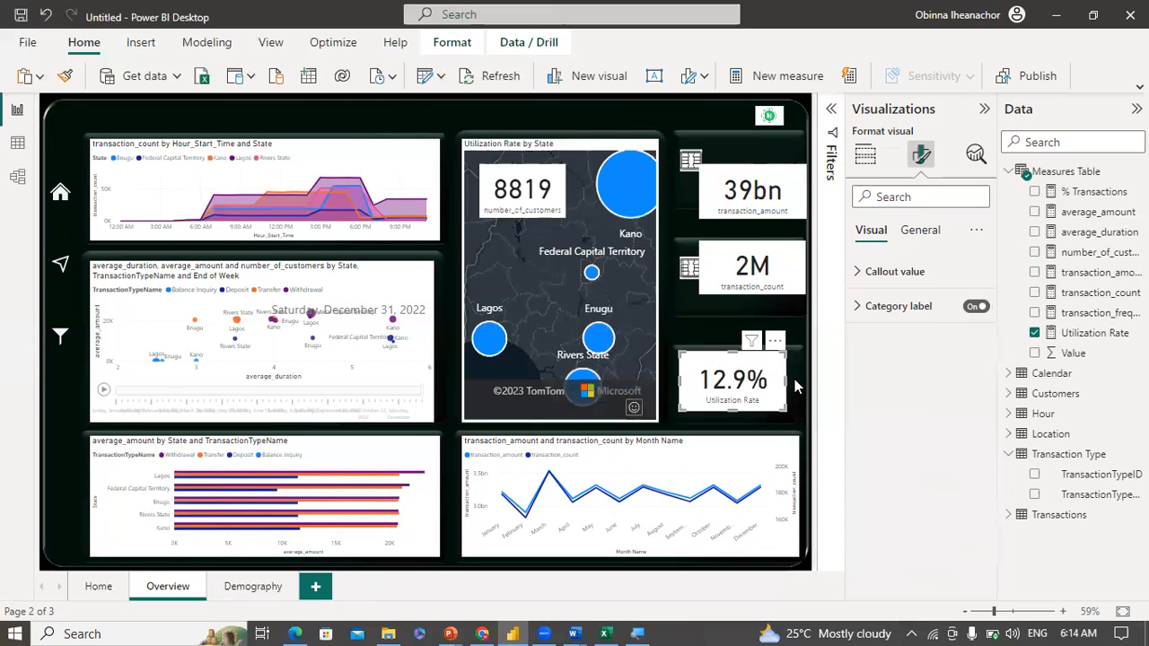
drag(787, 386, 796, 388)
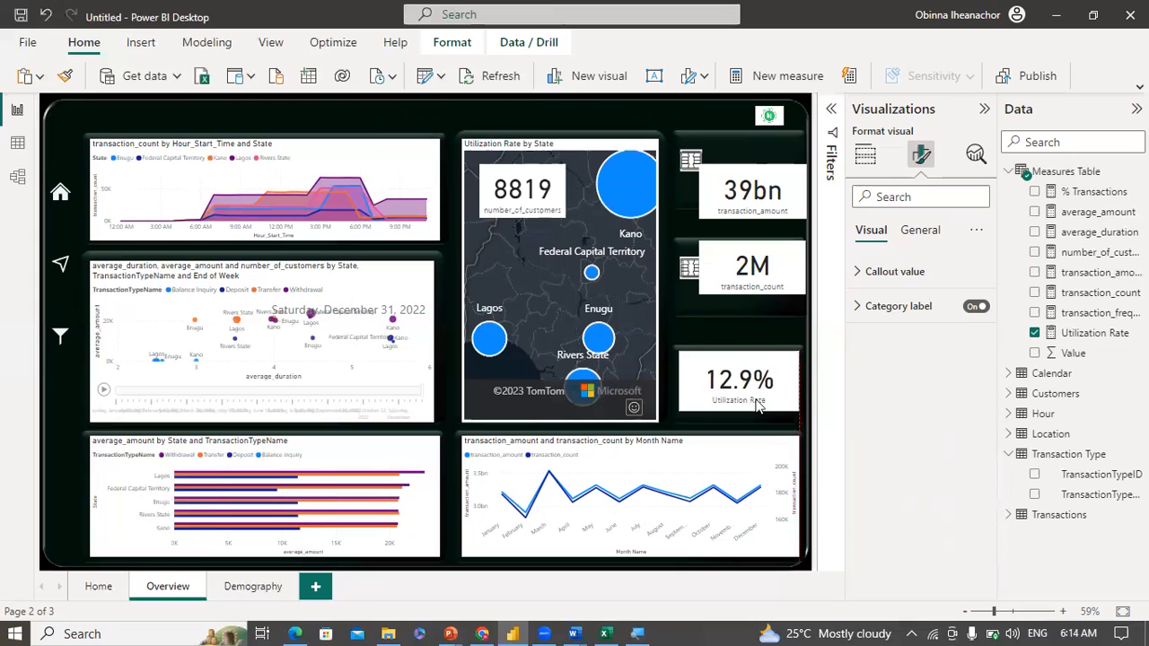
drag(740, 413, 738, 421)
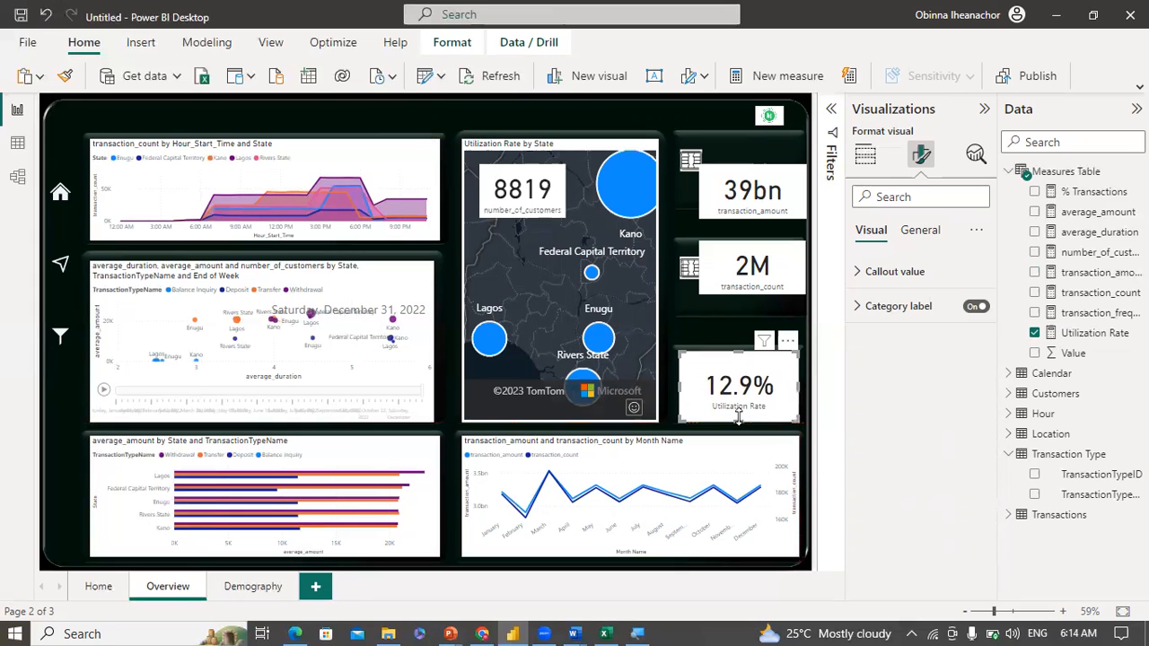
Step: Move the transaction_count card into the middle KPI panel of the background and adjust its width and height
drag(740, 420, 792, 281)
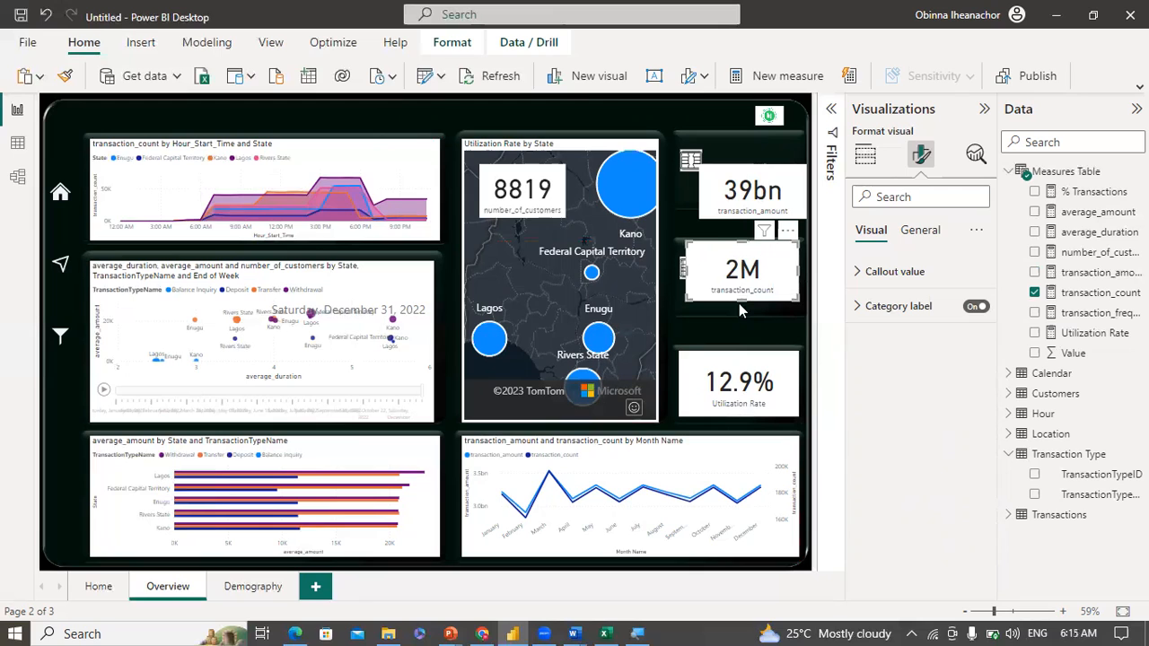
drag(741, 308, 744, 314)
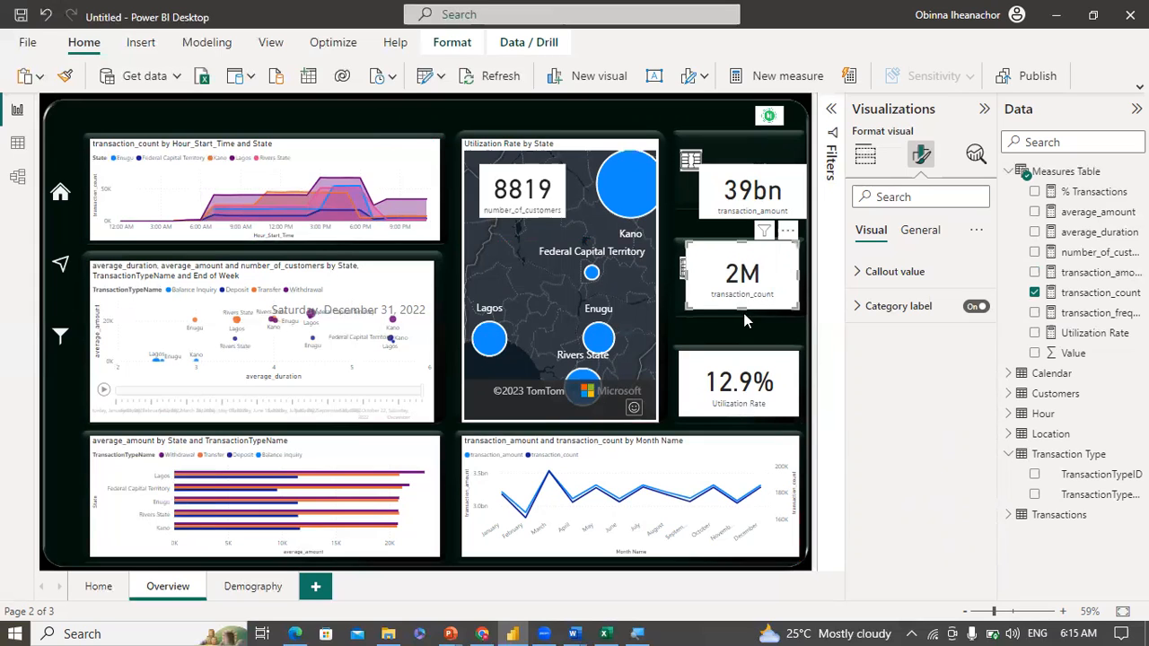
double_click(743, 319)
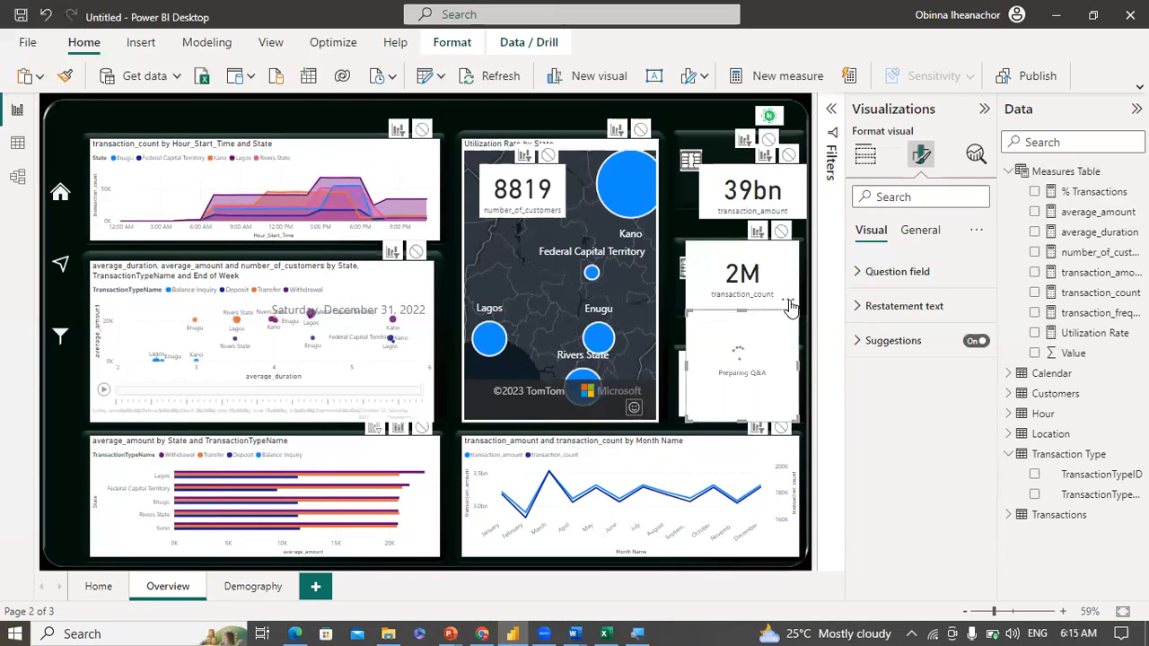
click(788, 301)
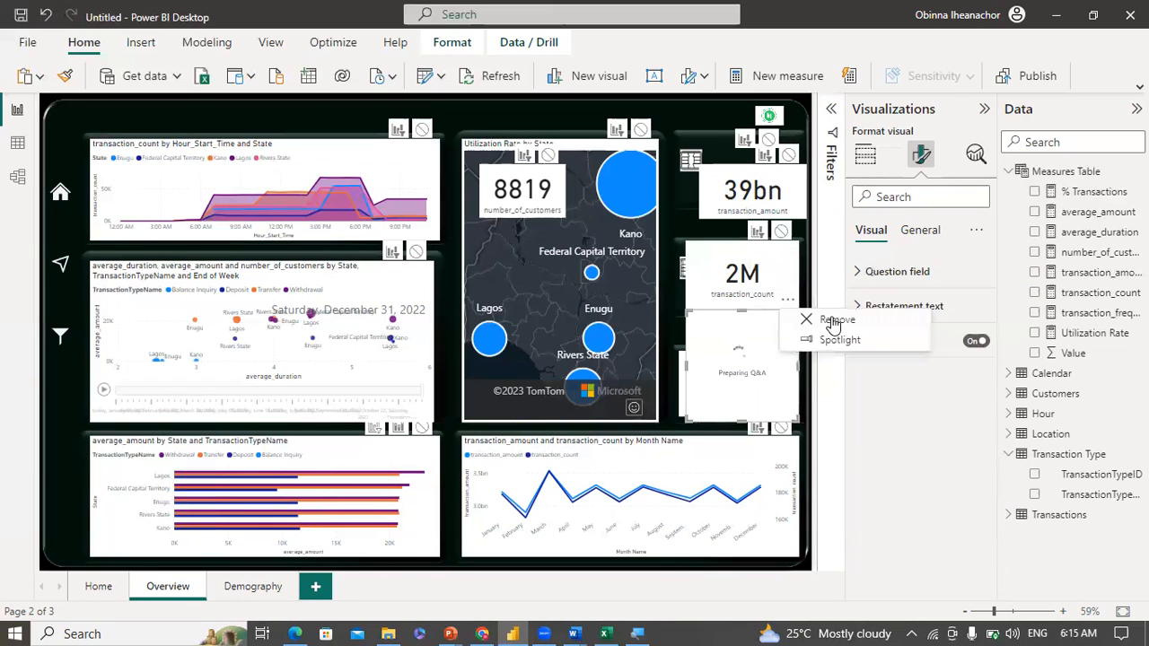
click(833, 320)
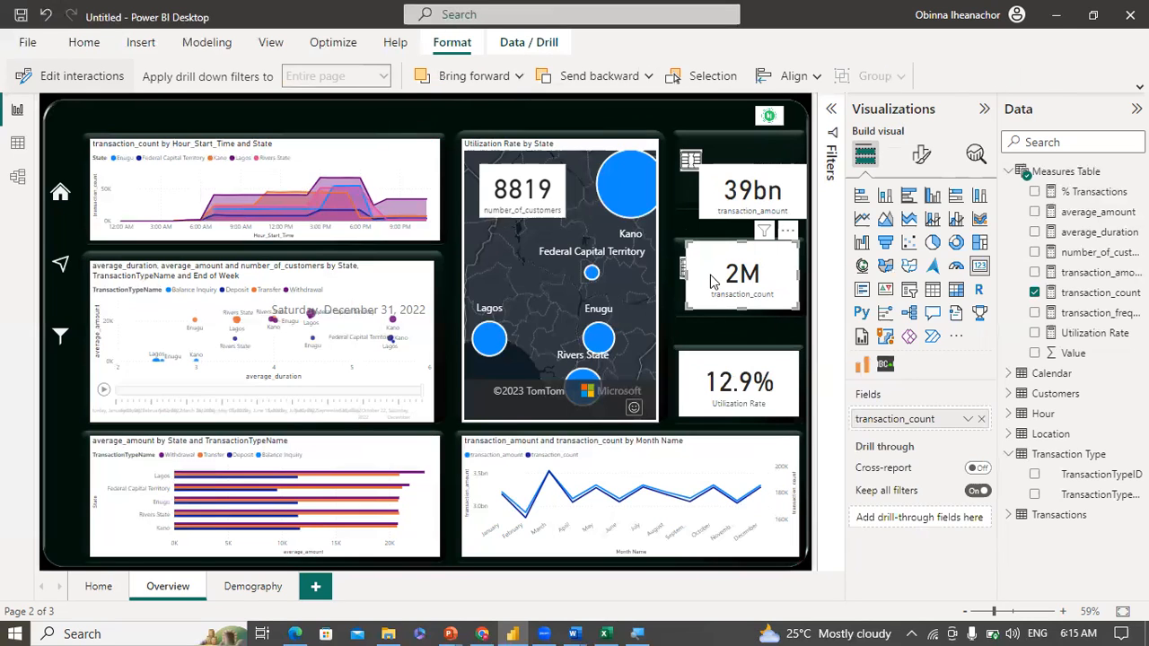
Step: Fit the transaction_amount card into the uppermost KPI panel and extend the transaction_count card to fill its own panel
drag(690, 282, 682, 281)
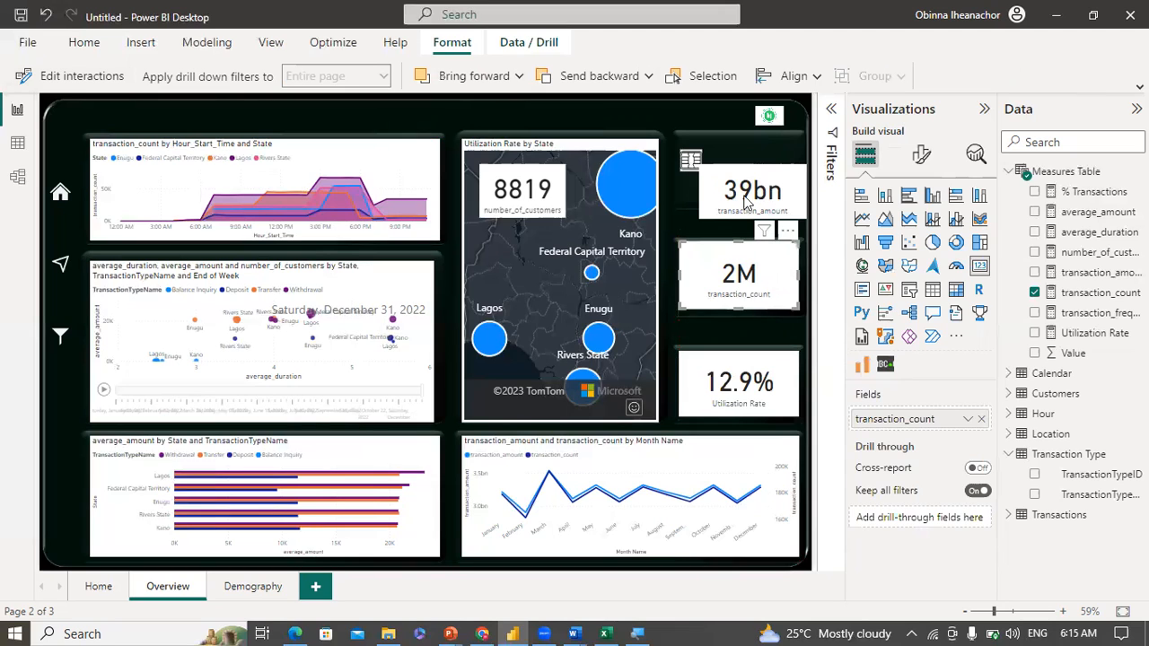
drag(744, 196, 735, 169)
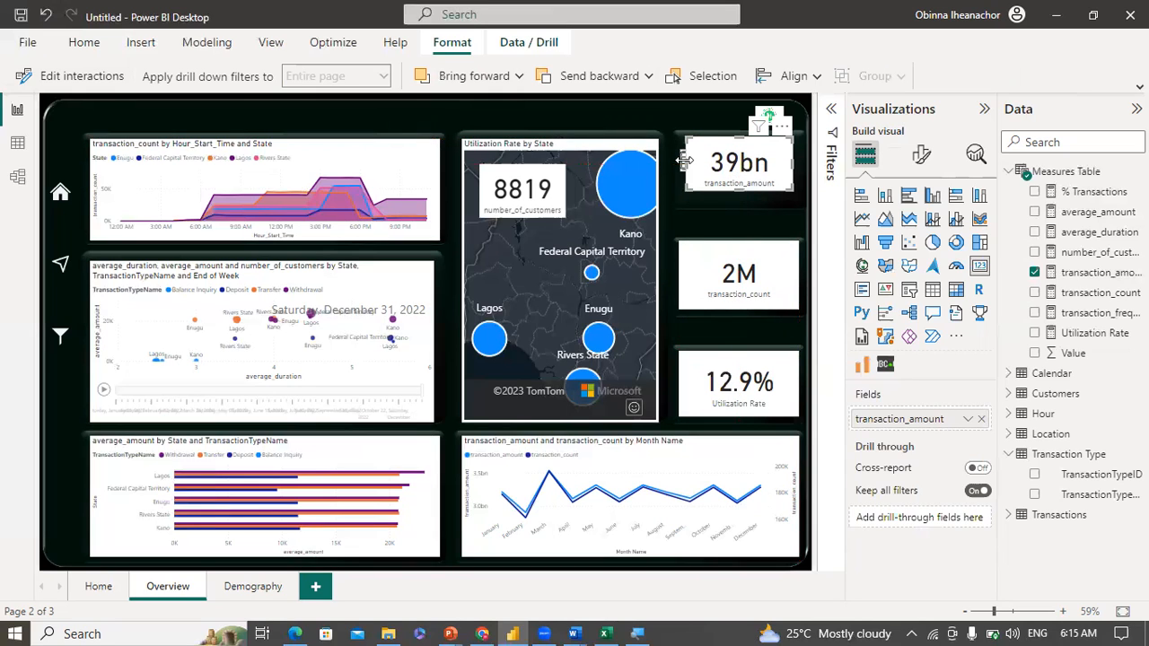
drag(683, 159, 678, 159)
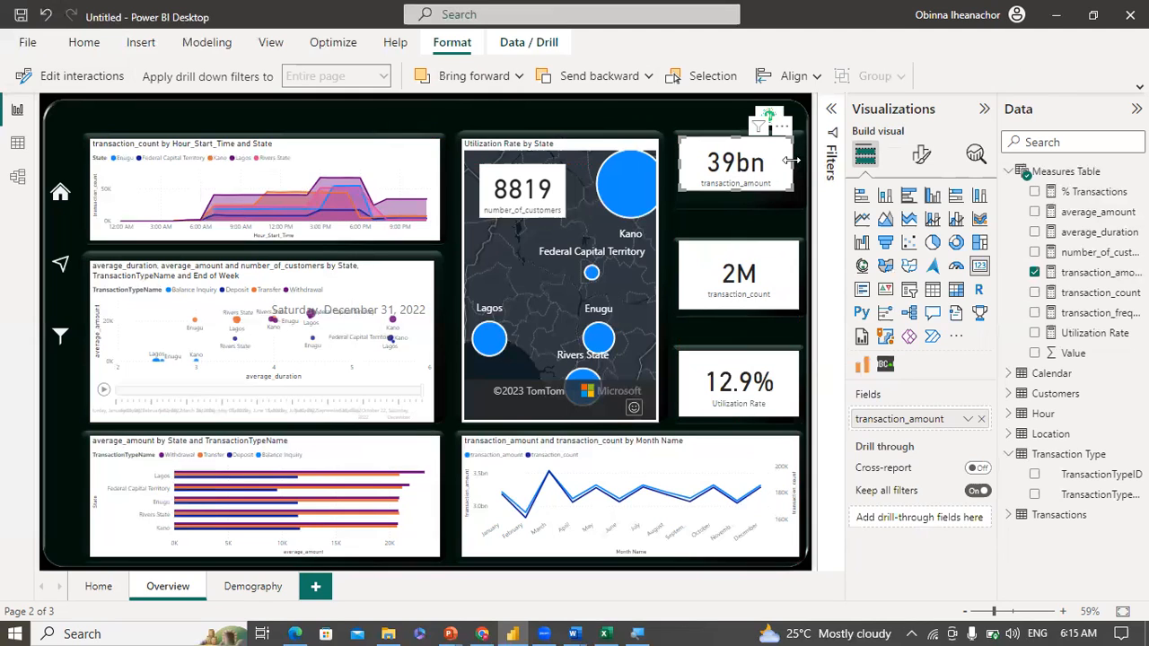
drag(796, 166, 802, 167)
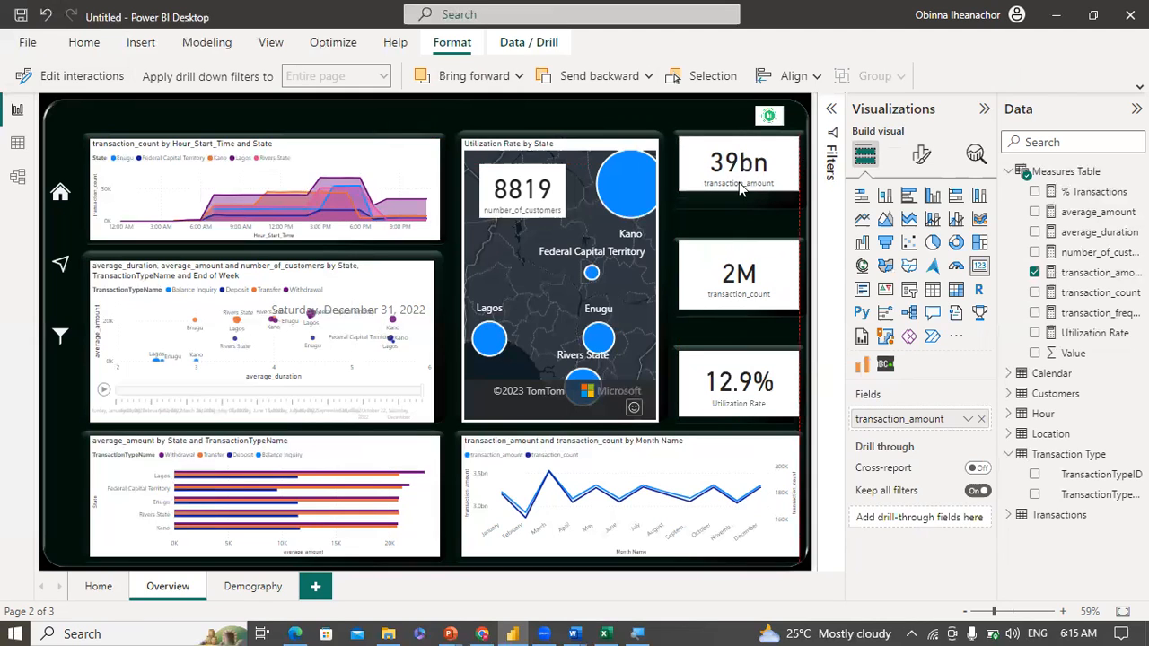
drag(738, 191, 742, 202)
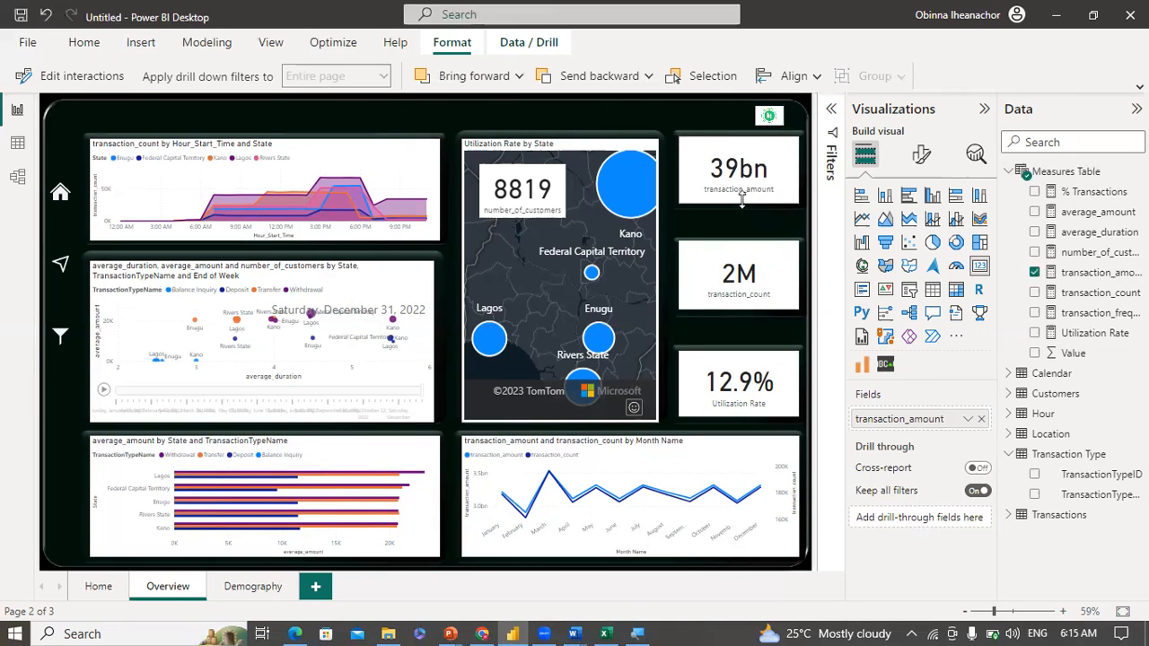
click(739, 272)
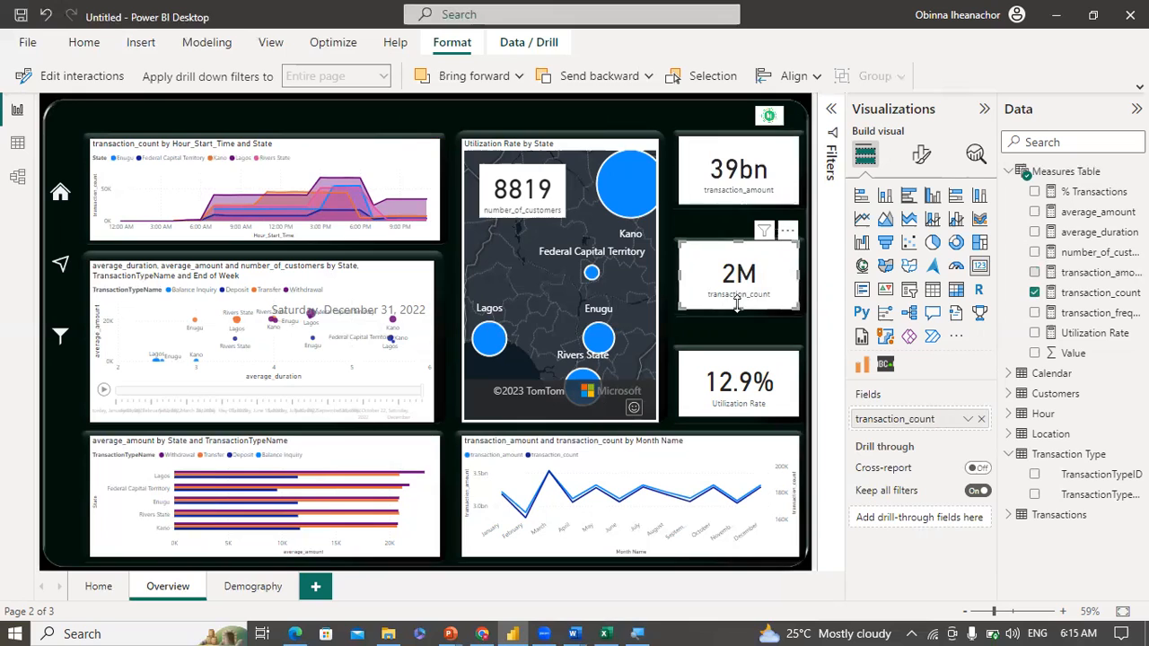
drag(740, 310, 741, 313)
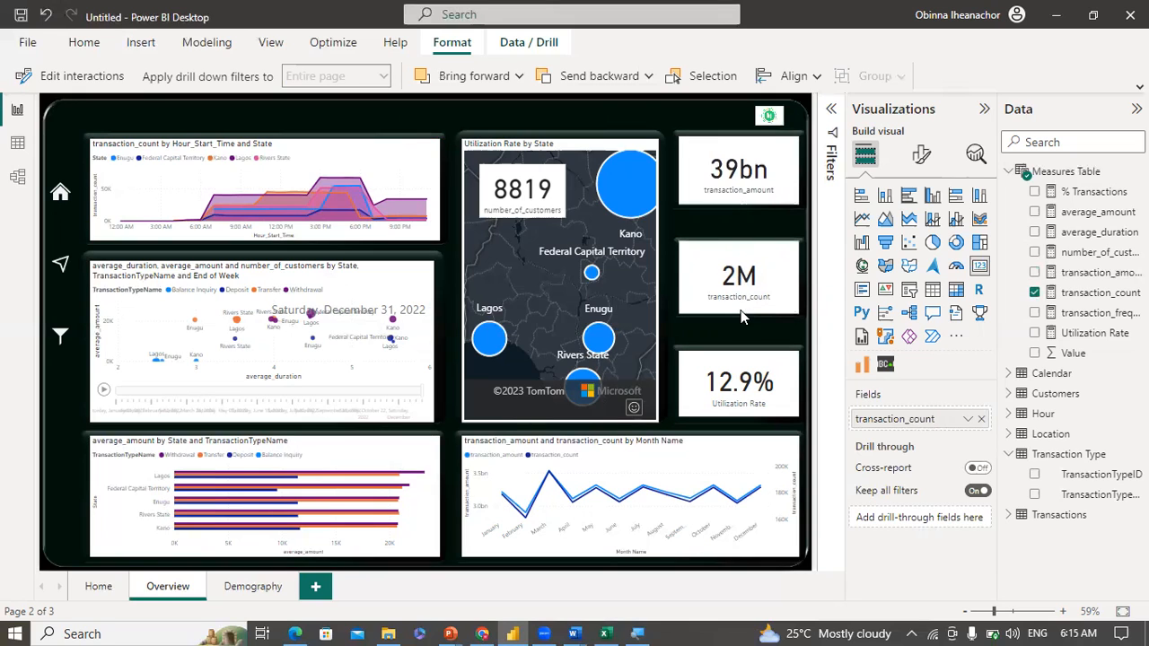
Step: Open the Demography page and load Demography Background.svg as its canvas background image
click(696, 341)
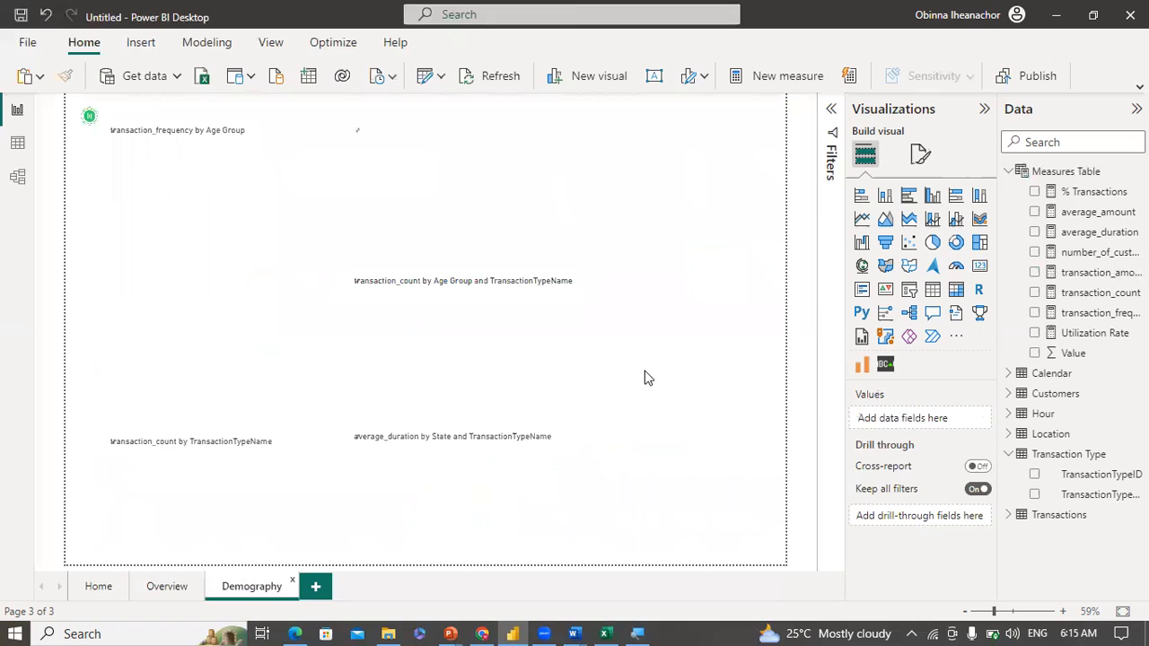
click(252, 588)
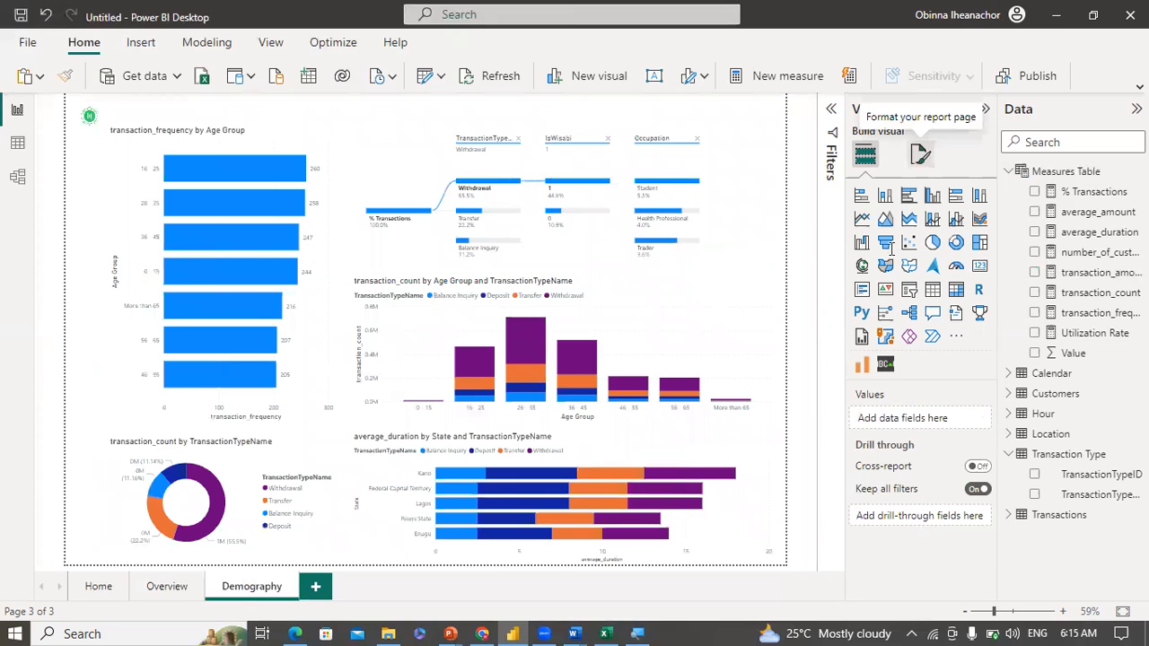
click(920, 155)
click(861, 306)
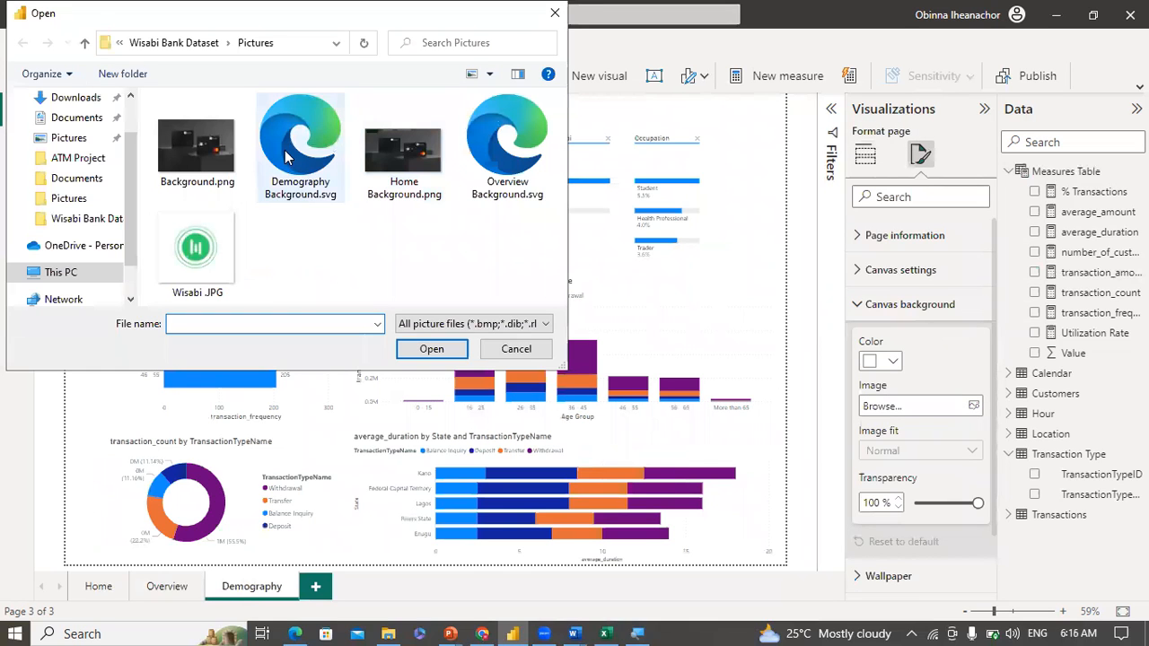
double_click(288, 157)
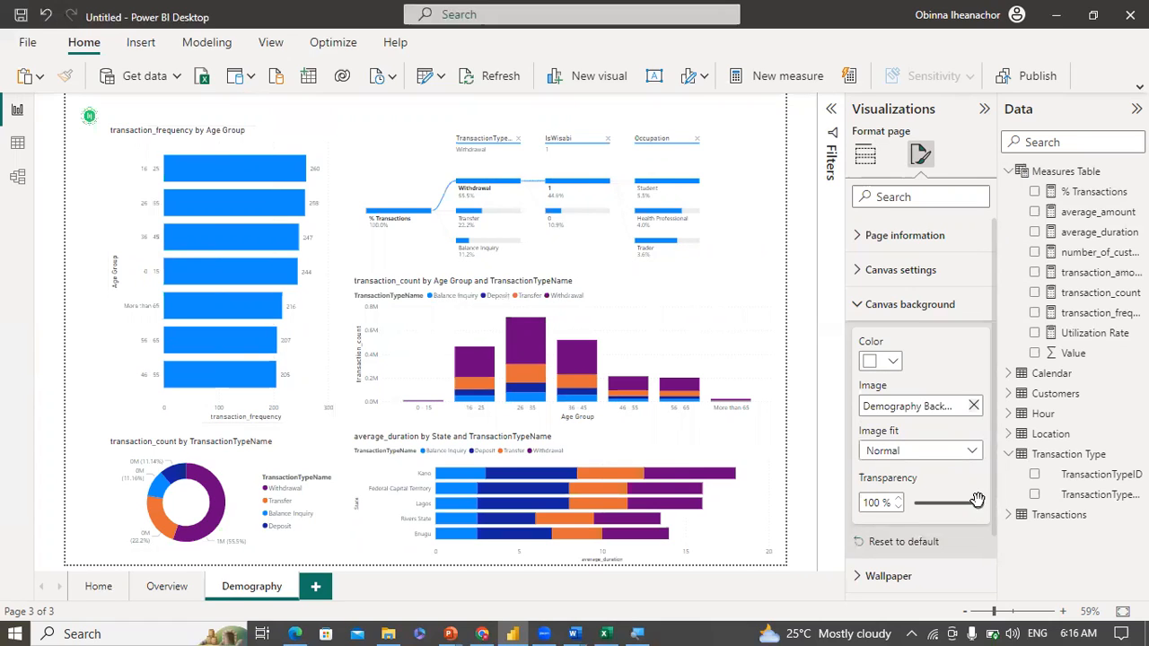
Step: Set the Demography canvas background's transparency to 0% and its image fit to Fit
click(914, 504)
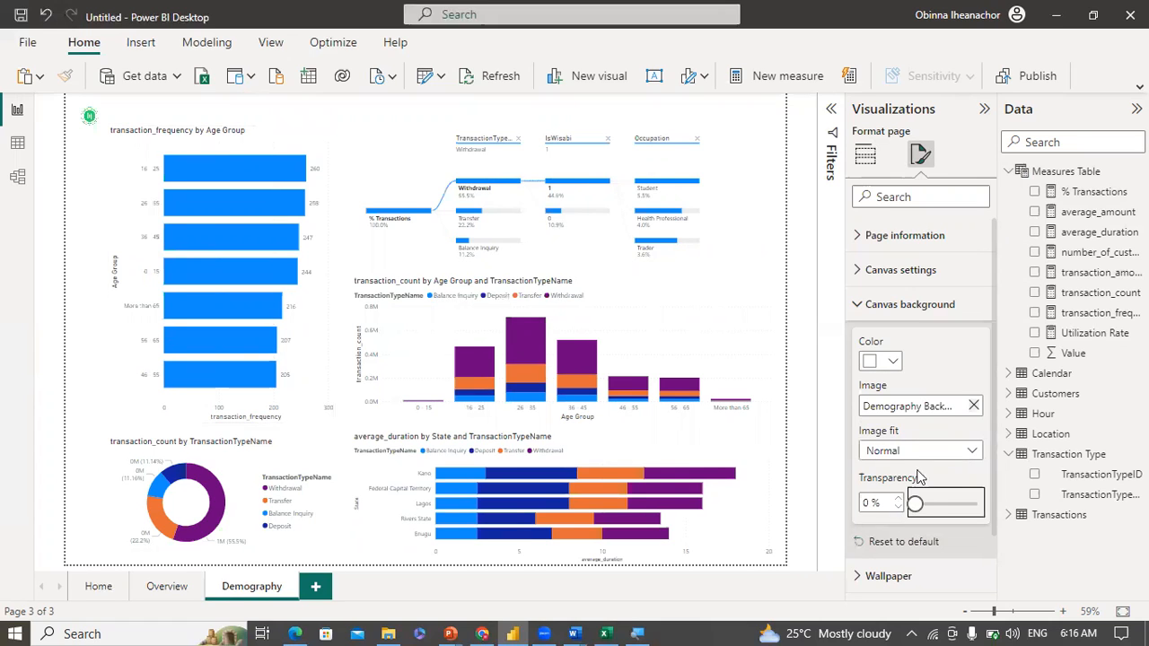
click(969, 453)
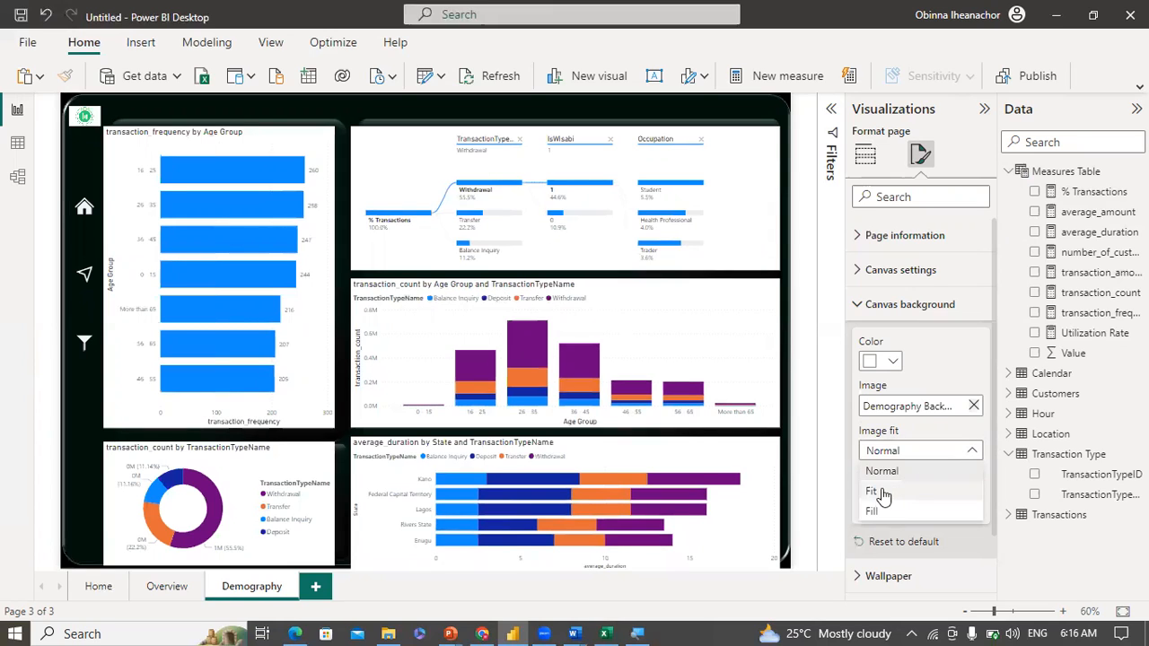
click(883, 493)
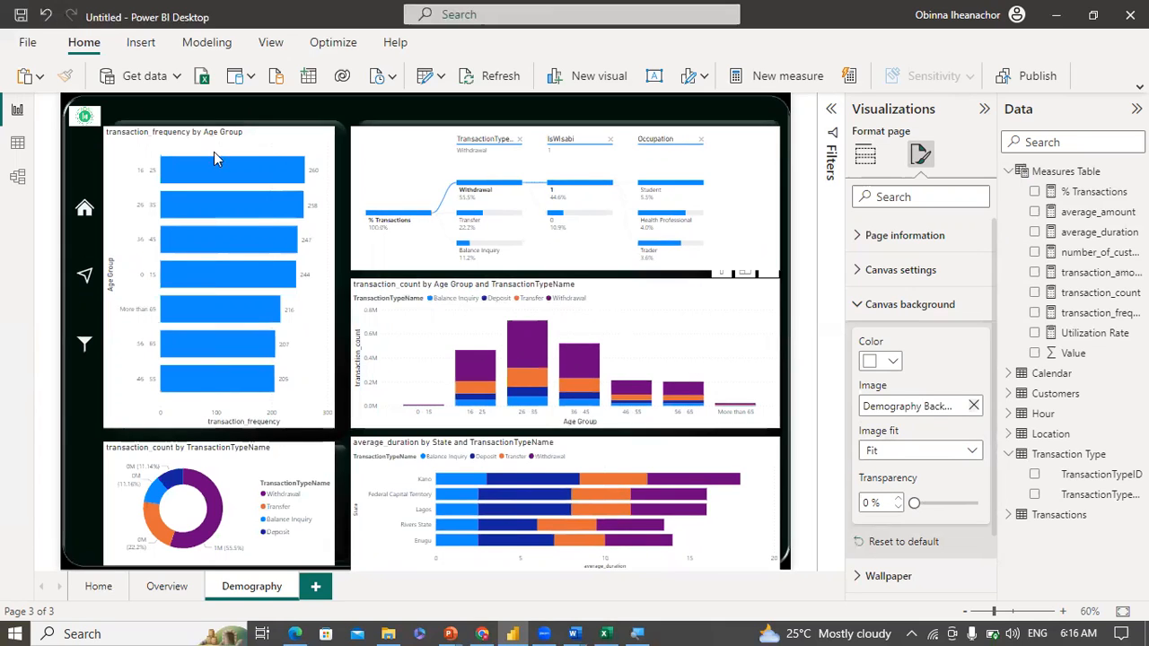
Step: Resize the transaction_frequency by Age Group bar chart horizontally to sit inside the background's tall panel
click(112, 274)
drag(101, 277, 118, 281)
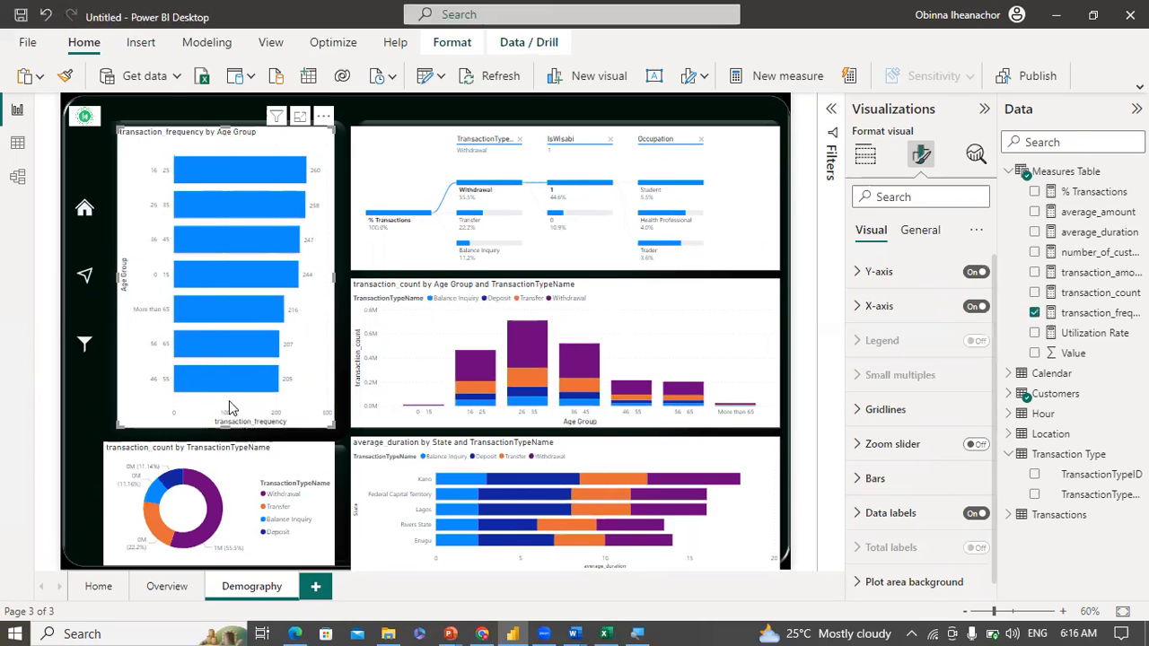
drag(235, 388, 237, 433)
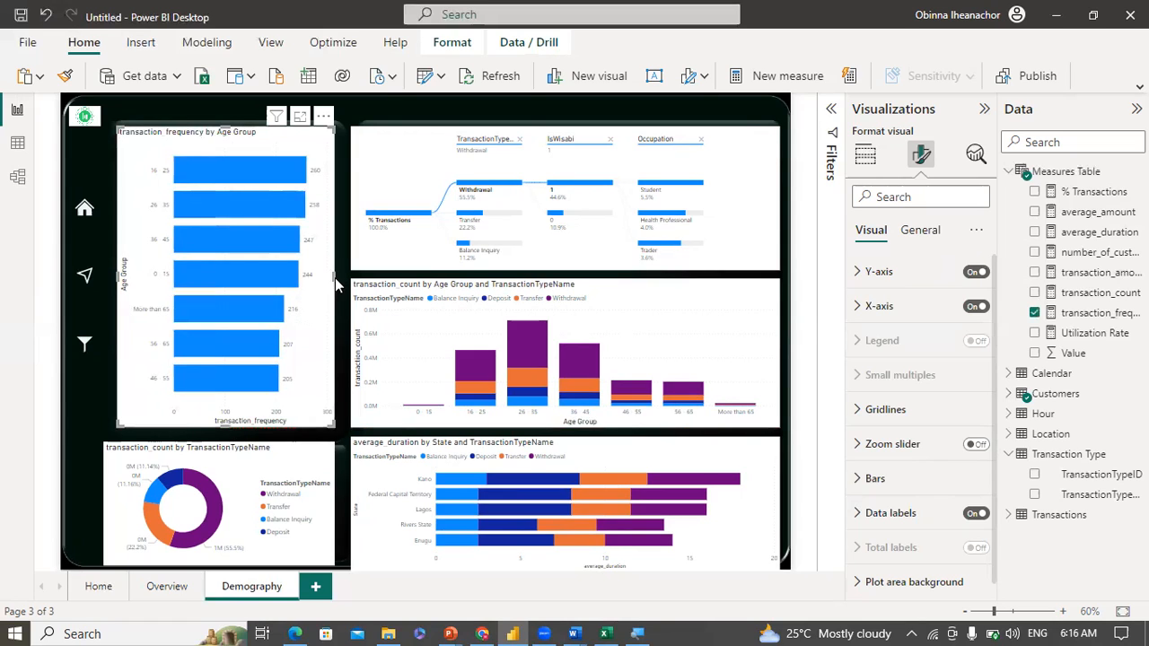
drag(337, 277, 341, 286)
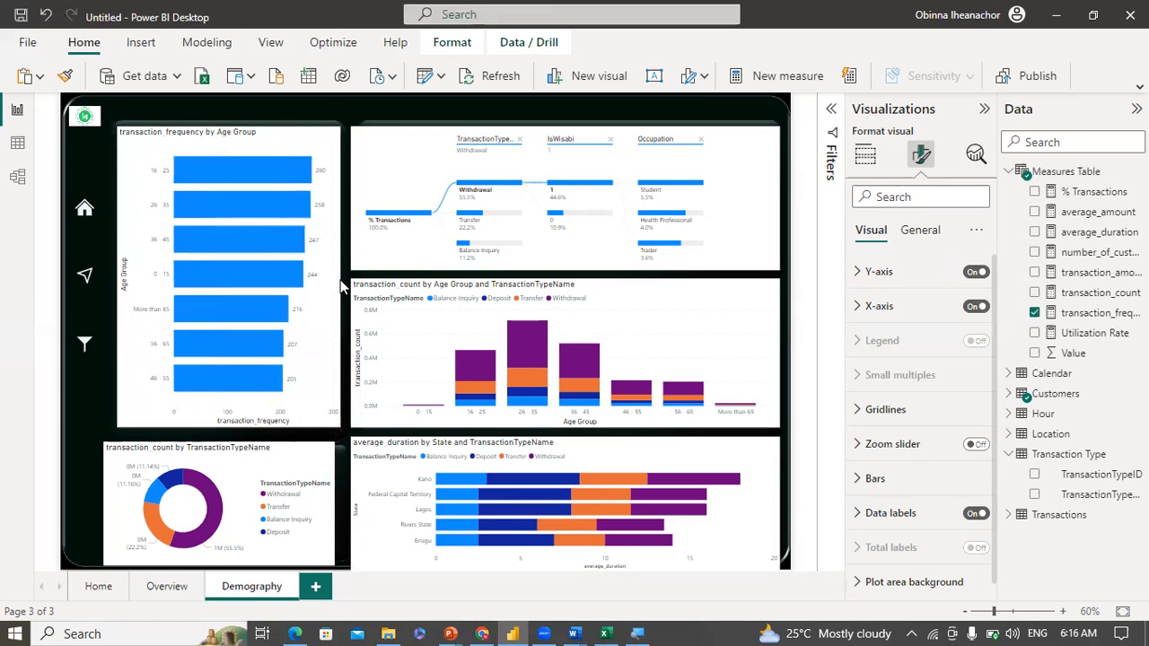
Step: Narrow the % Transactions decomposition tree from both sides and shorten it slightly to fit the background panel behind it
click(364, 199)
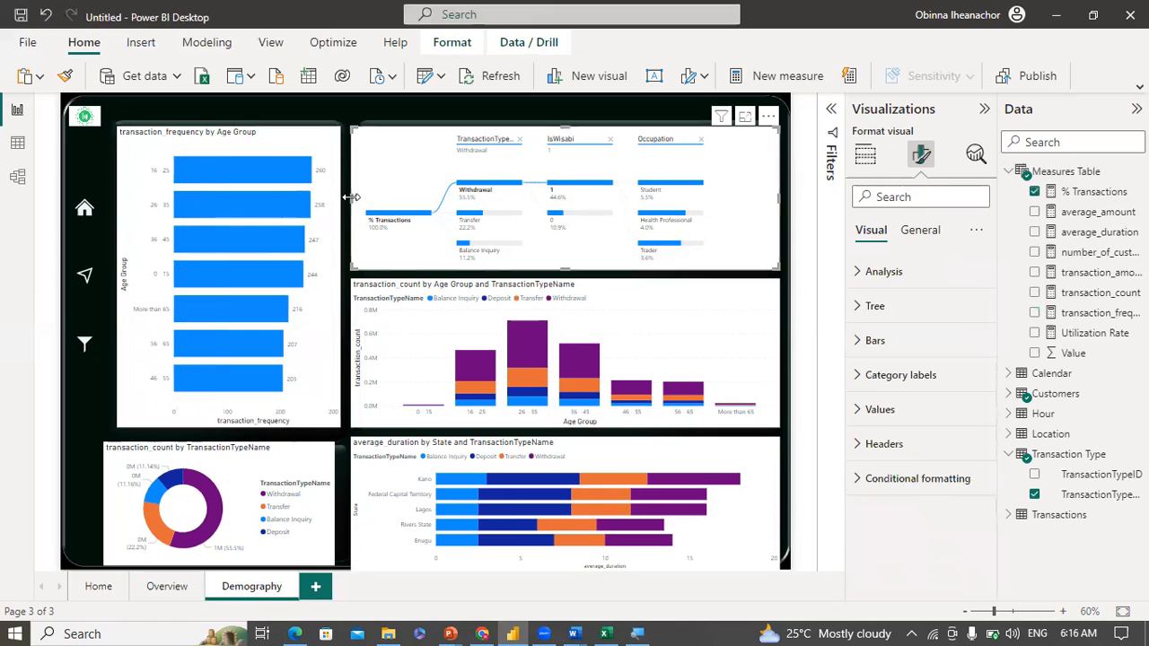
drag(352, 198, 364, 201)
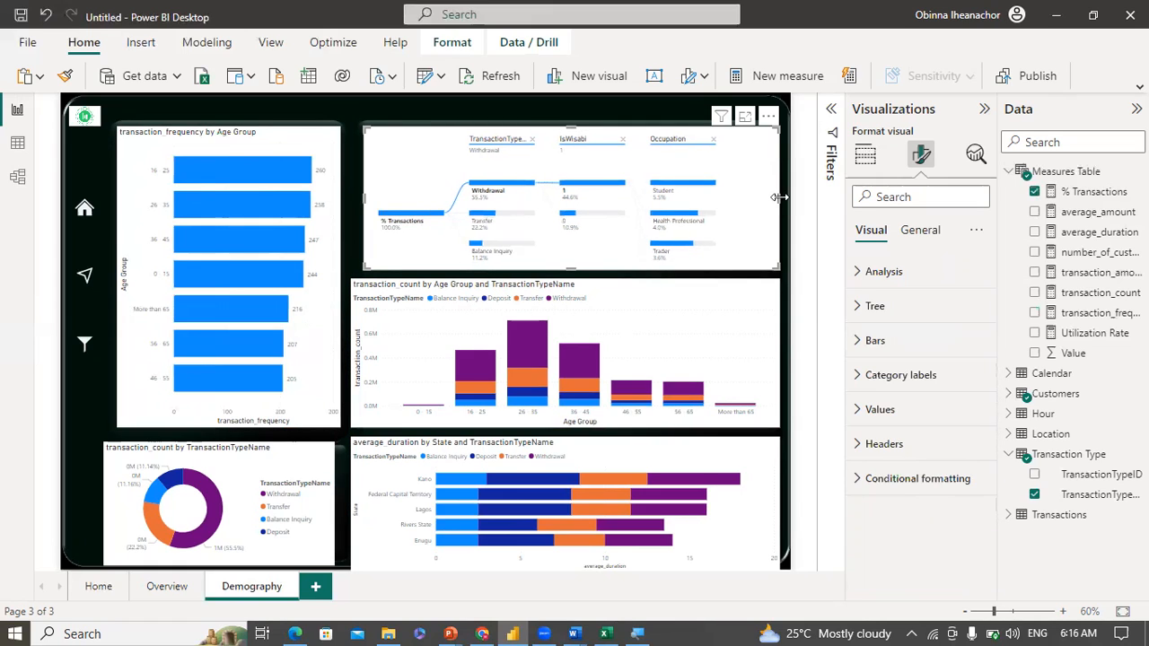
drag(779, 200, 772, 206)
drag(568, 265, 571, 268)
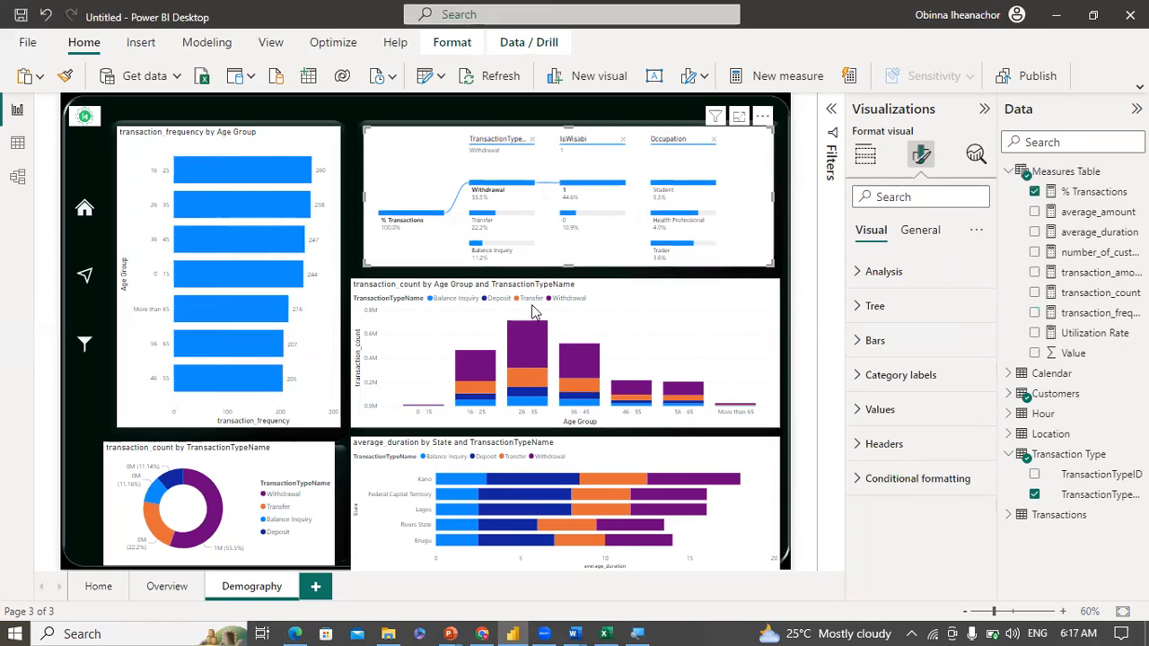
Step: Narrow the transaction_count by Age Group and TransactionTypeName column chart from both sides and lower its upper edge to fit its background panel
click(374, 355)
drag(351, 359, 362, 365)
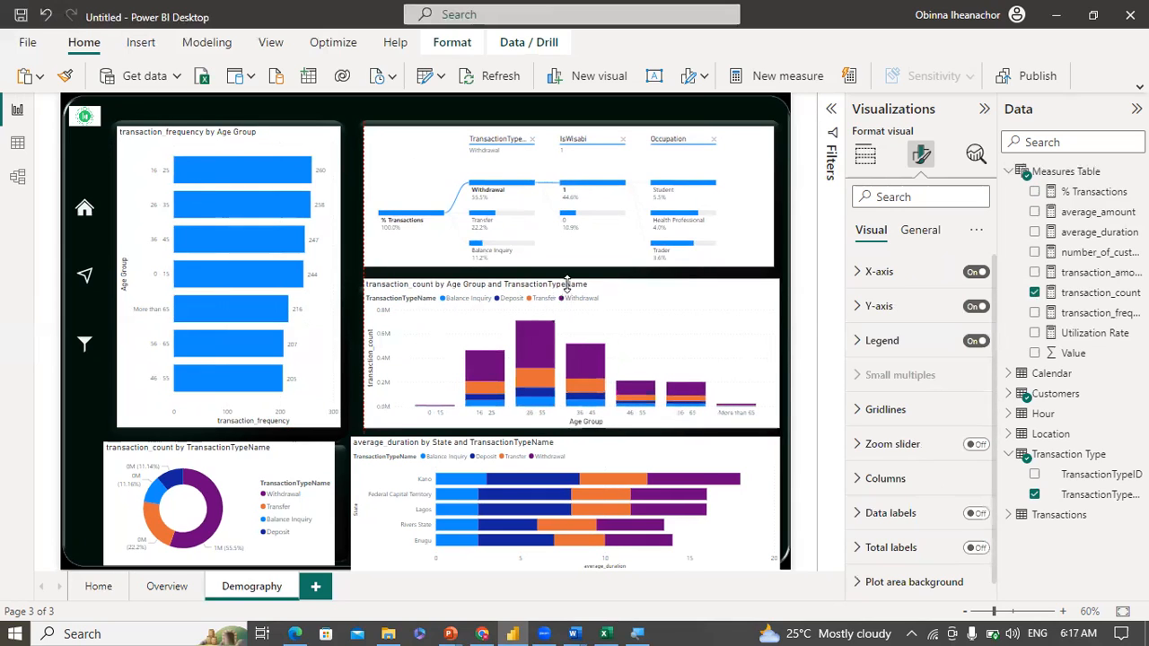
drag(568, 300, 568, 295)
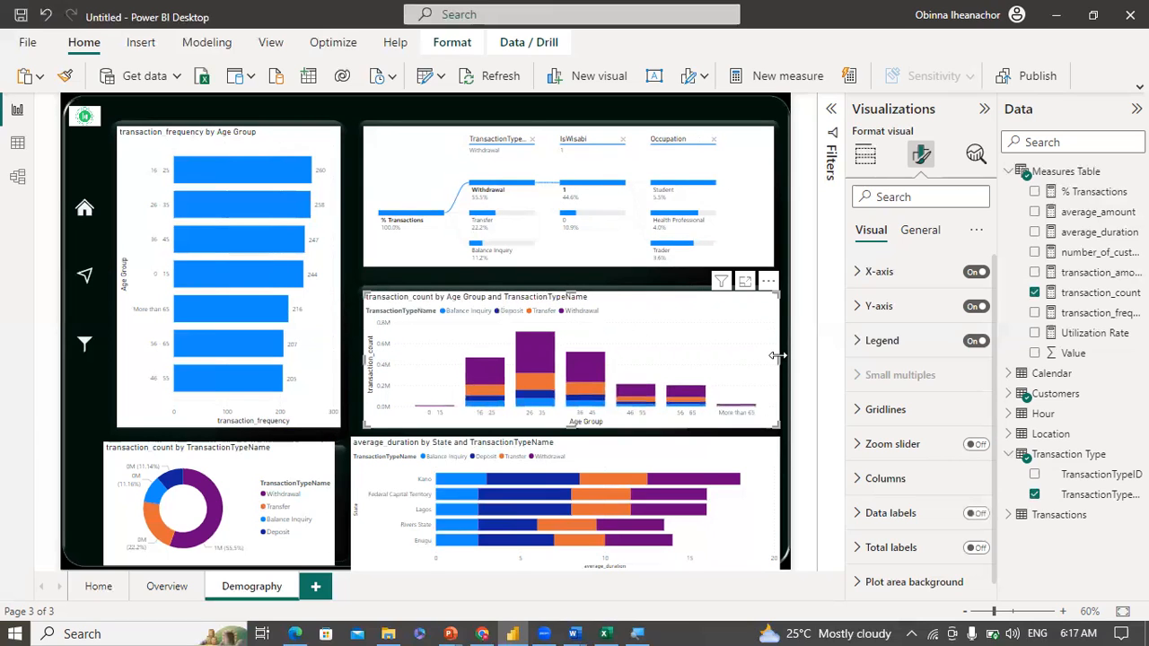
drag(775, 362, 769, 362)
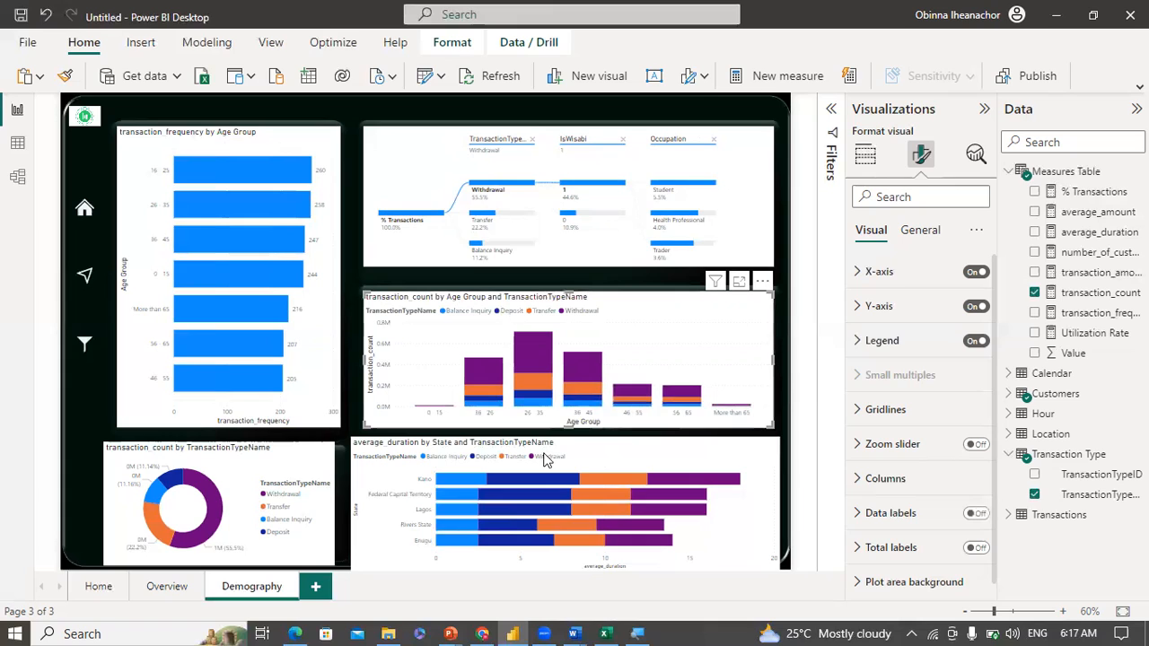
Step: Shrink the average_duration by State and TransactionTypeName bar chart from its upper, left and lower edges to fit the panel behind it
click(566, 443)
mouse_move(566, 440)
mouse_down()
mouse_move(570, 469)
mouse_move(573, 452)
mouse_up()
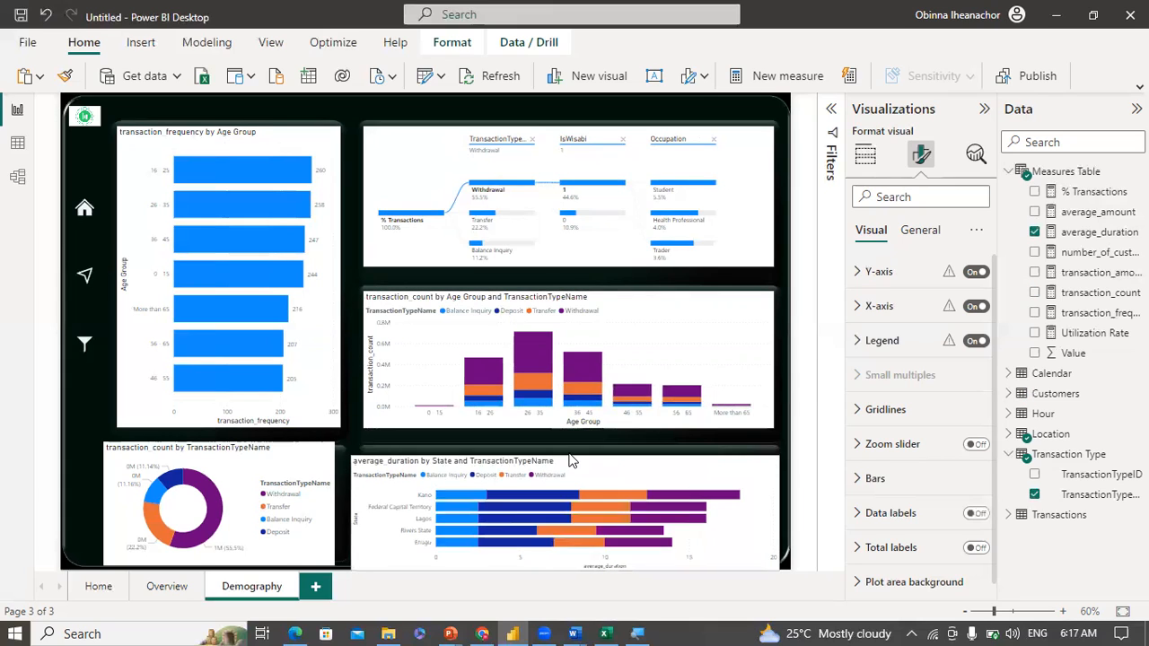
click(354, 516)
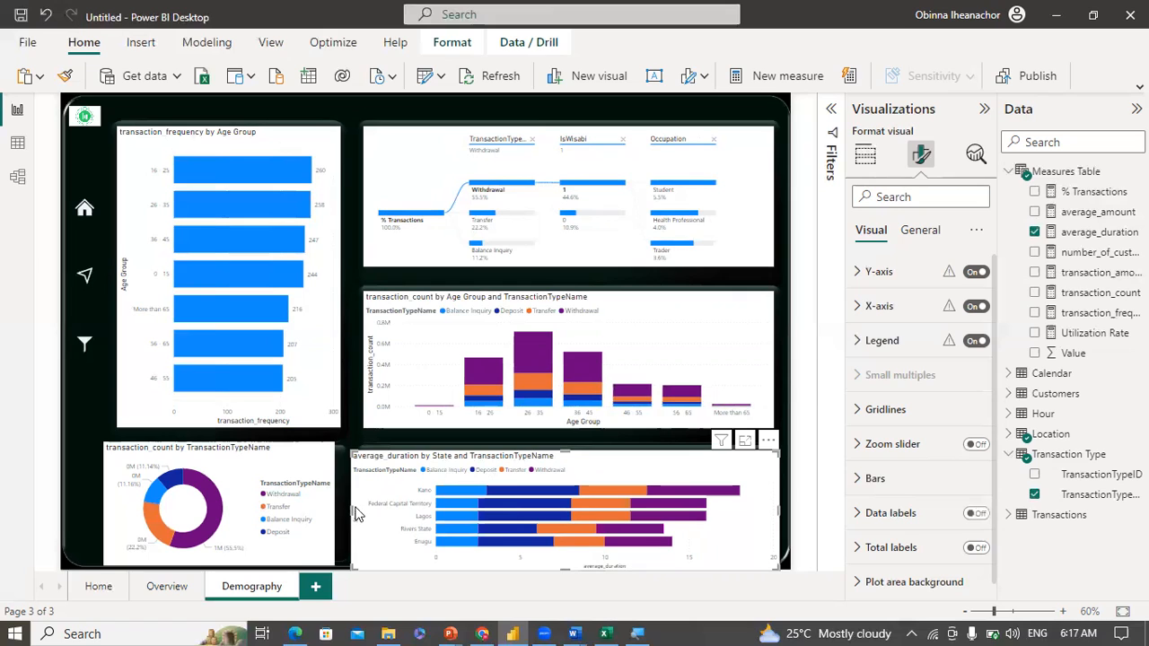
click(364, 515)
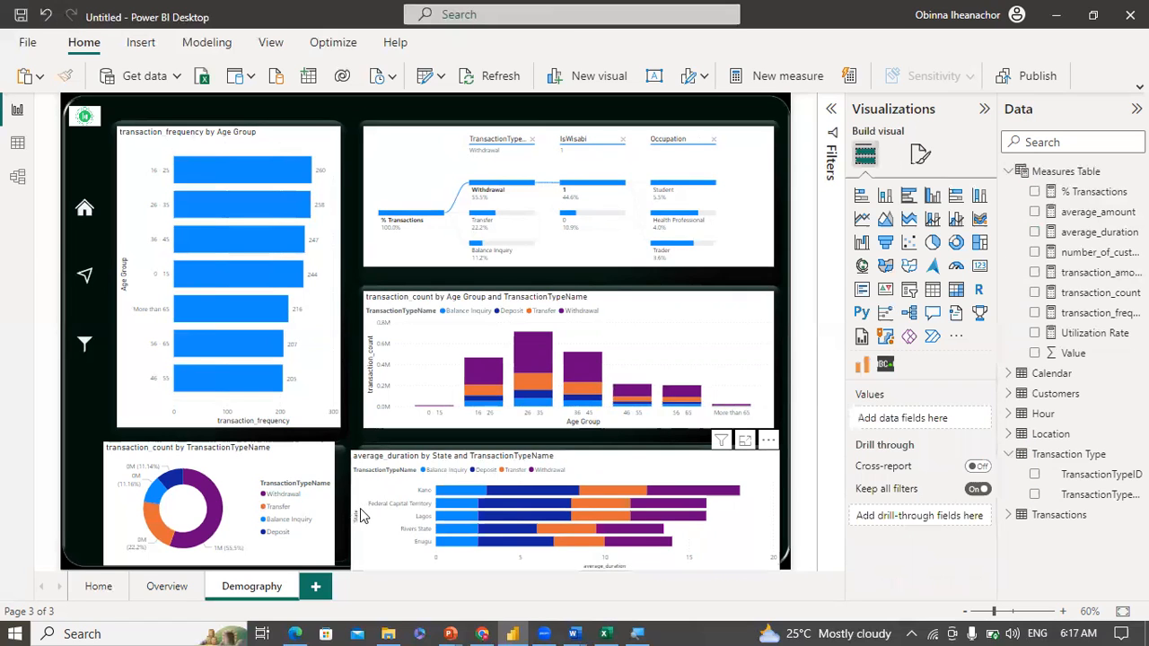
click(365, 512)
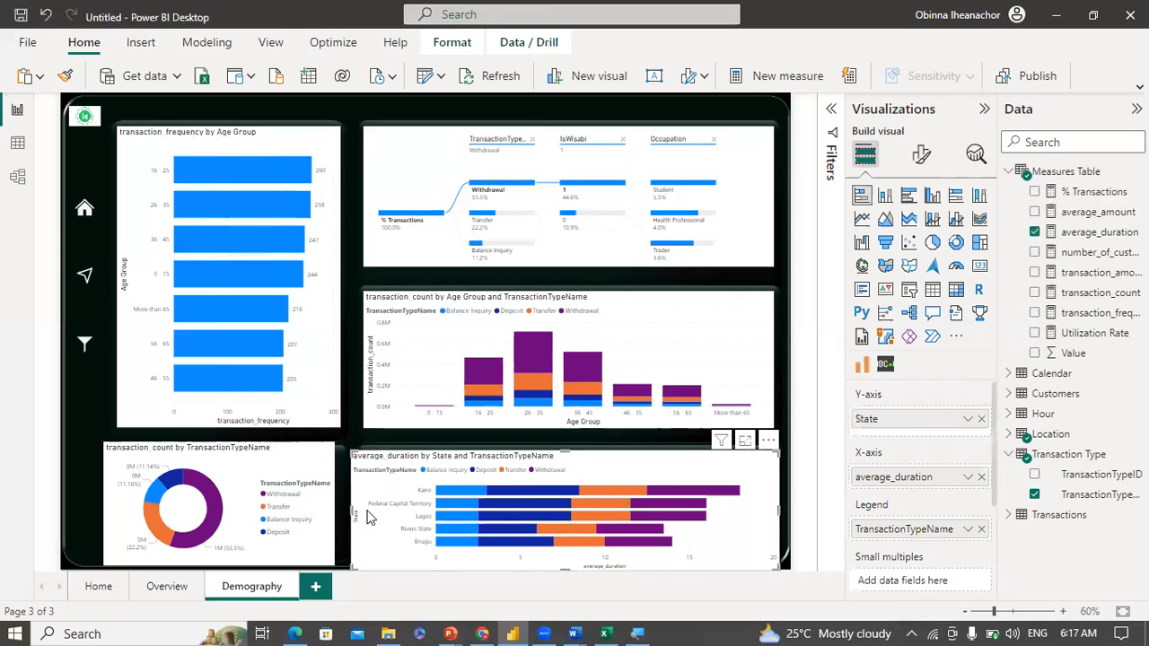
drag(352, 510, 367, 512)
drag(572, 568, 573, 553)
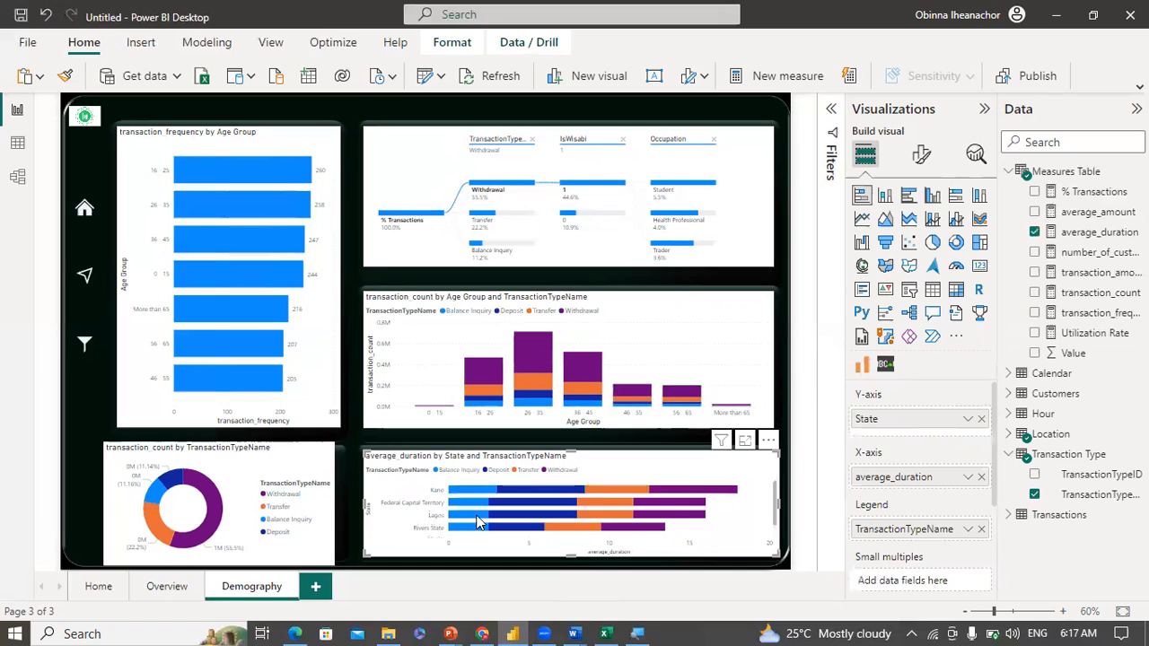
Step: Resize the transaction_count by TransactionTypeName donut chart on all four sides to fit its background panel below the Age Group bar chart
click(102, 502)
drag(103, 503, 120, 502)
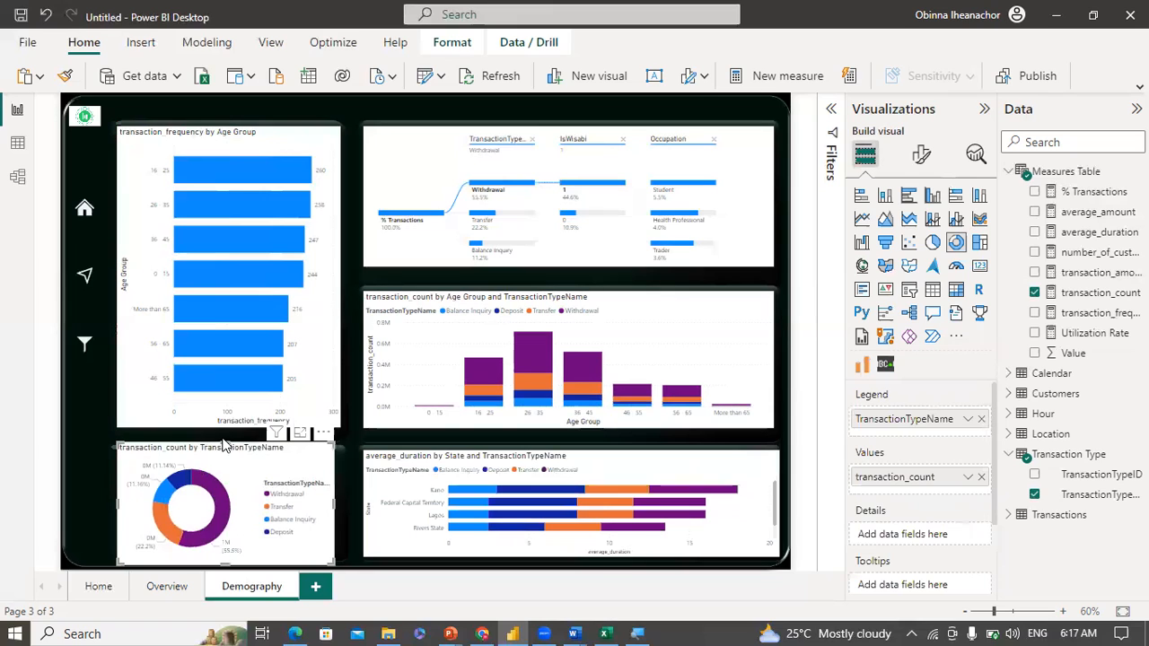
drag(224, 440, 225, 449)
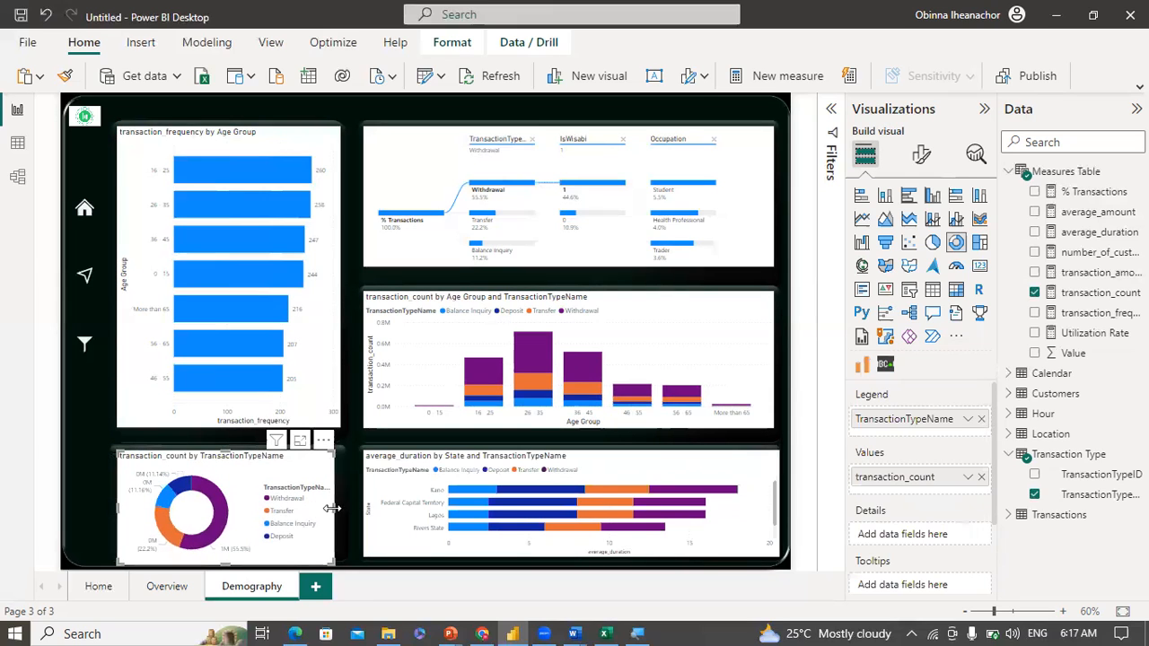
drag(337, 515, 343, 515)
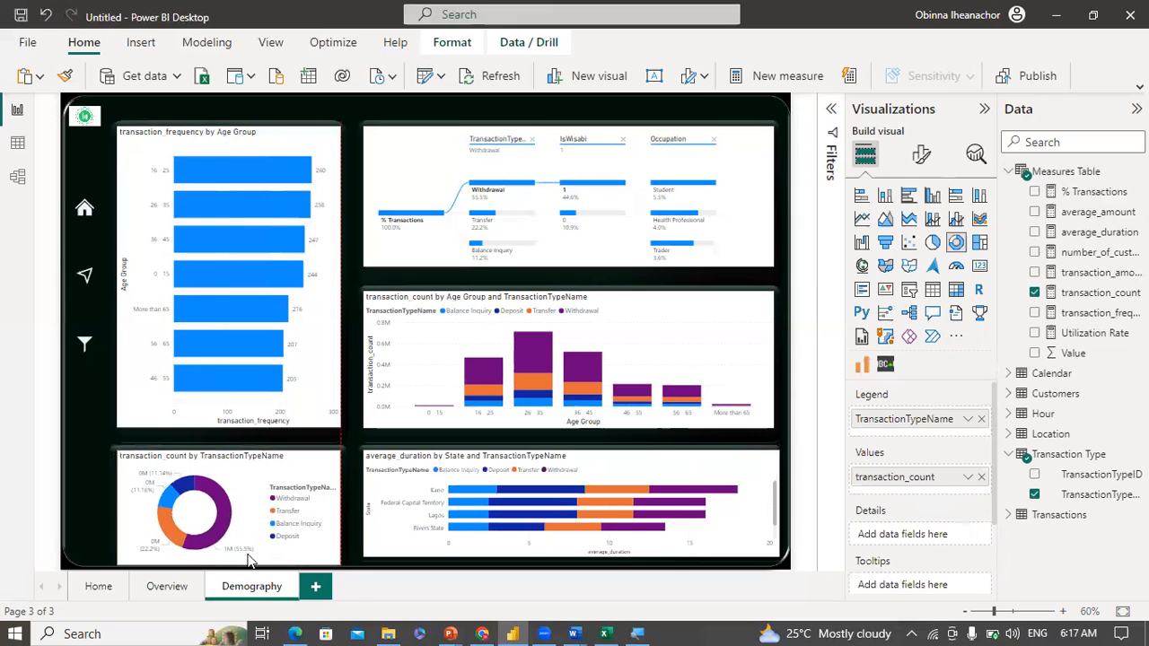
drag(230, 565, 229, 564)
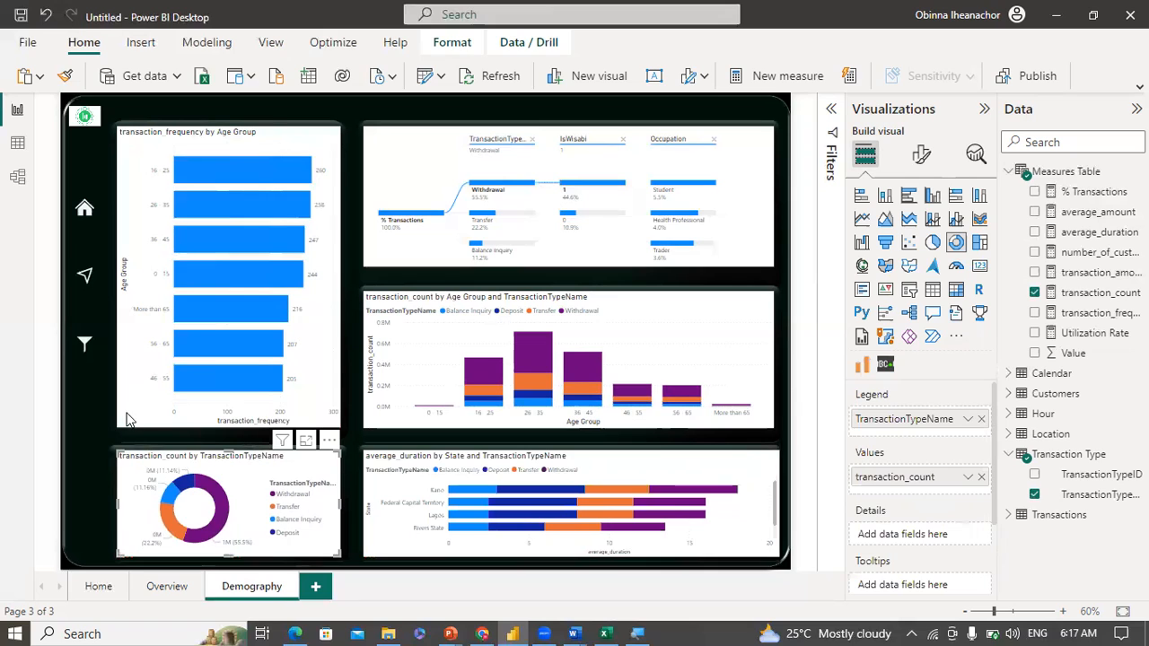
Step: Turn off the background of the transaction_frequency by Age Group bar chart
click(246, 115)
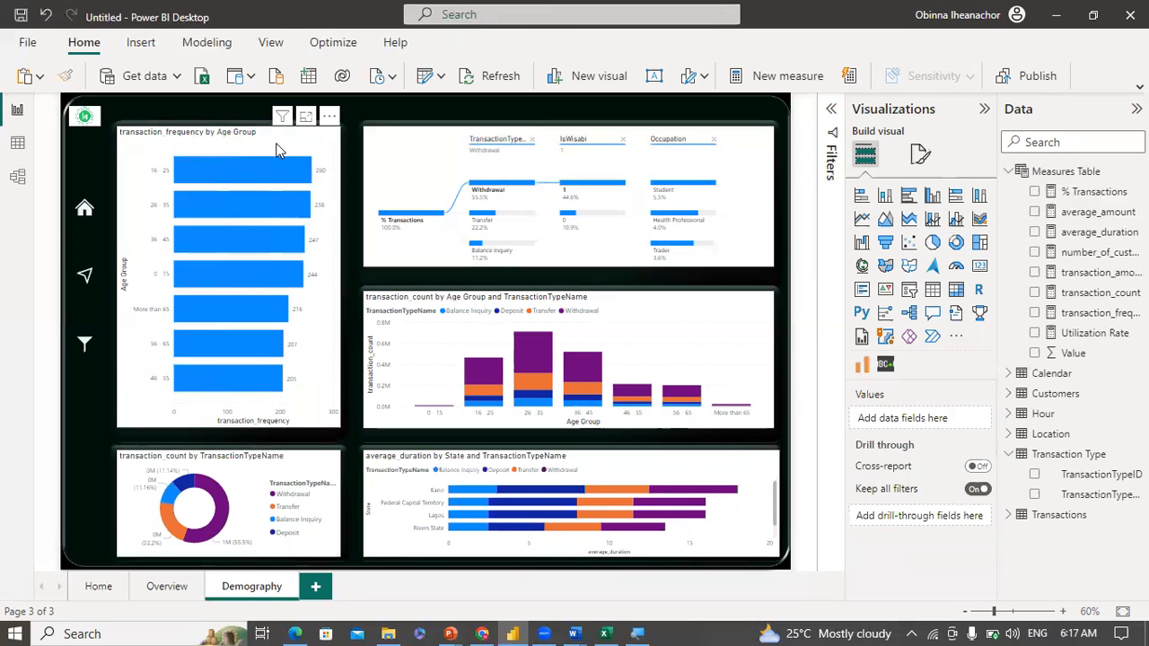
click(278, 150)
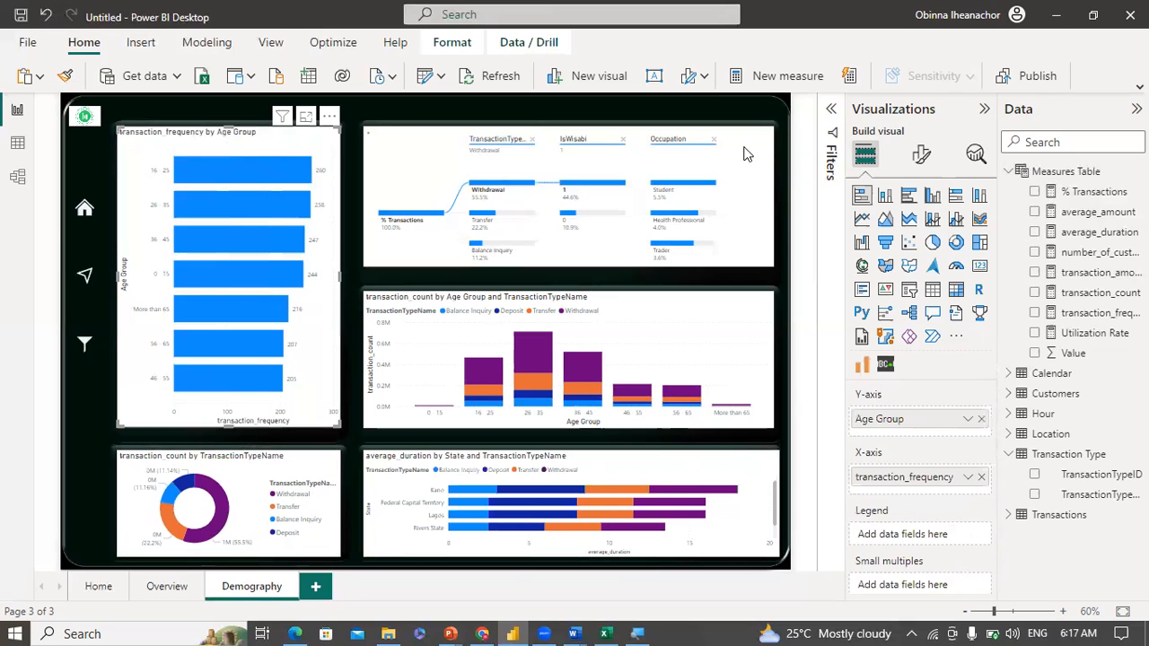
click(919, 158)
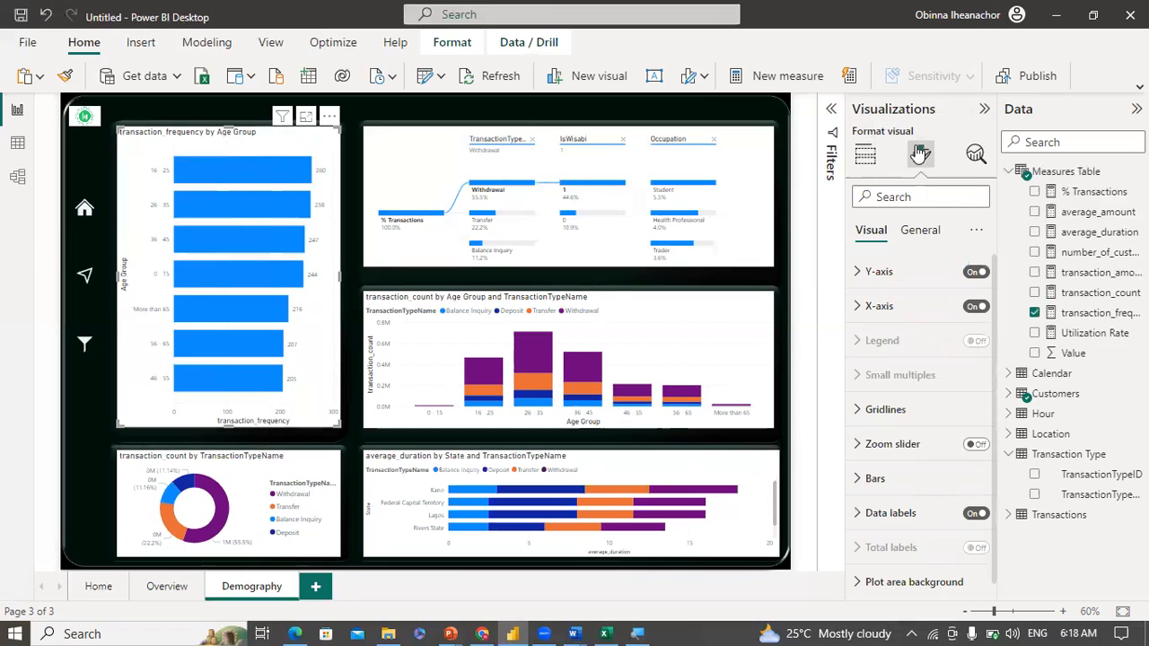
click(878, 342)
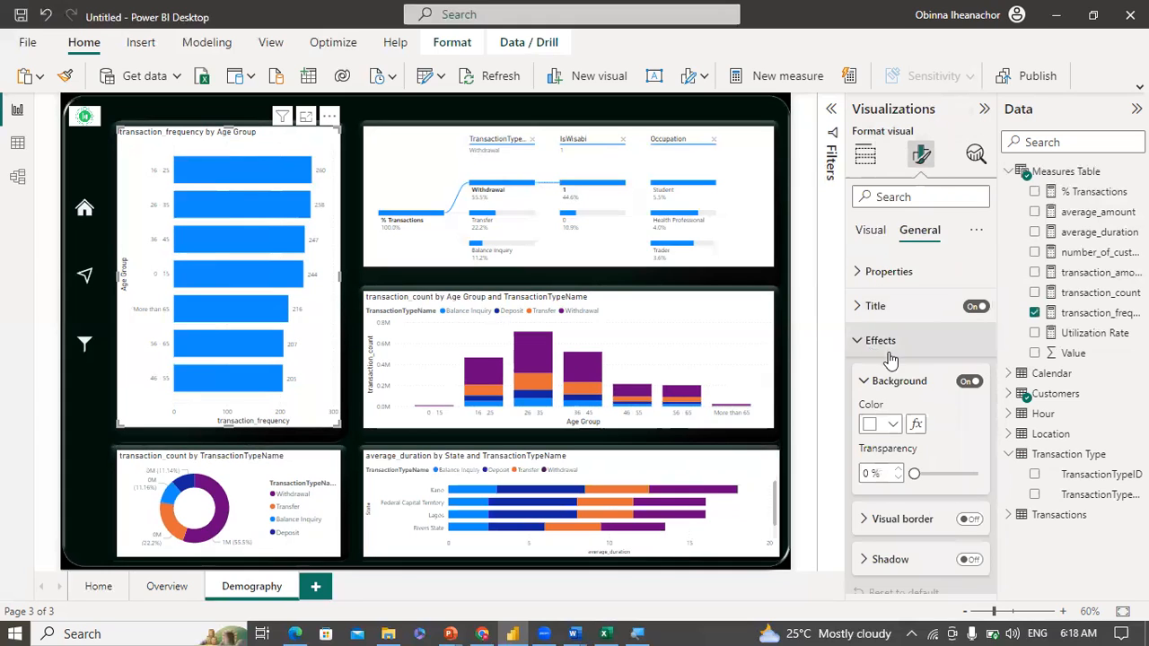
click(971, 385)
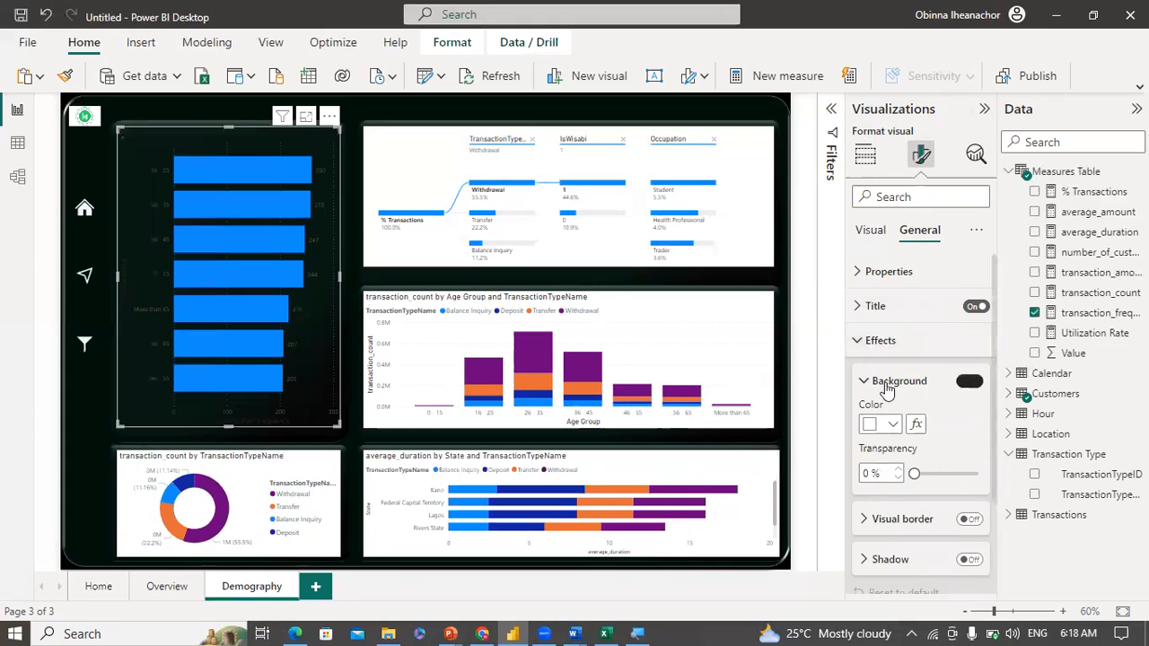
Step: Set the Age Group bar chart's Y-axis value color to white and turn off its Y-axis title
click(870, 230)
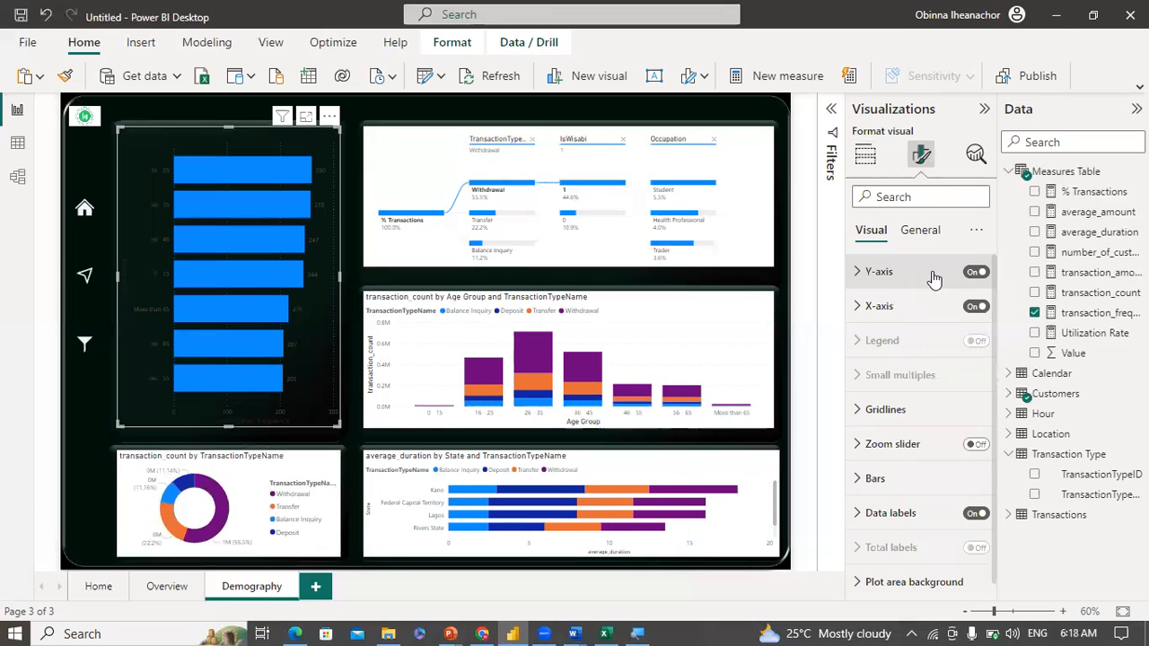
click(860, 274)
click(891, 426)
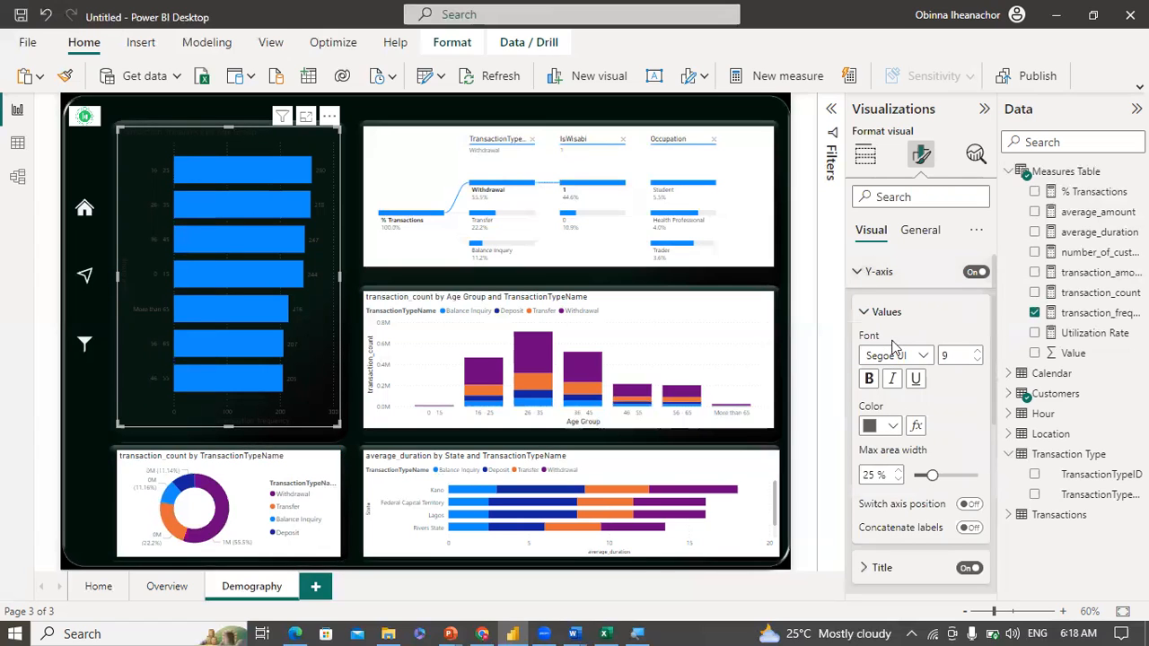
click(906, 356)
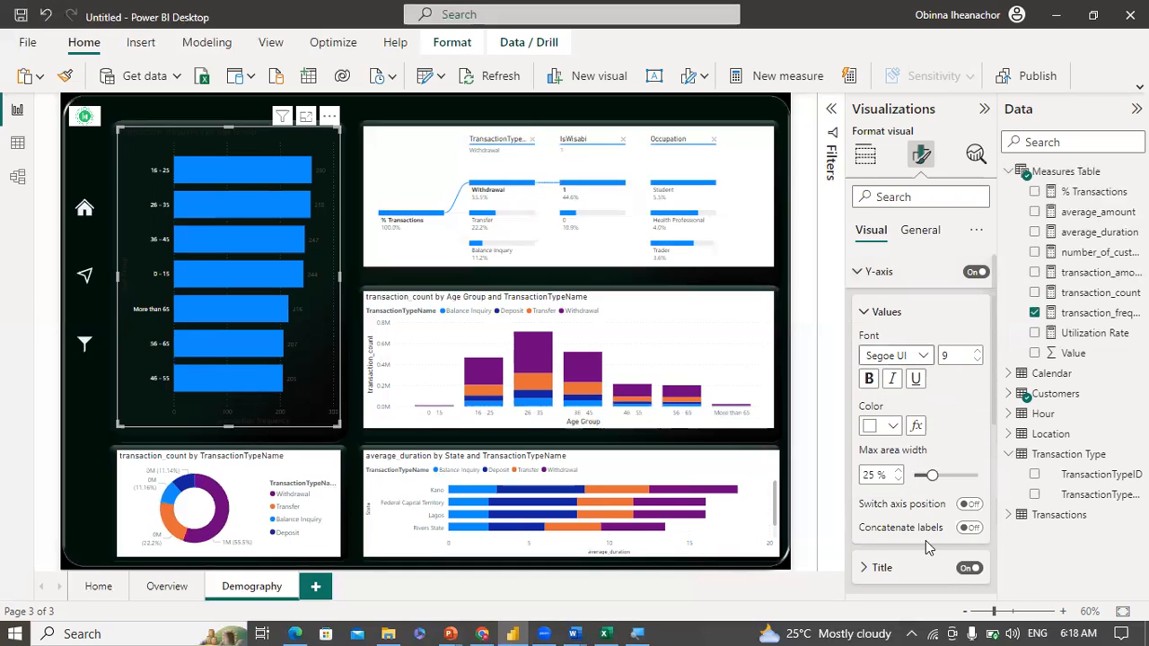
click(970, 569)
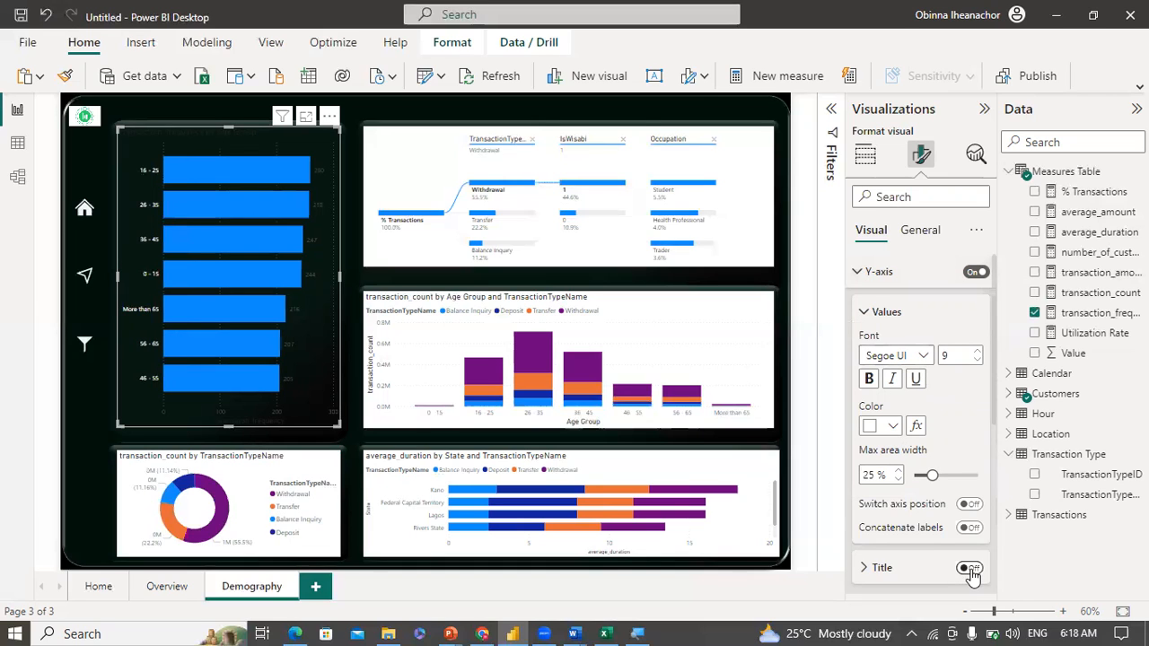
click(865, 312)
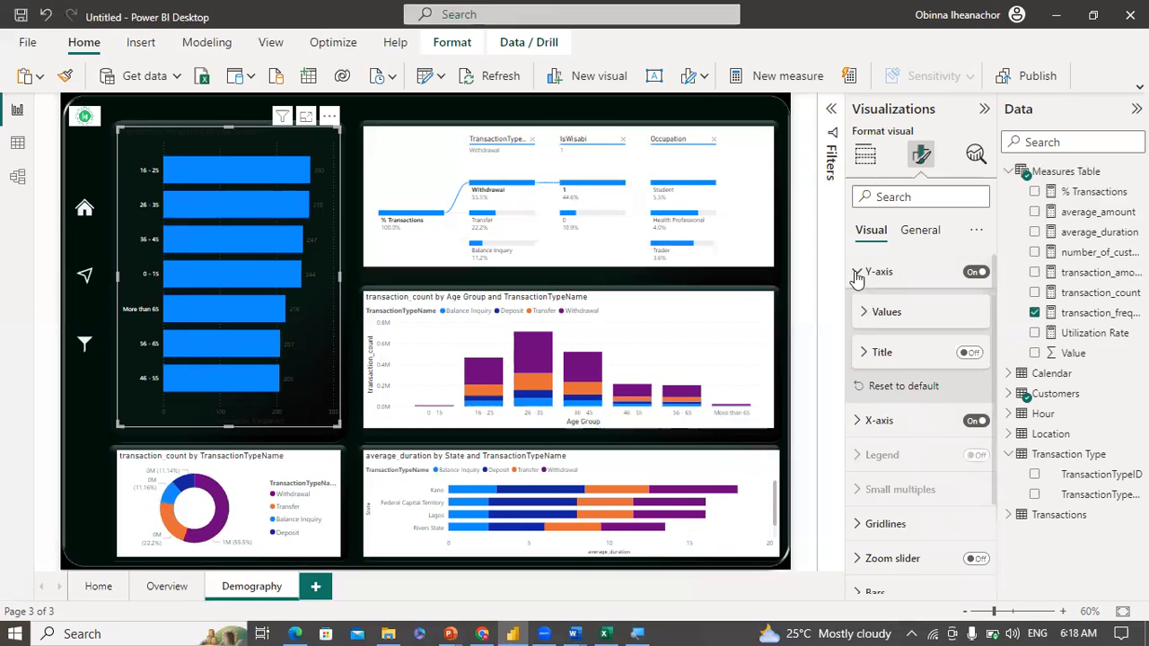
click(857, 275)
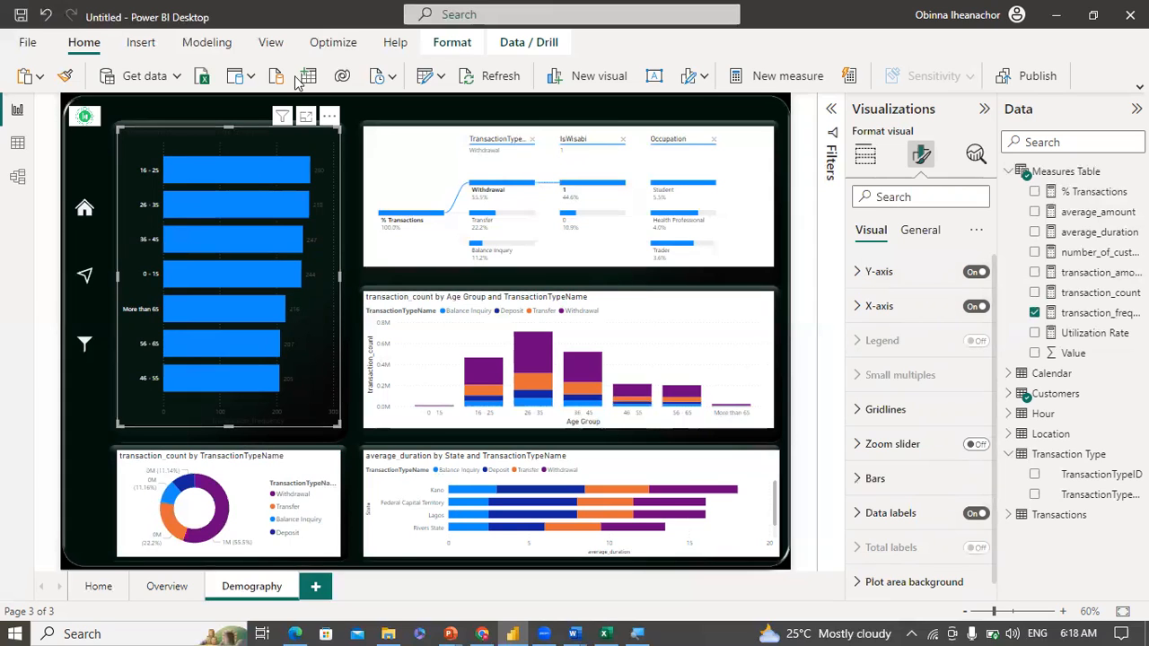
Step: Switch to the Coolors palette in the browser and copy the hex code of the Night color, #00120B
click(272, 42)
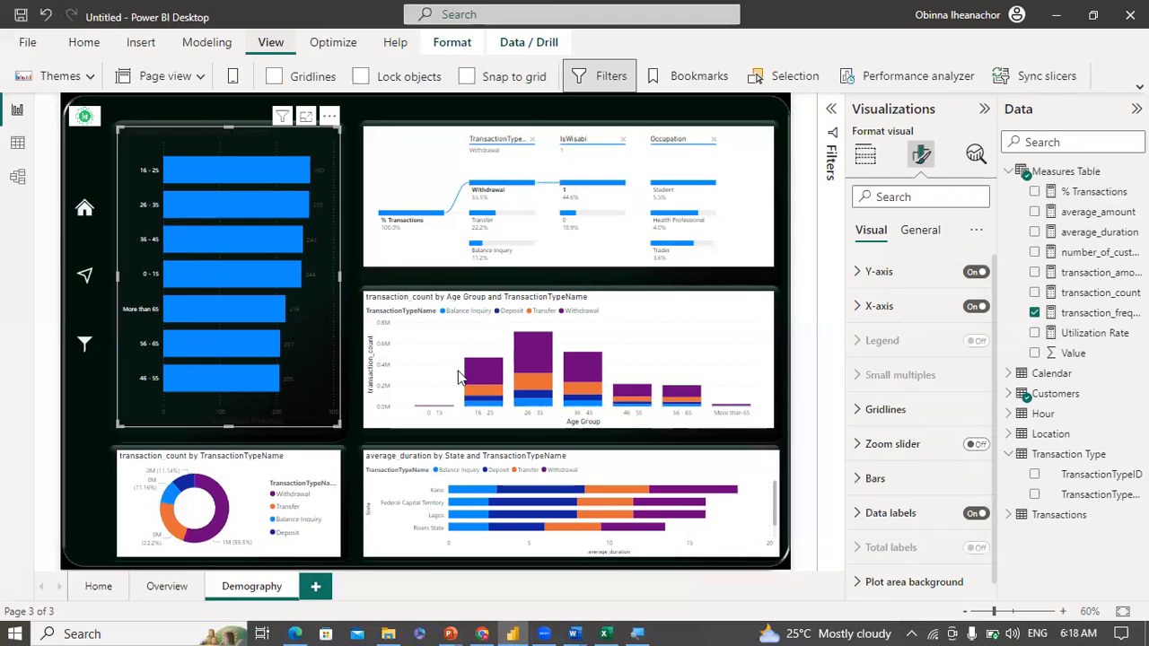
click(483, 627)
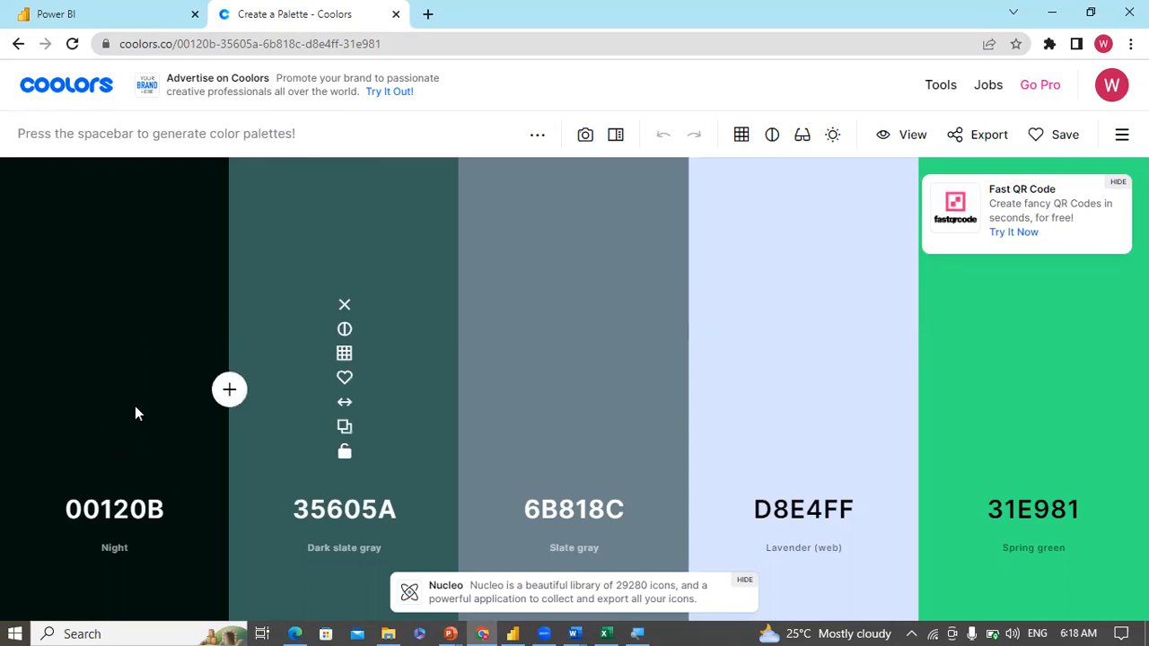
click(132, 510)
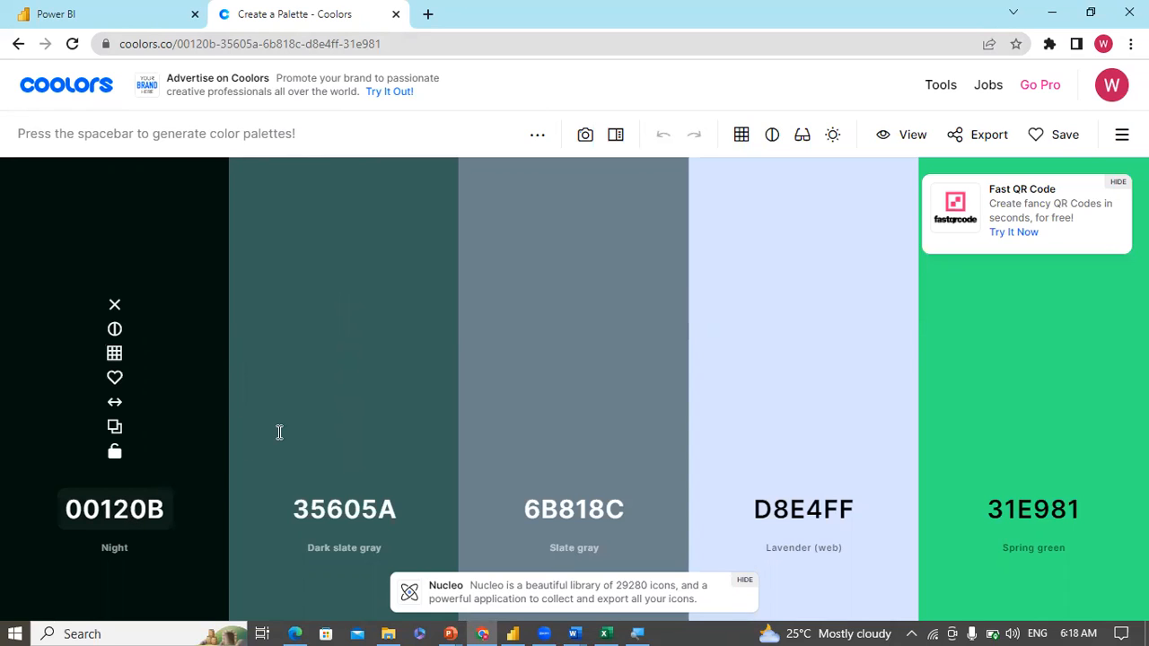
click(299, 470)
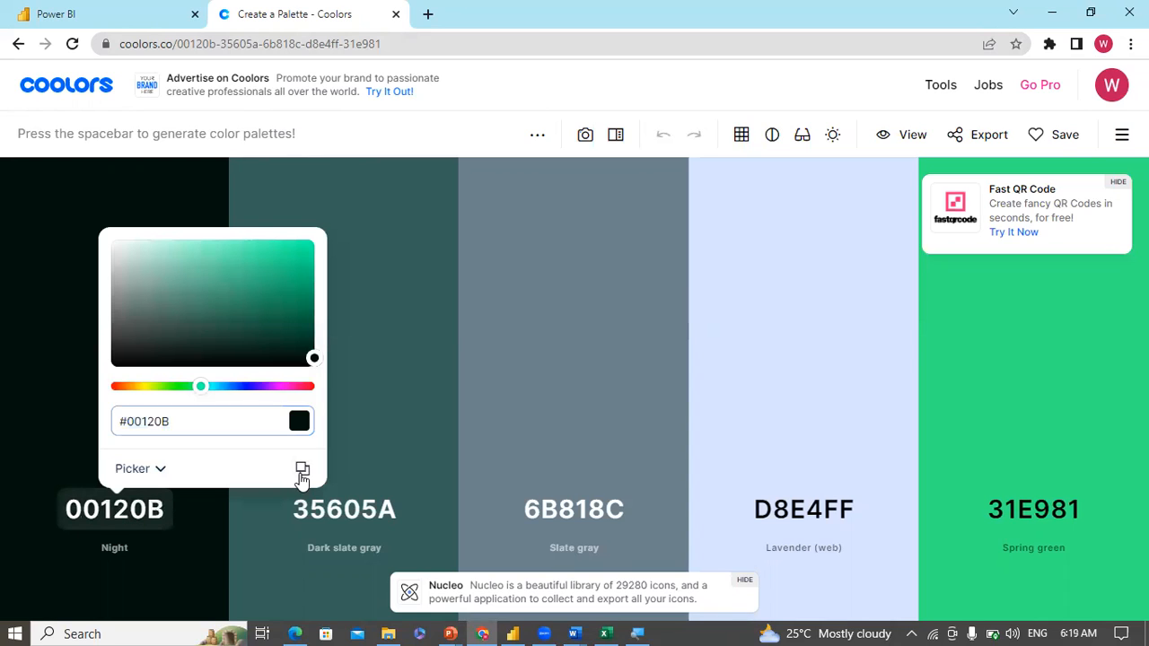
Step: Return to Power BI Desktop and apply the built-in report theme with teal, dark gray, coral and yellow as its leading colors
click(526, 630)
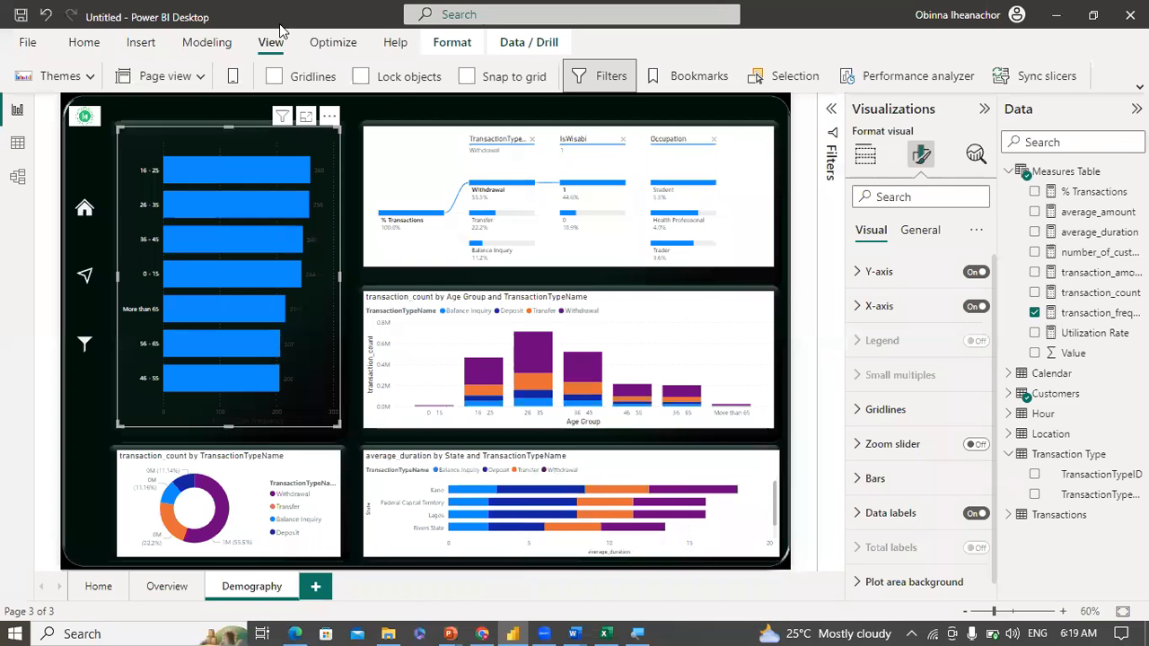
click(87, 77)
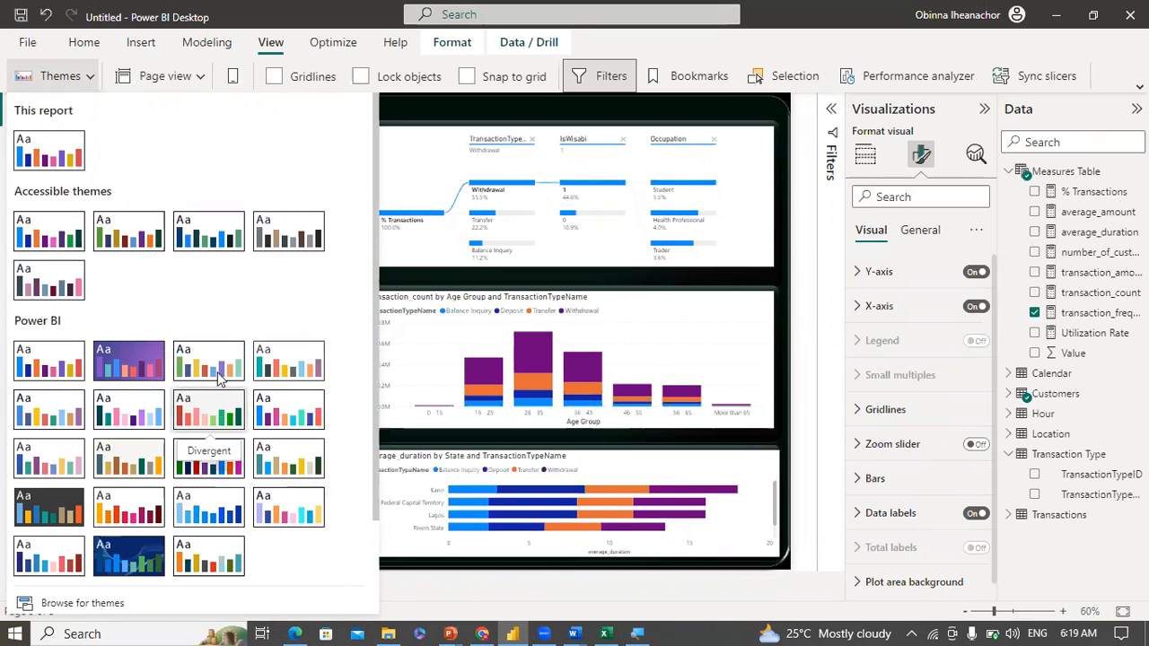
click(281, 366)
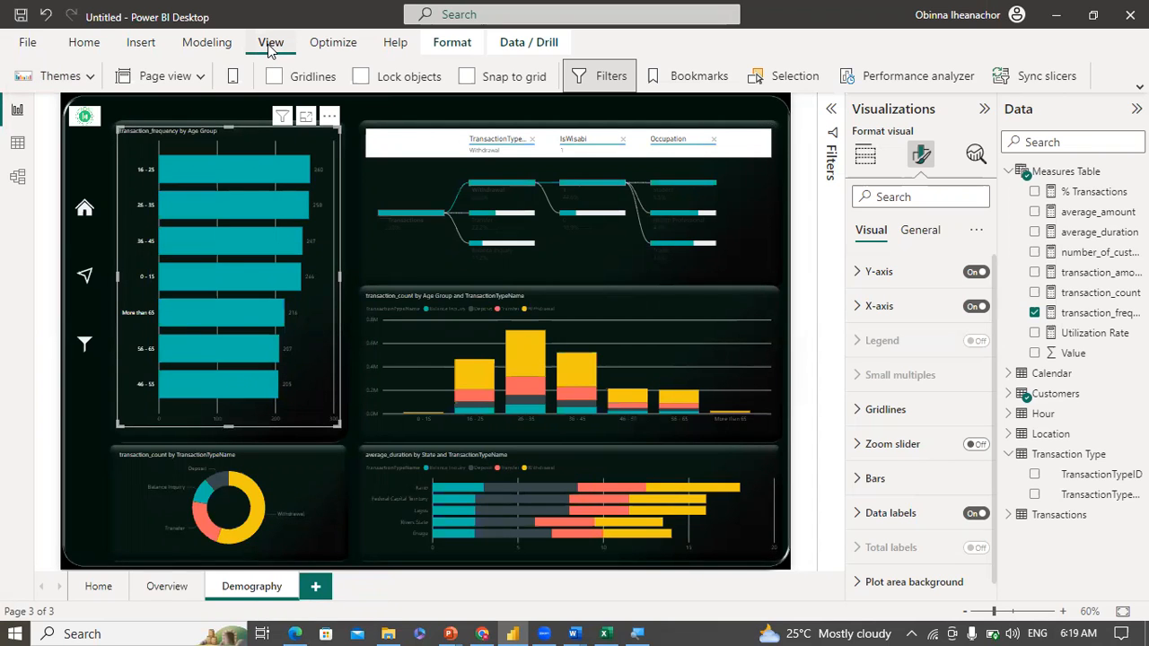
Step: Open the current theme for customization and set Color 8 to the copied hex value #00120B
click(89, 76)
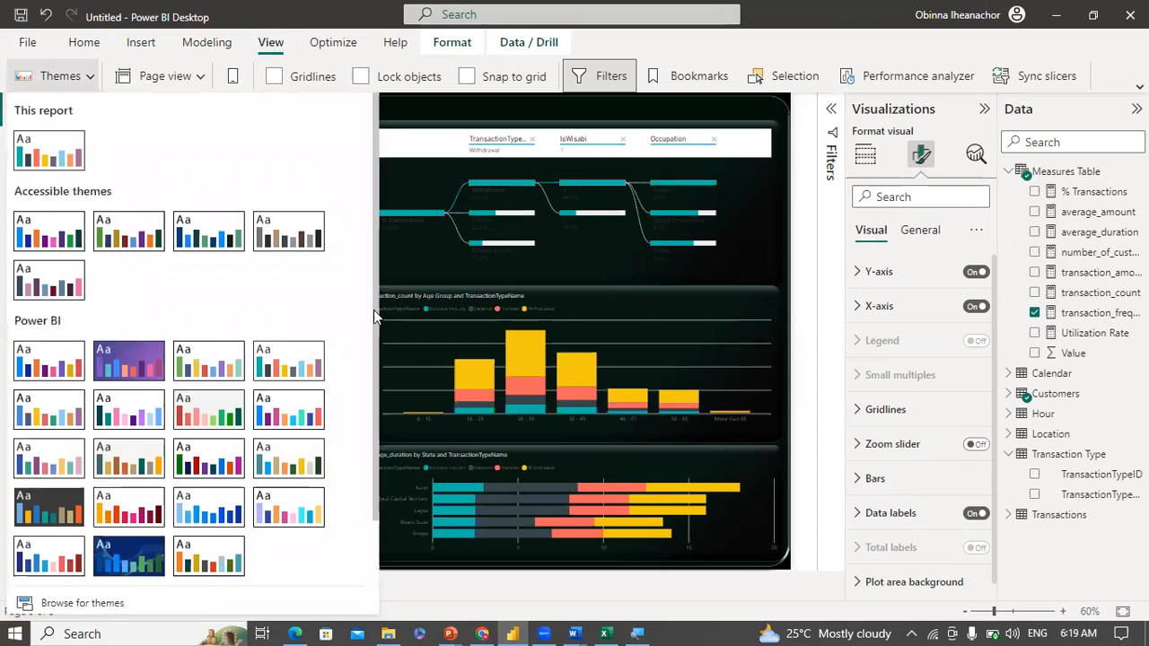
scroll(224, 395, down, 1)
scroll(89, 492, down, 3)
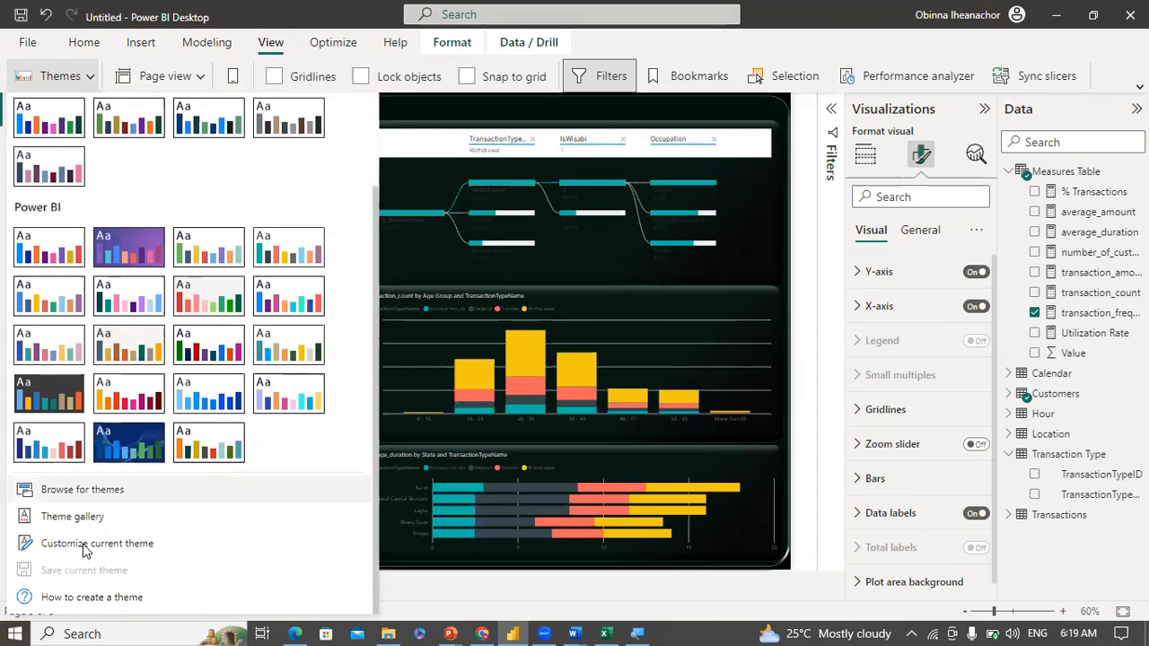
click(85, 546)
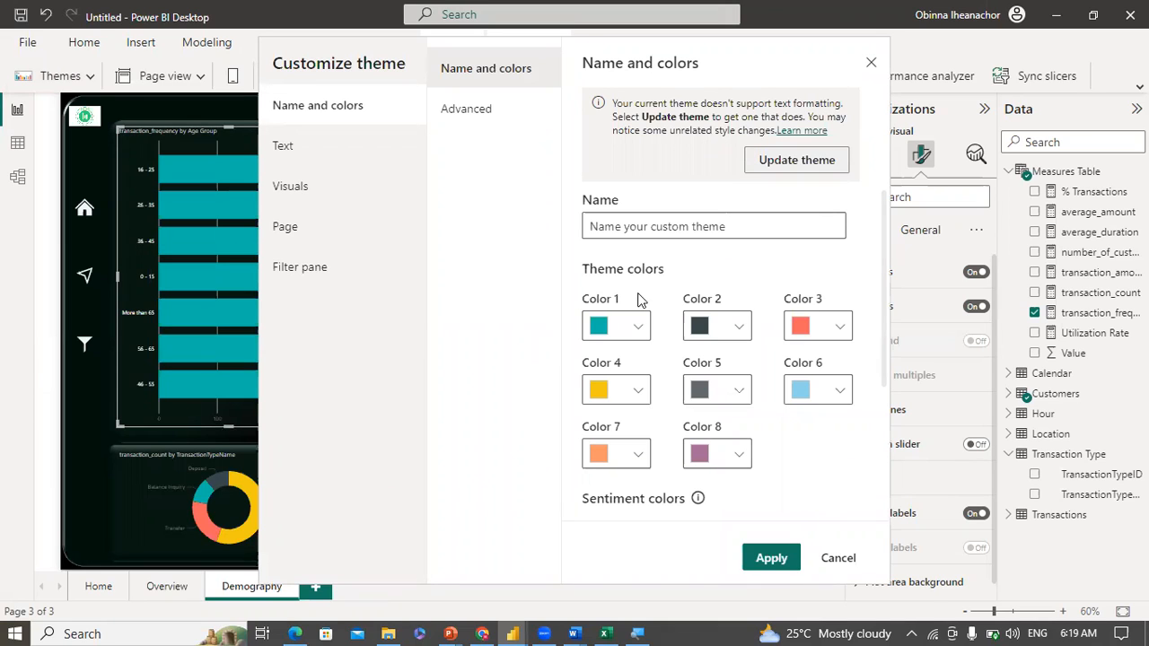
click(735, 458)
click(590, 405)
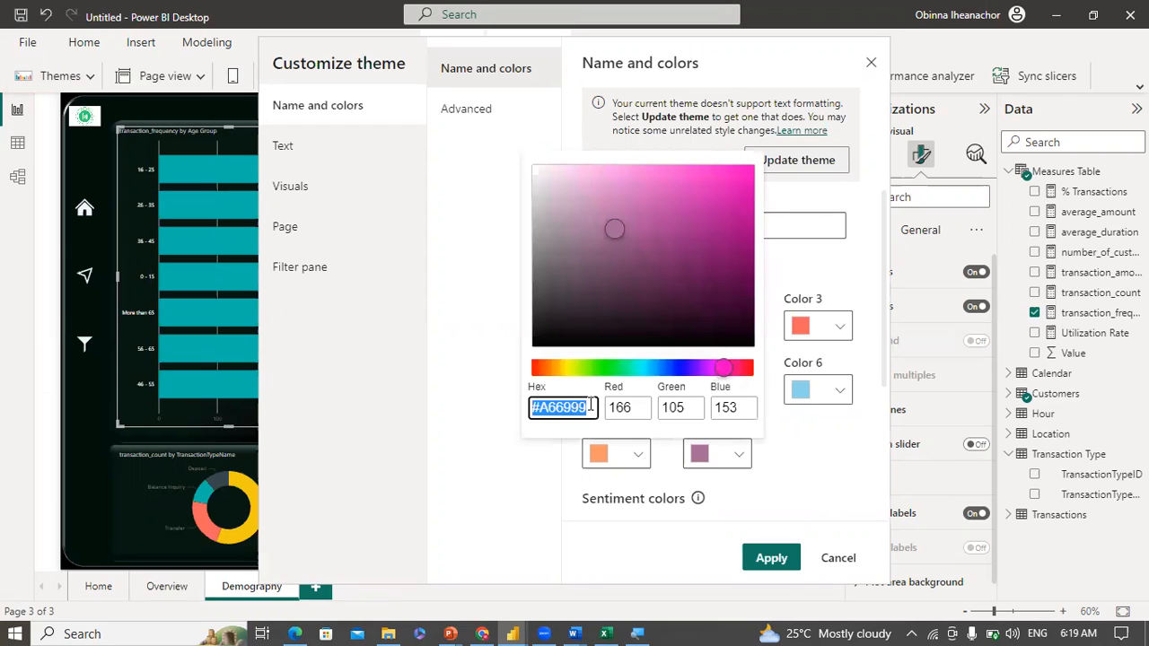
key(ctrl+v)
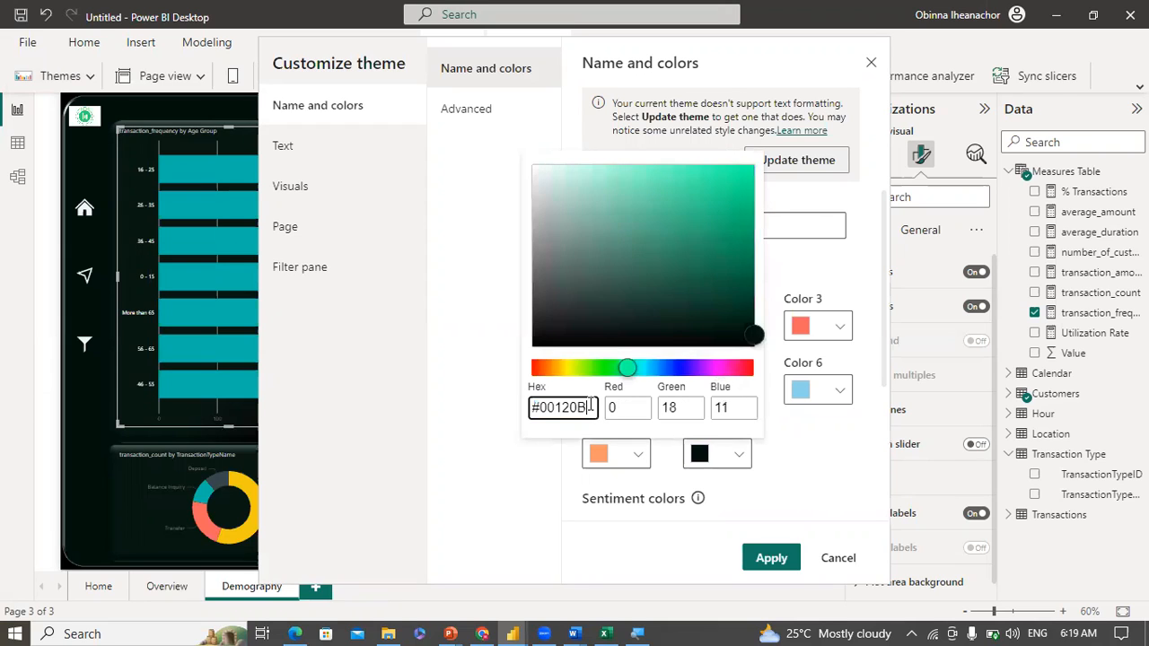
Step: Switch to the Coolors palette in the browser and copy the hex code of the Dark slate gray color, #35605A
click(778, 558)
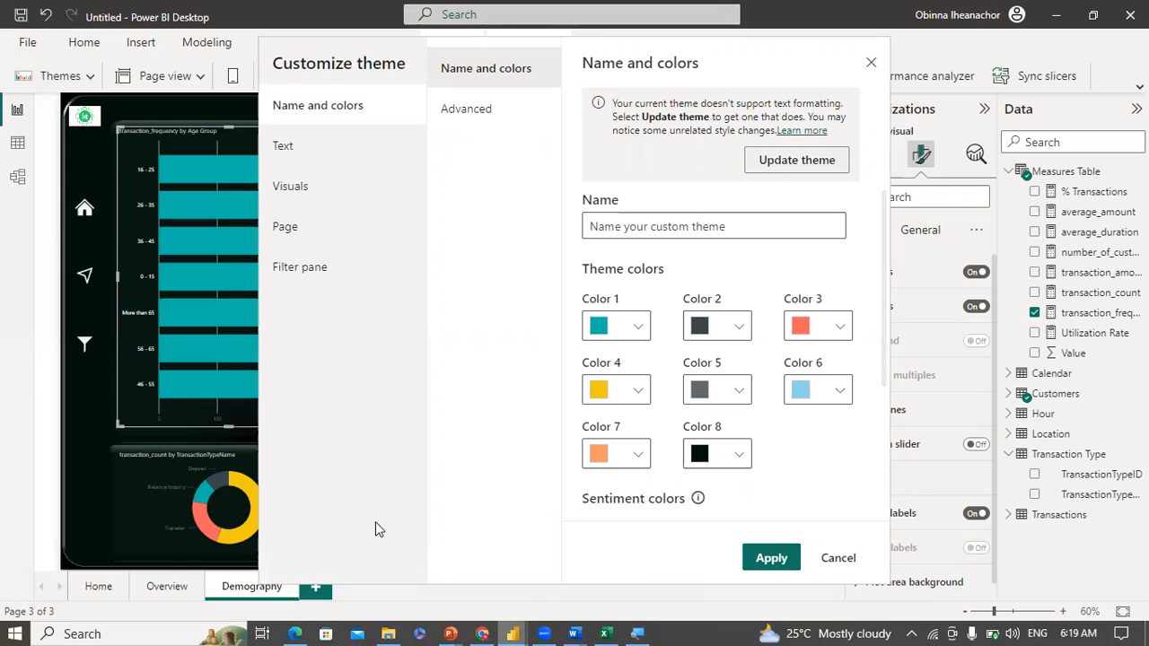
key(alt+Tab)
click(360, 472)
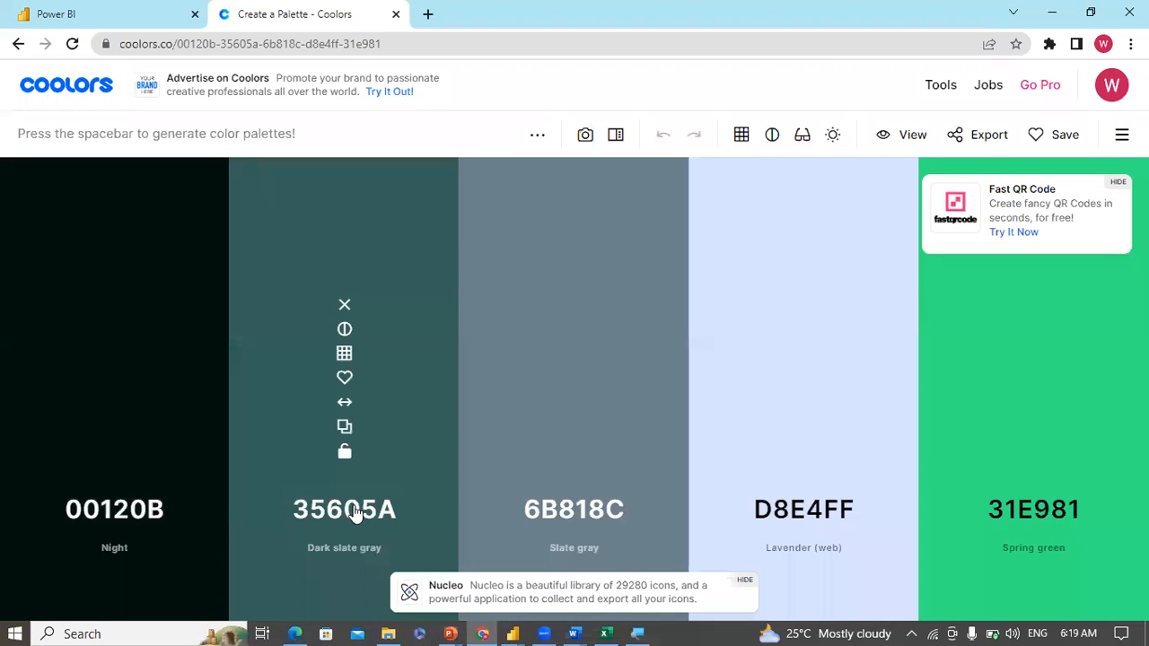
click(356, 512)
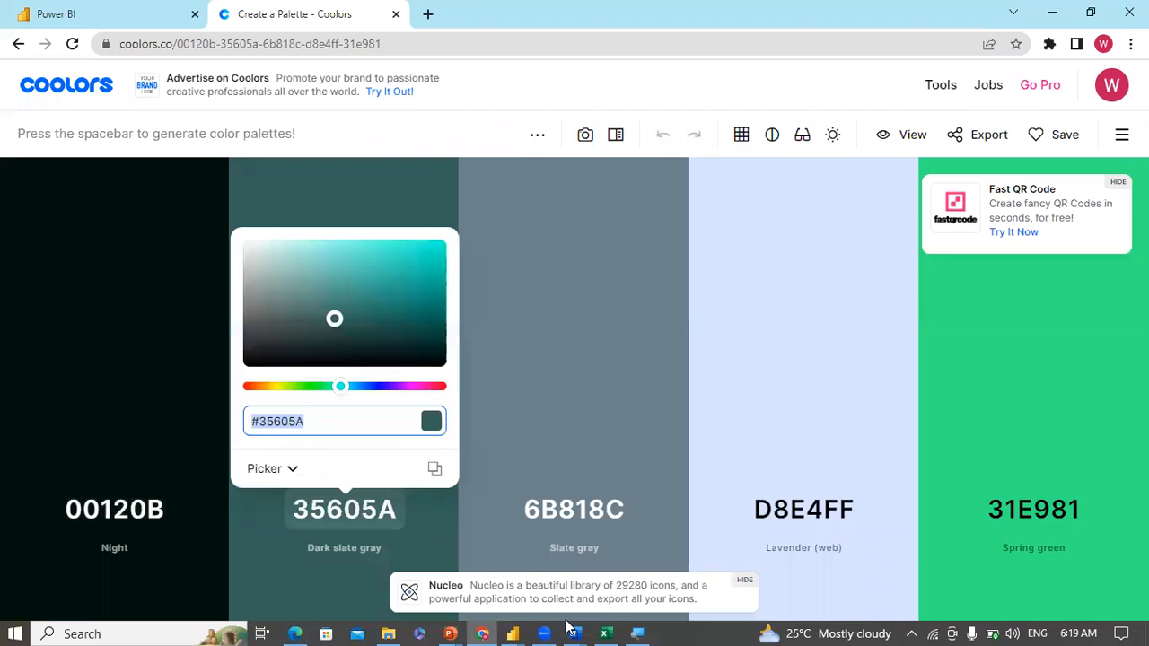
key(ctrl+c)
Step: Return to Power BI Desktop and set the theme's Color 2 to the copied hex value #35605A
mouse_move(513, 633)
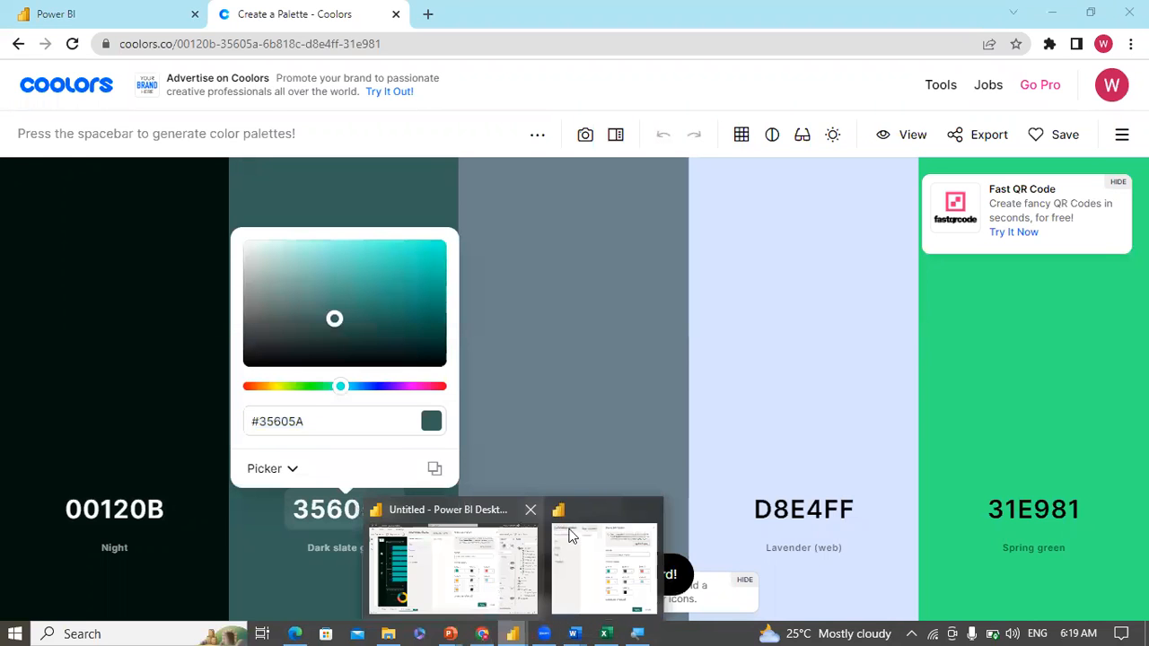
click(575, 535)
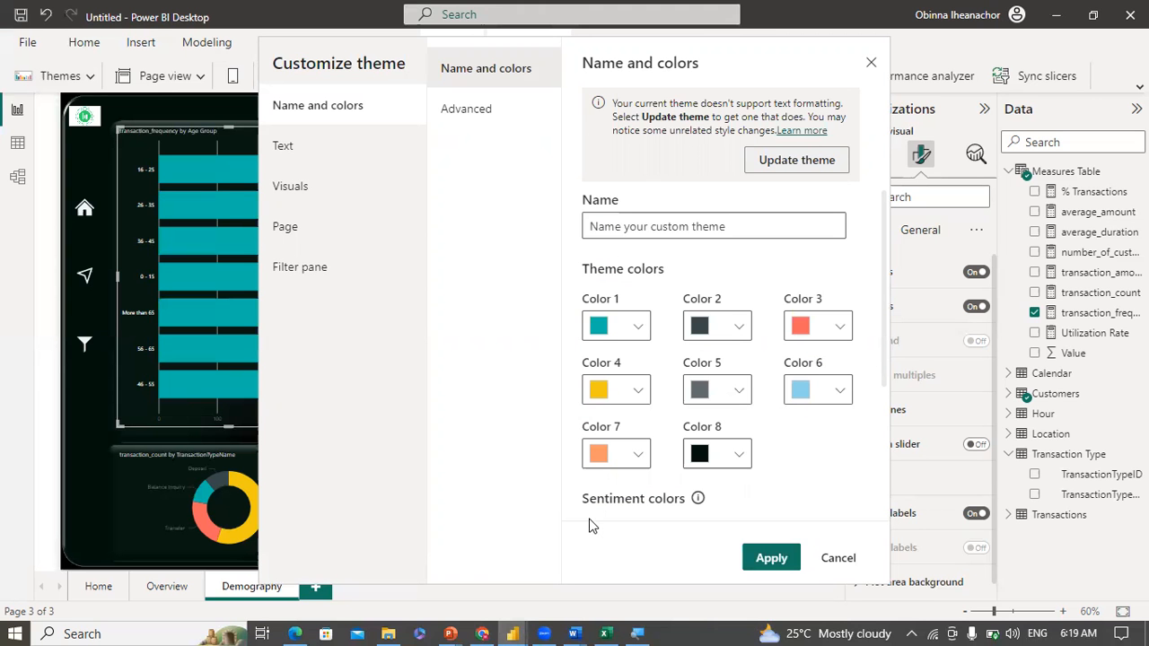
click(483, 632)
click(483, 628)
click(736, 332)
click(588, 438)
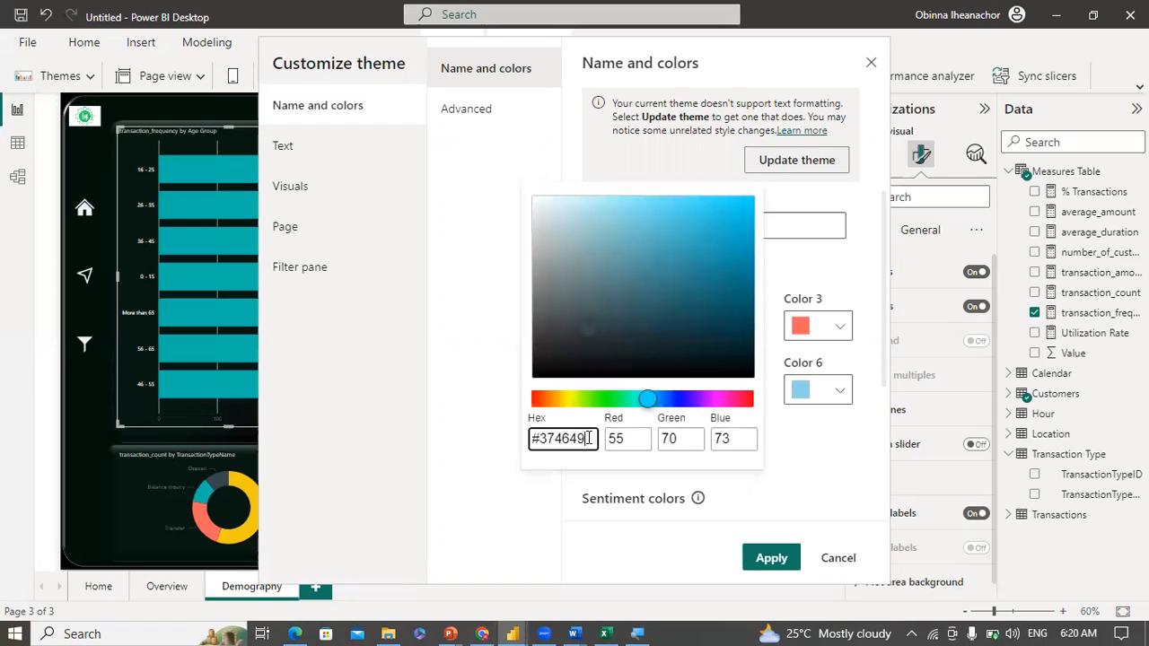
key(ctrl+a)
key(ctrl+v)
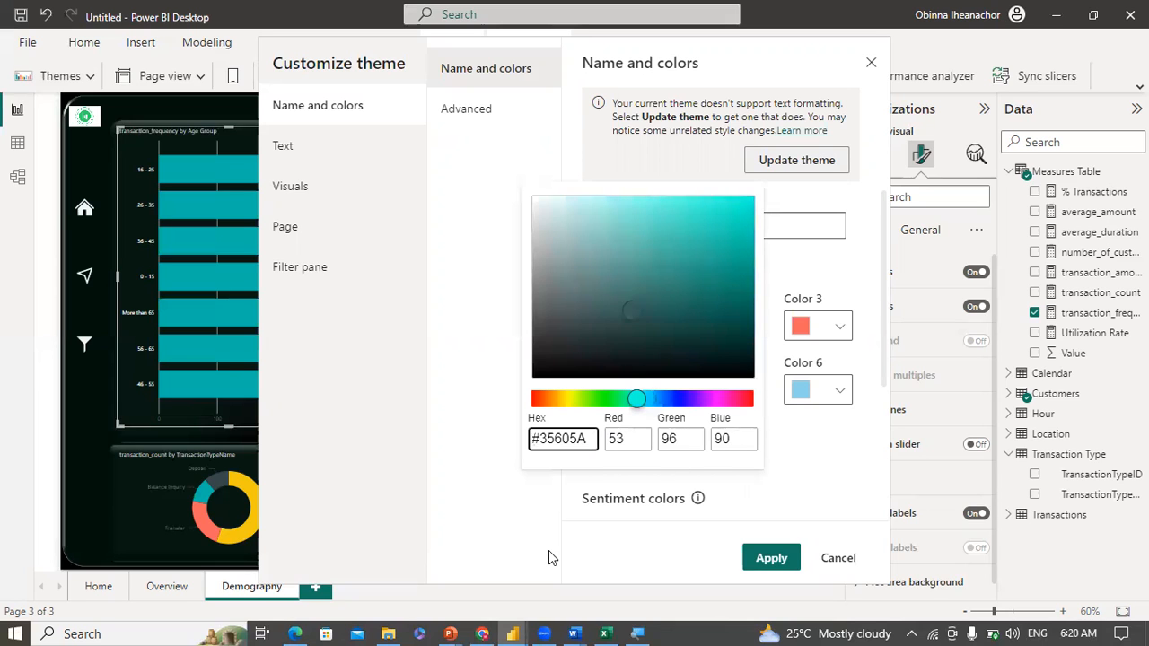
click(614, 538)
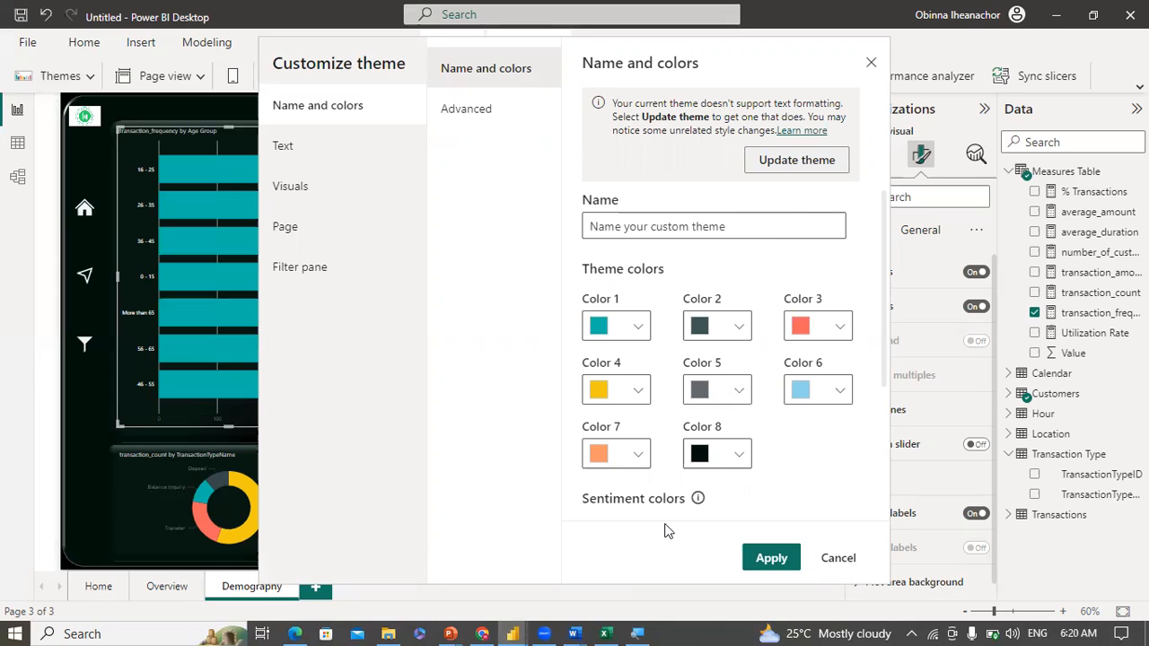
Step: Switch to the Coolors palette in the browser and copy the hex code of the Slate gray color, #6B818C
click(481, 632)
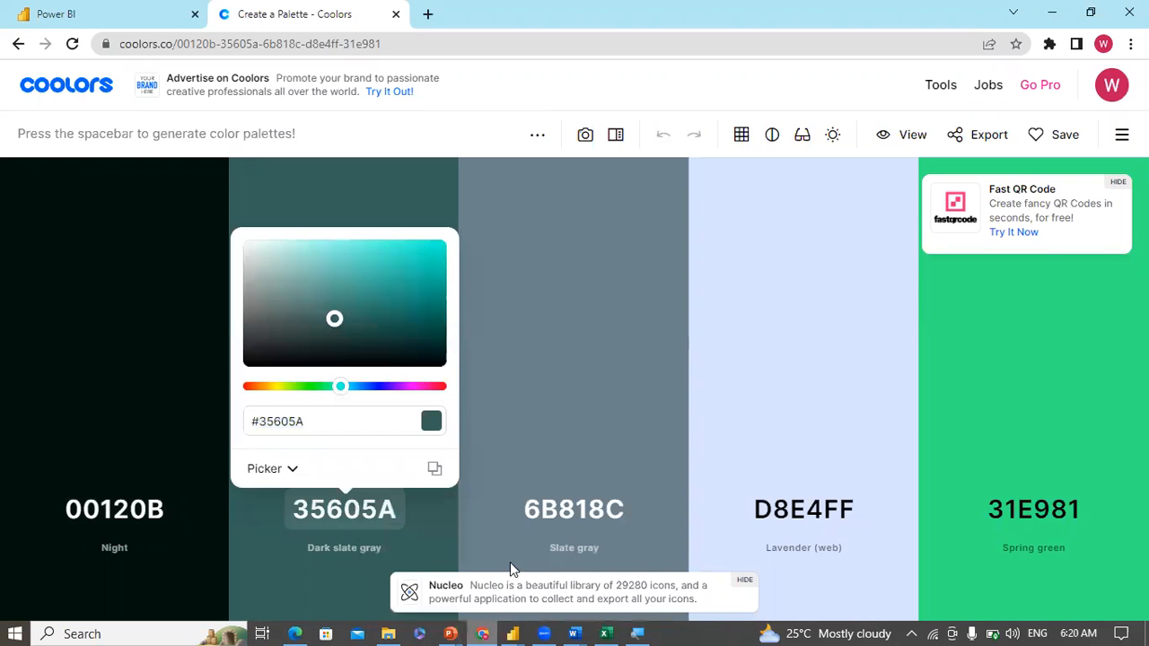
click(578, 550)
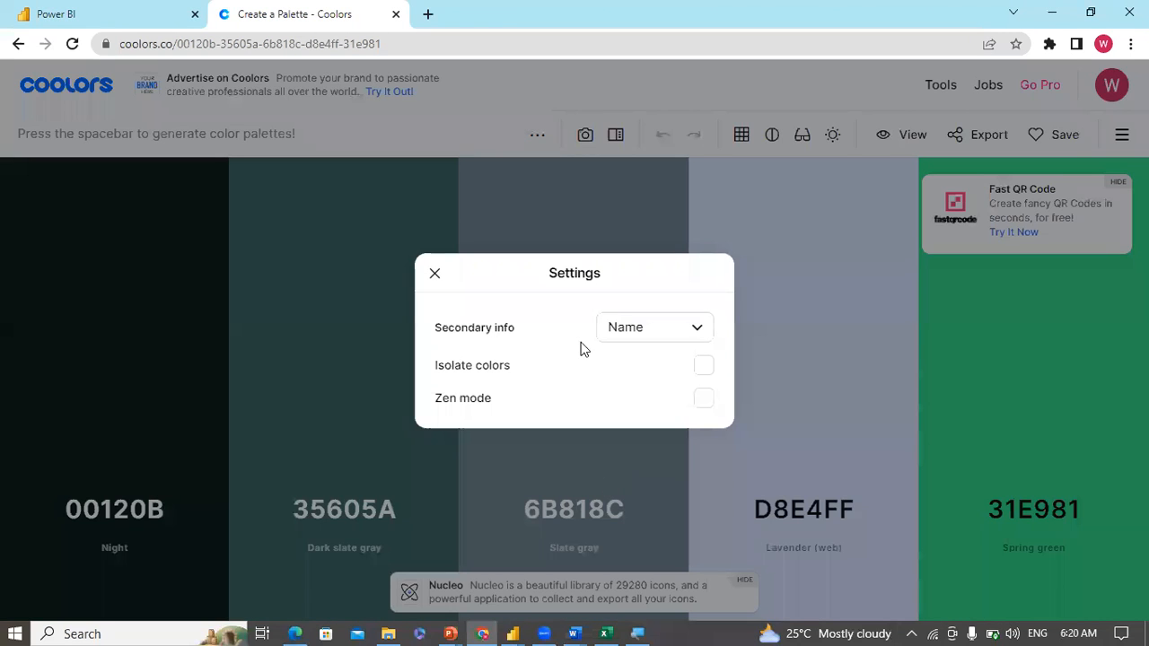
click(435, 275)
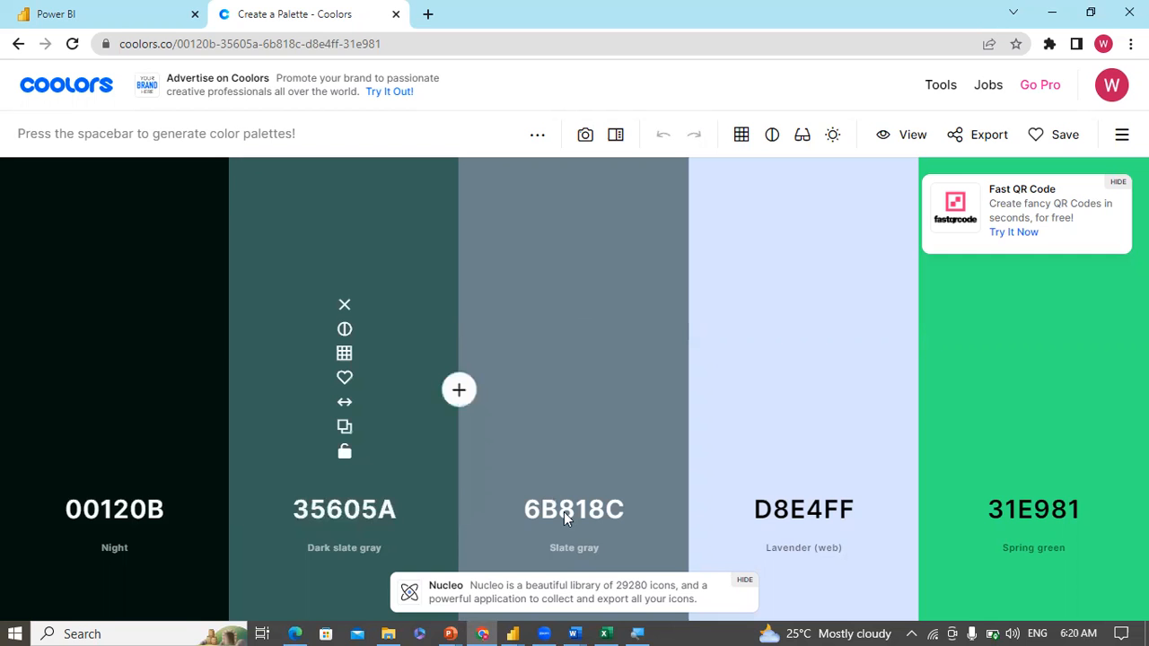
click(564, 510)
click(664, 468)
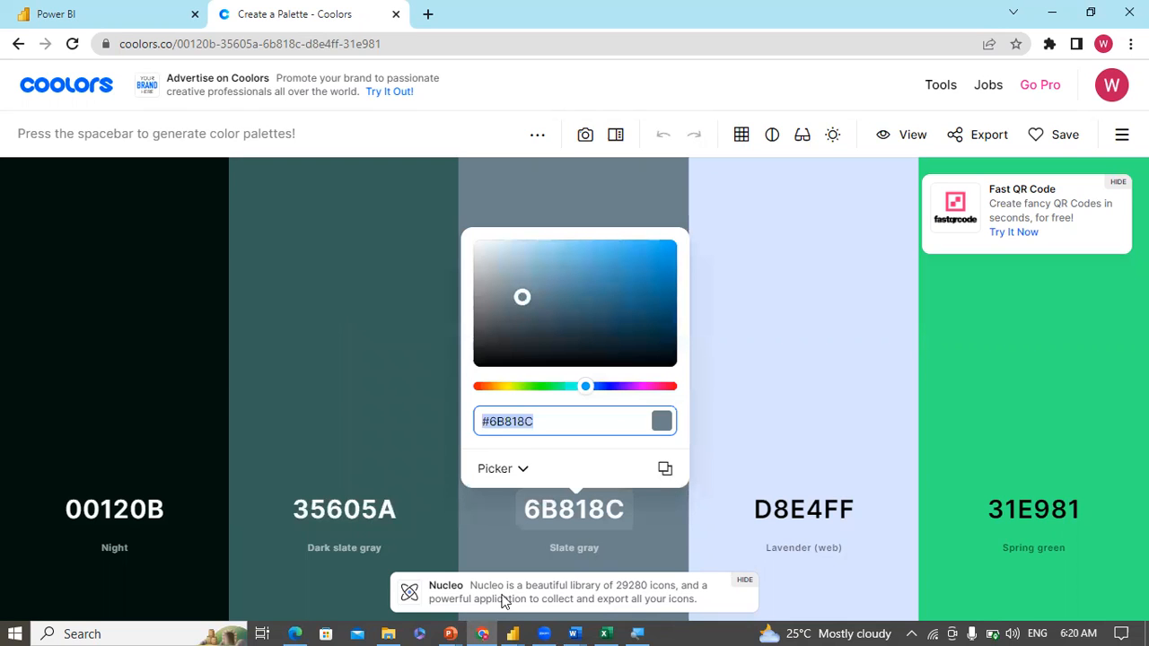
Step: Return to Power BI Desktop and set the theme's Color 5 to the copied hex value #6B818C
click(512, 626)
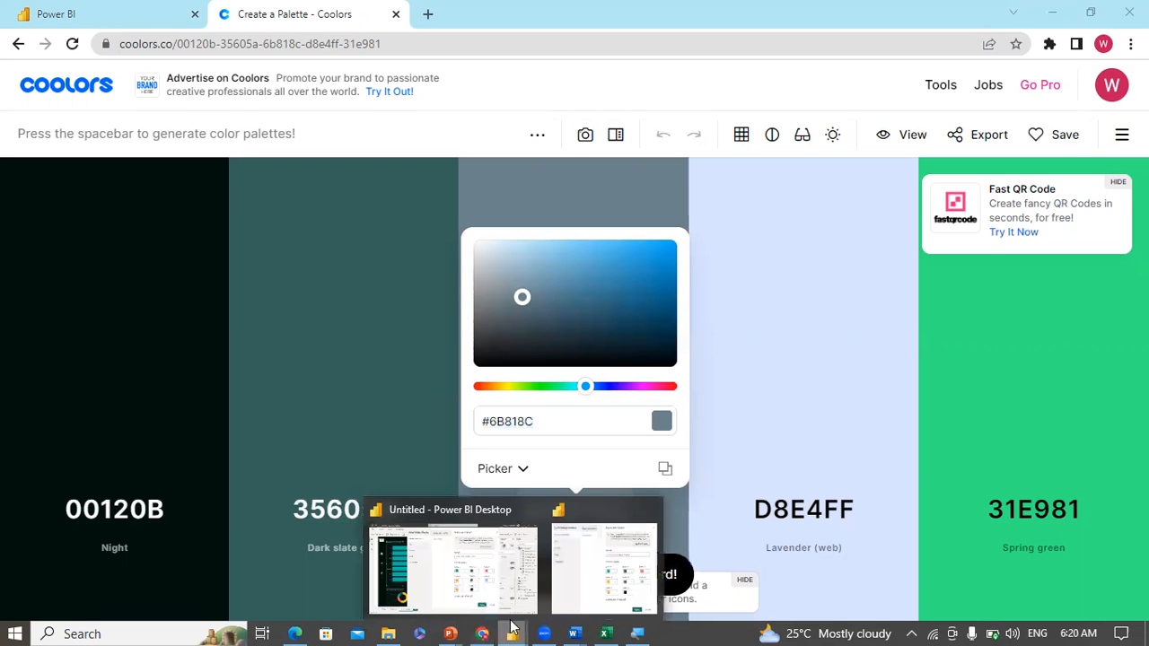
click(495, 587)
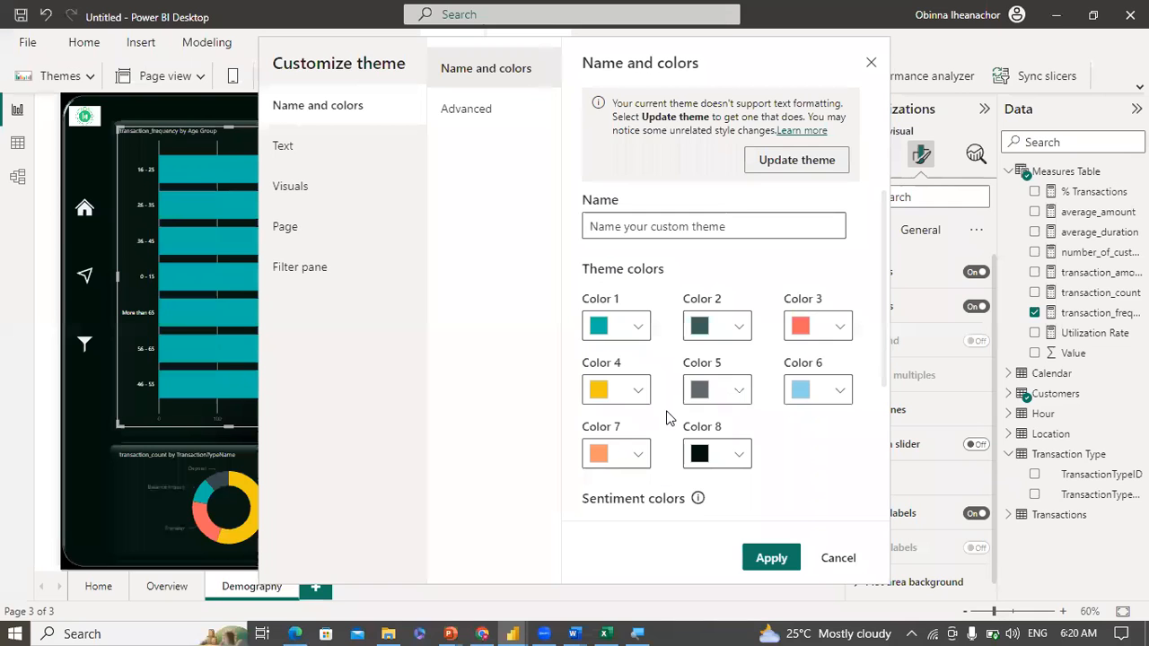
click(739, 395)
click(583, 344)
key(ctrl+a)
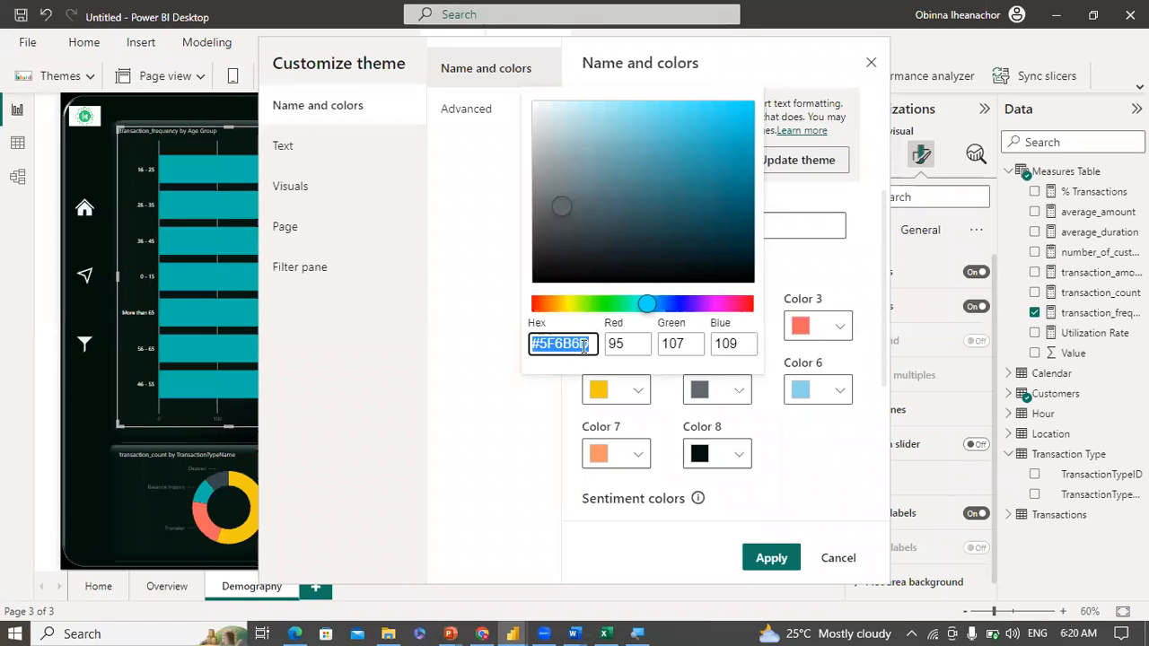
key(ctrl+v)
Step: Switch to the Coolors palette in the browser and copy the hex code of the Lavender (web) color, #D8E4FF
click(481, 632)
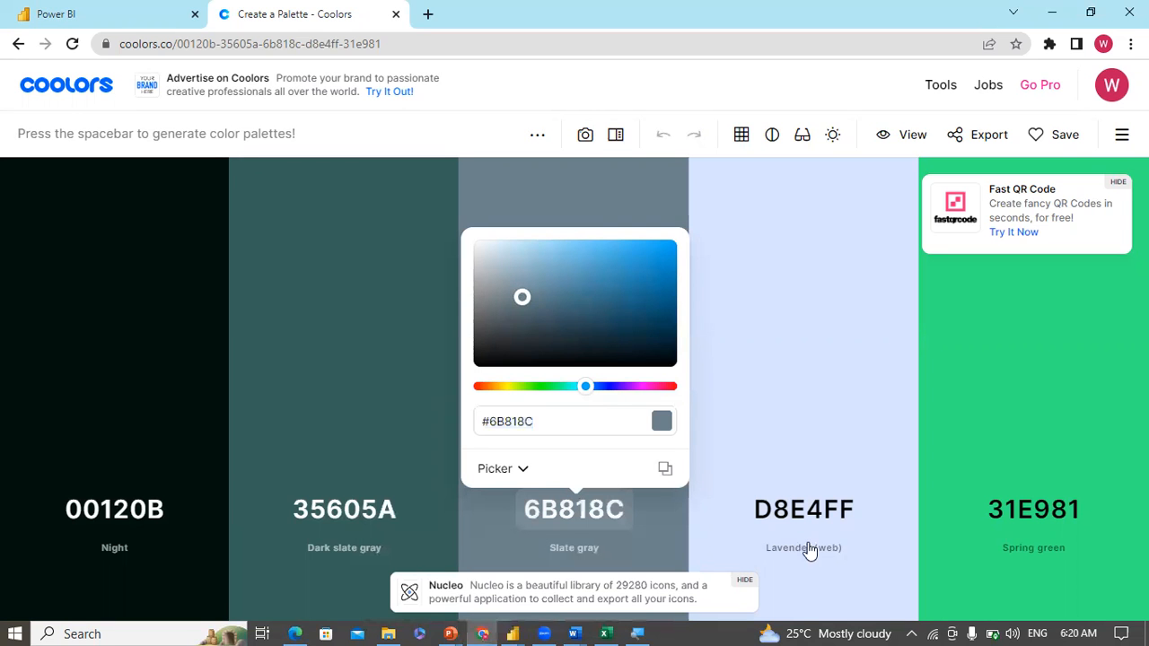
click(804, 531)
click(807, 519)
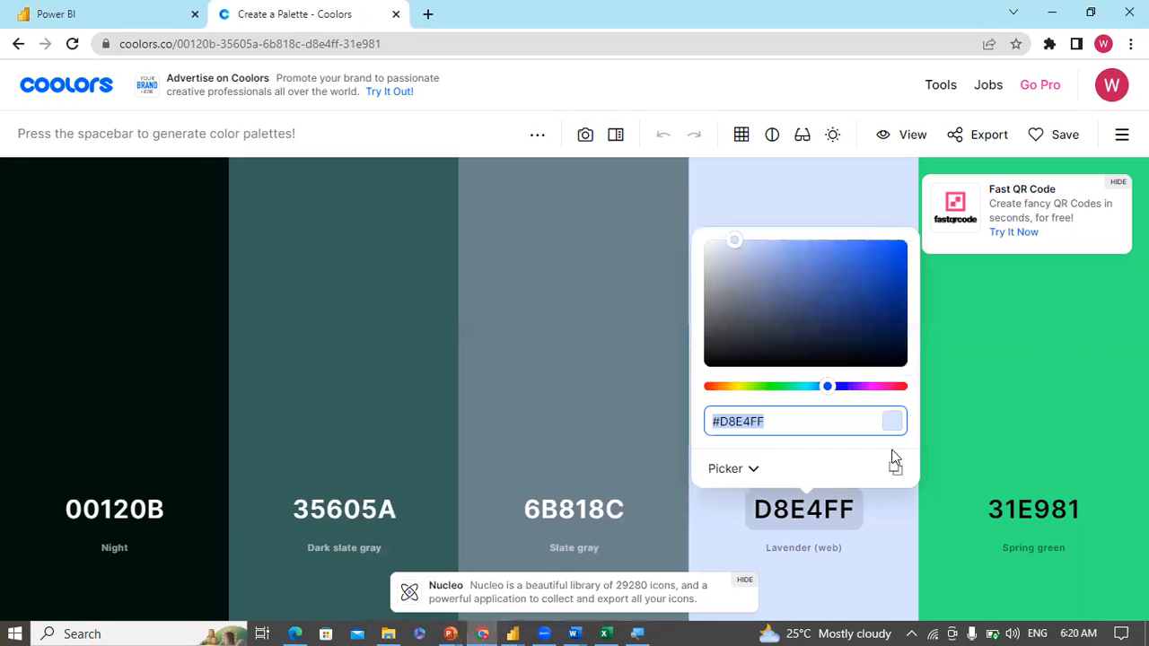
key(ctrl+c)
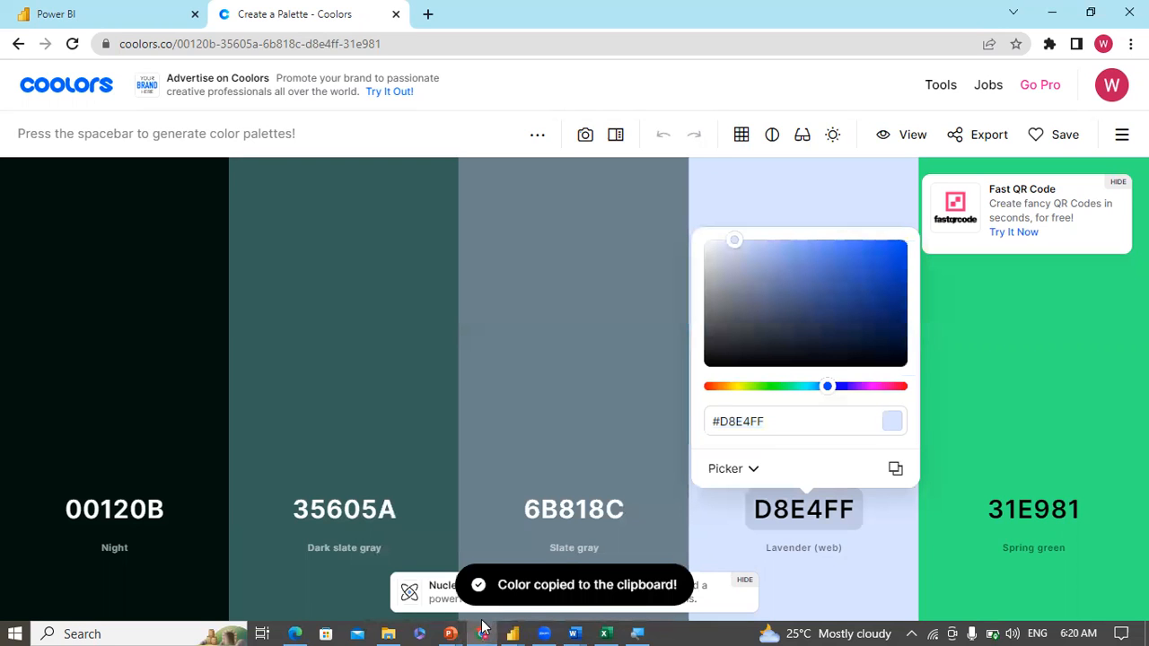
Step: Compare the theme colors in Power BI Desktop with the Coolors palette in the browser
mouse_move(513, 631)
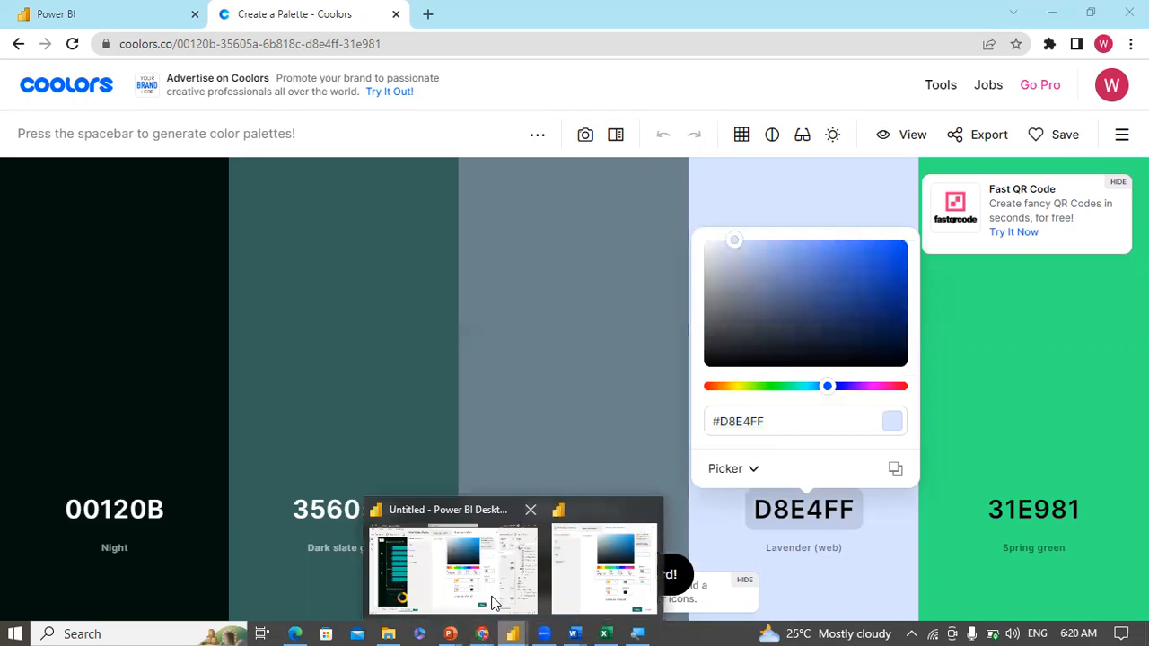
click(492, 602)
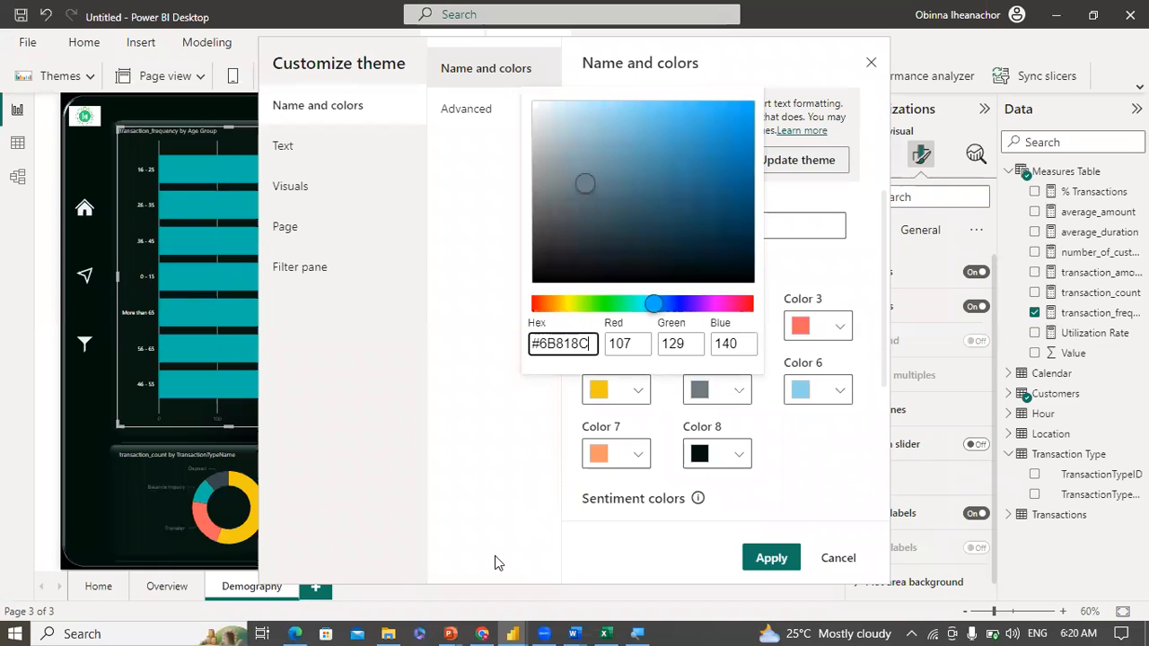
click(482, 628)
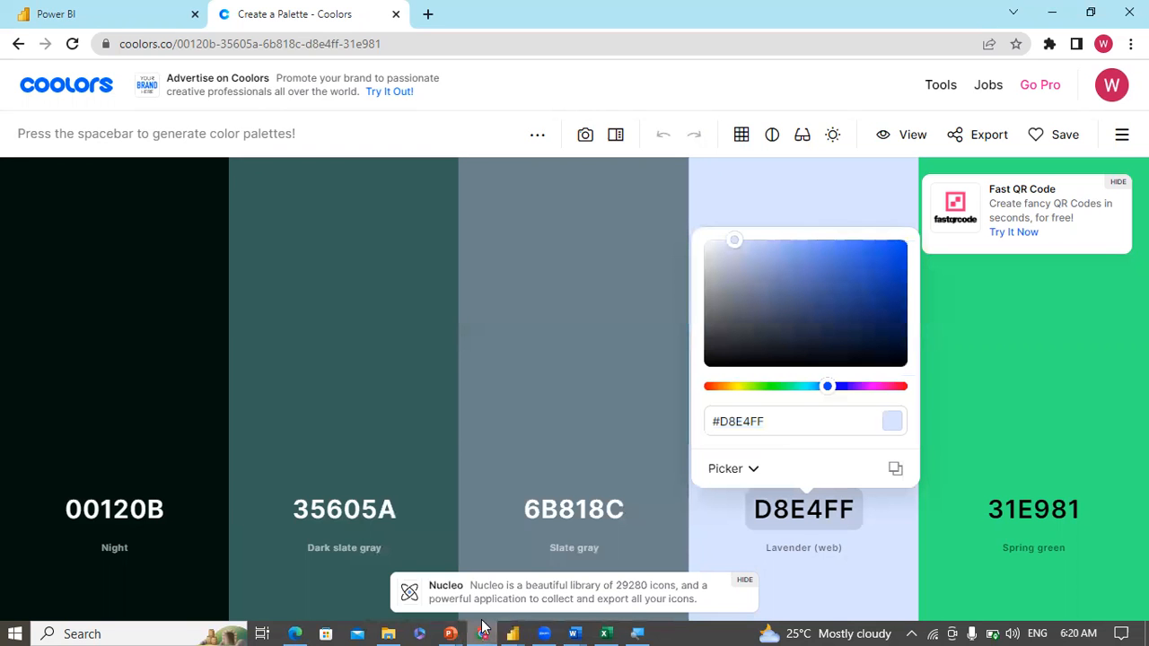
click(482, 628)
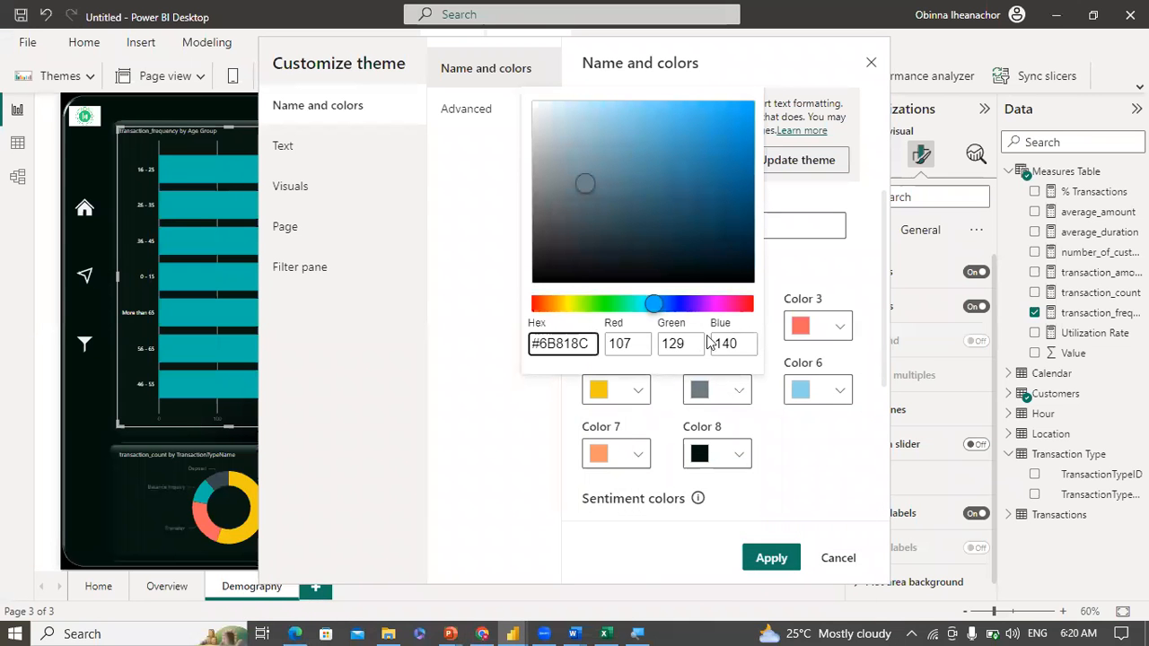
click(528, 413)
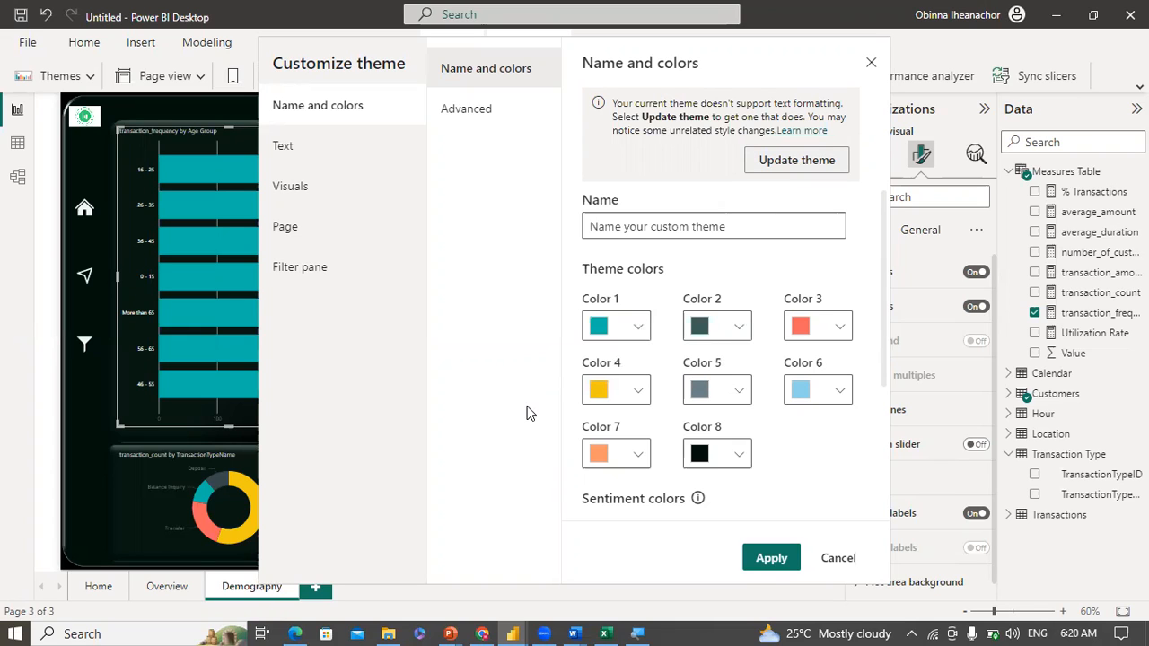
click(480, 625)
click(482, 626)
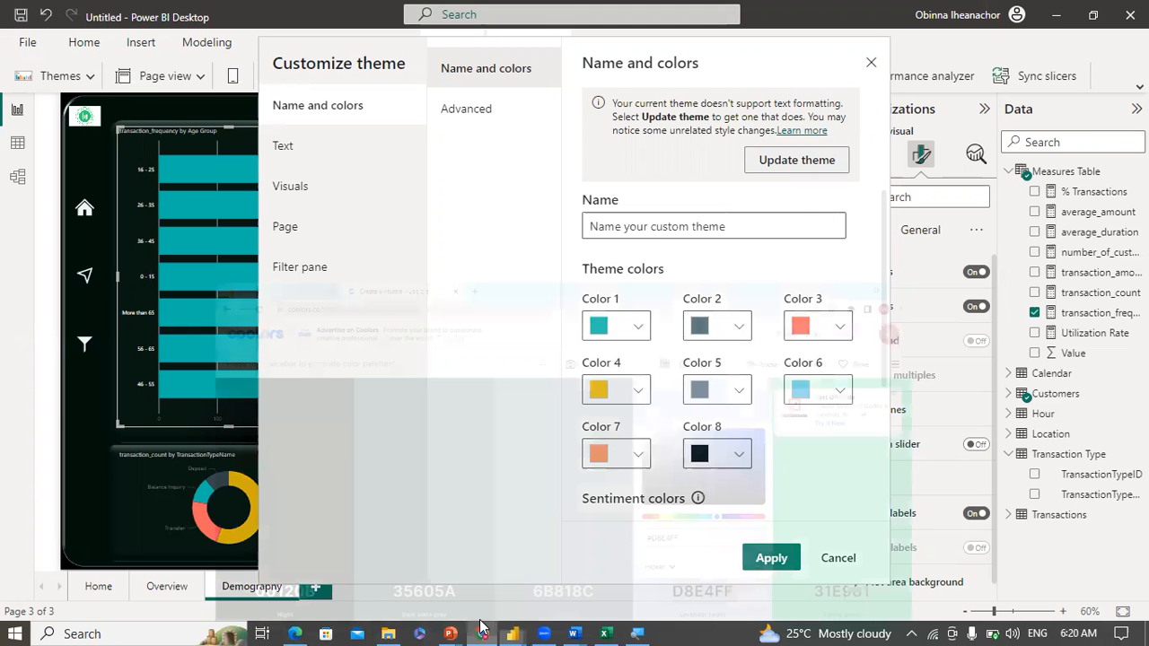
click(481, 626)
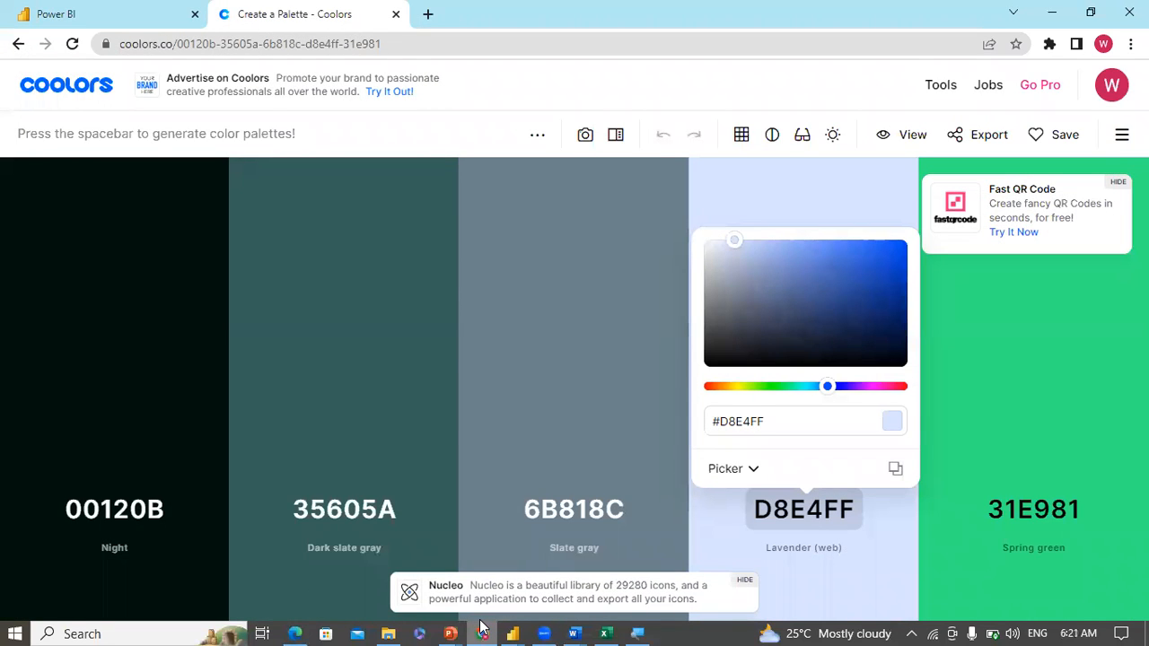
click(481, 626)
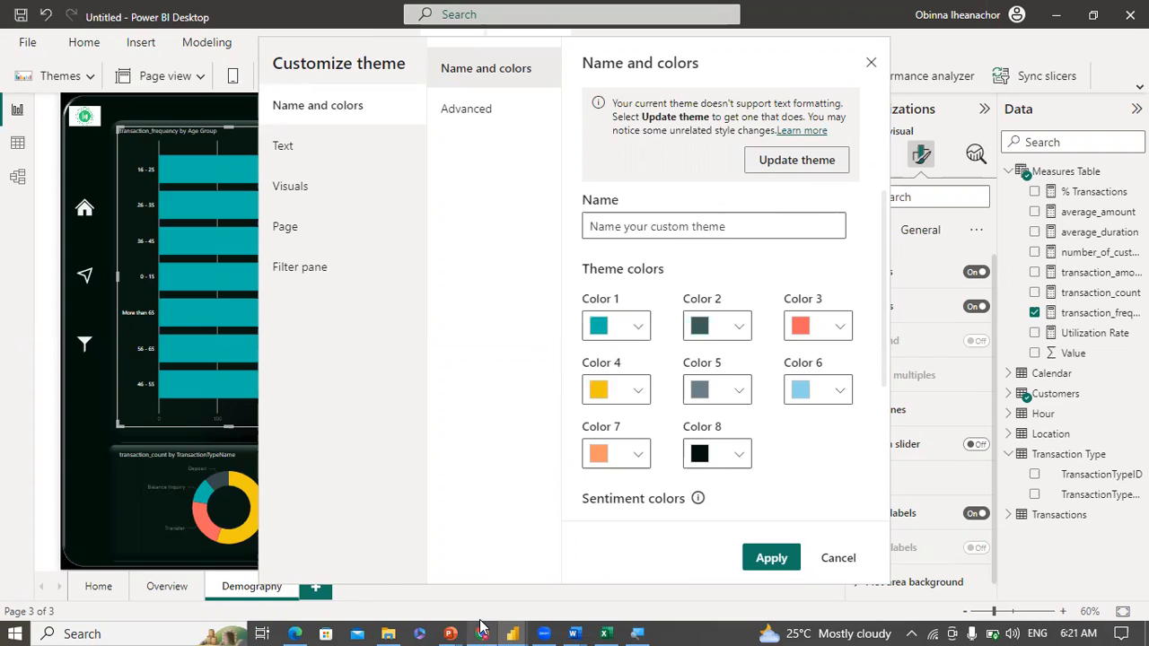
click(480, 626)
click(483, 627)
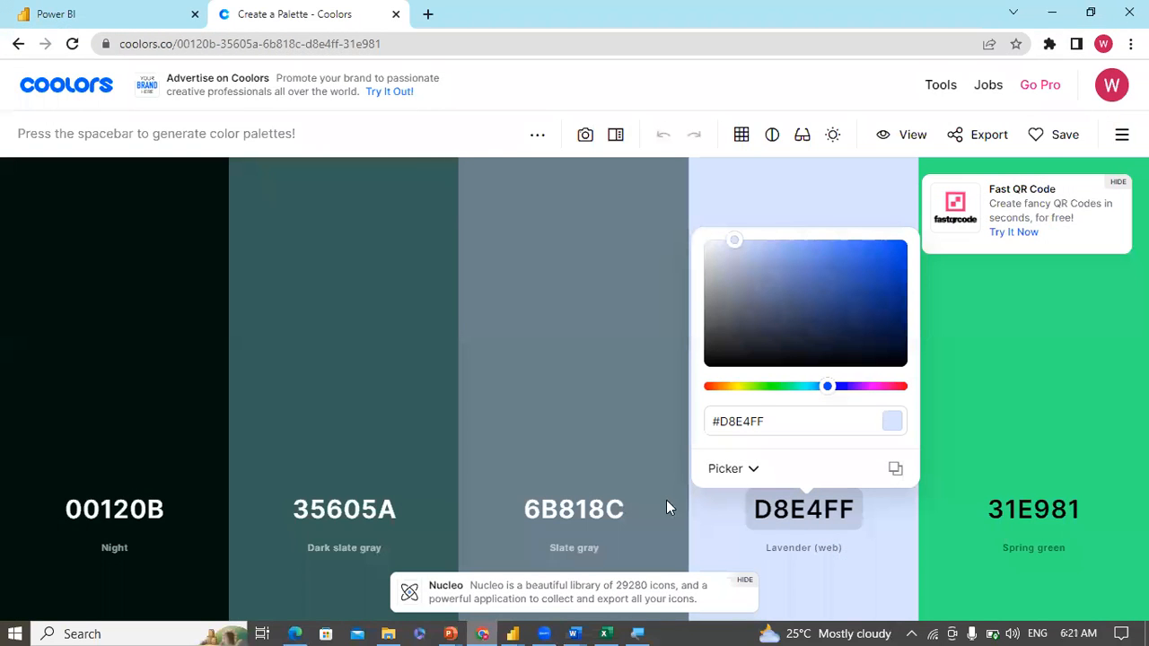
Step: In Power BI Desktop, set the theme's Color 7 to the copied hex value #D8E4FF
click(636, 456)
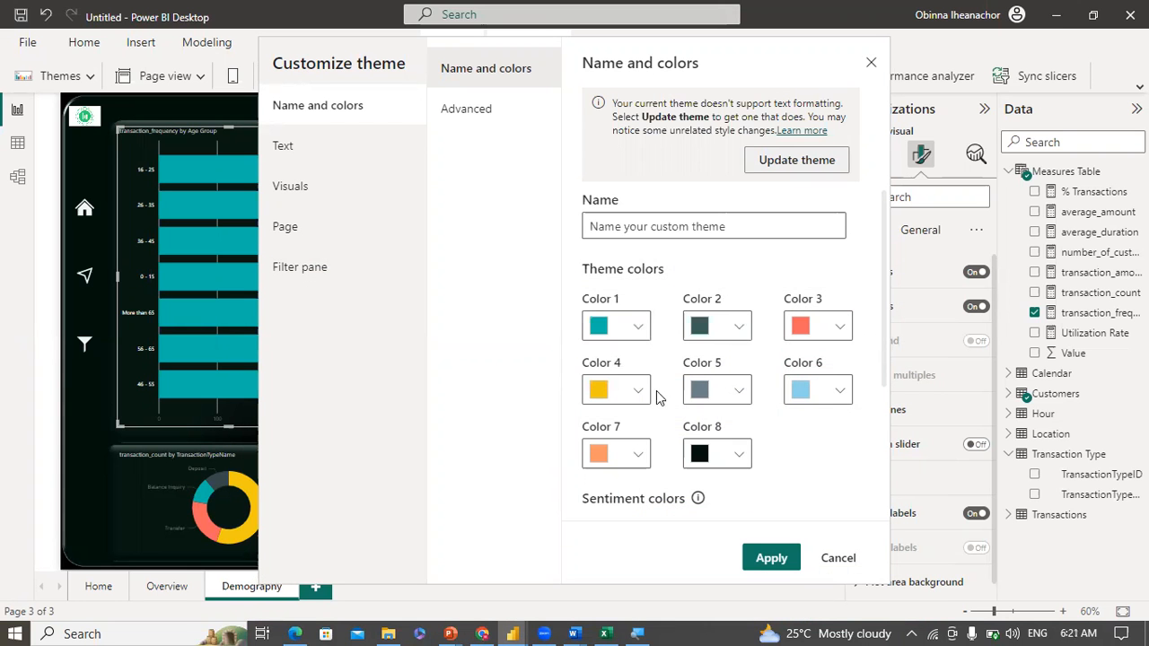
click(645, 410)
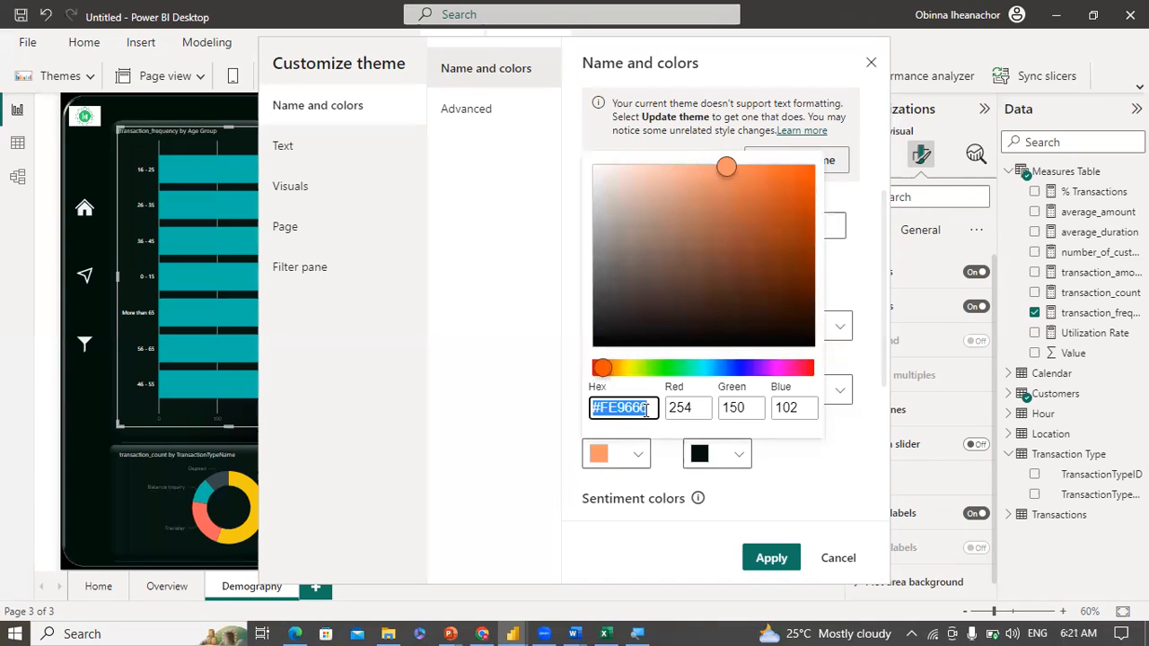
text(#D8E4FF)
click(794, 473)
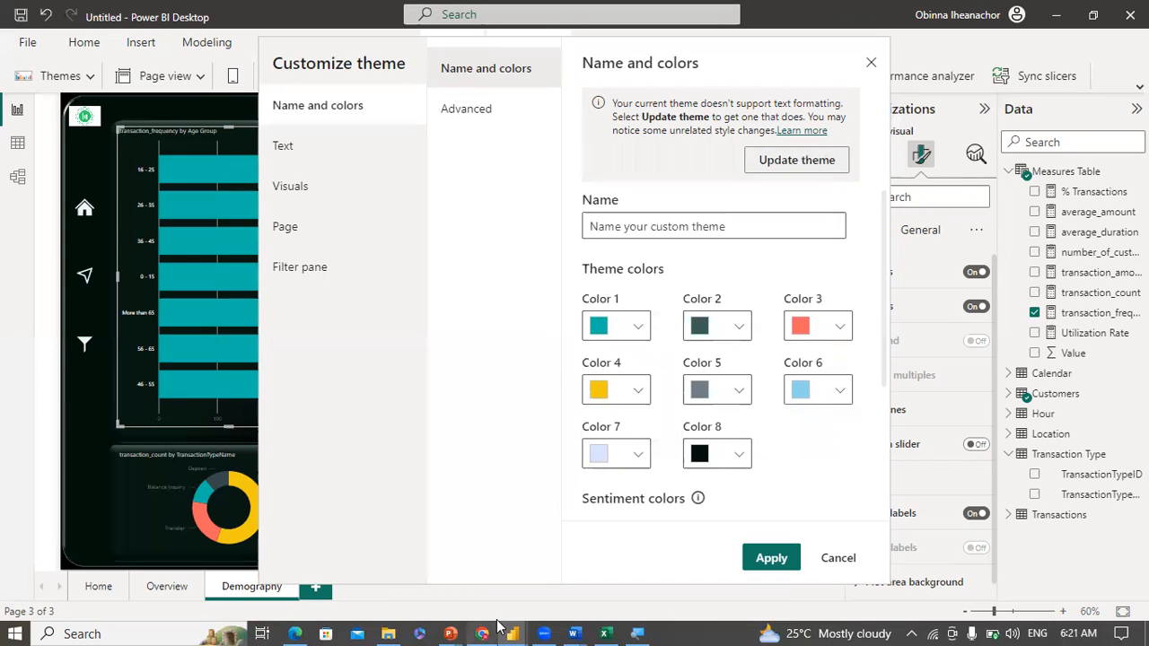
Step: Check the Coolors palette in the browser again, and view the theme's General and Title text settings in Power BI Desktop
mouse_move(498, 625)
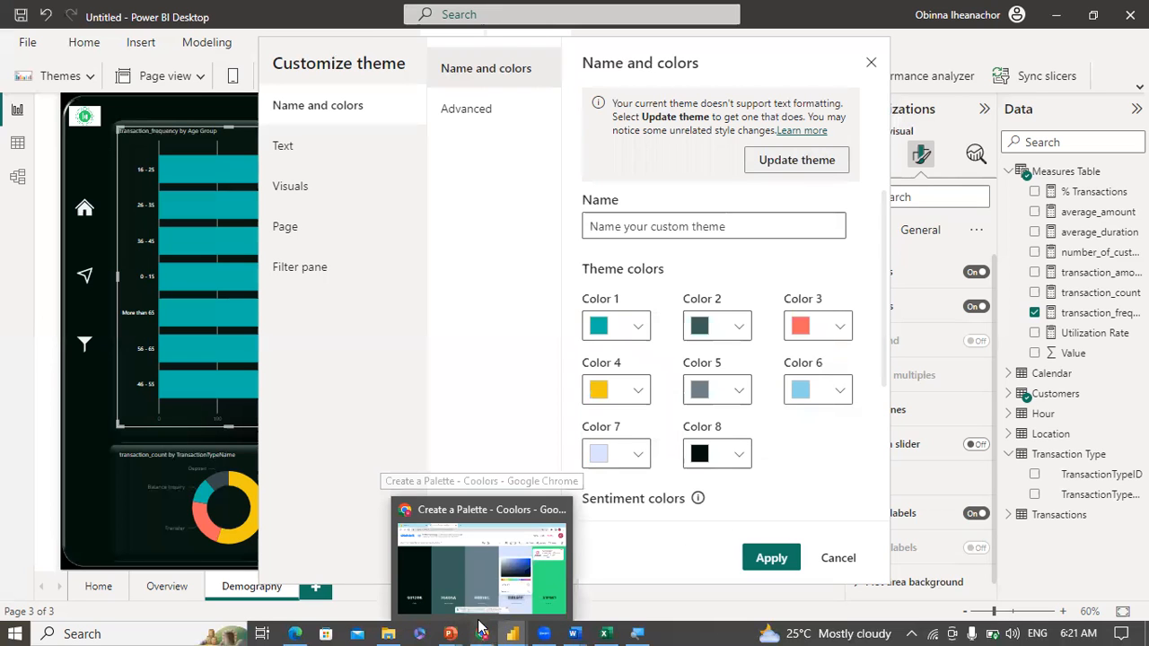
click(476, 628)
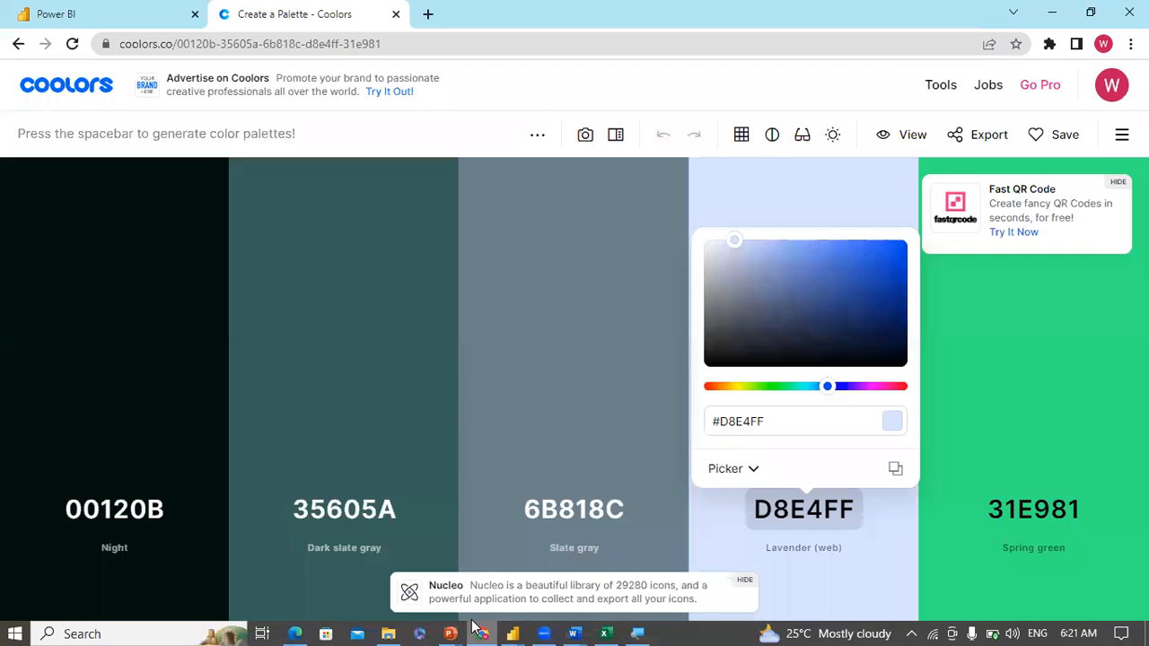
click(477, 628)
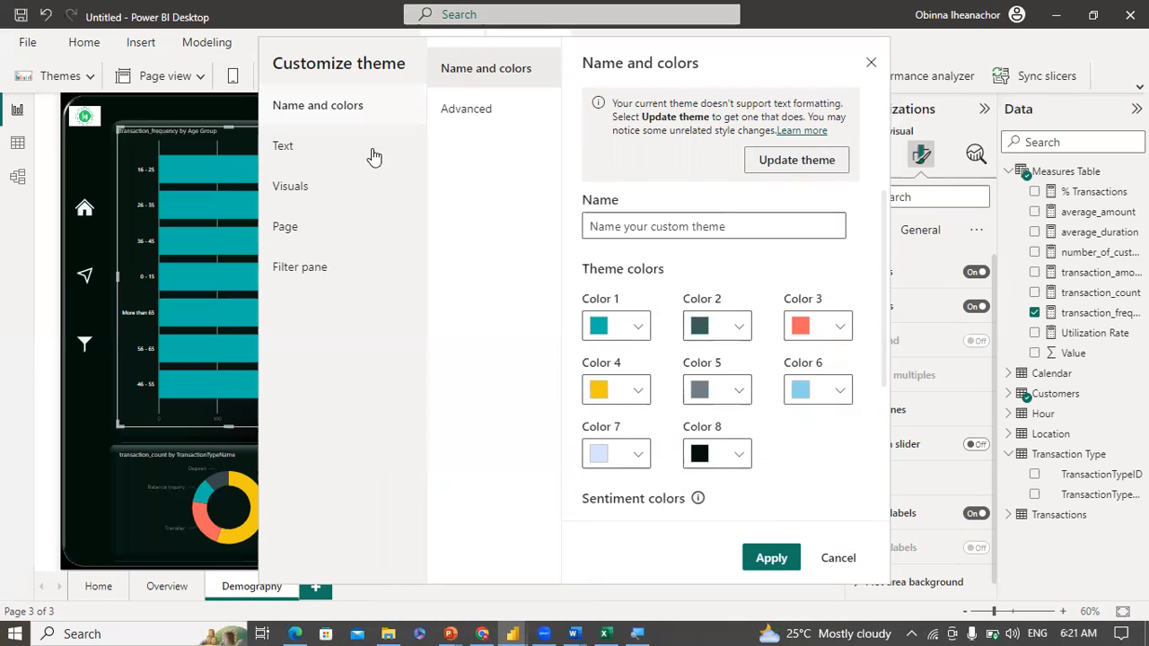
click(318, 157)
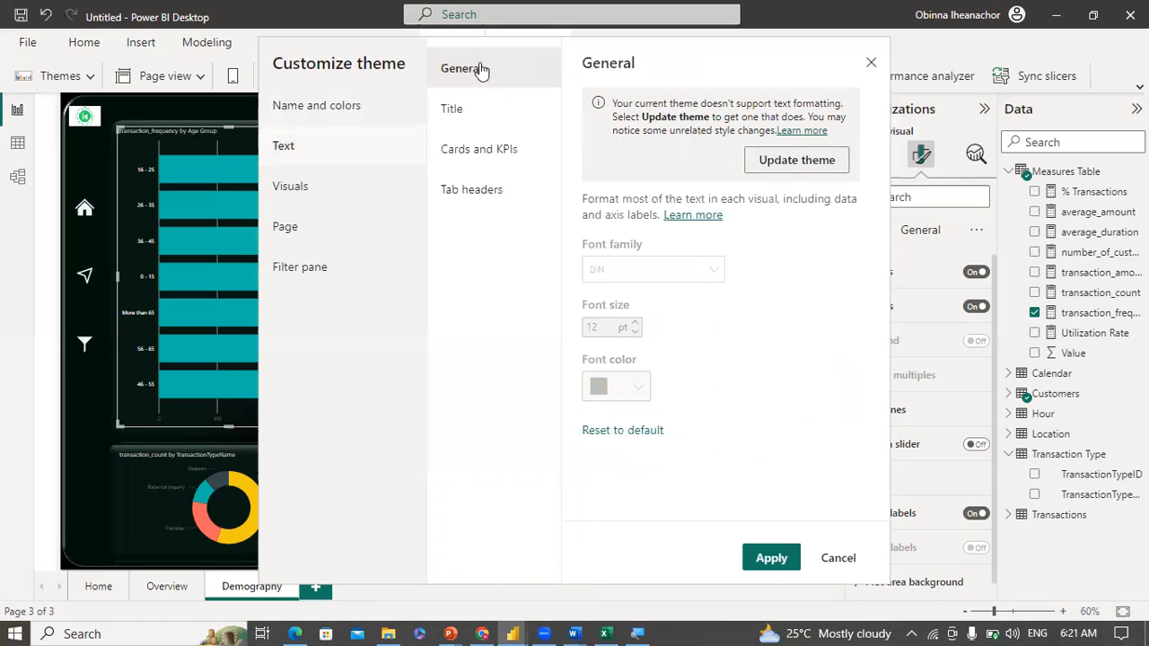
click(473, 123)
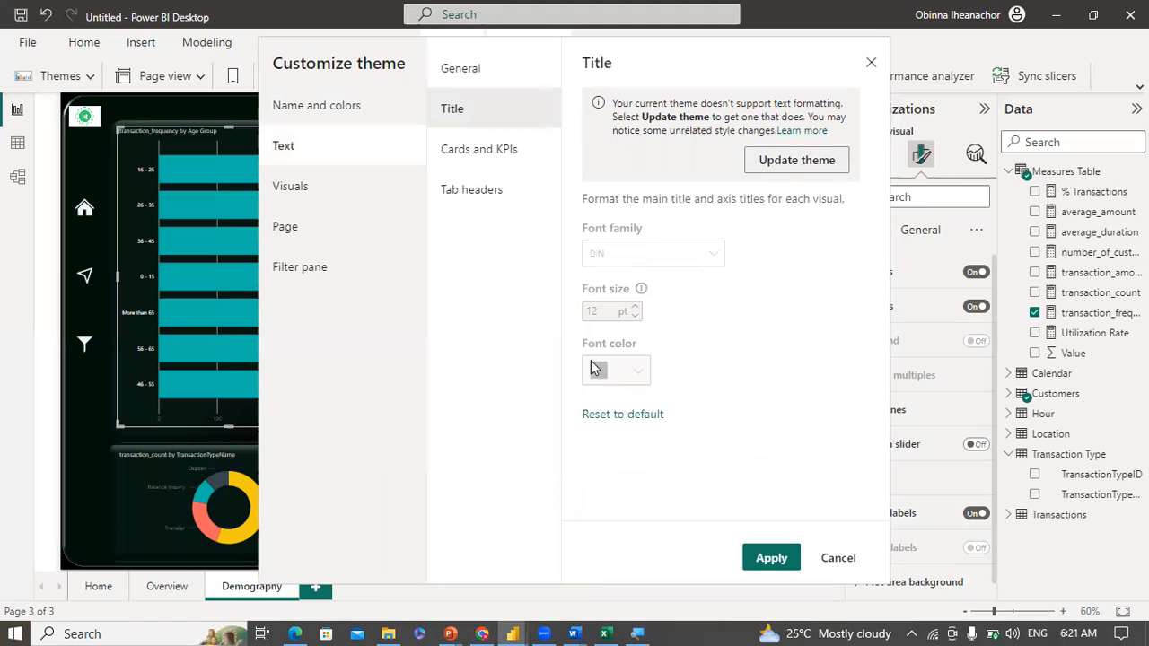
Step: Apply the customized theme and check its effect on the Overview and Demography pages
click(770, 559)
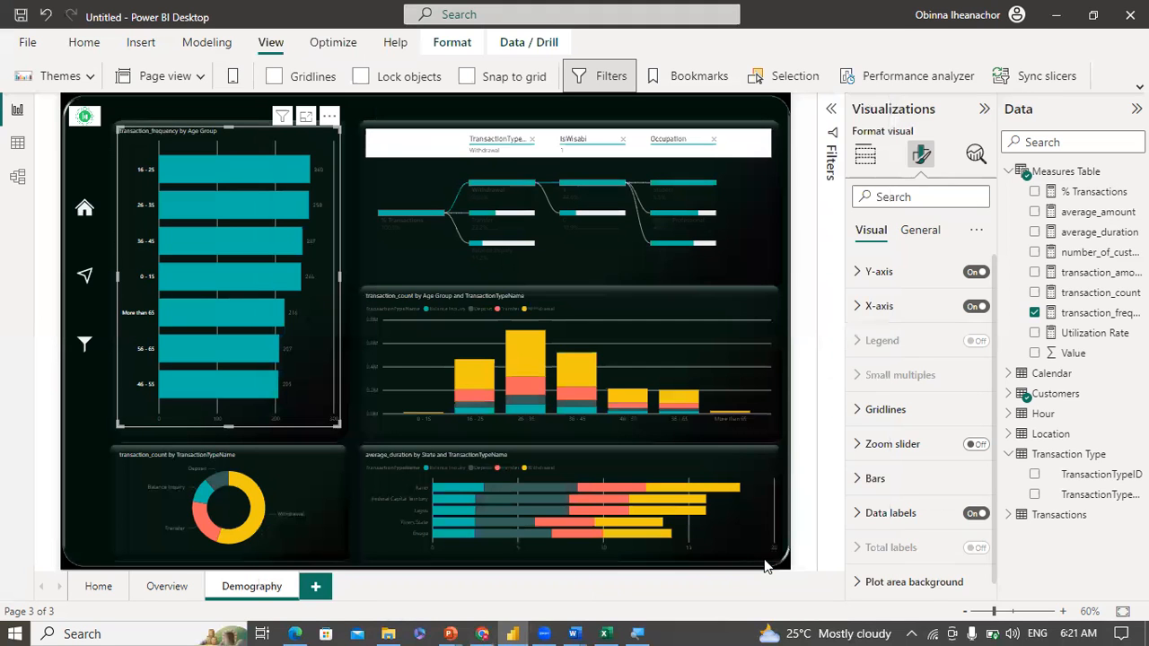
click(166, 586)
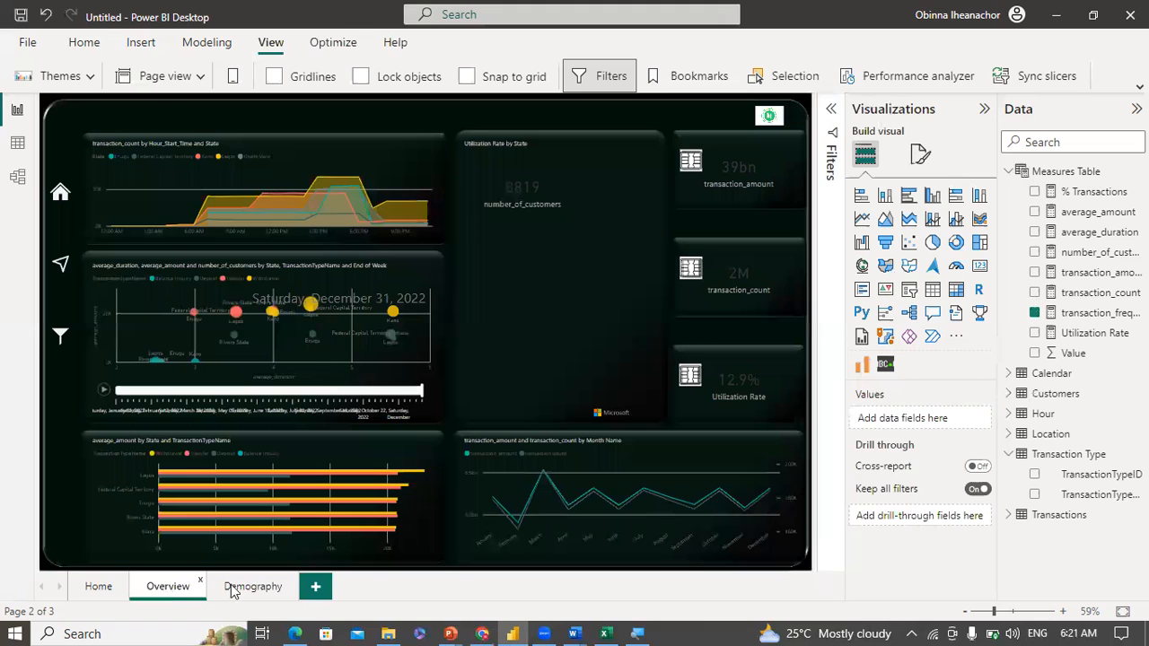
click(254, 588)
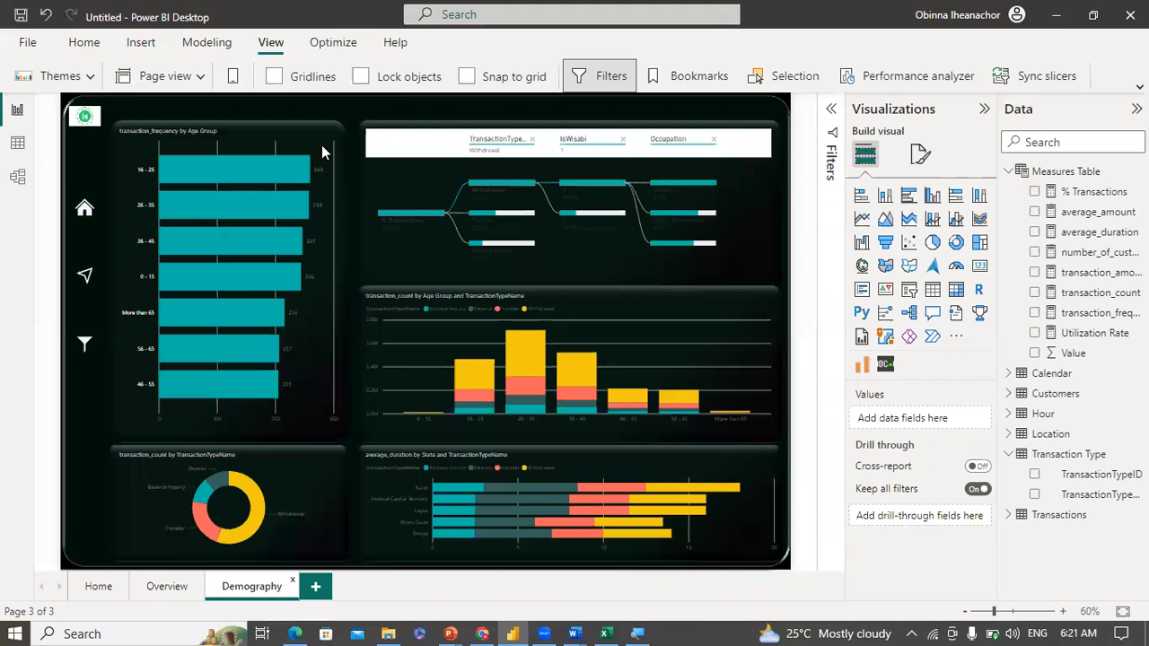
Step: Set the x-axis value color of the transaction_frequency by Age Group bar chart to white
click(320, 150)
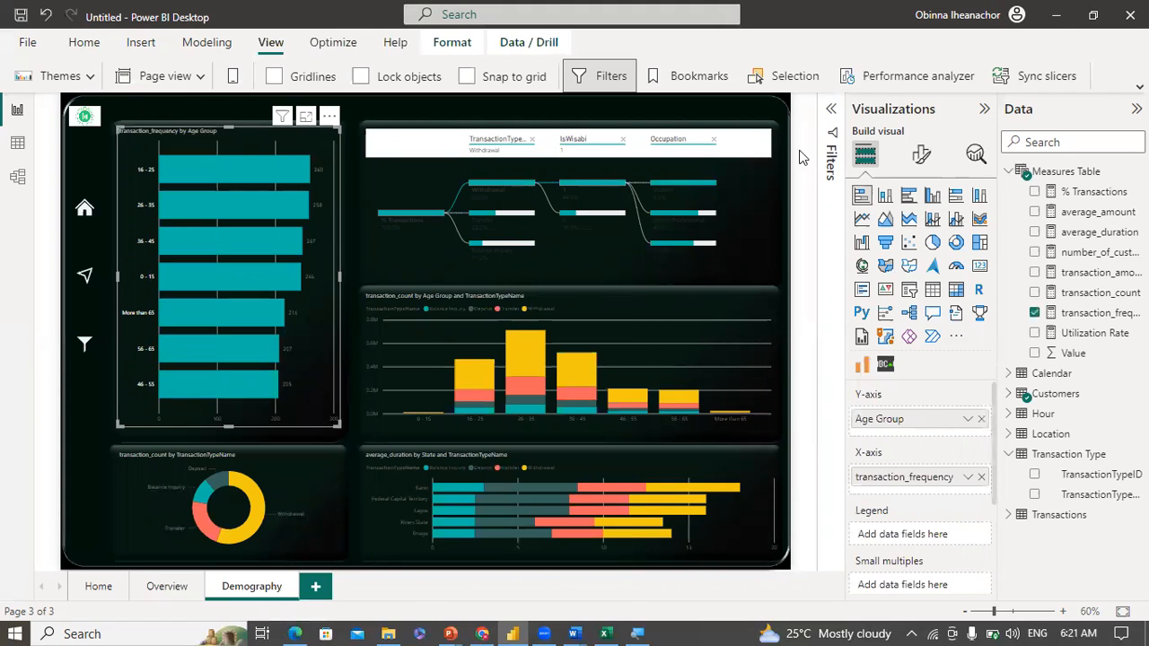
click(922, 158)
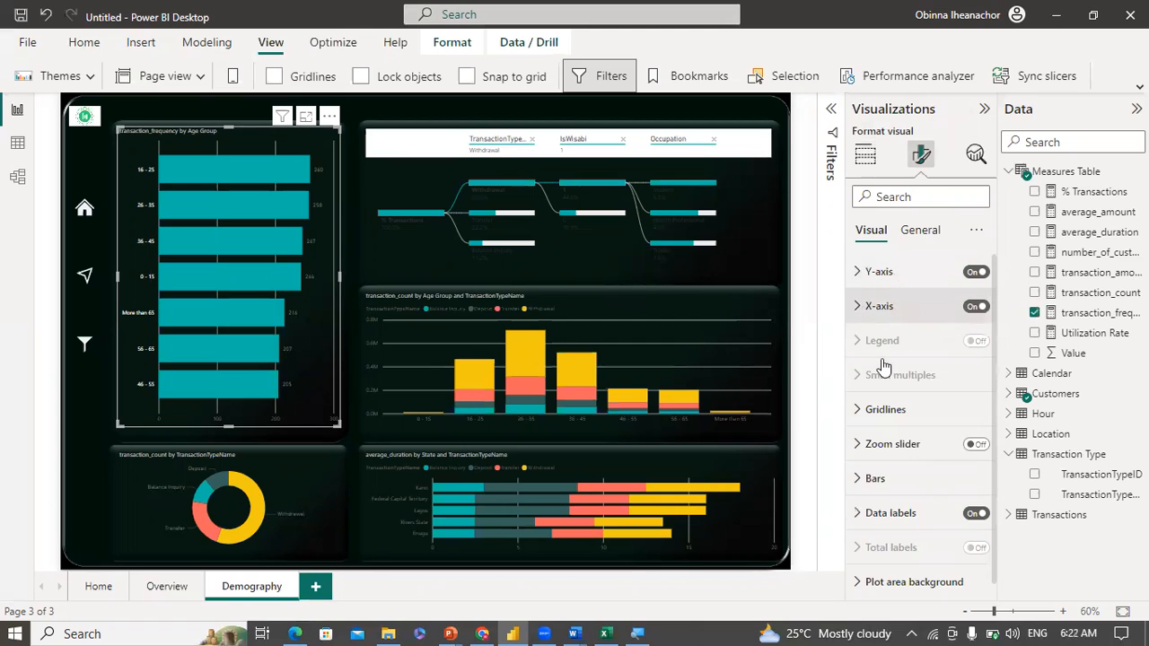
click(864, 308)
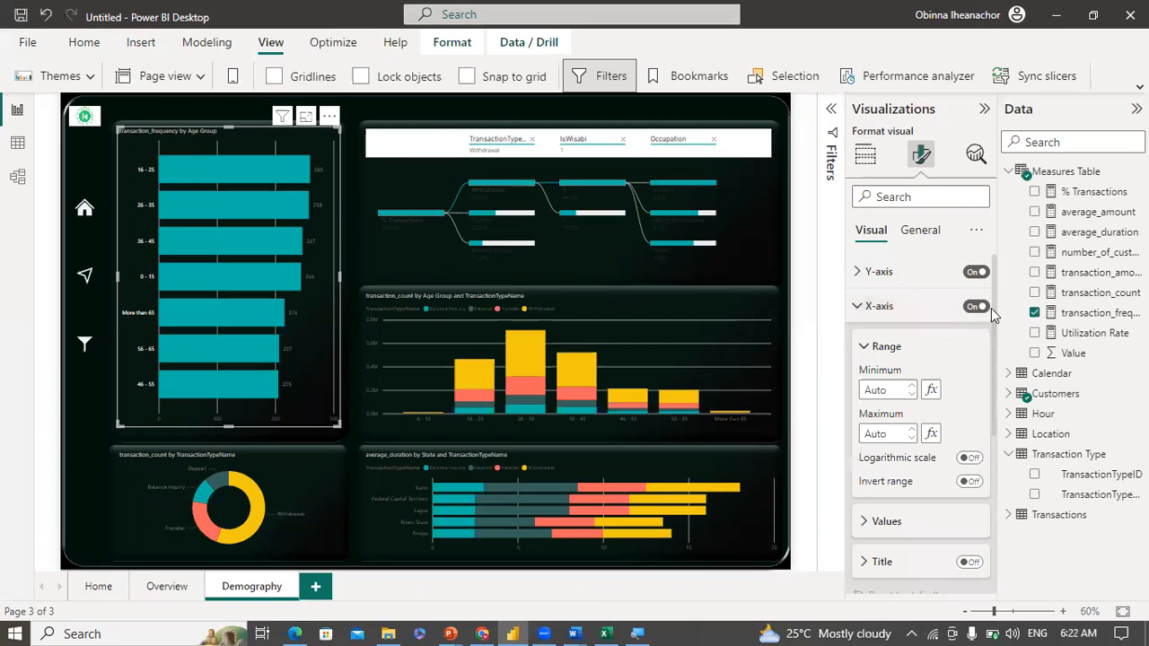
scroll(969, 404, down, 3)
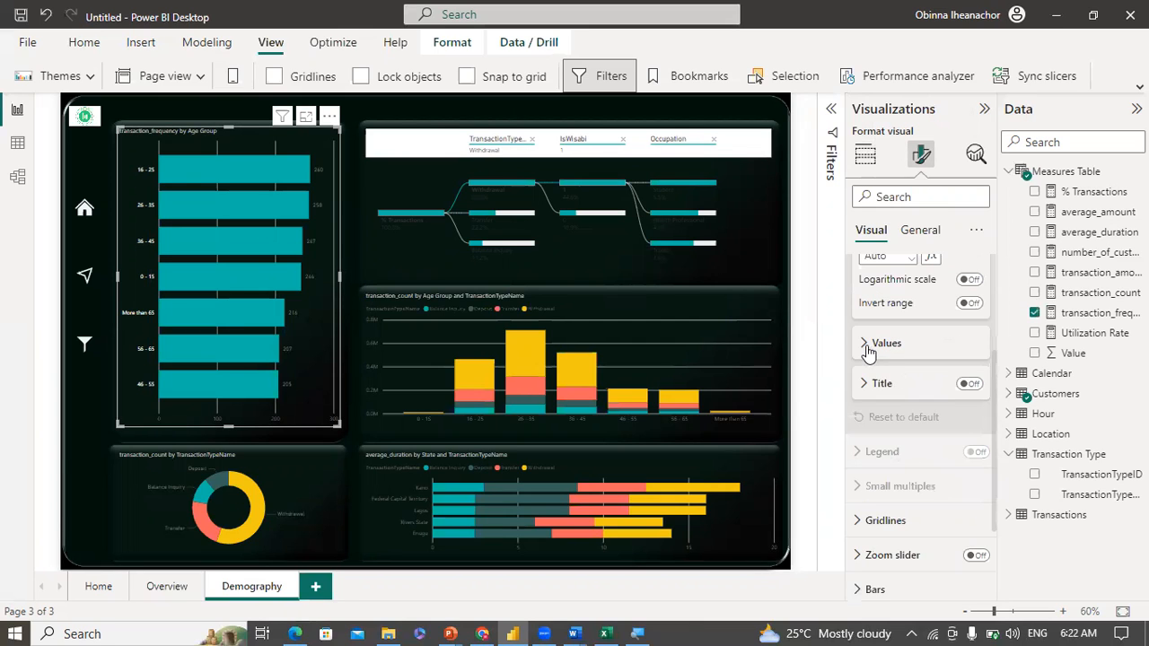
click(869, 349)
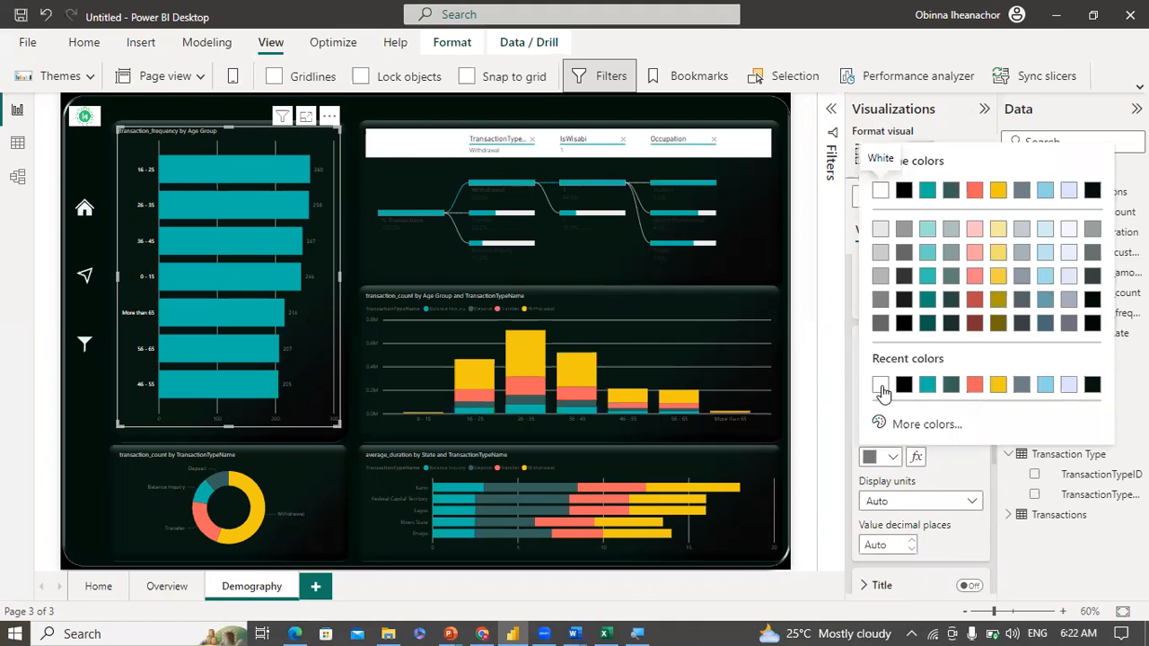
click(881, 385)
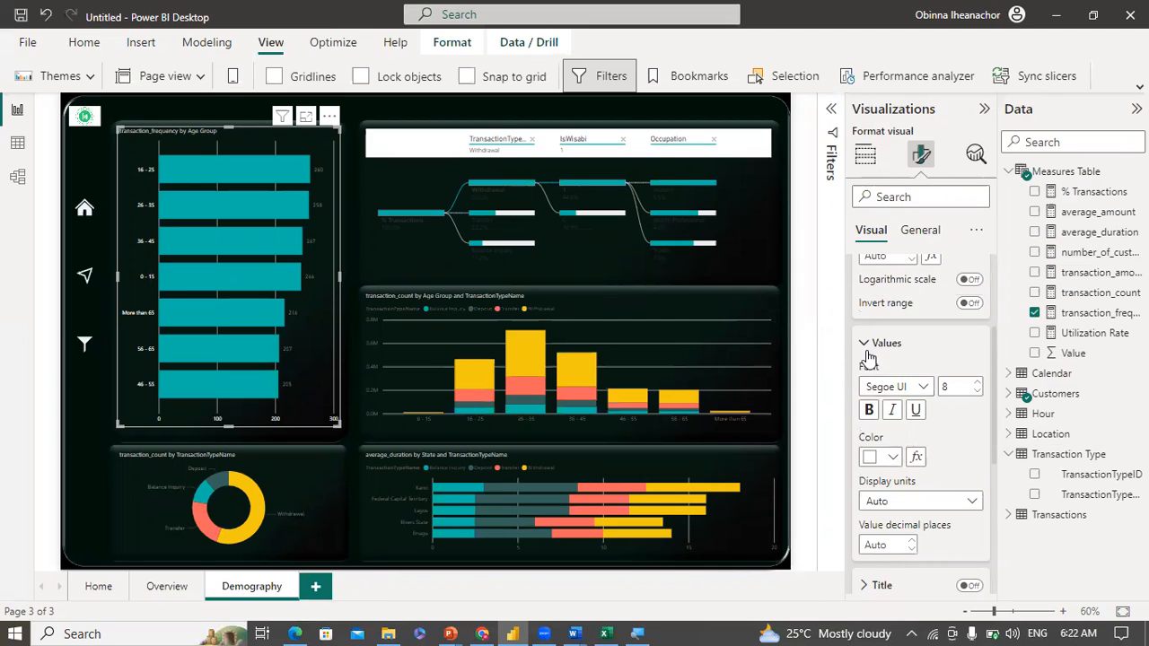
click(868, 351)
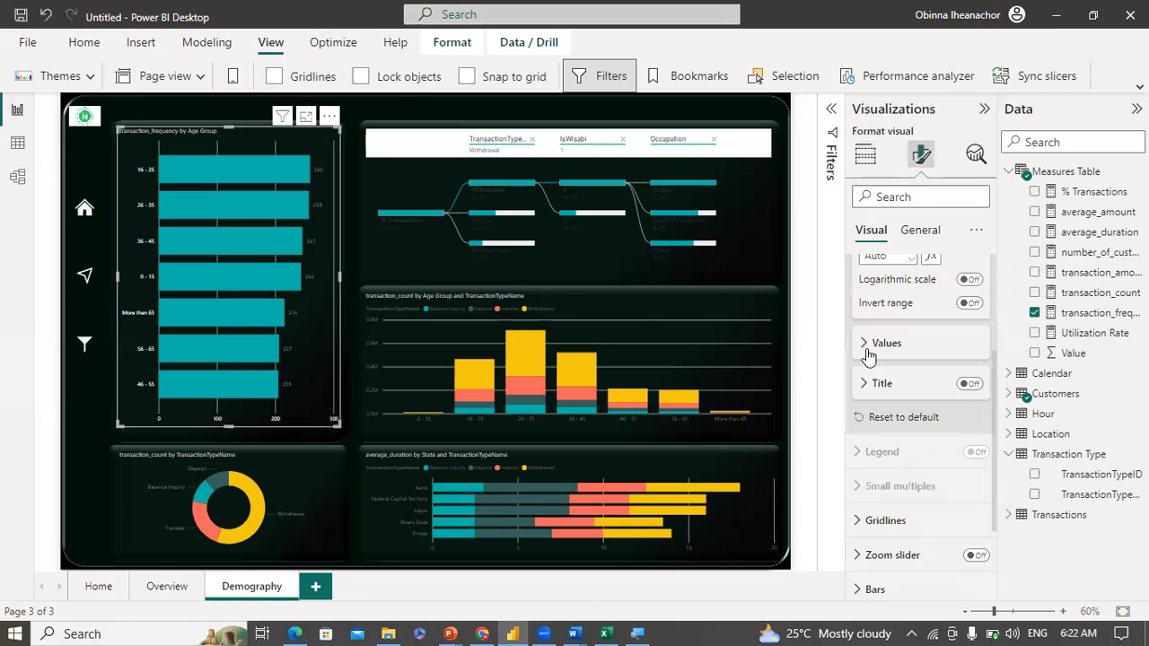
click(868, 351)
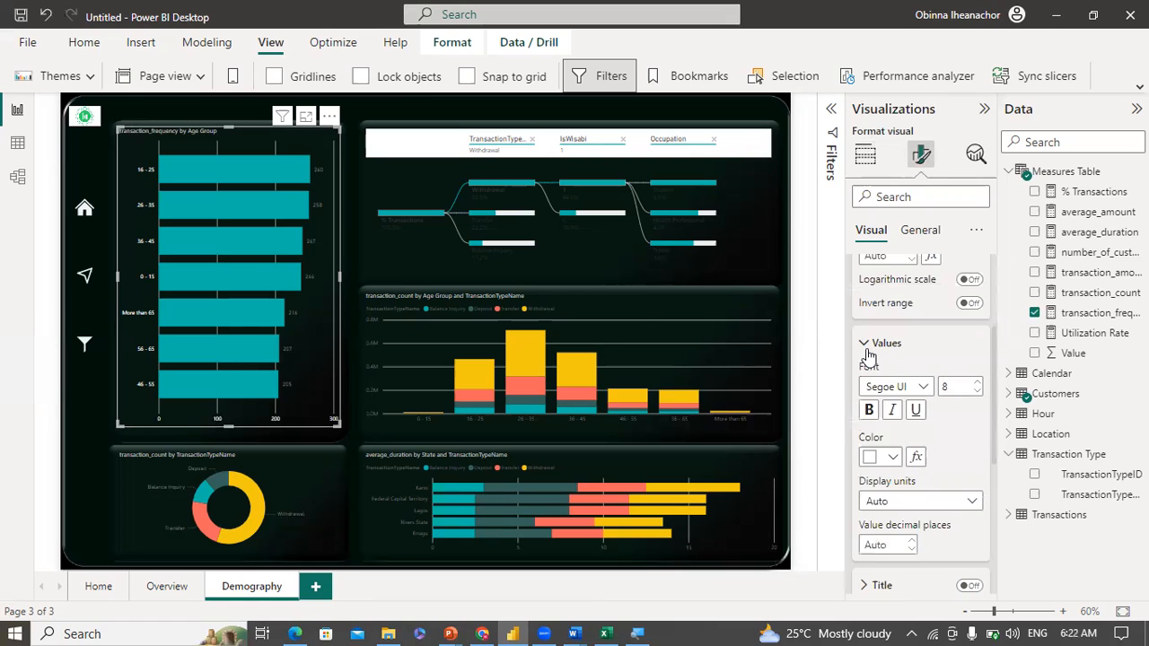
click(972, 355)
Step: Turn off the x-axis of the age group bar chart and review its gridline settings
scroll(992, 350, up, 1)
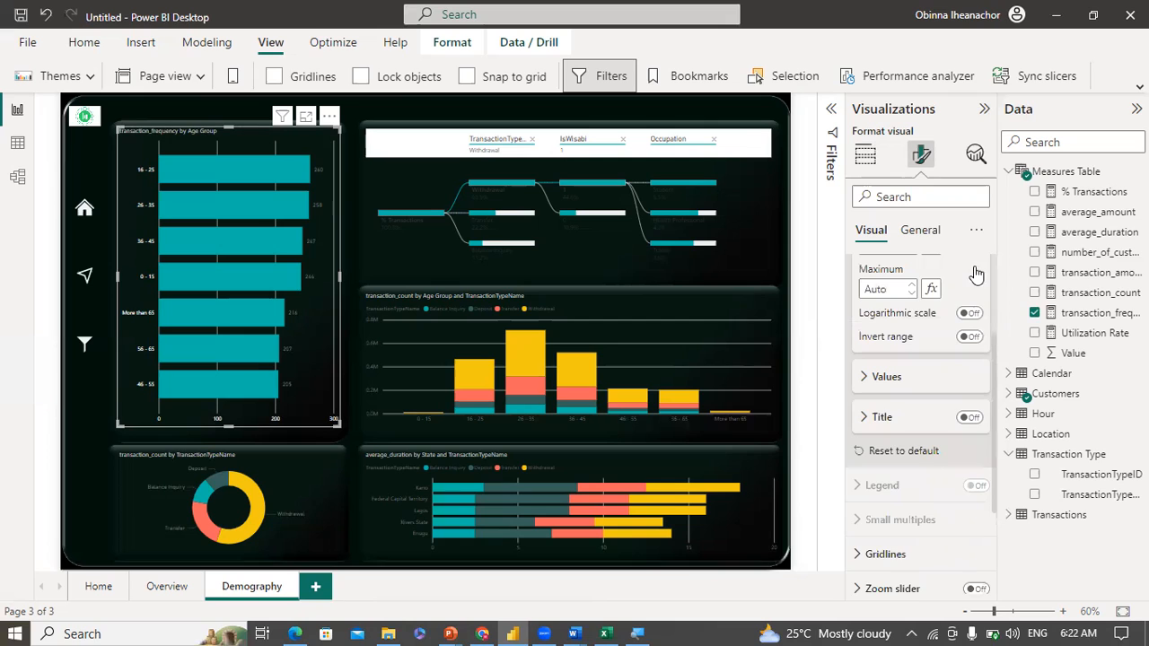
scroll(975, 307, up, 4)
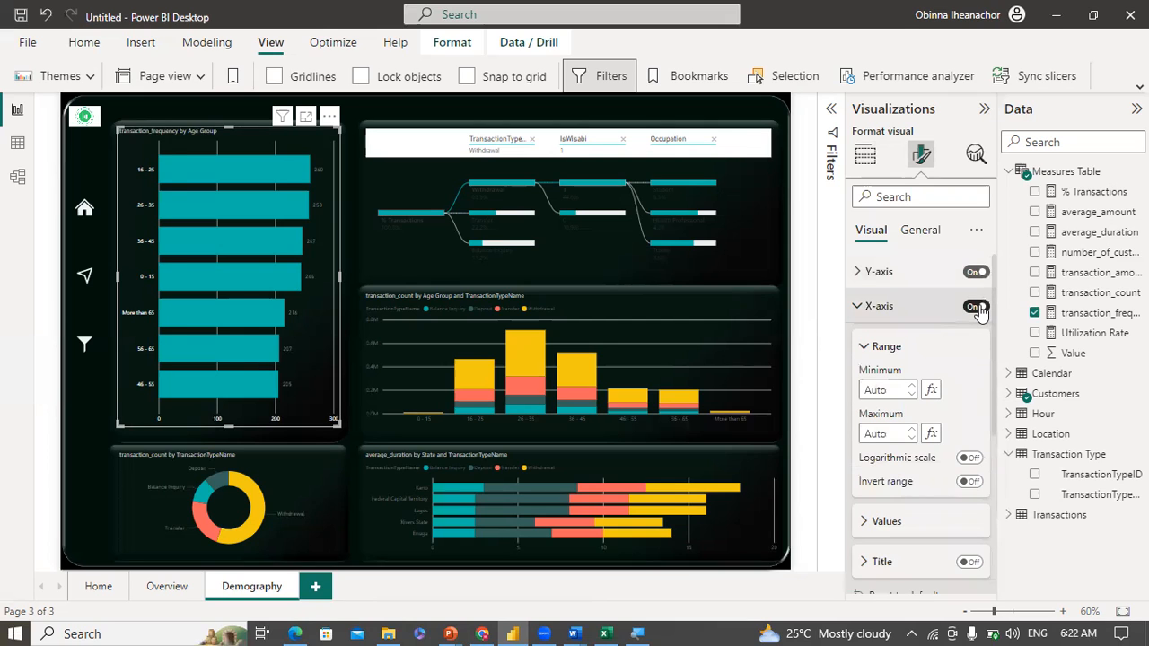
click(977, 307)
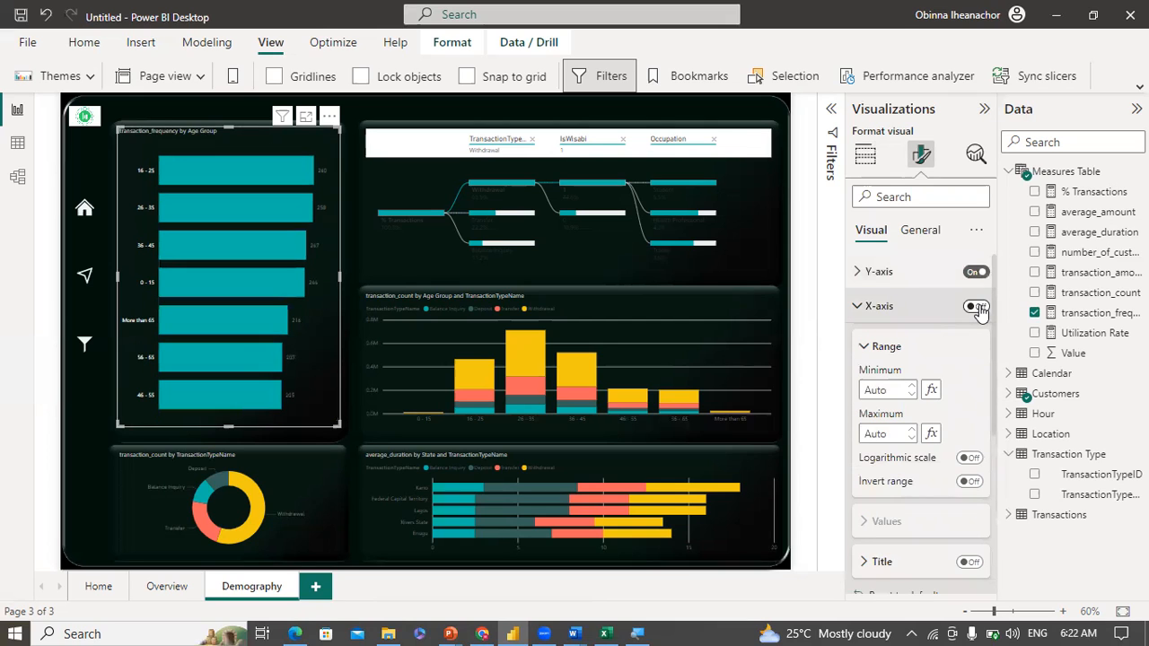
click(869, 319)
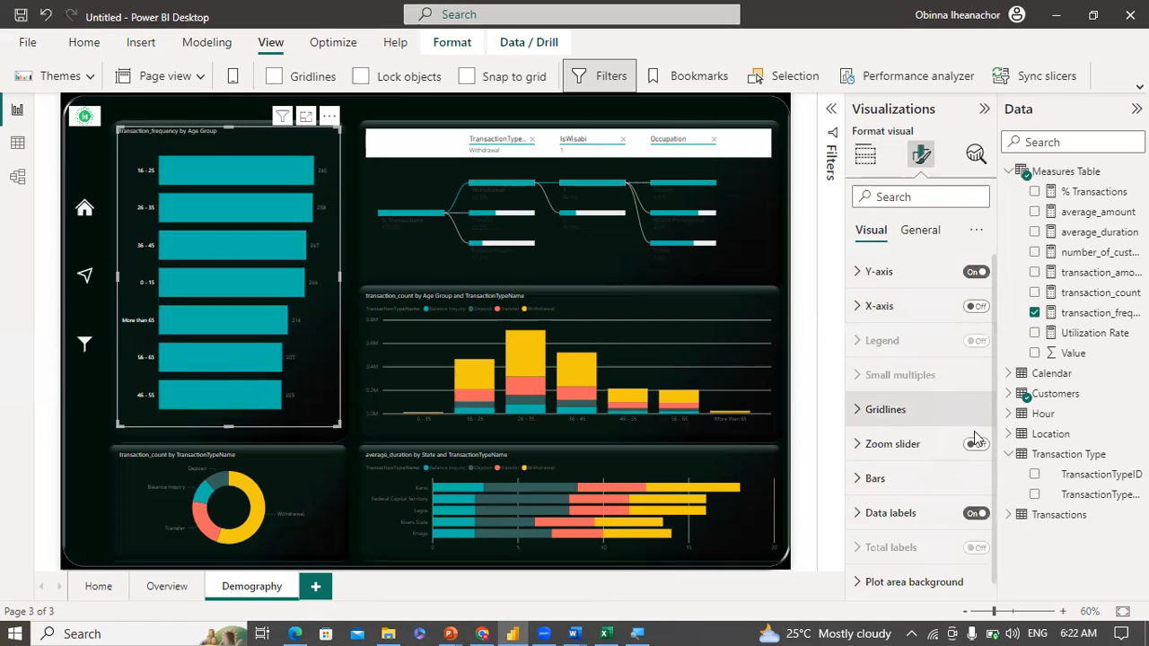
click(954, 409)
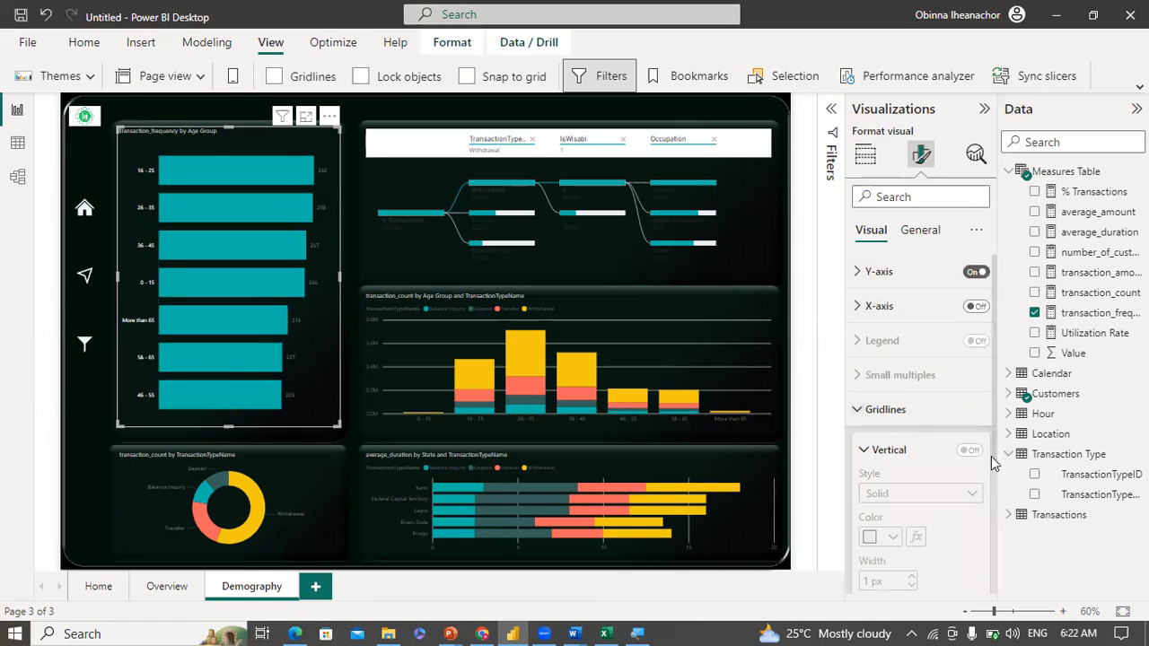
scroll(993, 462, down, 3)
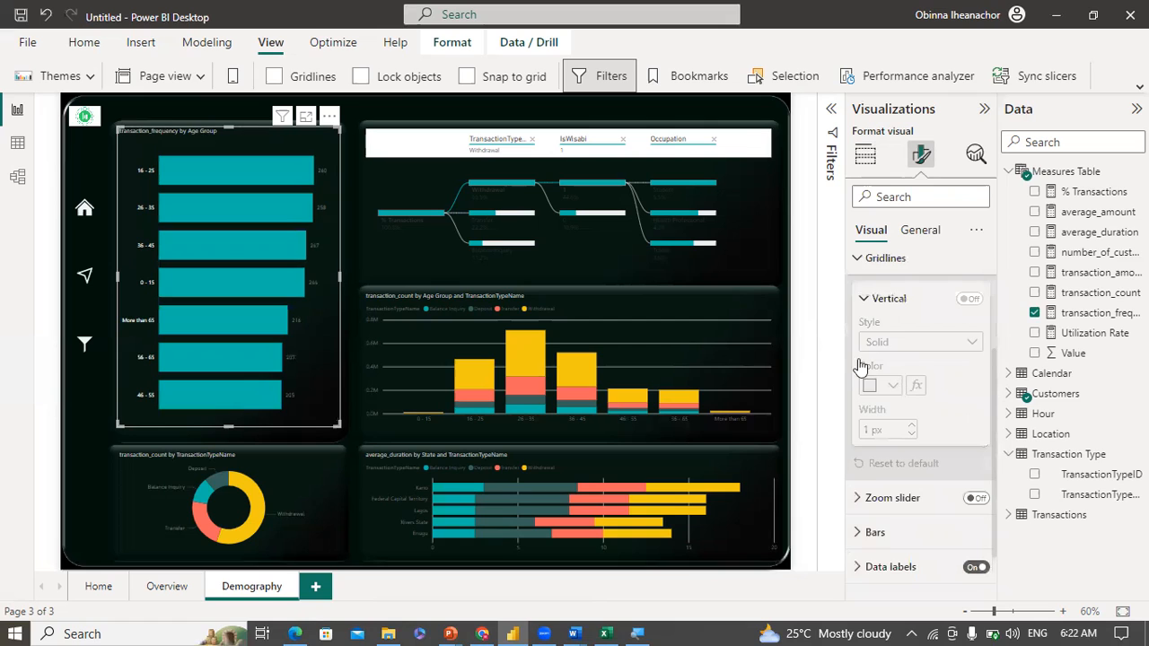
scroll(860, 367, up, 2)
click(873, 404)
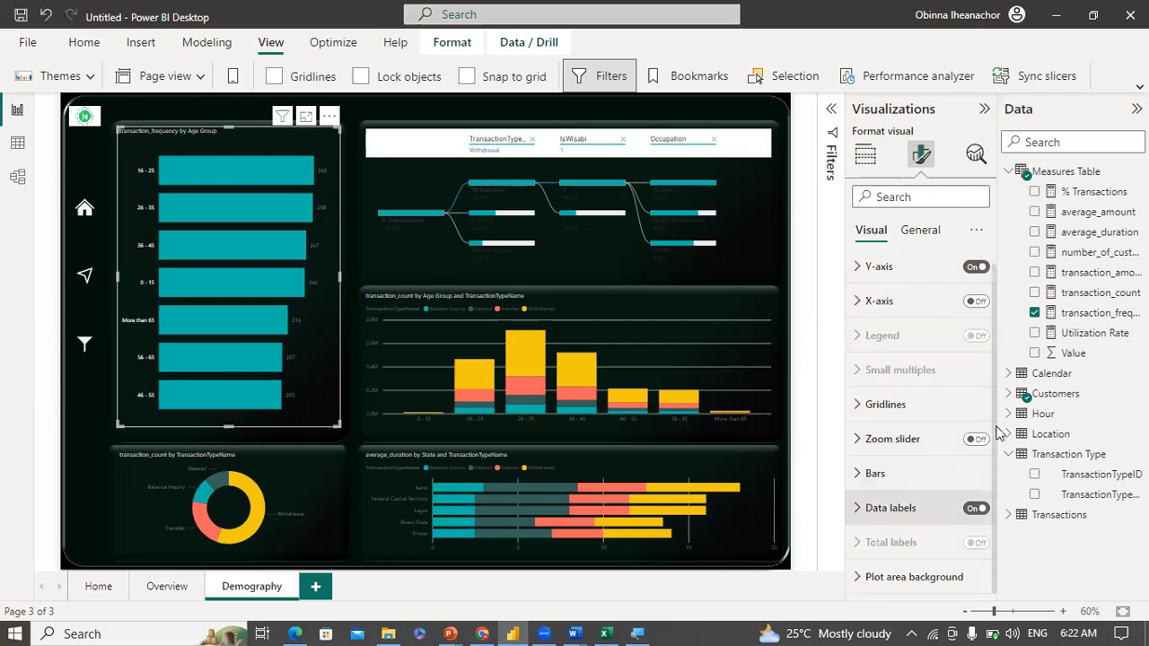
Step: Set the data label color of the age group bar chart to white
drag(994, 412, 996, 543)
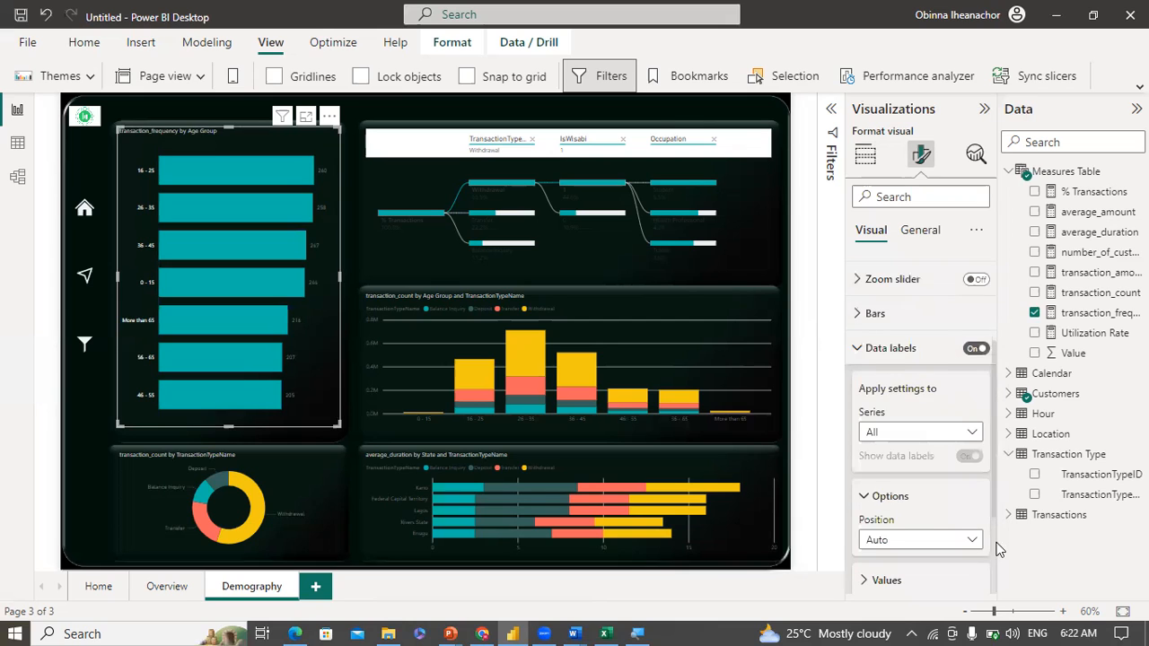
scroll(945, 535, down, 1)
click(909, 504)
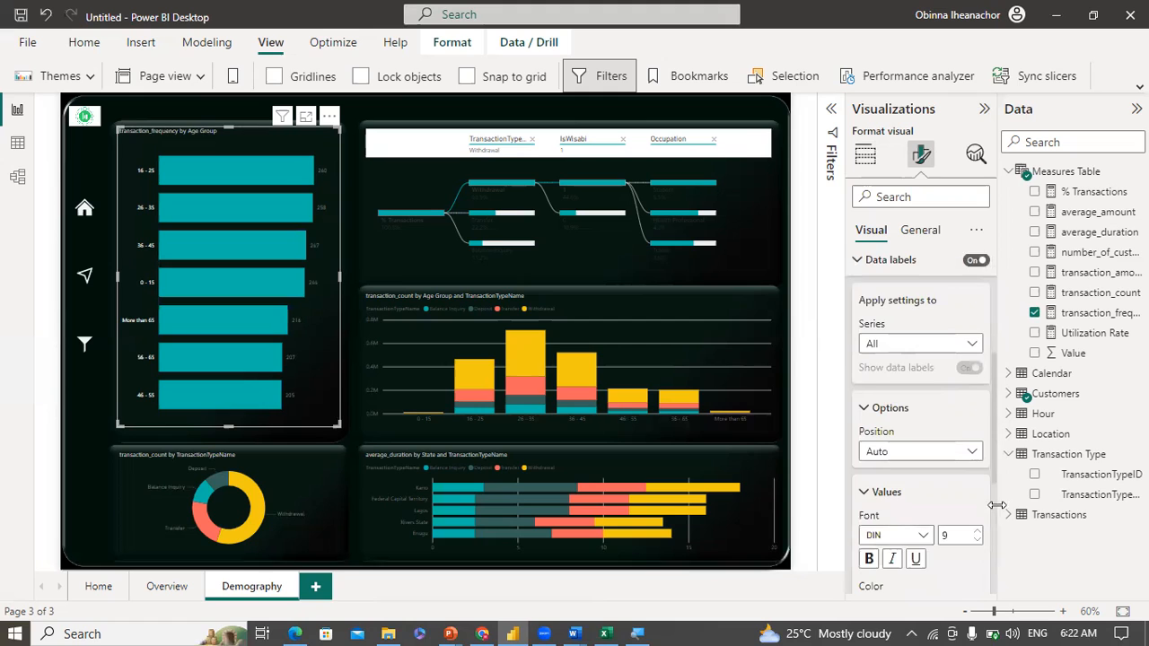
scroll(891, 445, down, 2)
click(892, 440)
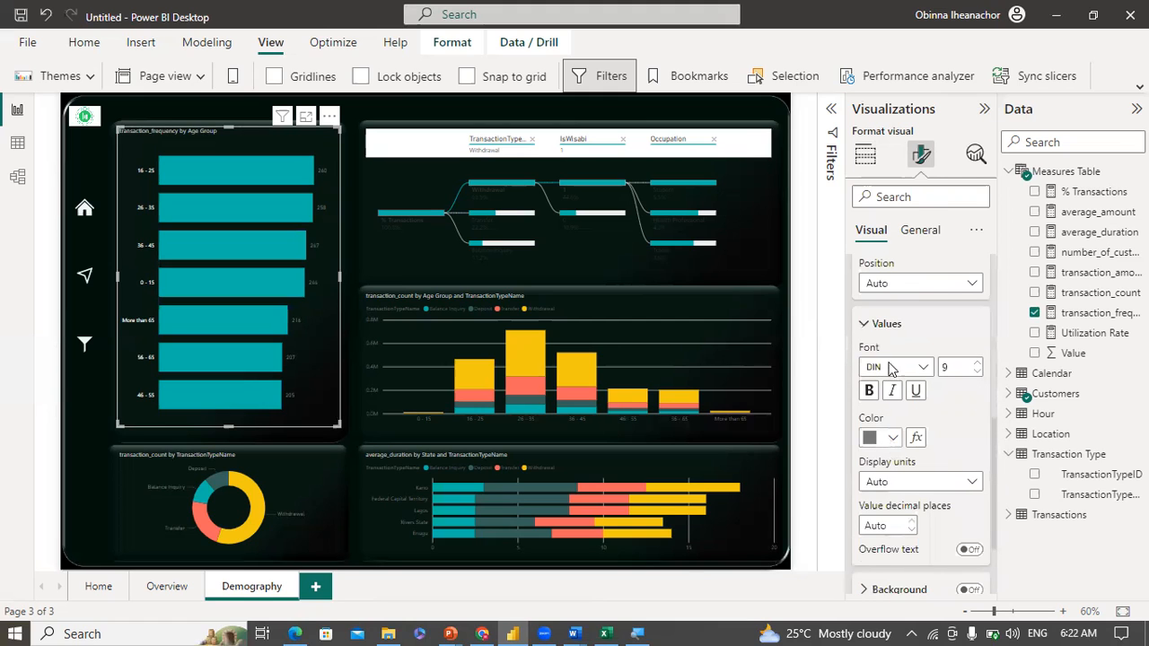
click(880, 366)
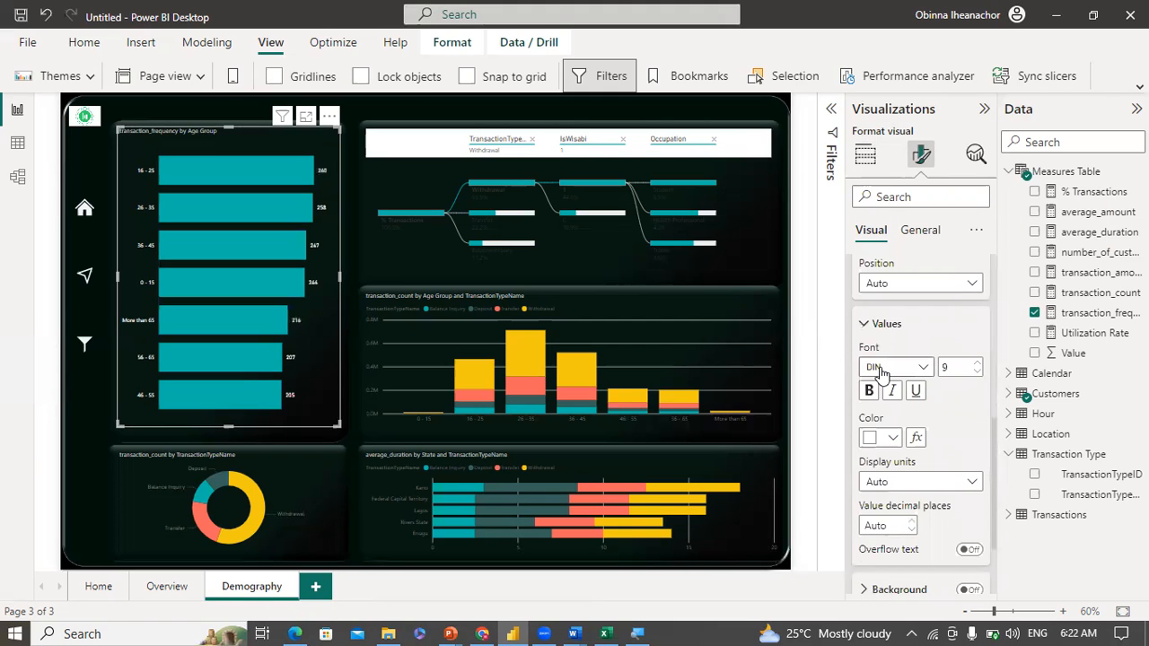
Step: Set the bar chart's data labels to font size 10 and the Segoe UI font
click(976, 364)
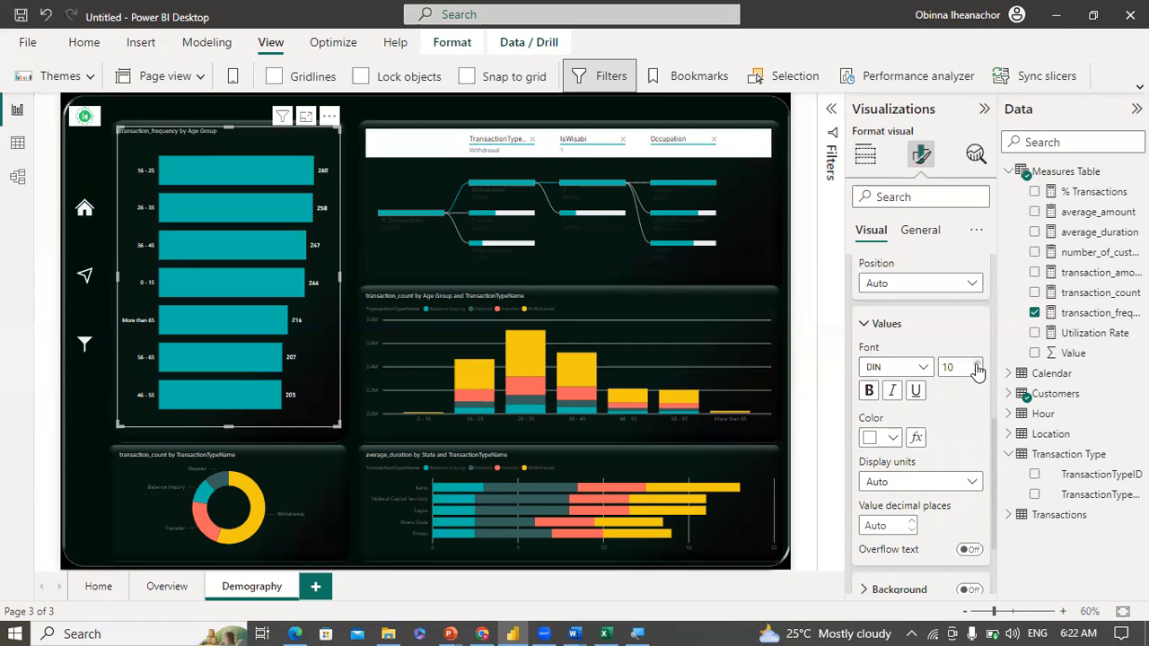
click(919, 367)
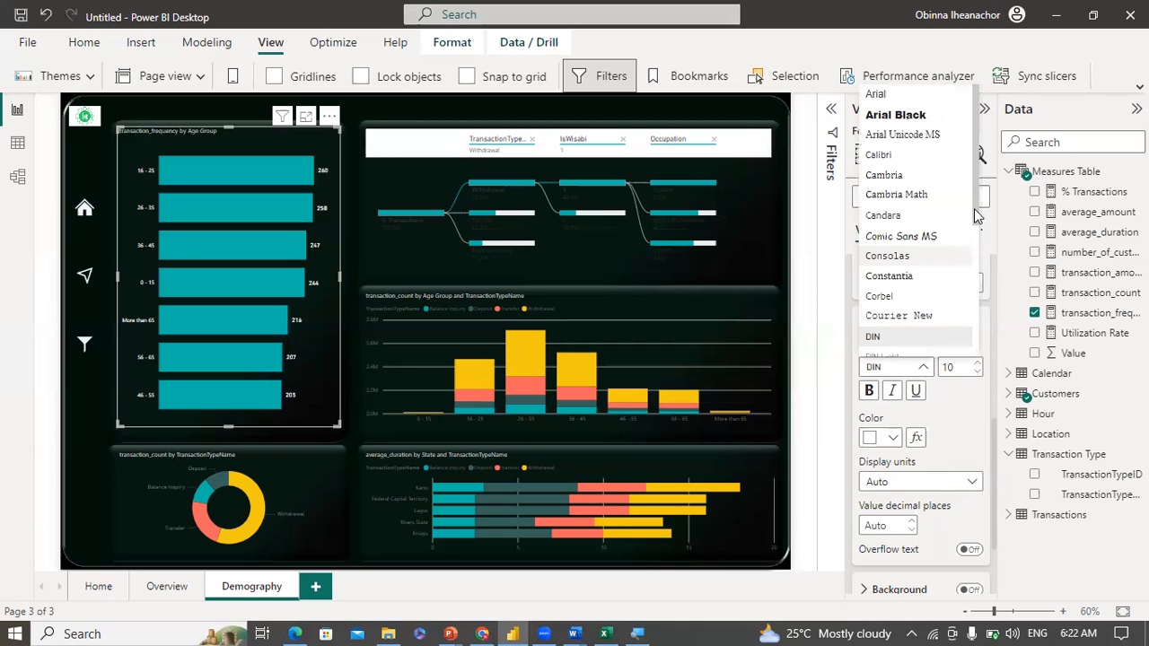
scroll(969, 323, down, 3)
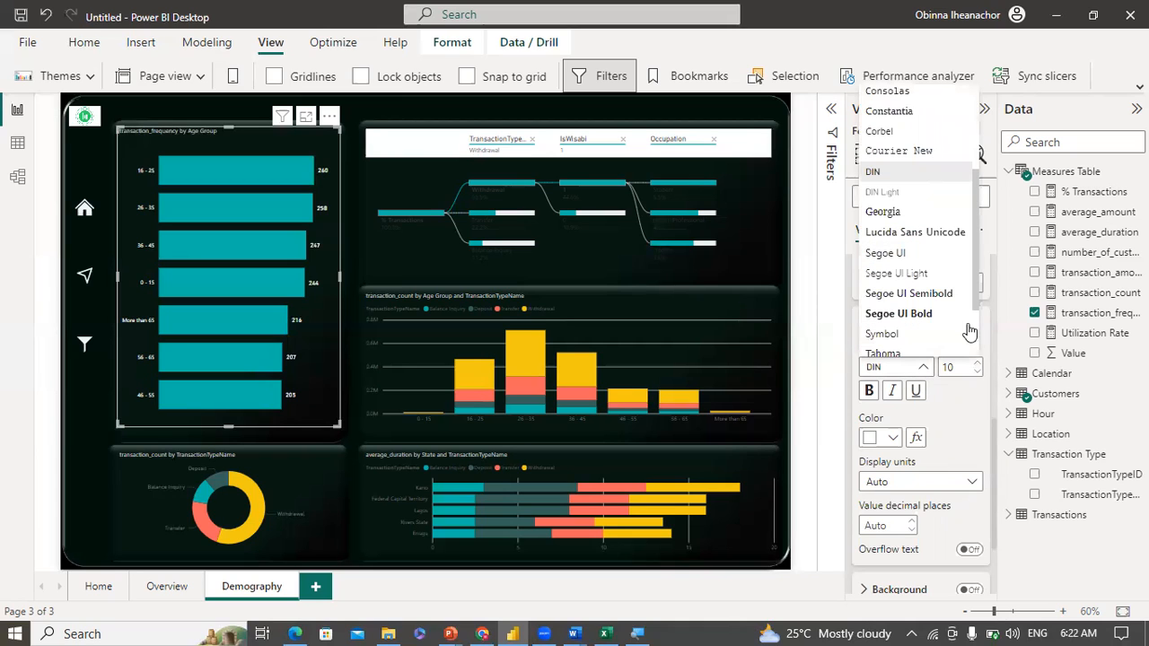
scroll(906, 202, down, 1)
click(903, 197)
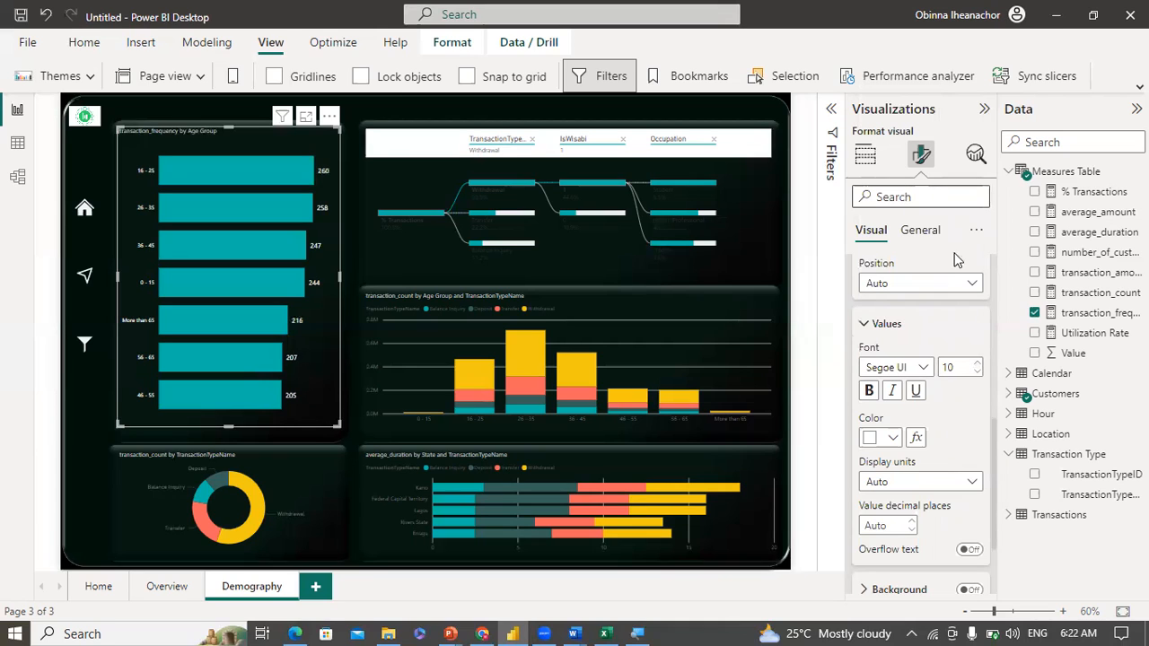
click(985, 199)
Step: Set the font size of the bar chart's y-axis values to 9
scroll(988, 287, up, 2)
scroll(866, 278, up, 3)
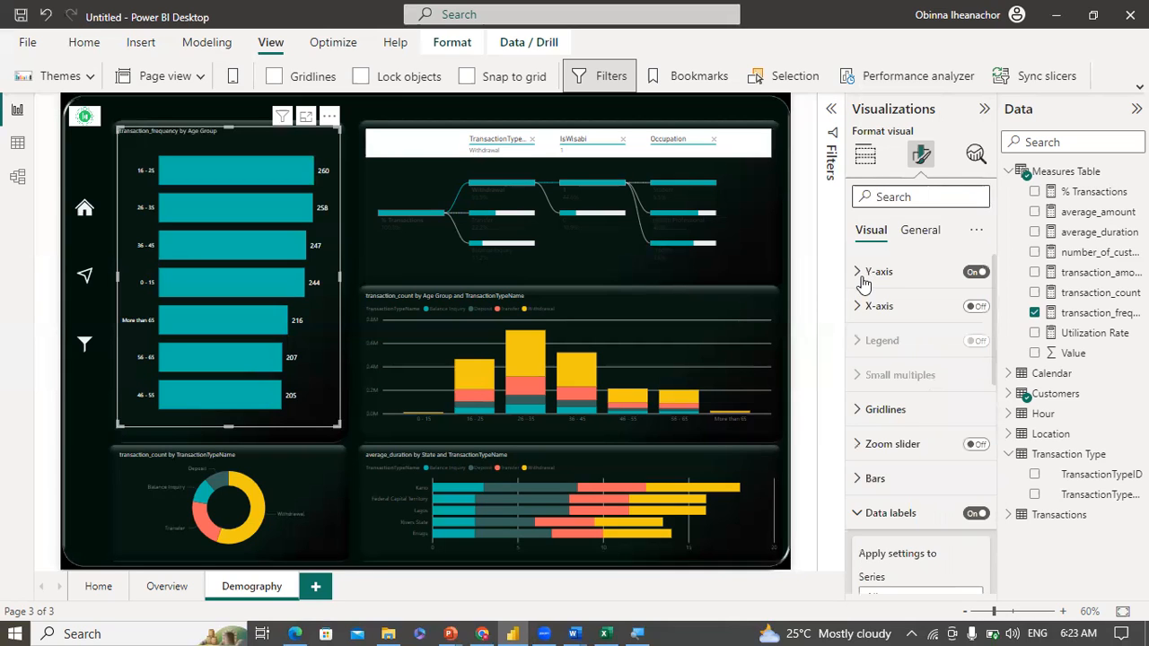
click(863, 278)
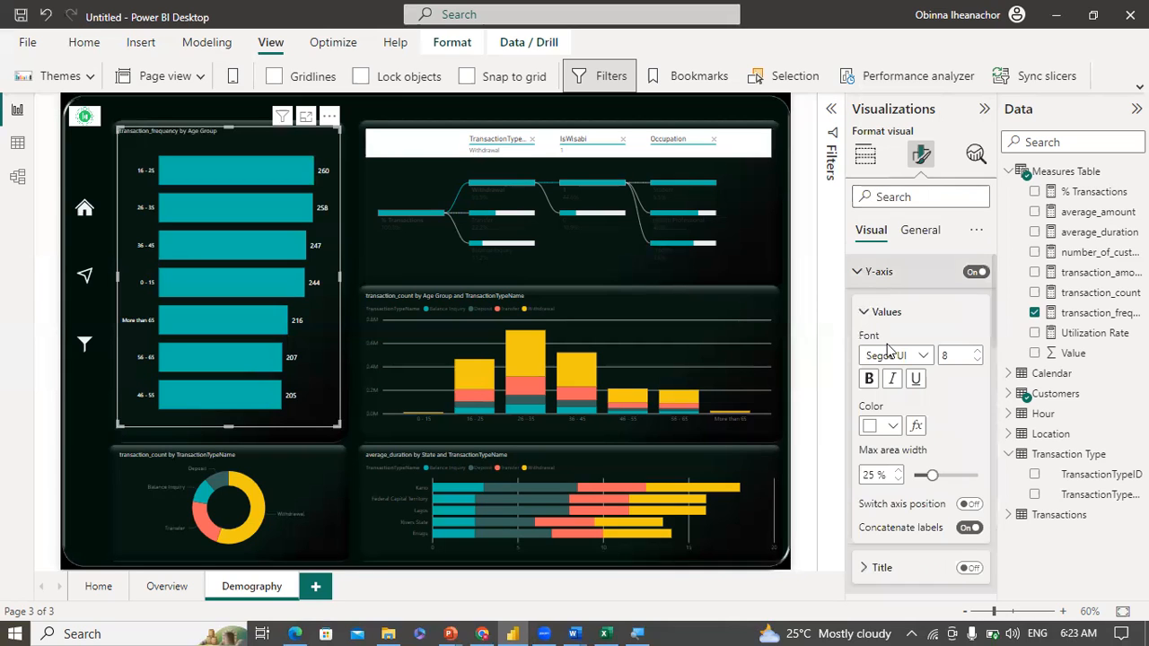
click(976, 353)
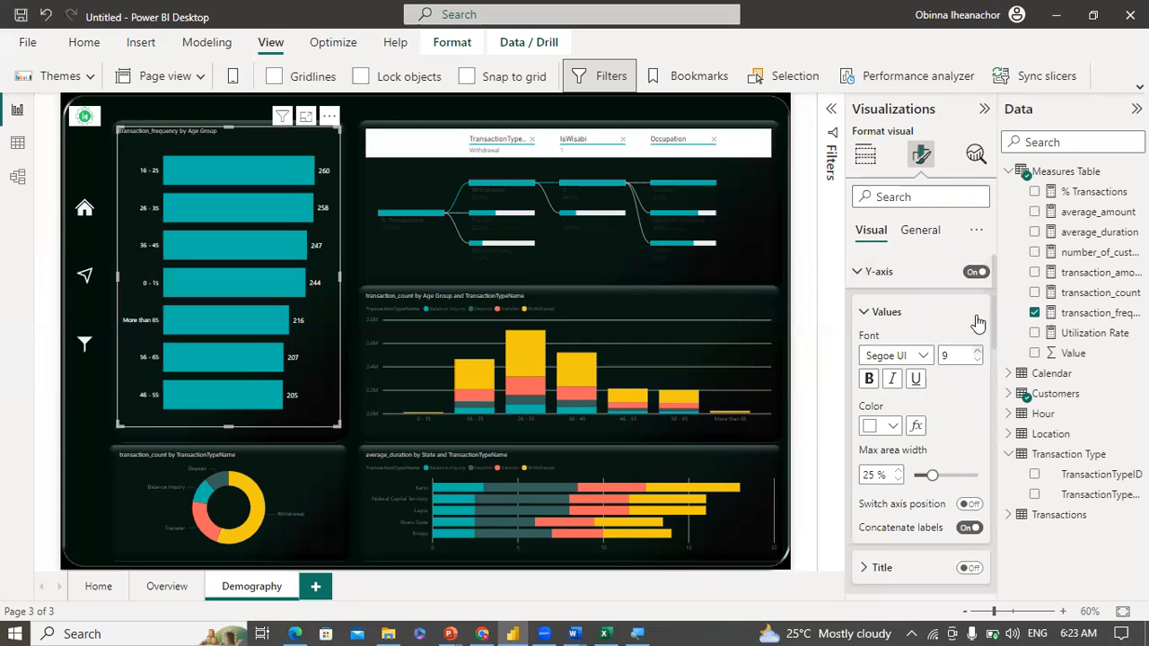
Step: Change the bar chart's title text to "What is the Transaction Frequency by Age Group?"
click(921, 231)
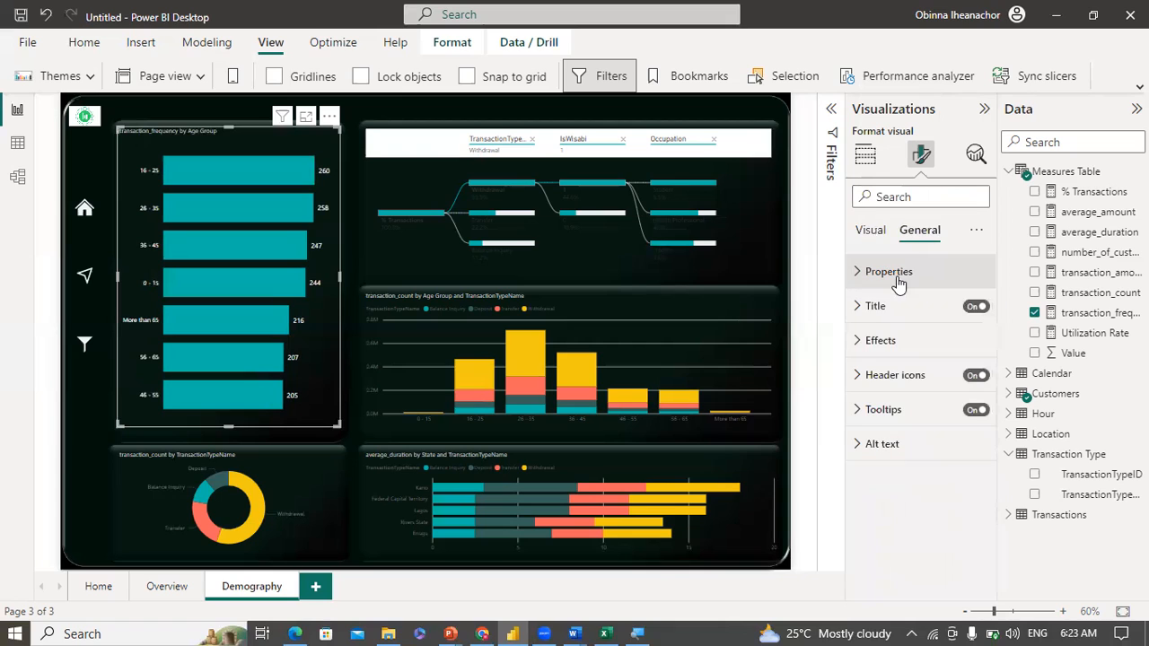
click(869, 314)
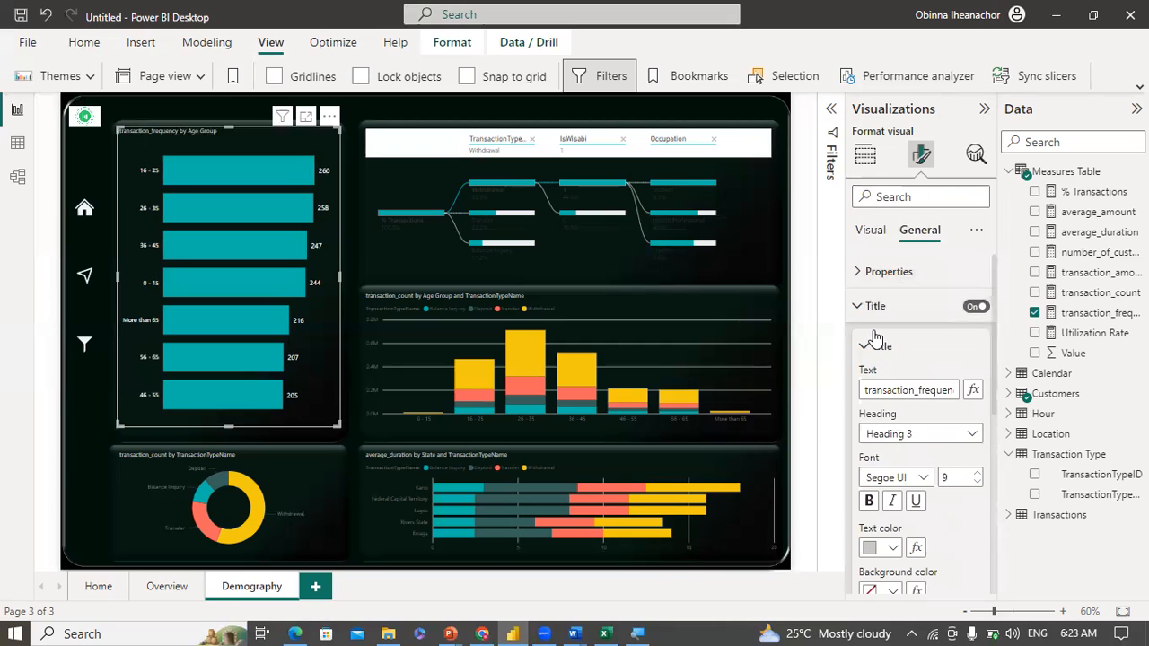
click(906, 393)
text(Wha)
text(t is )
text(the T)
text(ra)
text(nsact)
text(ion F)
text(reque)
text(ncy)
text( b)
text(y Ag)
text(e Gro)
text(up)
text(?)
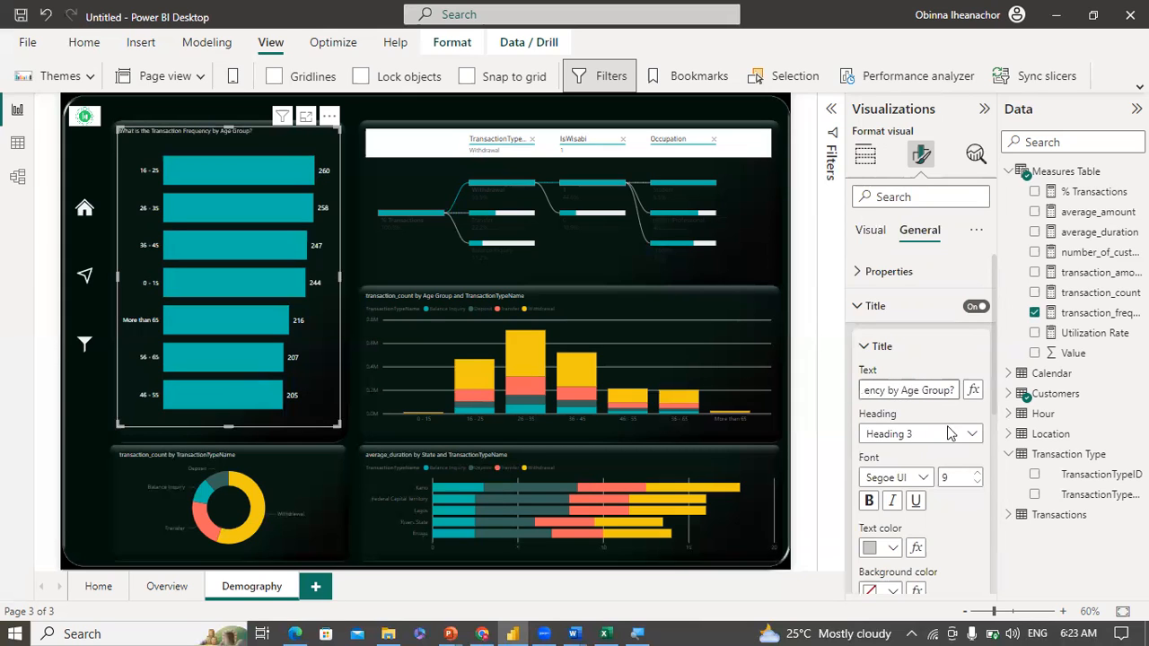
Step: Set the bar chart's title to font size 12 and the Segoe UI Bold font
click(977, 474)
click(977, 474)
click(977, 474)
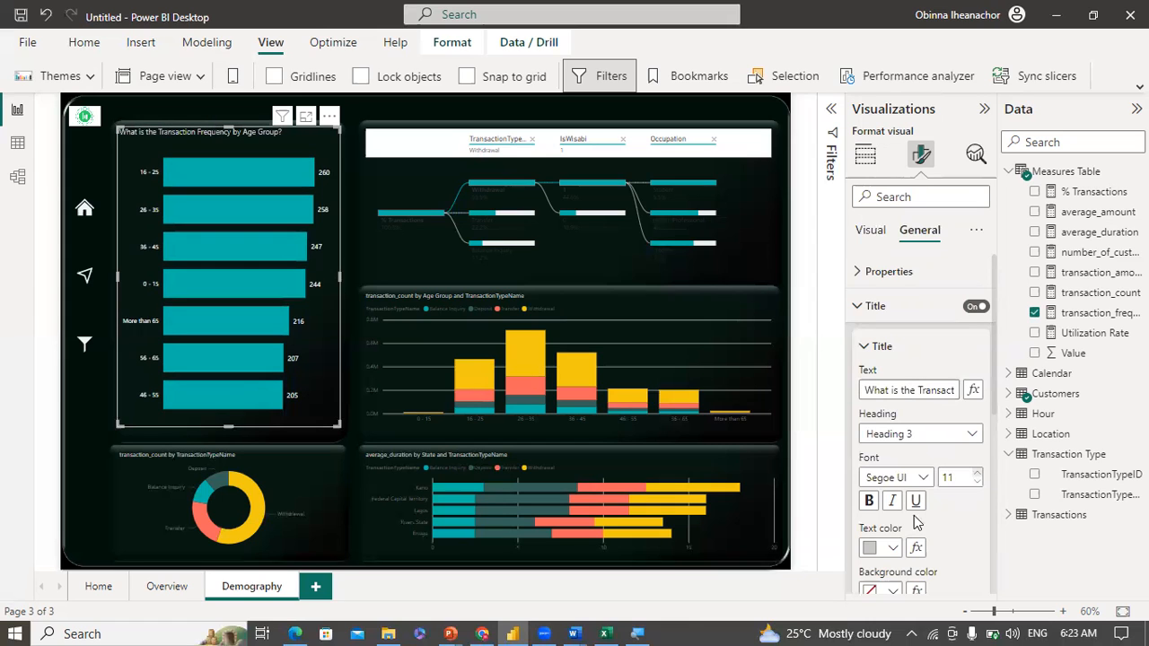
click(920, 480)
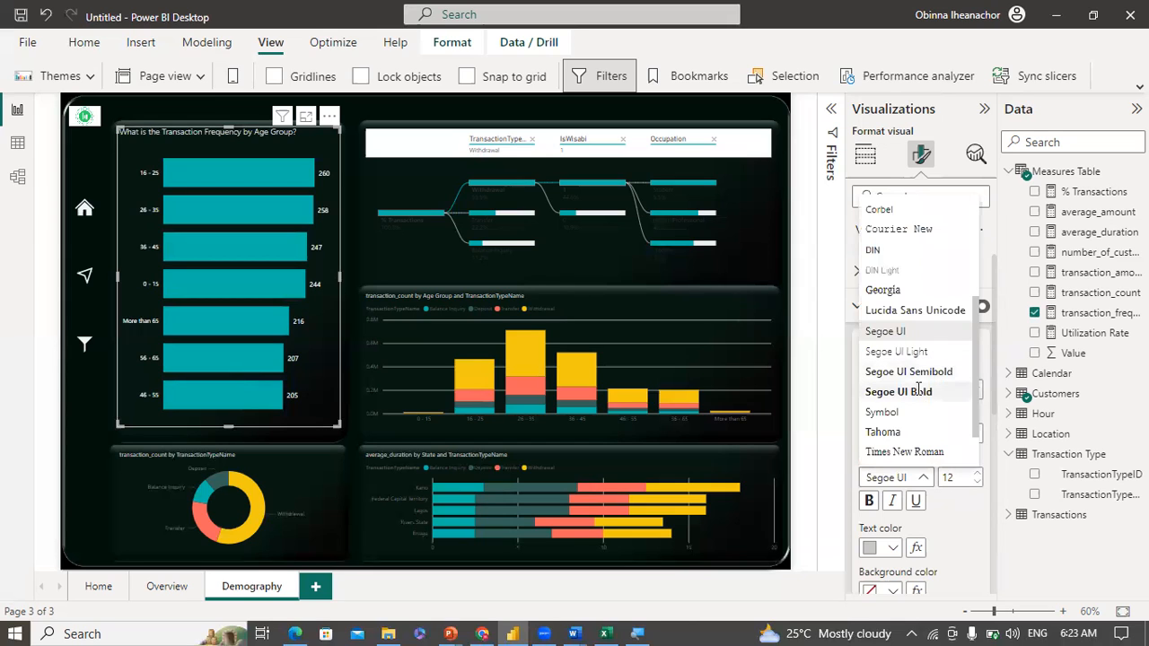
click(917, 390)
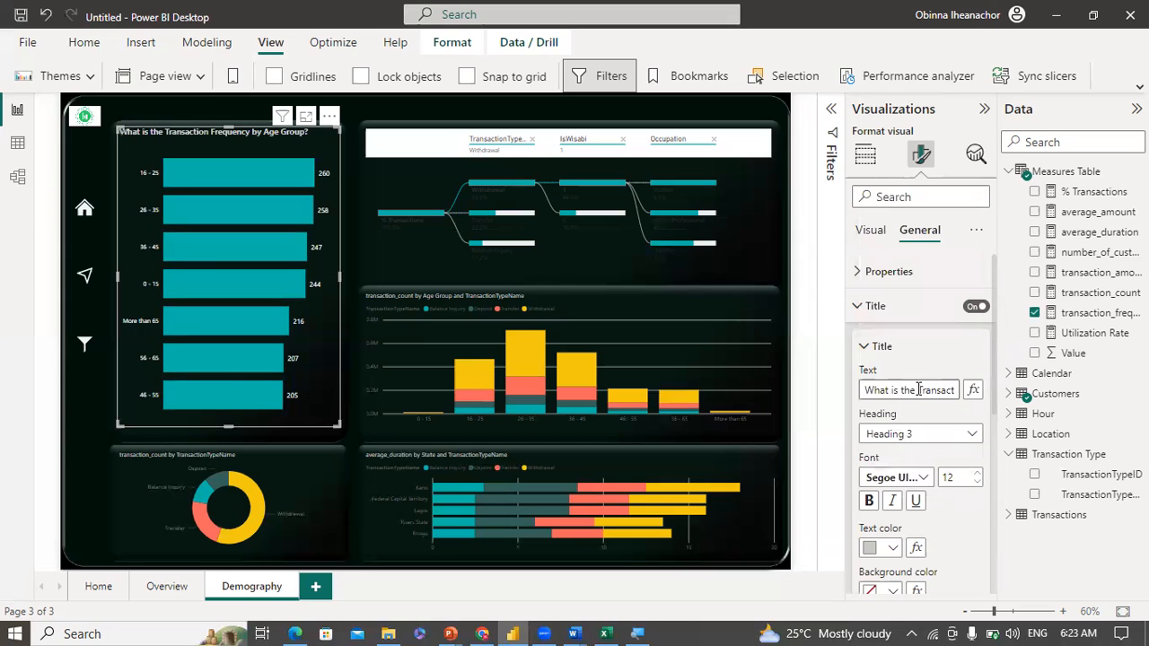
Step: Set the age group bar chart's title to font size 13 and white text
click(978, 475)
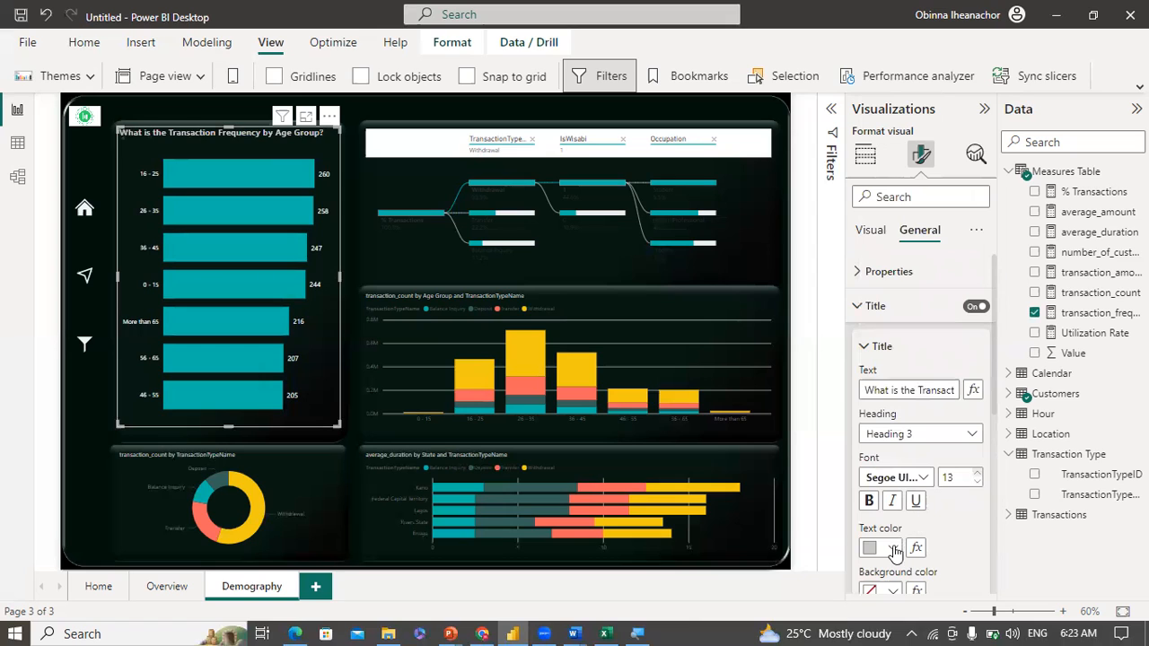
click(892, 548)
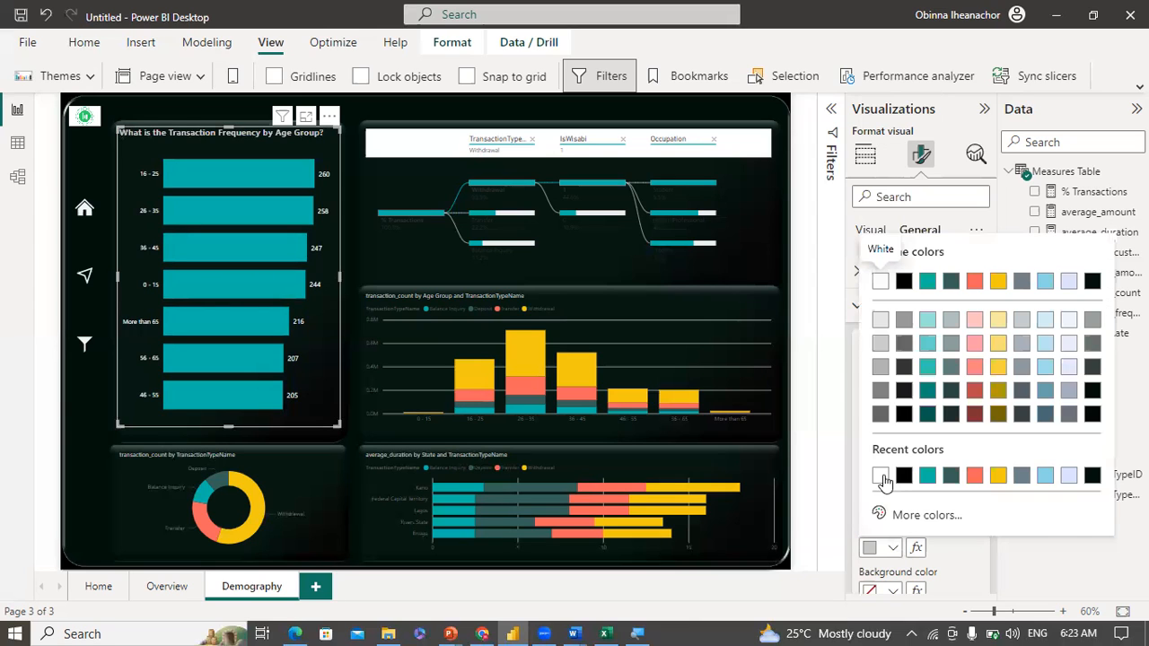
click(881, 476)
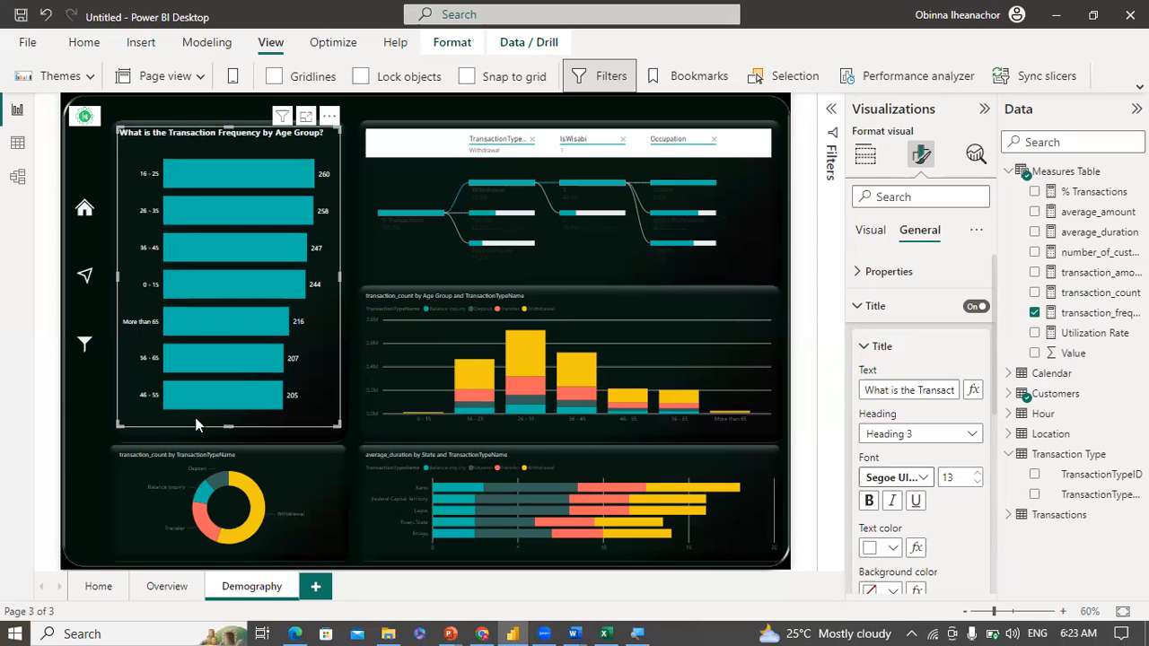
click(89, 429)
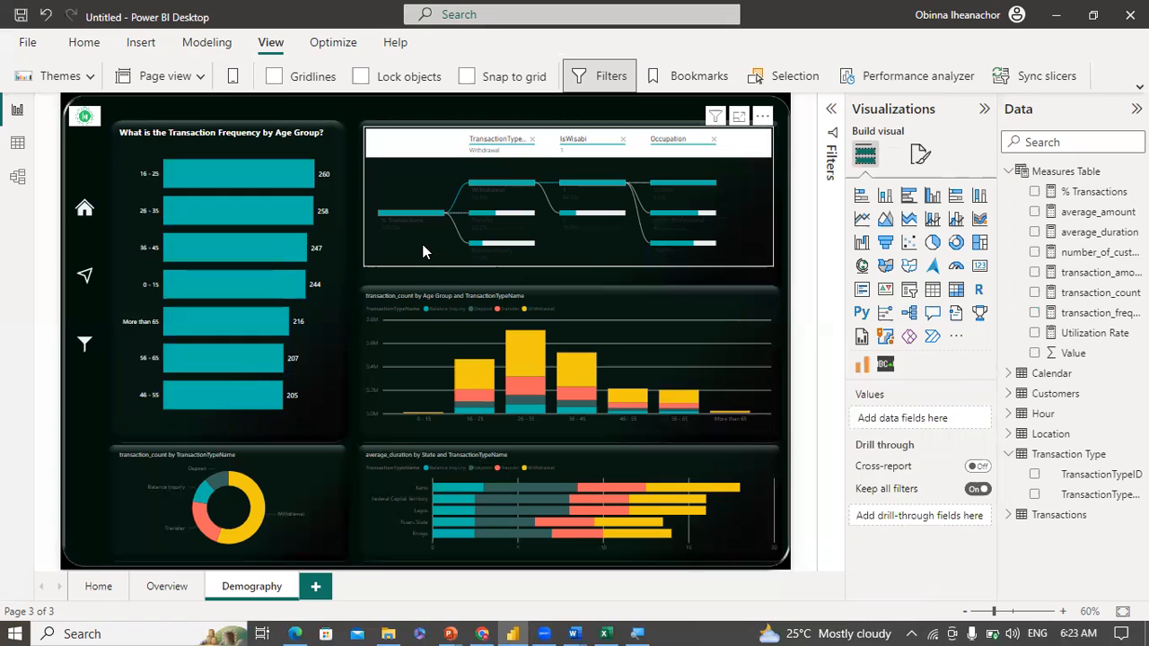
Step: Extend the decomposition tree's lower edge slightly to fill more of its background panel
click(517, 257)
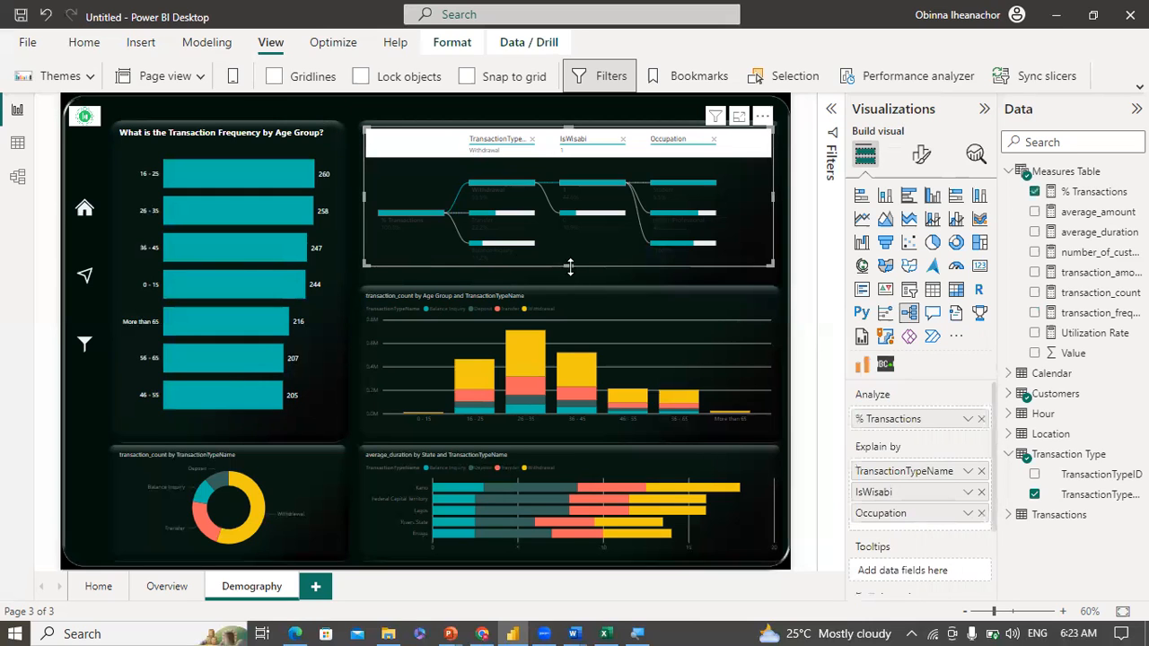
drag(571, 270, 571, 275)
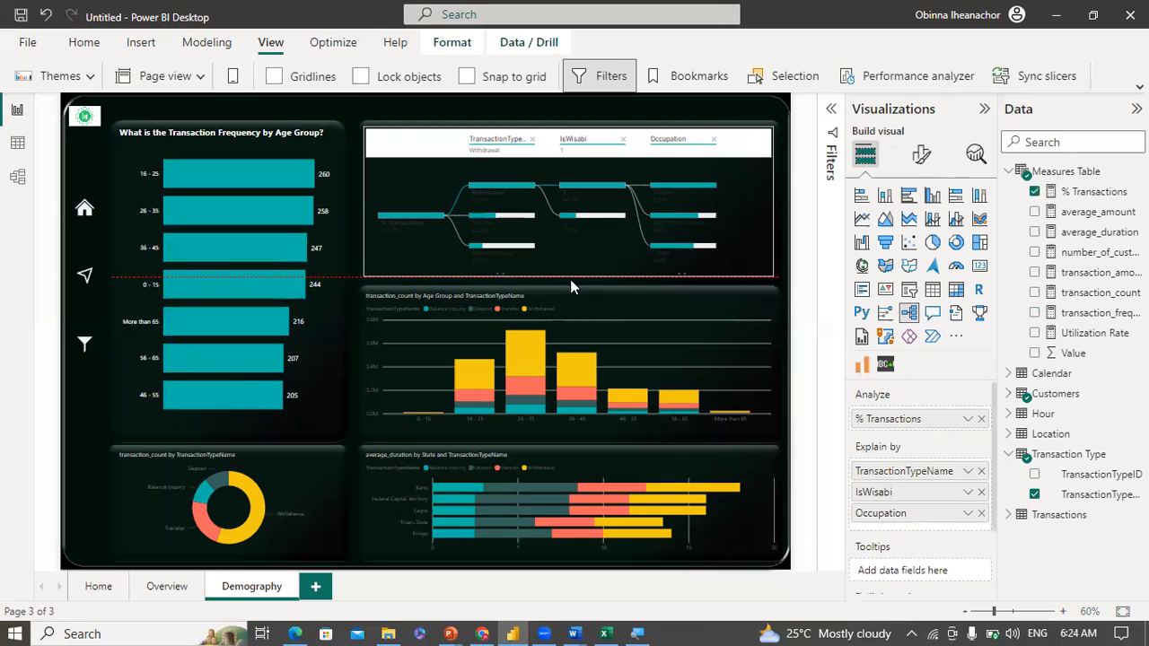
drag(570, 281, 570, 281)
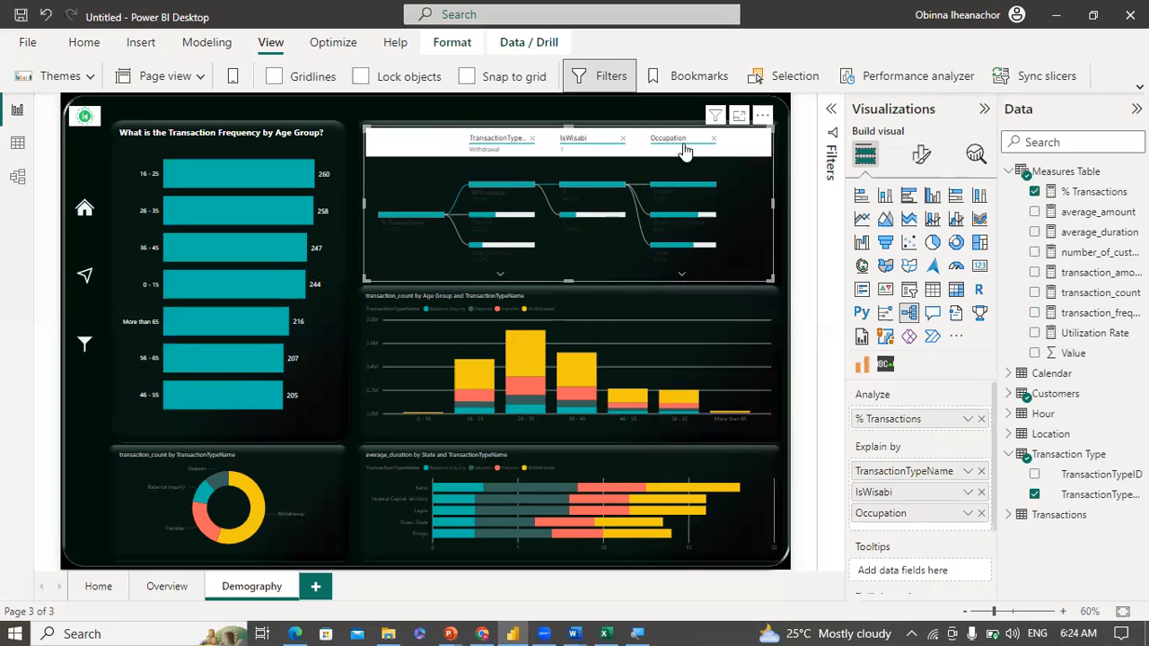
Step: Set the font color of the decomposition tree's values to white
click(921, 158)
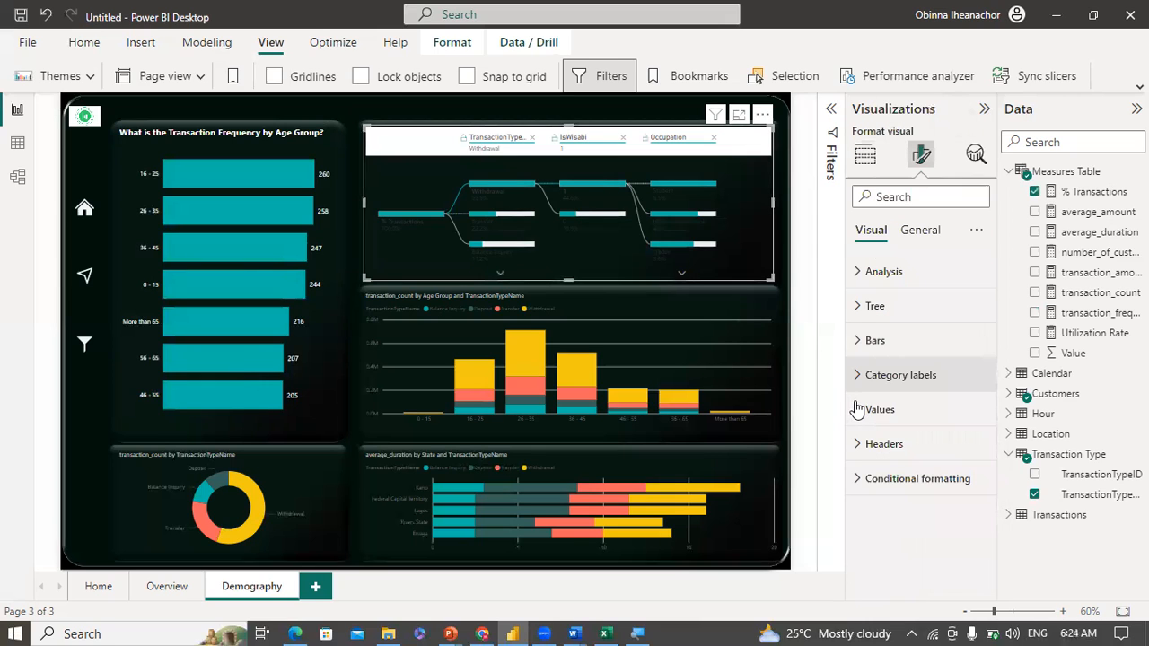
click(859, 409)
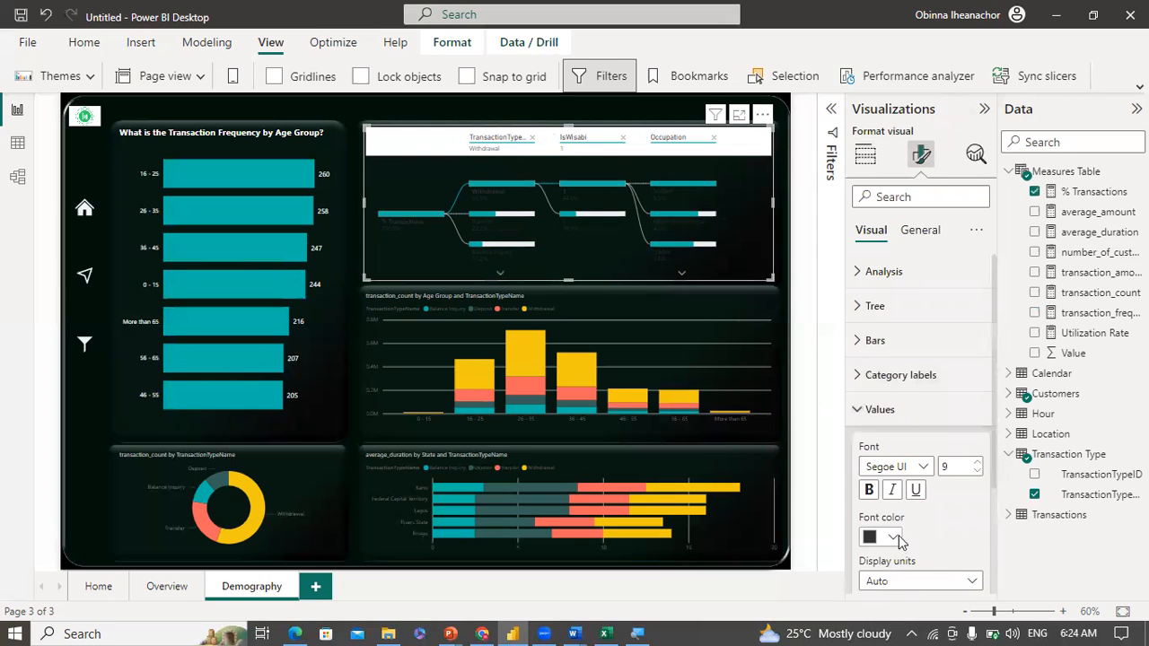
click(898, 539)
click(880, 465)
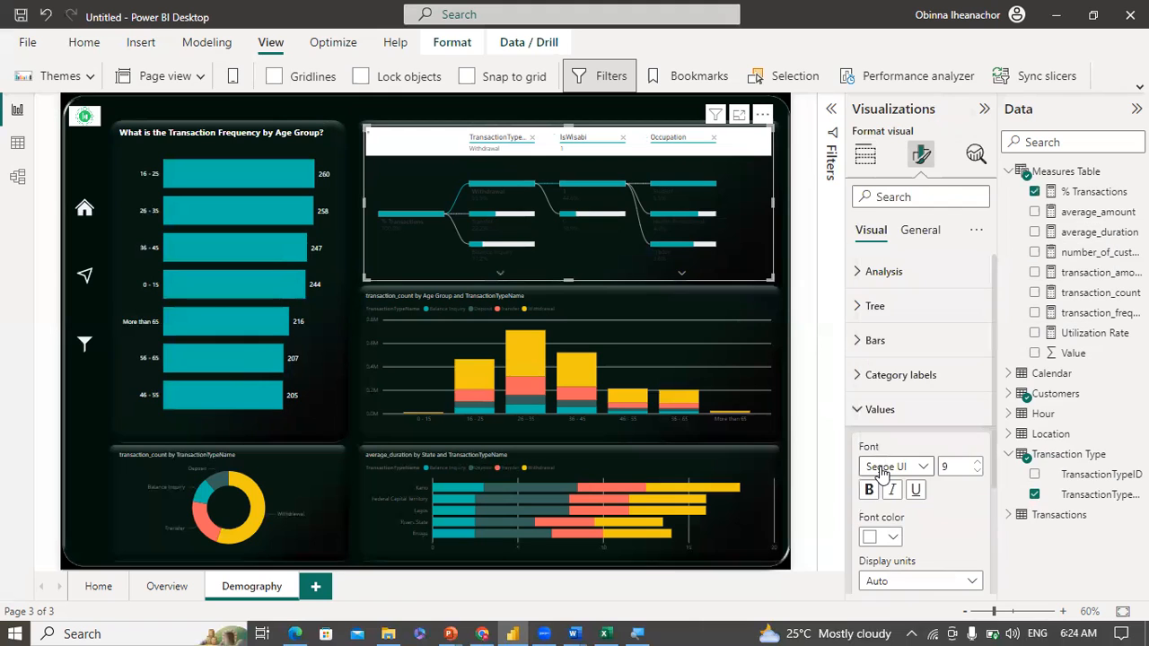
click(915, 490)
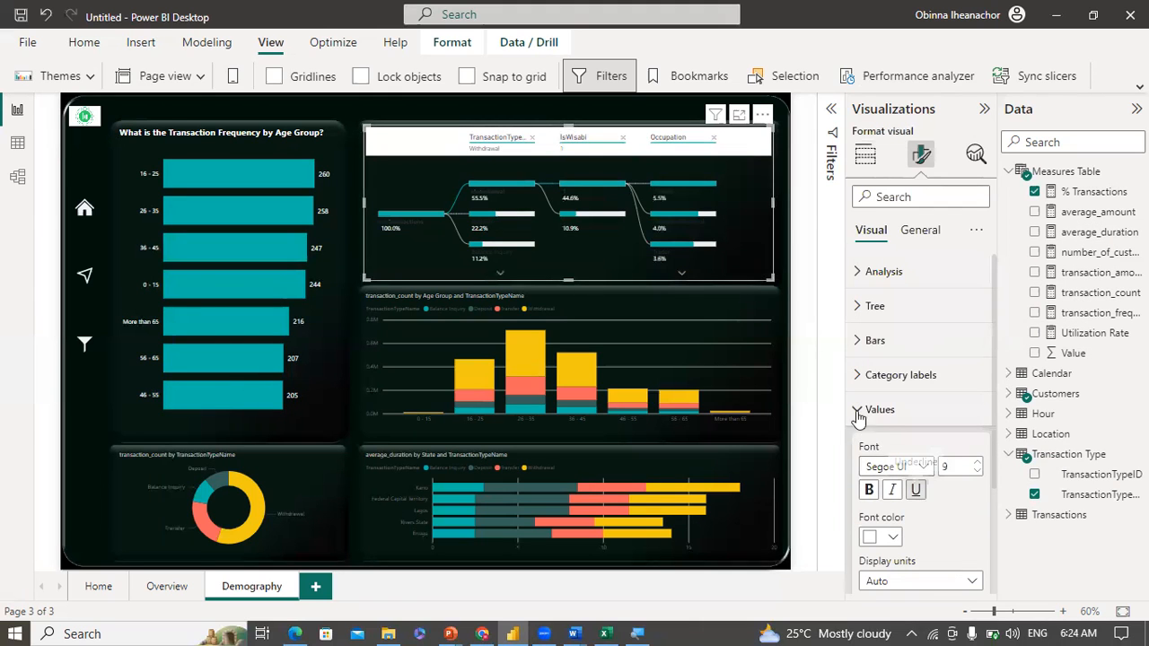
click(859, 412)
Step: Set the decomposition tree's category labels to white and font size 10
click(859, 378)
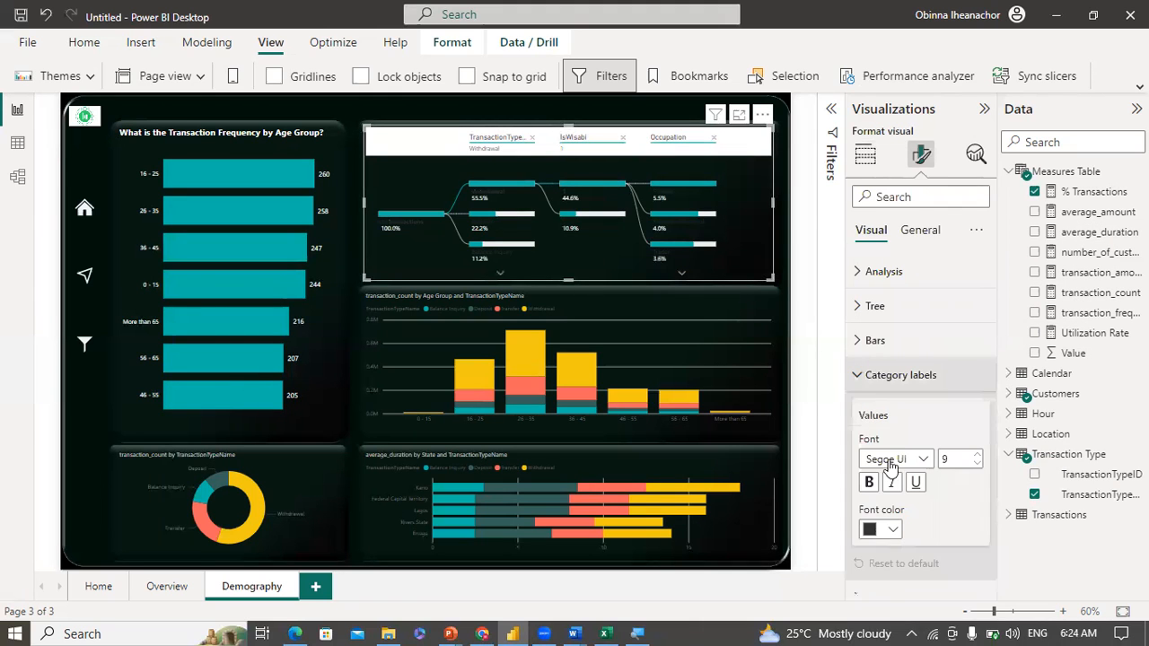
click(887, 510)
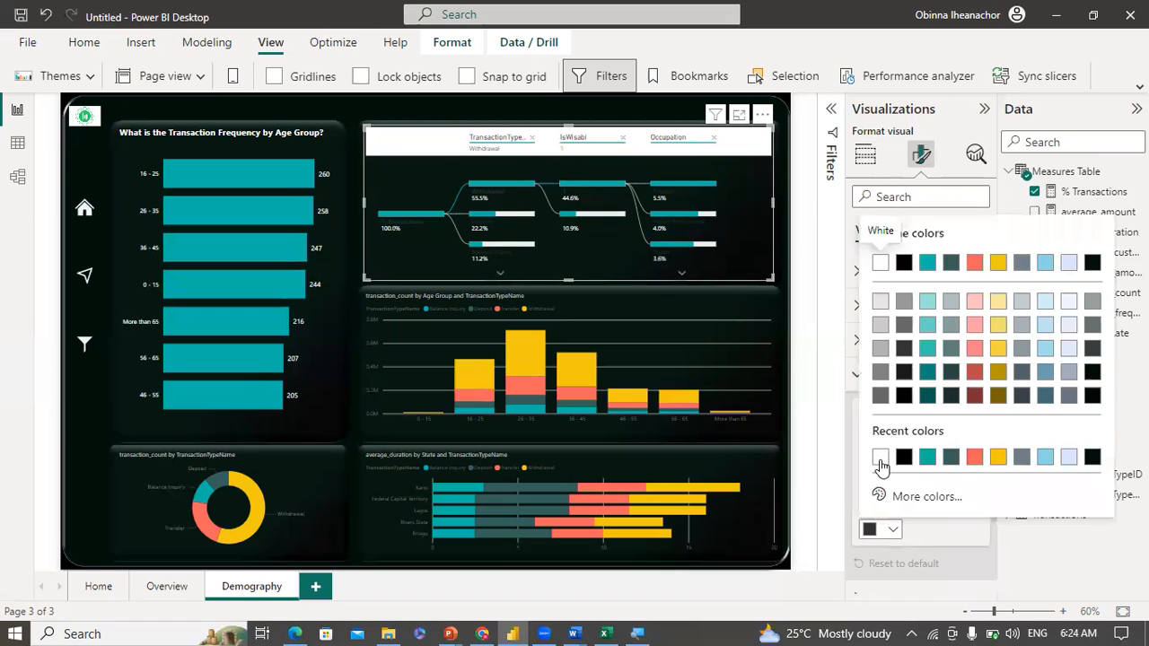
click(880, 458)
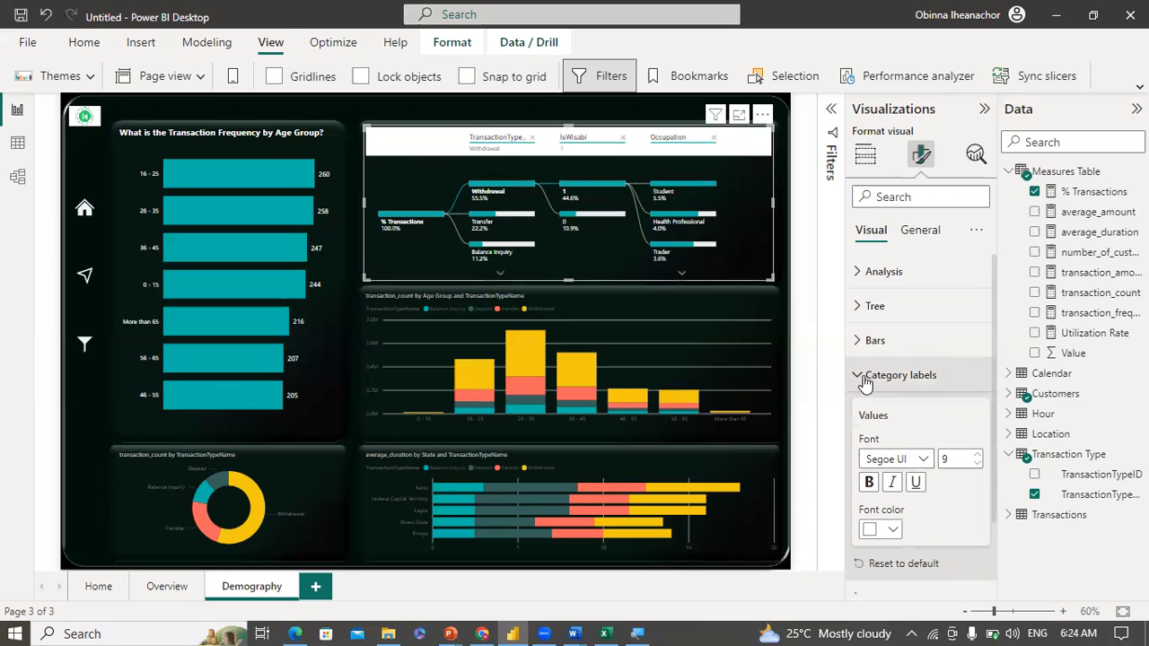
click(978, 455)
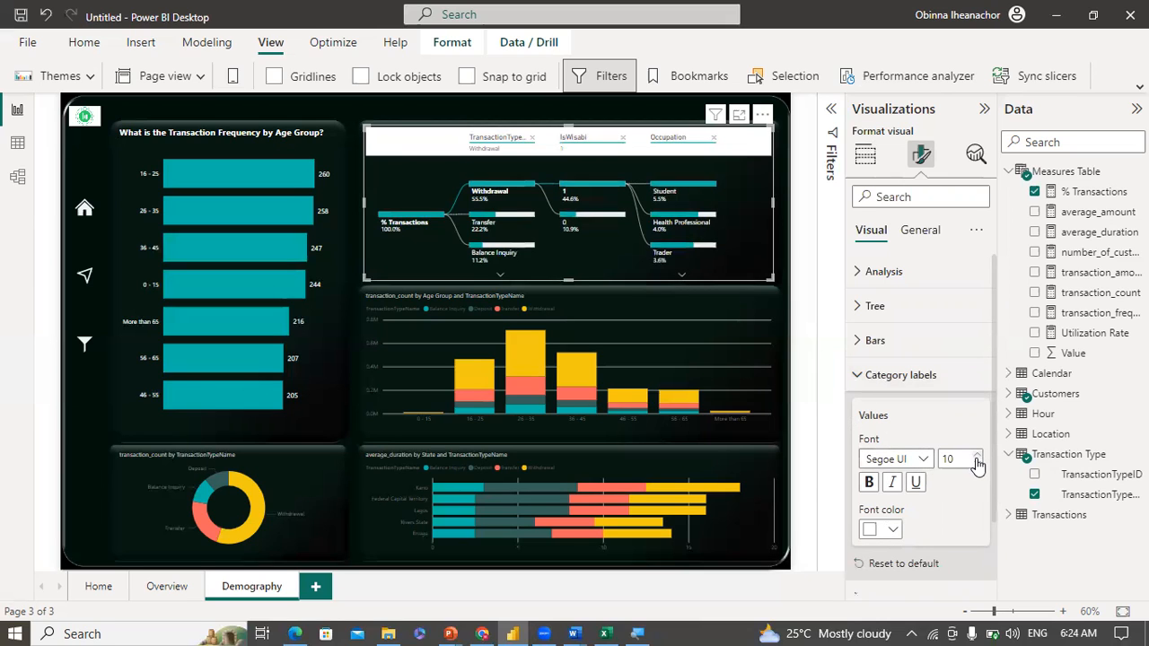
click(881, 376)
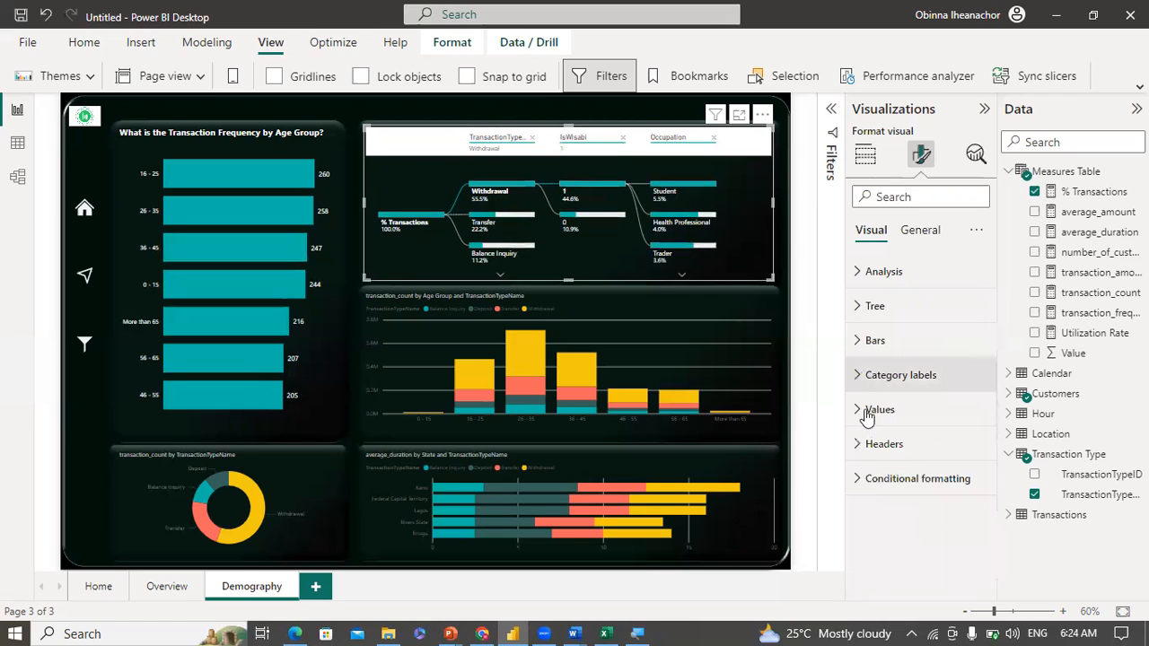
Step: Set the font size of the decomposition tree's values to 10
click(916, 409)
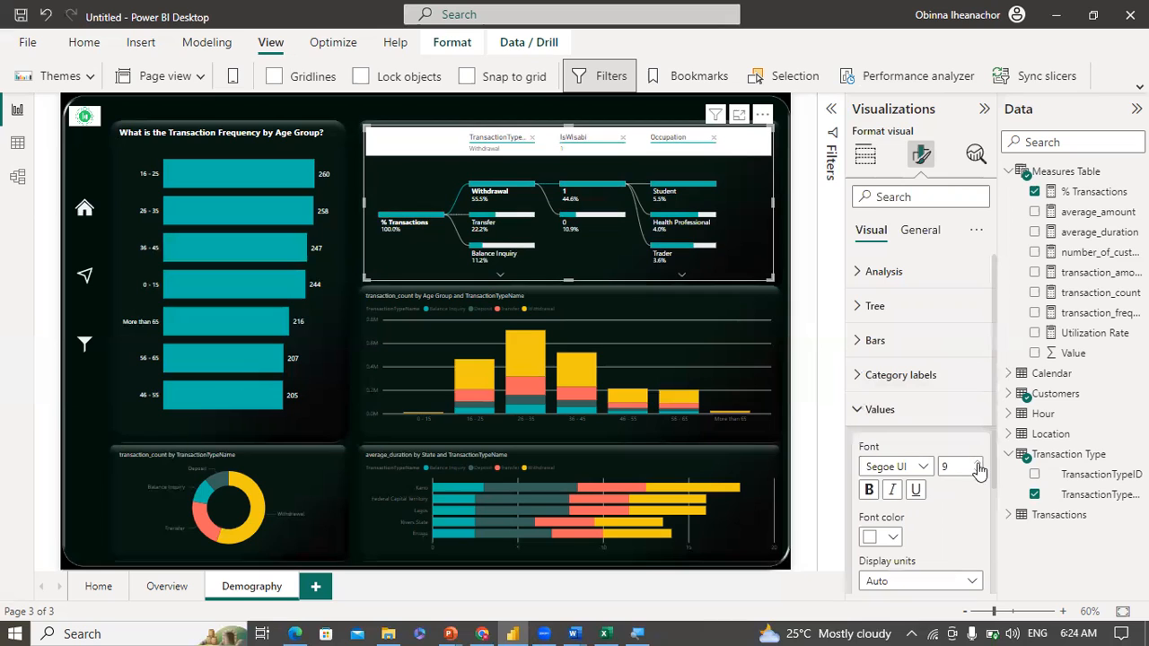
click(978, 461)
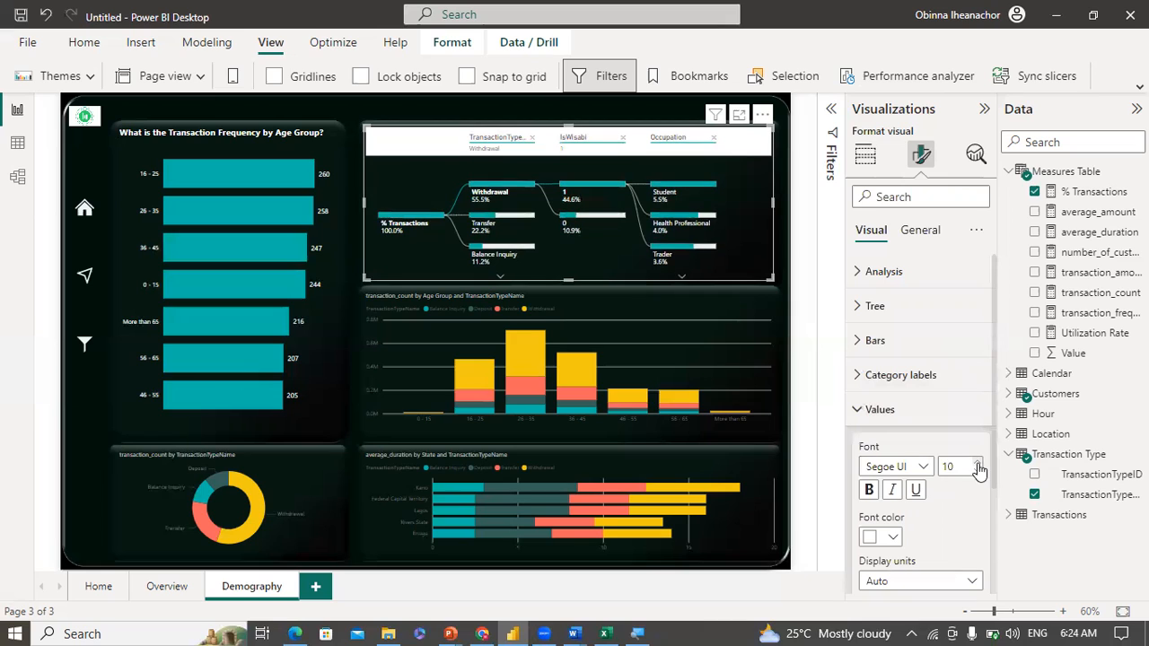
click(859, 408)
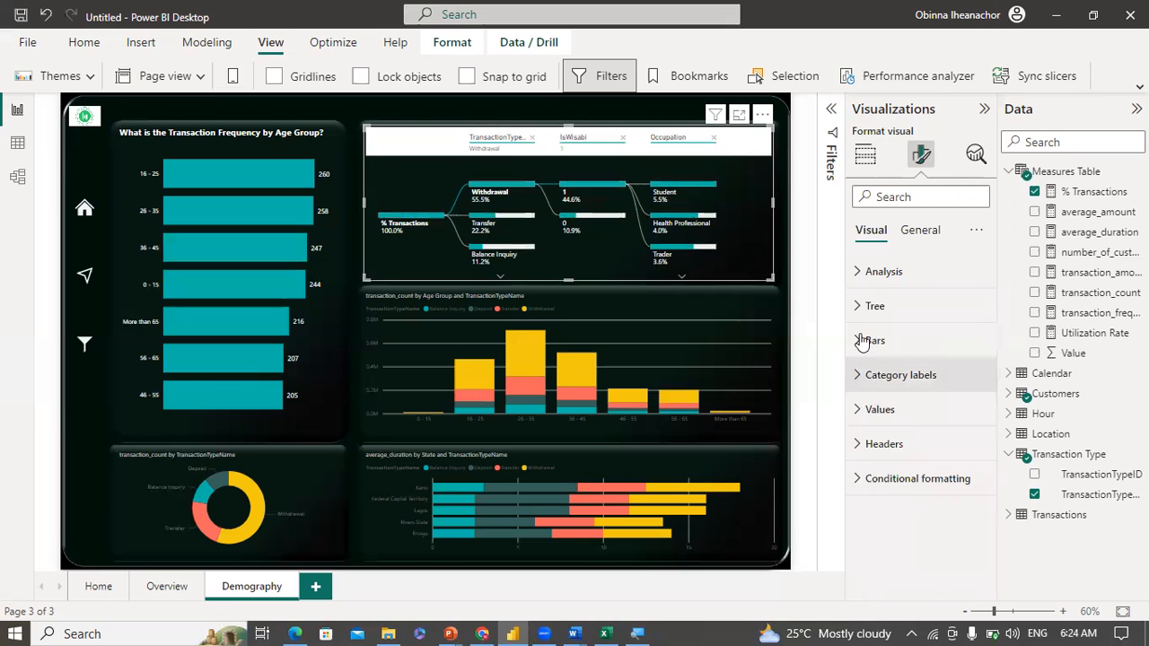
Step: Set the decomposition tree's header titles to the Segoe UI font and white
click(865, 278)
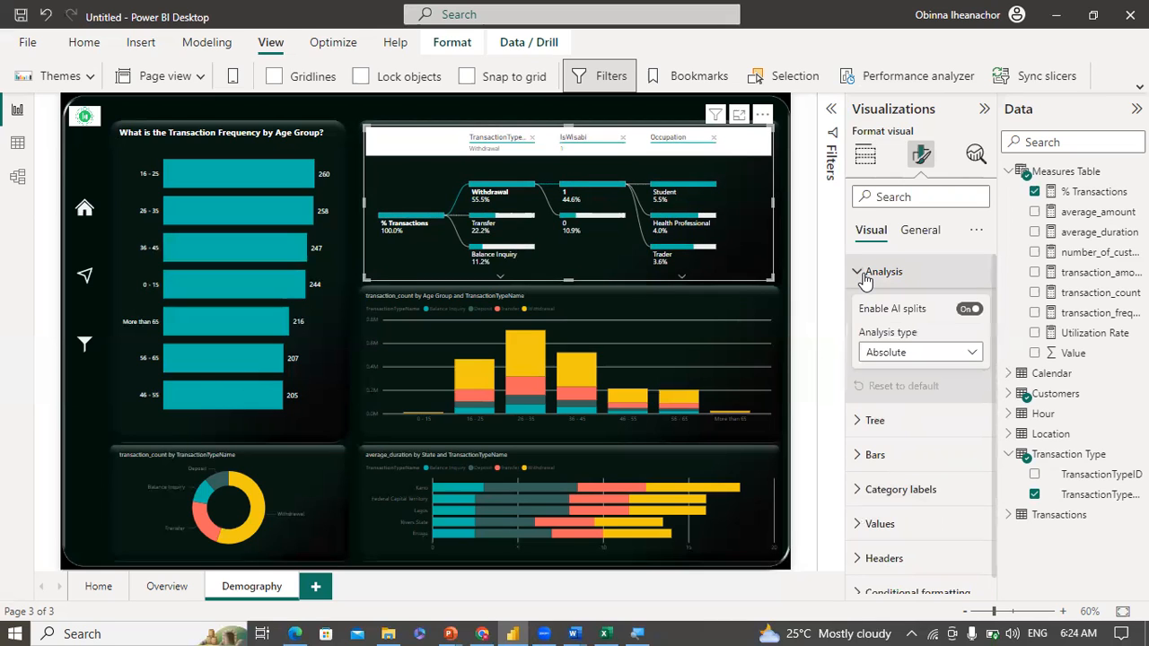
click(864, 278)
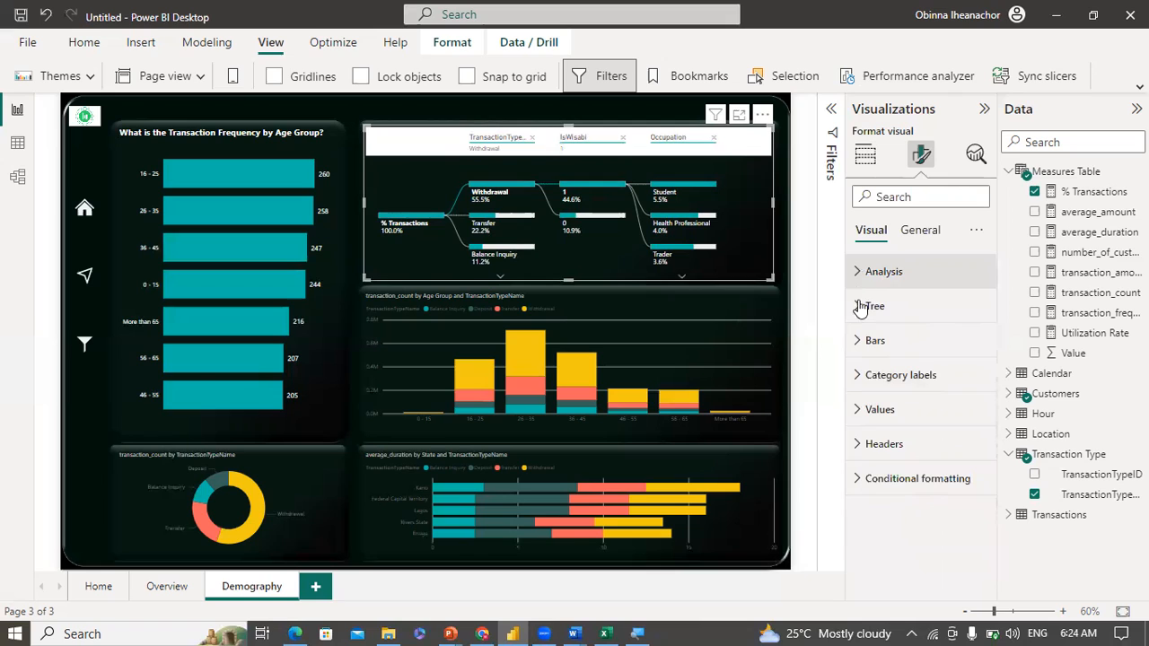
click(859, 446)
click(921, 534)
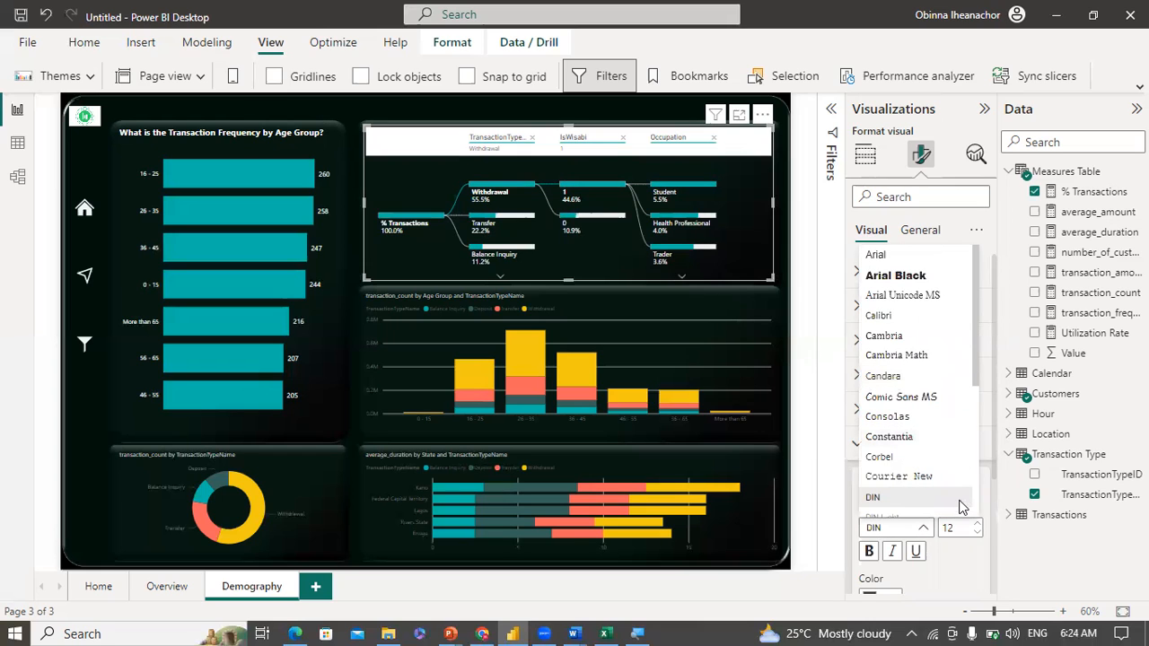
scroll(961, 508, down, 5)
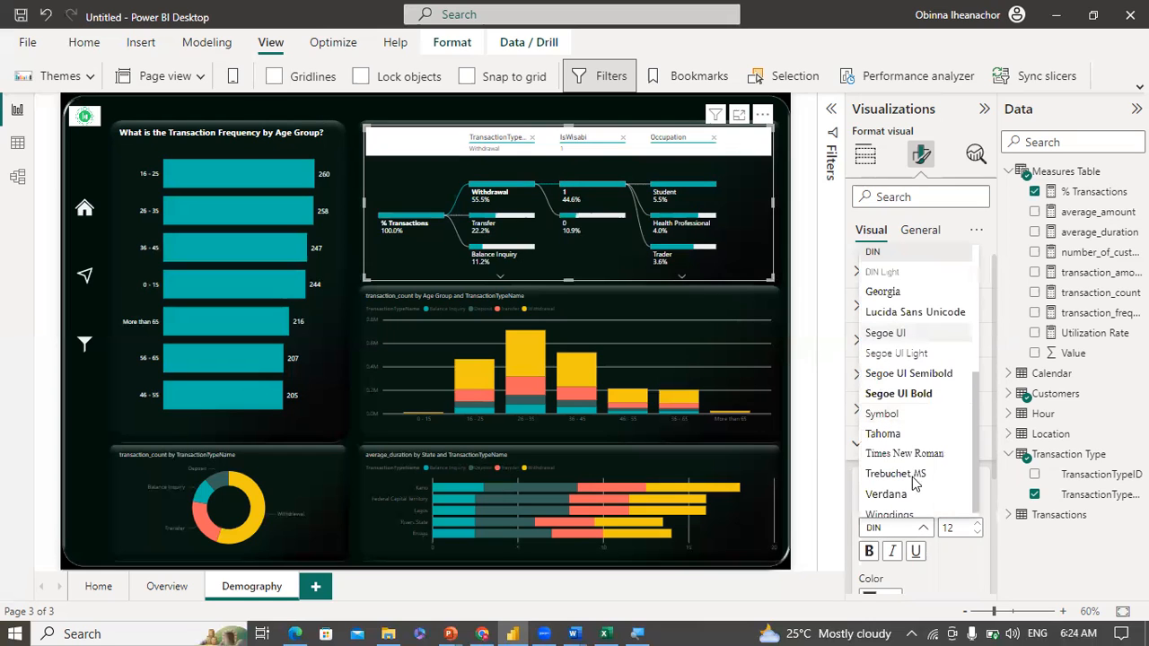
click(870, 485)
click(870, 486)
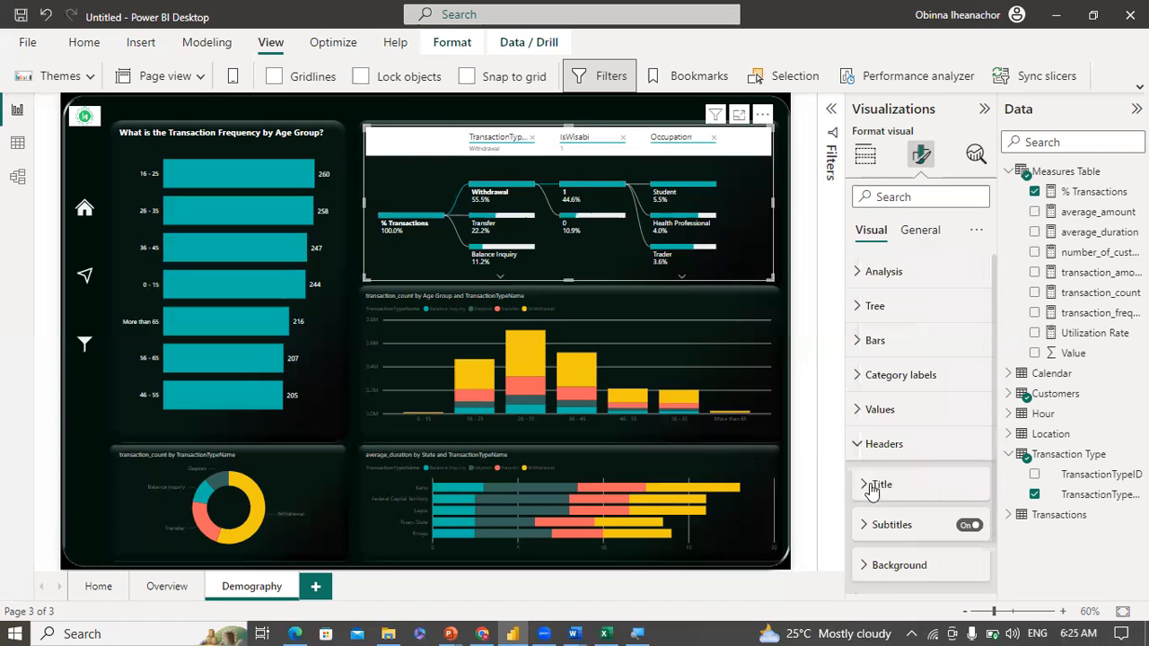
click(871, 486)
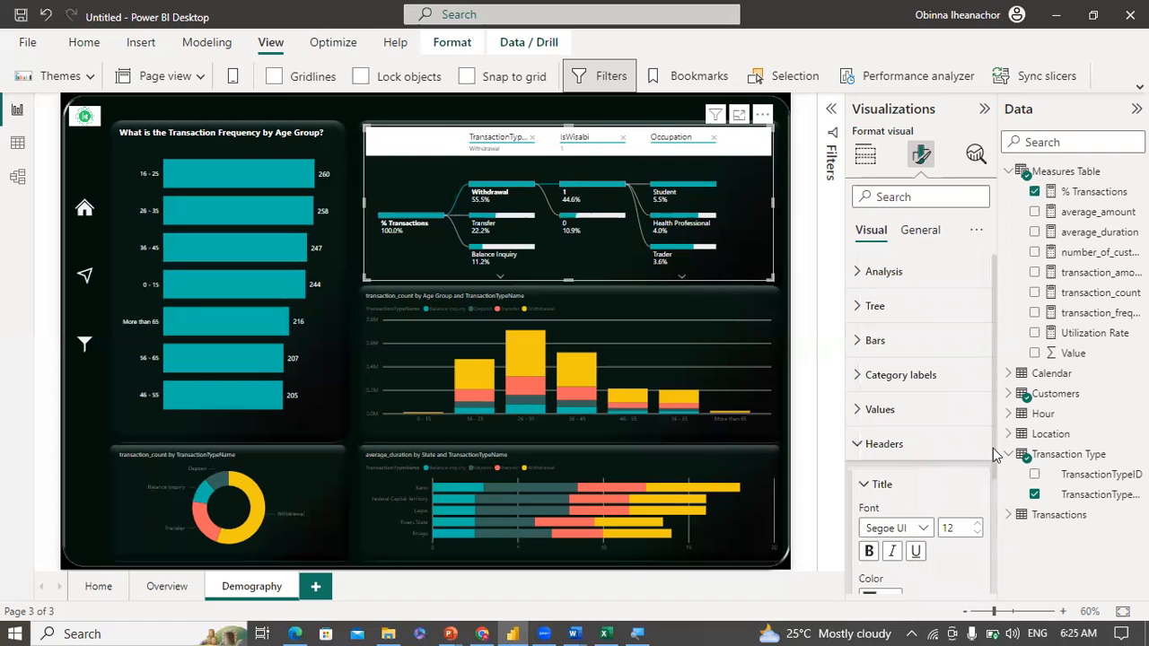
scroll(909, 475, down, 3)
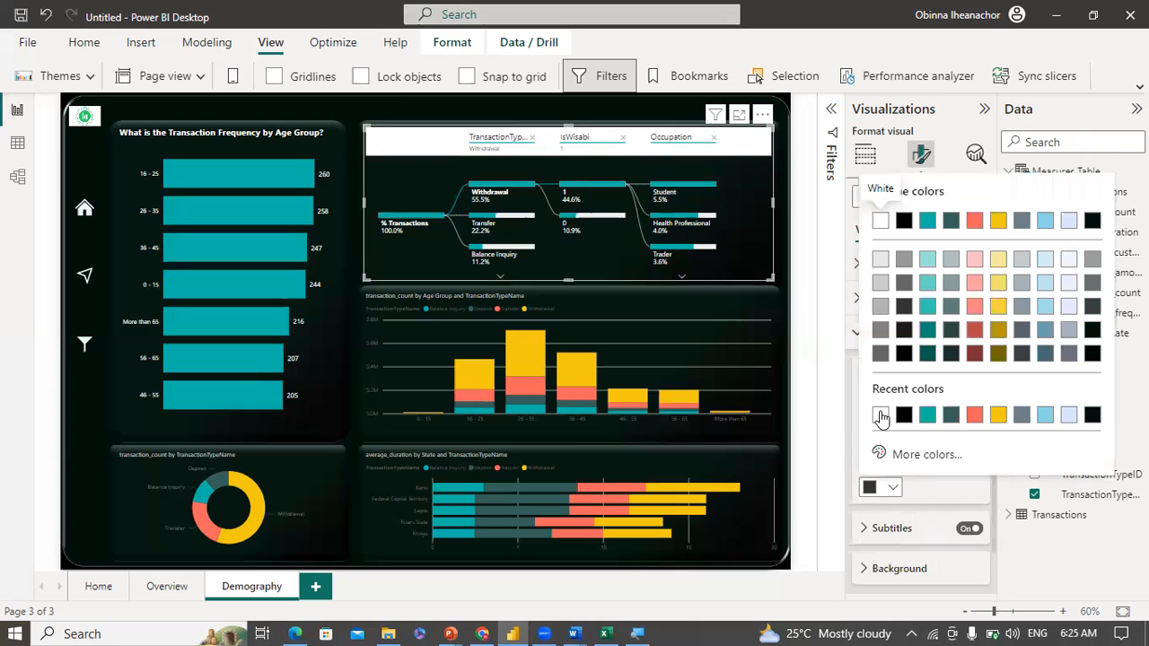
click(880, 416)
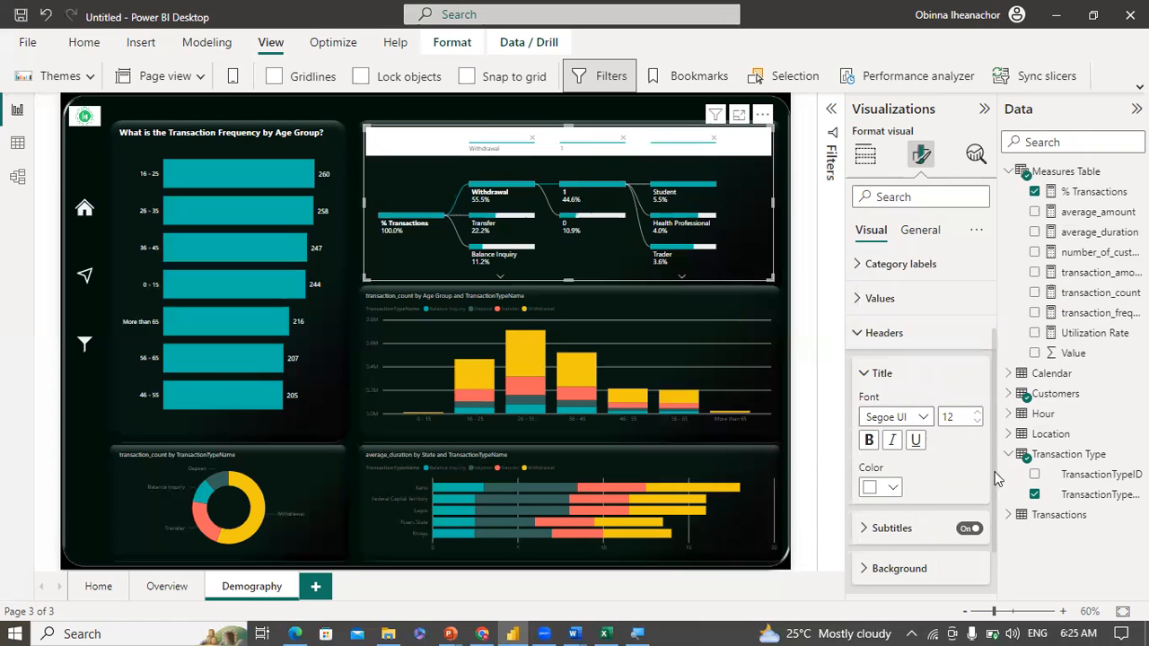
Step: Set the decomposition tree's header background to the darkest shade of the theme's teal, after trying light teal and dark slate
scroll(928, 525, down, 1)
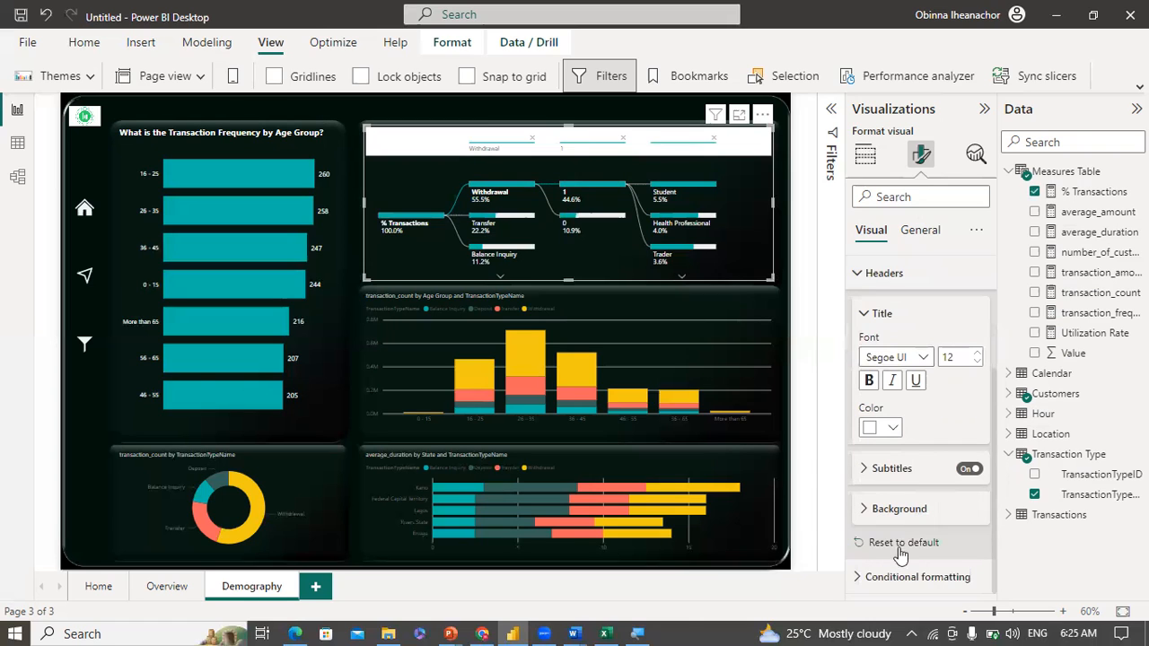
click(895, 547)
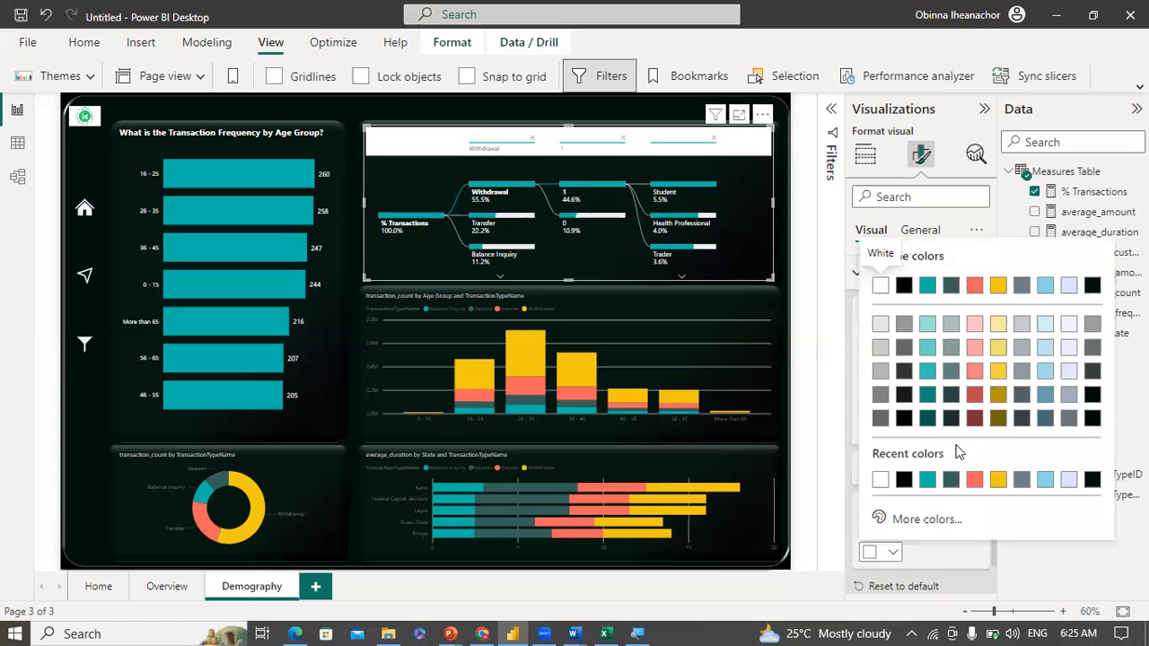
click(928, 324)
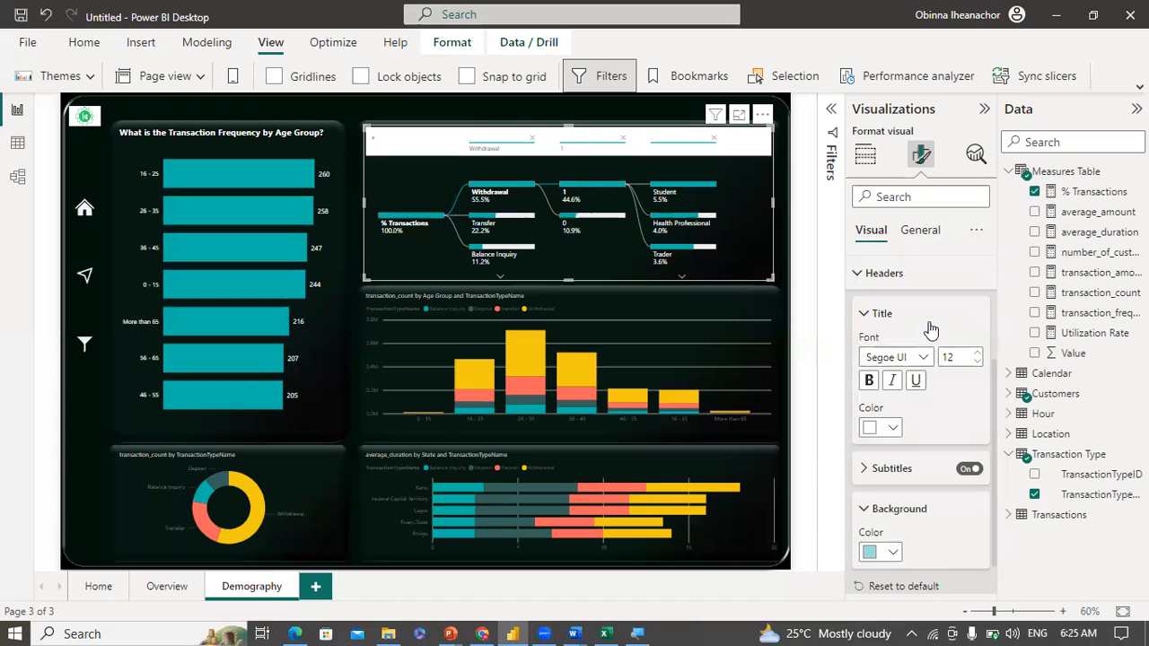
click(893, 552)
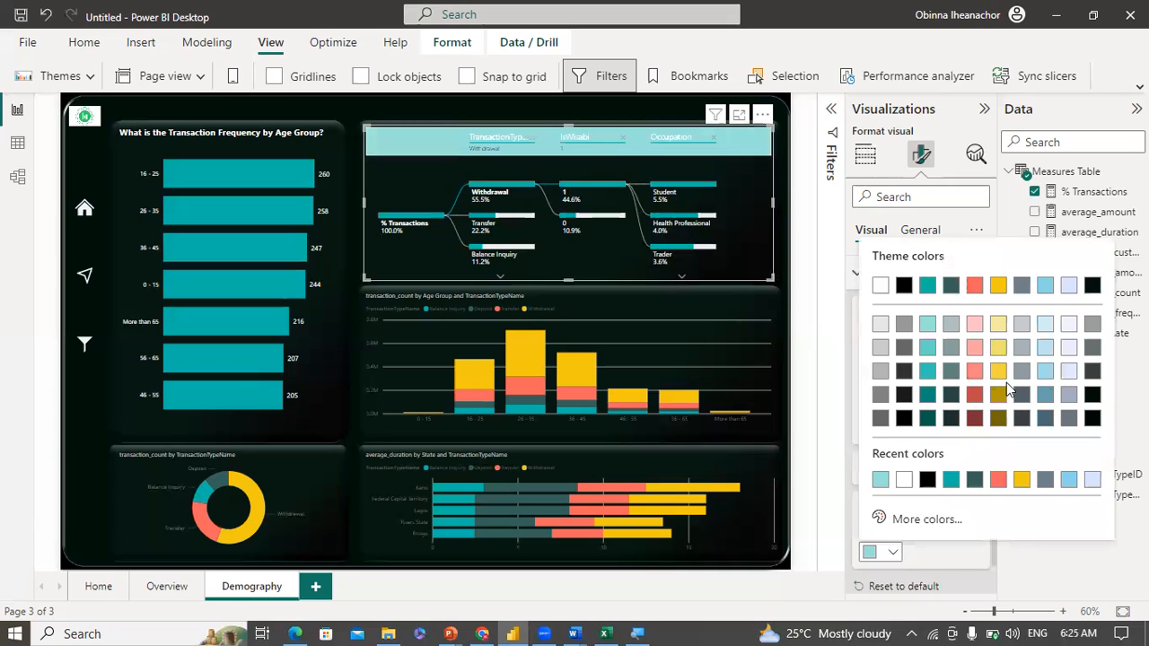
click(951, 395)
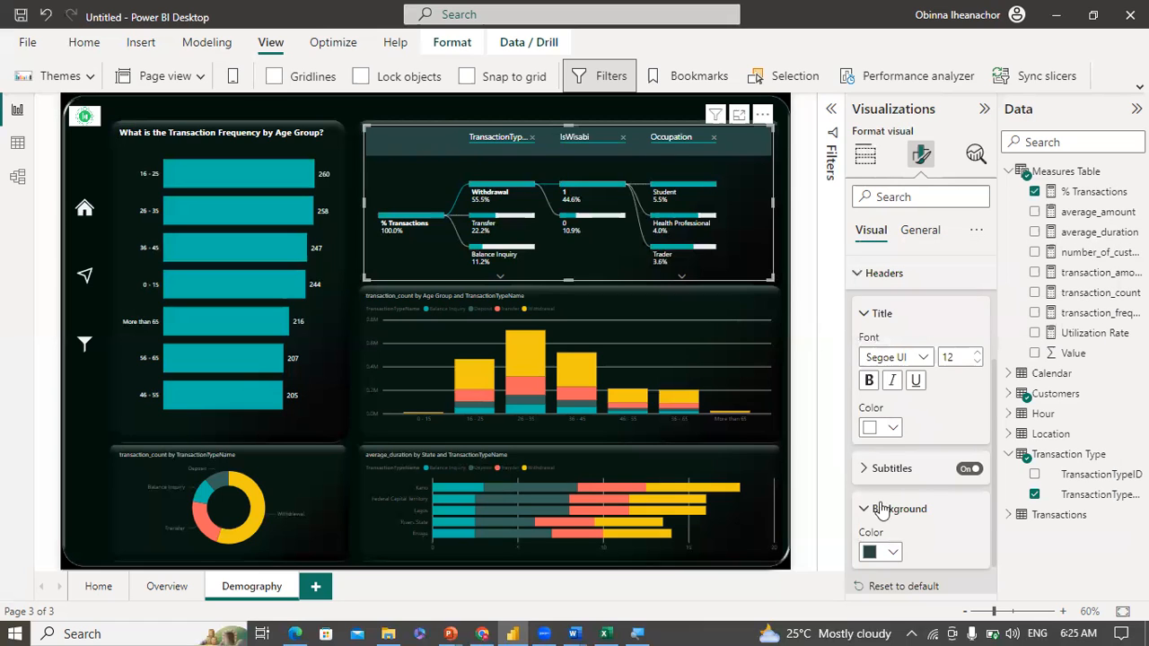
click(891, 553)
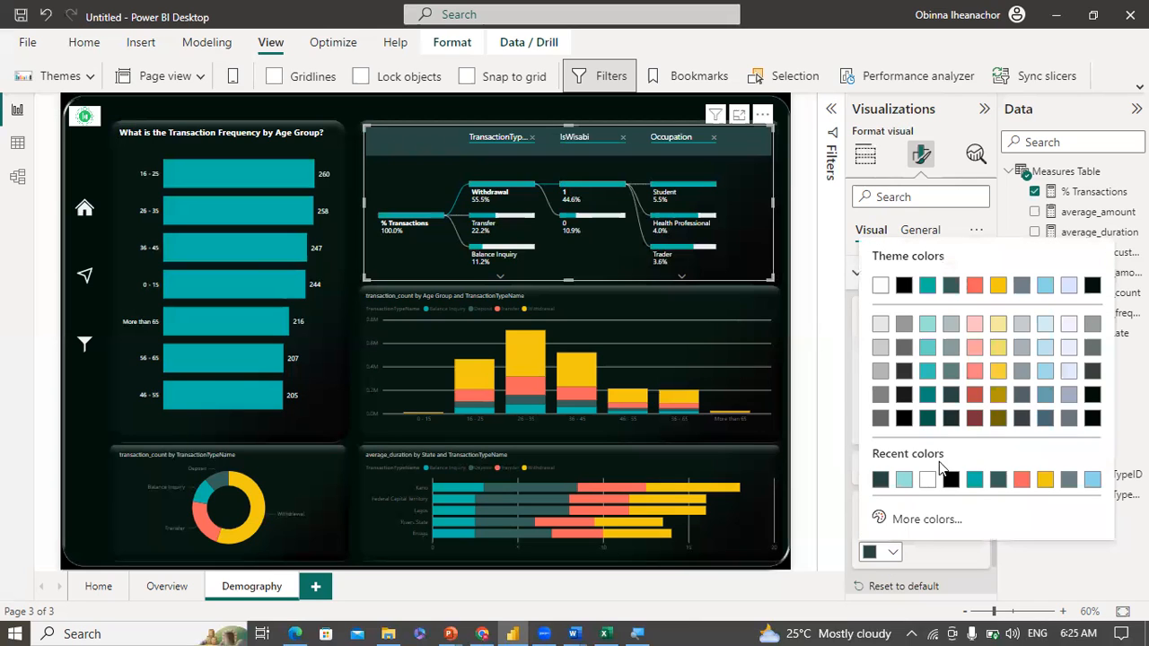
click(928, 419)
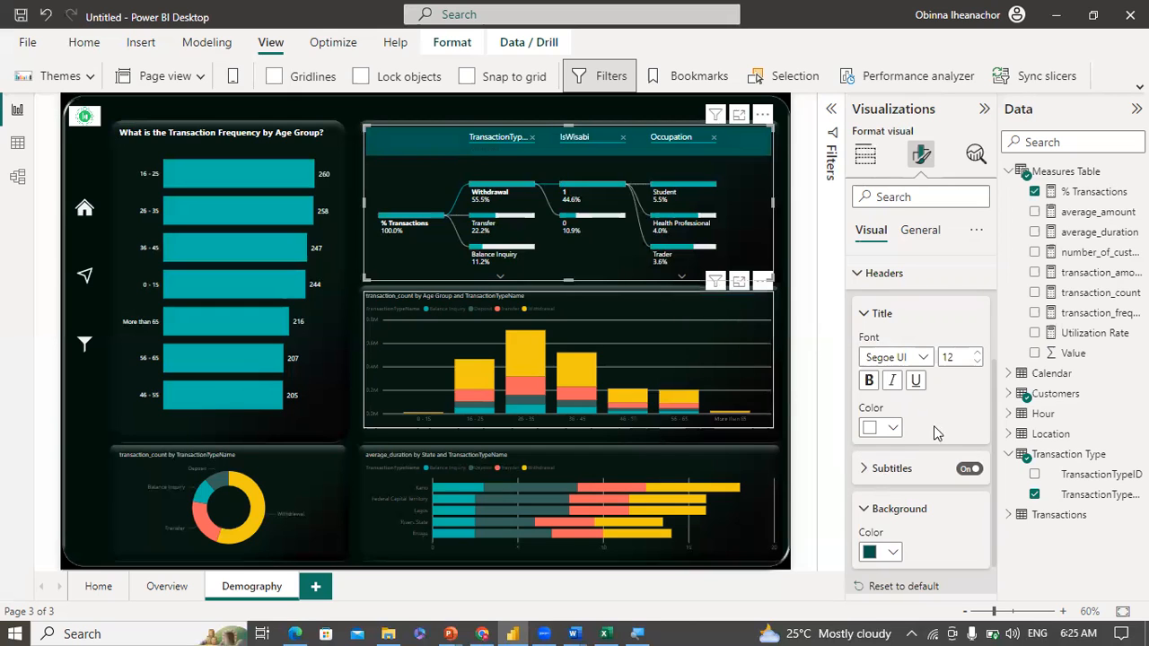
Step: Set the subtitle text in the decomposition tree's headers to white
click(870, 474)
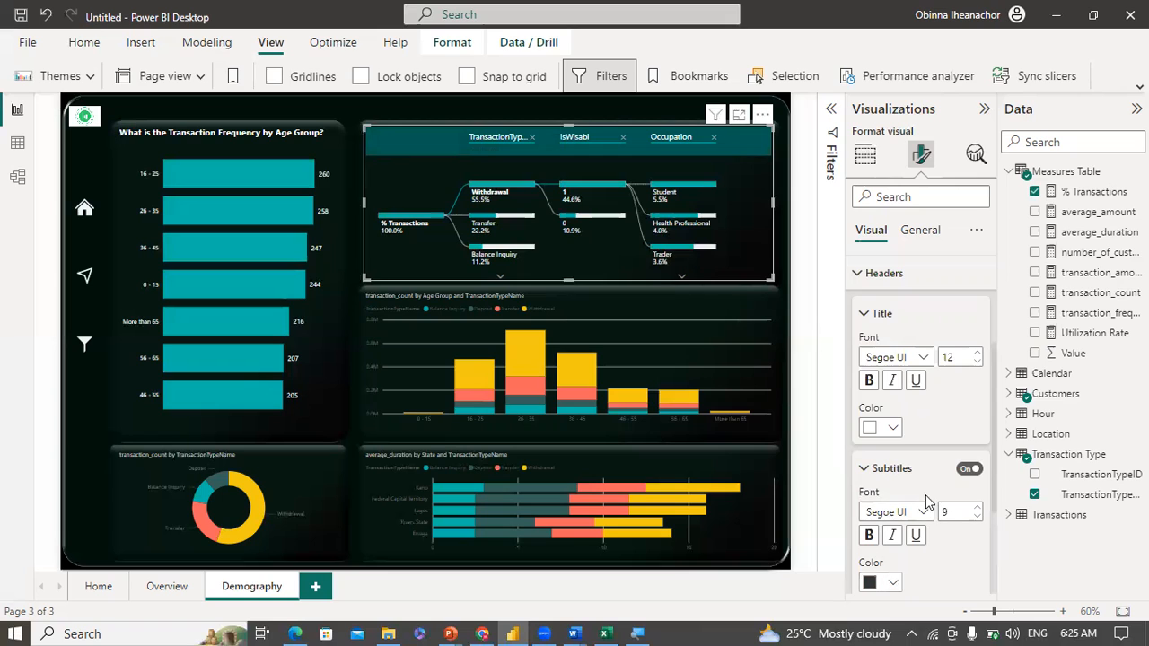
click(871, 583)
click(949, 512)
click(859, 273)
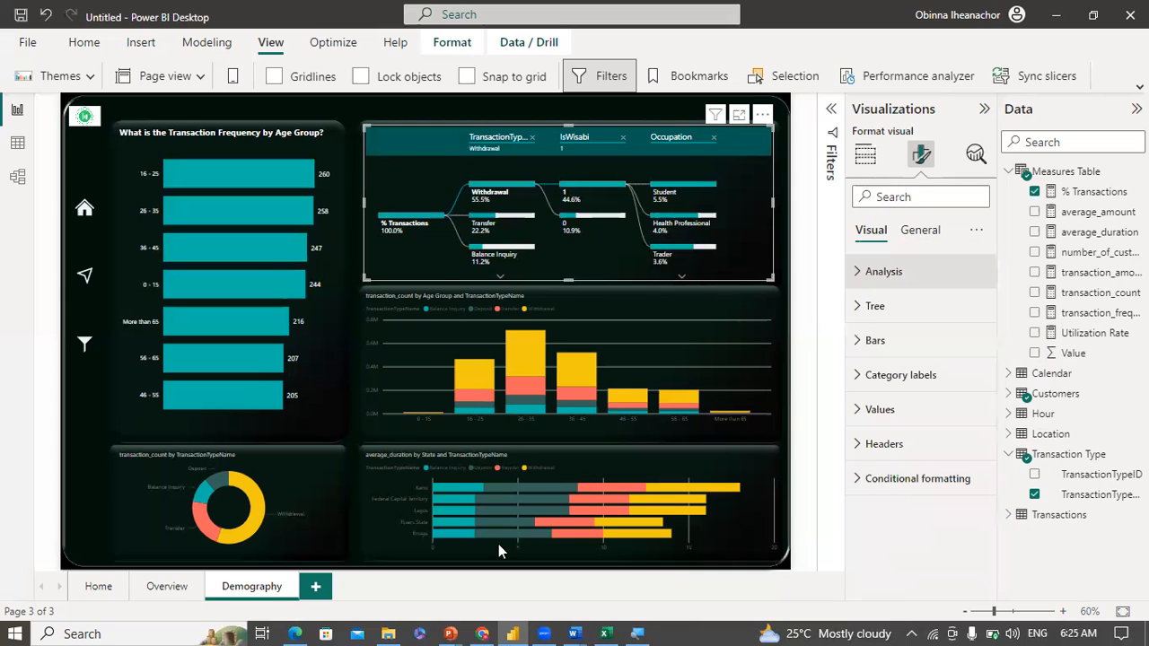
Step: Switch to the PowerPoint slide show, examine the reference report's Demography page, and return to Power BI Desktop
mouse_move(450, 634)
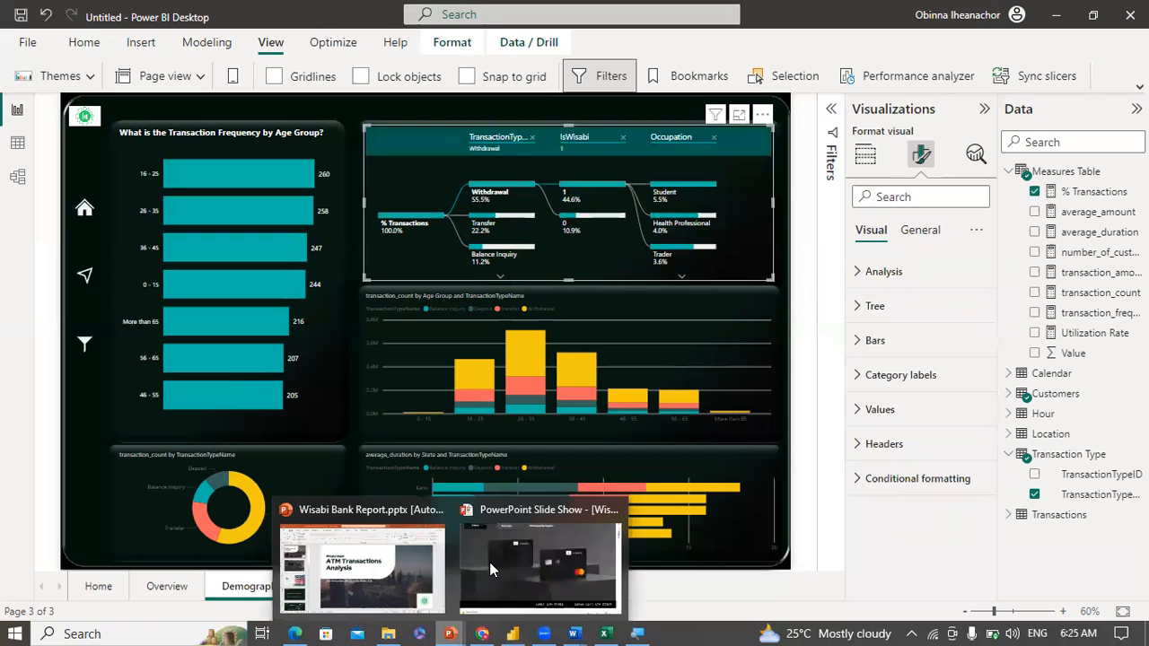
click(489, 562)
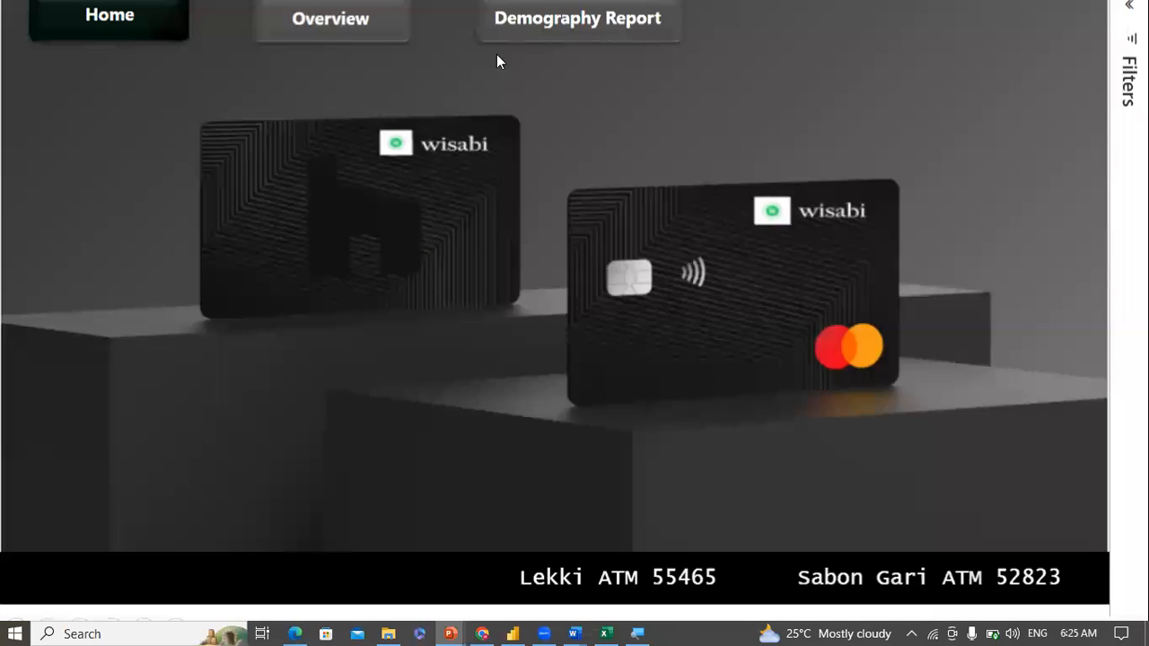
click(560, 24)
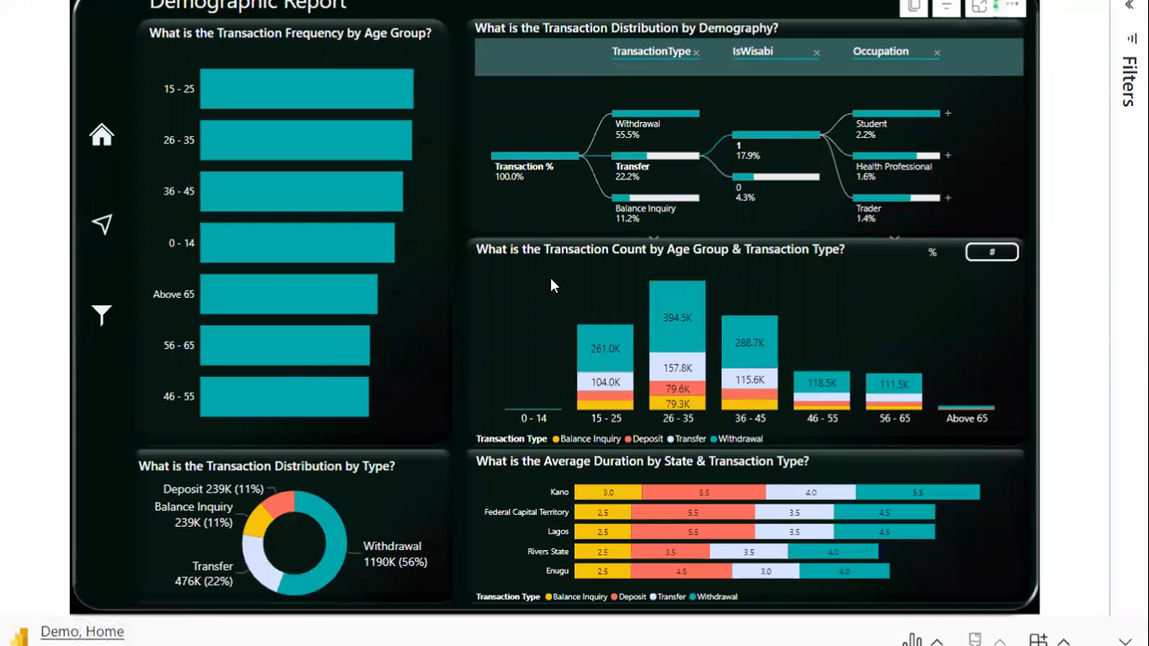
key(super)
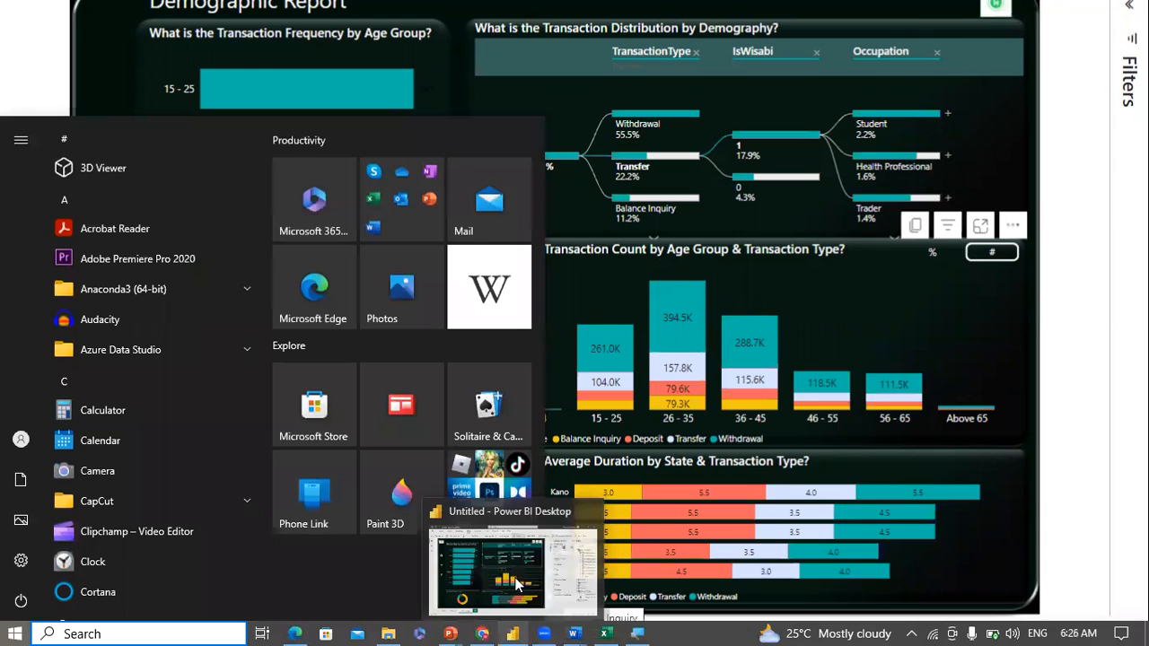
click(517, 583)
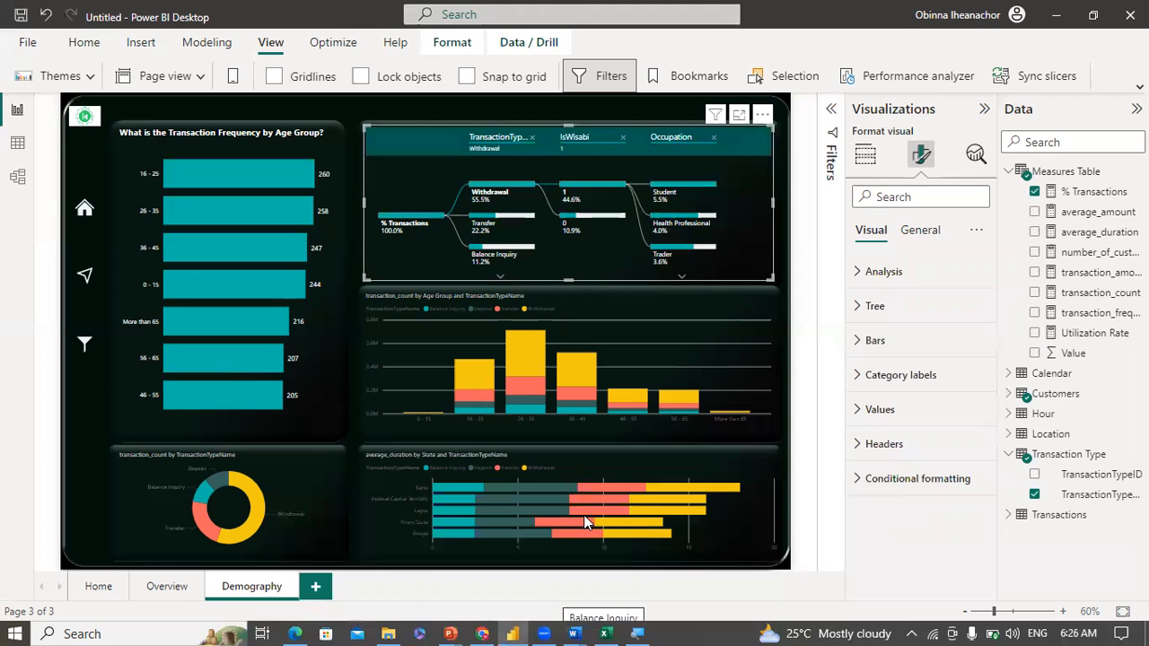
mouse_move(583, 522)
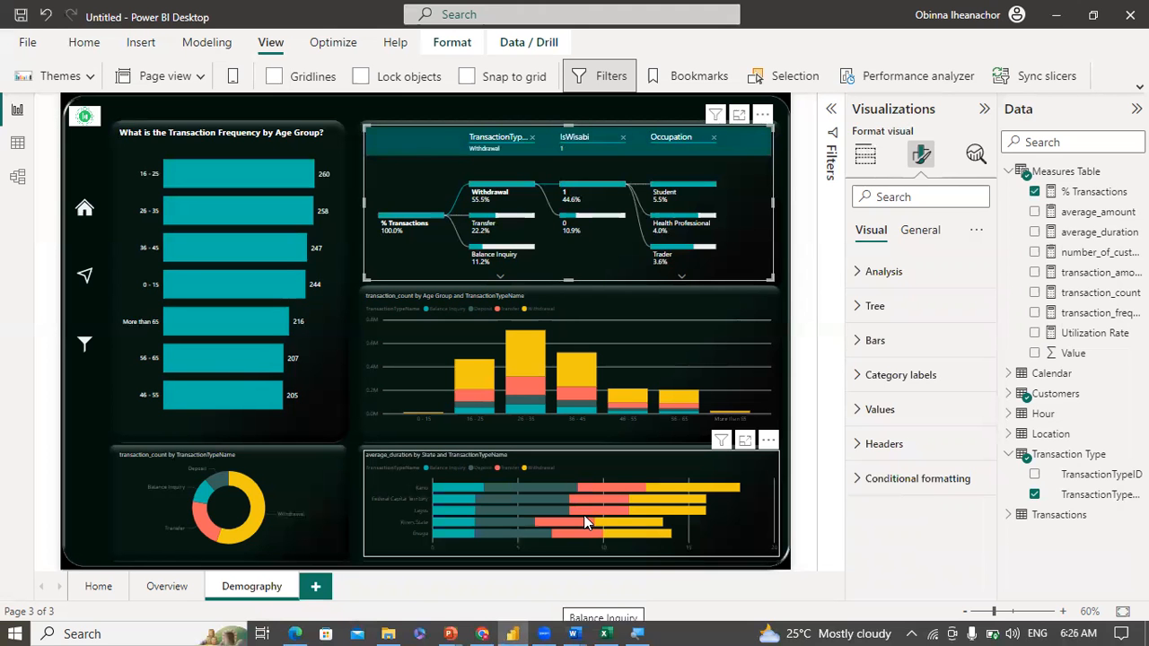
Step: Rename the decomposition tree's TransactionTypeName field to "Transaction Type" for this visual
click(865, 158)
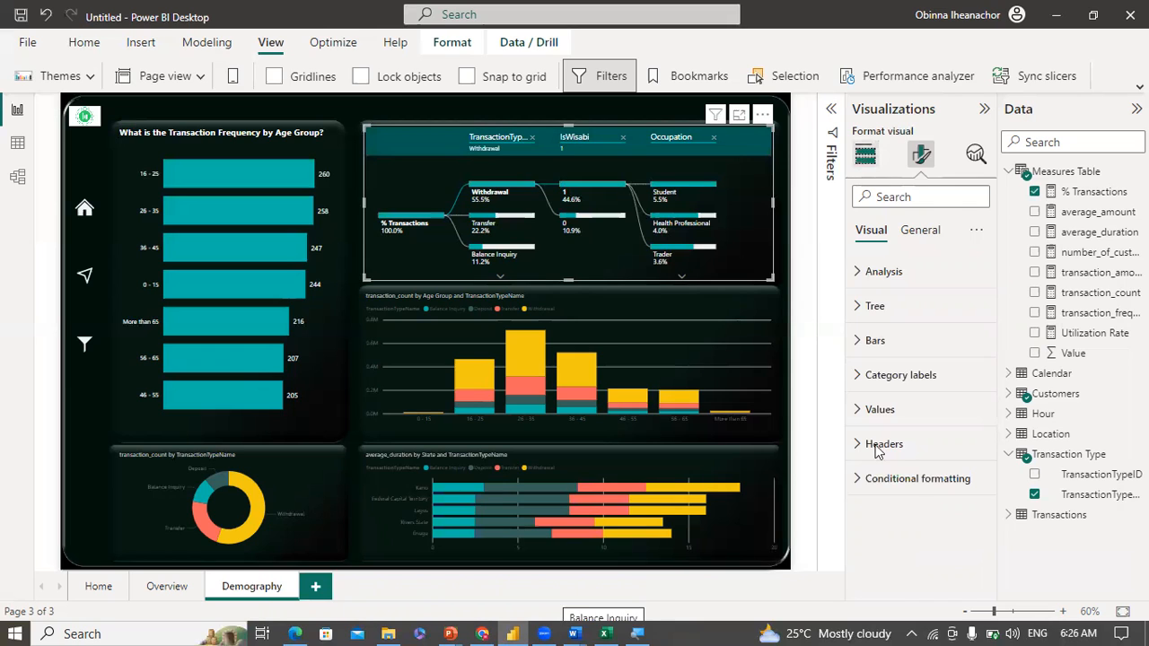
double_click(904, 475)
key(BackSpace)
key(BackSpace)
key(BackSpace)
key(BackSpace)
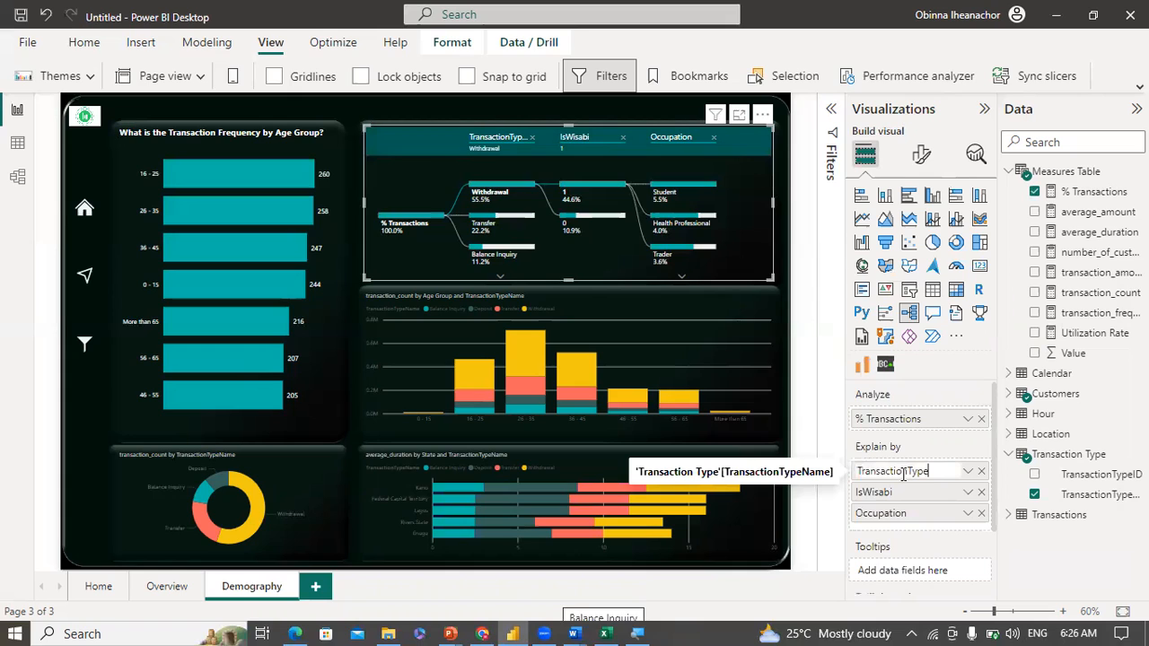
click(904, 474)
key(Return)
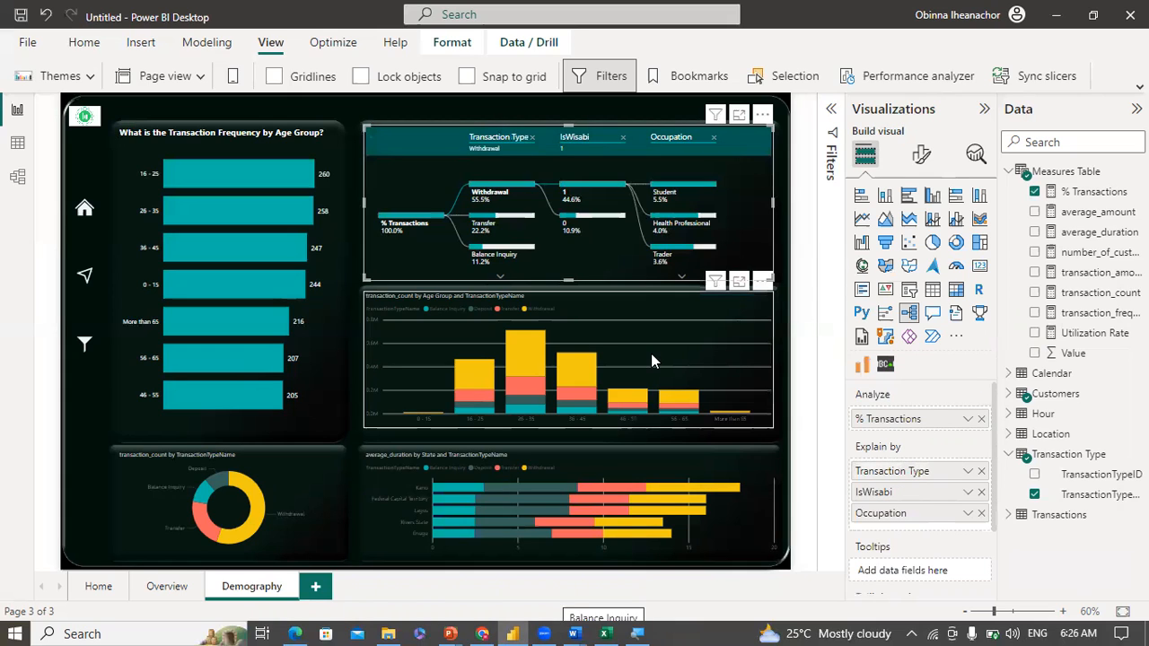
Step: Copy the formatting of the transaction frequency bar chart onto the stacked column chart by age group with Format Painter
click(581, 298)
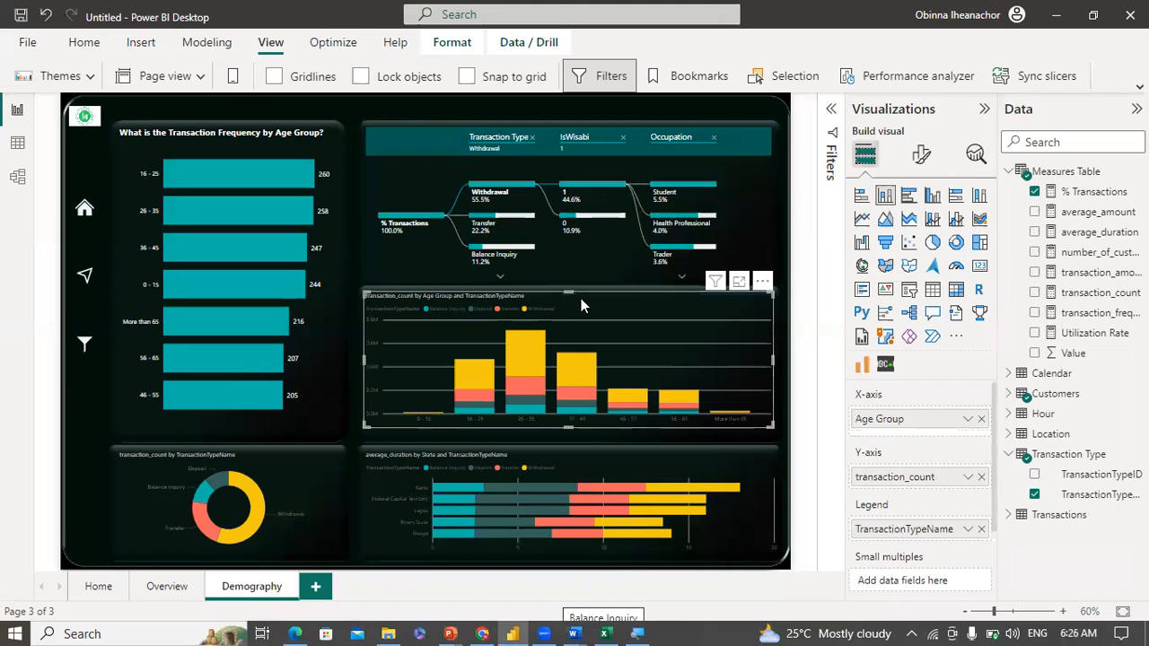
click(920, 154)
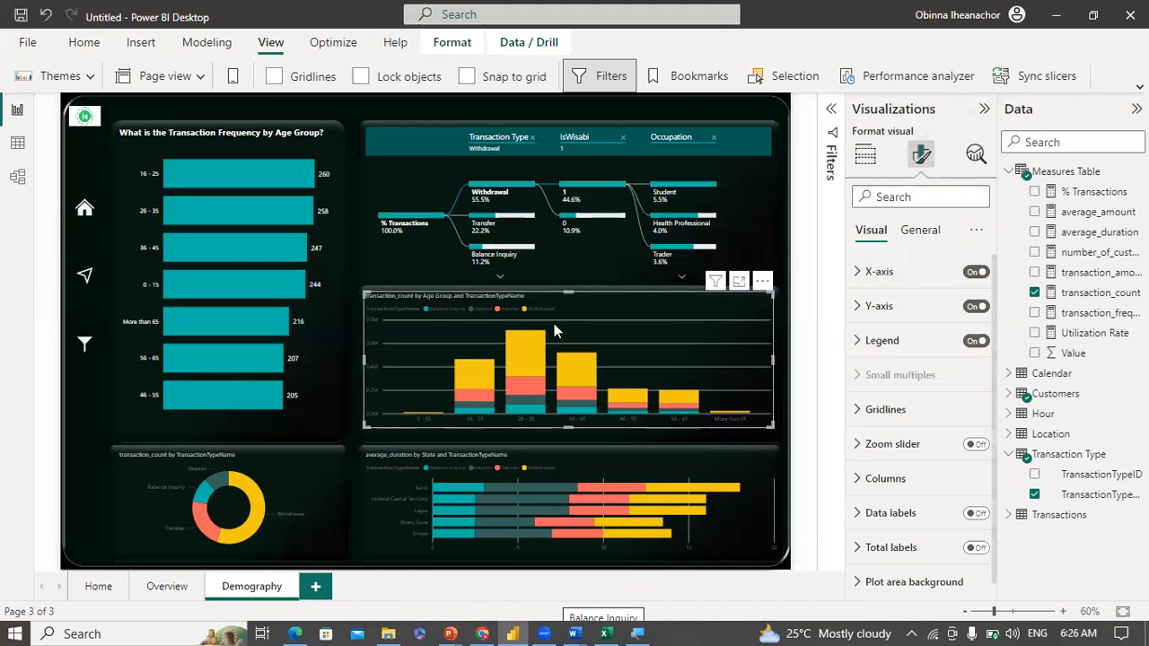
click(322, 337)
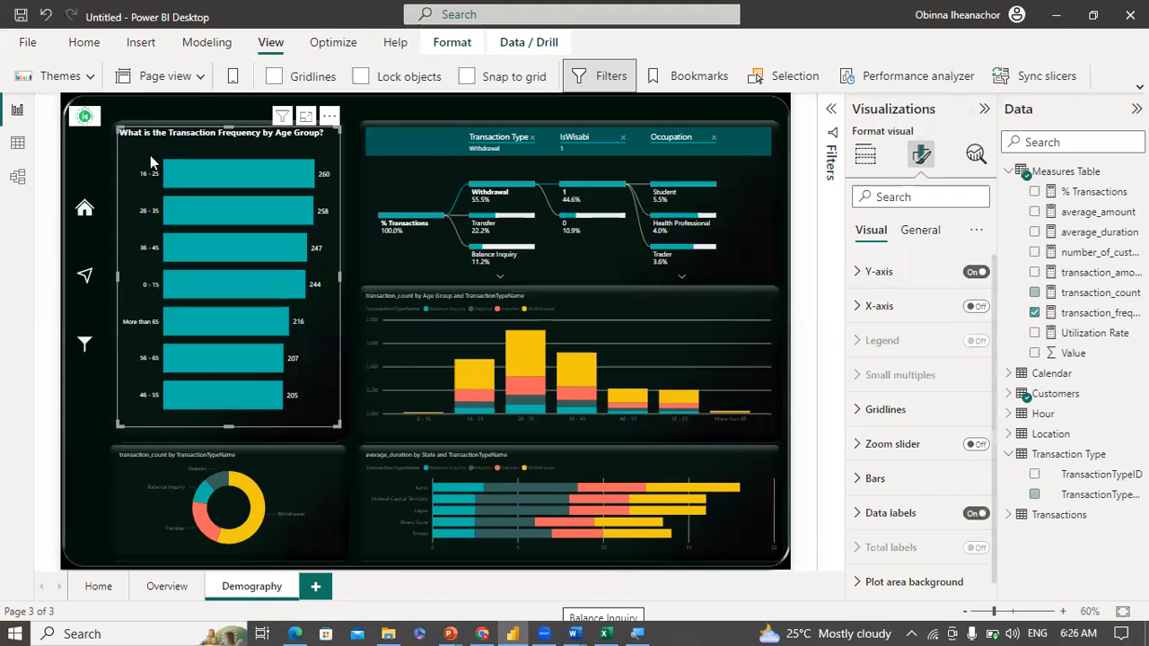
click(83, 42)
click(66, 75)
click(458, 330)
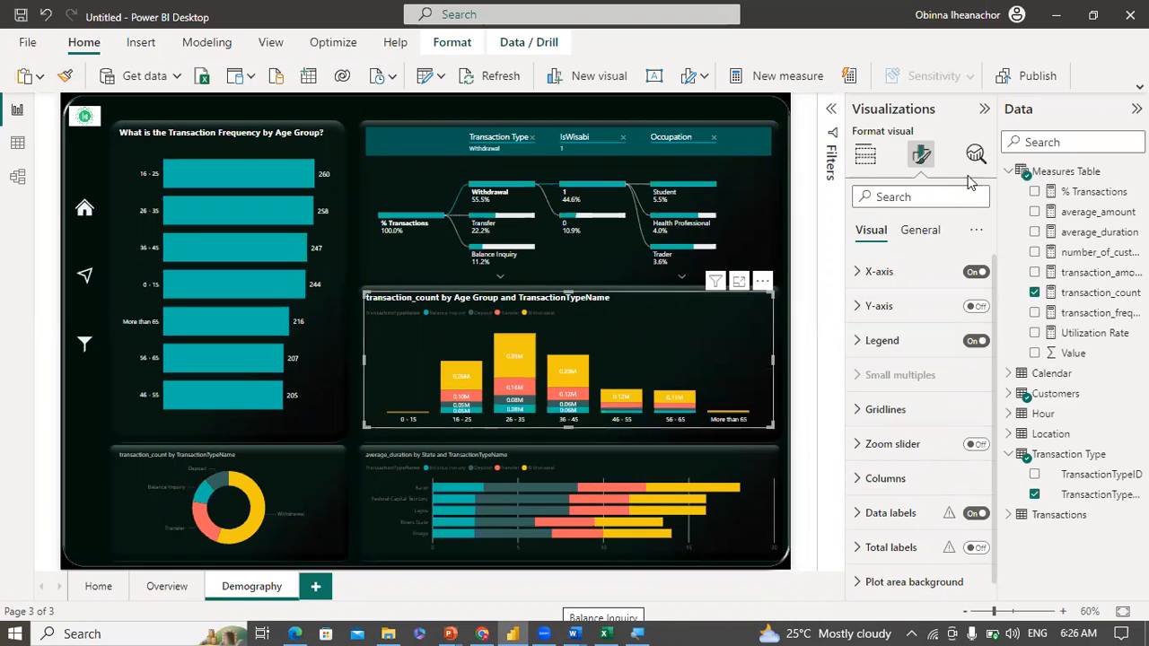
Step: Set the stacked column chart's legend text to white and its position to Bottom left
click(869, 340)
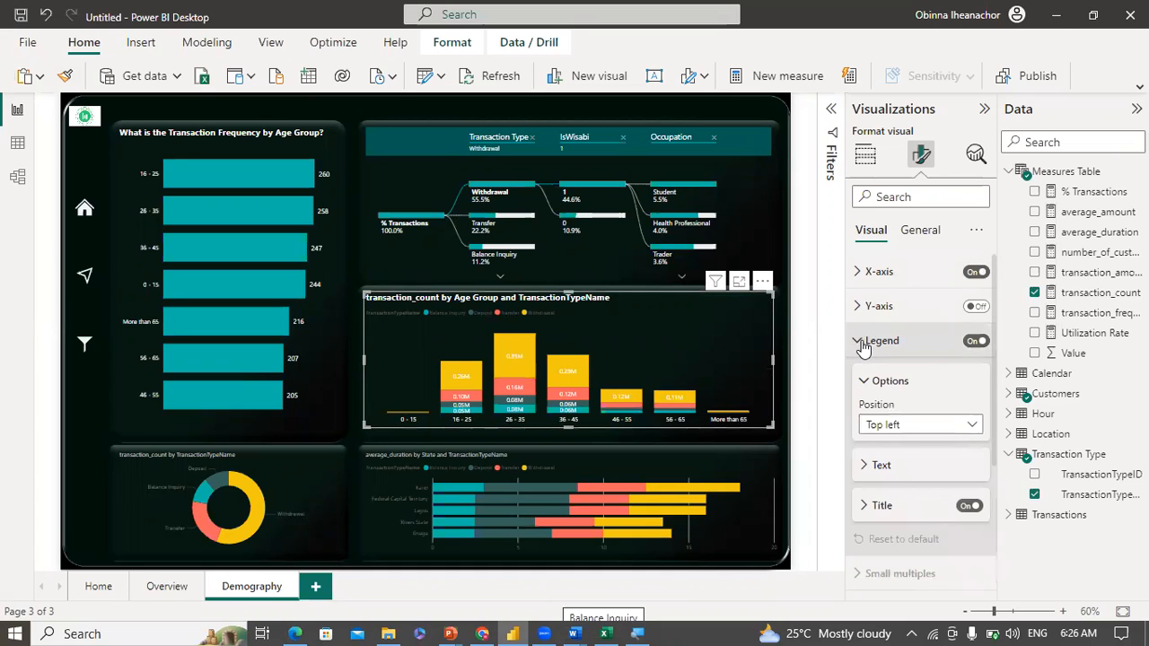
click(882, 466)
click(892, 580)
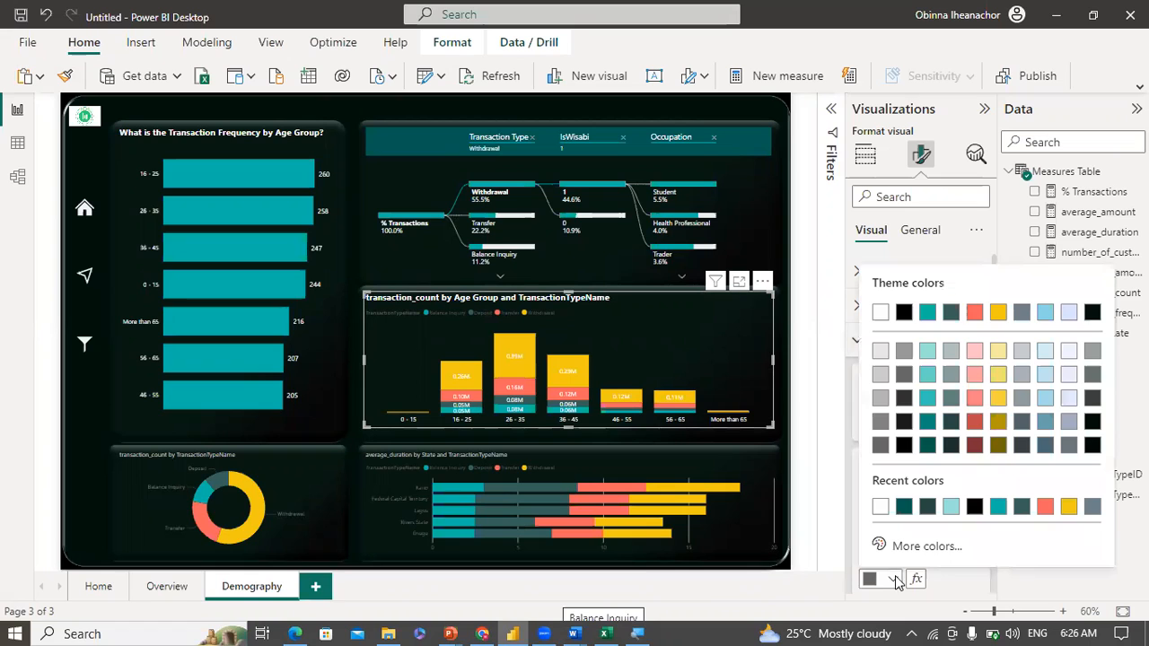
click(881, 507)
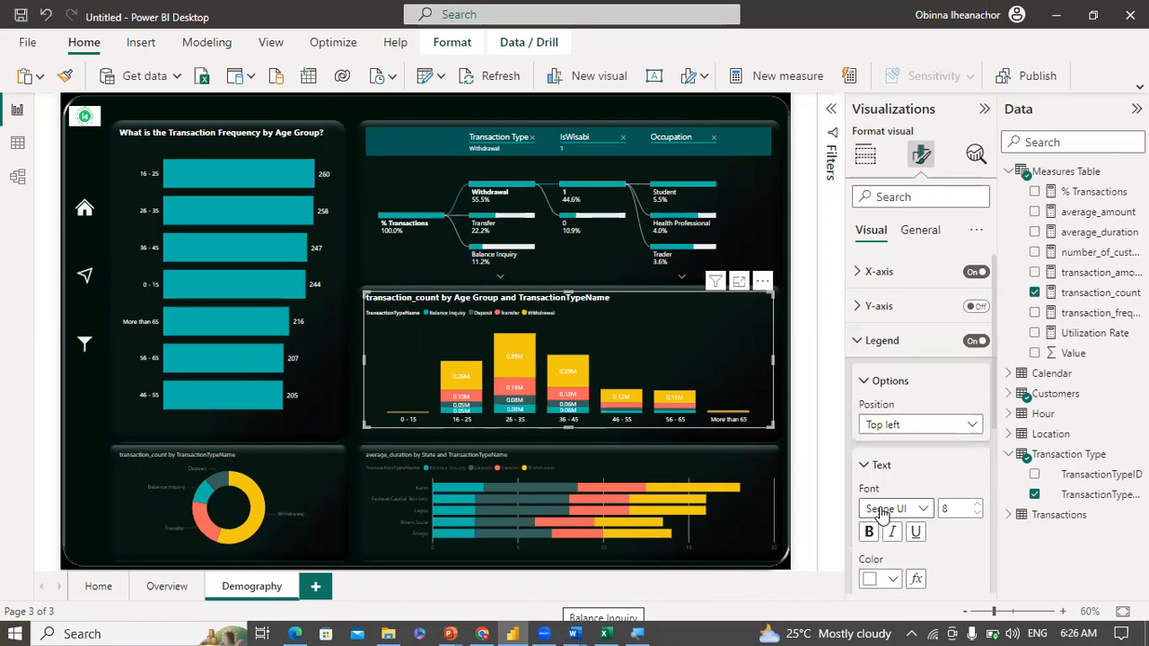
click(958, 427)
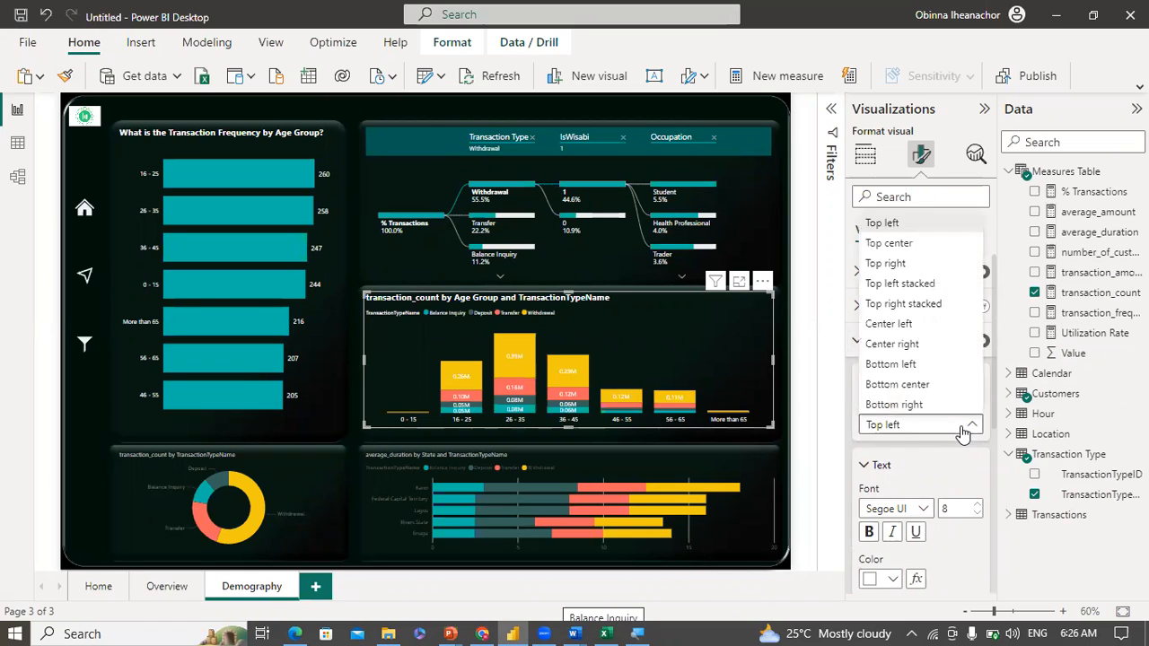
click(902, 364)
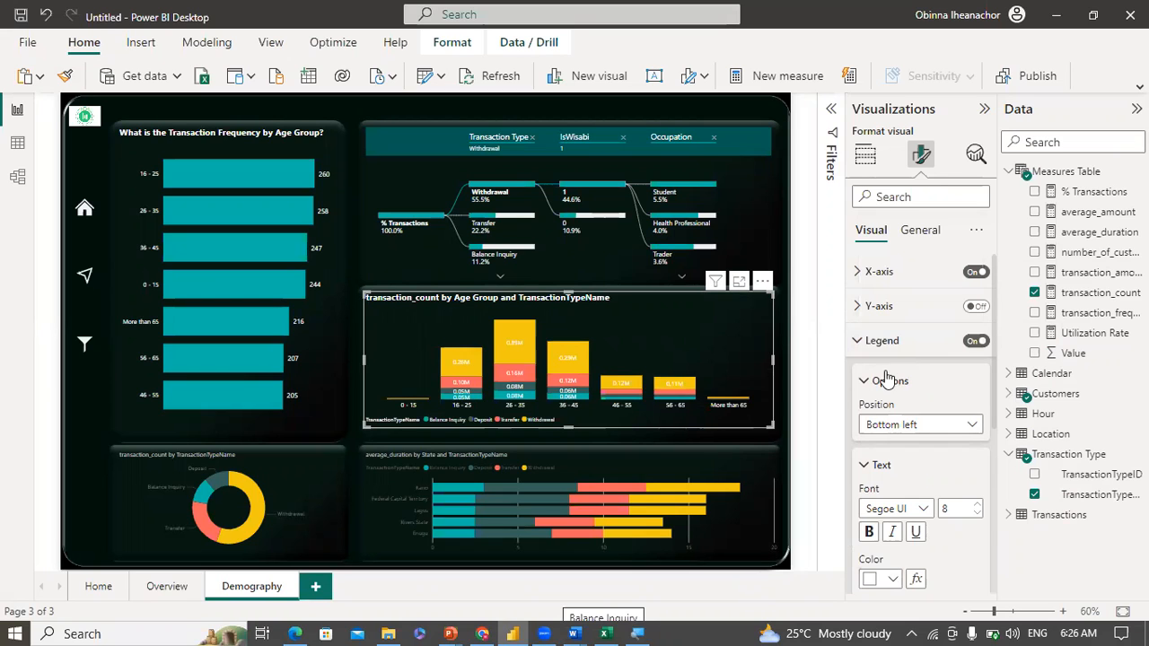
Step: Set the stacked column chart's legend font size to 9 and try black as its text color
drag(994, 318, 995, 400)
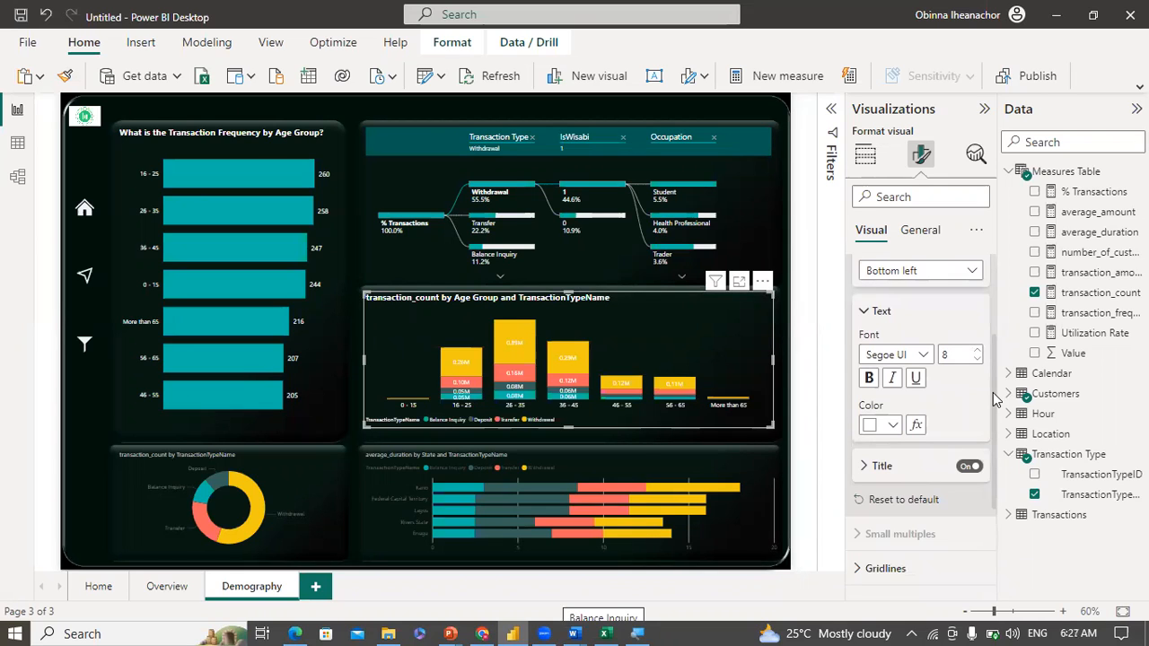
click(865, 313)
click(865, 313)
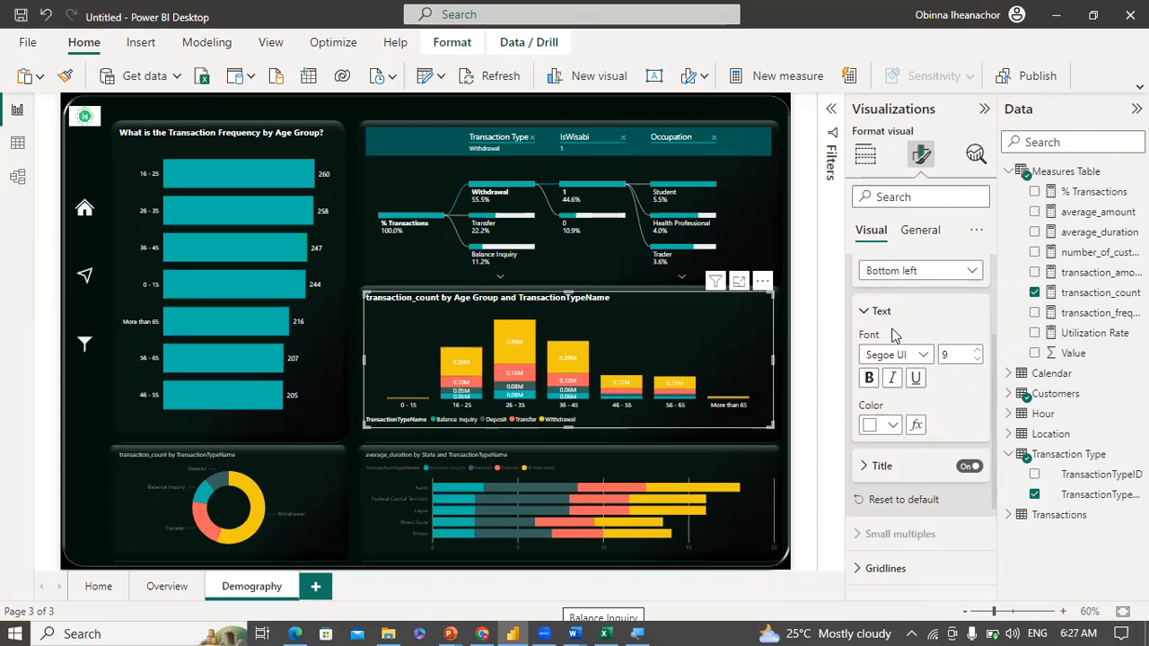
click(893, 425)
click(975, 352)
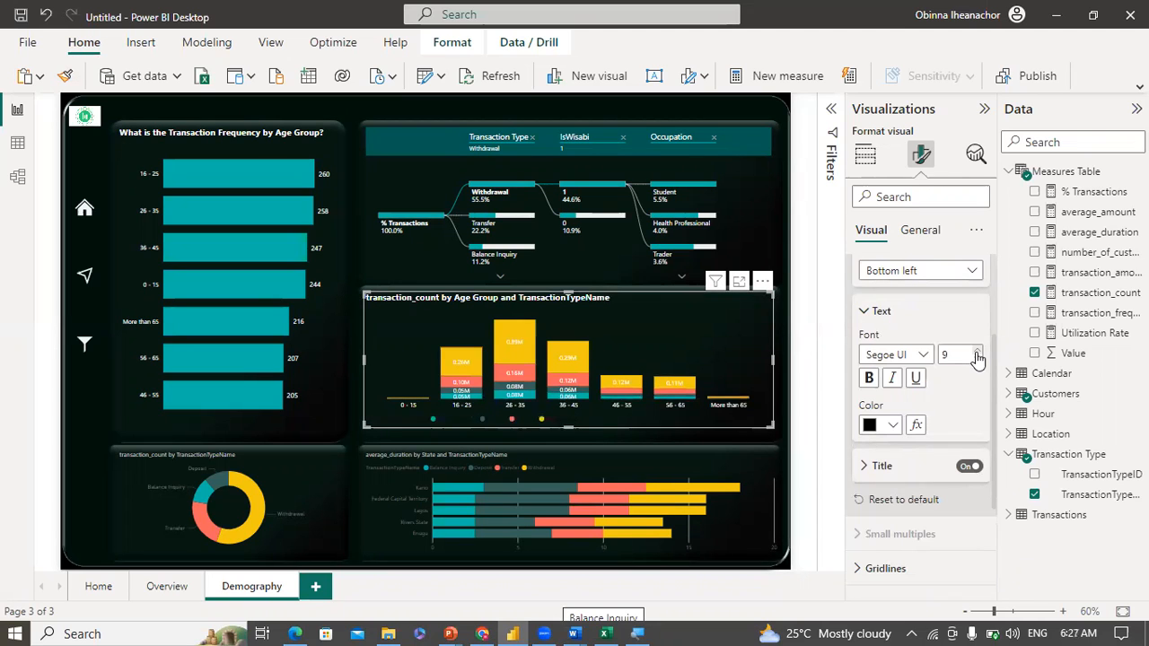
Step: Set the legend text color of the transaction count by age group chart to white
click(893, 426)
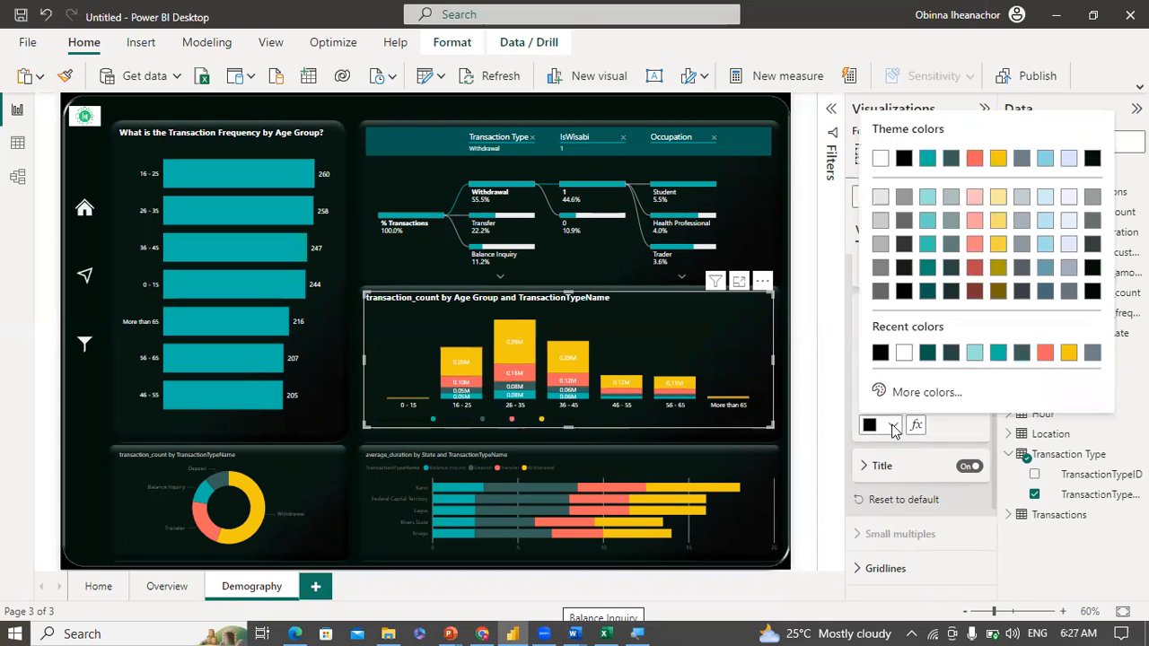
click(904, 353)
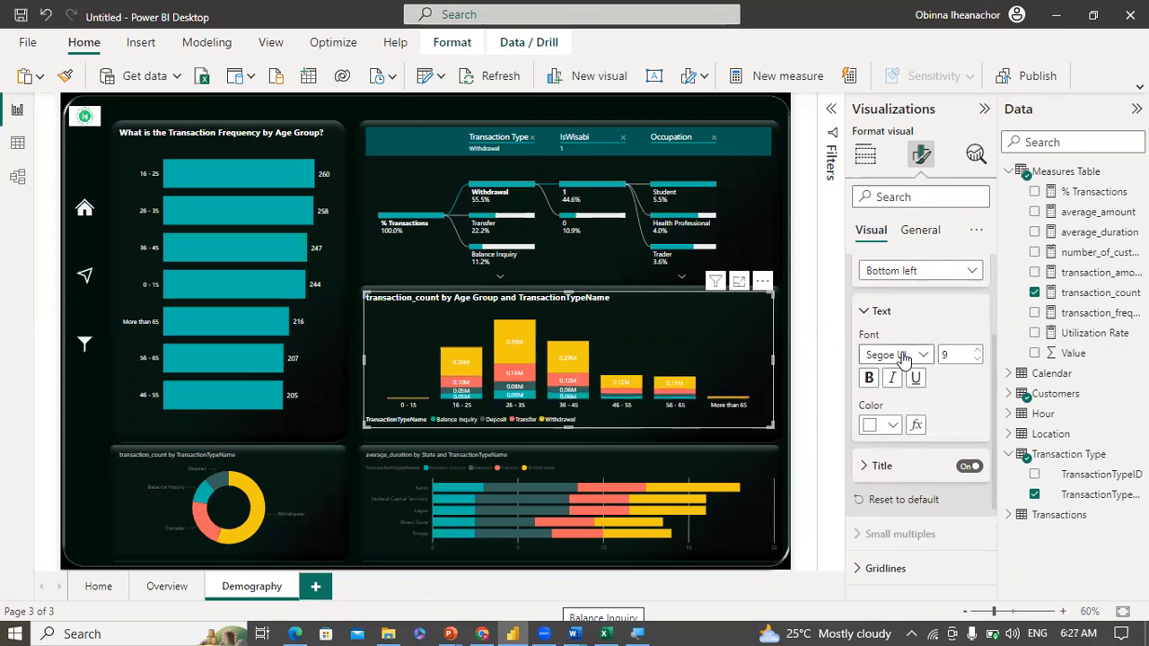
click(870, 310)
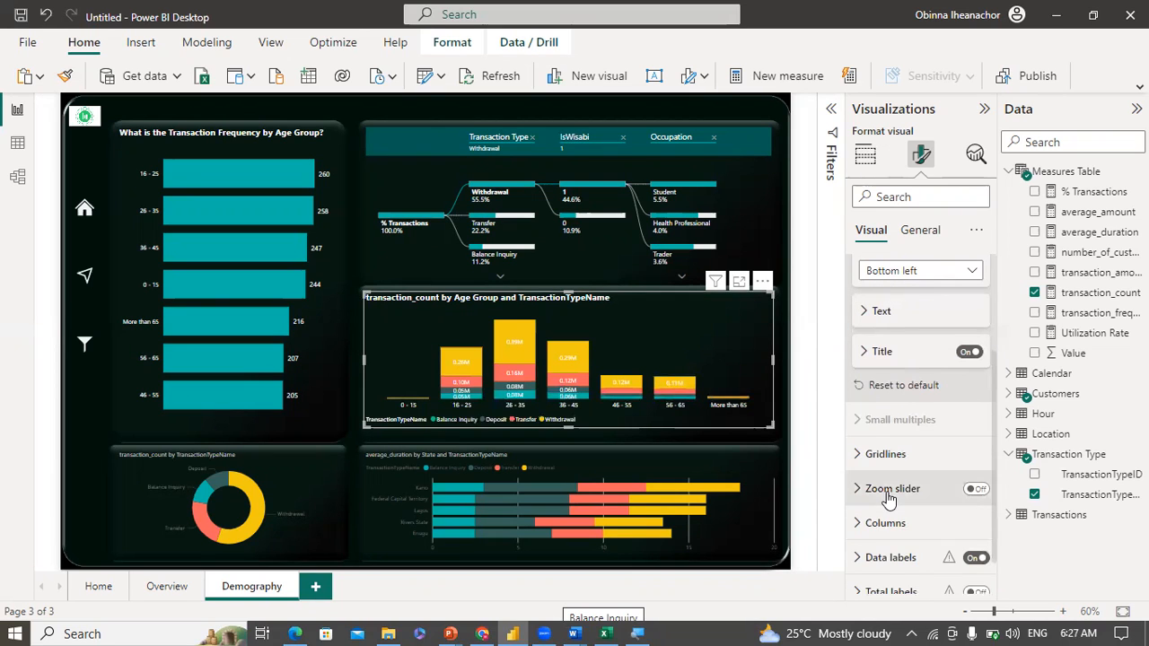
Step: Set the data label color of the transaction count by age group chart to black
click(862, 557)
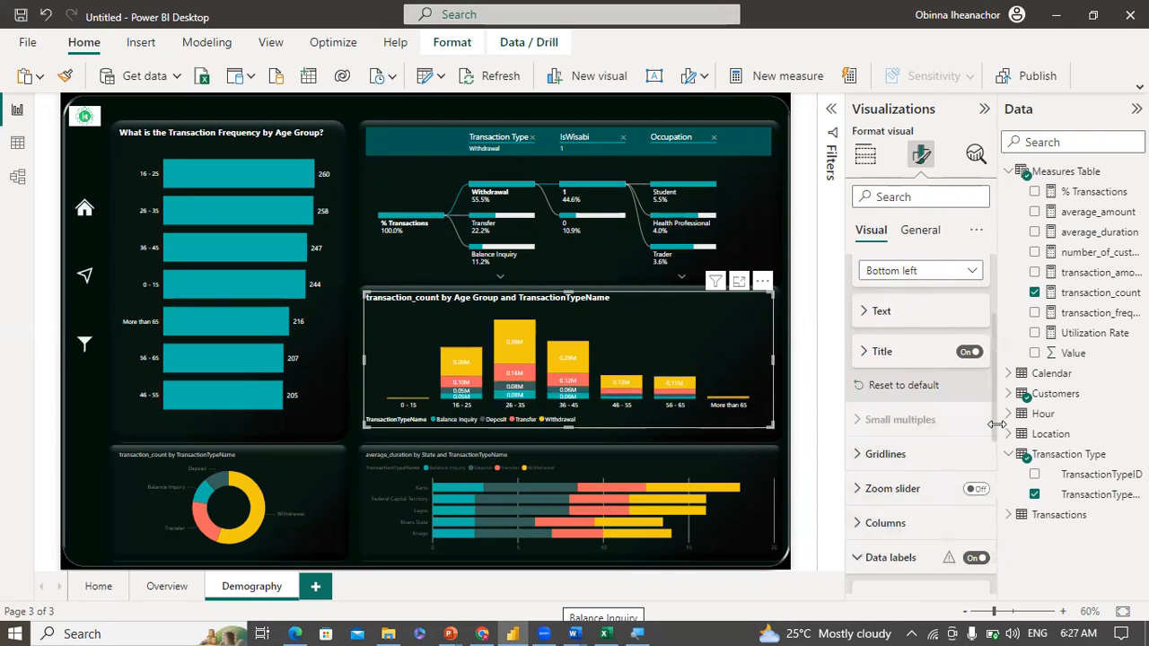
scroll(983, 502, down, 5)
scroll(982, 521, down, 3)
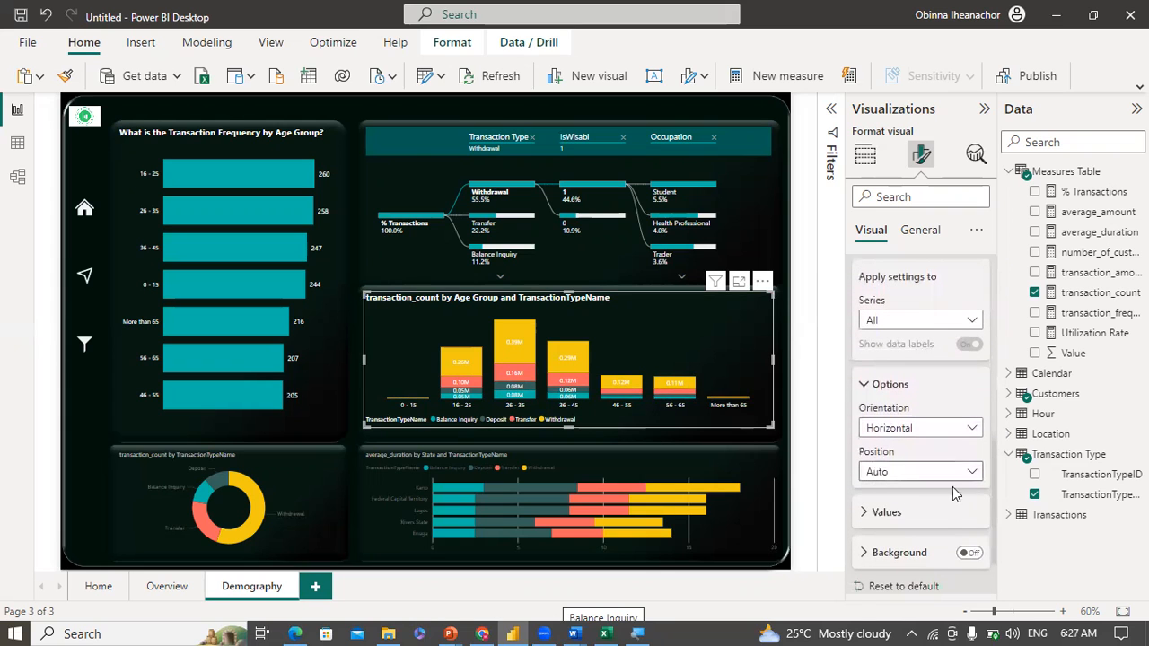
click(898, 513)
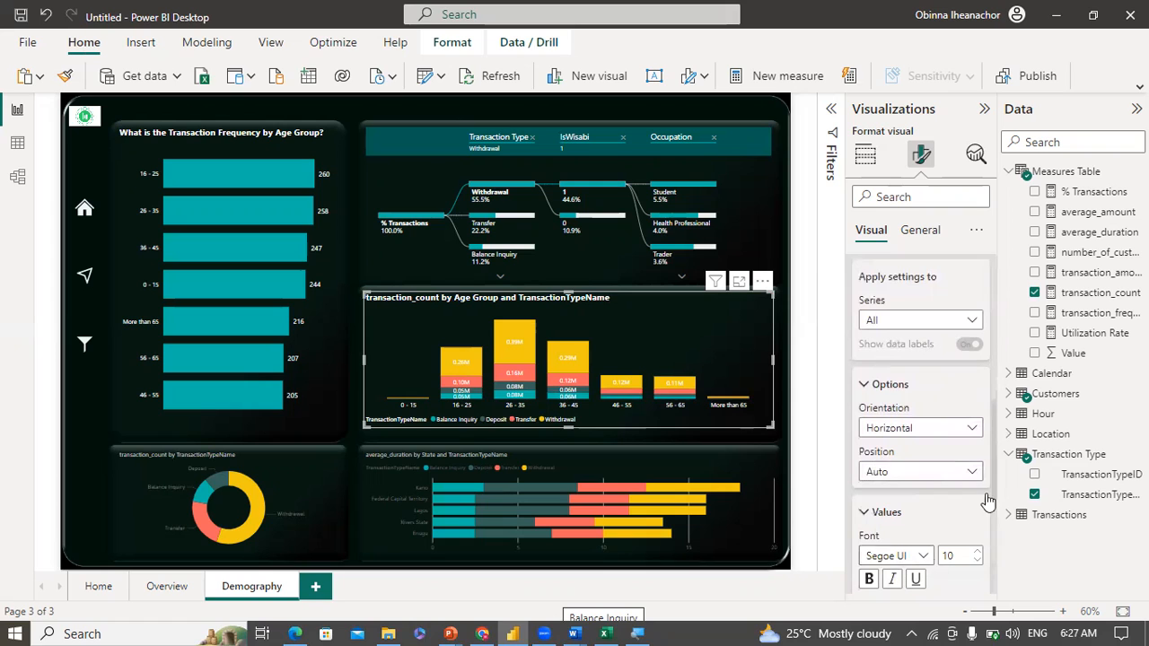
drag(994, 464, 991, 518)
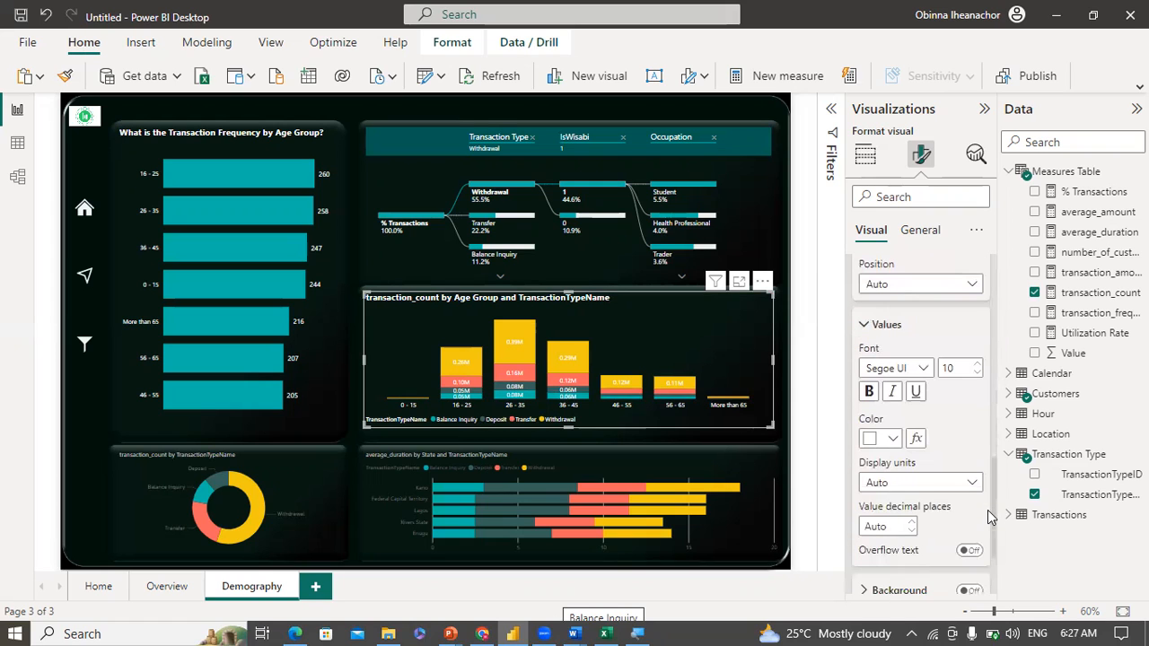
click(893, 439)
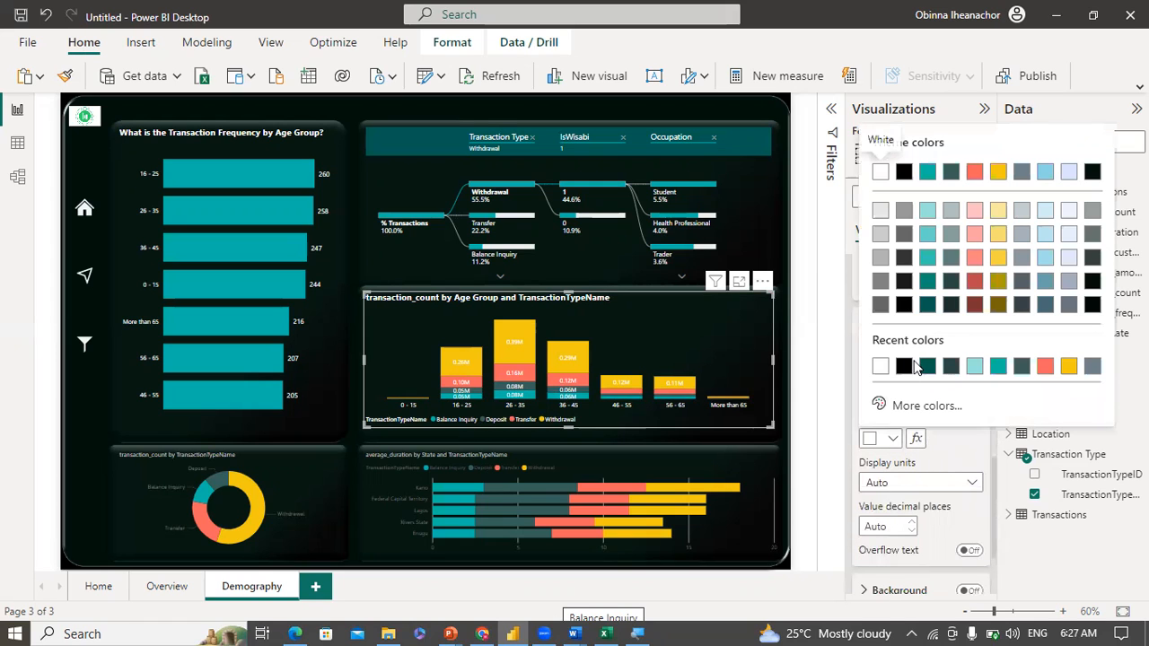
click(904, 366)
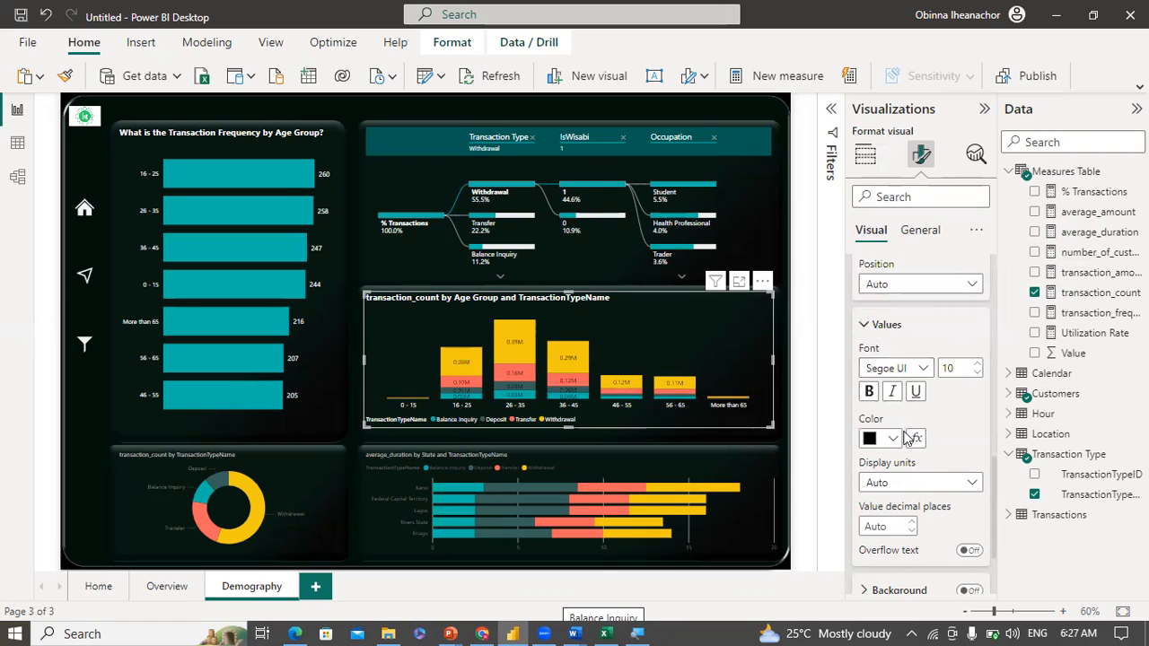
Step: Show the column chart's data labels in thousands and set their font size to 12
click(926, 484)
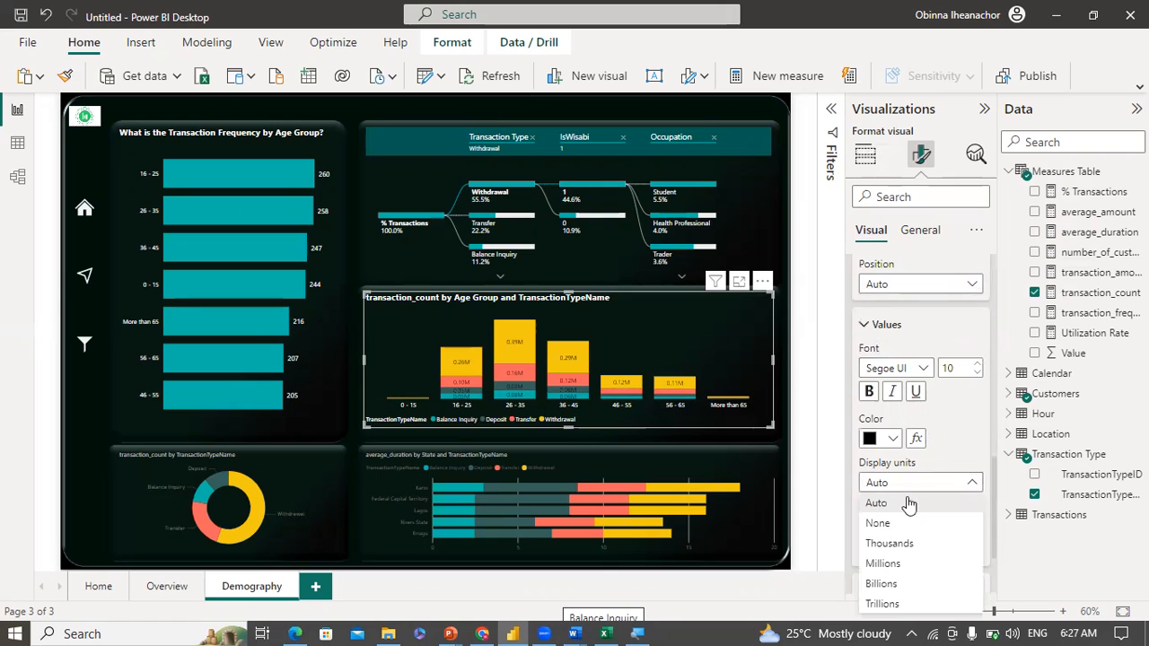
click(902, 546)
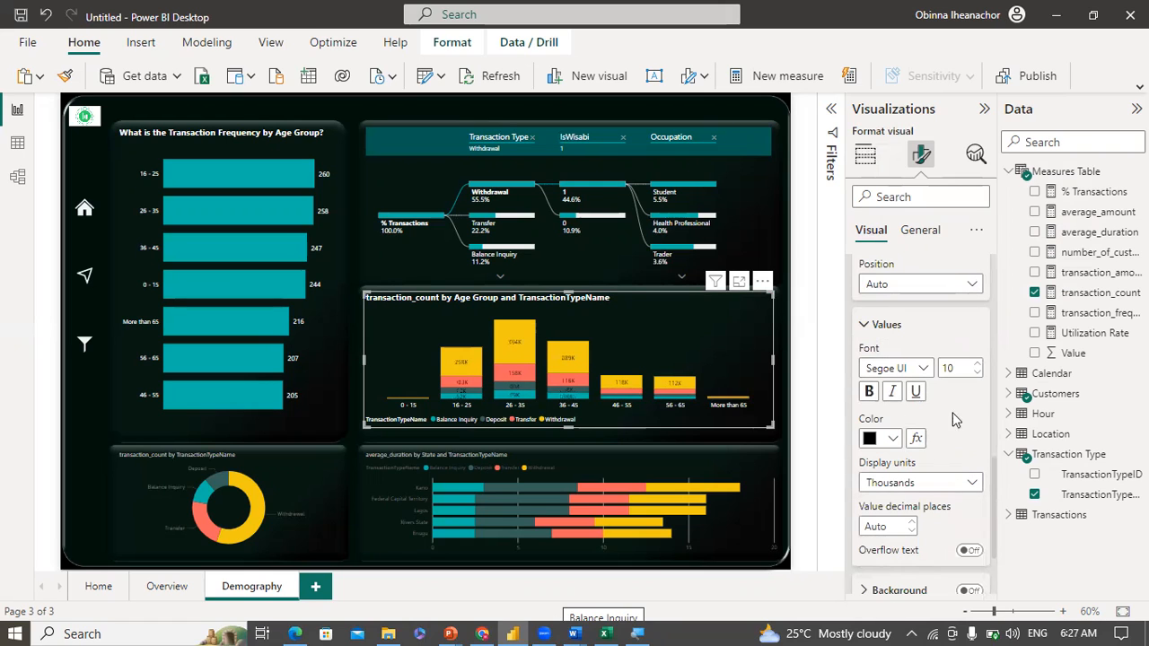
click(979, 368)
key(XF86MonBrightnessUp)
key(XF86MonBrightnessUp)
key(XF86MonBrightnessUp)
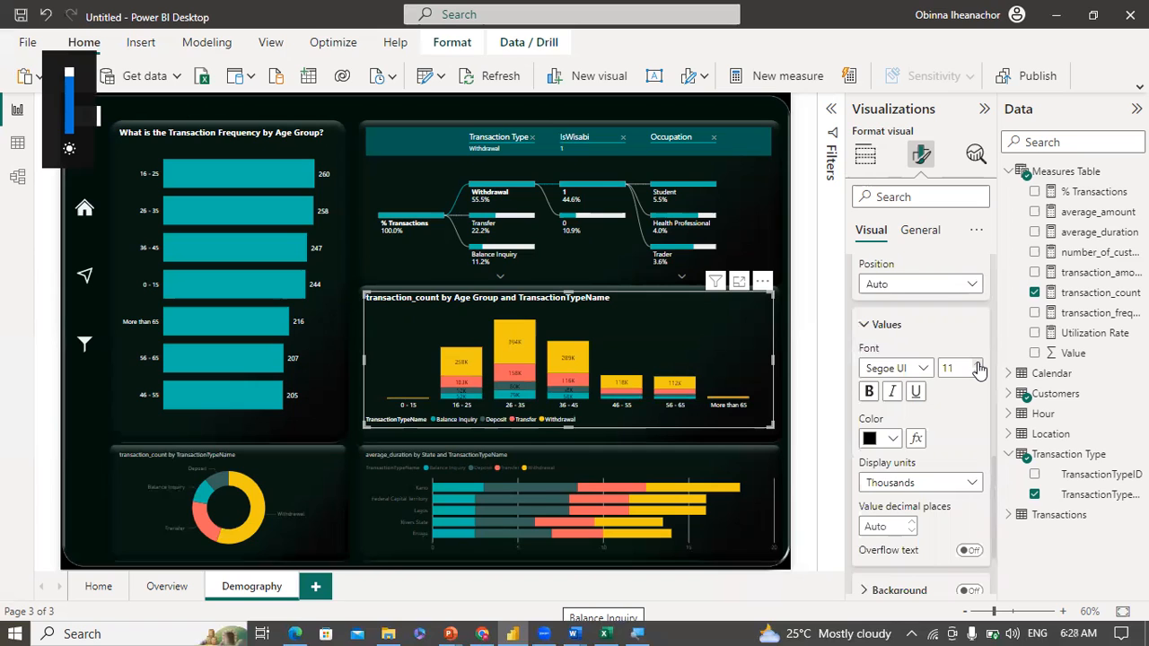
click(977, 365)
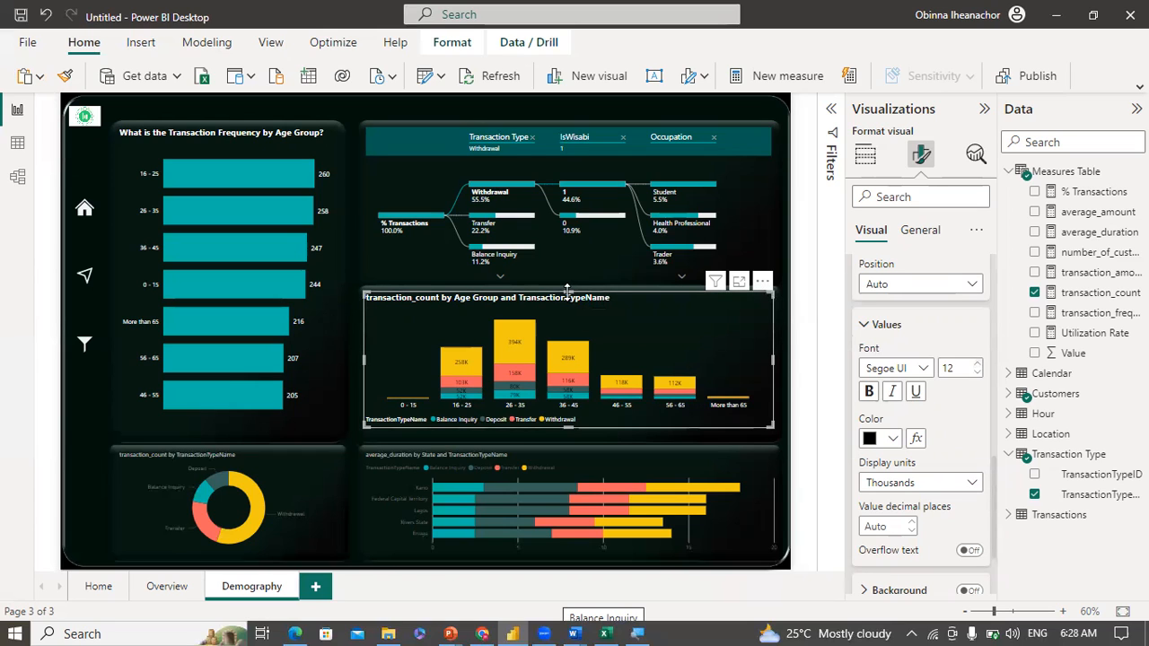
Step: Make the transaction count column chart slightly taller at its upper and lower edges
drag(569, 295, 569, 298)
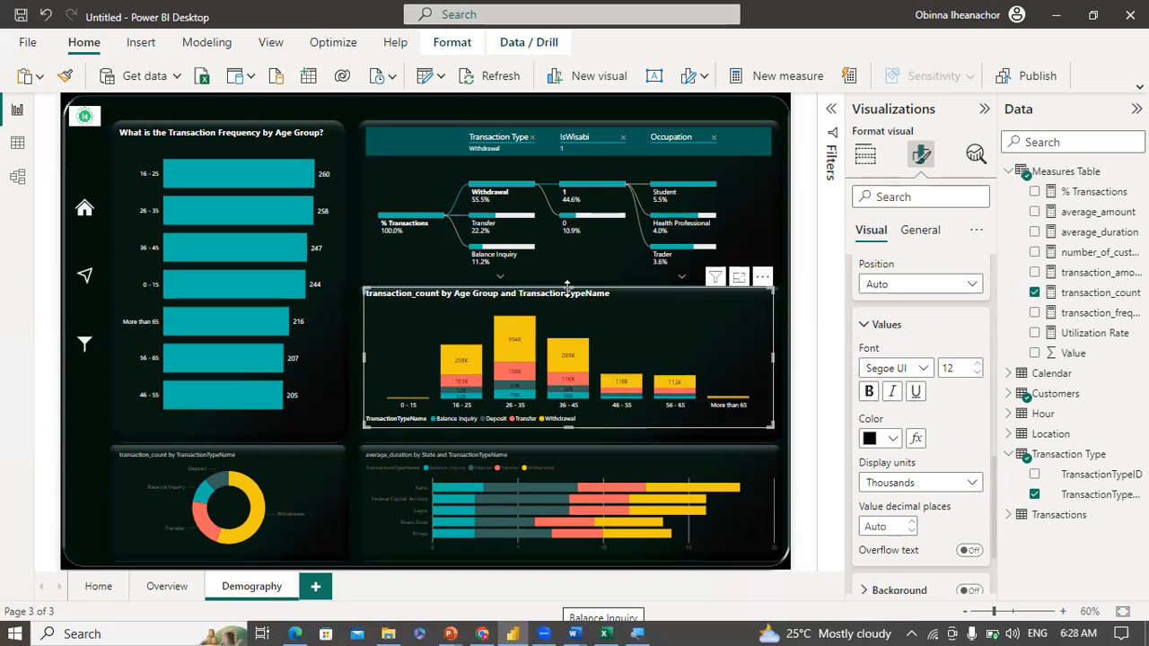
drag(569, 428, 569, 432)
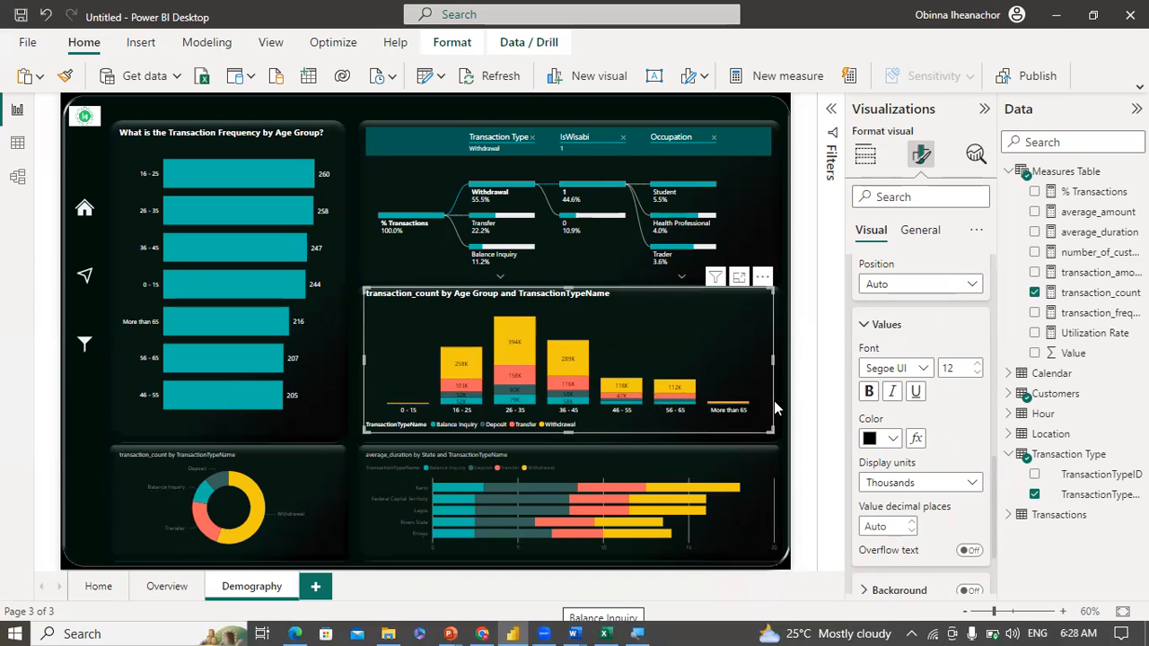
Step: Replace the column chart's title with "What is the Transaction Count by Age Group and Tye?"
click(915, 231)
click(871, 307)
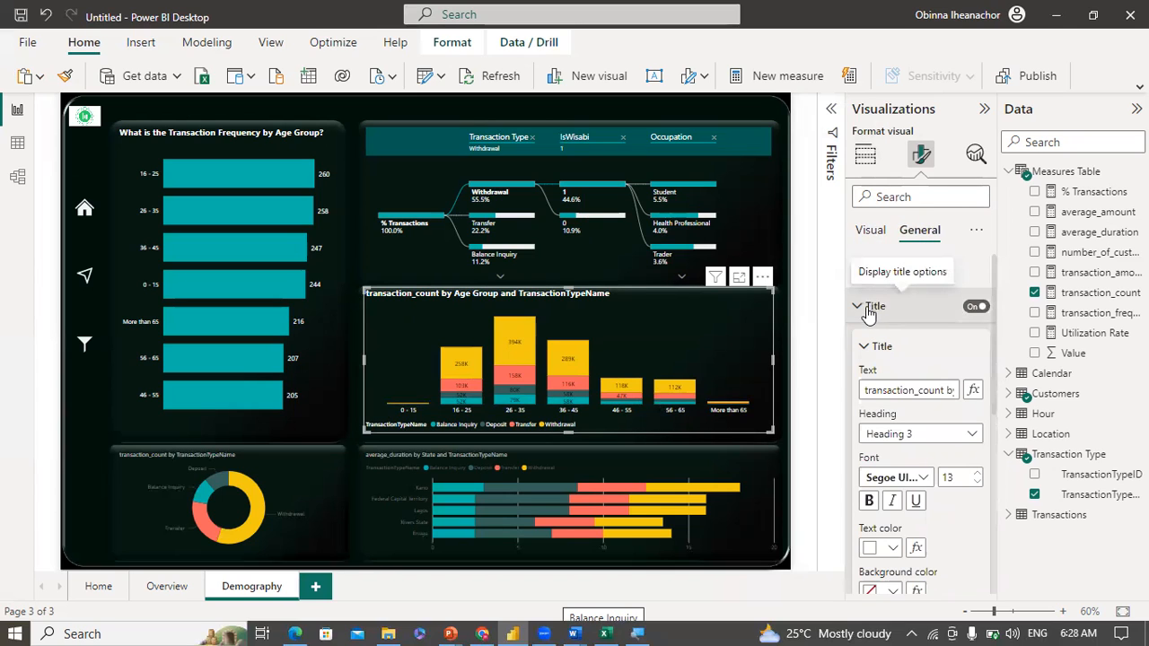
click(892, 391)
key(ctrl+a)
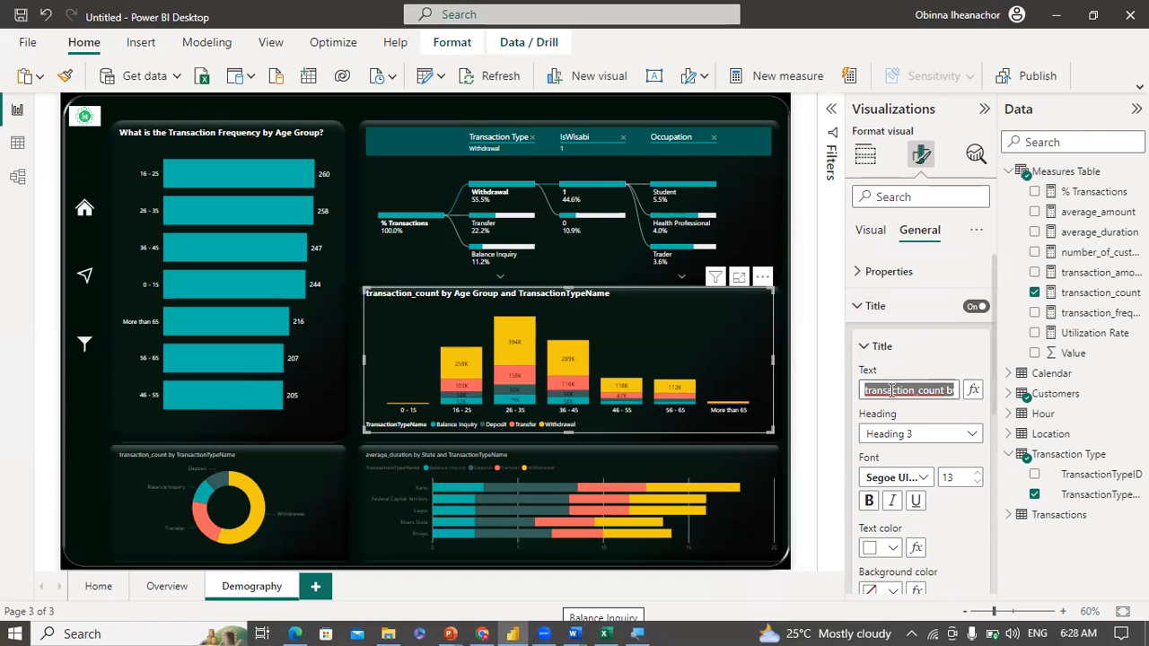
text(What)
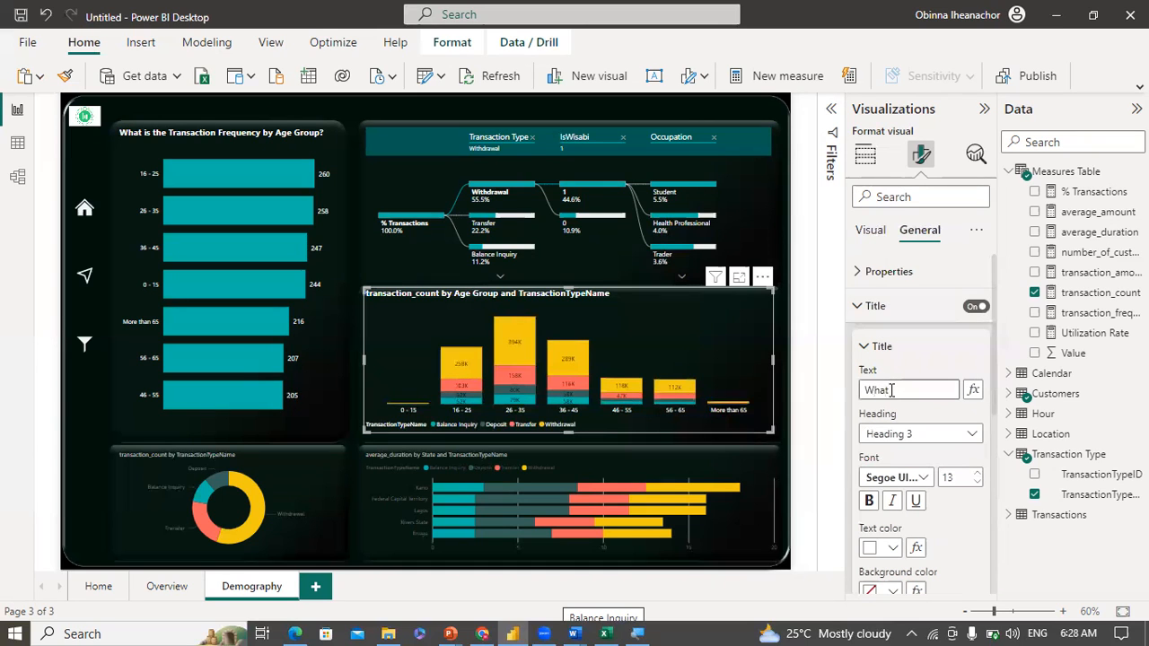
text( is the )
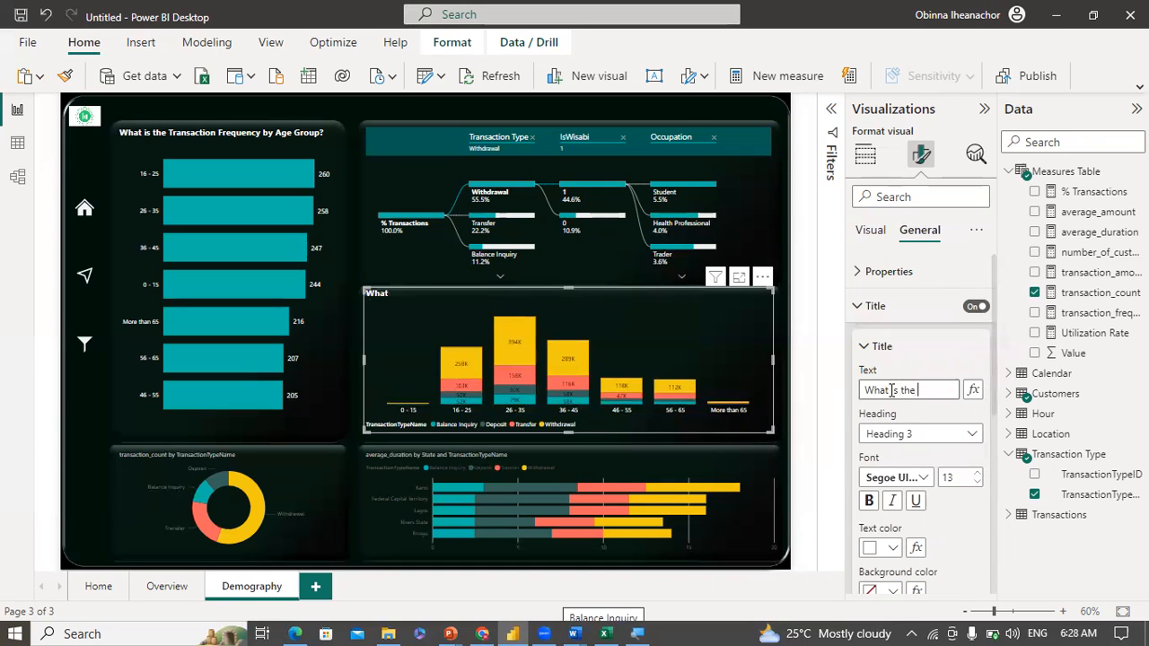
text(Transaction Count by A)
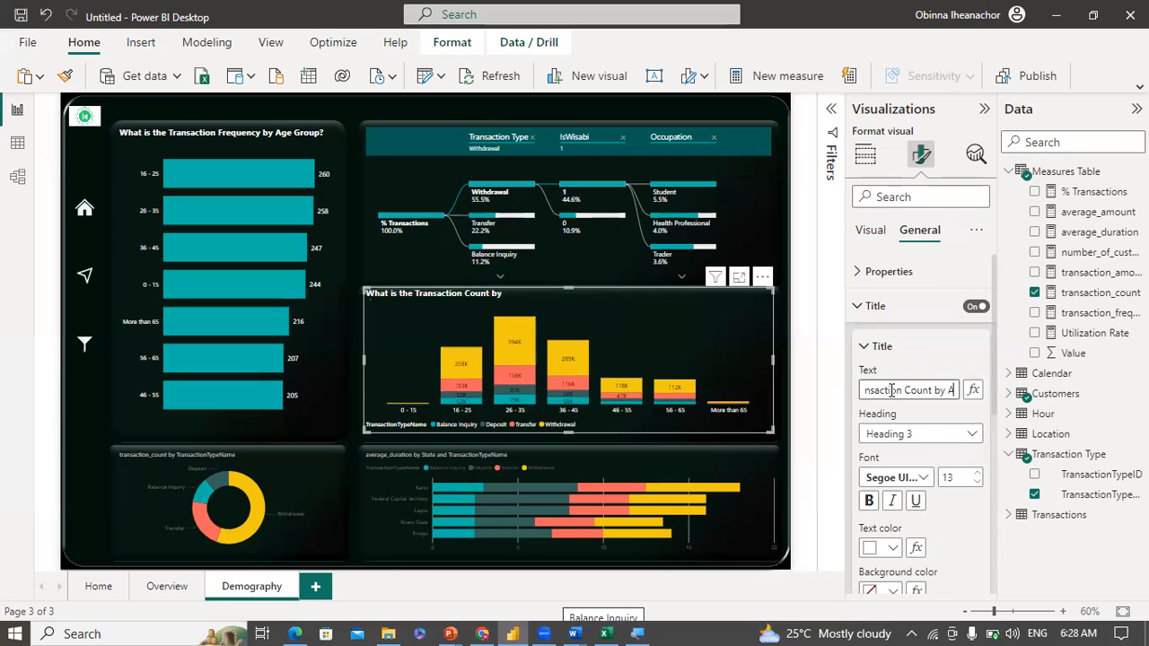
text(ge Group and Typ)
text(?)
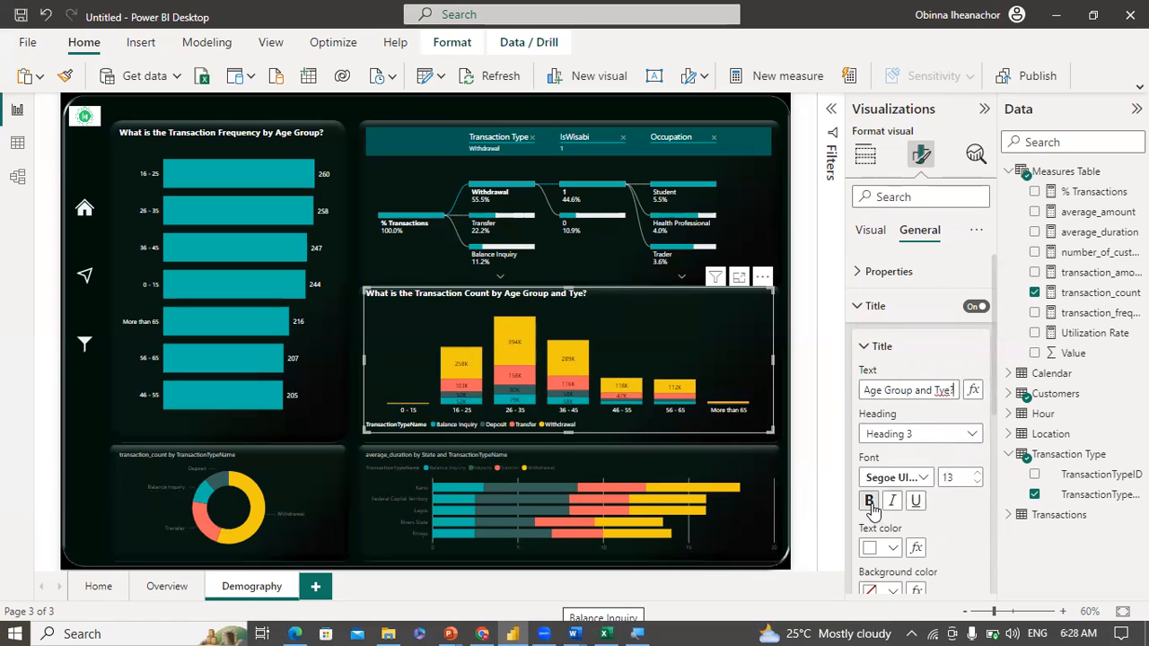
click(916, 480)
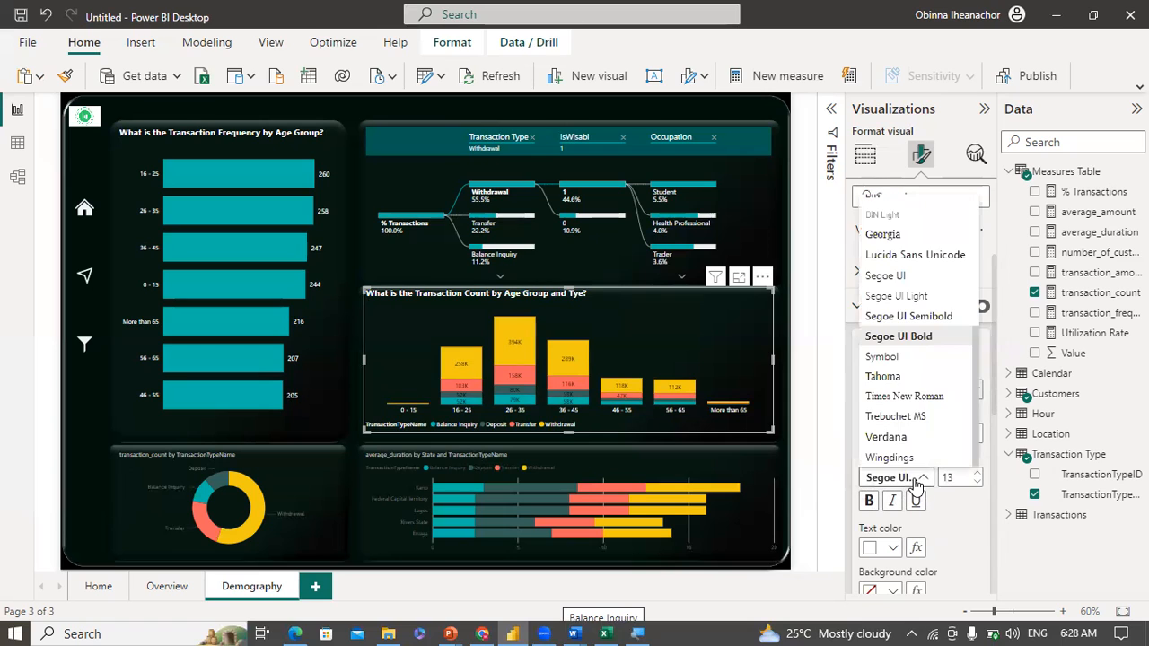
click(835, 460)
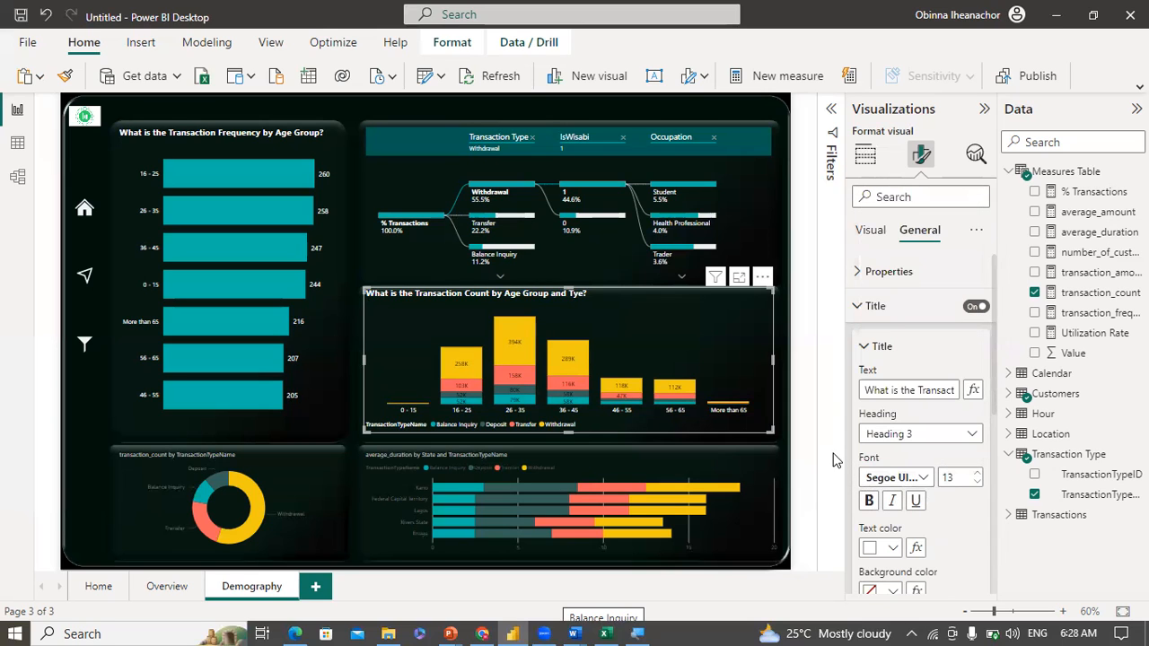
Step: Correct the misspelled last word of the column chart's title to "Type"
click(954, 390)
key(Right)
key(Right)
key(Right)
key(Right)
key(Right)
key(Right)
key(Right)
key(Right)
key(Right)
key(Right)
key(Right)
key(Right)
key(Right)
key(Right)
key(Right)
key(Right)
key(Right)
key(Right)
key(Right)
key(Right)
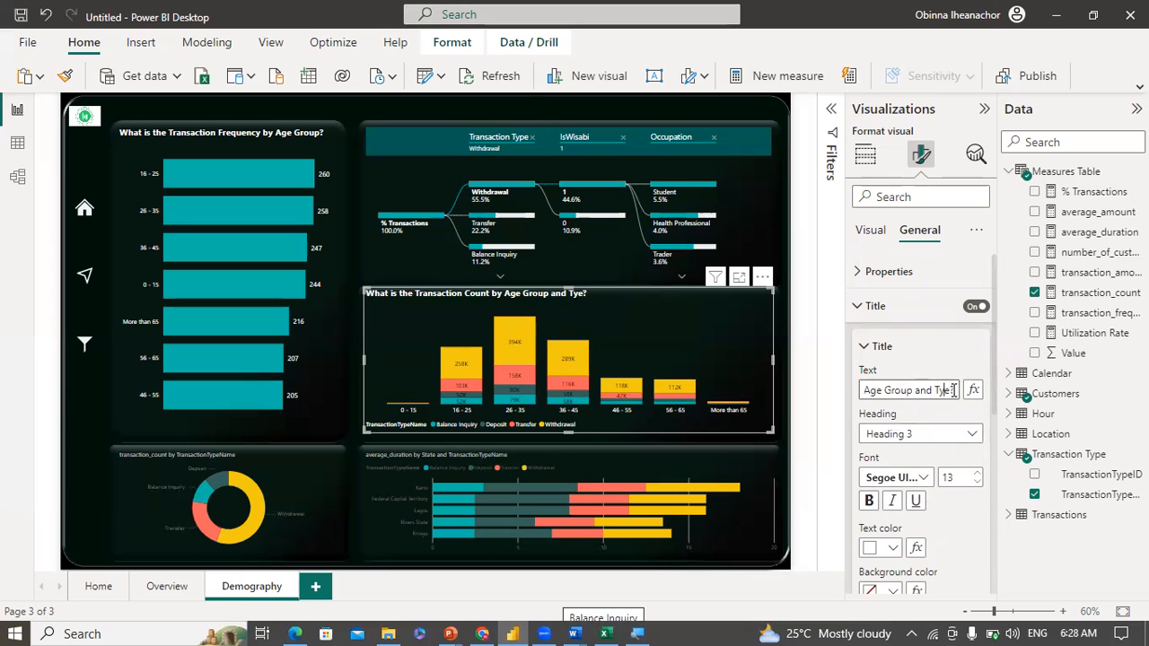
key(Left)
key(Left)
text(p)
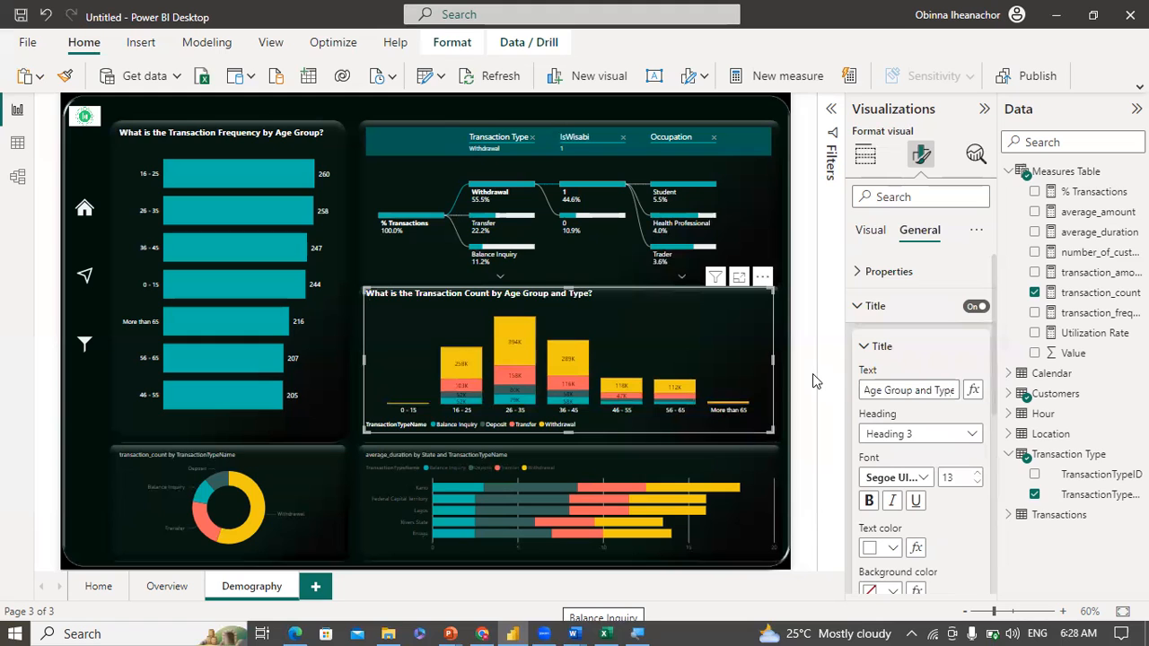
click(781, 366)
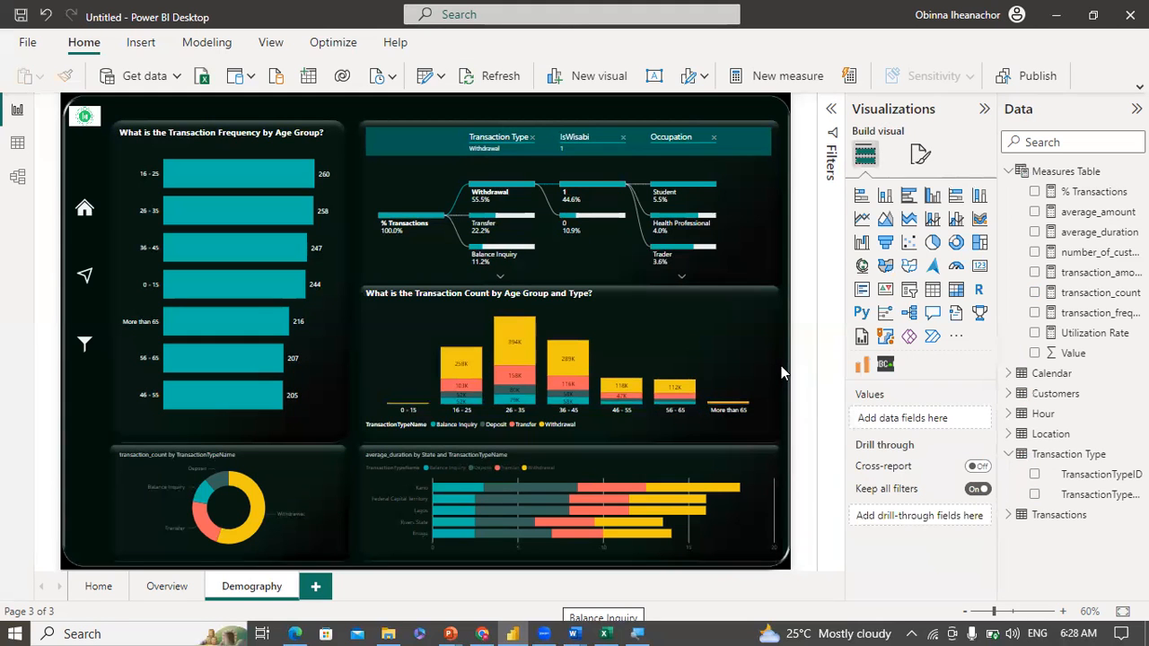
Step: Copy the transaction count column chart's formatting to the average_duration by State bar chart with the format painter
click(601, 331)
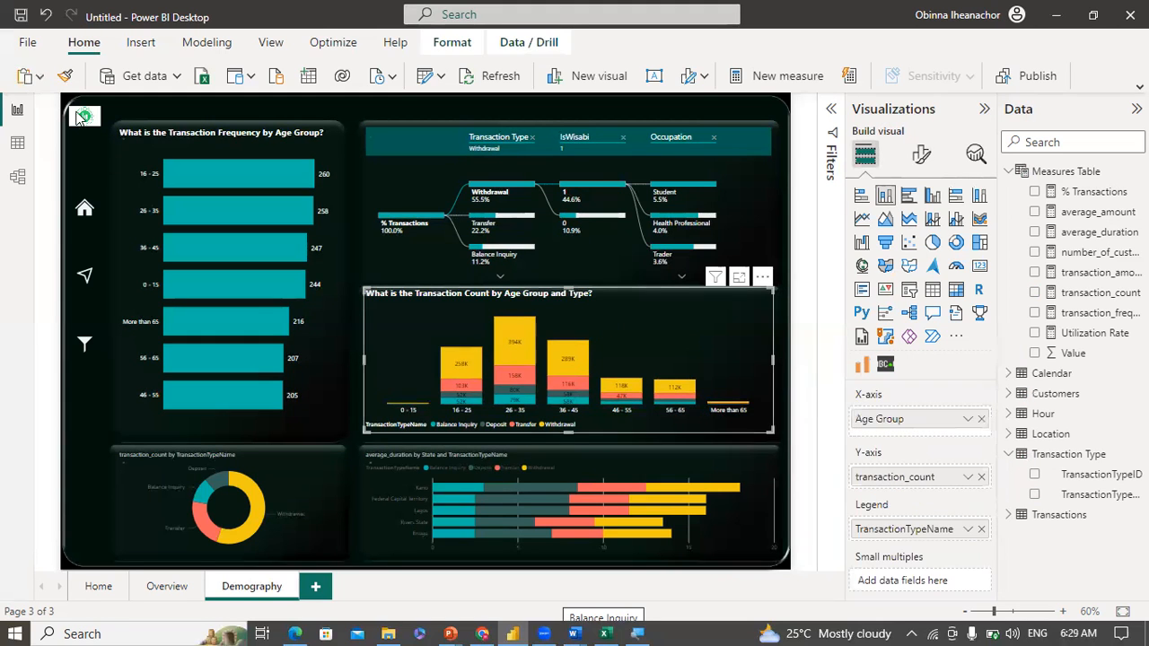
click(65, 75)
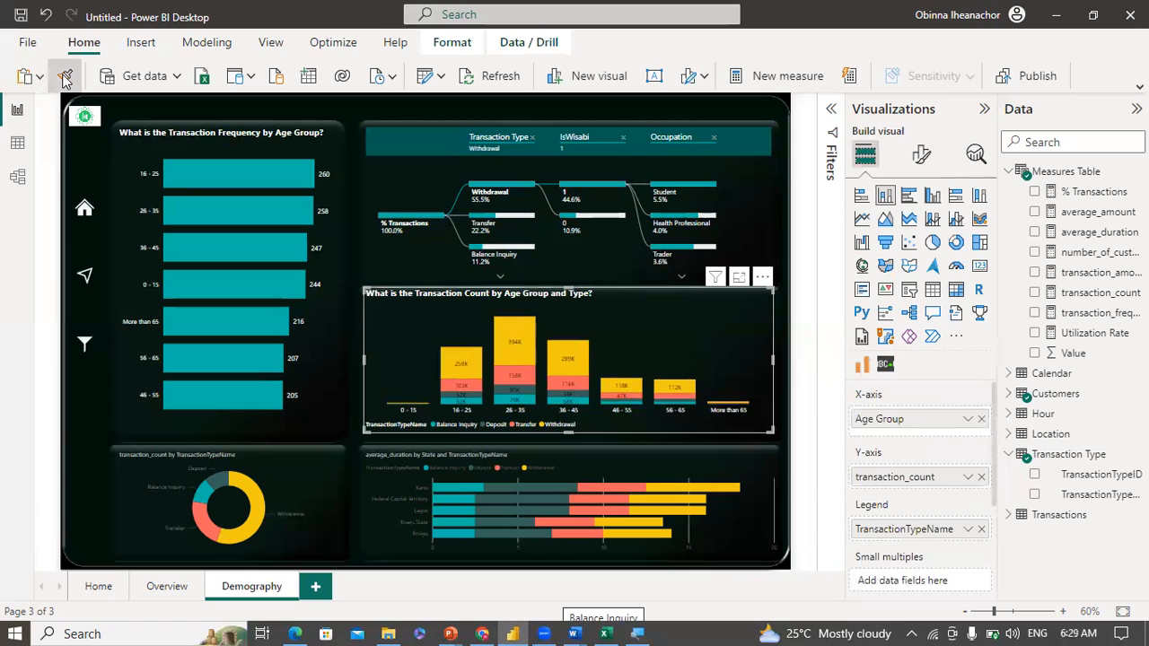
click(604, 456)
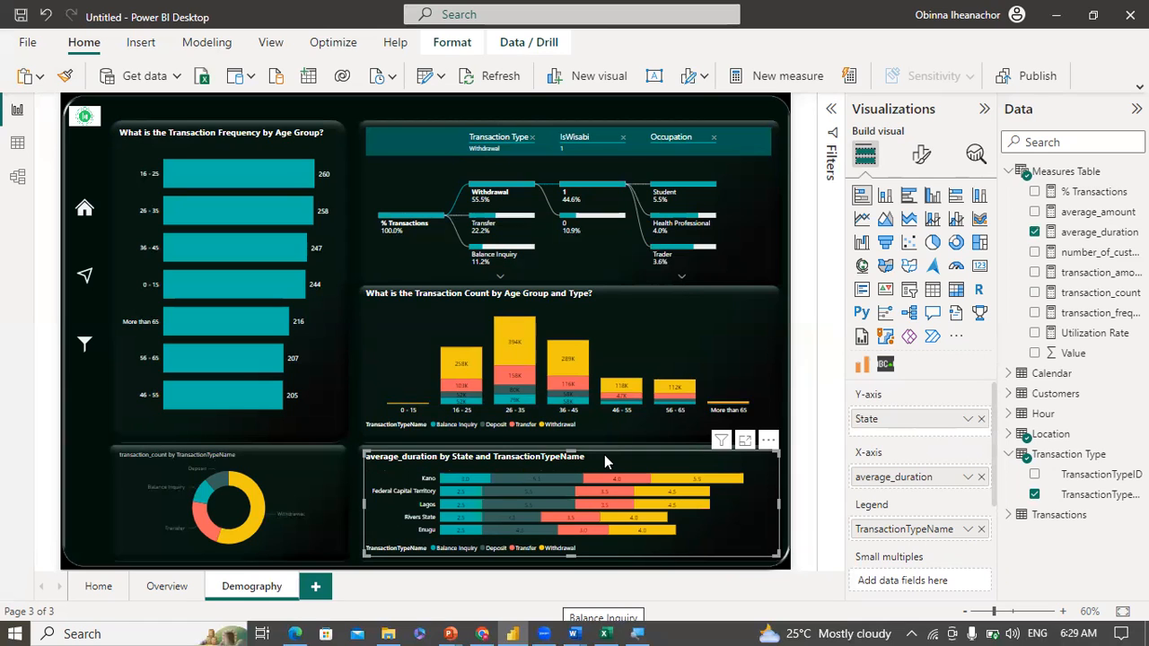
Step: Change the Deposit series color in the transaction count column chart to pale lavender
click(695, 345)
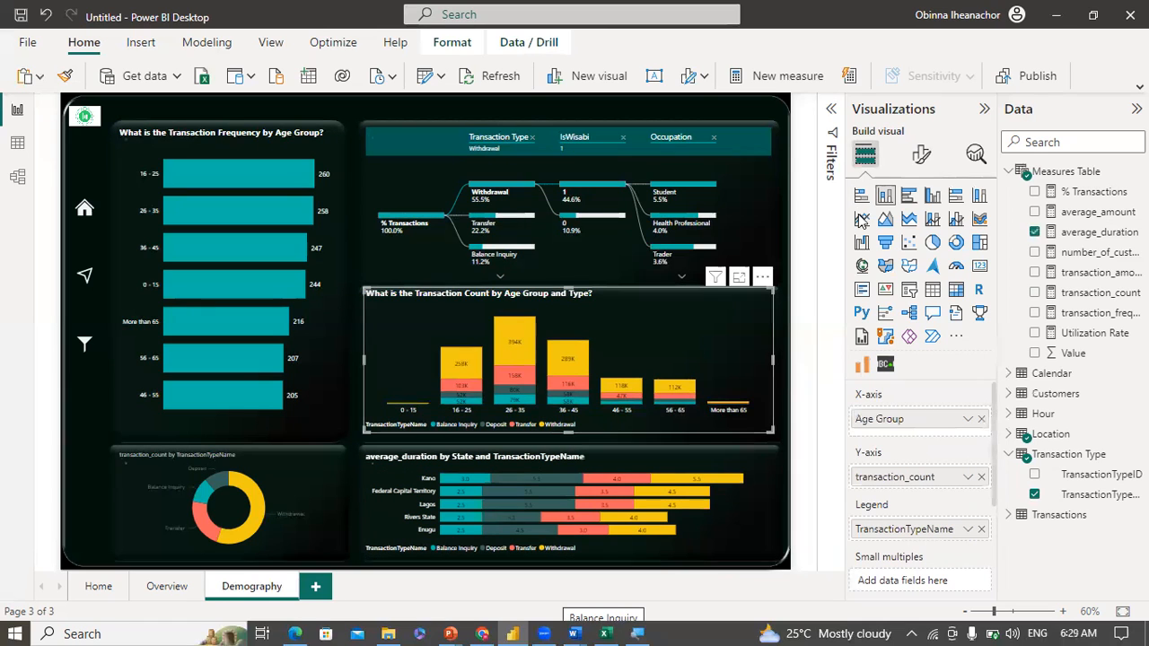
click(922, 153)
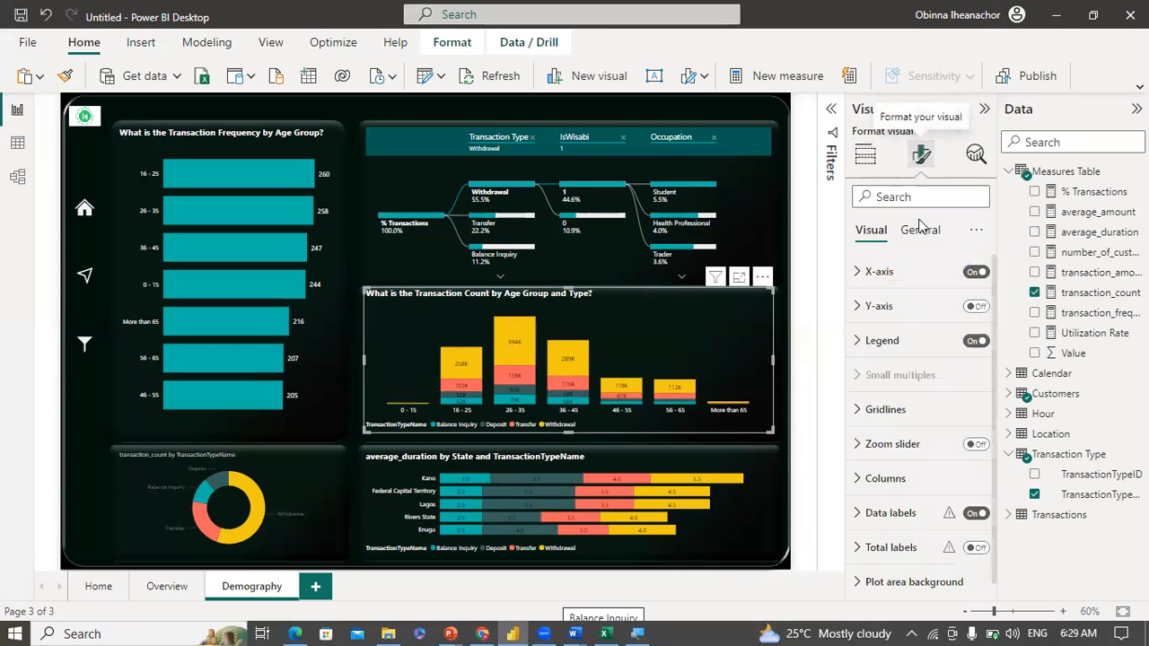
click(891, 478)
drag(995, 402, 1001, 497)
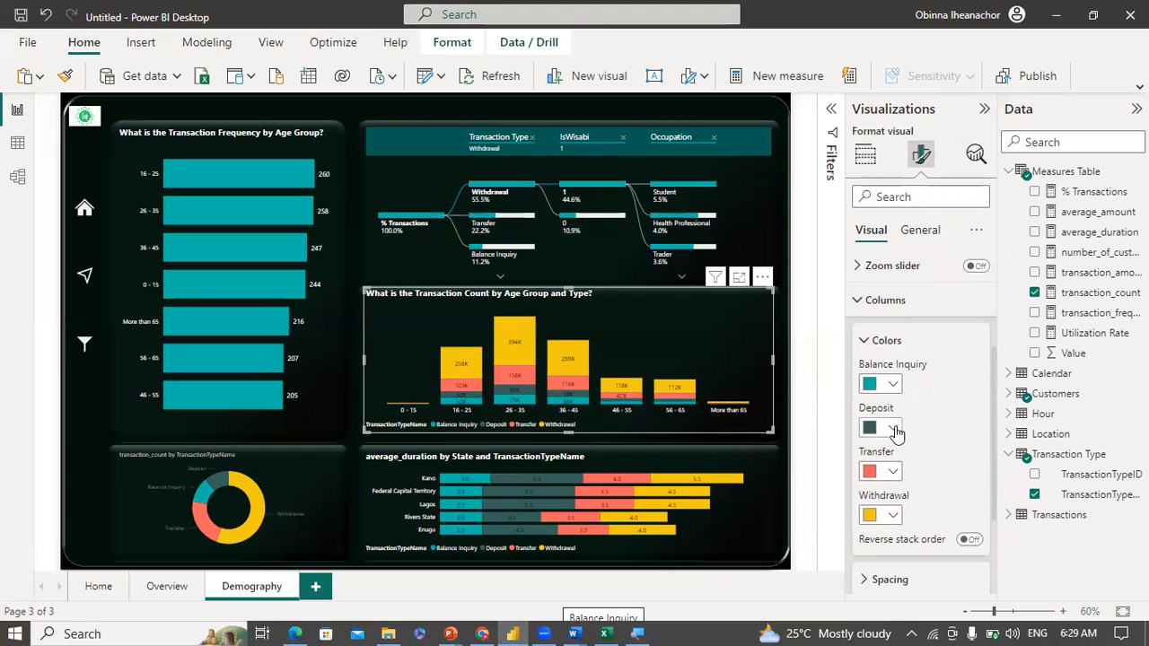
click(893, 429)
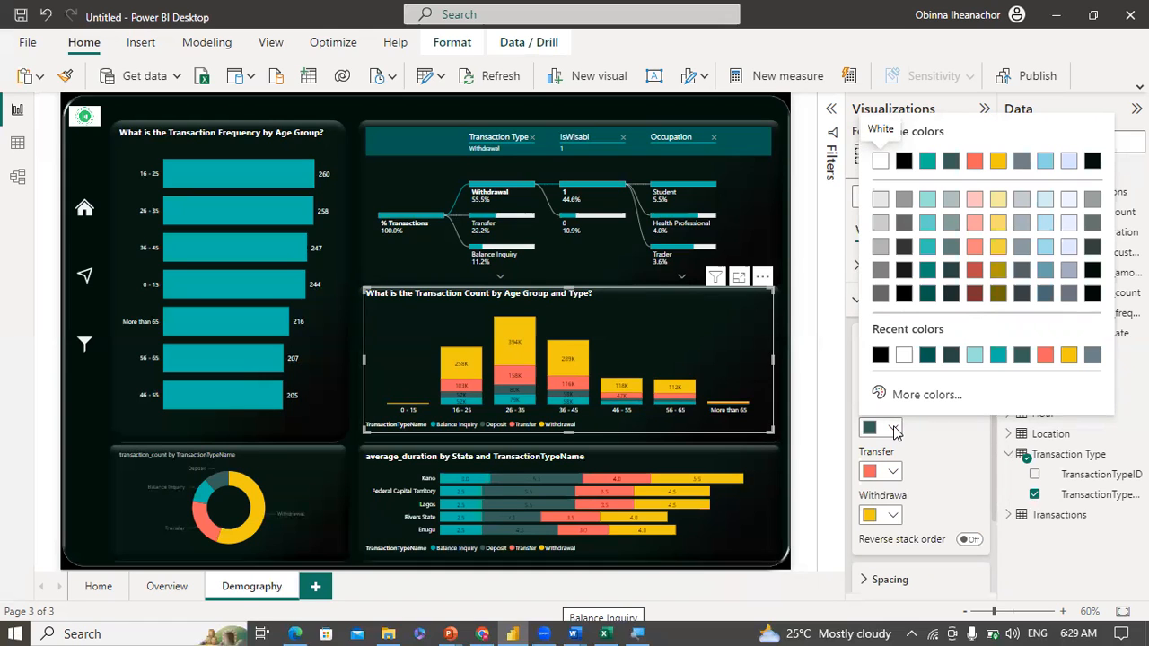
click(1068, 248)
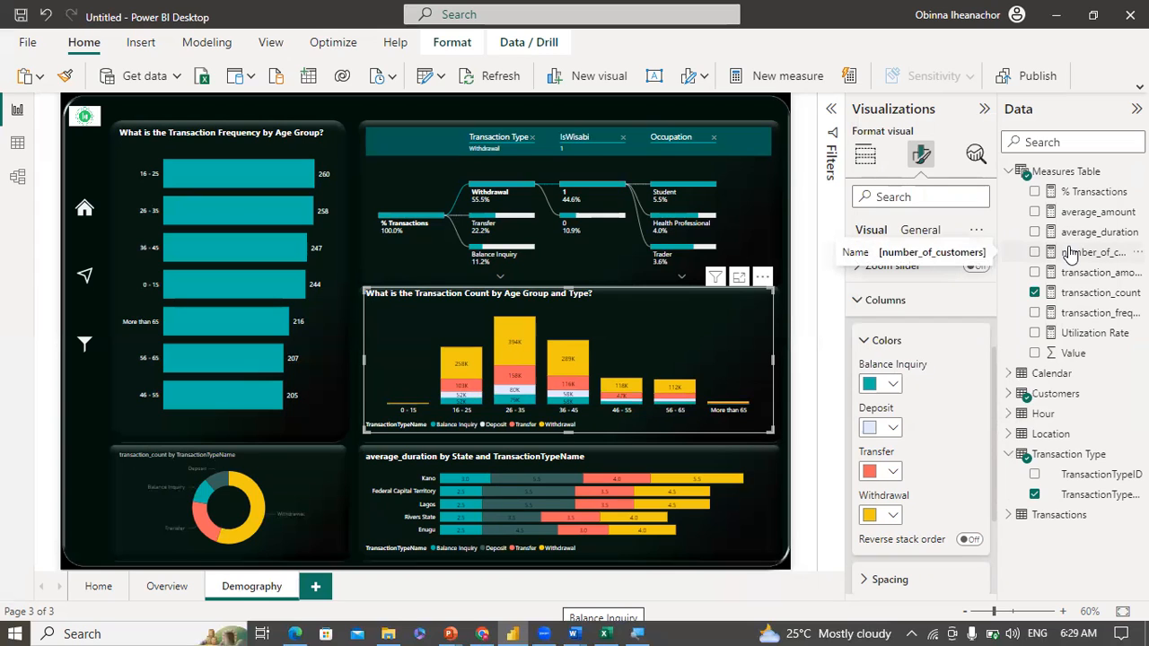
Step: Reapply the recolored column chart's formatting to the average_duration bar chart so its Deposit series matches
click(65, 77)
click(547, 463)
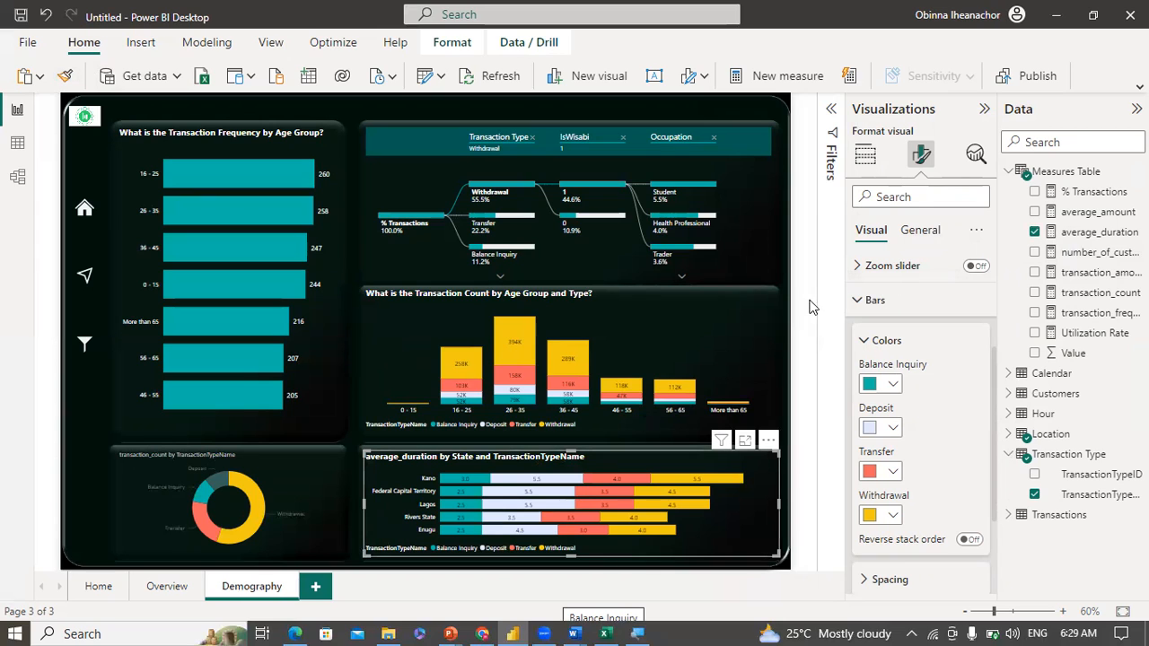
Step: Retitle the average_duration bar chart "What is the Average Duration by State & Transaction Type?"
click(921, 229)
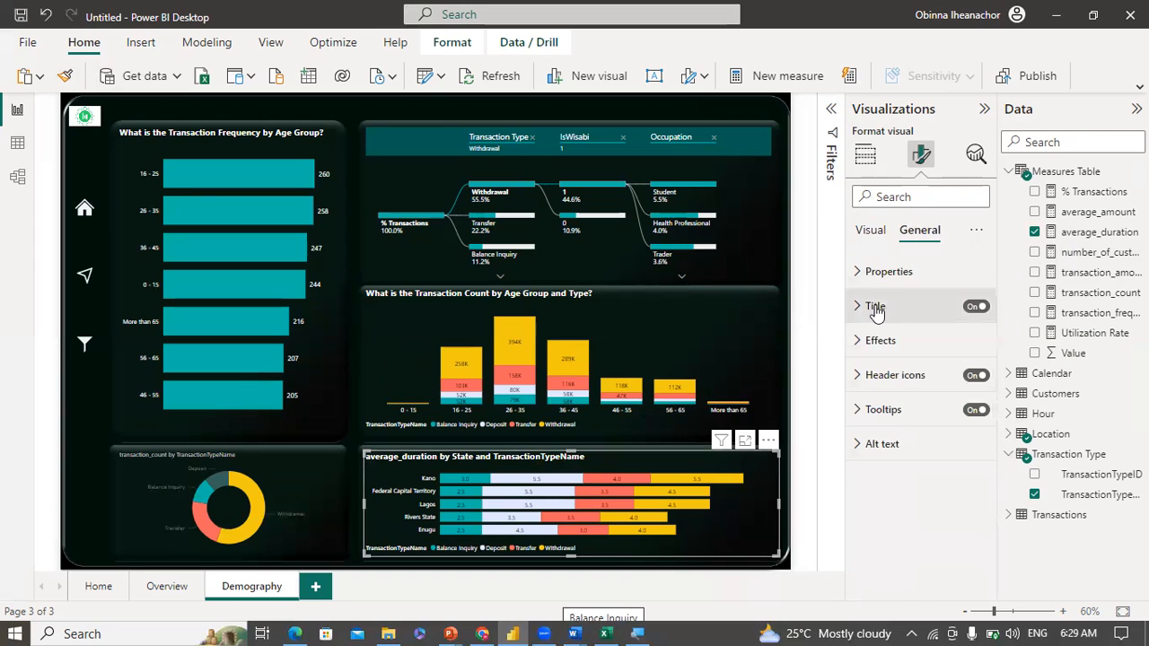
click(892, 306)
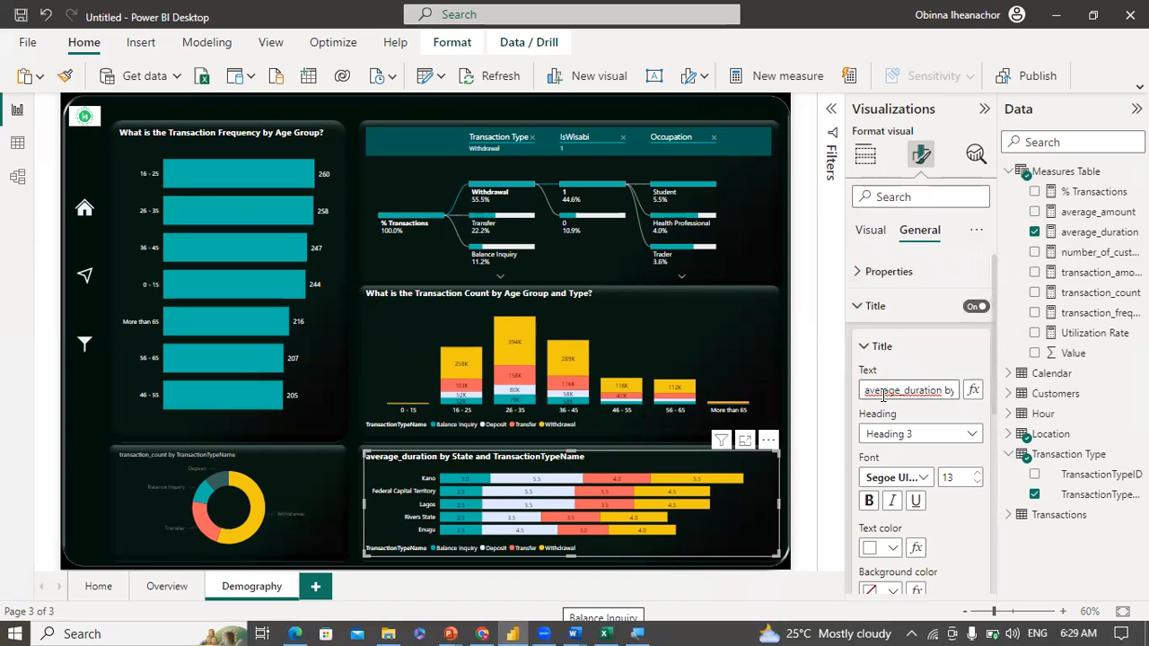
click(885, 395)
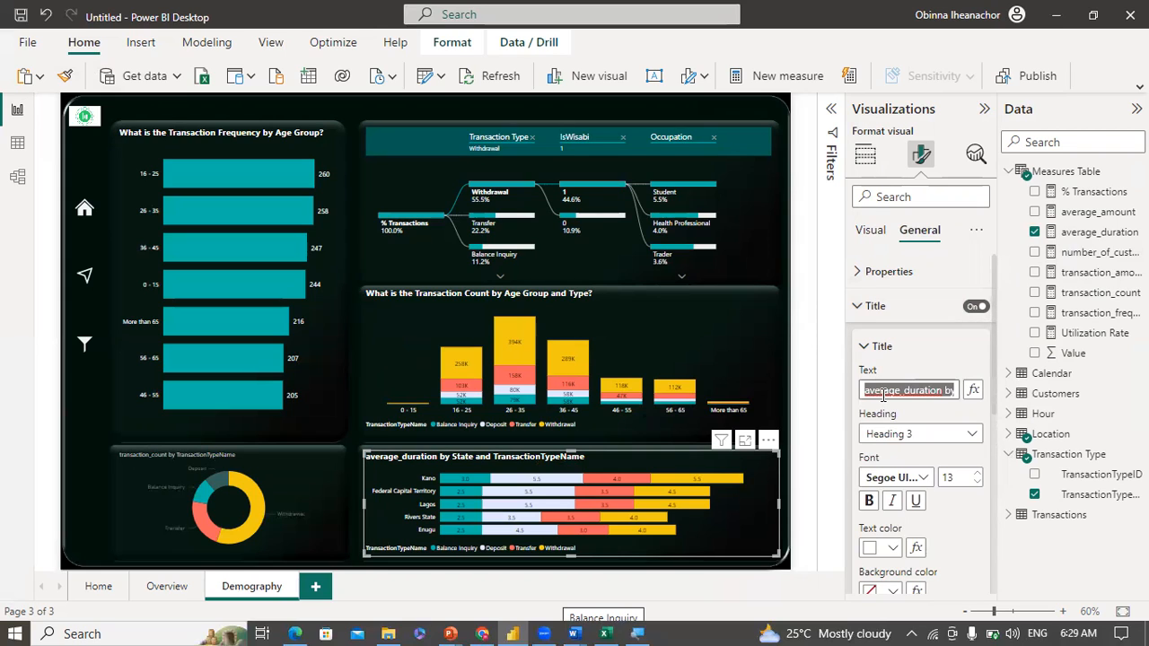
text(What is the Ac)
text(erage Duration by)
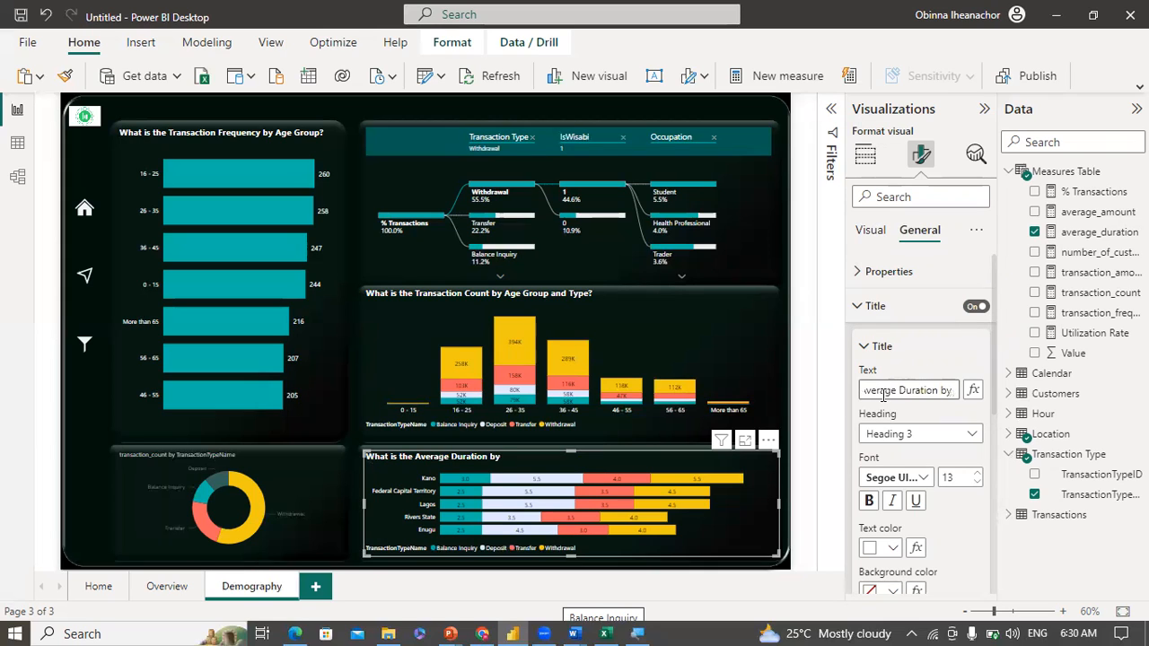
text( Stae)
key(BackSpace)
text(te &)
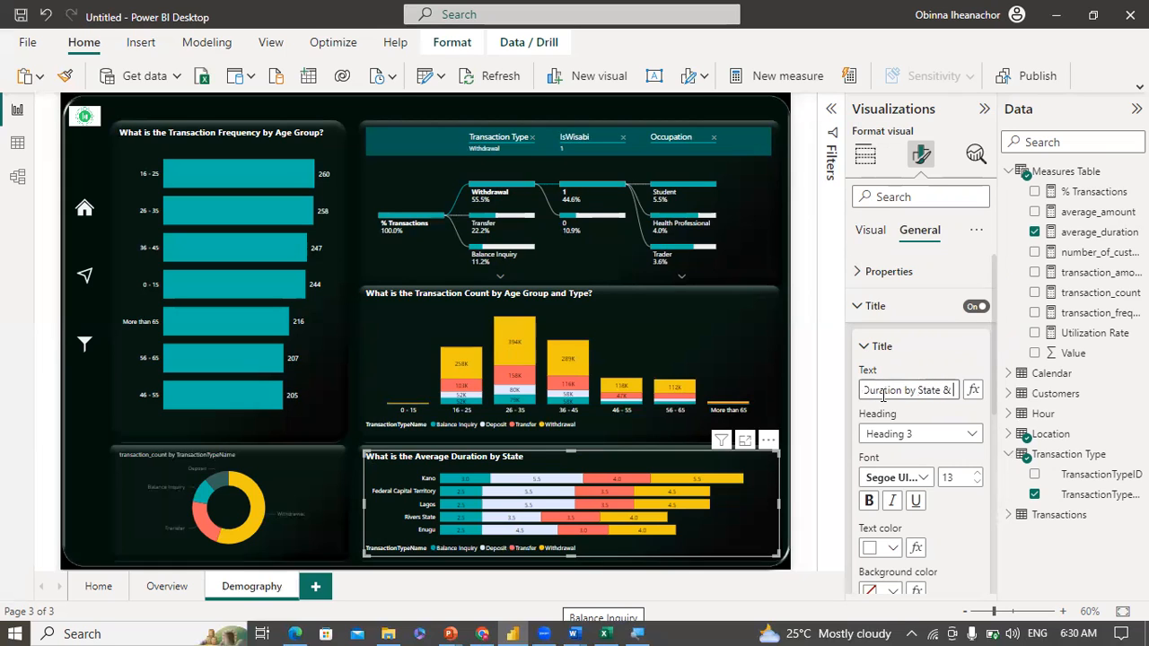
text( Transaction Type?)
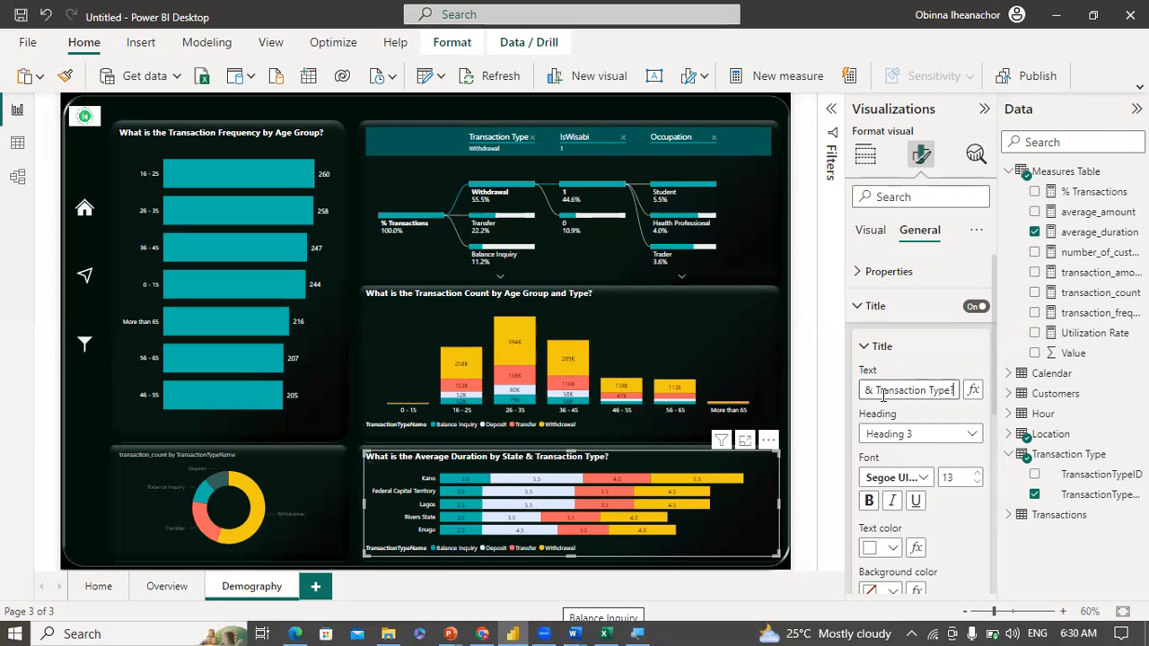
Step: Replace "and" with "&" in the transaction count column chart's title
click(708, 320)
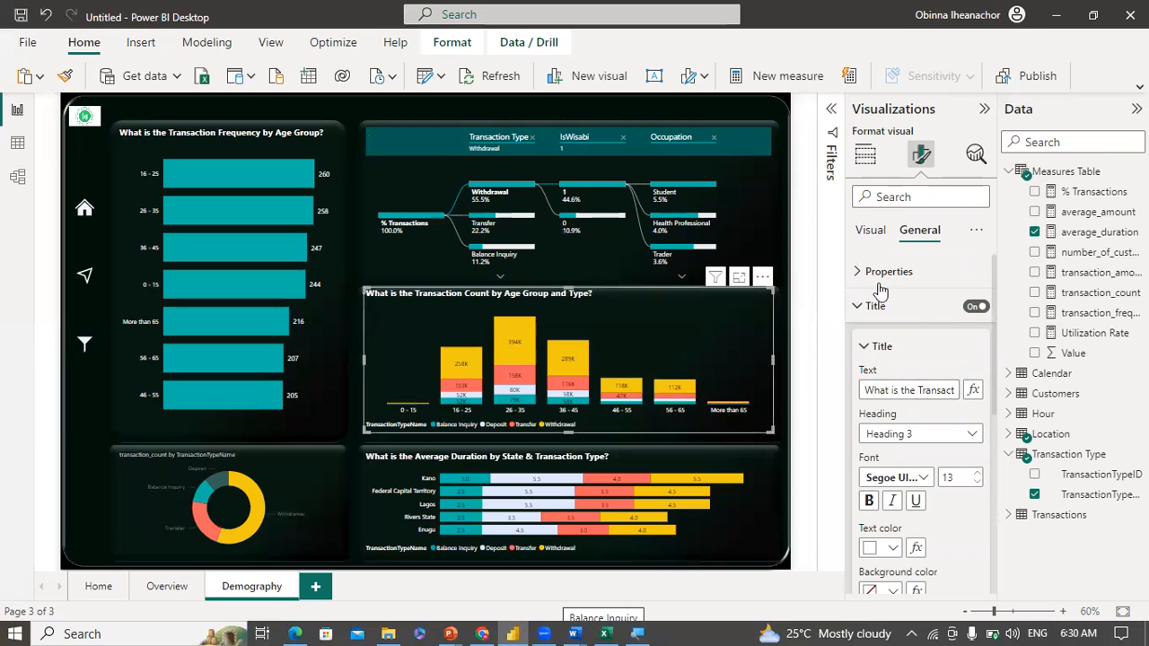
key(Right)
key(Right)
key(Right)
key(Right)
key(Right)
key(Right)
key(Right)
key(Right)
key(Right)
key(Right)
key(Right)
key(Right)
key(Right)
key(Right)
key(Right)
key(Right)
key(Right)
key(Right)
key(Right)
key(Right)
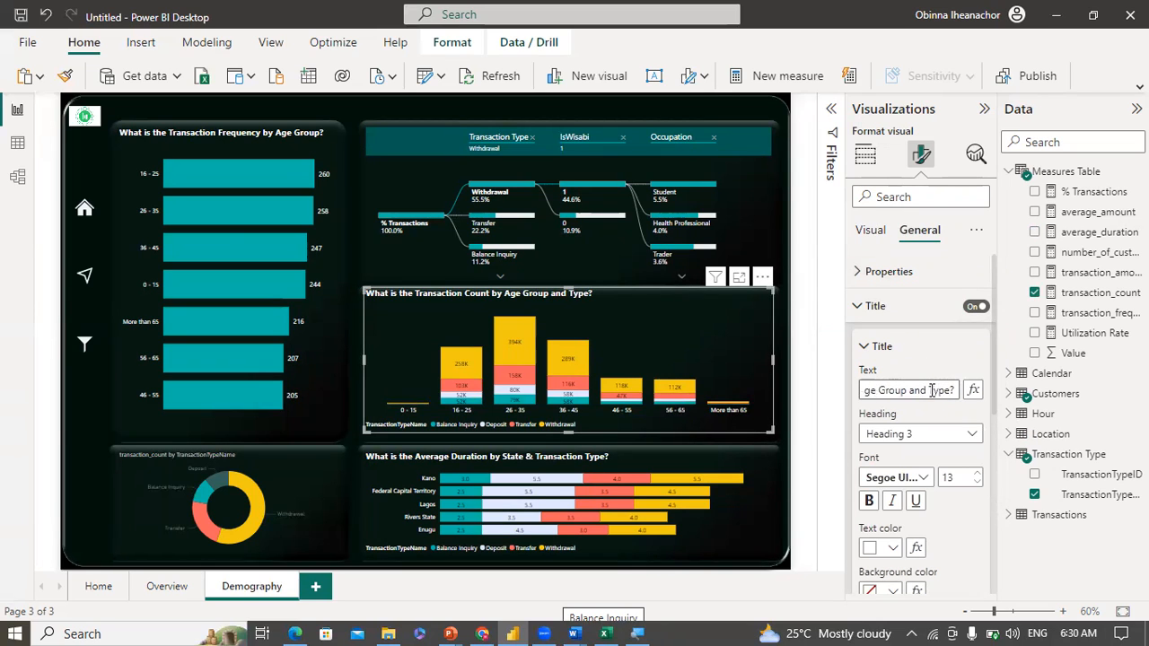
key(BackSpace)
key(BackSpace)
key(BackSpace)
text(&)
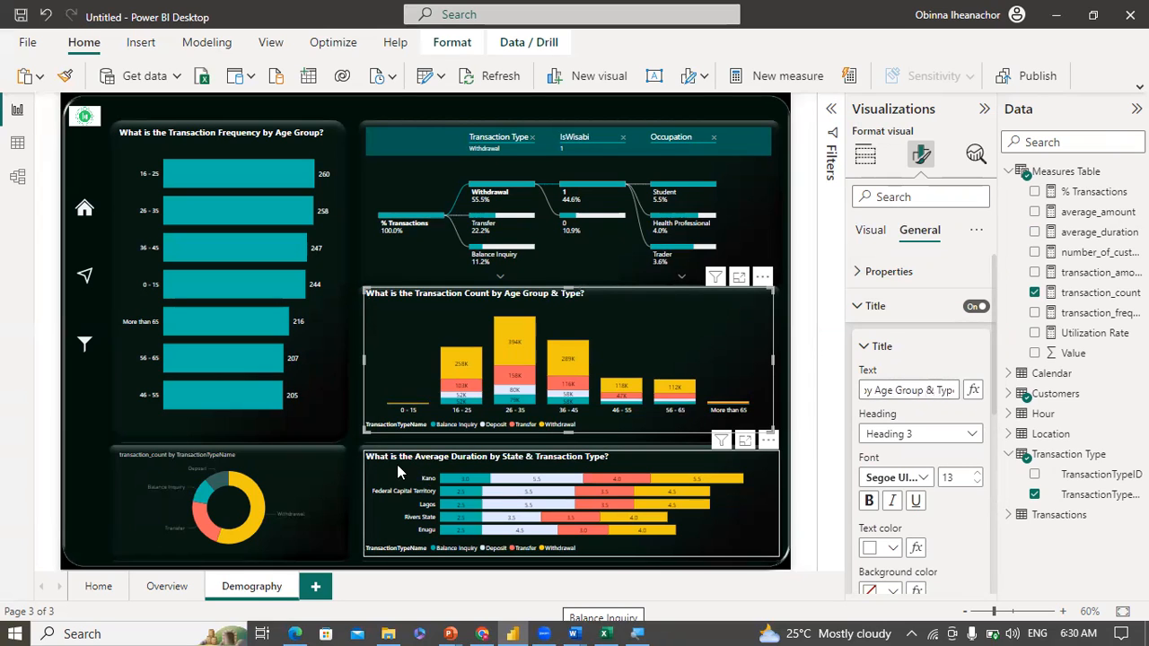
Step: Copy the column chart's formatting to the donut chart with the format painter and retitle the donut "What is the Transaction Count by Type?"
click(65, 75)
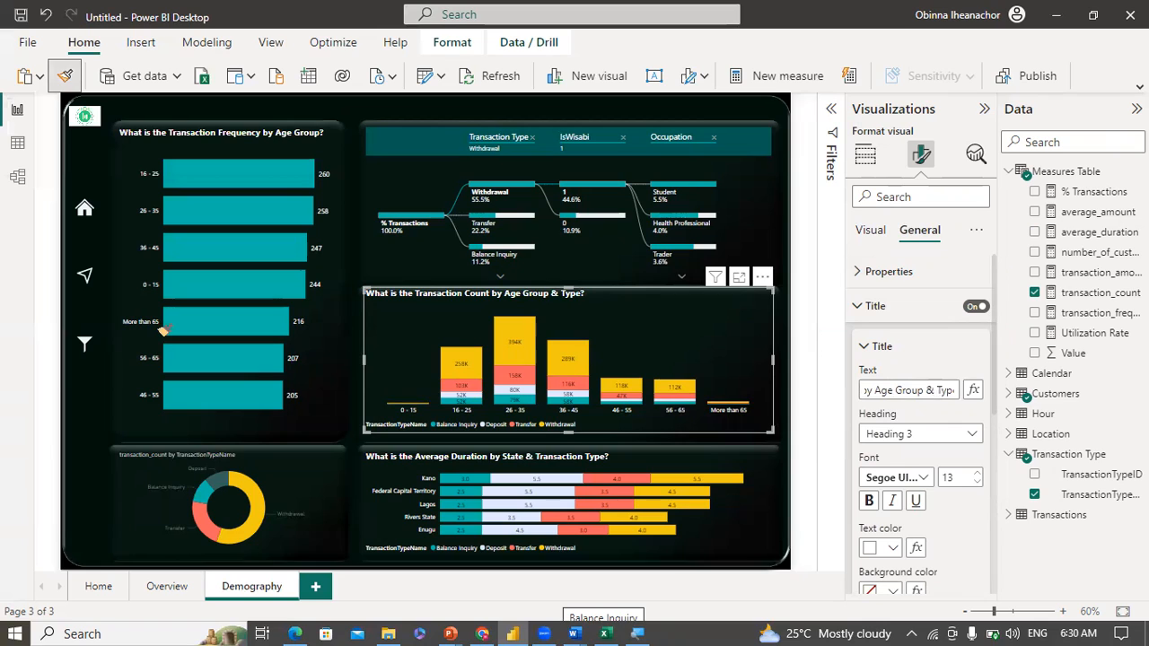
click(288, 489)
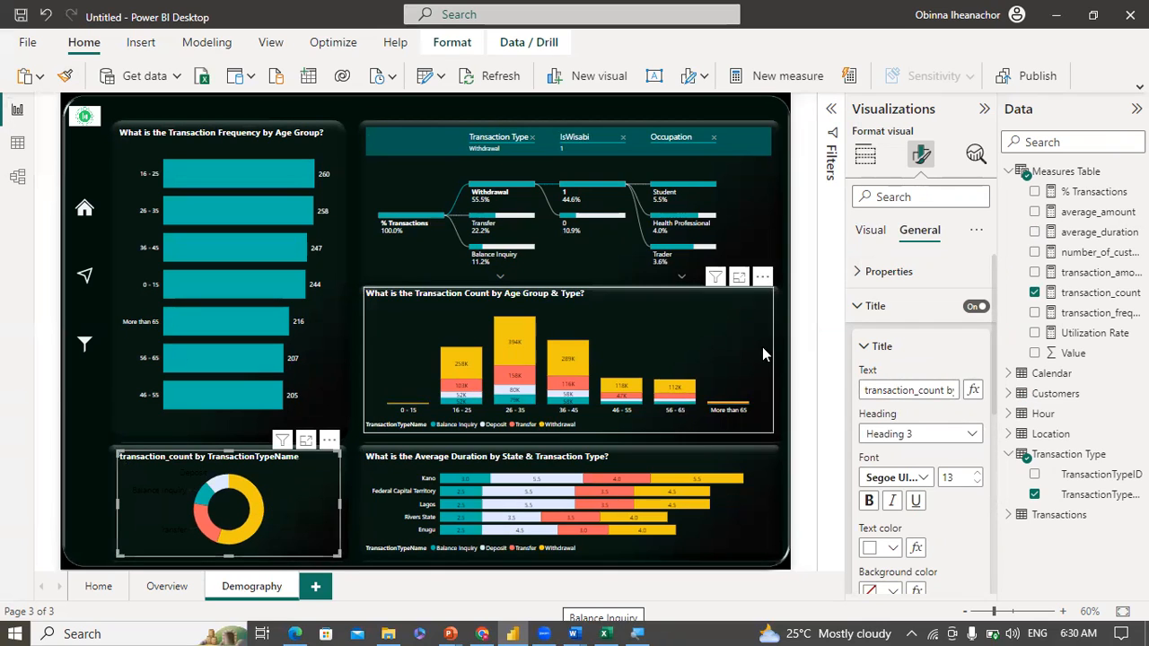
click(913, 389)
text(What is the Tra)
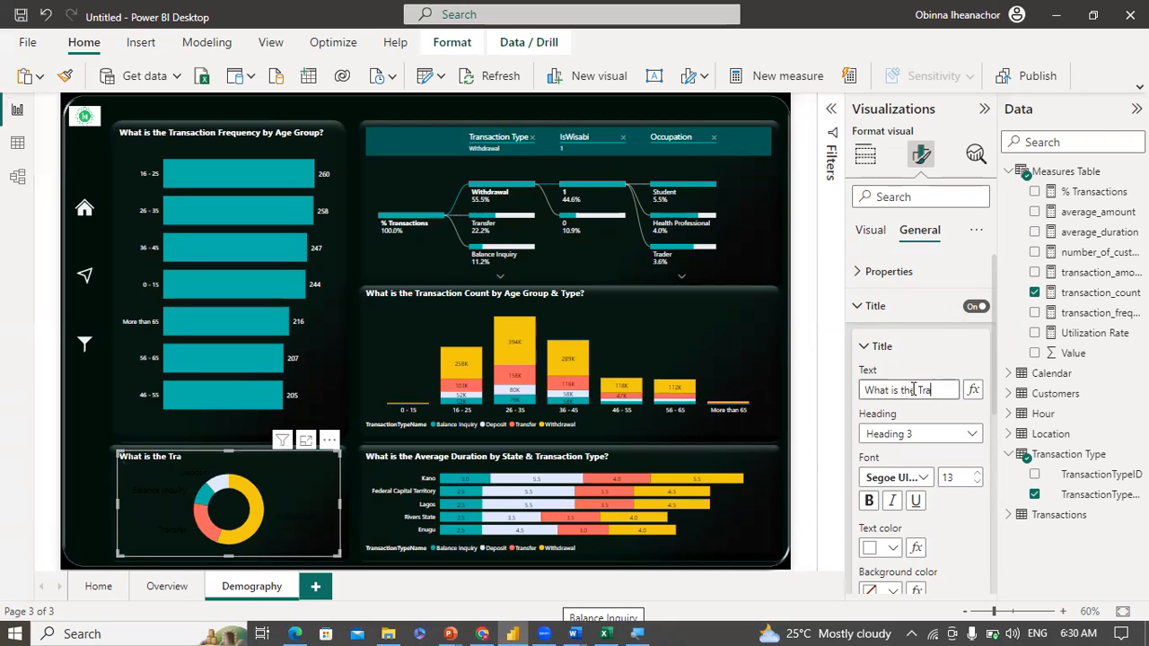
text(nsaction Count)
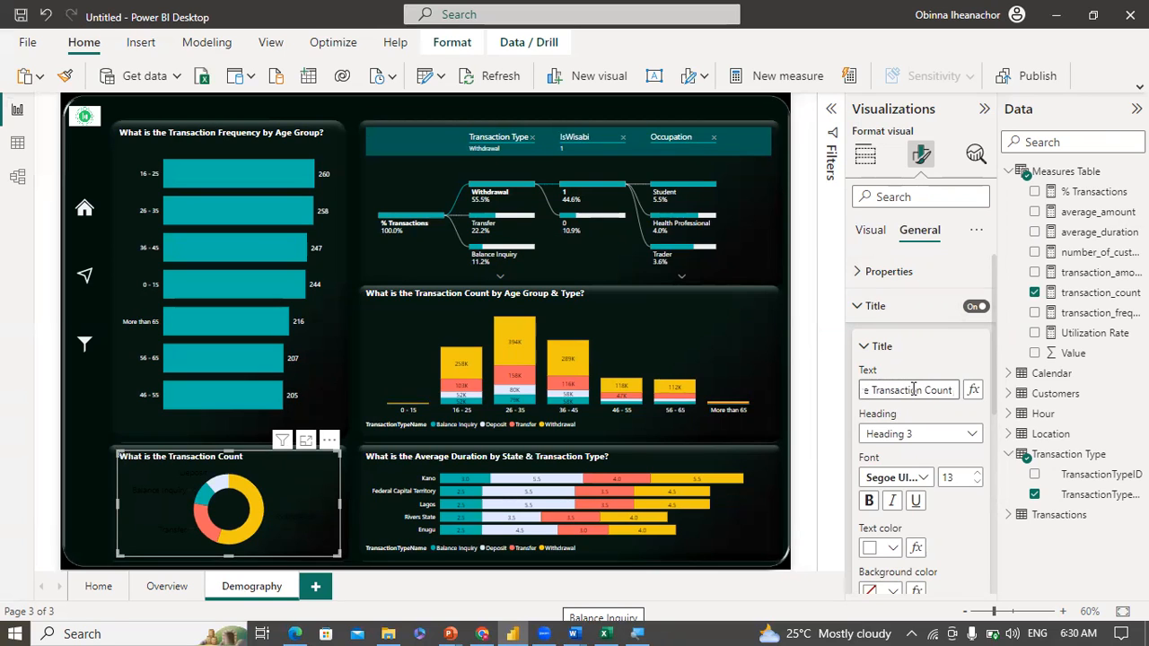
text(by Type?)
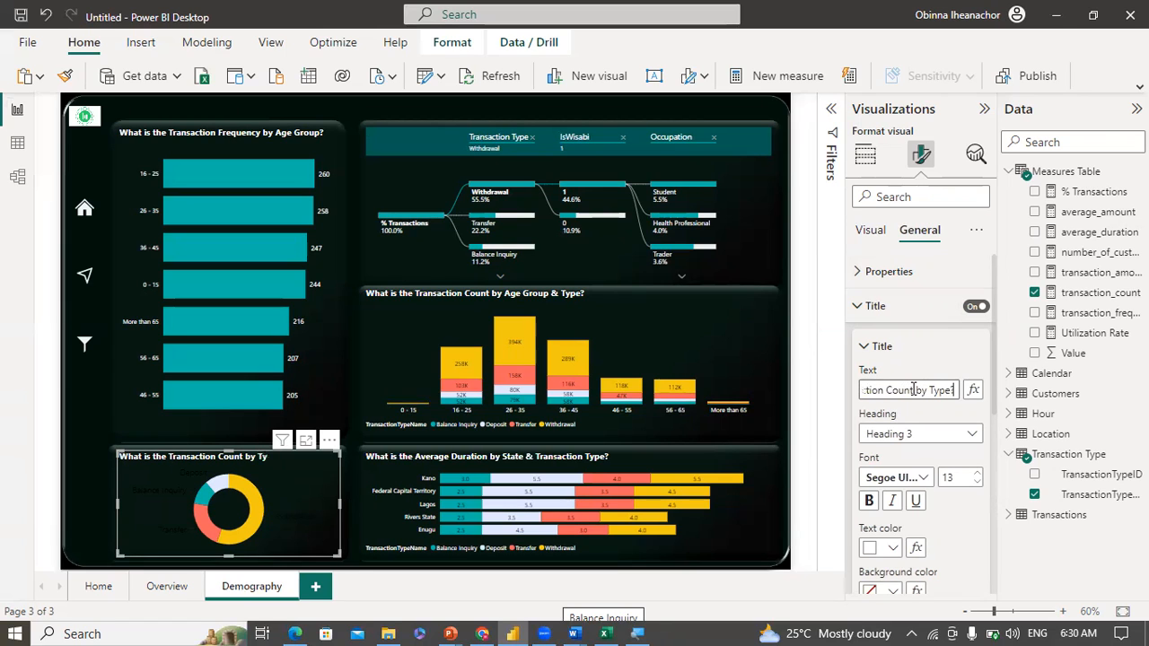
click(802, 362)
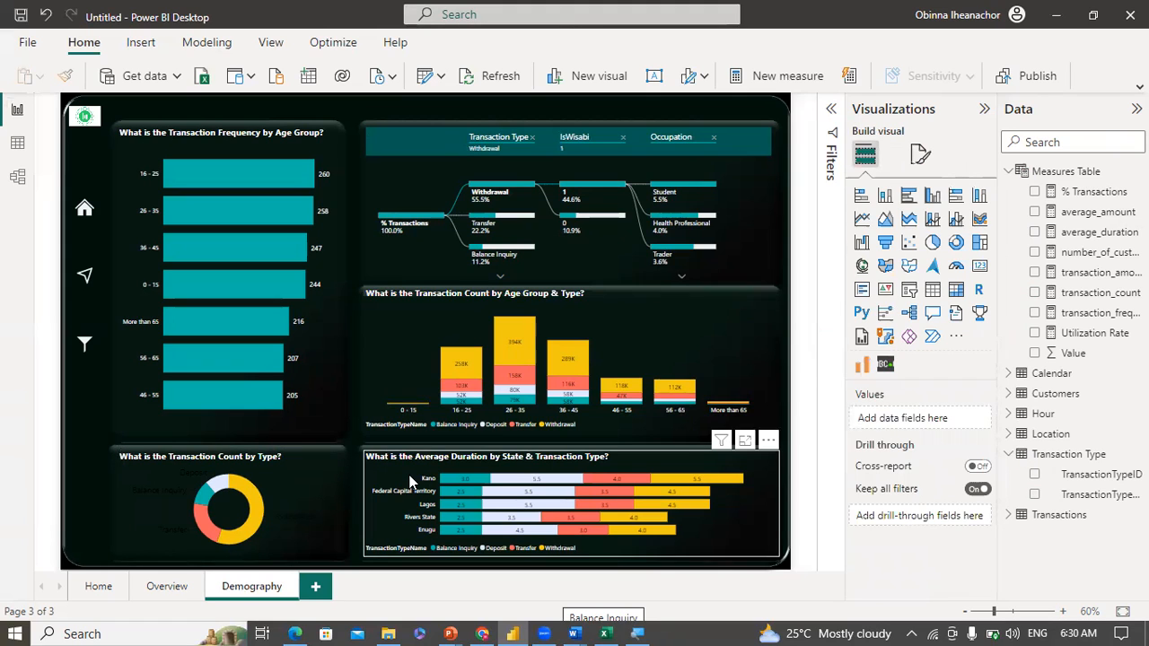
Step: Set the donut chart's detail label text color to white and its label contents to All detail labels
click(286, 474)
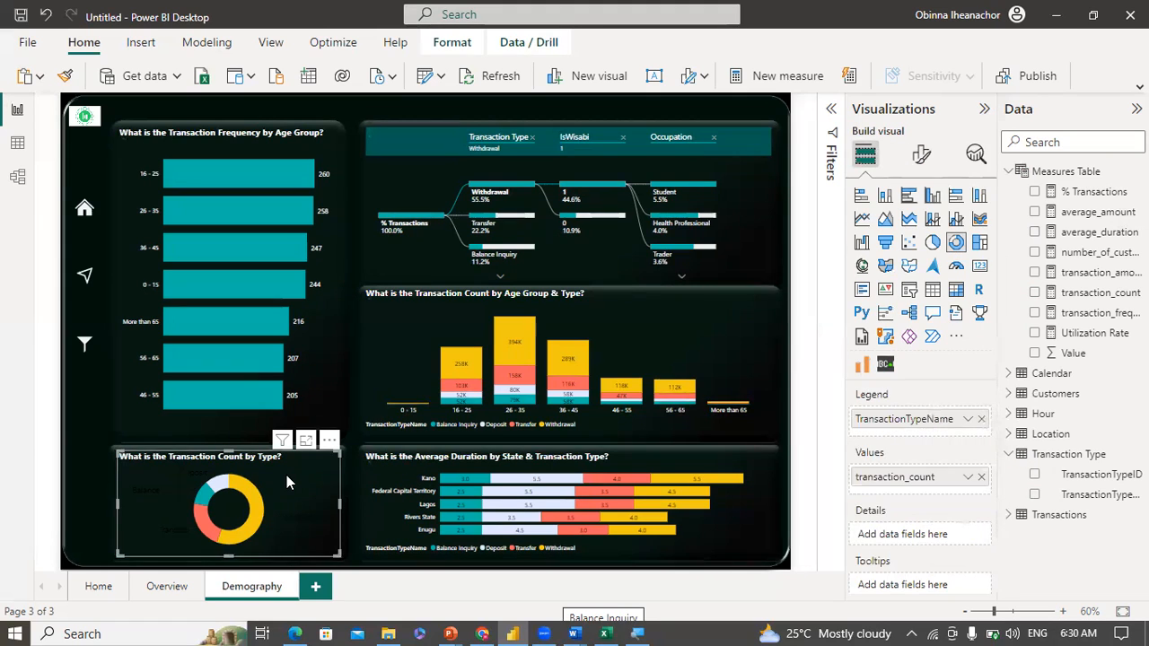
click(925, 156)
click(865, 345)
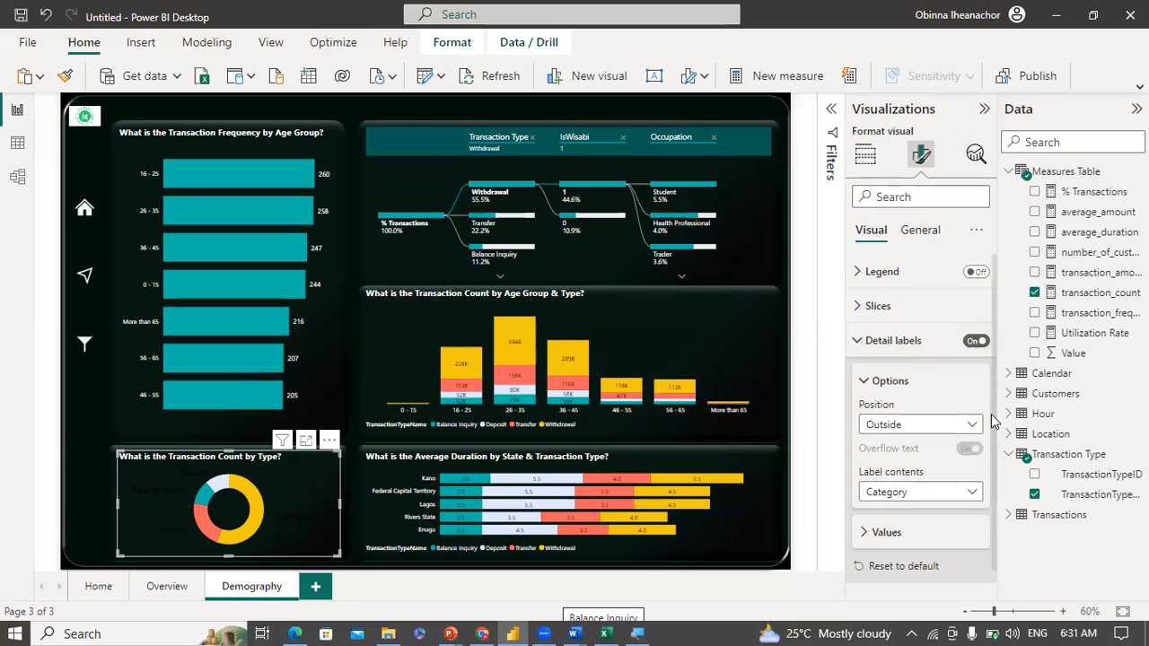
scroll(993, 420, down, 1)
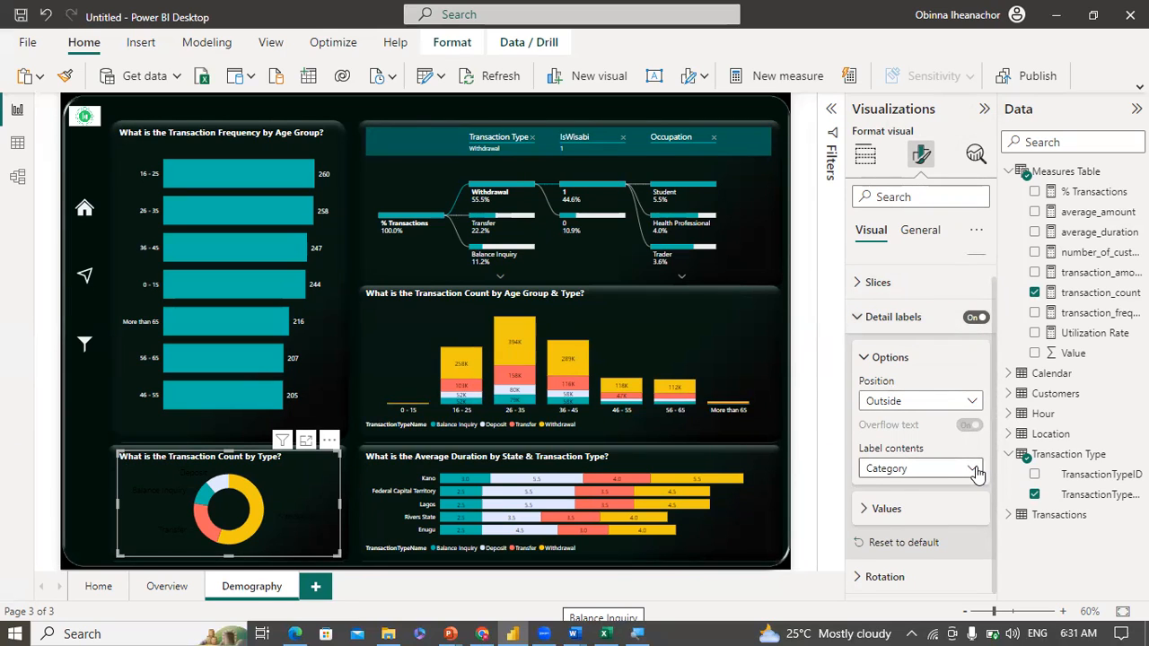
click(896, 509)
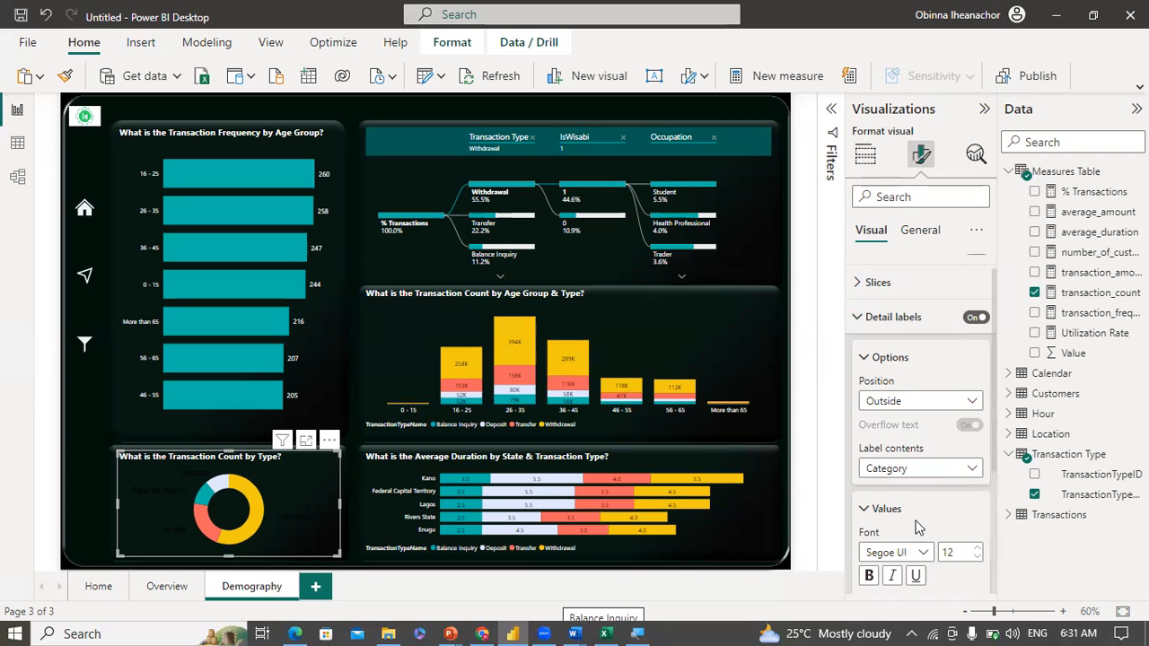
scroll(993, 473, down, 1)
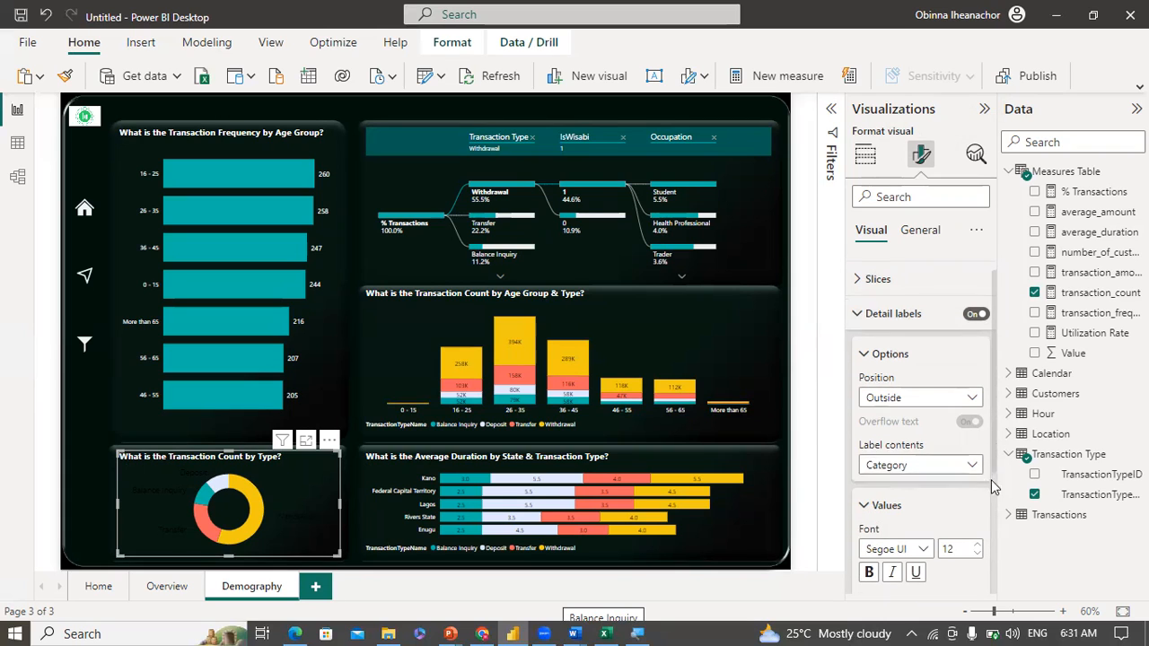
scroll(993, 473, down, 3)
click(892, 500)
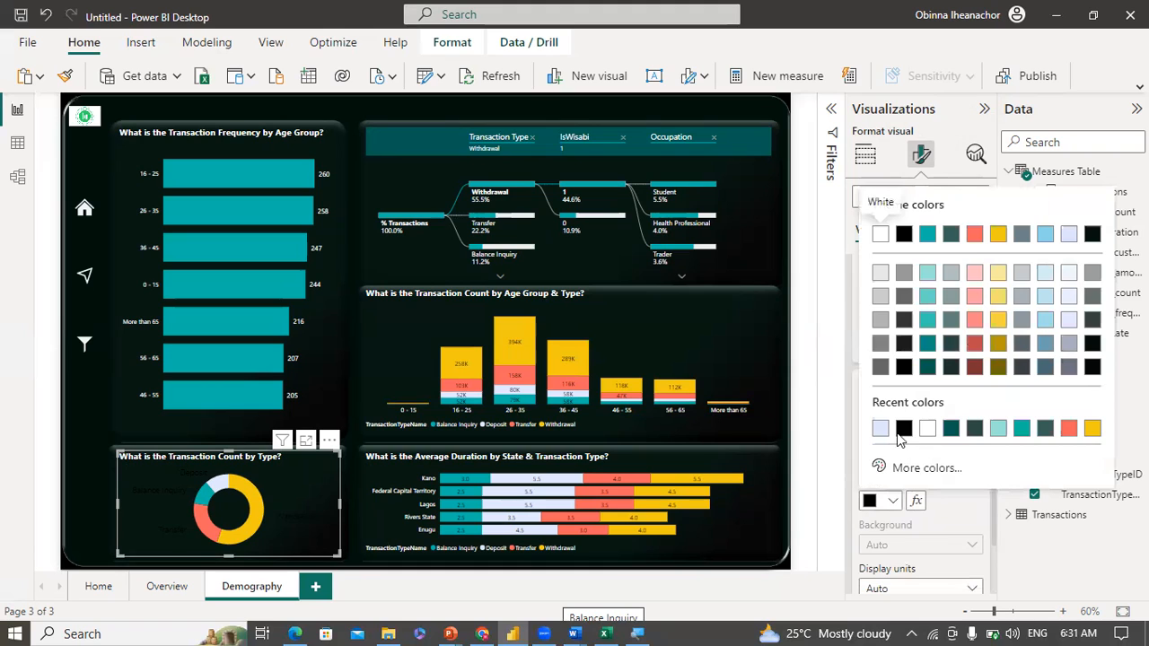
click(929, 432)
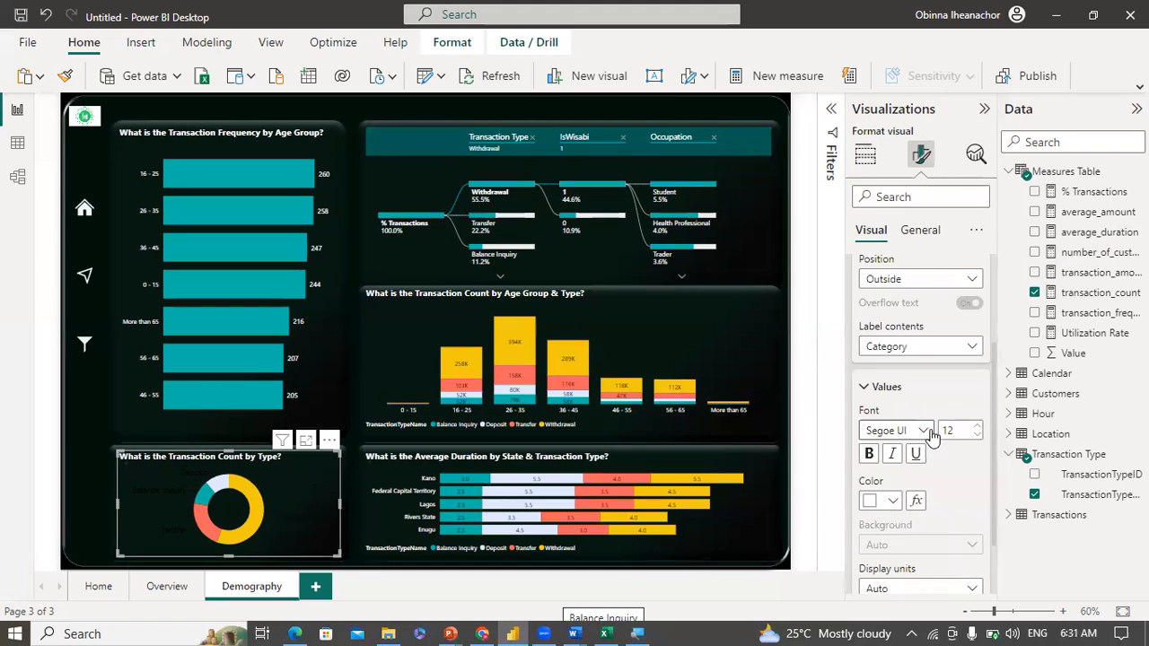
click(935, 347)
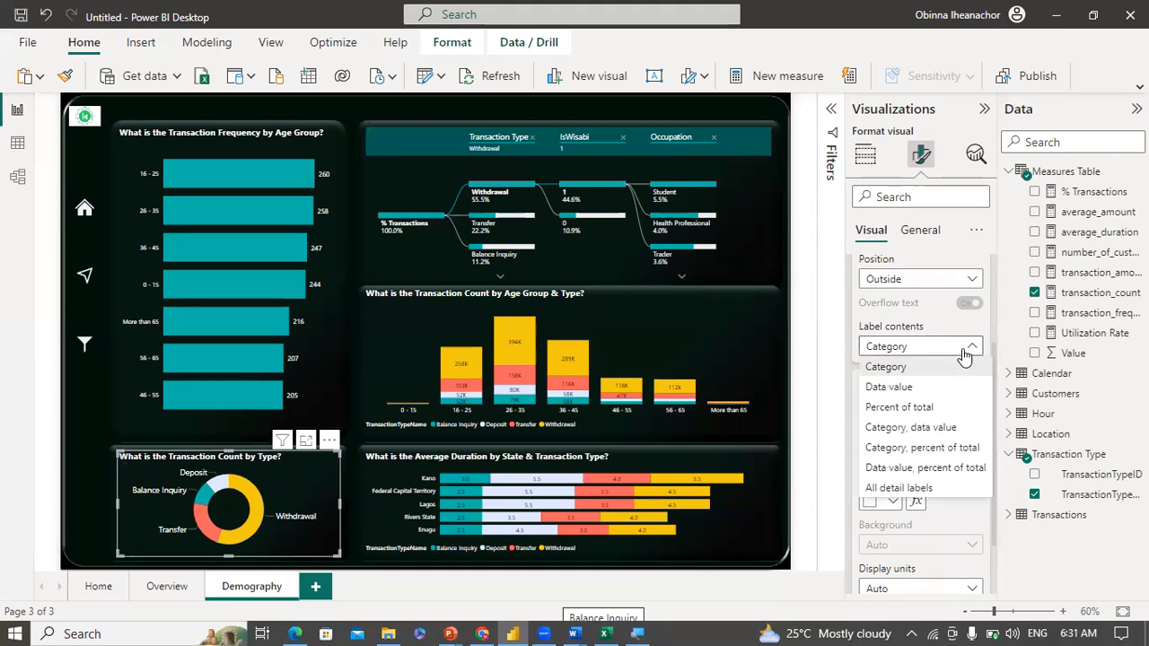
click(901, 483)
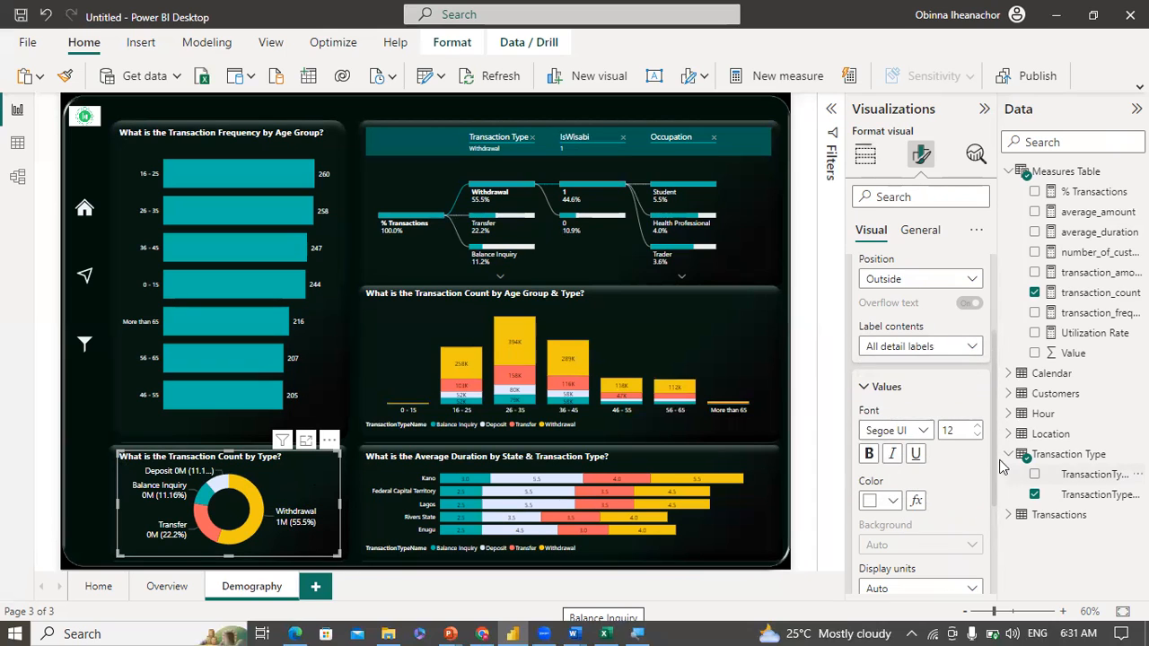
Step: Set the donut chart's detail labels to display units of Thousands and 0 percentage decimal places
drag(993, 457, 991, 522)
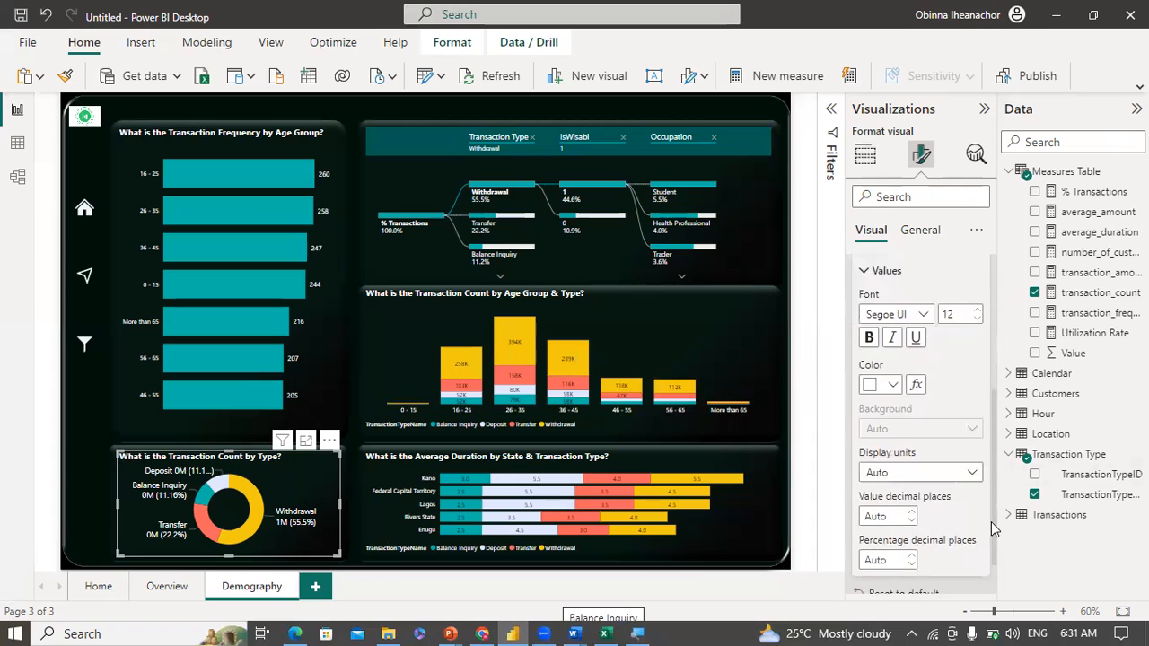
click(969, 465)
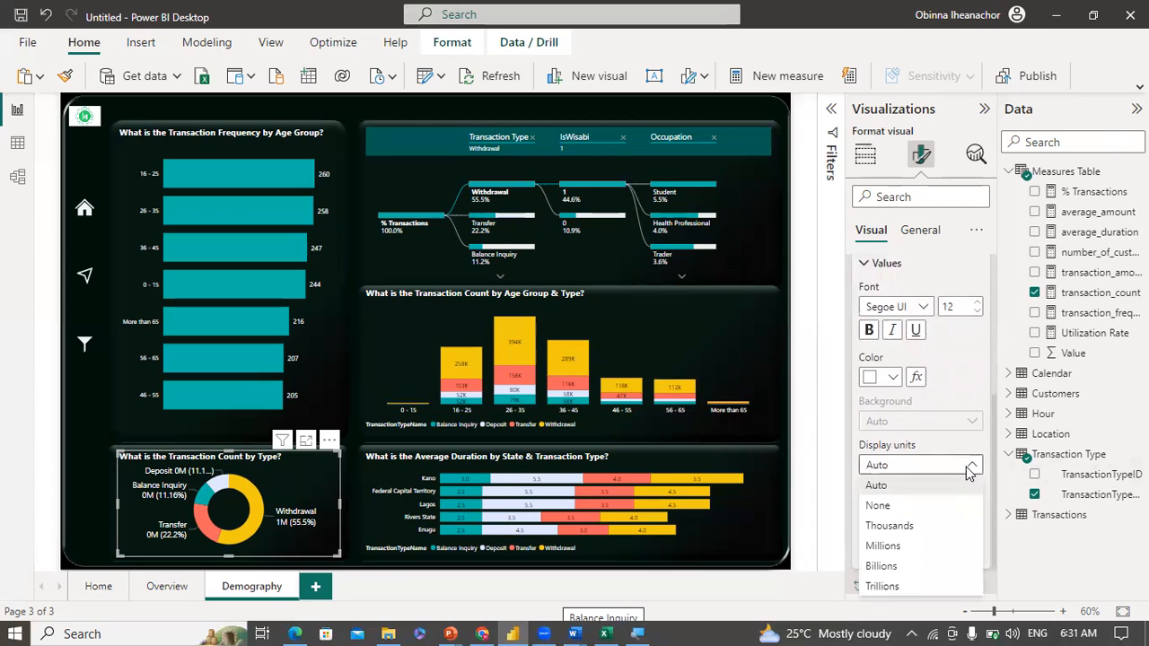
click(886, 528)
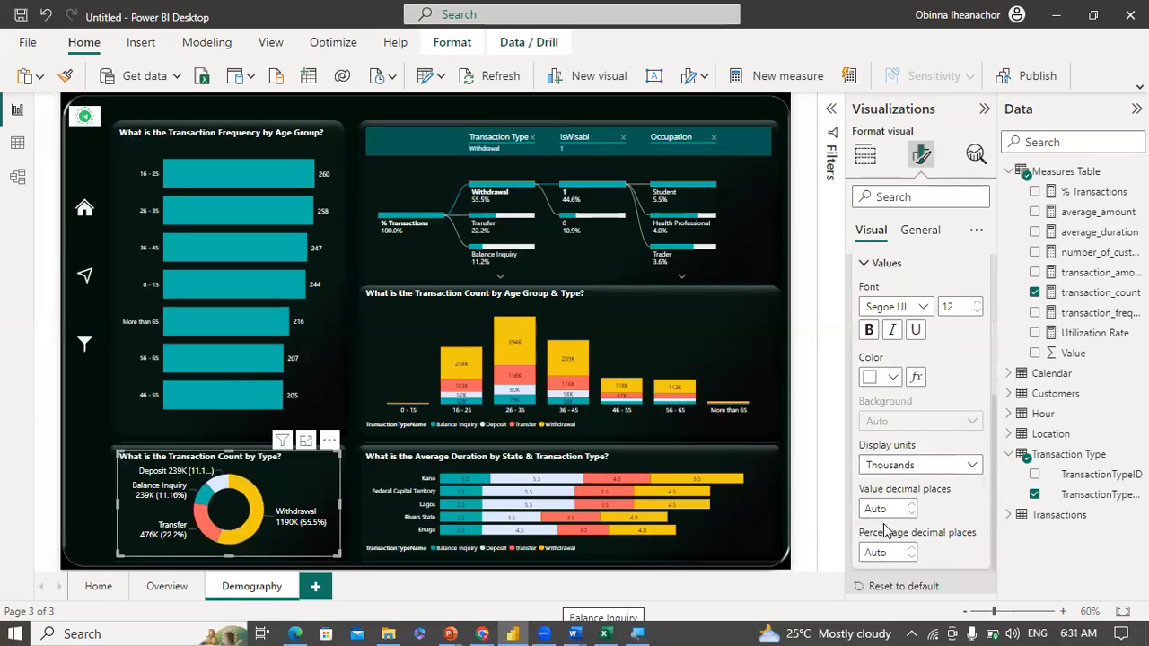
click(910, 557)
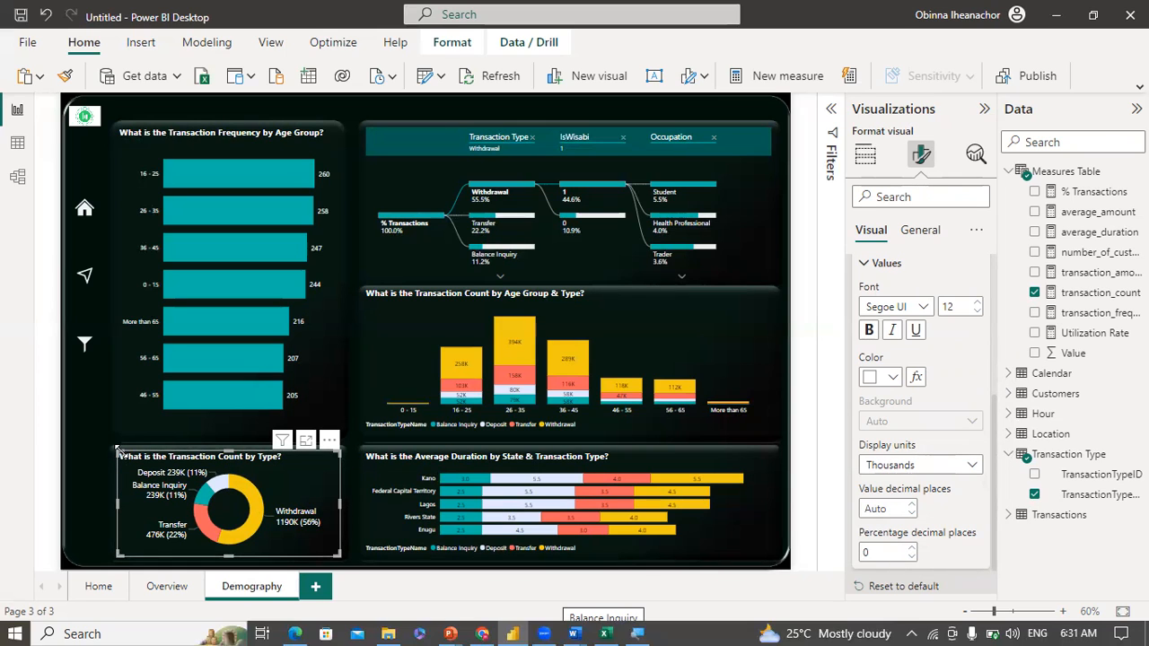
drag(115, 449, 118, 453)
click(78, 417)
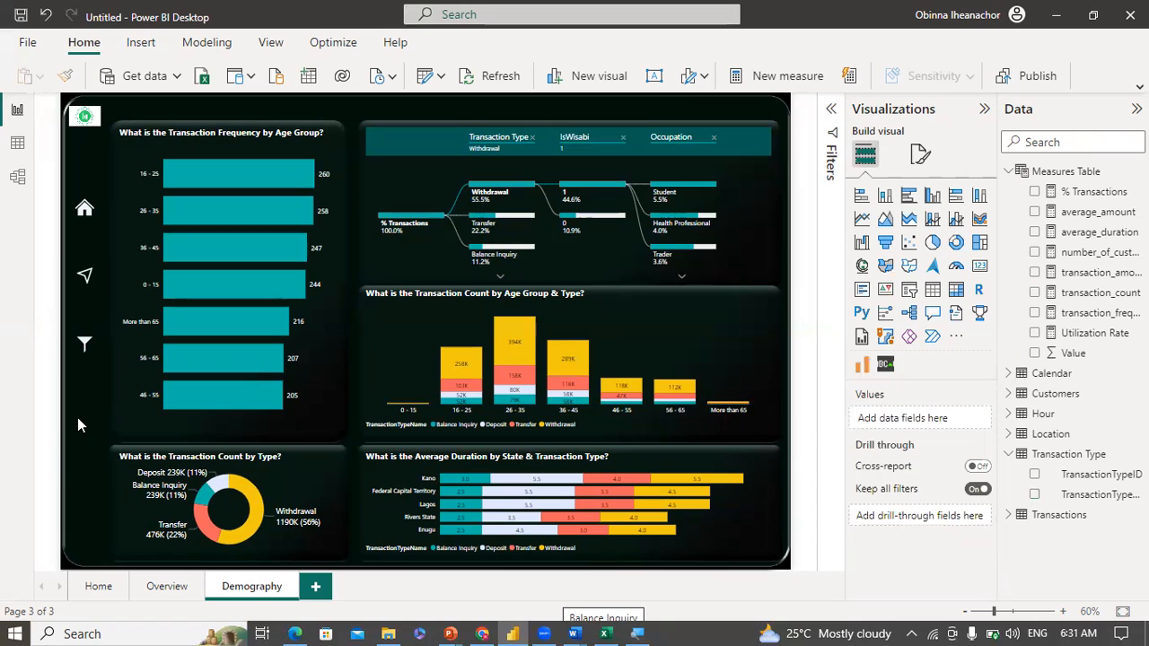
Step: On the Overview page, extend the top edge of the transaction_count by Hour_Start_Time and State area chart slightly upward
click(167, 588)
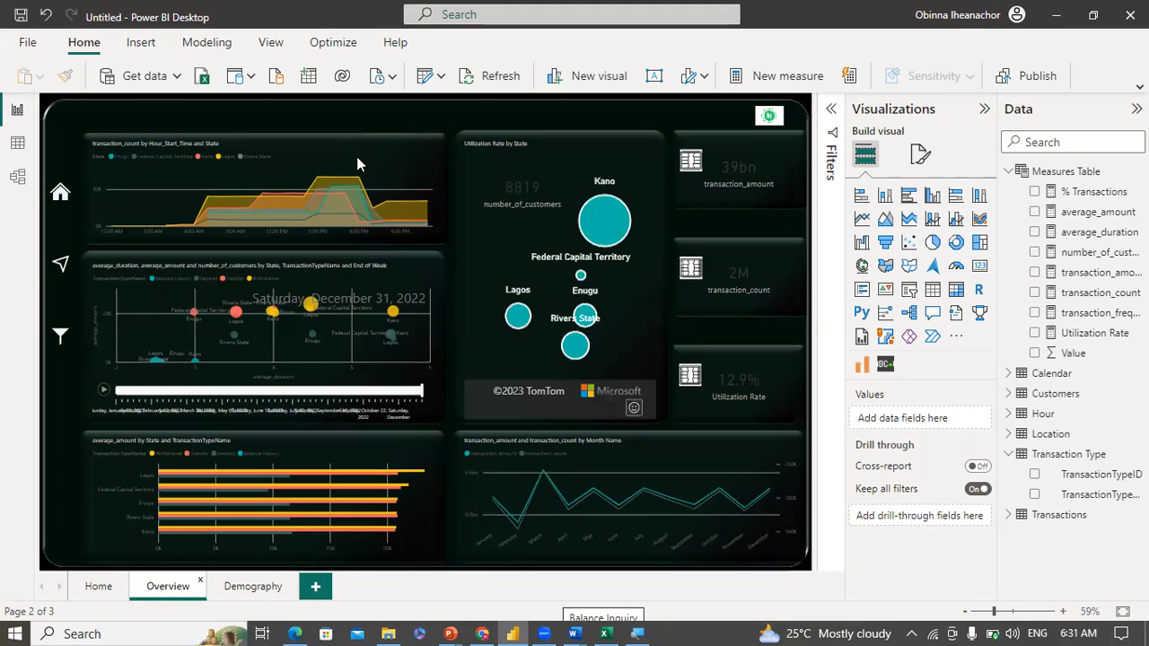
click(357, 157)
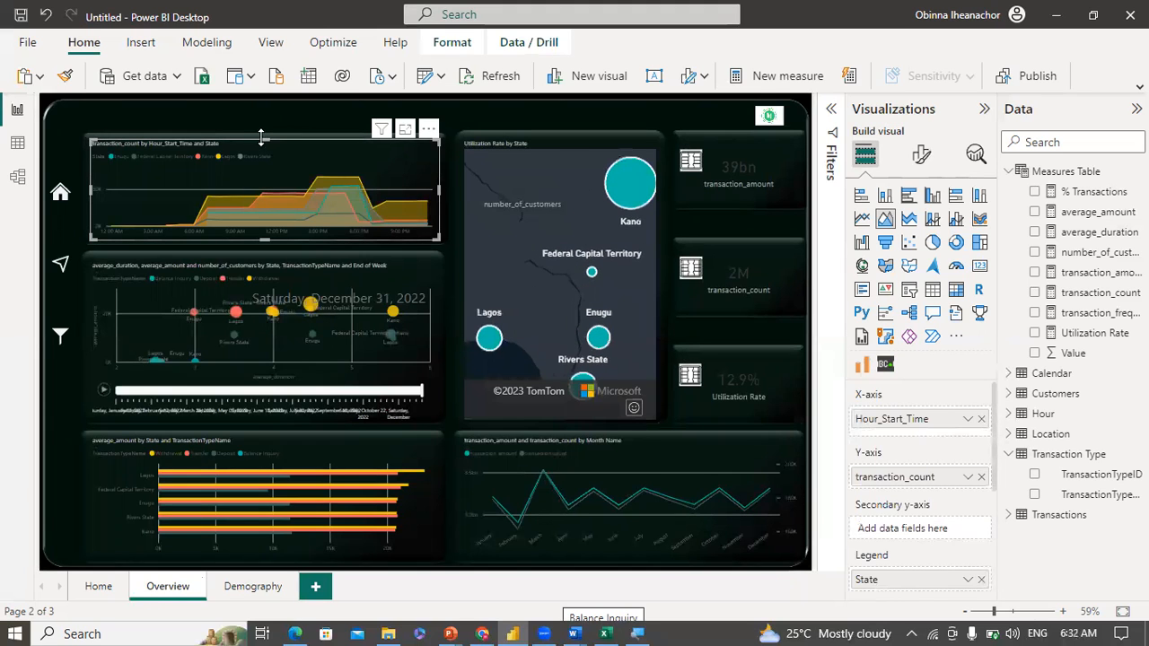
drag(261, 139, 259, 136)
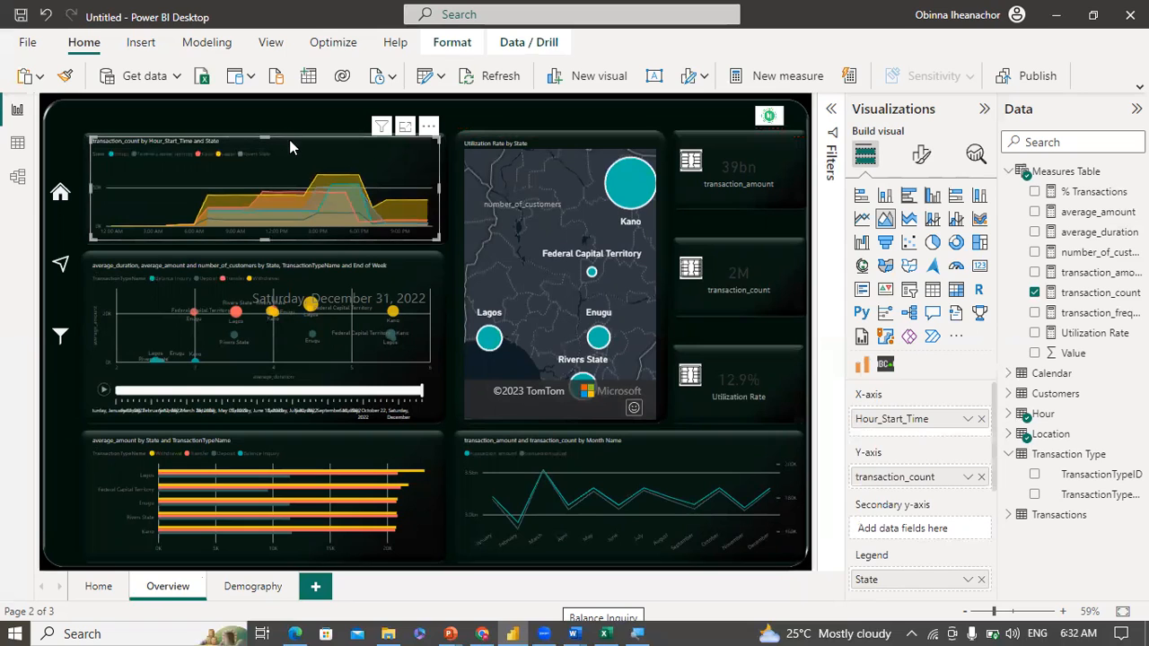
Step: Set the X-axis value label color of the transaction_count by Hour_Start_Time and State area chart to white
click(922, 157)
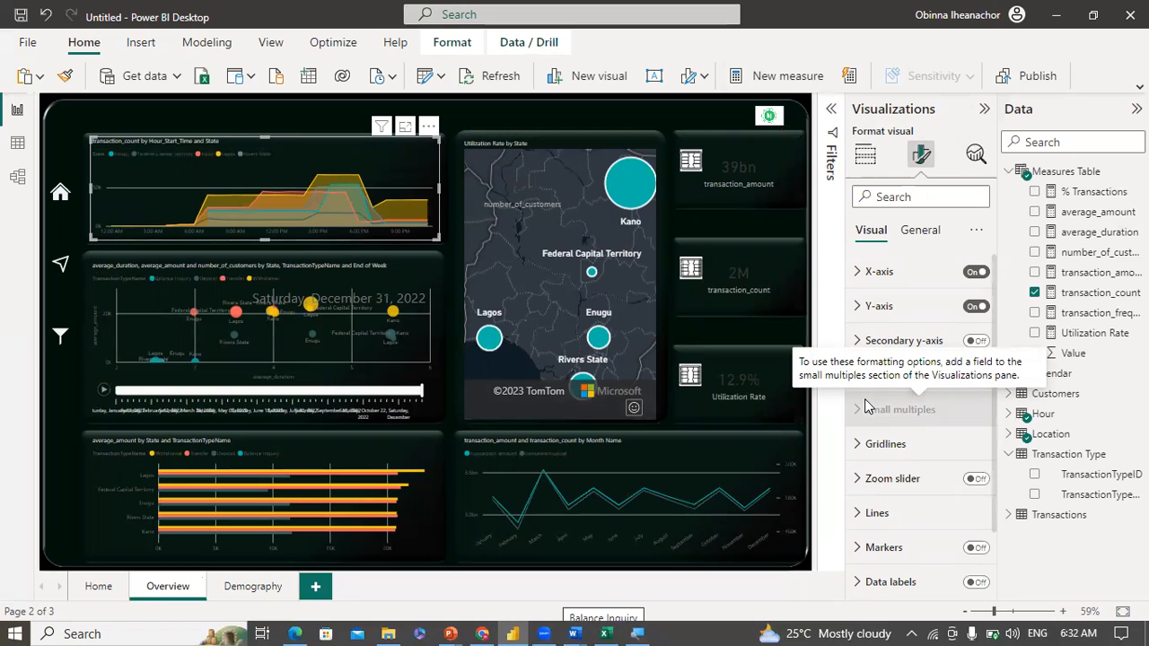
click(863, 274)
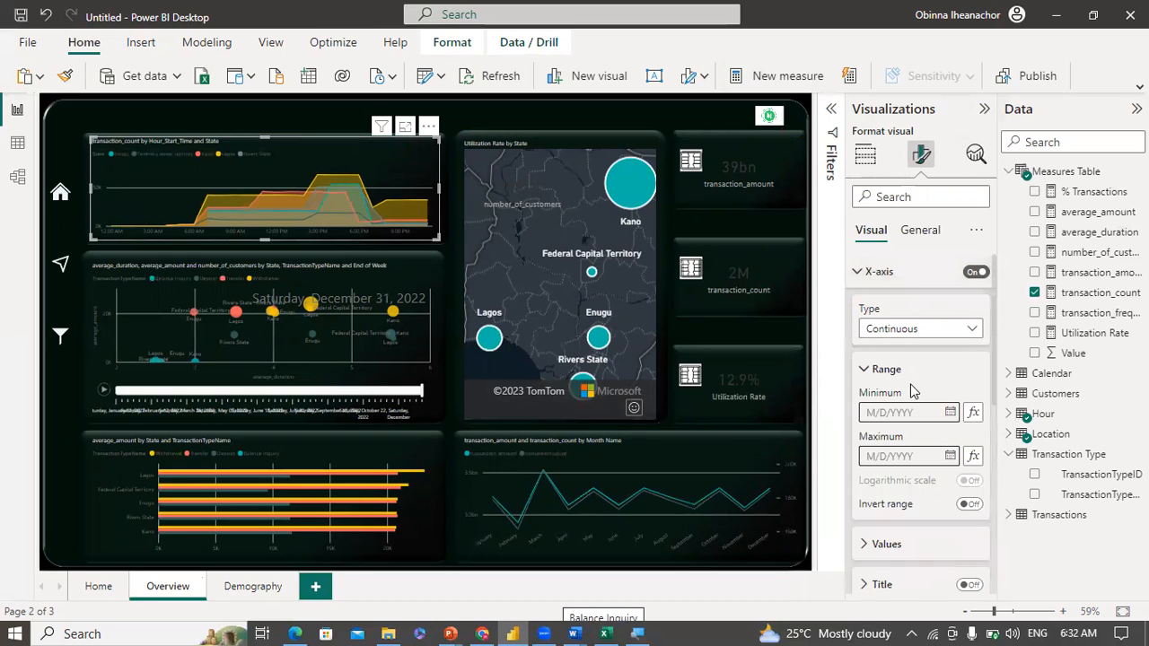
click(884, 544)
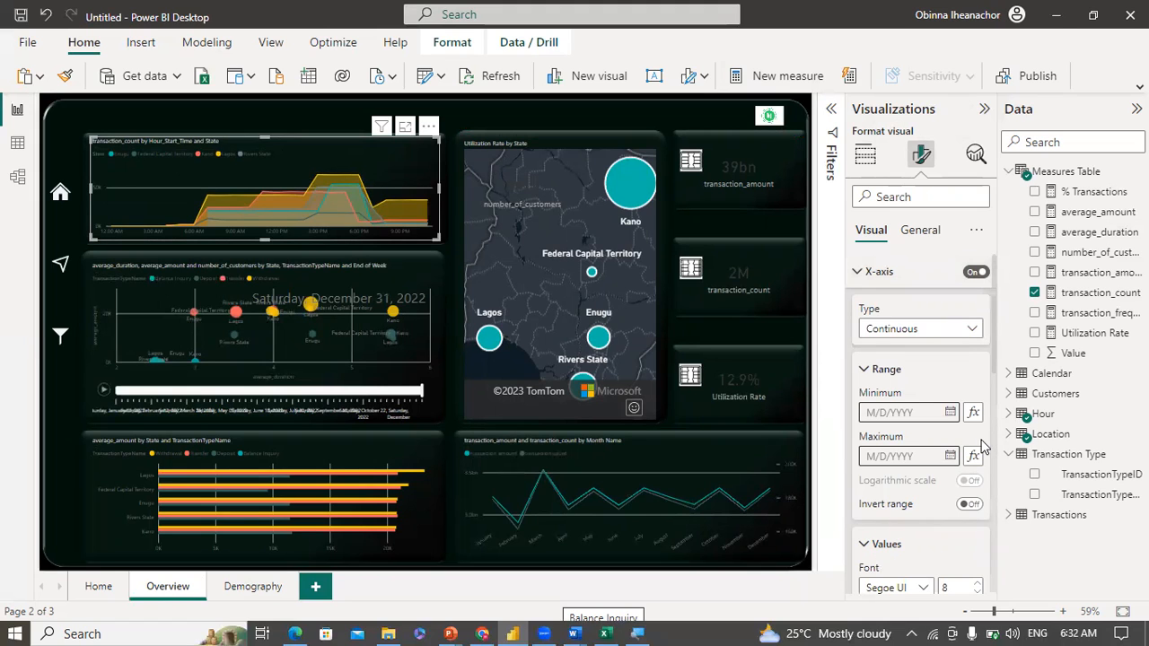
drag(995, 363, 987, 449)
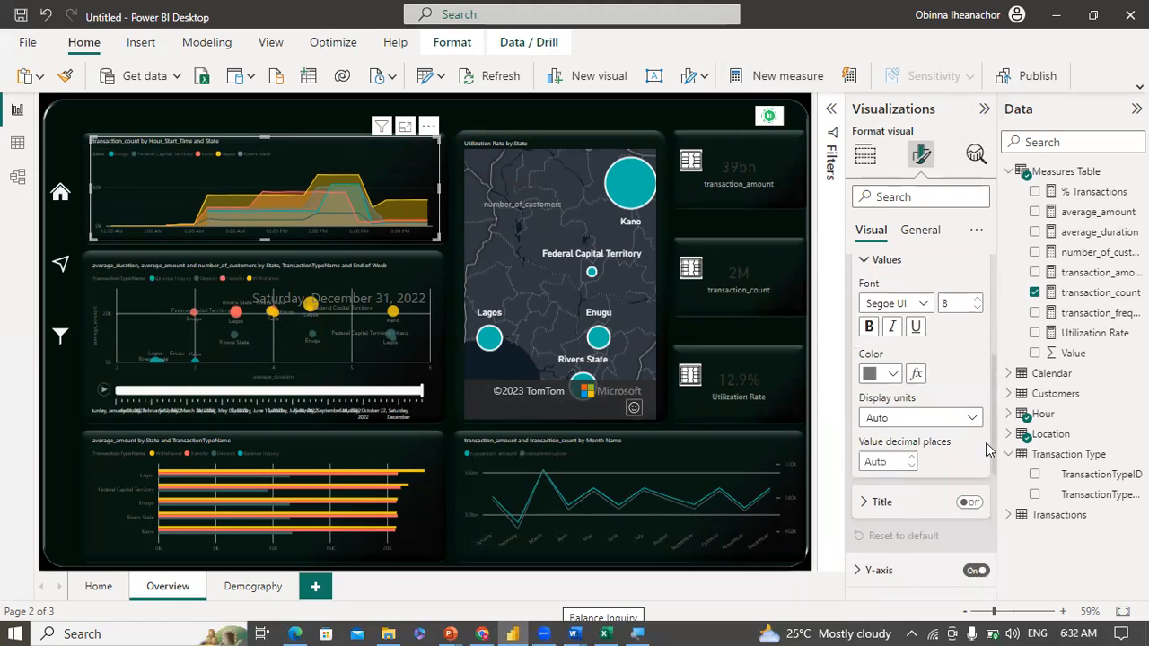
click(893, 374)
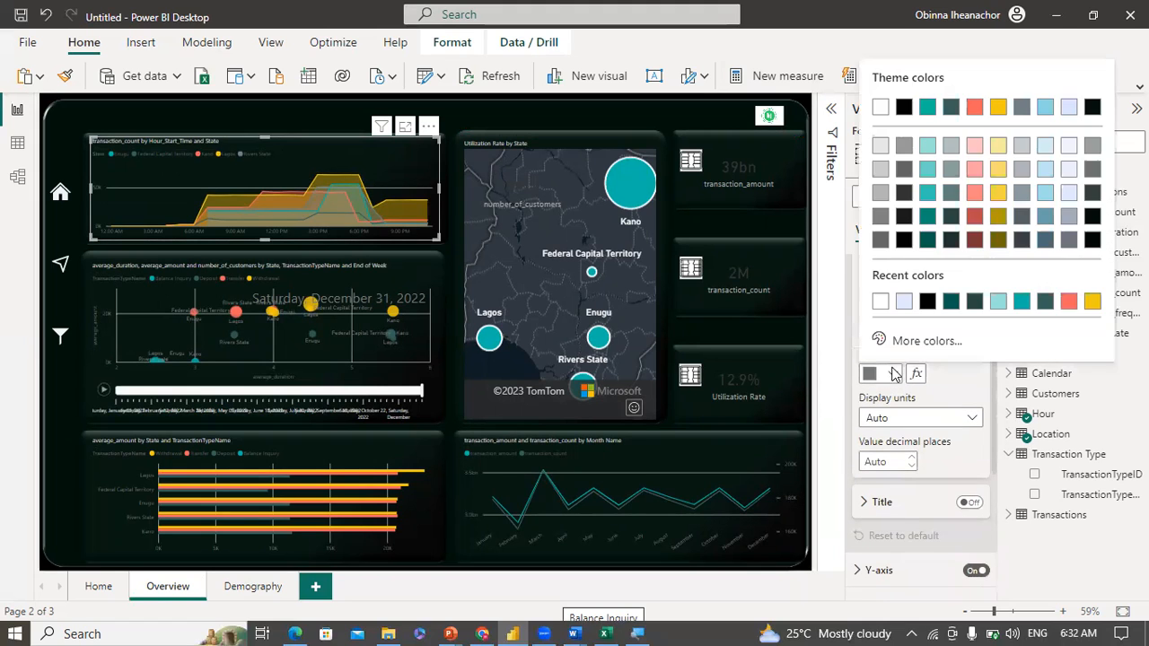
click(880, 302)
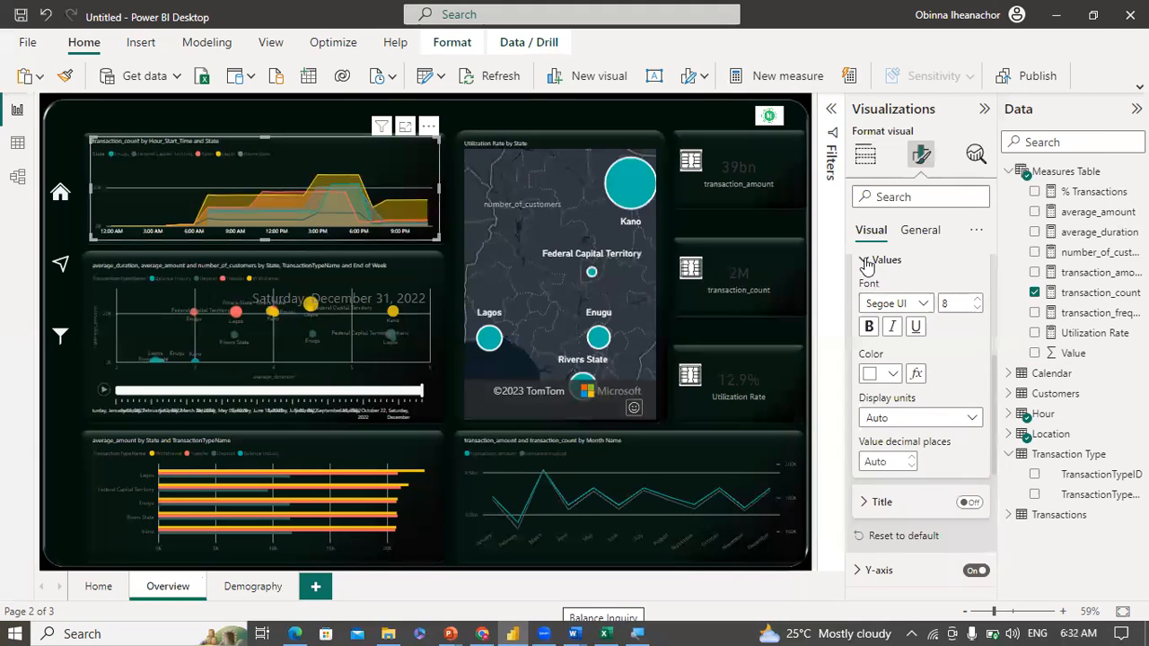
click(866, 262)
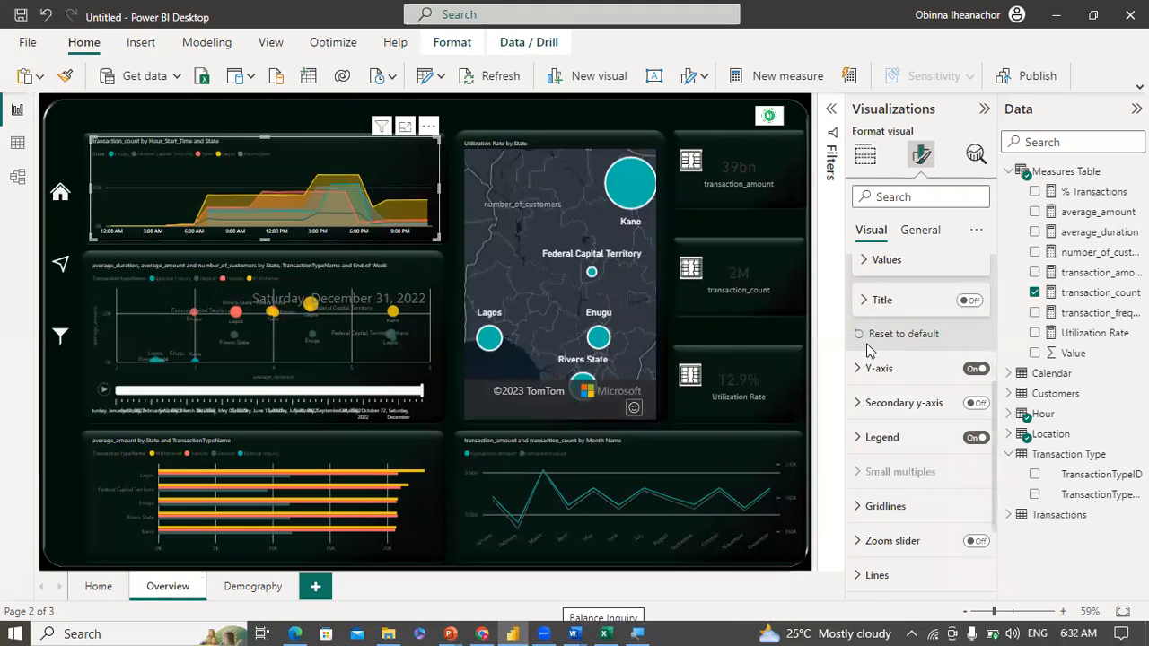
Step: Set the area chart's Y-axis value labels to white with font size 9
click(866, 372)
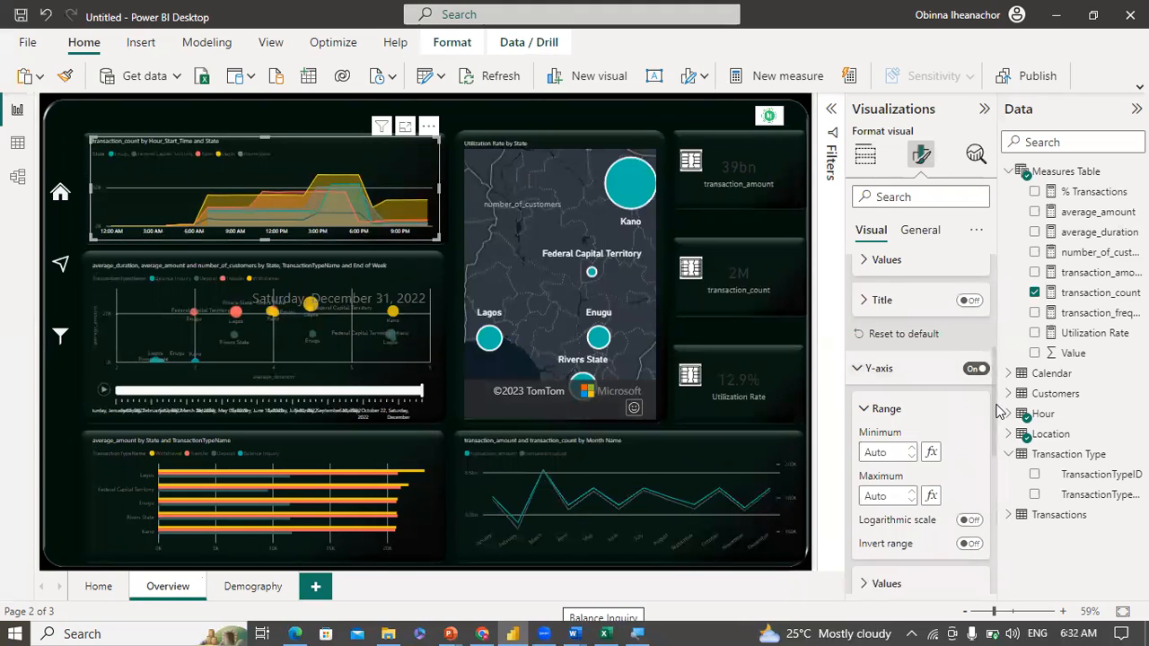
scroll(995, 420, down, 1)
scroll(995, 431, down, 2)
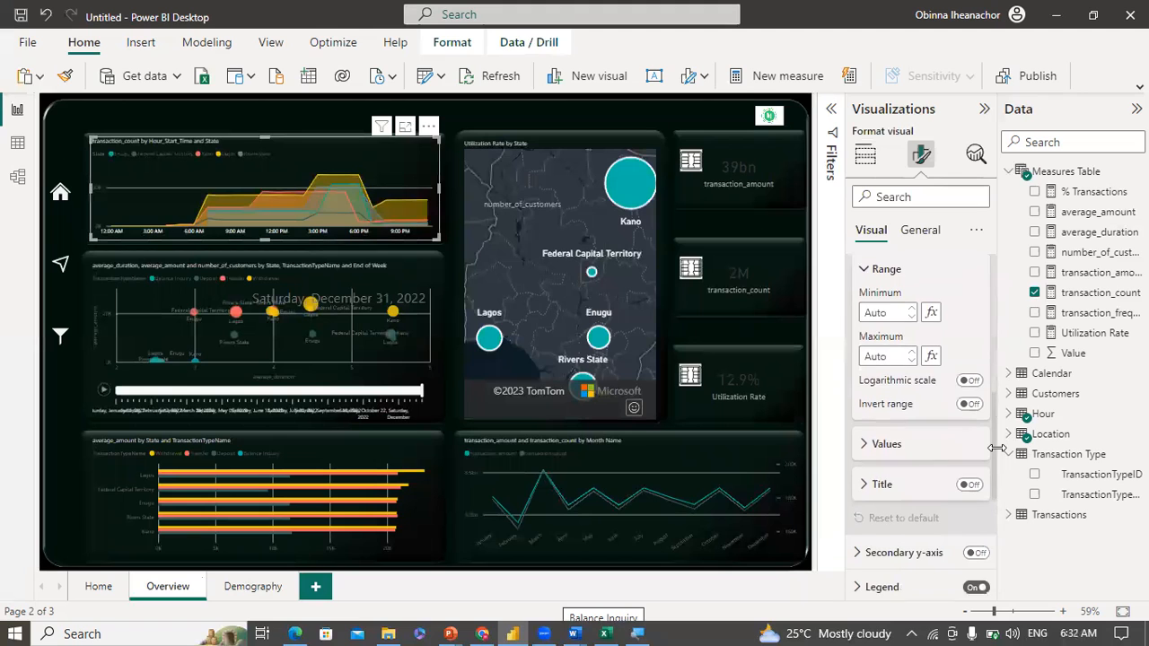
drag(997, 448, 1004, 400)
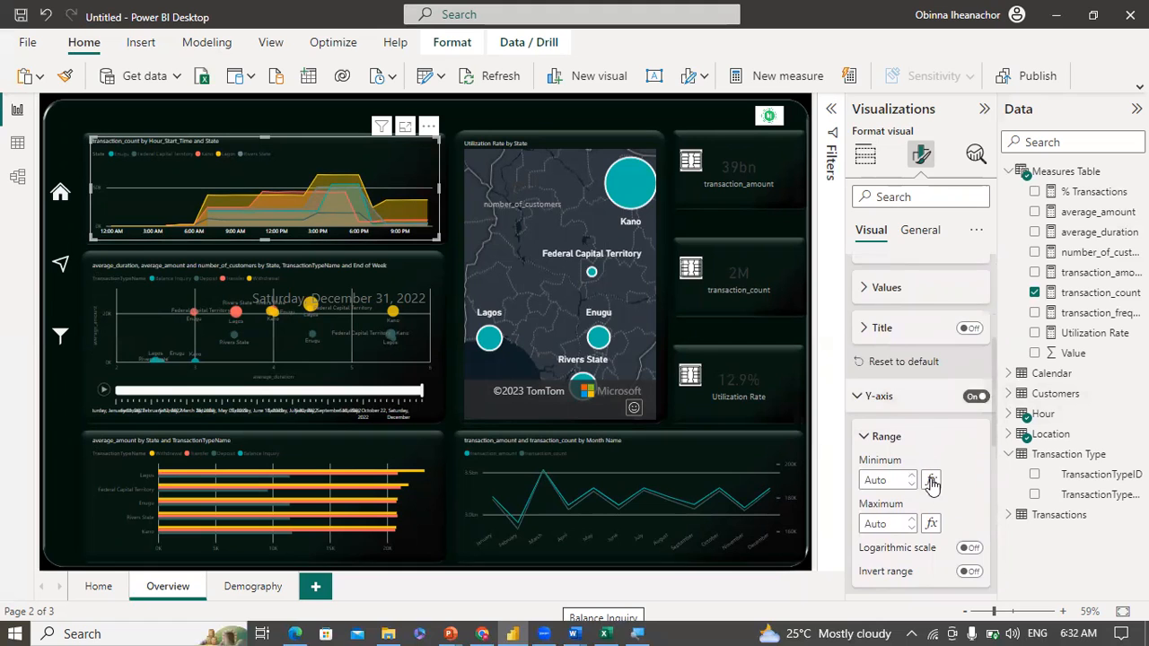
drag(993, 410, 982, 494)
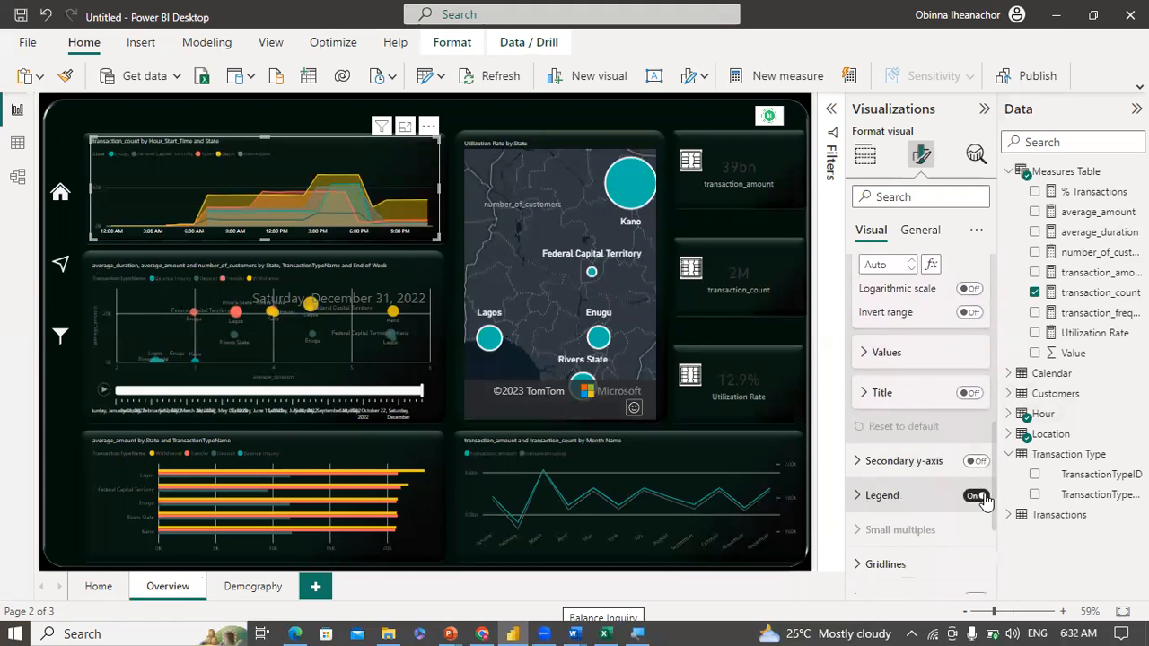
click(896, 359)
click(896, 474)
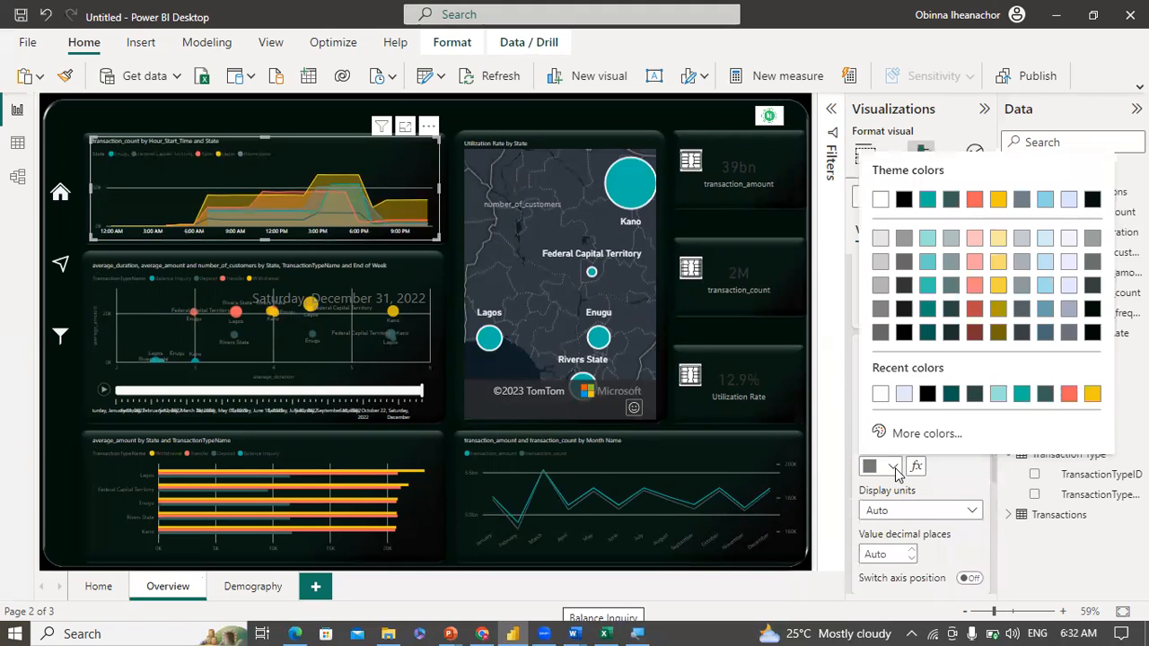
click(893, 394)
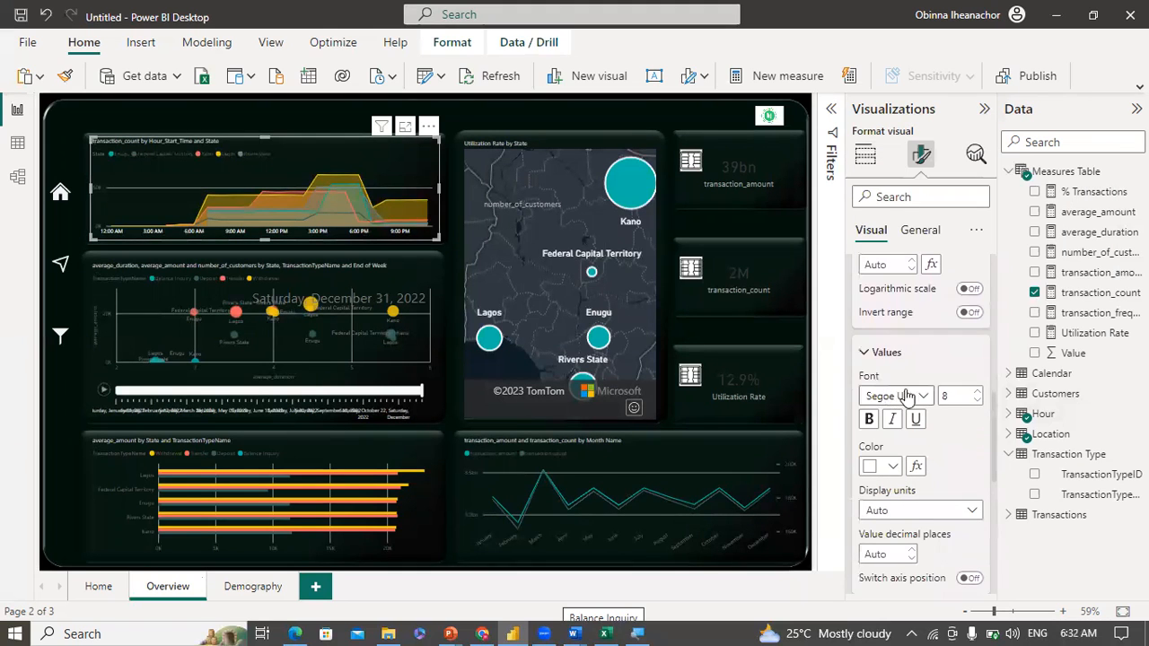
click(977, 392)
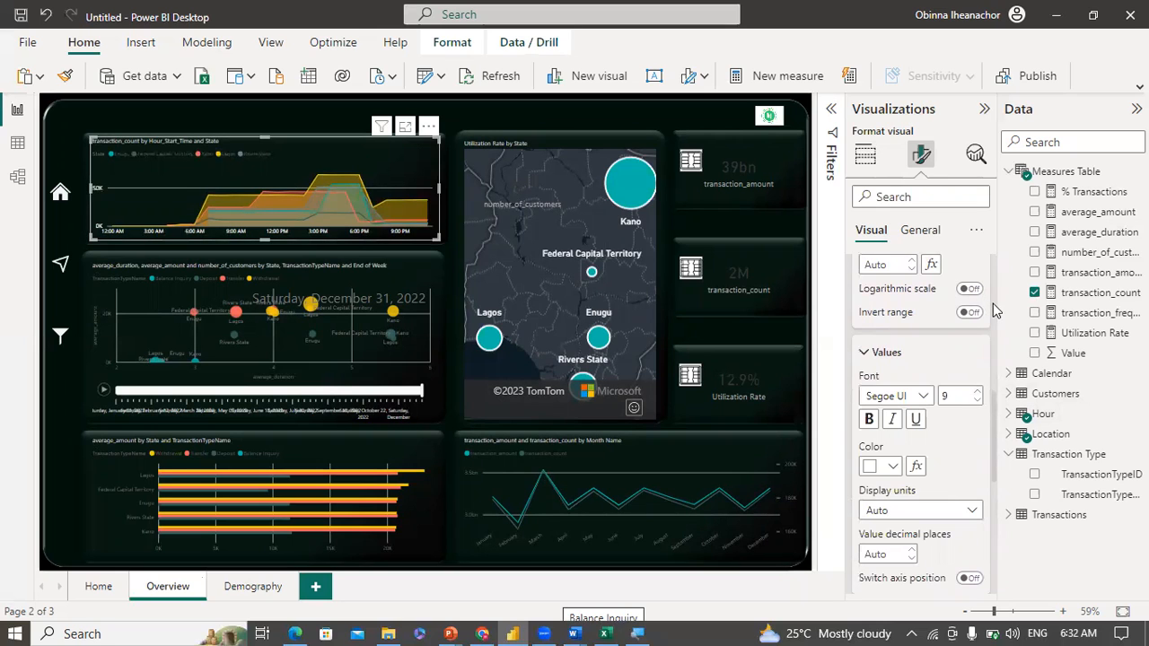
scroll(987, 485, up, 3)
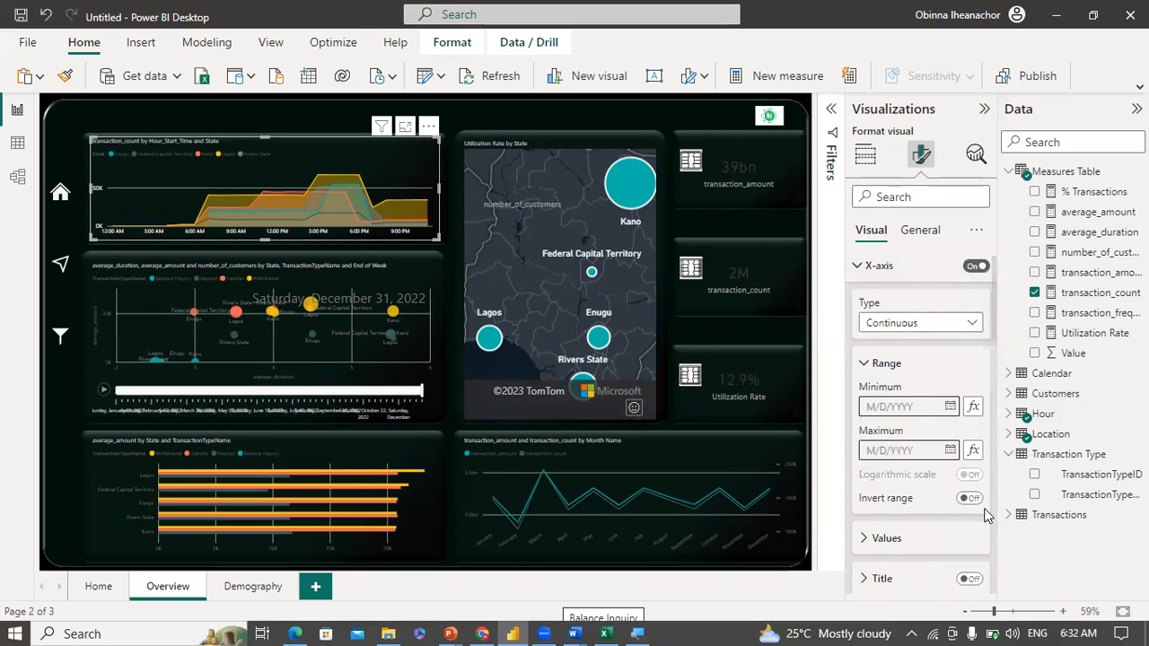
drag(993, 328, 1001, 409)
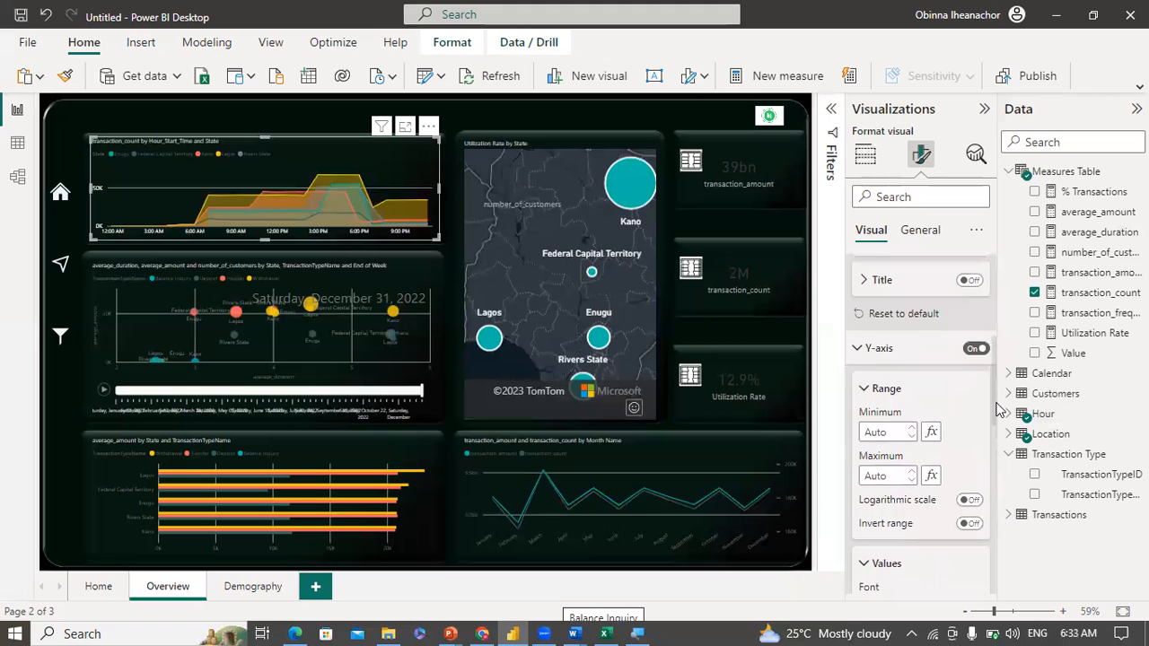
click(871, 348)
Step: Set the area chart's legend position to Bottom left
click(869, 422)
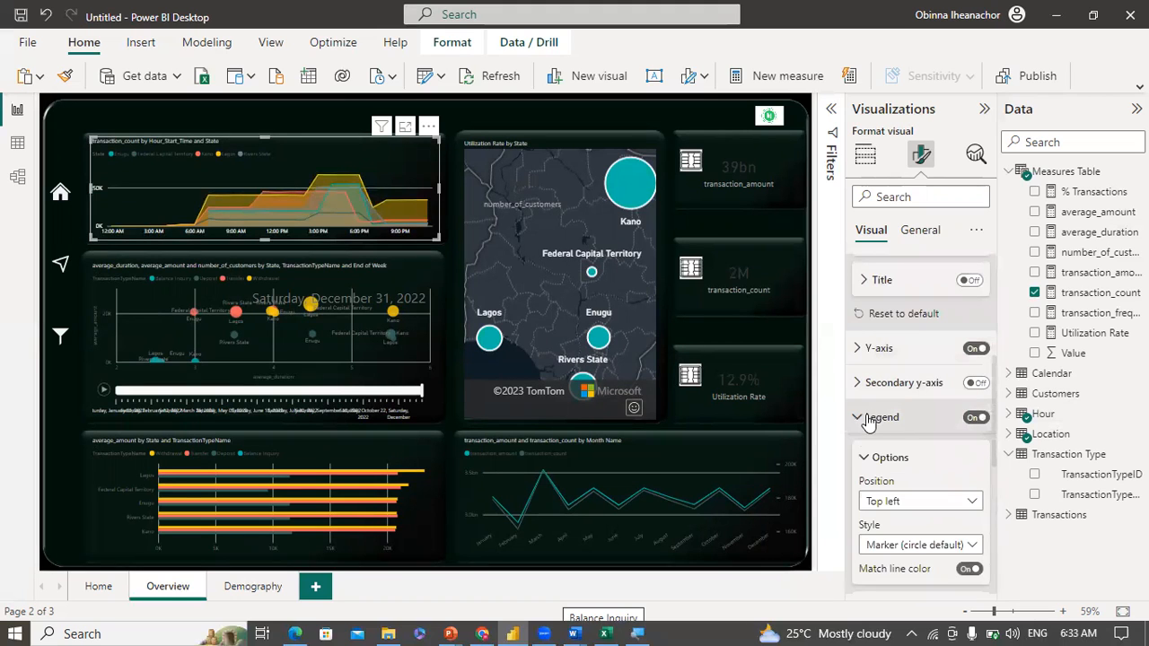
scroll(1000, 440, down, 3)
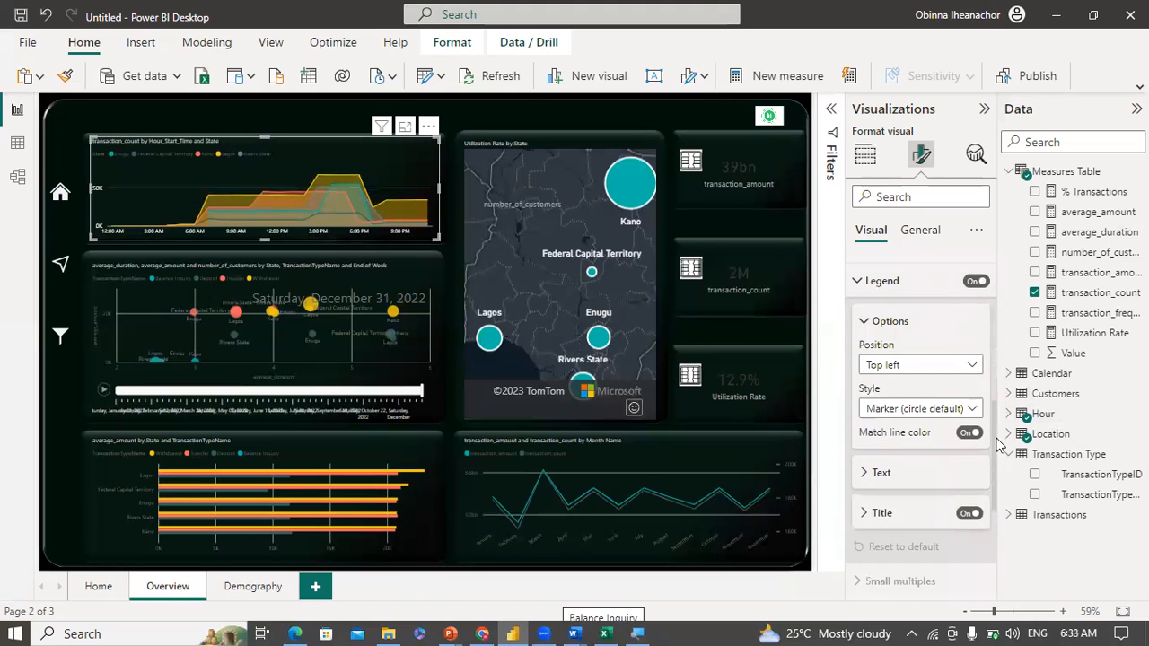
click(957, 371)
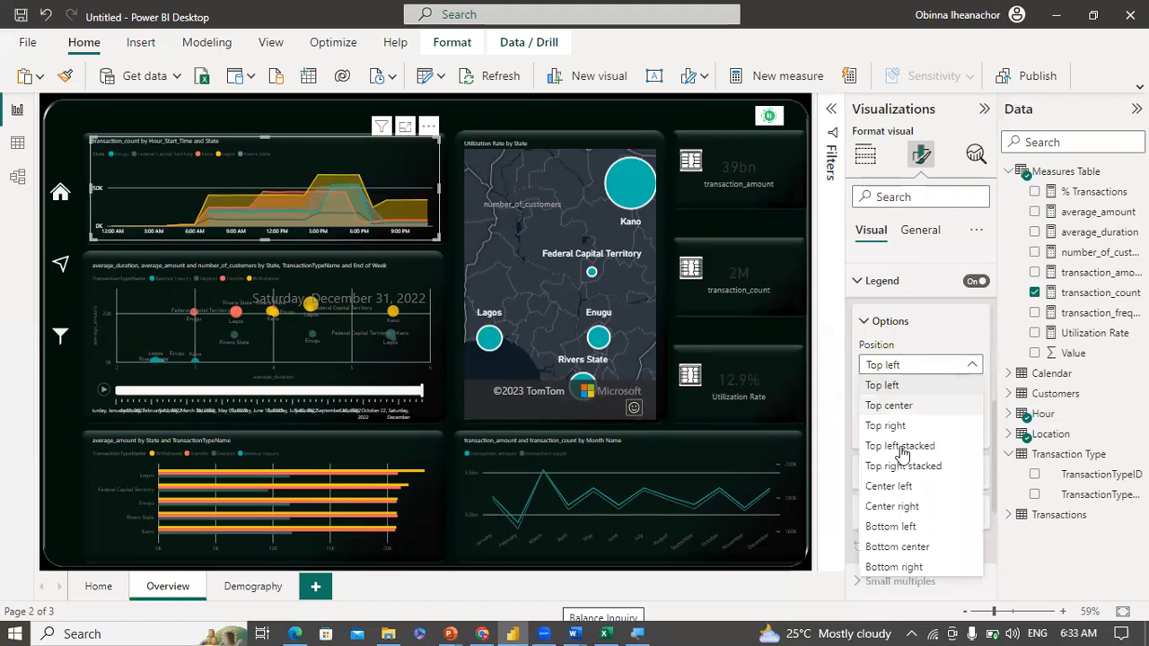
click(903, 530)
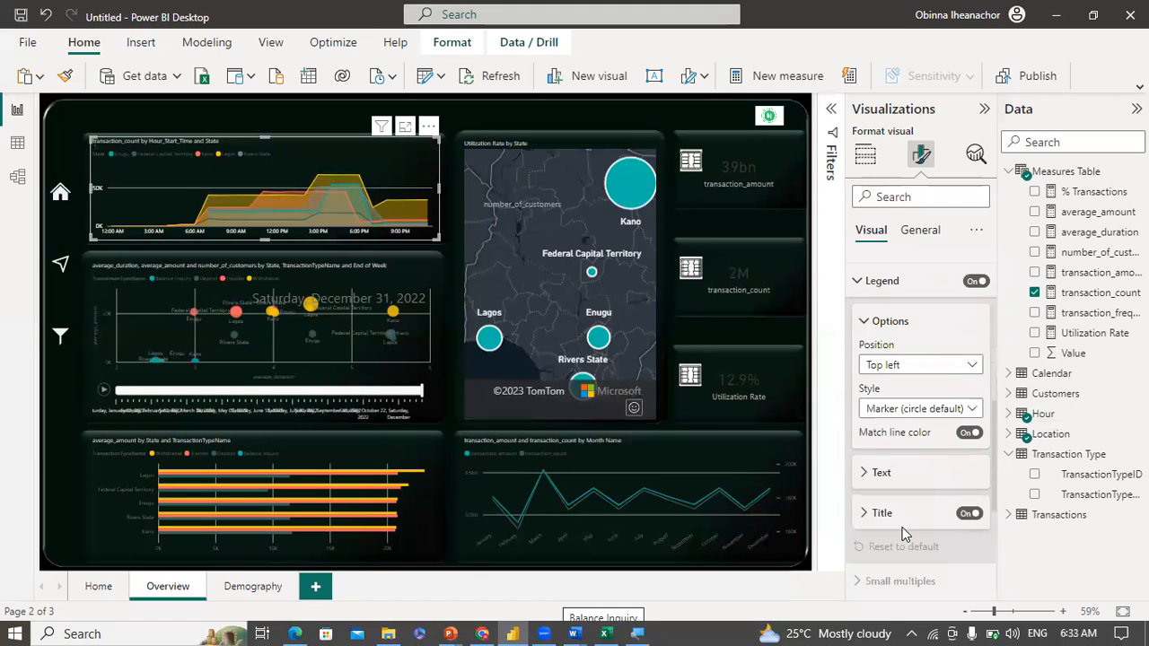
Step: Set the area chart's legend text color to white and its font size to 9
click(882, 474)
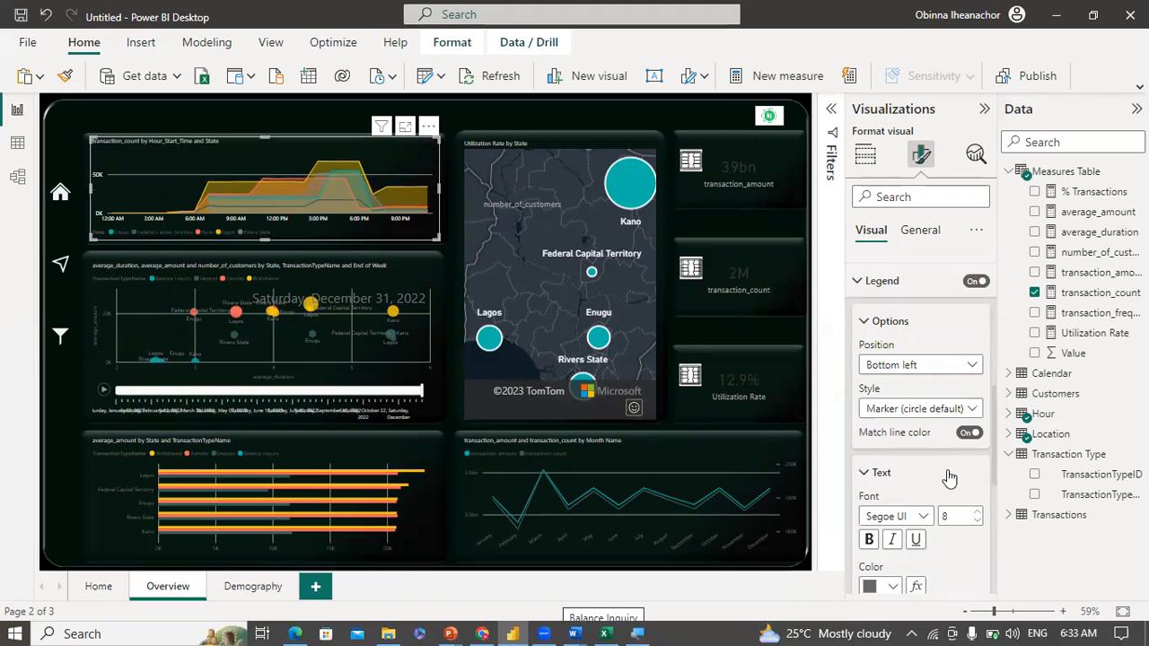
click(895, 586)
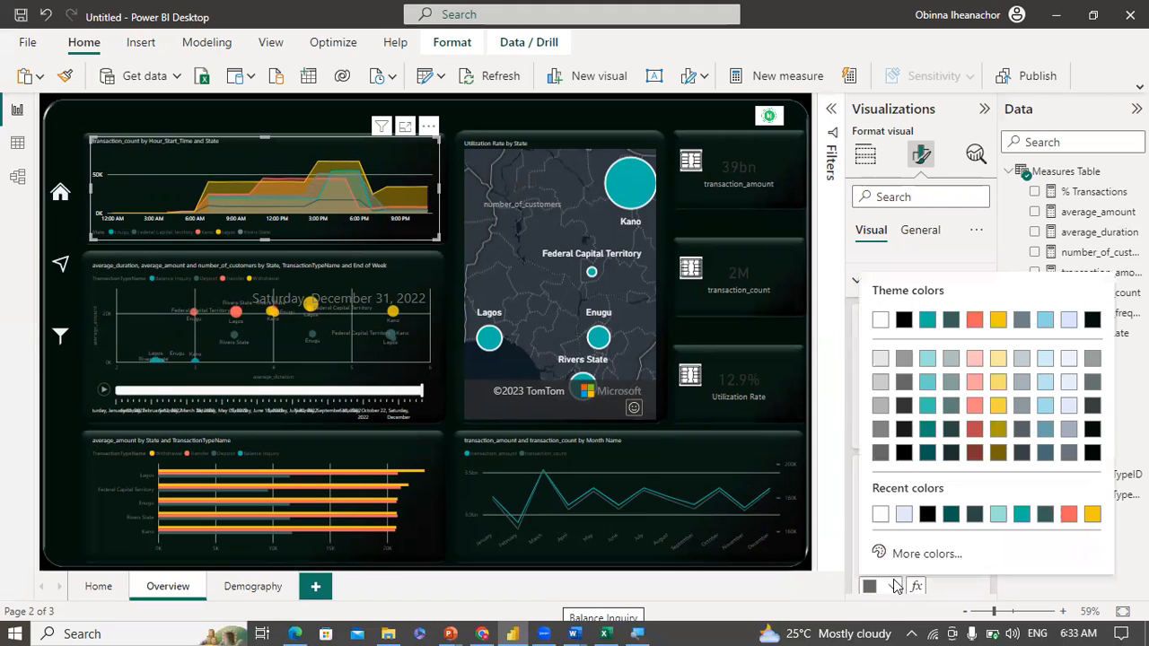
click(886, 519)
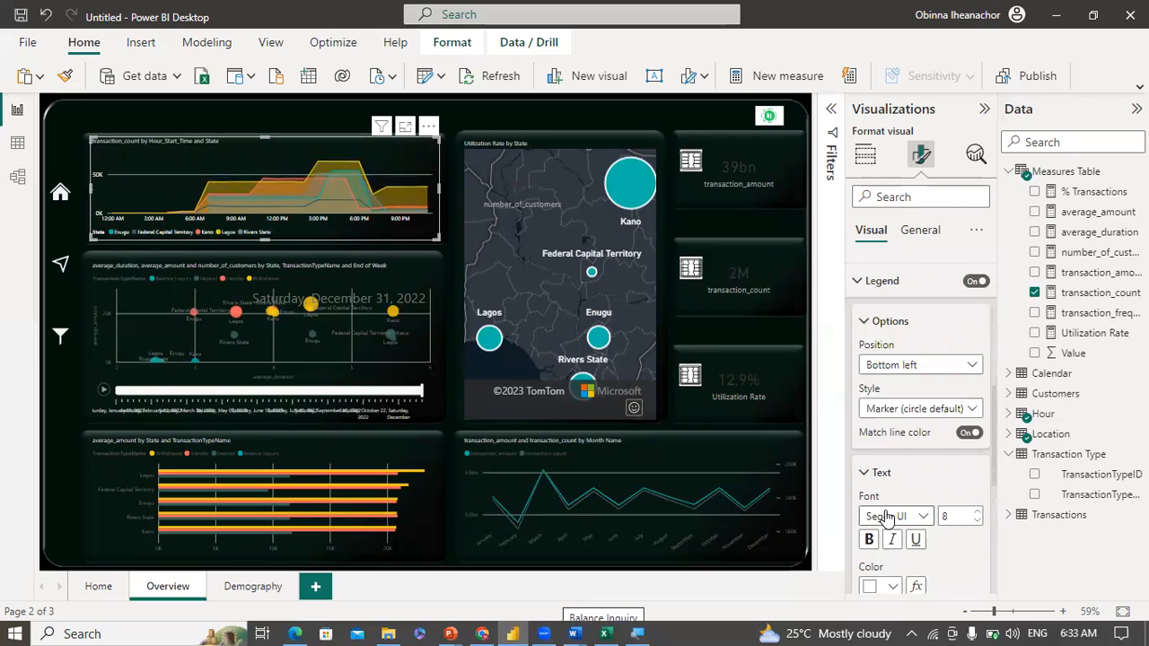
click(977, 513)
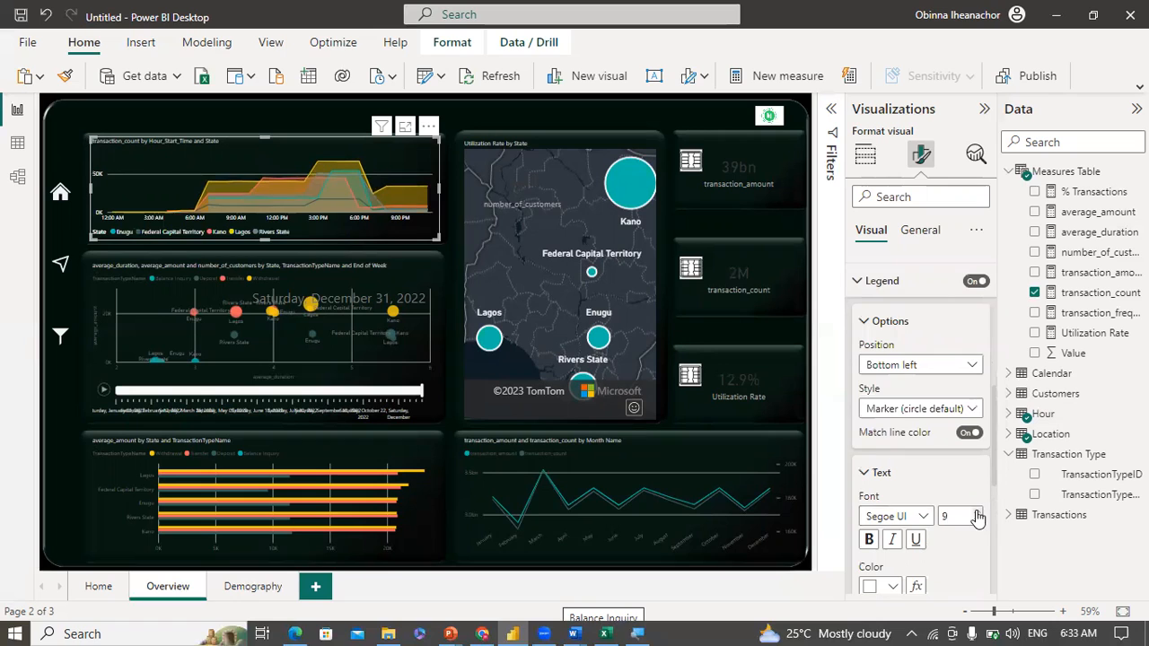
Step: Set the area chart's title font size to 13
click(920, 230)
click(879, 306)
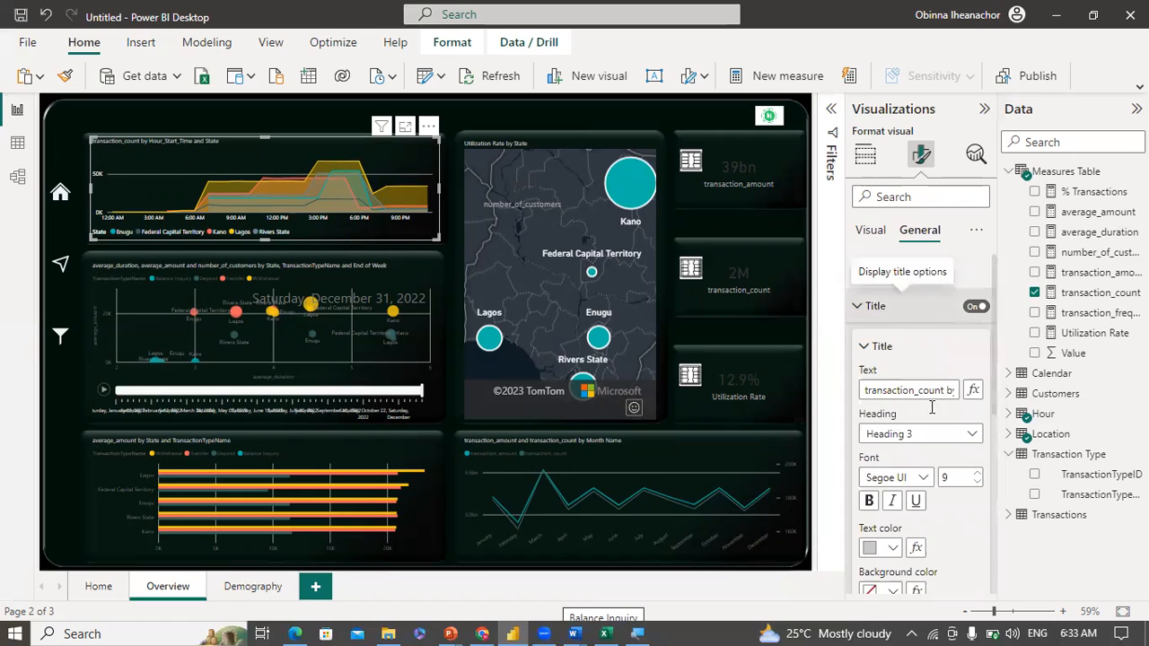
click(978, 473)
click(977, 473)
click(977, 473)
click(977, 473)
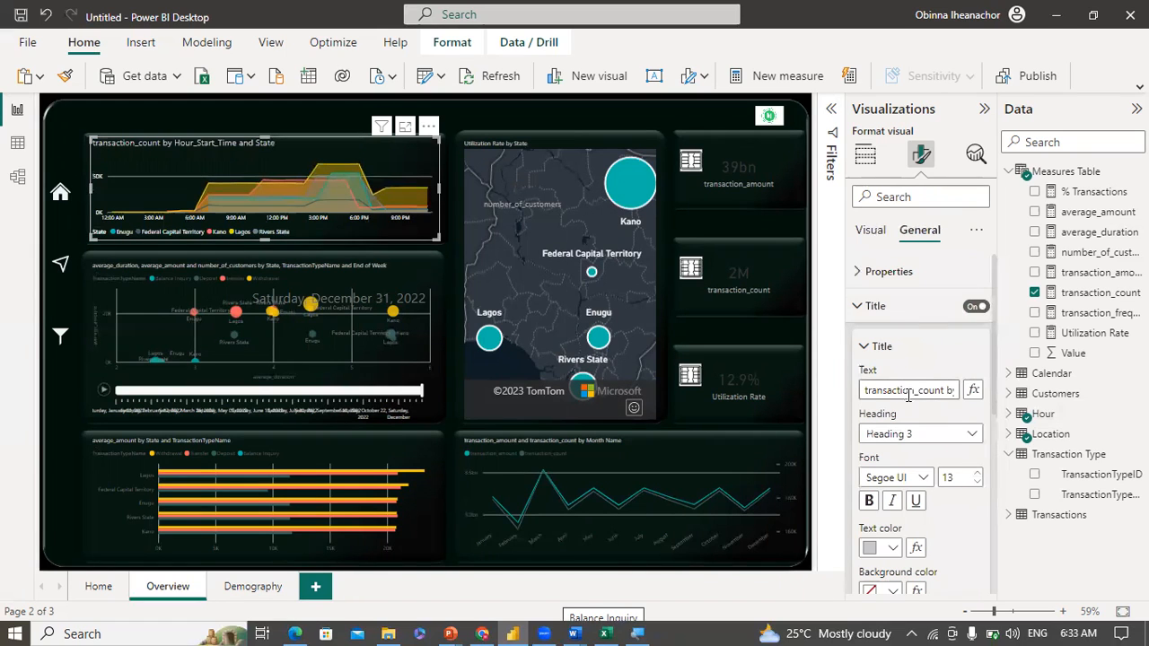
Step: Retitle the area chart "What is the Transaction Count Trend by Hour & Location?" and make the title bold
click(907, 391)
key(ctrl+a)
text(What )
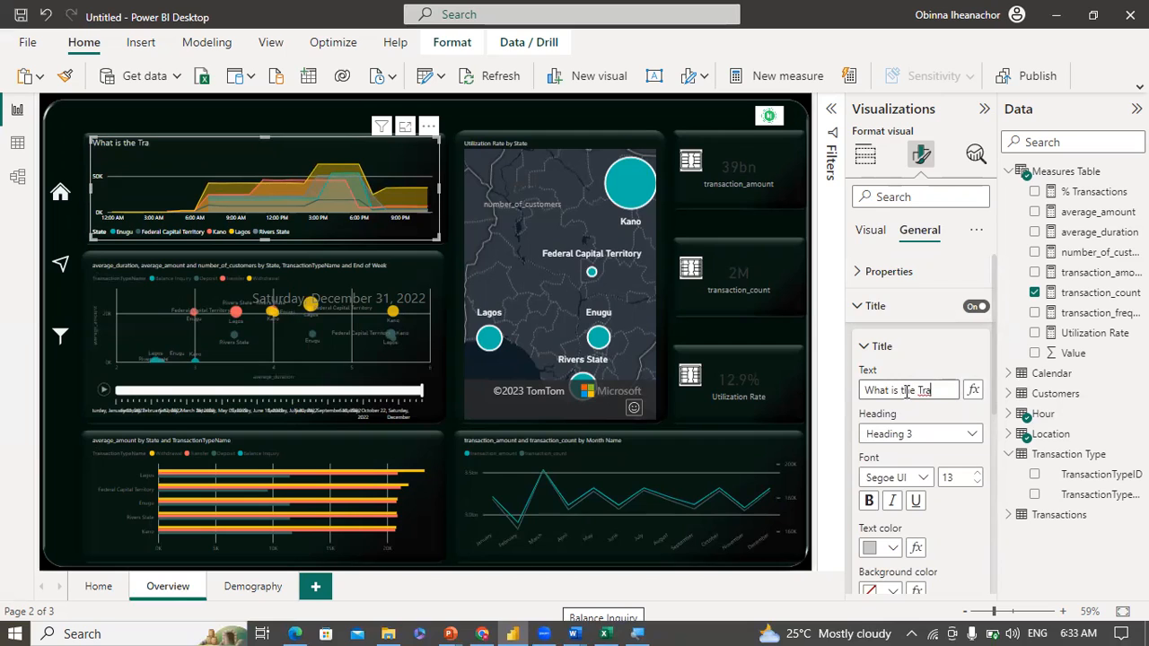
text(is the Transaction Count by)
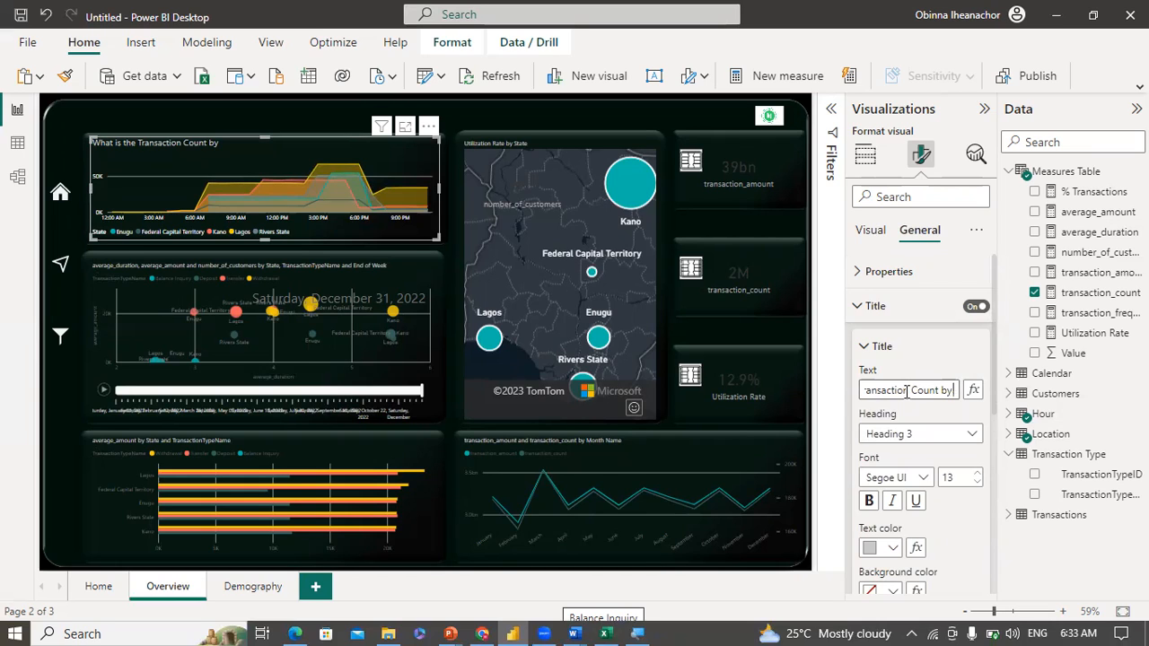
key(BackSpace)
key(BackSpace)
key(BackSpace)
text(Trend by Ho)
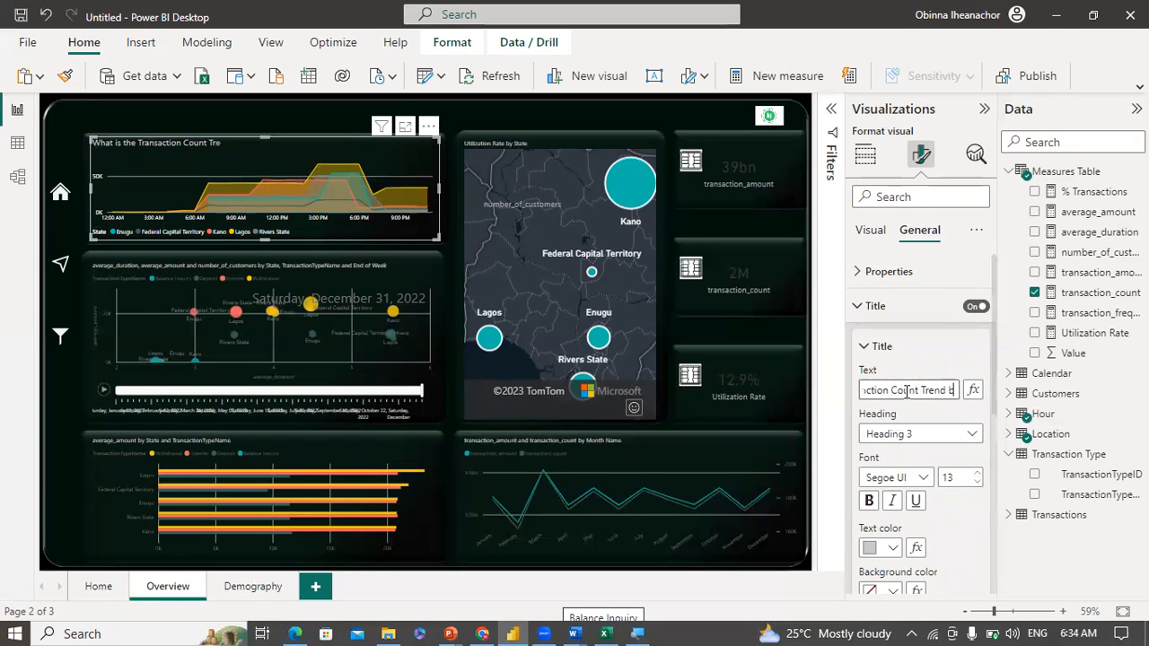
text(ur &)
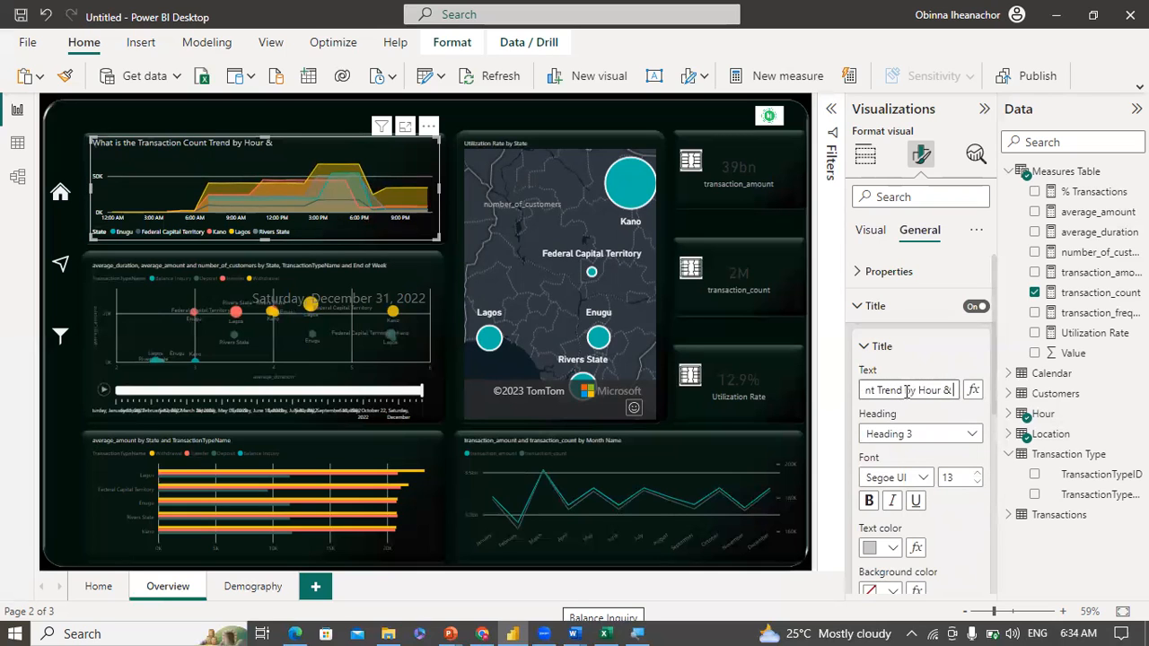
text( Location?)
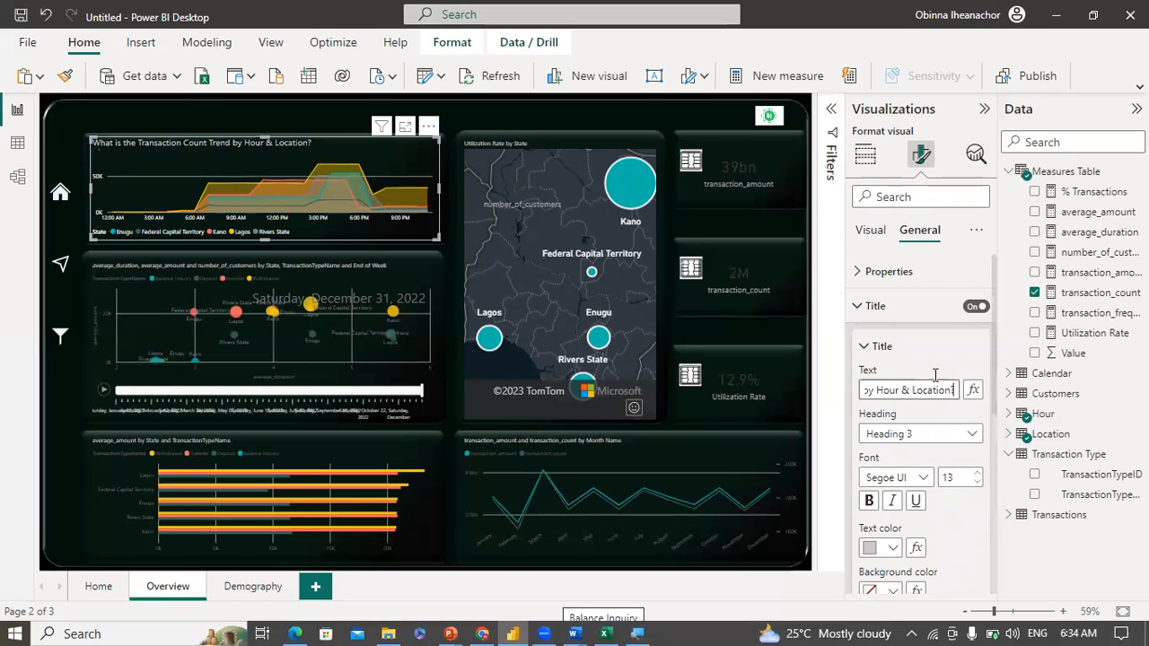
click(869, 501)
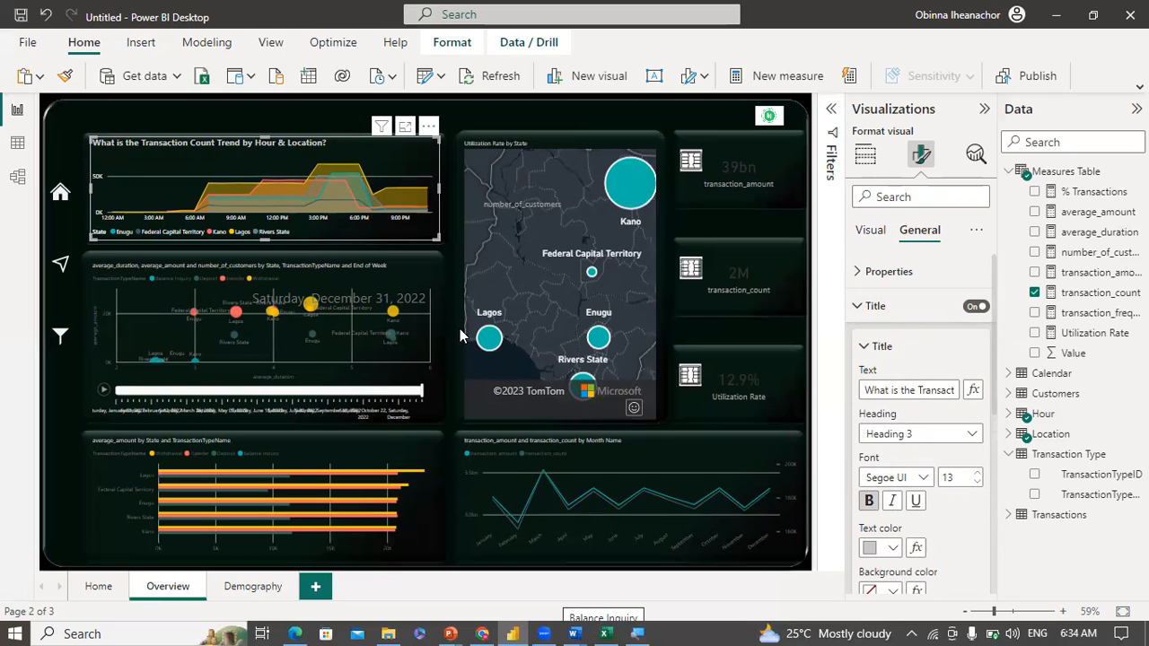
click(875, 308)
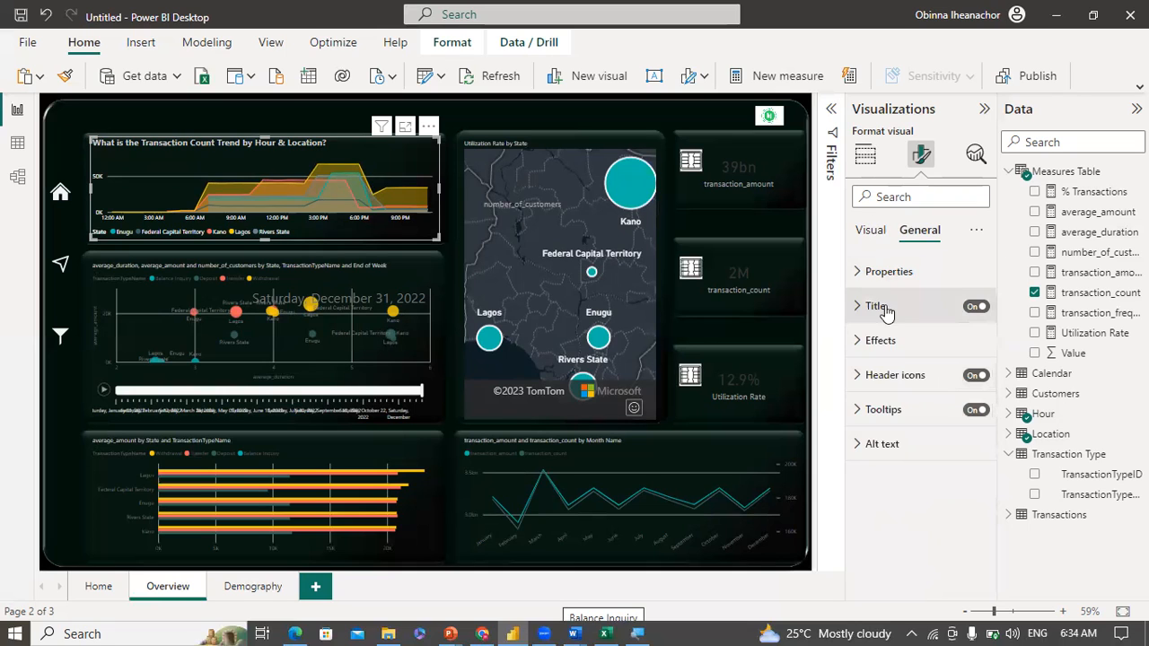
click(877, 236)
click(863, 369)
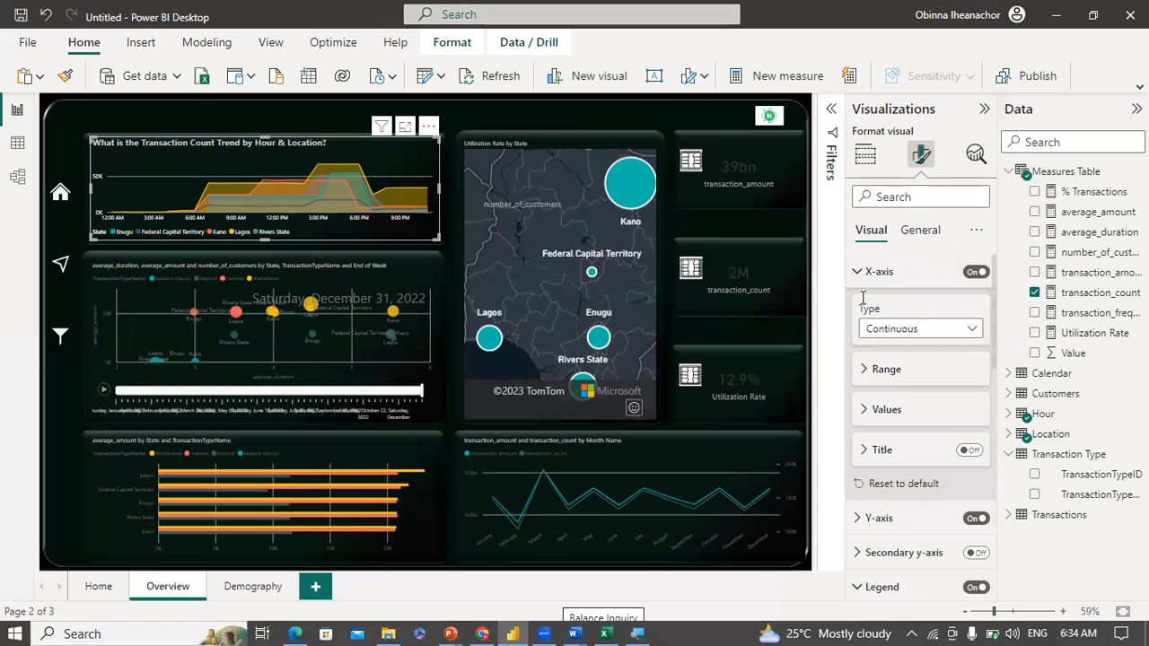
click(860, 272)
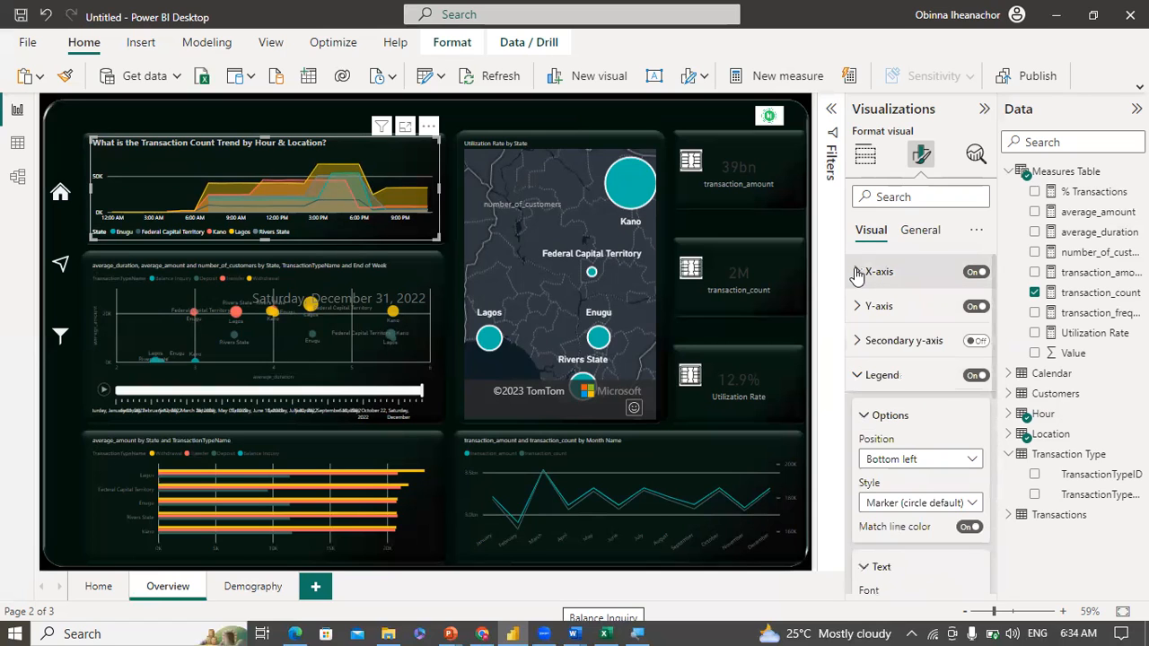
Step: Turn off the horizontal gridlines of the transaction count area chart
click(859, 377)
click(865, 444)
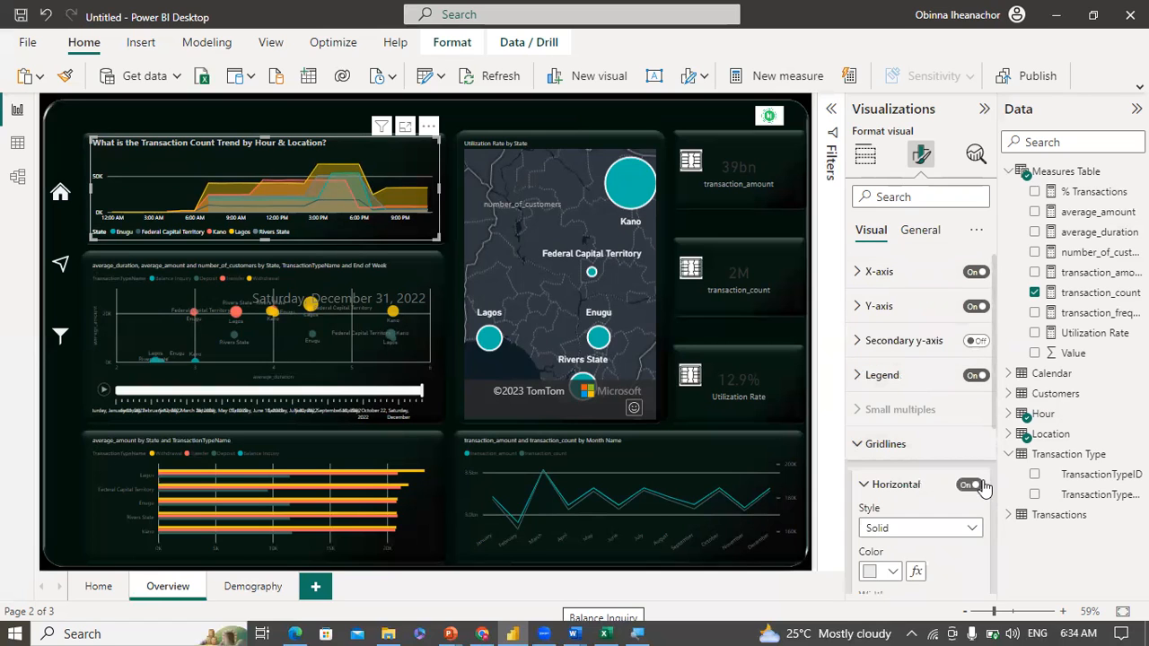
click(974, 484)
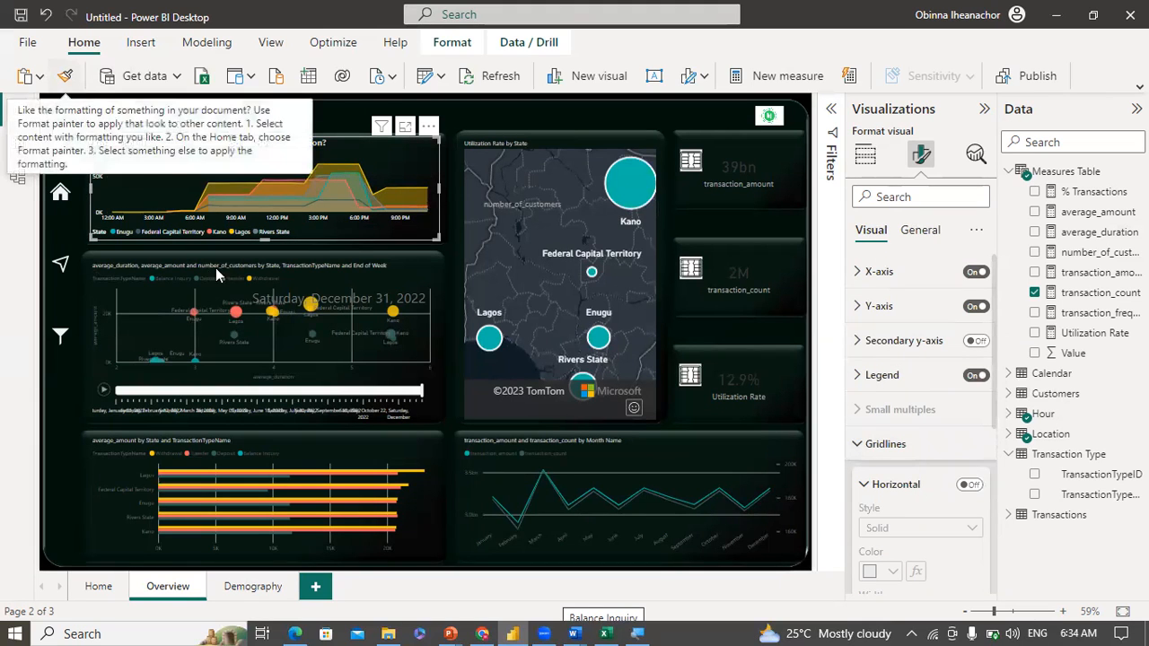
Step: Copy the area chart's formatting with Format Painter onto the average duration scatter chart and the average_amount by State bar chart
click(305, 291)
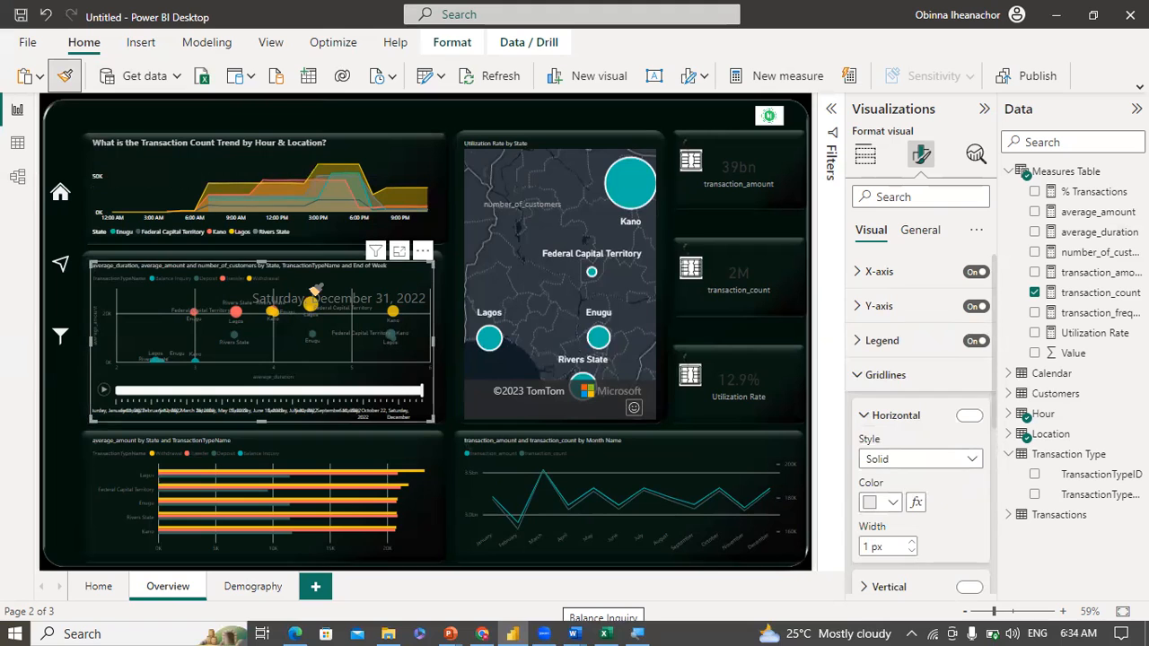
click(315, 289)
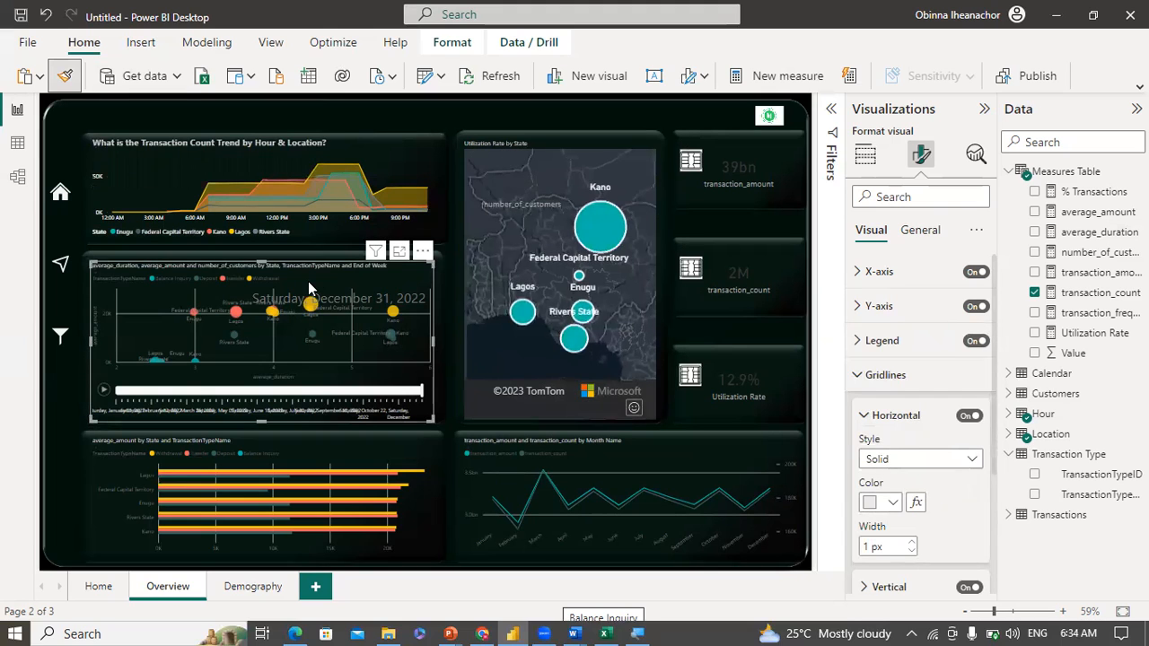
click(241, 214)
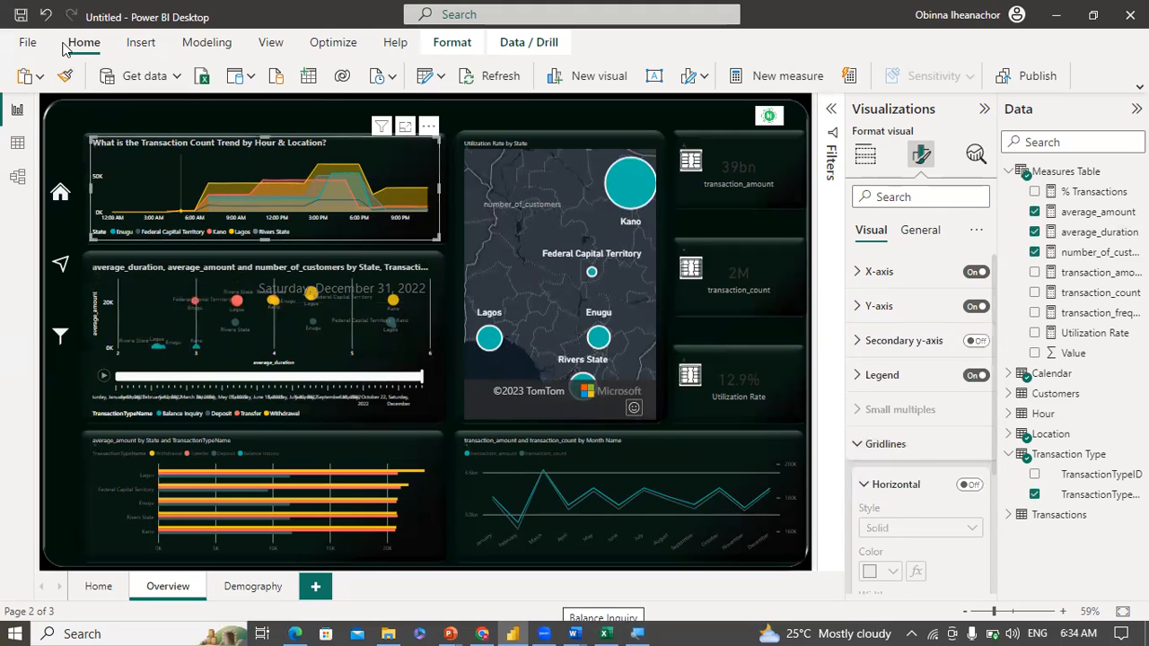
click(70, 77)
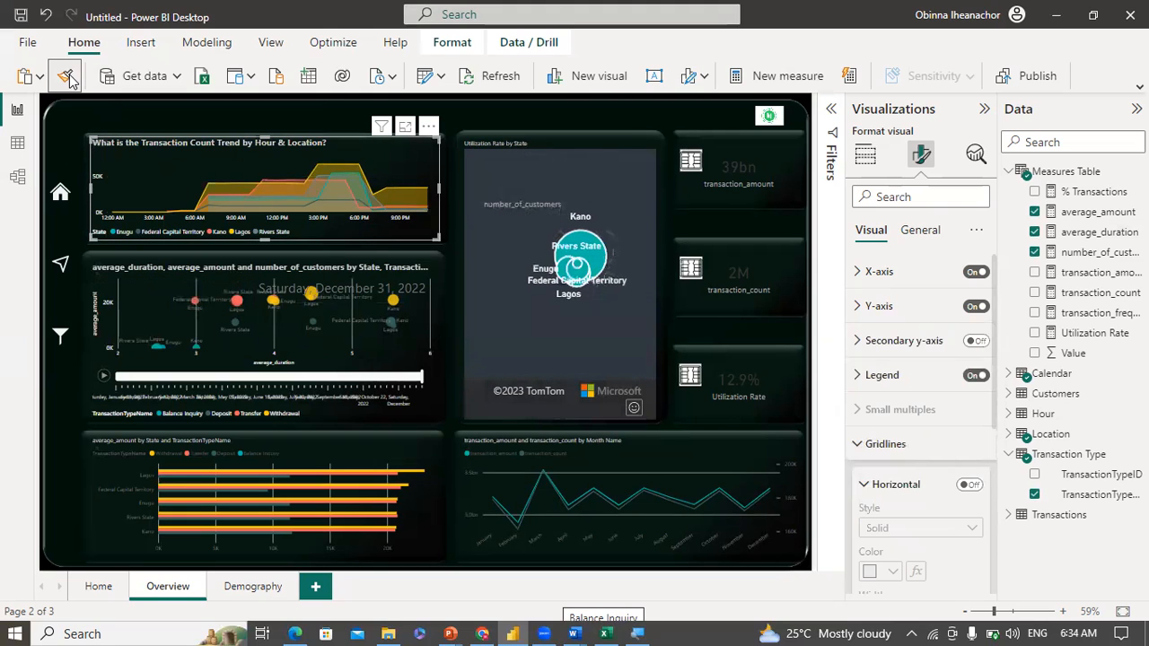
click(150, 183)
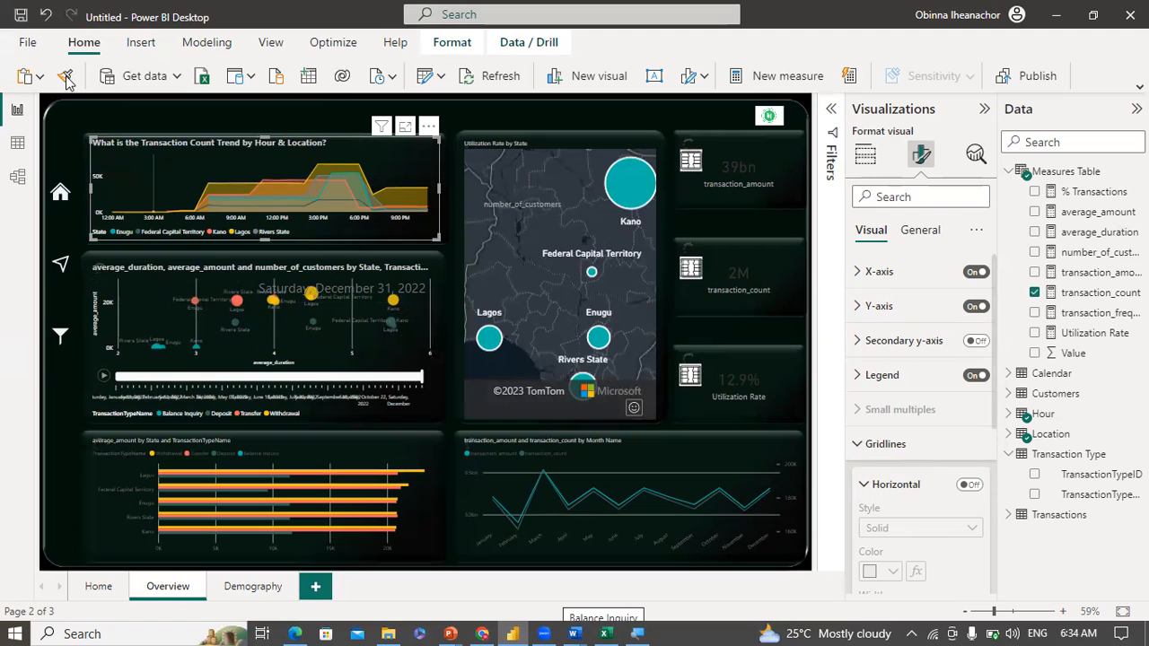
click(191, 457)
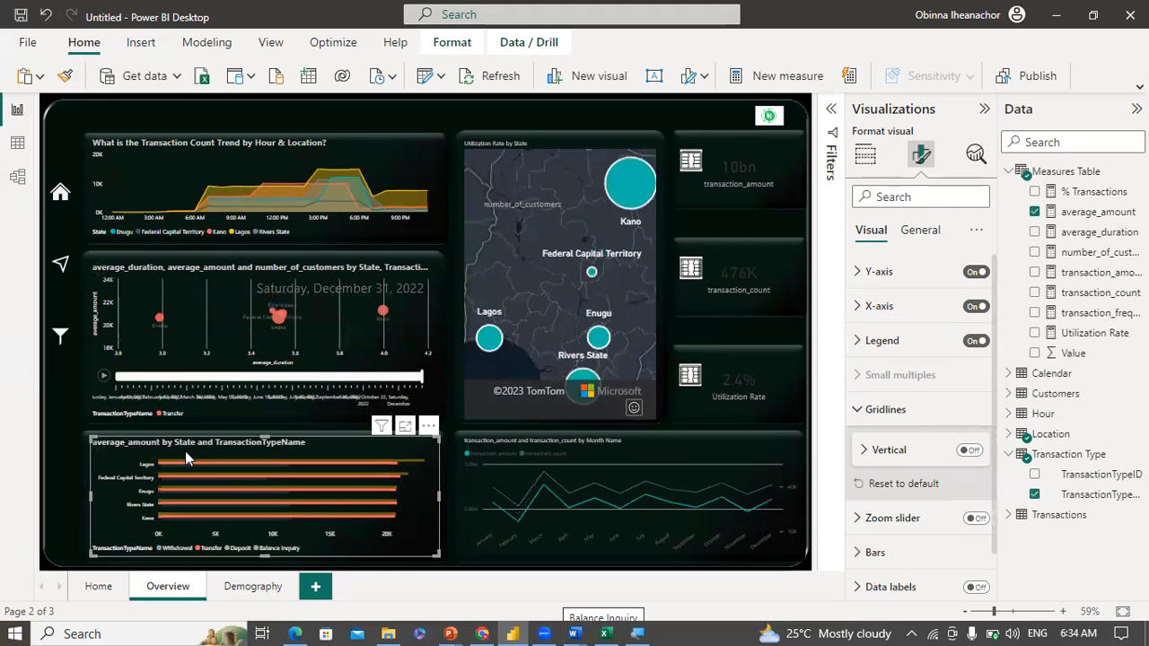
click(73, 432)
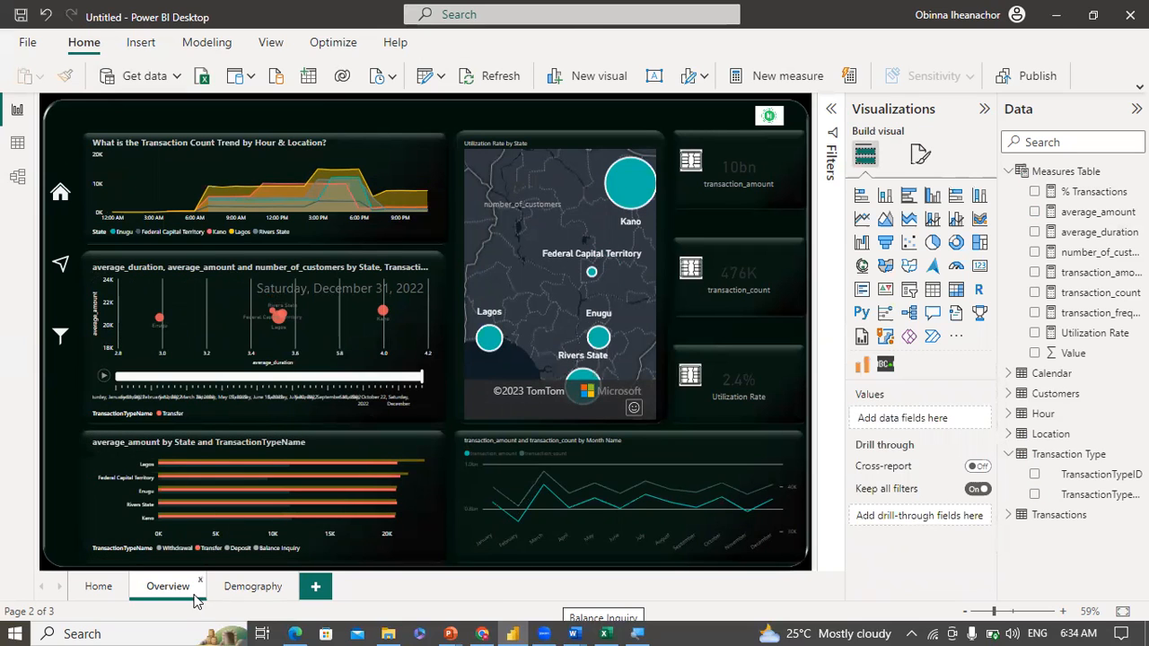
Step: Copy the "What is the Transaction Count by Type?" donut chart from the Demography page onto the Overview page, clear of the bar chart
click(252, 587)
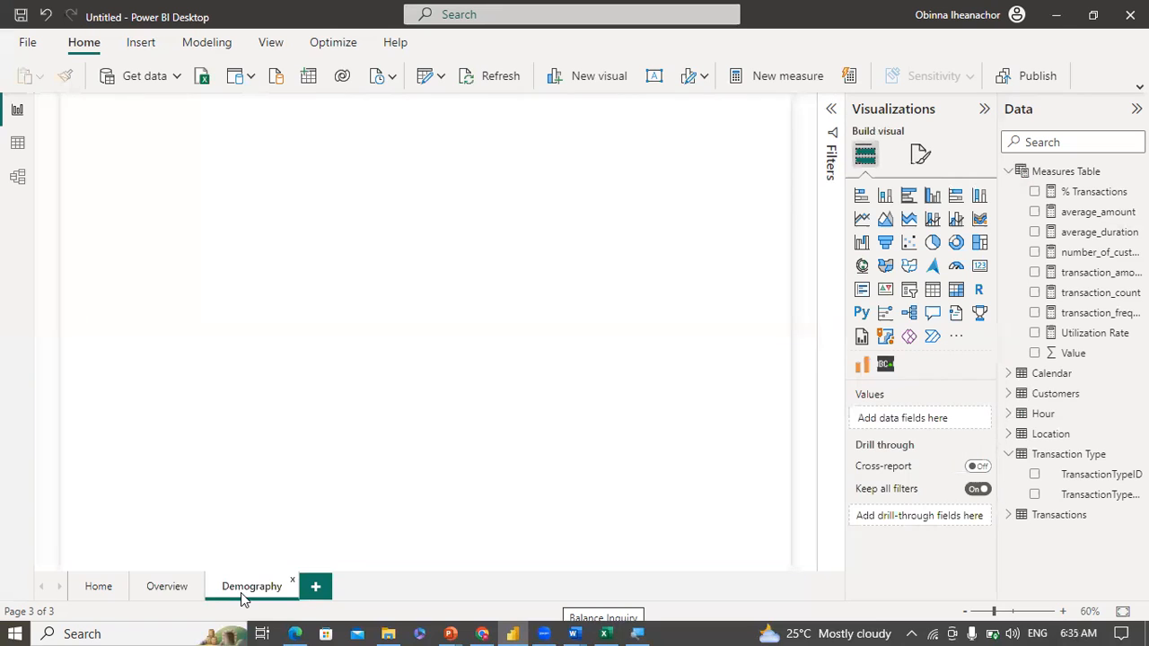
click(299, 471)
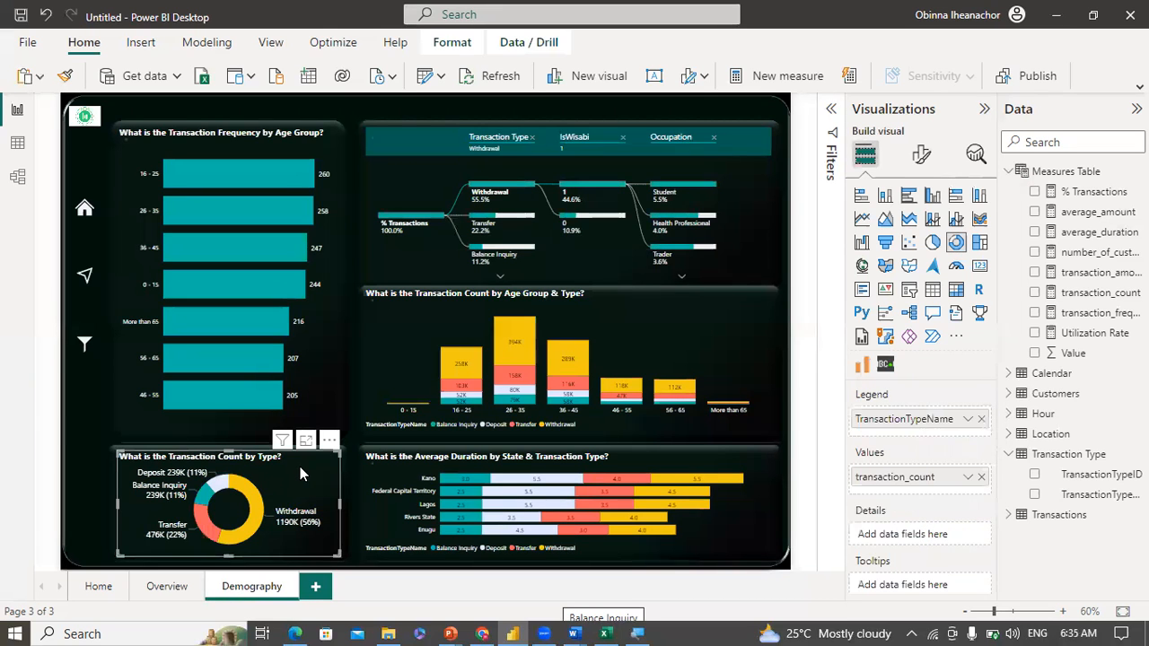
click(170, 592)
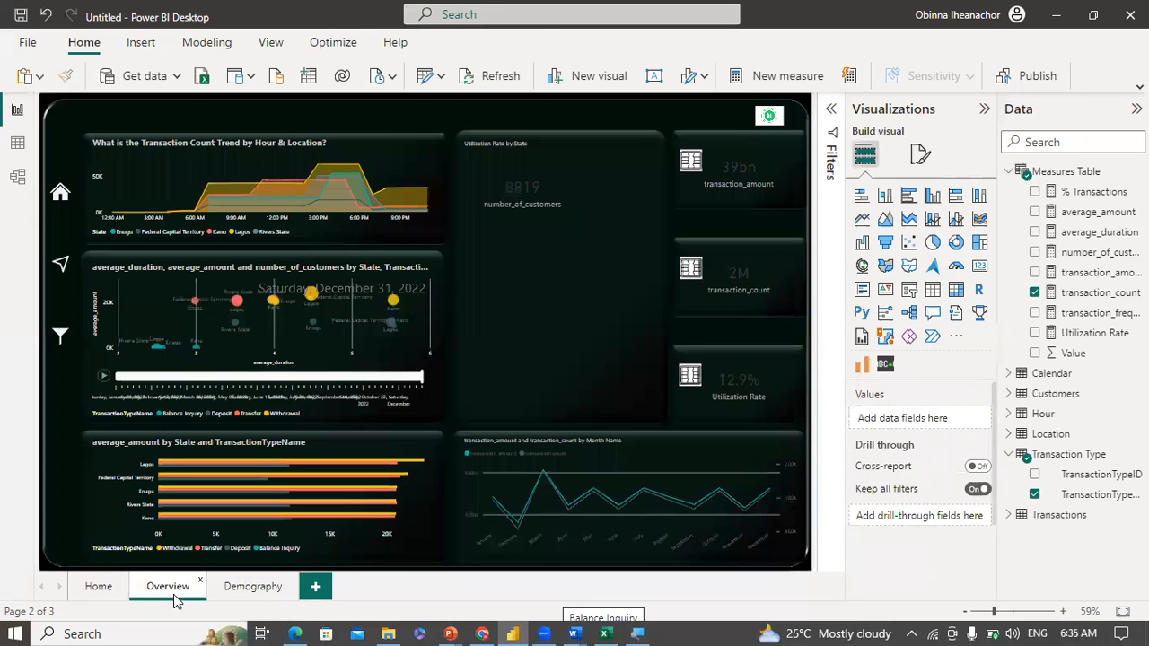
key(ctrl+v)
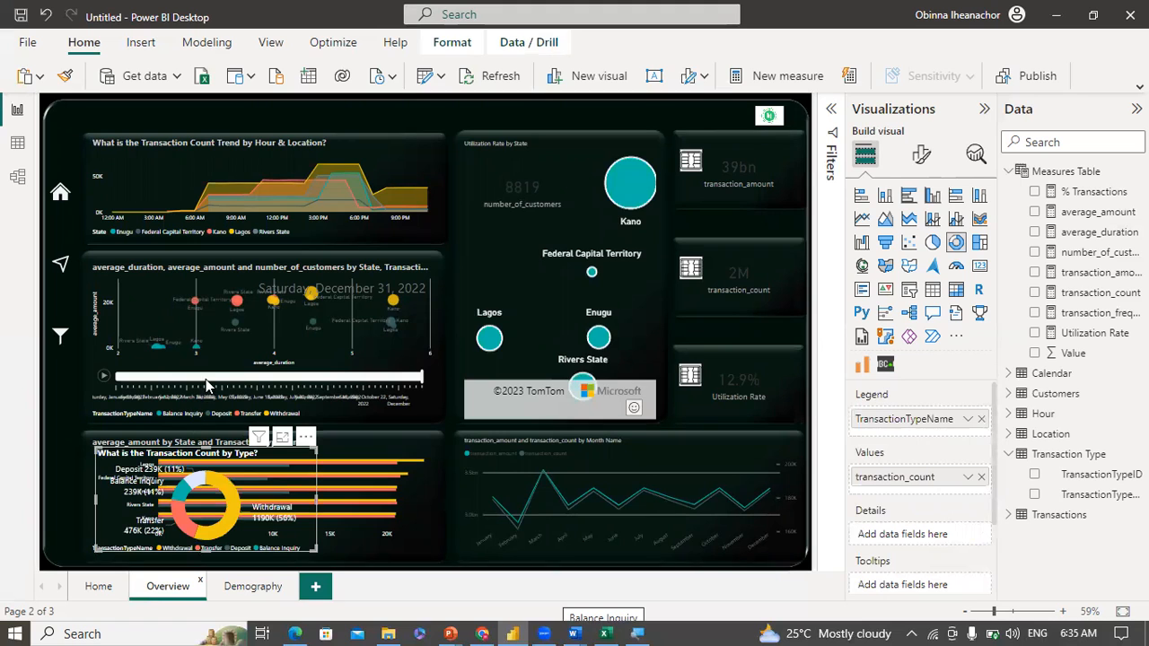
drag(303, 438, 308, 404)
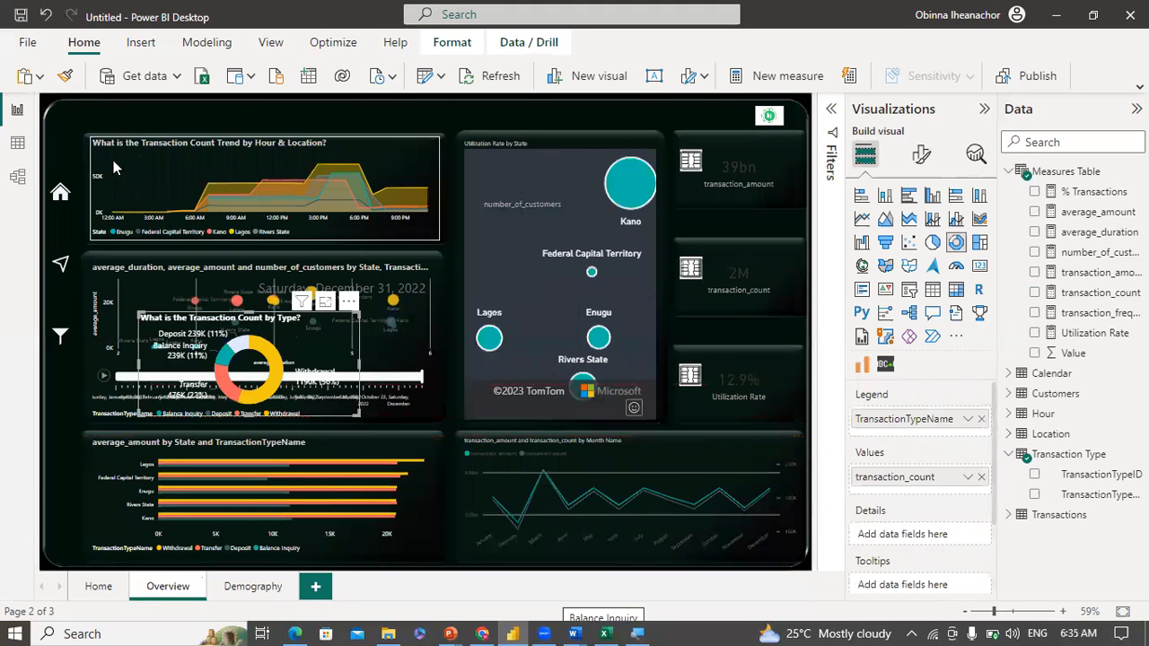
Step: Apply the pasted donut chart's formatting to the average_amount by State bar chart and delete the donut copy
click(67, 77)
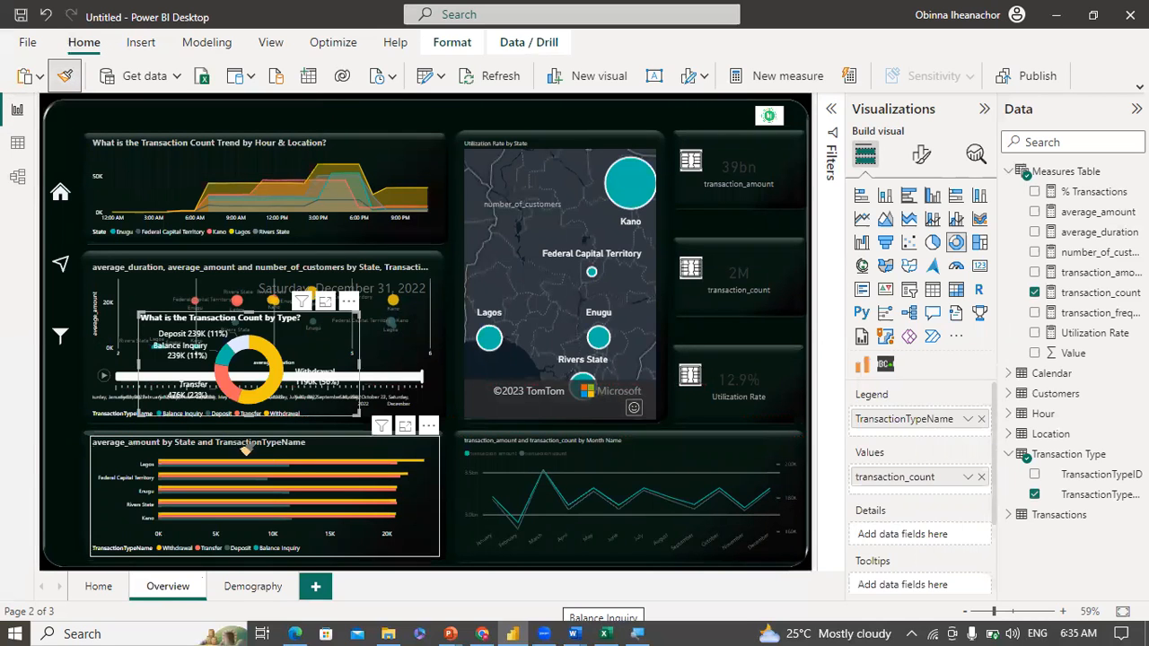
click(307, 458)
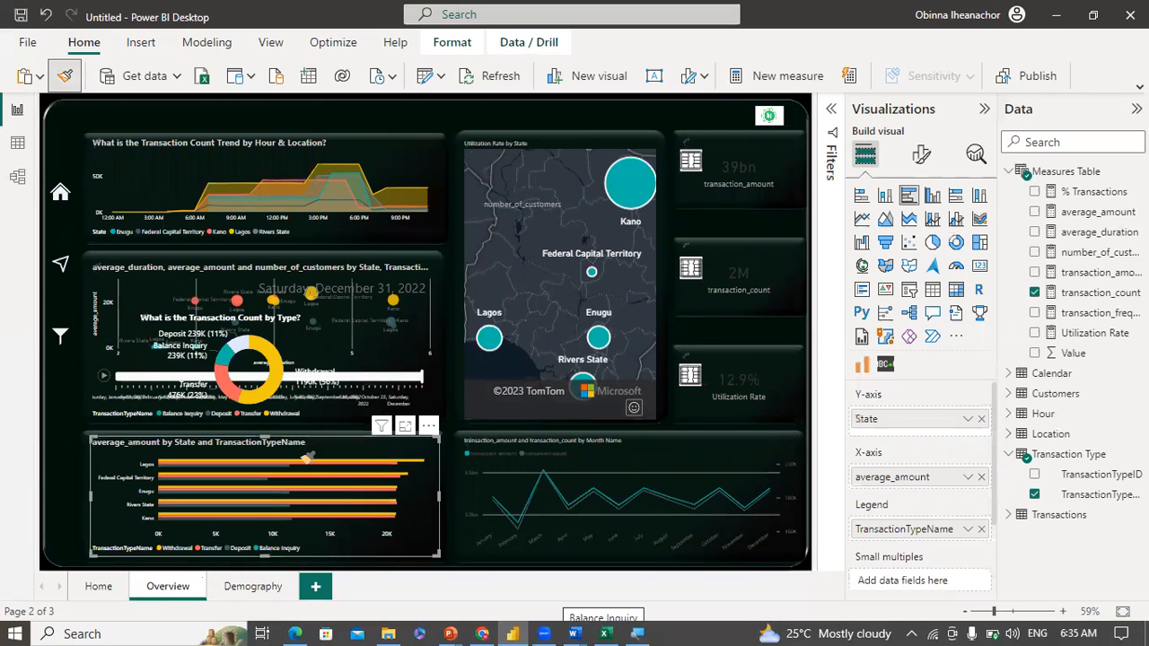
click(303, 334)
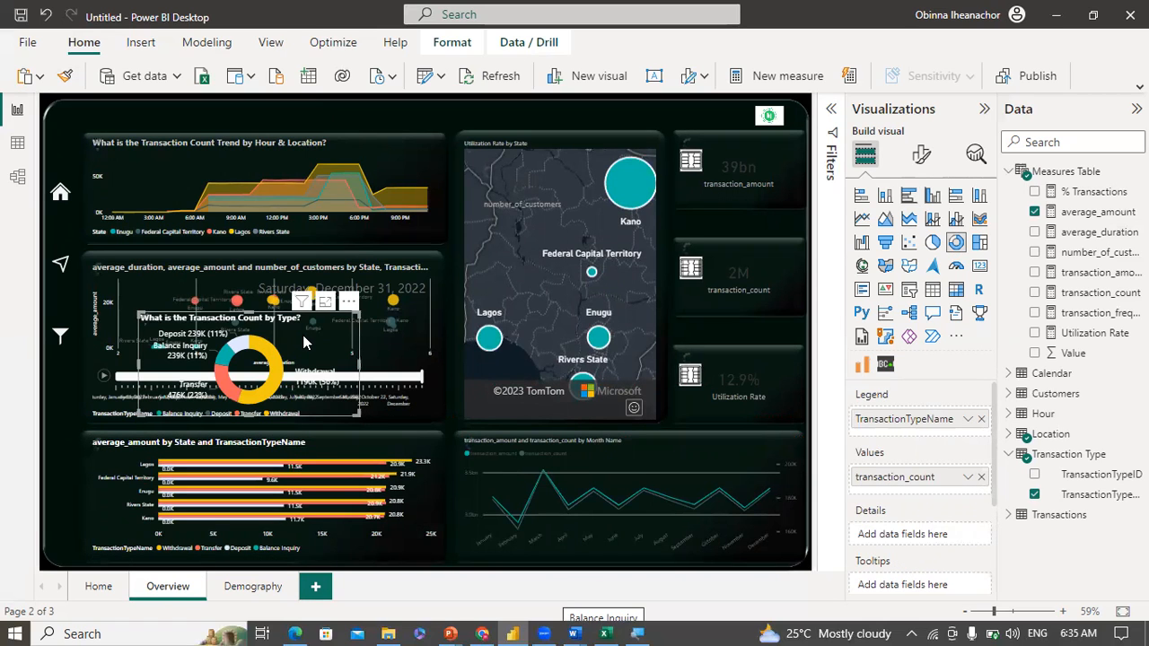
key(Delete)
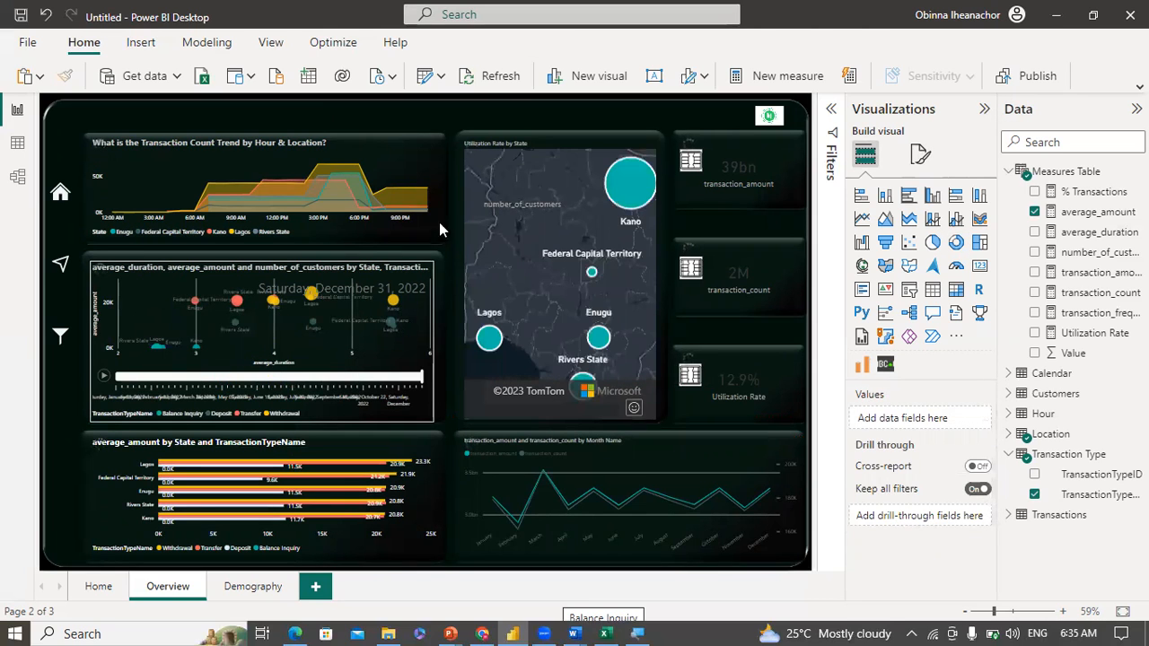
Step: Turn off the number_of_customers card's category label and set its callout value color to white
click(525, 205)
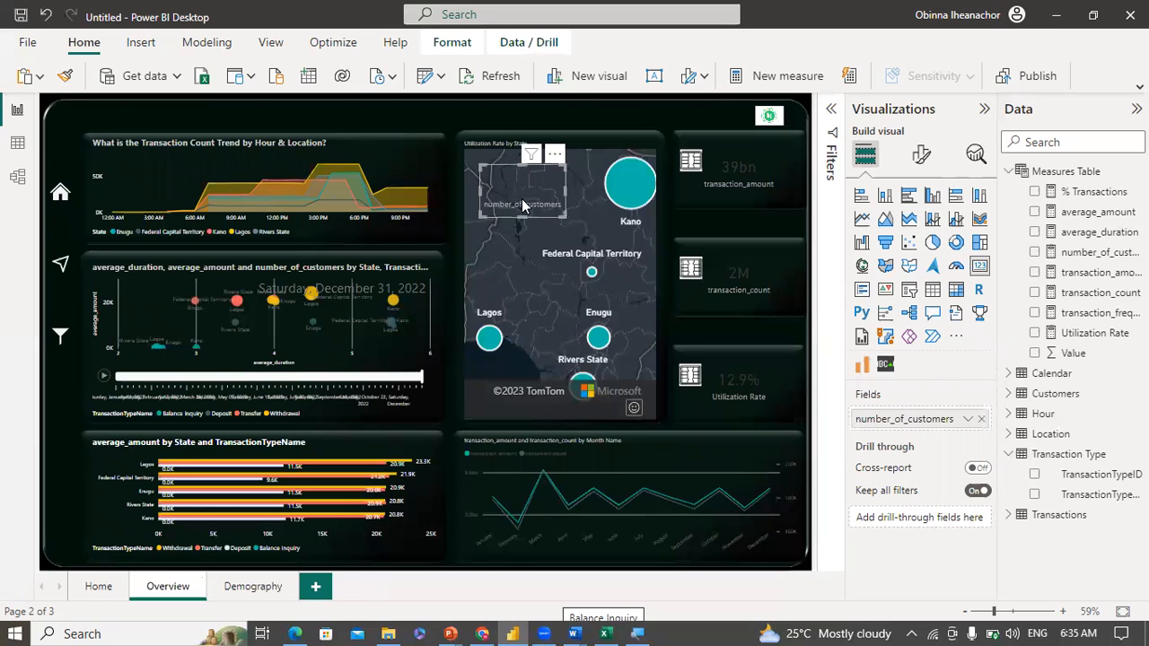
click(917, 158)
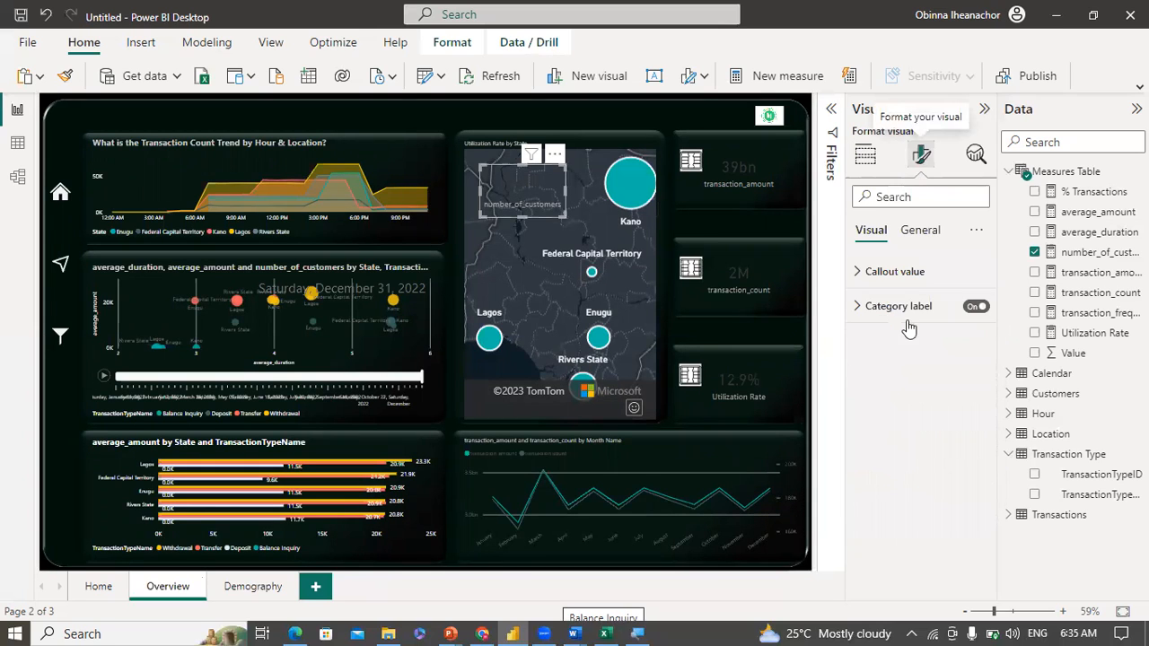
click(866, 272)
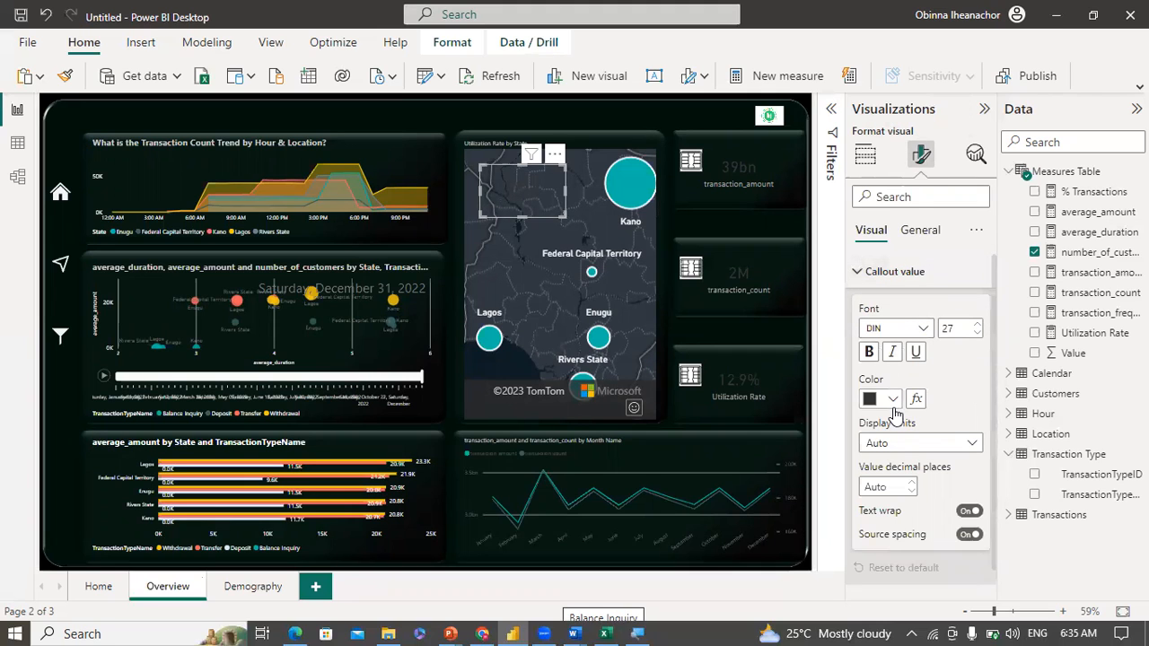
click(893, 399)
click(884, 330)
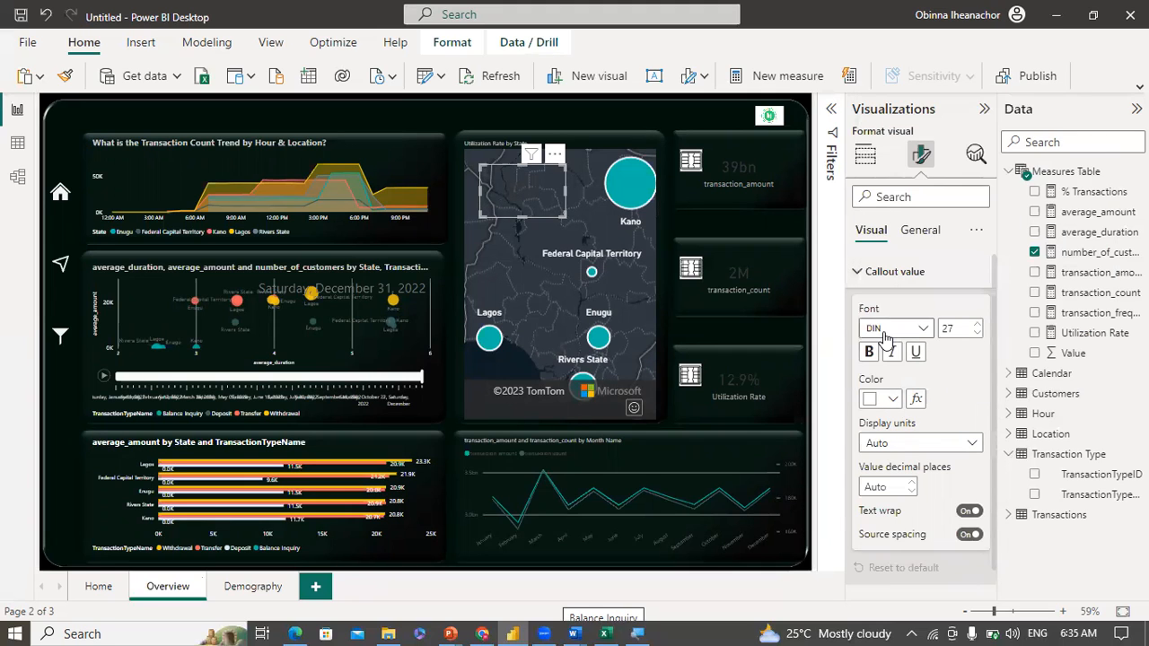
Step: Set the customer card's callout value font to Segoe UI Bold
click(923, 328)
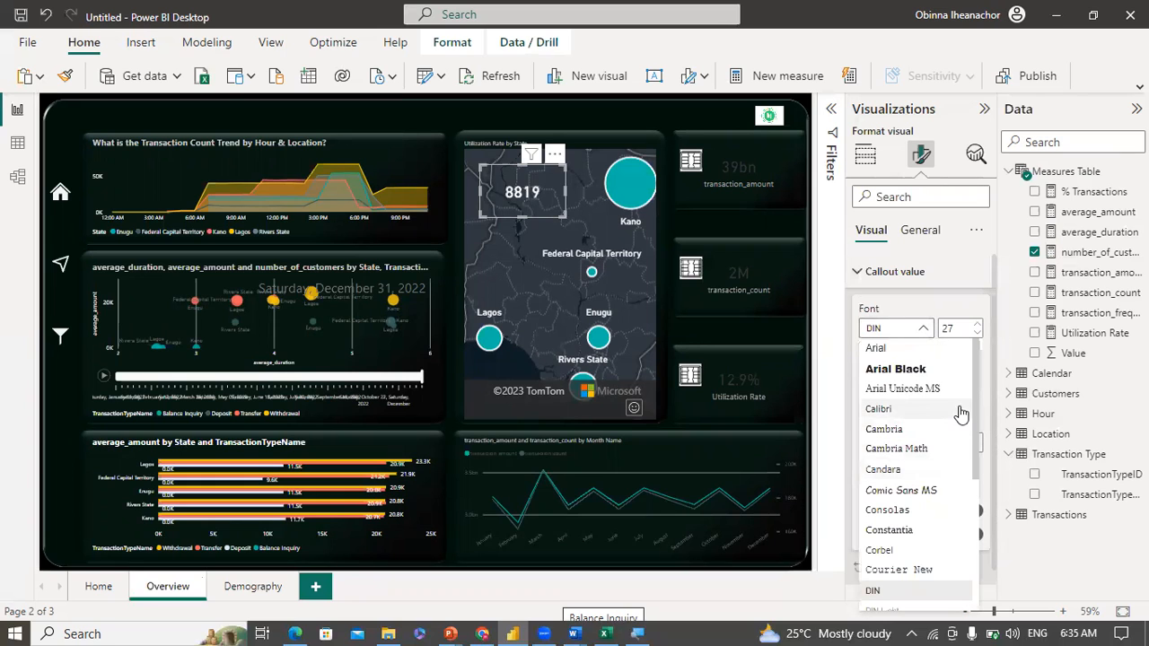
drag(972, 404, 972, 523)
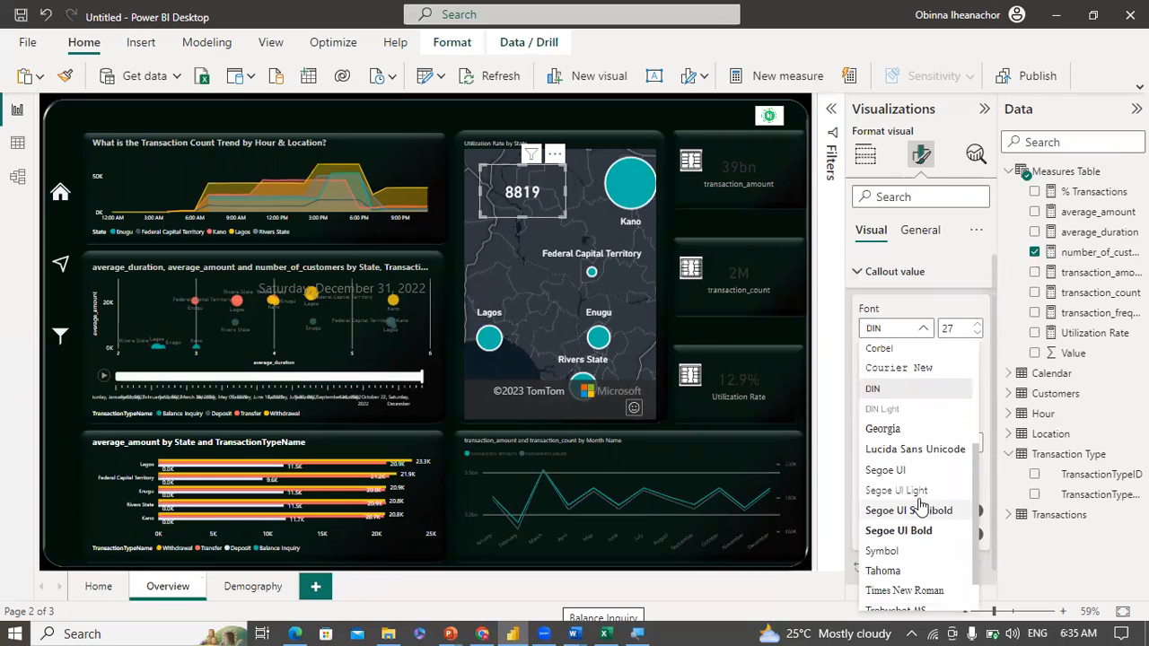
click(901, 532)
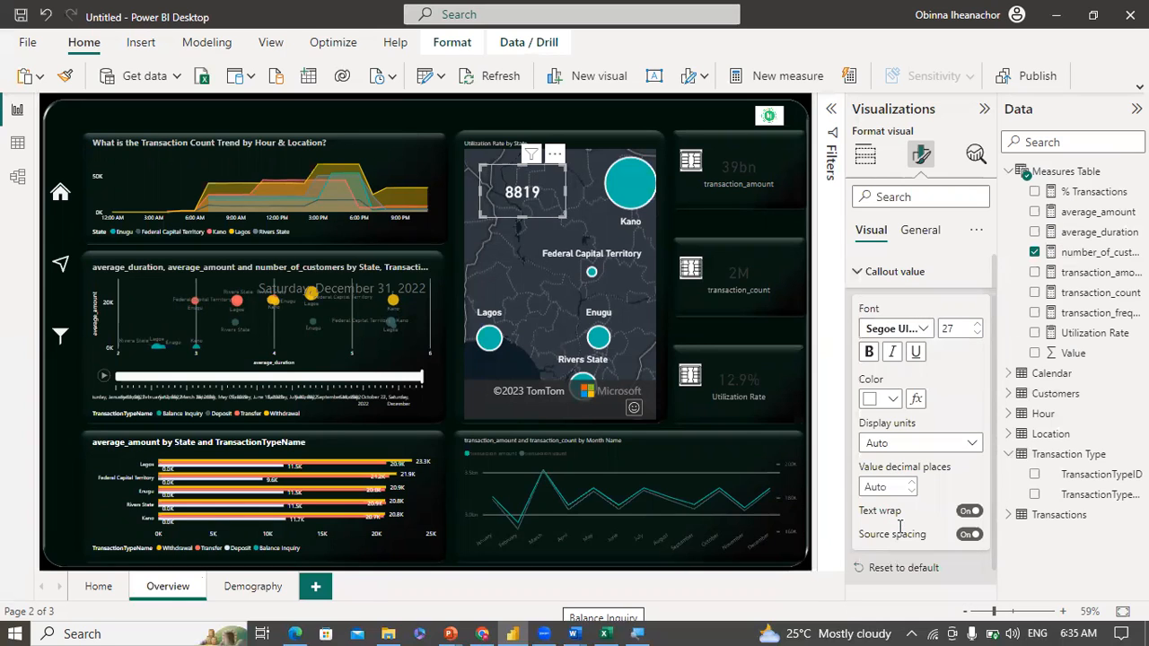
click(978, 333)
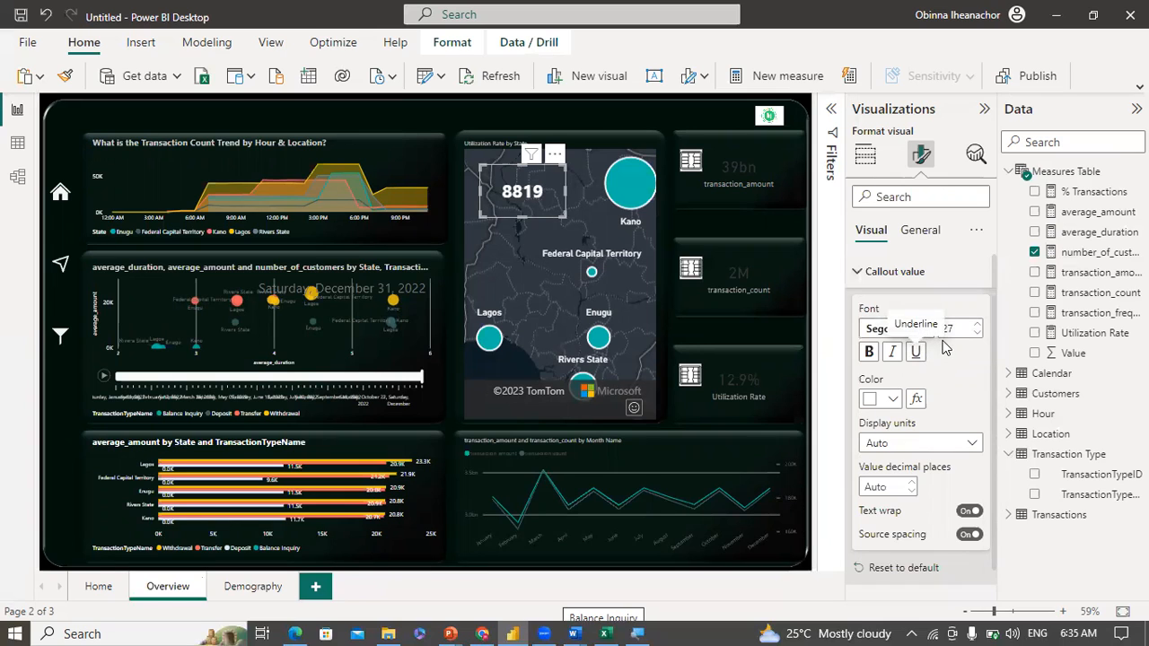
click(914, 329)
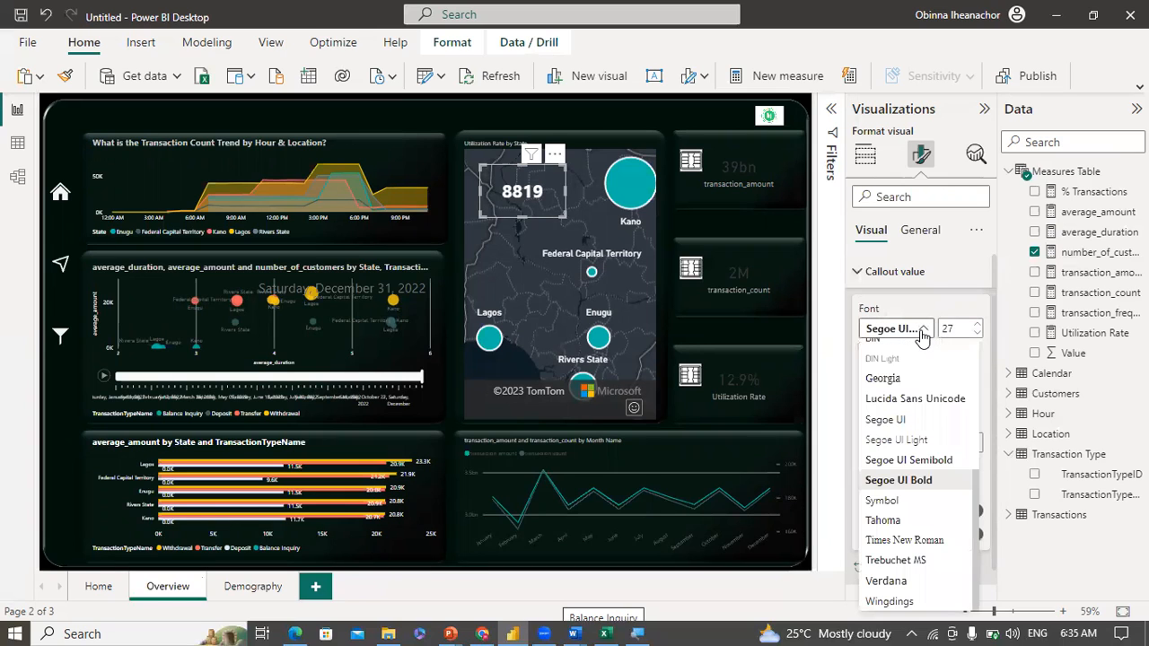
click(900, 480)
Step: Turn on the customer card's title and set its text to "Customer Count"
click(922, 231)
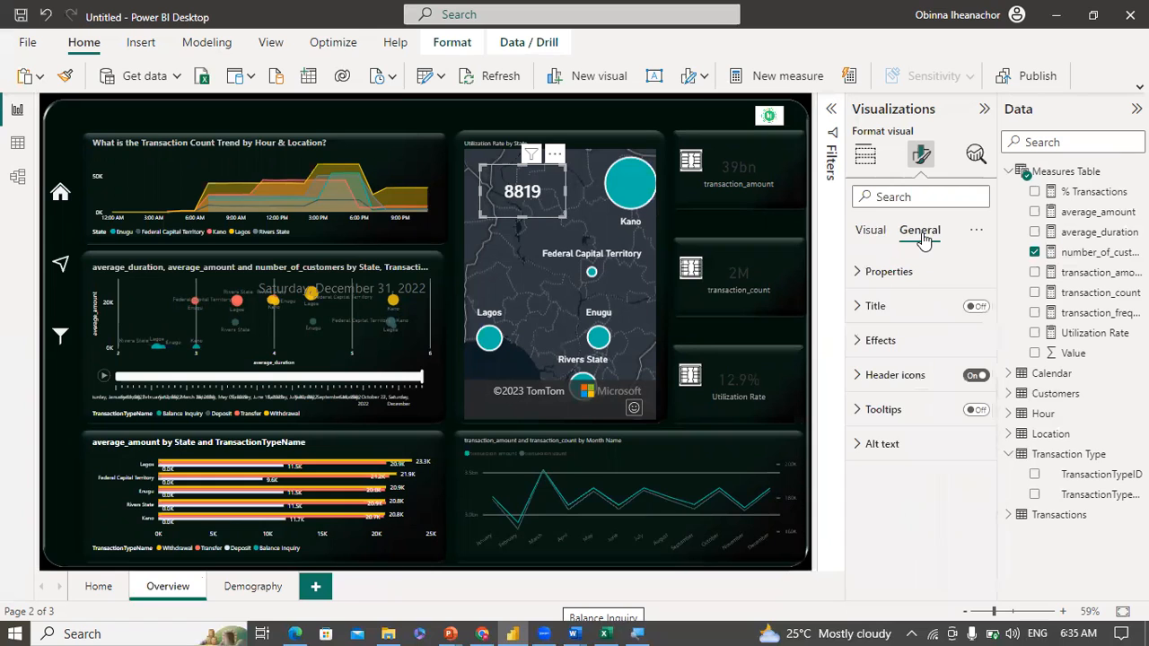
click(972, 308)
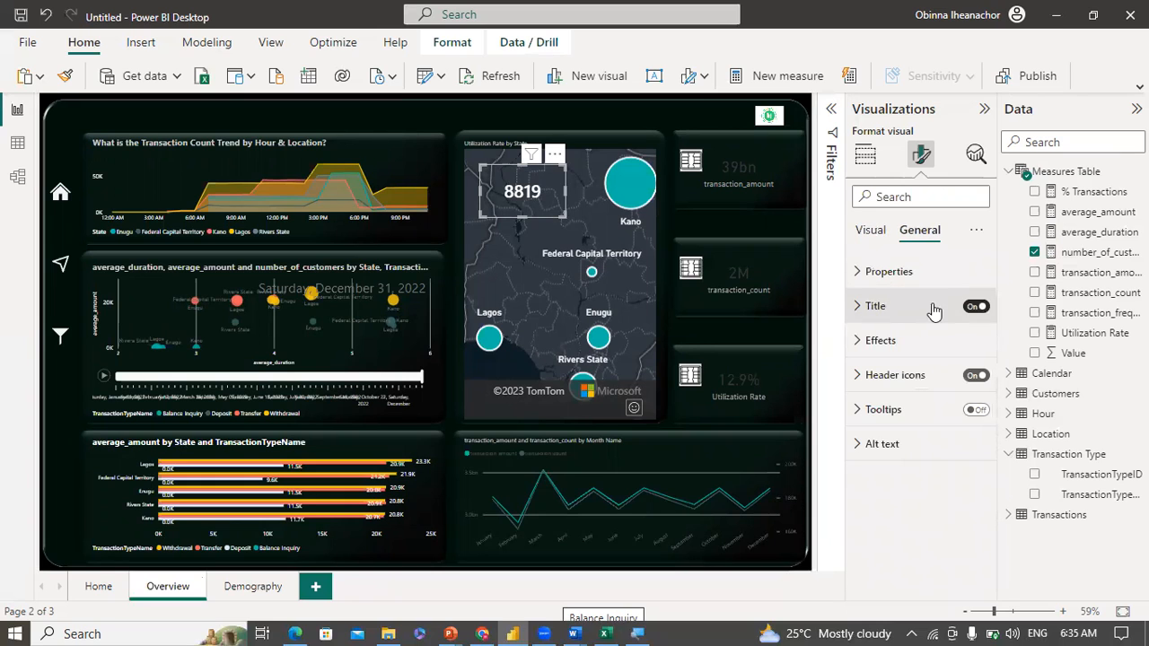
click(869, 307)
click(880, 391)
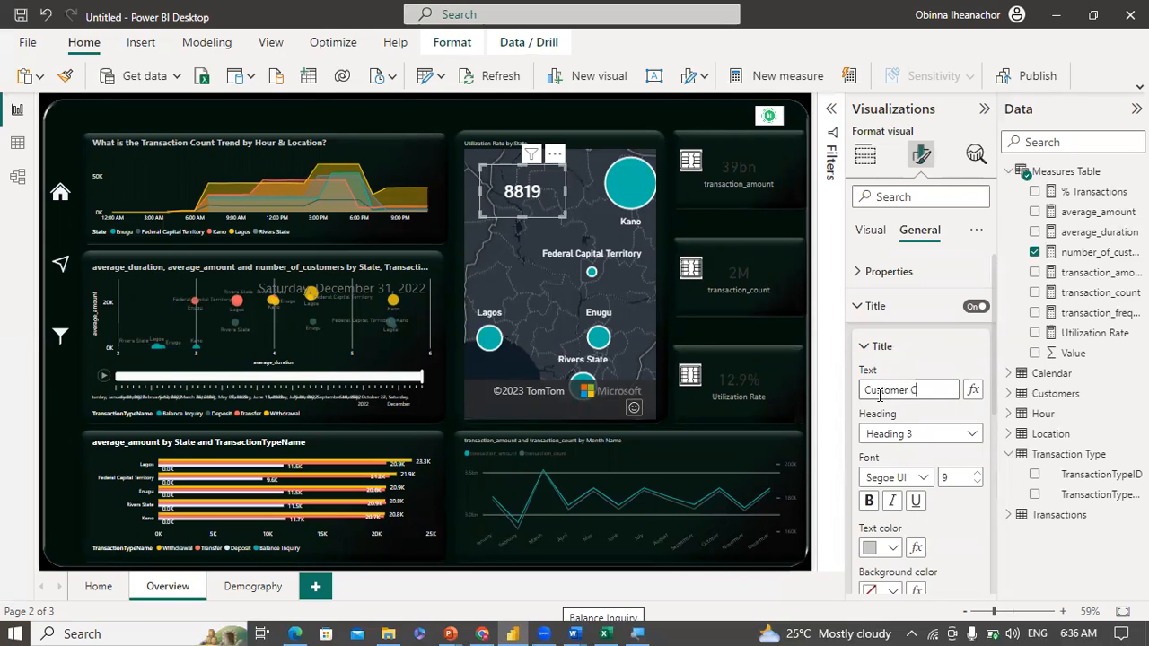
key(Return)
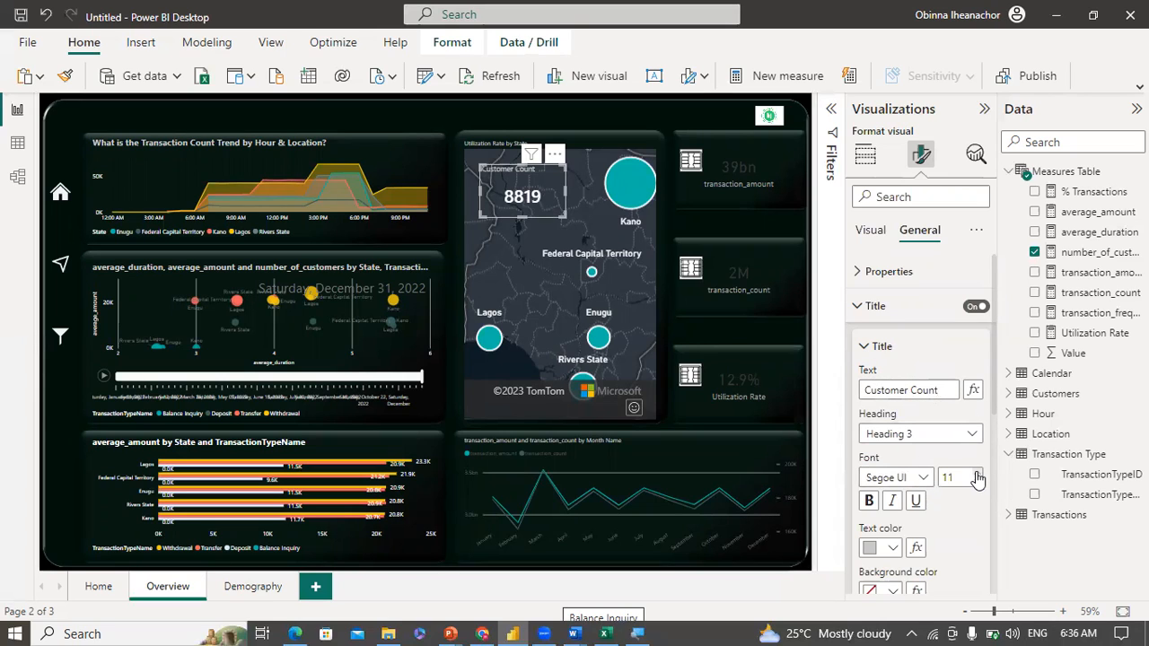
Step: Set the "Customer Count" title's text color to white and its font size to 12
click(892, 547)
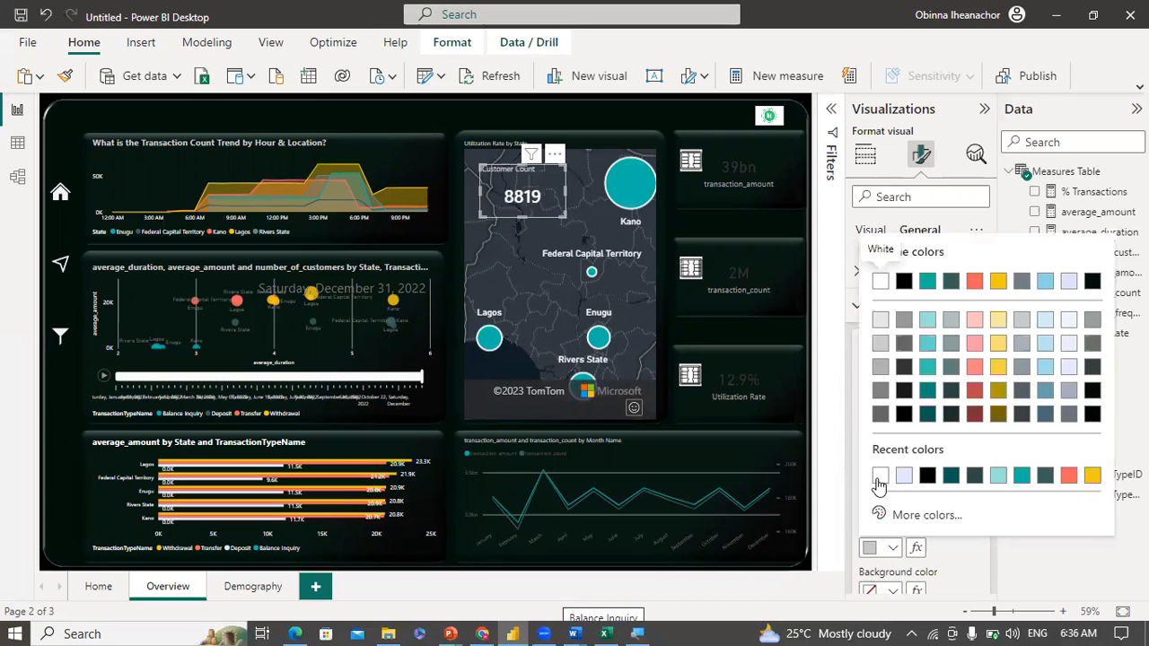
click(880, 477)
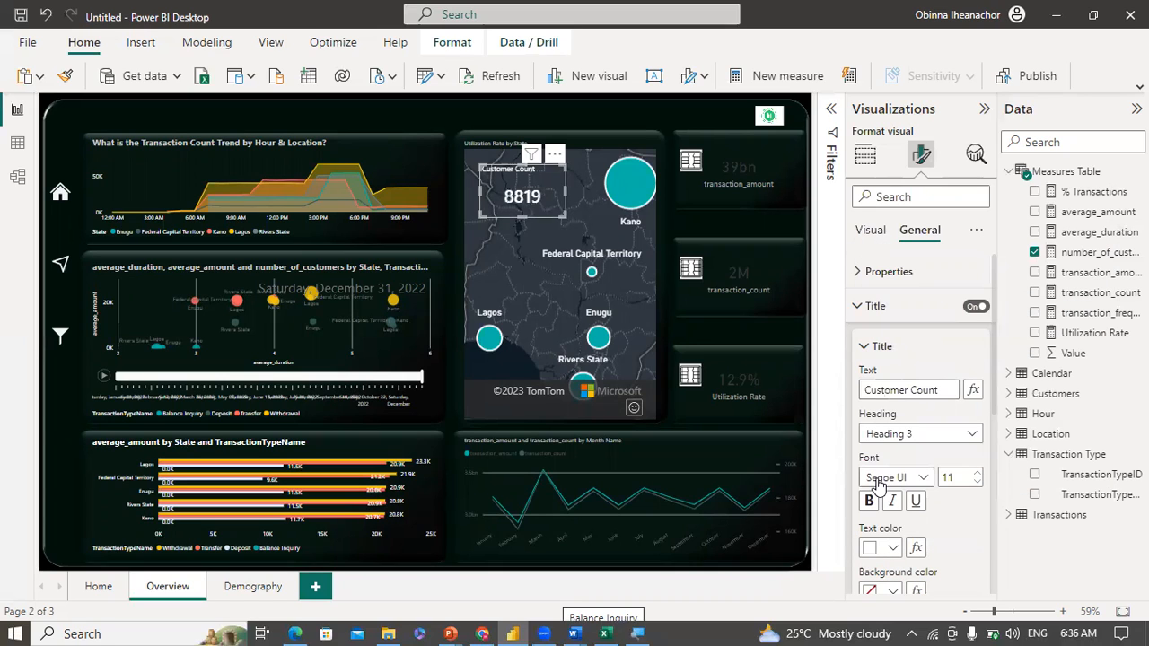
click(975, 474)
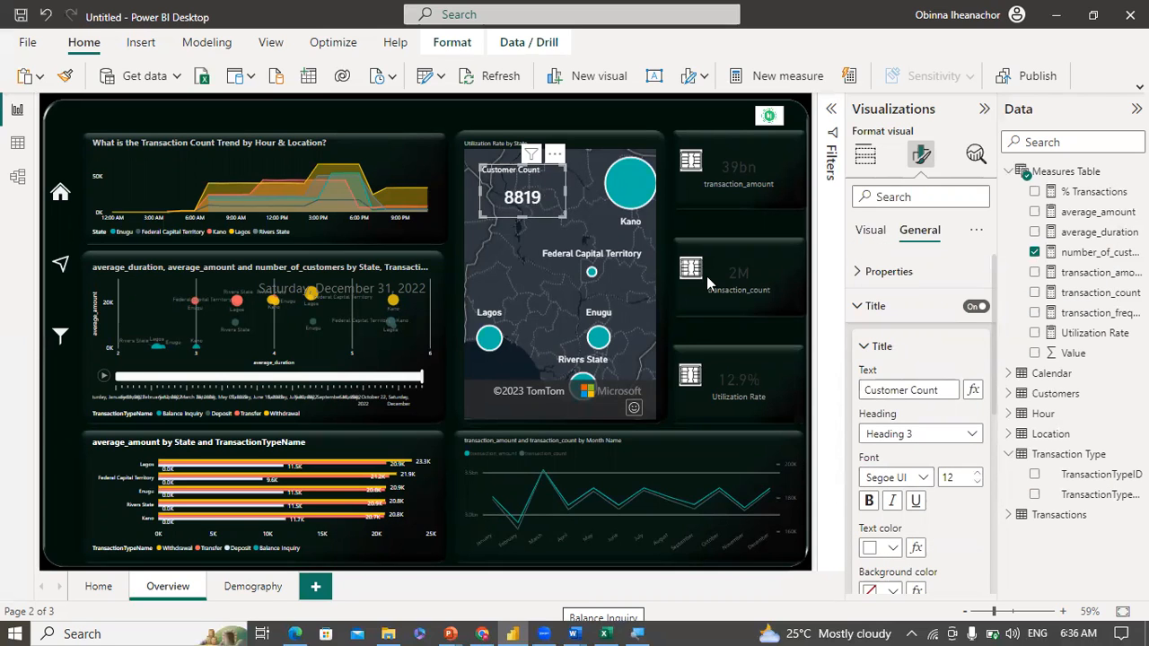
click(438, 123)
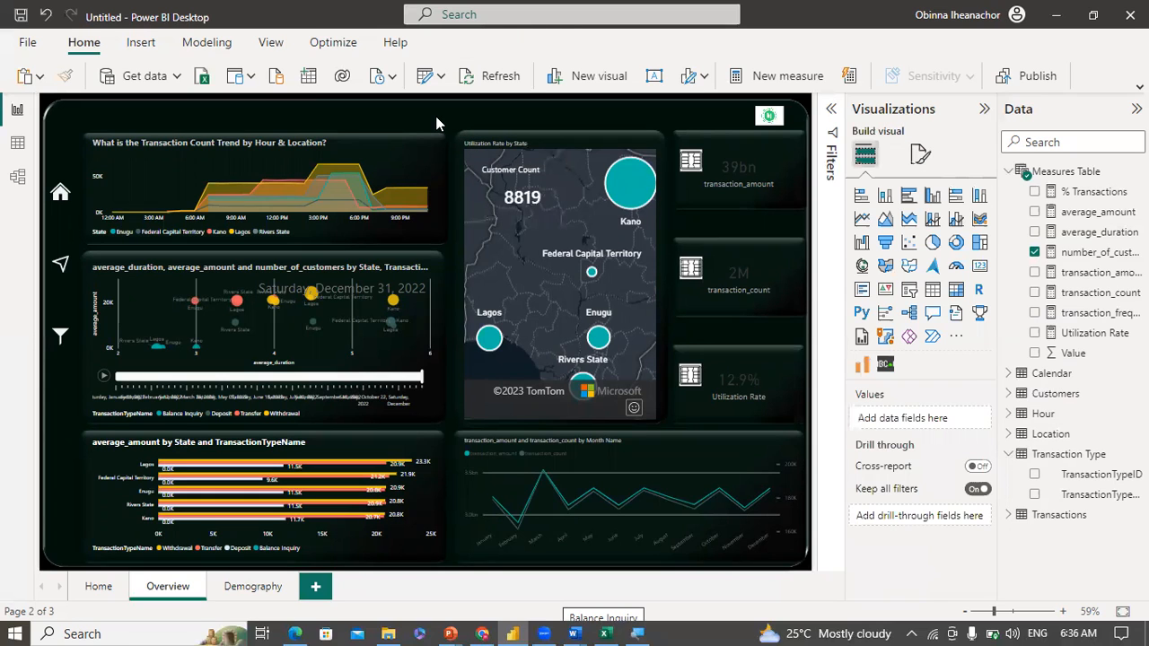
Step: Turn off the category label on the transaction_amount card
click(774, 165)
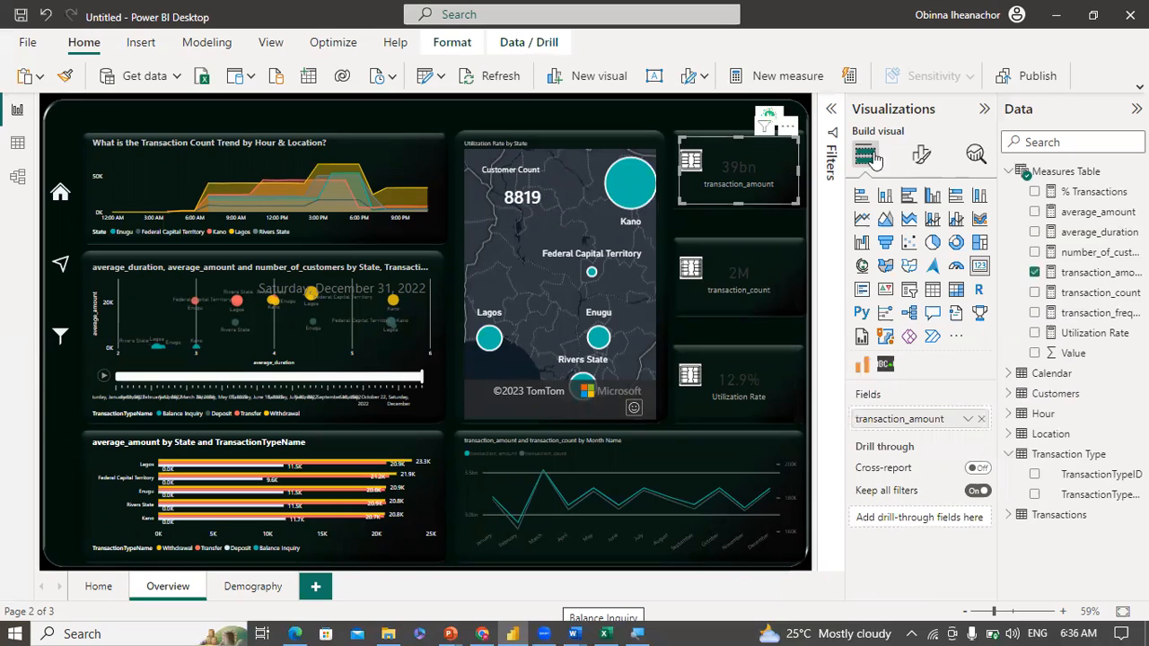
click(917, 154)
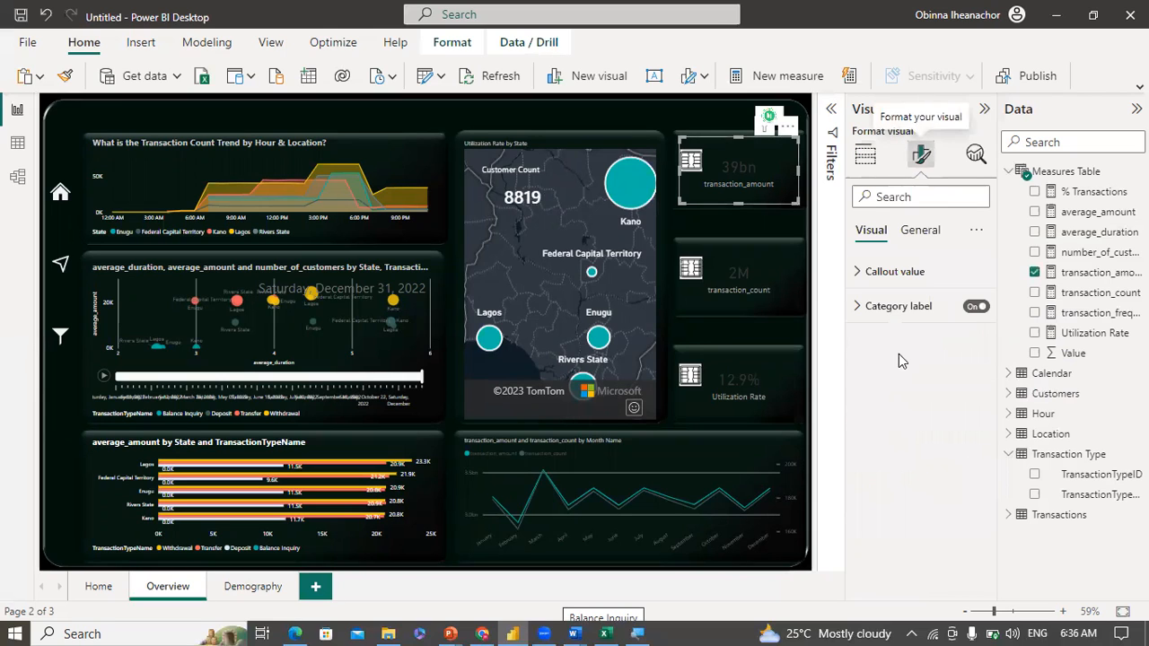
click(980, 308)
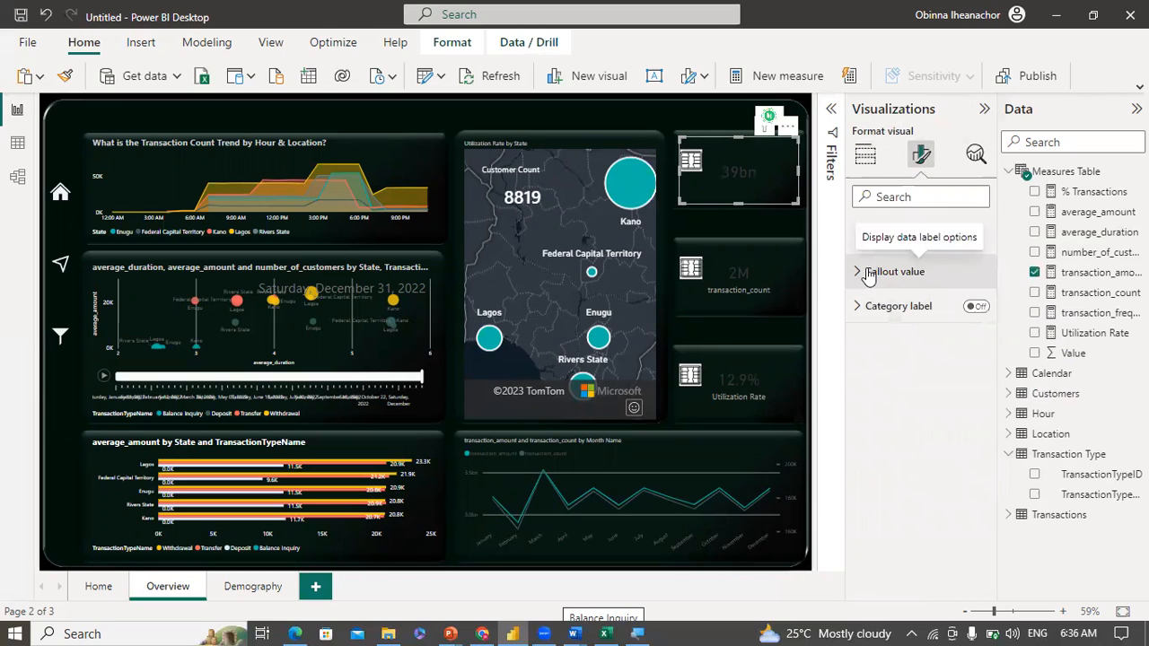
Step: Set the transaction_amount card's callout value font to Segoe UI Semibold and its color to white, and adjust its font size
click(895, 271)
click(906, 329)
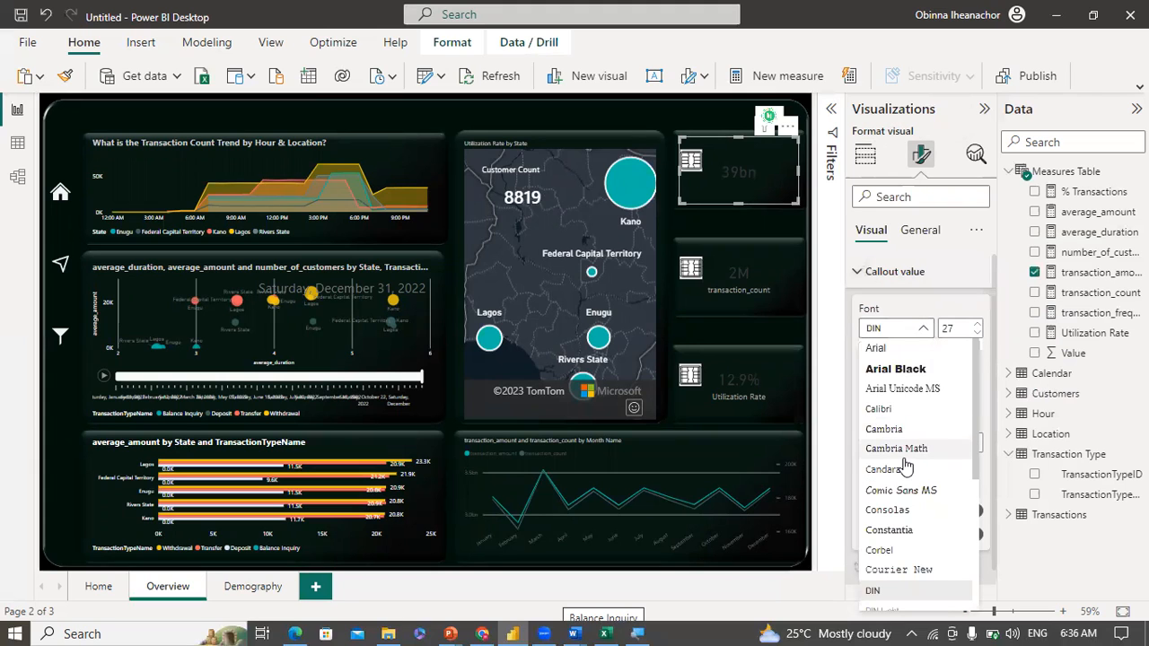
scroll(934, 494, down, 5)
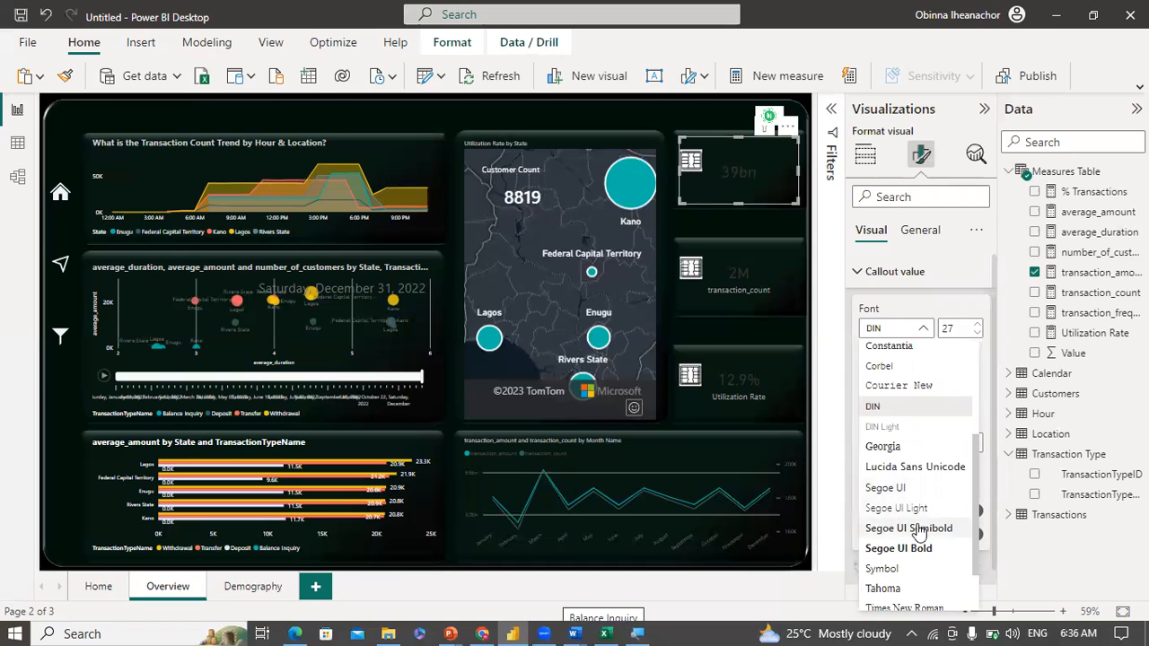
click(920, 530)
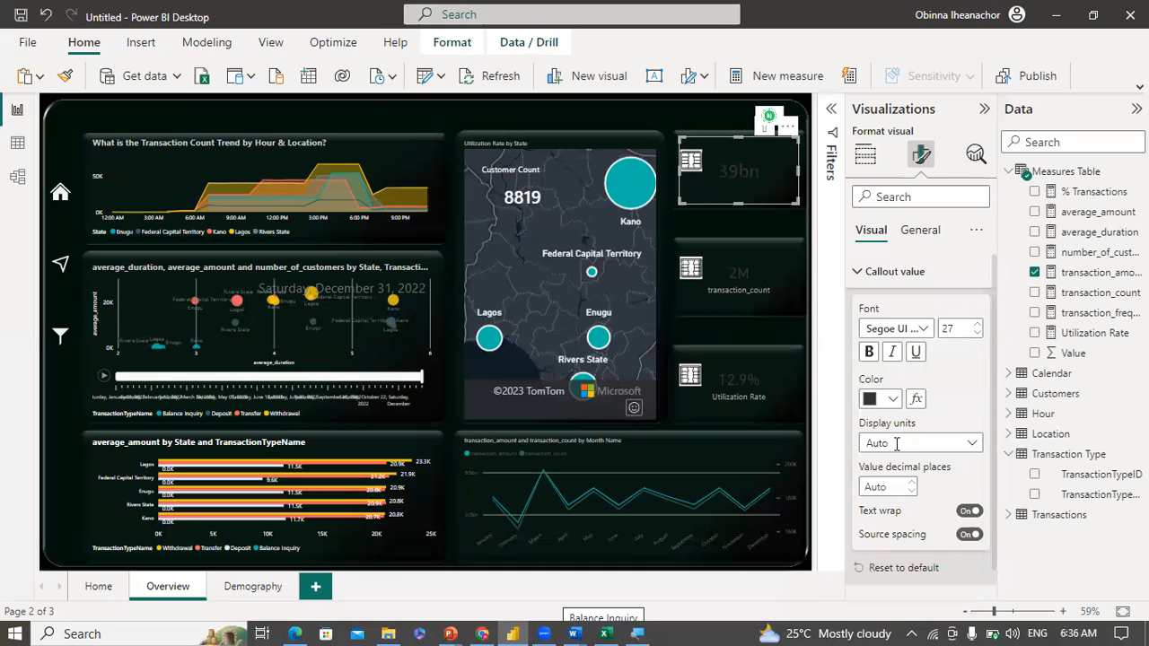
click(891, 401)
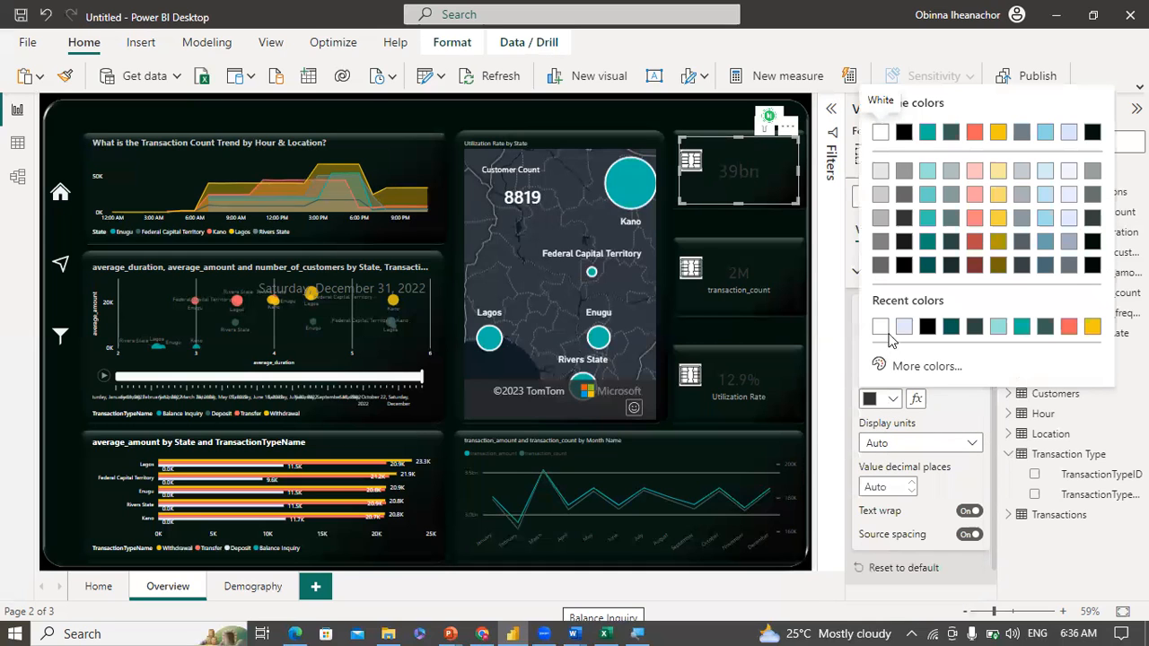
click(881, 329)
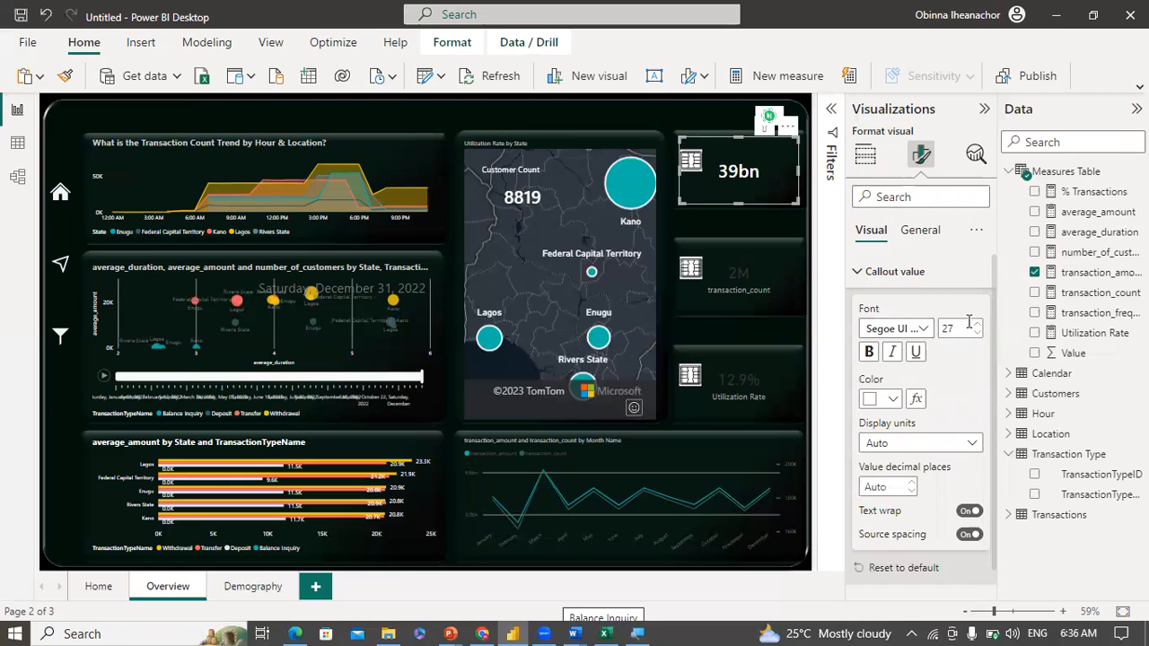
click(977, 325)
click(977, 326)
Step: Give the transaction_amount card the title "Total Amount" and set the title's font size to 12
click(921, 230)
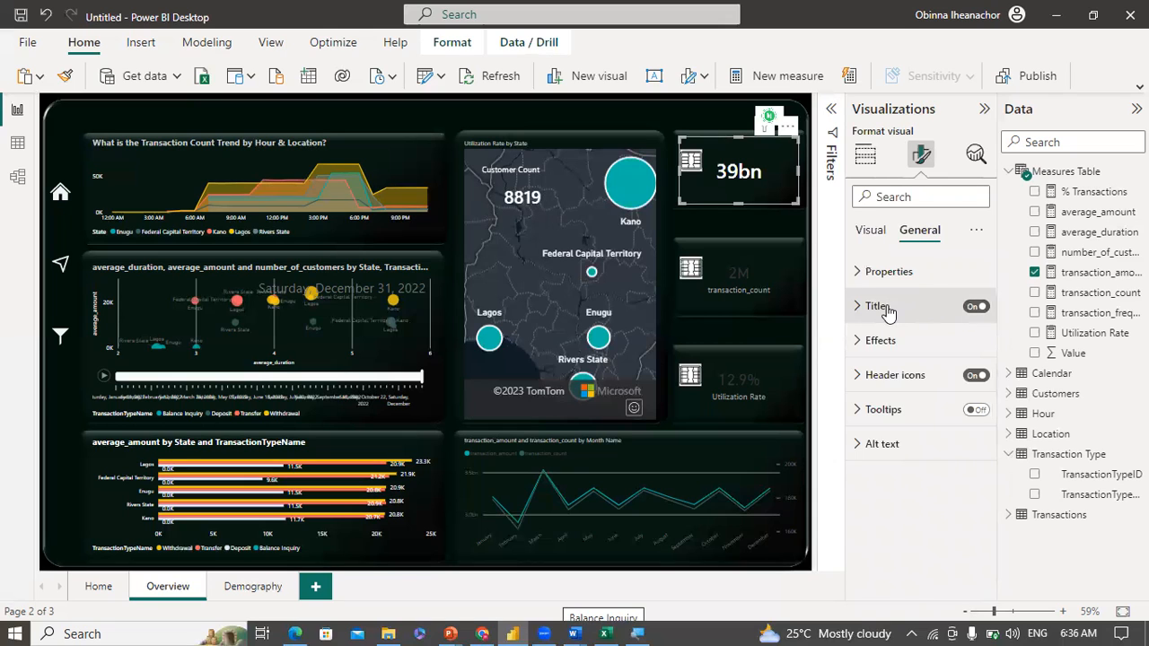
click(893, 313)
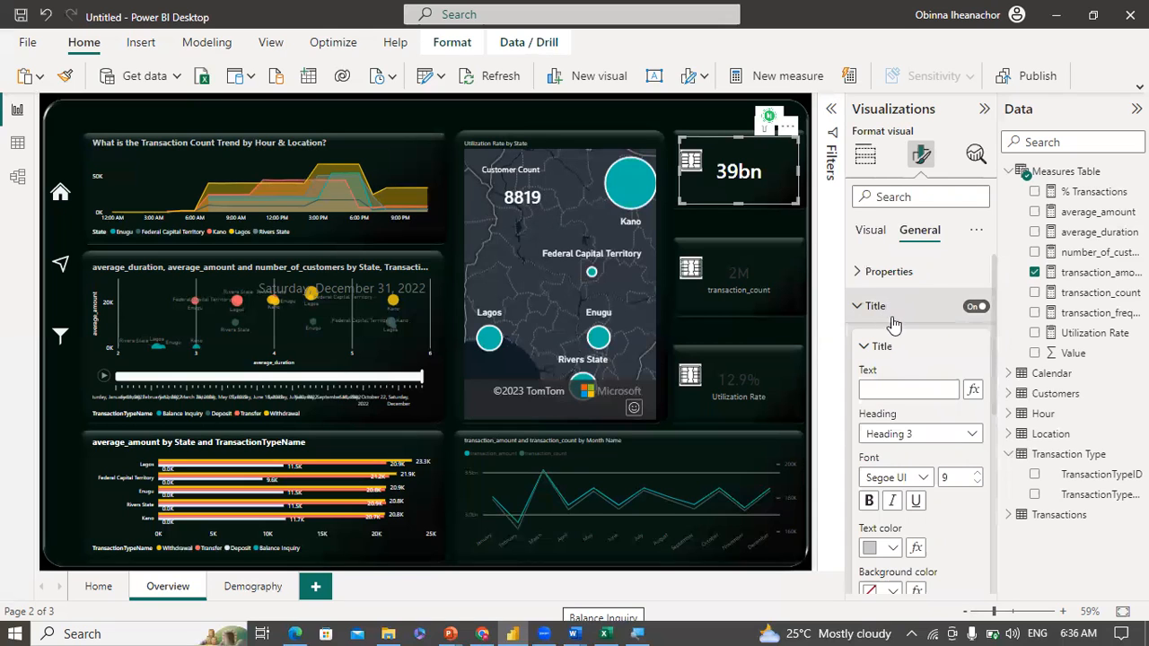
click(895, 389)
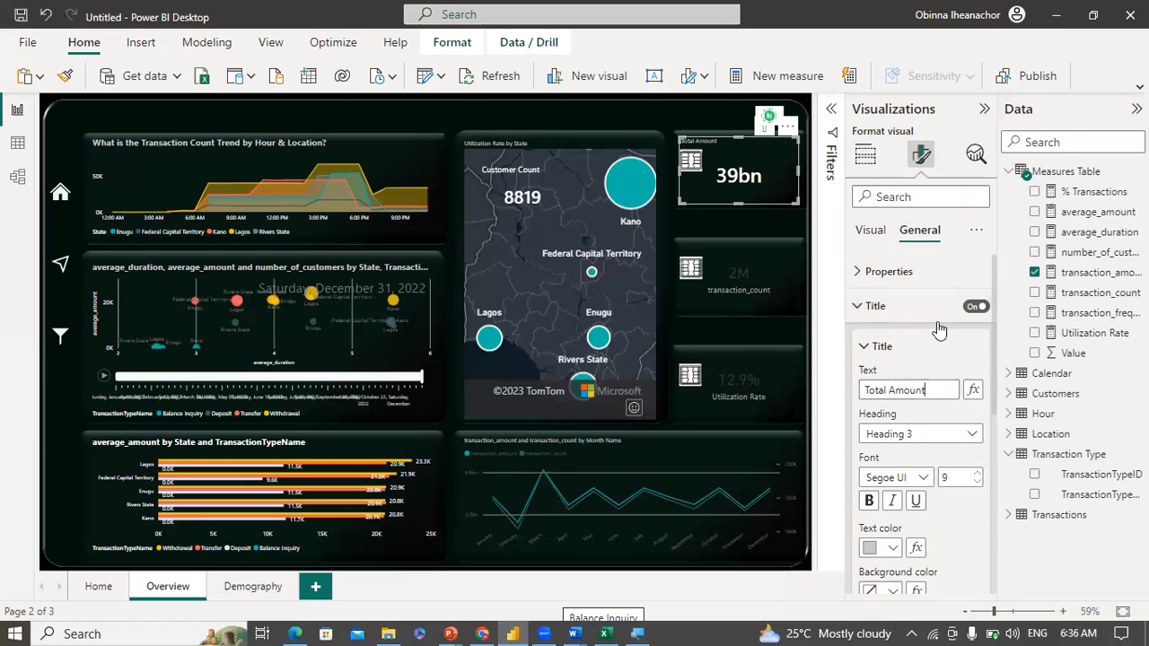
click(978, 474)
click(978, 474)
click(978, 474)
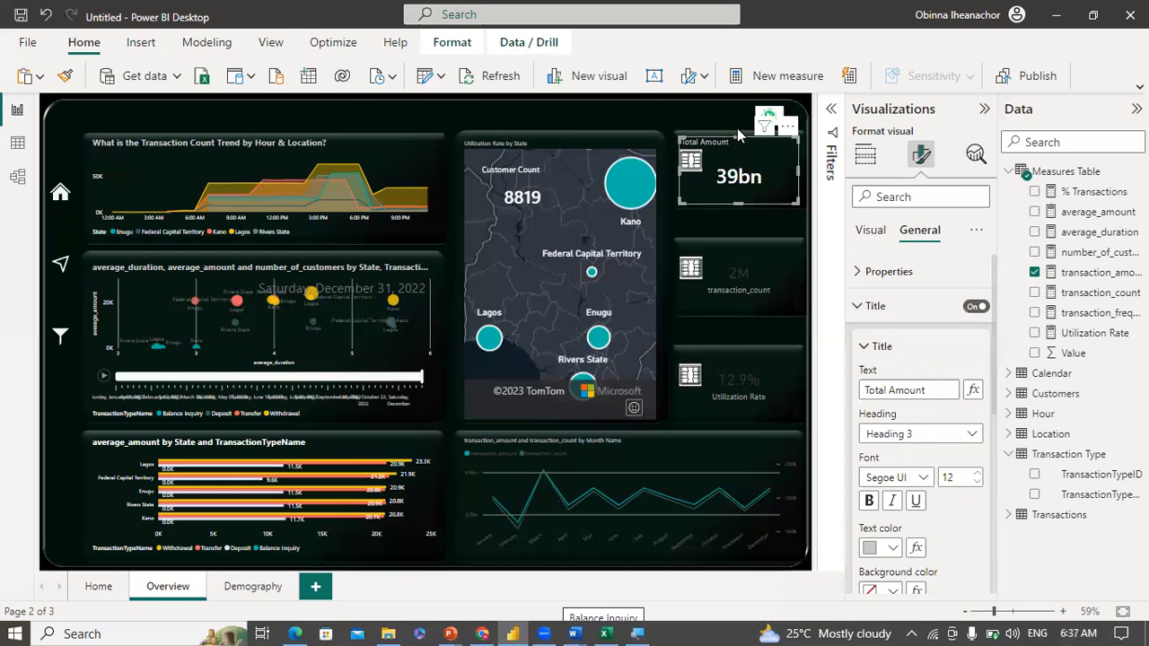
Step: Nudge the "Total Amount" card slightly upward and set its title font size to 13
drag(735, 129, 738, 137)
click(720, 119)
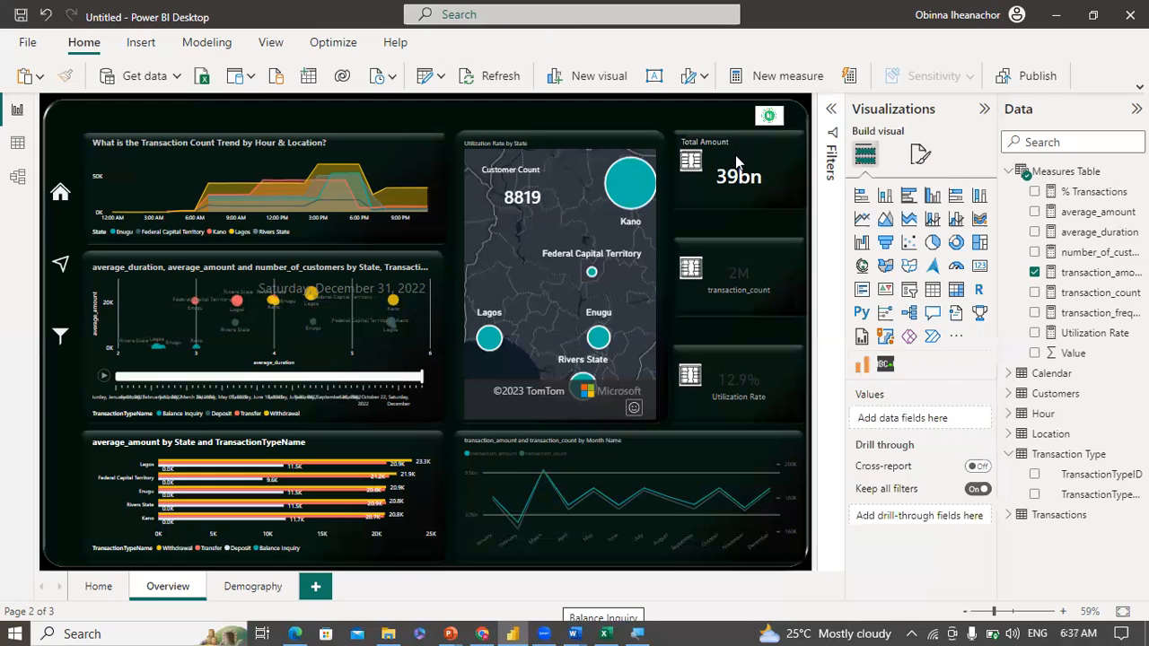
click(735, 157)
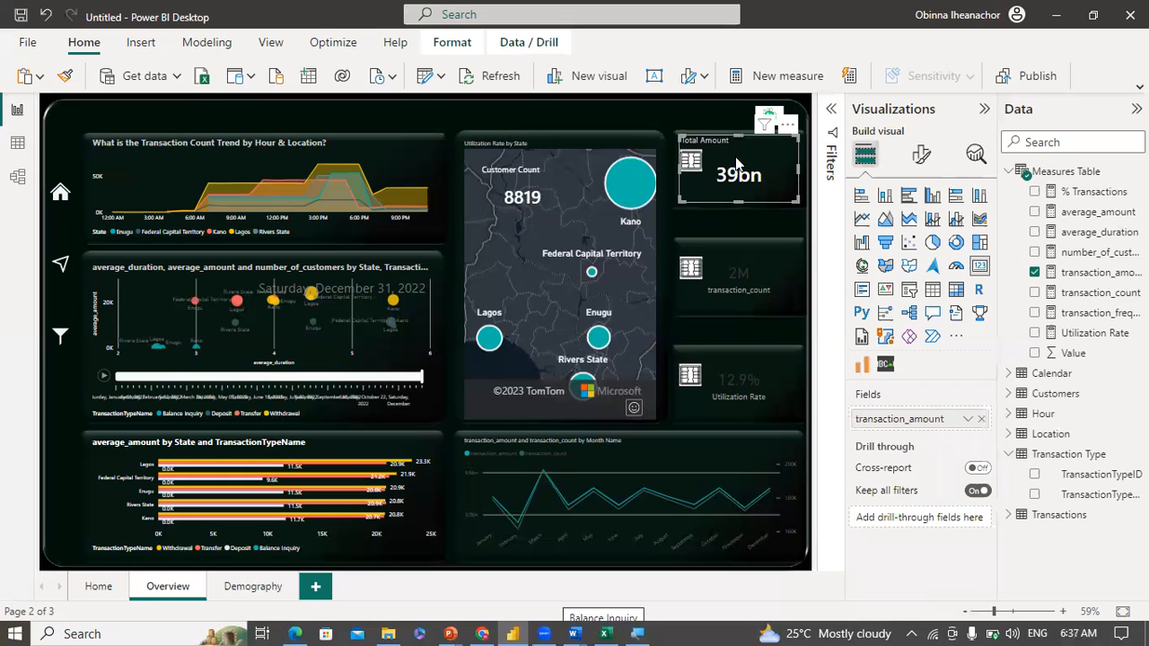
click(921, 154)
click(932, 233)
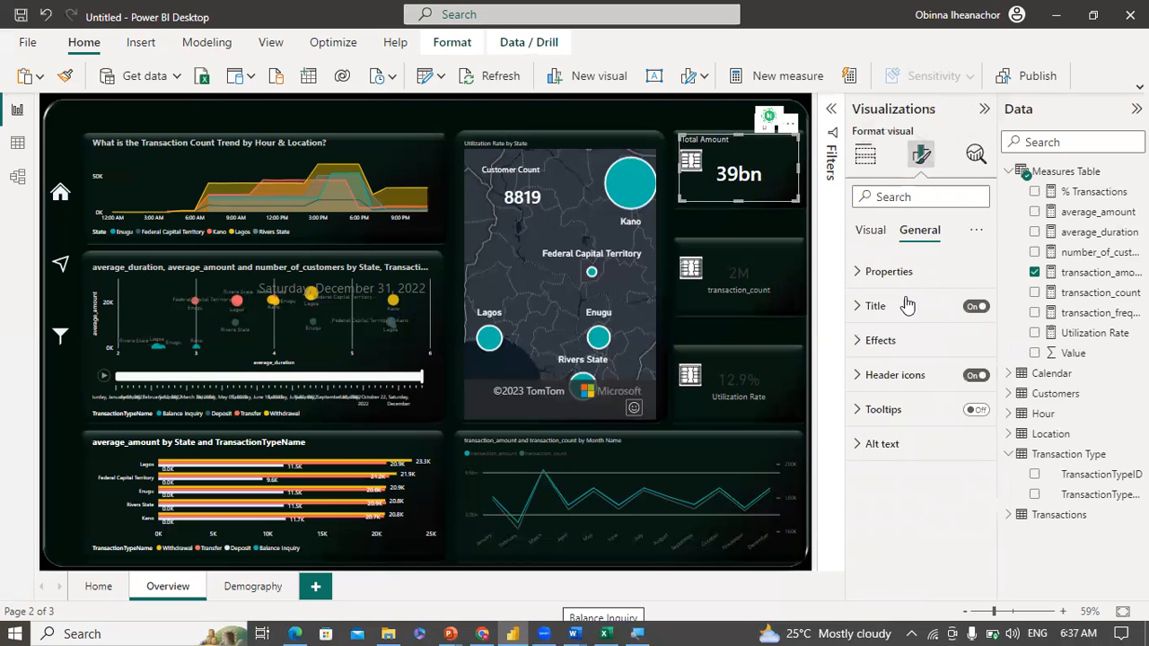
click(943, 306)
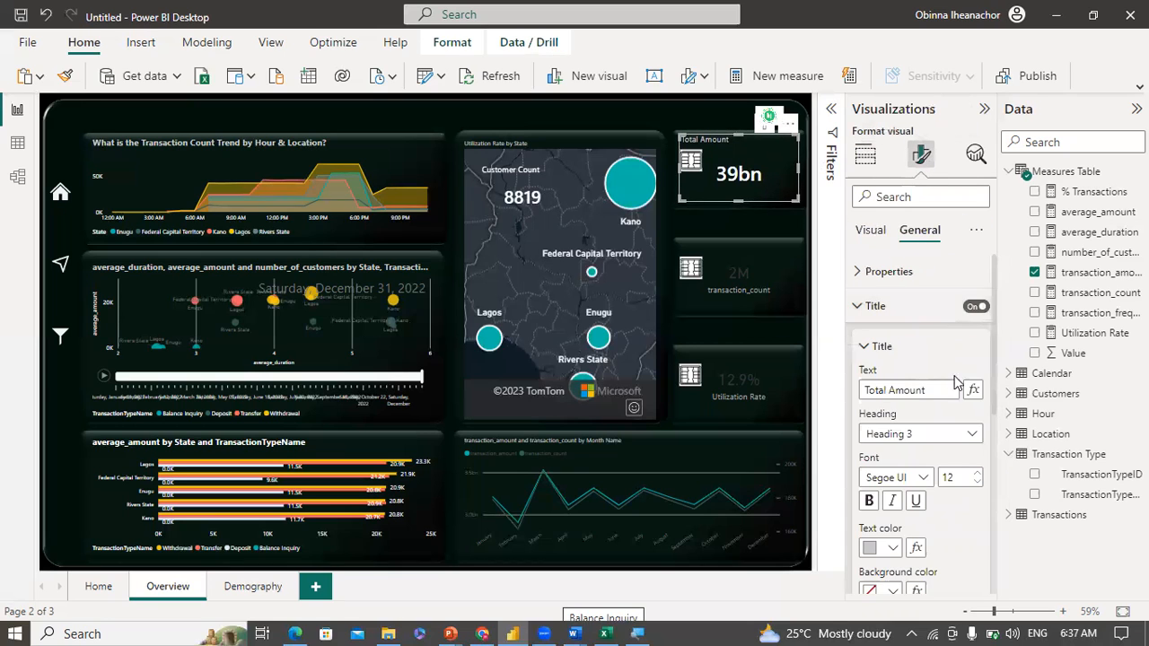
click(976, 474)
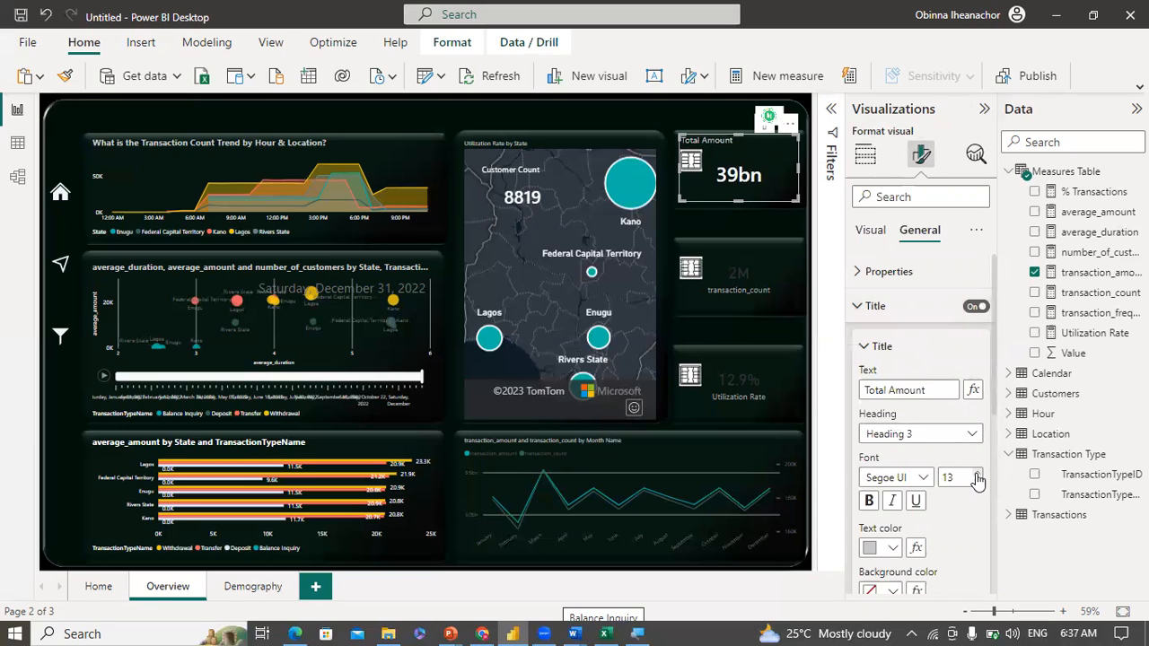
Step: Copy the "Total Amount" card's formatting to the transaction_count card and title that card "Total Transactions"
click(69, 76)
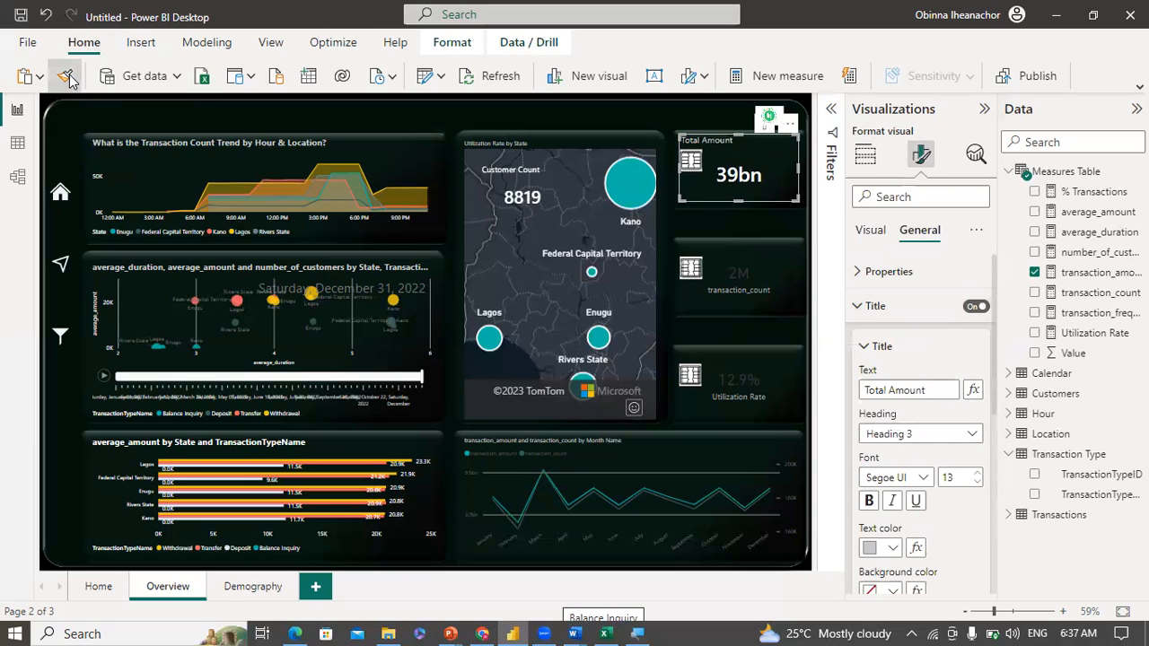
click(764, 272)
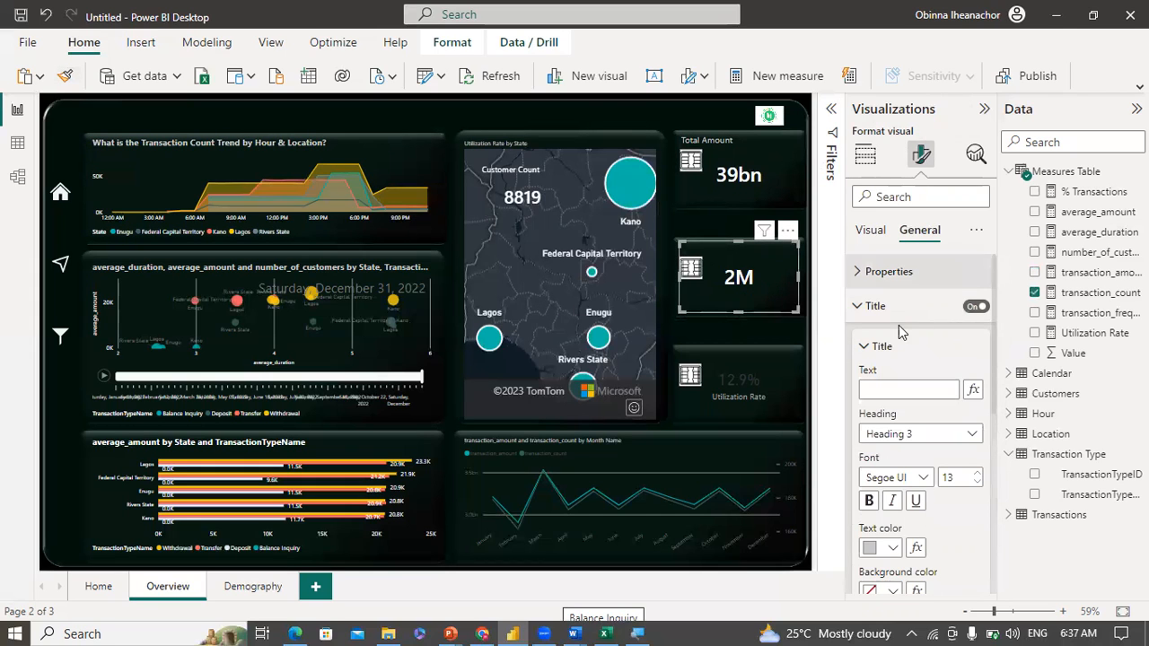
click(891, 390)
text(Total Transactons)
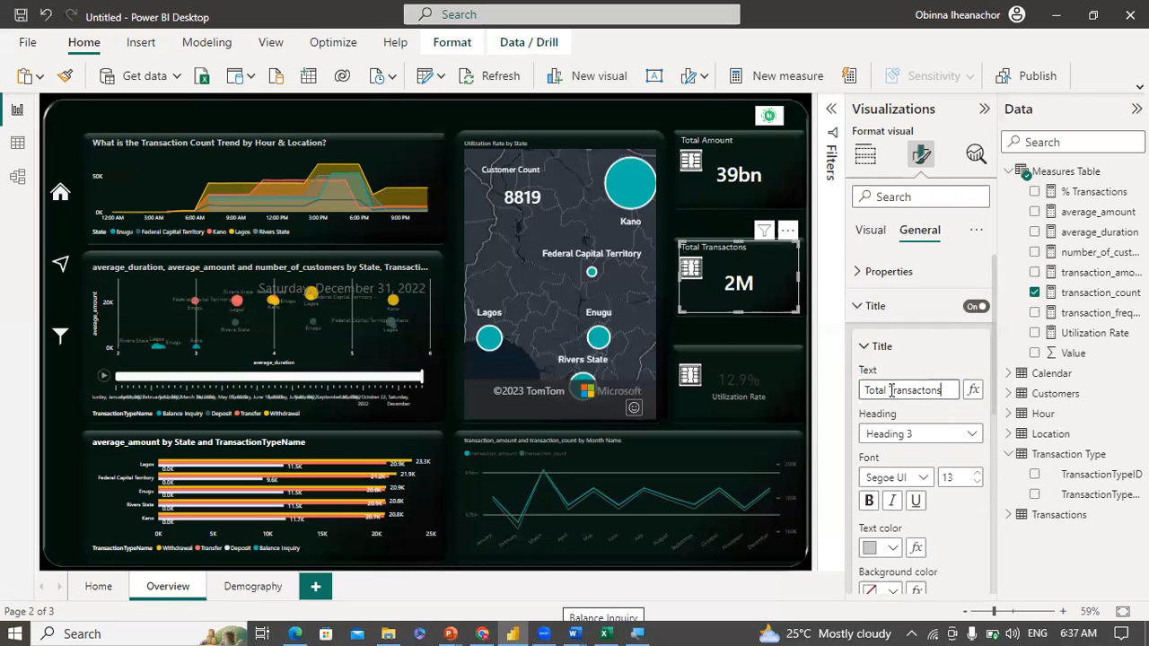
text(i)
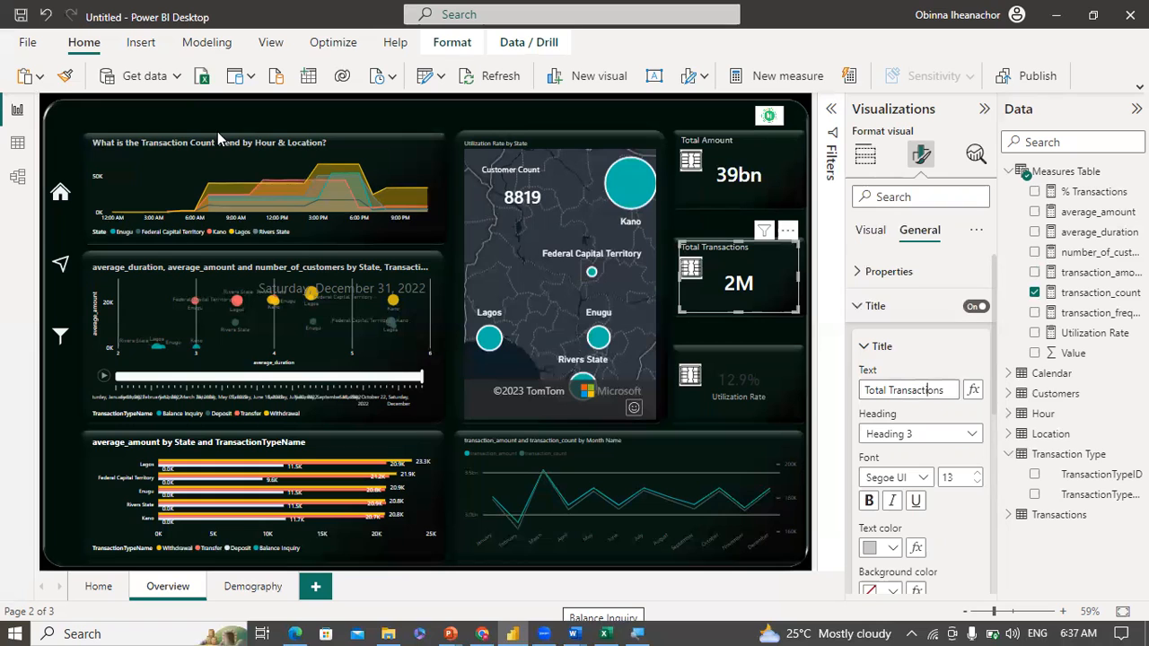
Step: Copy the "Total Transactions" card's formatting to the Utilization Rate card and title that card "Utilization Rate"
click(63, 79)
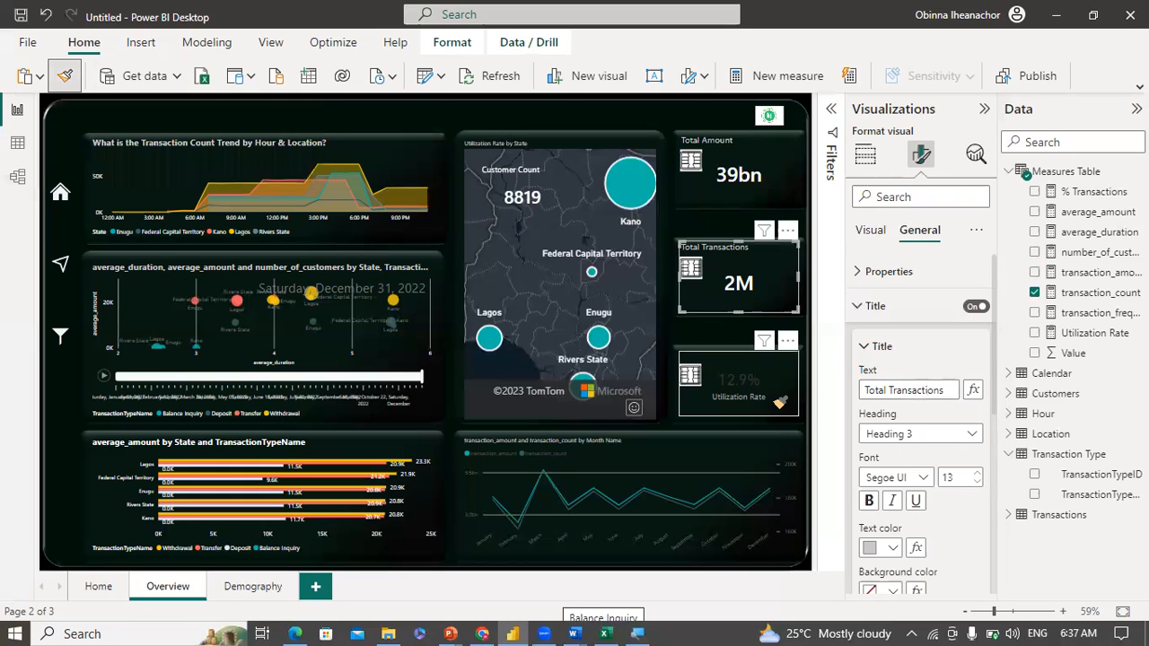
click(743, 381)
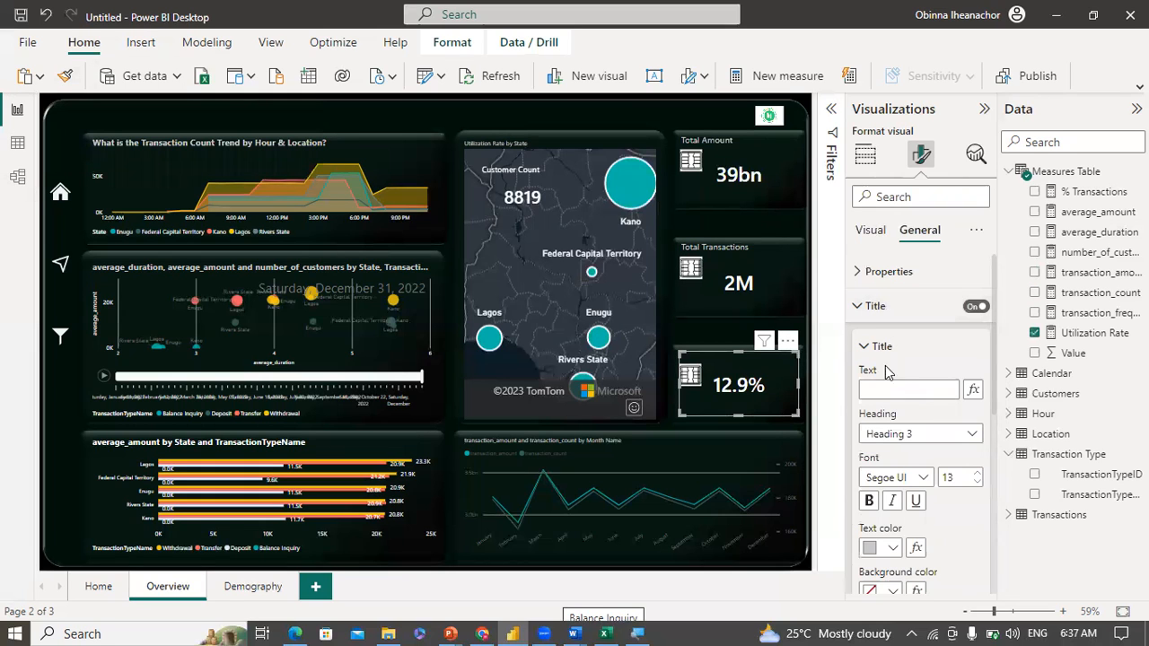
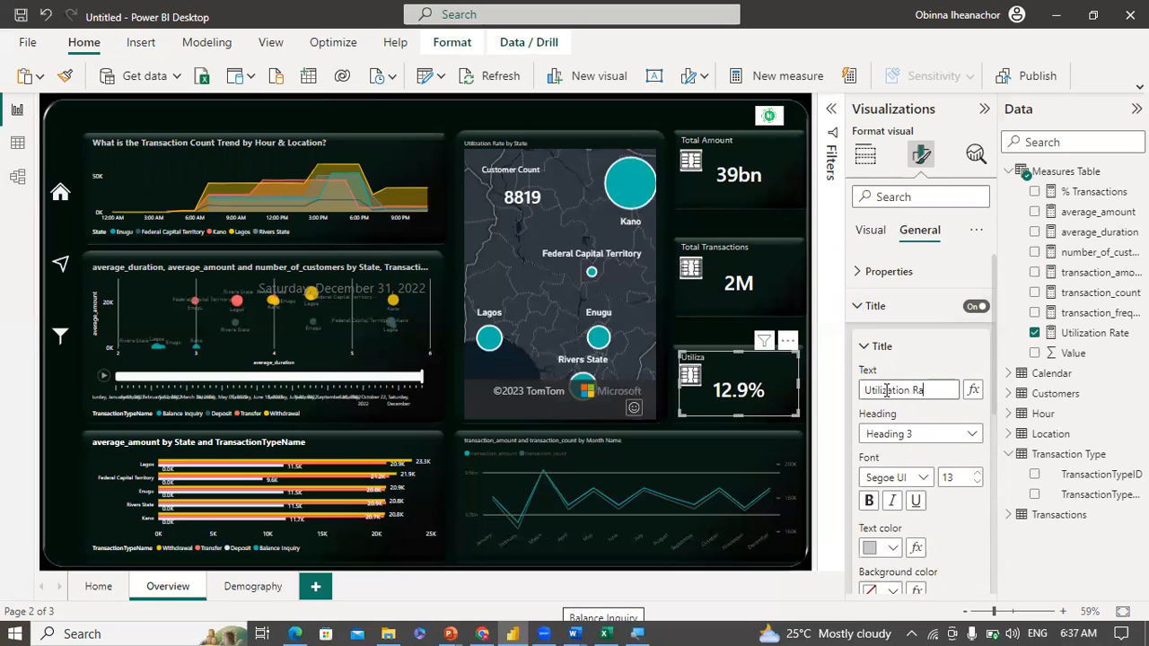
click(419, 127)
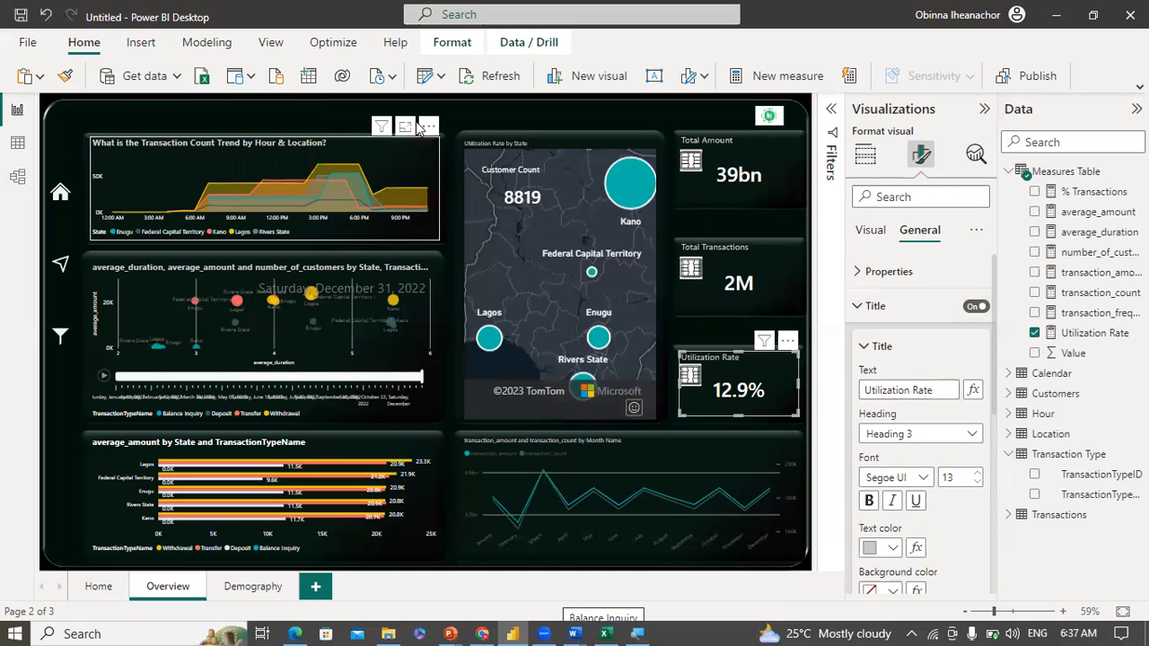
click(481, 121)
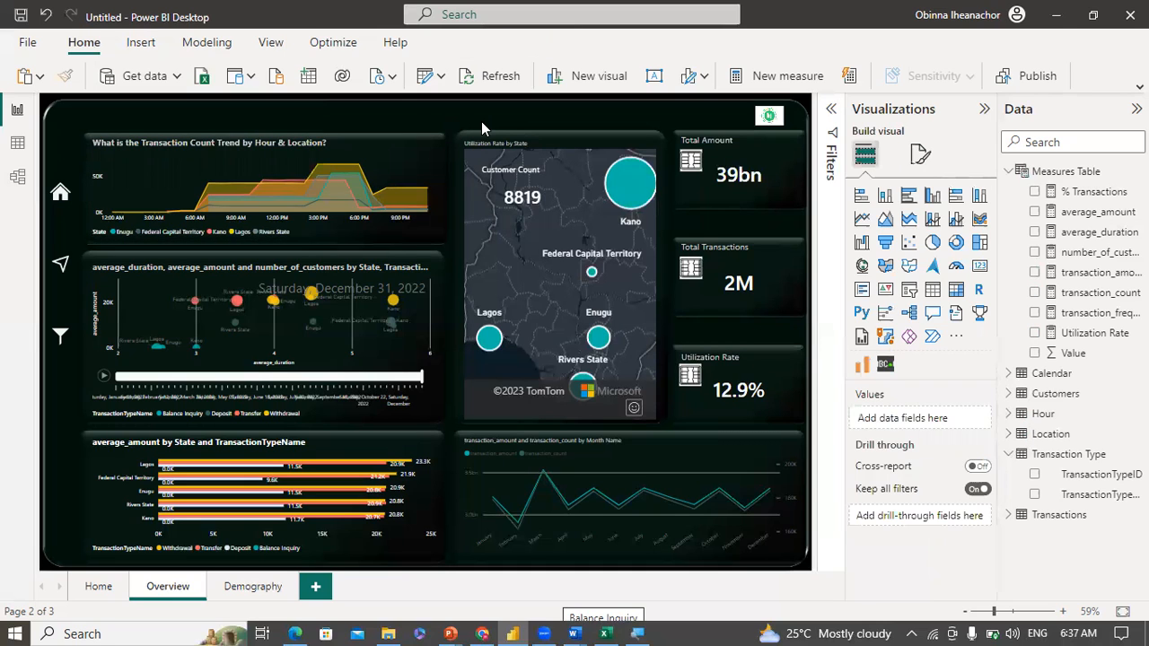
Step: Change the scatter chart's title text to "Average Duration vs Average Transaction Amount"
click(589, 459)
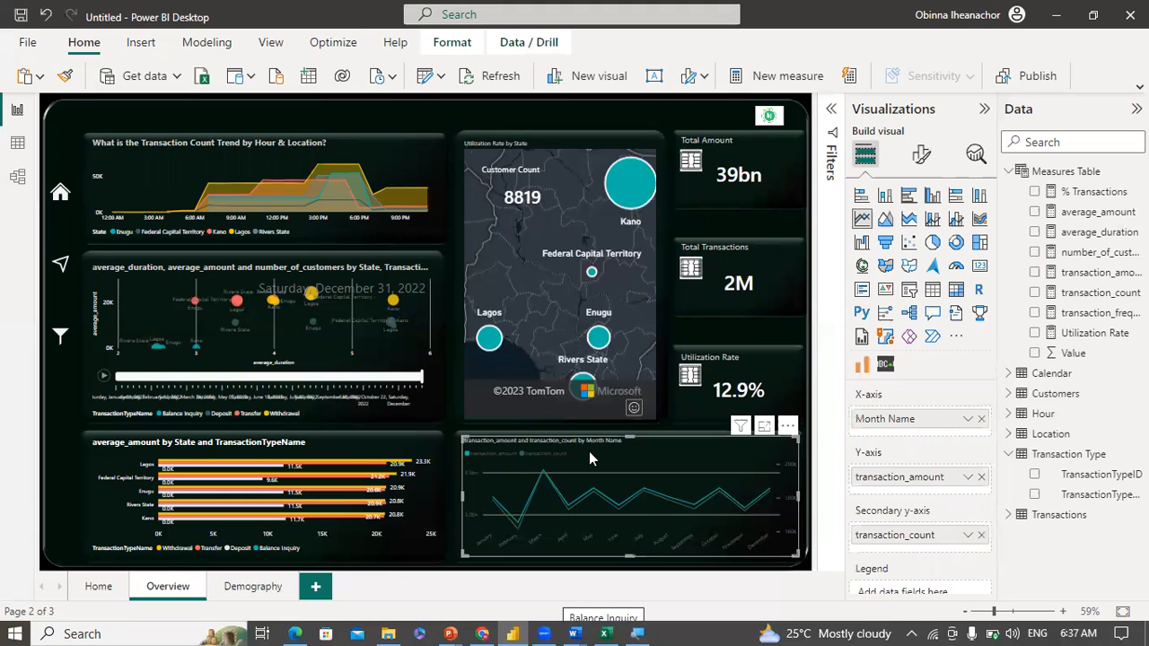
click(325, 341)
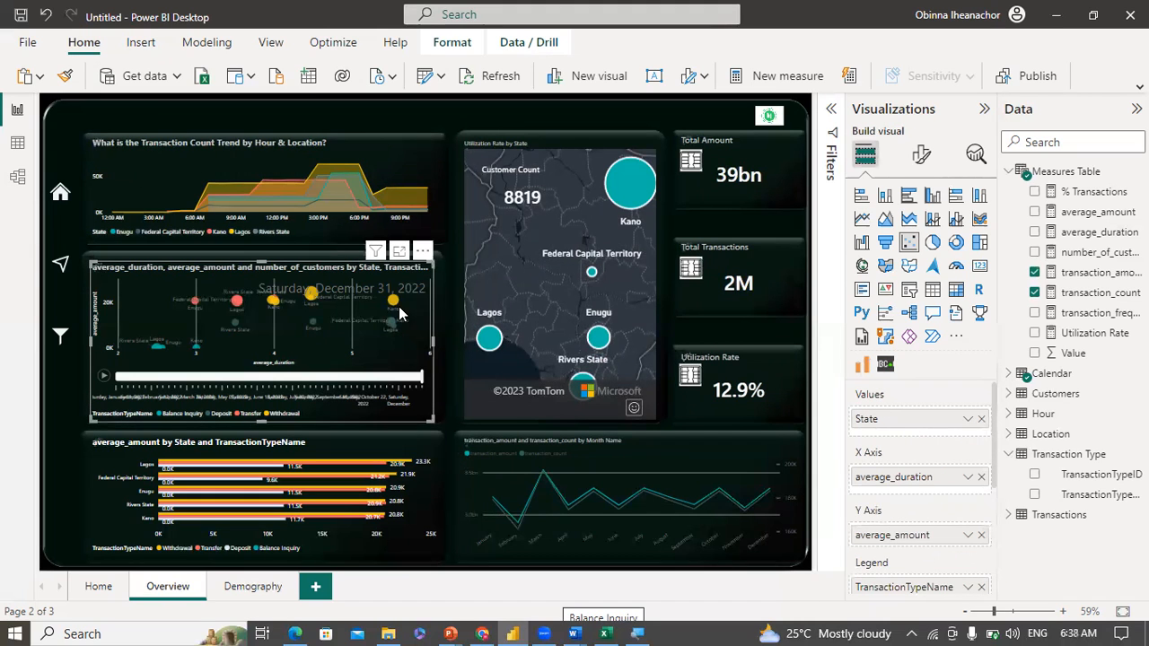
click(924, 157)
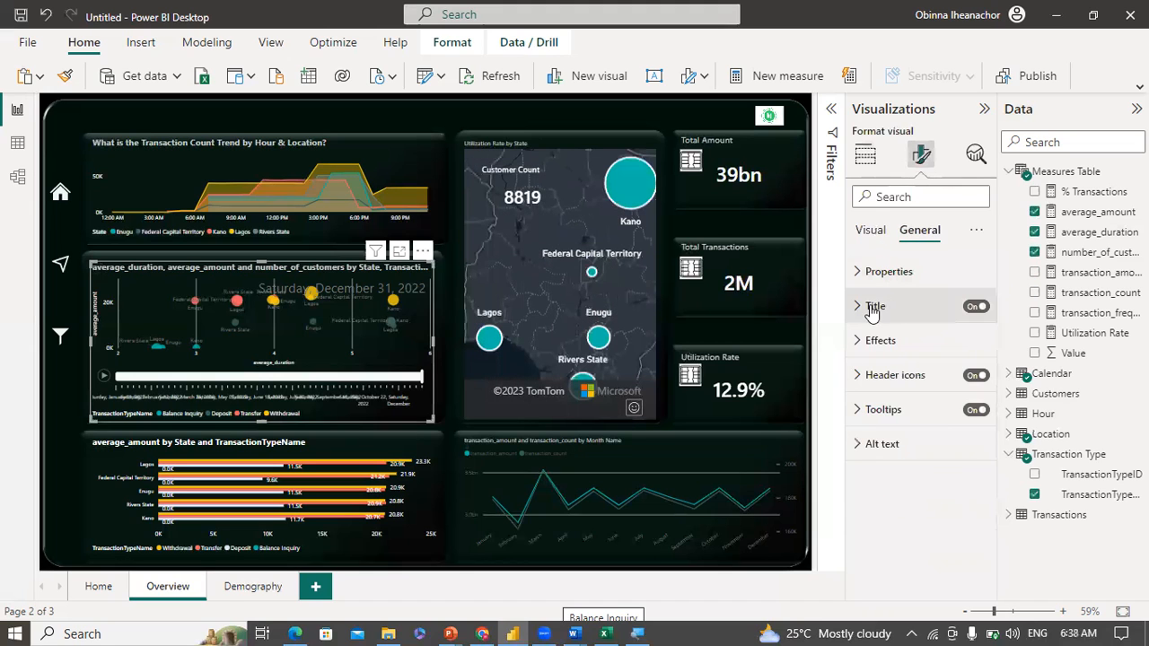
click(874, 309)
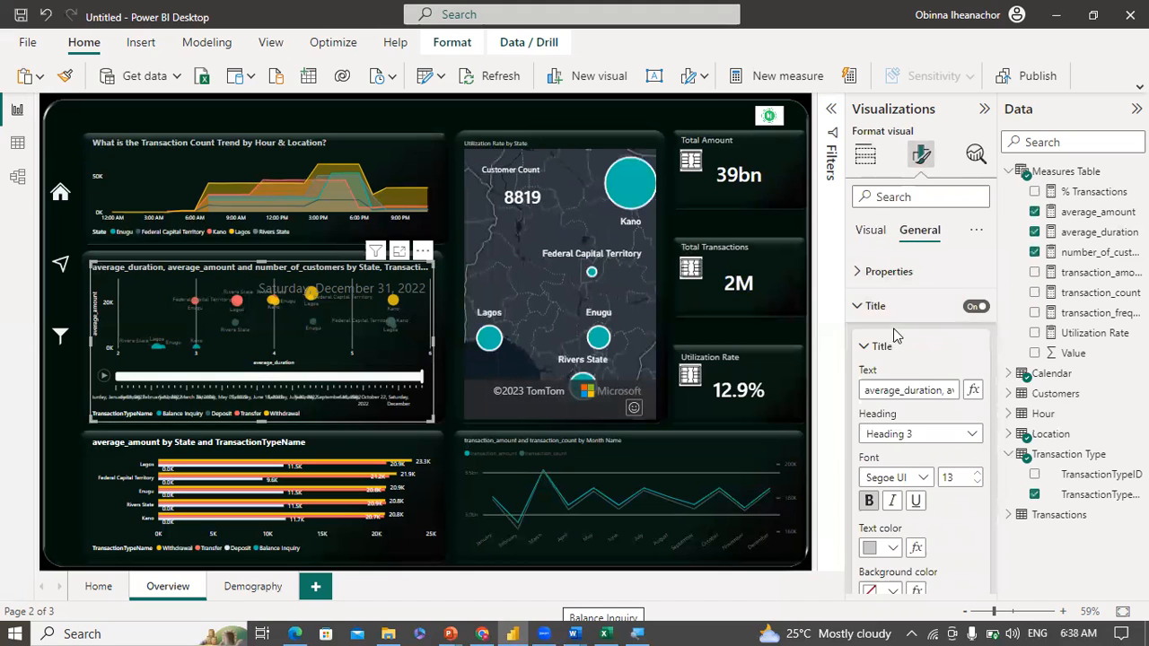
triple_click(897, 395)
text(A)
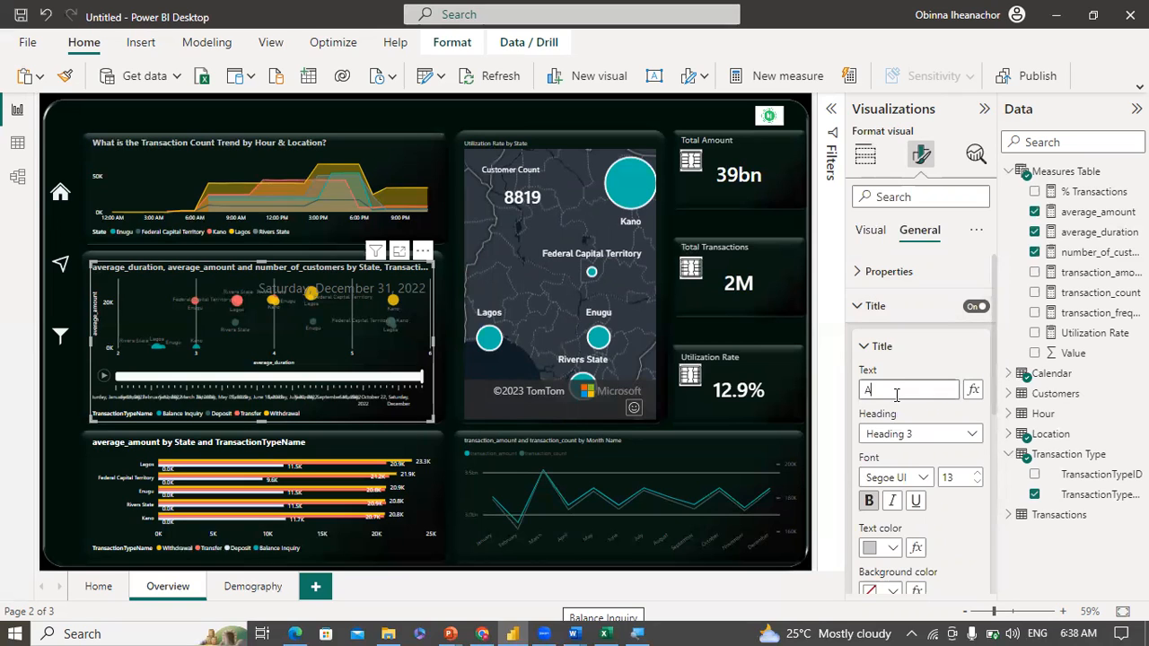
text(verage Duration)
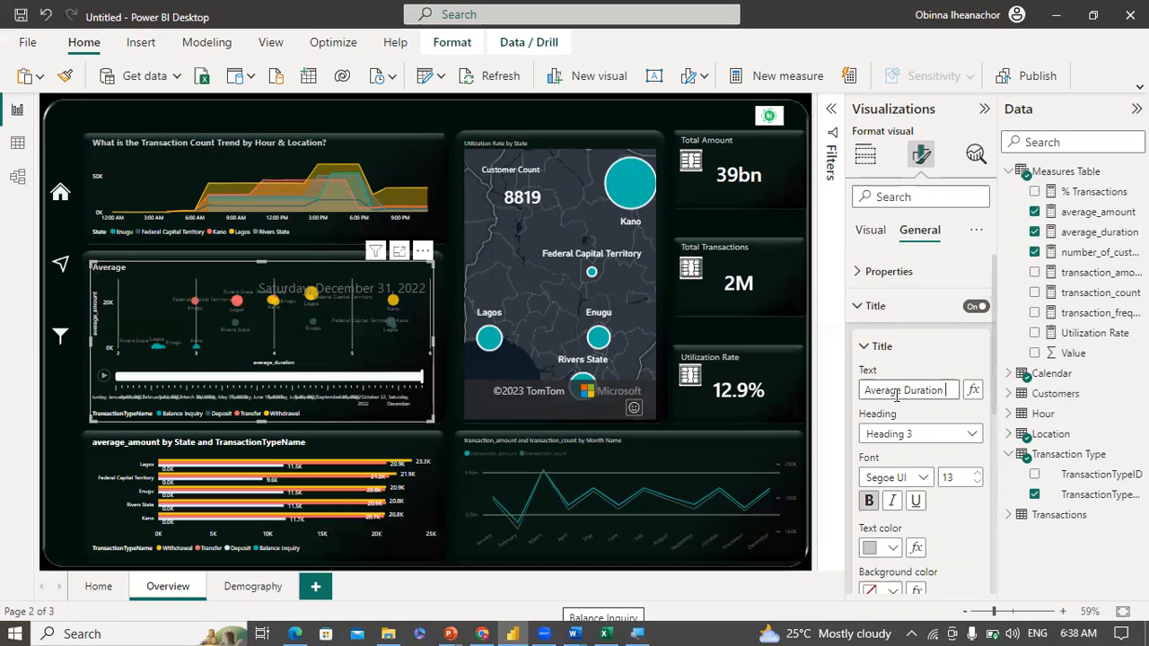
text( vs A)
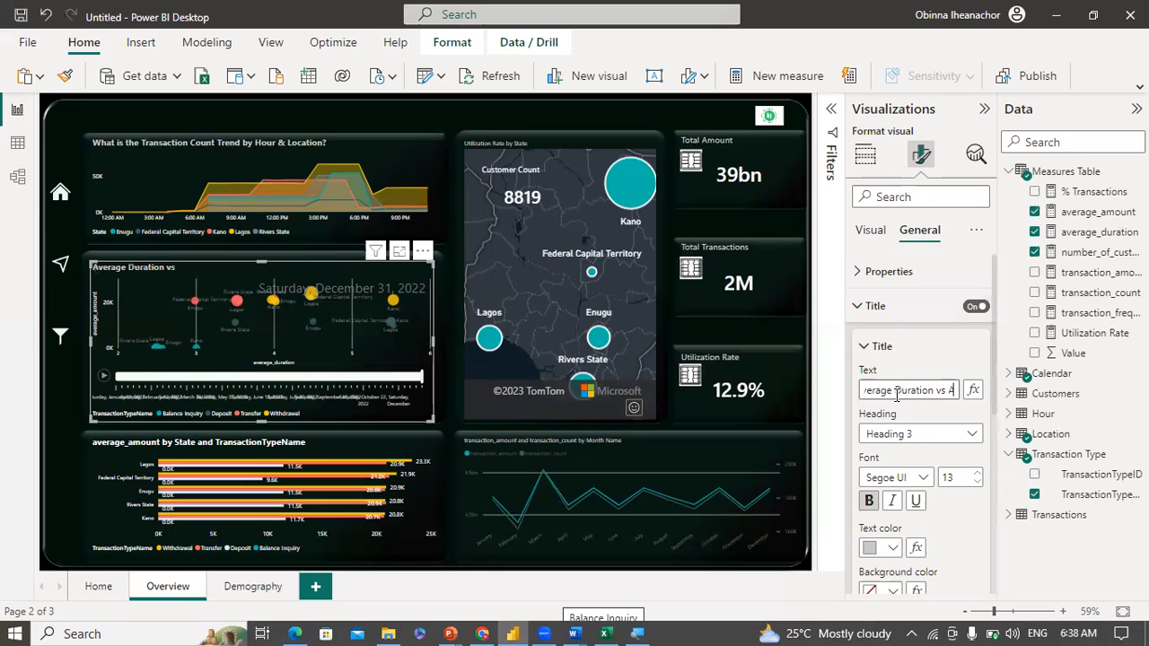
text(verage)
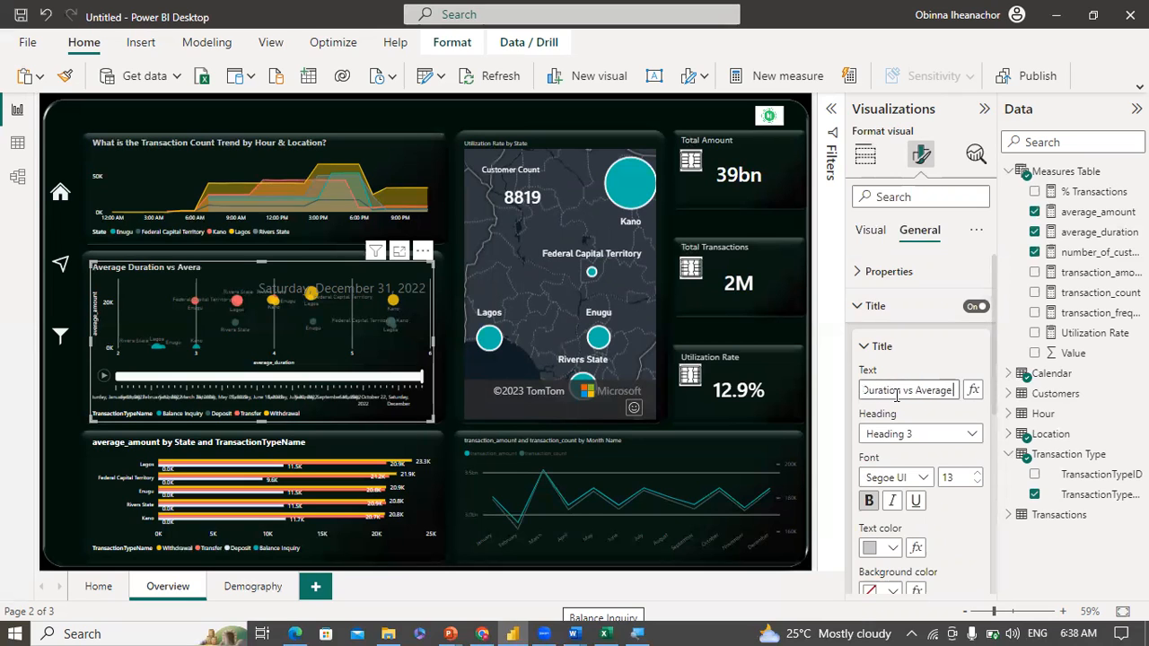
text( Transaction Amount)
click(871, 231)
click(913, 233)
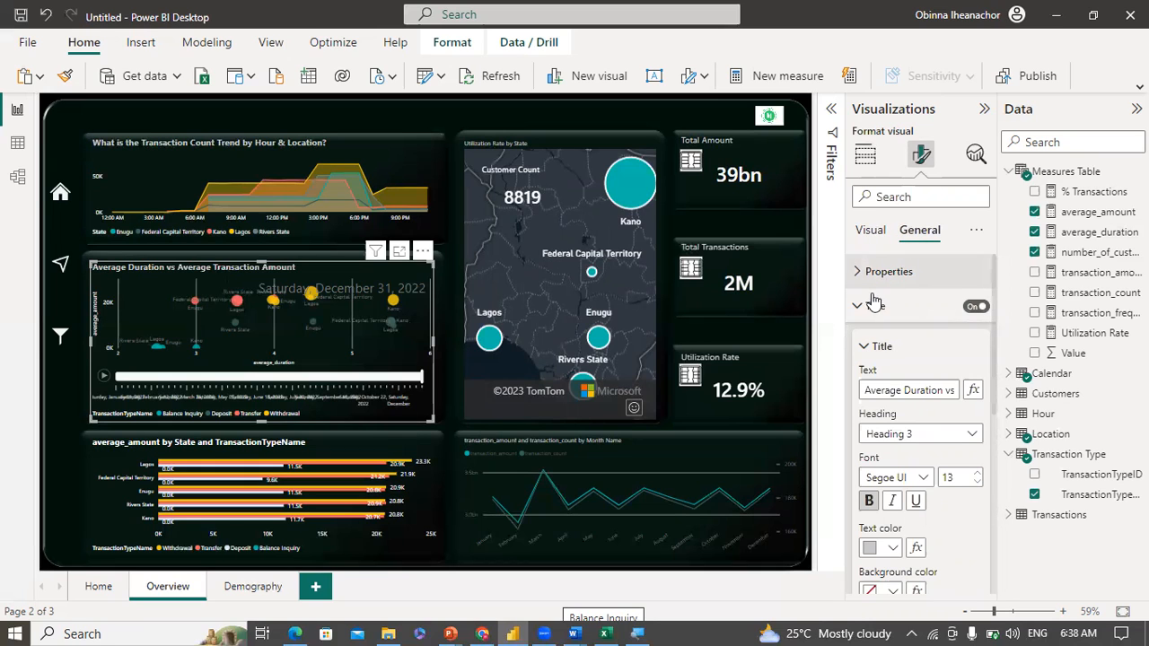
Step: Rename the scatter chart's X-axis field average_duration to "Average Duration" for this visual
click(871, 232)
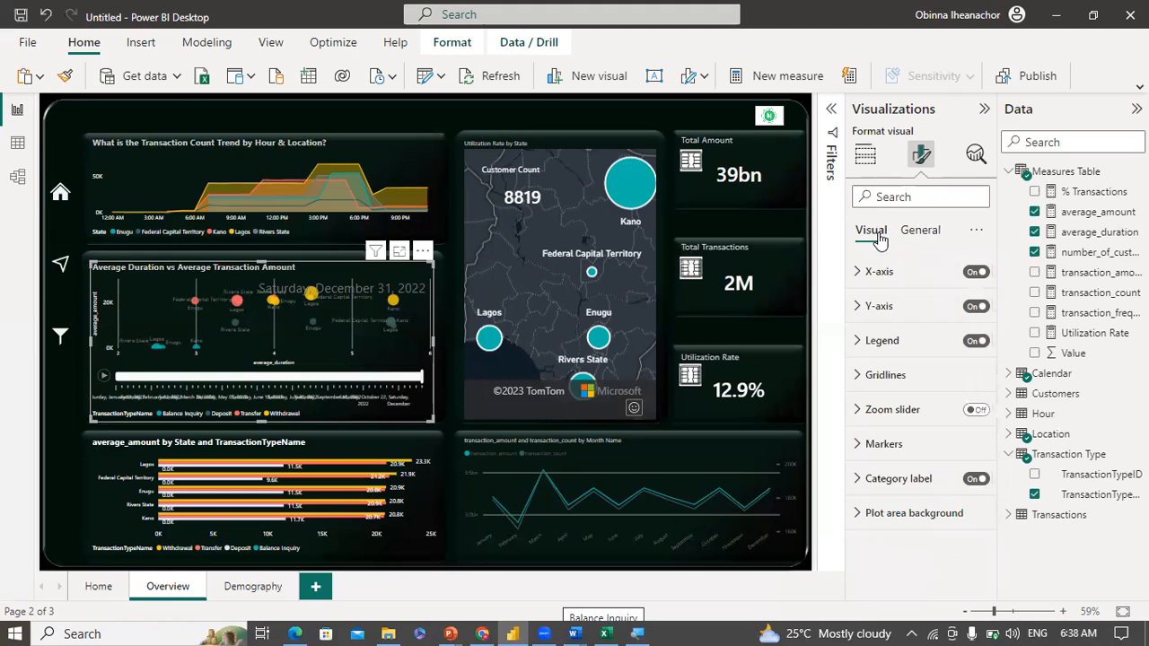
click(861, 278)
click(863, 275)
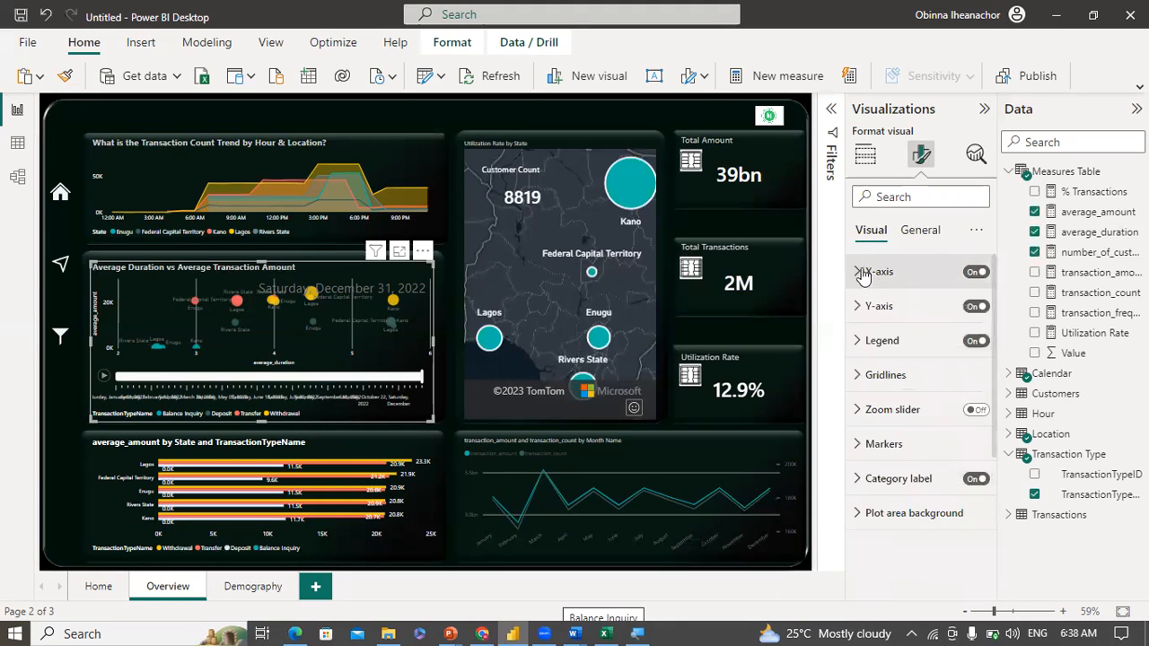
click(866, 154)
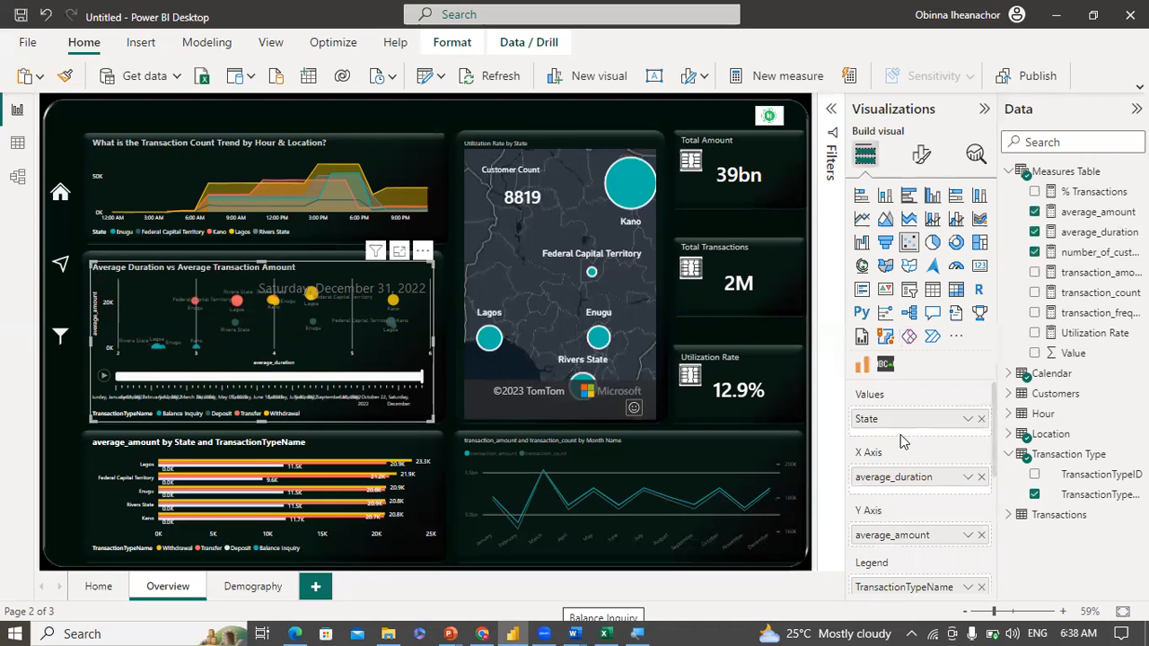
double_click(893, 477)
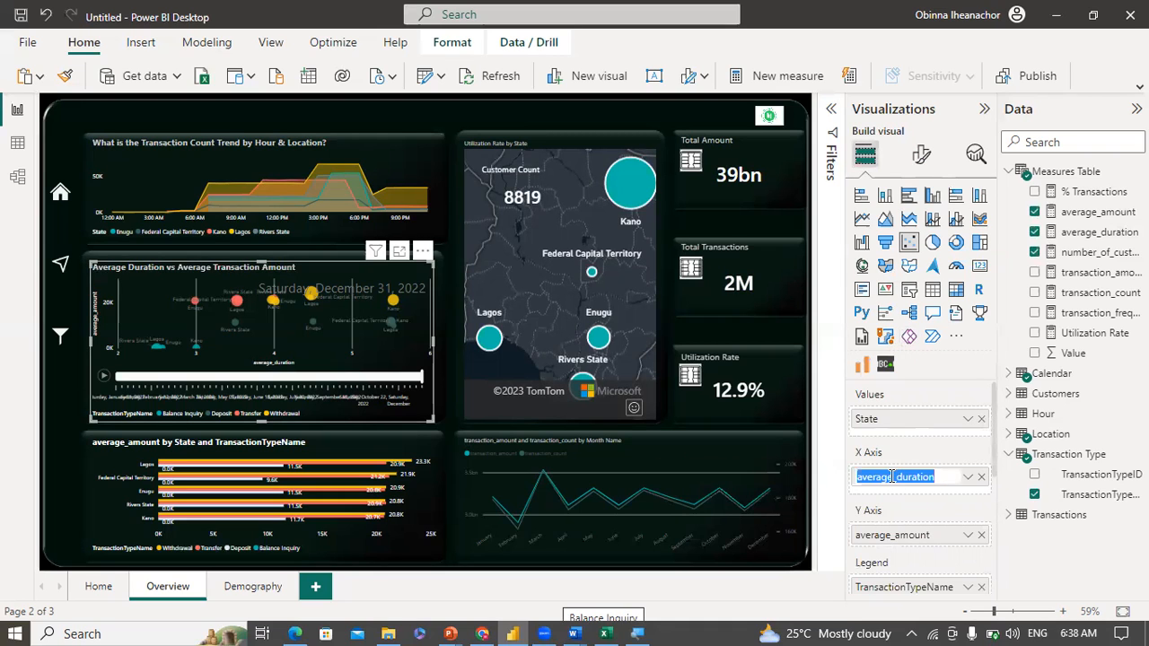
text(Average)
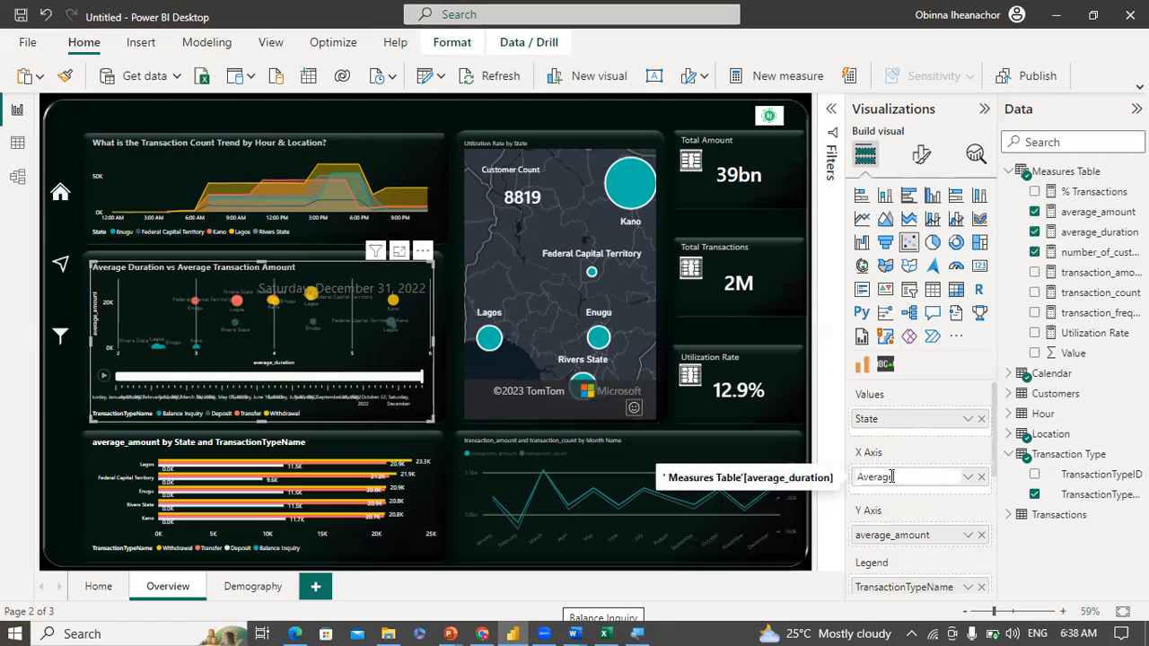
text( Duration)
Step: Rename the scatter chart's Y-axis field average_amount to "Average Amount" for this visual
click(899, 540)
double_click(900, 541)
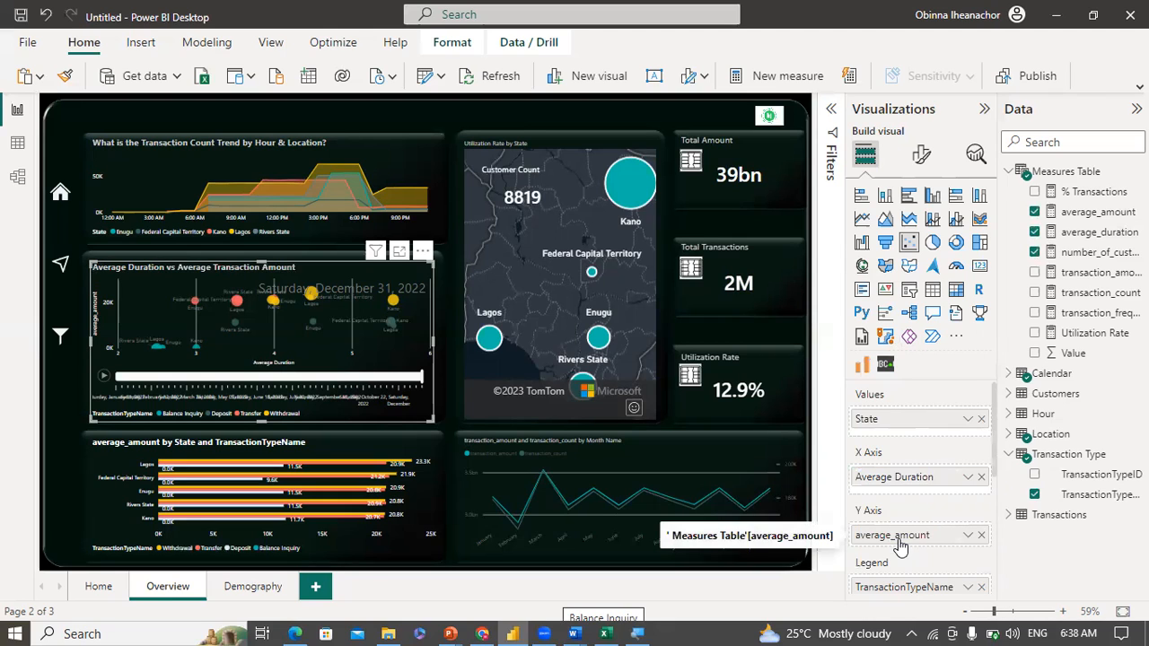
scroll(901, 546, down, 3)
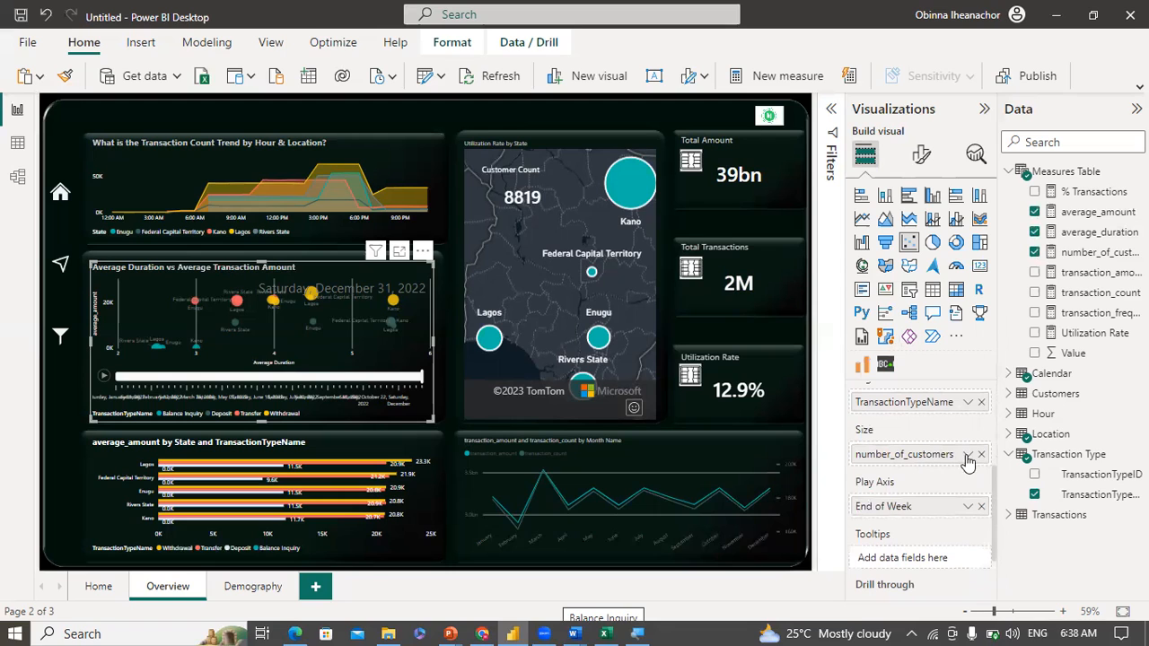
drag(993, 486, 992, 404)
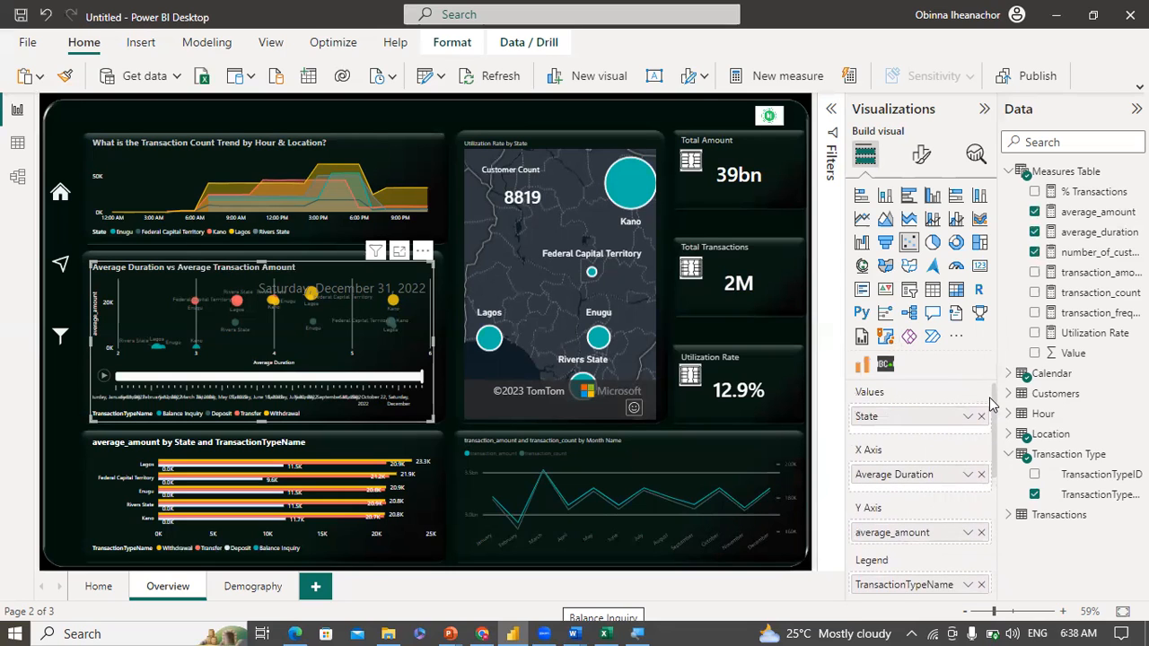
double_click(893, 532)
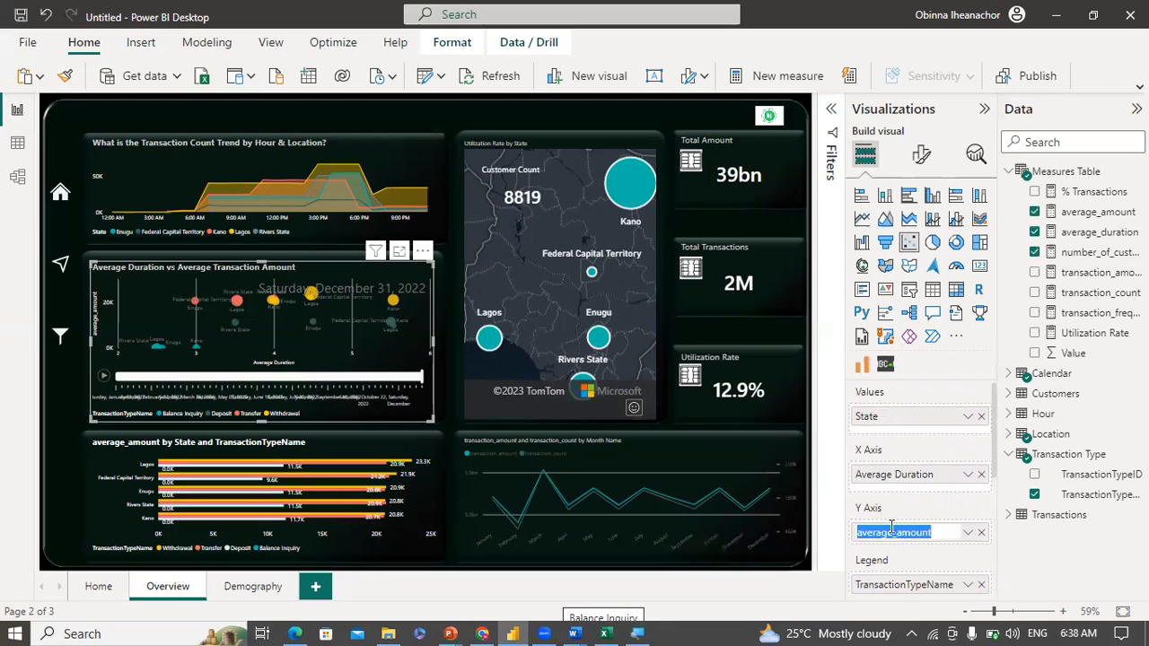
text(Average)
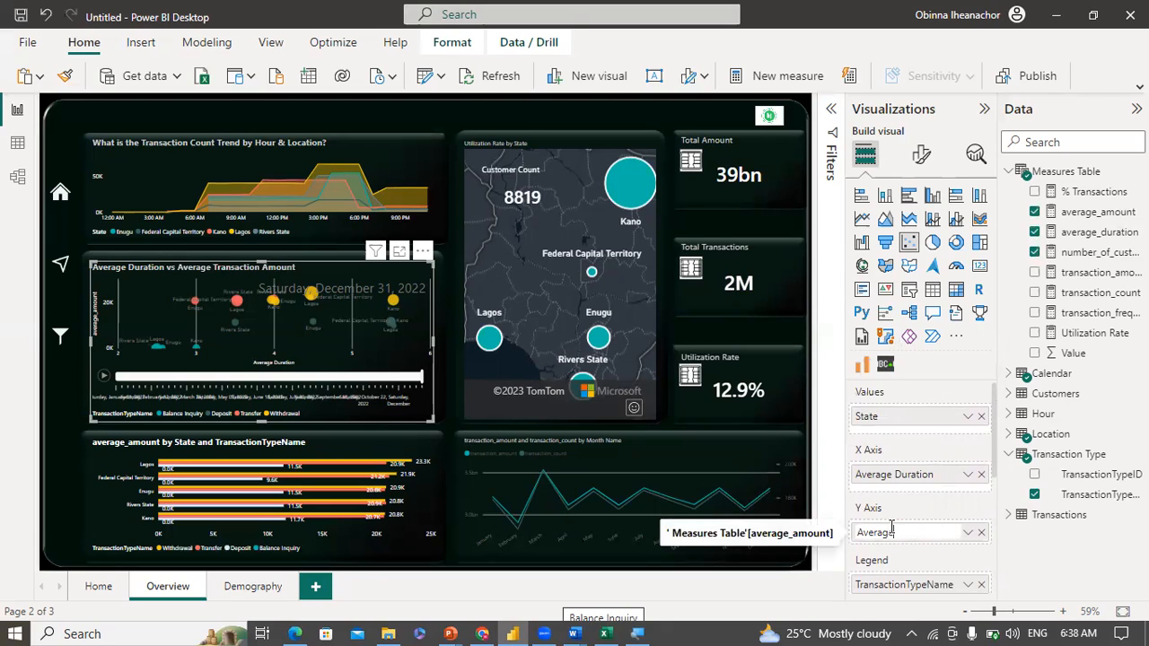
text( Amount)
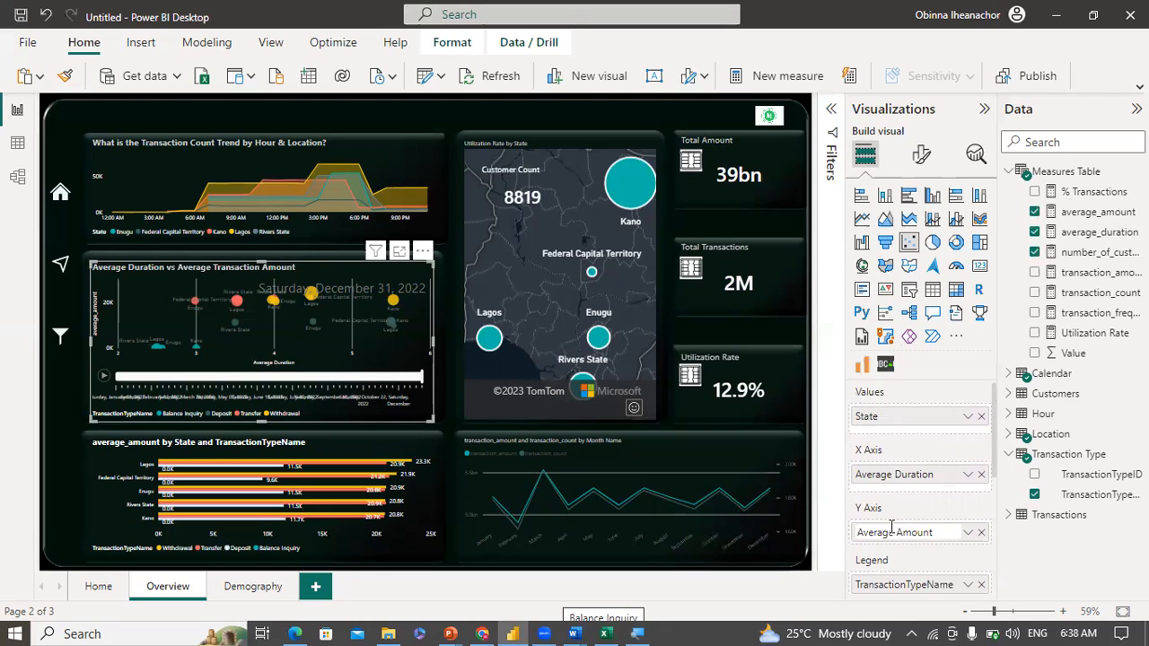
Step: Review the scatter chart's X-axis, Y-axis and legend formatting, including the font settings of the axis values and legend text
click(921, 157)
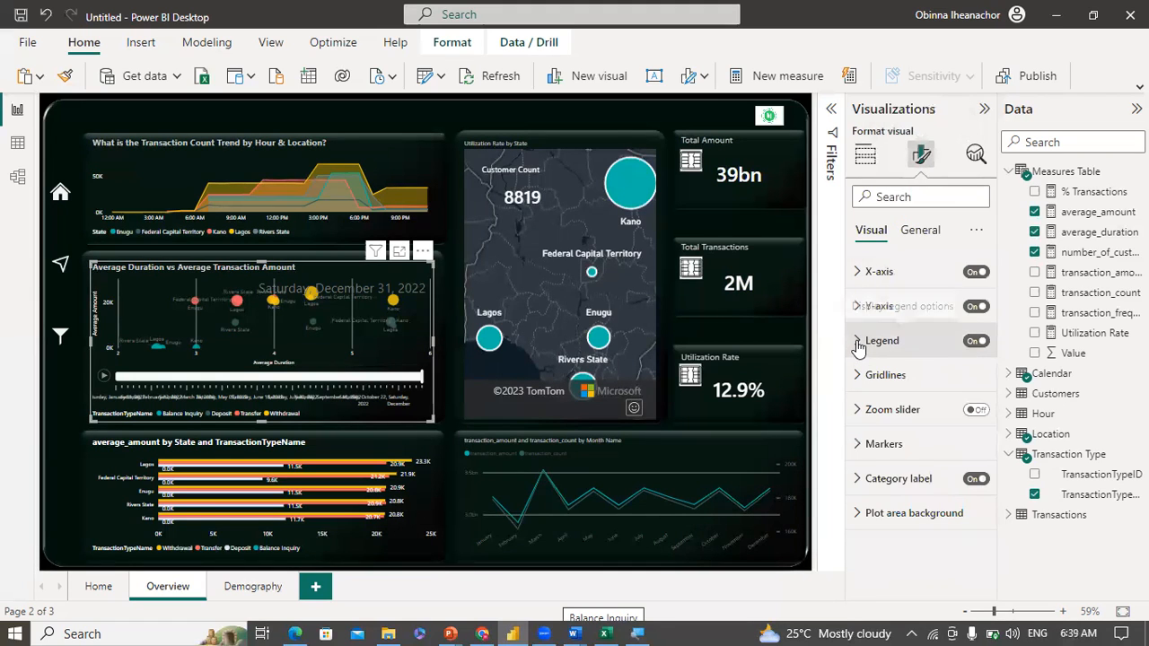
click(862, 271)
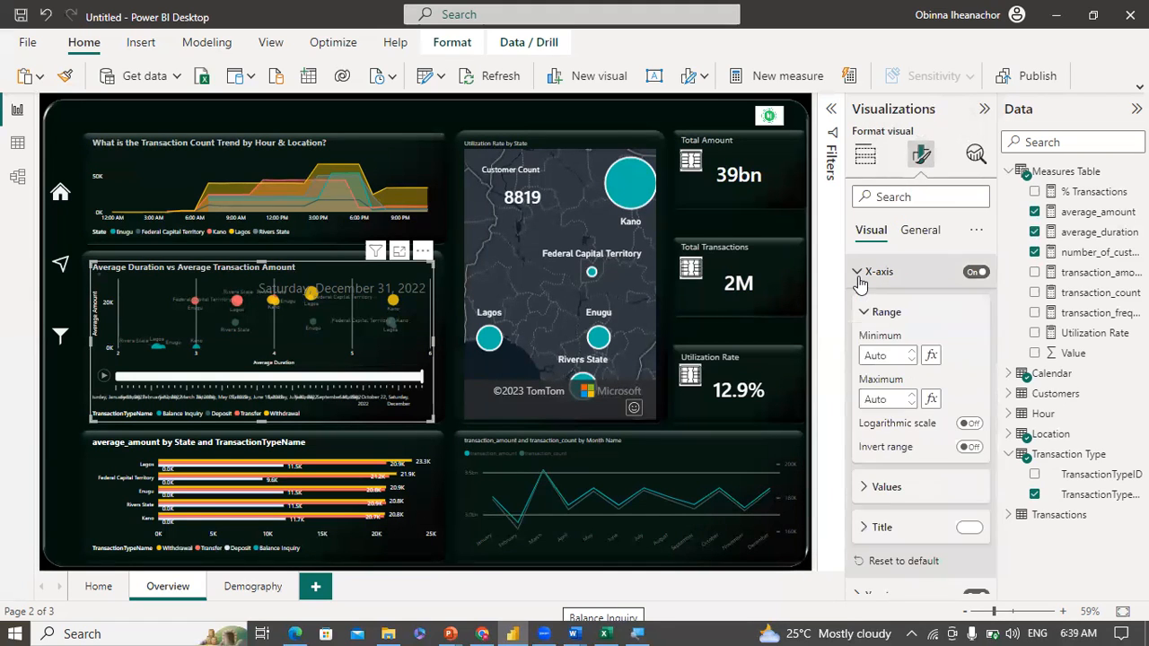
click(885, 486)
scroll(994, 392, down, 3)
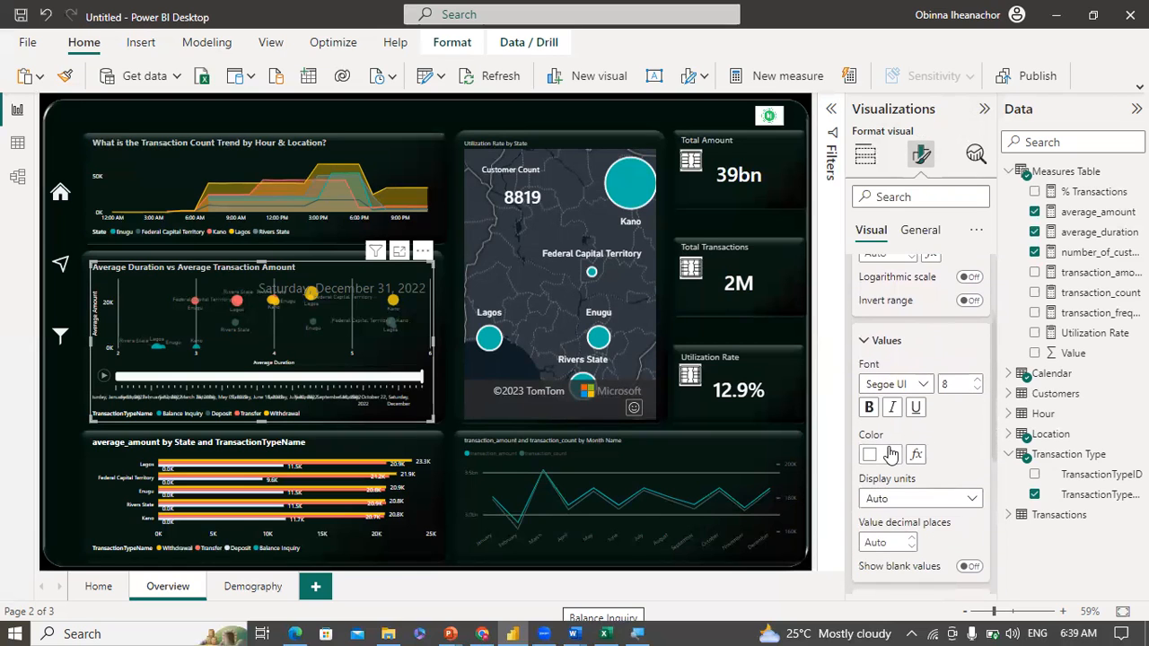
click(865, 341)
click(861, 452)
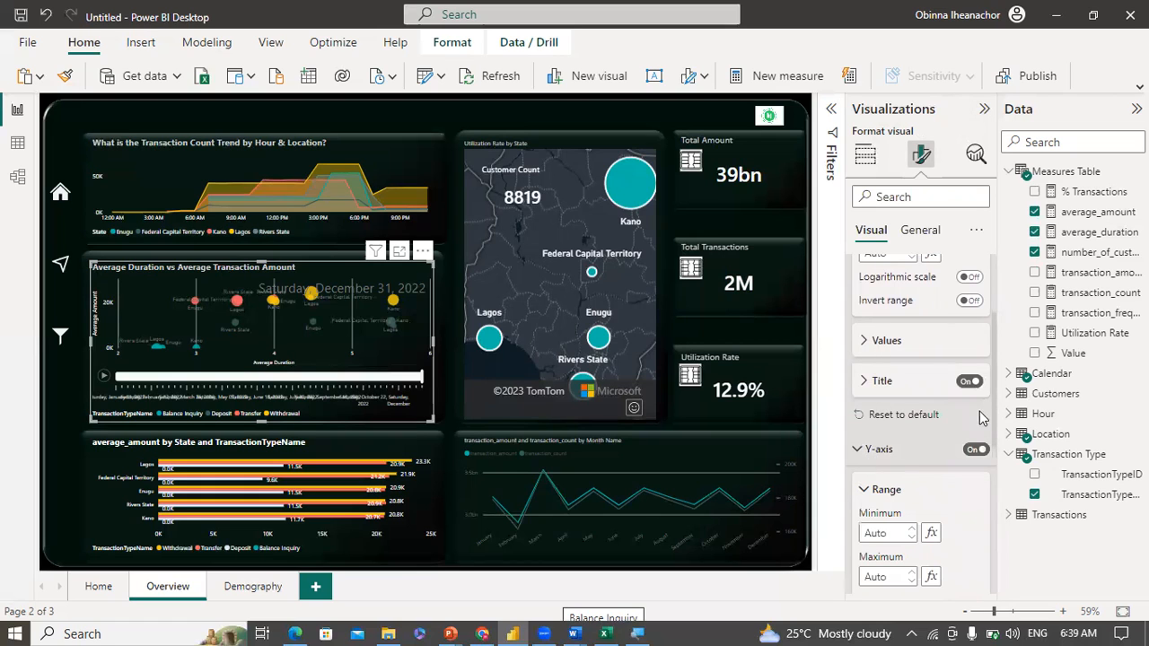
scroll(994, 396, down, 4)
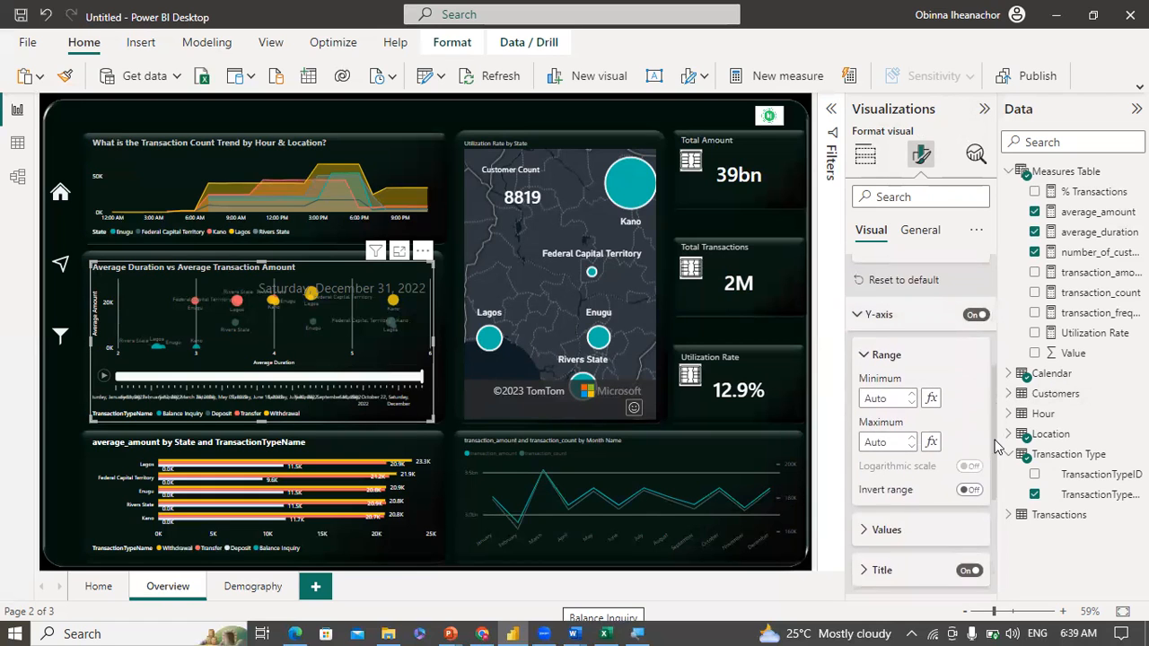
click(896, 465)
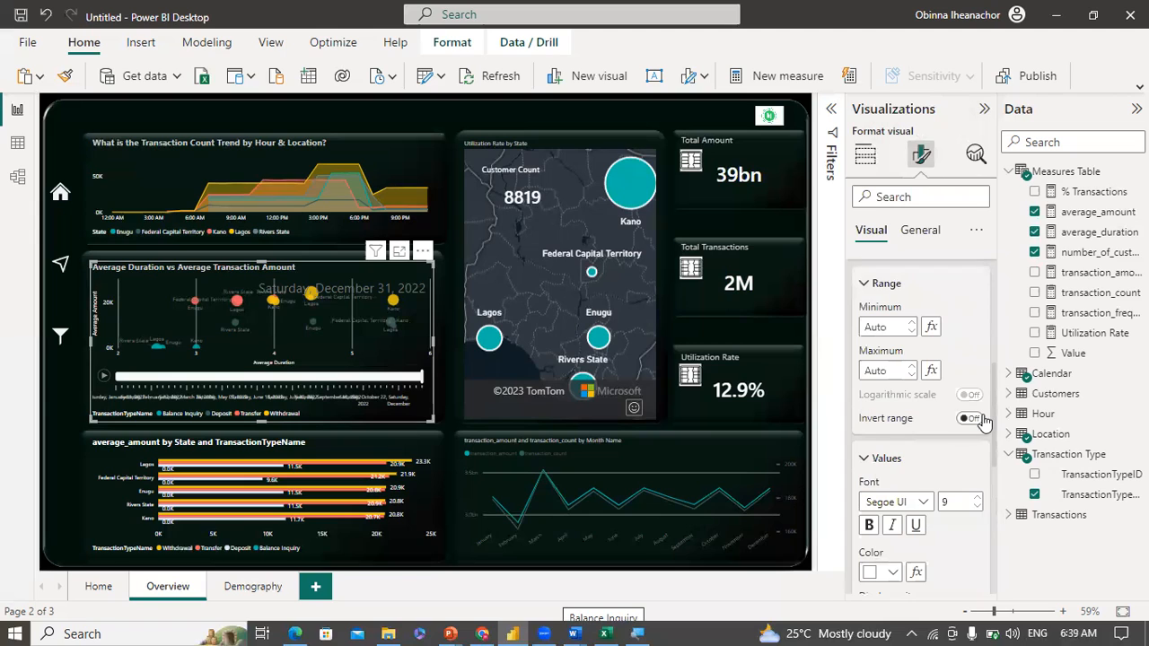
click(867, 459)
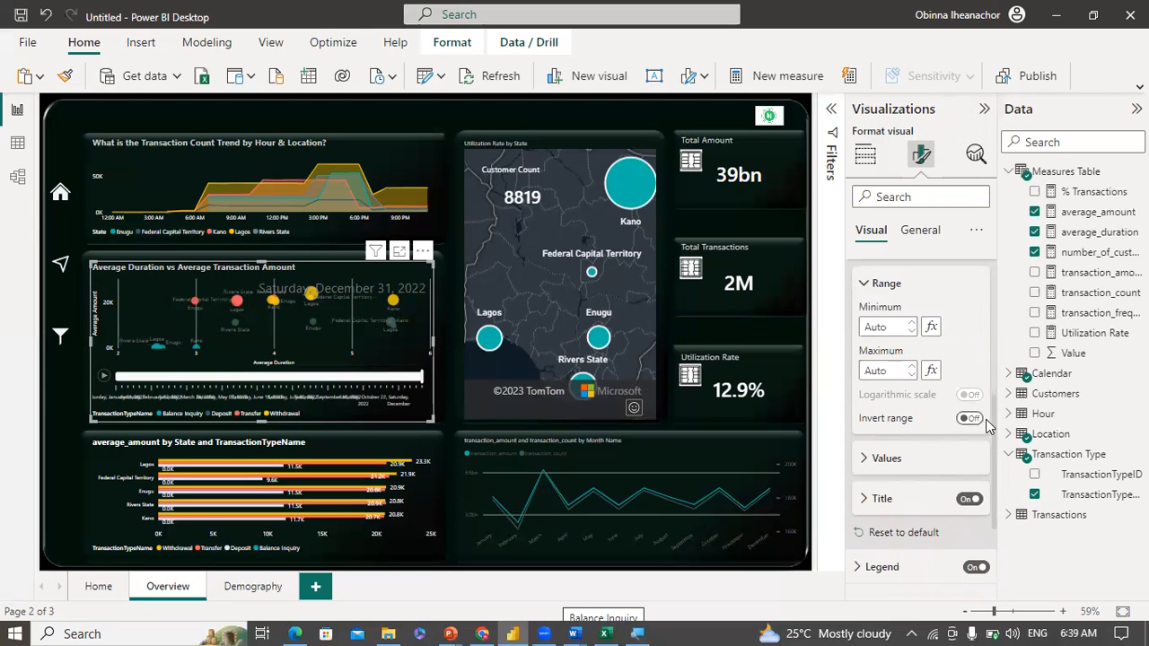
scroll(993, 440, down, 3)
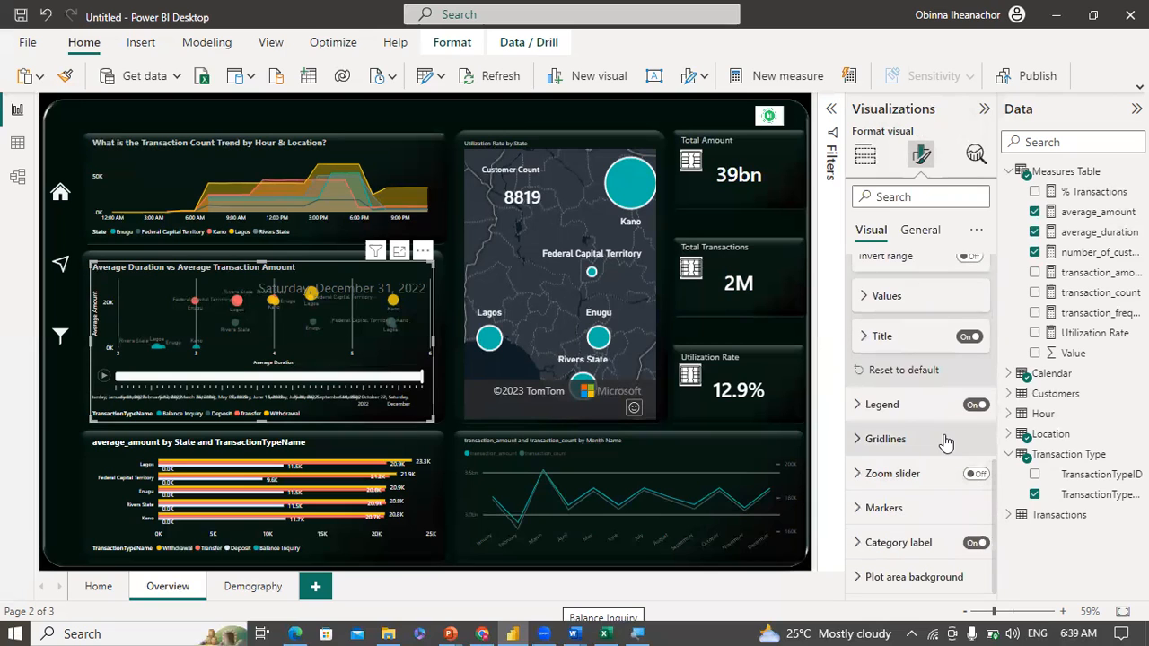
click(872, 406)
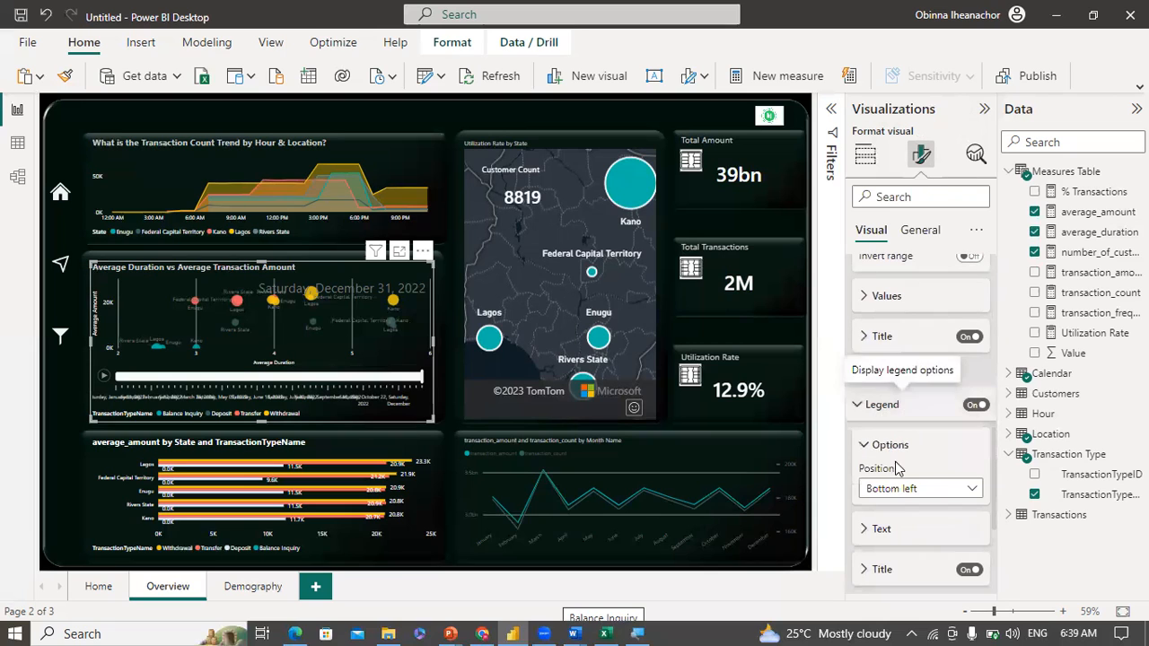
click(872, 529)
drag(993, 436, 996, 544)
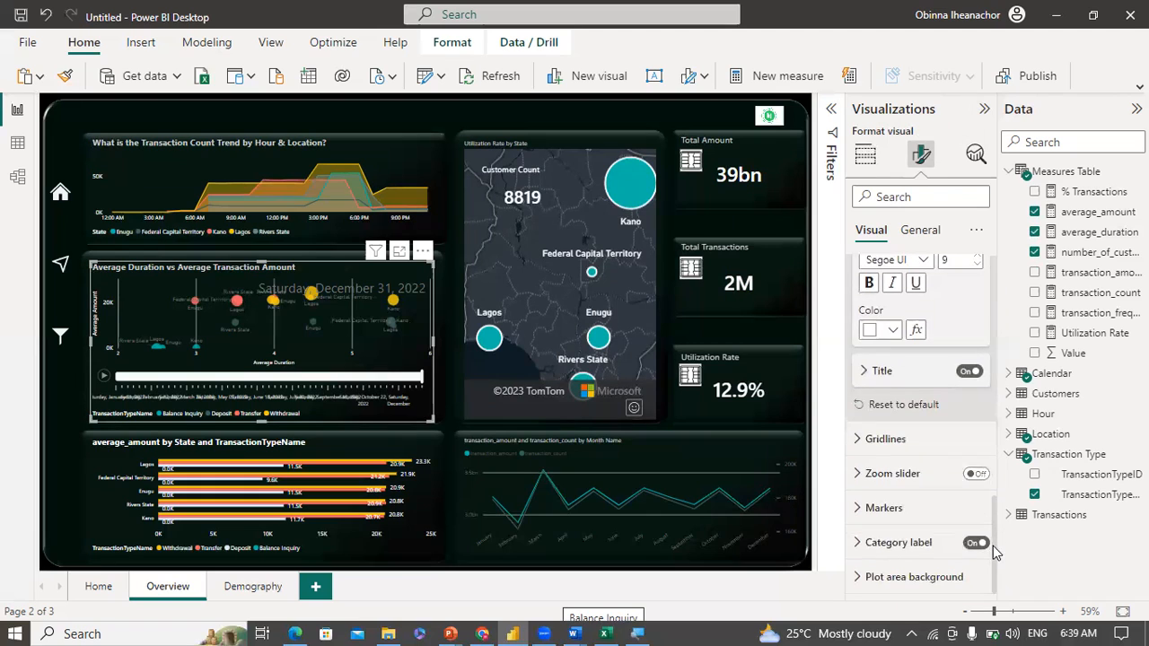
Step: Set the color of the scatter chart's category labels to white
click(875, 550)
drag(994, 473, 997, 548)
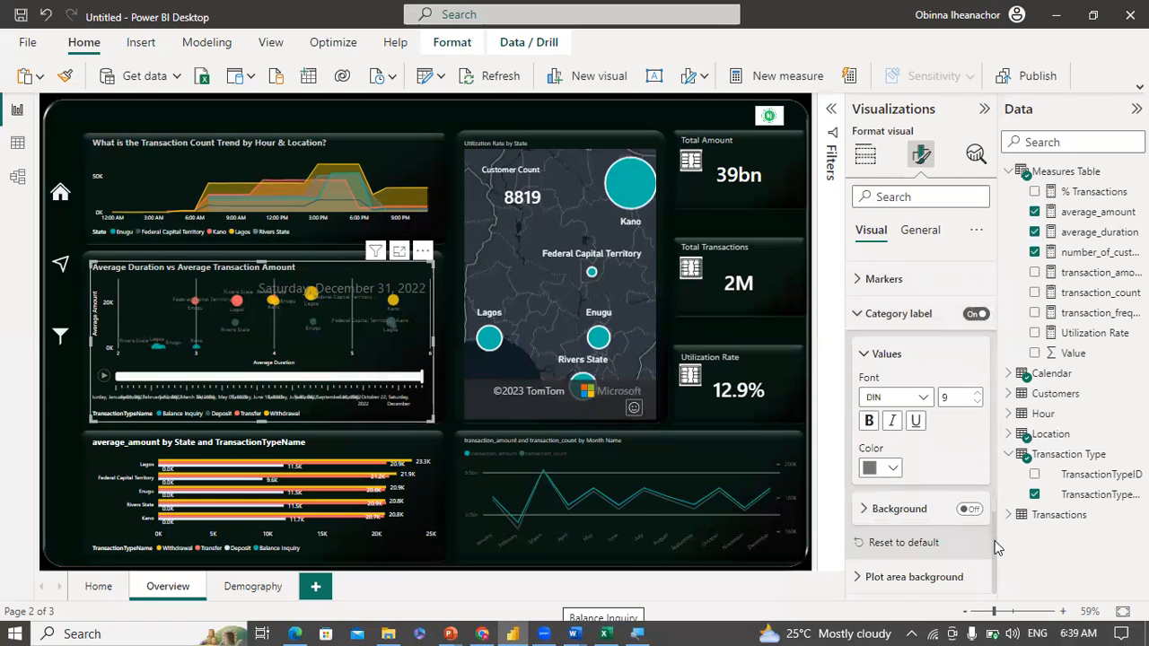
click(893, 467)
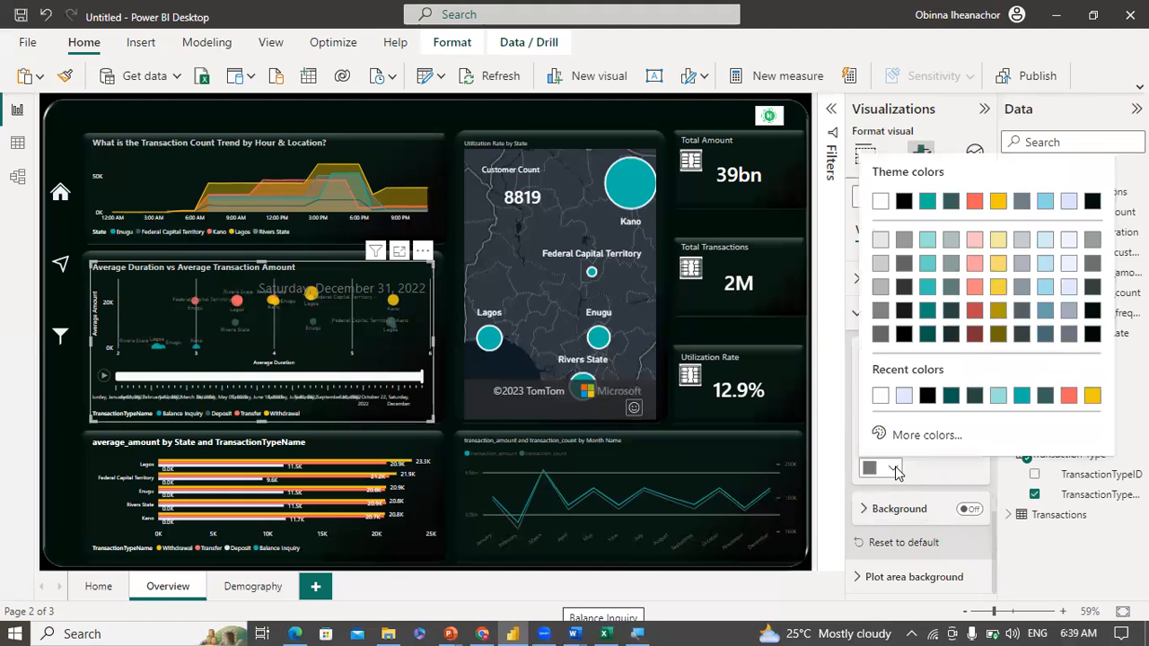
click(880, 396)
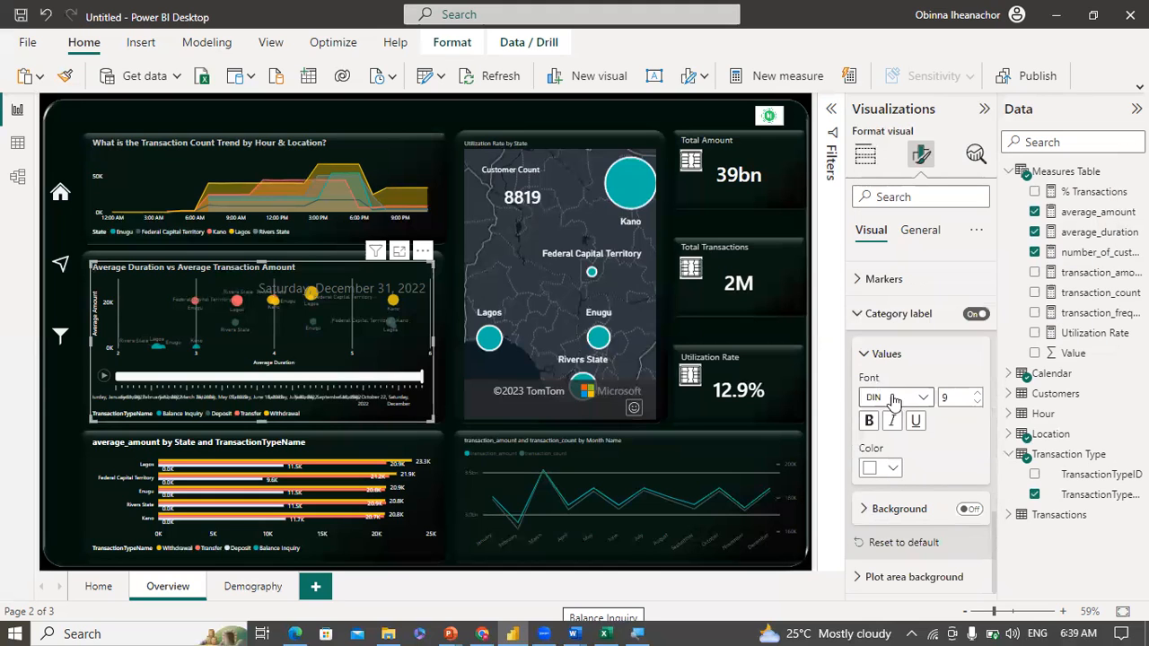
Step: Change the scatter chart's category label font to Segoe UI at size 10
click(923, 397)
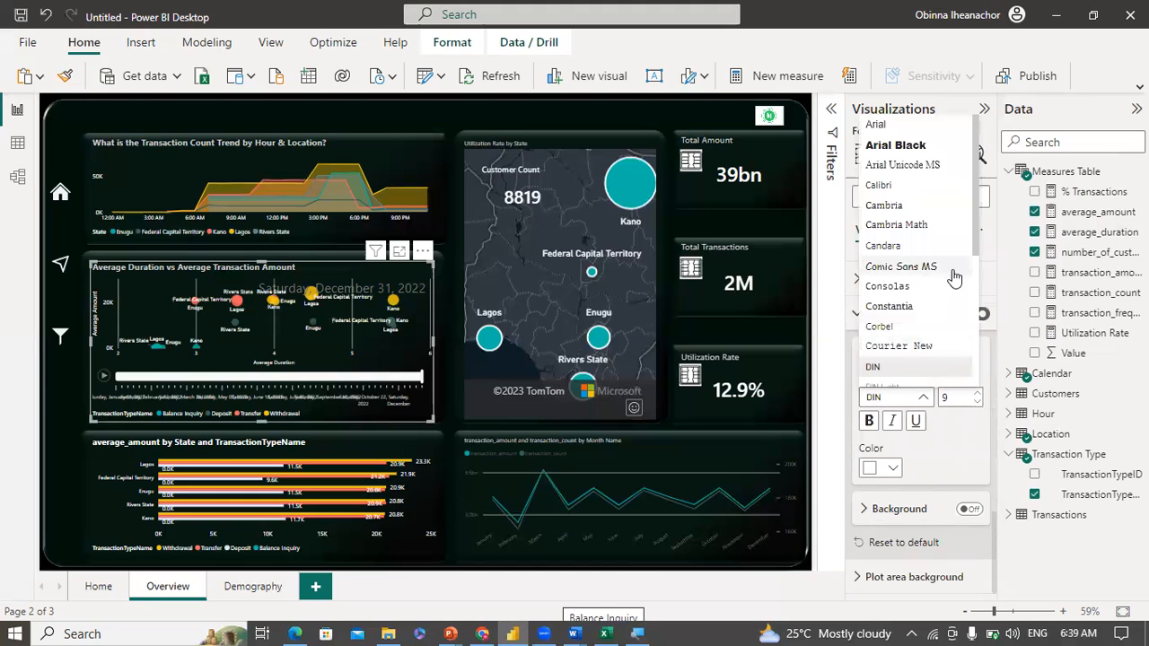
scroll(965, 348, down, 3)
scroll(965, 348, down, 1)
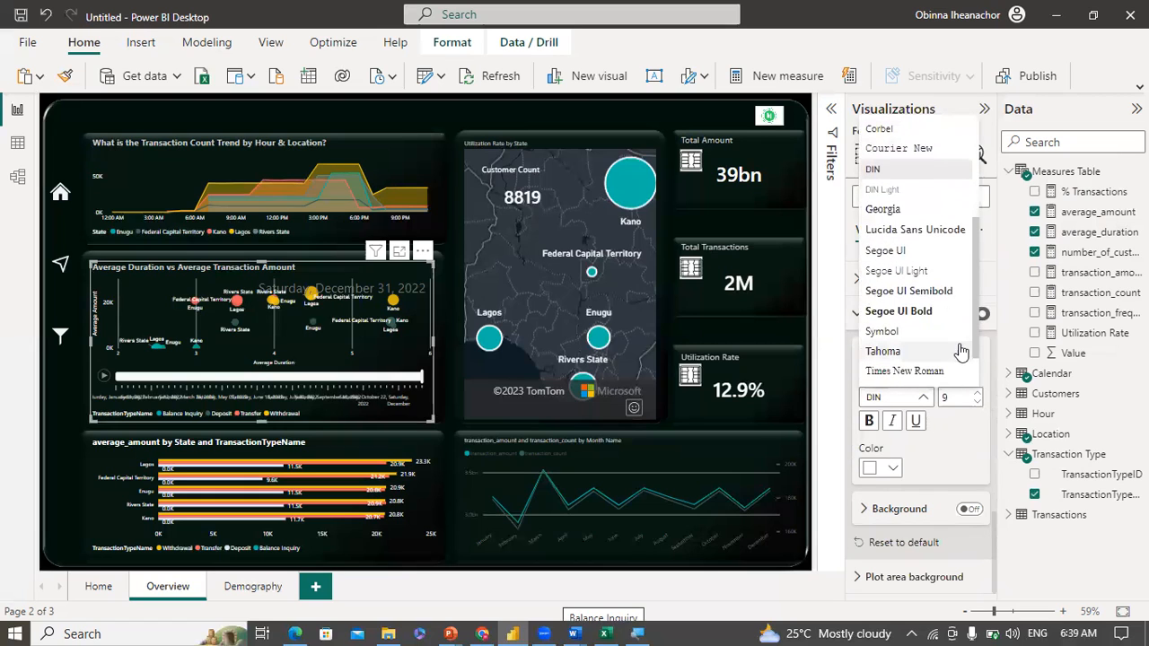
click(977, 410)
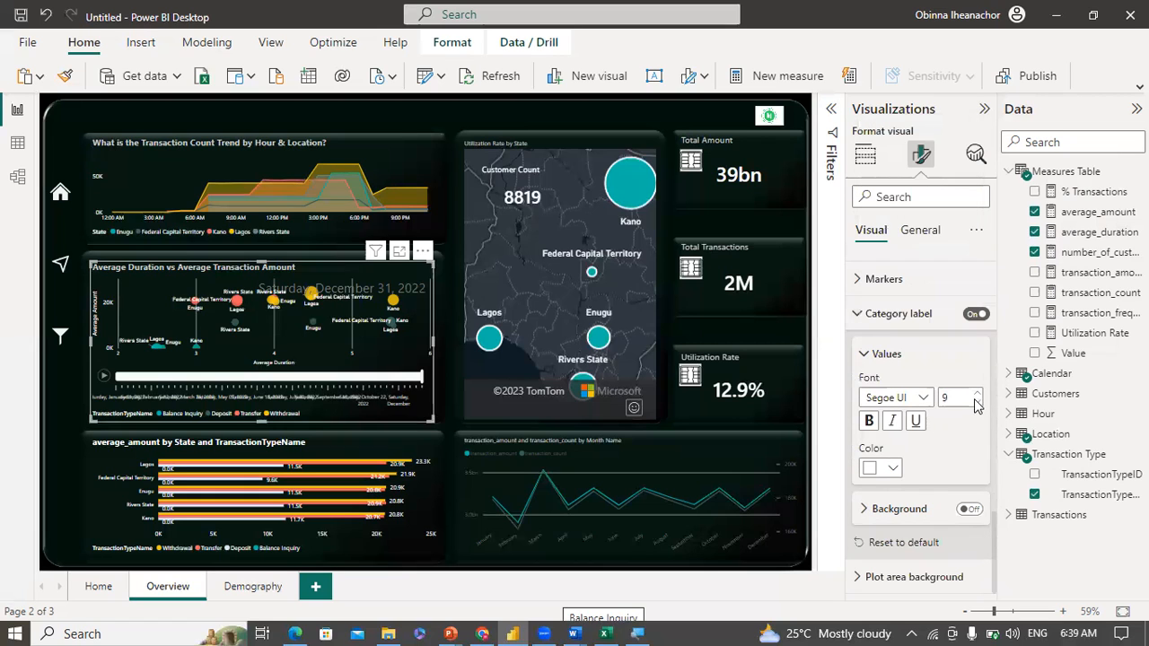
click(978, 395)
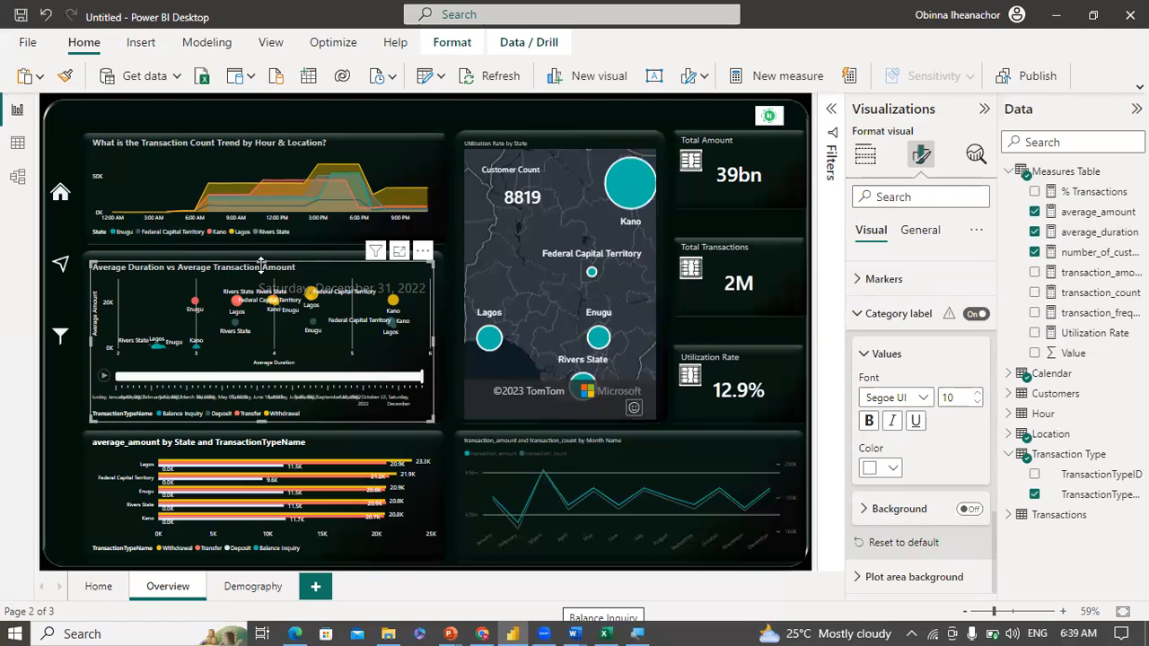
Step: Enlarge the scatter chart slightly by extending its upper edge upward and its left edge outward
drag(261, 263, 258, 257)
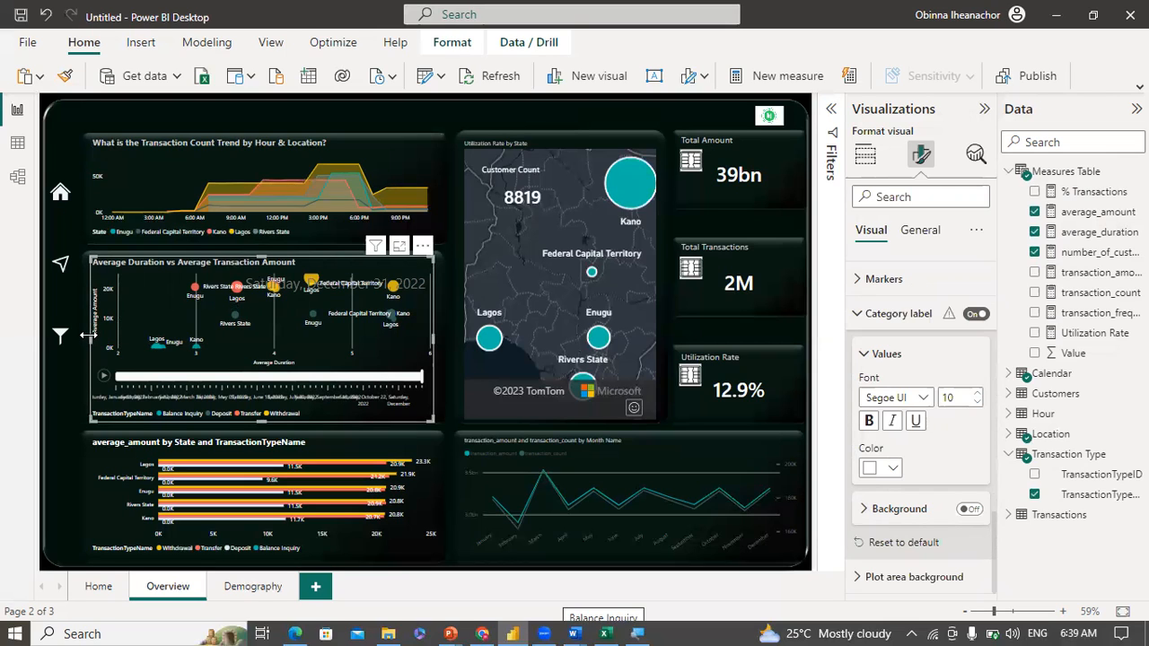
drag(87, 335, 89, 341)
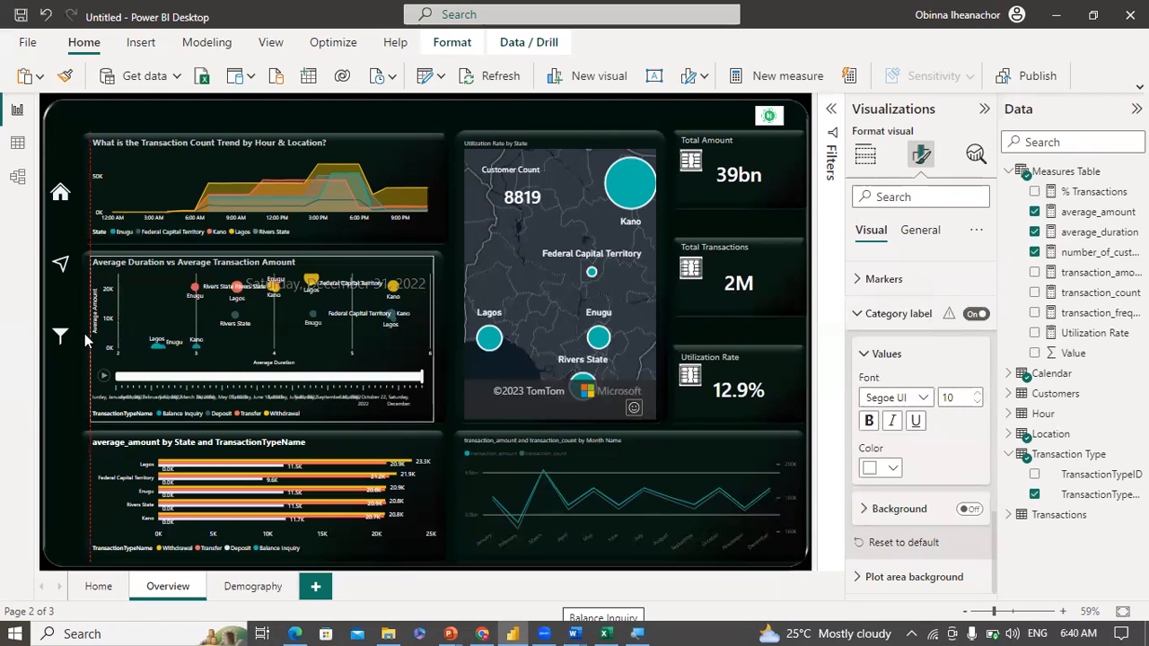
drag(86, 339, 85, 338)
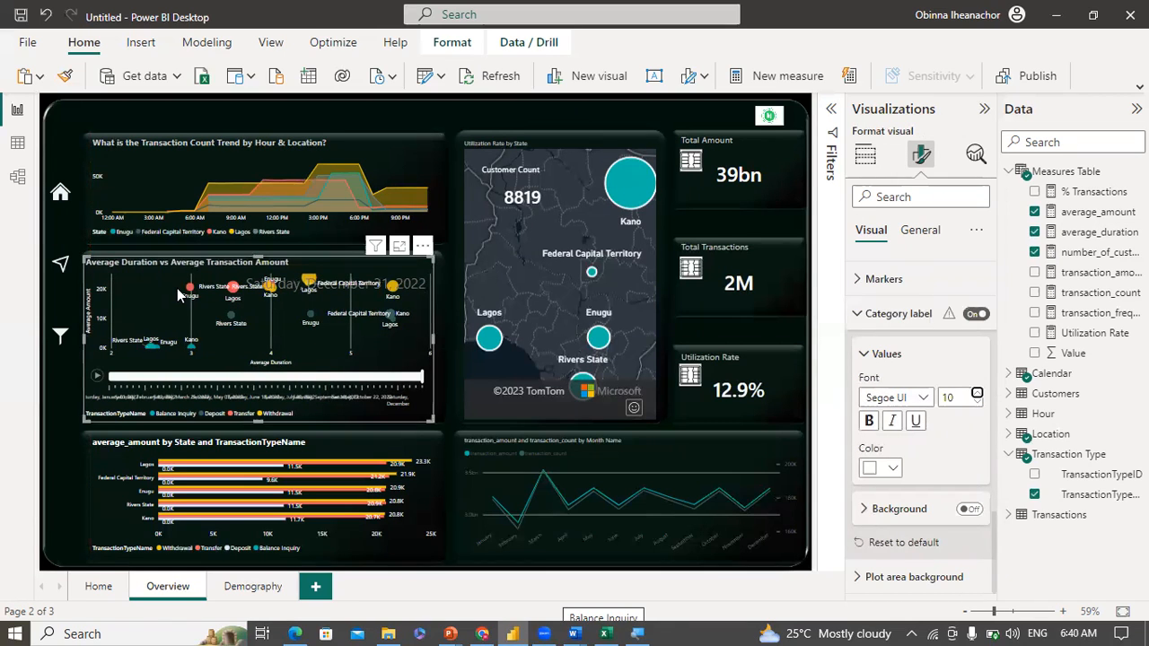
Step: Nudge the enlarged scatter chart slightly to the right within its background panel
click(64, 376)
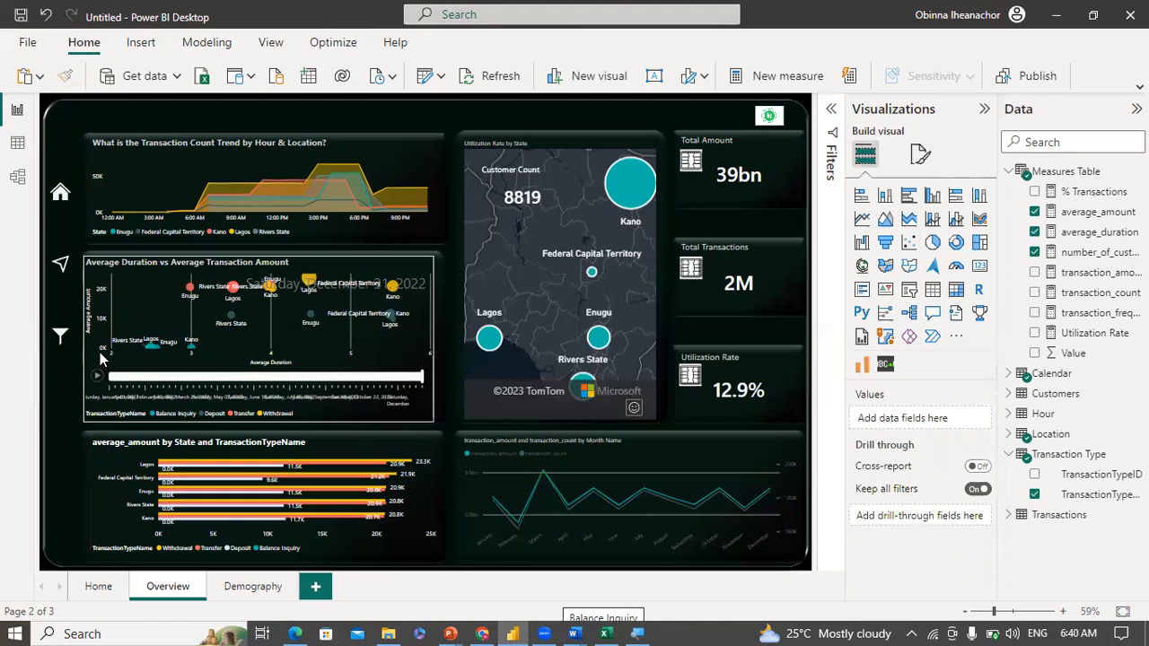
click(101, 358)
key(Right)
key(Right)
key(Right)
key(Right)
key(Right)
key(Right)
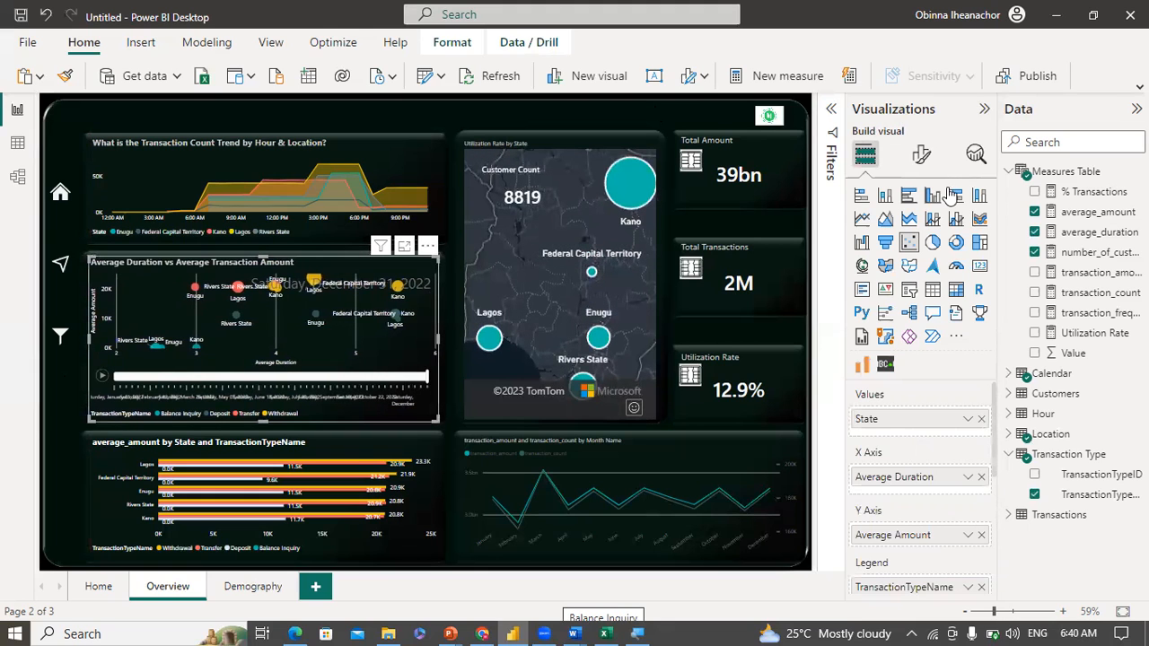
Step: Turn off the vertical gridlines of the Average Duration vs Average Transaction Amount scatter chart
click(920, 158)
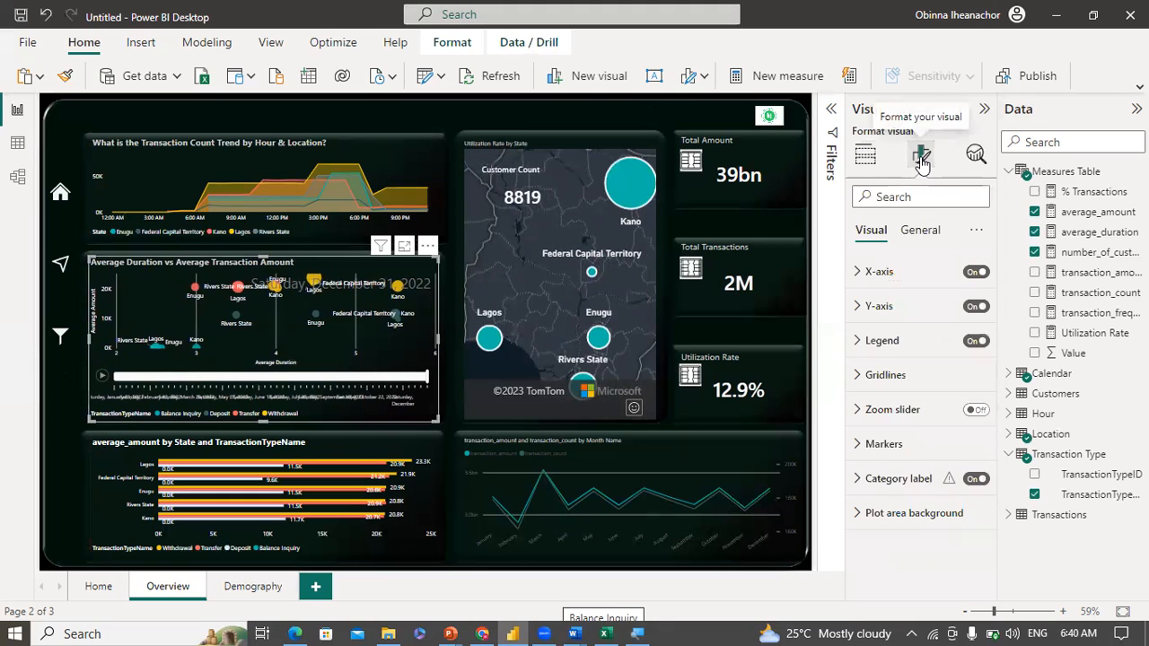
click(869, 375)
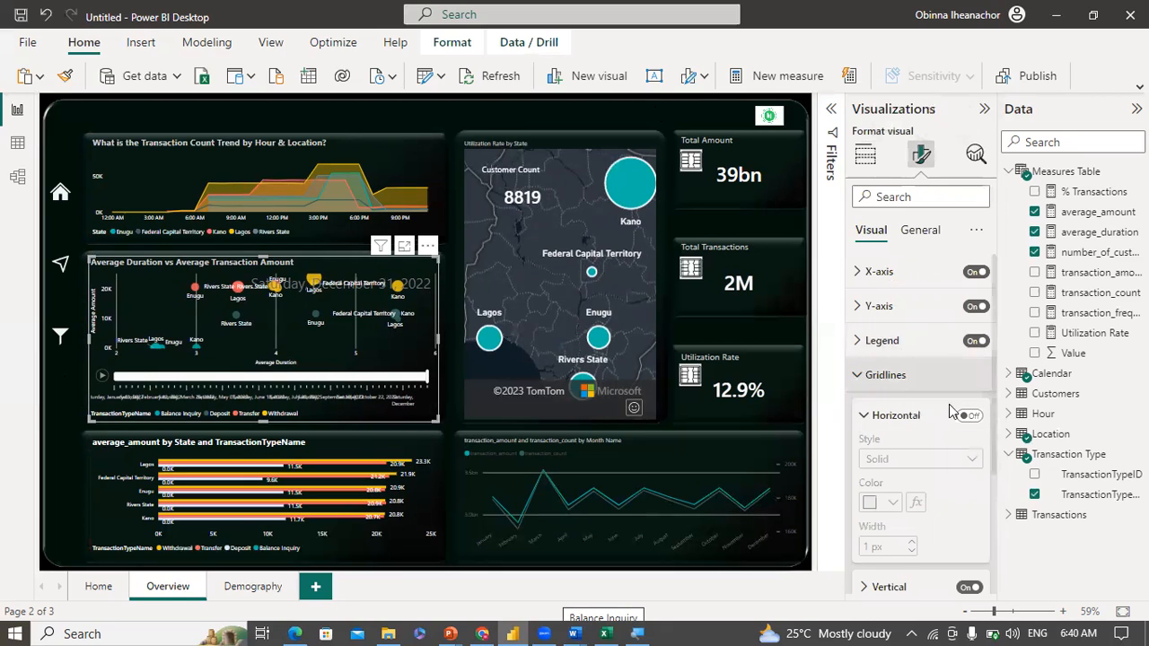
click(974, 589)
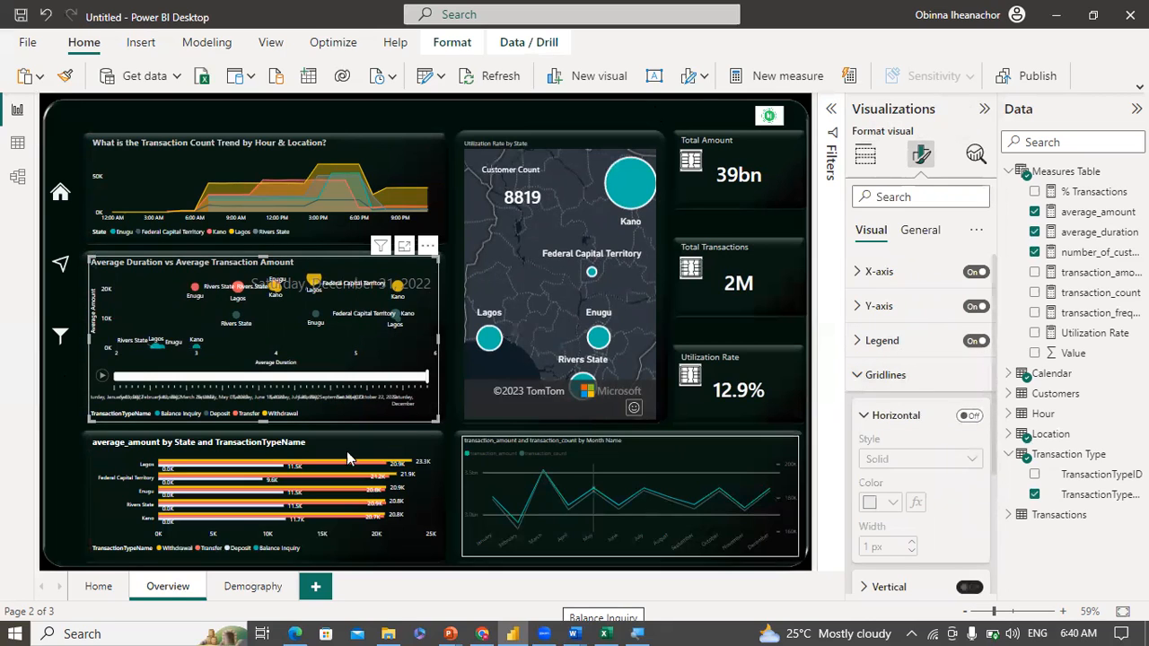
click(65, 402)
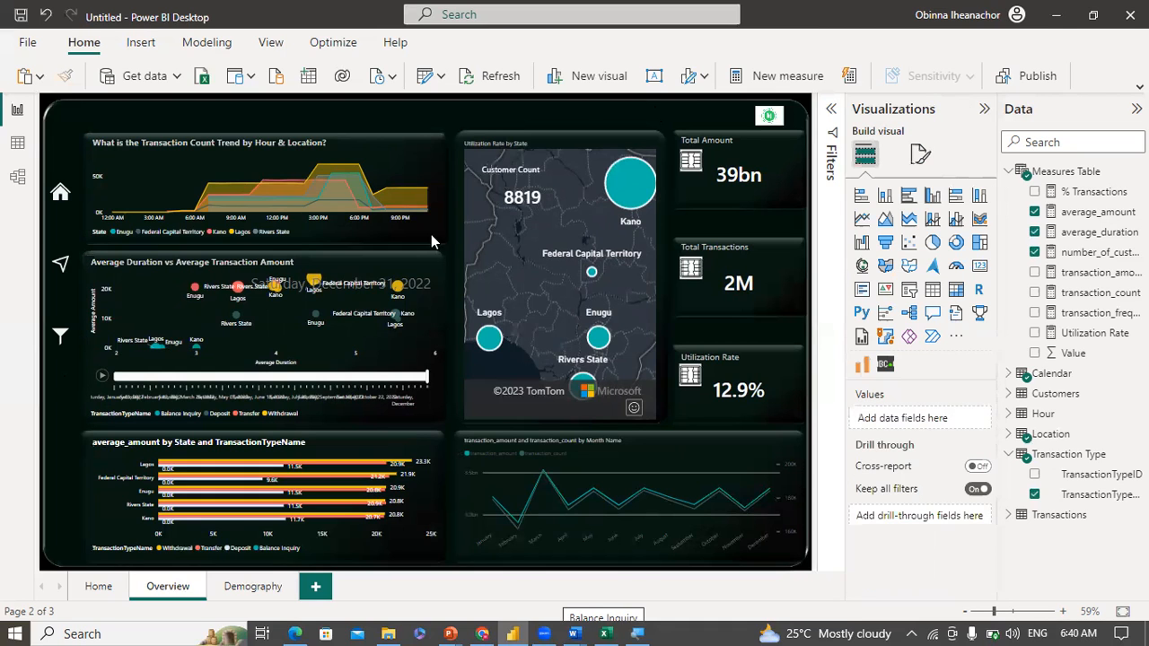
Step: Extend the map's upper edge slightly upward and retitle the map "What is the Utilization Rate by State?"
click(557, 145)
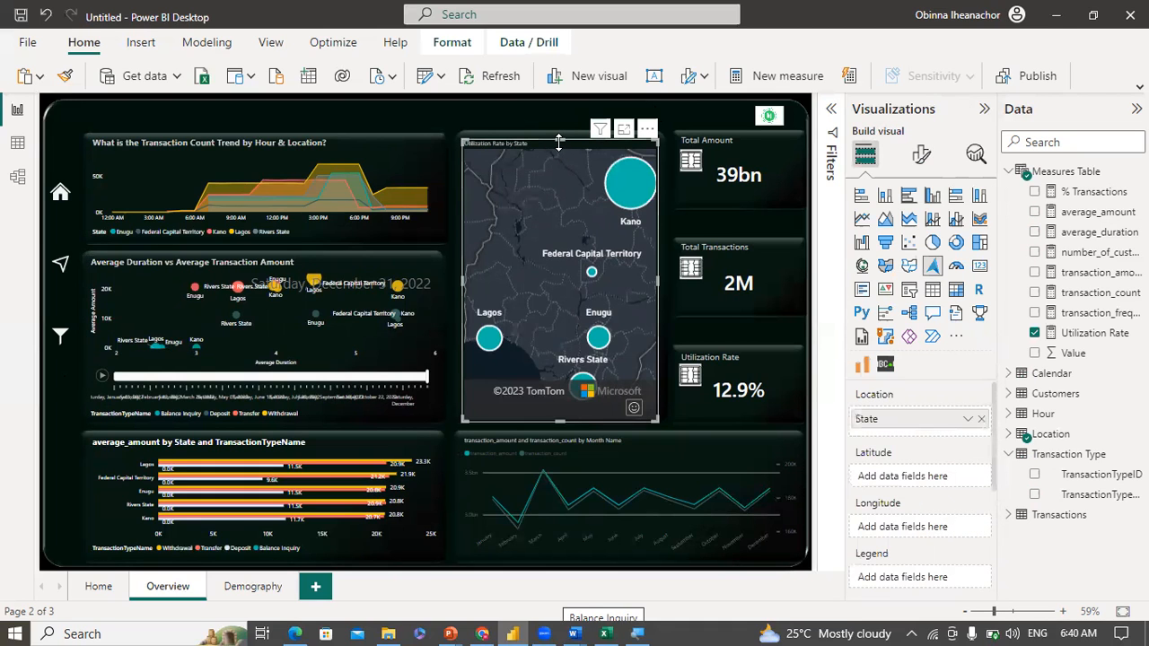
drag(558, 137, 559, 131)
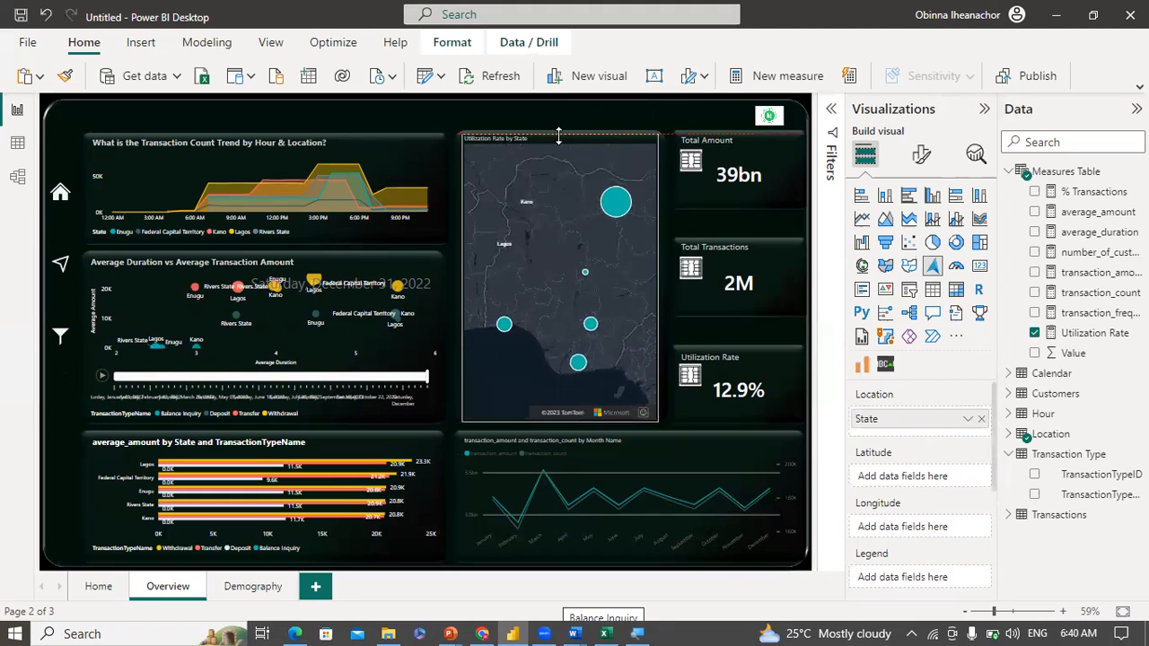
click(920, 156)
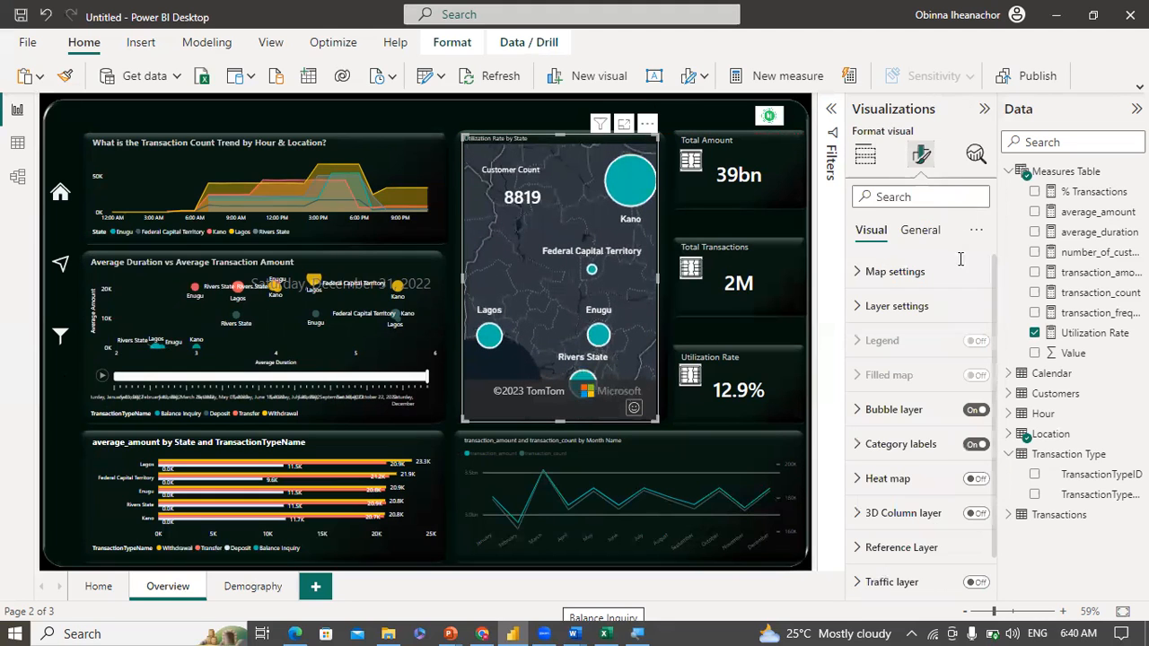
click(920, 233)
click(875, 306)
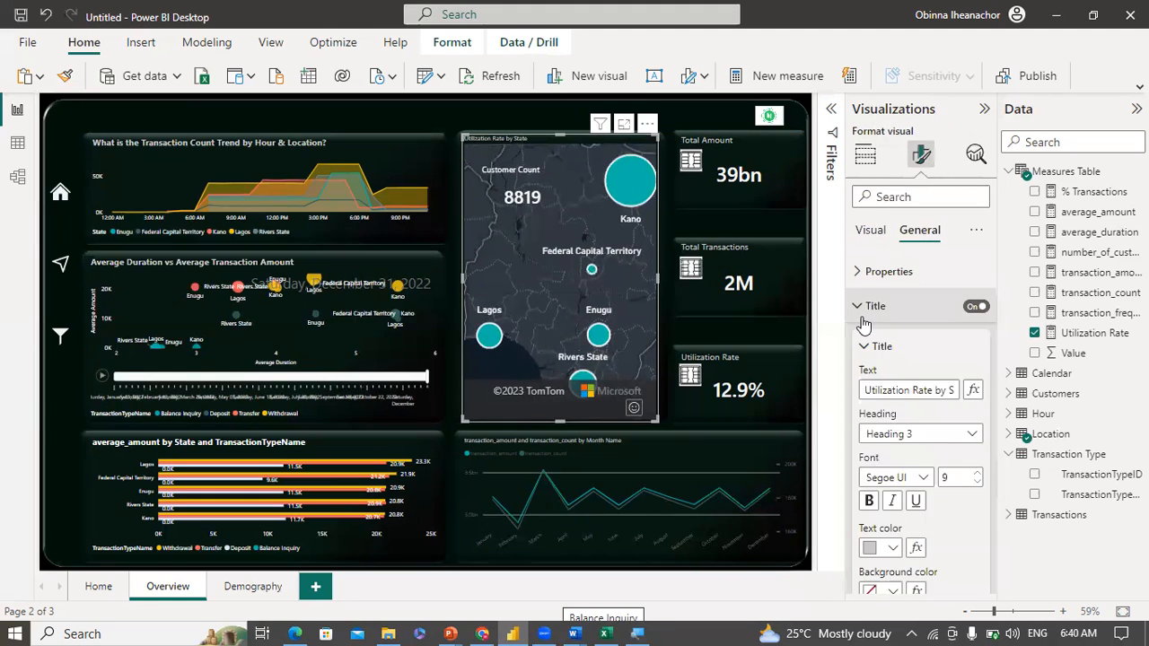
click(867, 388)
text(What is the)
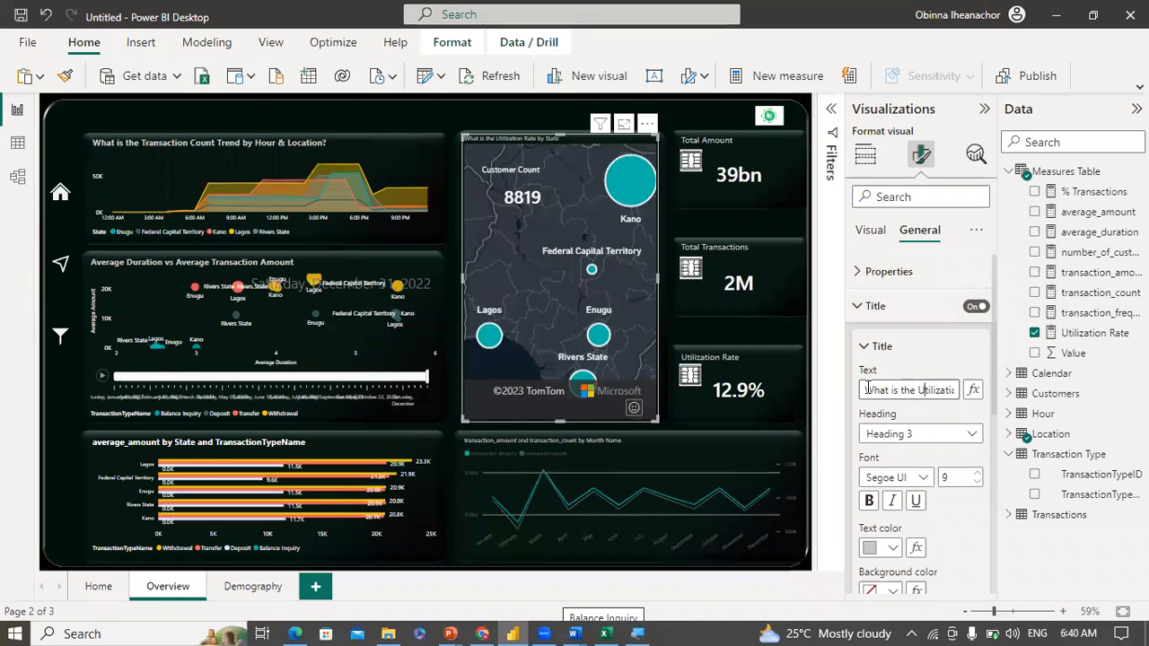
key(Right)
key(Right)
key(Right)
key(Right)
key(Right)
key(Right)
key(Right)
key(Right)
key(Right)
key(Right)
key(Right)
key(Right)
key(Right)
key(Right)
key(Right)
key(Right)
key(Right)
key(Right)
key(Right)
key(Right)
text(?)
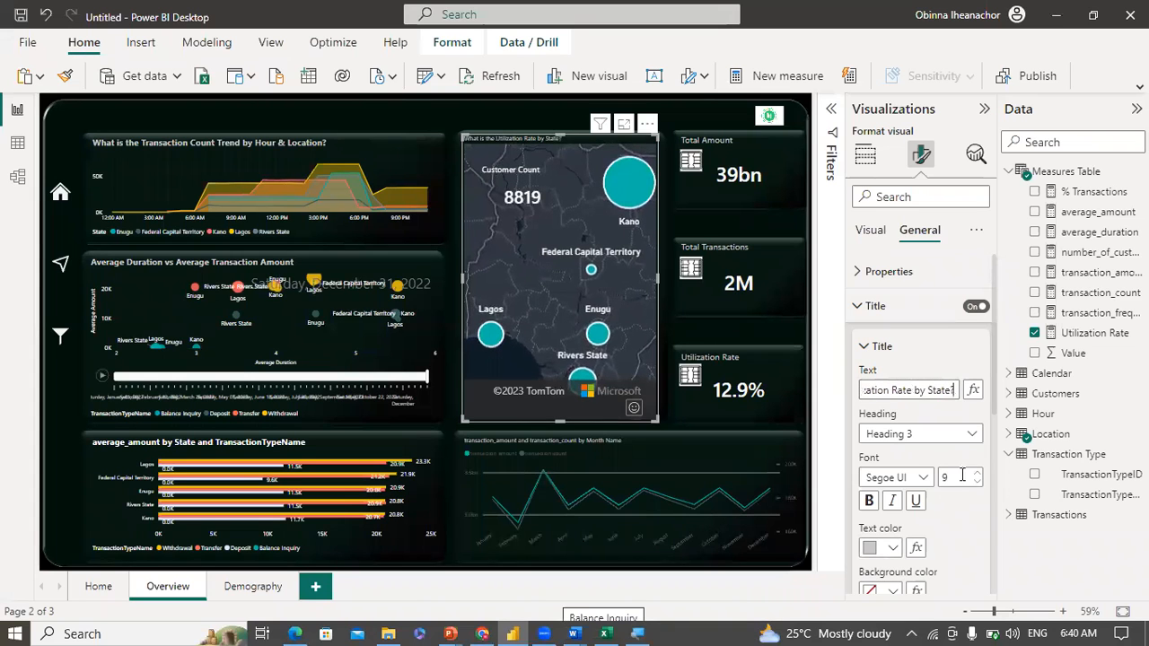
Step: Set the map title's font size to 13 and its text color to white
click(977, 474)
click(977, 474)
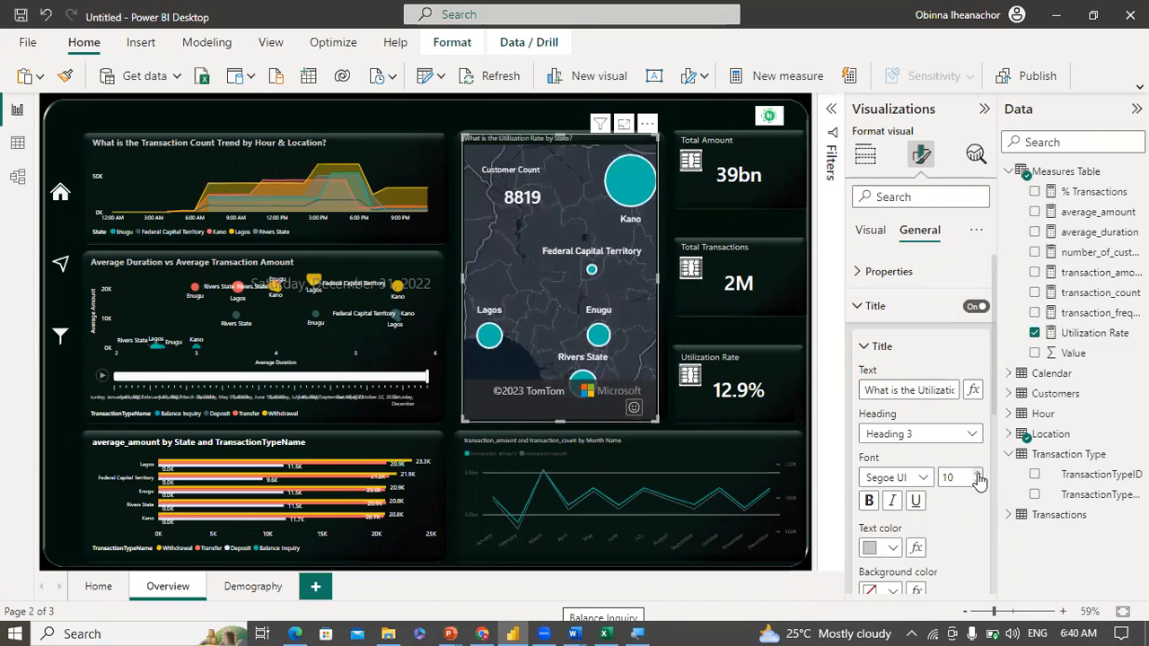
click(978, 474)
click(892, 548)
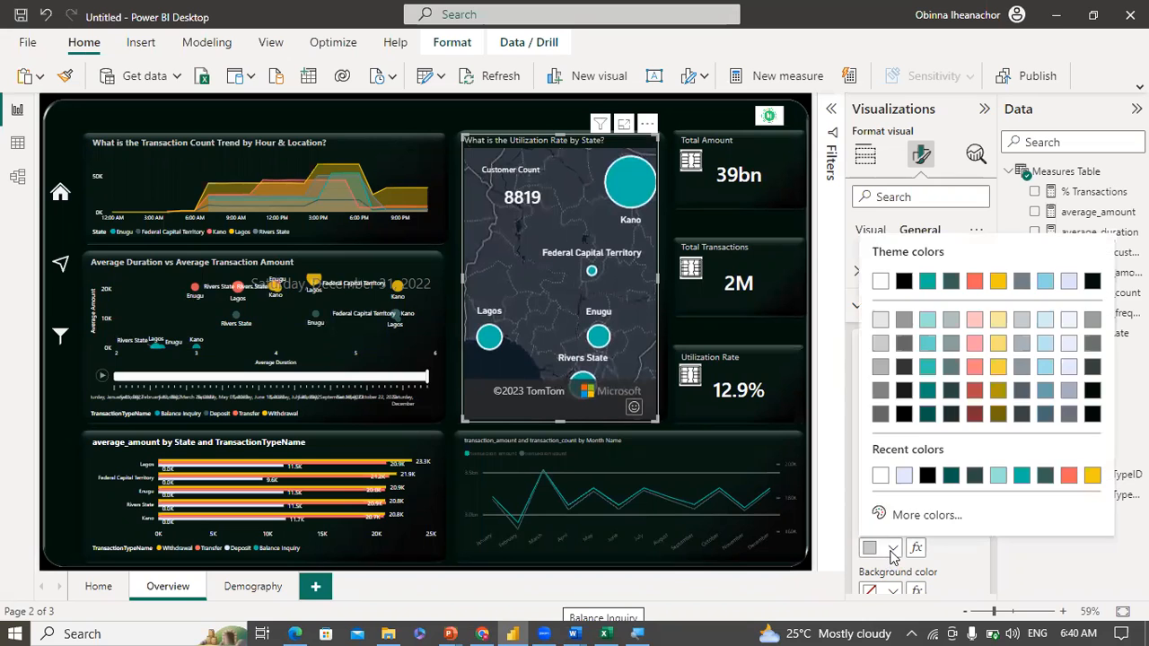
click(879, 482)
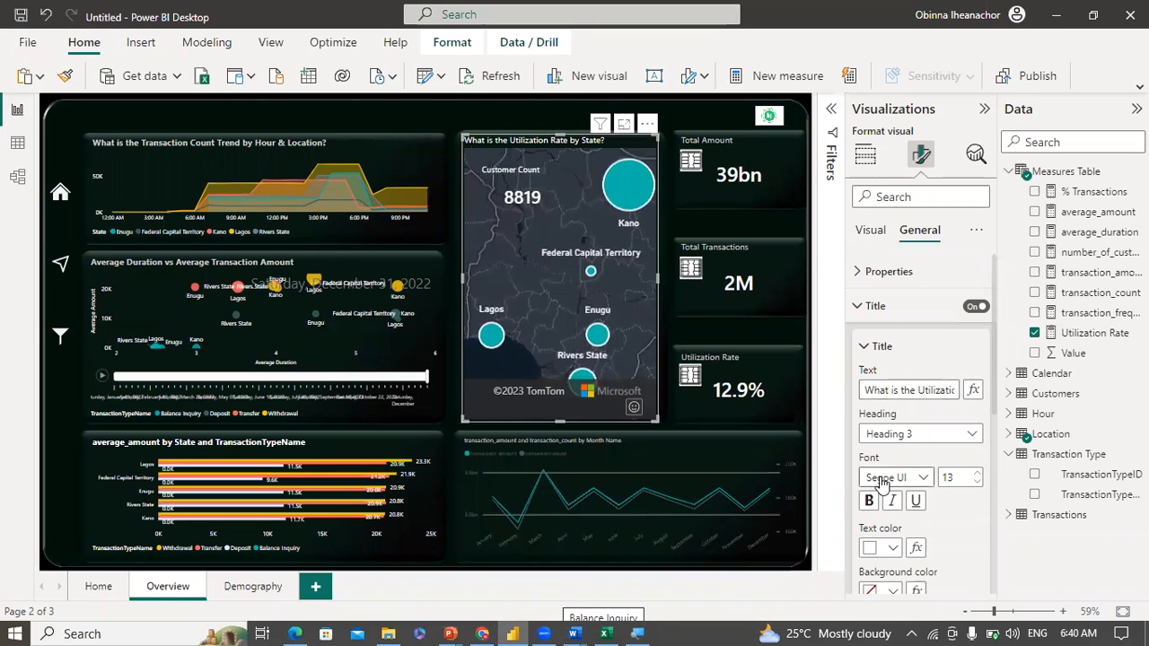
Step: Change the default color of the map's bubble layer to a pale tint of the theme's light blue
click(871, 235)
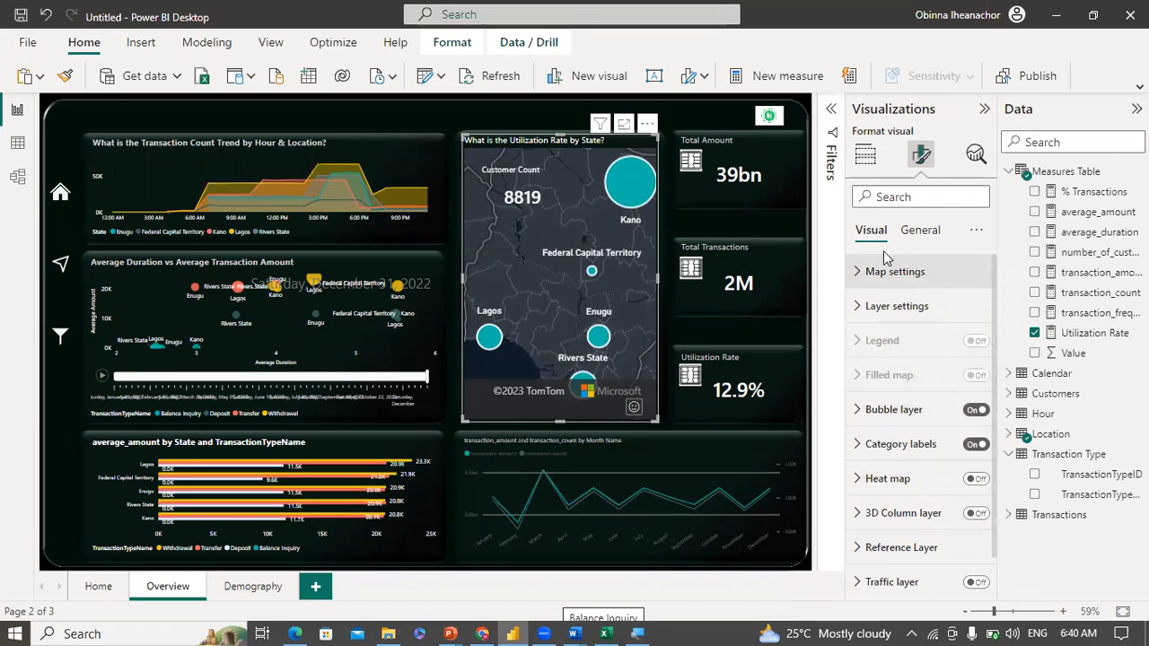
click(858, 412)
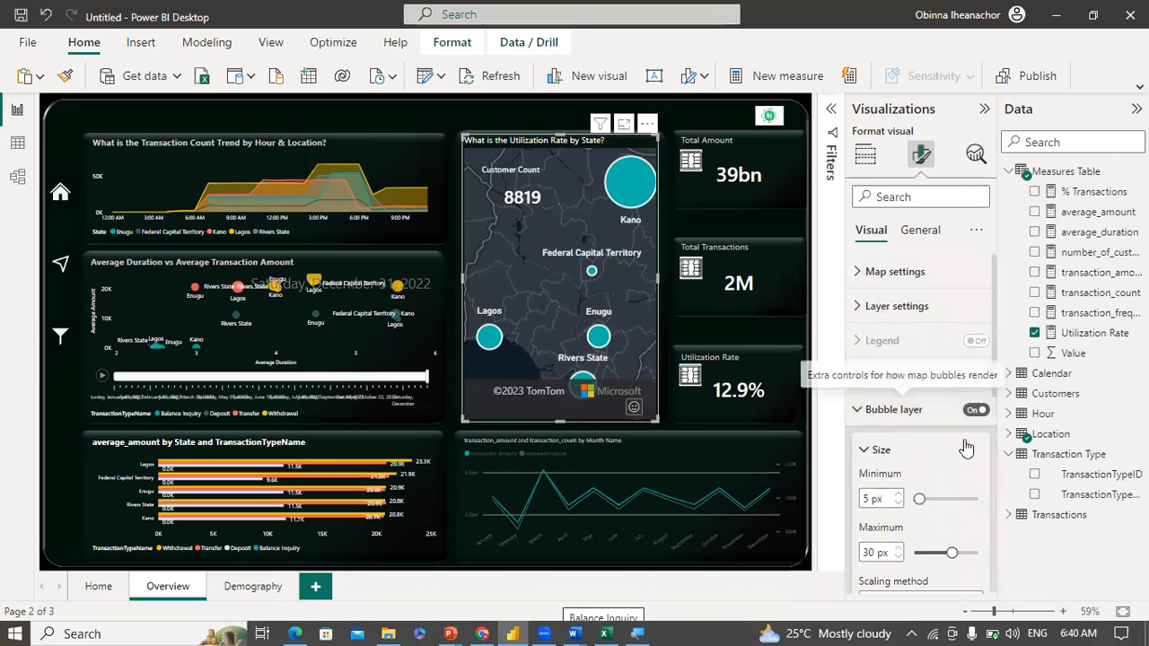
scroll(996, 458, down, 5)
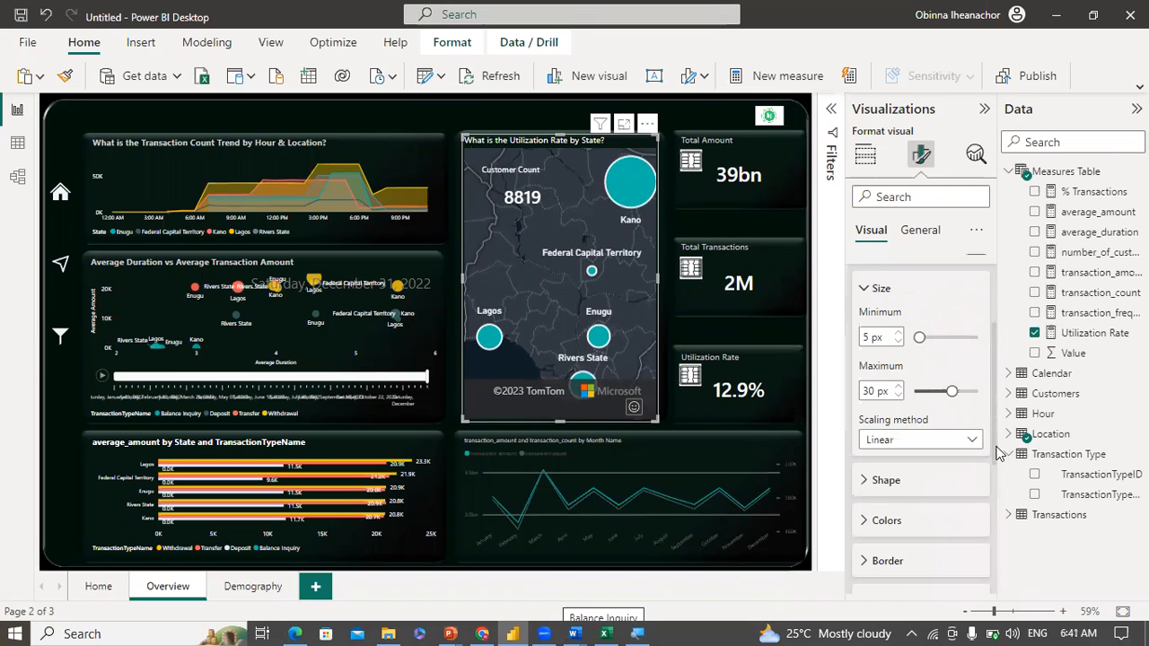
click(865, 483)
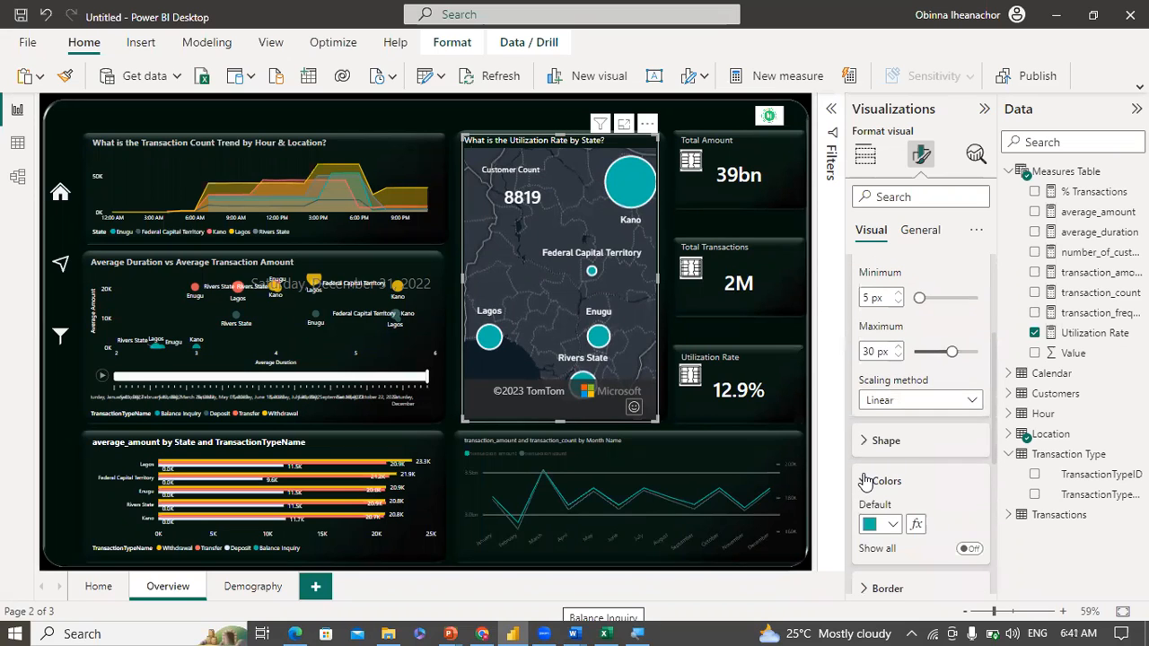
click(892, 524)
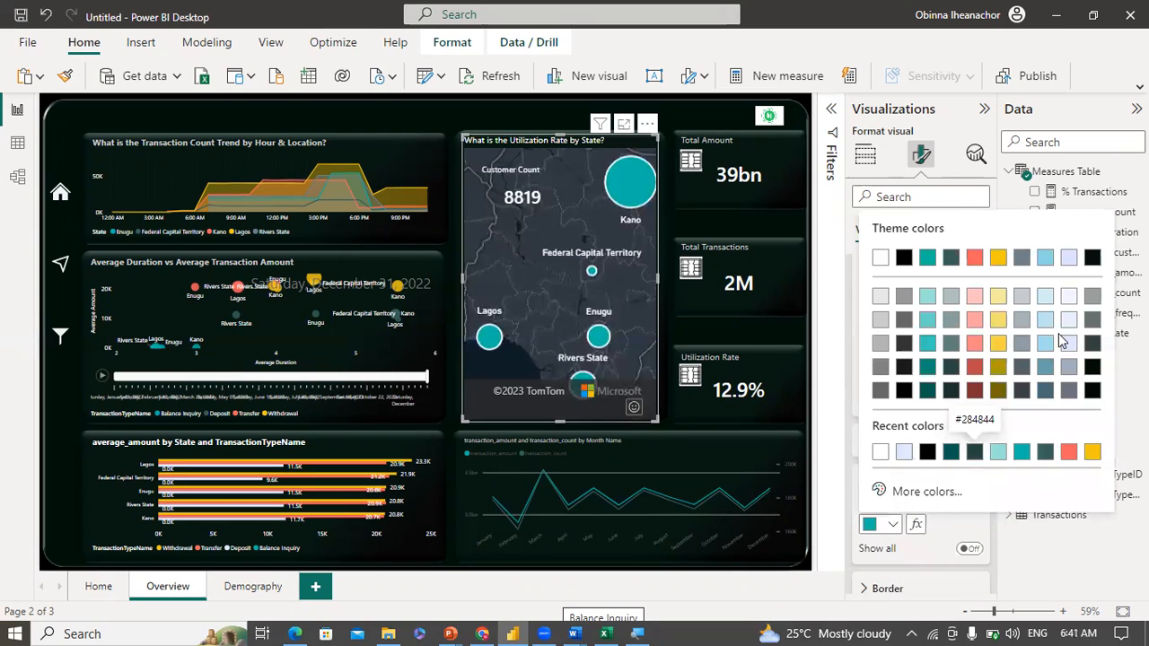
click(1045, 299)
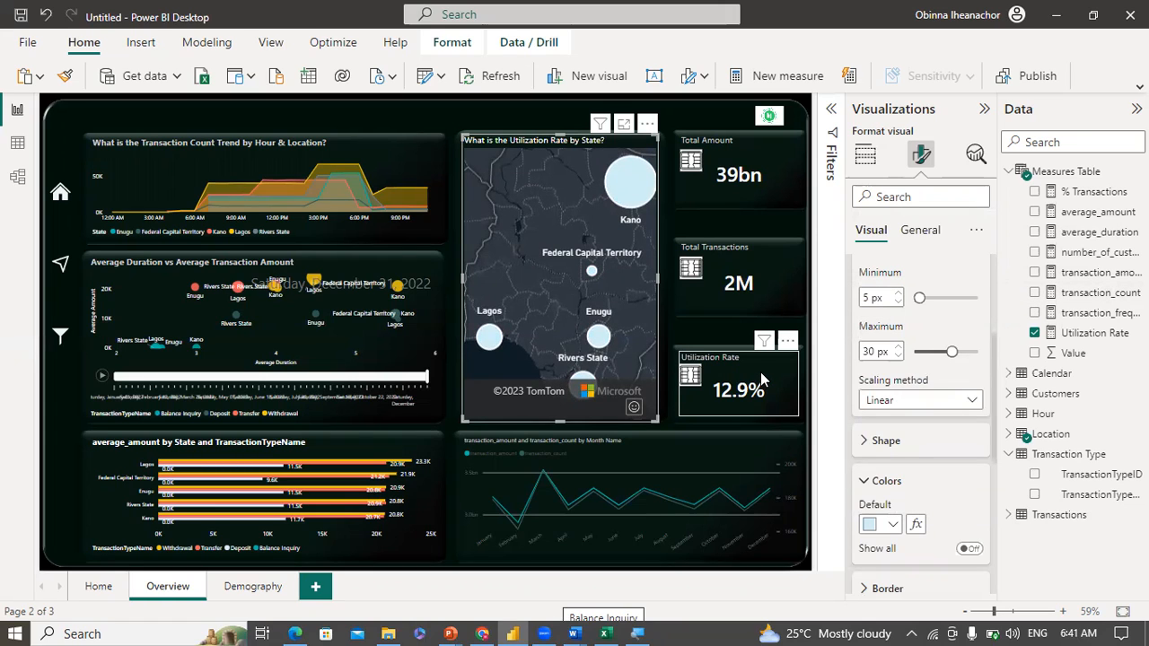
click(447, 116)
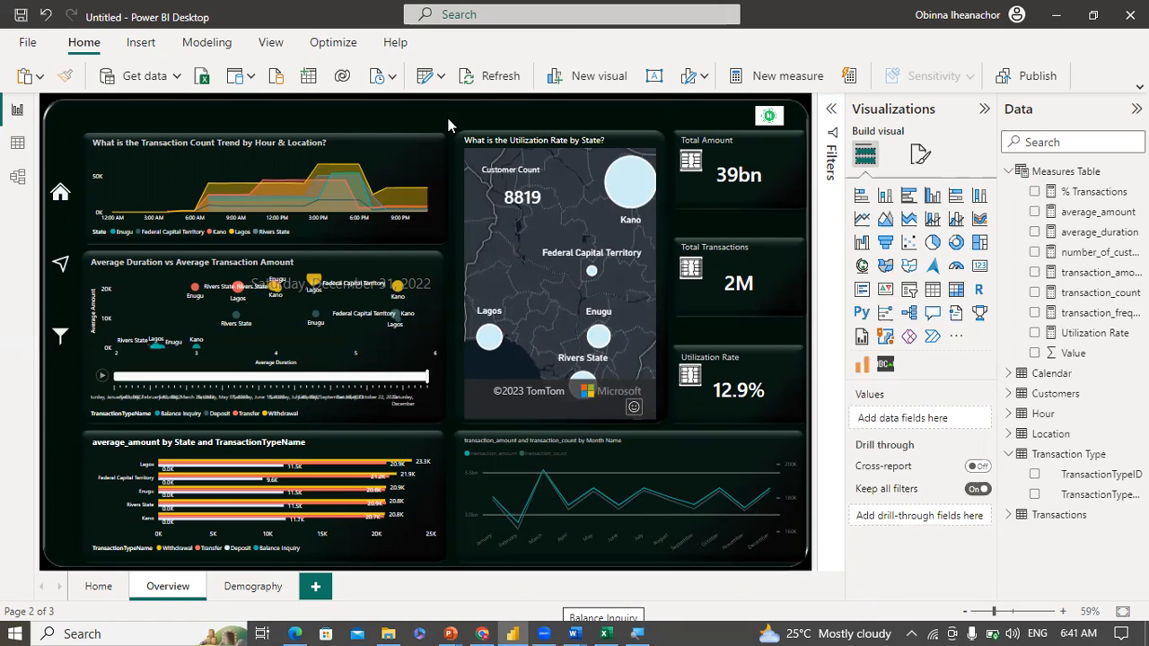
Step: Retitle the monthly line chart "What is the Trend of Transaction Amount & Transaction Count?"
click(584, 489)
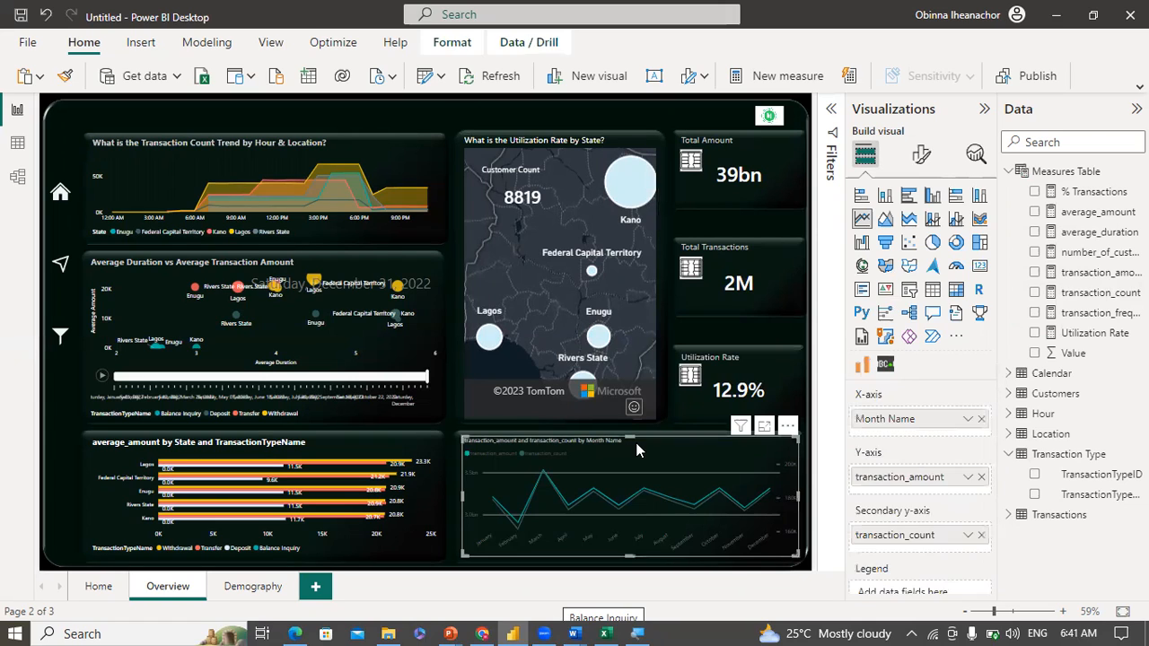
click(915, 159)
click(866, 155)
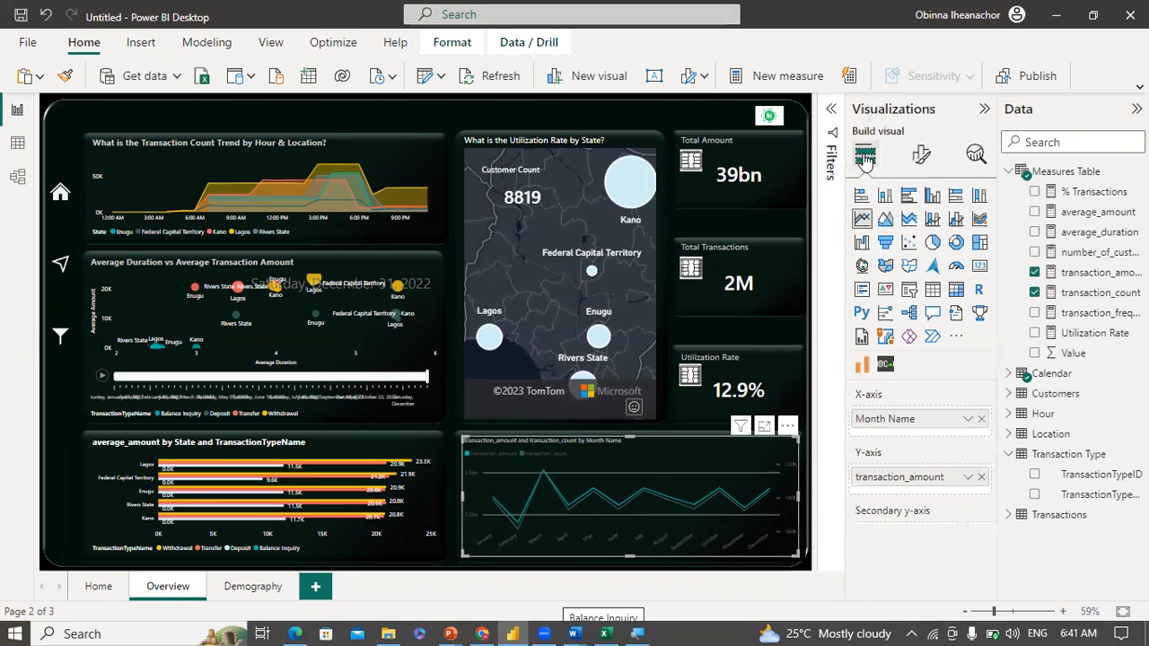
click(921, 155)
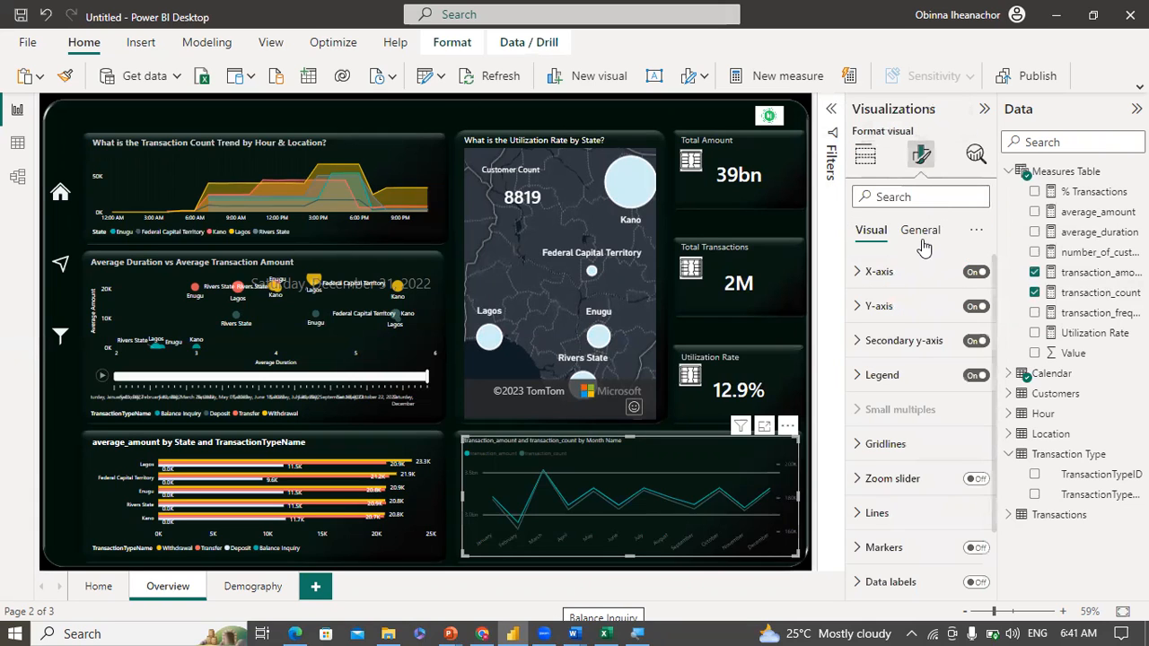
click(921, 230)
click(871, 306)
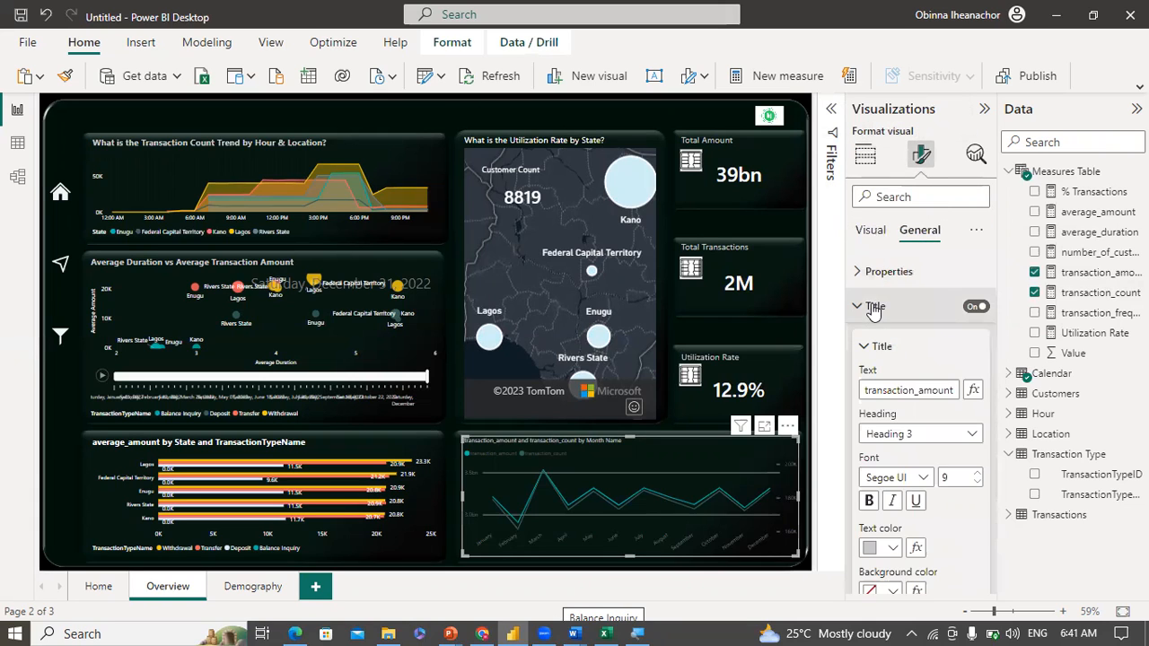
click(887, 390)
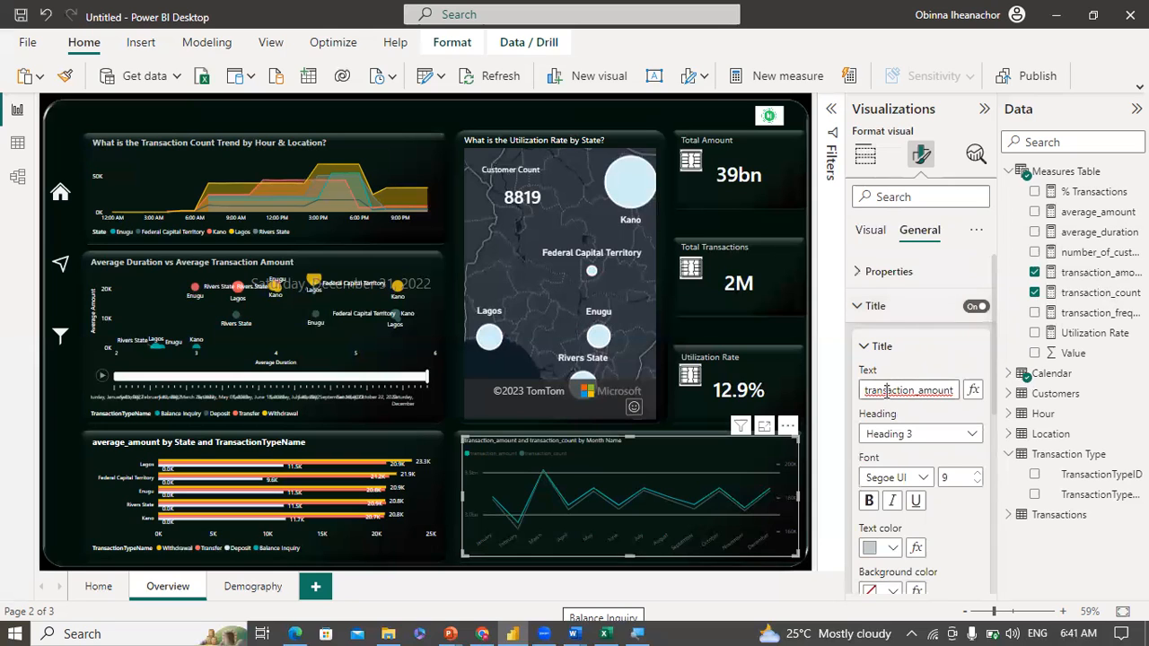
key(ctrl+a)
text(W)
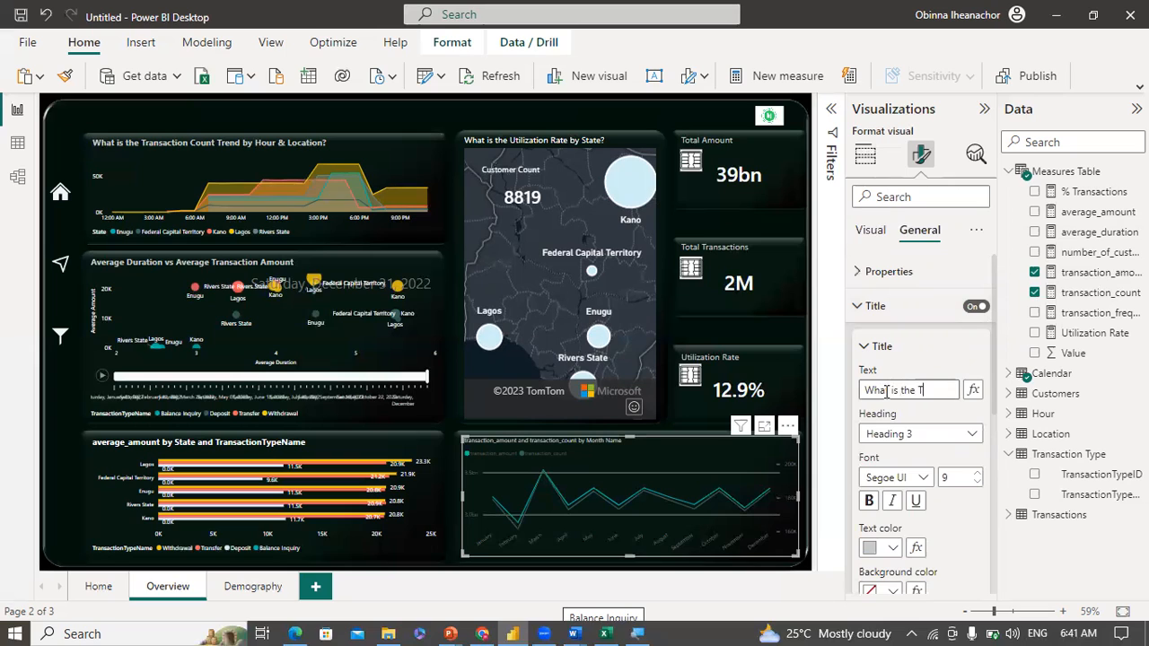
text(hat is the Trend of Transaction Amount & Transac)
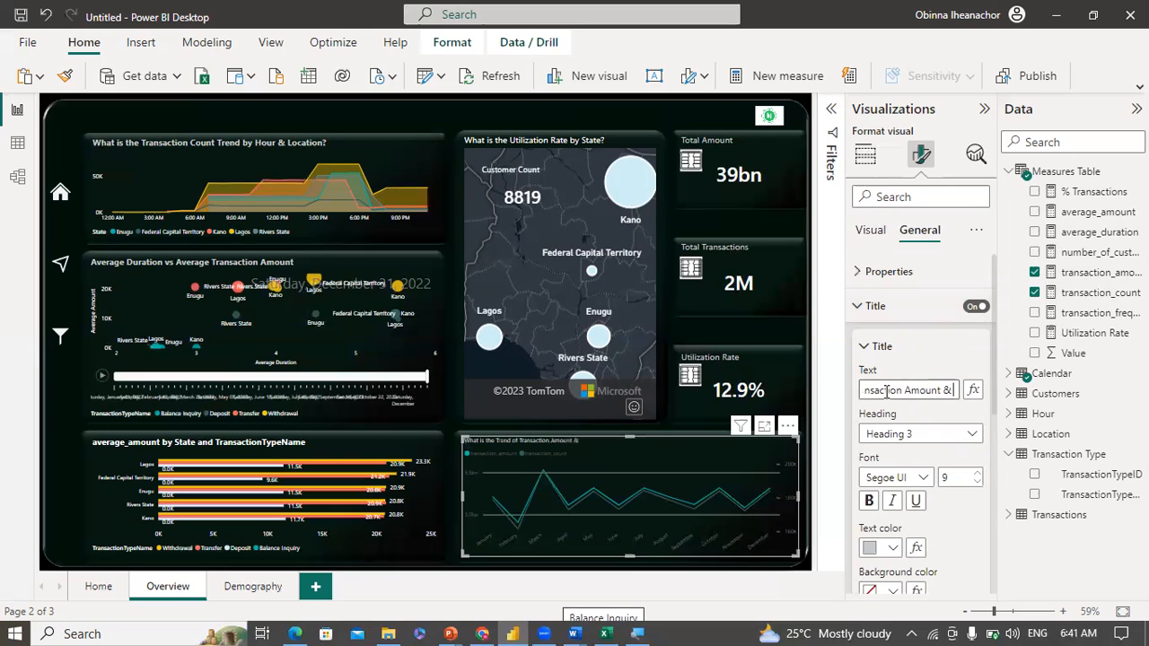
text(tion Count?)
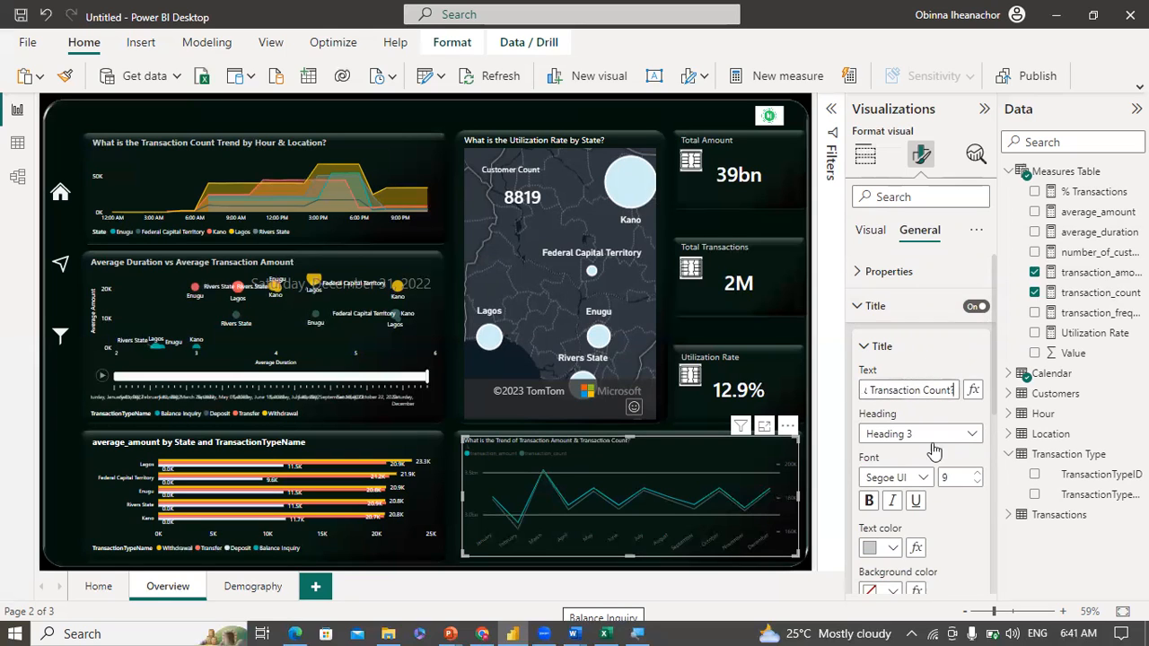
Step: Set the line chart's title color to white and raise its font size to match the map's title
click(897, 548)
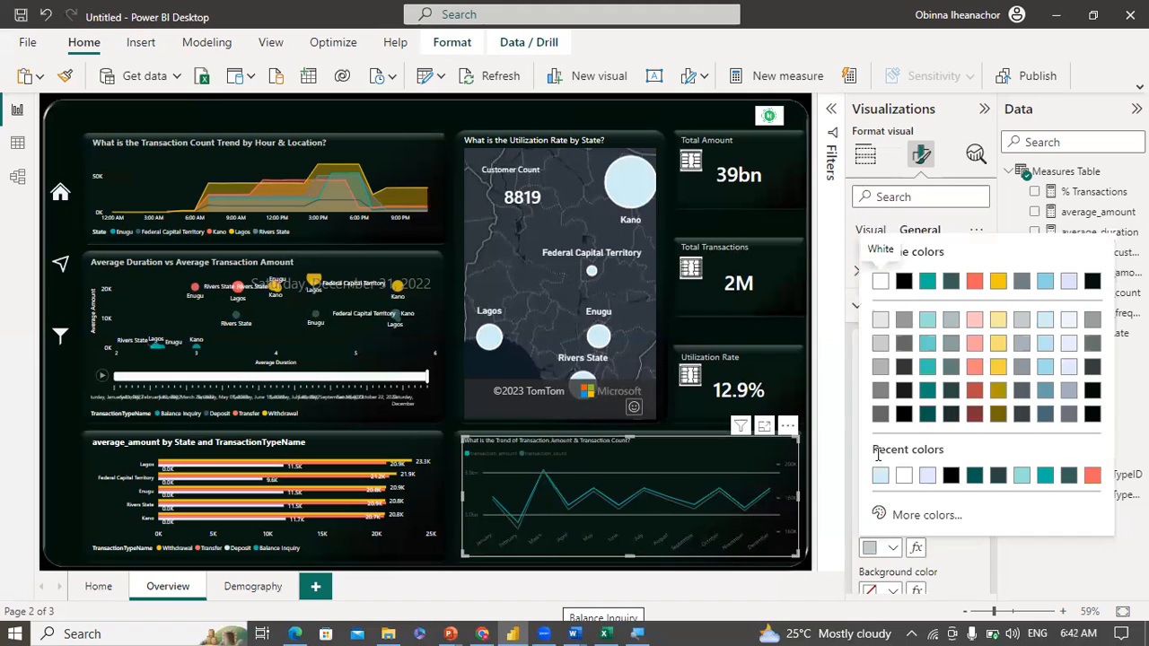
click(910, 477)
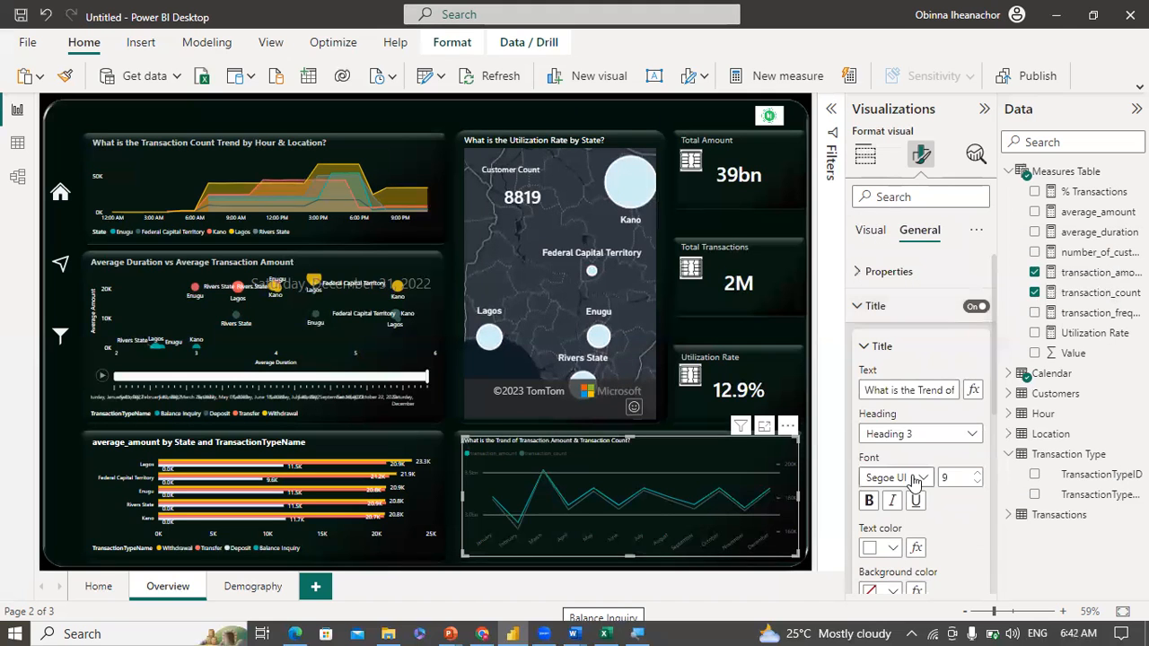
click(976, 474)
click(976, 475)
click(976, 475)
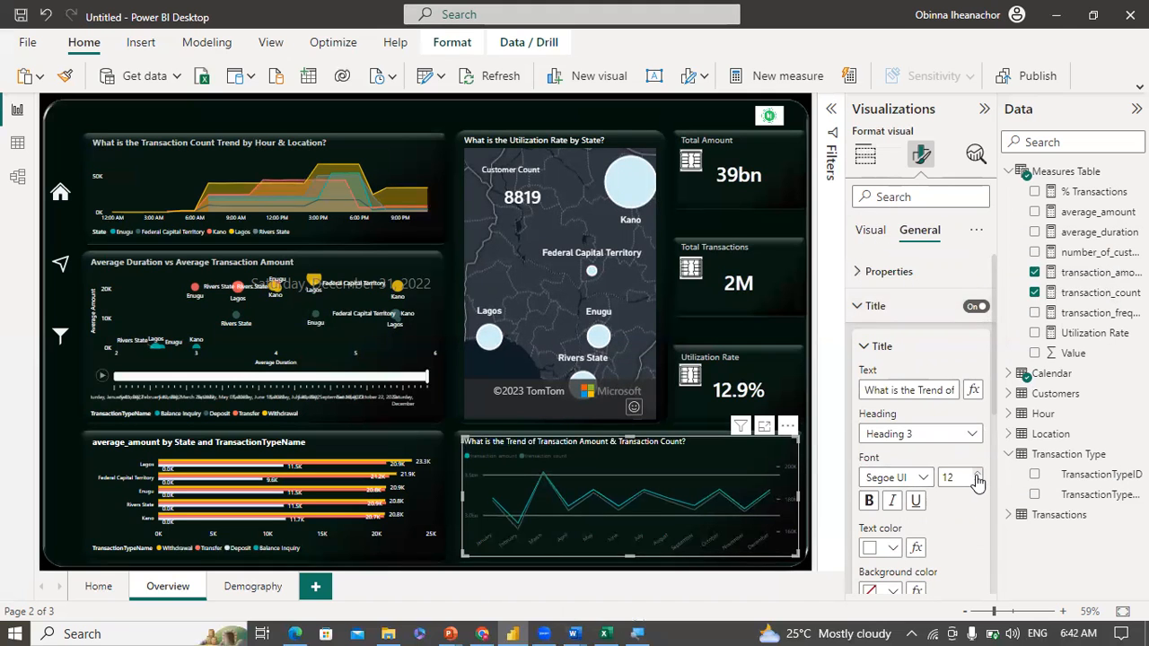
Step: Set the line chart's X-axis labels to white and their font size to 9
click(874, 235)
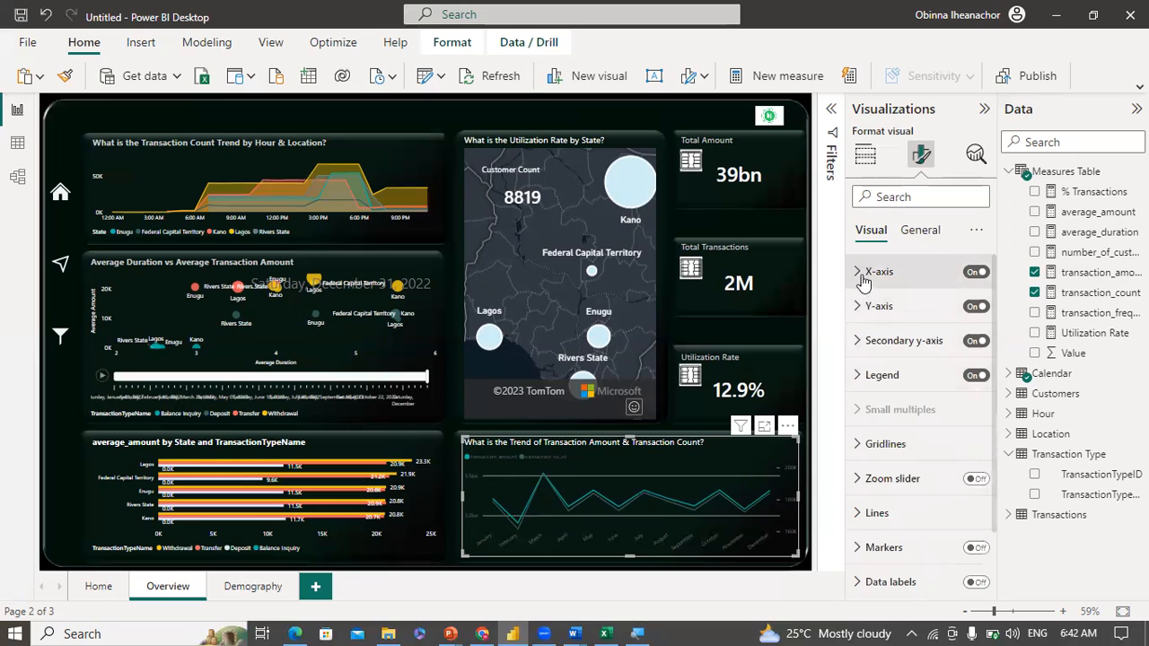
click(860, 274)
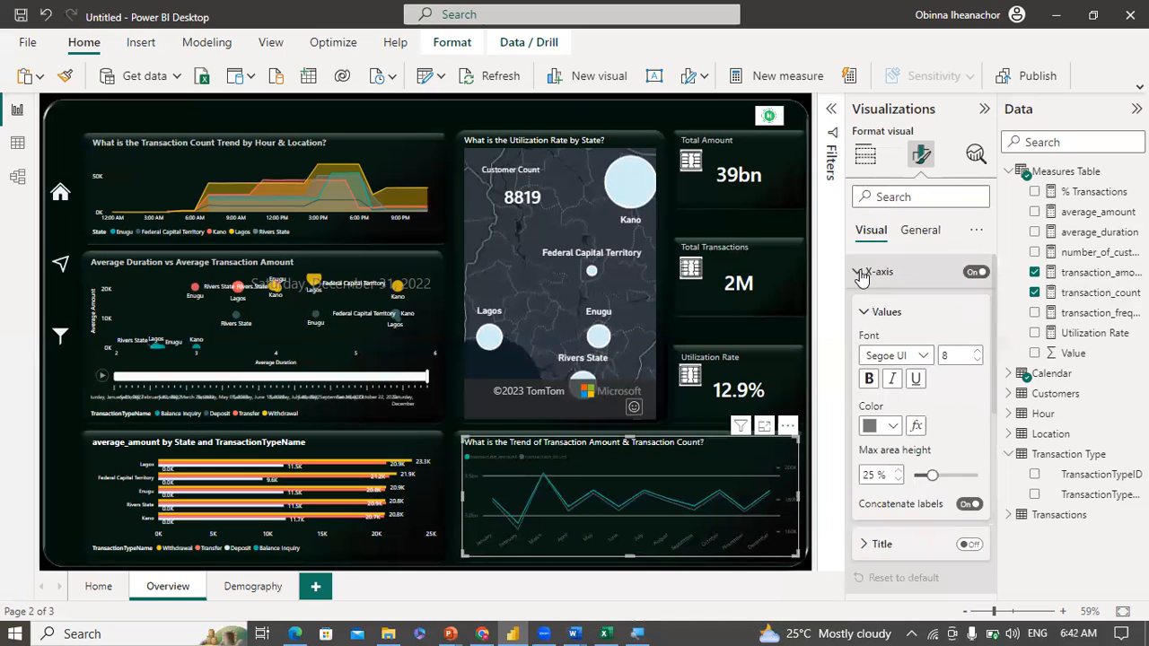
click(894, 427)
click(881, 354)
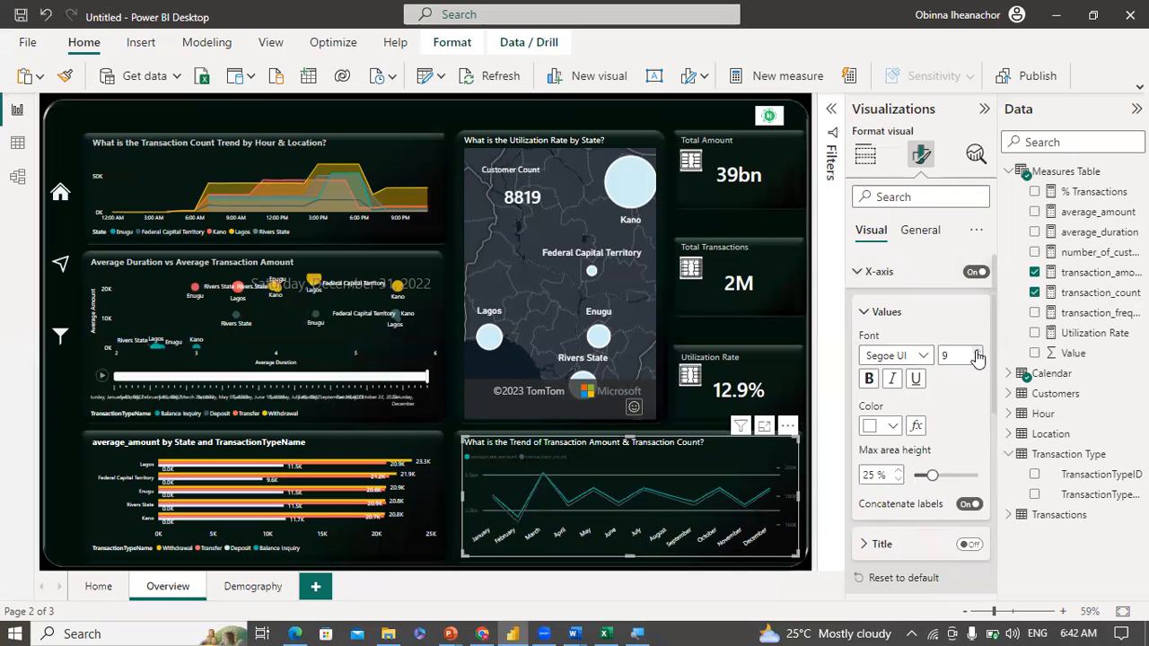
click(859, 274)
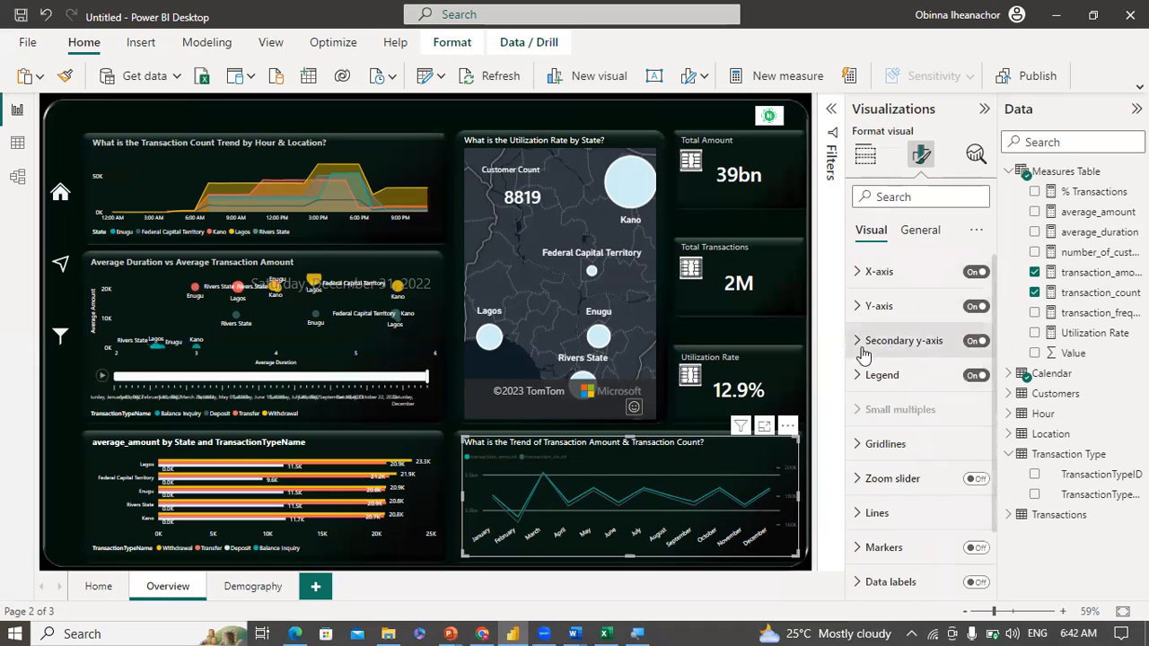
Step: Set the line chart's Y-axis labels to font size 9 and white
click(862, 308)
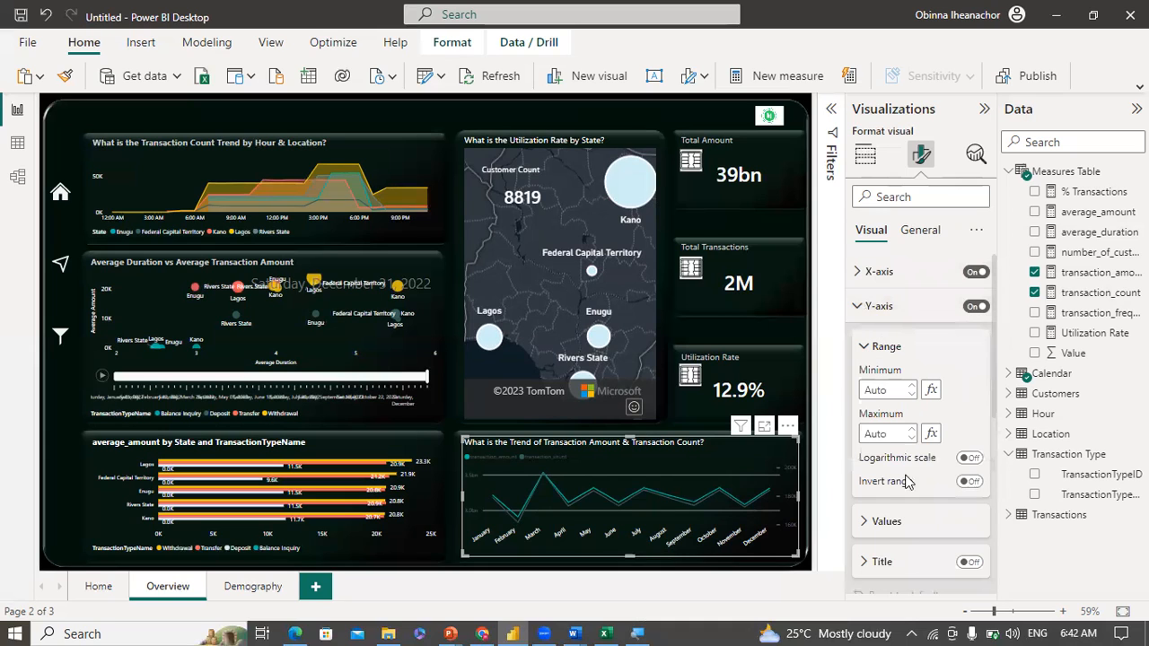
click(884, 526)
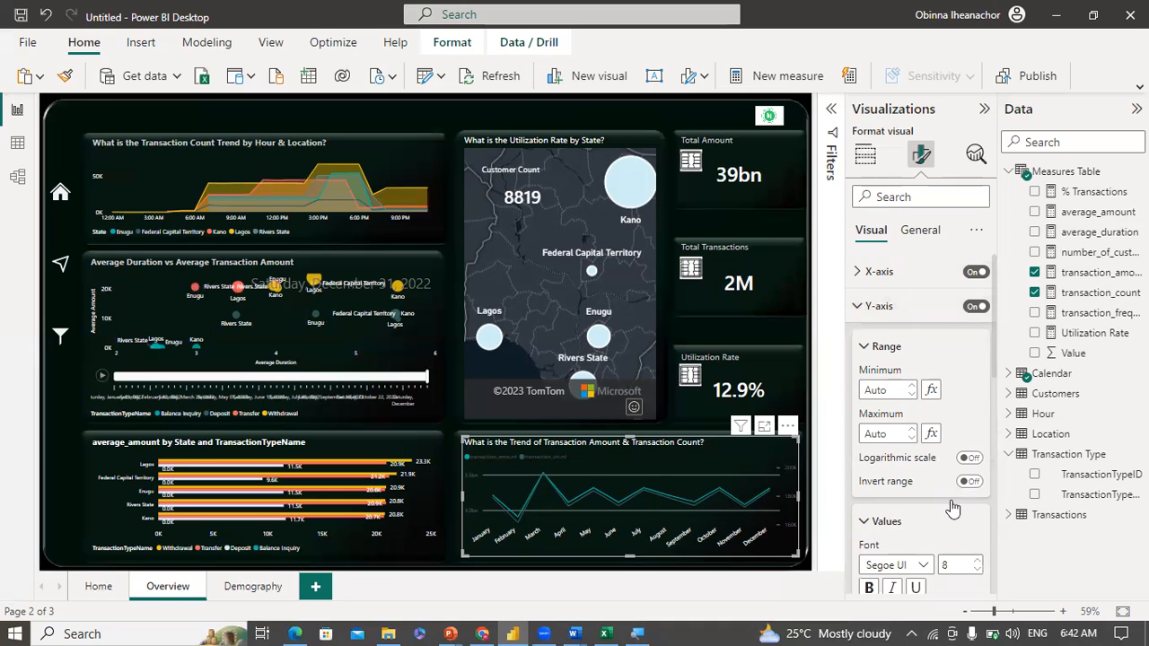
scroll(988, 404, down, 3)
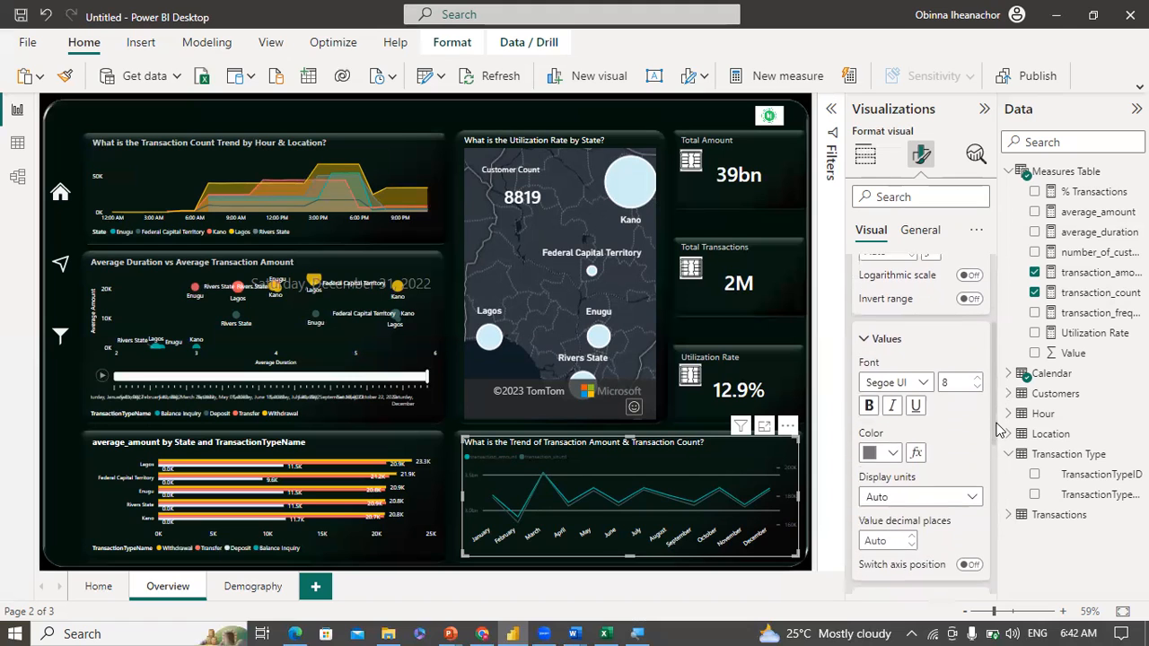
click(978, 376)
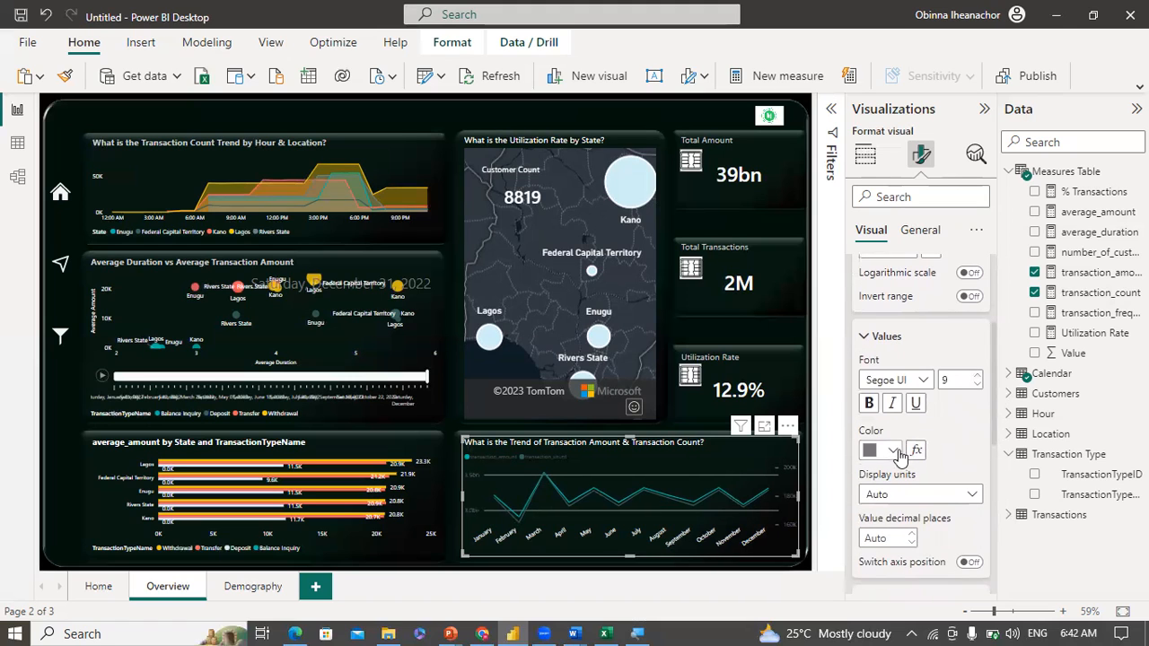
click(893, 450)
click(880, 383)
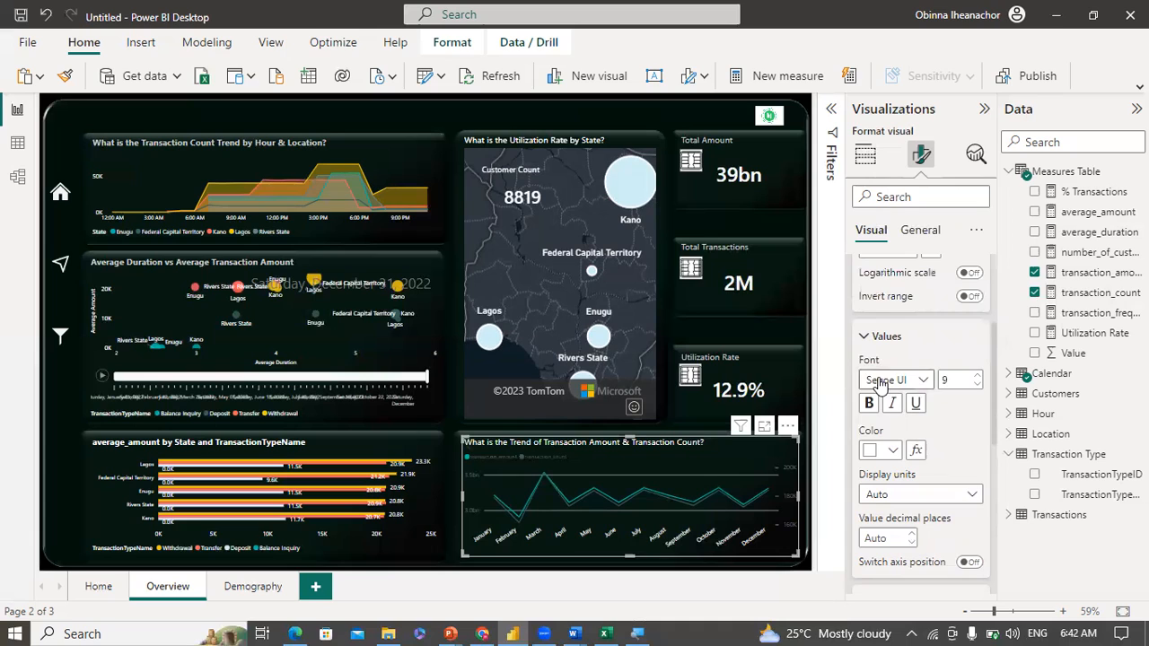
click(864, 343)
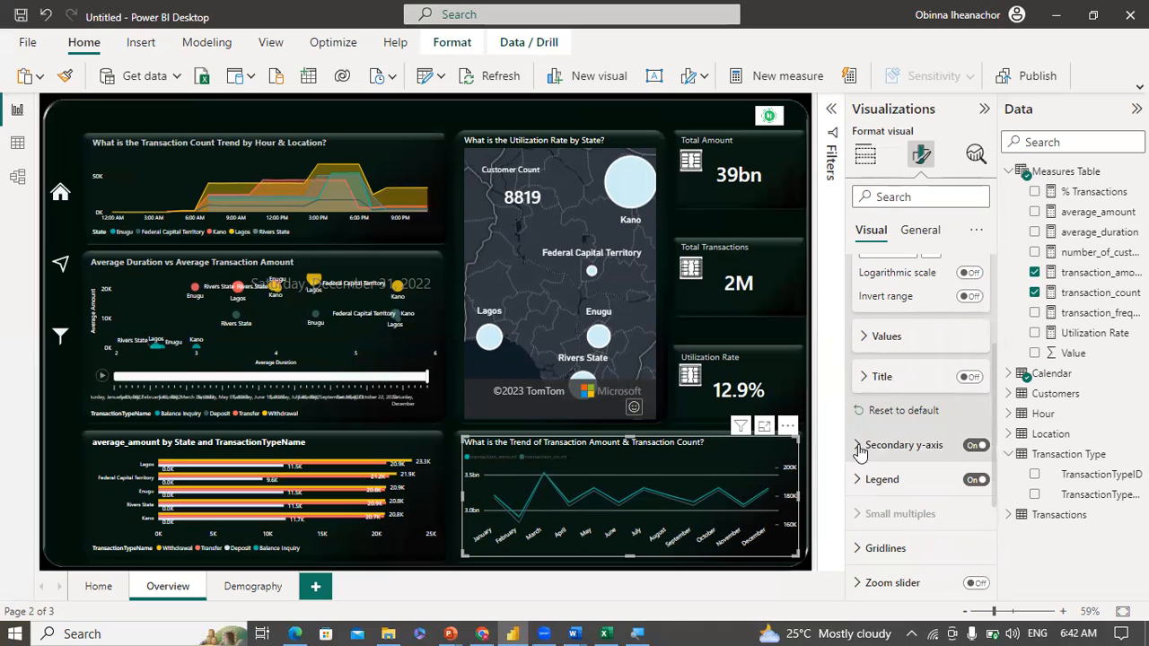
Step: Check the font size and color of the line chart's secondary Y-axis labels
click(889, 449)
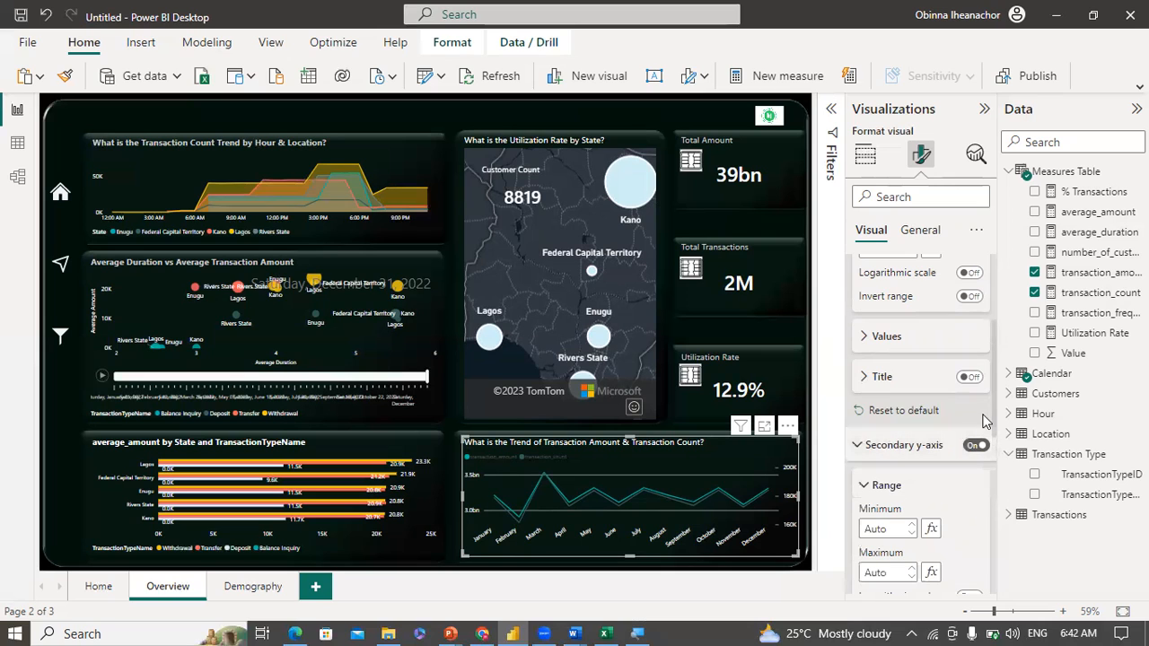
scroll(994, 422, down, 3)
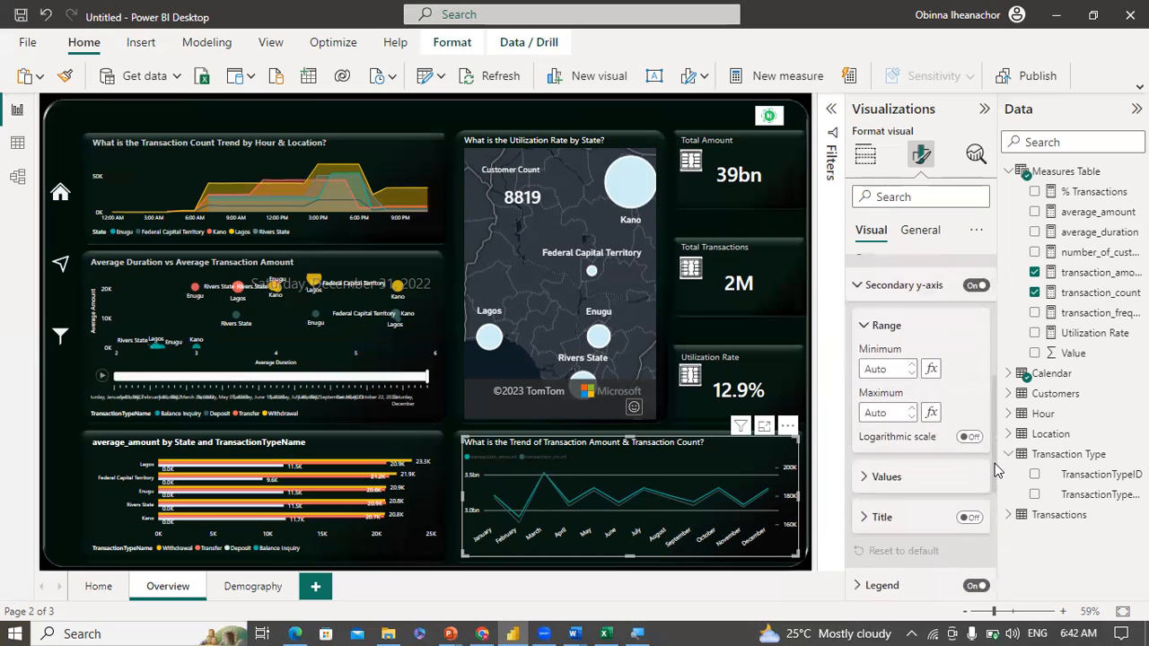
click(882, 480)
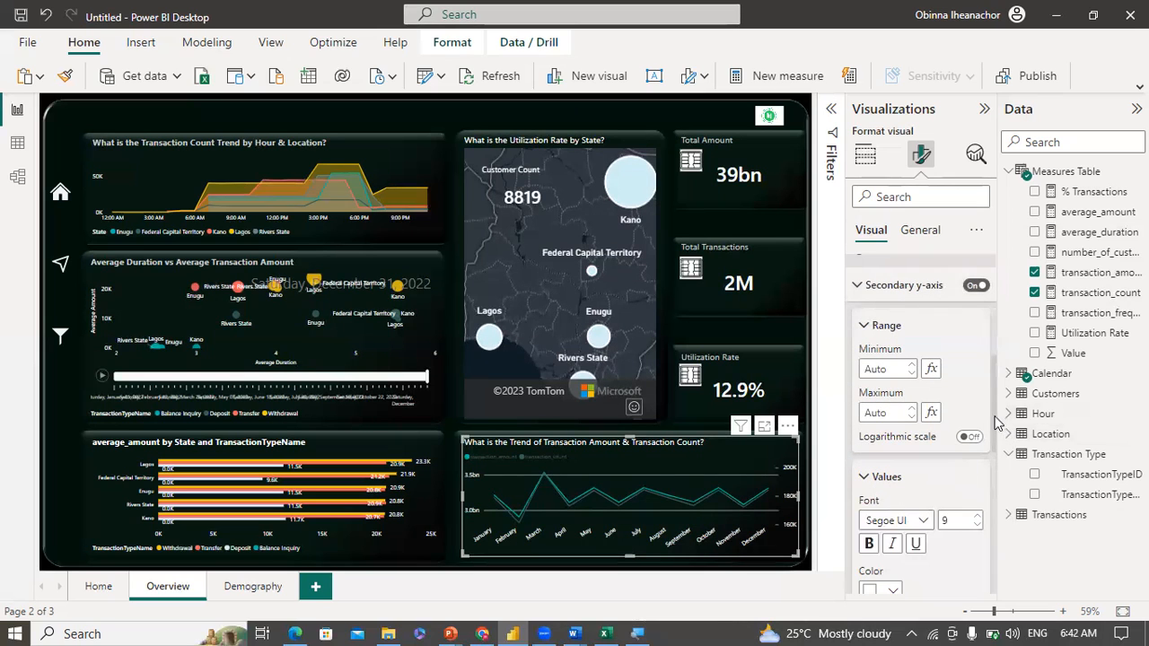
scroll(994, 440, down, 3)
scroll(994, 460, down, 1)
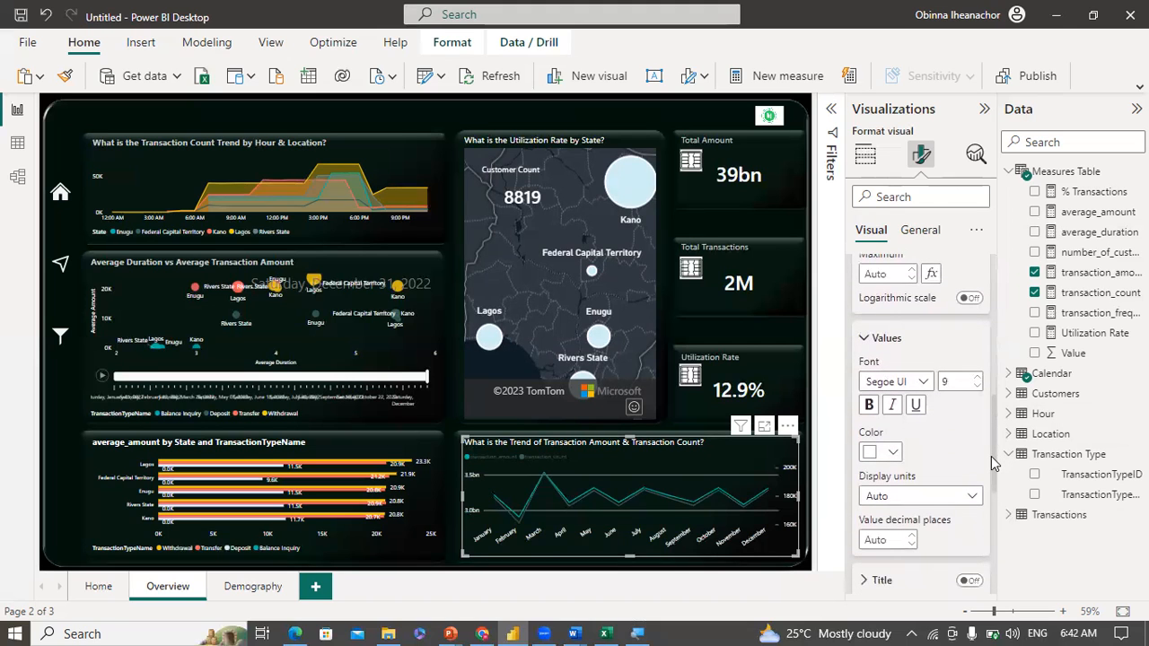
Step: Move the line chart's legend to Bottom left and set its text color to white
scroll(995, 463, down, 5)
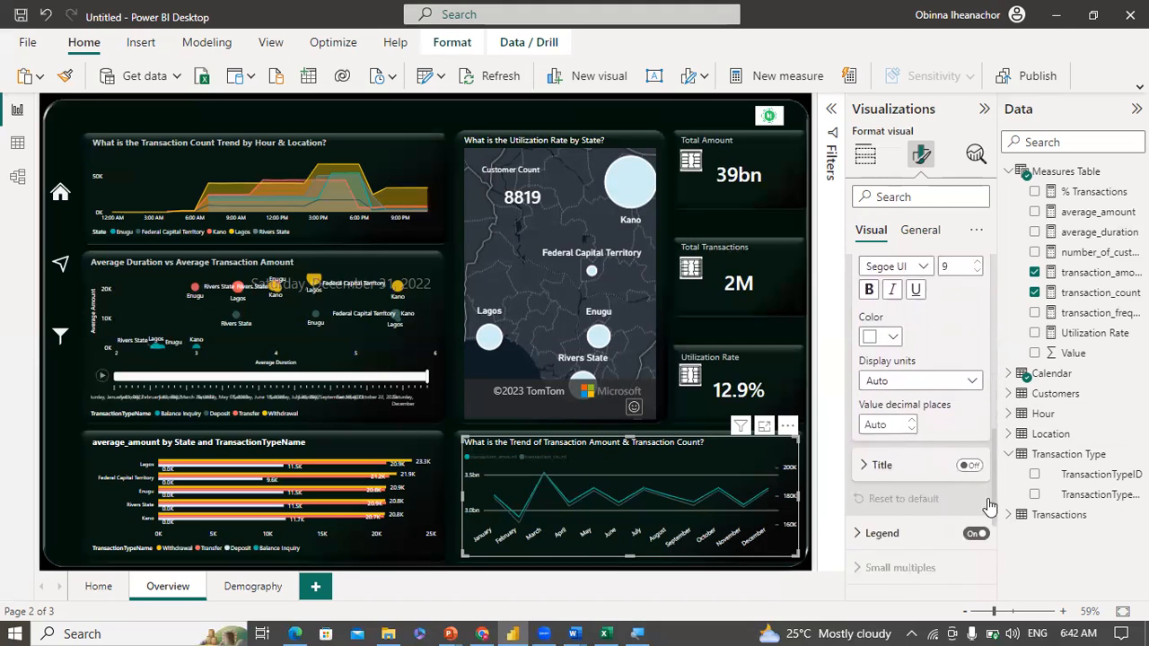
click(887, 441)
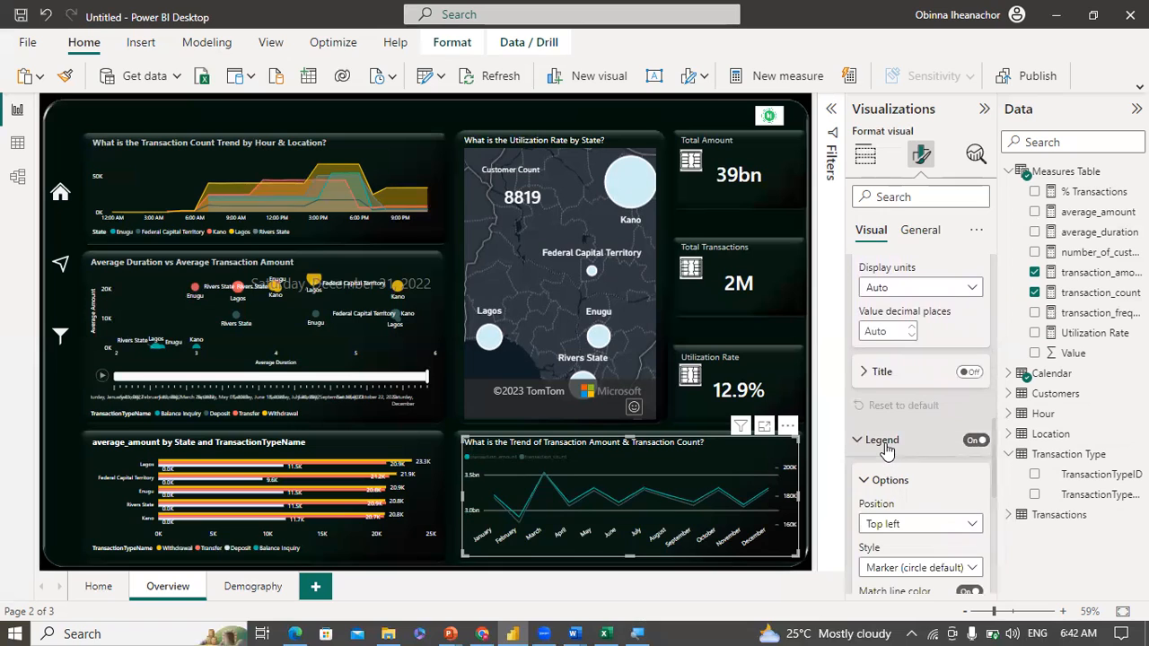
scroll(974, 437, down, 5)
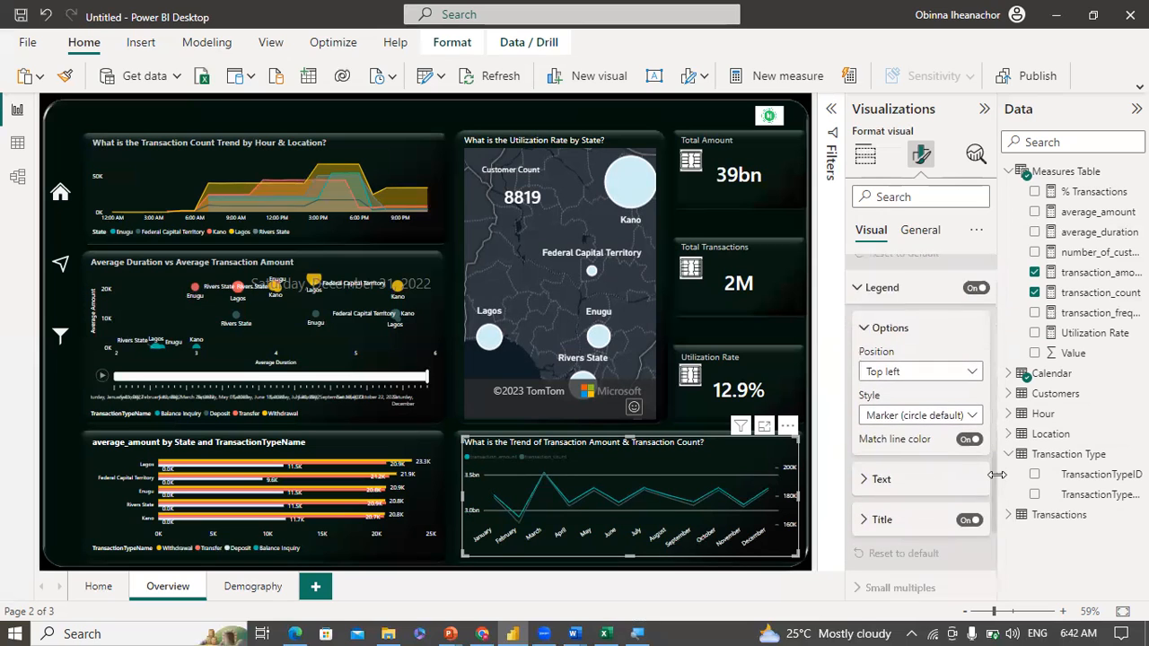
click(967, 319)
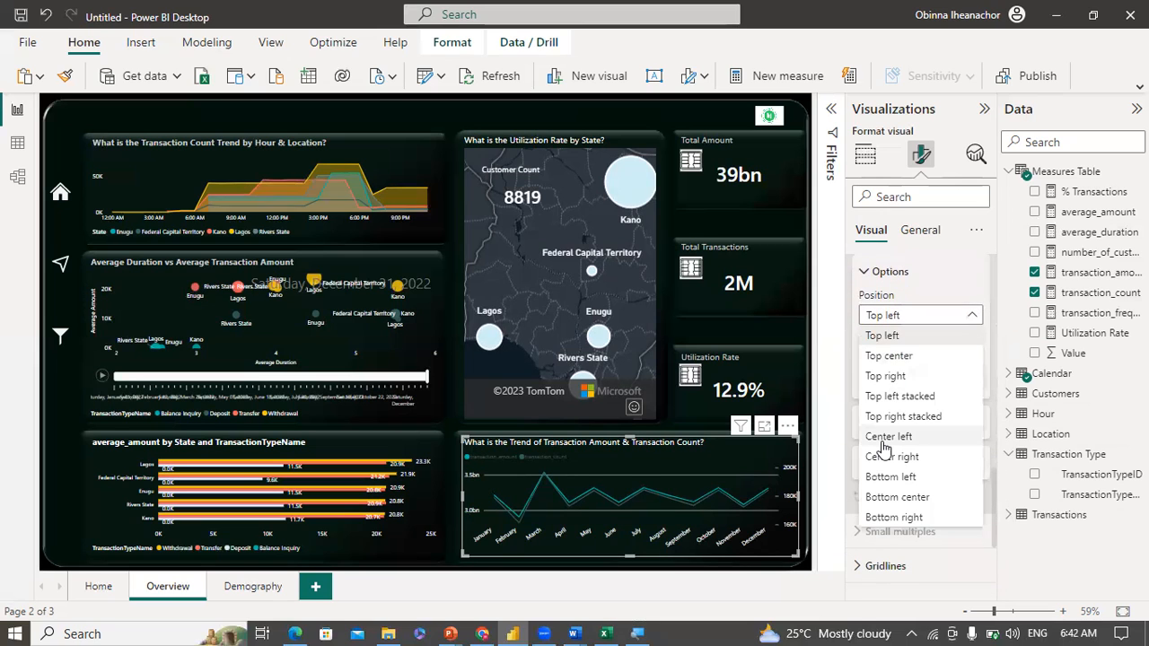
click(894, 477)
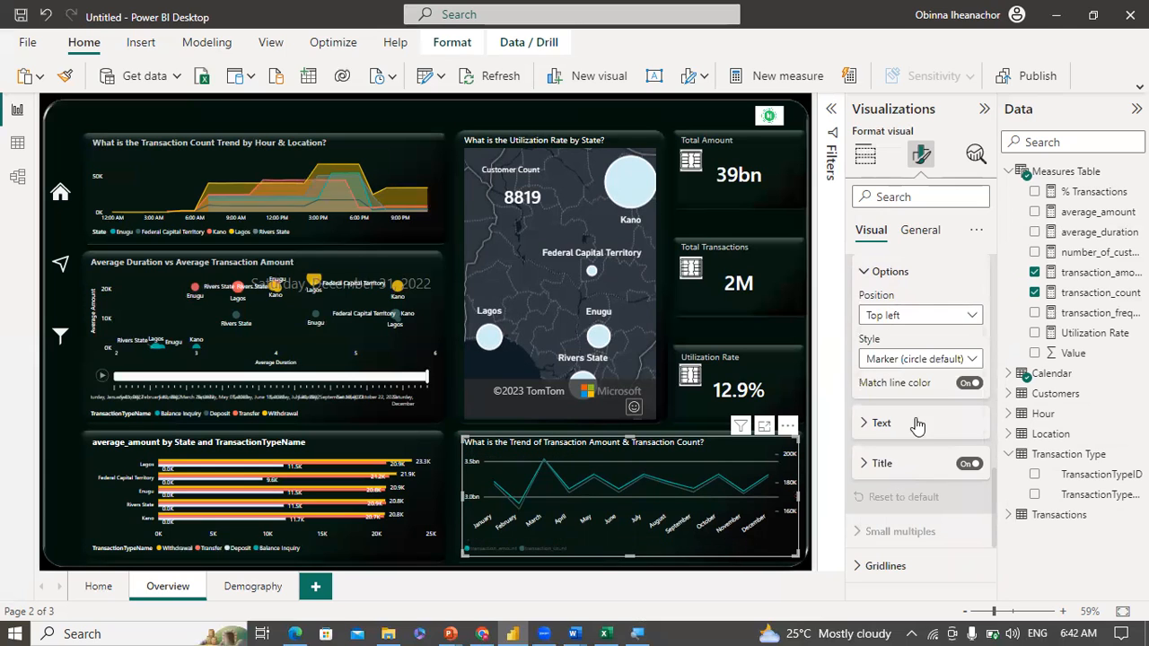
click(888, 425)
click(892, 536)
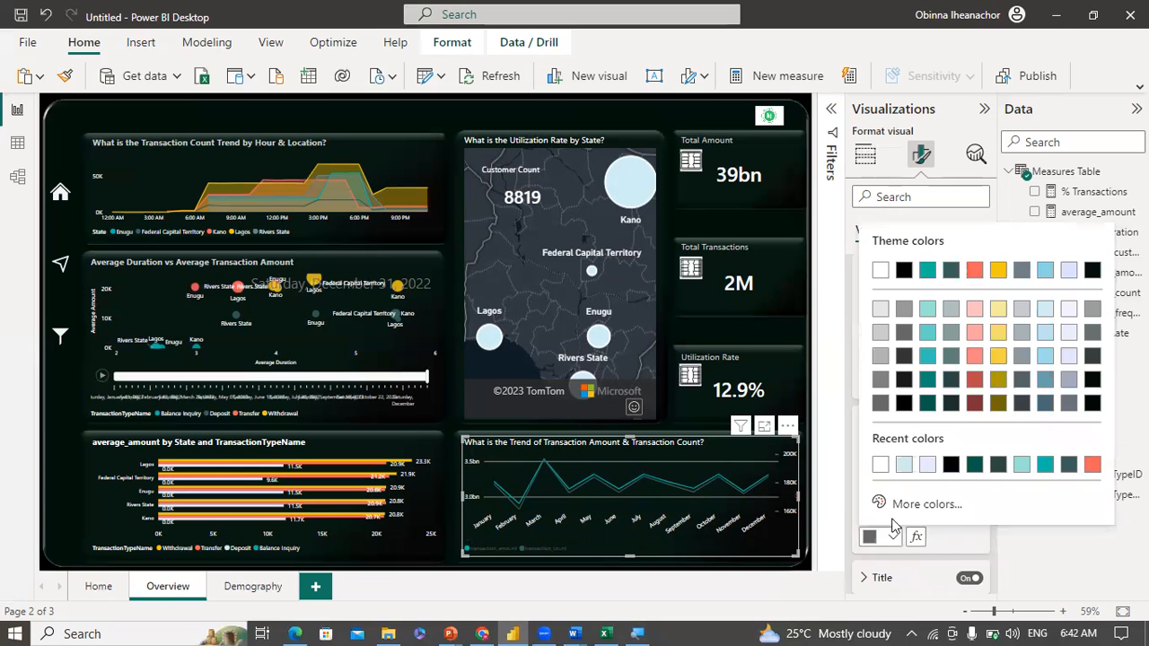
click(884, 473)
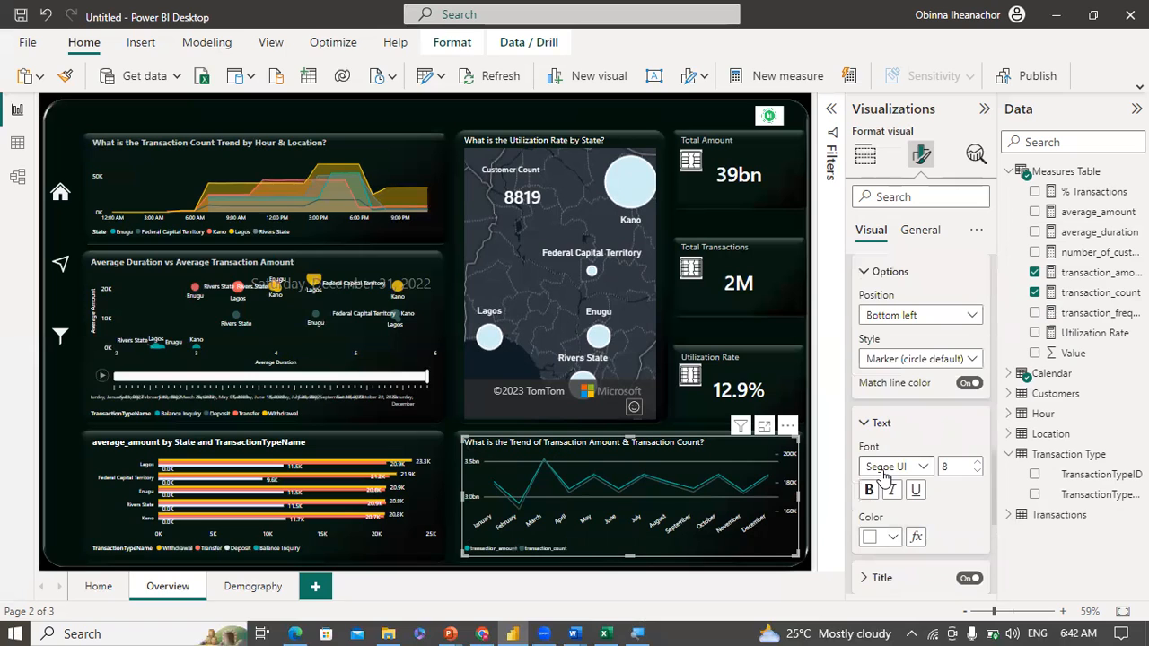
Step: Turn off the line chart's horizontal gridlines
click(867, 279)
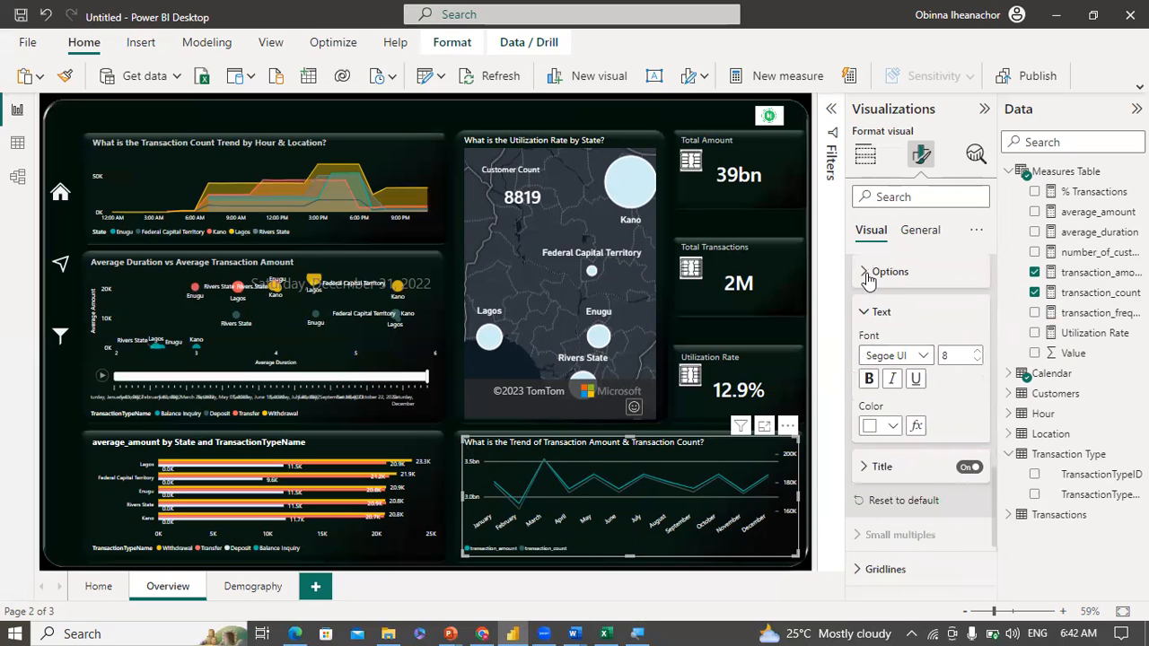
click(868, 314)
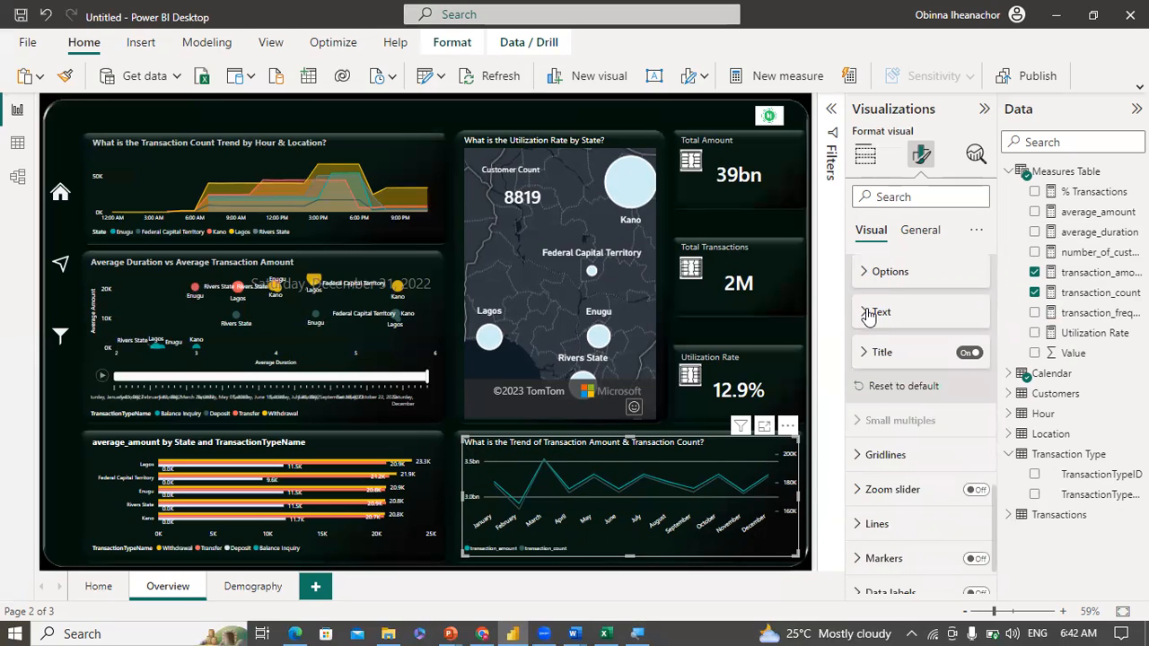
click(860, 455)
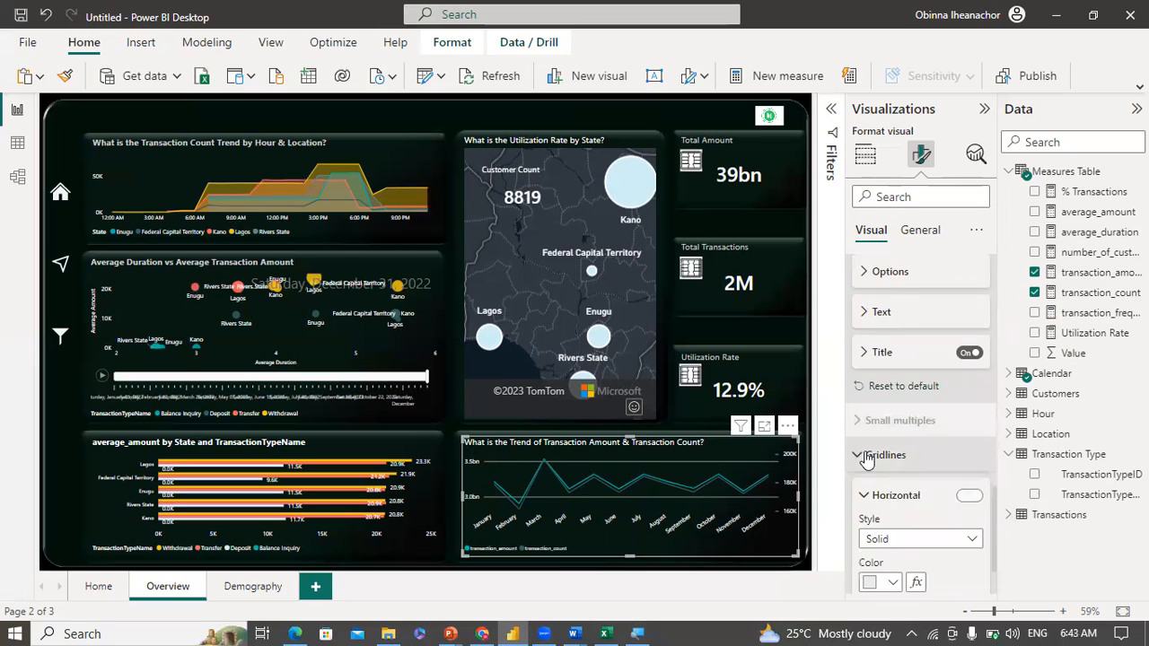
click(971, 497)
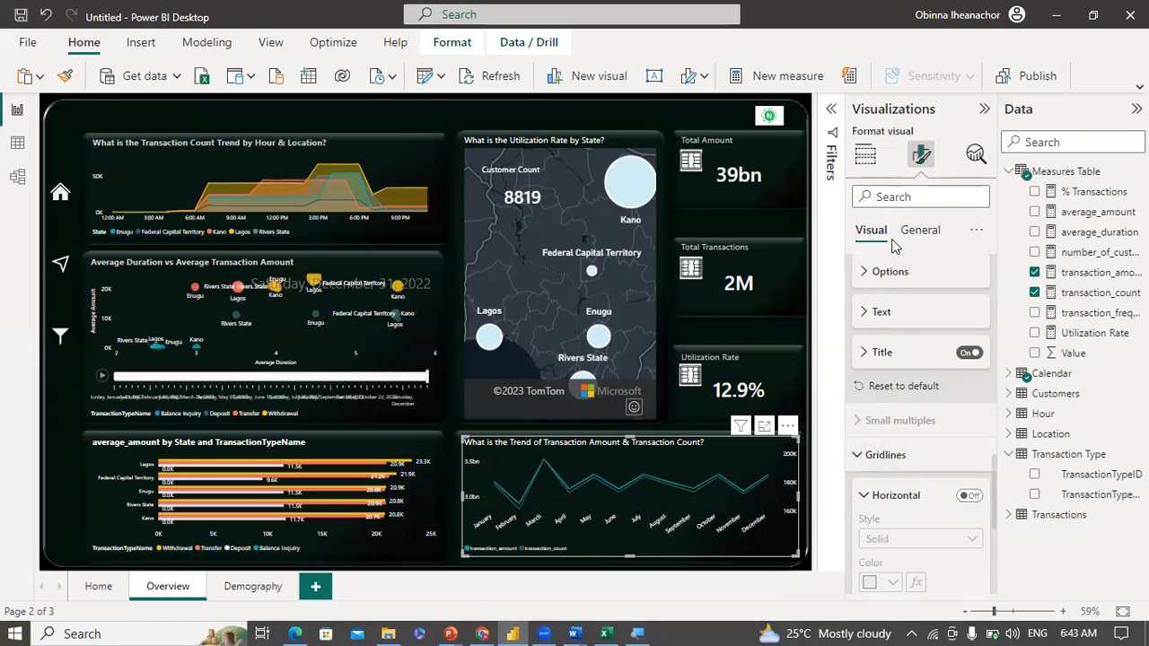
Step: Rename the line chart's Y-axis field for this visual as "Transaction Amount"
click(878, 161)
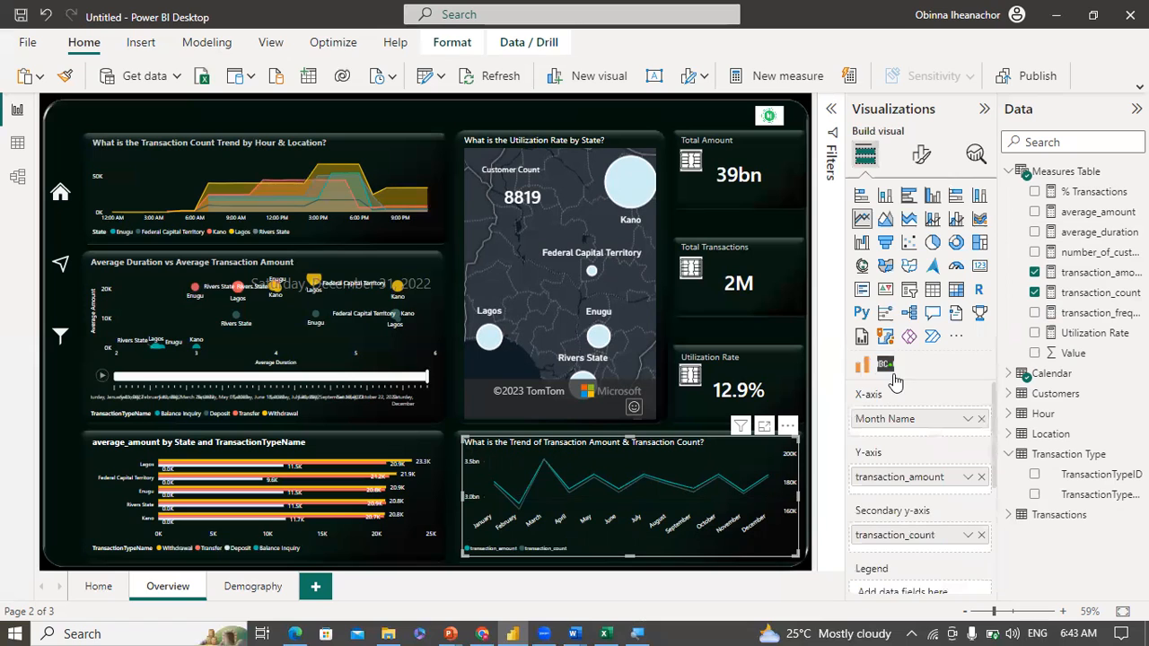
double_click(906, 478)
text(Tran)
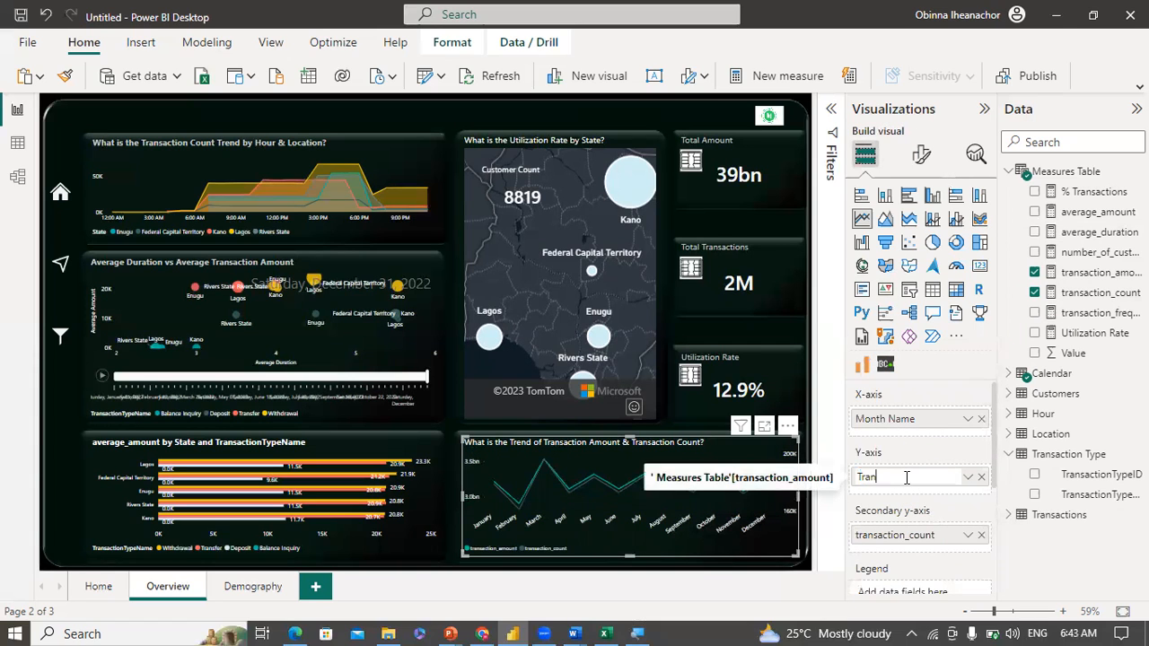
text(saction Amount)
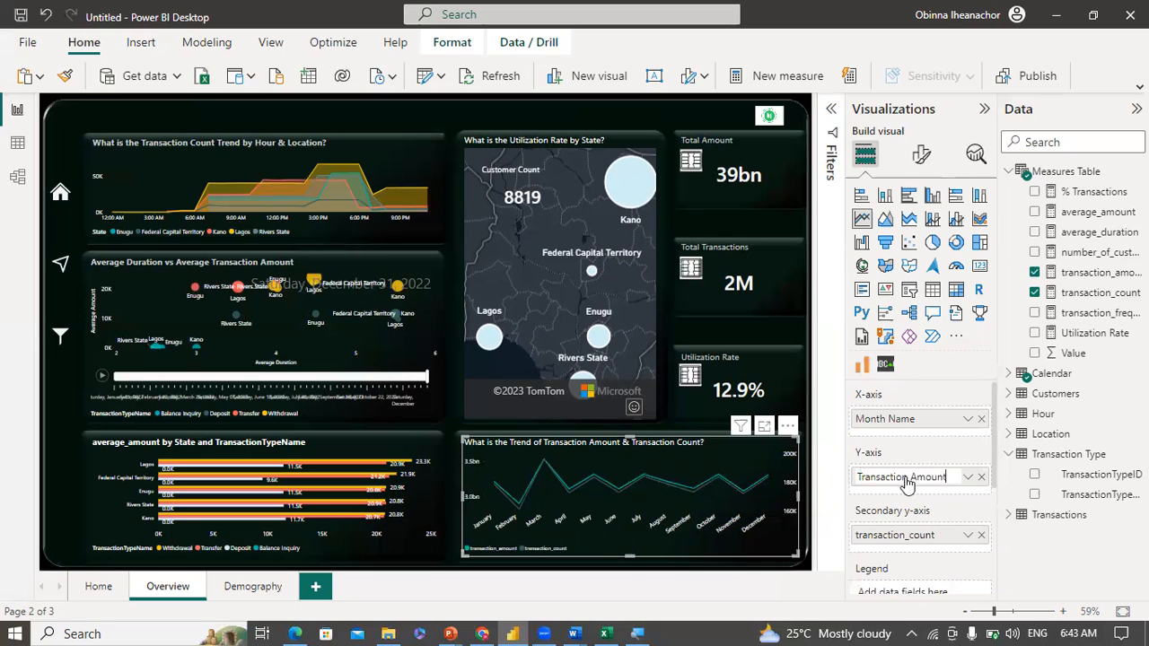
key(Return)
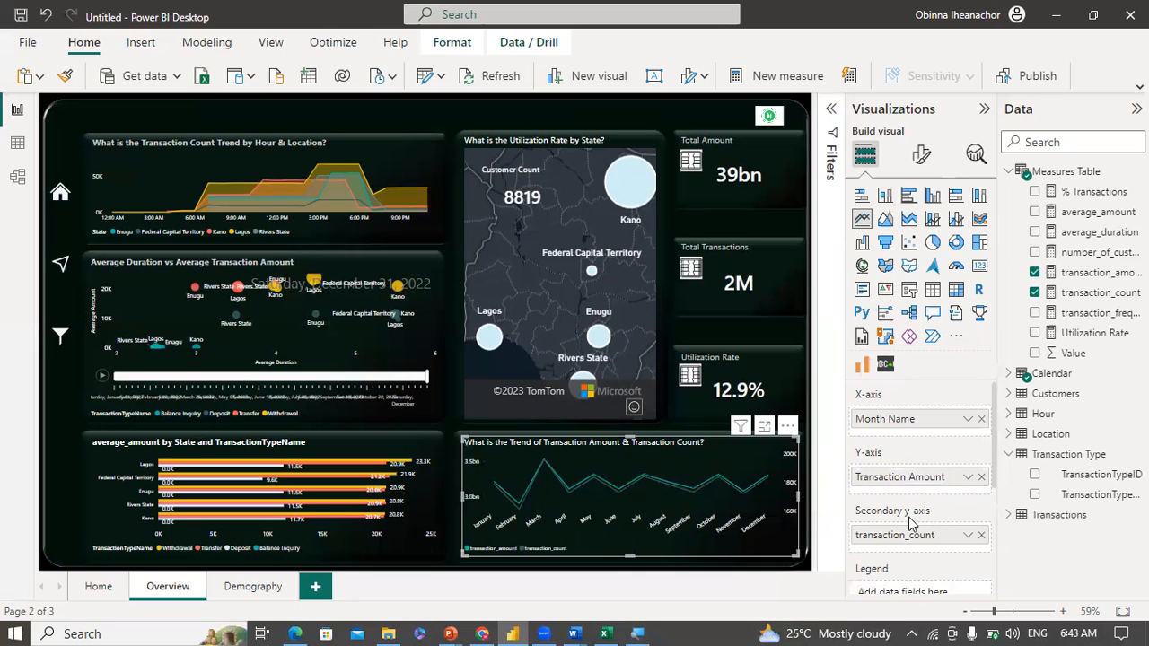
Step: Rename the transaction_count field on the line chart's secondary Y-axis as "Transaction Amount"
double_click(898, 534)
text(Tra)
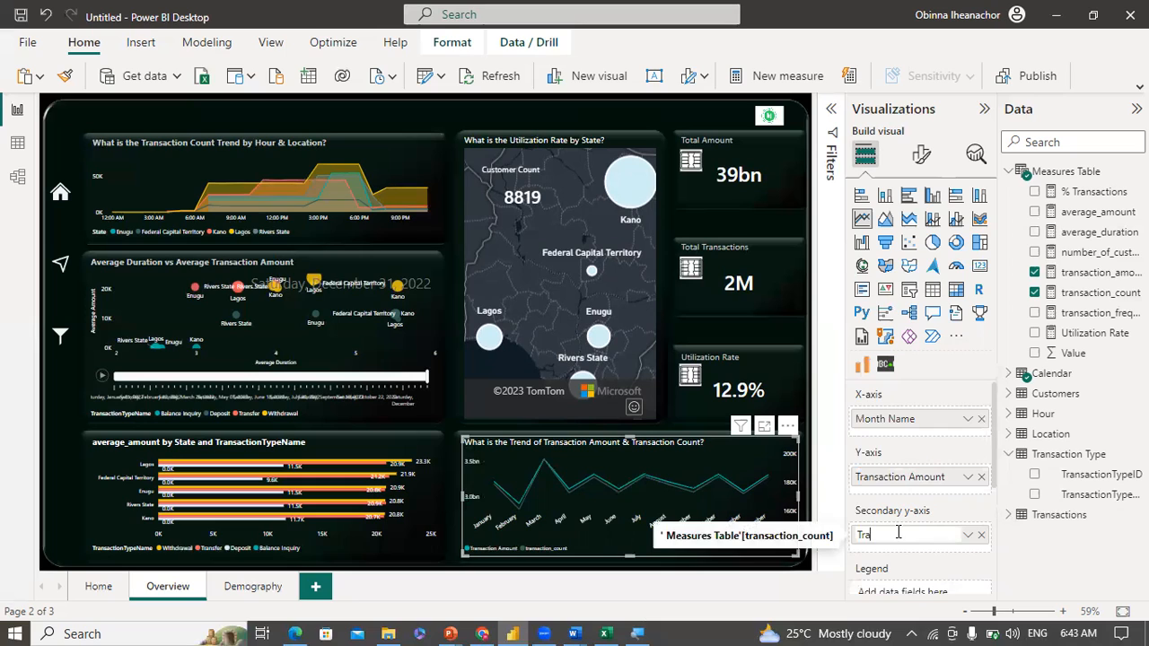
text(nsaction )
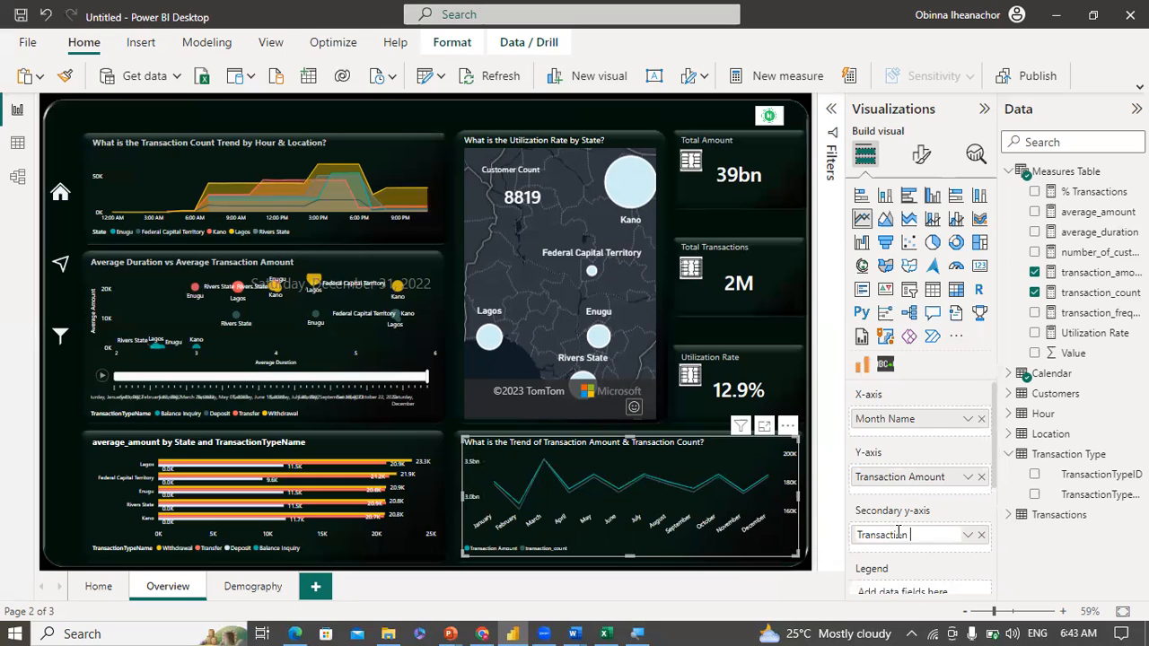
text(Amount)
key(Return)
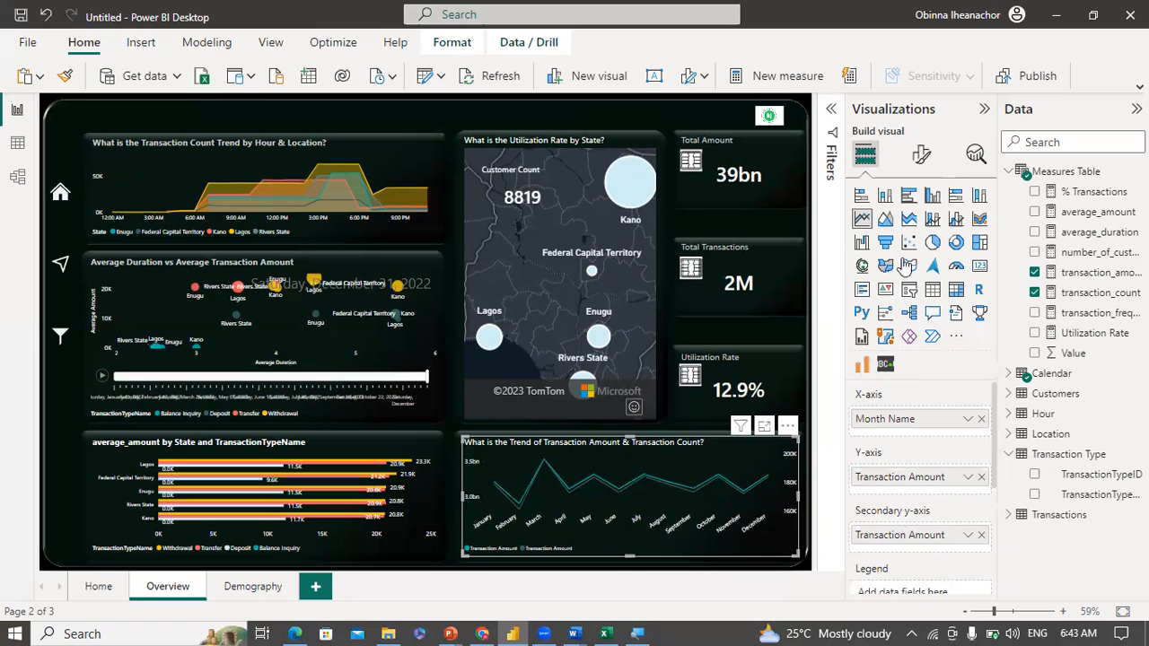
Step: Set the line chart's legend text to font size 9 and deselect the chart
click(921, 154)
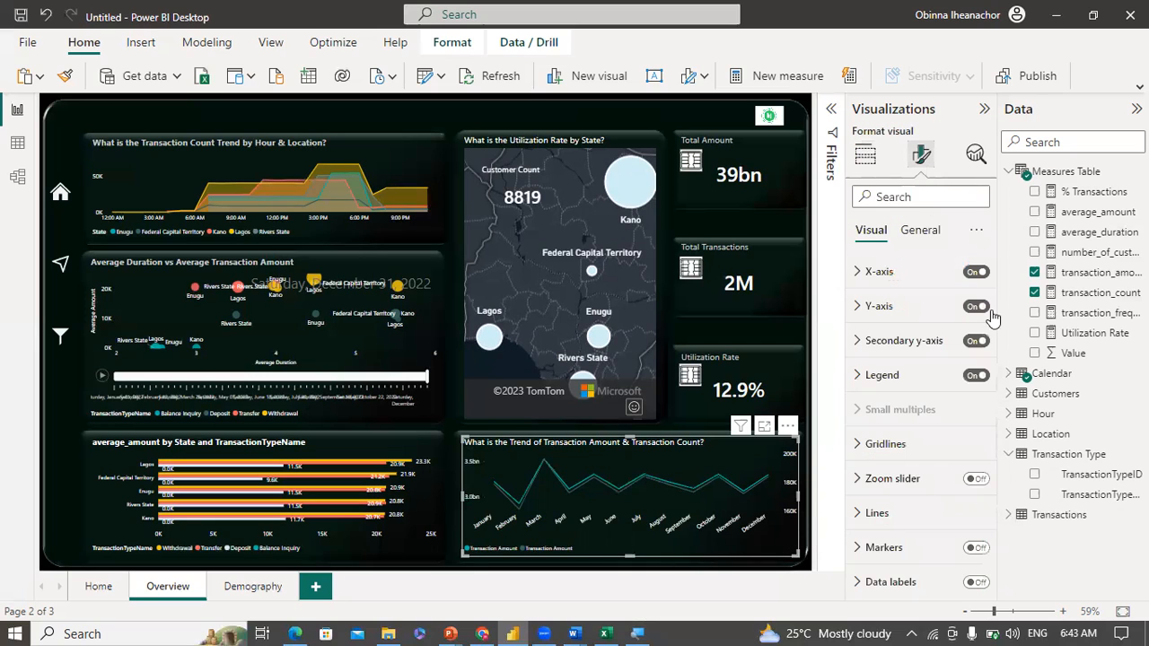
click(906, 377)
drag(996, 345, 996, 465)
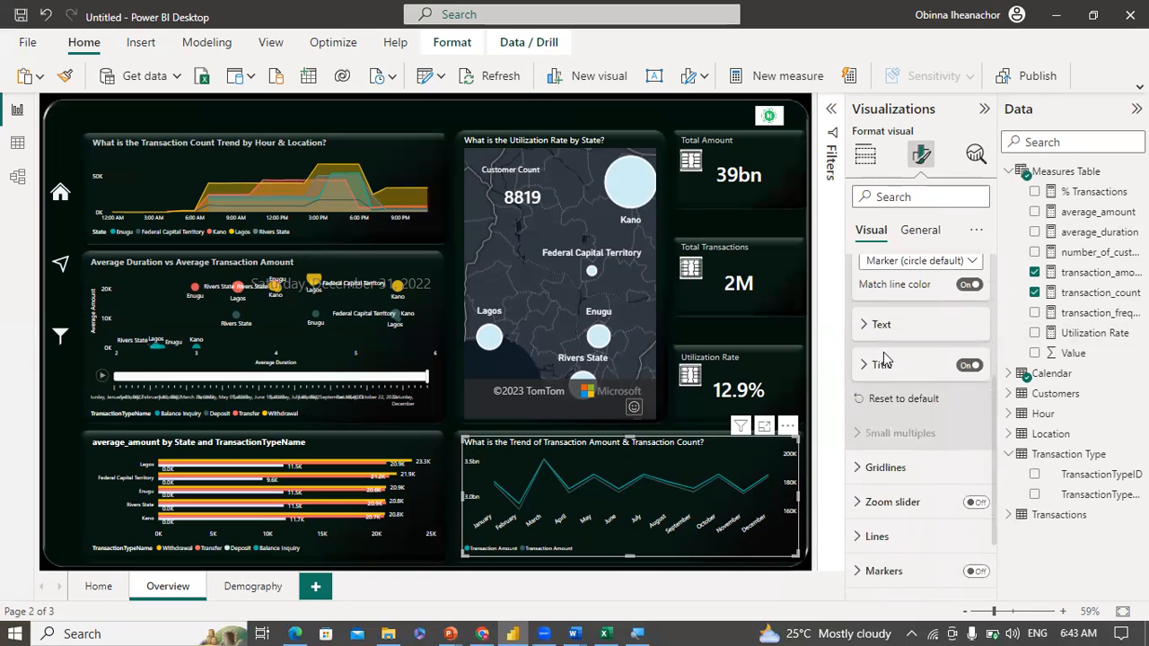
click(880, 328)
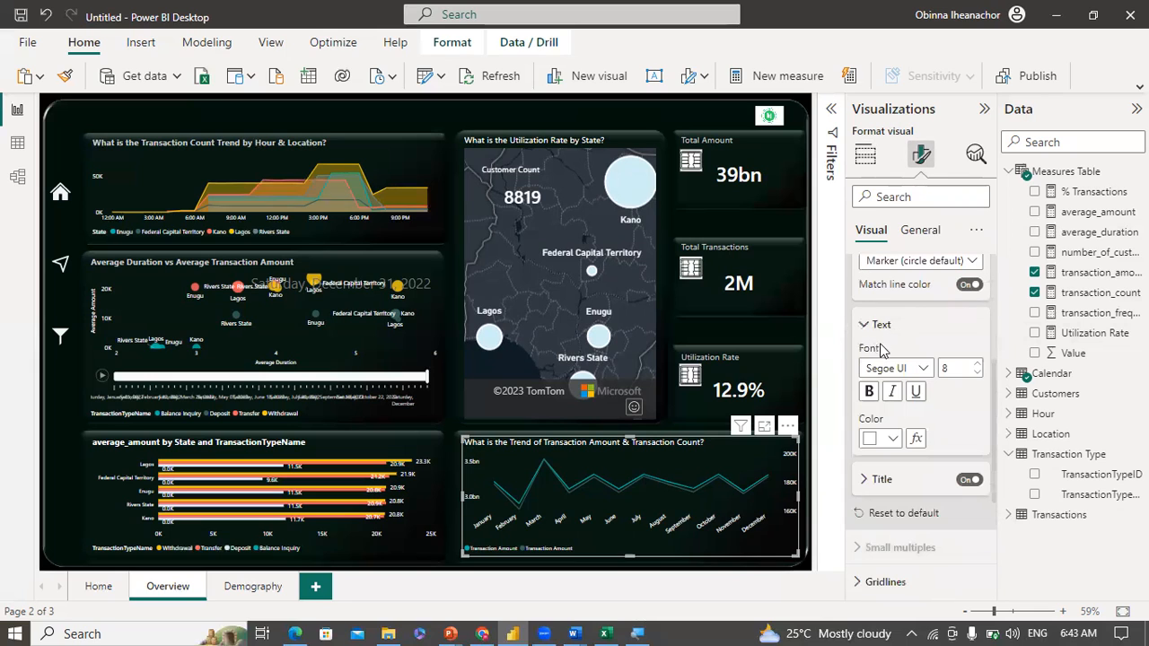
click(977, 364)
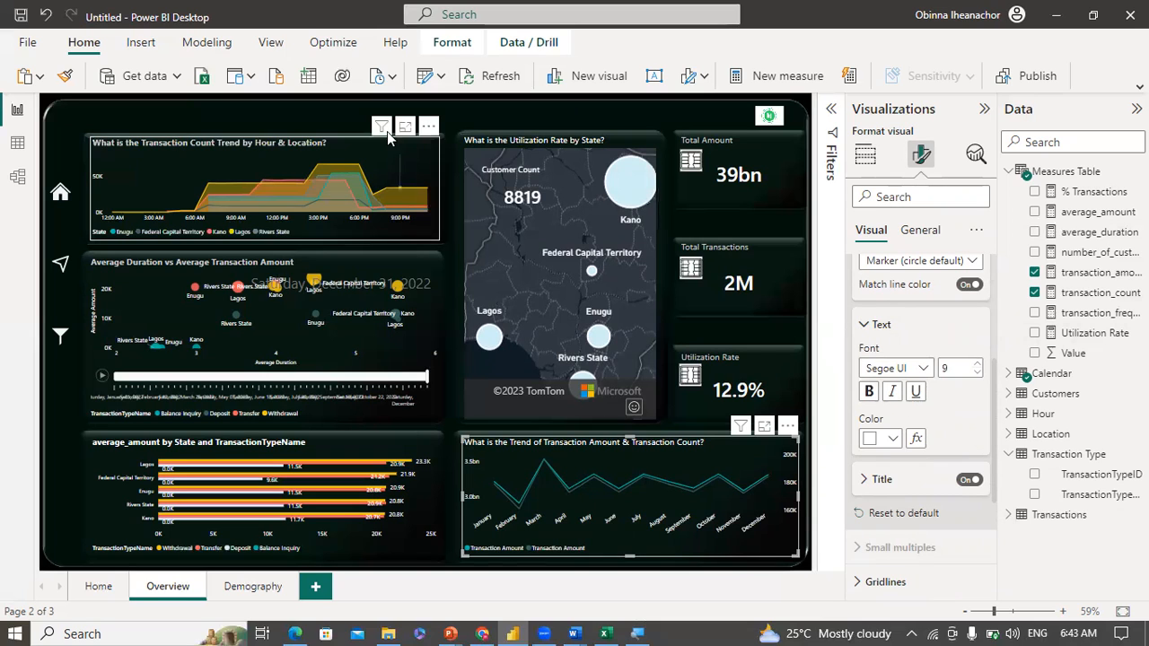
click(469, 115)
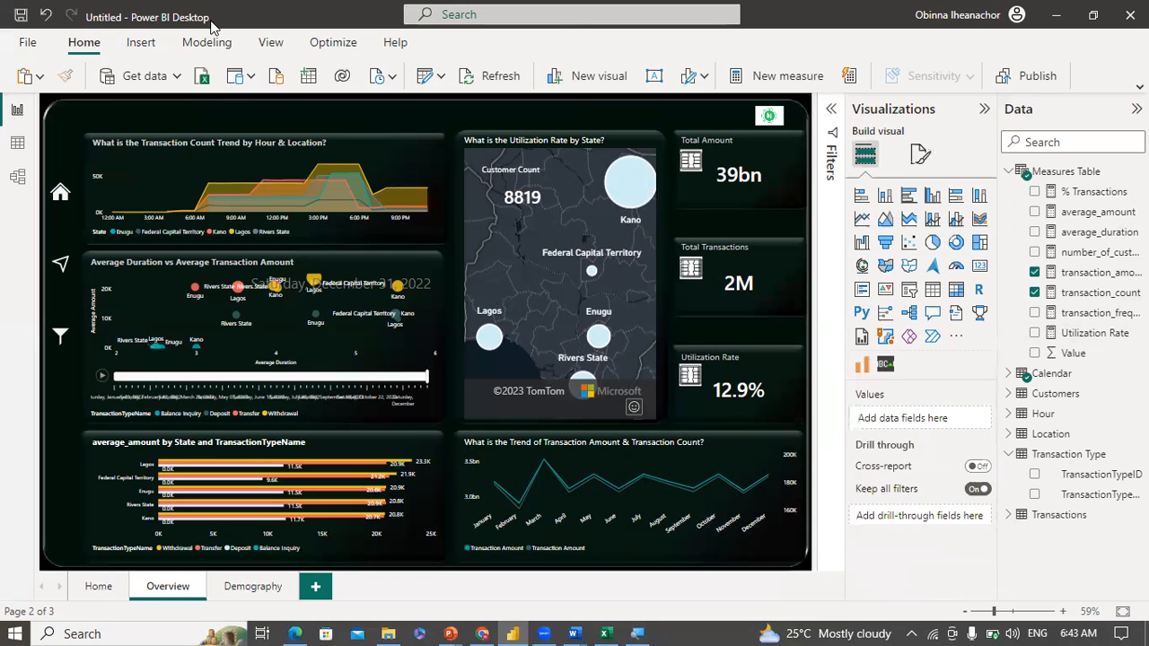
Step: Insert a text box on the Overview page and reduce its height to end just above the average duration chart
click(141, 42)
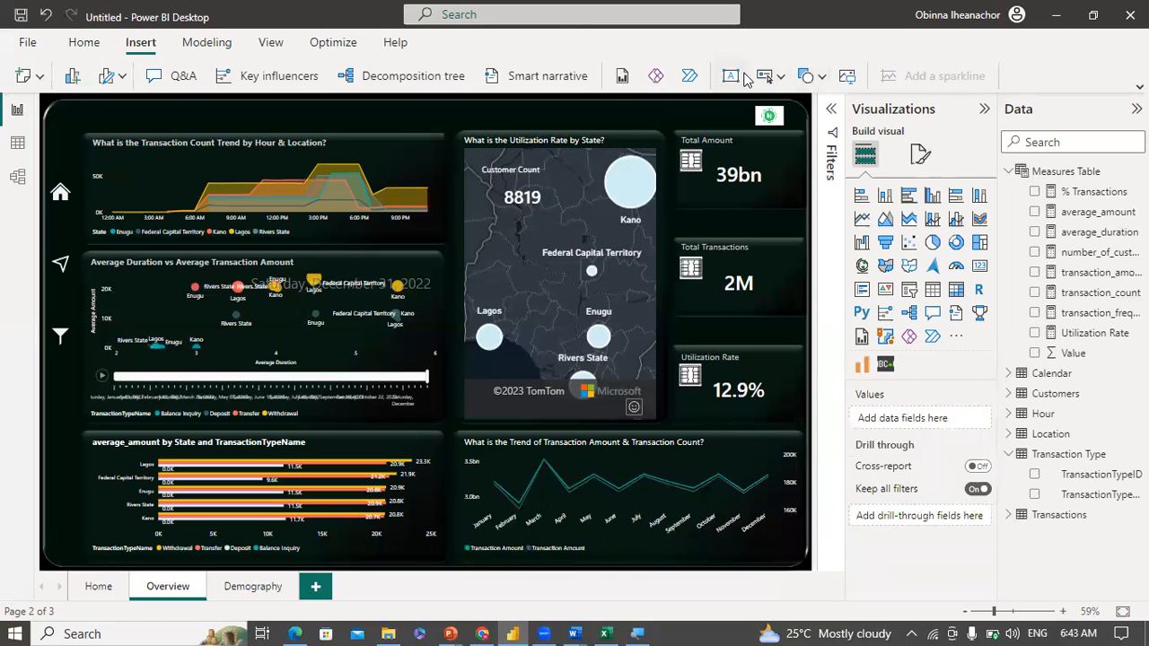
click(731, 76)
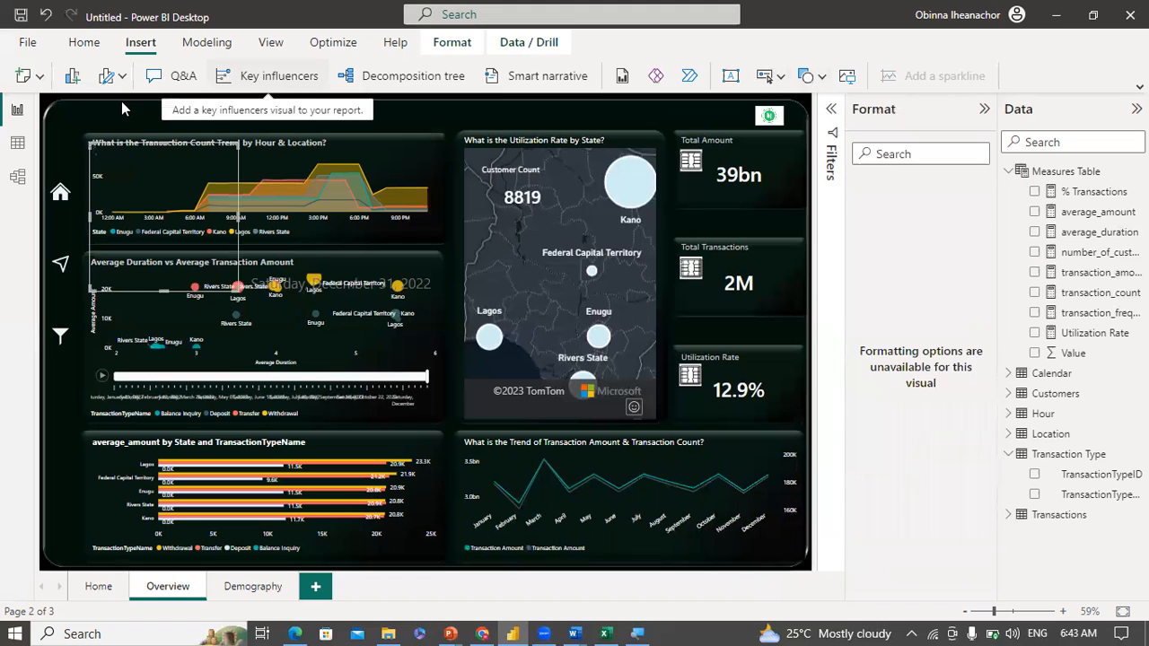
click(163, 288)
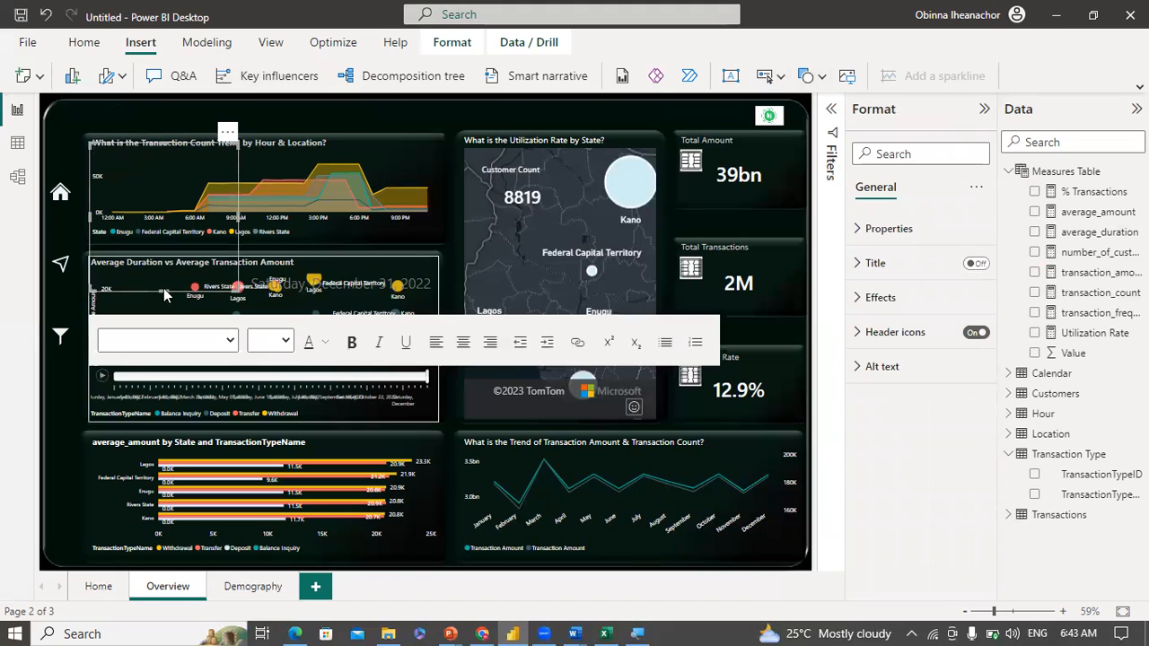
click(164, 260)
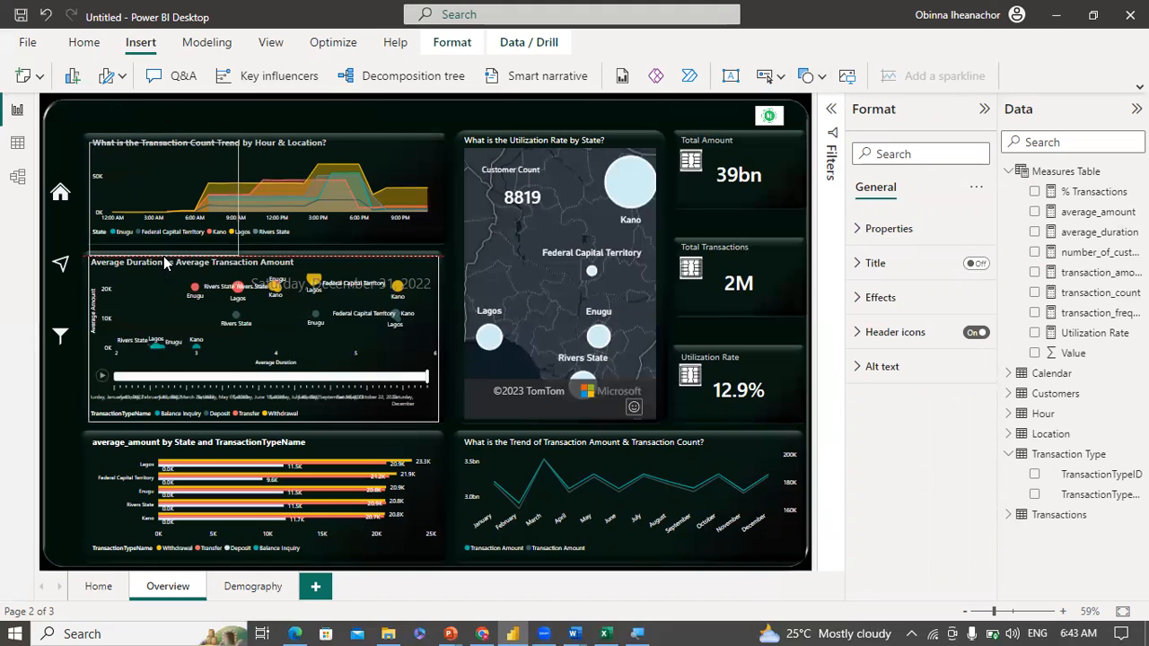
click(140, 168)
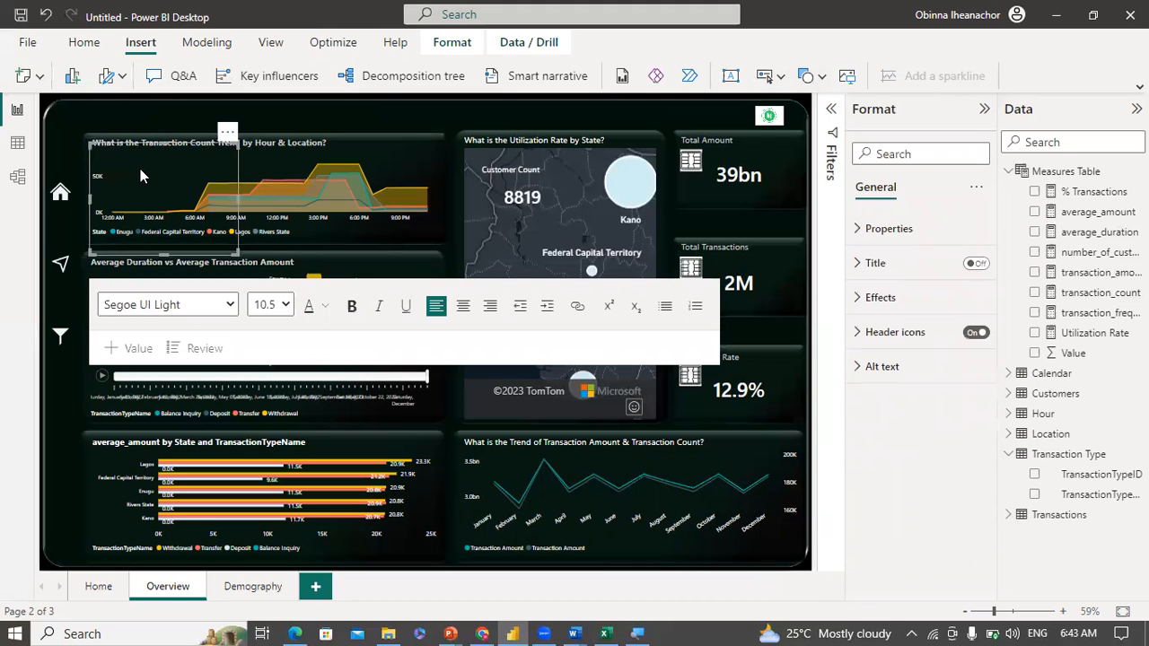
Step: Switch to the PowerPoint slide show, examine the finished ATM transactions page's heading, and return to Power BI Desktop
mouse_move(443, 629)
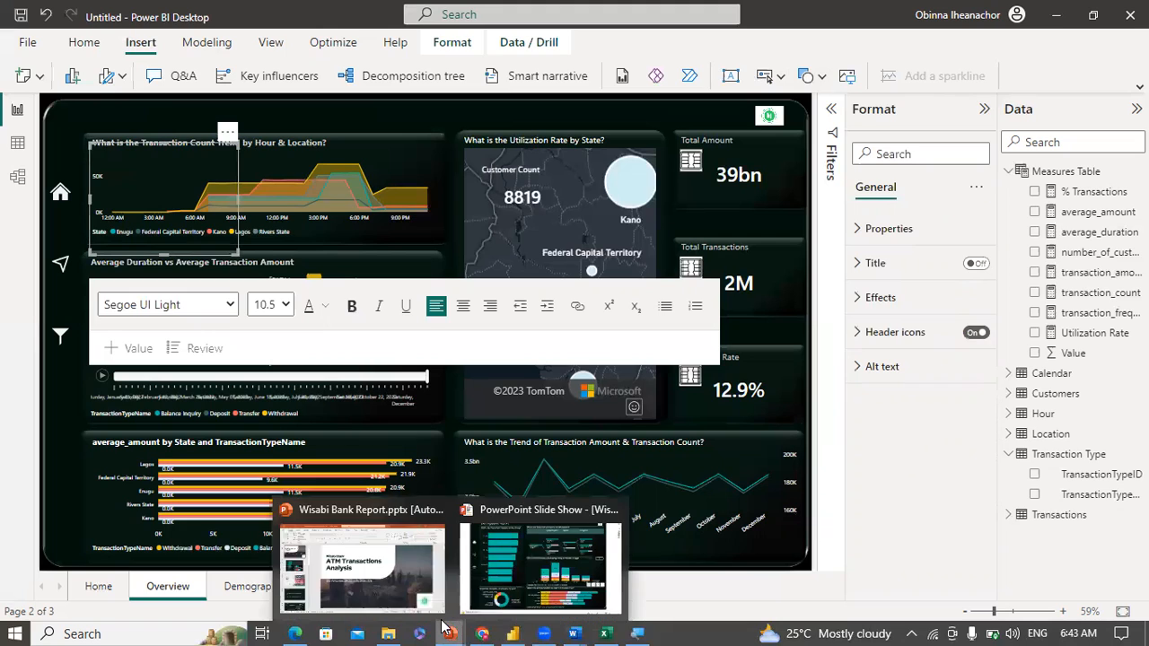
click(539, 566)
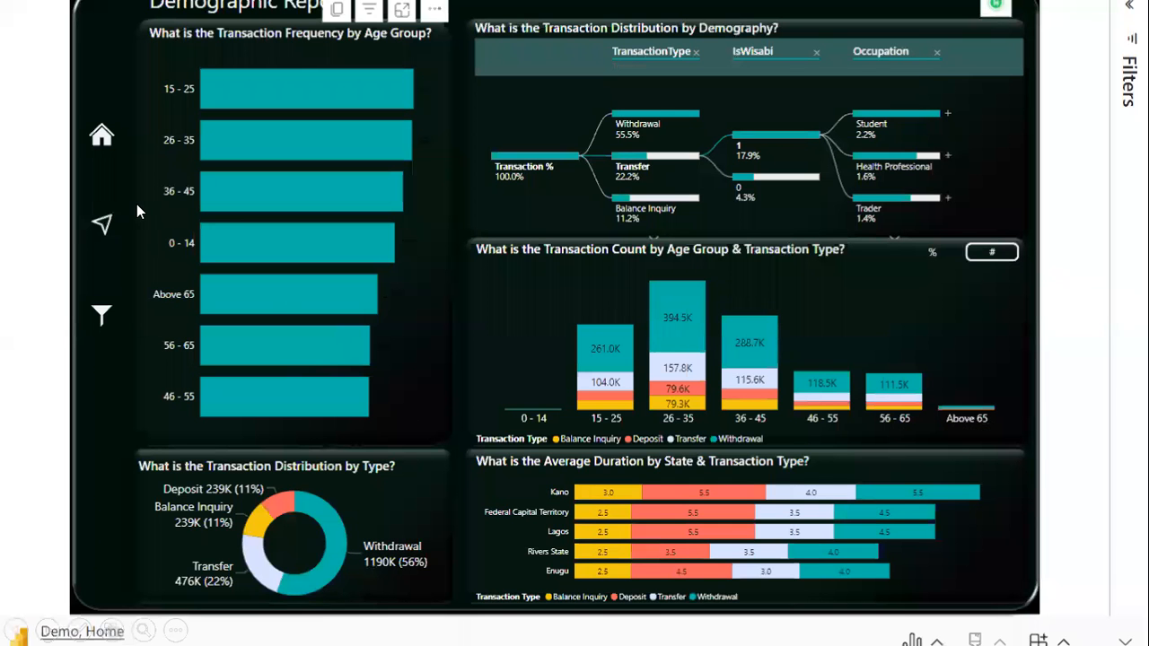
click(103, 229)
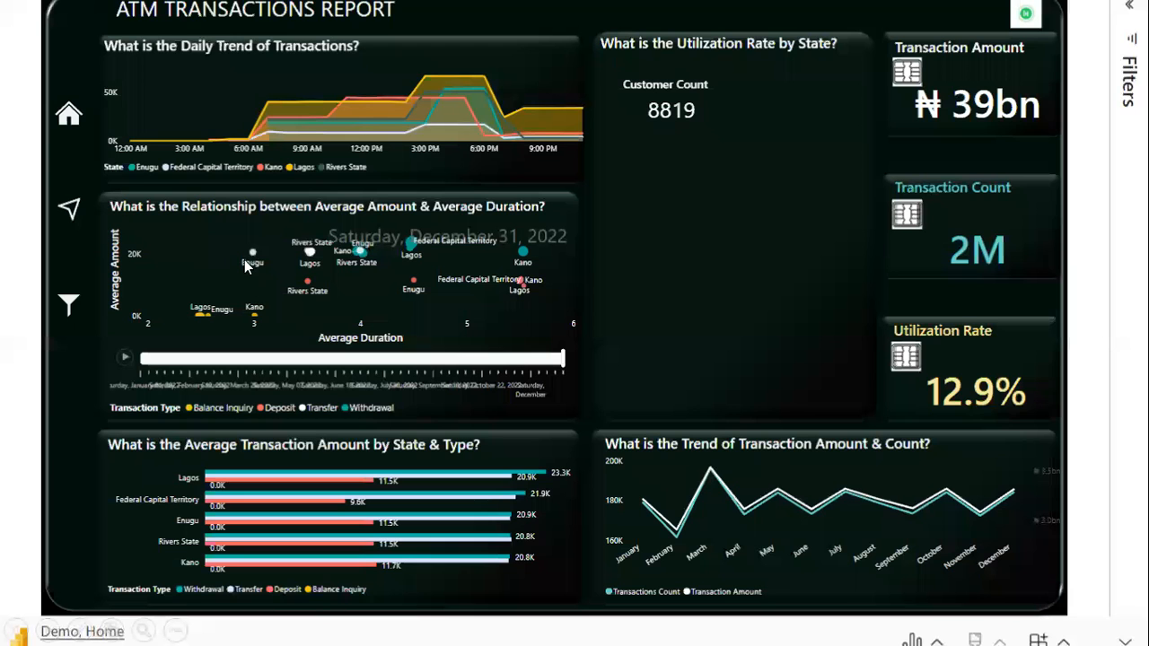
key(super)
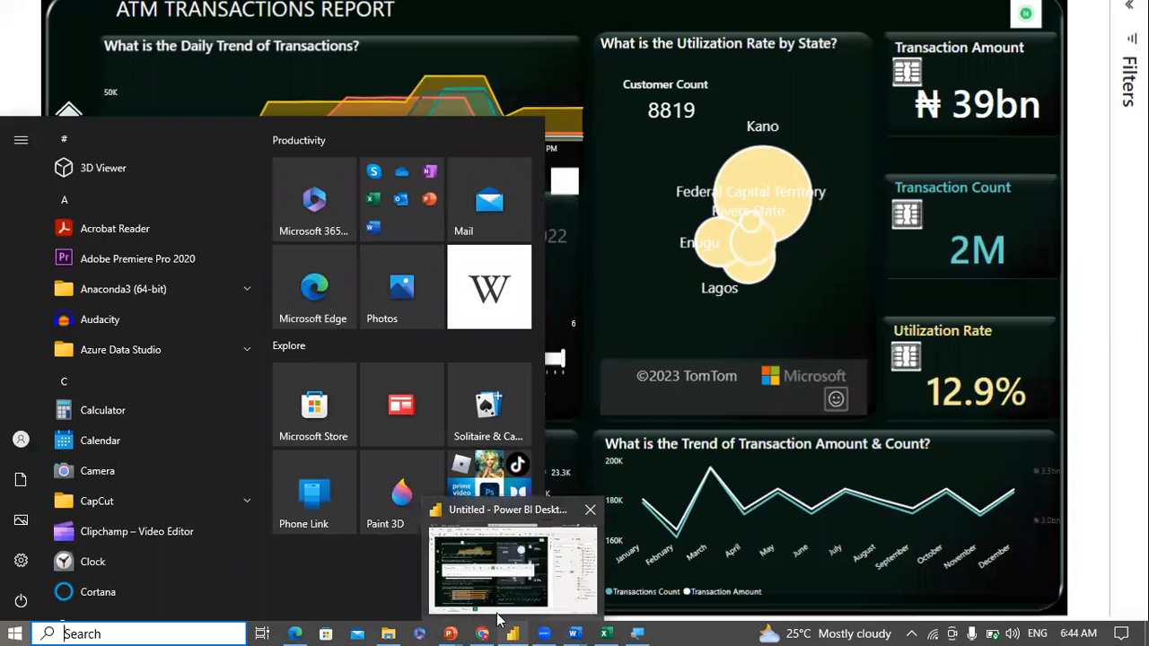
mouse_move(480, 630)
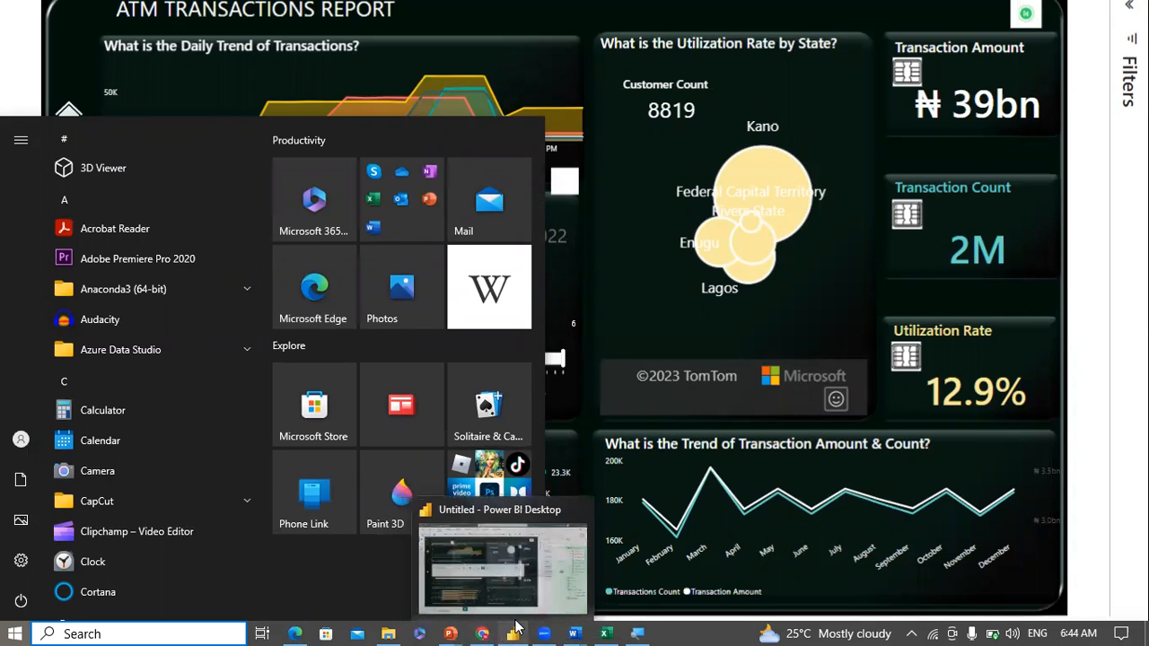
click(513, 633)
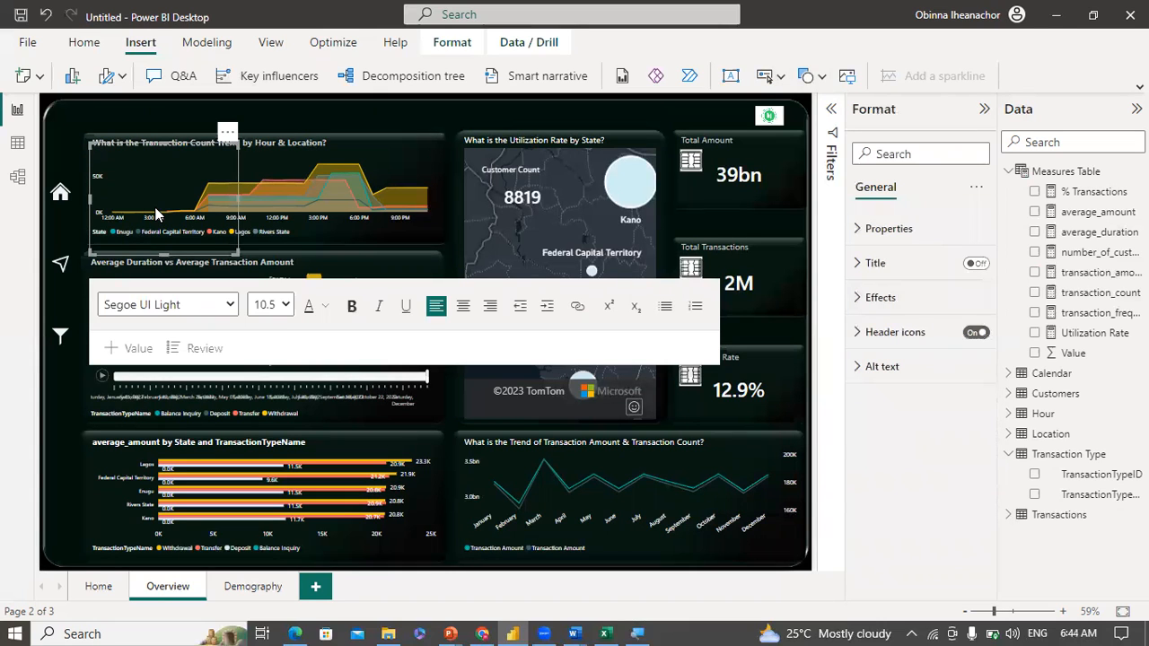
Step: Set the text box's font color to white and enter the heading "ATM TRANSACTIONS REPORT"
click(325, 308)
click(343, 366)
click(327, 310)
click(342, 366)
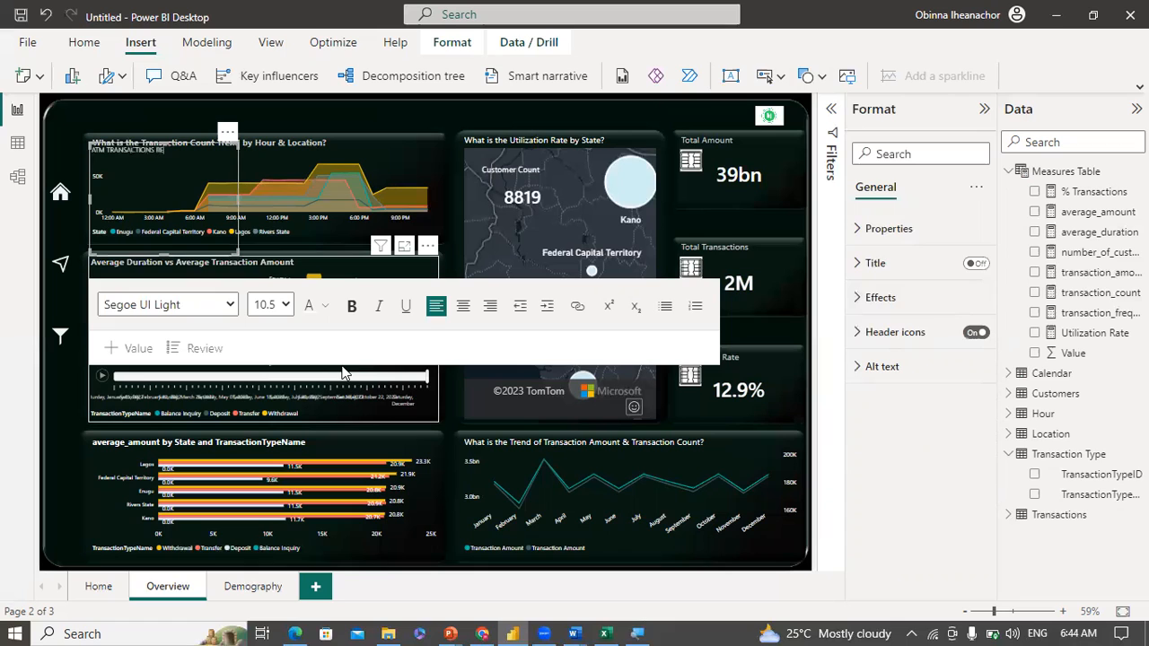
Step: Format the "ATM TRANSACTIONS REPORT" heading with font size 28 and bold
key(ctrl+a)
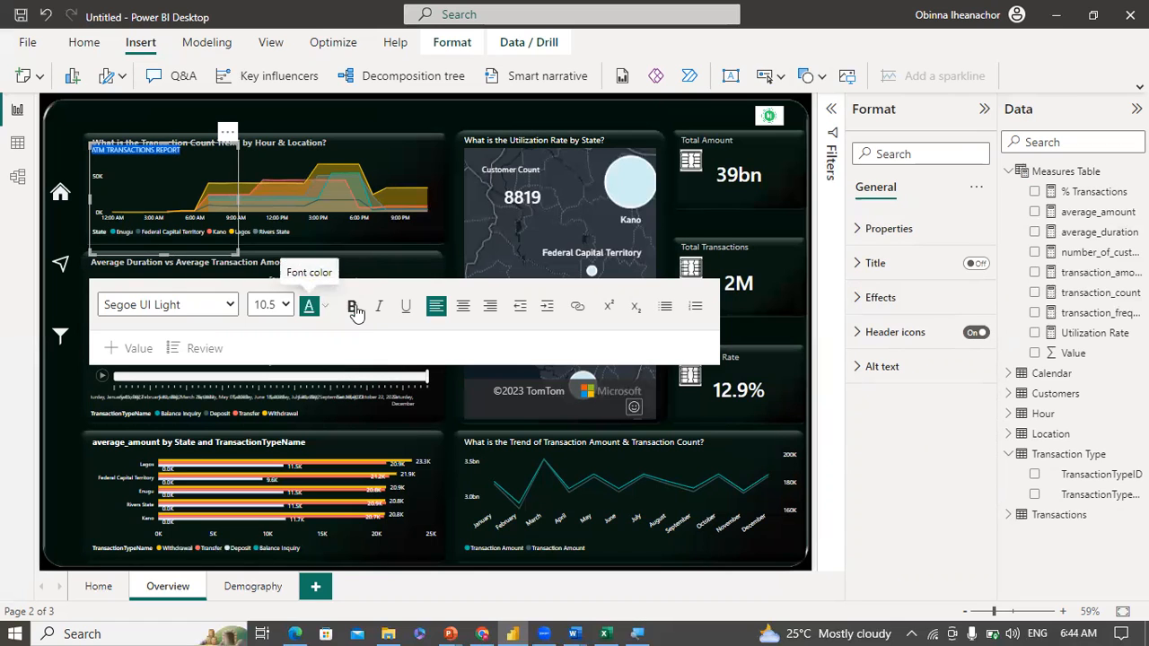
click(288, 304)
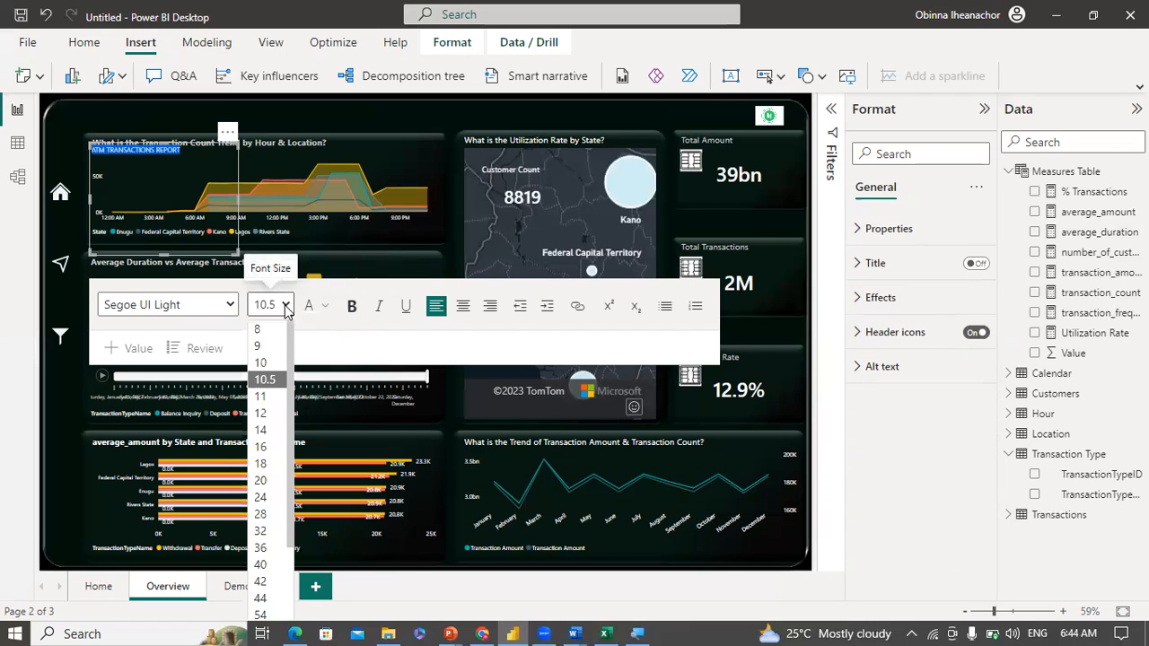
click(261, 514)
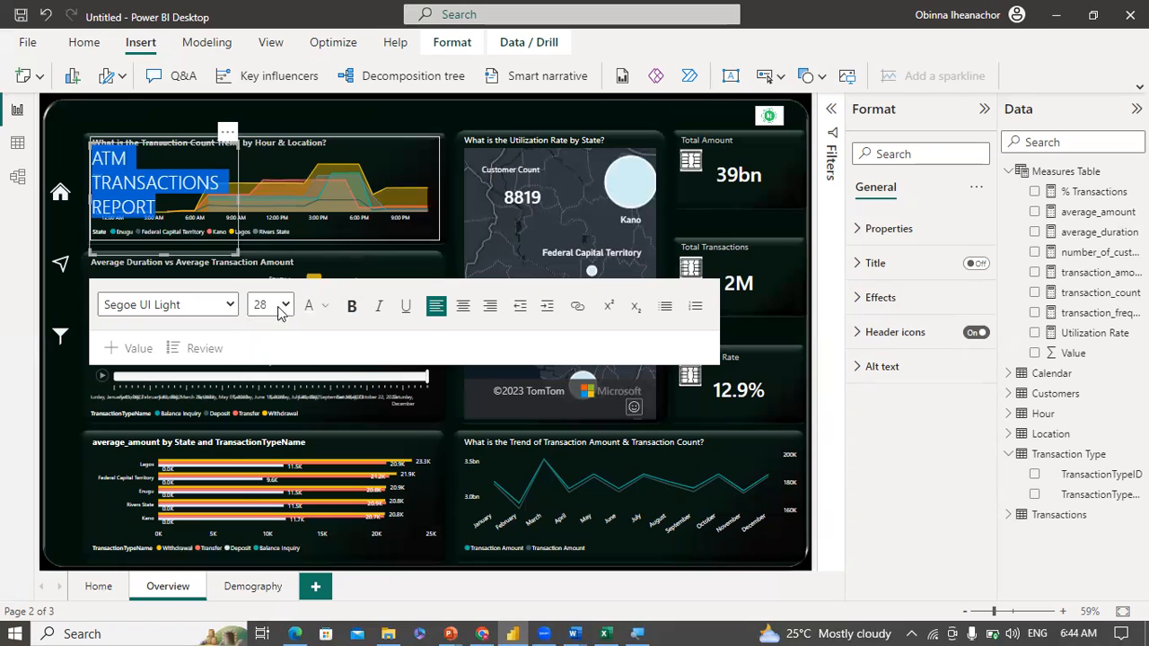
click(350, 308)
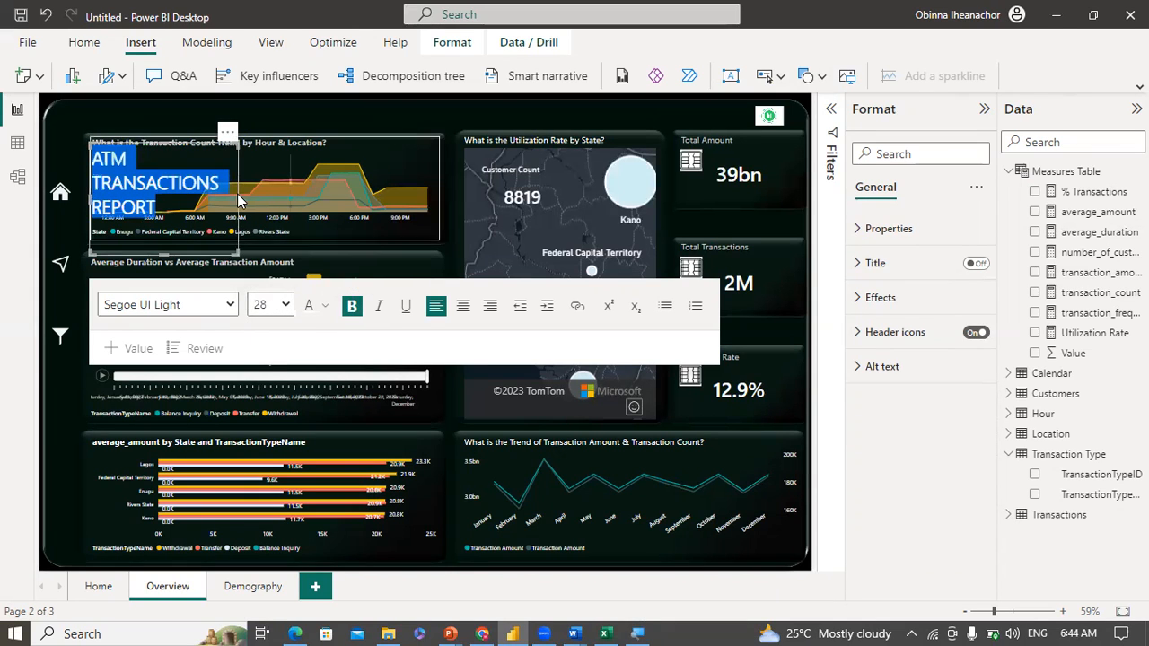
Step: Widen and shorten the heading text box to fit one line, and place it above the charts on the Overview page
drag(238, 199, 411, 169)
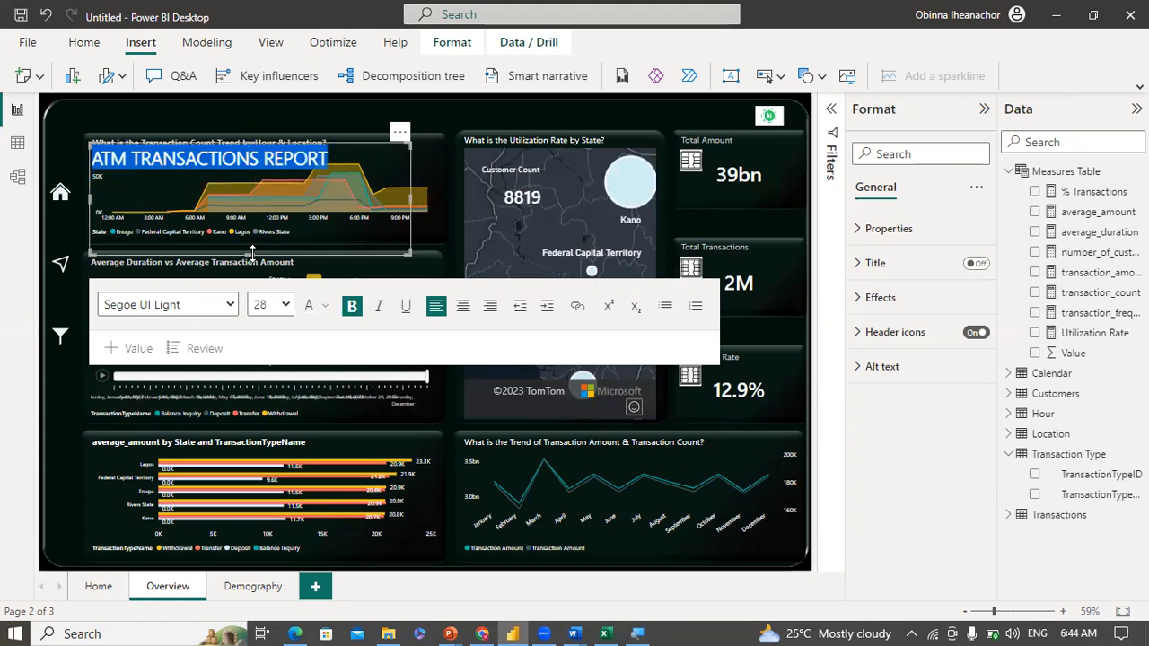
drag(254, 206, 260, 176)
drag(396, 125, 375, 90)
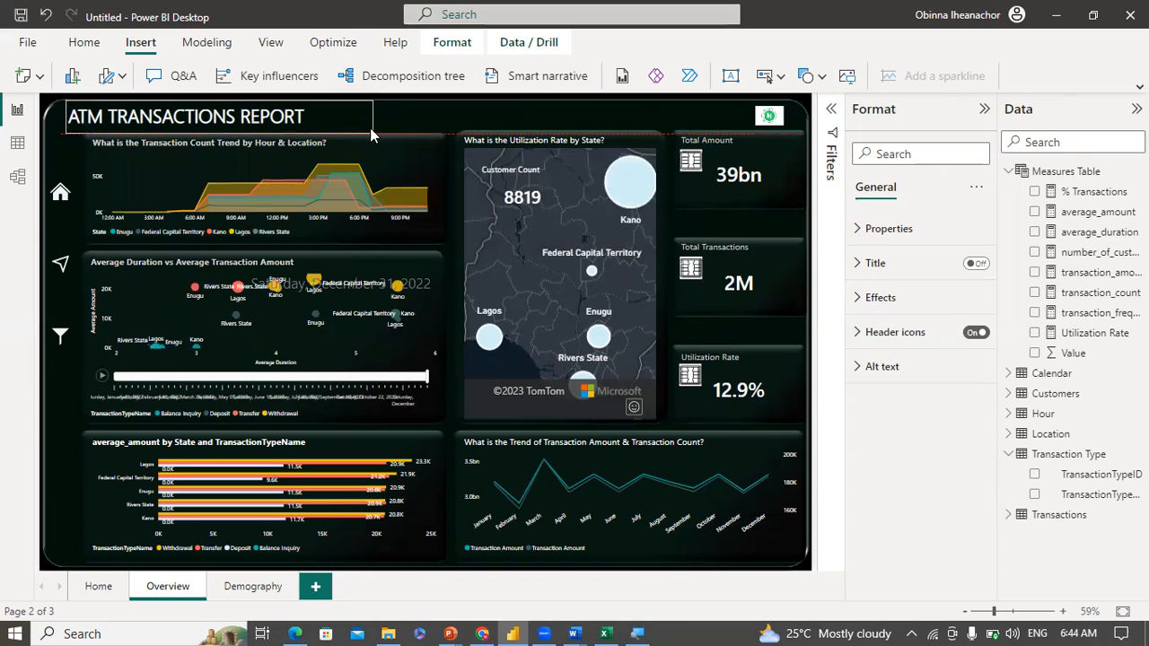
click(409, 117)
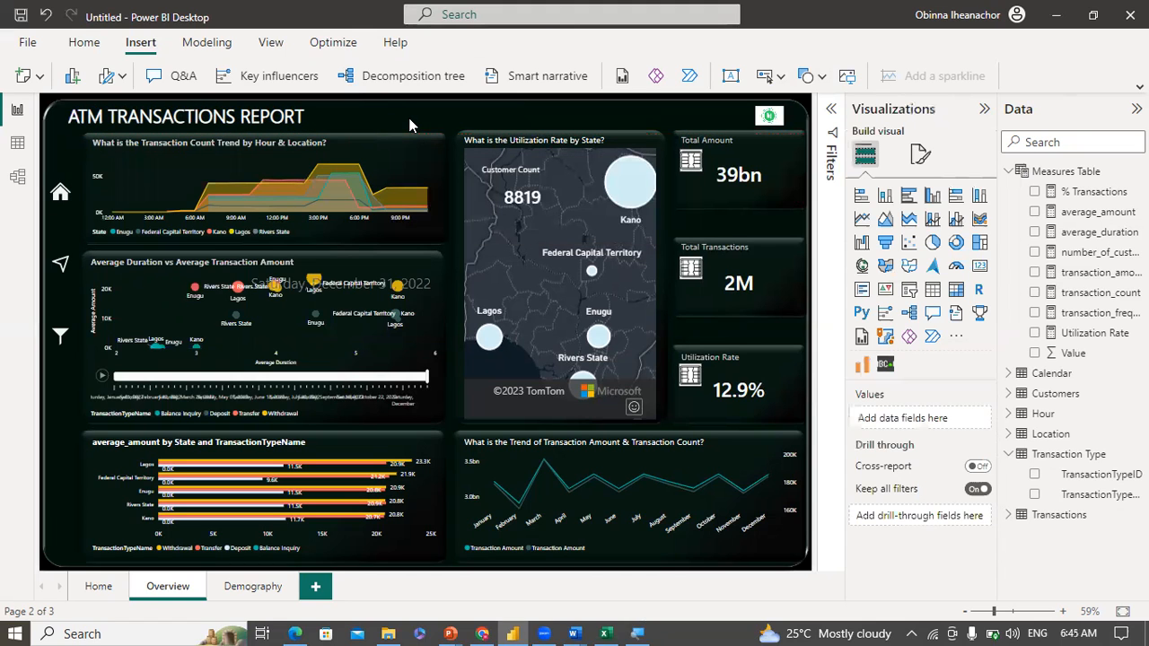
click(279, 119)
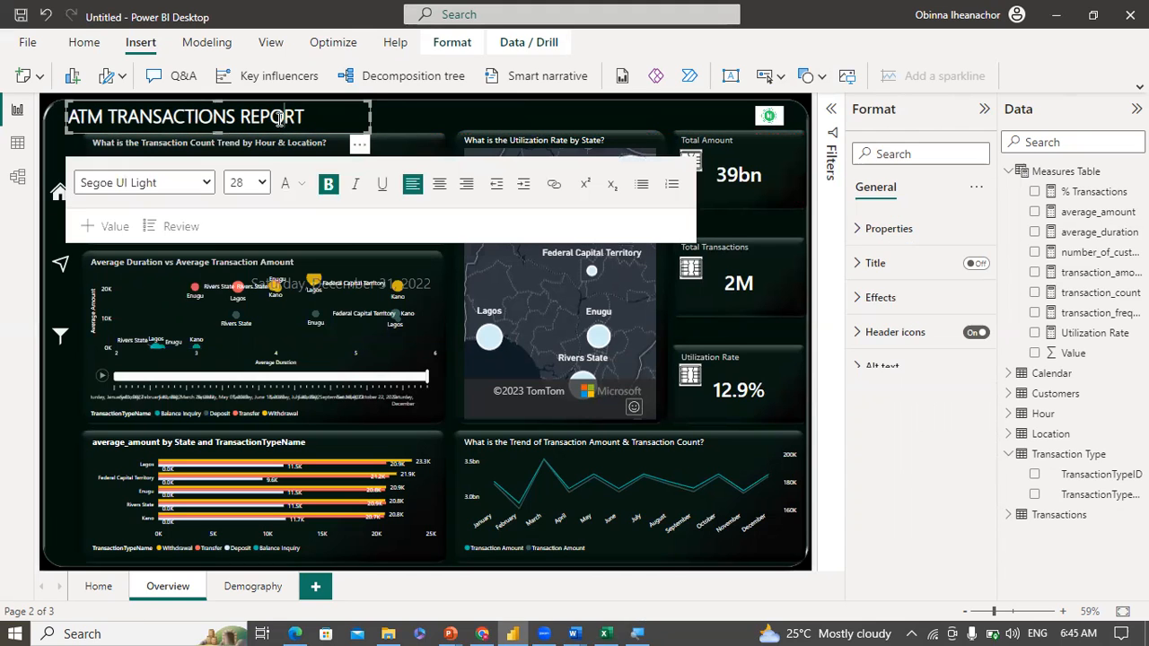
click(360, 146)
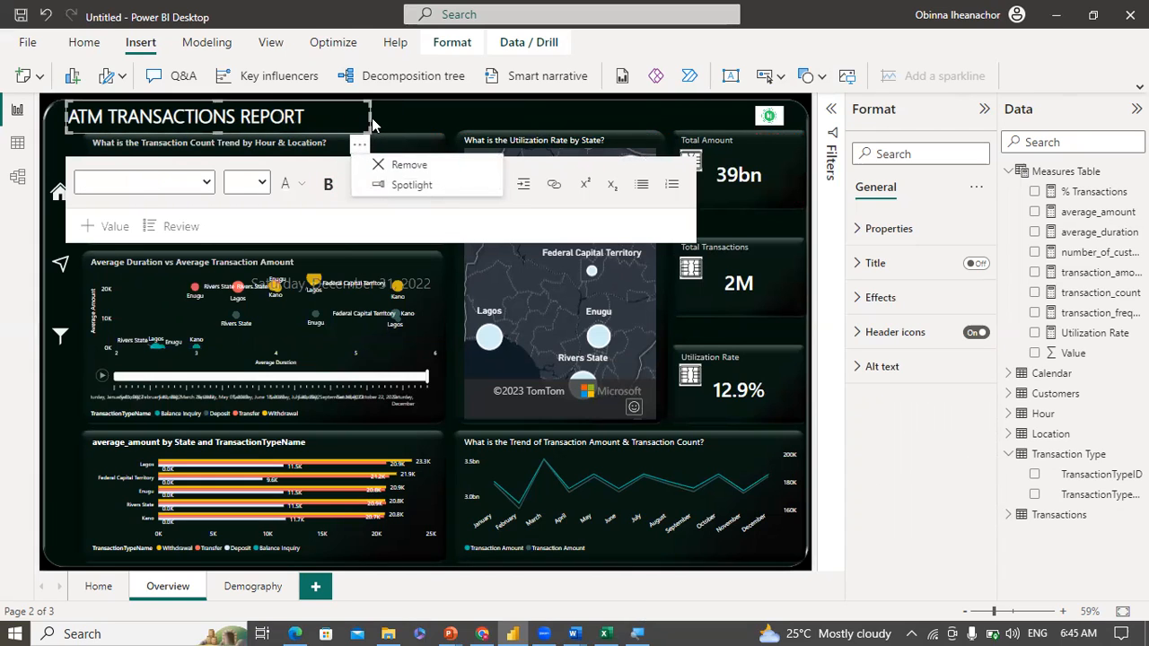
click(375, 124)
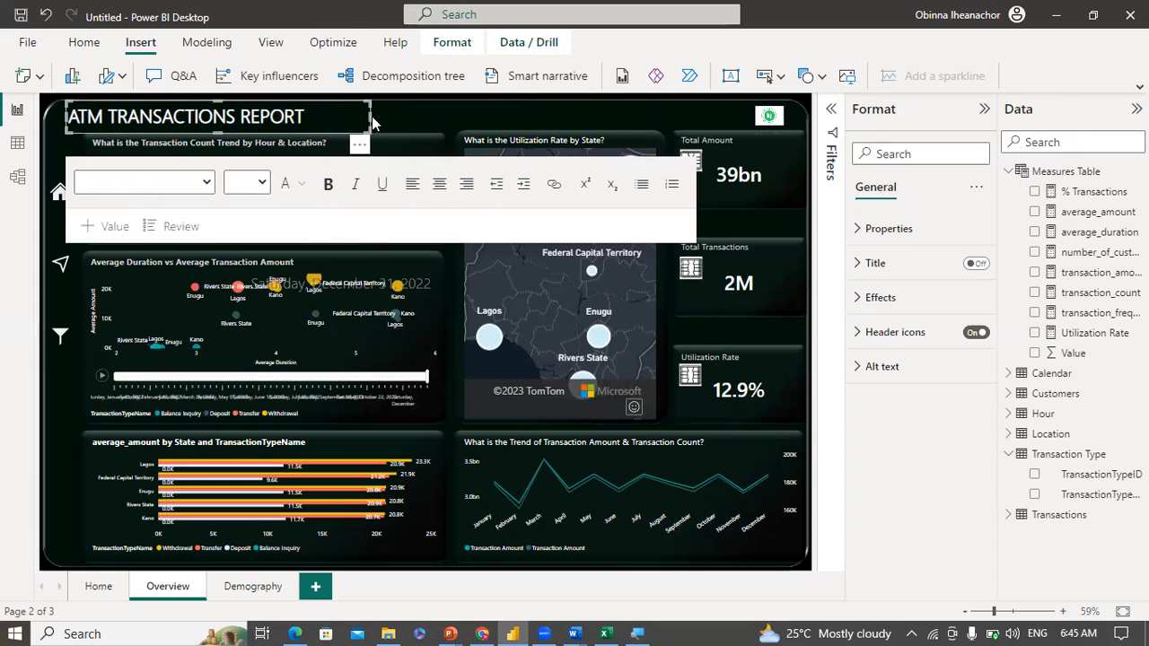
click(391, 108)
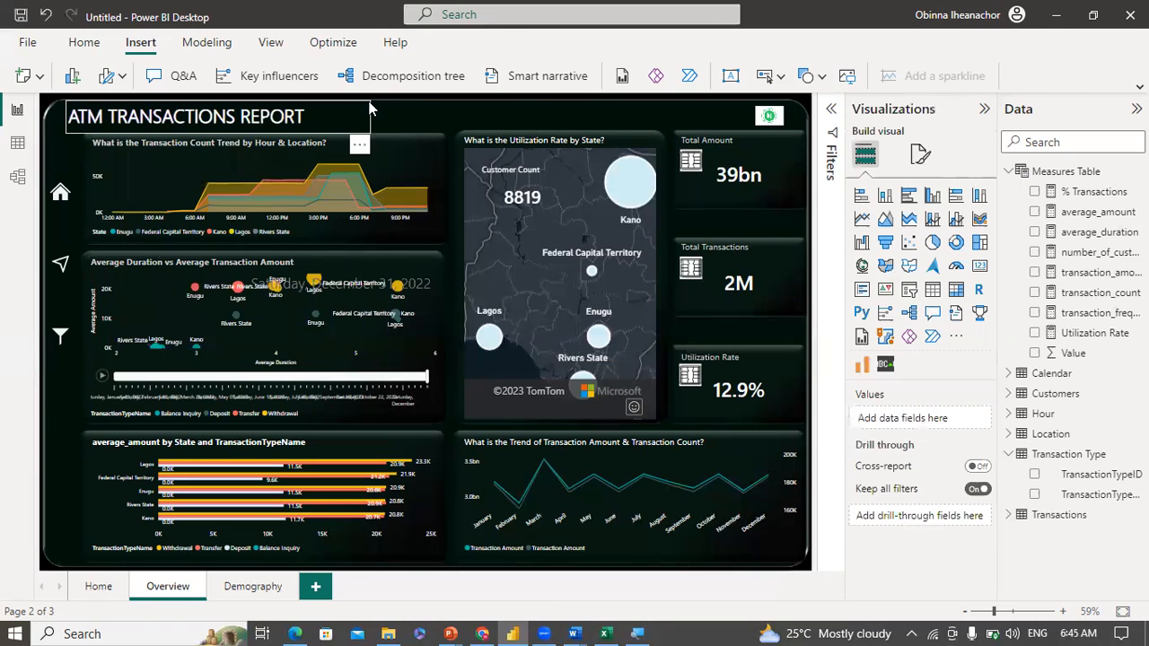
click(369, 106)
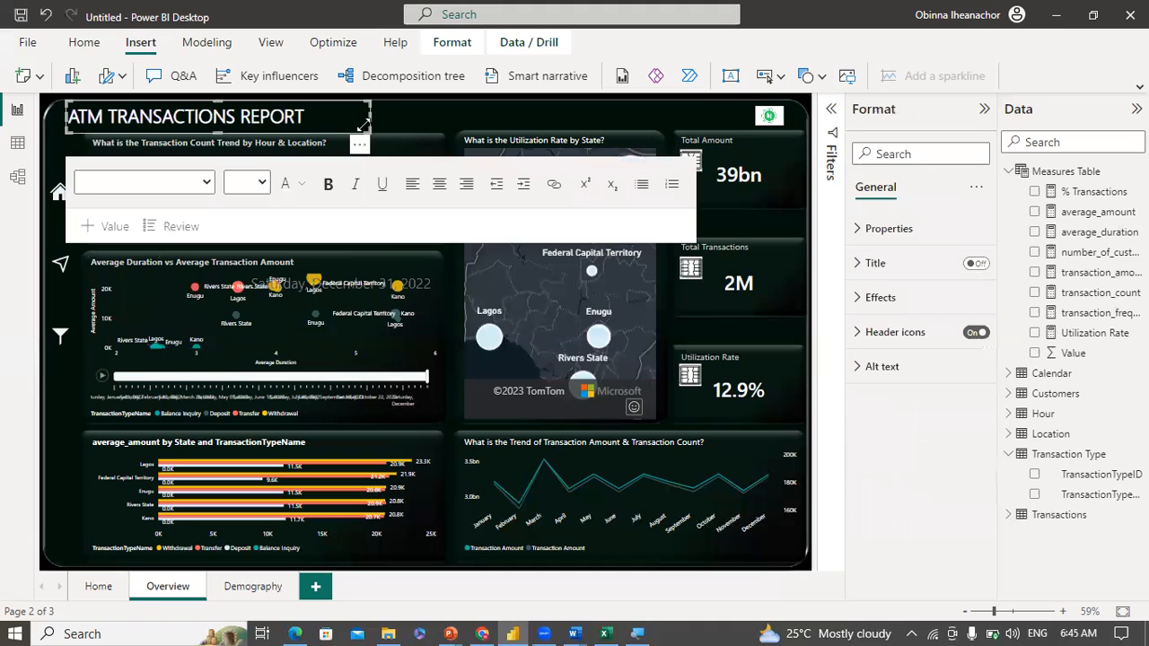
Step: Insert a text box on the Demography page with the heading "DEMOGRAPHICS REPORT" in white
click(254, 588)
double_click(257, 588)
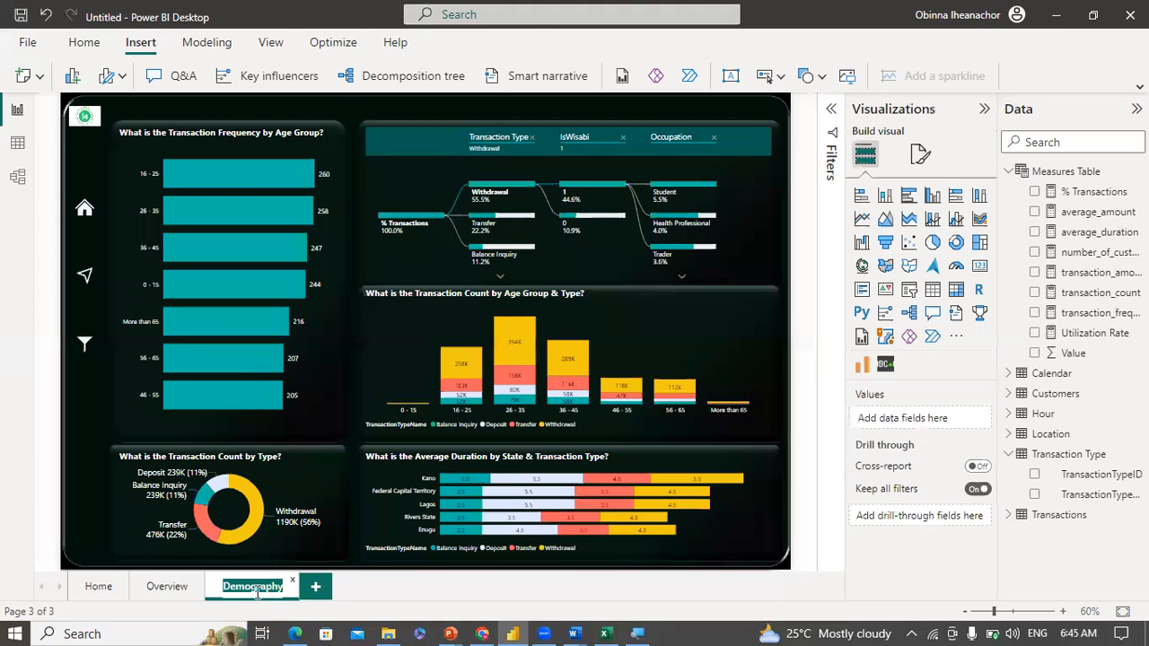
key(BackSpace)
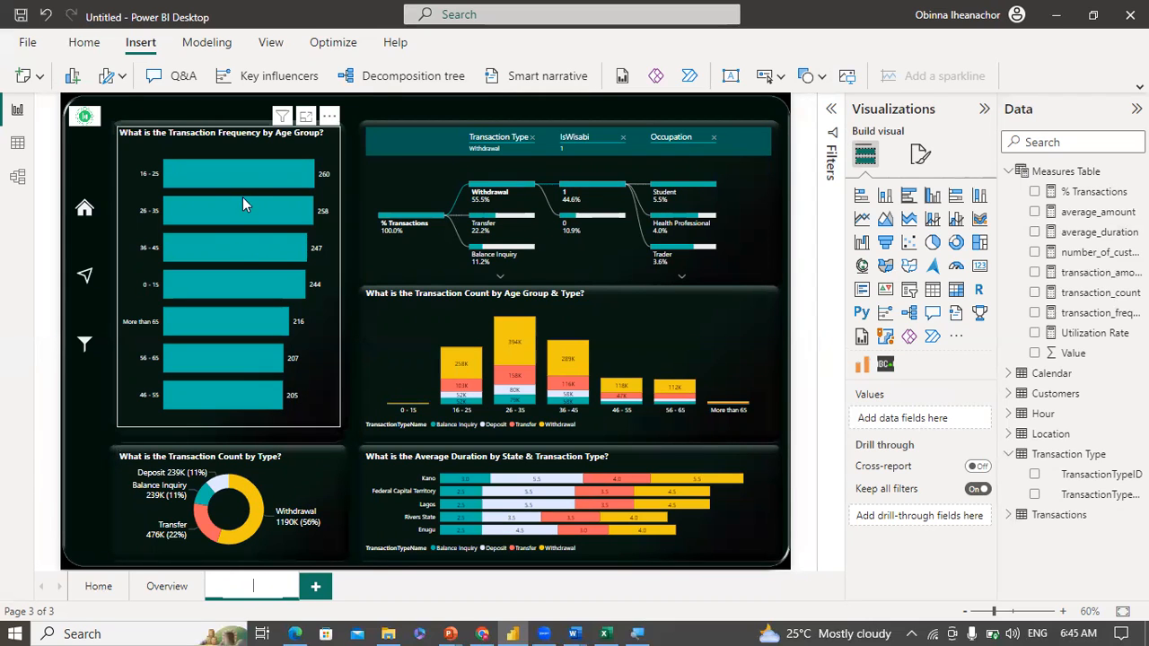
click(245, 109)
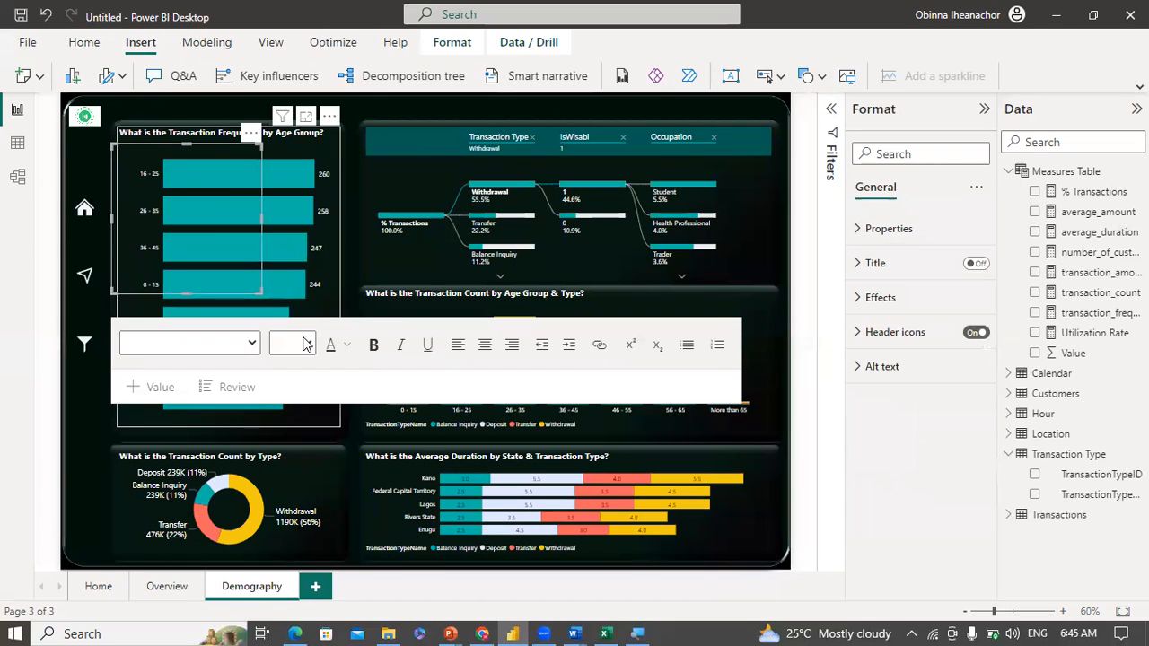
click(346, 345)
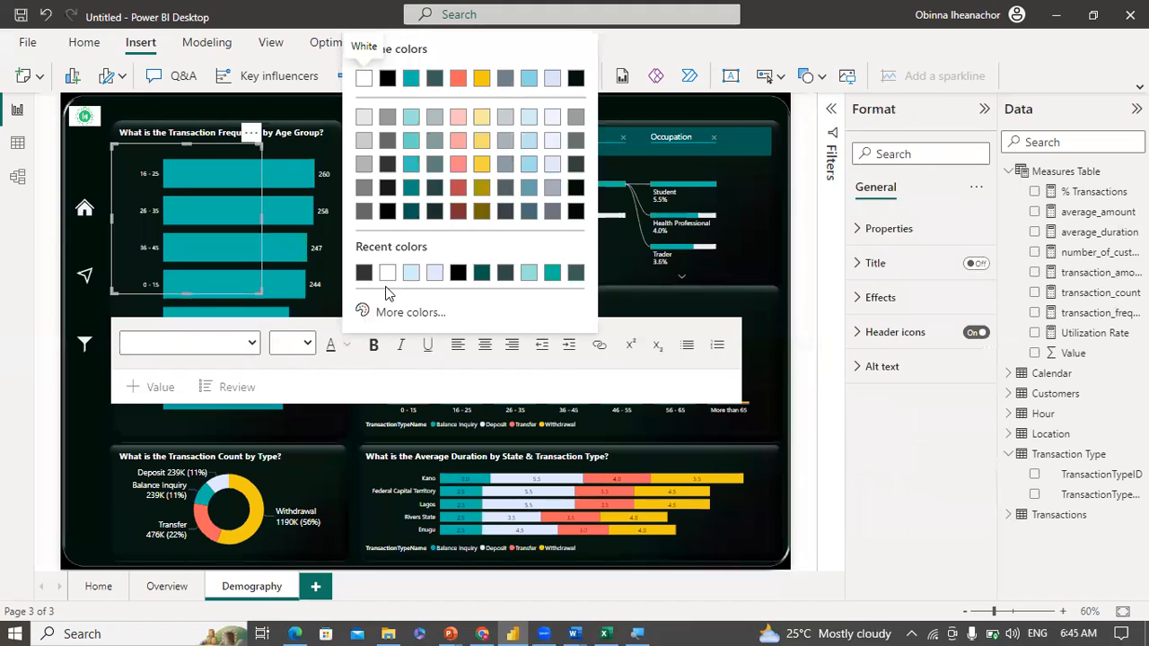
click(387, 272)
text(DEMOGRAPHICS REPORT)
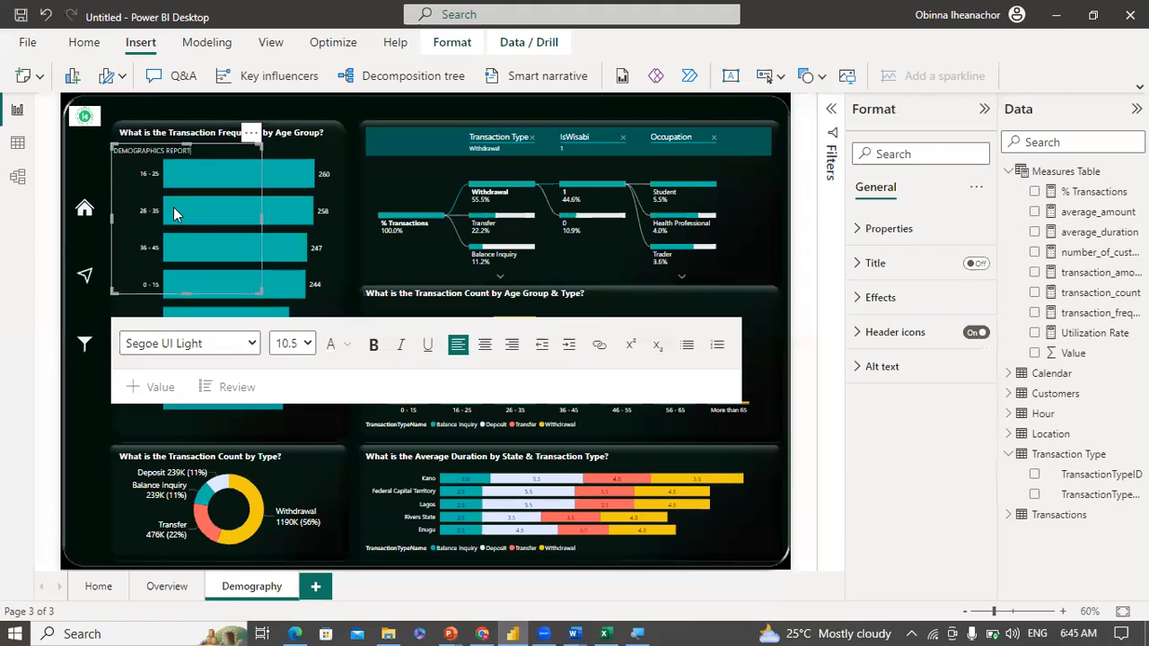
Step: Format the "DEMOGRAPHICS REPORT" heading with font size 24 and bold
key(ctrl+a)
click(309, 348)
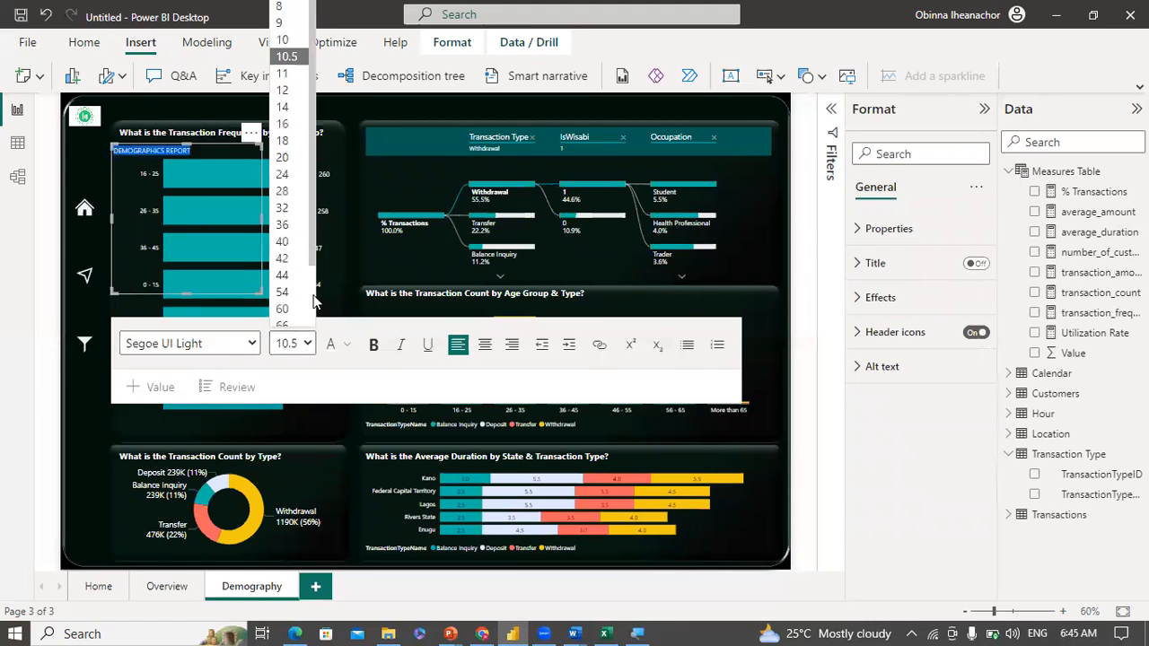
click(286, 174)
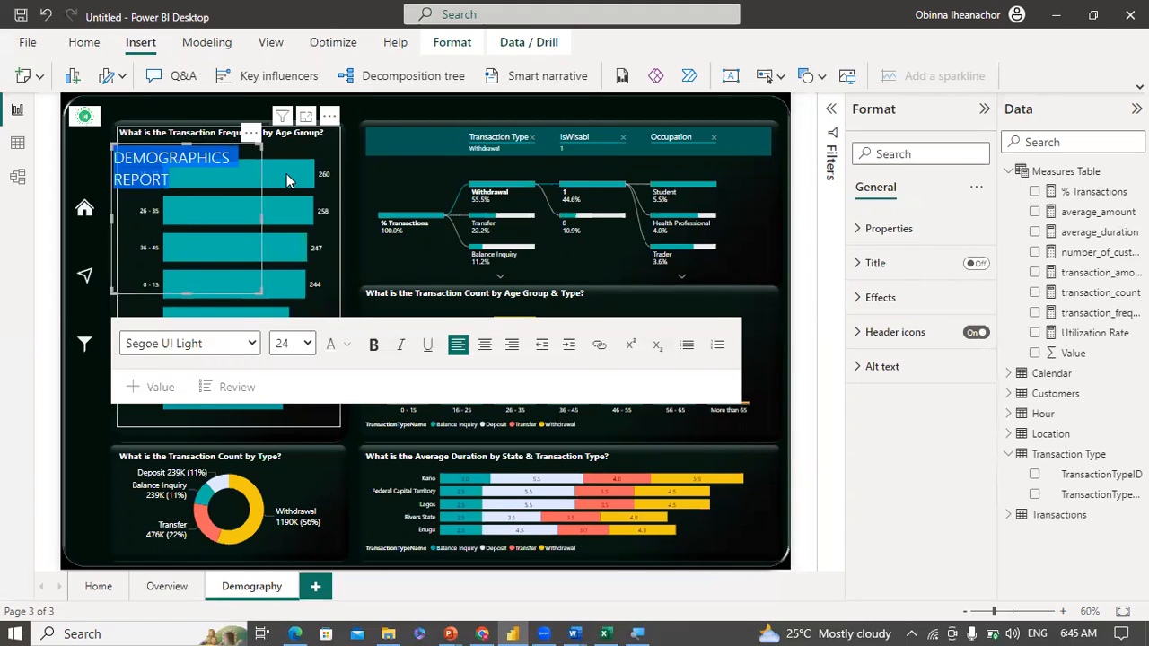
click(373, 347)
Step: Resize the "DEMOGRAPHICS REPORT" text box to fit one line and place it above the age group chart beside the logo
drag(187, 291, 185, 185)
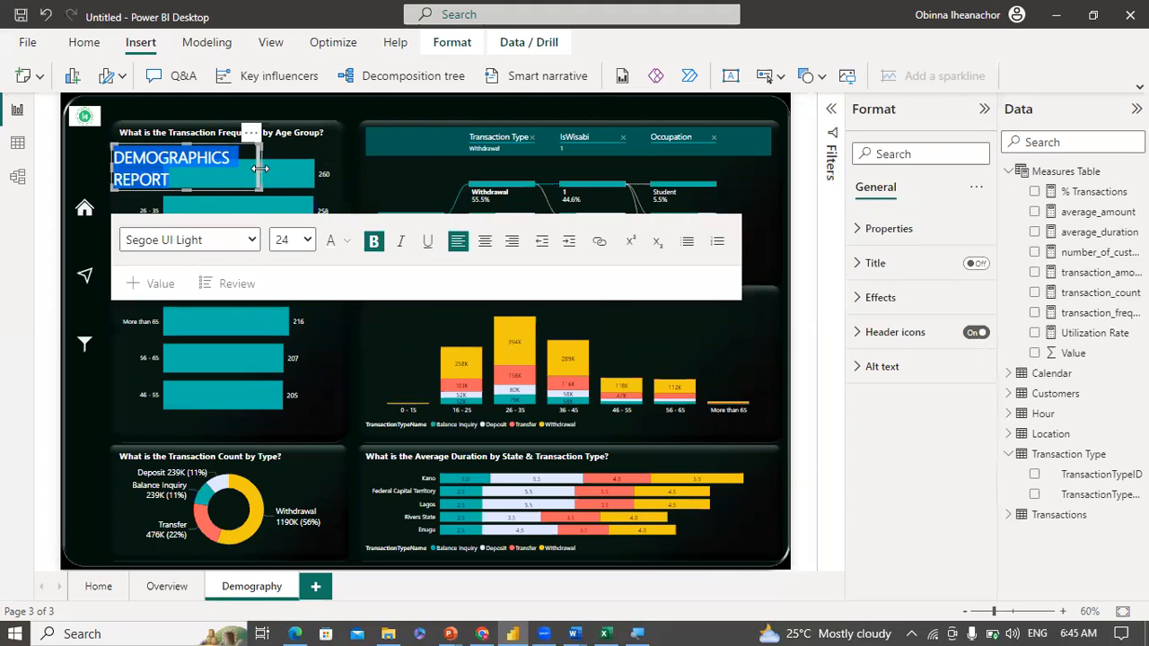
drag(261, 168, 359, 161)
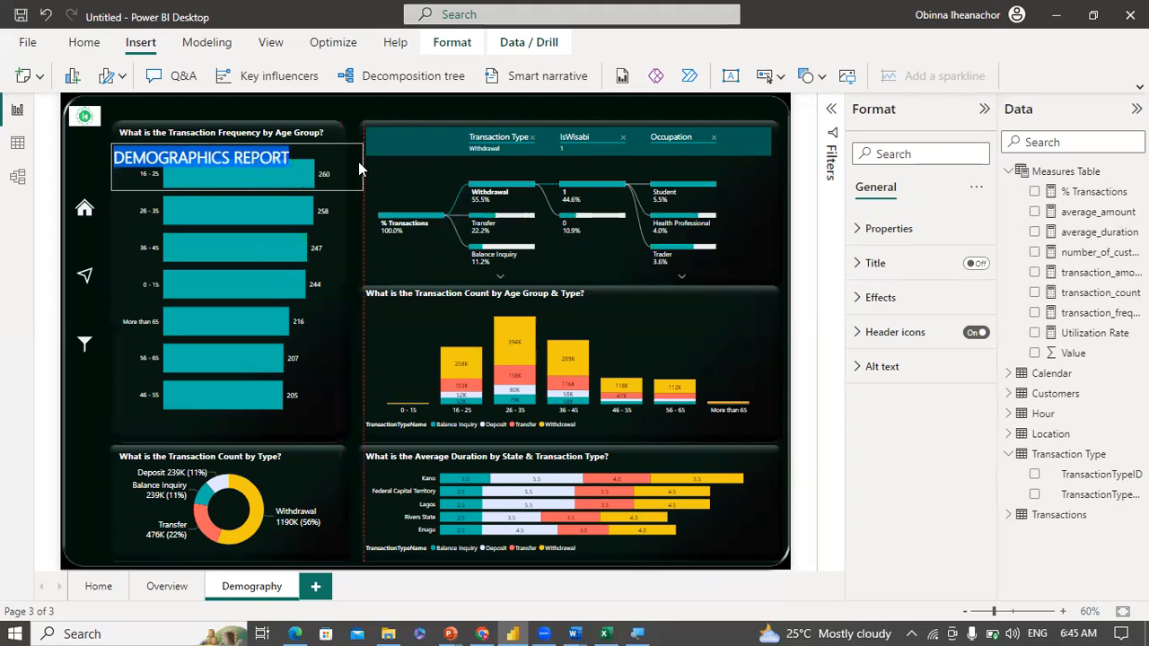
drag(237, 186, 235, 168)
drag(353, 133, 356, 79)
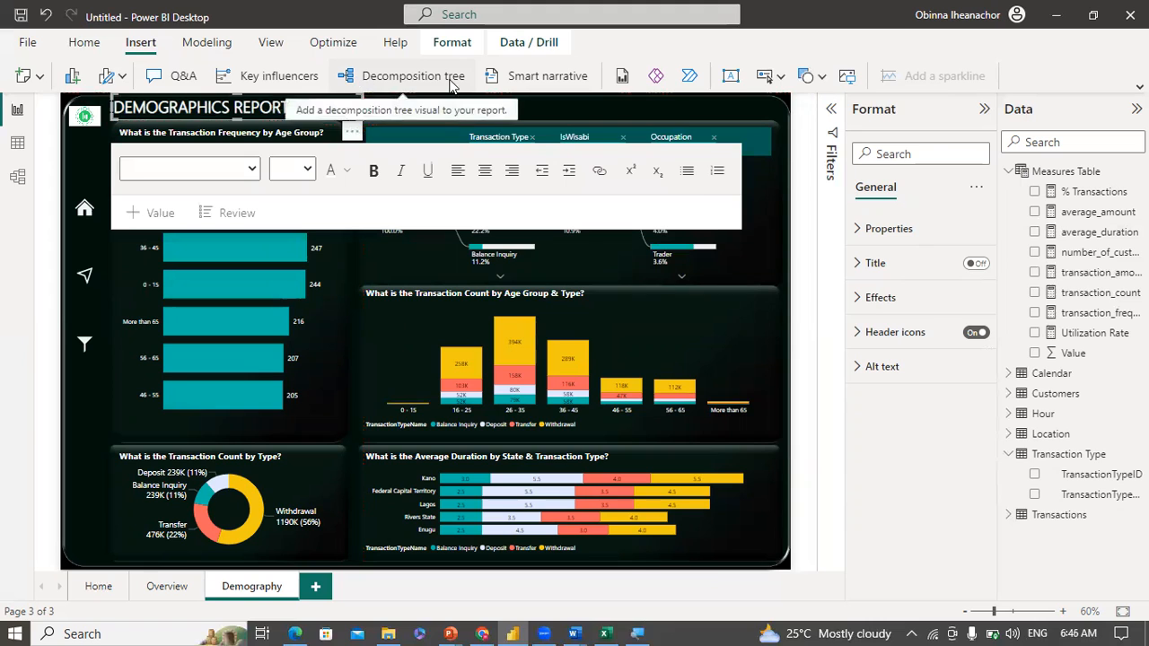
click(531, 104)
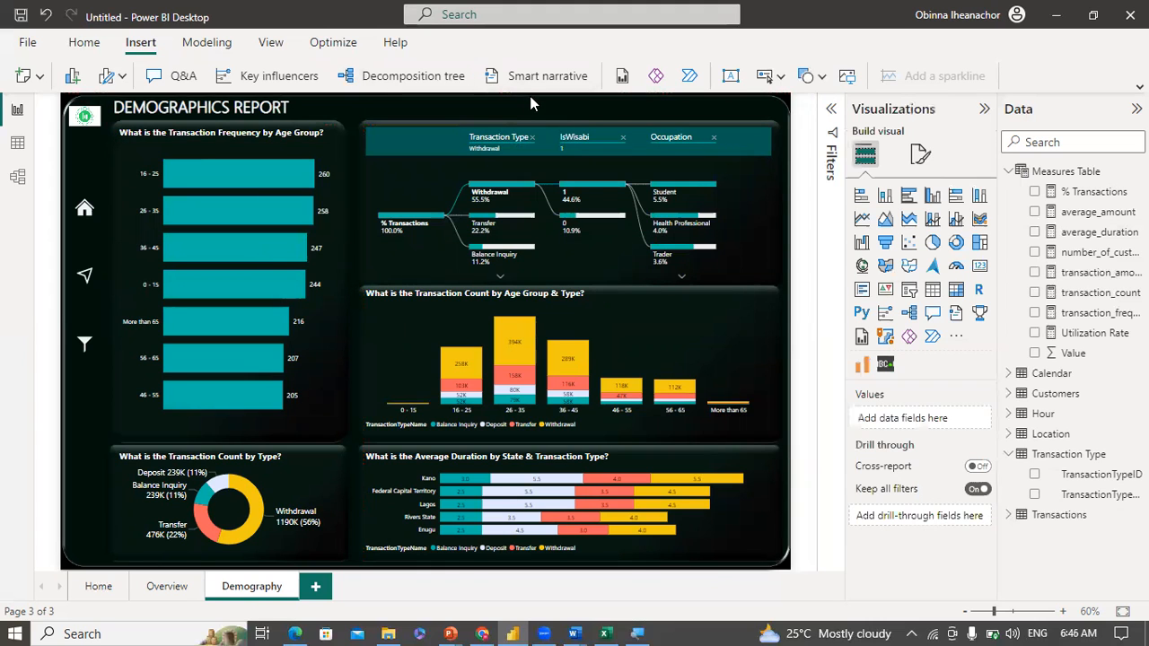
Step: Reduce the "DEMOGRAPHICS REPORT" heading's font size to 20
click(316, 110)
key(ctrl+a)
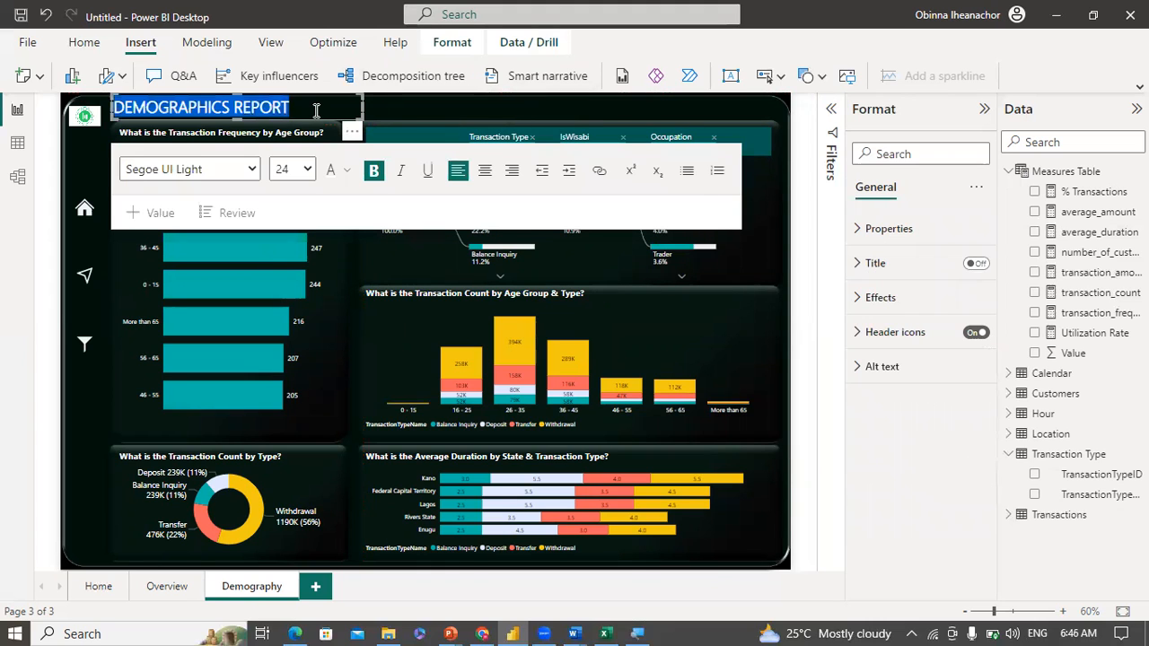
click(306, 171)
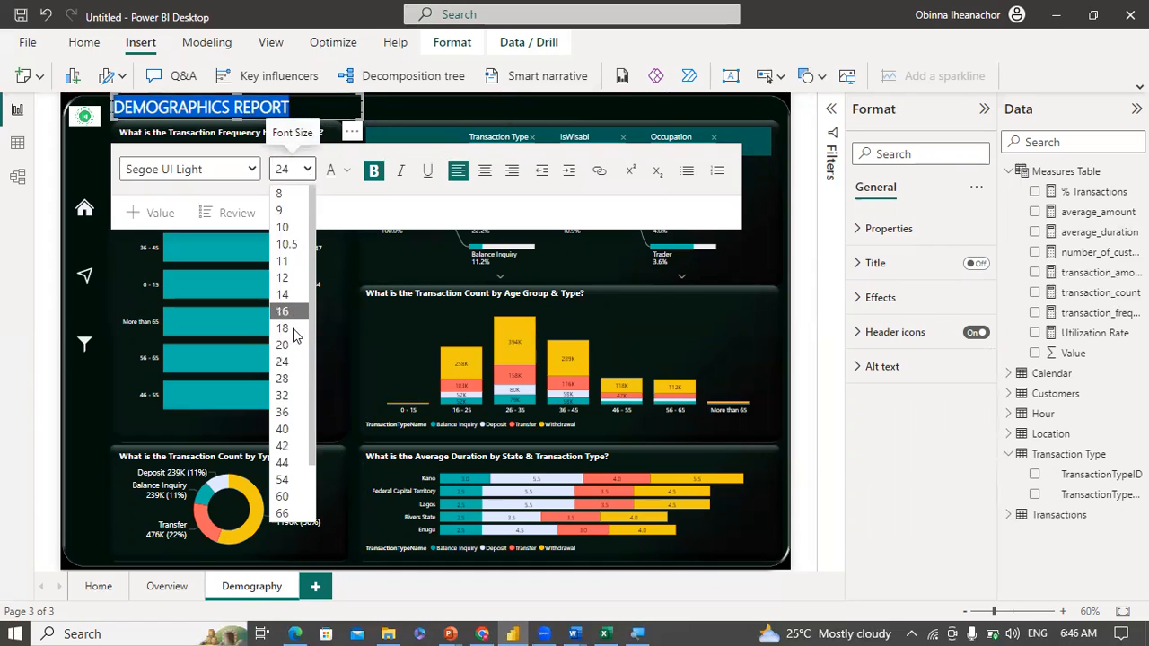
click(290, 350)
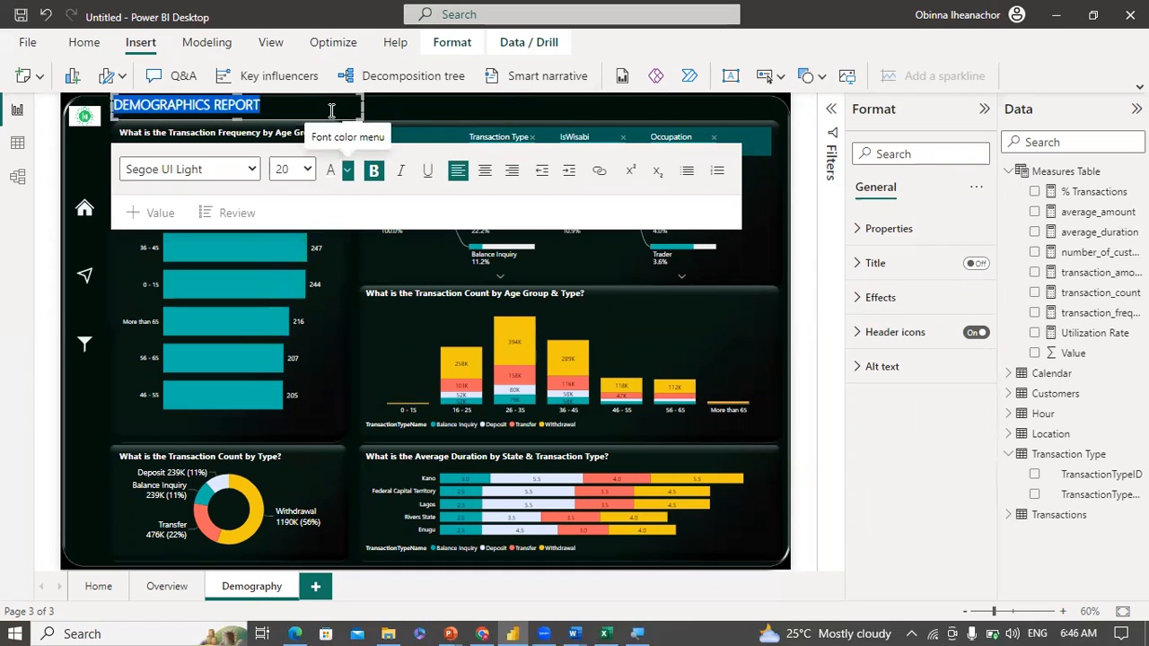
click(357, 141)
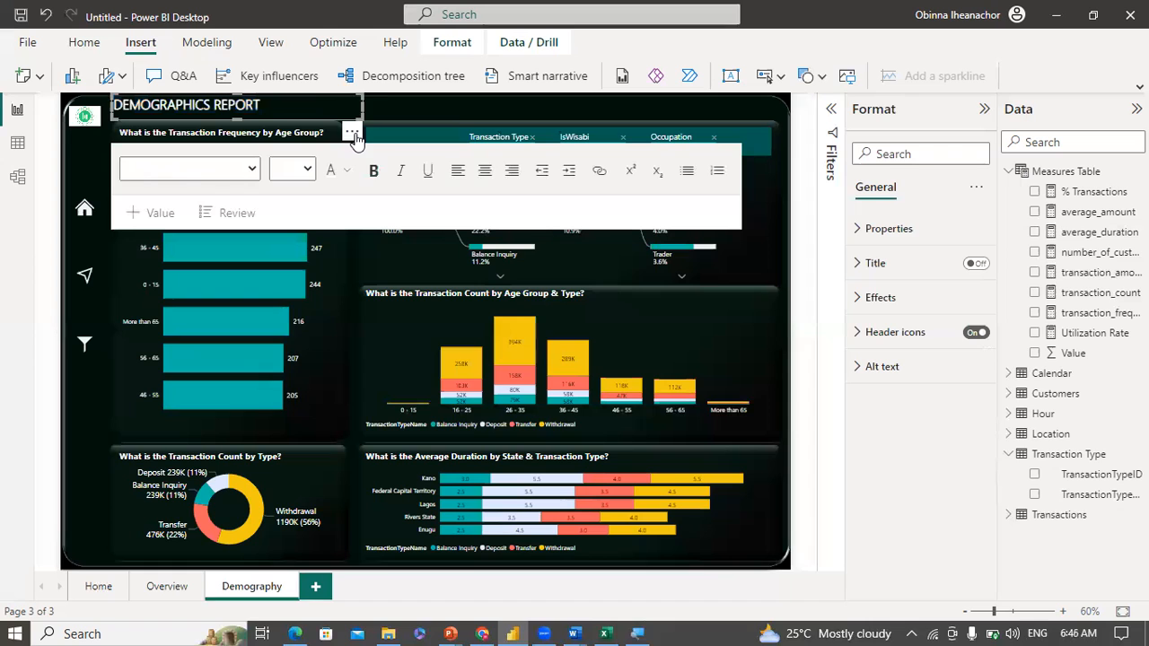
click(455, 106)
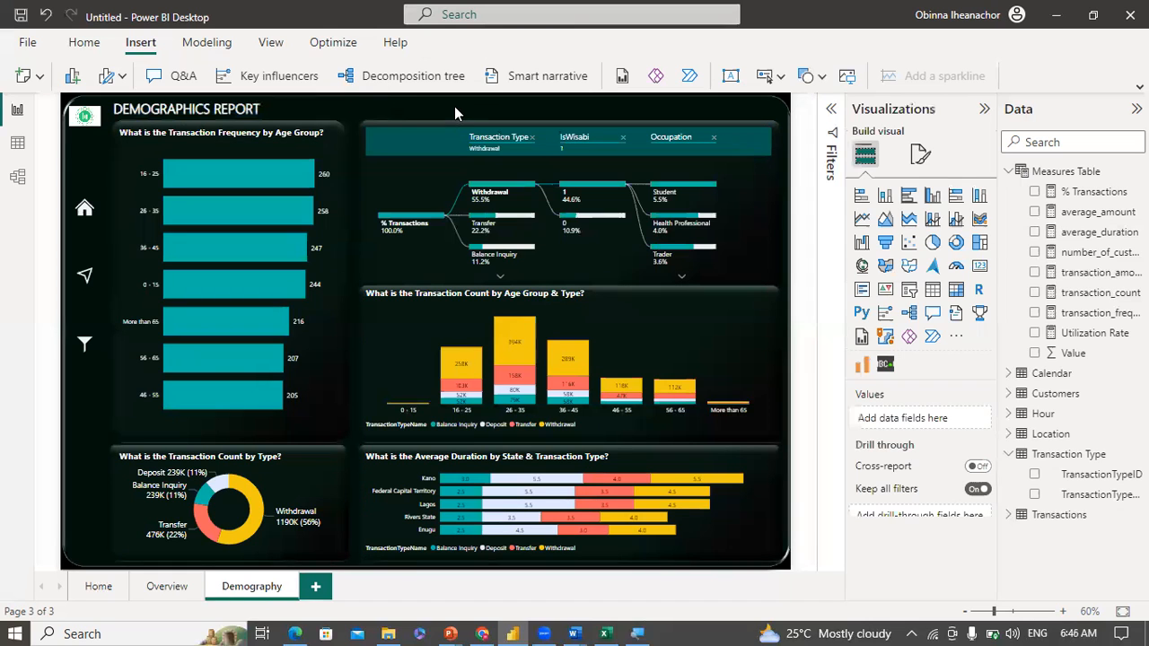
Step: Move the logo on the Demography page to the upper-right corner of the report, above the decomposition tree, nudging it down slightly
click(90, 123)
drag(90, 123, 762, 132)
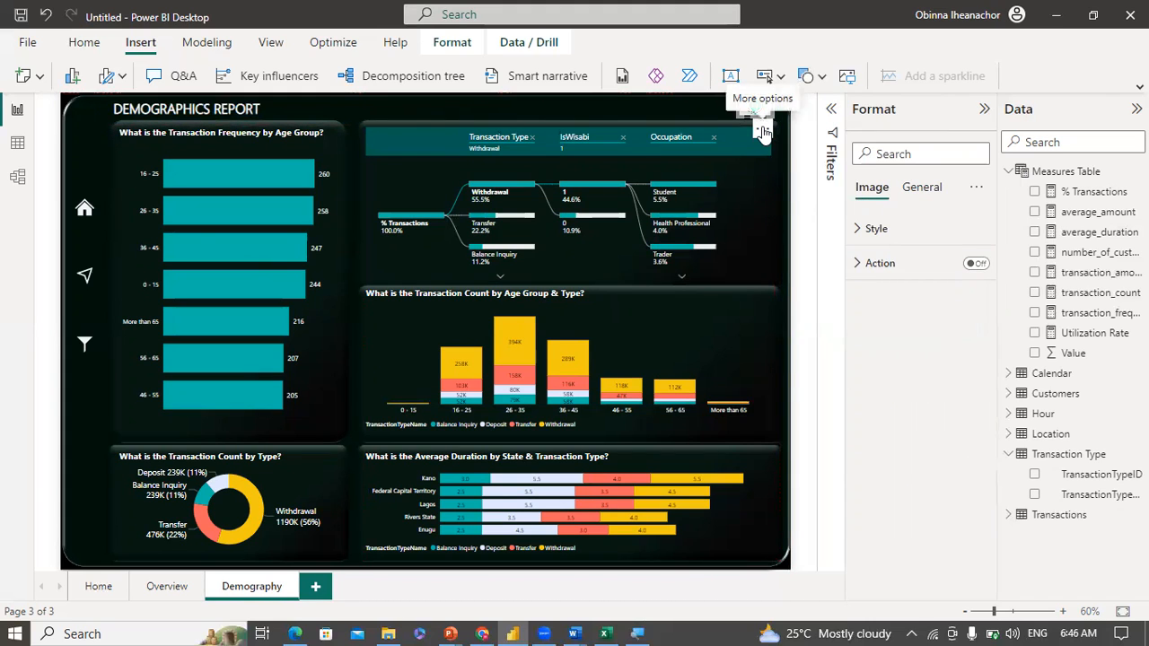
click(701, 111)
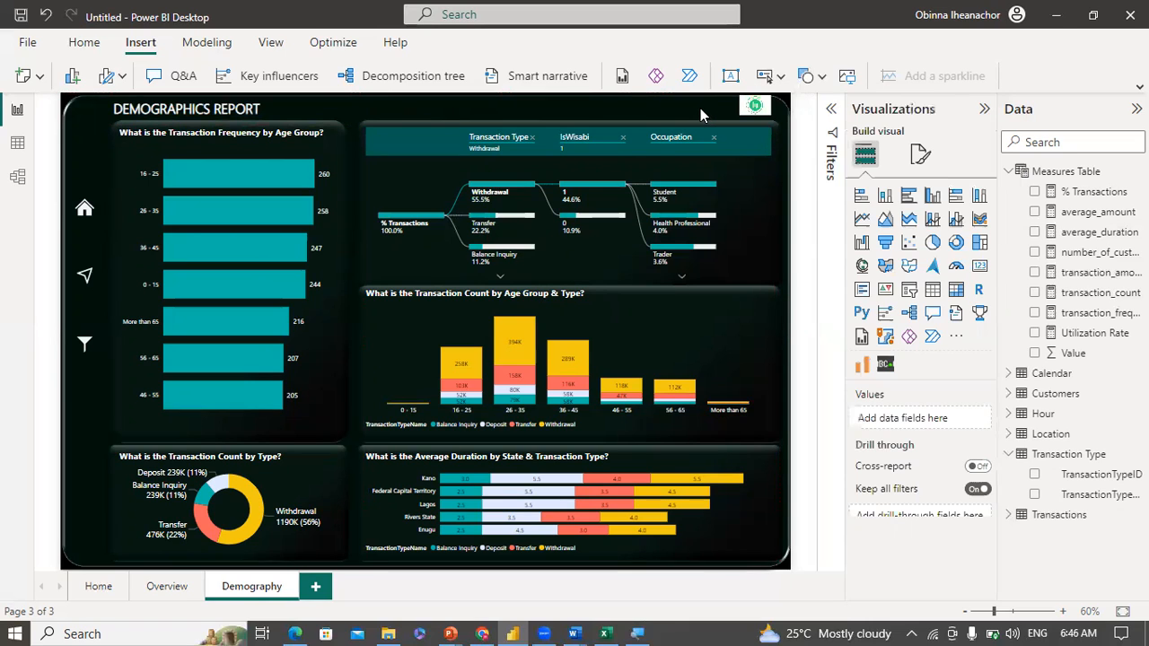
click(756, 108)
key(Down)
key(Down)
key(Down)
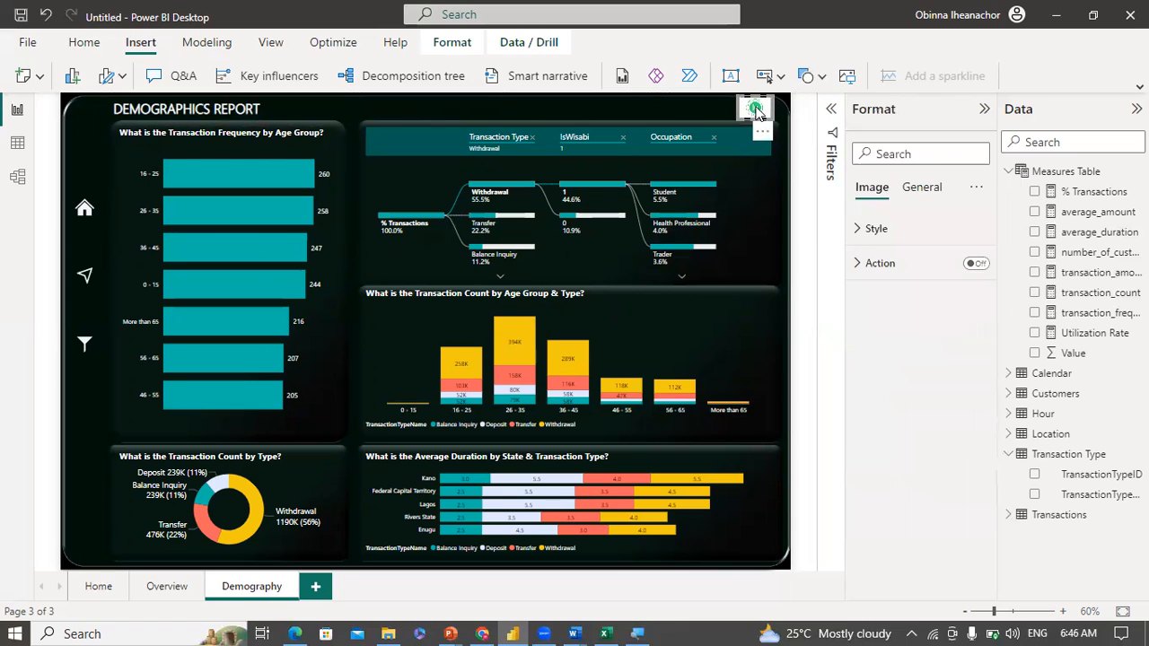
click(650, 112)
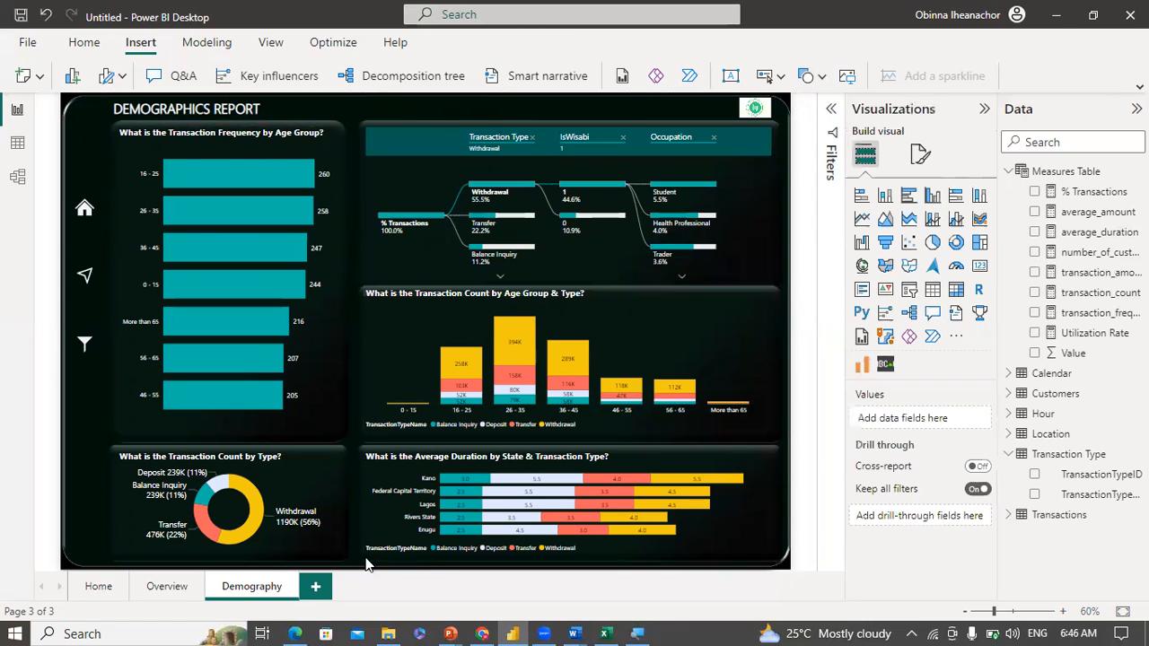
Step: On the Overview page, change the dark gray-green line of the Transaction Amount and Transaction Count trend chart to light blue
click(166, 587)
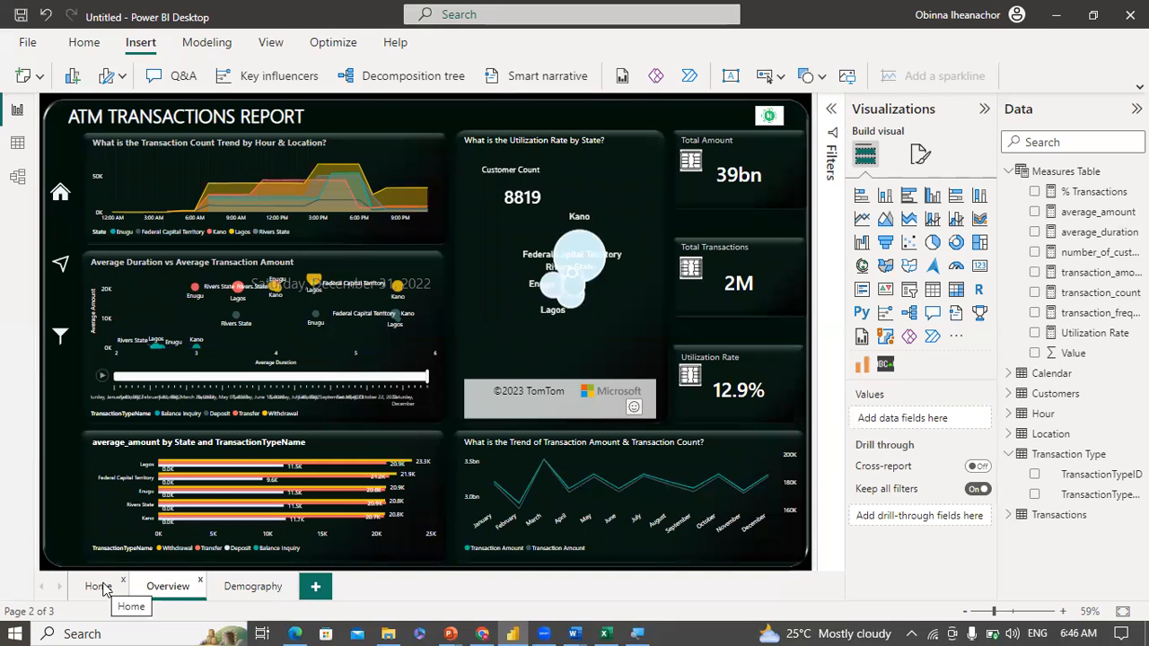
click(102, 588)
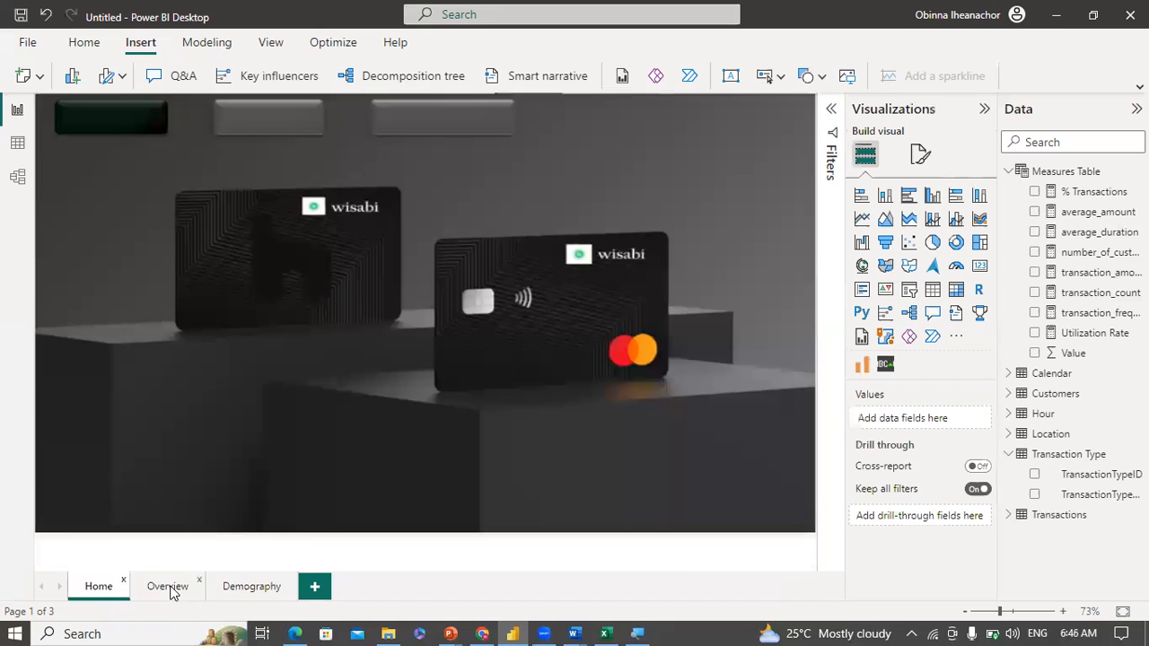
click(170, 588)
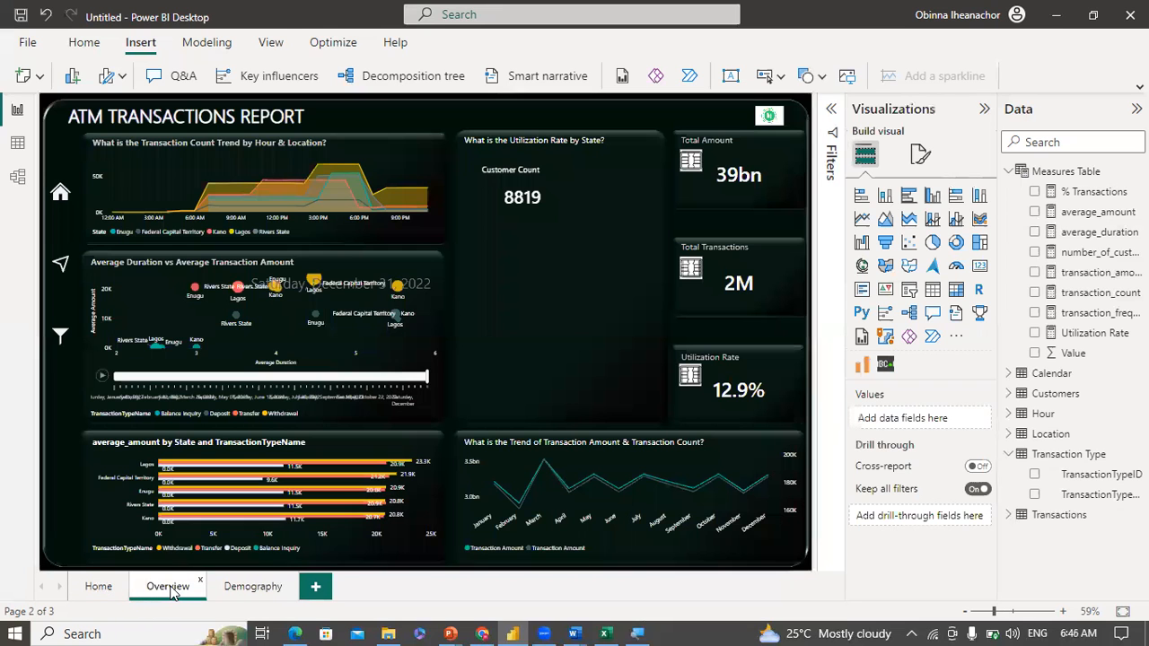
click(567, 510)
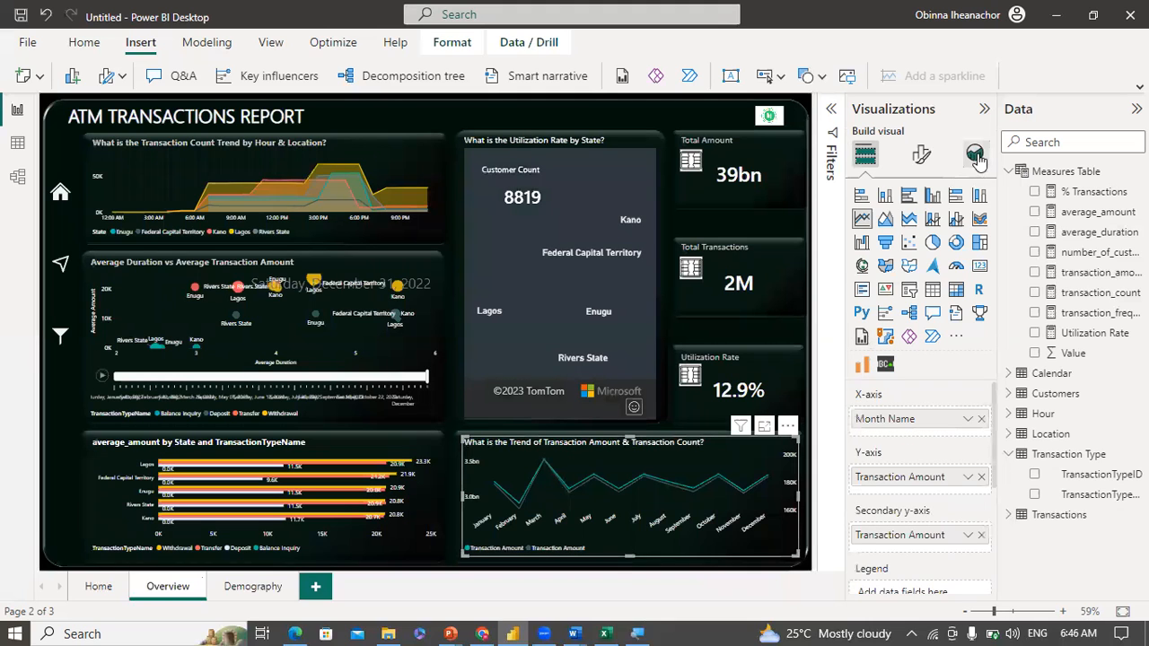
click(919, 157)
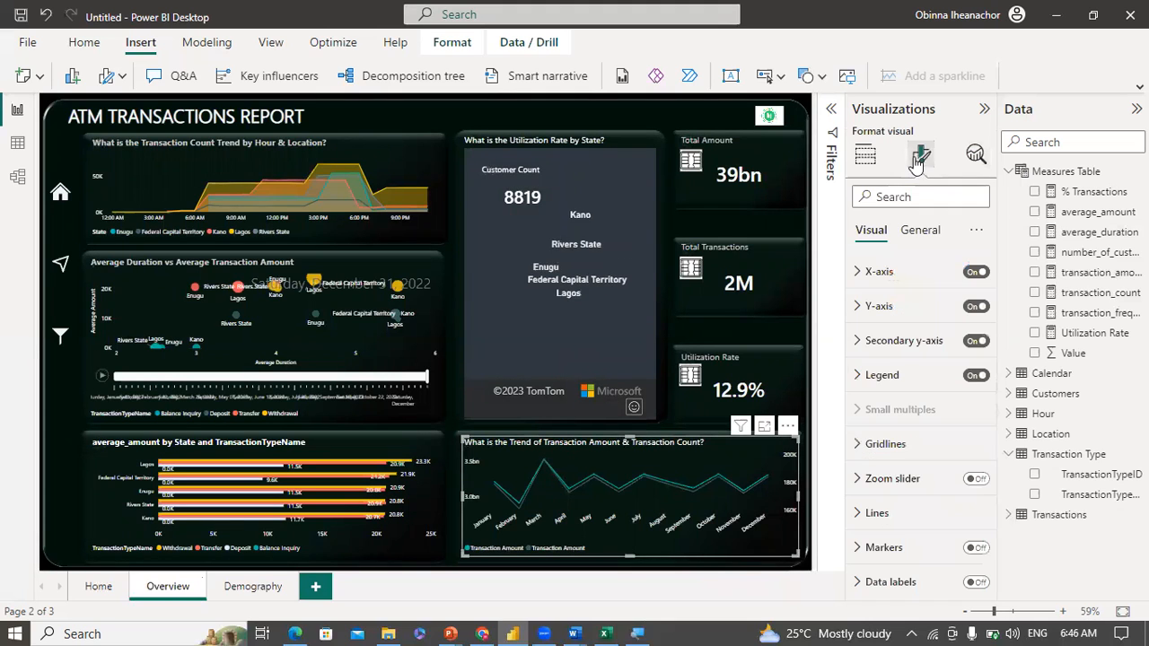
click(868, 515)
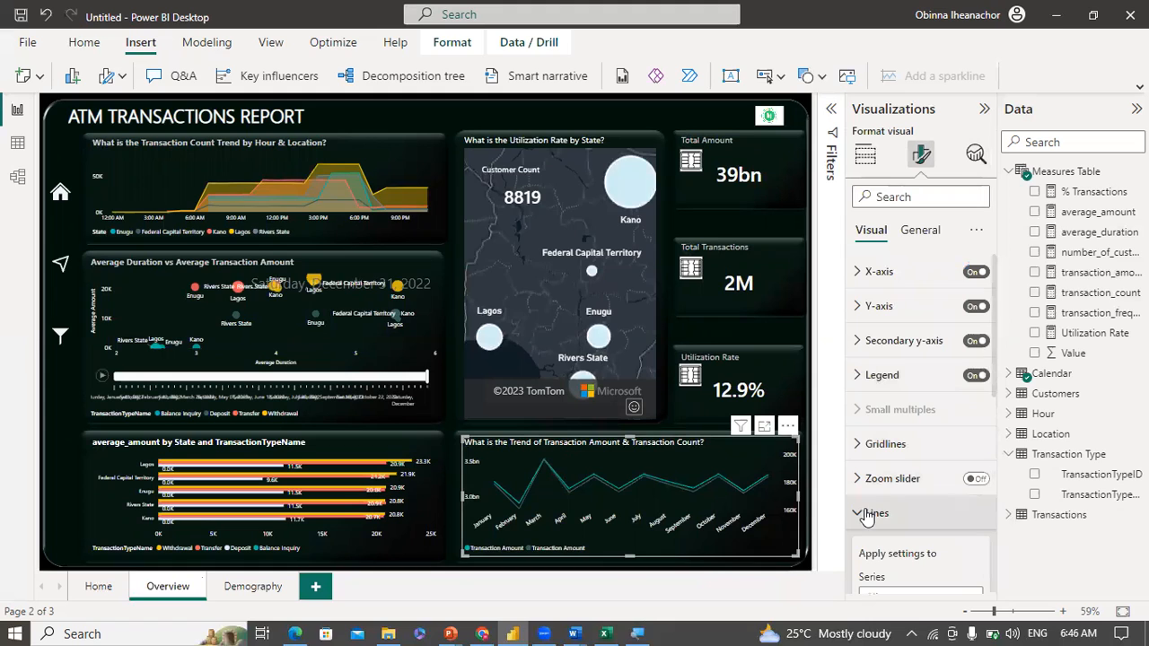
drag(993, 375, 990, 466)
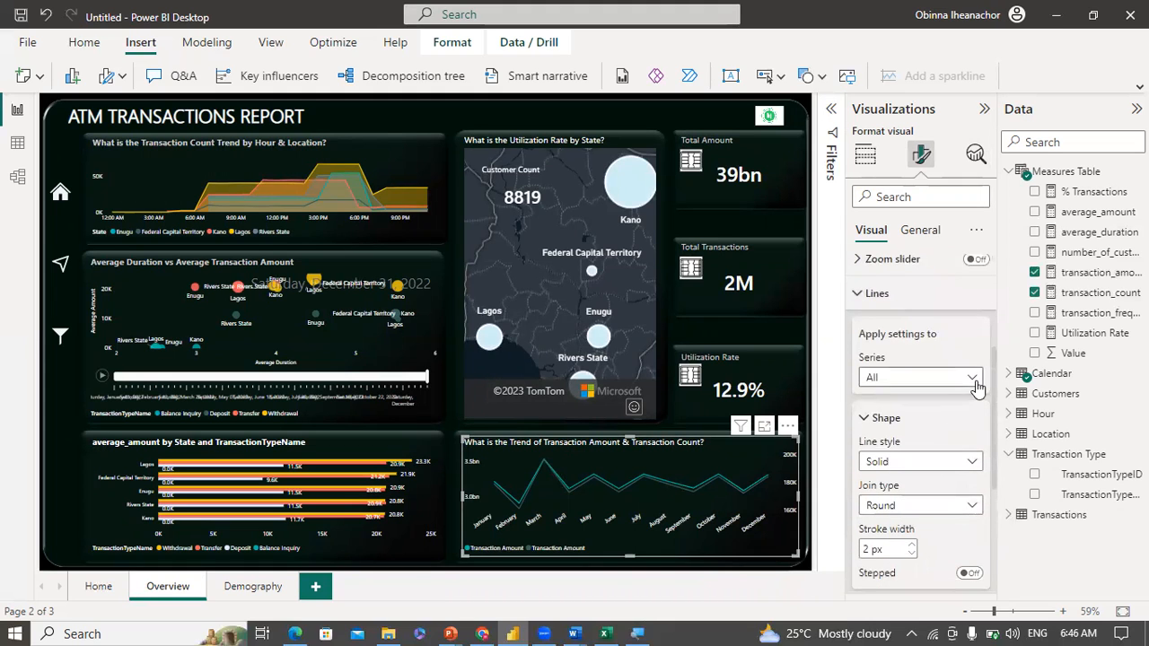
drag(993, 406, 994, 471)
click(939, 469)
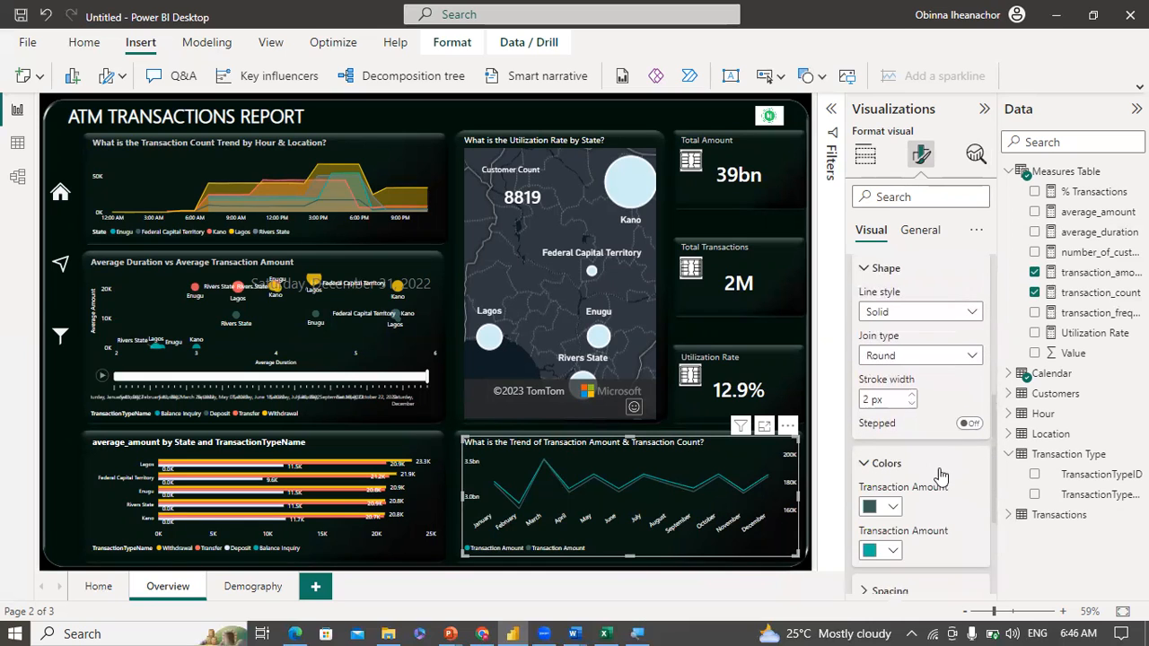
click(894, 507)
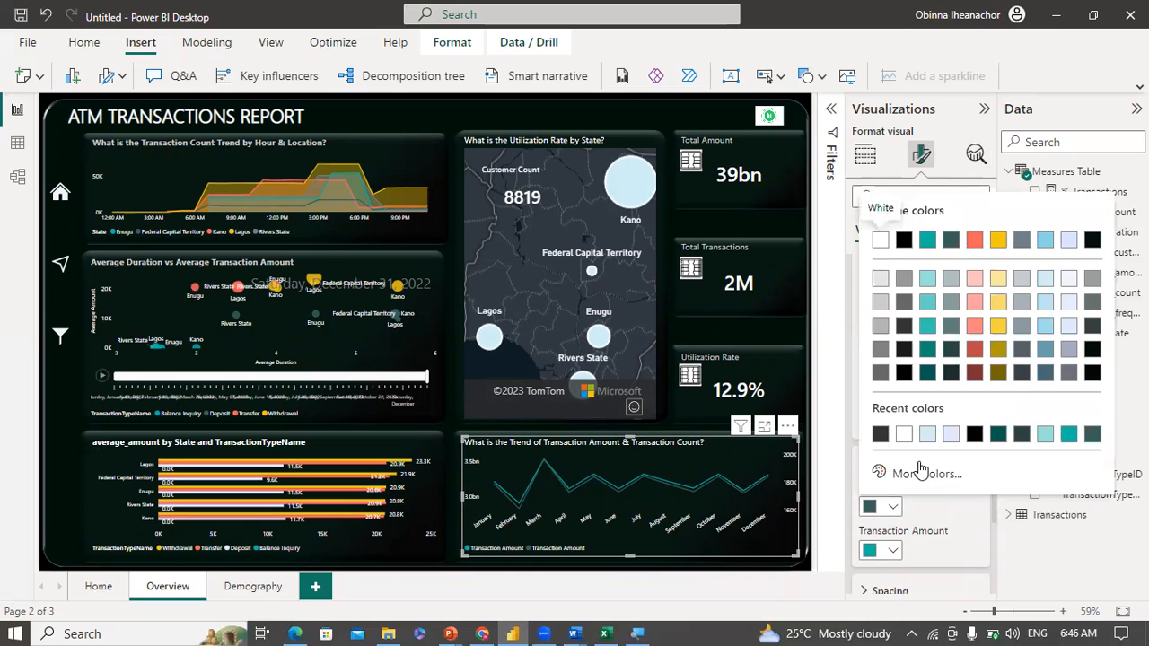
click(1046, 304)
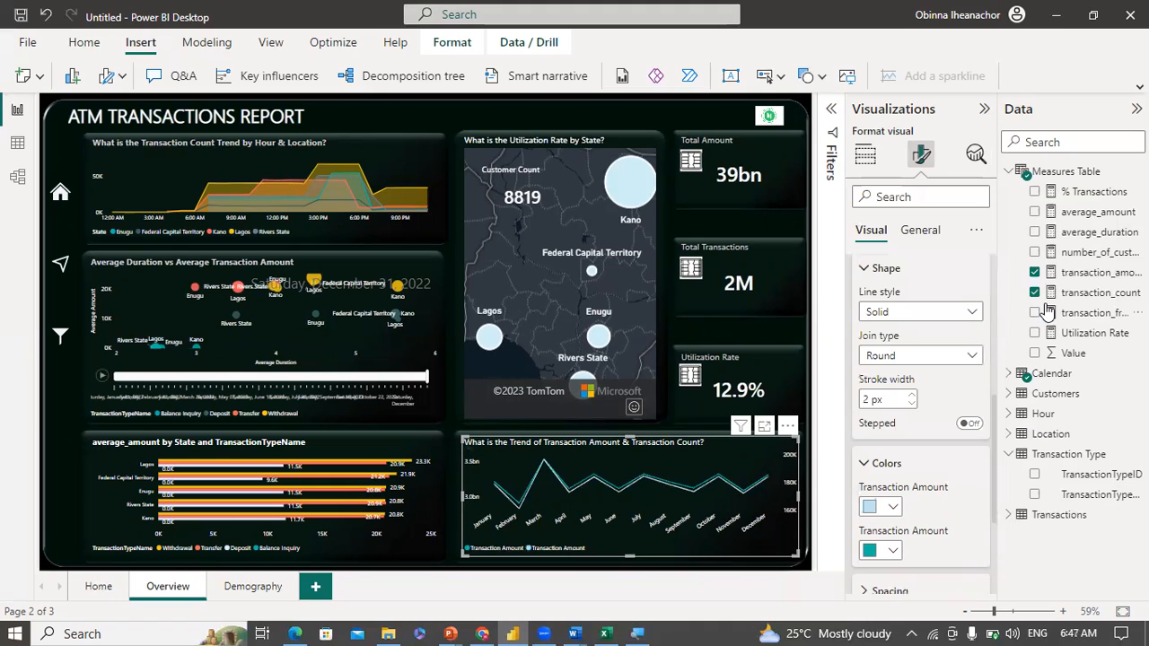
Step: Insert a blank button on the Home page and fit it inside the dark green placeholder
click(99, 586)
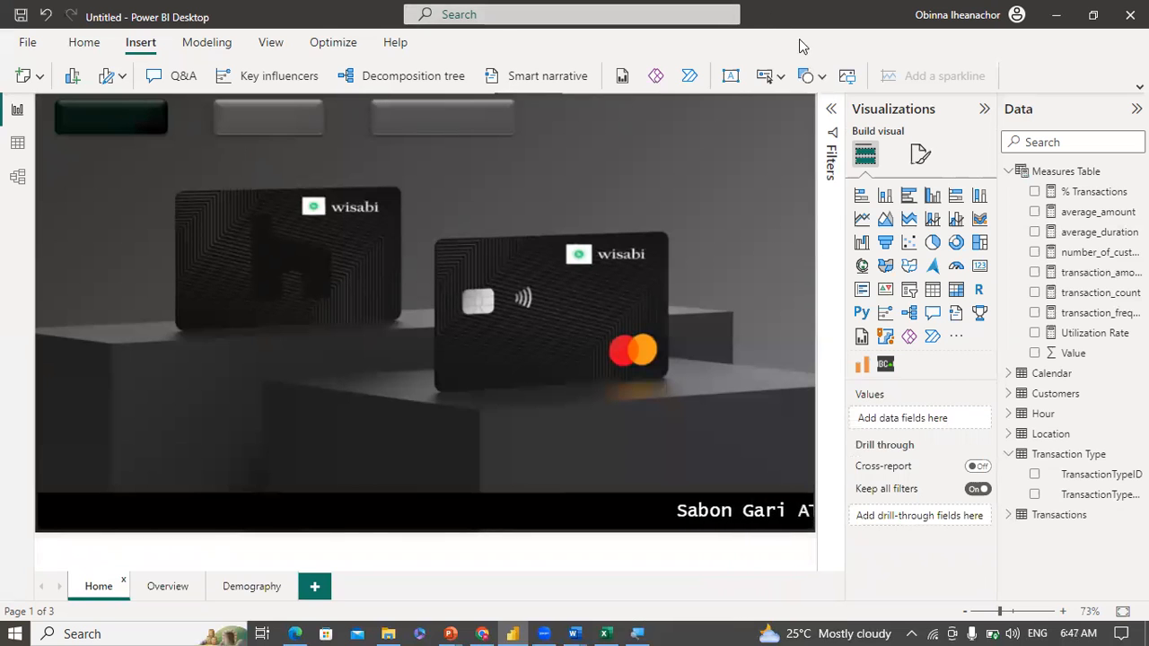
click(781, 79)
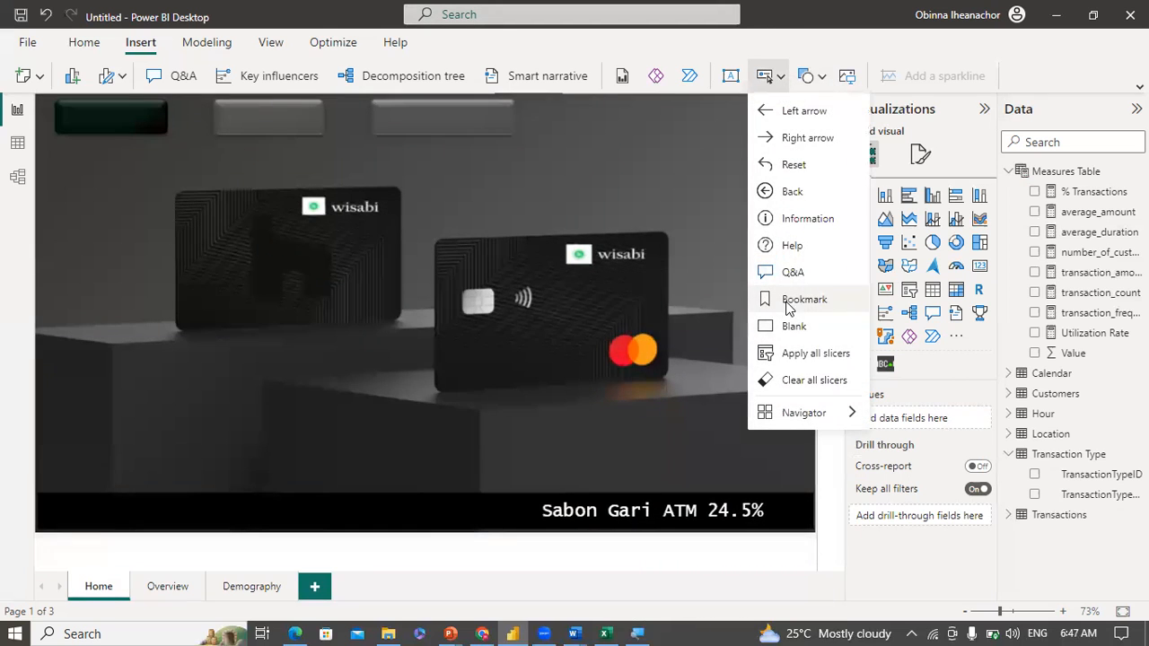
click(795, 327)
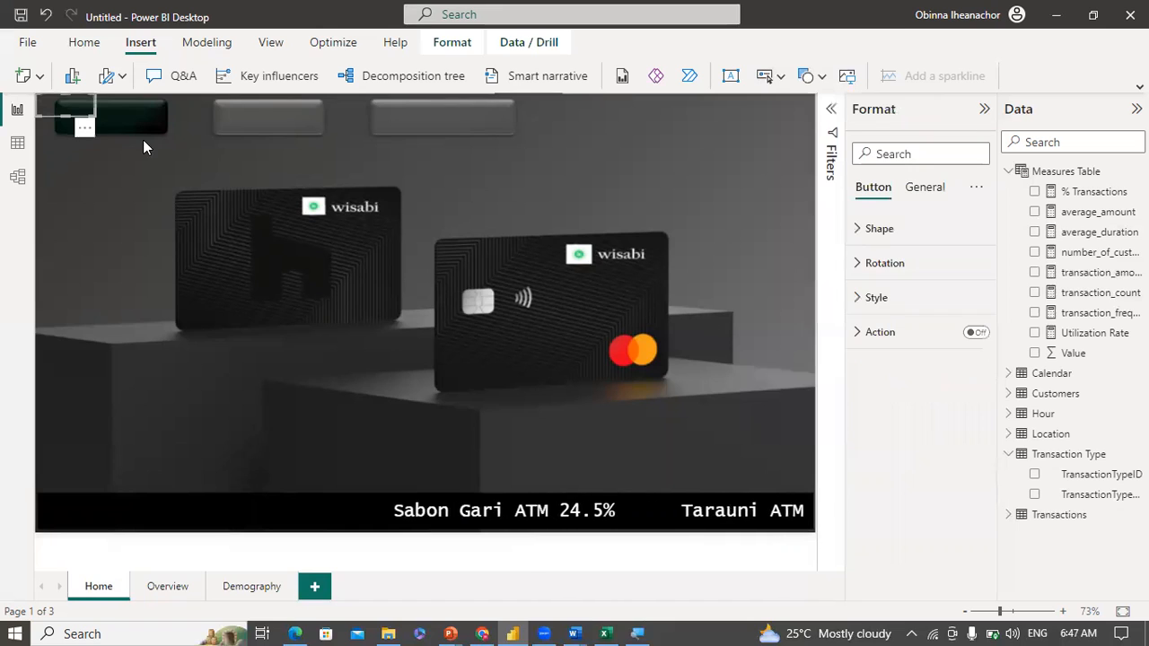
drag(85, 126, 157, 117)
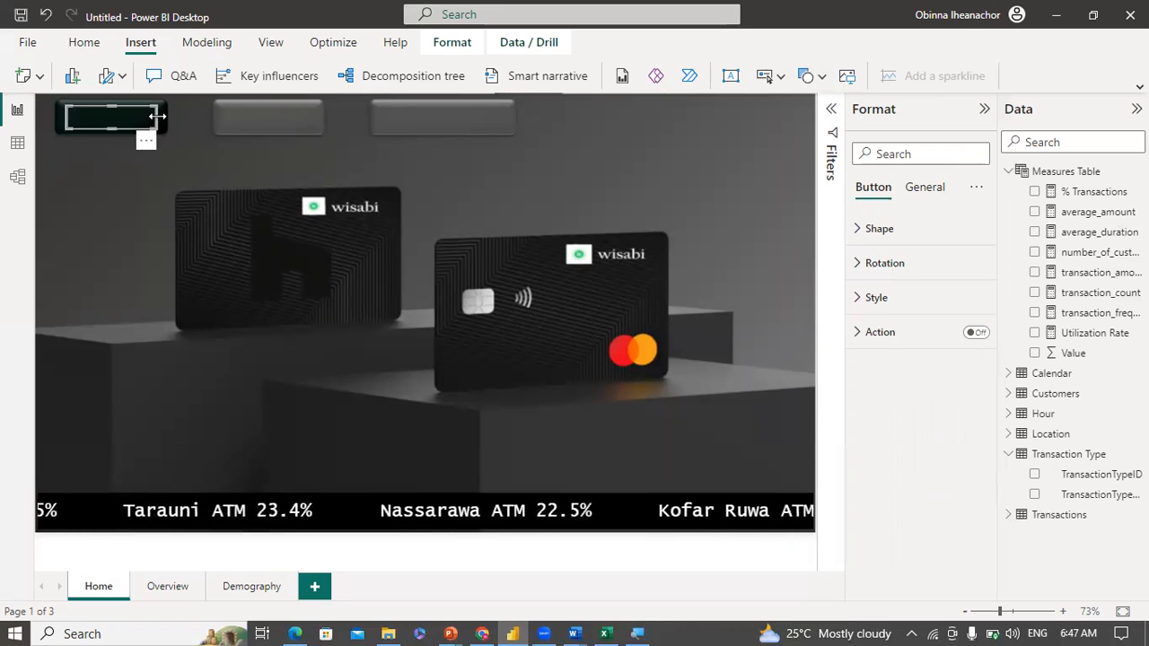
click(121, 167)
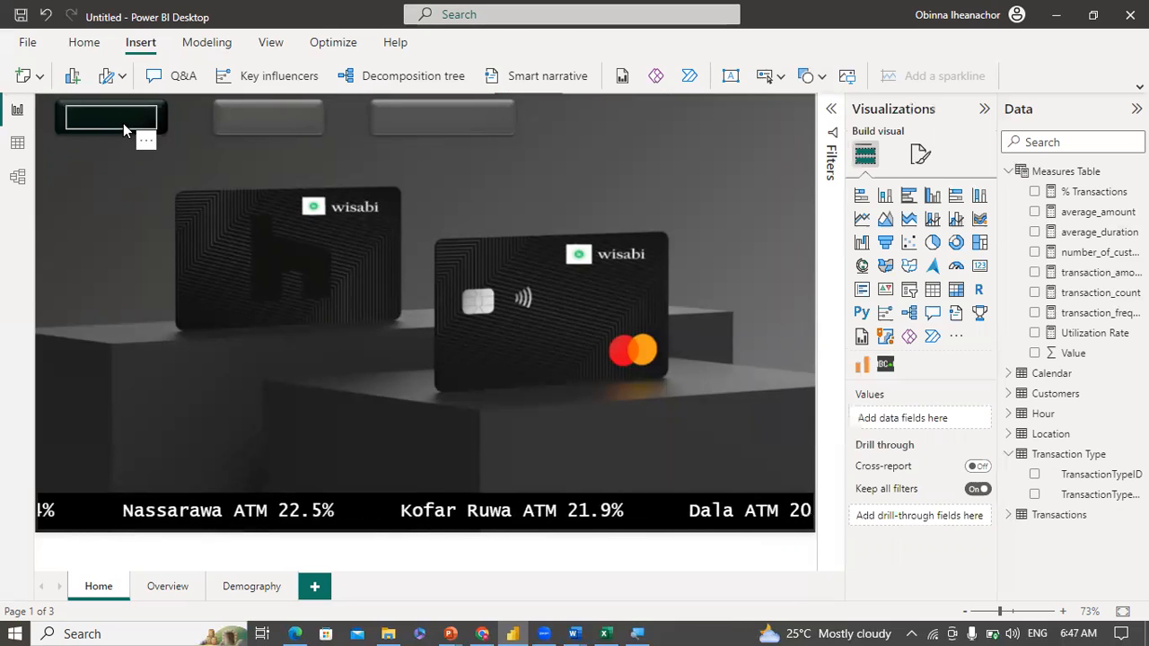
Step: Duplicate the blank button, remove the surplus copy, and place the remaining copy inside the middle gray placeholder
click(123, 128)
key(ctrl+c)
key(ctrl+v)
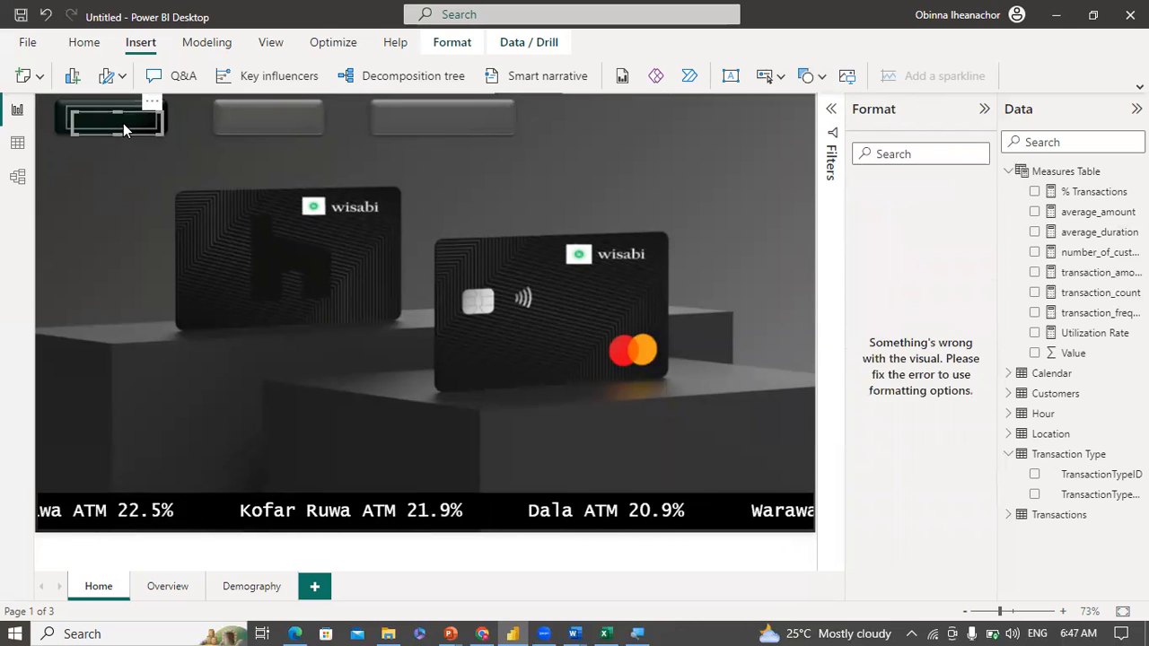
key(ctrl+v)
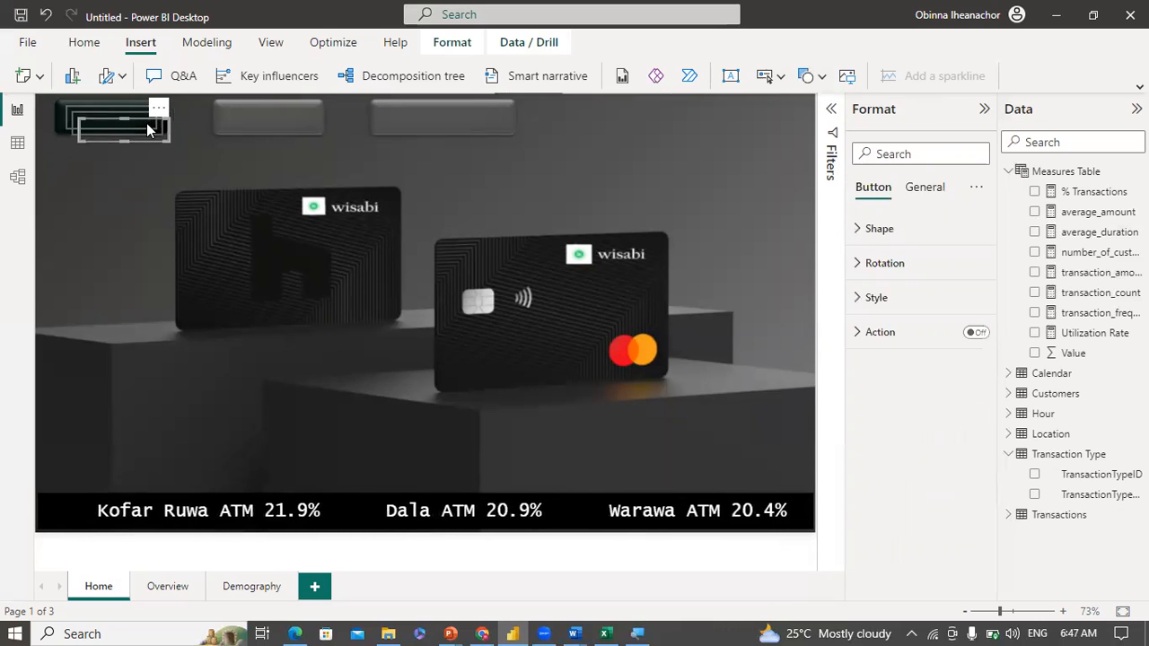
key(Delete)
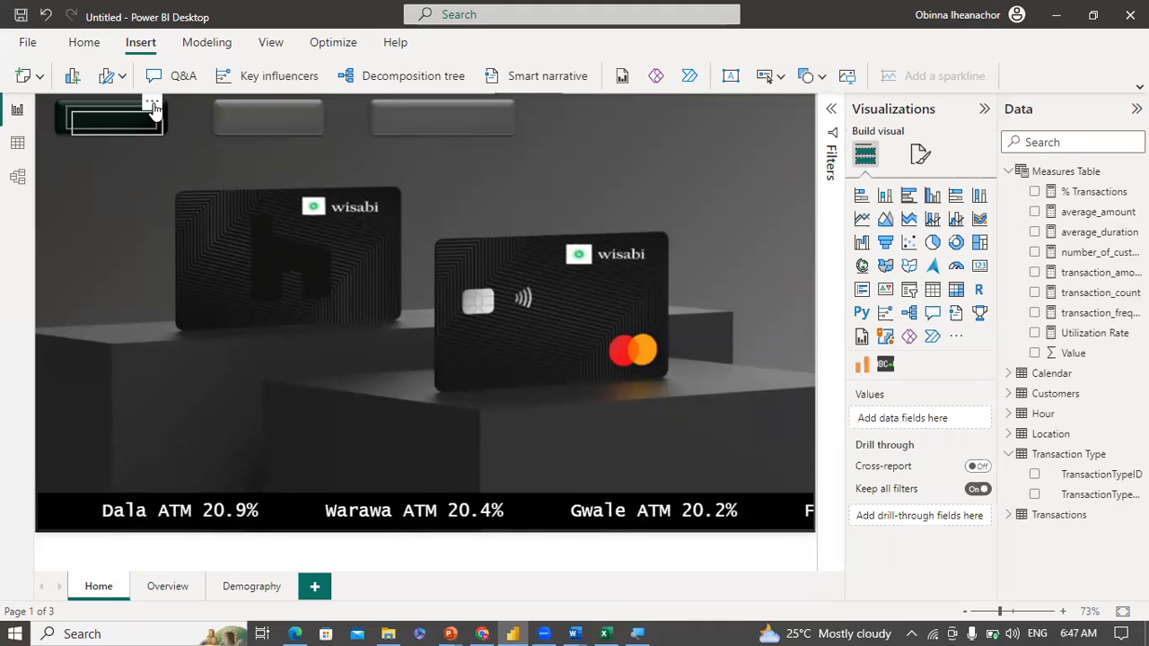
drag(216, 108, 302, 95)
Step: Label the button in the dark green placeholder "Home" in bold white text at font size 13
click(118, 121)
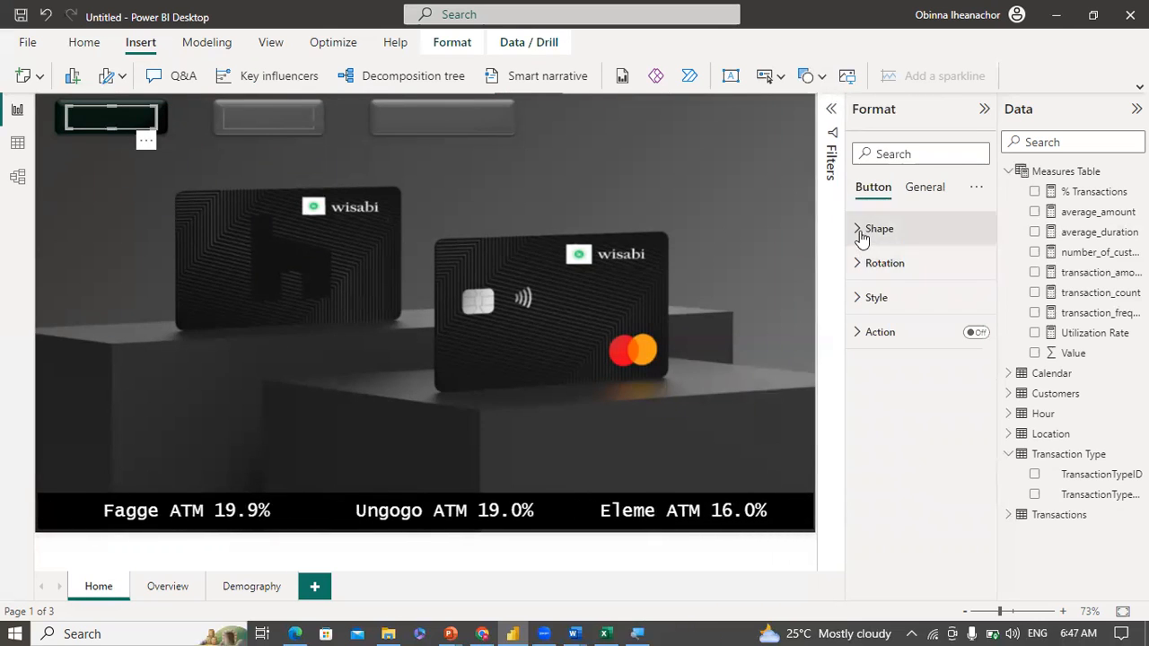
click(864, 299)
click(970, 422)
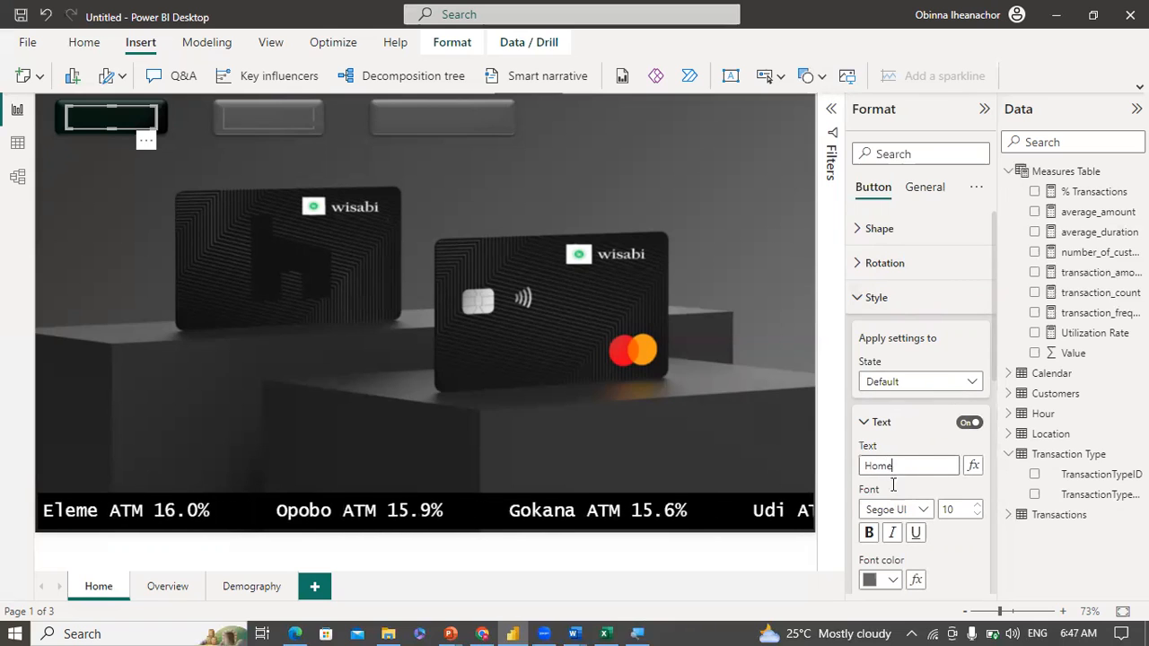
click(868, 535)
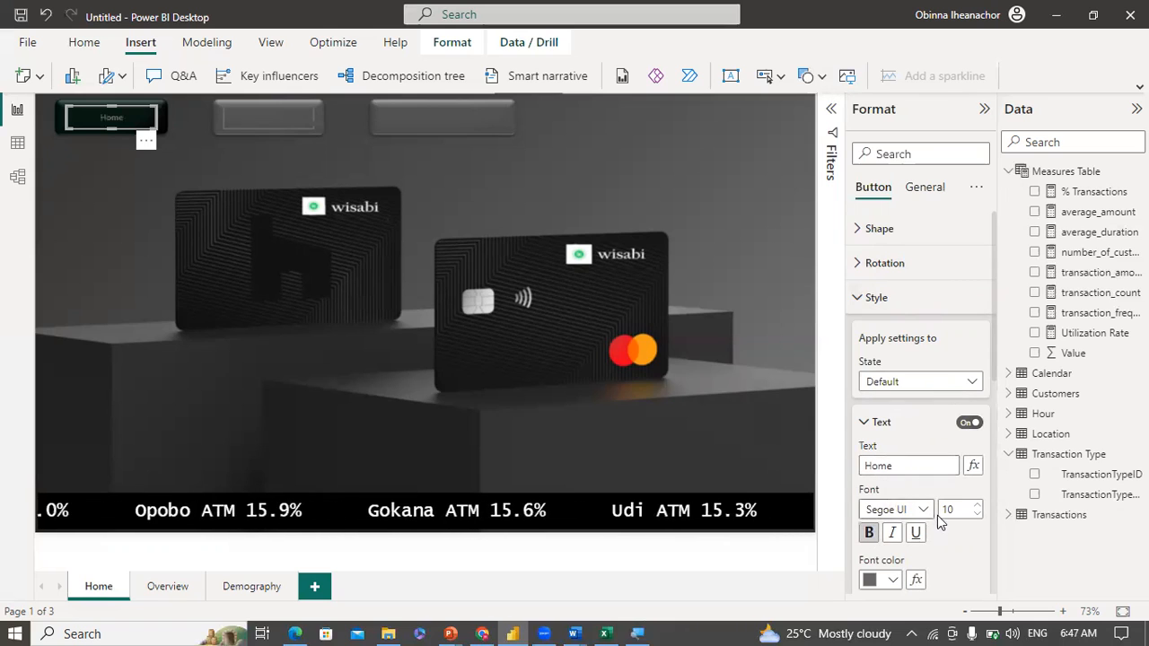
click(893, 580)
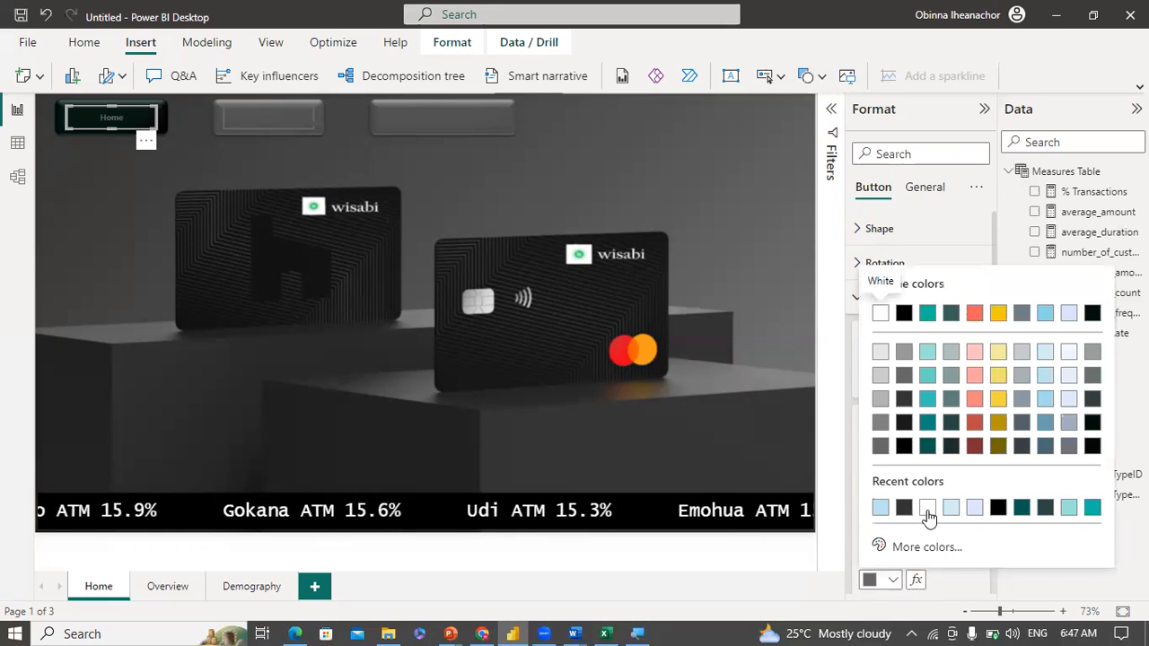
click(928, 510)
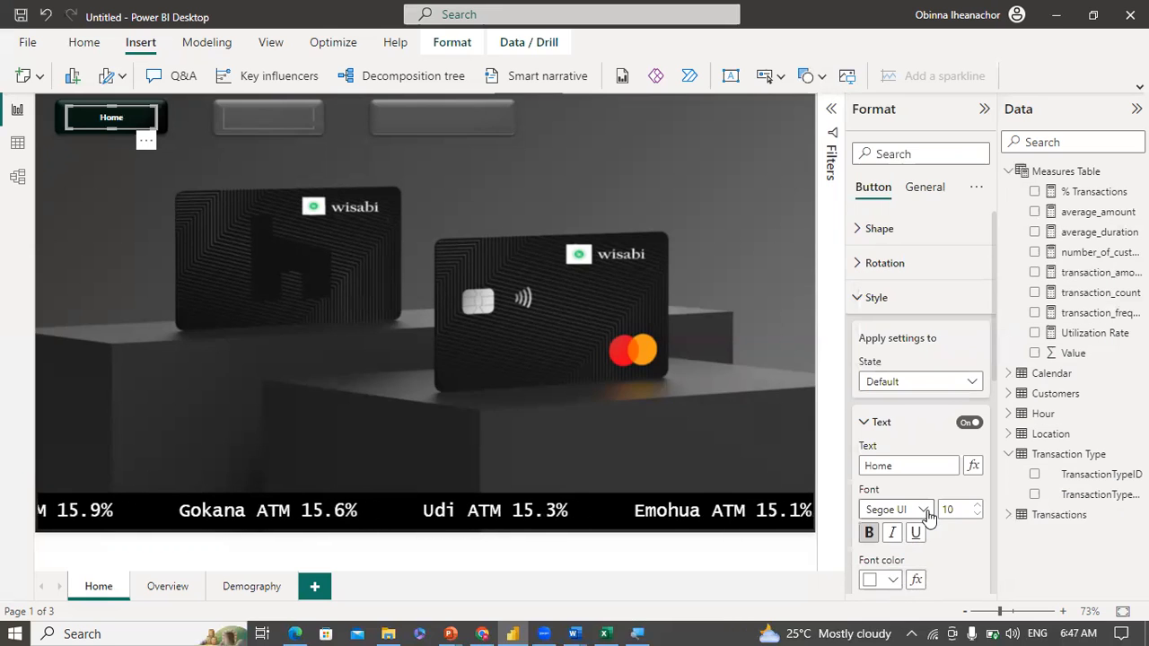
click(978, 506)
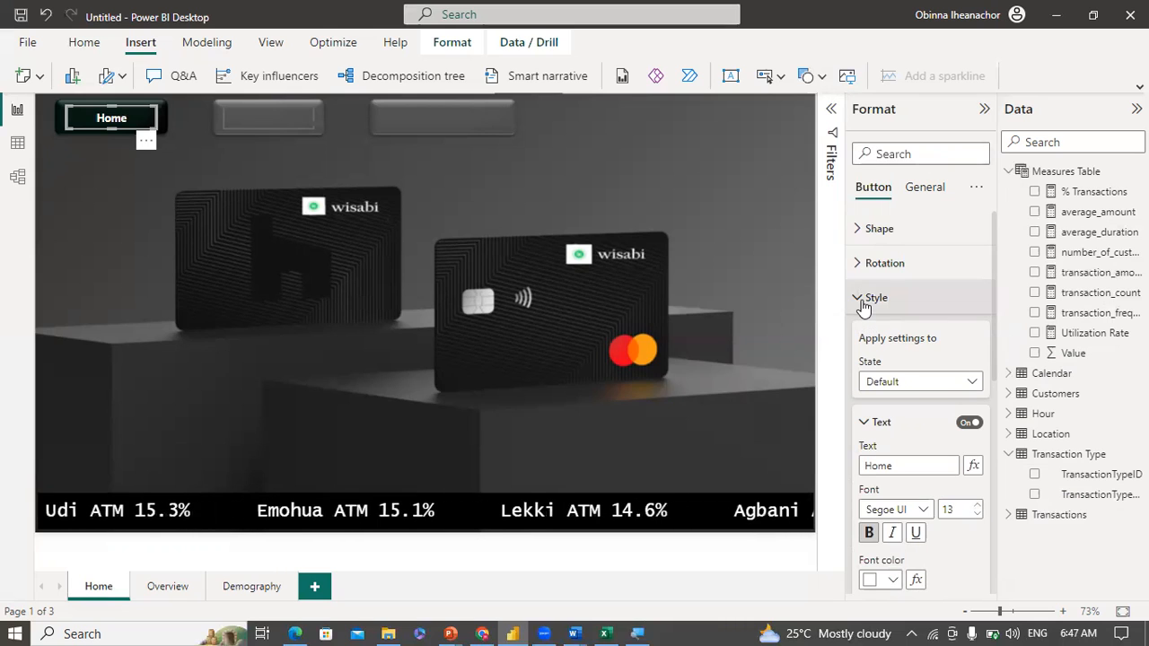
Step: Turn off the border of the "Home" button
drag(987, 348, 990, 513)
click(970, 538)
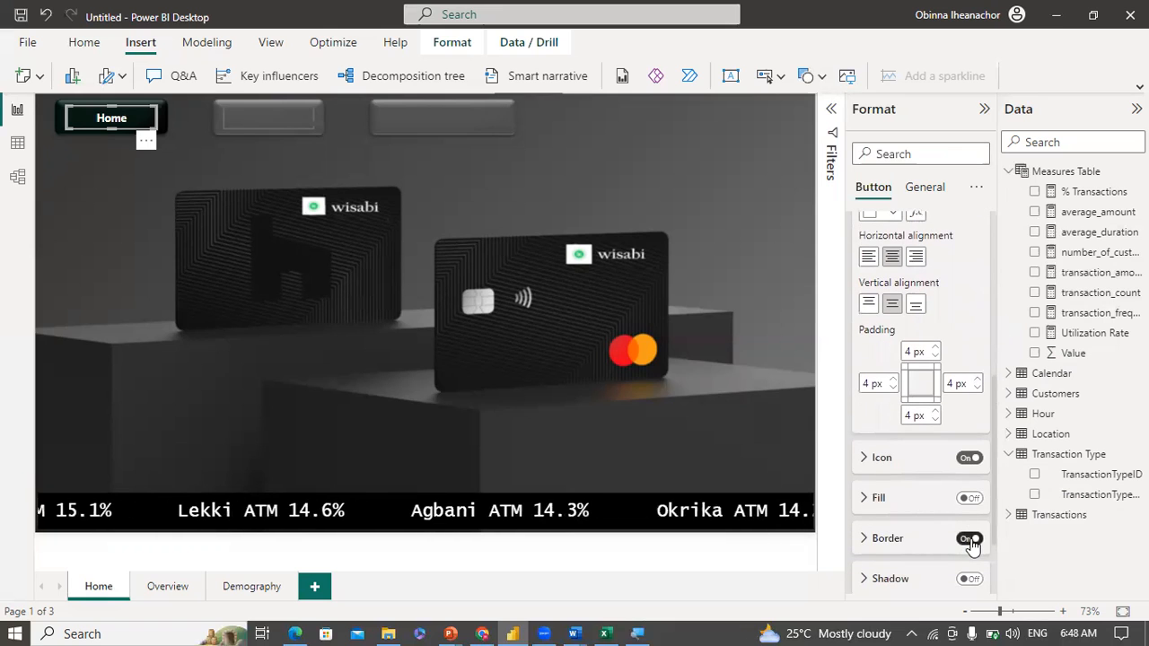
click(110, 193)
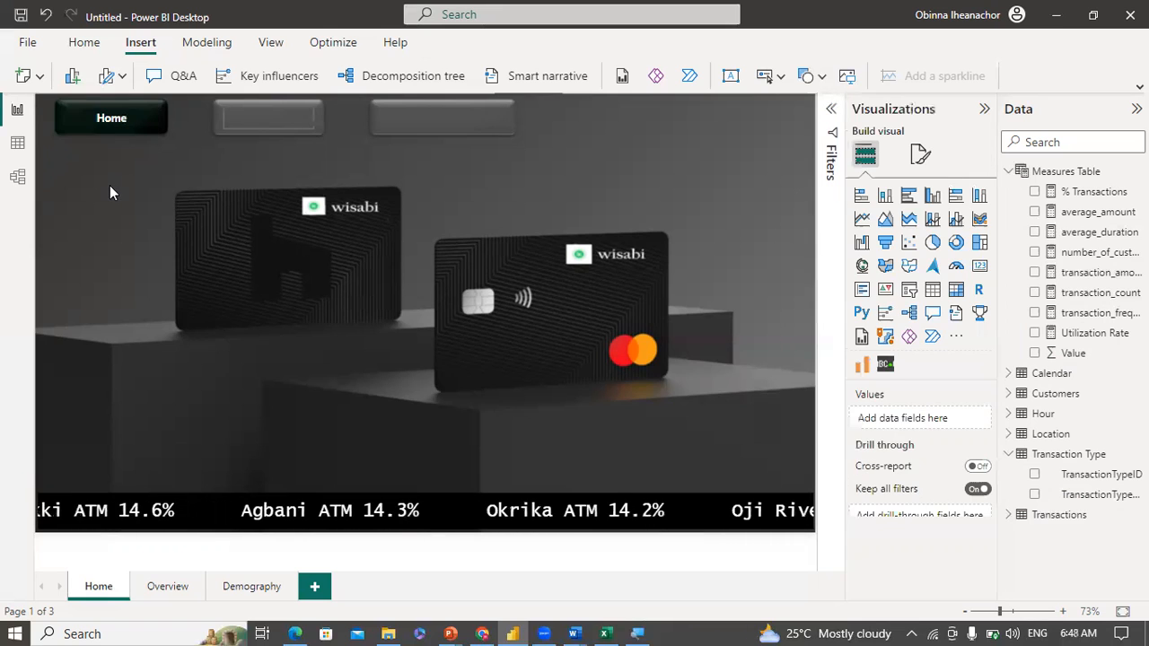
Step: Turn on the text of the blank button in the middle gray placeholder and label it "Overview"
click(249, 113)
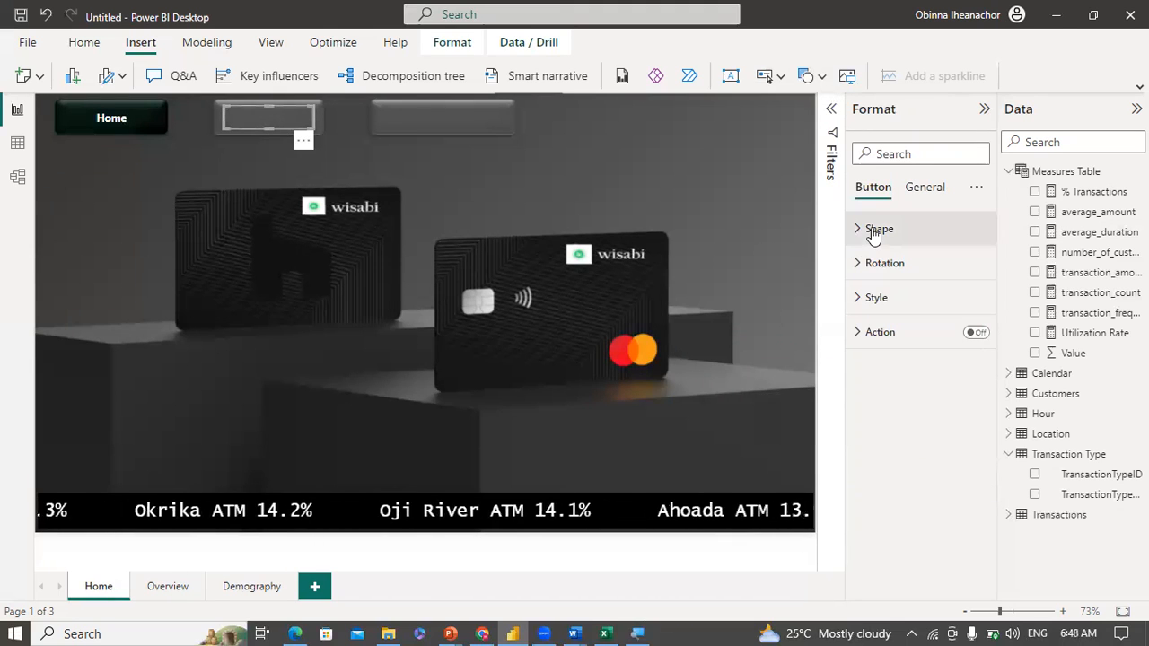
click(870, 297)
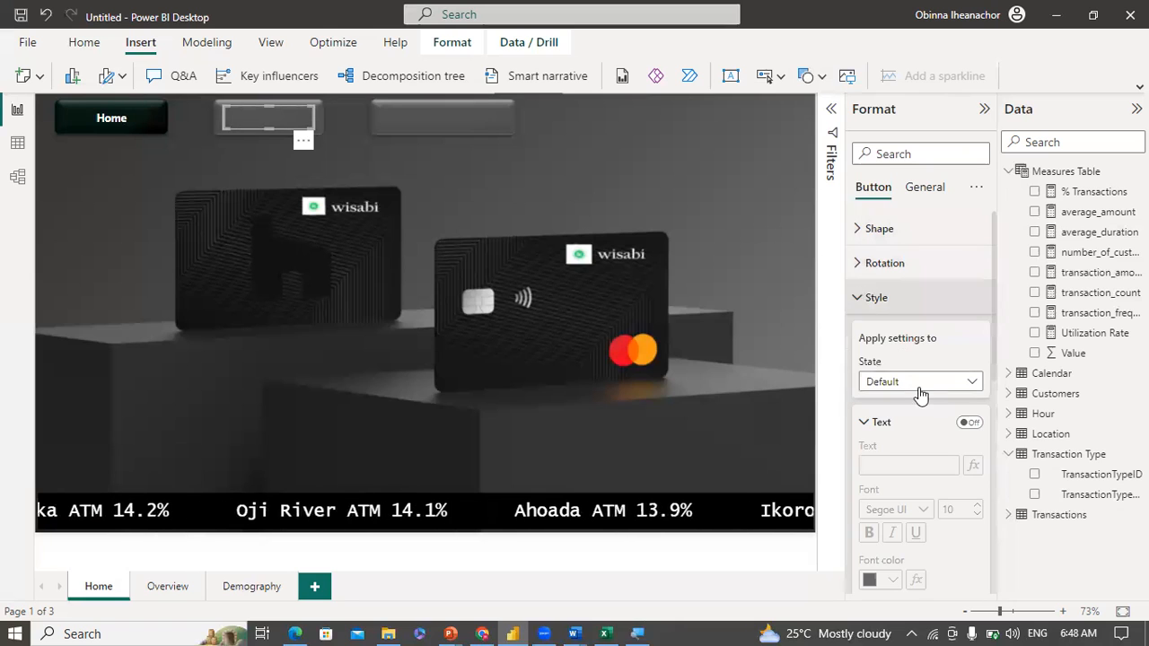
click(965, 423)
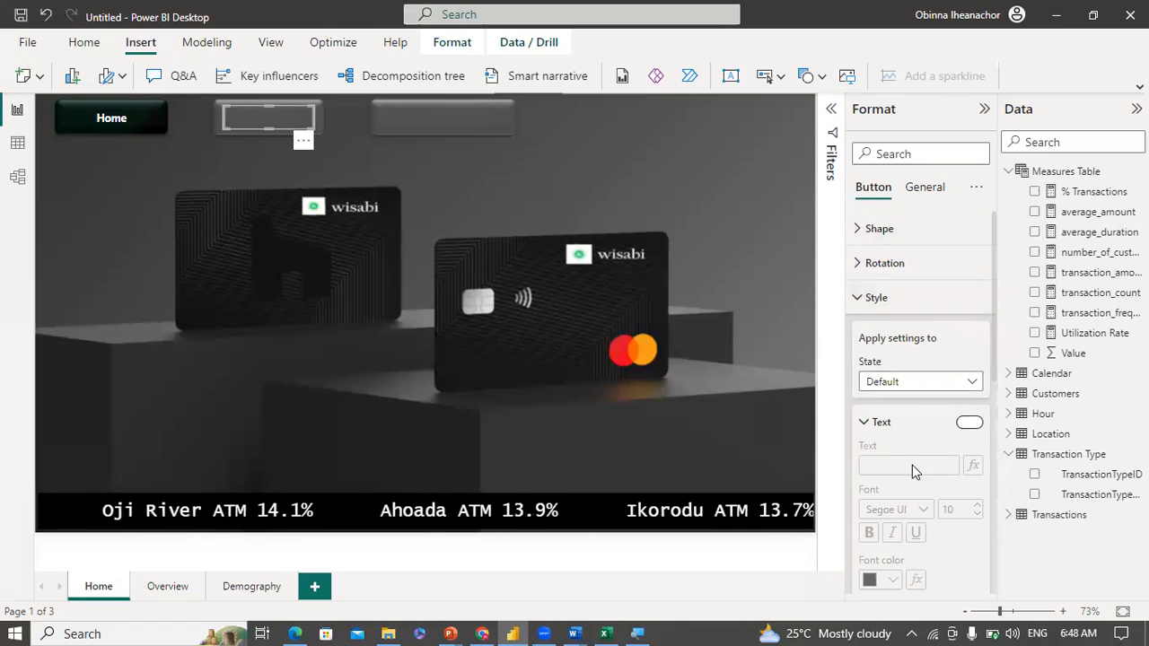
click(903, 465)
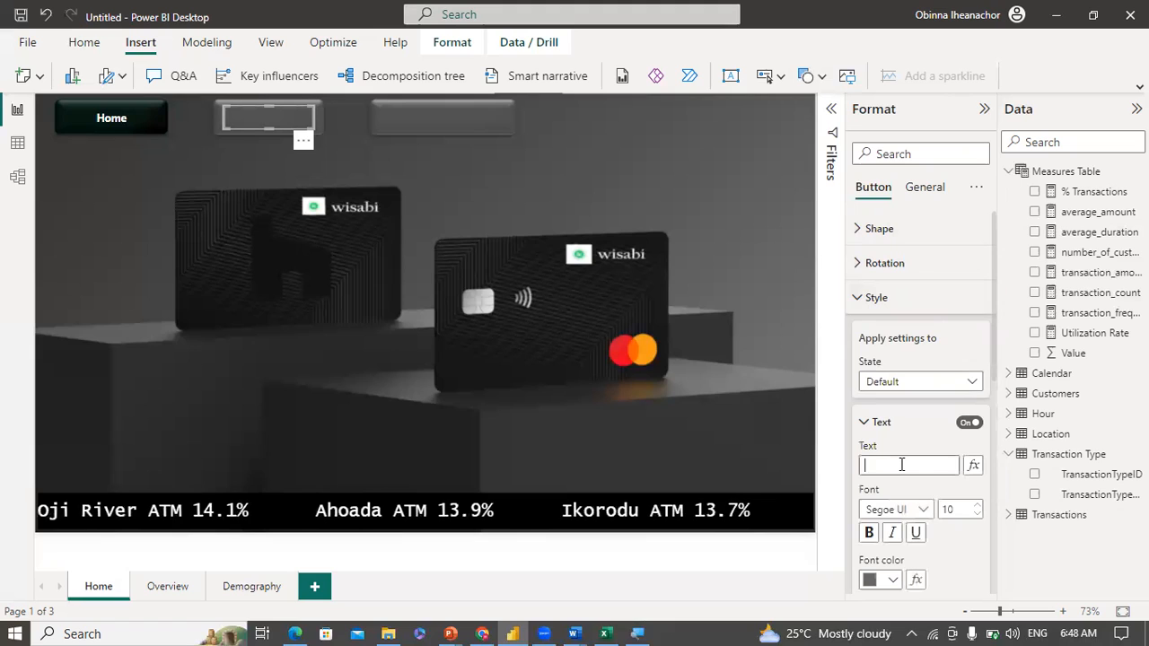
text(Over)
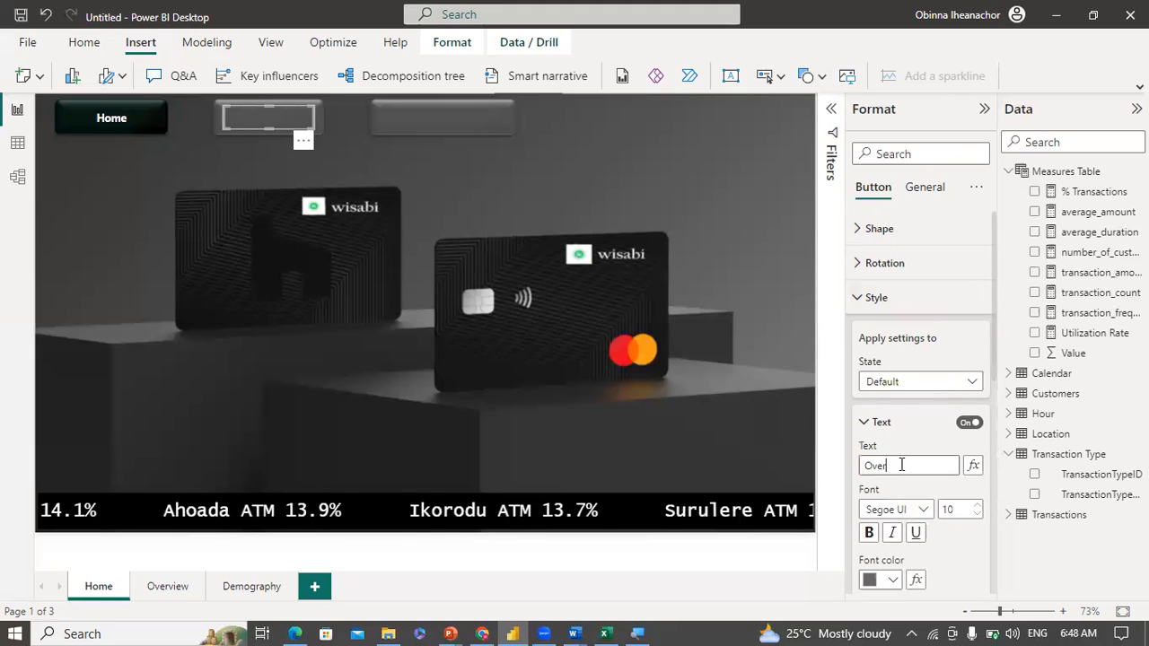
text(view)
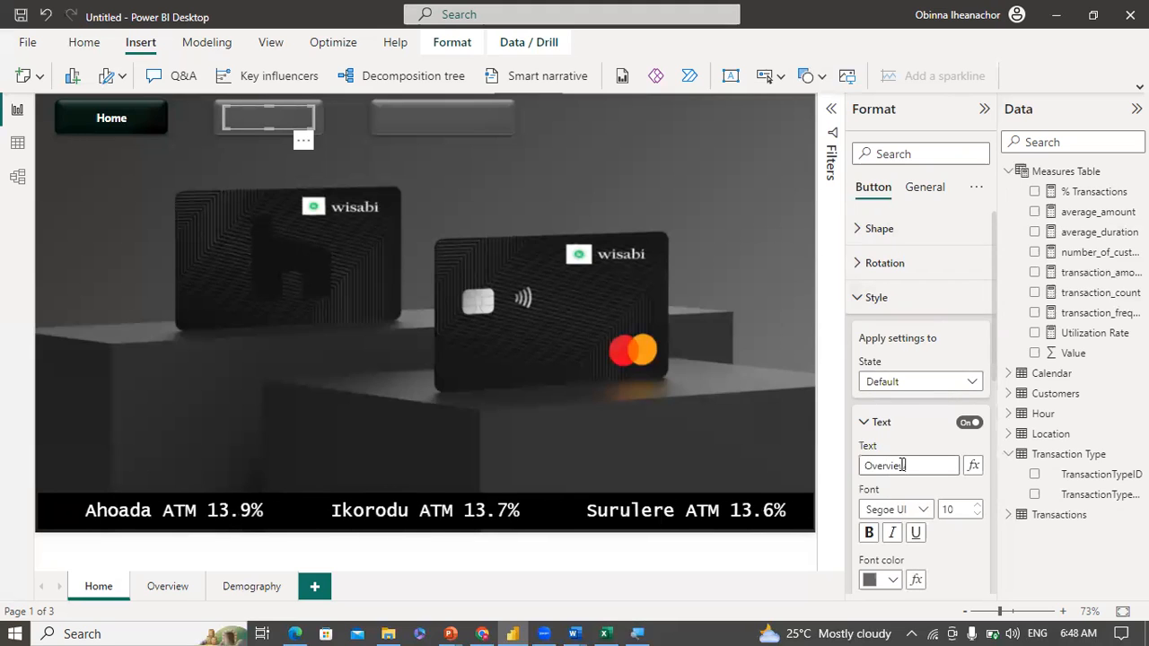
Step: Make the "Overview" button's text white and set its font size to 14
click(892, 580)
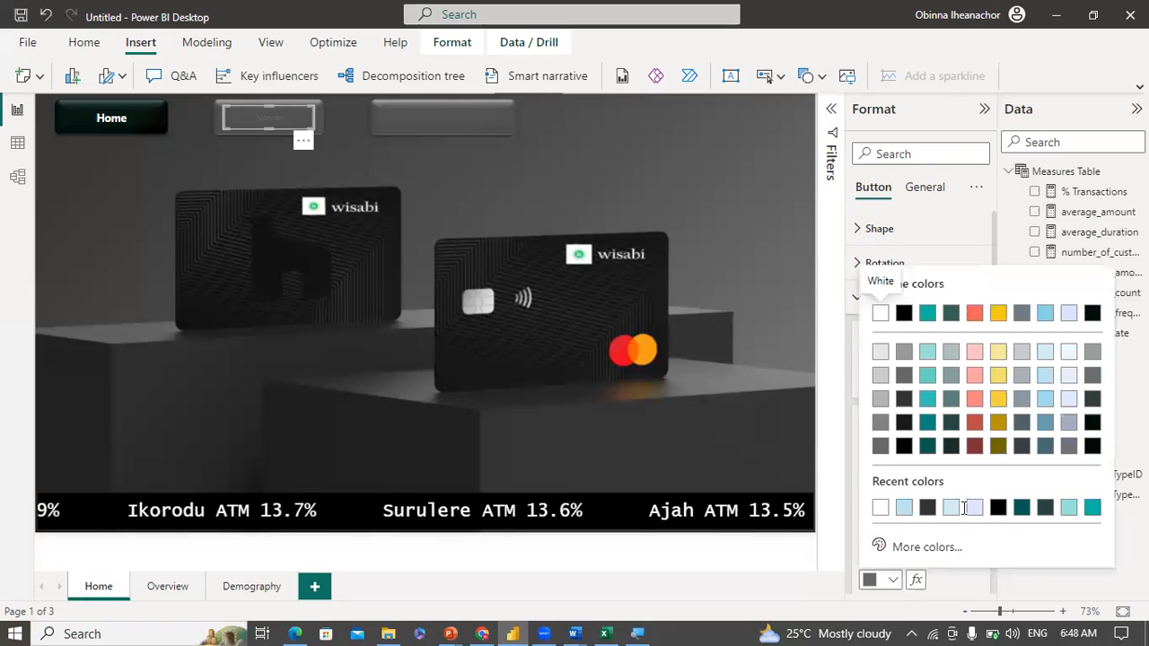
click(965, 509)
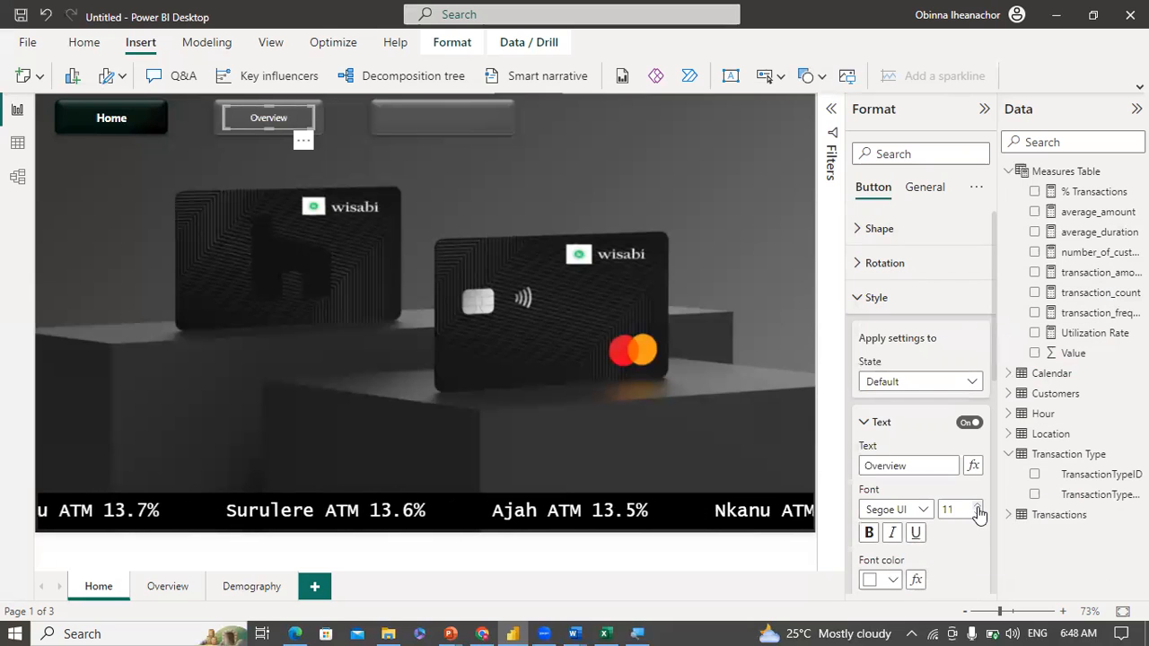
click(978, 507)
click(978, 508)
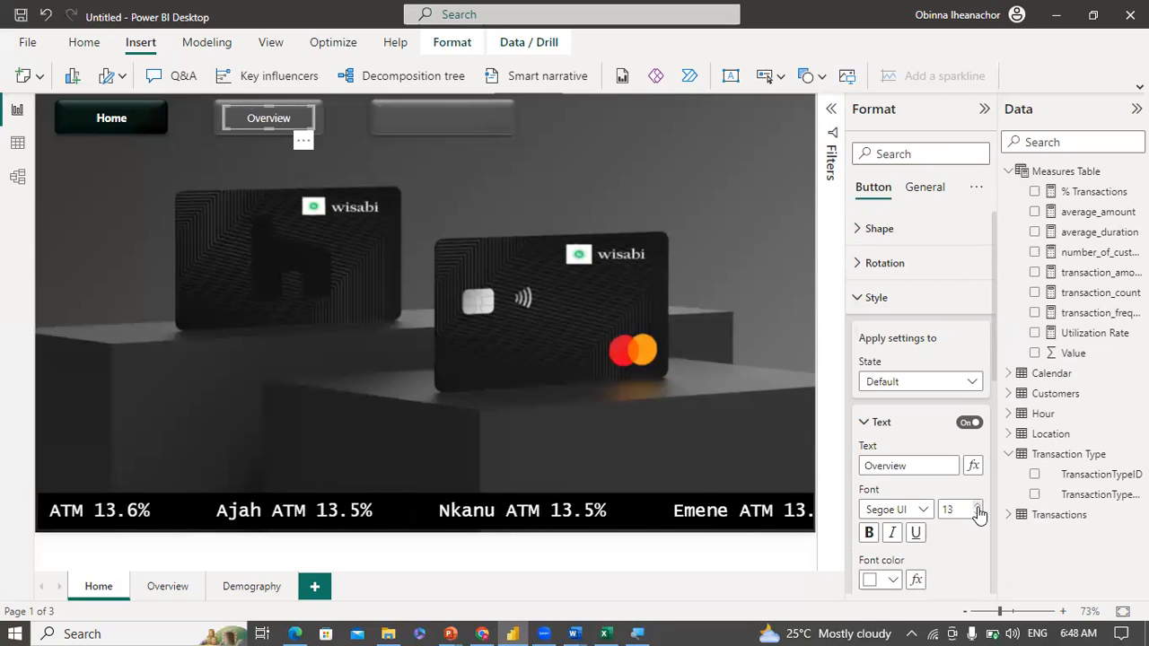
click(978, 506)
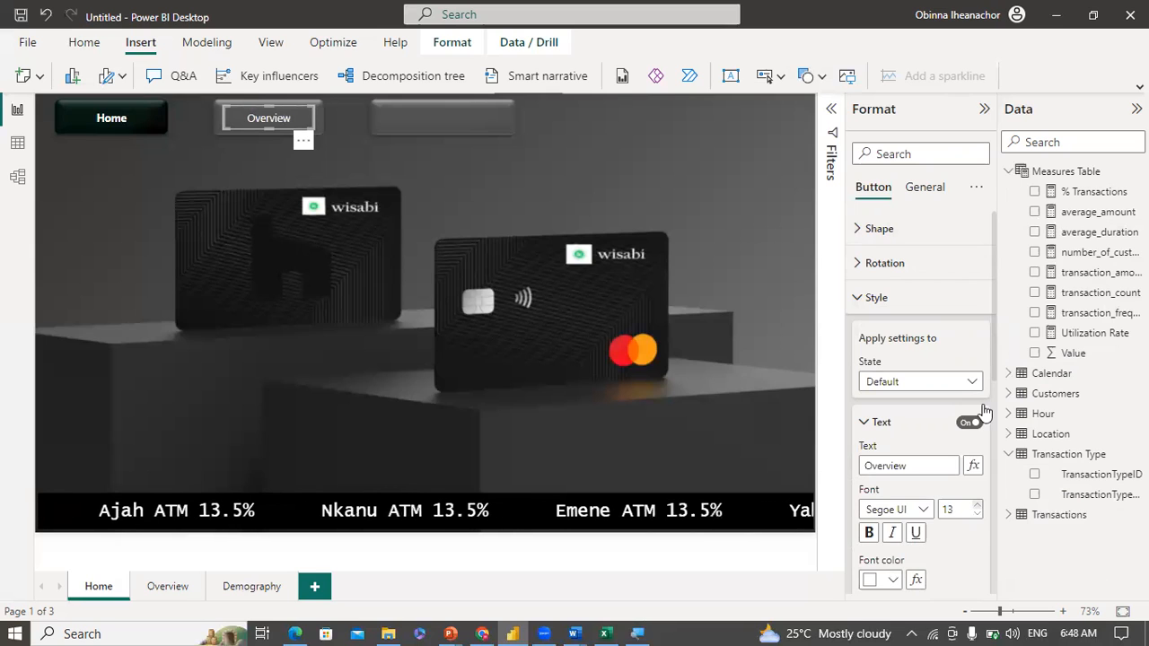
Step: Turn on the fill for the "Overview" button's On hover state and expand its fill settings
click(997, 508)
scroll(987, 535, down, 1)
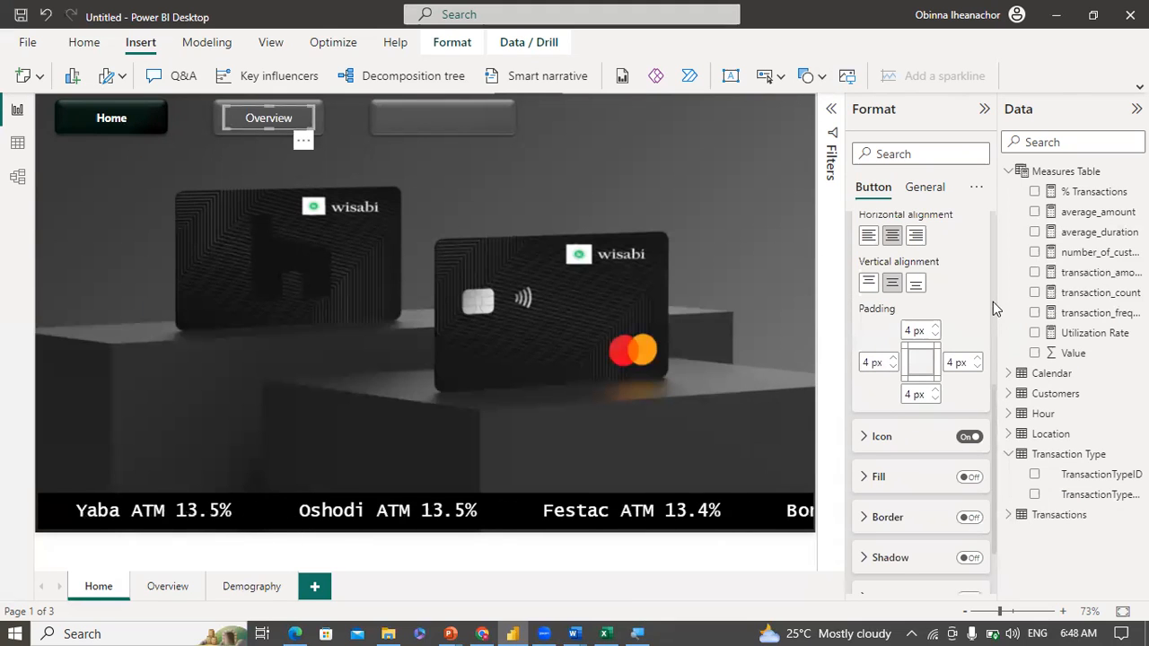
scroll(993, 287, up, 3)
scroll(907, 278, up, 1)
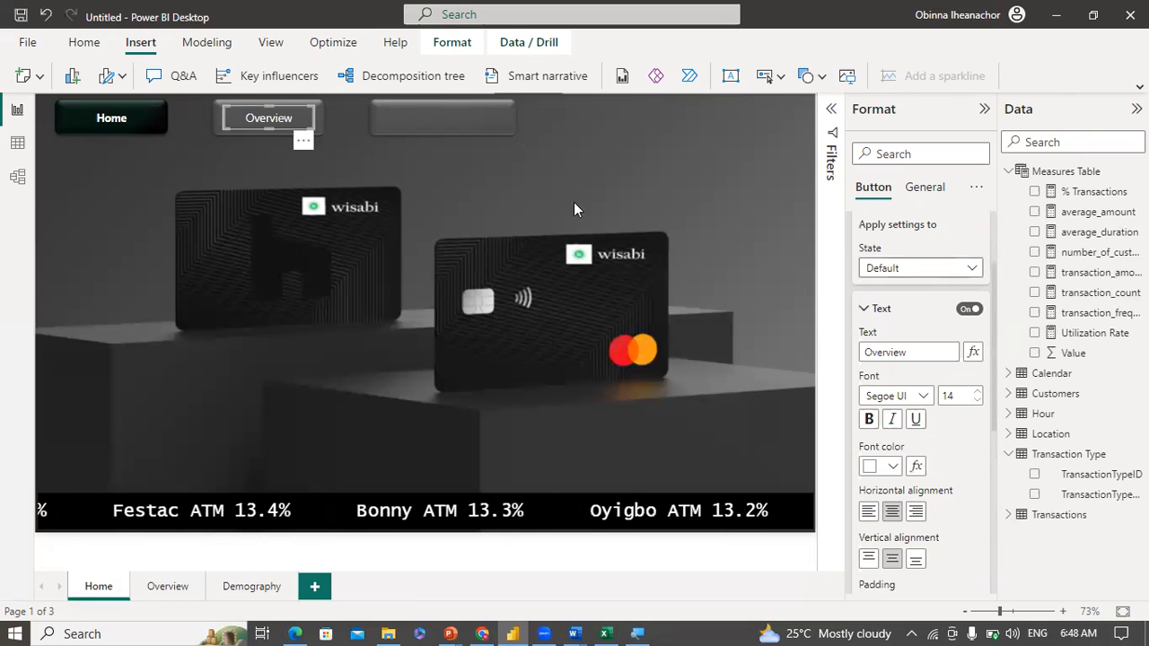
click(960, 267)
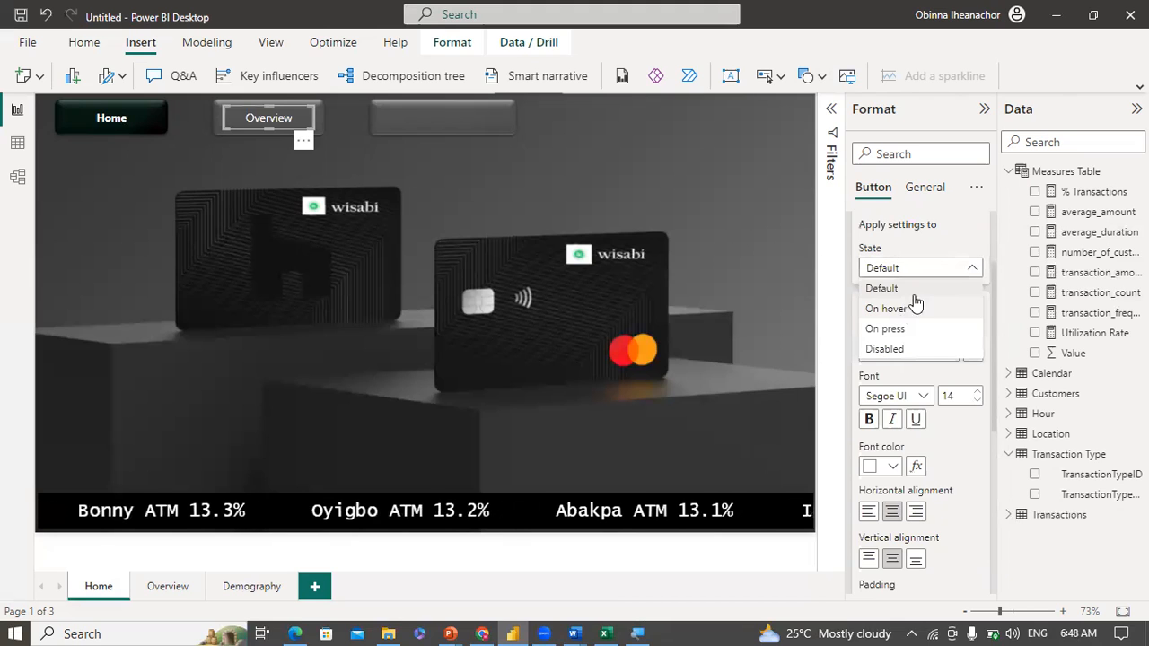
click(916, 307)
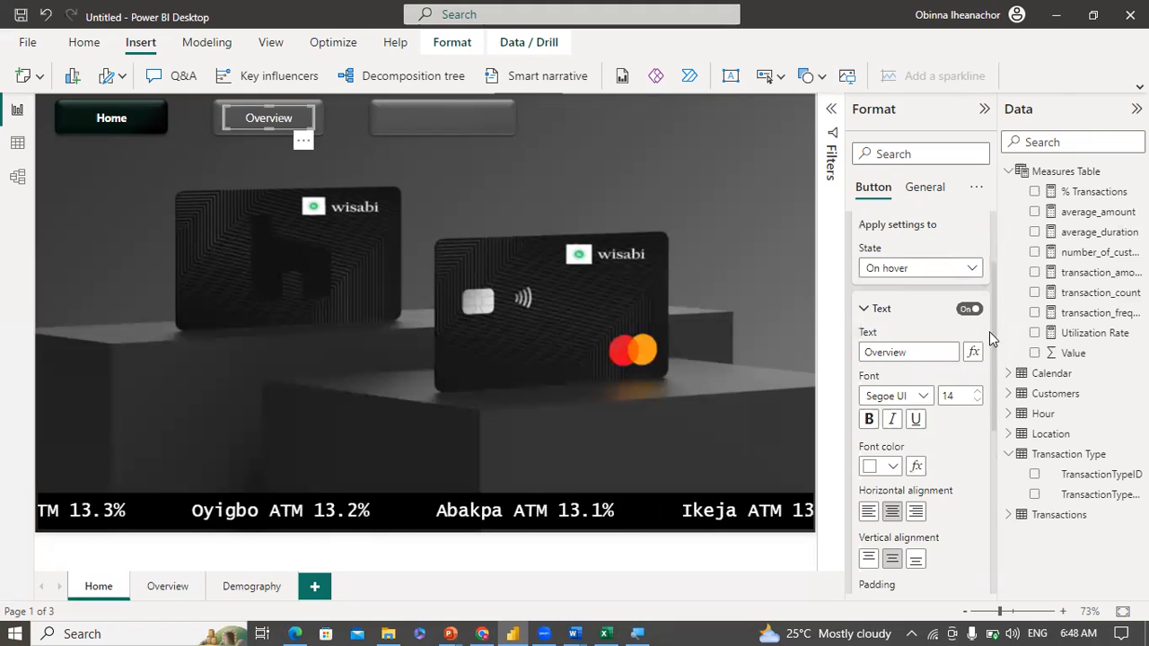
scroll(993, 357, down, 5)
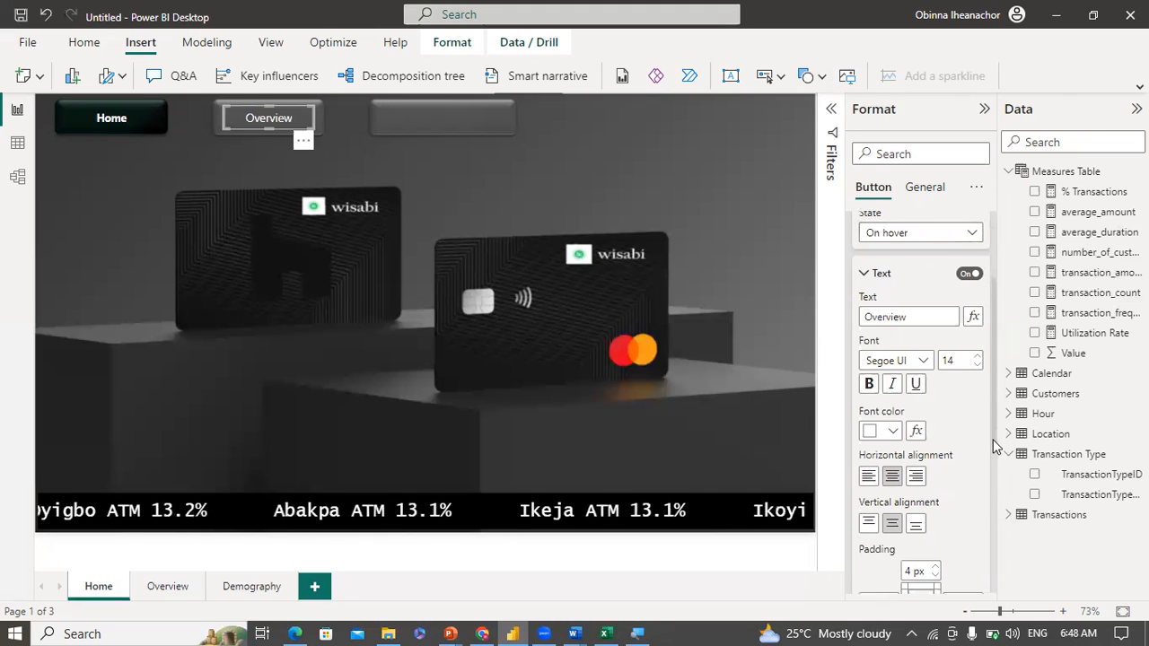
scroll(993, 482, down, 2)
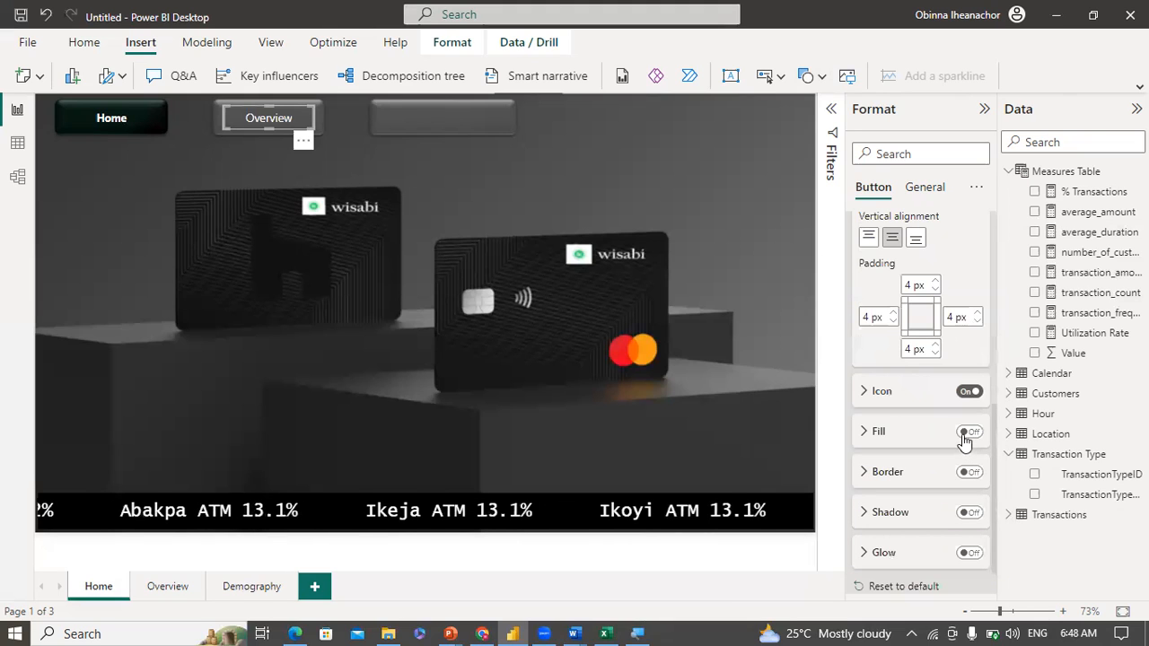
click(910, 445)
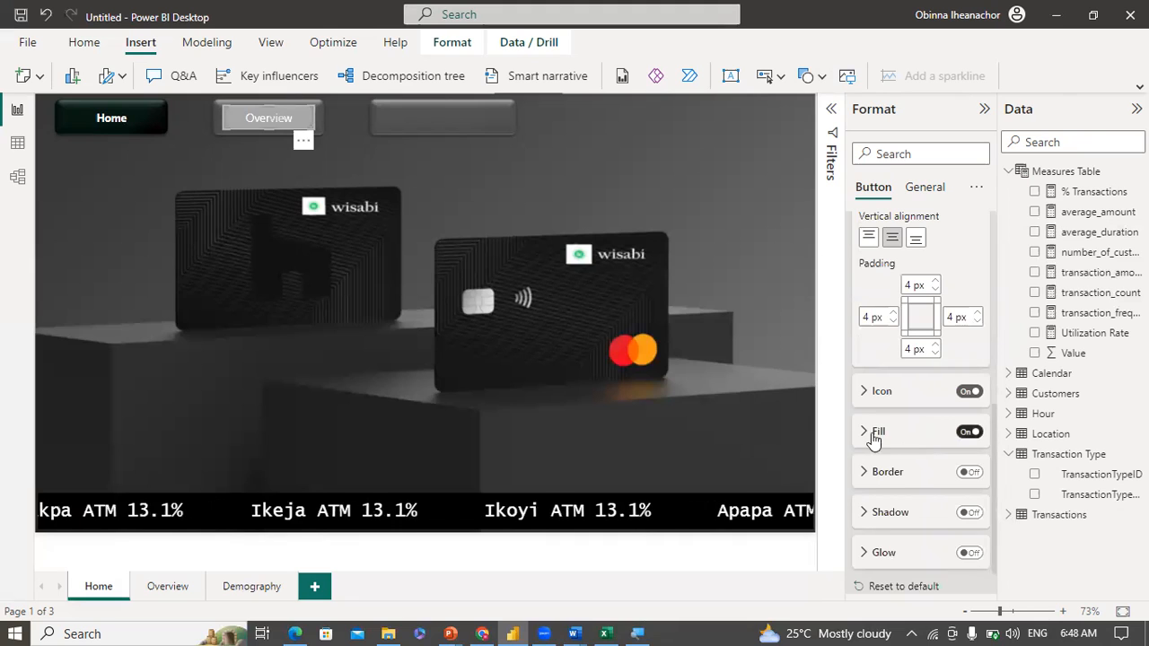
click(876, 435)
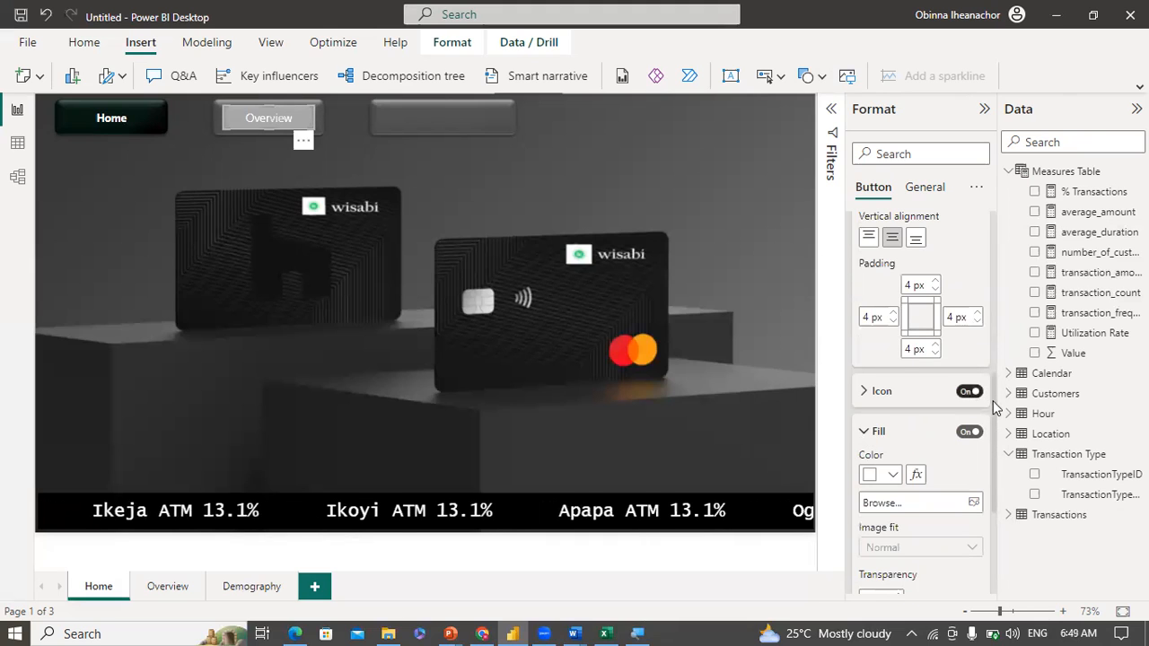
Step: Set the fill transparency of the "Overview" button's Default state to 100%
scroll(988, 298, up, 3)
scroll(970, 300, up, 2)
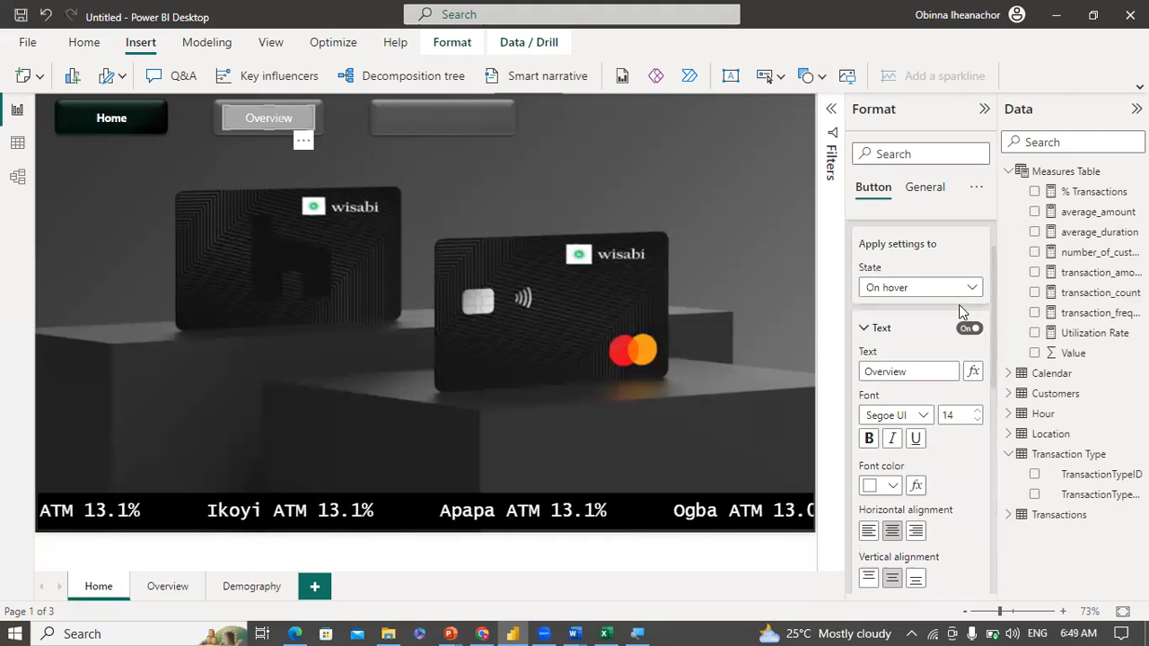
scroll(961, 310, up, 1)
click(925, 305)
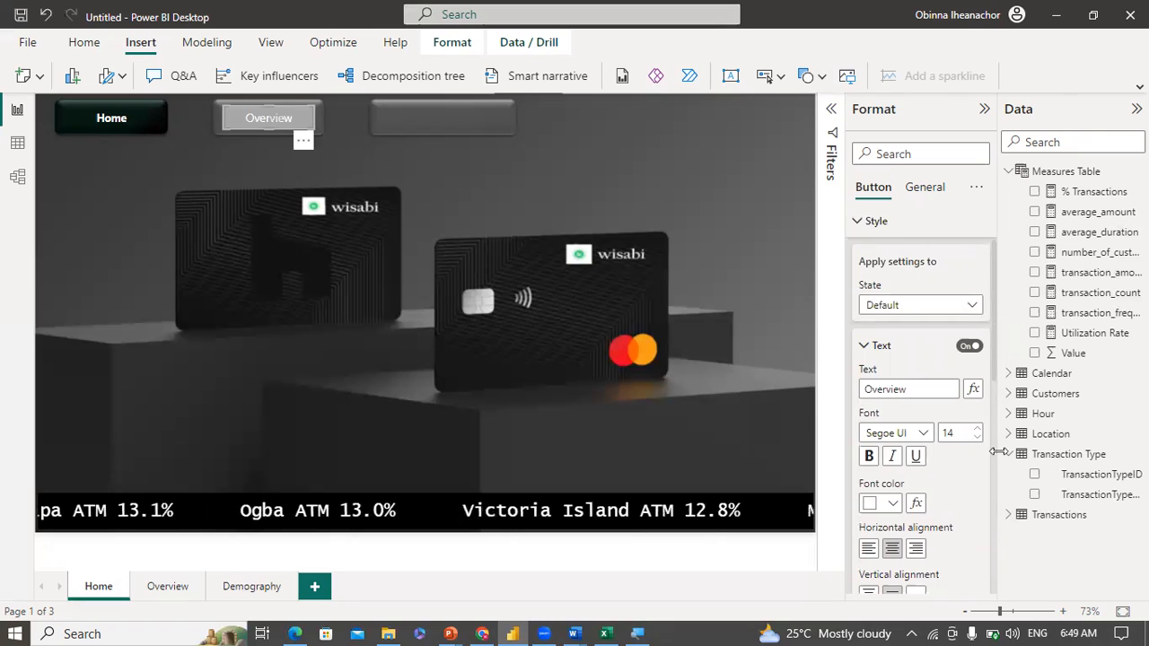
scroll(999, 476, down, 5)
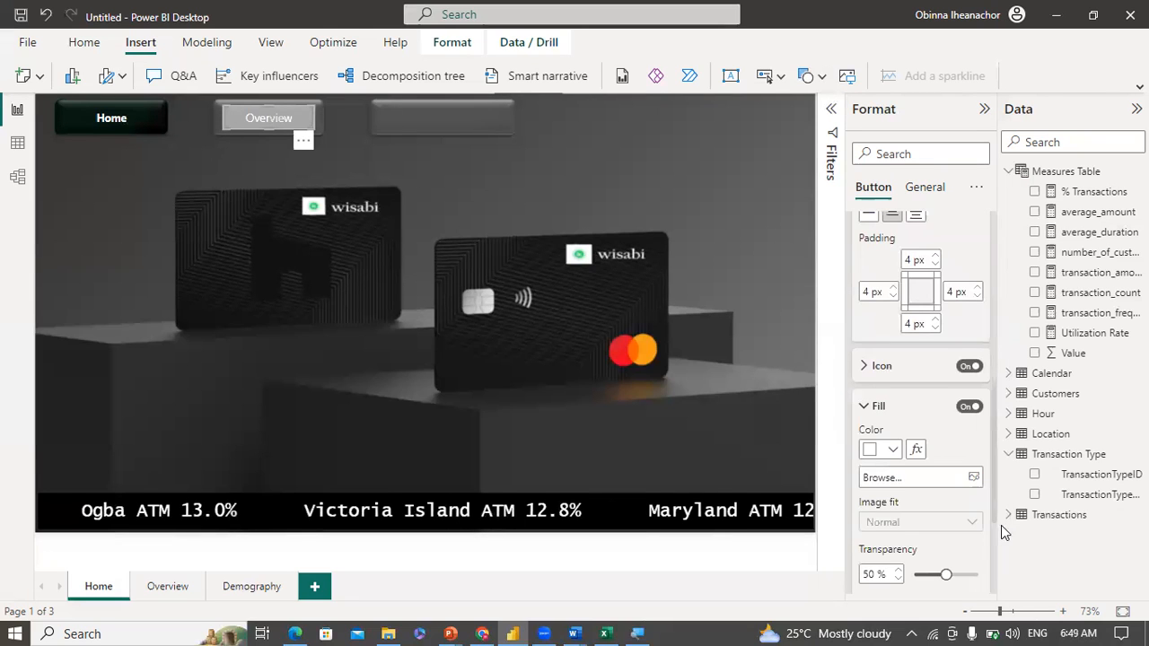
scroll(988, 523, down, 1)
scroll(950, 519, down, 1)
drag(948, 521, 985, 526)
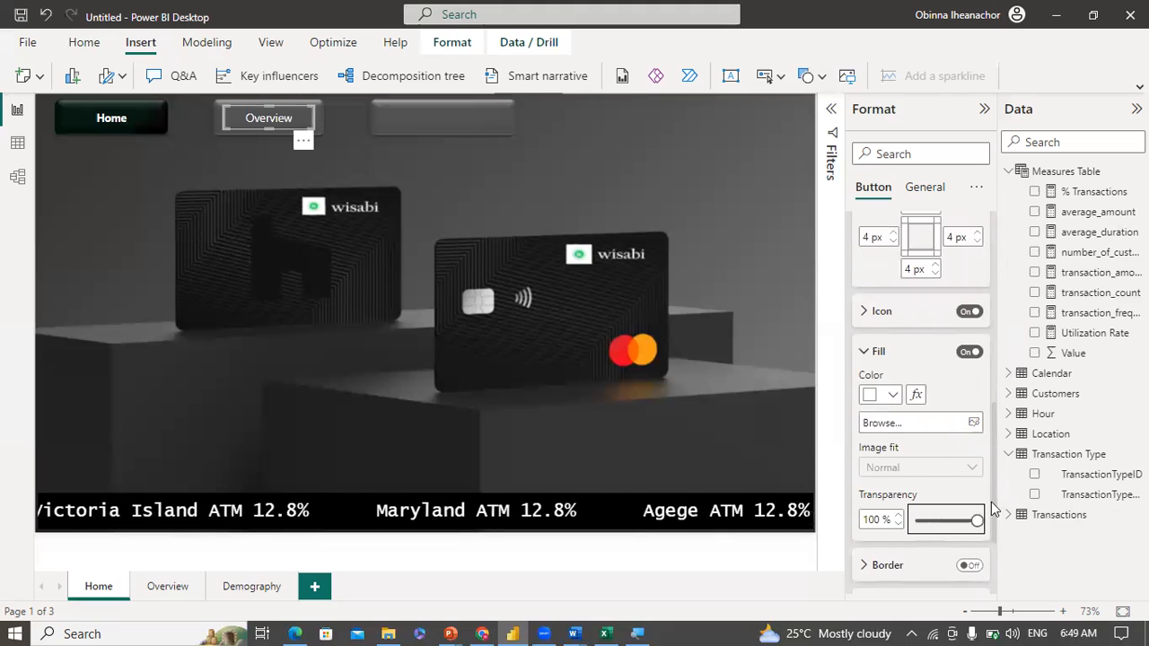
Step: Return to the "Overview" button's On hover state and open the color choices for its fill
scroll(988, 368, up, 2)
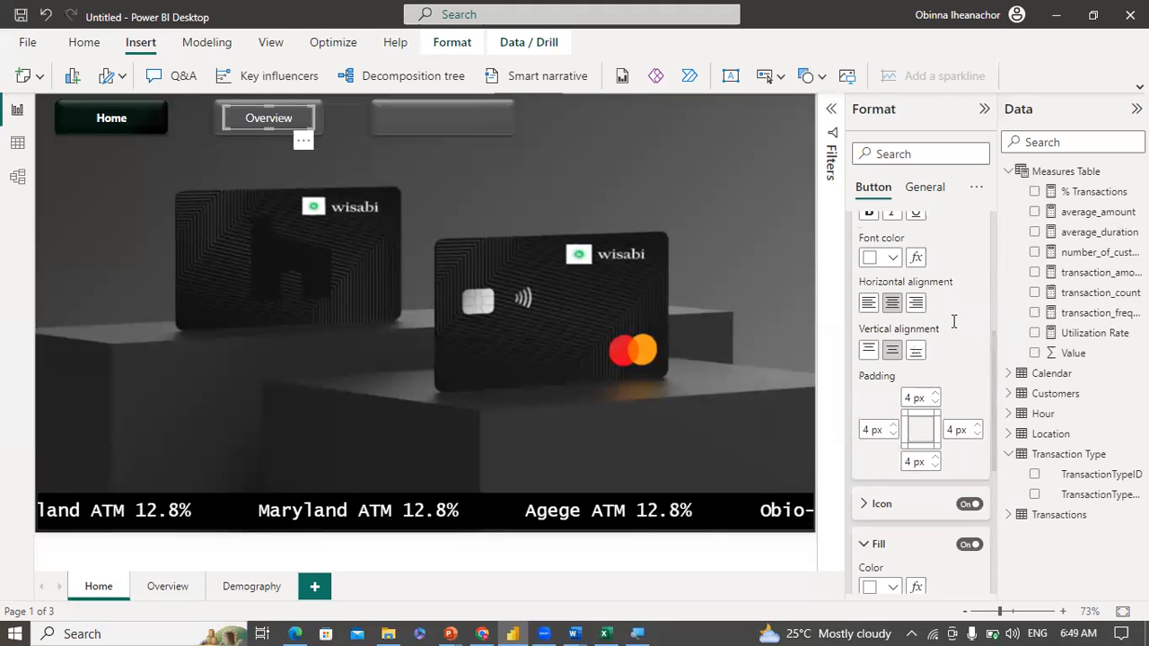
scroll(965, 346, up, 2)
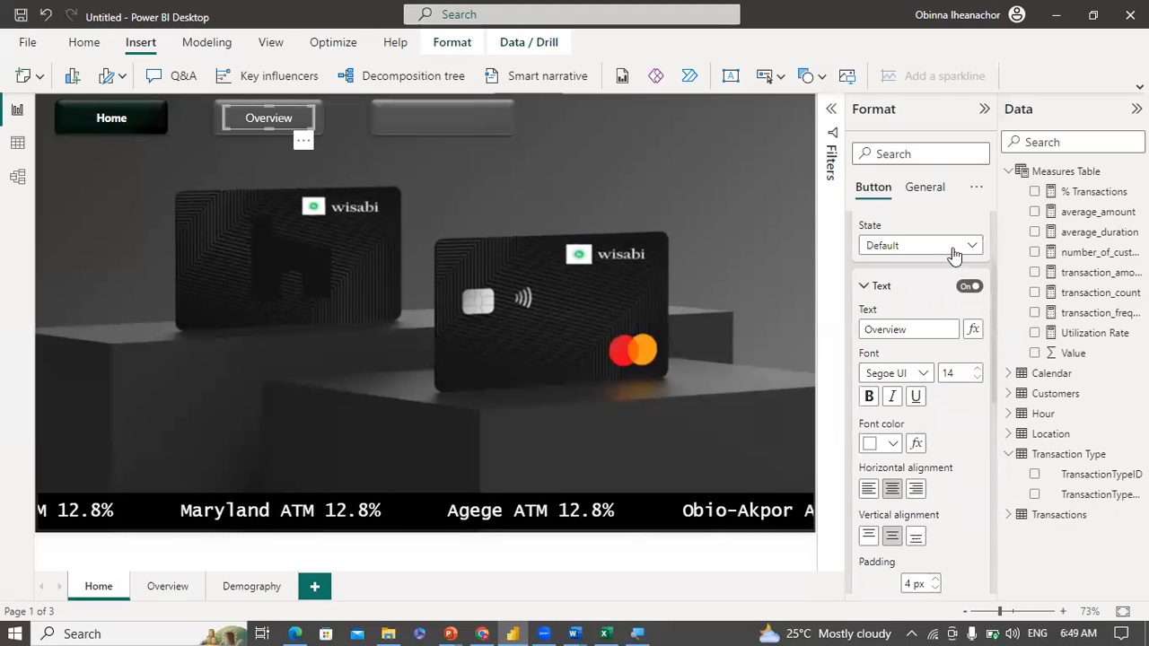
click(898, 251)
click(886, 285)
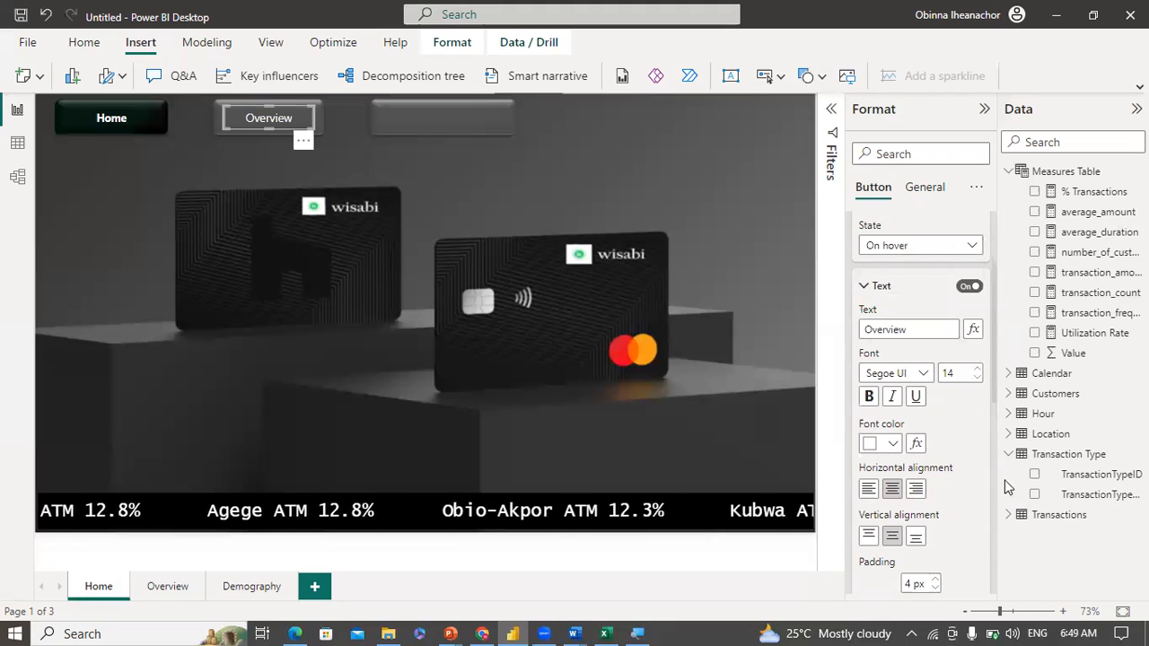
scroll(927, 456, down, 4)
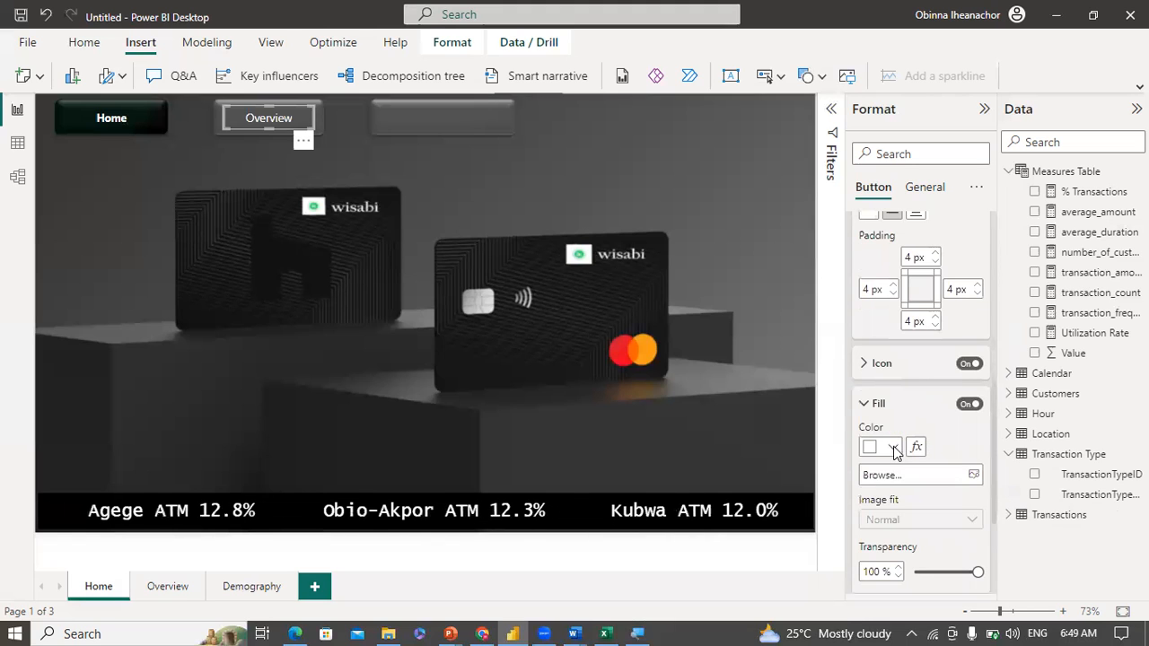
click(892, 447)
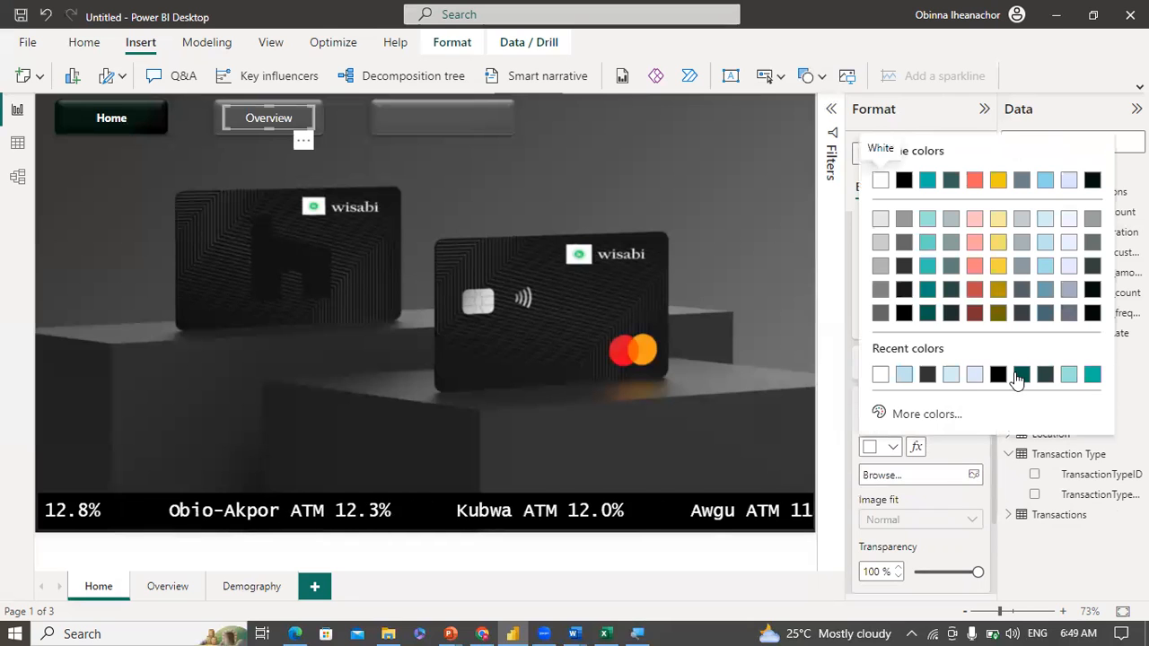
Step: For the Overview button's hover state, choose a dark teal fill and make the text bold at size 15
click(1021, 375)
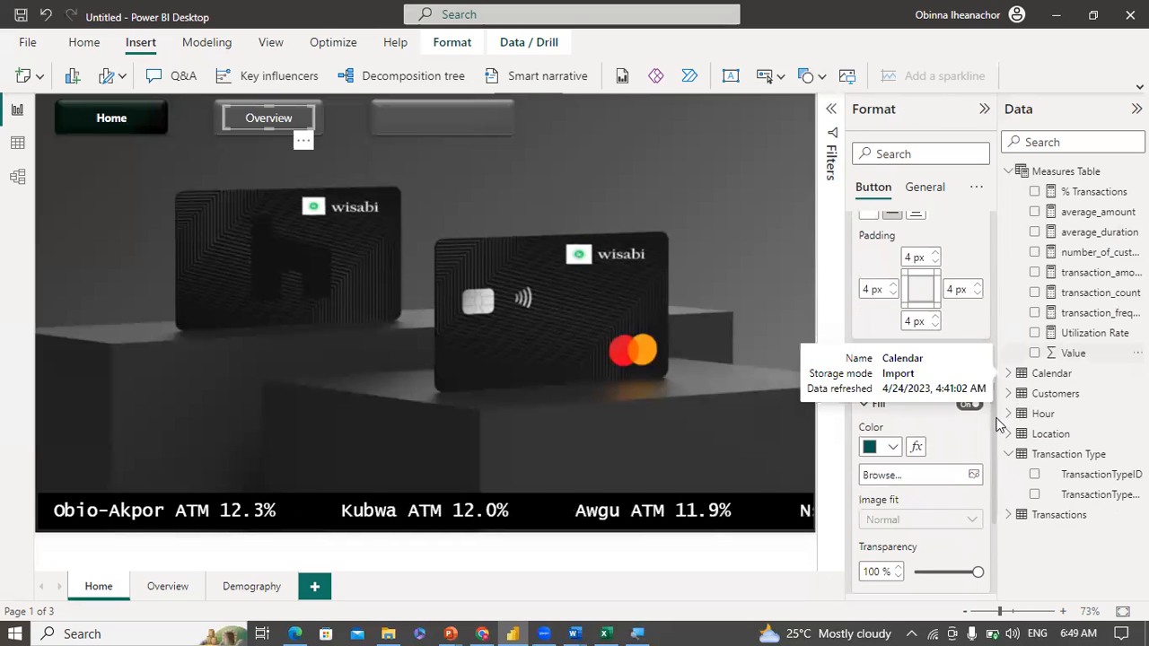
scroll(999, 355, up, 2)
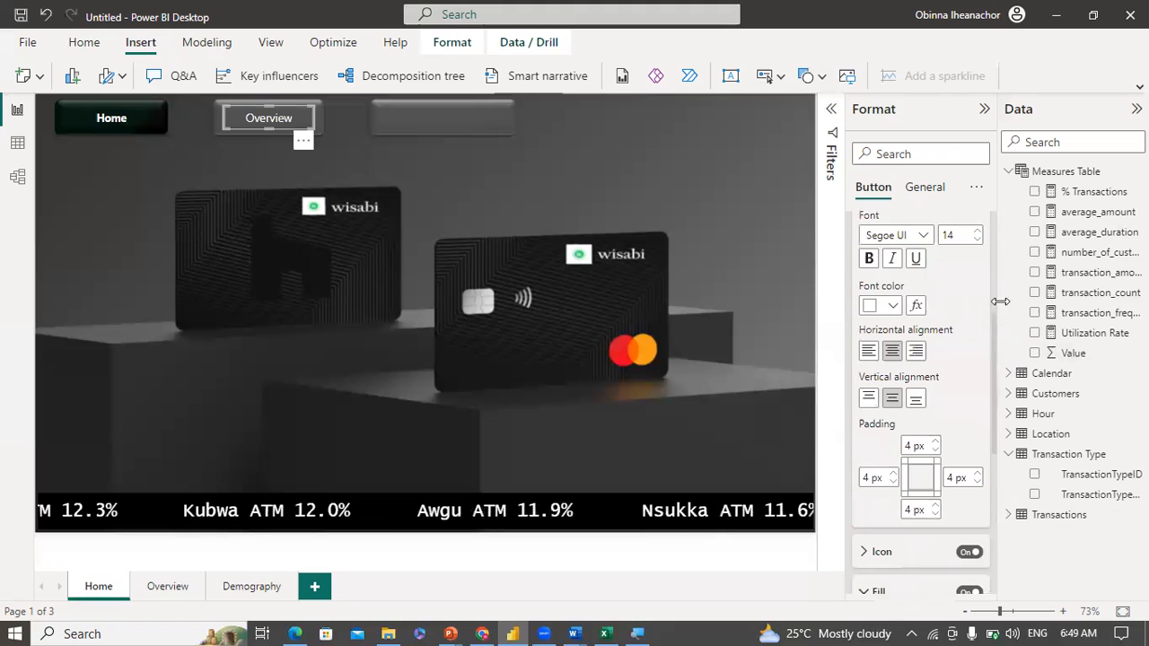
scroll(999, 301, up, 2)
scroll(916, 376, up, 1)
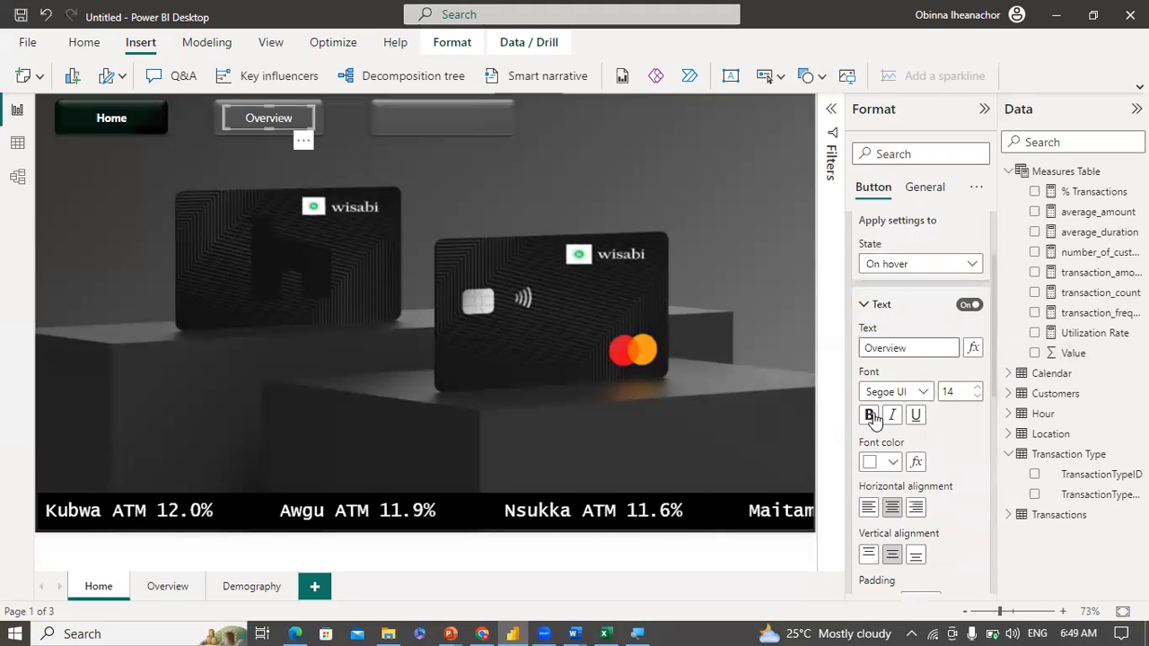
click(975, 388)
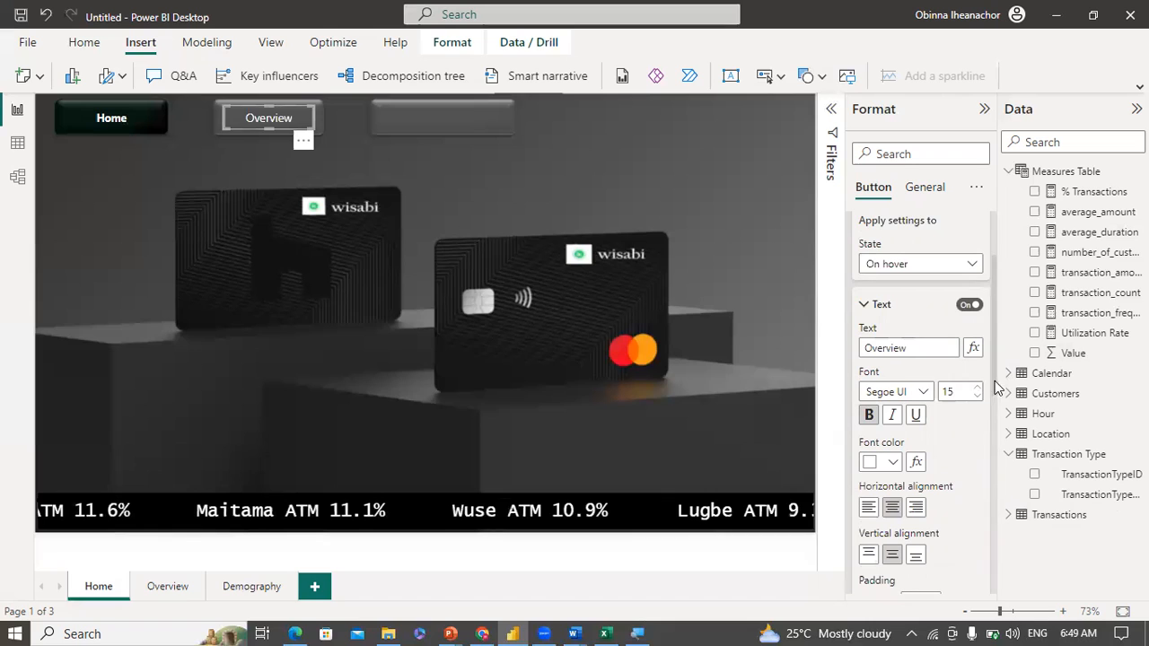
Step: Set the transparency of the Overview button's hover fill to 50%
scroll(998, 507, down, 5)
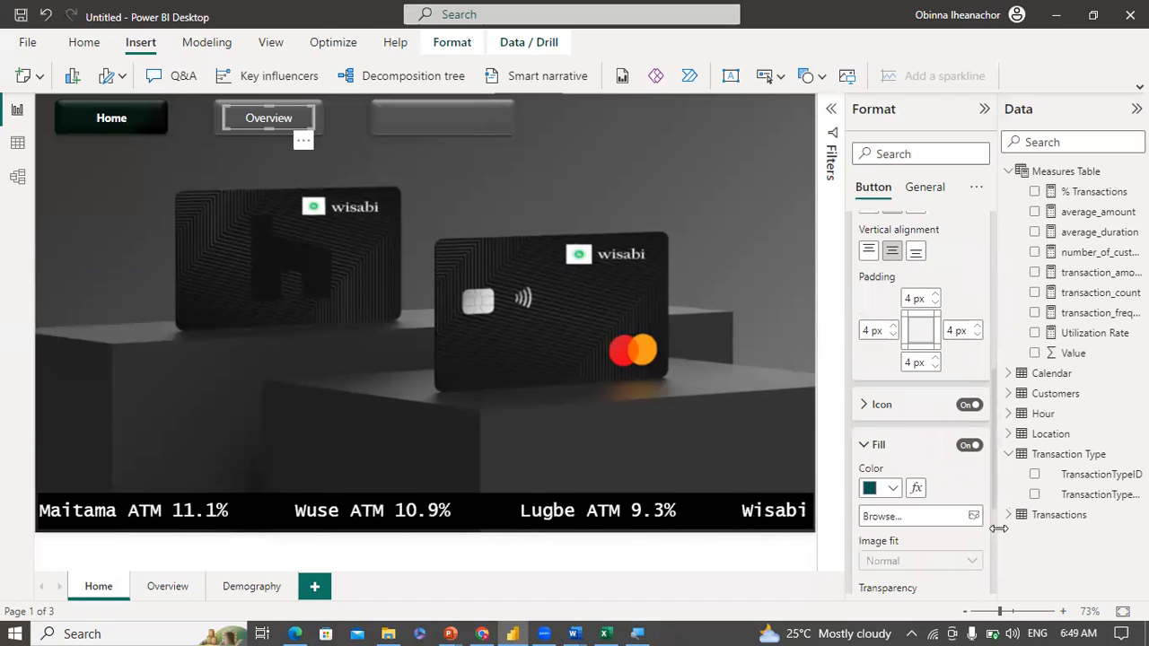
scroll(987, 529, down, 2)
drag(960, 519, 947, 520)
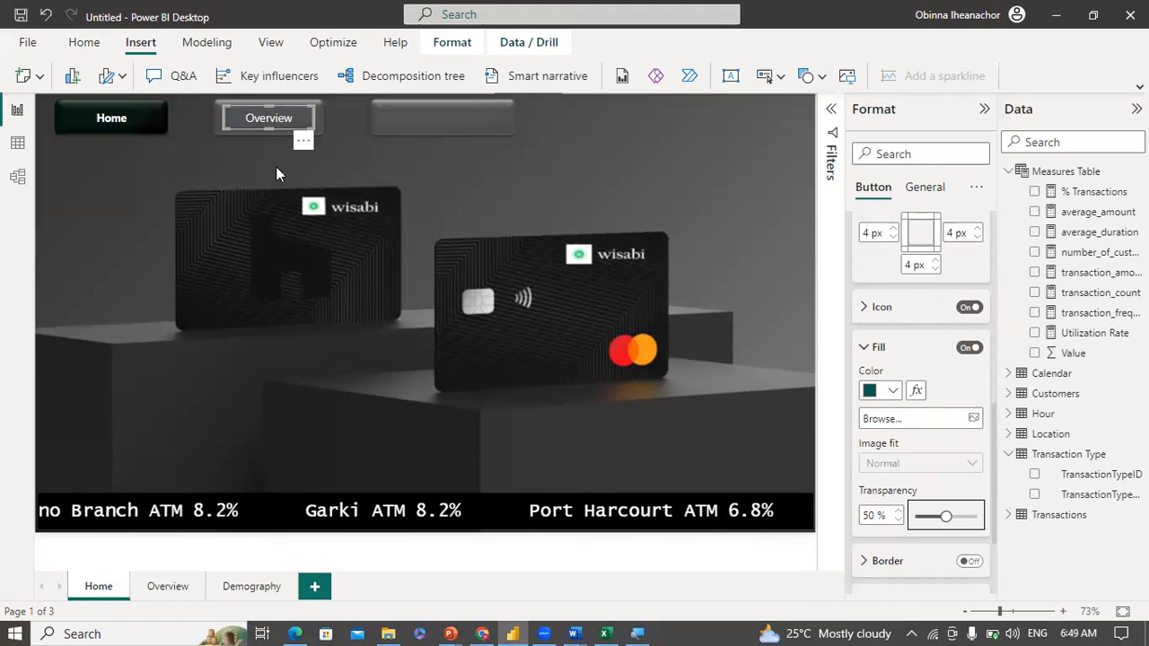
ctrl+click(273, 119)
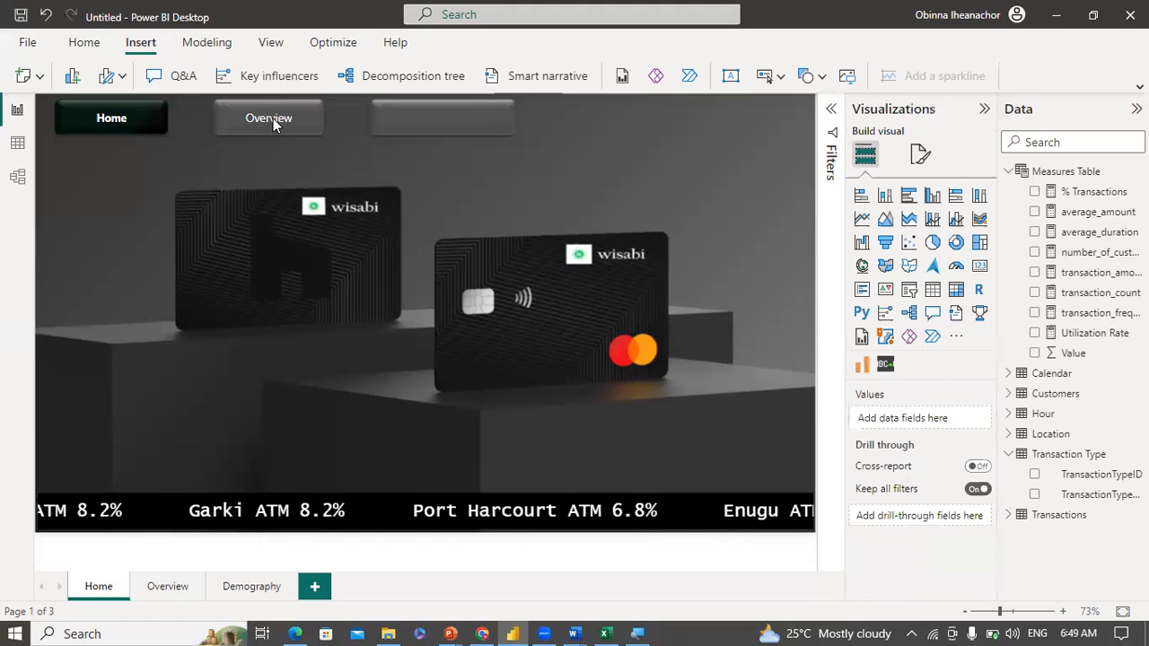
Step: Duplicate the Overview button, place the copy on the empty third header shape, and widen it slightly to fit
click(273, 118)
key(ctrl+c)
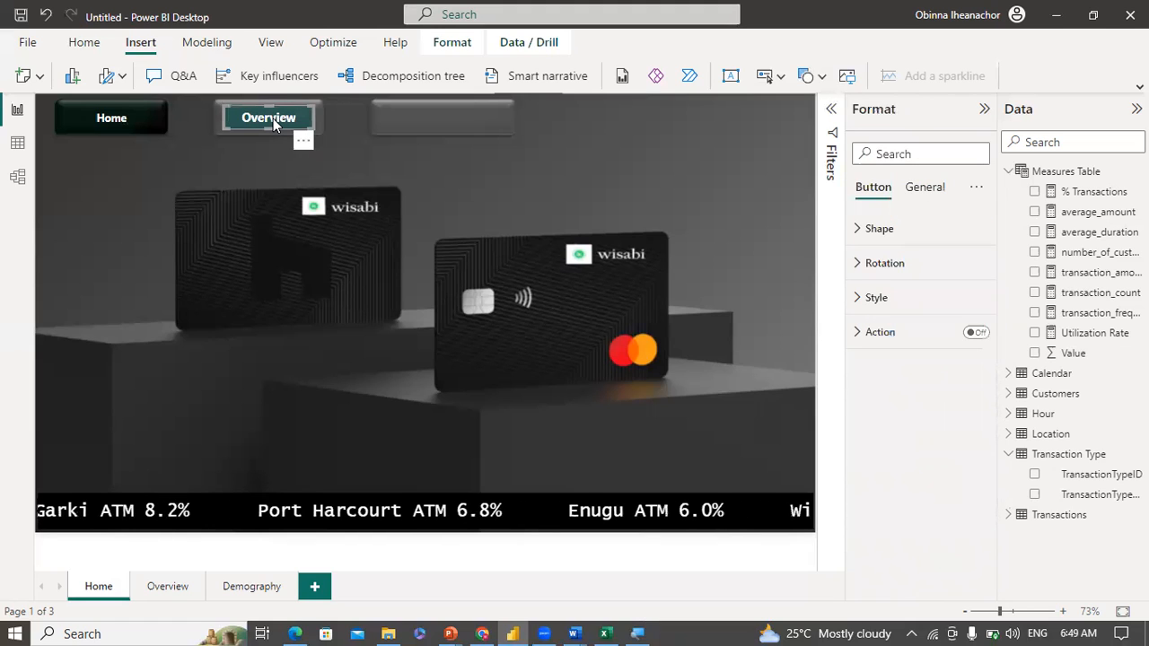
key(ctrl+v)
mouse_move(380, 126)
mouse_down()
mouse_move(451, 113)
mouse_move(394, 117)
mouse_up()
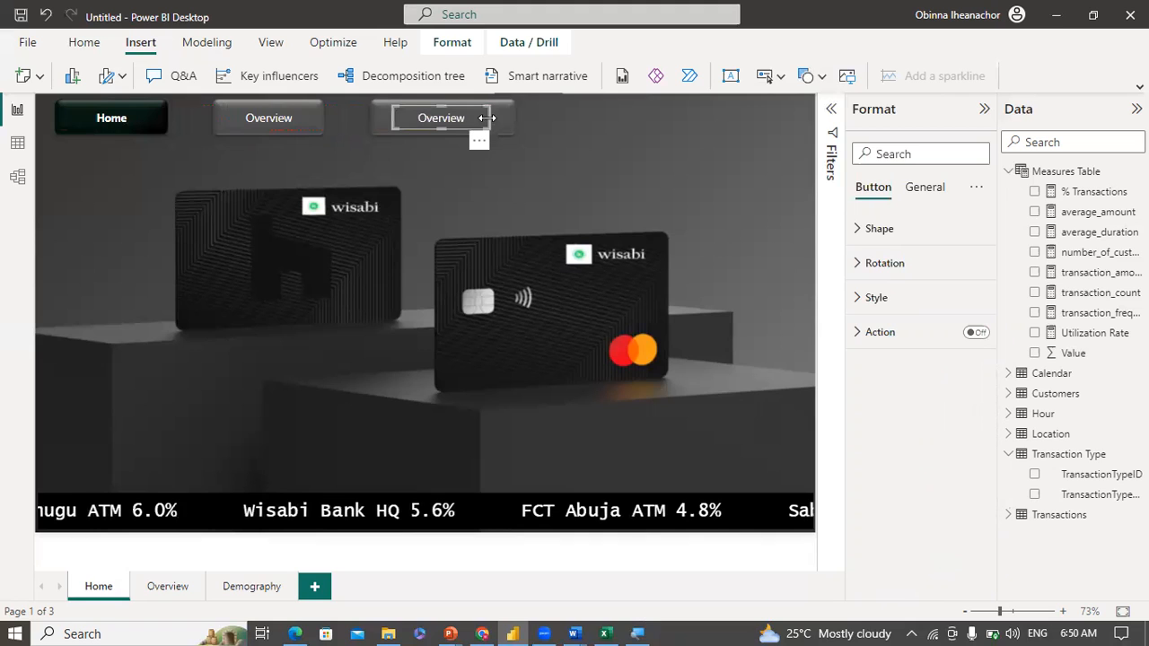
drag(497, 118, 506, 118)
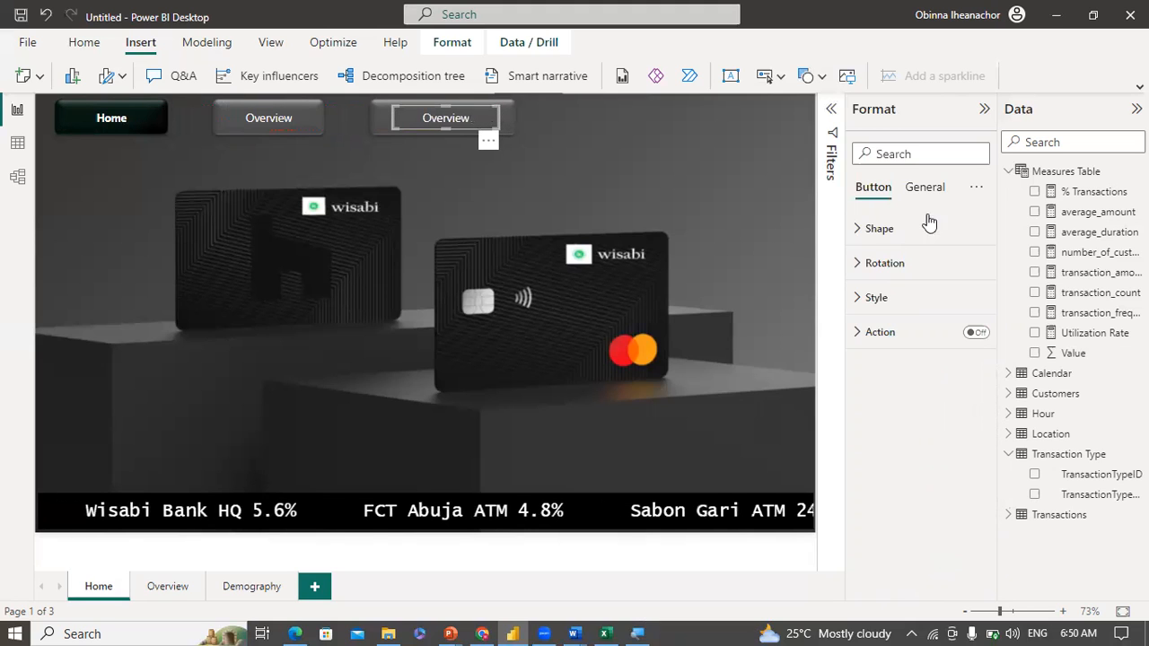
Step: Change the copied button's hover-state text to Demography
click(857, 299)
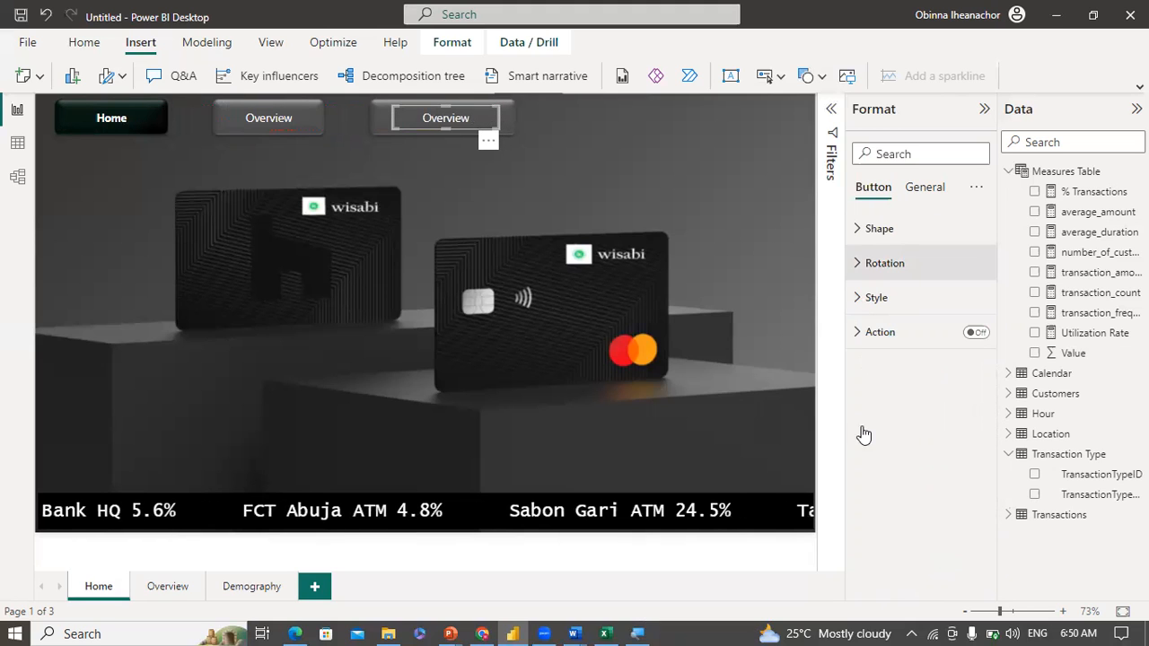
drag(912, 465, 860, 470)
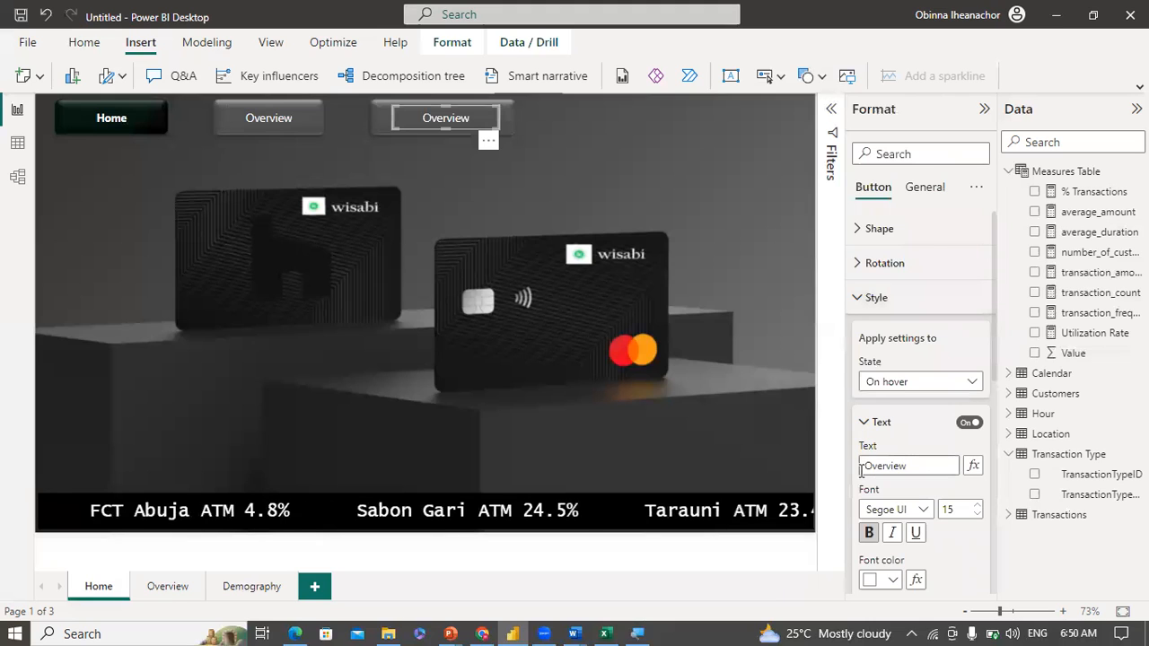
text(D)
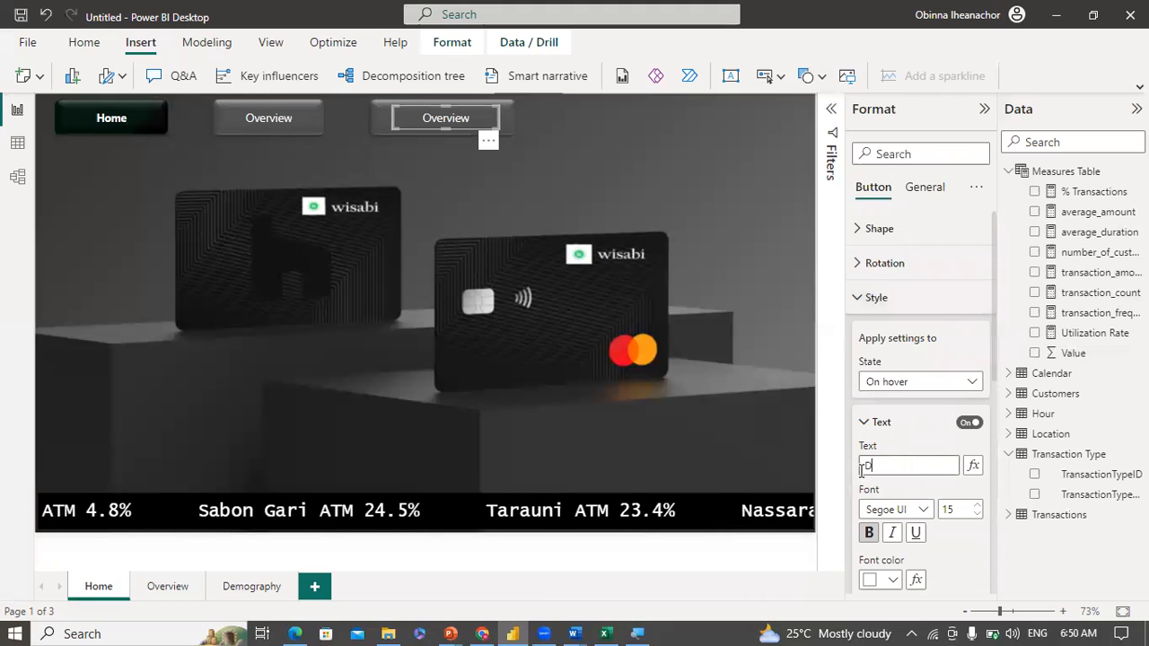
text(emogra)
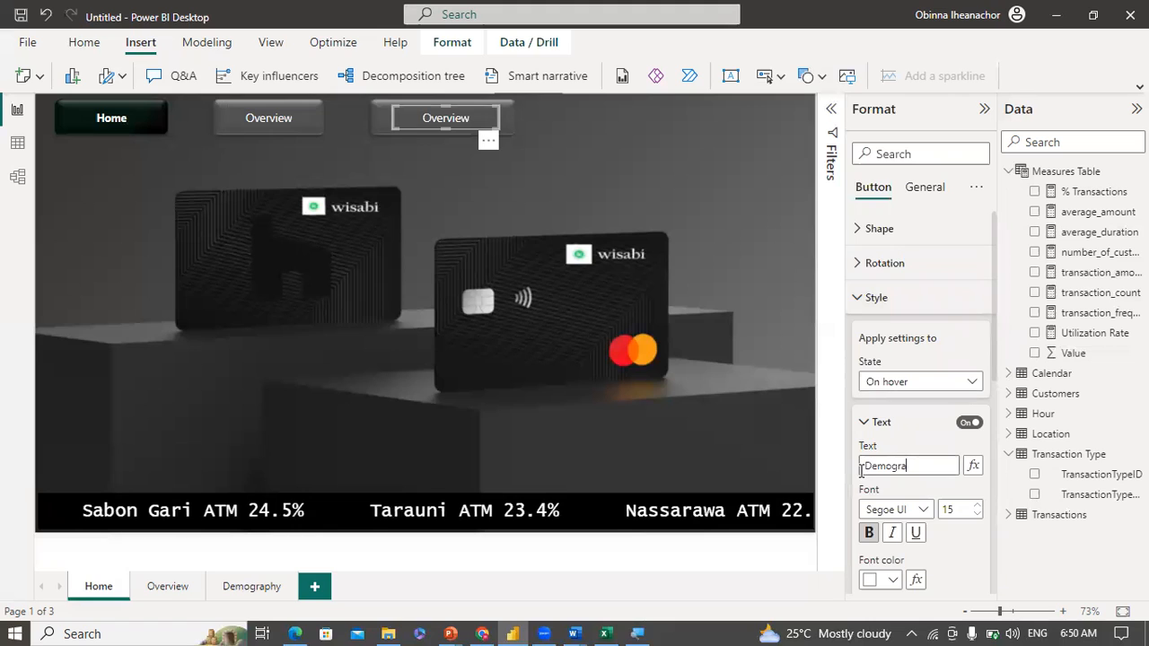
text(phi)
key(BackSpace)
text(y)
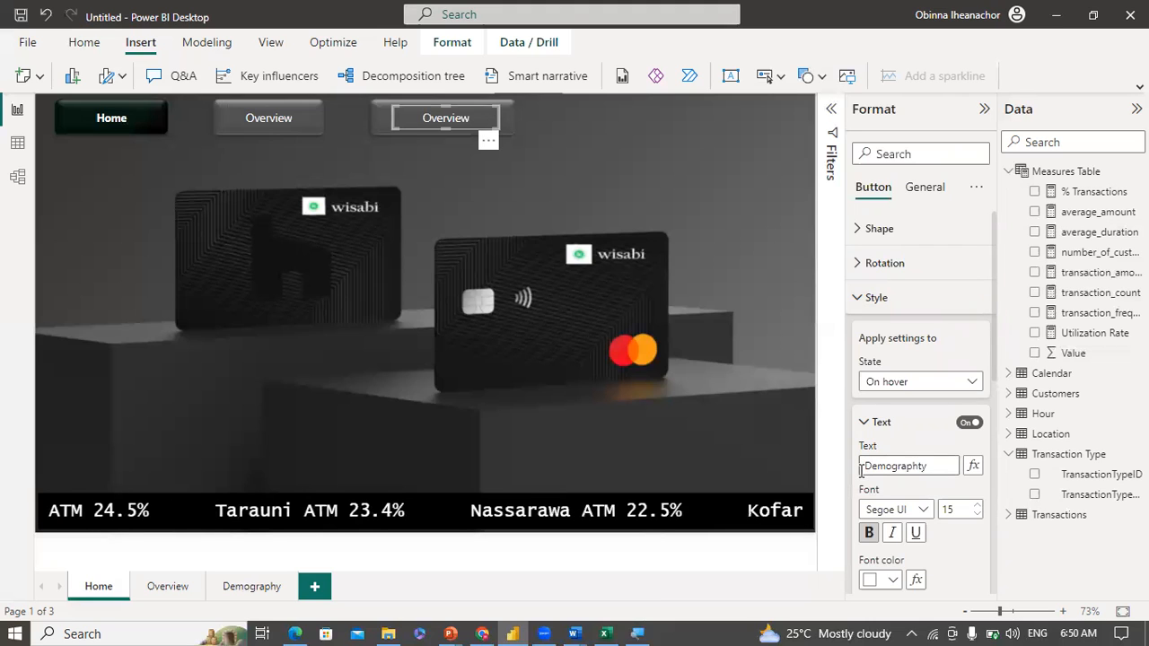
click(731, 350)
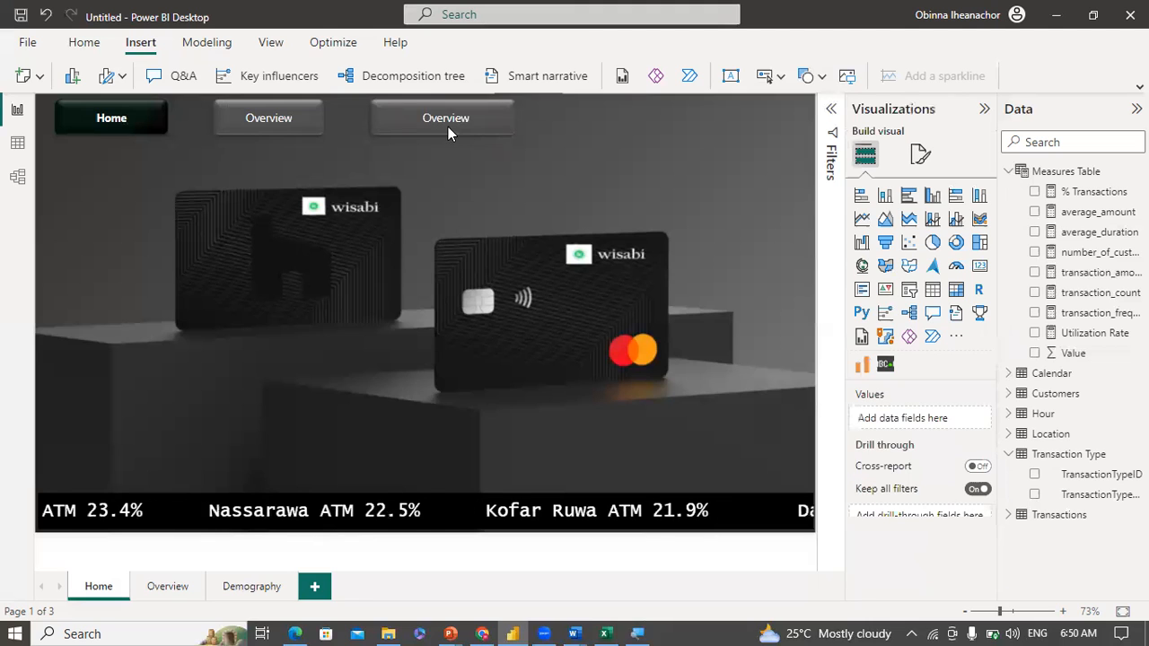
Step: Turn on the original Overview button's action and set it to page navigation with the Overview page as destination
click(289, 121)
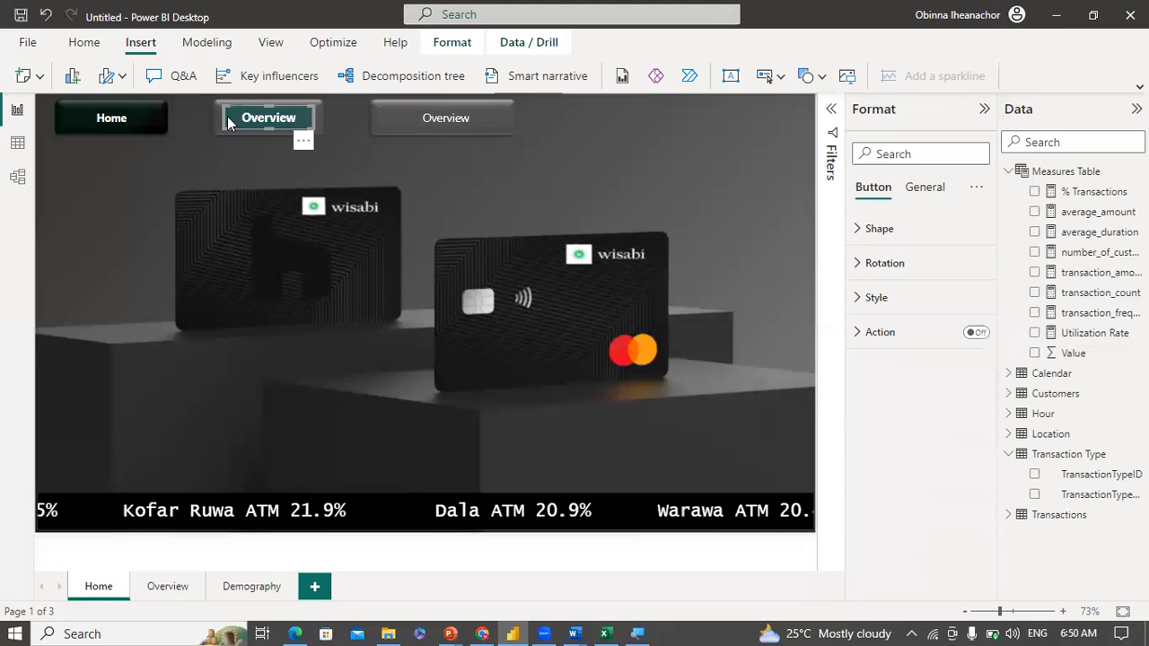
click(976, 333)
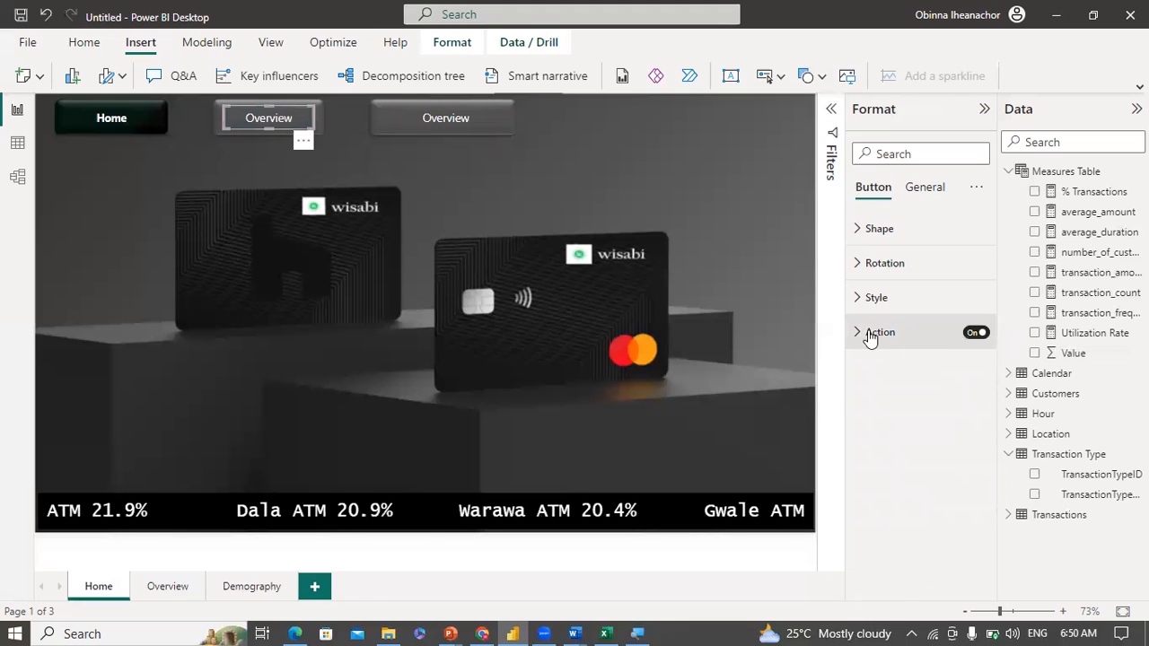
click(869, 334)
click(954, 418)
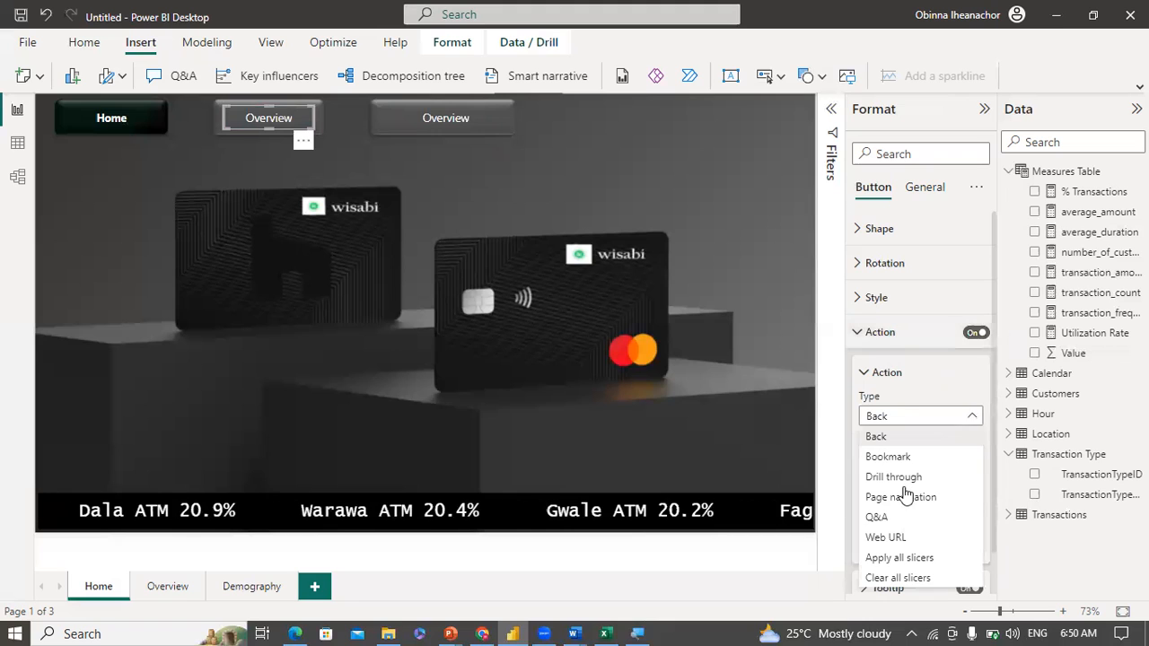
click(905, 497)
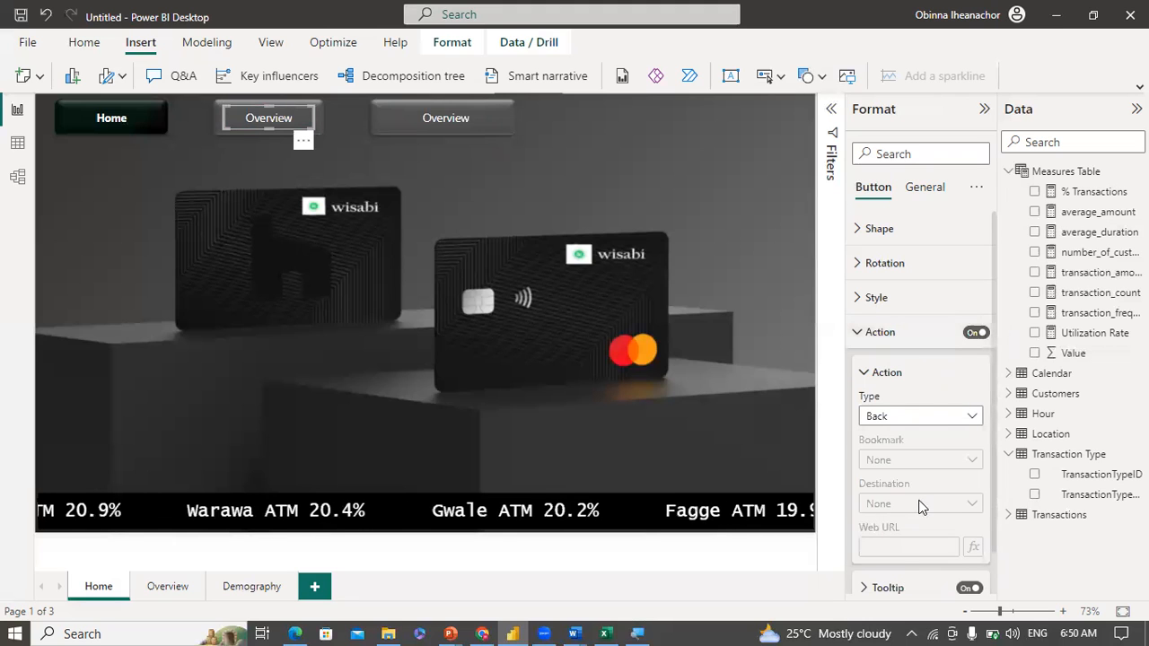
click(923, 506)
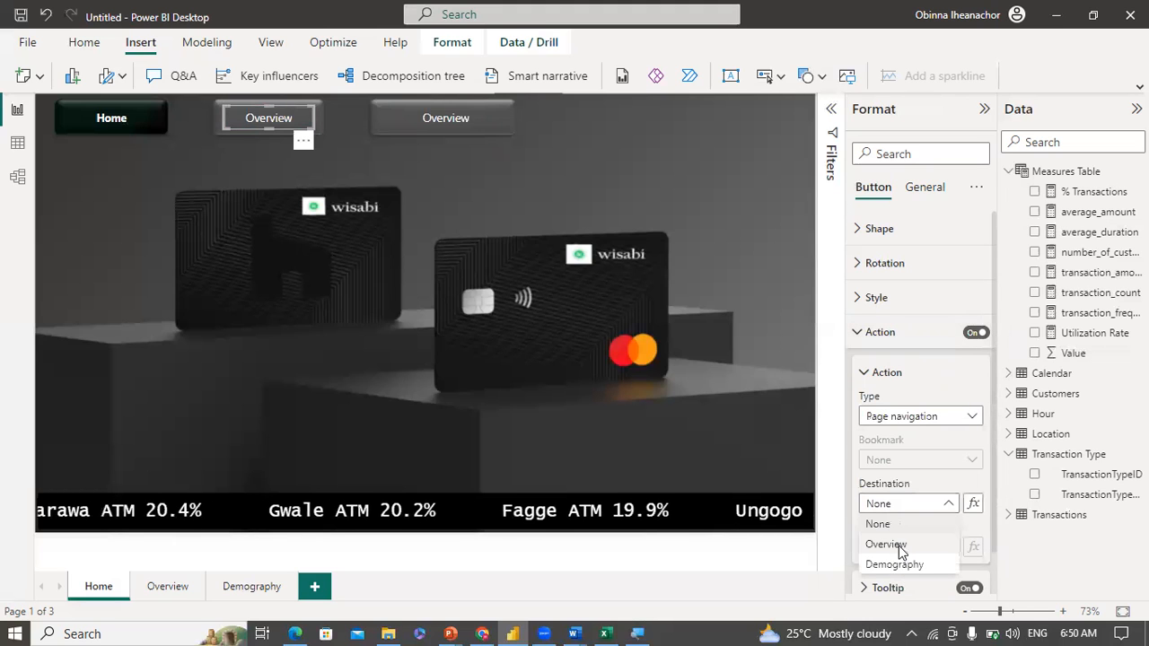
click(886, 545)
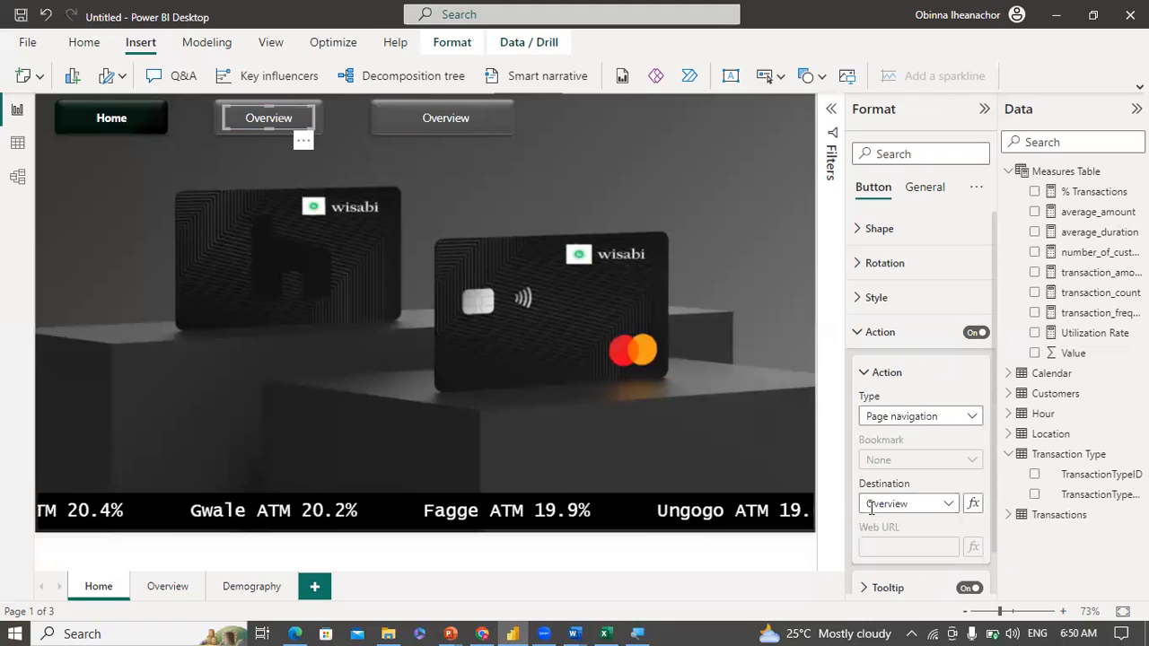
Step: Set the Overview button's tooltip text to "Go to Overview Page"
click(872, 383)
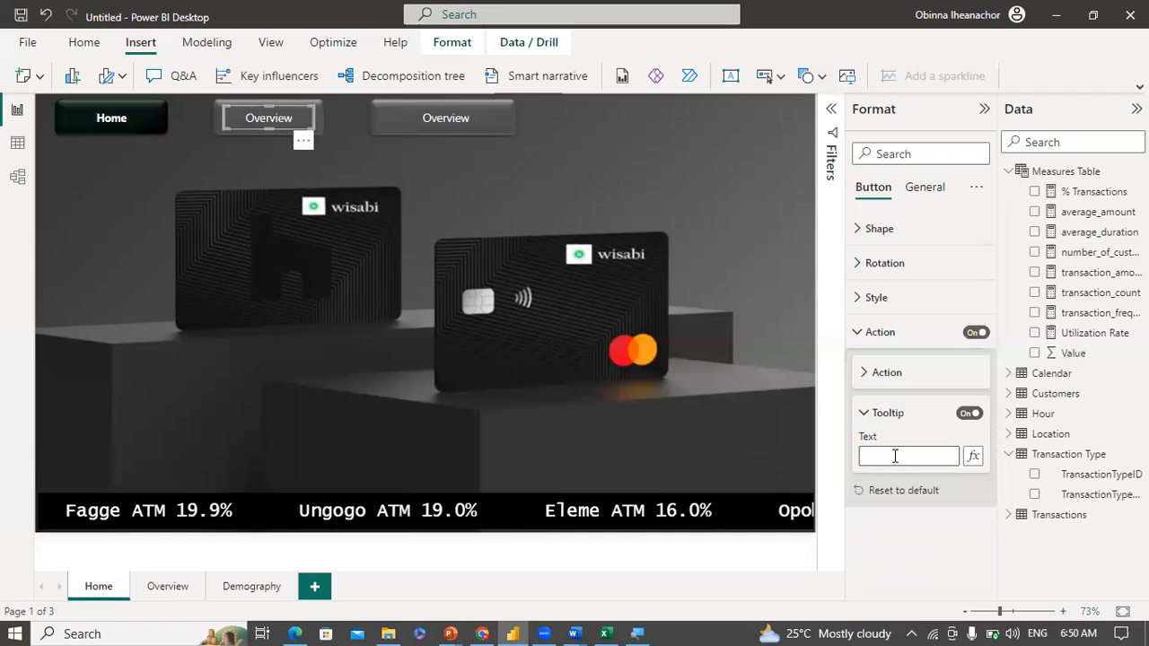
click(896, 456)
text(Go to)
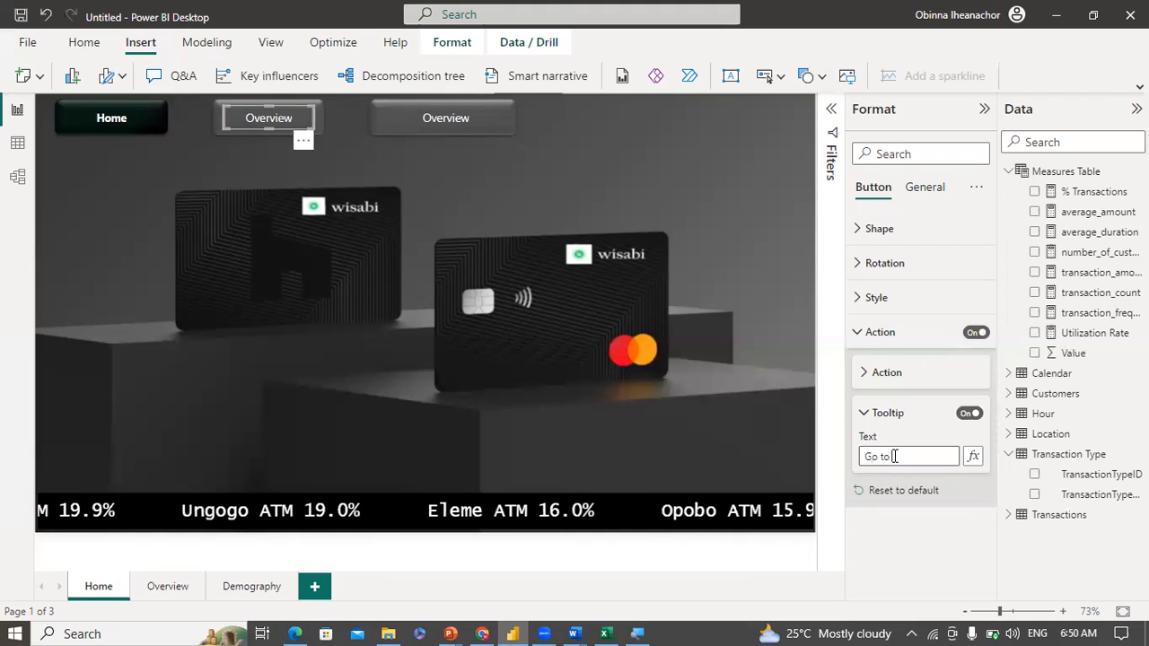
text( Overview )
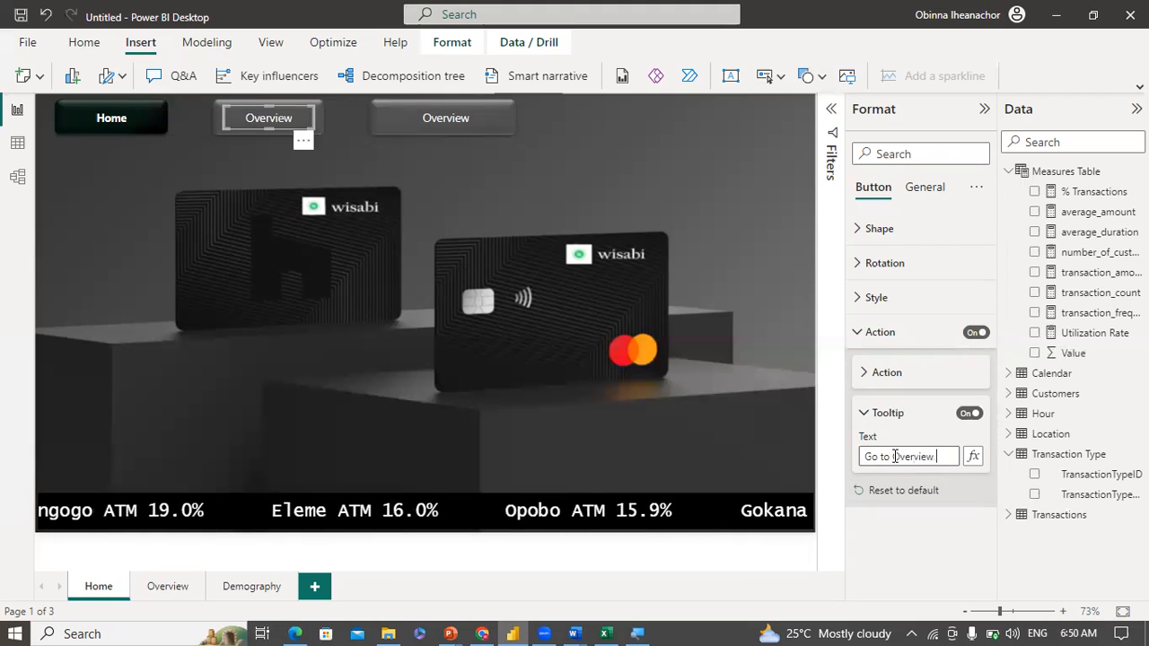
text(Page)
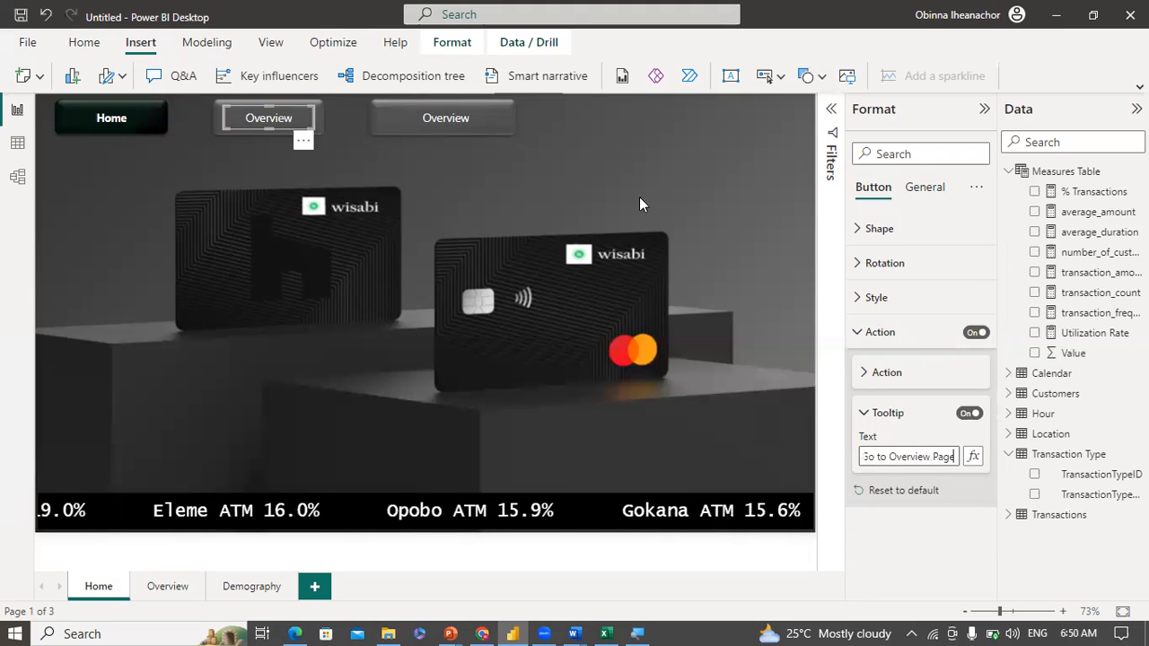
click(415, 113)
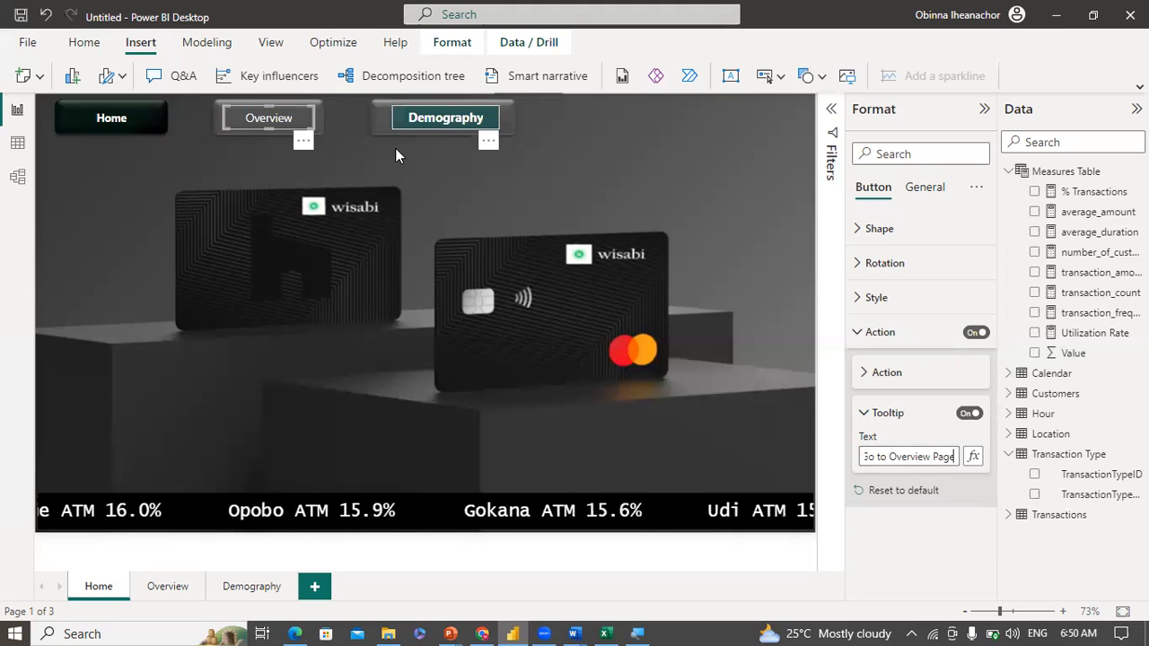
click(395, 155)
Step: Change the default-state text of the copied button in the third header shape to Demography
click(436, 123)
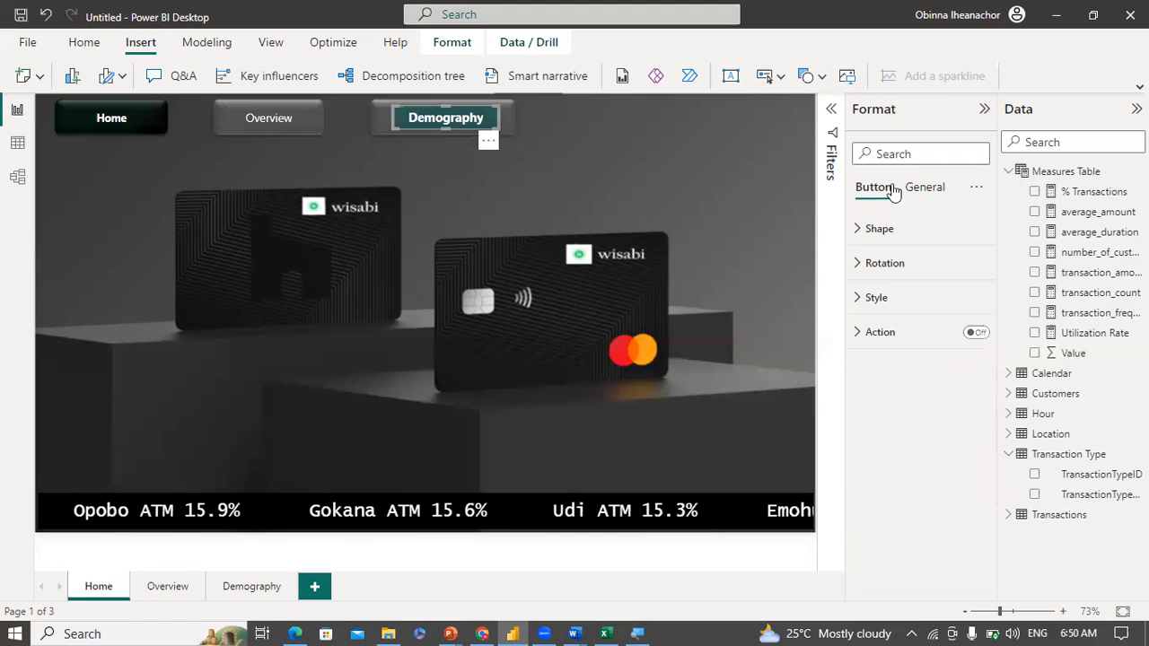
click(925, 188)
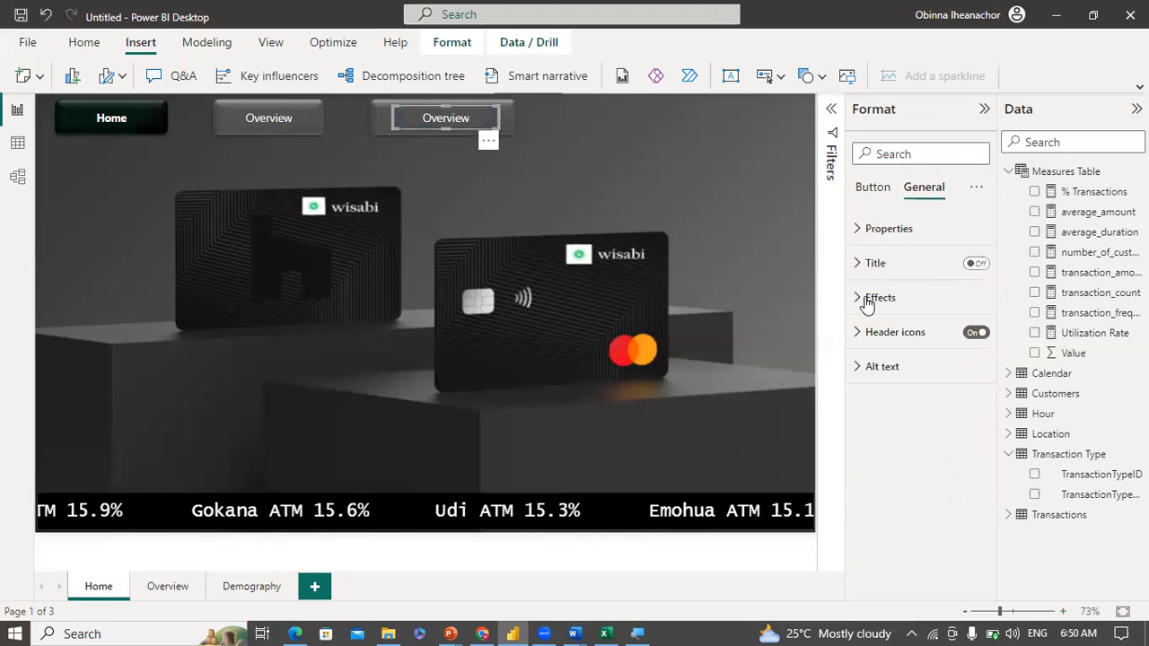
click(867, 301)
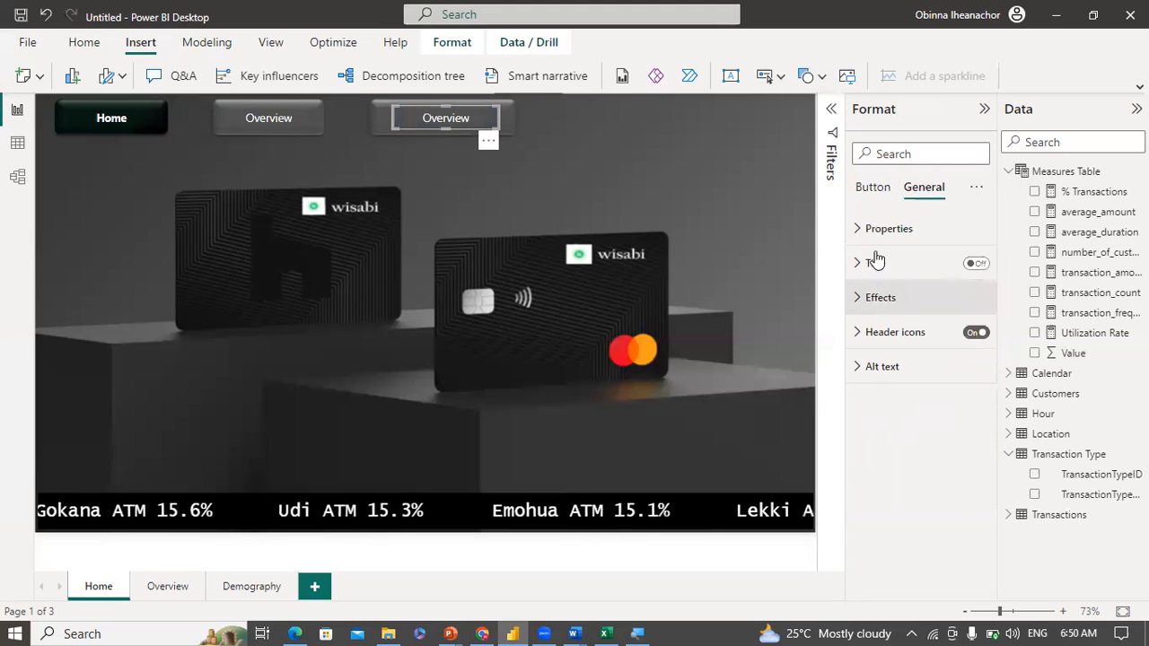
click(873, 190)
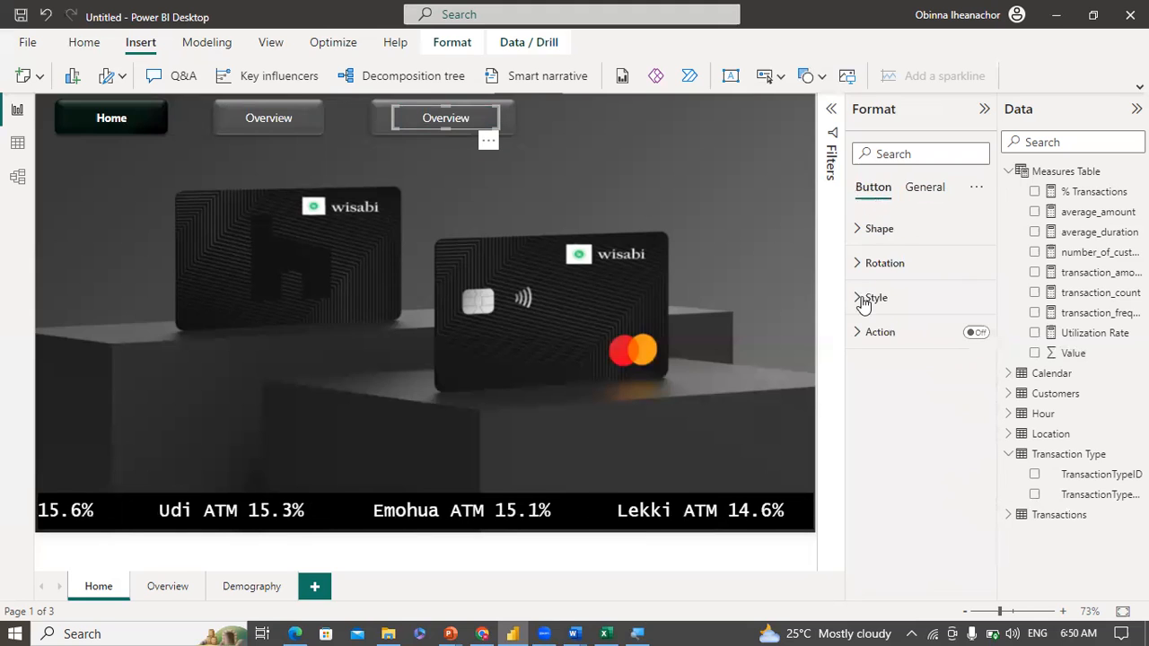
click(862, 303)
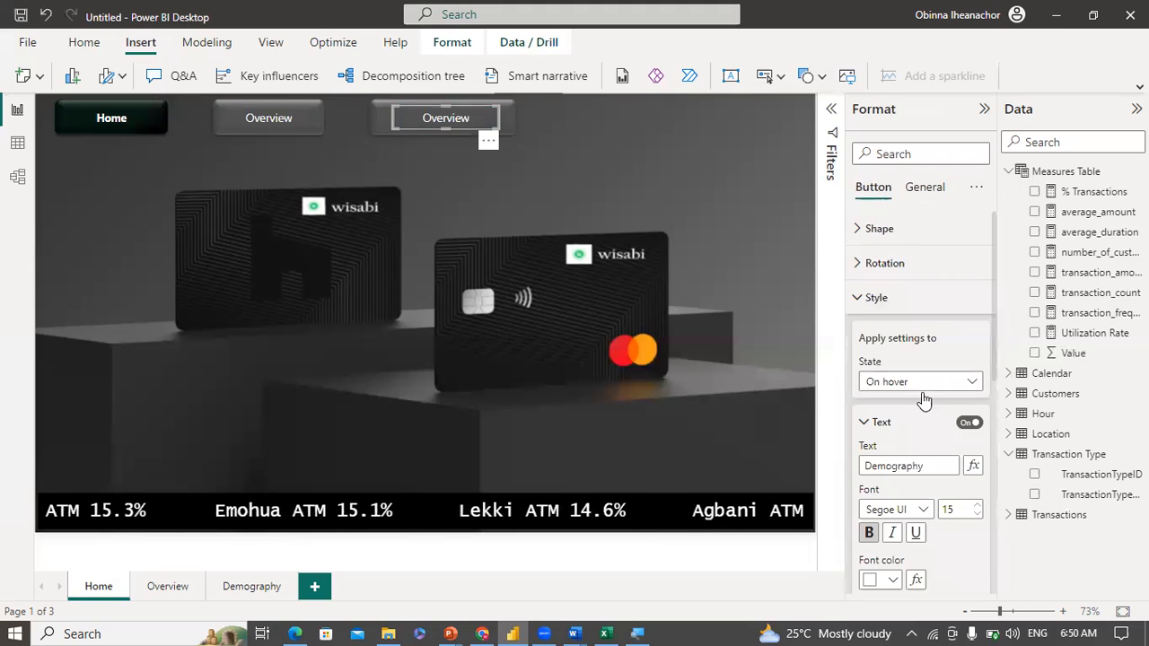
click(923, 392)
click(910, 401)
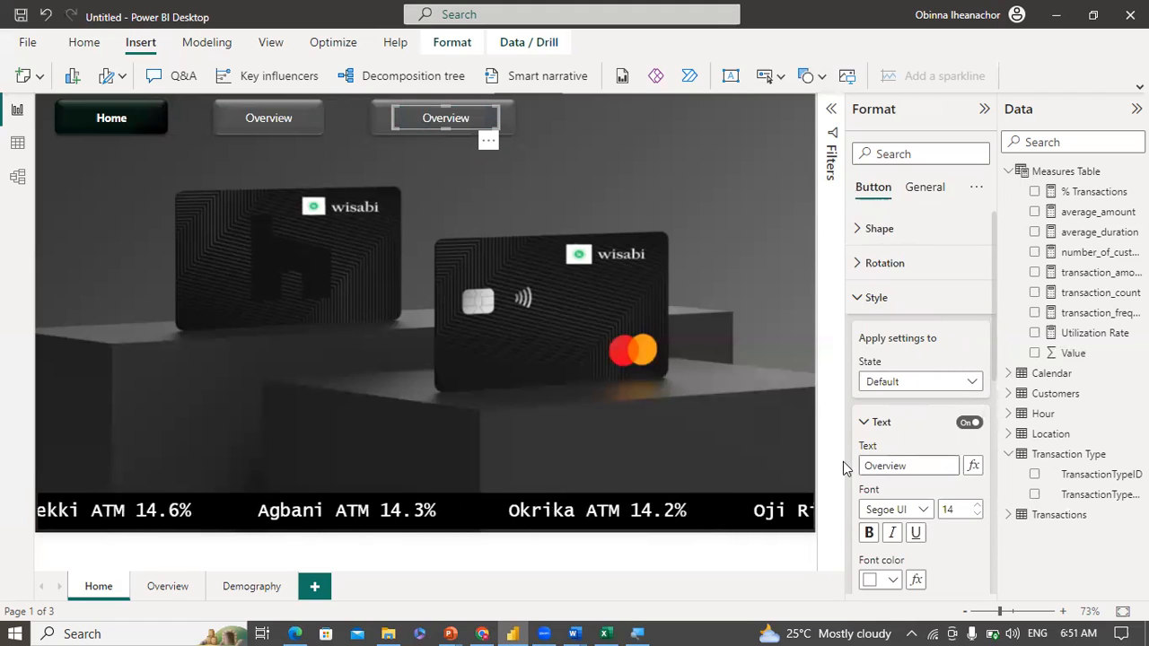
drag(914, 465, 843, 463)
text(D)
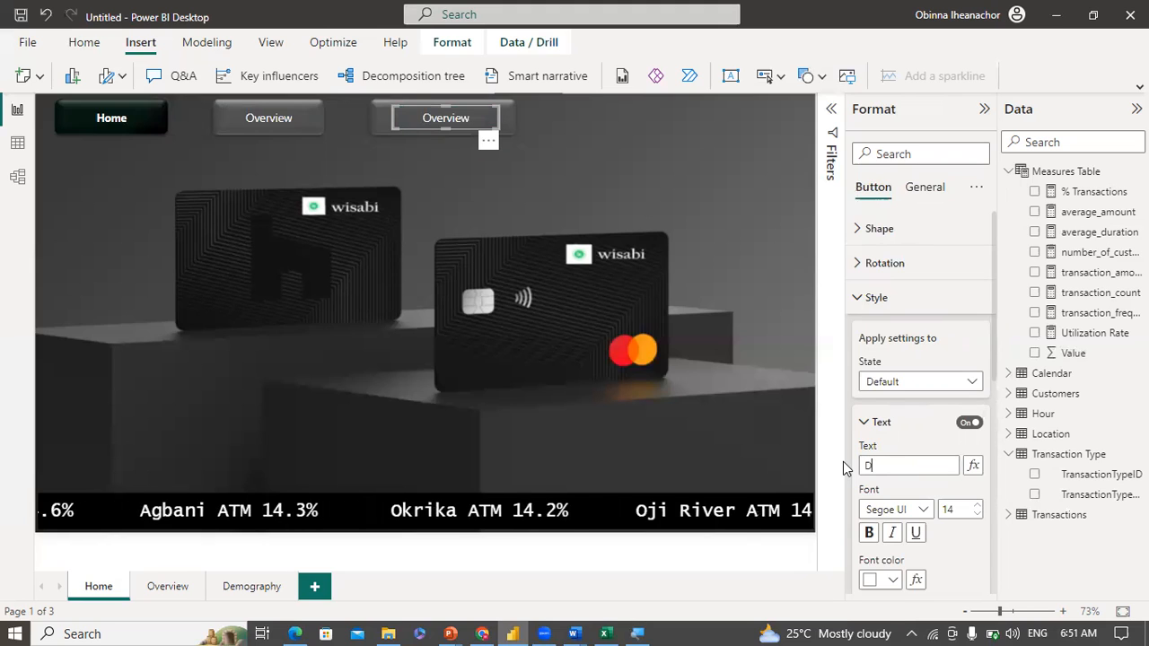
text(emograp)
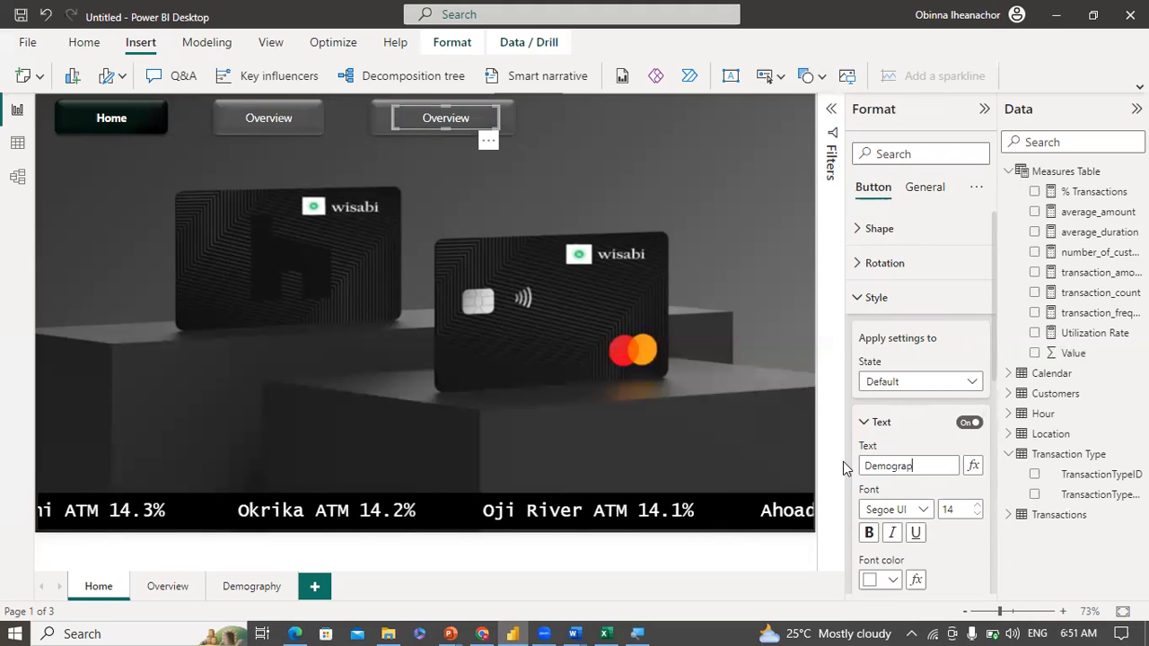
text(hy)
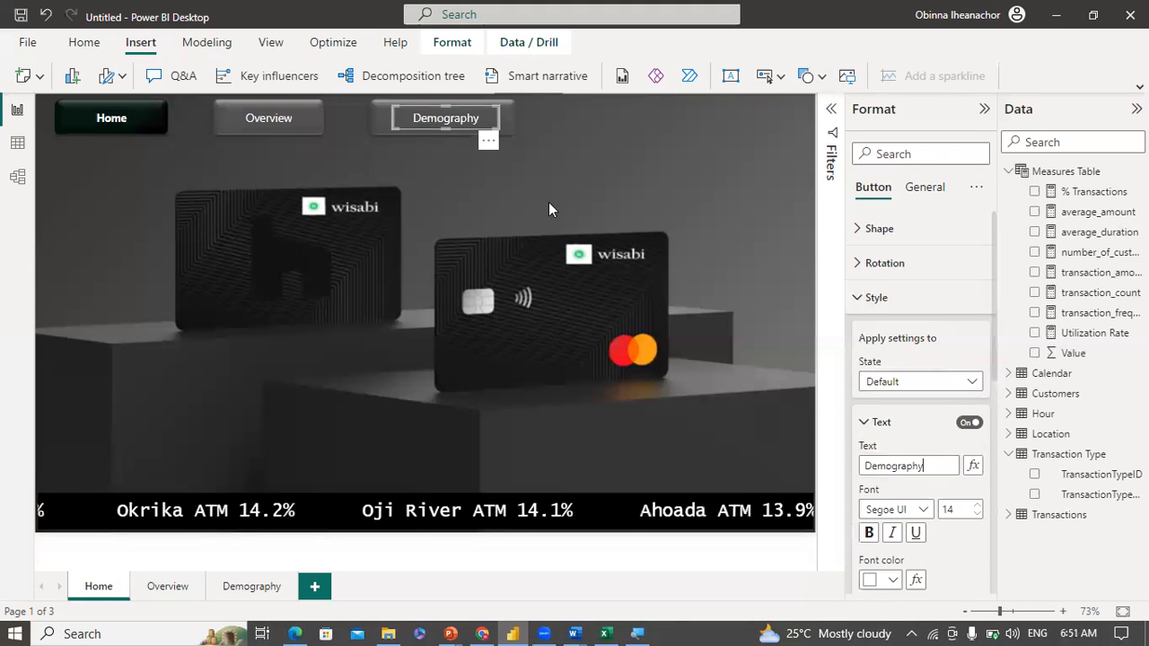
Step: Test the Overview button's page navigation and return to the Home page
click(402, 131)
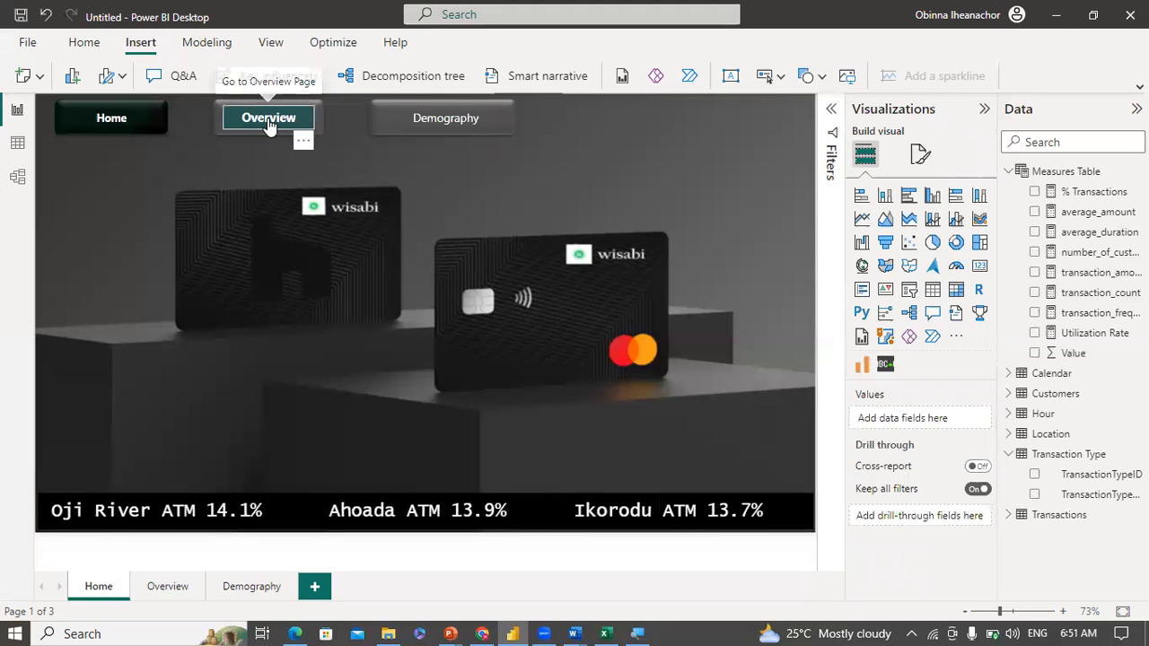
ctrl+click(267, 121)
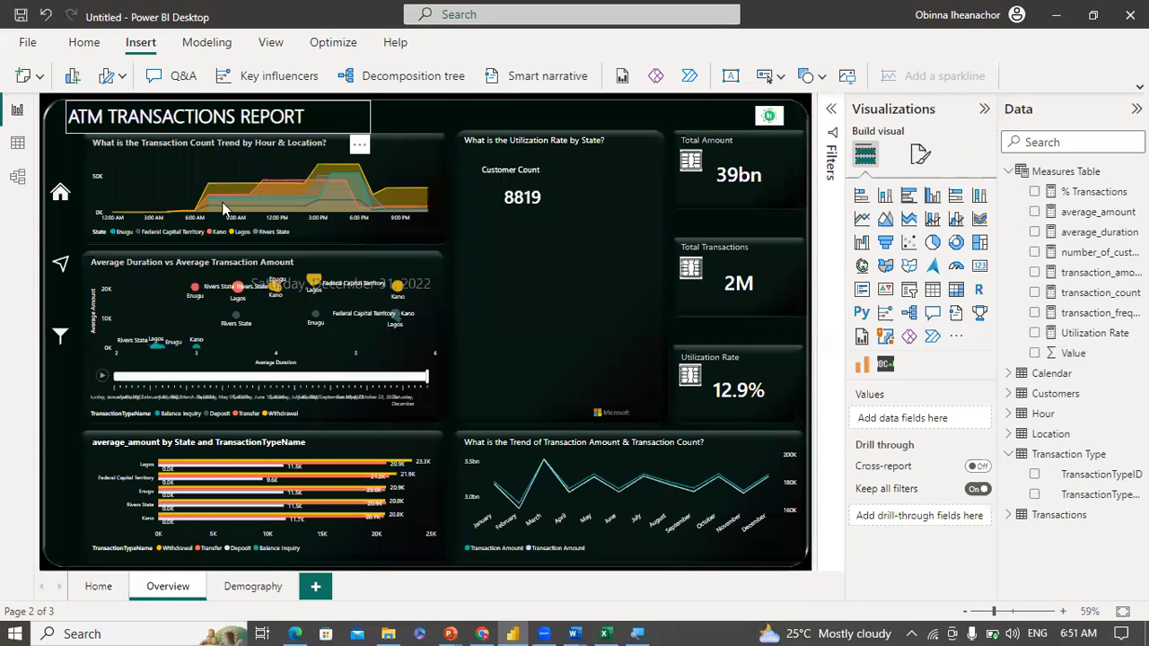
click(97, 587)
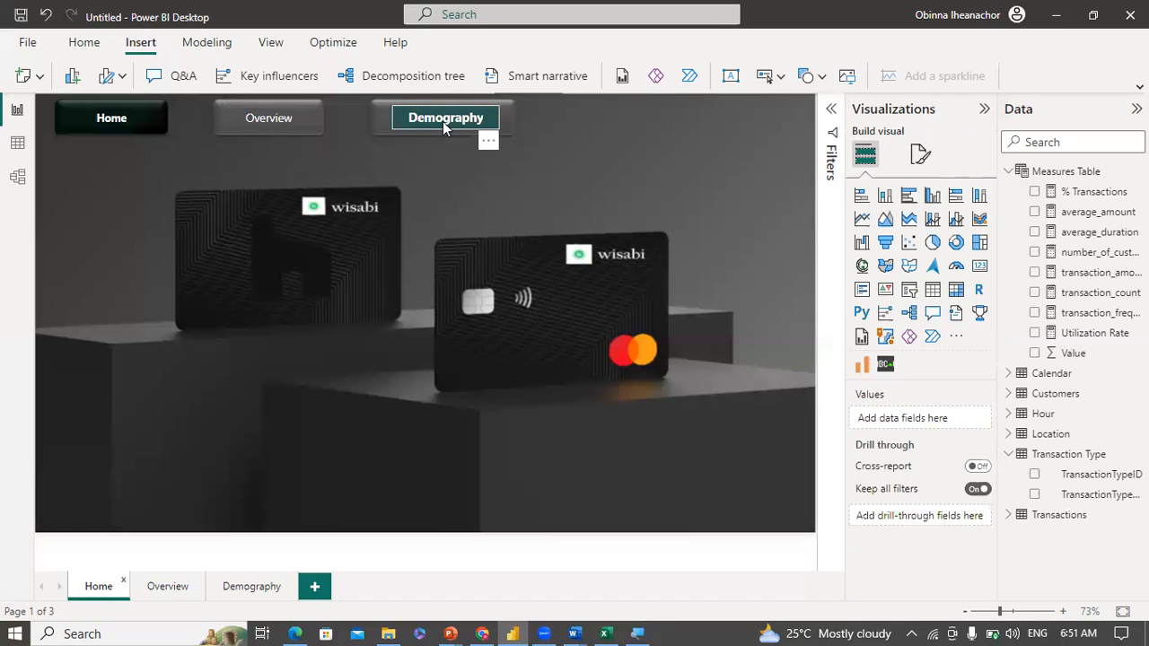
Step: Widen the Demography button to fill its header shape and turn on its page navigation action with the Demography page as destination
click(443, 122)
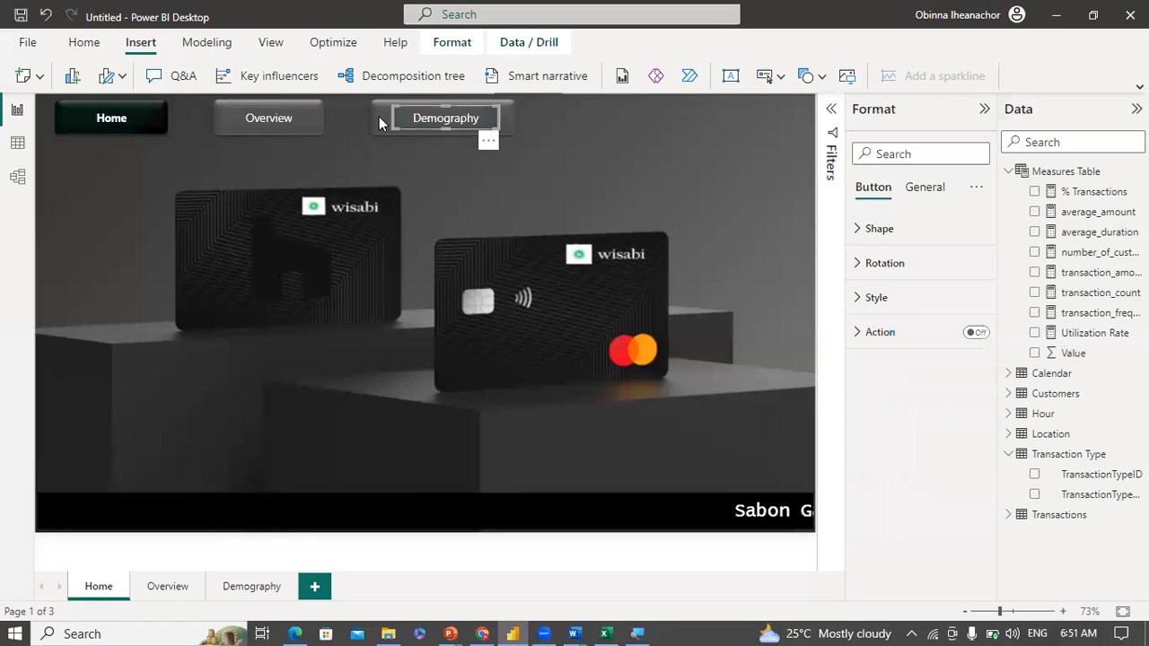
drag(496, 116, 508, 116)
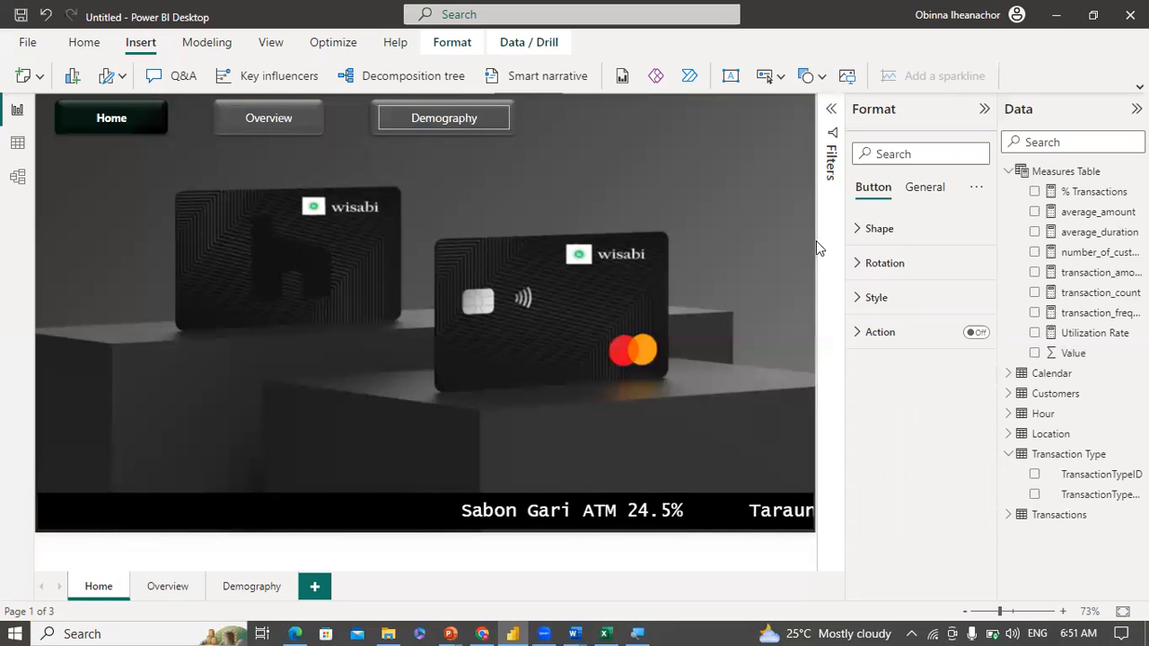
click(970, 334)
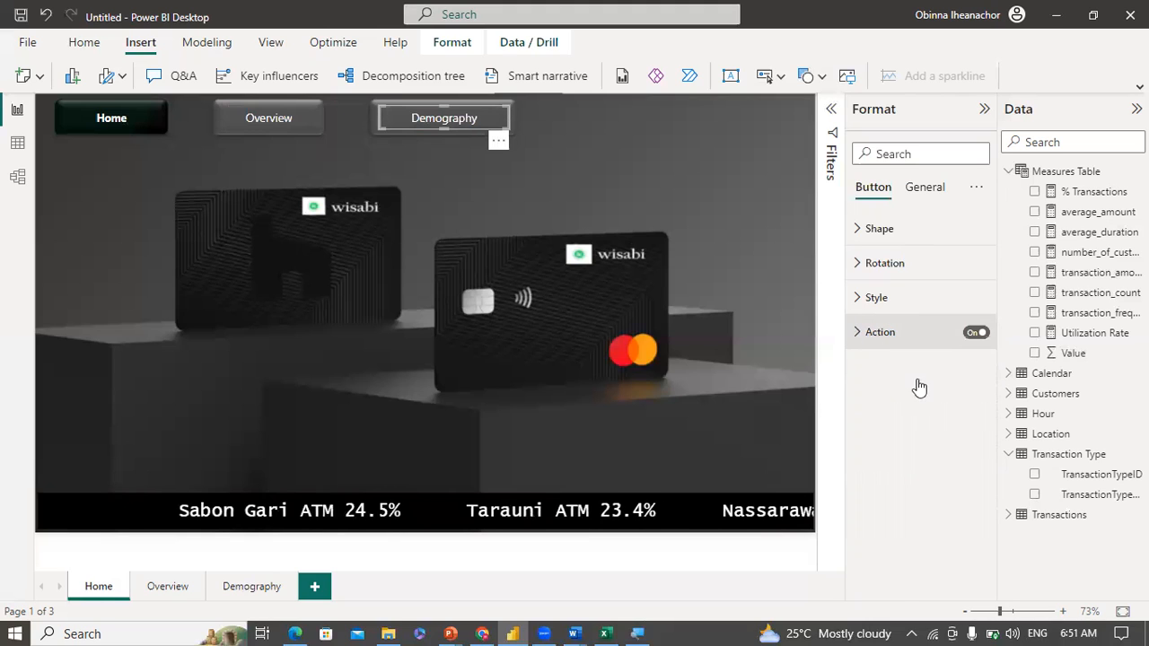
click(941, 422)
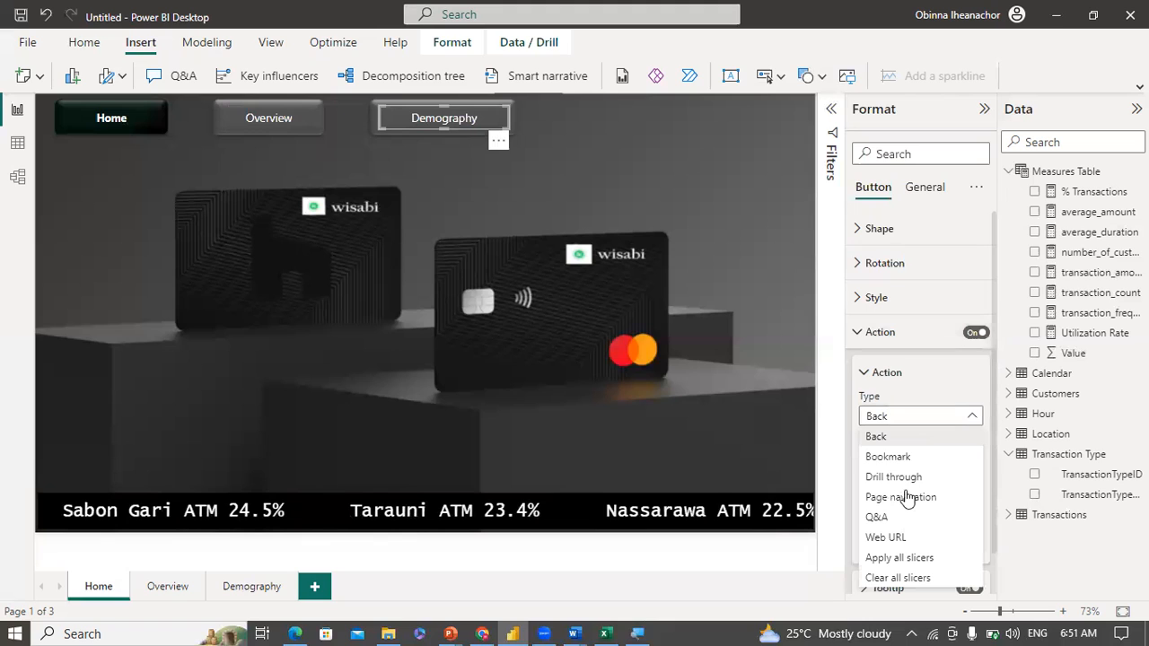
click(912, 494)
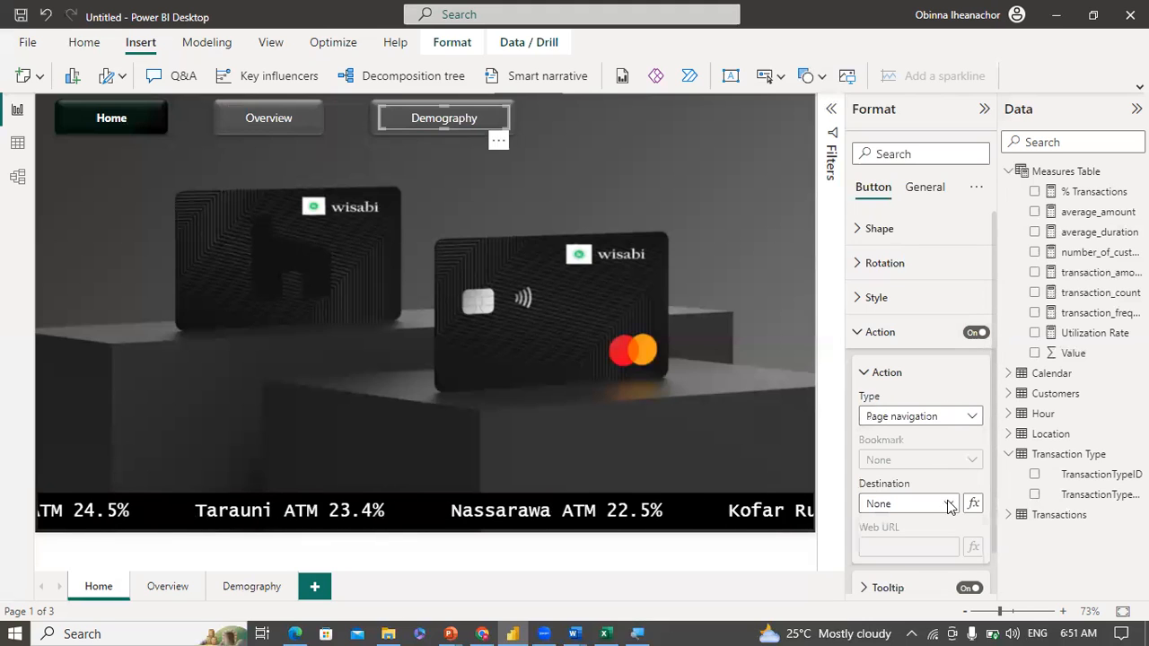
click(949, 507)
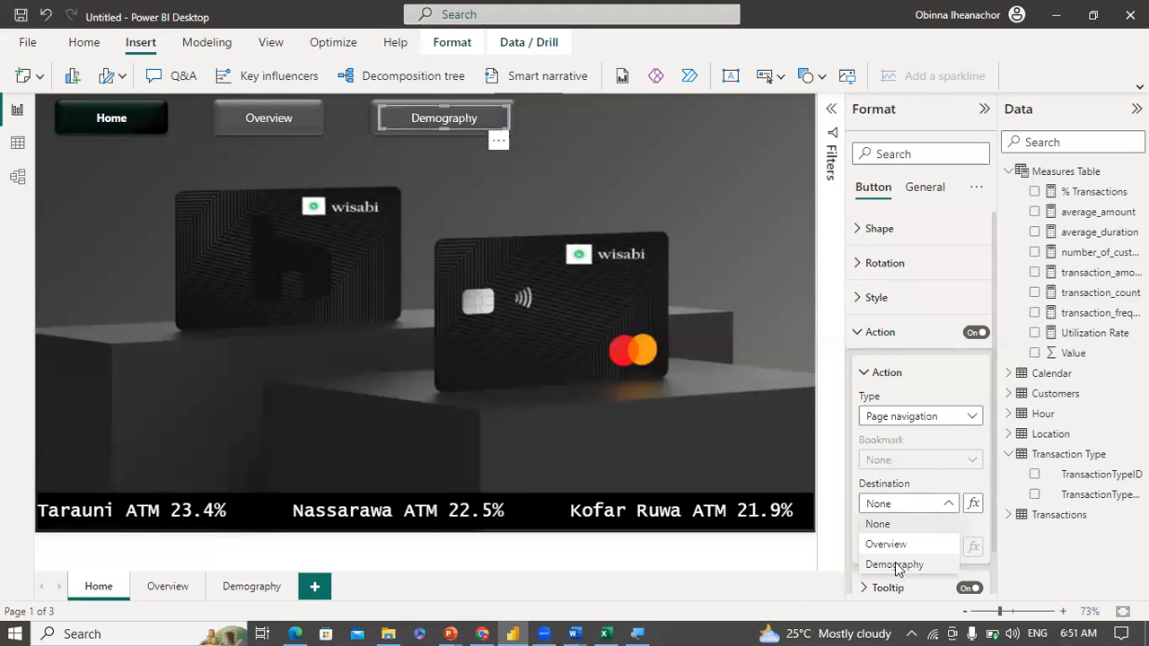
click(895, 565)
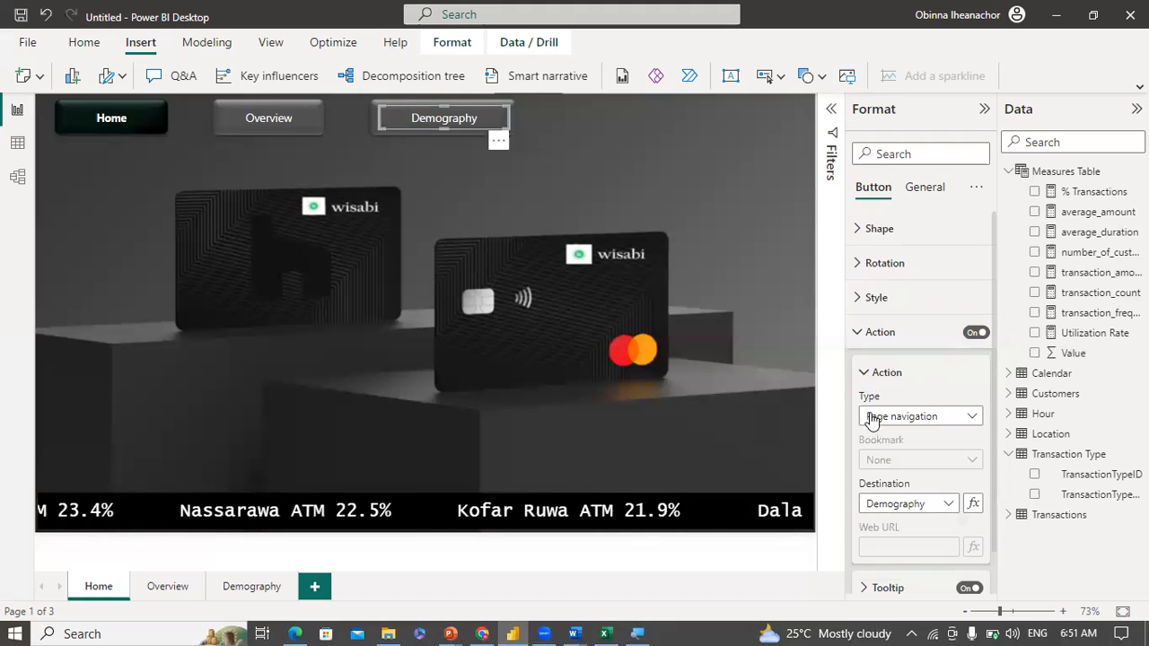
Step: Set the Demography button's tooltip text to "Go to Demography Page"
click(872, 419)
click(899, 458)
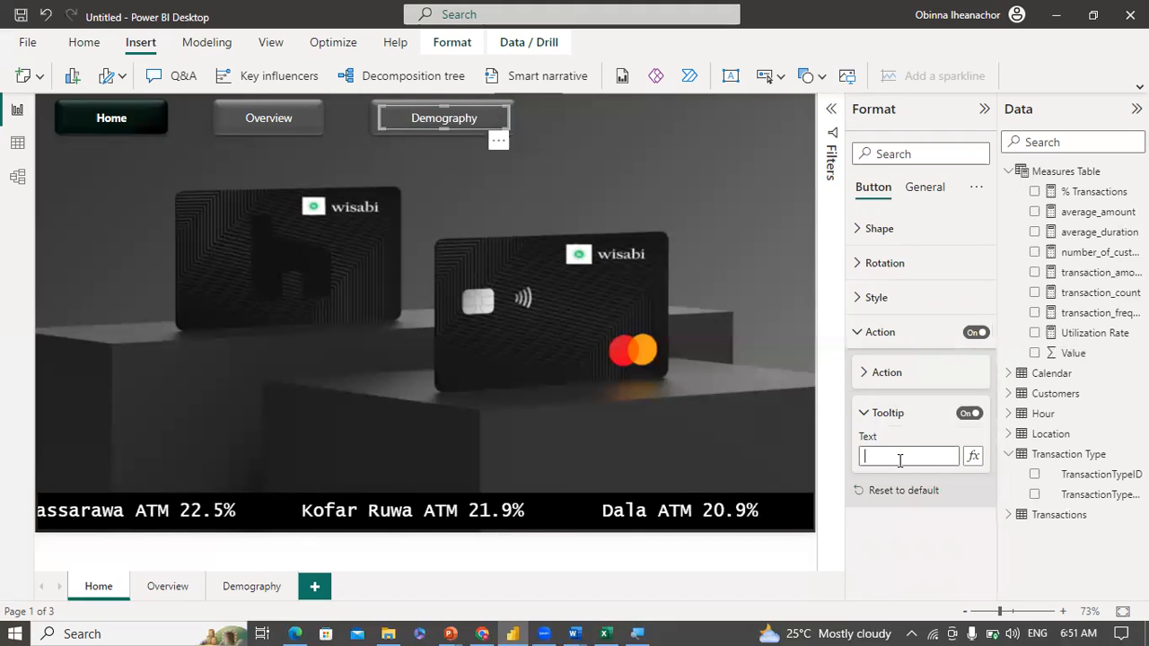
text(Go to )
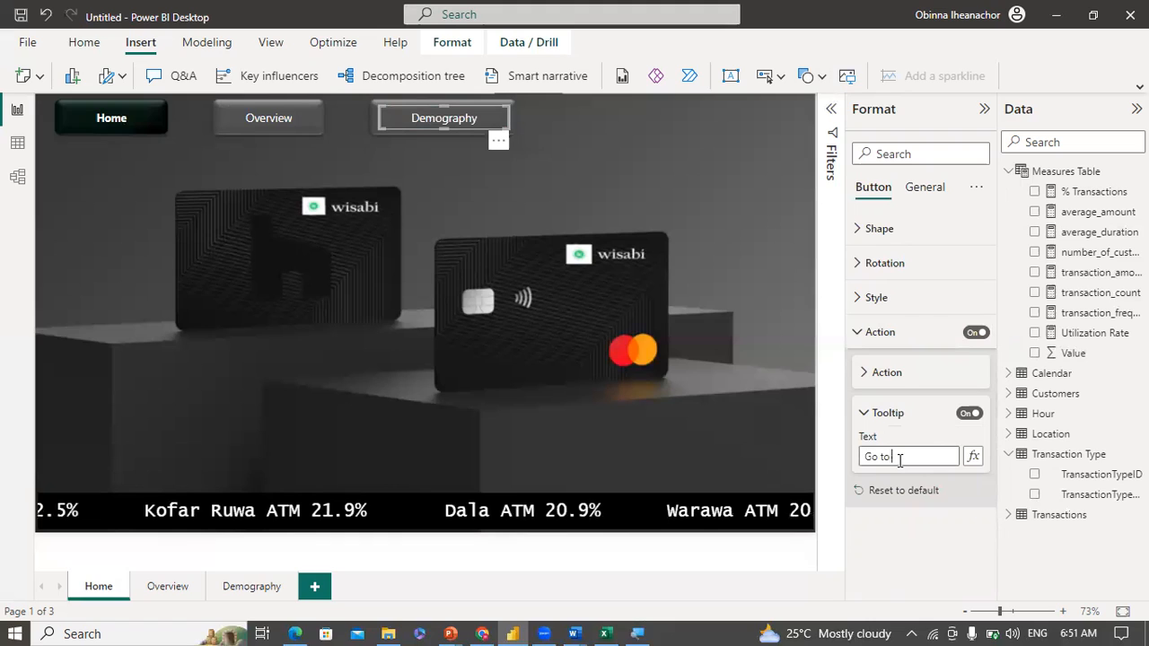
text(Demogra)
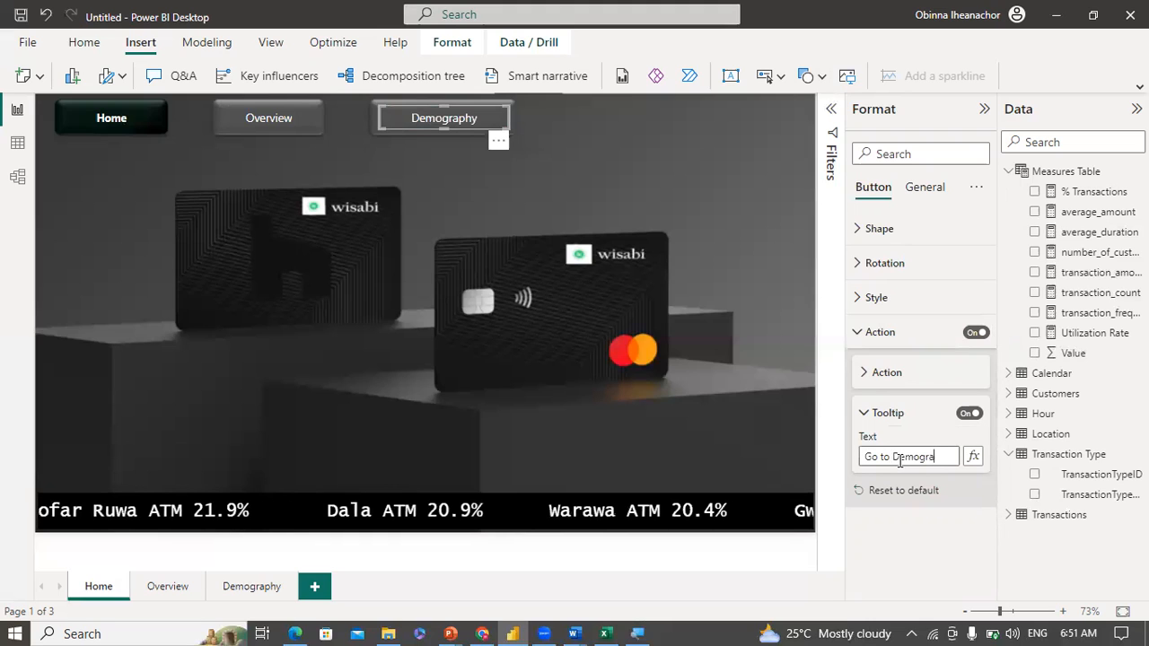
text(phy Pag)
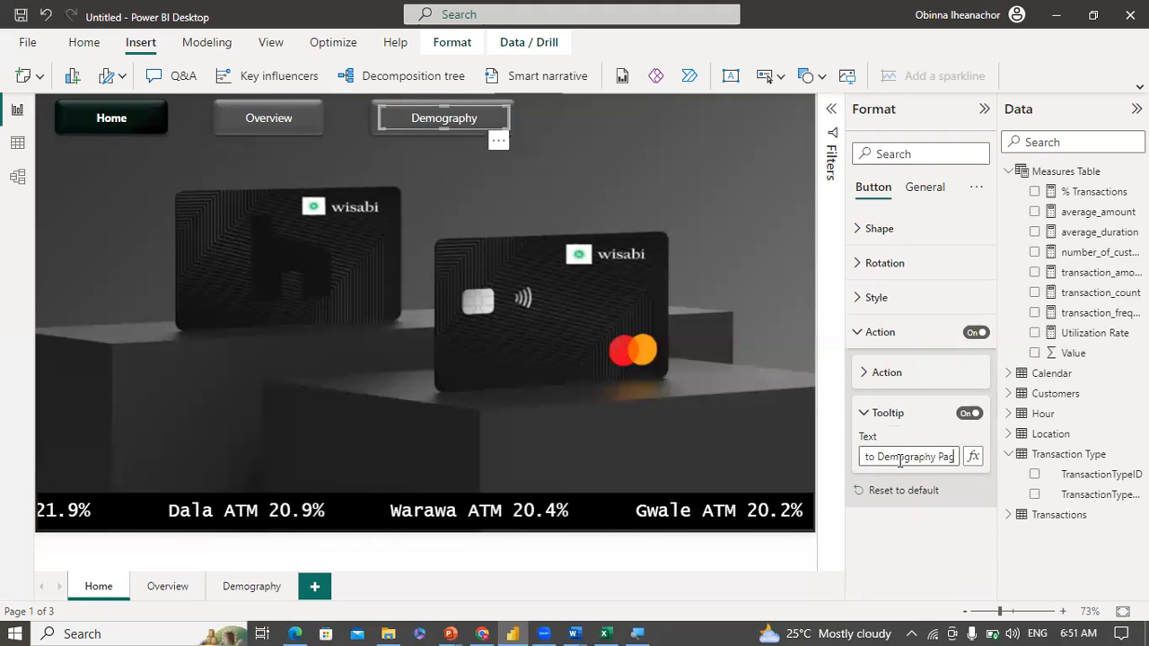
text(e)
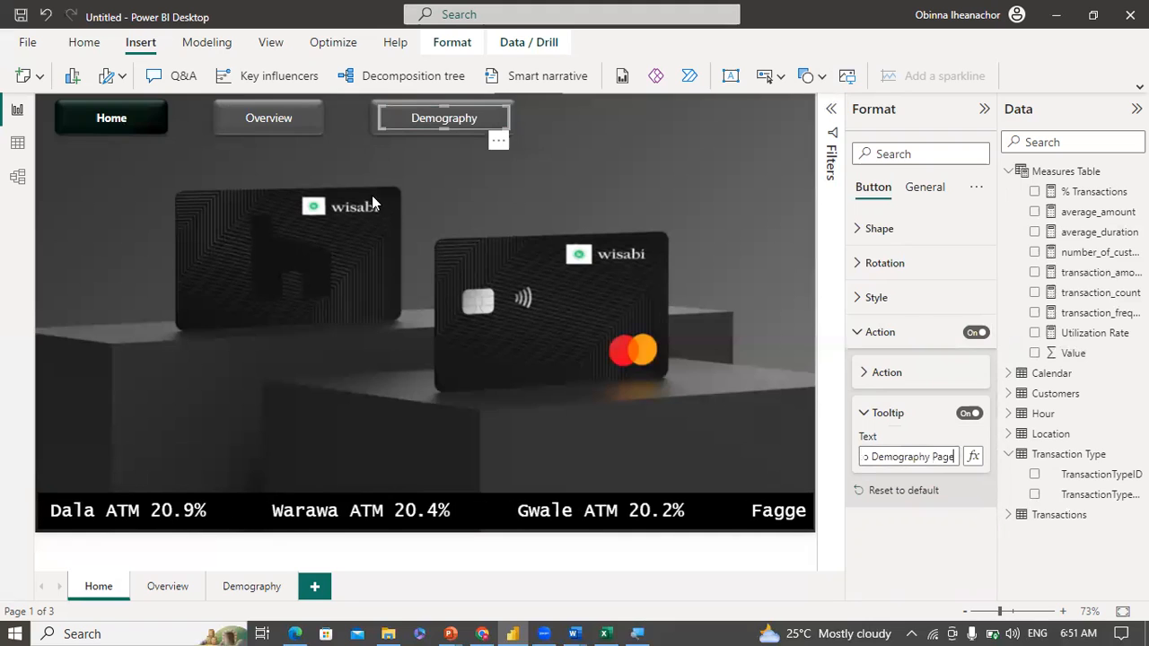
key(Escape)
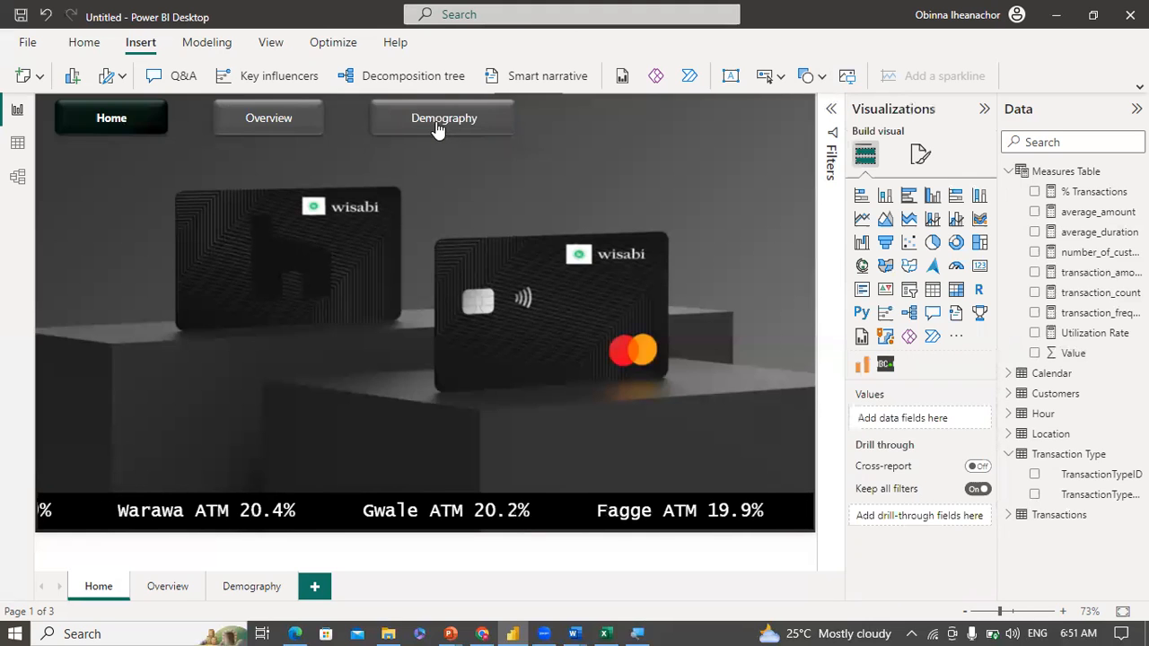
Step: Test the Demography button's page navigation and look over the side icons on the Overview and Demography pages
click(436, 130)
ctrl+click(435, 123)
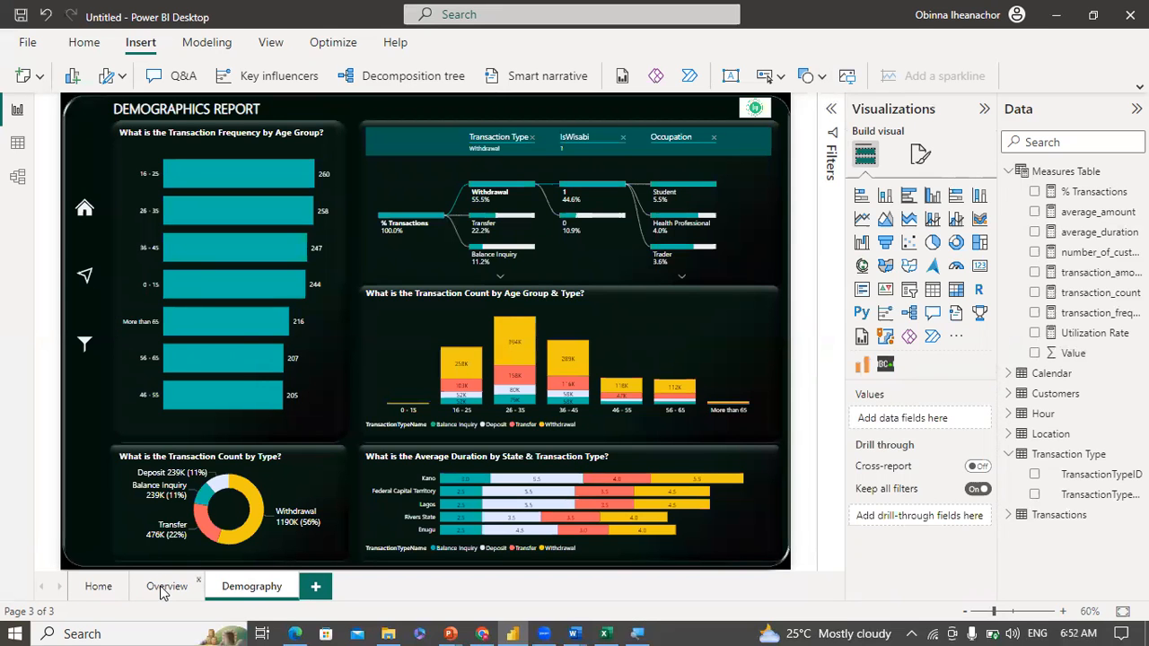
click(166, 588)
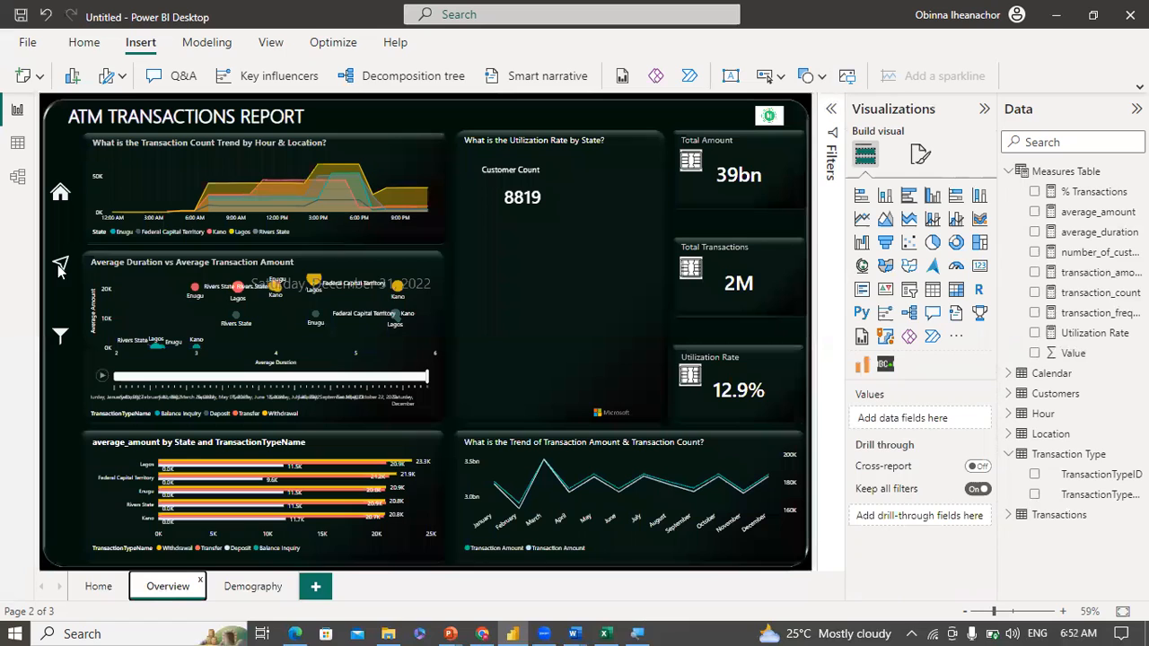
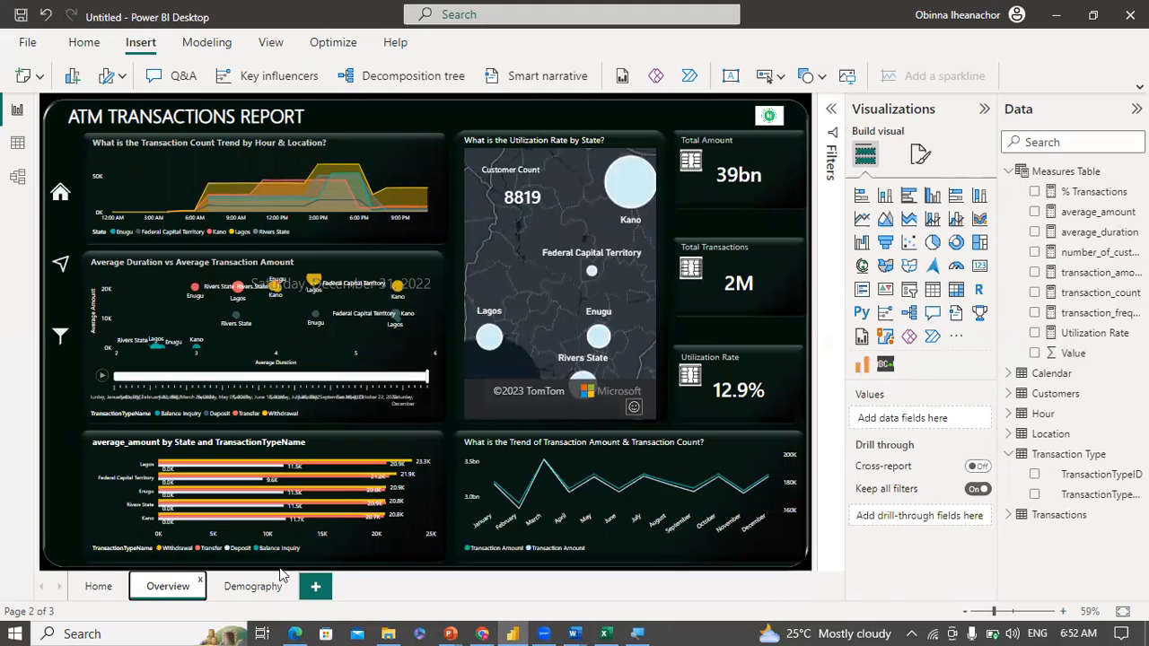
click(252, 586)
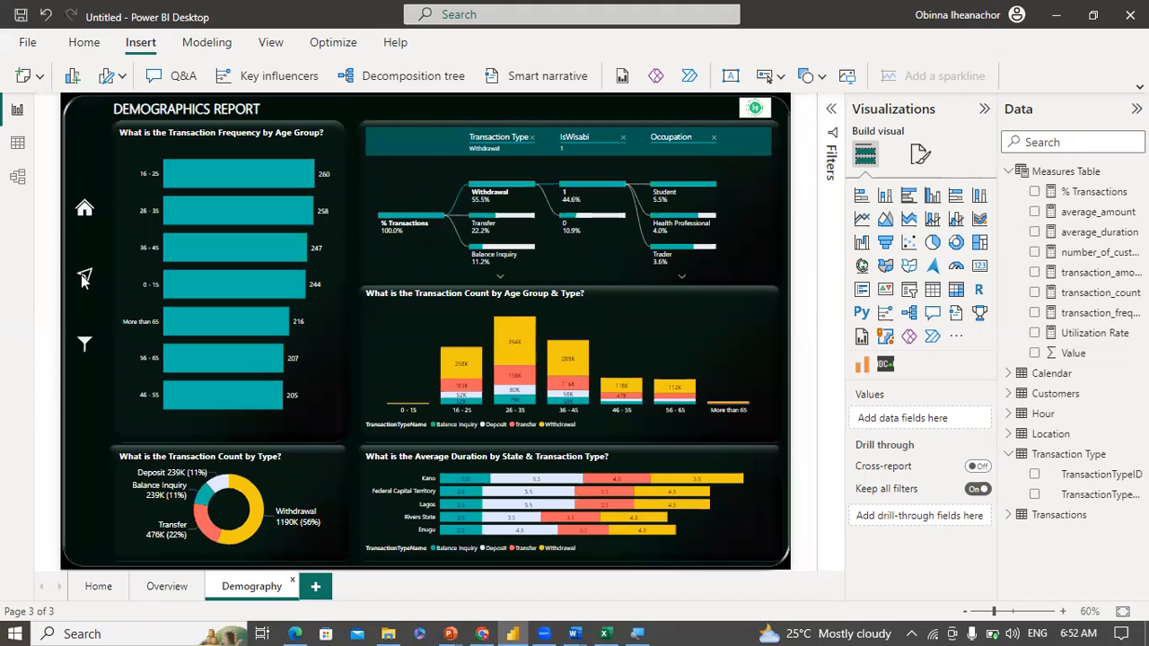
Step: Insert a blank button on the Overview page and fit it over the home icon
click(167, 586)
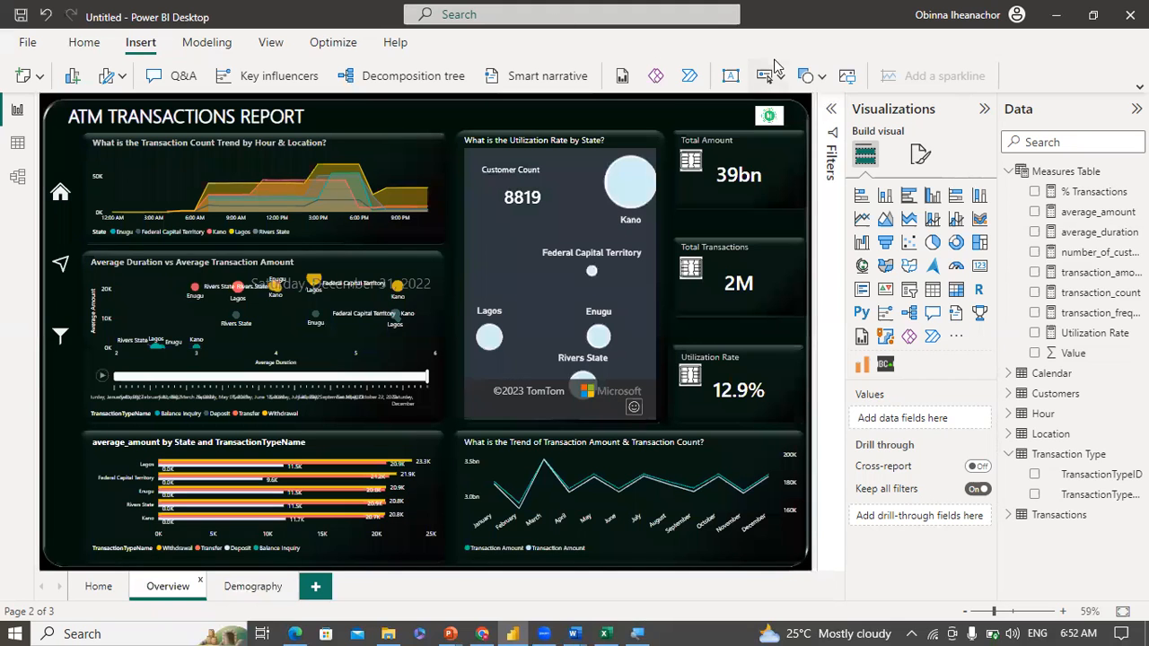
click(780, 77)
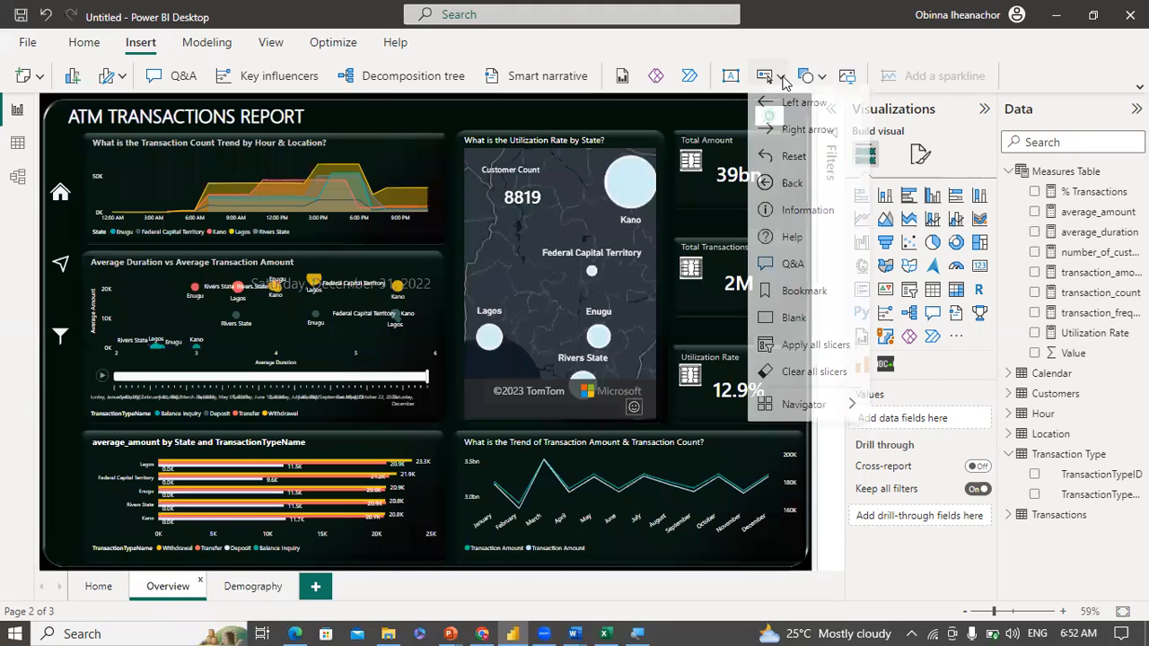
click(788, 323)
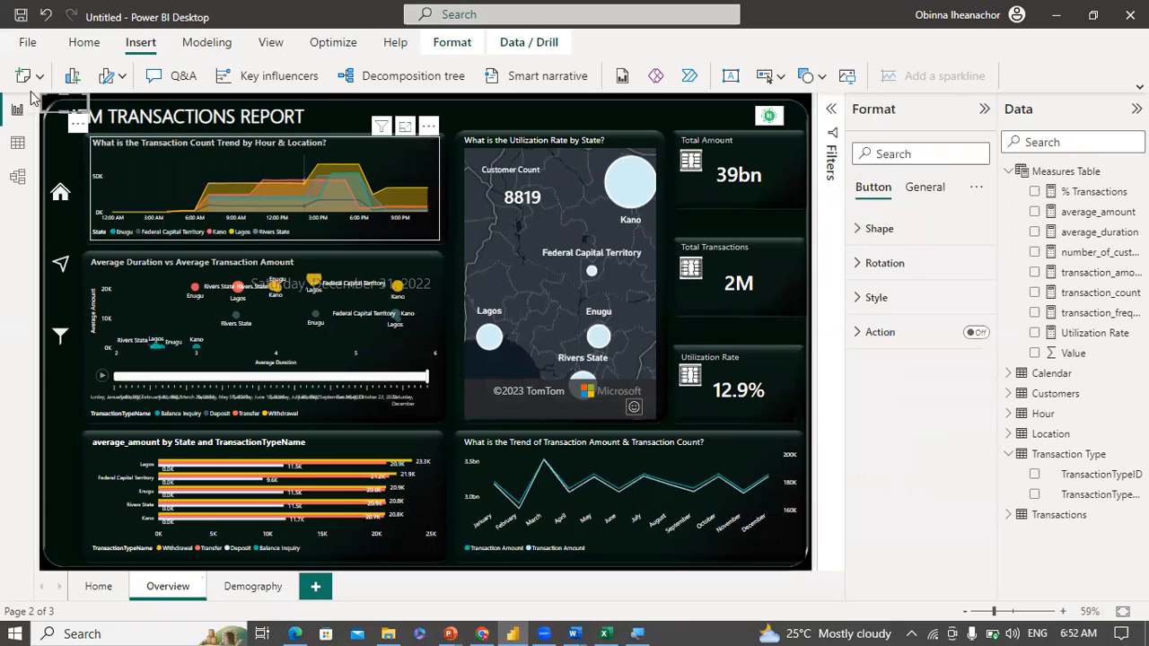
drag(76, 127, 62, 210)
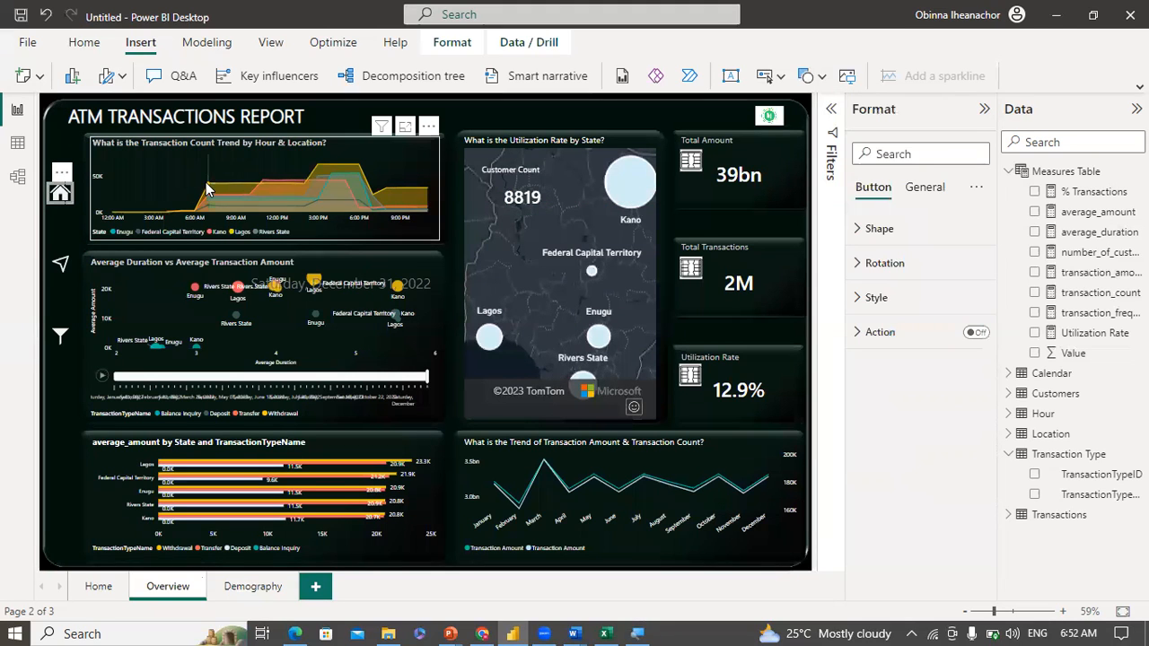
Step: Turn on the home icon button's fill in its default state and set the fill transparency to 100%
mouse_move(206, 188)
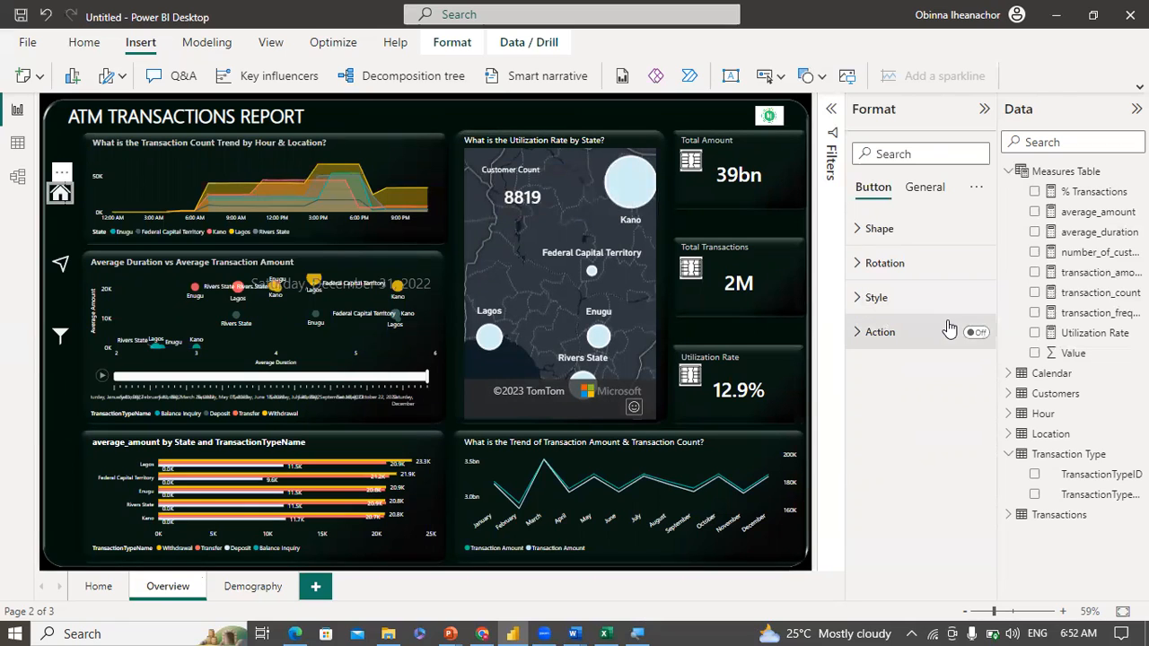
click(868, 306)
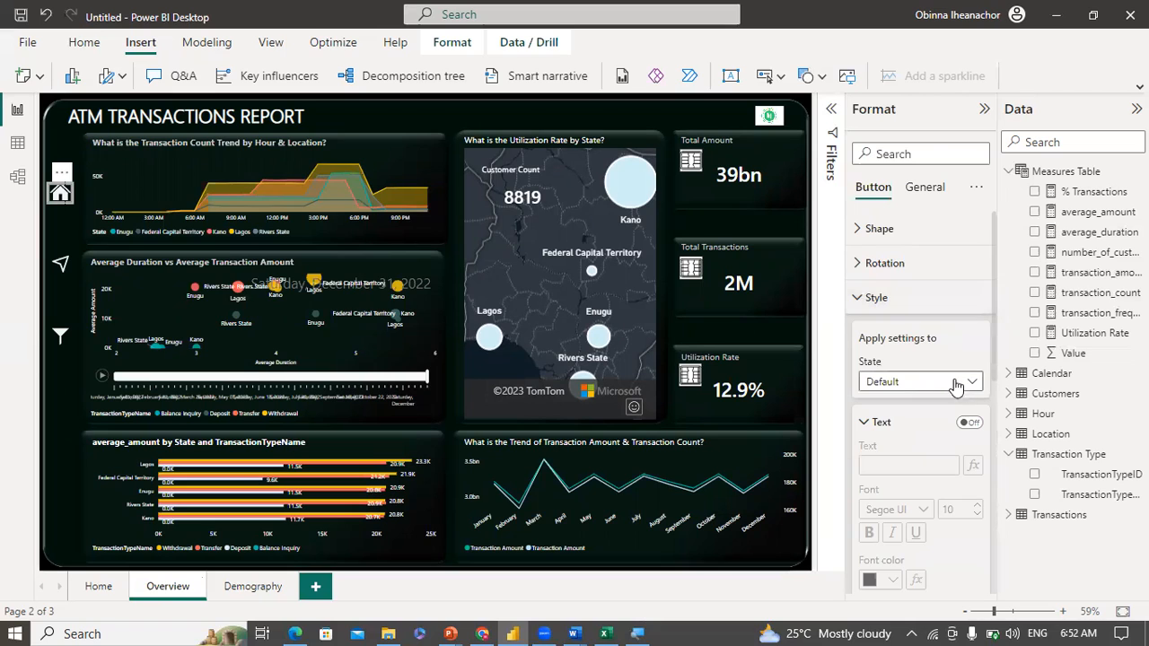
scroll(995, 415, down, 3)
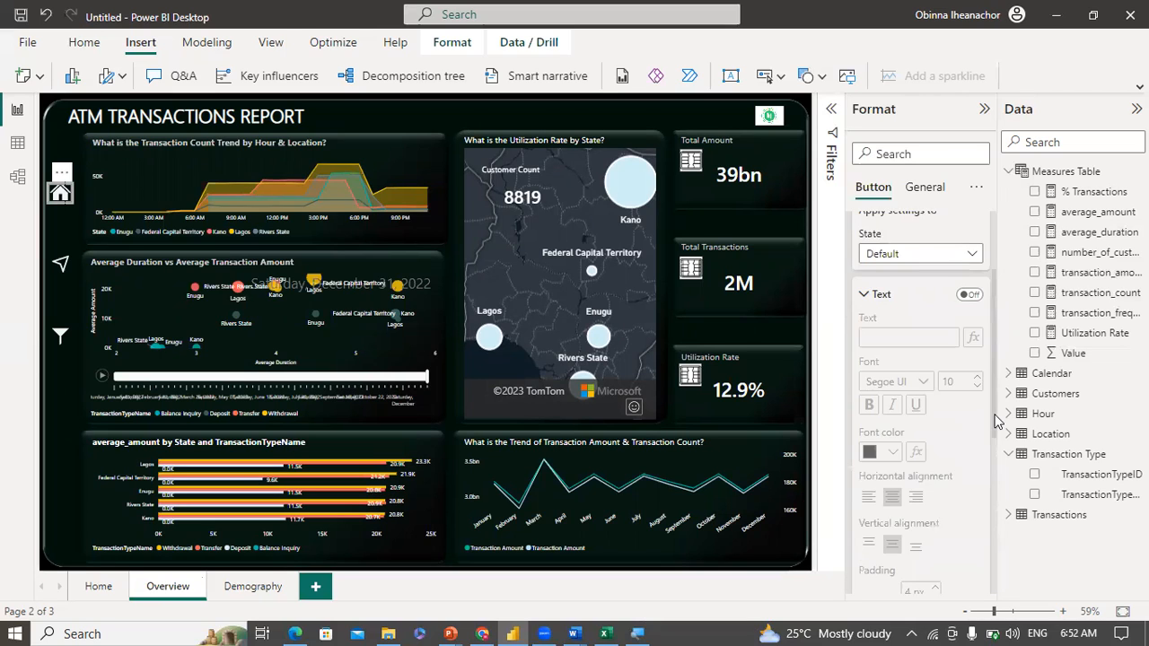
scroll(996, 457, up, 5)
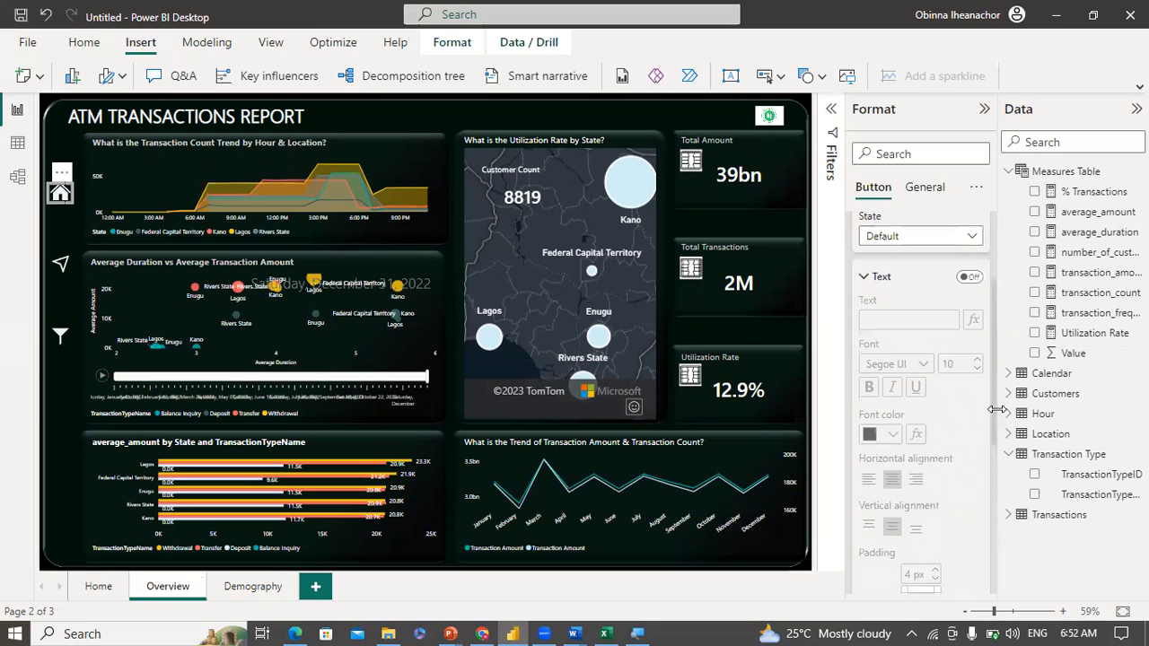
scroll(992, 467, down, 5)
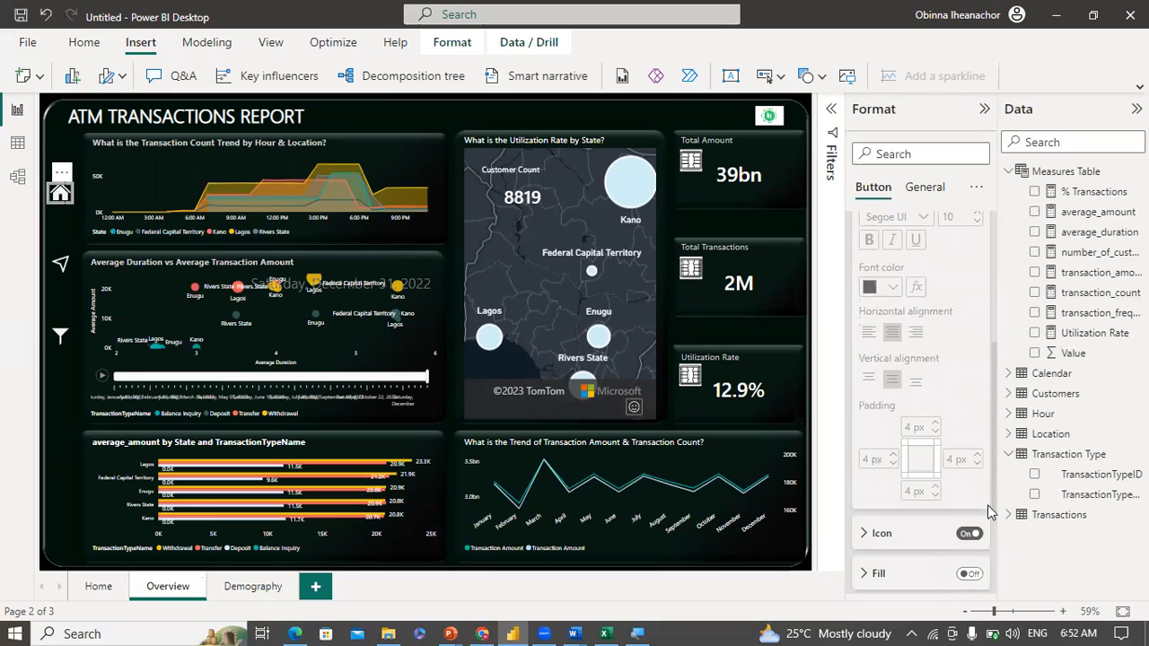
click(968, 470)
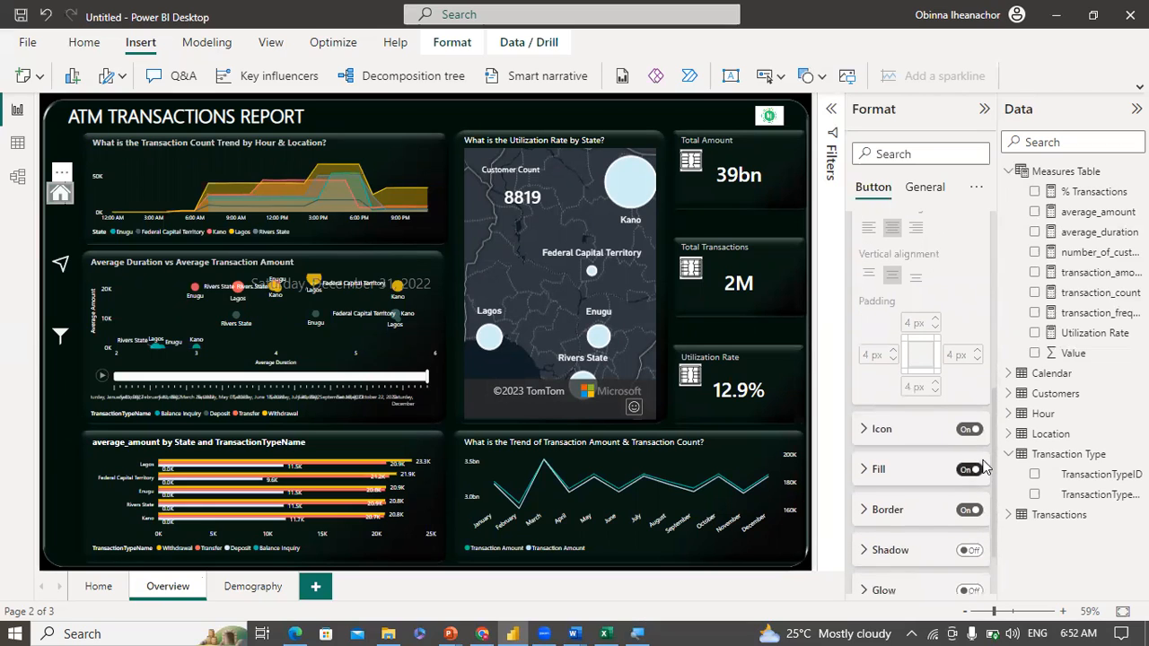
click(880, 471)
scroll(991, 417, down, 5)
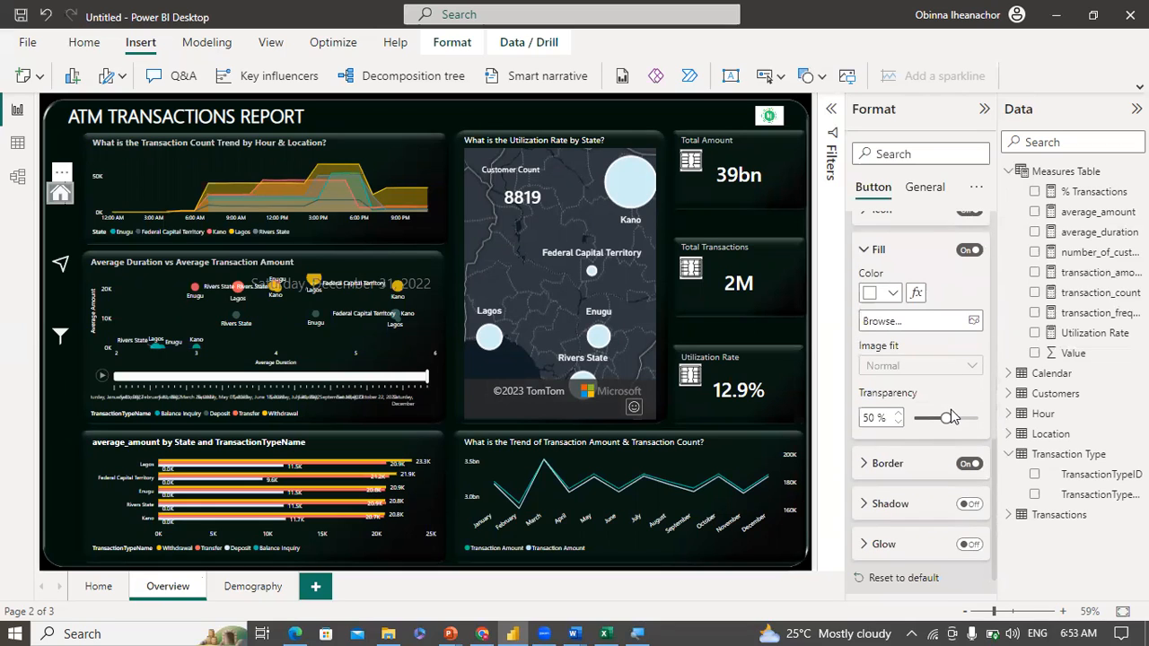
drag(946, 418, 978, 420)
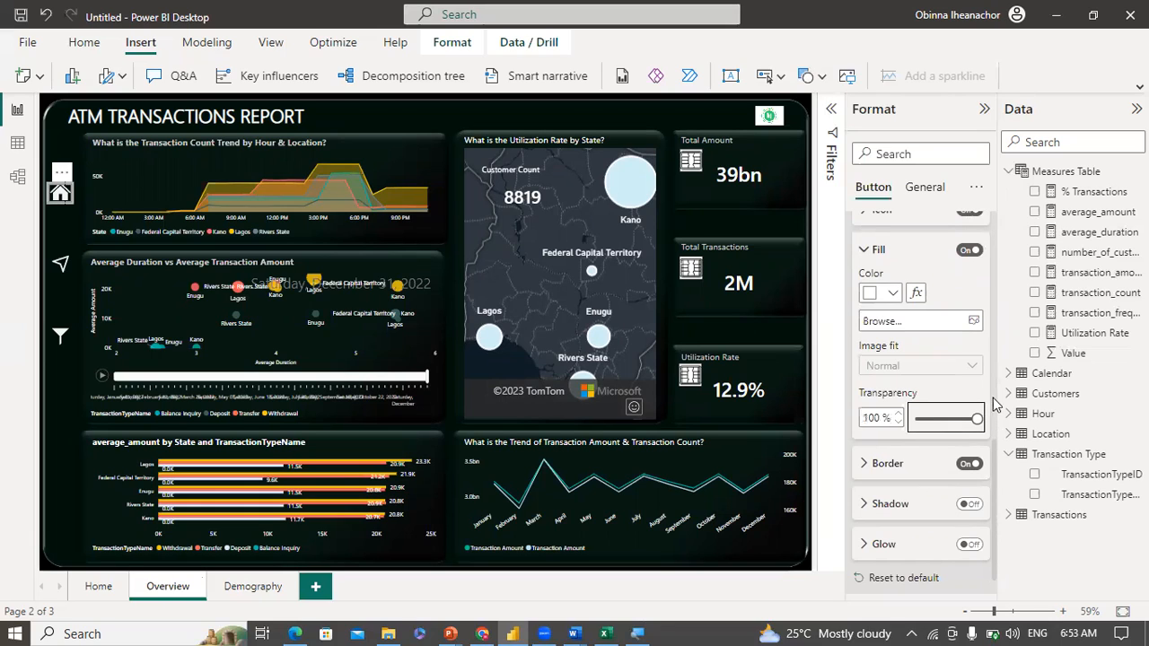
click(995, 429)
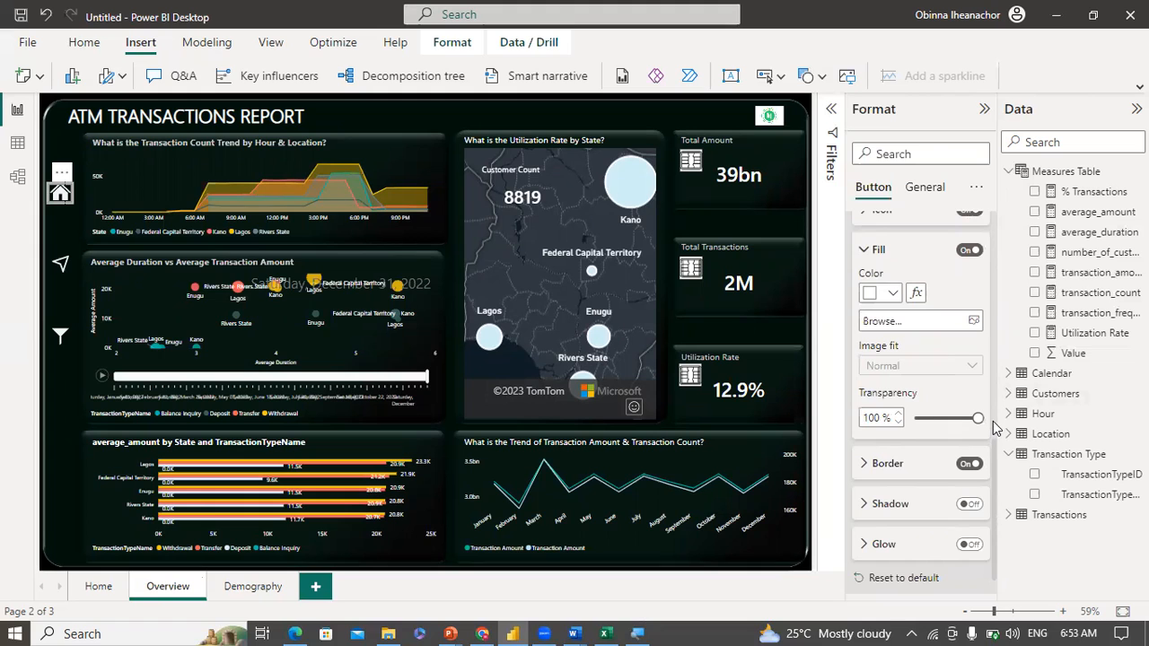
Step: Give the home icon button's on-hover state a dark teal fill with 50% transparency
drag(996, 462, 997, 273)
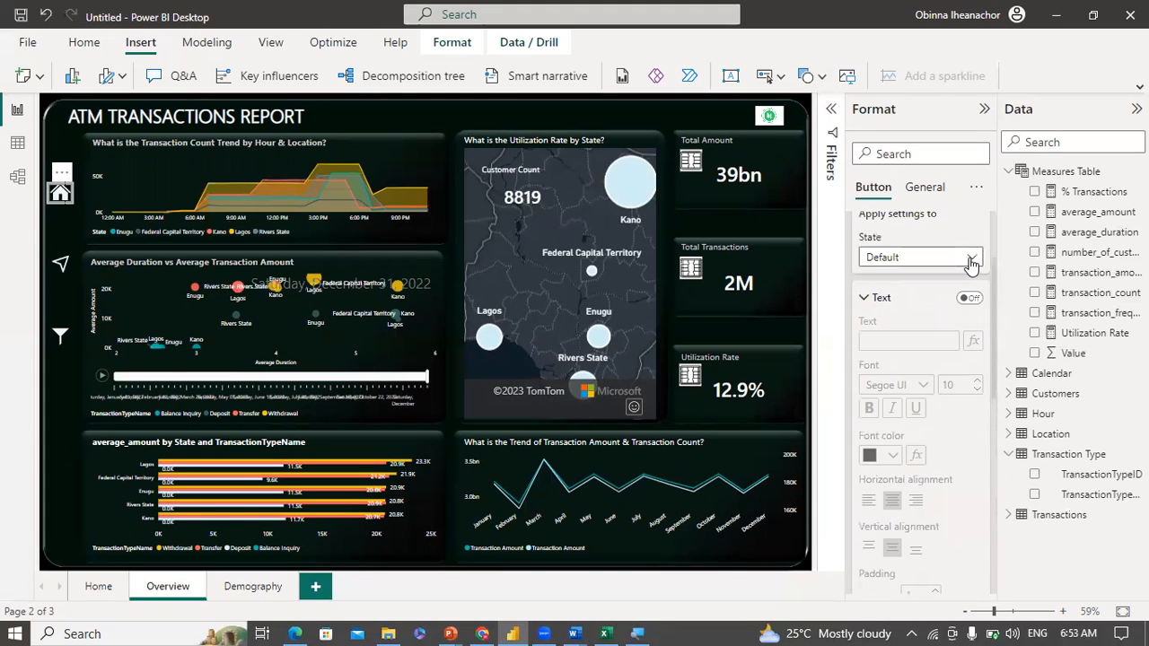
click(970, 258)
click(917, 300)
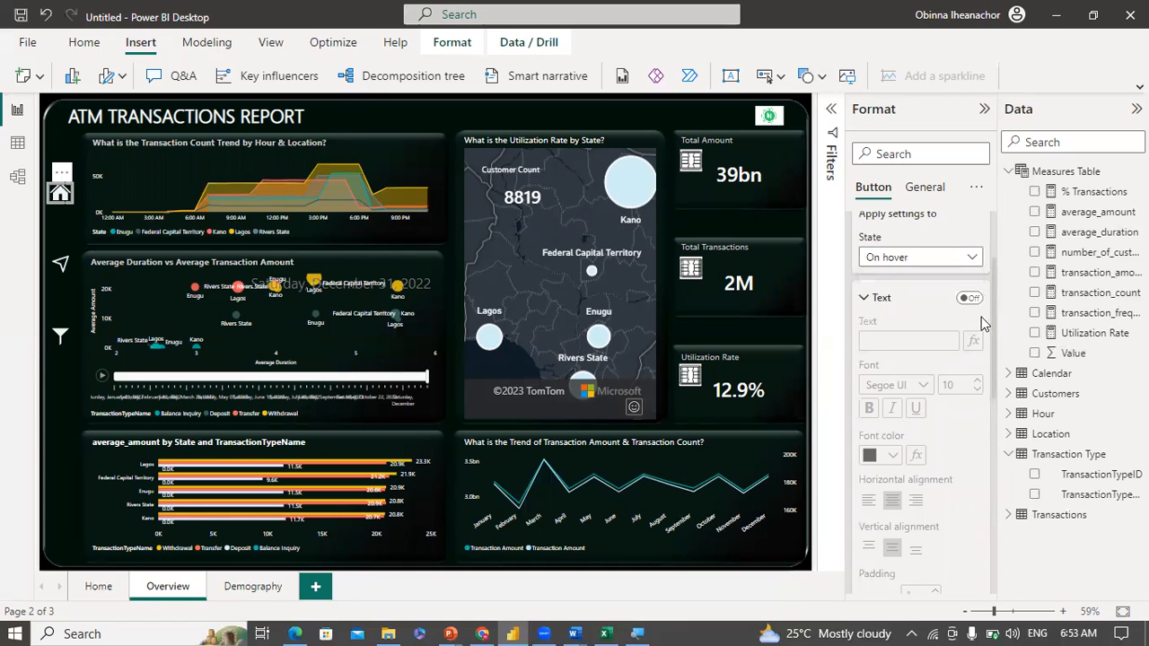
drag(994, 384, 999, 531)
click(895, 404)
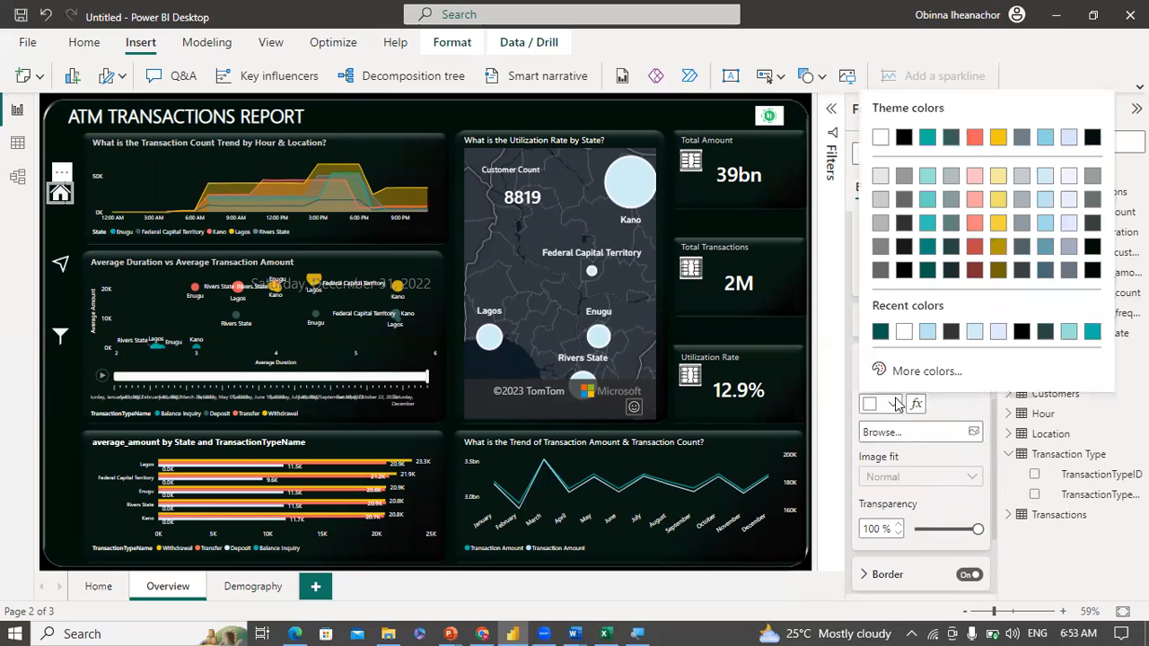
click(880, 331)
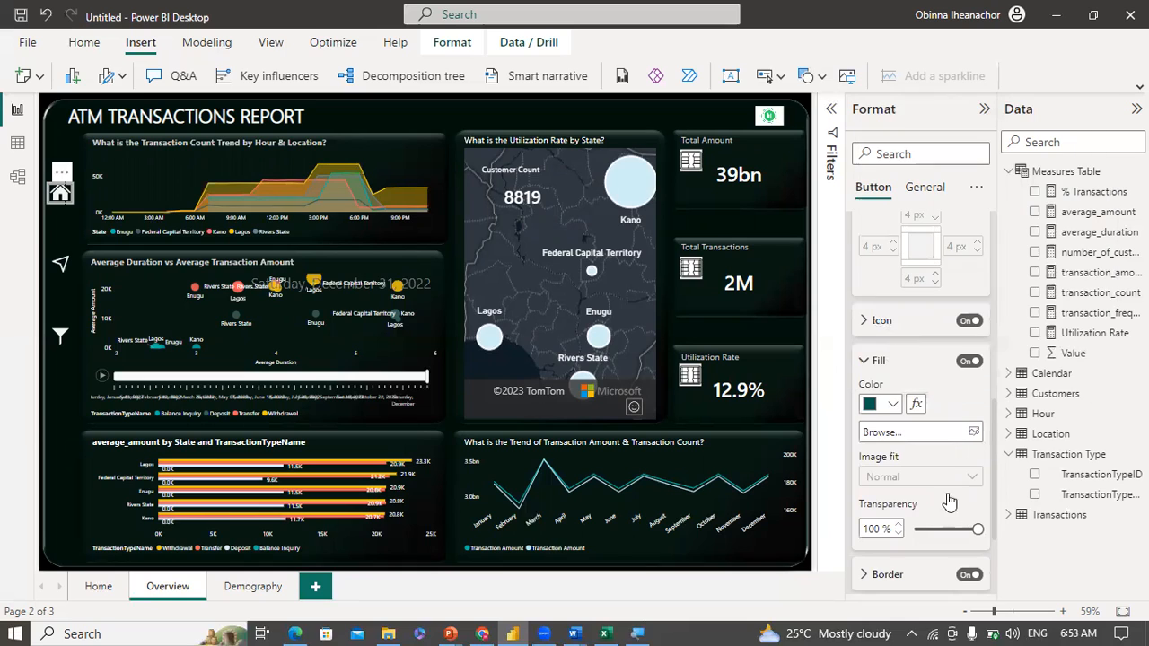
drag(977, 530, 946, 532)
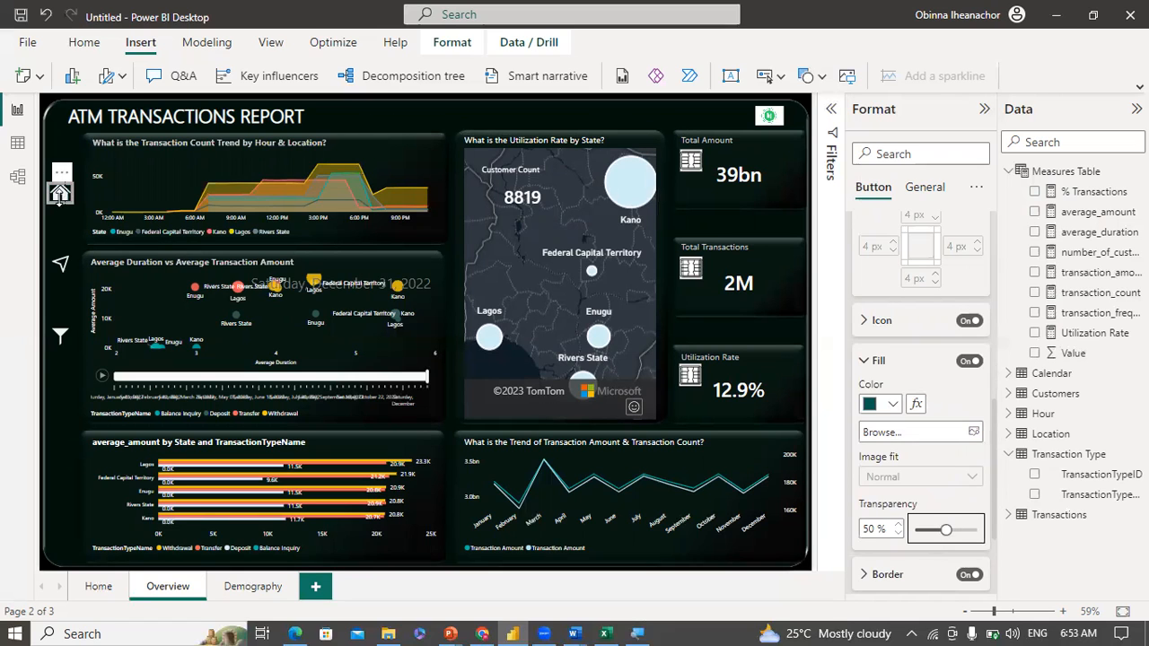
click(64, 217)
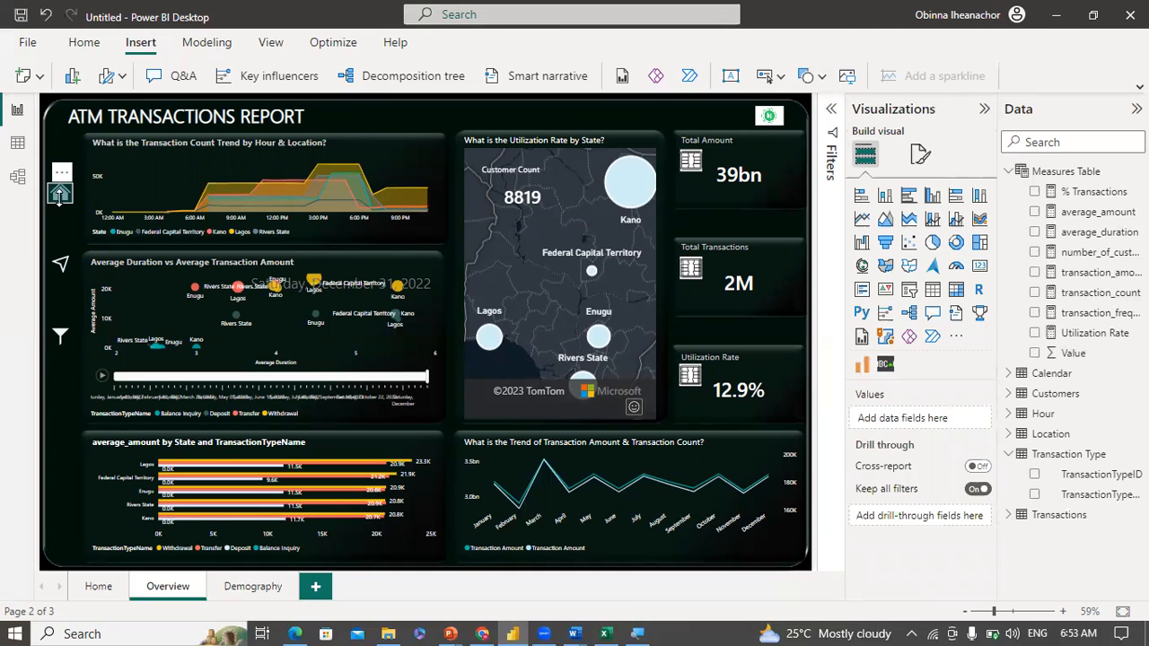
Step: Turn off the border of the home icon button in its on-hover state
click(60, 196)
click(862, 297)
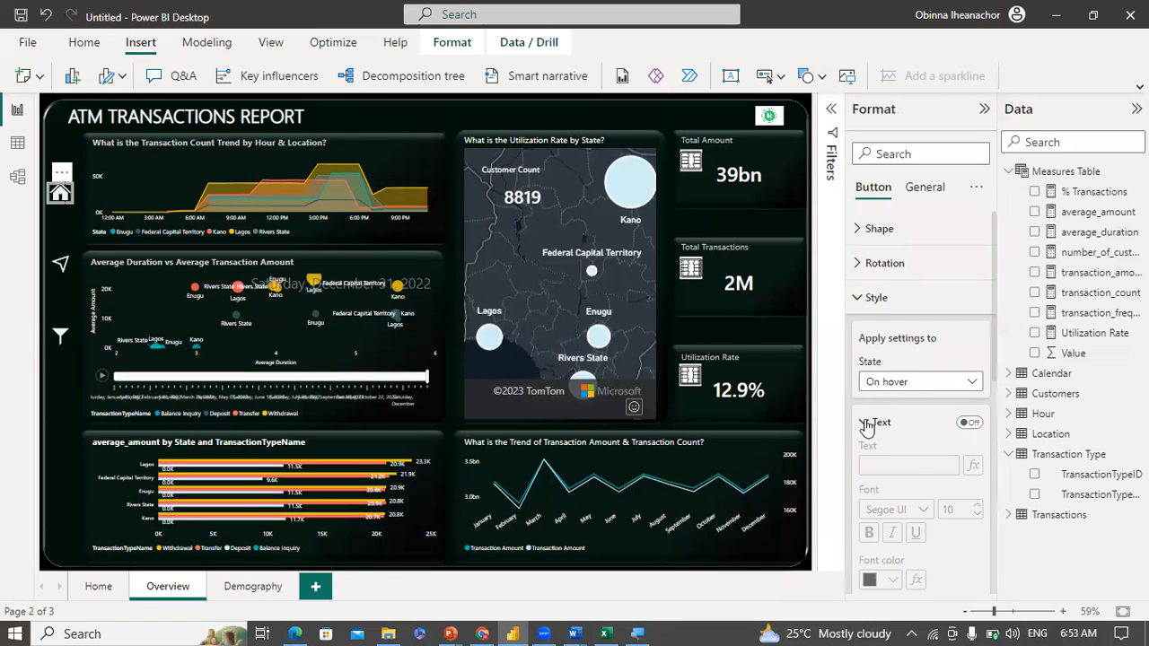
click(866, 425)
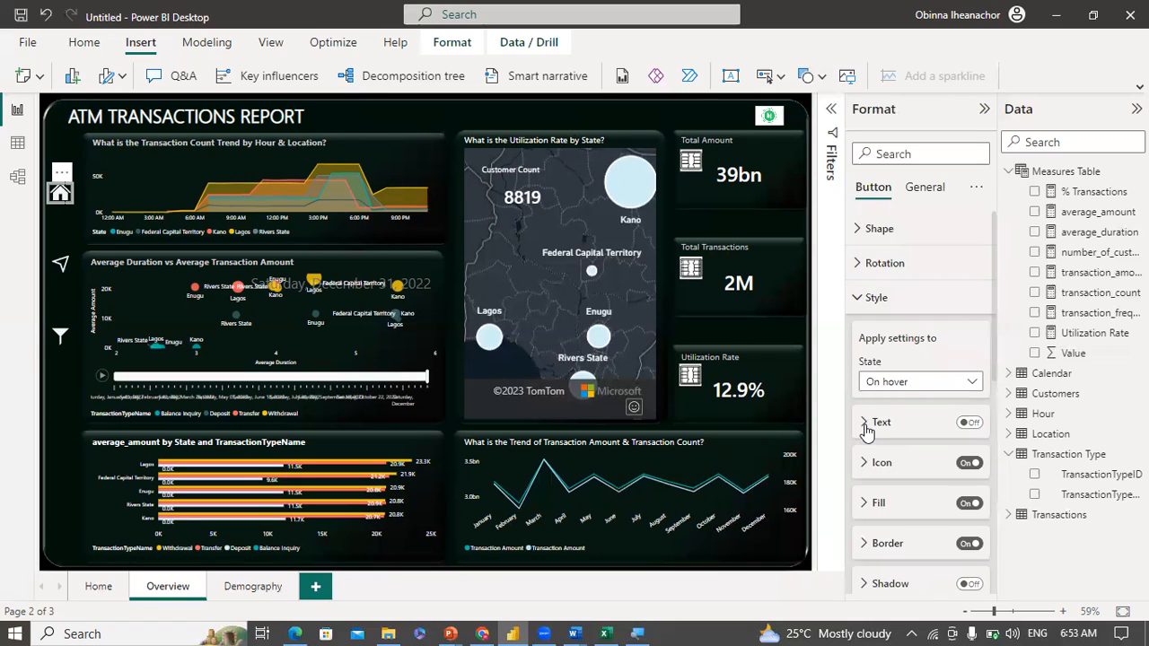
click(974, 546)
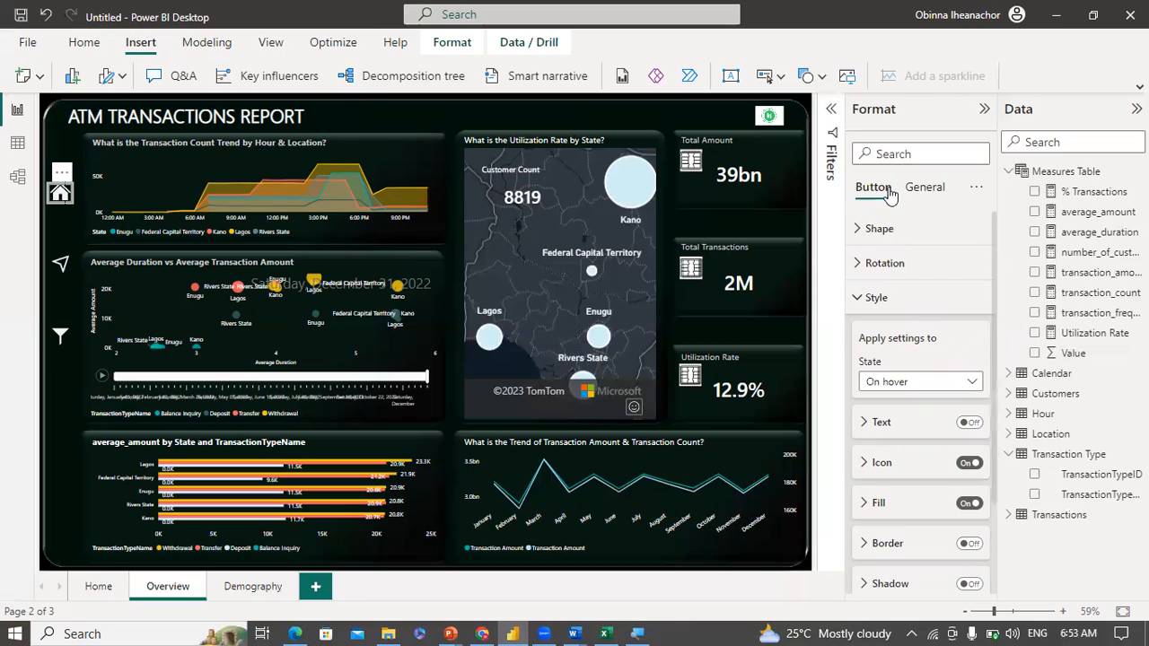
click(867, 297)
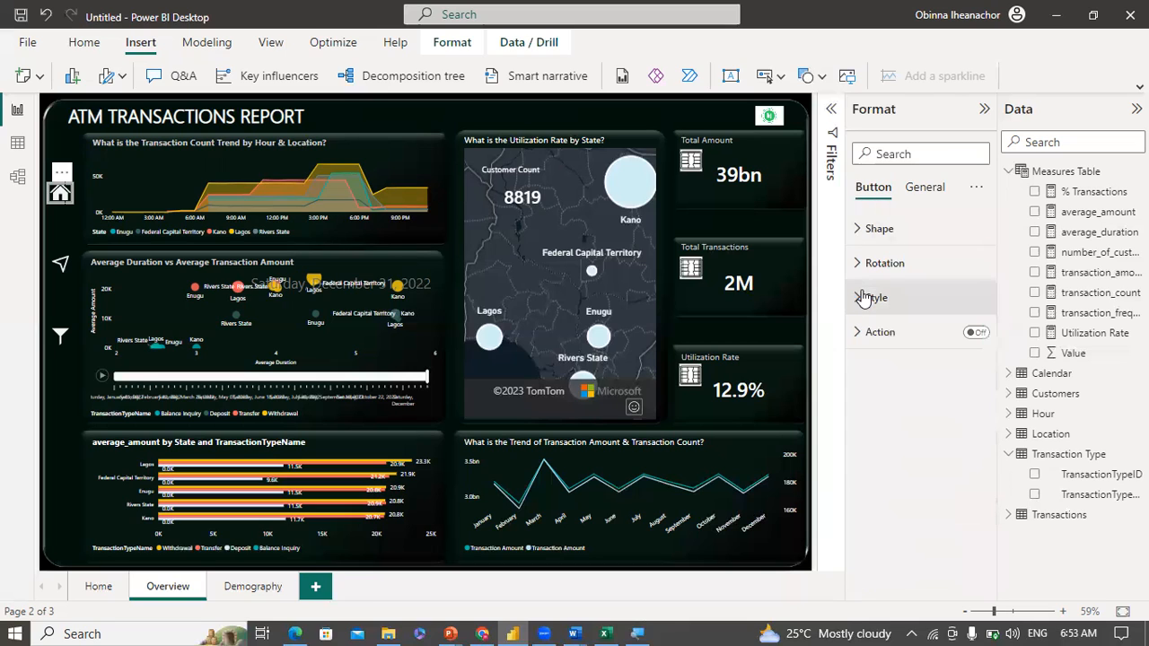
Step: Turn on the home icon button's action as page navigation with the Home page as destination
click(974, 334)
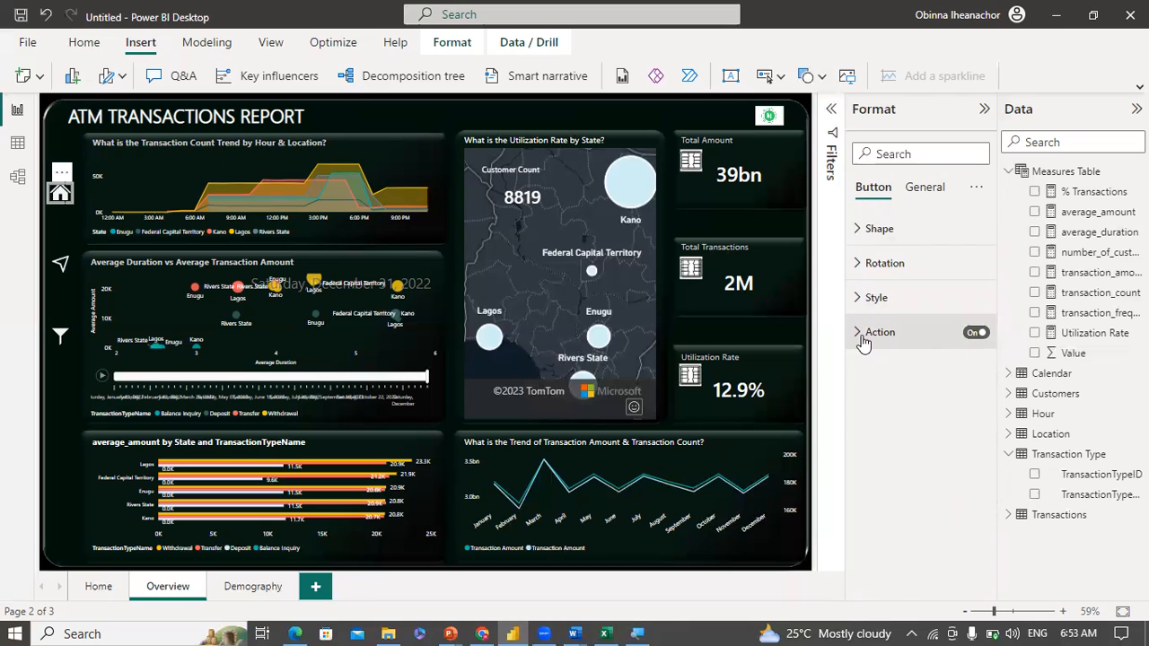
click(860, 339)
click(942, 415)
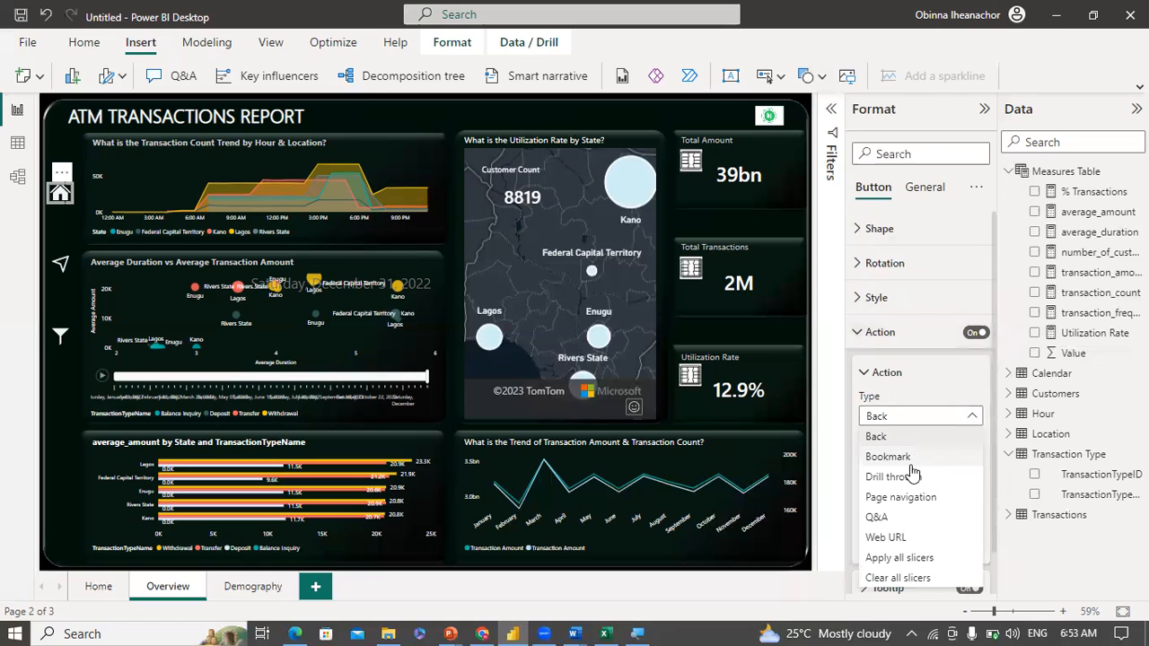
click(916, 498)
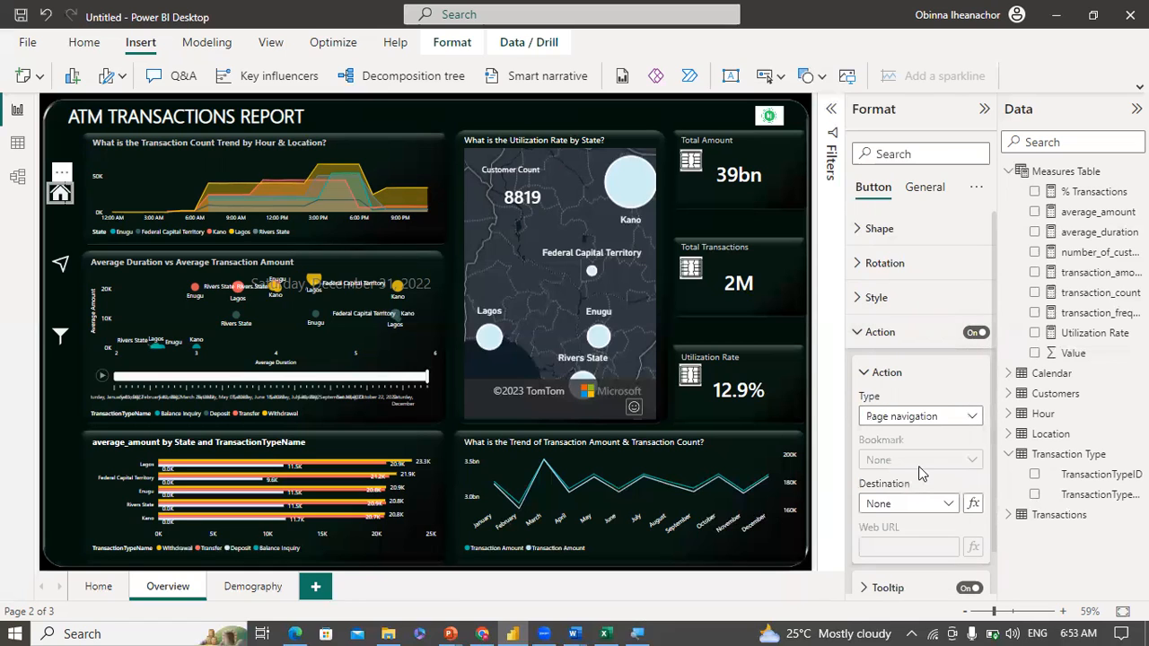
click(942, 510)
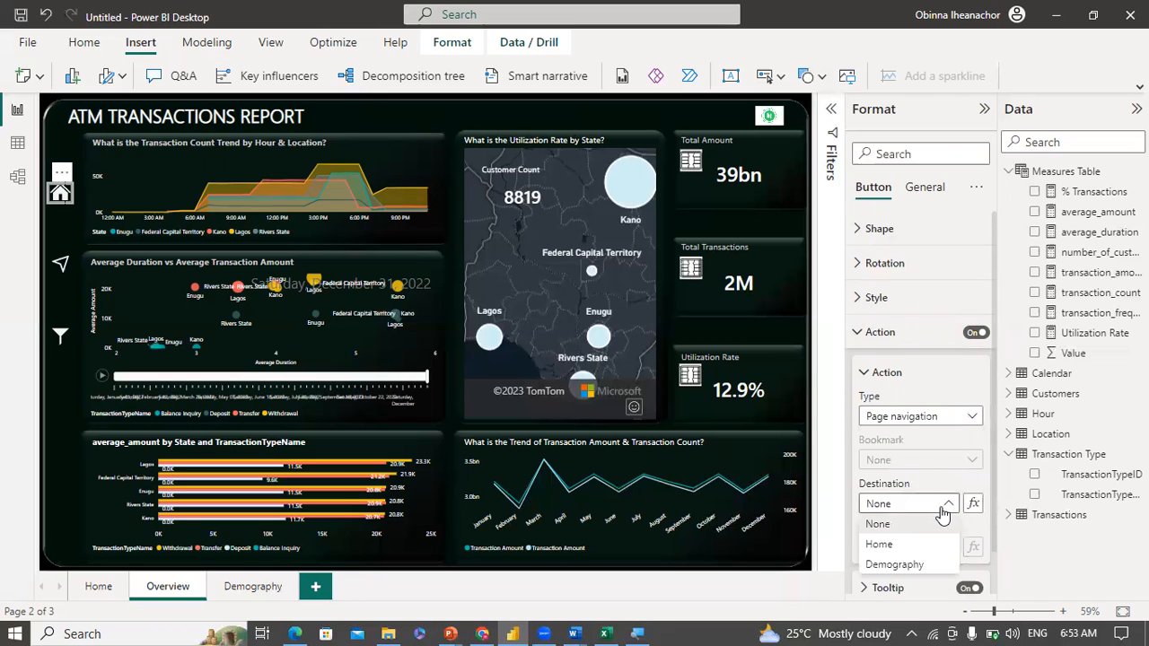
click(898, 548)
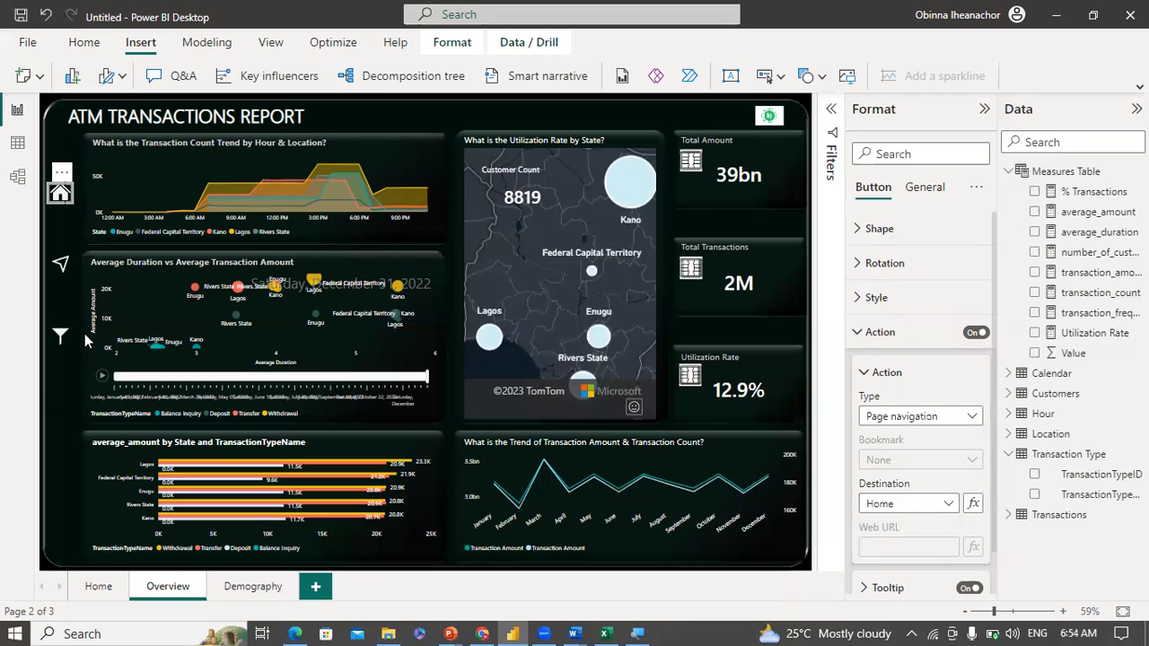
click(55, 390)
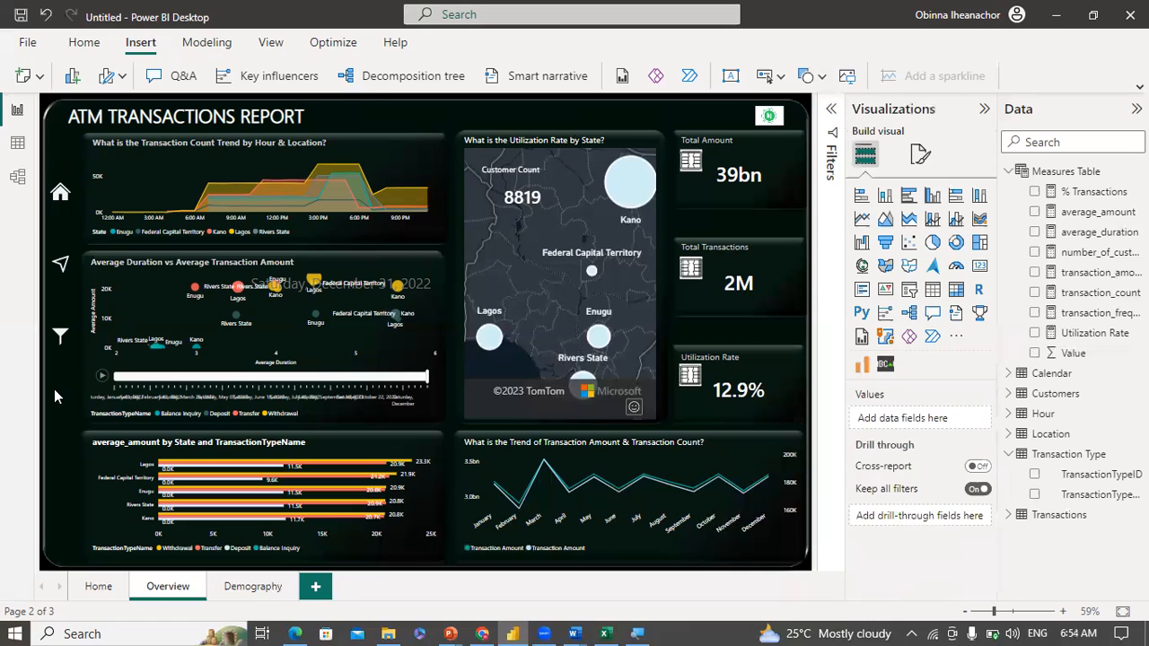
Step: Duplicate the home icon button and align the copy over the arrow icon on the Overview page
click(62, 200)
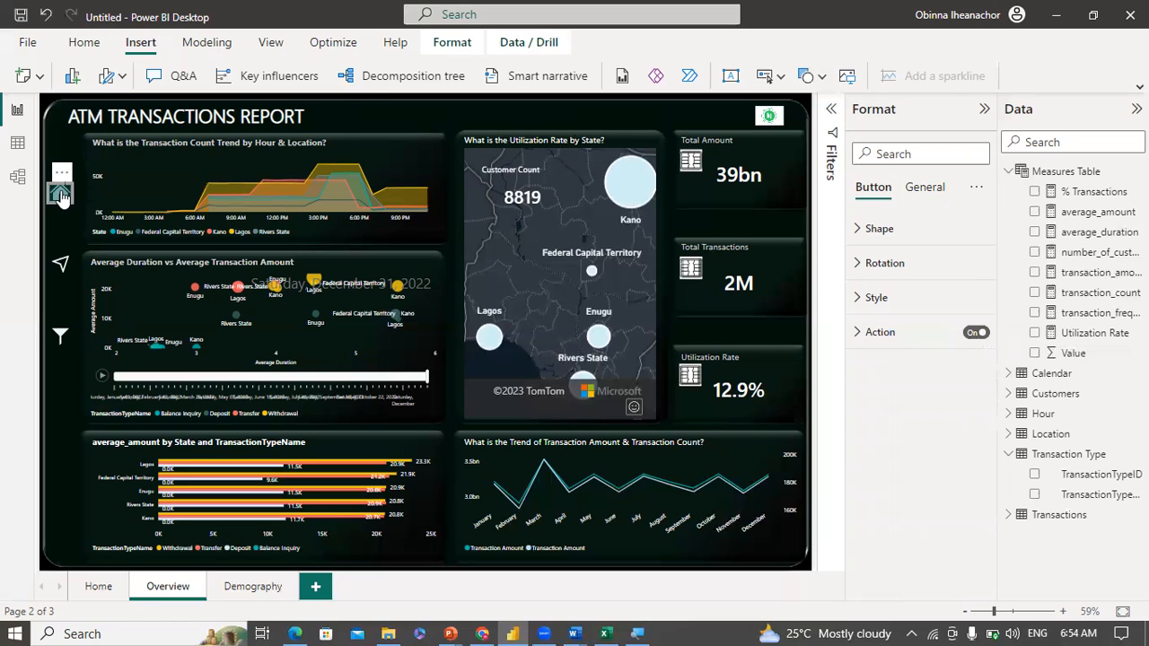
key(ctrl+v)
drag(67, 180, 66, 257)
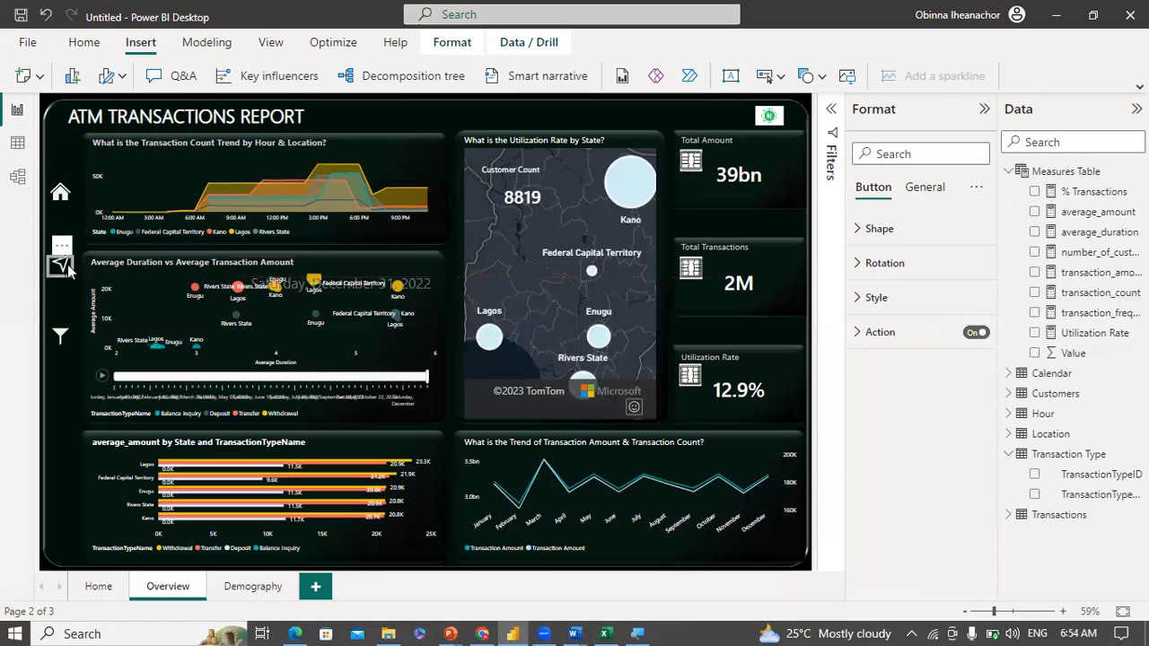
click(65, 292)
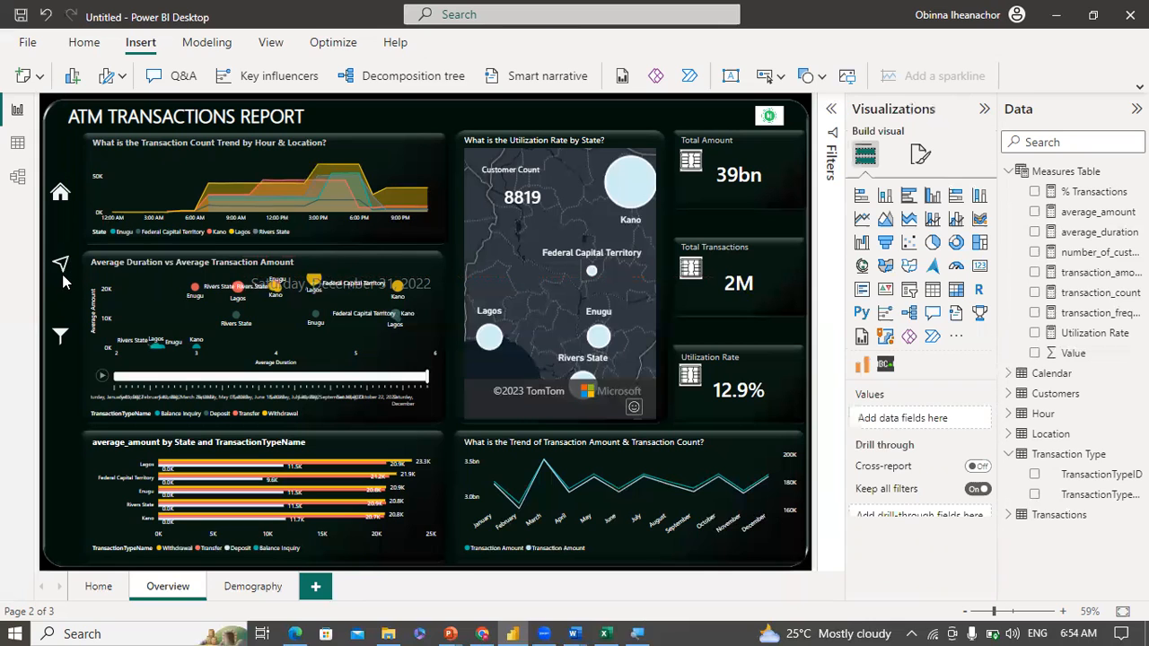
click(61, 269)
key(Up)
key(Up)
key(Up)
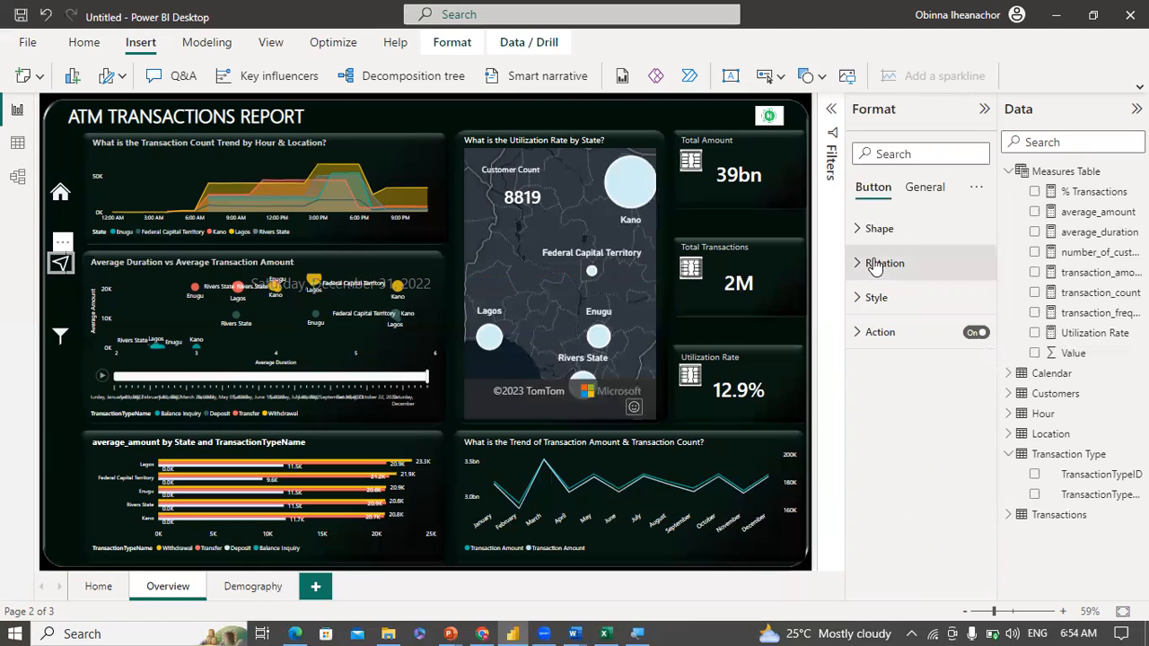
Step: Change the arrow icon button's page navigation destination to the Demography page
click(863, 332)
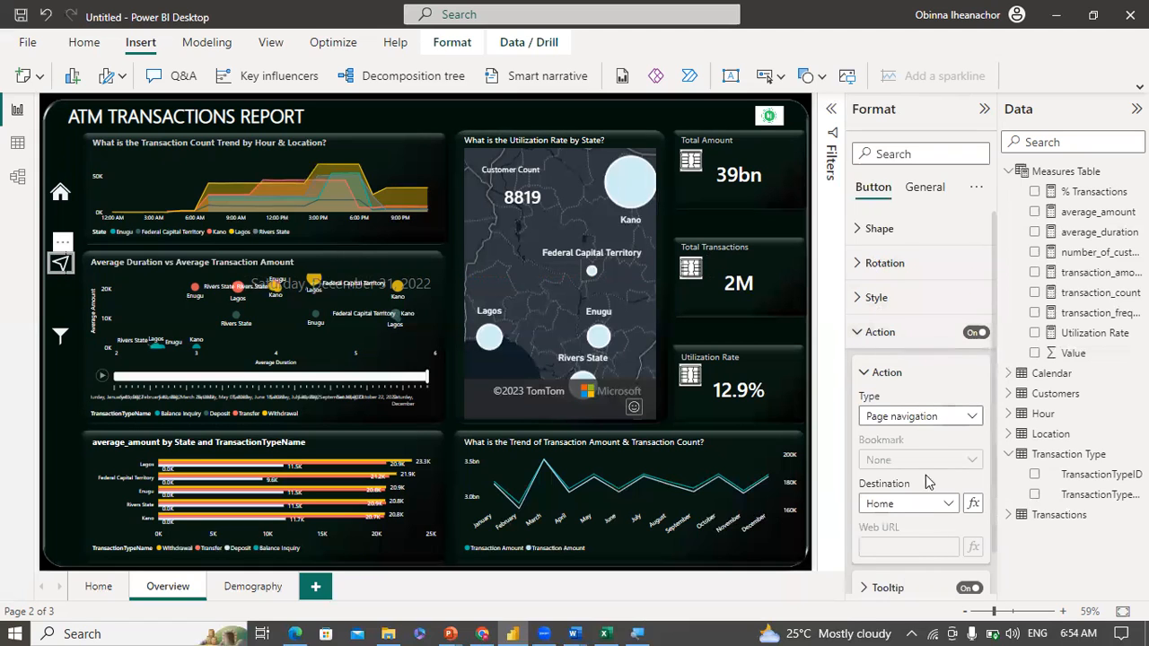
click(938, 504)
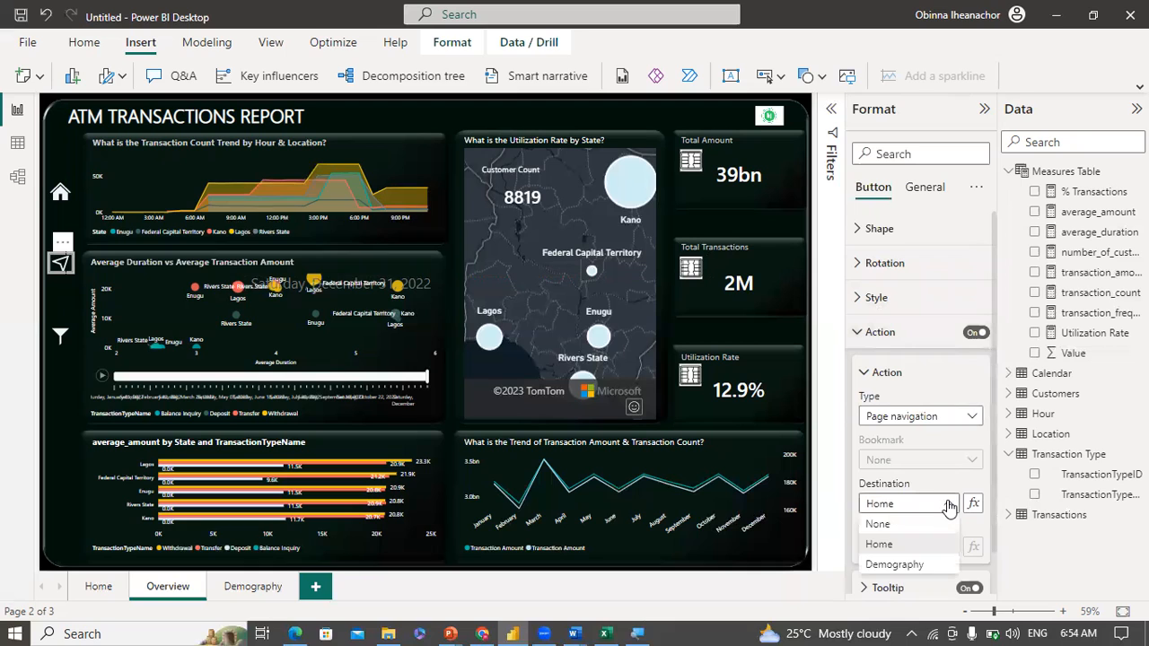
click(900, 563)
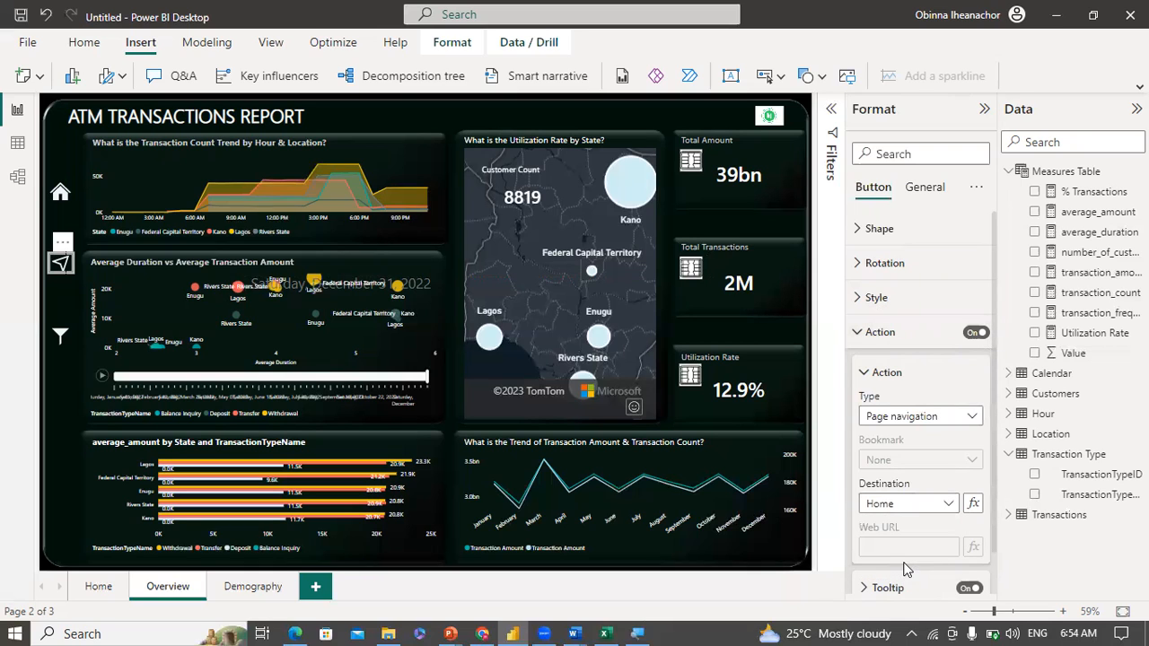
Step: Test the home icon button's page navigation and return to the Overview page with the Home page's Overview button
click(56, 371)
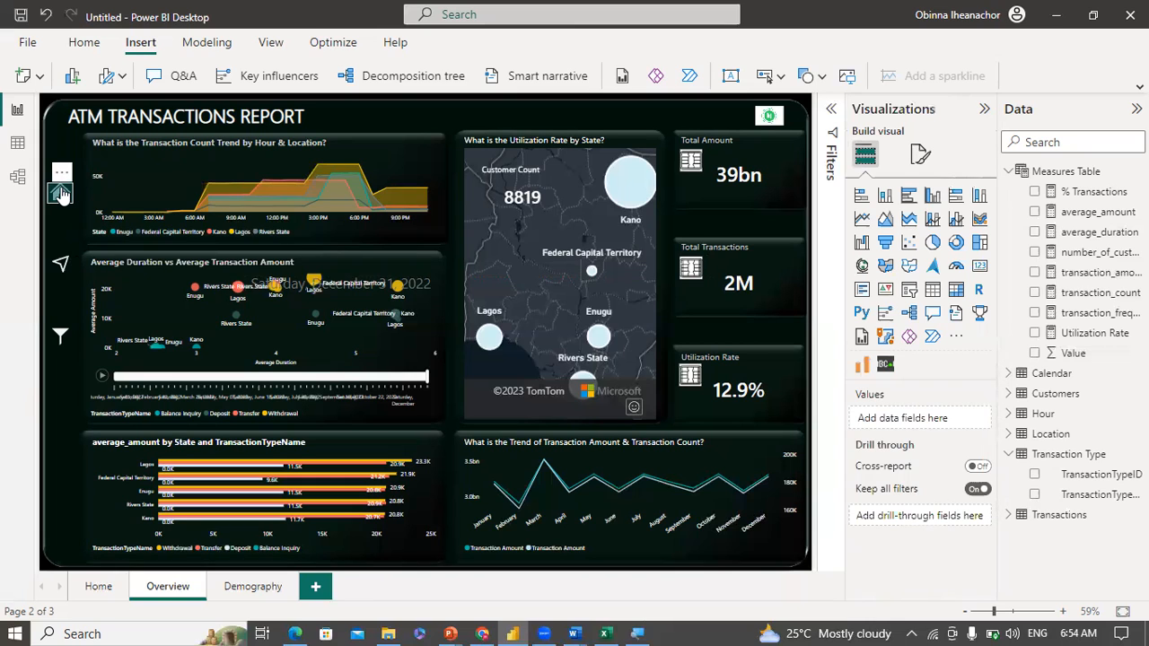
ctrl+click(60, 194)
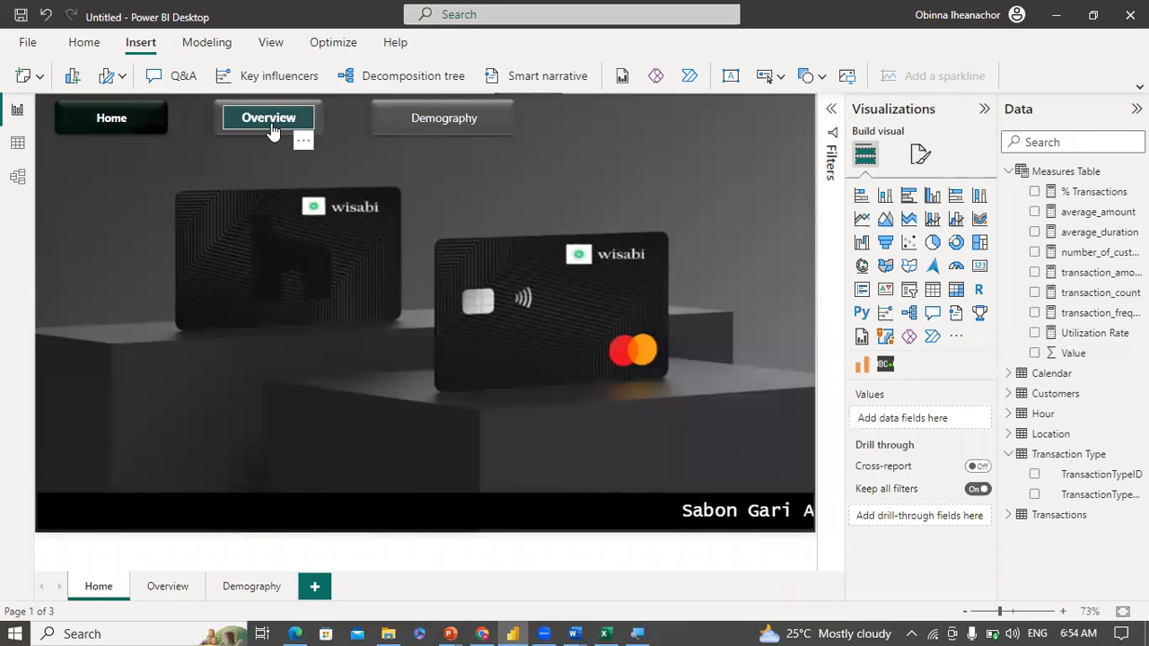
ctrl+click(271, 127)
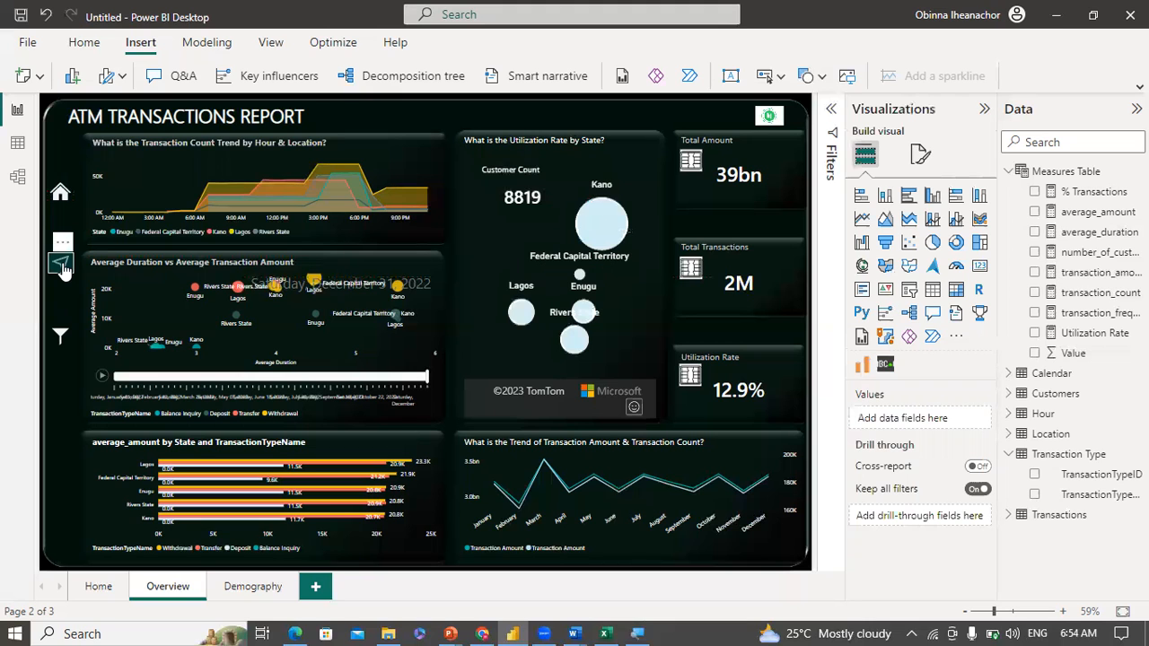
Step: Test the Overview page's arrow icon button, which navigates to the Demography page, twice and return to the Overview page each time
ctrl+click(63, 269)
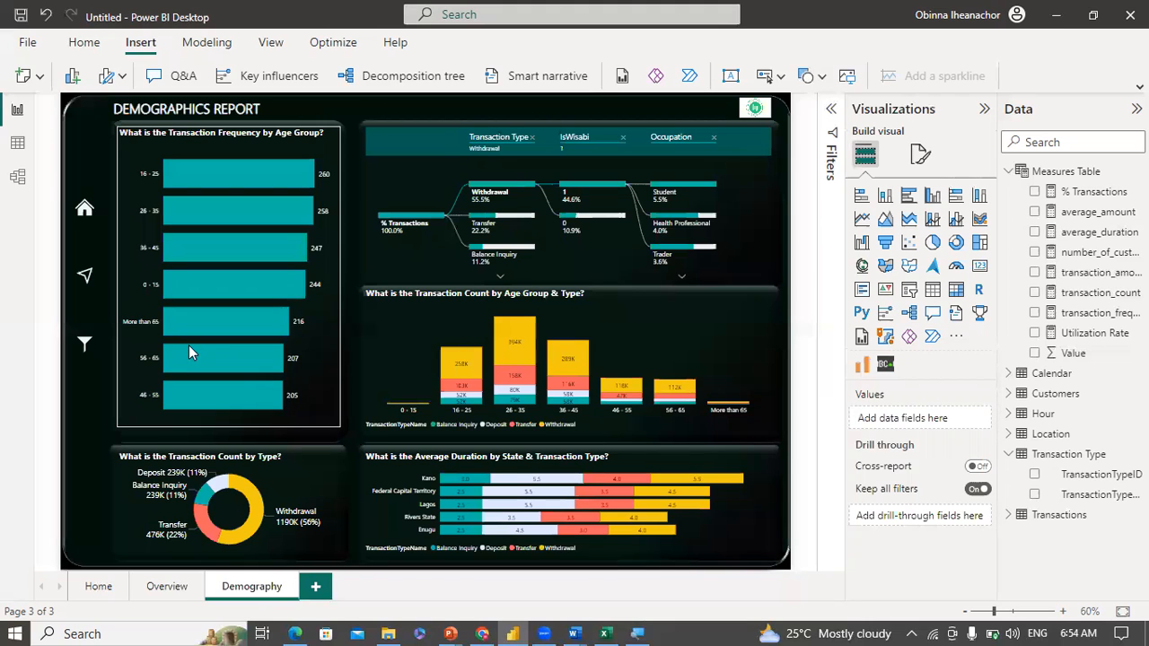
click(167, 592)
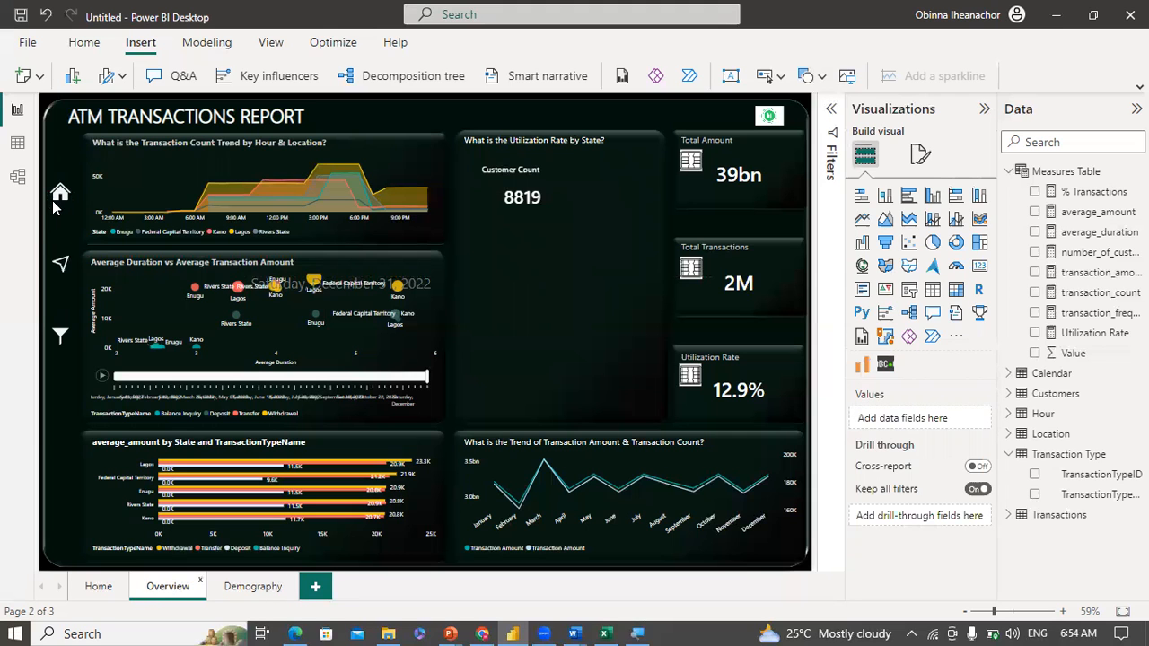
click(59, 192)
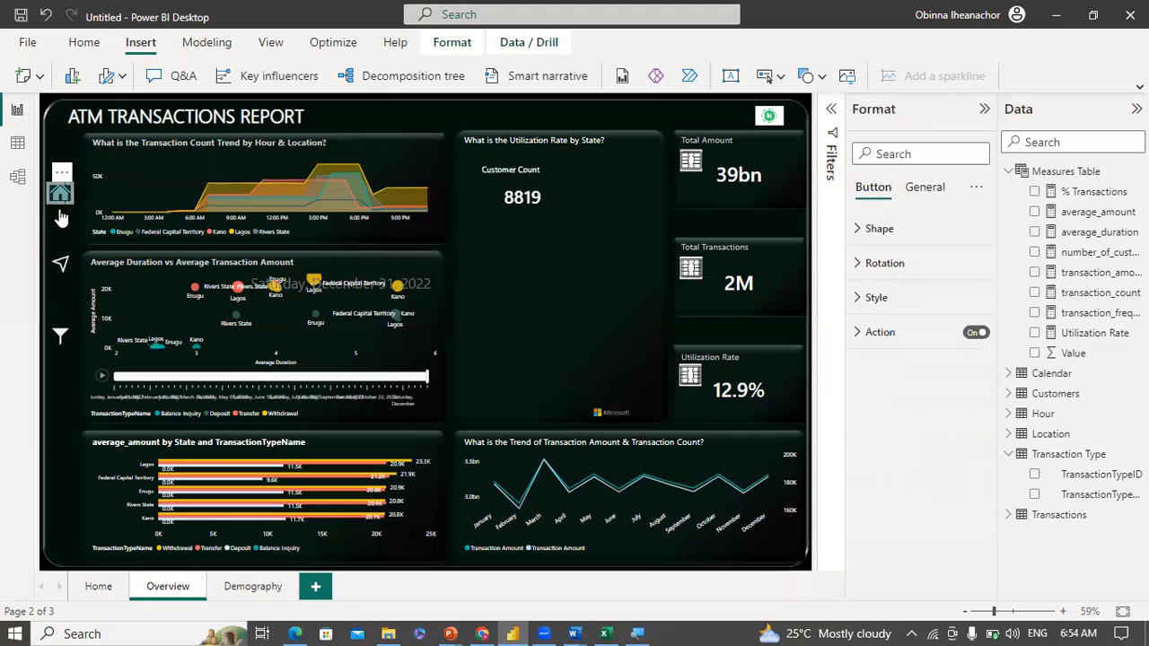
ctrl+click(59, 270)
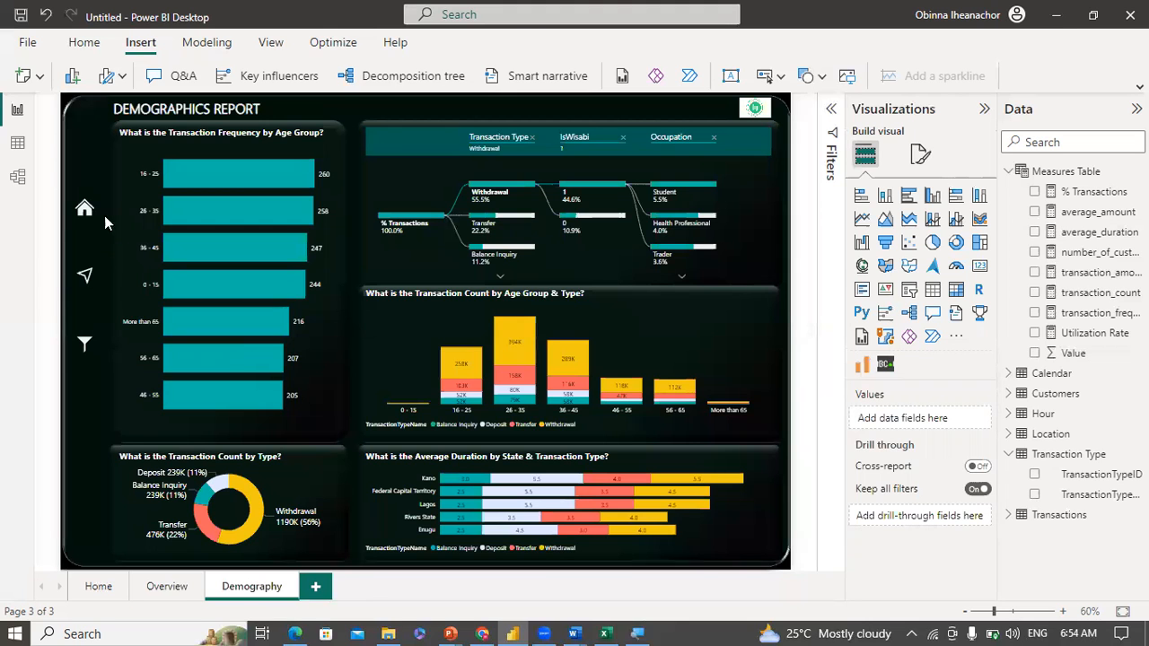
click(167, 586)
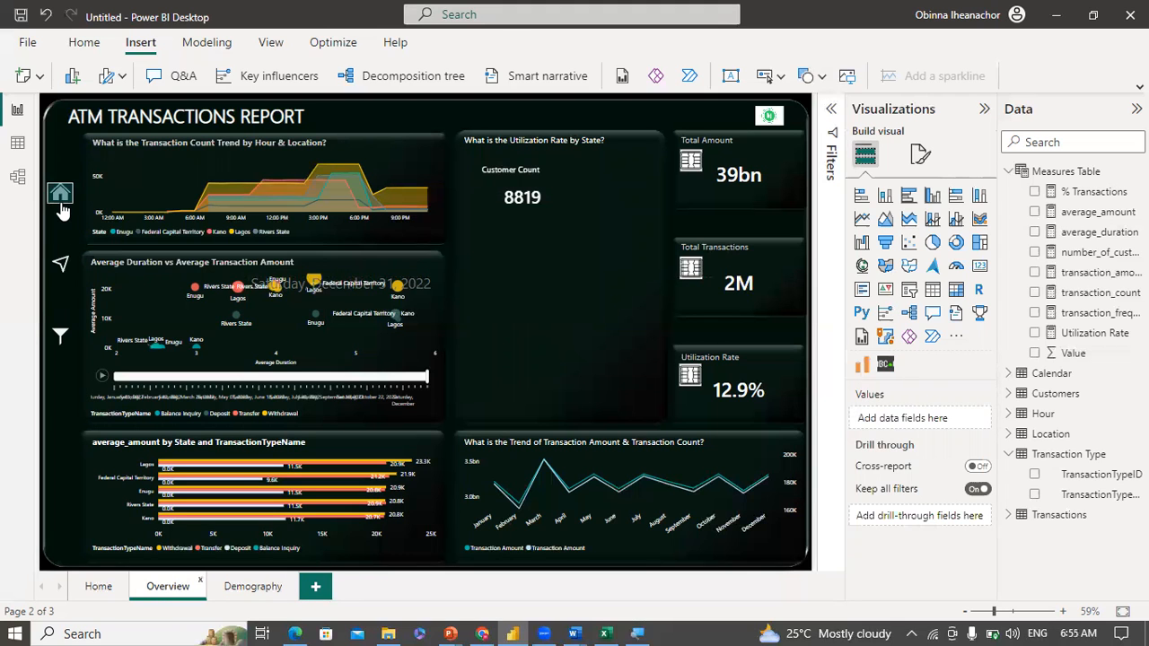
Step: Copy the home and arrow icon buttons from the Overview page and align them over the matching icons on the Demography page
click(63, 208)
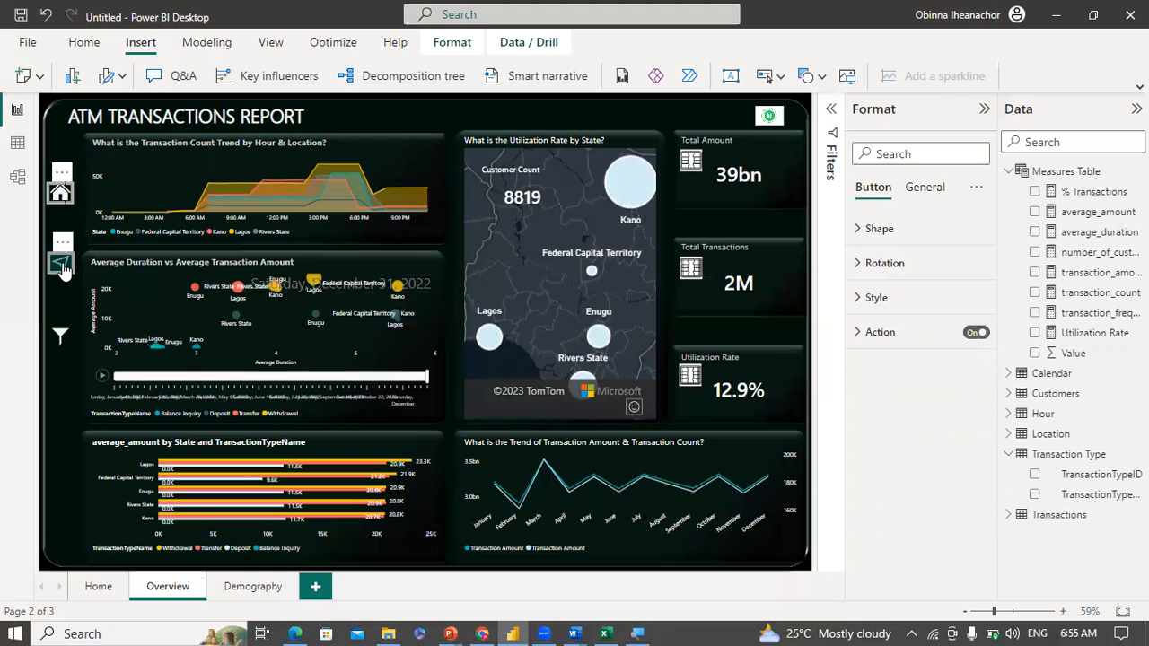
click(252, 586)
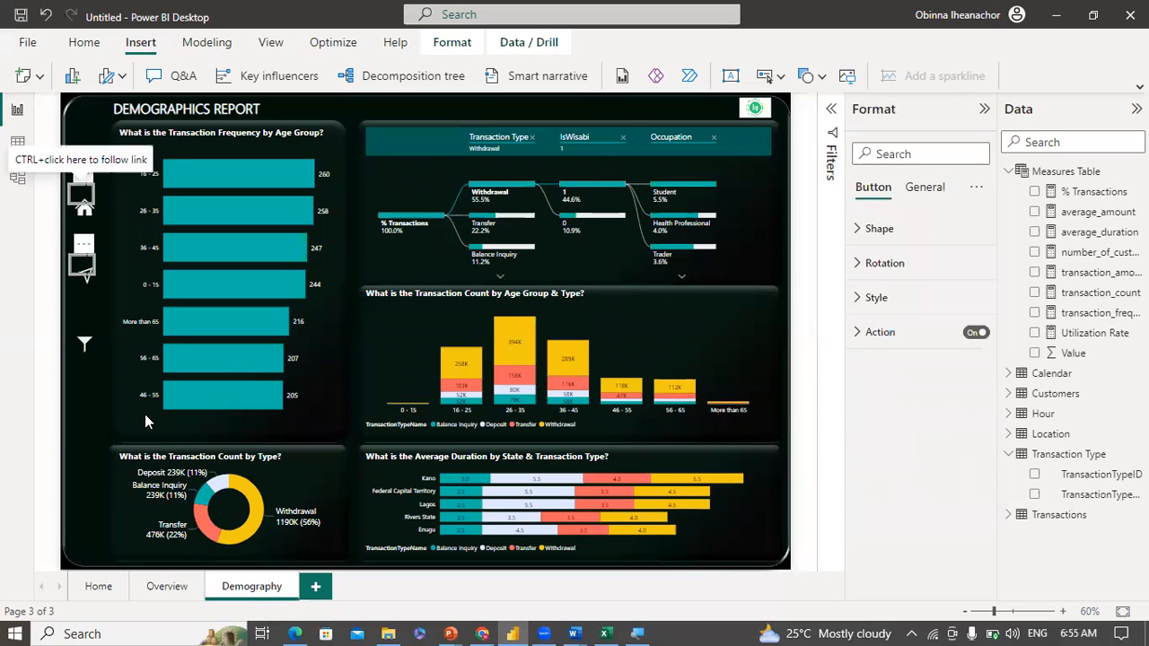
click(86, 279)
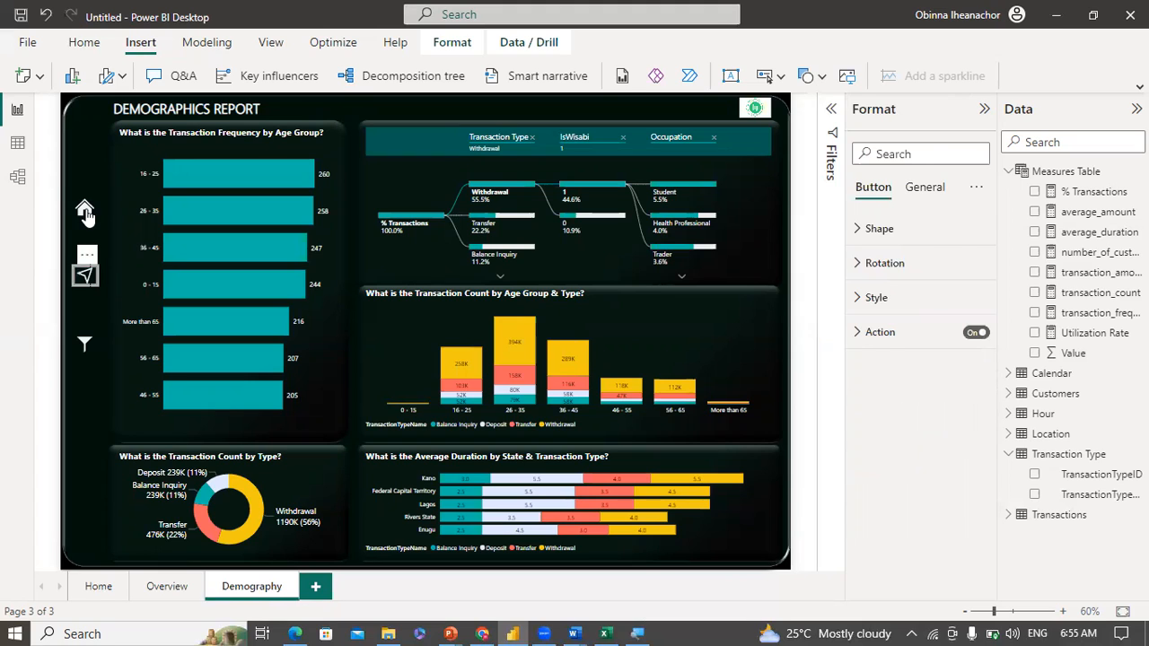
click(85, 214)
click(85, 207)
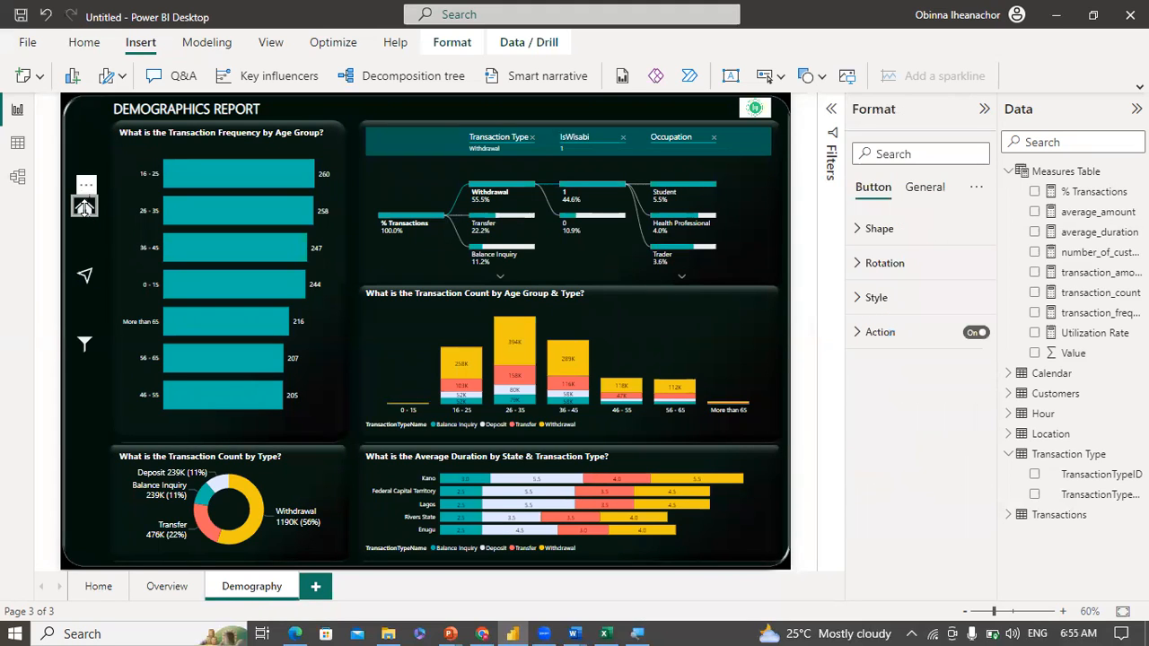
key(Down)
key(Down)
key(Right)
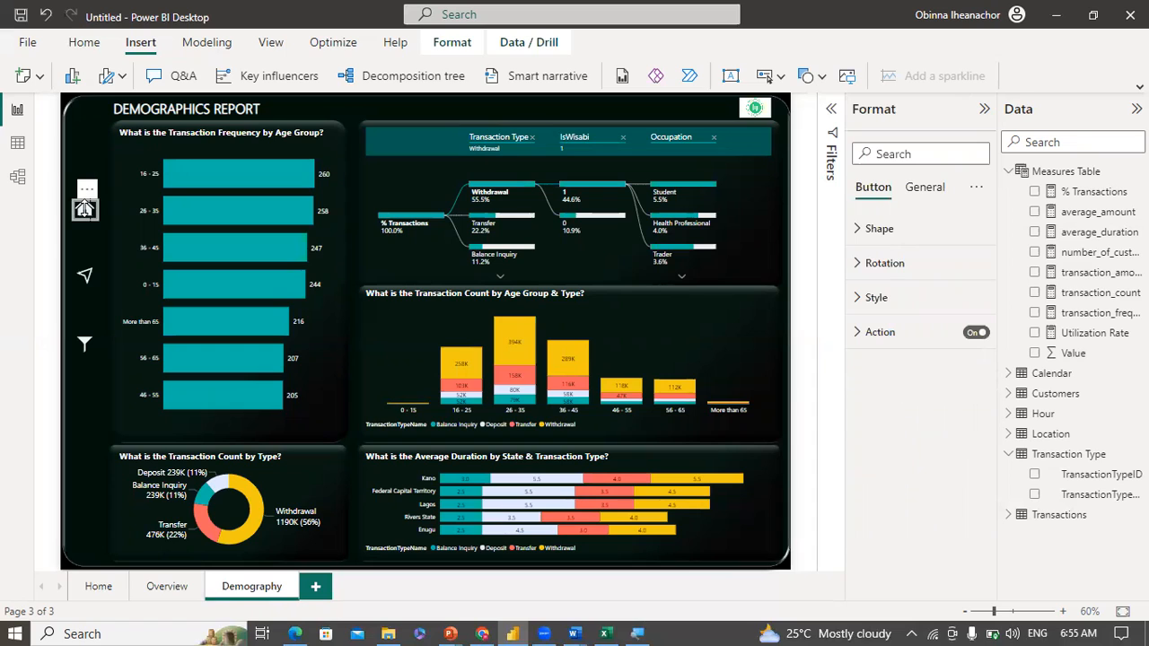
Step: Set the Demography page arrow button's page navigation destination to Overview and test the button
click(92, 279)
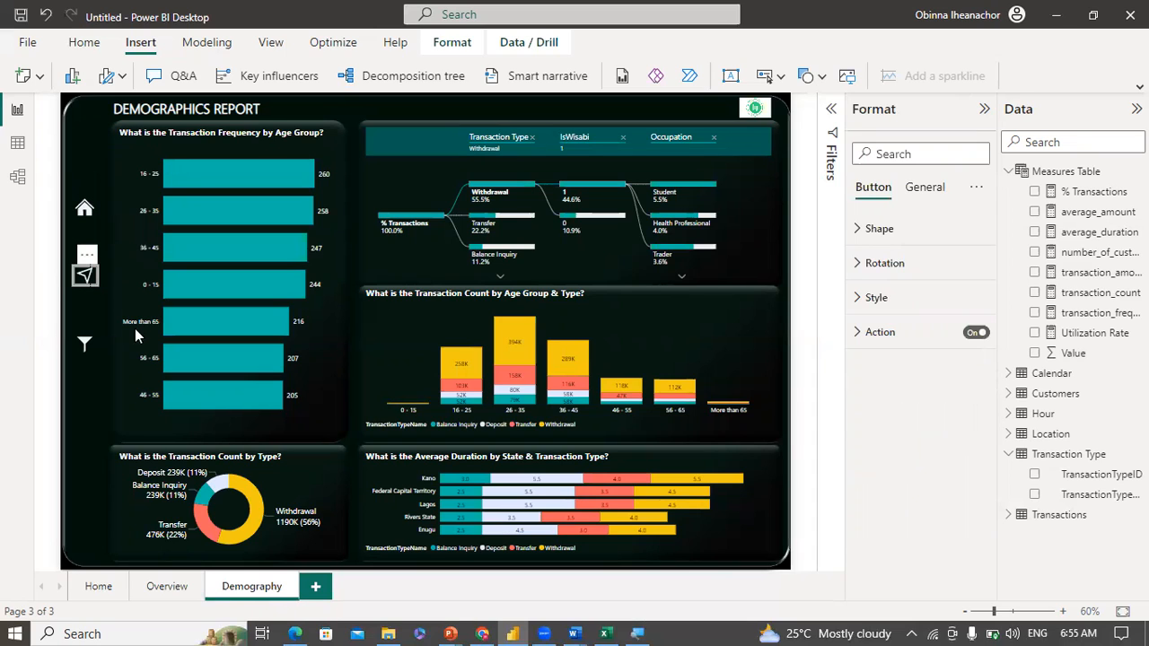
click(867, 333)
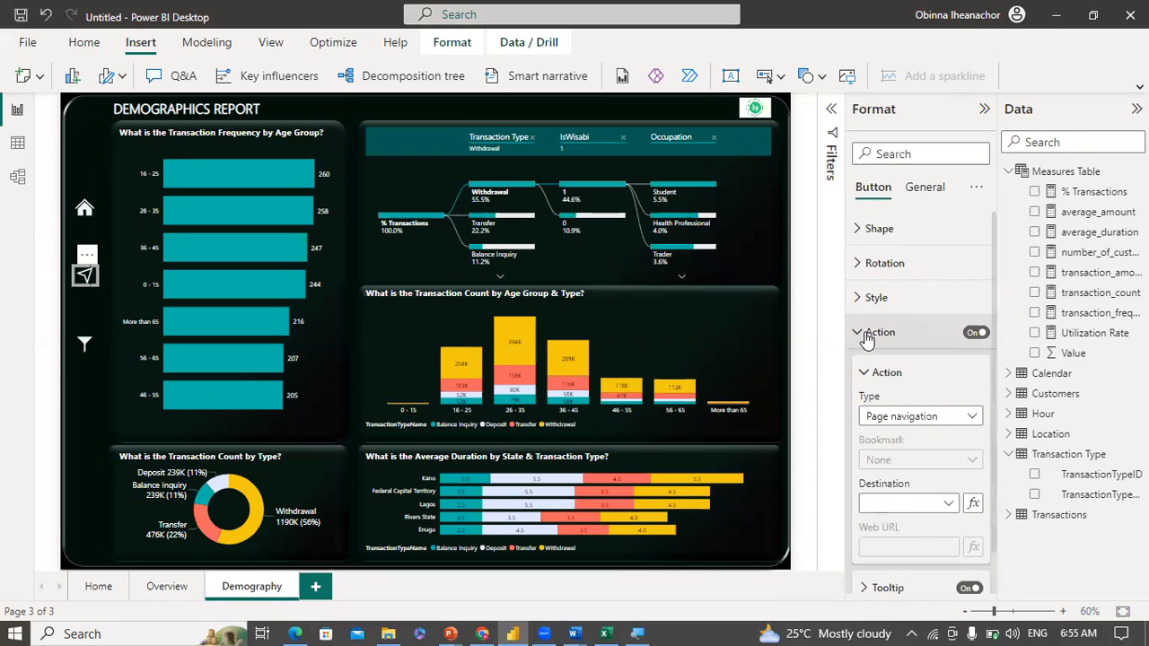
click(947, 504)
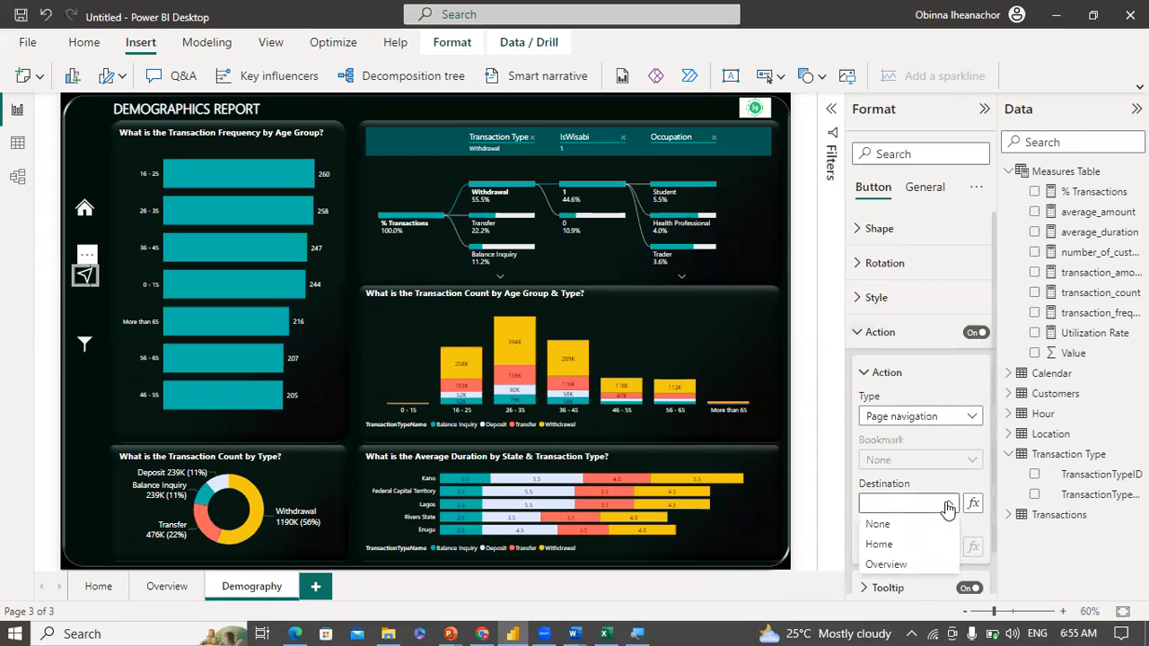
click(894, 565)
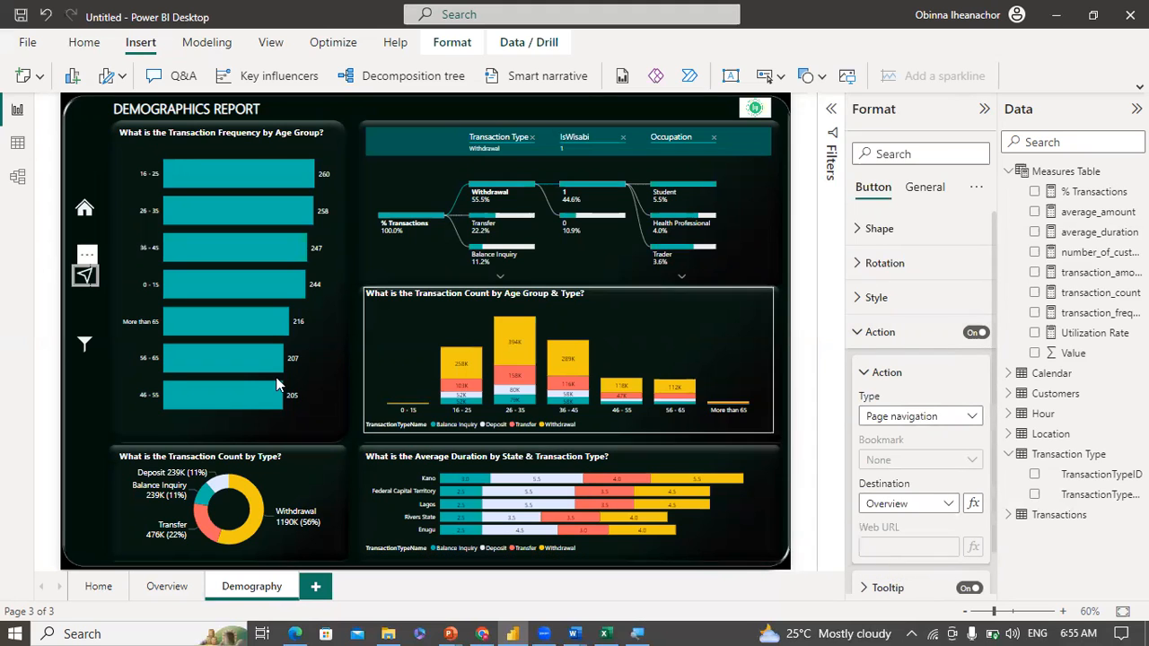
click(77, 388)
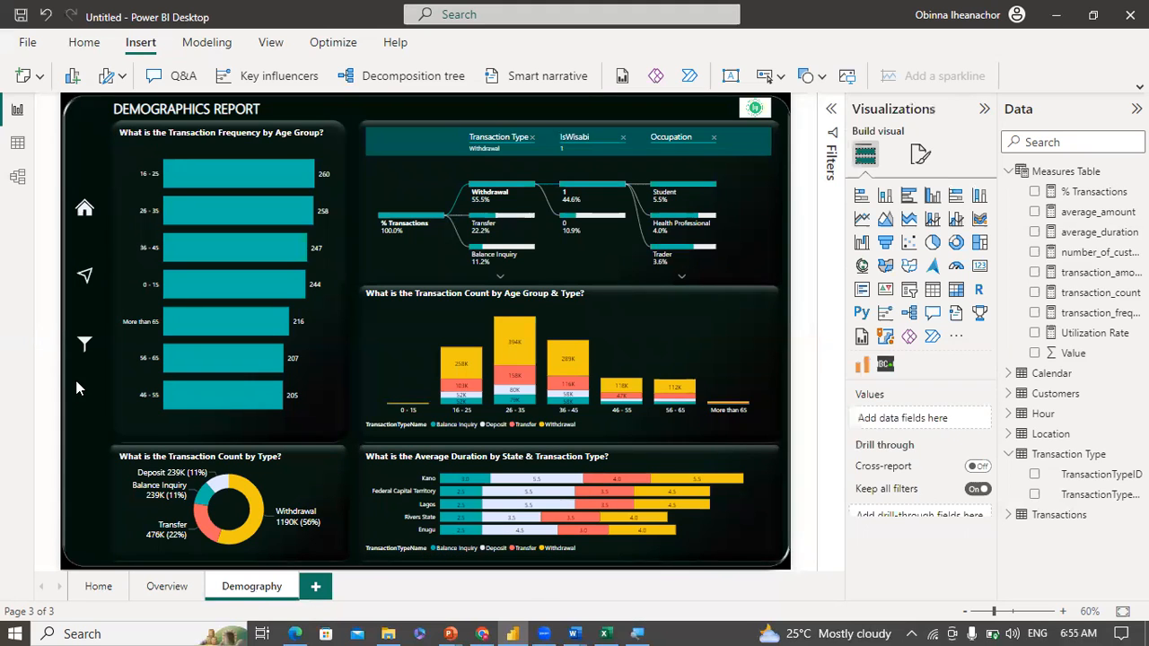
ctrl+click(88, 282)
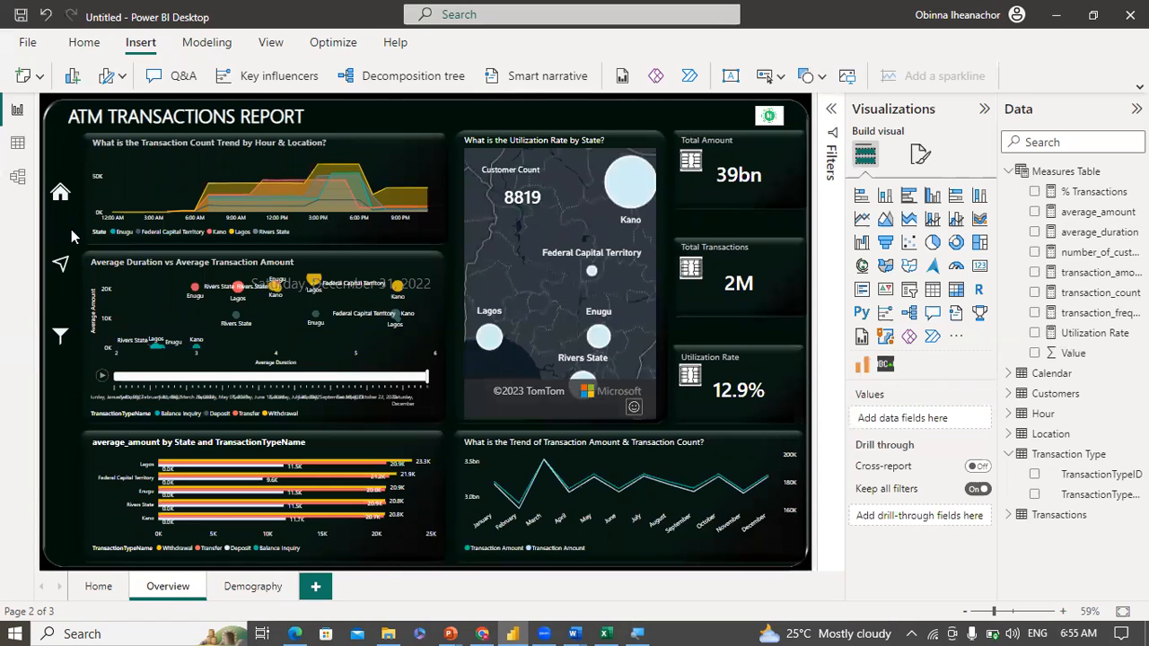
Step: Duplicate the arrow icon button on the Overview page and align the copy over the filter icon
click(61, 265)
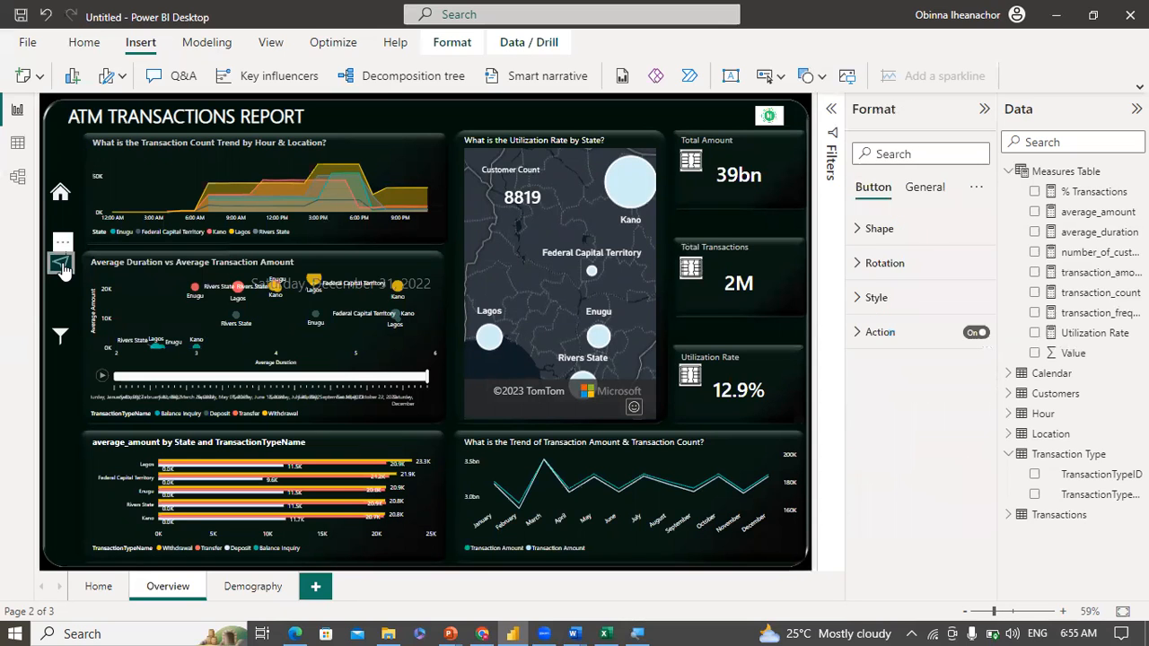
drag(63, 270, 68, 275)
drag(63, 330, 63, 334)
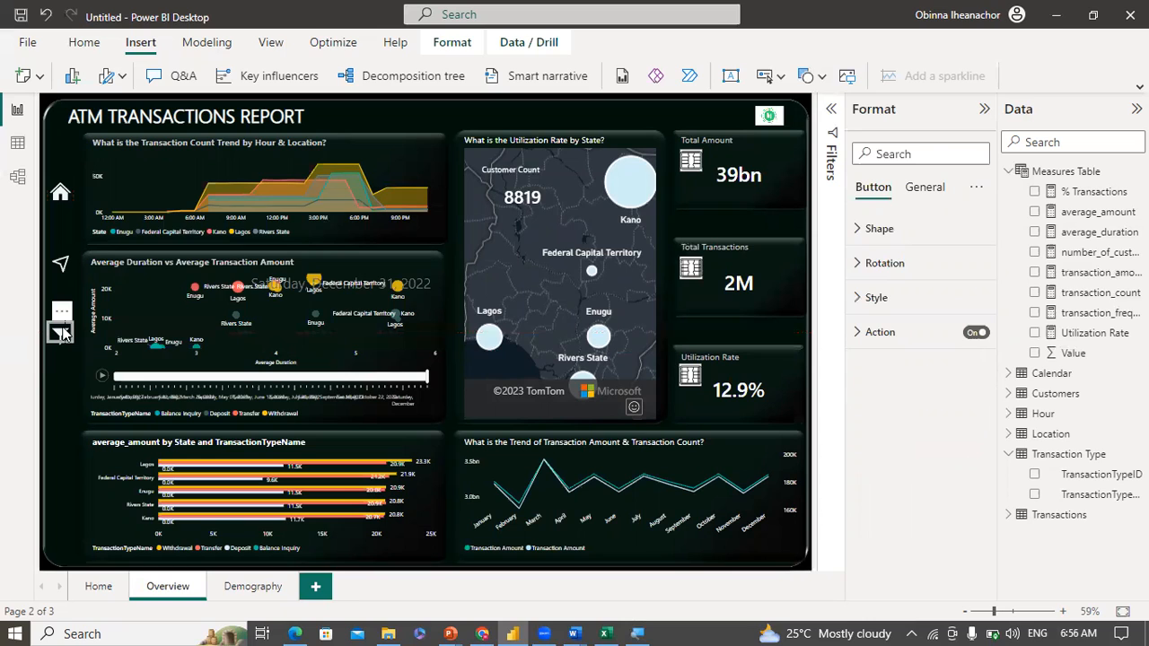
click(62, 356)
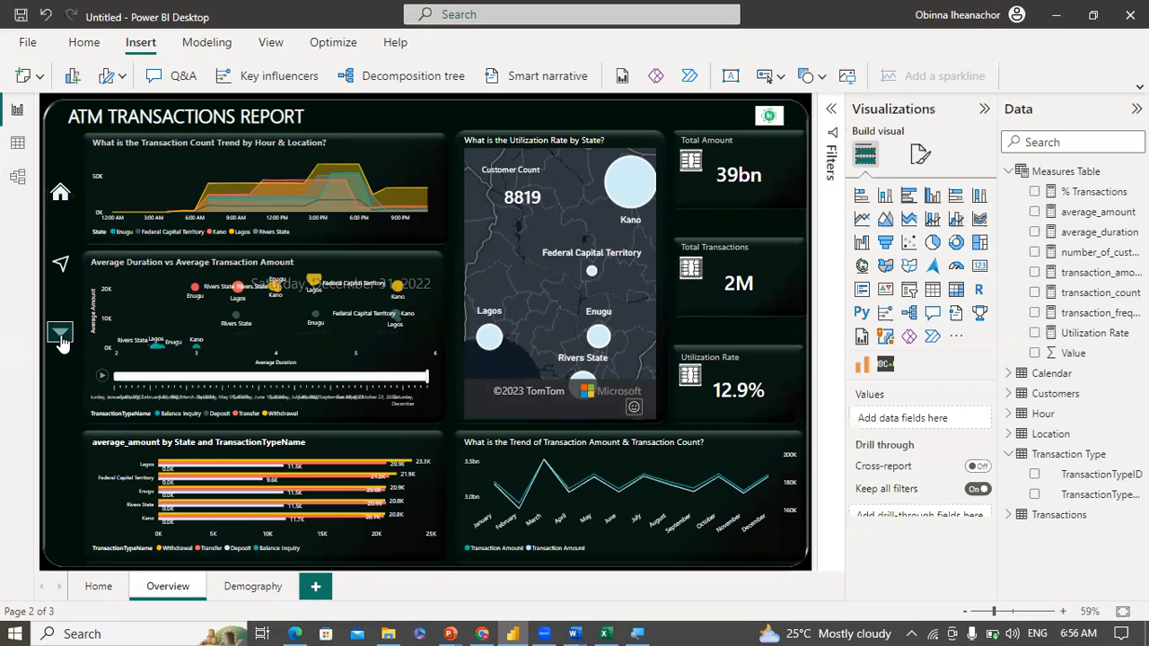
click(60, 334)
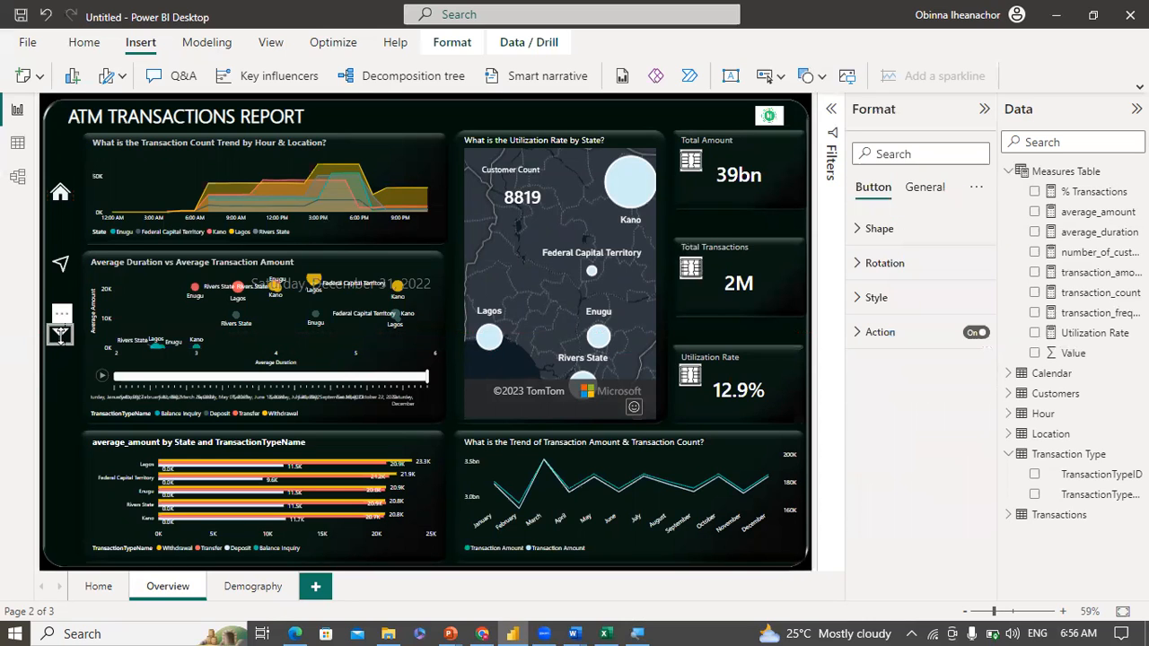
click(66, 380)
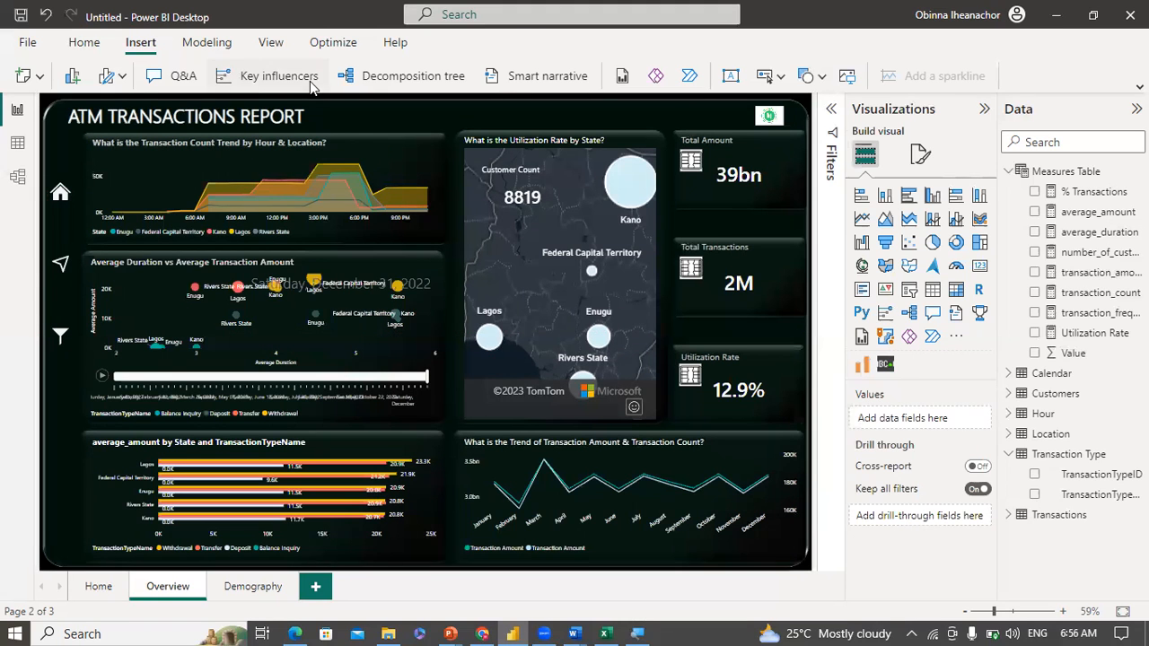
Step: Insert a rounded rectangle shape on the Overview page and set its rounded corners to 14%
click(151, 47)
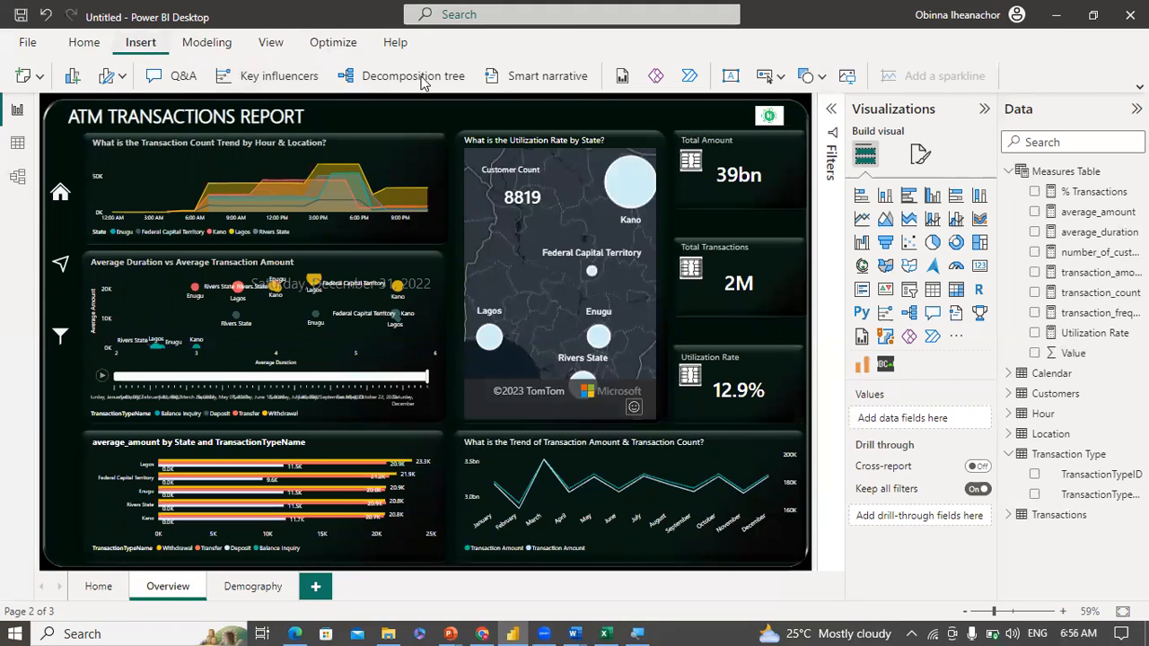
click(819, 77)
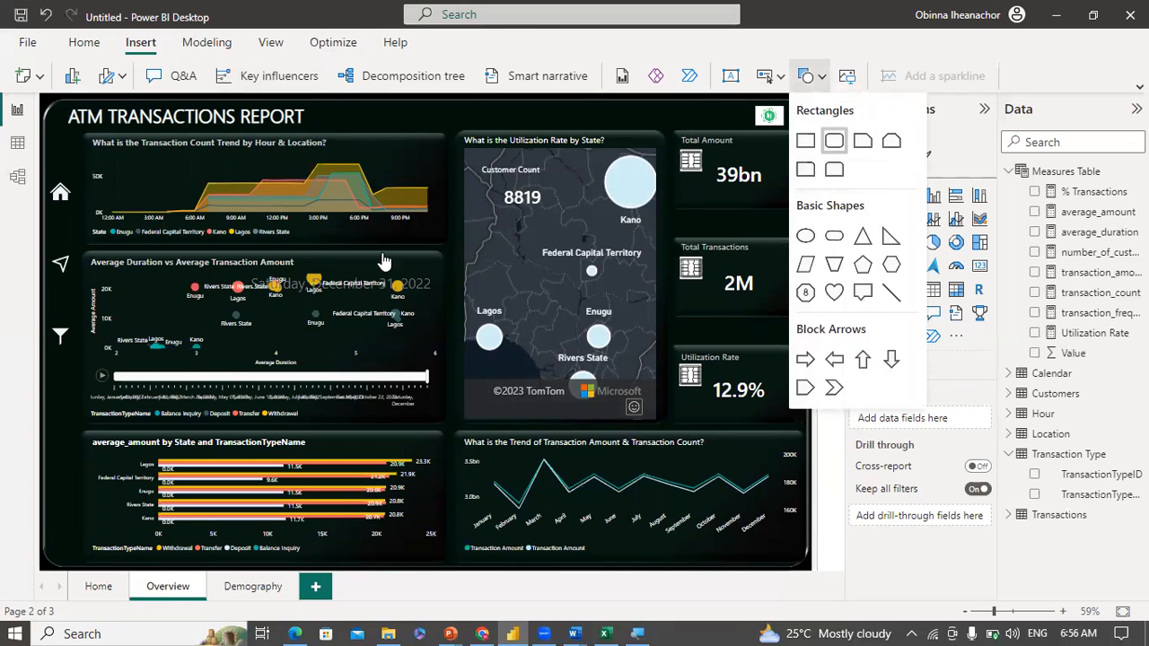
click(835, 141)
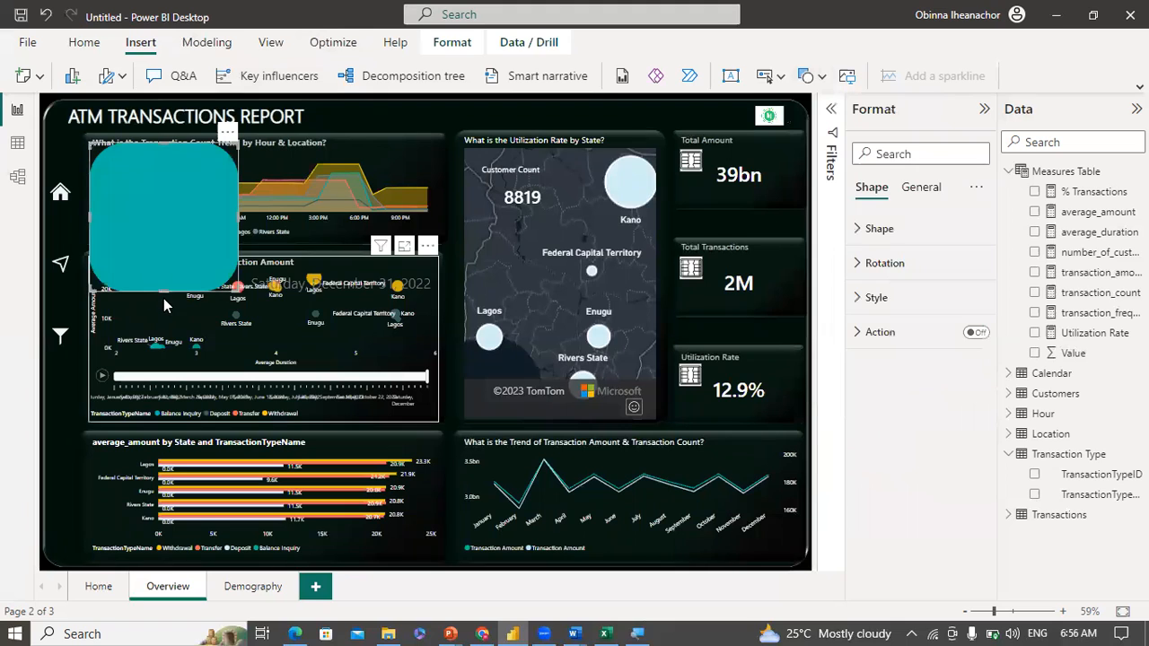
click(869, 229)
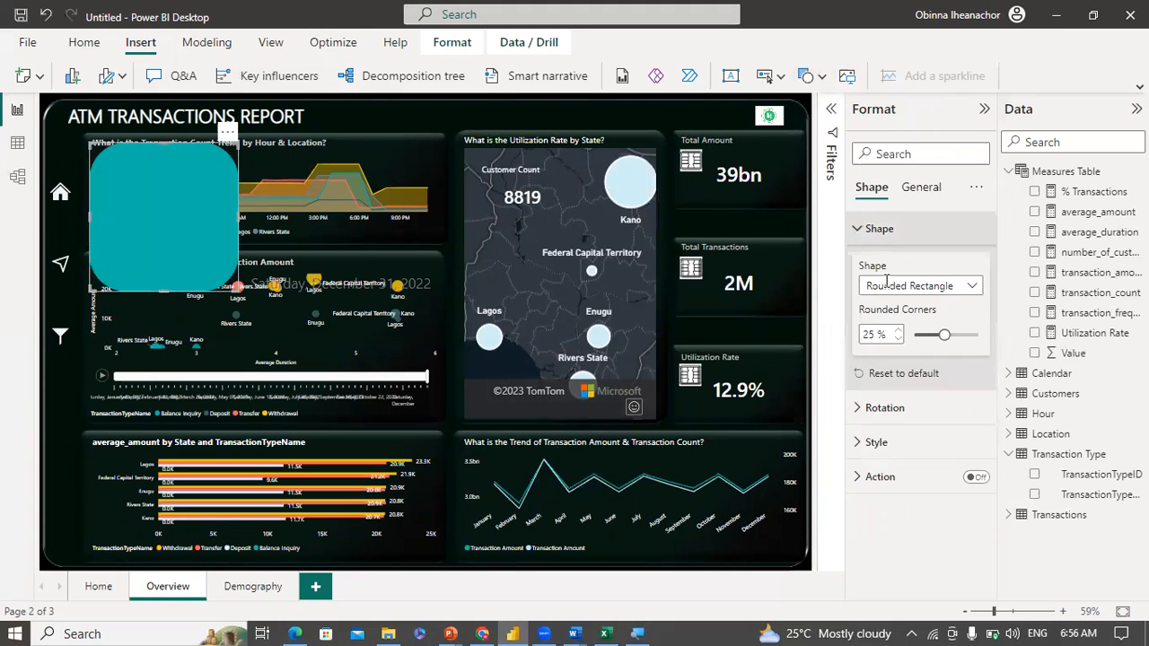
click(898, 339)
click(898, 339)
click(898, 338)
click(898, 339)
click(898, 338)
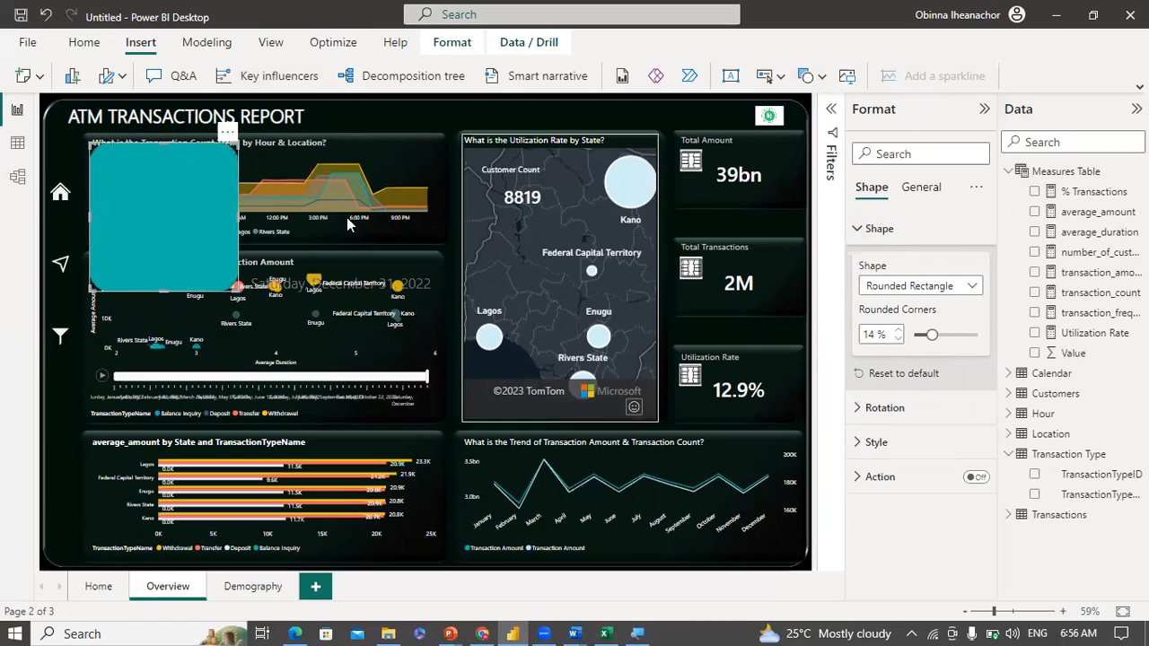
Step: Move the rounded rectangle next to the filter icon and enlarge it slightly in width and height
drag(162, 170, 150, 294)
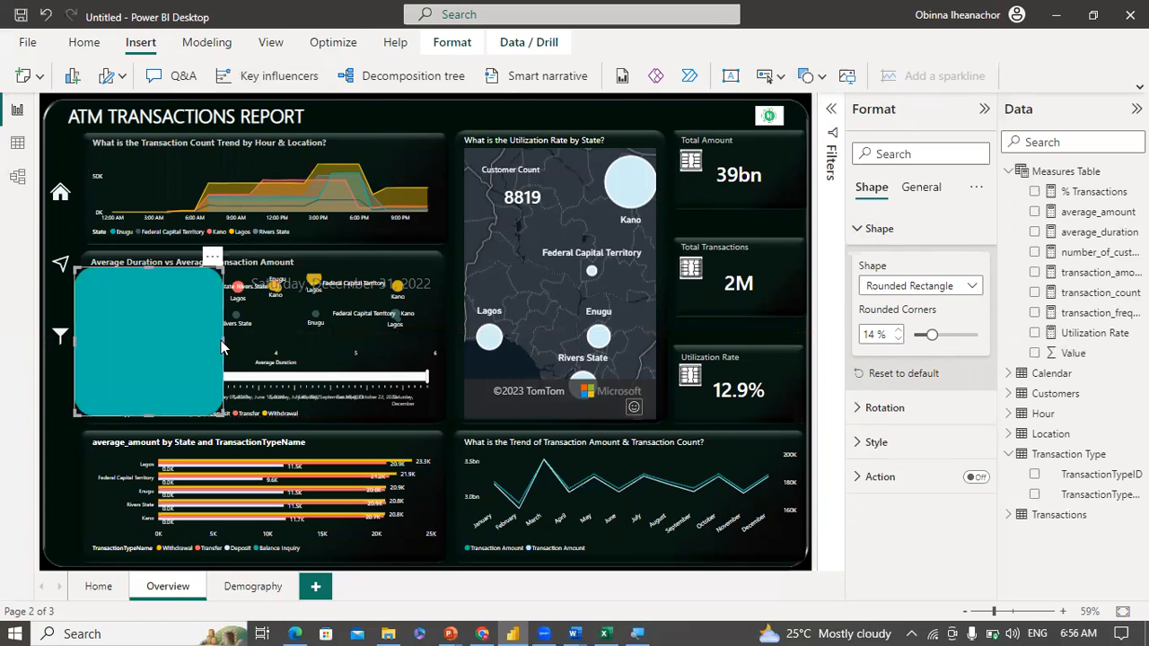
drag(221, 340, 237, 341)
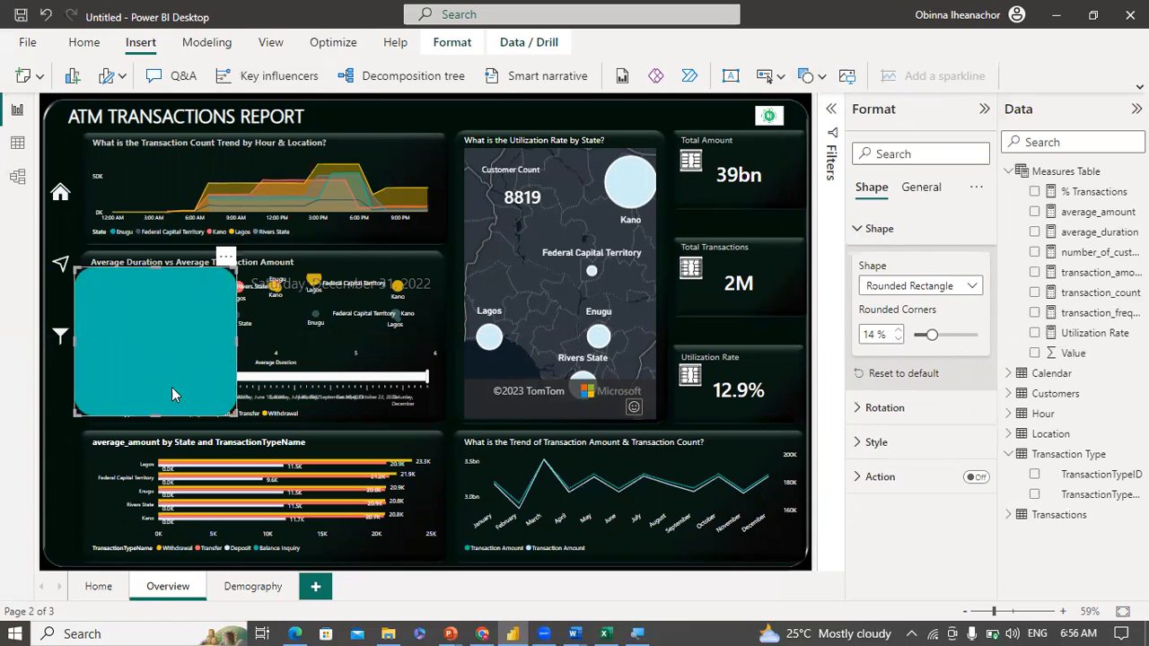
drag(158, 416, 158, 442)
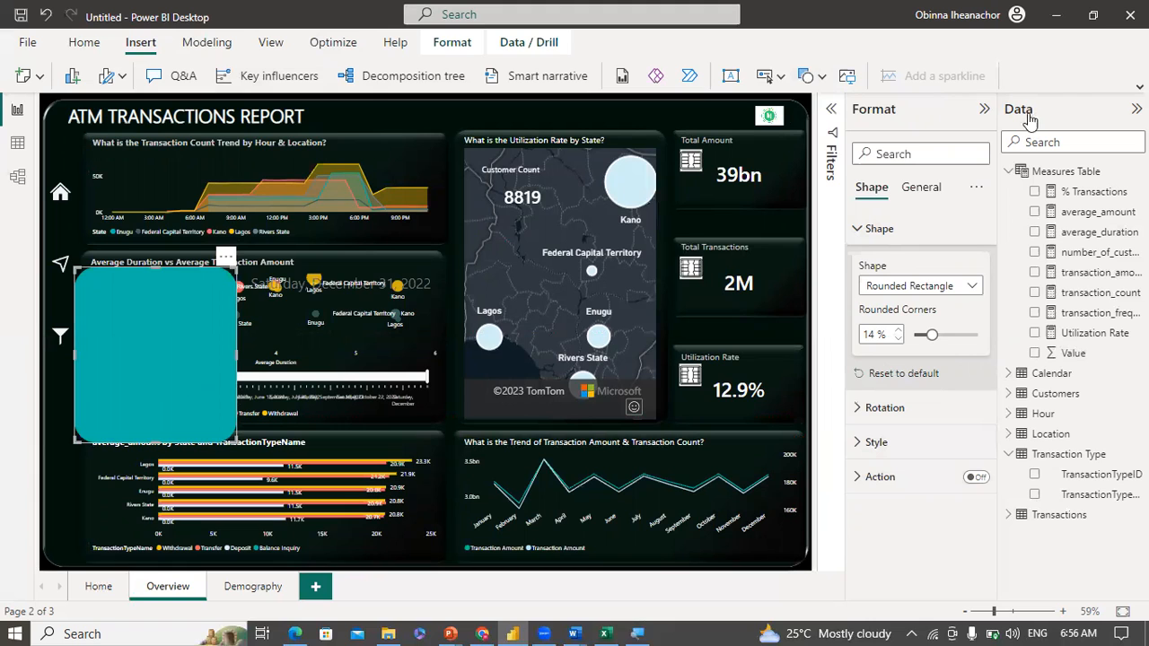
click(69, 472)
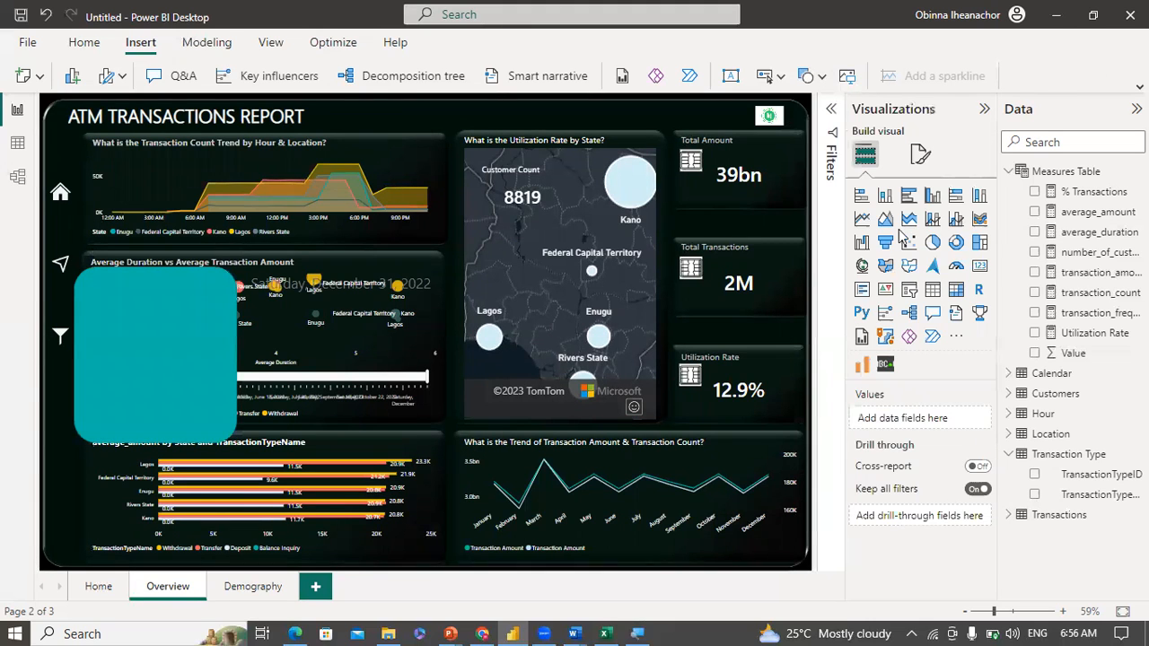
Step: Add a slicer, fit it inside the upper part of the rounded rectangle and assign it the Calendar table's Month Name field
click(910, 296)
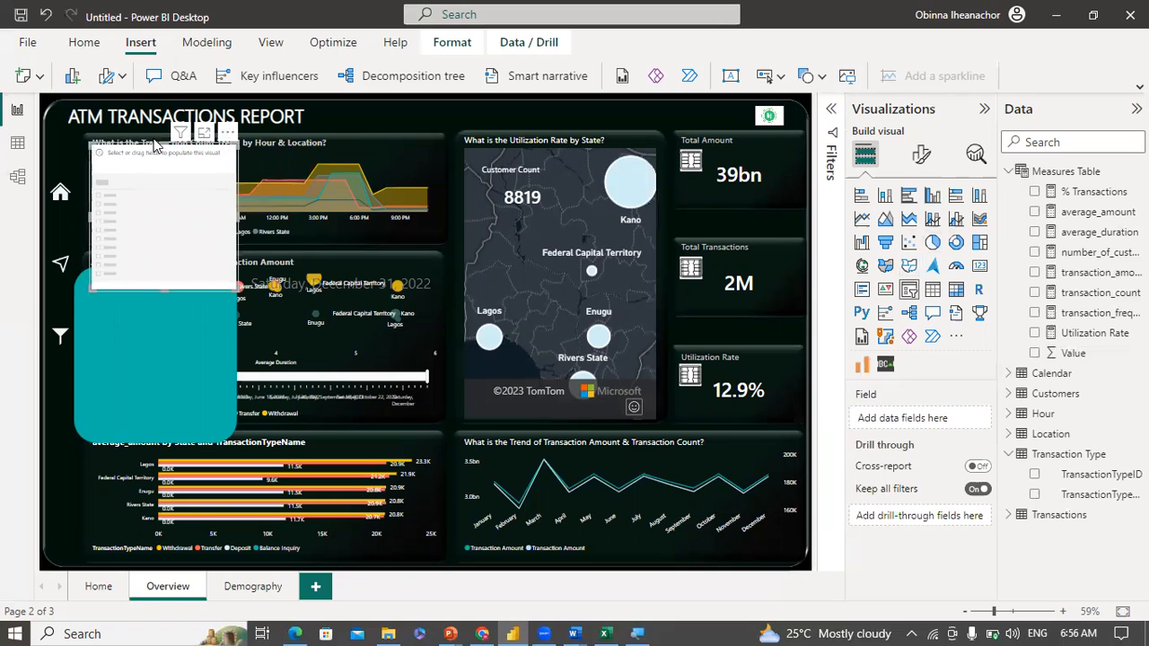
drag(161, 143, 162, 244)
drag(150, 300, 152, 325)
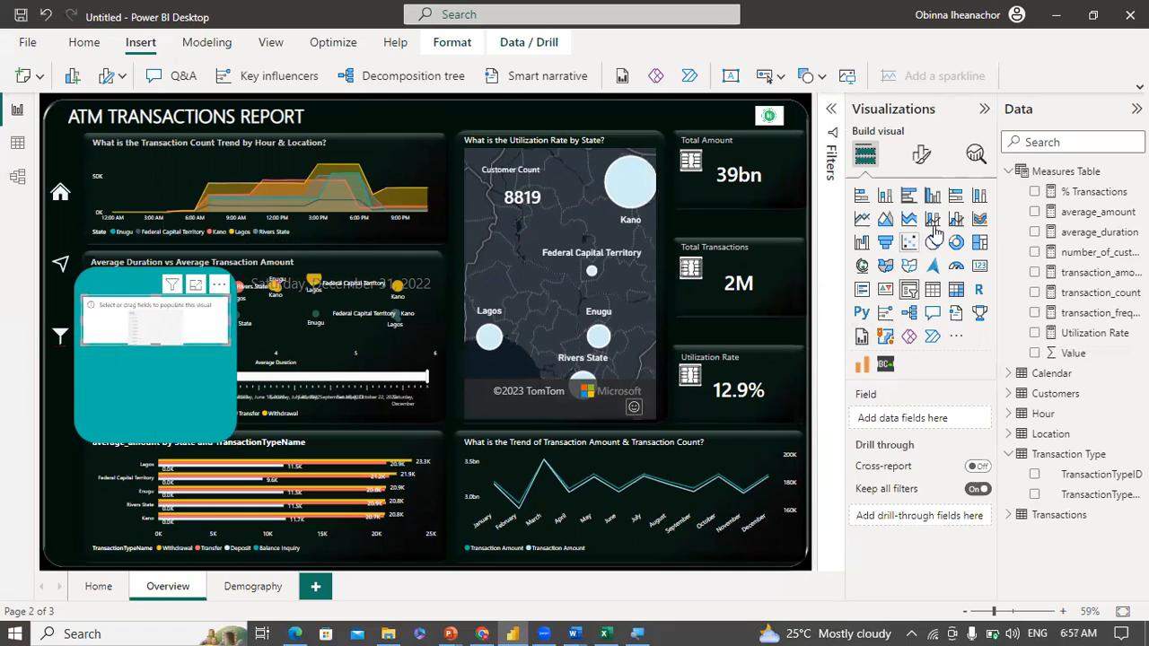
click(1009, 171)
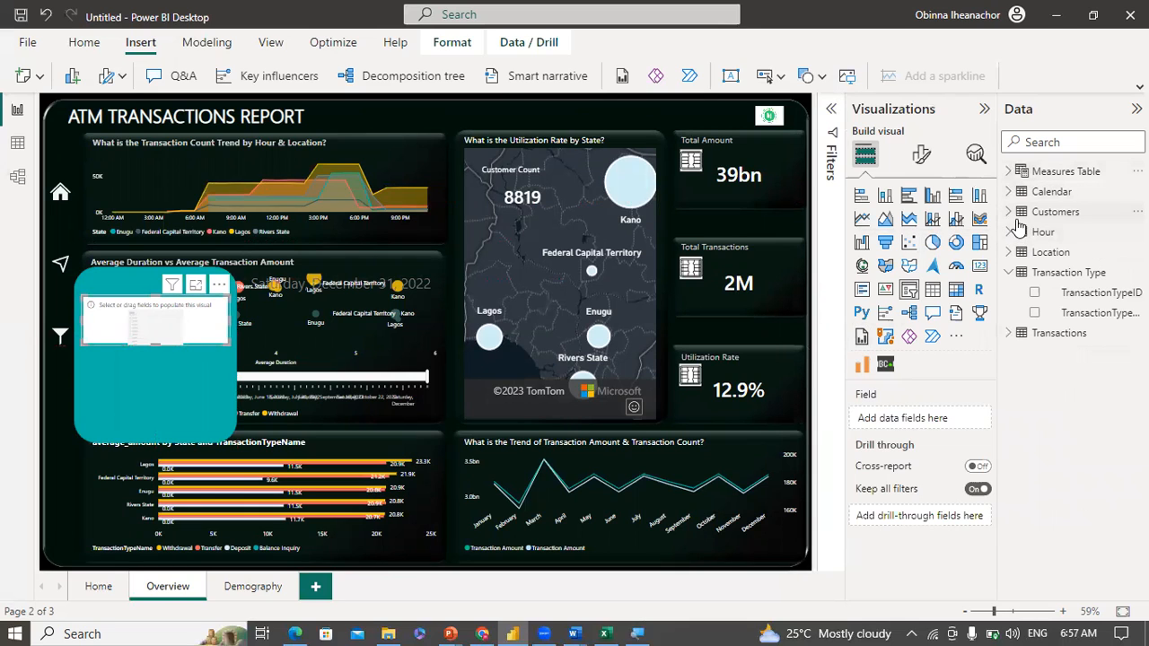
click(1009, 193)
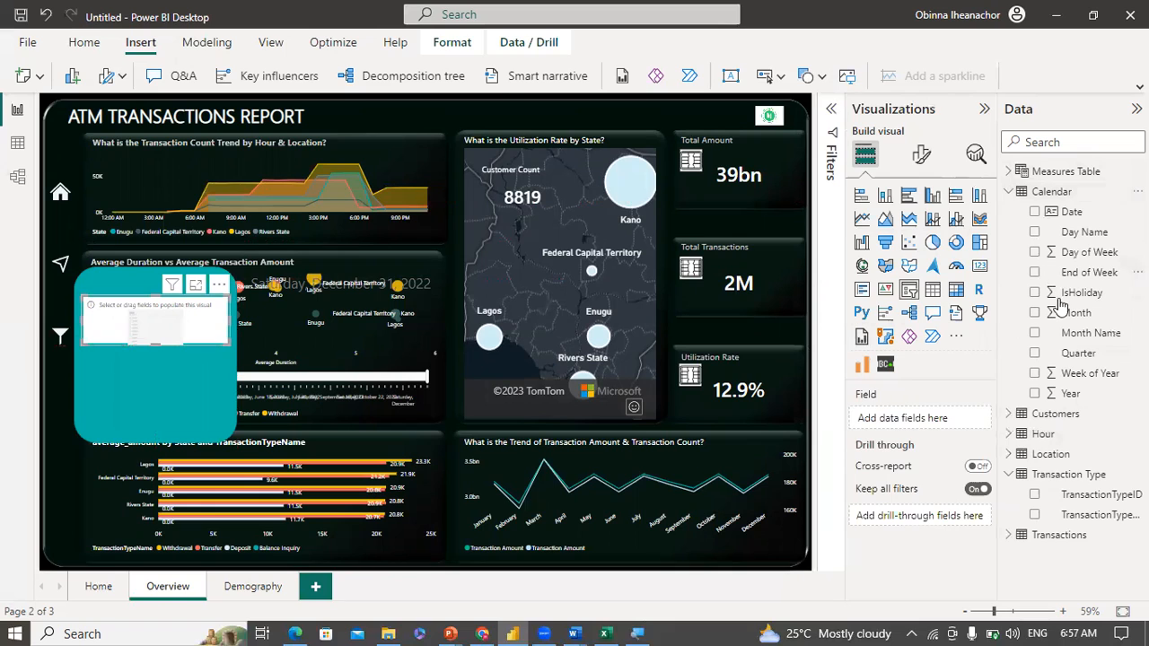
click(1036, 334)
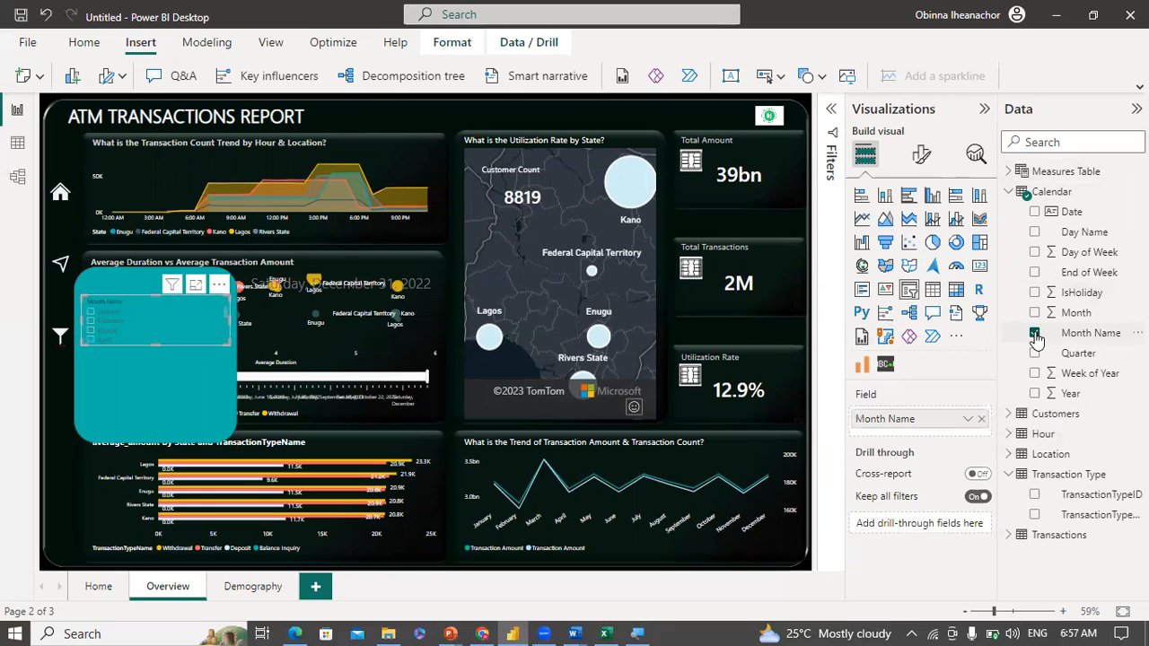
Step: Change the Month Name slicer's style from a vertical list to Dropdown
click(921, 154)
click(858, 272)
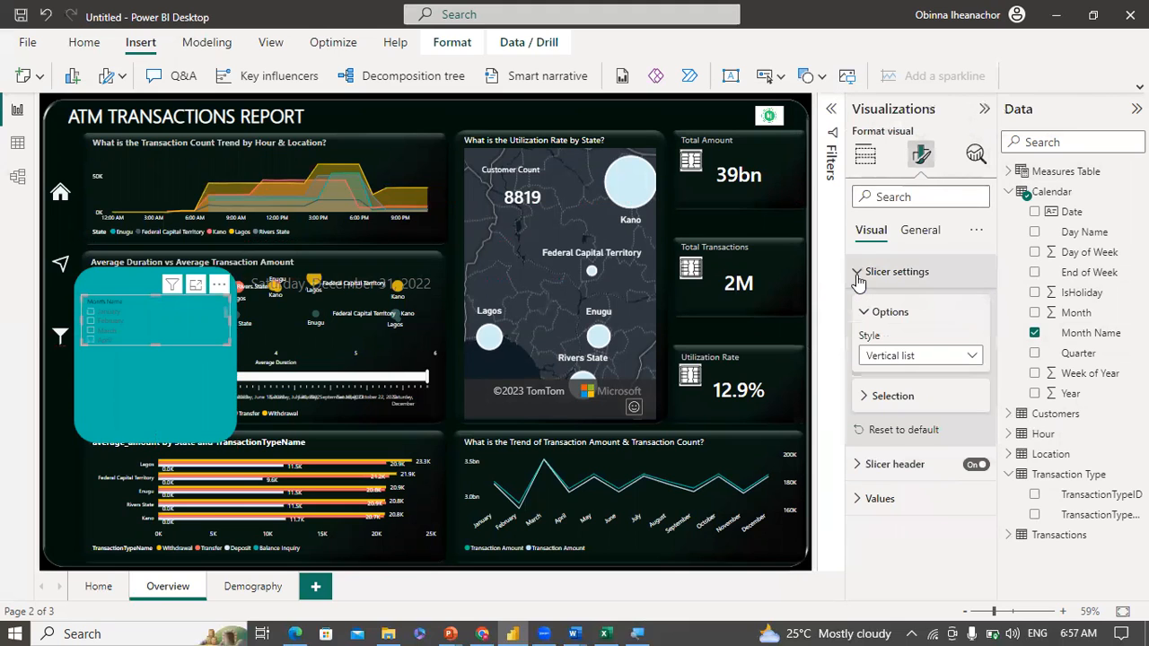
click(966, 359)
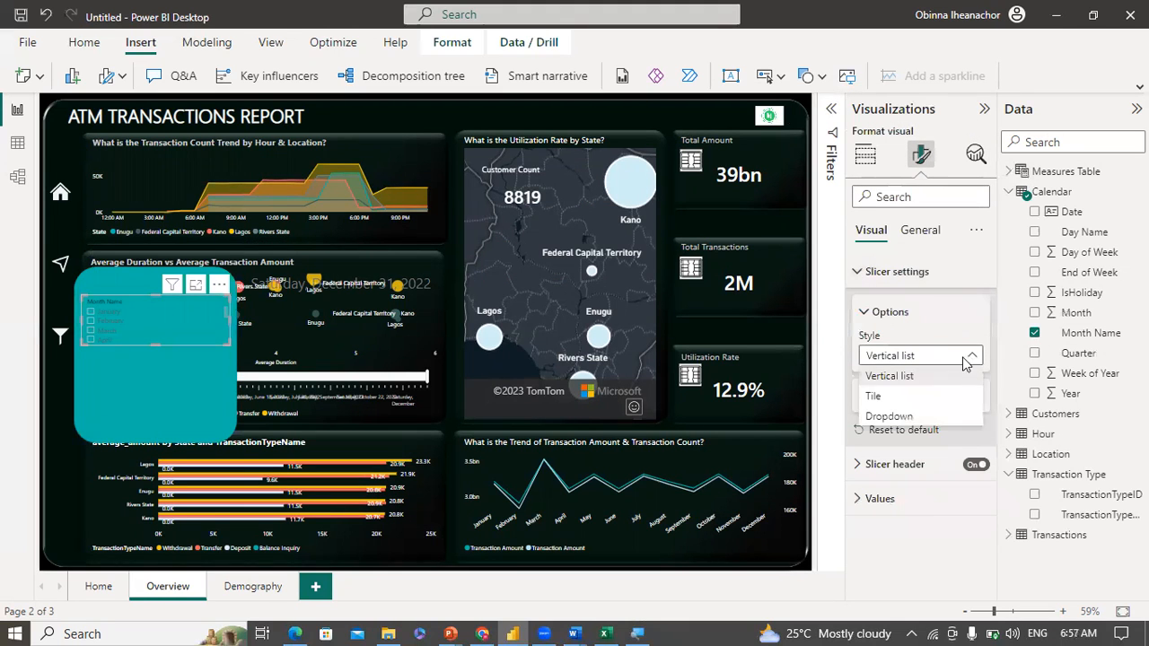
click(877, 415)
click(880, 404)
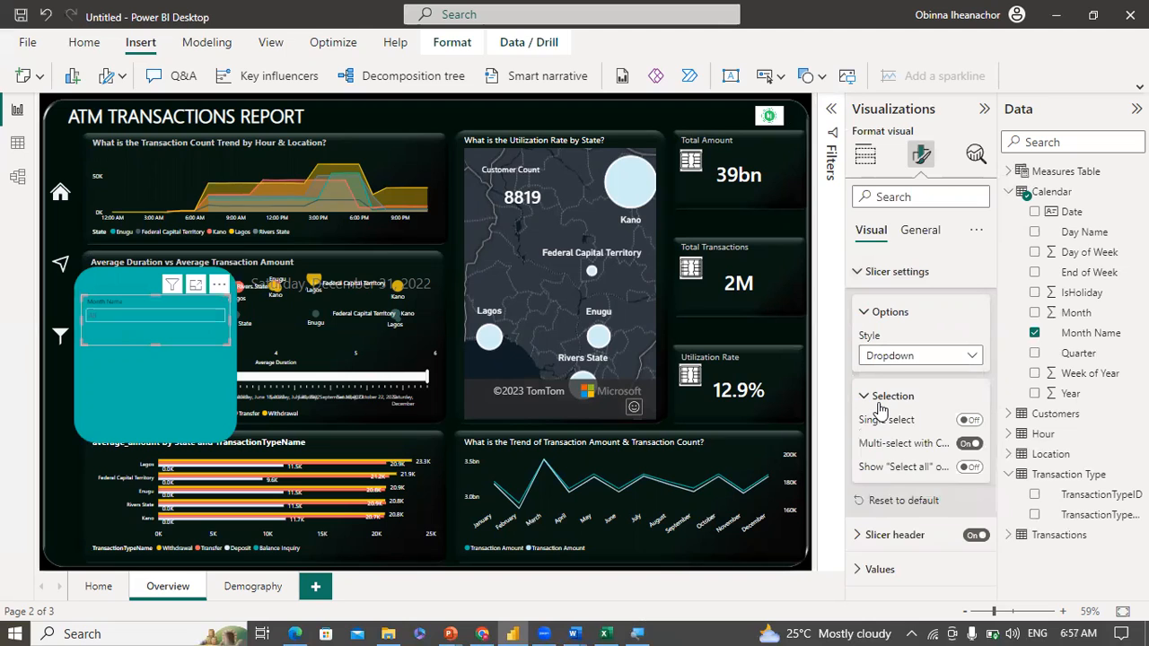
click(873, 396)
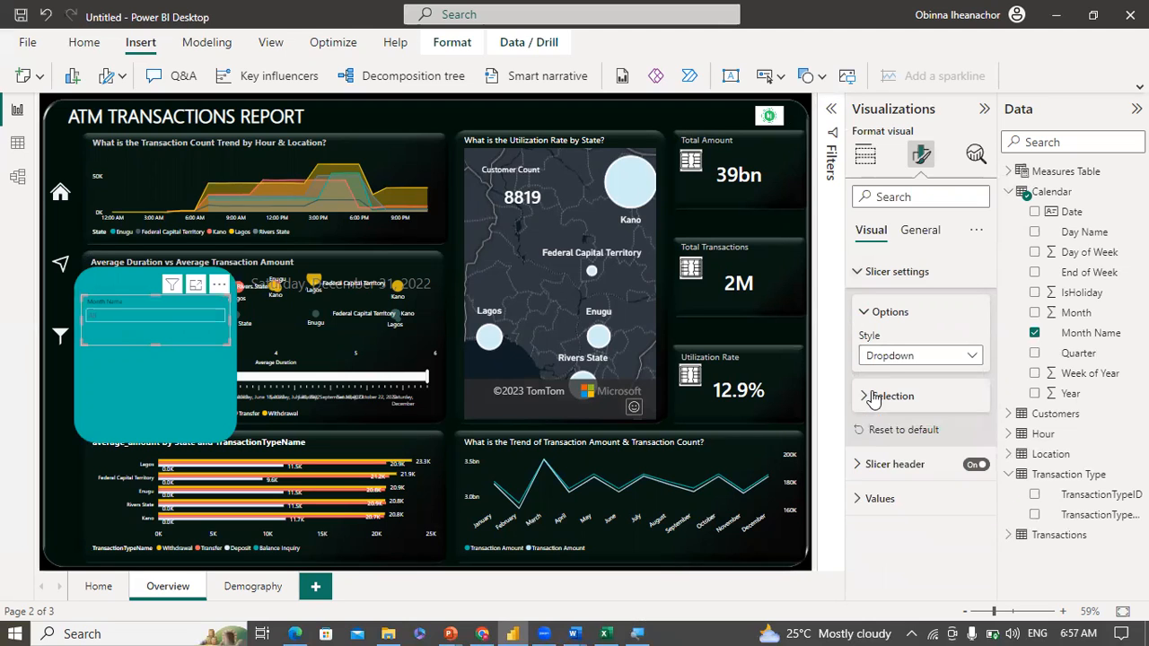
Step: Set the font color of the month slicer's header text to white
click(872, 464)
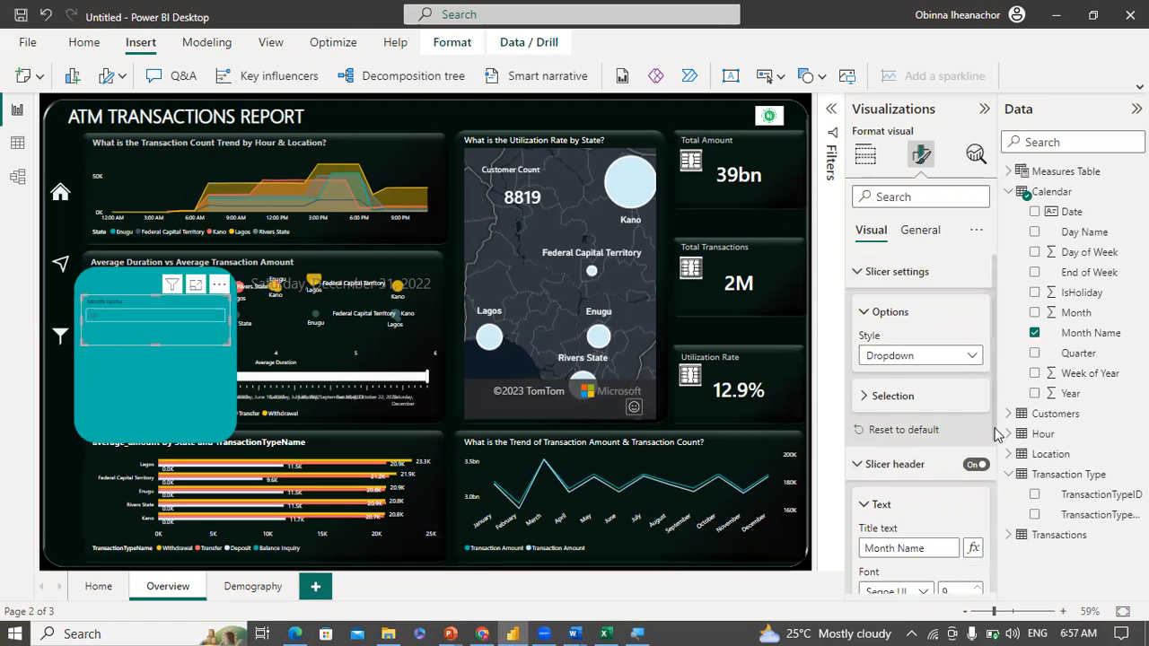
scroll(994, 433, down, 3)
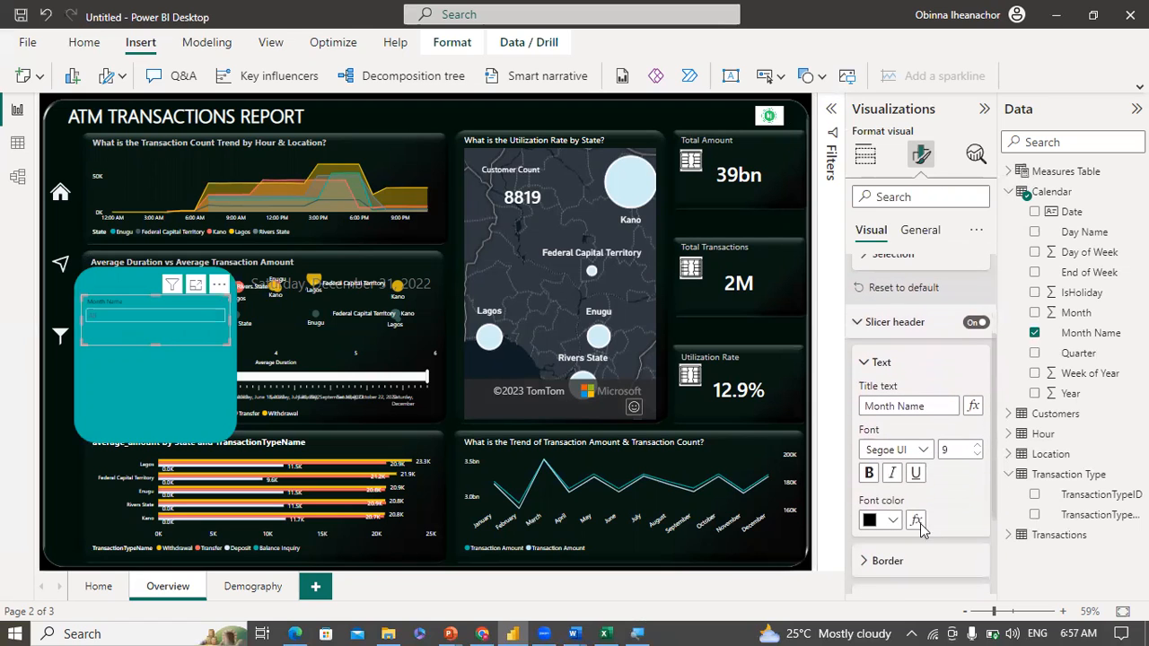
click(892, 520)
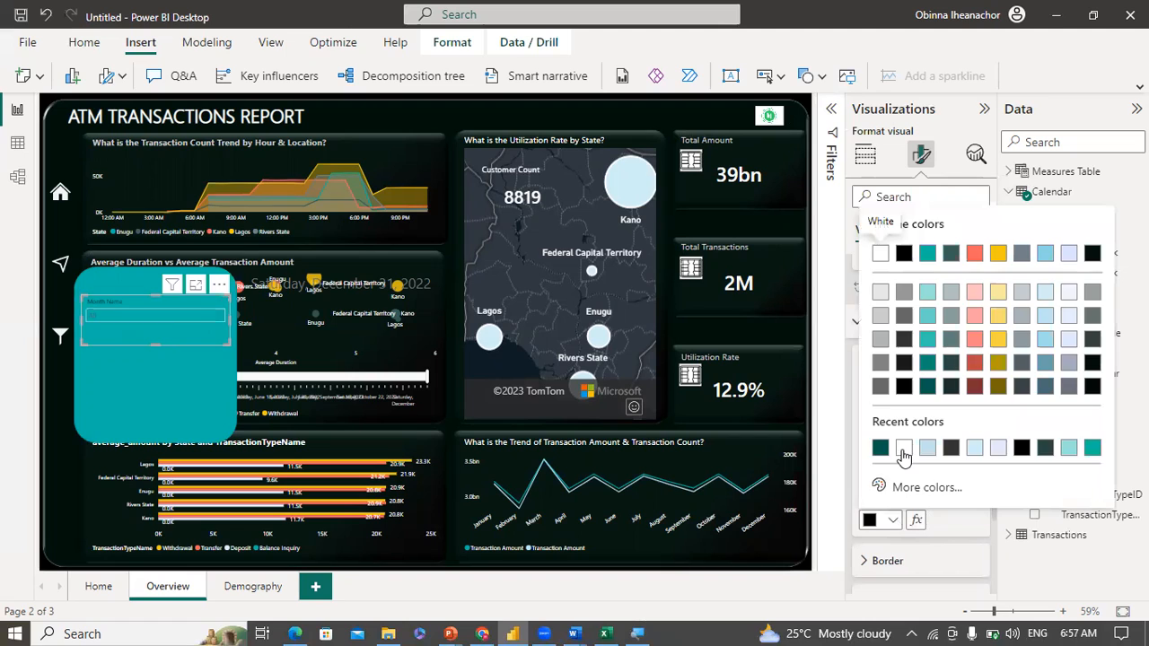
click(904, 448)
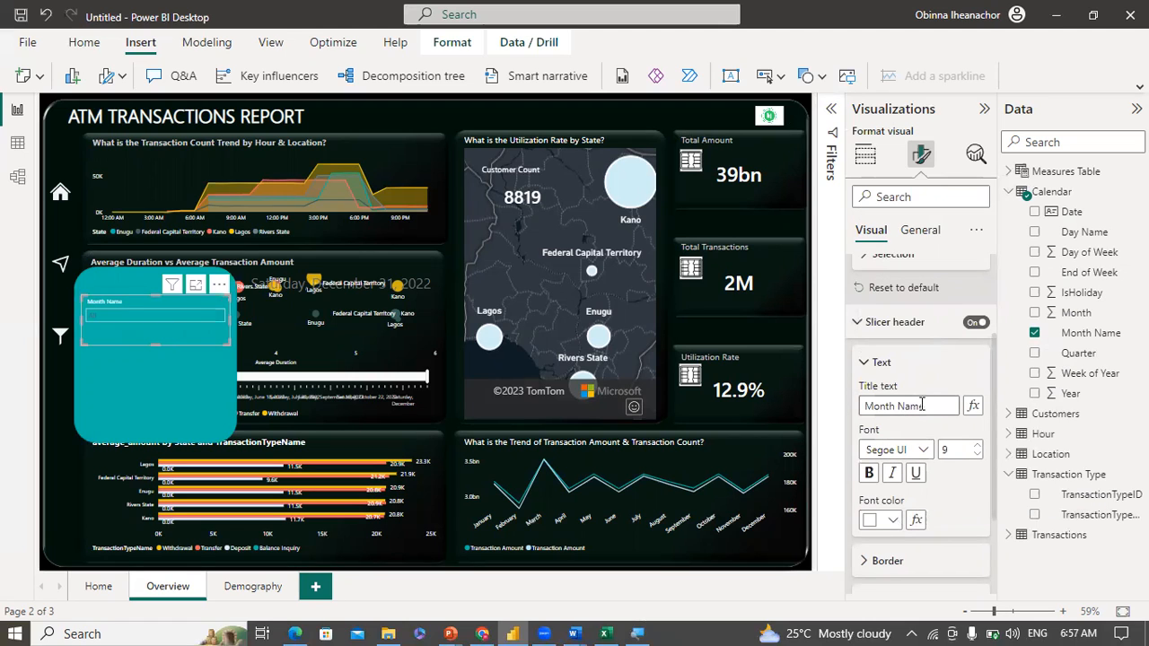
Step: Change the slicer header's title text to "Select Month"
click(869, 406)
text(Select)
drag(924, 409, 956, 412)
key(BackSpace)
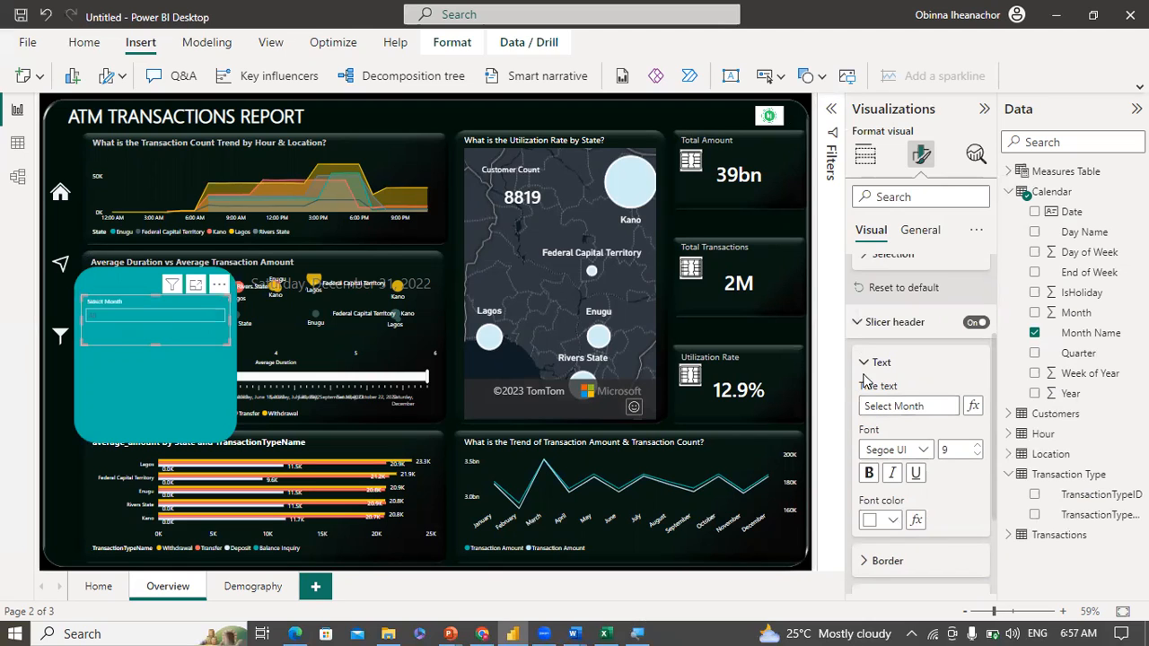
click(864, 362)
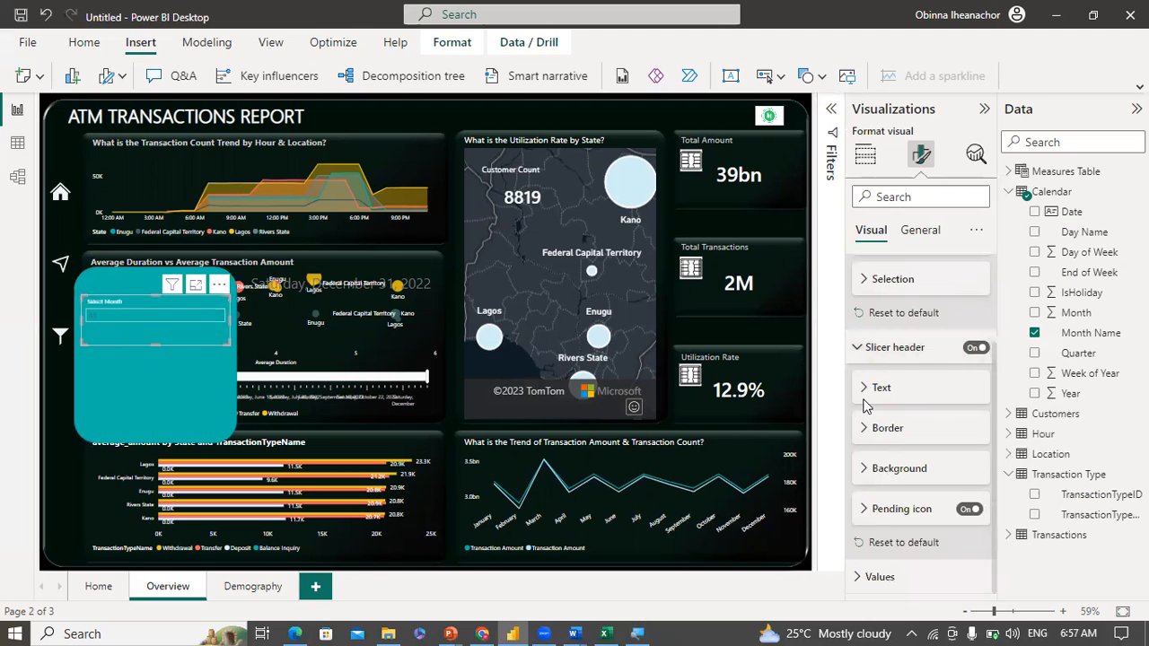
click(858, 348)
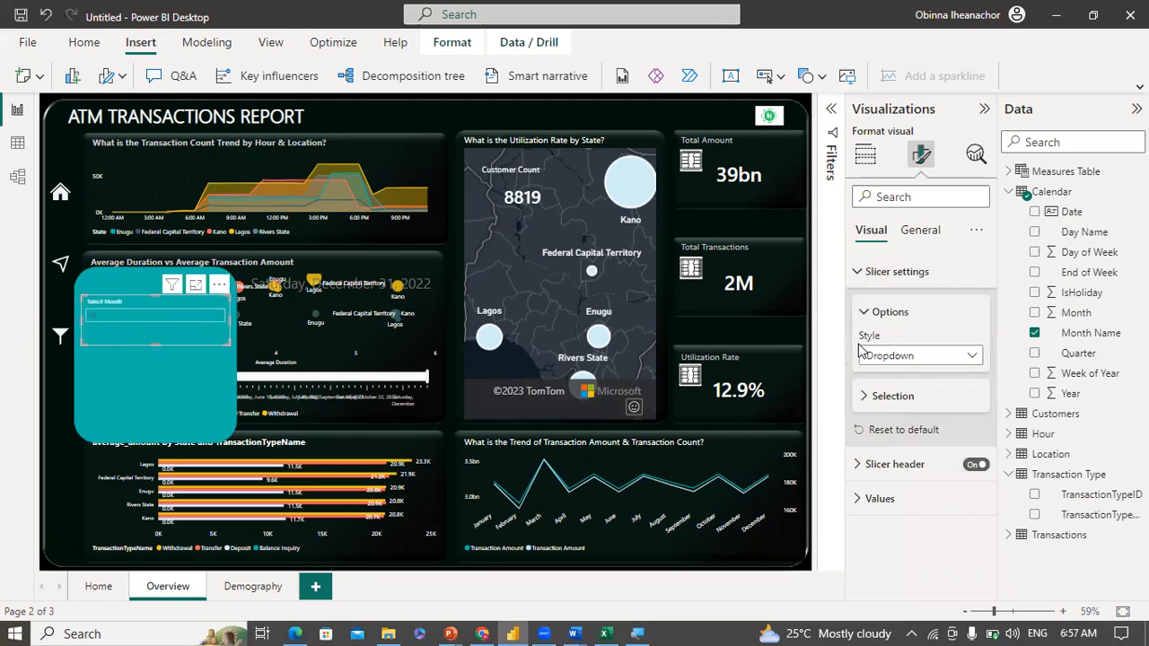
Step: Set the slicer values' font size to 11 and font color to white, and check the dropdown list
click(862, 496)
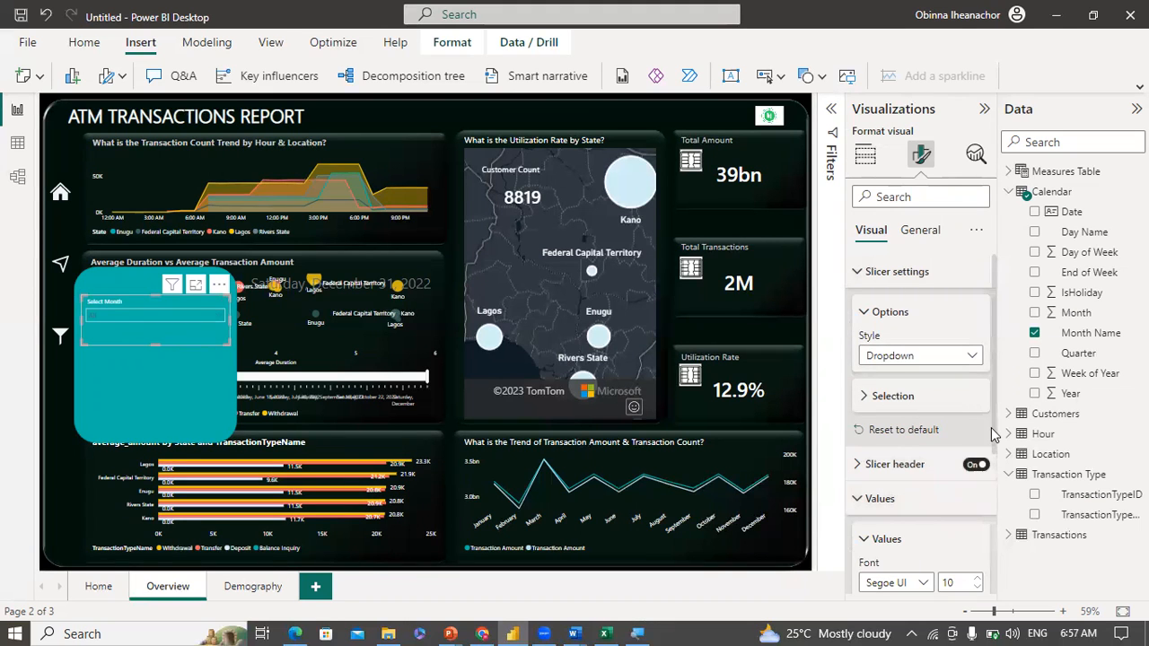
scroll(991, 505, down, 2)
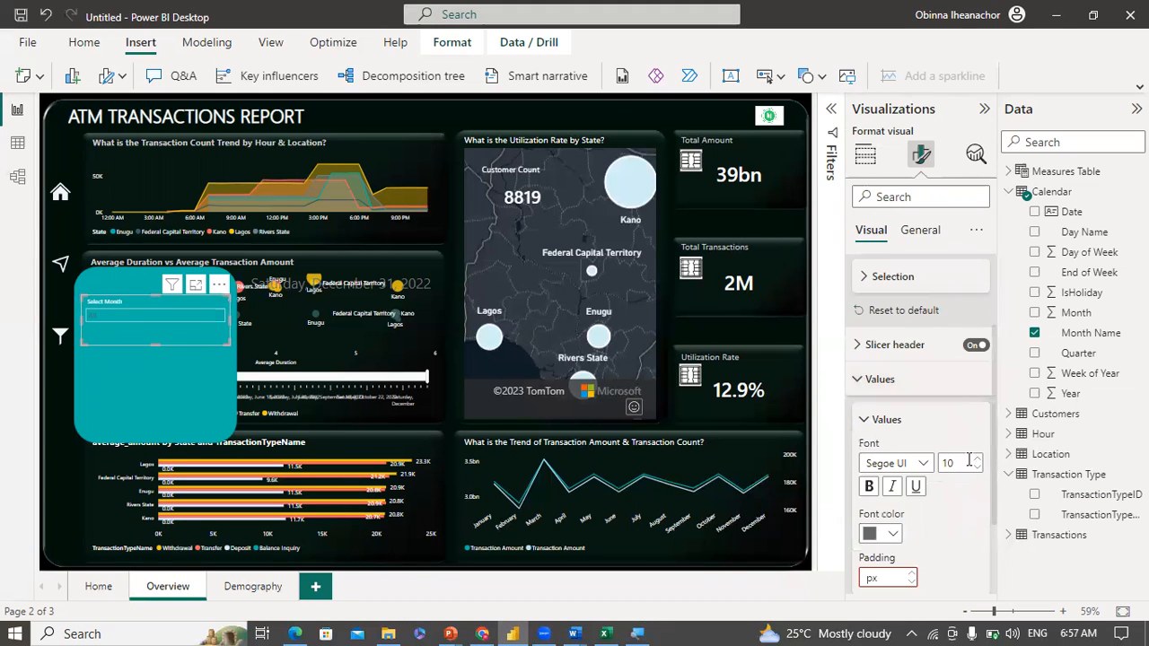
click(978, 459)
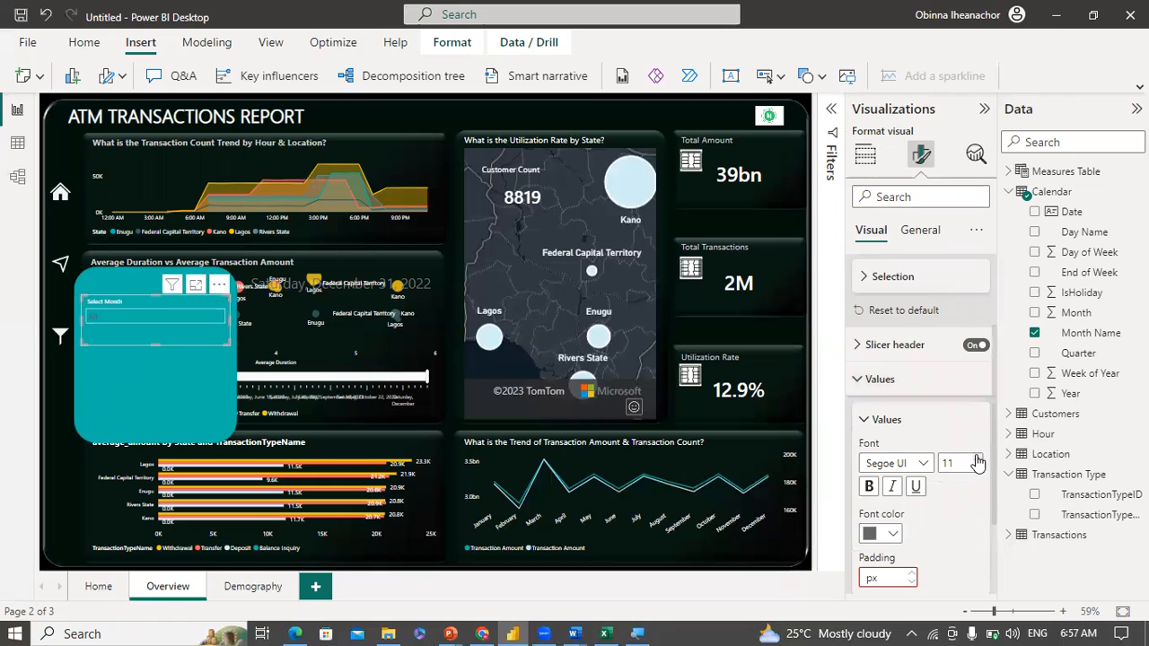
click(894, 535)
click(881, 463)
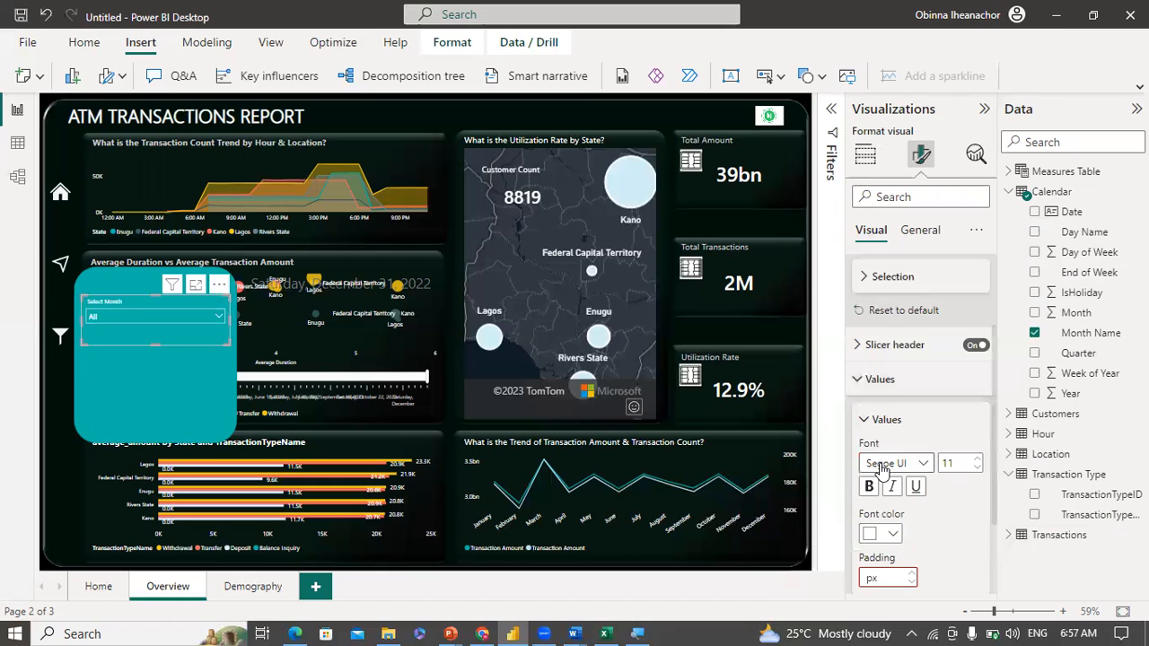
click(216, 323)
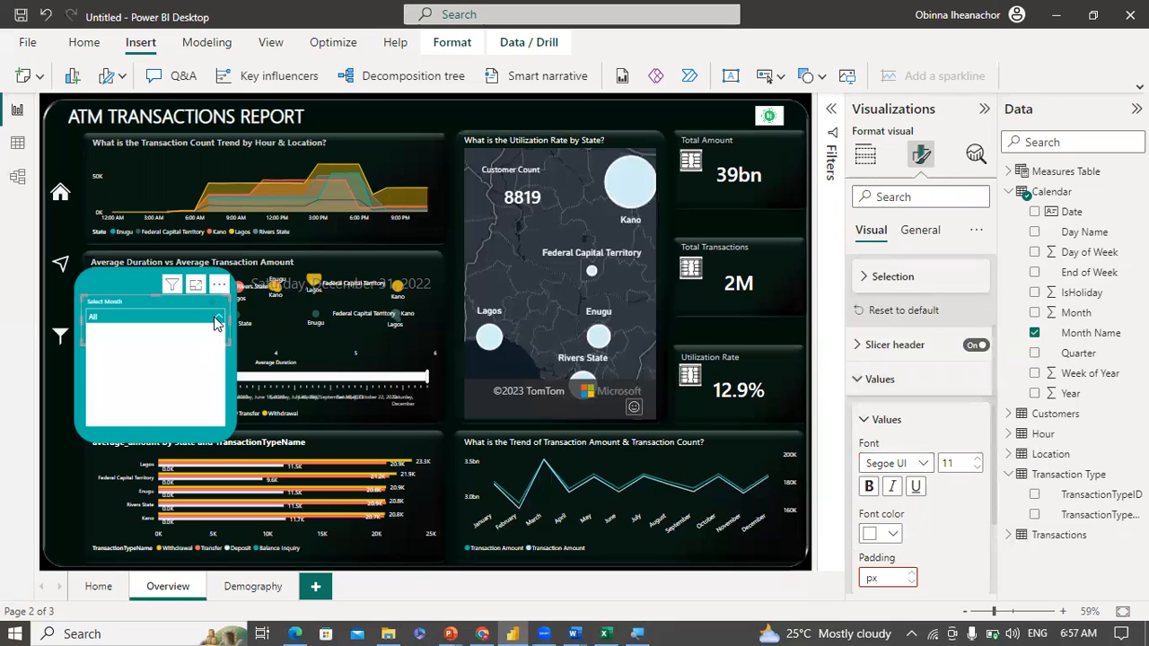
click(216, 323)
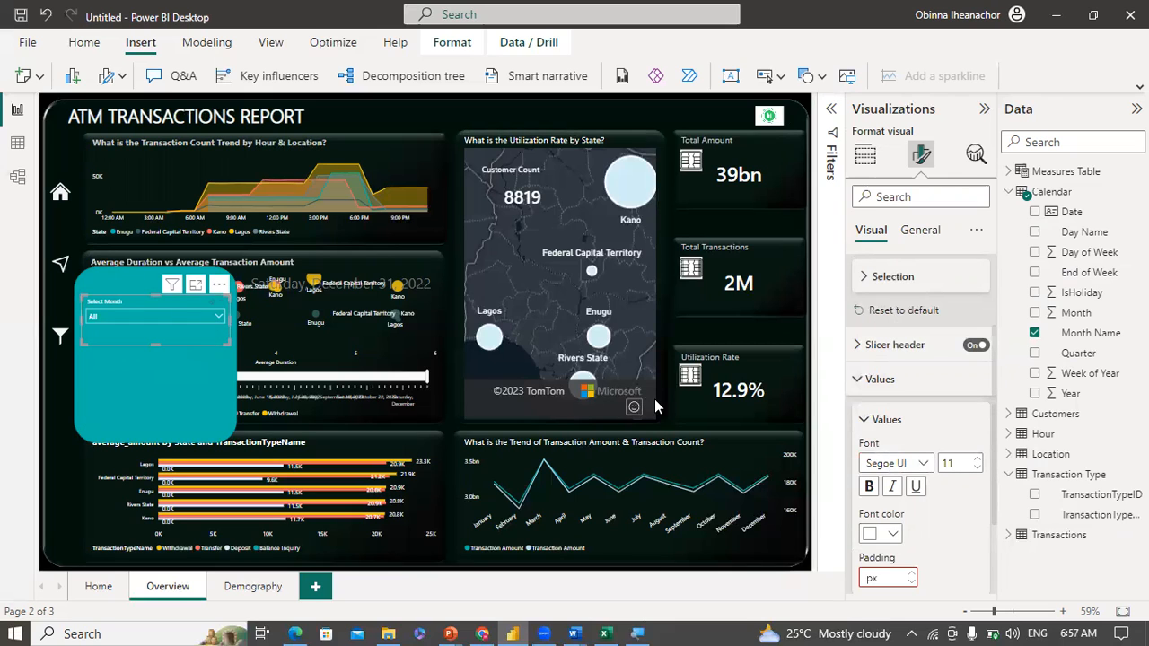
Step: Try a dark grey font color for the slicer values, check the month list, and restore the white font
click(893, 489)
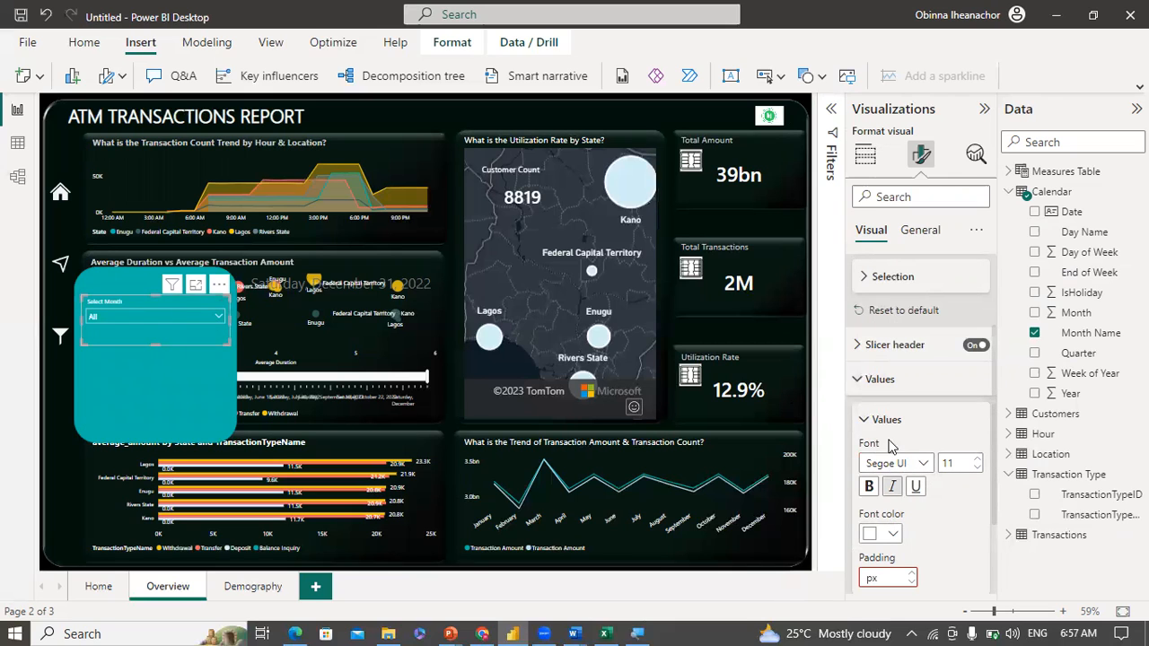
click(894, 535)
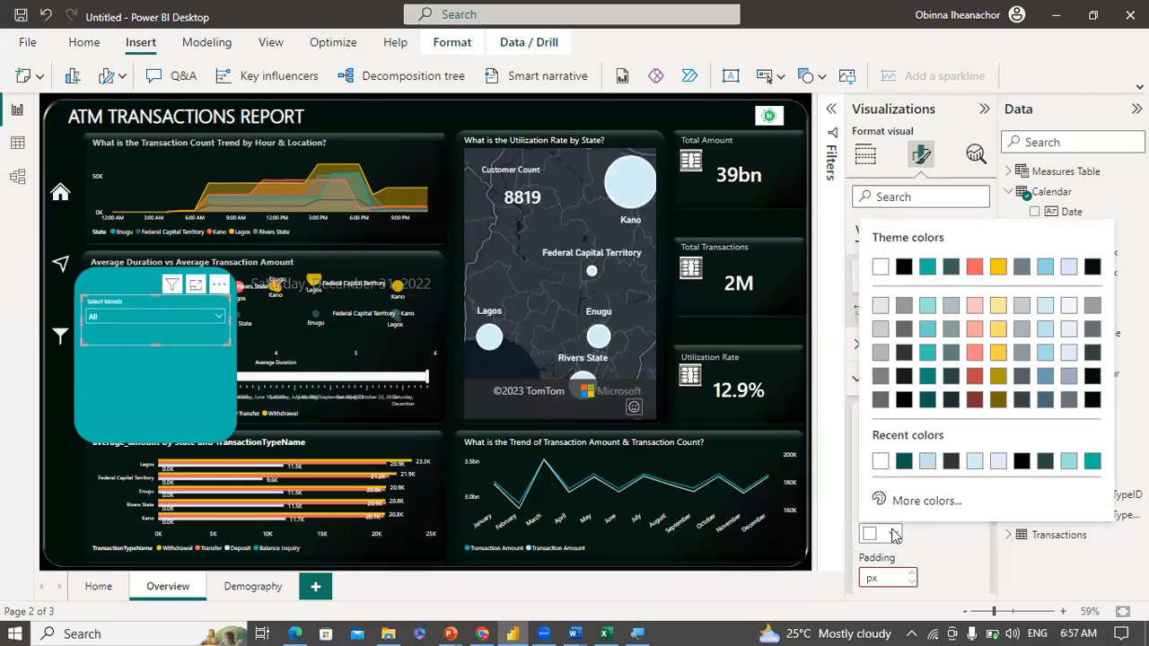
click(953, 460)
click(218, 320)
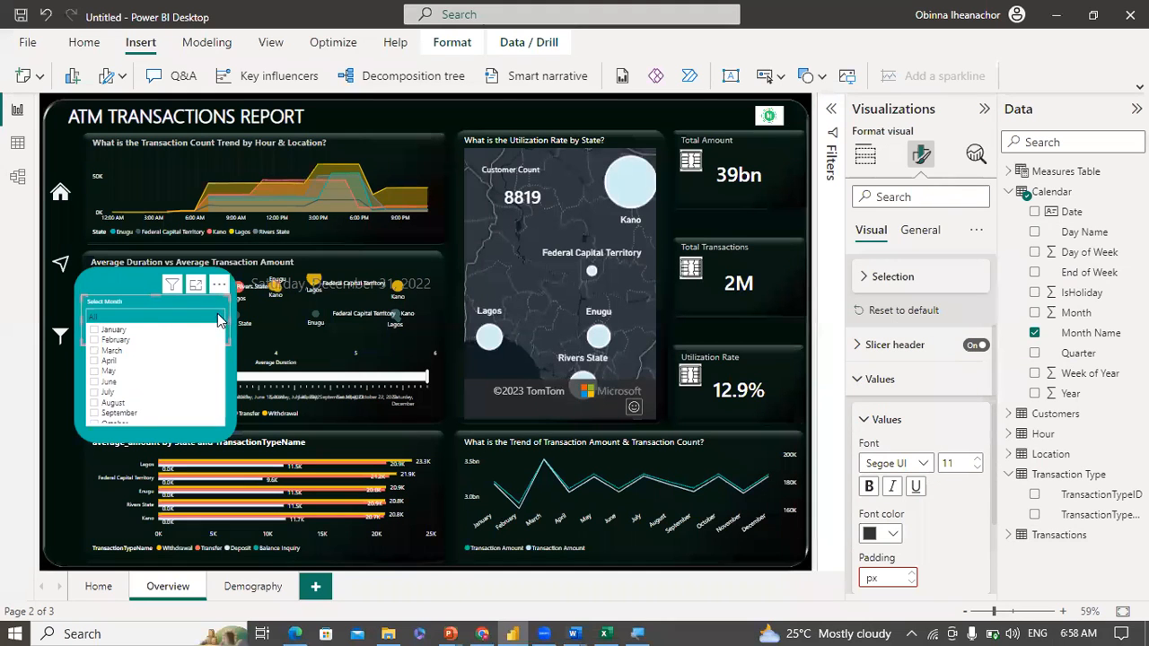
click(219, 320)
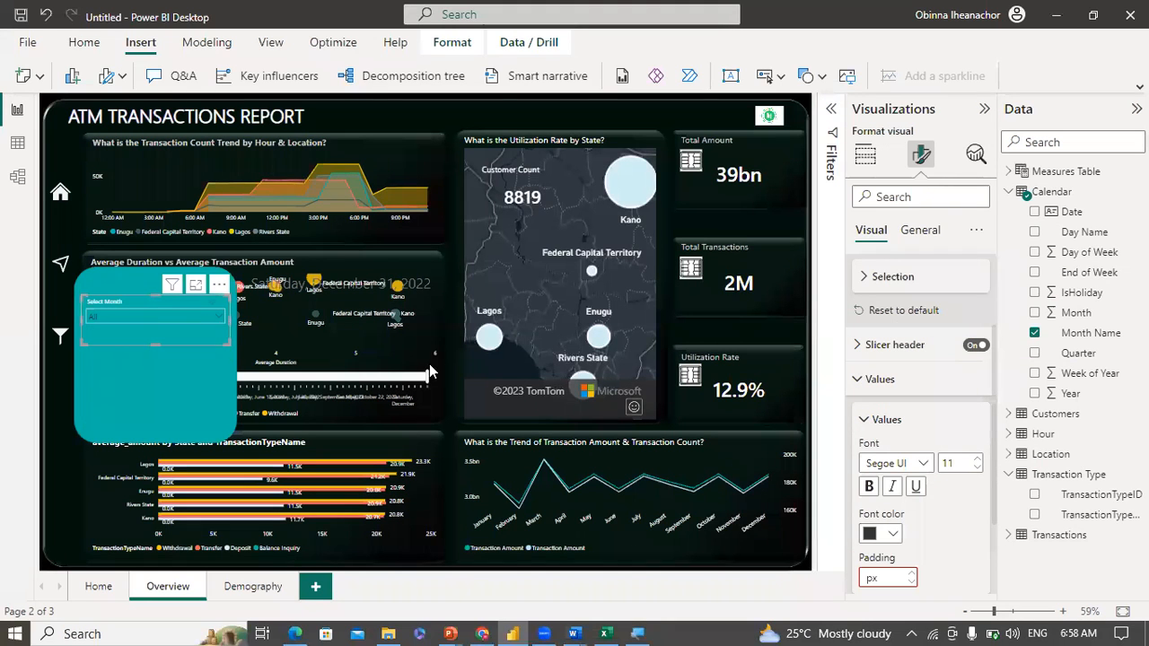
click(894, 534)
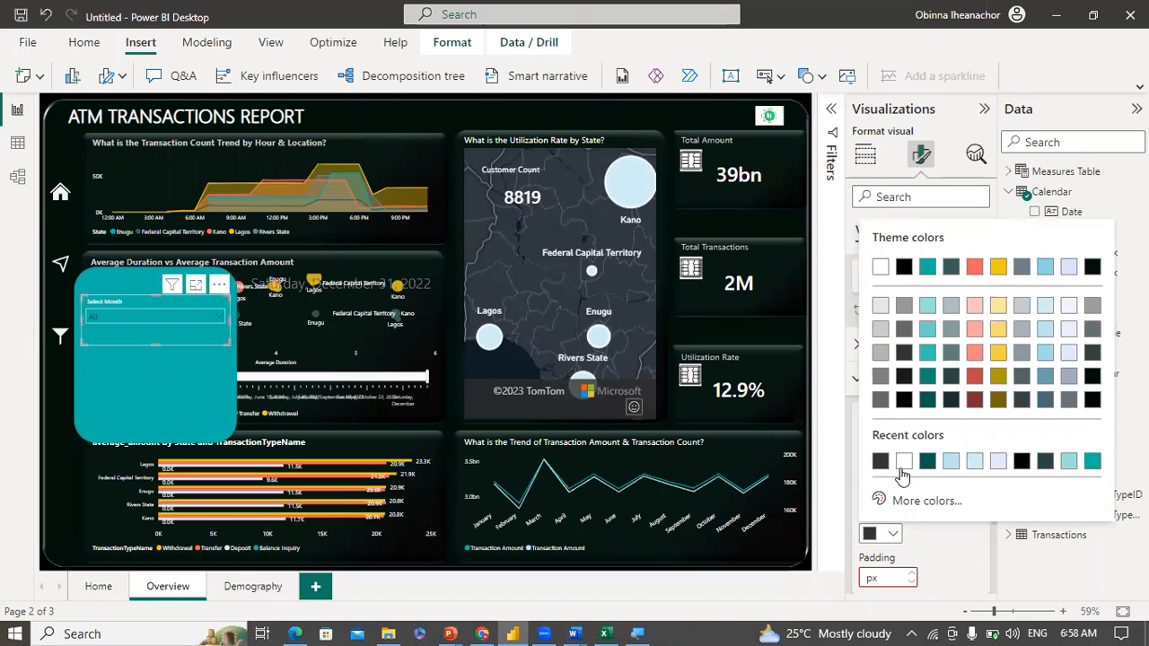
click(902, 464)
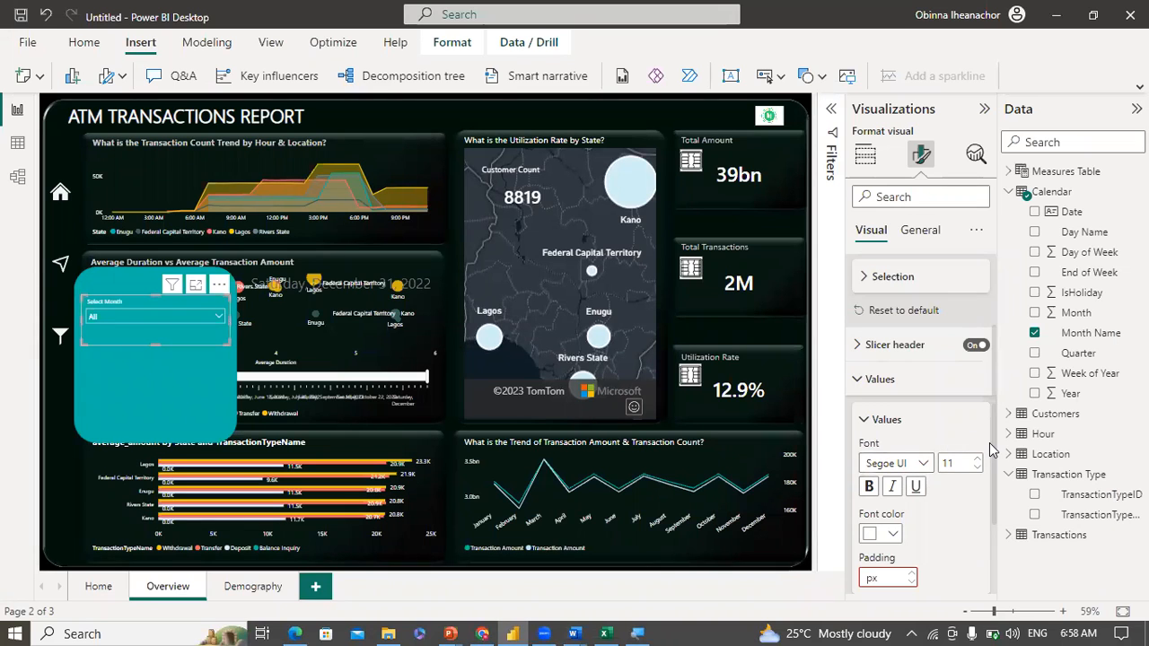
Step: Give the slicer values a black background, check the month list, and slightly reduce the slicer's height
scroll(998, 496, down, 3)
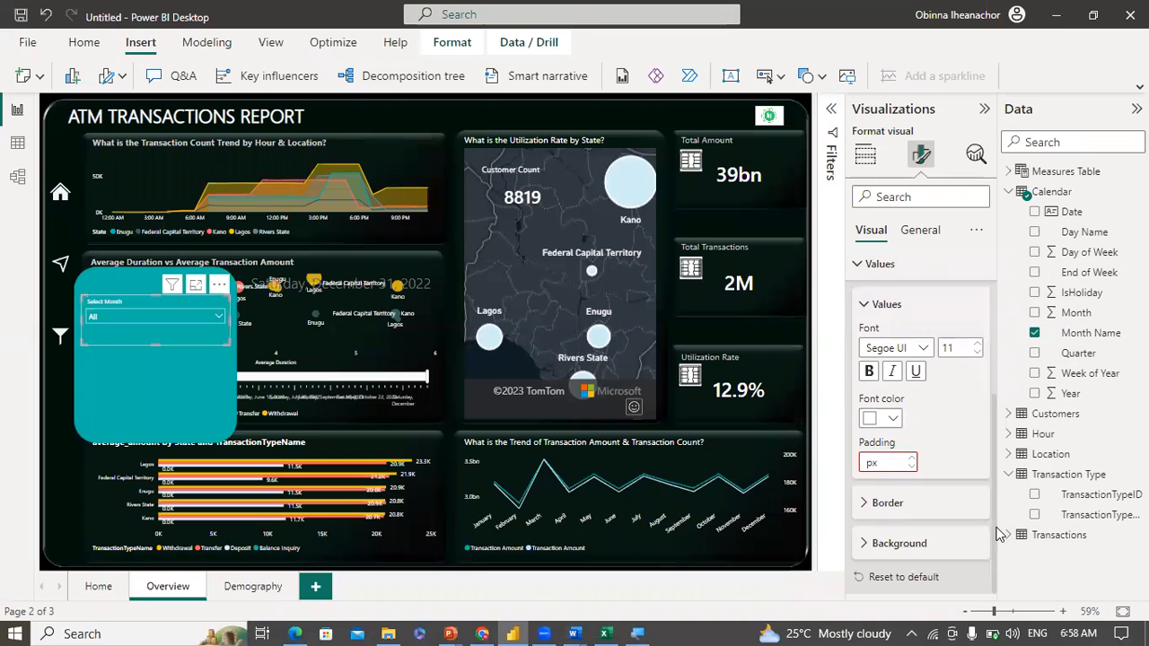
click(886, 543)
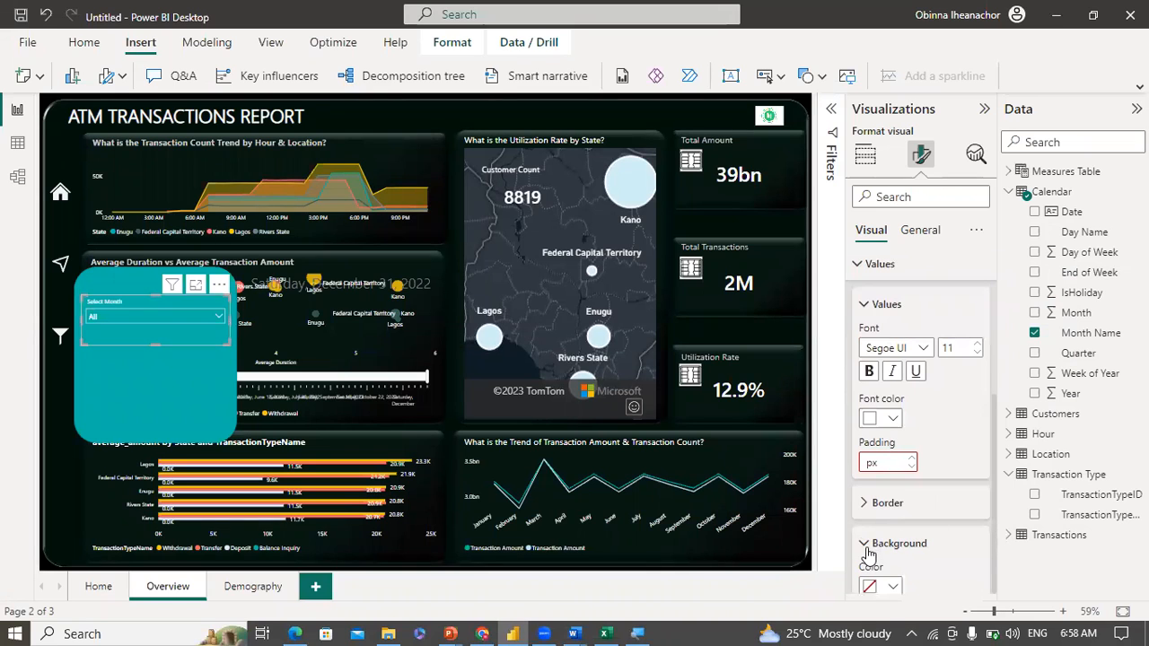
click(894, 589)
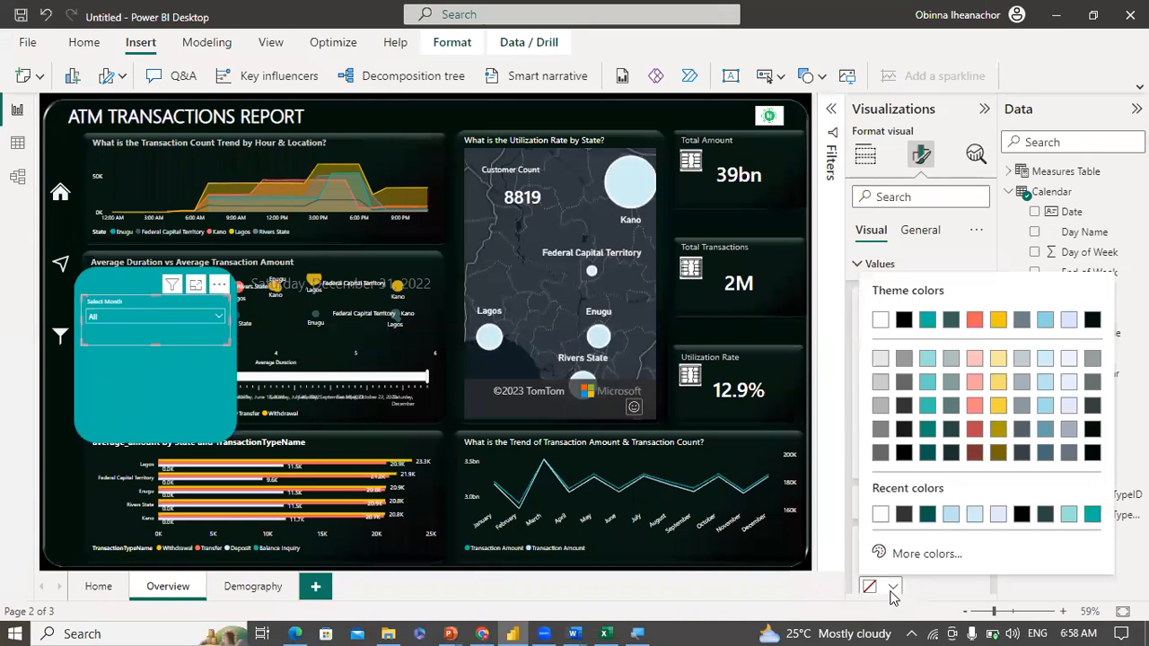
click(903, 323)
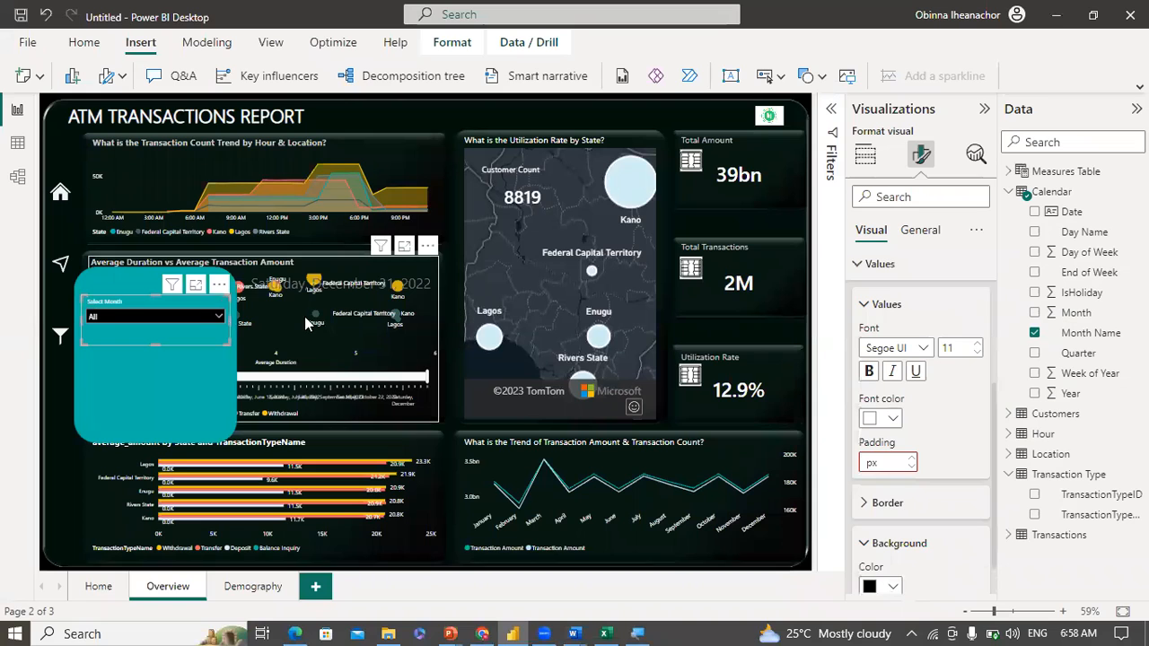
click(217, 318)
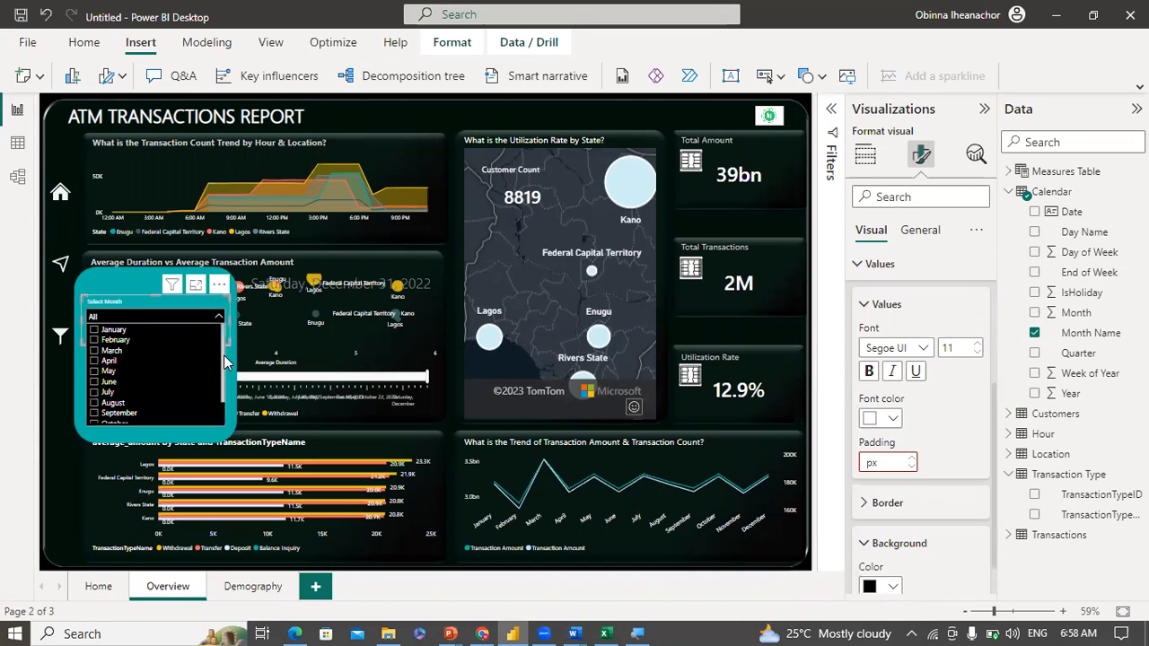
scroll(223, 382, down, 1)
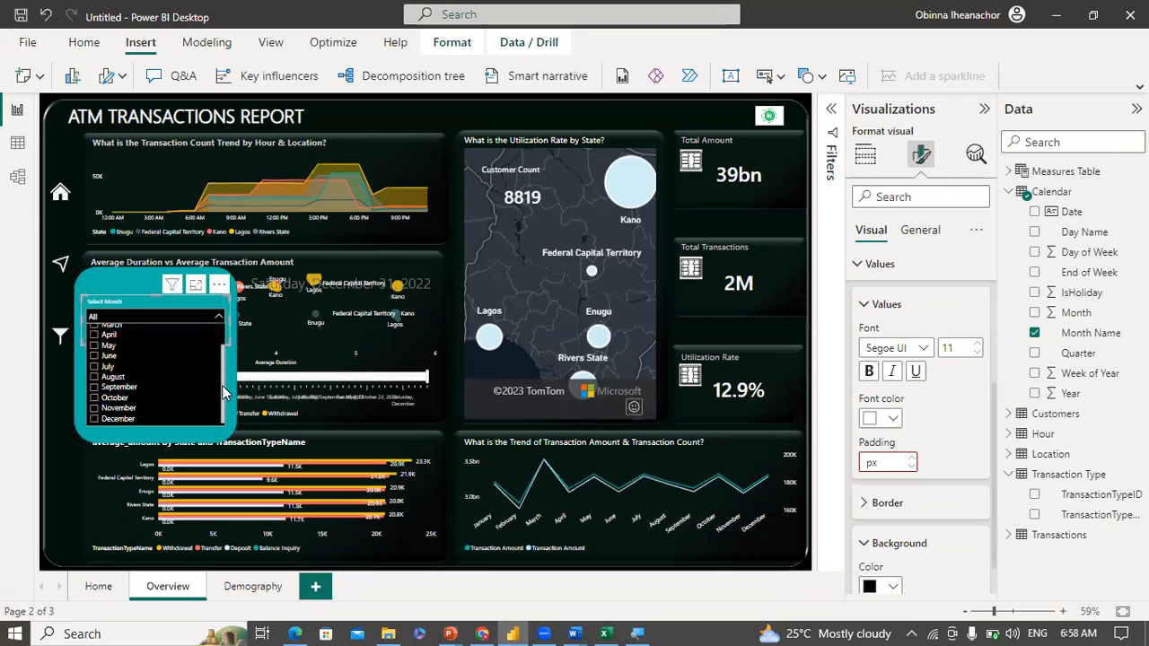
click(219, 318)
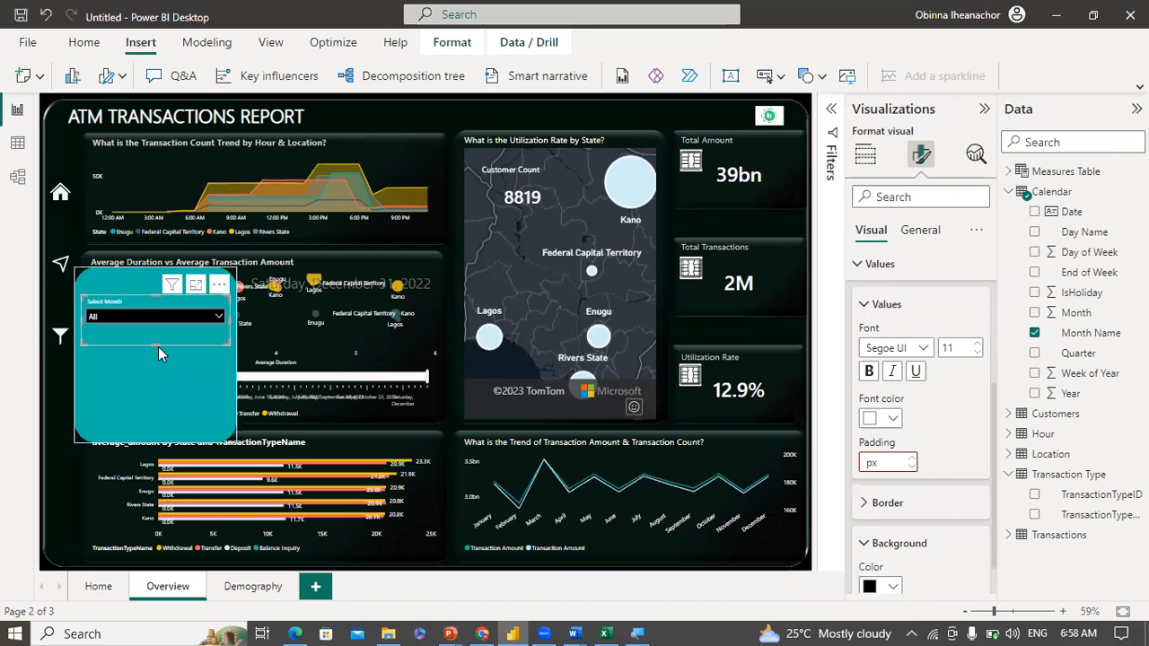
drag(156, 344, 154, 335)
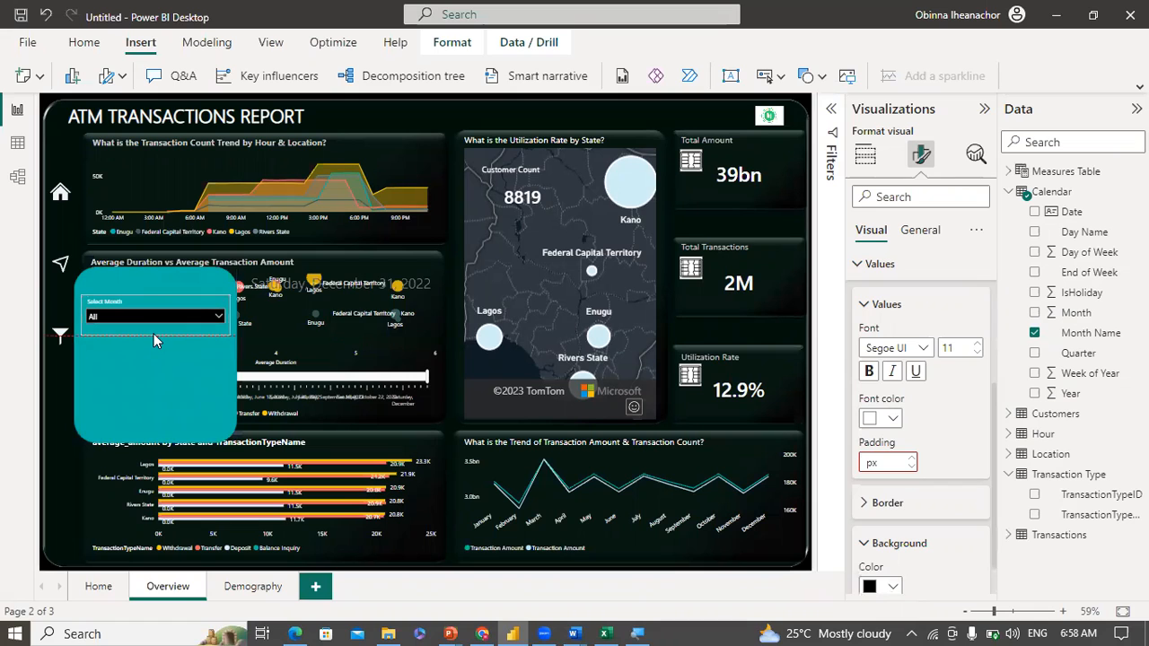
Step: Increase the font size of the "Select Month" slicer header to 12
click(868, 304)
drag(994, 400, 990, 266)
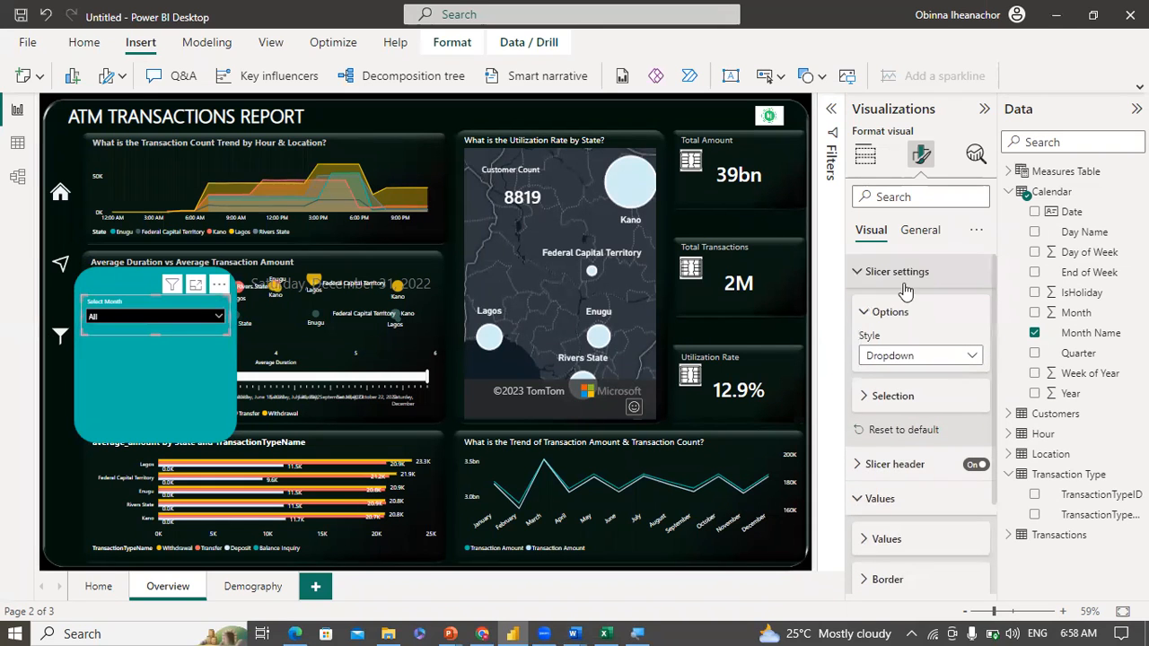
click(860, 474)
click(898, 513)
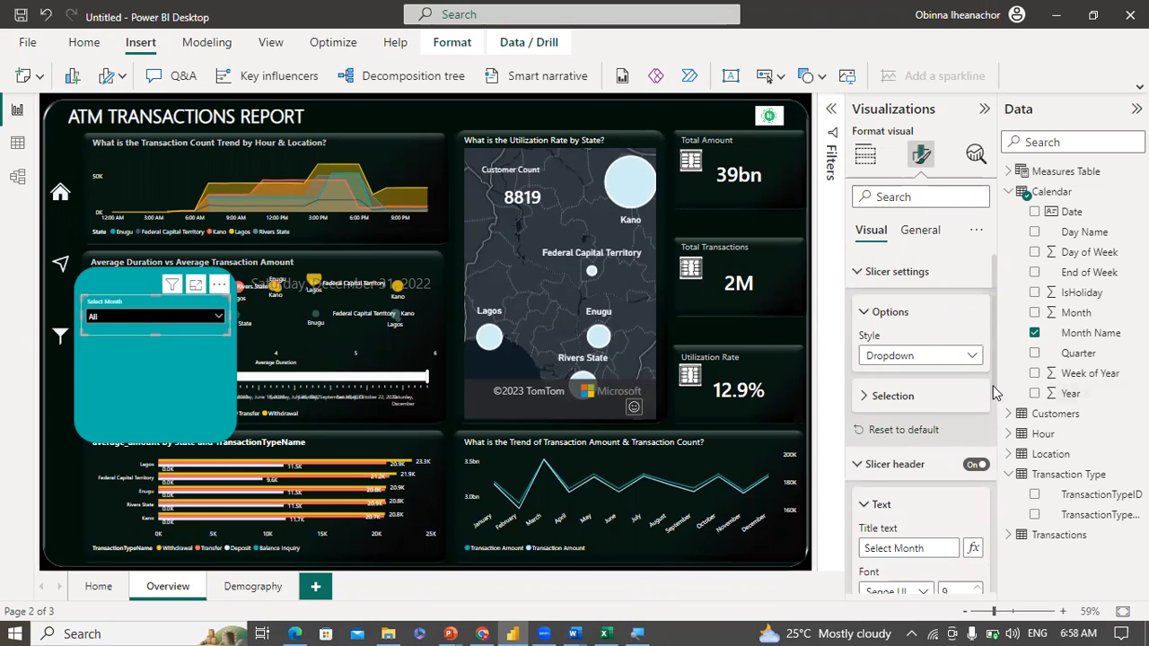
scroll(993, 392, down, 3)
click(977, 441)
click(978, 442)
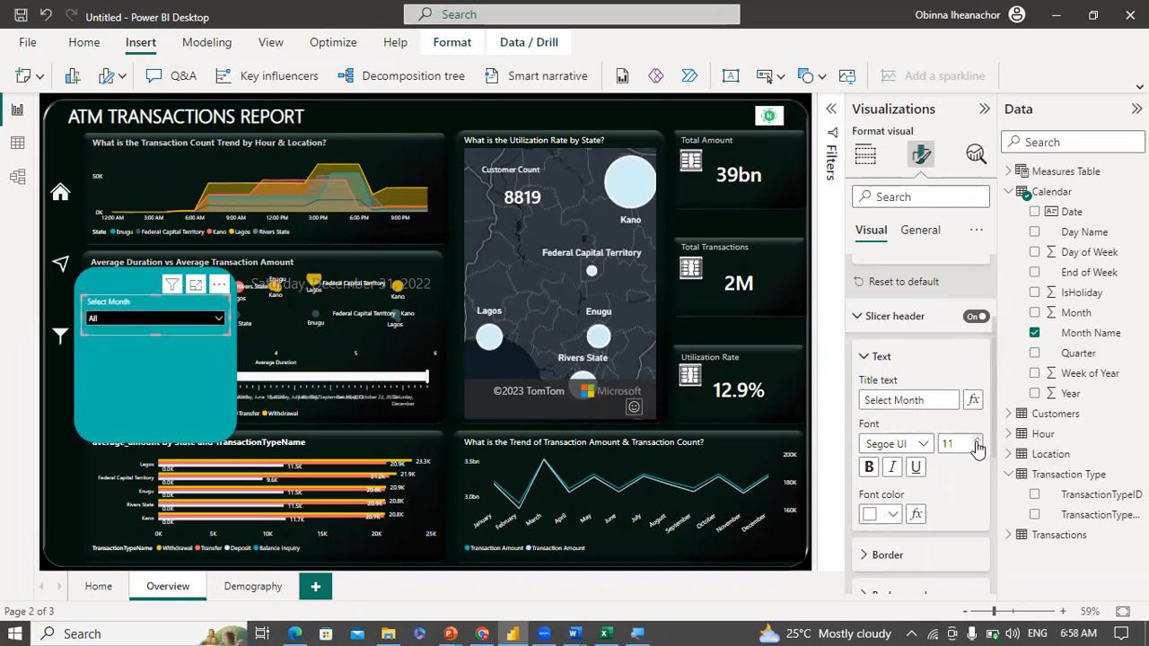
click(977, 441)
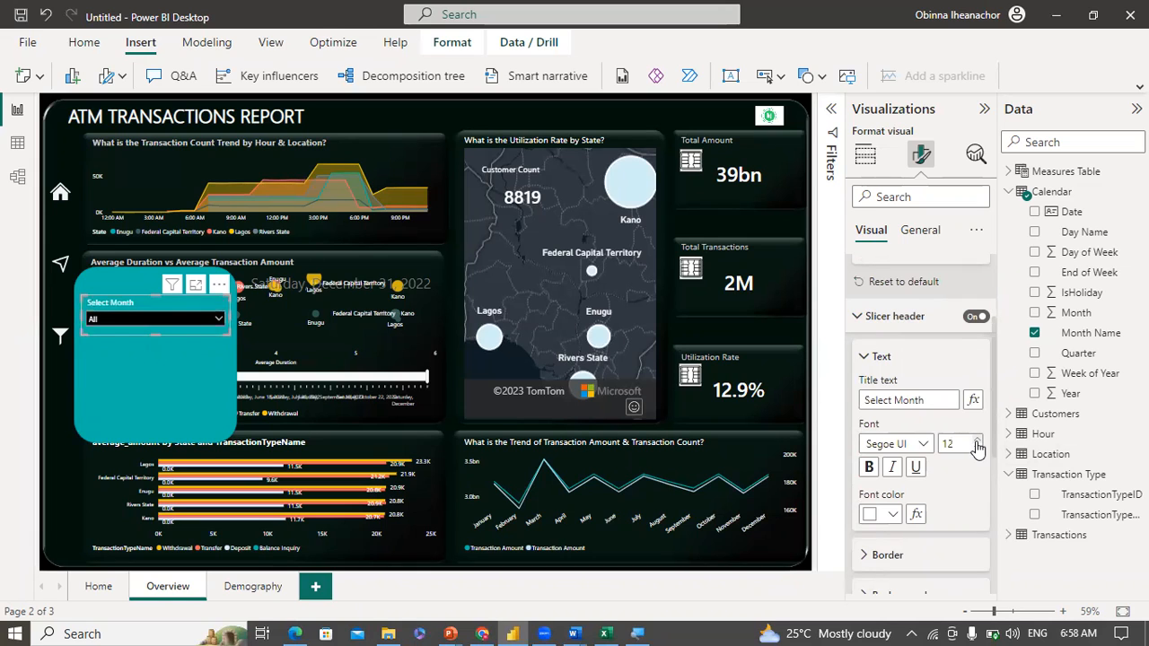
Step: Duplicate the "Select Month" slicer and place the copy below it inside the teal panel, aligned with the original
click(59, 389)
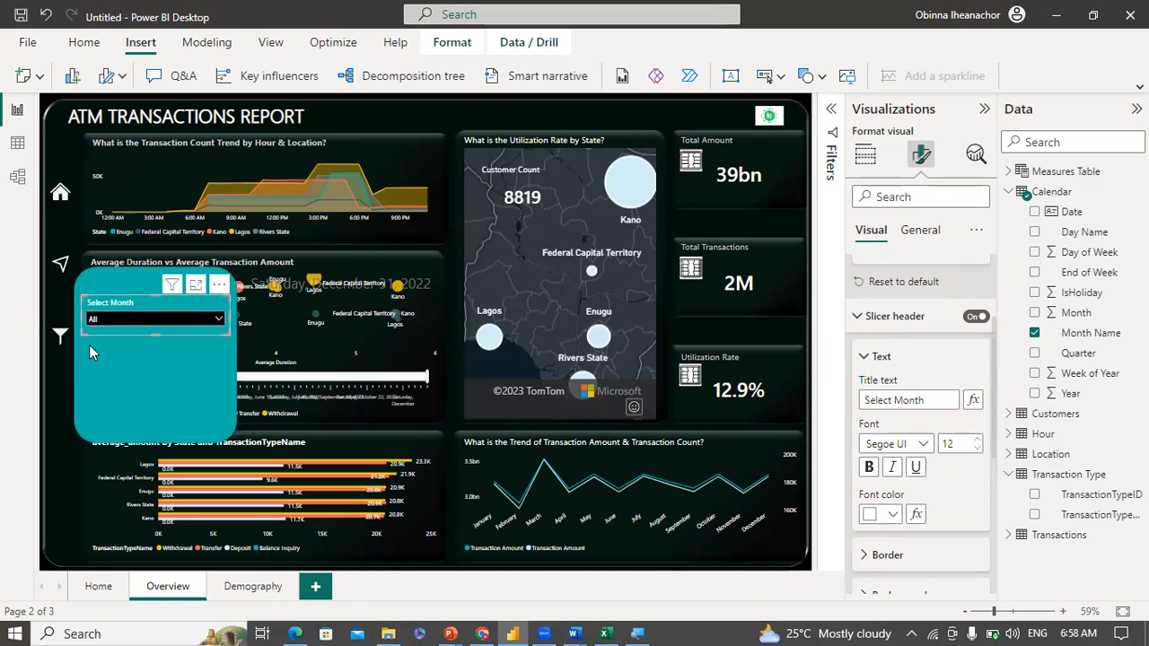
click(138, 332)
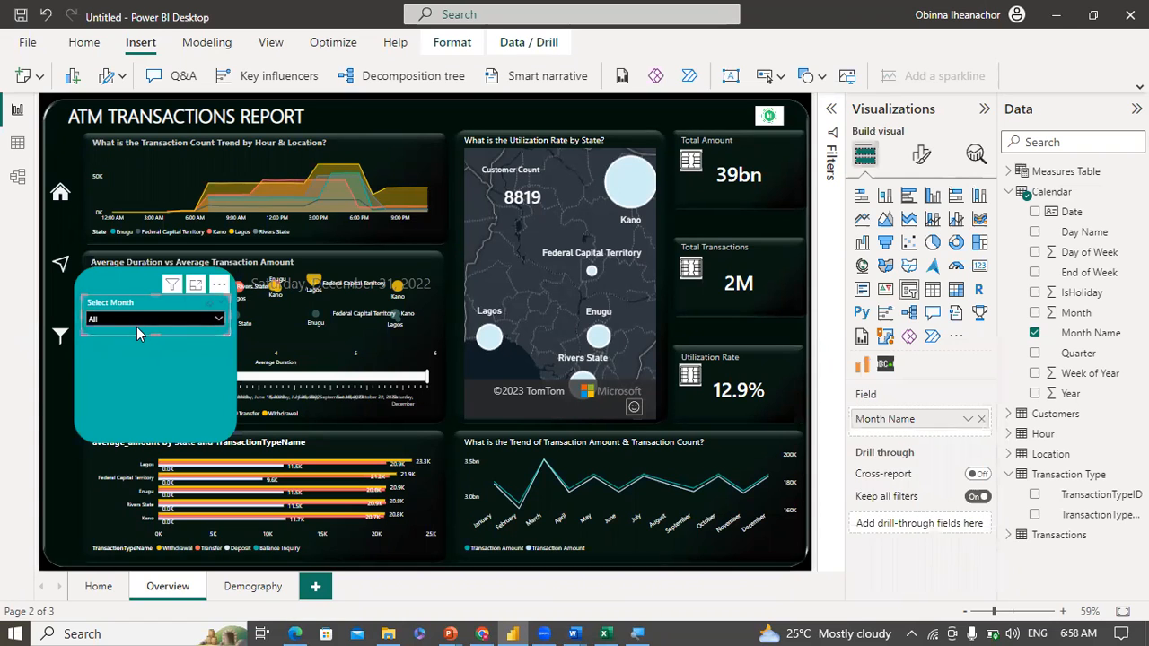
drag(136, 327, 147, 321)
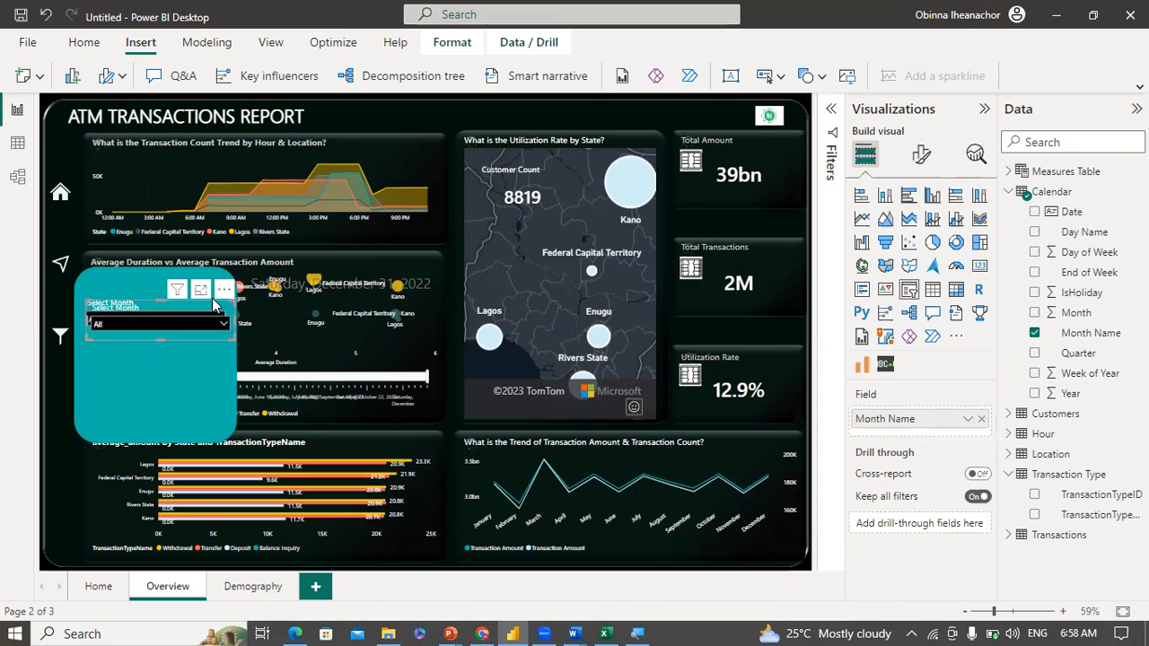
drag(215, 316, 217, 356)
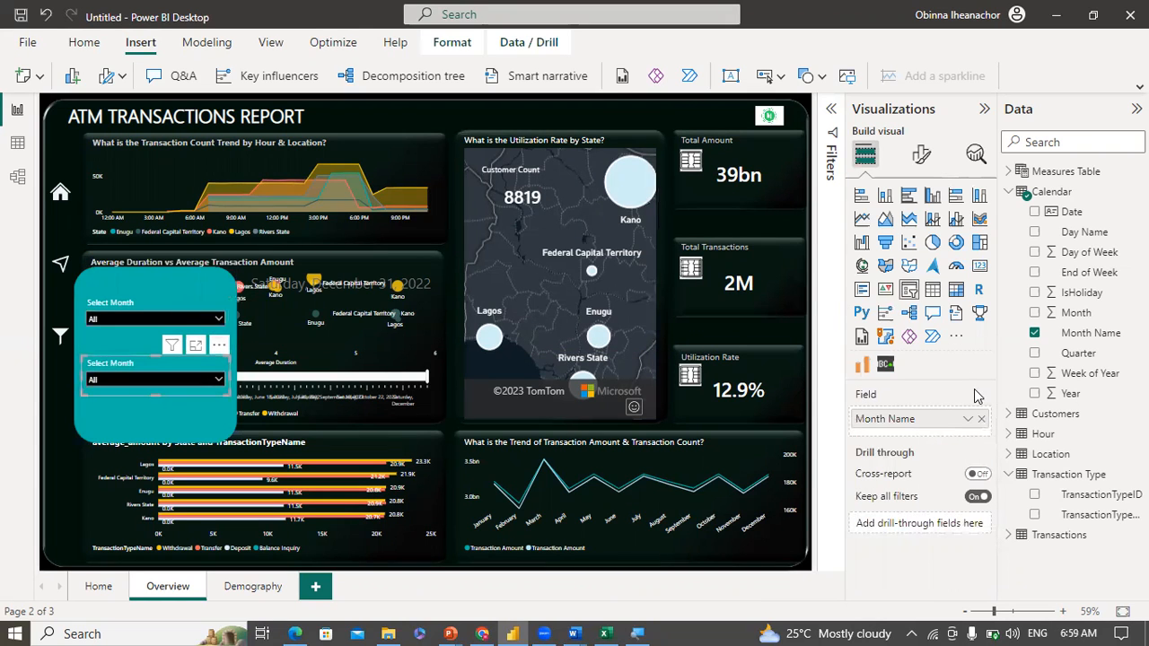
Step: Replace the Month Name field of the copied slicer with TransactionTypeName from the Transaction Type table
click(1010, 537)
click(1010, 537)
click(1008, 416)
click(1008, 416)
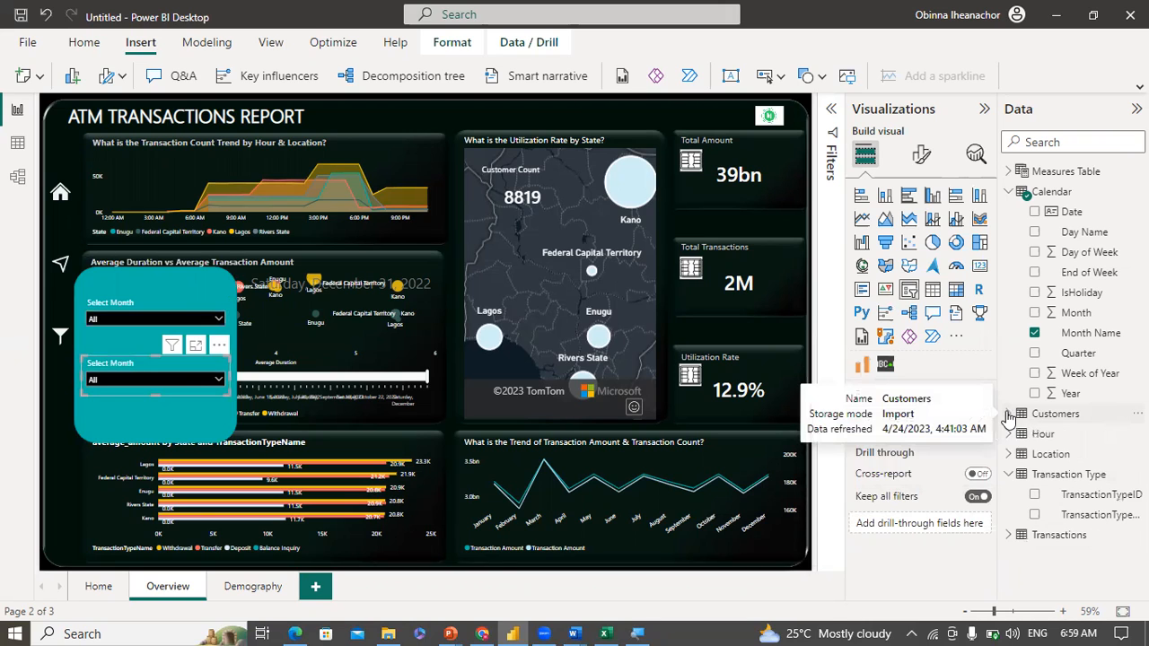
click(1036, 515)
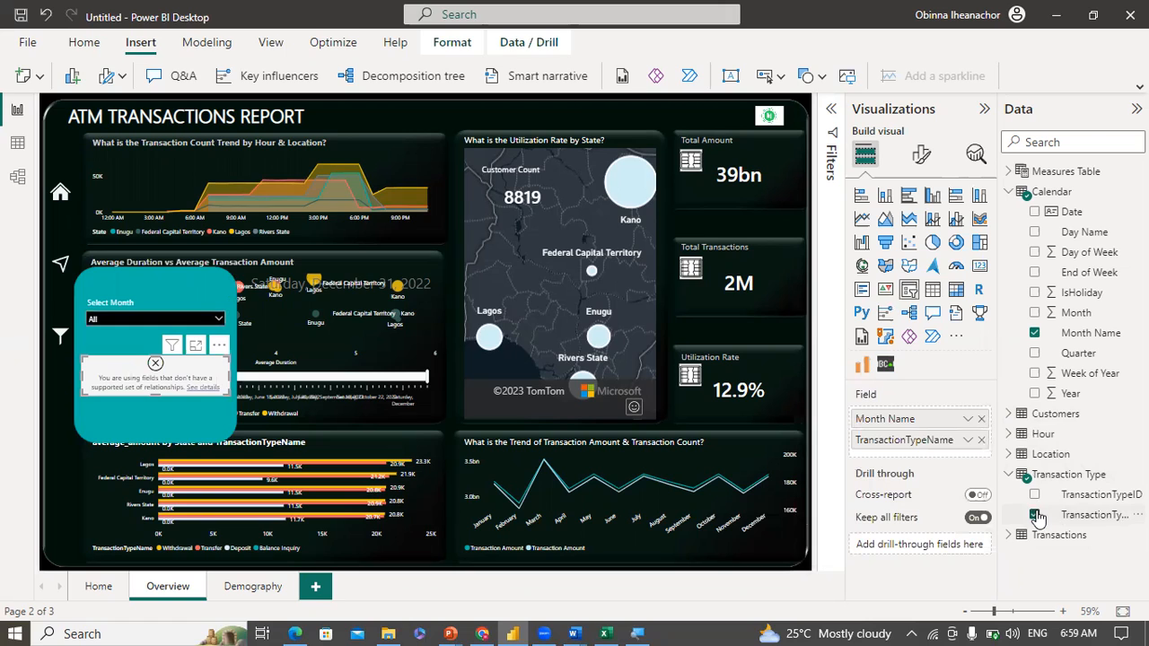
click(1036, 515)
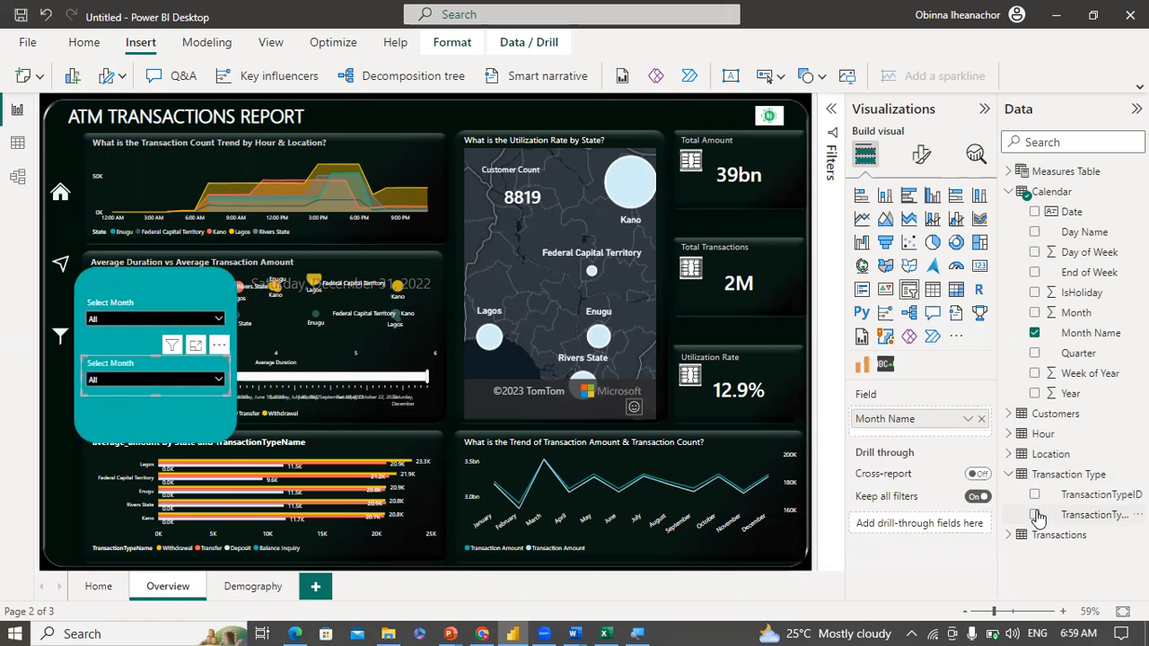
click(982, 419)
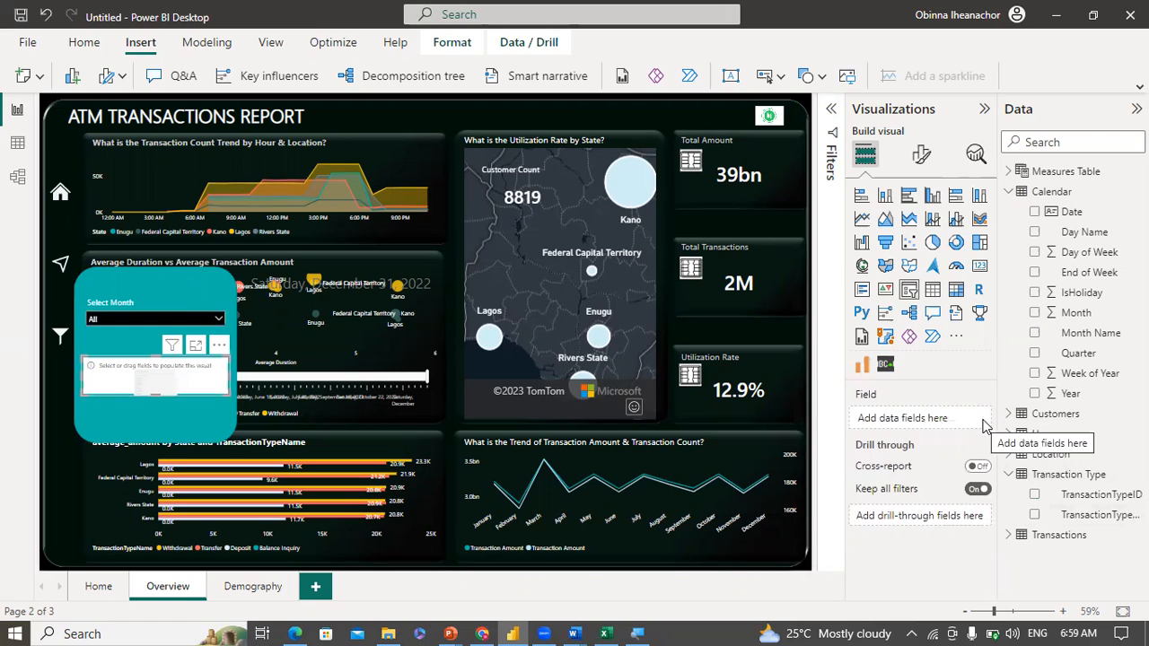
click(1035, 515)
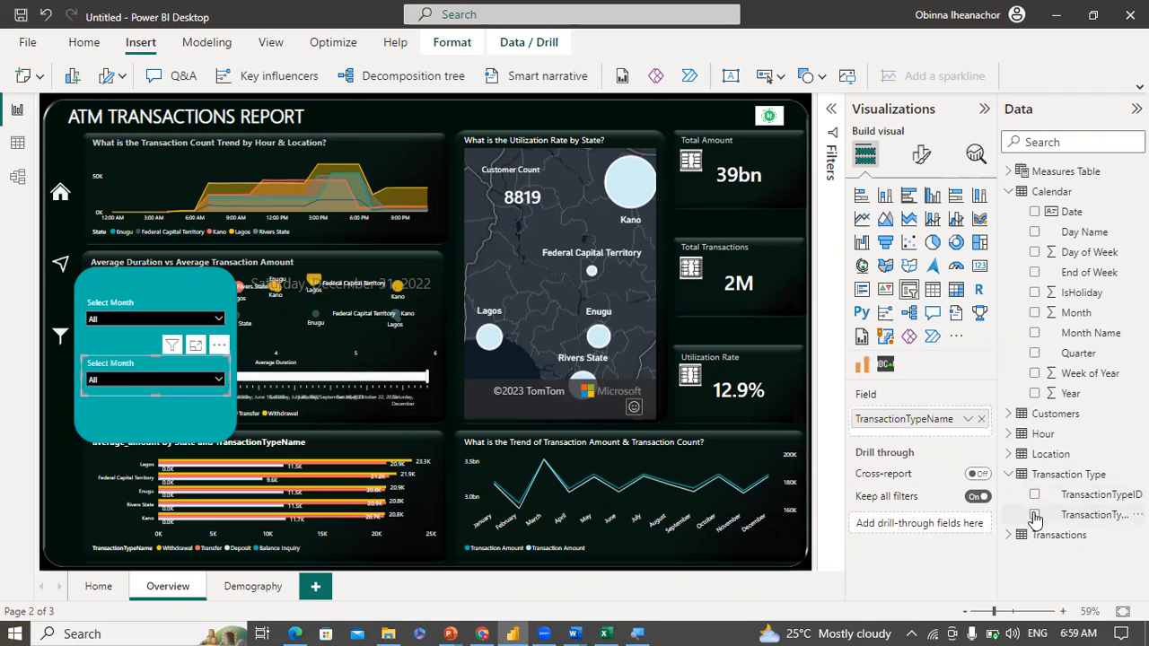
Step: Change the lower slicer's header title to "Select Transaction Type" and check its dropdown list
click(920, 156)
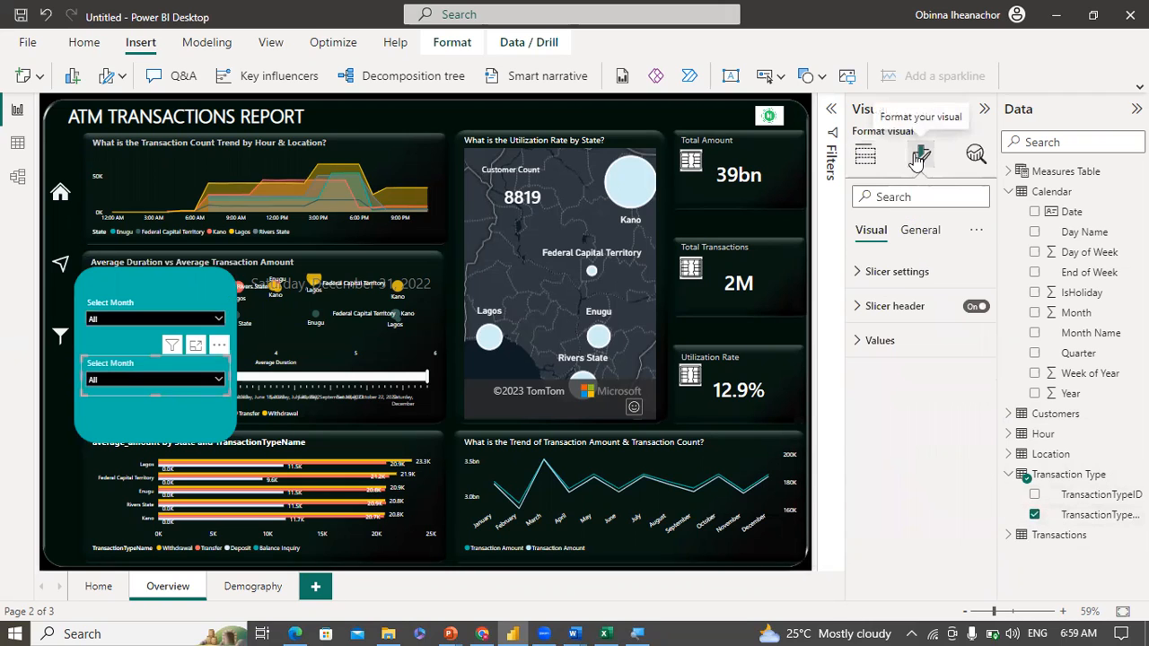
click(864, 306)
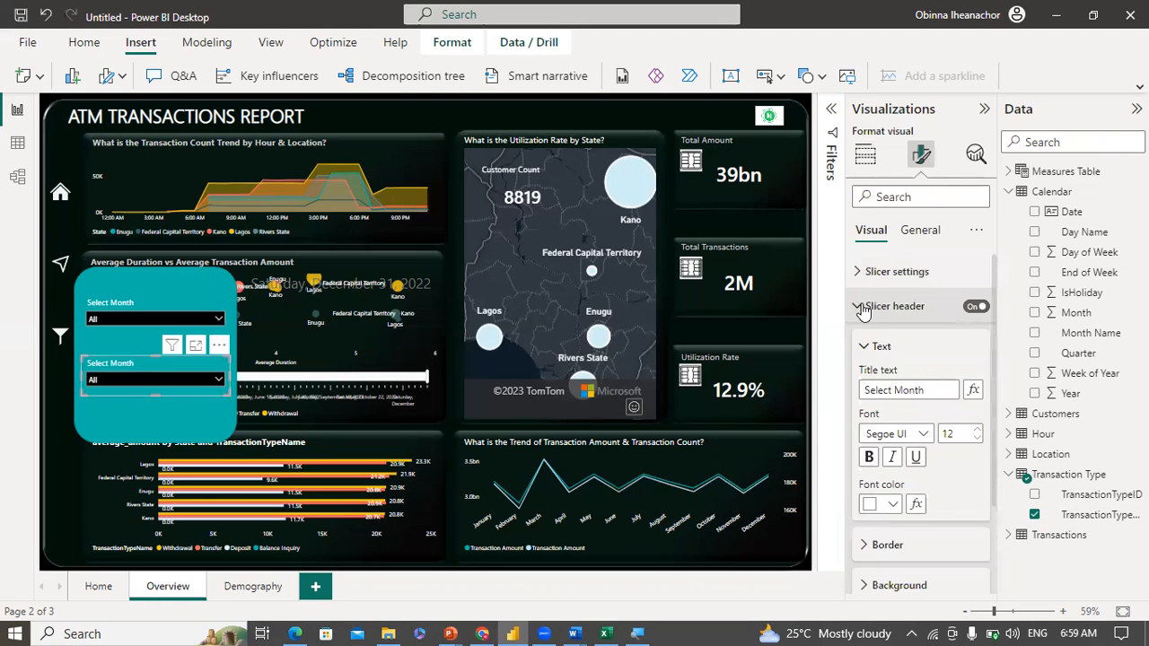
double_click(903, 390)
text(T)
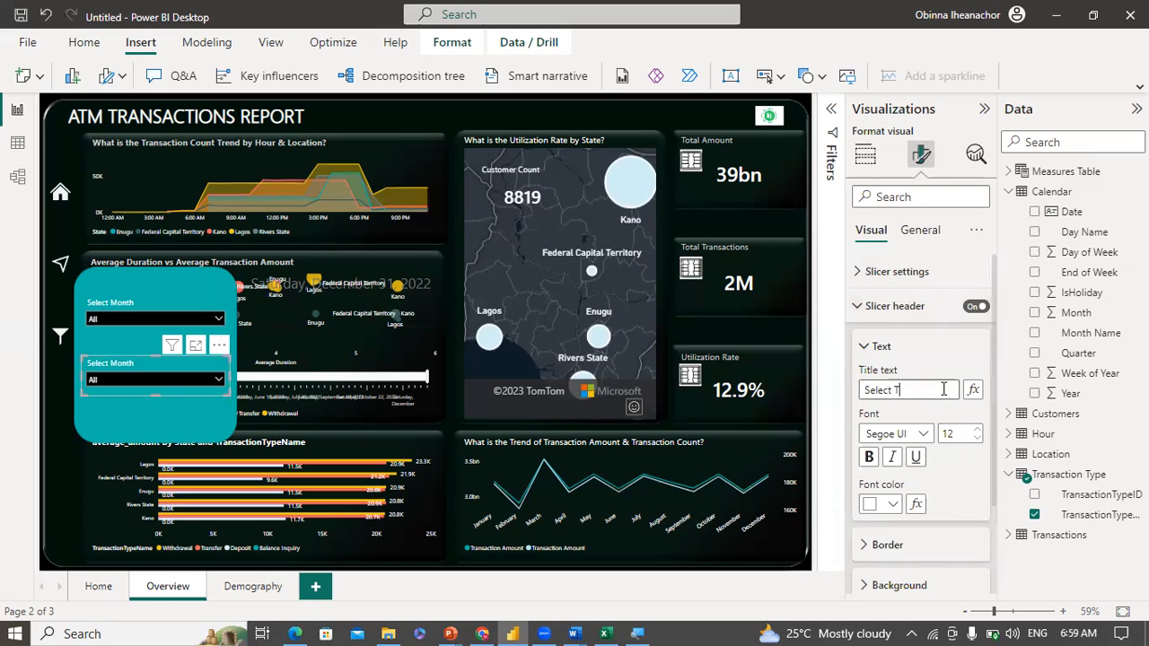
text(ransaction Type)
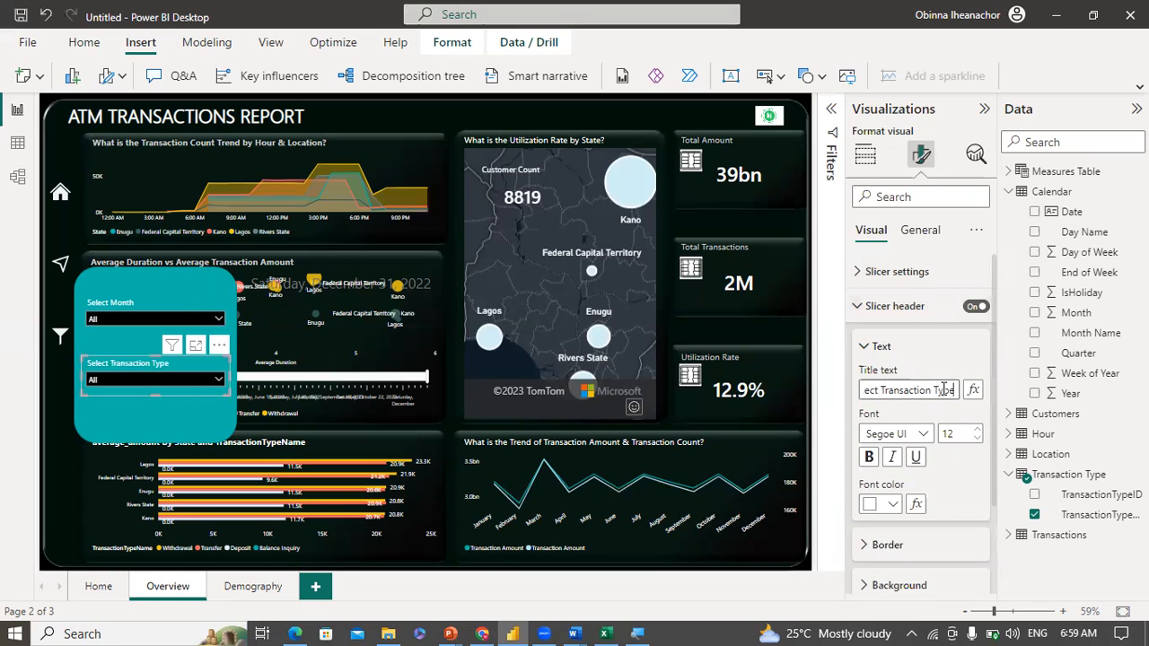
click(216, 382)
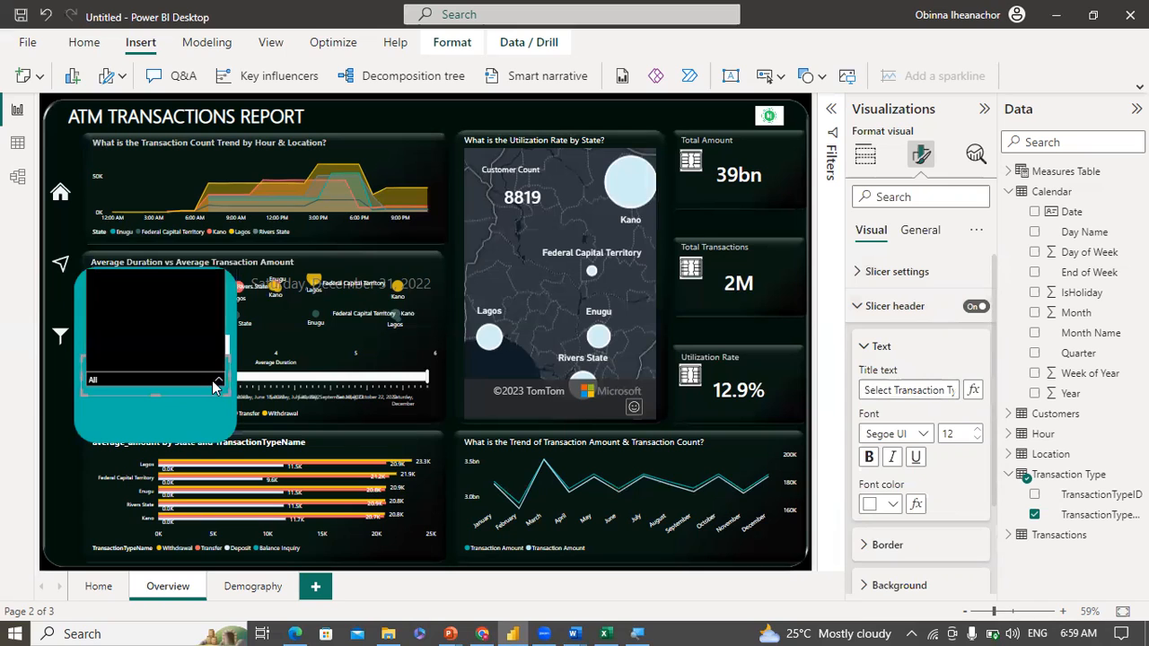
click(218, 384)
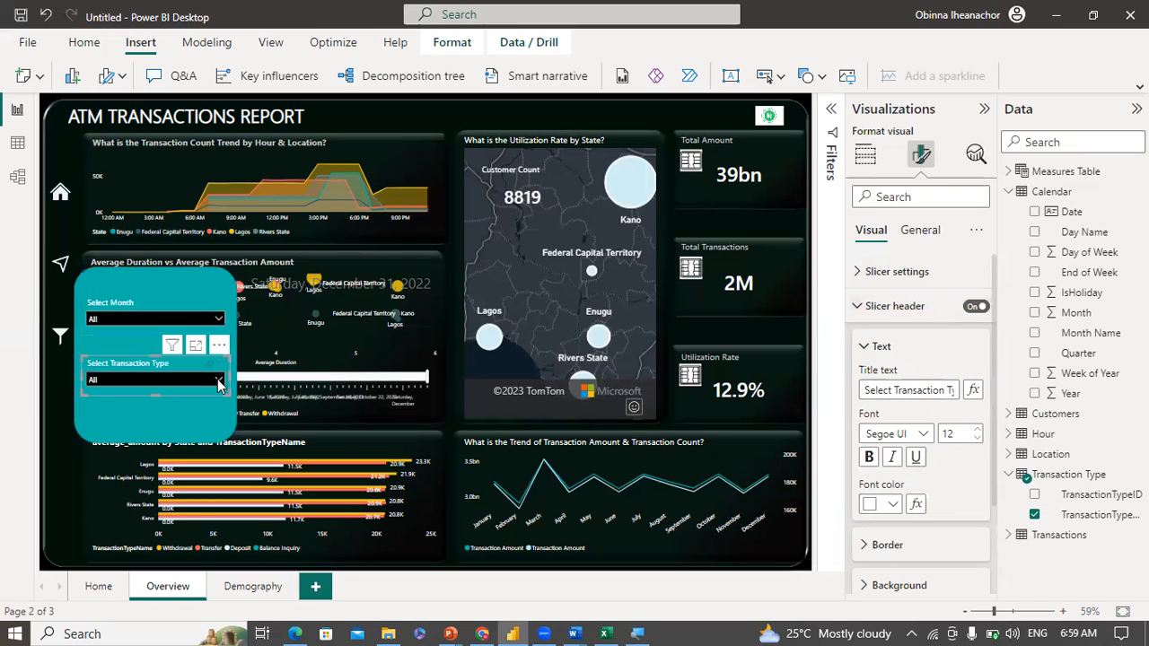
click(52, 482)
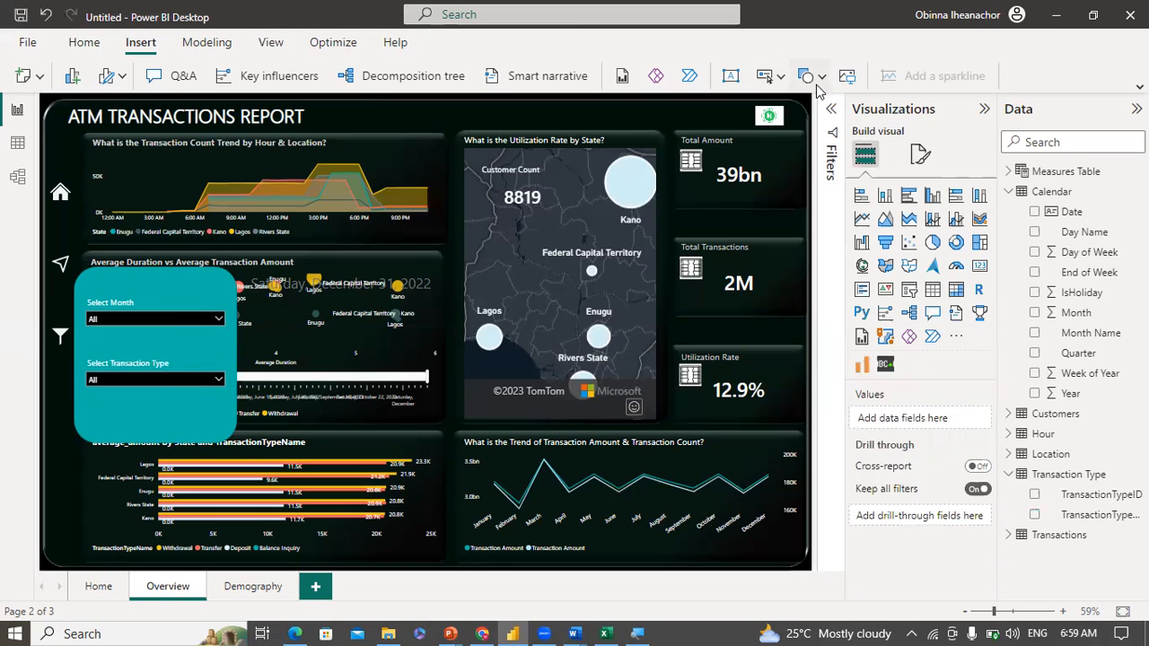
Step: Insert a "Clear all slicers" button, place it above the month slicer in the teal panel, and reduce its width
click(777, 77)
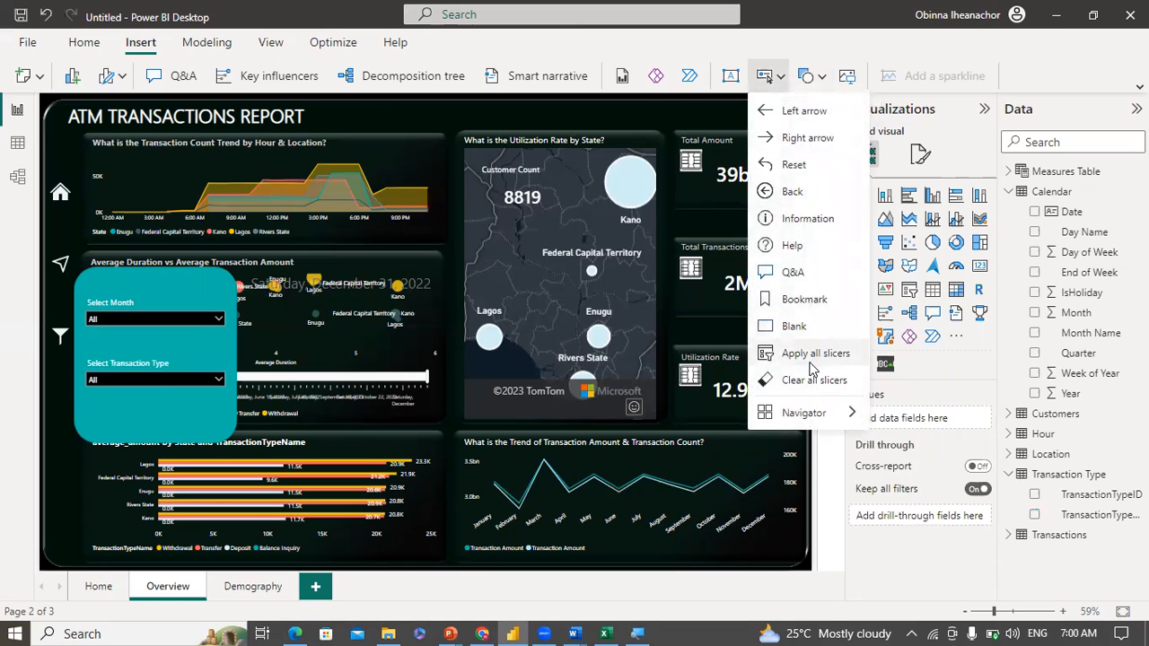
click(804, 380)
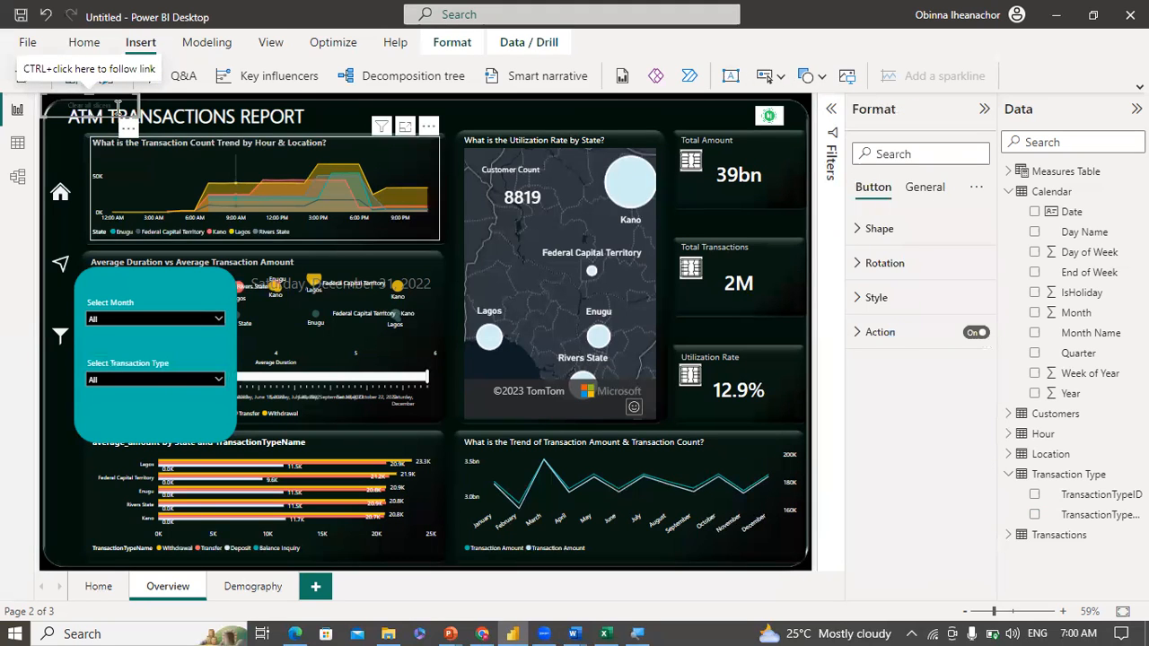
drag(126, 123, 168, 300)
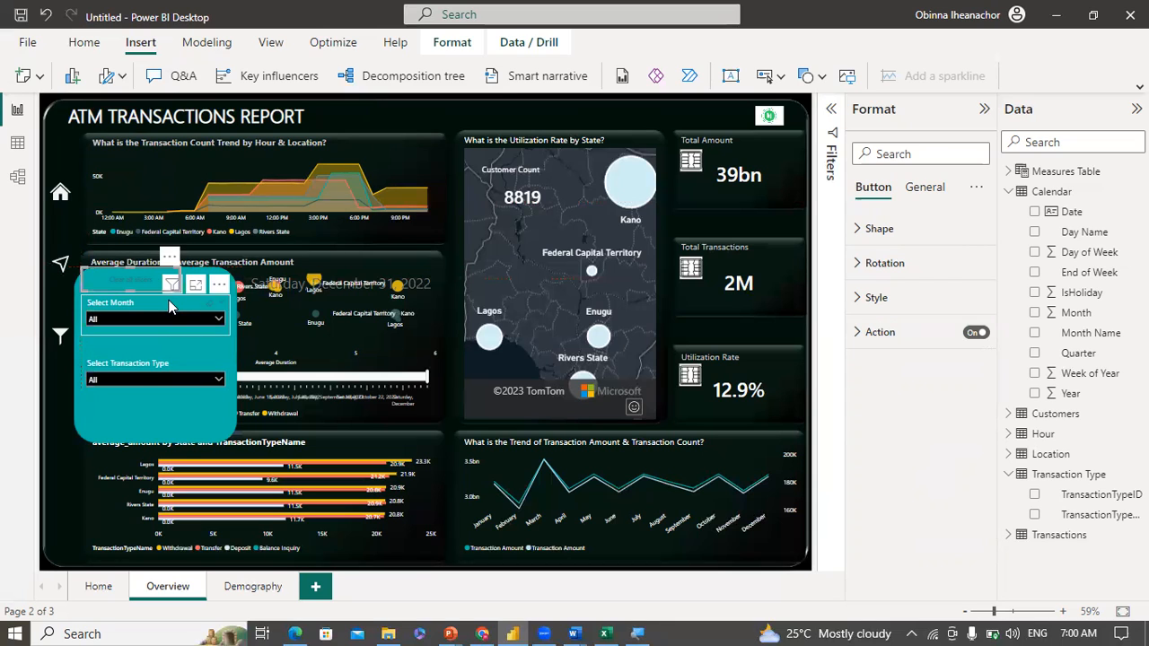
click(93, 278)
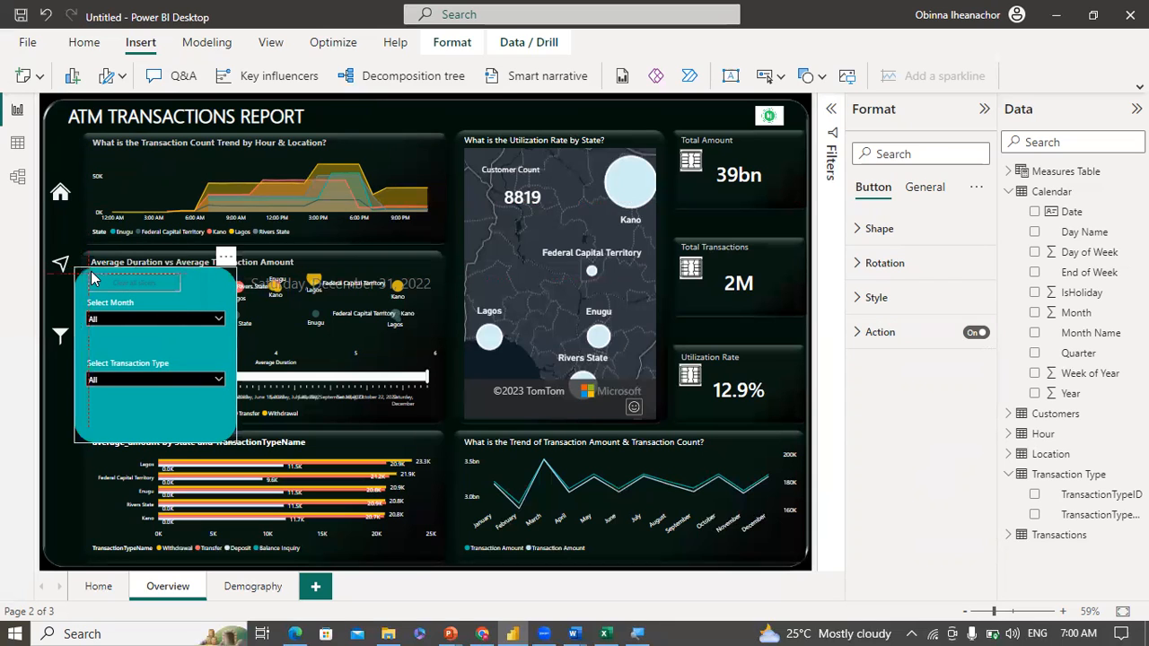
click(135, 283)
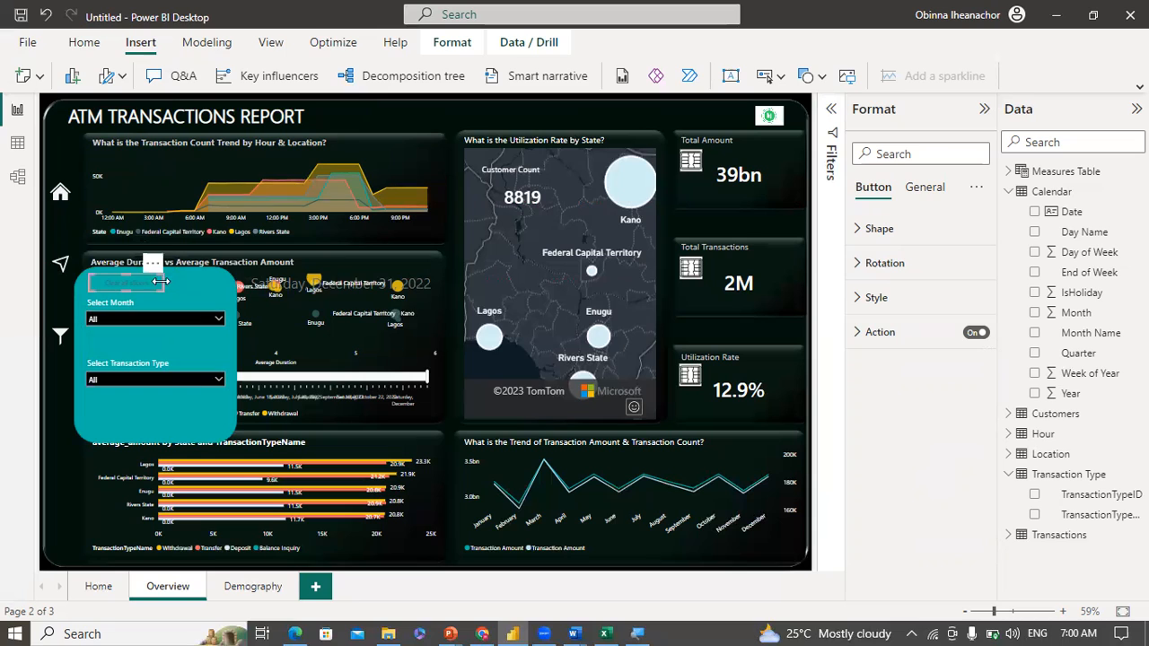
Step: Set the "Clear all slicers" button's font color to white for the On hover state
click(865, 301)
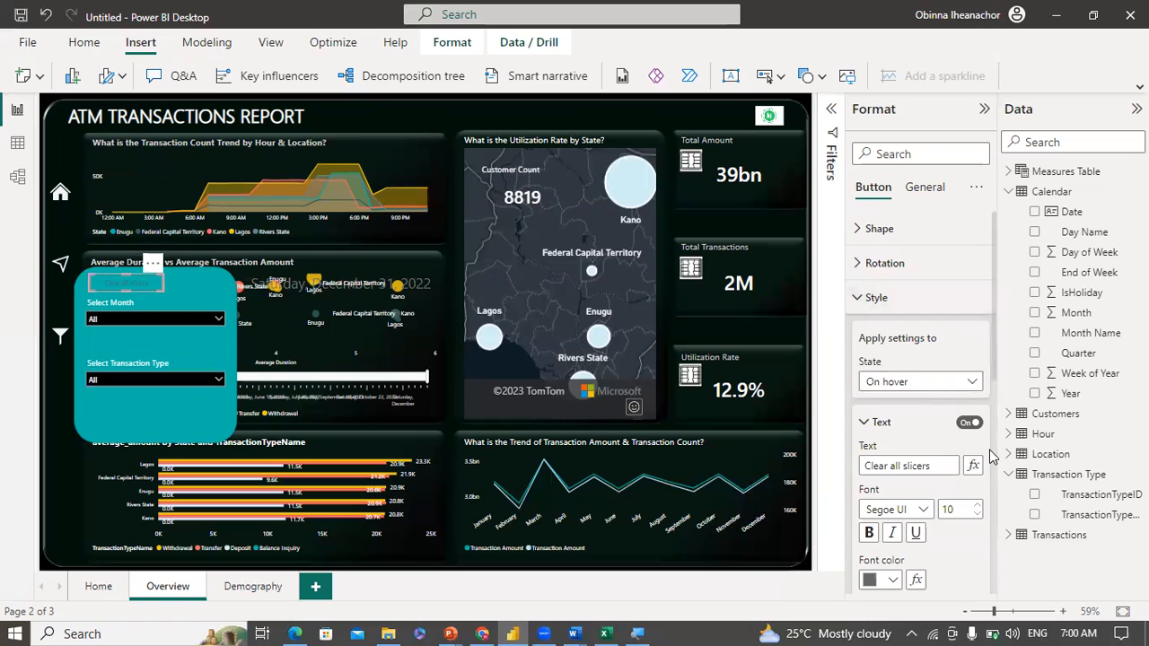
click(895, 580)
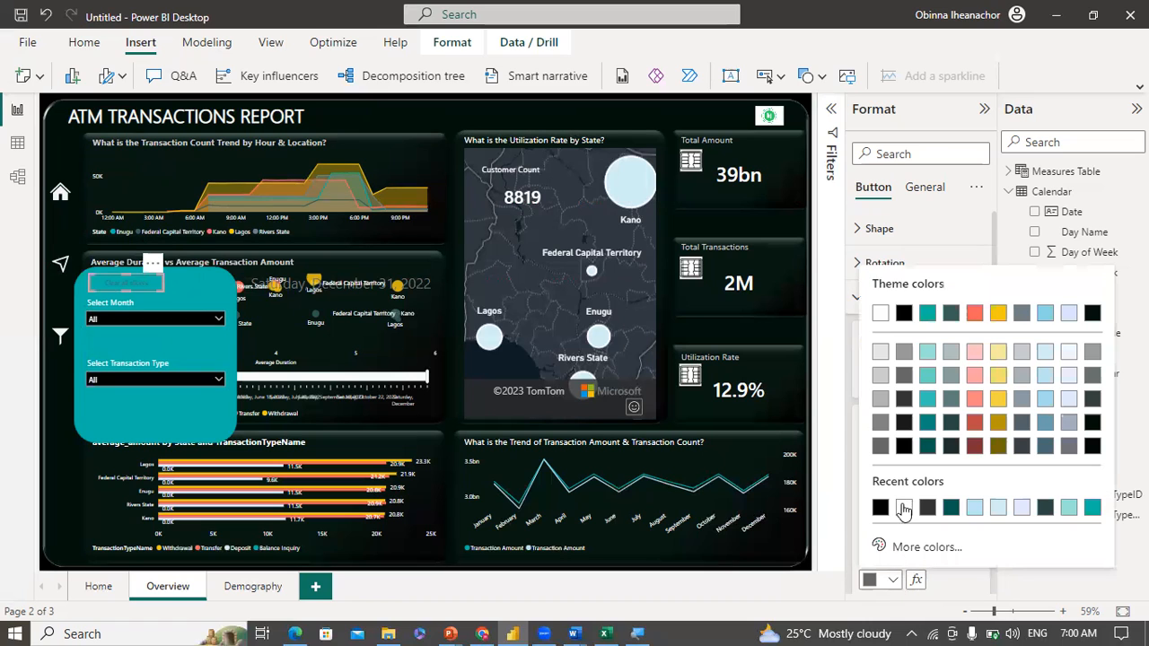
click(903, 509)
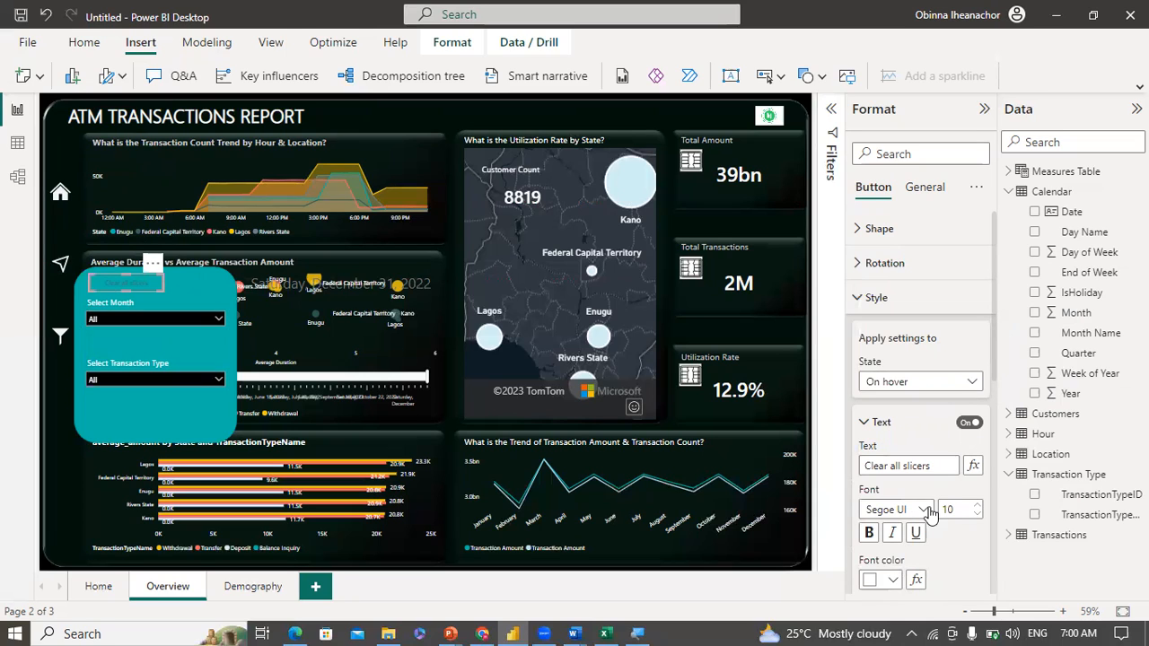
Step: Set the "Clear all slicers" button's font color to white for the Default state
click(971, 386)
click(908, 403)
click(892, 533)
click(896, 581)
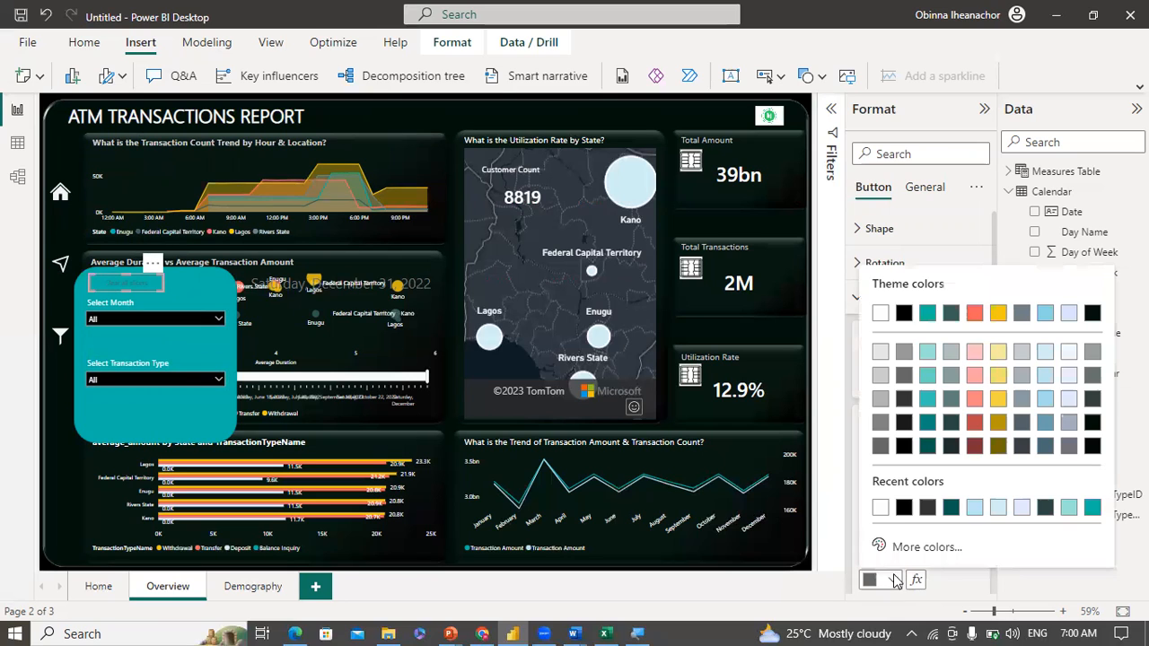
click(881, 510)
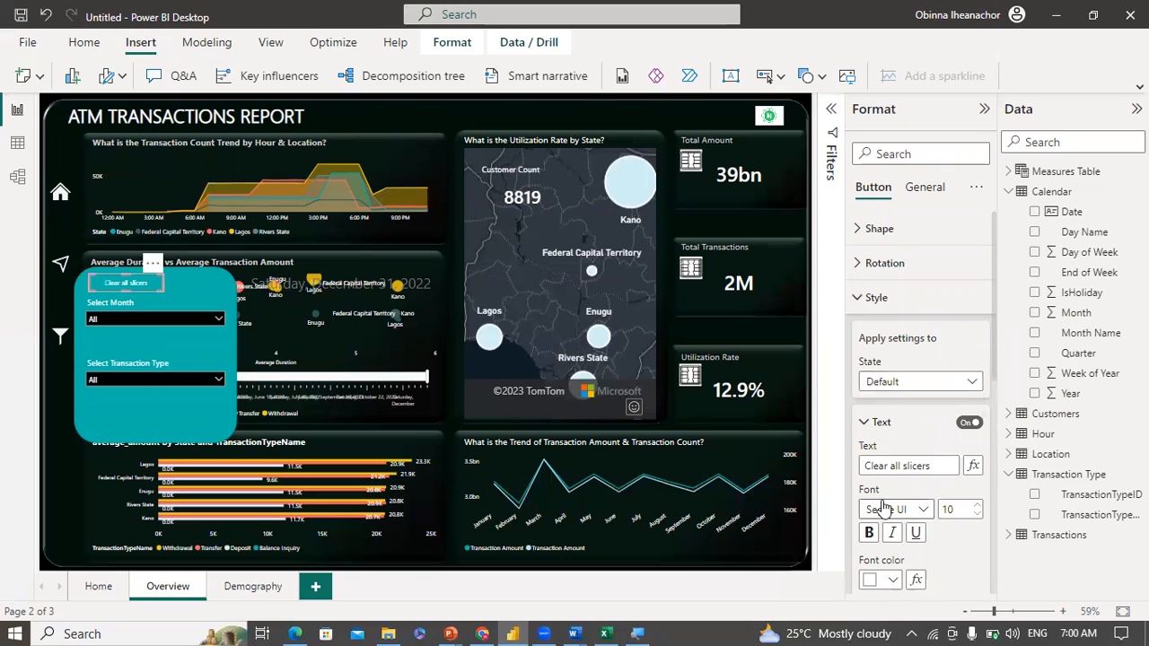
Step: Turn on the button's fill for the Default state and set the fill transparency to 100%
drag(994, 374, 1007, 543)
scroll(996, 523, down, 2)
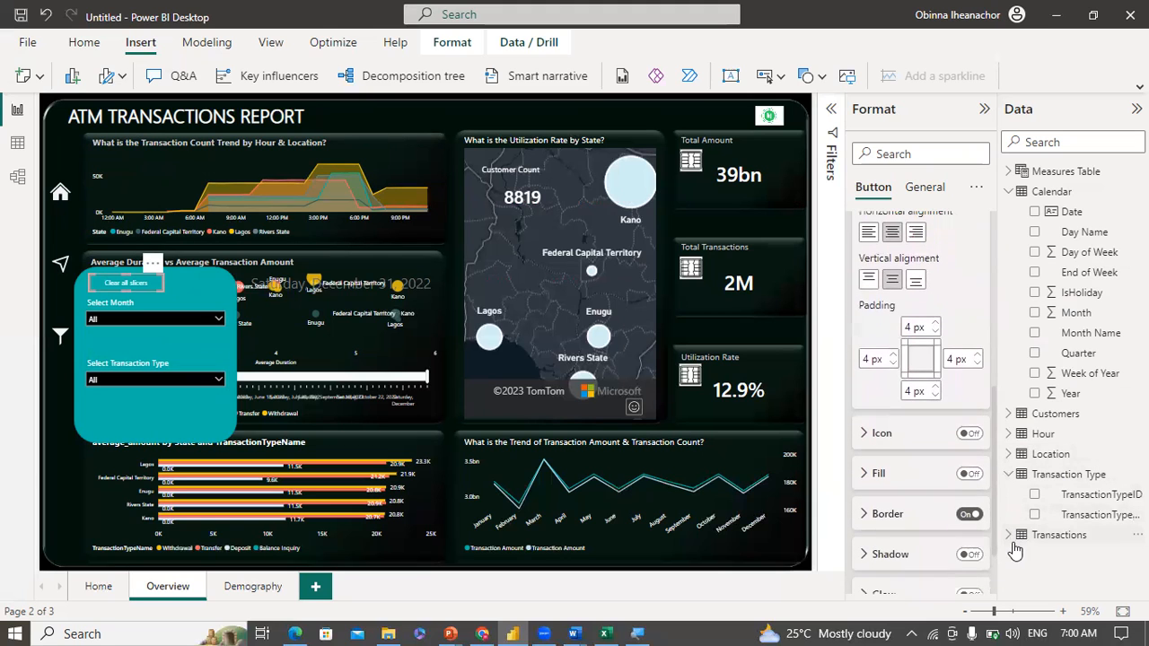
click(968, 474)
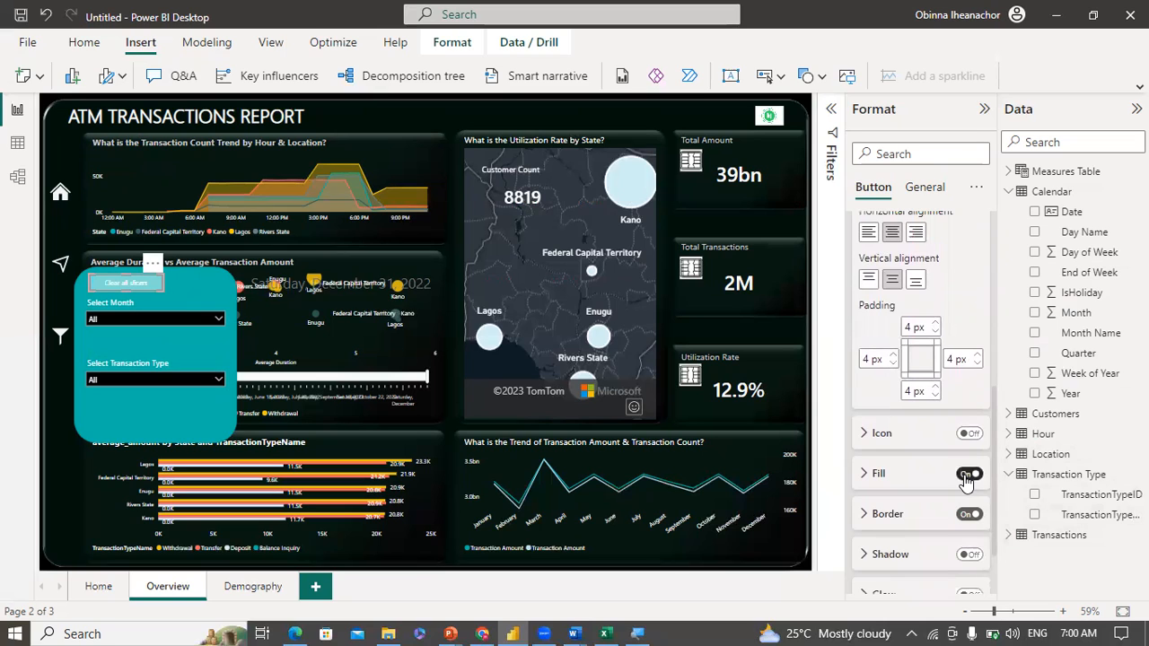
click(870, 474)
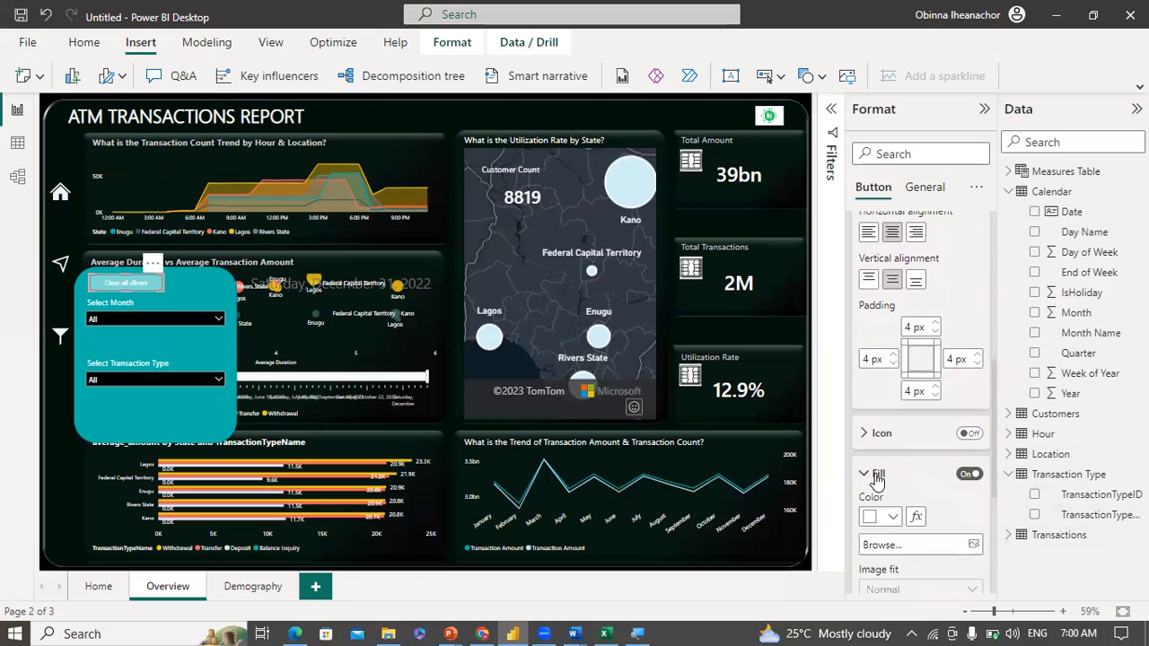
scroll(996, 484, down, 3)
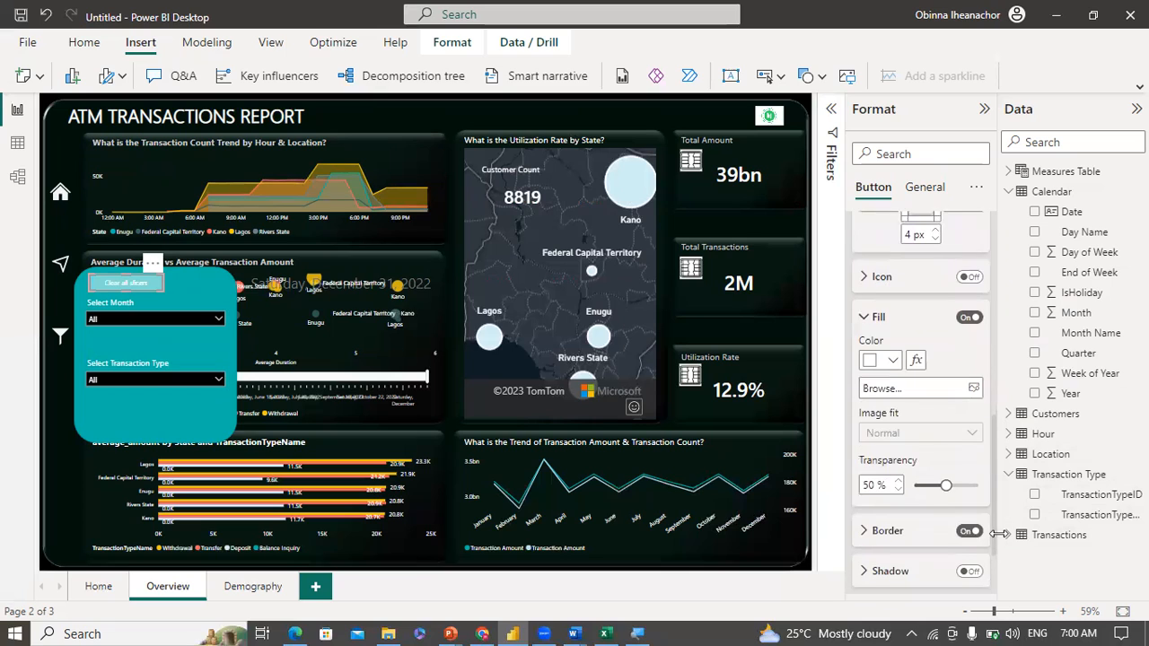
click(968, 518)
drag(946, 472, 989, 264)
Step: For the button's On hover state, reduce the fill transparency and set the font color to a near-black shade
click(968, 320)
click(918, 363)
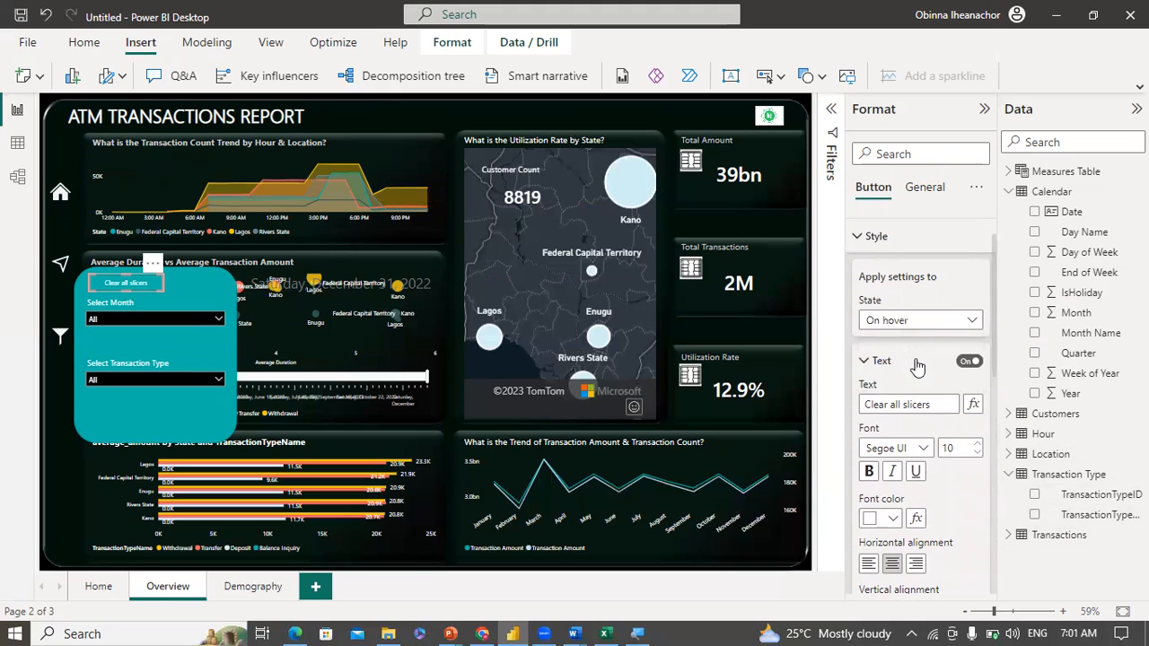
drag(993, 329, 1004, 509)
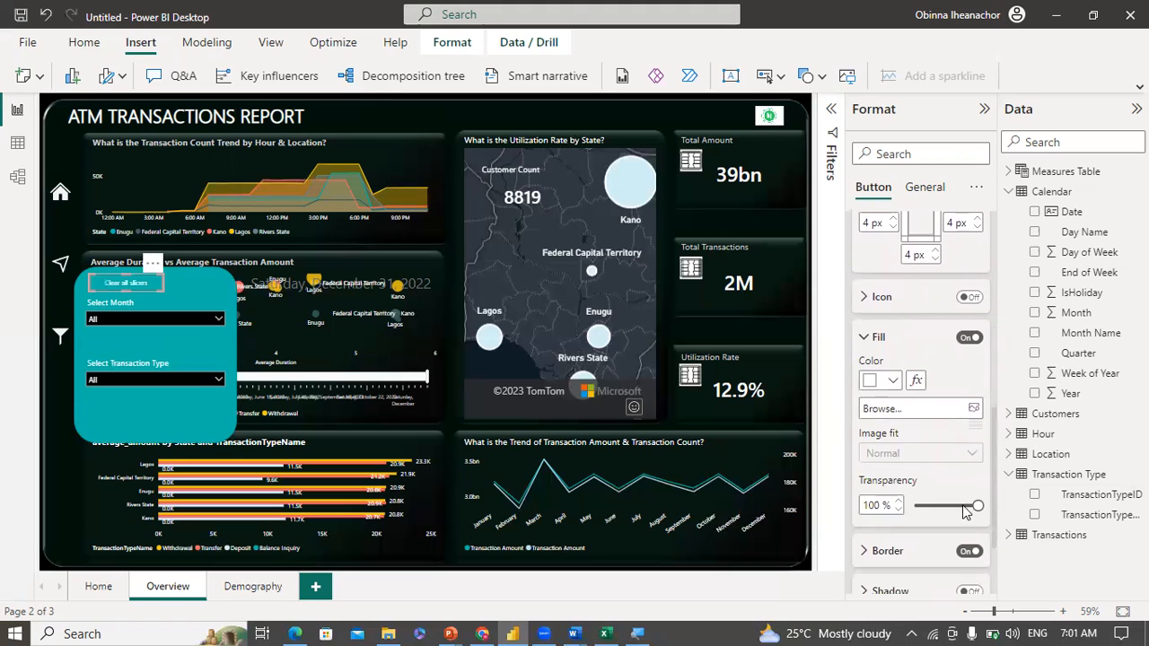
drag(959, 517, 945, 518)
drag(995, 411, 1003, 305)
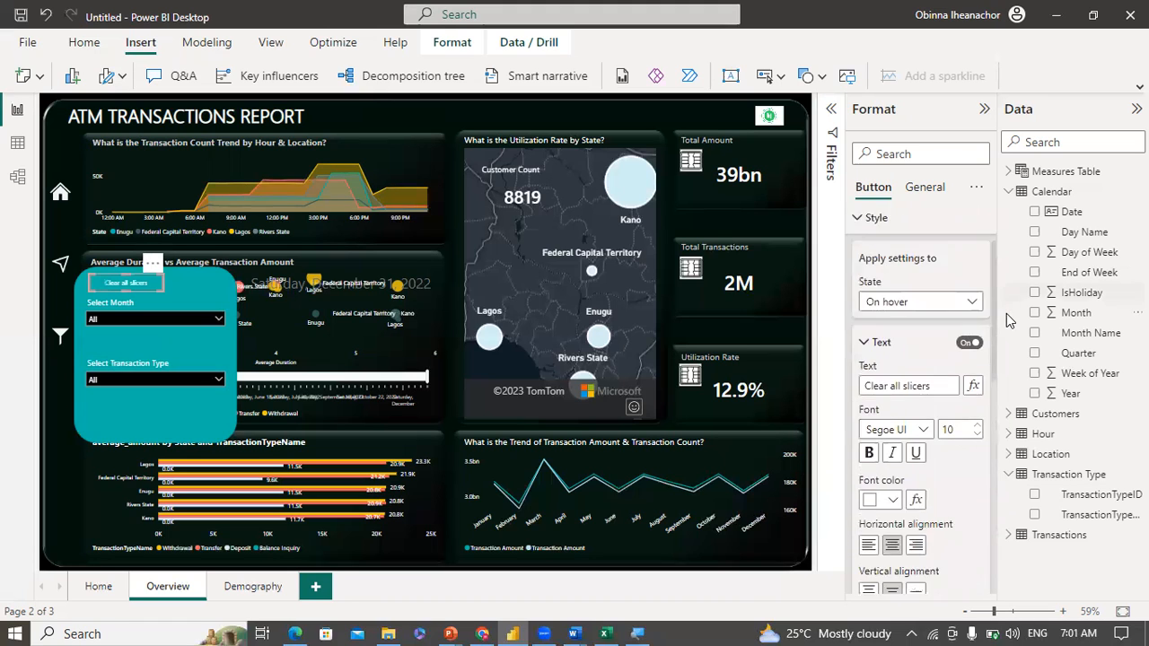
click(895, 480)
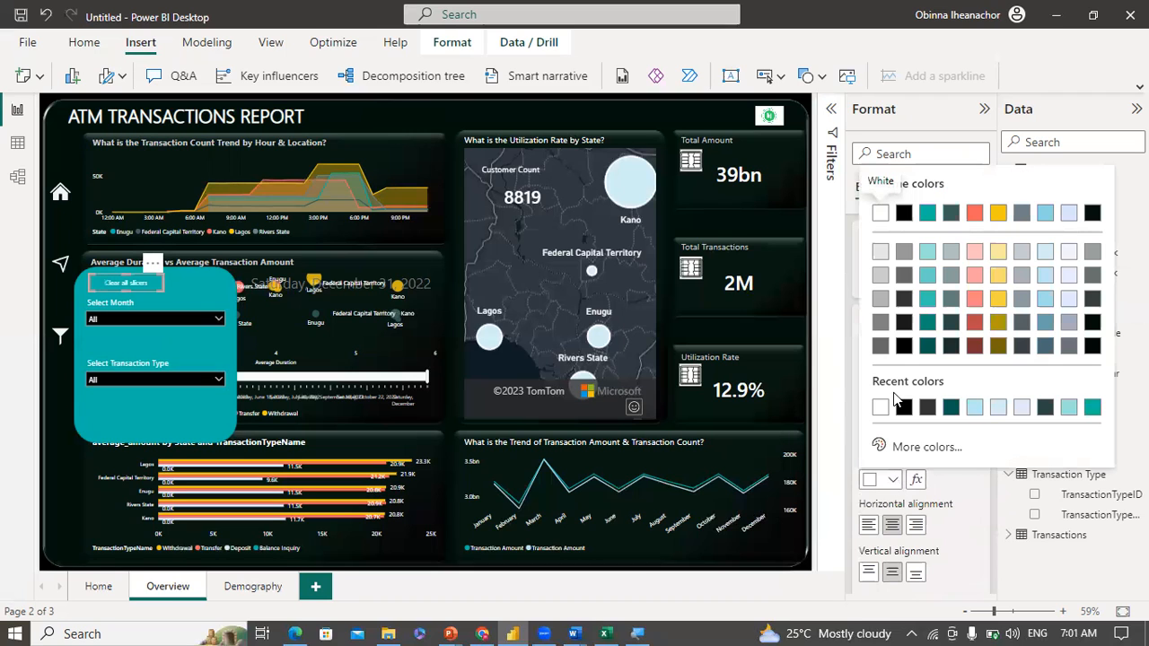
click(903, 330)
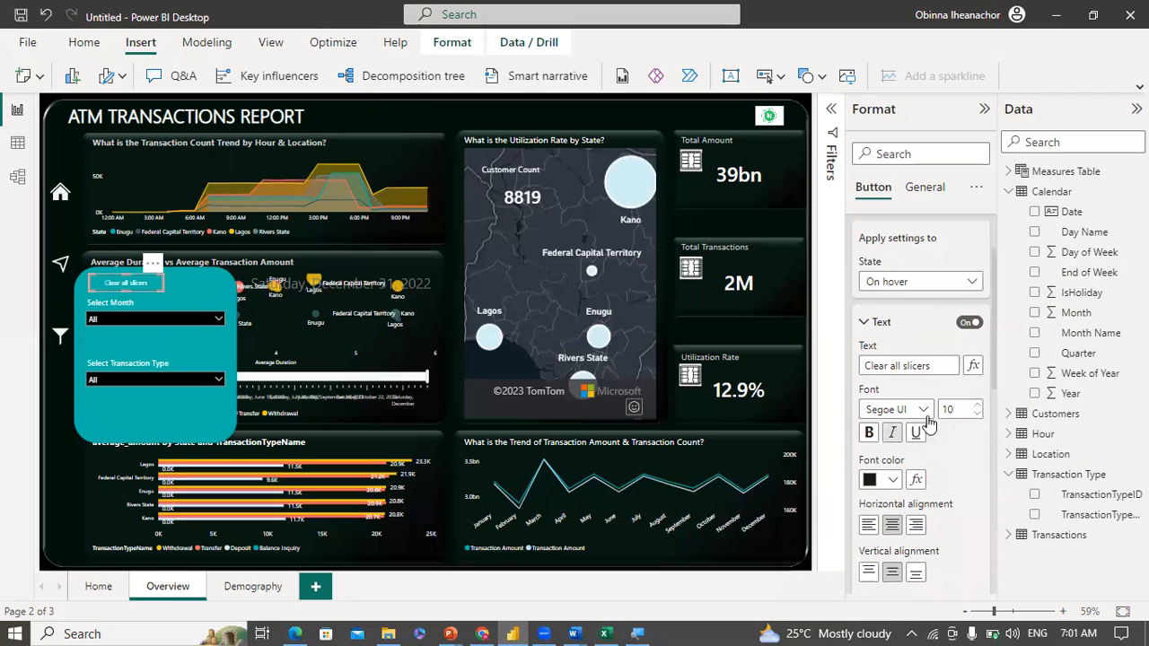
Step: Set the "Clear all slicers" button's text to bold at font size 11 for the On hover state
click(977, 406)
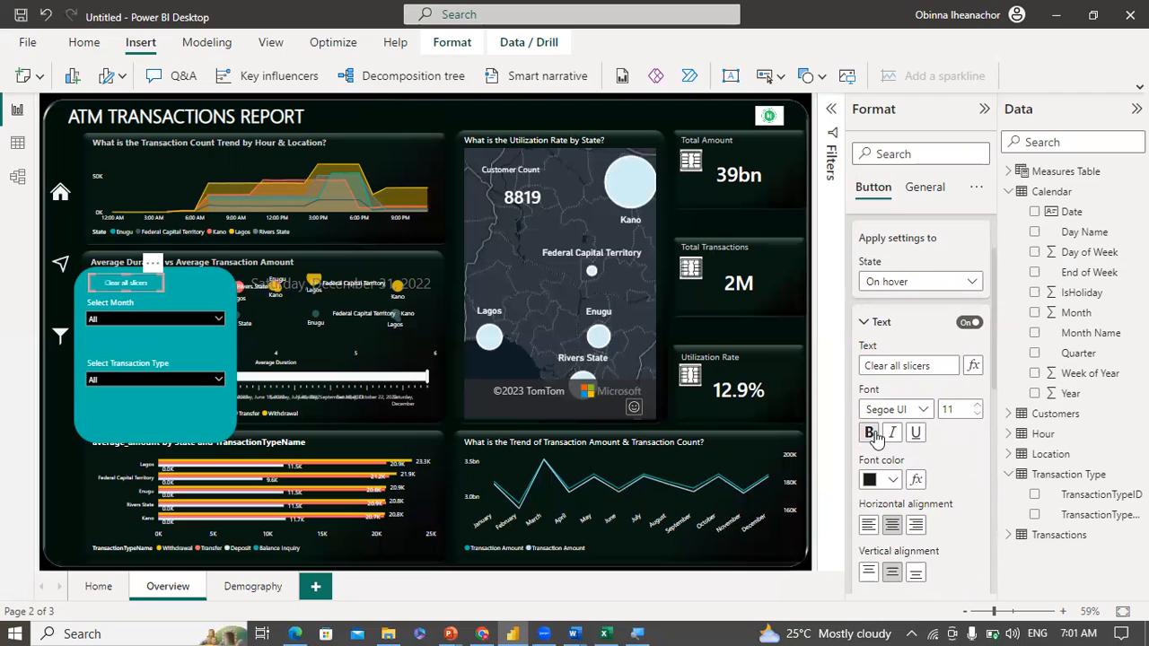
click(869, 433)
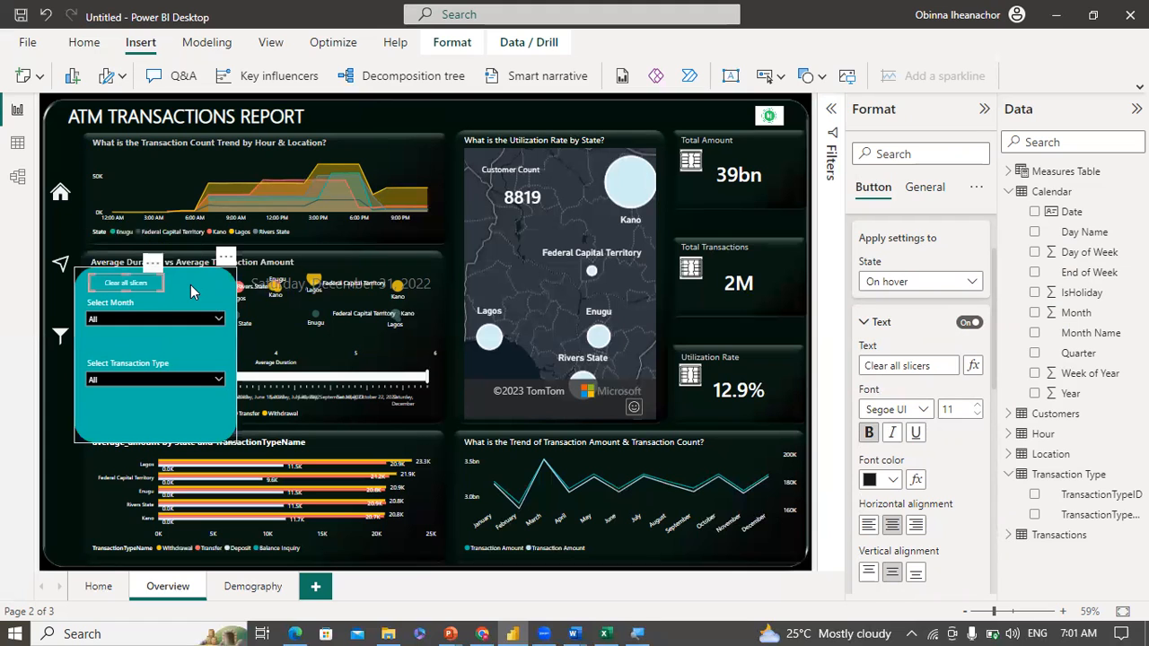
click(191, 284)
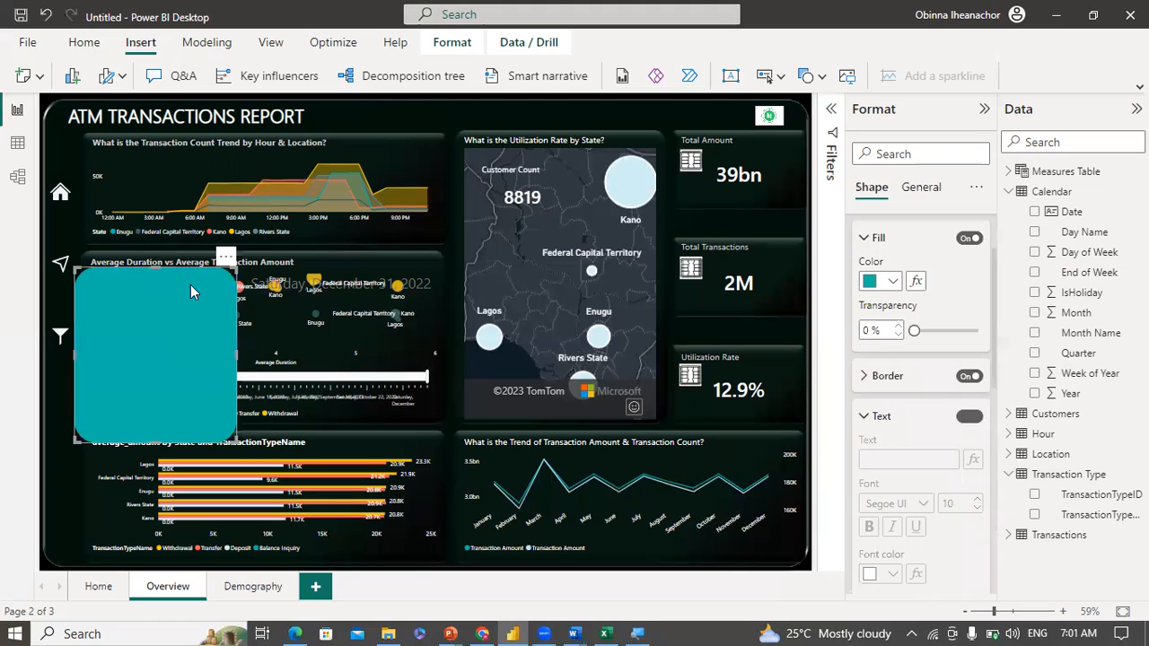
click(52, 471)
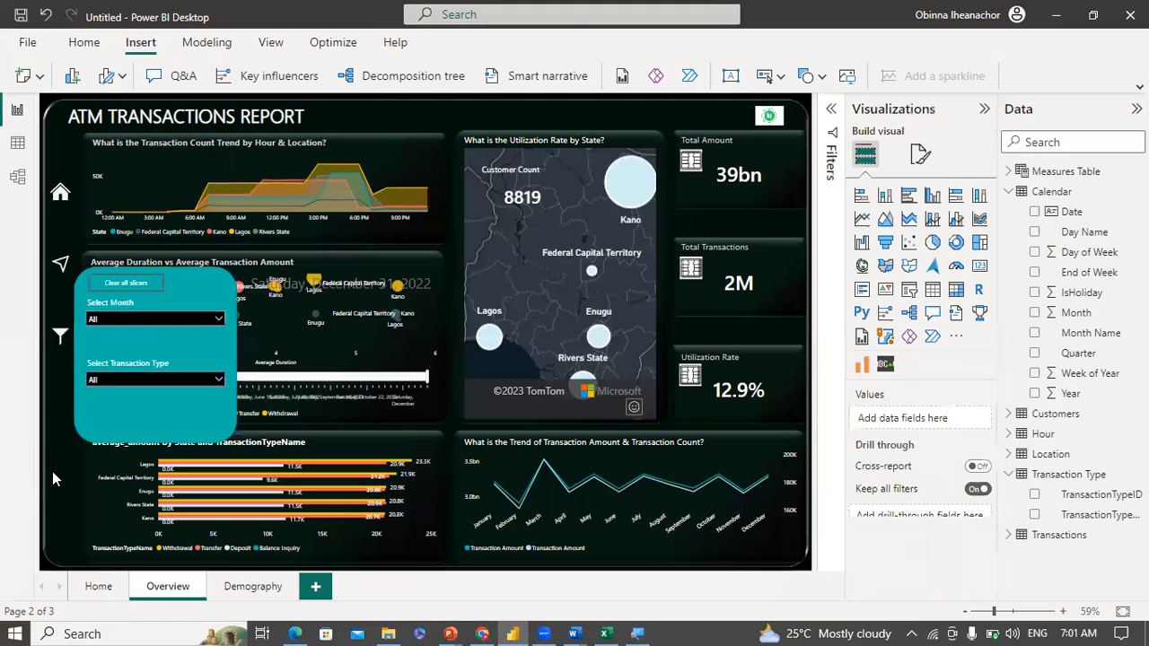
Step: Set the "Clear all slicers" button's border color to white for the On hover state
click(132, 286)
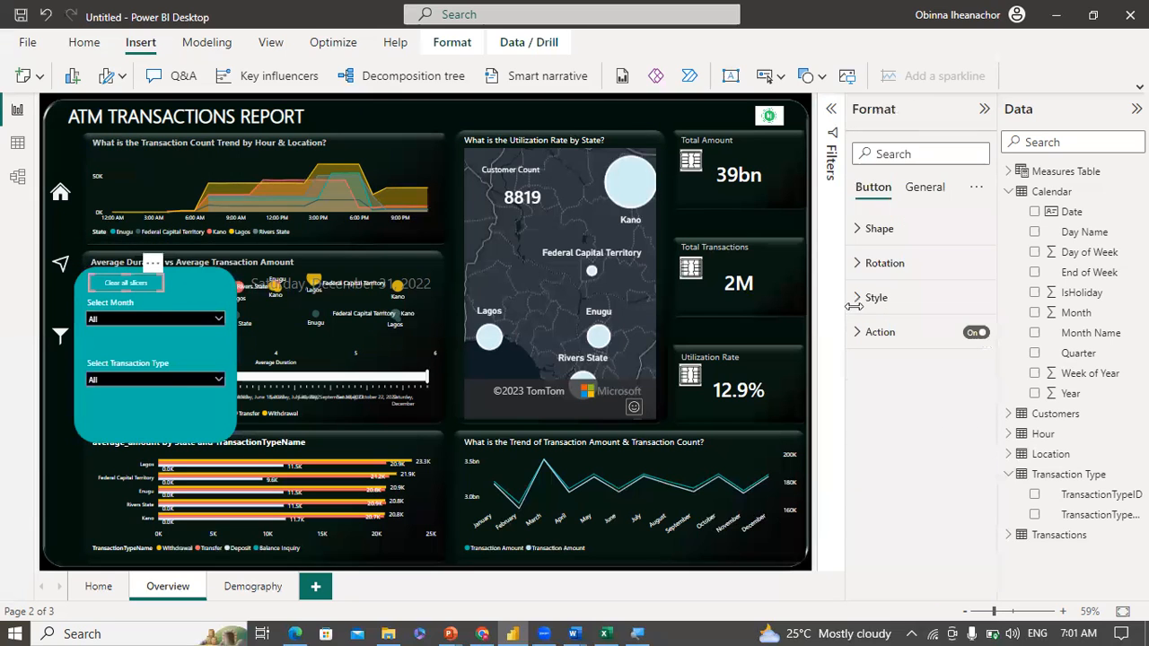
click(868, 300)
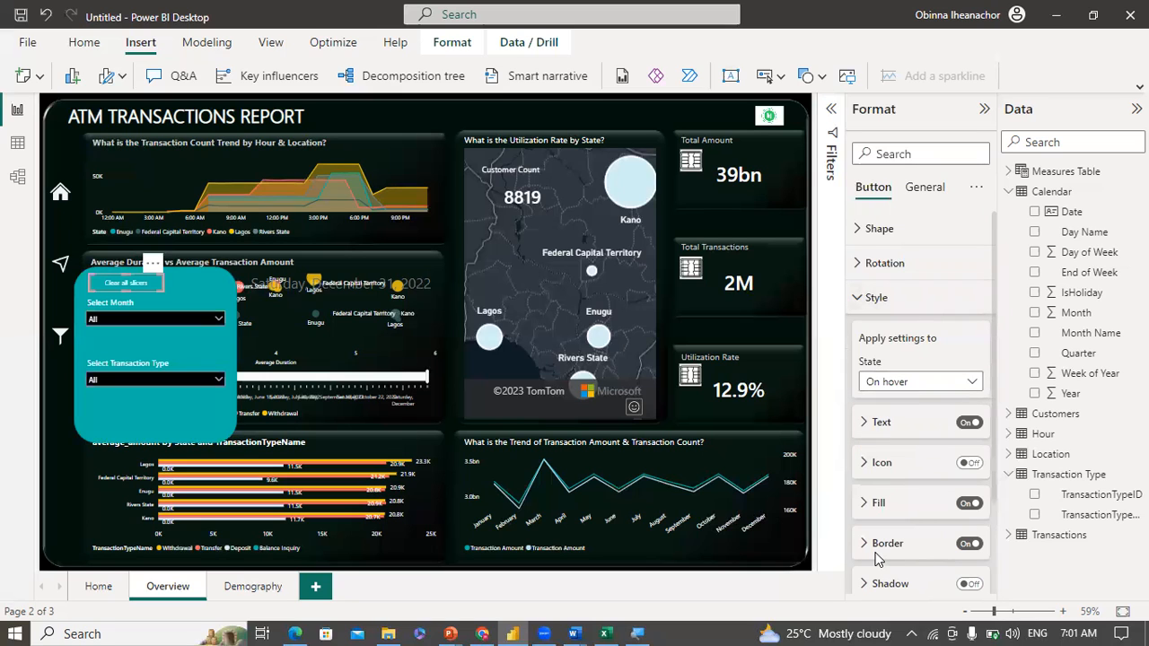
click(876, 550)
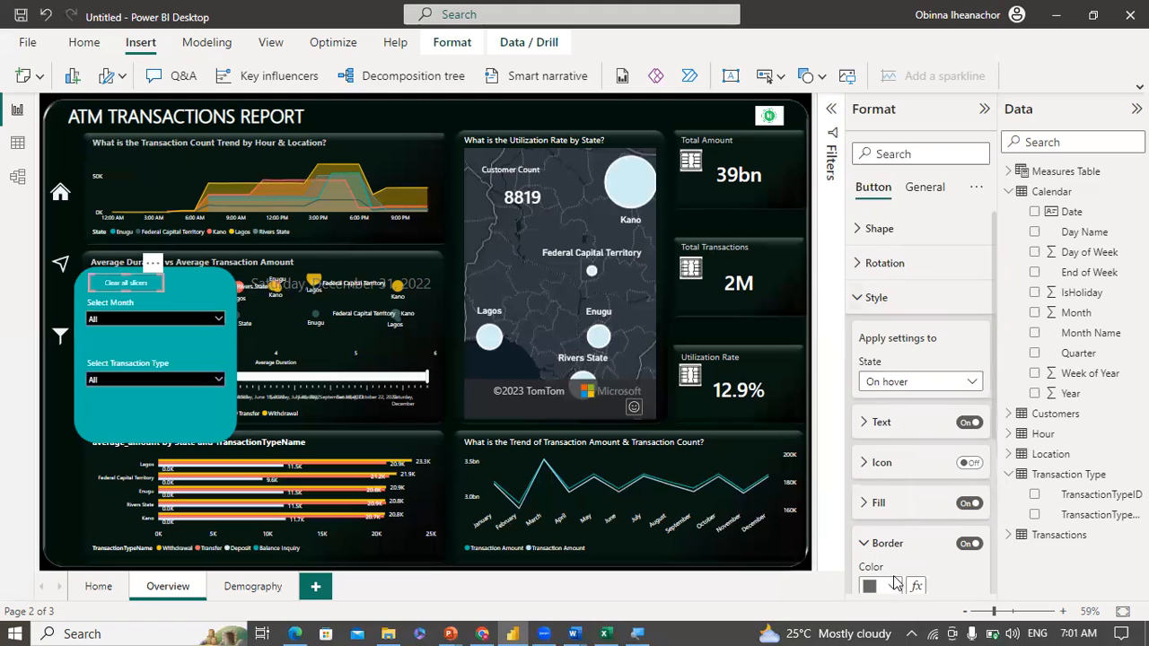
click(889, 588)
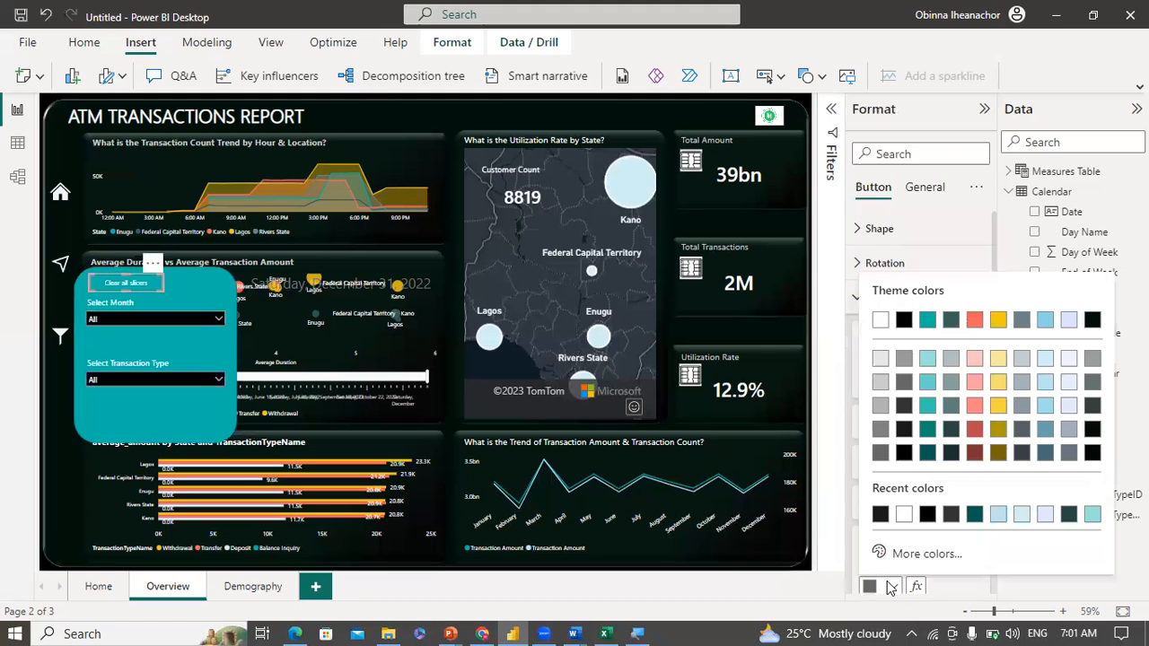
click(902, 518)
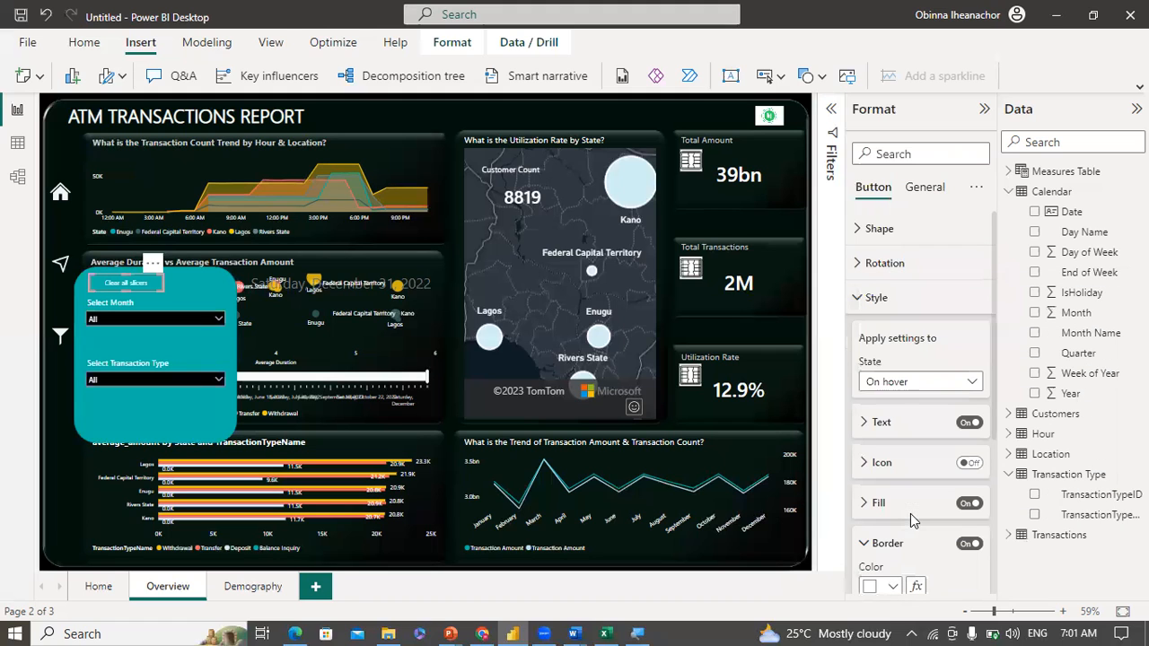
click(58, 459)
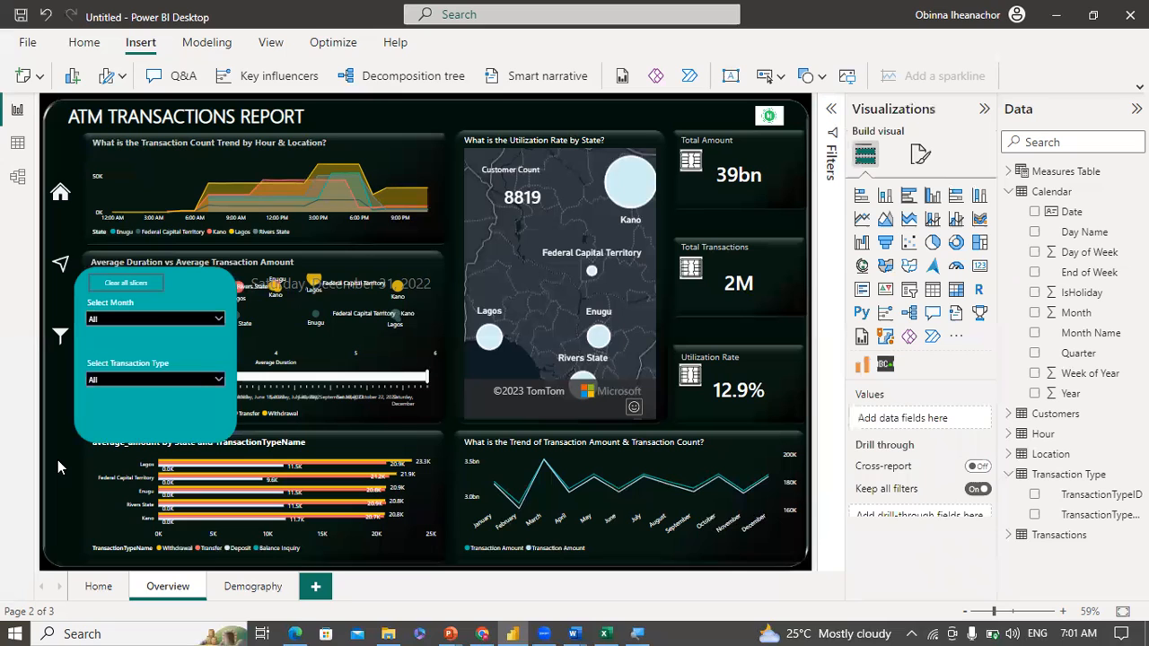
Step: Set the "Clear all slicers" button's border color to white for the Default state
click(146, 293)
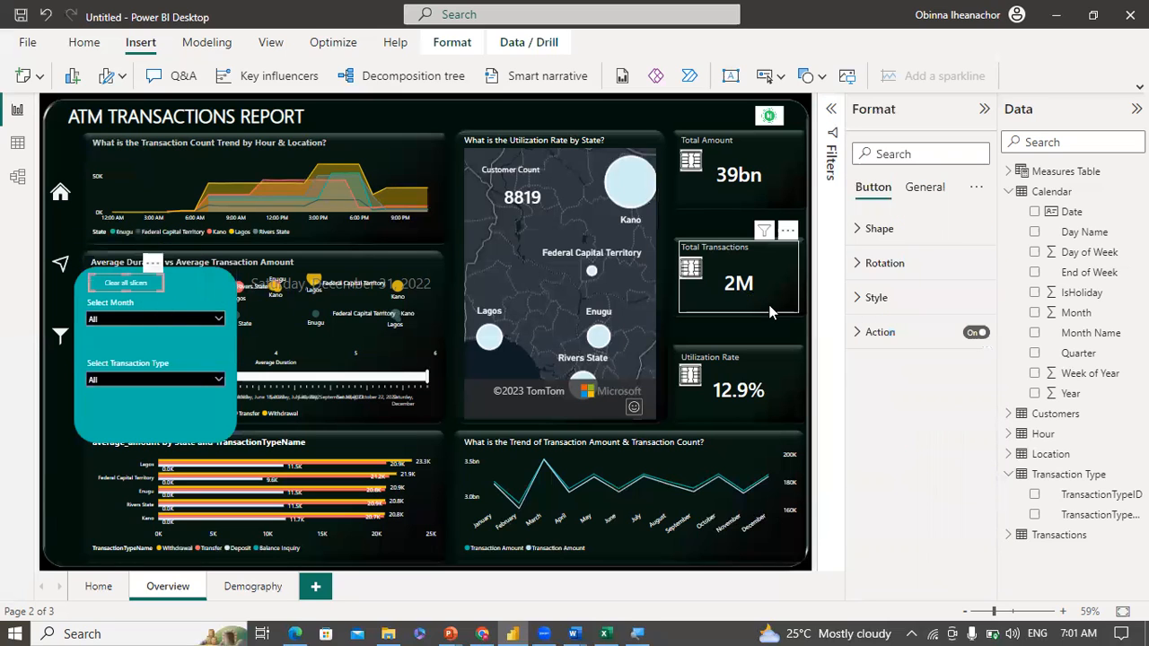
click(862, 301)
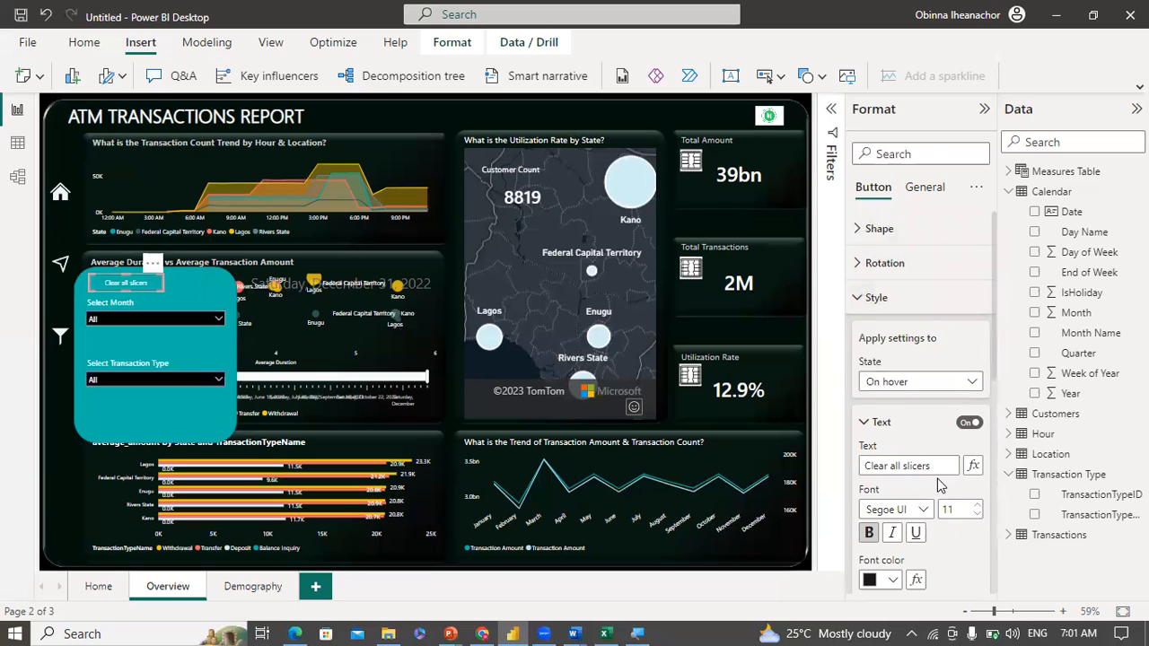
click(970, 384)
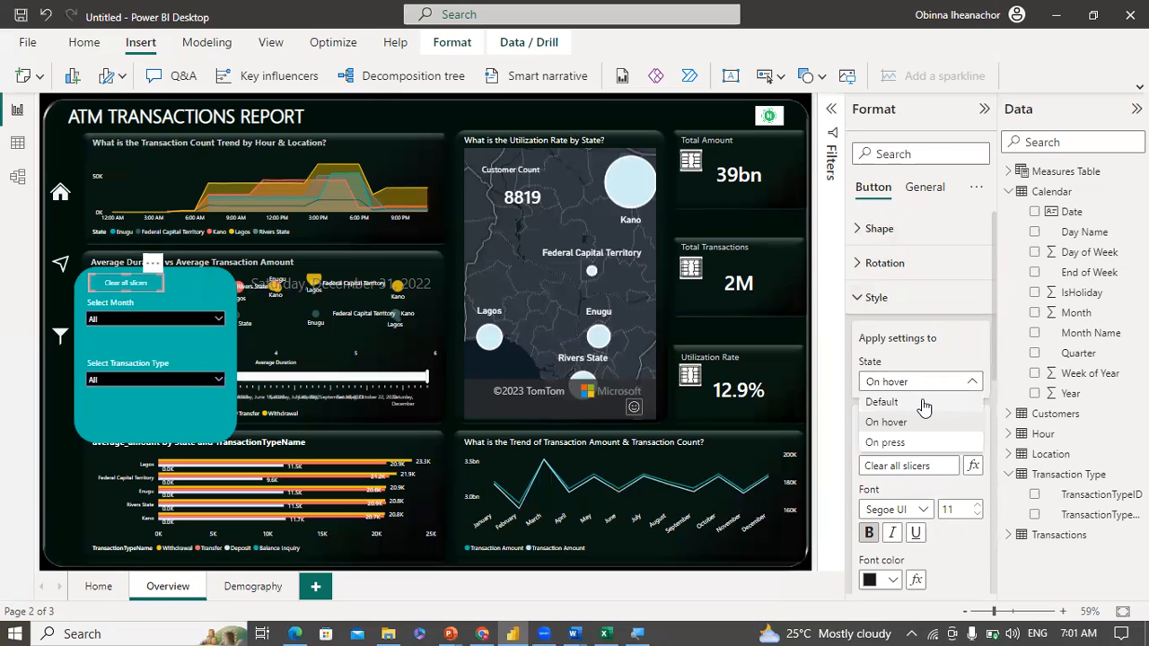
click(924, 404)
click(872, 429)
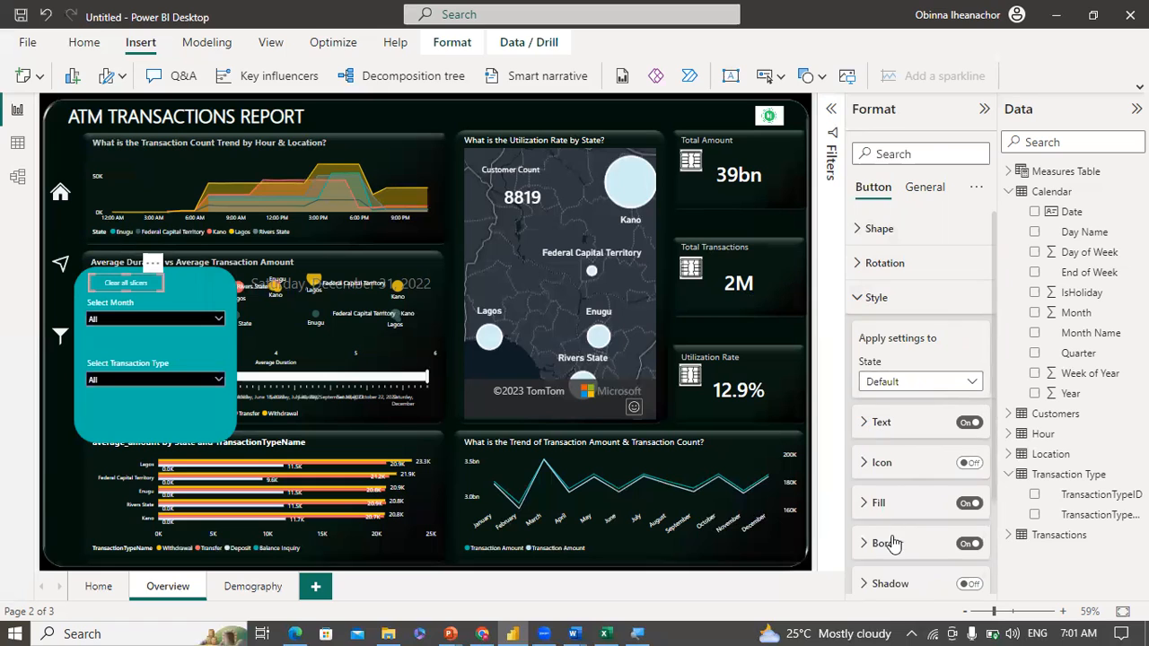
click(917, 551)
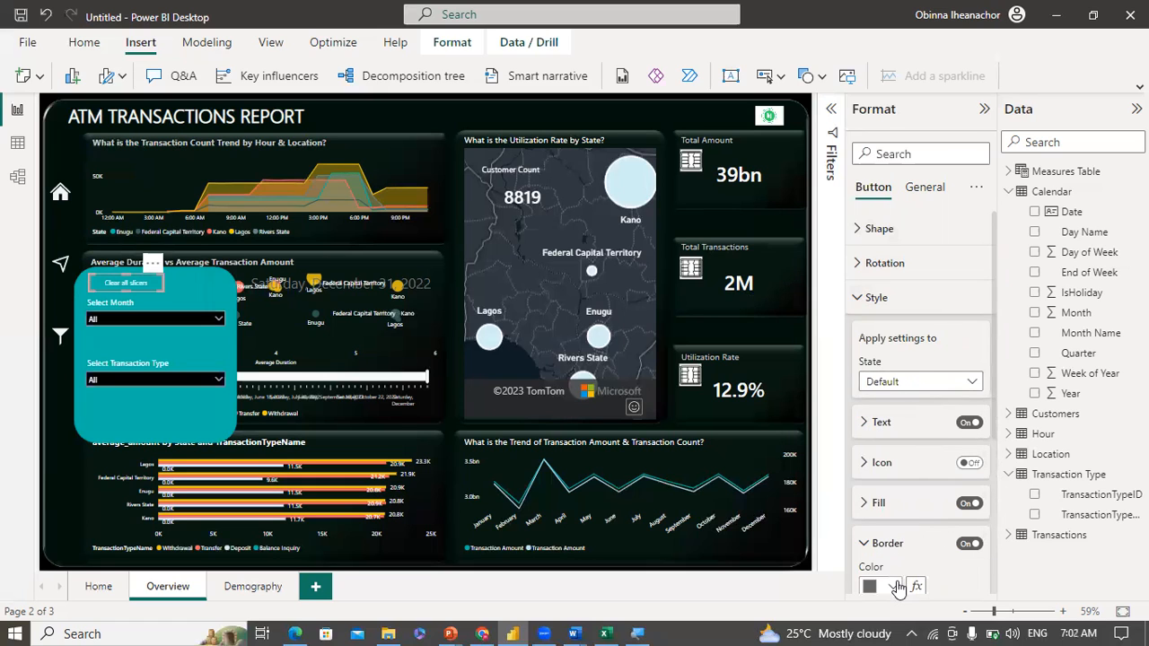
click(896, 586)
click(881, 515)
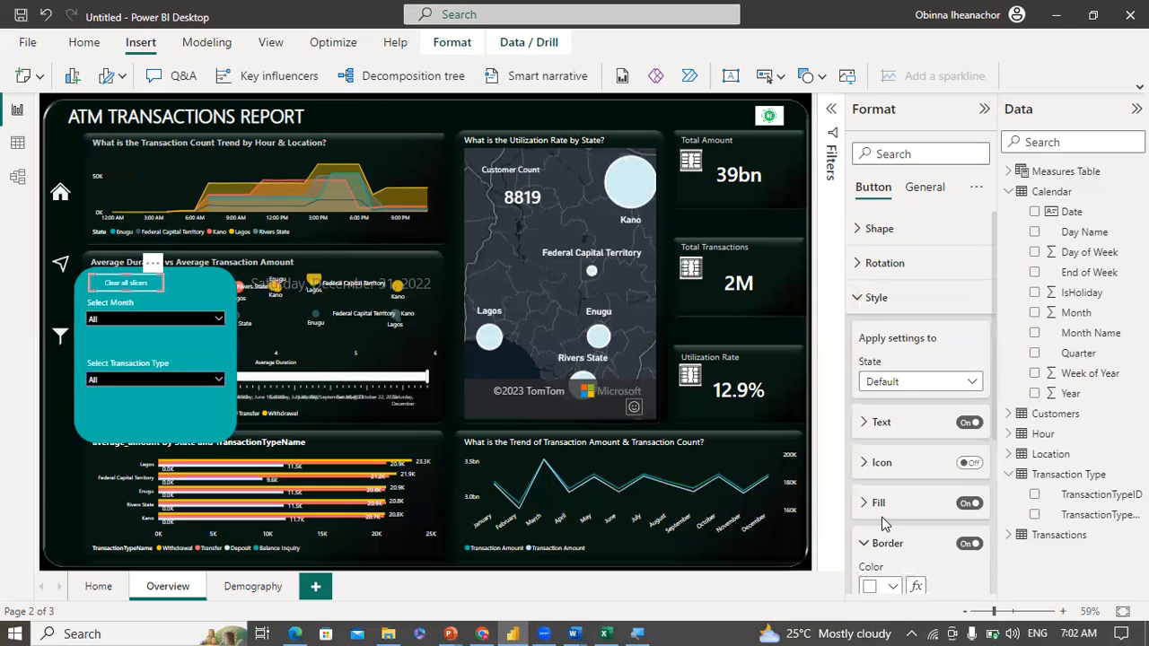
Step: Set the "Clear all slicers" button's border color to #1a1a1a for the On hover state
click(942, 384)
click(914, 422)
click(892, 588)
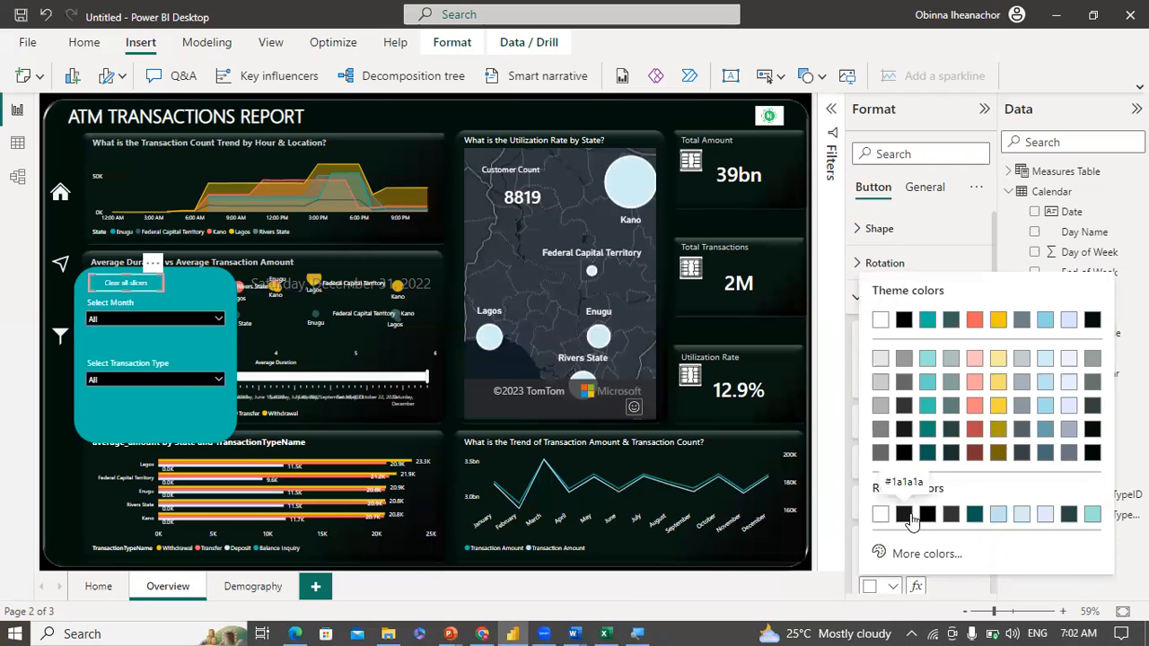
click(910, 516)
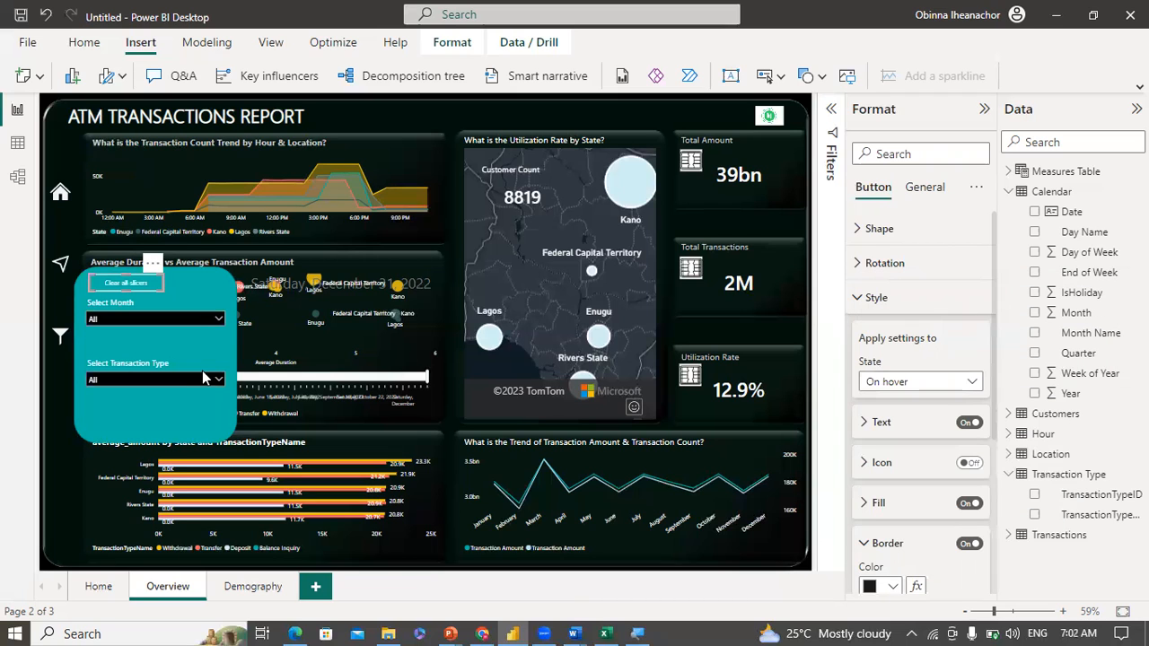
click(50, 412)
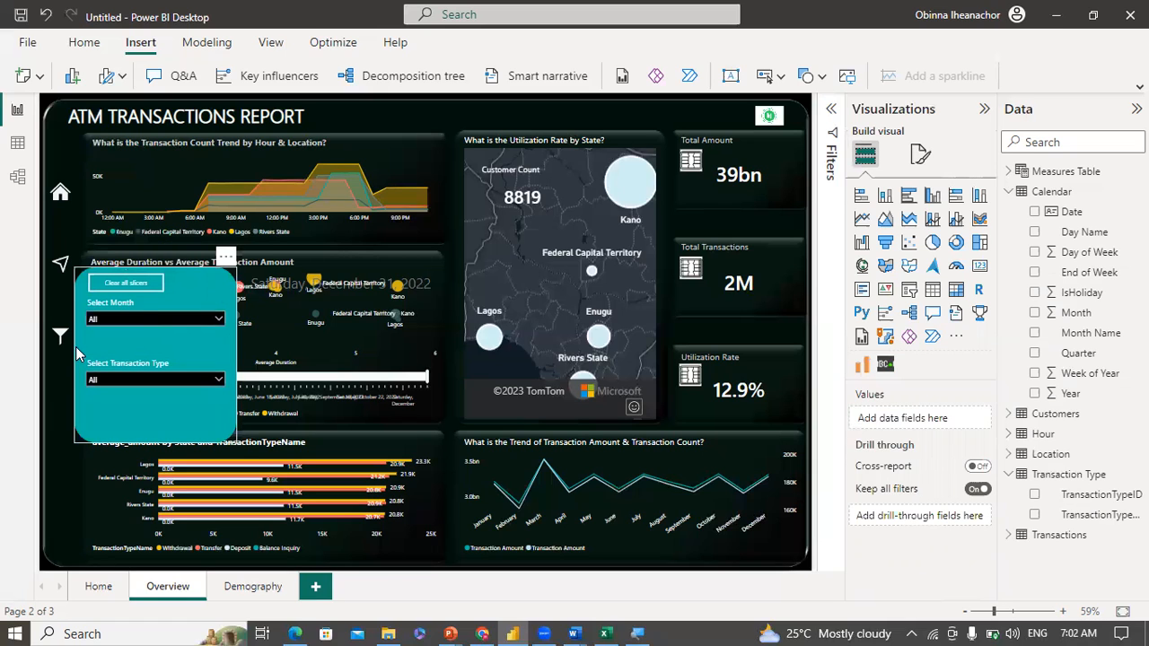
Step: Insert a Reset button and place it in the teal slicer panel, to the right of the "Clear all slicers" button
click(781, 77)
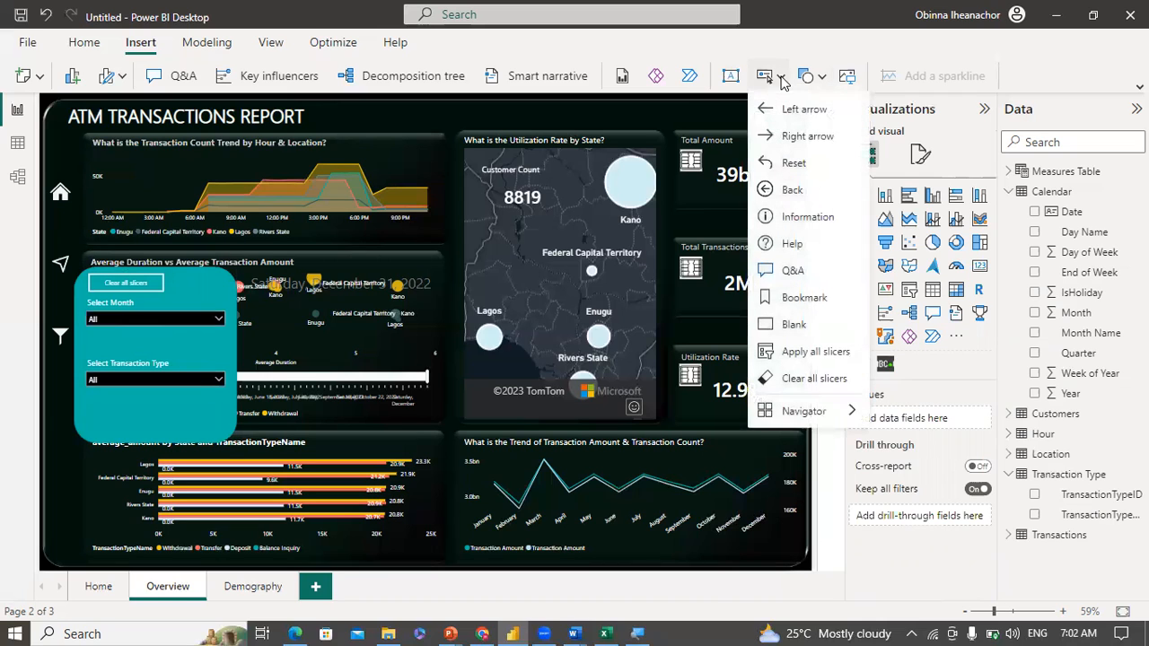
click(790, 164)
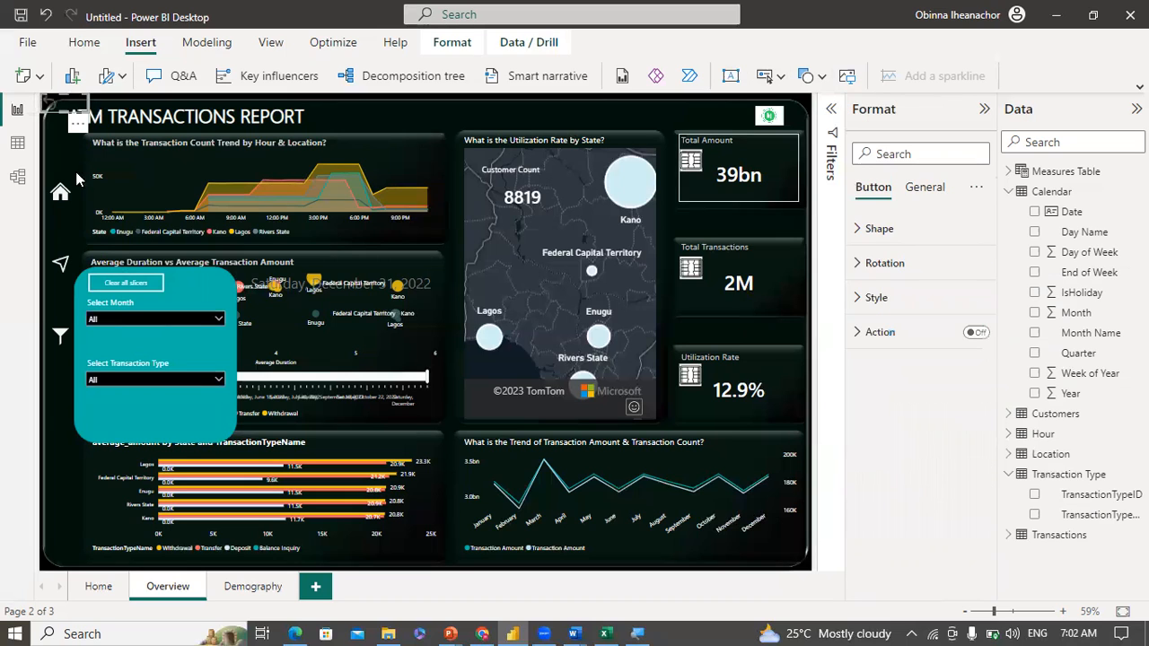
drag(72, 130, 207, 304)
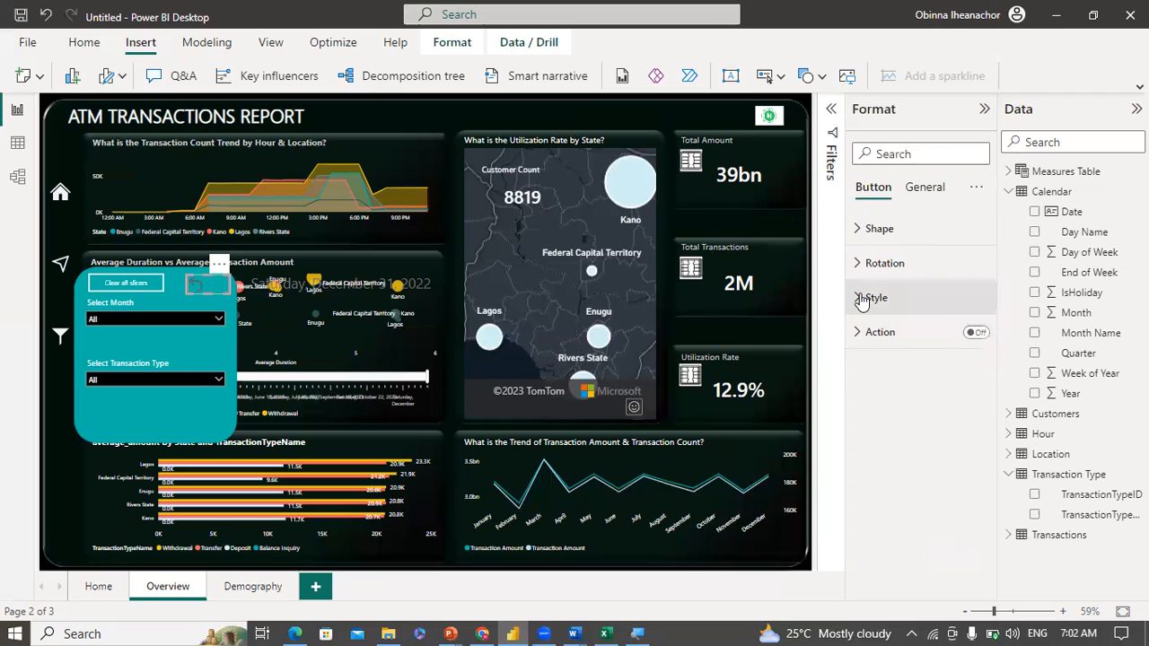
Step: Set the Reset button's icon line color to white for the Default state
click(862, 299)
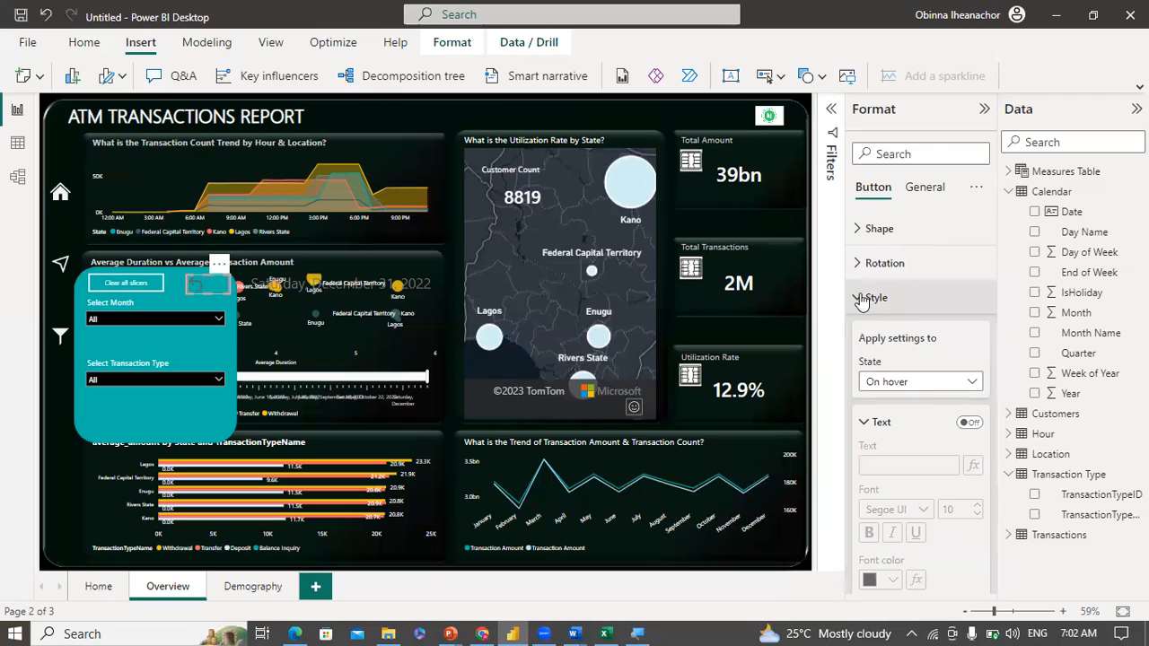
click(967, 380)
click(965, 401)
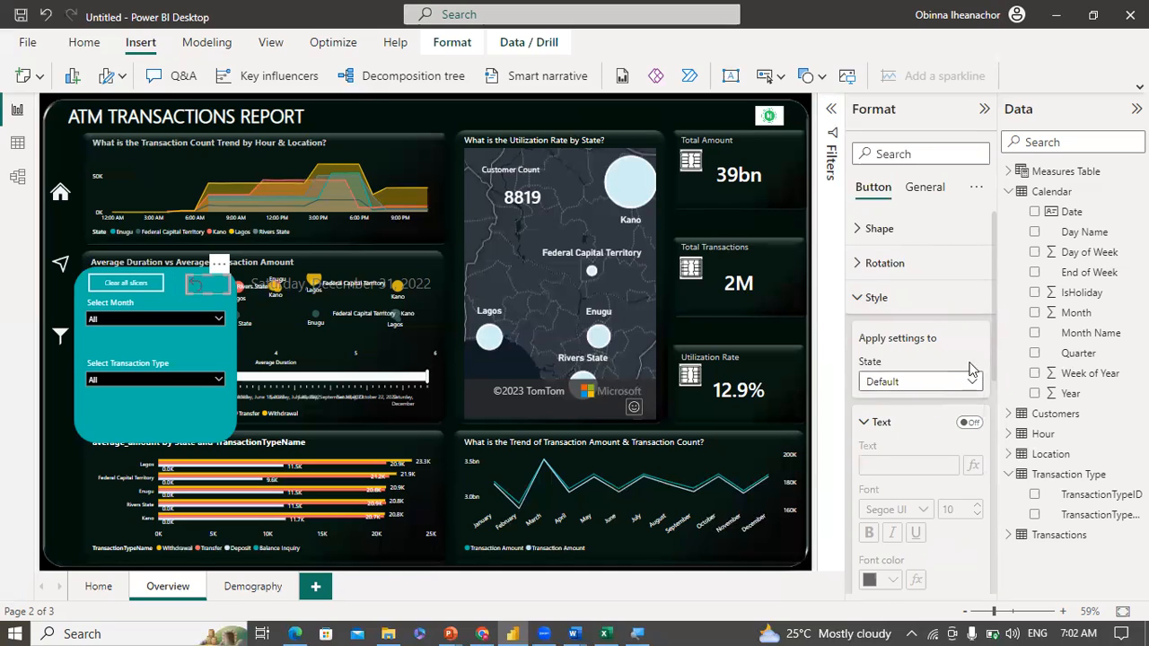
drag(995, 340, 986, 502)
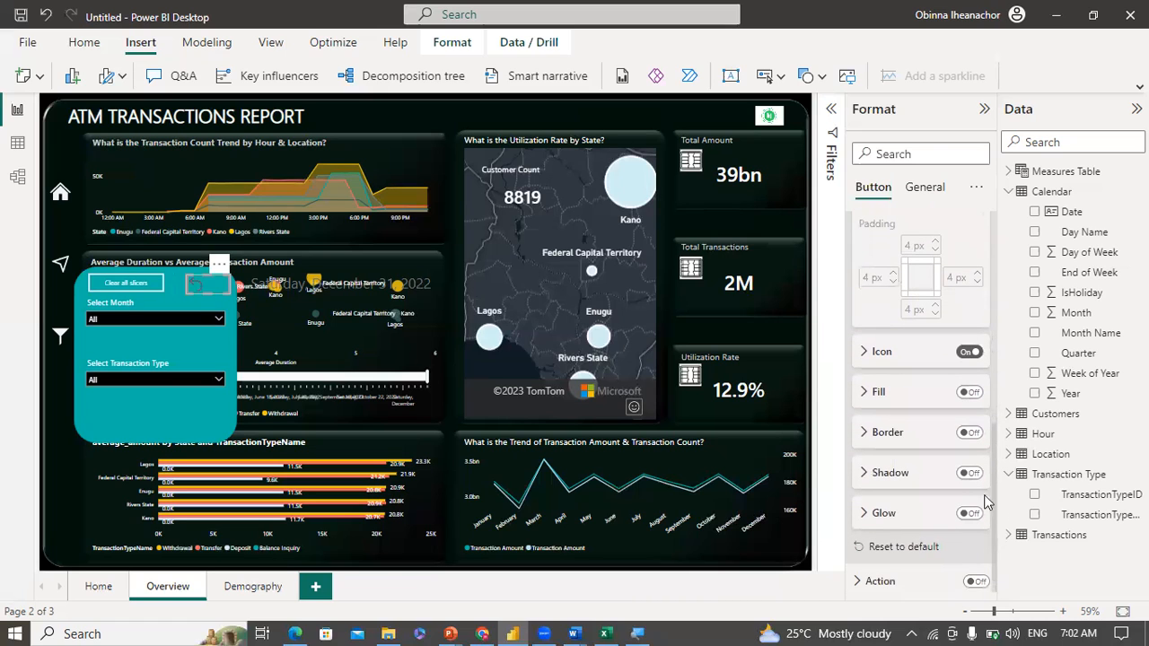
click(866, 355)
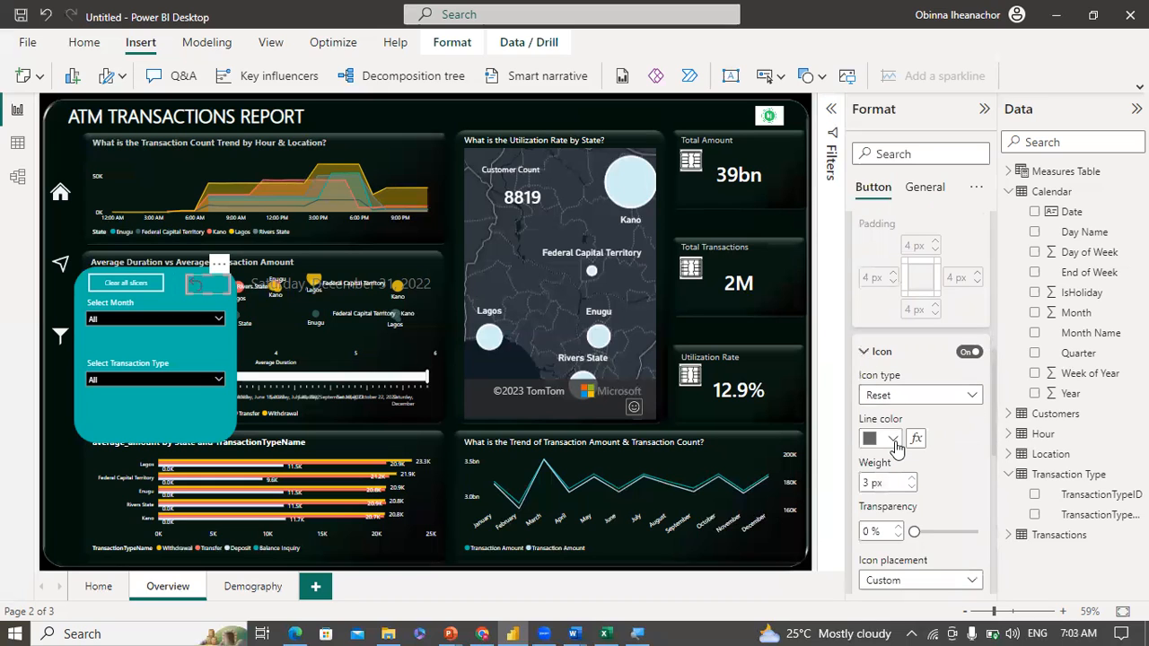
click(894, 439)
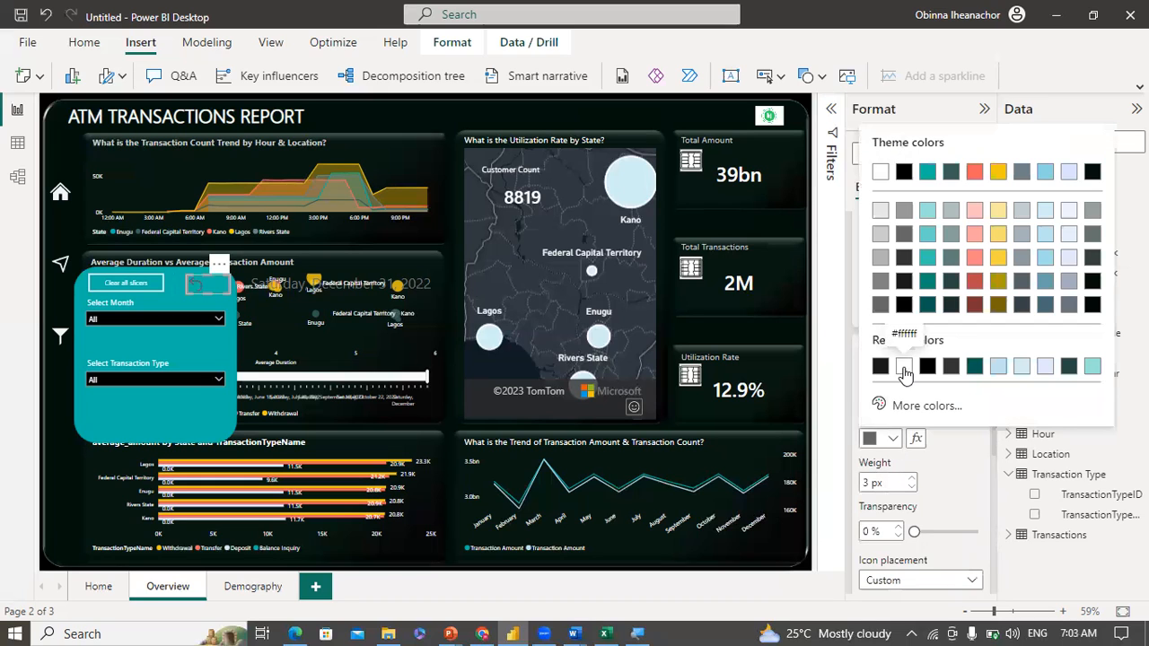
click(887, 366)
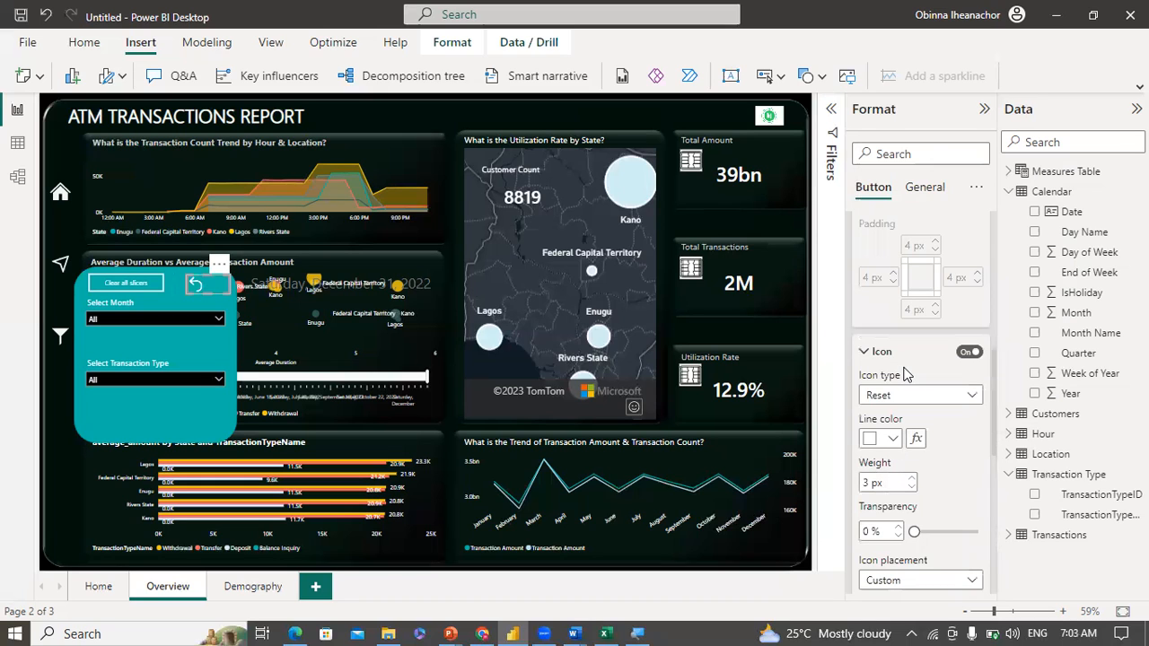
click(54, 454)
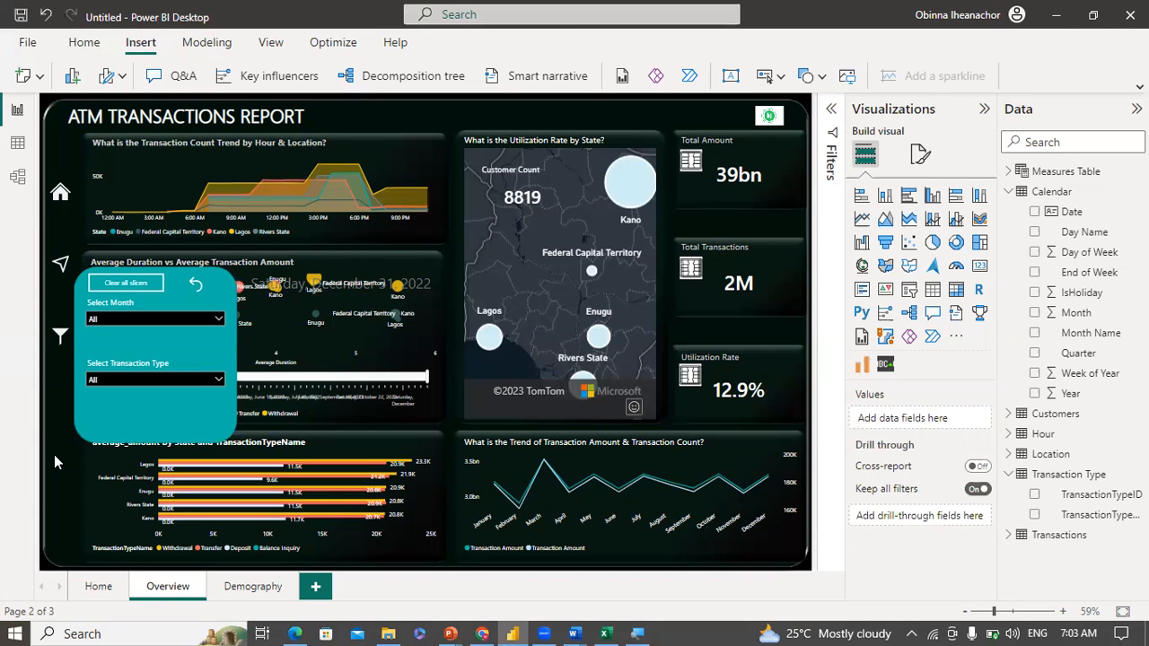
Step: Turn on the visual border for the Select Transaction Type slicer
click(167, 365)
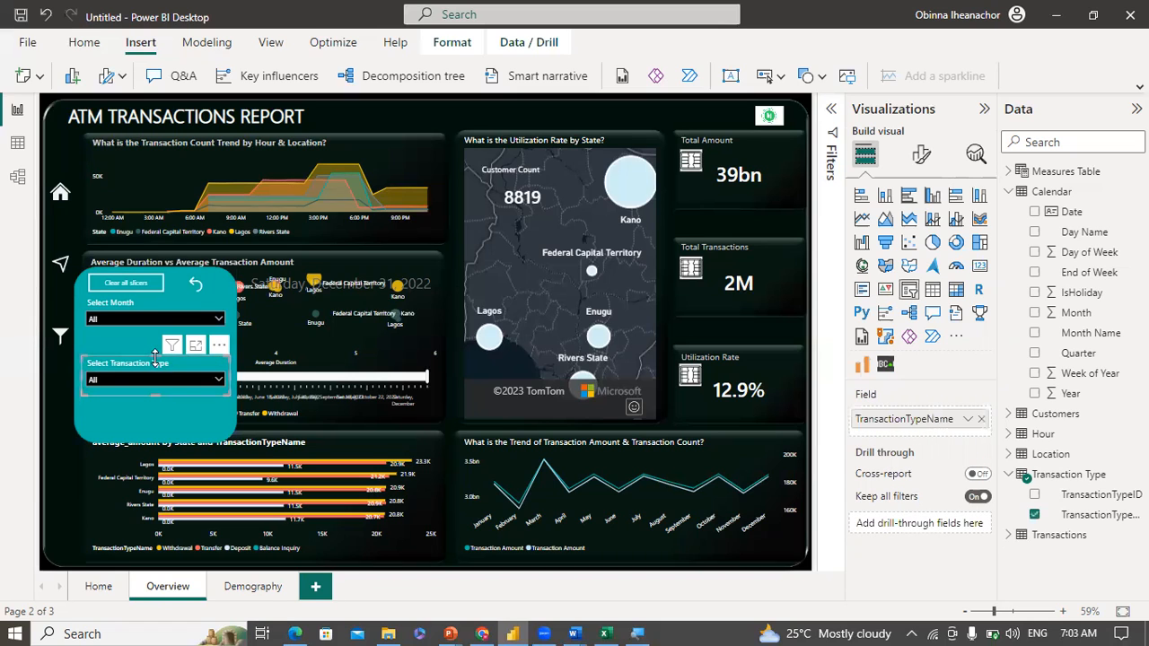
click(921, 156)
click(920, 232)
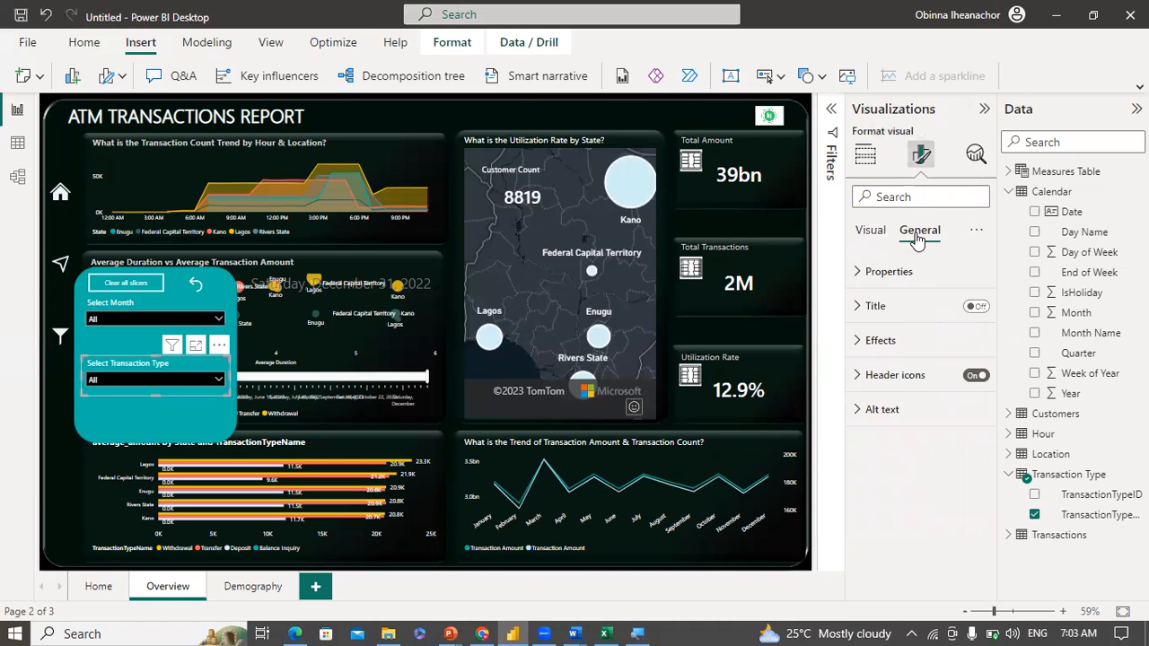
click(869, 342)
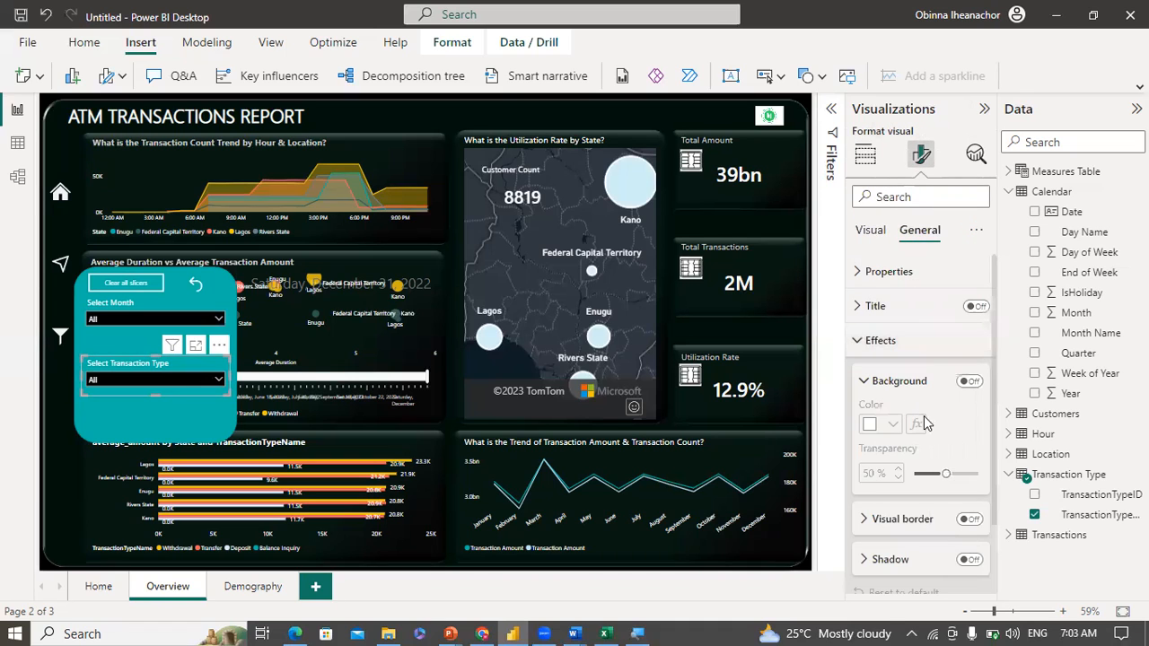
click(968, 519)
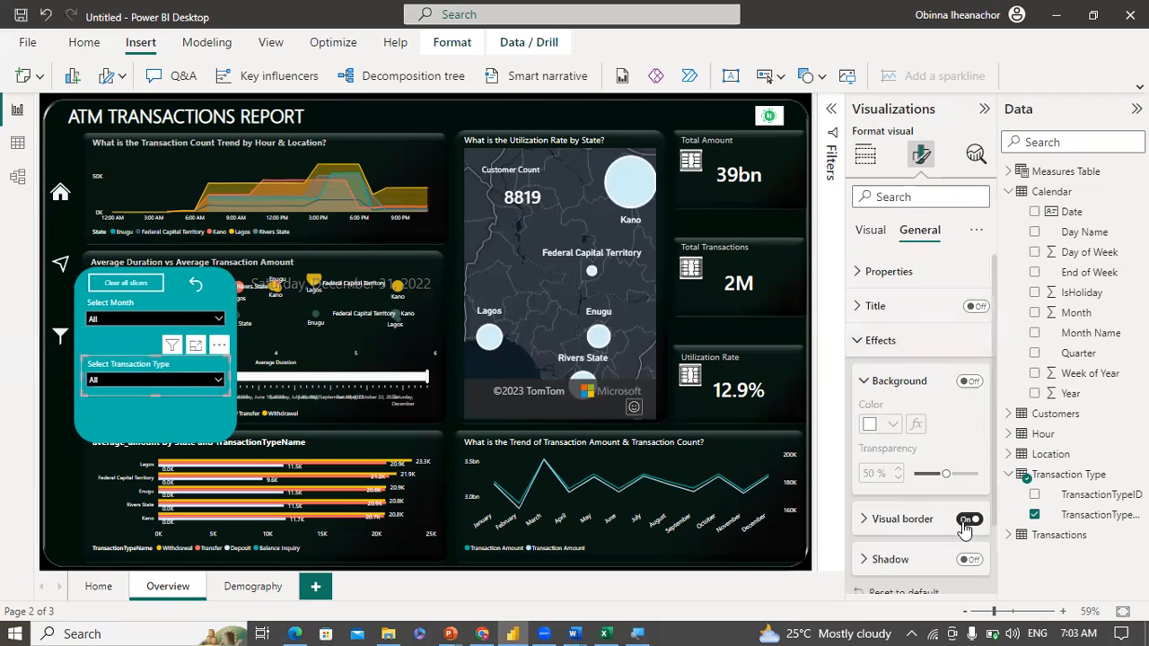
click(50, 449)
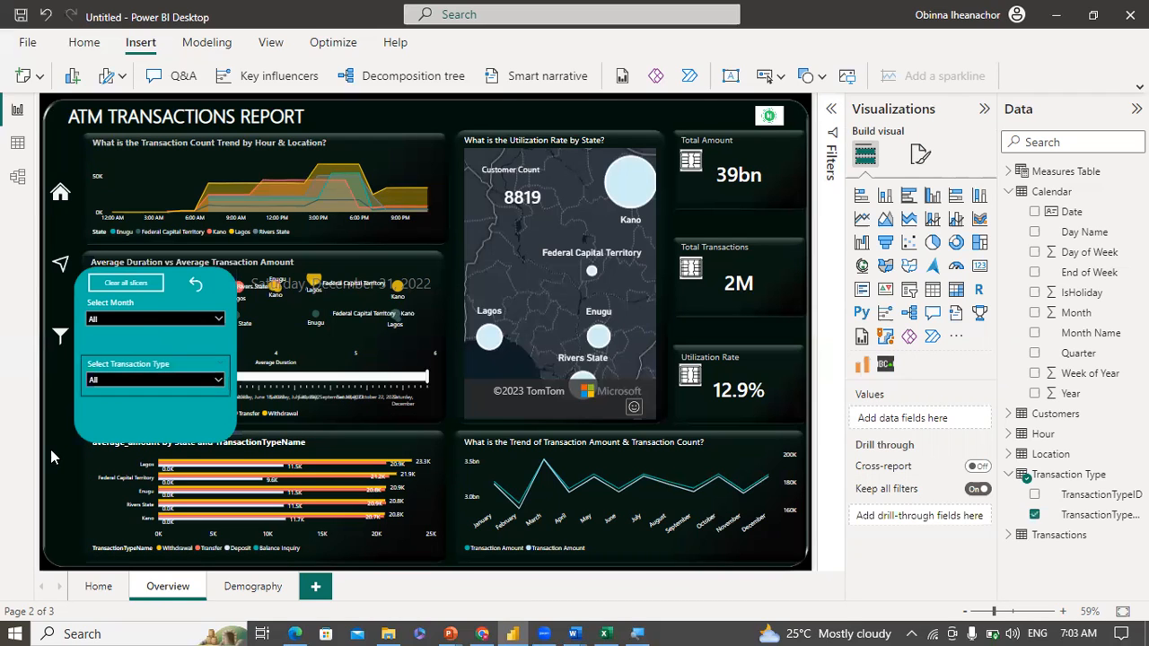
Step: Nudge the Select Month slicer slightly downward inside the teal slicer panel
click(137, 333)
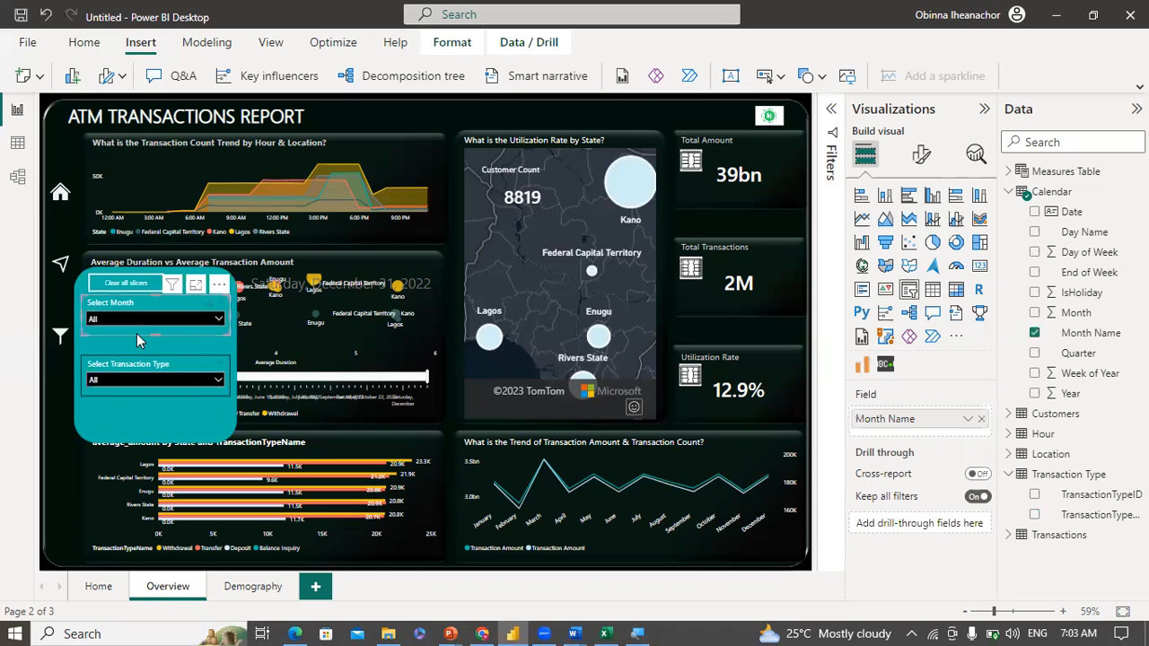
key(Down)
key(Down)
key(Down)
key(Down)
key(Down)
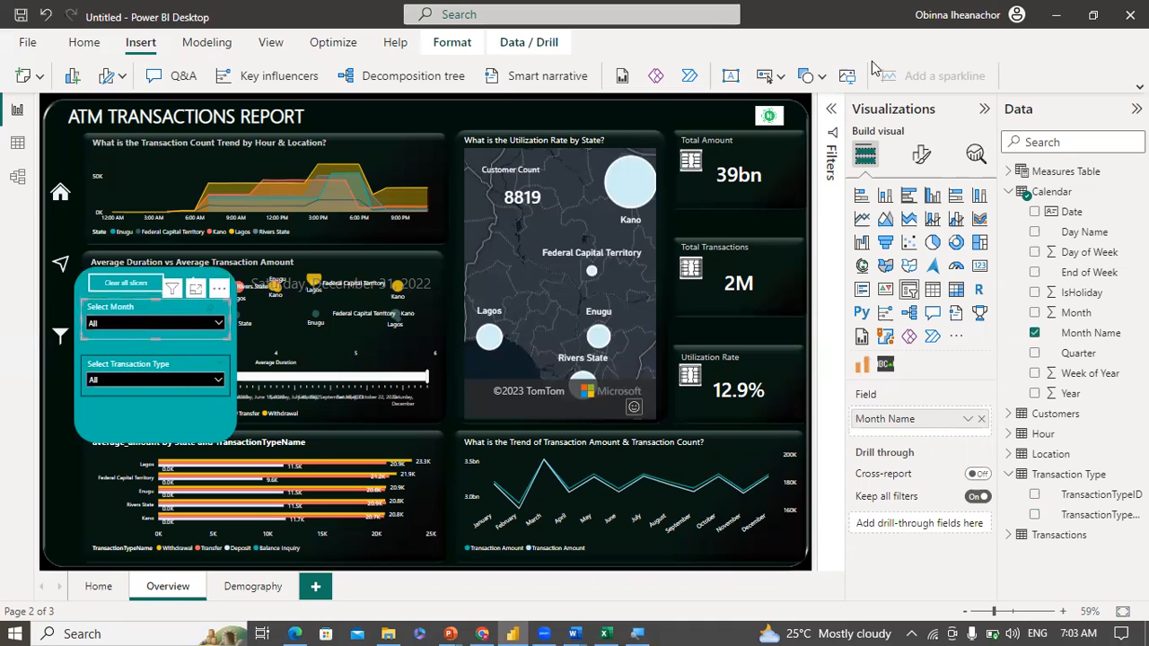
Step: Turn on the visual border for the Select Month slicer
click(921, 157)
click(920, 229)
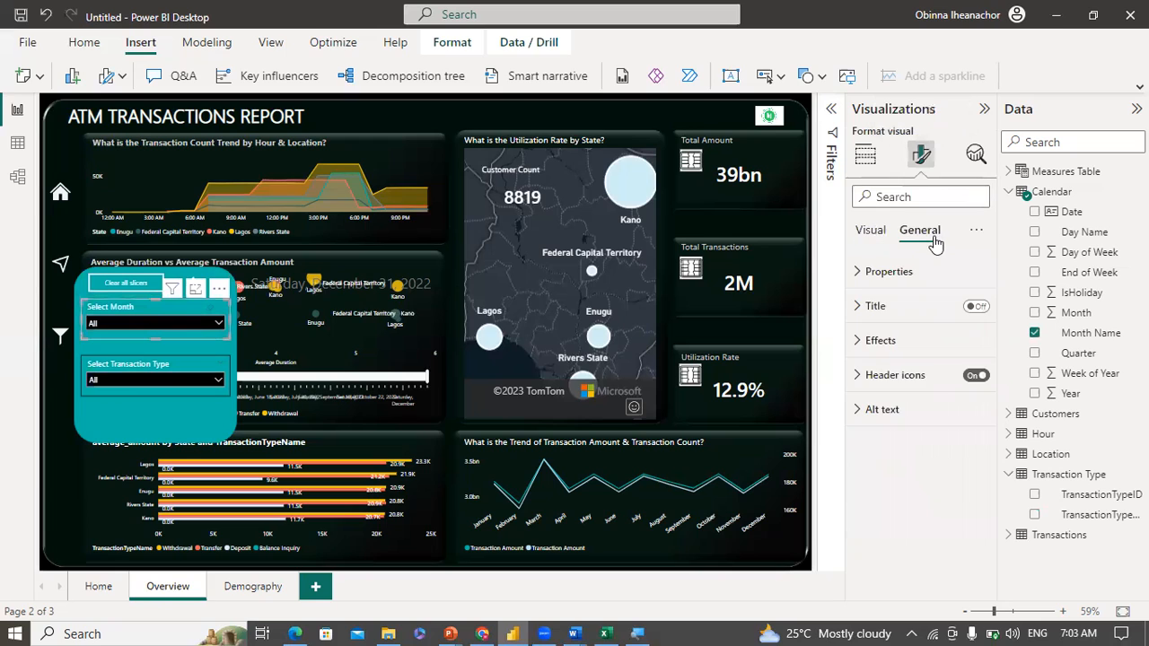
click(891, 342)
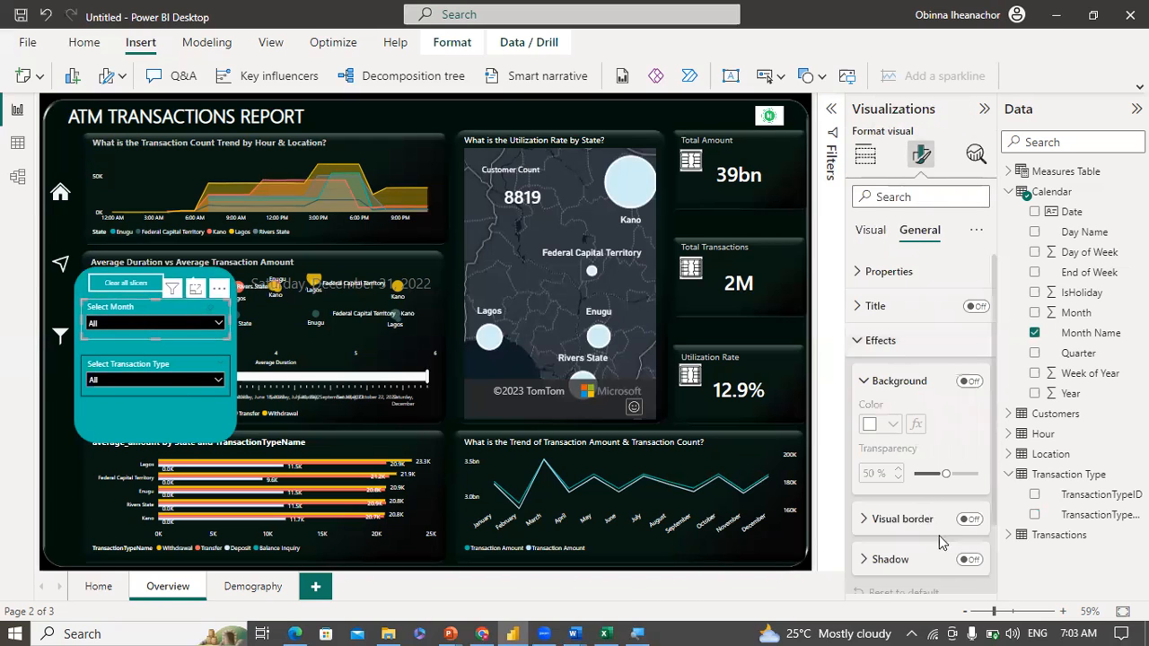
click(968, 520)
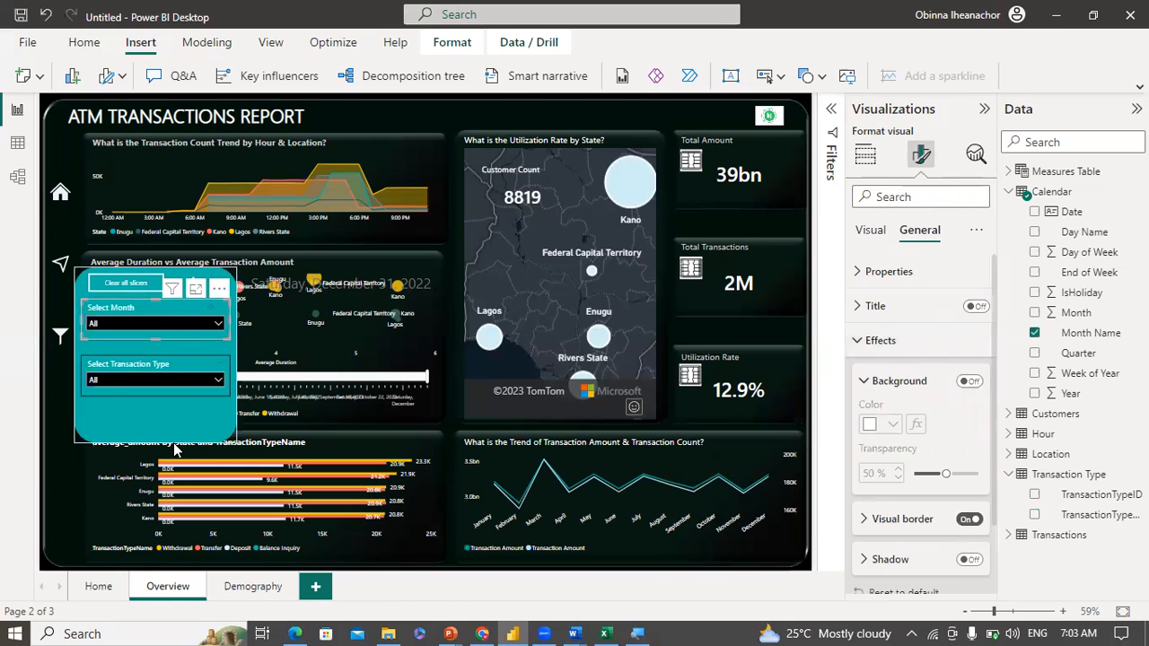
click(52, 410)
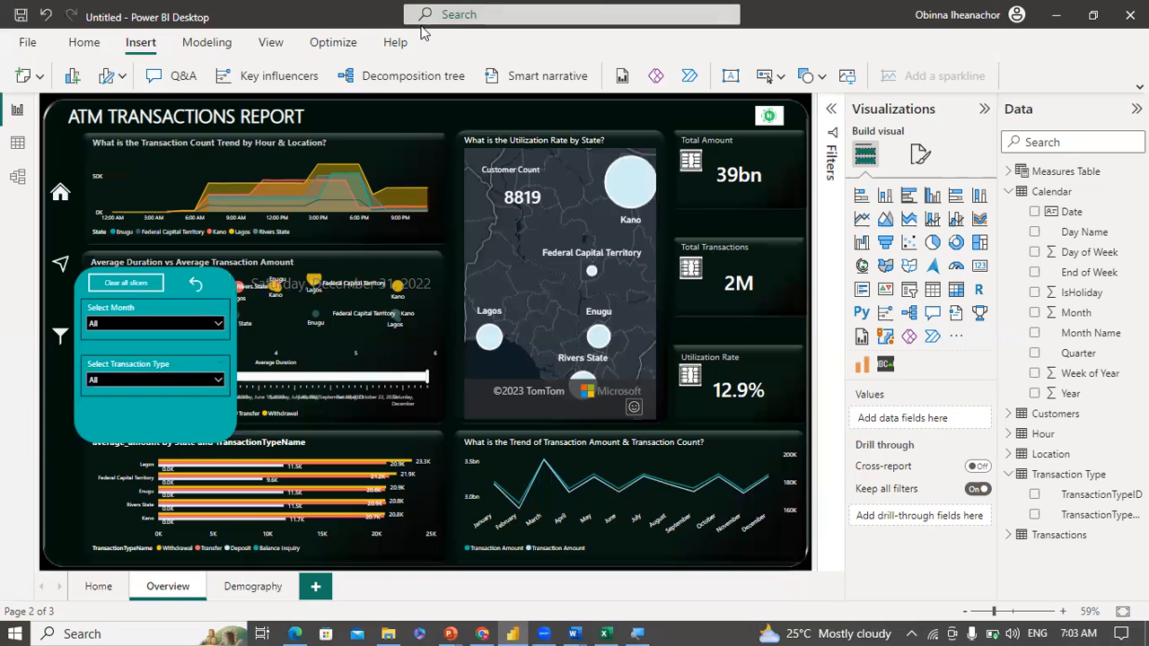
Step: Show the Selection and Bookmarks panes, with the Visualizations and Data panes collapsed
click(269, 45)
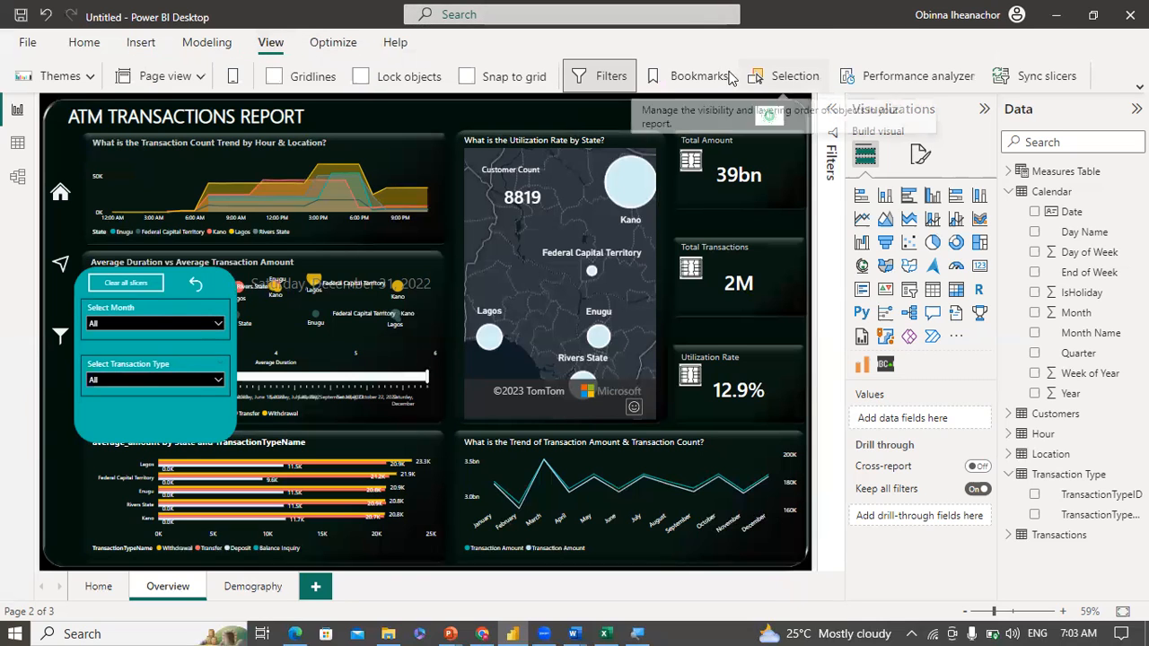
click(783, 76)
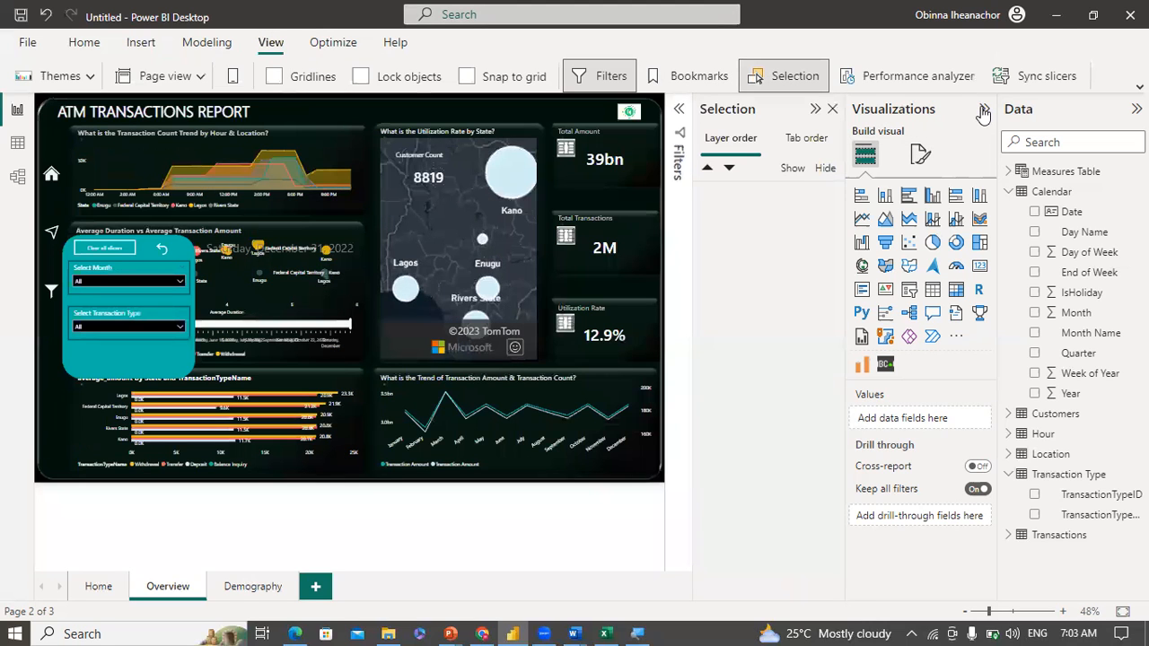
click(984, 110)
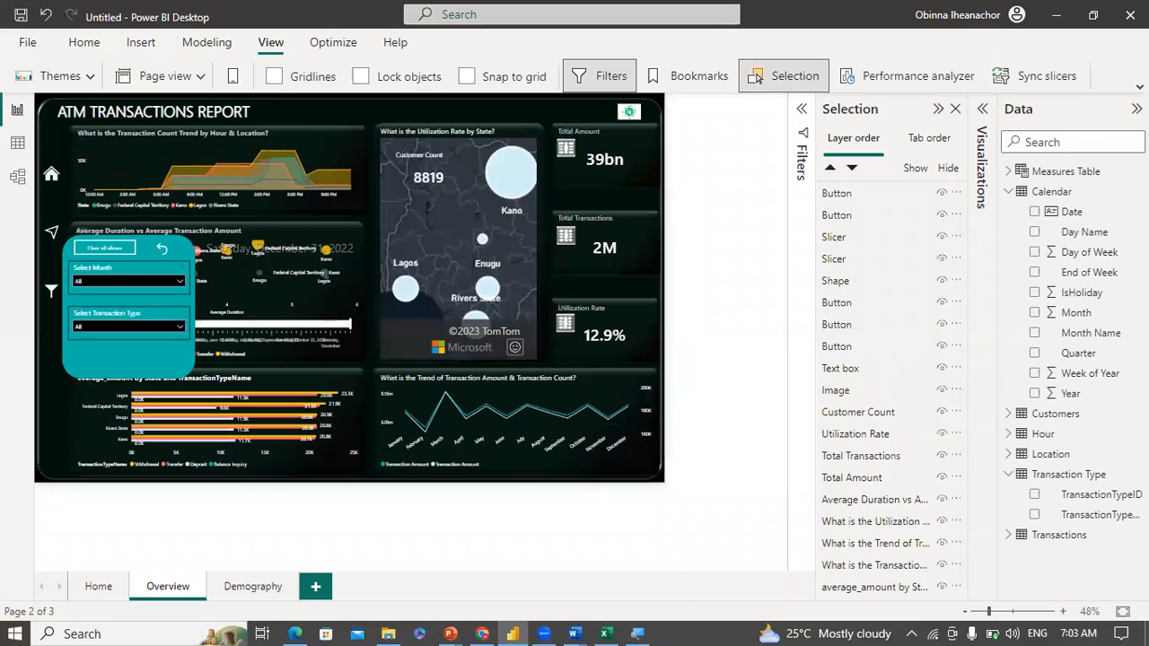
click(1137, 109)
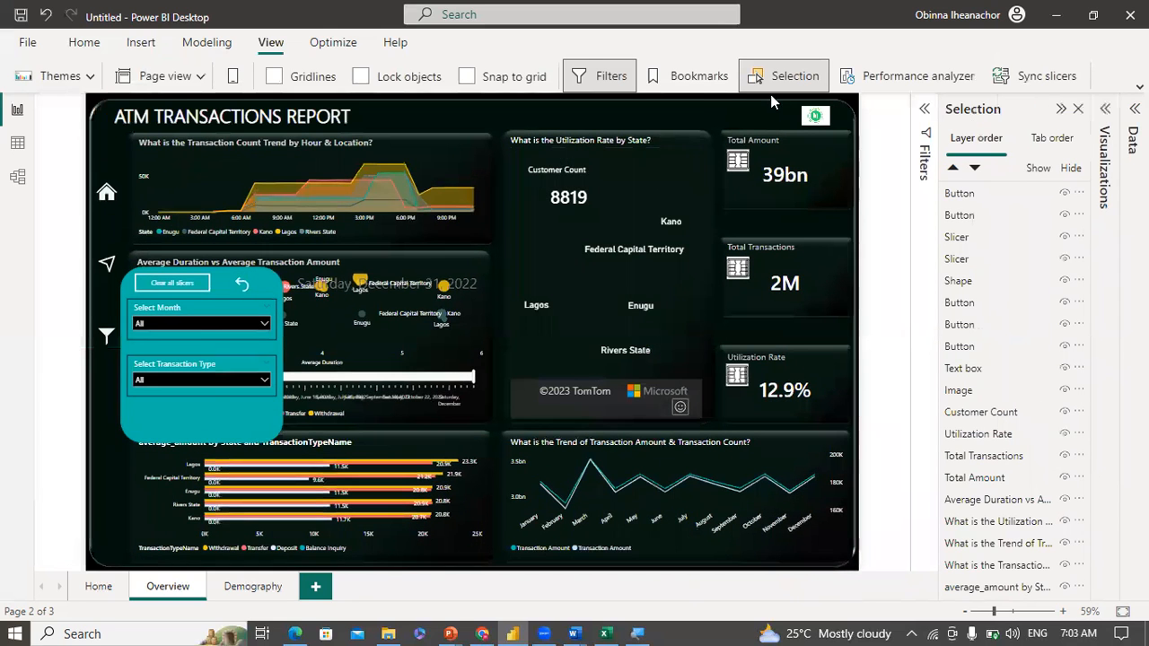
click(687, 83)
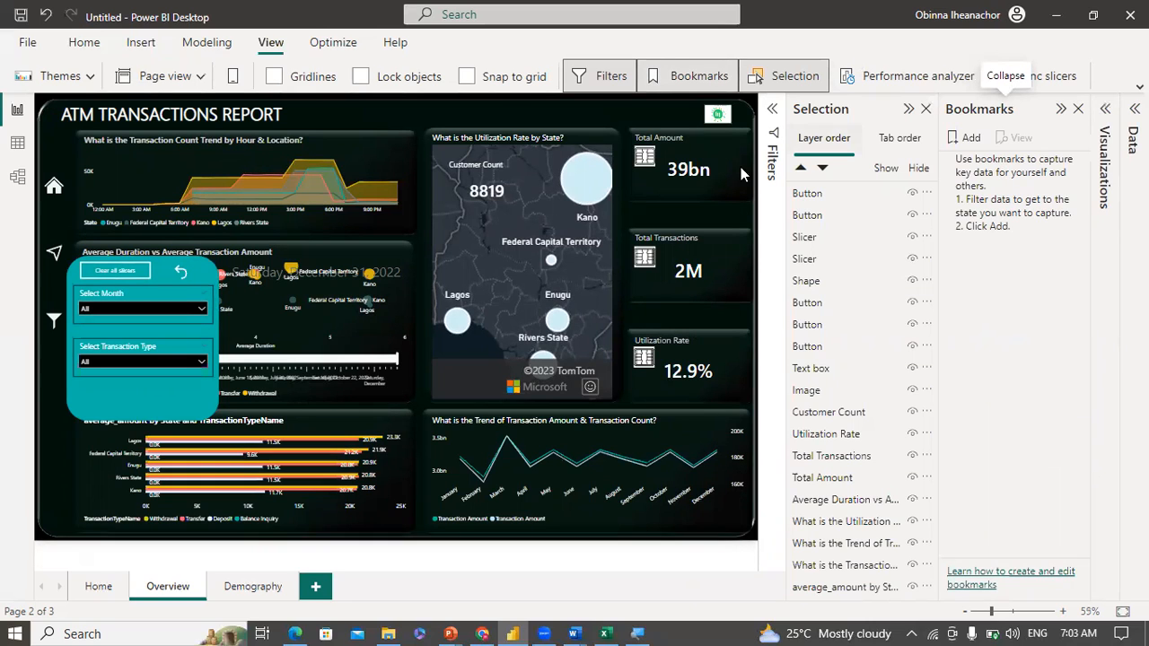
mouse_move(345, 285)
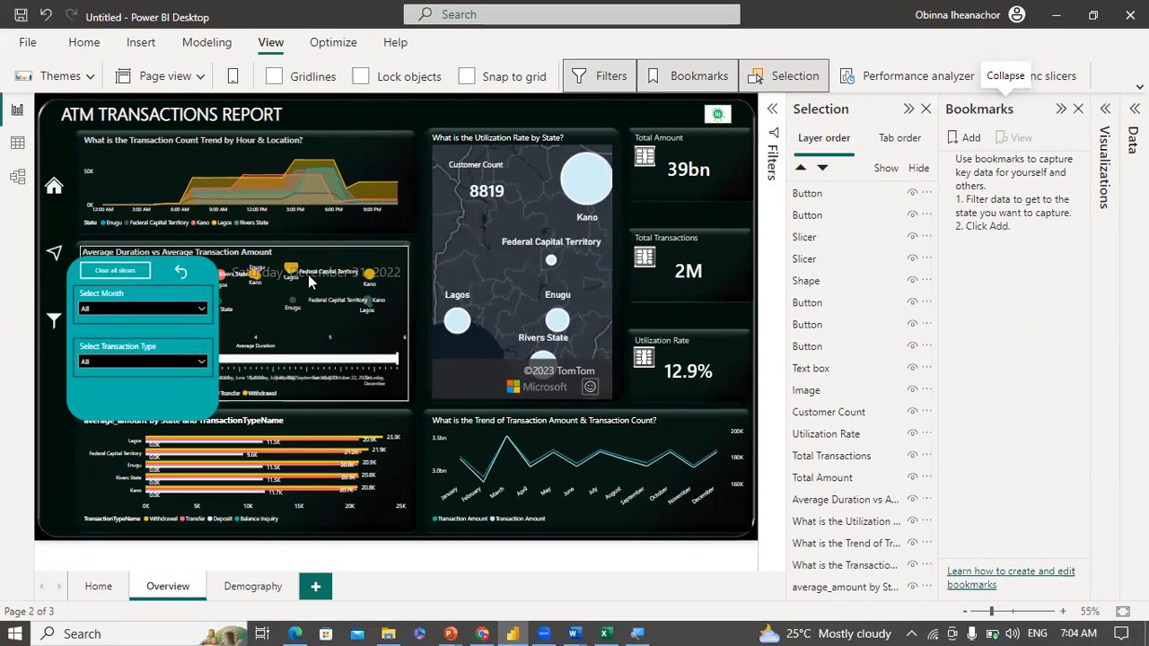
click(96, 397)
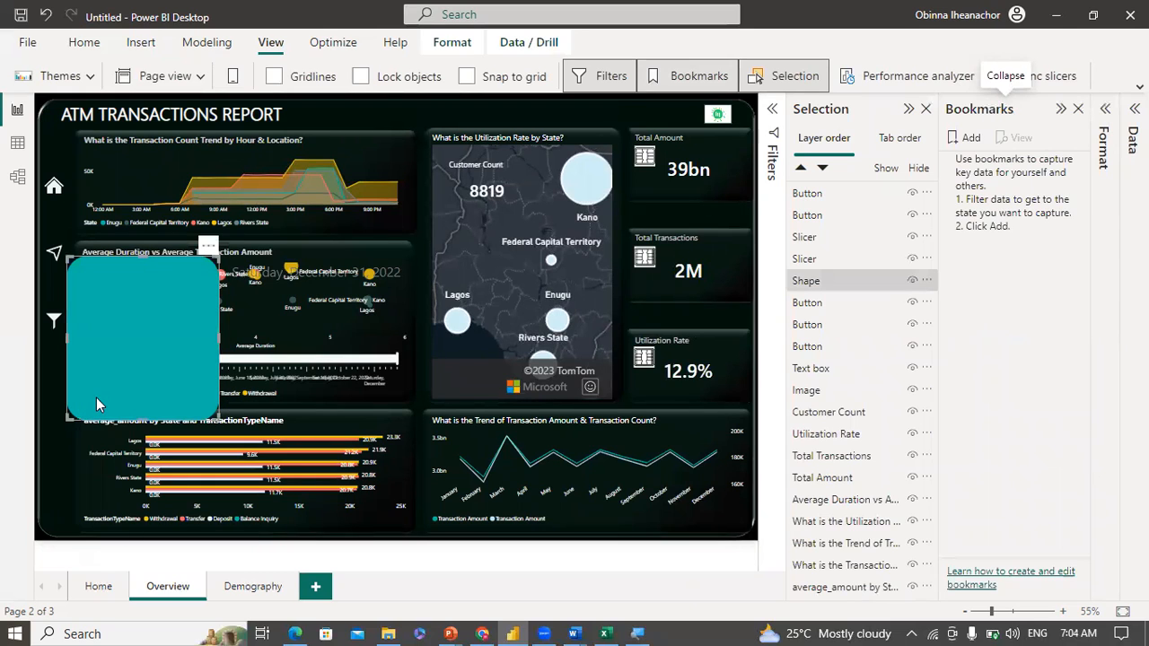
click(45, 431)
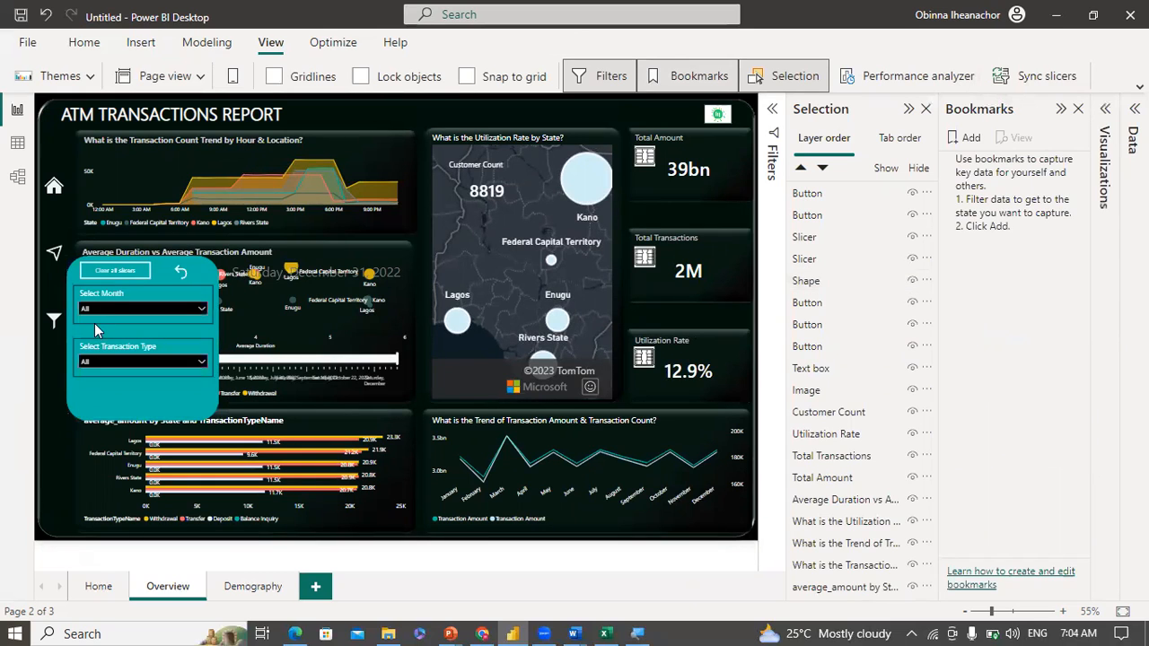
click(120, 273)
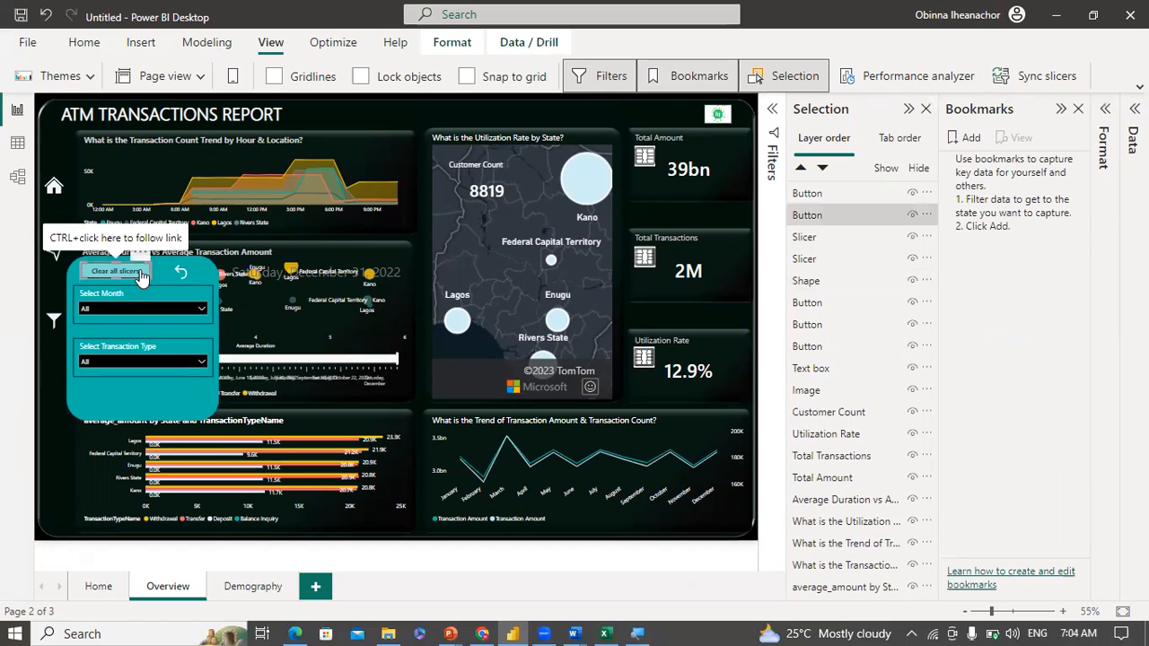
click(181, 275)
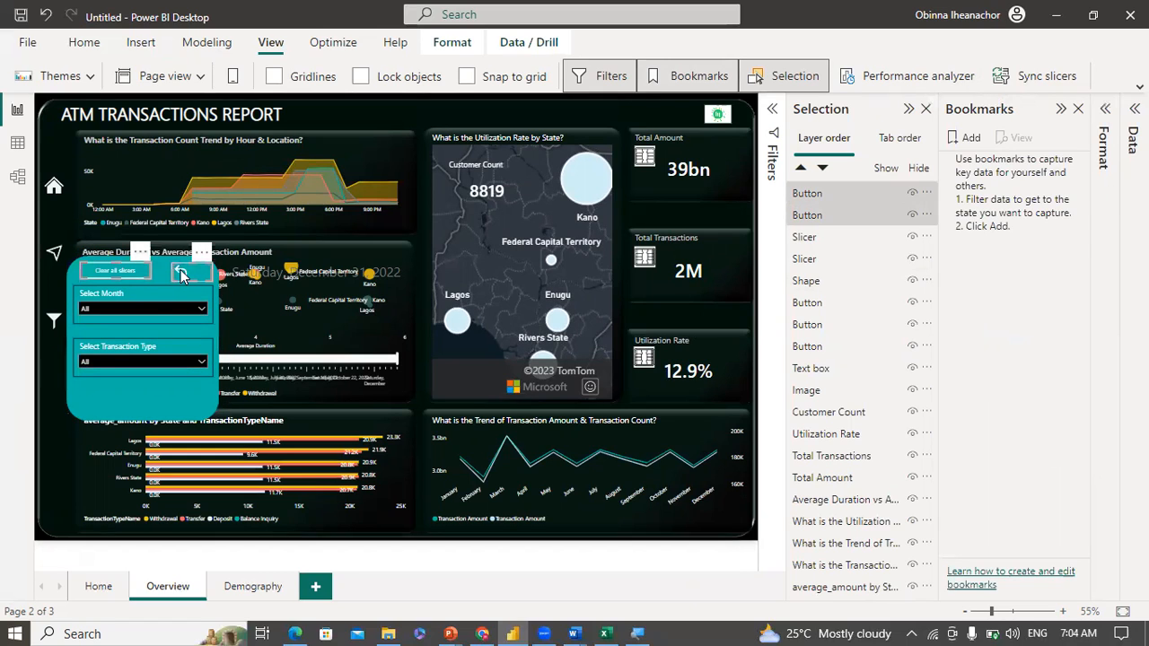
ctrl+click(143, 294)
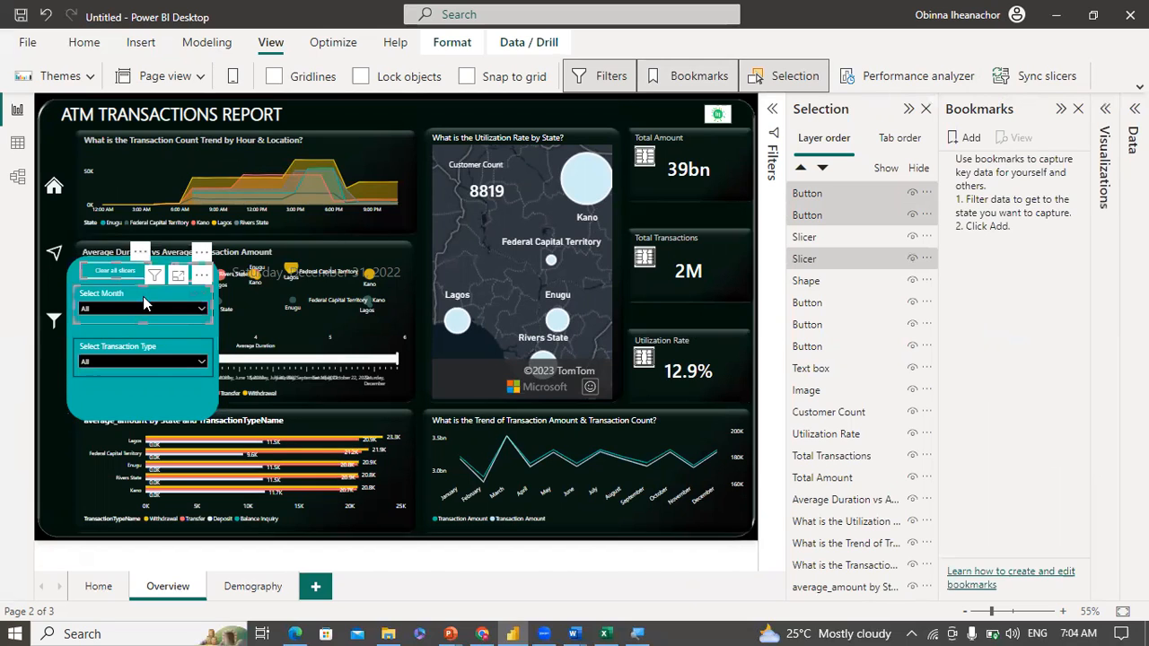
ctrl+click(165, 336)
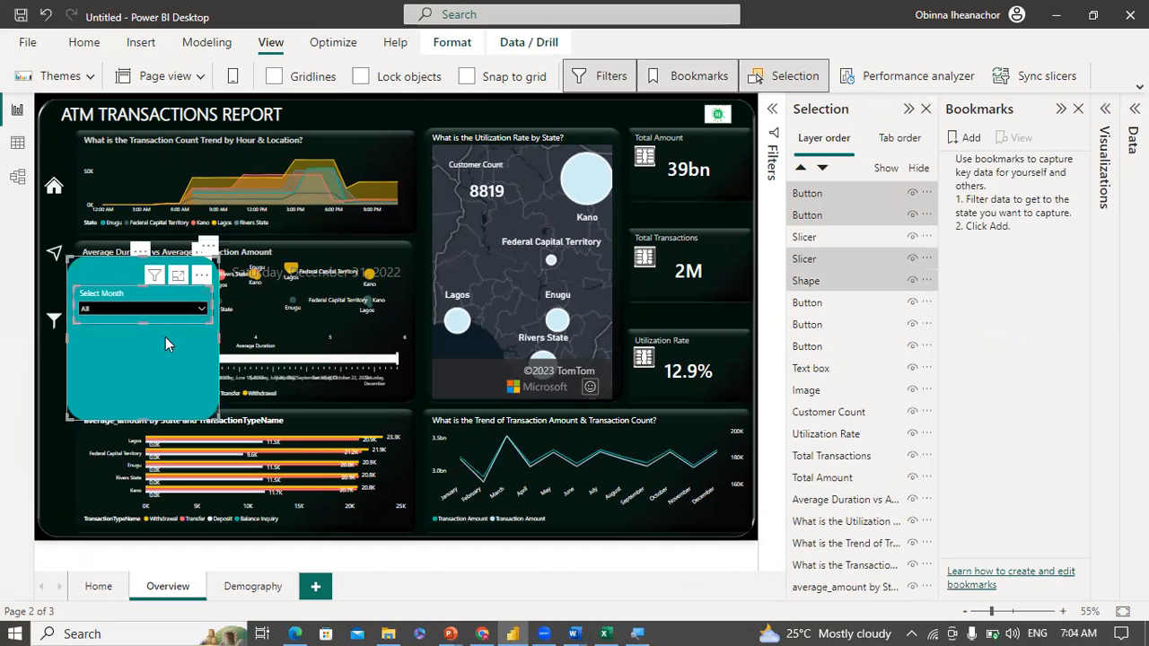
click(46, 442)
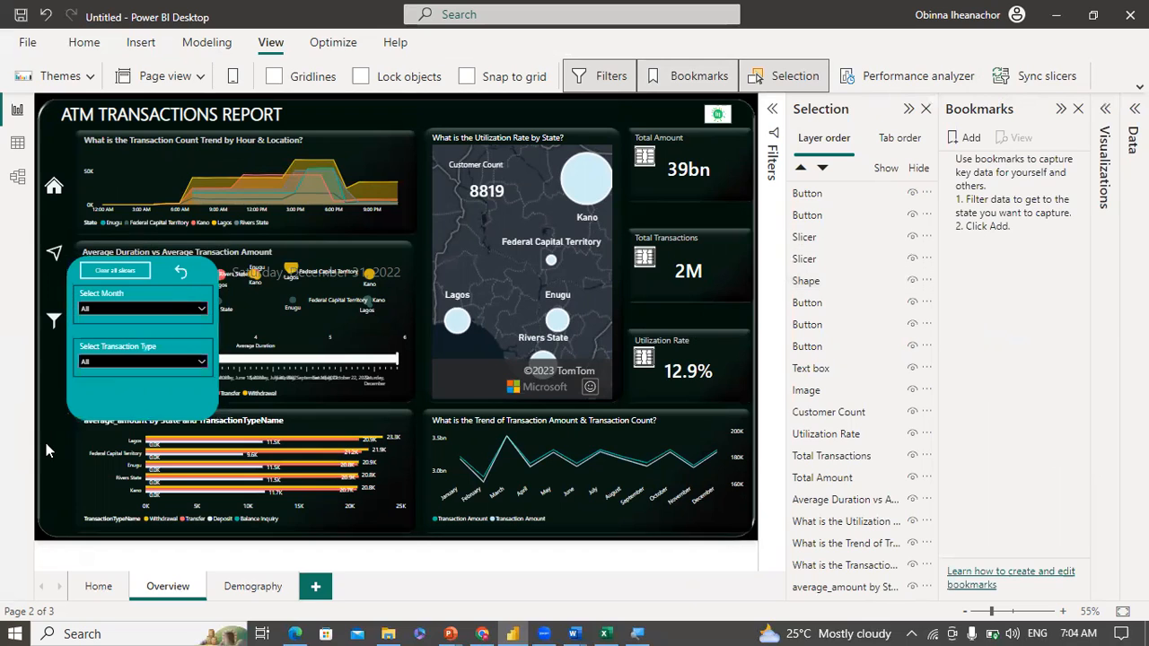
click(167, 351)
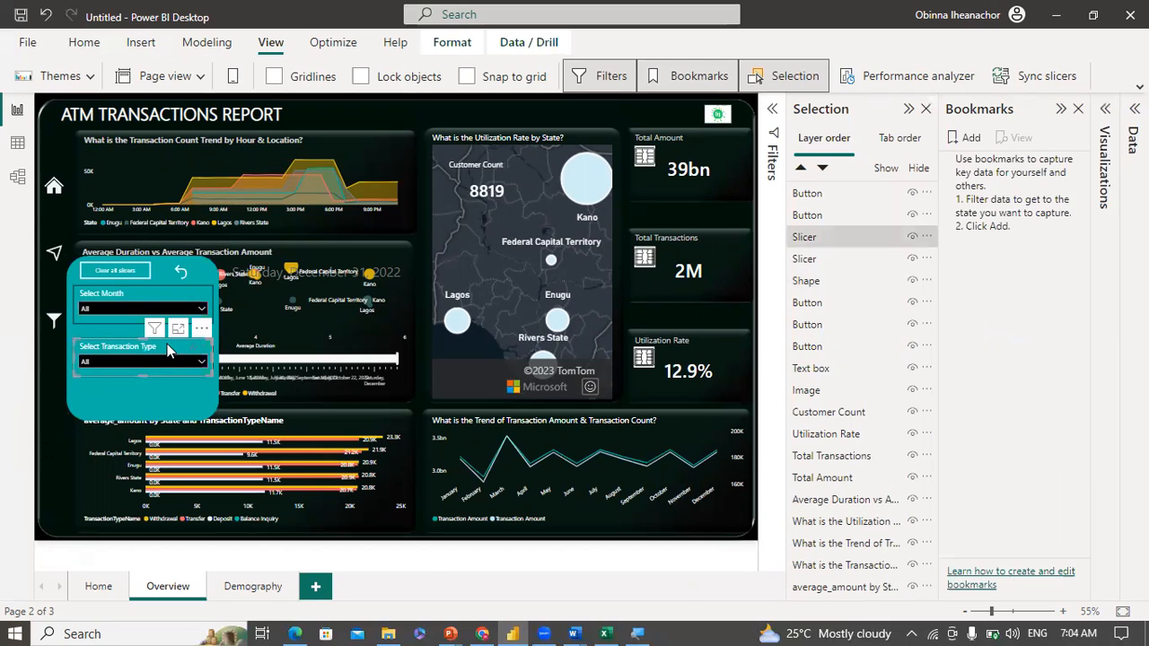
ctrl+click(133, 301)
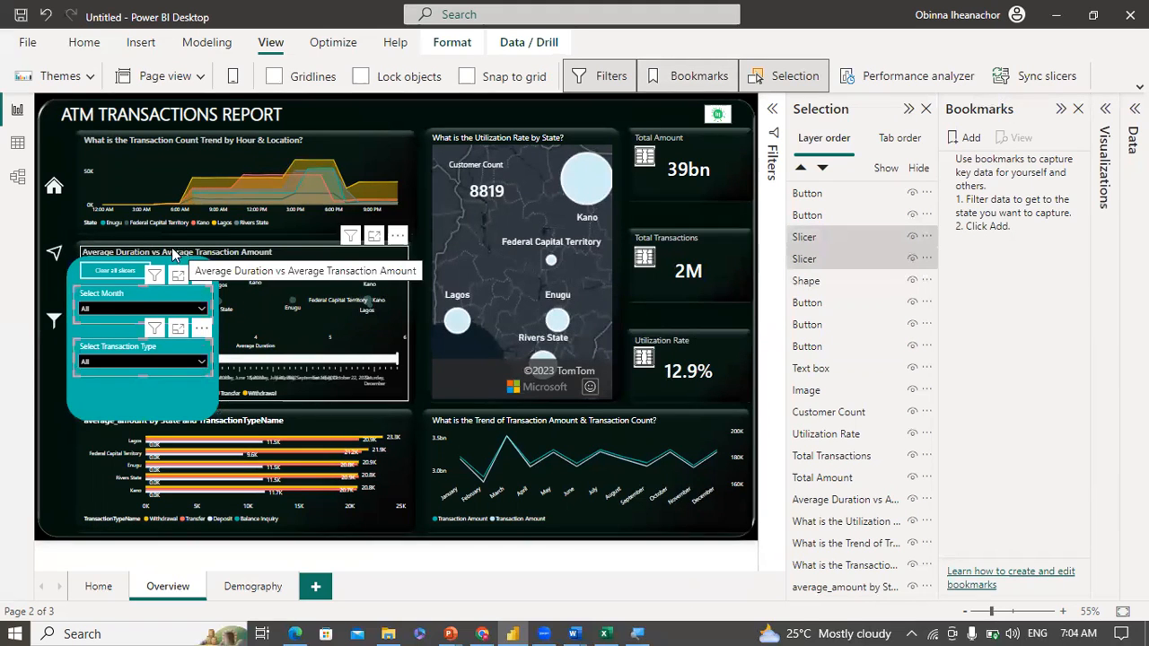
click(125, 397)
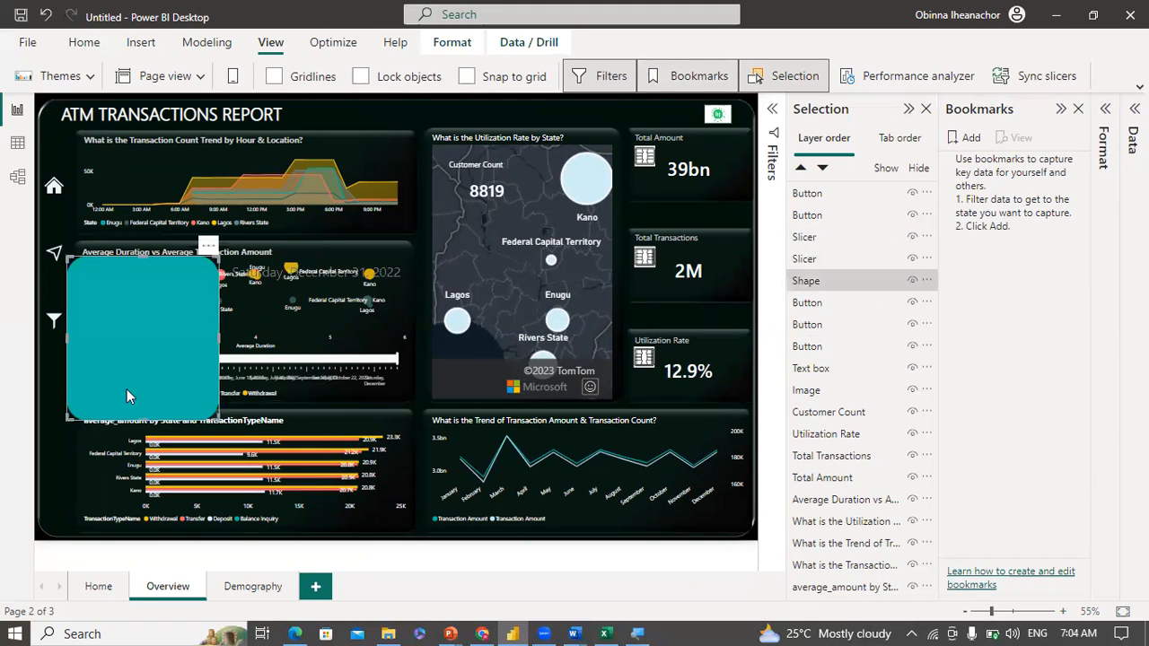
click(42, 429)
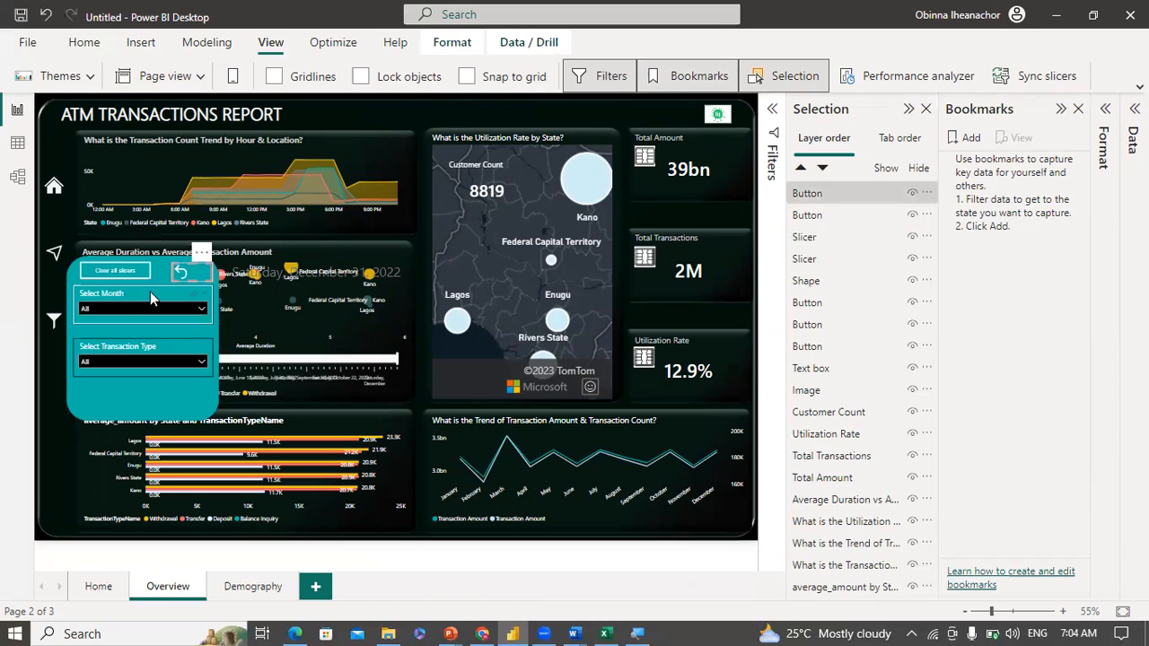
Step: Group the Reset button, the Select Month and Select Transaction Type slicers, and the teal background shape
click(150, 292)
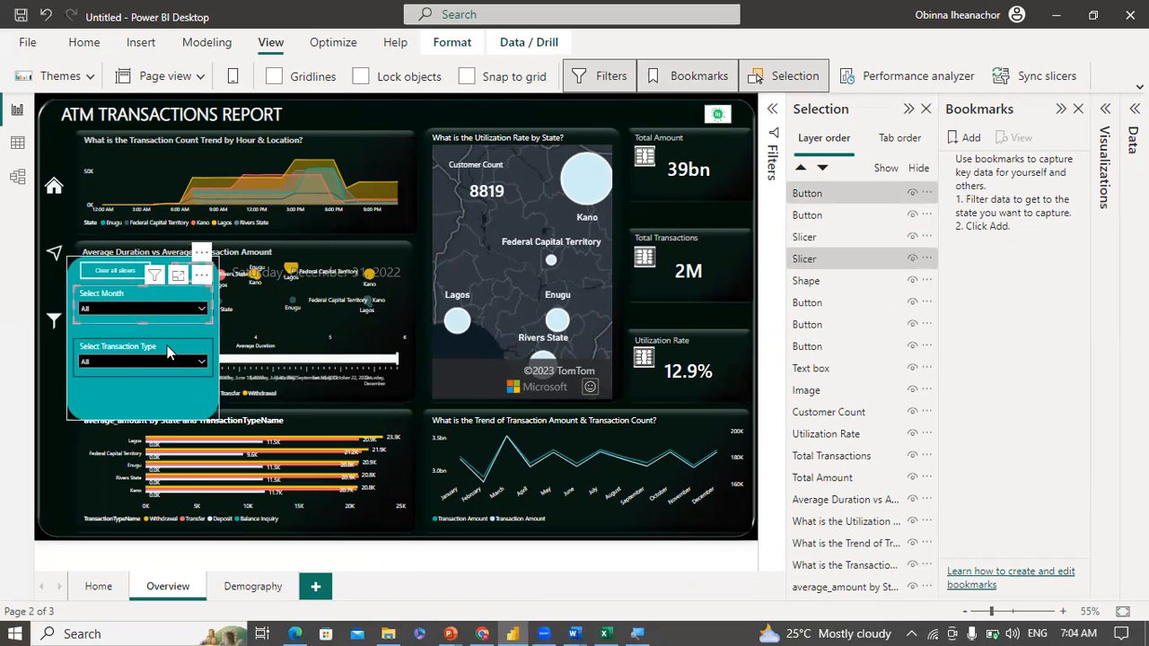
ctrl+click(167, 352)
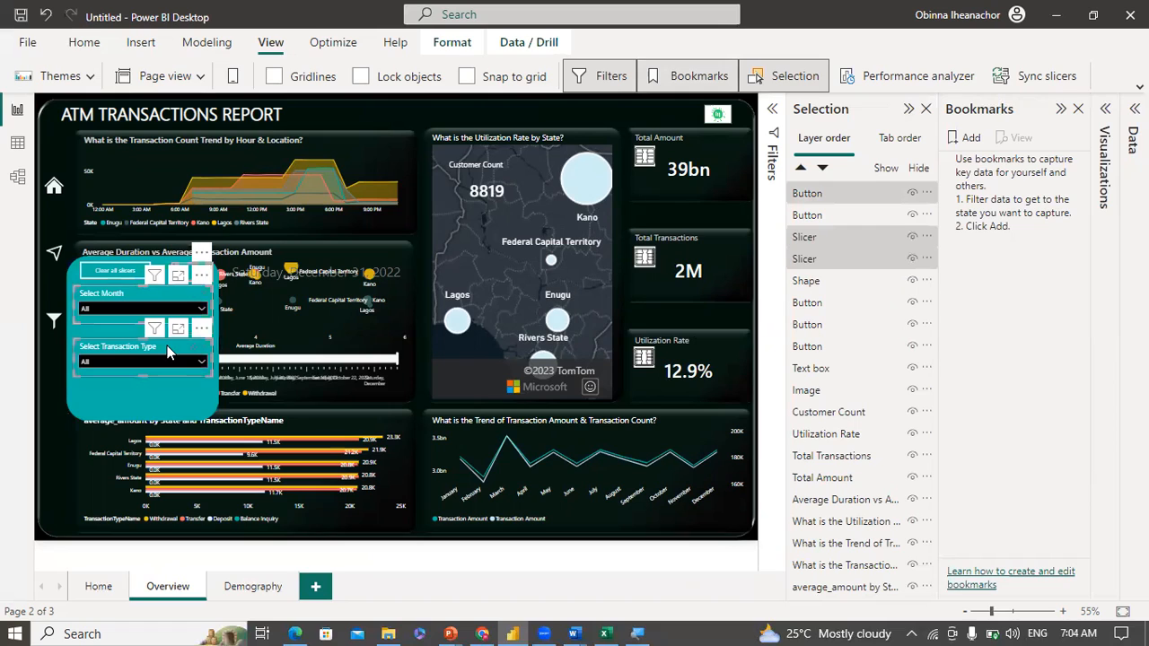
ctrl+click(110, 407)
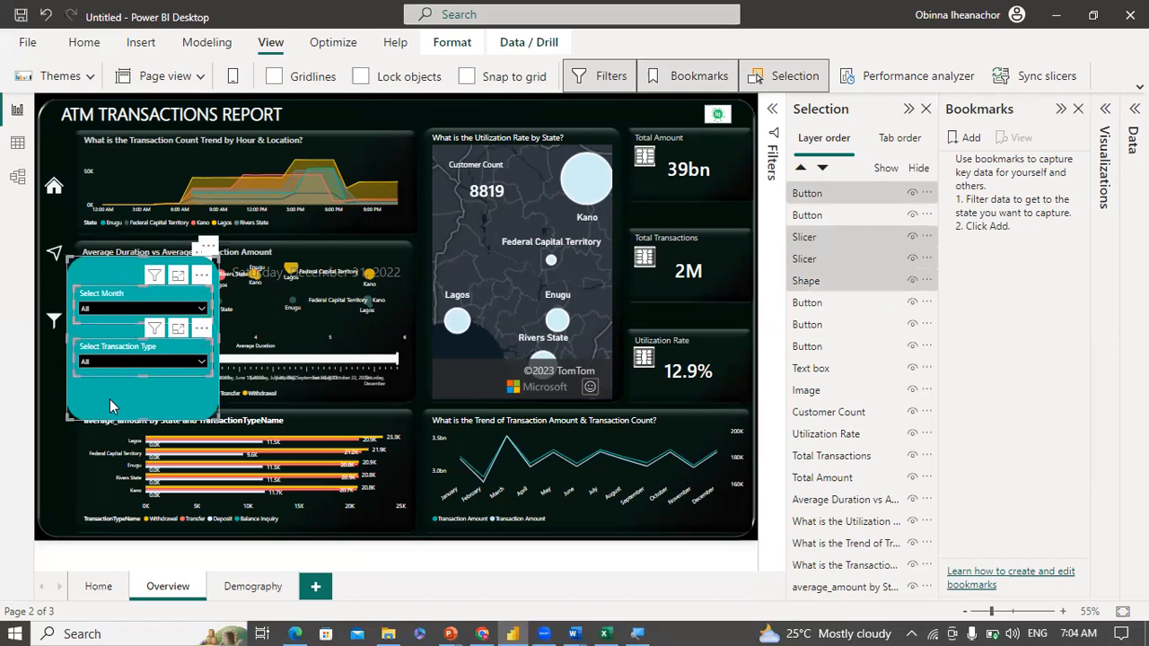
right_click(110, 407)
mouse_move(242, 416)
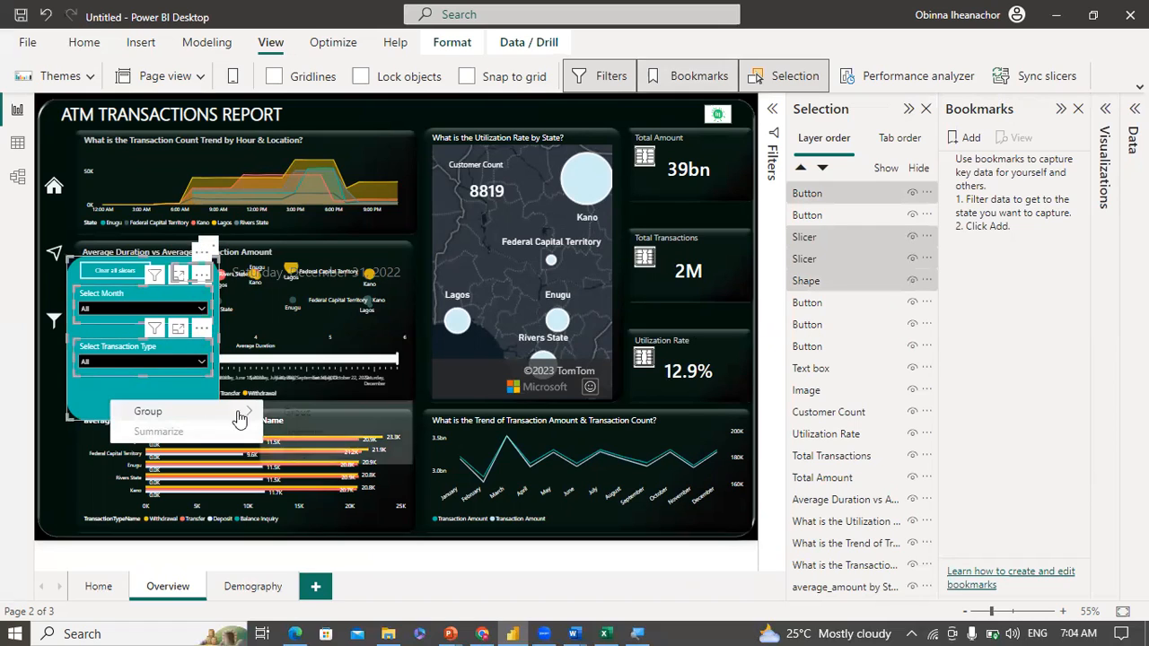
click(294, 420)
Step: Rename the new group as Slicer Group
double_click(828, 194)
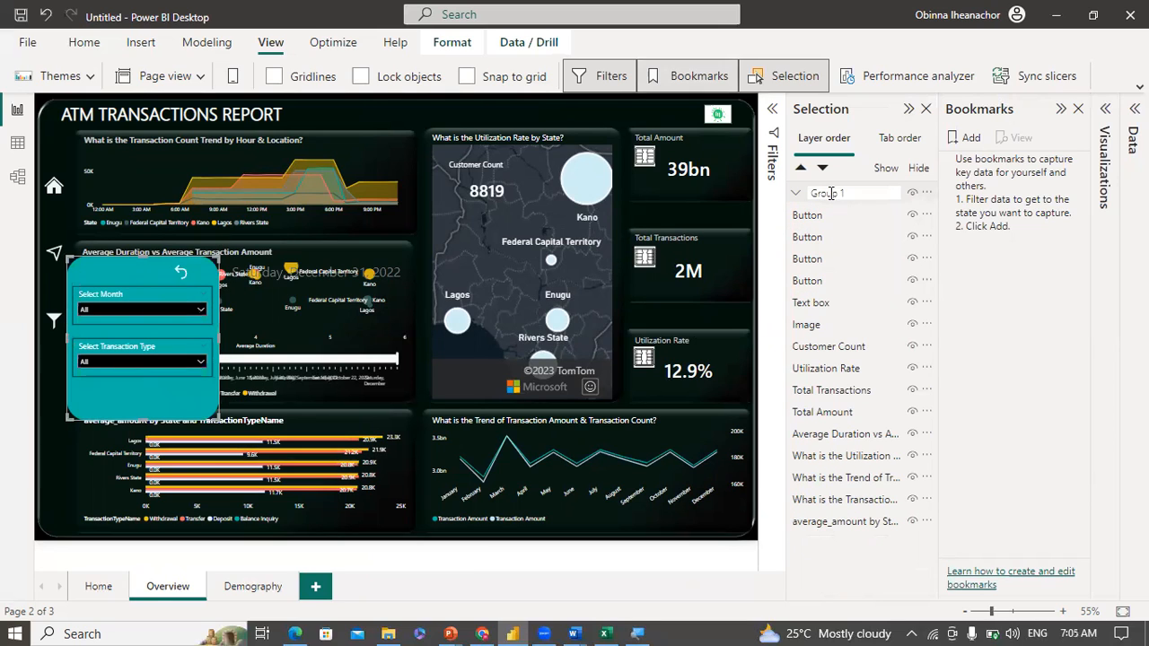
text(Slicer)
key(Return)
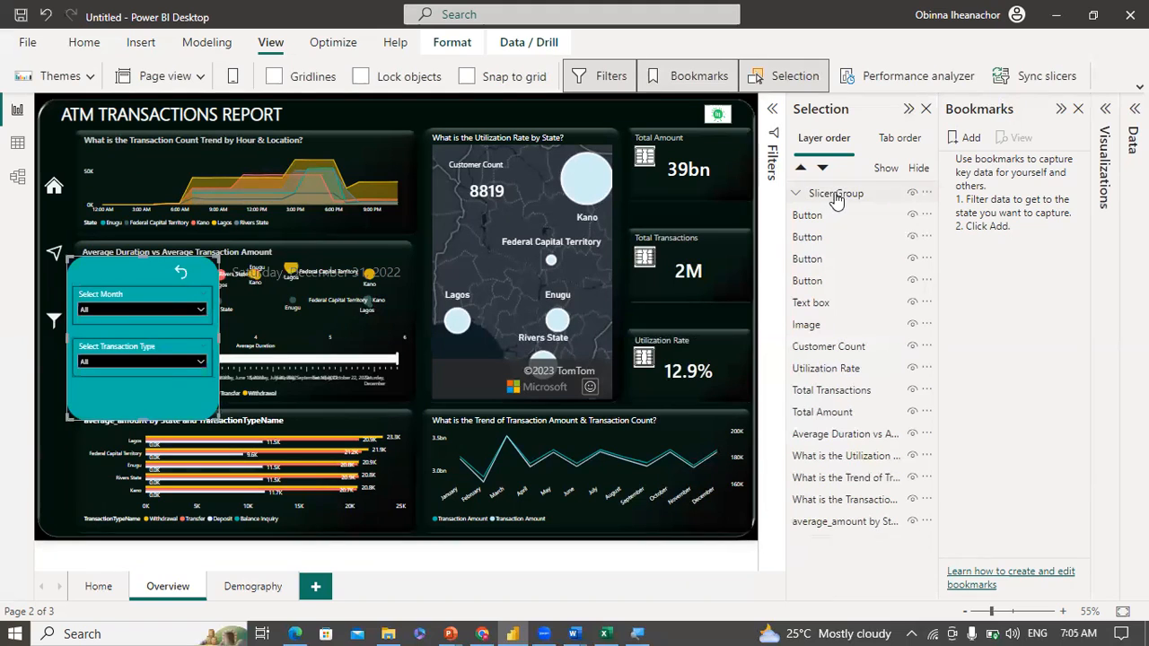
Step: Hide and show Slicer Group to check which panel elements belong to it
click(912, 195)
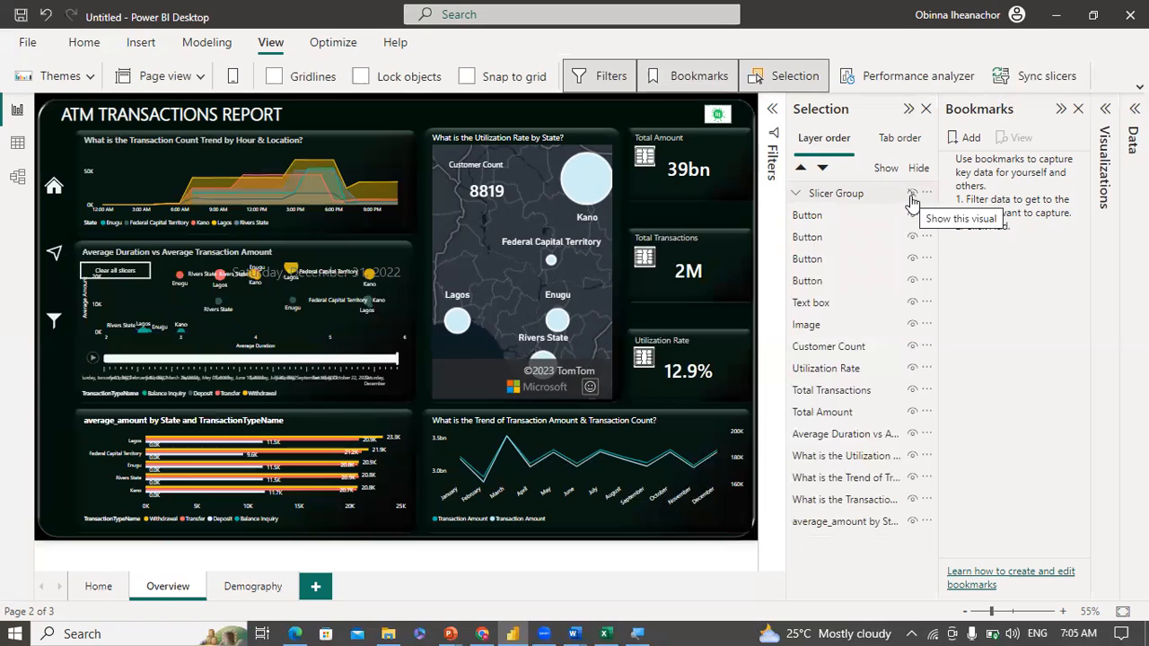
click(912, 196)
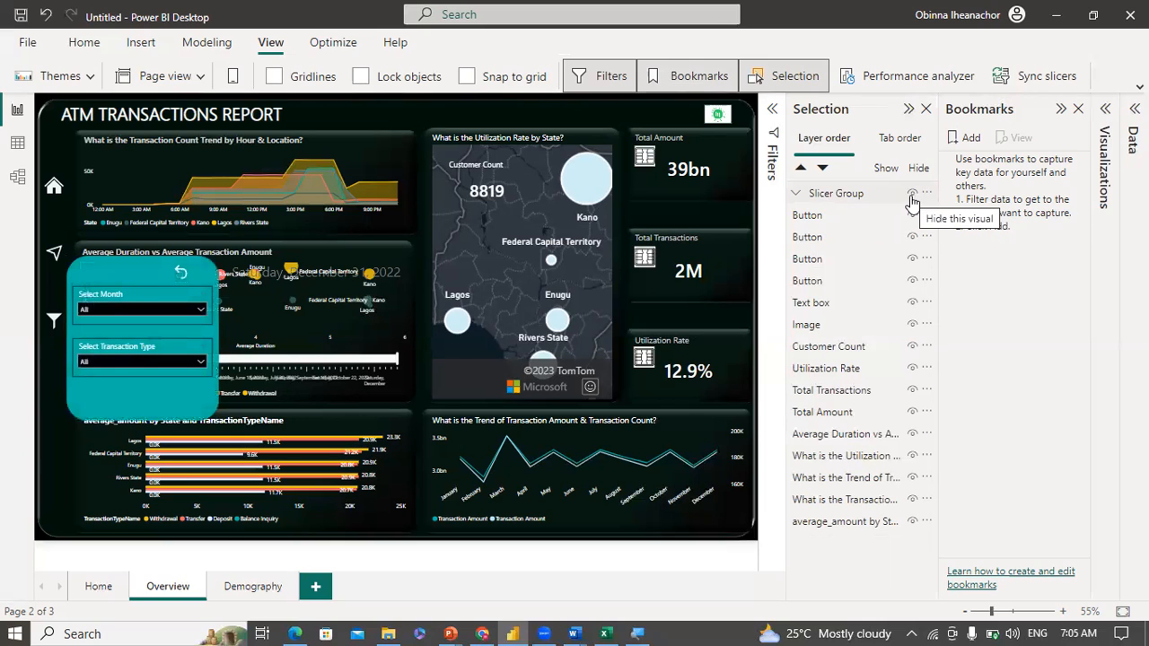
click(912, 195)
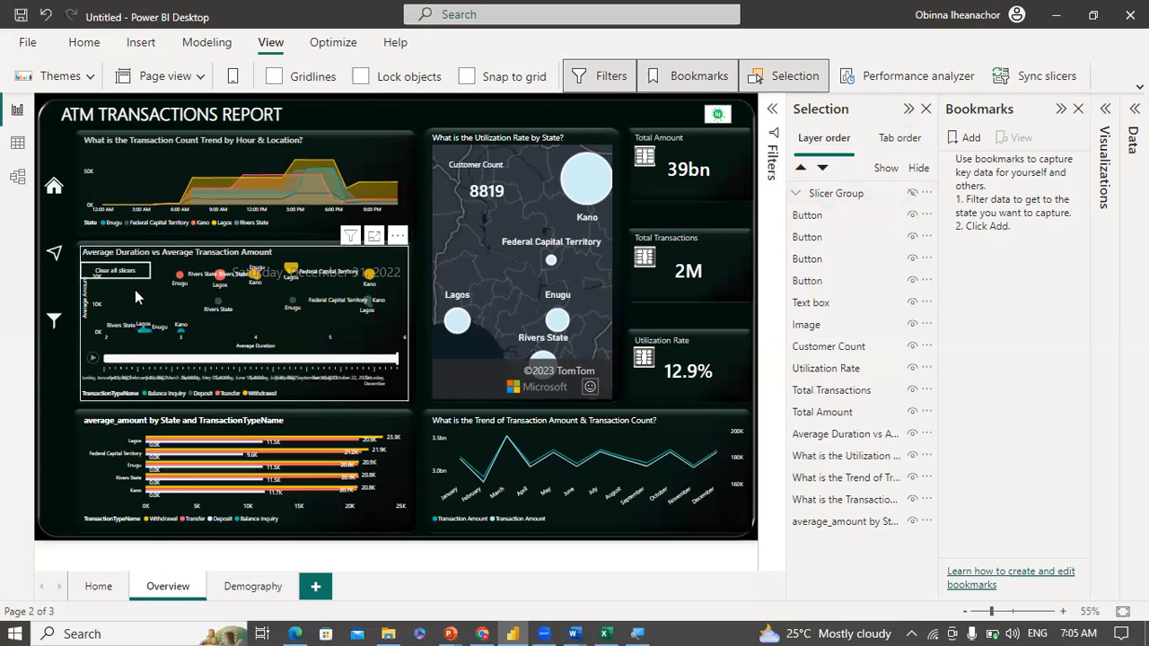
click(913, 195)
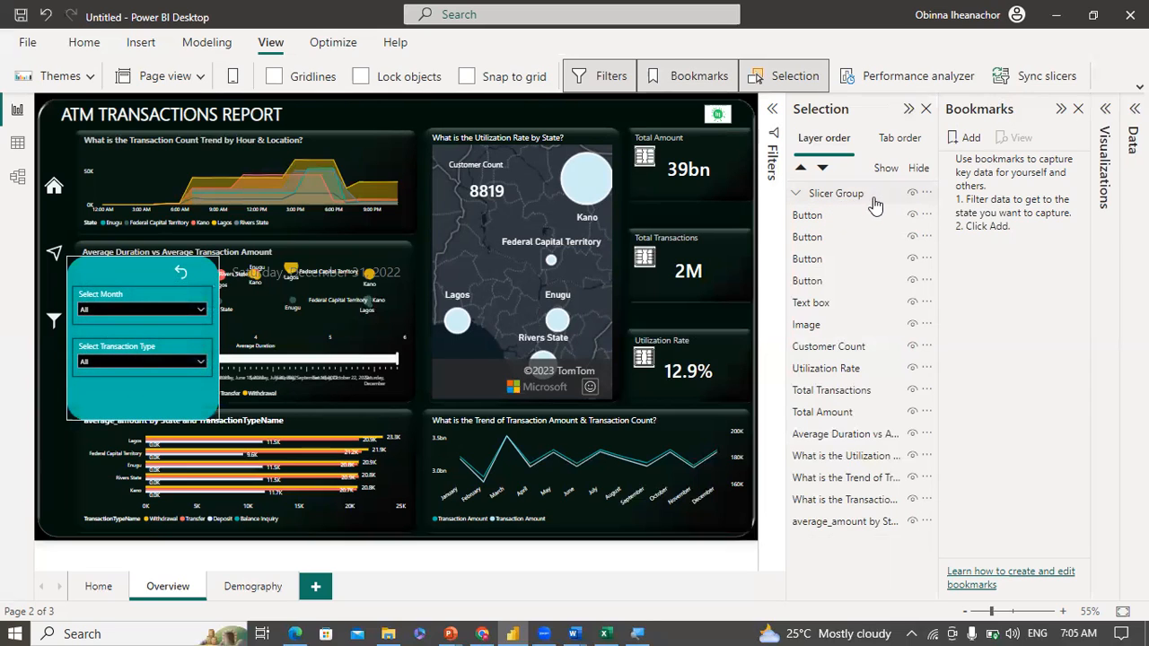
Step: Move the Clear all slicers button into the Slicer Group in the layer order, with the group hidden and collapsed
click(796, 195)
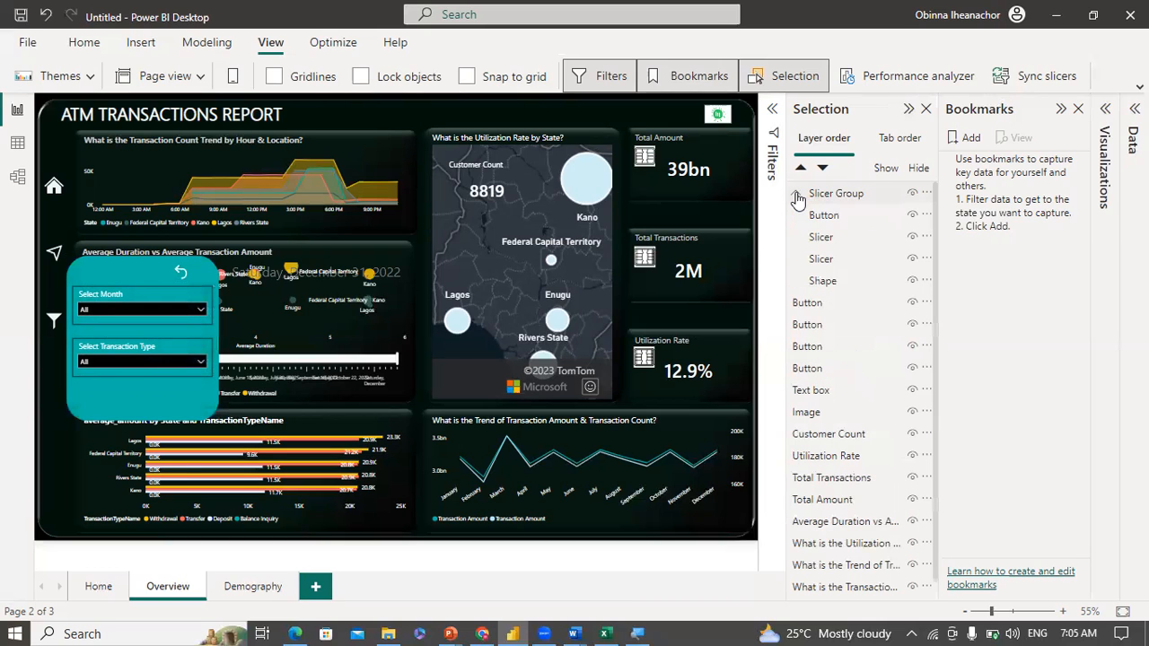
click(824, 306)
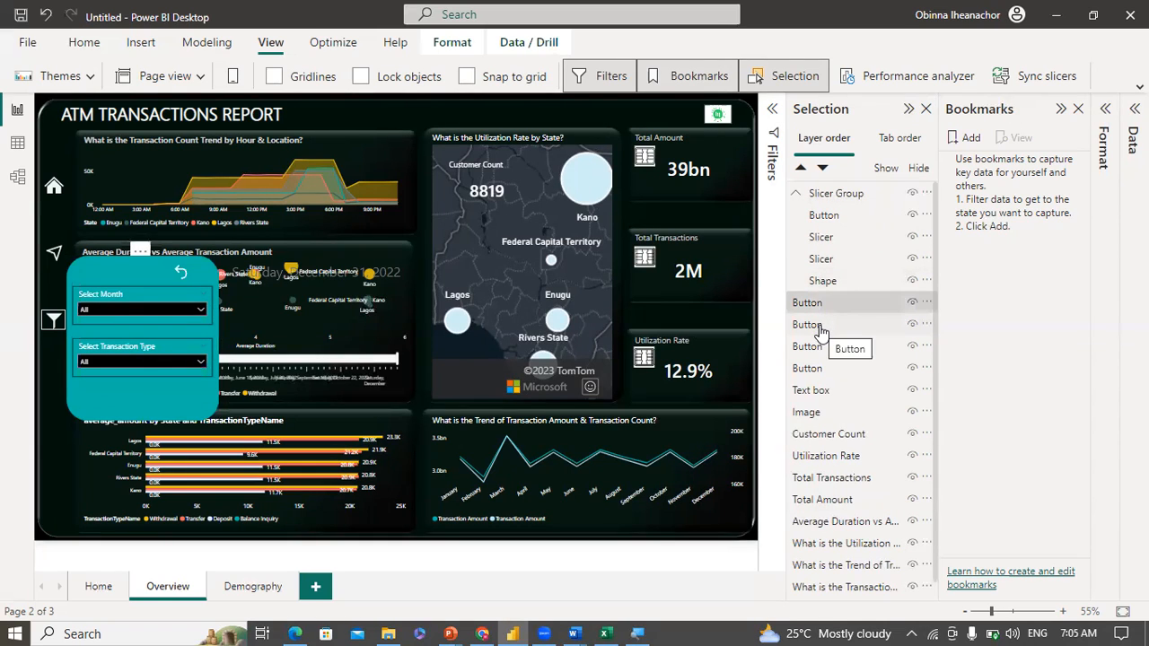
click(795, 193)
click(911, 194)
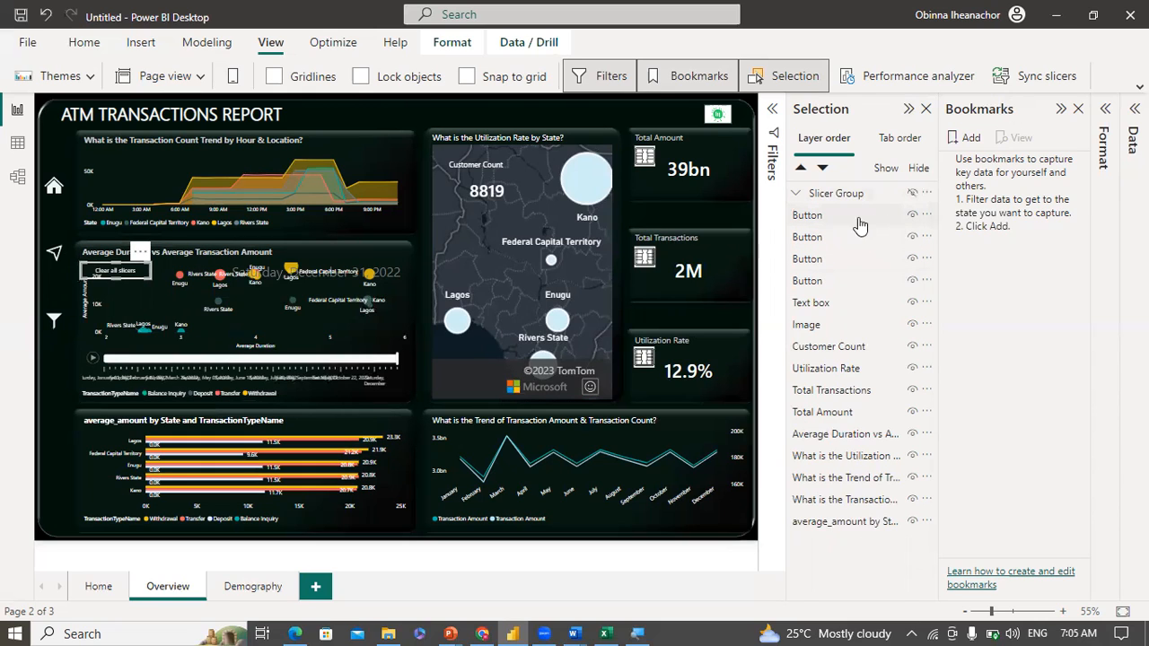
drag(833, 220, 818, 199)
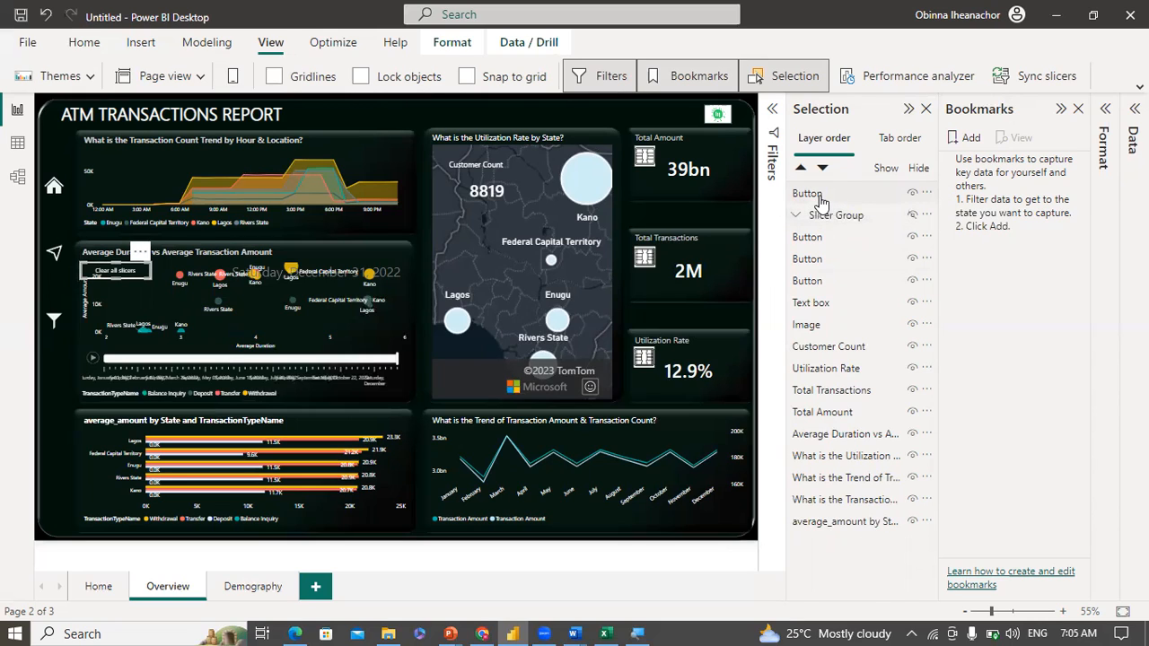
right_click(819, 200)
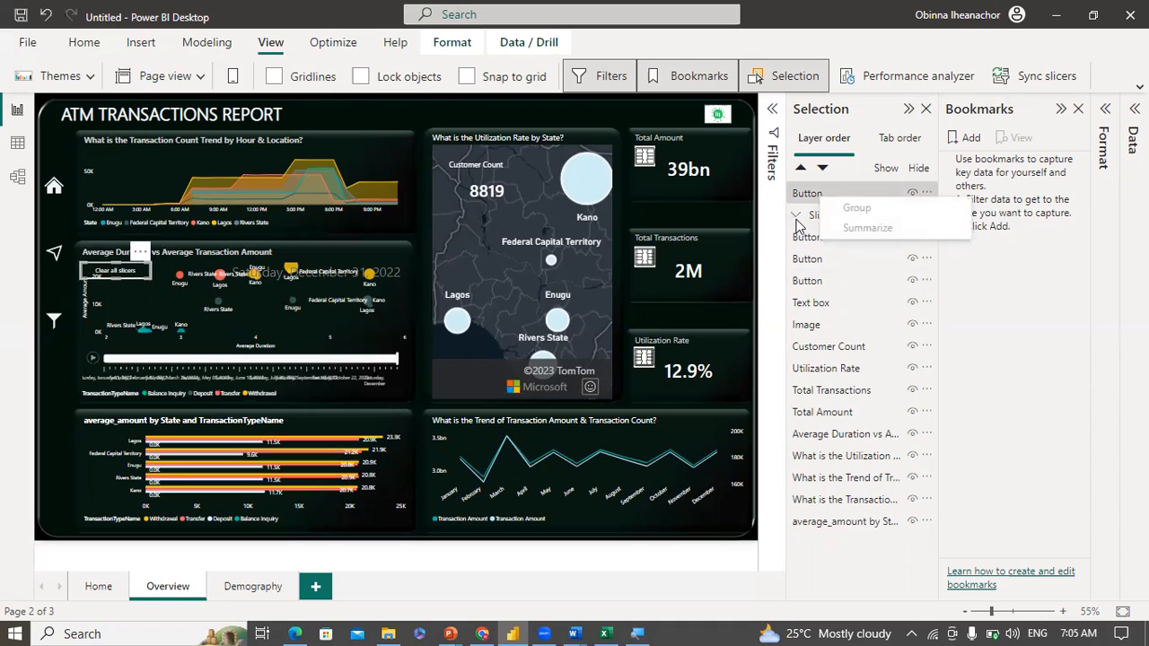
click(796, 219)
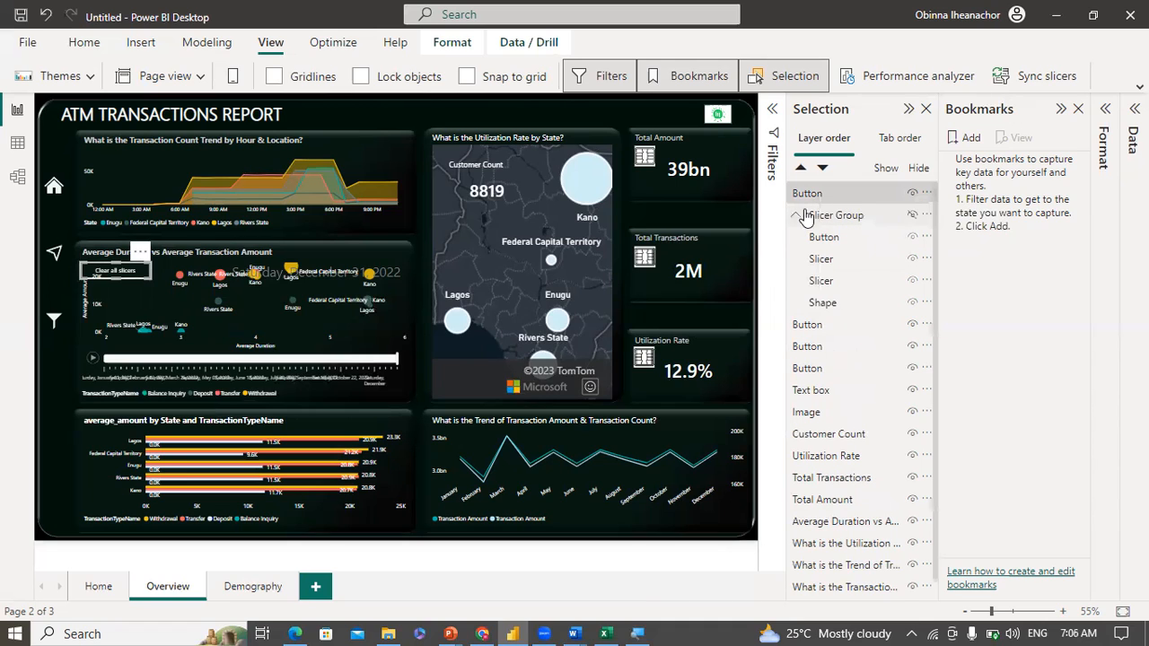
drag(813, 201, 834, 240)
click(795, 193)
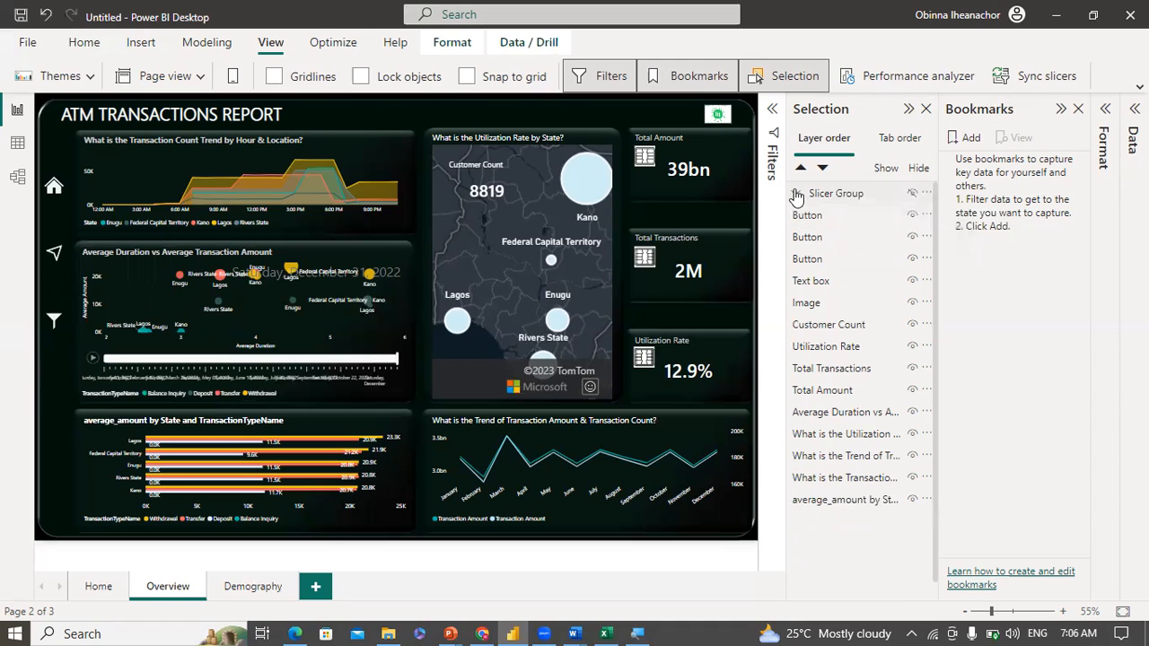
Step: Toggle Slicer Group's visibility to check that the Clear all slicers button belongs to it, leaving the group shown
click(912, 194)
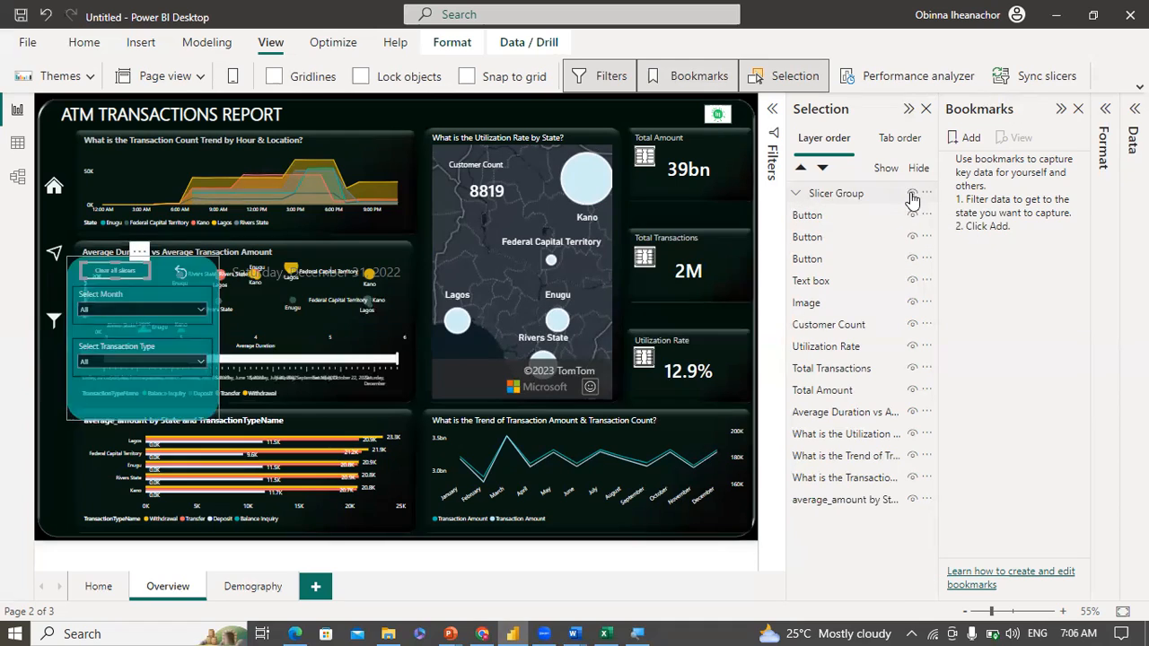
click(912, 195)
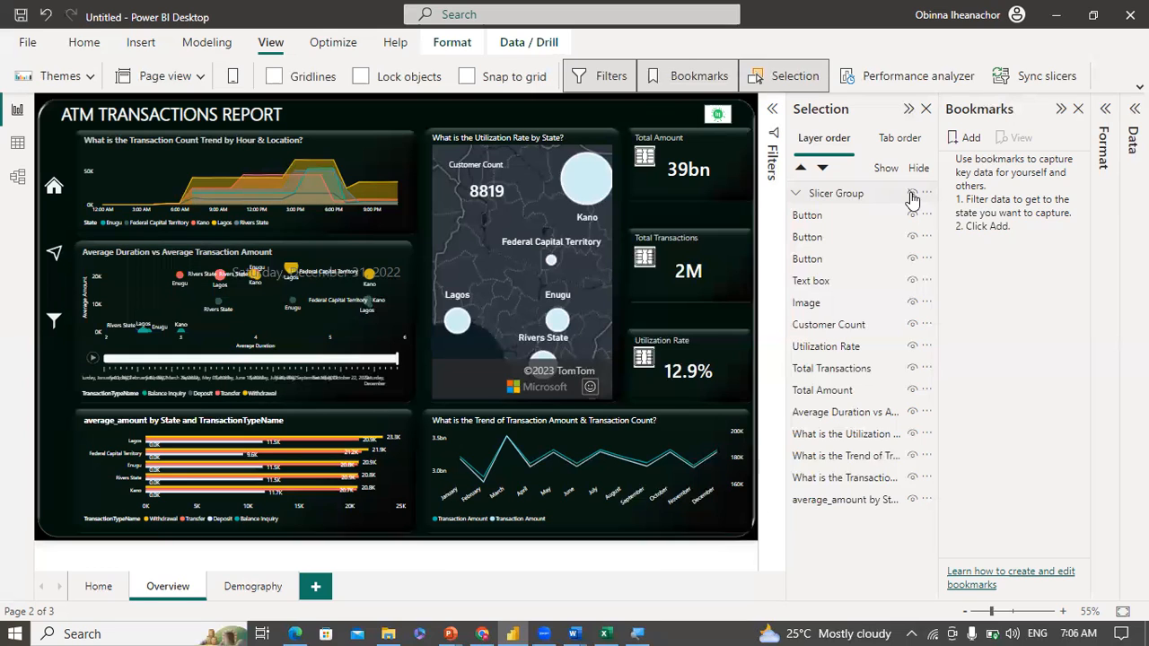
click(912, 196)
click(912, 195)
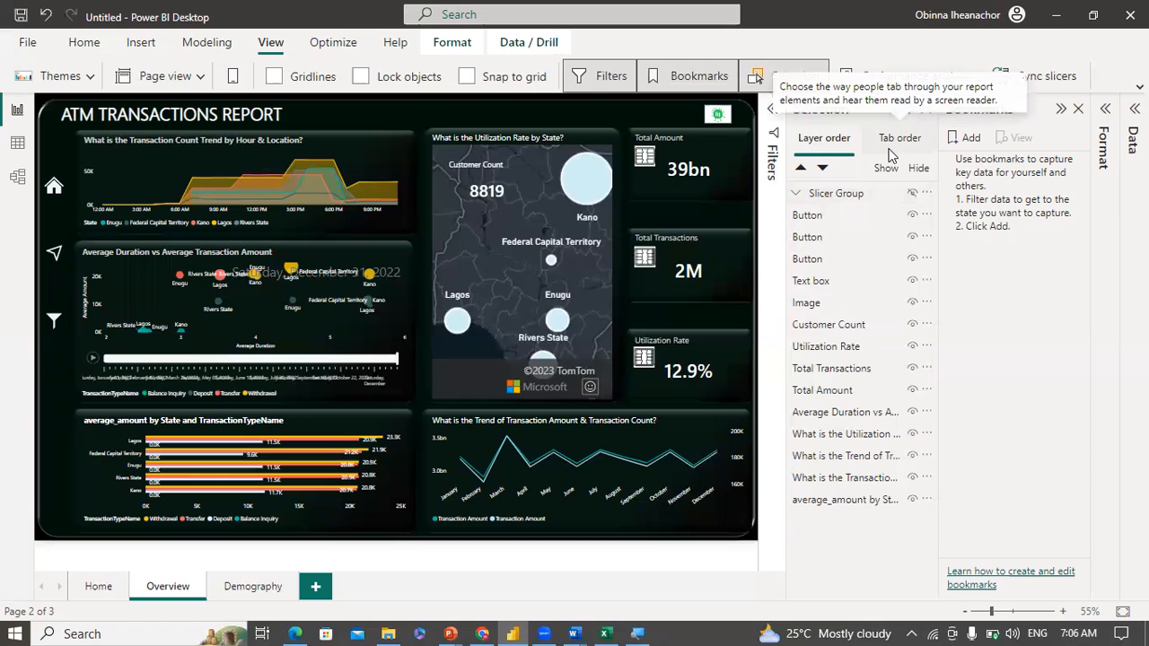
click(913, 196)
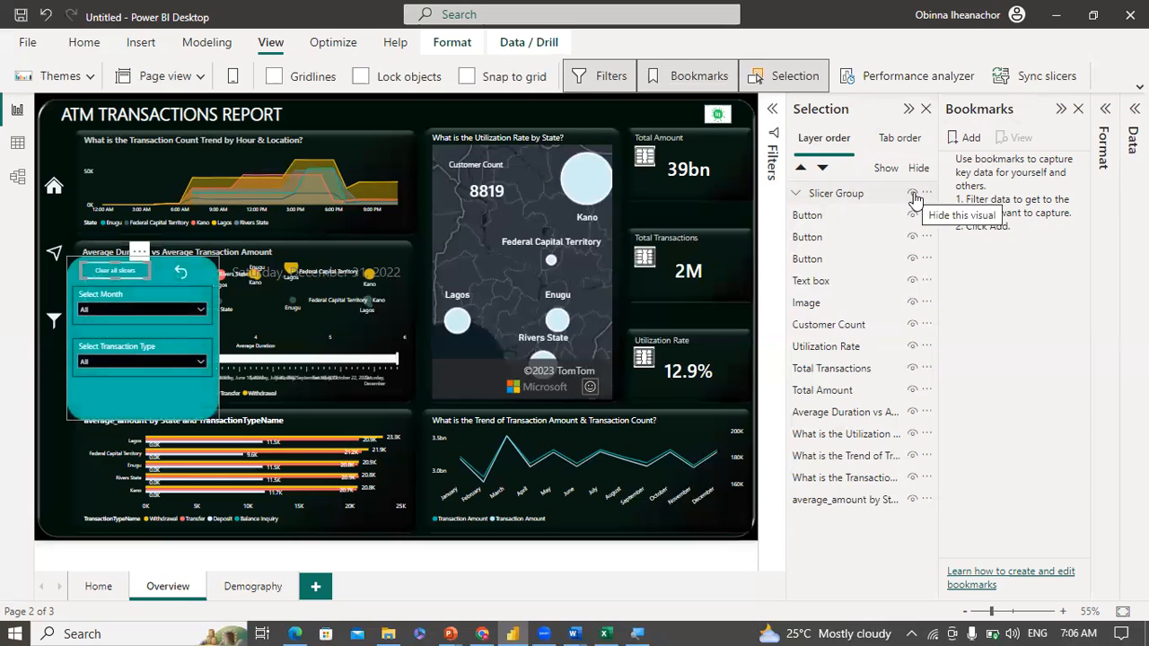
click(41, 404)
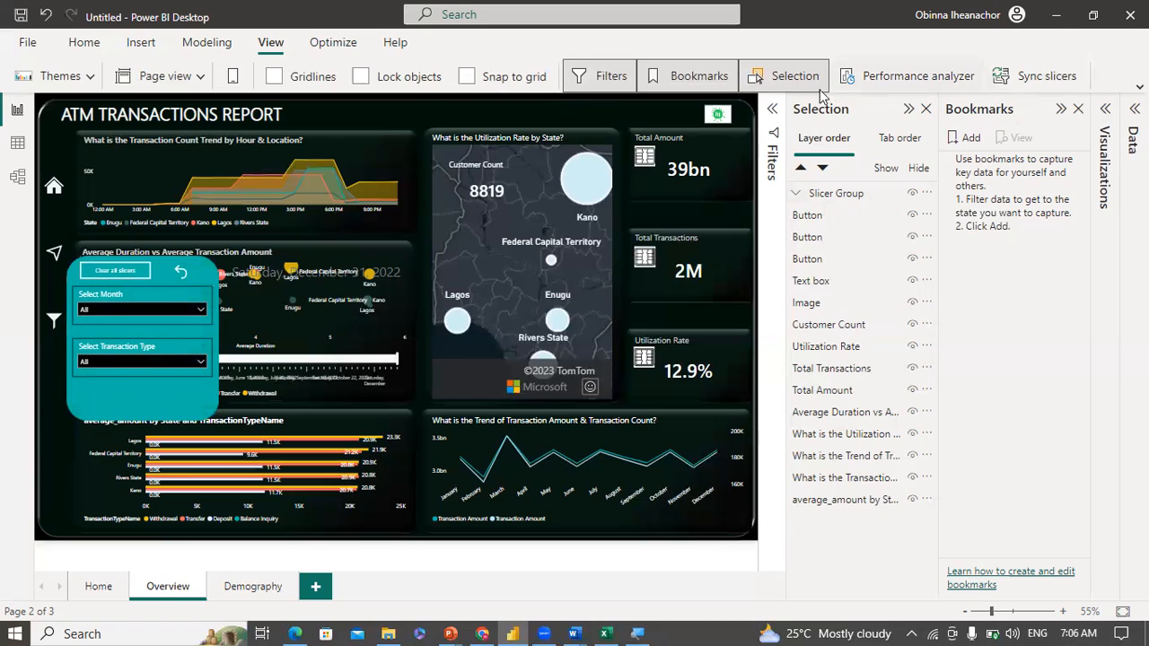
Step: Add a bookmark of the page with the slicer panel shown, name it Show Slicer, and adjust its options
click(970, 139)
double_click(986, 162)
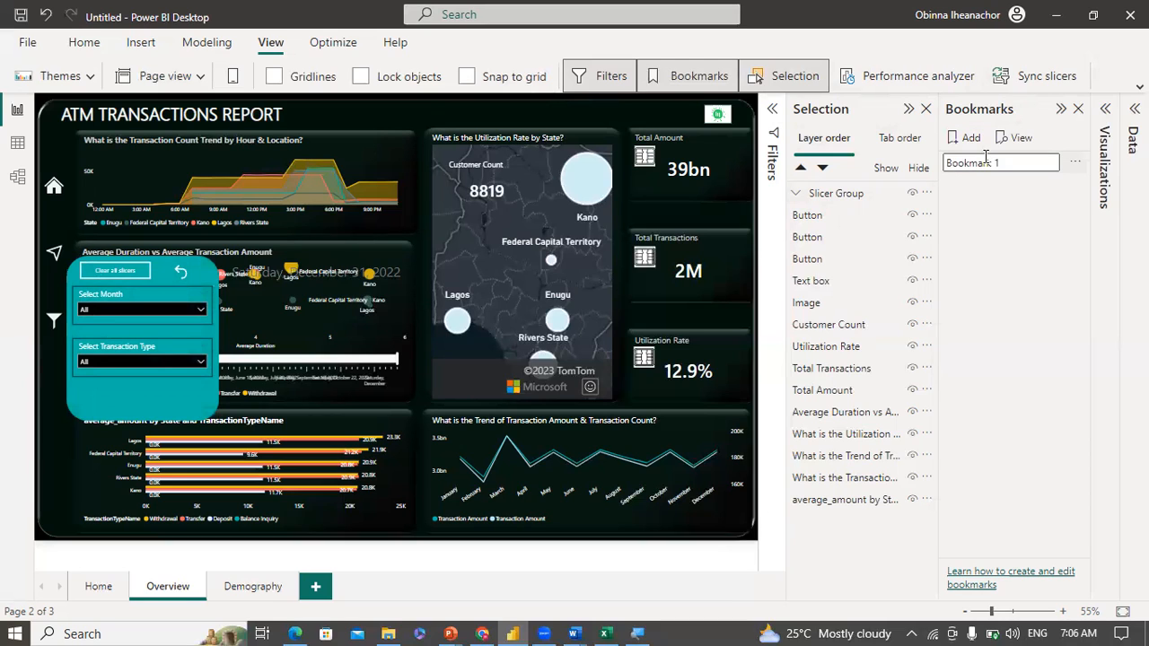
text(Sh)
key(Return)
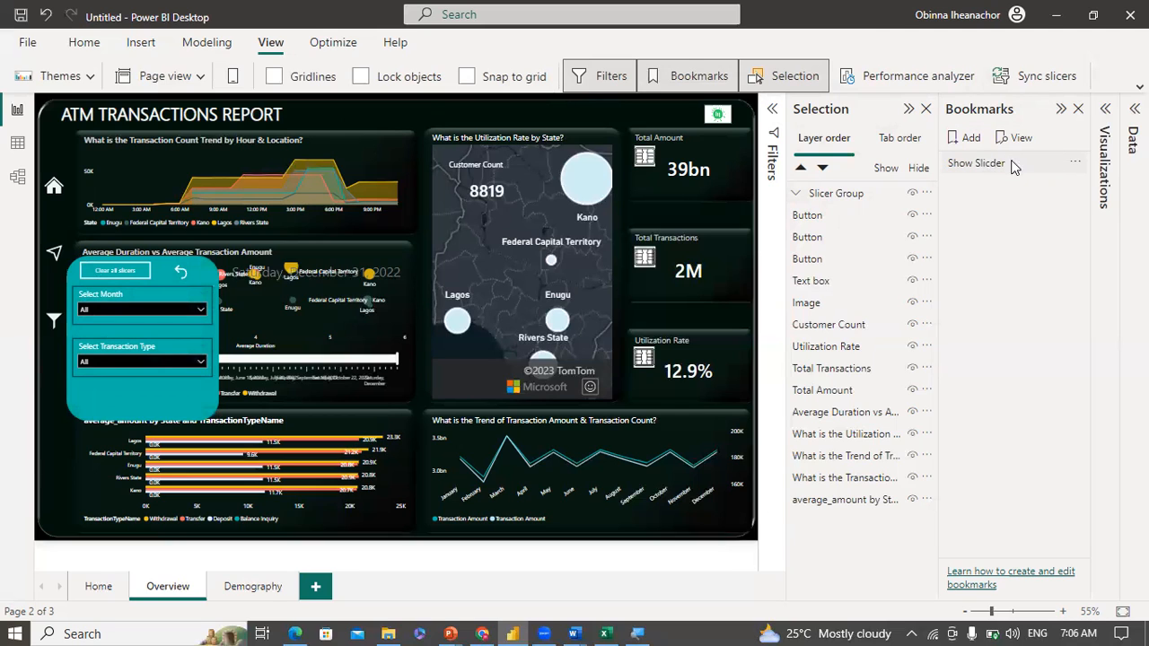
click(1075, 166)
click(957, 256)
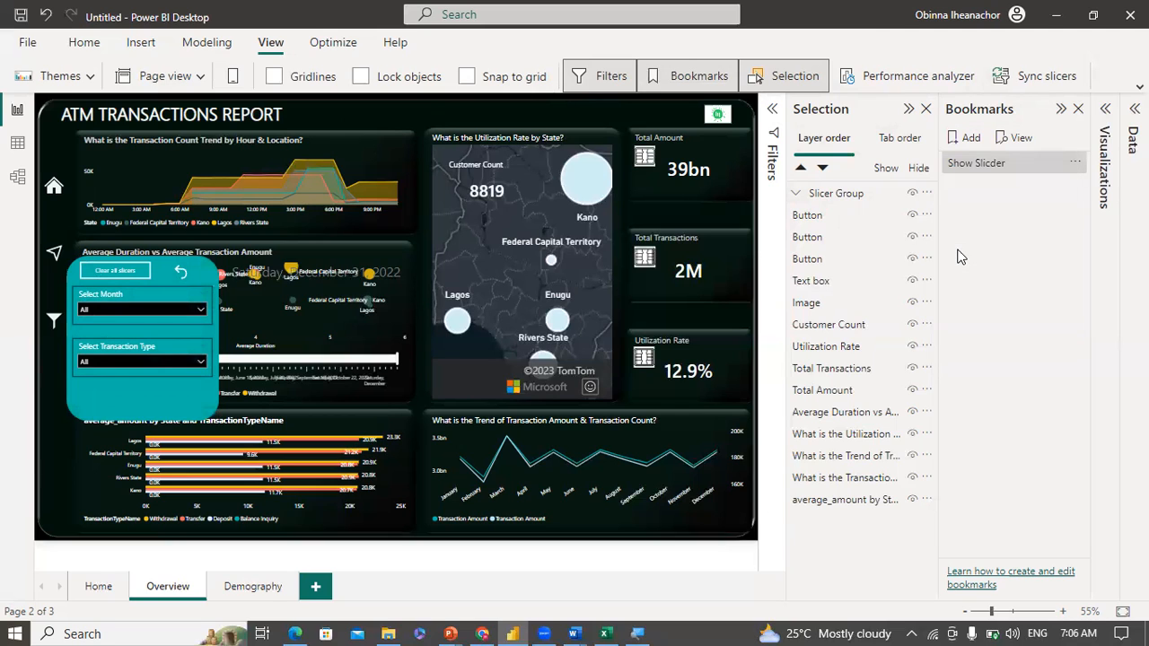
double_click(988, 171)
click(989, 164)
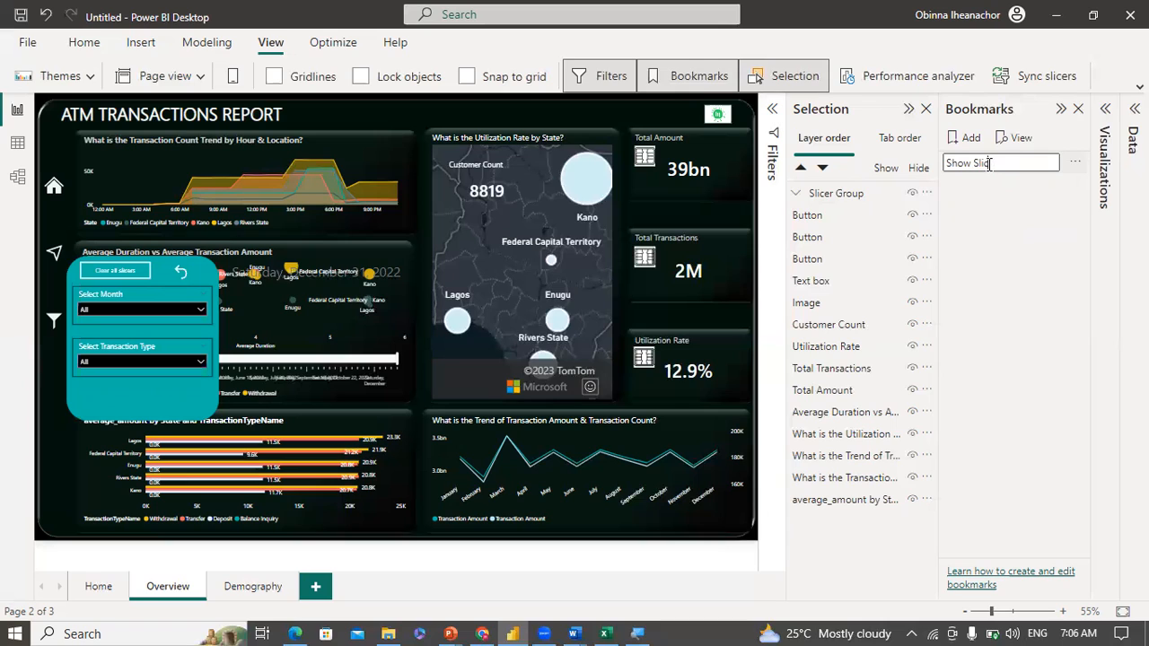
key(Return)
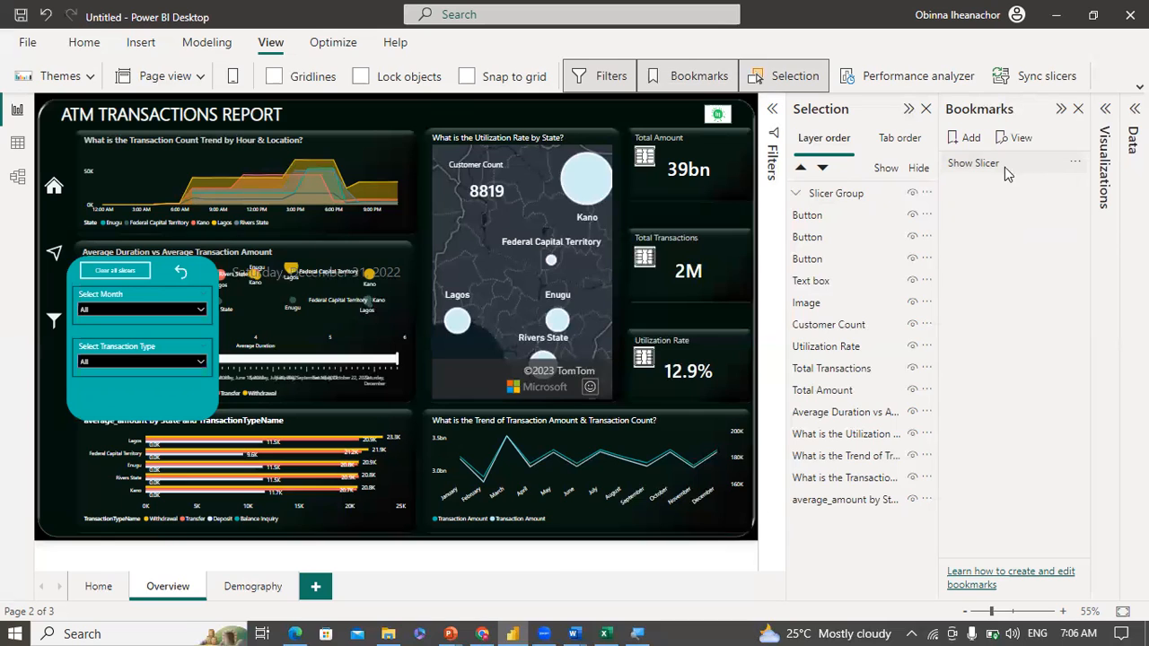
click(1005, 167)
Step: Hide Slicer Group and add a bookmark of this state named Hide Slicer
click(912, 195)
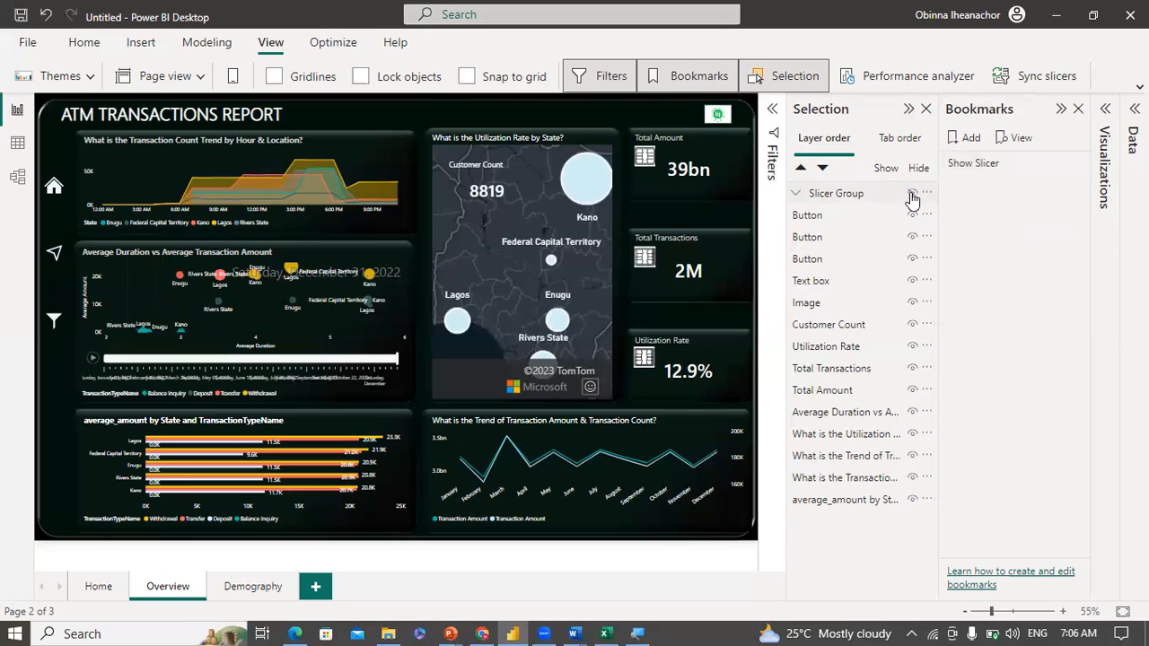
click(971, 140)
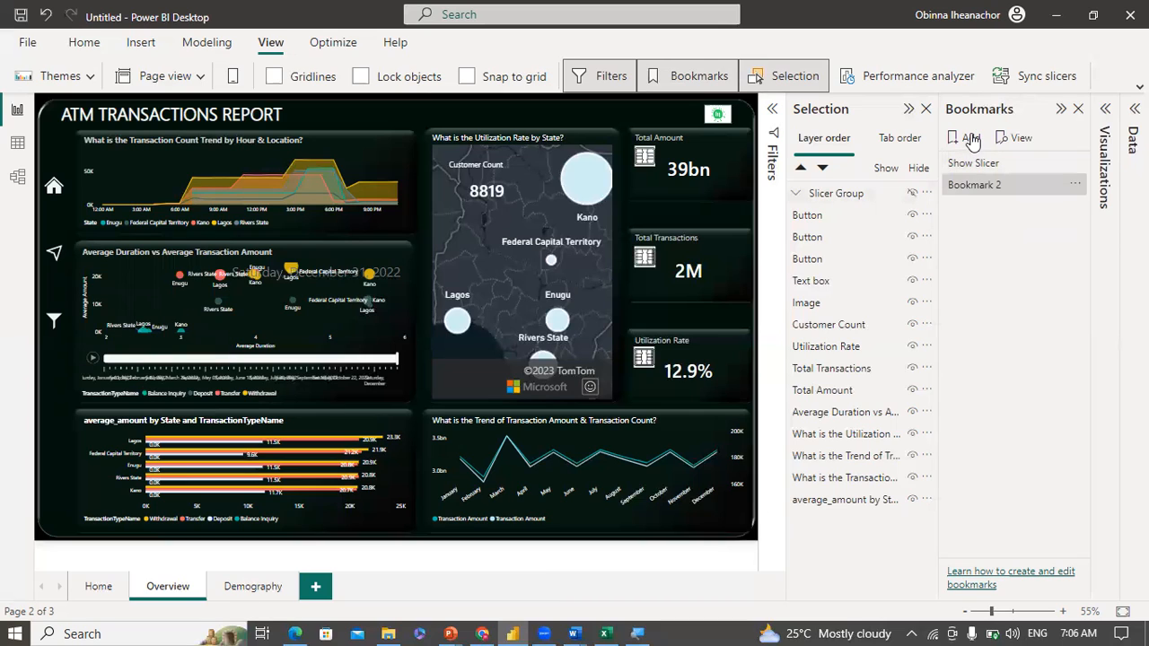
double_click(987, 185)
text(Hide Slicer)
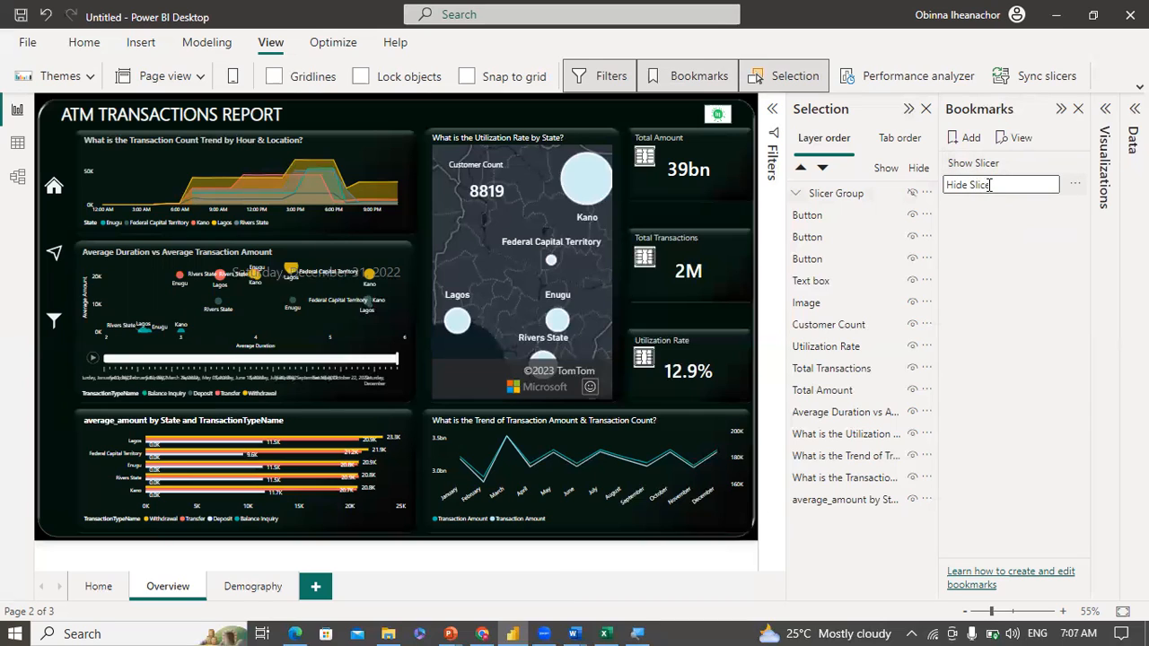
key(Return)
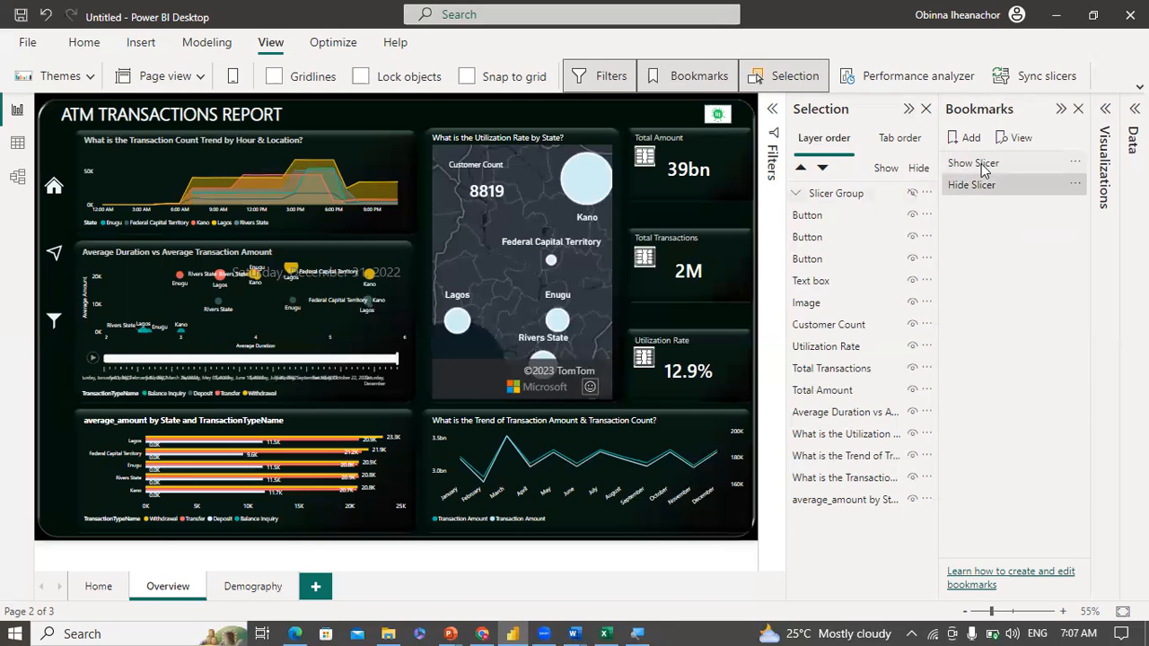
Step: Test the Show Slicer and Hide Slicer bookmarks, adjust the Hide Slicer bookmark's options, and return to Show Slicer
click(984, 165)
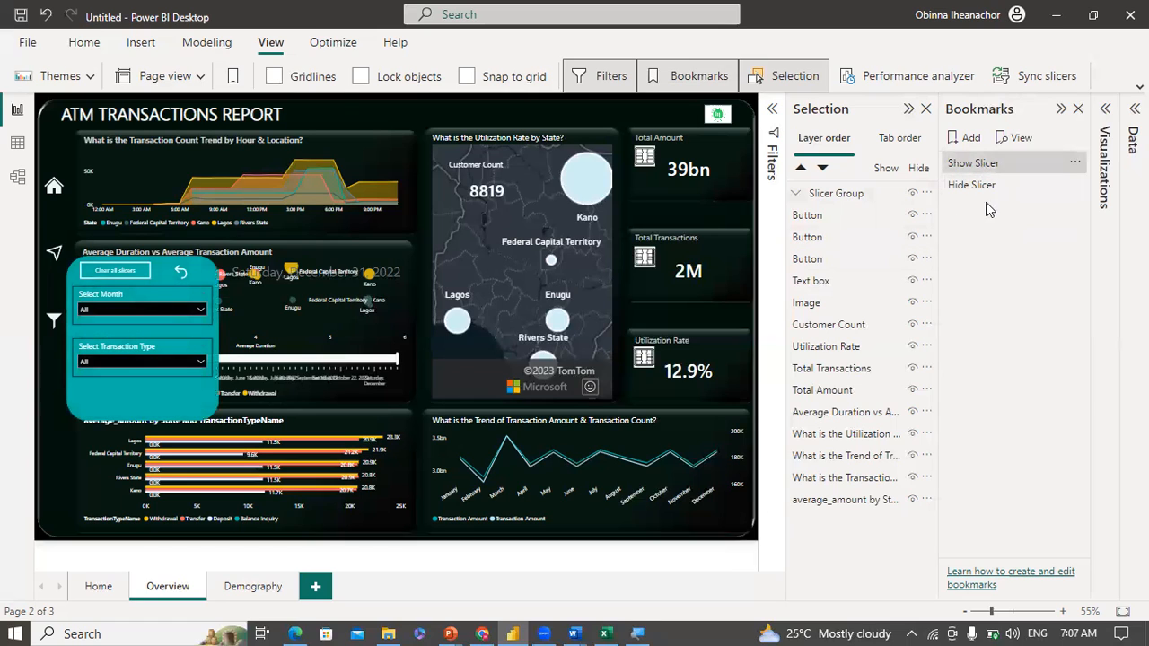
click(993, 188)
click(1074, 184)
click(966, 278)
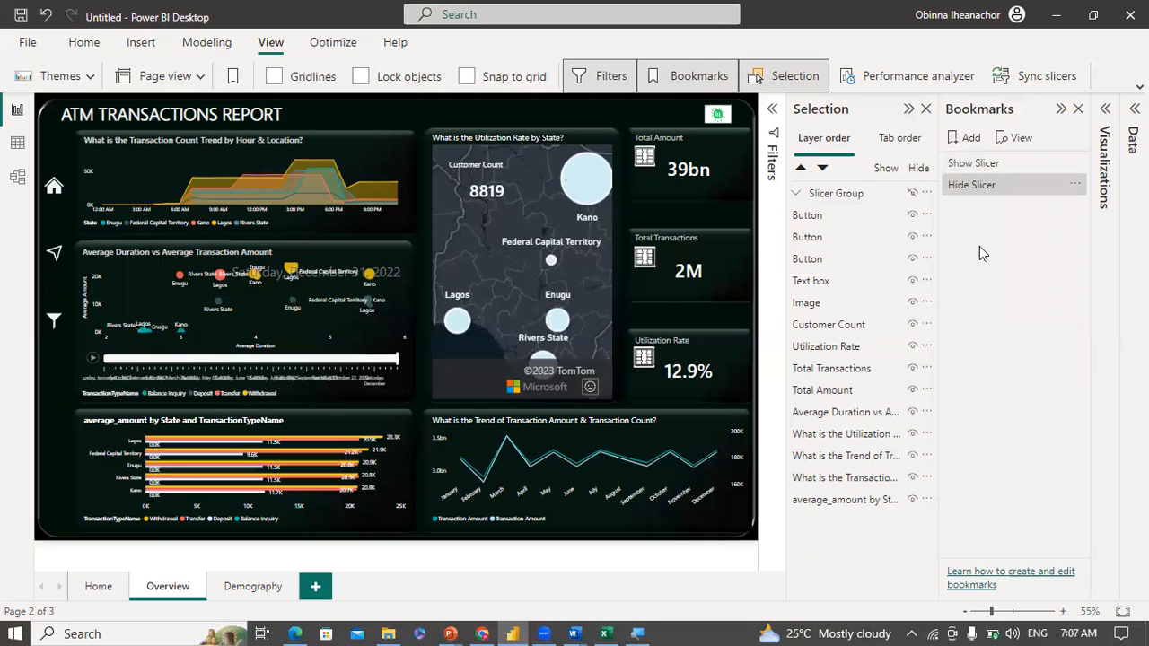
click(993, 164)
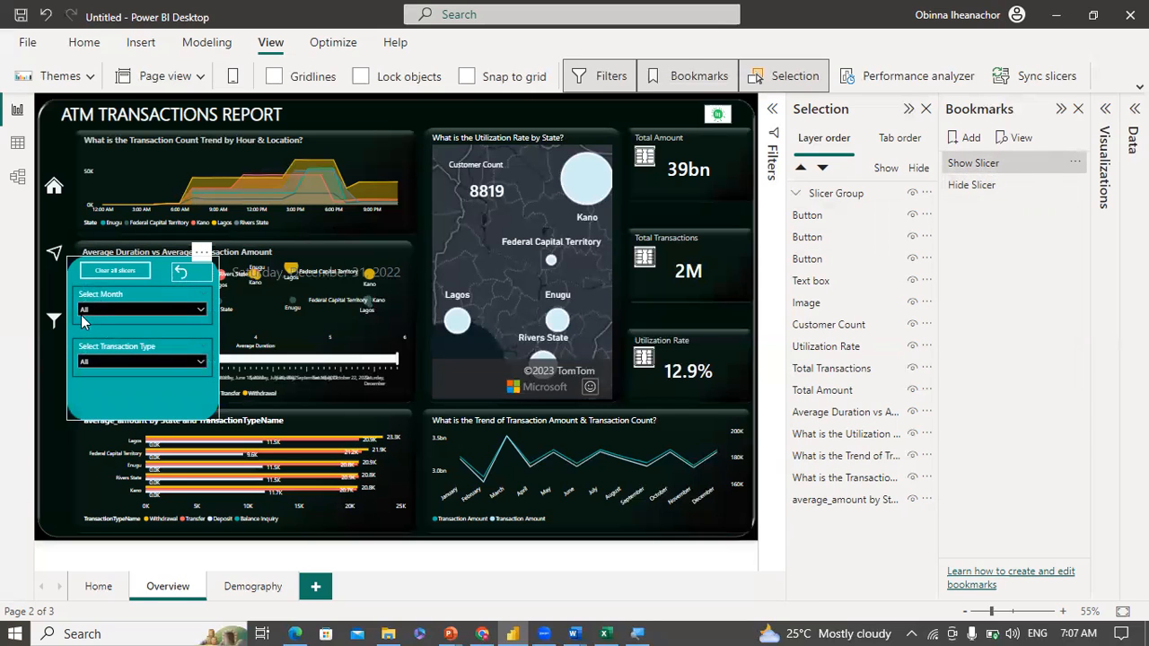
Step: Turn on the action of the slicer panel's back-arrow button, with type Bookmark and Hide Slicer as its bookmark, and collapse the Format pane
click(181, 281)
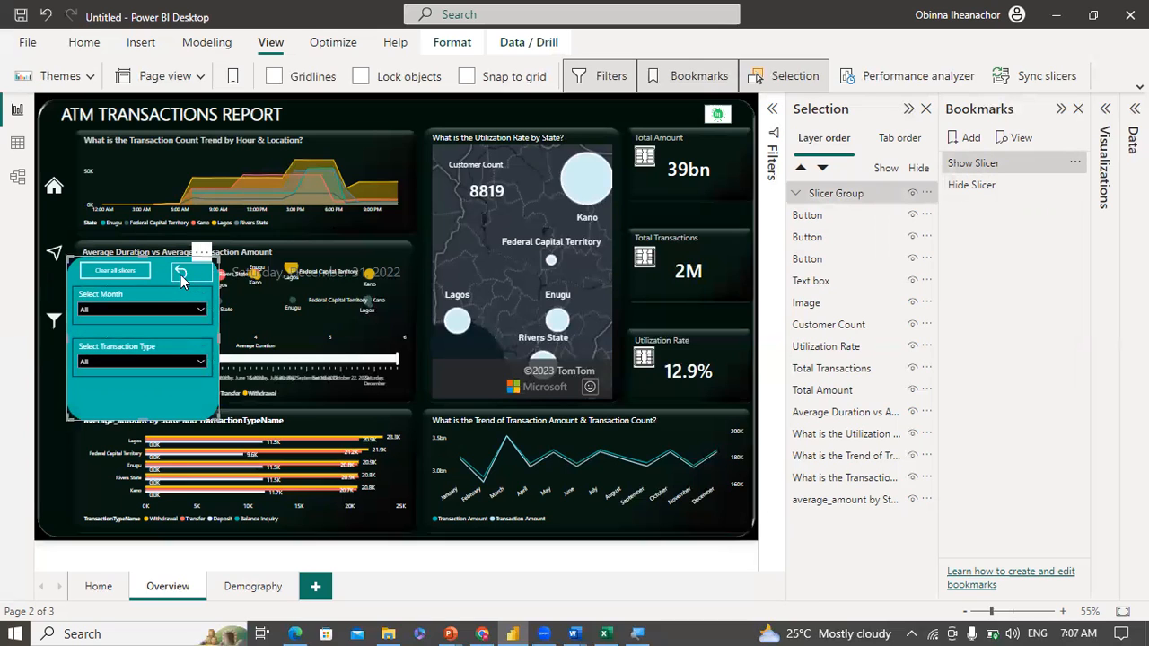
click(190, 279)
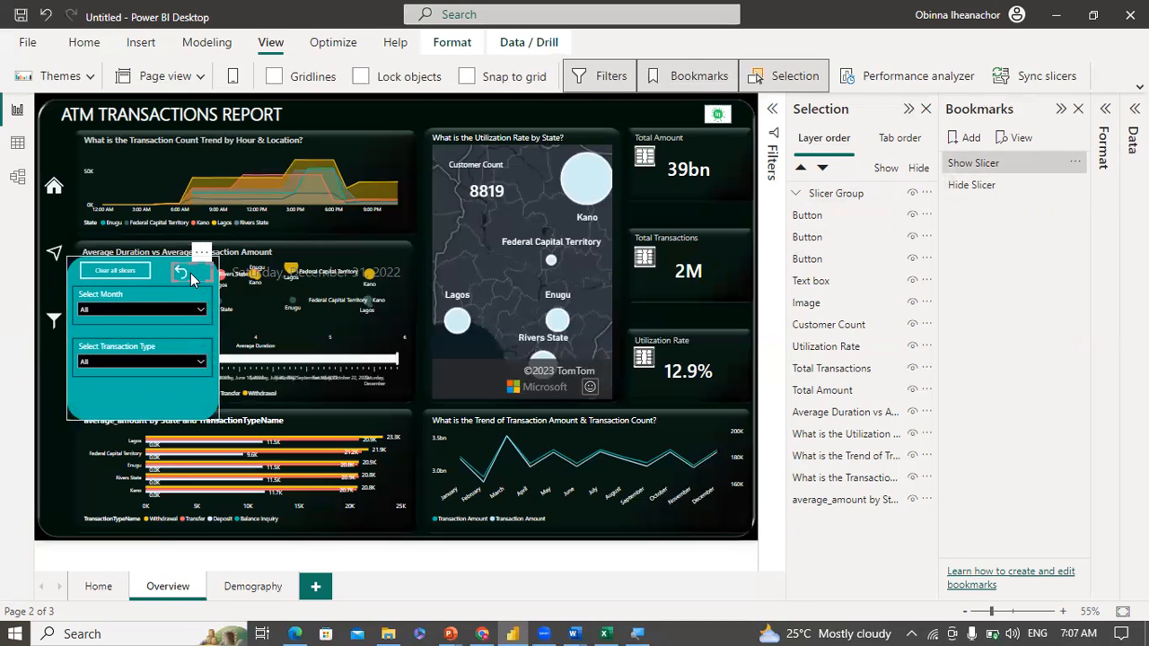
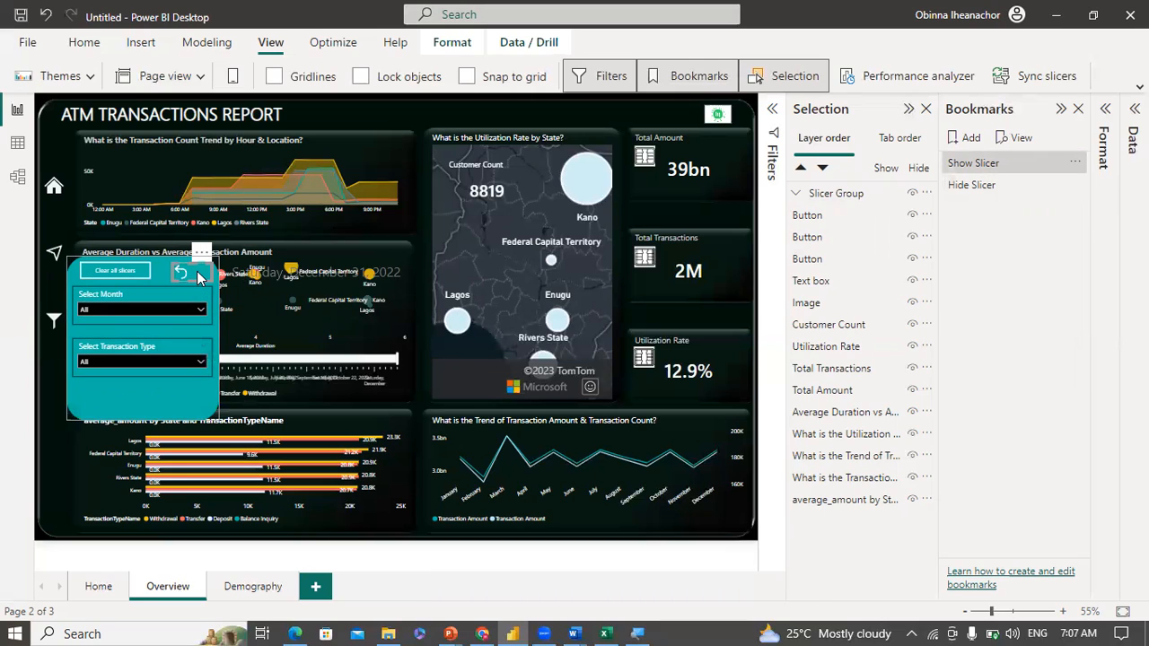
click(1105, 109)
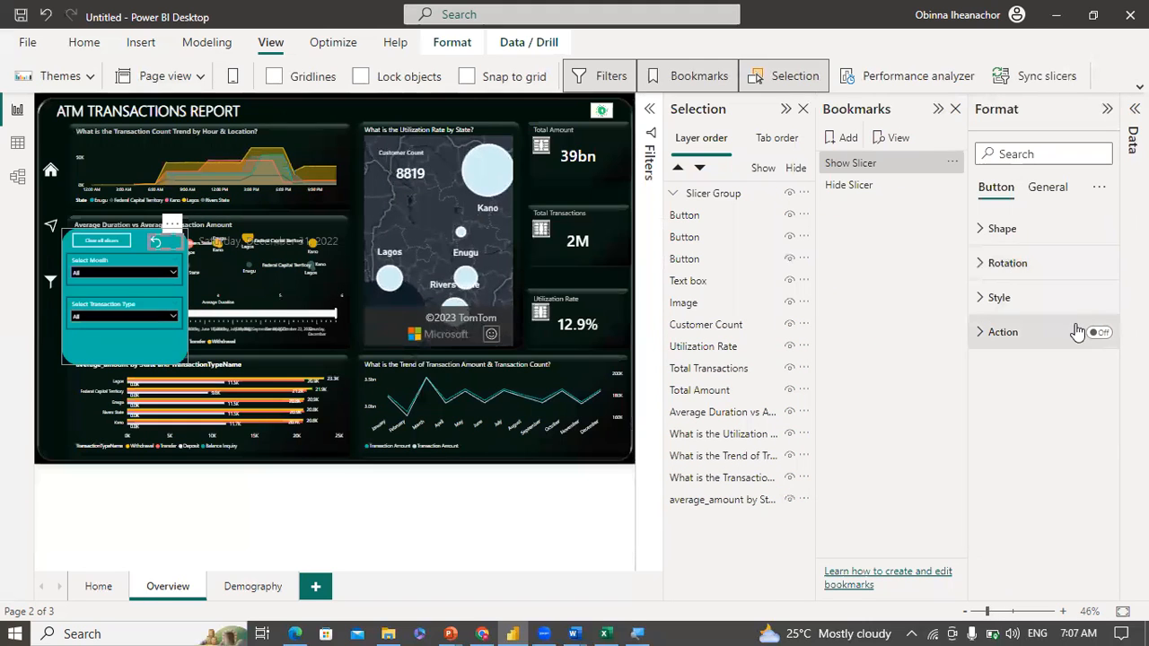
click(1096, 334)
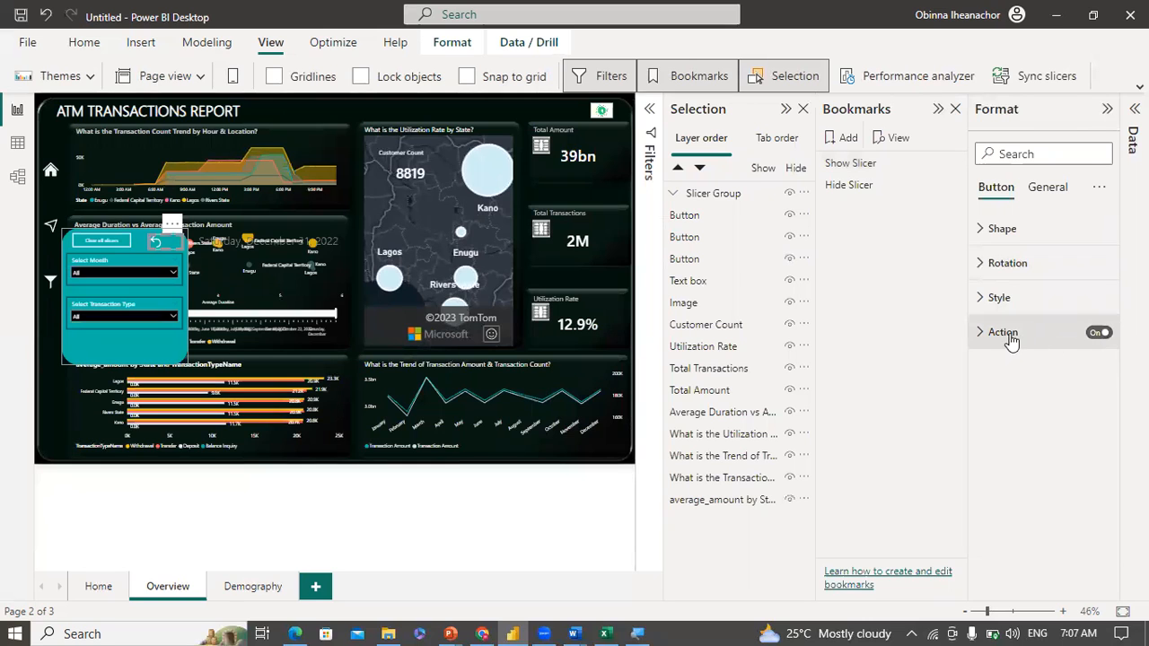
click(982, 335)
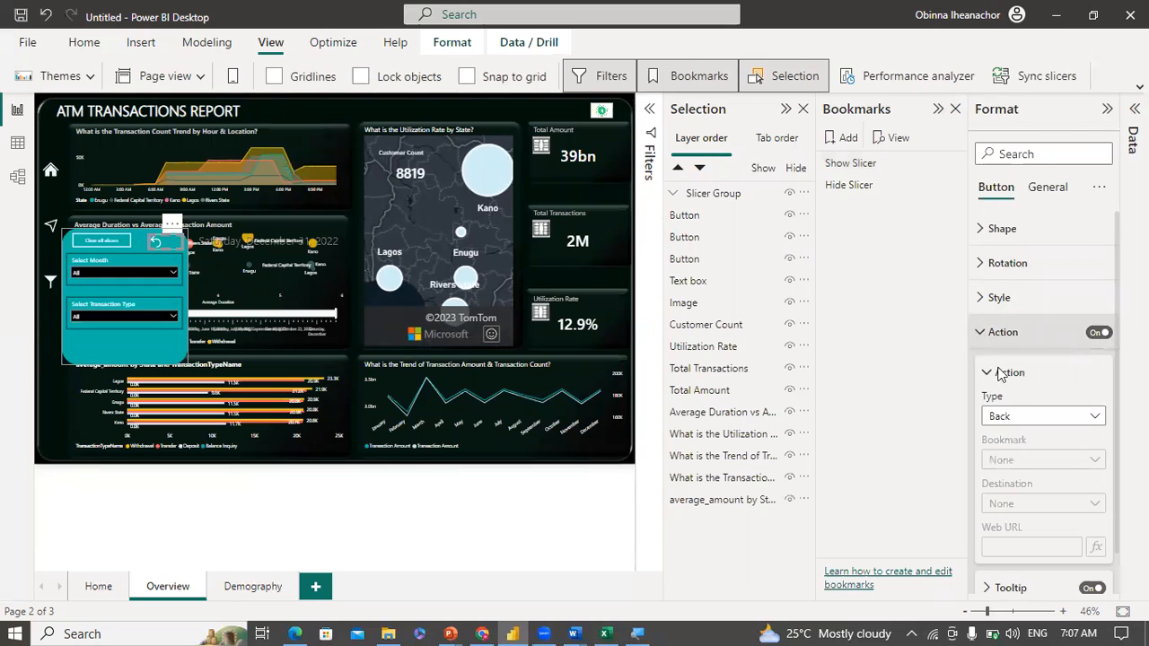
click(1047, 417)
click(1026, 458)
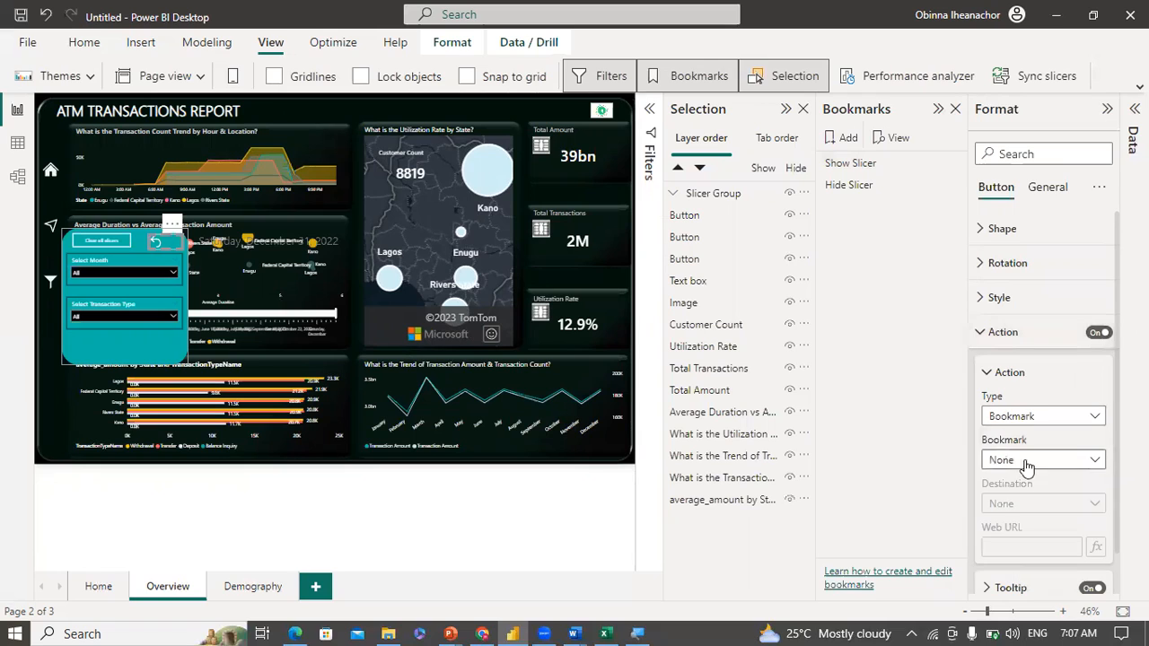
click(1041, 461)
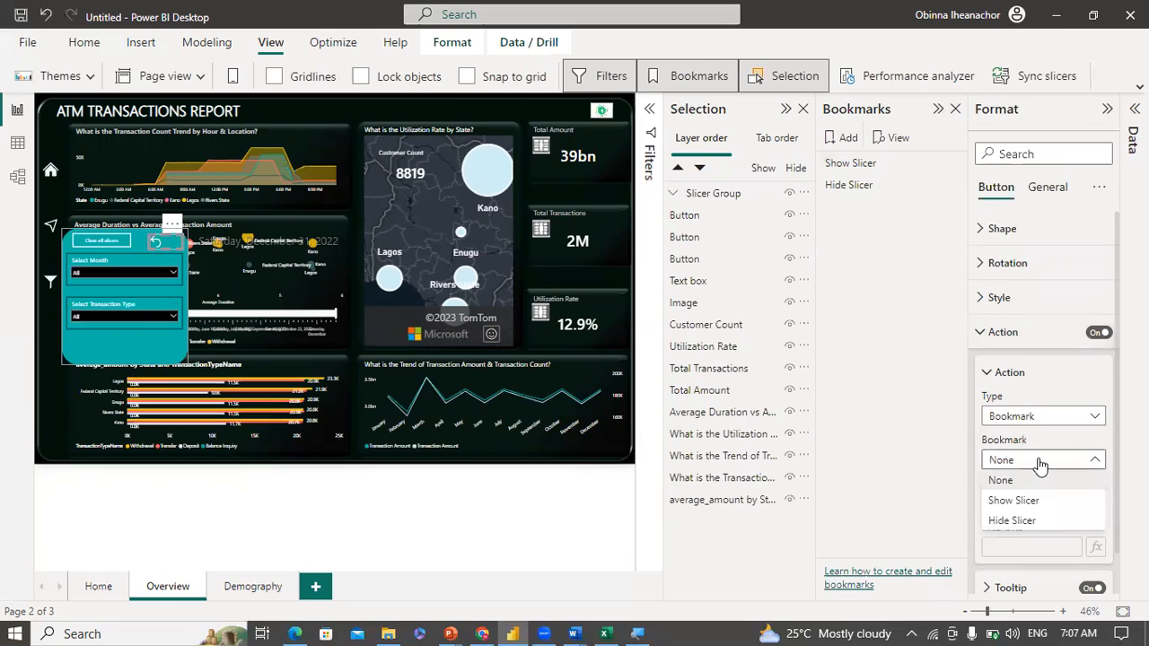
click(1015, 524)
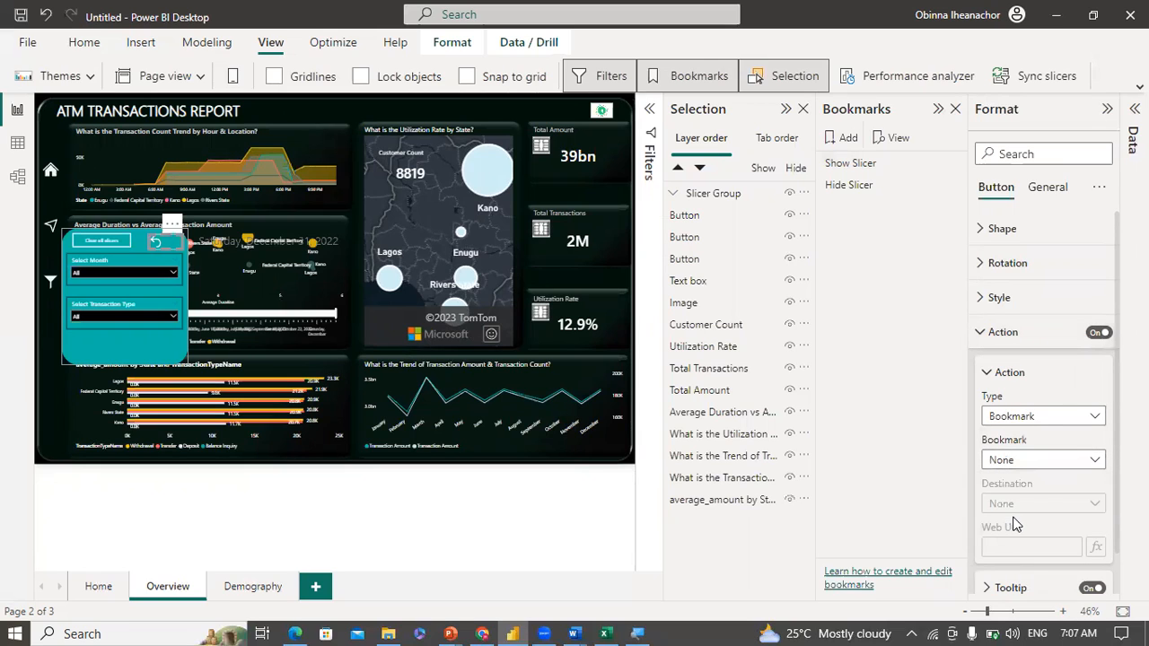
click(1107, 108)
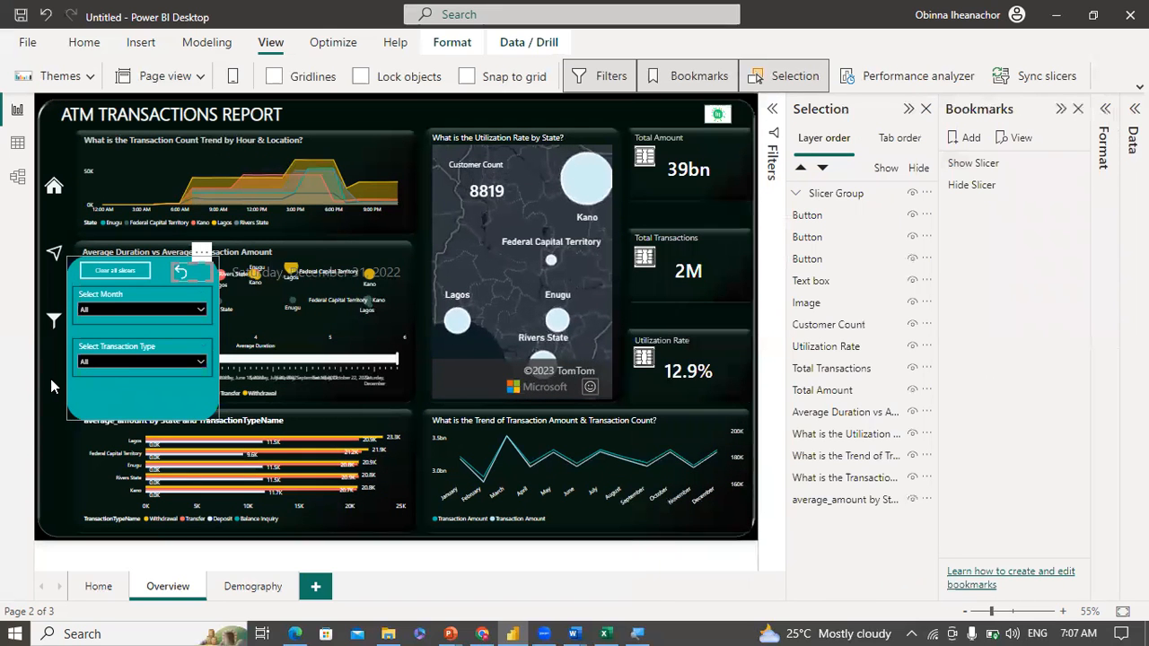
click(50, 379)
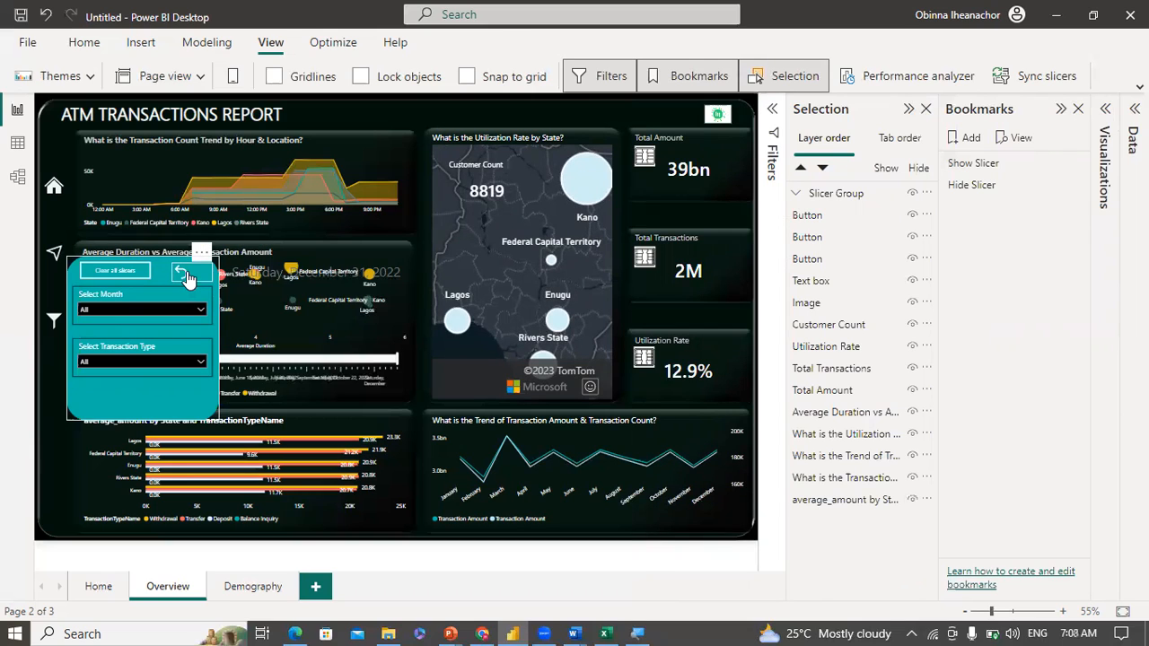
Step: Set the action tooltip text of the slicer panel's back-arrow button to Hide Filters
click(187, 280)
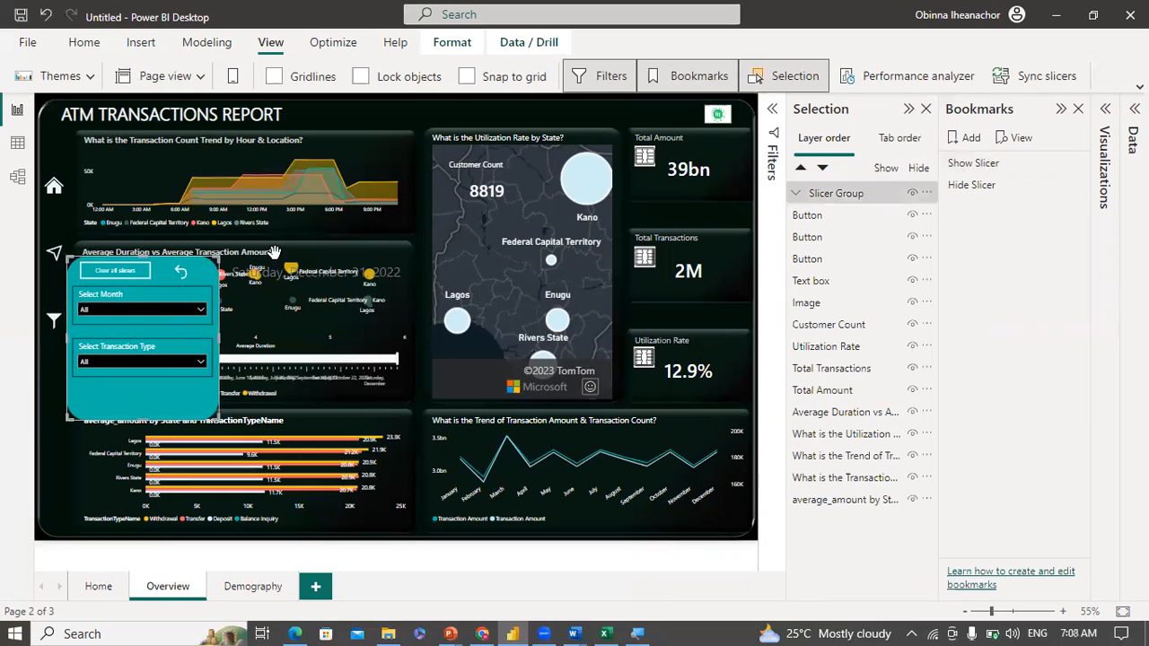
click(187, 280)
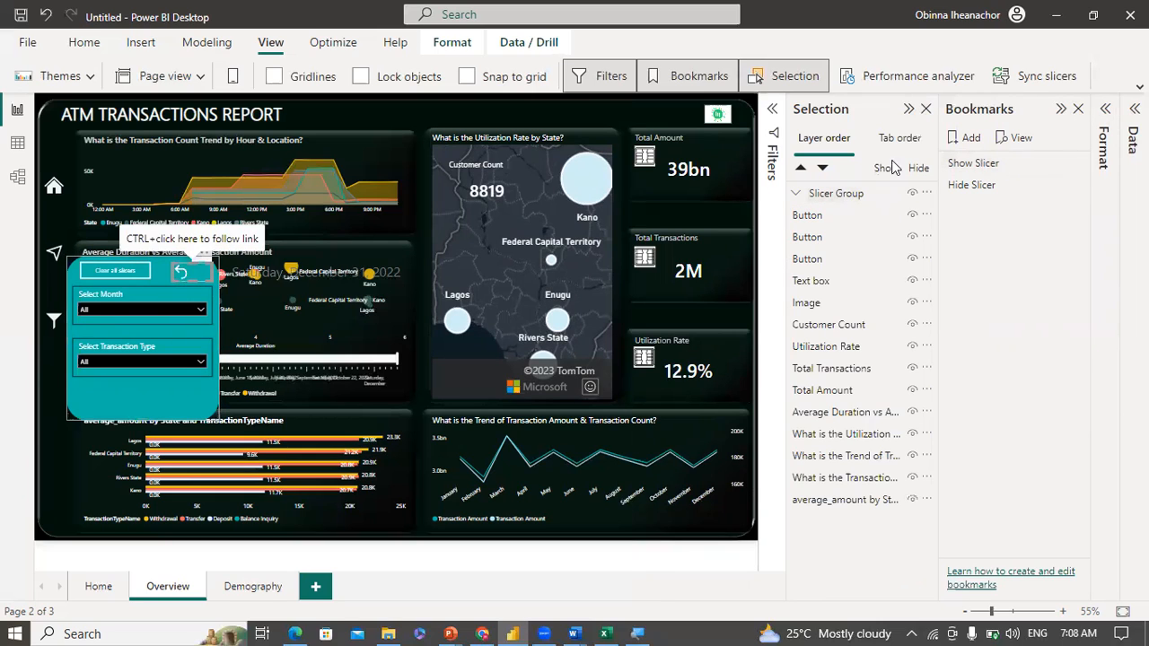
click(1105, 109)
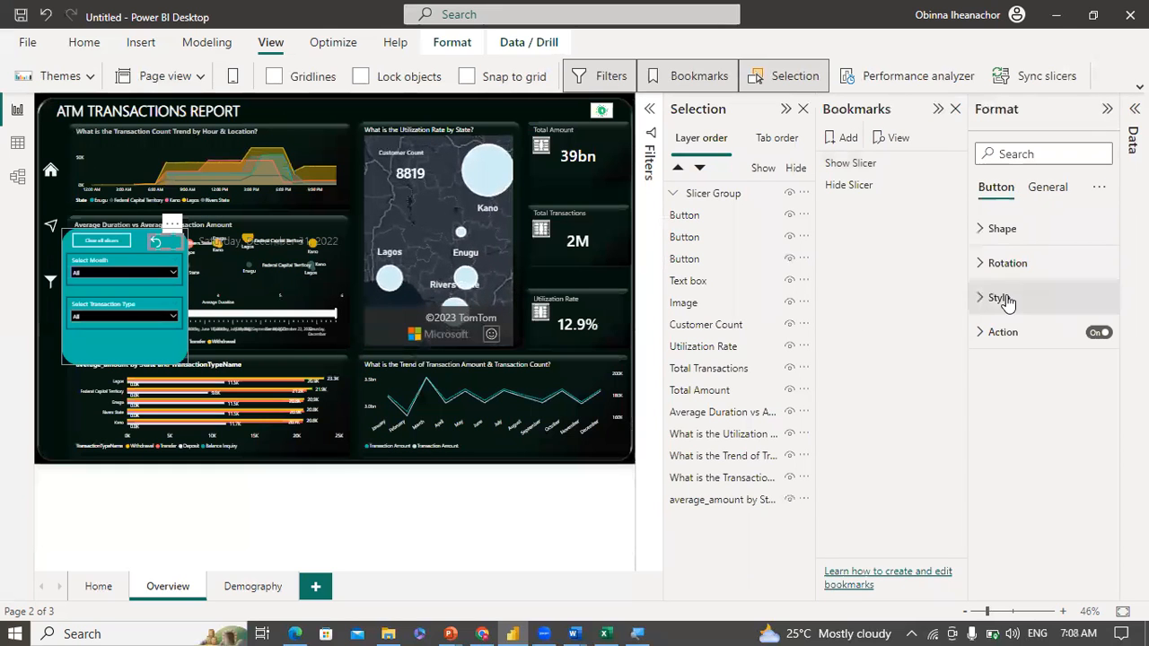
click(983, 331)
click(989, 375)
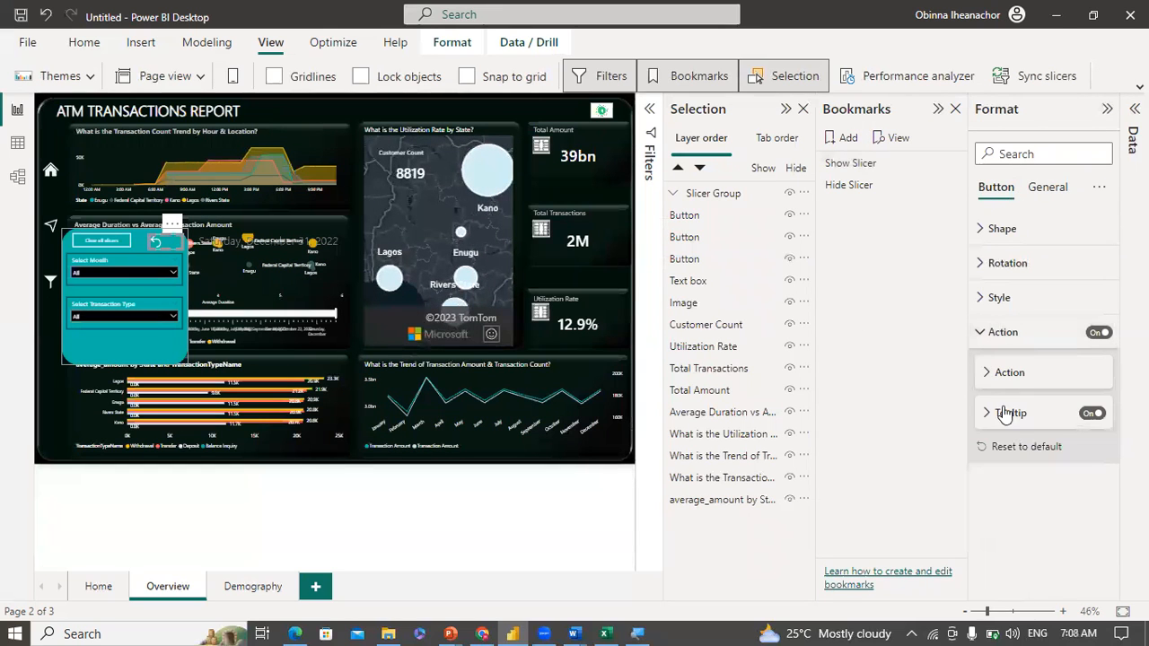
click(1009, 413)
click(1012, 458)
text(Hide)
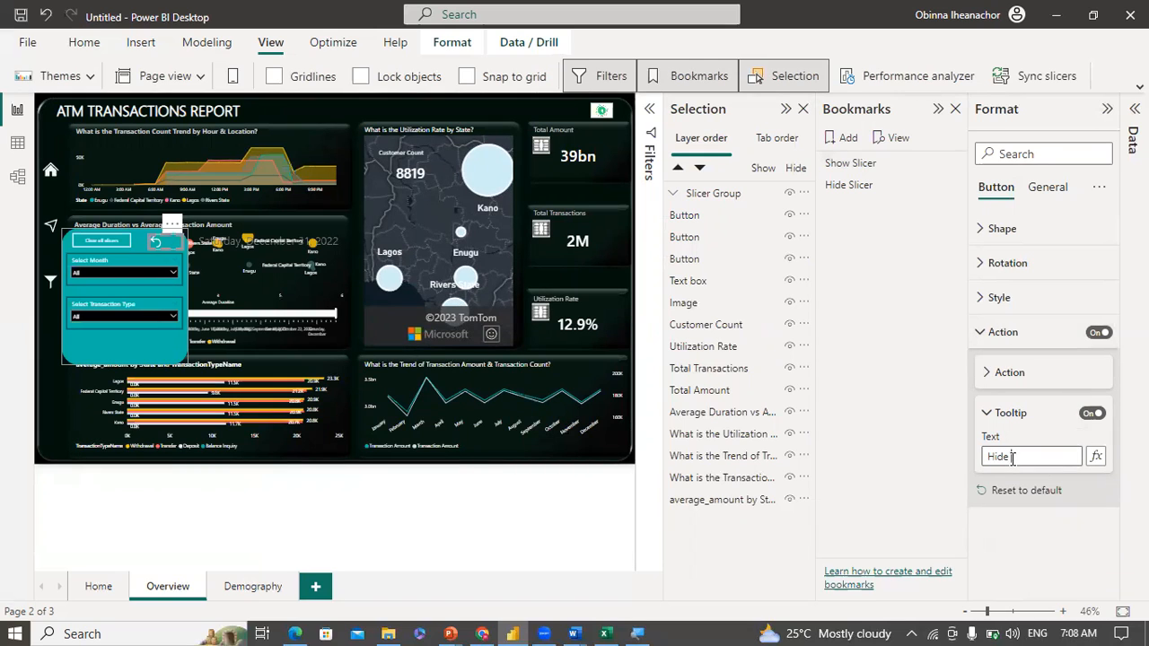
text( Sl)
text(lters)
click(988, 416)
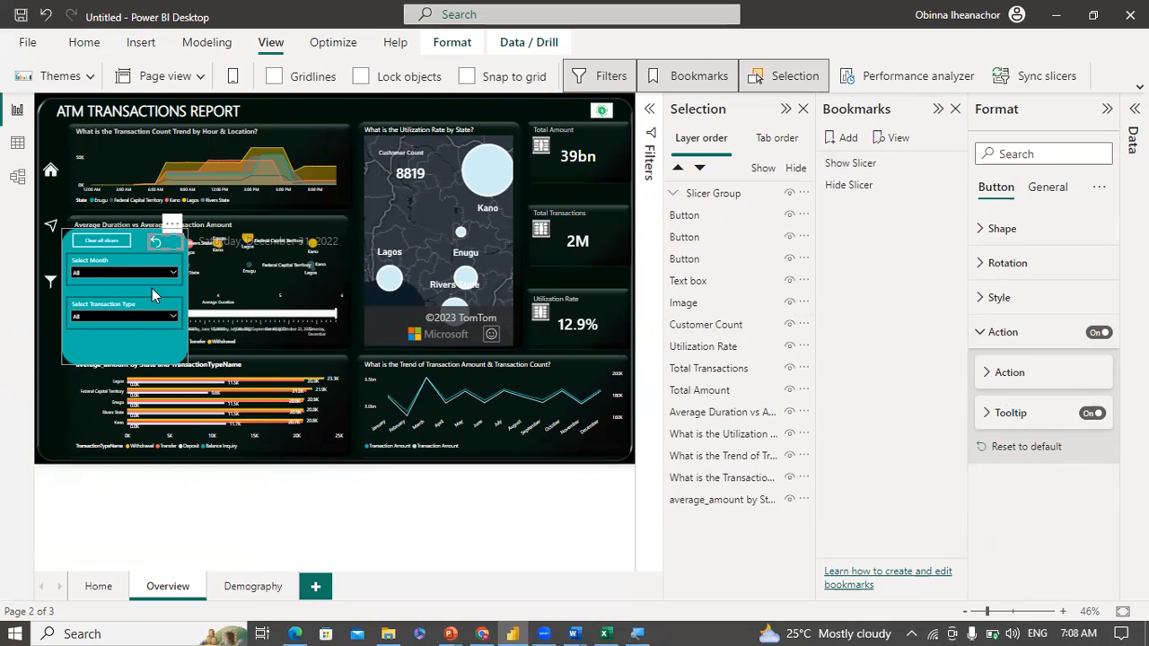
Step: Collapse the Format pane and test the back-arrow button by closing the slicer panel with it
click(45, 351)
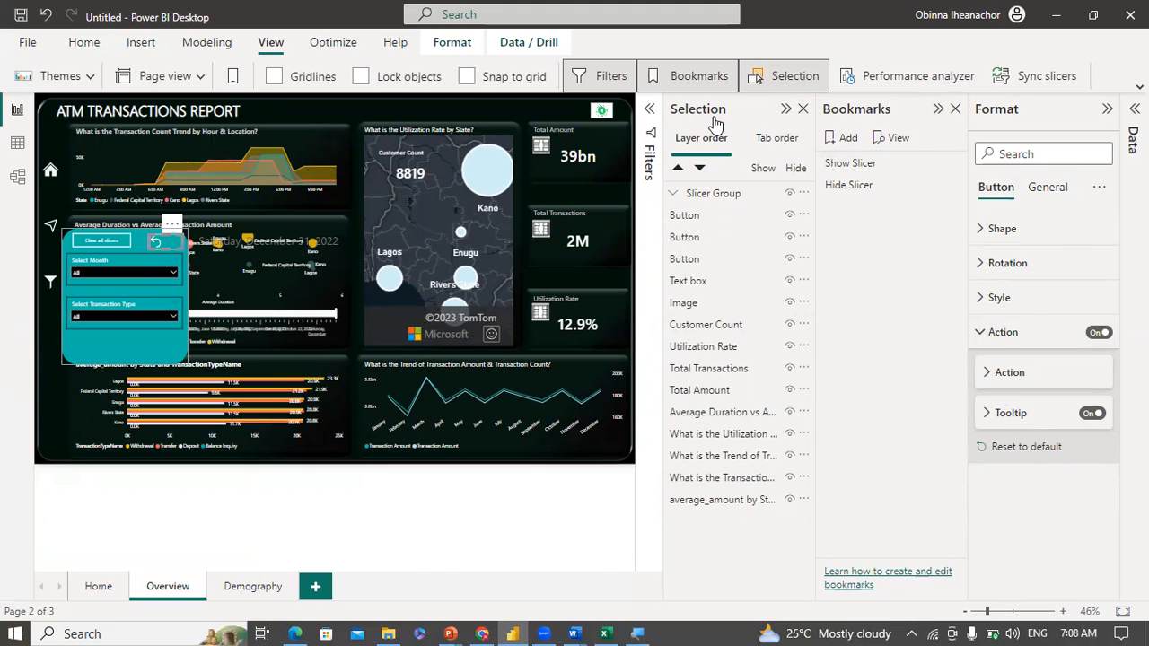
click(1109, 111)
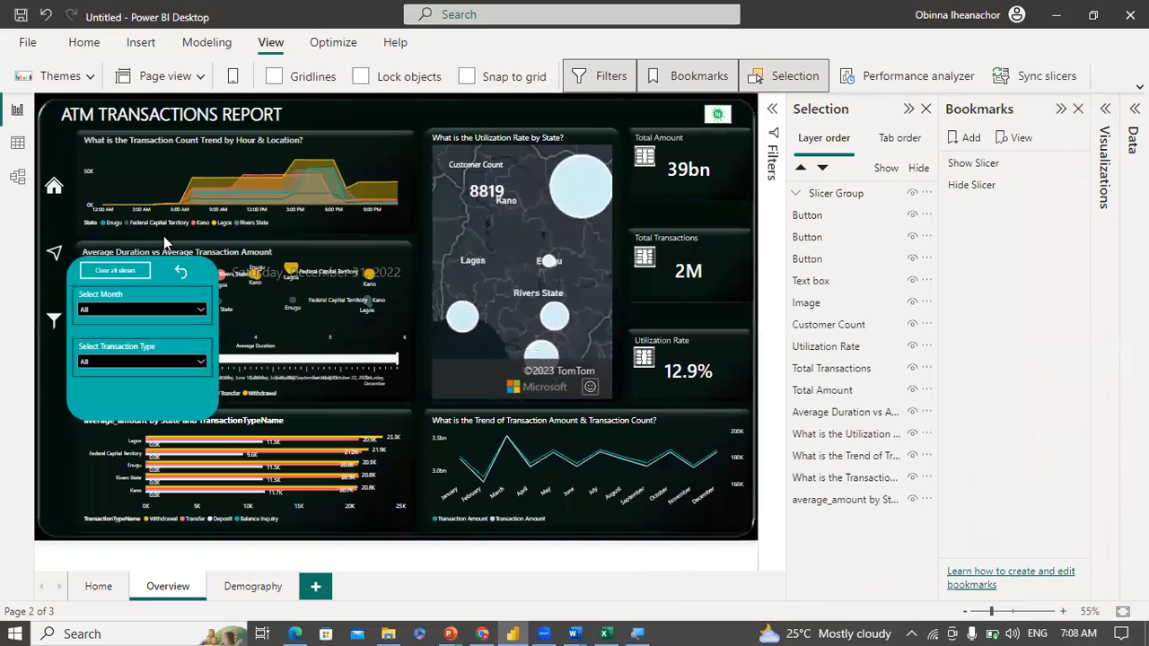
ctrl+click(181, 281)
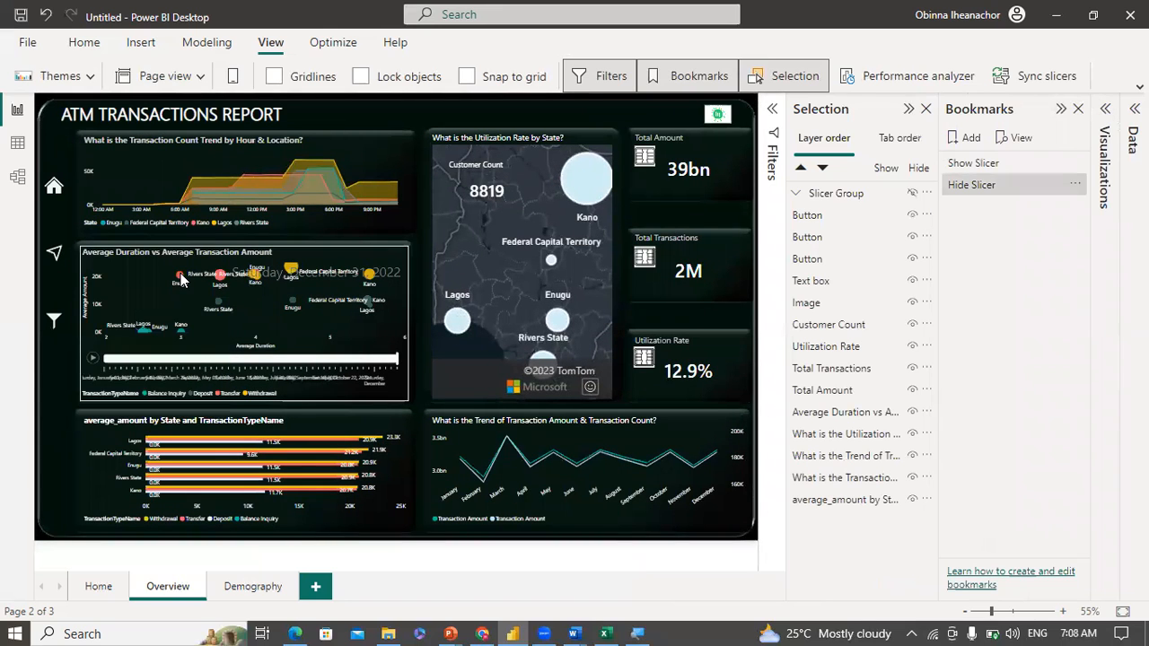
mouse_move(180, 281)
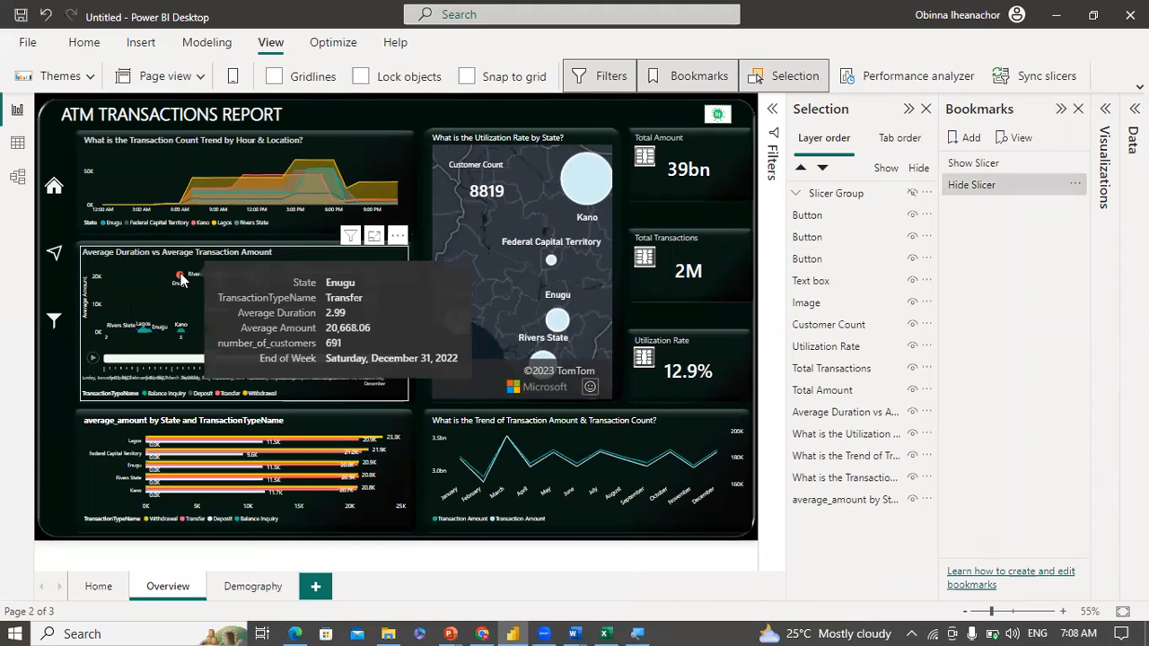
Step: Change the funnel button's action type to Bookmark and assign the Show Slicer bookmark to it
click(54, 322)
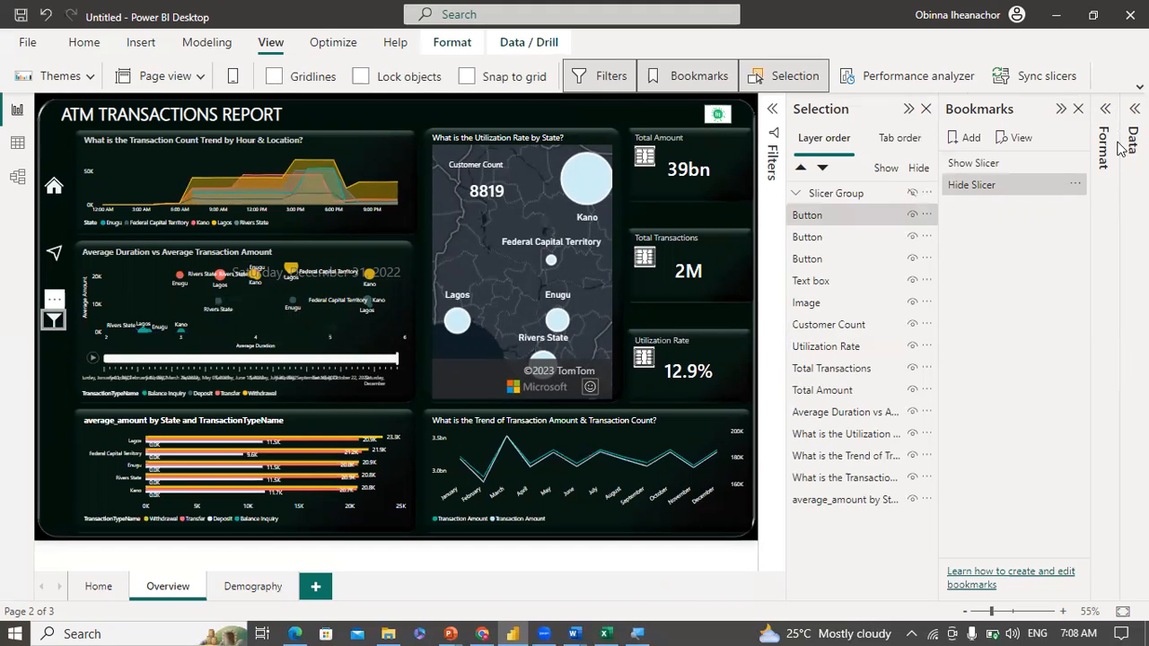
click(1106, 111)
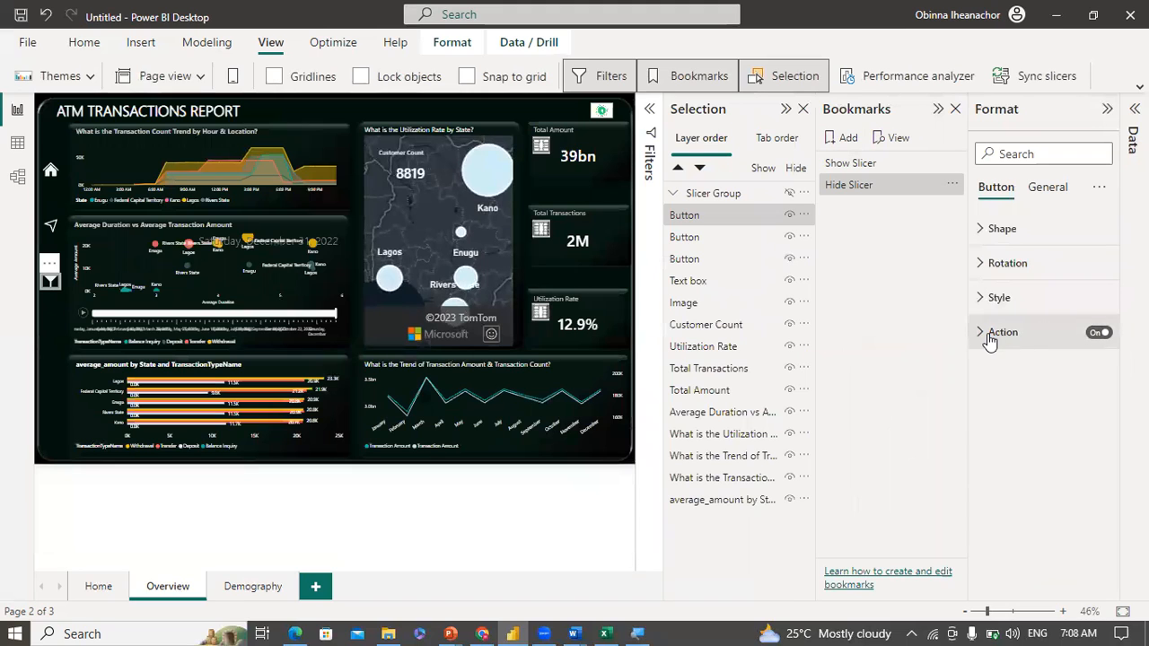
click(989, 339)
click(1086, 420)
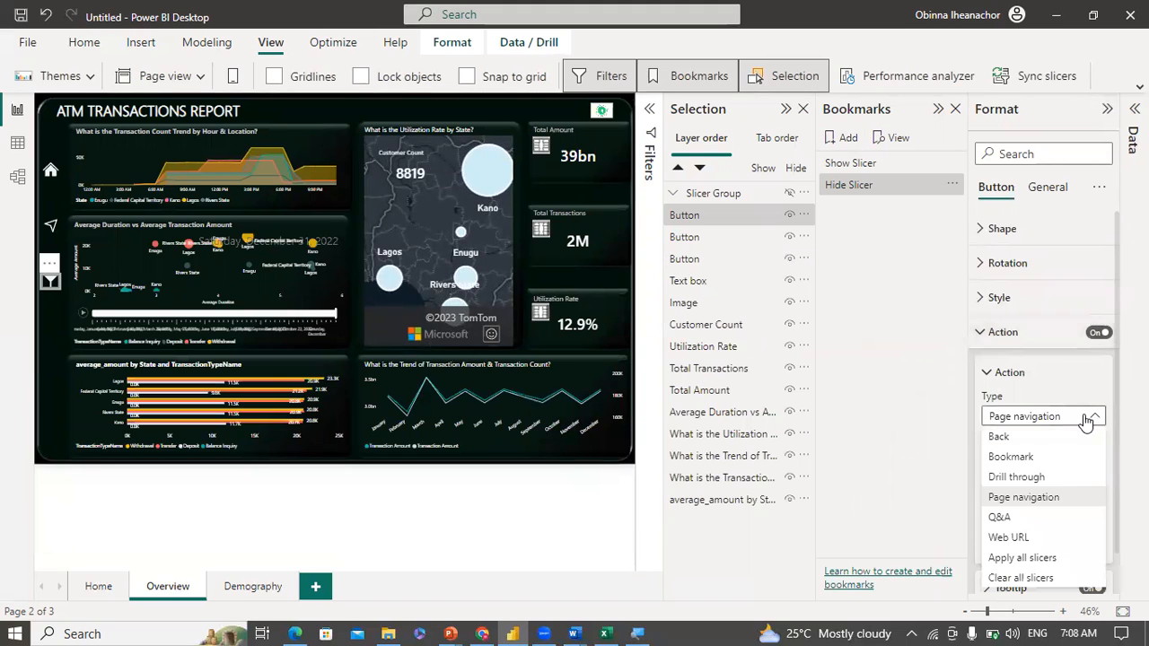
click(1033, 497)
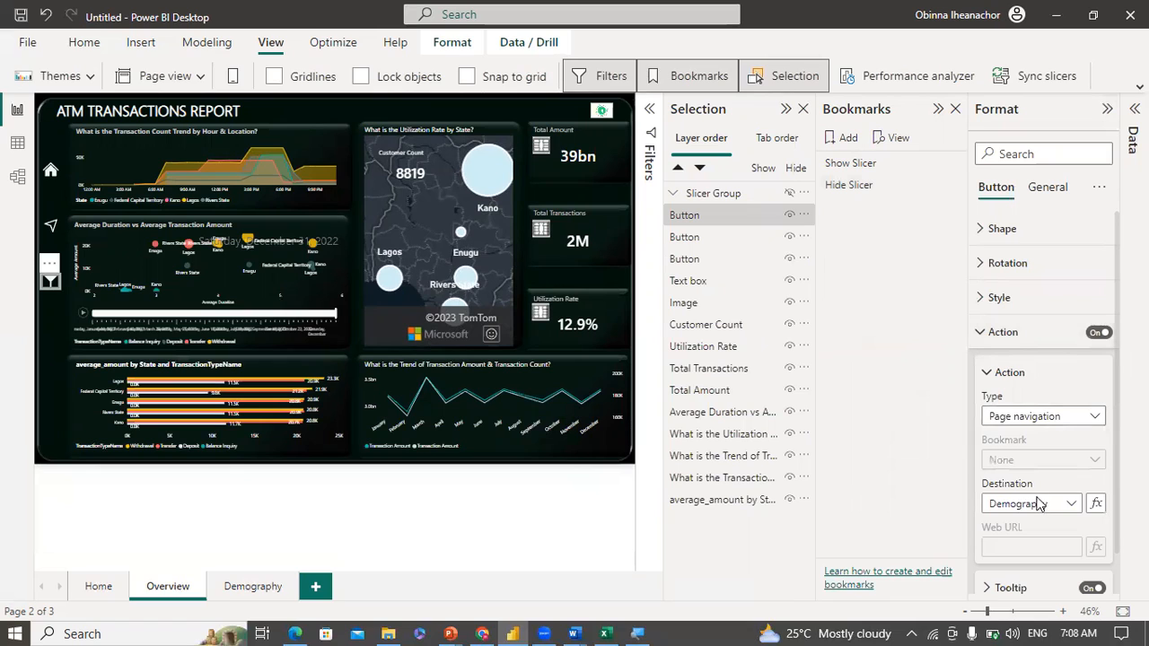
click(1061, 461)
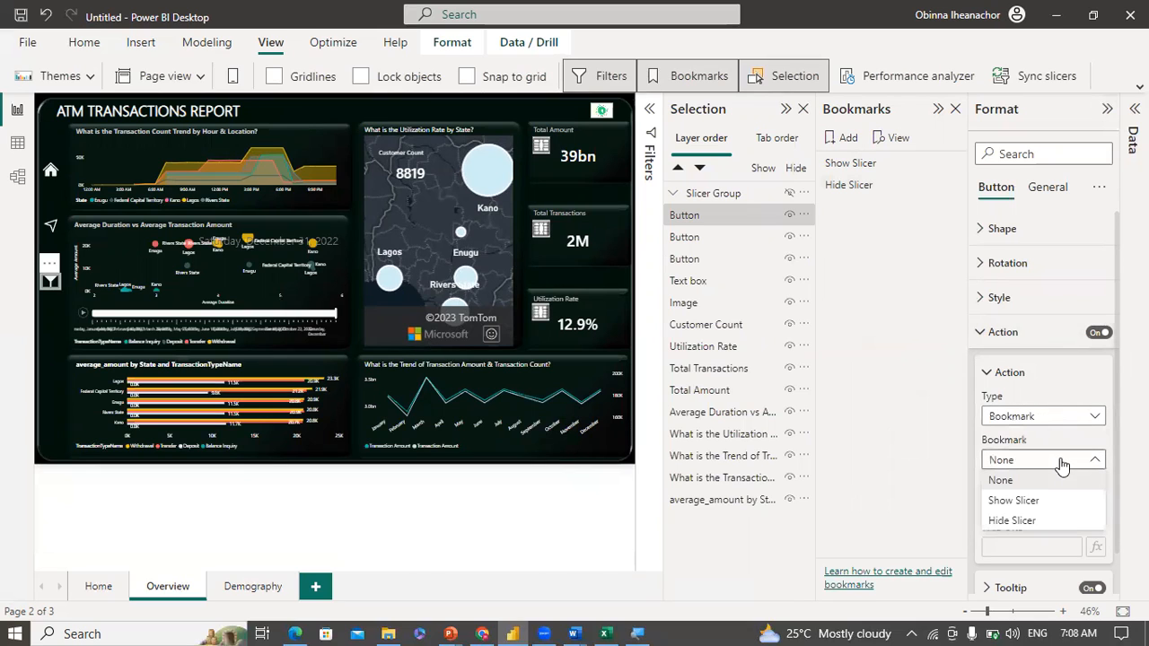
click(1026, 500)
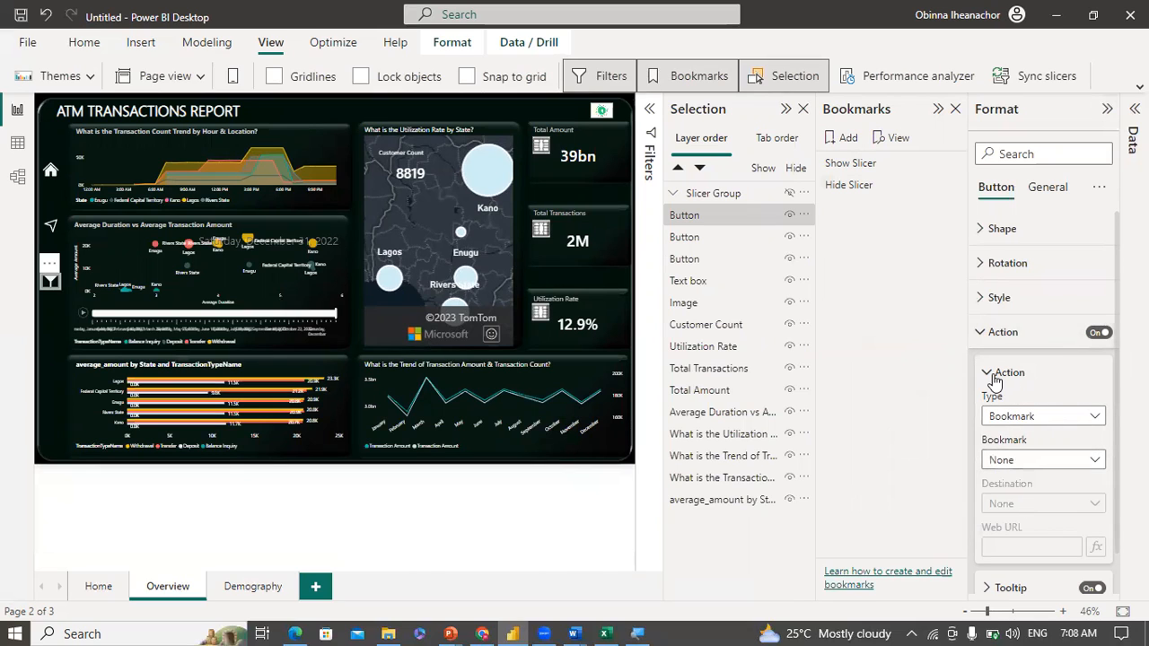
Step: Set the funnel button's action tooltip text to Show Slicers, collapse the Format pane and deselect the button
click(994, 377)
click(1017, 422)
click(1023, 459)
text(Show Slicers)
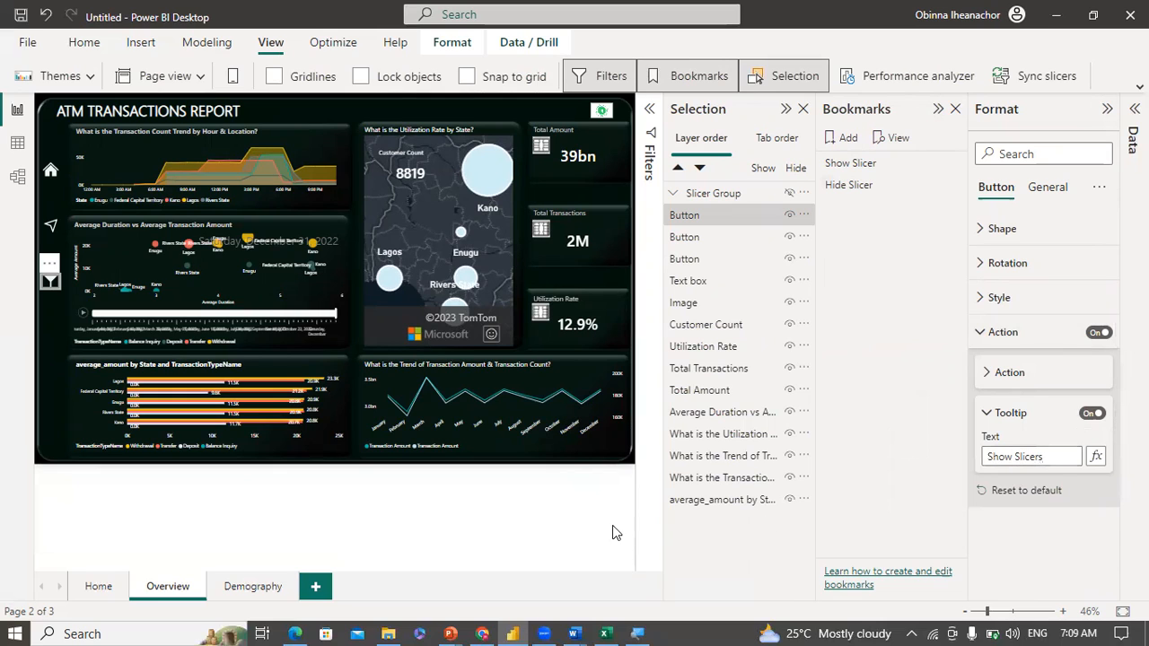
click(1107, 111)
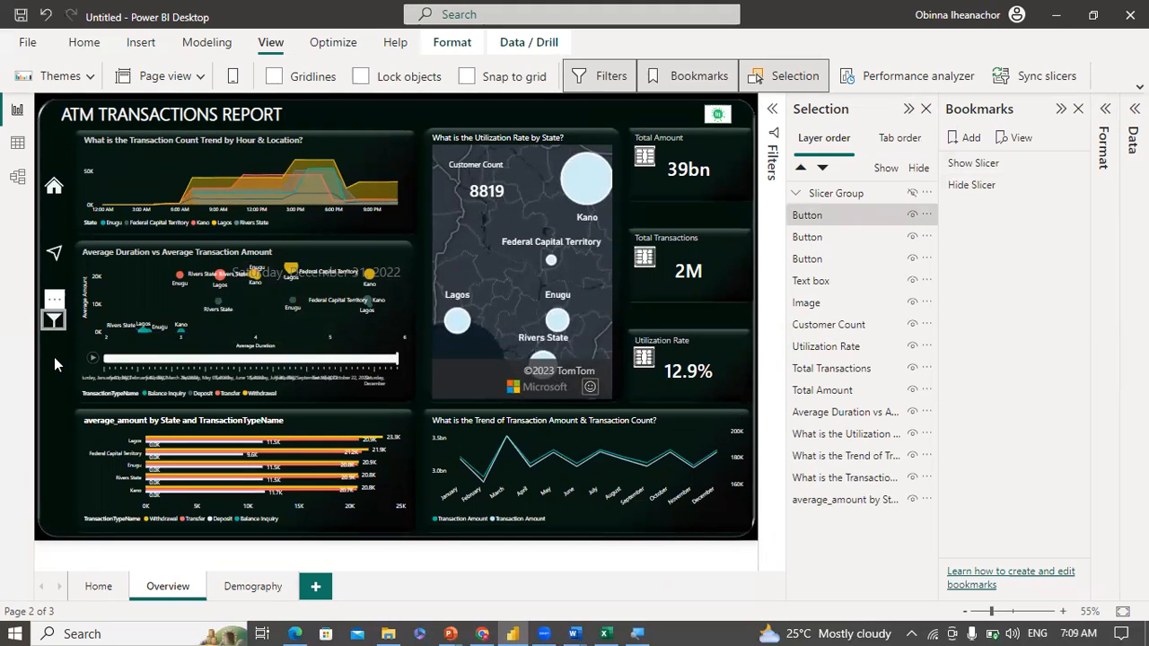
click(54, 358)
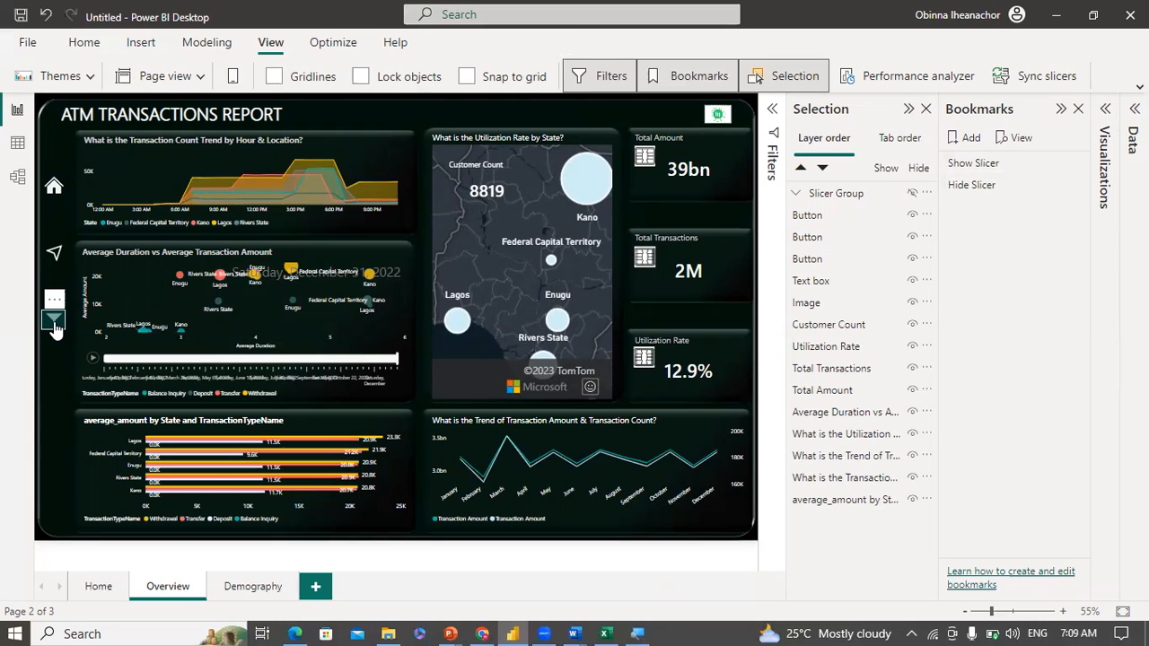
Step: Test the funnel and back-arrow buttons by opening, closing and reopening the slicer panel
ctrl+click(55, 324)
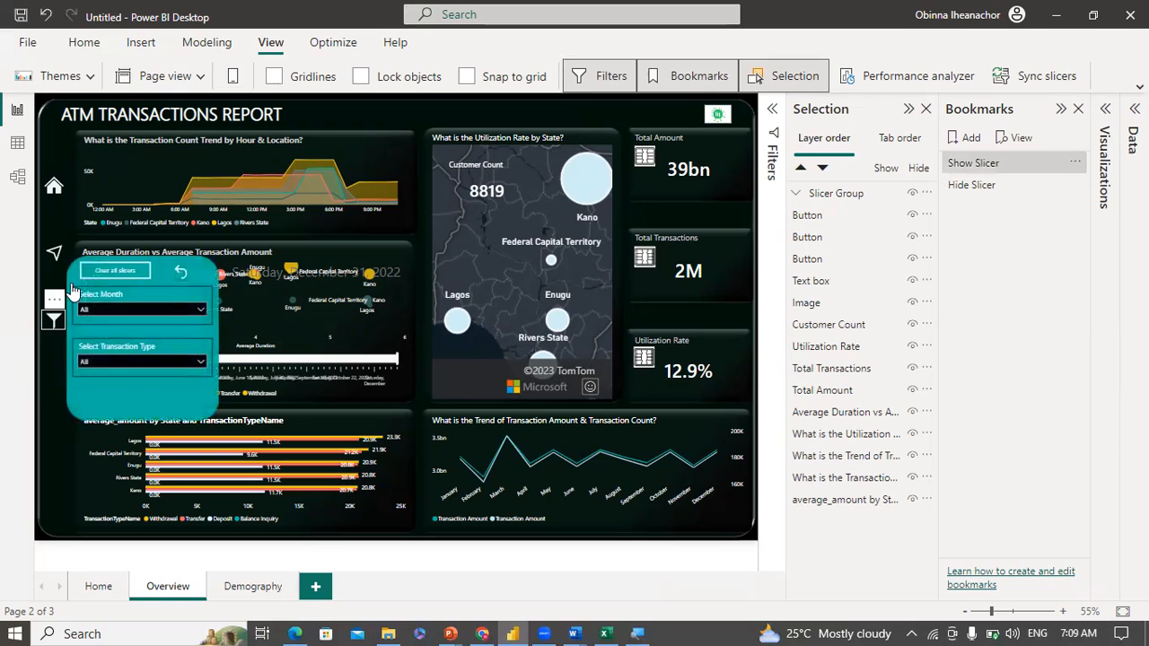
click(180, 280)
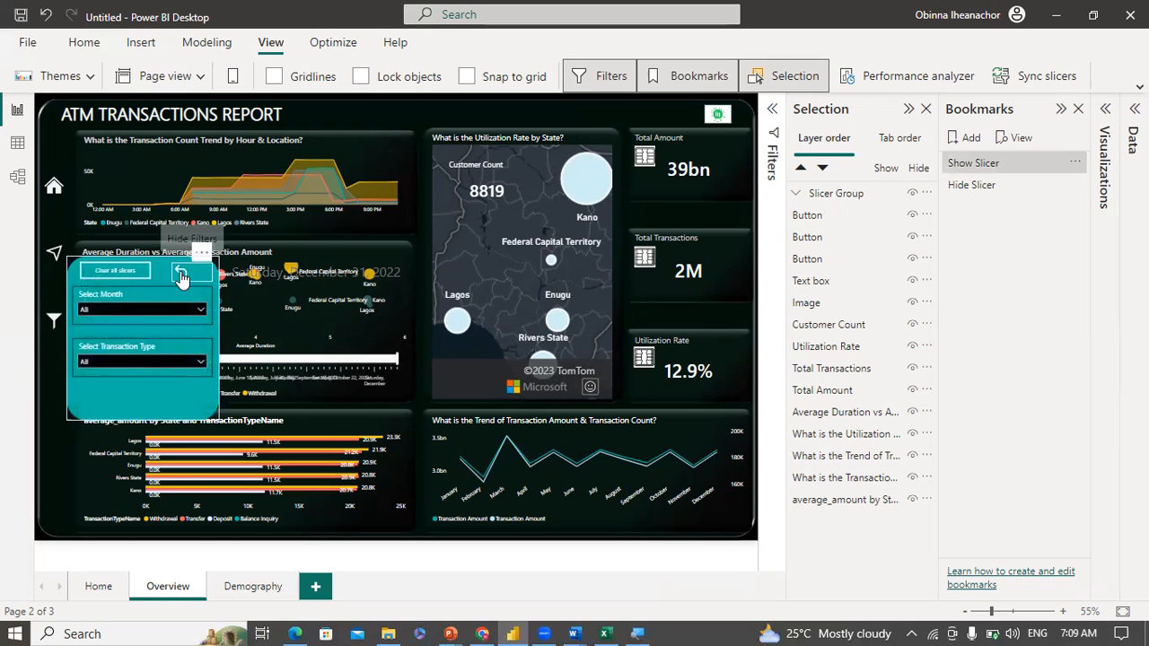
ctrl+click(180, 280)
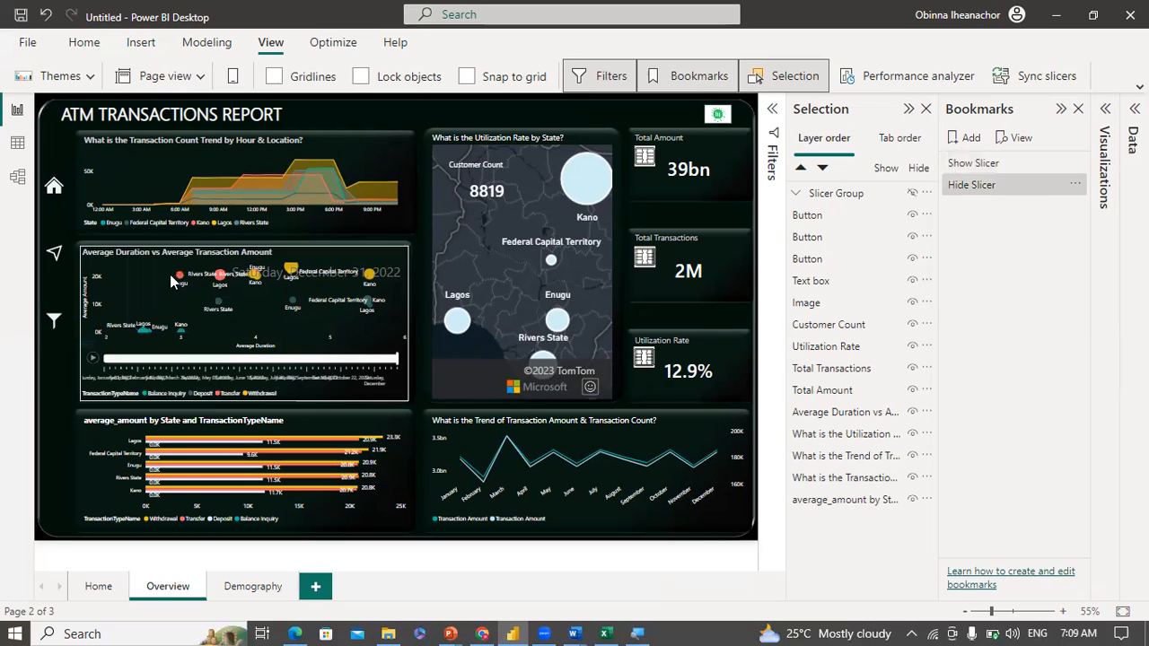
ctrl+click(55, 321)
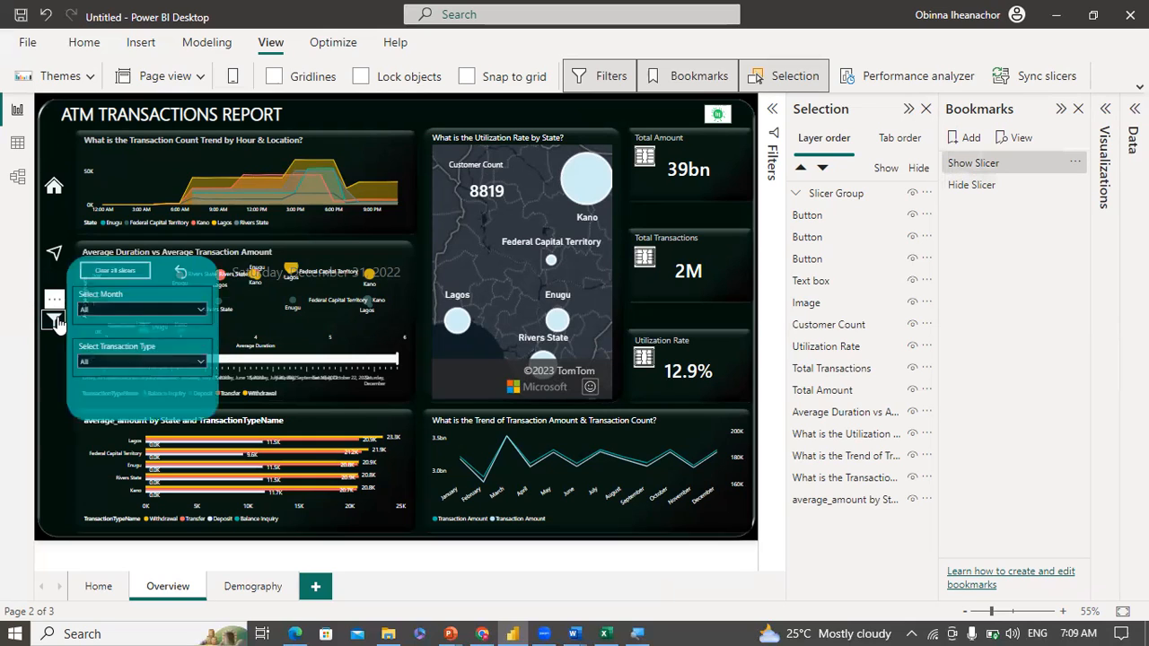
Step: Filter the Overview page to February in the month slicer and Deposit in the transaction type slicer
click(198, 311)
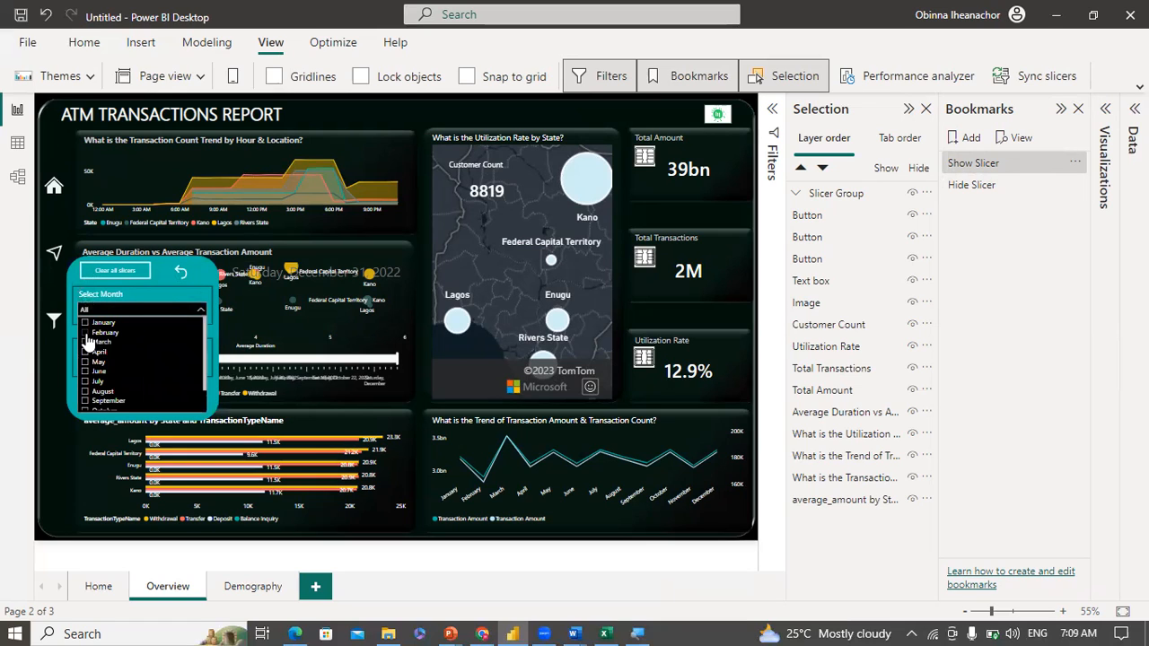
click(87, 333)
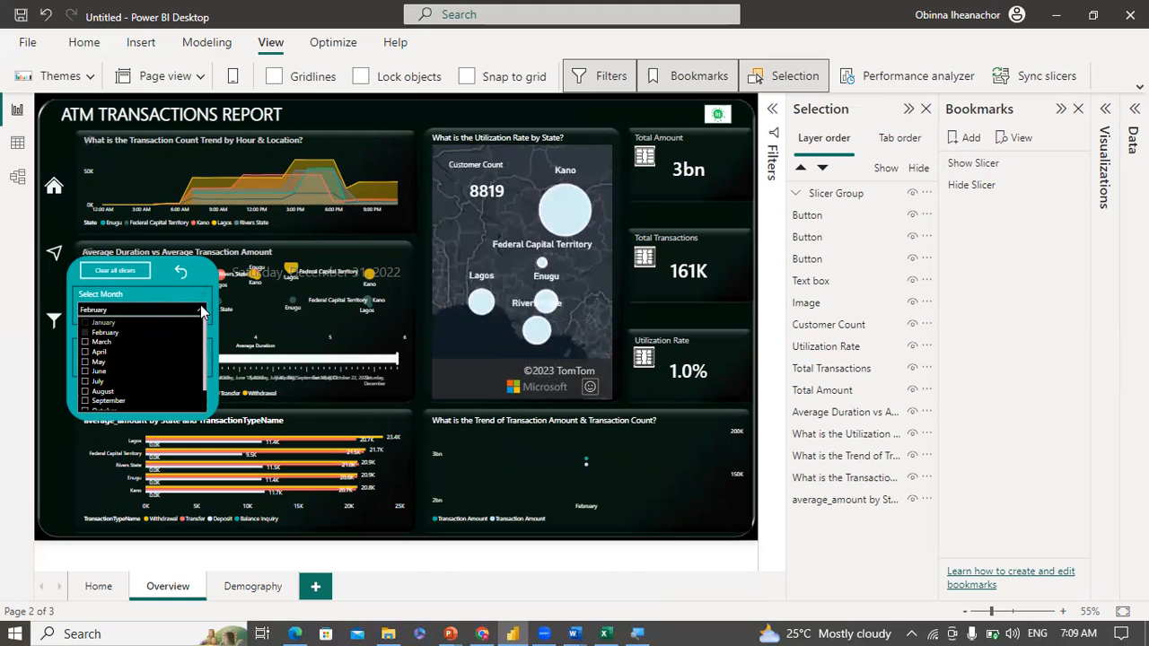
click(201, 310)
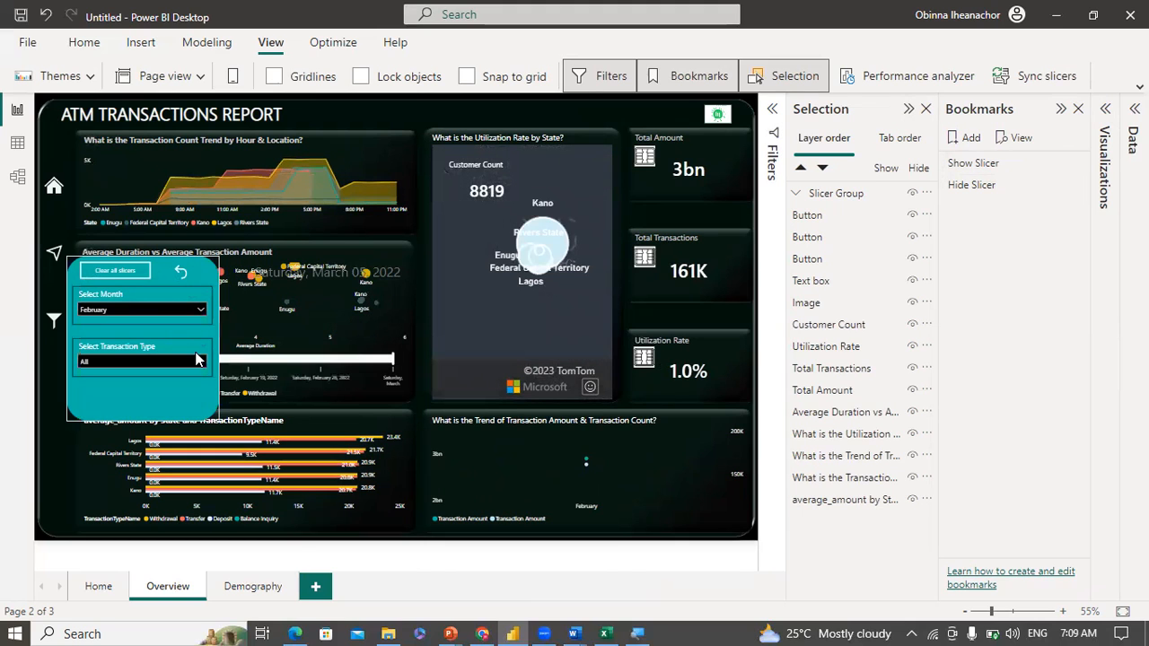
click(199, 360)
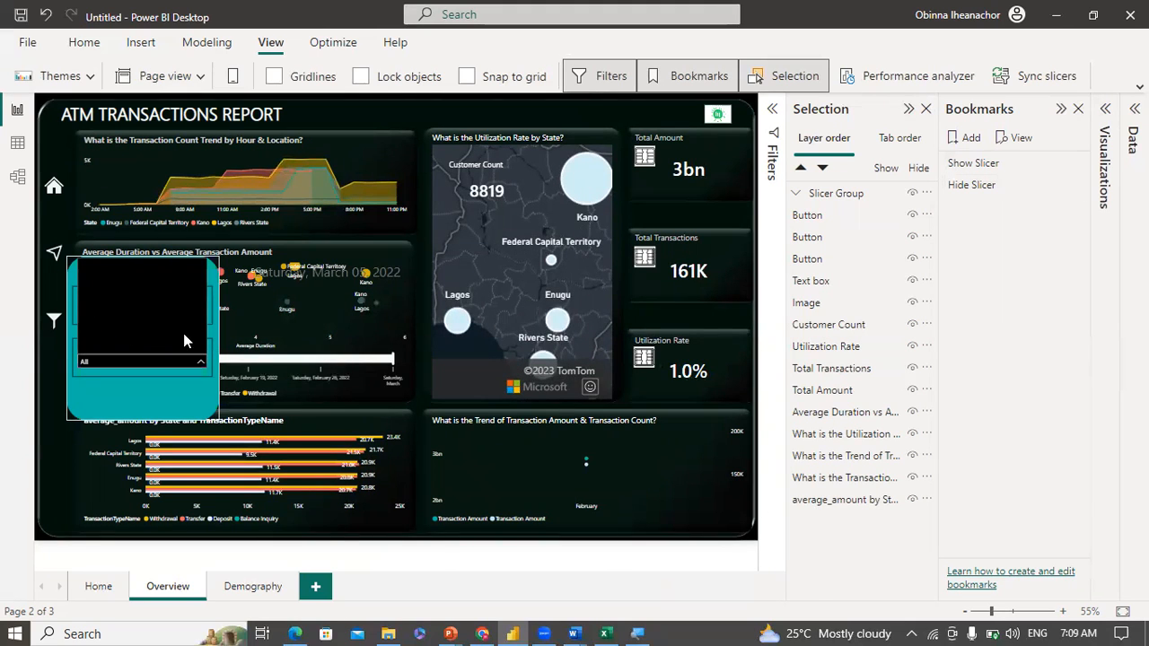
click(201, 366)
click(201, 365)
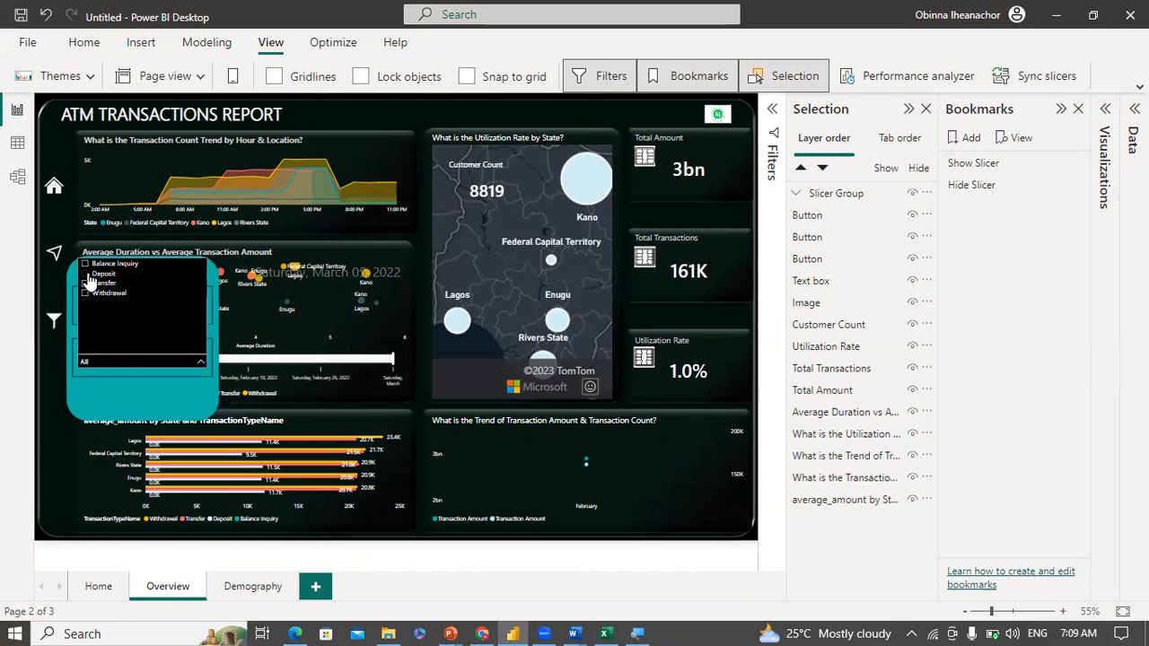
click(87, 275)
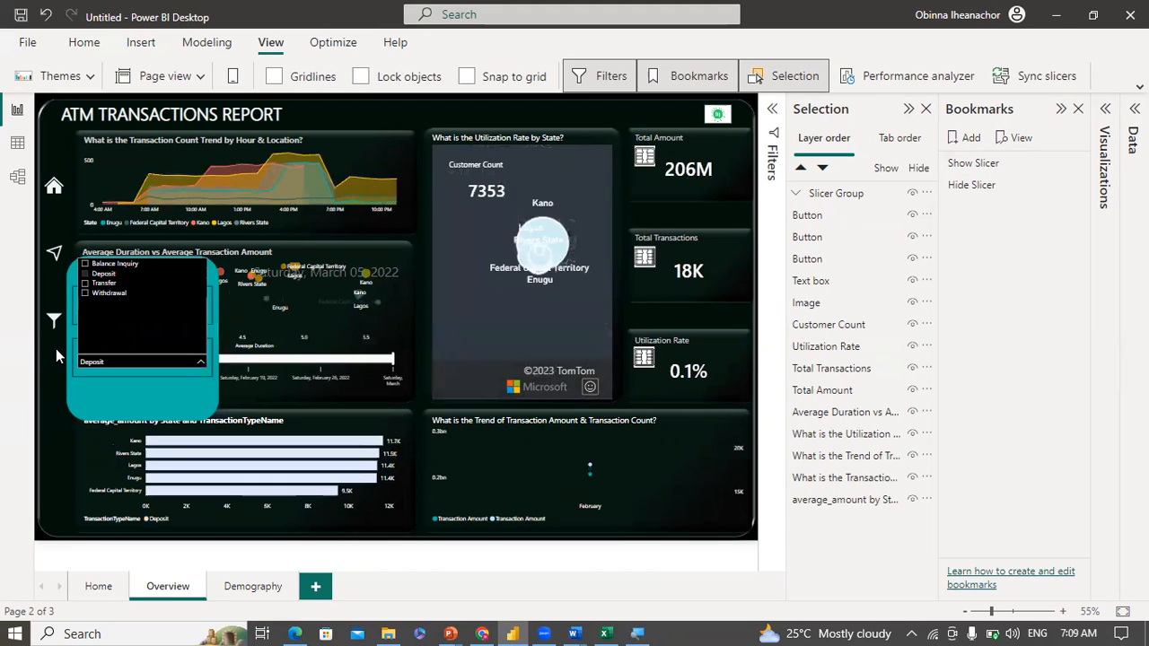
click(118, 404)
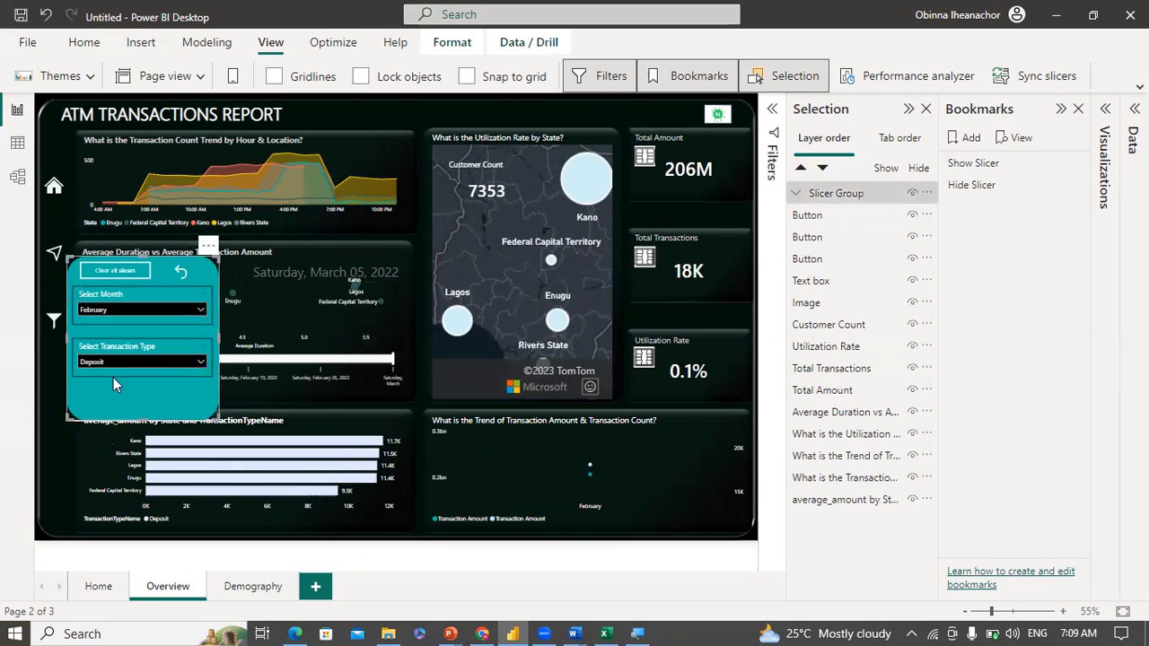
Step: Close and reopen the slicer panel, clear all slicers with its button, and close the panel again
ctrl+click(181, 276)
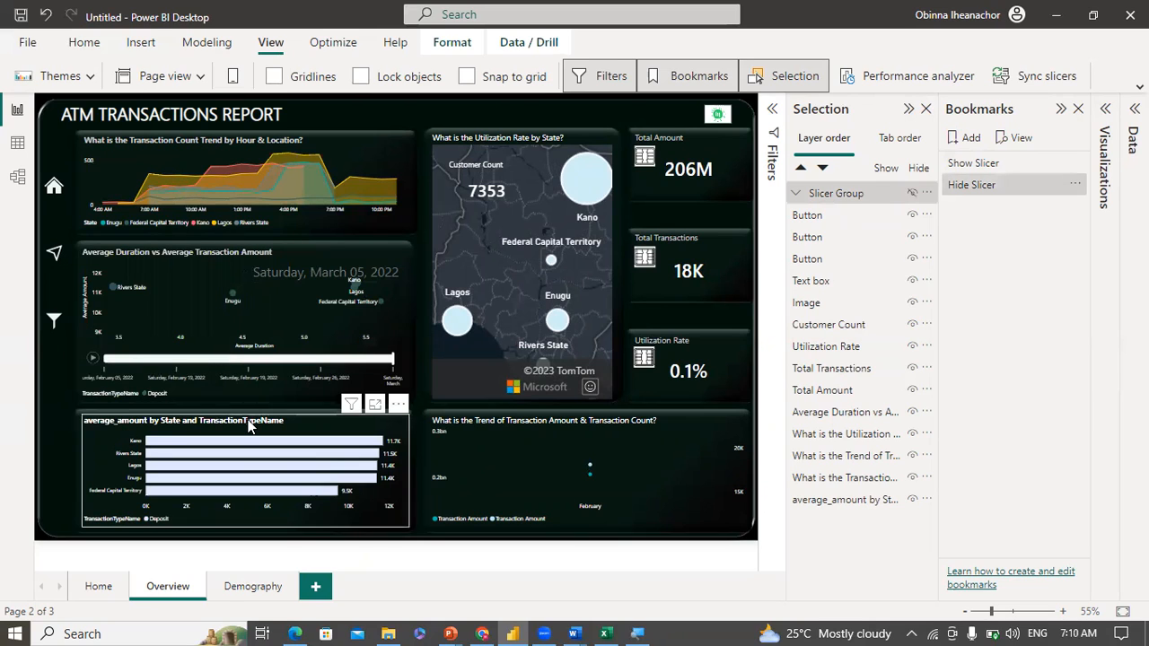
ctrl+click(61, 319)
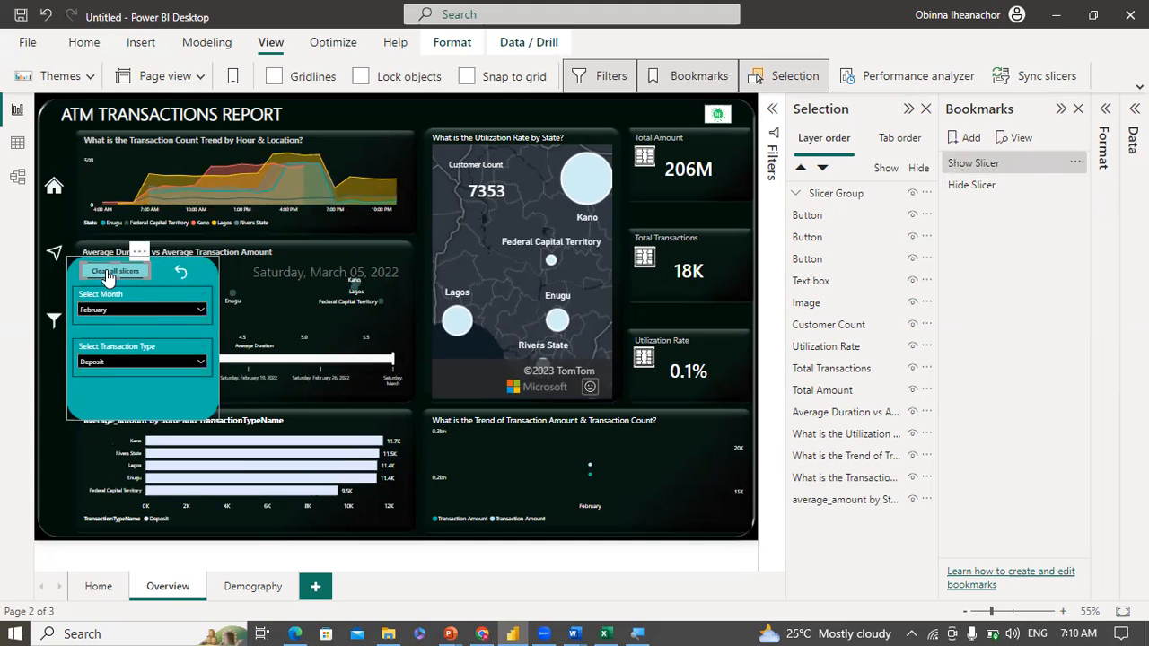
ctrl+click(107, 278)
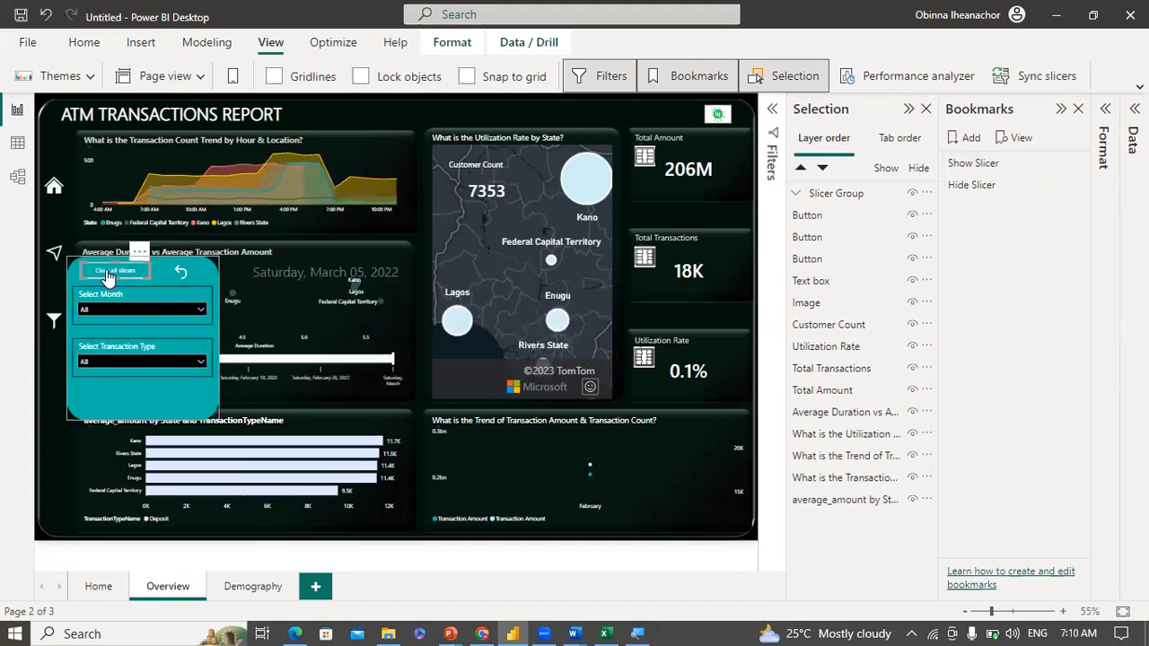
ctrl+click(187, 279)
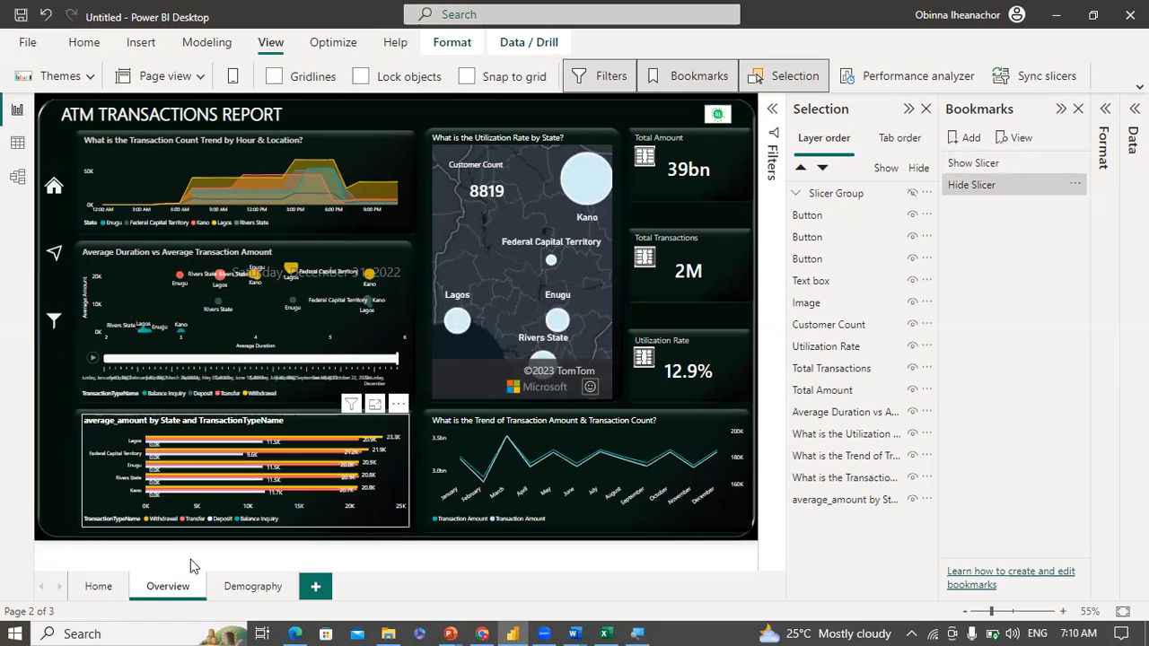
Step: Look over the Demography and Overview pages, return to the Home page, and close the Selection and Bookmarks panes
click(244, 594)
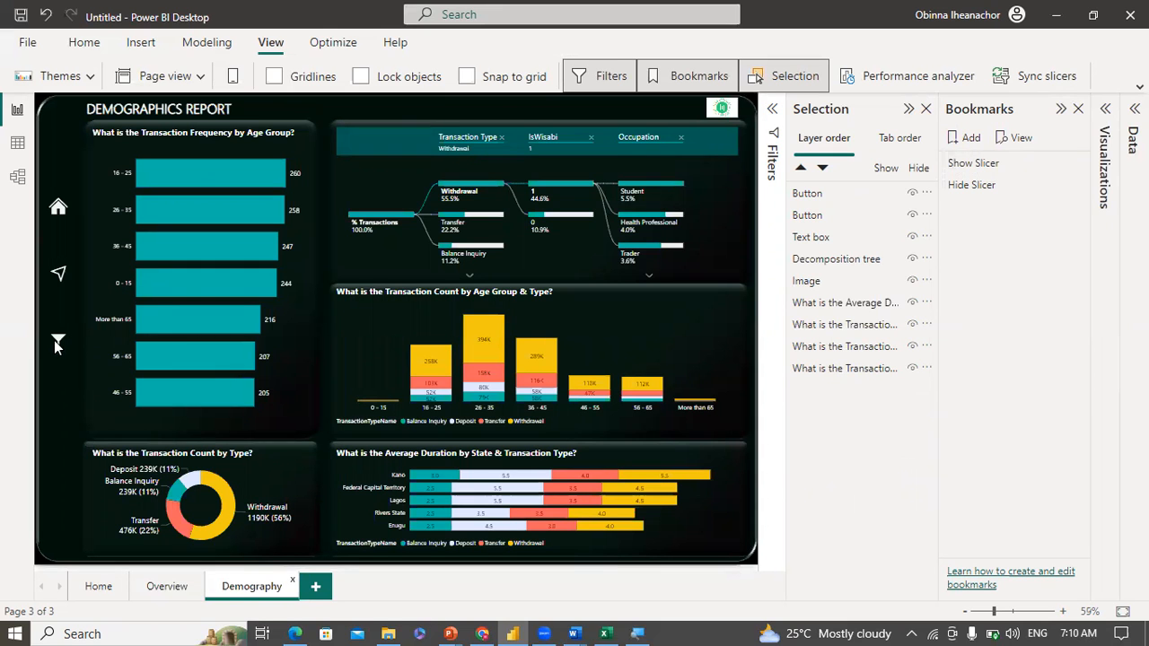
click(170, 592)
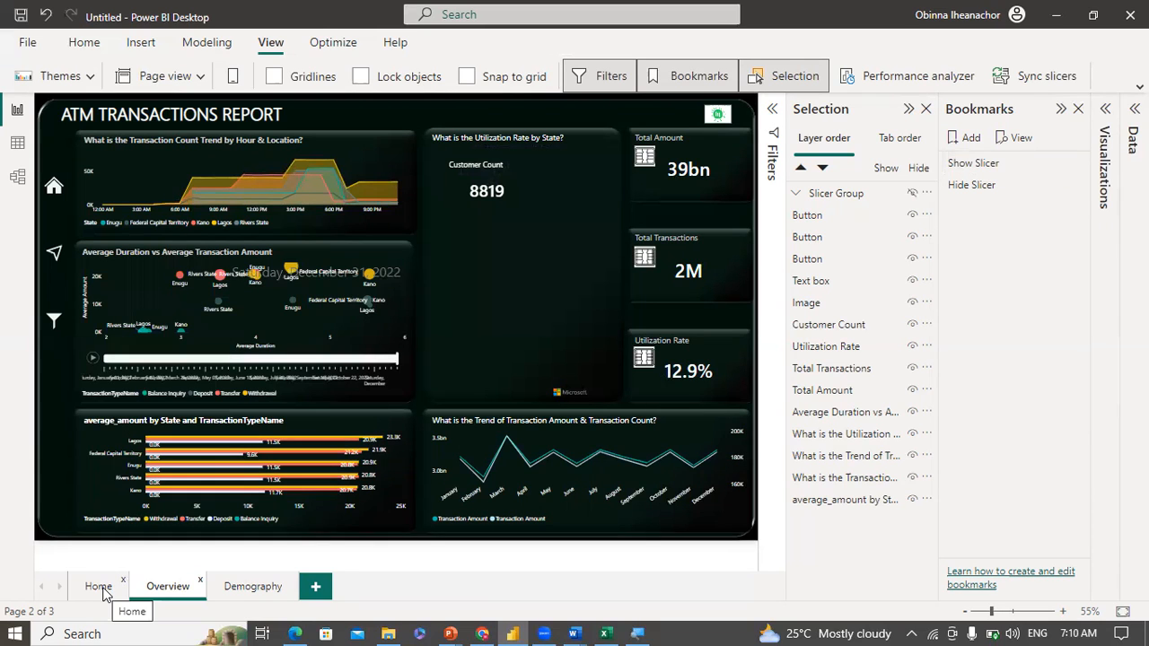
click(98, 587)
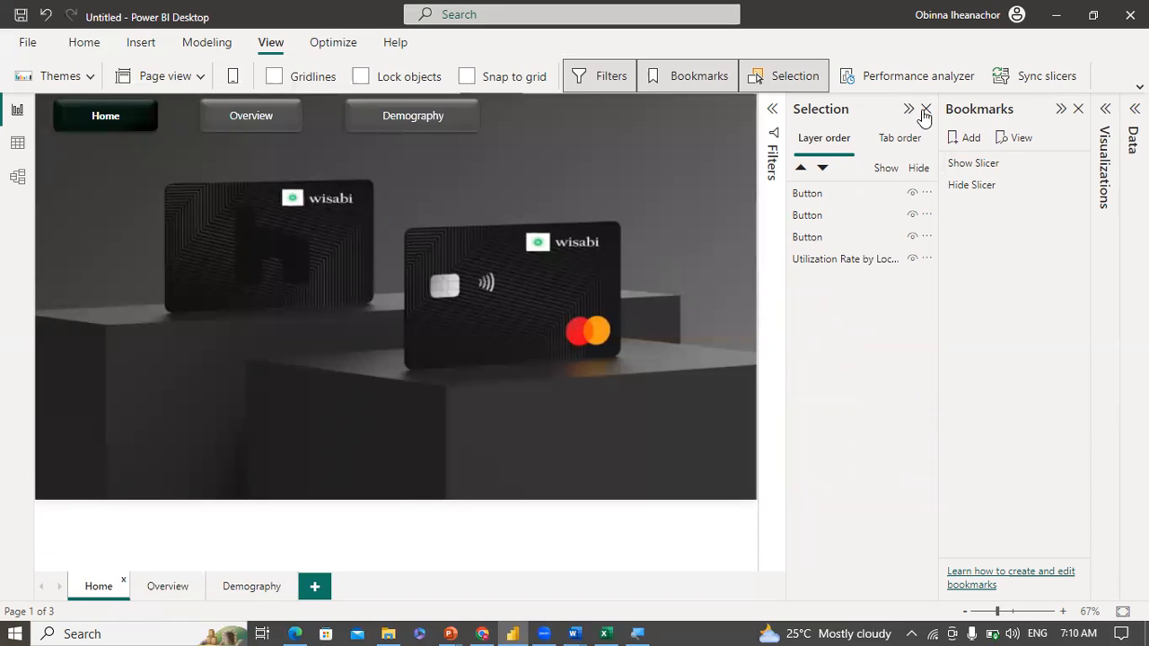
click(925, 110)
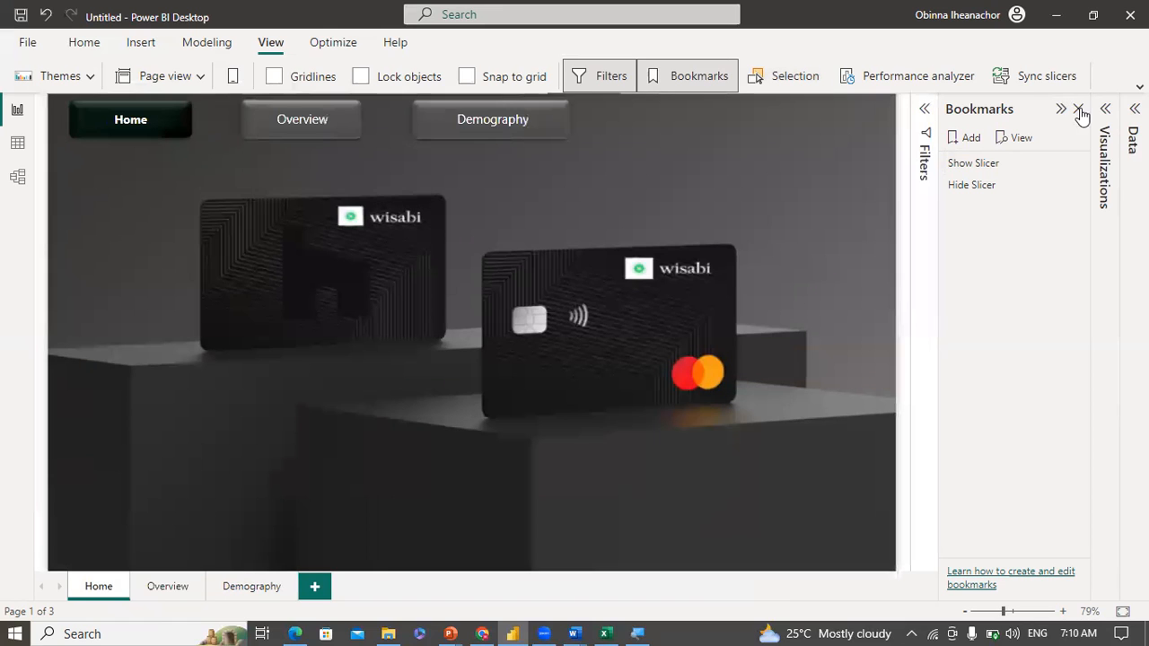
click(1079, 109)
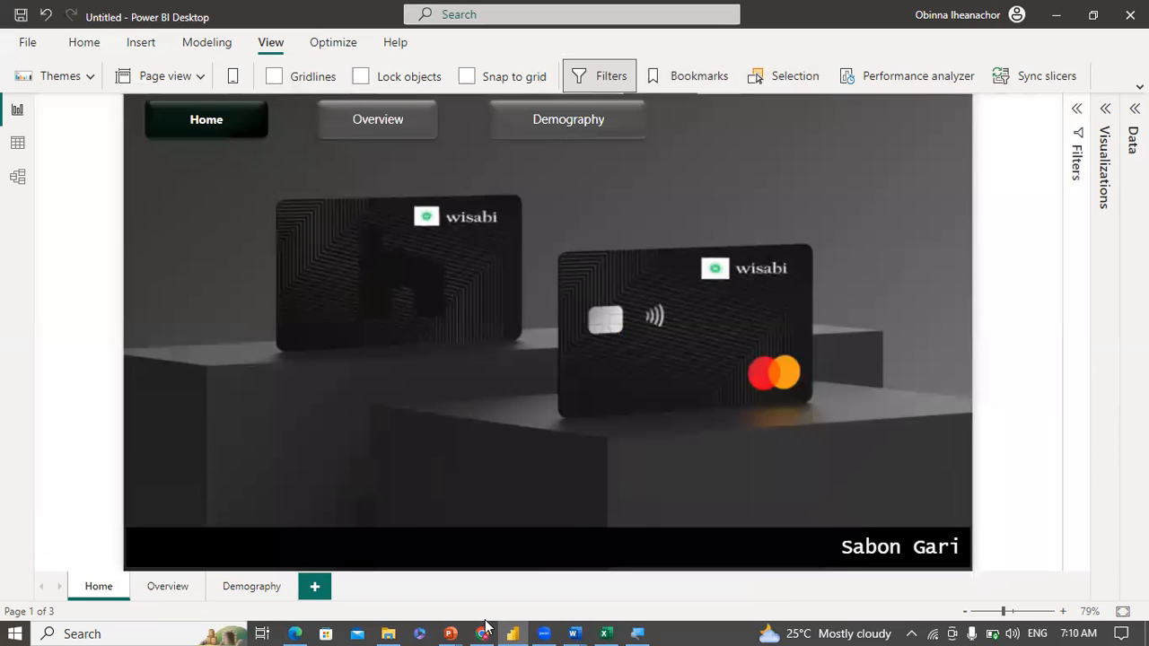
Step: Switch to the Power BI service in Chrome and start a new workspace named Wisabi Bank
mouse_move(485, 628)
click(479, 572)
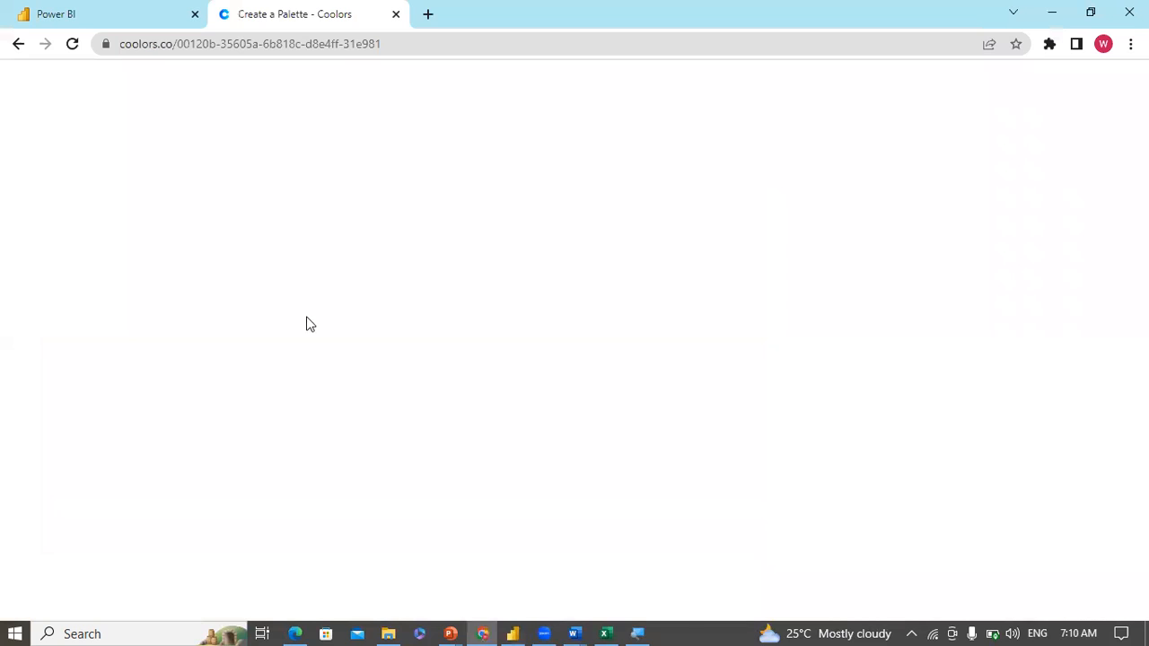
click(121, 15)
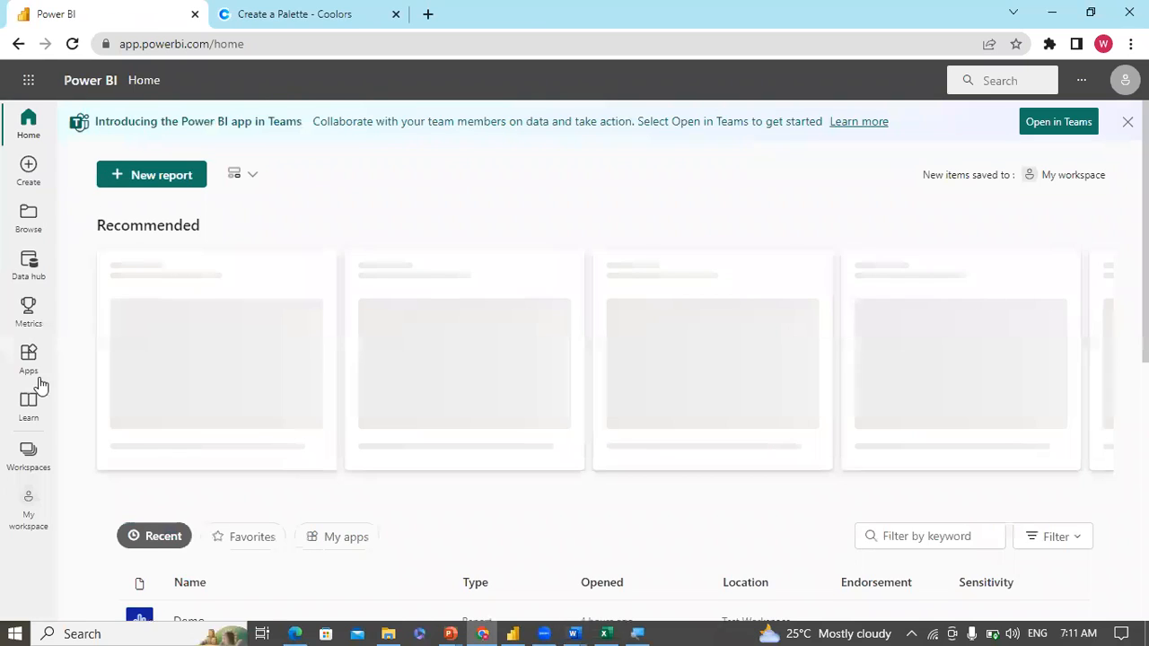
click(31, 461)
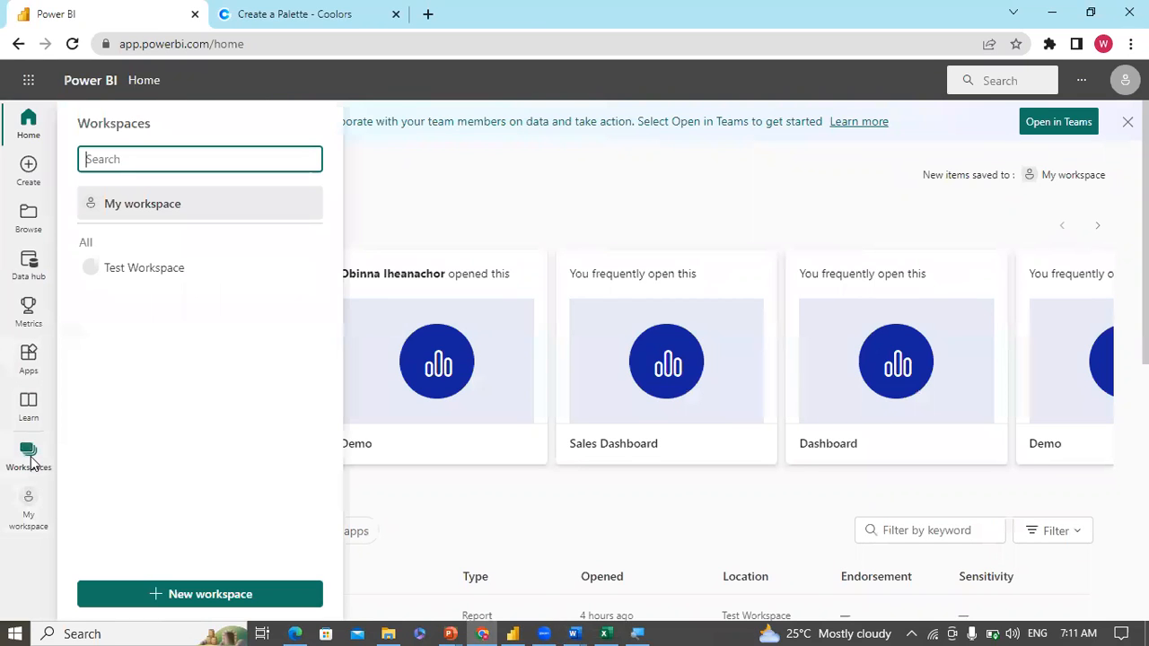
click(165, 596)
click(718, 362)
click(718, 361)
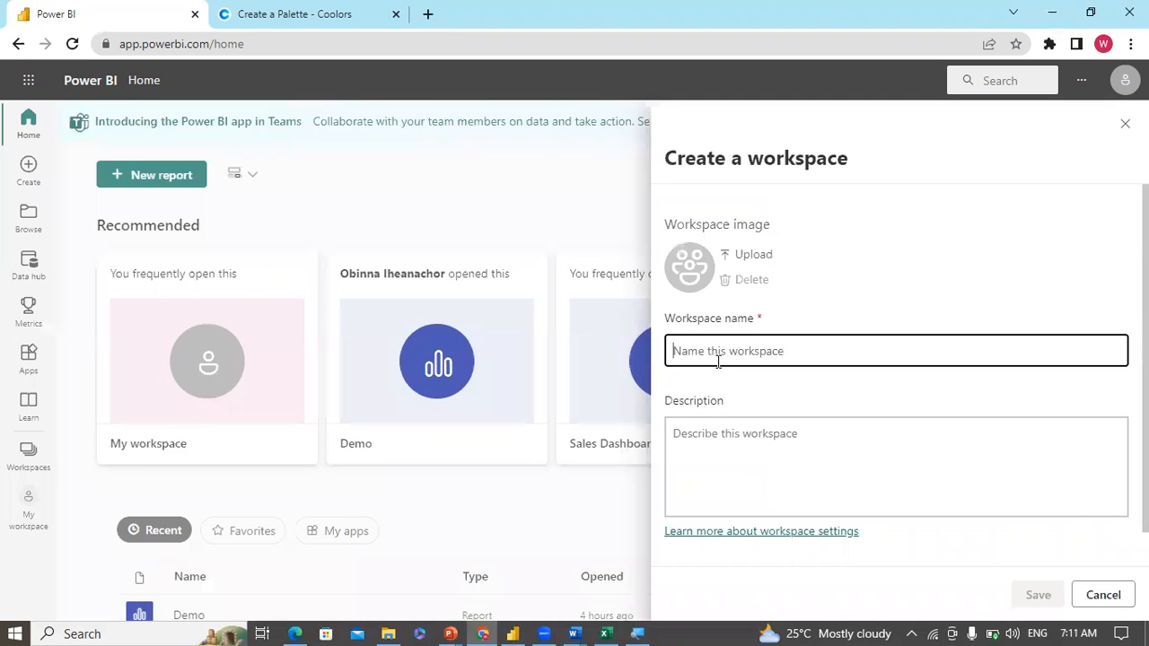
text(Wisa)
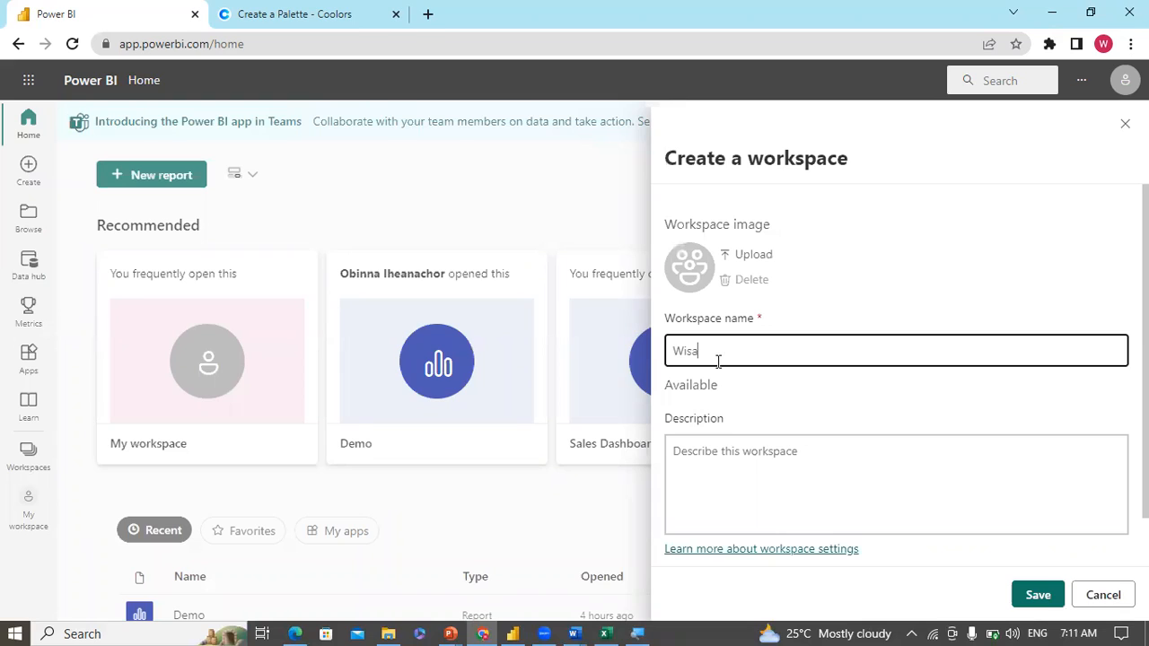
text(bi Bank)
Step: Describe the workspace as "Workspace for Wisabi ATM Transaction Reporting" and save it
click(717, 464)
text(W)
text(ork)
text(spac)
text(e for )
text(Wisa)
text(bi A)
text(T)
text(M)
text( R)
text(epor)
text(ts)
text(ing)
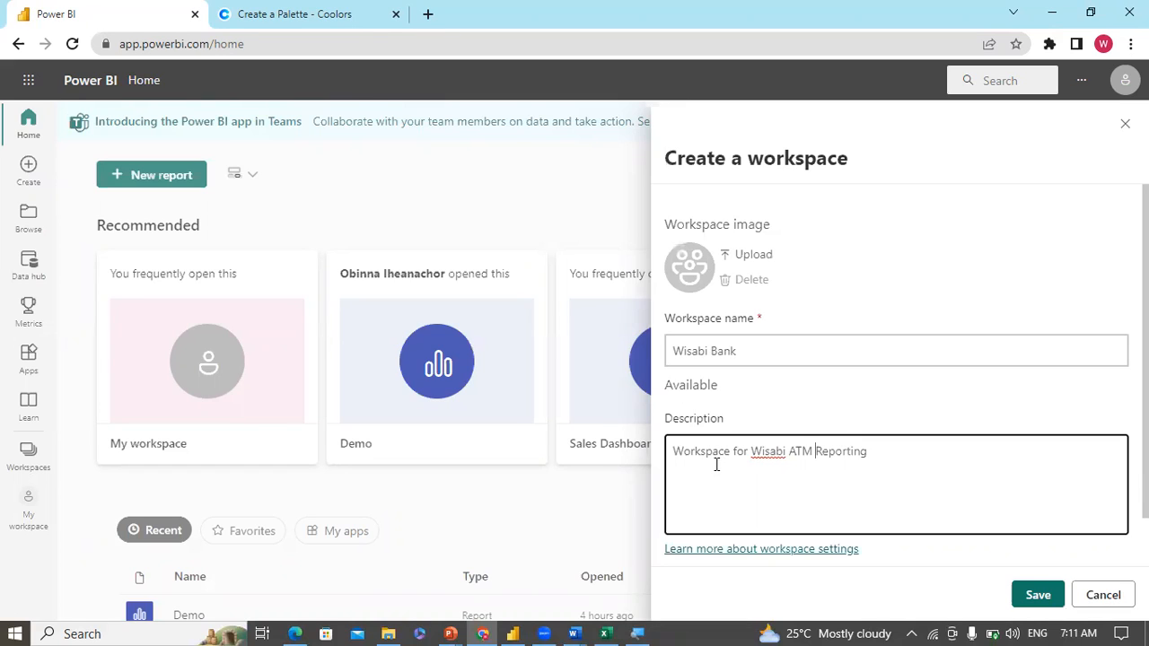
text(Transaction)
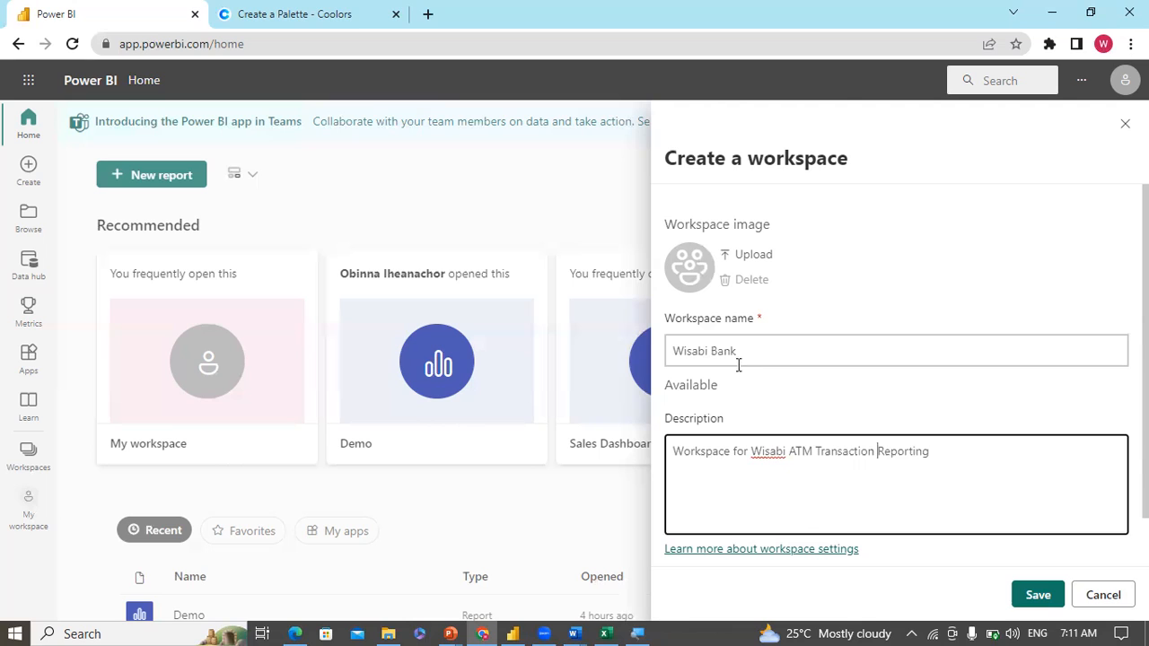
click(1024, 593)
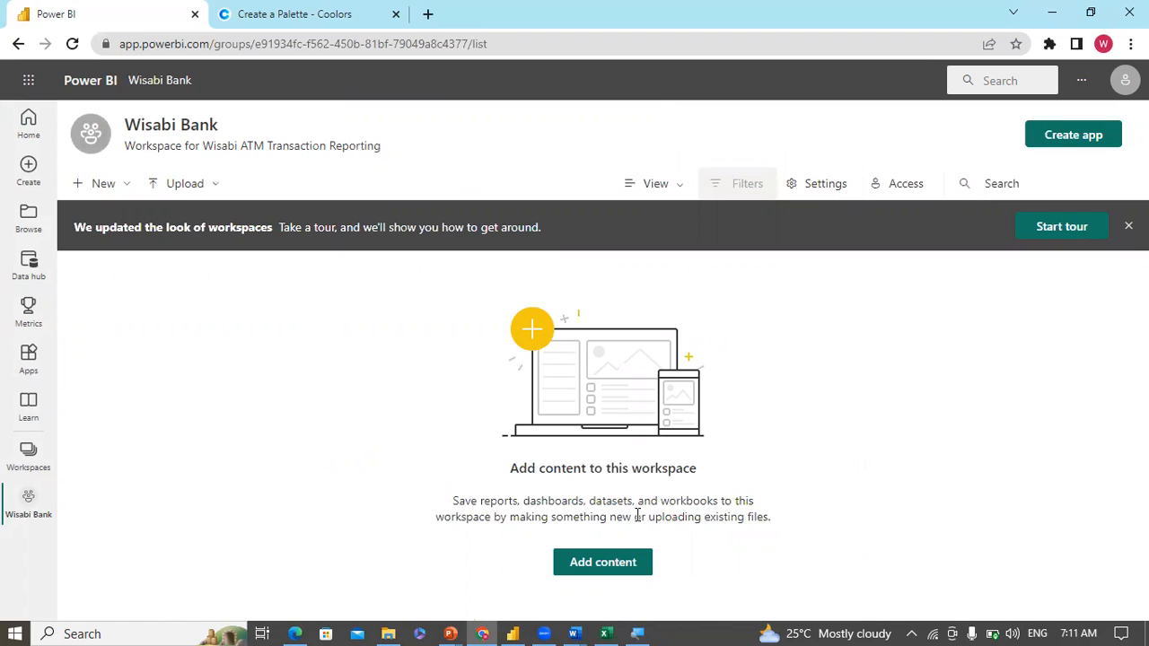
Step: Switch back to Power BI Desktop and save the report as Wisabi ATM Report in the Wisabi Bank Dataset folder
mouse_move(513, 632)
click(509, 582)
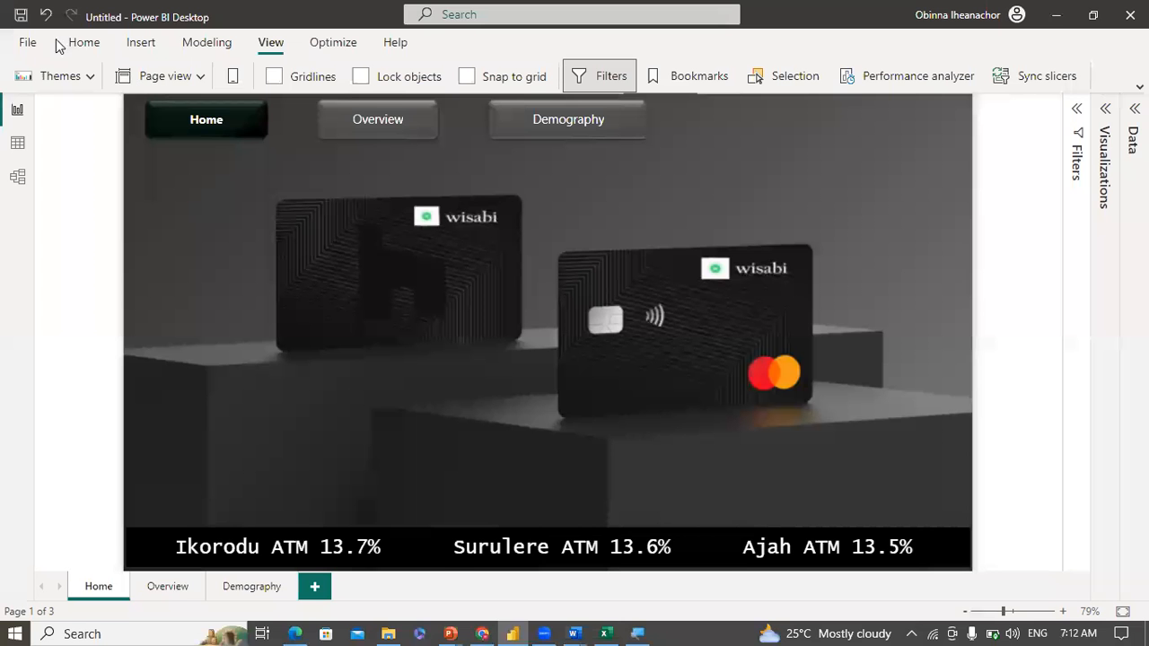
click(28, 45)
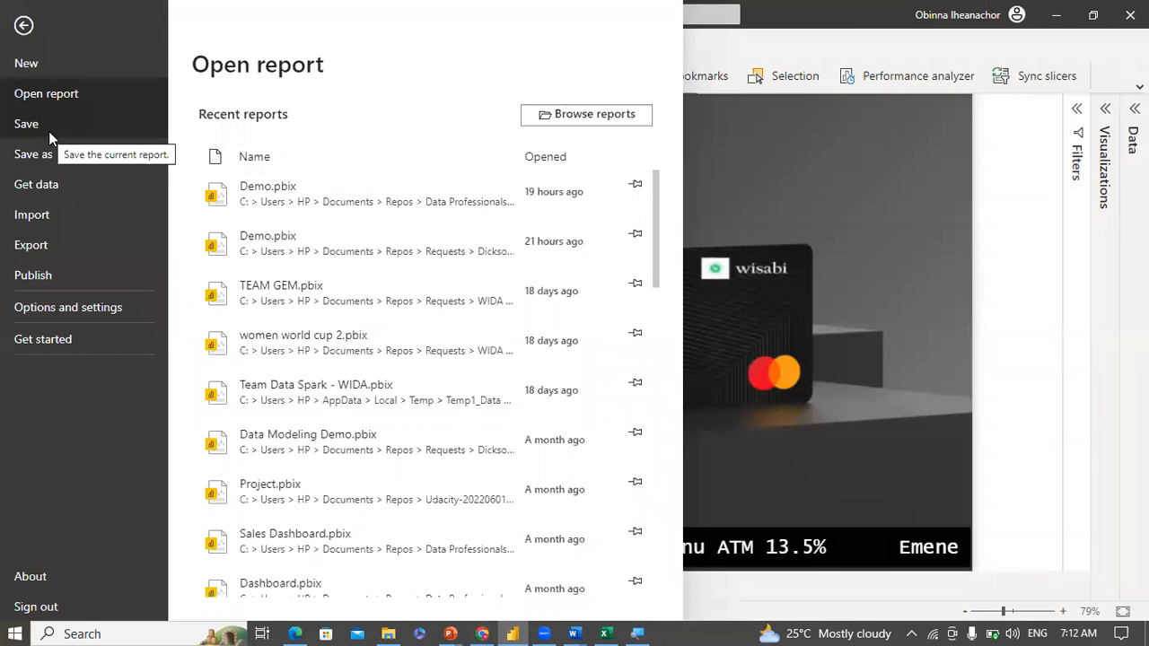
click(49, 131)
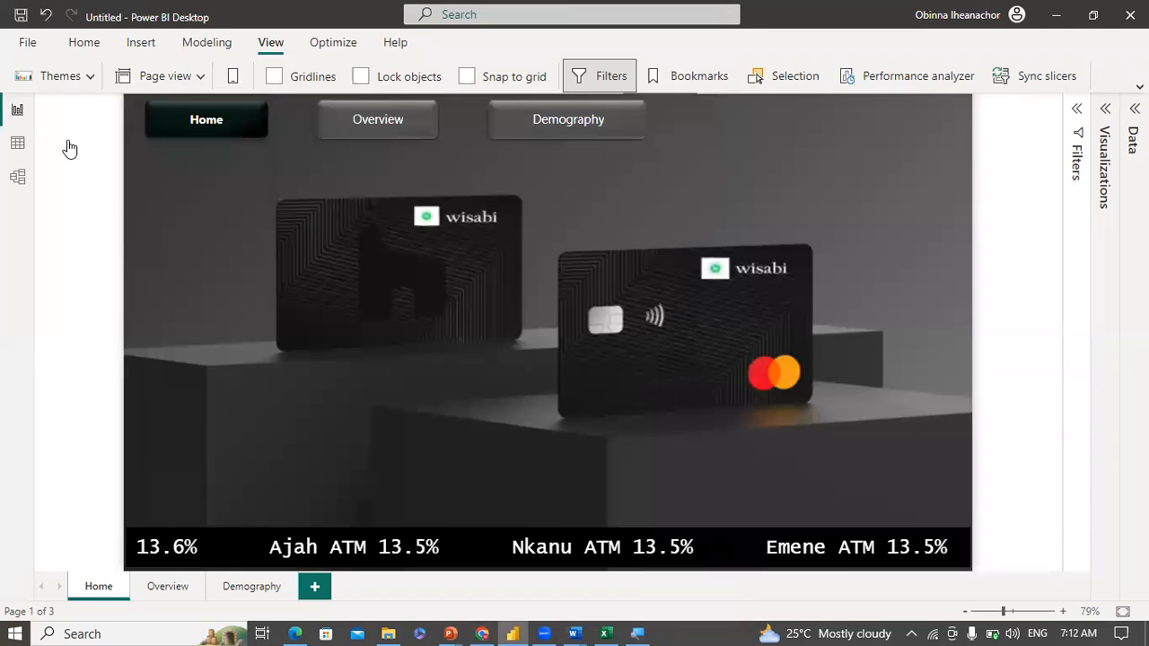
click(98, 203)
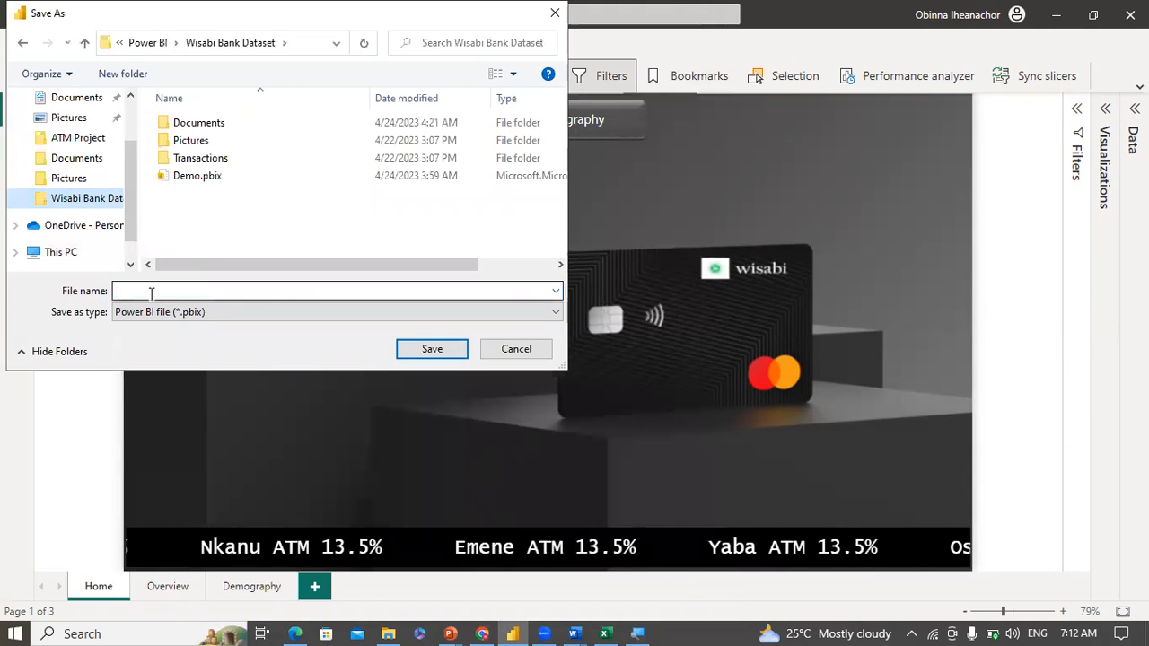
click(151, 292)
text(Wis)
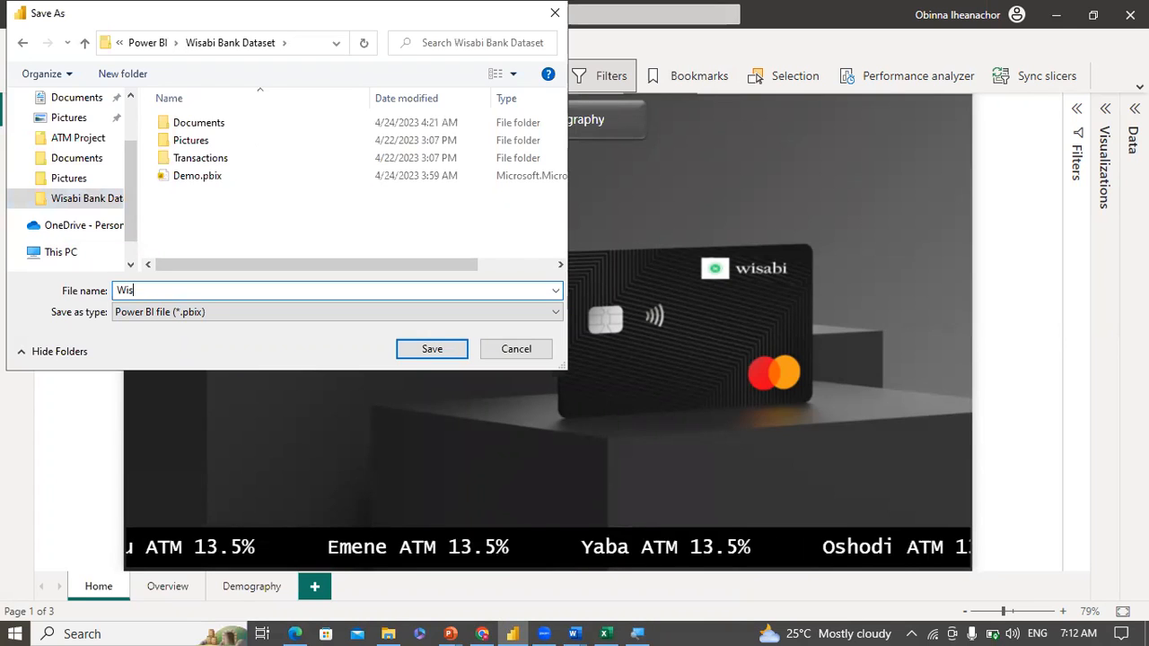
text(abi AT)
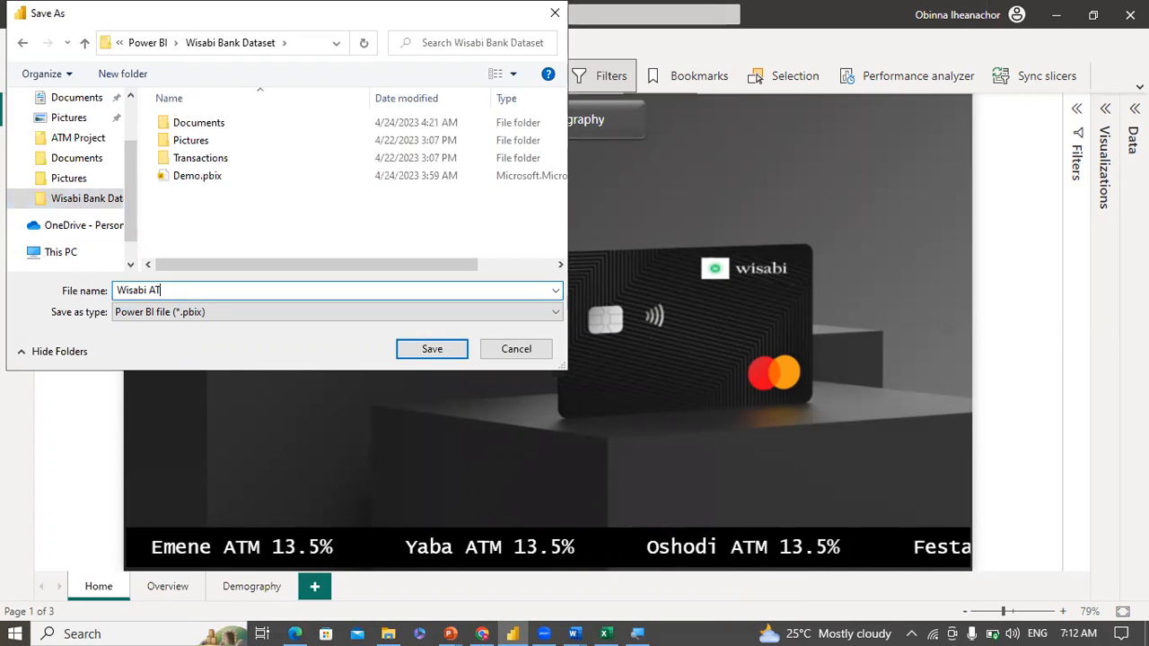
text(M R)
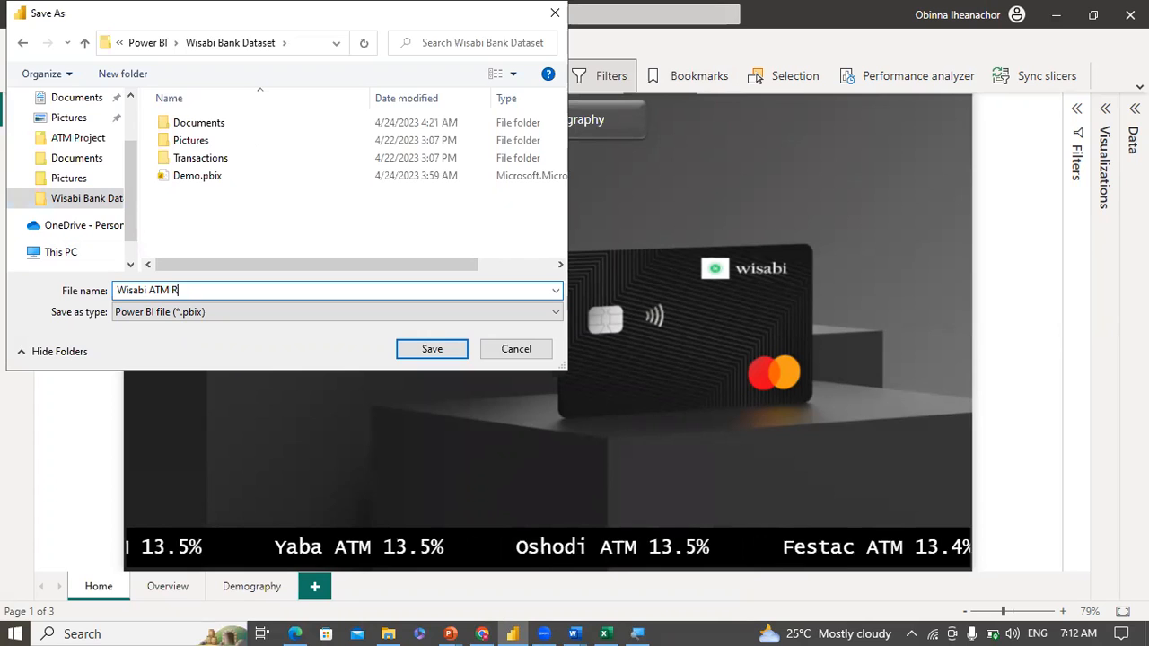
text(po)
key(BackSpace)
key(BackSpace)
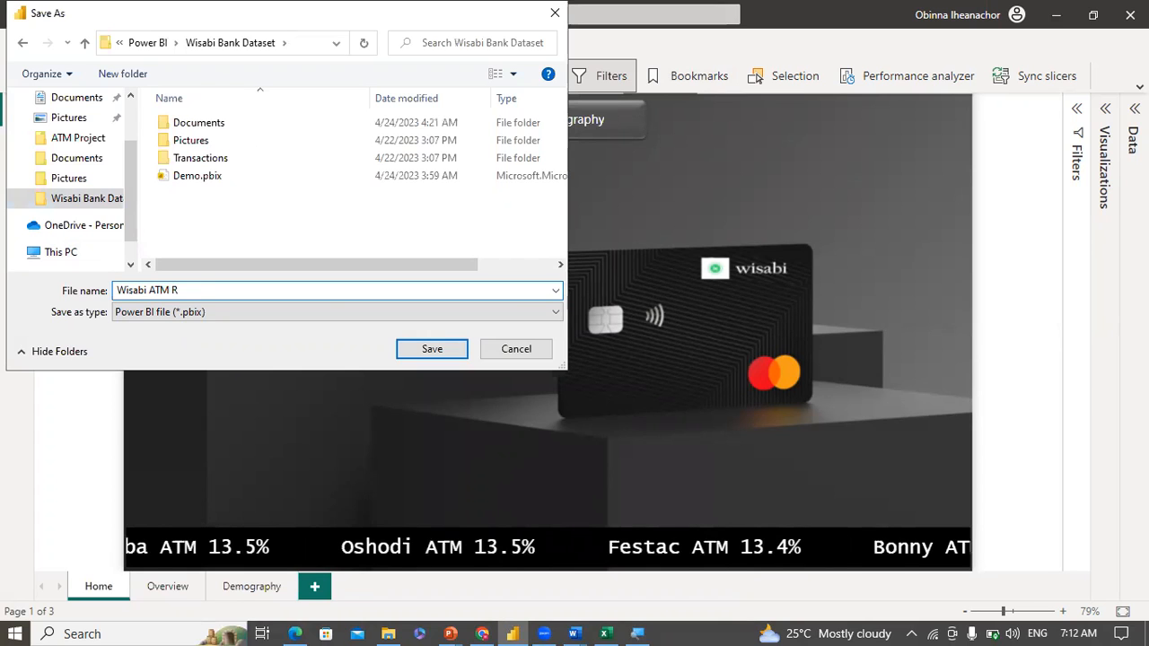
text(eport)
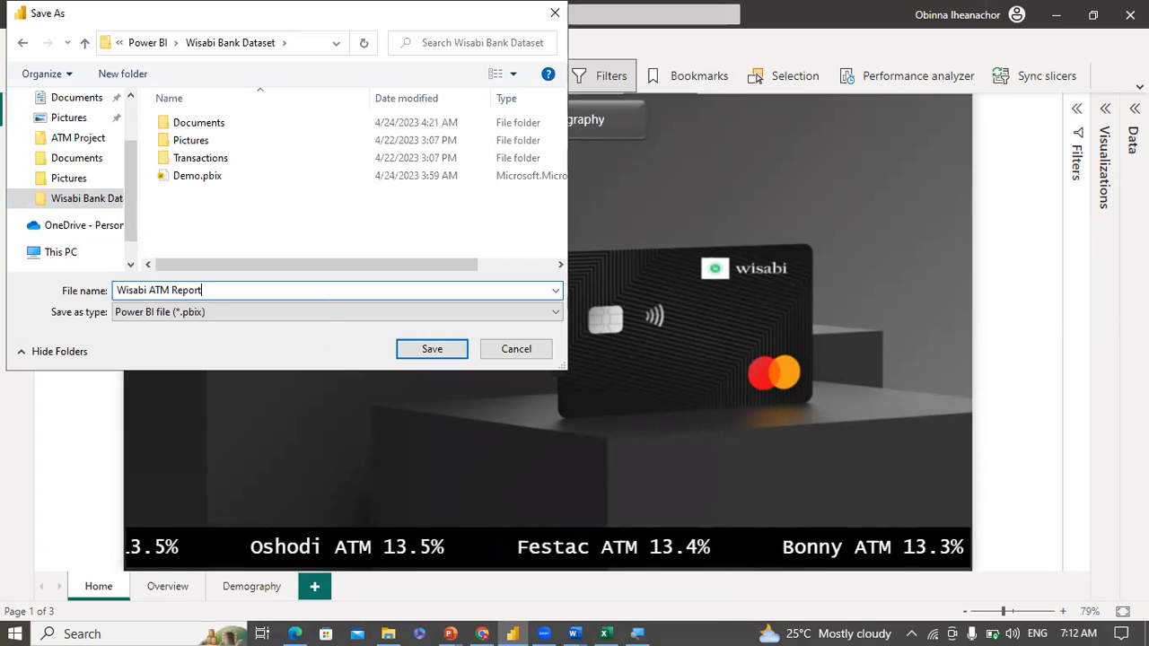
click(410, 350)
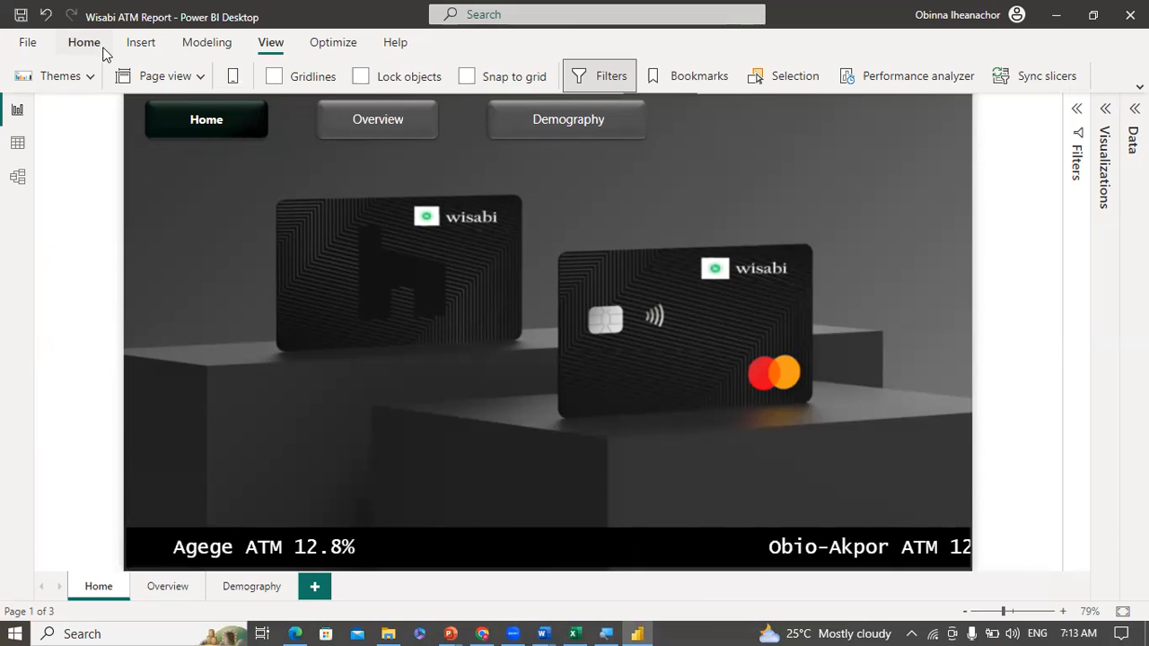
Step: Publish the report to the Wisabi Bank workspace
click(72, 47)
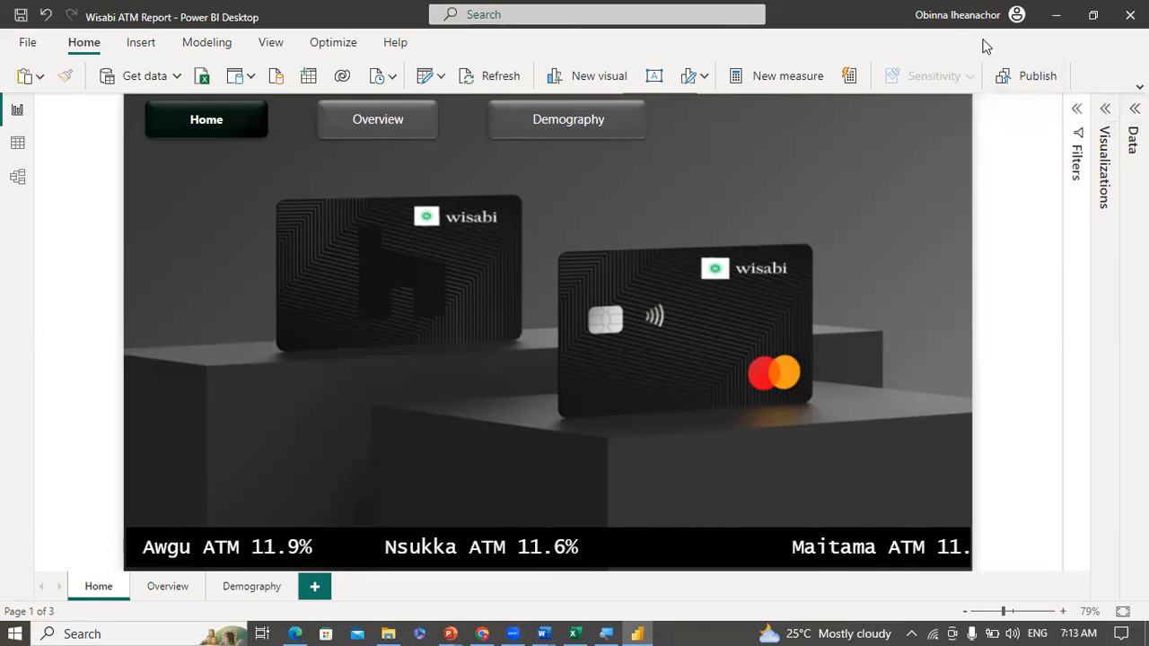
click(1002, 73)
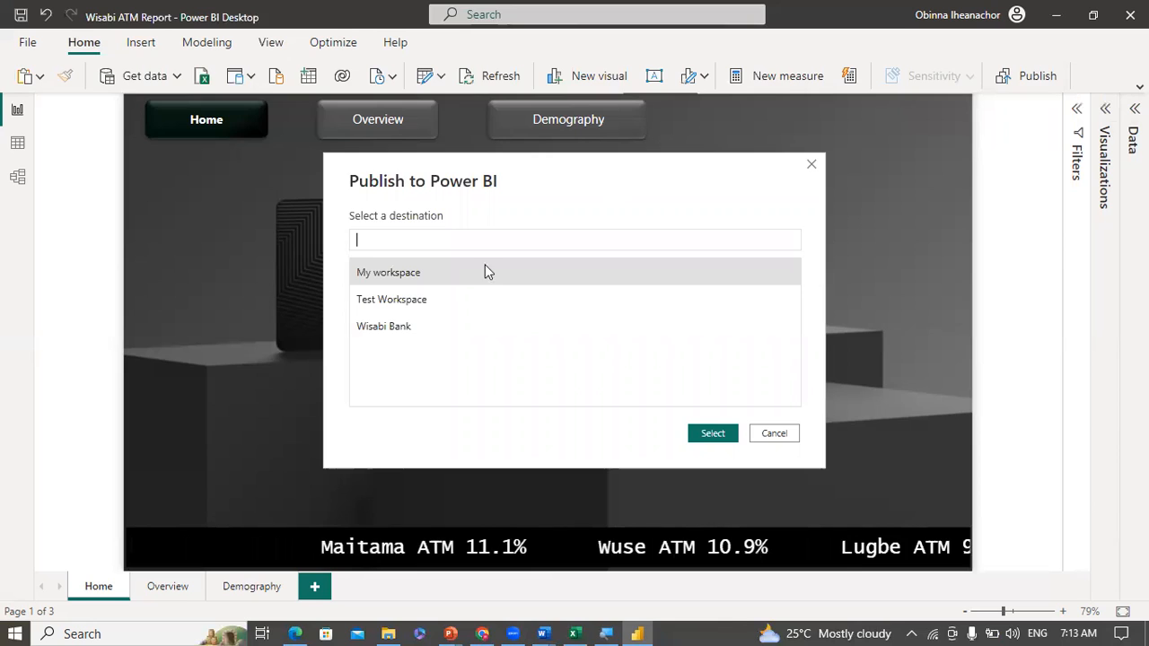
click(402, 329)
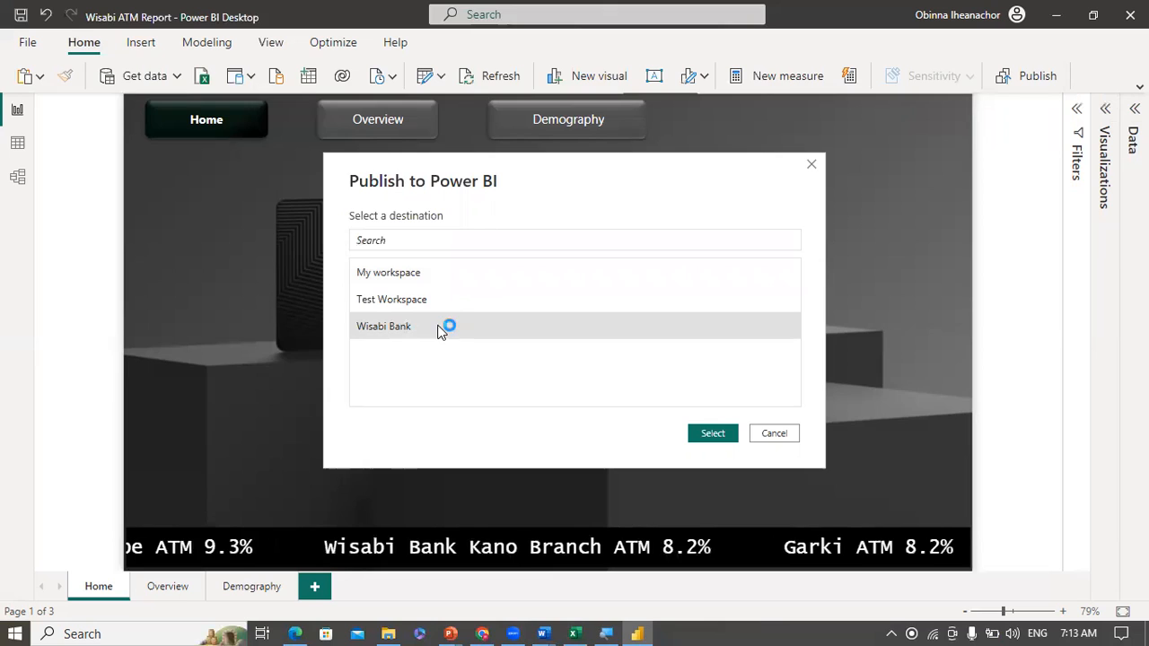
click(714, 433)
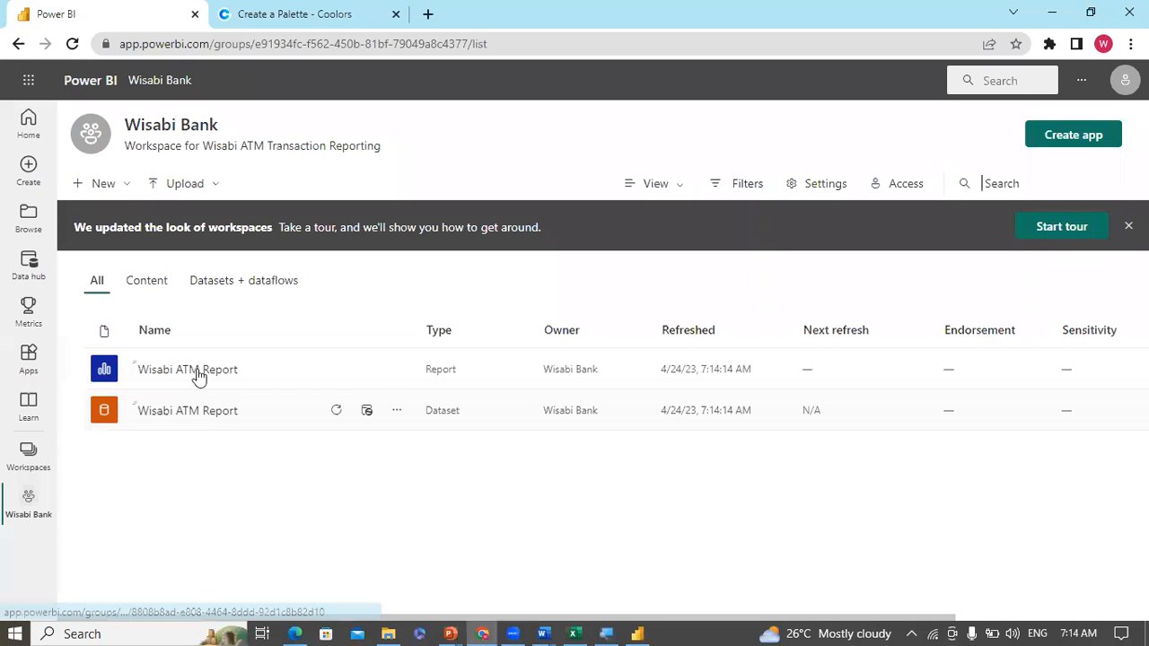
Step: Open the published Wisabi ATM Report in the Power BI service and check its Overview and Demography pages, returning to Home
click(188, 370)
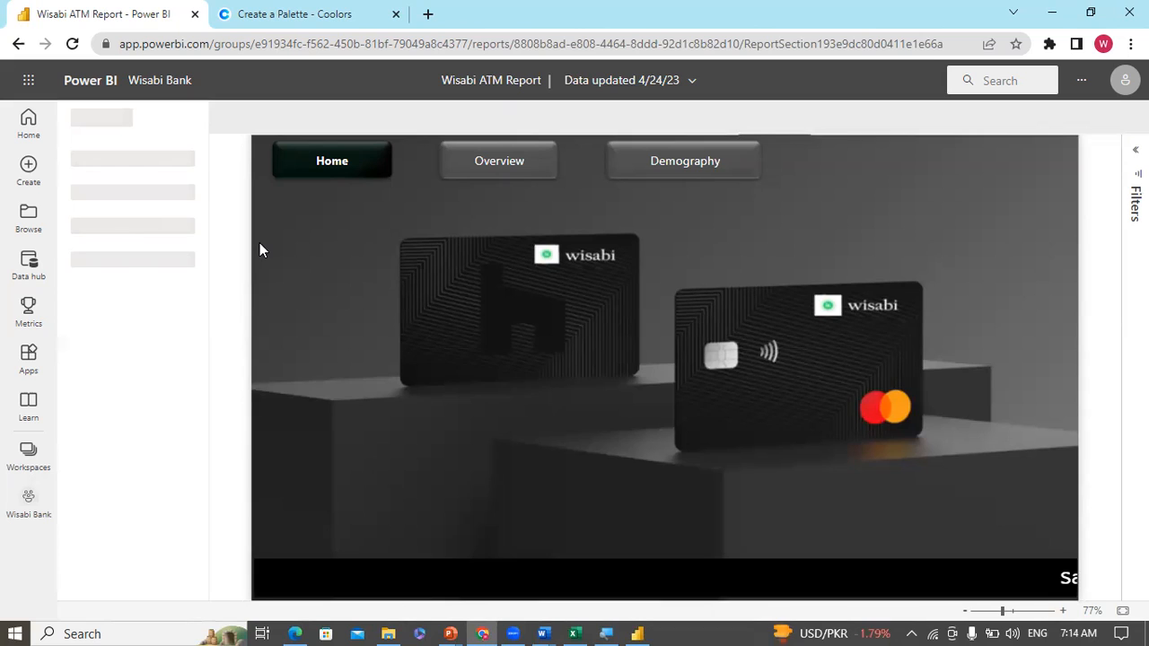
click(485, 170)
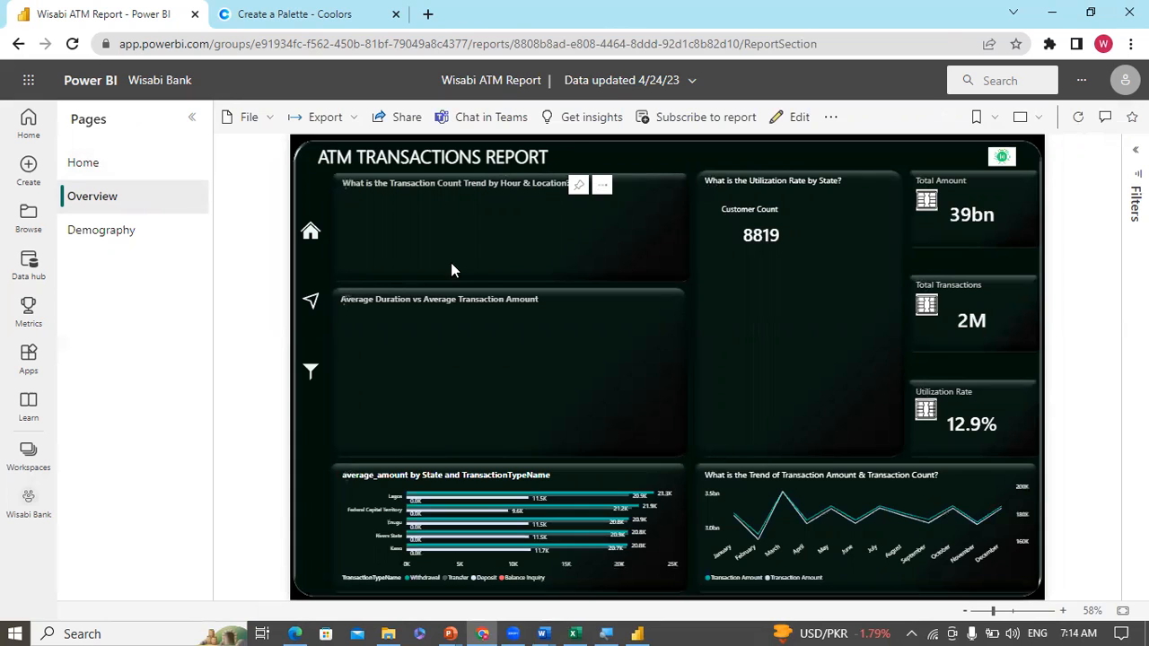
click(103, 240)
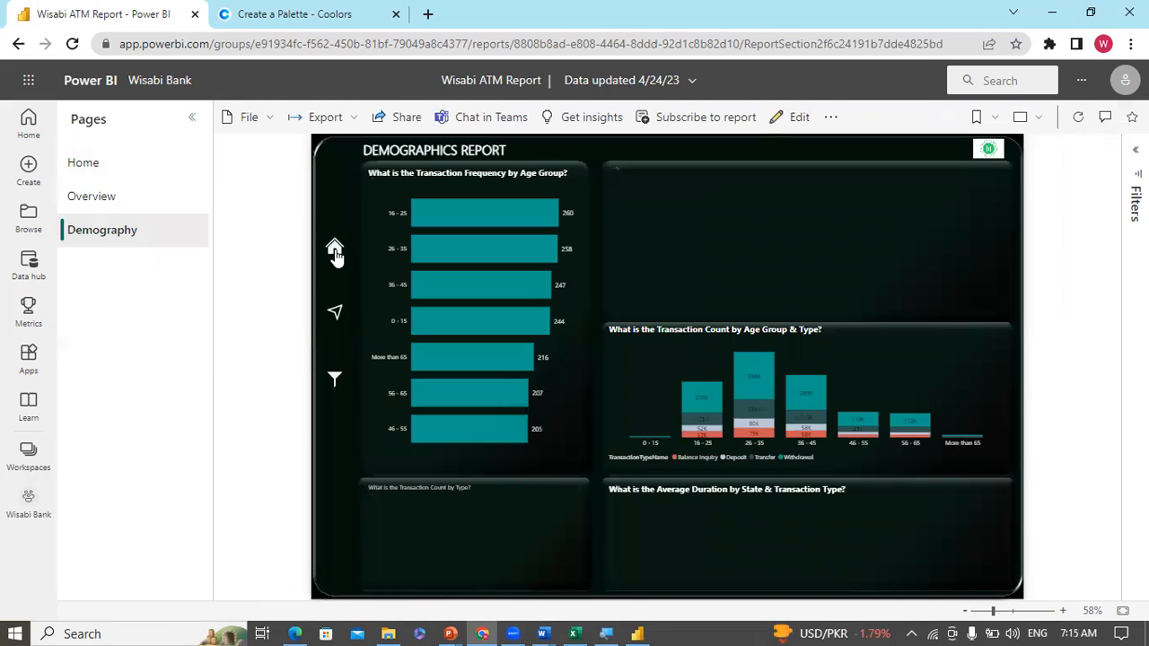
click(335, 254)
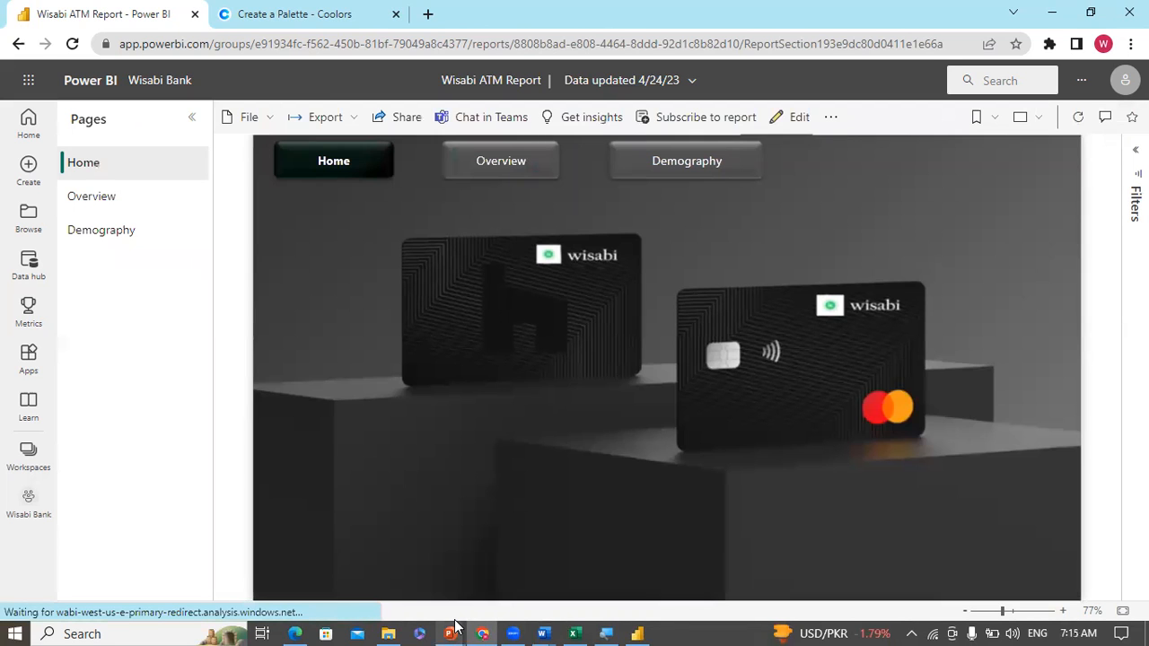
Step: Switch to the PowerPoint slide show and go to the Home page of the embedded report with its home button
mouse_move(455, 626)
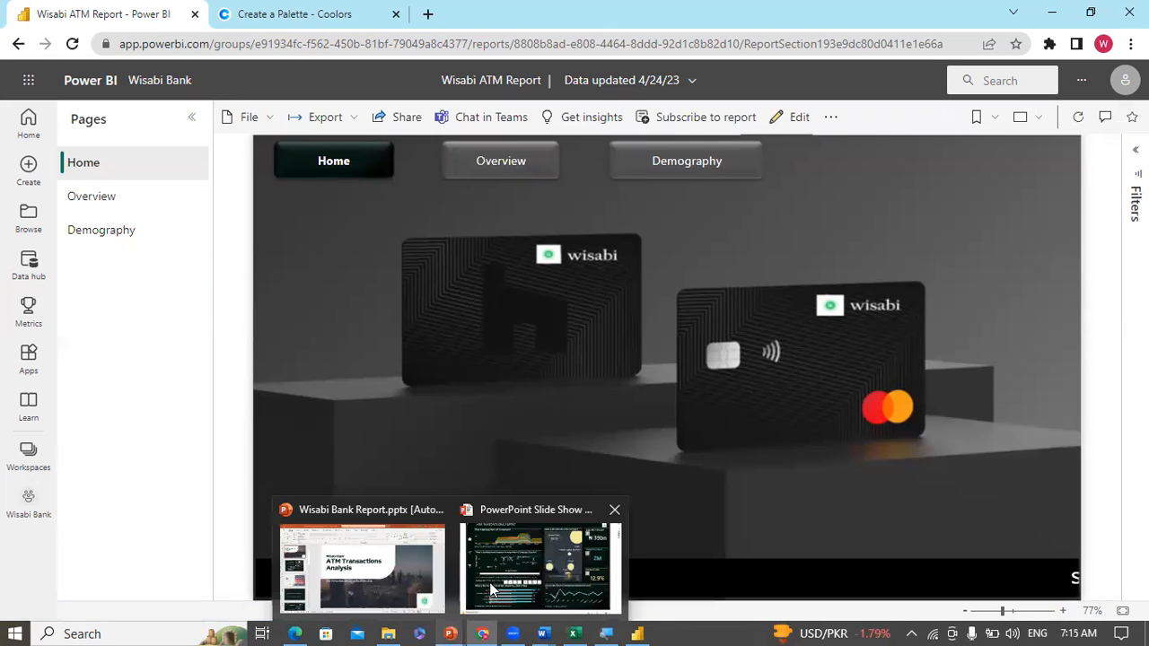
click(508, 560)
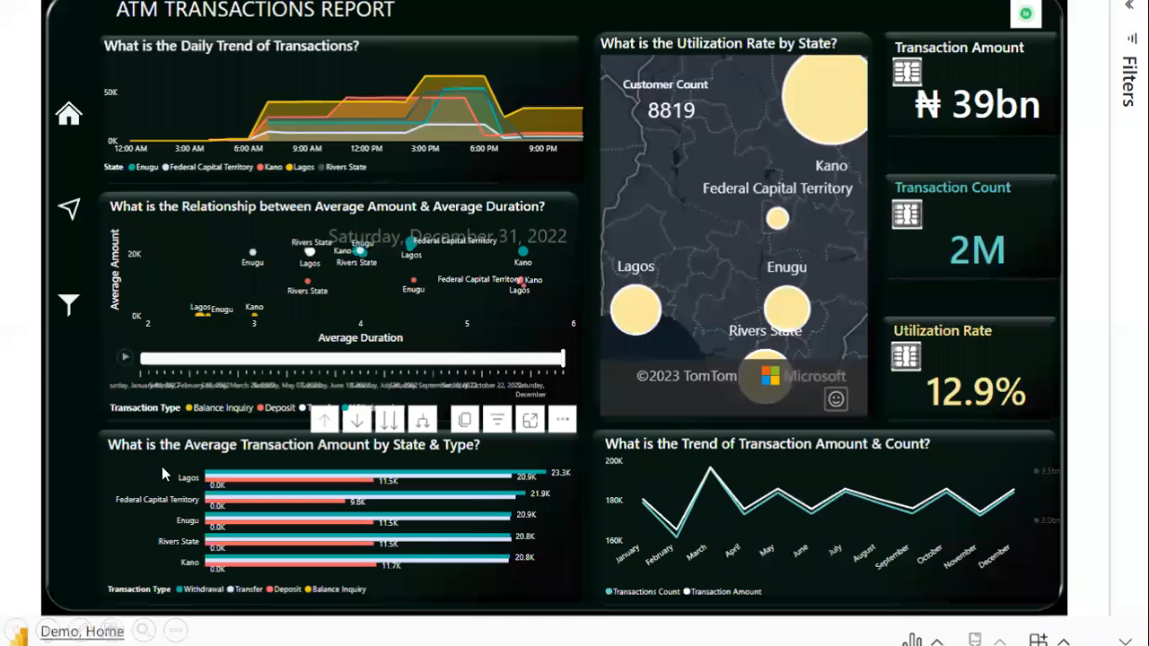
click(69, 112)
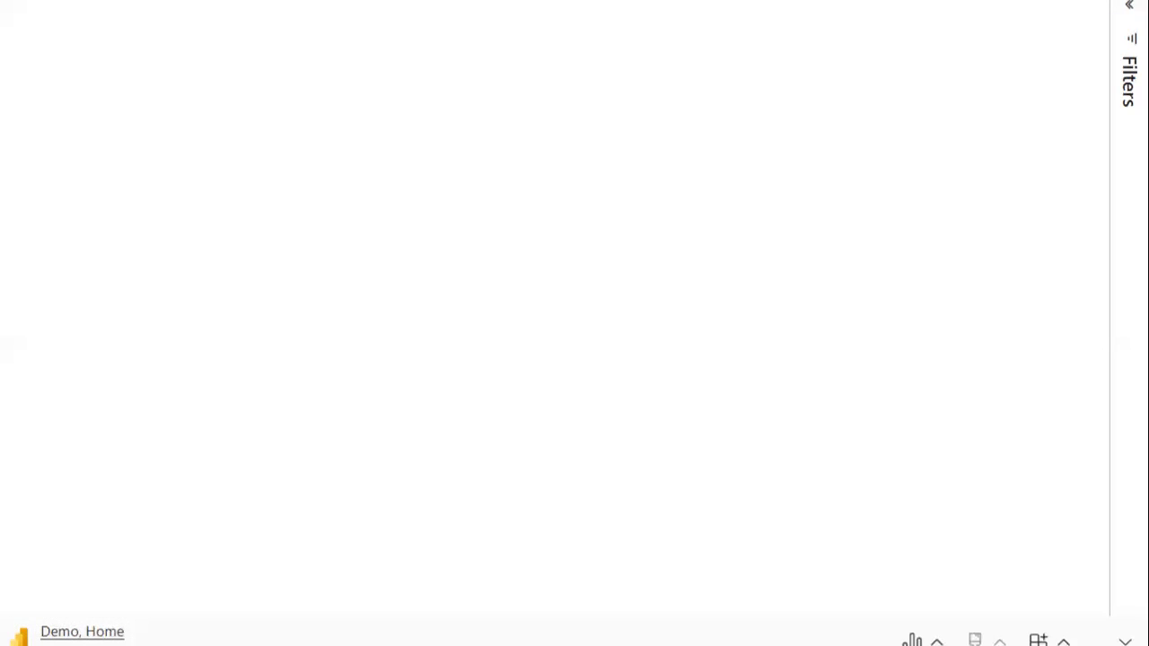